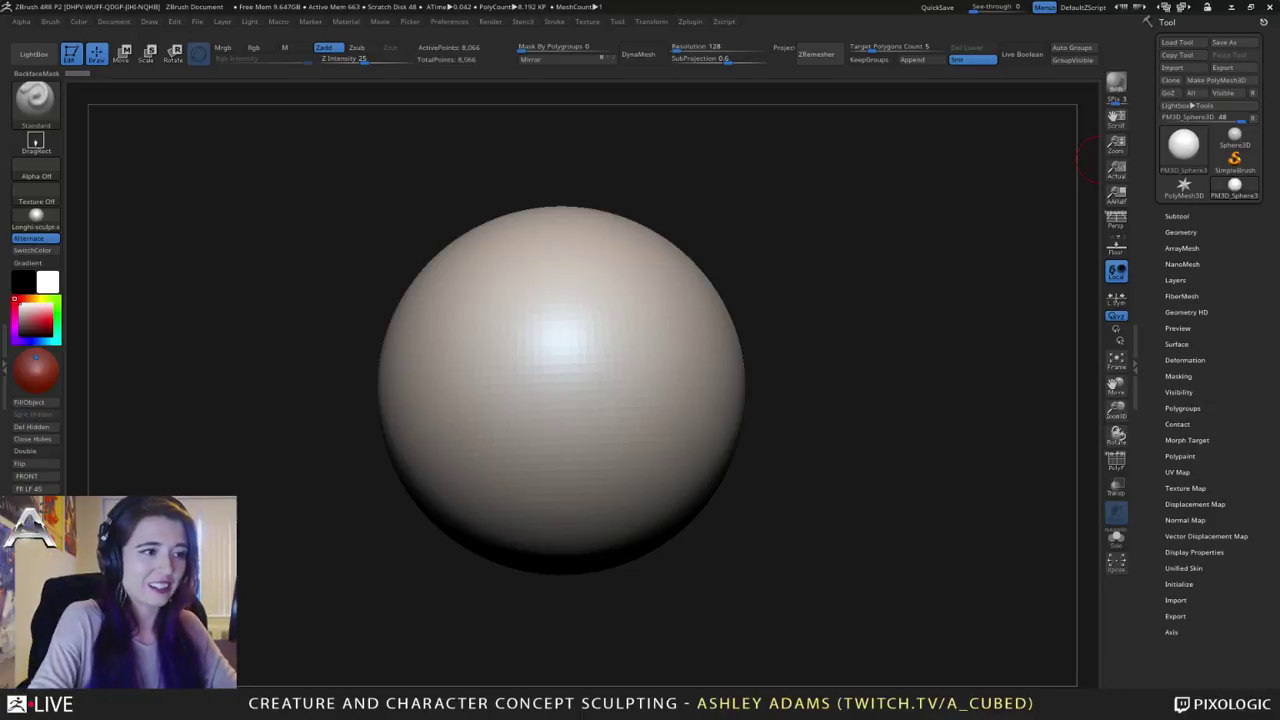
Step: Switch to the SnakeHook brush and enlarge its draw size for blocking out the sphere
alt+right_drag(657, 336, 526, 346)
ctrl+right_drag(588, 412, 537, 366)
alt+right_drag(537, 366, 666, 356)
key(space)
drag(580, 362, 622, 359)
key(b)
key(s)
key(h)
mouse_move(640, 350)
alt+right_down()
mouse_move(738, 364)
mouse_move(637, 356)
alt+right_up()
ctrl+right_drag(637, 356, 617, 371)
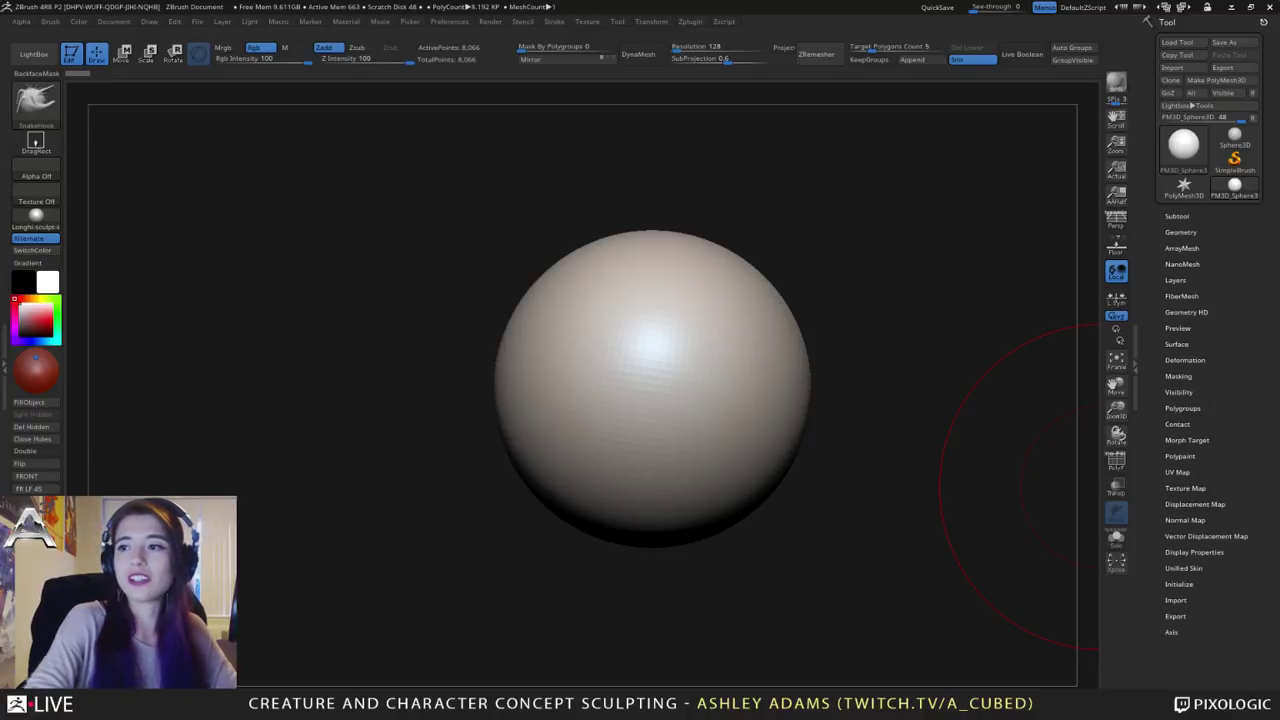
Step: Pull the sphere's upper sides outward and push its underside inward to block out a rough head mass
mouse_move(756, 336)
right_down()
mouse_move(689, 354)
mouse_move(630, 334)
right_up()
drag(634, 334, 550, 285)
drag(671, 240, 630, 210)
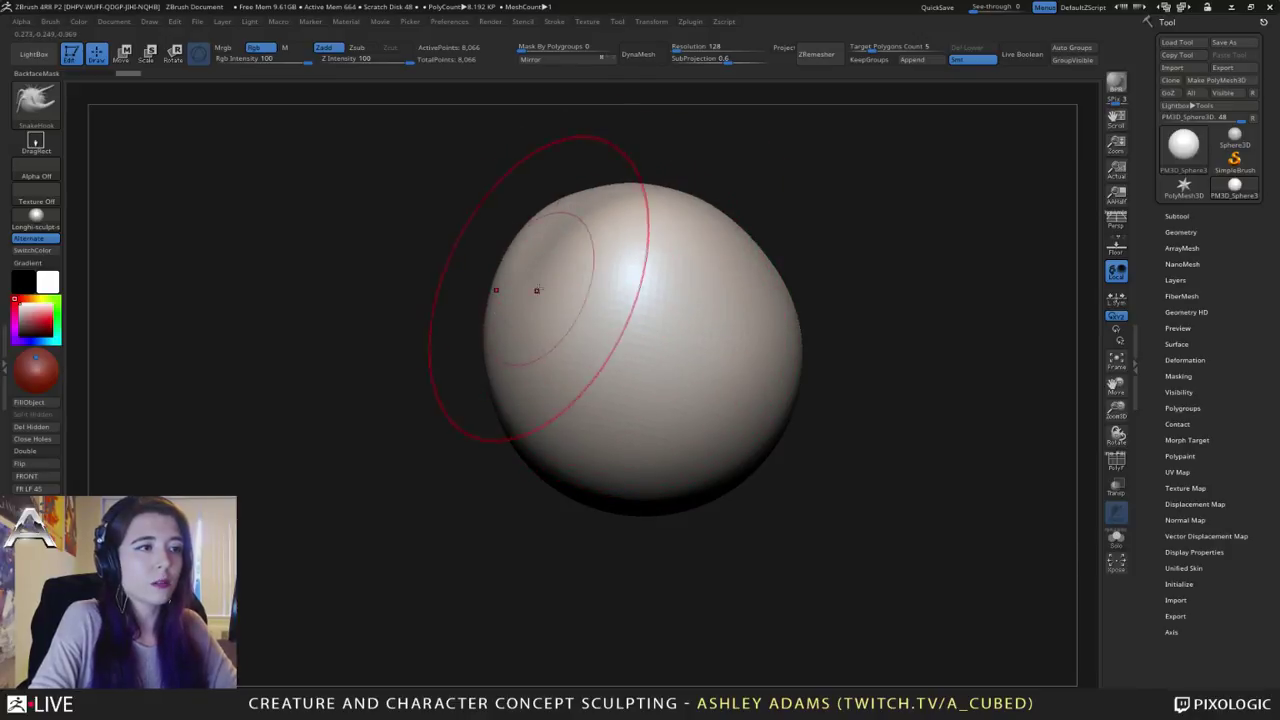
drag(537, 289, 518, 260)
mouse_move(572, 397)
mouse_down()
mouse_move(720, 428)
mouse_move(657, 480)
mouse_move(680, 486)
mouse_move(751, 379)
mouse_up()
drag(751, 300, 731, 249)
drag(708, 425, 677, 366)
mouse_move(683, 408)
ctrl+right_down()
mouse_move(620, 380)
mouse_move(634, 434)
ctrl+right_up()
drag(634, 434, 640, 368)
Step: Raise the top of the mass and reshape its upper and side contours with the SnakeHook brush
right_drag(640, 350, 729, 346)
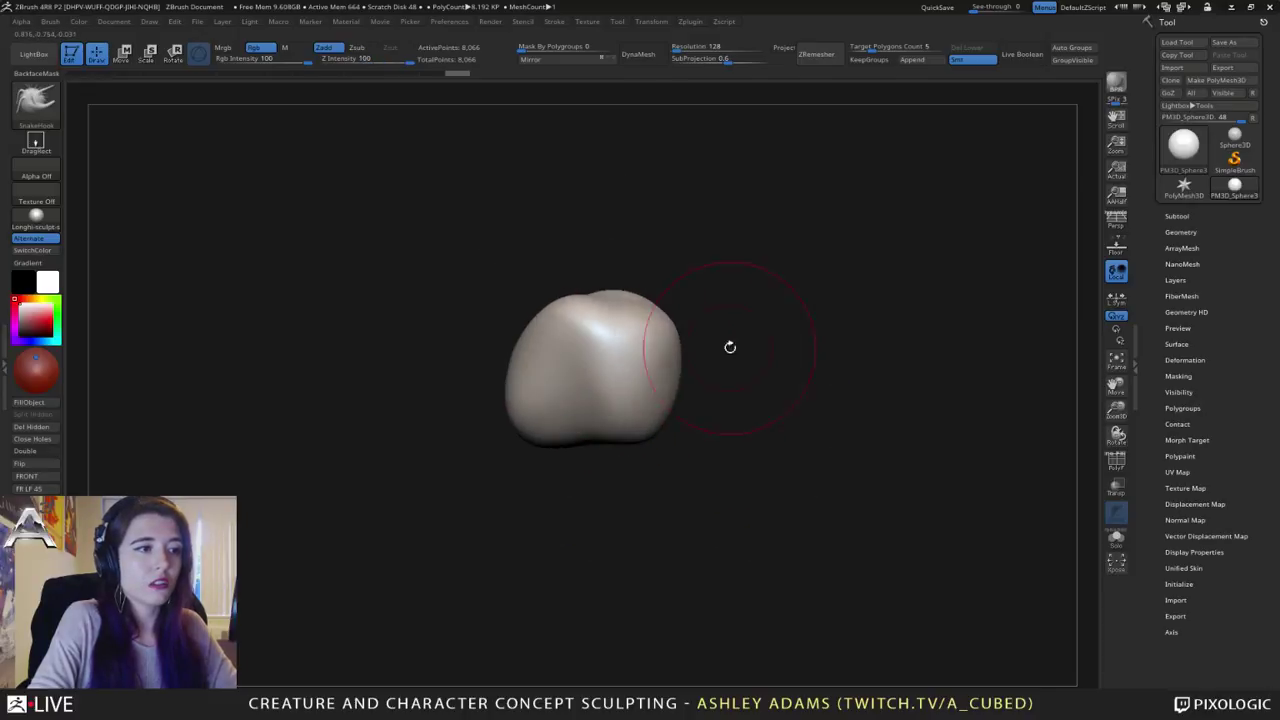
drag(595, 297, 600, 278)
right_drag(680, 288, 634, 294)
mouse_move(580, 290)
mouse_down()
mouse_move(552, 284)
mouse_move(526, 337)
mouse_up()
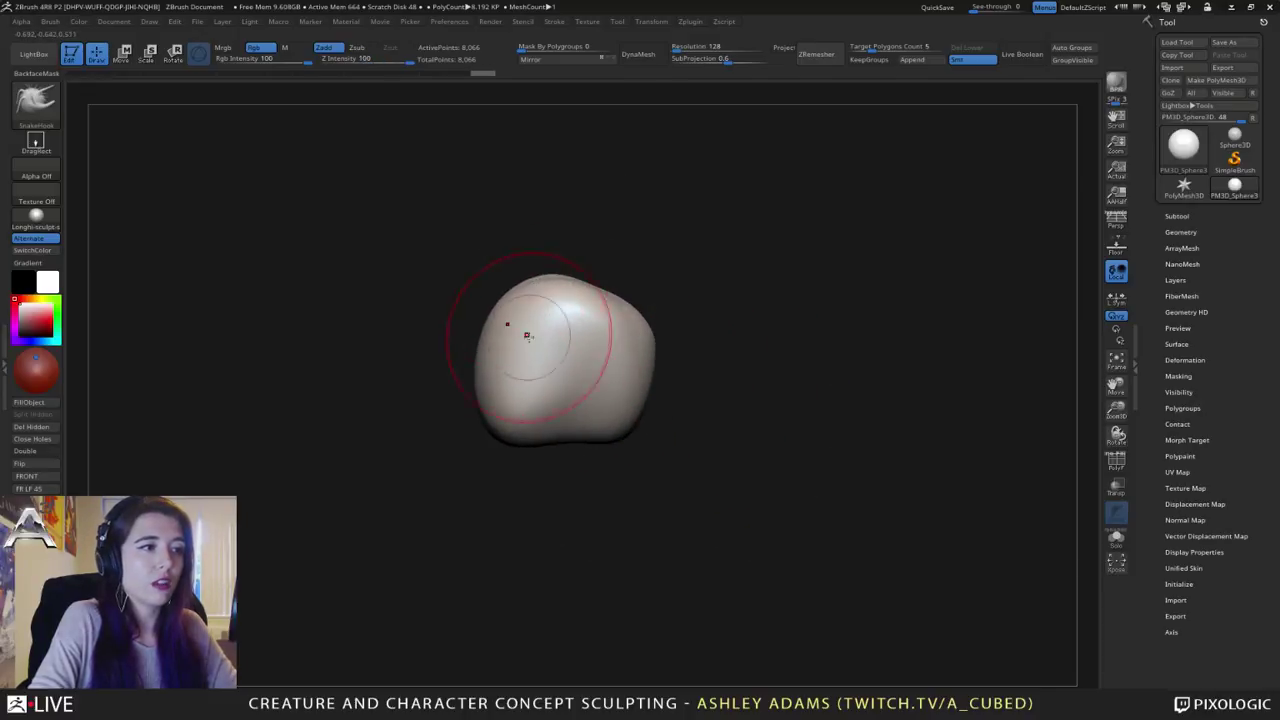
mouse_move(526, 337)
right_down()
mouse_move(550, 391)
mouse_move(514, 377)
right_up()
drag(514, 377, 540, 380)
Step: Reshape the side and lower edge so the mass divides into a front lobe and a rear lobe
right_drag(500, 314, 600, 314)
mouse_move(698, 328)
mouse_down()
mouse_move(712, 314)
mouse_move(722, 362)
mouse_up()
drag(702, 435, 704, 422)
right_drag(704, 424, 643, 429)
drag(690, 462, 702, 444)
right_drag(706, 449, 737, 394)
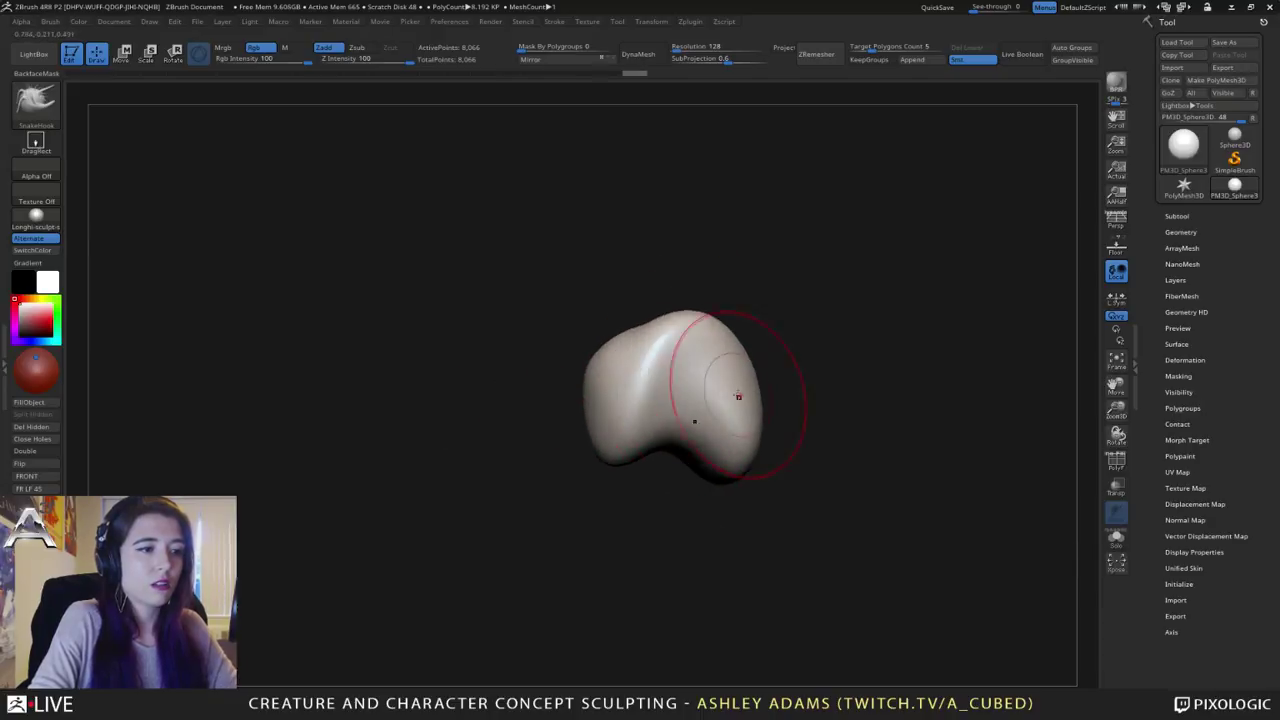
mouse_move(712, 457)
mouse_down()
mouse_move(726, 394)
mouse_move(706, 360)
mouse_move(572, 353)
mouse_move(609, 357)
mouse_up()
key(space)
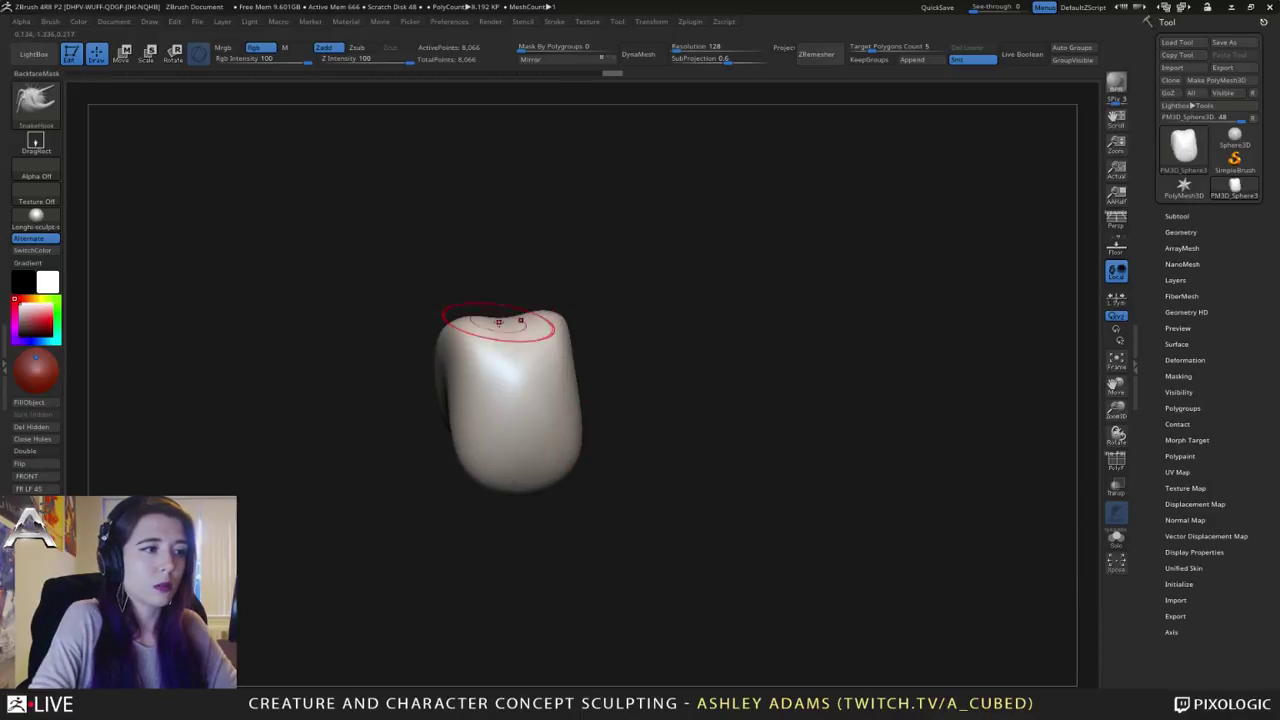
Step: Pull the crown of the head upward and adjust the area where it meets the rear lobe
mouse_move(509, 308)
right_down()
mouse_move(491, 320)
mouse_move(614, 283)
right_up()
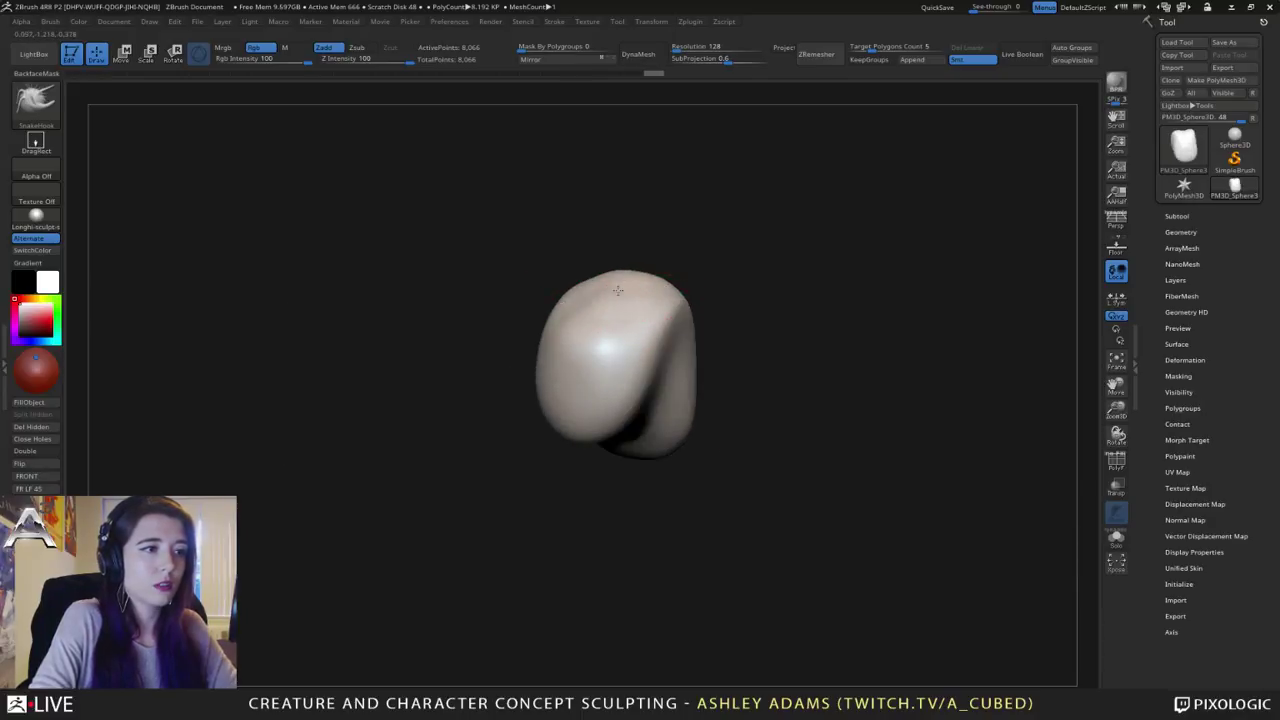
drag(611, 289, 589, 272)
right_click(530, 350)
mouse_move(589, 275)
right_down()
mouse_move(530, 350)
mouse_move(618, 333)
mouse_move(560, 325)
right_up()
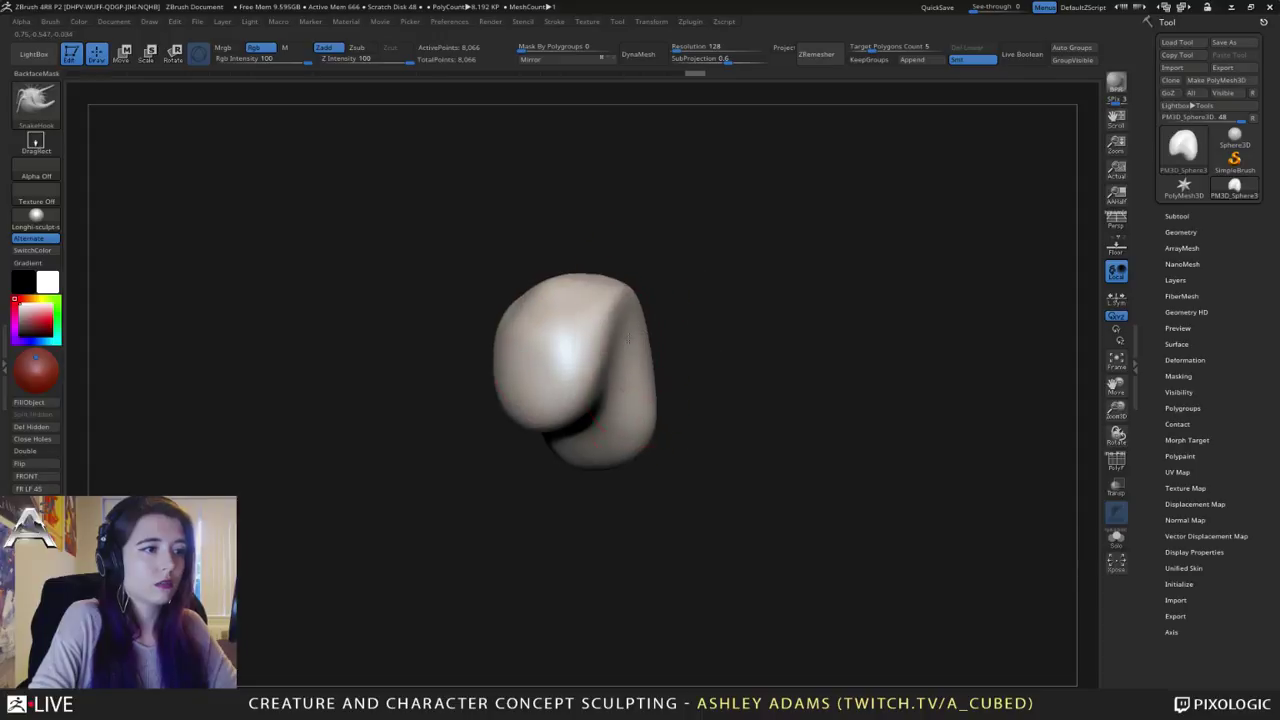
drag(596, 328, 622, 333)
right_drag(622, 333, 611, 331)
drag(553, 303, 543, 286)
Step: Stretch the rear lobe downward from the head into a long neck and body, and extend its base backward
right_drag(543, 286, 603, 325)
mouse_move(603, 325)
mouse_down()
mouse_move(650, 400)
mouse_move(610, 400)
mouse_move(651, 423)
mouse_move(600, 415)
mouse_move(605, 483)
mouse_up()
mouse_move(571, 455)
mouse_down()
mouse_move(717, 423)
mouse_move(692, 380)
mouse_move(598, 389)
mouse_up()
drag(705, 400, 640, 425)
mouse_move(708, 490)
mouse_down()
mouse_move(680, 471)
mouse_move(716, 385)
mouse_up()
drag(668, 314, 690, 318)
drag(680, 430, 722, 436)
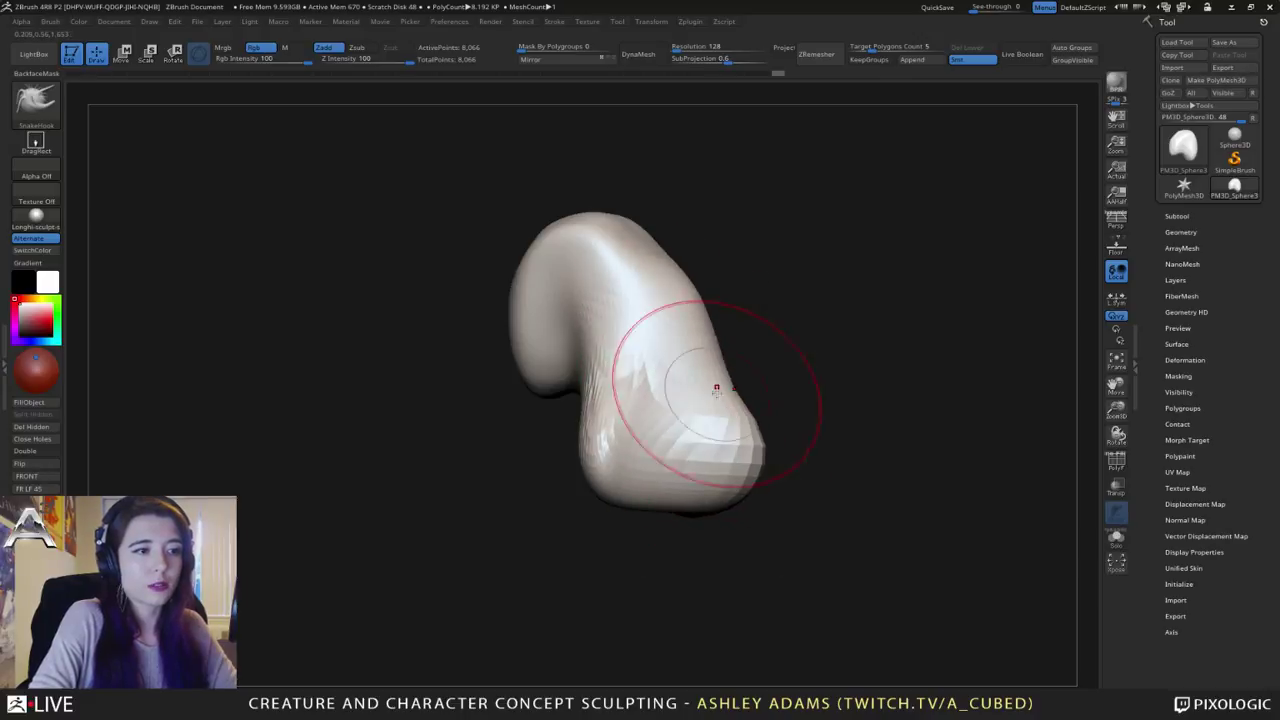
Step: Fill out the curve of the upper back and neck with further SnakeHook pulls
drag(714, 386, 730, 366)
drag(632, 262, 657, 246)
mouse_move(765, 290)
mouse_down()
mouse_move(674, 303)
mouse_move(722, 330)
mouse_up()
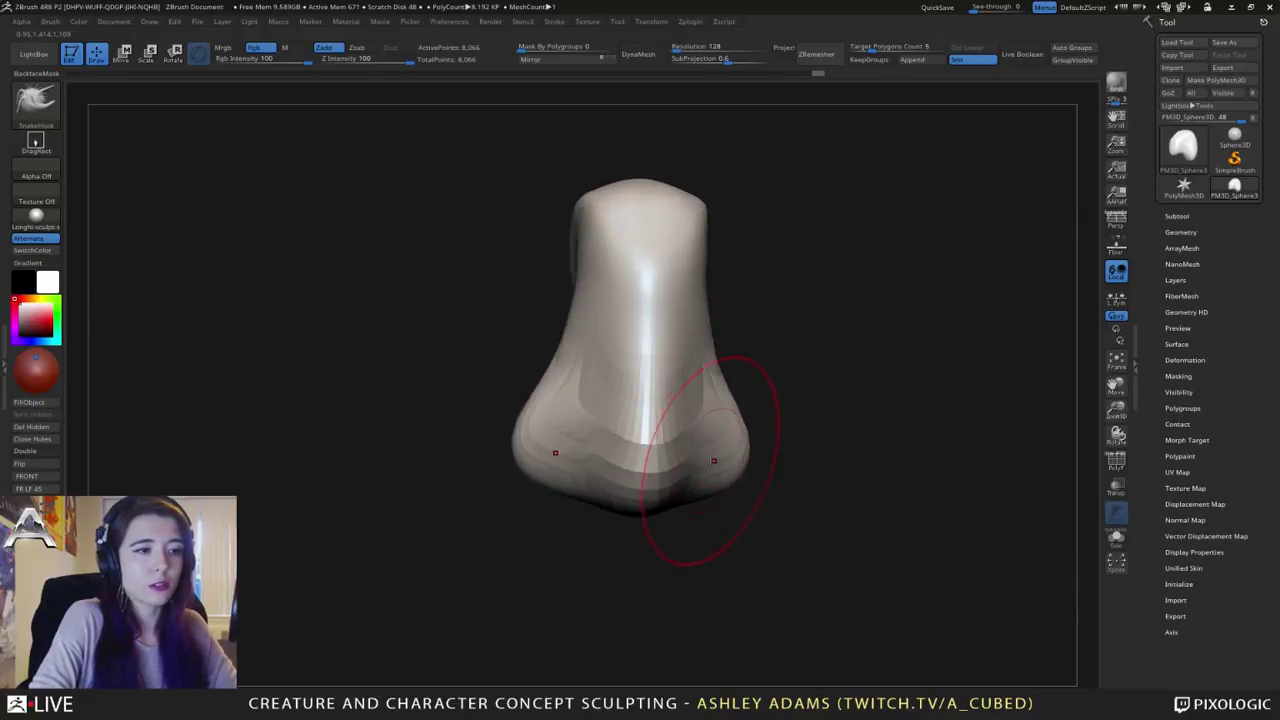
drag(770, 440, 689, 420)
Step: Build up clay volume along the figure's back with the ClayBuildup brush
key(b)
key(c)
key(b)
mouse_move(748, 388)
mouse_down()
mouse_move(750, 445)
mouse_move(702, 368)
mouse_move(705, 275)
mouse_up()
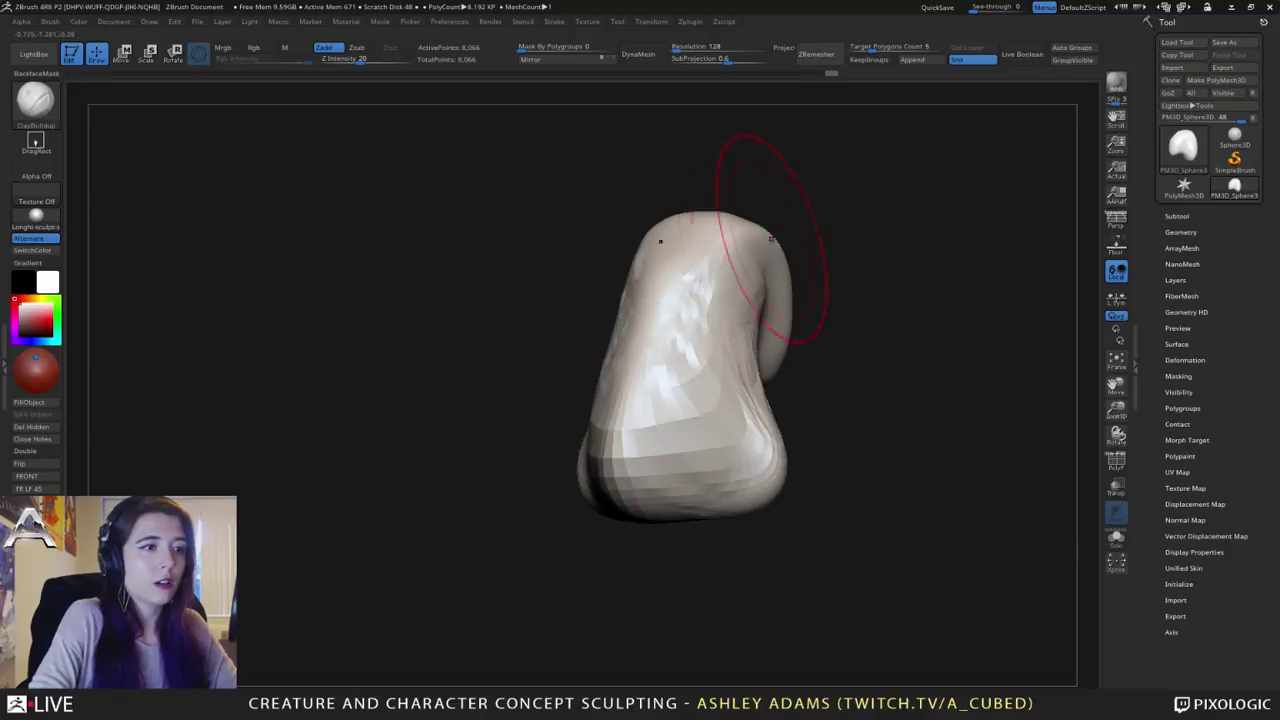
alt+drag(800, 230, 655, 283)
Step: Enable BackfaceMask for ClayBuildup, adjust the draw size, and add volume to the side and base of the body
click(37, 74)
mouse_move(568, 522)
mouse_down()
mouse_move(520, 540)
mouse_move(565, 520)
mouse_move(488, 450)
mouse_move(503, 345)
mouse_up()
drag(395, 340, 584, 385)
key(space)
click(694, 318)
mouse_move(420, 450)
mouse_down()
mouse_move(490, 450)
mouse_move(410, 450)
mouse_up()
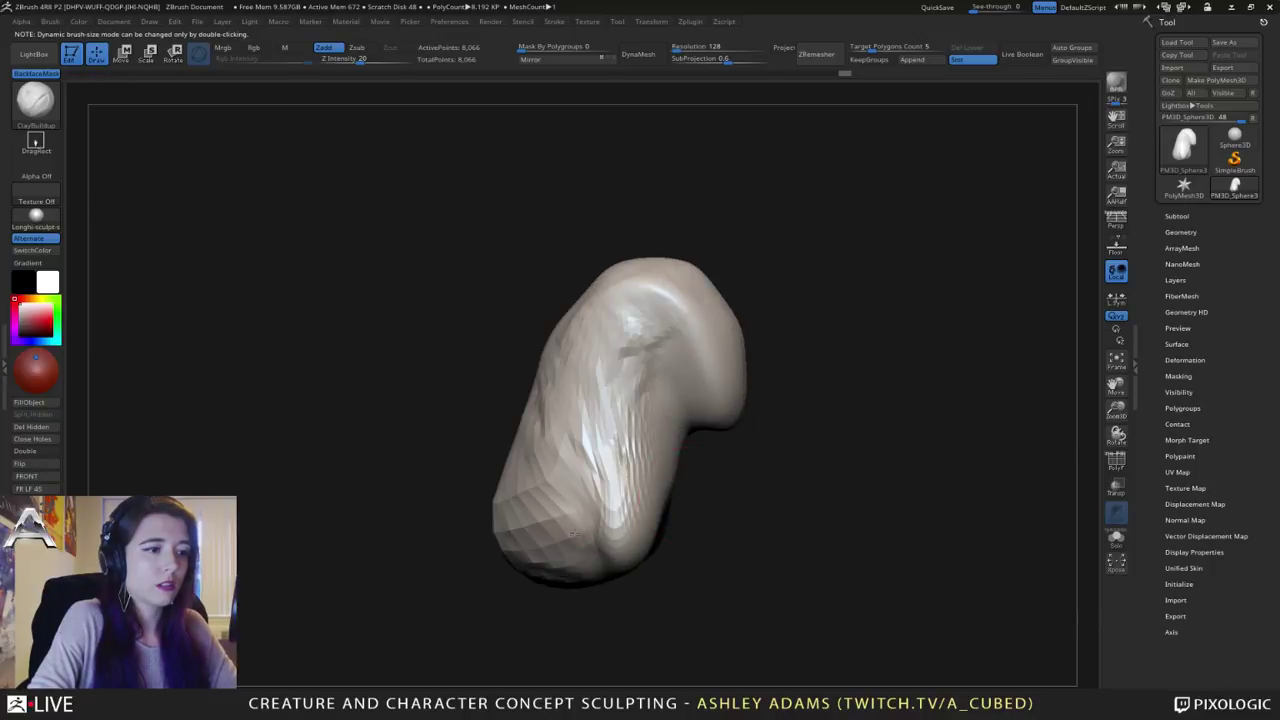
drag(532, 525, 579, 505)
mouse_move(440, 450)
mouse_down()
mouse_move(350, 450)
mouse_move(405, 450)
mouse_up()
Step: Switch to SnakeHook with a larger draw size and pull the base of the body outward at front and back
key(b)
key(s)
key(h)
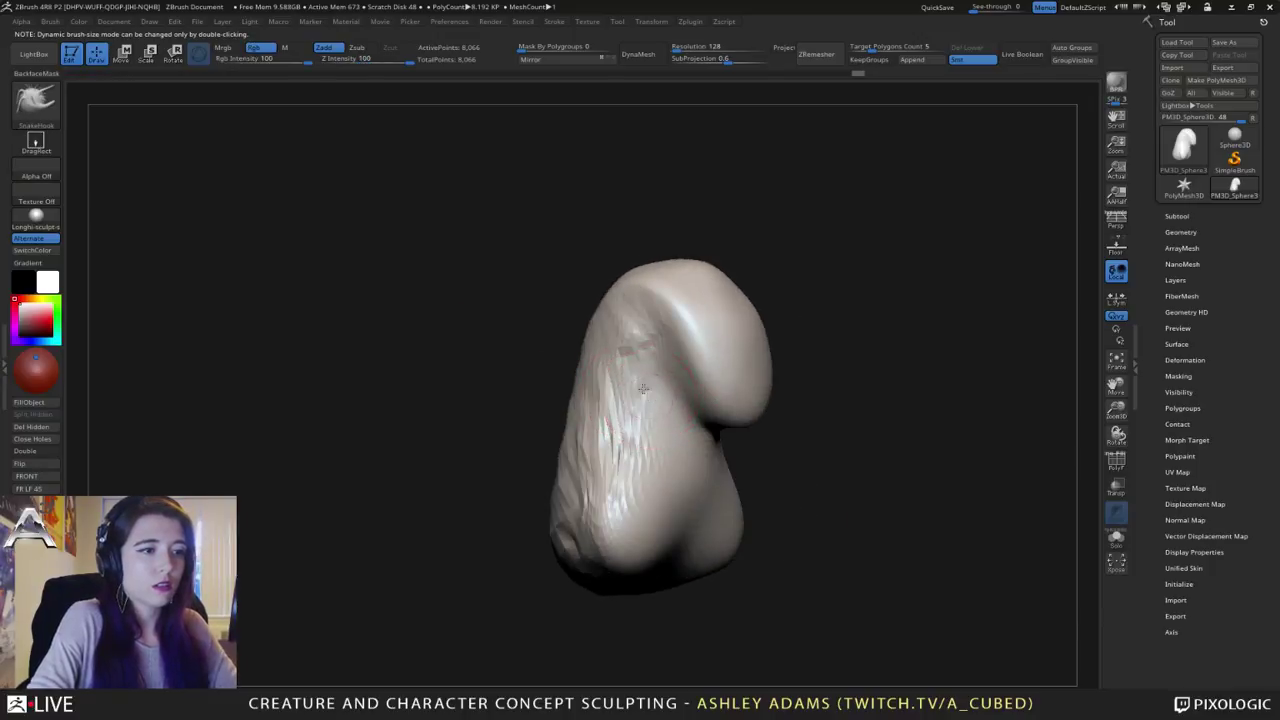
key(space)
drag(642, 388, 698, 381)
drag(646, 543, 756, 556)
mouse_move(730, 550)
right_down()
mouse_move(620, 529)
mouse_move(770, 525)
right_up()
drag(574, 508, 550, 516)
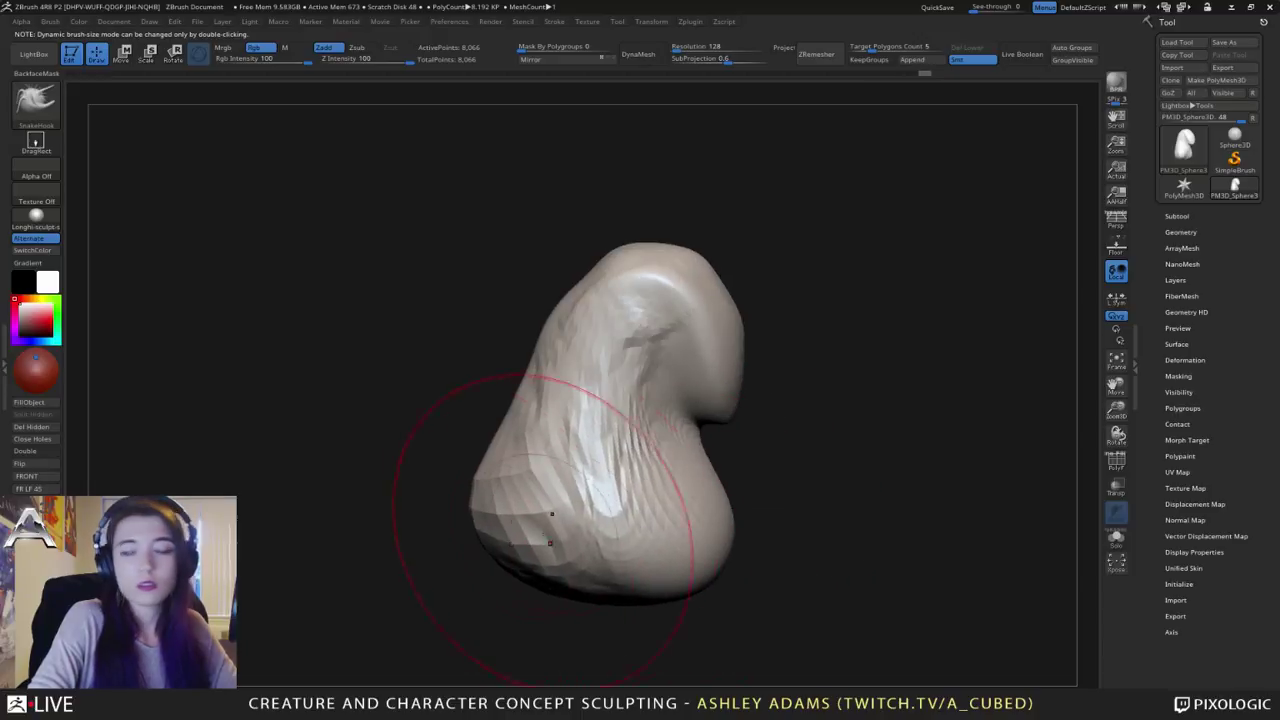
Step: Adjust the brush's draw size and refine the sides of the head where it overhangs the body
mouse_move(616, 541)
ctrl+right_down()
mouse_move(617, 518)
mouse_move(540, 423)
mouse_move(543, 446)
ctrl+right_up()
mouse_move(543, 446)
right_down()
mouse_move(514, 430)
mouse_move(556, 428)
right_up()
key(space)
mouse_move(562, 350)
mouse_down()
mouse_move(542, 346)
mouse_move(560, 357)
mouse_move(587, 315)
mouse_up()
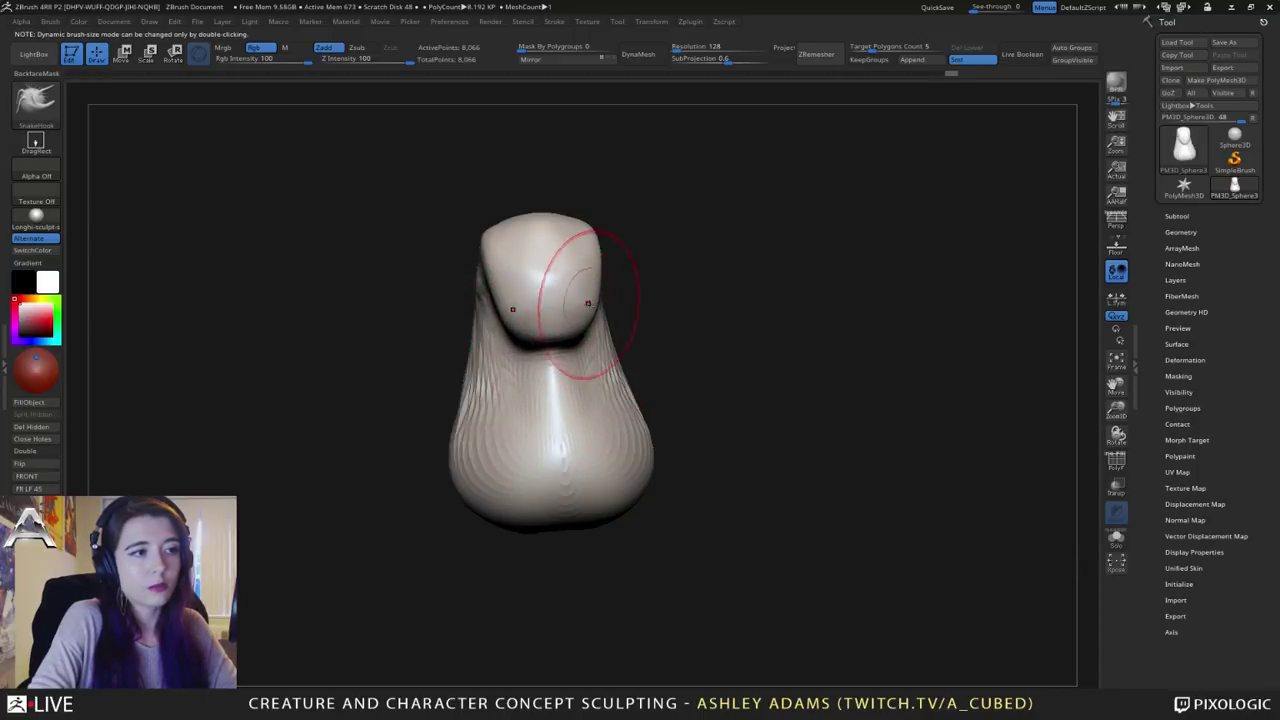
right_drag(591, 304, 530, 292)
right_drag(635, 270, 614, 214)
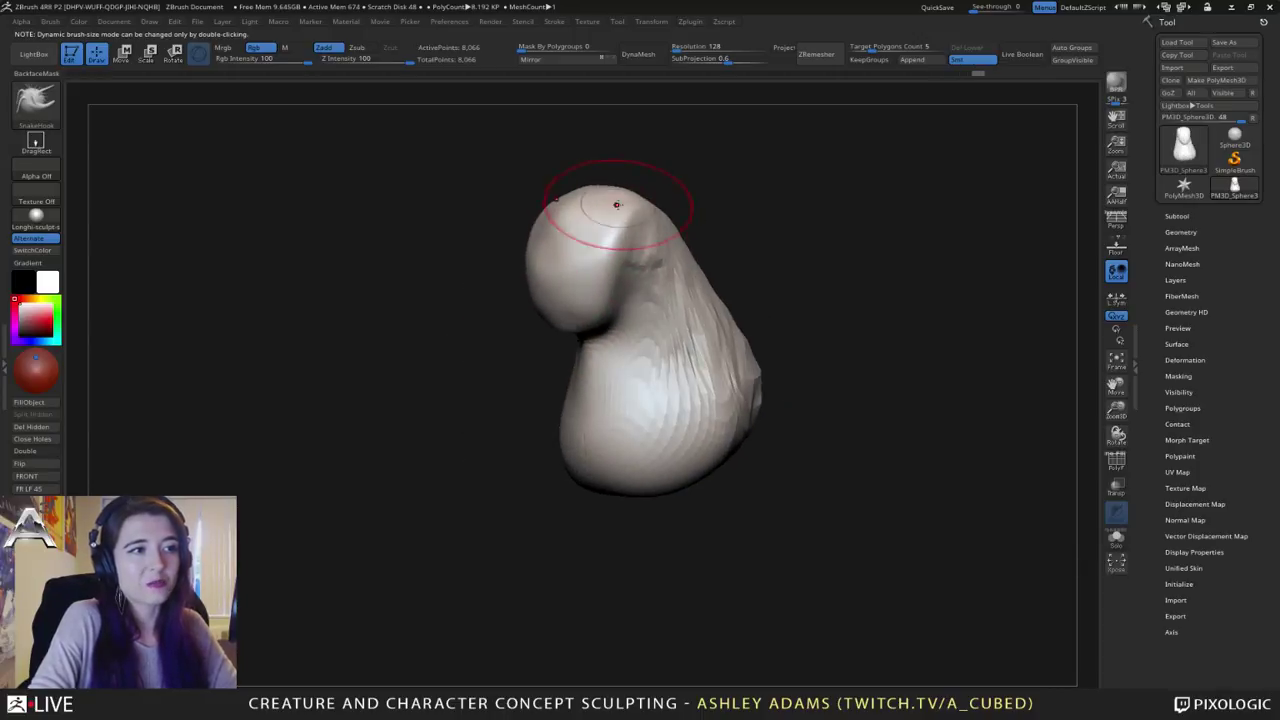
Step: Reshape the crown and the transition between head and neck, adjusting the draw size between pulls
key(space)
drag(621, 188, 577, 212)
right_drag(534, 227, 577, 246)
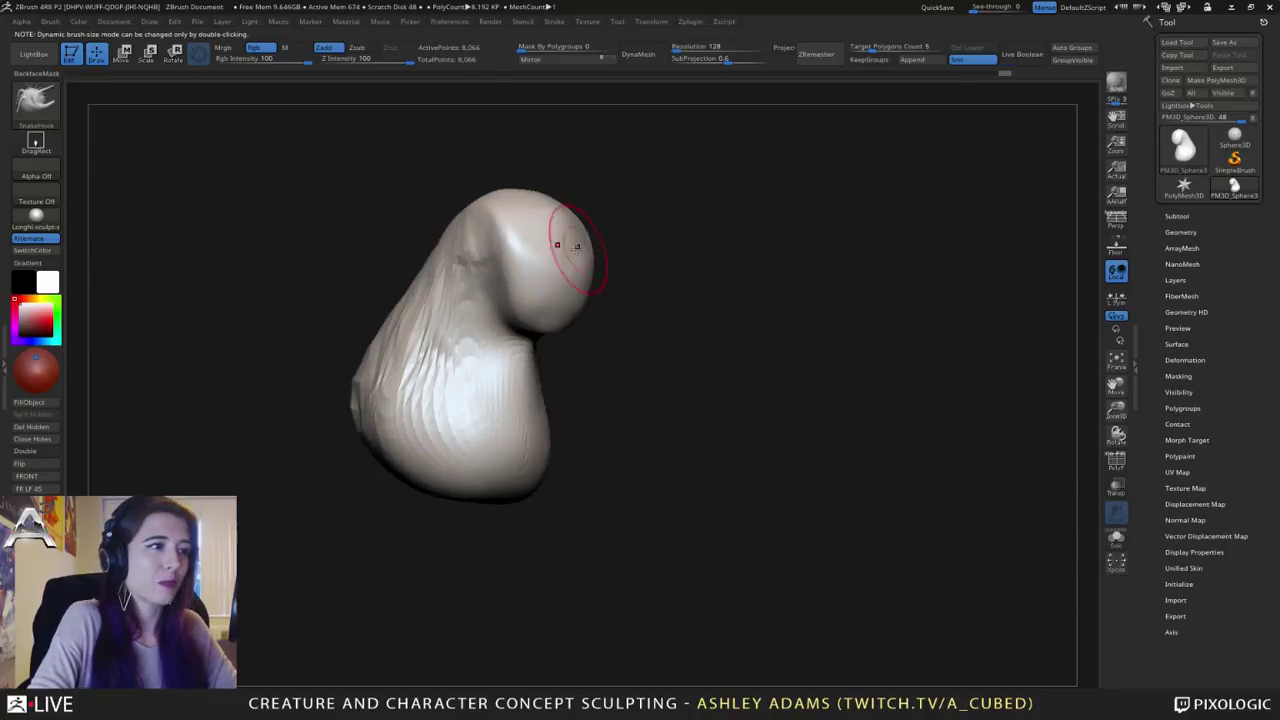
key(space)
drag(491, 251, 514, 251)
mouse_move(600, 254)
right_down()
mouse_move(460, 395)
mouse_move(438, 385)
right_up()
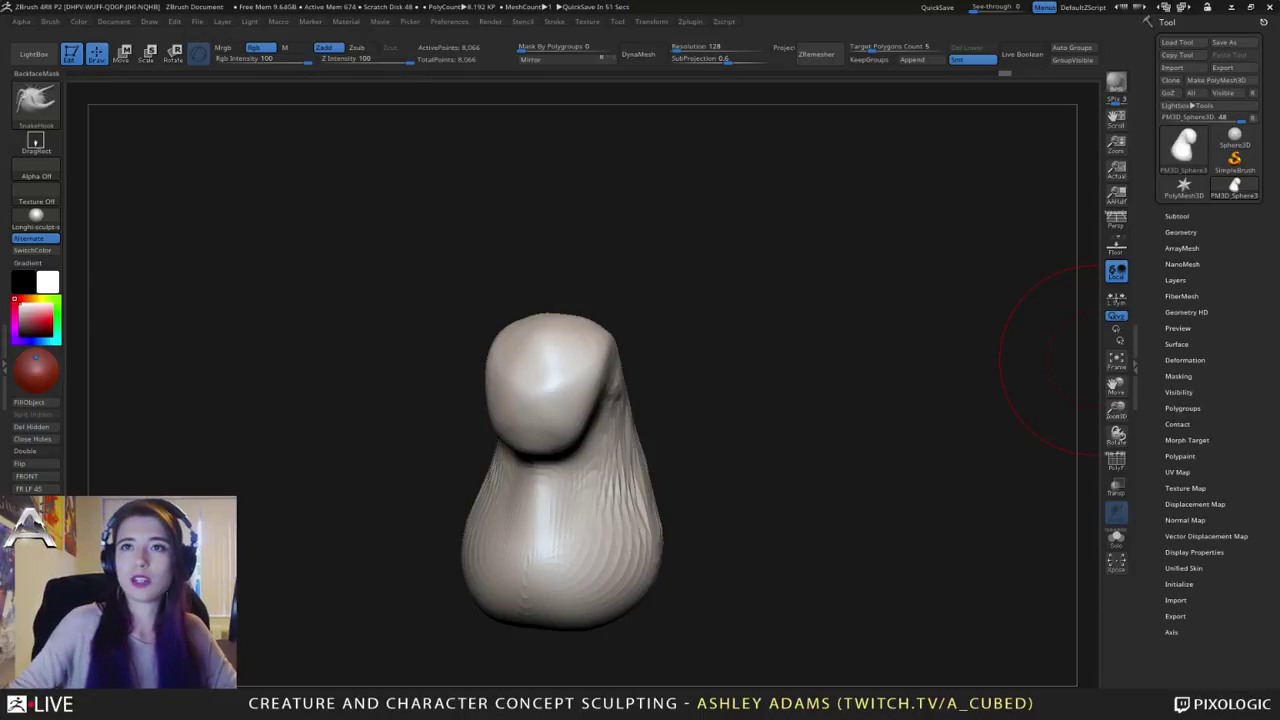
Step: Try a DynaMesh remesh of the figure at resolution 128 and smooth the ridges on its side
drag(715, 468, 620, 480)
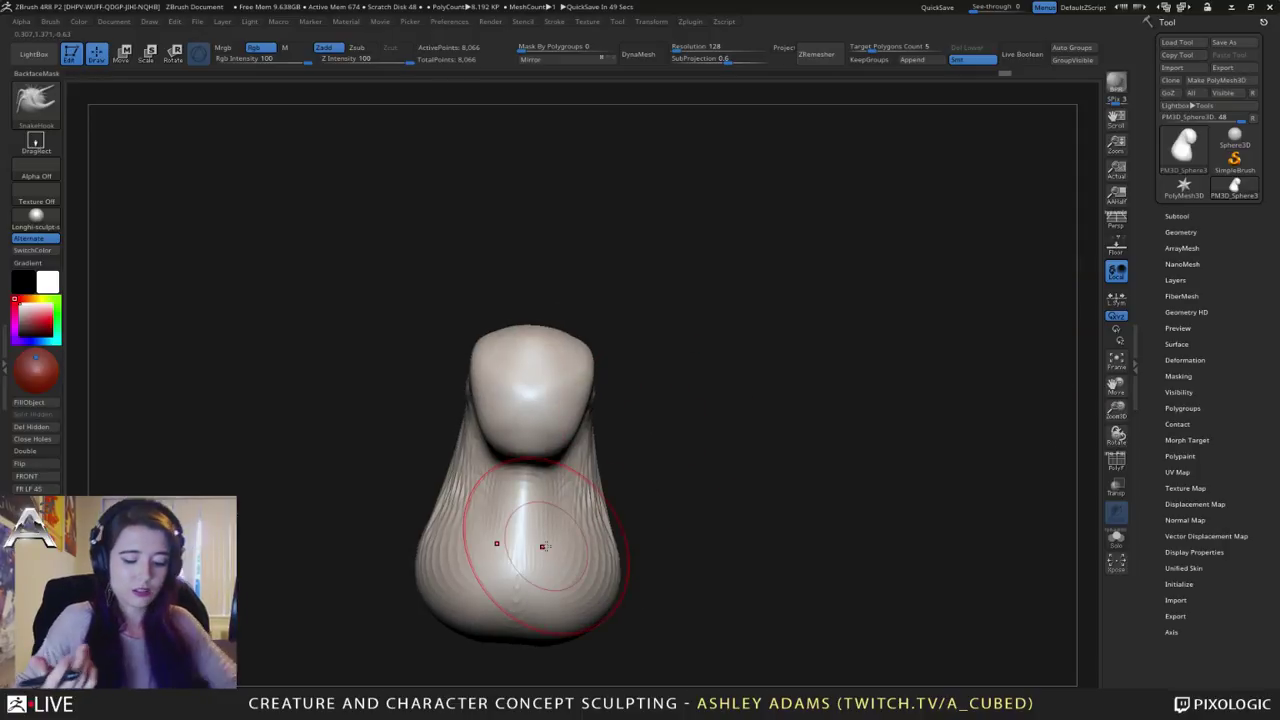
mouse_move(800, 349)
mouse_down()
mouse_move(609, 451)
mouse_move(671, 343)
mouse_move(665, 409)
mouse_move(643, 226)
mouse_up()
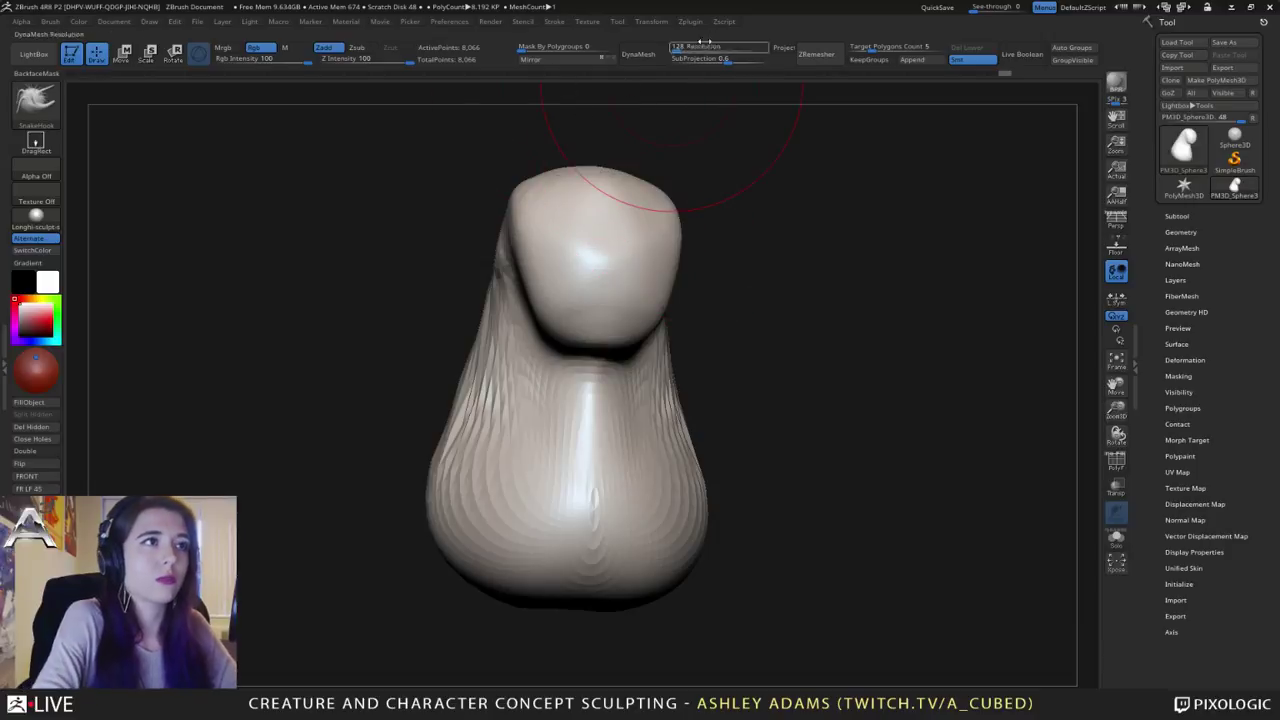
click(640, 58)
mouse_move(463, 289)
mouse_down()
mouse_move(546, 374)
mouse_move(609, 291)
mouse_up()
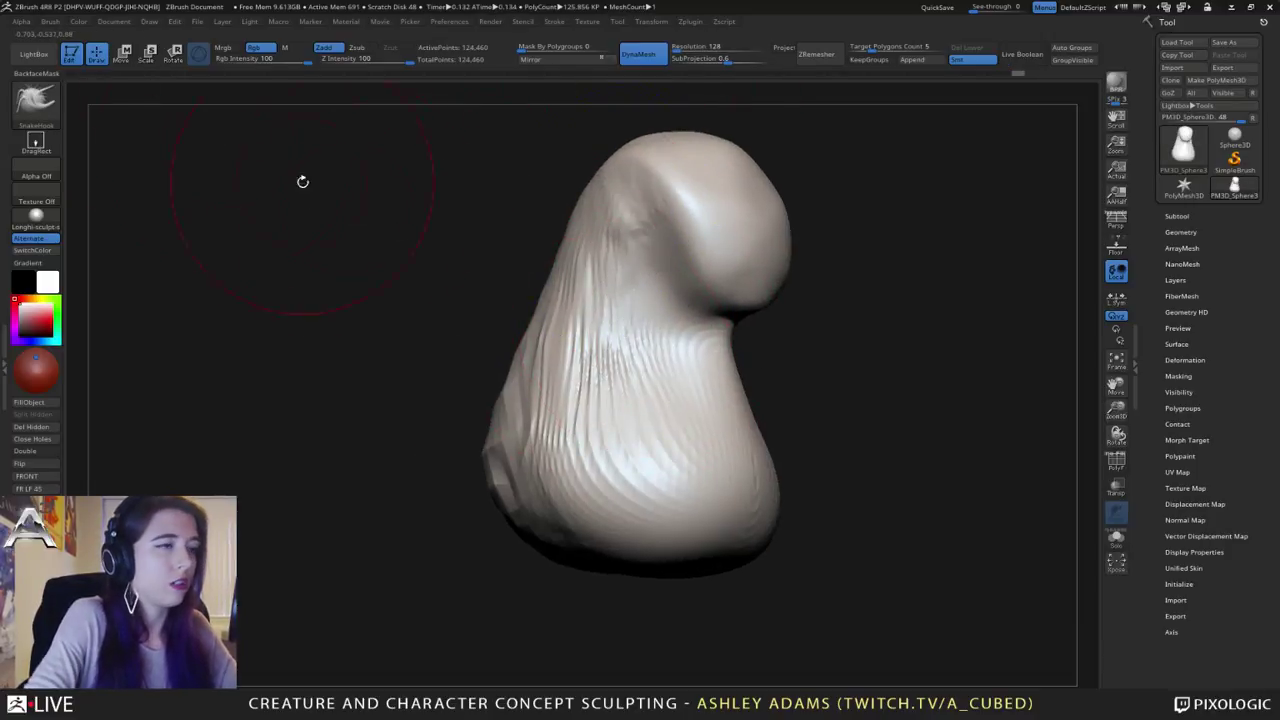
mouse_move(600, 218)
shift+mouse_down()
mouse_move(511, 483)
mouse_move(703, 411)
mouse_move(687, 392)
shift+mouse_up()
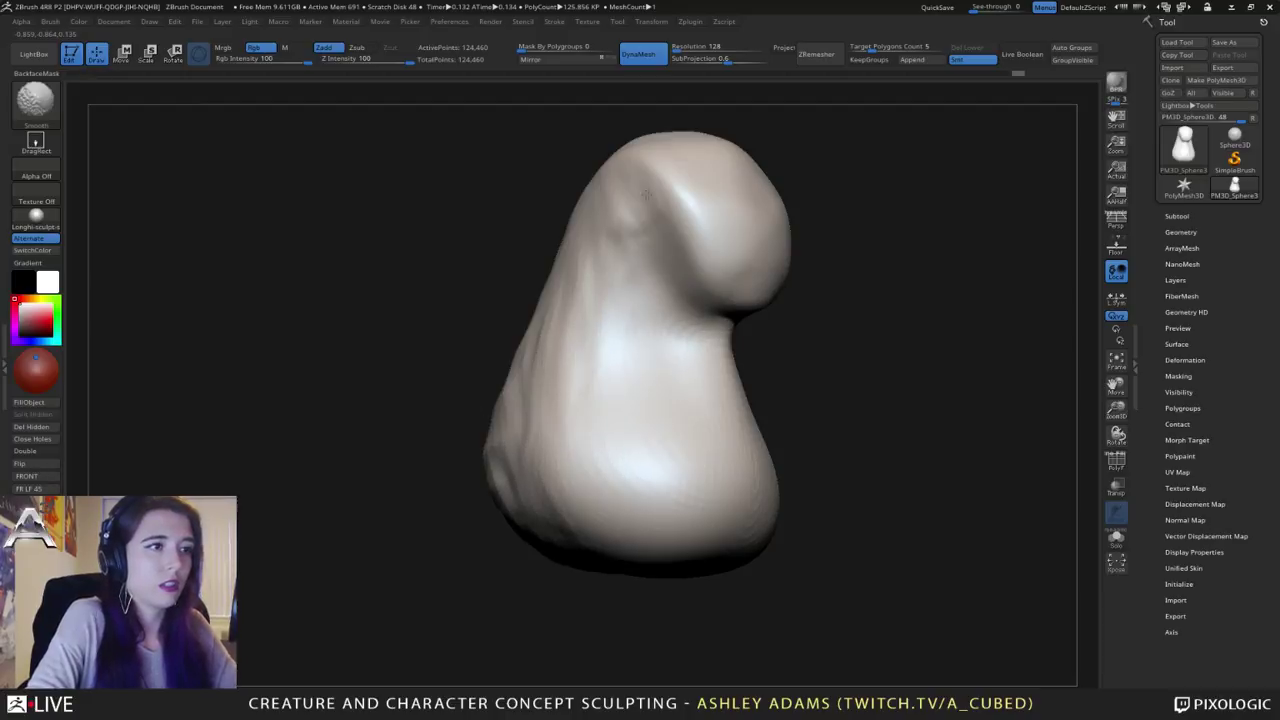
ctrl+right_drag(626, 394, 592, 350)
mouse_move(592, 350)
right_down()
mouse_move(629, 361)
mouse_move(570, 312)
mouse_move(700, 302)
mouse_move(675, 280)
mouse_move(610, 300)
mouse_move(620, 305)
right_up()
Step: Undo the smoothing and the DynaMesh remesh
key(ctrl+z)
key(ctrl+z)
key(ctrl+z)
key(ctrl+z)
key(ctrl+z)
Step: Scale the whole figure down uniformly with the transform gizmo and return to sculpting
key(e)
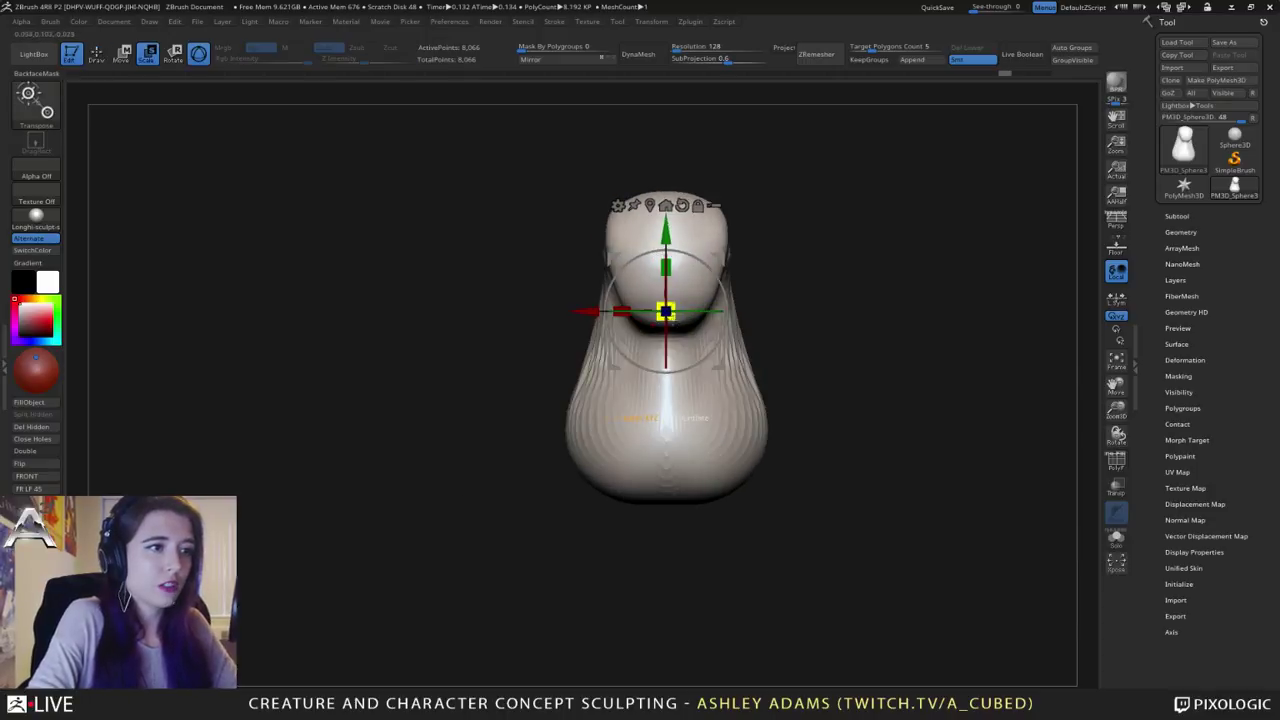
drag(671, 314, 603, 258)
mouse_move(741, 243)
ctrl+right_down()
mouse_move(796, 375)
mouse_move(788, 363)
mouse_move(690, 370)
ctrl+right_up()
key(q)
Step: Adjust the SnakeHook draw size to suit the scaled figure
key(space)
drag(706, 310, 666, 314)
mouse_move(672, 390)
right_down()
mouse_move(690, 320)
mouse_move(705, 385)
right_up()
right_drag(705, 385, 616, 380)
key(space)
drag(682, 311, 666, 310)
ctrl+right_drag(668, 350, 675, 290)
right_drag(675, 290, 655, 380)
alt+right_drag(655, 380, 639, 335)
right_drag(556, 274, 548, 276)
Step: Readjust the draw size and refine the upper contour of the head
key(space)
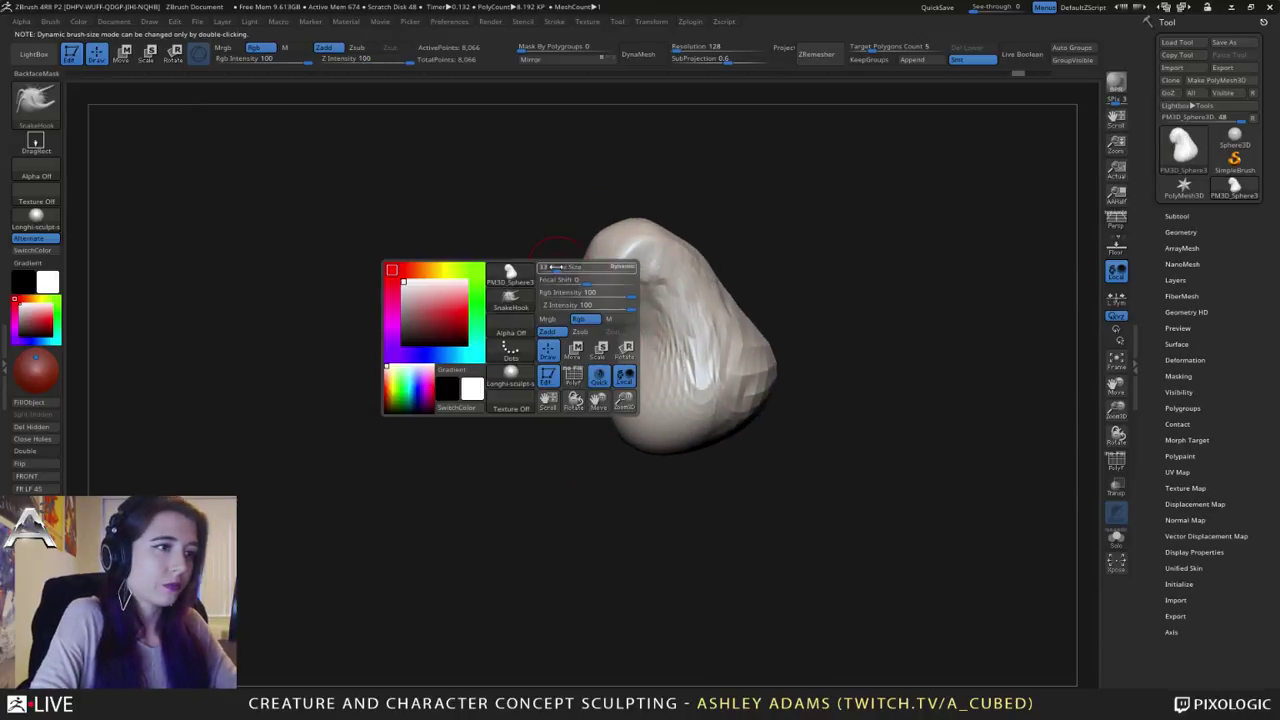
drag(551, 267, 619, 222)
right_drag(722, 218, 564, 290)
drag(600, 262, 571, 271)
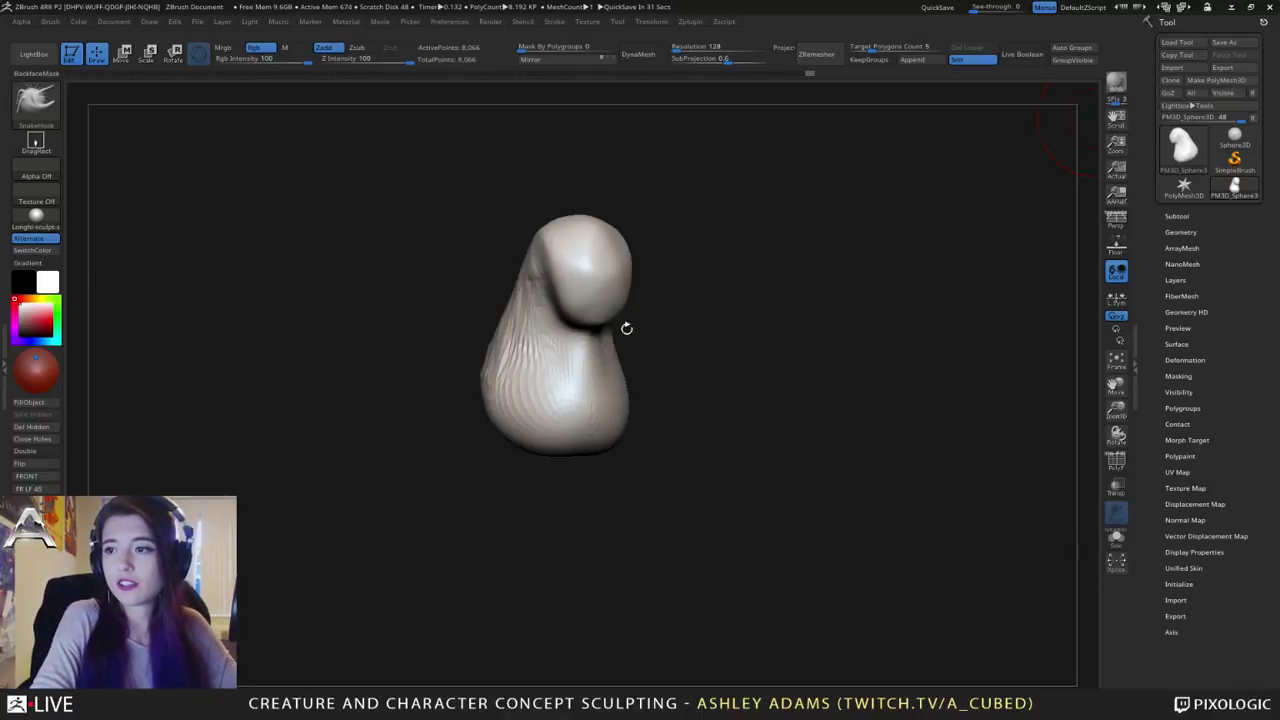
drag(626, 327, 706, 332)
alt+drag(706, 332, 886, 398)
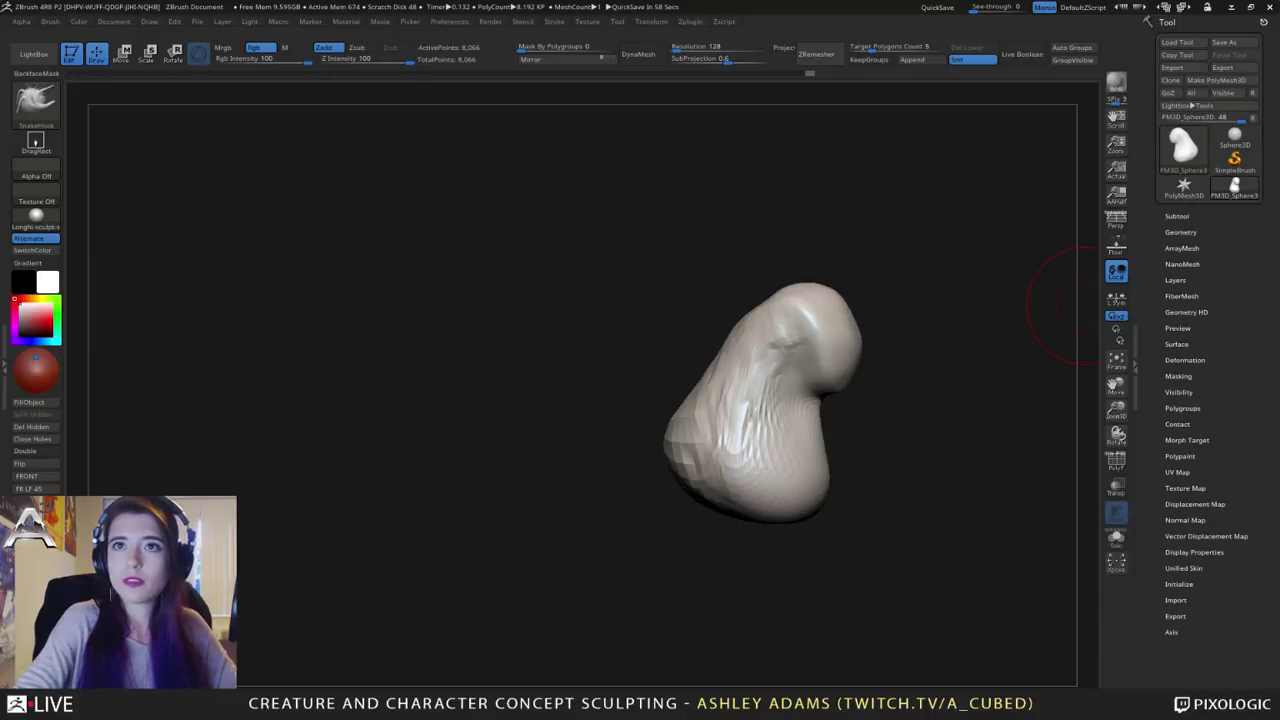
Step: Pull the side of the neck and lower body slightly outward with the SnakeHook brush
mouse_move(1085, 306)
right_down()
mouse_move(886, 396)
mouse_move(765, 330)
right_up()
ctrl+right_drag(765, 330, 777, 397)
drag(816, 313, 825, 310)
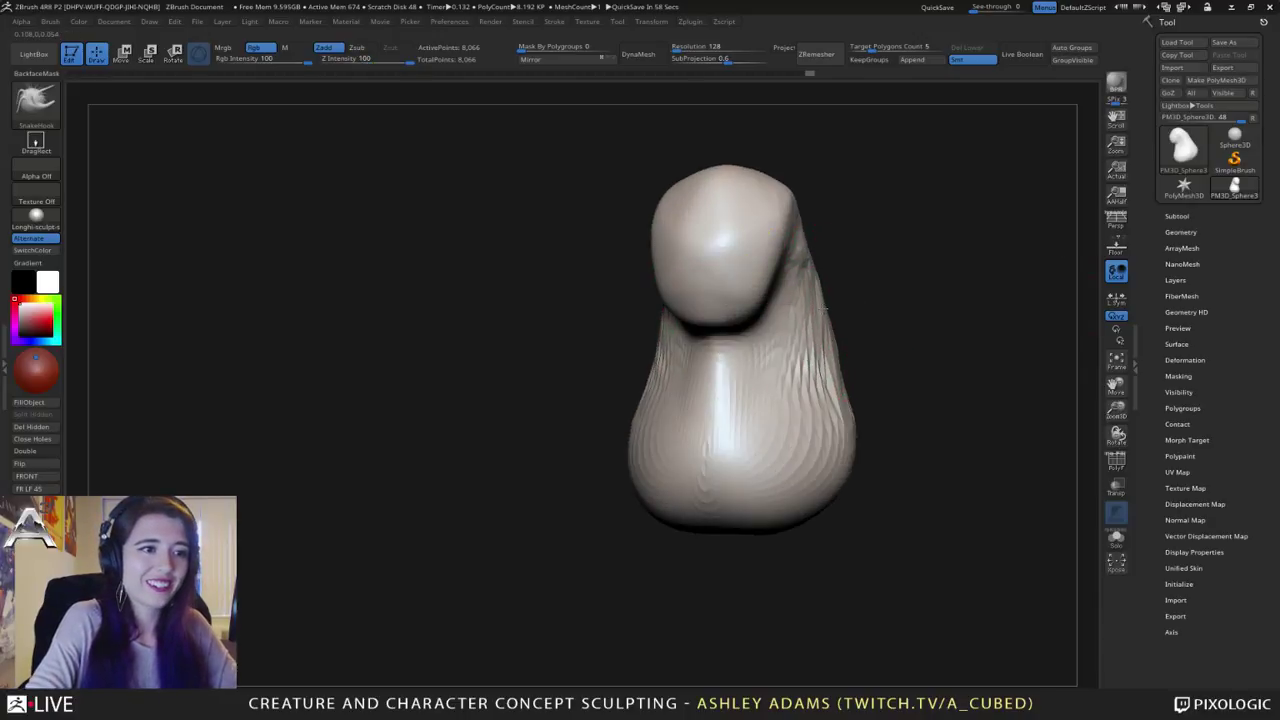
drag(828, 392, 852, 385)
mouse_move(930, 360)
mouse_down()
mouse_move(848, 300)
mouse_move(691, 333)
mouse_up()
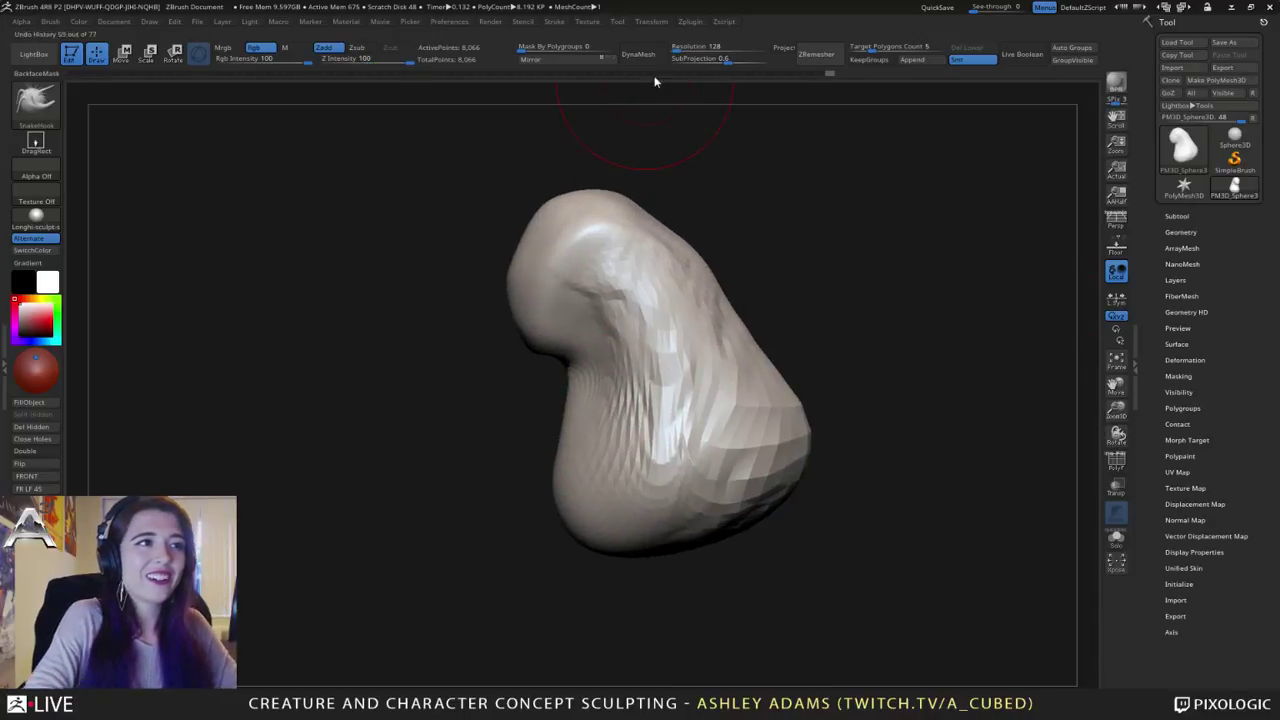
Step: Try DynaMesh on the figure, including a resolution of 192, and undo the attempts
click(648, 53)
mouse_move(571, 297)
right_down()
mouse_move(591, 306)
mouse_move(545, 300)
right_up()
key(ctrl+z)
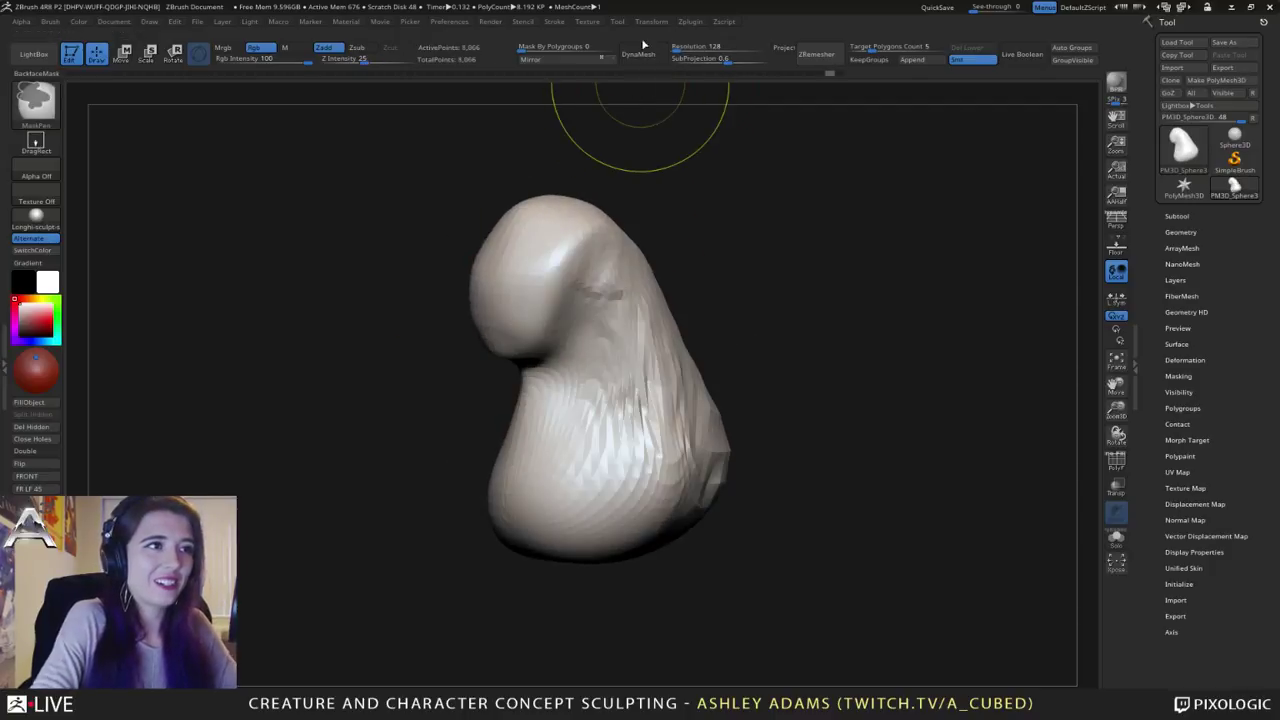
key(ctrl+z)
key(ctrl+z)
key(ctrl+z)
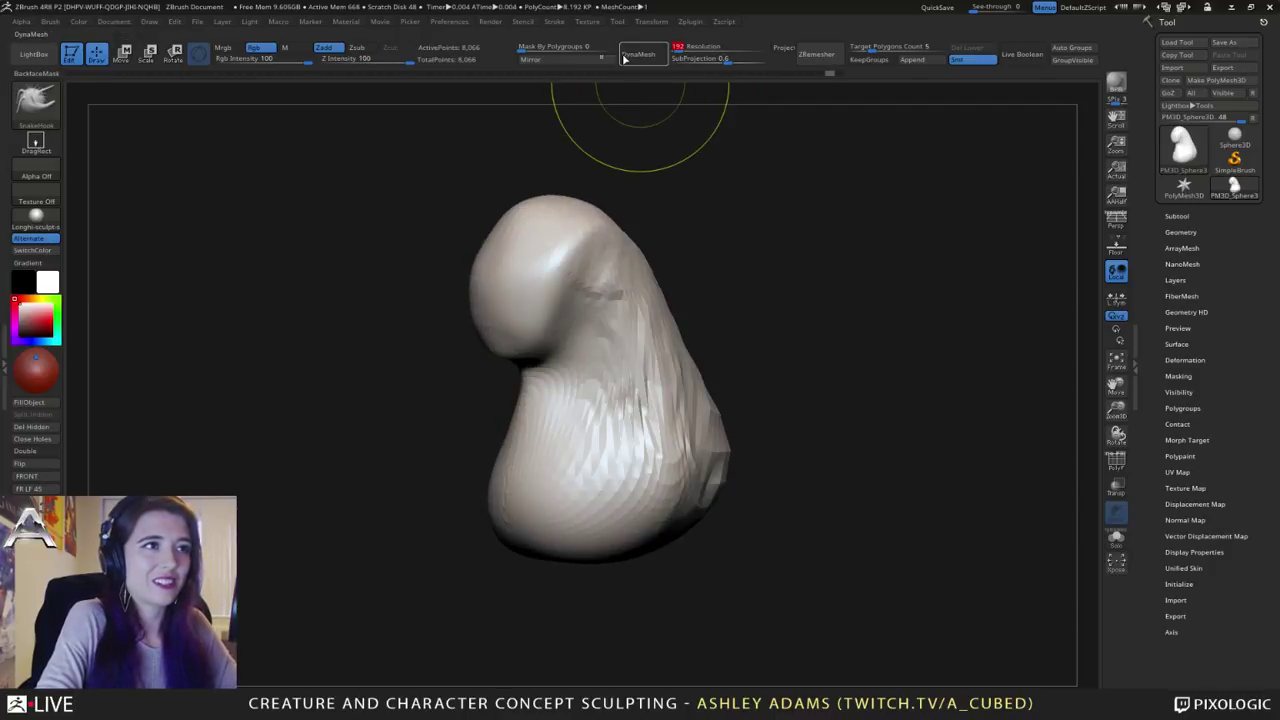
key(ctrl+z)
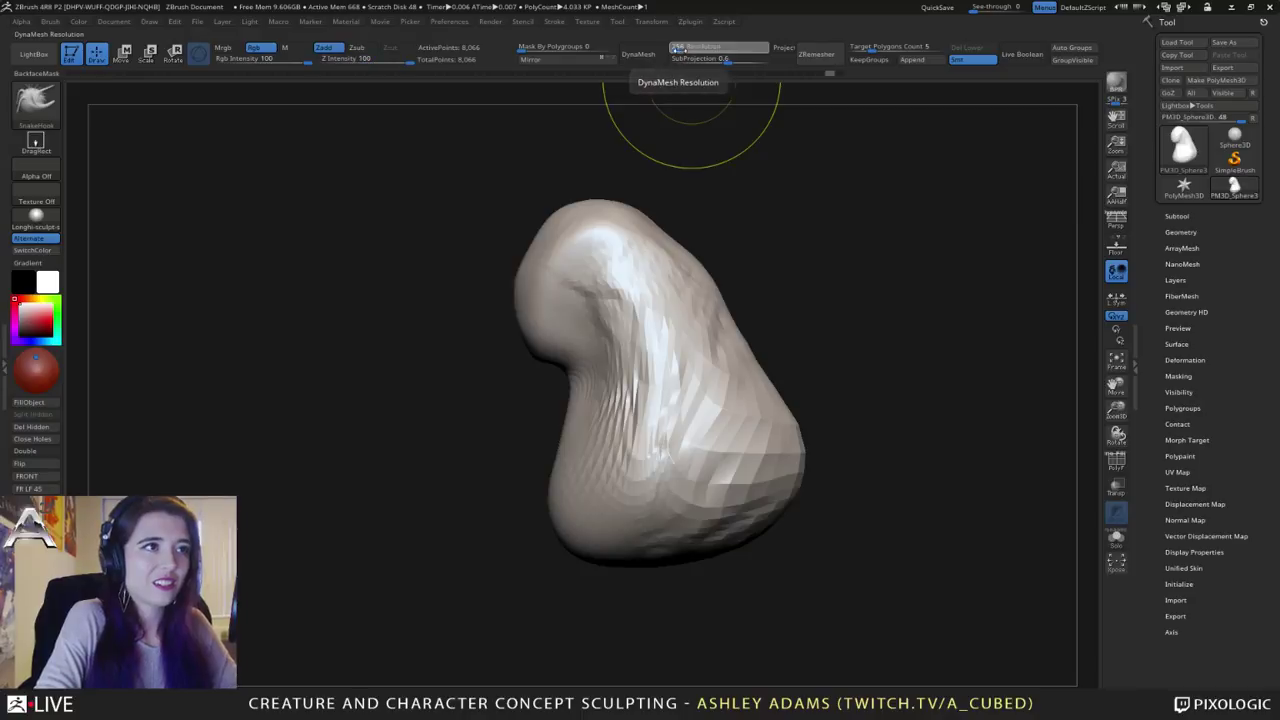
Step: Remesh the figure with DynaMesh at resolution 224 and enlarge the SnakeHook draw size
click(680, 50)
click(638, 54)
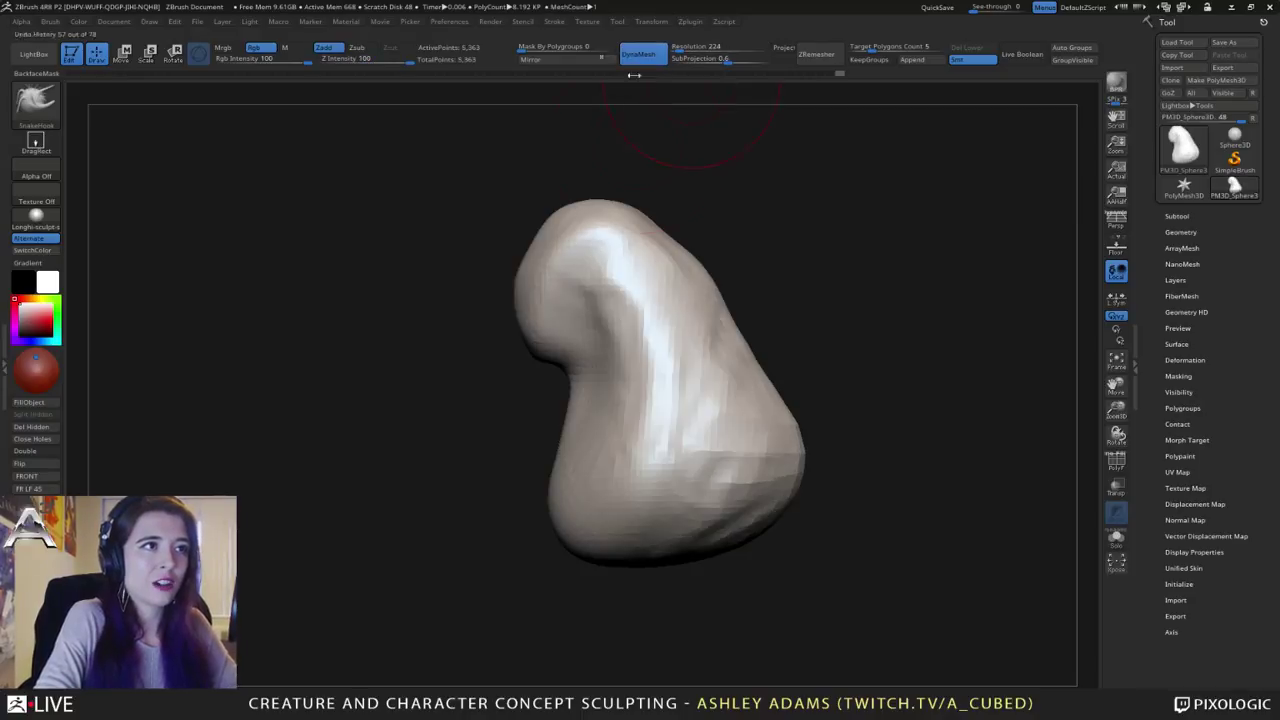
right_drag(618, 347, 663, 349)
key(space)
drag(592, 373, 621, 309)
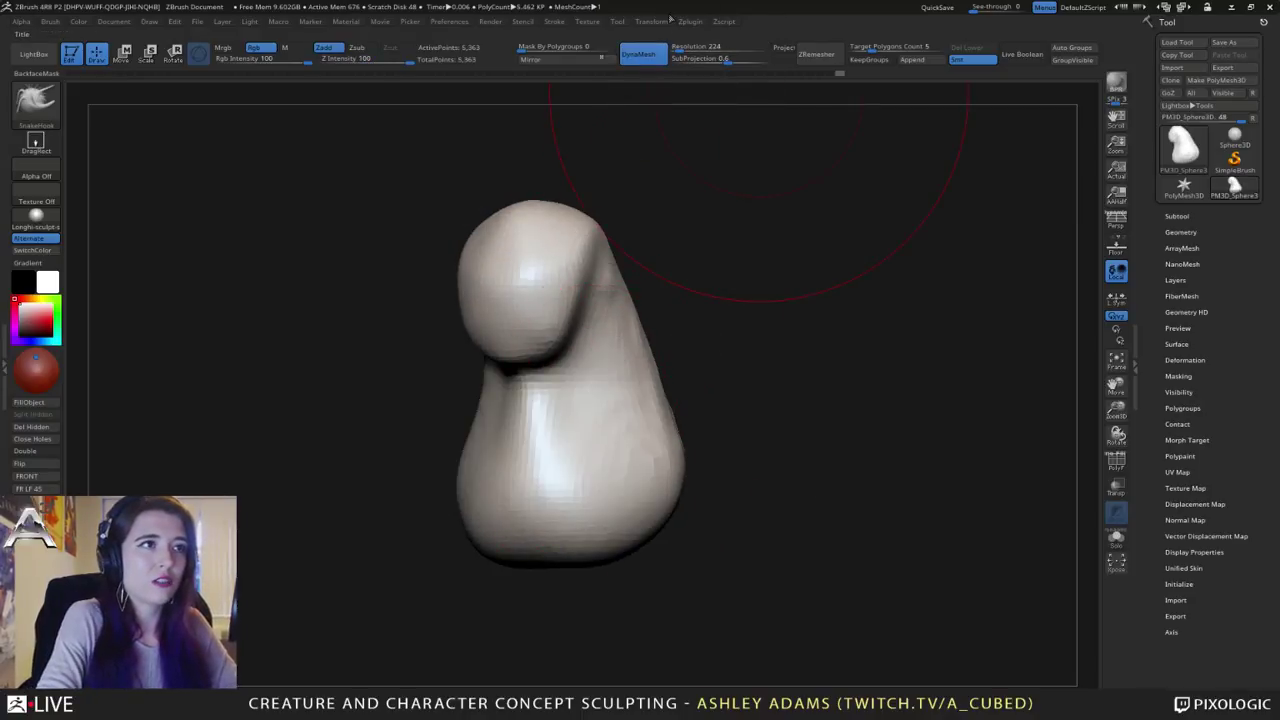
click(700, 43)
Step: Switch to the DamStandard brush and carve creases down the side of the neck and across the chest
mouse_move(623, 374)
right_down()
mouse_move(605, 367)
mouse_move(642, 369)
right_up()
key(space)
key(b)
key(d)
key(s)
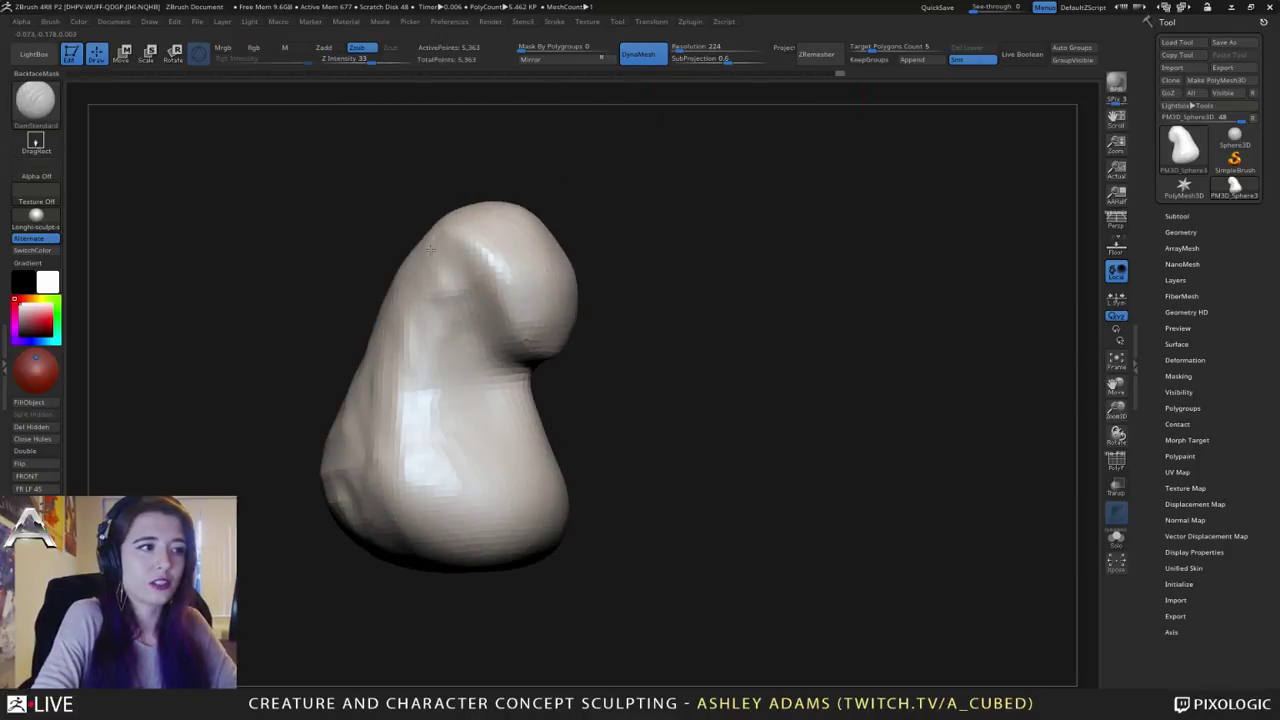
mouse_move(450, 262)
mouse_down()
mouse_move(528, 404)
mouse_move(415, 455)
mouse_up()
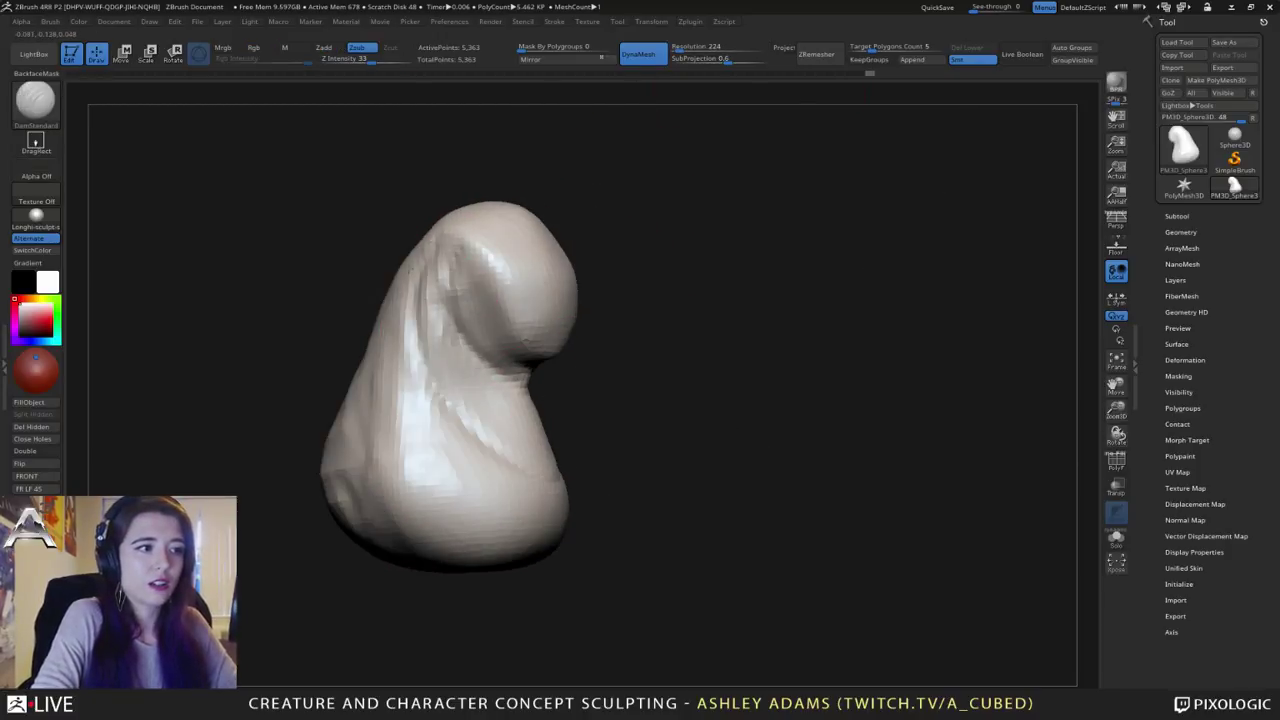
Step: Carve more DamStandard creases down both sides of the neck and across the chest
drag(430, 285, 553, 470)
right_drag(600, 405, 380, 403)
drag(575, 368, 508, 440)
mouse_move(508, 440)
right_down()
mouse_move(565, 430)
mouse_move(560, 263)
right_up()
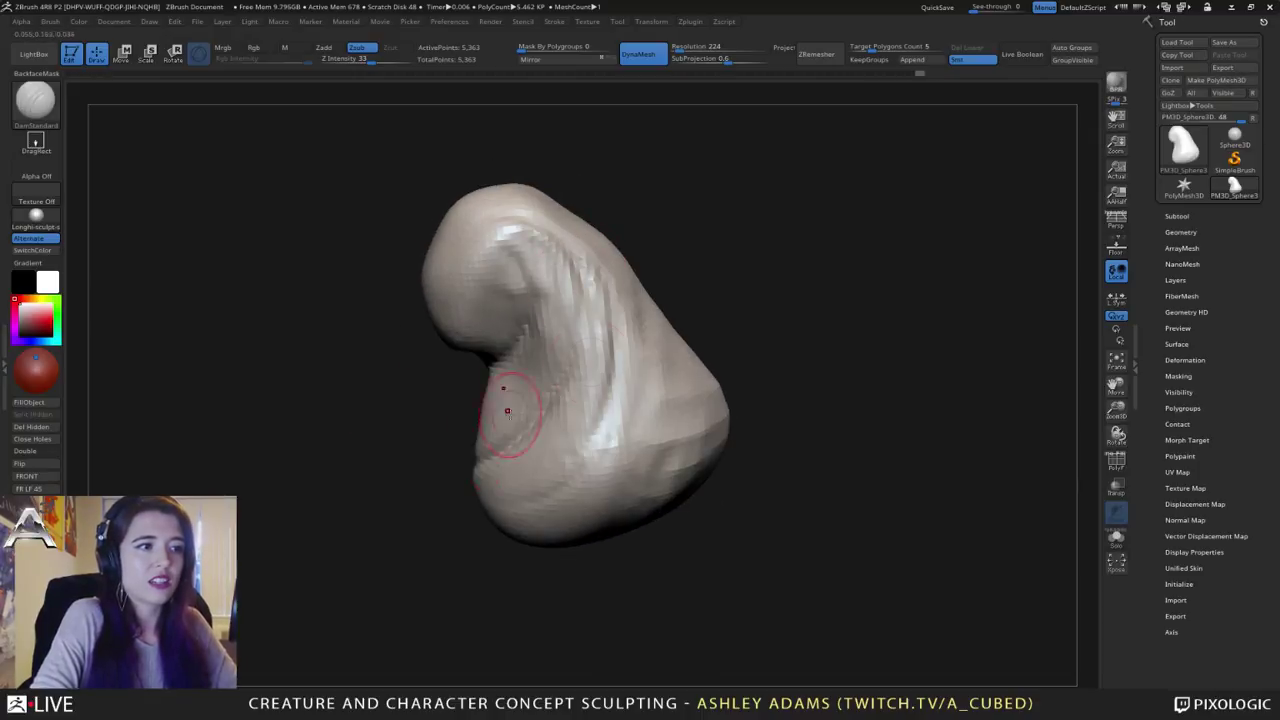
right_drag(503, 414, 605, 385)
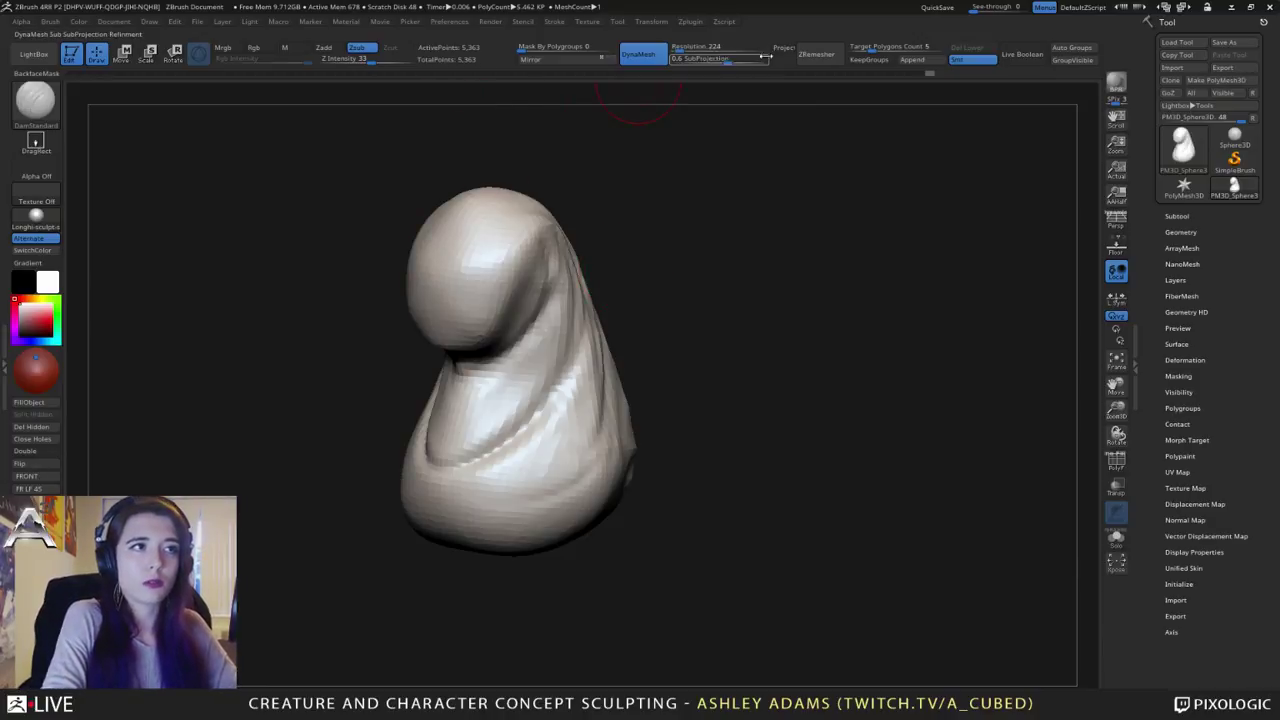
mouse_move(650, 150)
mouse_down()
mouse_move(606, 300)
mouse_move(571, 323)
mouse_move(540, 395)
mouse_move(569, 360)
mouse_move(525, 345)
mouse_move(514, 300)
mouse_move(483, 346)
mouse_move(550, 432)
mouse_up()
mouse_move(482, 358)
mouse_down()
mouse_move(548, 455)
mouse_move(561, 329)
mouse_move(583, 297)
mouse_up()
mouse_move(435, 410)
mouse_down()
mouse_move(557, 377)
mouse_move(691, 386)
mouse_up()
Step: Adjust the DamStandard draw size and carve wrinkles into the head, neck and back
key(space)
drag(585, 346, 620, 346)
key(space)
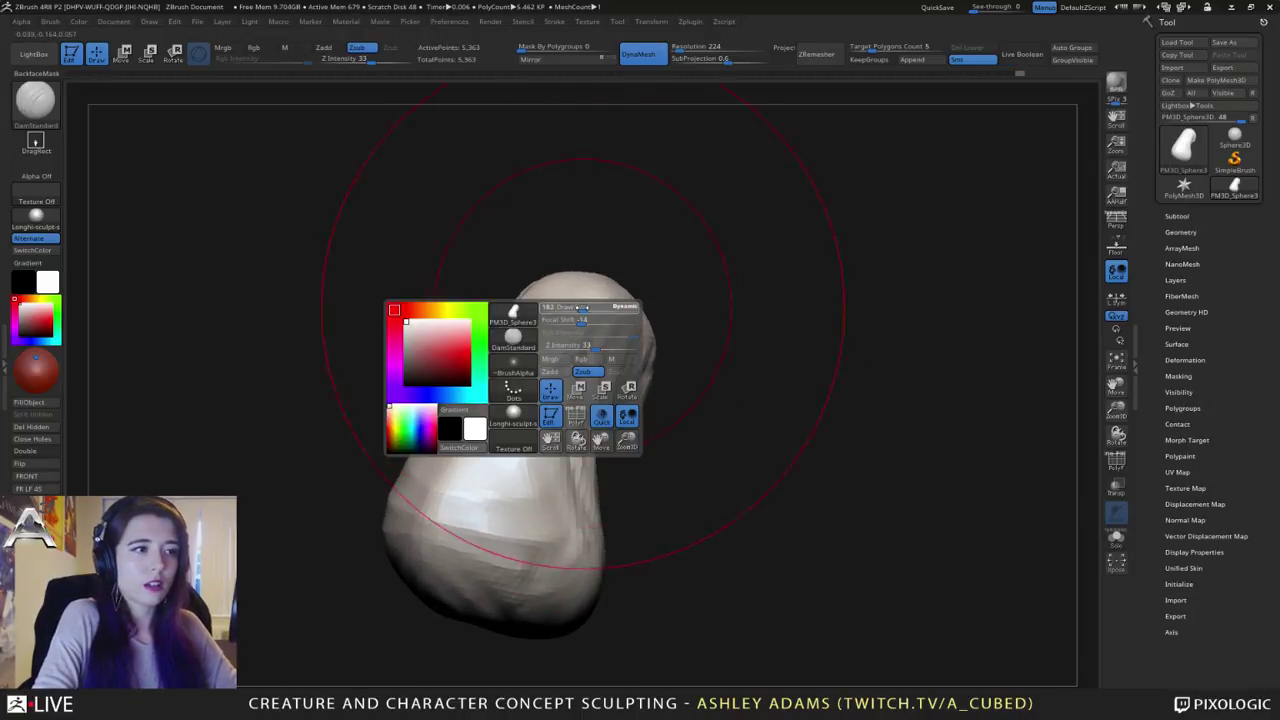
mouse_move(592, 305)
mouse_down()
mouse_move(576, 306)
mouse_move(588, 379)
mouse_move(475, 513)
mouse_move(482, 583)
mouse_up()
drag(640, 500, 449, 477)
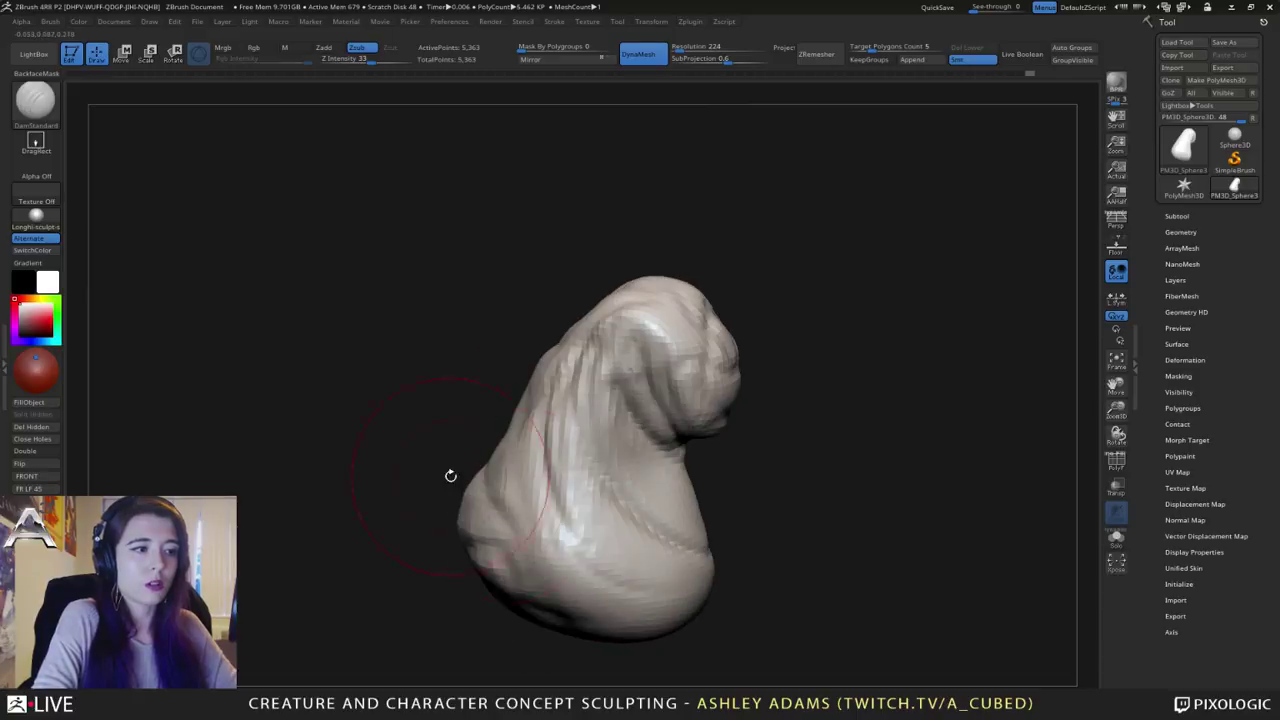
Step: Remesh the figure with DynaMesh at resolution 528
click(676, 47)
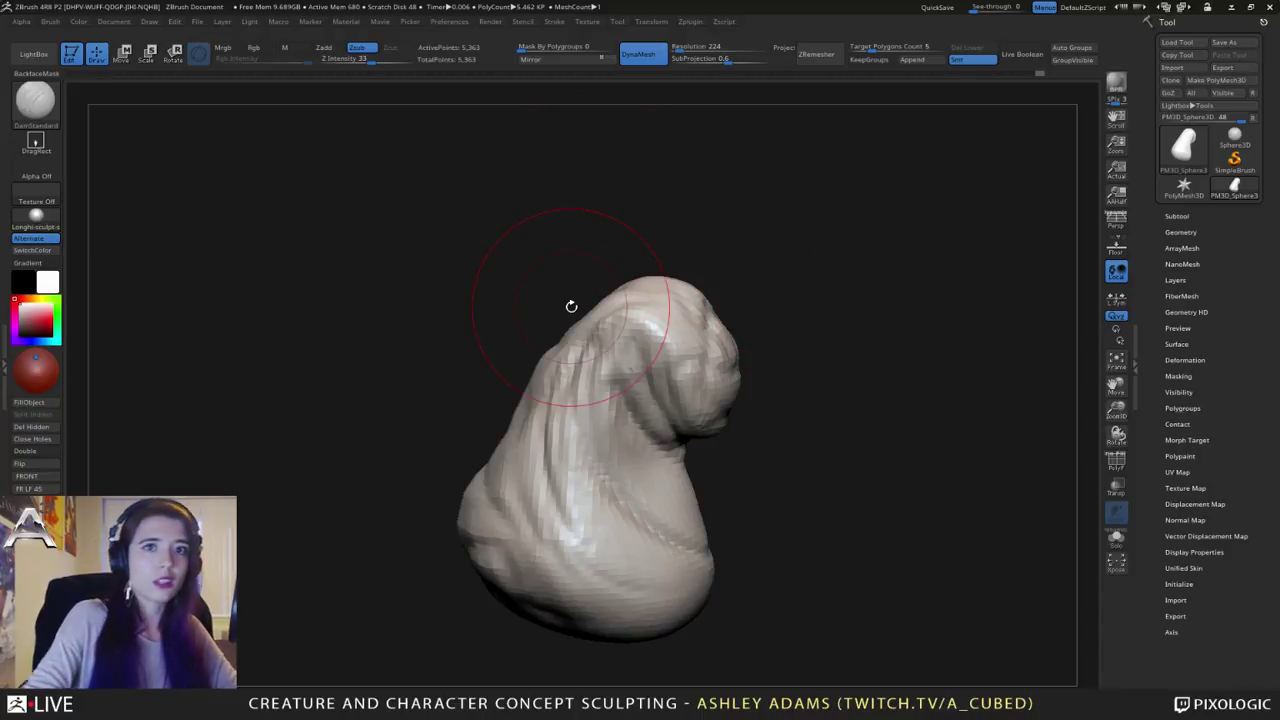
mouse_move(571, 306)
mouse_down()
mouse_move(494, 349)
mouse_move(672, 429)
mouse_move(708, 243)
mouse_move(626, 251)
mouse_up()
key(space)
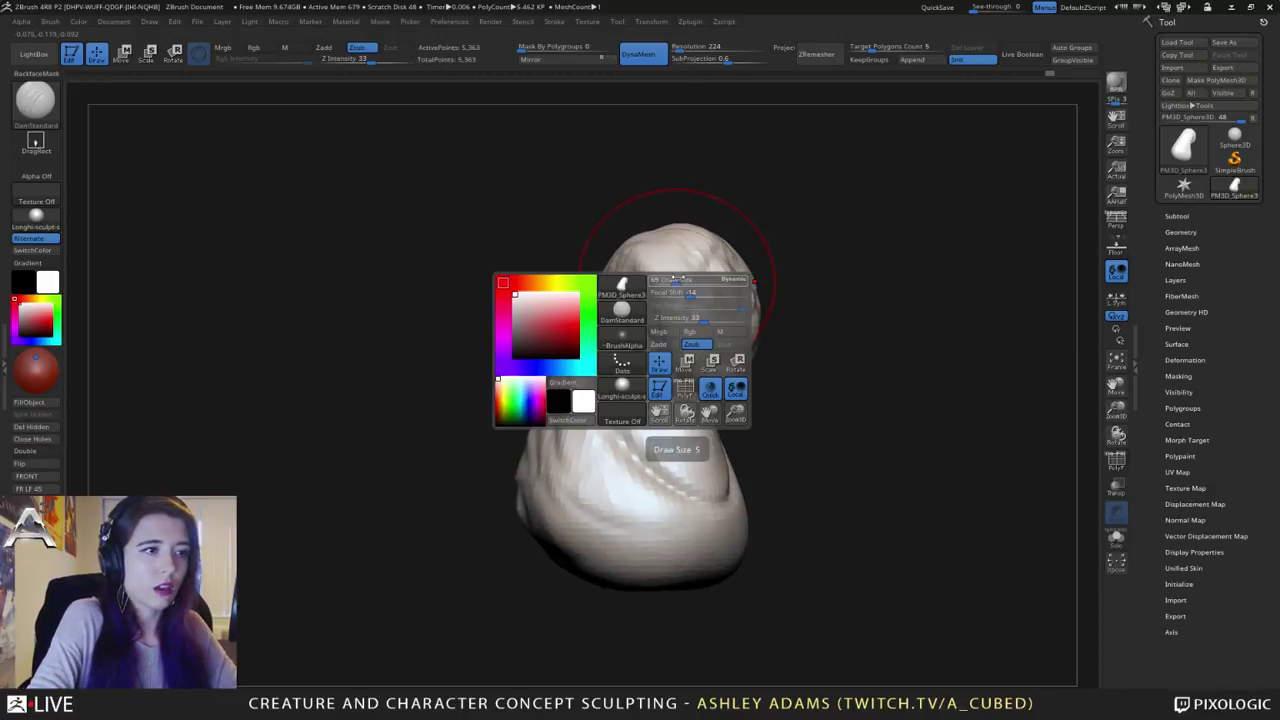
drag(678, 47, 685, 48)
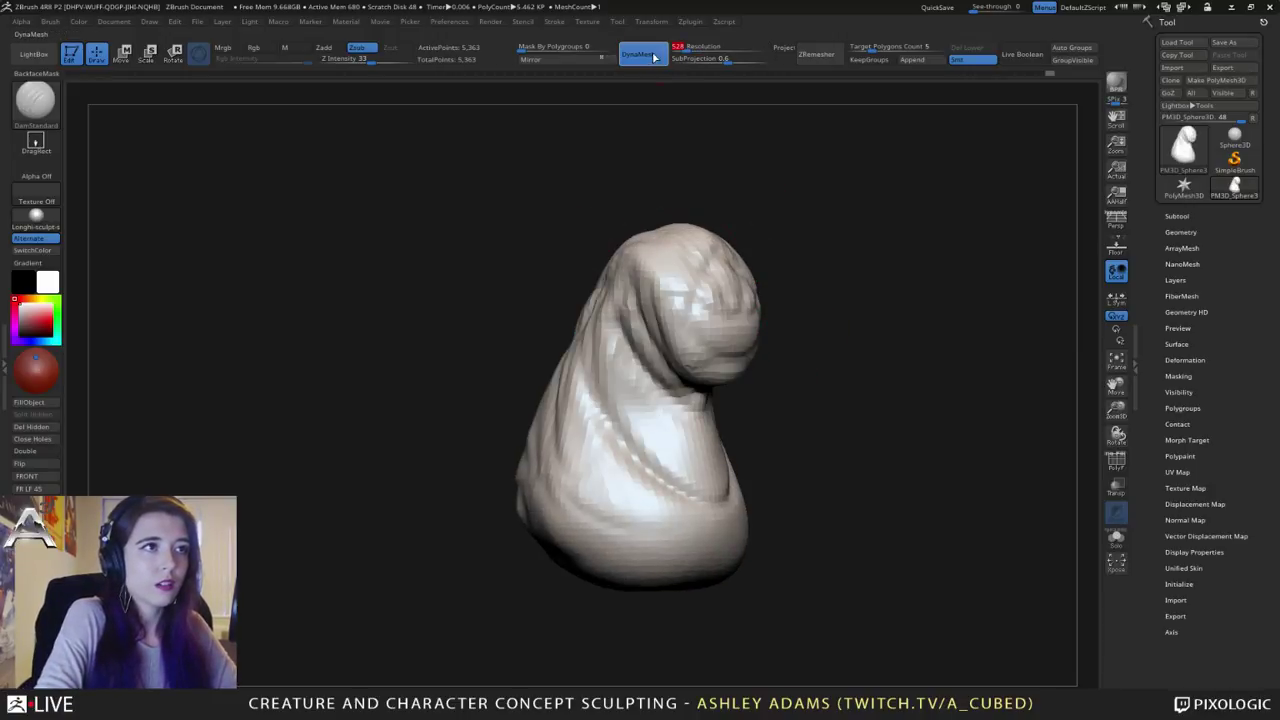
ctrl+drag(676, 156, 714, 179)
Step: Switch to the ClayBuildup brush at a small draw size and carve eye sockets into the sides of the head
drag(840, 235, 742, 277)
alt+right_drag(742, 277, 616, 274)
key(space)
drag(657, 279, 680, 276)
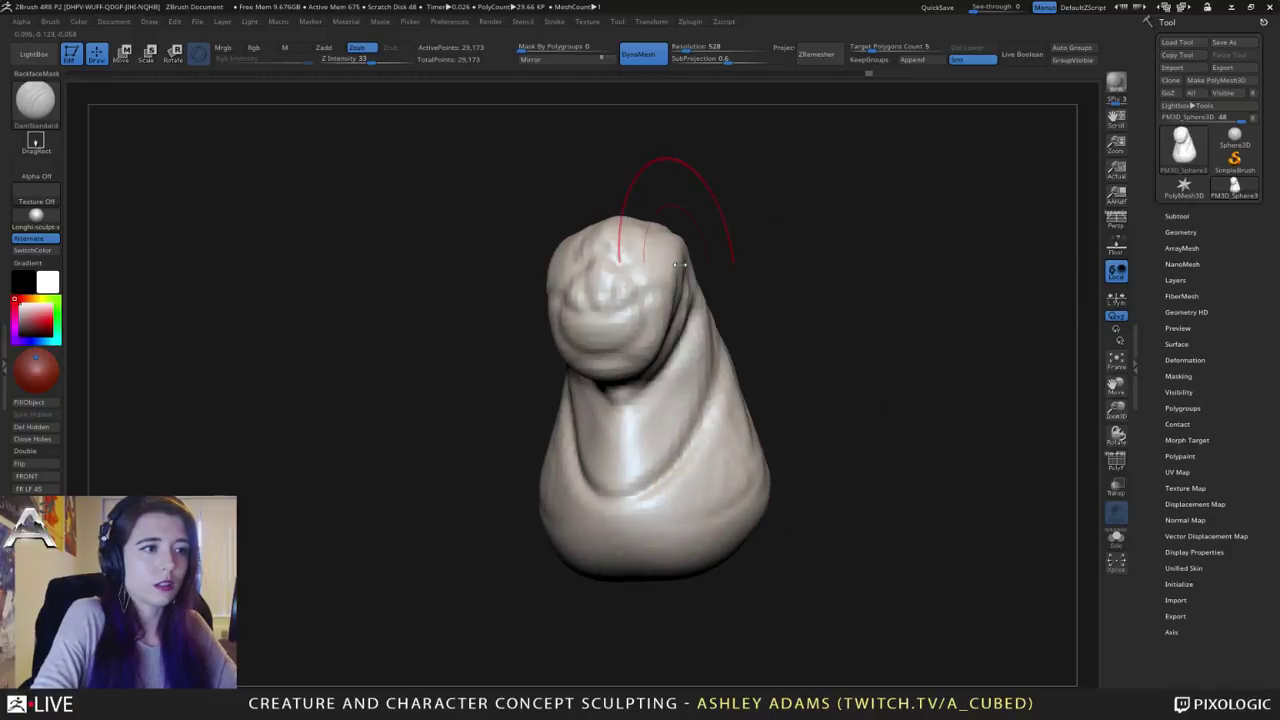
right_drag(688, 263, 594, 290)
key(space)
drag(649, 282, 635, 271)
right_drag(635, 271, 660, 300)
key(b)
key(c)
key(b)
key(space)
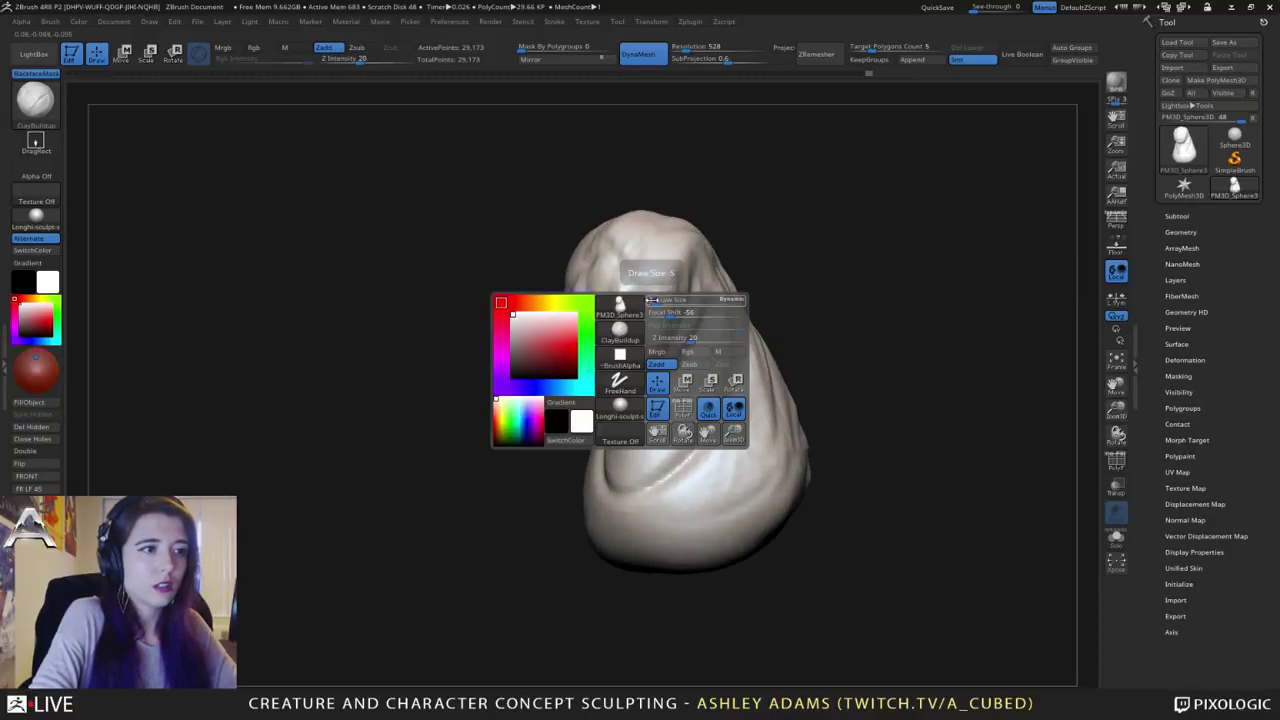
drag(656, 302, 654, 305)
right_drag(654, 305, 624, 333)
Step: Switch to the SnakeHook brush and pull a pair of small mandibles down from the lower face
key(b)
key(s)
key(h)
key(space)
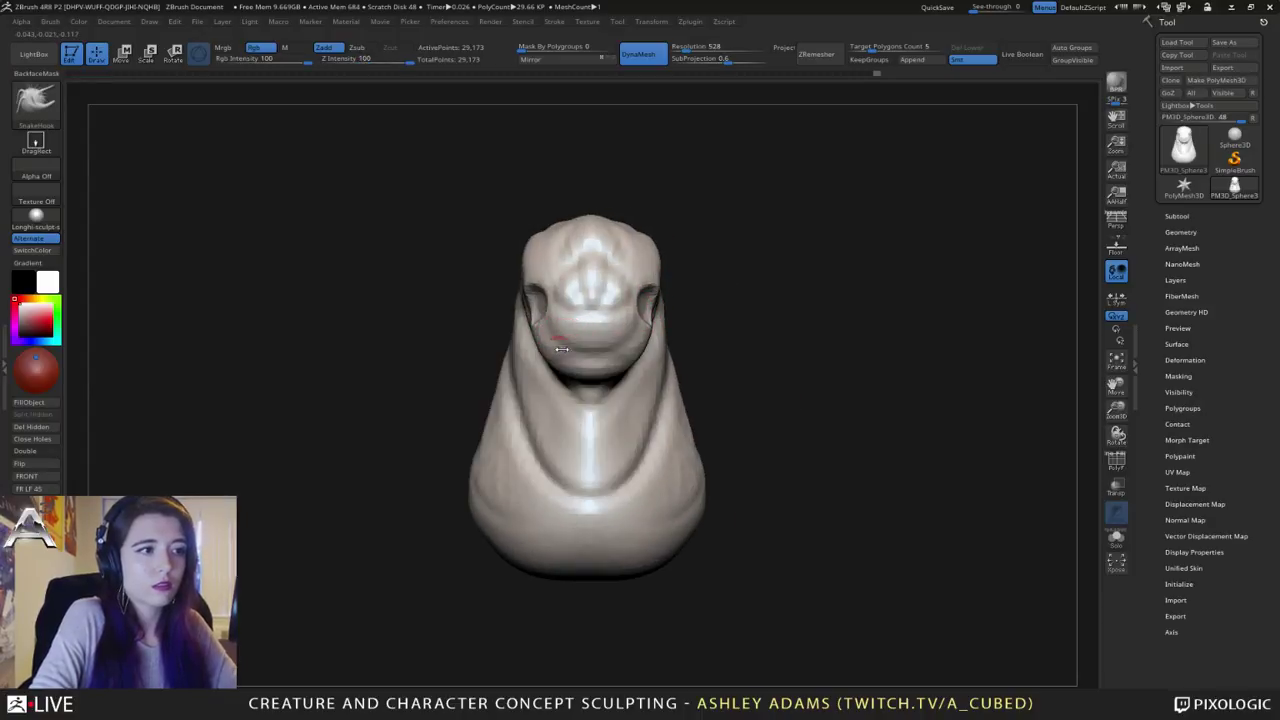
key(space)
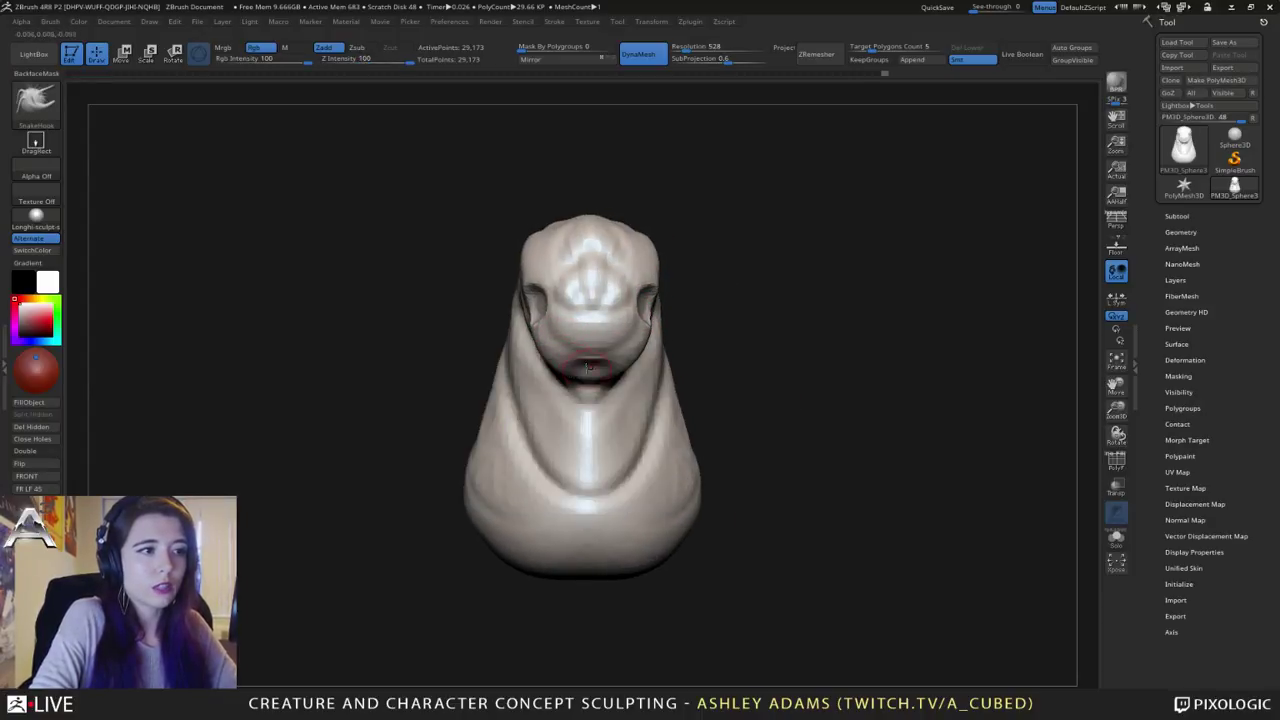
drag(558, 362, 569, 377)
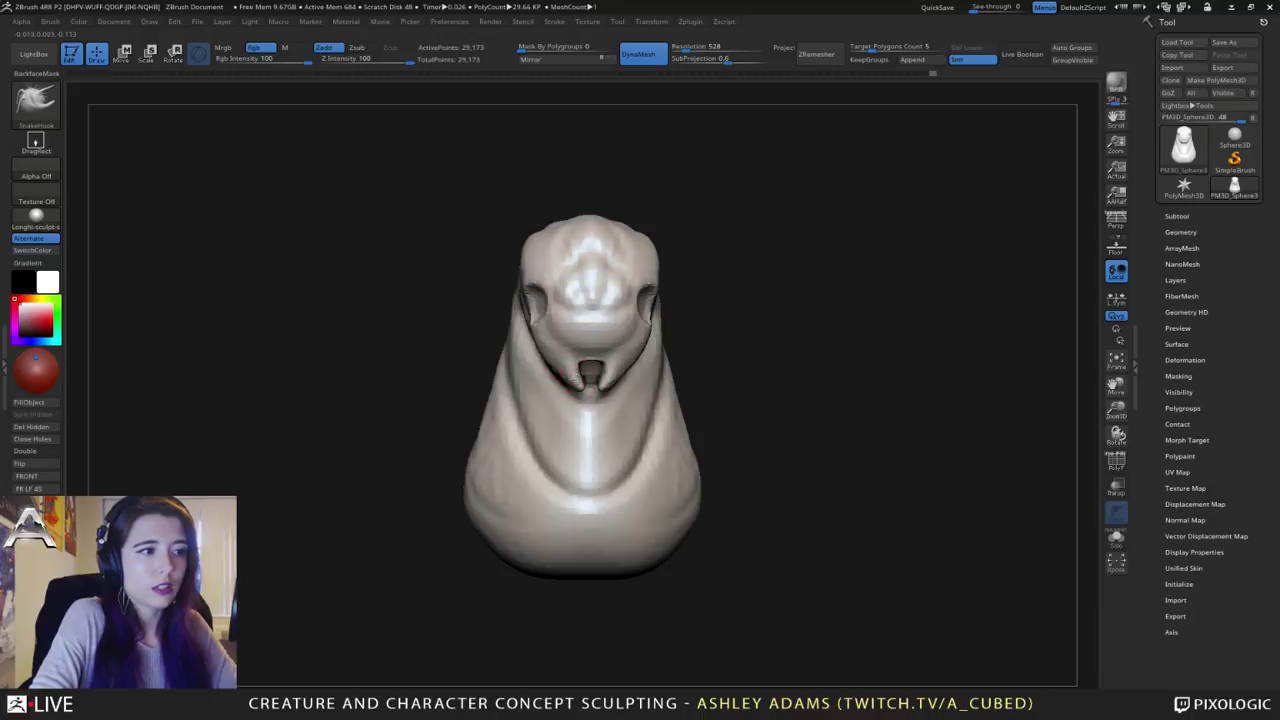
mouse_move(583, 362)
right_down()
mouse_move(617, 371)
mouse_move(571, 320)
right_up()
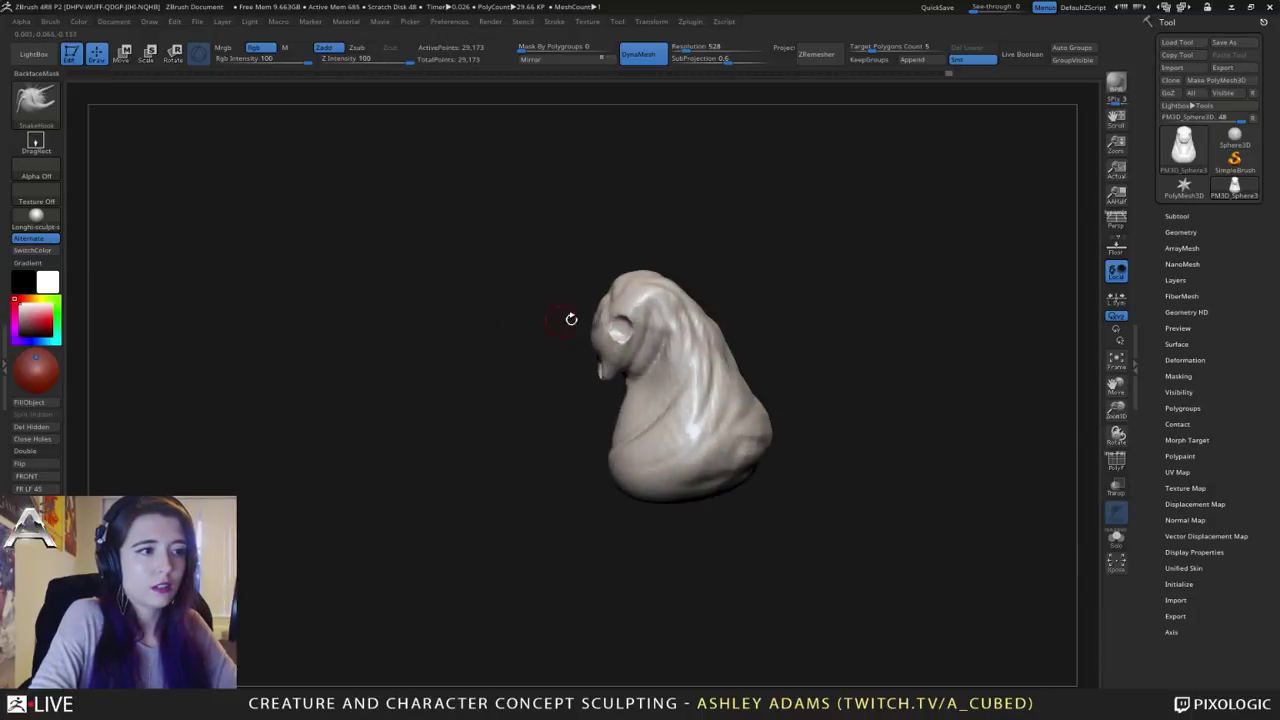
Step: Enlarge the SnakeHook draw size and reshape the silhouette of the head, neck and back
key(space)
mouse_move(606, 311)
mouse_down()
mouse_move(639, 305)
mouse_move(594, 345)
mouse_move(578, 337)
mouse_move(604, 326)
mouse_move(574, 306)
mouse_up()
key(space)
right_drag(630, 294, 676, 302)
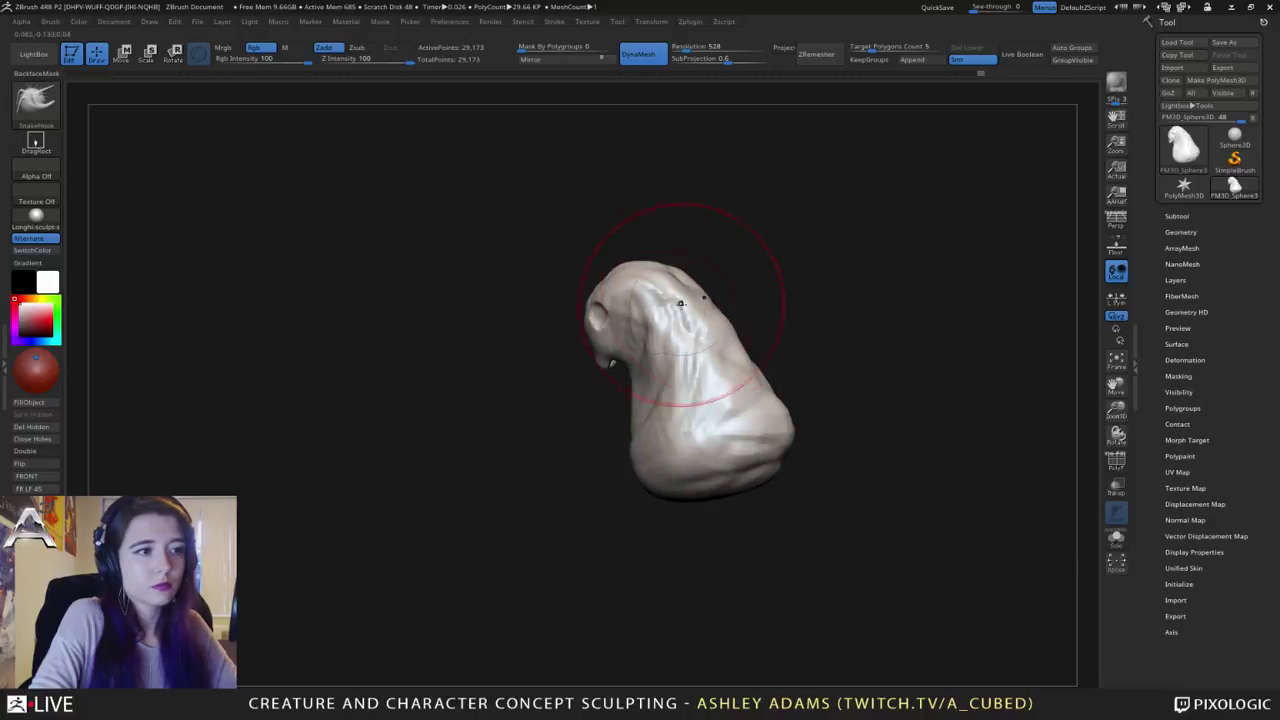
mouse_move(706, 309)
mouse_down()
mouse_move(725, 325)
mouse_move(681, 345)
mouse_up()
key(space)
right_drag(600, 342, 569, 342)
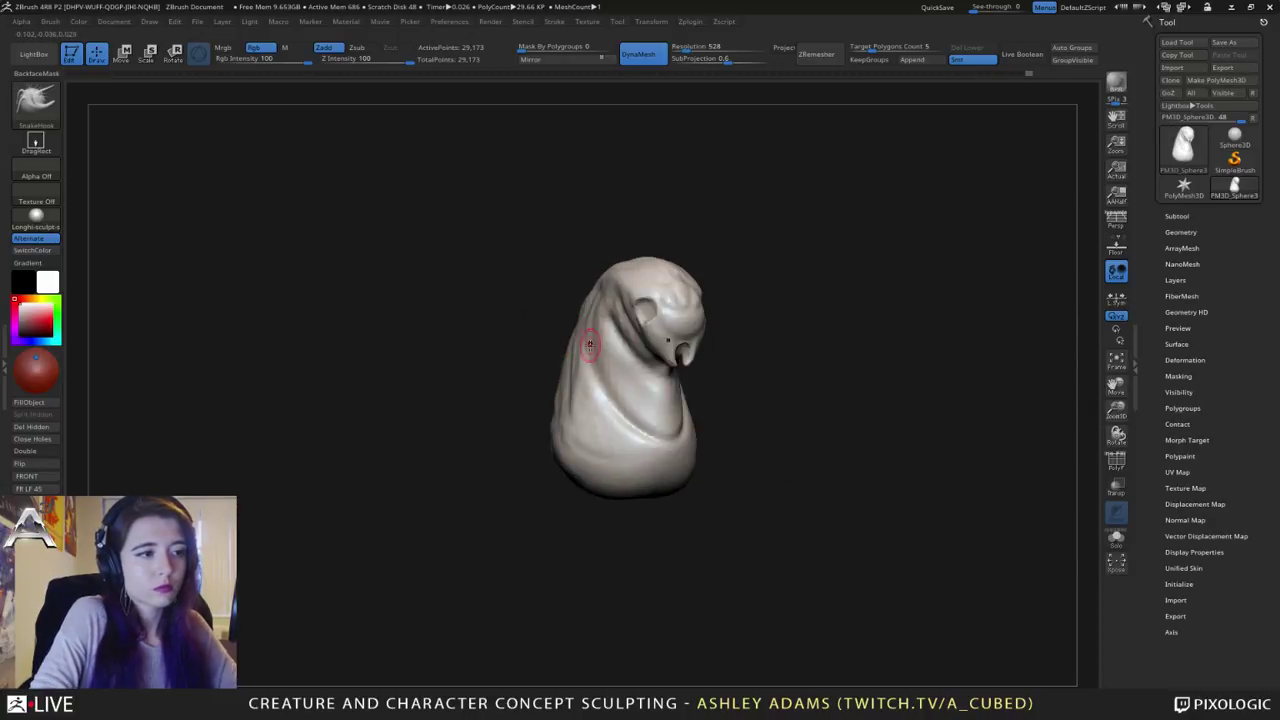
key(space)
drag(590, 345, 616, 344)
right_drag(588, 348, 606, 351)
Step: Switch to the ClayBuildup brush and build up rough, overlapping strokes along the back
key(b)
key(c)
key(b)
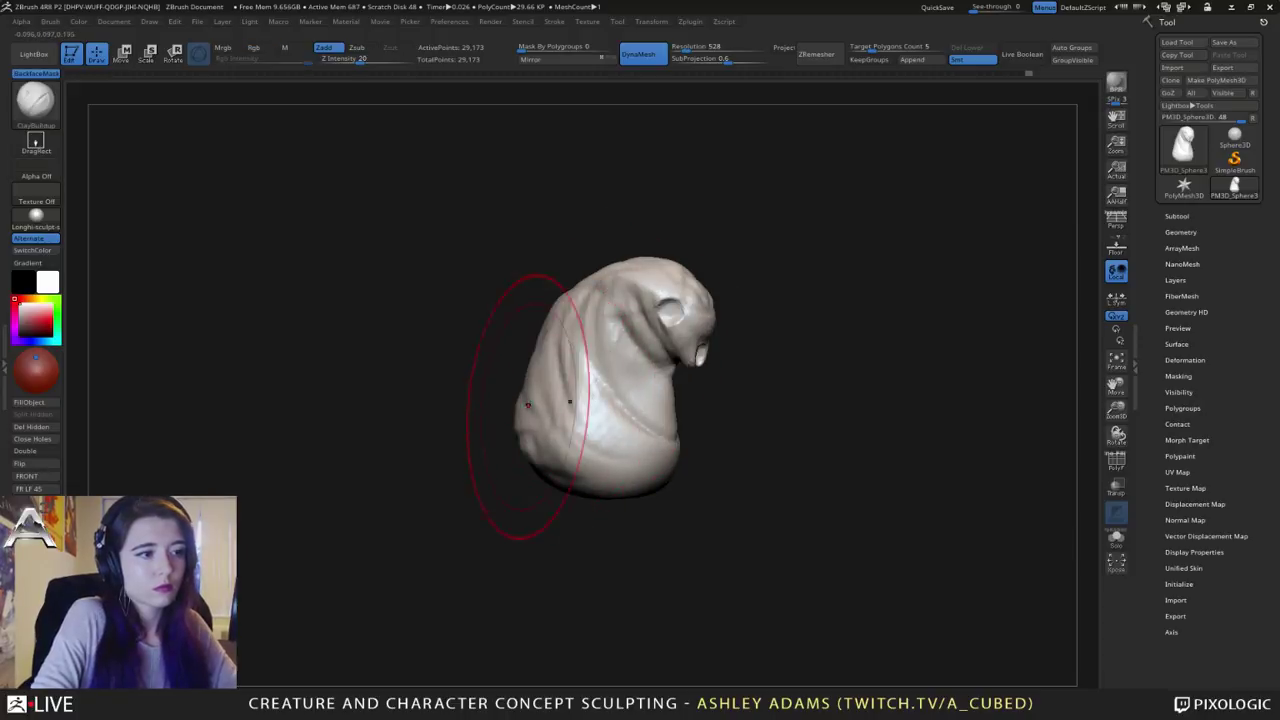
right_drag(619, 259, 643, 303)
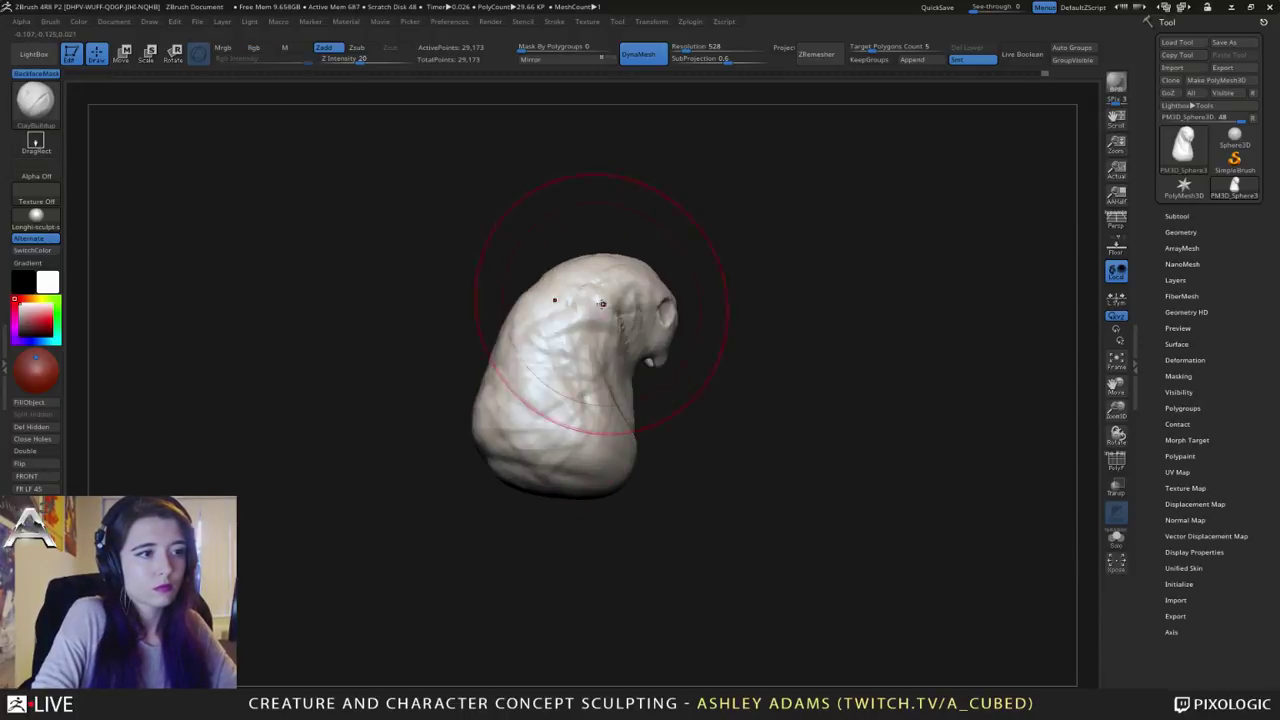
key(space)
mouse_move(580, 327)
mouse_down()
mouse_move(560, 326)
mouse_move(535, 438)
mouse_up()
drag(530, 325, 556, 422)
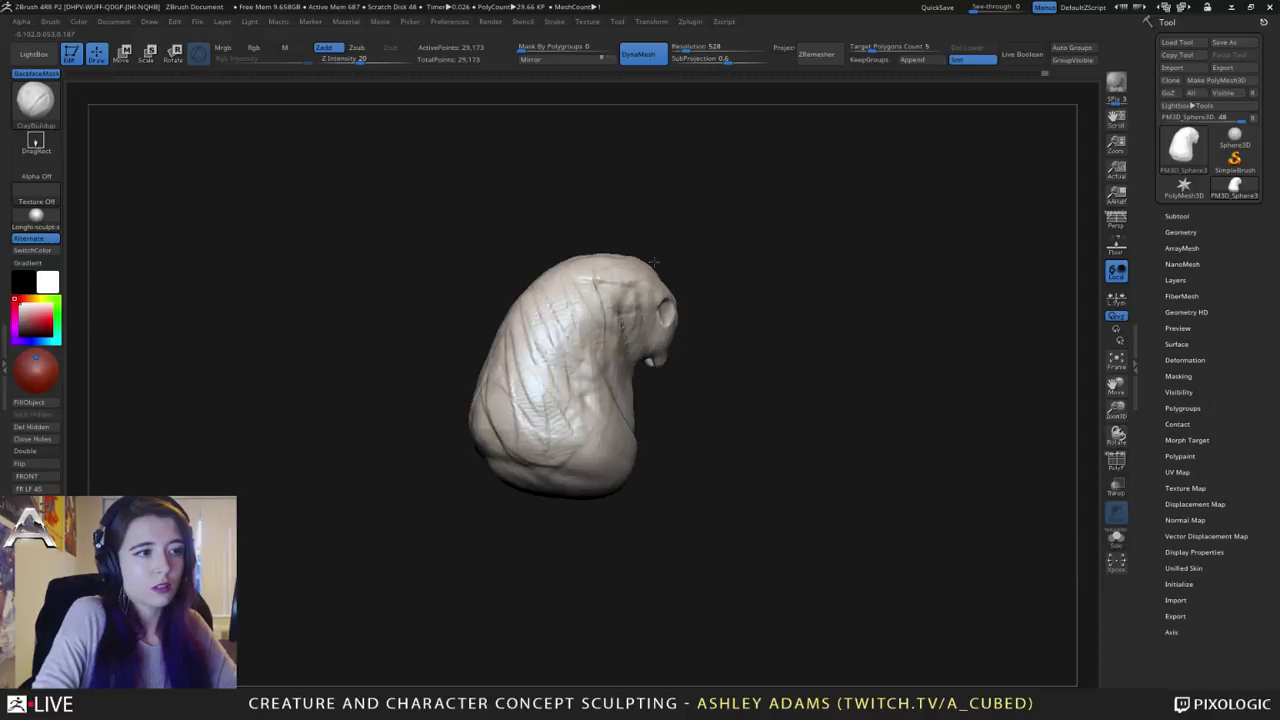
Step: Build up more clay texture over the shoulder, lower back and side of the neck
mouse_move(654, 262)
right_down()
mouse_move(570, 250)
mouse_move(610, 262)
mouse_move(572, 248)
mouse_move(634, 197)
mouse_move(624, 200)
right_up()
drag(502, 260, 480, 368)
right_drag(480, 368, 516, 356)
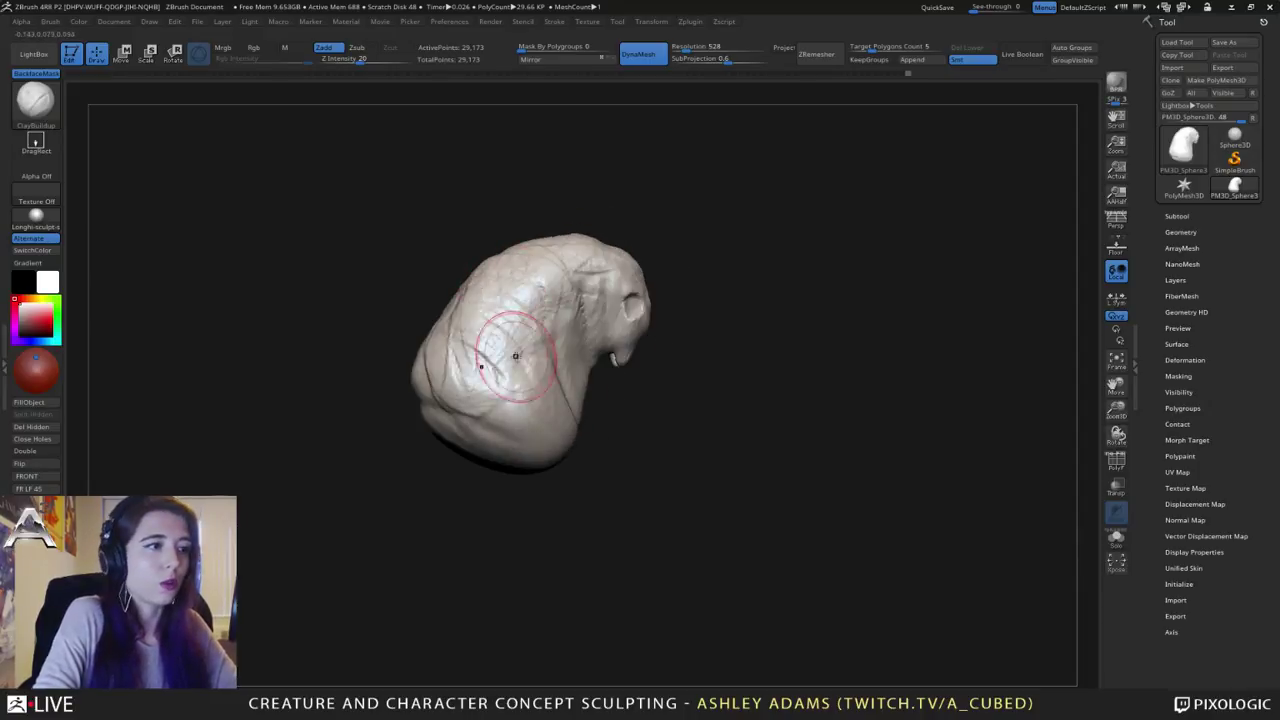
drag(488, 325, 500, 390)
drag(490, 345, 440, 408)
right_drag(440, 408, 510, 395)
drag(410, 380, 466, 384)
drag(385, 392, 445, 418)
mouse_move(475, 384)
mouse_down()
mouse_move(420, 385)
mouse_move(486, 214)
mouse_move(573, 288)
mouse_up()
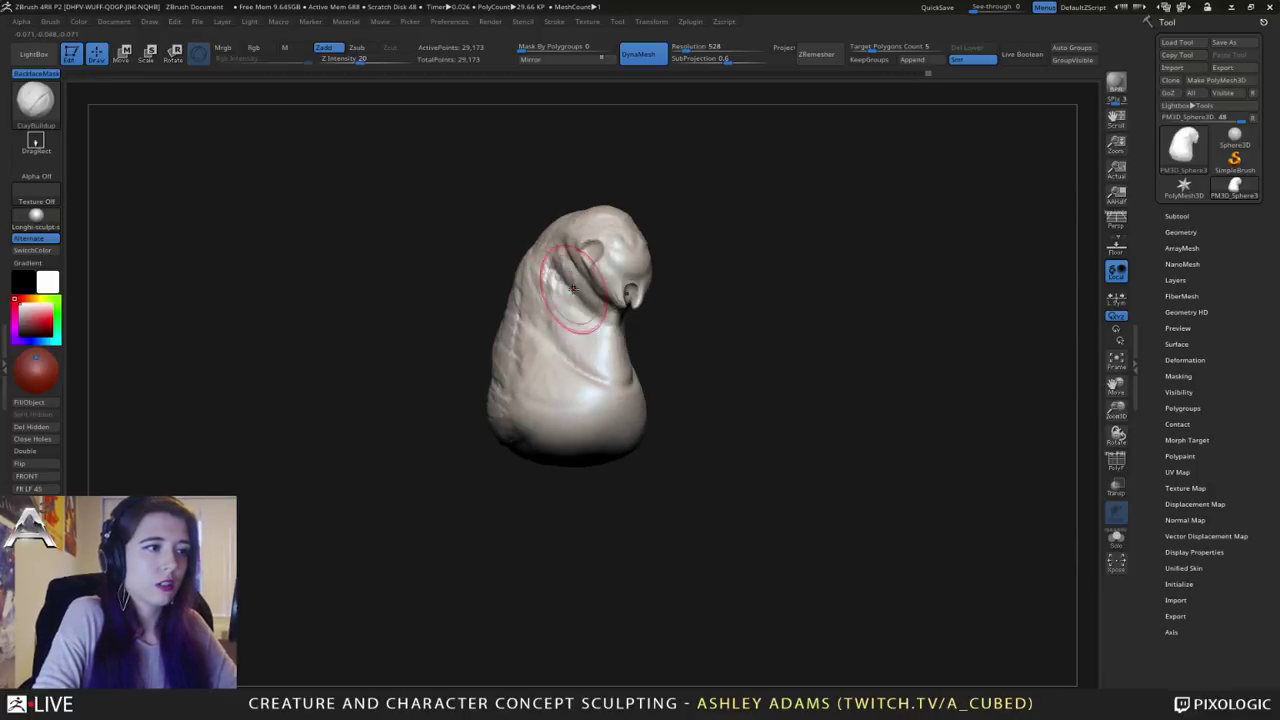
Step: Switch to the DamStandard brush and carve folds around the neck, chest and head
key(b)
key(d)
key(s)
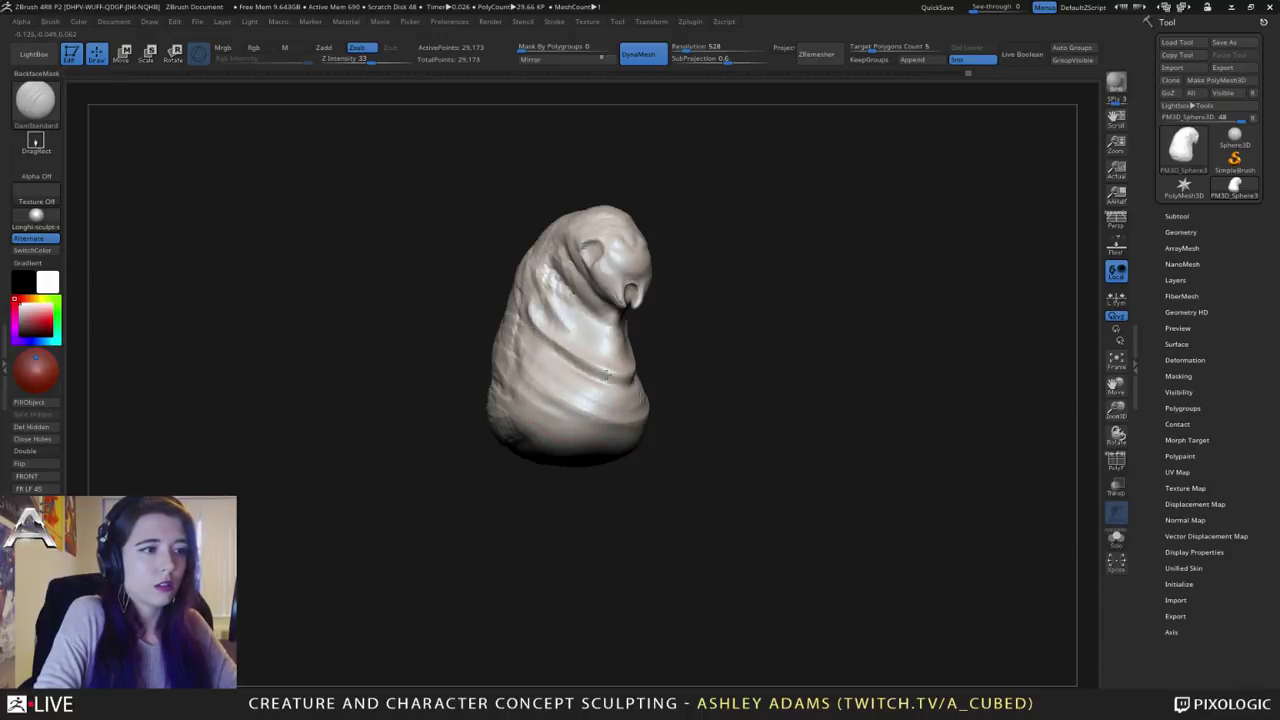
drag(566, 224, 591, 298)
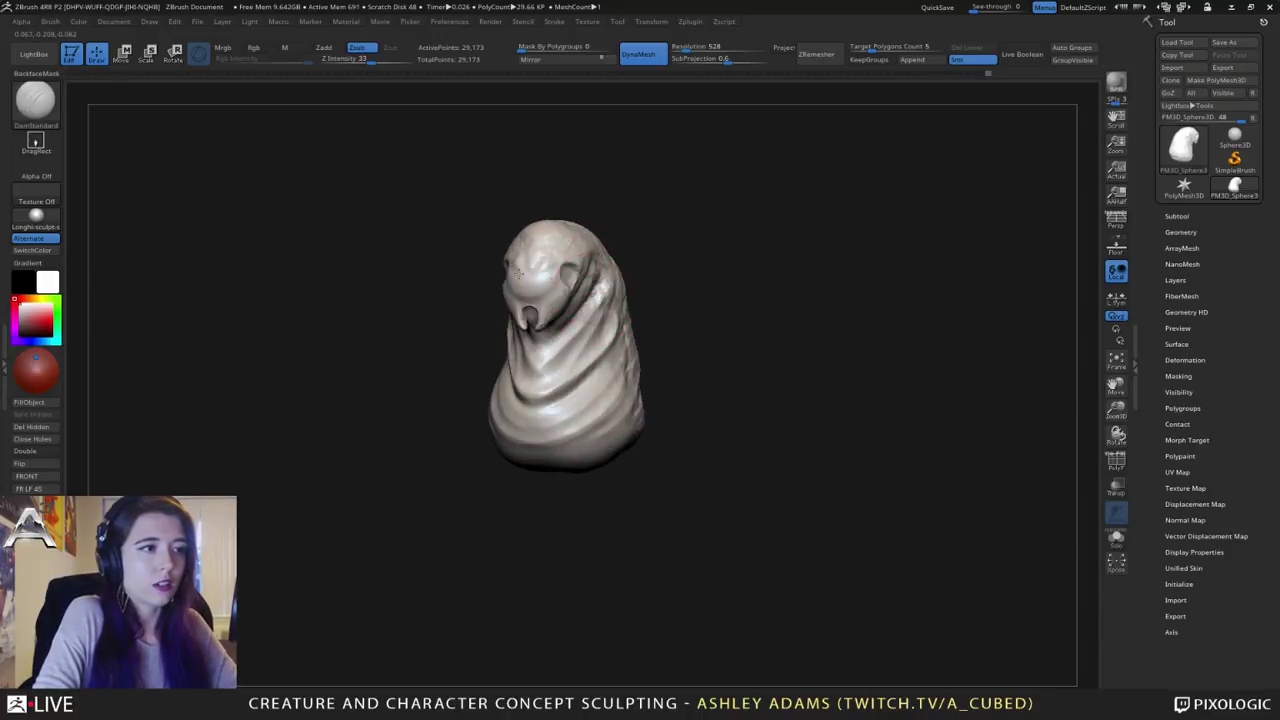
drag(543, 247, 620, 265)
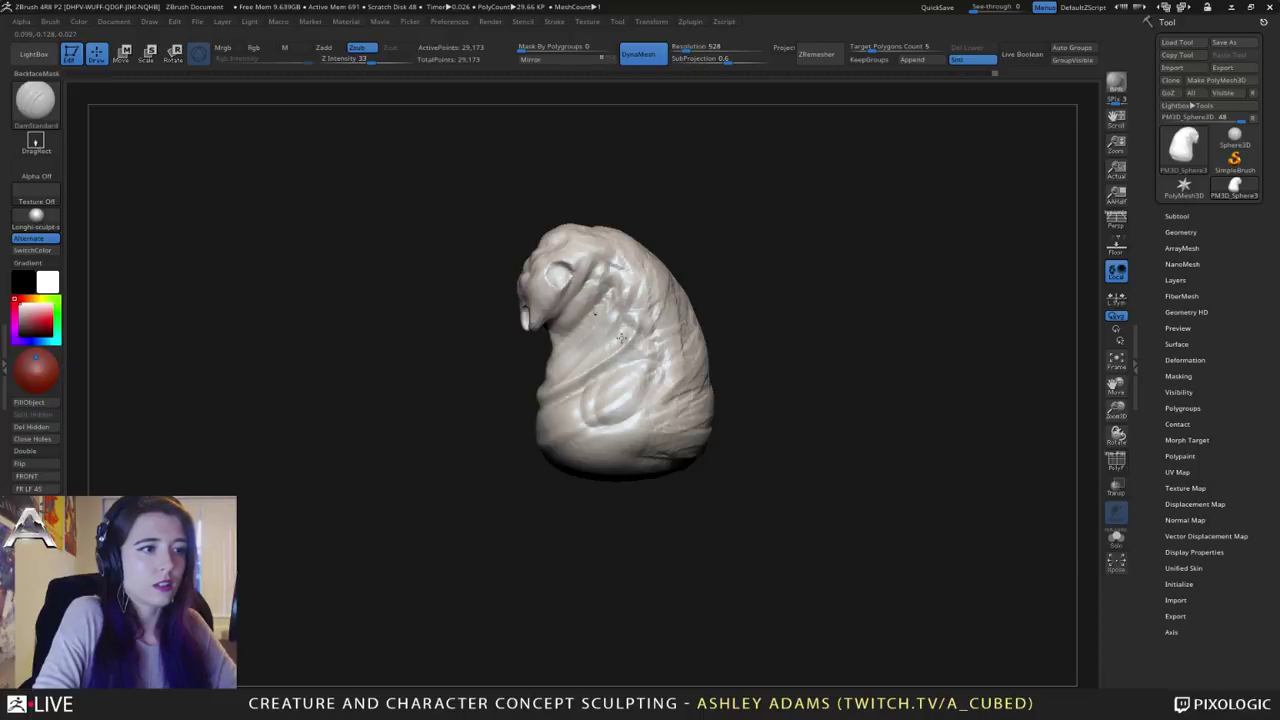
Step: Carve further DamStandard creases across the lower side and back of the body
drag(717, 429, 640, 420)
drag(557, 403, 690, 420)
drag(760, 400, 715, 320)
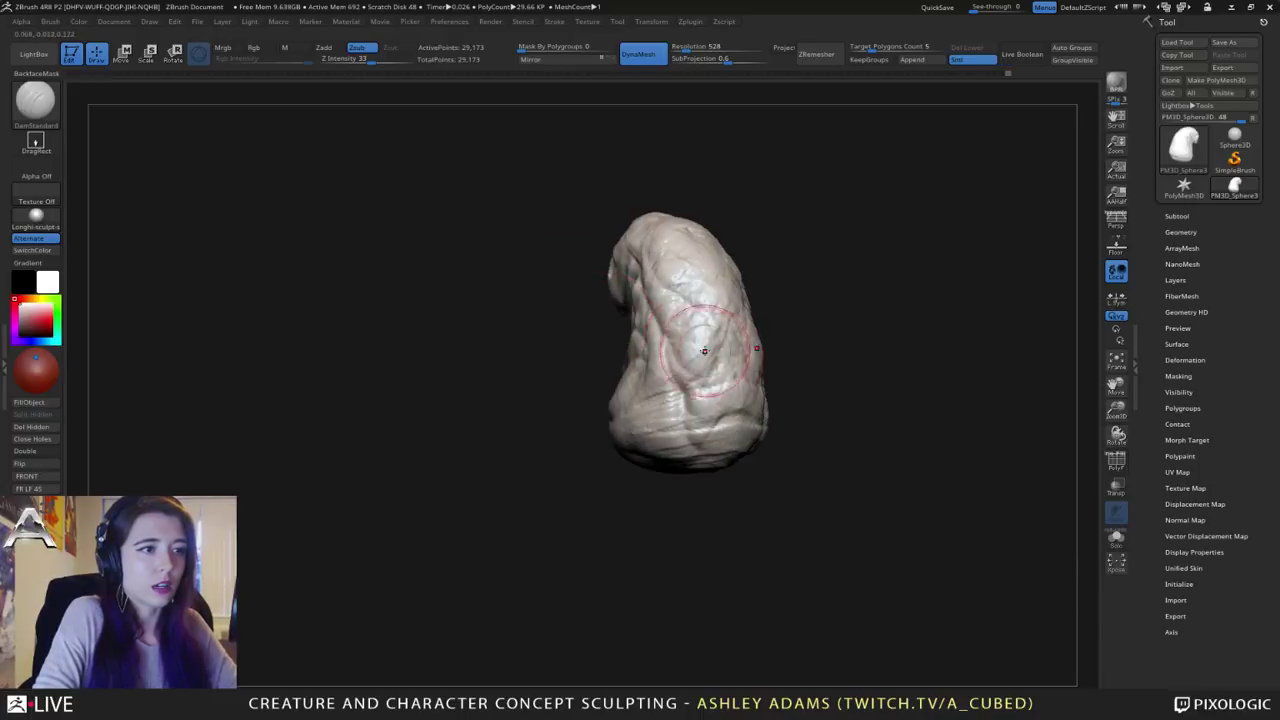
mouse_move(732, 452)
right_down()
mouse_move(686, 426)
mouse_move(645, 365)
right_up()
right_click(582, 433)
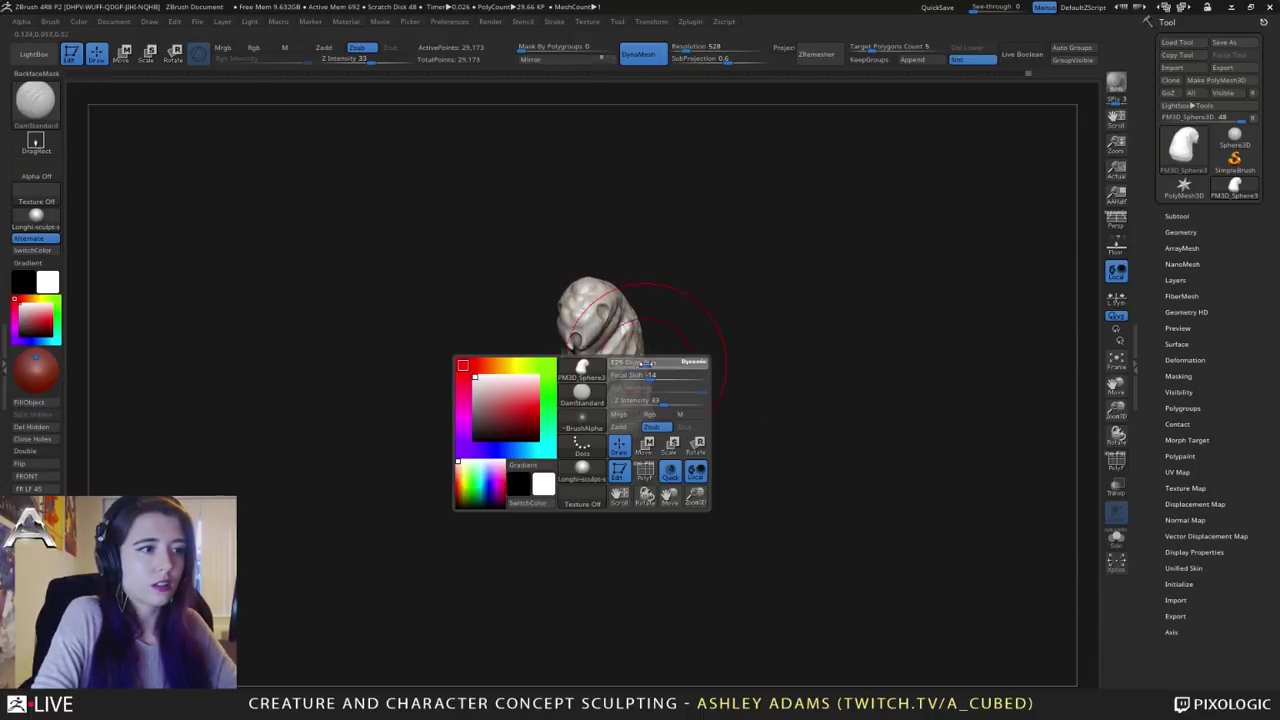
Step: Switch to the SnakeHook brush and pull the lower body down into a long, tapered abdomen beneath the humped back
right_drag(663, 320, 632, 404)
key(b)
key(s)
key(h)
mouse_move(640, 446)
mouse_down()
mouse_move(631, 430)
mouse_move(652, 450)
mouse_move(627, 477)
mouse_move(560, 500)
mouse_move(549, 486)
mouse_move(590, 472)
mouse_up()
right_drag(540, 474, 568, 471)
drag(515, 464, 560, 462)
mouse_move(565, 448)
right_down()
mouse_move(533, 437)
mouse_move(551, 419)
right_up()
mouse_move(551, 419)
alt+right_down()
mouse_move(601, 338)
mouse_move(590, 360)
alt+right_up()
right_click(583, 322)
mouse_move(508, 362)
mouse_down()
mouse_move(535, 390)
mouse_move(525, 385)
mouse_up()
mouse_move(522, 380)
right_down()
mouse_move(547, 380)
mouse_move(560, 362)
mouse_move(508, 378)
right_up()
right_click(560, 362)
Step: Switch to the ClayBuildup brush and sculpt the hollow where the humped back meets the abdomen
key(b)
key(c)
key(b)
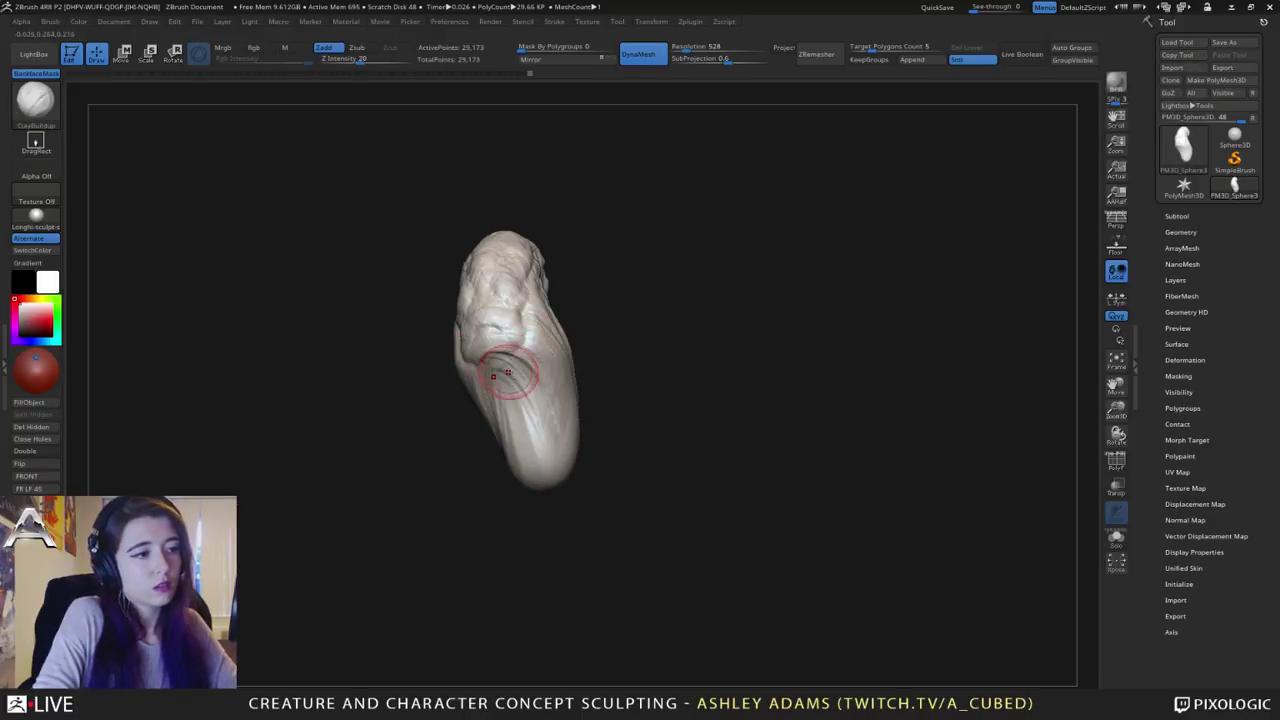
mouse_move(506, 374)
mouse_down()
mouse_move(503, 360)
mouse_move(490, 376)
mouse_move(506, 374)
mouse_move(512, 392)
mouse_up()
mouse_move(515, 380)
right_down()
mouse_move(548, 347)
mouse_move(557, 310)
mouse_move(550, 318)
right_up()
alt+right_drag(550, 318, 688, 348)
right_click(614, 337)
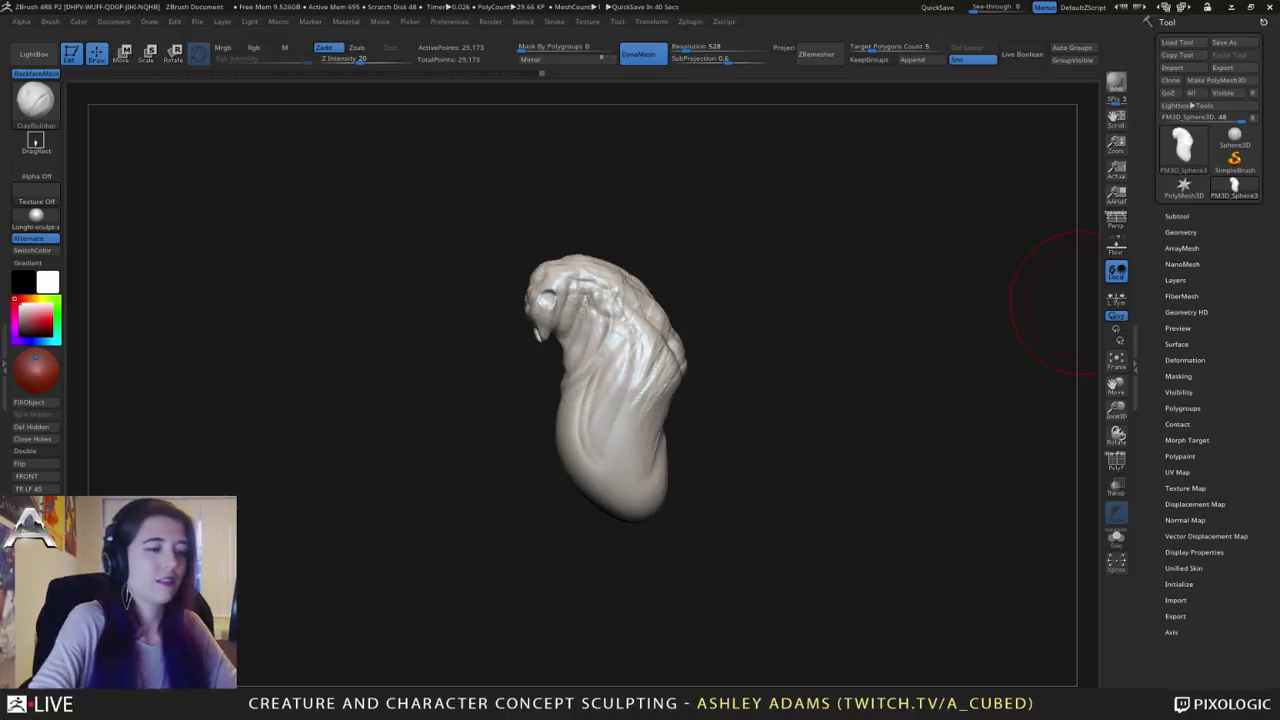
Step: Switch to the SnakeHook brush at a reduced draw size and pull the mandibles into longer points
drag(1082, 303, 1040, 303)
mouse_move(591, 326)
right_down()
mouse_move(628, 290)
mouse_move(626, 250)
mouse_move(617, 286)
right_up()
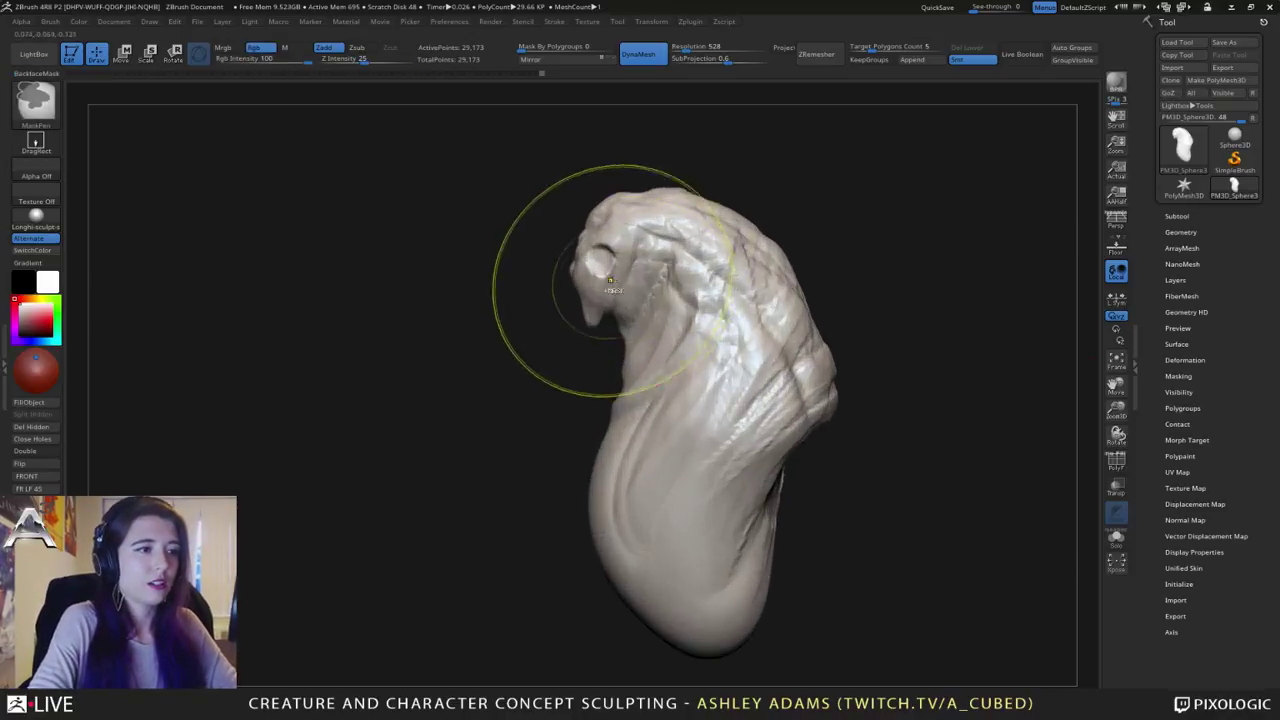
key(space)
drag(606, 276, 587, 276)
key(space)
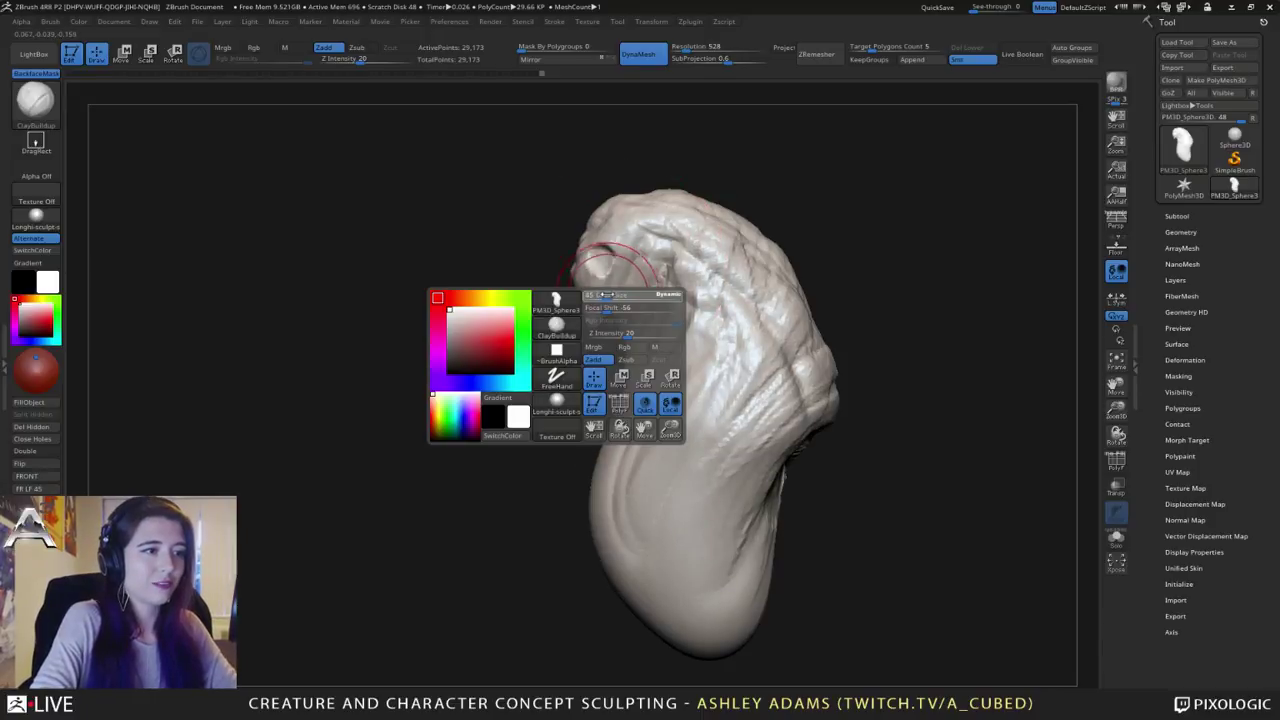
key(b)
key(s)
key(h)
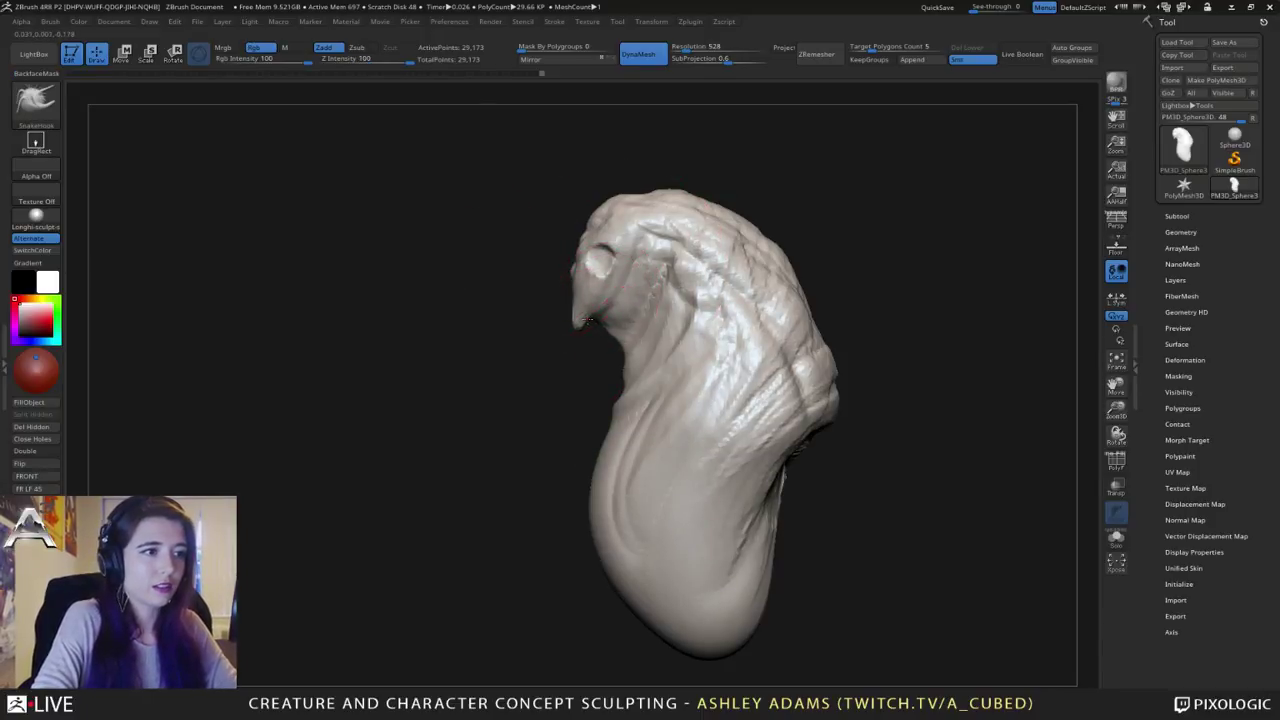
right_drag(587, 262, 608, 270)
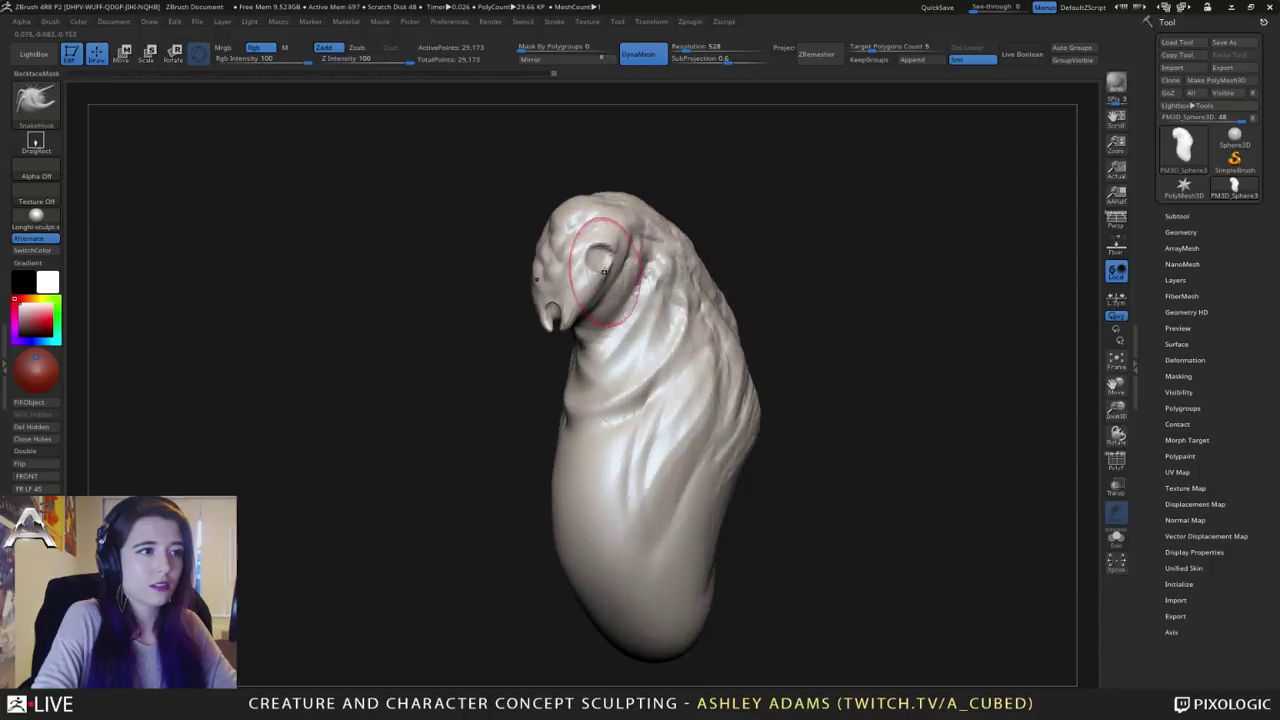
key(space)
drag(606, 276, 592, 276)
right_drag(592, 276, 606, 276)
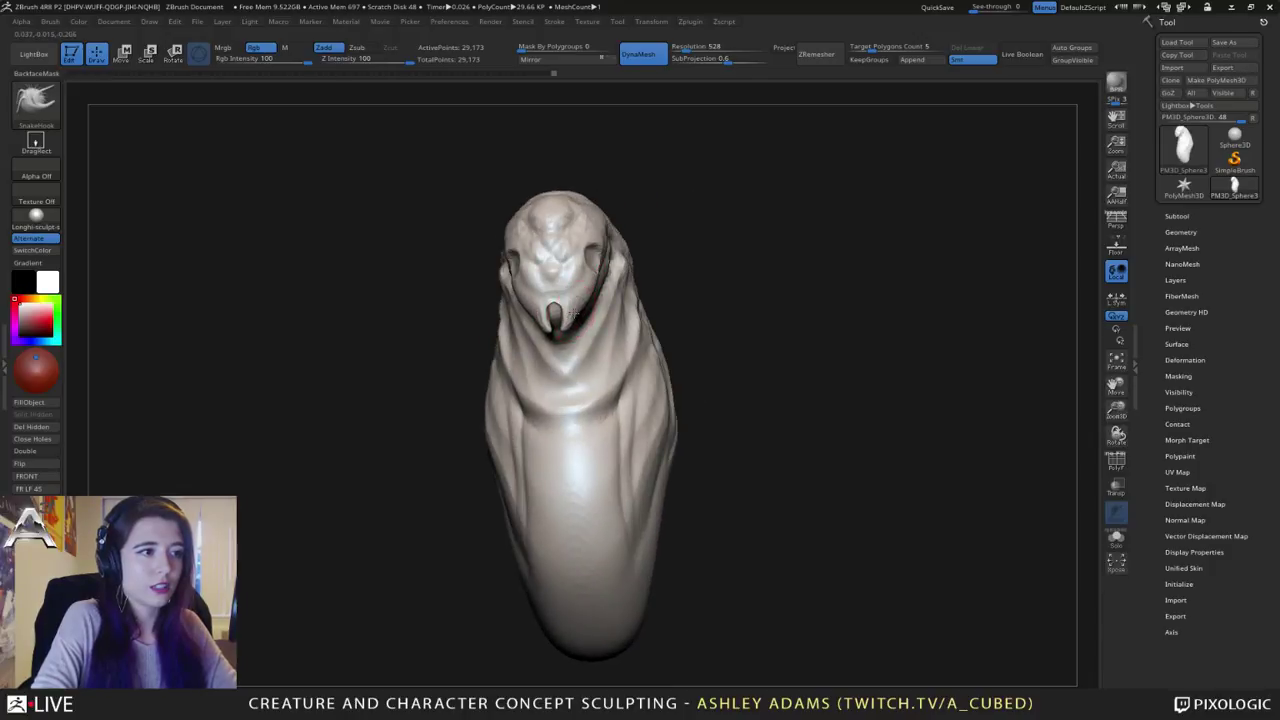
Step: Pull small mouth forms out from under the head behind the mandibles
key(space)
right_drag(565, 328, 650, 340)
right_drag(548, 291, 560, 246)
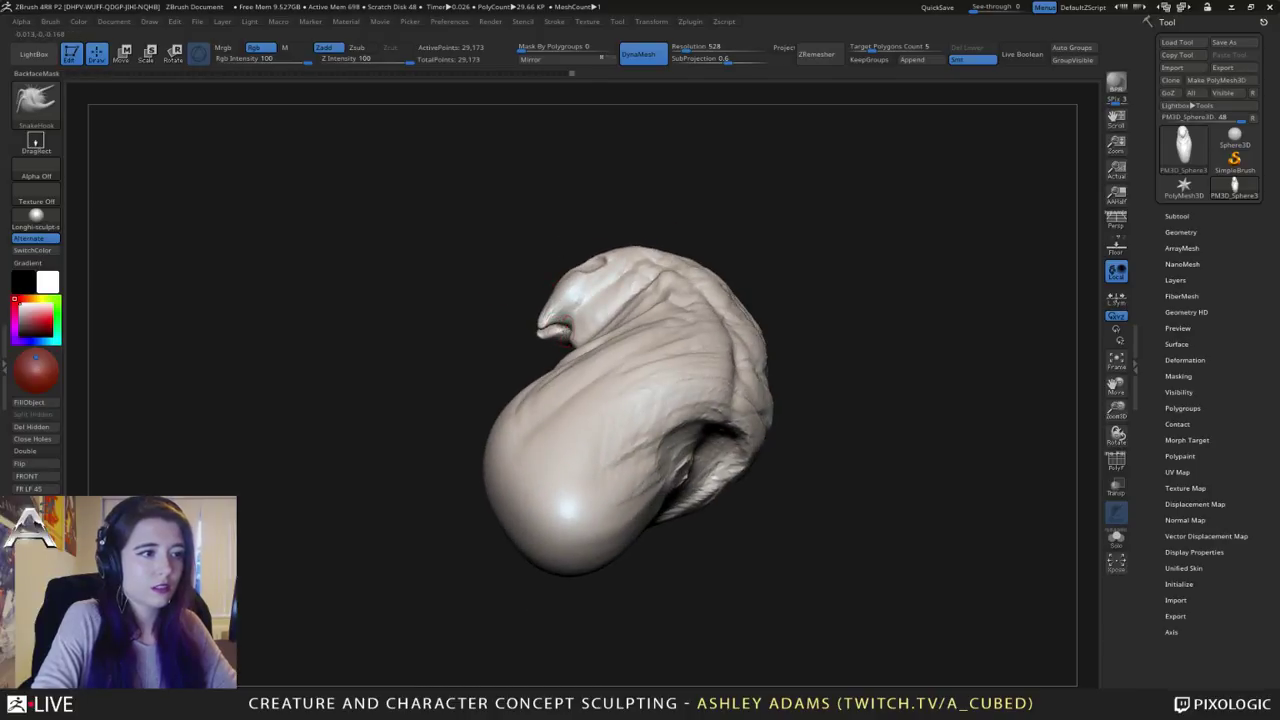
mouse_move(560, 335)
mouse_down()
mouse_move(610, 345)
mouse_move(528, 316)
mouse_up()
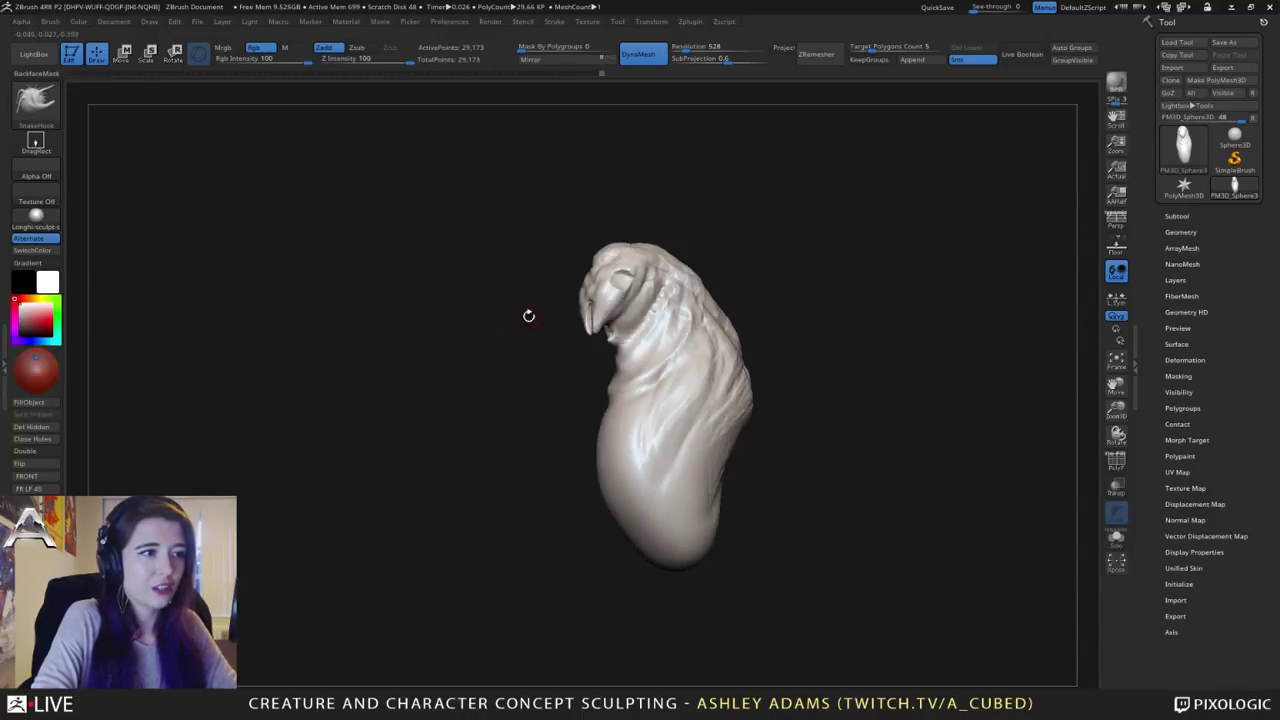
right_click(571, 355)
drag(785, 200, 826, 214)
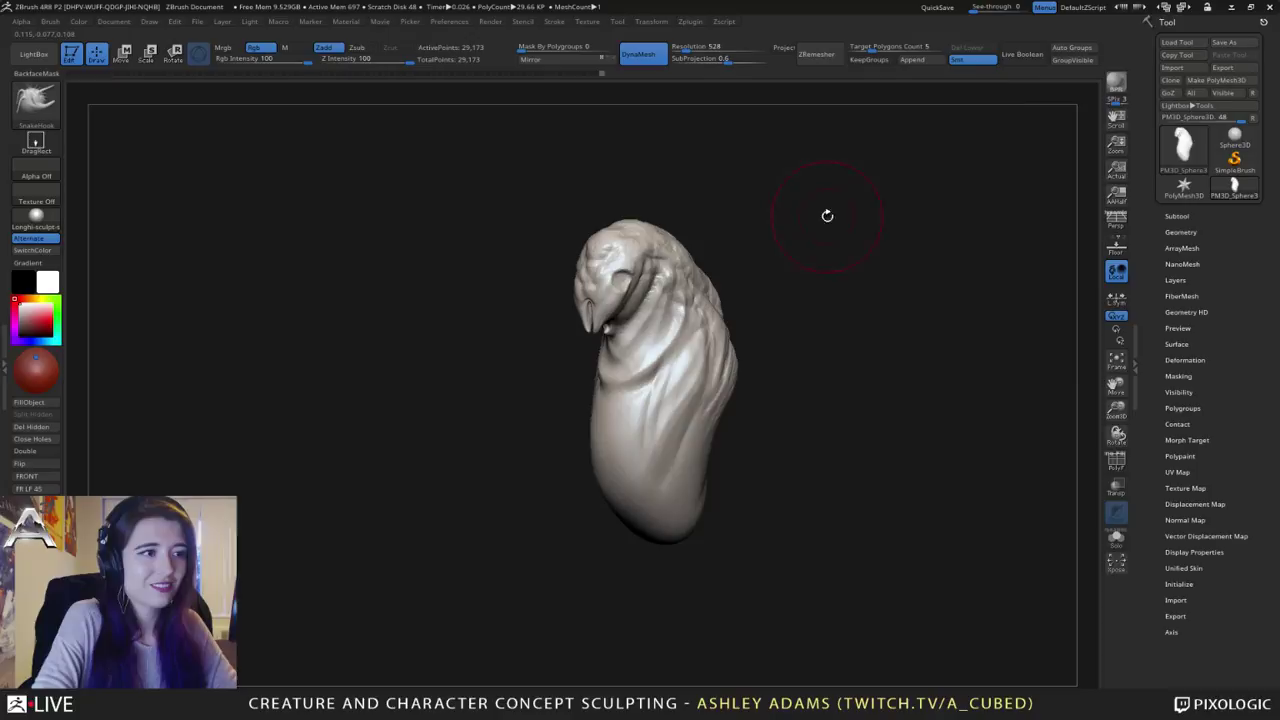
Step: Append a sphere as a new subtool and make it the active subtool
click(1177, 216)
key(space)
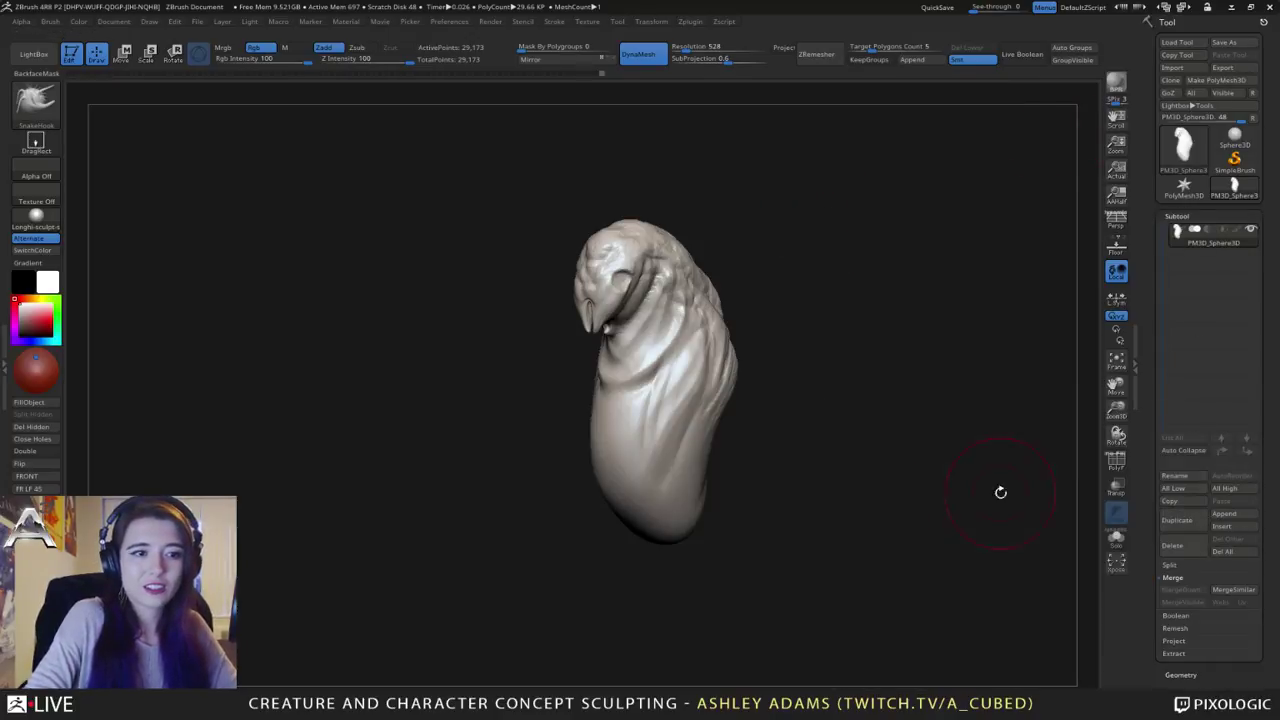
click(1224, 513)
click(868, 488)
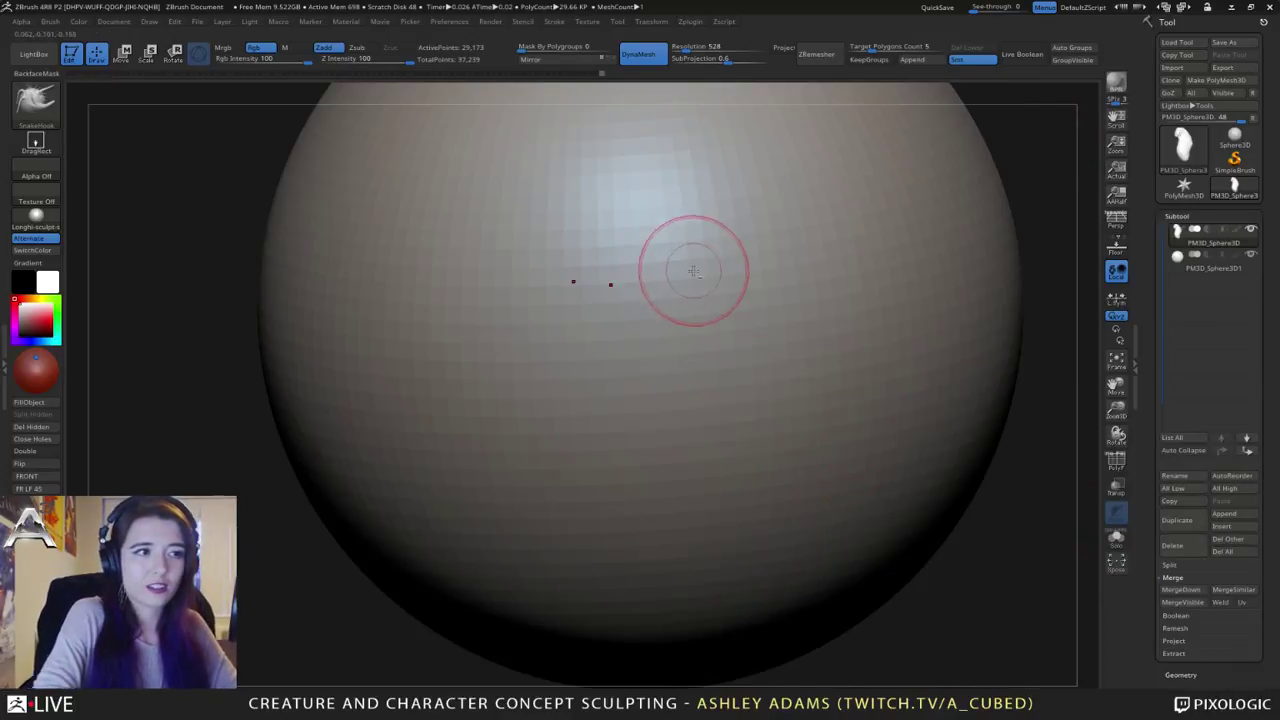
shift+drag(669, 309, 69, 149)
alt+click(627, 334)
Step: Scale the new sphere down to eyeball size and move it over to the creature's eye socket
key(e)
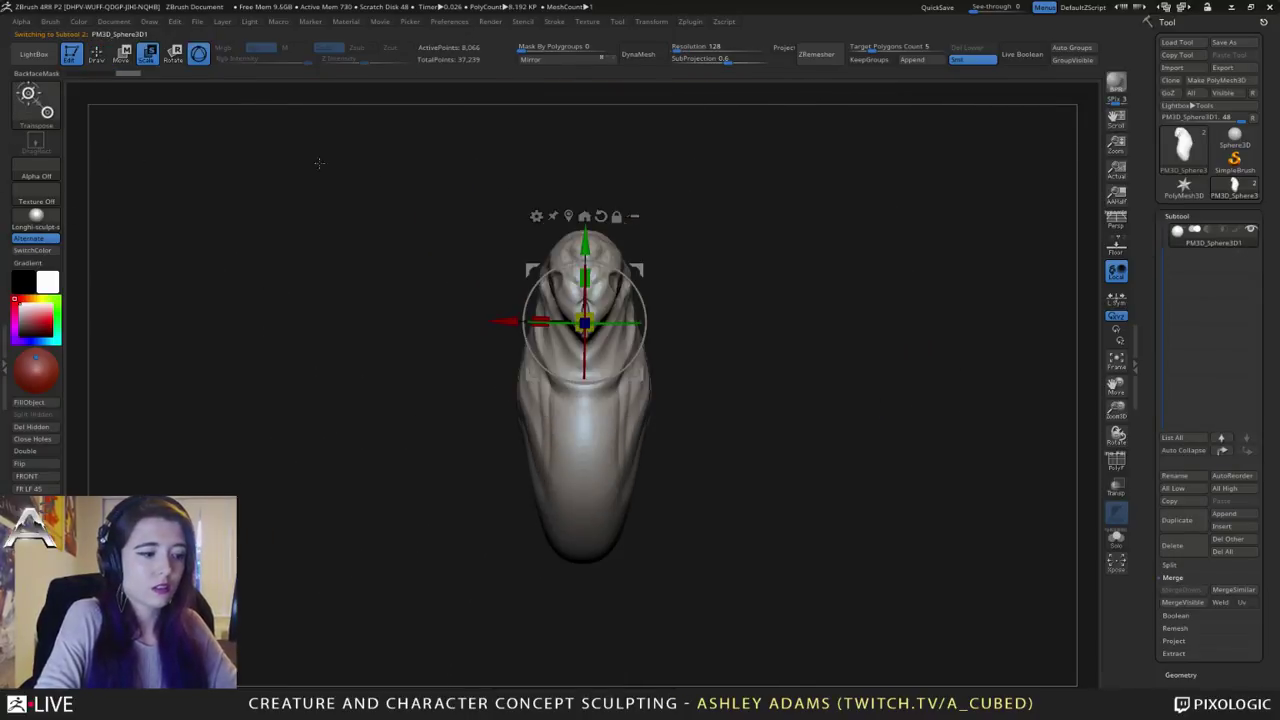
drag(638, 270, 684, 227)
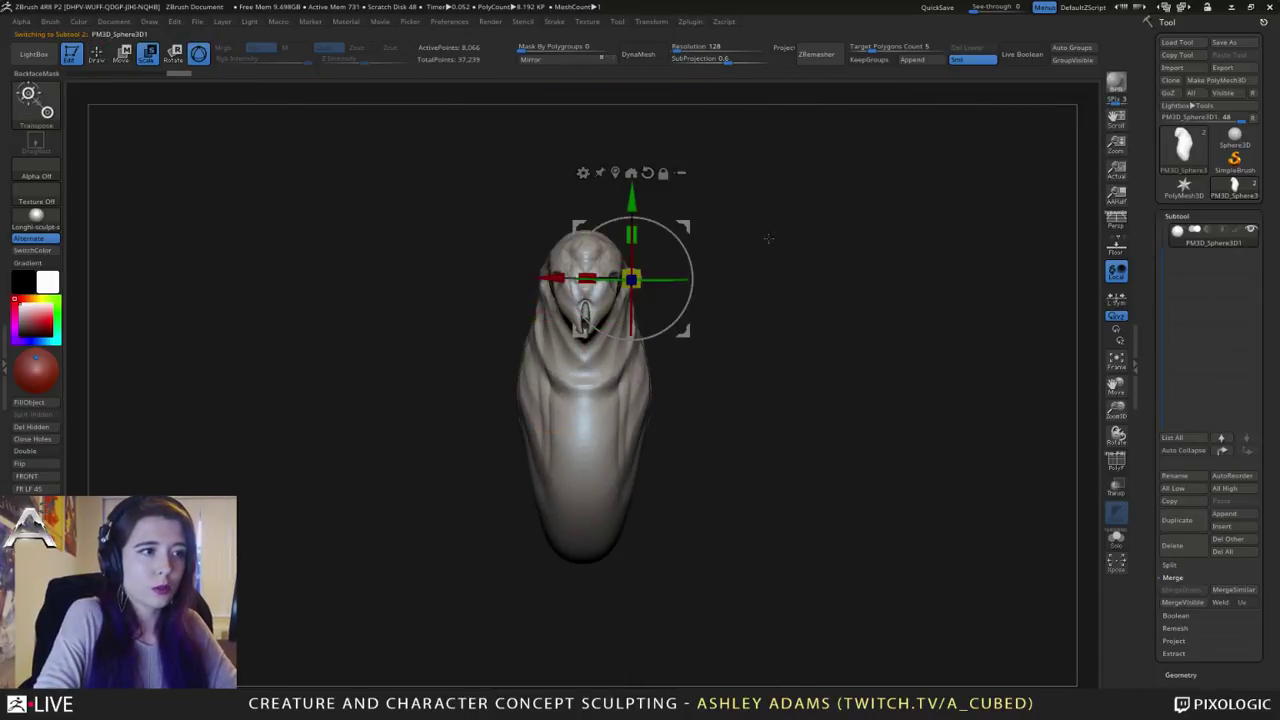
shift+drag(768, 238, 582, 231)
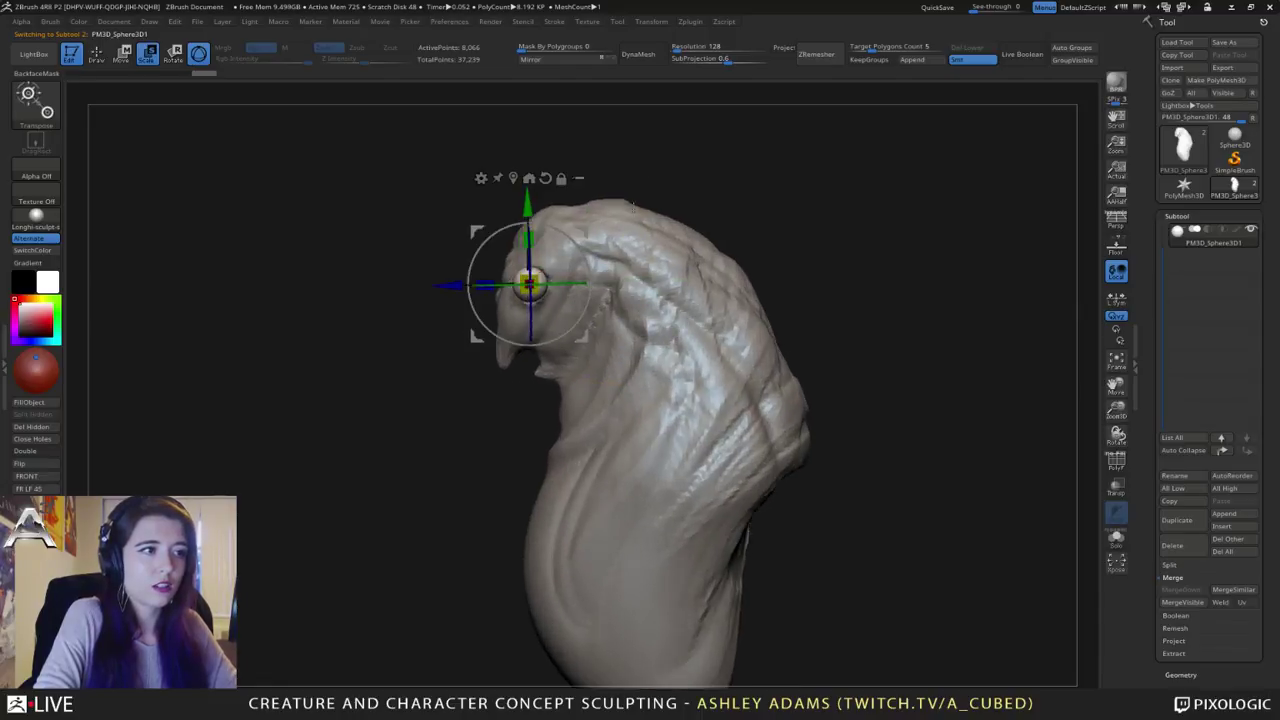
mouse_move(487, 143)
mouse_down()
mouse_move(580, 143)
mouse_move(666, 229)
mouse_up()
mouse_move(557, 23)
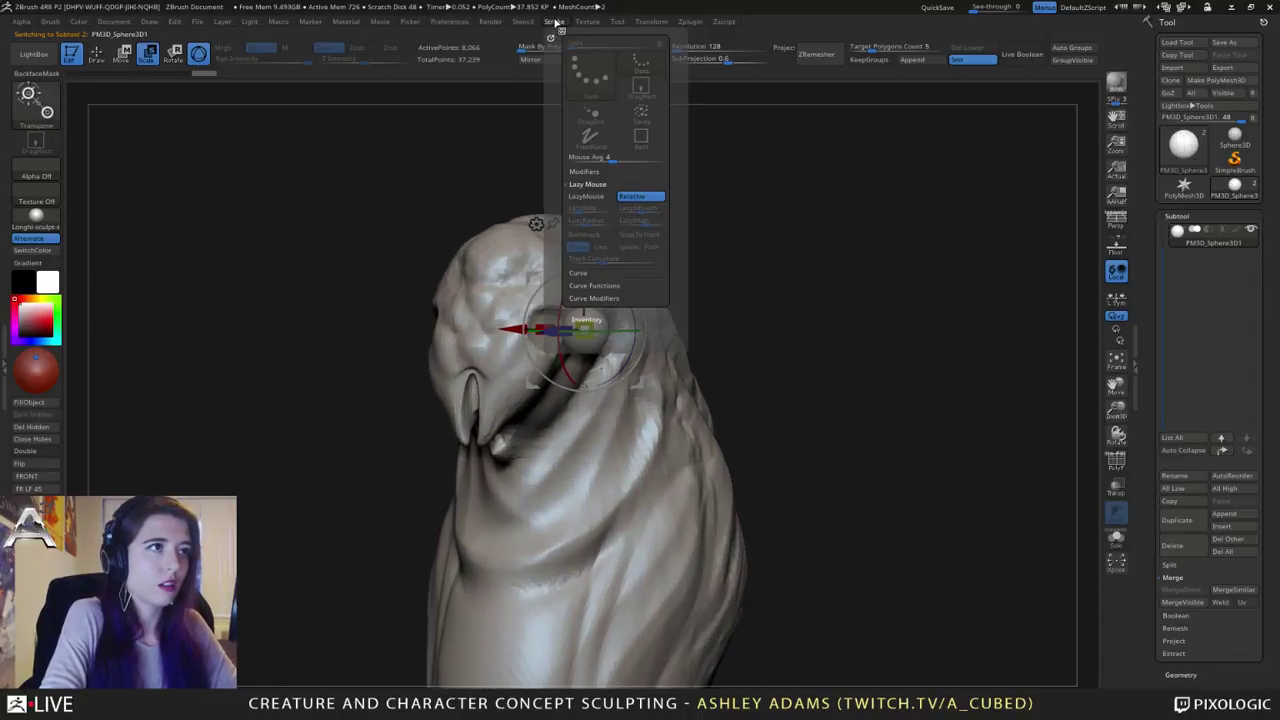
click(585, 185)
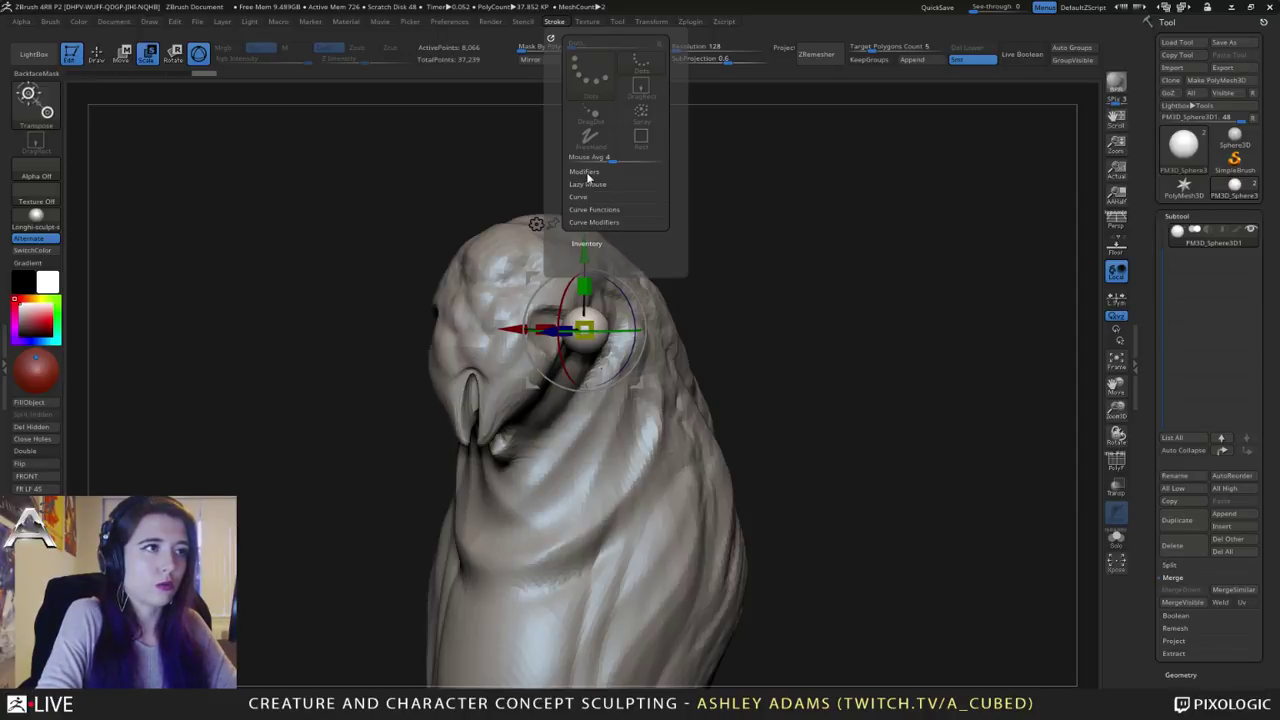
click(586, 172)
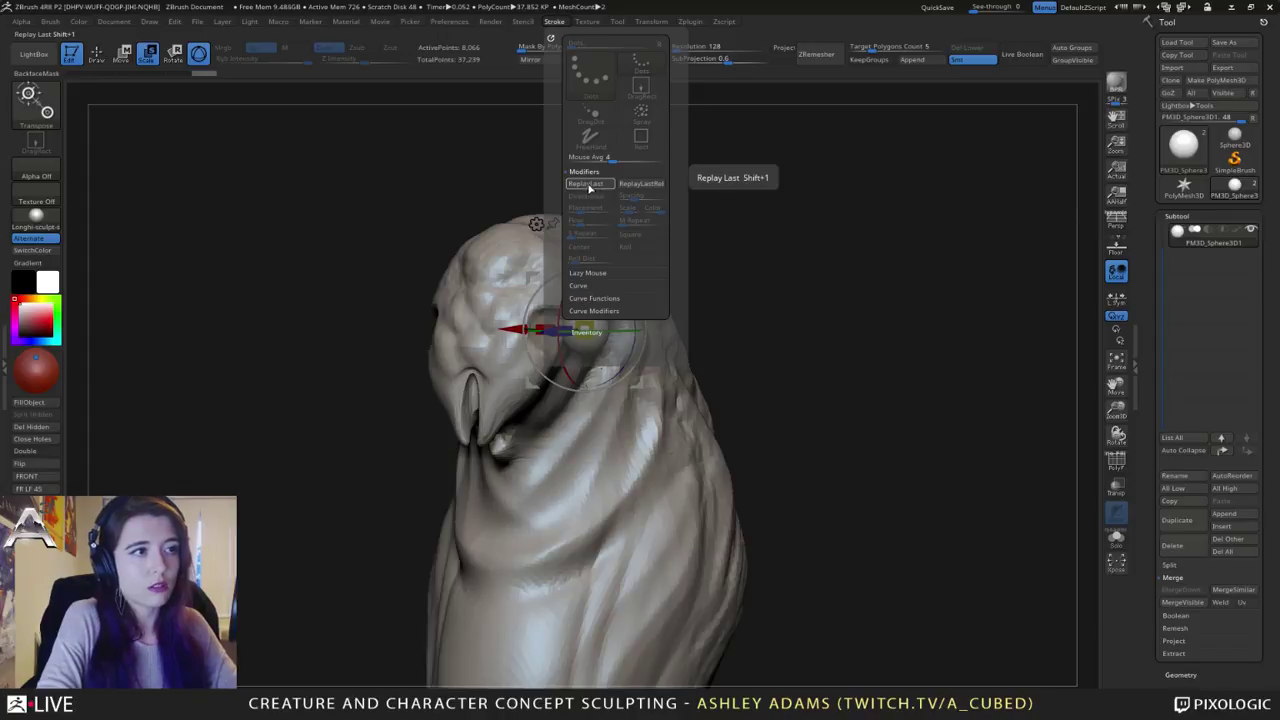
mouse_move(622, 436)
right_down()
mouse_move(600, 432)
mouse_move(620, 436)
right_up()
Step: Resize the eyeball sphere and seat it in the eye socket, adjusting its placement from front, side and three-quarter views
drag(595, 327, 703, 300)
key(ctrl+shift+z)
key(ctrl+shift+z)
key(ctrl+shift+z)
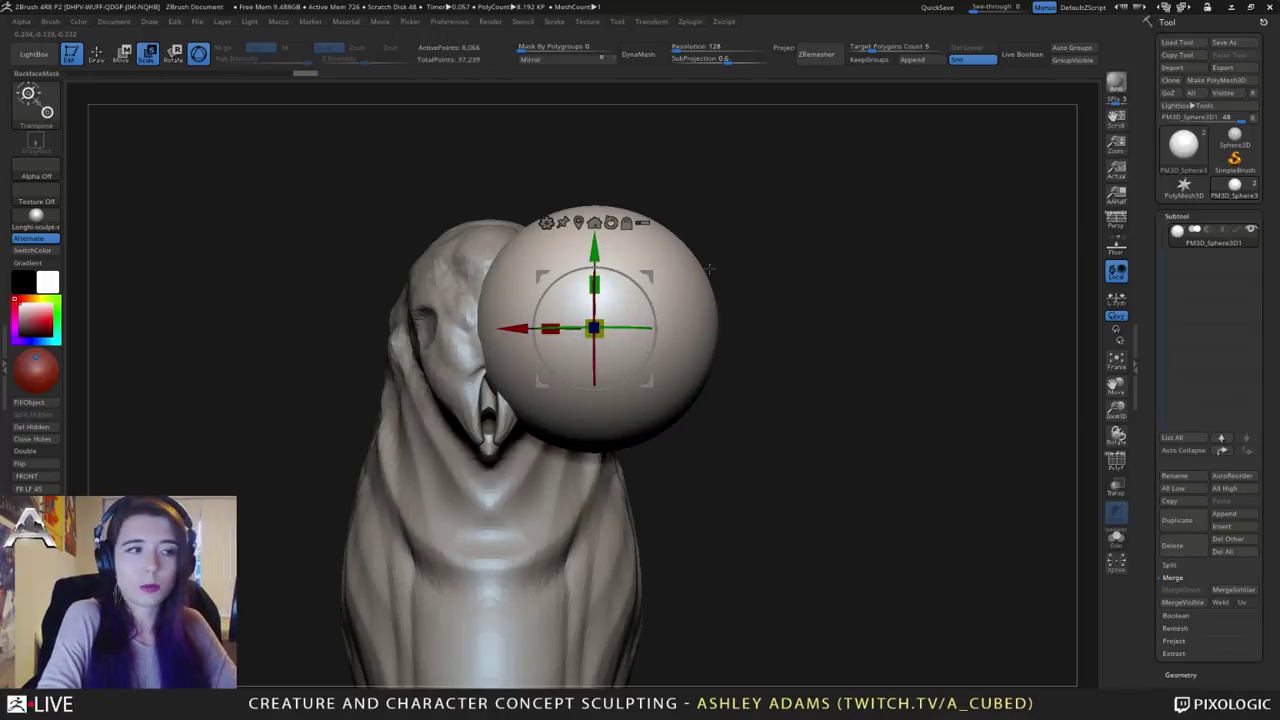
drag(598, 325, 449, 326)
drag(646, 276, 550, 266)
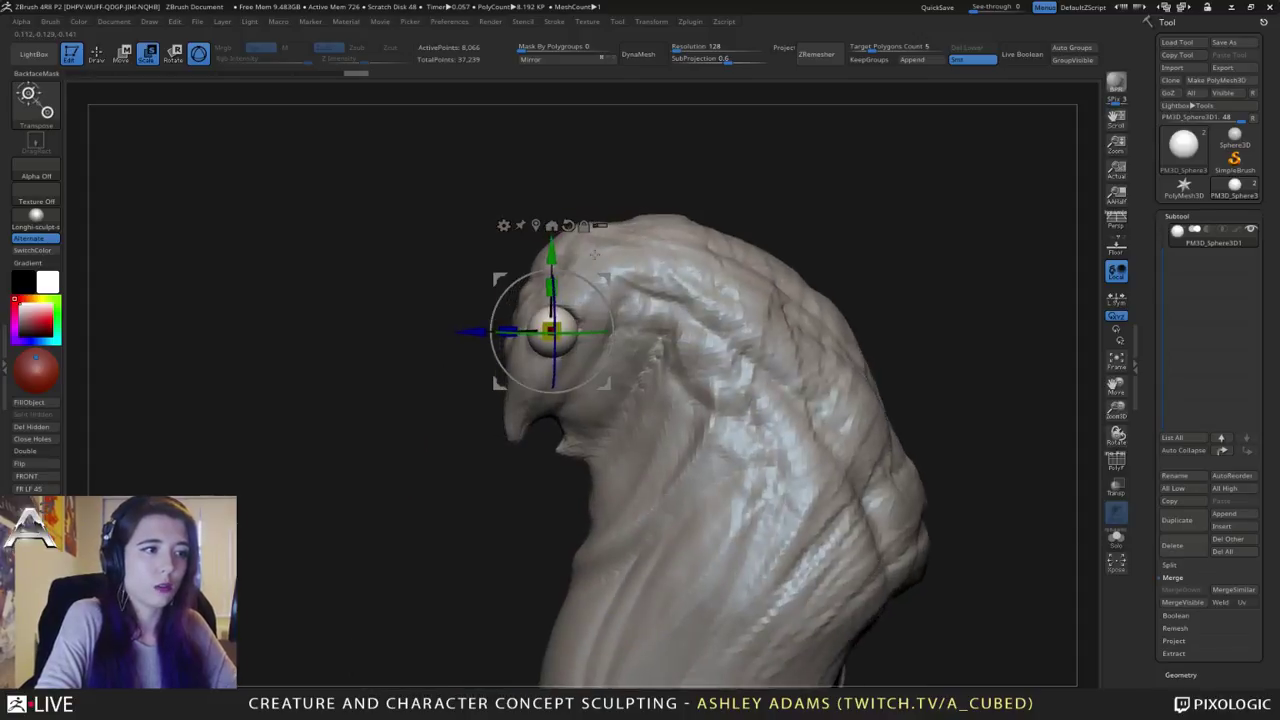
drag(561, 324, 552, 326)
drag(606, 279, 612, 275)
right_drag(615, 274, 737, 266)
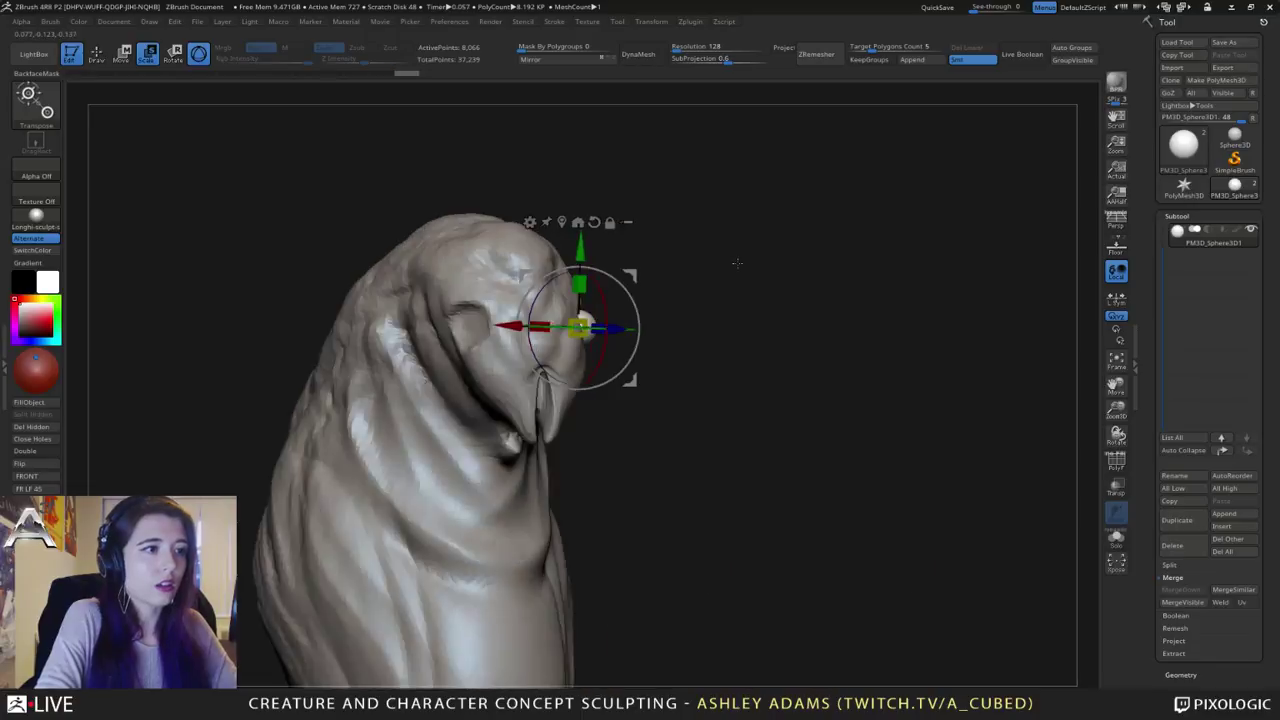
drag(634, 278, 580, 260)
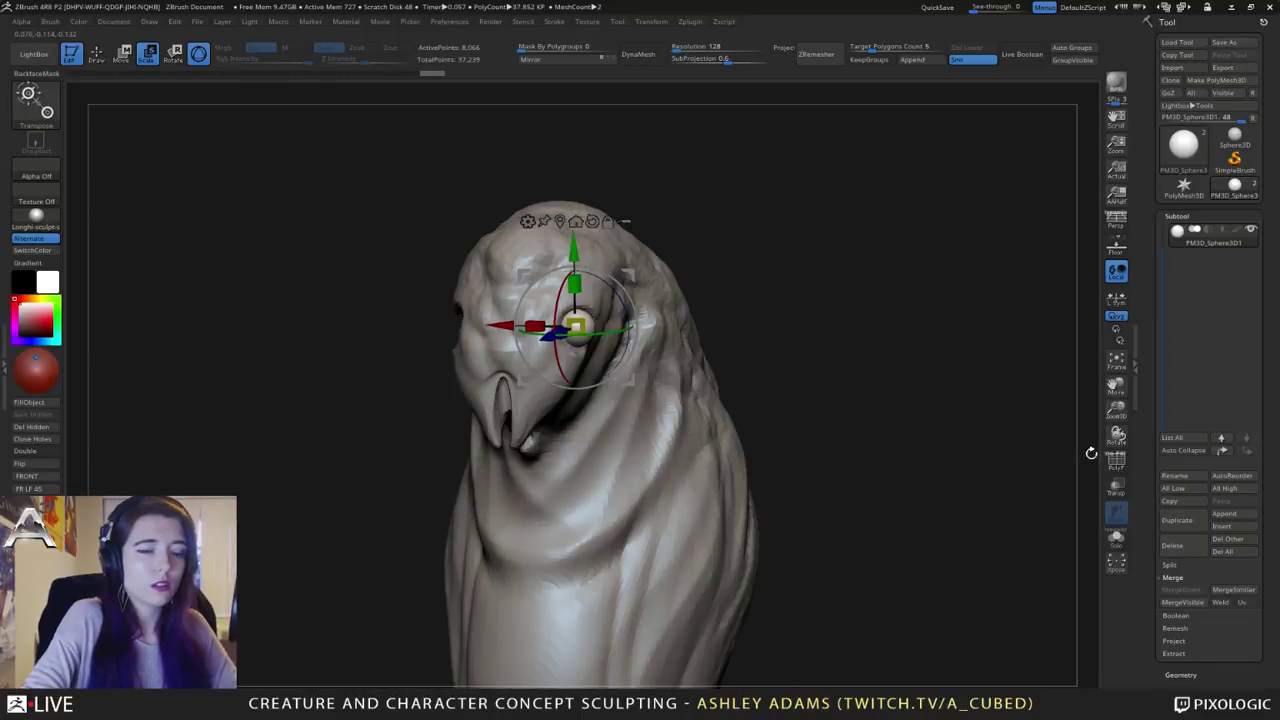
Step: Mirror a duplicate of the eyeball to the other side of the head and merge both eyes into one subtool
click(1185, 525)
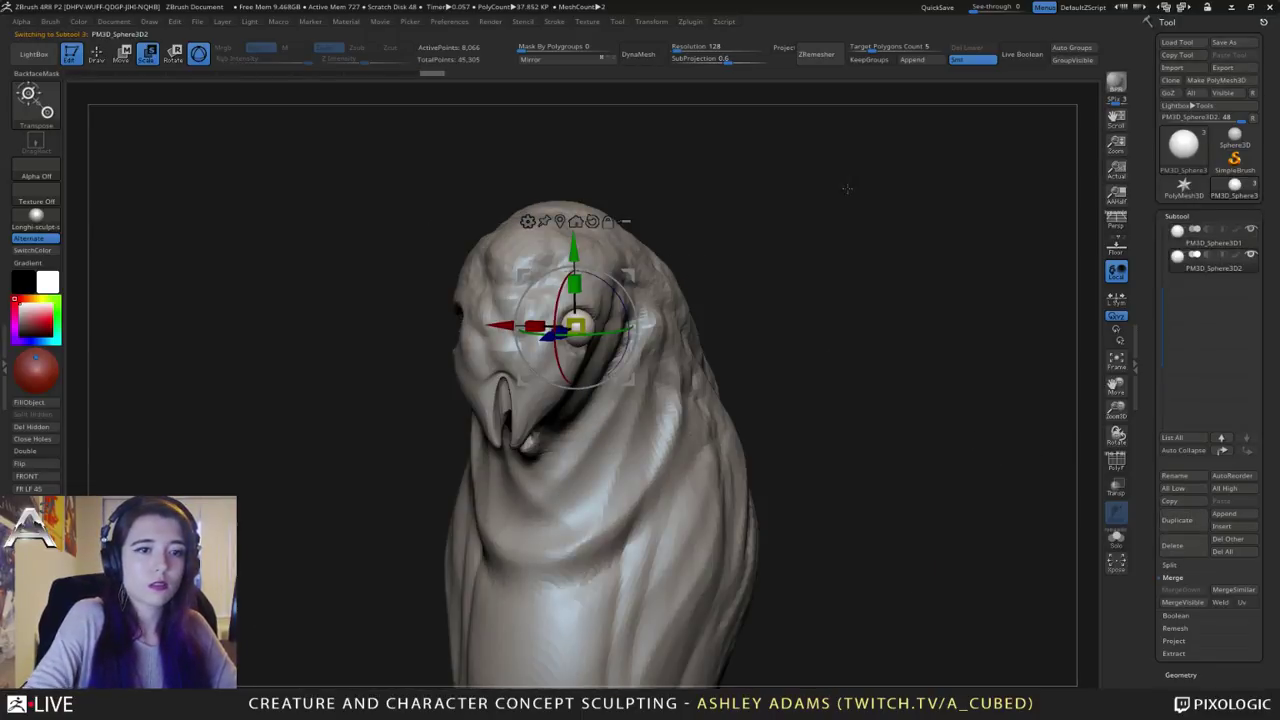
click(534, 59)
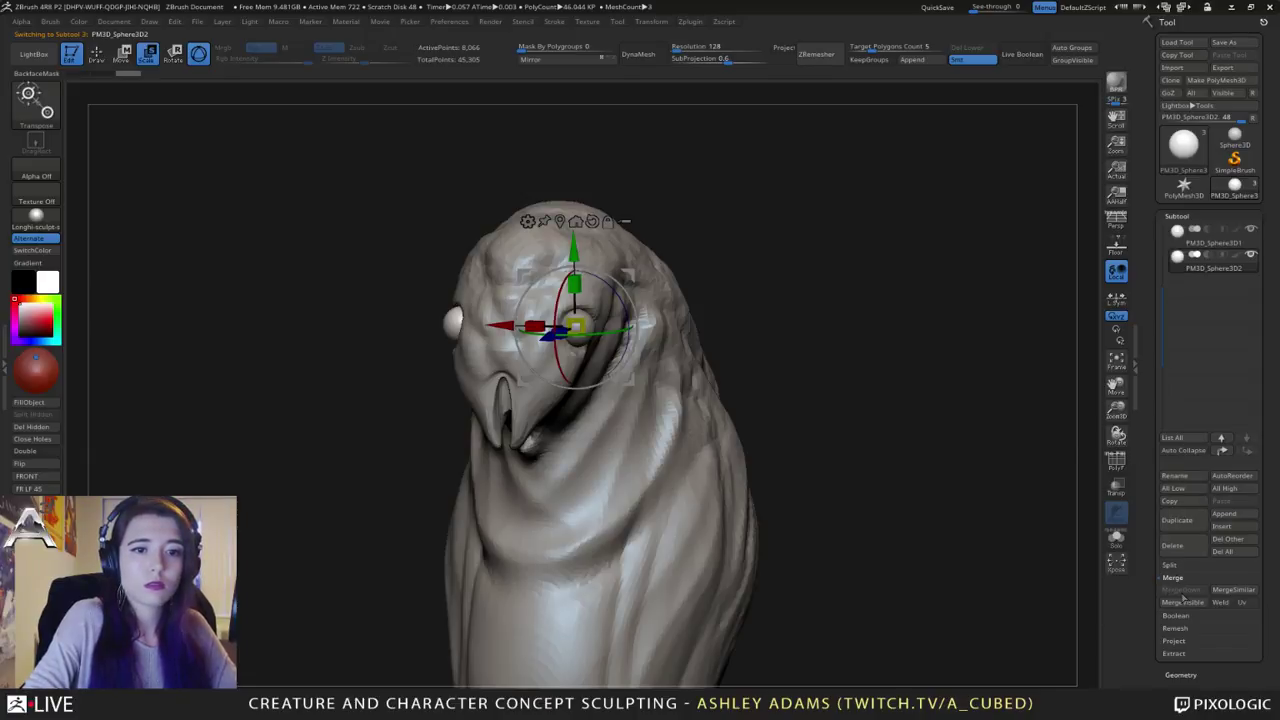
key(Up)
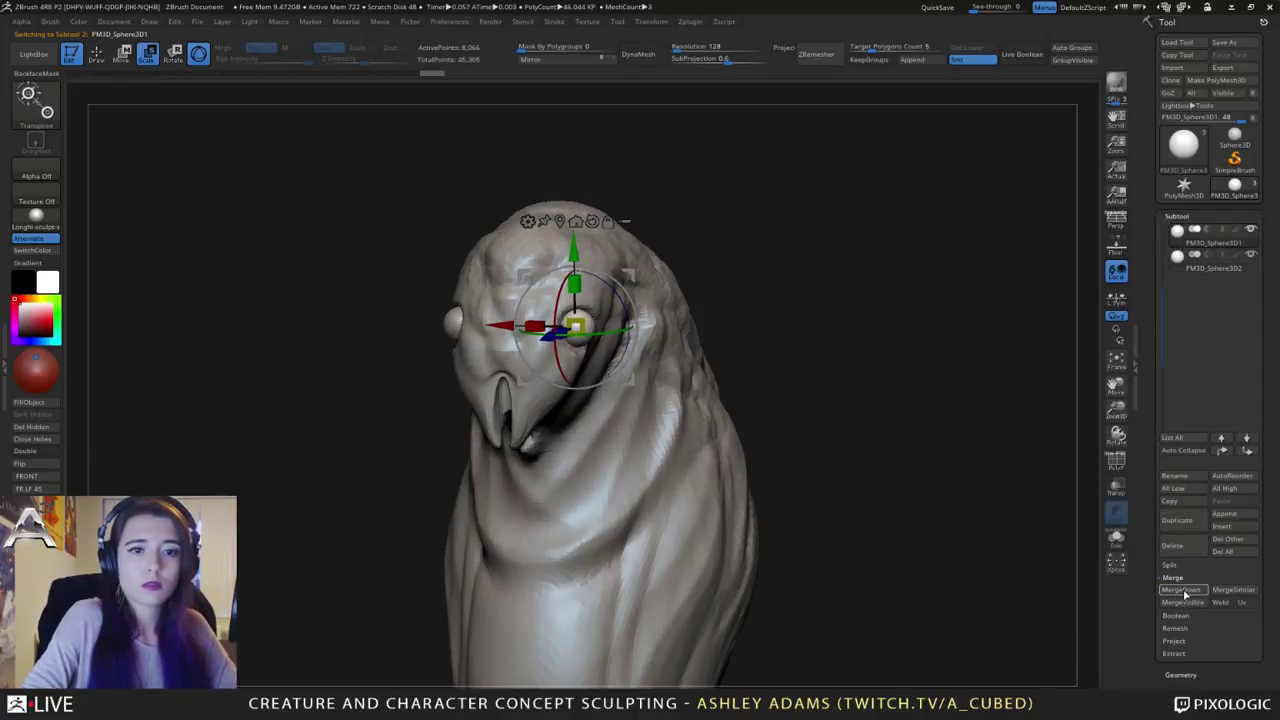
click(1183, 590)
Step: Select the body subtool for sculpting and pull the brow and socket edges around the eyes with the SnakeHook brush
click(1063, 614)
key(q)
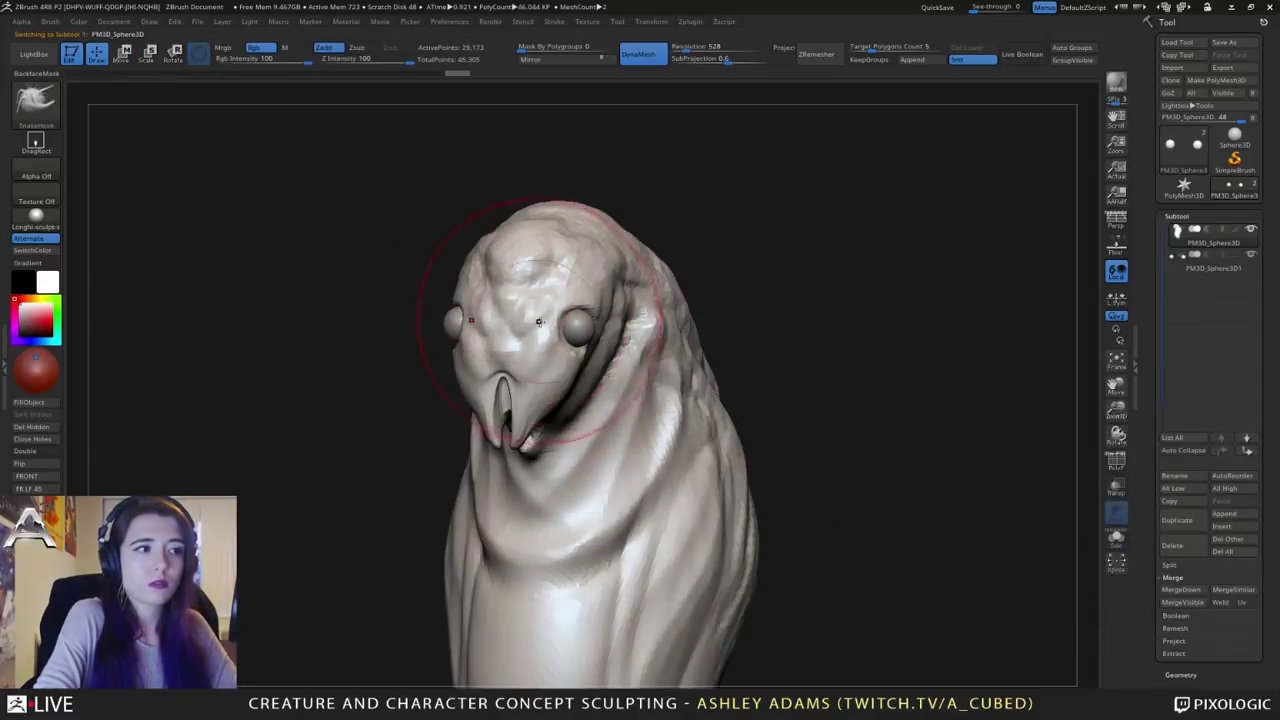
ctrl+right_drag(540, 322, 766, 355)
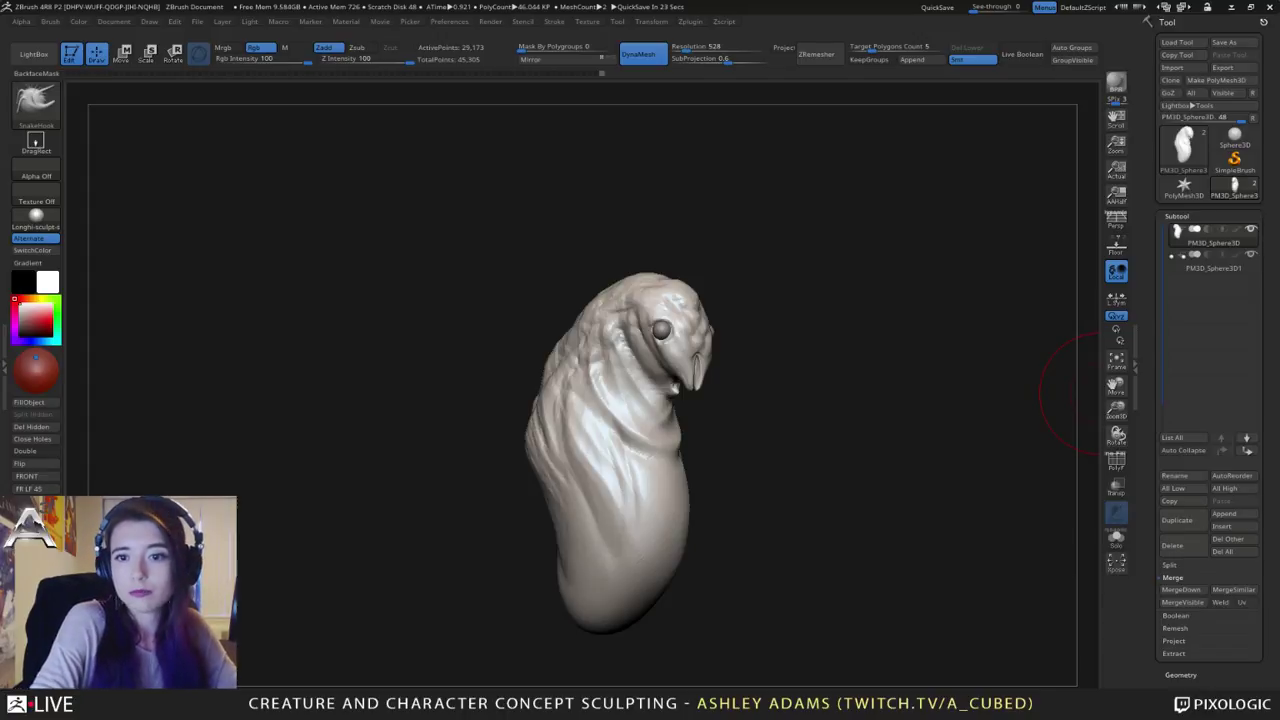
mouse_move(980, 380)
right_down()
mouse_move(682, 302)
mouse_move(669, 341)
mouse_move(674, 319)
mouse_move(627, 325)
right_up()
right_click(637, 321)
right_click(627, 325)
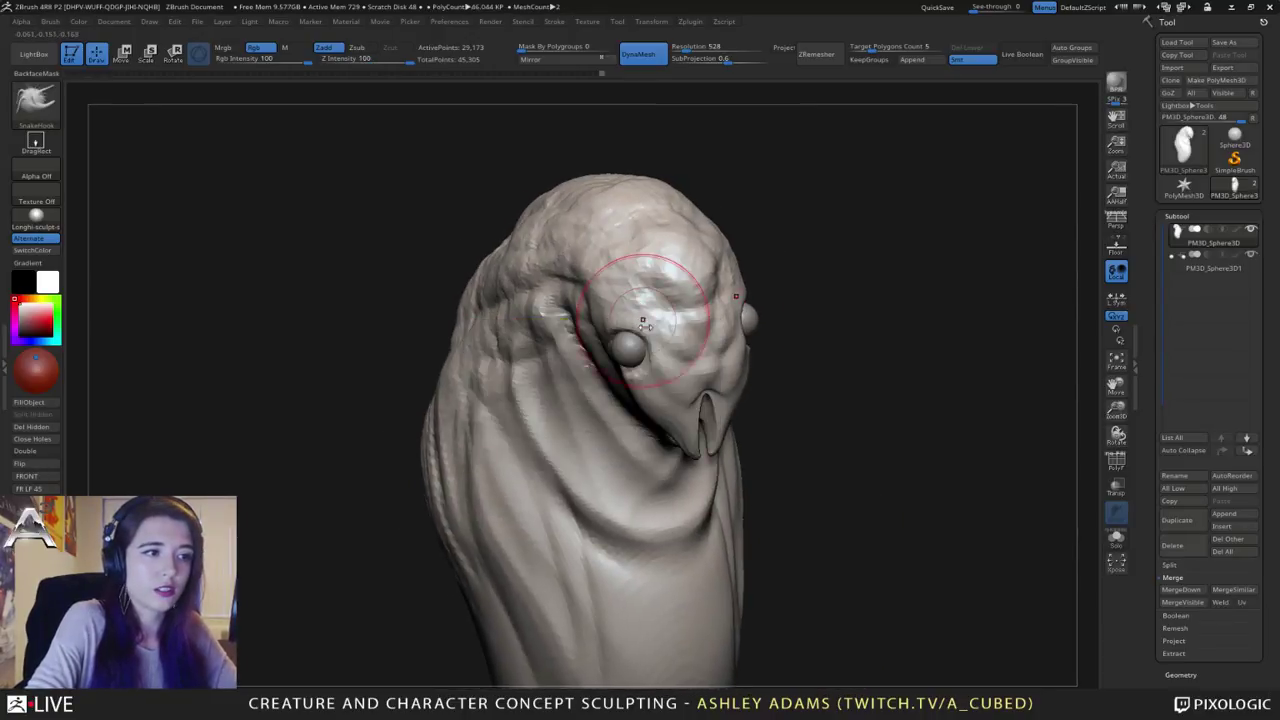
drag(640, 308, 638, 324)
mouse_move(642, 318)
right_down()
mouse_move(640, 288)
mouse_move(638, 312)
right_up()
right_click(636, 318)
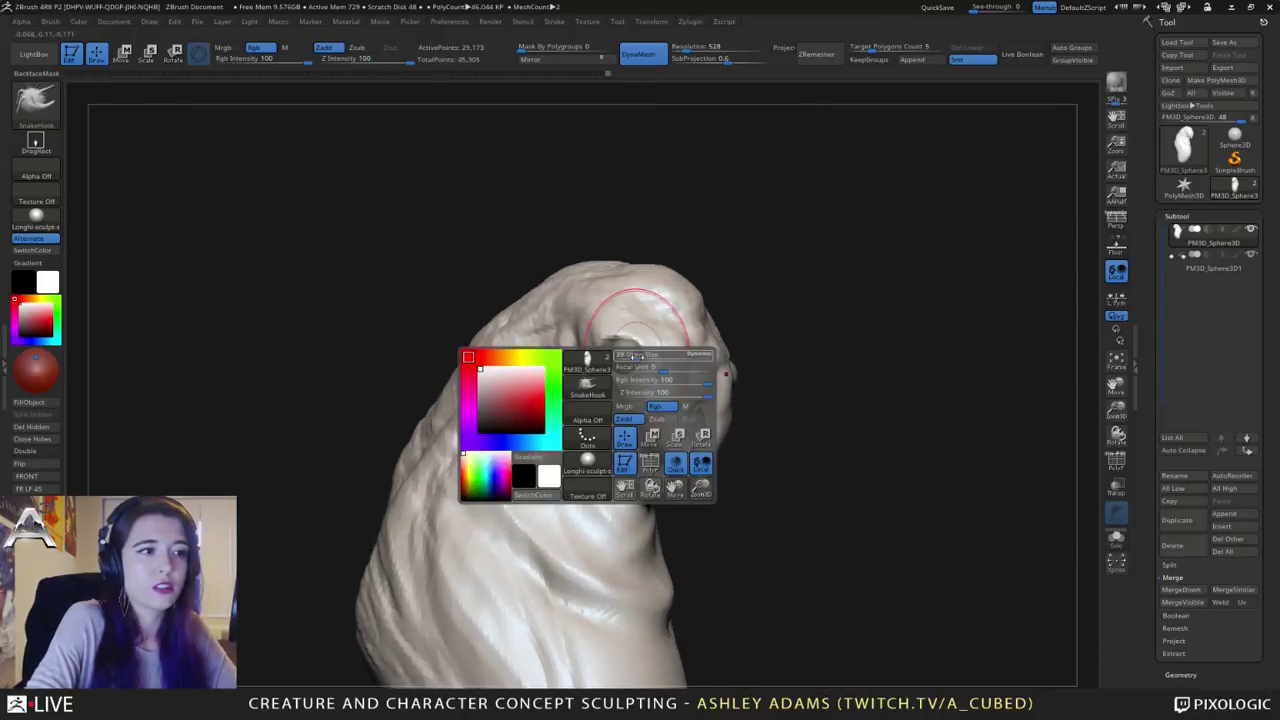
right_drag(610, 362, 617, 366)
Step: Switch to the ClayBuildup brush and build up eyelids around the eyeballs
key(b)
key(c)
key(b)
mouse_move(597, 363)
mouse_down()
mouse_move(643, 369)
mouse_move(598, 369)
mouse_up()
right_drag(613, 354, 602, 369)
mouse_move(604, 366)
mouse_down()
mouse_move(600, 356)
mouse_move(598, 370)
mouse_up()
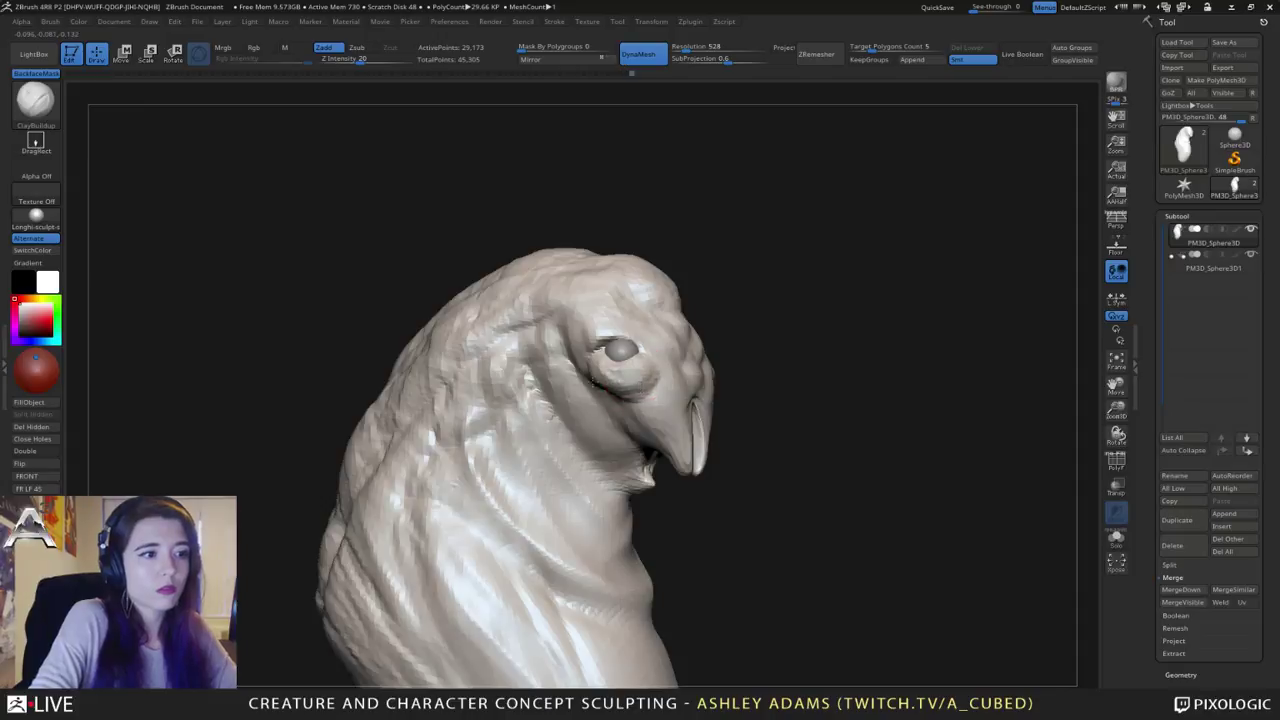
mouse_move(596, 388)
right_down()
mouse_move(720, 366)
mouse_move(780, 338)
mouse_move(687, 350)
mouse_move(628, 400)
mouse_move(629, 428)
mouse_move(651, 443)
mouse_move(625, 416)
mouse_move(652, 418)
right_up()
Step: Switch to the DamStandard brush and cut creases into the face around the eyes
key(b)
key(d)
key(s)
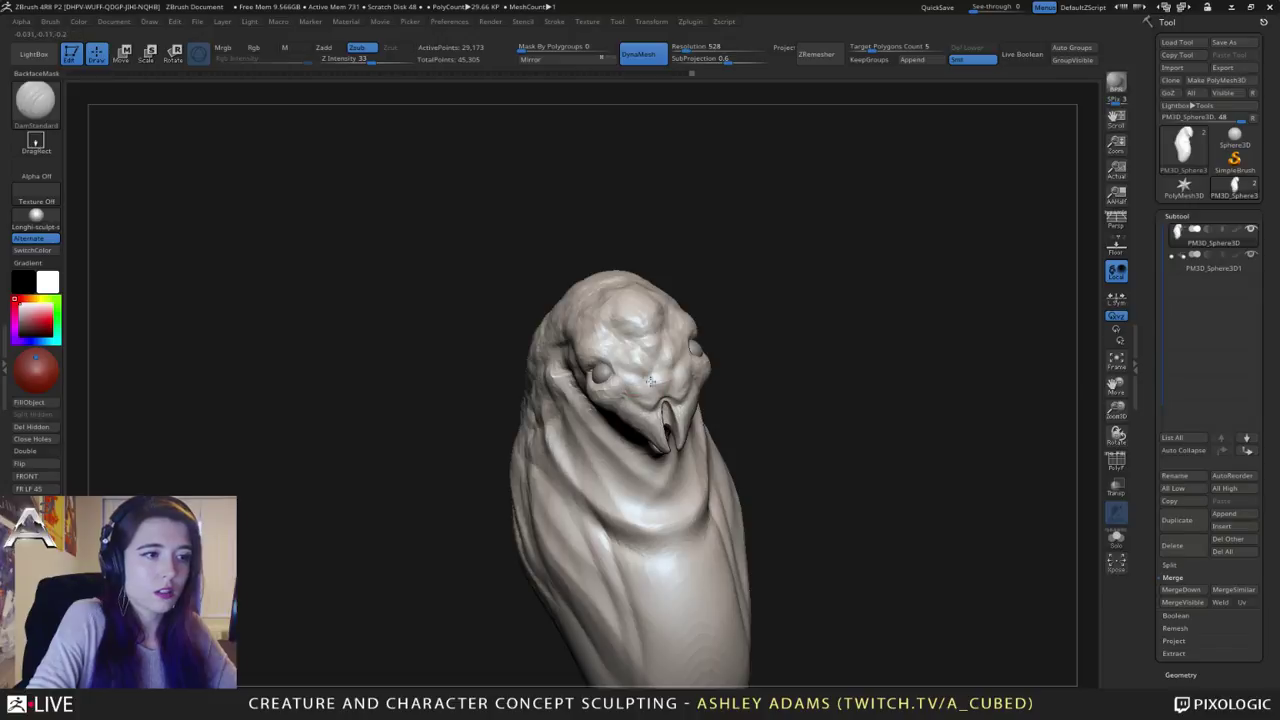
mouse_move(657, 364)
right_down()
mouse_move(623, 286)
mouse_move(735, 356)
right_up()
key(space)
drag(735, 356, 746, 357)
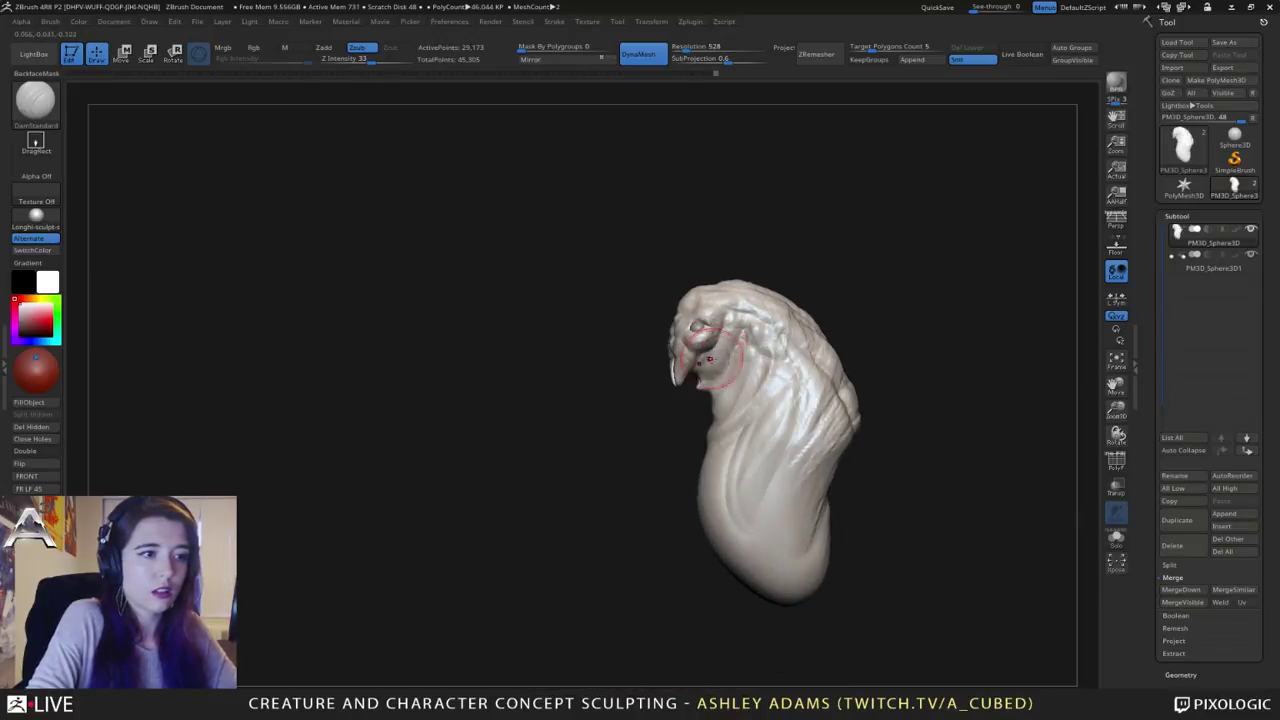
Step: Switch to the SnakeHook brush and pull the cheek and jaw forms behind and below the eyes into shape
ctrl+right_drag(712, 362, 731, 428)
key(b)
key(s)
key(h)
drag(713, 410, 698, 395)
mouse_move(730, 384)
right_down()
mouse_move(740, 348)
mouse_move(830, 340)
mouse_move(751, 359)
right_up()
drag(751, 358, 733, 368)
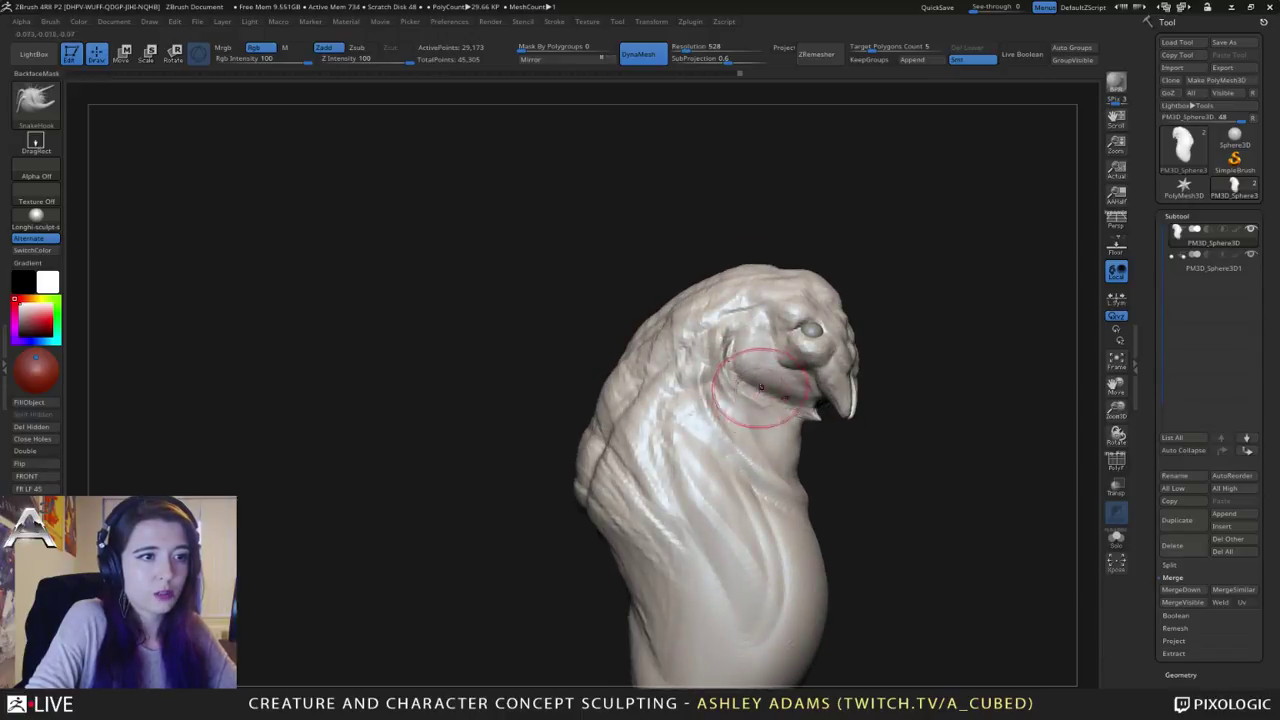
mouse_move(746, 336)
right_down()
mouse_move(708, 338)
mouse_move(735, 355)
right_up()
right_click(692, 412)
Step: Build up the cheek behind the eye with ClayBuildup and carve a crease along the jaw with DamStandard
key(b)
key(c)
key(b)
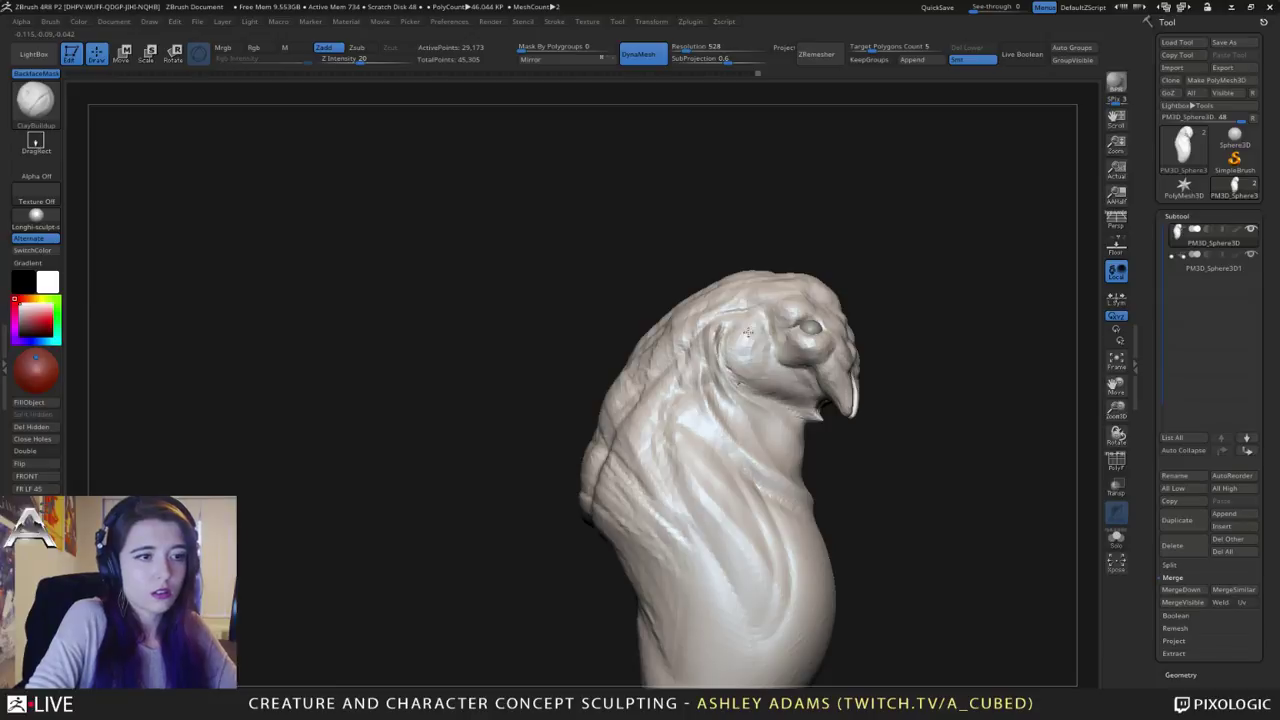
key(b)
key(d)
key(s)
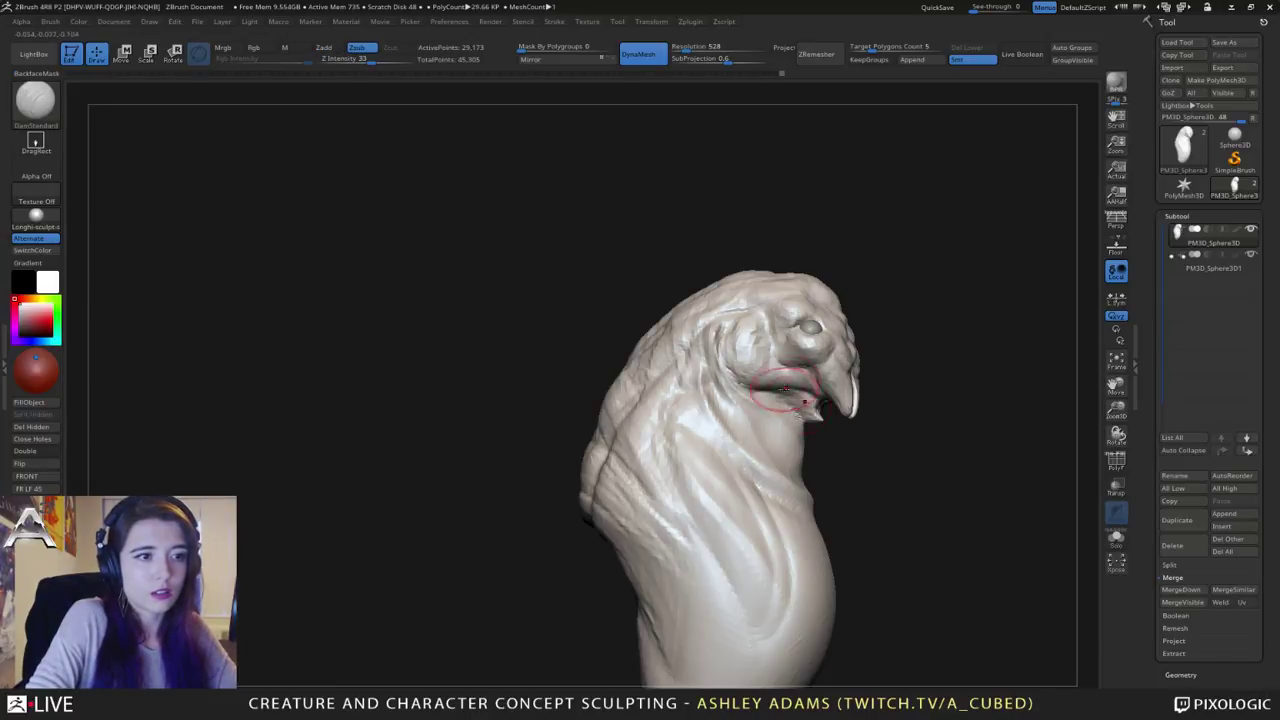
mouse_move(785, 388)
ctrl+right_down()
mouse_move(800, 345)
mouse_move(729, 383)
ctrl+right_up()
mouse_move(925, 402)
right_down()
mouse_move(860, 400)
mouse_move(822, 305)
right_up()
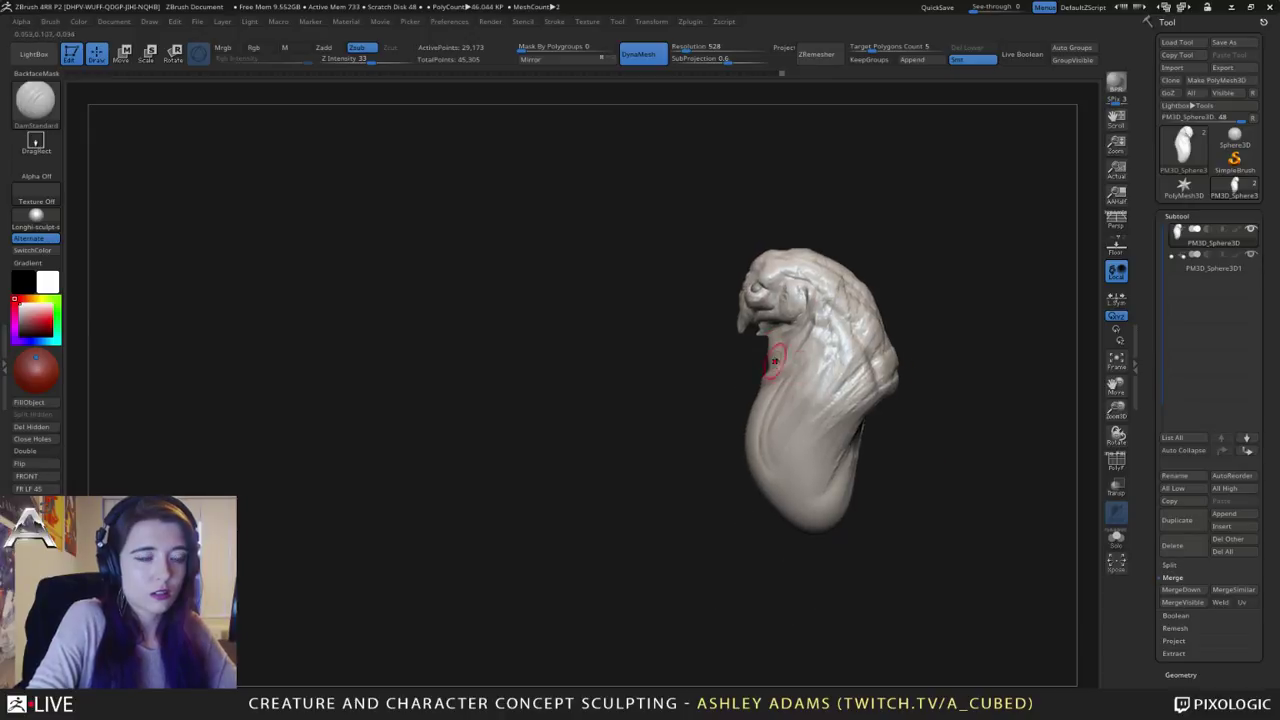
Step: Reshape the throat beneath the jaw with SnakeHook and build up its surface with ClayBuildup
mouse_move(775, 361)
right_down()
mouse_move(788, 340)
mouse_move(743, 400)
mouse_move(786, 366)
mouse_move(765, 368)
right_up()
key(b)
key(s)
key(h)
right_click(815, 372)
mouse_move(842, 345)
right_down()
mouse_move(820, 378)
mouse_move(846, 380)
right_up()
key(b)
key(c)
key(b)
mouse_move(745, 376)
right_down()
mouse_move(791, 380)
mouse_move(776, 255)
right_up()
Step: Try to pull a long, thin antenna out of the top of the head with the SnakeHook brush
key(b)
key(s)
key(h)
drag(778, 262, 658, 162)
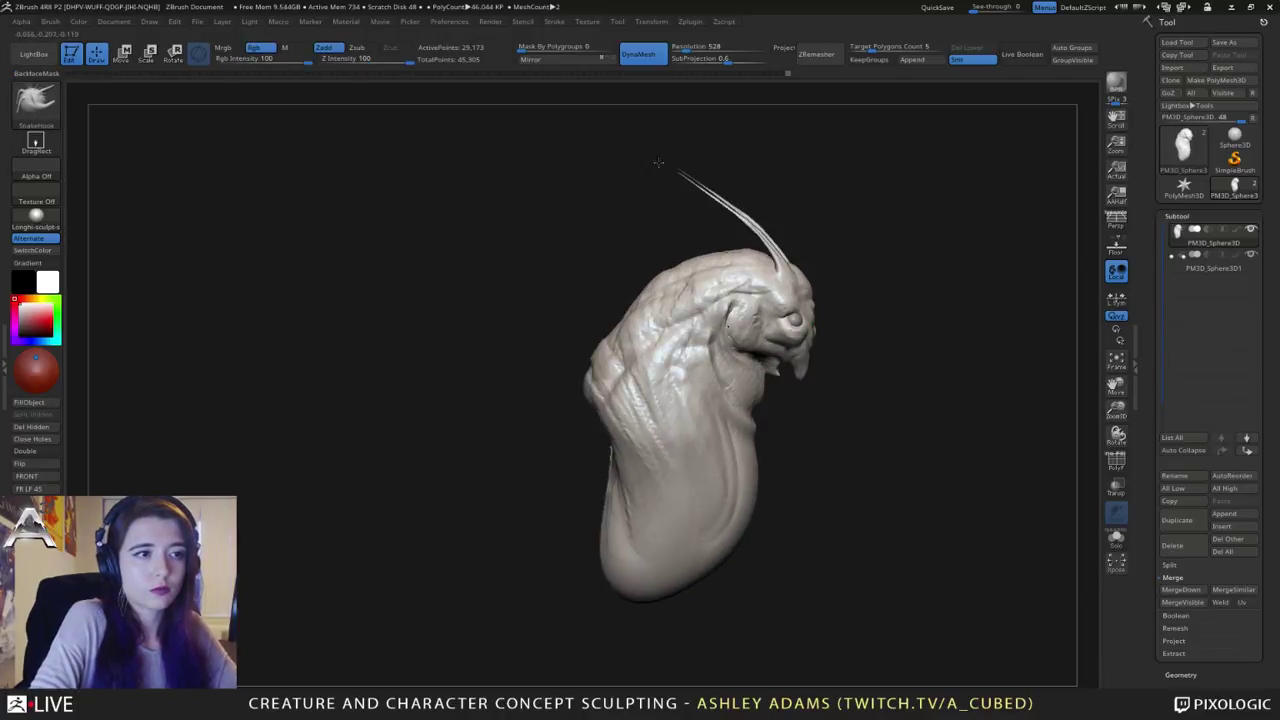
right_drag(777, 209, 812, 267)
key(ctrl+z)
Step: Adjust the SnakeHook draw size and pull shoulder-like flaps out from both sides of the back
key(space)
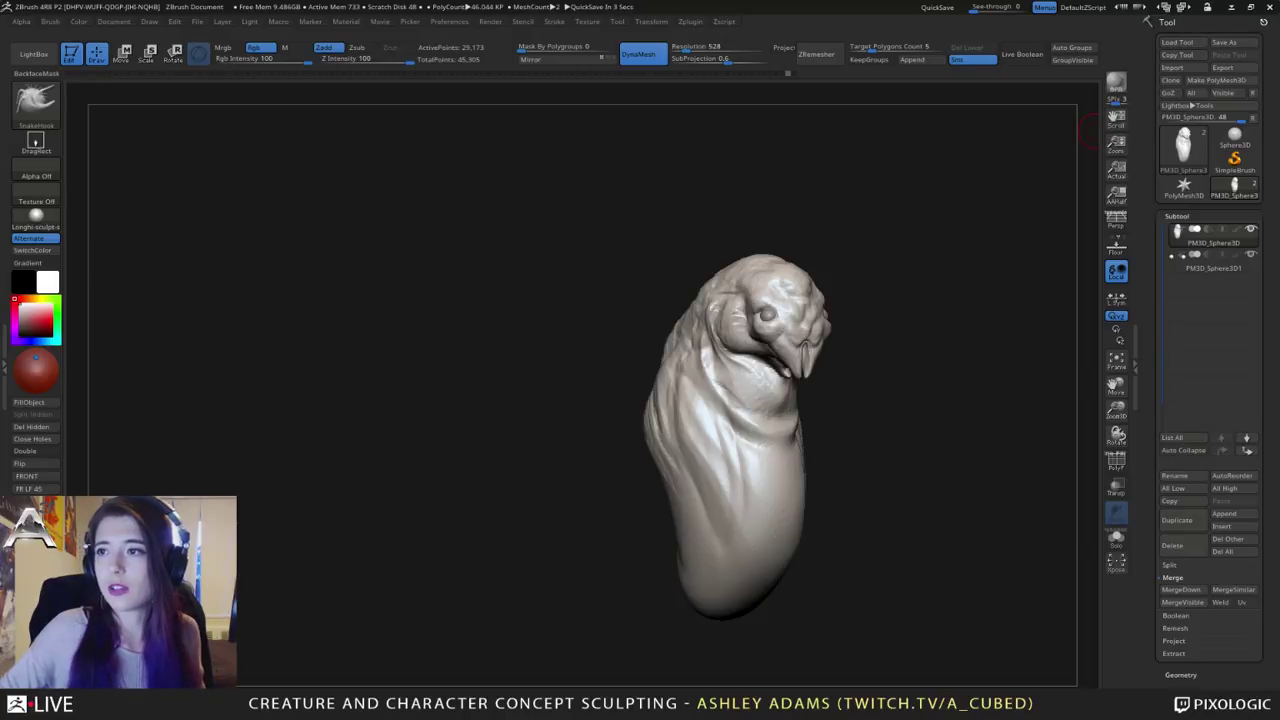
mouse_move(990, 280)
mouse_down()
mouse_move(886, 323)
mouse_move(723, 271)
mouse_move(700, 232)
mouse_move(740, 275)
mouse_move(692, 295)
mouse_move(675, 324)
mouse_move(671, 281)
mouse_move(700, 262)
mouse_up()
key(space)
key(space)
drag(700, 350, 708, 366)
mouse_move(708, 366)
alt+mouse_down()
mouse_move(722, 248)
mouse_move(680, 262)
mouse_move(668, 356)
alt+mouse_up()
key(space)
mouse_move(746, 338)
right_down()
mouse_move(758, 335)
mouse_move(700, 314)
right_up()
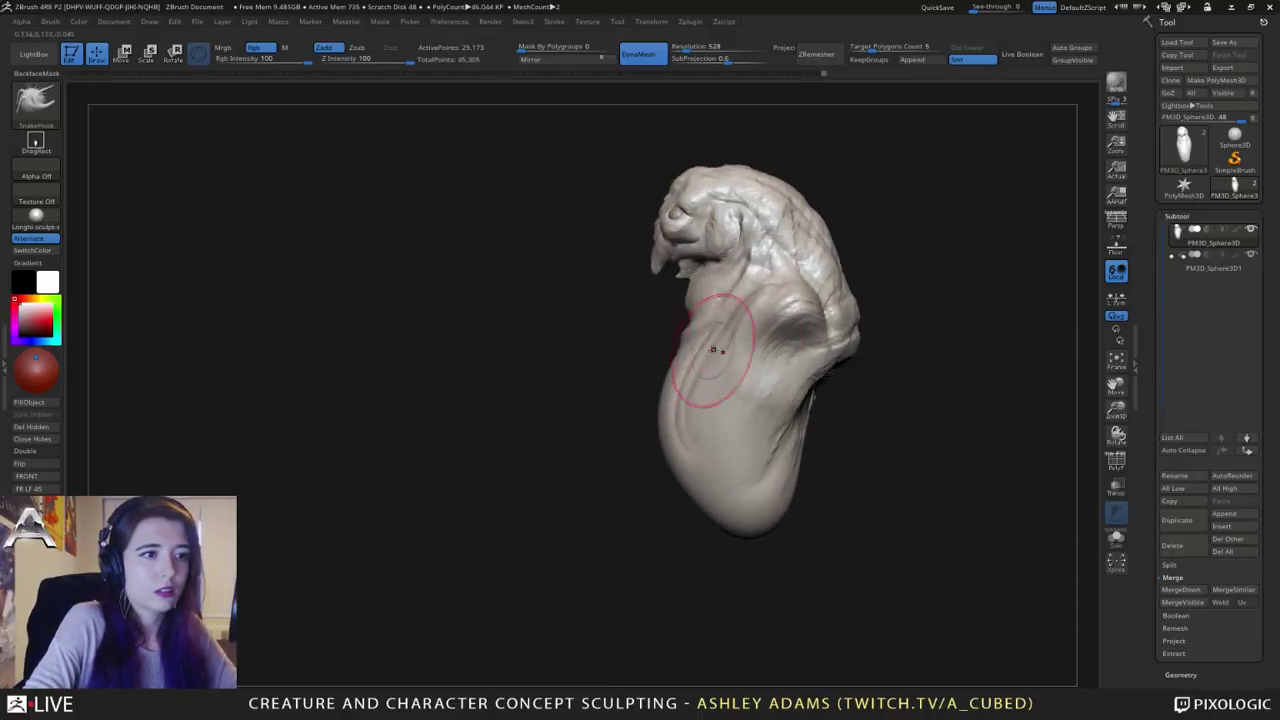
mouse_move(820, 360)
right_down()
mouse_move(850, 330)
mouse_move(792, 326)
mouse_move(757, 357)
mouse_move(733, 355)
mouse_move(784, 307)
mouse_move(766, 371)
mouse_move(751, 358)
right_up()
Step: Build up folds beneath the back flaps with ClayBuildup and cut creases into them with DamStandard
key(b)
key(c)
key(b)
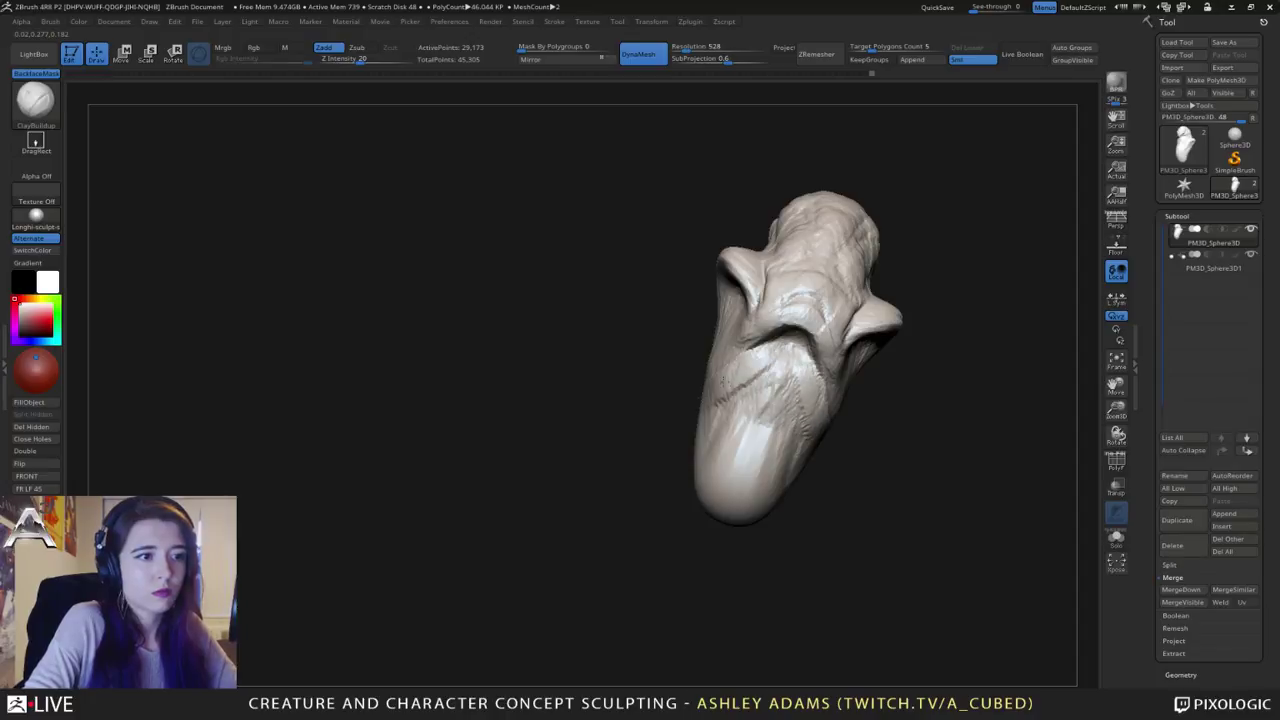
mouse_move(775, 345)
right_down()
mouse_move(735, 325)
mouse_move(779, 306)
right_up()
key(b)
key(d)
key(s)
Step: Switch to the ClayBuildup brush and add raised forms along the back between the flaps
key(b)
key(c)
key(b)
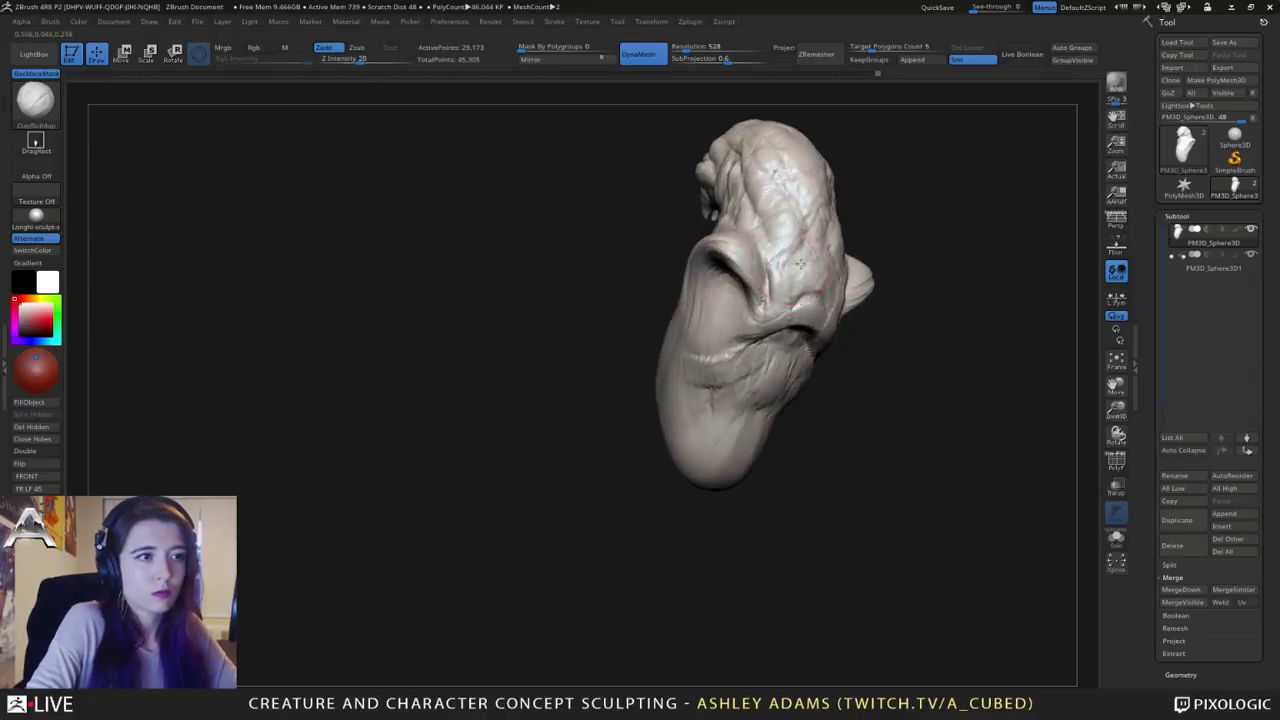
drag(801, 269, 815, 215)
Step: Switch to the DamStandard brush and carve creases down the back and onto the upper abdomen
key(b)
key(d)
key(s)
right_drag(804, 222, 753, 221)
mouse_move(816, 210)
mouse_down()
mouse_move(792, 294)
mouse_move(803, 302)
mouse_up()
right_drag(805, 315, 762, 265)
drag(822, 308, 788, 390)
right_drag(770, 403, 814, 410)
Step: Switch to SnakeHook at a larger draw size, sweep the abdomen's end backward and pull the belly forward
key(b)
key(s)
key(h)
key(space)
drag(791, 425, 808, 426)
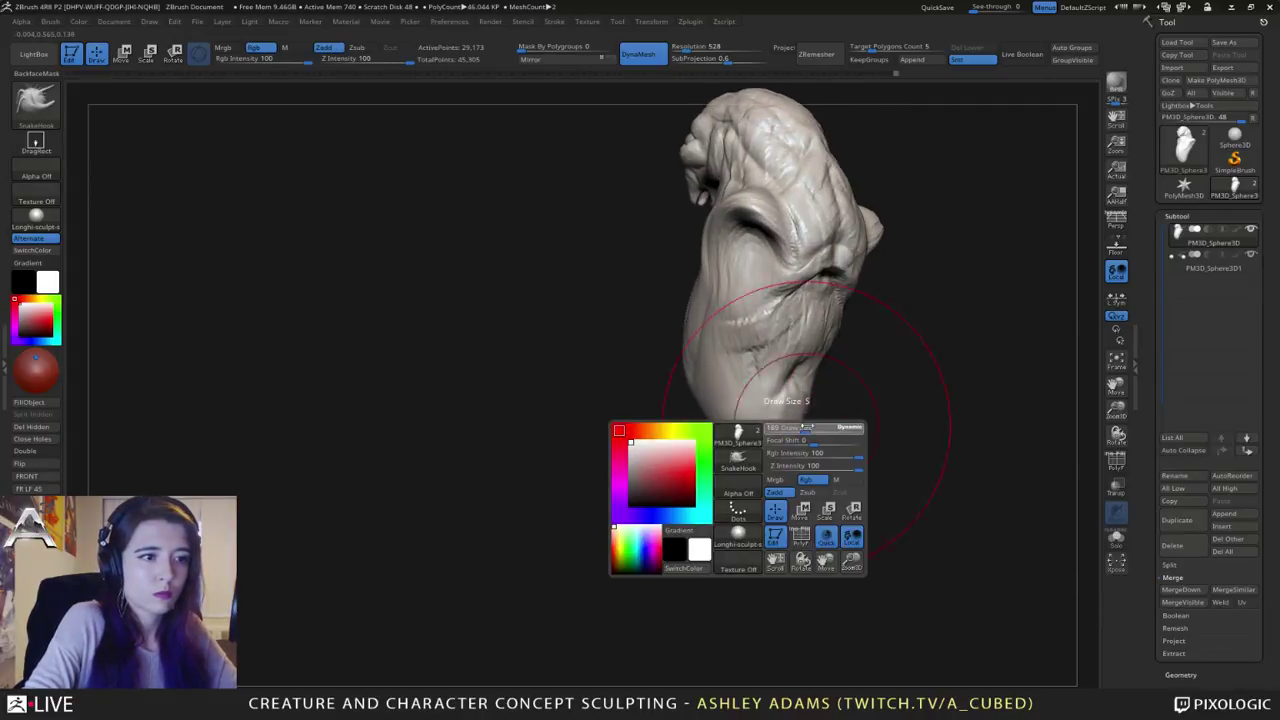
right_drag(808, 426, 782, 426)
key(space)
drag(783, 426, 770, 426)
right_drag(752, 432, 775, 445)
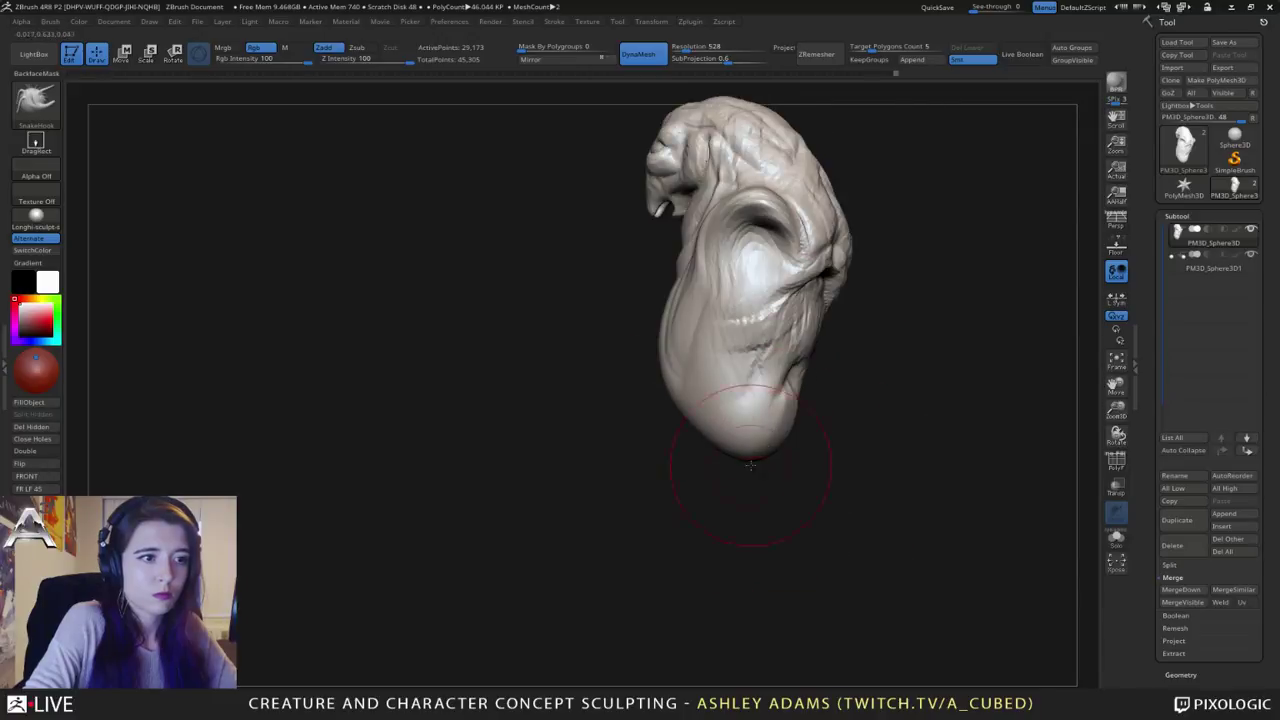
mouse_move(752, 438)
mouse_down()
mouse_move(778, 452)
mouse_move(808, 430)
mouse_move(808, 456)
mouse_move(790, 458)
mouse_up()
drag(712, 424, 696, 433)
right_drag(690, 420, 714, 396)
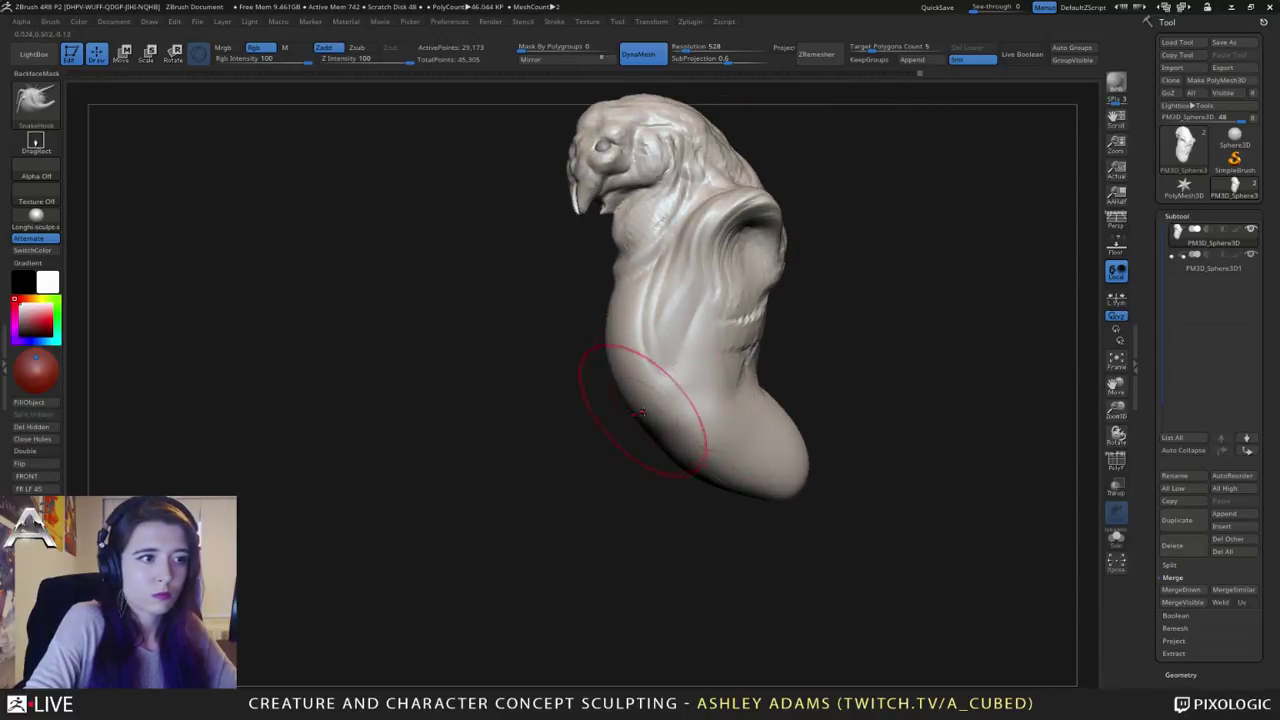
drag(643, 409, 604, 300)
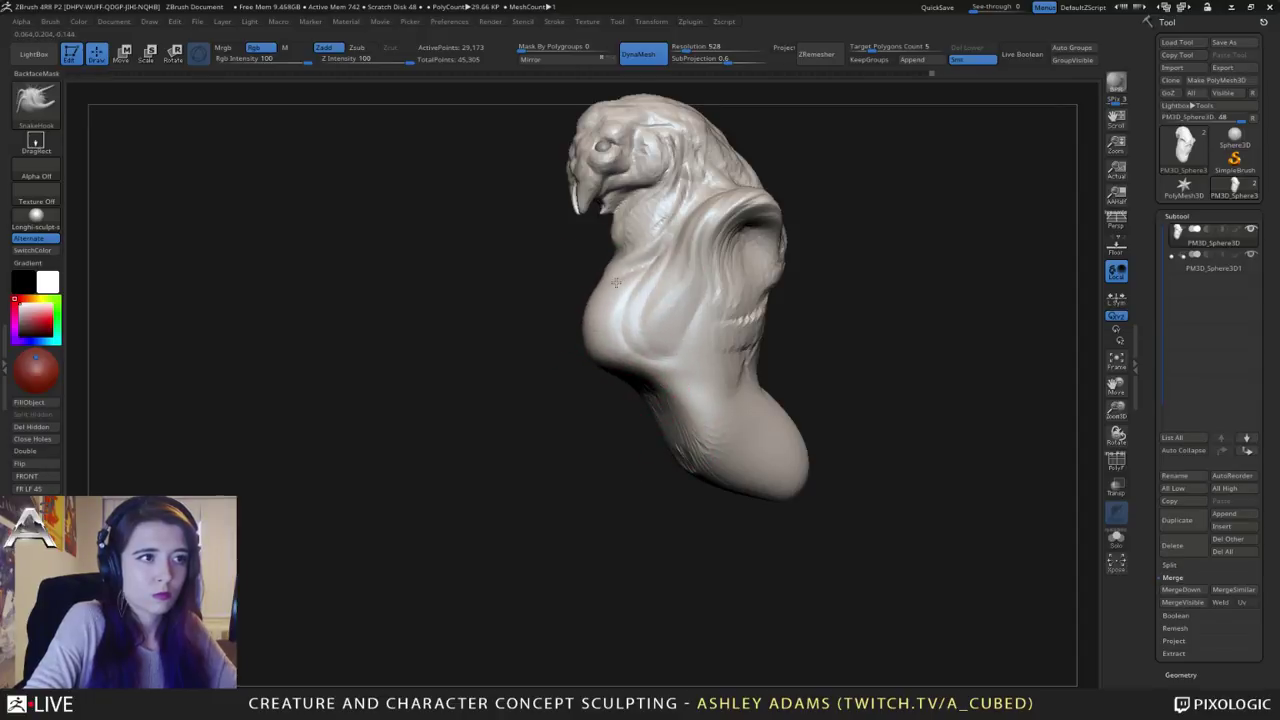
Step: Pull the back flaps outward into wider shoulders and adjust the torso's side with SnakeHook
right_drag(588, 294, 636, 297)
drag(534, 328, 512, 324)
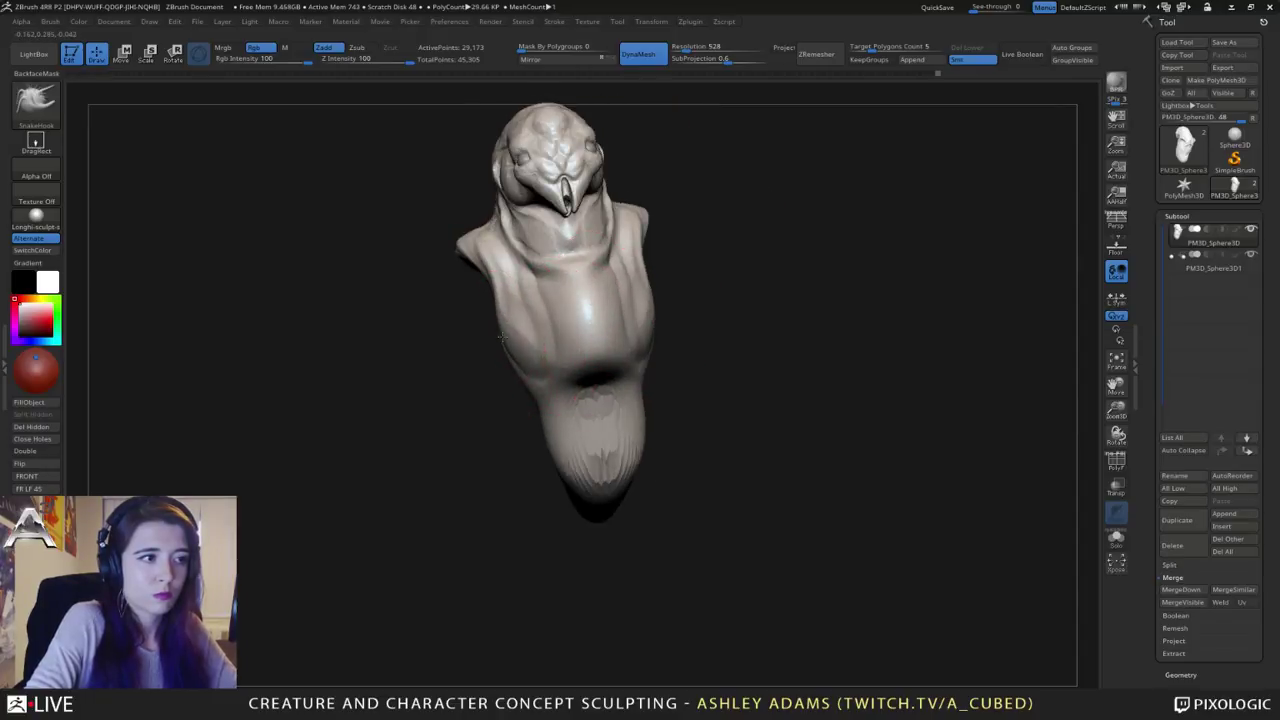
mouse_move(487, 270)
mouse_down()
mouse_move(449, 260)
mouse_move(456, 278)
mouse_up()
drag(497, 350, 510, 350)
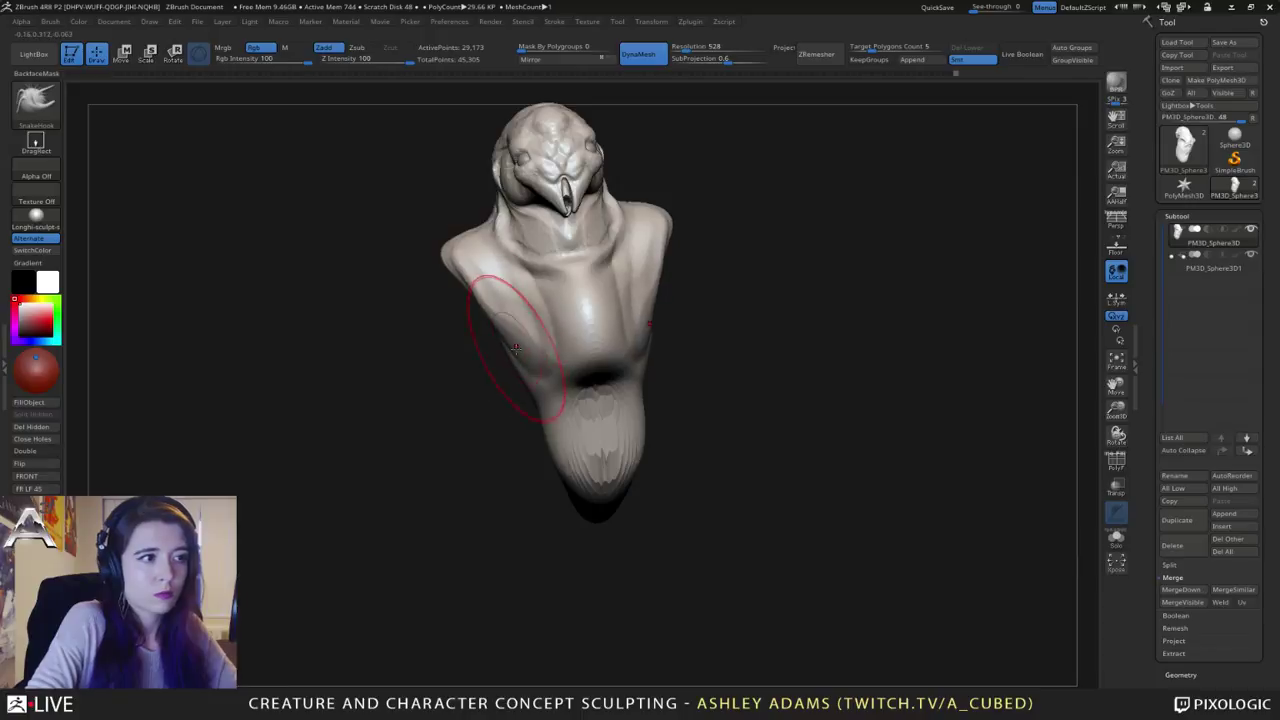
Step: Switch to the ClayBuildup brush and build up a fold beneath the back flap and across the torso's side
mouse_move(480, 385)
right_down()
mouse_move(545, 398)
mouse_move(607, 361)
mouse_move(655, 365)
right_up()
key(space)
drag(580, 304, 563, 304)
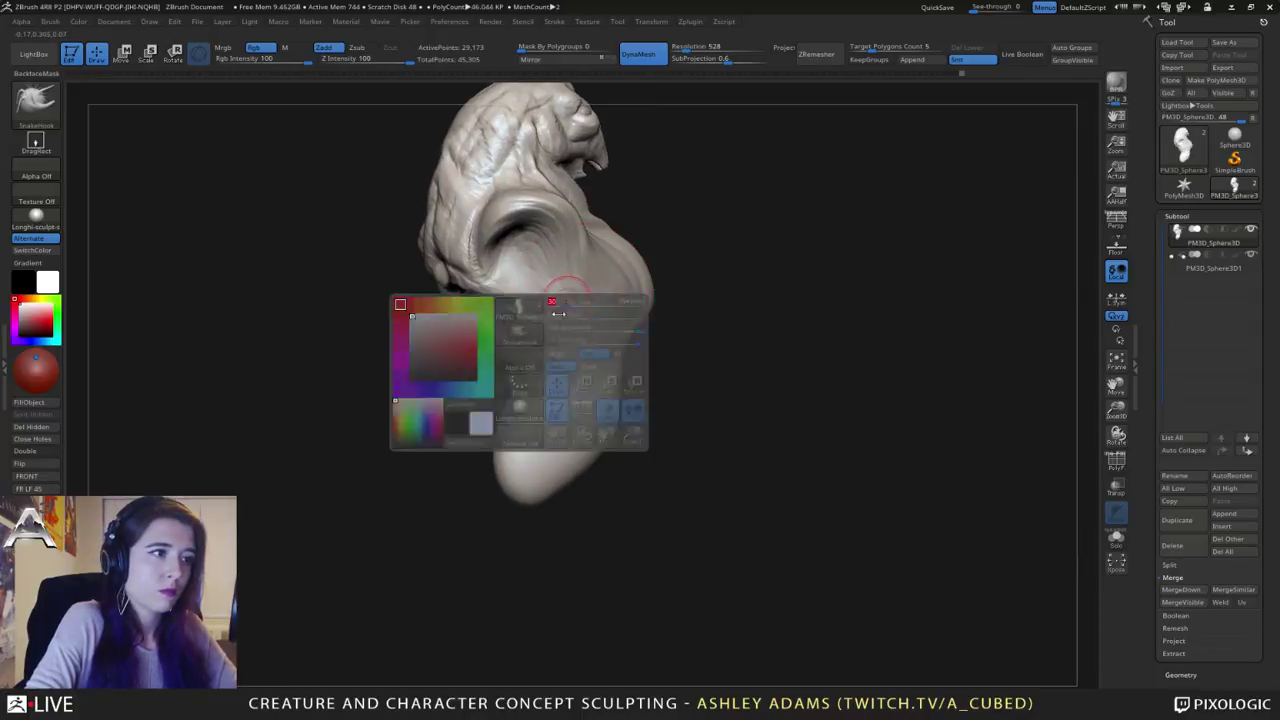
mouse_move(560, 312)
right_down()
mouse_move(605, 314)
mouse_move(505, 304)
right_up()
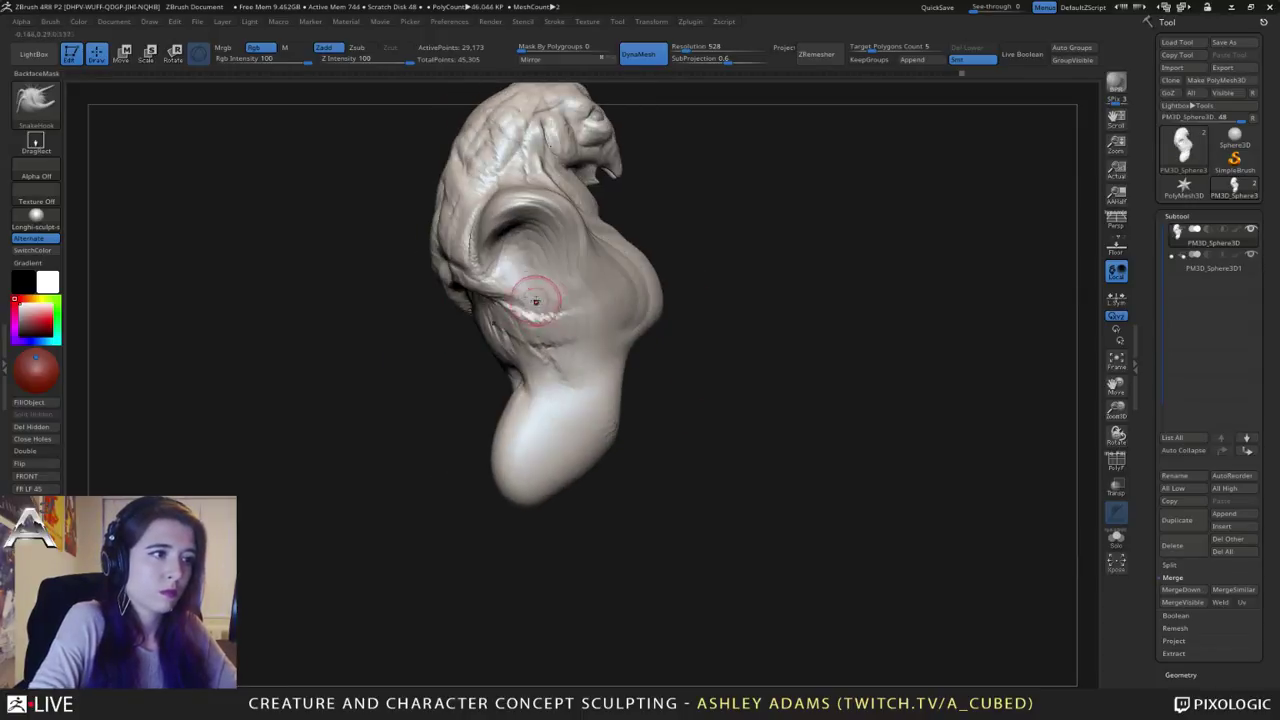
key(b)
key(c)
key(b)
mouse_move(508, 299)
mouse_down()
mouse_move(598, 318)
mouse_move(604, 358)
mouse_up()
mouse_move(508, 298)
mouse_down()
mouse_move(566, 312)
mouse_move(546, 322)
mouse_up()
right_drag(530, 350, 536, 350)
key(space)
drag(536, 350, 559, 350)
right_click(559, 350)
mouse_move(559, 350)
right_down()
mouse_move(570, 350)
mouse_move(558, 340)
right_up()
key(space)
drag(562, 350, 582, 350)
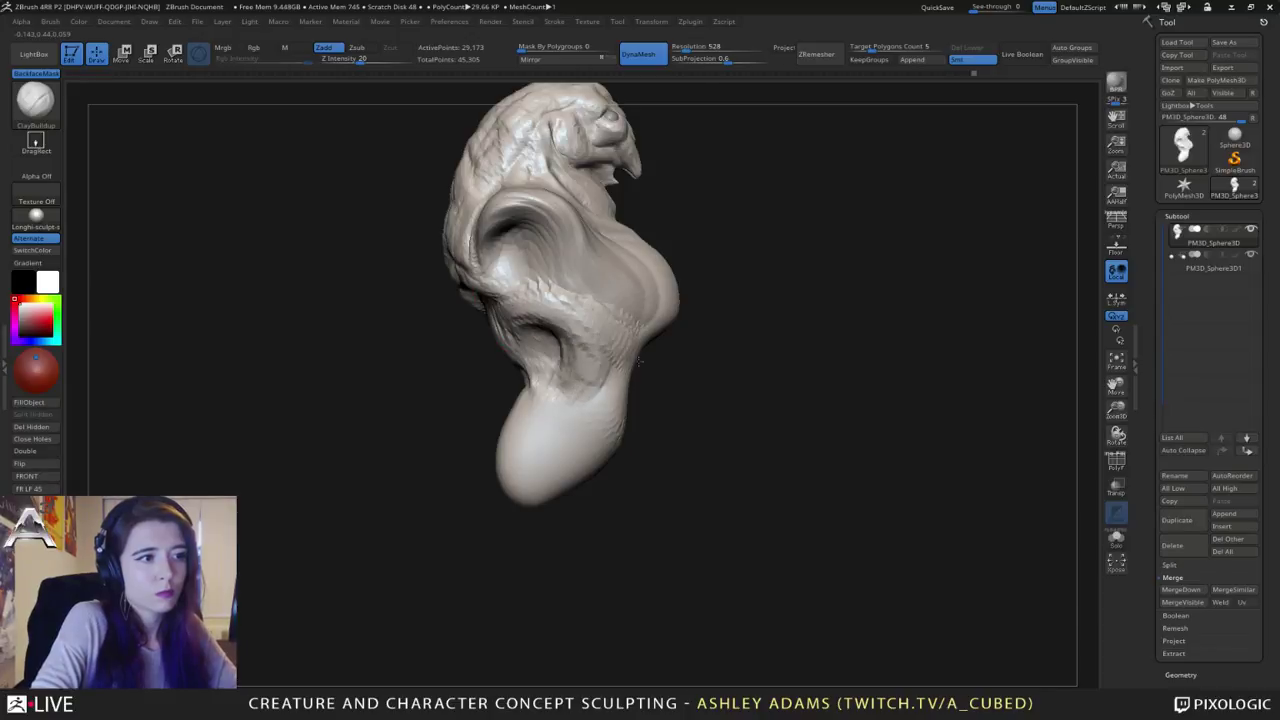
Step: Add raised strokes on the front of the upper abdomen and across the chest with ClayBuildup
right_drag(638, 361, 572, 366)
drag(634, 368, 648, 418)
mouse_move(700, 366)
mouse_down()
mouse_move(688, 420)
mouse_move(700, 434)
mouse_up()
drag(640, 386, 652, 440)
drag(690, 364, 672, 446)
mouse_move(672, 346)
right_down()
mouse_move(642, 328)
mouse_move(646, 308)
right_up()
drag(674, 292, 702, 308)
drag(612, 214, 690, 304)
Step: Smooth the built-up side of the torso and remesh the body with DynaMesh at resolution 528
right_drag(690, 290, 632, 277)
shift+drag(684, 312, 708, 362)
mouse_move(740, 330)
ctrl+right_down()
mouse_move(708, 296)
mouse_move(610, 294)
ctrl+right_up()
alt+right_drag(800, 294, 650, 297)
right_drag(650, 297, 704, 328)
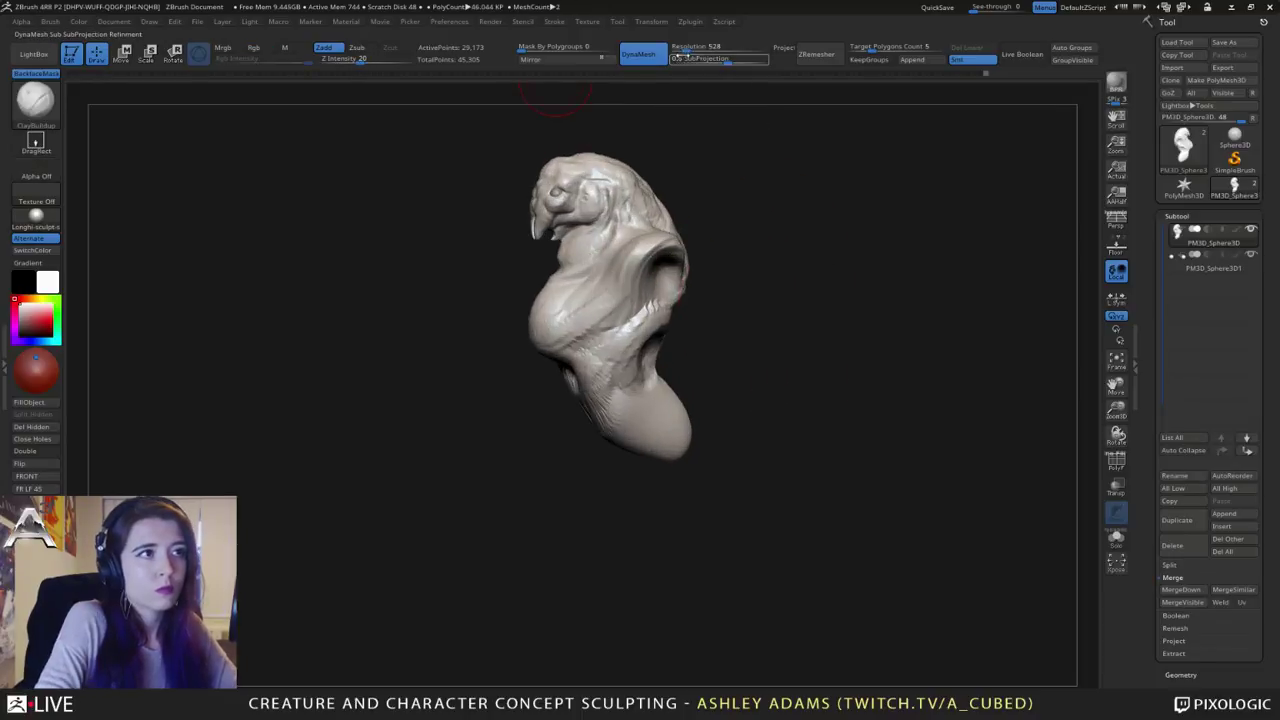
ctrl+drag(746, 174, 778, 204)
right_drag(562, 312, 672, 332)
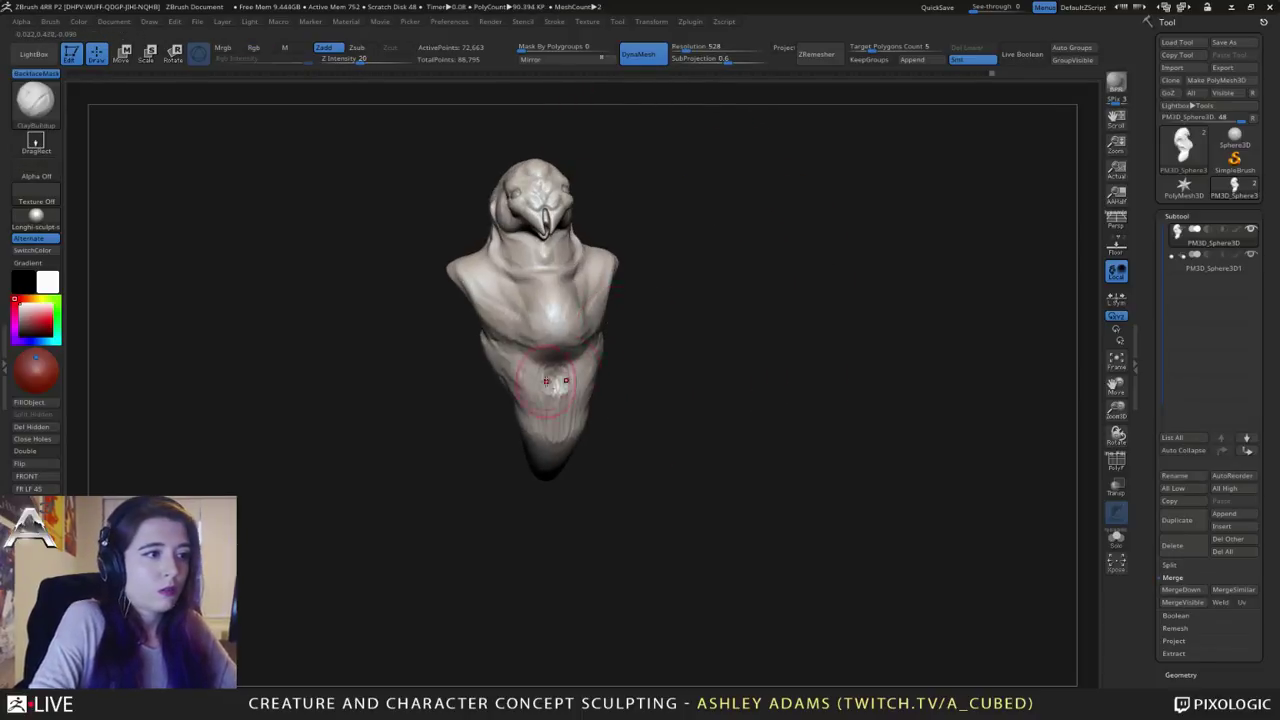
Step: Switch to the DamStandard brush and carve creases along the chest's side and across the collar beneath the throat
alt+right_drag(546, 381, 610, 350)
mouse_move(610, 350)
ctrl+right_down()
mouse_move(606, 391)
mouse_move(680, 372)
ctrl+right_up()
key(b)
key(d)
key(s)
drag(510, 240, 570, 267)
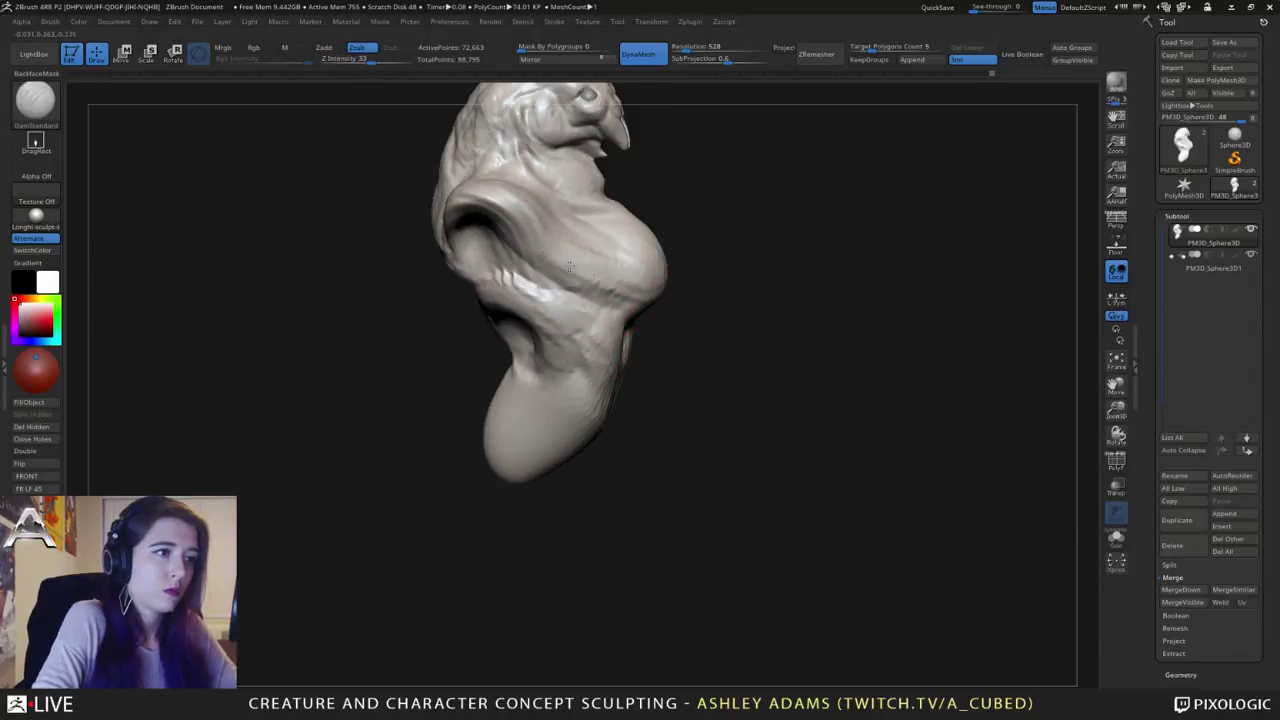
mouse_move(570, 265)
right_down()
mouse_move(520, 300)
mouse_move(651, 294)
mouse_move(580, 250)
mouse_move(598, 312)
mouse_move(570, 350)
right_up()
drag(522, 280, 636, 325)
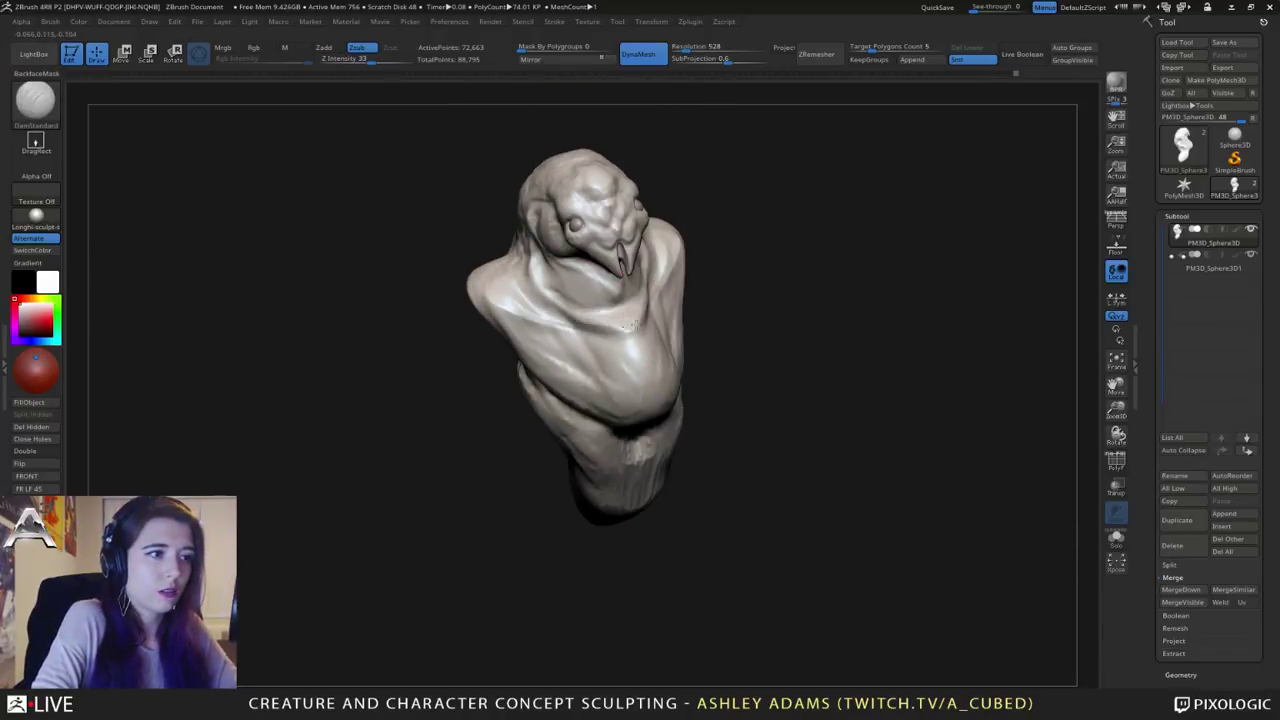
mouse_move(620, 317)
right_down()
mouse_move(650, 350)
mouse_move(610, 322)
mouse_move(625, 338)
mouse_move(660, 347)
mouse_move(623, 337)
right_up()
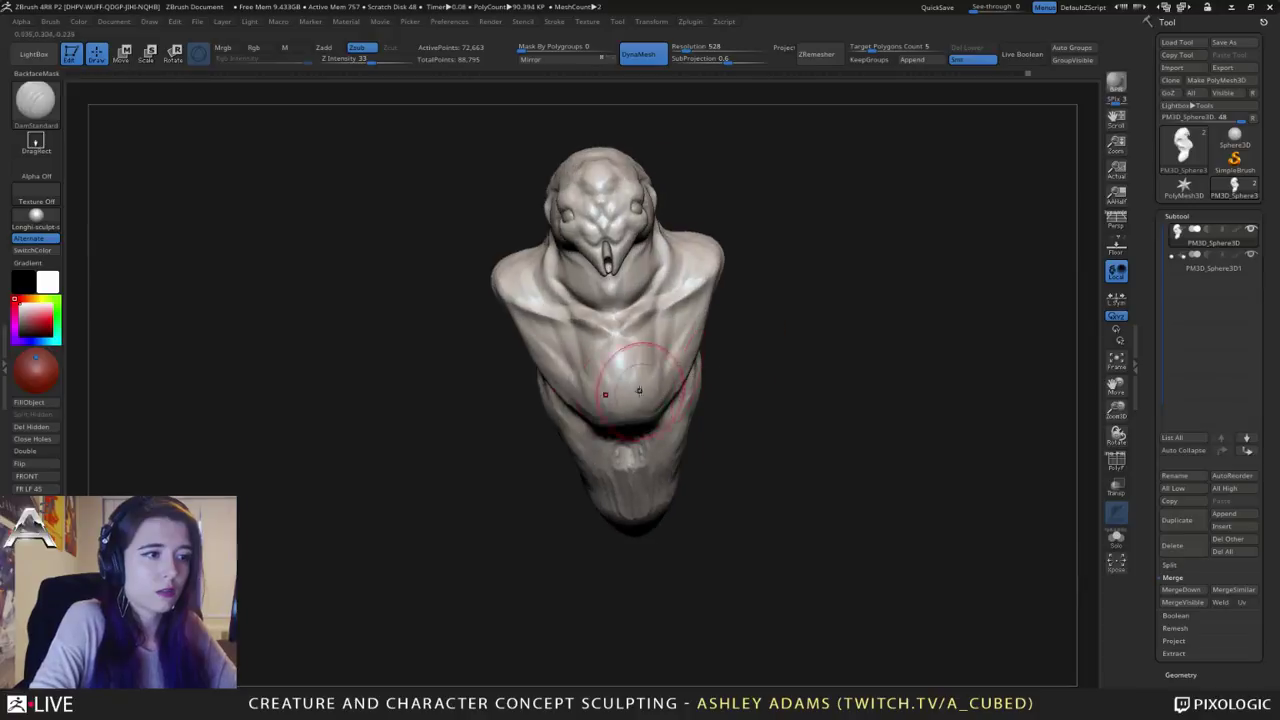
Step: Switch to the ClayBuildup brush and add raised volume down the centre of the chest
key(b)
key(c)
key(b)
drag(620, 350, 630, 396)
mouse_move(688, 428)
right_down()
mouse_move(600, 418)
mouse_move(627, 430)
mouse_move(634, 514)
mouse_move(571, 457)
mouse_move(586, 371)
right_up()
Step: Reduce the draw size and build up forms on the upper abdomen's side beneath the chest with ClayBuildup
key(b)
key(d)
key(s)
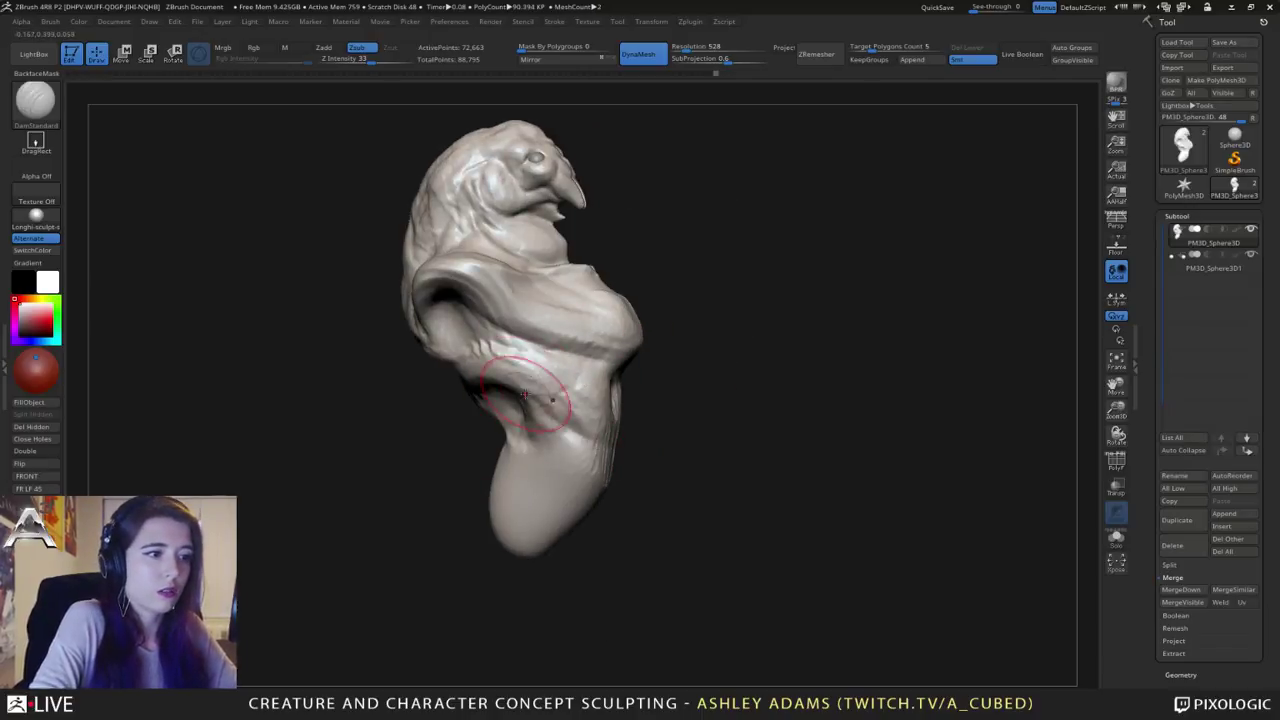
mouse_move(557, 457)
right_down()
mouse_move(560, 425)
mouse_move(586, 451)
mouse_move(660, 405)
mouse_move(705, 320)
right_up()
key(ctrl)
key(space)
drag(714, 307, 709, 307)
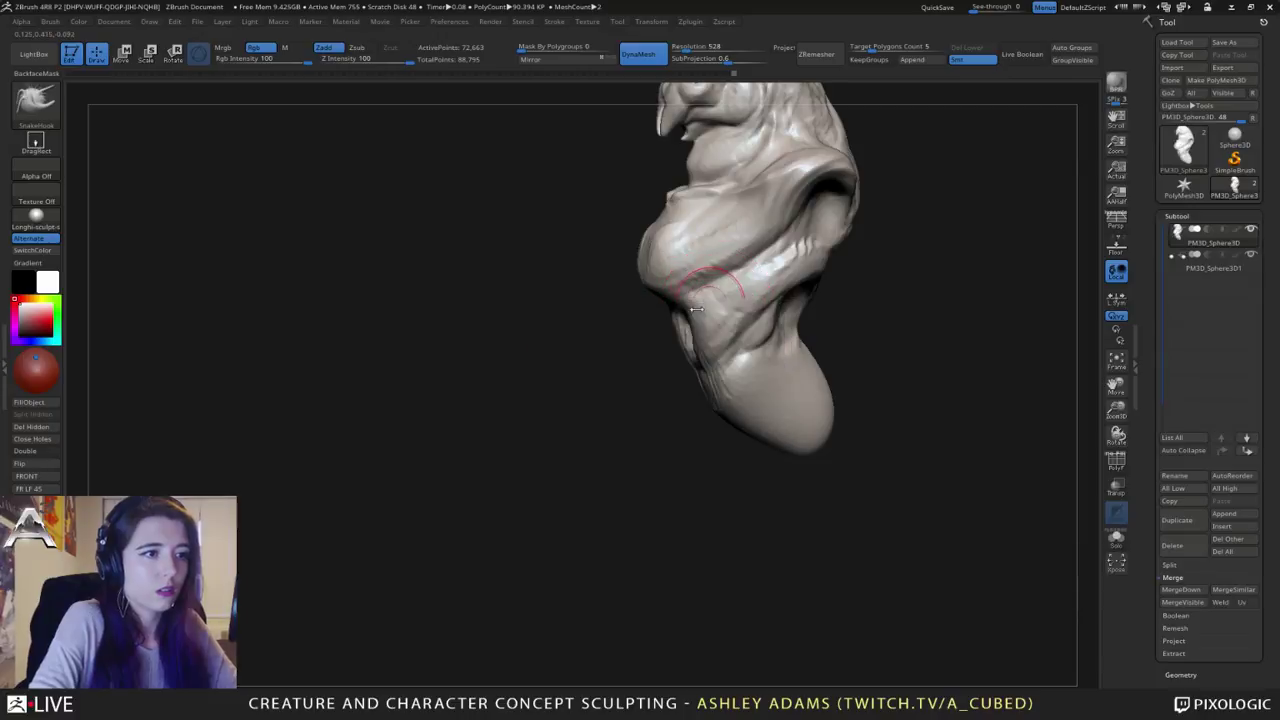
right_drag(705, 288, 728, 300)
key(b)
key(c)
key(b)
mouse_move(686, 348)
mouse_down()
mouse_move(692, 303)
mouse_move(712, 325)
mouse_move(732, 306)
mouse_up()
Step: Switch to the DamStandard brush and cut long creases along the side folds down toward the abdomen
mouse_move(705, 312)
right_down()
mouse_move(754, 309)
mouse_move(705, 318)
right_up()
key(b)
key(d)
key(s)
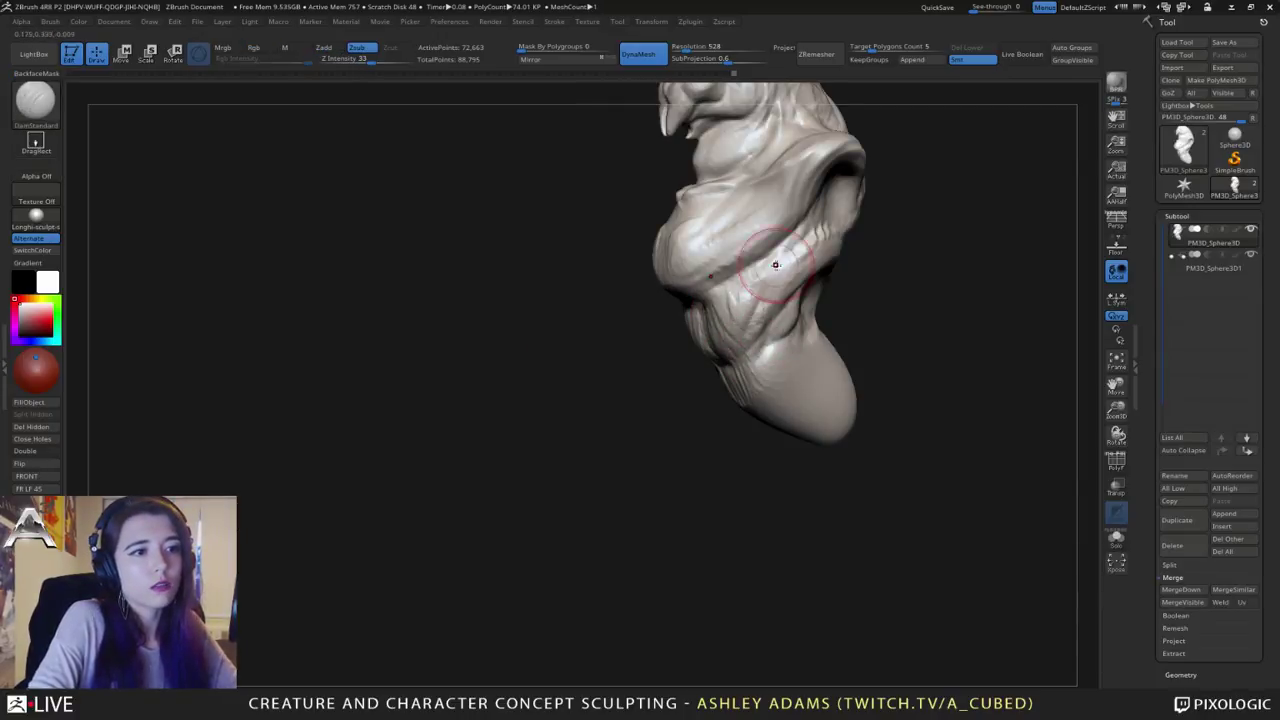
drag(777, 263, 757, 340)
drag(801, 230, 749, 352)
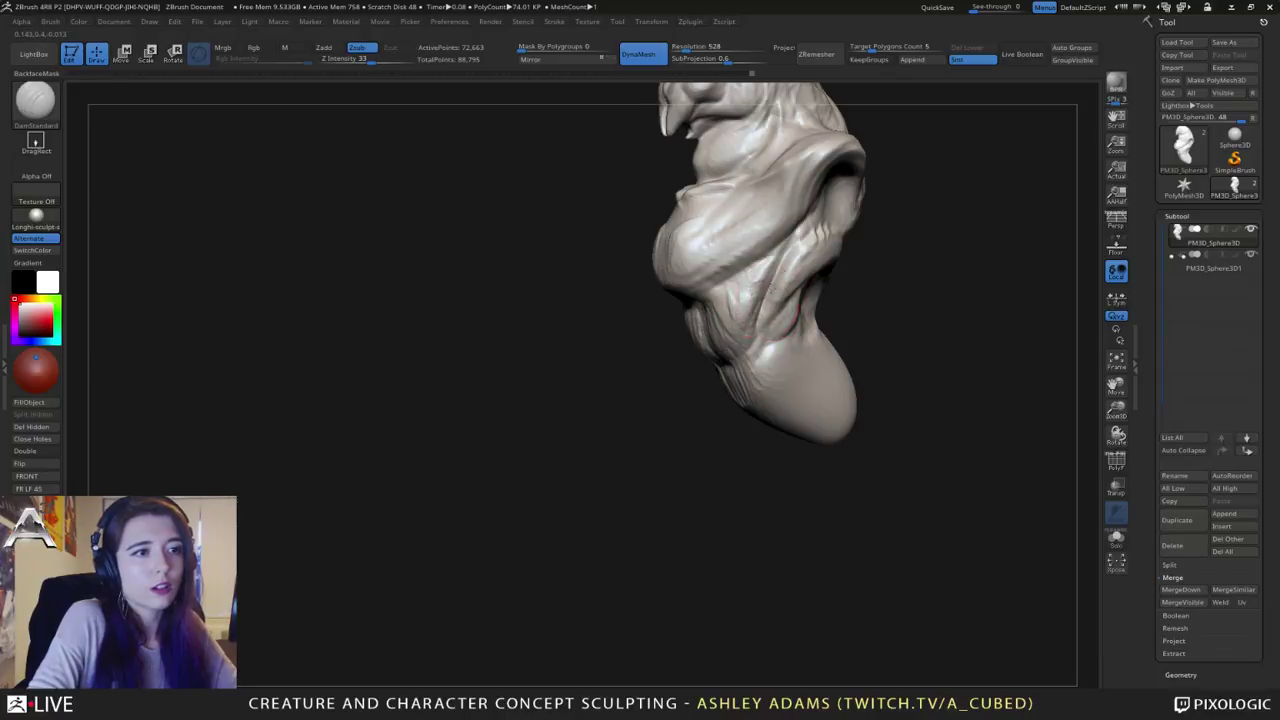
Step: Switch to the ClayBuildup brush and thicken the side fold just below the chest
mouse_move(750, 350)
right_down()
mouse_move(783, 300)
mouse_move(680, 300)
right_up()
key(b)
key(c)
key(b)
mouse_move(679, 272)
mouse_down()
mouse_move(702, 325)
mouse_move(687, 295)
mouse_up()
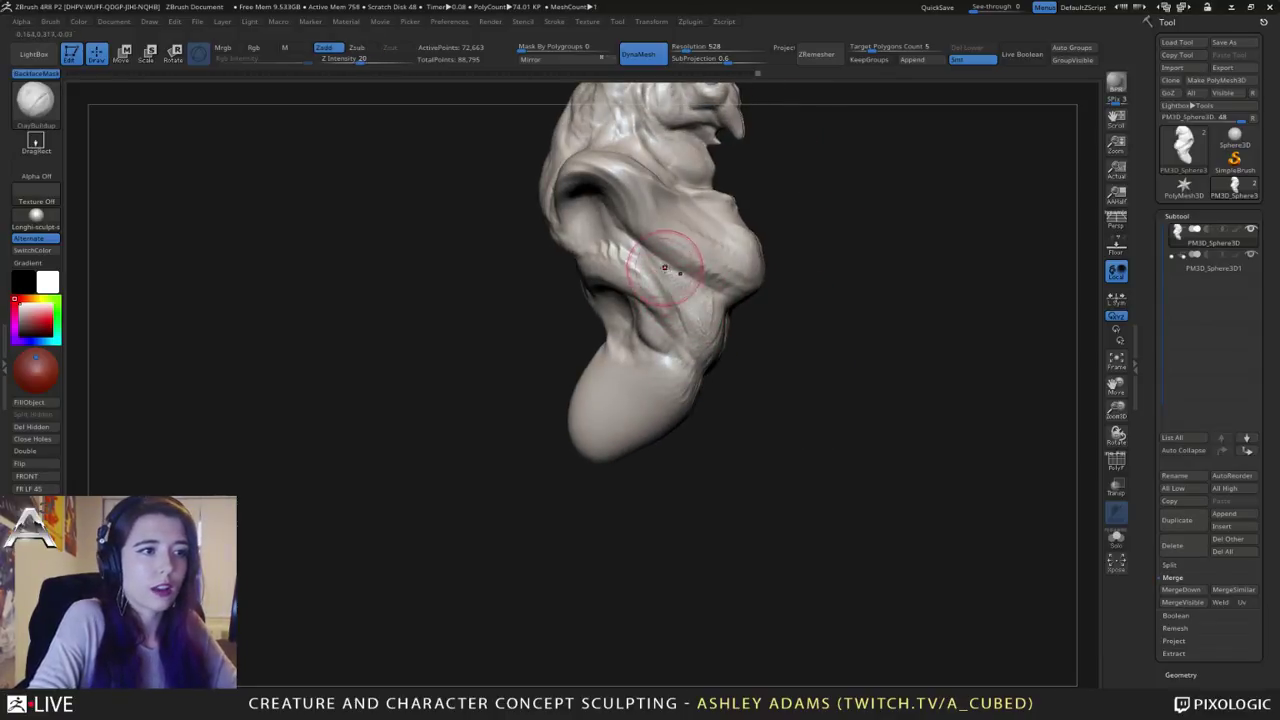
mouse_move(664, 267)
right_down()
mouse_move(687, 290)
mouse_move(690, 255)
right_up()
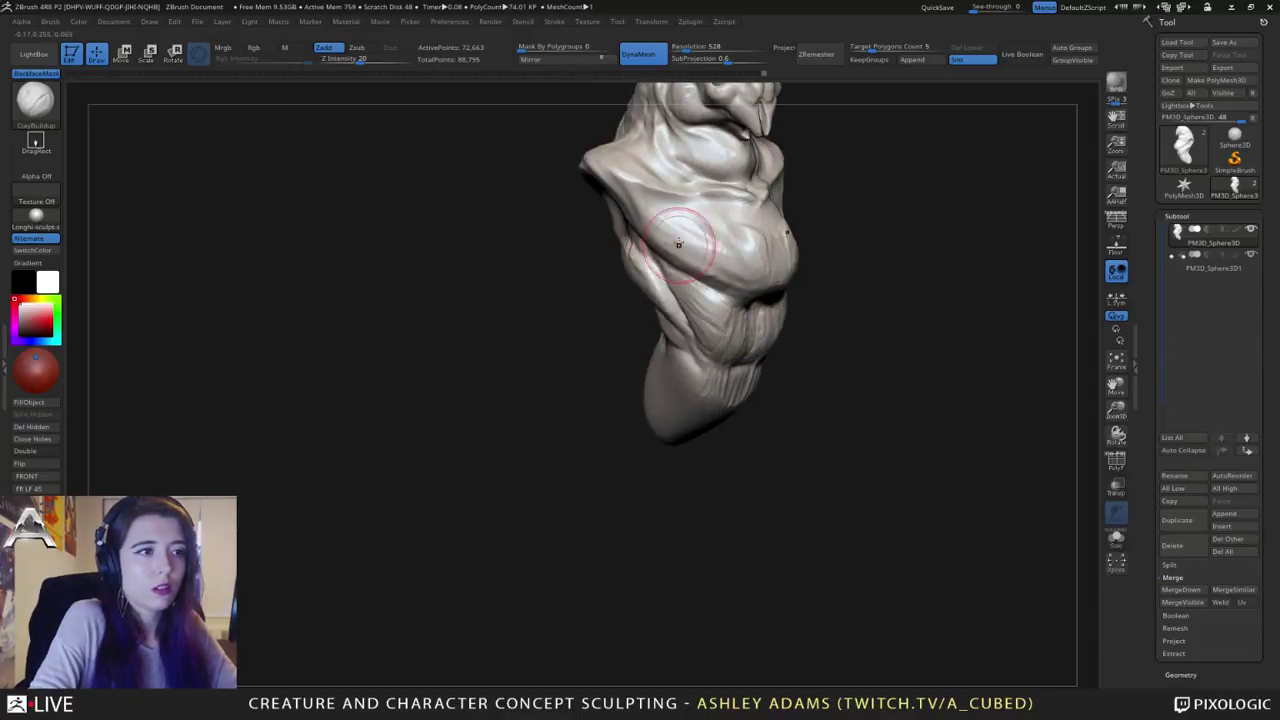
Step: Switch to the DamStandard brush and carve a crease across the chest's side below the shoulder
key(b)
key(d)
key(s)
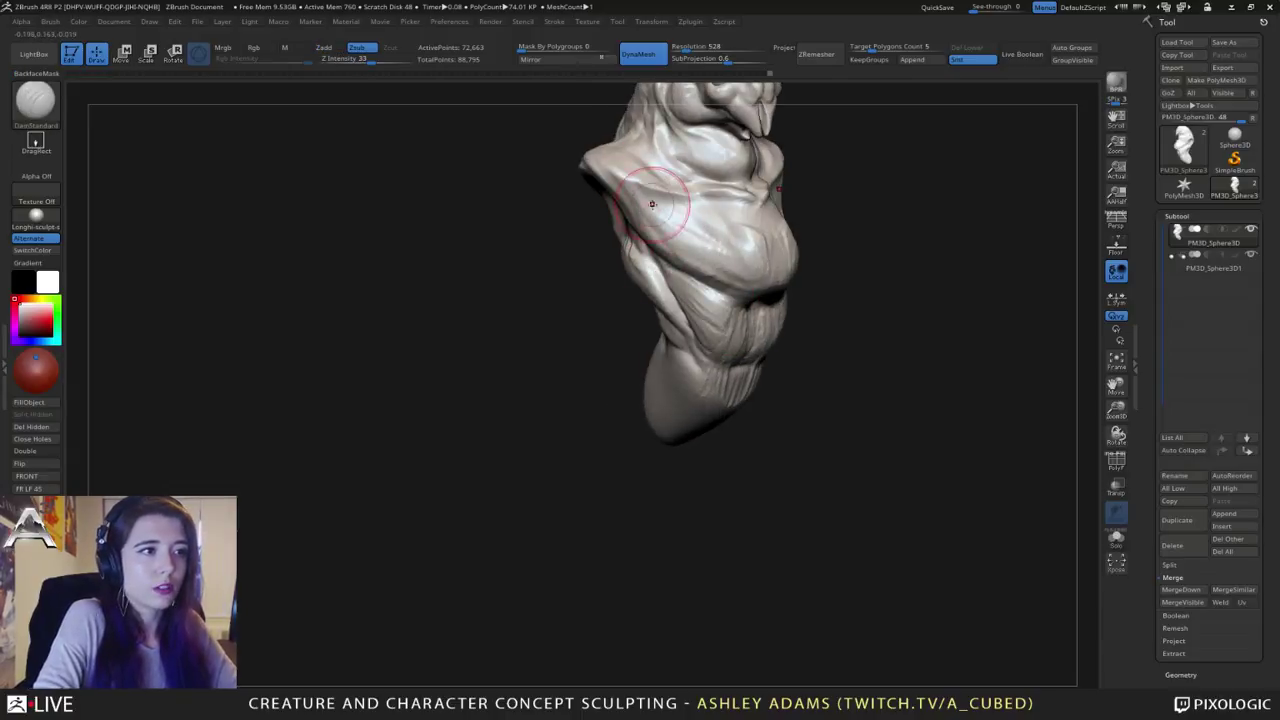
drag(653, 204, 629, 201)
mouse_move(655, 241)
right_down()
mouse_move(714, 247)
mouse_move(699, 245)
right_up()
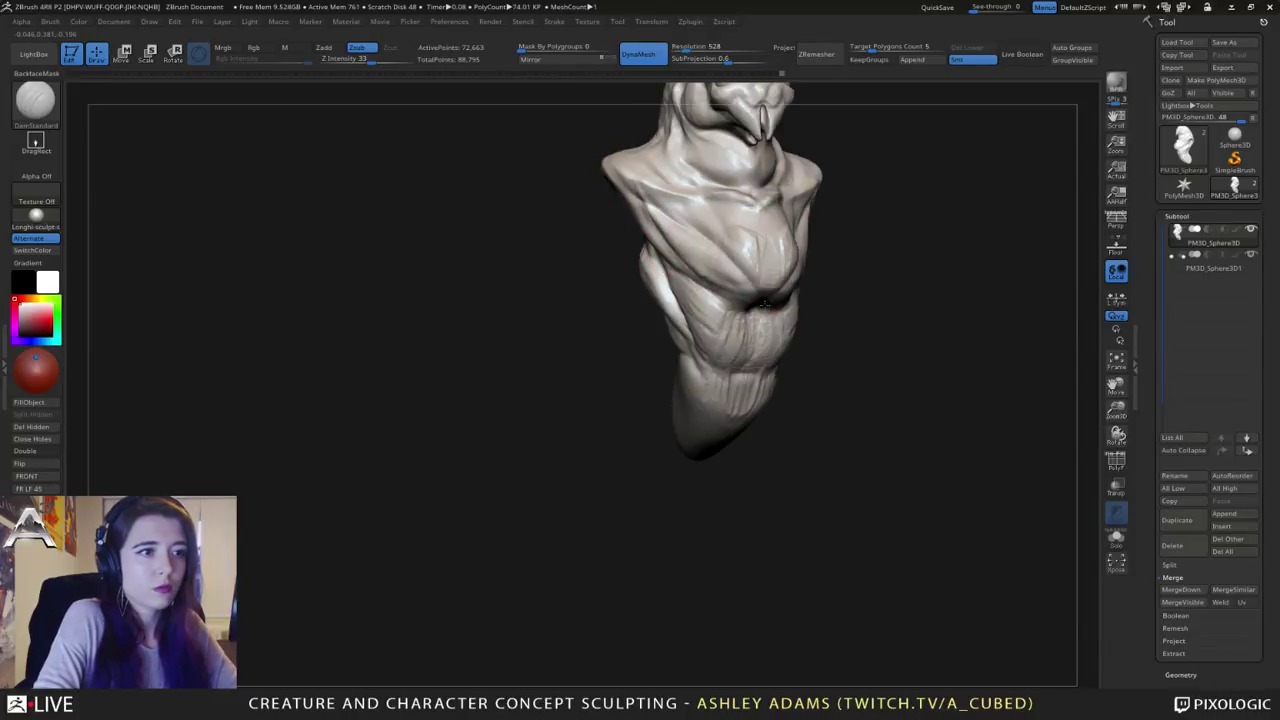
Step: Refine the chest's muscle-like folds, alternating between the ClayBuildup and DamStandard brushes
mouse_move(764, 303)
right_down()
mouse_move(690, 255)
mouse_move(766, 268)
mouse_move(830, 256)
mouse_move(772, 247)
mouse_move(745, 182)
right_up()
key(b)
key(c)
key(b)
key(b)
key(d)
key(s)
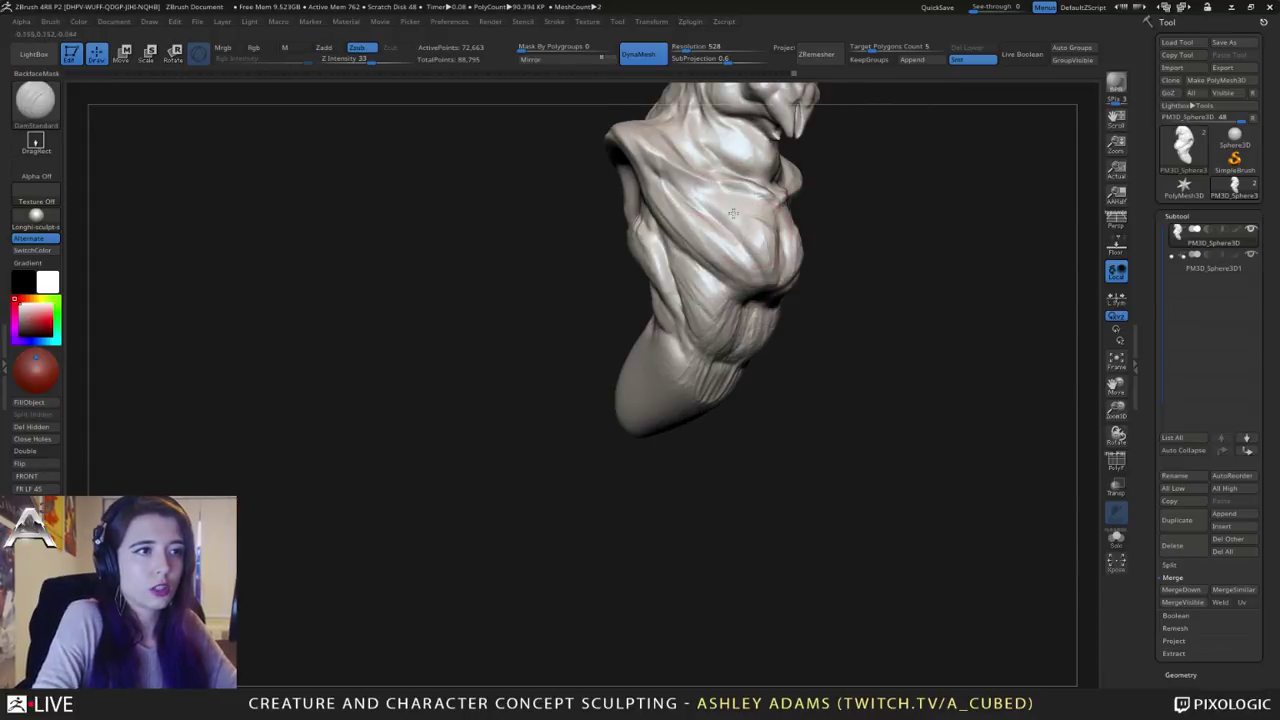
ctrl+right_drag(777, 250, 770, 205)
Step: Switch to SnakeHook, pull the back outward behind the flaps and swell the abdomen's end down and backward
right_drag(930, 235, 737, 277)
key(space)
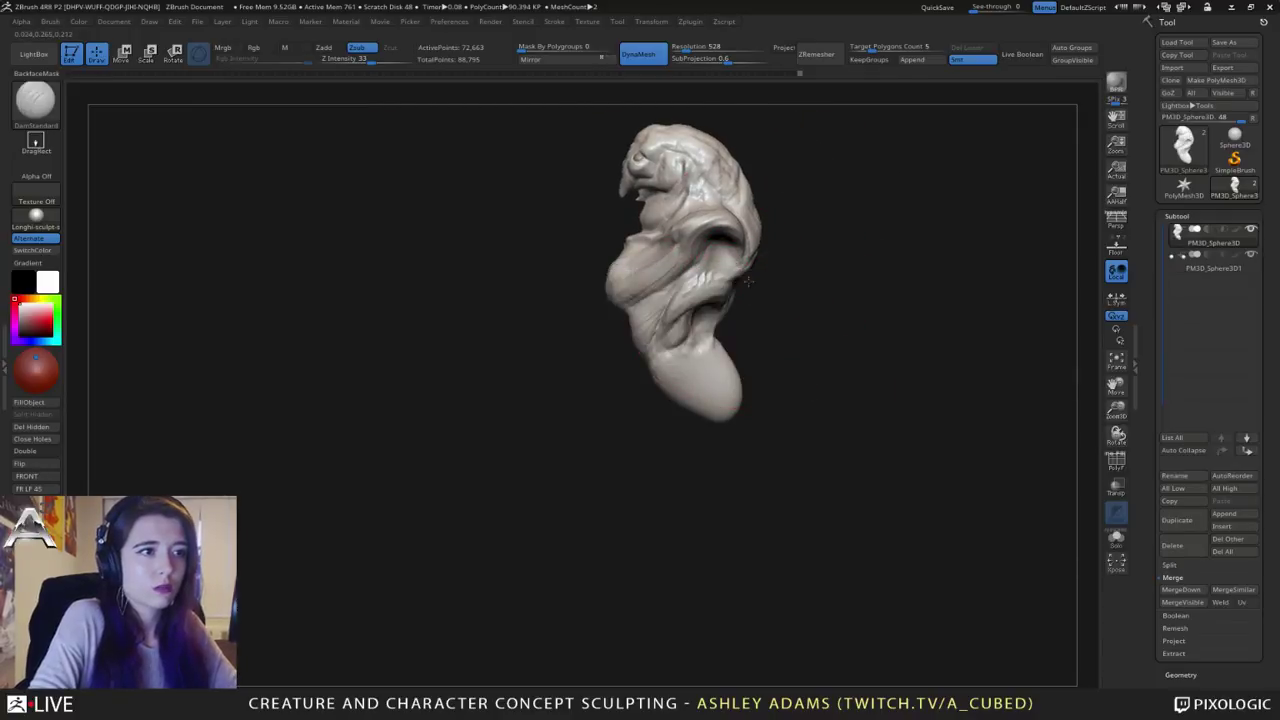
key(b)
key(s)
key(h)
drag(732, 273, 750, 271)
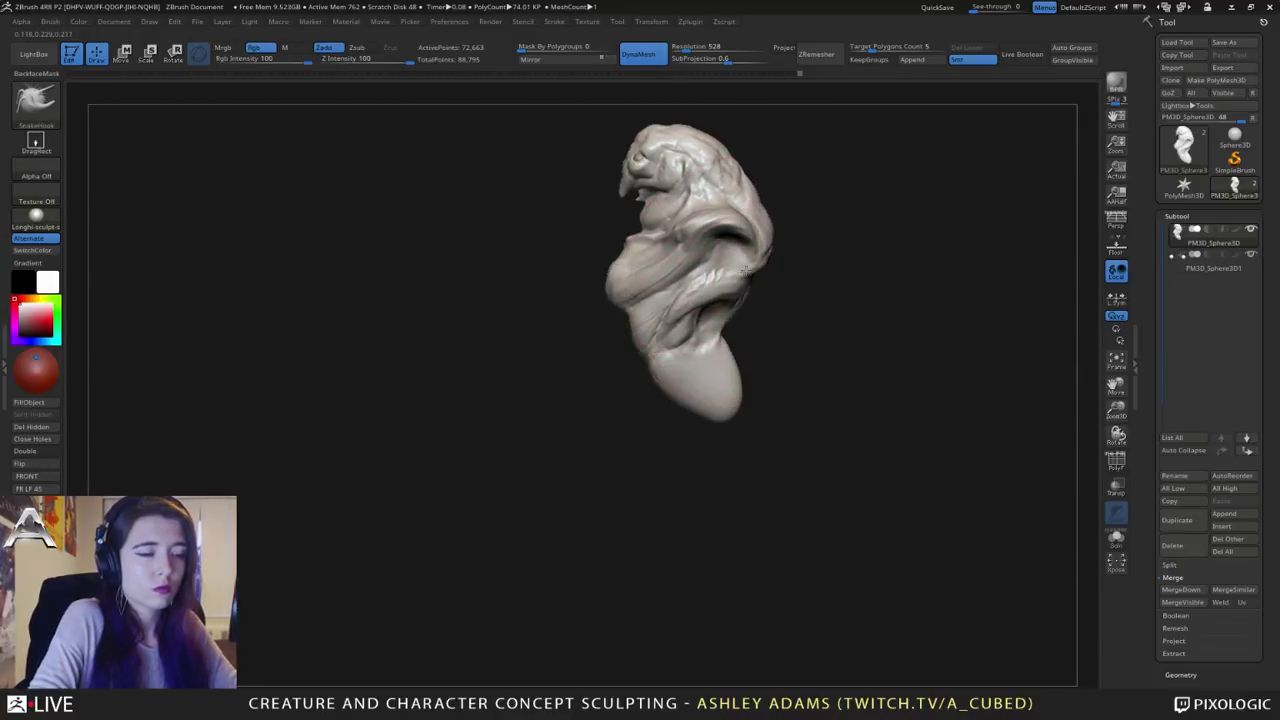
mouse_move(733, 372)
mouse_down()
mouse_move(753, 378)
mouse_move(706, 403)
mouse_move(720, 414)
mouse_move(740, 391)
mouse_up()
key(space)
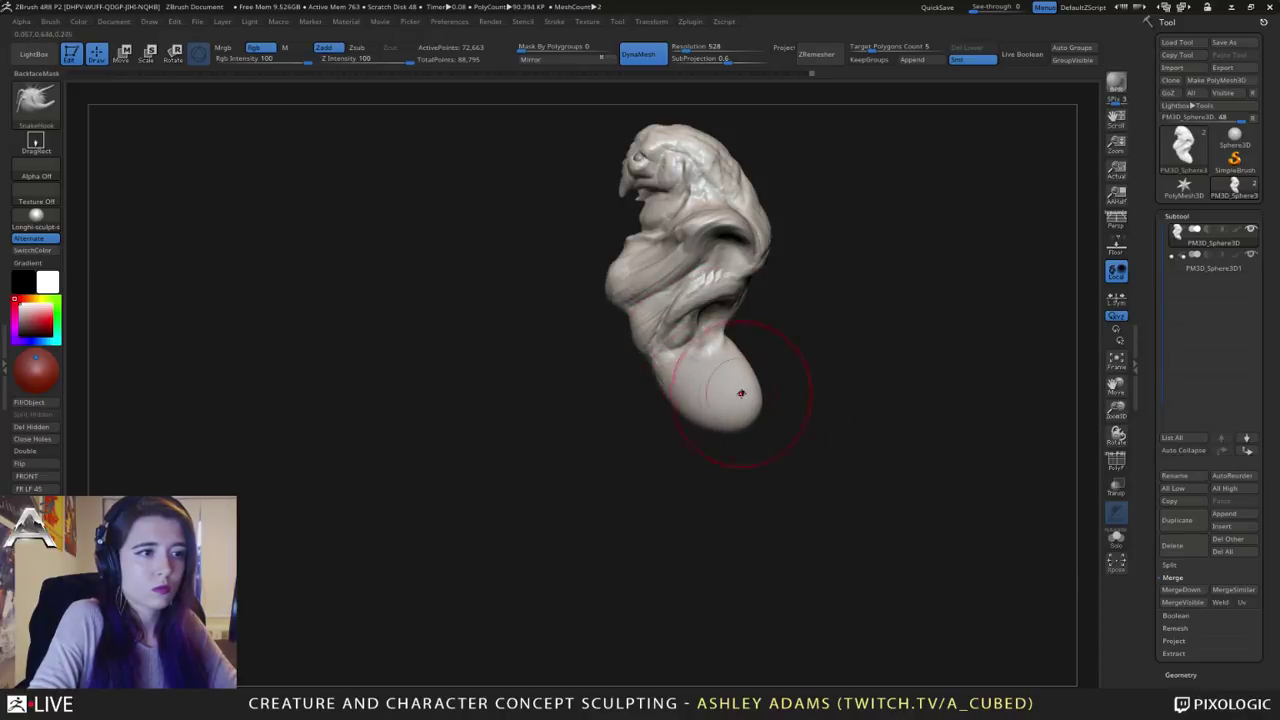
drag(640, 393, 715, 393)
Step: Examine the creature's overall silhouette from the front, three-quarter and side views
mouse_move(734, 394)
right_down()
mouse_move(671, 371)
mouse_move(663, 286)
mouse_move(728, 234)
mouse_move(716, 282)
mouse_move(748, 335)
right_up()
key(space)
key(space)
drag(713, 276, 708, 262)
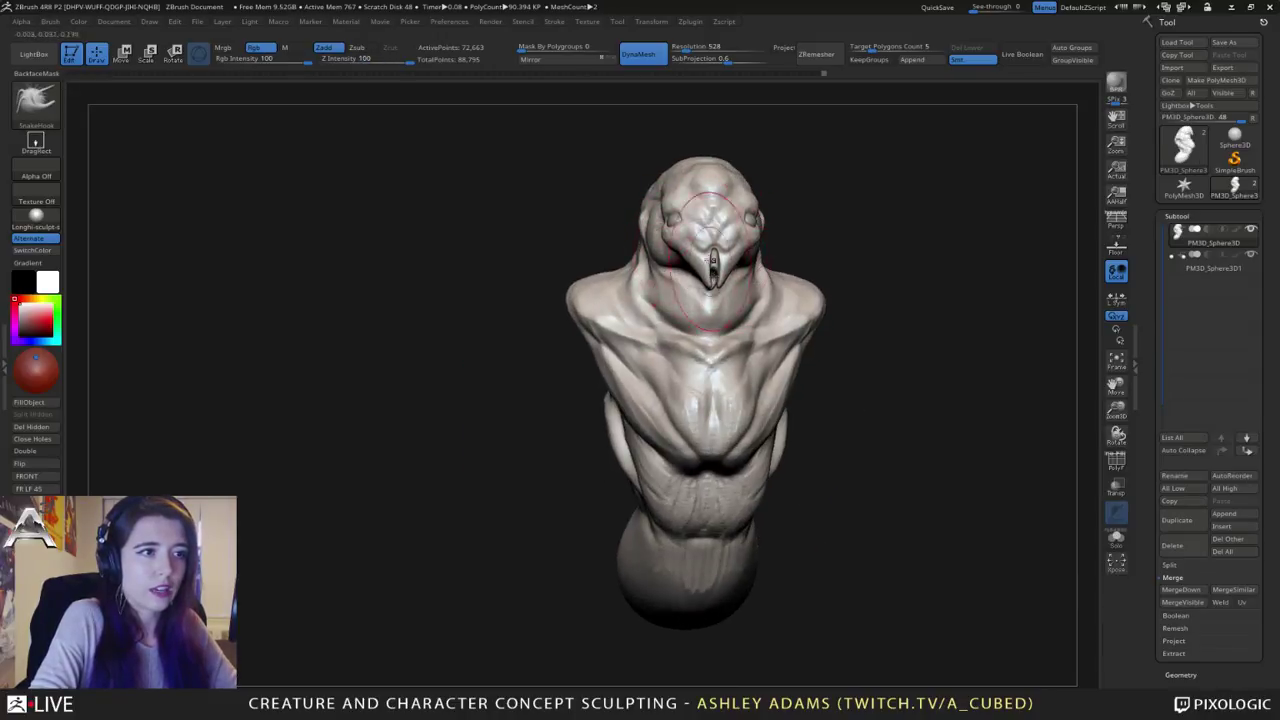
mouse_move(680, 264)
right_down()
mouse_move(737, 283)
mouse_move(744, 266)
mouse_move(621, 228)
right_up()
drag(619, 222, 611, 247)
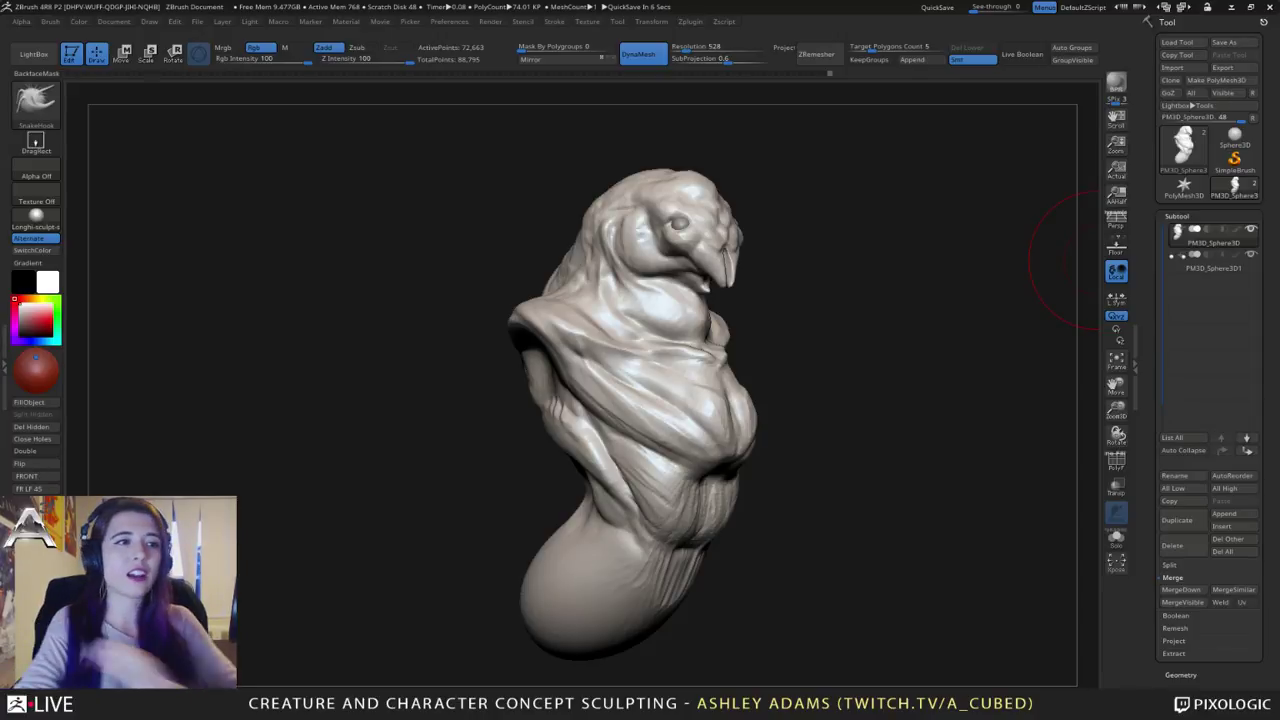
mouse_move(1097, 260)
right_down()
mouse_move(1040, 300)
mouse_move(800, 350)
right_up()
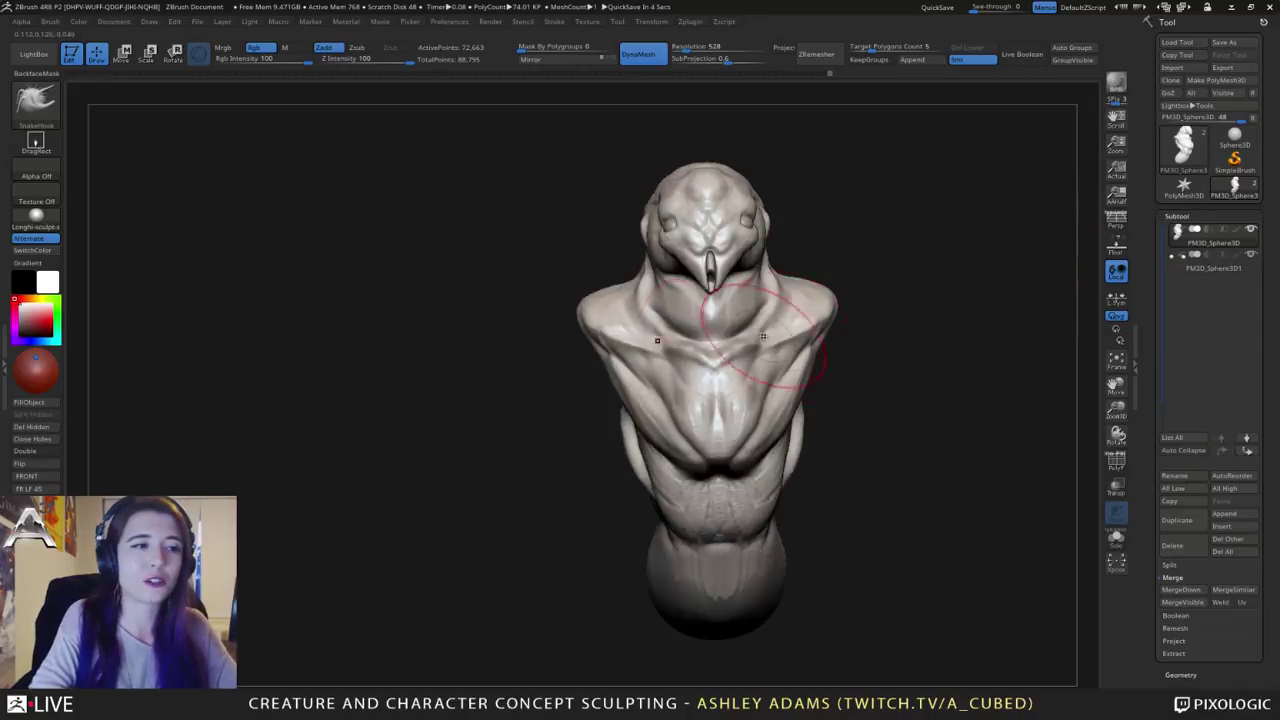
right_drag(715, 360, 740, 390)
alt+right_drag(655, 388, 735, 379)
mouse_move(735, 378)
mouse_down()
mouse_move(586, 214)
mouse_move(635, 245)
mouse_up()
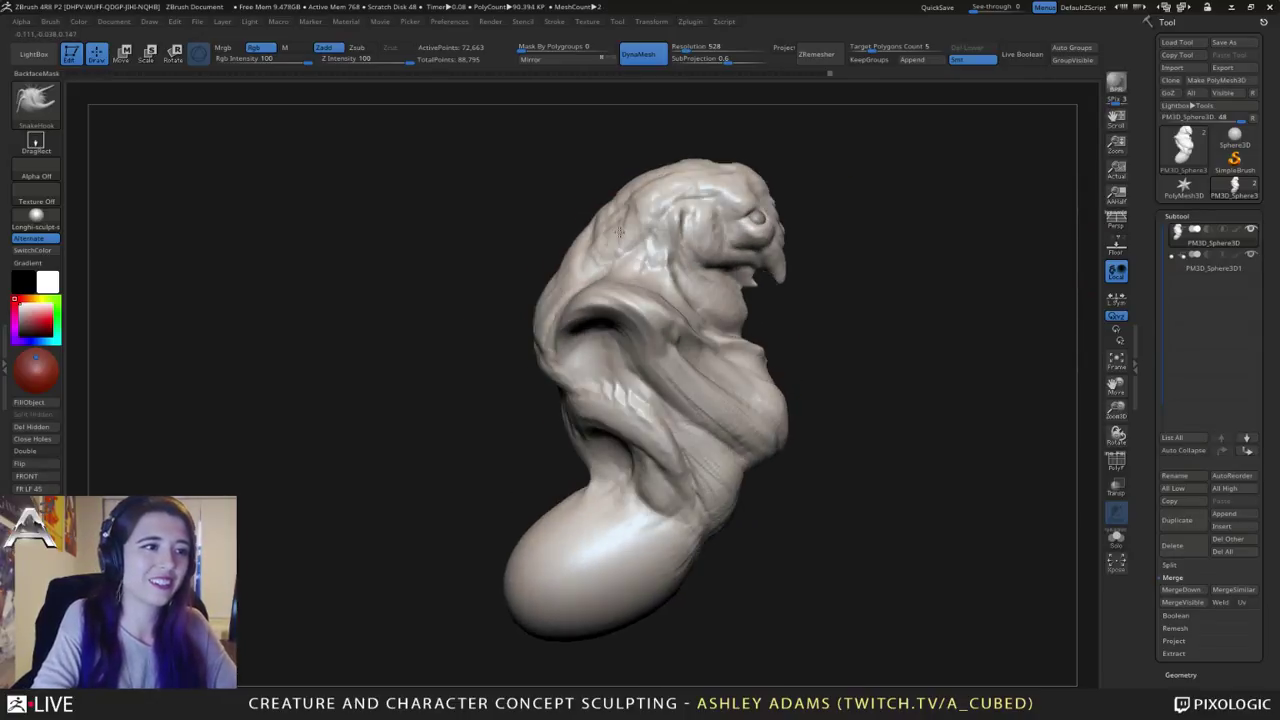
Step: Adjust the lower back where it meets the abdomen with small SnakeHook pulls
key(space)
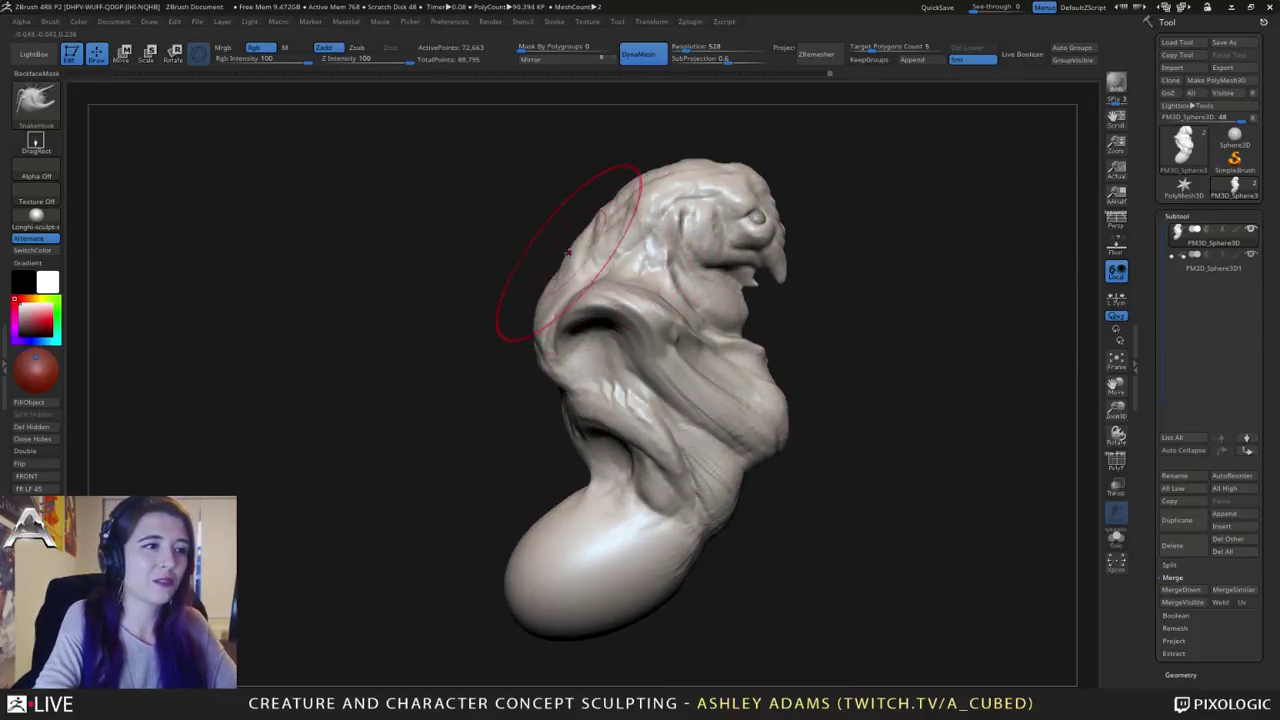
mouse_move(557, 323)
alt+right_down()
mouse_move(589, 255)
mouse_move(581, 296)
alt+right_up()
right_click(592, 283)
mouse_move(577, 314)
mouse_down()
mouse_move(582, 323)
mouse_move(553, 292)
mouse_move(571, 303)
mouse_up()
mouse_move(571, 303)
right_down()
mouse_move(610, 300)
mouse_move(614, 280)
right_up()
mouse_move(572, 306)
mouse_down()
mouse_move(541, 310)
mouse_move(579, 318)
mouse_up()
Step: Sharpen the peak where the abdomen joins the lower back, alternating between the Pinch and SnakeHook brushes
key(b)
key(p)
key(i)
right_click(597, 317)
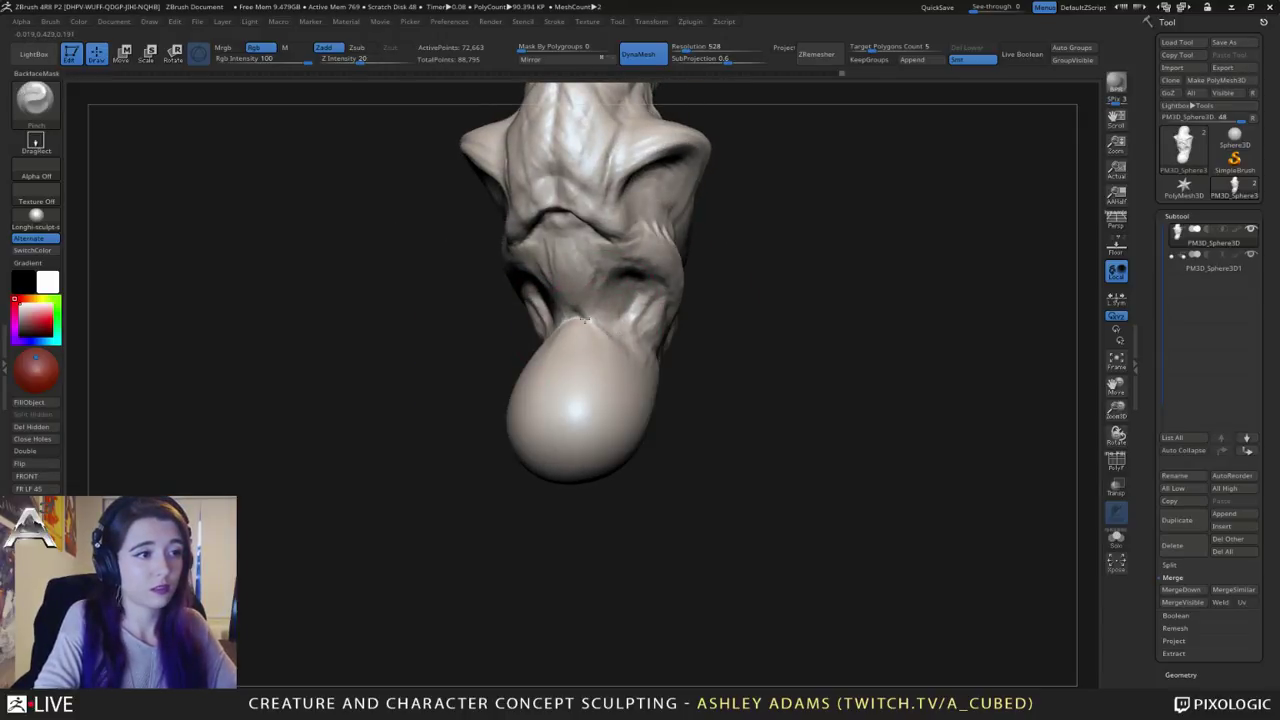
right_drag(585, 320, 664, 340)
key(b)
key(s)
key(h)
right_drag(560, 347, 515, 350)
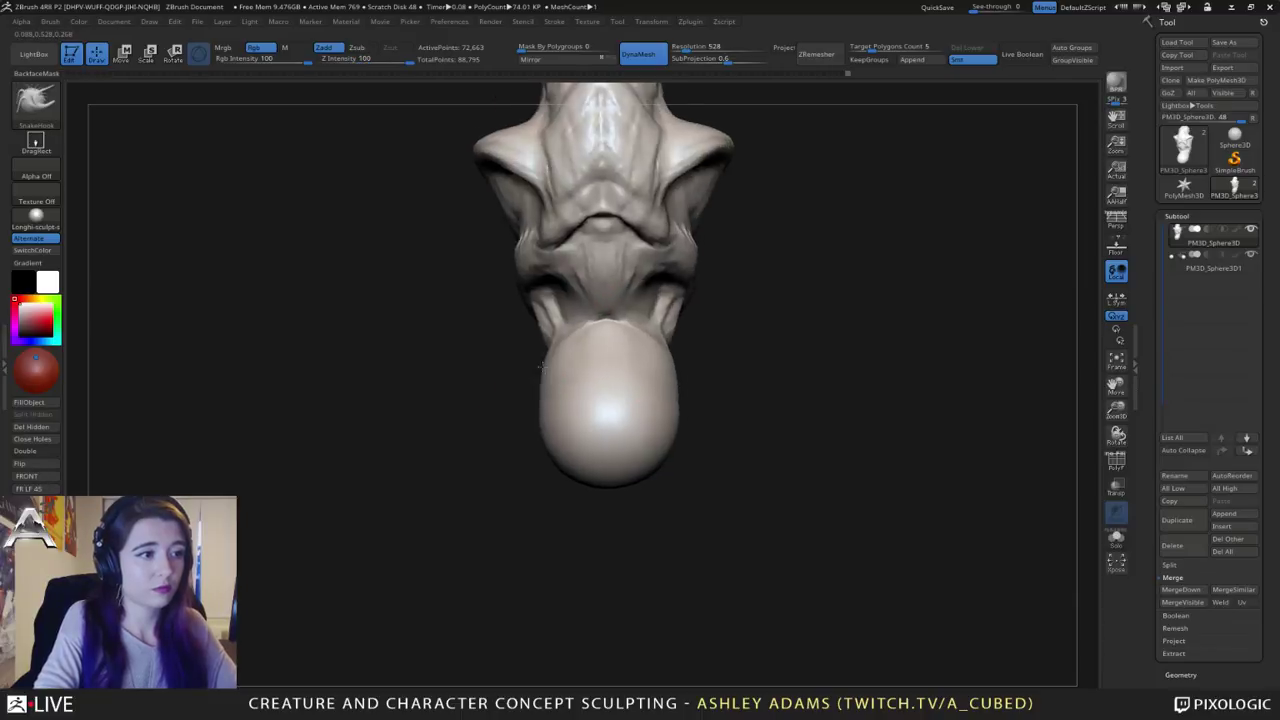
key(b)
key(p)
key(i)
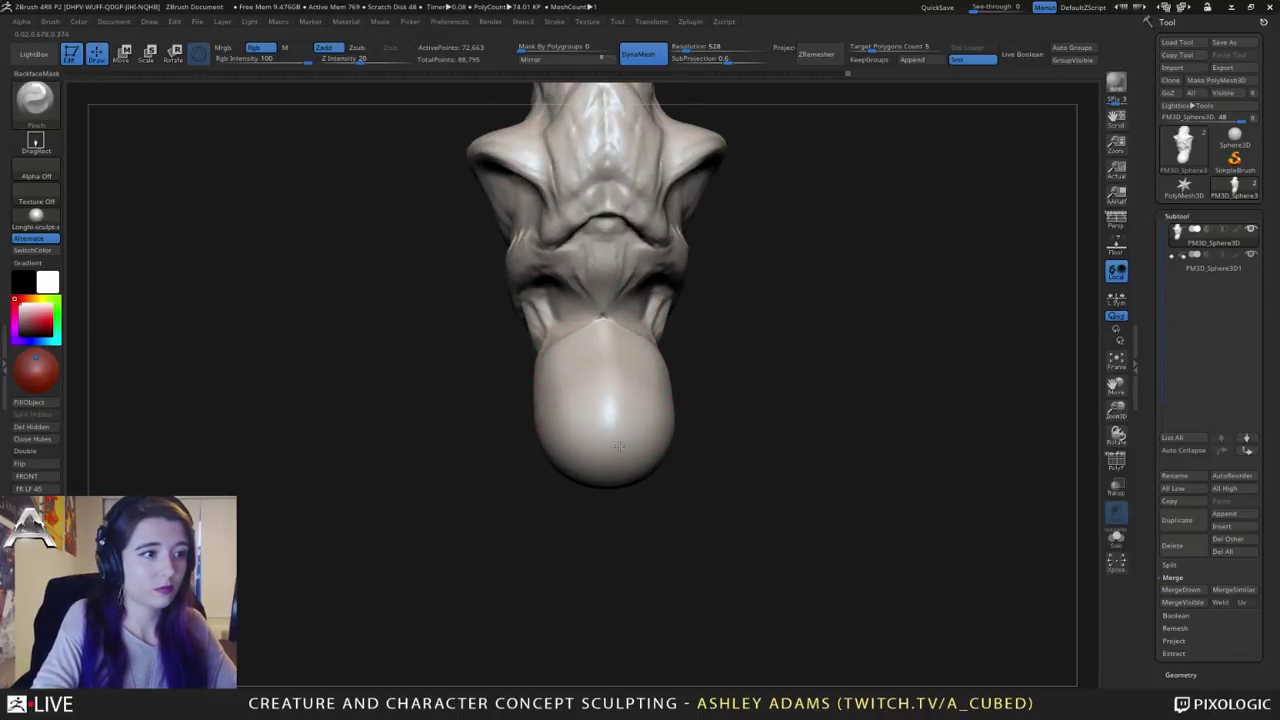
mouse_move(608, 405)
mouse_down()
mouse_move(684, 403)
mouse_move(658, 357)
mouse_up()
Step: Switch to the SnakeHook brush and push the abdomen's underside up and backward toward its tip
key(b)
key(s)
key(h)
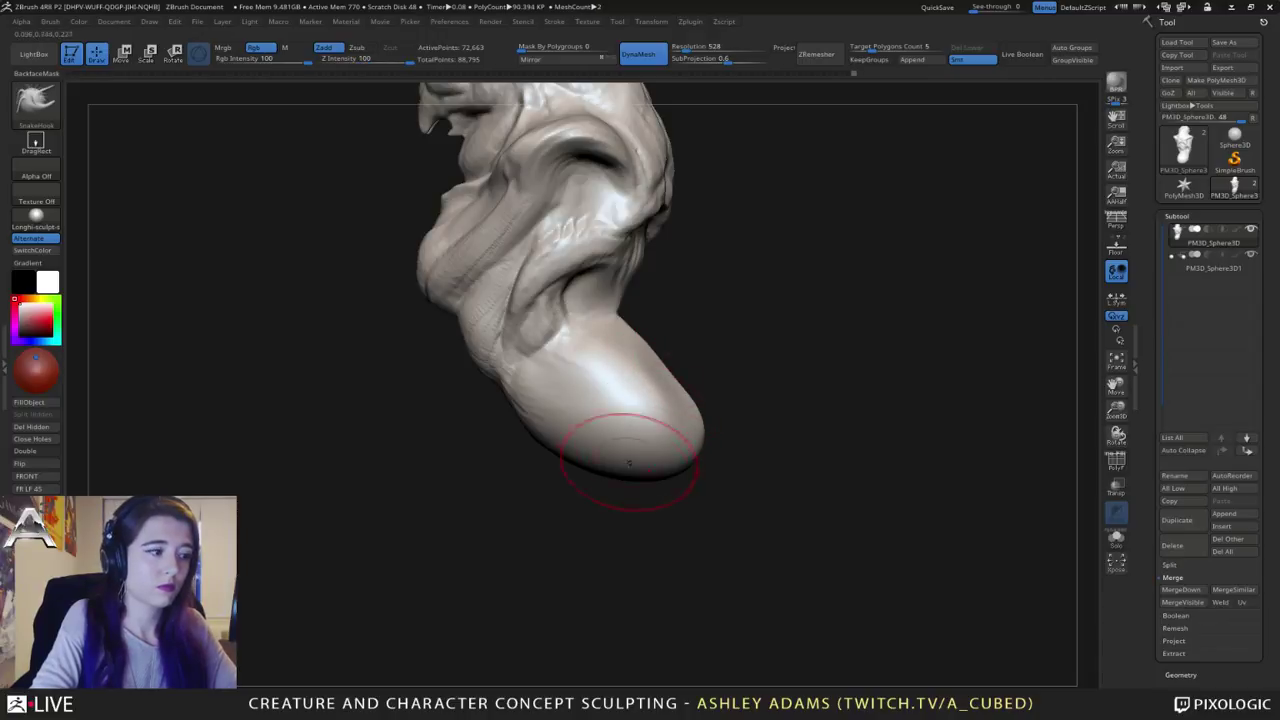
drag(632, 483, 684, 448)
Step: Increase the draw size and pull the shoulder flaps farther outward from the front
ctrl+right_drag(684, 471, 500, 395)
right_drag(684, 346, 675, 342)
key(space)
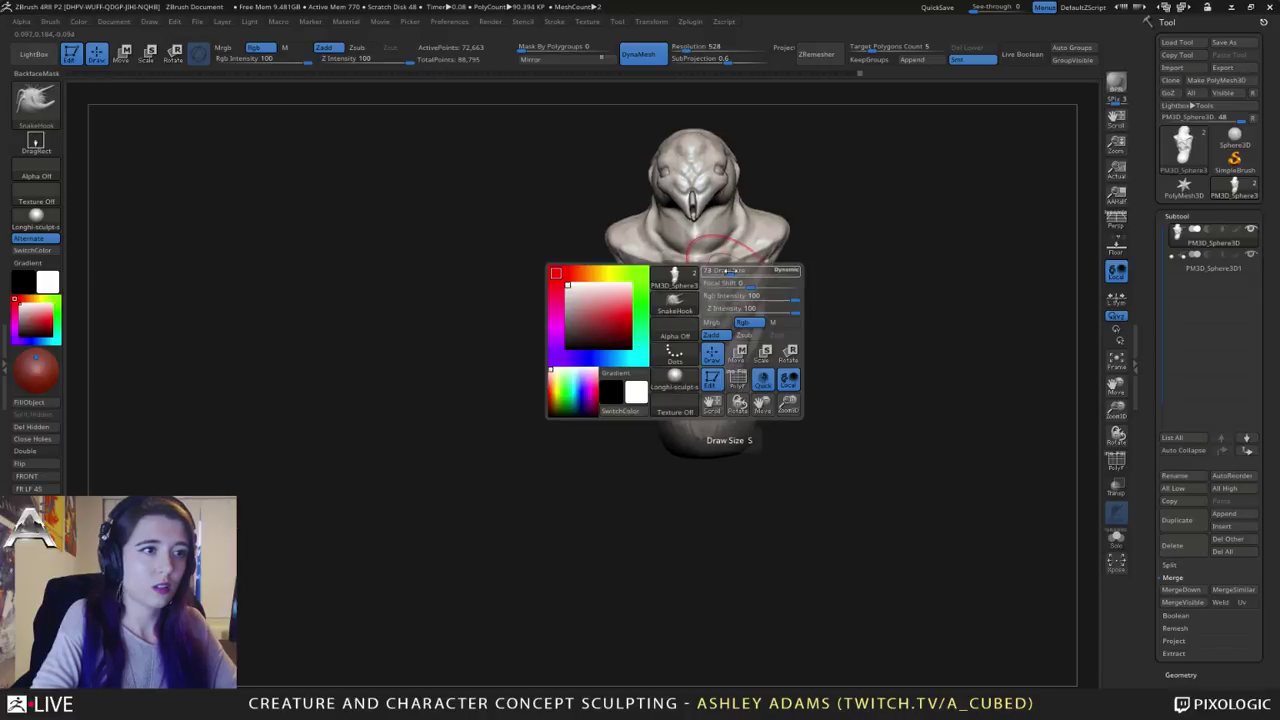
drag(735, 271, 760, 271)
right_drag(815, 275, 808, 262)
drag(789, 242, 802, 237)
Step: Adjust the draw size and pull the abdomen's rear end inward with SnakeHook to make it narrower
key(space)
drag(757, 306, 738, 306)
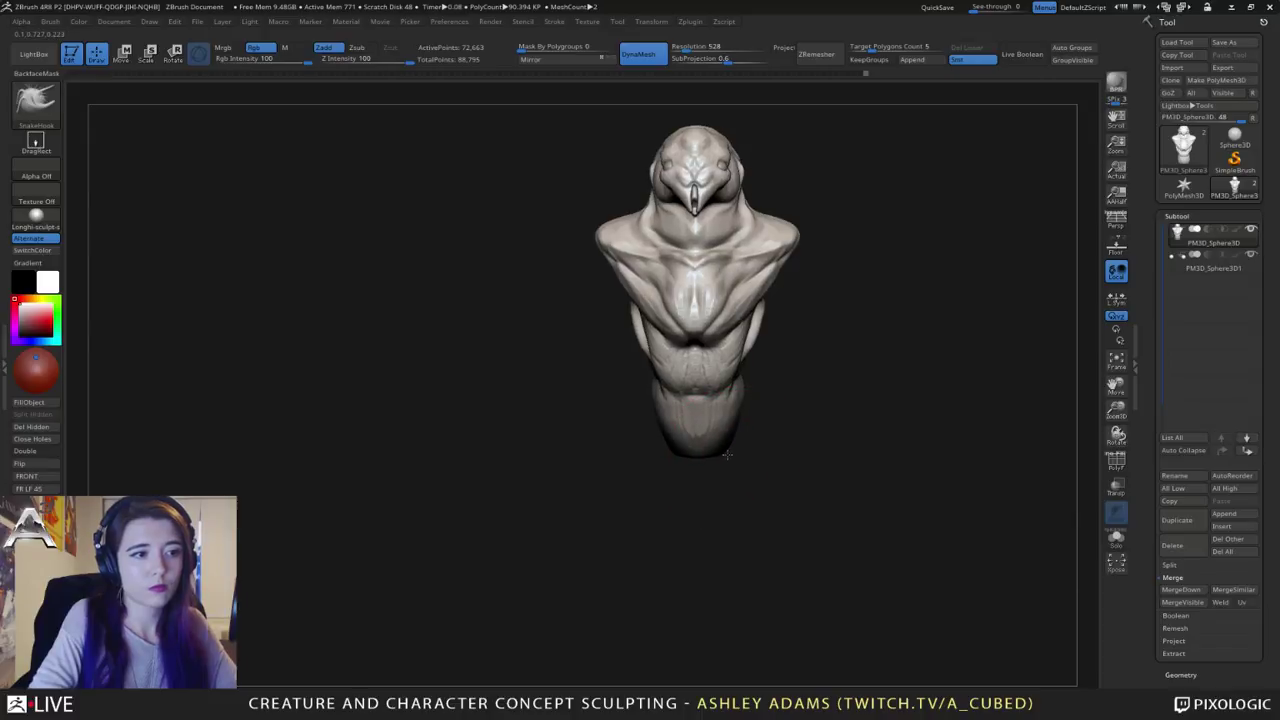
mouse_move(744, 412)
mouse_down()
mouse_move(760, 440)
mouse_move(743, 457)
mouse_up()
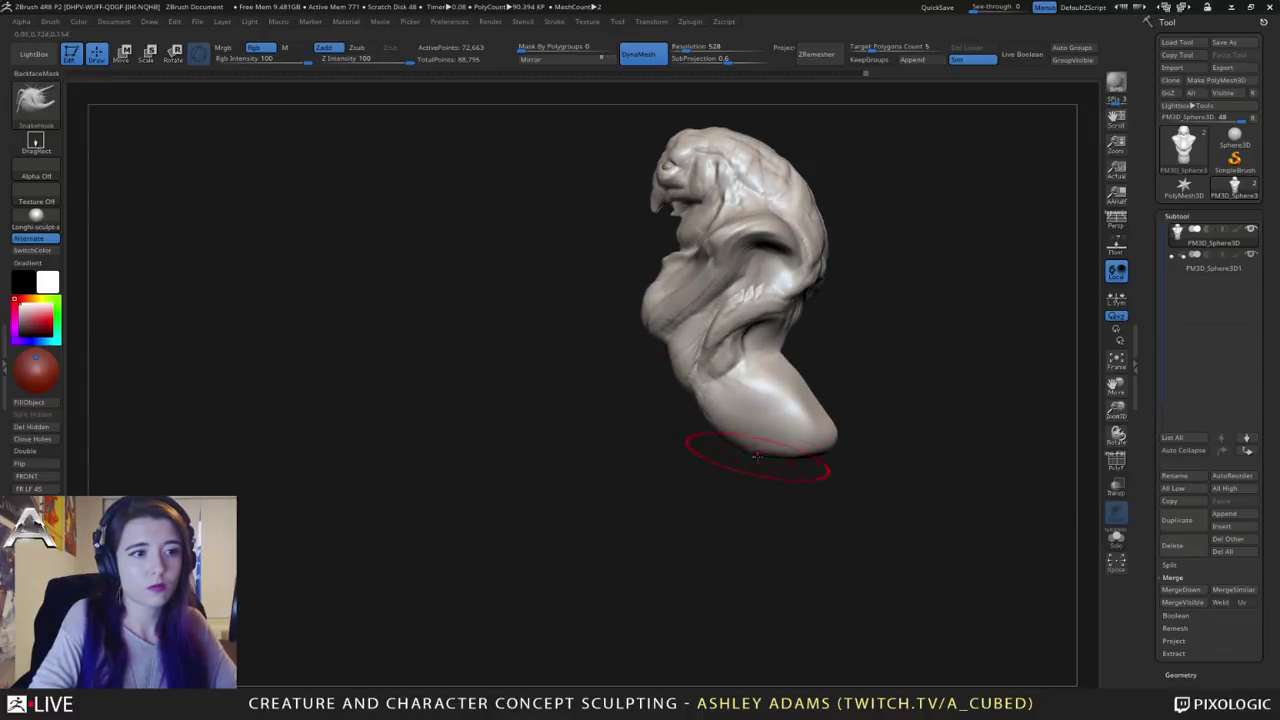
key(space)
click(803, 404)
drag(826, 434, 802, 437)
key(space)
click(796, 433)
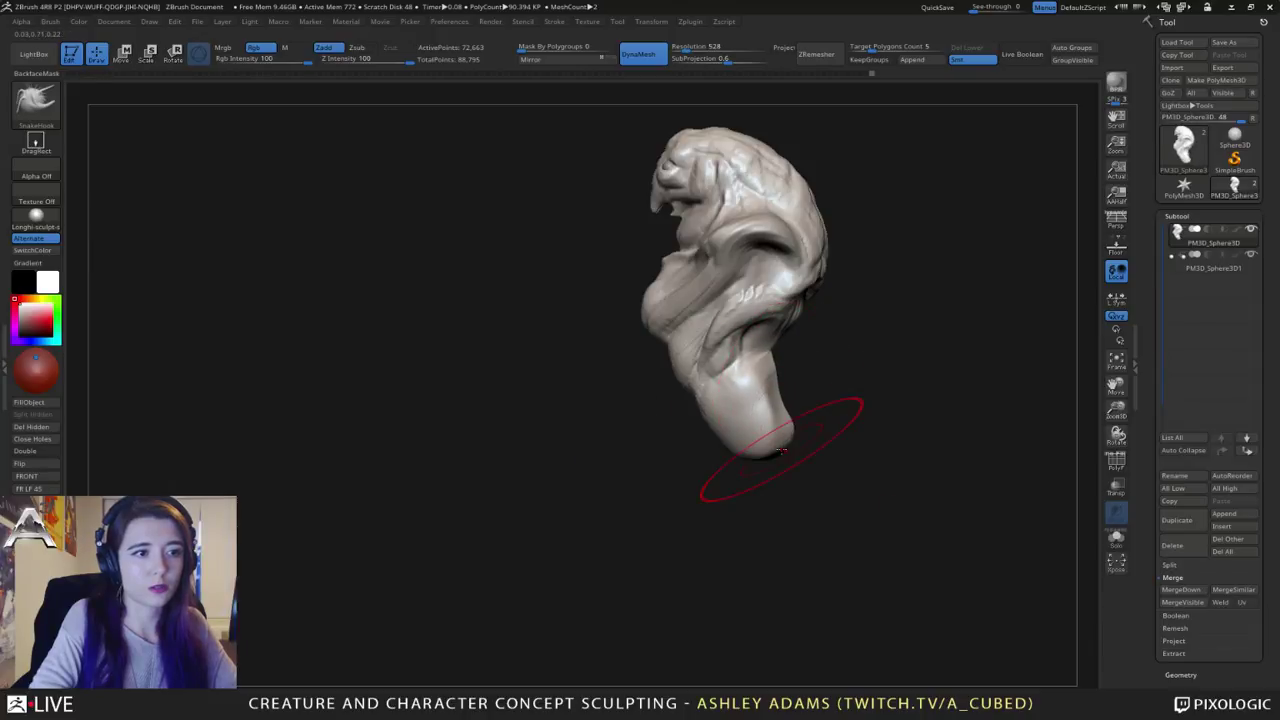
Step: Check the abdomen's tip from the other side and append a sphere as a new subtool
mouse_move(880, 418)
mouse_down()
mouse_move(822, 394)
mouse_move(662, 396)
mouse_move(718, 398)
mouse_move(720, 386)
mouse_move(691, 392)
mouse_up()
key(space)
click(729, 405)
key(space)
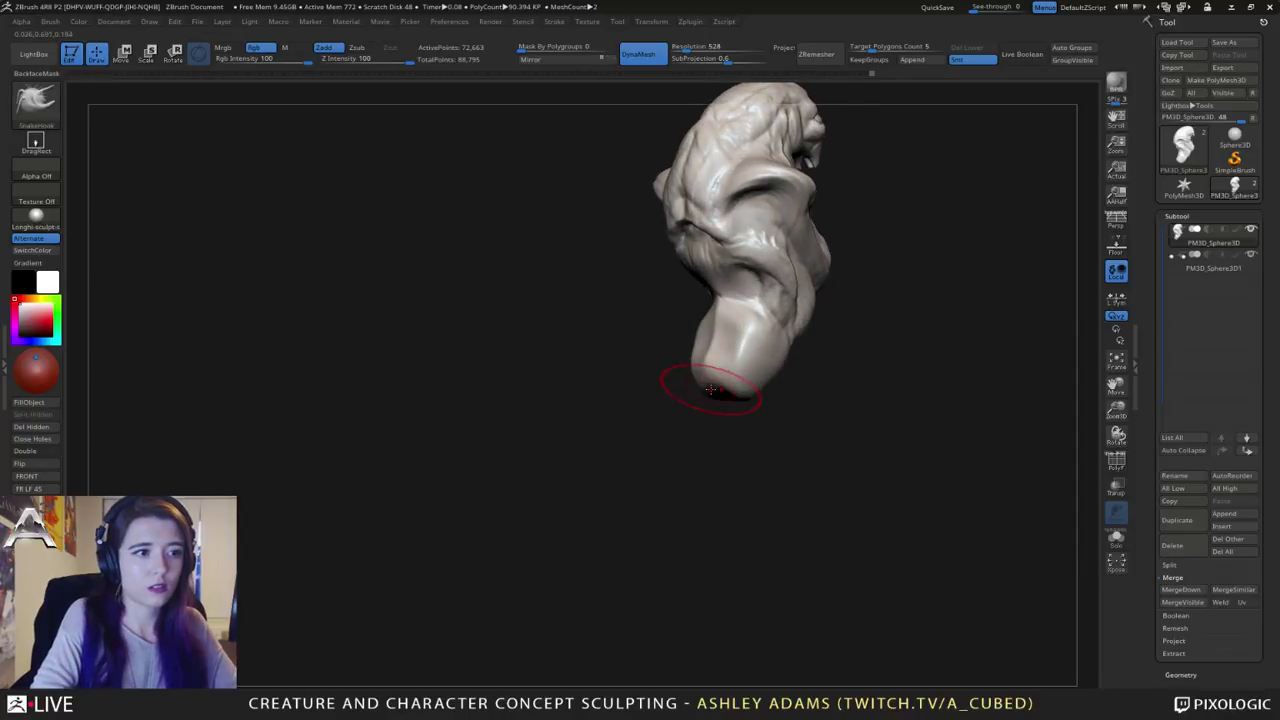
click(1230, 515)
click(866, 485)
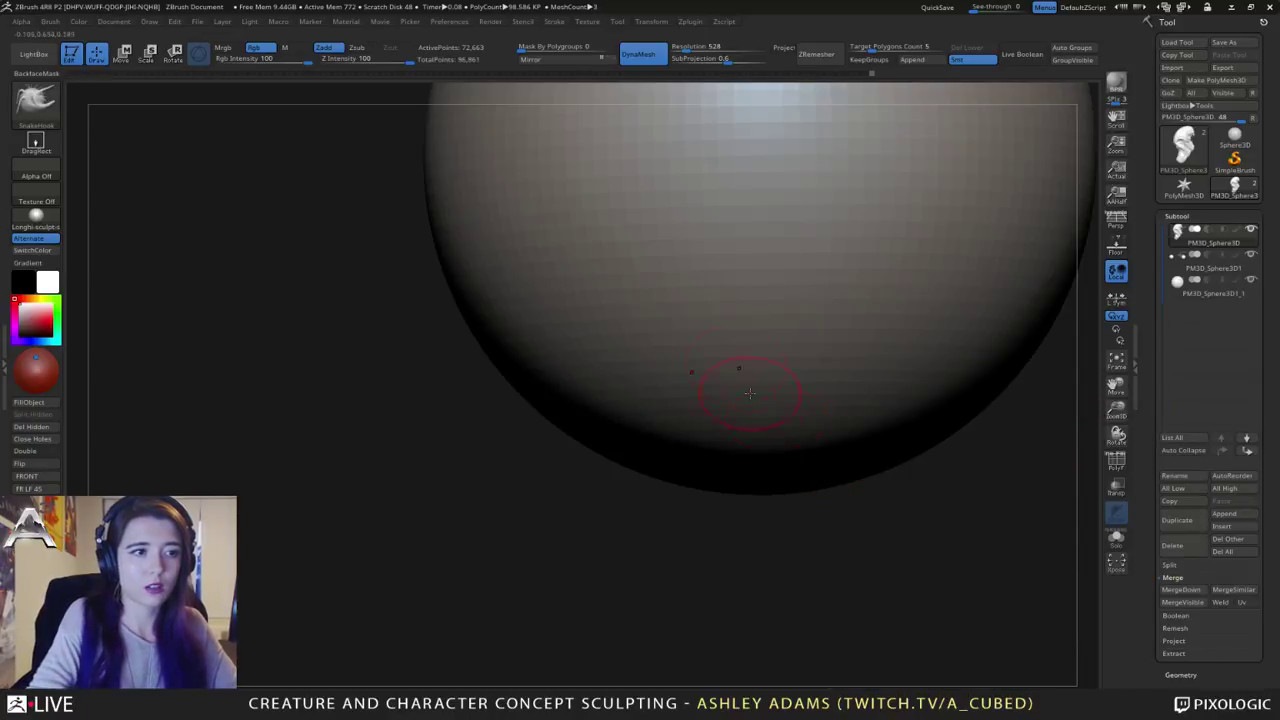
Step: Try to scale down the new sphere and place it behind the abdomen's tip
key(f)
key(e)
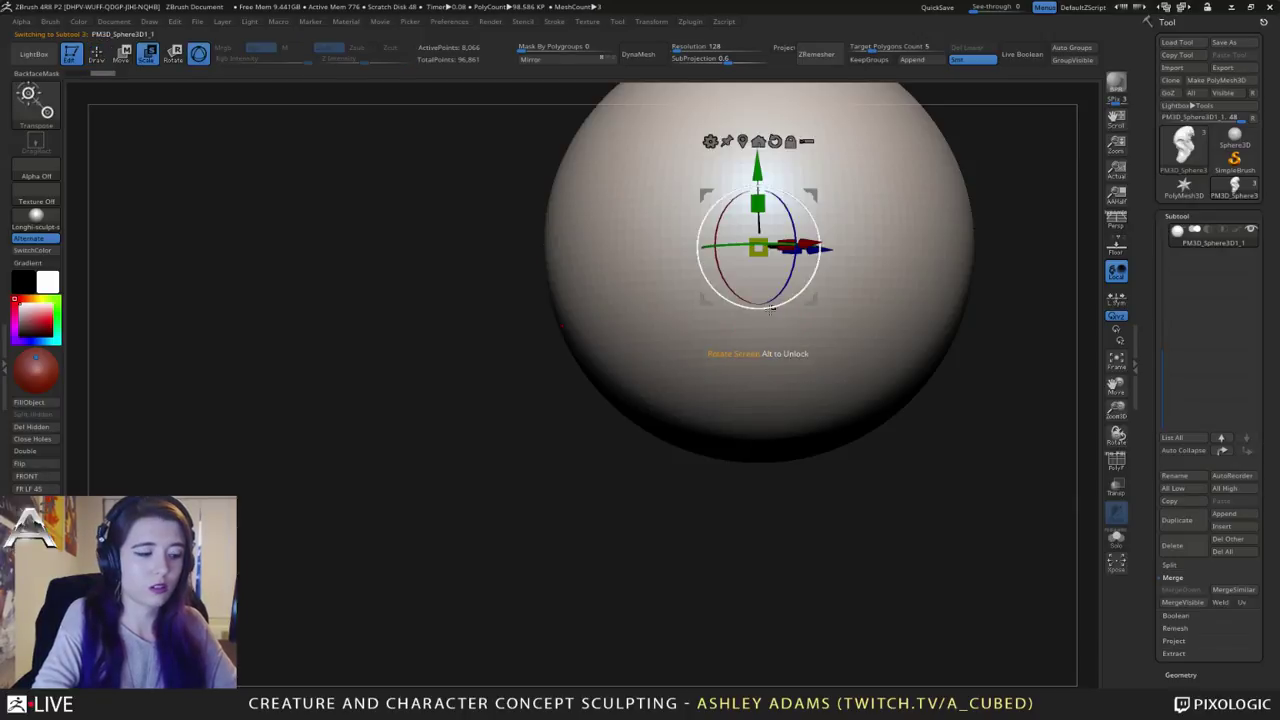
drag(758, 248, 605, 177)
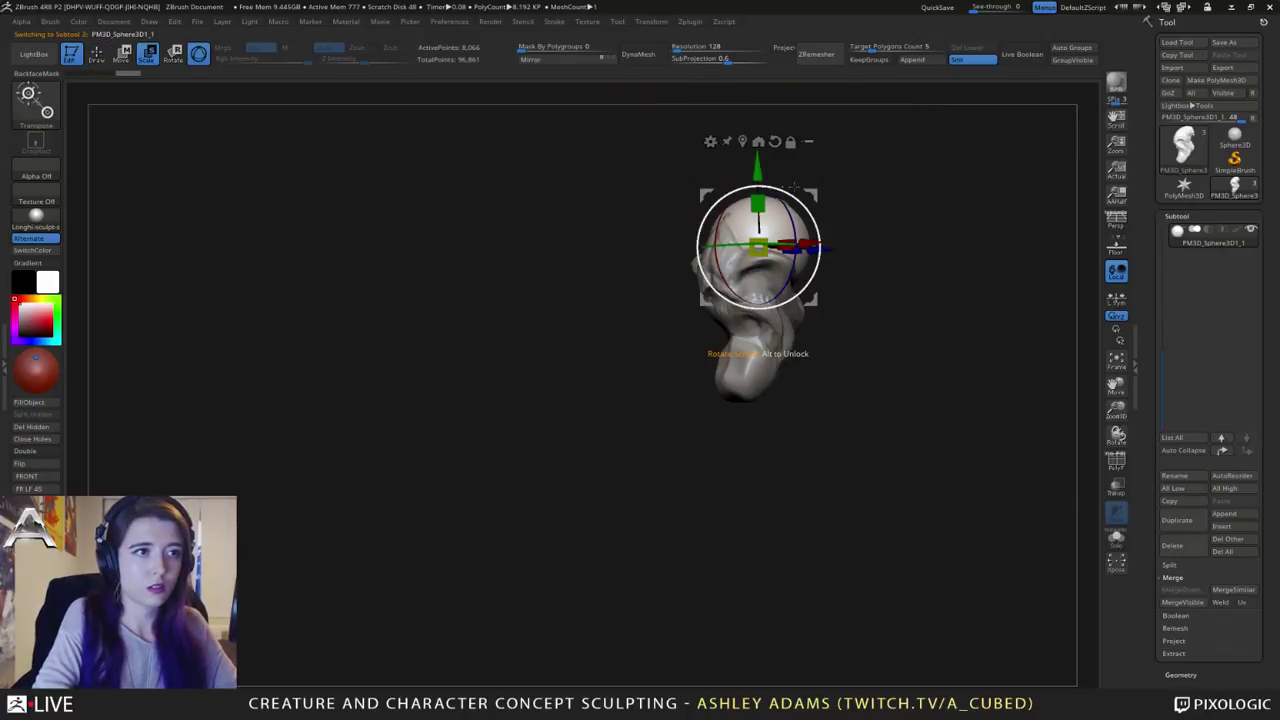
drag(811, 196, 775, 337)
mouse_move(870, 386)
mouse_down()
mouse_move(757, 386)
mouse_move(749, 369)
mouse_up()
key(q)
key(space)
drag(677, 341, 680, 346)
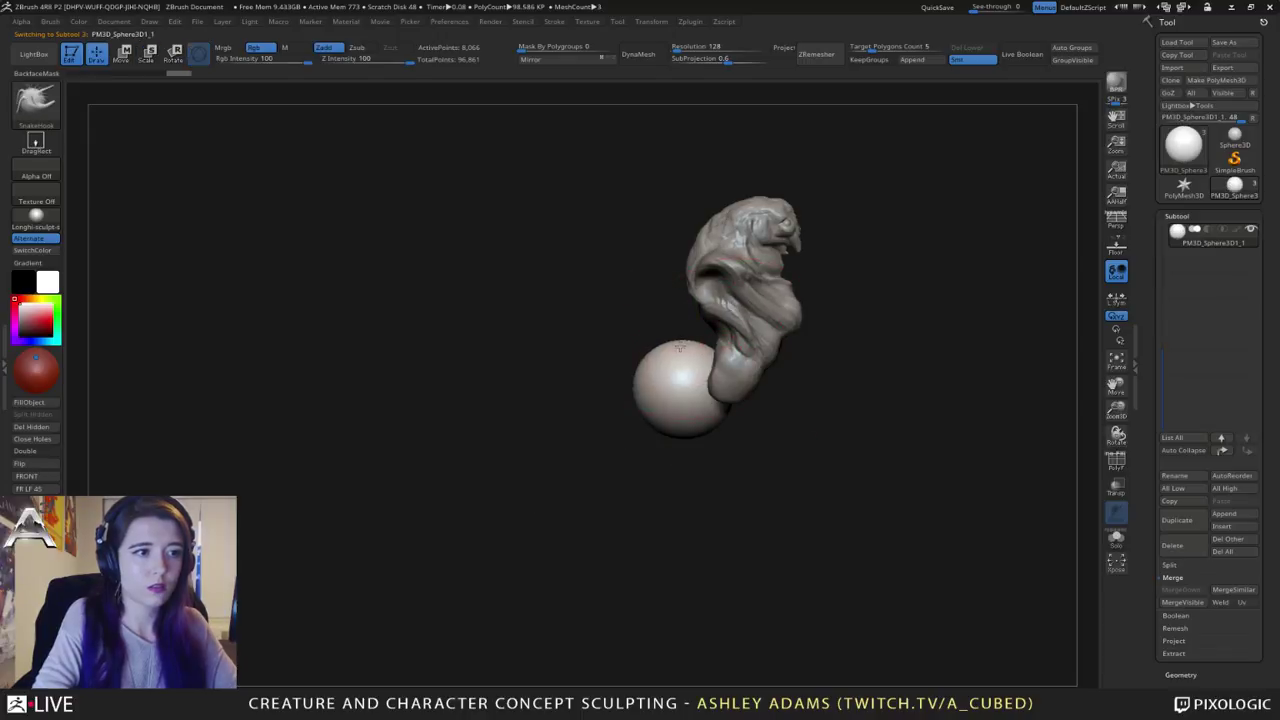
drag(665, 444, 763, 441)
Step: Undo the sphere's latest scaling and placement changes
key(ctrl+z)
key(ctrl+z)
key(ctrl+z)
key(ctrl+z)
key(ctrl+z)
key(ctrl+z)
key(ctrl+z)
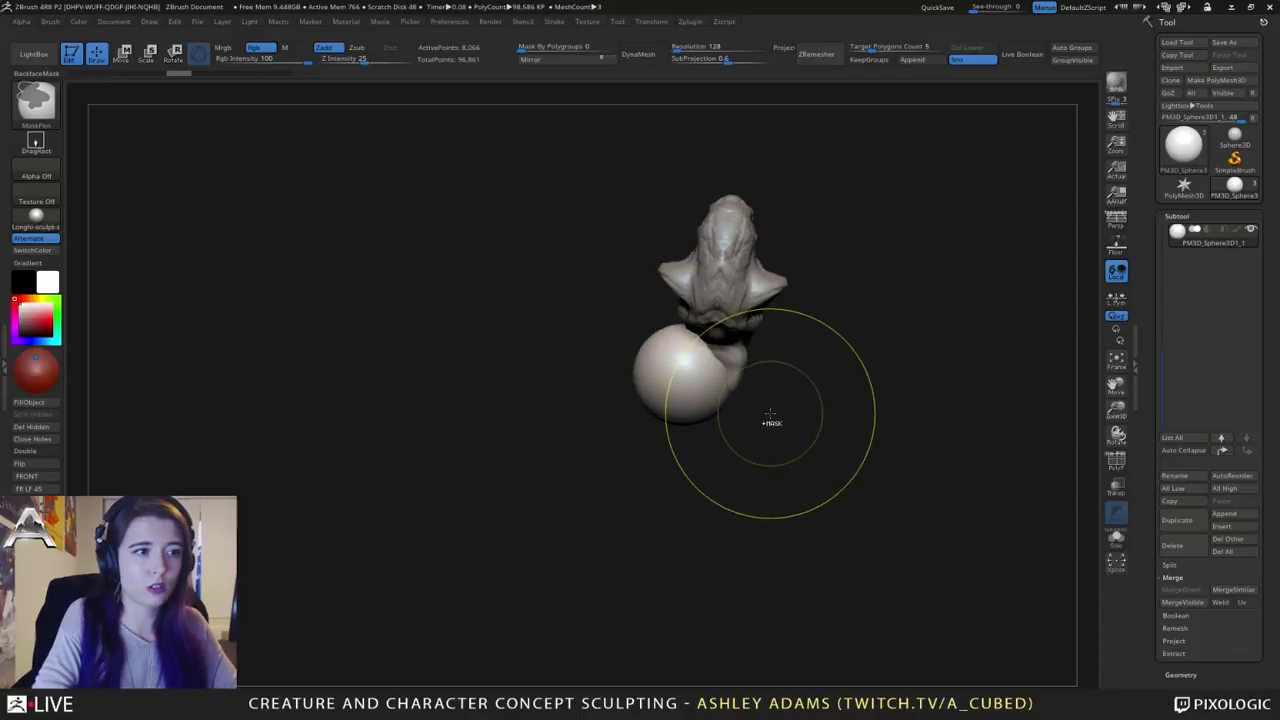
Step: Scale the sphere down to about 0.23 from the front and move it behind the abdomen's tip
mouse_move(769, 354)
right_down()
mouse_move(766, 257)
mouse_move(745, 285)
right_up()
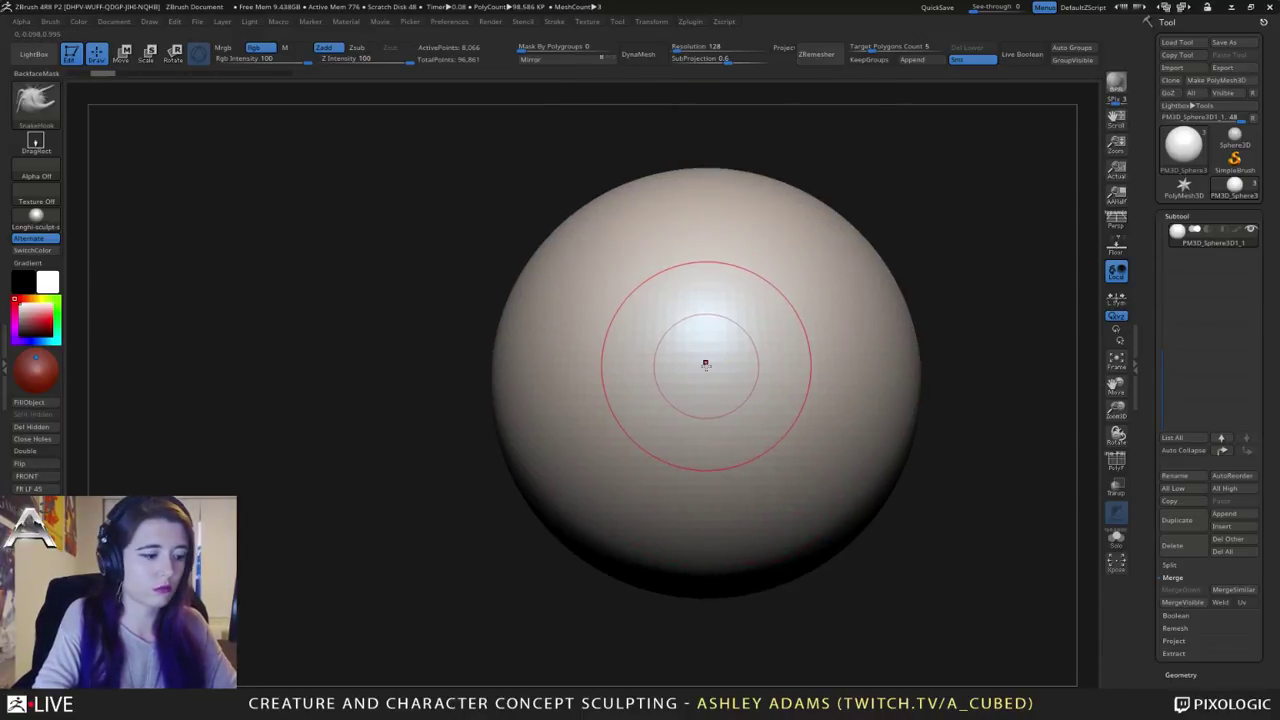
key(e)
drag(705, 382, 525, 448)
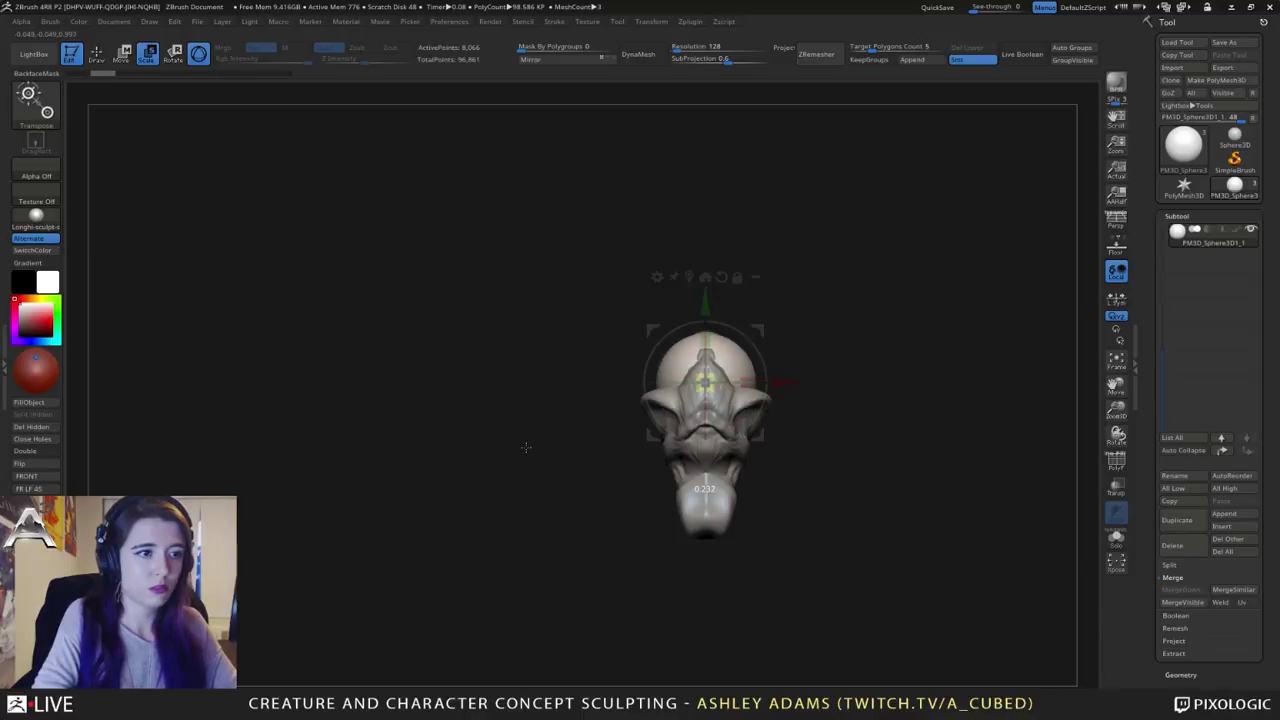
drag(779, 381, 686, 381)
drag(613, 304, 615, 432)
key(q)
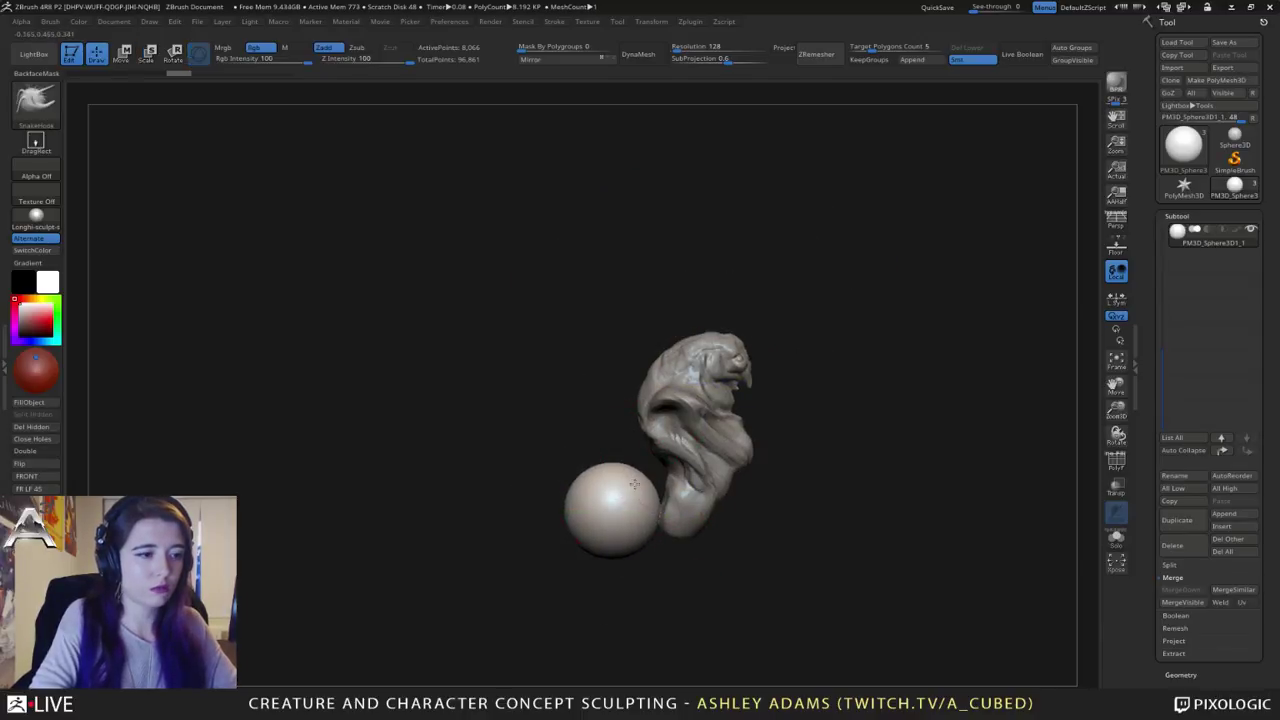
Step: Stretch the sphere into an egg-shaped rear body with SnakeHook, narrowing it toward the creature's abdomen
right_click(634, 480)
alt+right_drag(608, 516, 660, 446)
drag(632, 435, 617, 464)
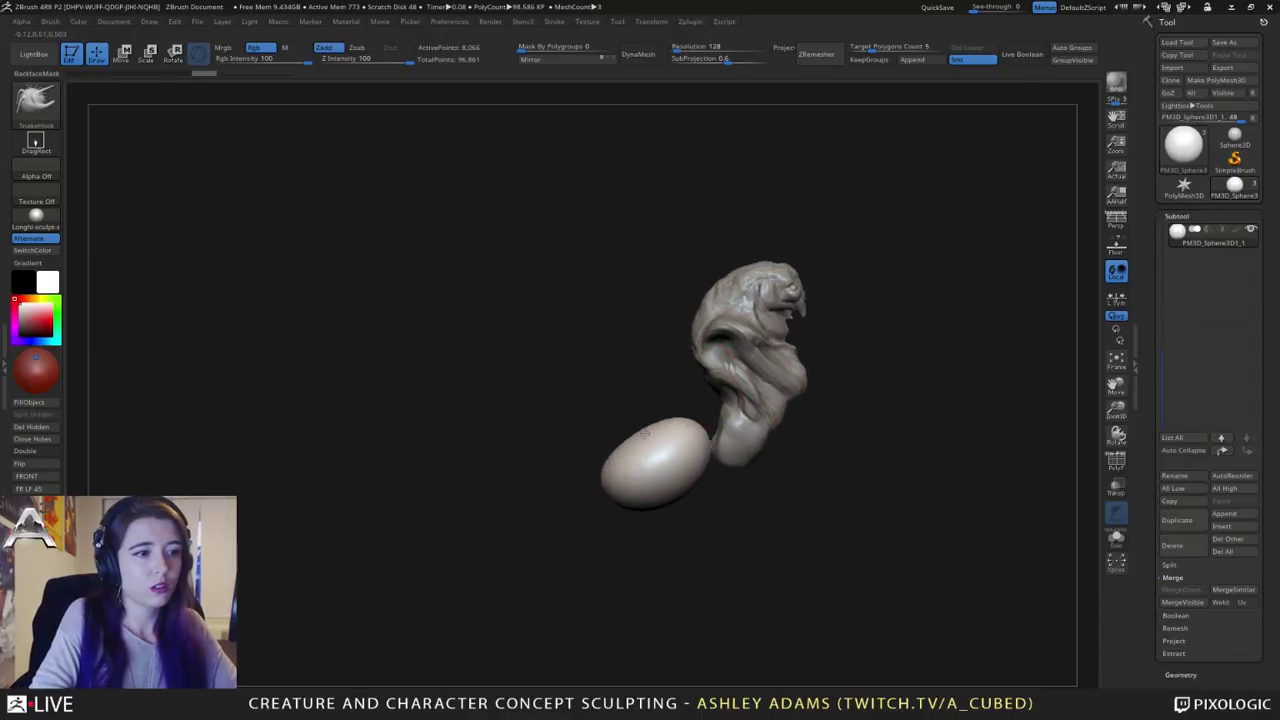
mouse_move(683, 410)
mouse_down()
mouse_move(692, 436)
mouse_move(578, 545)
mouse_move(651, 520)
mouse_up()
mouse_move(745, 510)
right_down()
mouse_move(674, 491)
mouse_move(660, 500)
right_up()
drag(634, 517, 656, 525)
right_click(621, 447)
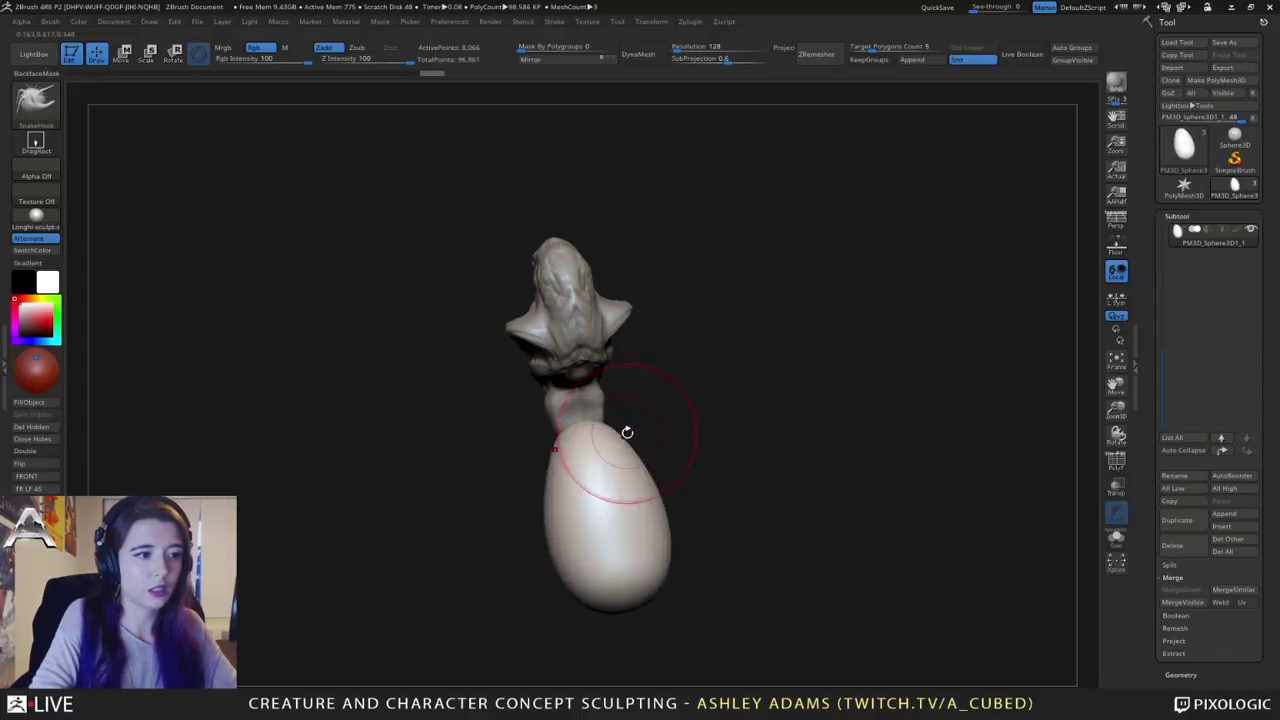
Step: Adjust the draw size and pull the egg into a longer, slightly curved rear body that slopes away from the abdomen
drag(623, 438, 608, 446)
mouse_move(610, 446)
right_down()
mouse_move(652, 448)
mouse_move(790, 362)
right_up()
right_click(740, 380)
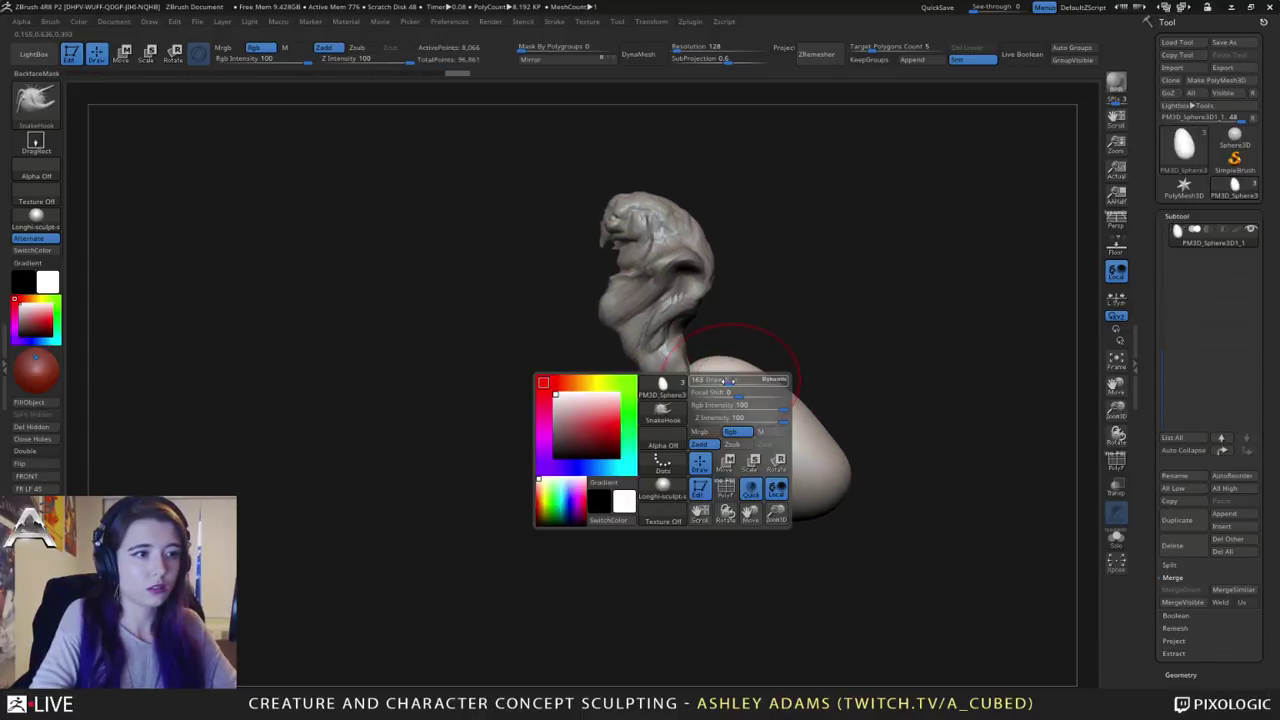
drag(738, 381, 748, 381)
right_drag(743, 380, 645, 294)
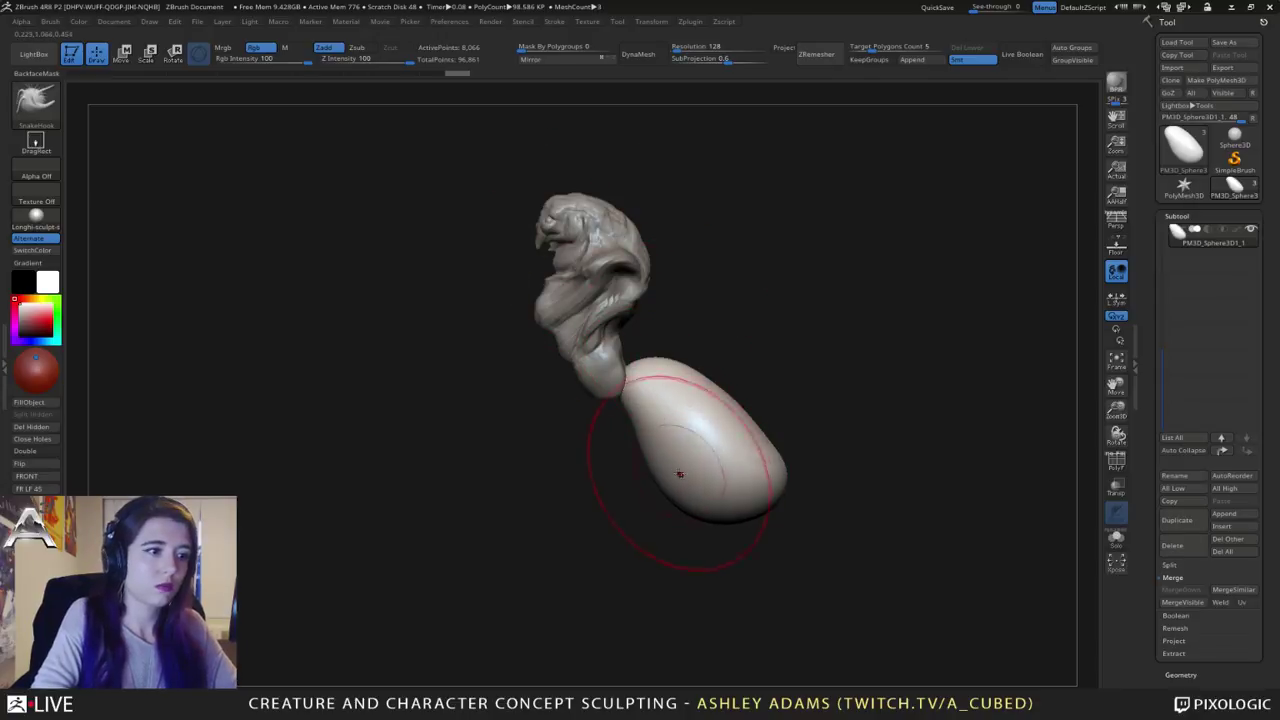
mouse_move(736, 492)
mouse_down()
mouse_move(775, 521)
mouse_move(727, 520)
mouse_up()
drag(742, 424, 729, 430)
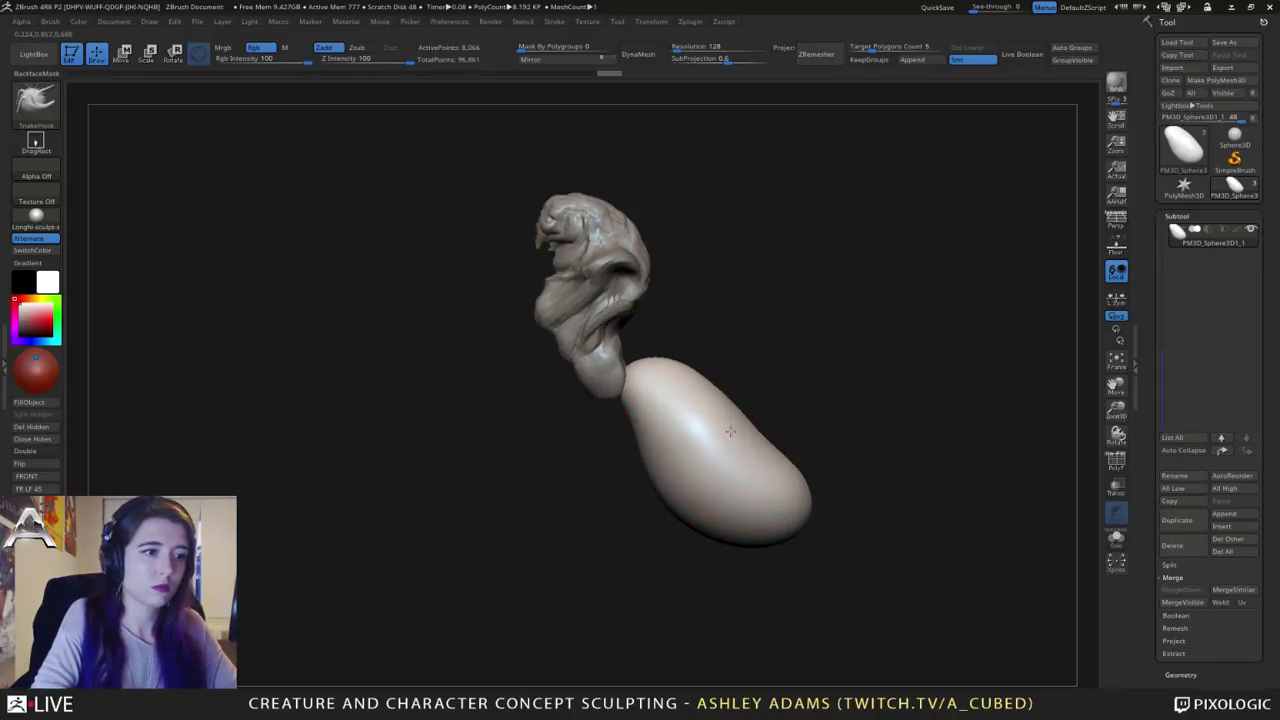
right_drag(624, 420, 683, 430)
drag(682, 429, 602, 330)
Step: Switch to the creature's body subtool and reshape its abdomen tip and chest profile with SnakeHook
key(space)
right_drag(645, 336, 680, 388)
alt+click(664, 406)
drag(672, 386, 662, 395)
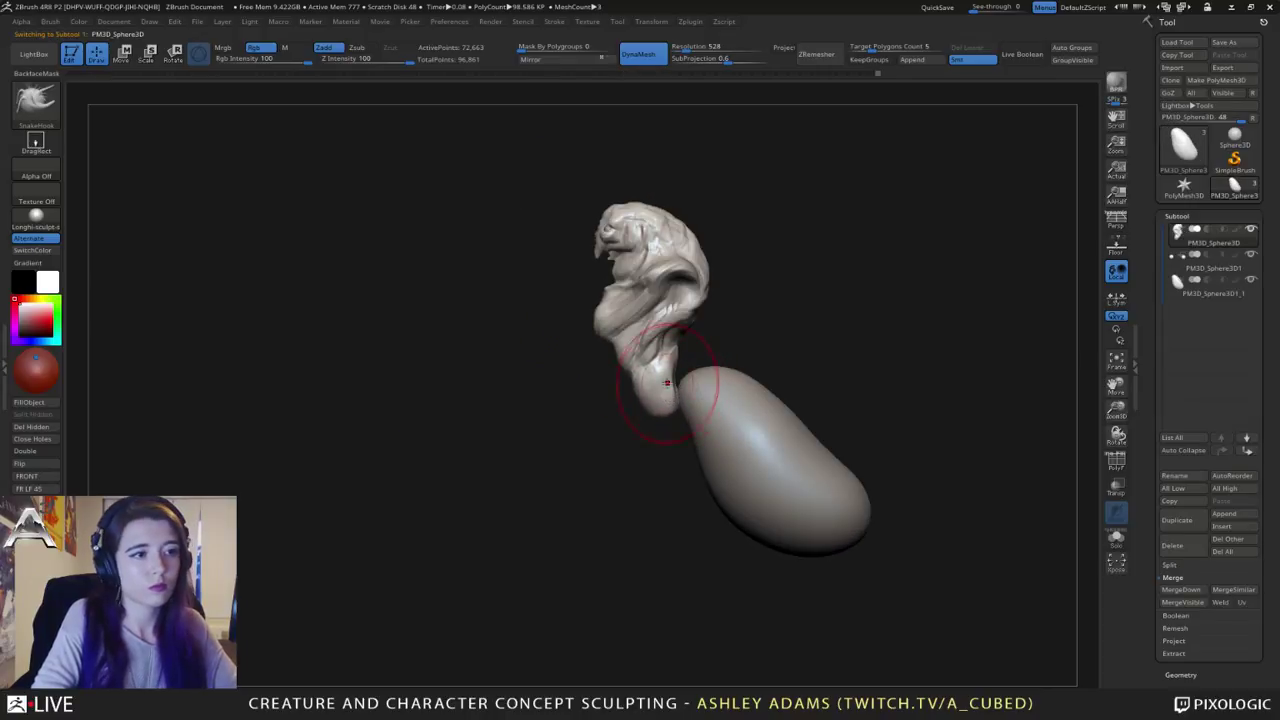
drag(623, 344, 615, 348)
right_drag(620, 351, 603, 323)
drag(615, 317, 637, 313)
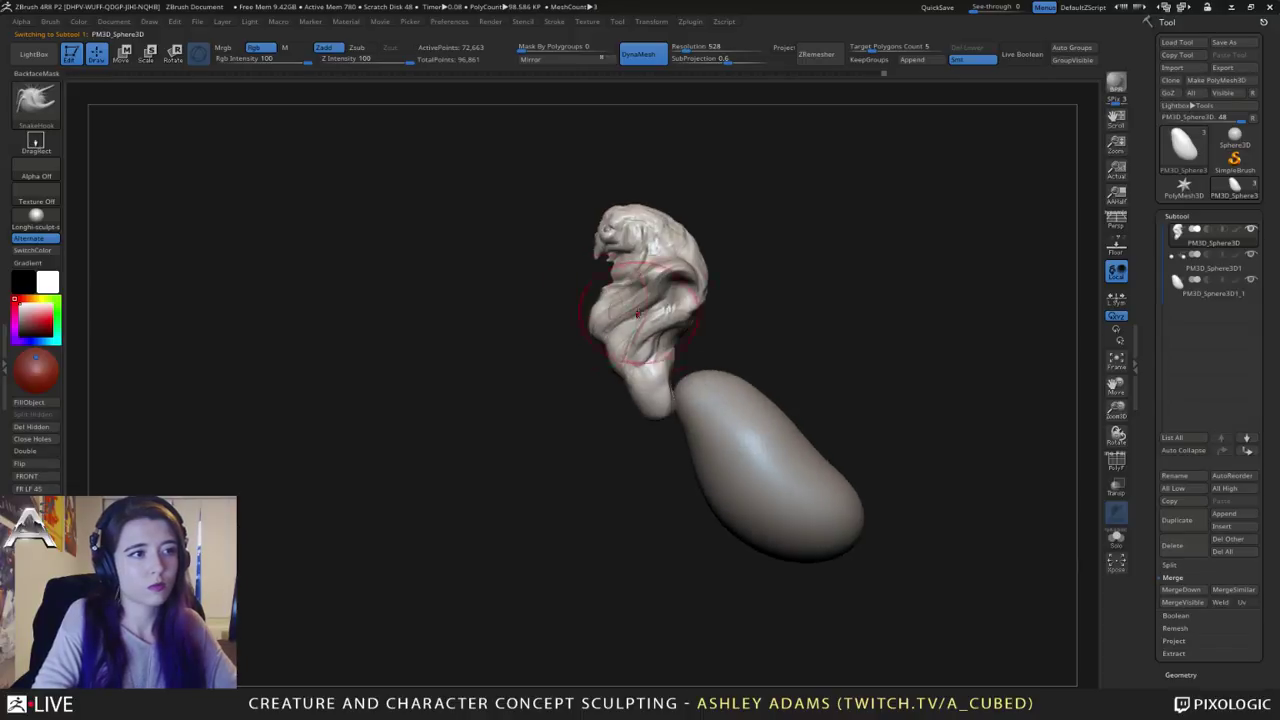
Step: Resize the SnakeHook brush and reshape the throat beneath the beak
key(space)
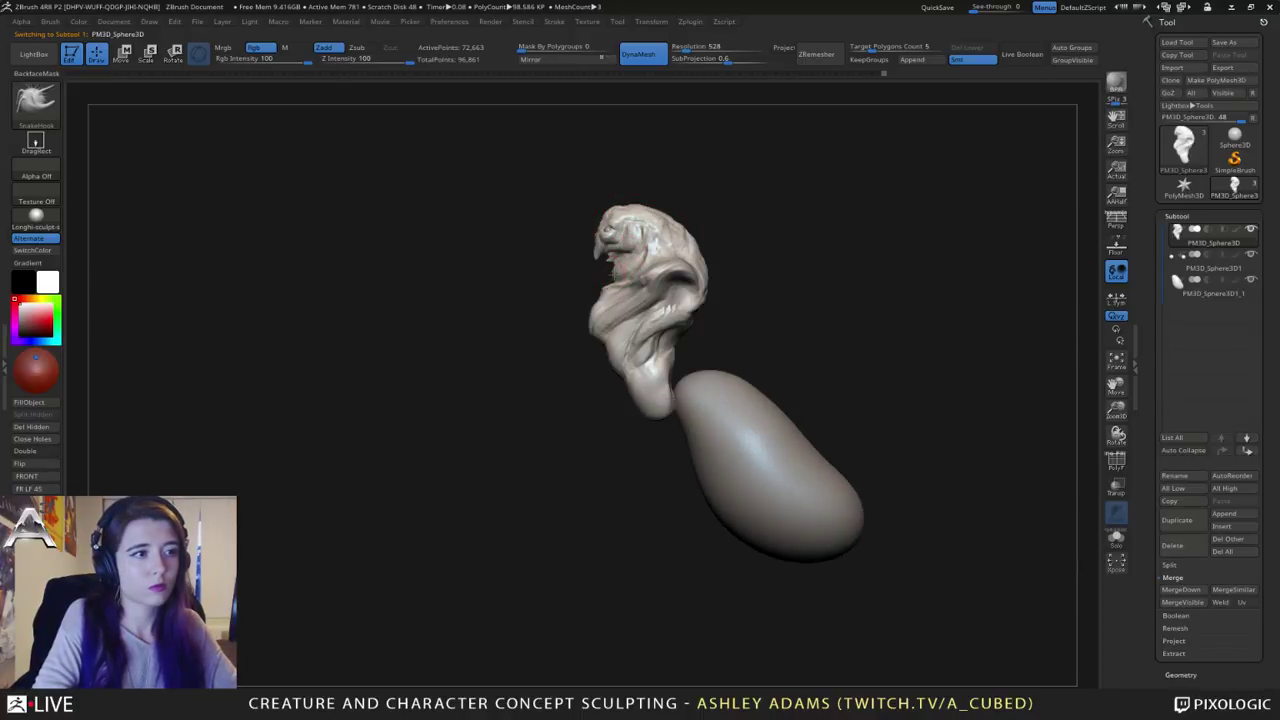
ctrl+right_drag(623, 262, 568, 346)
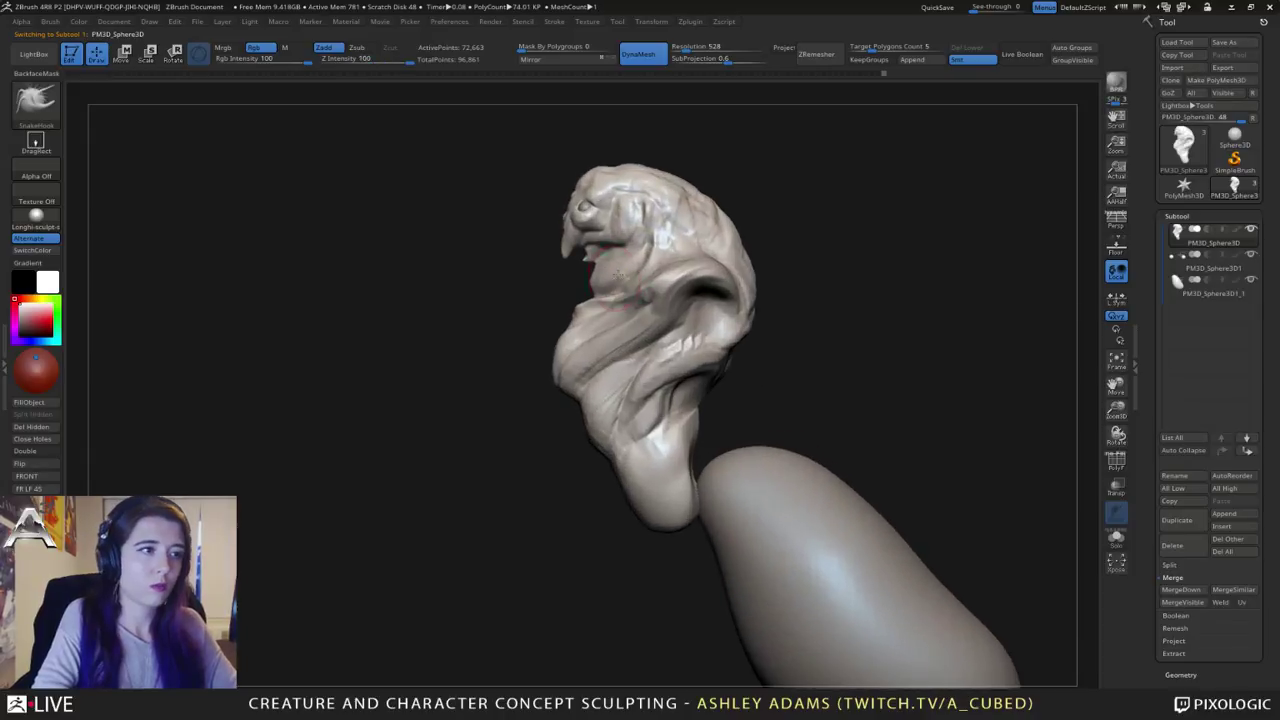
key(space)
key(space)
right_drag(728, 257, 786, 268)
key(space)
drag(752, 246, 739, 246)
mouse_move(739, 246)
right_down()
mouse_move(722, 257)
mouse_move(765, 275)
mouse_move(780, 254)
mouse_move(742, 239)
right_up()
Step: Switch to the ClayBuildup brush and add volume to the throat below the beak
key(b)
key(c)
key(b)
key(space)
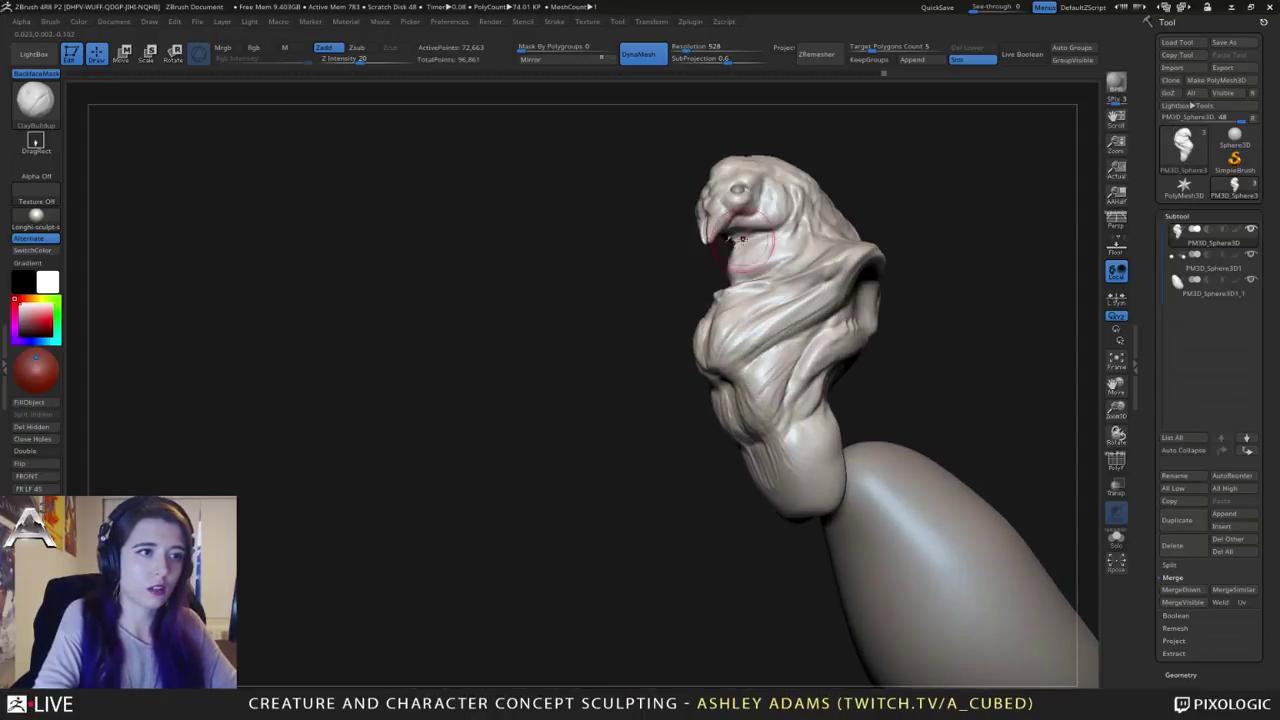
drag(743, 239, 705, 270)
Step: Switch back to SnakeHook, adjust the draw size and refine the beak and throat profile
key(b)
key(s)
key(h)
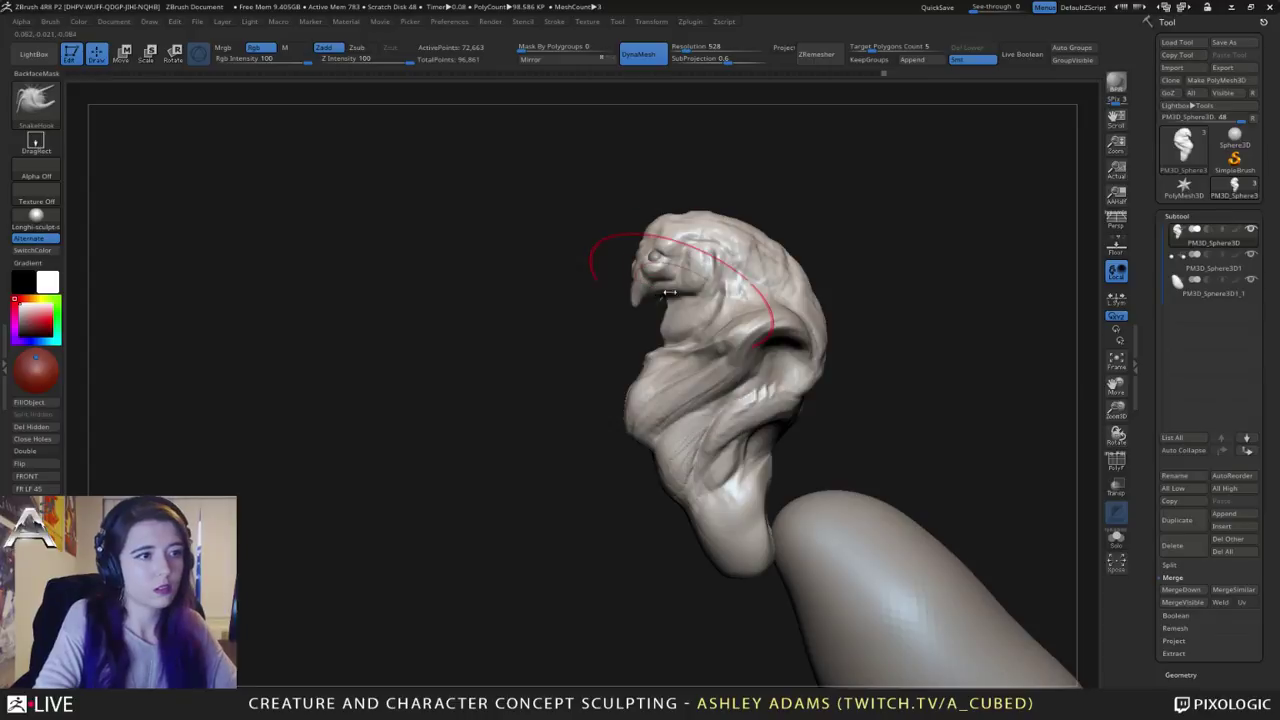
right_drag(625, 301, 691, 244)
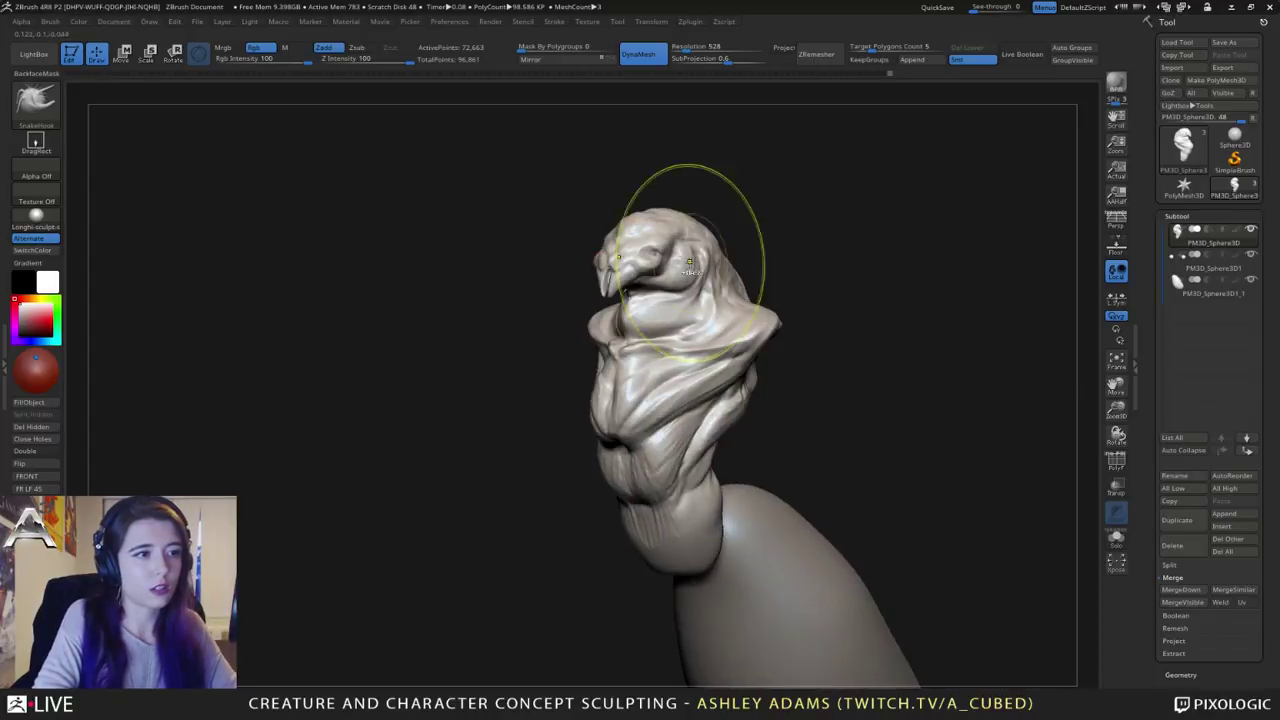
key(space)
drag(681, 266, 663, 268)
right_drag(663, 271, 620, 308)
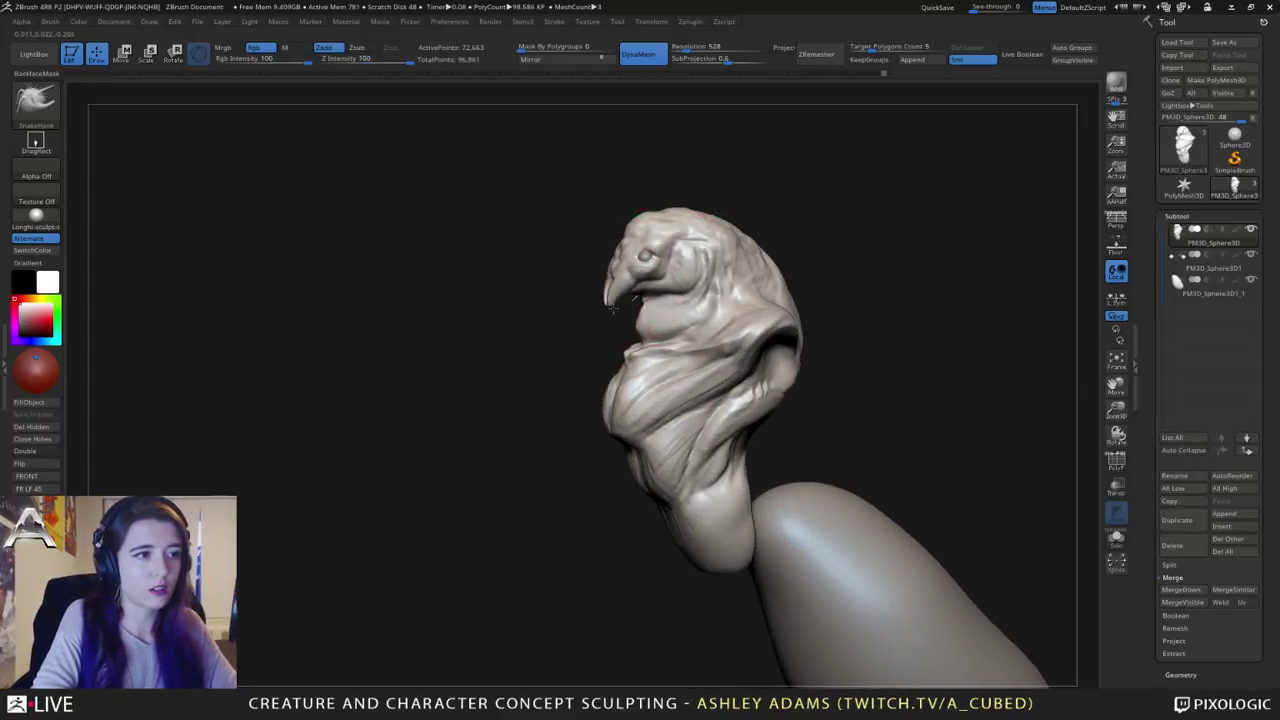
mouse_move(622, 272)
mouse_down()
mouse_move(643, 214)
mouse_move(598, 212)
mouse_move(632, 228)
mouse_up()
Step: Fill the gap under the beak with ClayBuildup so the throat curves evenly down into the chest
key(space)
mouse_move(674, 269)
mouse_down()
mouse_move(765, 292)
mouse_move(757, 209)
mouse_move(766, 270)
mouse_up()
key(b)
key(c)
key(b)
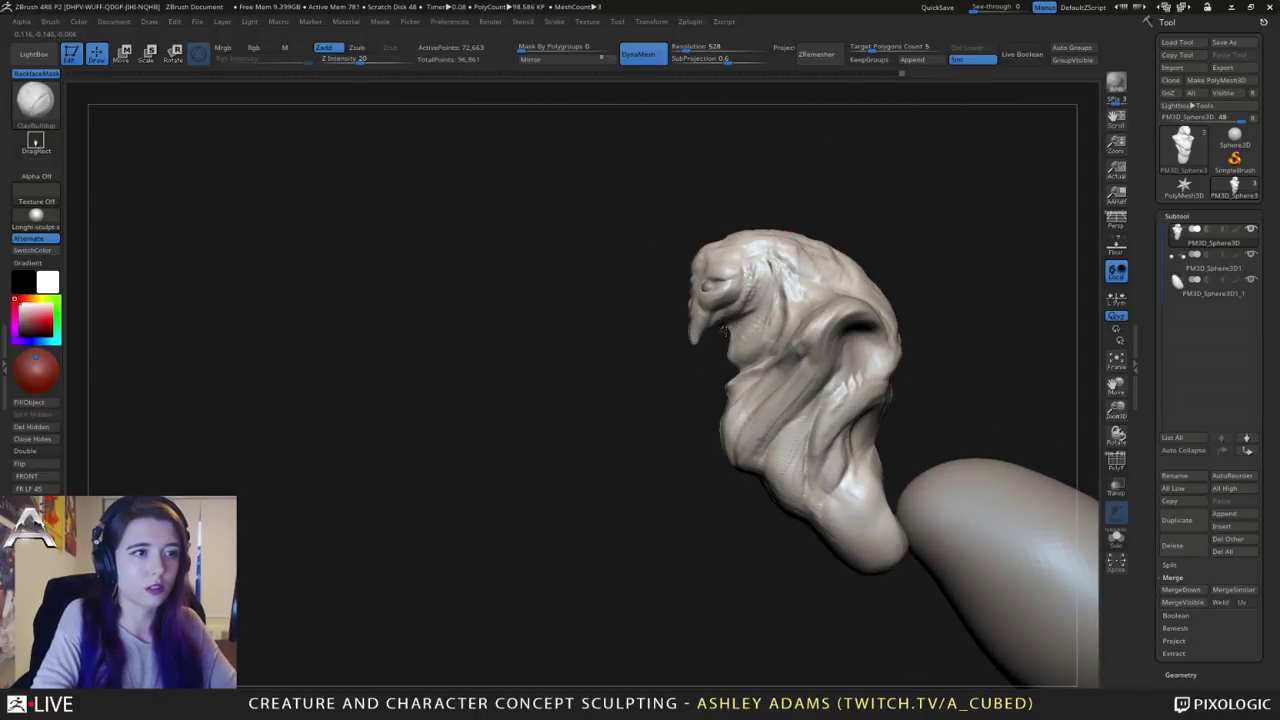
mouse_move(725, 331)
right_down()
mouse_move(715, 322)
mouse_move(718, 332)
right_up()
drag(737, 316, 716, 328)
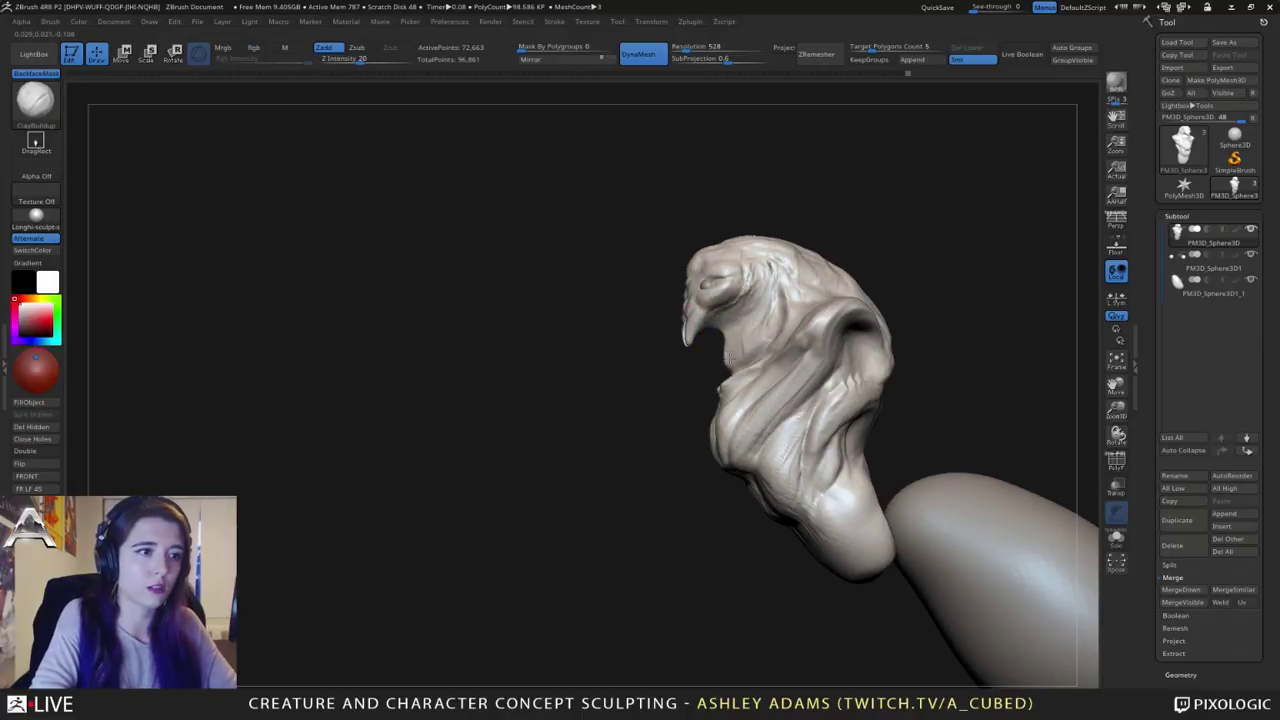
Step: Smooth the front of the neck and shoulder flaps and build up the side of the neck
right_drag(727, 361, 748, 384)
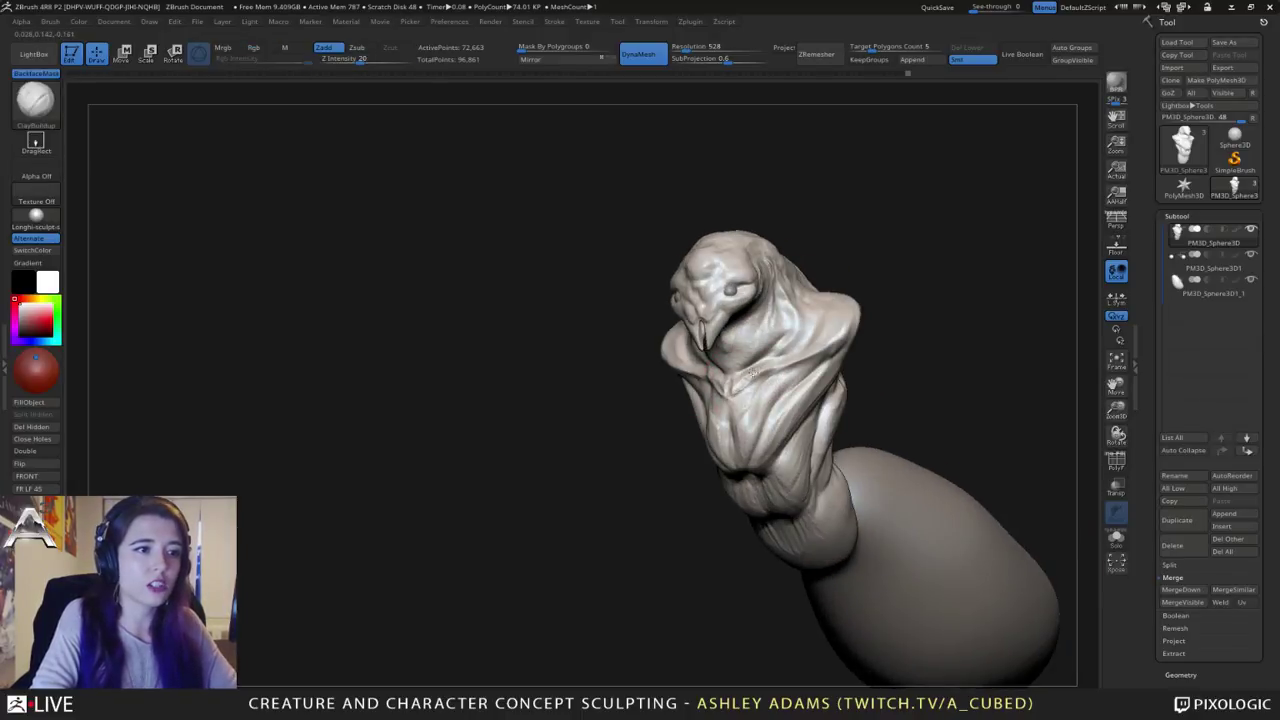
key(shift)
drag(815, 301, 712, 372)
right_drag(666, 338, 714, 343)
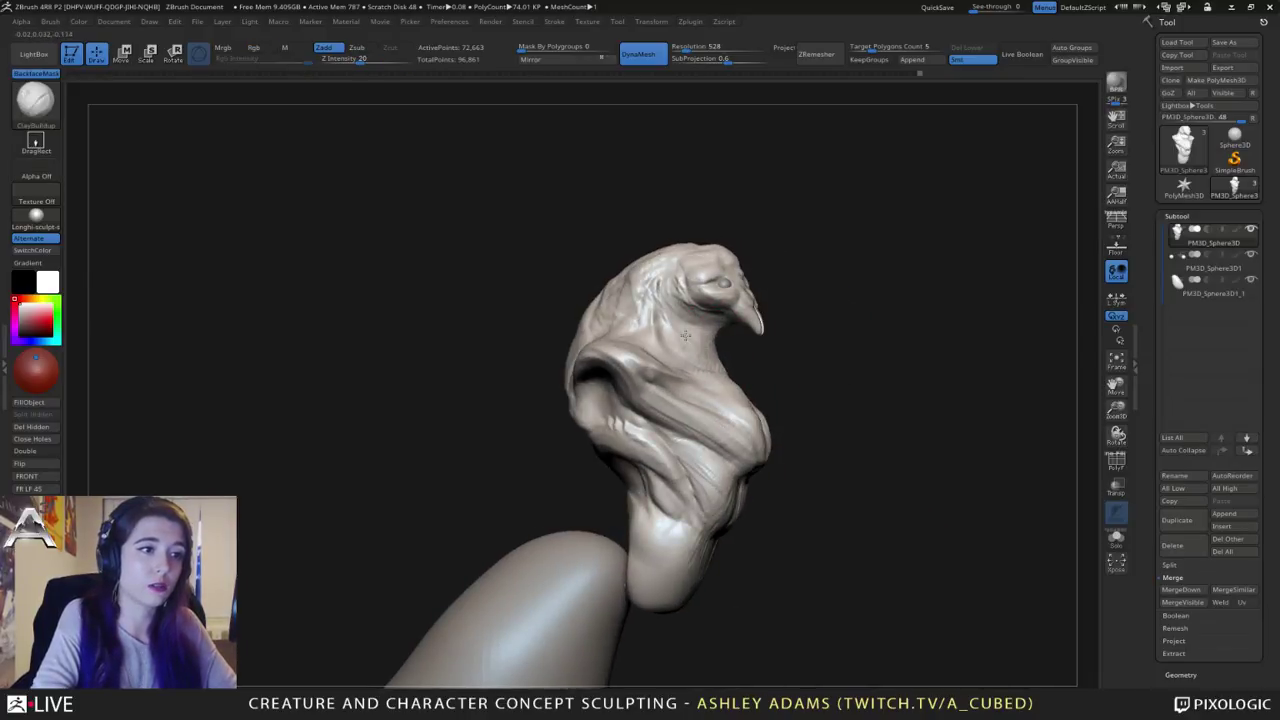
drag(685, 335, 648, 336)
mouse_move(722, 343)
right_down()
mouse_move(625, 318)
mouse_move(720, 292)
right_up()
right_click(680, 365)
right_click(689, 331)
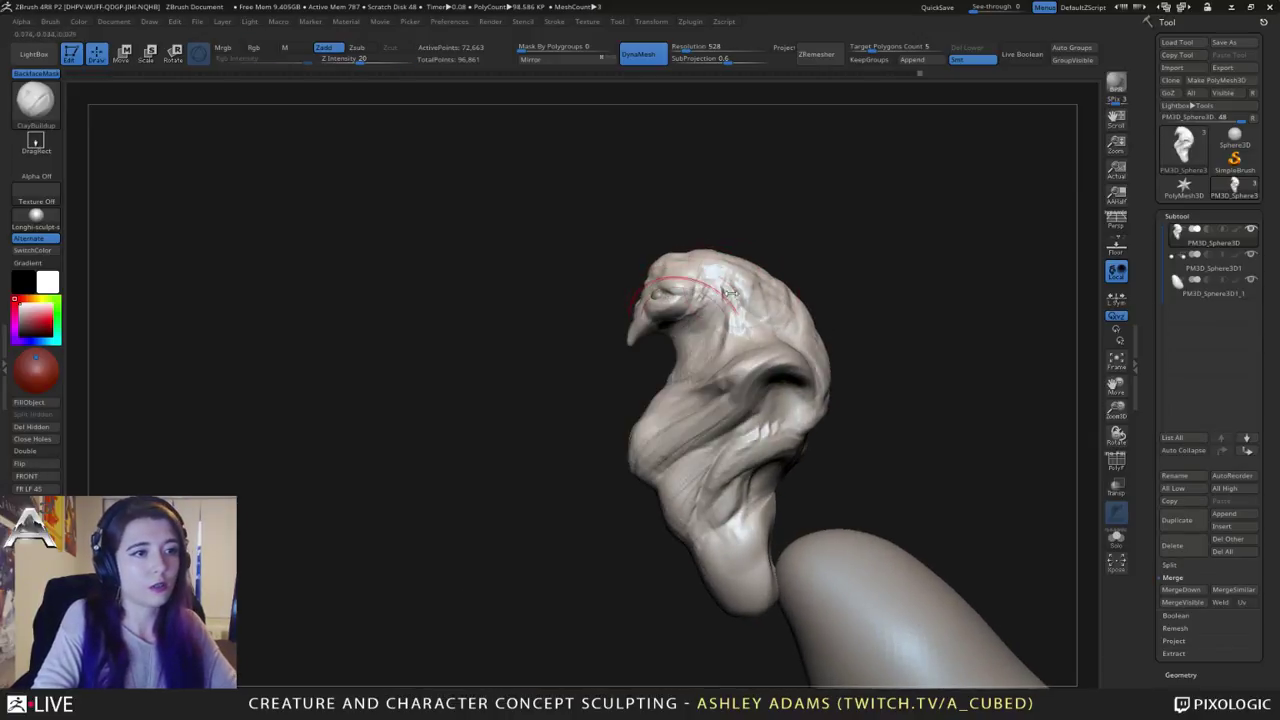
Step: Switch to SnakeHook and pull the back of the head slightly upward
key(b)
key(s)
key(h)
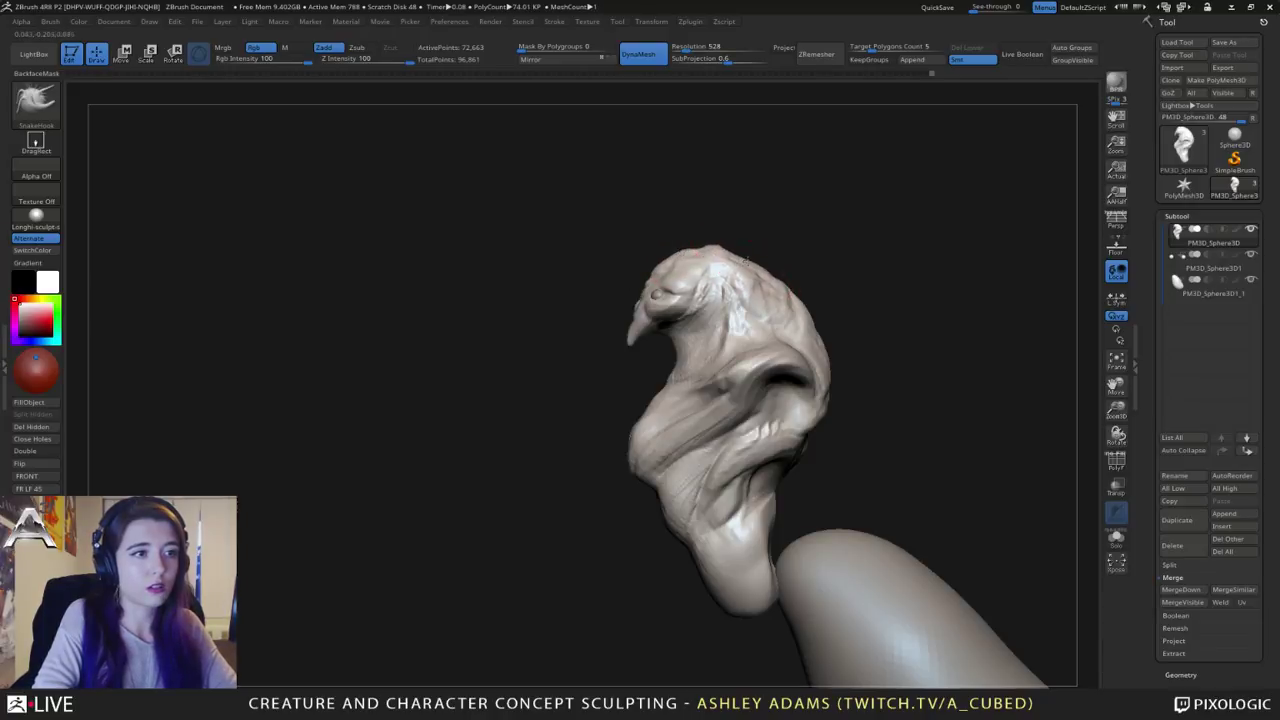
Step: Carve creases between the back of the head and the upper back with the DamStandard brush
right_drag(778, 344, 752, 277)
mouse_move(757, 209)
alt+right_down()
mouse_move(737, 286)
mouse_move(690, 300)
alt+right_up()
key(b)
key(d)
key(s)
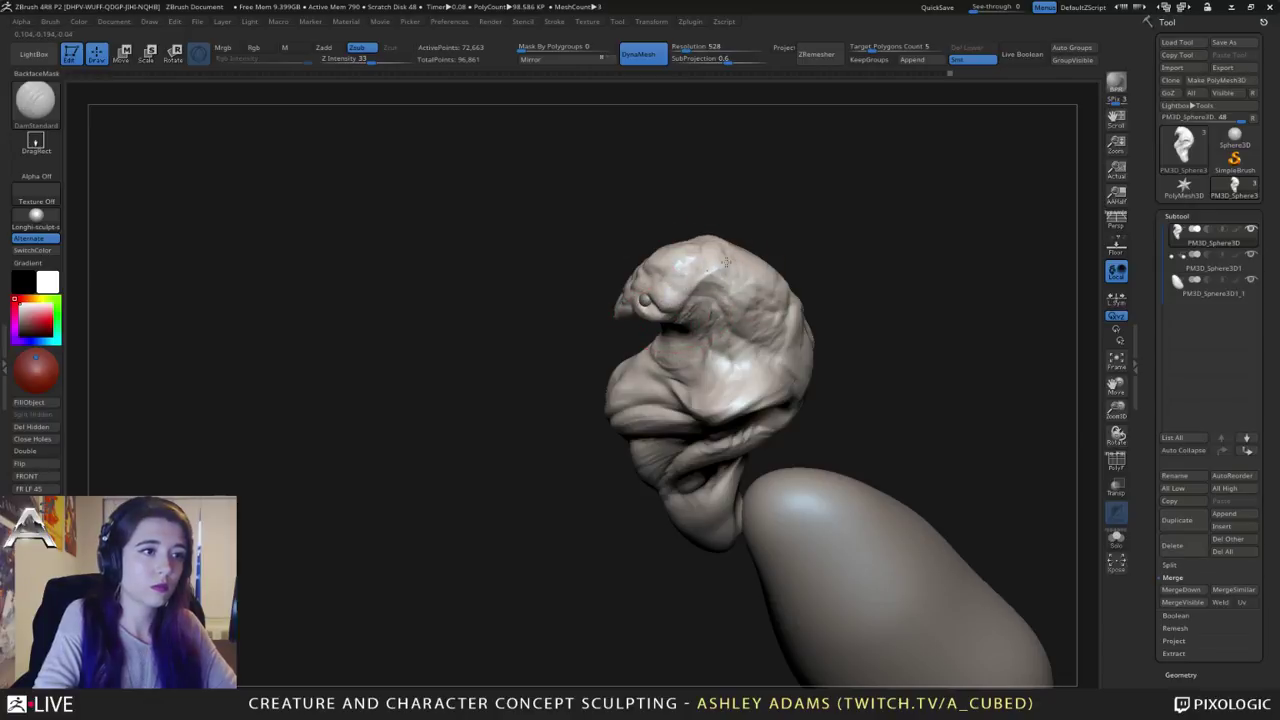
mouse_move(737, 261)
right_down()
mouse_move(738, 240)
mouse_move(715, 235)
mouse_move(691, 300)
right_up()
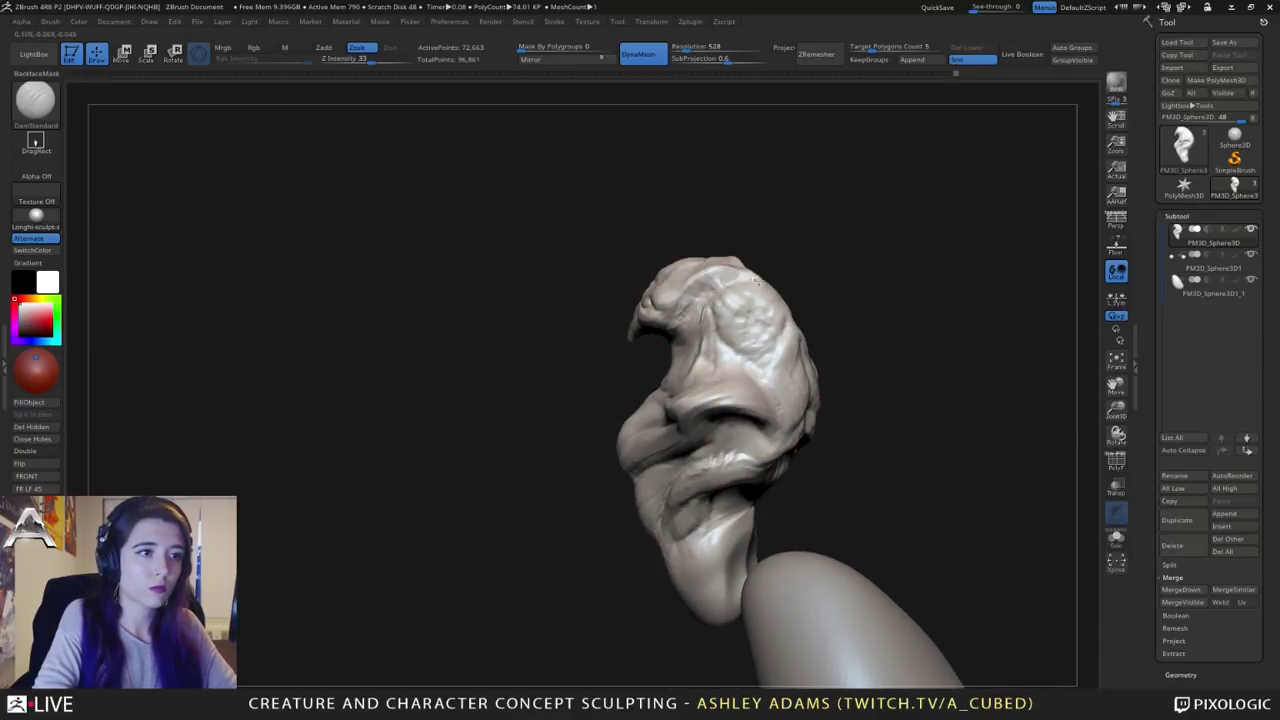
mouse_move(680, 290)
right_down()
mouse_move(712, 277)
mouse_move(750, 285)
mouse_move(728, 279)
right_up()
drag(728, 279, 693, 261)
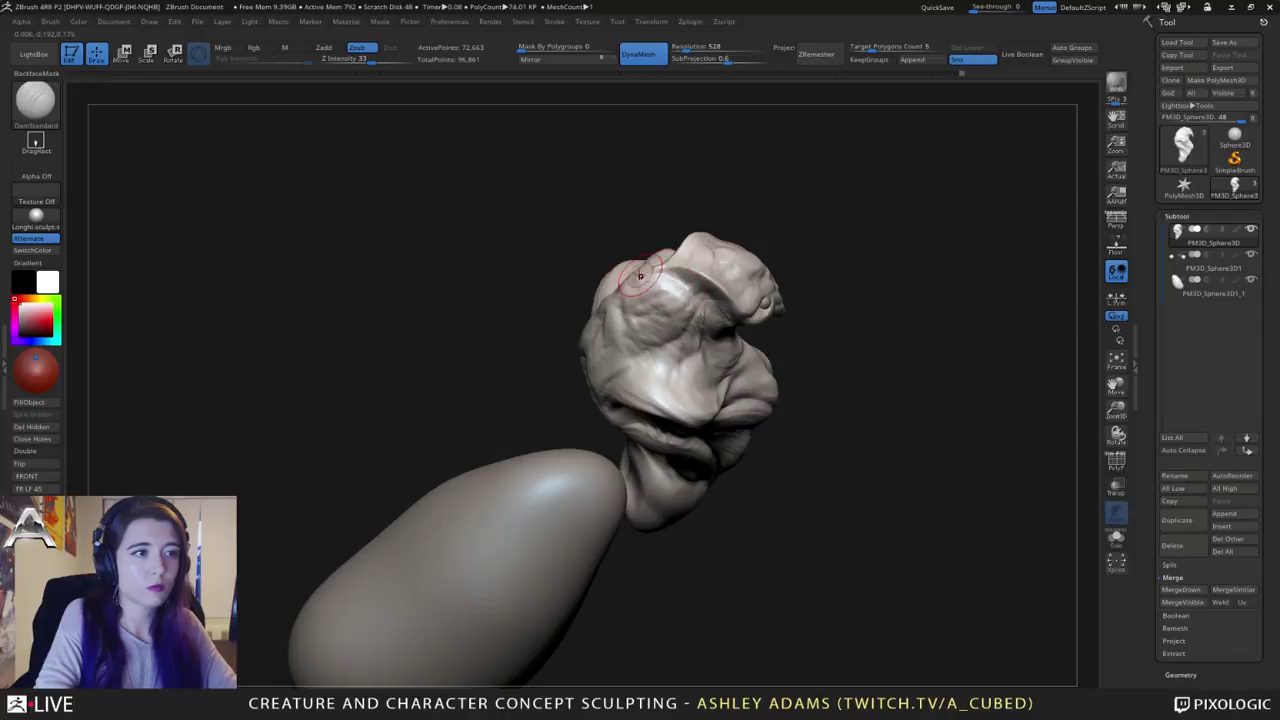
drag(643, 275, 712, 294)
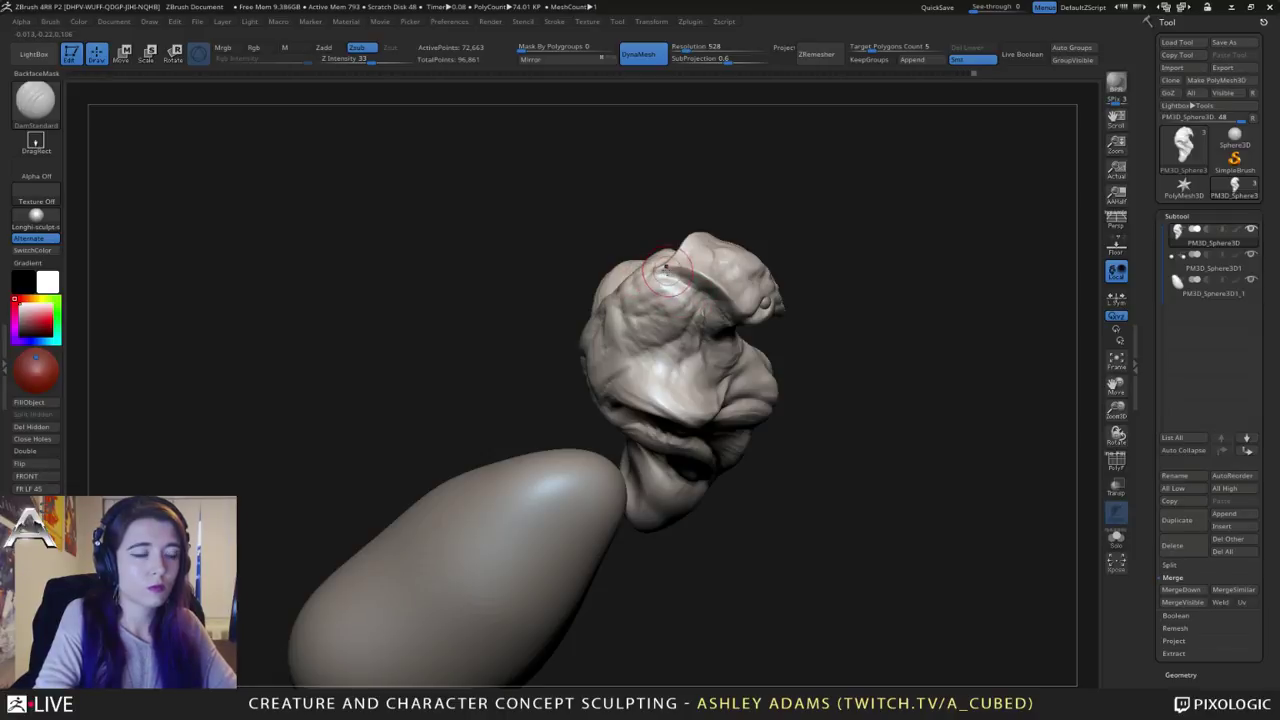
Step: Switch to SnakeHook and pull the outline between the back of the head and the upper back
mouse_move(700, 267)
right_down()
mouse_move(676, 262)
mouse_move(654, 283)
mouse_move(674, 274)
mouse_move(672, 254)
right_up()
key(b)
key(s)
key(h)
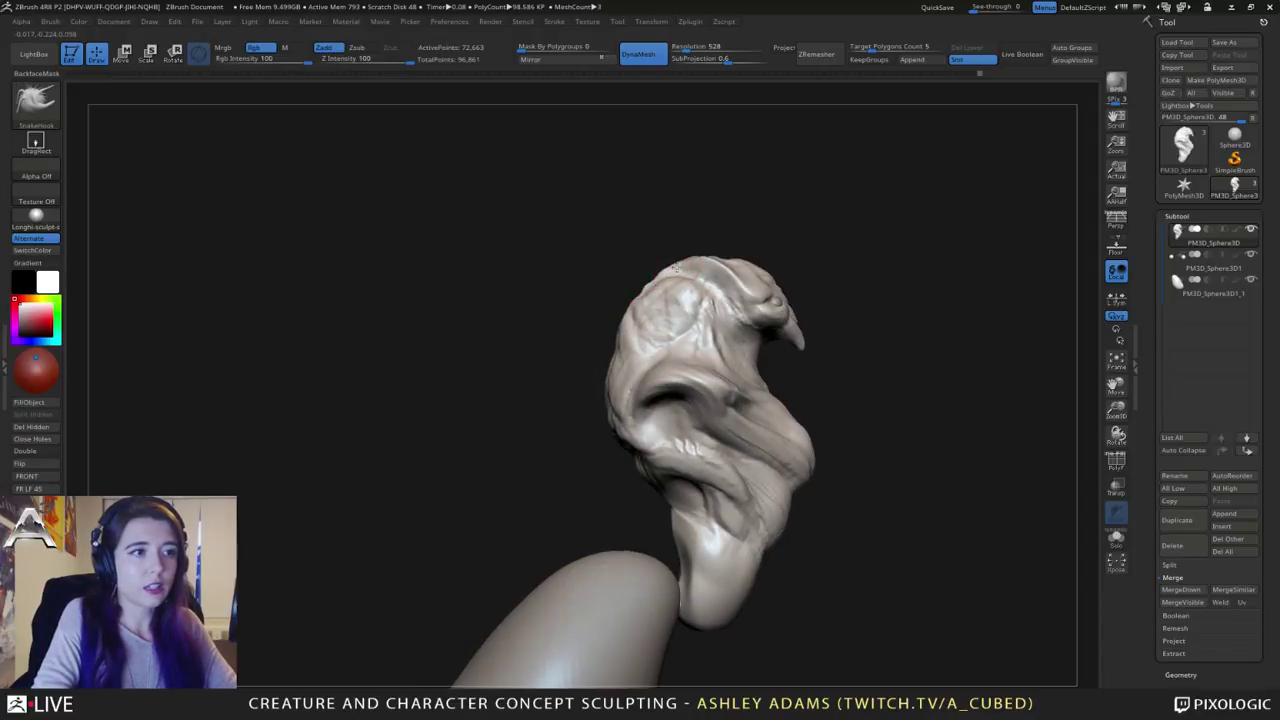
key(space)
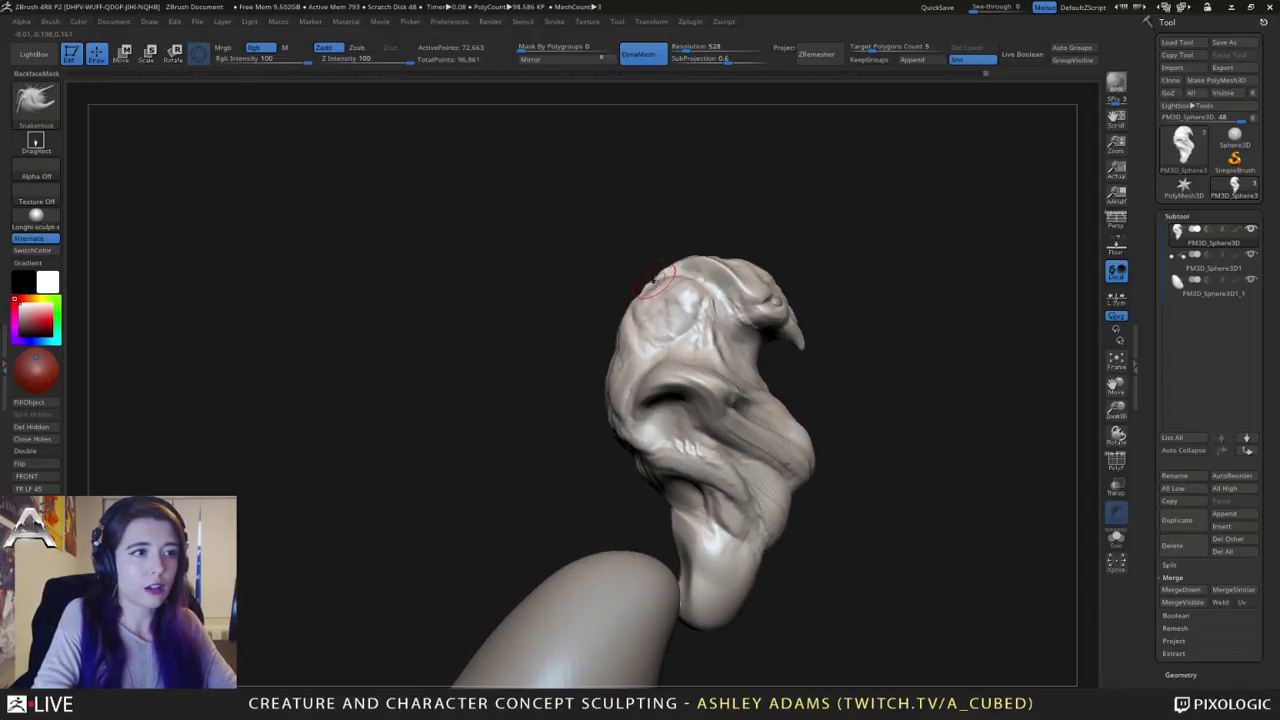
key(space)
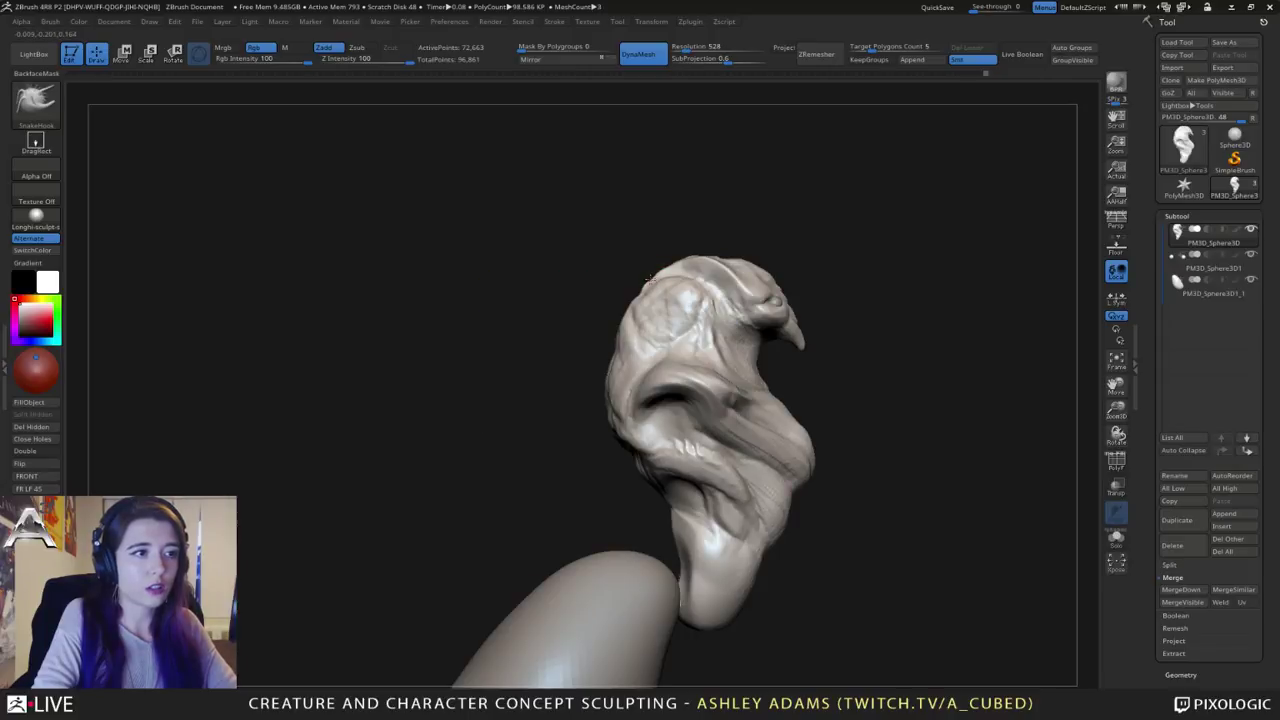
key(space)
drag(655, 279, 677, 270)
mouse_move(677, 270)
right_down()
mouse_move(720, 273)
mouse_move(683, 279)
right_up()
Step: Carve a deep crease behind the head and down toward the jaw with the DamStandard brush
key(b)
key(d)
key(s)
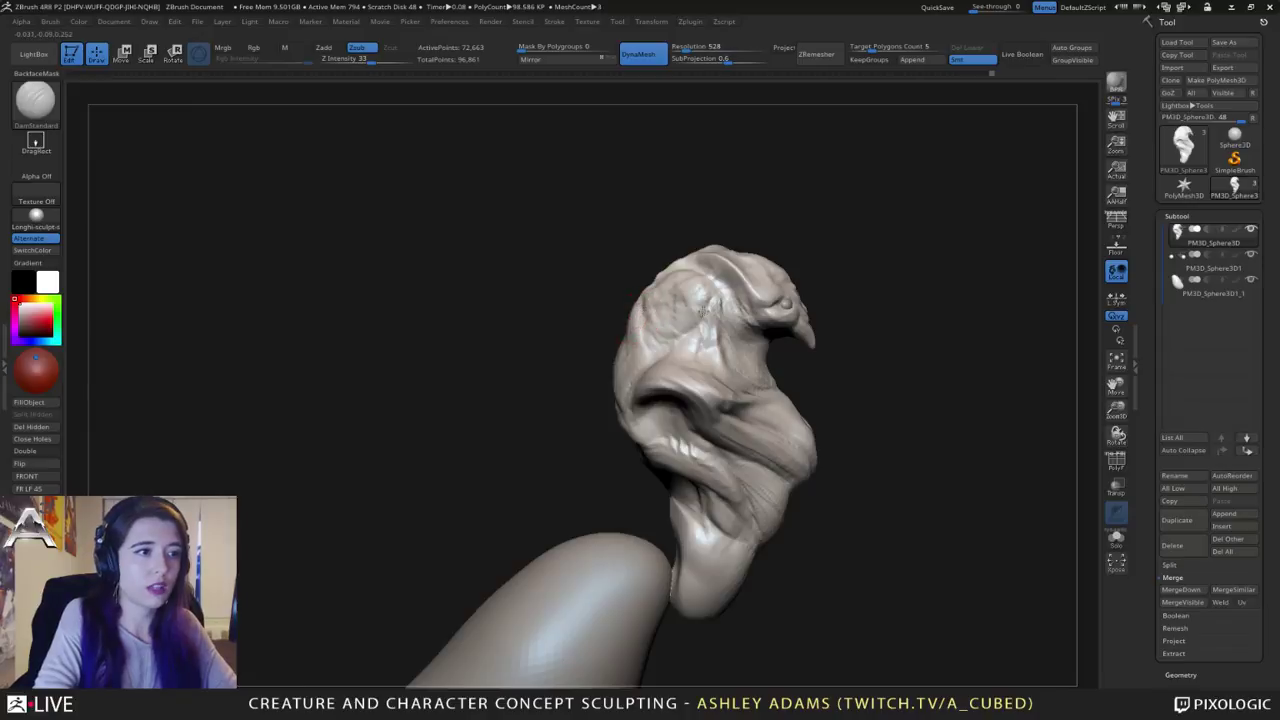
mouse_move(682, 300)
mouse_down()
mouse_move(708, 312)
mouse_move(673, 308)
mouse_up()
right_drag(673, 308, 636, 303)
drag(634, 300, 684, 317)
right_drag(684, 317, 716, 320)
drag(684, 304, 691, 287)
drag(735, 328, 745, 330)
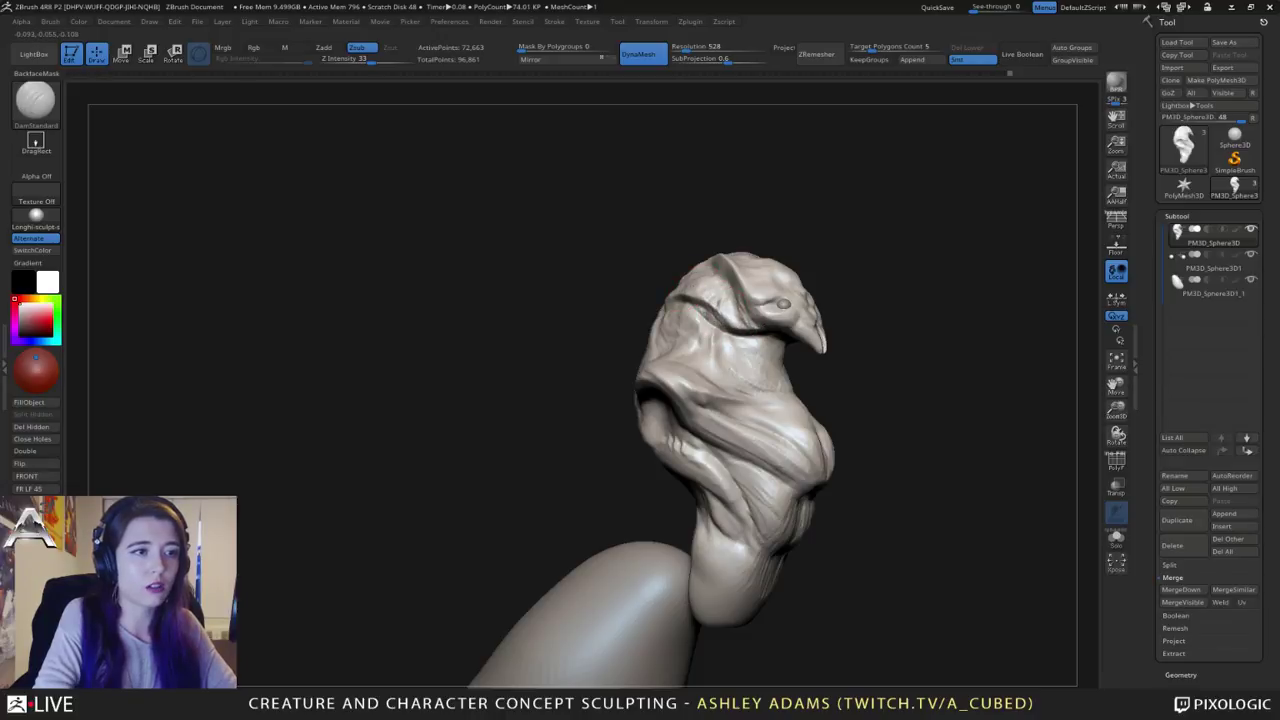
right_drag(735, 332, 792, 337)
drag(620, 345, 755, 340)
right_drag(755, 340, 752, 435)
Step: Use SnakeHook to adjust the shape of the folds behind the head
key(b)
key(s)
key(h)
drag(730, 265, 733, 290)
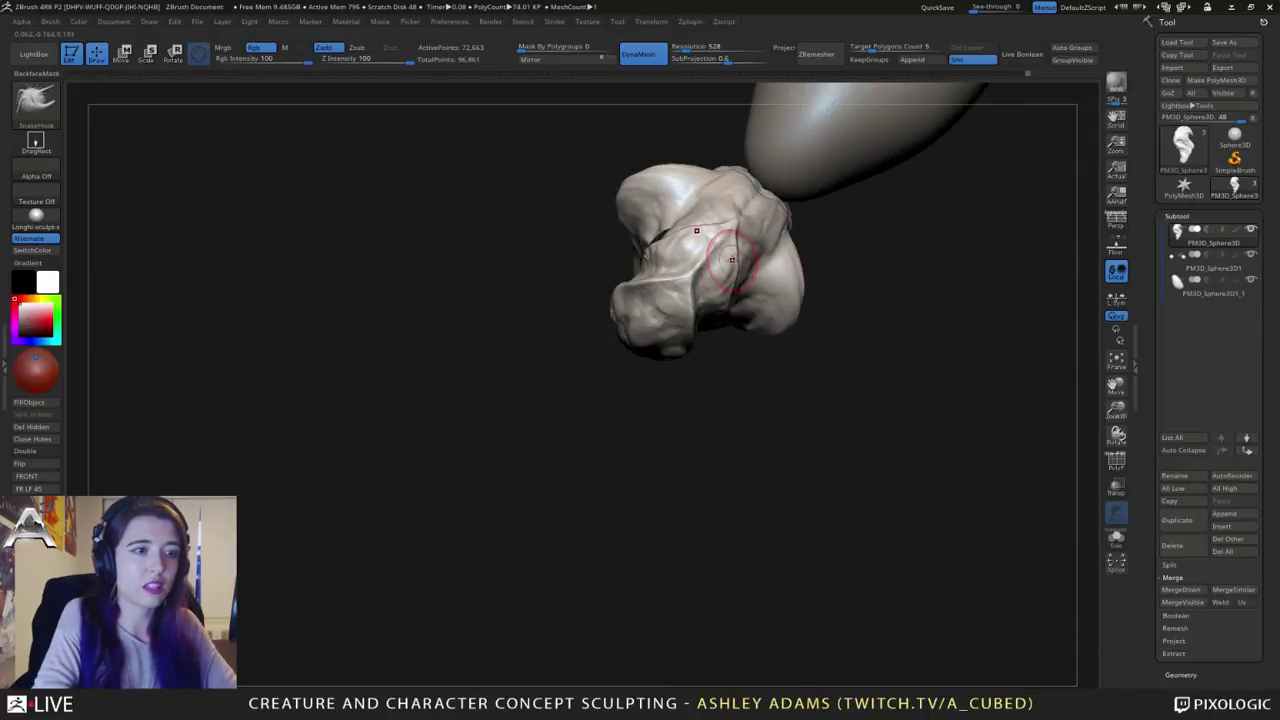
mouse_move(729, 130)
mouse_down()
mouse_move(697, 303)
mouse_move(717, 287)
mouse_move(736, 389)
mouse_up()
Step: Cut additional DamStandard creases from the upper back across the side of the neck
key(b)
key(d)
key(s)
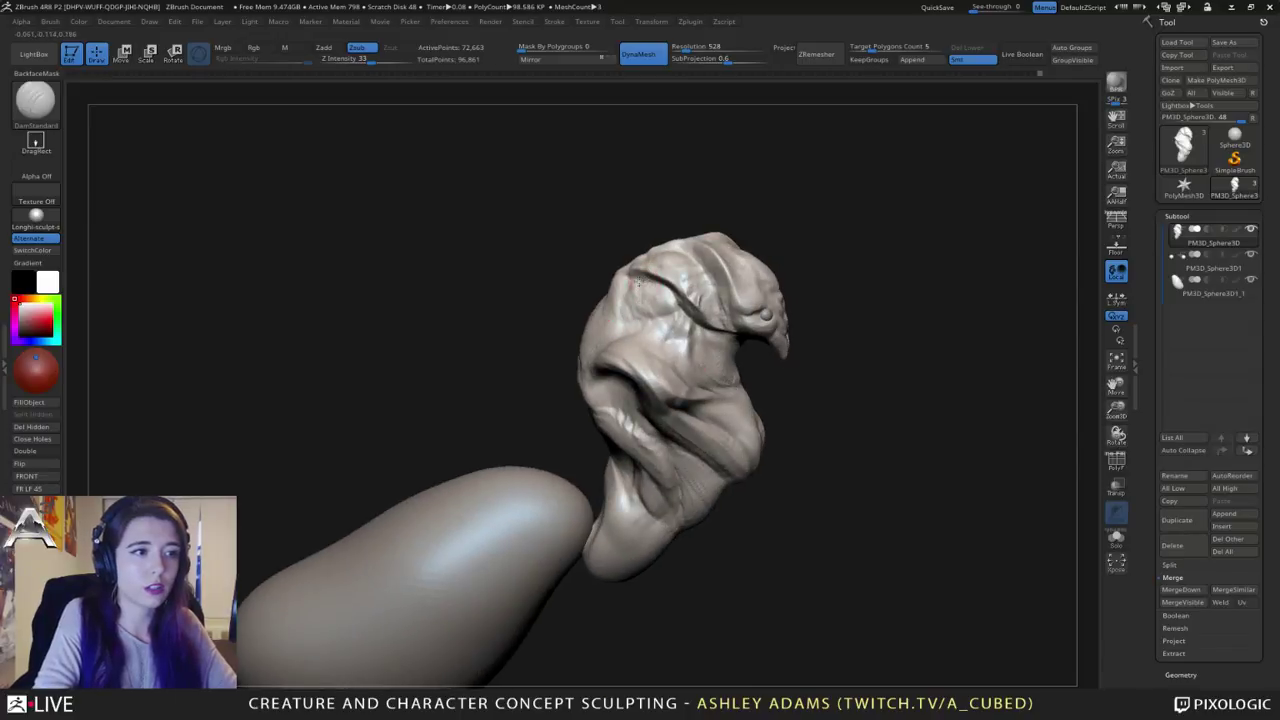
drag(607, 329, 688, 313)
right_drag(688, 313, 680, 319)
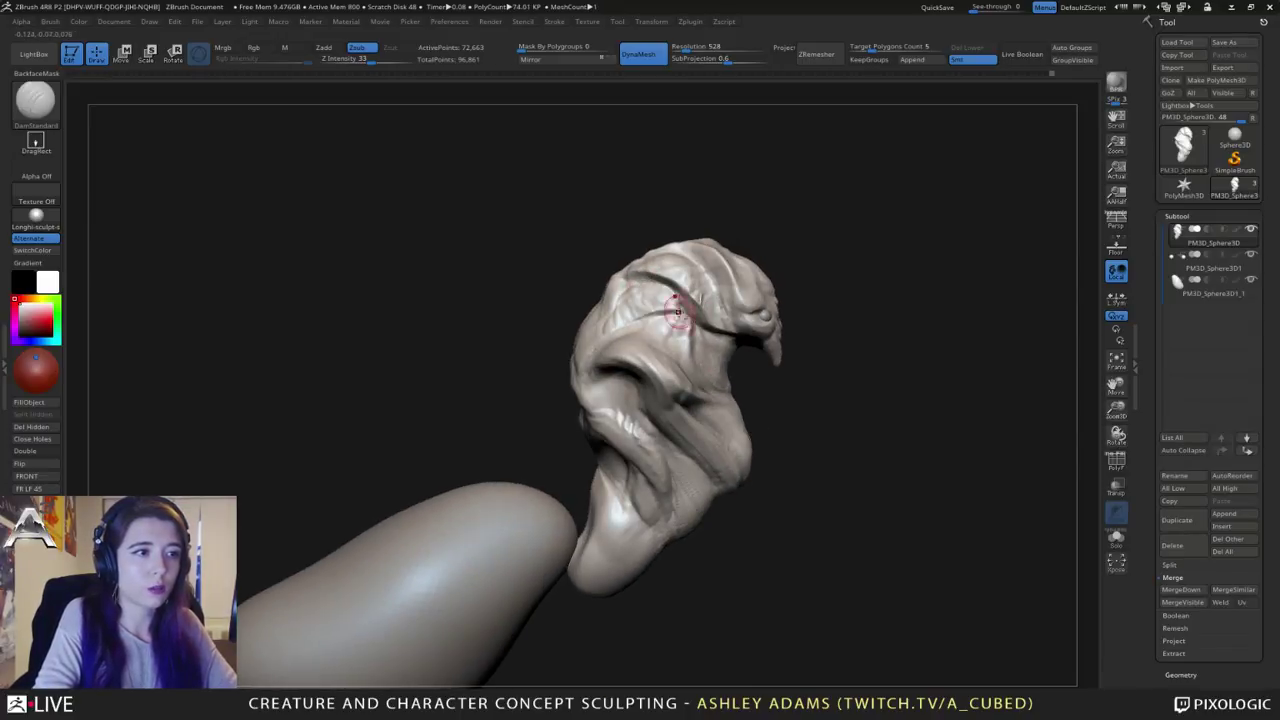
mouse_move(604, 328)
mouse_down()
mouse_move(632, 281)
mouse_move(635, 342)
mouse_move(700, 338)
mouse_up()
right_drag(700, 339, 740, 365)
right_click(682, 440)
right_drag(682, 440, 692, 425)
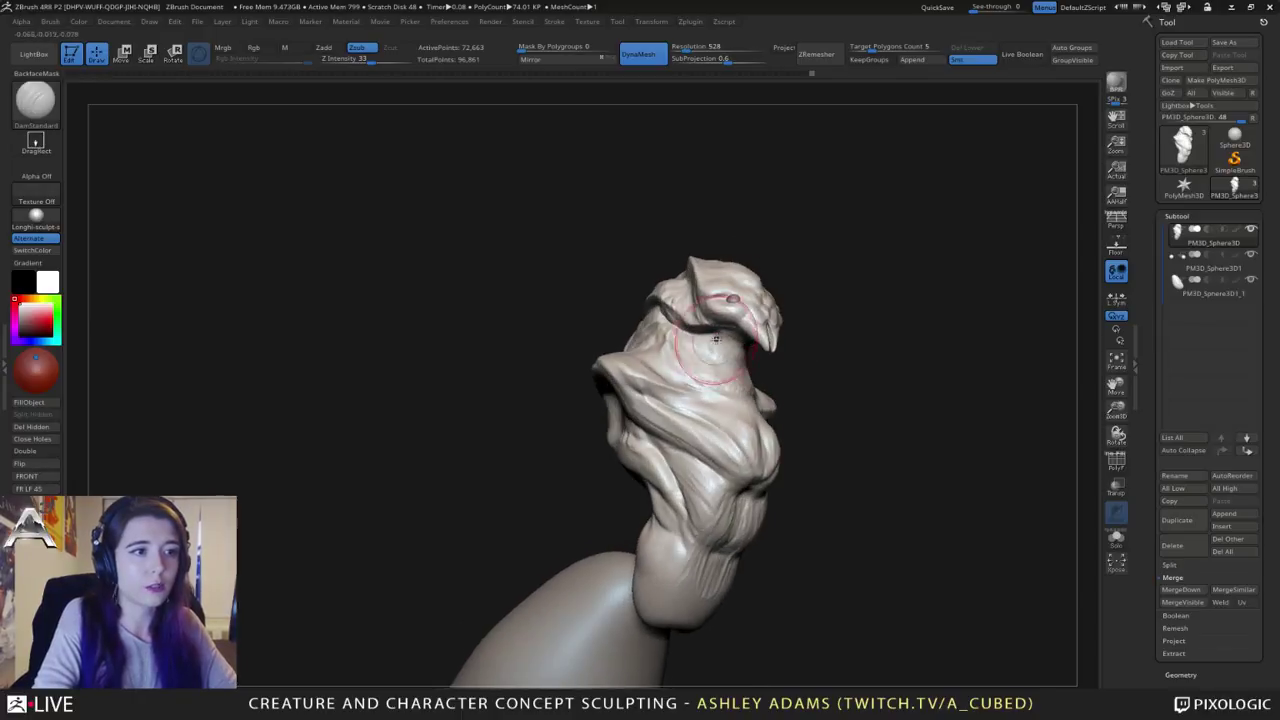
Step: Define the folds at the base of the neck and along the collar area with DamStandard strokes
mouse_move(640, 365)
mouse_down()
mouse_move(650, 258)
mouse_move(720, 335)
mouse_move(707, 358)
mouse_up()
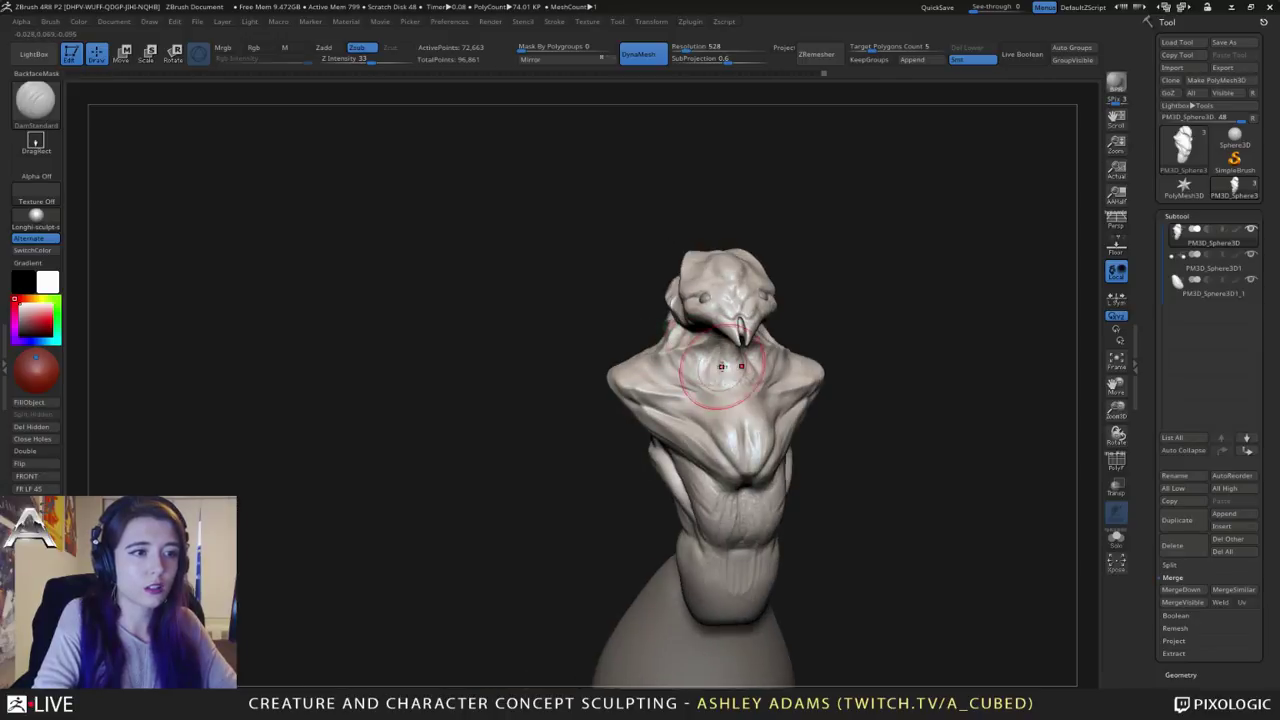
right_drag(721, 366, 740, 371)
mouse_move(730, 373)
mouse_down()
mouse_move(820, 374)
mouse_move(818, 340)
mouse_move(630, 372)
mouse_move(495, 360)
mouse_move(656, 383)
mouse_up()
mouse_move(656, 383)
right_down()
mouse_move(735, 385)
mouse_move(745, 420)
mouse_move(688, 371)
mouse_move(714, 317)
right_up()
right_click(688, 371)
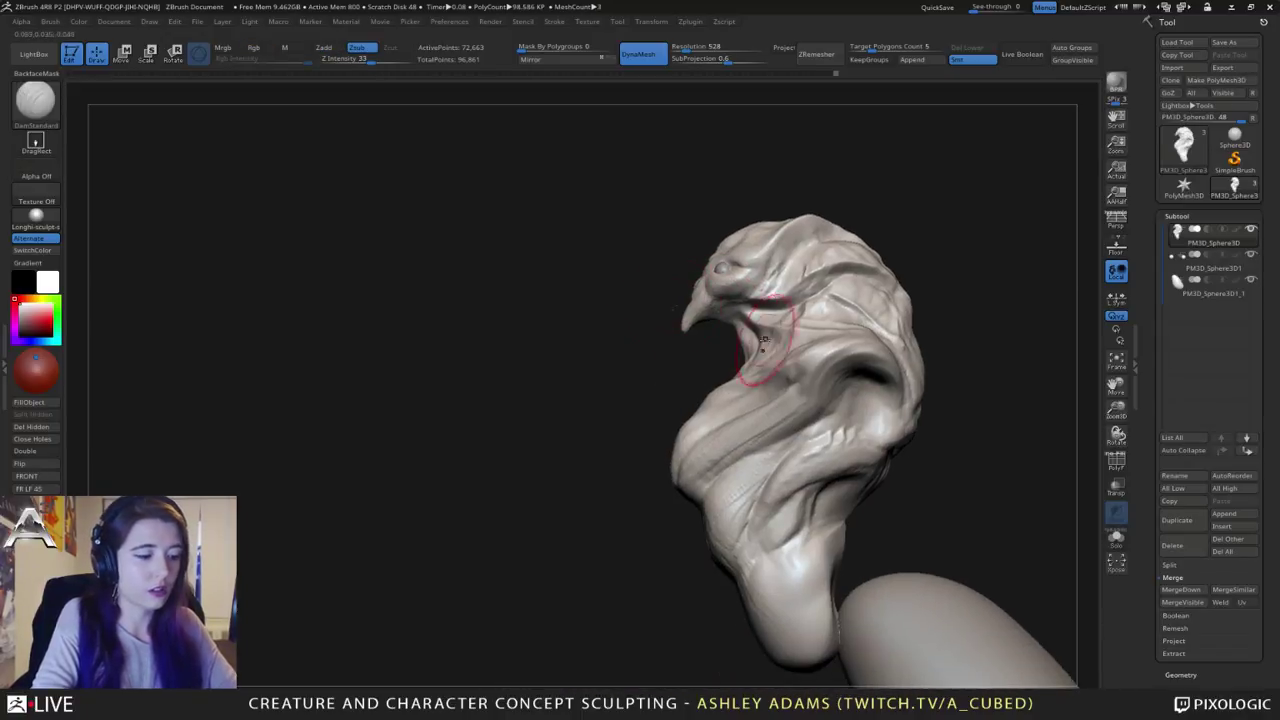
Step: Reshape the beak and the front profile of the face with SnakeHook
key(b)
key(s)
key(h)
key(space)
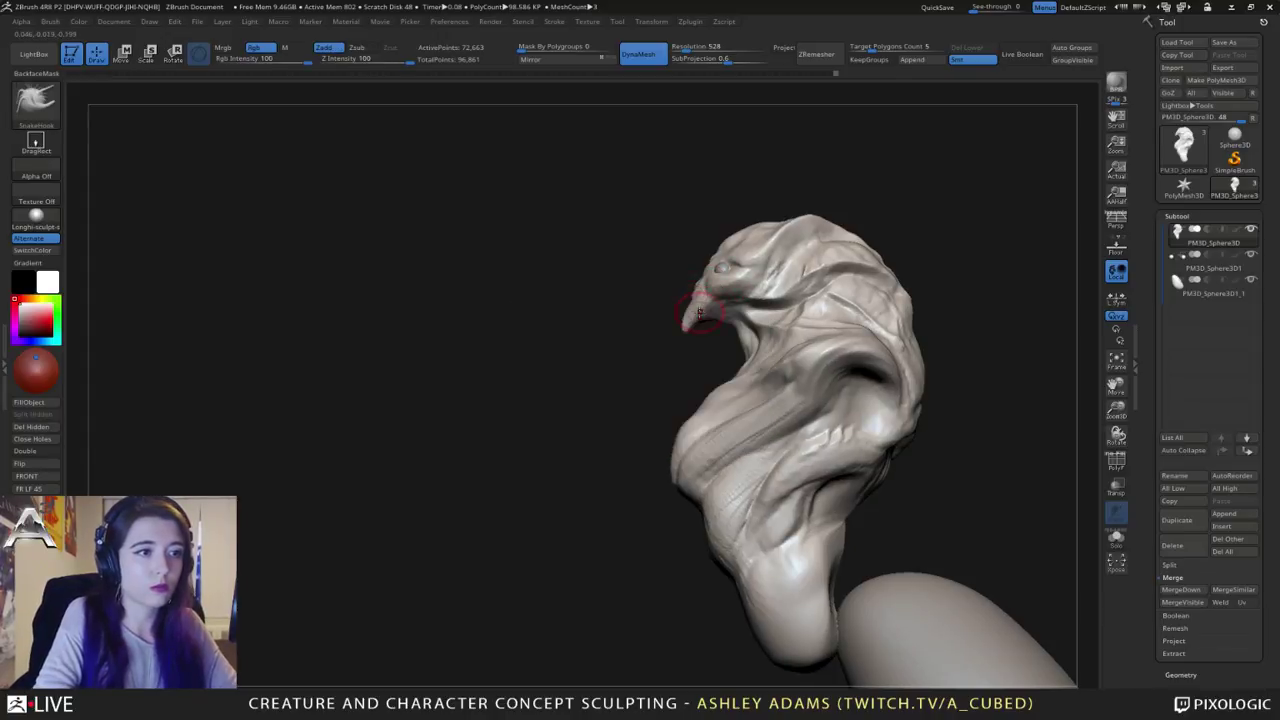
mouse_move(698, 296)
mouse_down()
mouse_move(700, 340)
mouse_move(688, 320)
mouse_move(715, 258)
mouse_move(749, 257)
mouse_up()
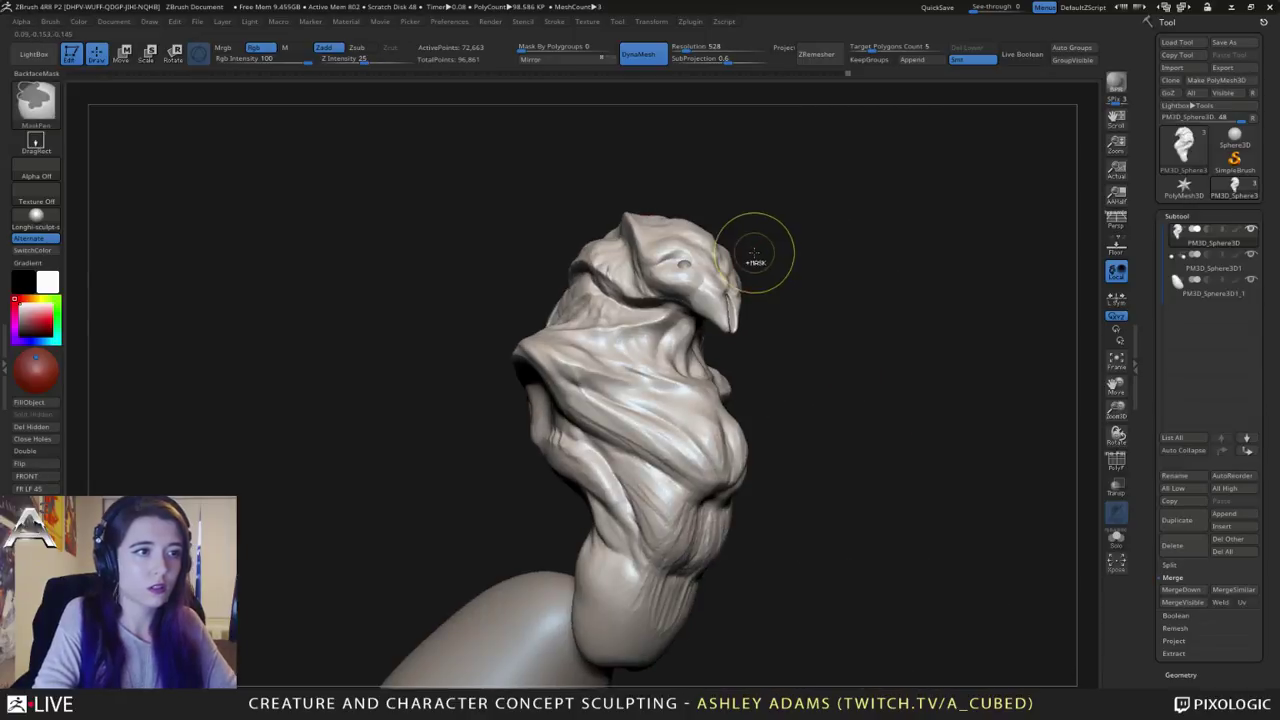
Step: Refine the forehead with ClayBuildup and sharpen the lines around the brow and beak with DamStandard
key(b)
key(c)
key(b)
right_drag(731, 272, 721, 261)
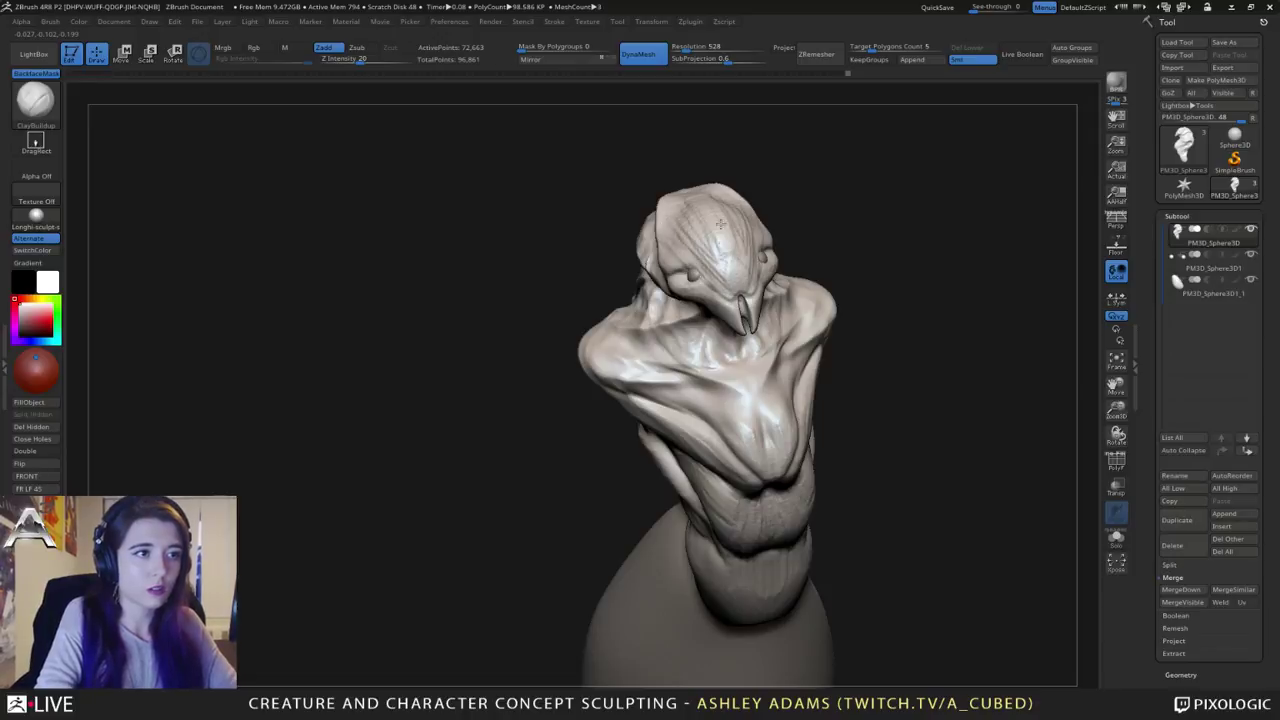
key(b)
key(d)
key(s)
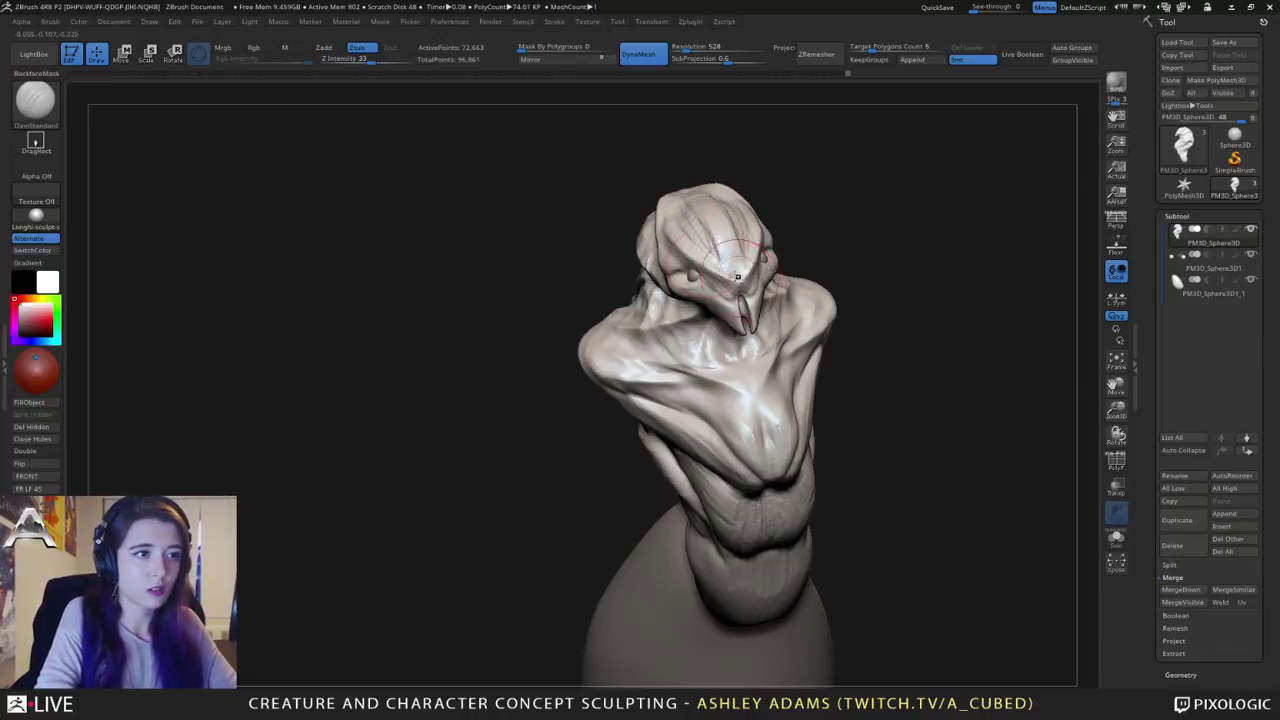
mouse_move(728, 275)
right_down()
mouse_move(748, 246)
mouse_move(731, 251)
mouse_move(754, 287)
mouse_move(770, 282)
mouse_move(744, 293)
right_up()
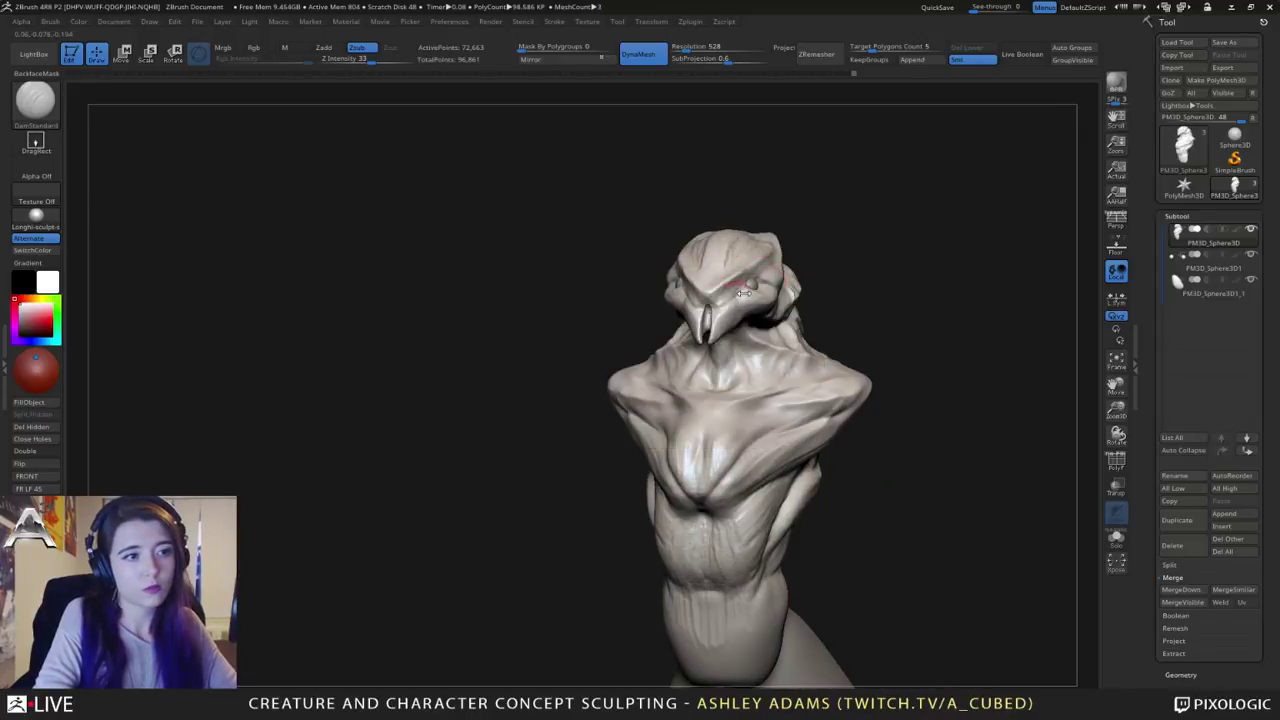
drag(743, 292, 721, 316)
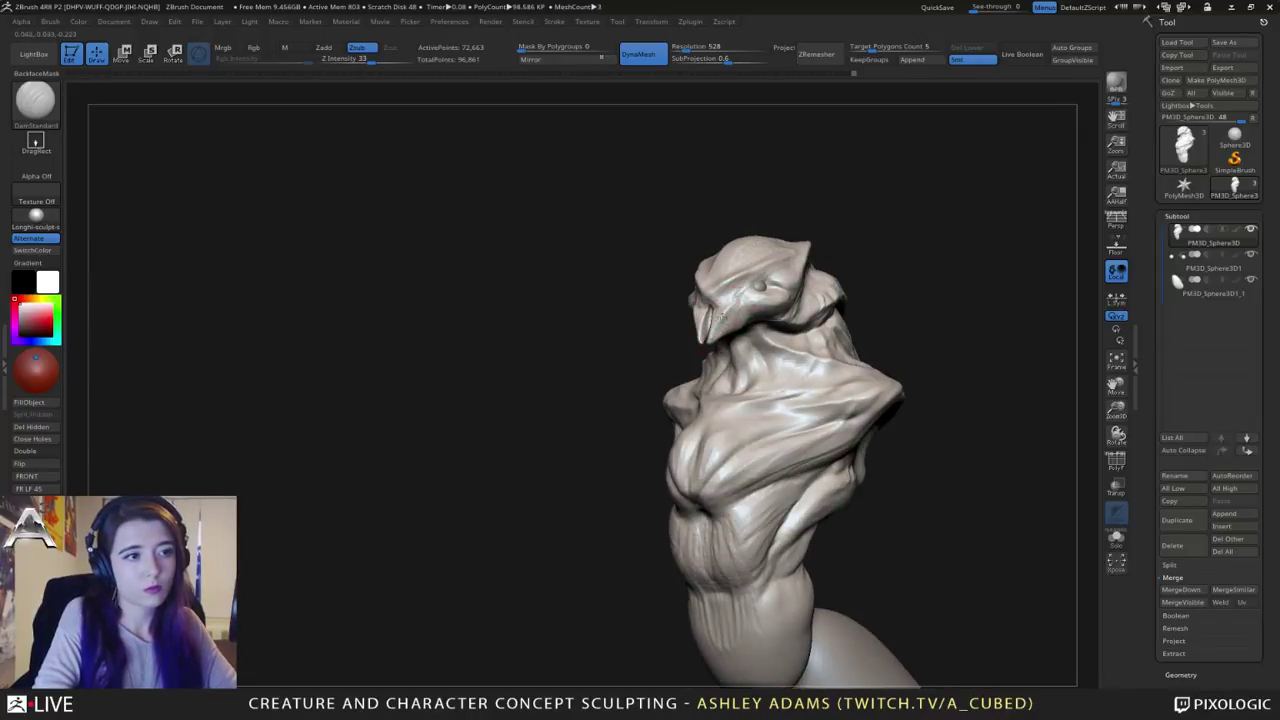
drag(694, 337, 686, 284)
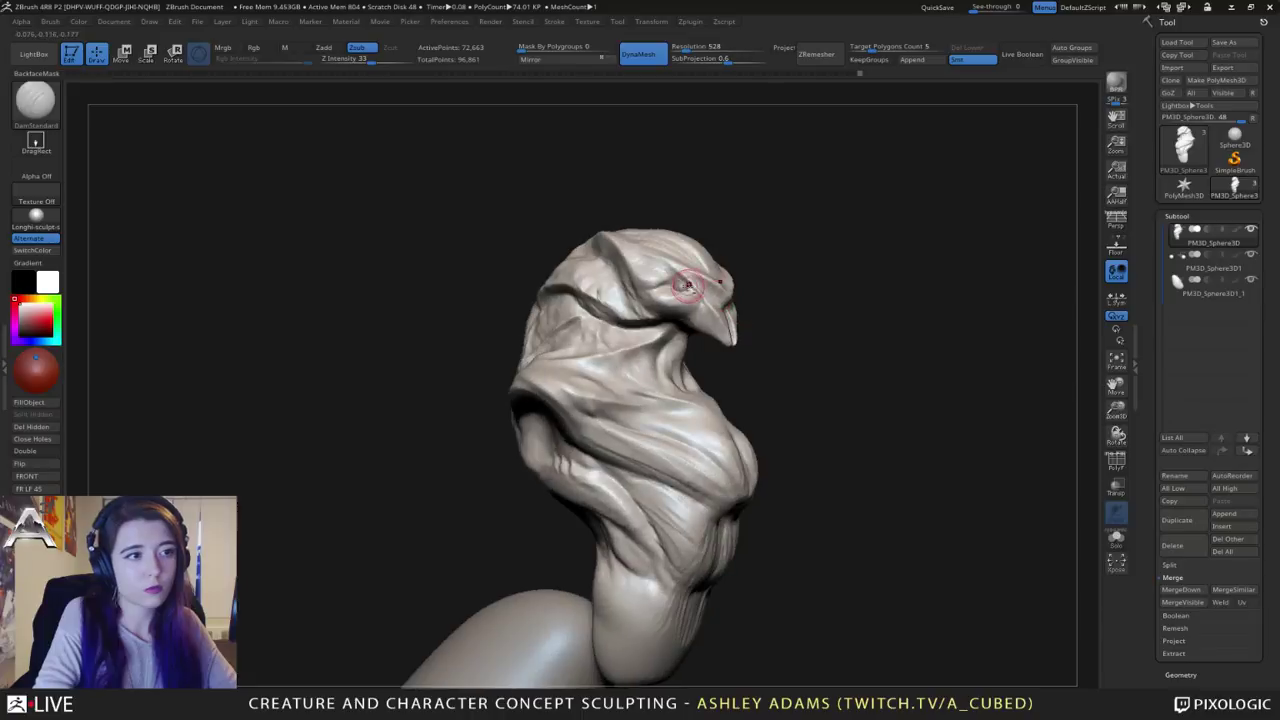
Step: Make the eye spheres the active subtool and bring up the Move gizmo on them
alt+click(688, 285)
right_drag(688, 285, 705, 312)
key(w)
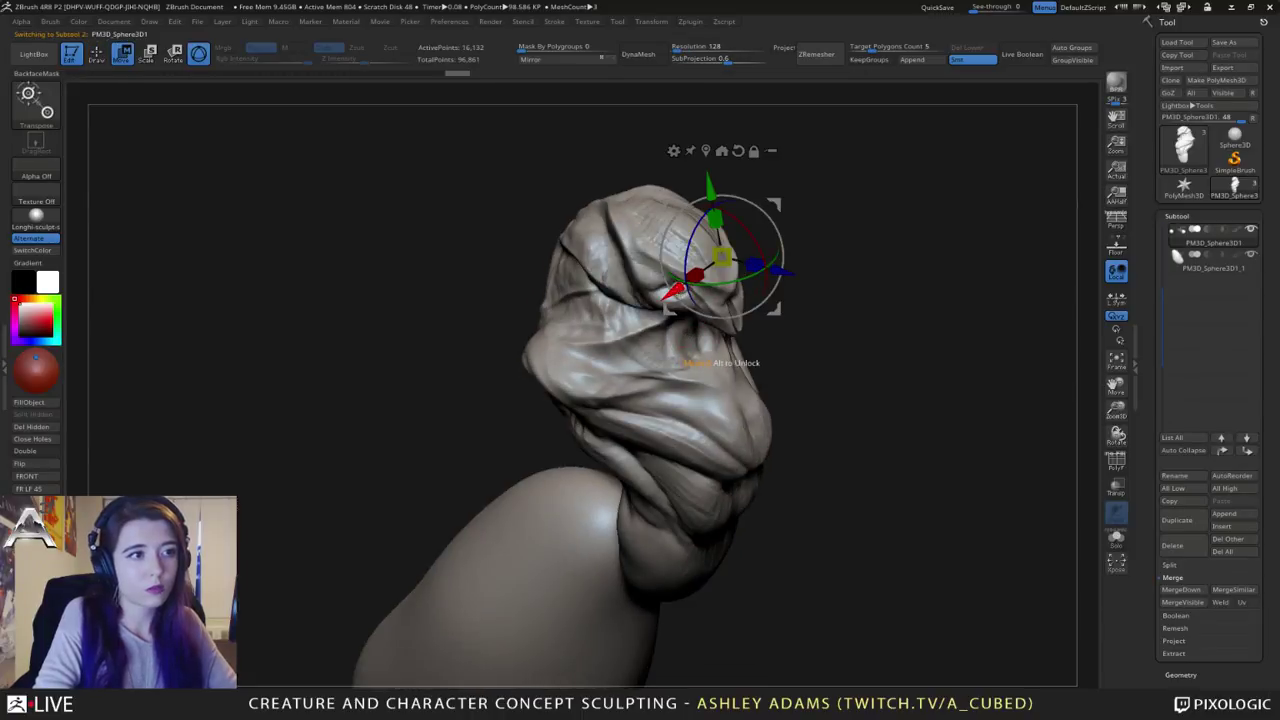
Step: Try to duplicate the eye spheres and position the copies on the head
ctrl+drag(673, 292, 660, 300)
drag(768, 278, 752, 274)
right_drag(748, 264, 775, 196)
drag(747, 206, 758, 188)
right_drag(815, 188, 770, 189)
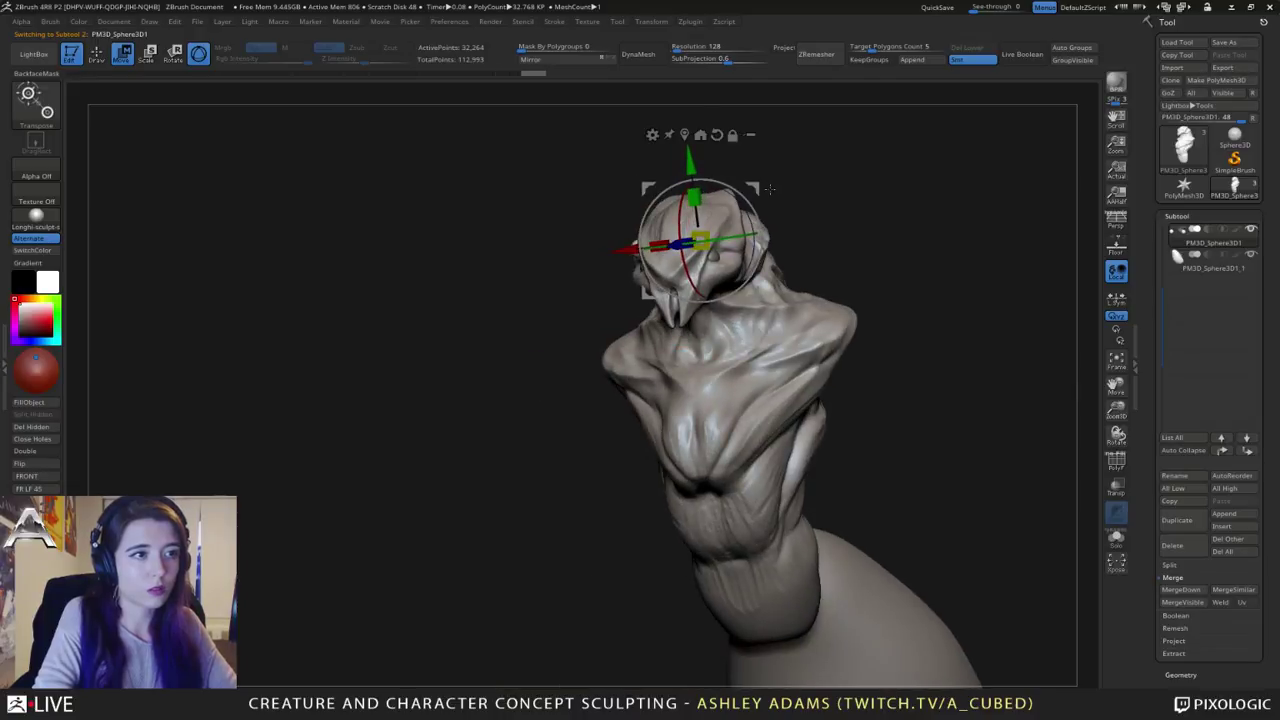
drag(754, 189, 763, 187)
right_drag(765, 186, 837, 223)
Step: Undo the eye duplication, returning to the history state with only the original pair of eyes
key(ctrl+z)
key(ctrl+z)
key(ctrl+z)
key(ctrl+z)
key(ctrl+z)
key(ctrl+z)
key(ctrl+z)
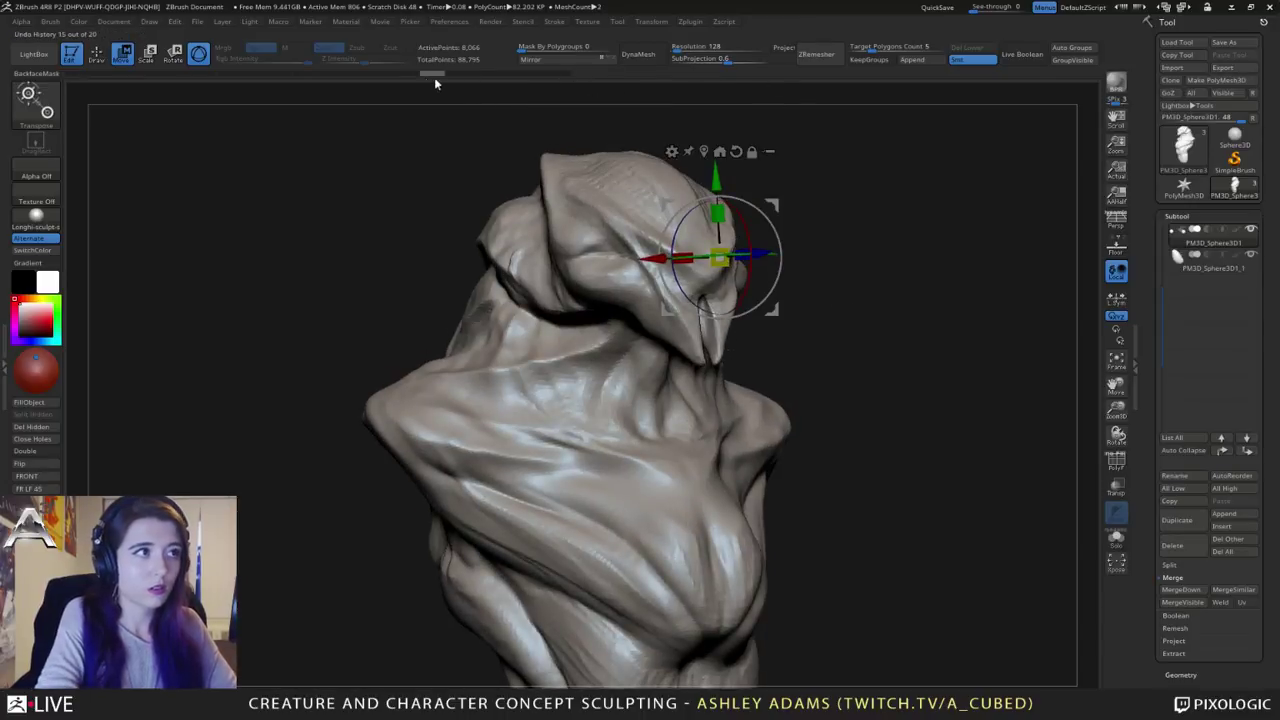
drag(434, 77, 458, 74)
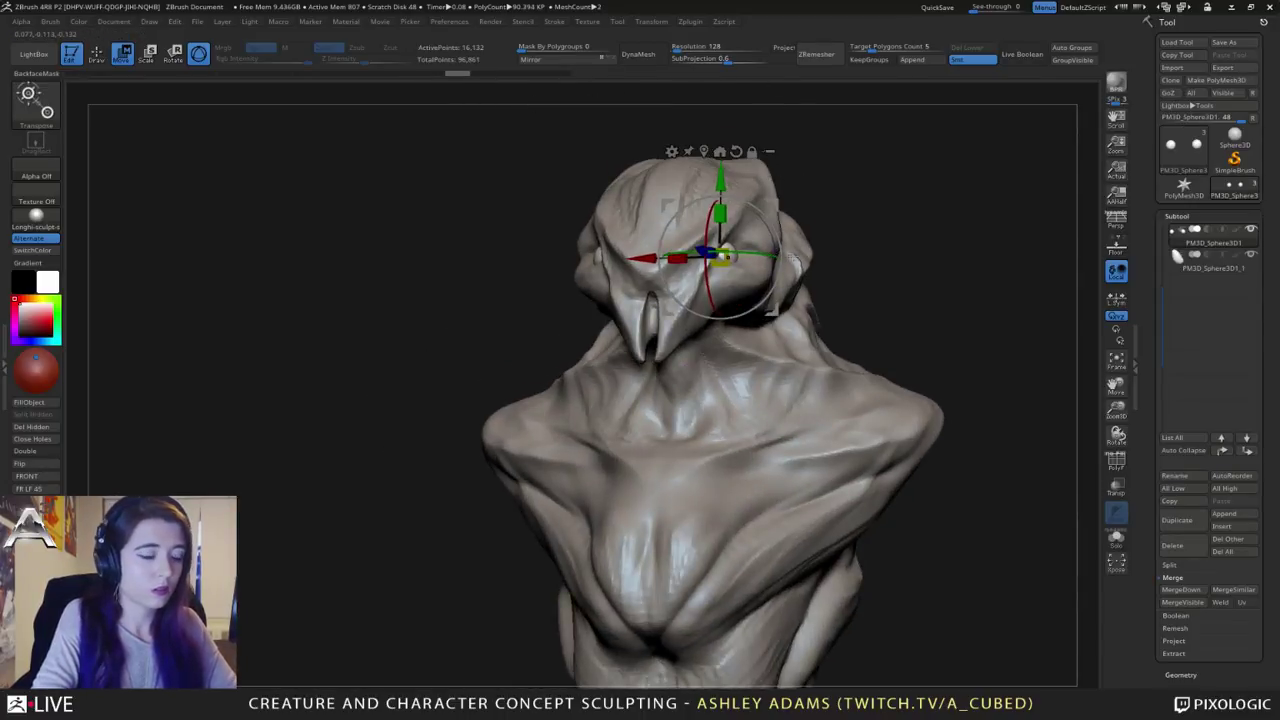
Step: Try duplicating the eyes again with a sideways offset, and undo the copies
right_drag(868, 177, 790, 182)
ctrl+drag(650, 262, 674, 261)
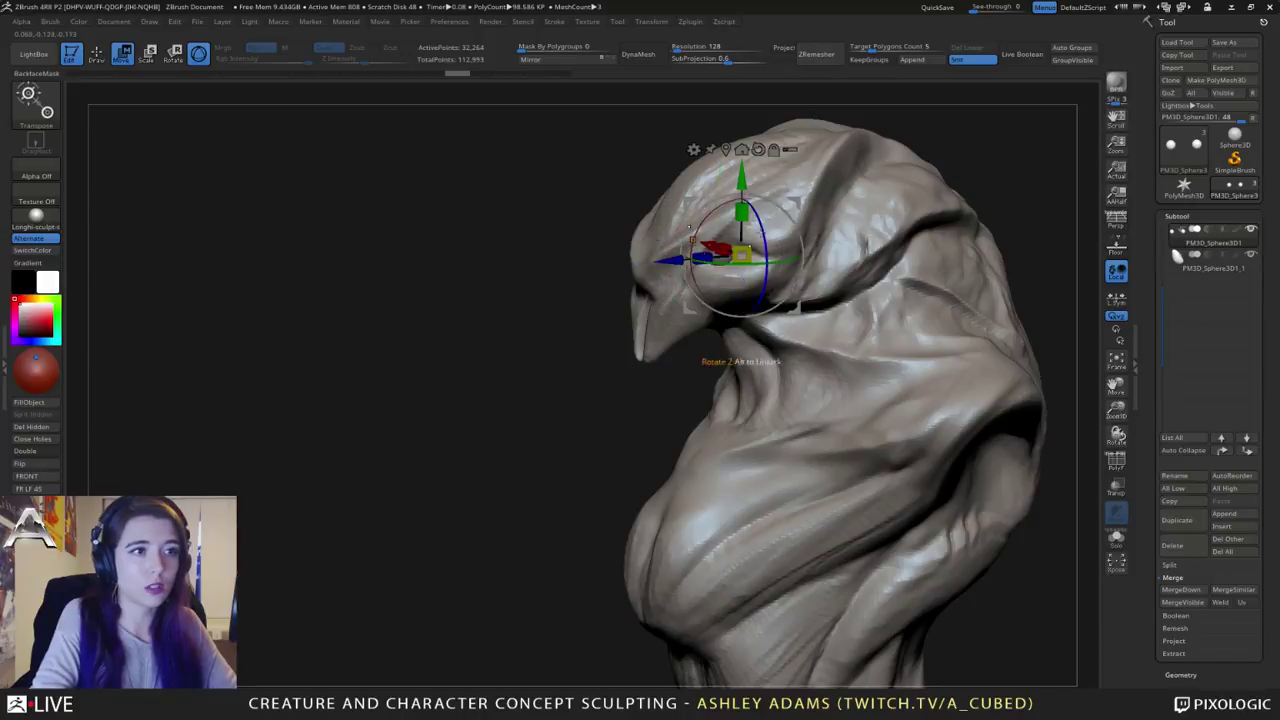
drag(795, 203, 800, 161)
right_drag(802, 158, 886, 160)
key(ctrl+z)
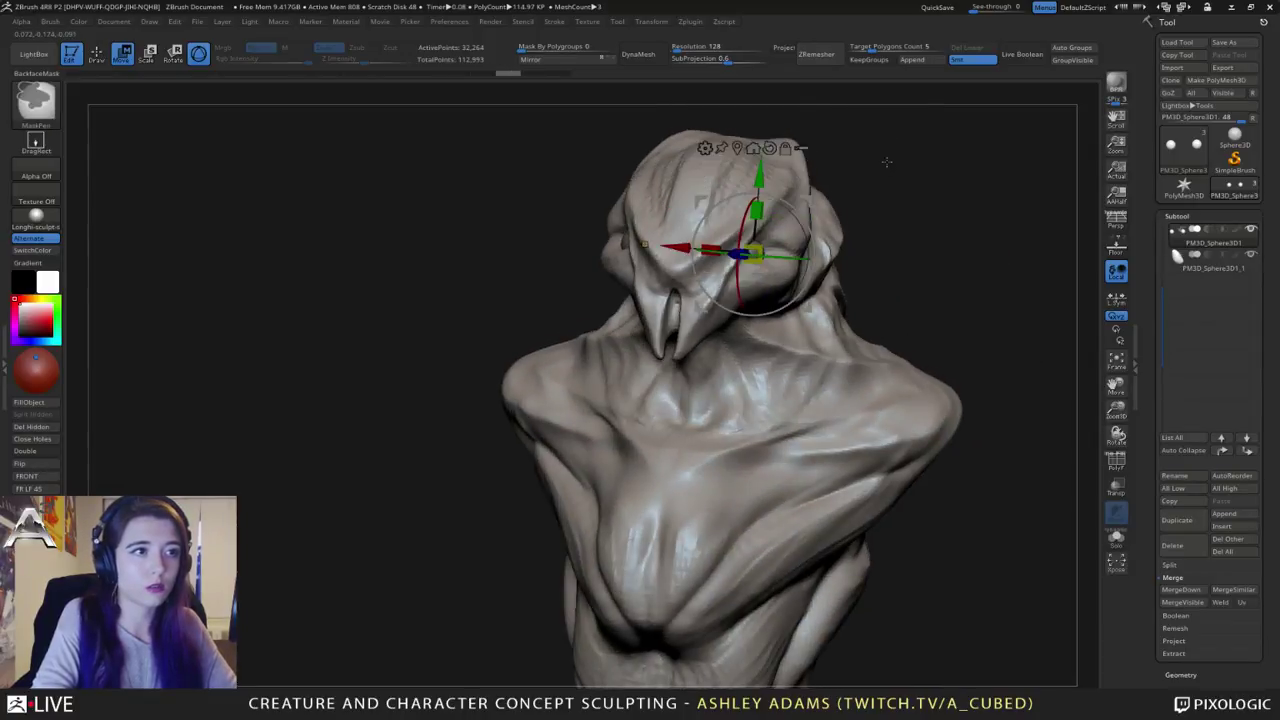
key(ctrl+z)
key(ctrl+z)
key(ctrl+z)
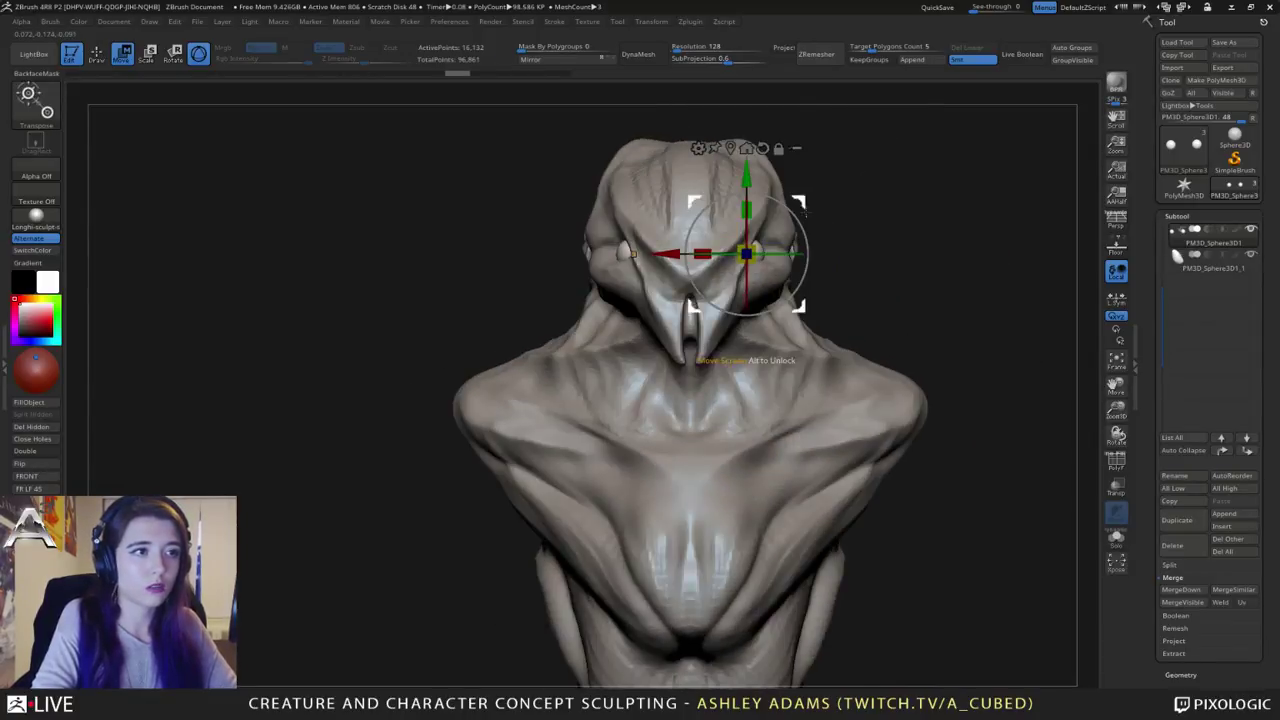
Step: Duplicate the pair of eyes and place the copies above and slightly behind the originals, symmetric on both sides
key(ctrl+shift+z)
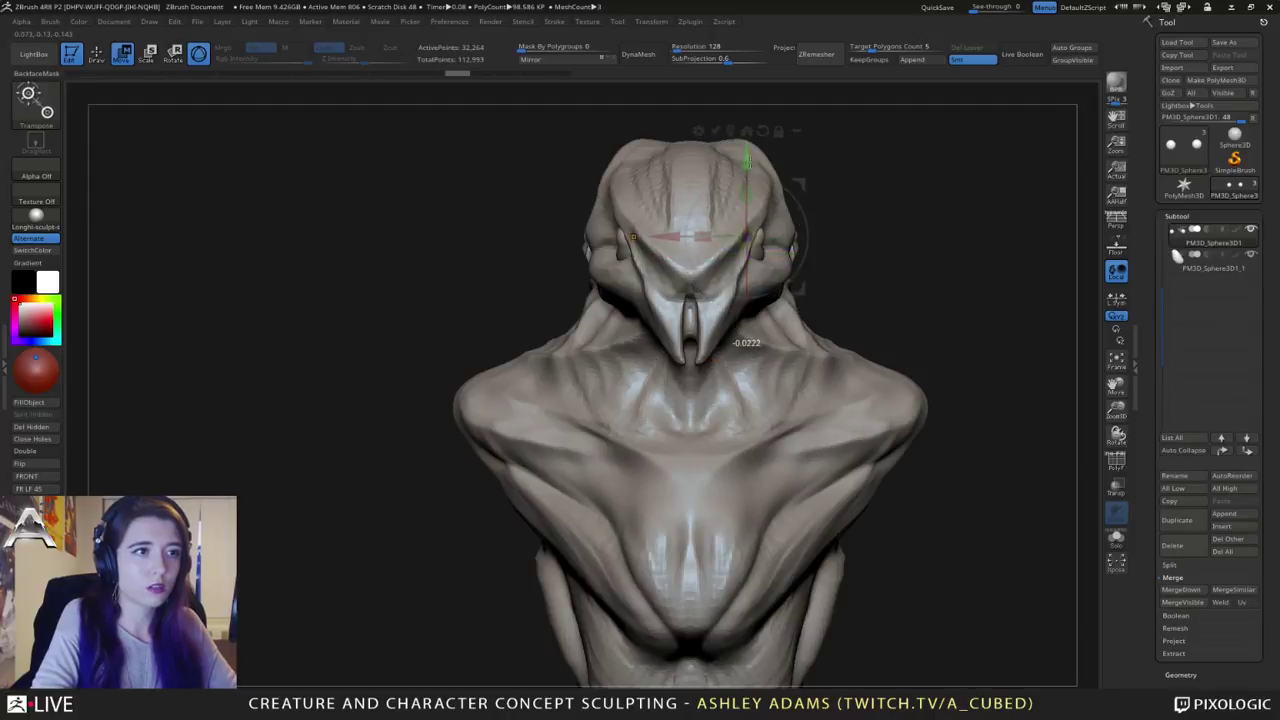
key(ctrl+shift+z)
drag(829, 151, 697, 330)
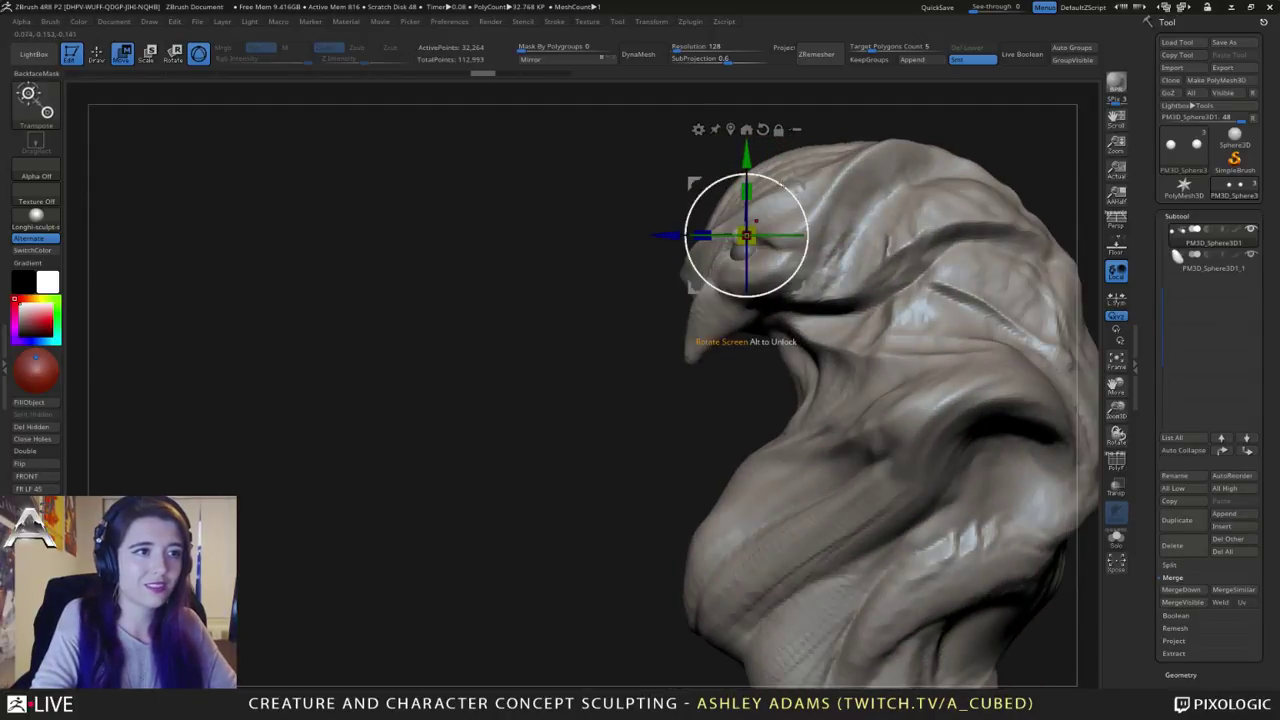
drag(800, 185, 823, 170)
shift+drag(720, 150, 912, 156)
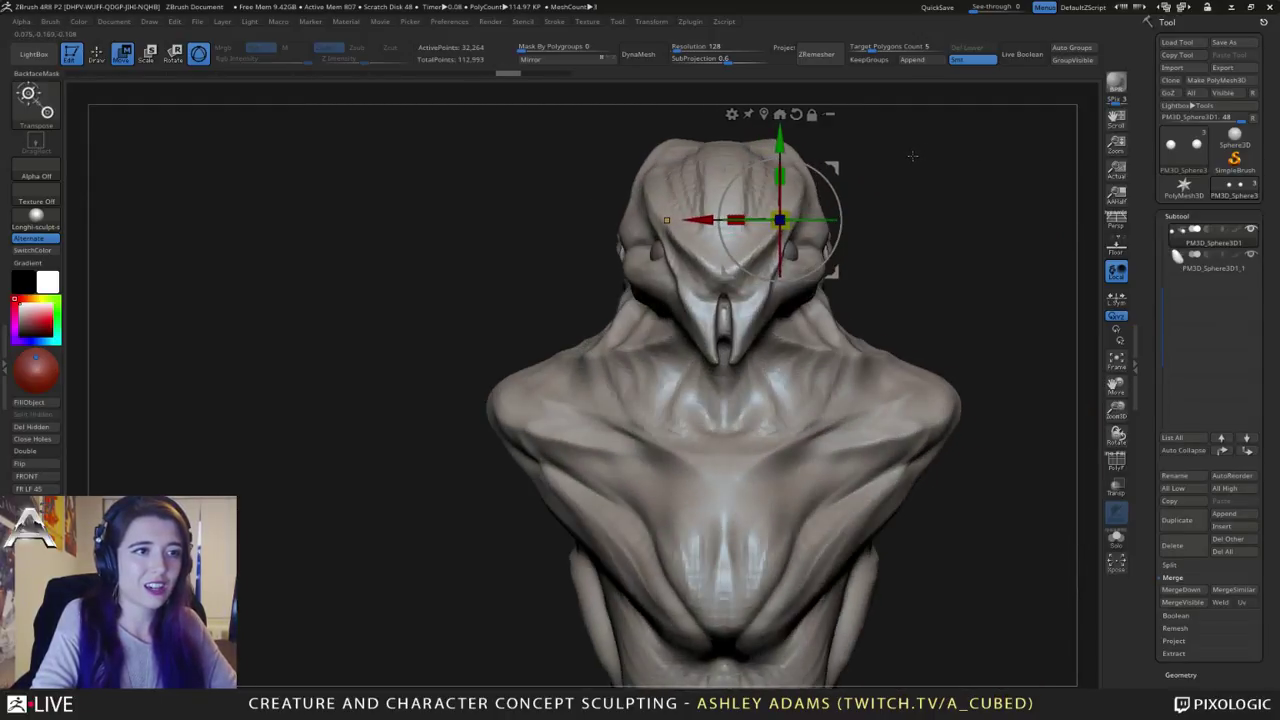
mouse_move(706, 219)
mouse_down()
mouse_move(678, 219)
mouse_move(734, 219)
mouse_move(716, 219)
mouse_up()
drag(590, 190, 700, 150)
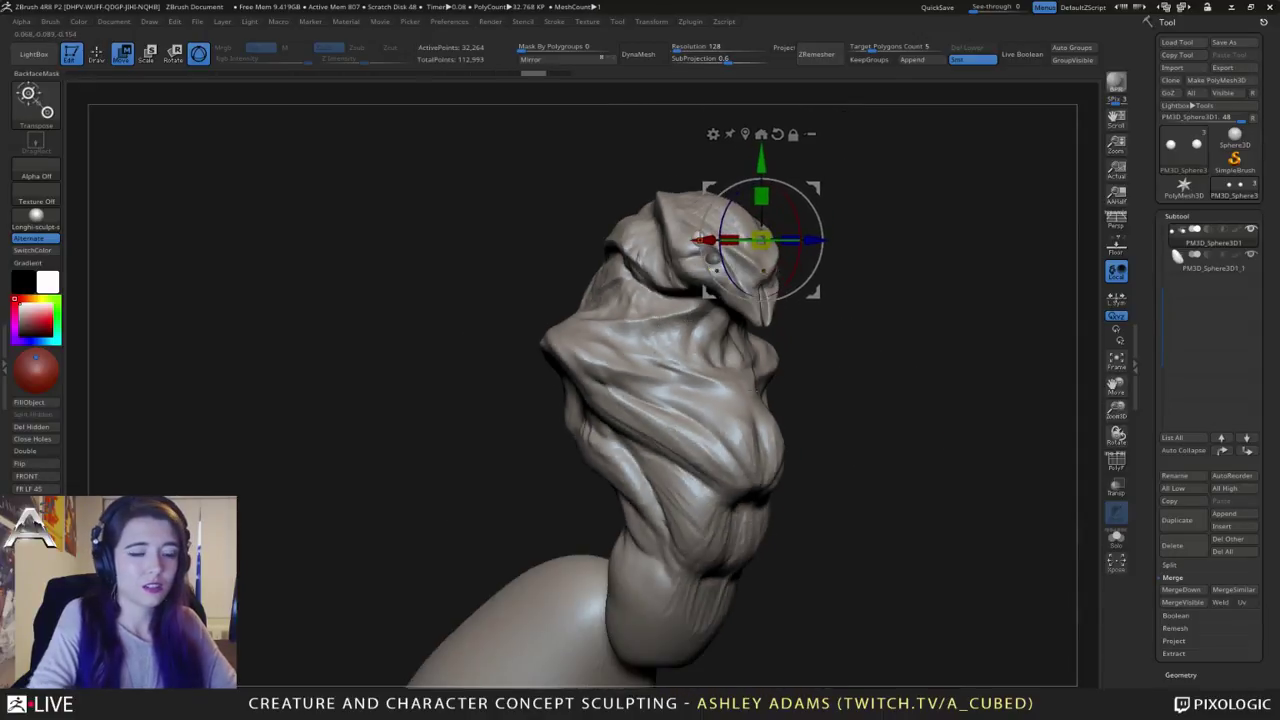
Step: Split the masked pair of eyes into a separate subtool with Split Masked Points and return to Draw mode
click(1177, 566)
click(1187, 628)
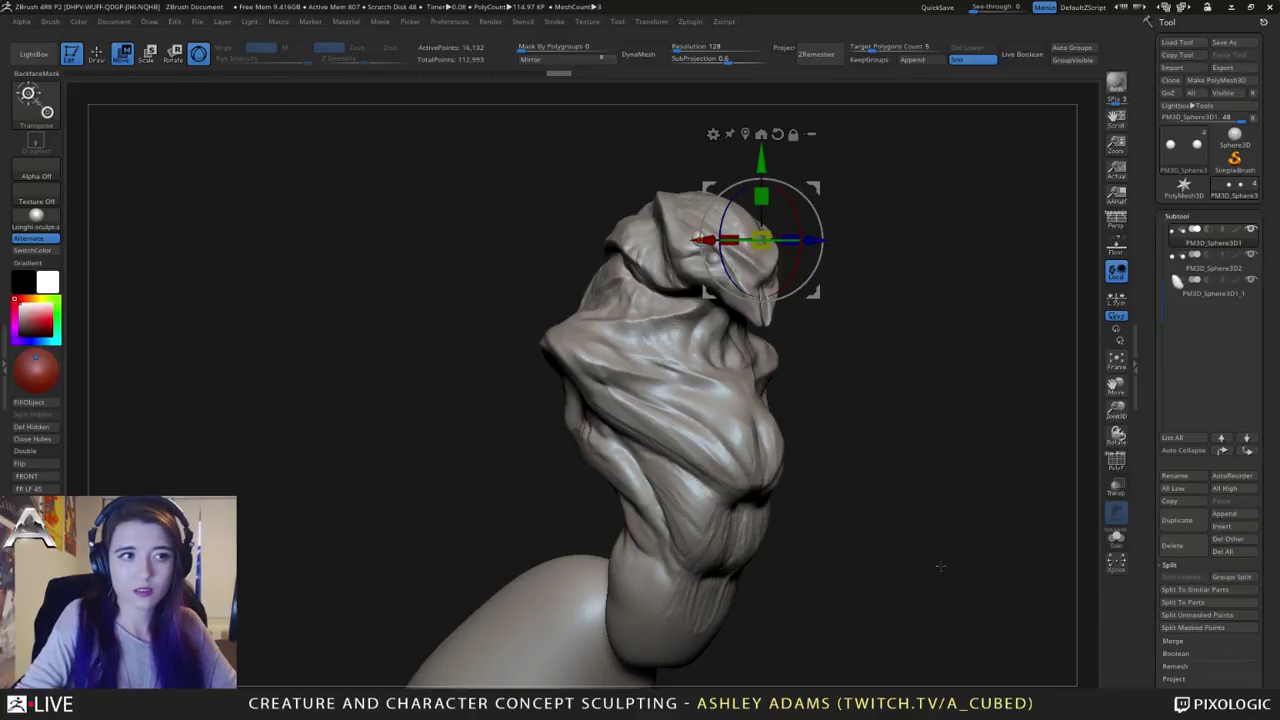
key(q)
mouse_move(940, 566)
right_down()
mouse_move(752, 388)
mouse_move(642, 384)
right_up()
right_click(752, 388)
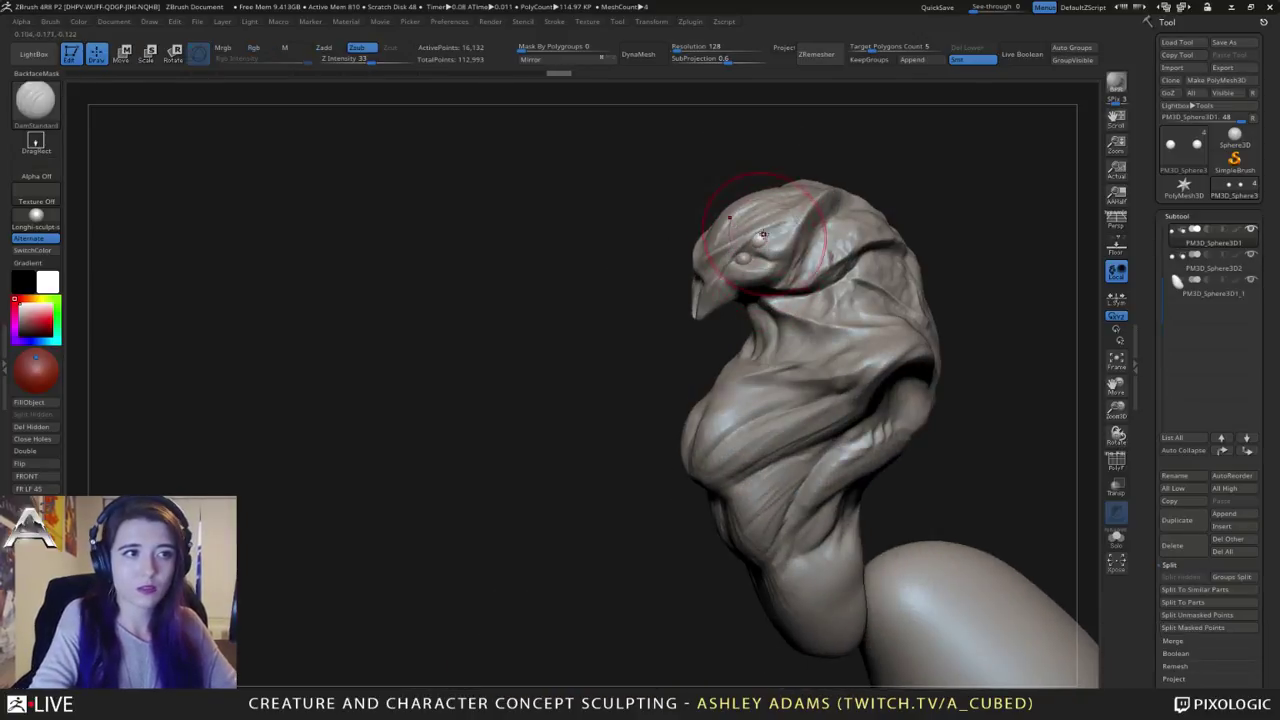
Step: Activate the main body subtool and pull the brow and cheek around both pairs of eyes with SnakeHook
key(b)
key(s)
key(h)
alt+click(764, 246)
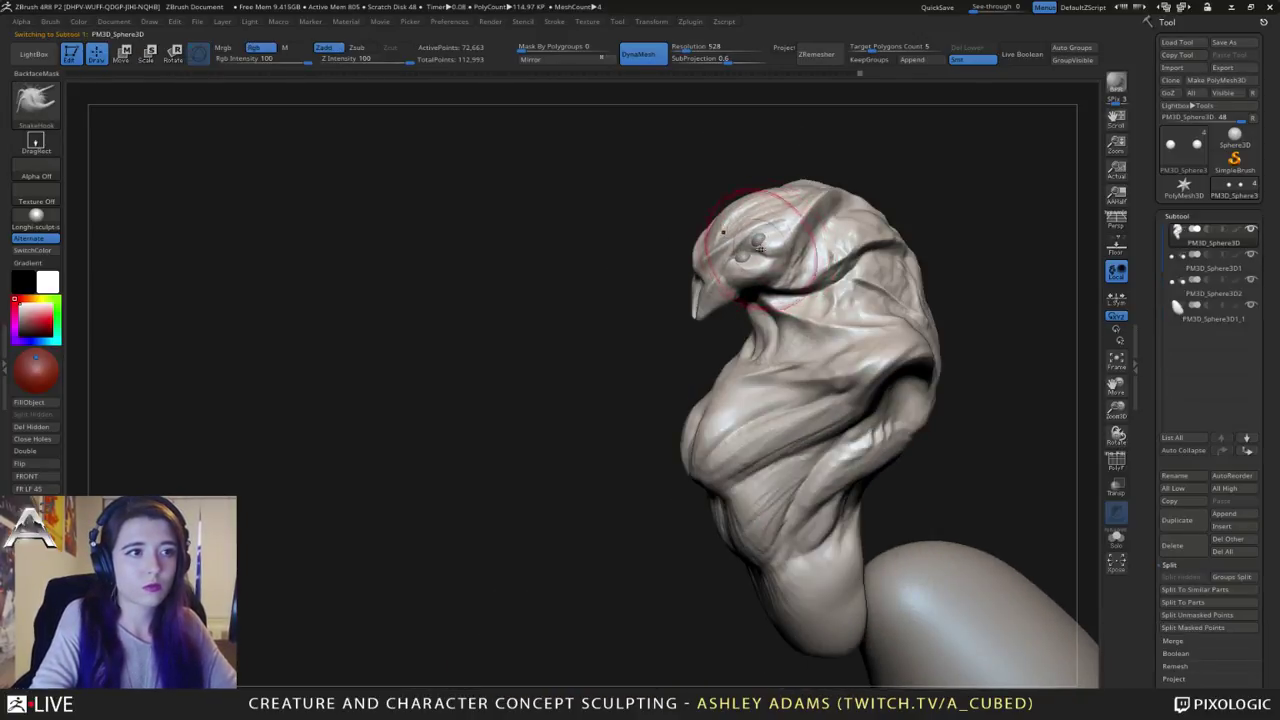
key(space)
drag(784, 306, 772, 306)
right_drag(760, 254, 766, 246)
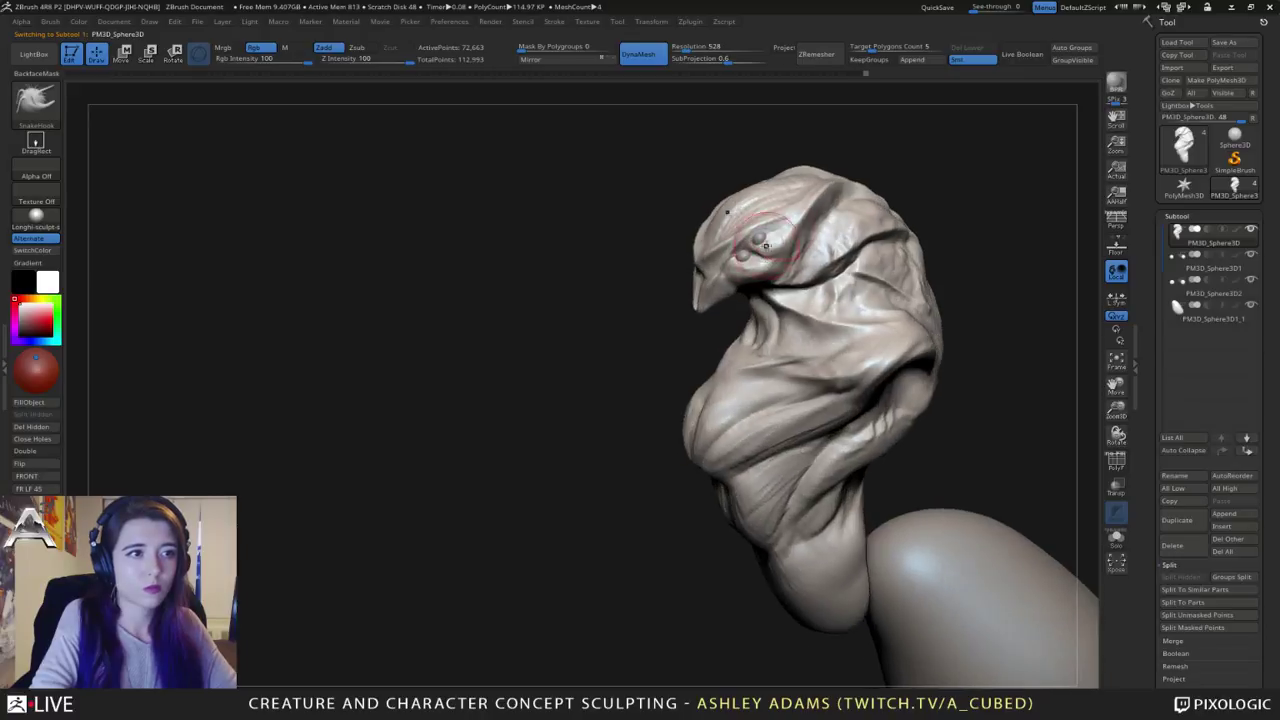
drag(778, 221, 767, 219)
right_drag(767, 222, 872, 234)
mouse_move(766, 248)
right_down()
mouse_move(756, 290)
mouse_move(766, 266)
mouse_move(770, 280)
mouse_move(718, 308)
mouse_move(712, 240)
right_up()
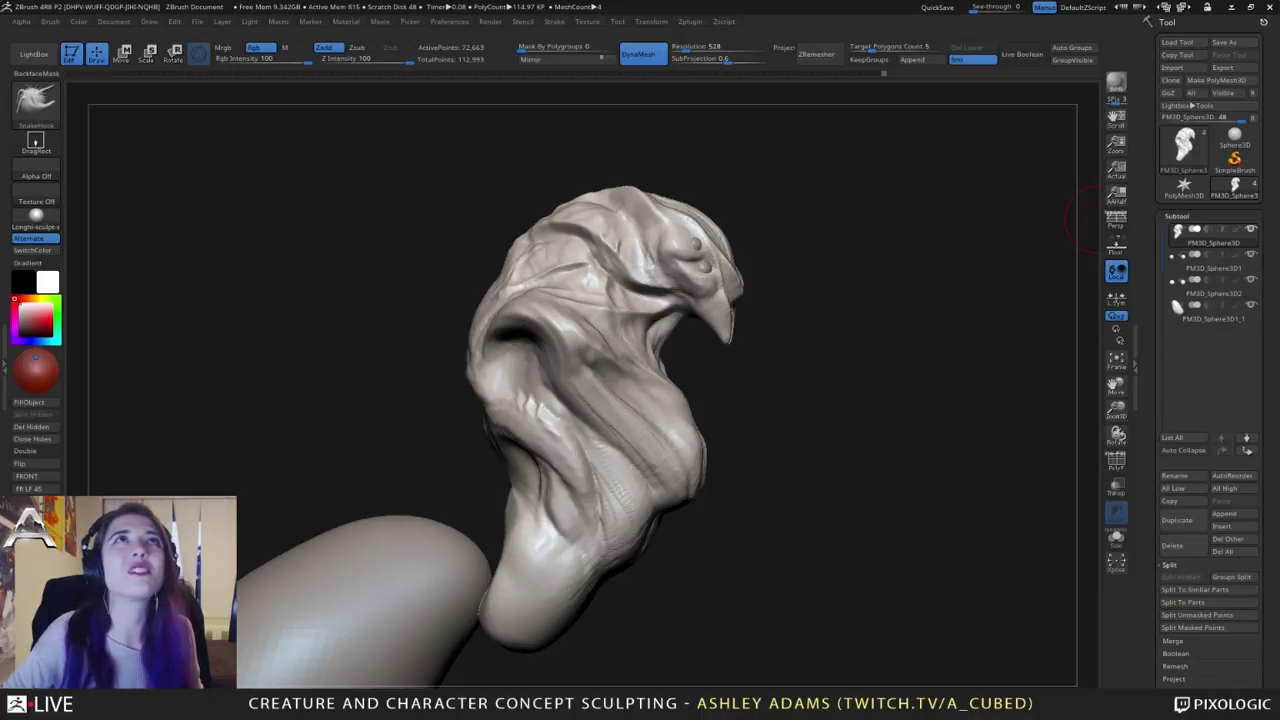
drag(1010, 222, 720, 210)
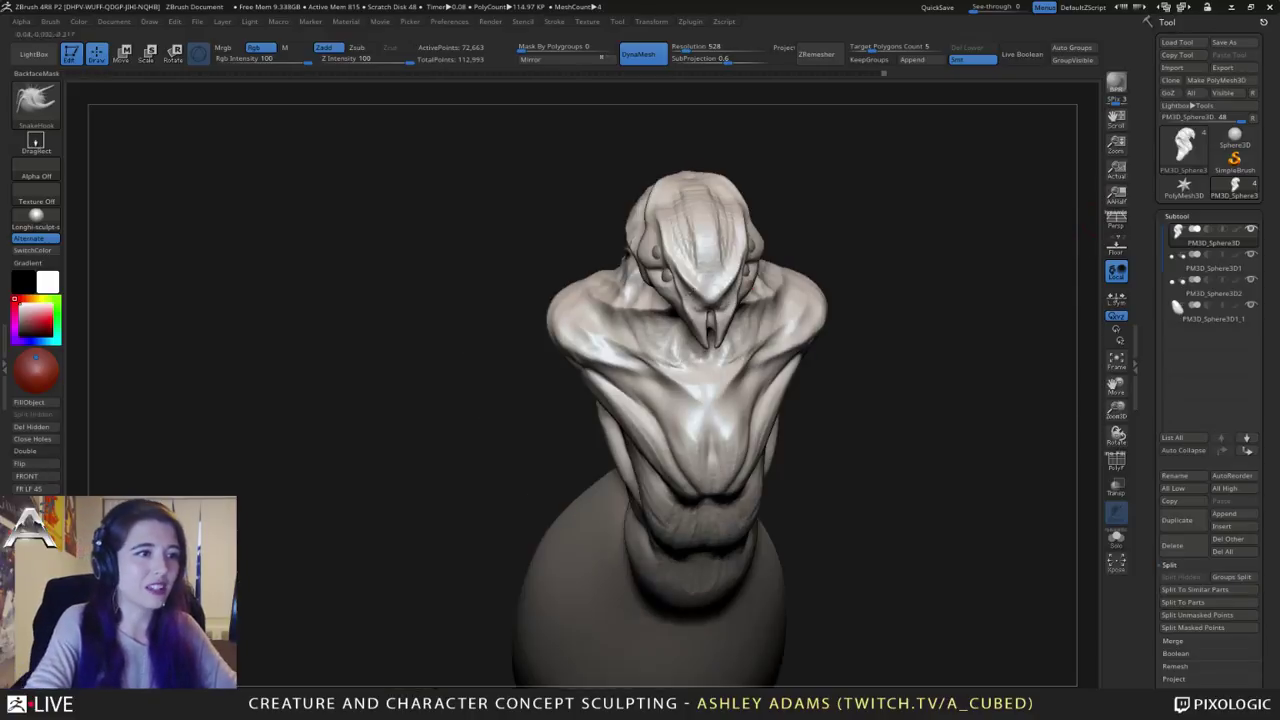
Step: Adjust the SnakeHook brush size and pull the torso's silhouette around the chest and lower body
alt+drag(900, 400, 728, 344)
right_drag(682, 325, 719, 341)
key(space)
mouse_move(719, 343)
mouse_down()
mouse_move(773, 375)
mouse_move(762, 425)
mouse_up()
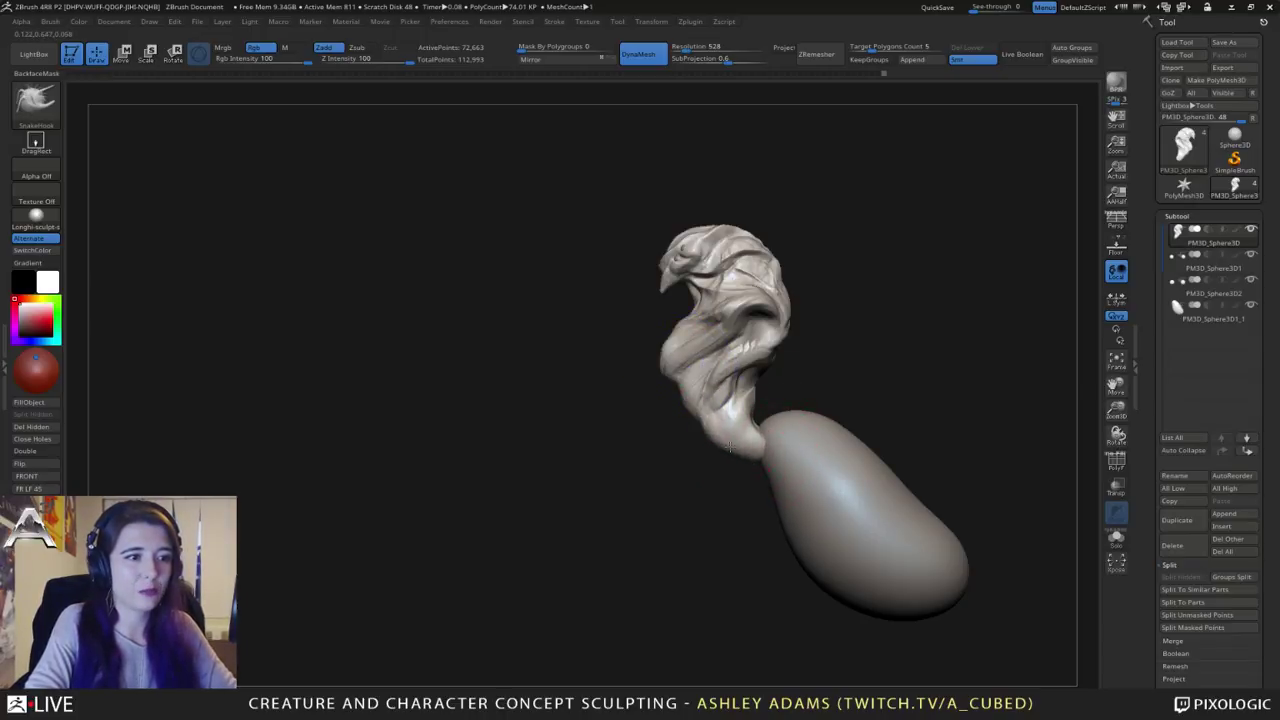
mouse_move(640, 380)
mouse_down()
mouse_move(700, 379)
mouse_move(640, 378)
mouse_move(716, 358)
mouse_up()
right_click(697, 413)
drag(697, 413, 680, 379)
drag(752, 366, 615, 358)
drag(837, 333, 763, 339)
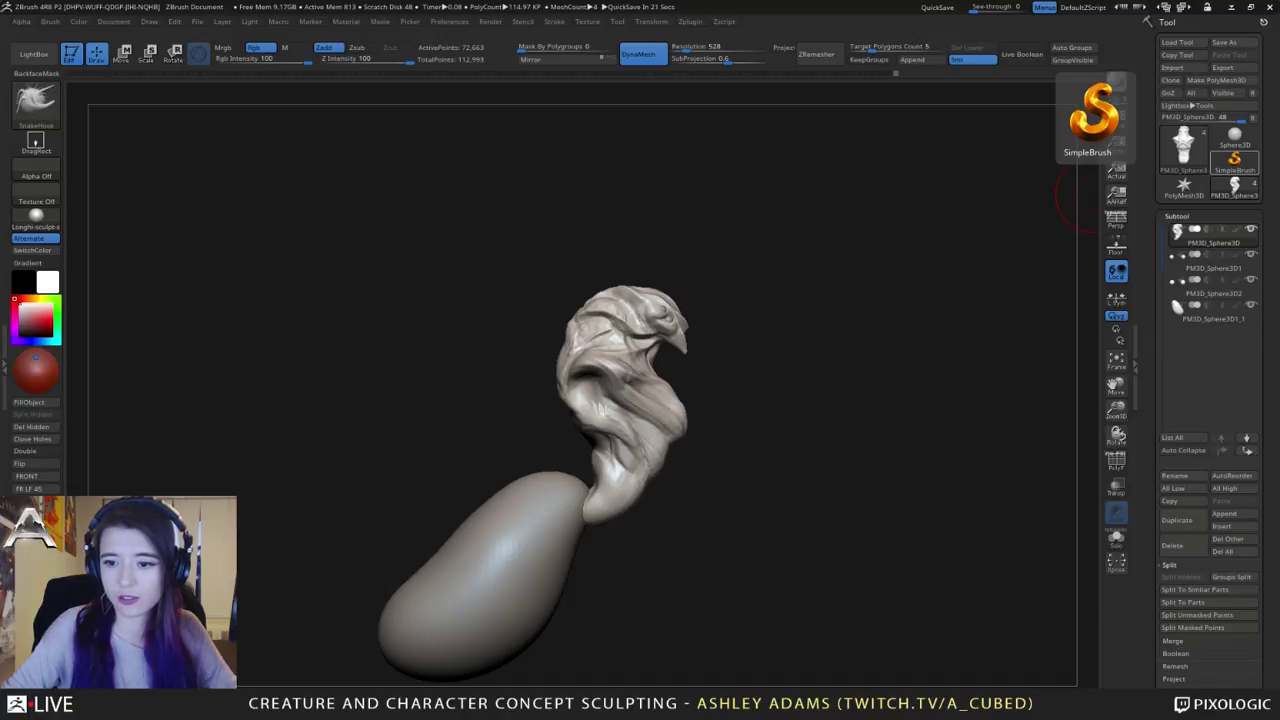
Step: Switch to the browser and look over the 3D artist's Instagram profile, highlighting the account name and viewing the posted work
key(alt+Tab)
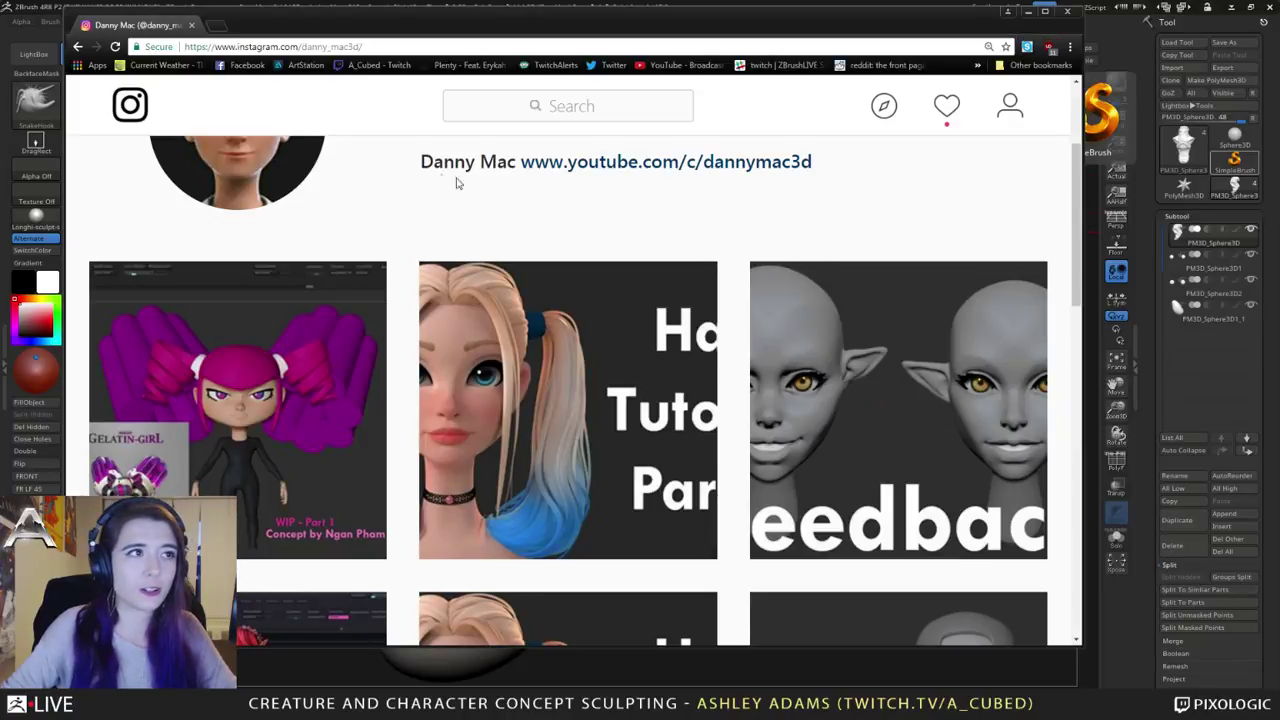
scroll(348, 163, up, 1)
scroll(348, 163, up, 2)
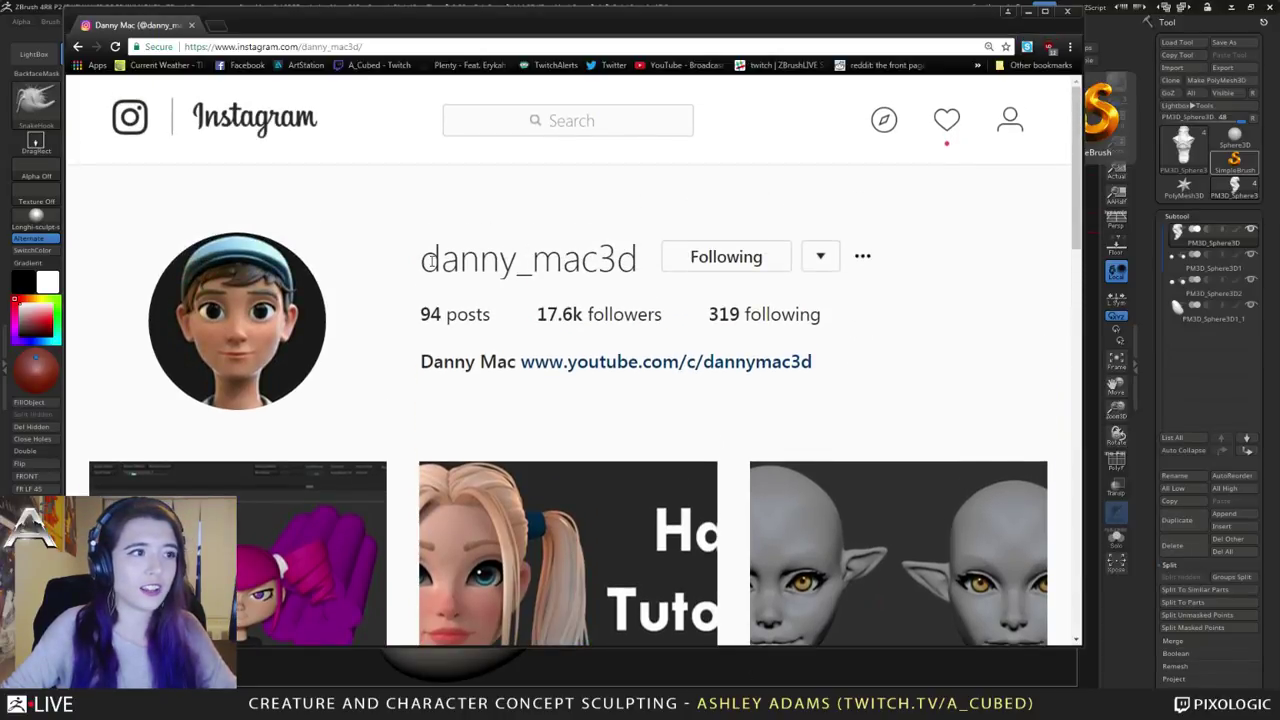
drag(424, 260, 640, 272)
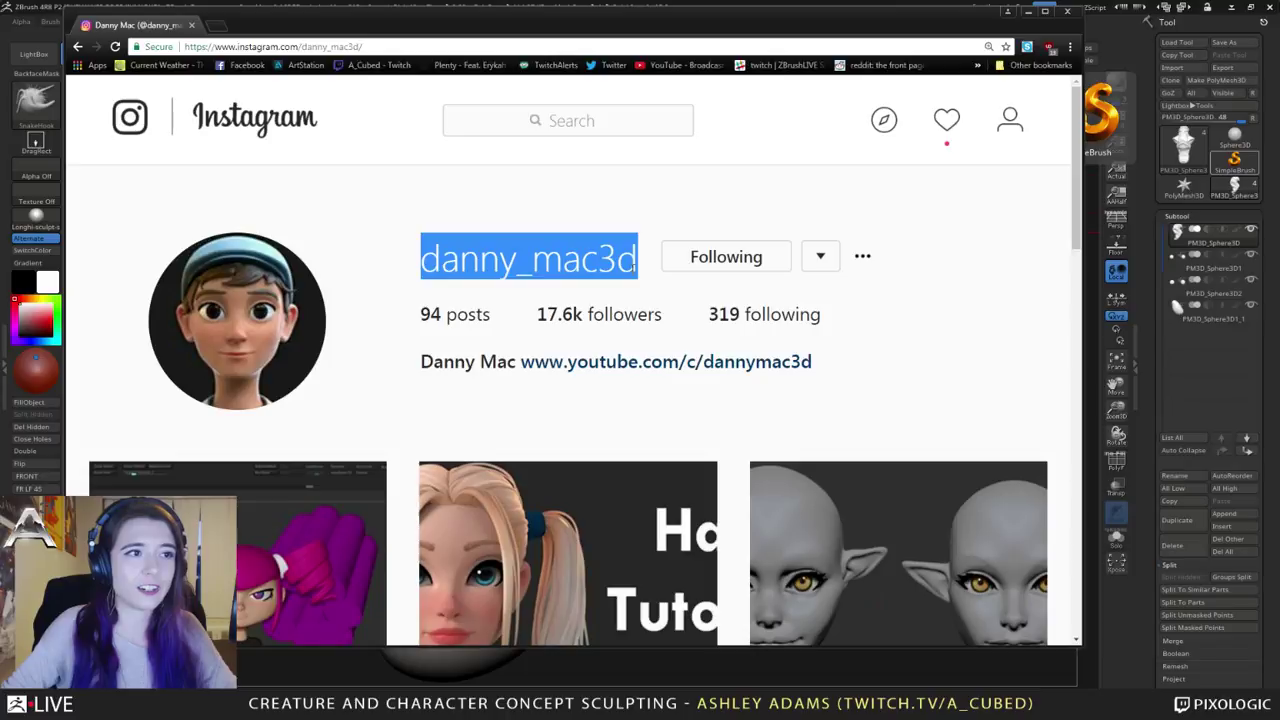
click(928, 358)
scroll(903, 360, down, 5)
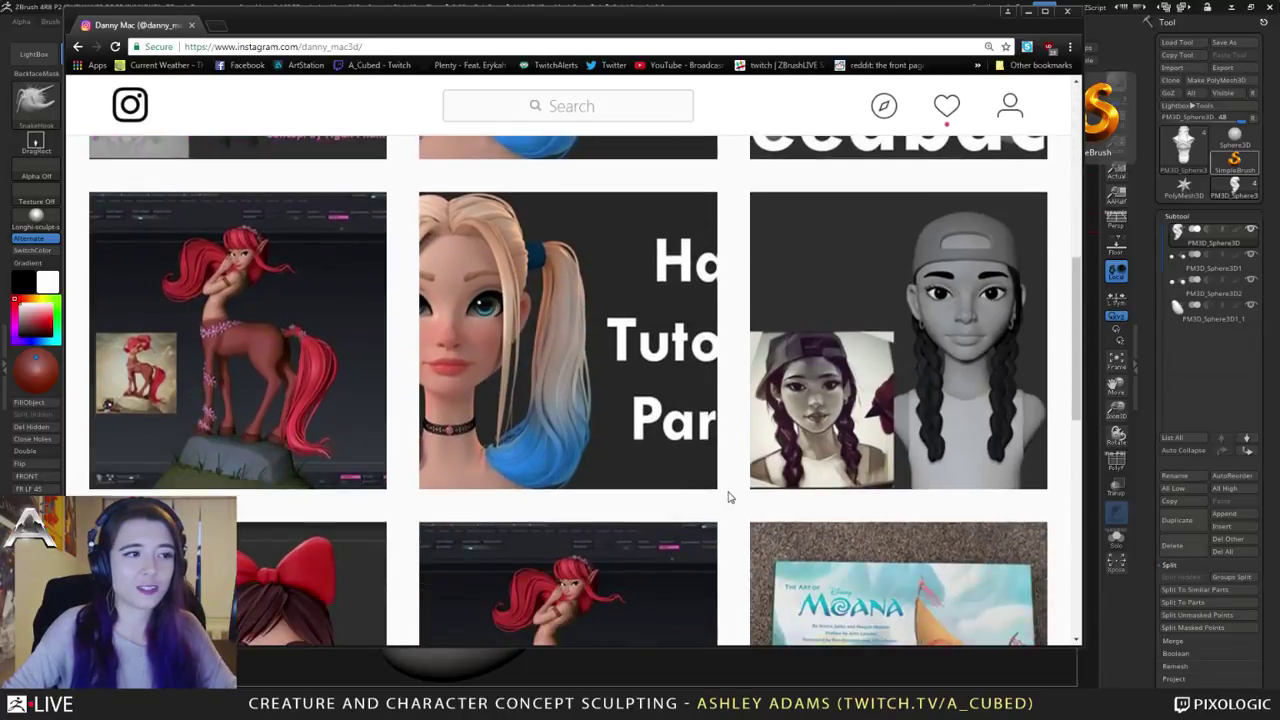
Step: Look at the Hair Tutorial Part 1 post, close it, and leave the browser to return to ZBrush
scroll(728, 495, up, 3)
scroll(546, 381, down, 2)
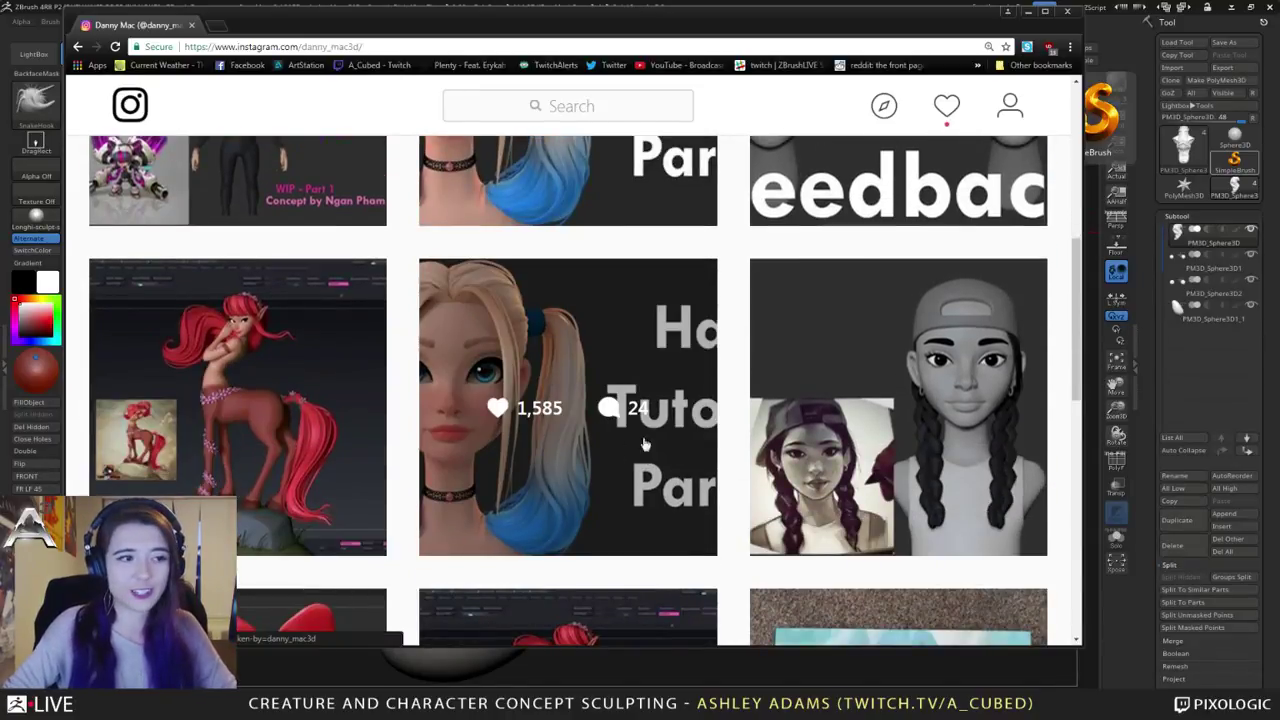
click(590, 394)
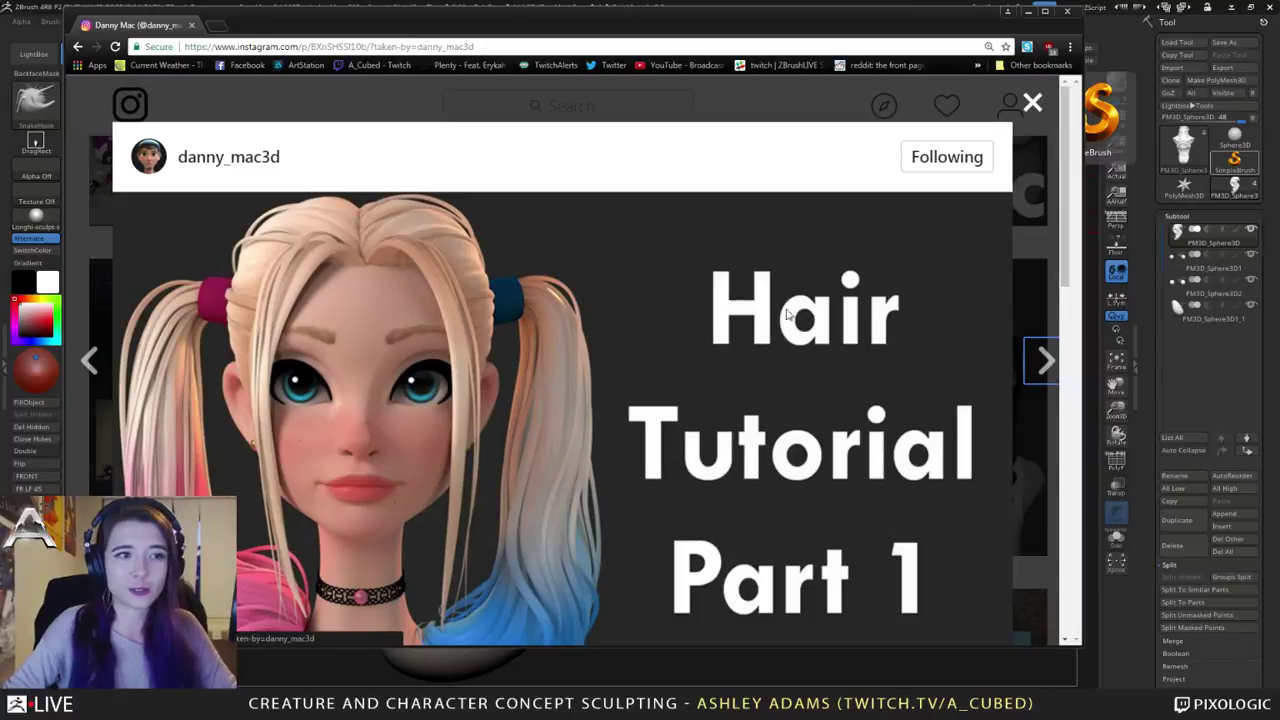
click(745, 97)
scroll(757, 420, up, 5)
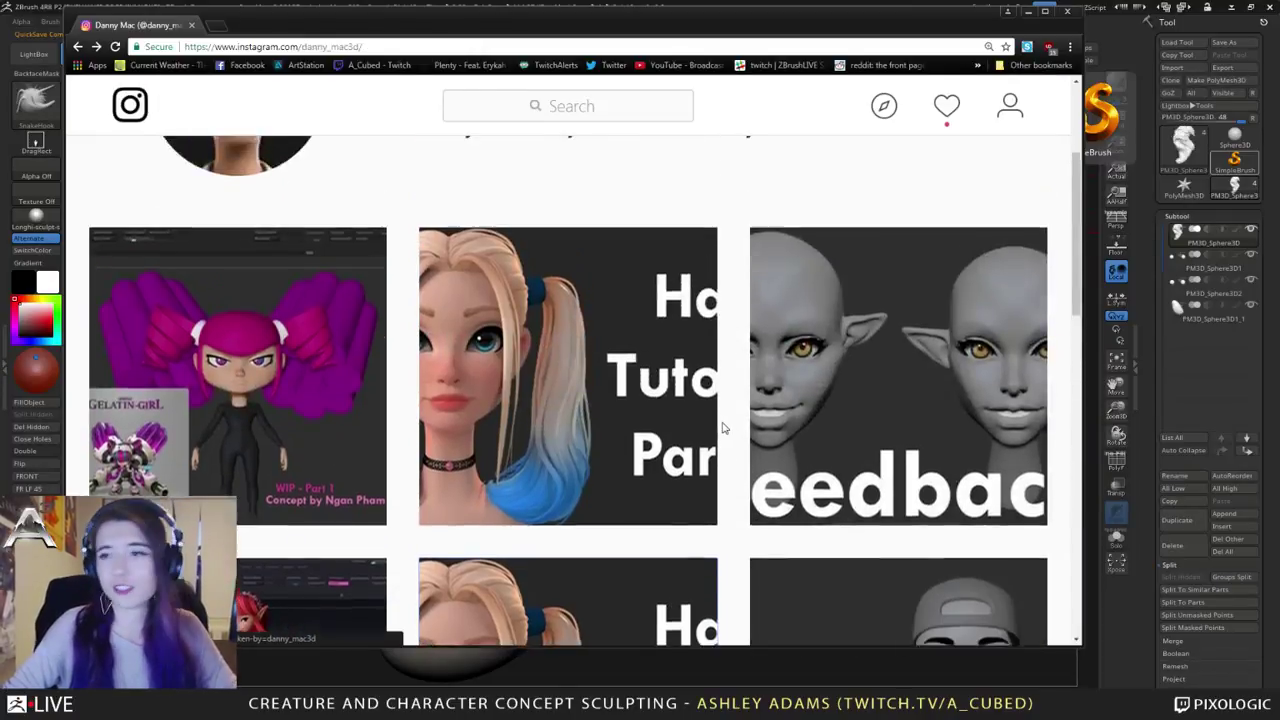
click(1067, 11)
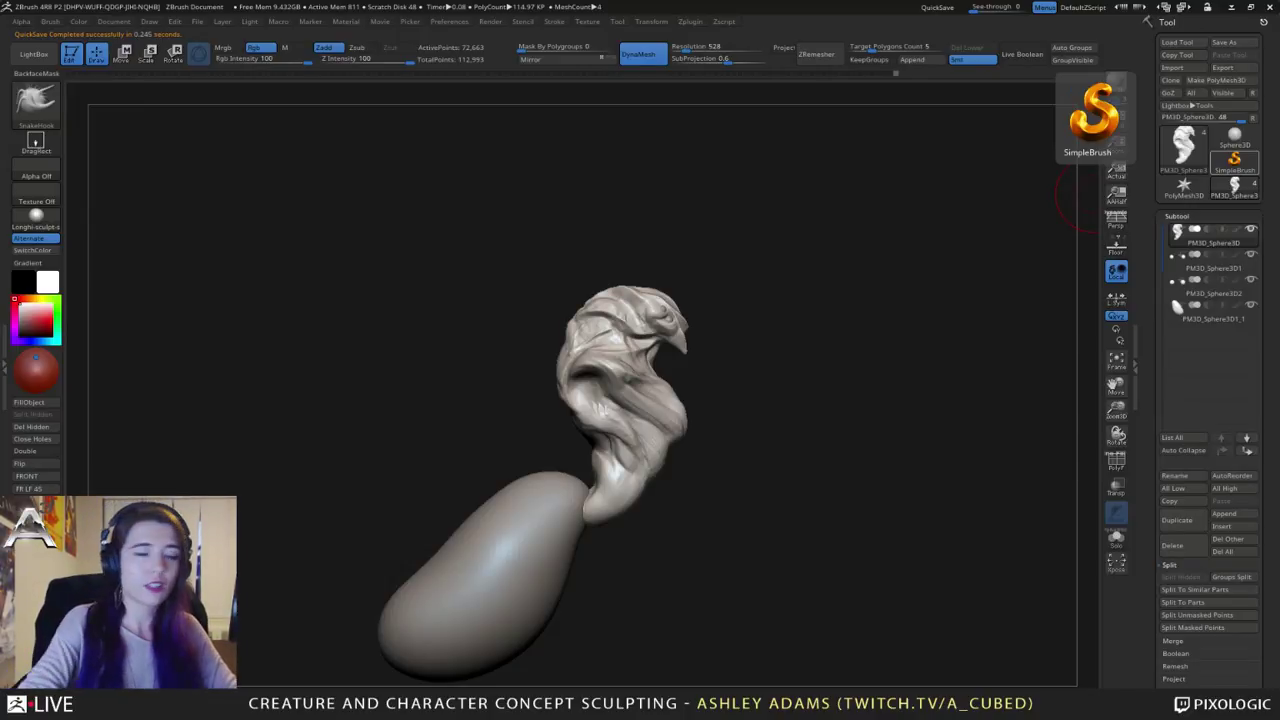
Step: Resize the SnakeHook brush and pull the front contour of the chest forward below the neck
mouse_move(880, 340)
right_down()
mouse_move(735, 352)
mouse_move(690, 412)
mouse_move(744, 371)
right_up()
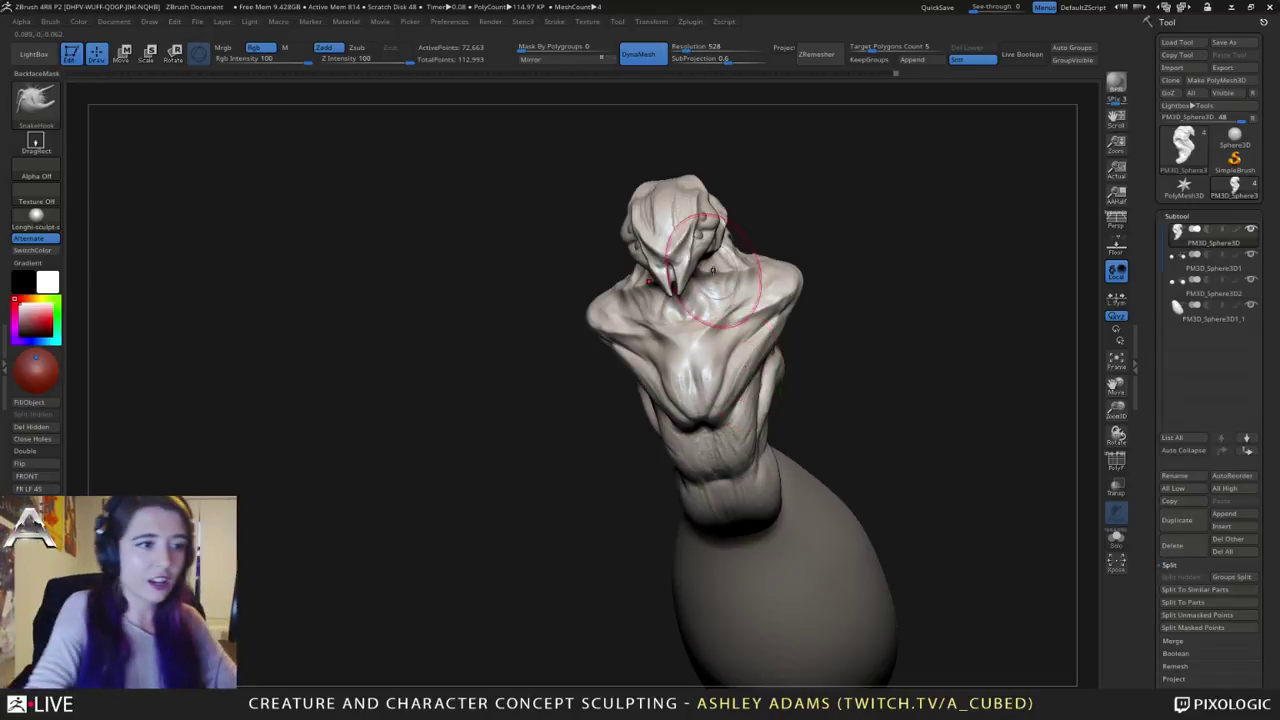
mouse_move(744, 370)
right_down()
mouse_move(638, 425)
mouse_move(650, 393)
mouse_move(606, 300)
right_up()
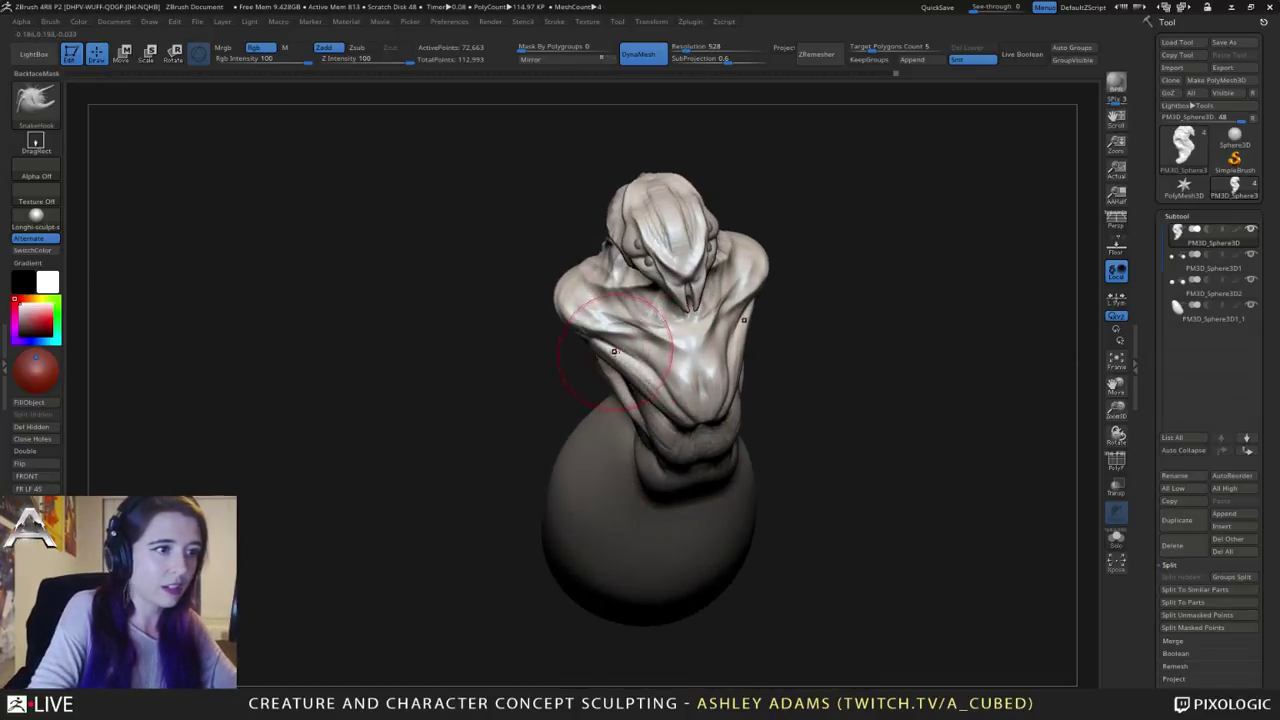
key(space)
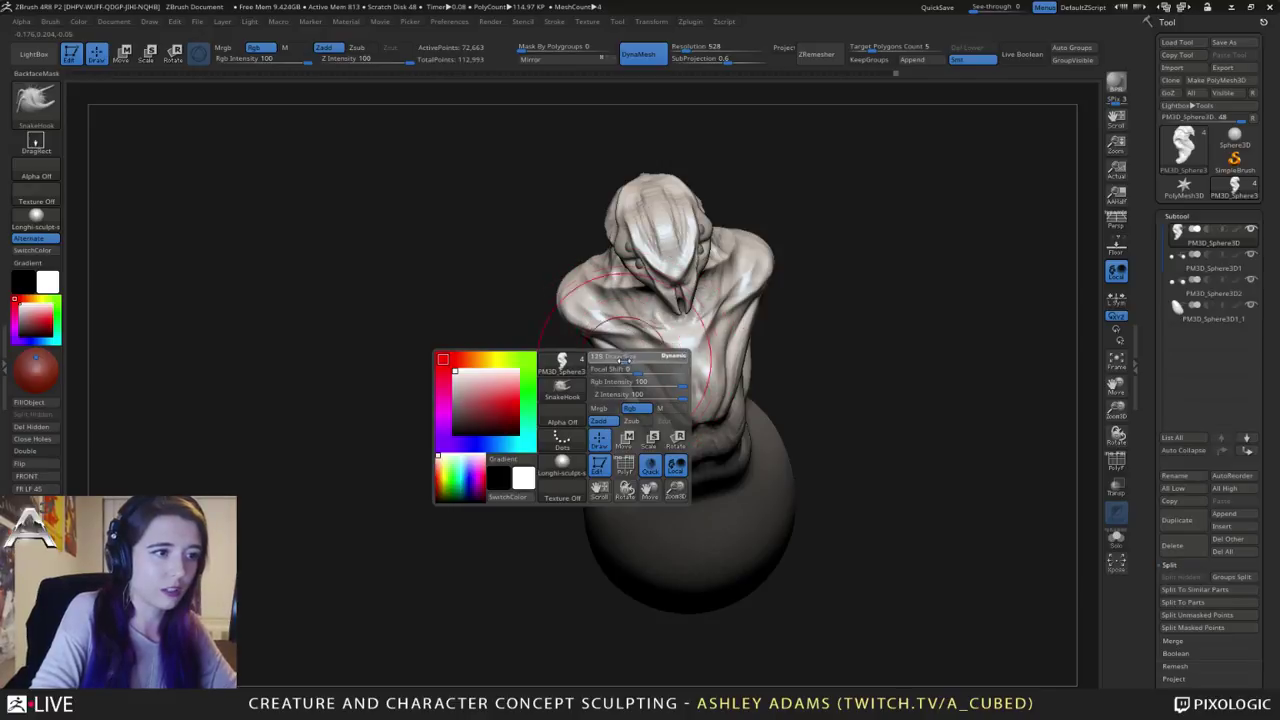
mouse_move(628, 371)
right_down()
mouse_move(570, 308)
mouse_move(514, 285)
mouse_move(591, 350)
right_up()
mouse_move(528, 300)
right_down()
mouse_move(560, 310)
mouse_move(600, 272)
mouse_move(614, 414)
mouse_move(574, 353)
mouse_move(584, 342)
mouse_move(650, 366)
mouse_move(670, 345)
mouse_move(668, 395)
mouse_move(612, 372)
mouse_move(662, 329)
mouse_move(686, 371)
mouse_move(700, 350)
mouse_move(761, 365)
right_up()
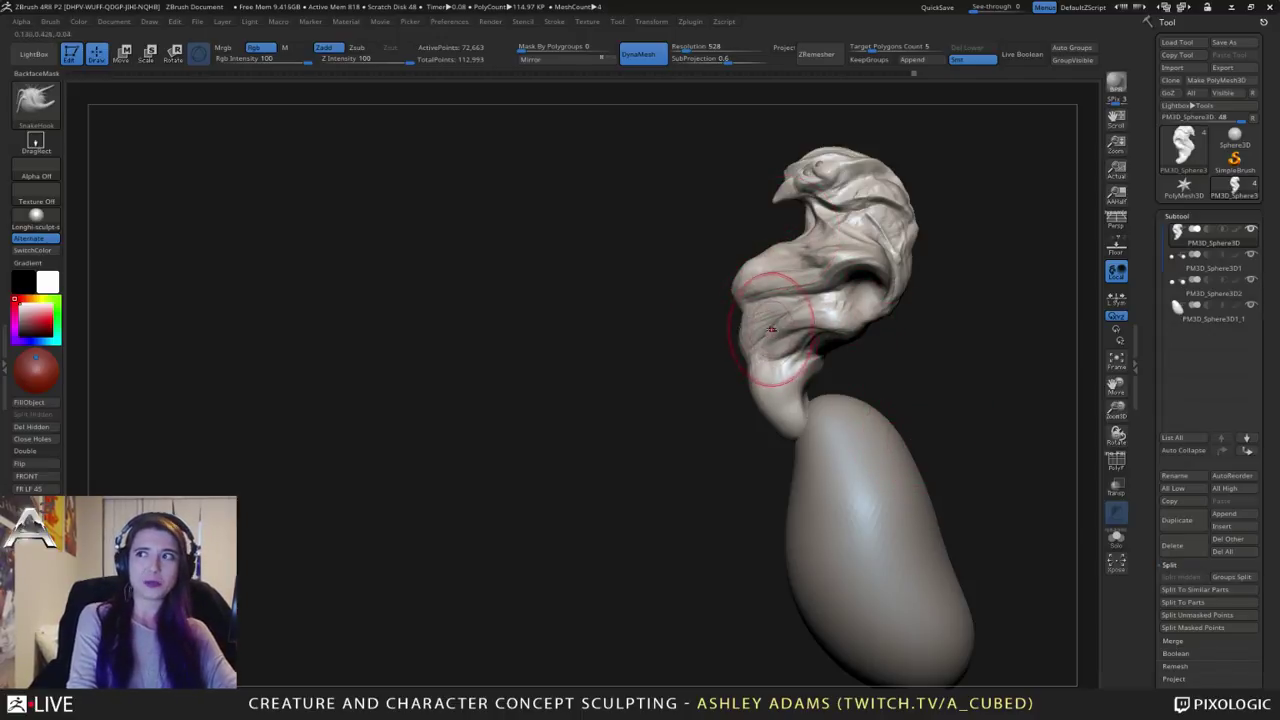
key(ctrl)
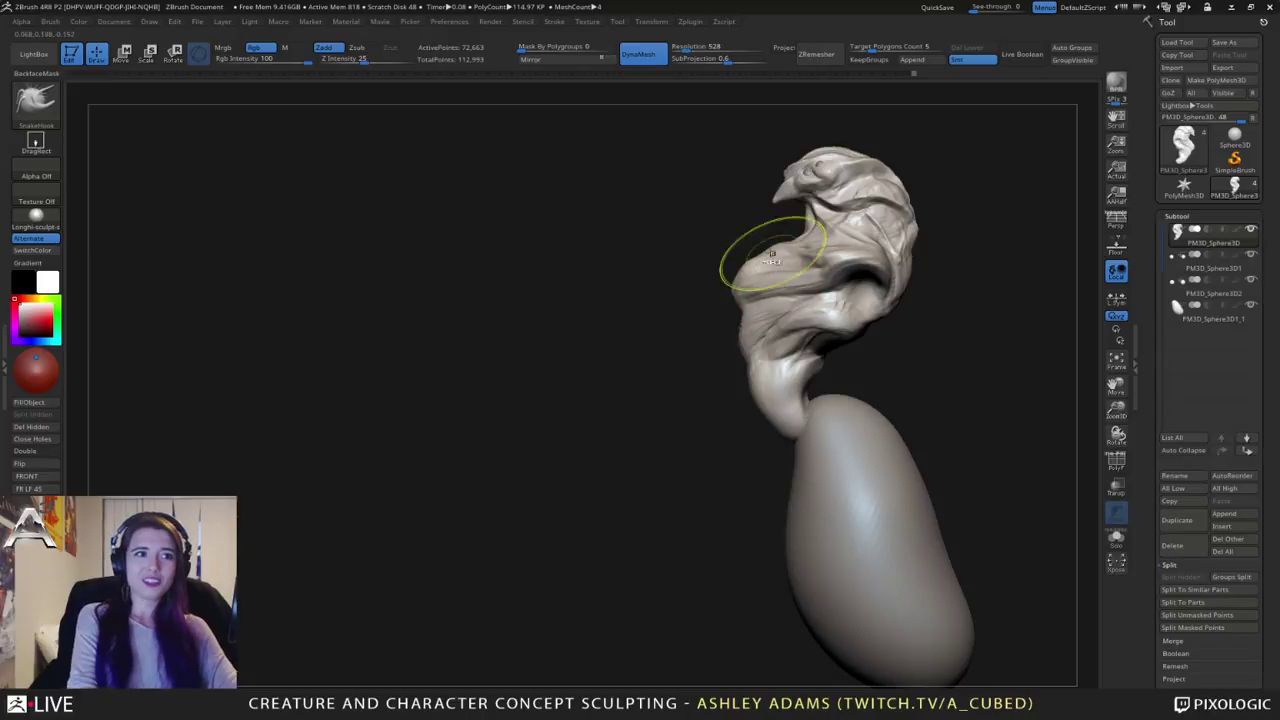
ctrl+right_drag(772, 256, 767, 251)
key(space)
drag(769, 255, 745, 250)
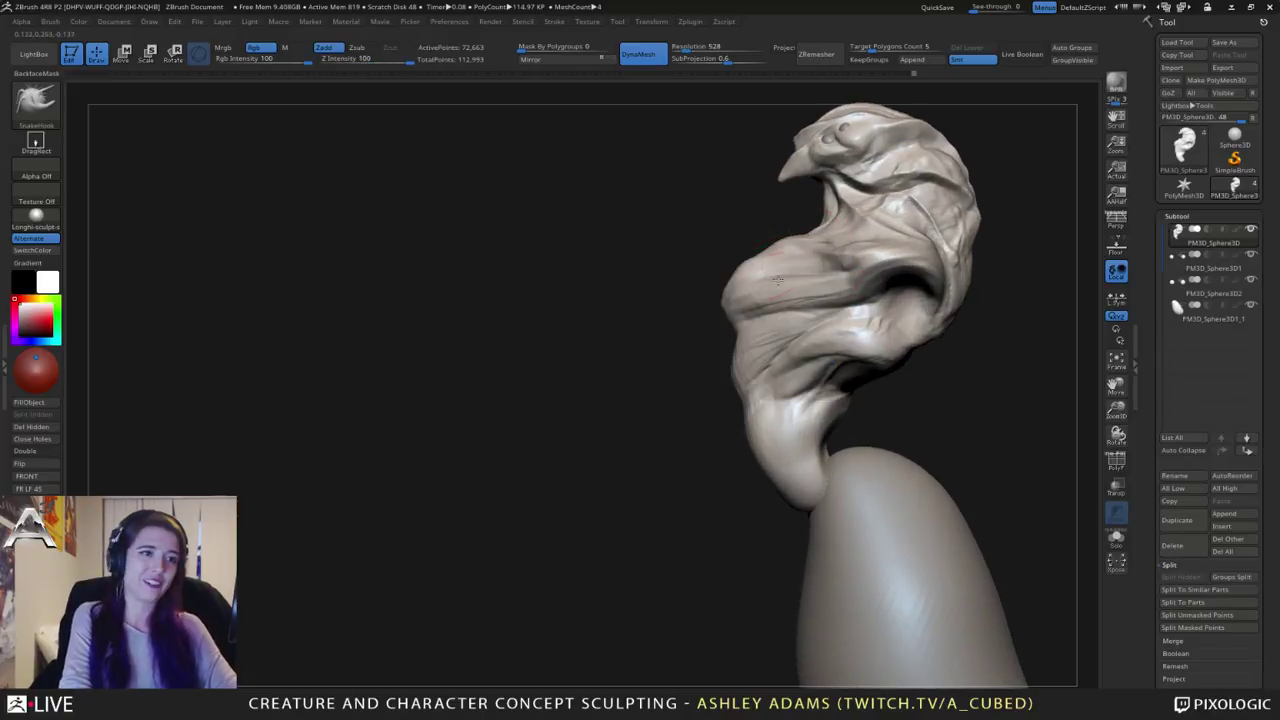
mouse_move(778, 281)
right_down()
mouse_move(763, 260)
mouse_move(777, 281)
right_up()
Step: Add volume to the upper chest with ClayBuildup
key(b)
key(c)
key(b)
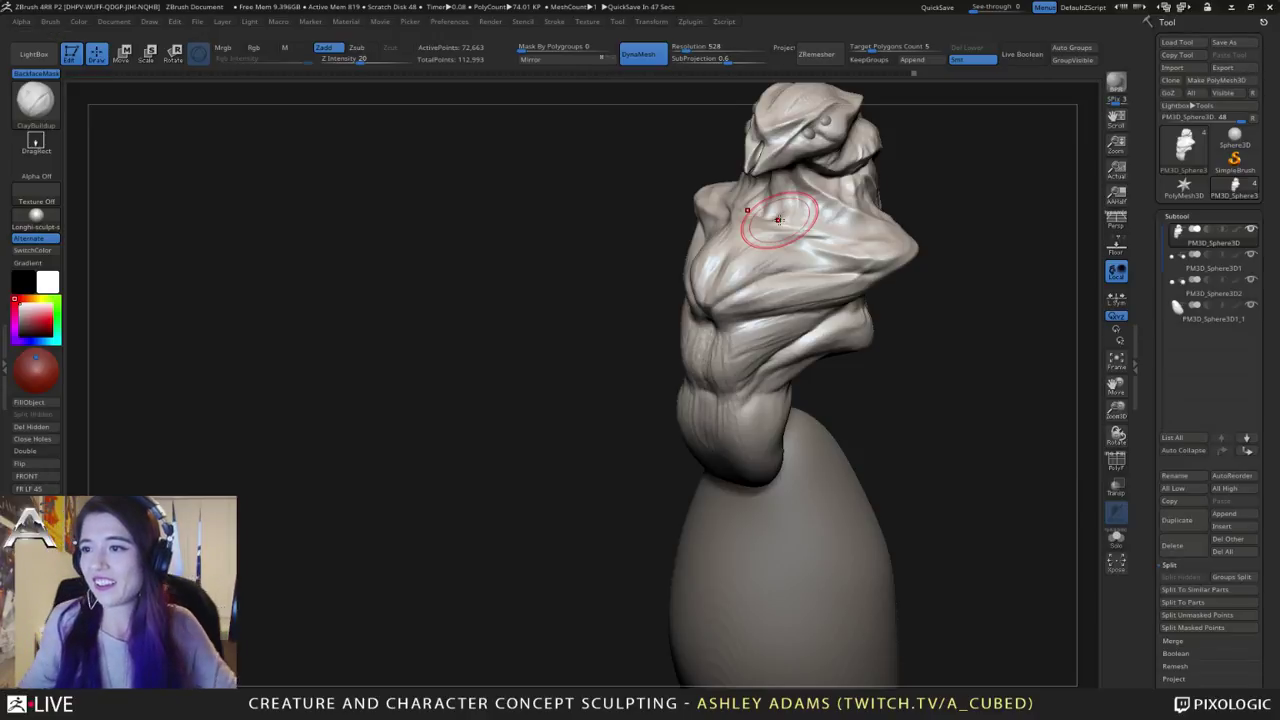
mouse_move(600, 420)
mouse_down()
mouse_move(670, 380)
mouse_move(740, 280)
mouse_move(766, 276)
mouse_up()
Step: Reshape the shoulder tips symmetrically with SnakeHook, working from the front and side
key(b)
key(s)
key(h)
right_click(750, 269)
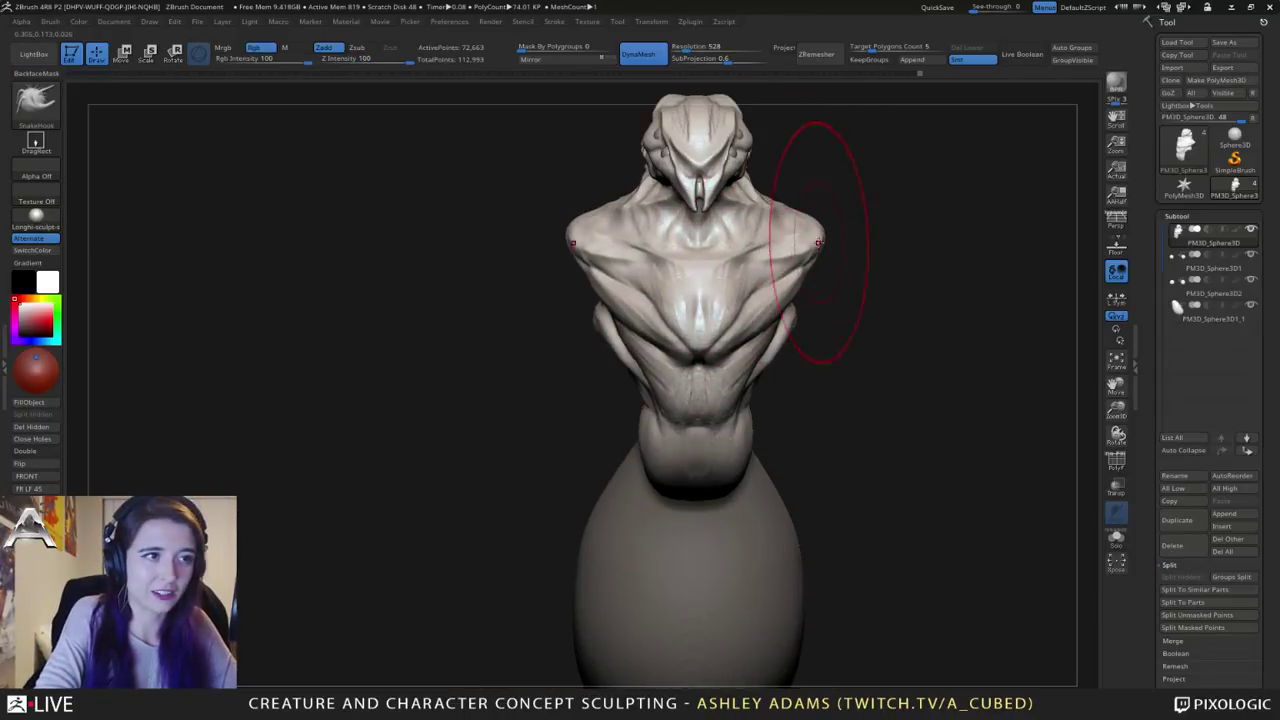
mouse_move(823, 225)
mouse_down()
mouse_move(806, 243)
mouse_move(805, 227)
mouse_move(809, 238)
mouse_move(758, 219)
mouse_up()
right_click(821, 240)
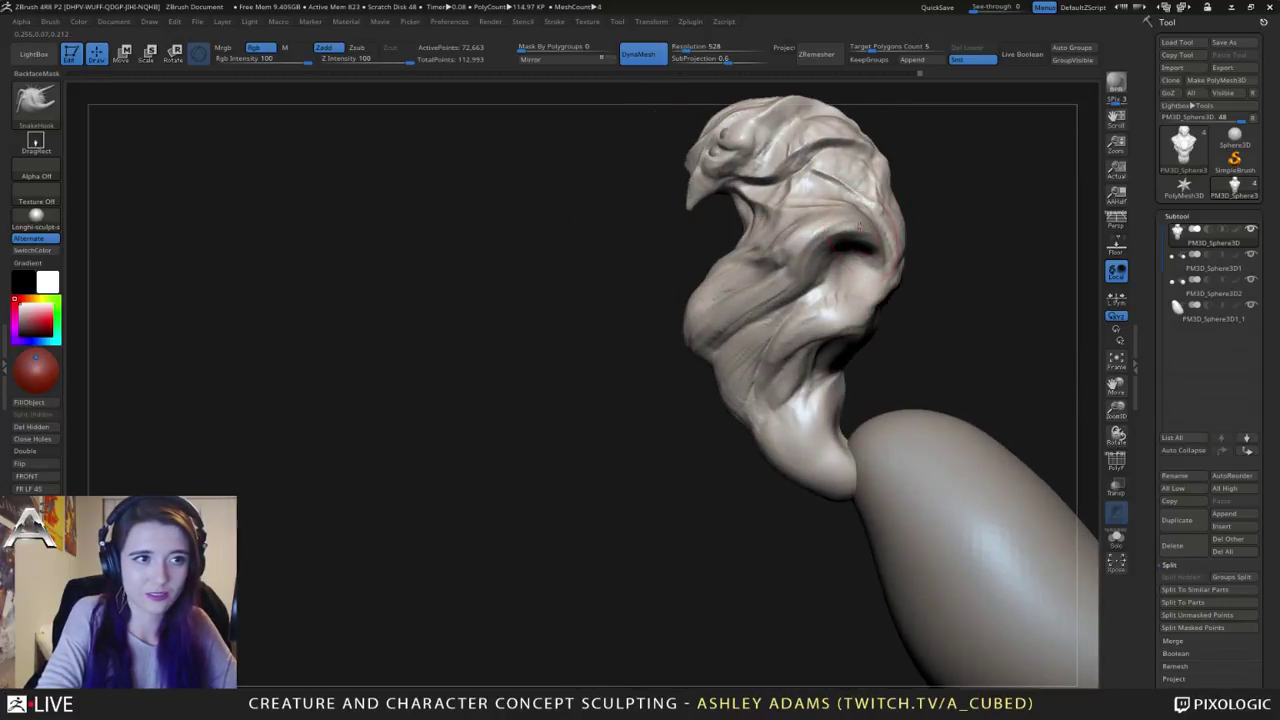
drag(880, 242, 864, 238)
mouse_move(942, 282)
mouse_down()
mouse_move(838, 287)
mouse_move(822, 252)
mouse_up()
Step: Pull the rear edges of the shoulder flaps and the folds across the back into shape with SnakeHook
right_drag(862, 272, 818, 268)
drag(825, 264, 812, 255)
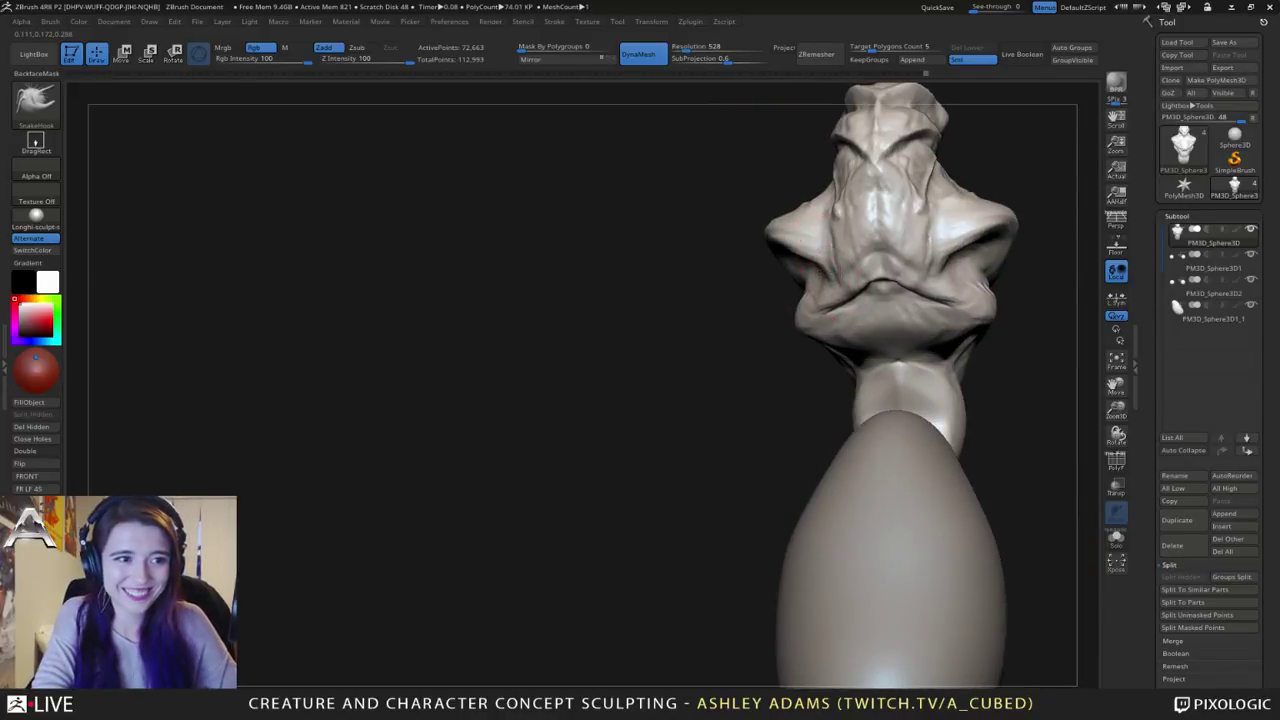
right_drag(803, 240, 696, 254)
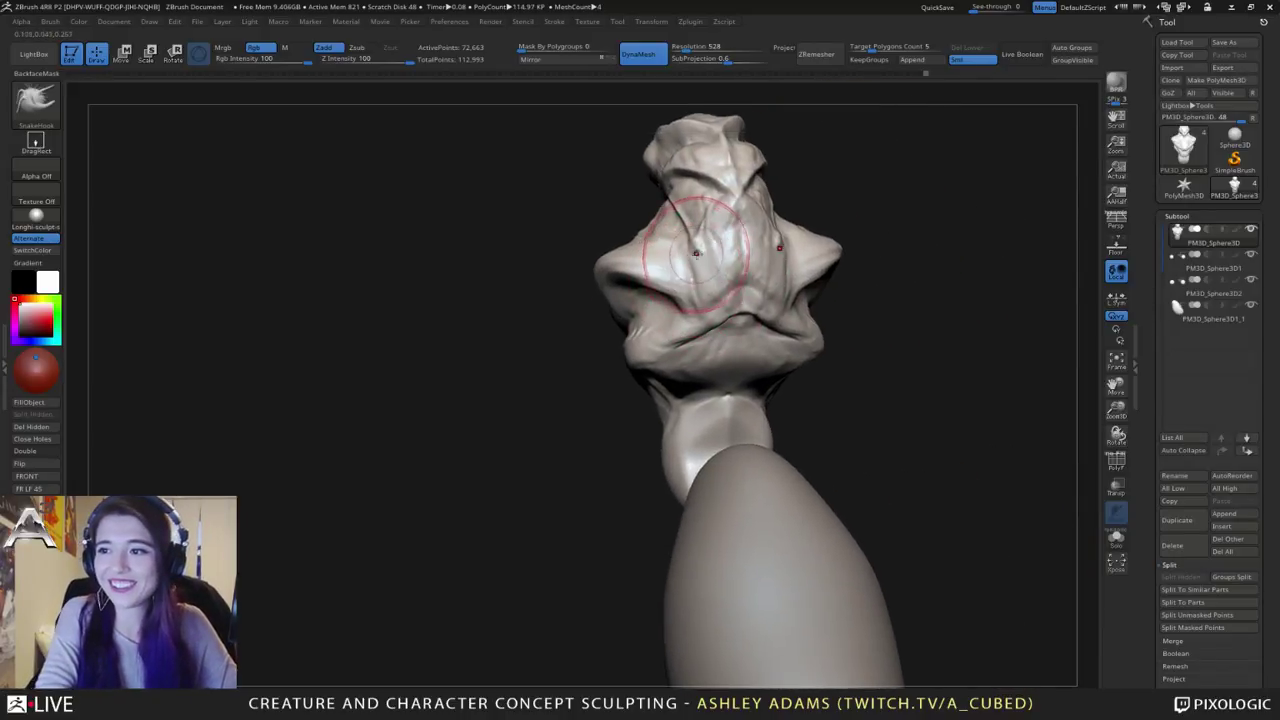
drag(669, 275, 698, 313)
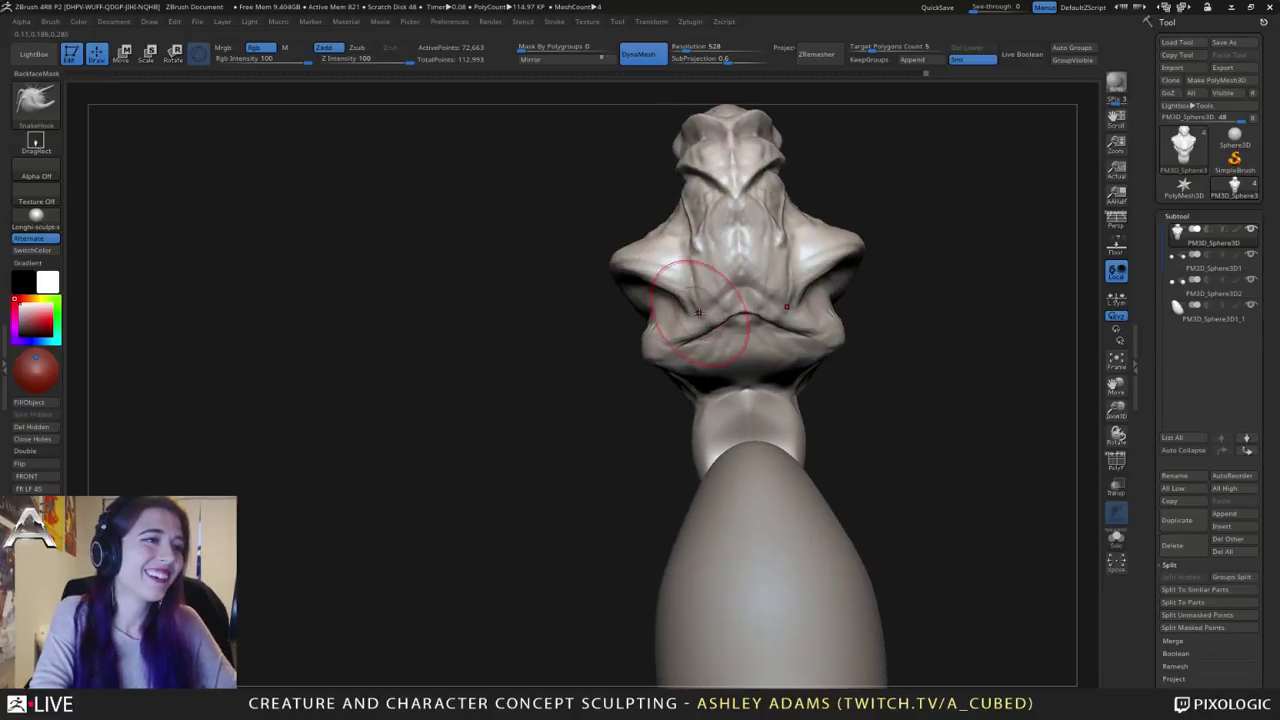
drag(656, 268, 655, 280)
right_drag(662, 297, 719, 275)
mouse_move(717, 273)
mouse_down()
mouse_move(701, 254)
mouse_move(708, 238)
mouse_move(723, 251)
mouse_move(692, 359)
mouse_move(802, 339)
mouse_move(748, 394)
mouse_move(784, 388)
mouse_up()
Step: Build up the narrow waist segment above the rear body and the belly with ClayBuildup
key(b)
key(c)
key(b)
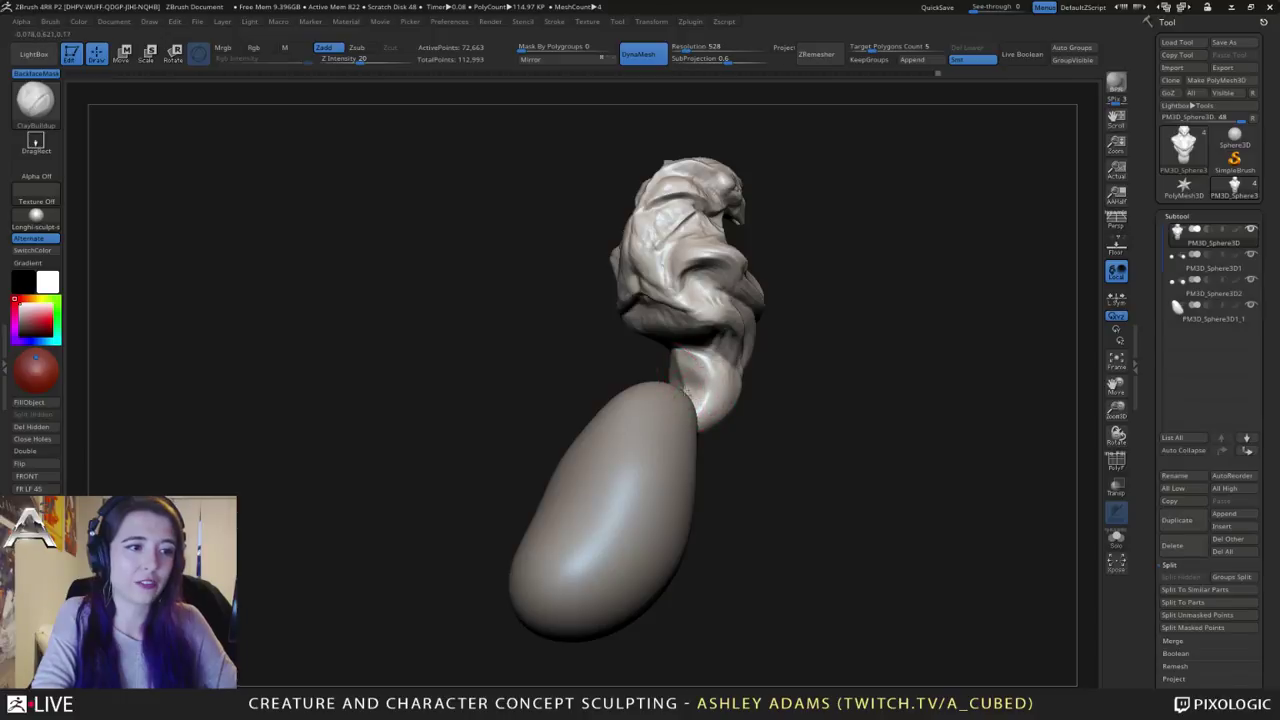
drag(688, 389, 714, 377)
mouse_move(714, 377)
right_down()
mouse_move(677, 357)
mouse_move(771, 290)
mouse_move(654, 336)
right_up()
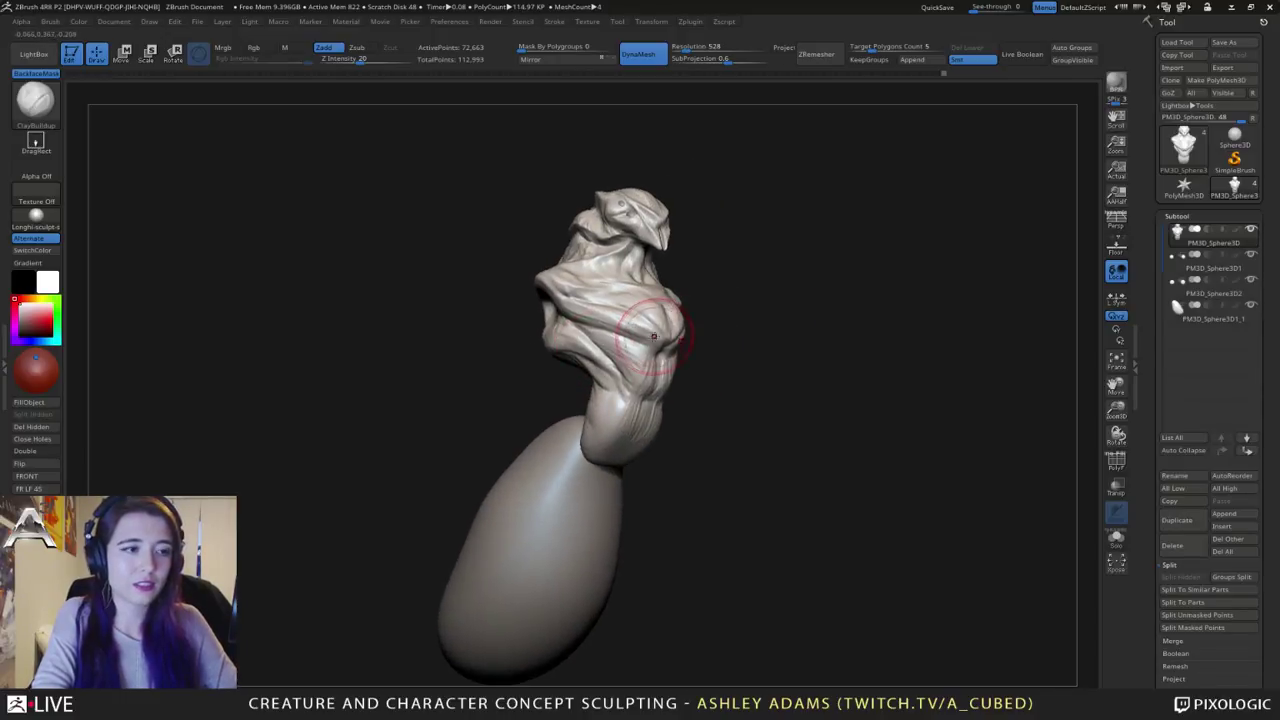
mouse_move(653, 335)
mouse_down()
mouse_move(710, 305)
mouse_move(734, 271)
mouse_move(596, 310)
mouse_up()
Step: Carve creases down the abdomen and the lowest belly segment with DamStandard
key(b)
key(d)
key(s)
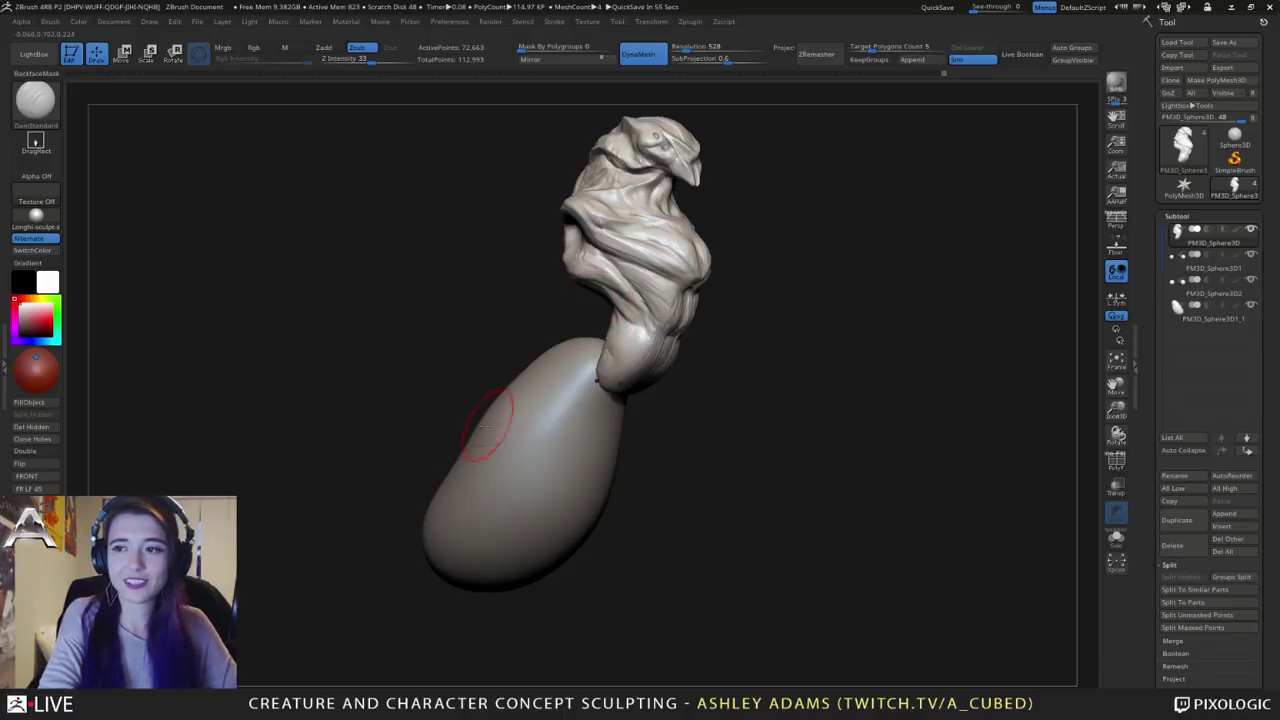
drag(465, 432, 423, 430)
key(b)
key(s)
key(h)
alt+drag(498, 270, 557, 329)
shift+drag(480, 335, 500, 330)
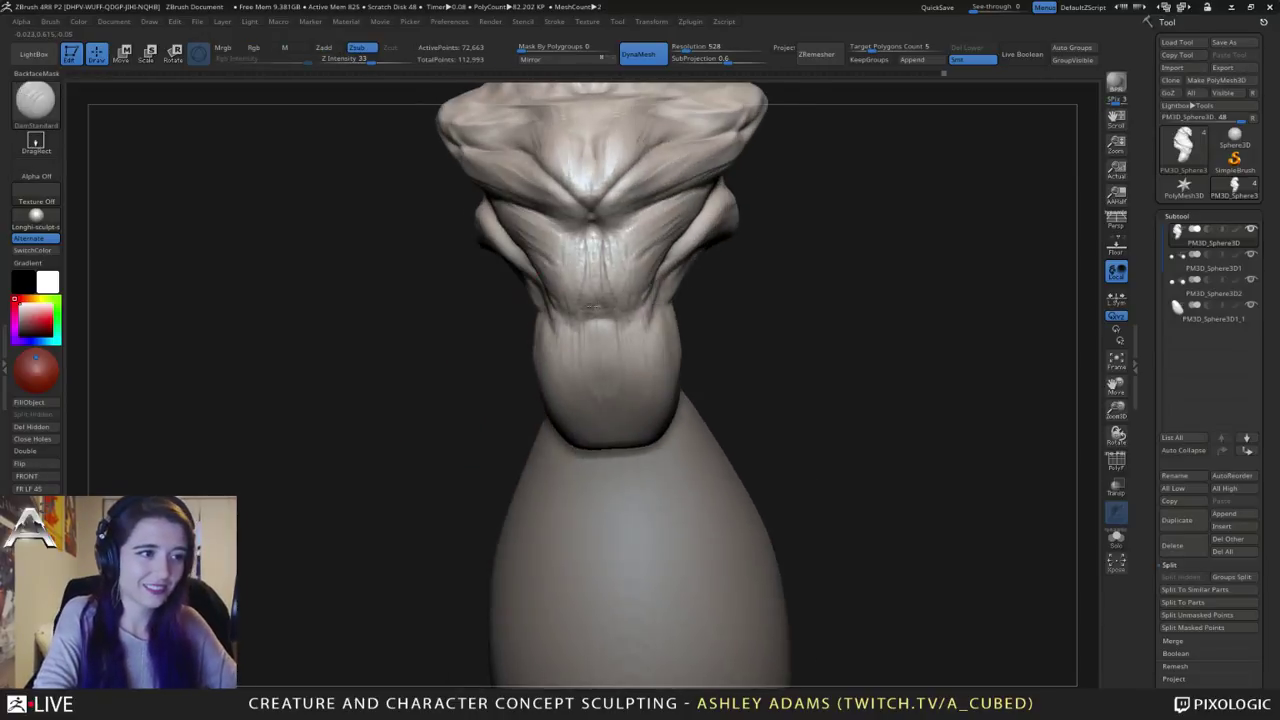
Step: Pull the lower pair of side flaps outward and upward with SnakeHook
drag(679, 266, 732, 199)
mouse_move(845, 275)
mouse_down()
mouse_move(740, 265)
mouse_move(748, 216)
mouse_move(770, 222)
mouse_move(784, 263)
mouse_up()
right_drag(784, 263, 772, 250)
key(space)
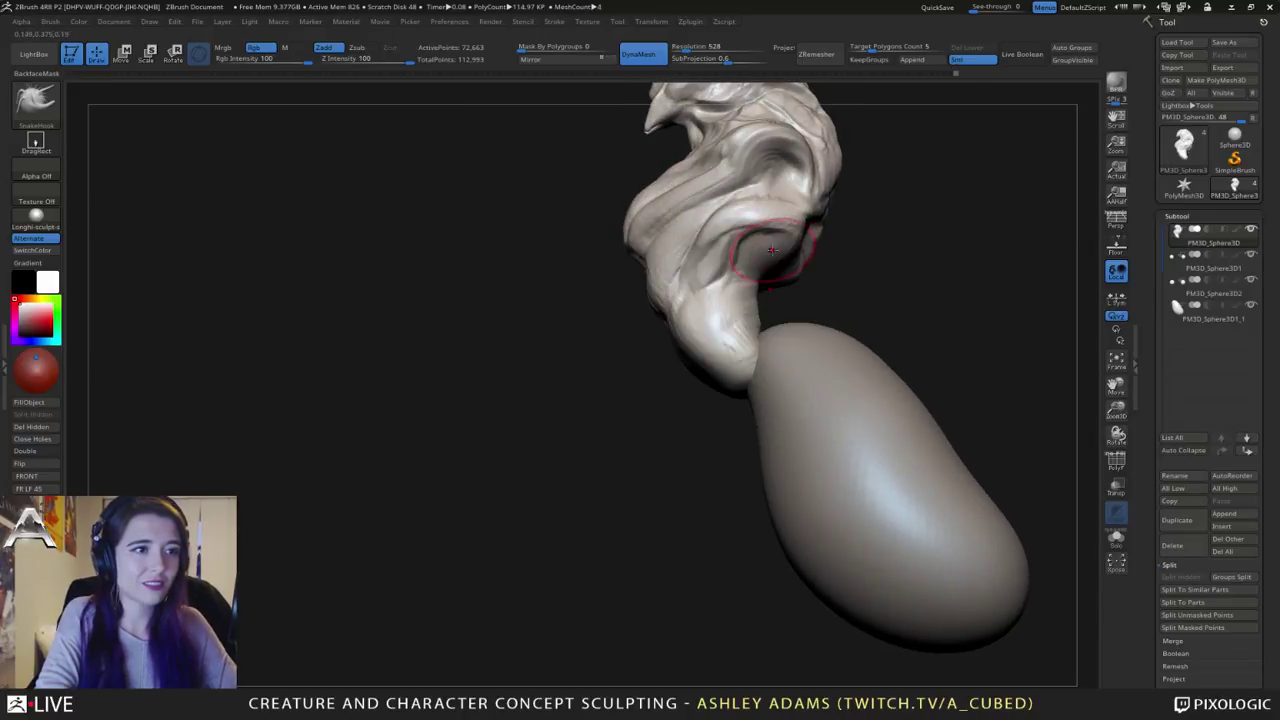
Step: Carve out the hollows beneath the upper and lower side flaps with ClayBuildup and refine their inner surfaces
key(b)
key(c)
key(b)
alt+drag(740, 250, 774, 240)
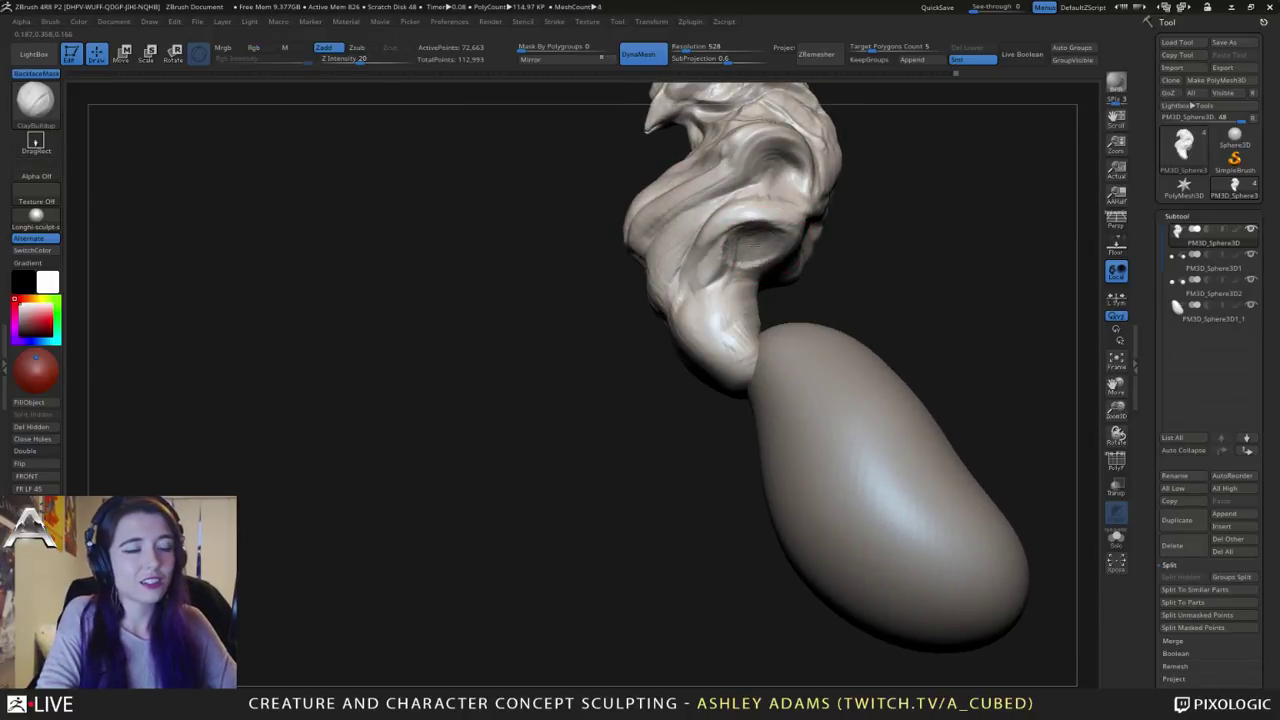
alt+drag(772, 152, 792, 158)
right_drag(785, 165, 781, 184)
drag(768, 148, 790, 156)
Step: Cut sharp creases along the side of the torso below the shoulder with DamStandard
mouse_move(764, 190)
right_down()
mouse_move(783, 206)
mouse_move(742, 212)
mouse_move(716, 285)
mouse_move(674, 256)
right_up()
key(b)
key(d)
key(s)
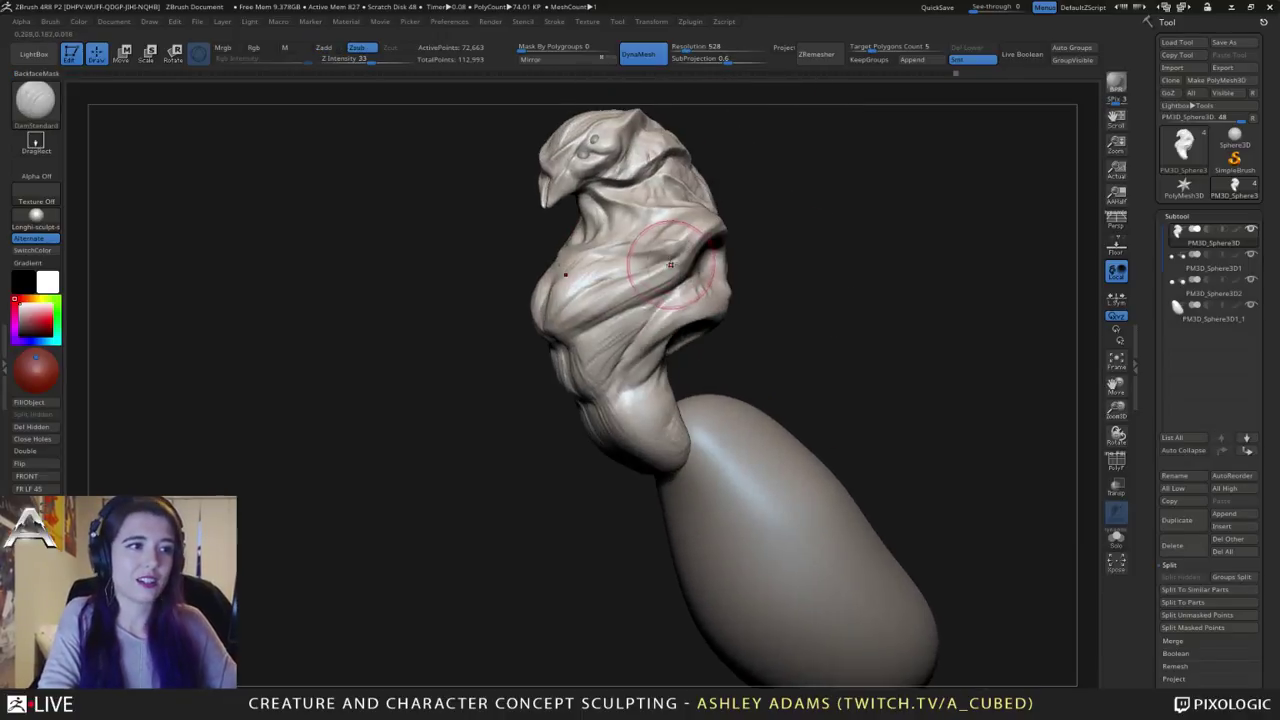
drag(684, 280, 650, 298)
right_drag(668, 286, 690, 282)
drag(670, 274, 643, 300)
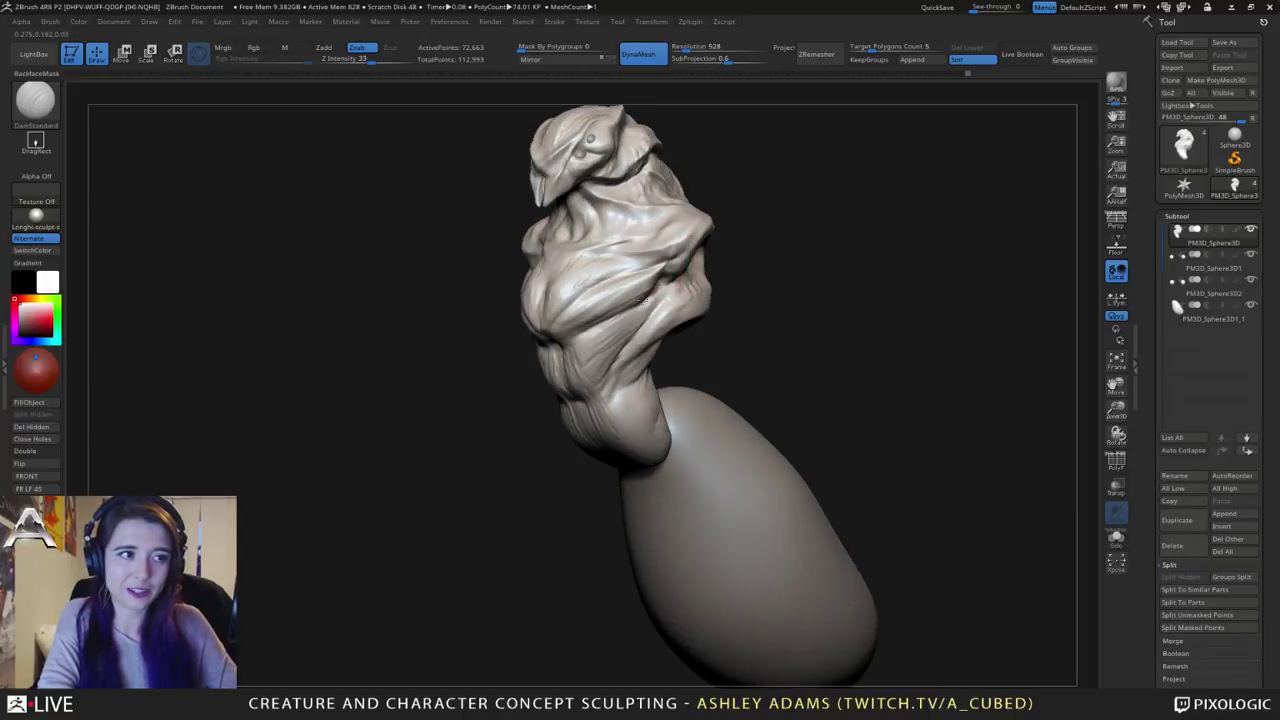
Step: Inspect the torso from both sides, adjust the brush size and switch to ClayBuildup for the upper chest folds
mouse_move(645, 300)
right_down()
mouse_move(410, 277)
mouse_move(512, 308)
right_up()
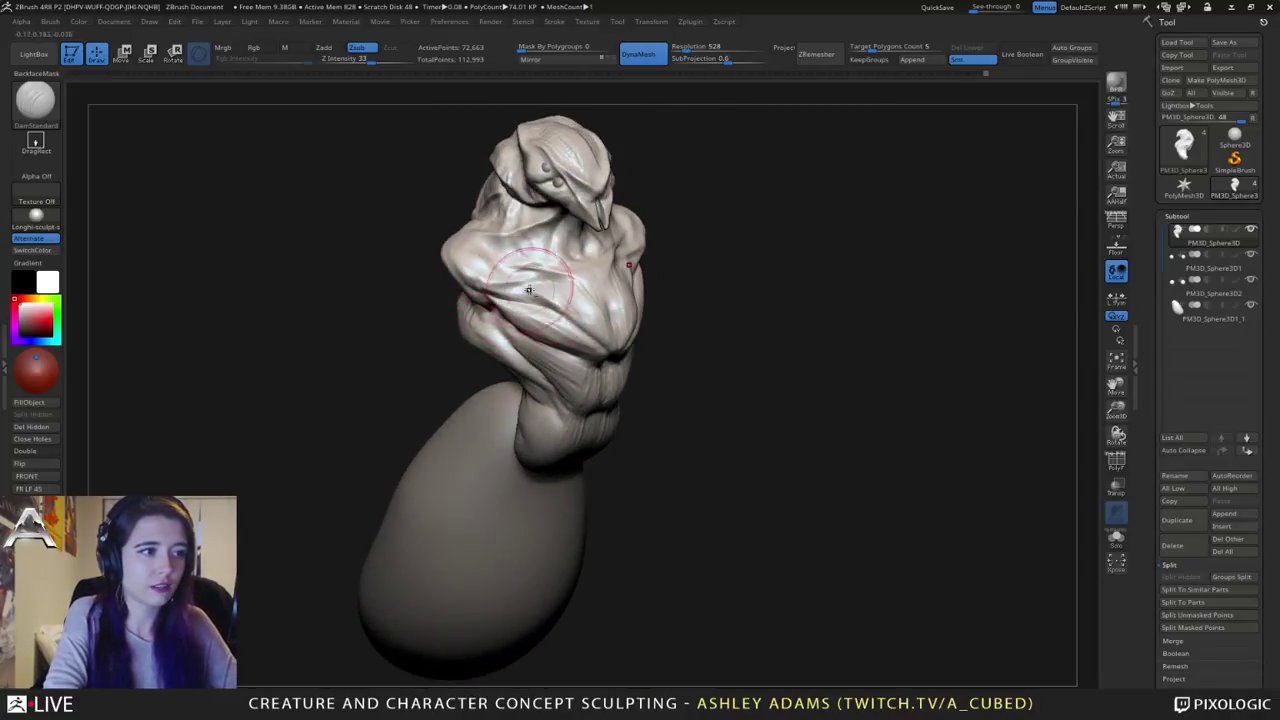
mouse_move(512, 290)
right_down()
mouse_move(475, 272)
mouse_move(536, 280)
right_up()
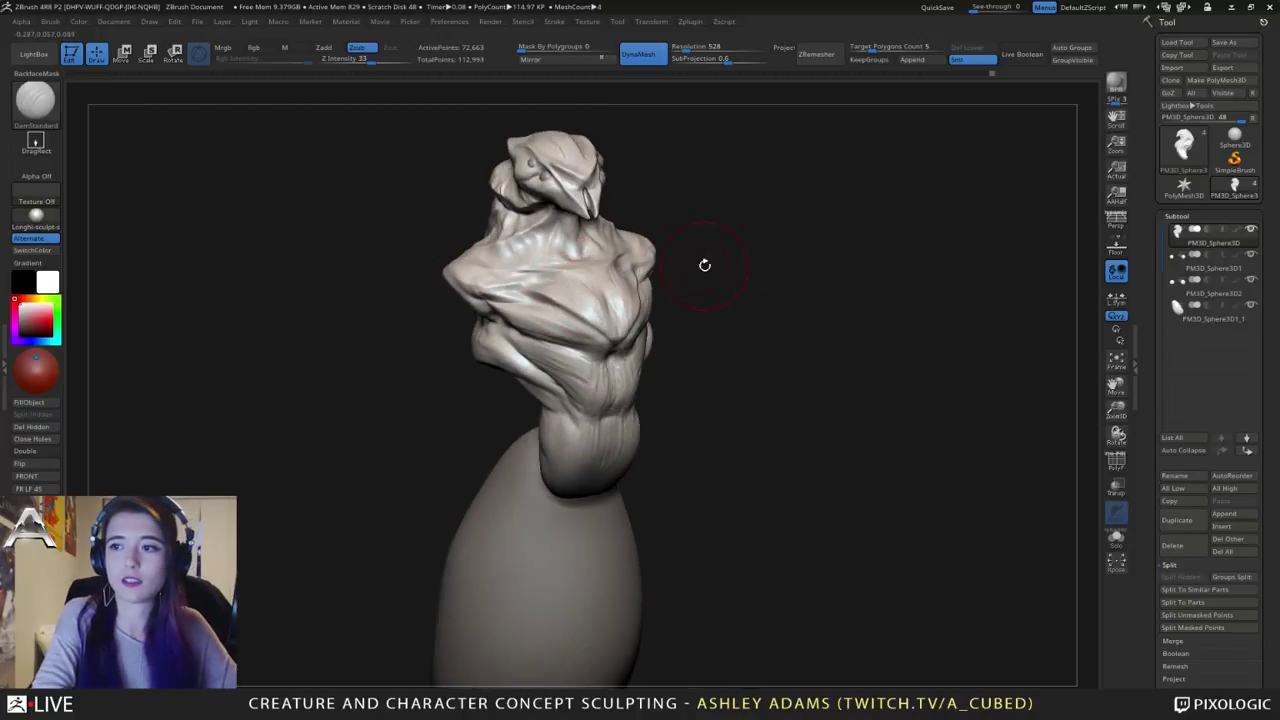
mouse_move(704, 265)
right_down()
mouse_move(680, 297)
mouse_move(543, 280)
mouse_move(498, 306)
right_up()
key(space)
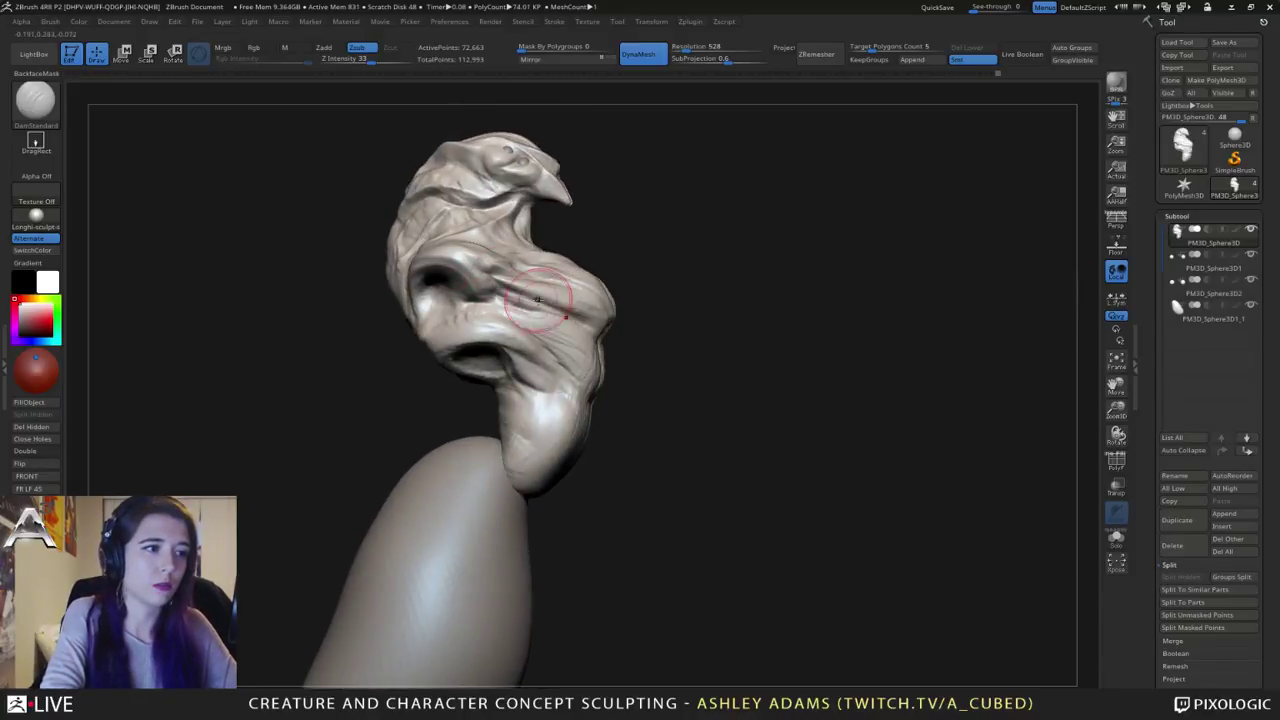
mouse_move(538, 298)
right_down()
mouse_move(496, 289)
mouse_move(589, 334)
mouse_move(575, 300)
mouse_move(537, 271)
mouse_move(545, 322)
mouse_move(559, 303)
right_up()
key(b)
key(c)
key(b)
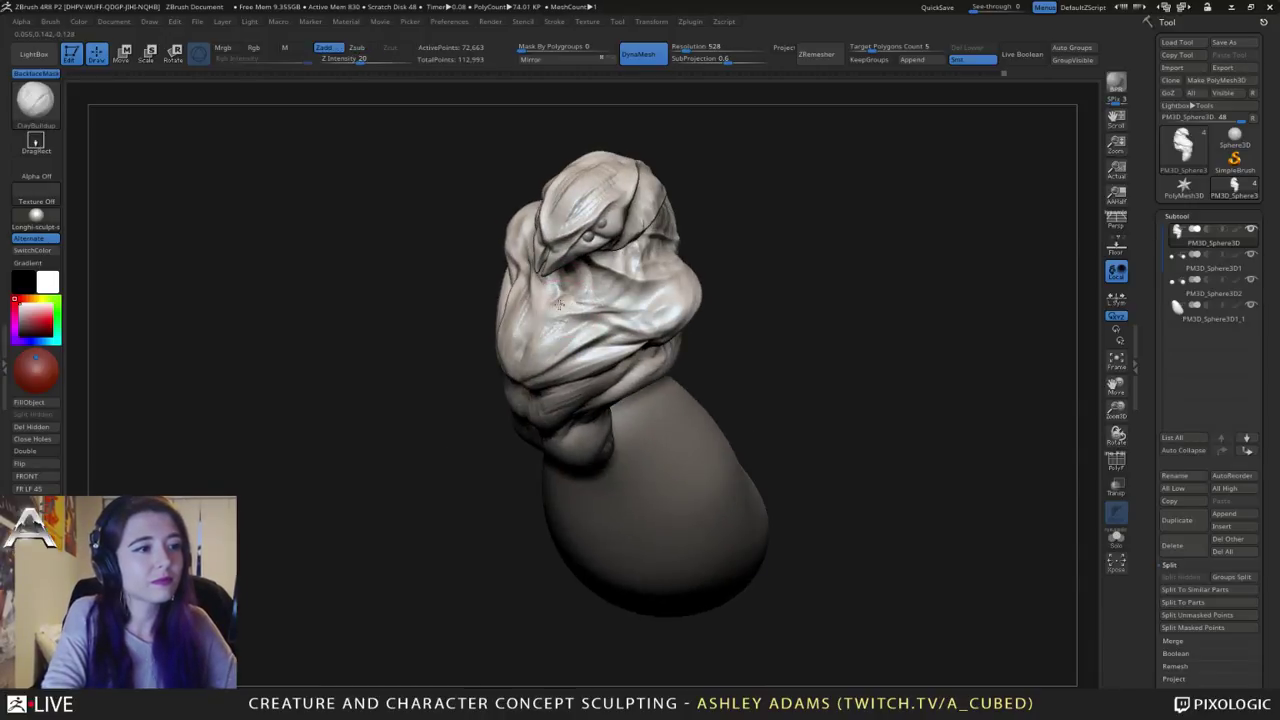
Step: Cut sharper creases between the upper chest and shoulder folds with DamStandard
key(b)
key(d)
key(s)
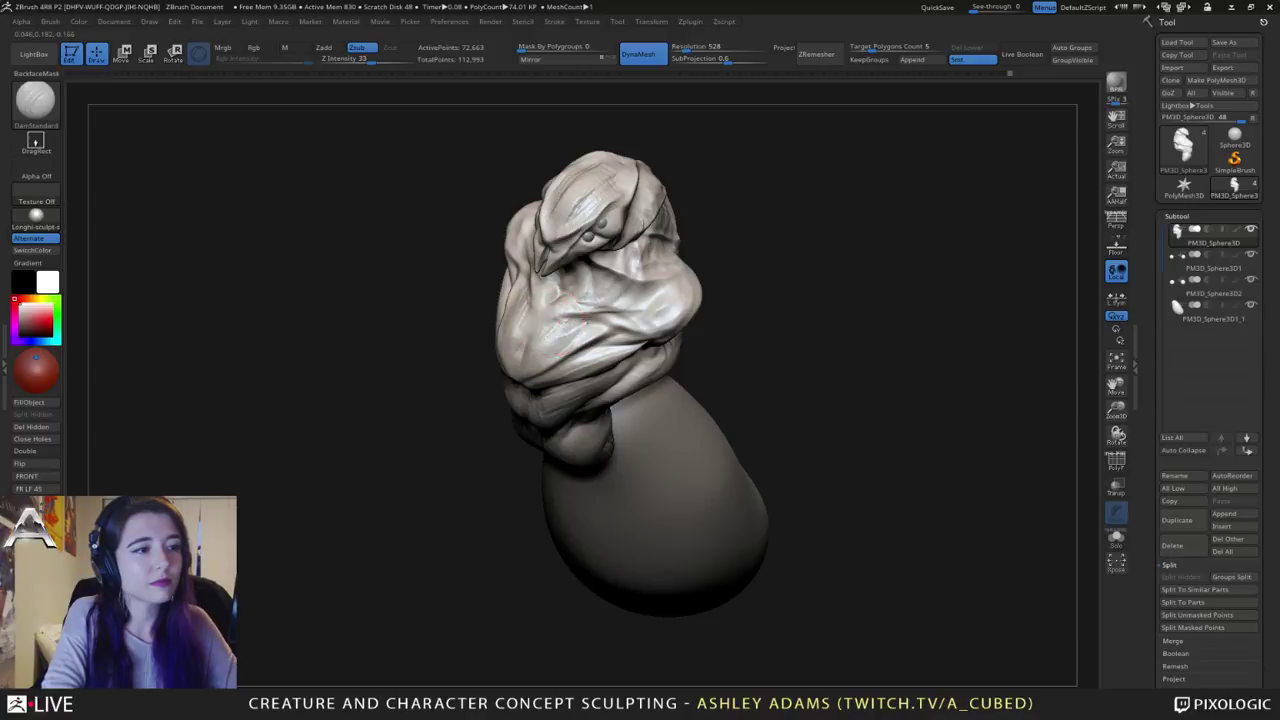
right_drag(570, 320, 586, 305)
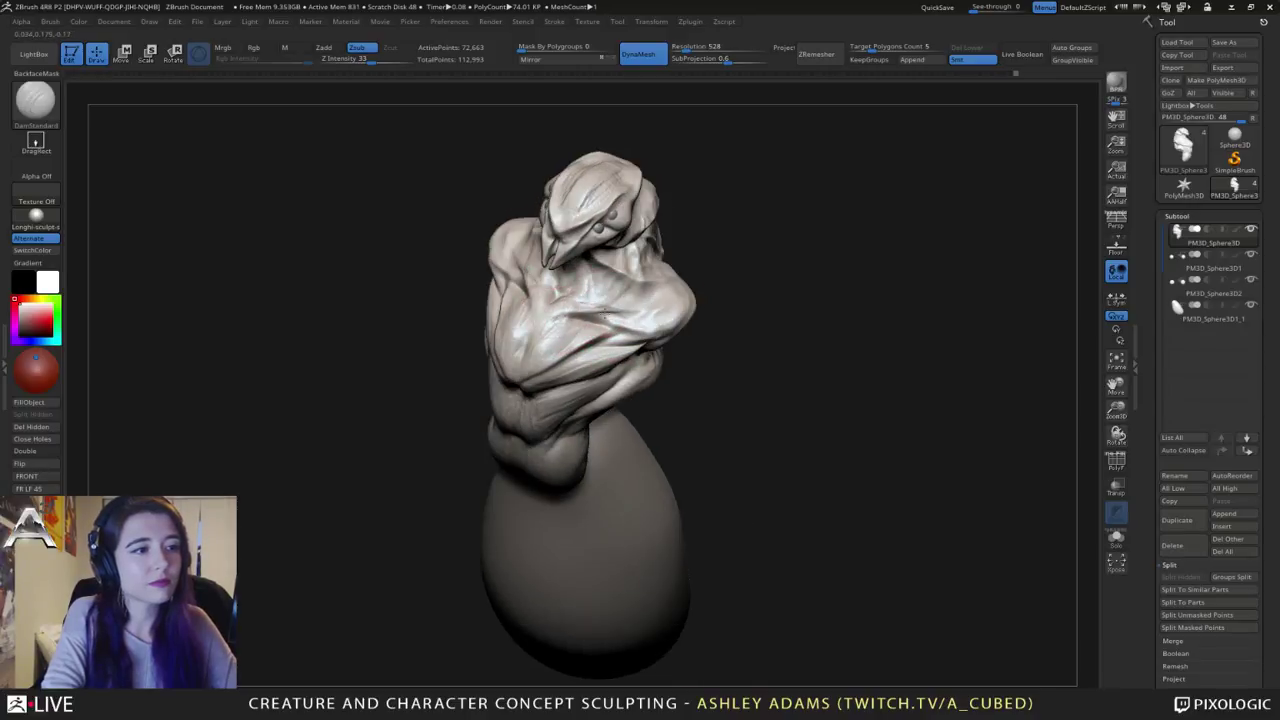
drag(638, 315, 604, 315)
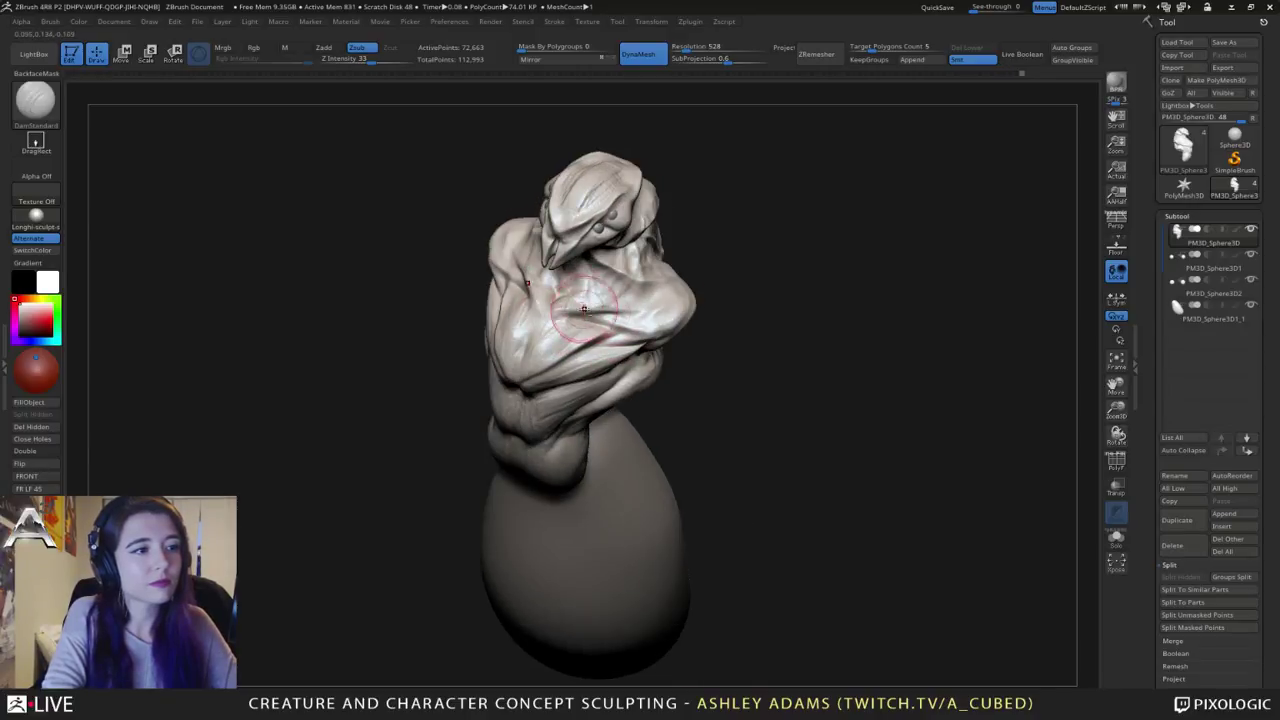
mouse_move(587, 311)
right_down()
mouse_move(545, 285)
mouse_move(510, 300)
mouse_move(343, 234)
right_up()
mouse_move(360, 220)
mouse_down()
mouse_move(408, 228)
mouse_move(405, 260)
mouse_move(420, 246)
mouse_up()
right_drag(420, 246, 434, 240)
drag(440, 256, 416, 232)
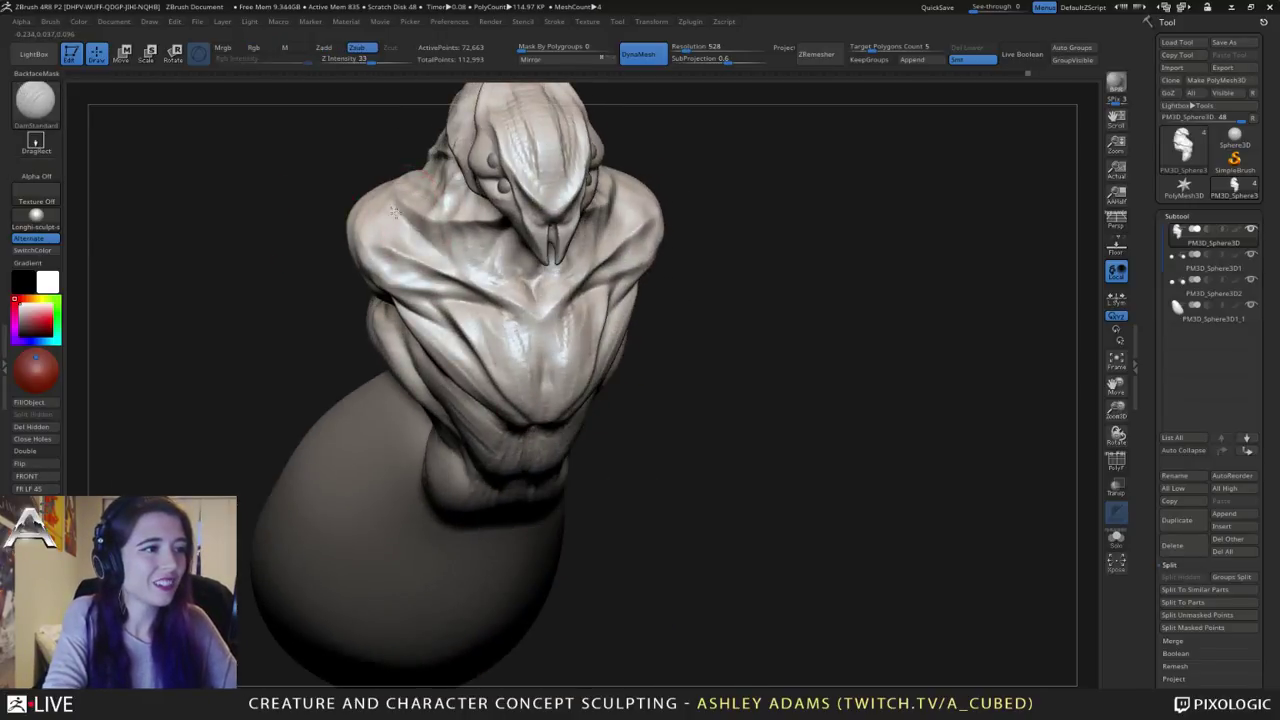
Step: Build up the folds between the neck and shoulder with ClayBuildup, adjusting the brush size
mouse_move(492, 240)
right_down()
mouse_move(525, 245)
mouse_move(420, 210)
mouse_move(420, 240)
right_up()
key(b)
key(c)
key(b)
mouse_move(464, 242)
mouse_down()
mouse_move(438, 224)
mouse_move(450, 228)
mouse_up()
mouse_move(450, 228)
right_down()
mouse_move(582, 252)
mouse_move(625, 243)
right_up()
key(space)
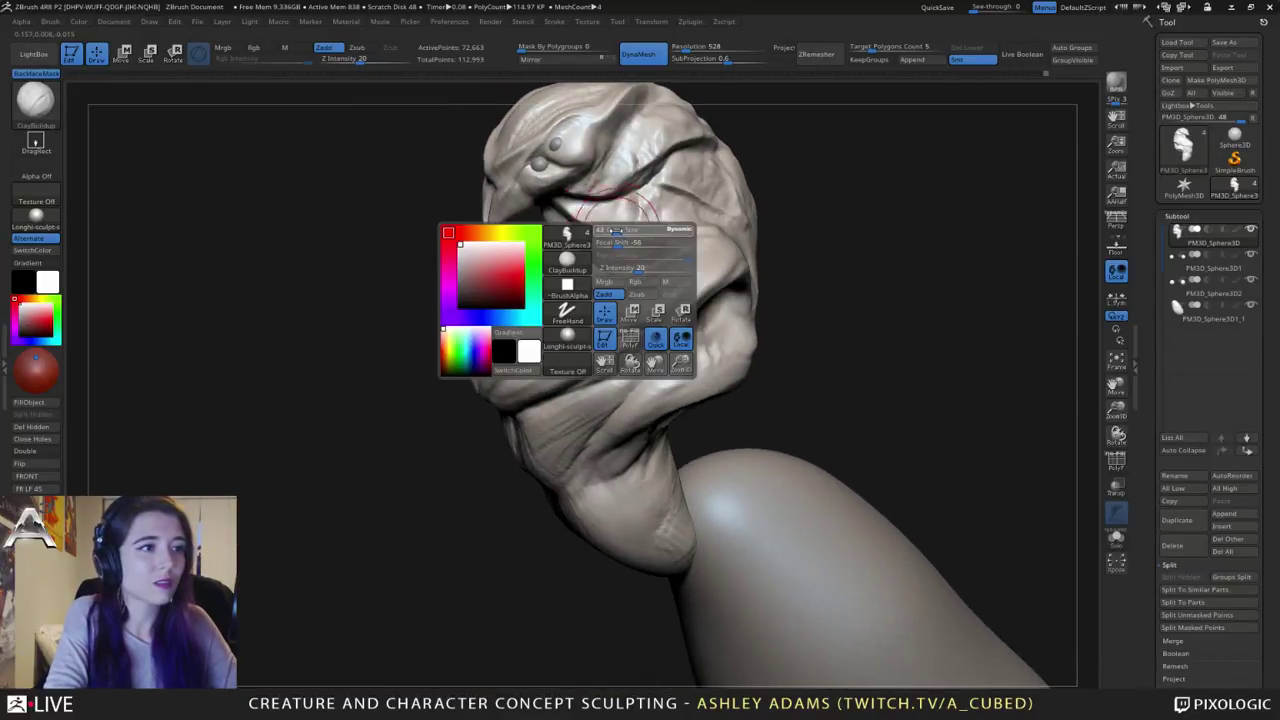
mouse_move(625, 243)
mouse_down()
mouse_move(613, 240)
mouse_move(625, 238)
mouse_up()
key(shift)
mouse_move(687, 243)
right_down()
mouse_move(733, 246)
mouse_move(638, 266)
mouse_move(645, 245)
right_up()
Step: Flatten the hollow surface between the neck and the shoulder ridge with hPolish
key(b)
key(h)
key(p)
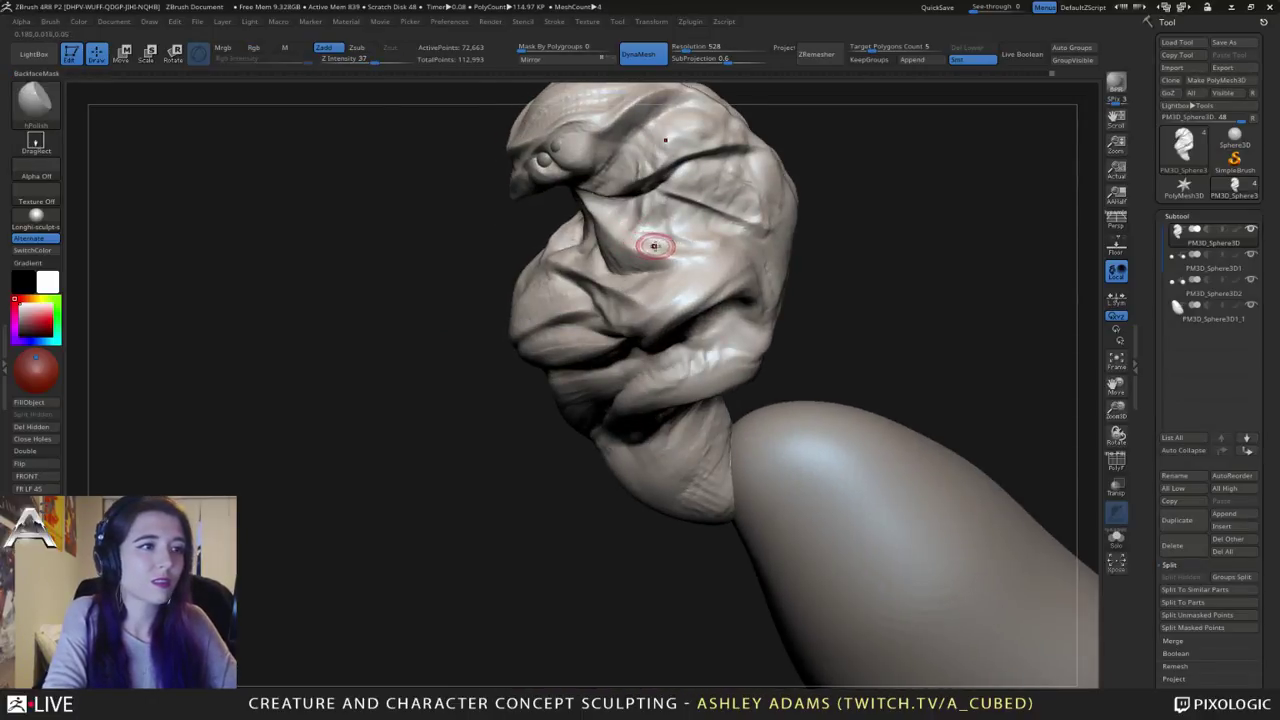
drag(655, 245, 616, 230)
right_drag(680, 248, 640, 242)
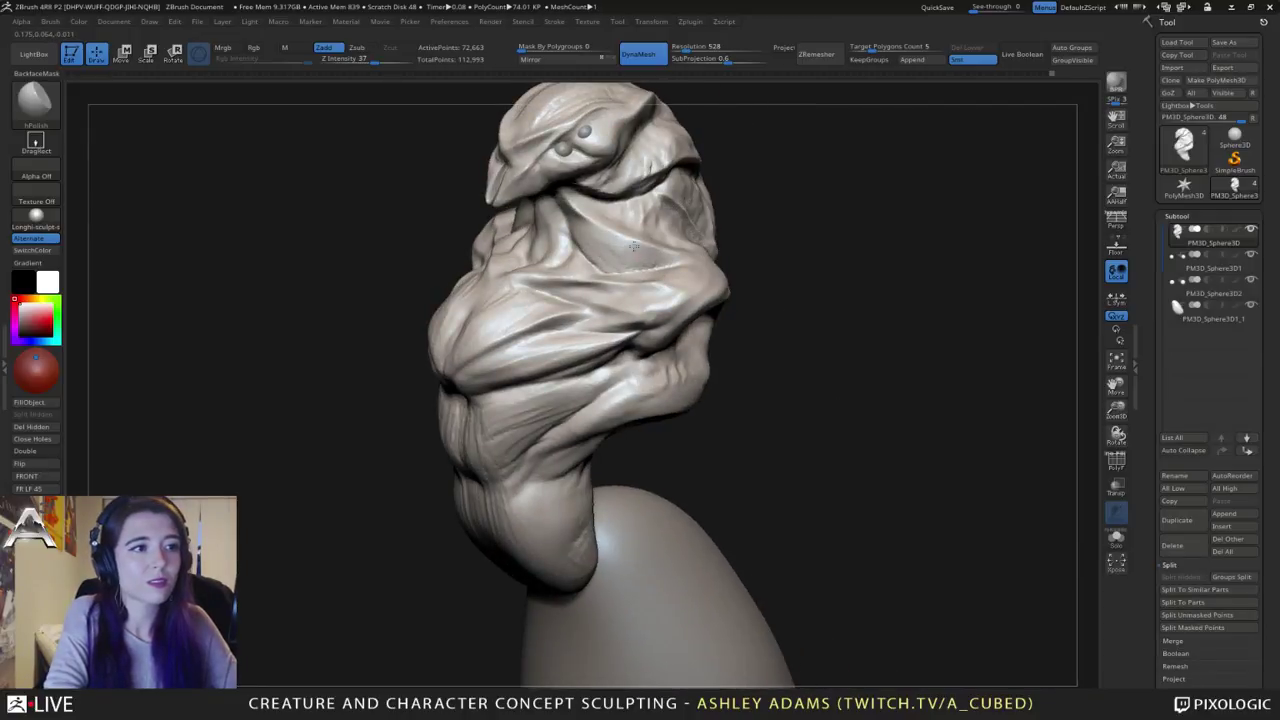
mouse_move(600, 235)
right_down()
mouse_move(655, 278)
mouse_move(630, 283)
right_up()
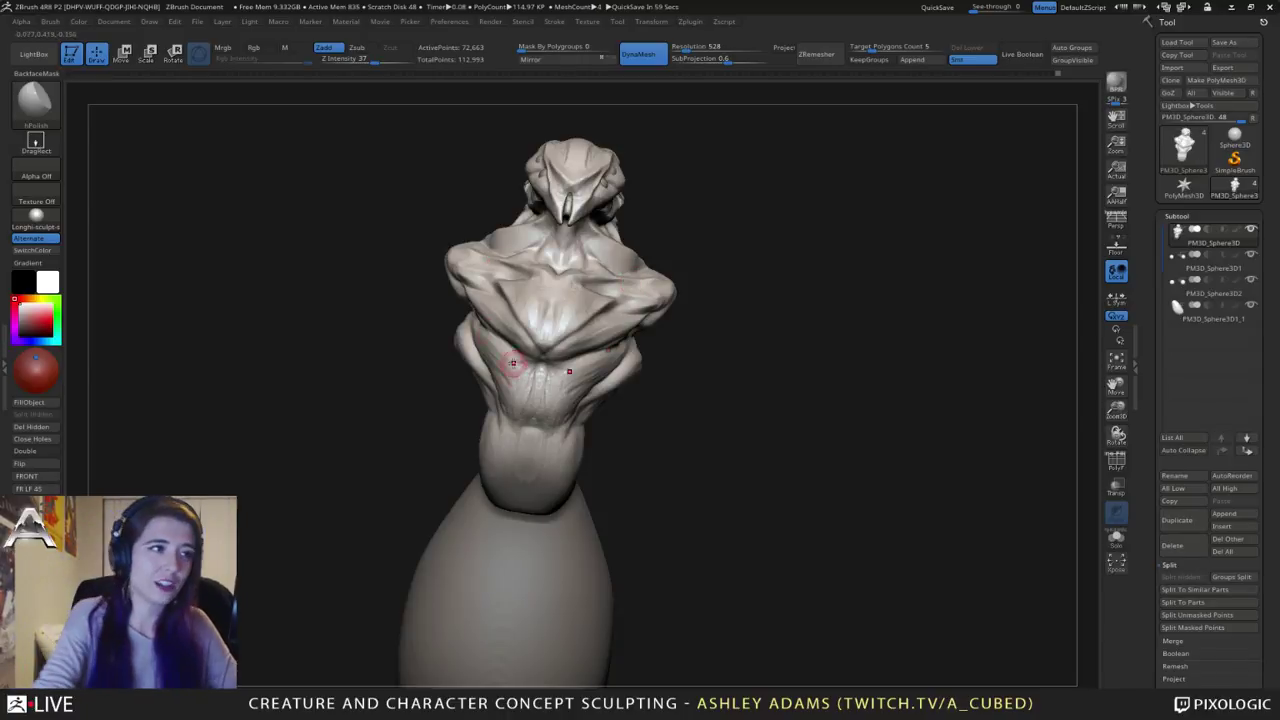
Step: Reshape the upper shoulder flap and its ridge beside the neck with SnakeHook
mouse_move(409, 283)
right_down()
mouse_move(514, 257)
mouse_move(458, 259)
mouse_move(463, 233)
right_up()
right_click(458, 256)
key(b)
key(s)
key(h)
right_click(471, 233)
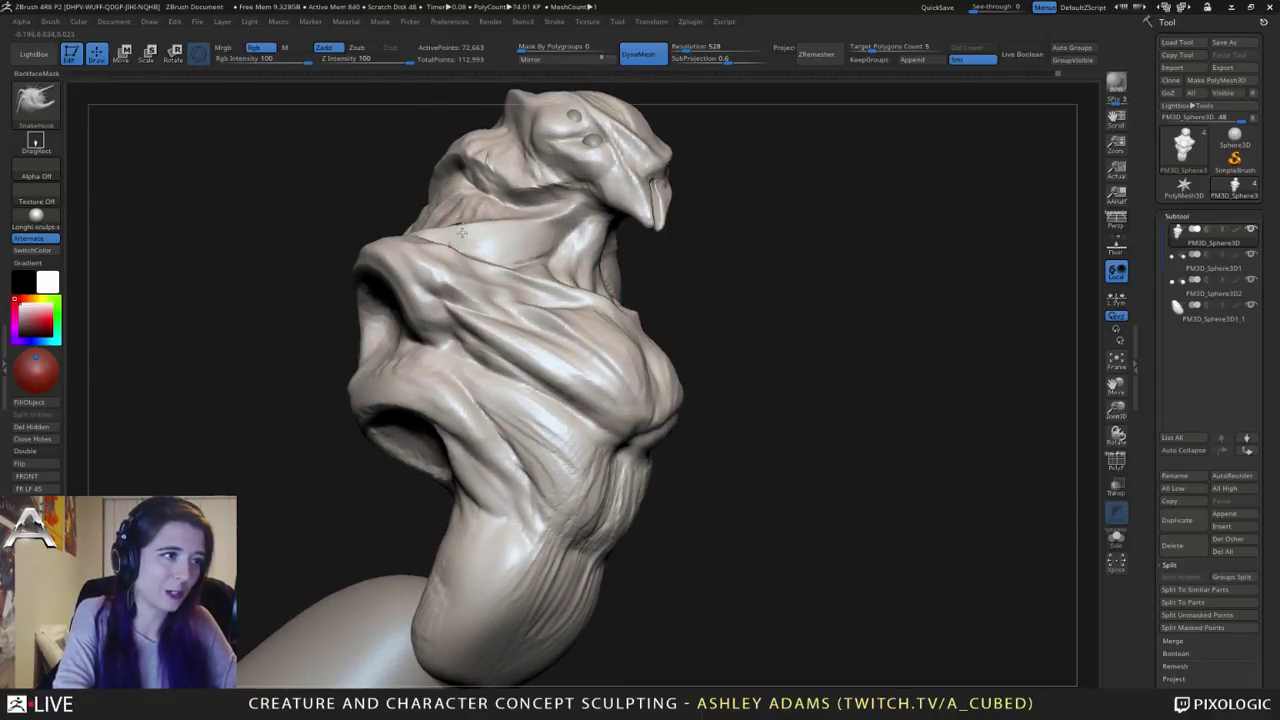
mouse_move(462, 233)
right_down()
mouse_move(447, 230)
mouse_move(470, 240)
mouse_move(488, 222)
mouse_move(443, 229)
right_up()
key(space)
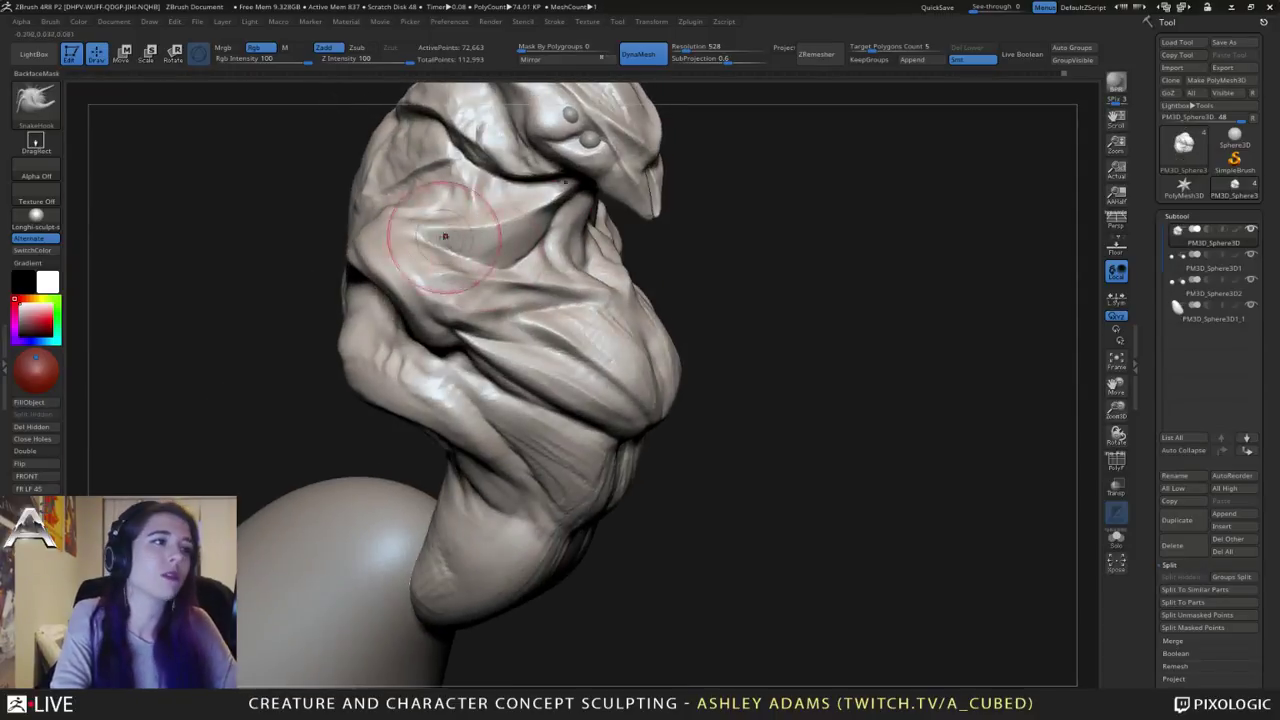
Step: Resize the SnakeHook brush and open up the lower side flap, checking the torso from the front
key(ctrl)
right_drag(467, 305, 455, 303)
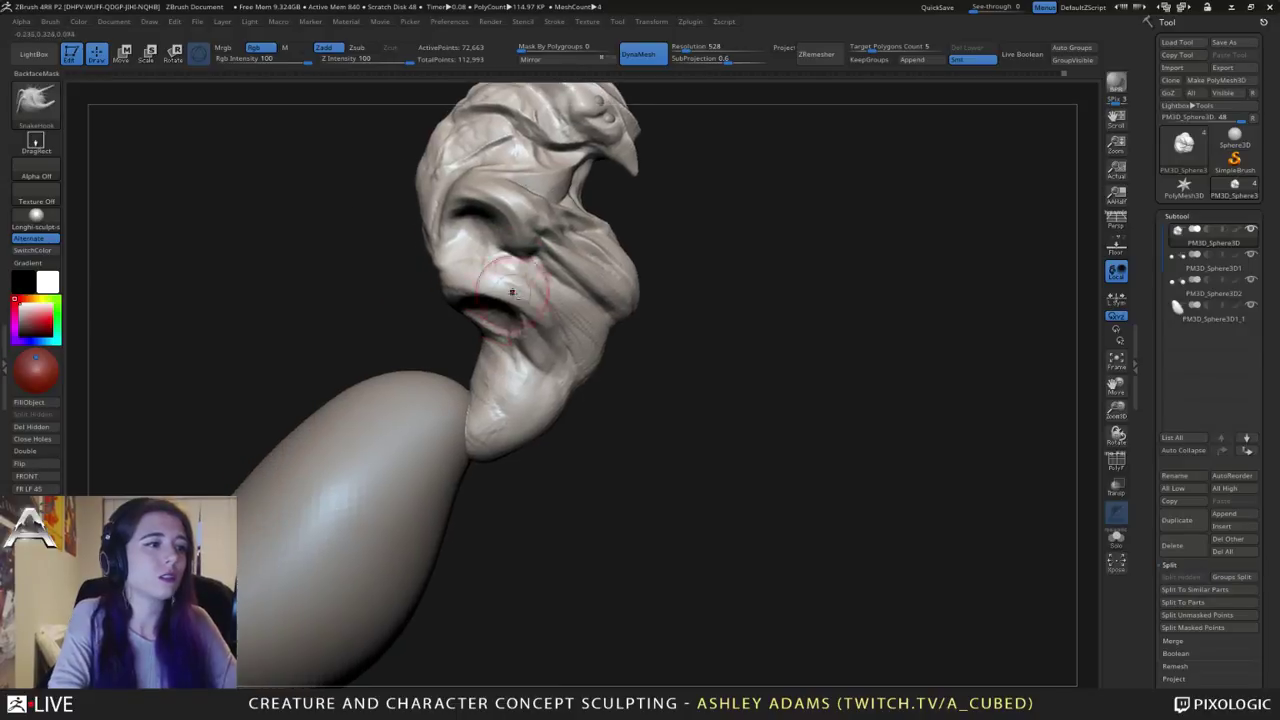
key(space)
drag(455, 303, 526, 316)
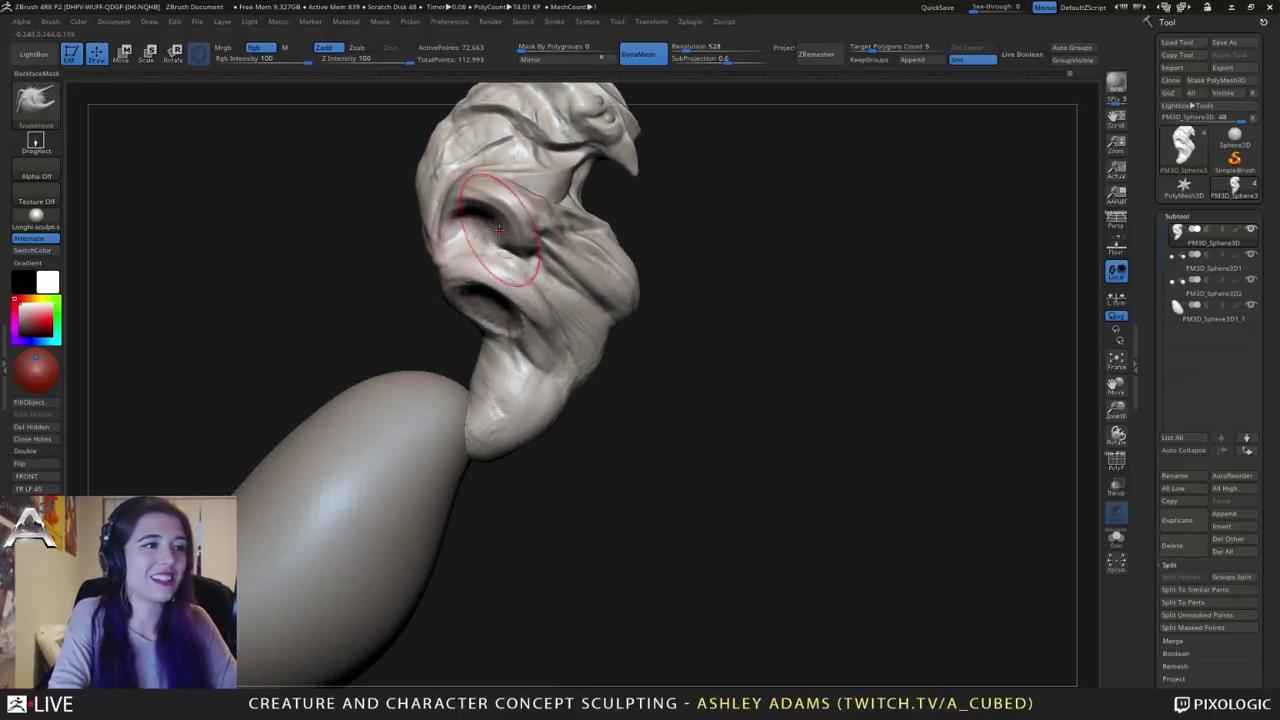
mouse_move(523, 253)
right_down()
mouse_move(486, 243)
mouse_move(457, 200)
mouse_move(488, 237)
mouse_move(638, 265)
mouse_move(674, 137)
mouse_move(629, 200)
right_up()
key(space)
drag(627, 226, 620, 226)
mouse_move(720, 235)
right_down()
mouse_move(600, 237)
mouse_move(622, 170)
mouse_move(655, 235)
mouse_move(606, 234)
mouse_move(604, 218)
mouse_move(586, 218)
mouse_move(610, 214)
right_up()
key(space)
Step: Add volume to the side of the head around the eyes and beak with ClayBuildup
key(b)
key(c)
key(b)
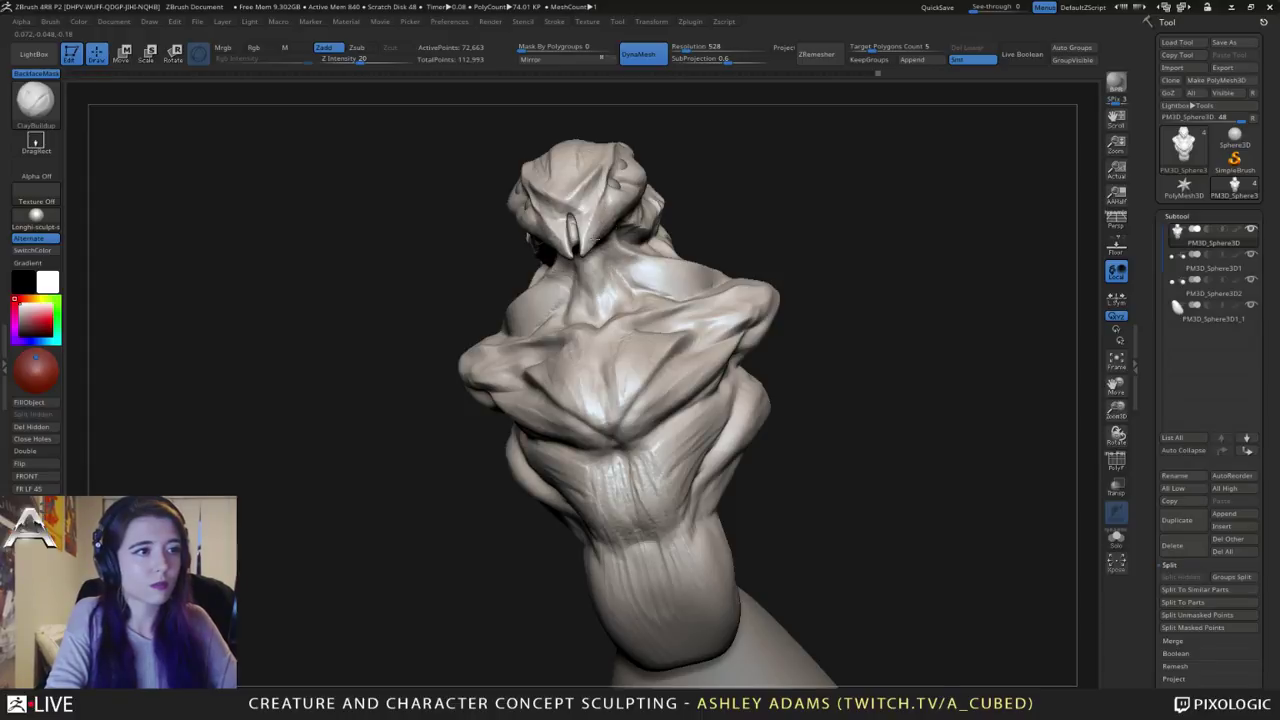
right_drag(620, 203, 529, 206)
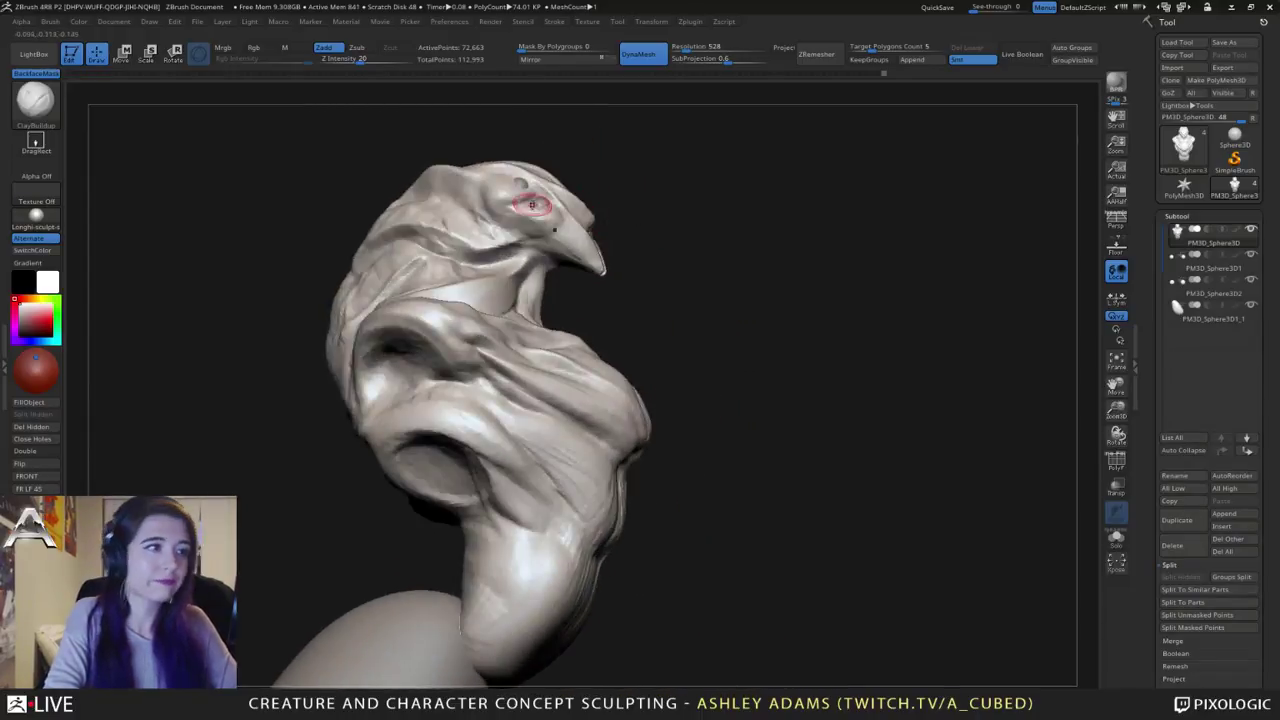
Step: Carve creases around the eyes and along the beak with DamStandard
key(b)
key(d)
key(s)
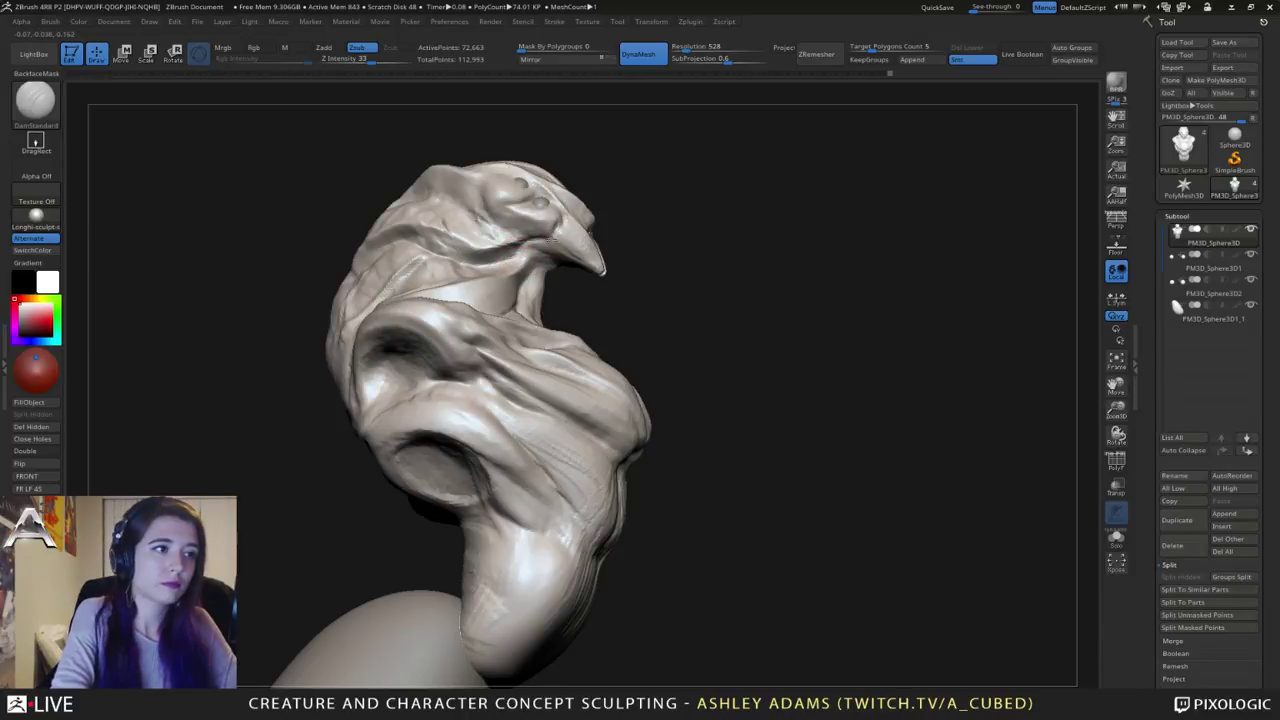
mouse_move(570, 263)
right_down()
mouse_move(543, 230)
mouse_move(525, 250)
mouse_move(486, 253)
right_up()
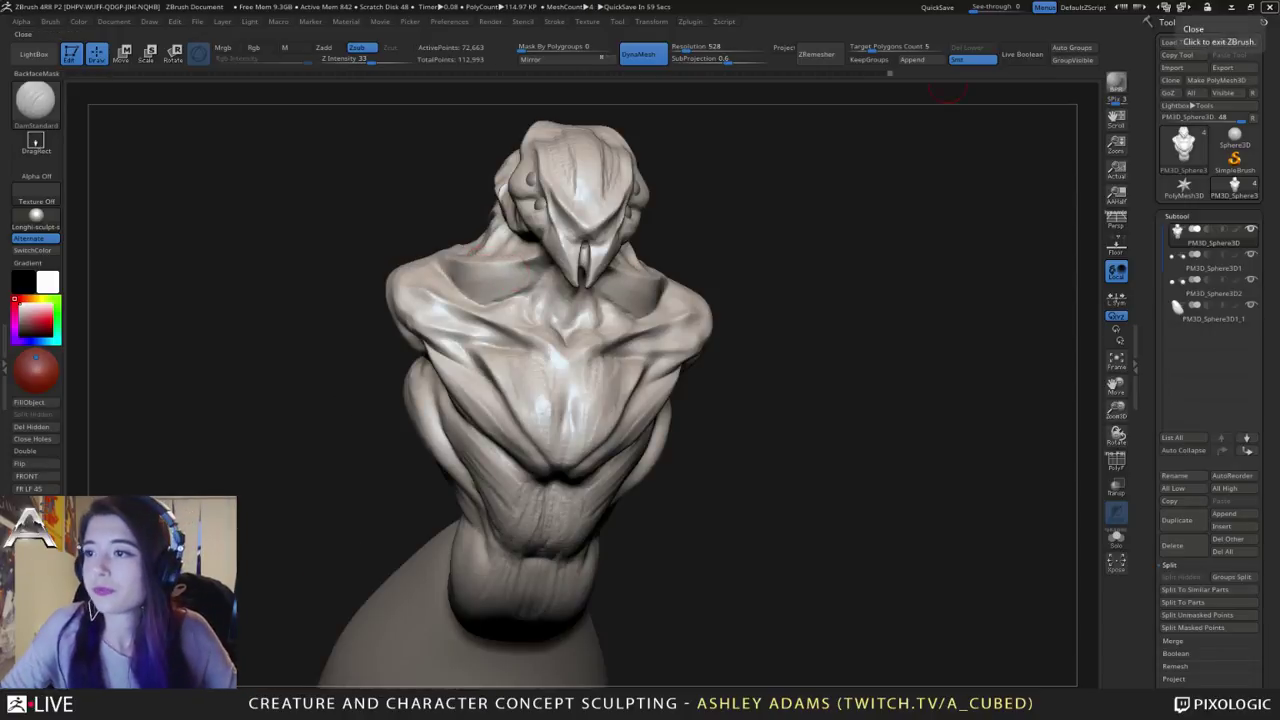
mouse_move(1009, 251)
right_down()
mouse_move(900, 251)
mouse_move(920, 251)
mouse_move(865, 274)
right_up()
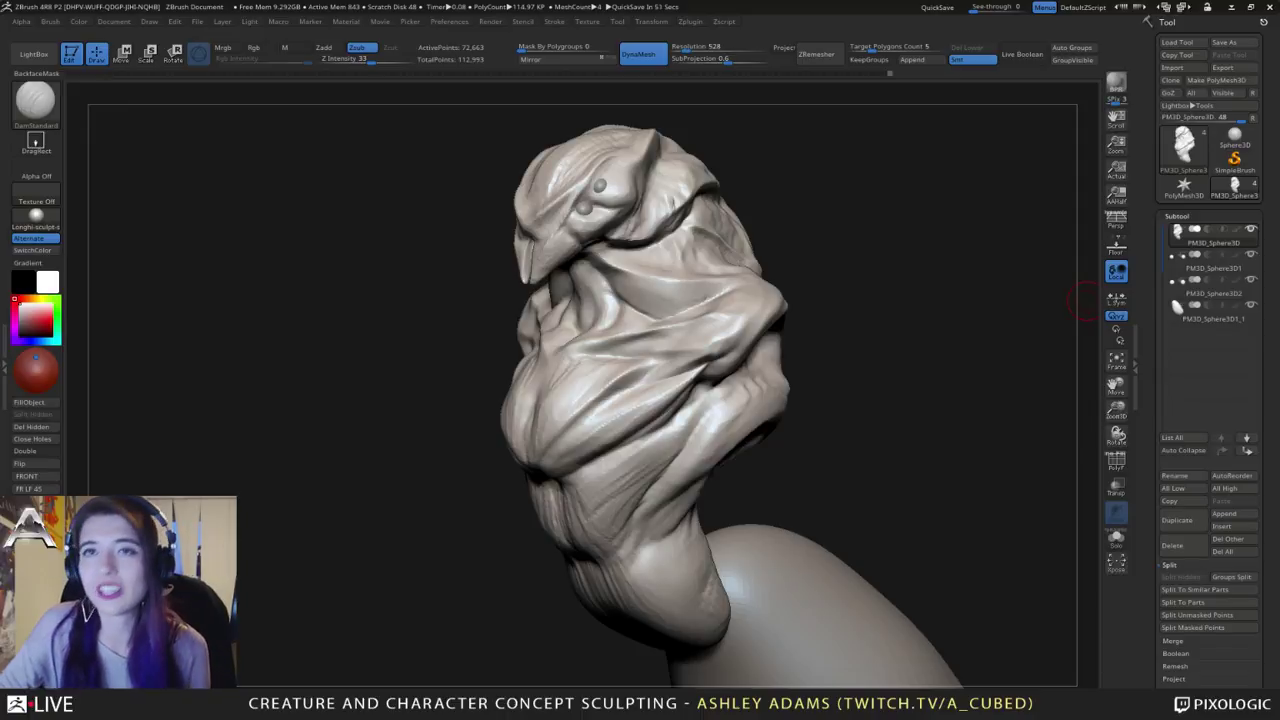
mouse_move(1082, 300)
mouse_down()
mouse_move(594, 240)
mouse_move(515, 214)
mouse_up()
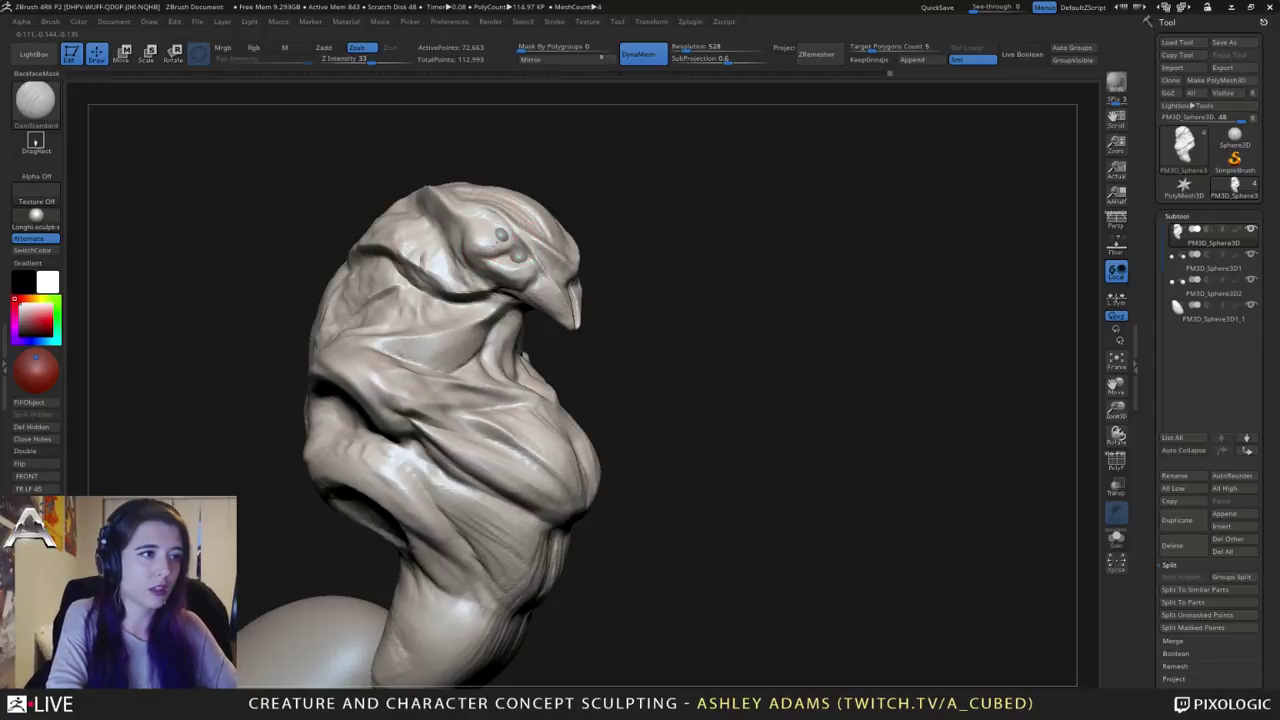
drag(515, 240, 474, 240)
mouse_move(690, 235)
mouse_down()
mouse_move(491, 214)
mouse_move(400, 225)
mouse_up()
Step: Build up the forms around the eye sockets with ClayBuildup and adjust the head shape with SnakeHook
key(b)
key(c)
key(b)
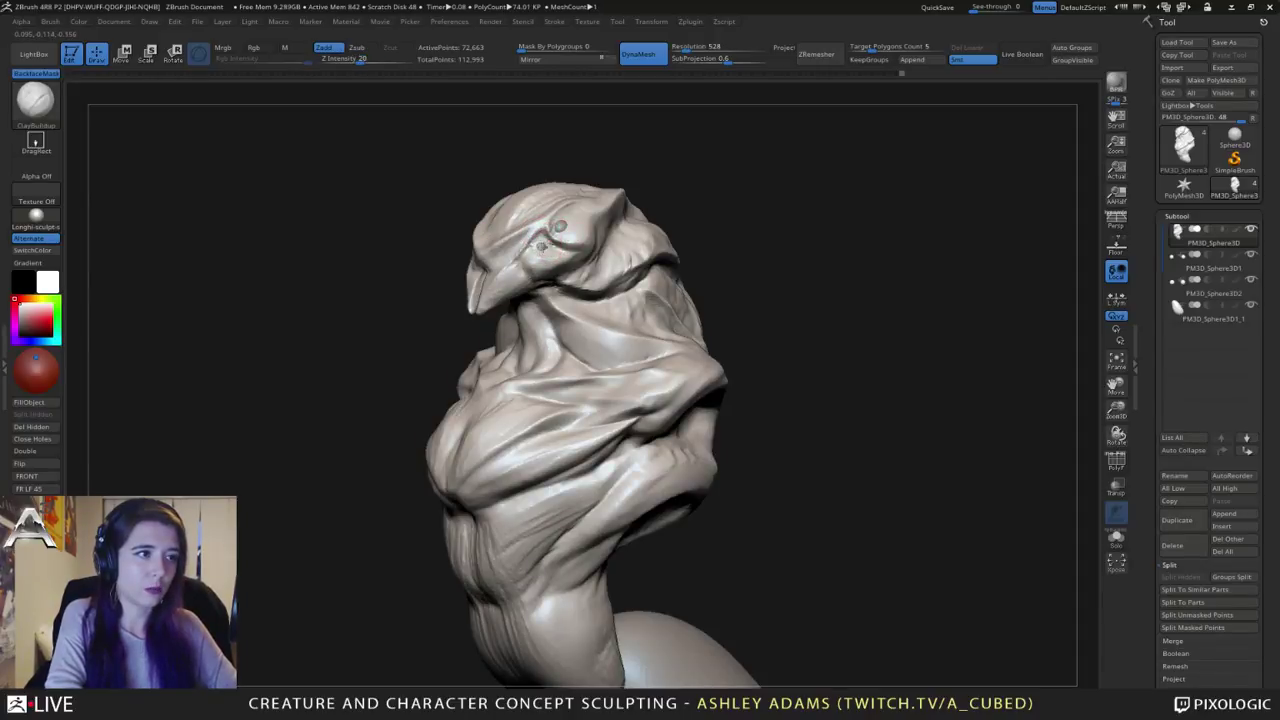
mouse_move(556, 238)
right_down()
mouse_move(590, 236)
mouse_move(580, 183)
mouse_move(558, 236)
mouse_move(586, 226)
mouse_move(574, 217)
mouse_move(600, 208)
mouse_move(537, 215)
right_up()
key(b)
key(s)
key(h)
Step: Layer clay strokes over the crown and brow of the head with ClayBuildup, adjusting the brush size
key(b)
key(c)
key(b)
drag(562, 178, 517, 225)
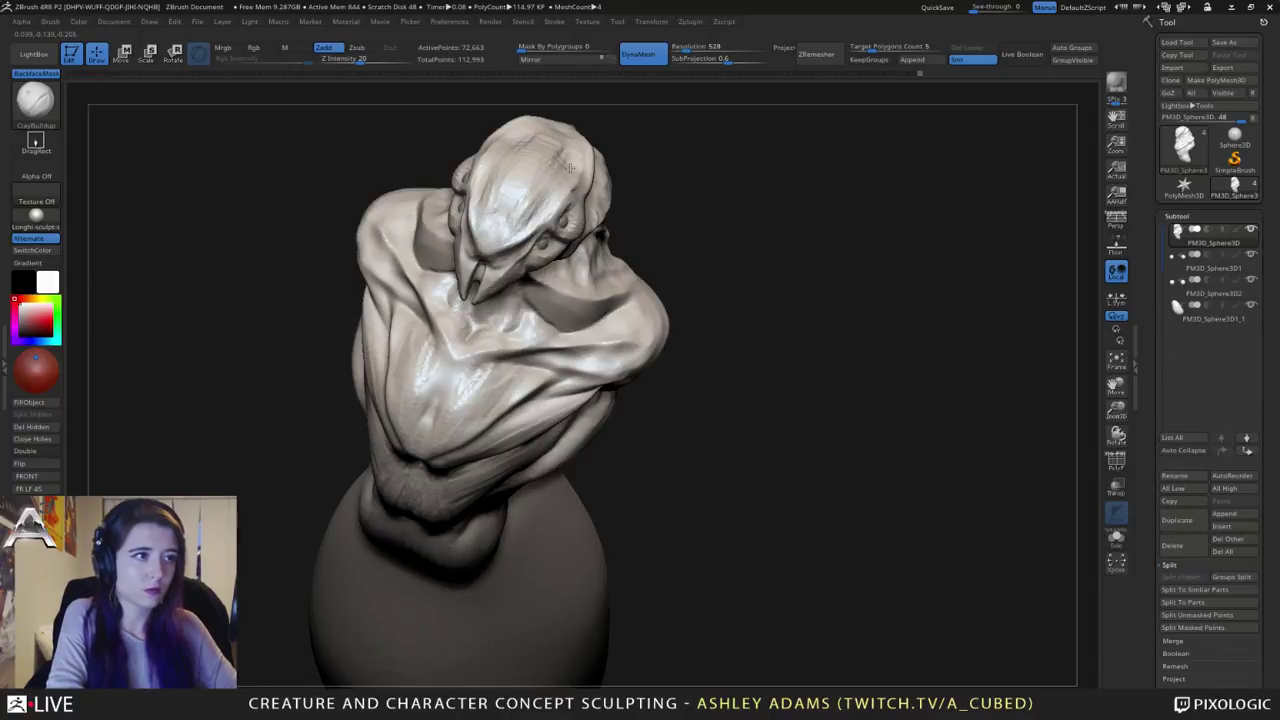
drag(570, 168, 562, 196)
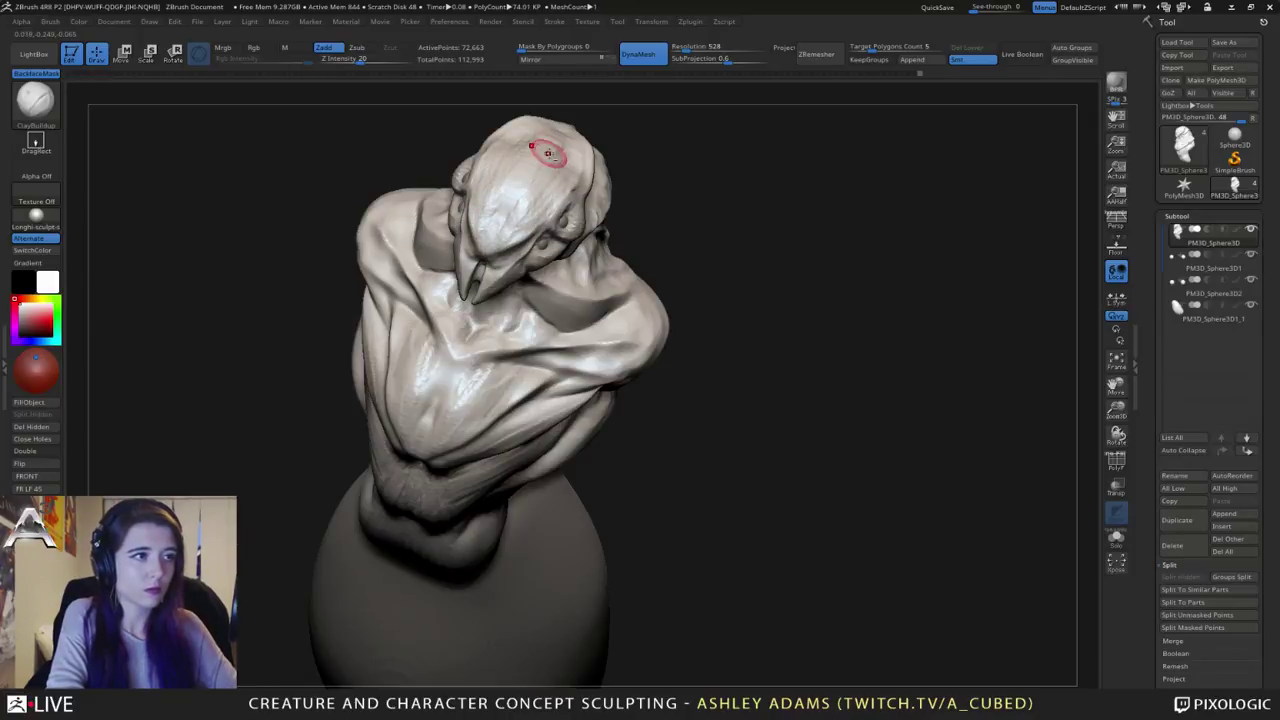
drag(548, 150, 541, 159)
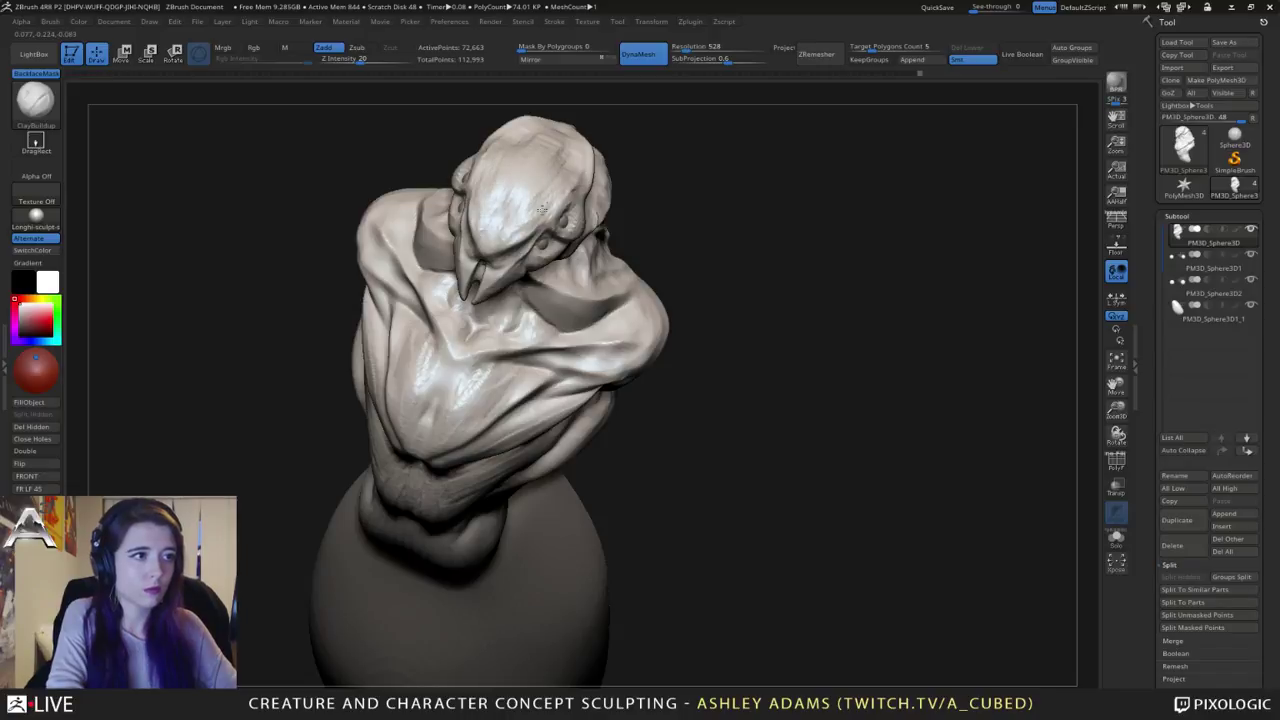
right_drag(542, 209, 480, 194)
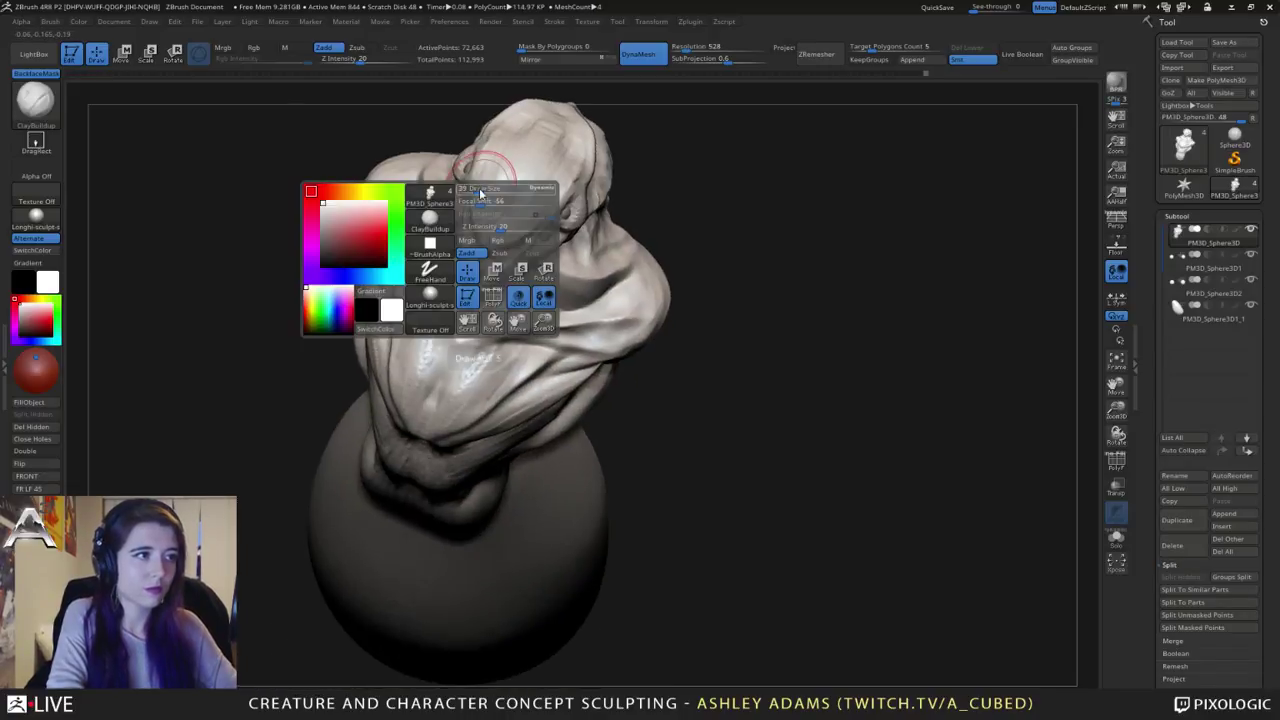
drag(480, 194, 474, 194)
Step: Define the creases between the brow and the paired eyes with DamStandard
right_drag(472, 210, 514, 189)
key(b)
key(d)
key(s)
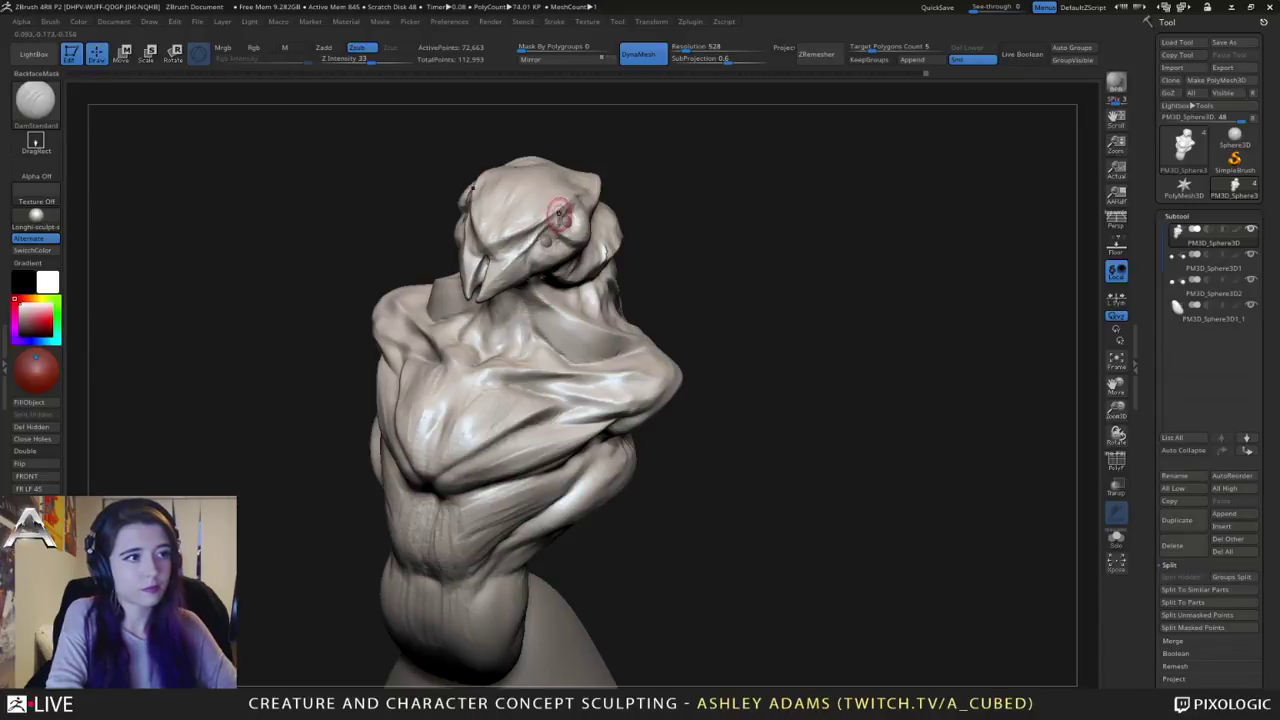
right_drag(556, 212, 420, 209)
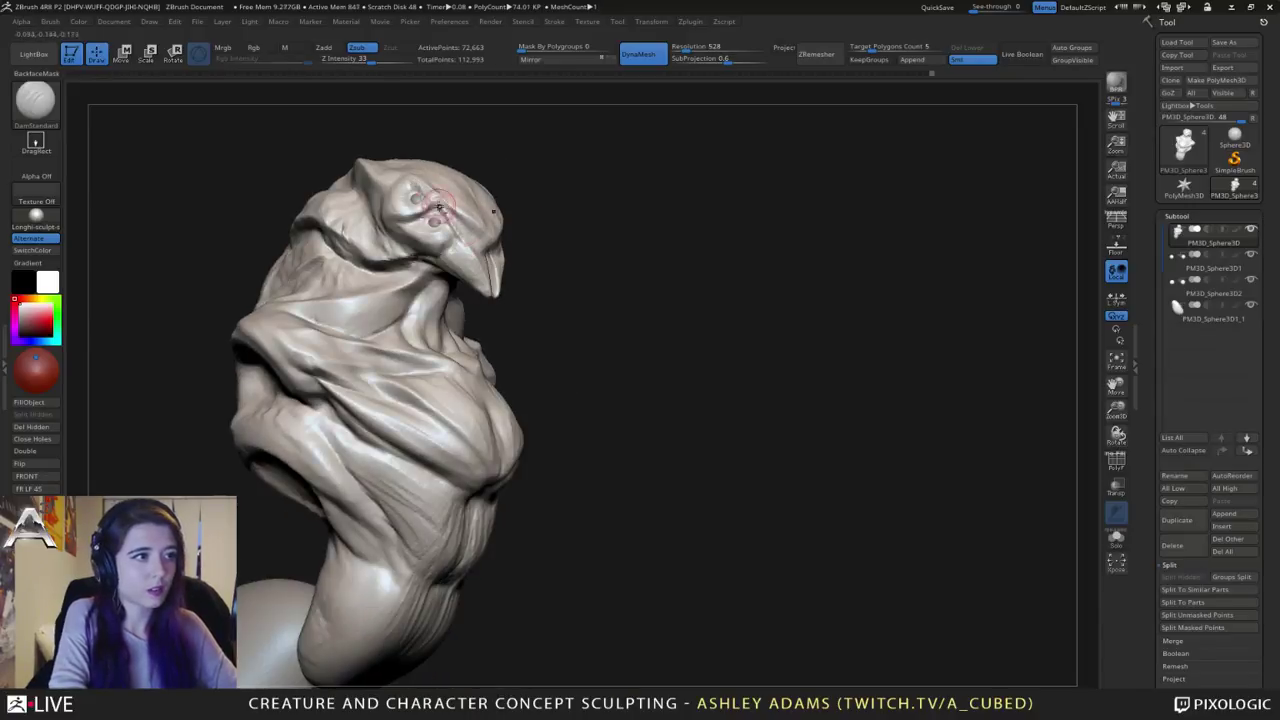
Step: Thicken the lids and brow around both eyes with ClayBuildup and check the whole figure
key(b)
key(c)
key(b)
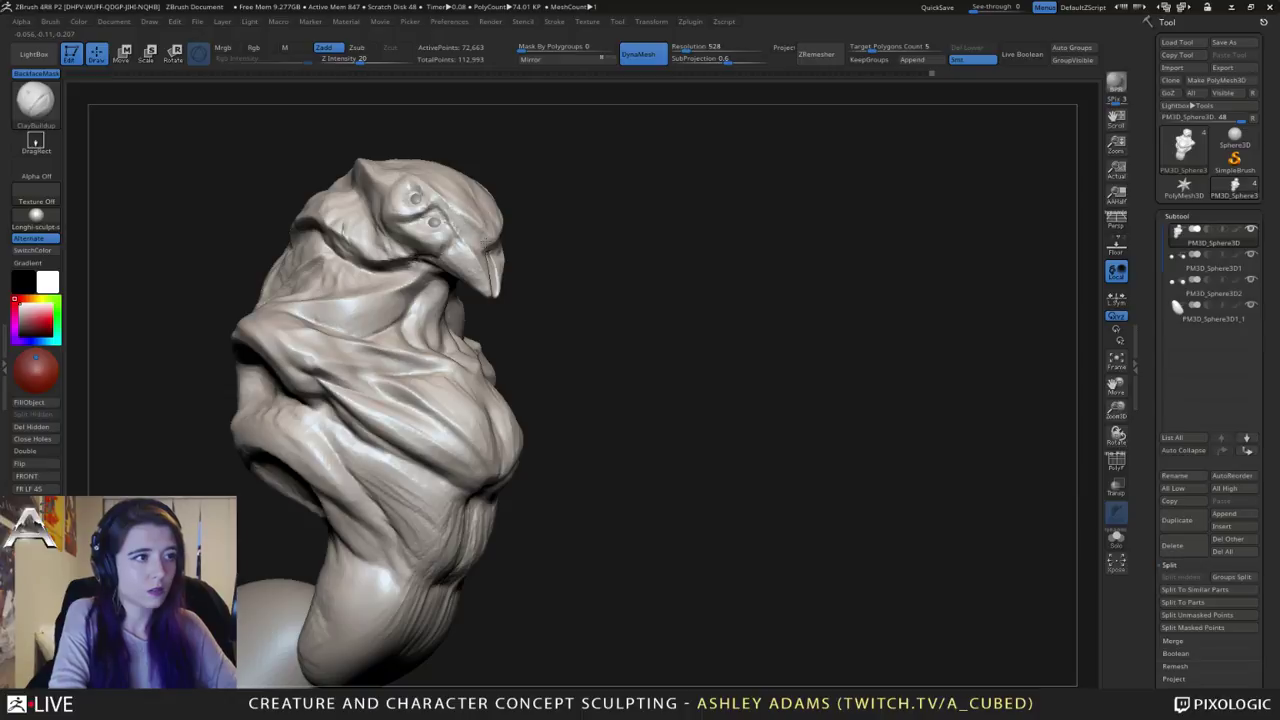
ctrl+right_drag(490, 249, 468, 215)
mouse_move(468, 215)
right_down()
mouse_move(431, 220)
mouse_move(526, 197)
mouse_move(560, 278)
mouse_move(472, 207)
mouse_move(512, 215)
mouse_move(483, 246)
mouse_move(497, 200)
mouse_move(550, 234)
mouse_move(543, 194)
right_up()
key(space)
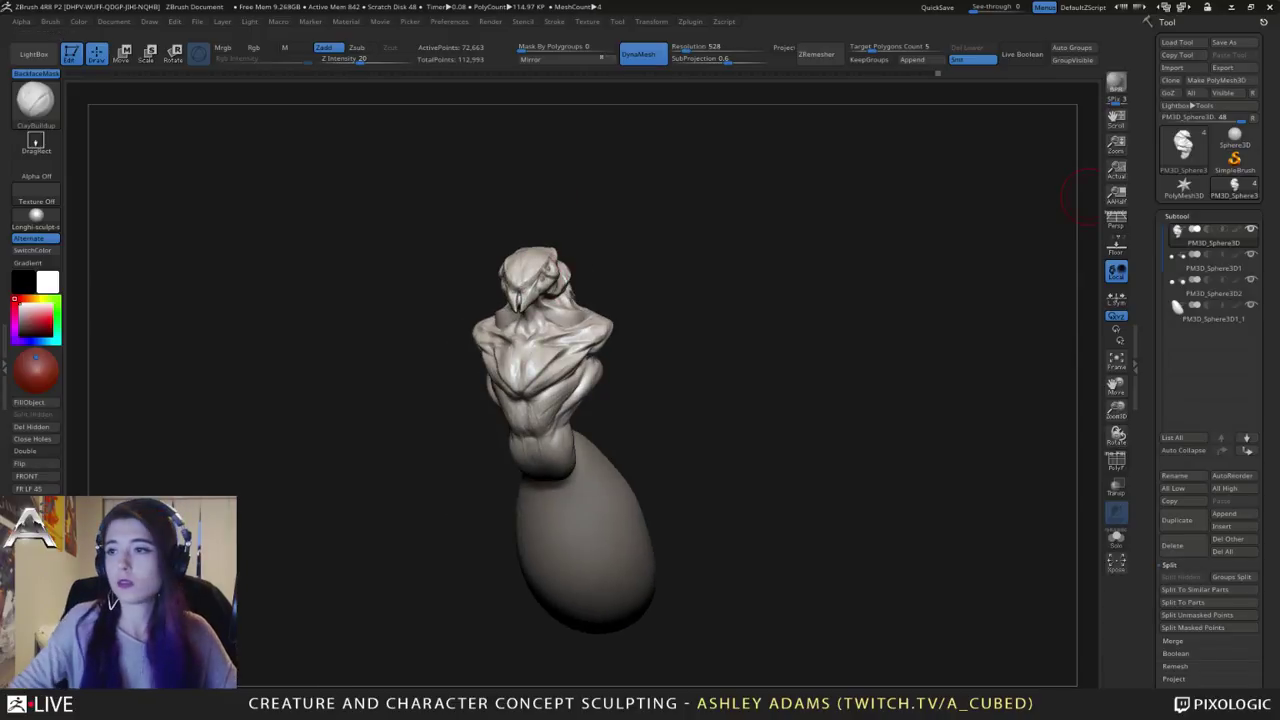
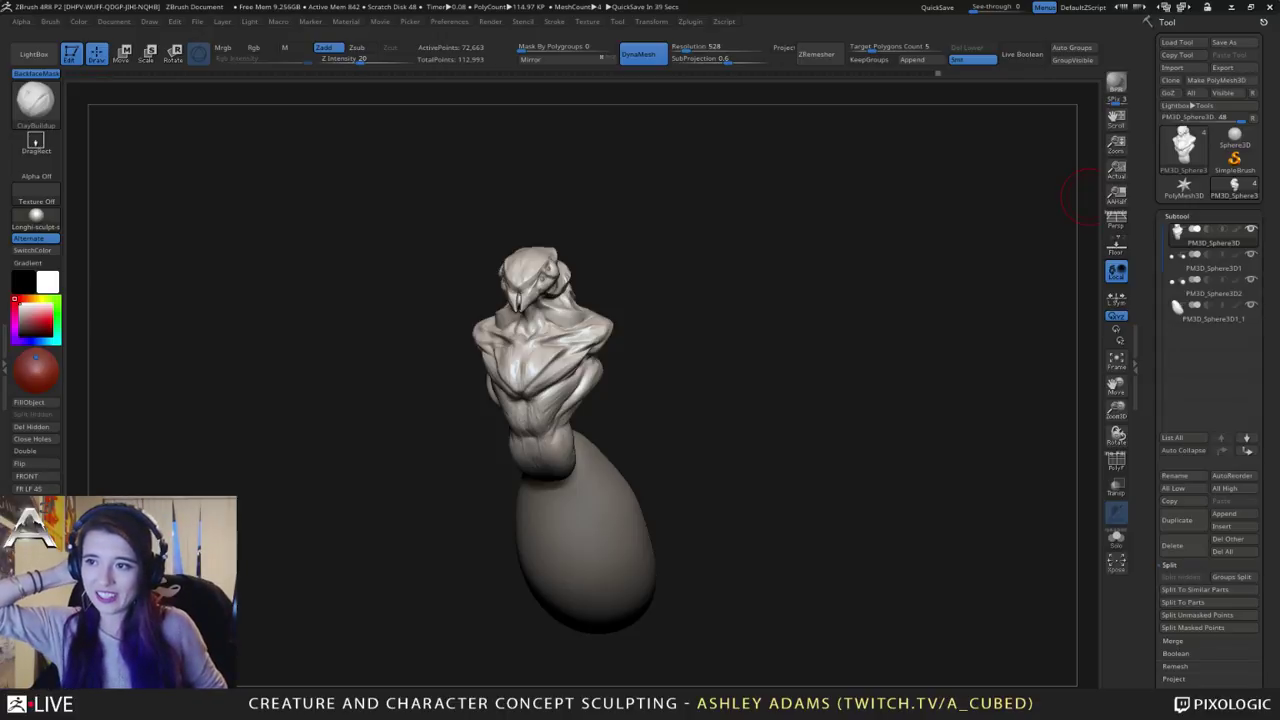
Step: Resize the brush and reshape the lower end of the torso above the rear body with SnakeHook
mouse_move(528, 344)
right_down()
mouse_move(530, 455)
mouse_move(555, 338)
right_up()
key(space)
drag(555, 338, 567, 338)
right_drag(566, 345, 558, 255)
key(b)
key(s)
key(h)
drag(529, 386, 538, 375)
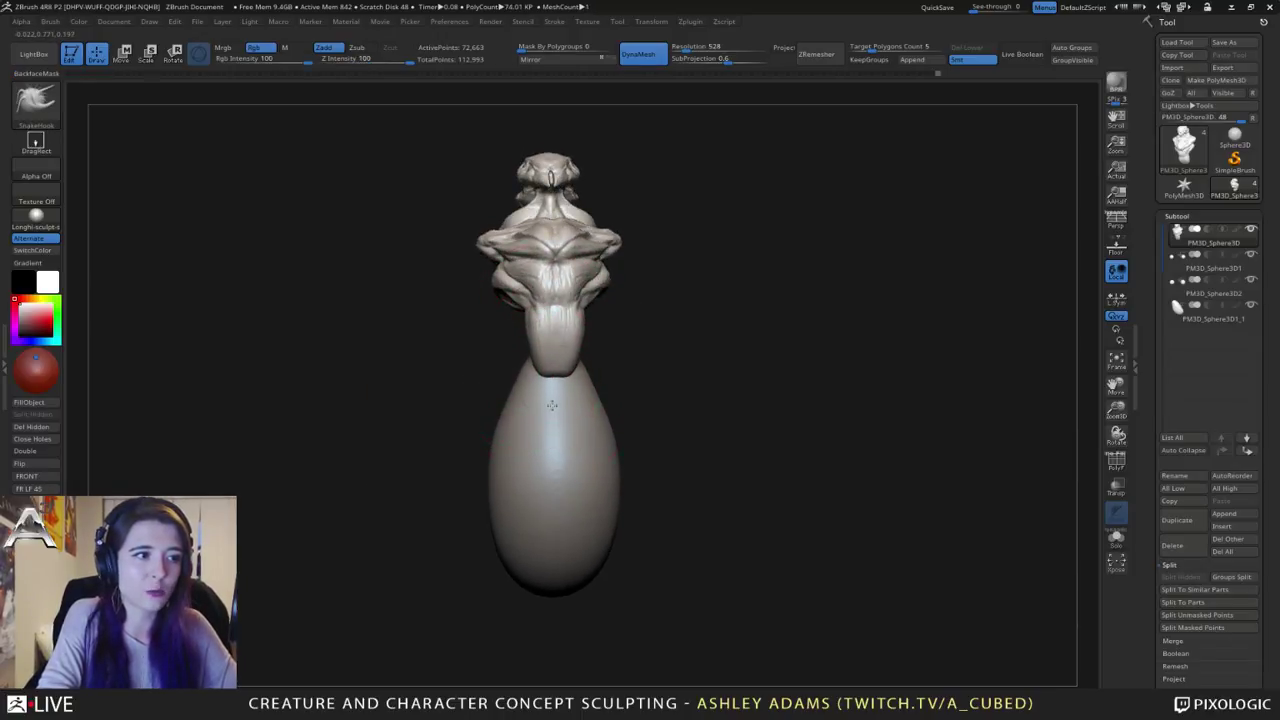
Step: Refine the torso's side silhouette where it meets the rear body with a resized SnakeHook brush
right_drag(550, 360, 590, 354)
key(space)
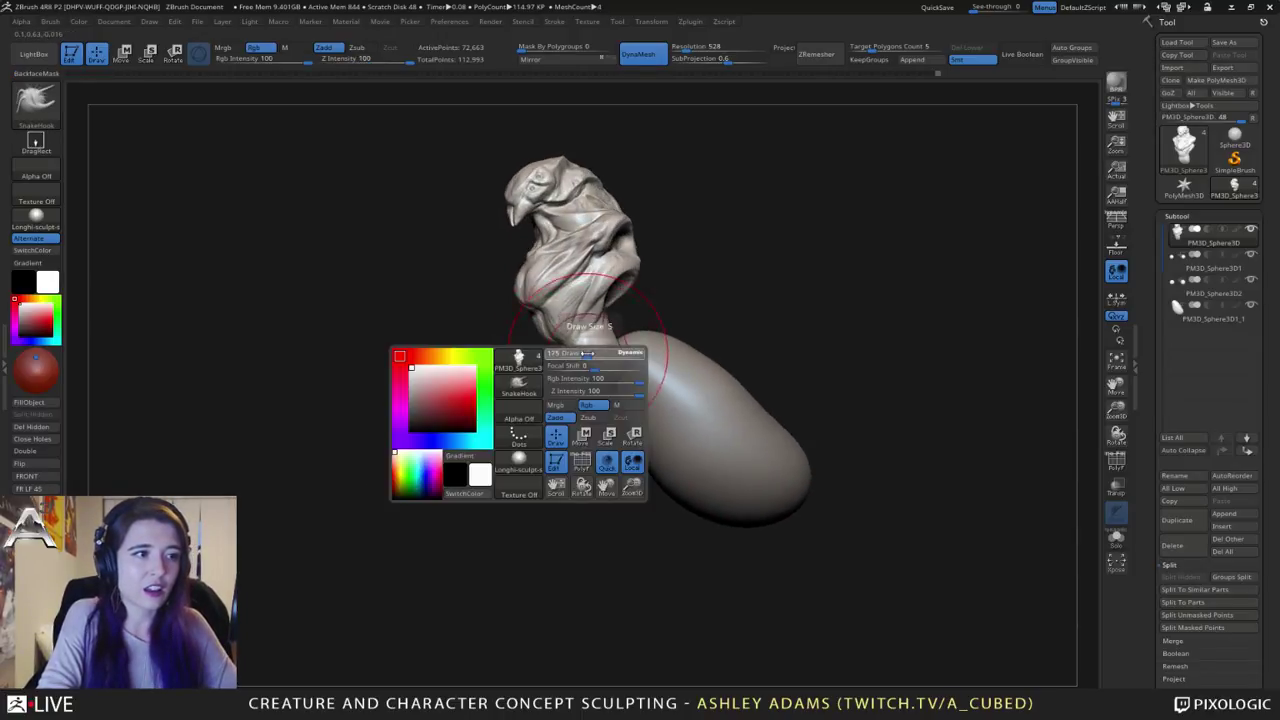
key(space)
drag(602, 371, 580, 371)
right_drag(560, 355, 580, 366)
Step: Build up the belly and lower chest forms with ClayBuildup
key(b)
key(c)
key(b)
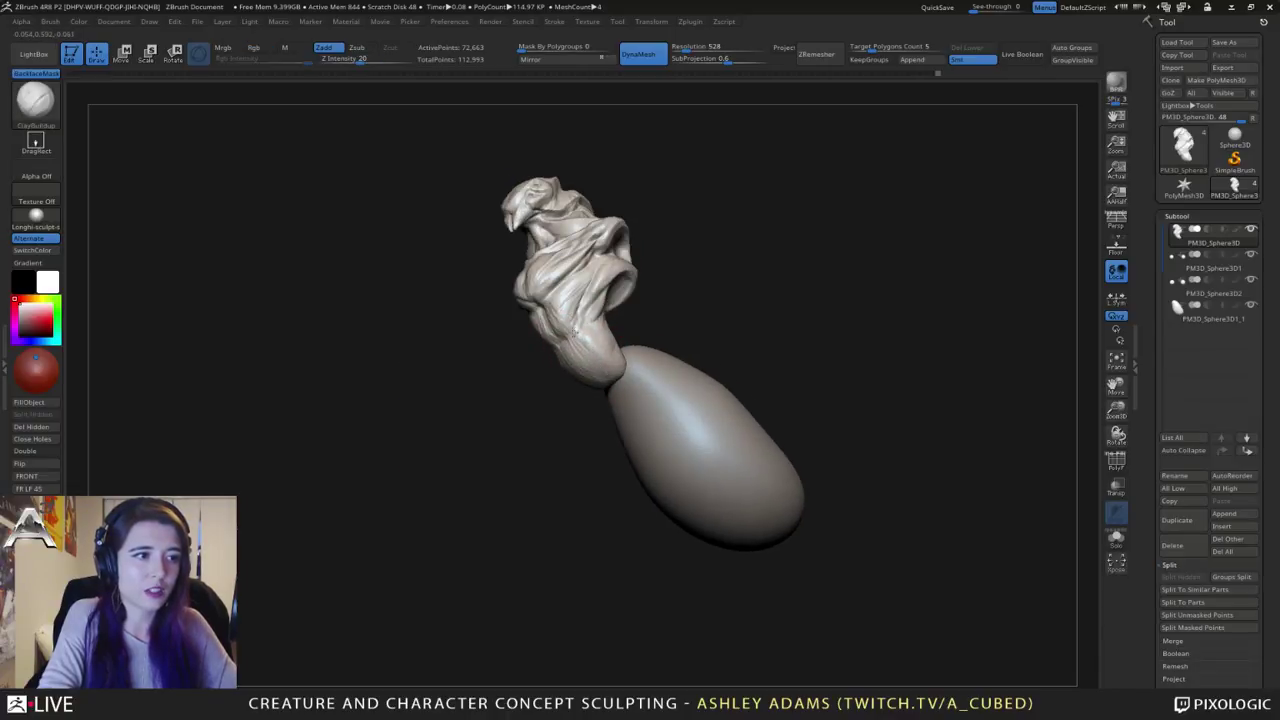
mouse_move(586, 335)
right_down()
mouse_move(629, 329)
mouse_move(611, 306)
mouse_move(514, 321)
mouse_move(485, 310)
right_up()
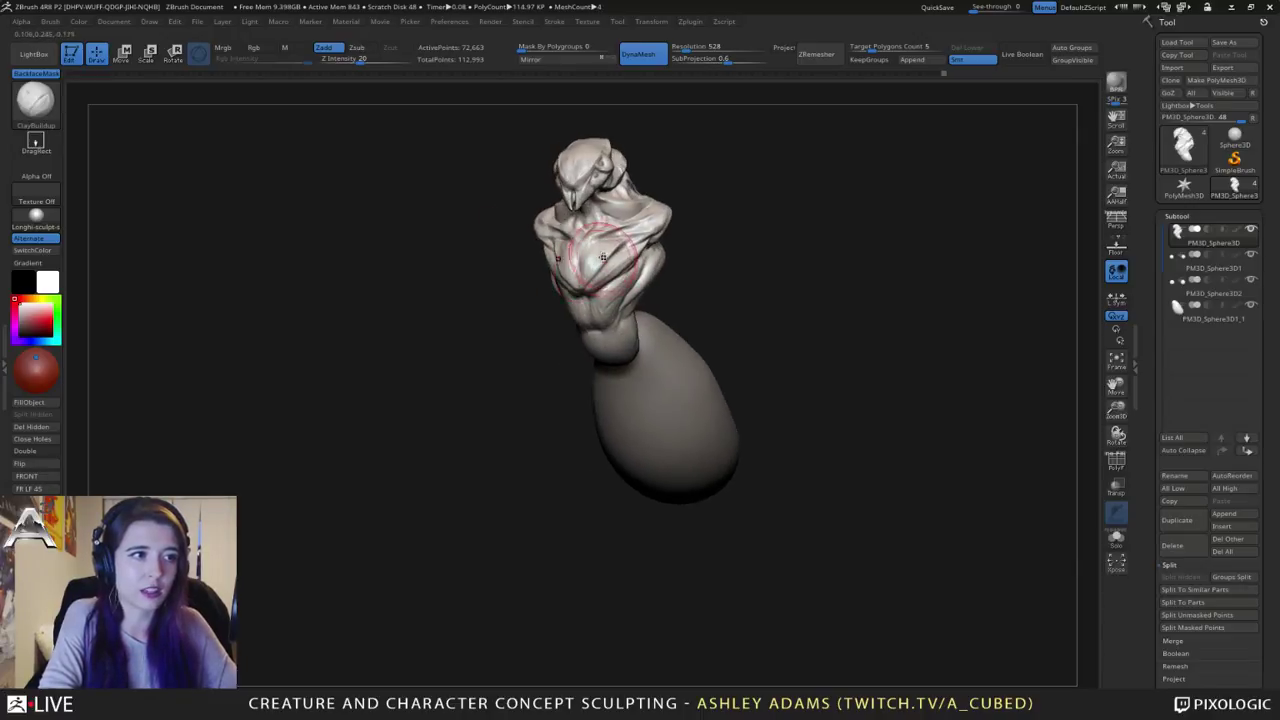
Step: Adjust the torso's front outline with SnakeHook and cut the midline creases of the belly with DamStandard
mouse_move(612, 242)
shift+right_down()
mouse_move(578, 267)
mouse_move(562, 222)
mouse_move(579, 306)
mouse_move(626, 354)
mouse_move(594, 342)
shift+right_up()
key(b)
key(s)
key(h)
right_click(575, 266)
key(b)
key(d)
key(s)
Step: Build up the abdominal forms on both sides of the midline with ClayBuildup
key(b)
key(c)
key(b)
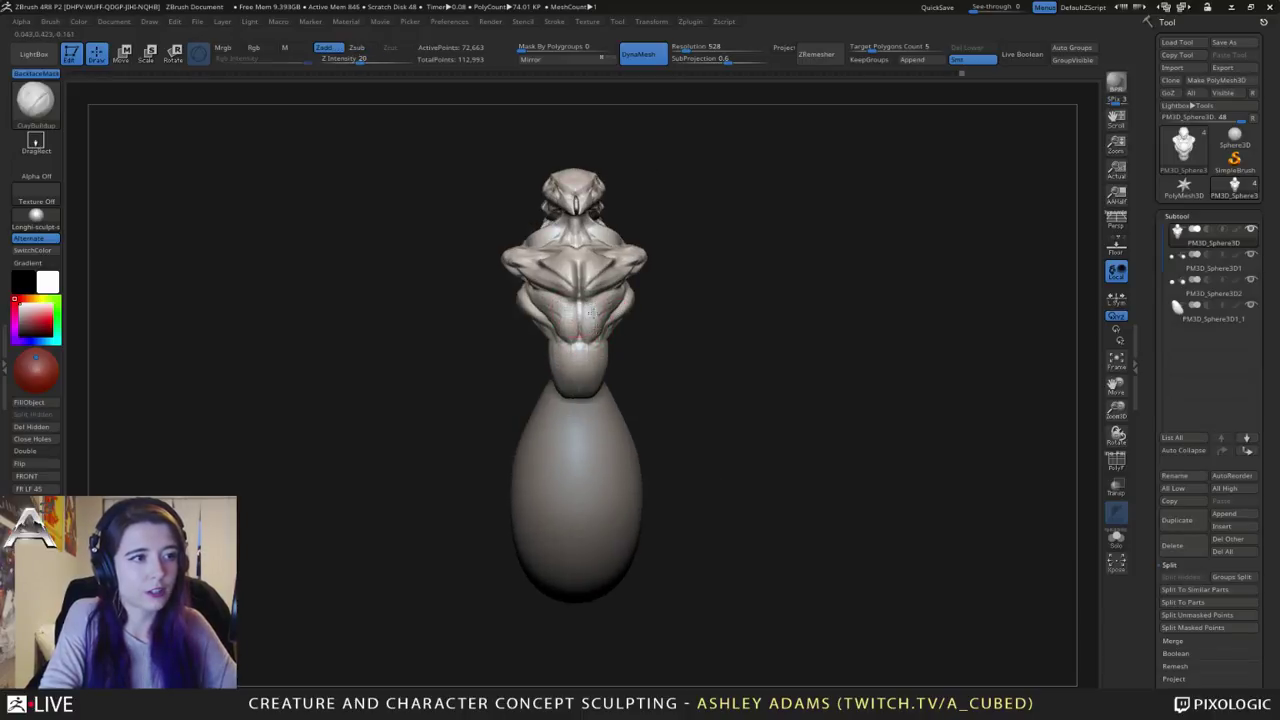
right_drag(600, 300, 510, 295)
Step: Sharpen the creases between the abdomen and the lower torso with DamStandard
key(b)
key(d)
key(s)
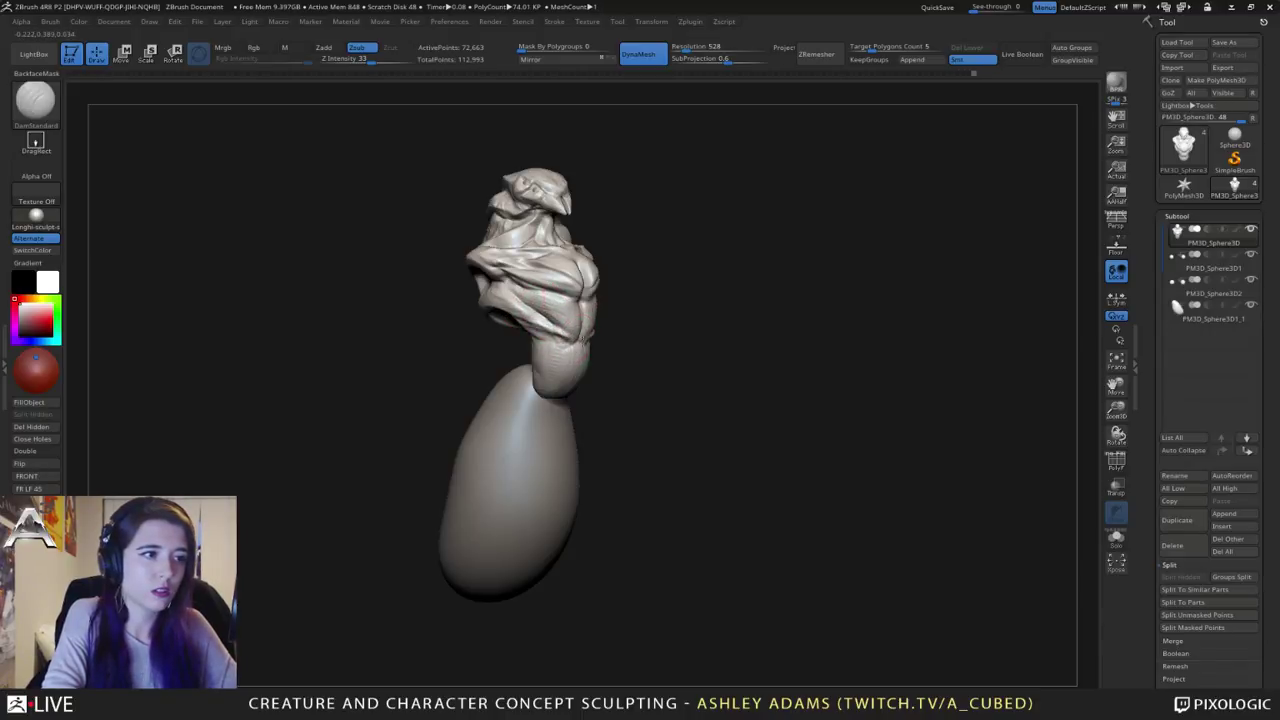
mouse_move(519, 305)
right_down()
mouse_move(560, 330)
mouse_move(558, 313)
mouse_move(591, 322)
right_up()
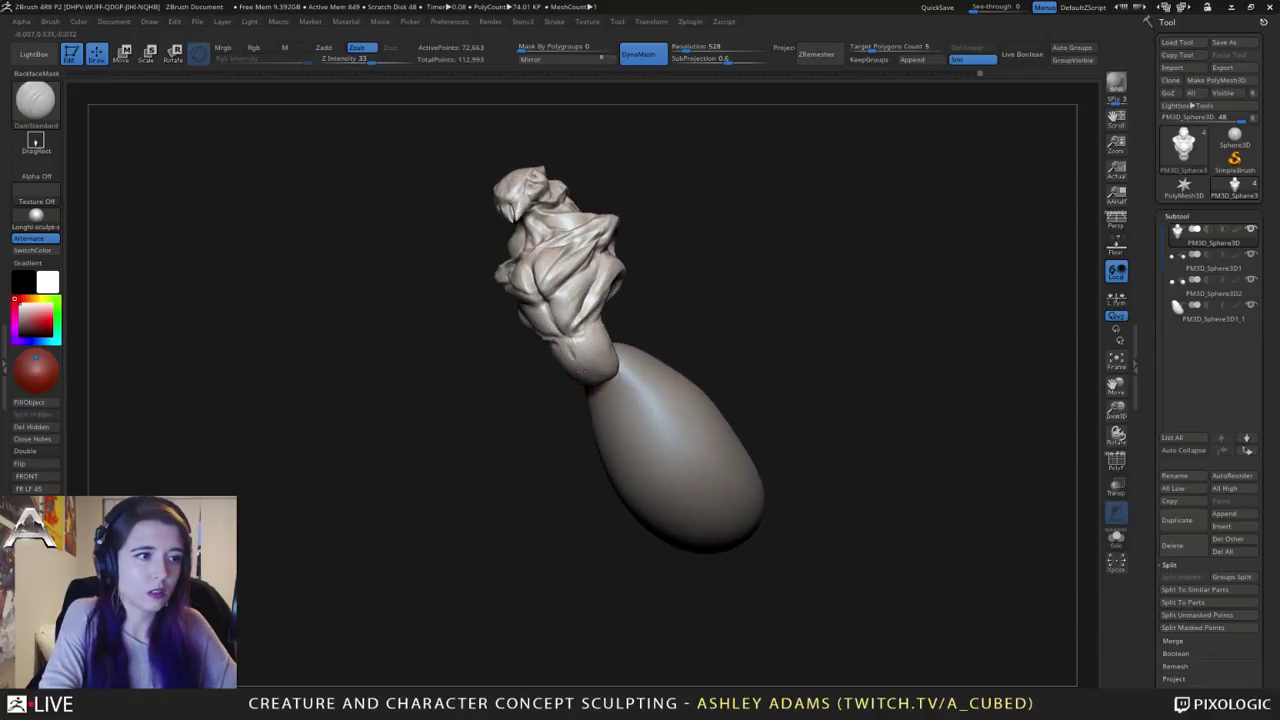
Step: Build up the side of the lower abdomen above the rear body with ClayBuildup
right_drag(602, 388, 560, 420)
right_click(556, 438)
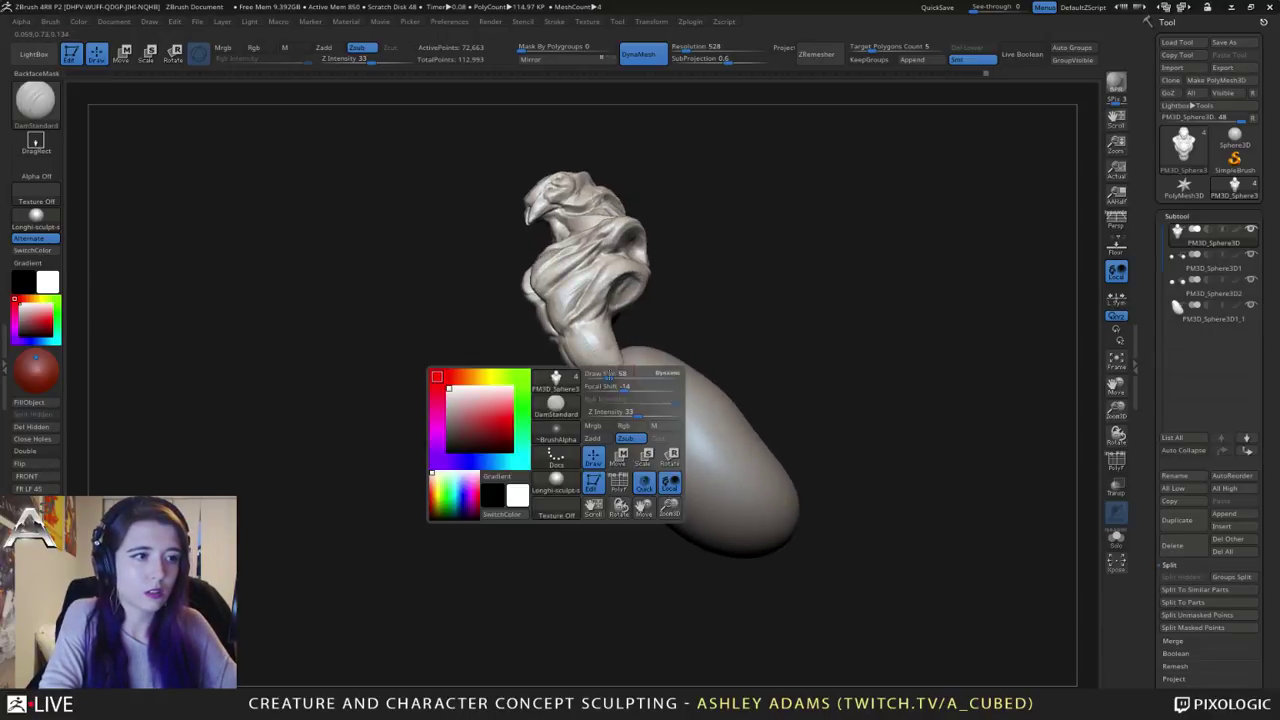
key(b)
key(c)
key(b)
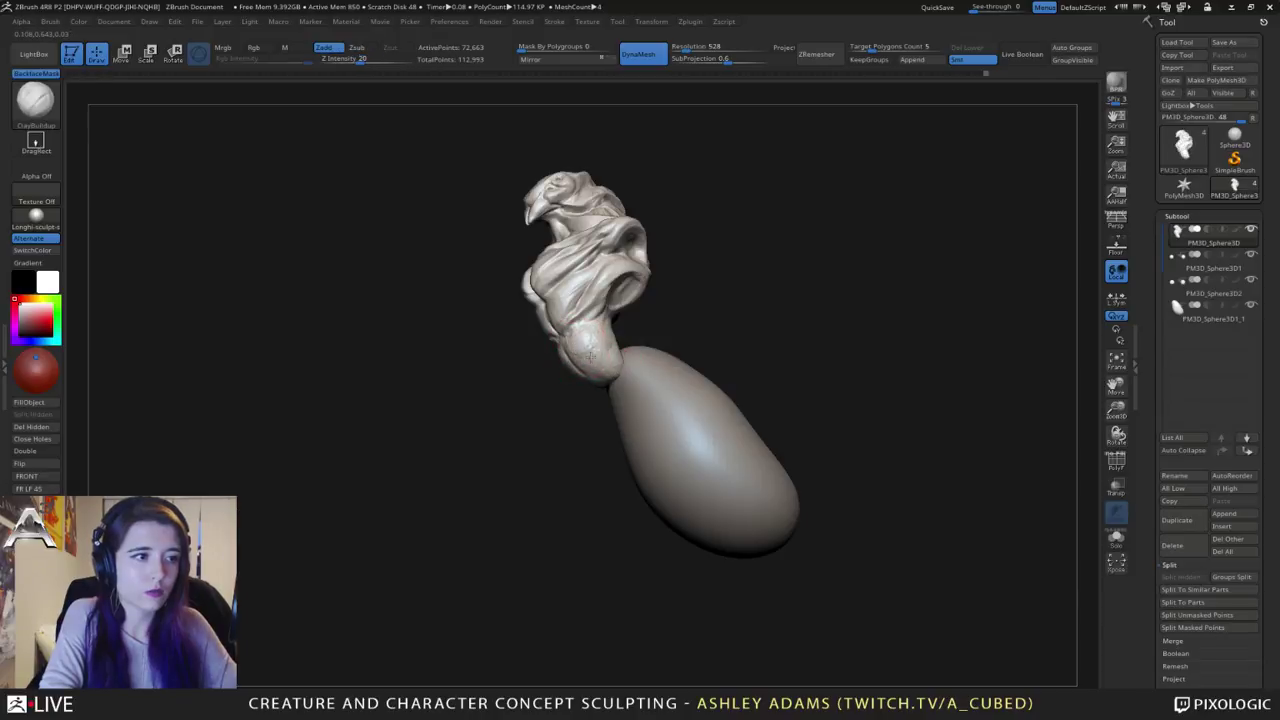
drag(590, 356, 620, 368)
Step: Cut the creases around the lower abdomen with DamStandard and refine the forms between them with ClayBuildup
key(b)
key(d)
key(s)
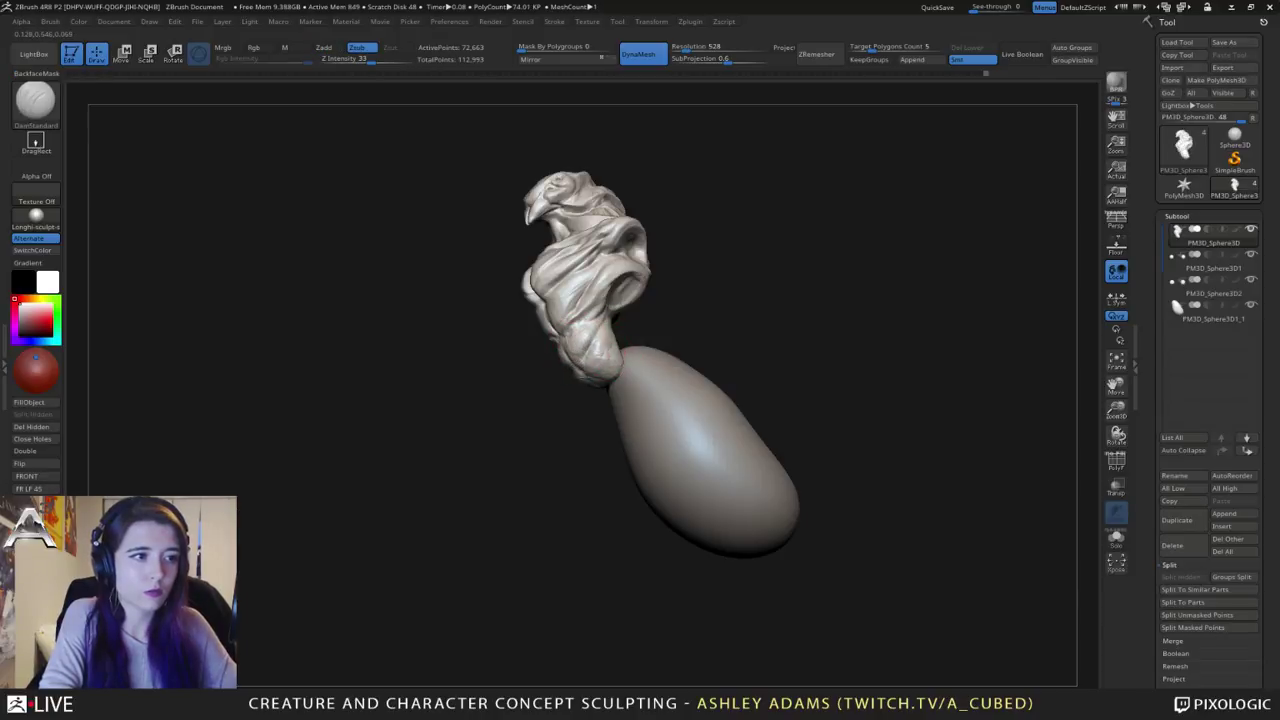
mouse_move(610, 362)
right_down()
mouse_move(580, 380)
mouse_move(591, 357)
mouse_move(628, 357)
right_up()
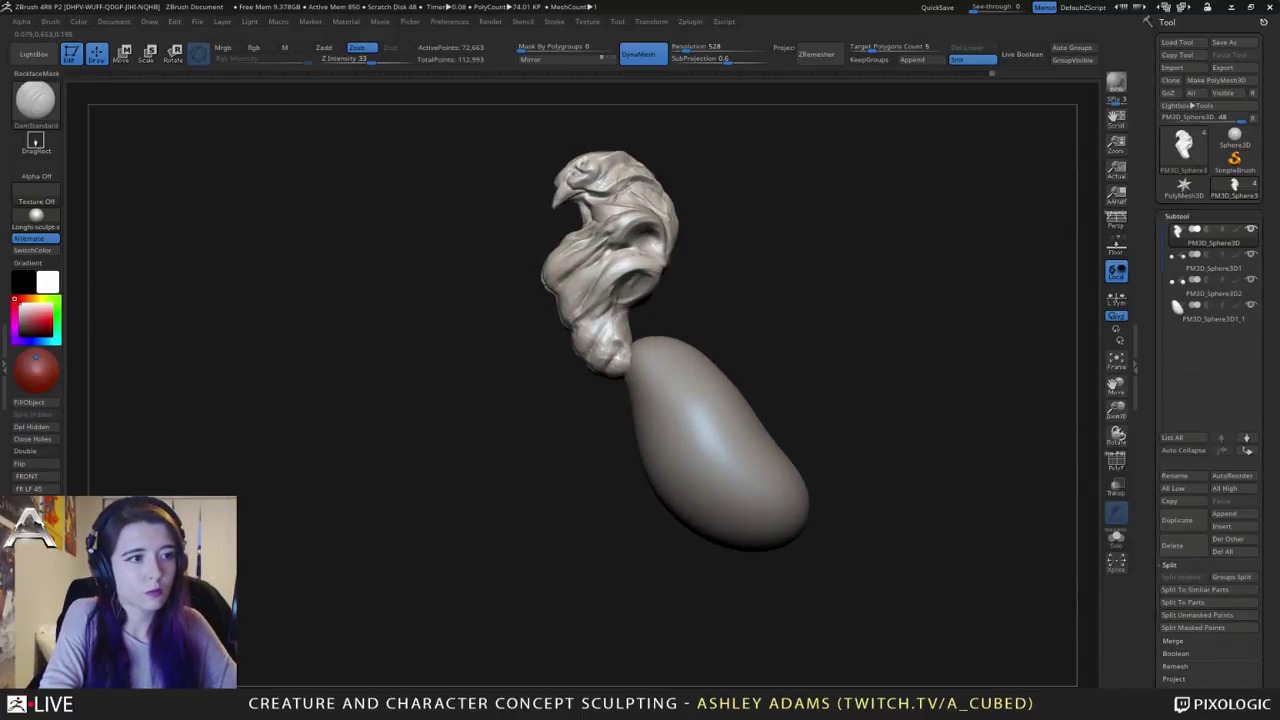
mouse_move(622, 343)
right_down()
mouse_move(585, 335)
mouse_move(642, 340)
mouse_move(633, 347)
mouse_move(643, 297)
mouse_move(629, 265)
mouse_move(797, 326)
right_up()
key(b)
key(c)
key(b)
key(b)
key(d)
key(s)
Step: Append a ZSphere subtool, move it beside the torso and scale it down
click(1224, 513)
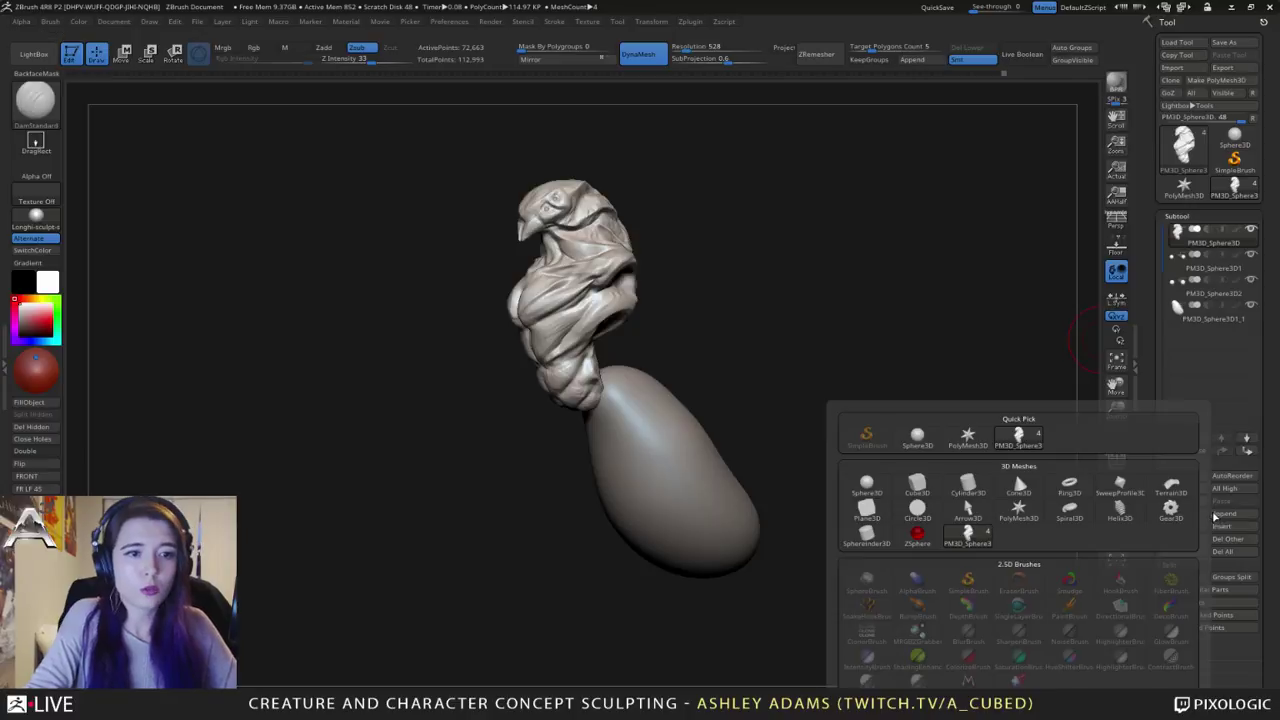
click(917, 534)
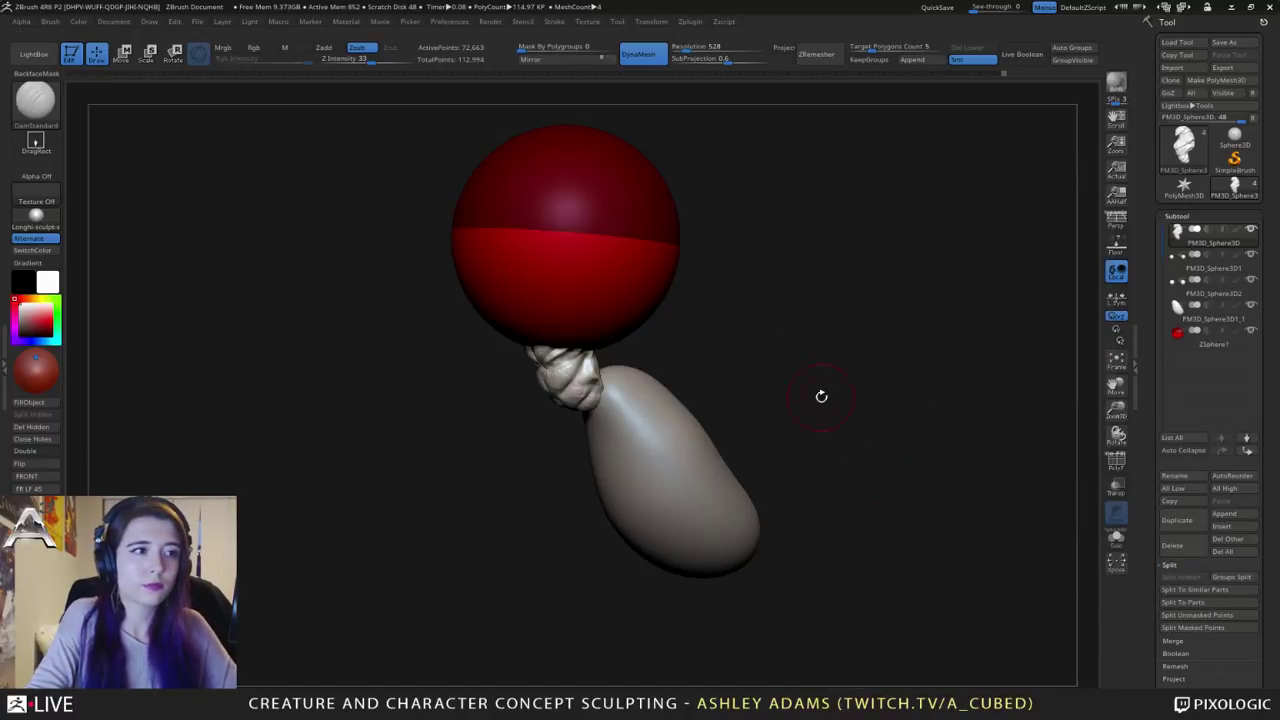
key(w)
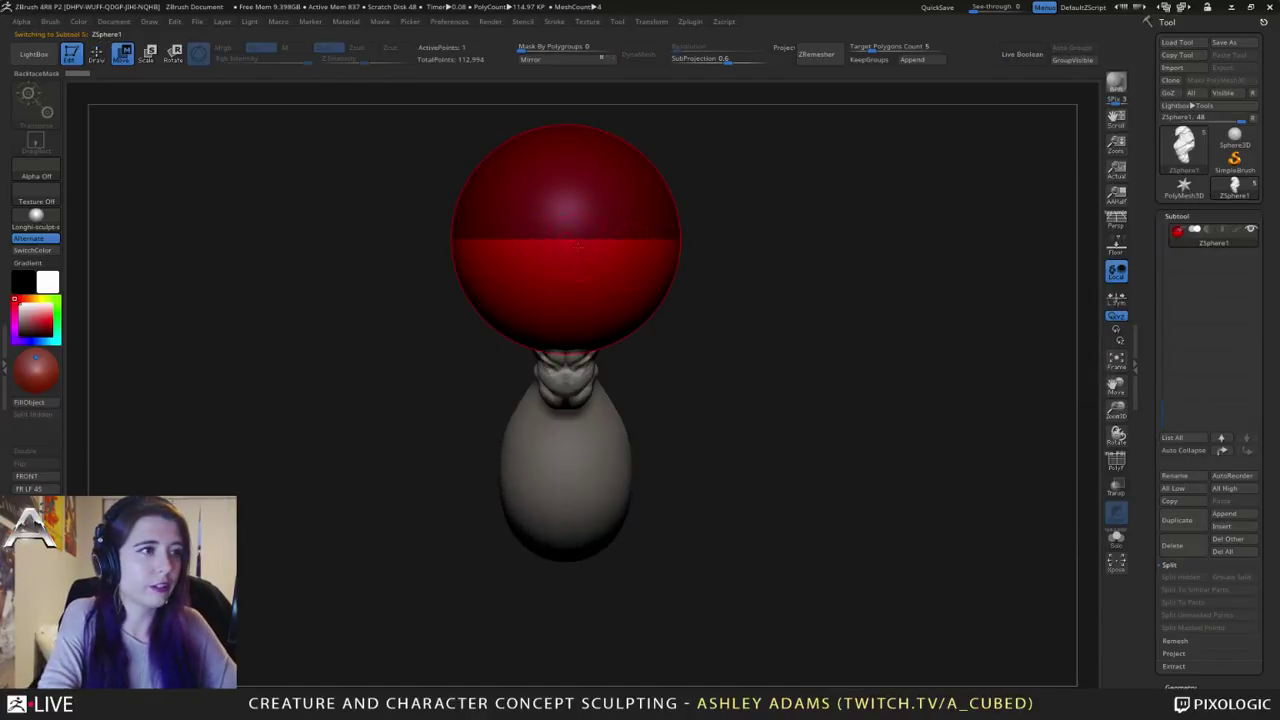
mouse_move(580, 248)
mouse_down()
mouse_move(748, 296)
mouse_move(722, 316)
mouse_move(444, 120)
mouse_up()
key(e)
drag(715, 305, 597, 226)
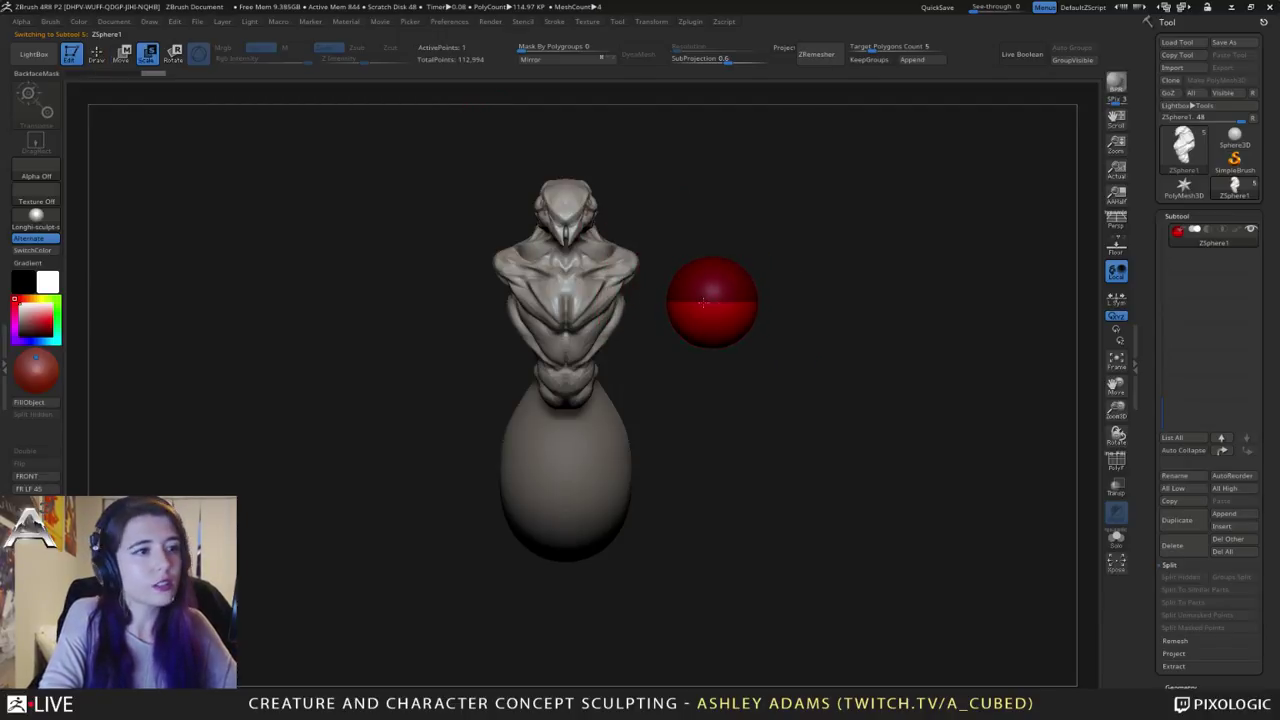
Step: Shrink the ZSphere further and position it in the shoulder socket under the flap
drag(712, 303, 660, 266)
key(w)
drag(712, 301, 631, 286)
right_drag(631, 286, 561, 293)
key(e)
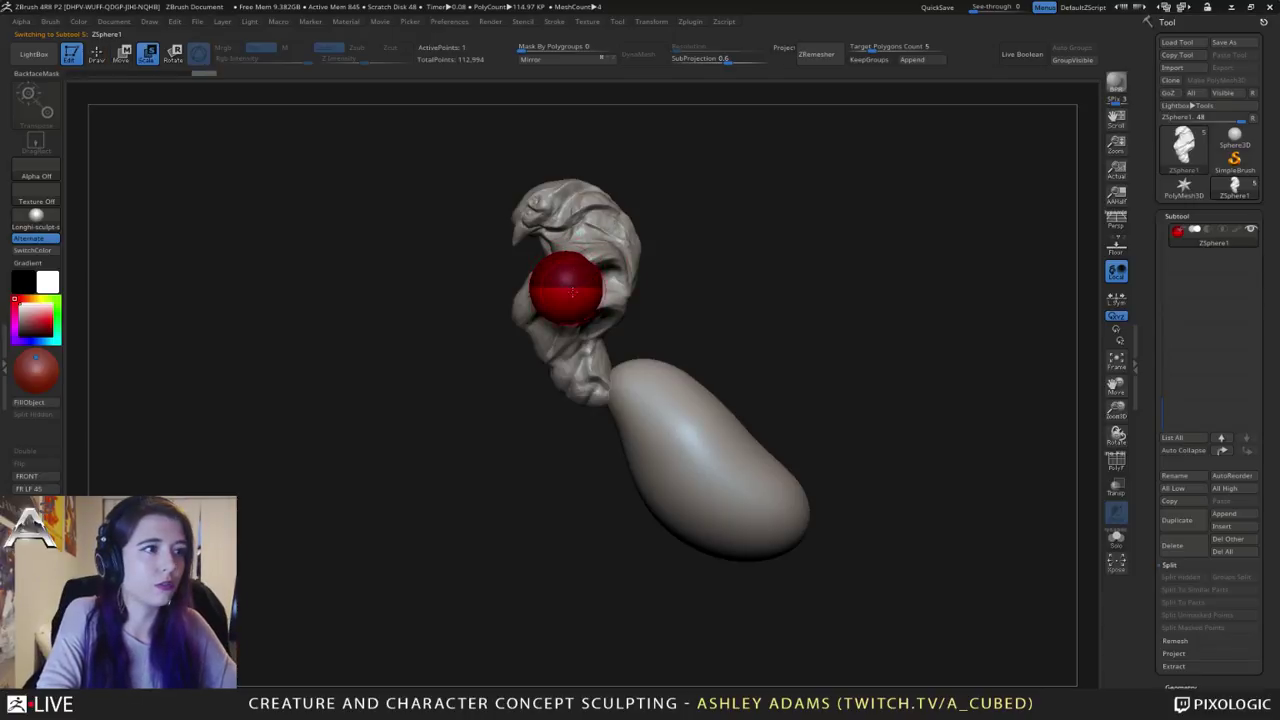
drag(572, 291, 598, 284)
key(w)
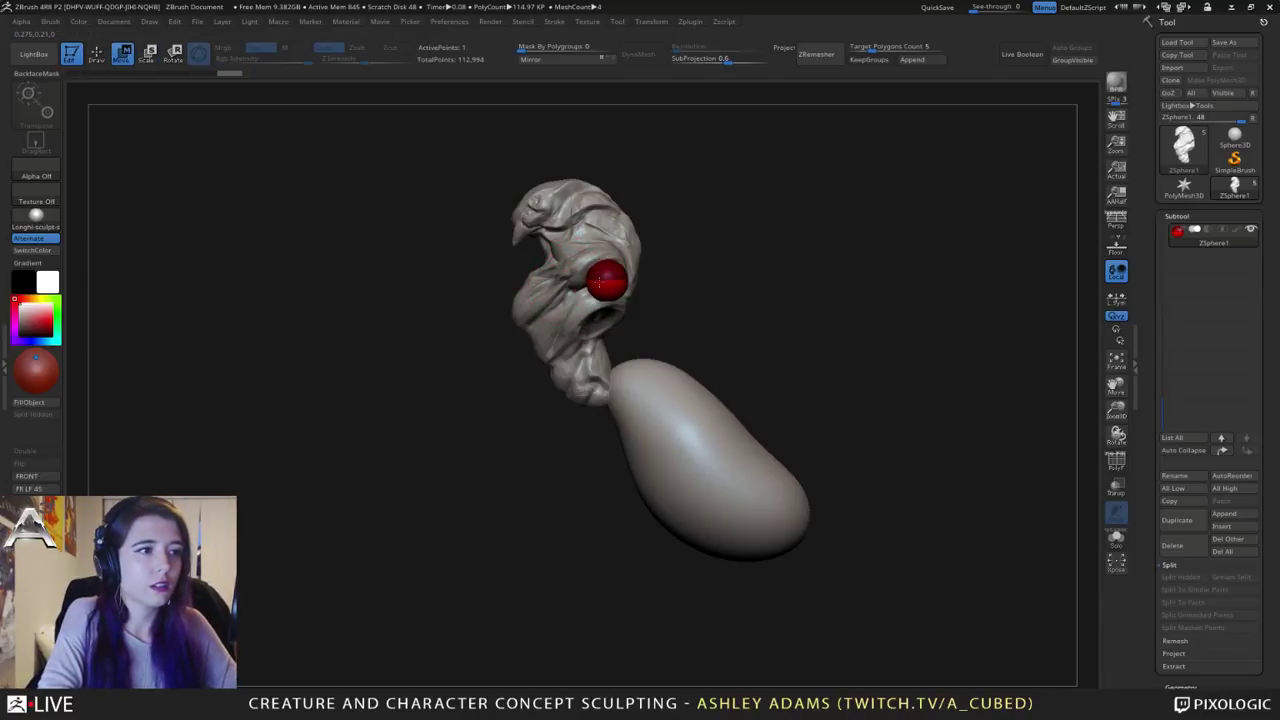
mouse_move(598, 284)
shift+right_down()
mouse_move(551, 260)
mouse_move(666, 197)
mouse_move(613, 225)
mouse_move(606, 268)
mouse_move(515, 269)
shift+right_up()
key(e)
key(w)
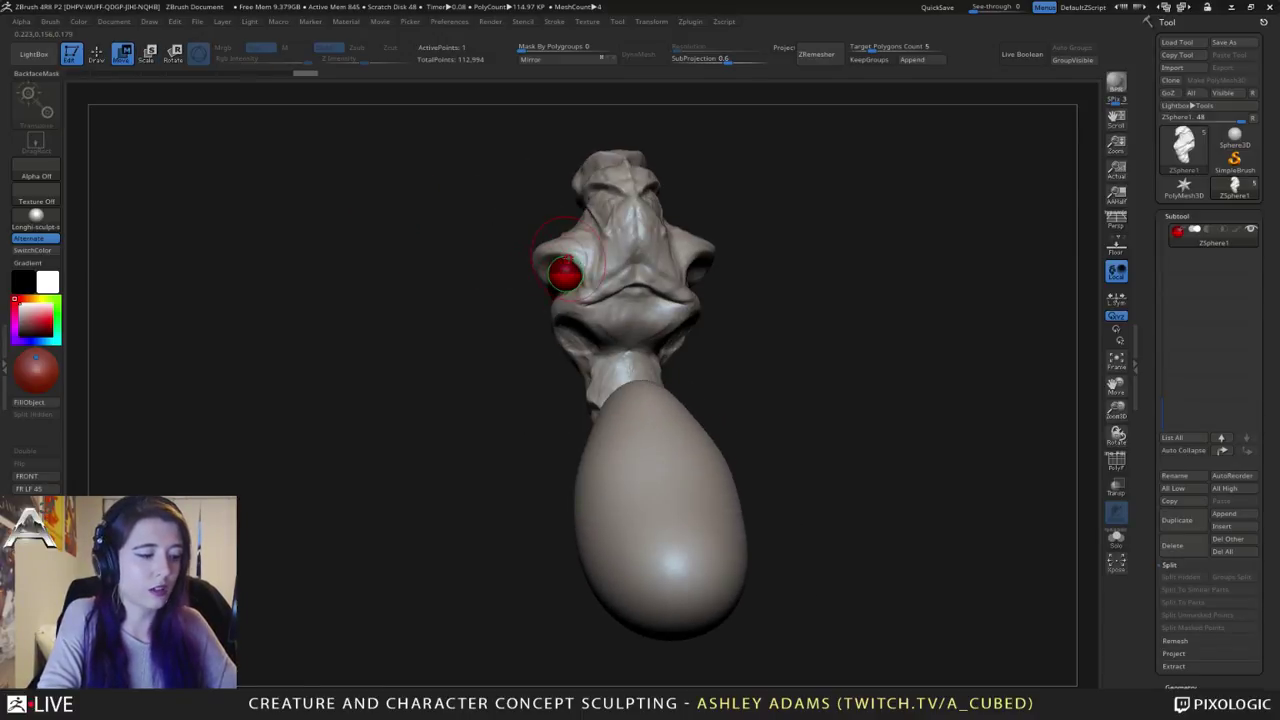
Step: Add a child ZSphere at the shoulder and pull it downward to start the arm
key(space)
key(q)
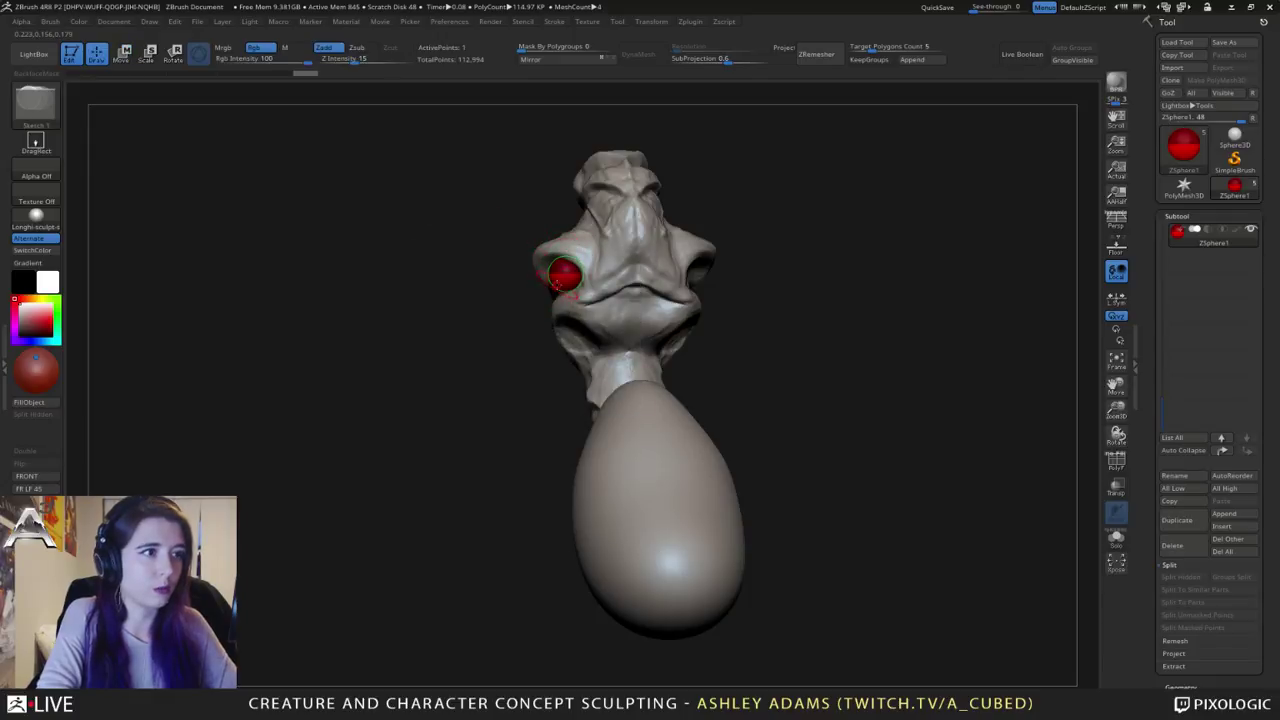
key(w)
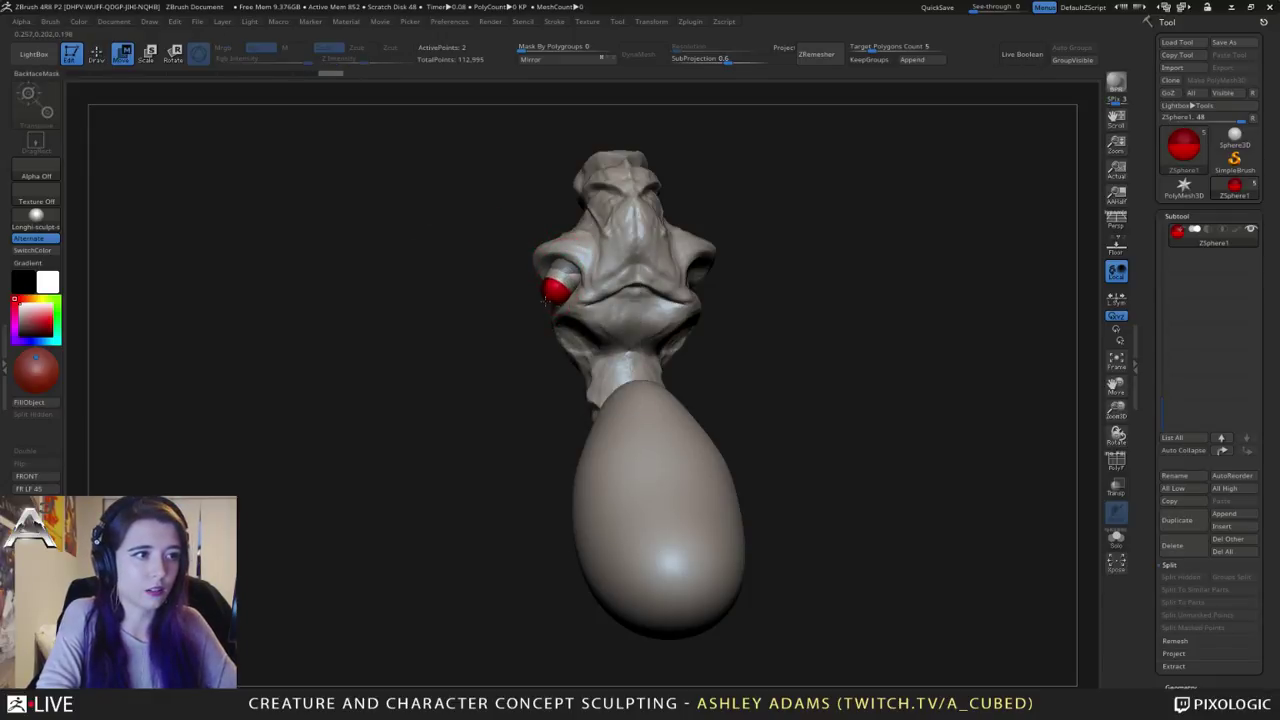
drag(545, 290, 527, 374)
mouse_move(560, 287)
right_down()
mouse_move(651, 246)
mouse_move(613, 288)
mouse_move(467, 228)
right_up()
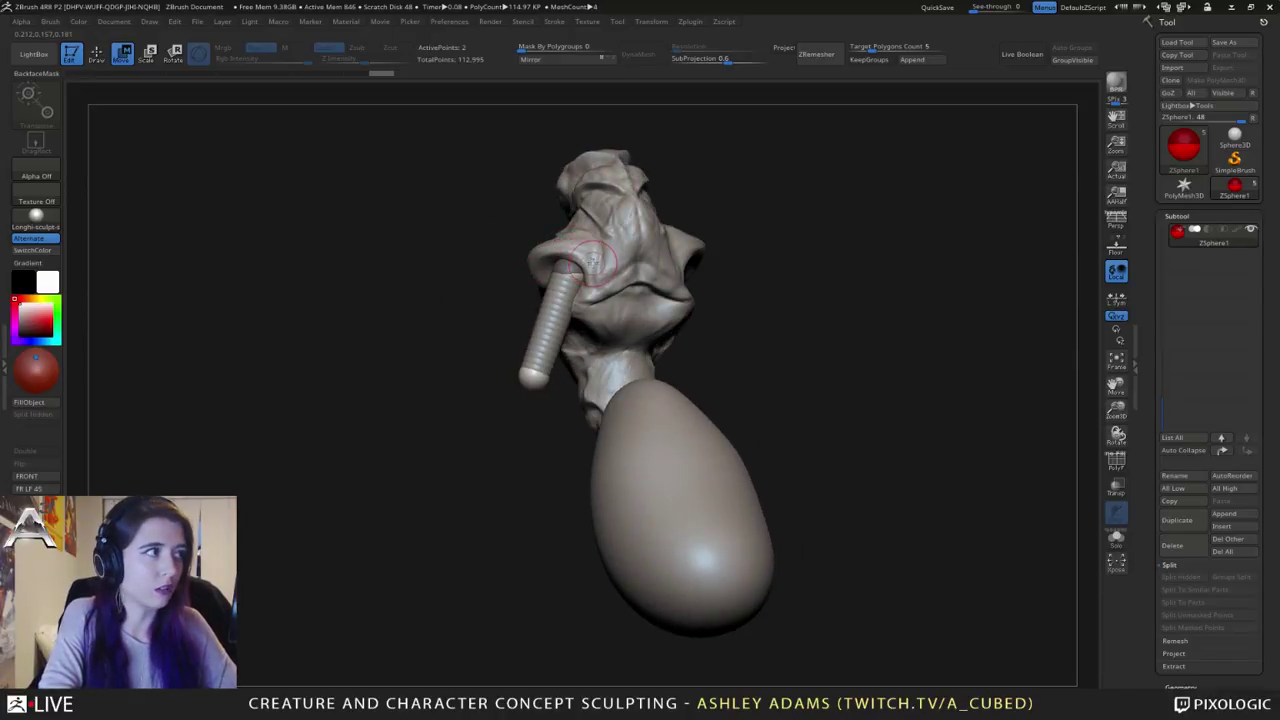
Step: Recentre the arm's root ZSphere in the shoulder socket and enlarge it
key(e)
key(w)
drag(580, 266, 562, 267)
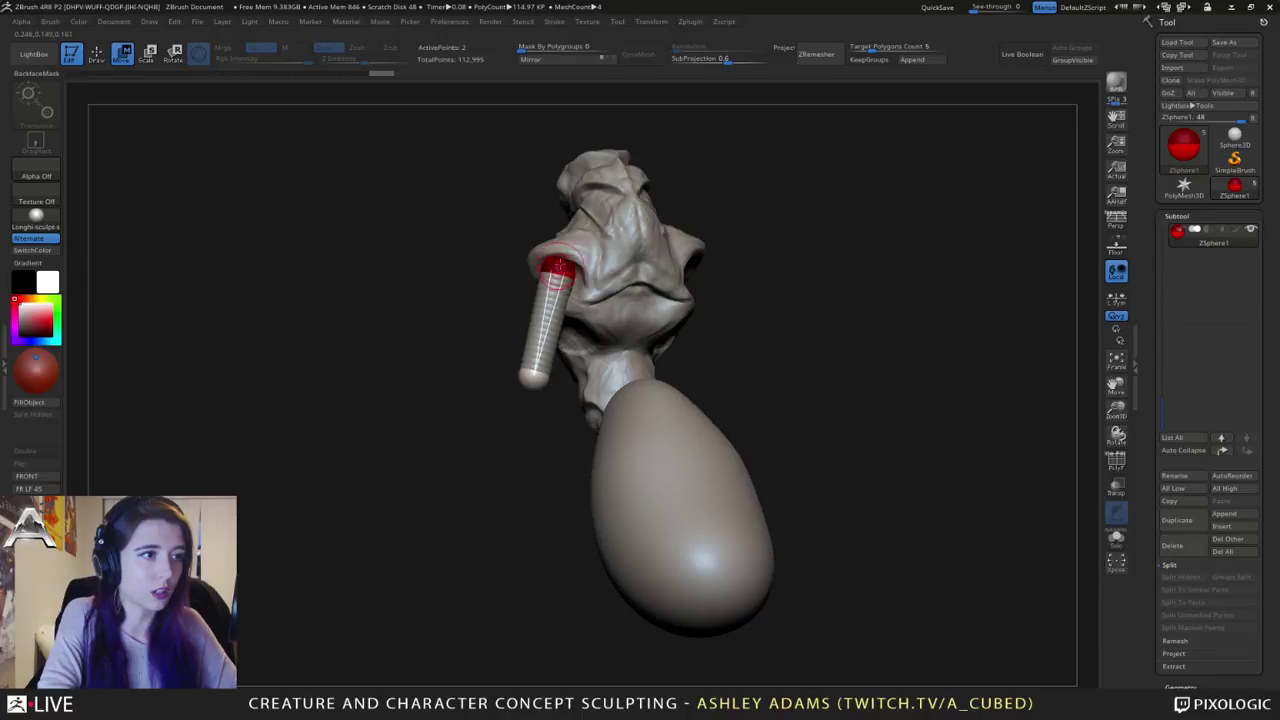
right_drag(562, 266, 592, 262)
key(e)
drag(562, 267, 700, 340)
key(w)
right_drag(563, 262, 597, 275)
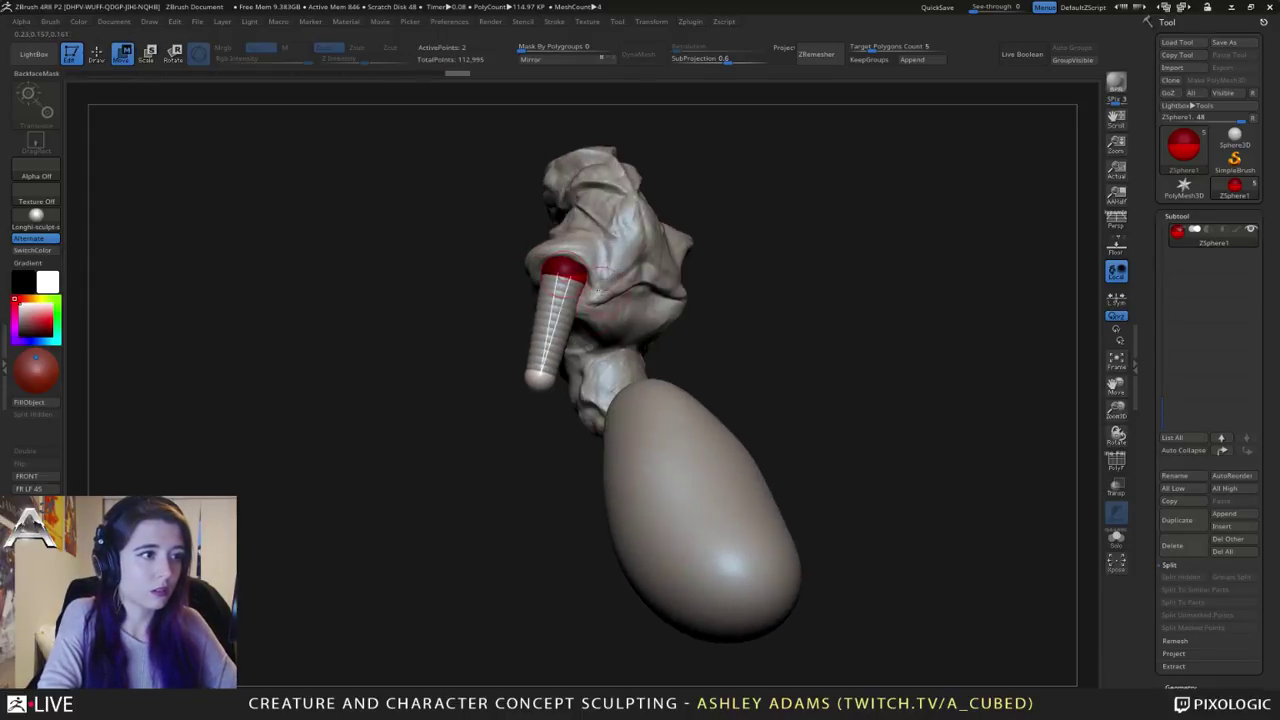
Step: Lengthen the arm by pulling its end ZSphere down well below the rear body
drag(541, 381, 500, 509)
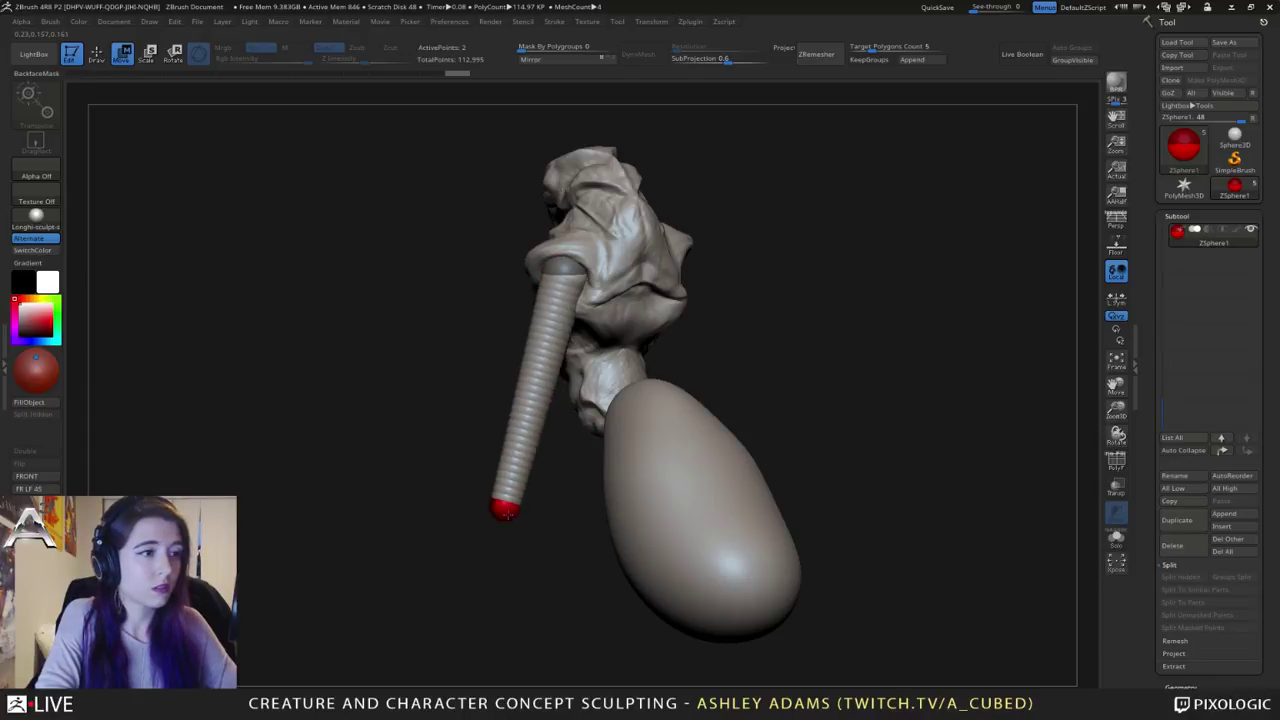
right_drag(500, 509, 589, 437)
drag(527, 516, 500, 642)
ctrl+right_drag(566, 538, 591, 354)
right_drag(591, 354, 622, 348)
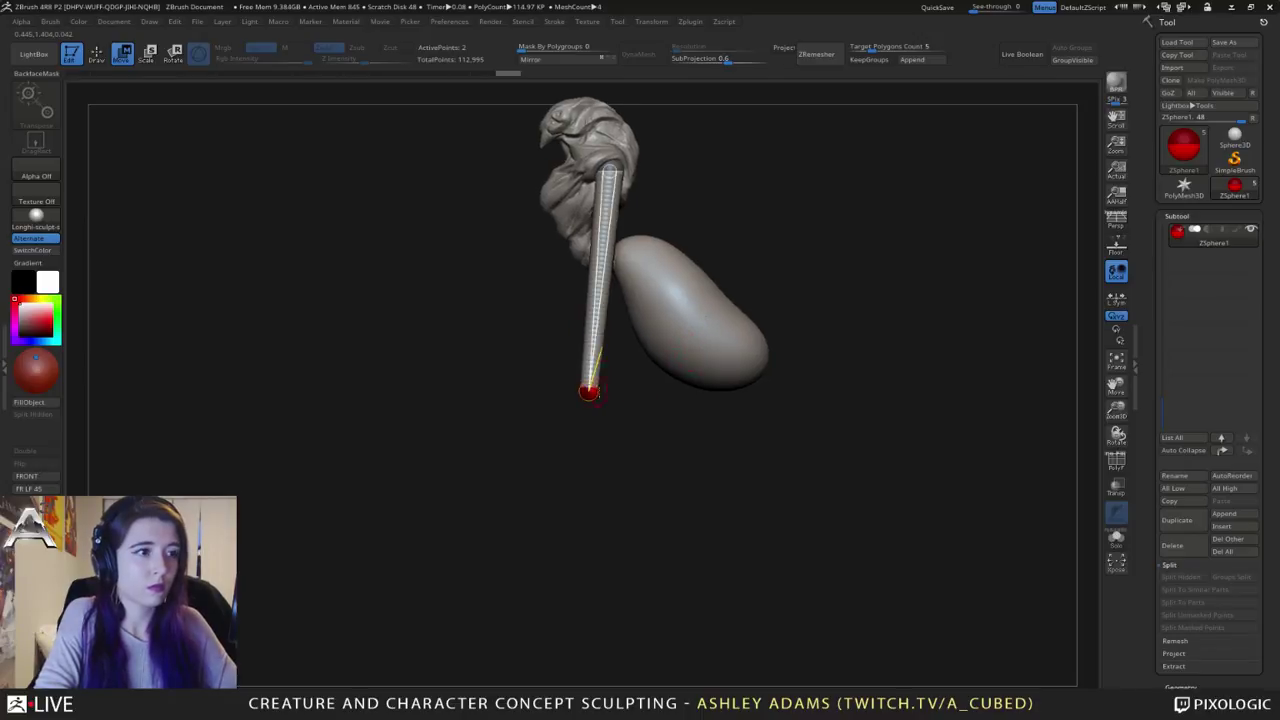
drag(589, 393, 573, 520)
right_drag(562, 435, 640, 413)
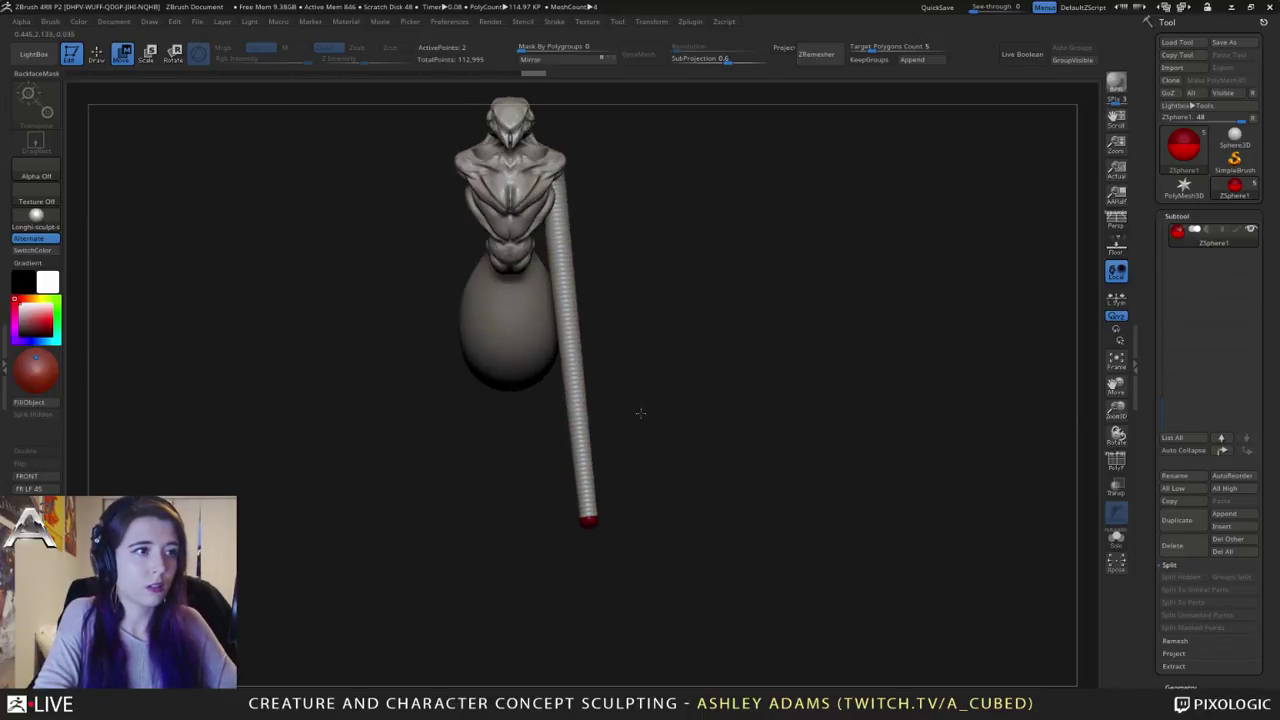
alt+right_drag(644, 358, 673, 399)
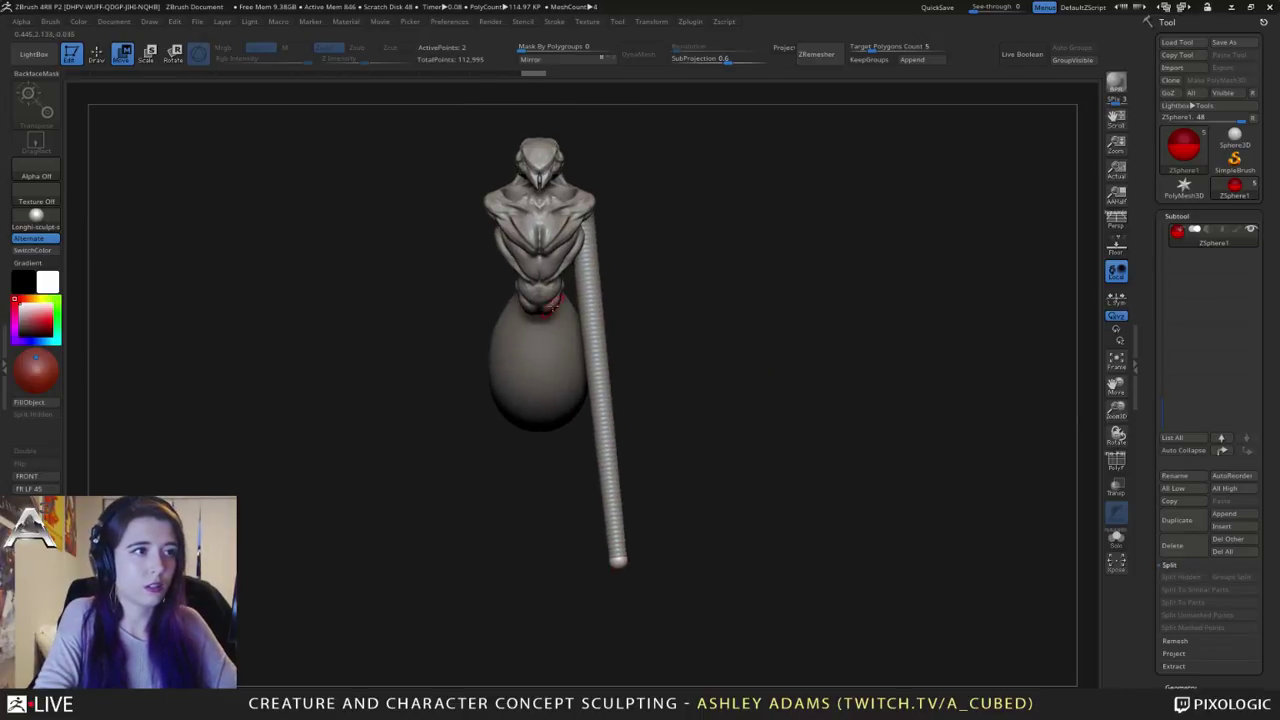
Step: Insert an elbow joint in the arm and move it outward to bend the arm
click(597, 330)
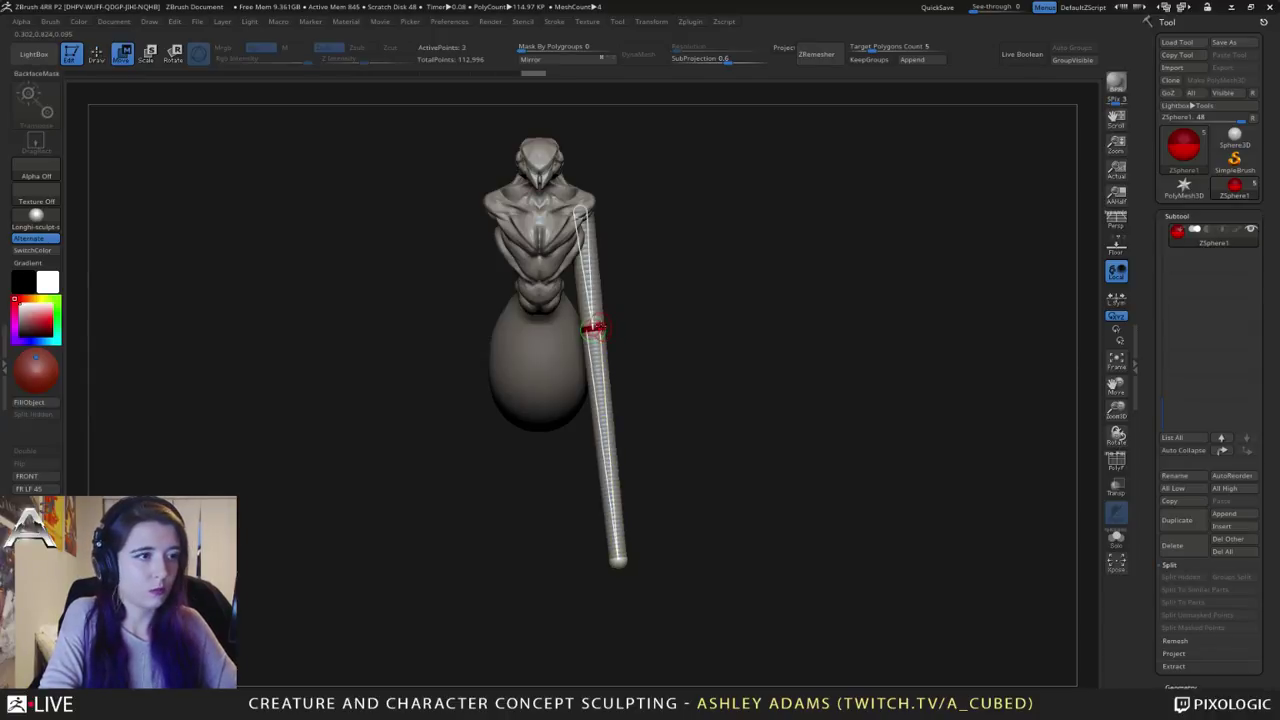
drag(594, 328, 614, 333)
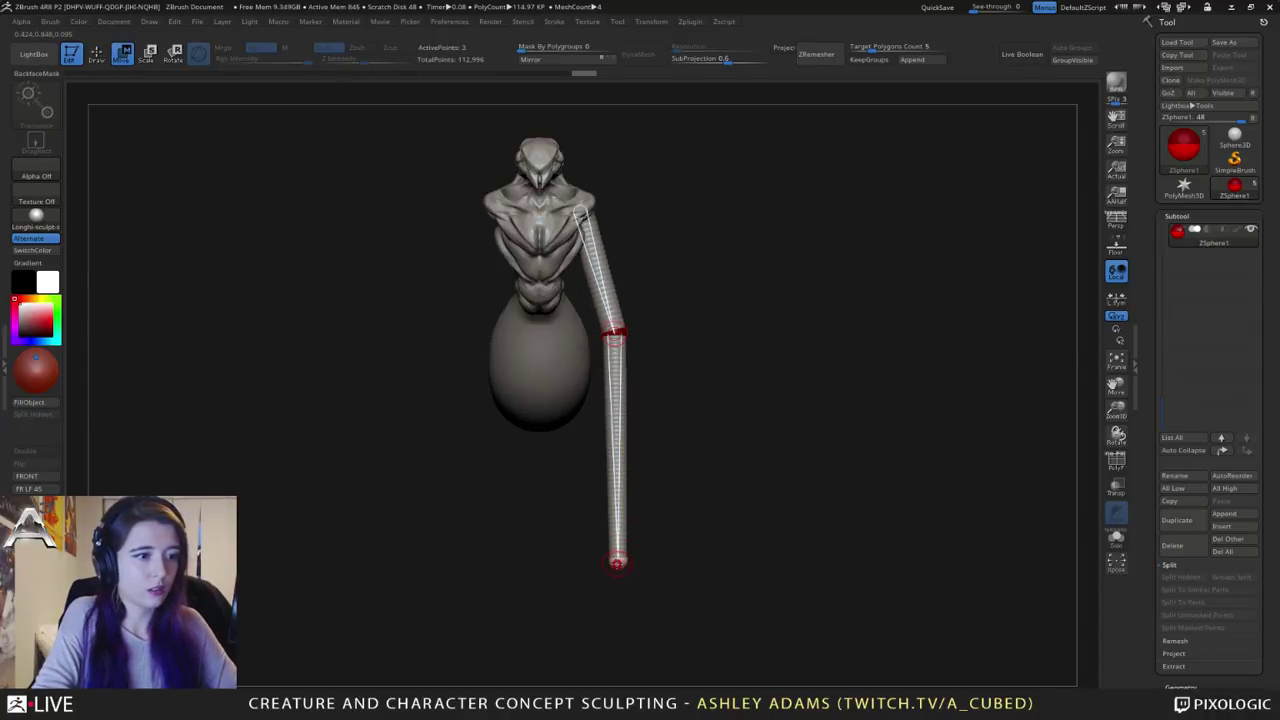
right_drag(616, 562, 599, 525)
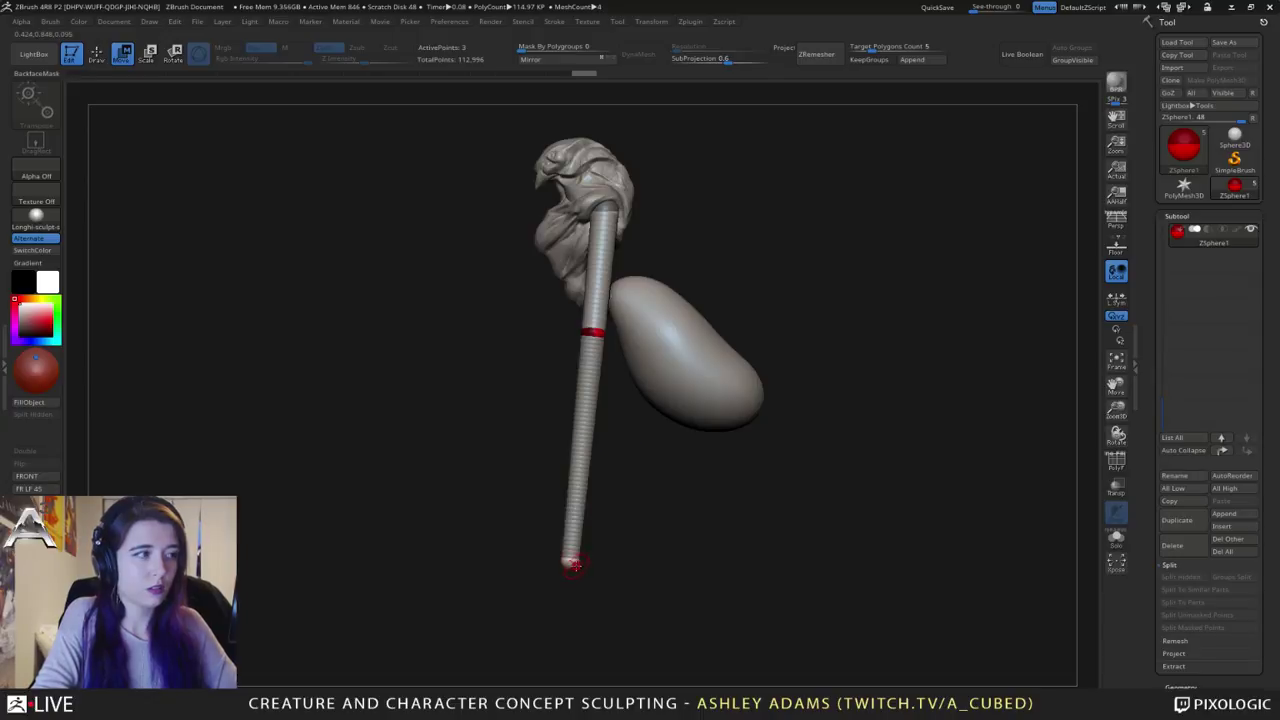
Step: Add two more ZSpheres at the arm's end and place them to form a bent wrist and backward-pointing hand segment
key(q)
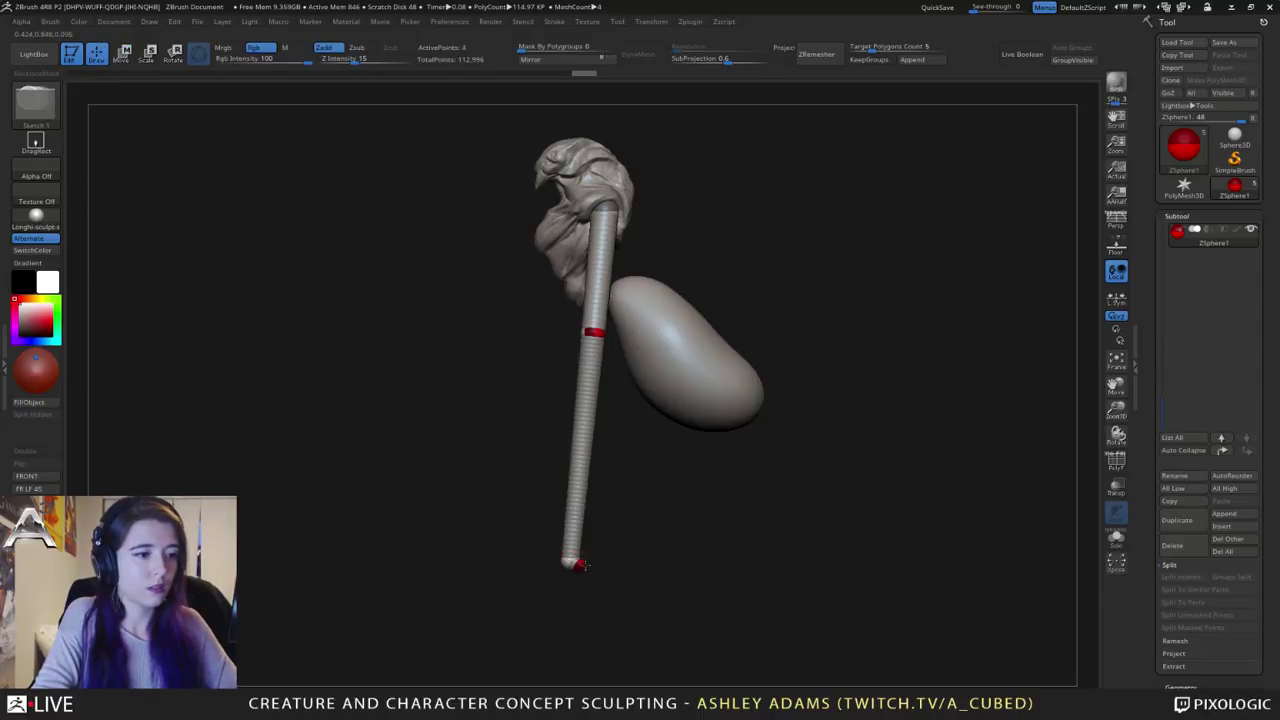
key(w)
mouse_move(579, 562)
mouse_down()
mouse_move(651, 543)
mouse_move(572, 555)
mouse_move(558, 519)
mouse_up()
key(q)
click(578, 512)
key(w)
key(e)
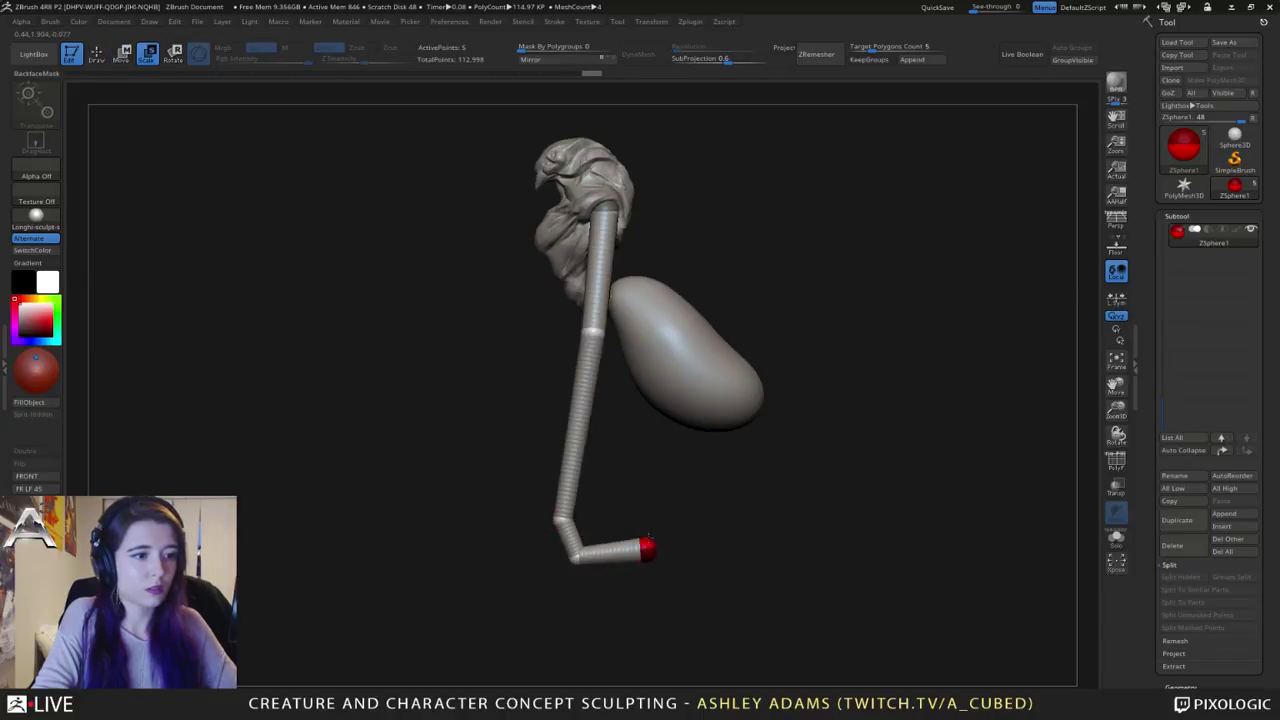
Step: Shrink the hand segment's tip, then add another ZSphere to it and angle that new segment upward and outward
drag(649, 540, 631, 494)
key(w)
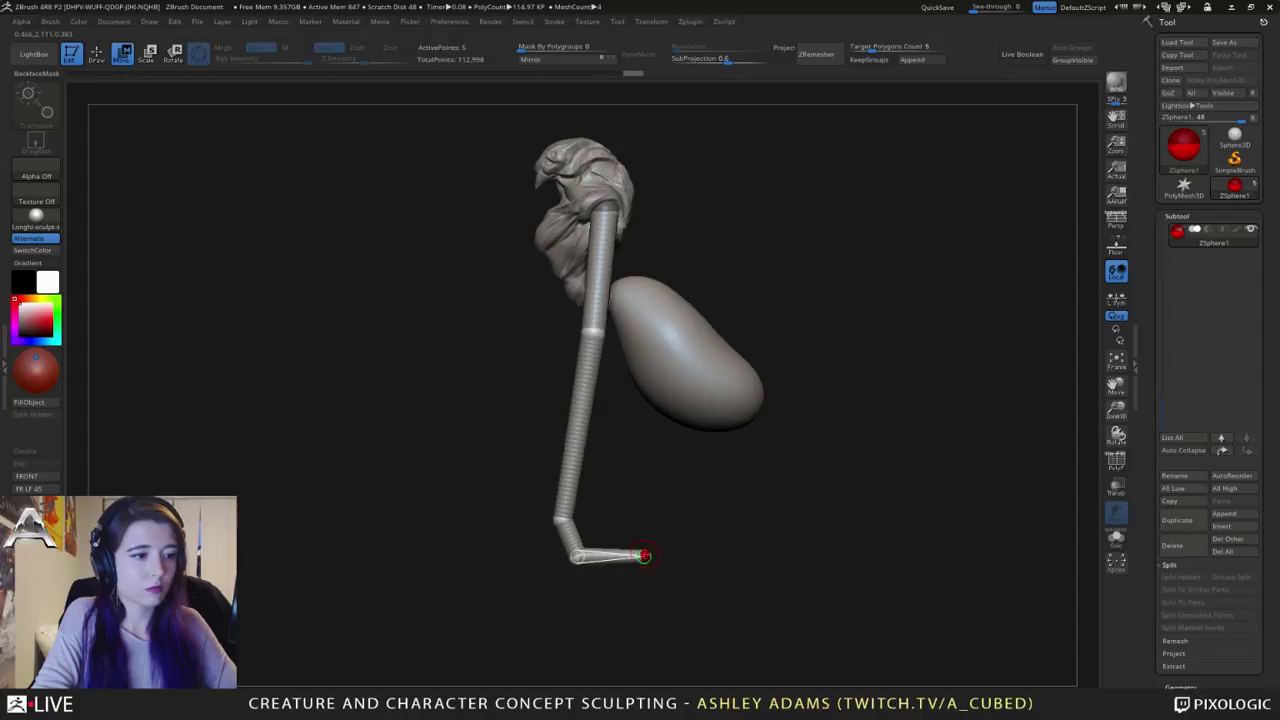
key(q)
click(650, 549)
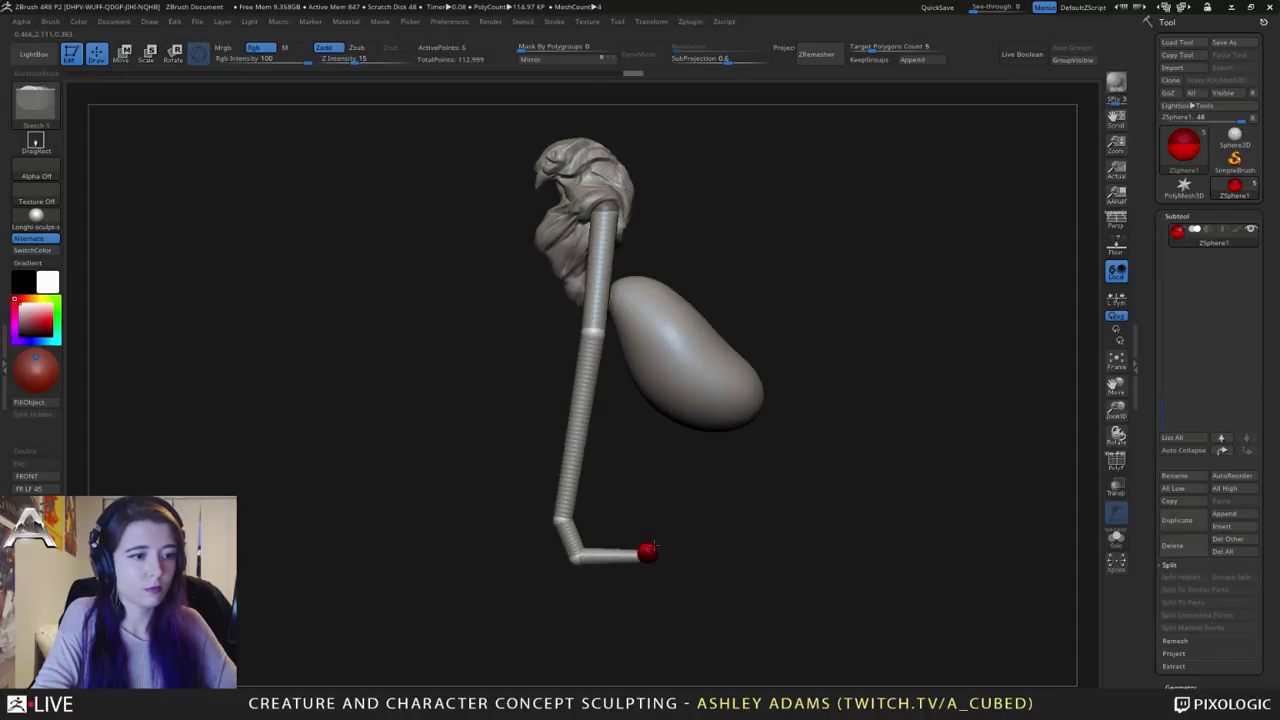
key(w)
mouse_move(650, 549)
mouse_down()
mouse_move(660, 502)
mouse_move(631, 558)
mouse_up()
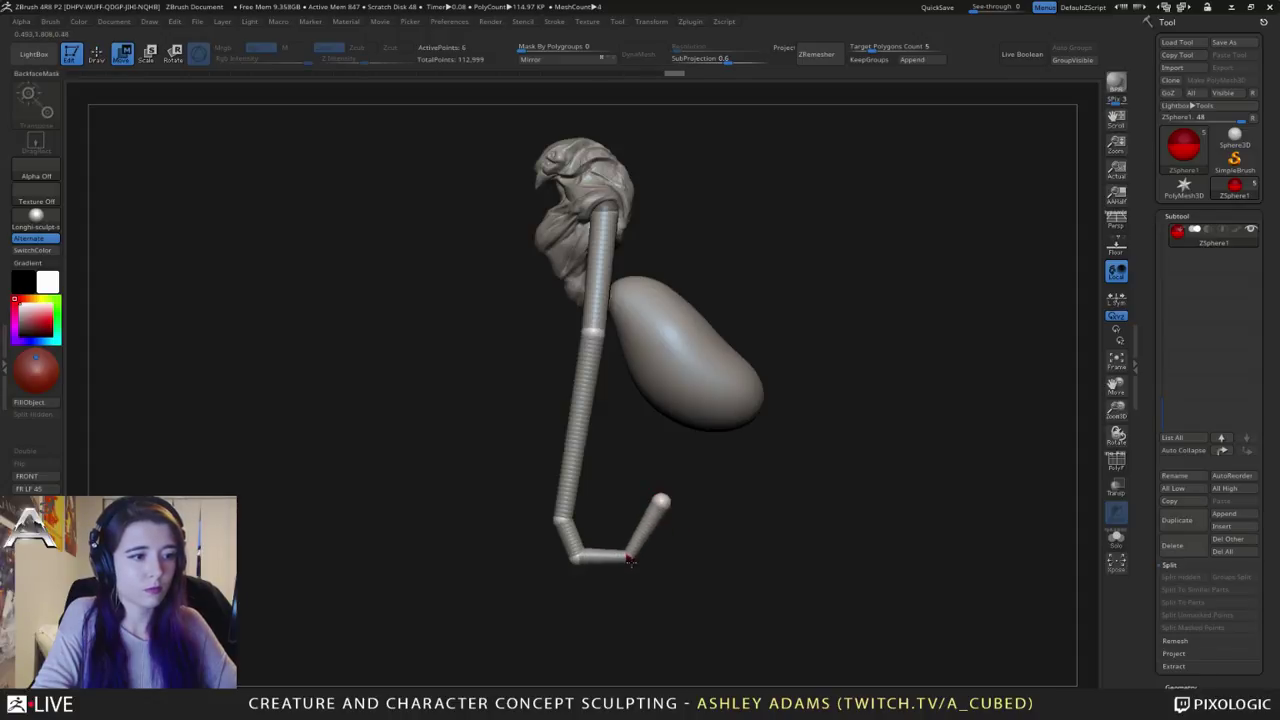
drag(662, 502, 648, 527)
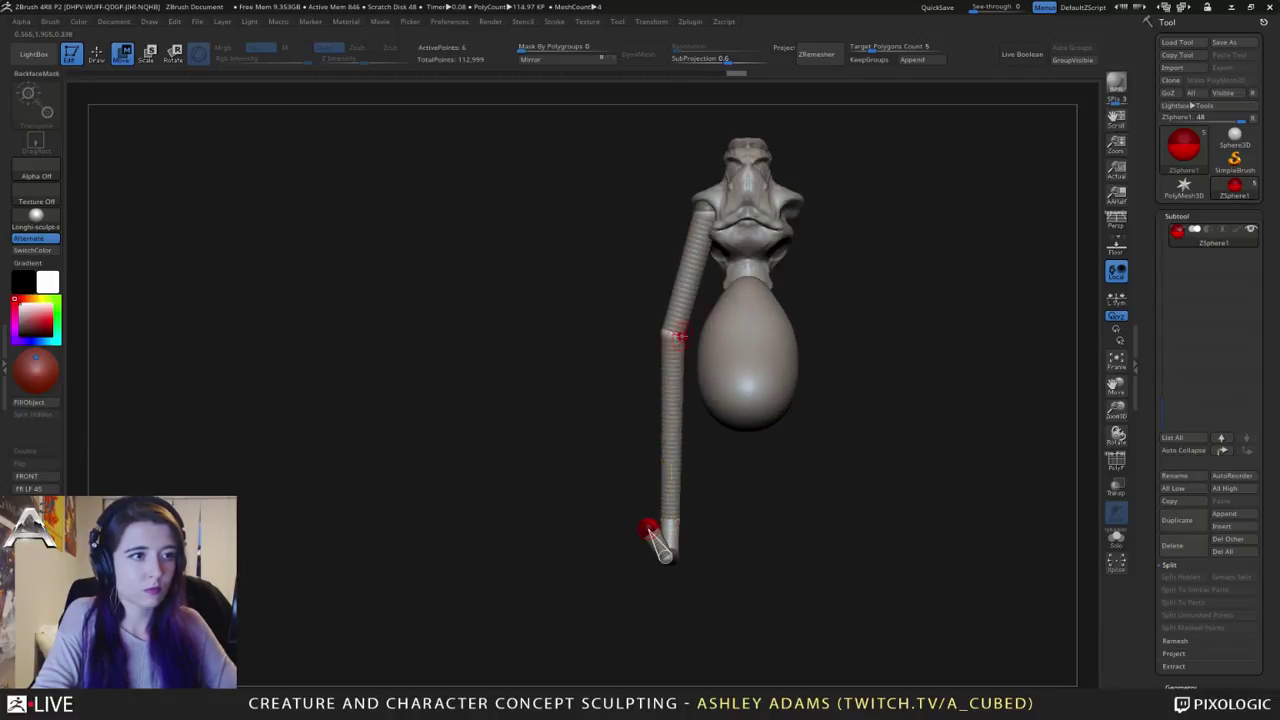
Step: Insert a joint in the upper arm just below the shoulder and narrow the arm there
alt+drag(732, 273, 674, 345)
key(q)
click(641, 317)
key(w)
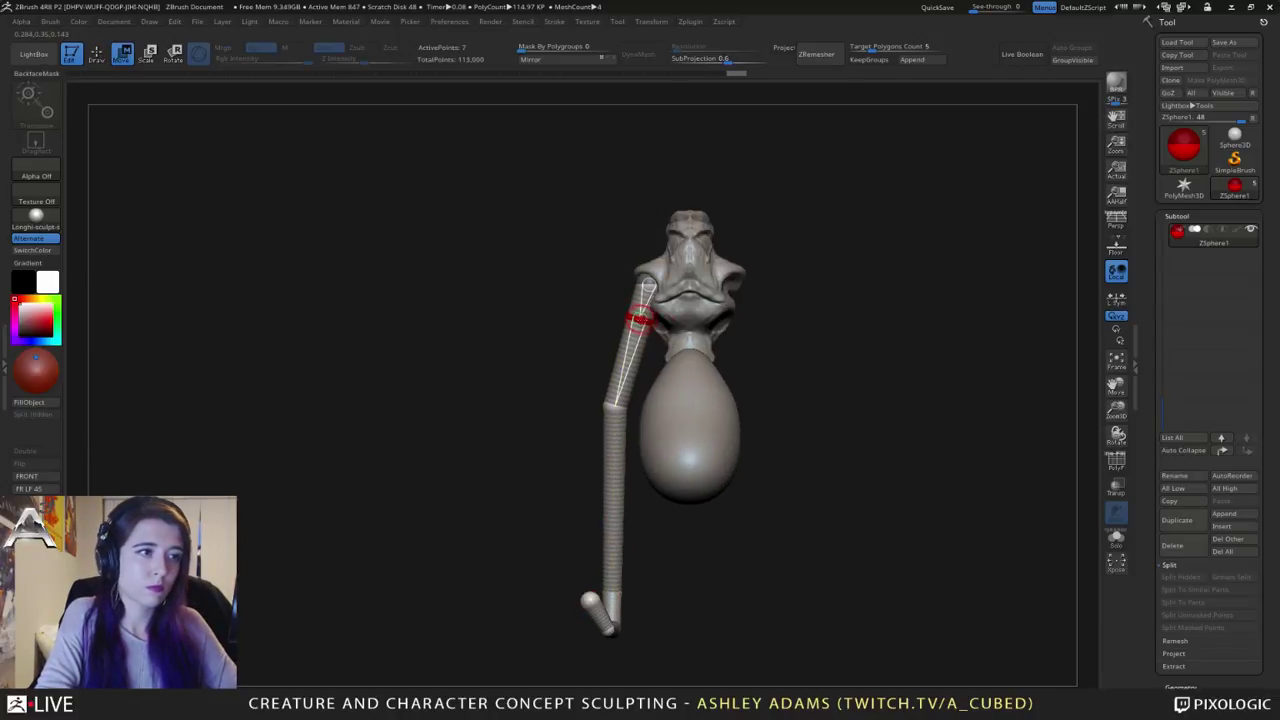
key(e)
key(q)
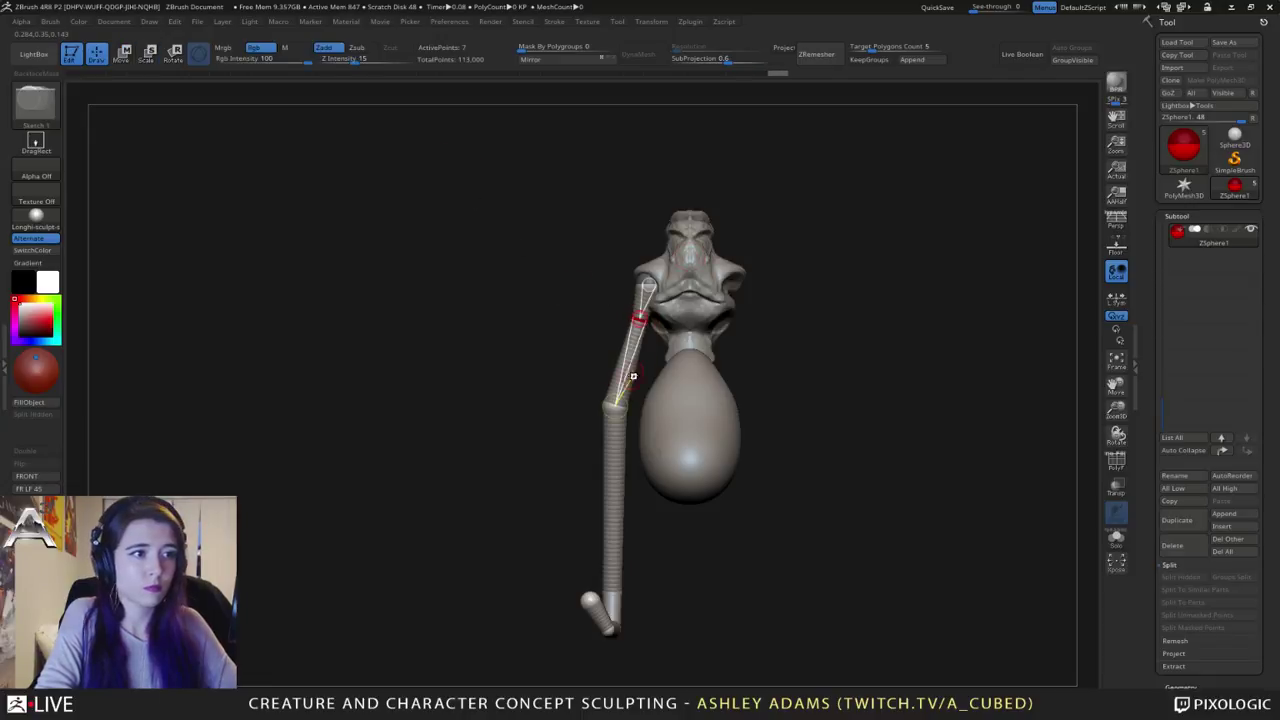
Step: Insert a second joint midway along the upper arm, undo the unwanted moves and adjust the arm's thickness there
click(630, 352)
key(w)
mouse_move(630, 352)
mouse_down()
mouse_move(640, 360)
mouse_move(621, 350)
mouse_move(616, 406)
mouse_move(690, 490)
mouse_move(819, 583)
mouse_move(775, 470)
mouse_move(720, 387)
mouse_move(676, 365)
mouse_move(658, 404)
mouse_move(731, 334)
mouse_up()
key(ctrl+z)
key(ctrl+z)
key(e)
key(w)
Step: Insert two joints in the forearm, below the elbow and above the wrist, and thicken the one below the elbow
key(q)
click(688, 380)
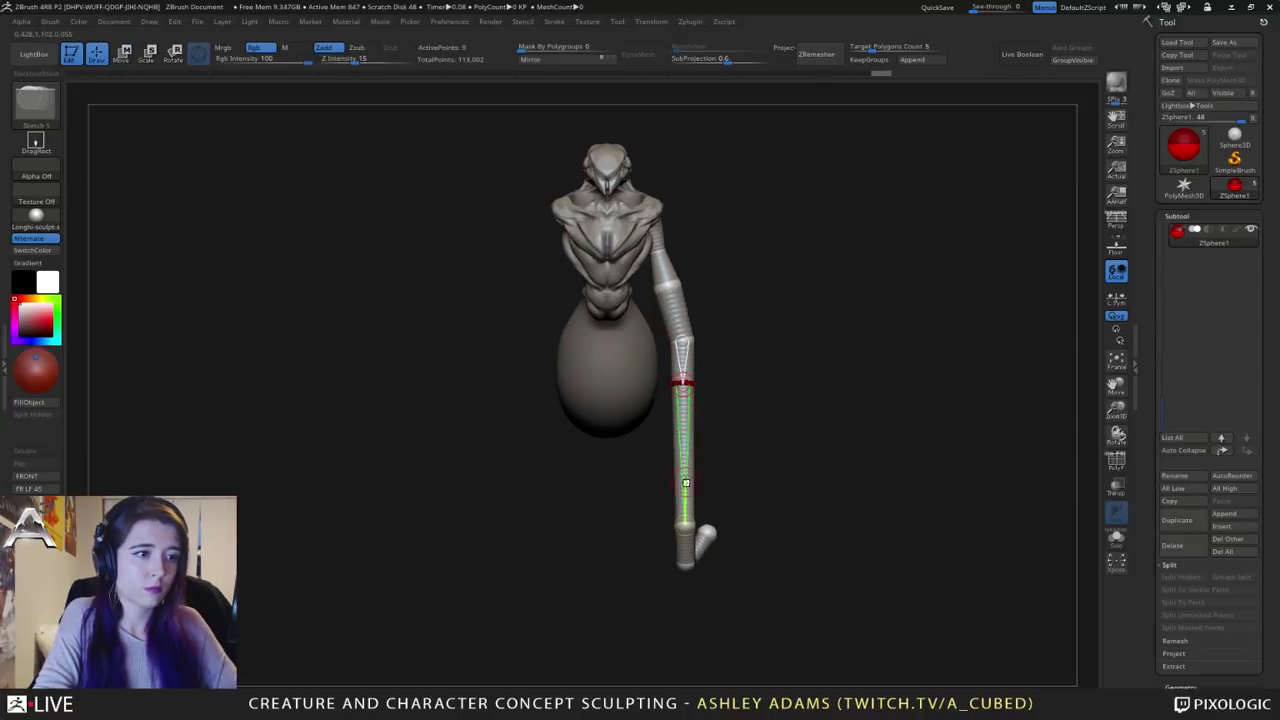
click(684, 488)
key(e)
drag(684, 383, 1000, 597)
drag(685, 381, 752, 432)
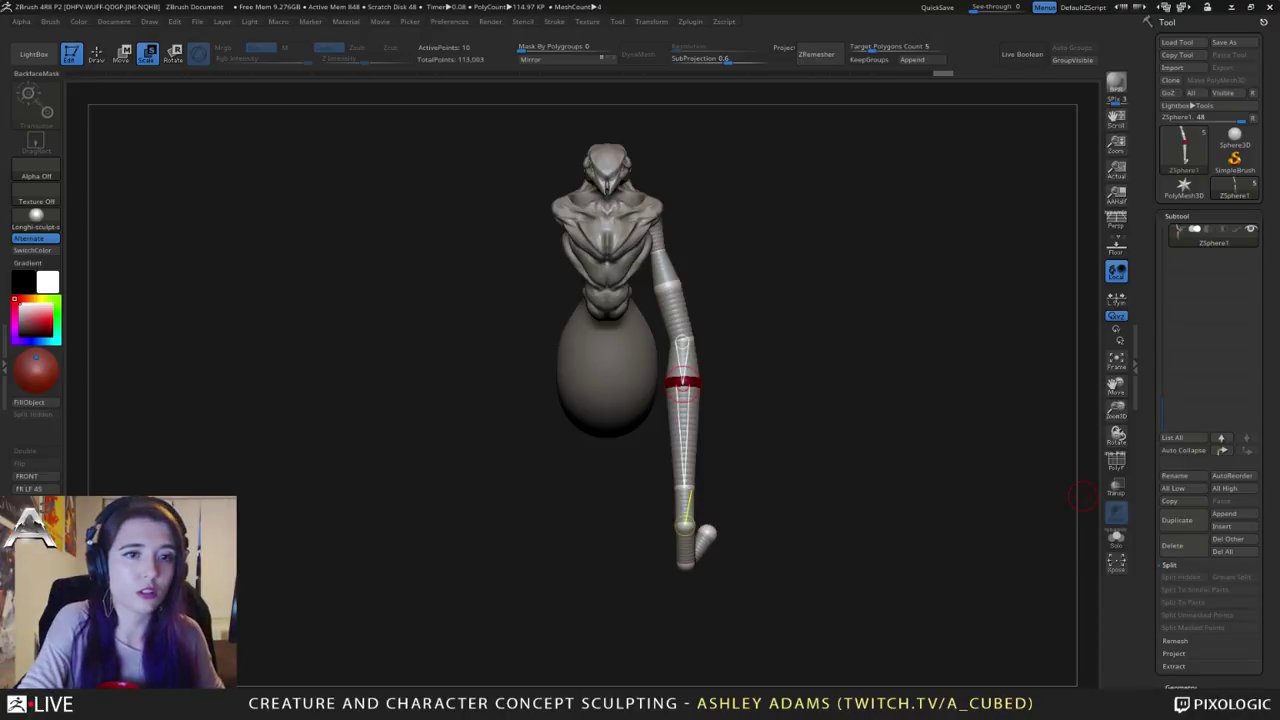
Step: Select the creature's head-and-torso subtool and duplicate it
drag(1083, 497, 686, 337)
mouse_move(880, 295)
mouse_down()
mouse_move(760, 283)
mouse_move(836, 346)
mouse_move(823, 491)
mouse_up()
alt+click(650, 276)
key(q)
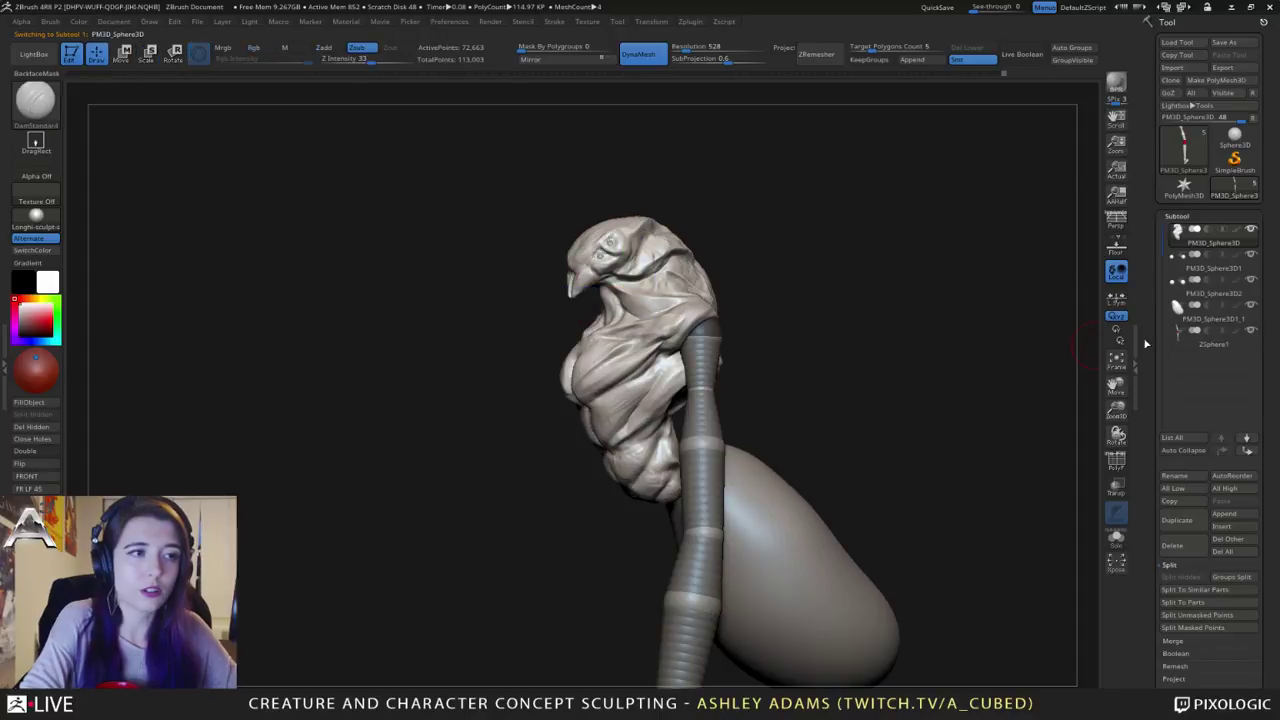
click(1177, 520)
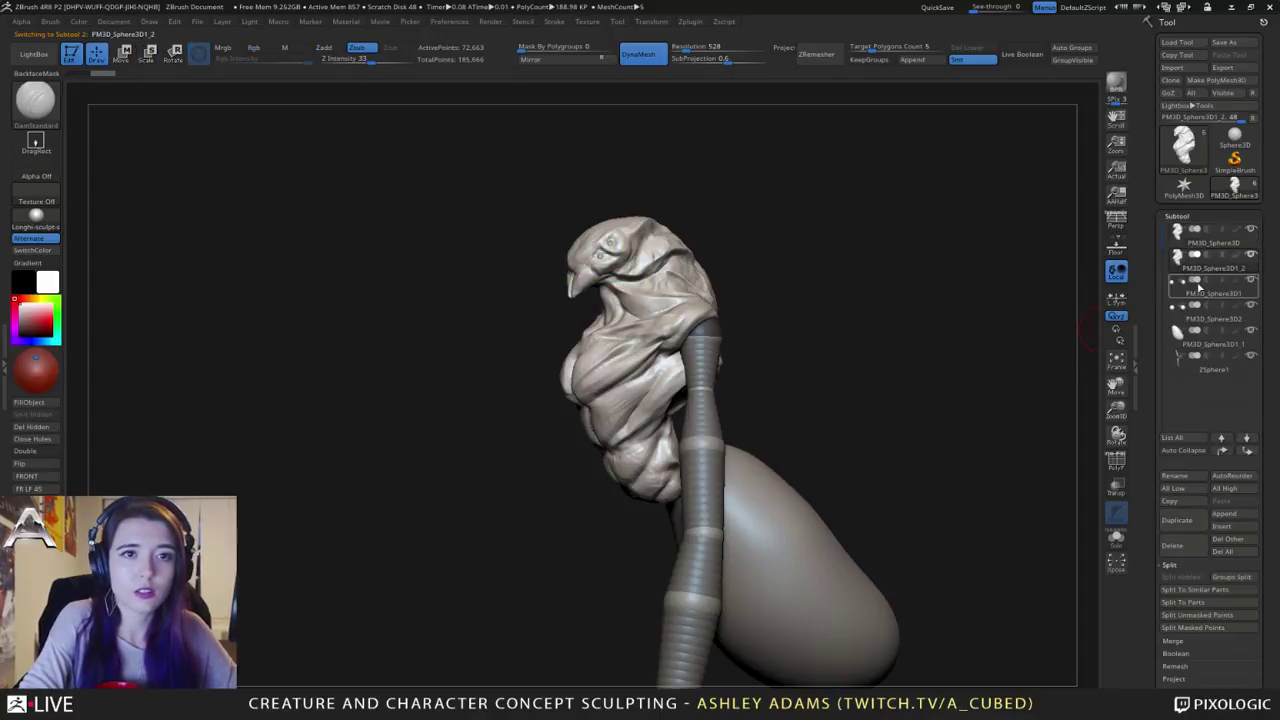
Step: Hide the two eye subtools, the rear body and the ZSphere arms, keeping only the original and duplicated torso visible
click(1251, 281)
click(1251, 306)
click(1250, 331)
click(1250, 357)
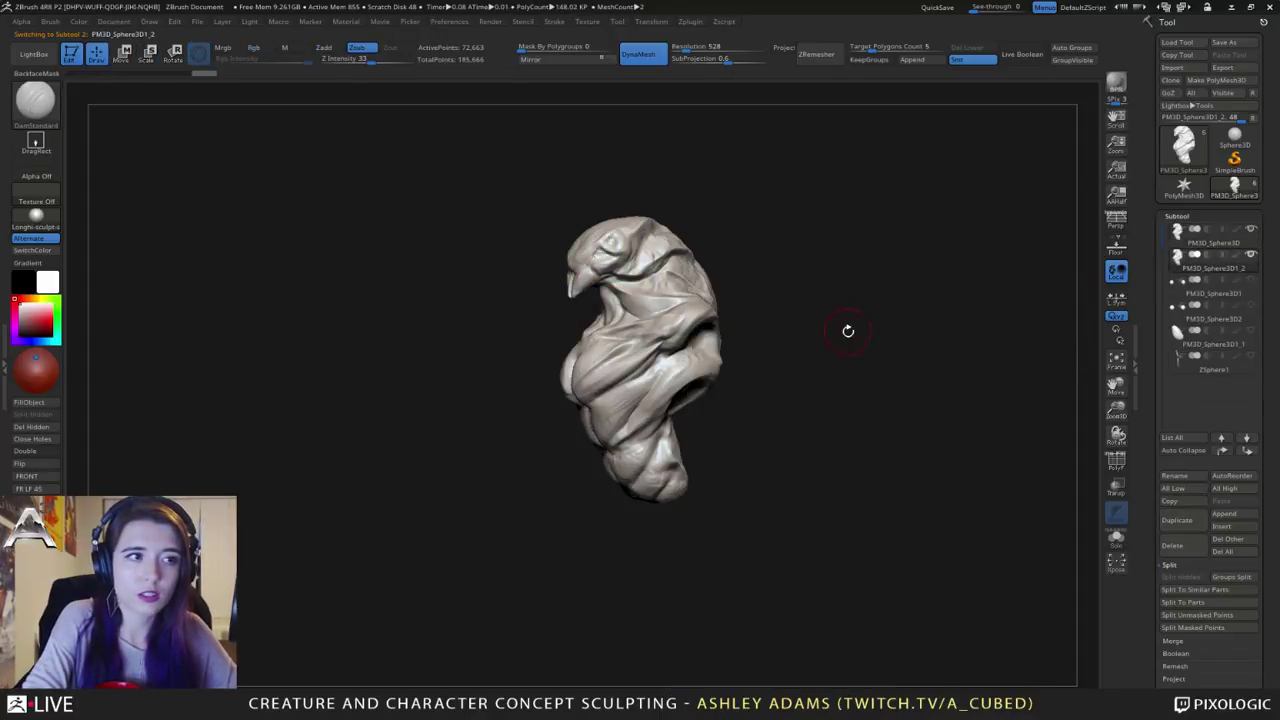
drag(848, 330, 905, 342)
click(1192, 240)
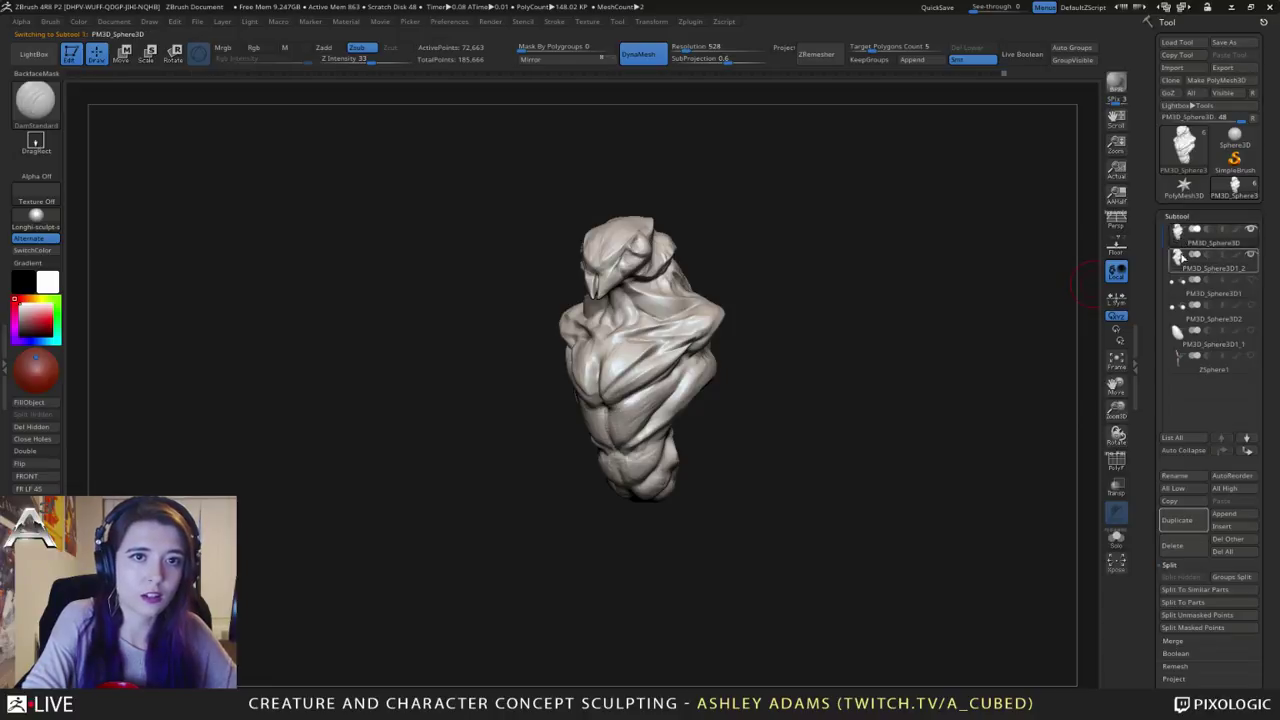
mouse_move(1178, 240)
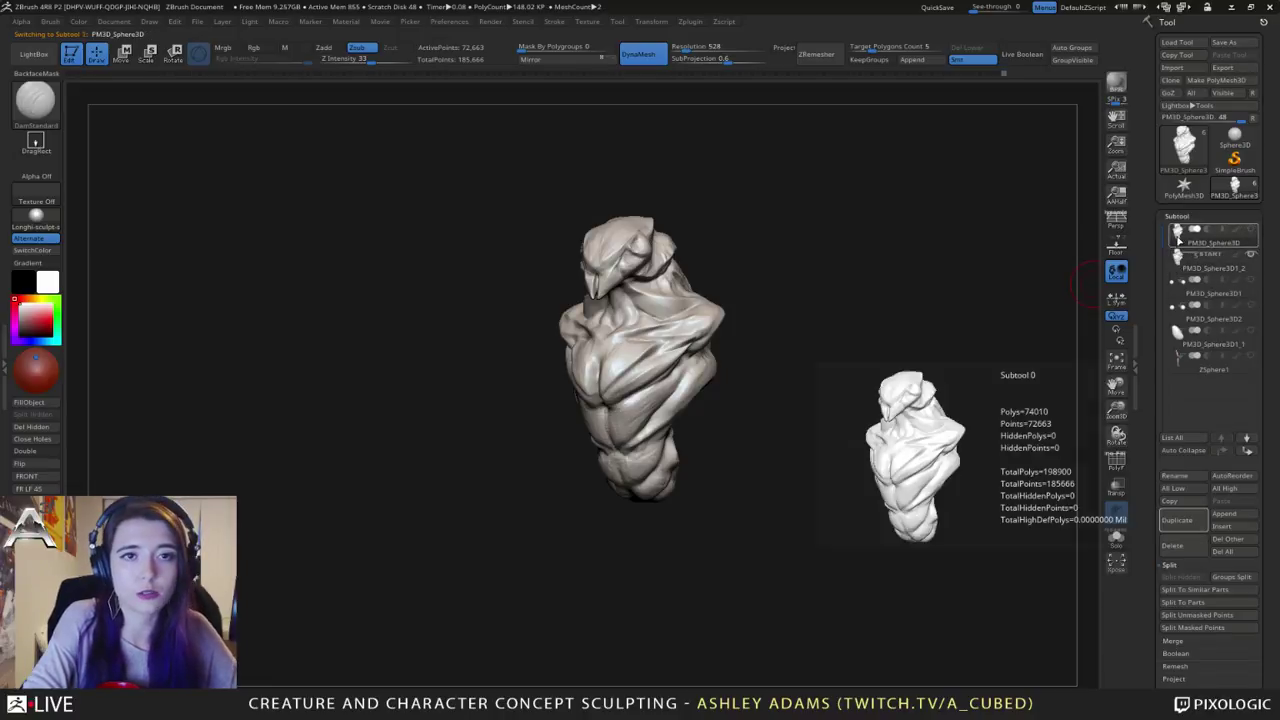
Step: Select the duplicated torso subtool and retopologize it with ZRemesher at the existing adaptive settings
click(1176, 266)
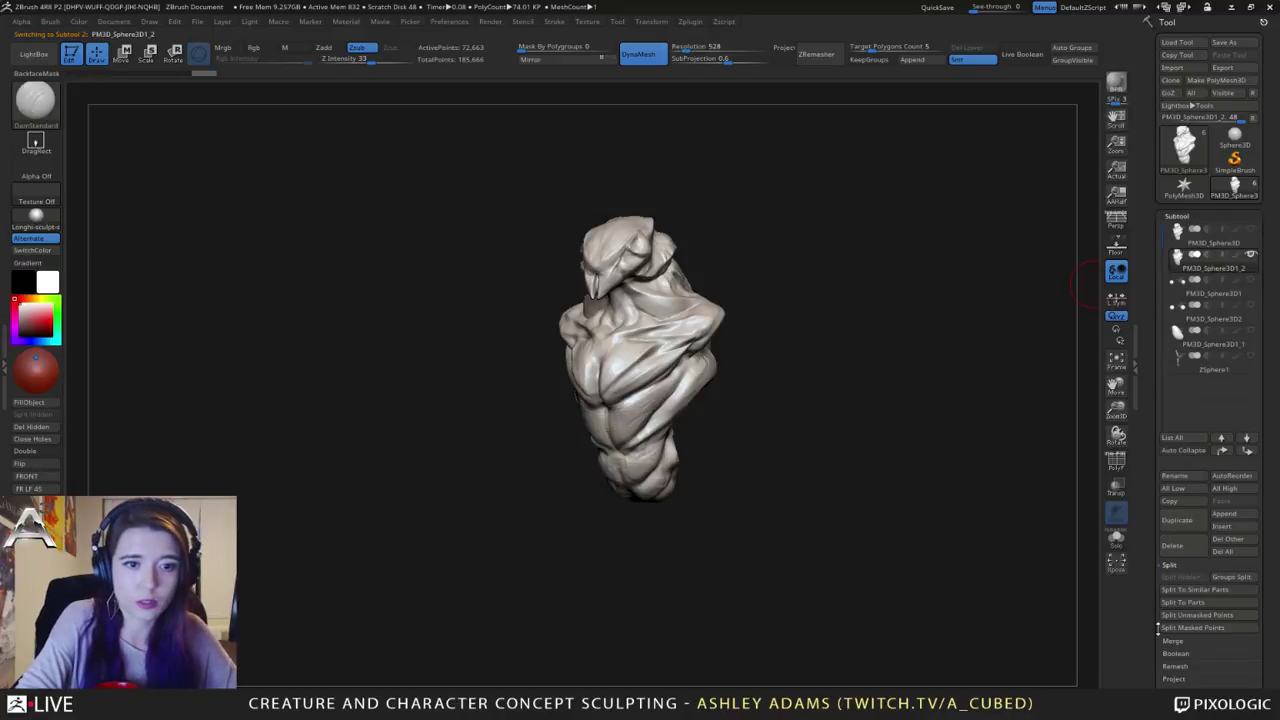
scroll(1178, 640, down, 3)
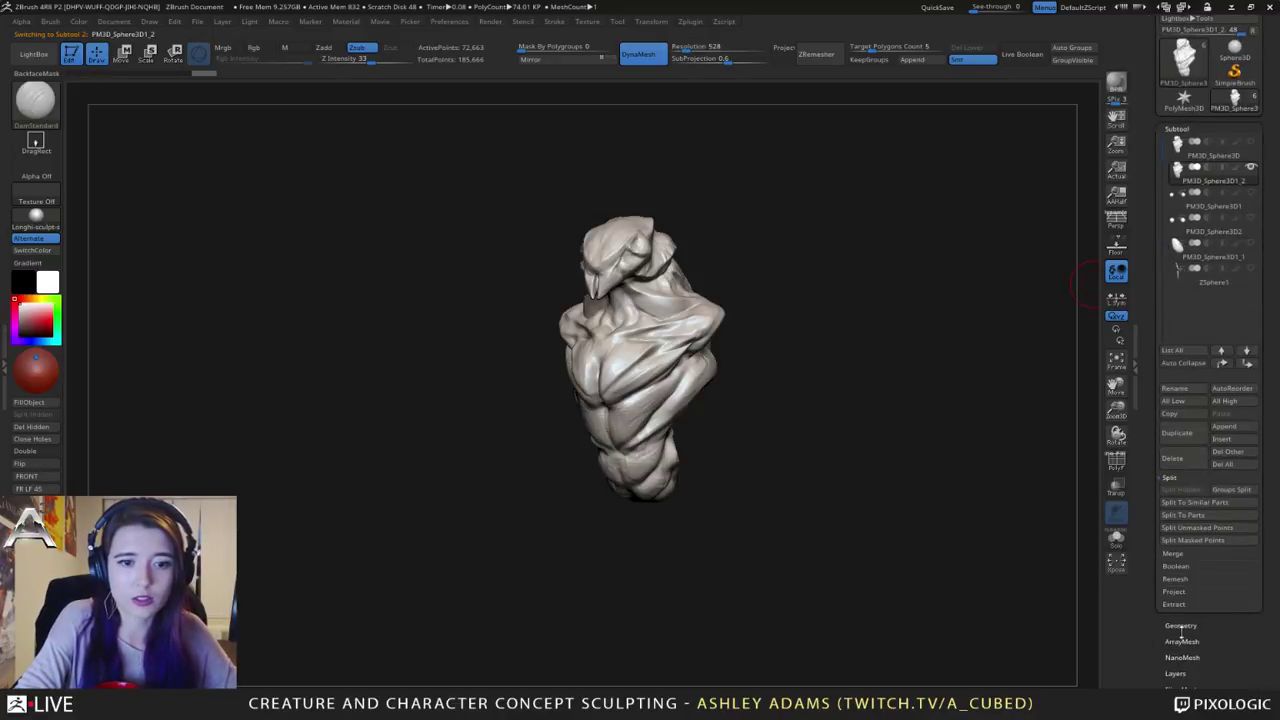
click(1180, 626)
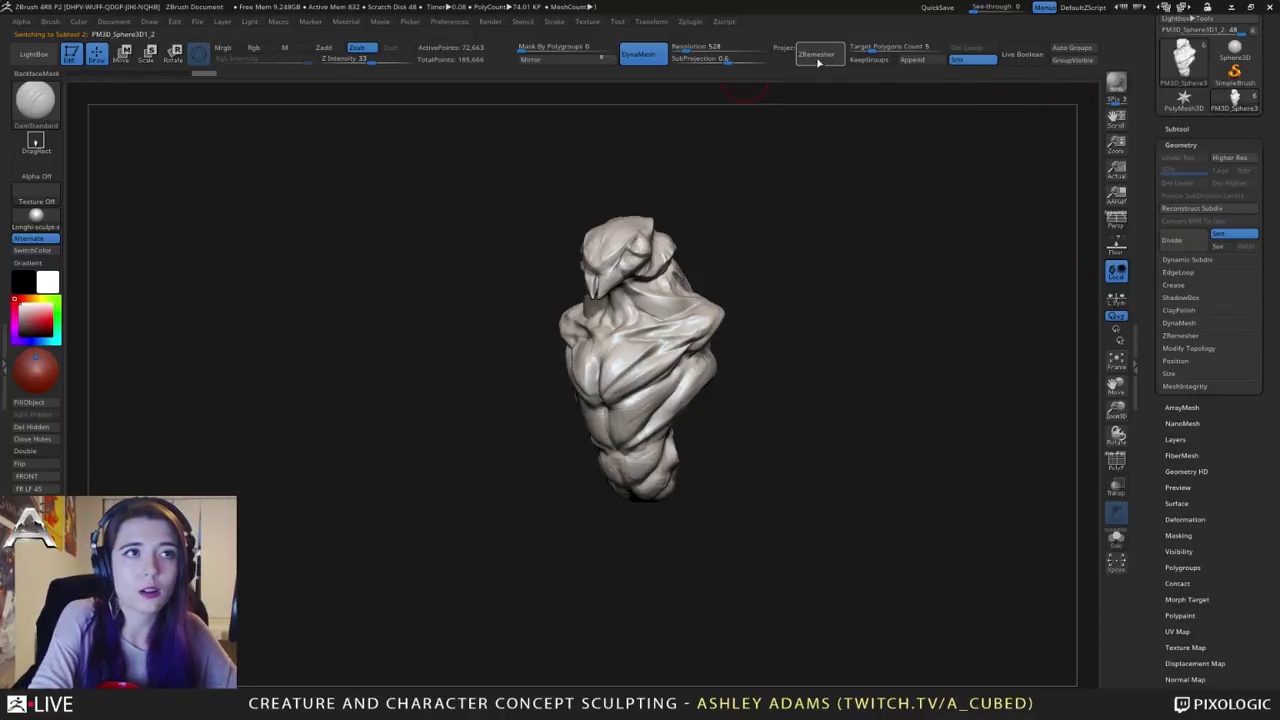
click(1194, 336)
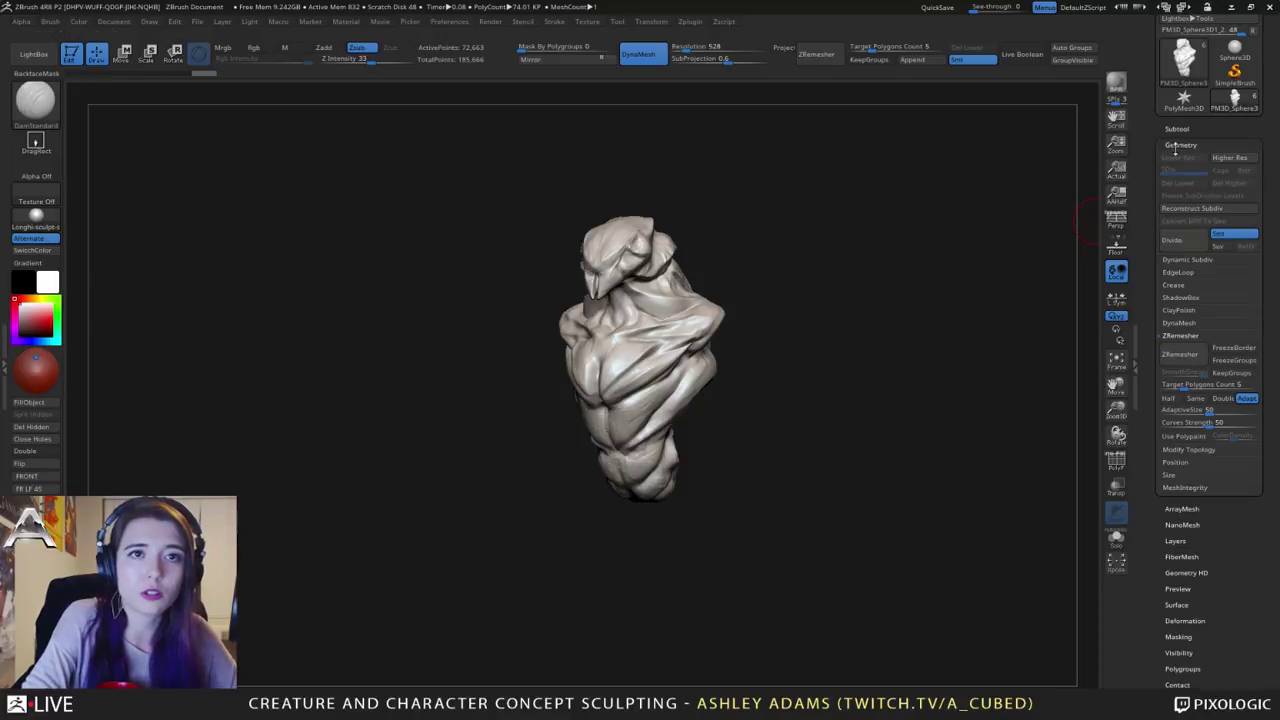
click(1178, 356)
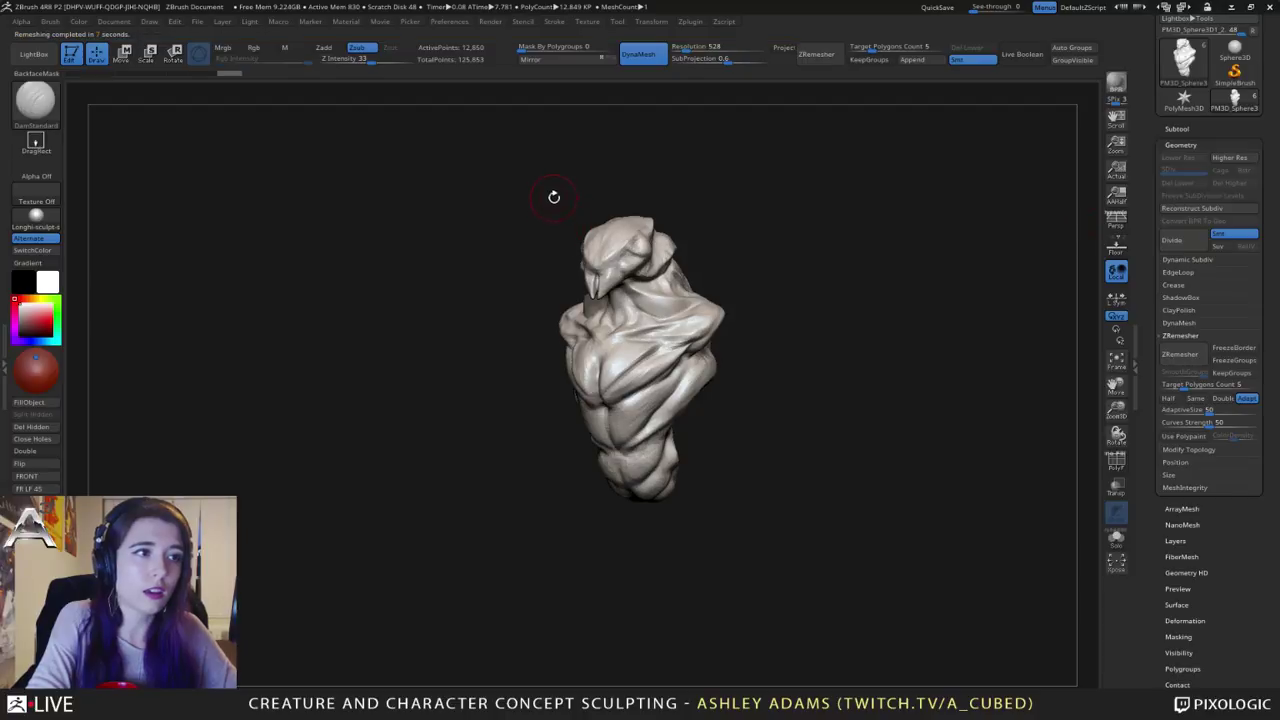
Step: Compare the surface detail of the remeshed torso copy with the original torso, displaying each on its own
drag(740, 200, 716, 243)
ctrl+right_drag(716, 243, 718, 291)
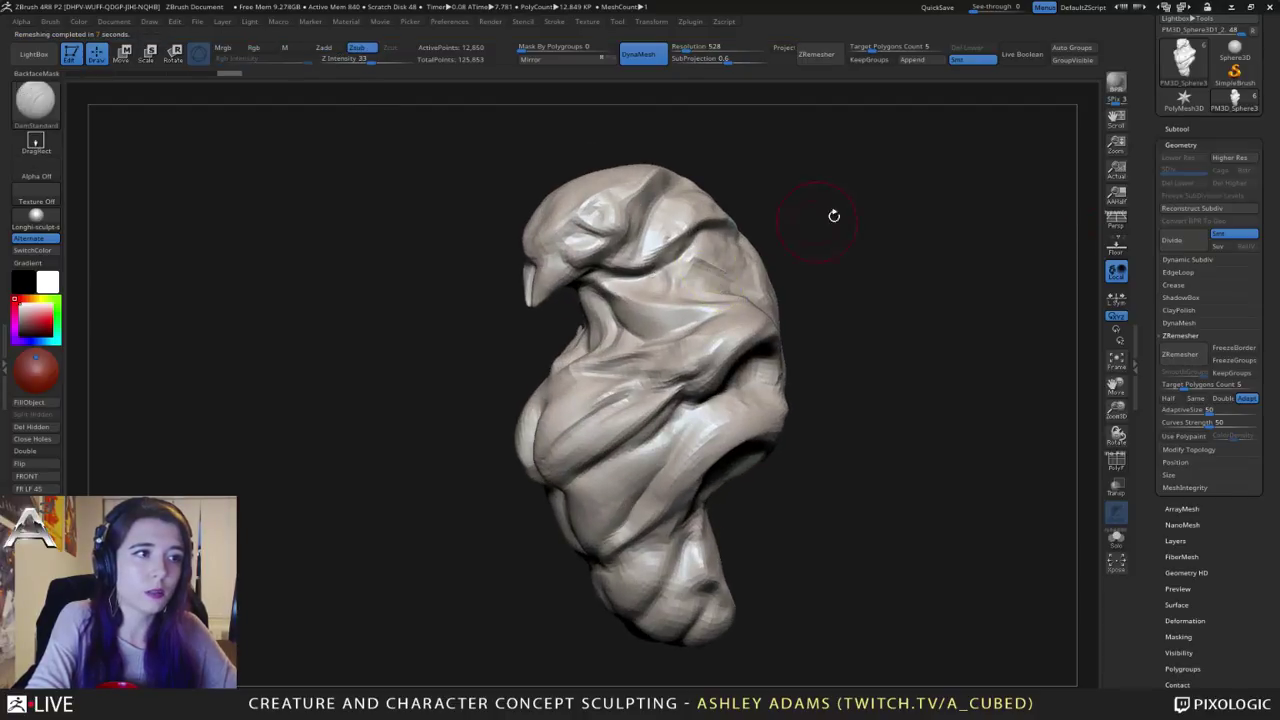
click(1177, 129)
click(1188, 150)
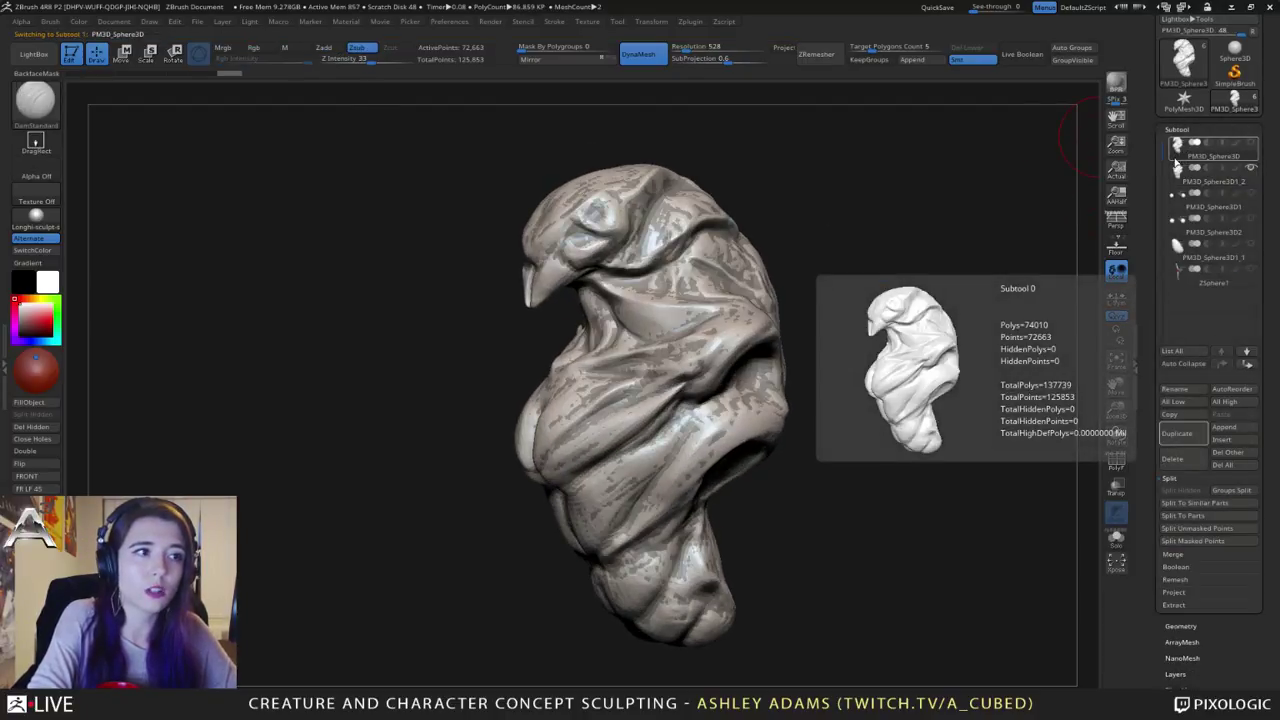
click(1250, 169)
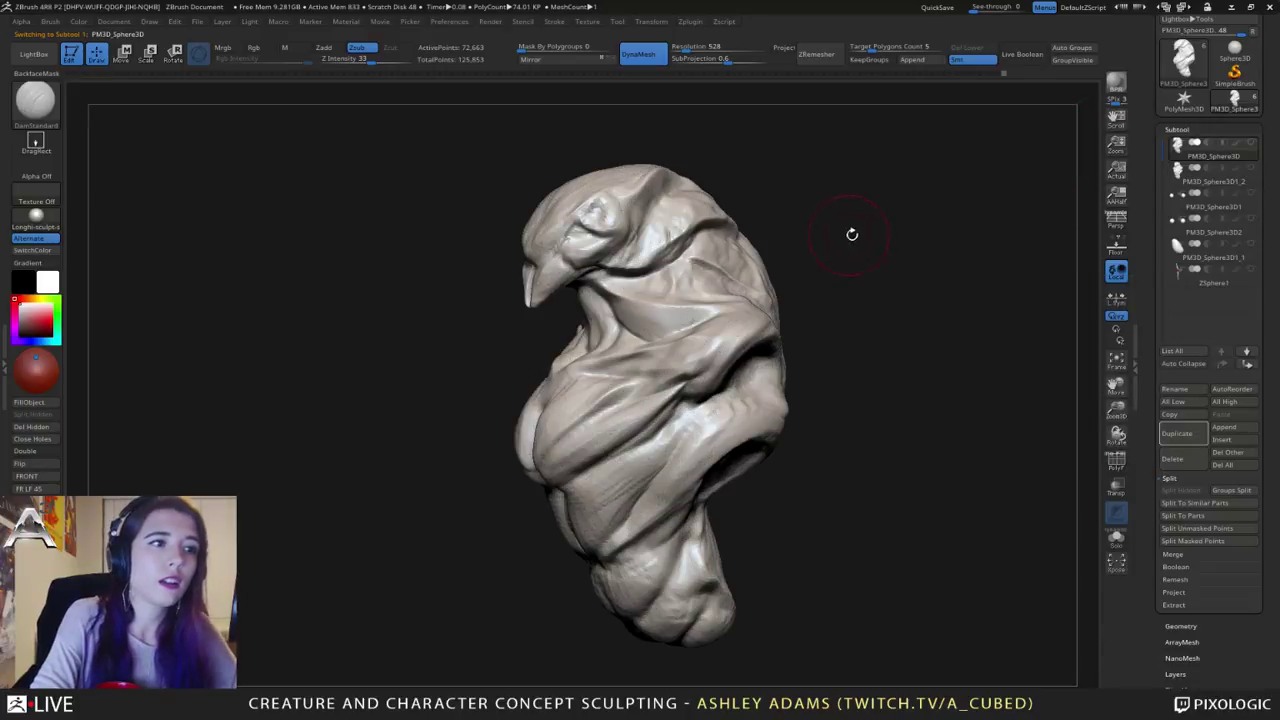
drag(852, 235, 890, 233)
click(1166, 170)
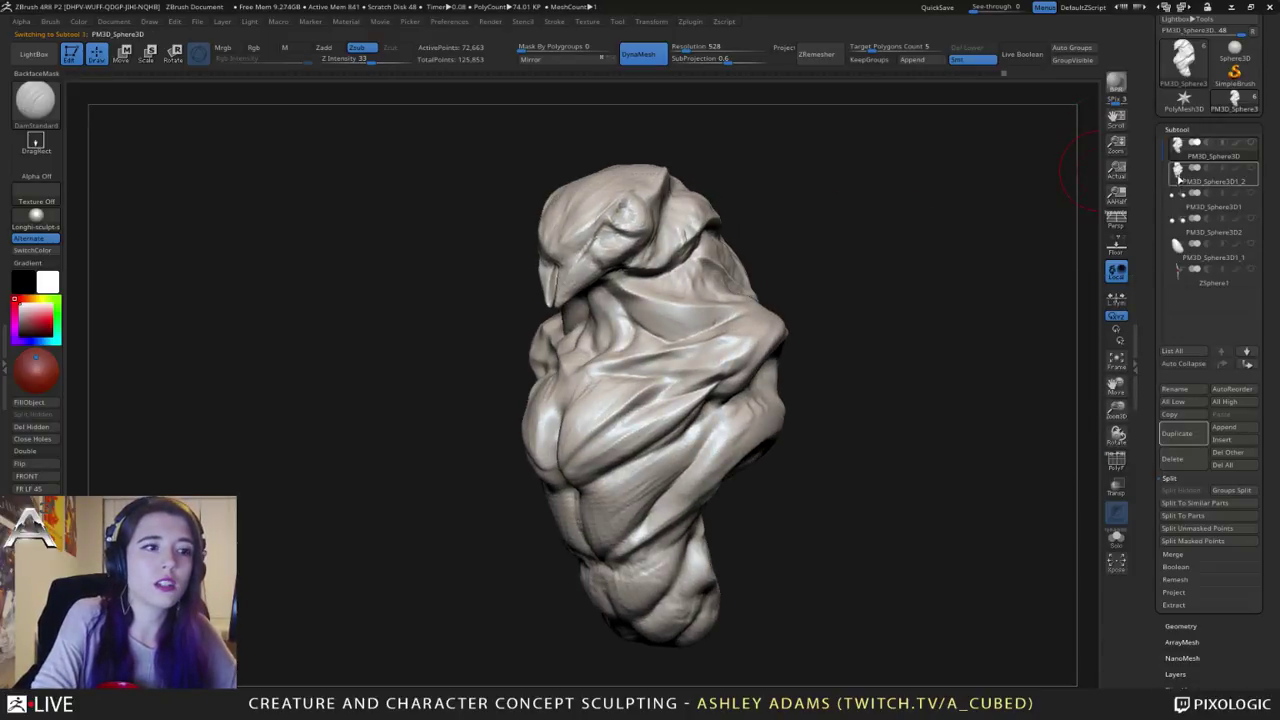
mouse_move(1176, 160)
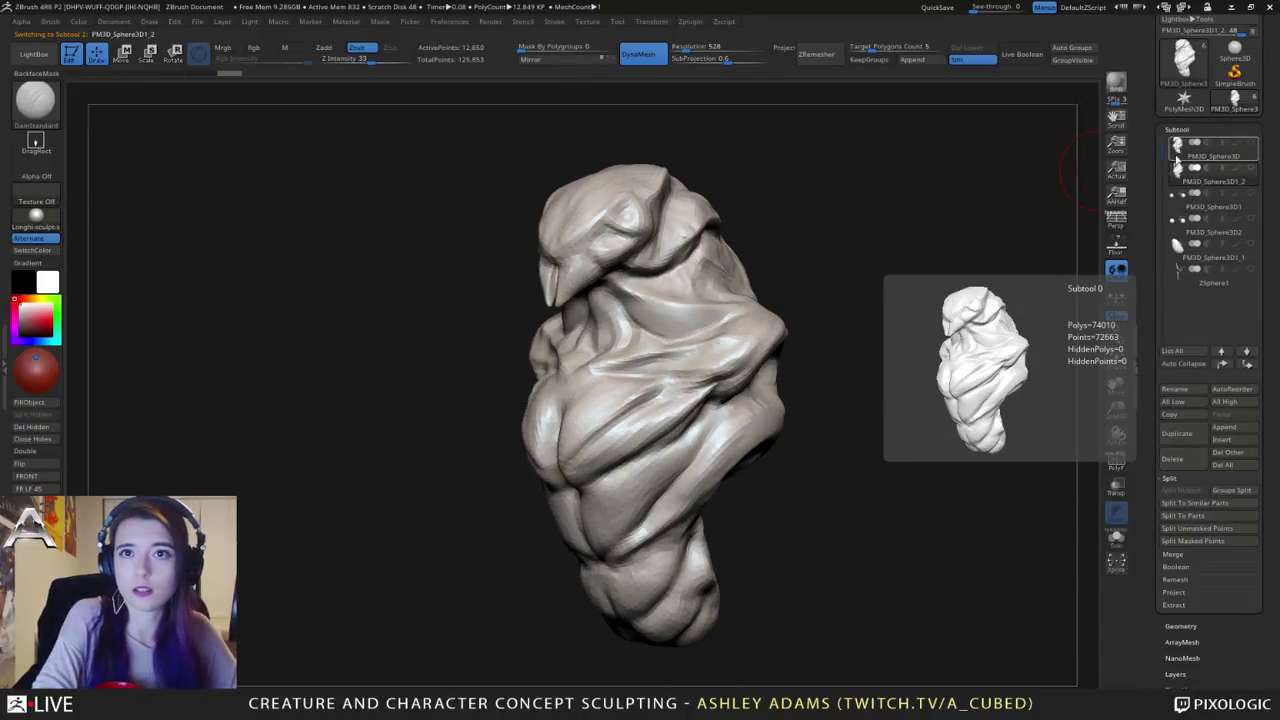
click(1177, 160)
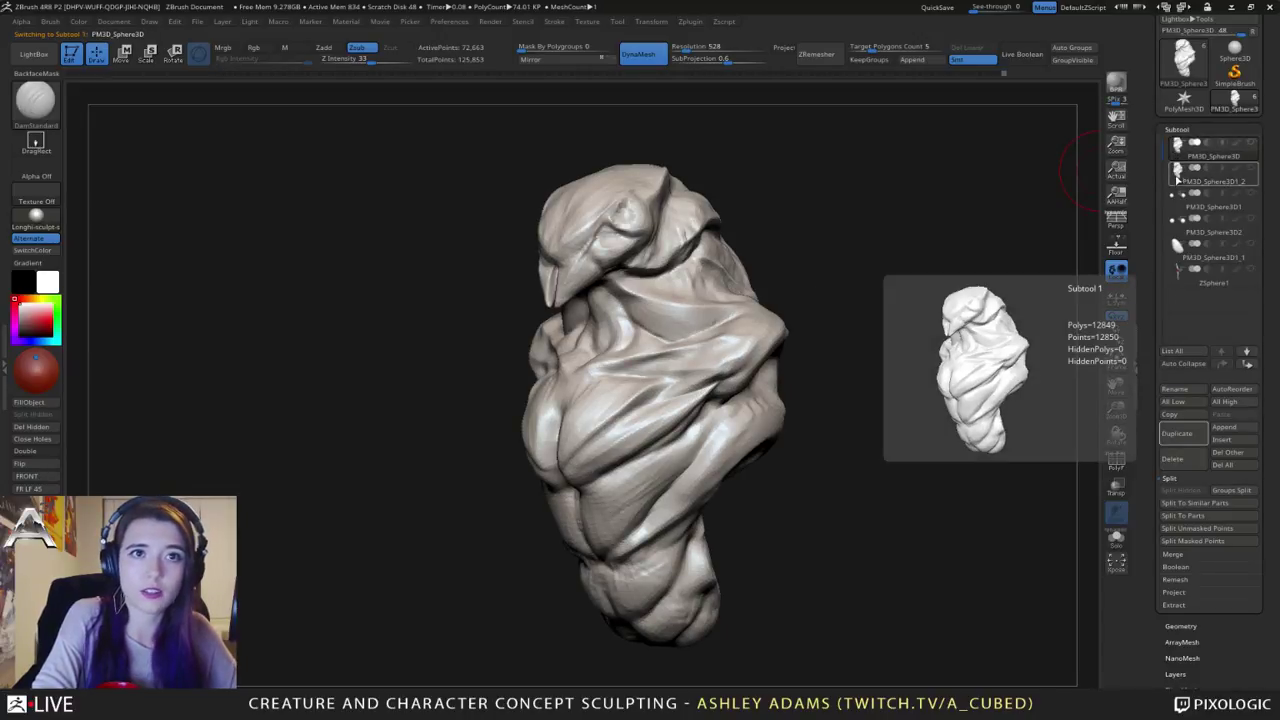
click(1178, 180)
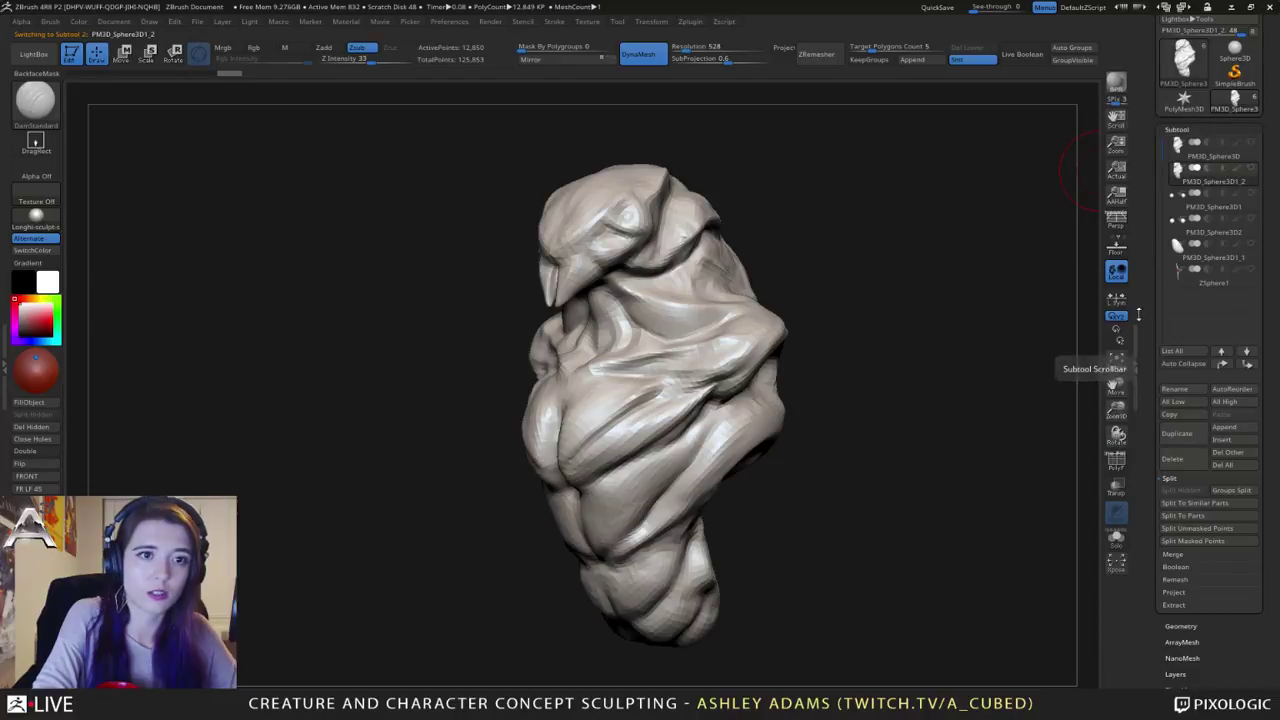
Step: Display the polygon wireframe and compare the mesh density of the original torso with that of the remeshed copy
click(1116, 460)
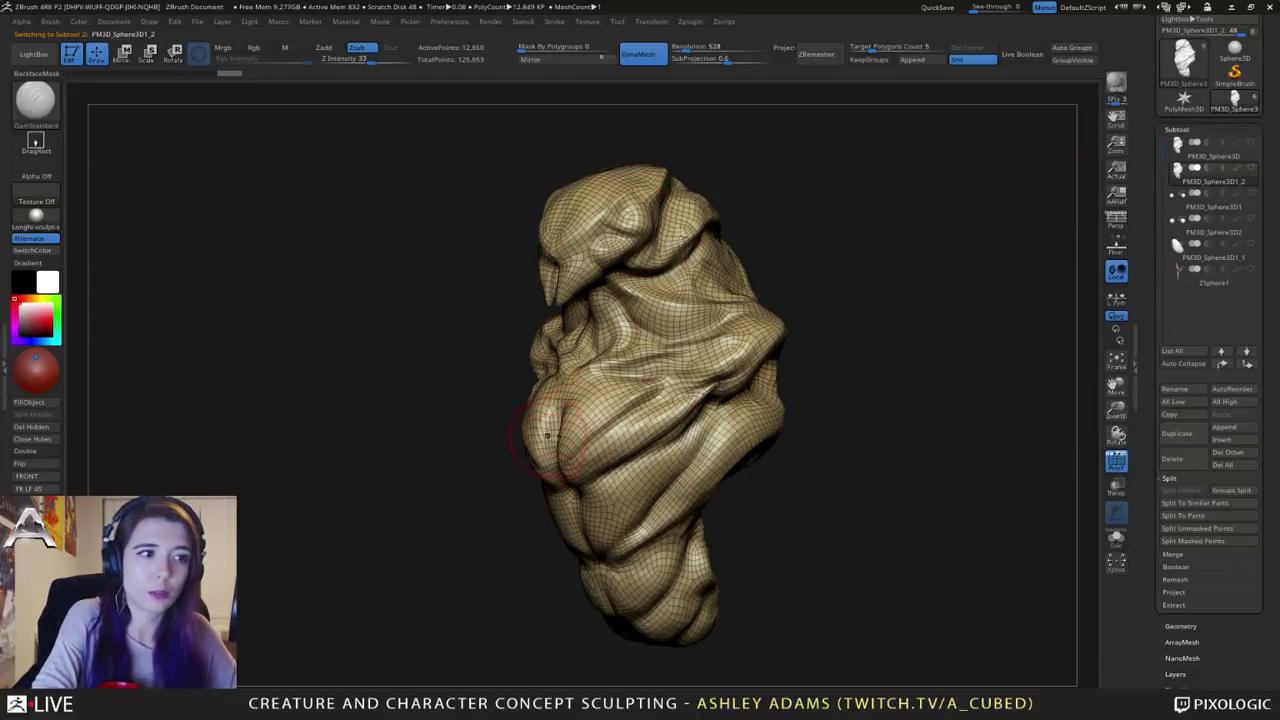
click(1195, 150)
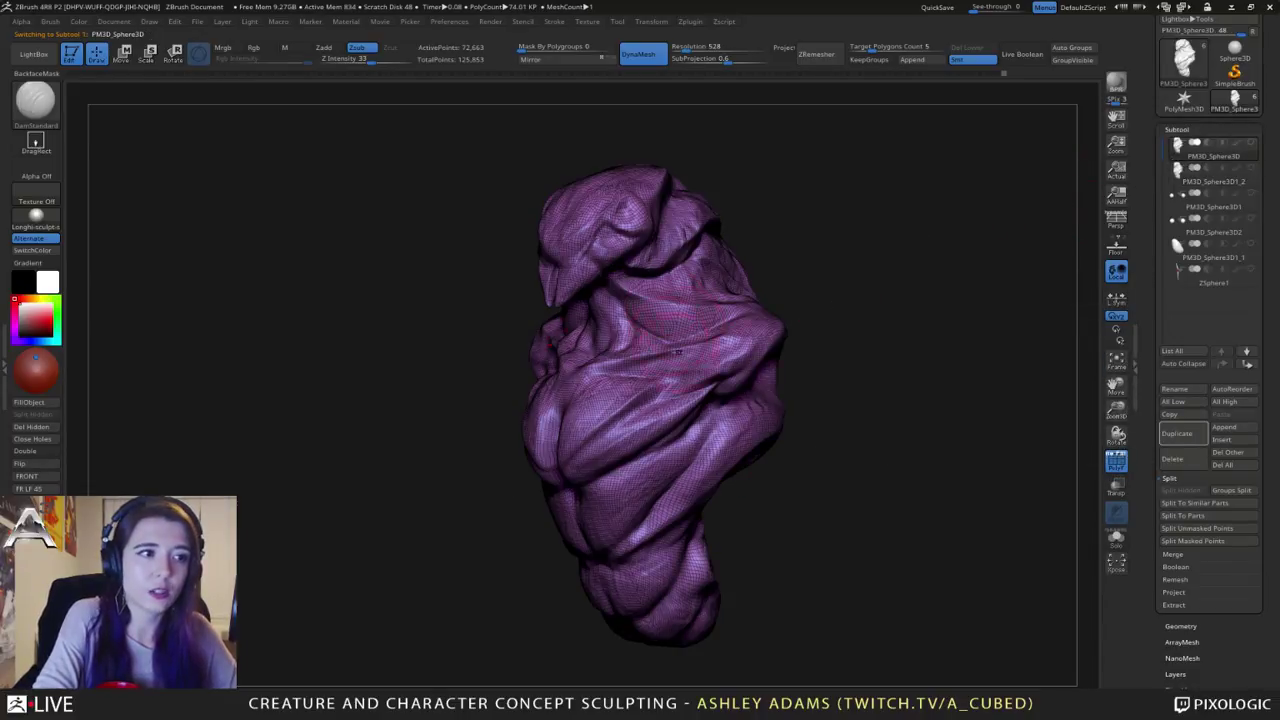
ctrl+right_drag(682, 296, 660, 320)
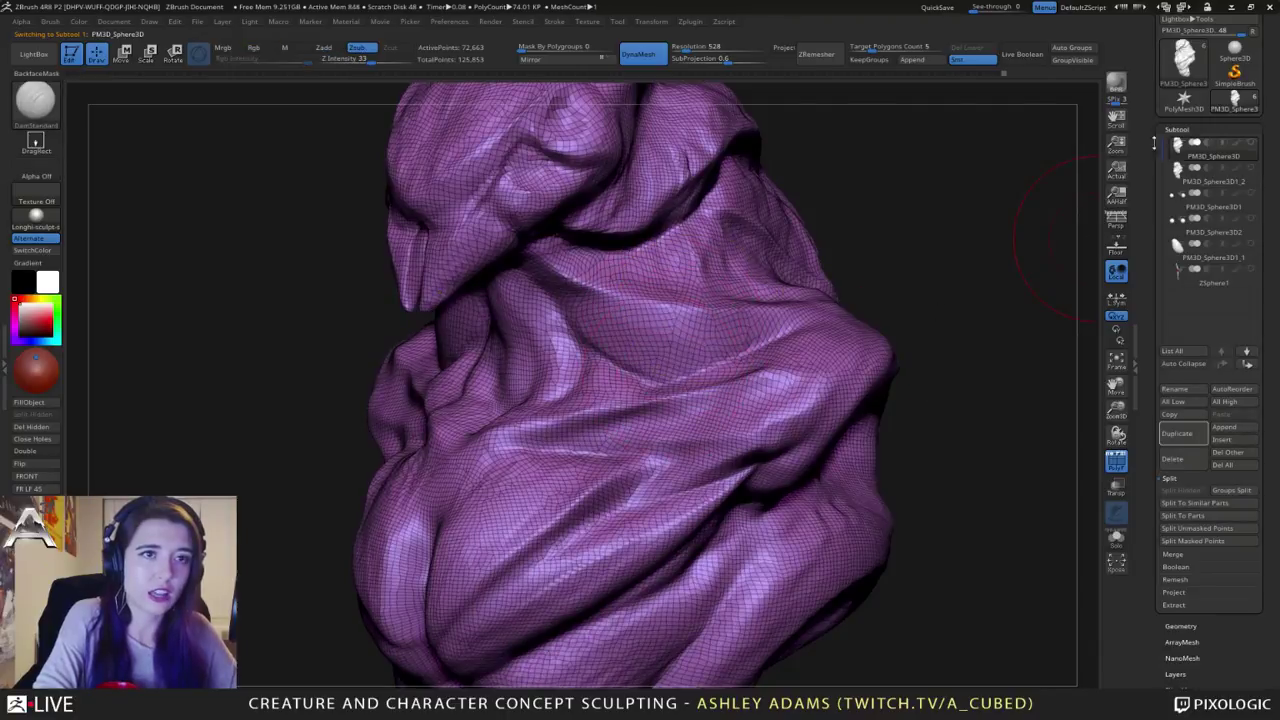
click(1179, 174)
click(1180, 150)
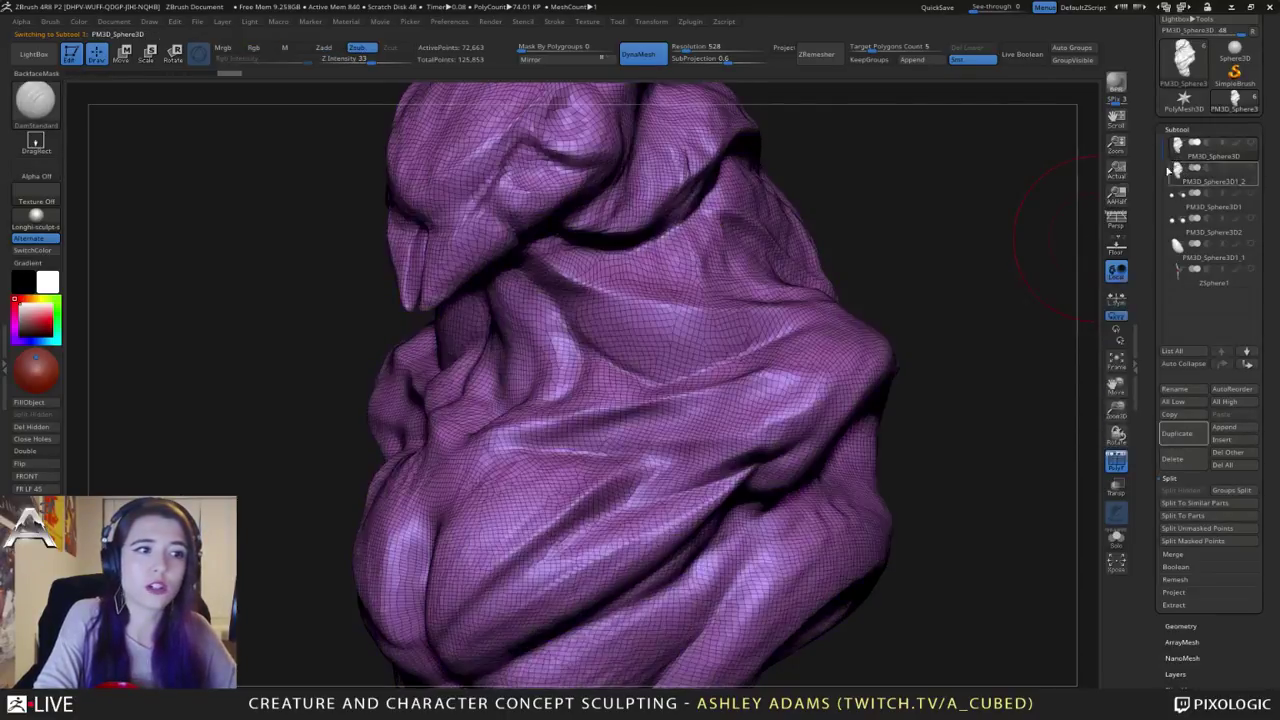
key(f)
click(1180, 172)
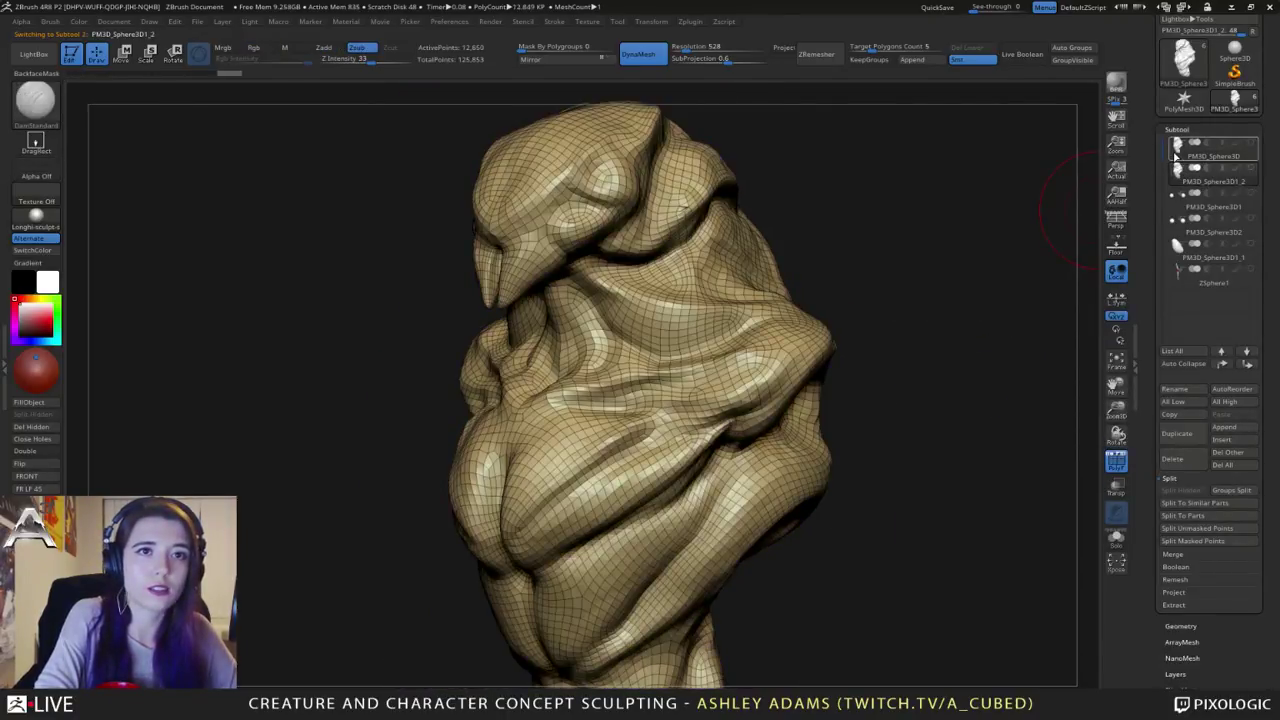
click(1177, 150)
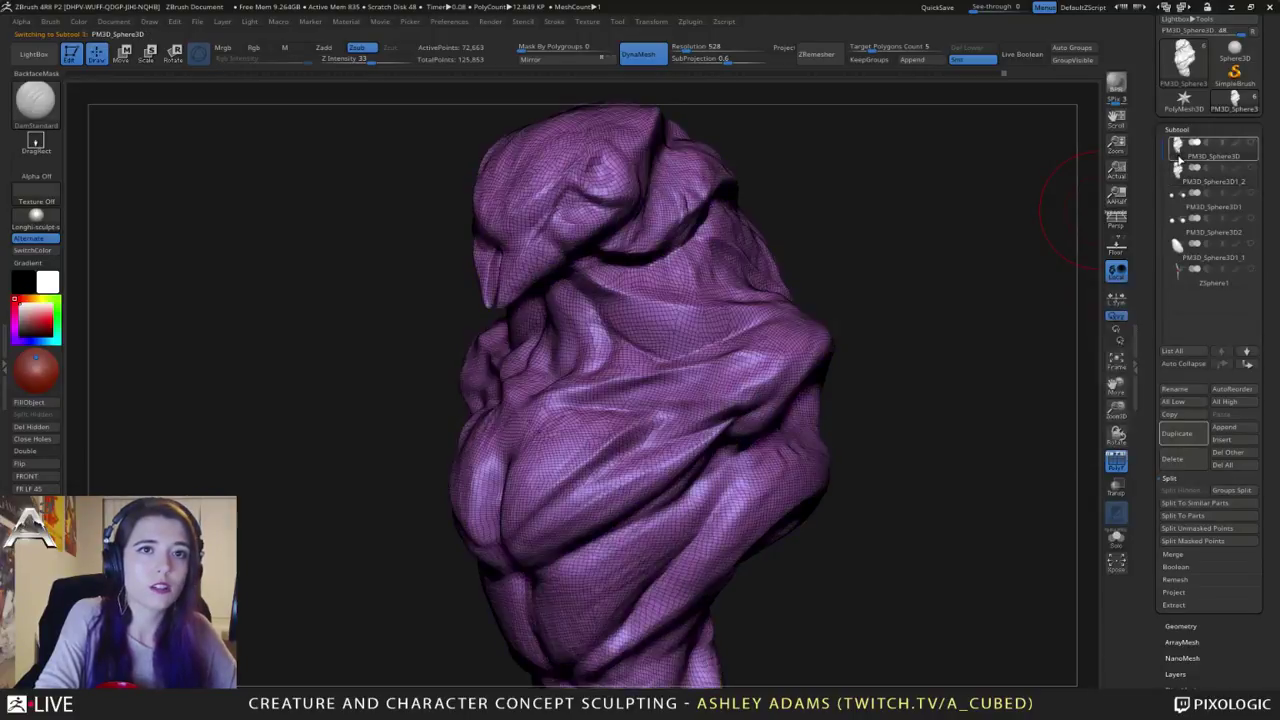
click(1177, 172)
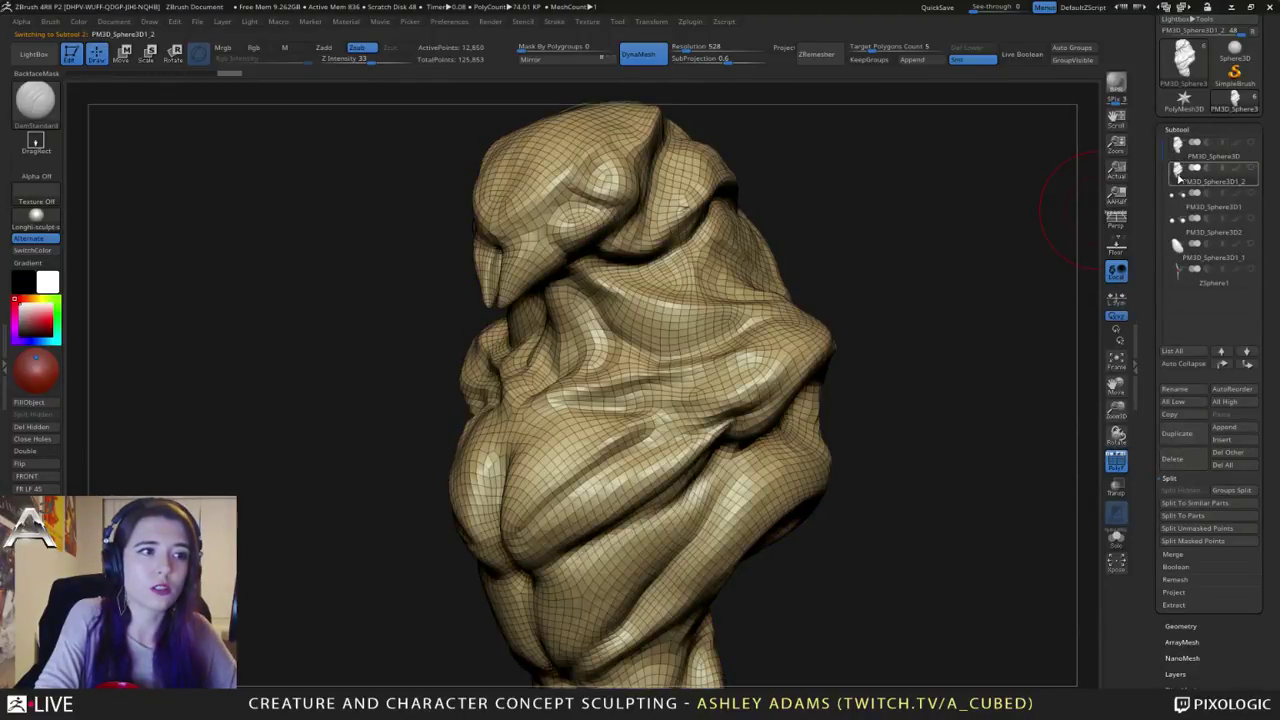
Step: Subdivide the remeshed torso copy twice and turn off the wireframe display
key(ctrl)
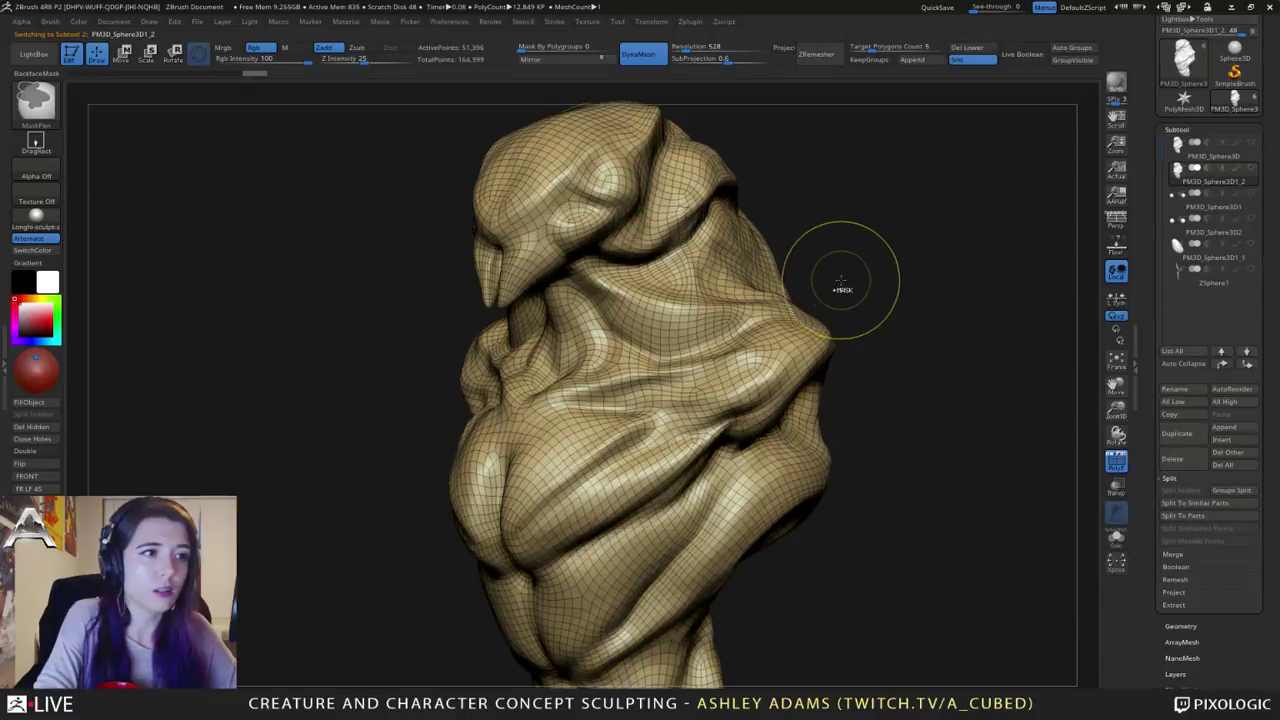
mouse_move(837, 277)
ctrl+mouse_down()
mouse_move(877, 286)
mouse_move(891, 249)
ctrl+mouse_up()
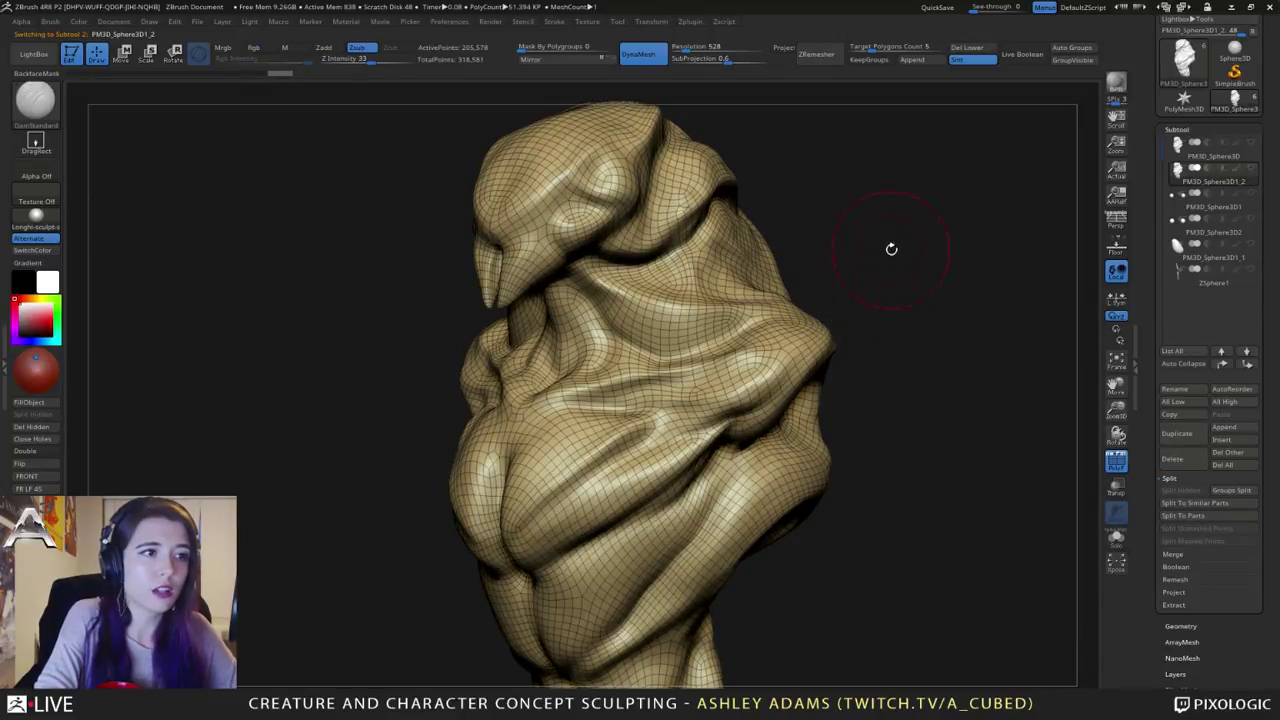
click(1116, 461)
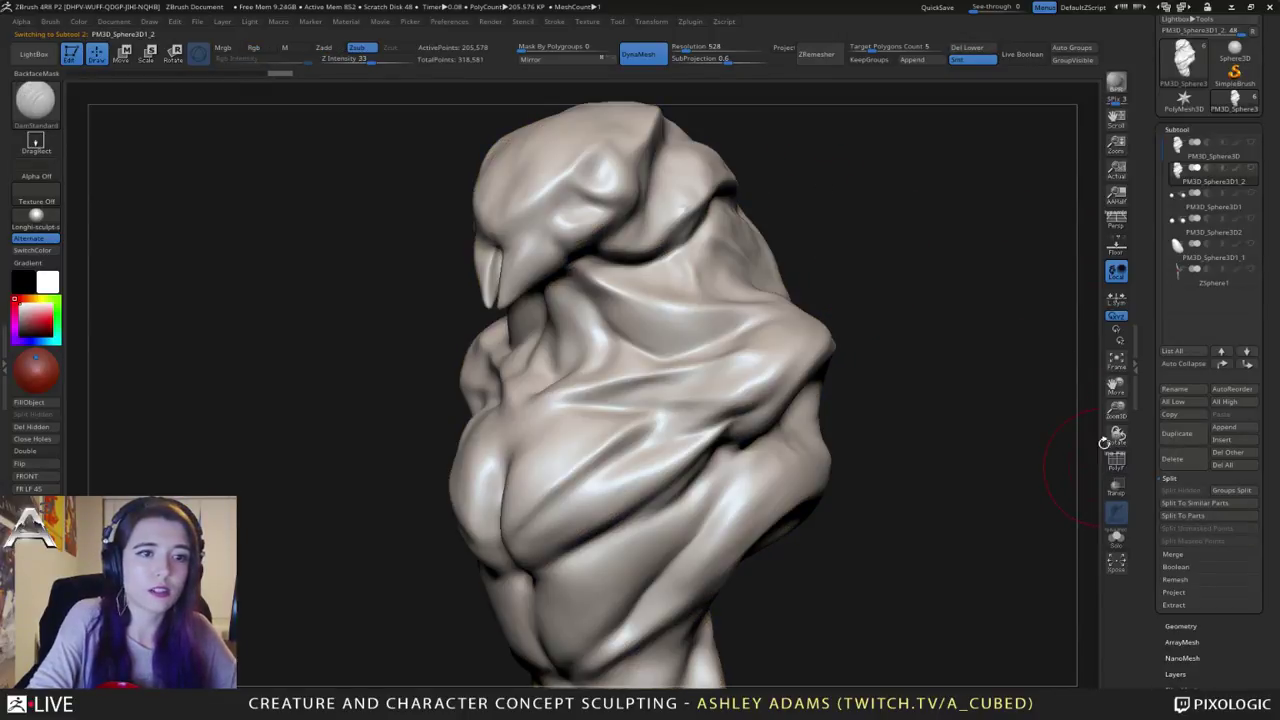
Step: Make both torso subtools visible and project the original's sculpted detail onto the subdivided copy with ProjectAll
click(1250, 143)
click(1251, 169)
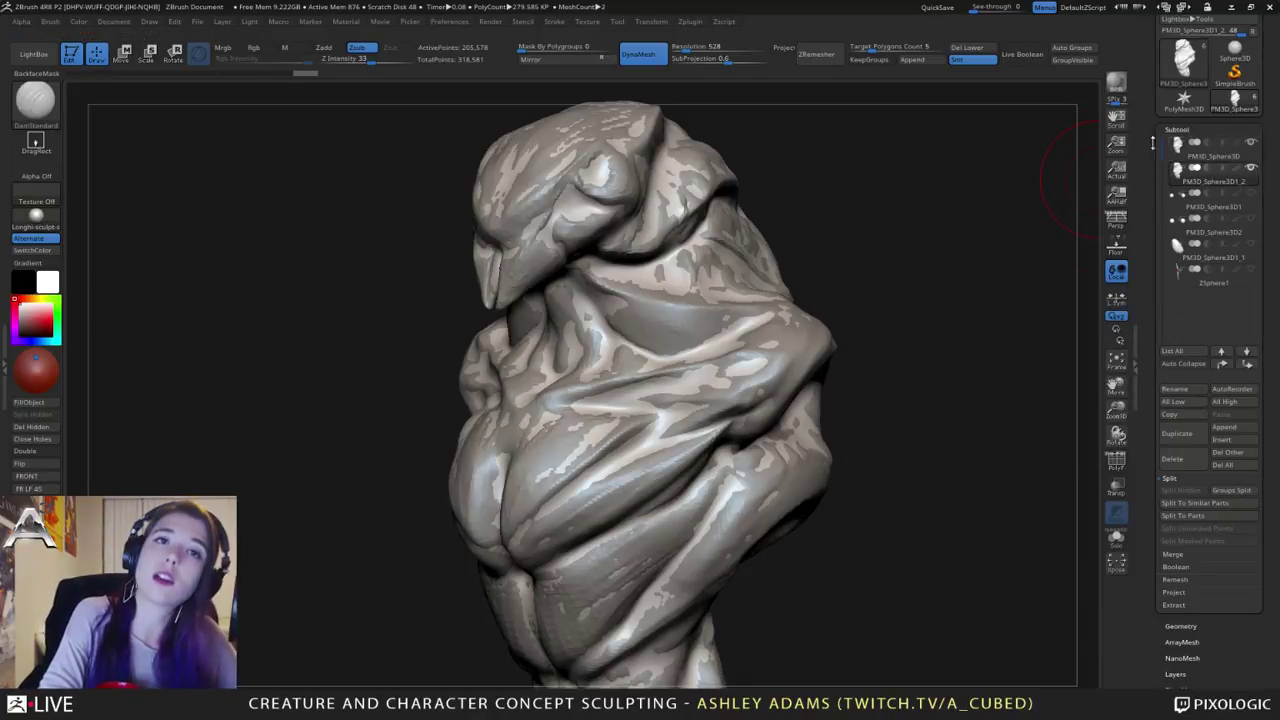
mouse_move(1177, 181)
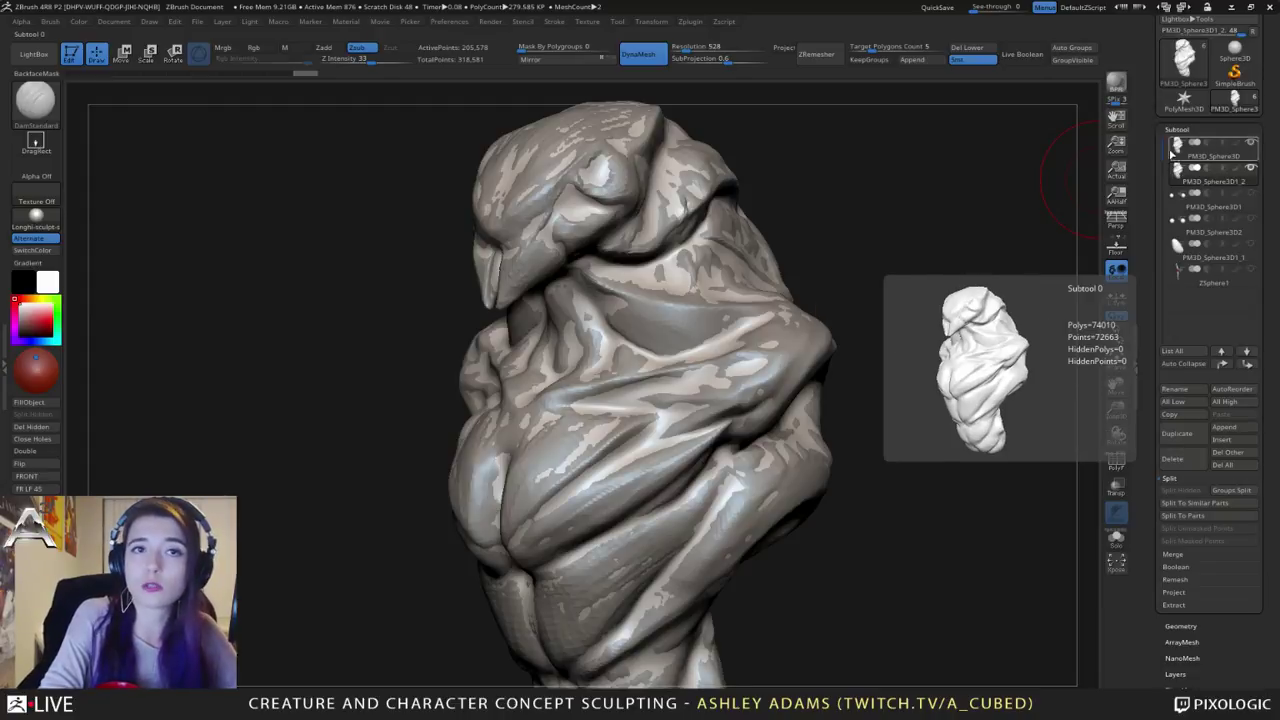
click(1173, 593)
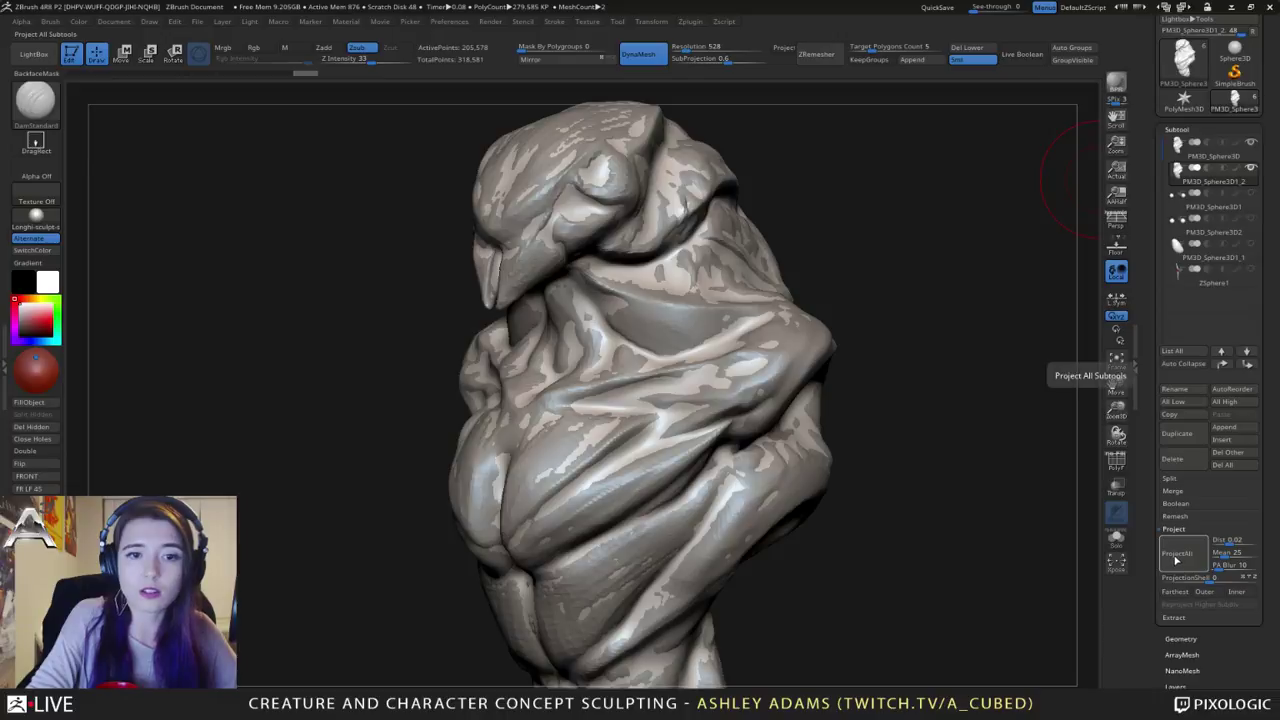
click(1175, 556)
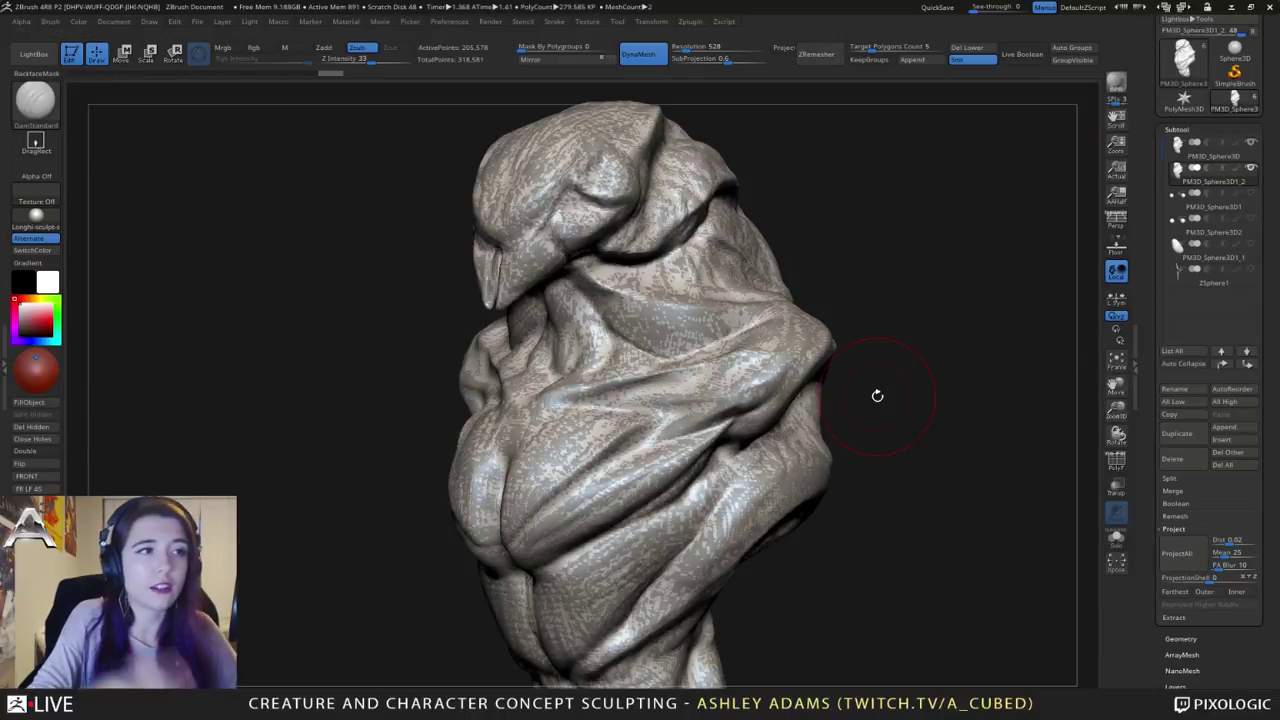
Step: Isolate the active subtool in Solo mode and compare the projected torso copy with the original
click(1115, 539)
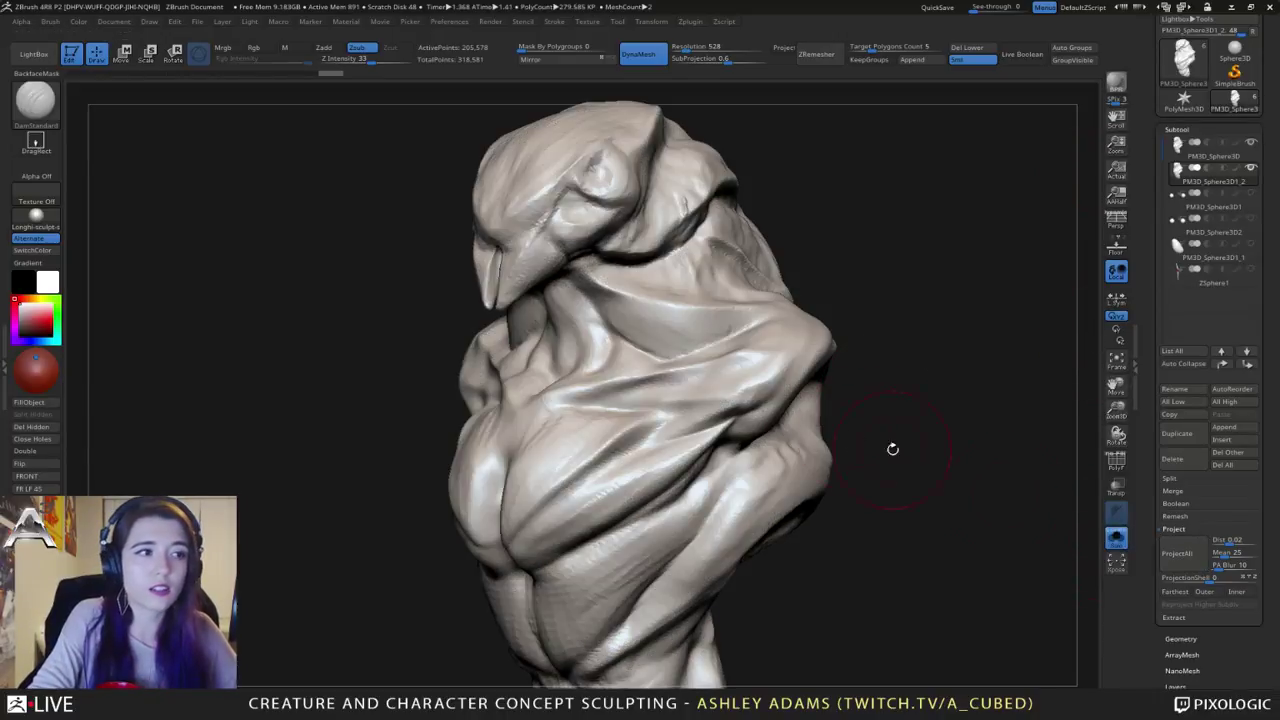
right_drag(733, 334, 870, 318)
right_drag(870, 318, 676, 306)
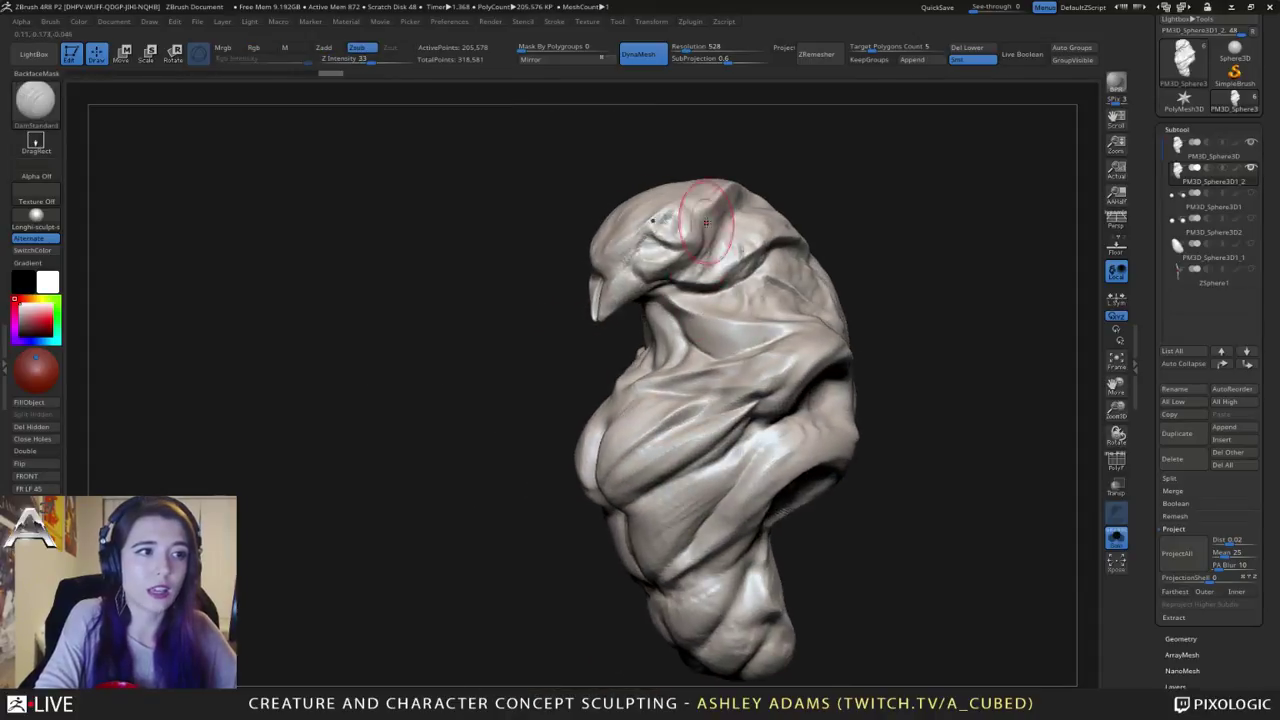
right_drag(856, 268, 750, 298)
click(1178, 152)
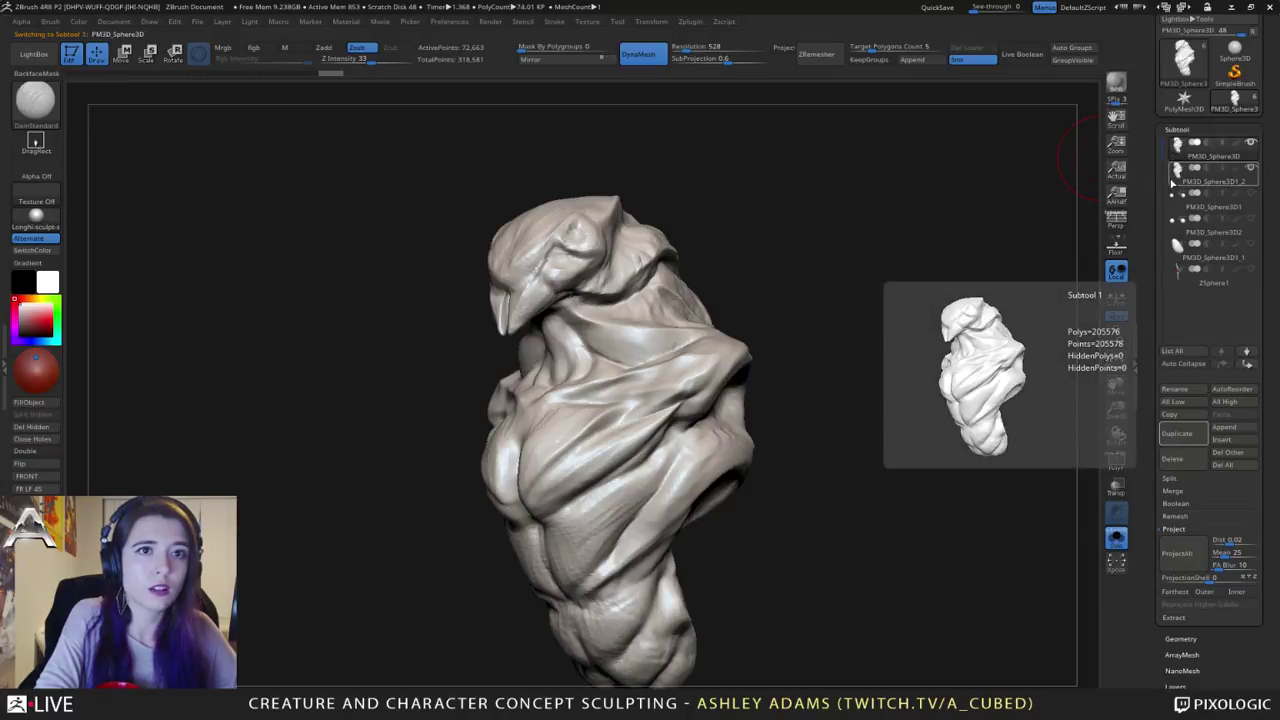
click(1177, 180)
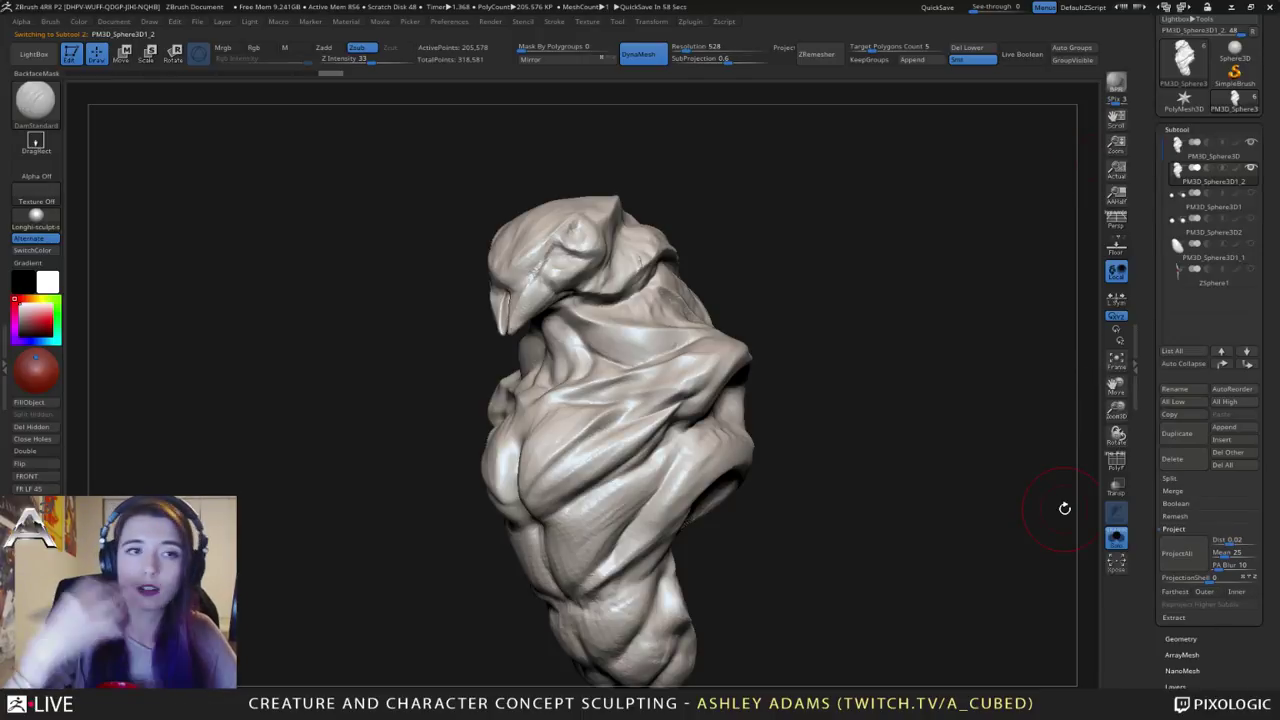
click(1178, 157)
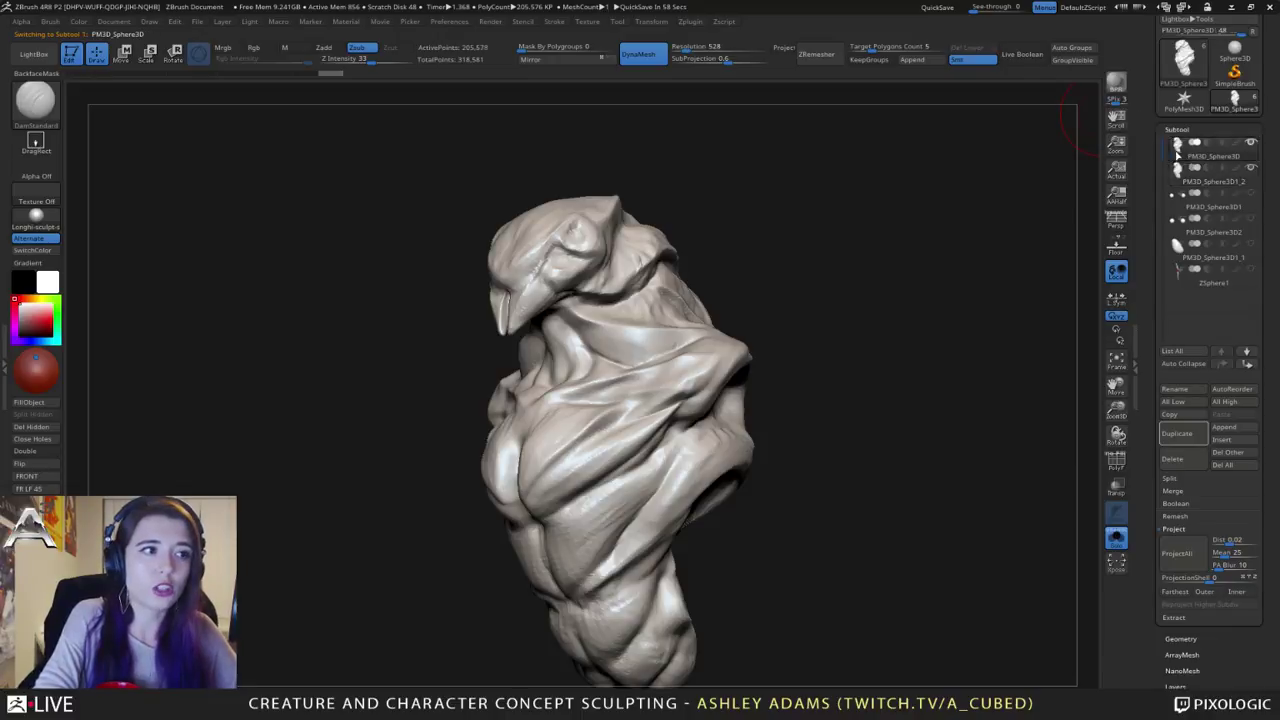
click(1178, 176)
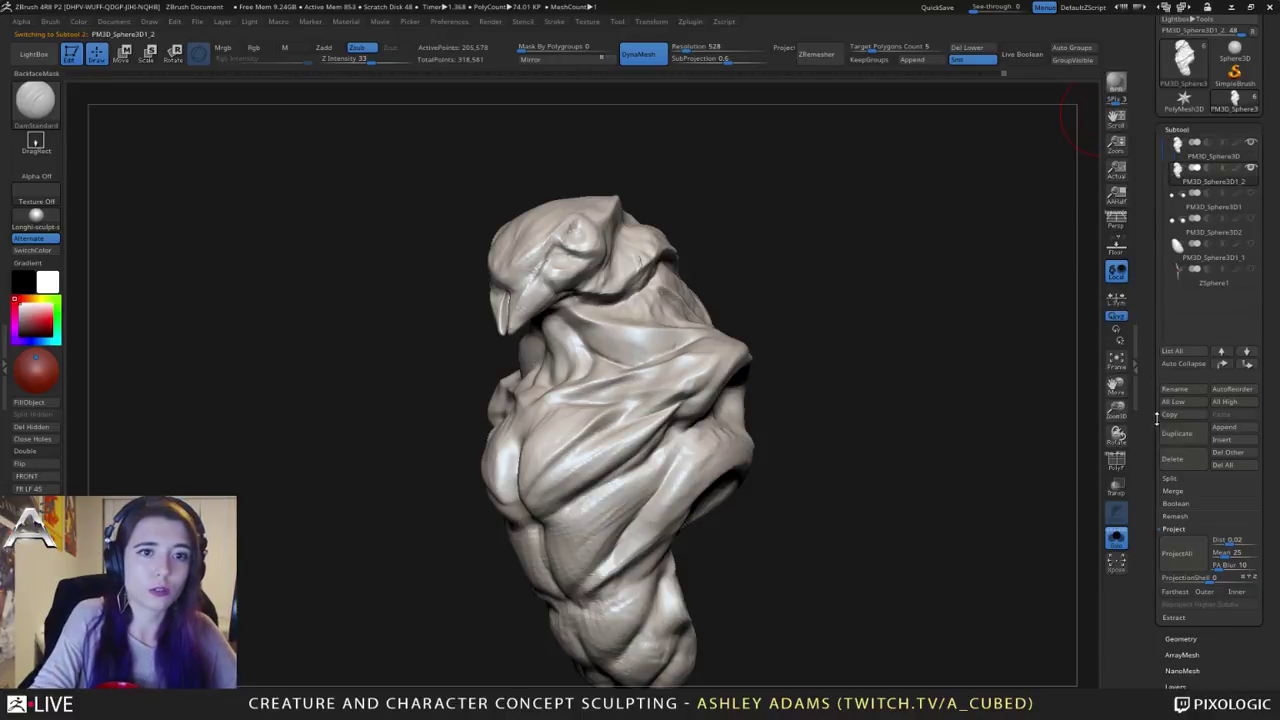
Step: Delete the projected torso copy PM3D_Sphere3D1_2 and keep the original torso subtool
click(1180, 460)
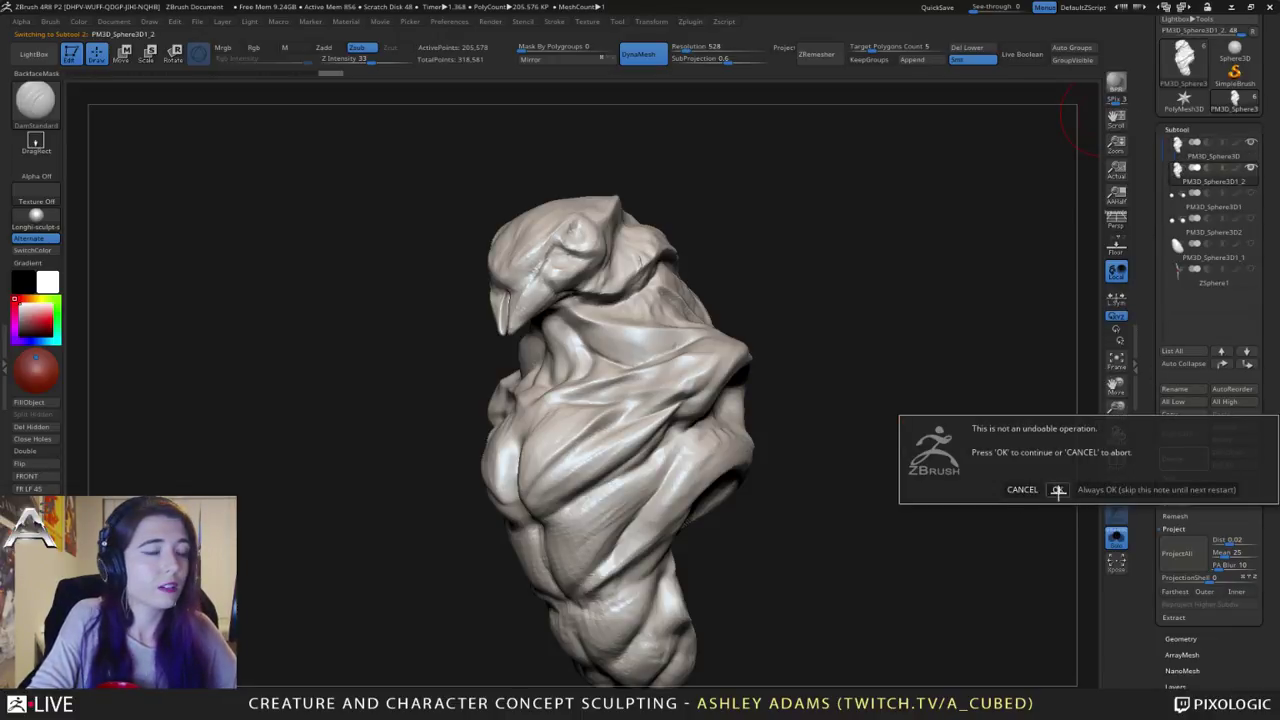
click(1057, 489)
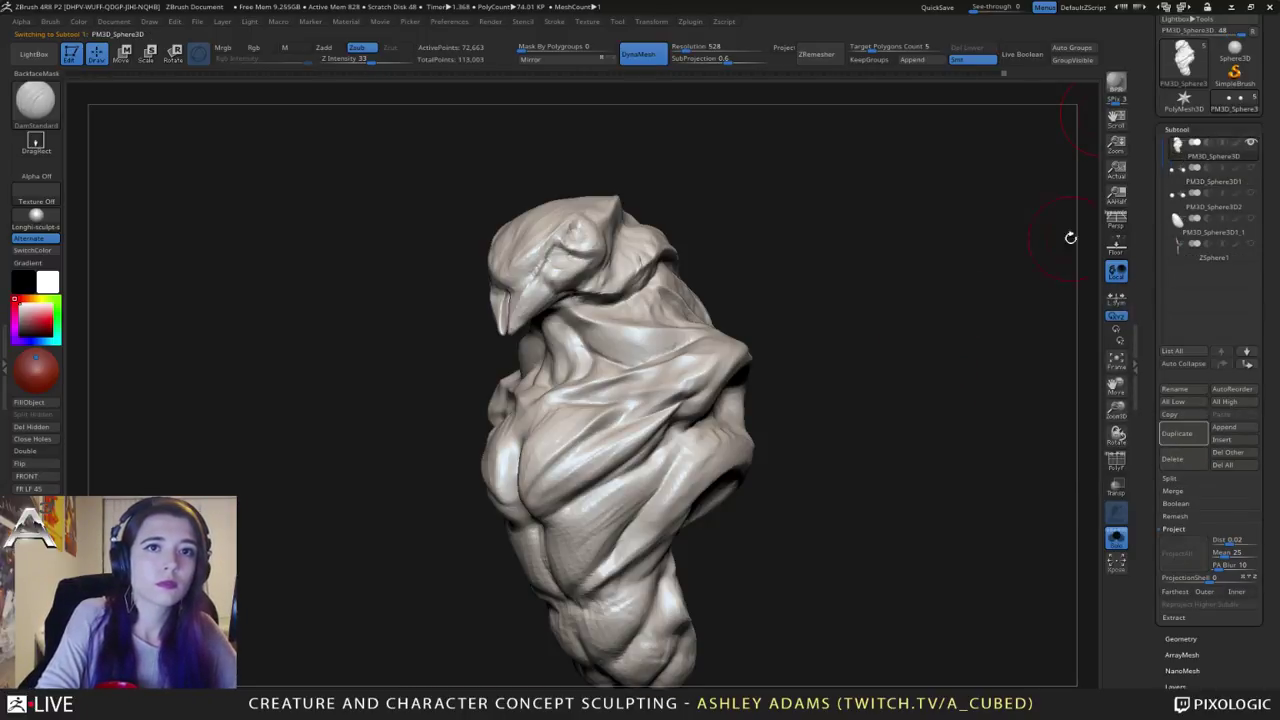
drag(942, 267, 963, 304)
mouse_move(1222, 169)
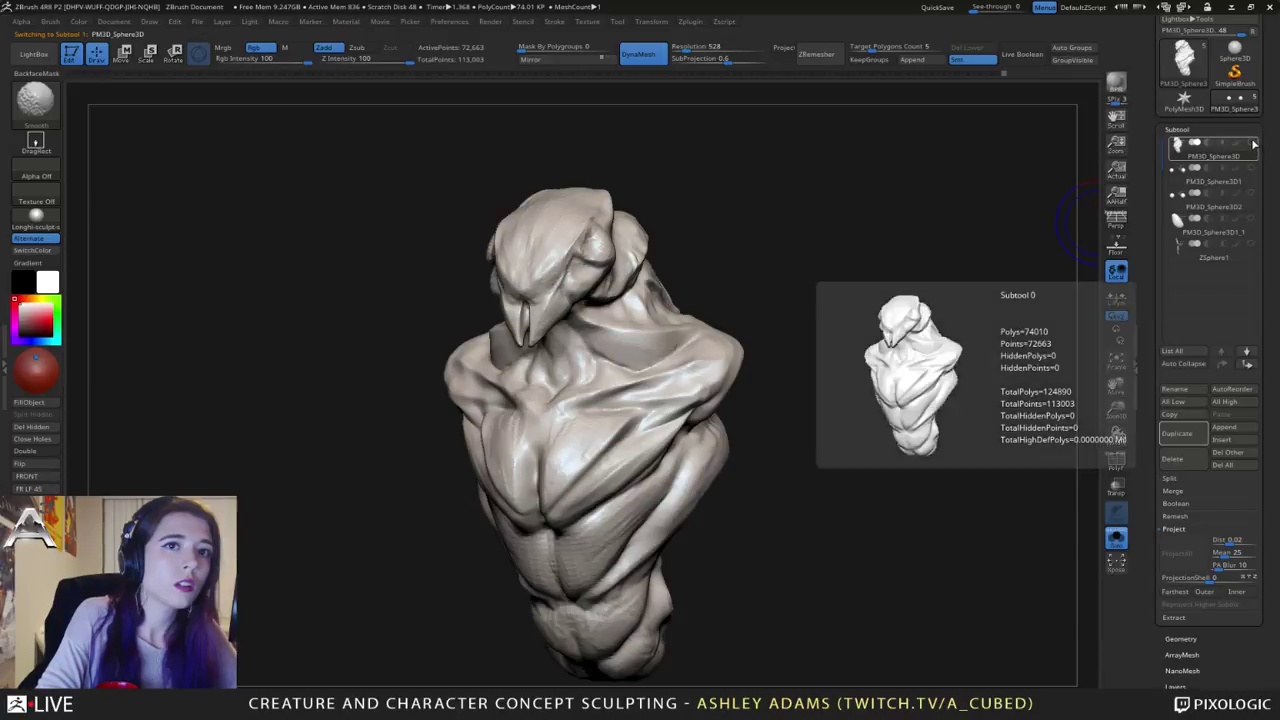
Step: Show all remaining subtools and turn off Solo mode to review the whole creature from several angles
mouse_move(800, 420)
alt+mouse_down()
mouse_move(797, 366)
mouse_move(754, 386)
mouse_move(780, 352)
alt+mouse_up()
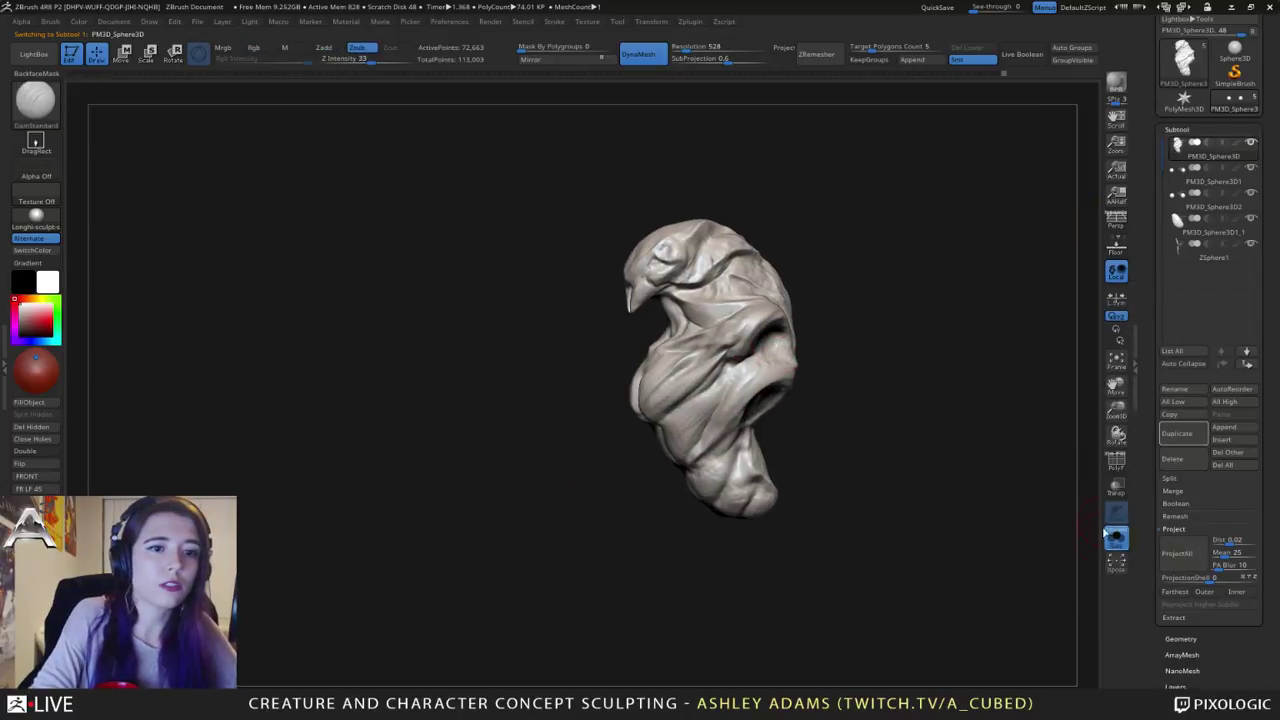
click(1116, 538)
drag(775, 402, 681, 397)
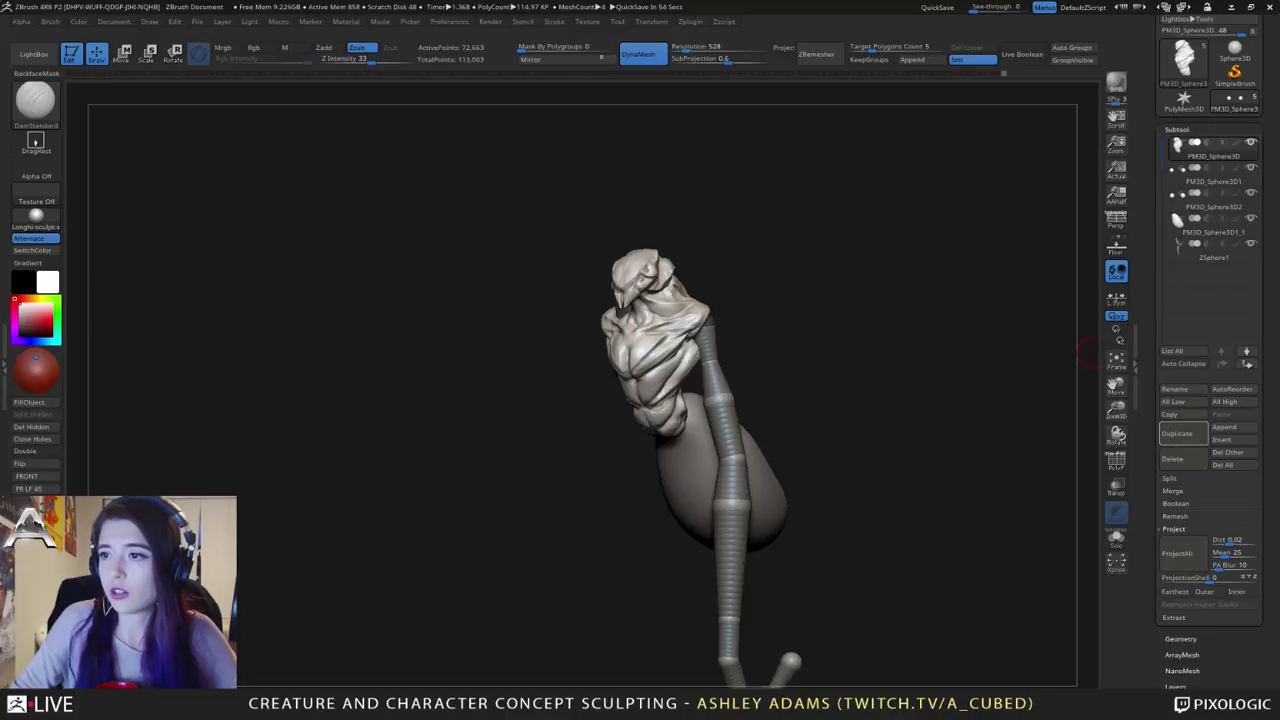
drag(790, 285, 575, 400)
key(space)
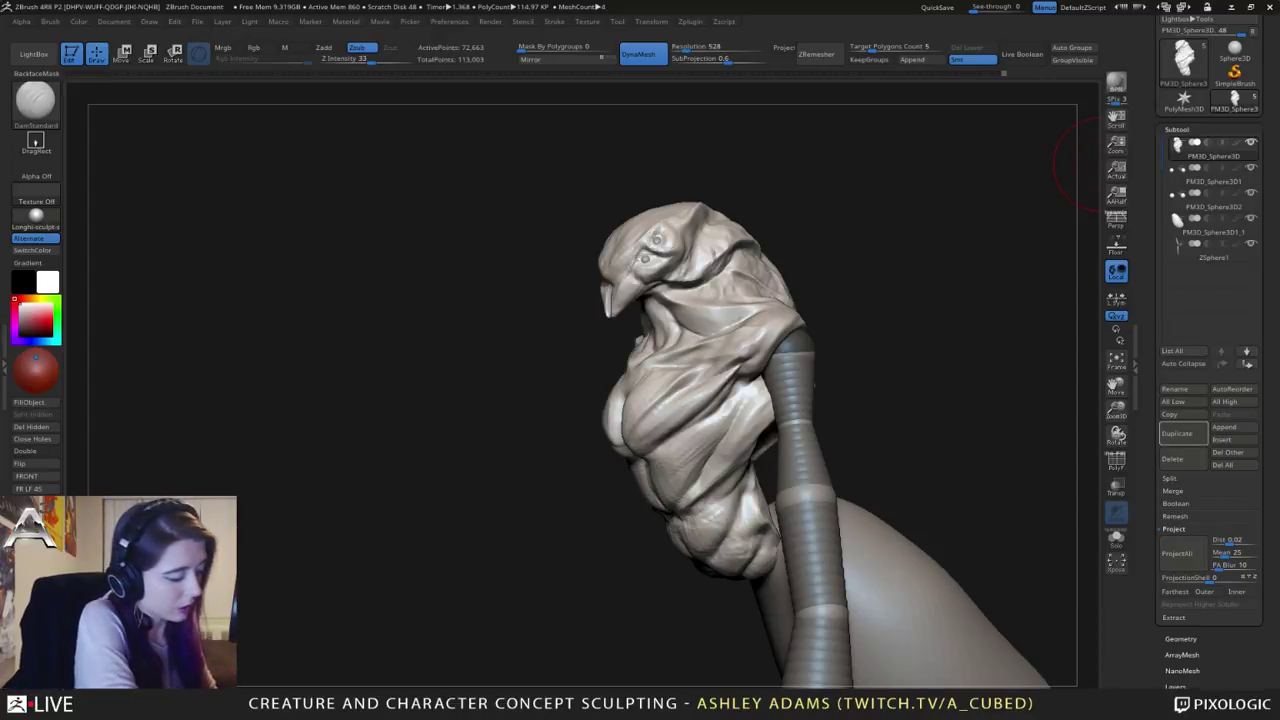
drag(945, 205, 870, 262)
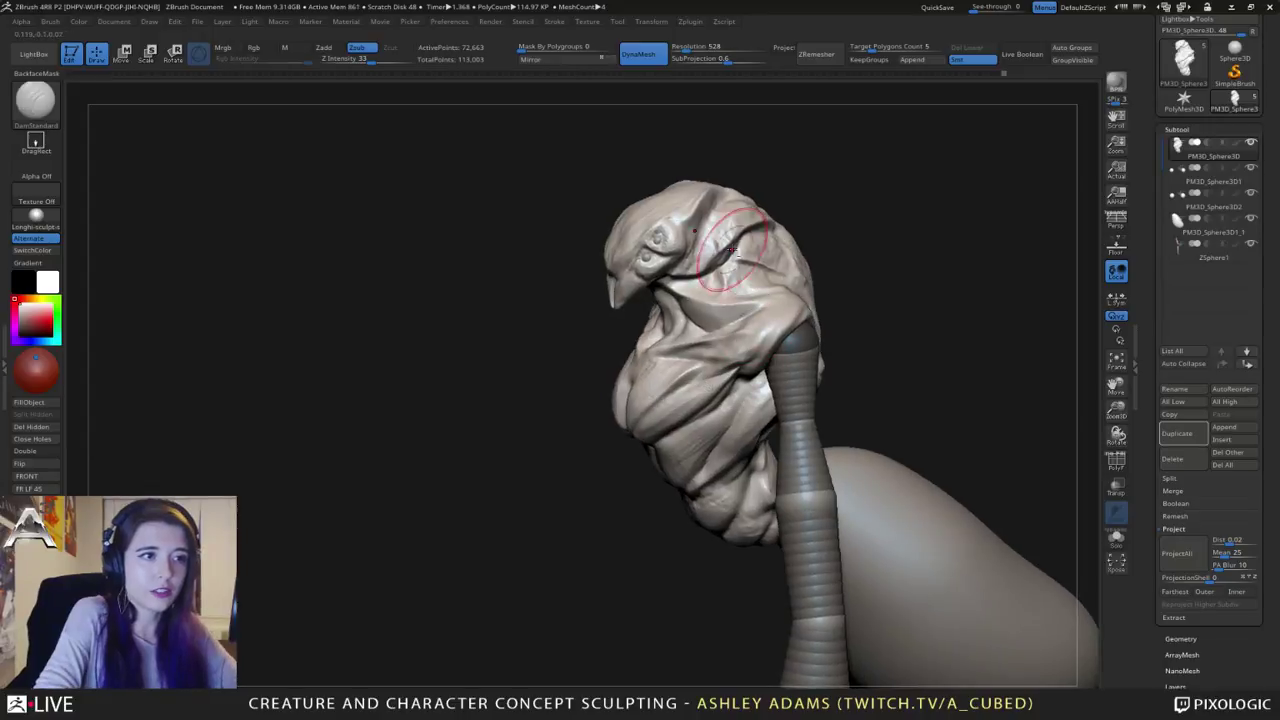
Step: Select the smooth abdomen subtool, isolate it in Solo mode and adjust the brush size
click(1174, 224)
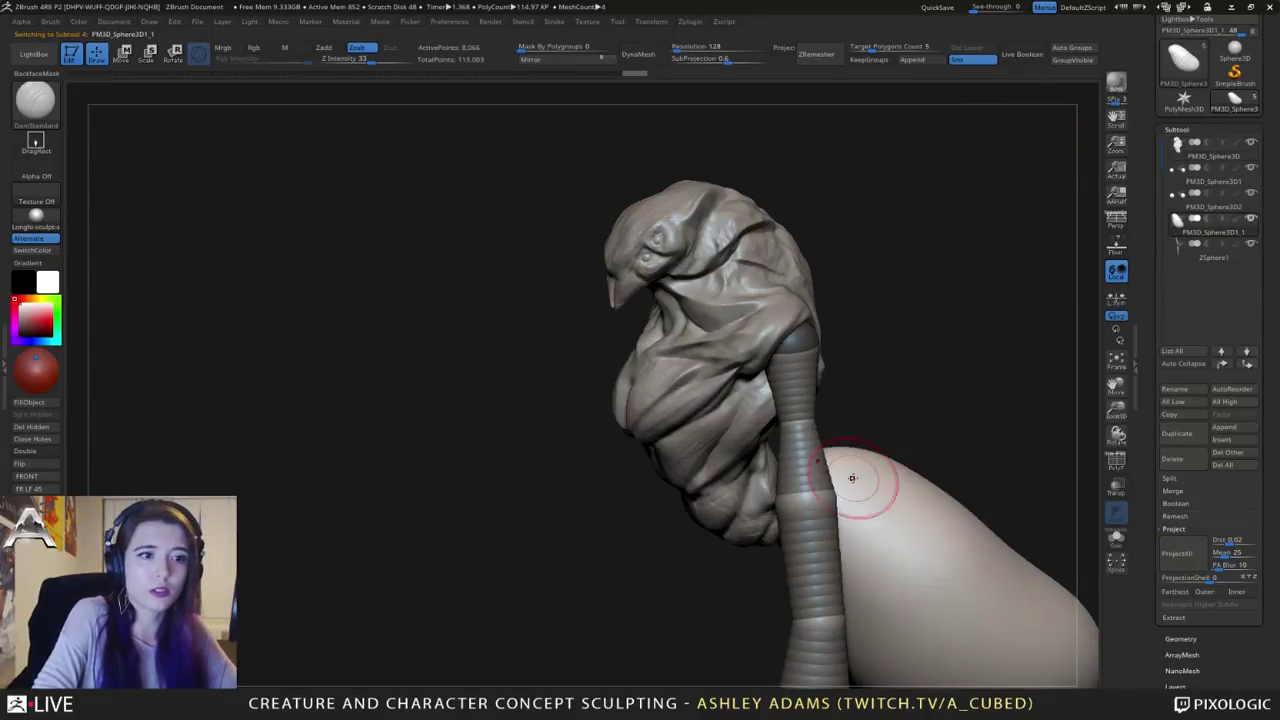
alt+right_drag(851, 480, 602, 397)
click(1116, 538)
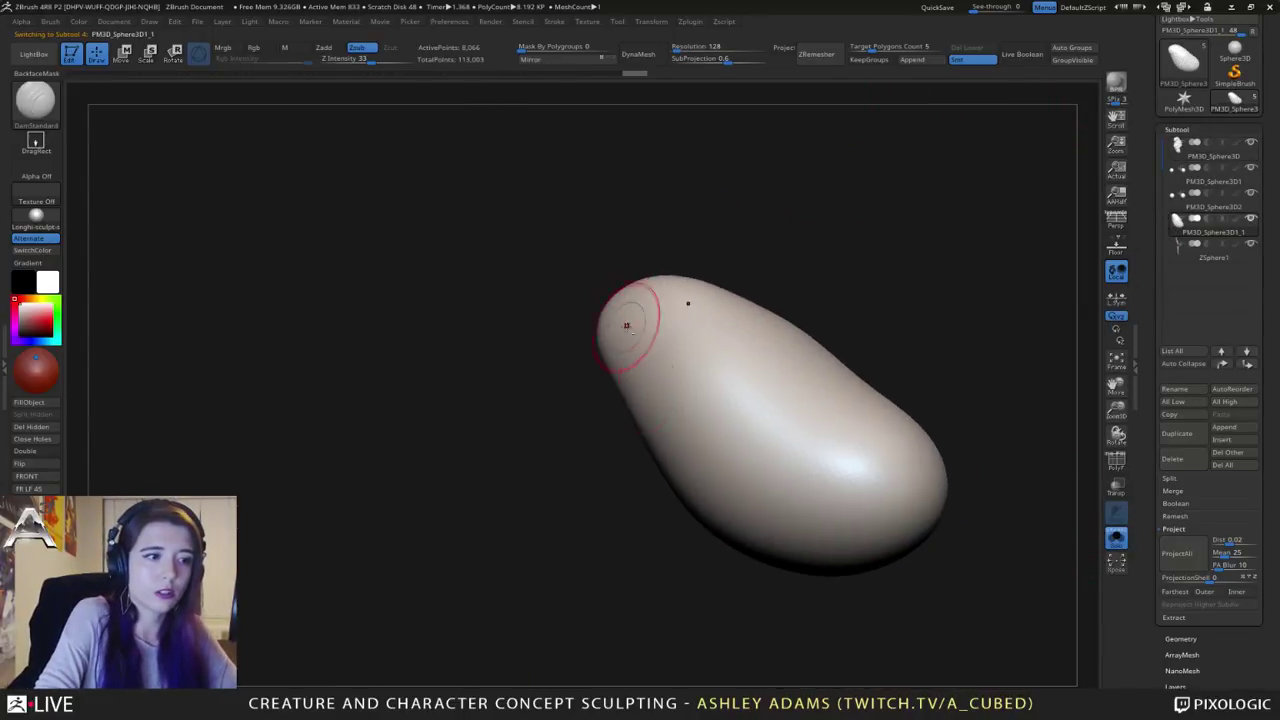
key(space)
drag(629, 351, 639, 351)
mouse_move(602, 348)
right_down()
mouse_move(623, 354)
mouse_move(616, 366)
right_up()
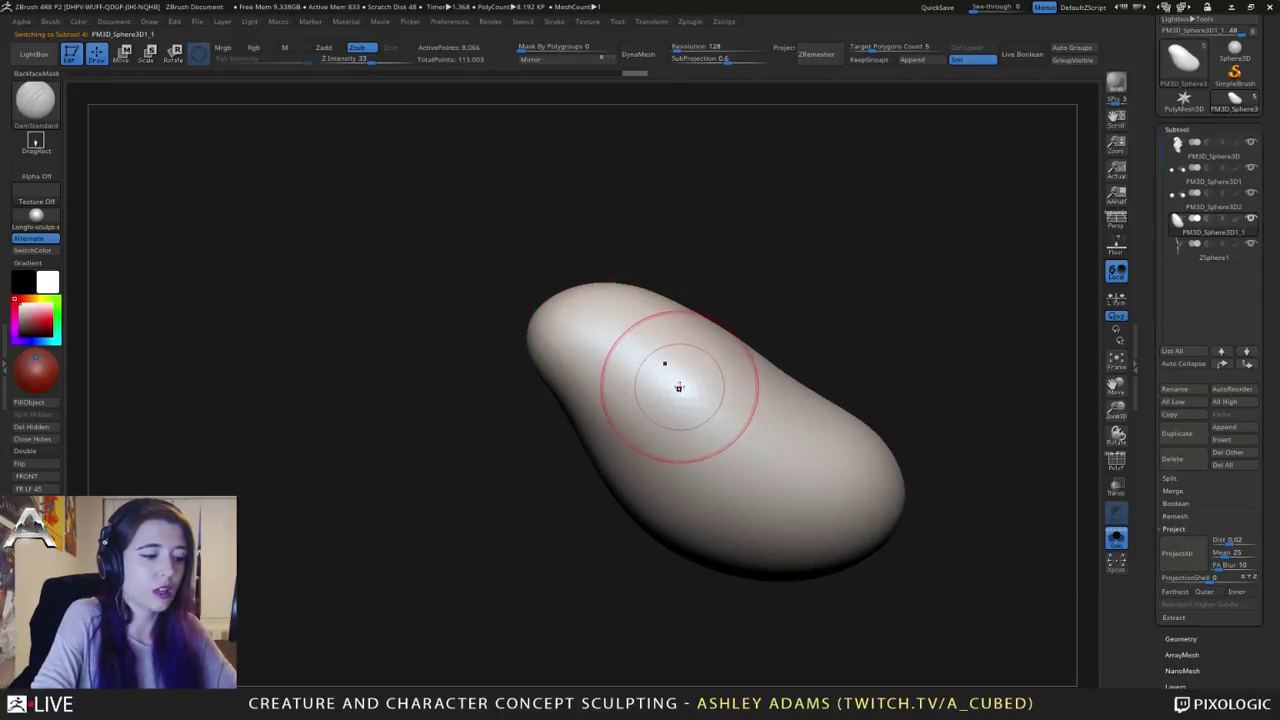
Step: Try pinching a lengthwise ridge along the abdomen with the Pinch brush and smooth the surface beside it
key(b)
key(p)
key(i)
right_drag(594, 307, 612, 345)
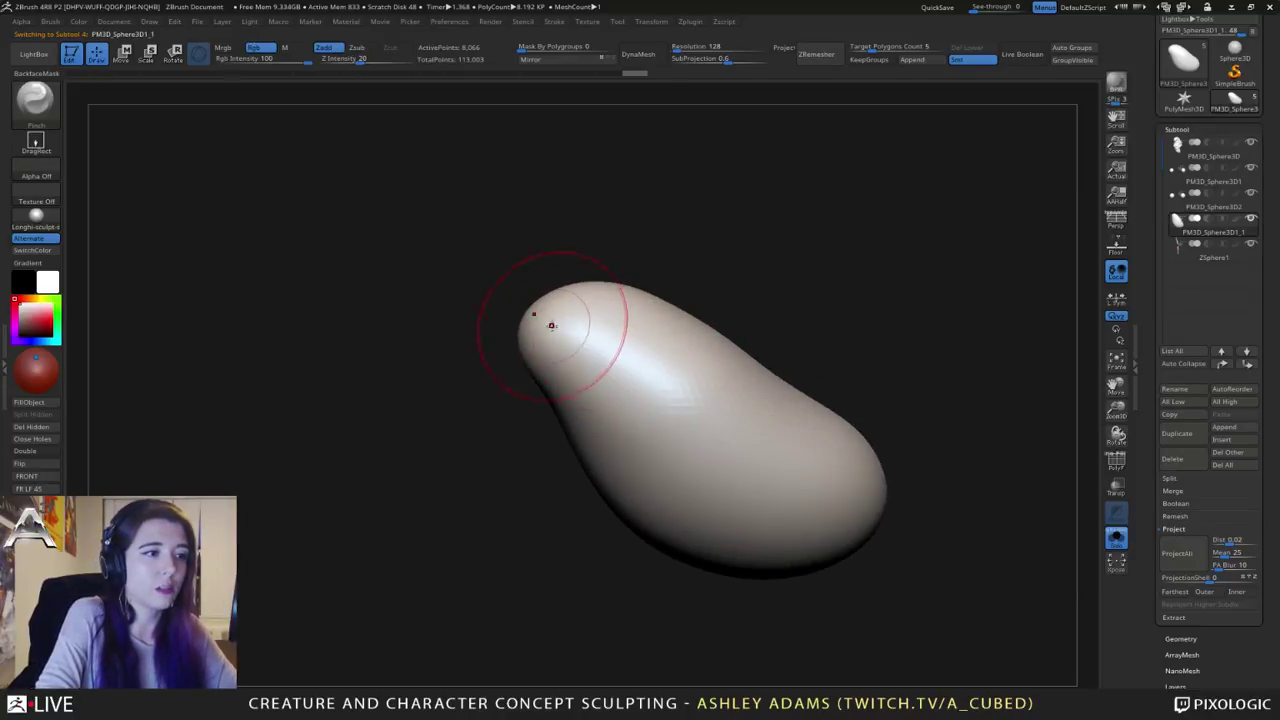
mouse_move(549, 323)
mouse_down()
mouse_move(660, 361)
mouse_move(823, 486)
mouse_move(571, 316)
mouse_move(840, 492)
mouse_up()
mouse_move(676, 420)
right_down()
mouse_move(757, 414)
mouse_move(705, 397)
right_up()
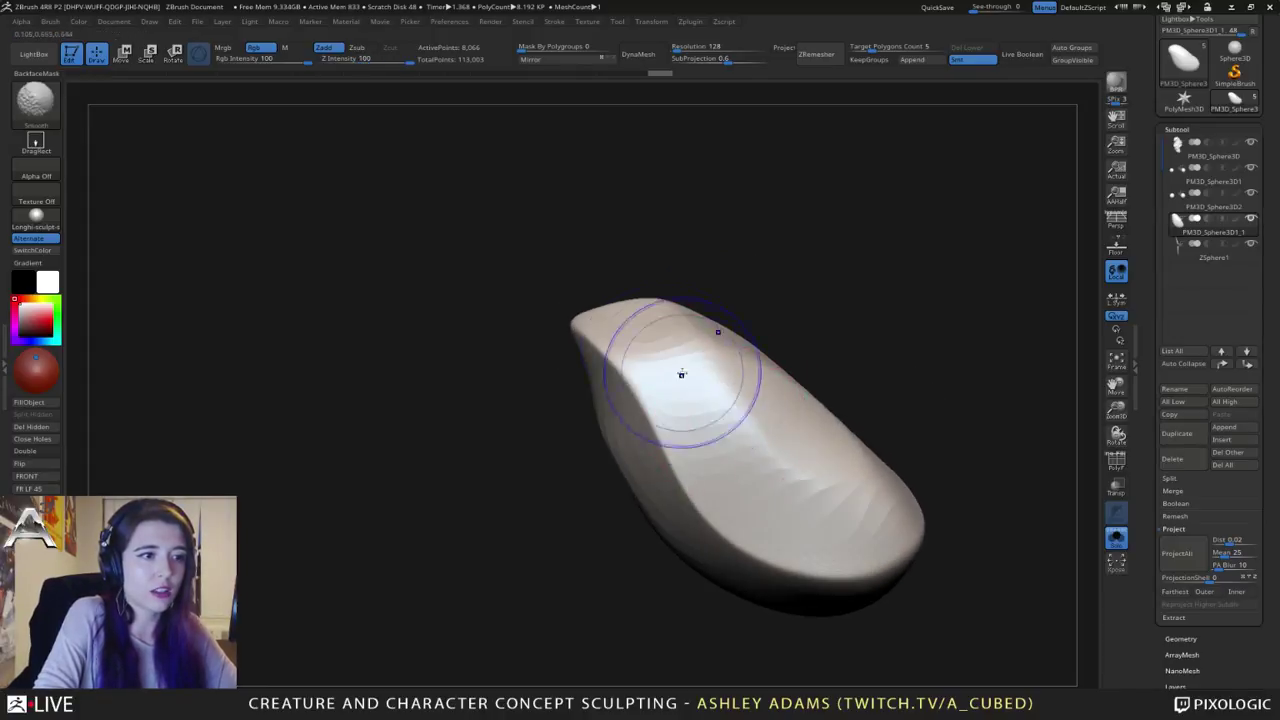
mouse_move(683, 374)
shift+mouse_down()
mouse_move(654, 329)
mouse_move(773, 484)
mouse_move(868, 526)
shift+mouse_up()
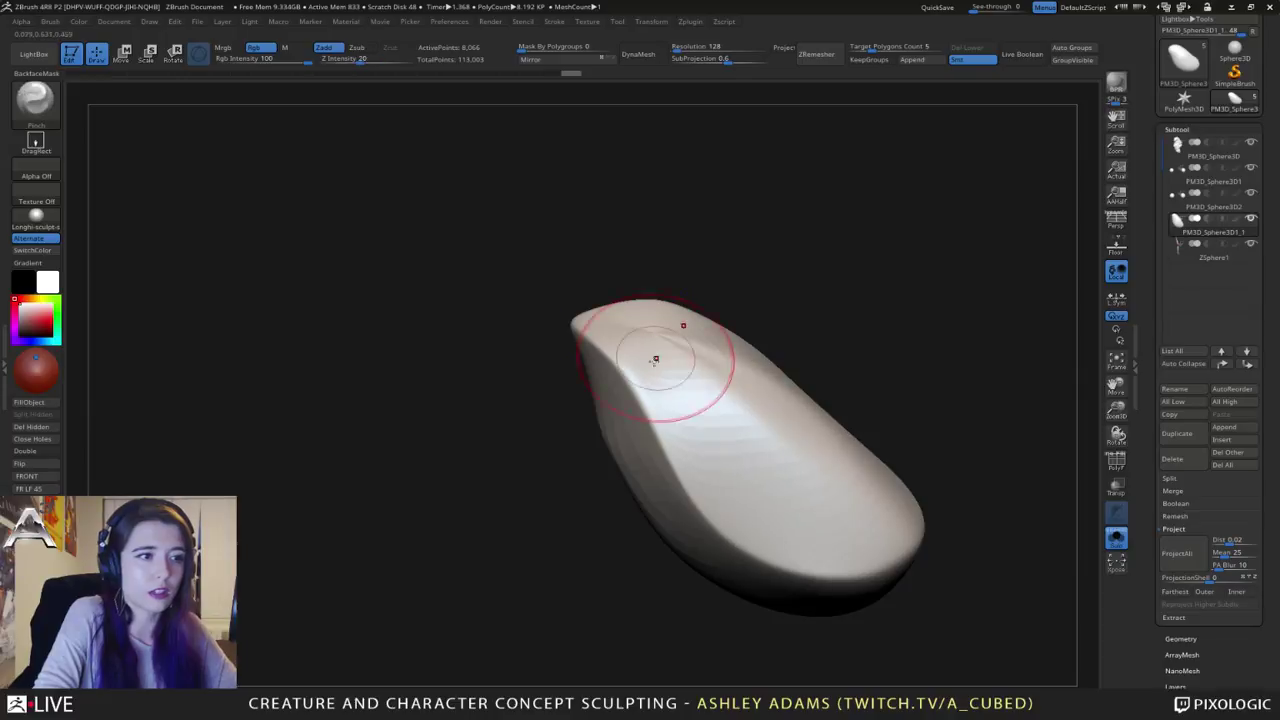
Step: Smooth the abdomen's flank and try pinching another lengthwise ridge lower on its side
mouse_move(657, 357)
right_down()
mouse_move(689, 306)
mouse_move(678, 335)
right_up()
alt+right_drag(656, 415, 688, 304)
shift+drag(600, 283, 831, 469)
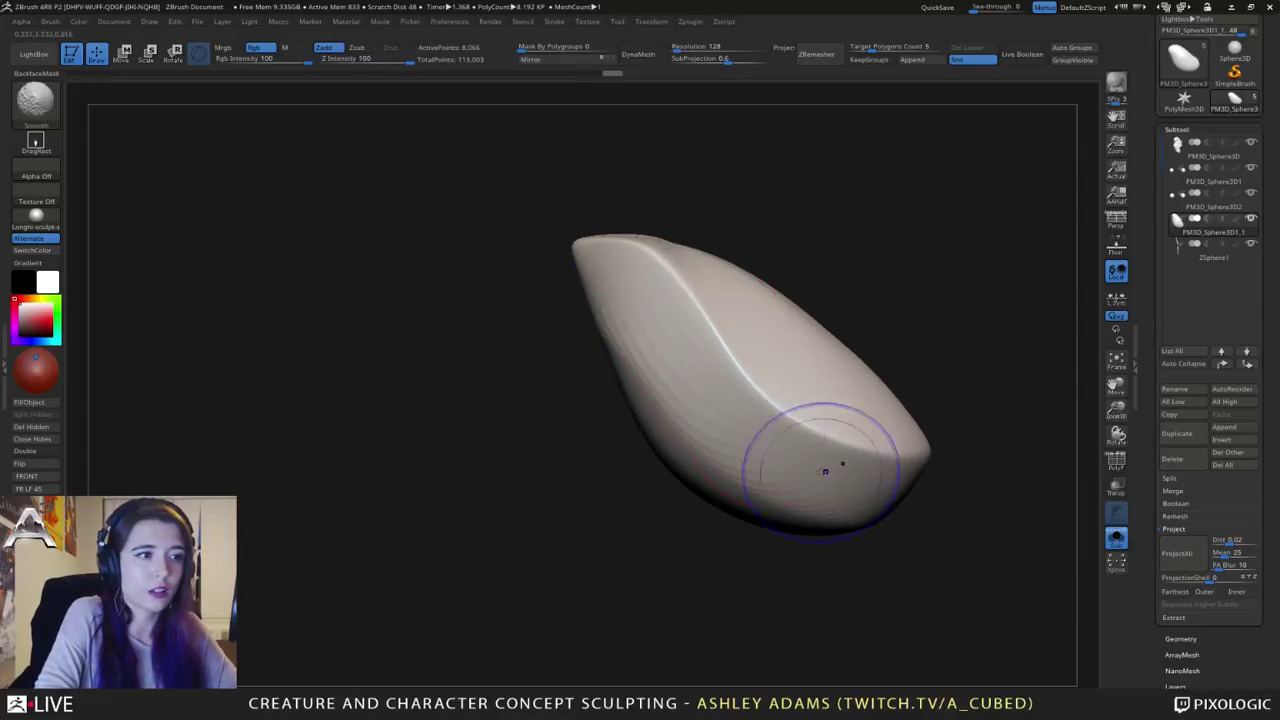
right_drag(700, 400, 748, 388)
mouse_move(591, 343)
mouse_down()
mouse_move(547, 324)
mouse_move(615, 358)
mouse_move(690, 525)
mouse_up()
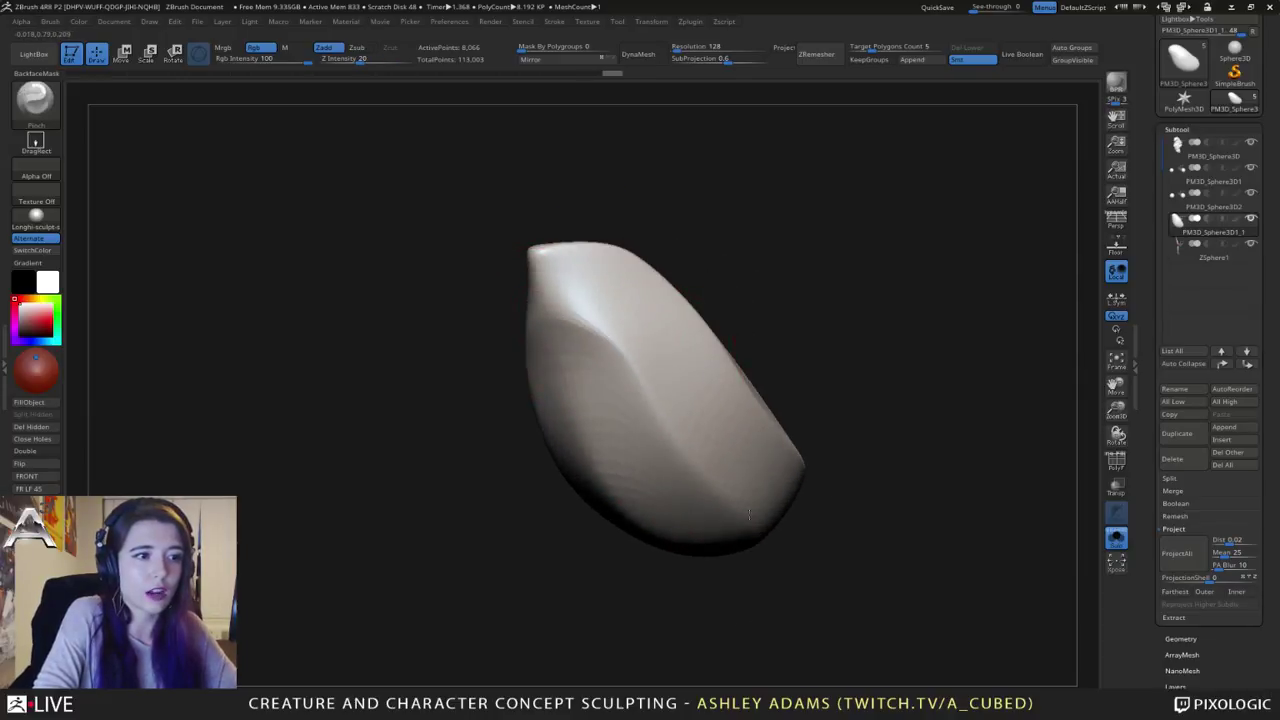
Step: Try sharpening the pinched edges around the abdomen's wide rear end and along its underside
right_drag(700, 515, 780, 520)
mouse_move(791, 526)
mouse_down()
mouse_move(817, 545)
mouse_move(562, 326)
mouse_move(687, 439)
mouse_move(846, 545)
mouse_up()
drag(760, 476, 871, 543)
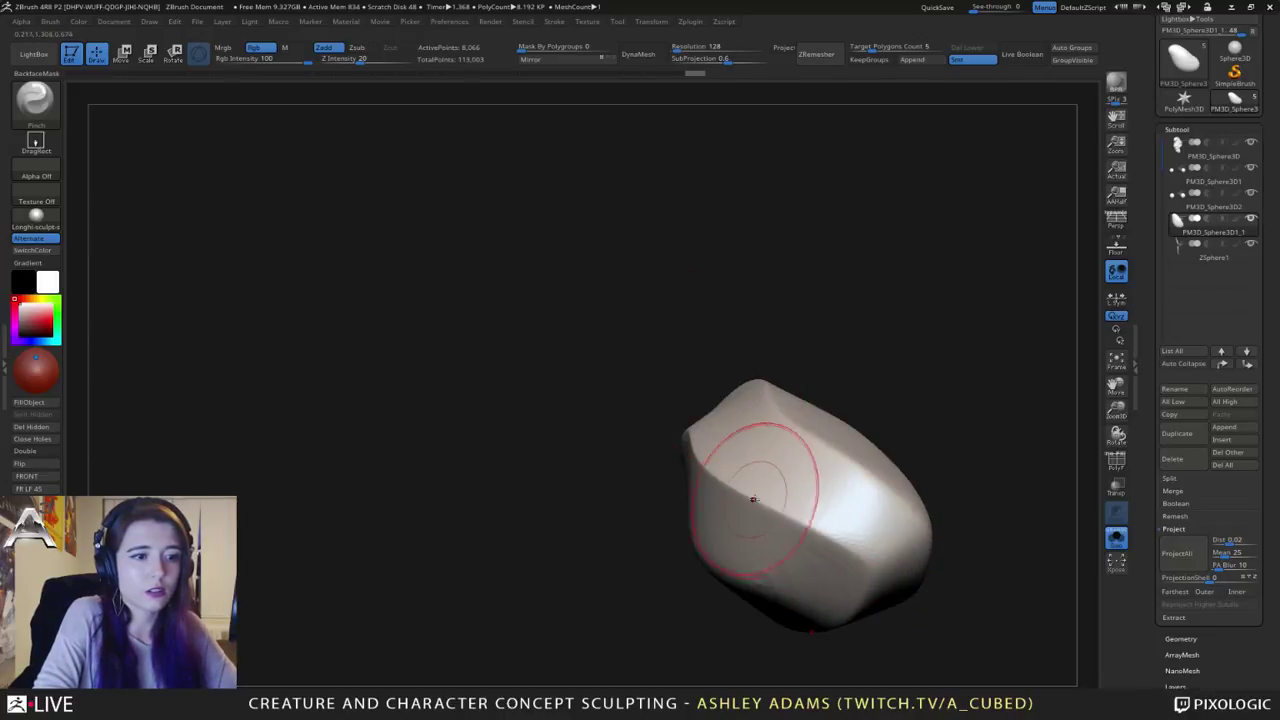
right_drag(702, 459, 726, 463)
drag(765, 535, 655, 475)
Step: Try reshaping the abdomen with the SnakeHook brush and smooth the faceted side between the ridges
alt+right_drag(689, 497, 703, 360)
shift+drag(692, 350, 720, 343)
mouse_move(712, 344)
right_down()
mouse_move(648, 340)
mouse_move(698, 339)
right_up()
key(b)
key(s)
key(h)
right_click(700, 337)
mouse_move(712, 358)
mouse_down()
mouse_move(736, 325)
mouse_move(708, 314)
mouse_move(751, 352)
mouse_move(733, 325)
mouse_up()
right_drag(733, 317, 743, 292)
shift+drag(612, 382, 674, 444)
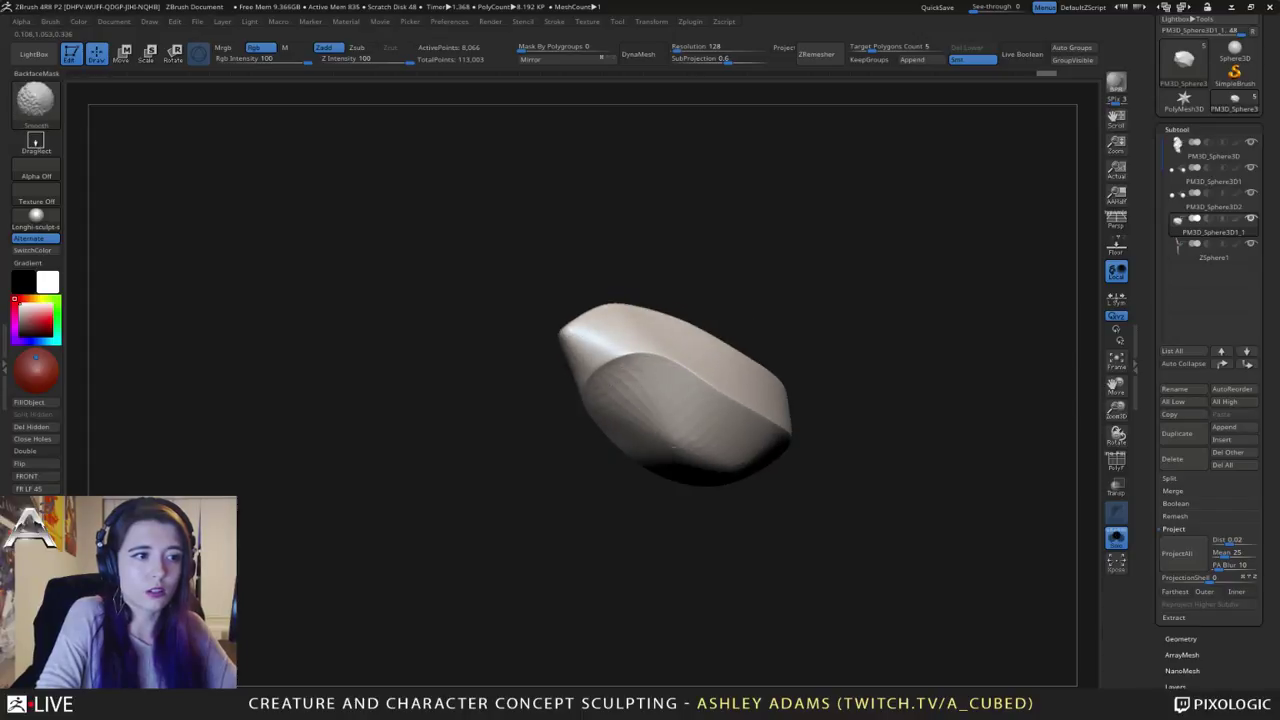
shift+drag(752, 448, 700, 415)
mouse_move(700, 415)
right_down()
mouse_move(703, 377)
mouse_move(531, 306)
right_up()
right_click(690, 400)
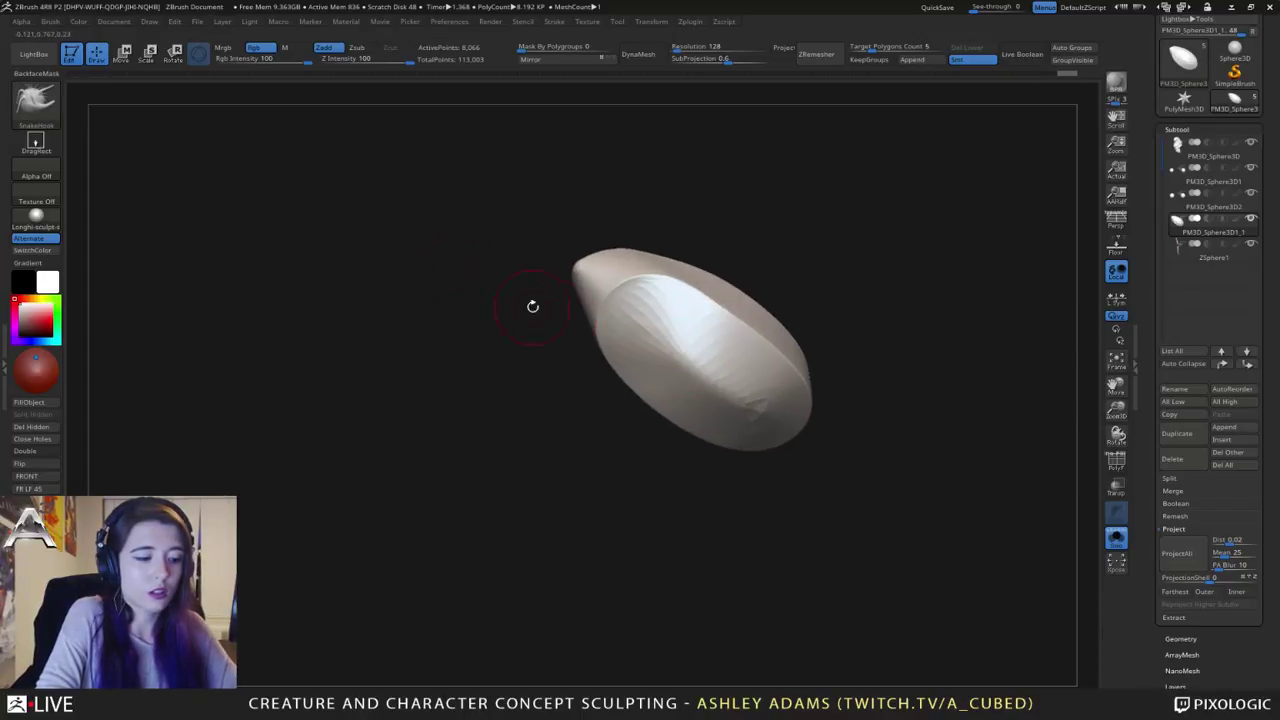
Step: Return to the Pinch brush and try sharpening the ridges from the abdomen's narrow tip to its rear
key(b)
key(p)
key(i)
right_drag(639, 345, 588, 284)
drag(602, 298, 789, 443)
drag(652, 324, 586, 278)
right_drag(586, 278, 640, 330)
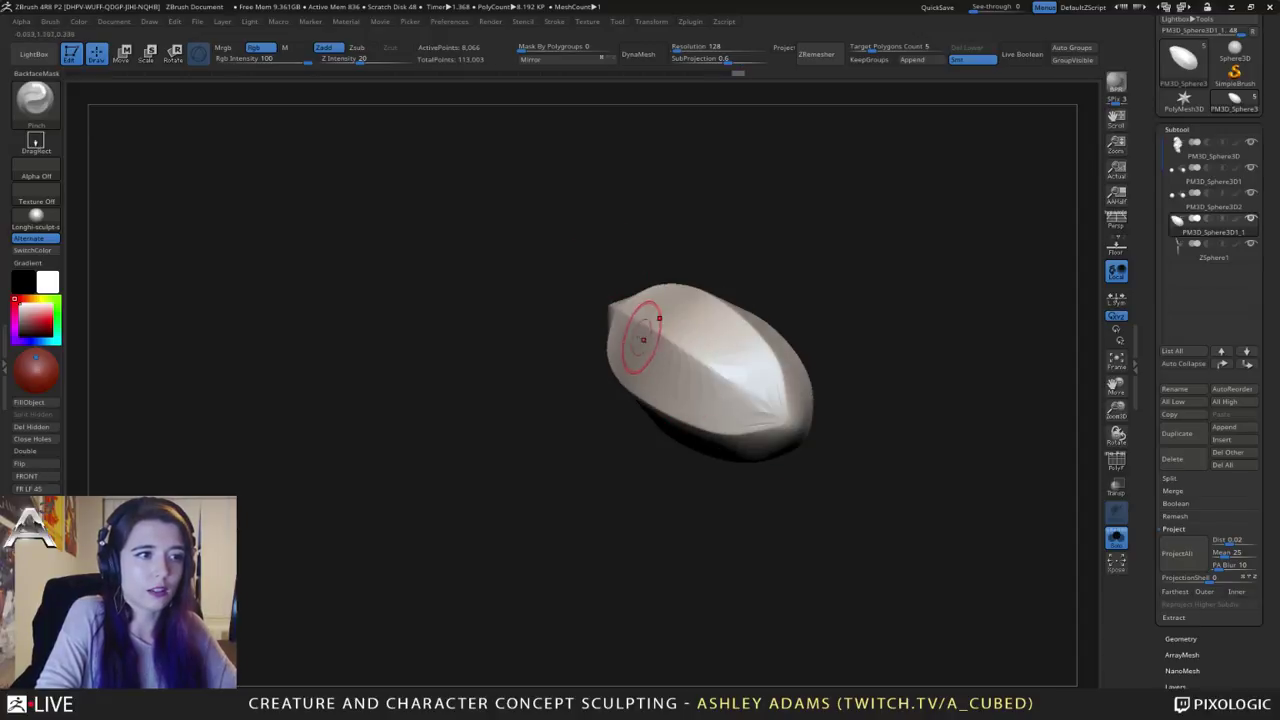
drag(643, 337, 762, 405)
mouse_move(764, 406)
right_down()
mouse_move(690, 420)
mouse_move(643, 363)
mouse_move(700, 306)
mouse_move(821, 330)
mouse_move(771, 343)
mouse_move(785, 428)
mouse_move(800, 411)
right_up()
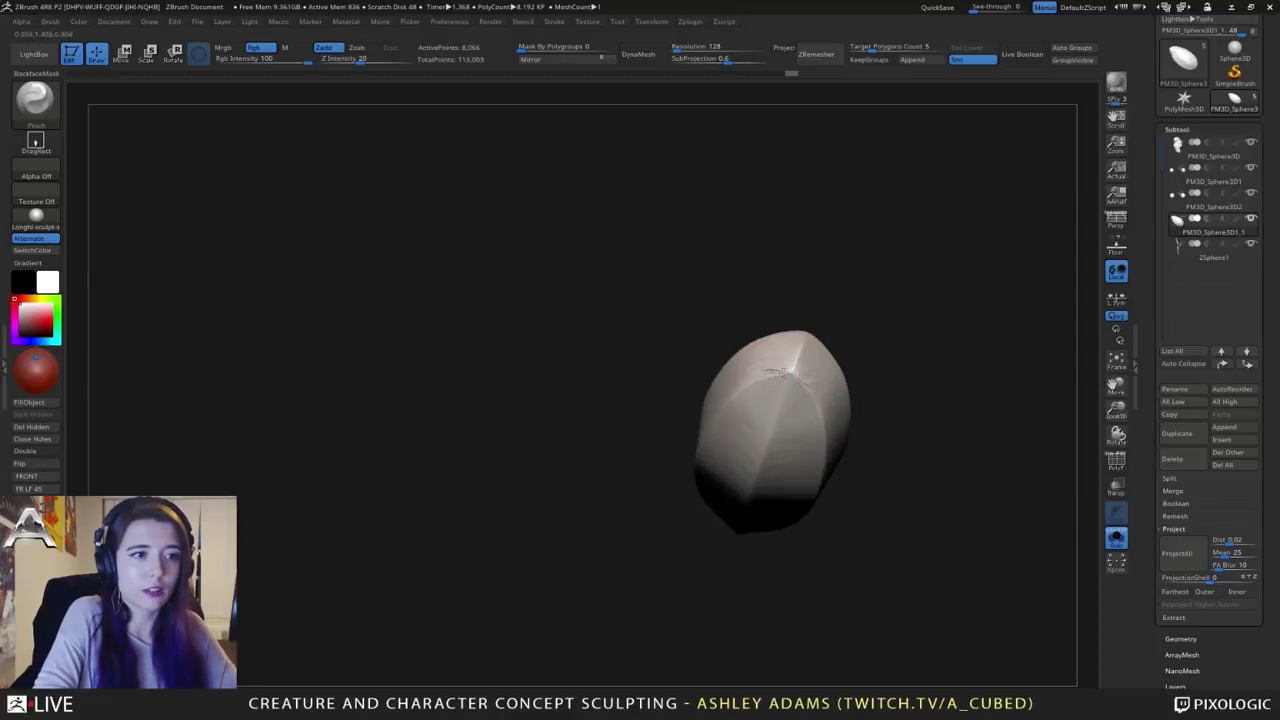
Step: Enlarge the Pinch brush and try pinching creases across the abdomen's narrow end
mouse_move(762, 372)
right_down()
mouse_move(786, 414)
mouse_move(763, 443)
mouse_move(742, 369)
right_up()
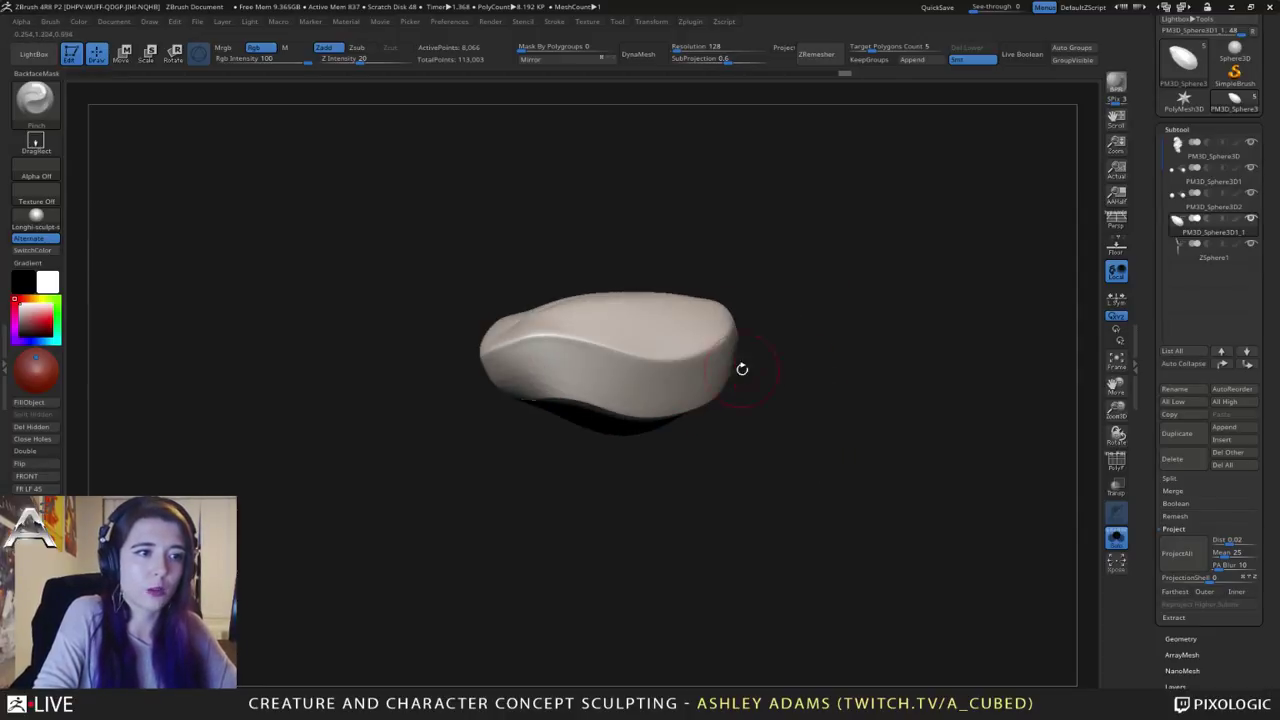
right_drag(729, 452, 591, 366)
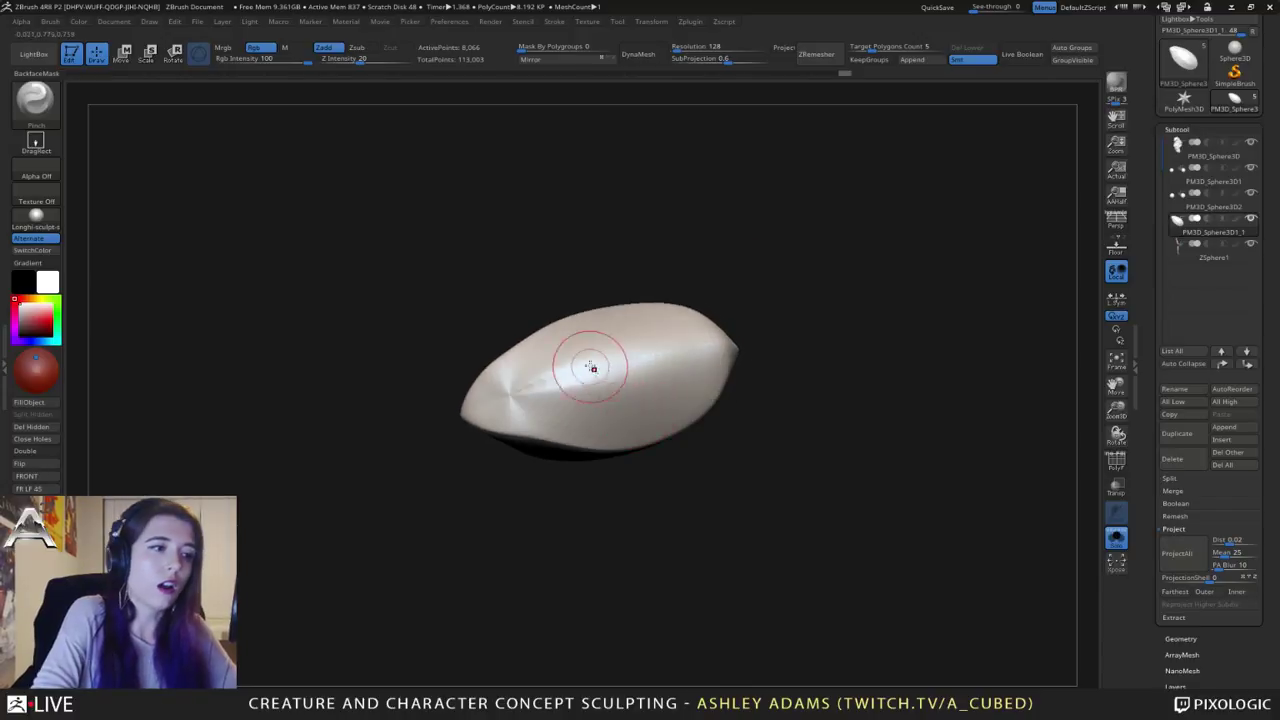
key(space)
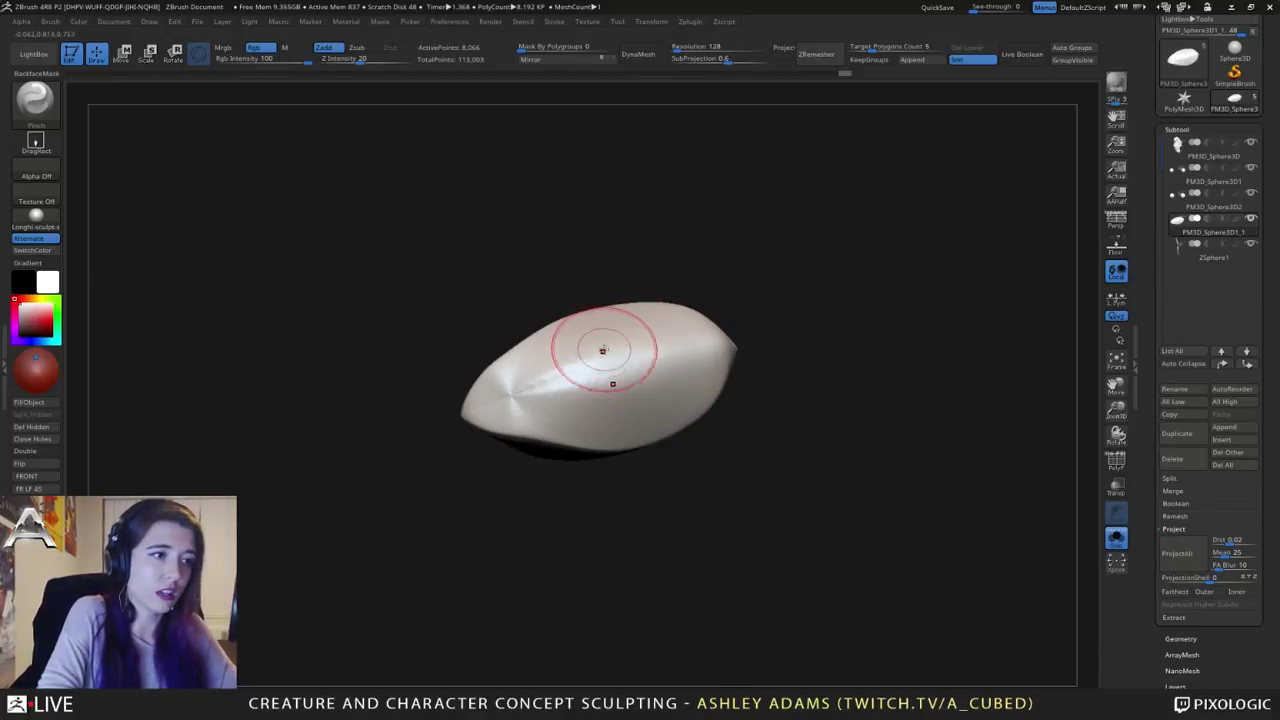
mouse_move(592, 334)
mouse_down()
mouse_move(560, 360)
mouse_move(620, 400)
mouse_move(580, 385)
mouse_move(595, 341)
mouse_up()
mouse_move(586, 351)
right_down()
mouse_move(594, 214)
mouse_move(594, 277)
mouse_move(632, 361)
mouse_move(620, 366)
mouse_move(583, 294)
mouse_move(547, 411)
right_up()
drag(545, 430, 545, 488)
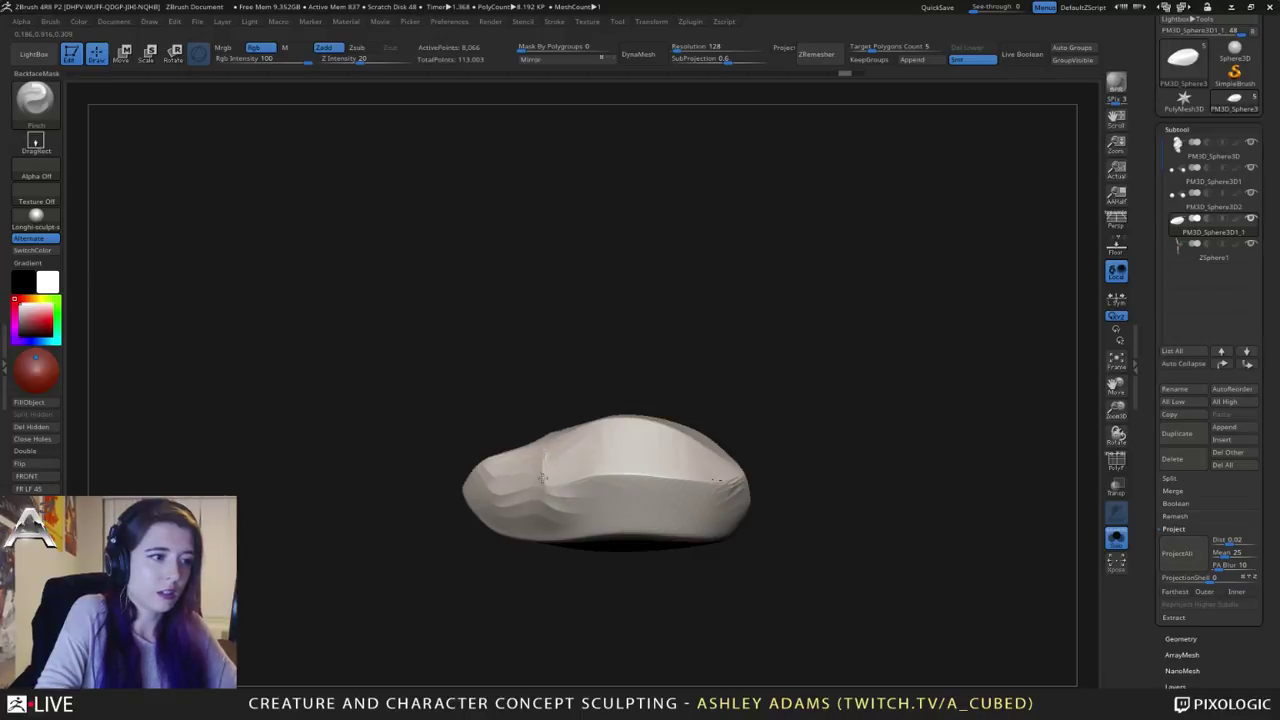
Step: Try another pinch across the abdomen's narrow end and undo the last two changes
mouse_move(545, 455)
ctrl+right_down()
mouse_move(535, 401)
mouse_move(560, 383)
ctrl+right_up()
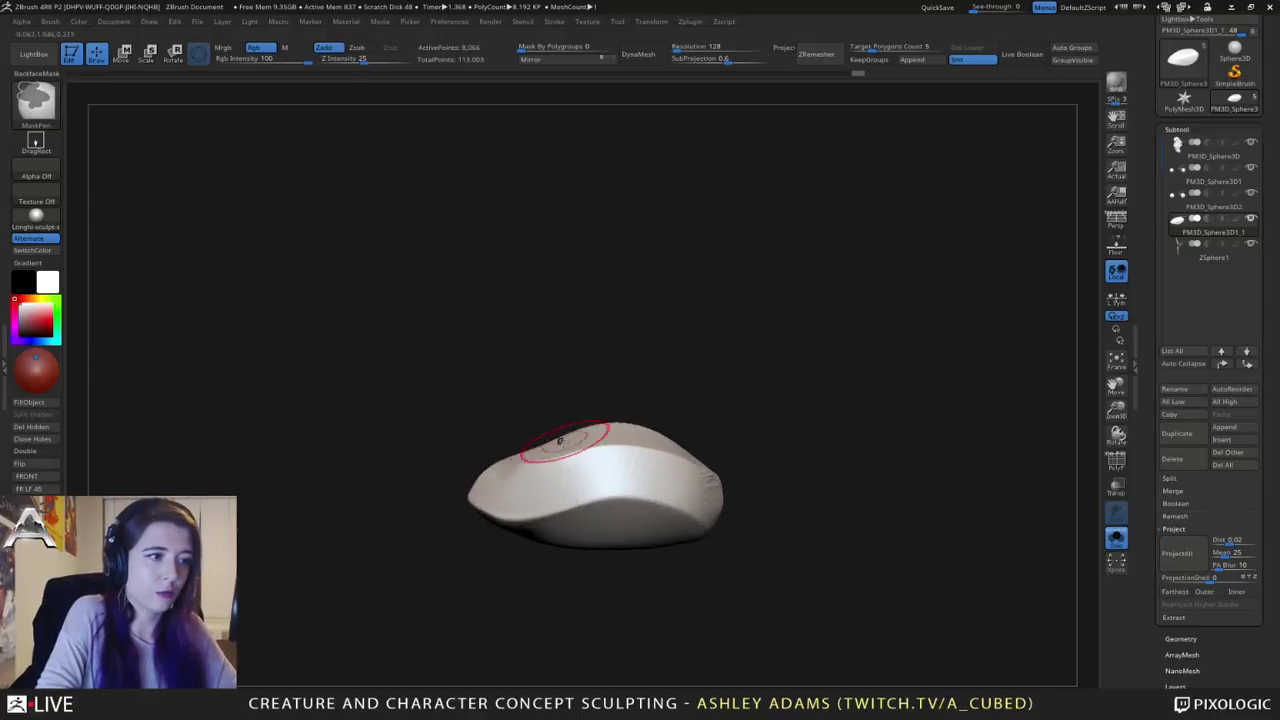
drag(553, 456, 559, 441)
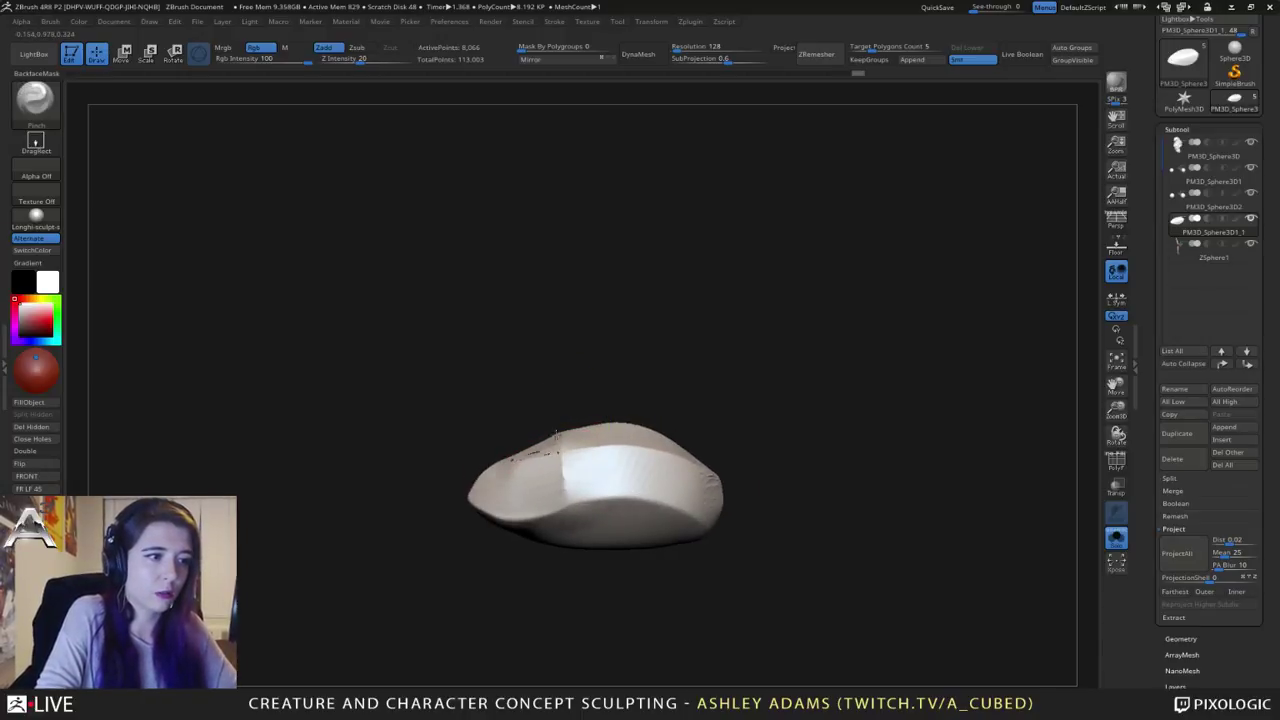
key(ctrl+z)
key(ctrl+z)
Step: Step back through the abdomen's undo history to its smooth form before the pinching
mouse_move(557, 435)
right_down()
mouse_move(572, 535)
mouse_move(611, 364)
mouse_move(640, 325)
right_up()
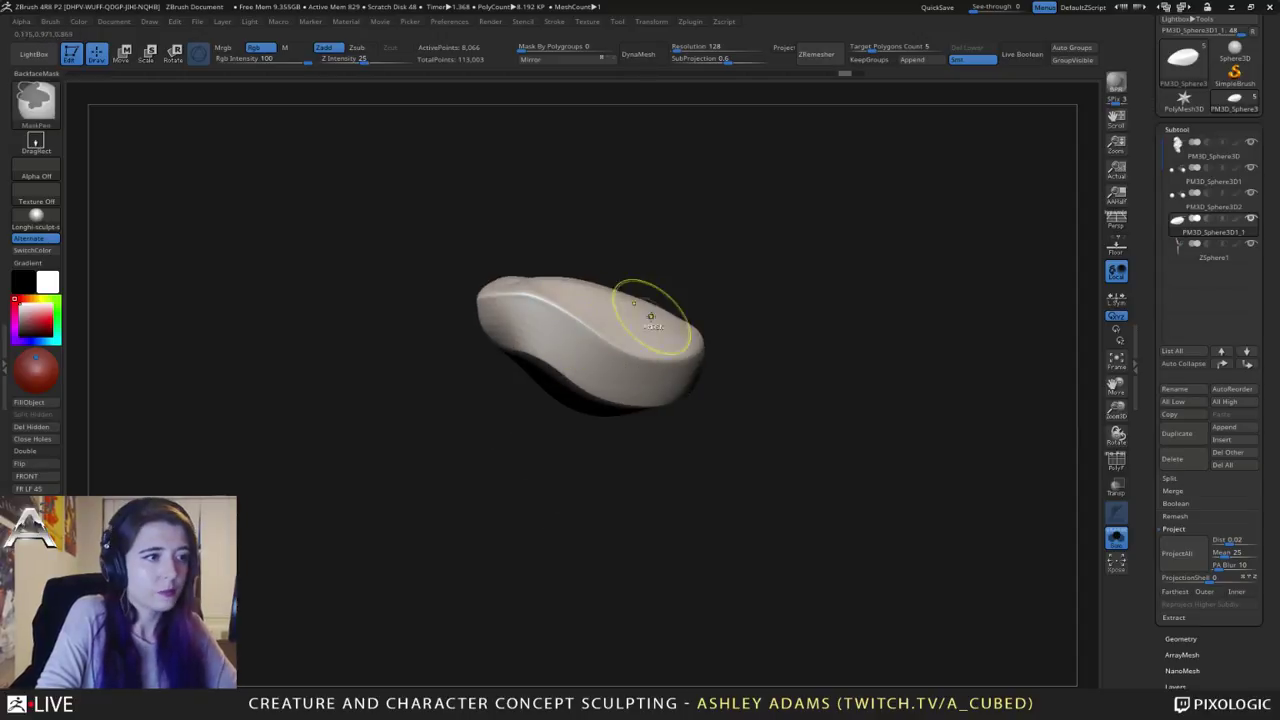
click(659, 75)
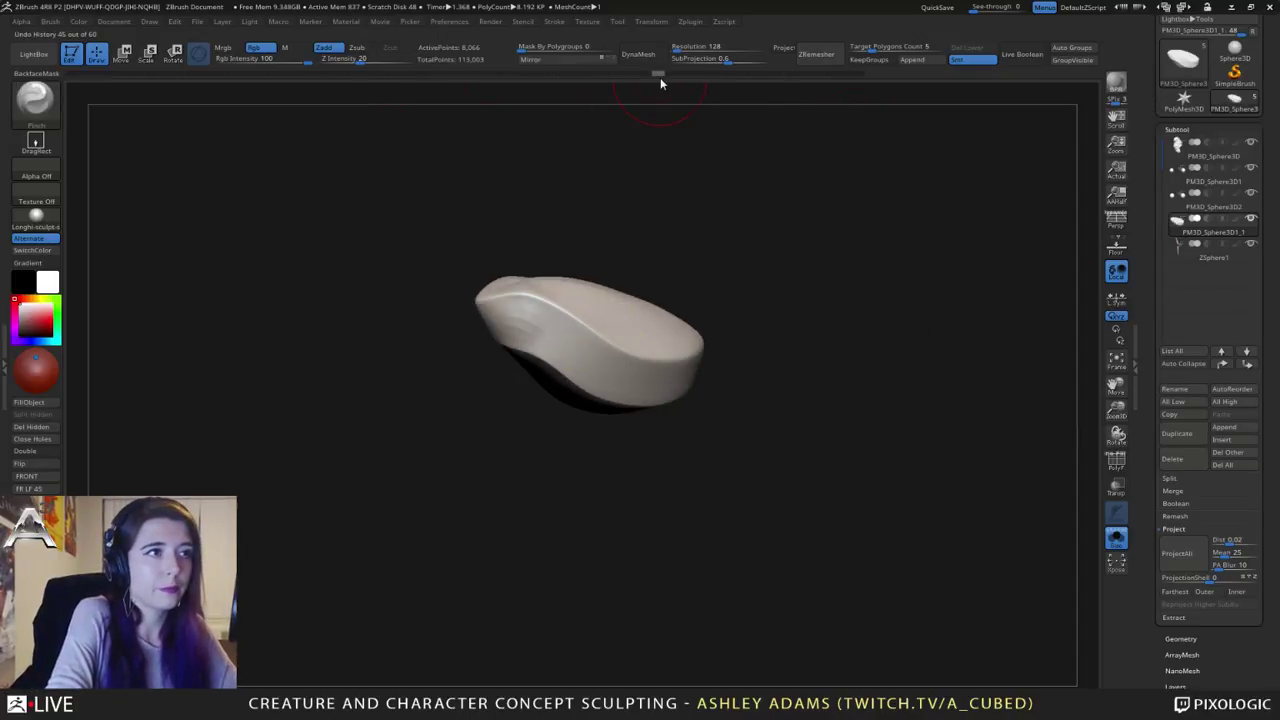
drag(607, 76, 365, 75)
drag(883, 338, 786, 343)
drag(778, 404, 810, 323)
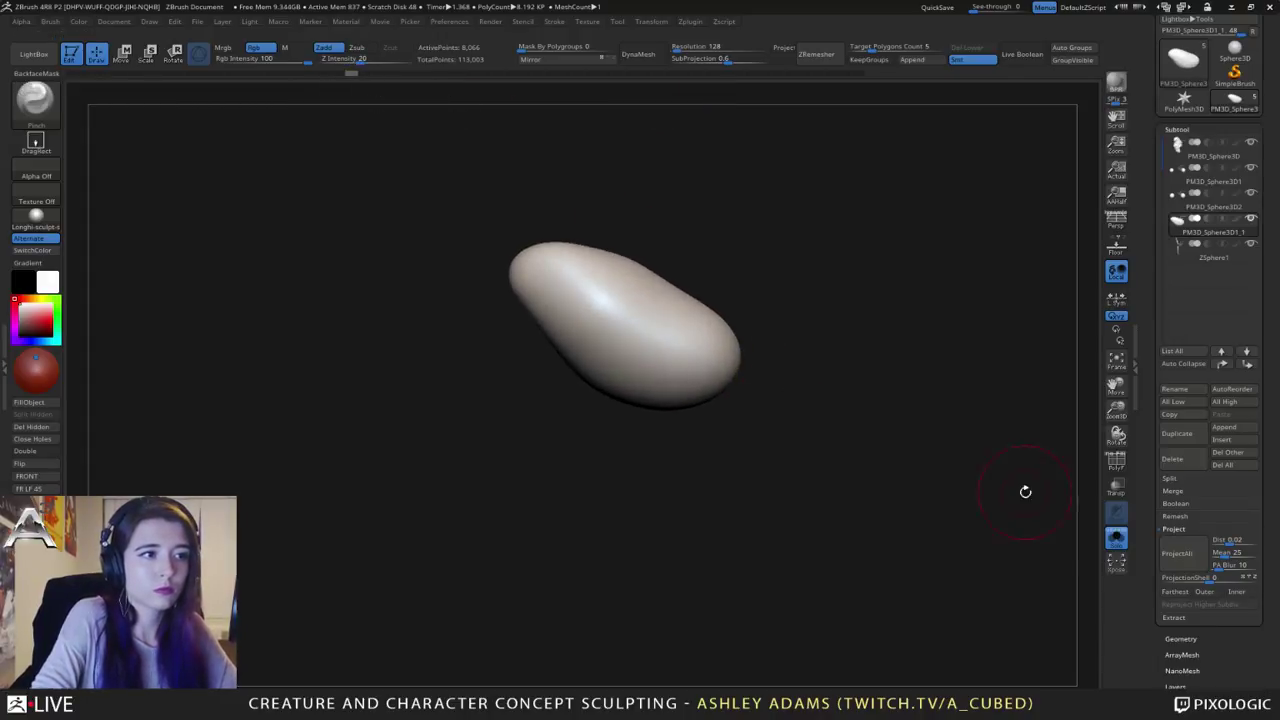
Step: Turn off Solo mode to display the abdomen together with the torso and arm
click(1117, 537)
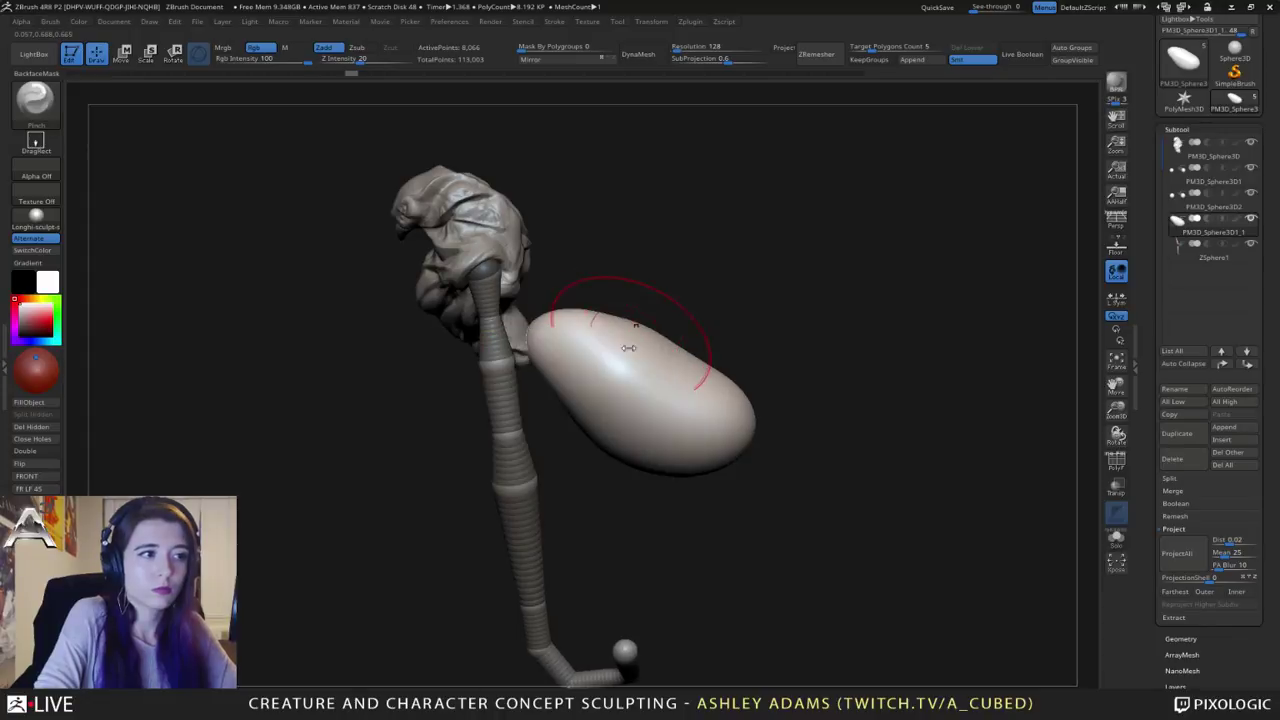
right_drag(628, 346, 650, 389)
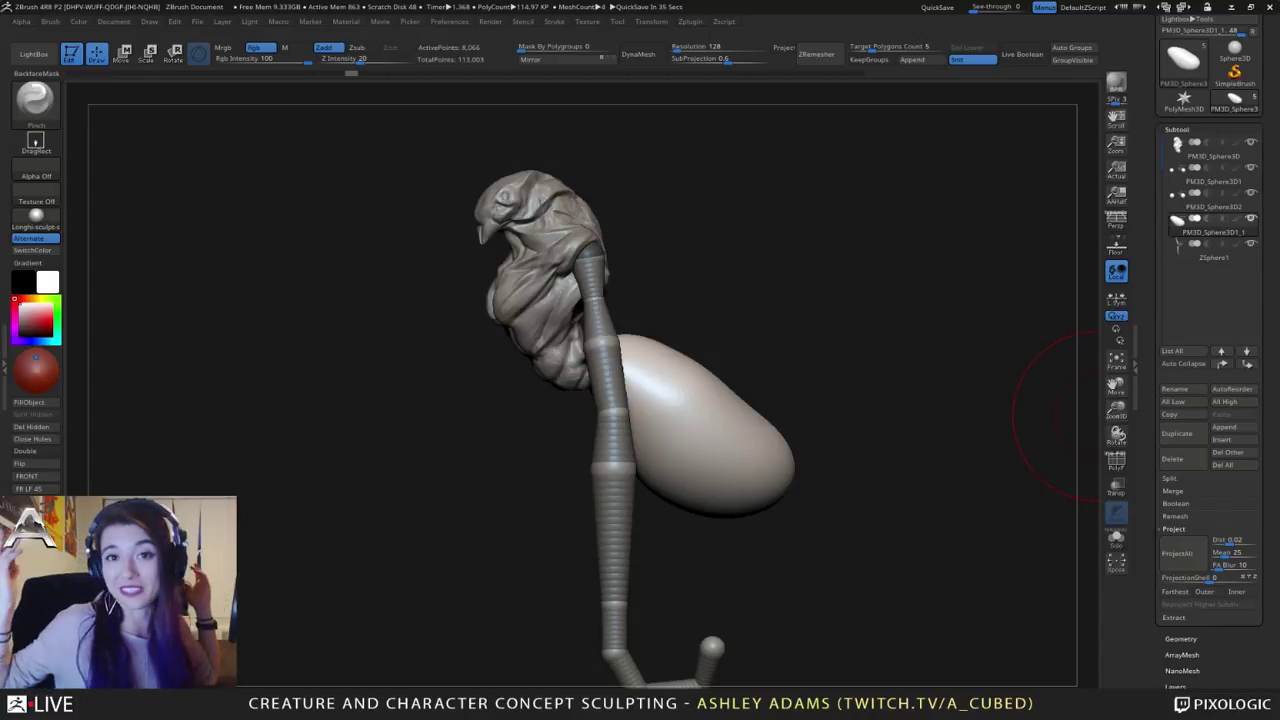
drag(880, 345, 692, 222)
Step: Make the ZSphere arm the active subtool
alt+click(574, 290)
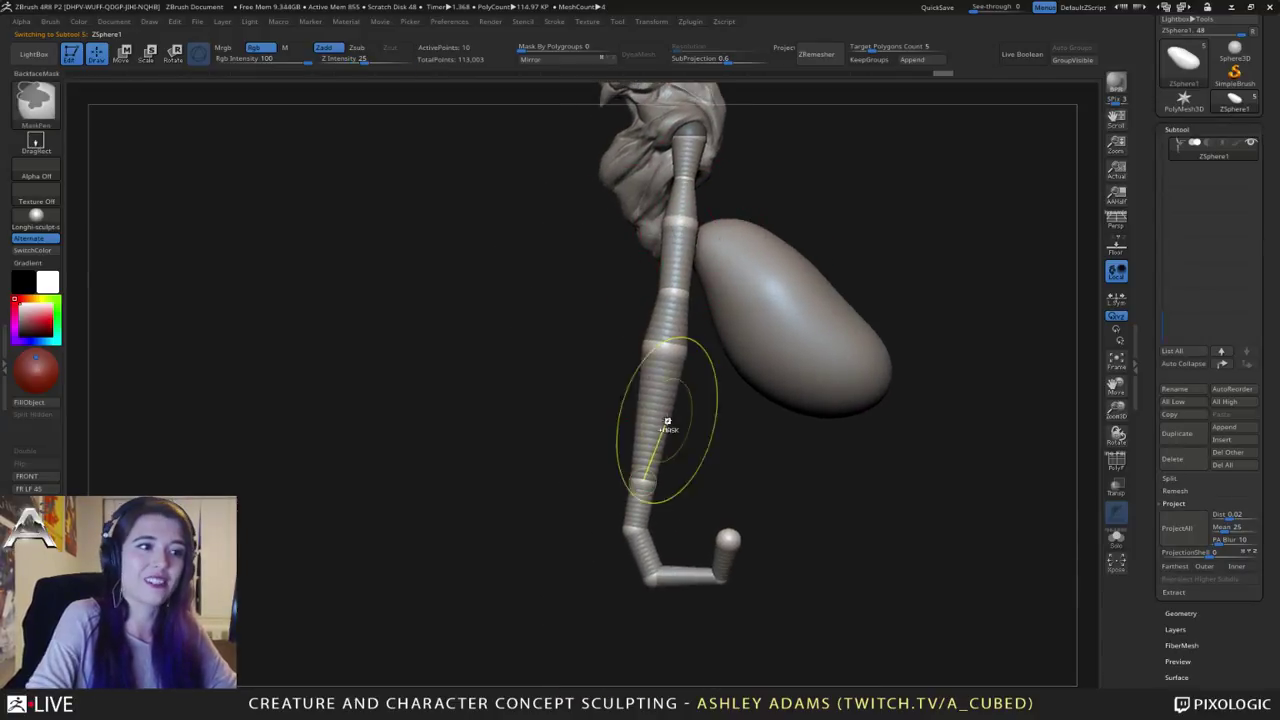
ctrl+right_drag(668, 423, 738, 364)
ctrl+right_drag(738, 364, 786, 425)
drag(786, 425, 764, 416)
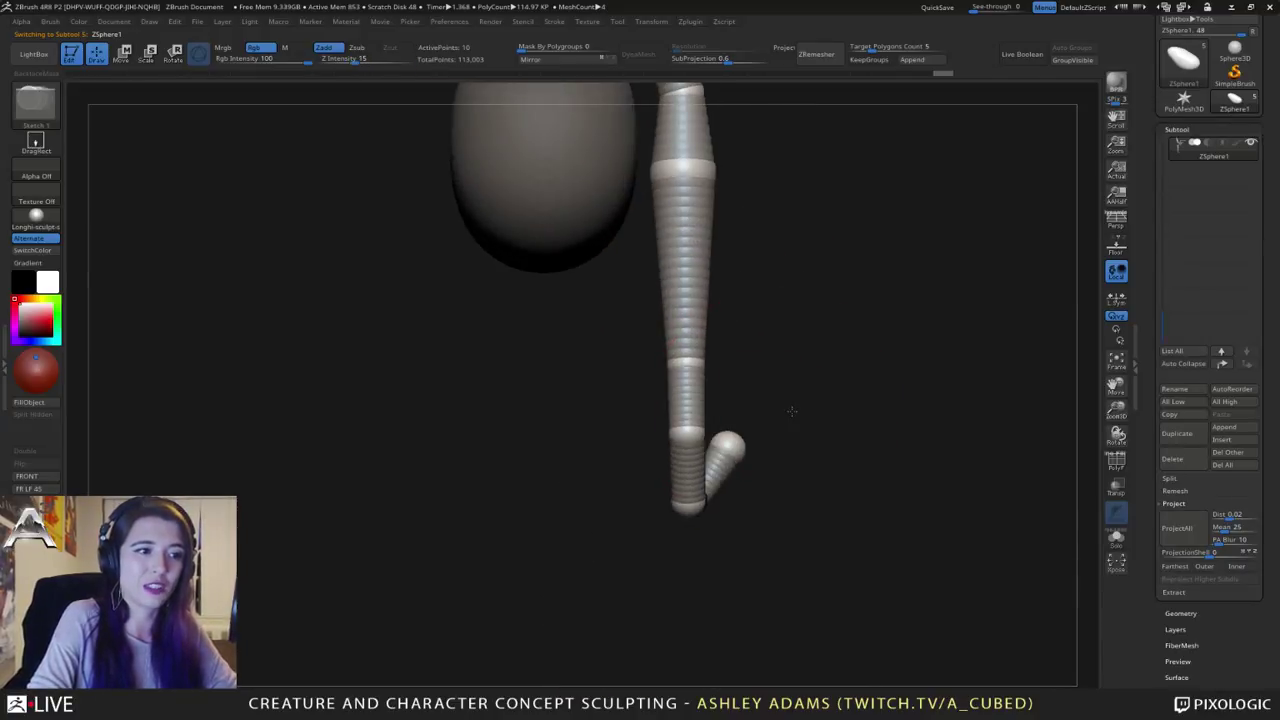
key(space)
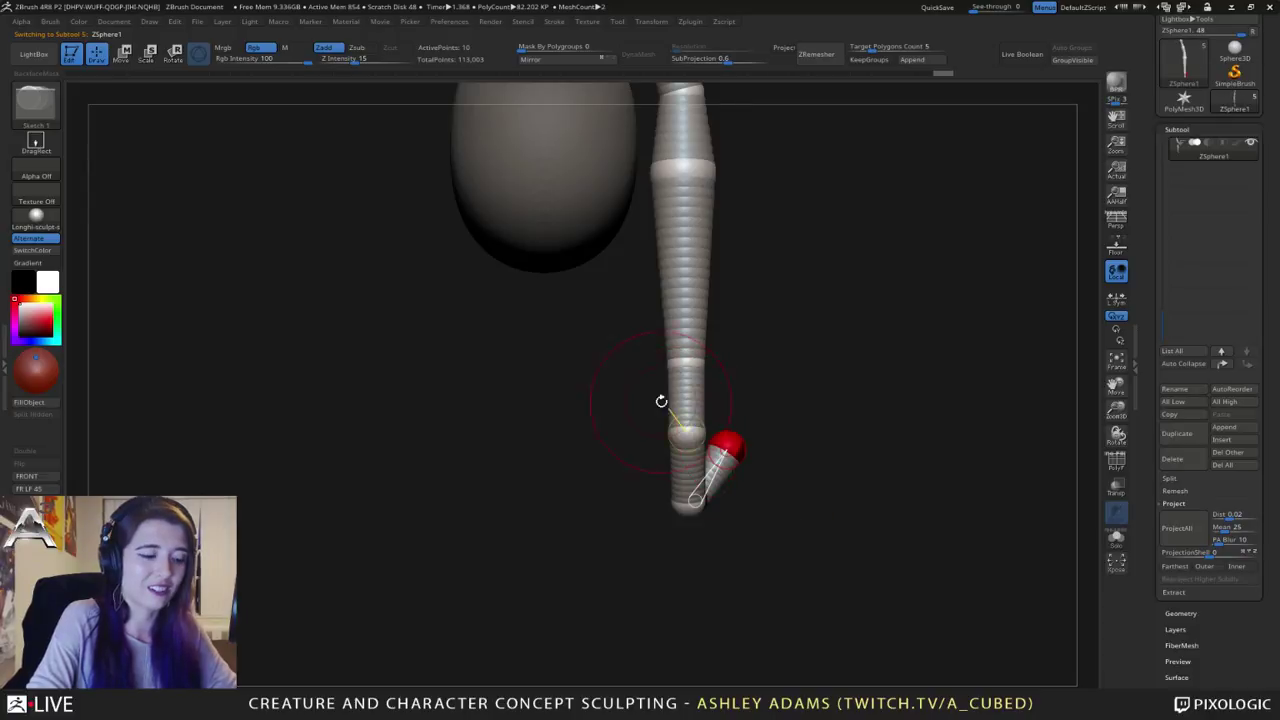
drag(730, 426, 738, 250)
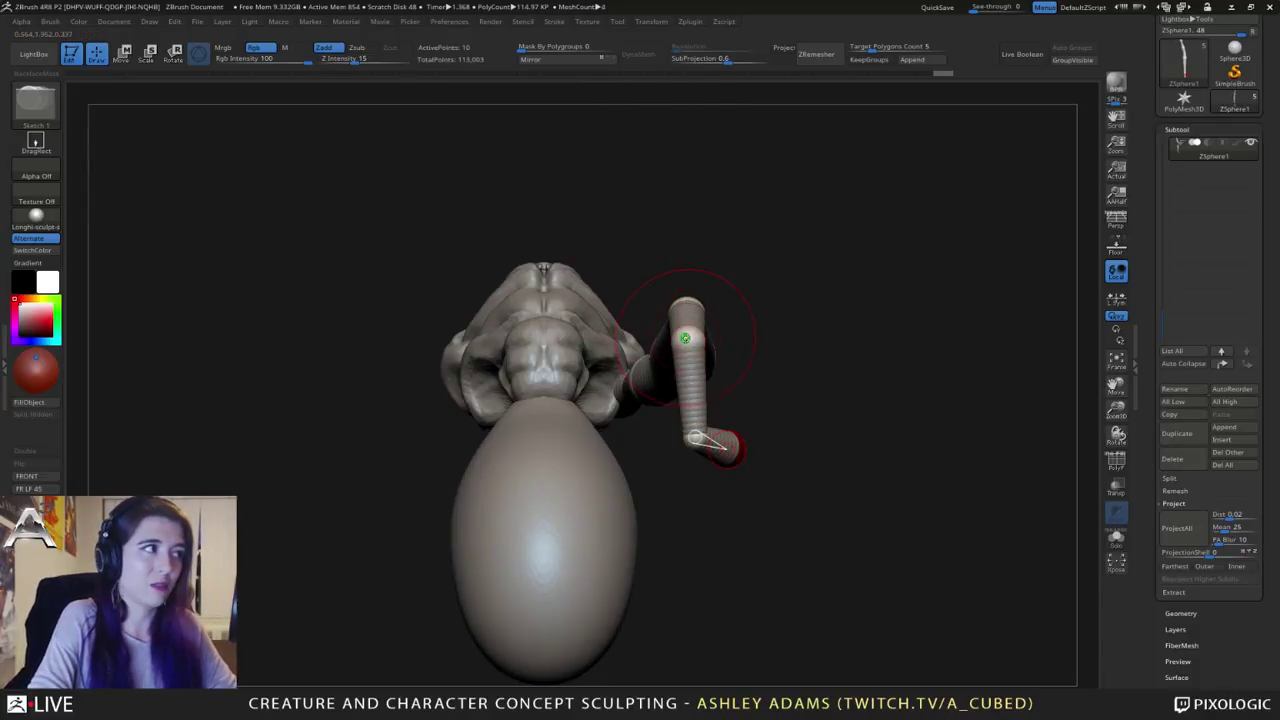
Step: Move the ZSphere joint at the base of the arm's hooked hand inward toward the creature's midline
click(695, 438)
right_click(623, 423)
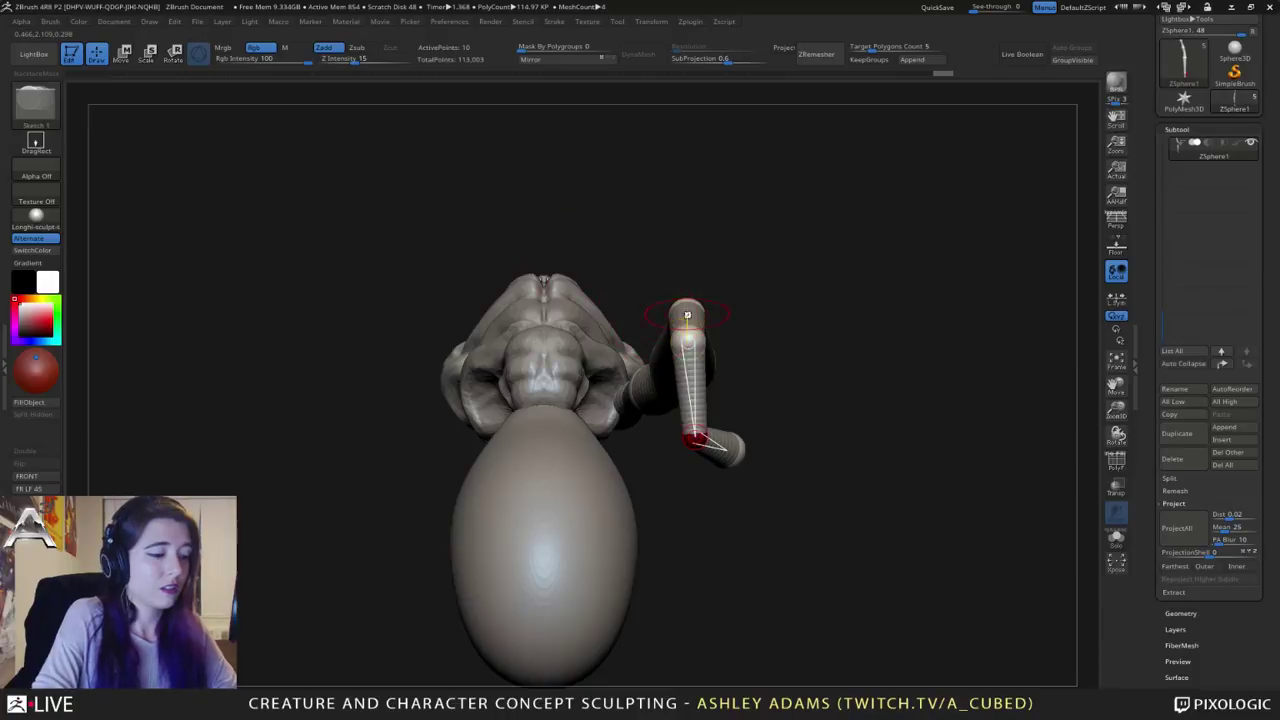
alt+click(686, 328)
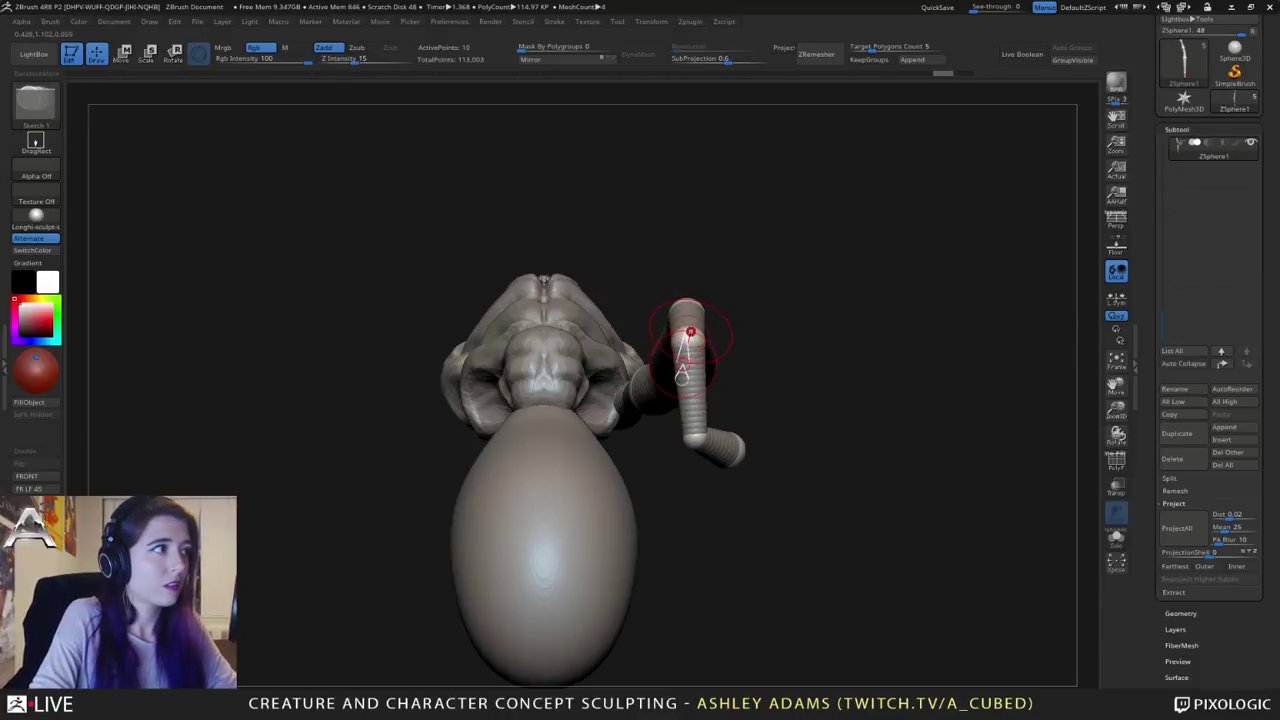
key(w)
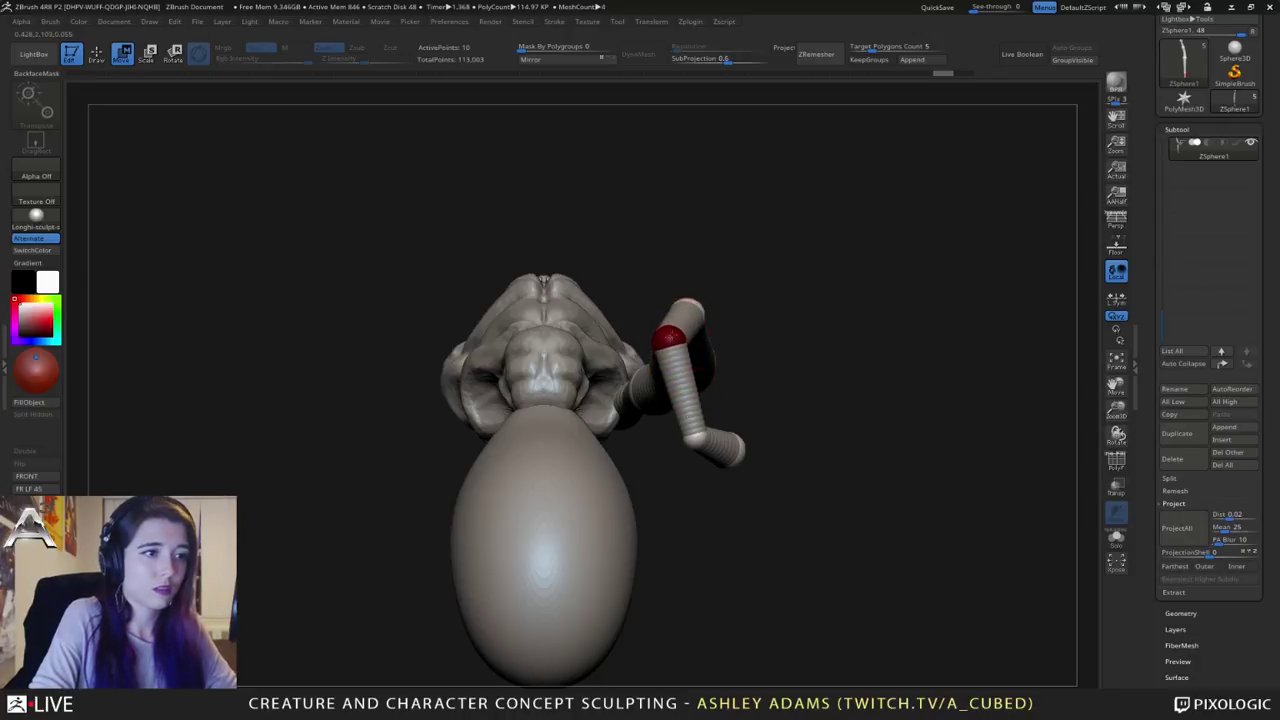
drag(698, 438, 687, 437)
drag(728, 314, 742, 394)
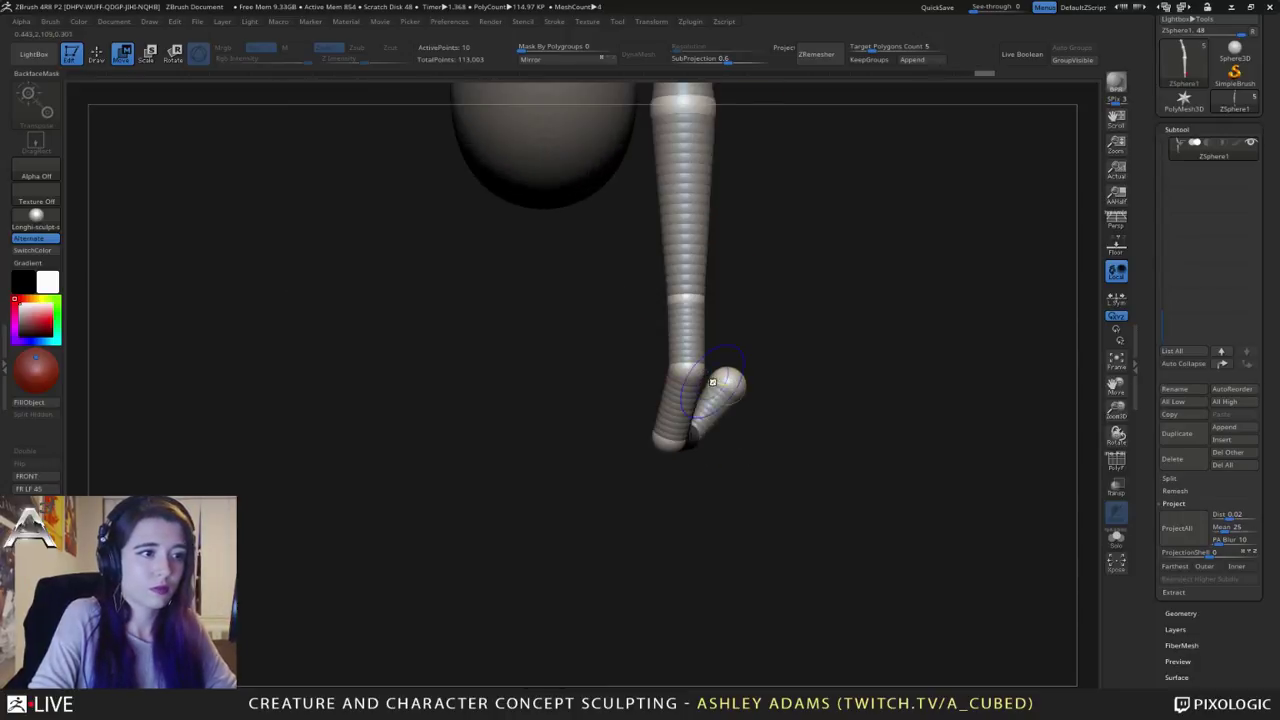
click(669, 442)
Step: Shift the wrist joint just above the hooked hand slightly outward from the body
ctrl+right_drag(757, 400, 759, 292)
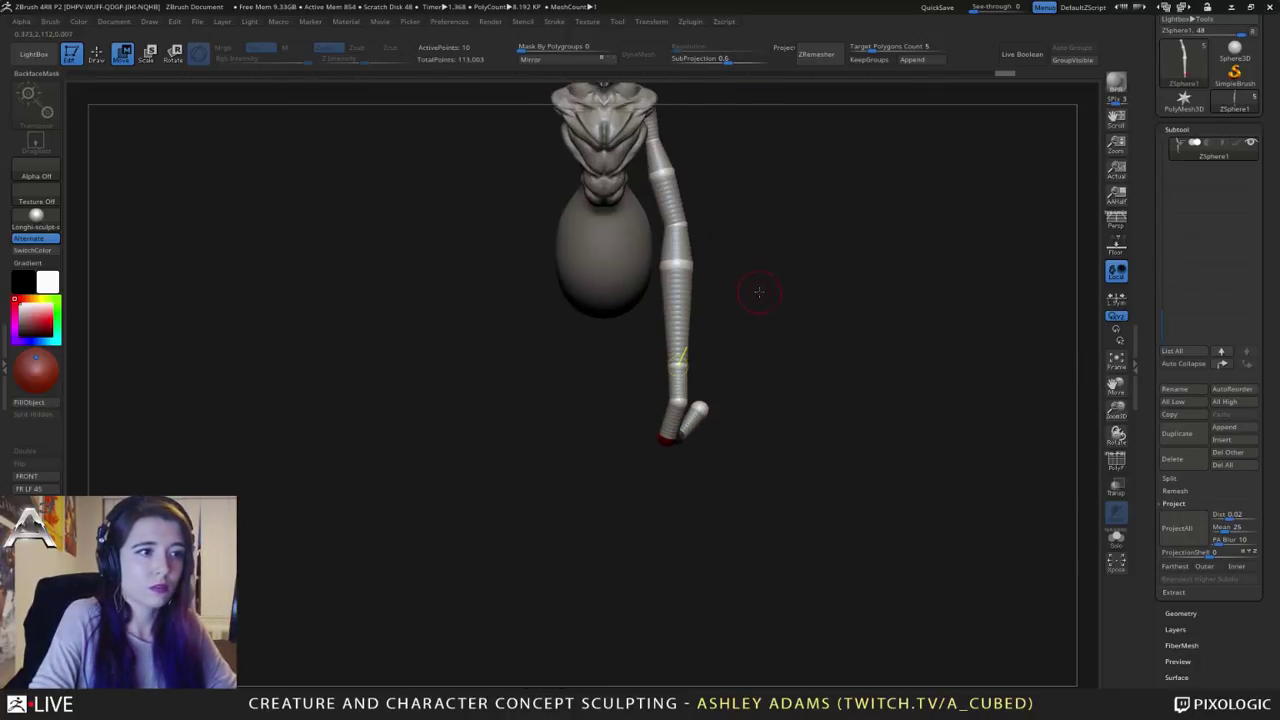
right_click(692, 341)
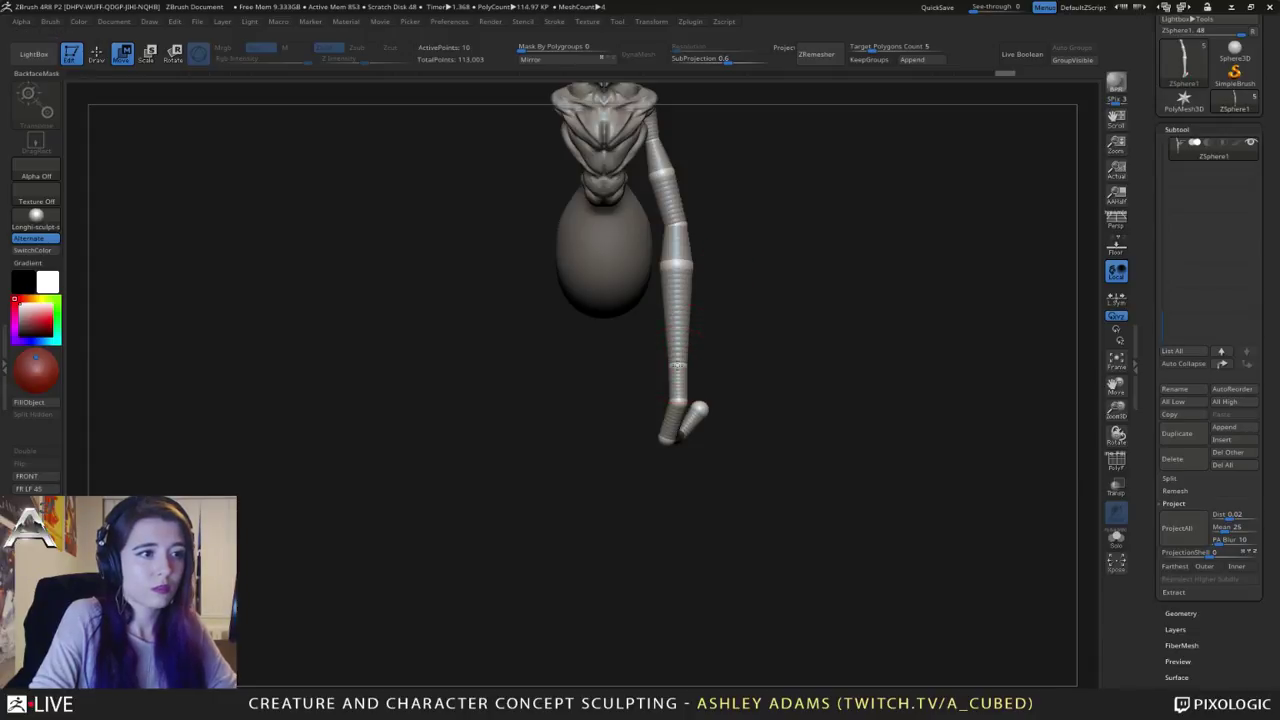
drag(678, 367, 682, 406)
alt+drag(751, 253, 742, 360)
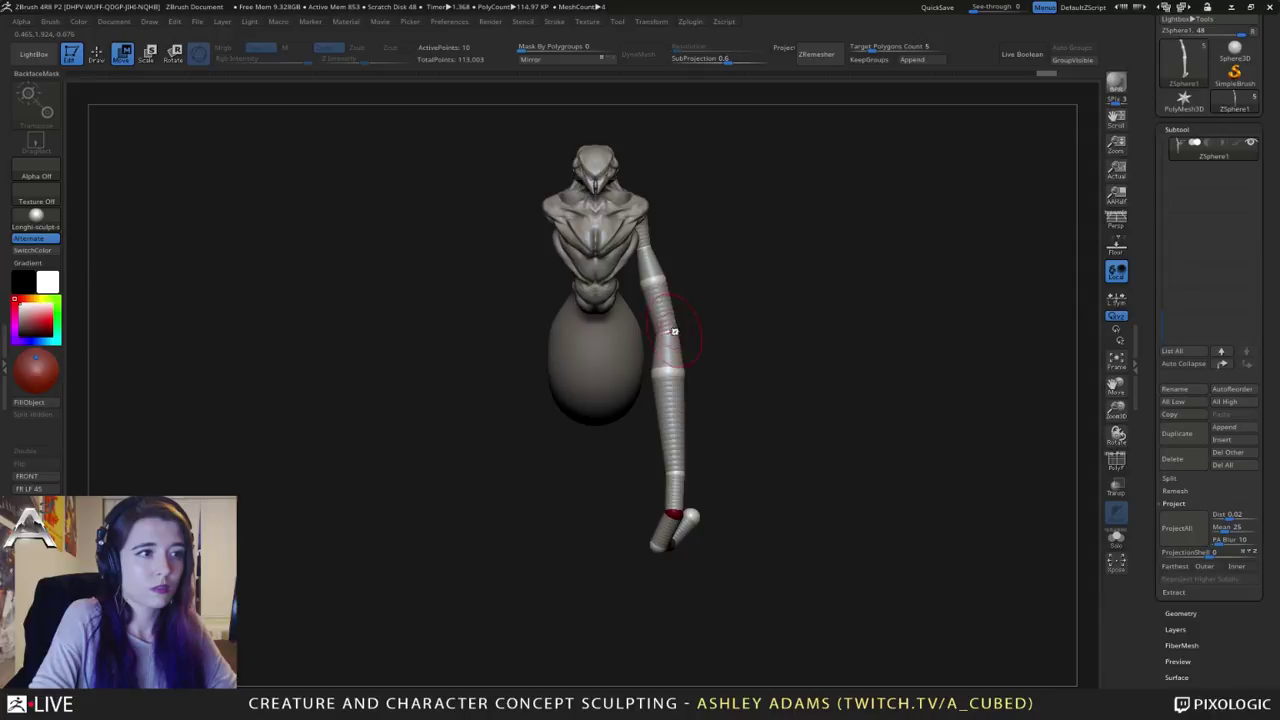
Step: Pull the arm's middle joint back toward the abdomen to form a bent elbow and nudge the joint above it
drag(650, 284, 570, 252)
key(space)
drag(632, 335, 661, 344)
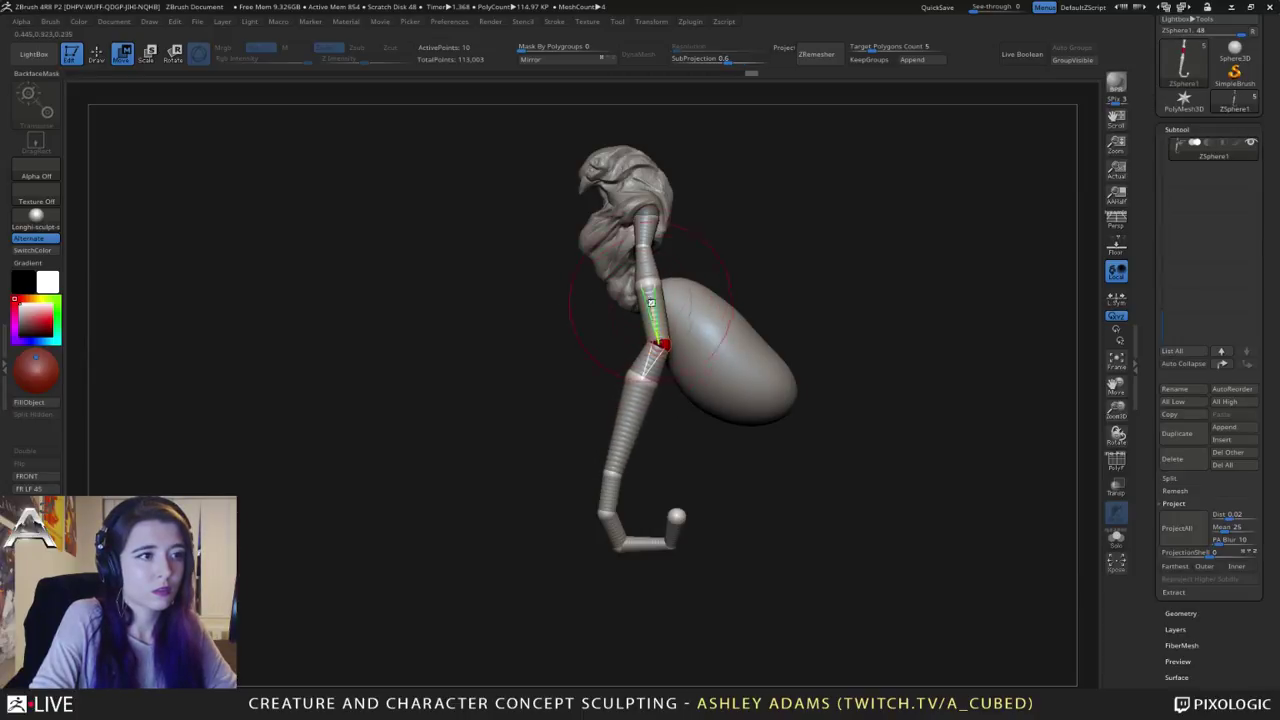
drag(646, 285, 643, 283)
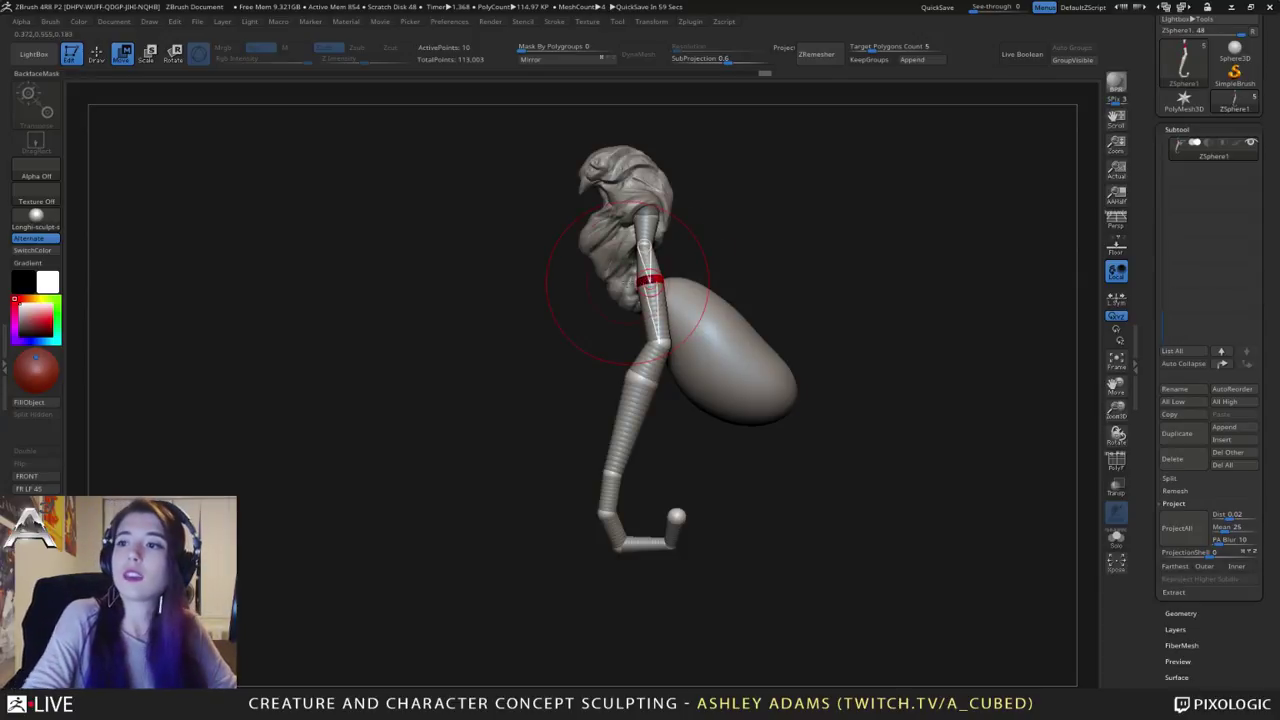
Step: Adjust the draw size and add a ZSphere at the joint where the existing digit starts, beginning a second digit
mouse_move(714, 238)
mouse_down()
mouse_move(835, 240)
mouse_move(704, 237)
mouse_move(783, 214)
mouse_move(714, 240)
mouse_move(752, 261)
mouse_move(718, 246)
mouse_up()
key(space)
mouse_move(640, 477)
mouse_down()
mouse_move(628, 475)
mouse_move(680, 460)
mouse_move(666, 497)
mouse_move(674, 400)
mouse_move(653, 372)
mouse_move(554, 322)
mouse_up()
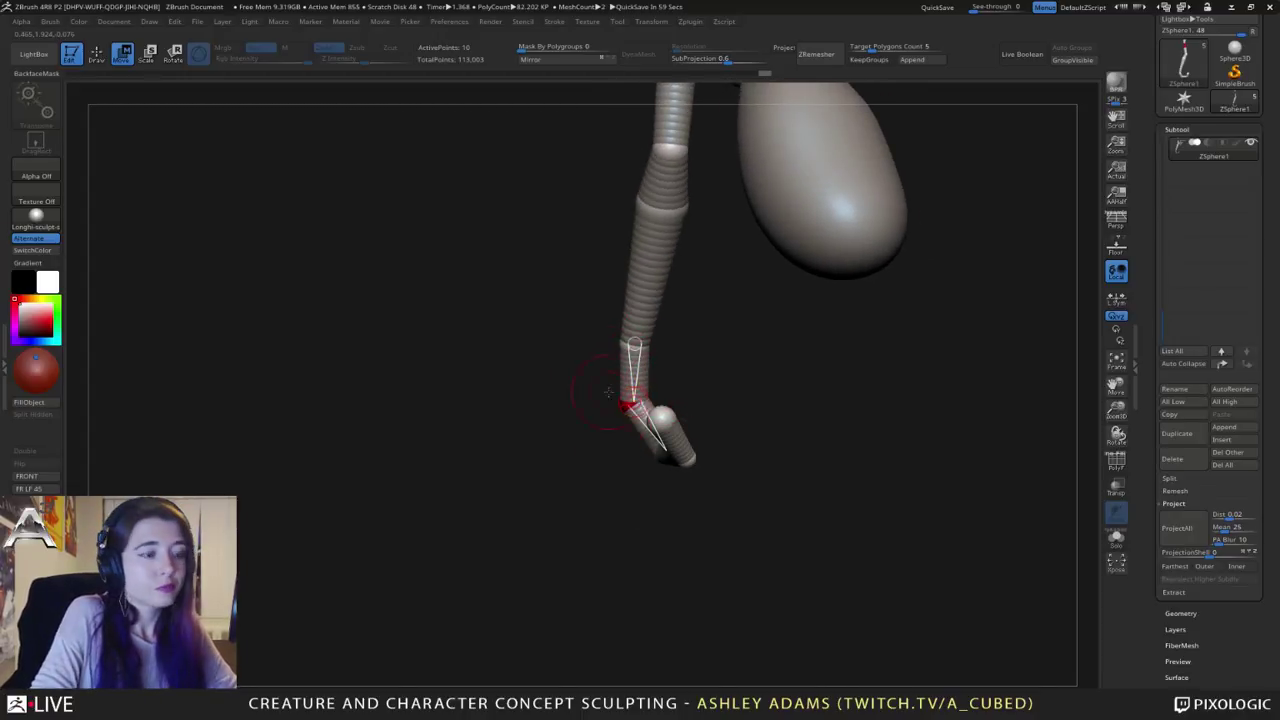
mouse_move(608, 392)
mouse_down()
mouse_move(677, 374)
mouse_move(645, 398)
mouse_up()
key(q)
key(space)
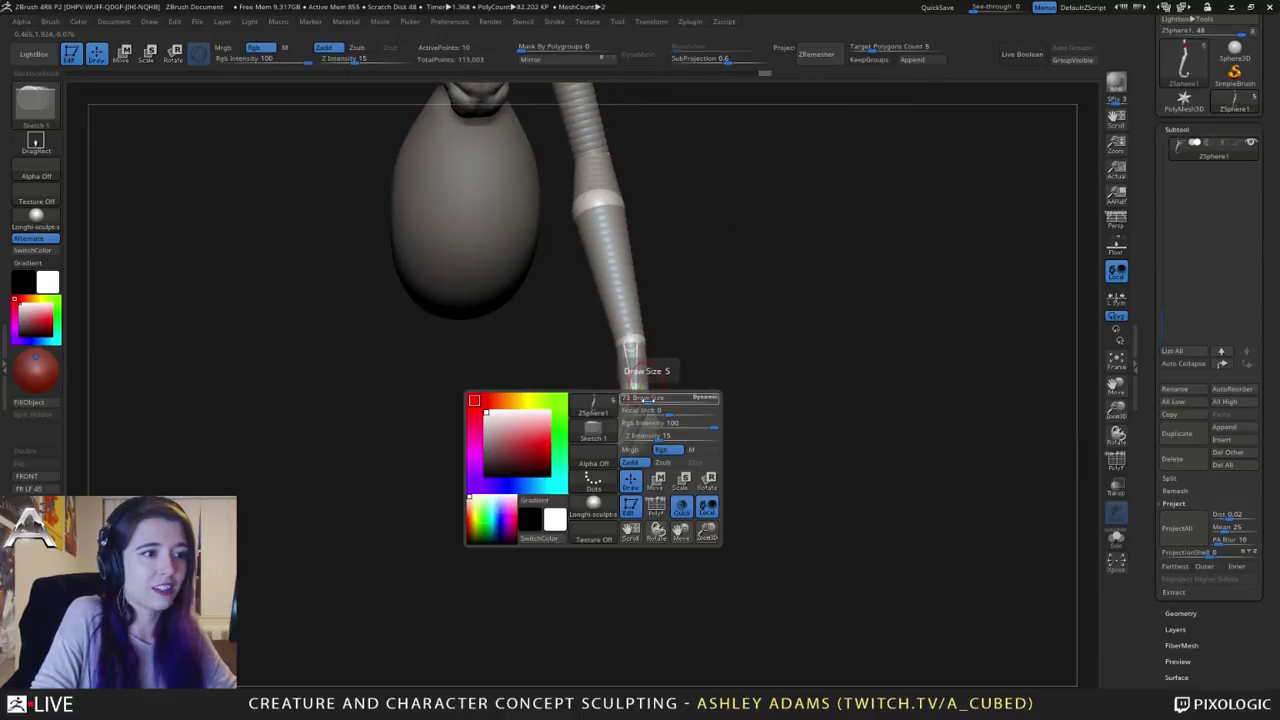
right_drag(636, 400, 593, 426)
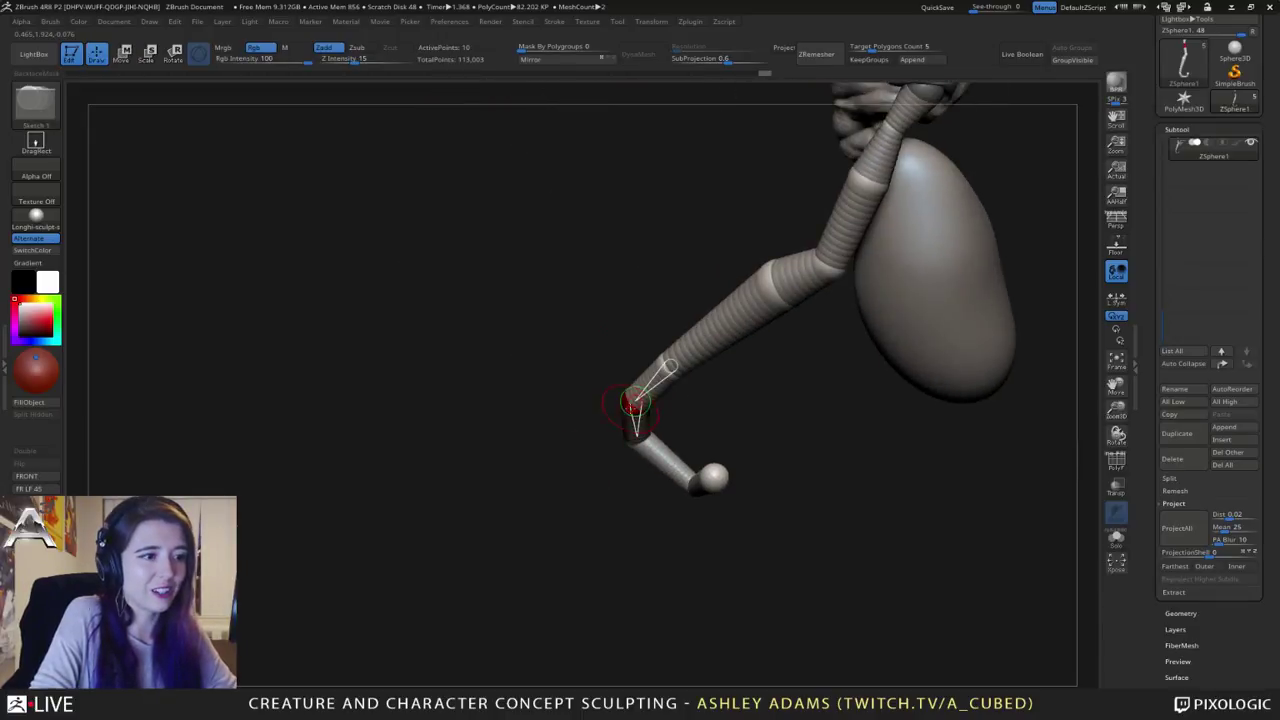
drag(623, 425, 694, 400)
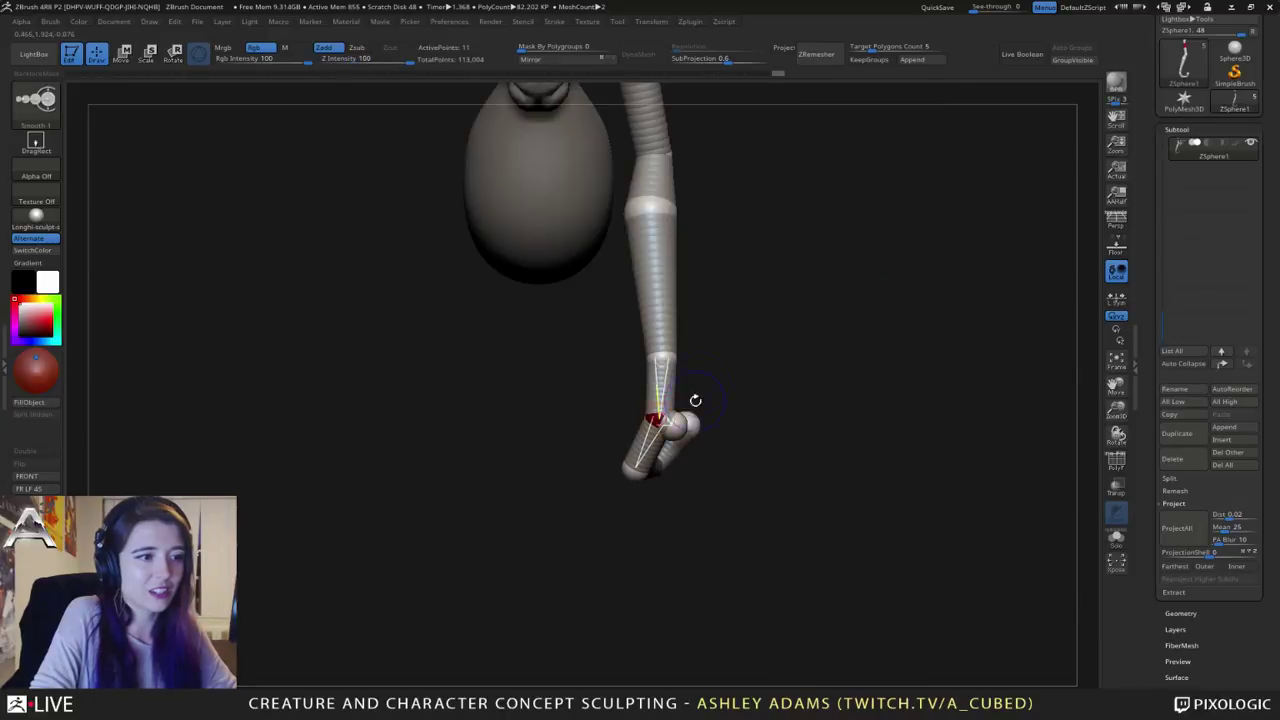
Step: Move the new ZSphere down and away from the first digit to form the second digit's first segment
key(space)
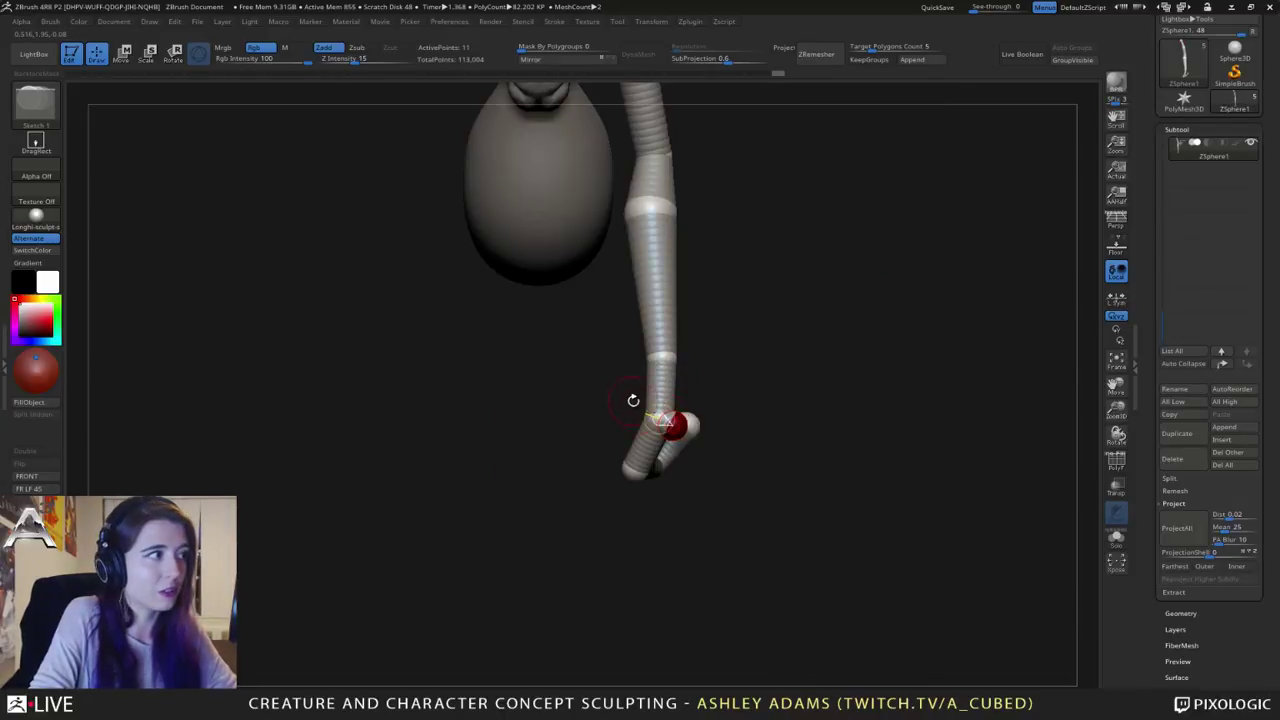
key(w)
mouse_move(662, 420)
mouse_down()
mouse_move(680, 435)
mouse_move(663, 470)
mouse_move(660, 415)
mouse_up()
drag(735, 430, 602, 434)
drag(666, 469, 653, 475)
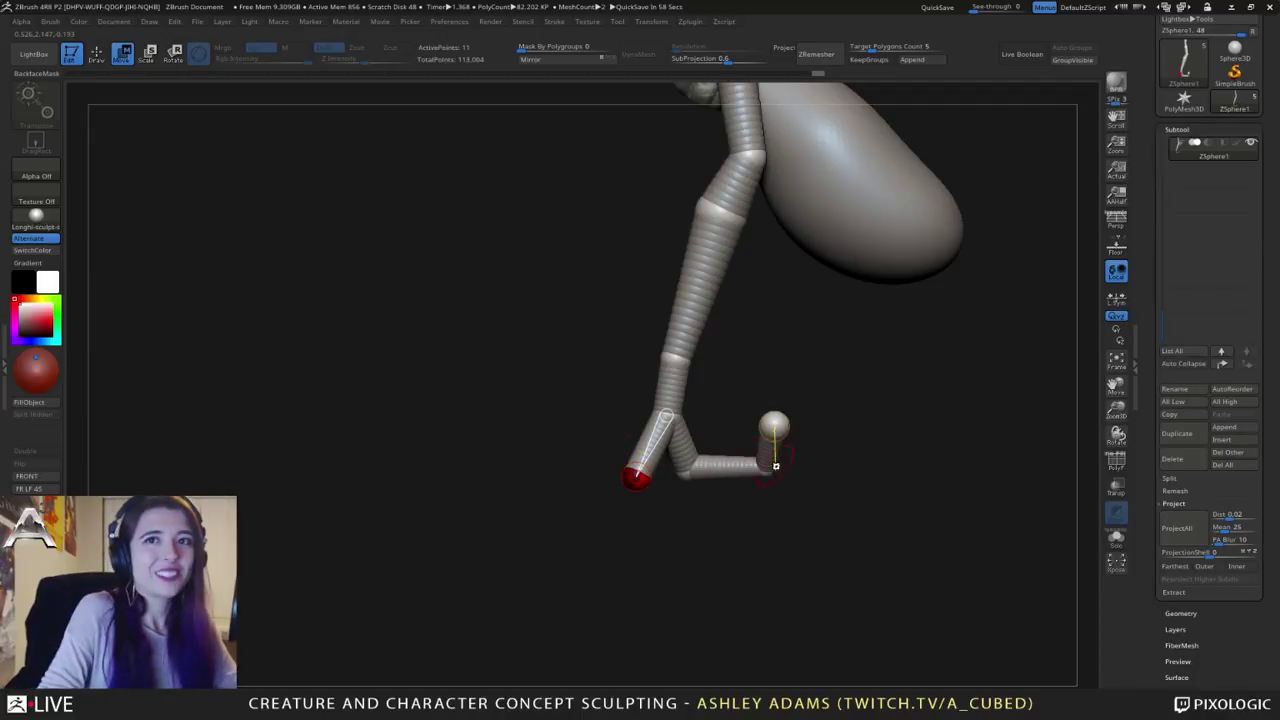
Step: Add a ZSphere at the second digit's end and pull it out into a long, nearly horizontal segment
key(q)
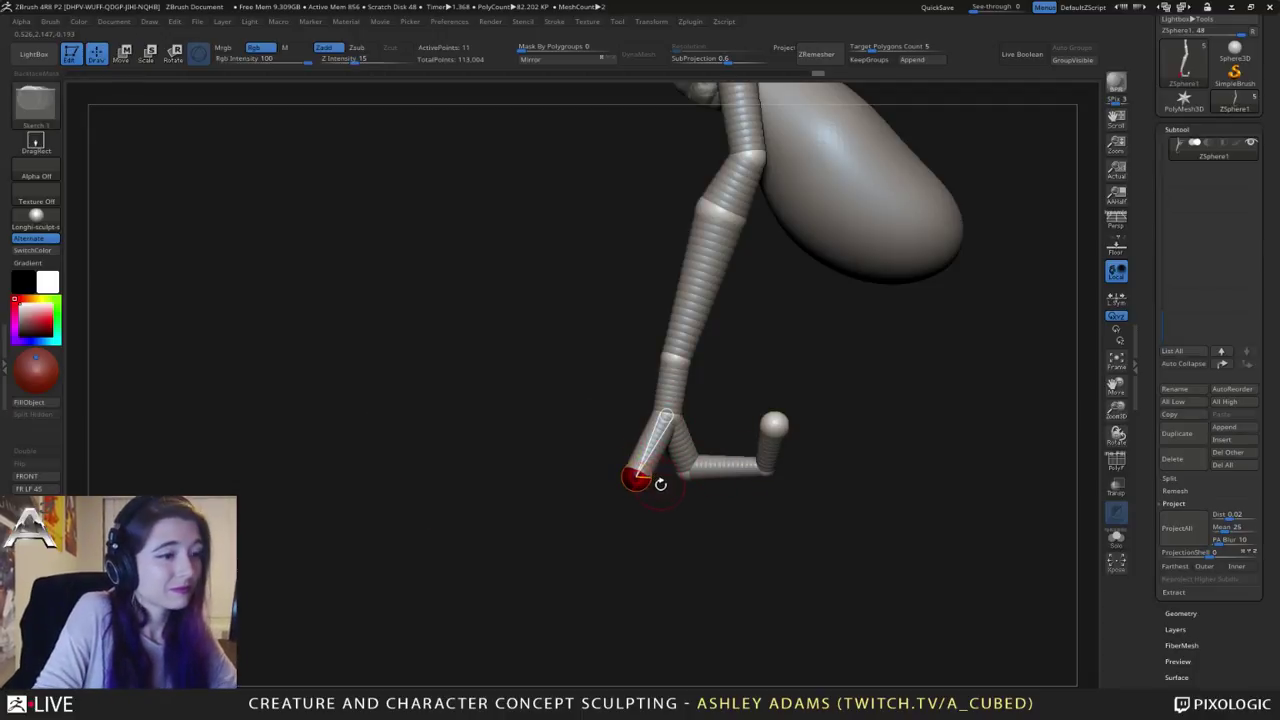
click(641, 485)
key(w)
mouse_move(645, 490)
mouse_down()
mouse_move(689, 486)
mouse_move(629, 477)
mouse_up()
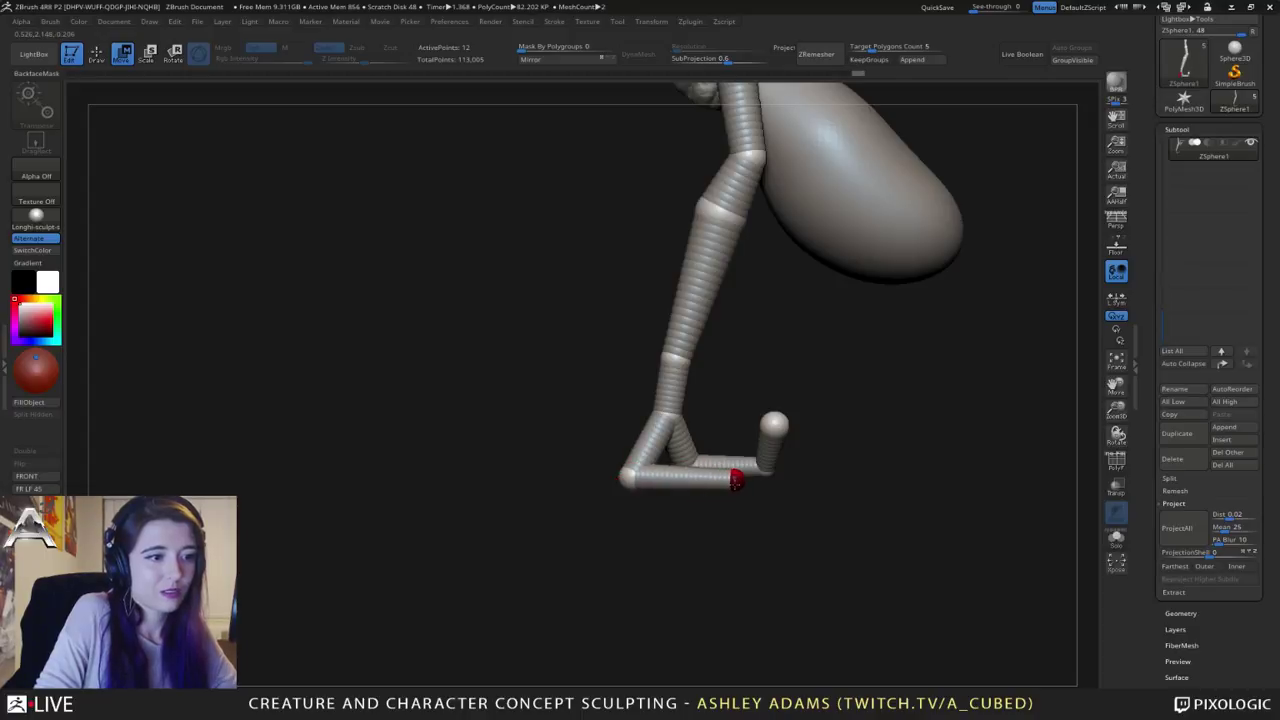
Step: Add a ZSphere at the end of the horizontal segment and shape it into an upturned tip
key(q)
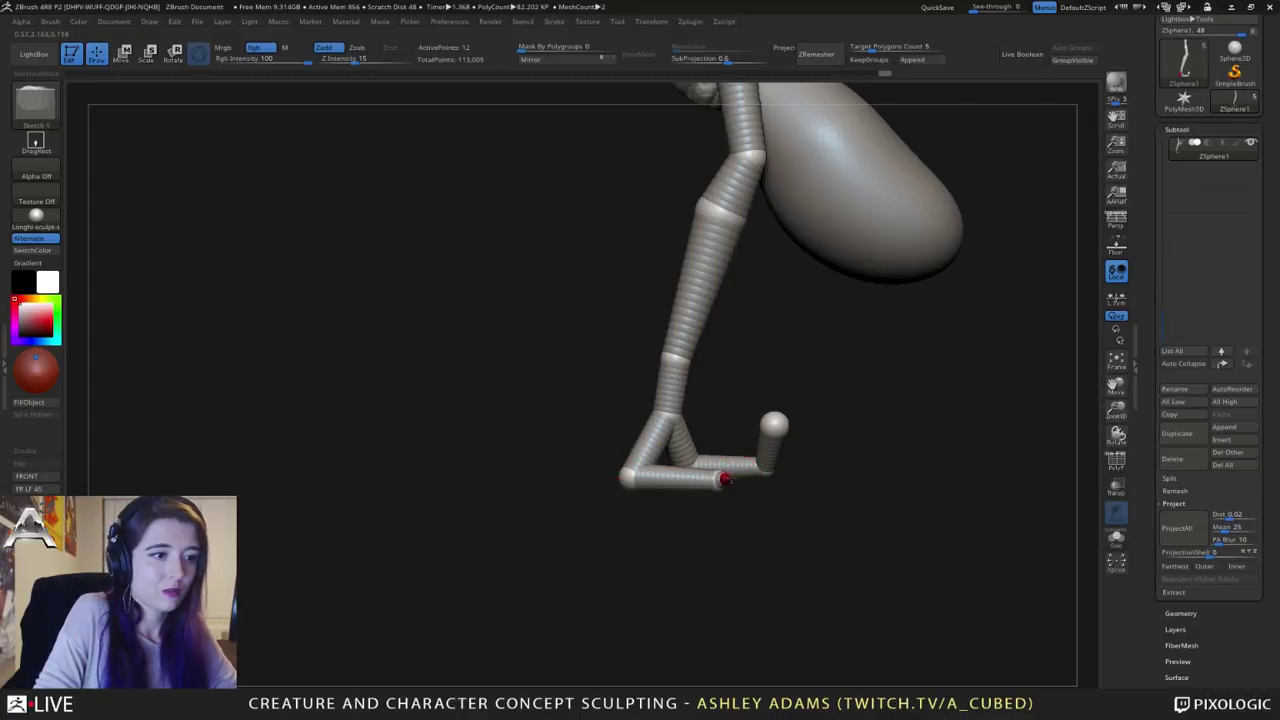
click(725, 480)
key(w)
mouse_move(726, 480)
mouse_down()
mouse_move(741, 436)
mouse_move(715, 483)
mouse_up()
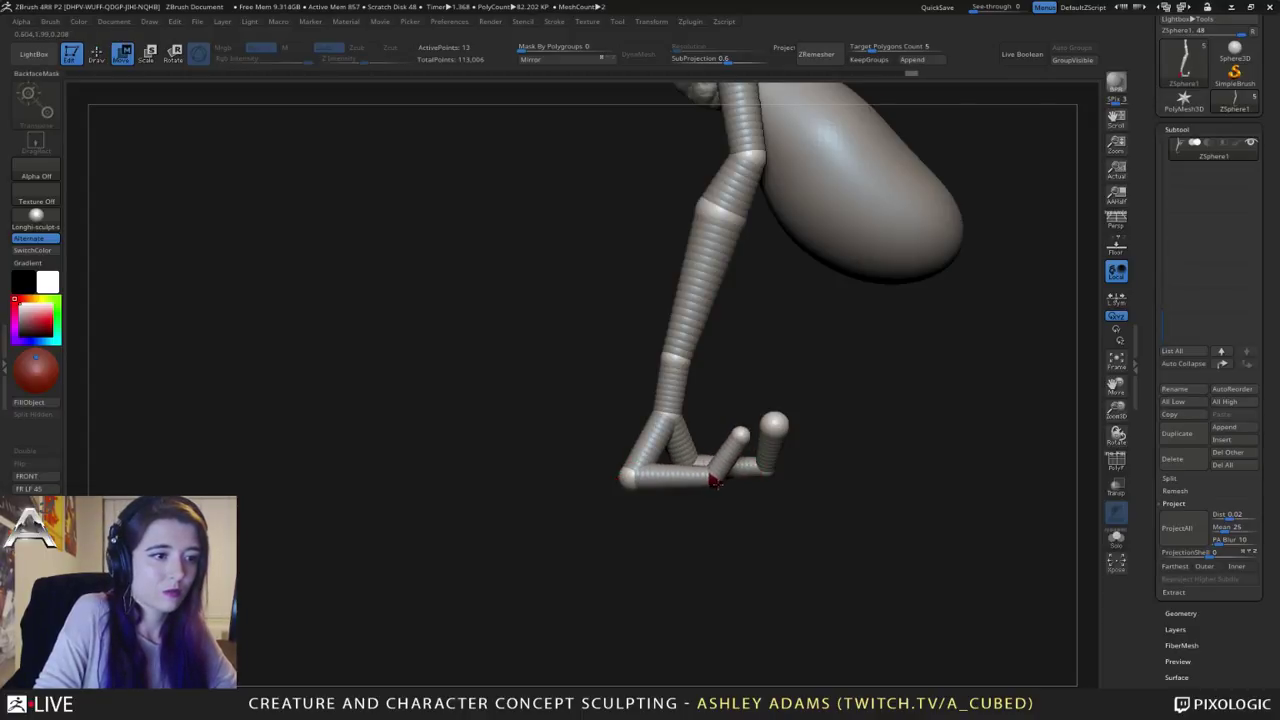
Step: Reposition the joints of both digits so the digits spread apart at the end of the limb
drag(760, 415, 765, 271)
drag(734, 408, 734, 323)
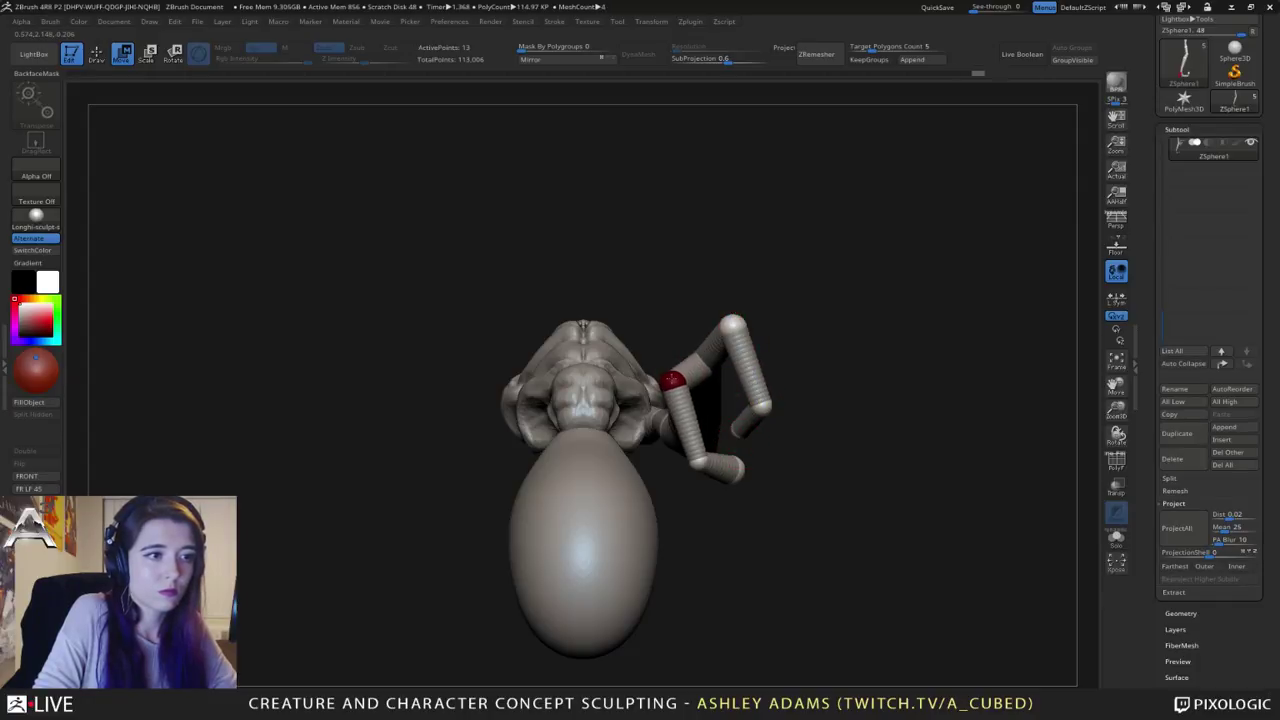
drag(694, 277, 720, 449)
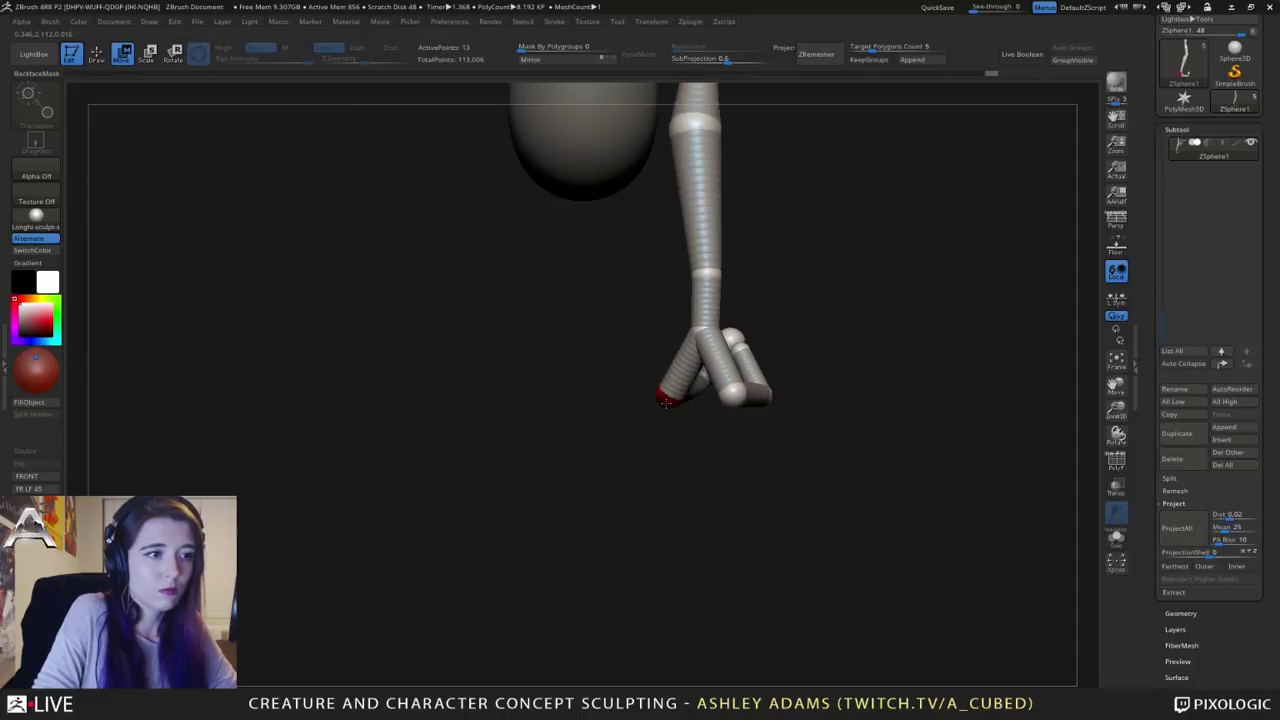
drag(656, 412, 582, 404)
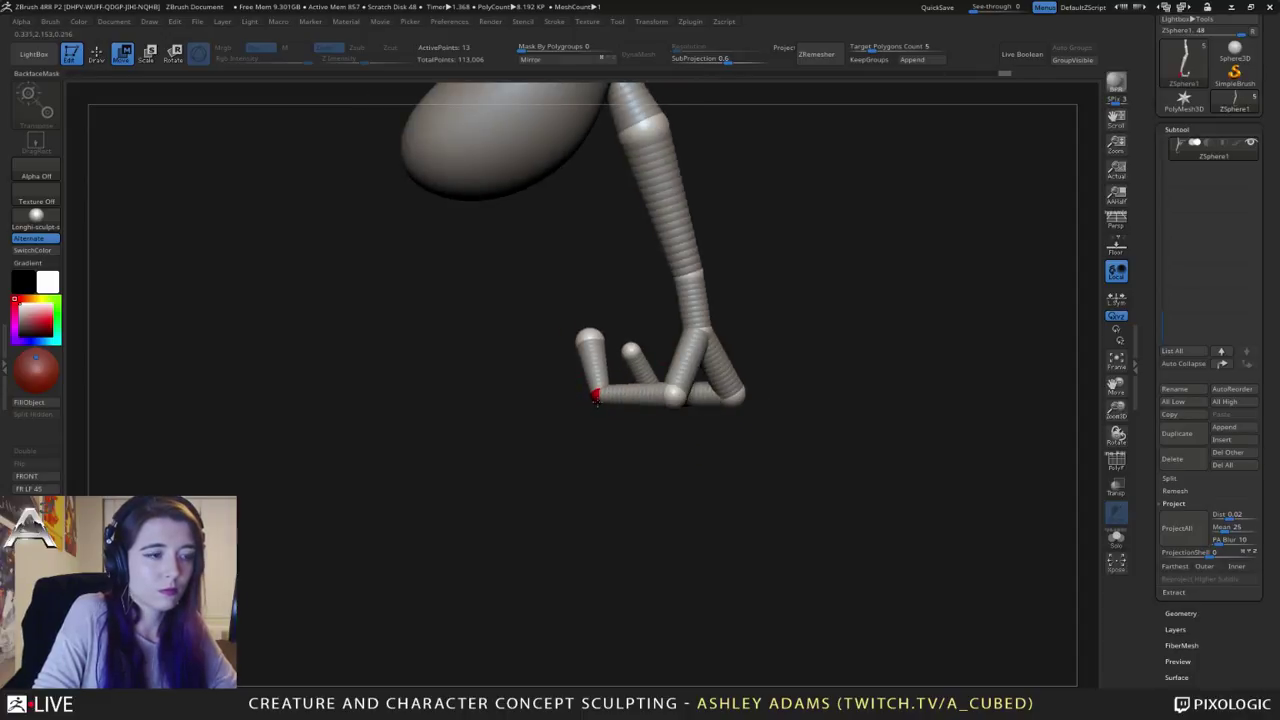
drag(748, 417, 705, 357)
Step: Move the wrist ZSphere above the digits outward so the limb bends before the digits branch
key(space)
drag(850, 345, 662, 296)
alt+drag(772, 315, 602, 410)
key(space)
alt+drag(602, 410, 632, 480)
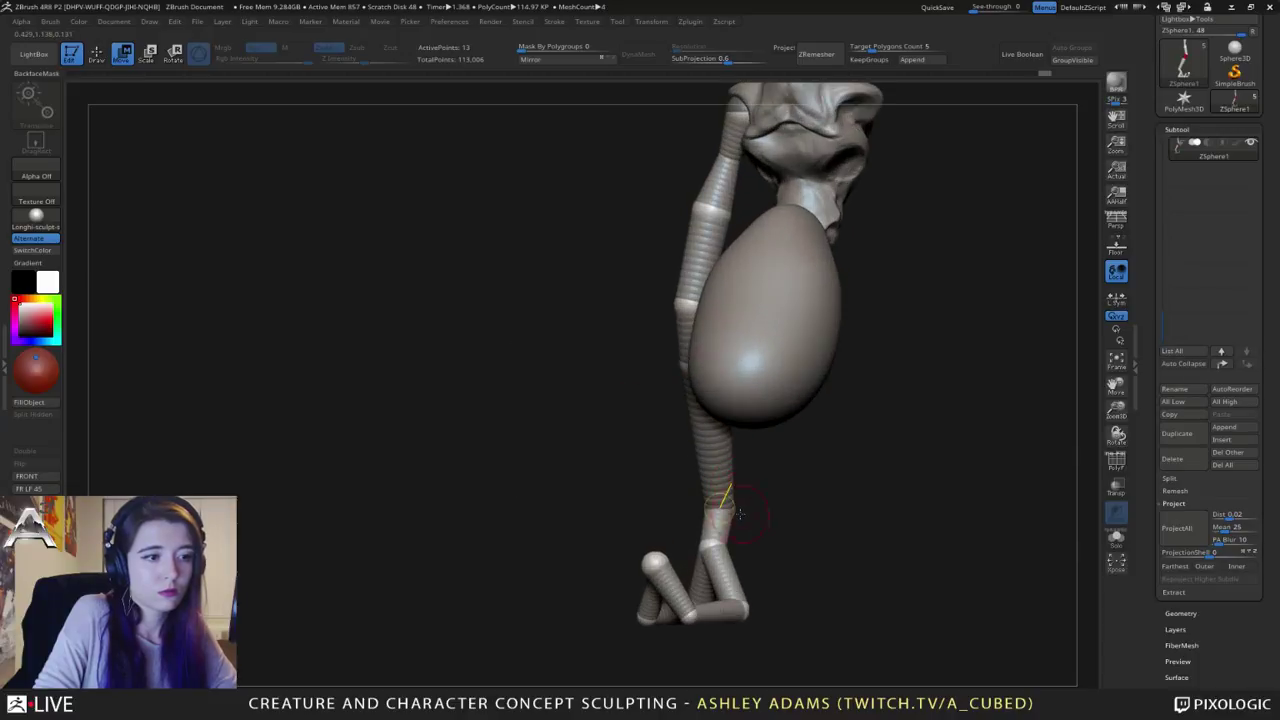
alt+drag(750, 514, 748, 390)
drag(748, 390, 680, 376)
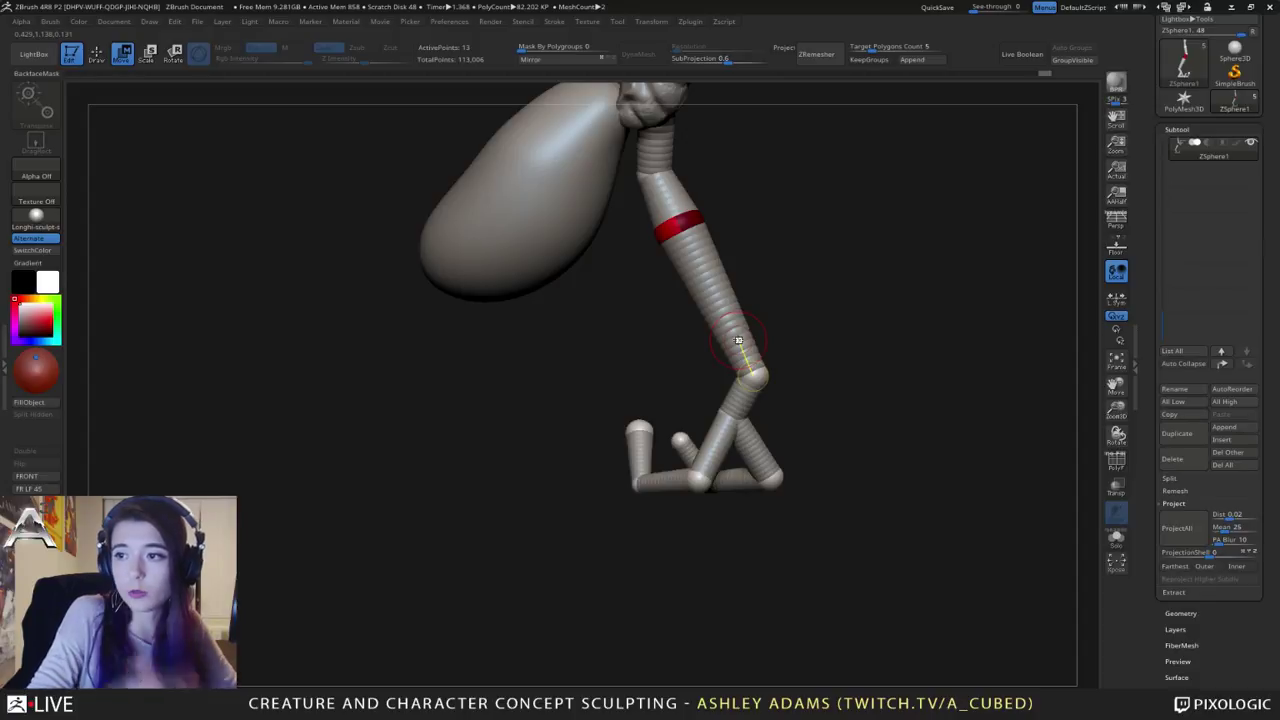
right_drag(724, 430, 741, 427)
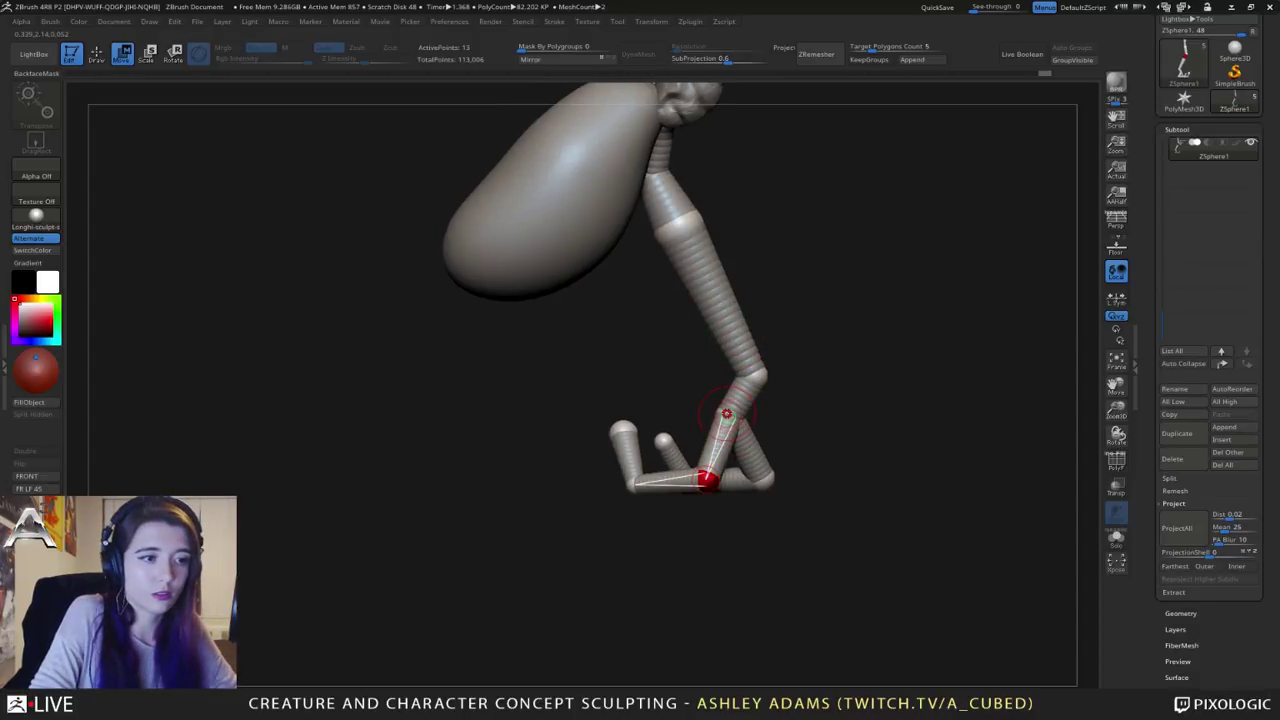
Step: Reduce the draw size and try to add another ZSphere at the joint where the two digits branch
key(space)
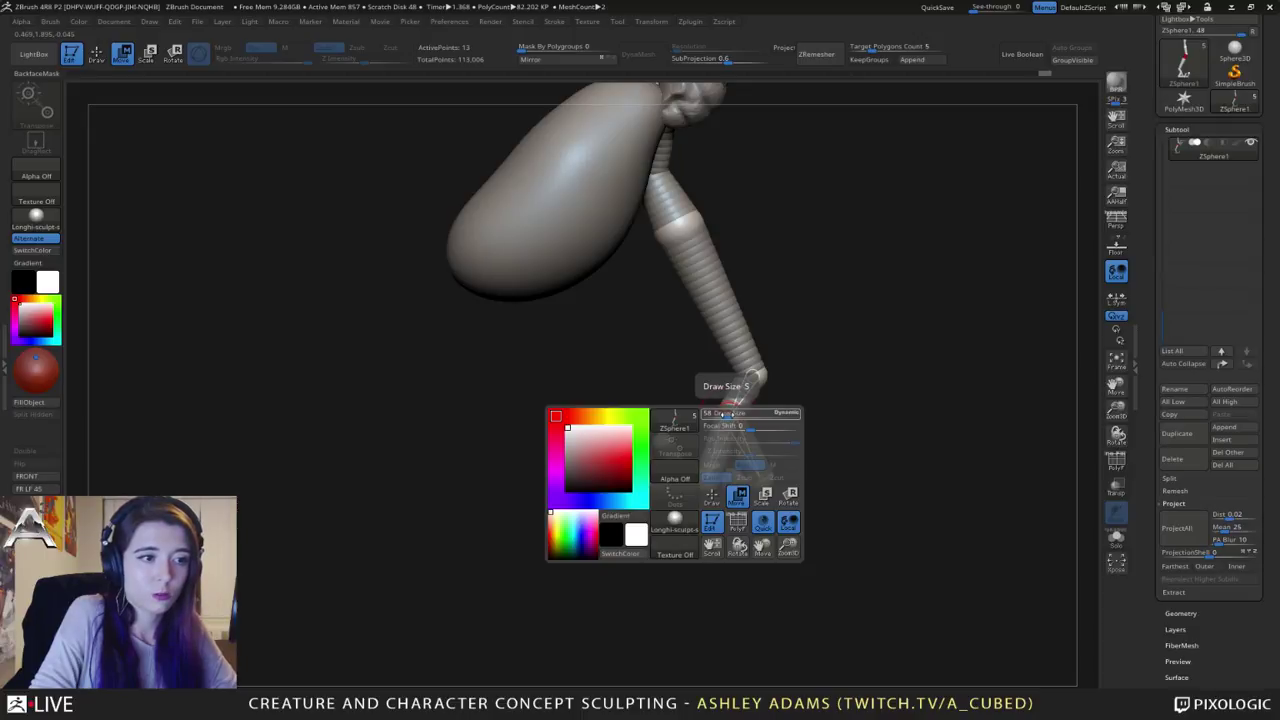
drag(727, 414, 721, 414)
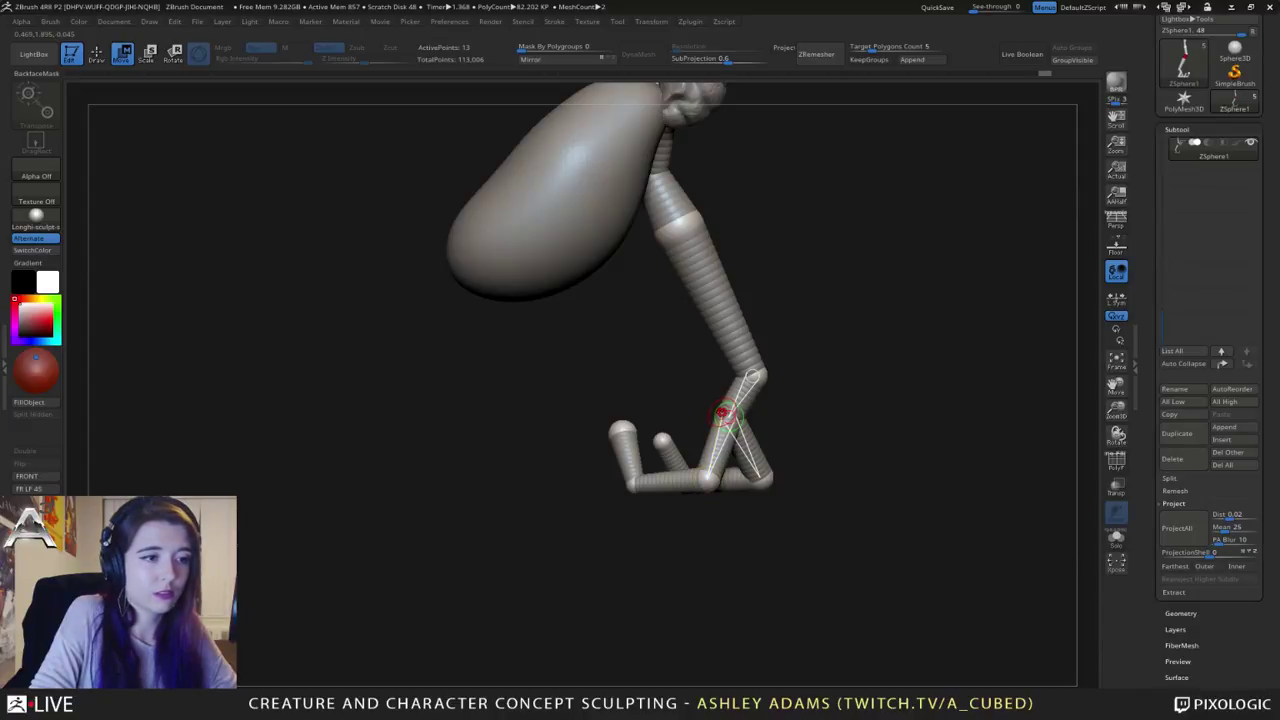
key(q)
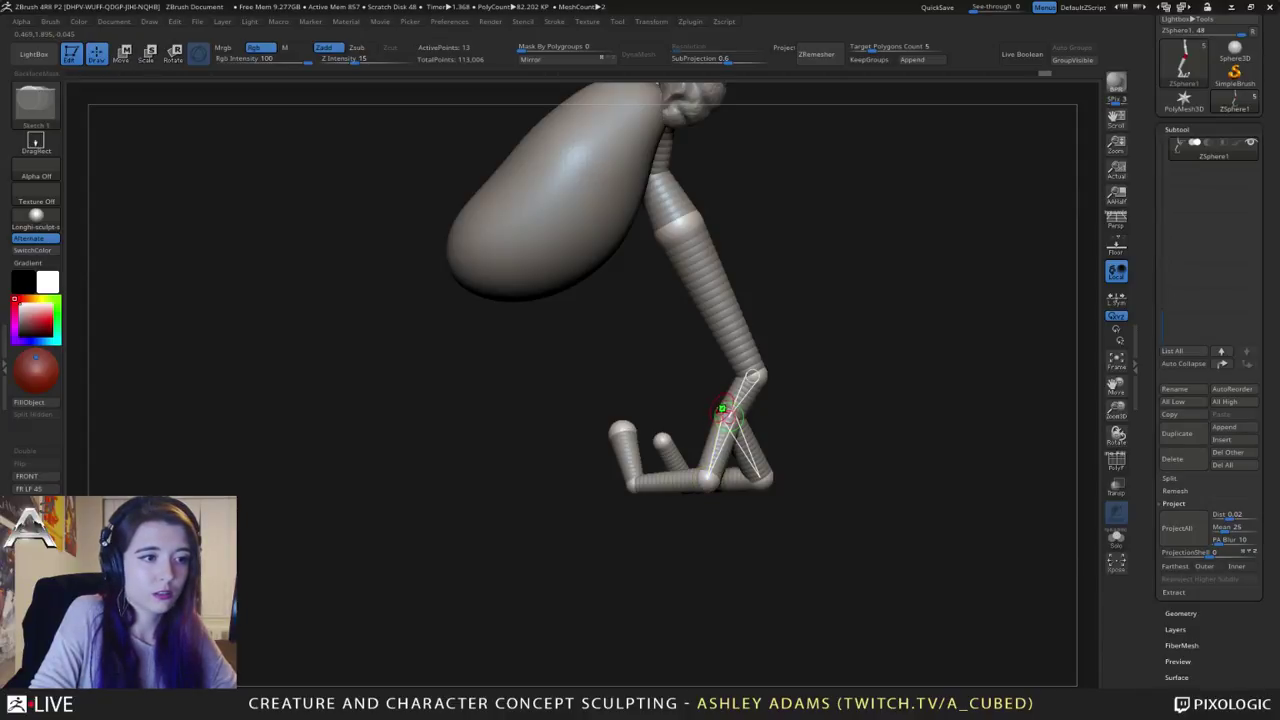
drag(722, 409, 712, 407)
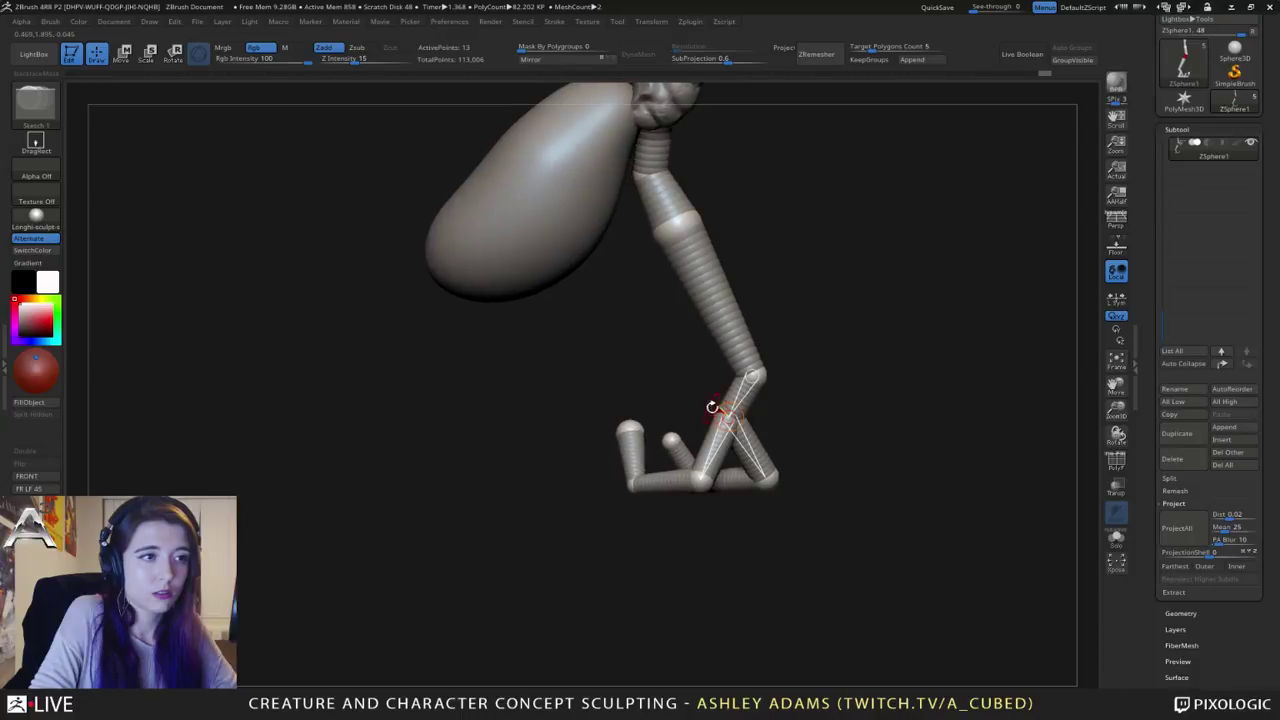
right_drag(744, 410, 740, 410)
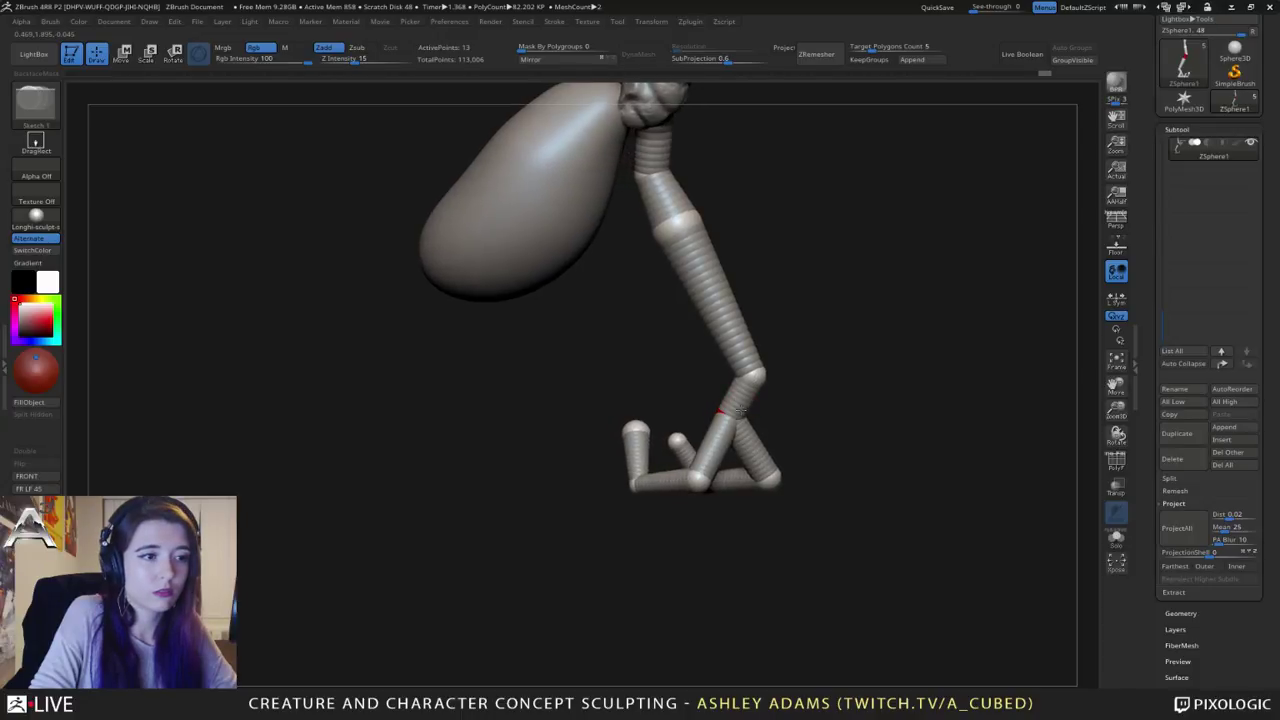
mouse_move(741, 410)
mouse_down()
mouse_move(709, 412)
mouse_move(738, 410)
mouse_move(720, 422)
mouse_up()
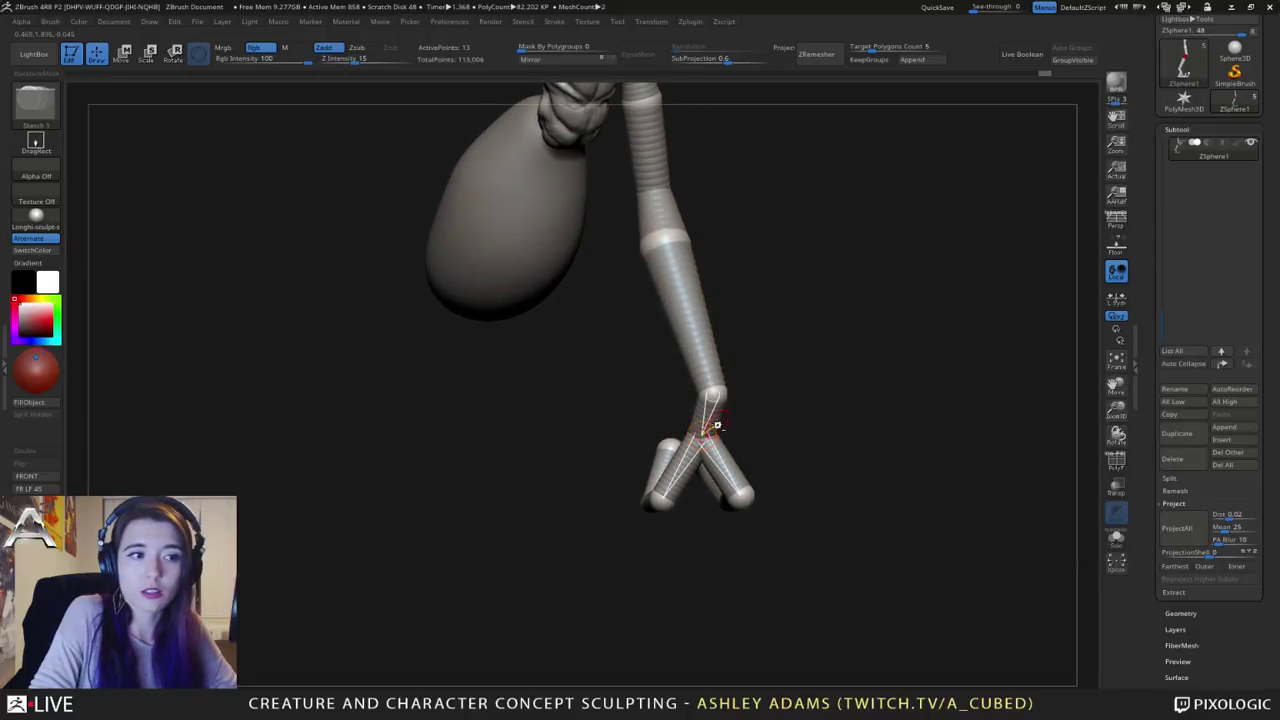
key(ctrl)
ctrl+right_drag(693, 435, 693, 453)
drag(691, 443, 702, 452)
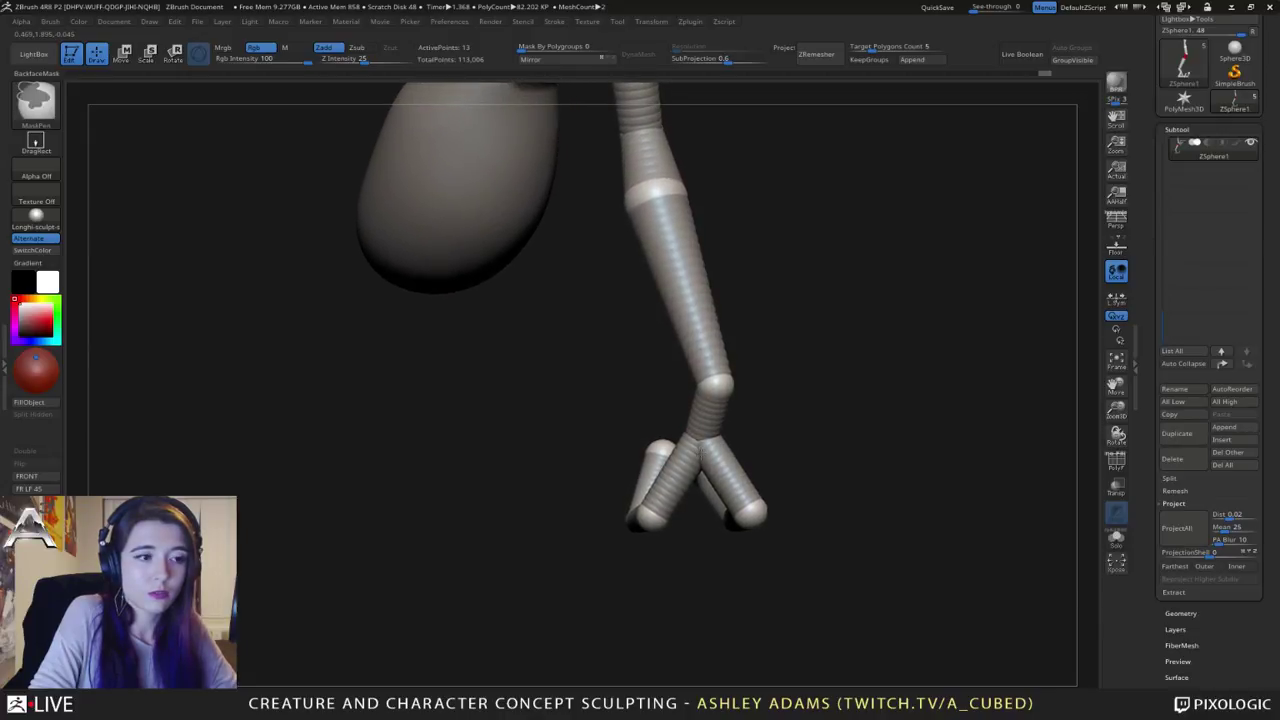
right_drag(687, 443, 697, 445)
drag(692, 443, 738, 451)
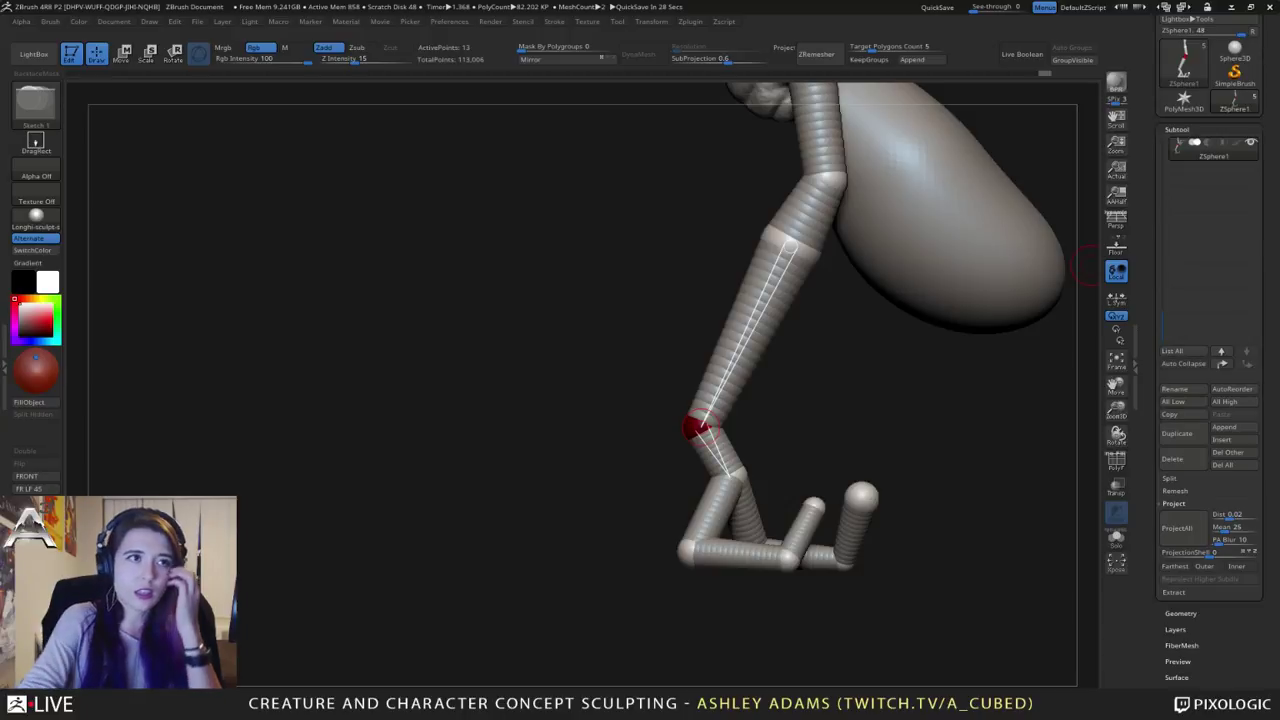
mouse_move(1085, 265)
mouse_down()
mouse_move(909, 340)
mouse_move(860, 320)
mouse_move(846, 360)
mouse_up()
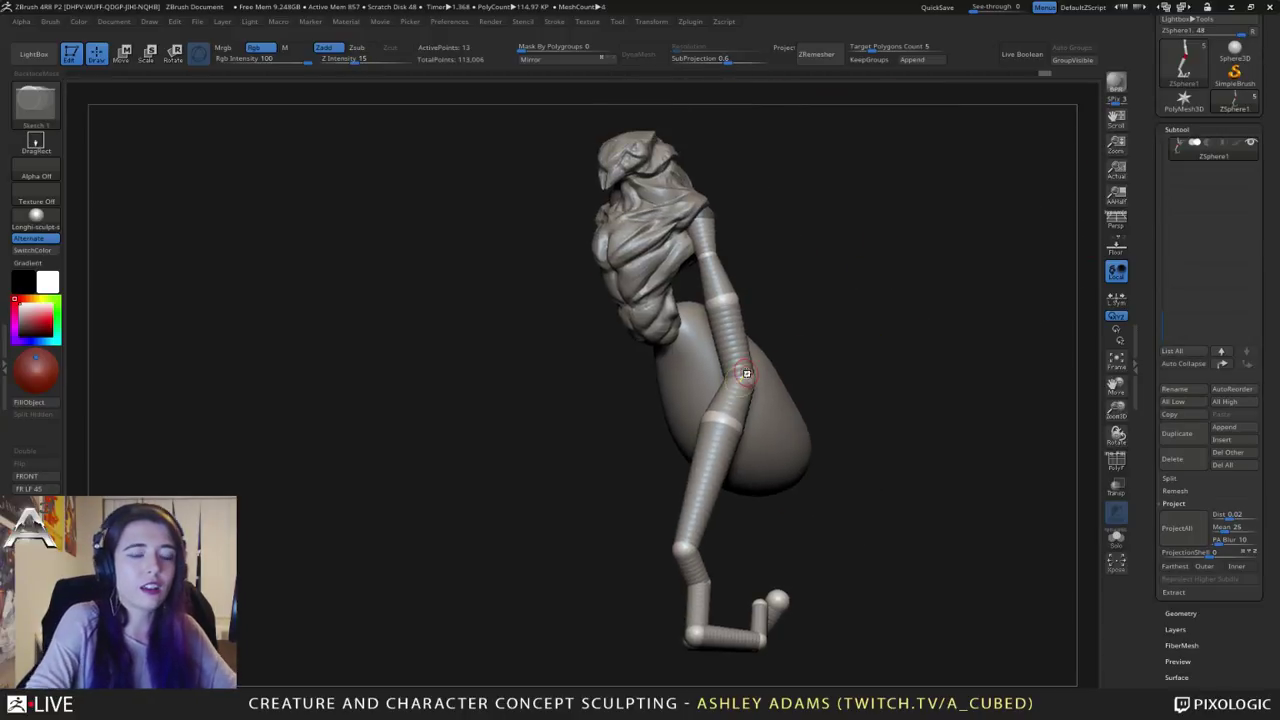
drag(900, 321, 903, 380)
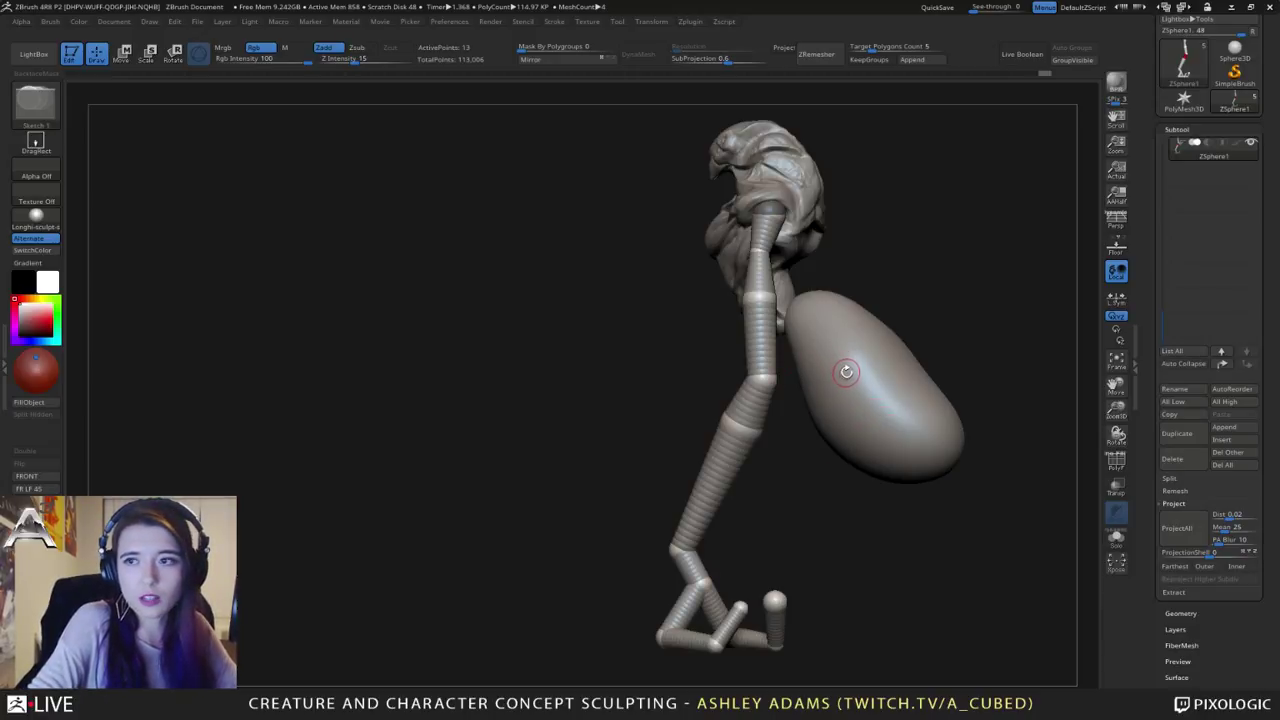
right_drag(849, 364, 886, 369)
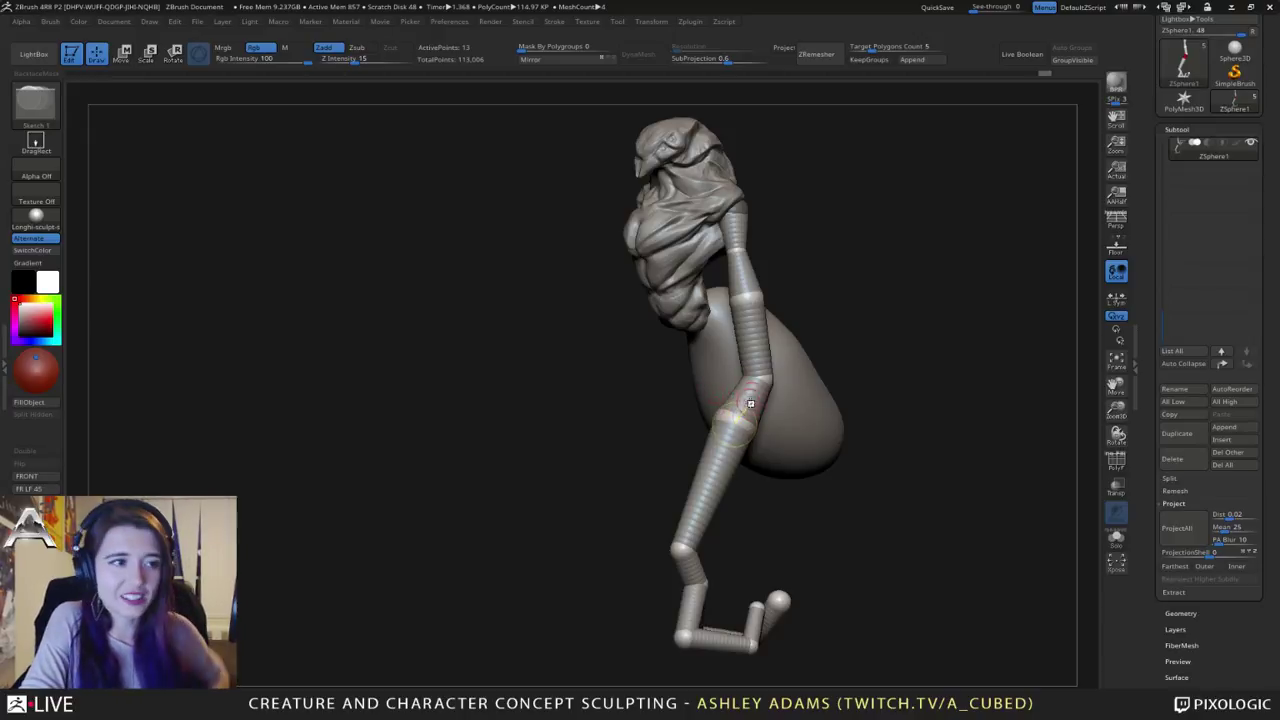
Step: Try scaling up the wrist ZSphere and the thick ZSphere joint at the upper end of the forearm segment
mouse_move(749, 403)
right_down()
mouse_move(800, 470)
mouse_move(766, 457)
mouse_move(790, 420)
right_up()
mouse_move(790, 420)
ctrl+right_down()
mouse_move(788, 471)
mouse_move(686, 460)
mouse_move(599, 340)
ctrl+right_up()
right_drag(682, 358, 684, 372)
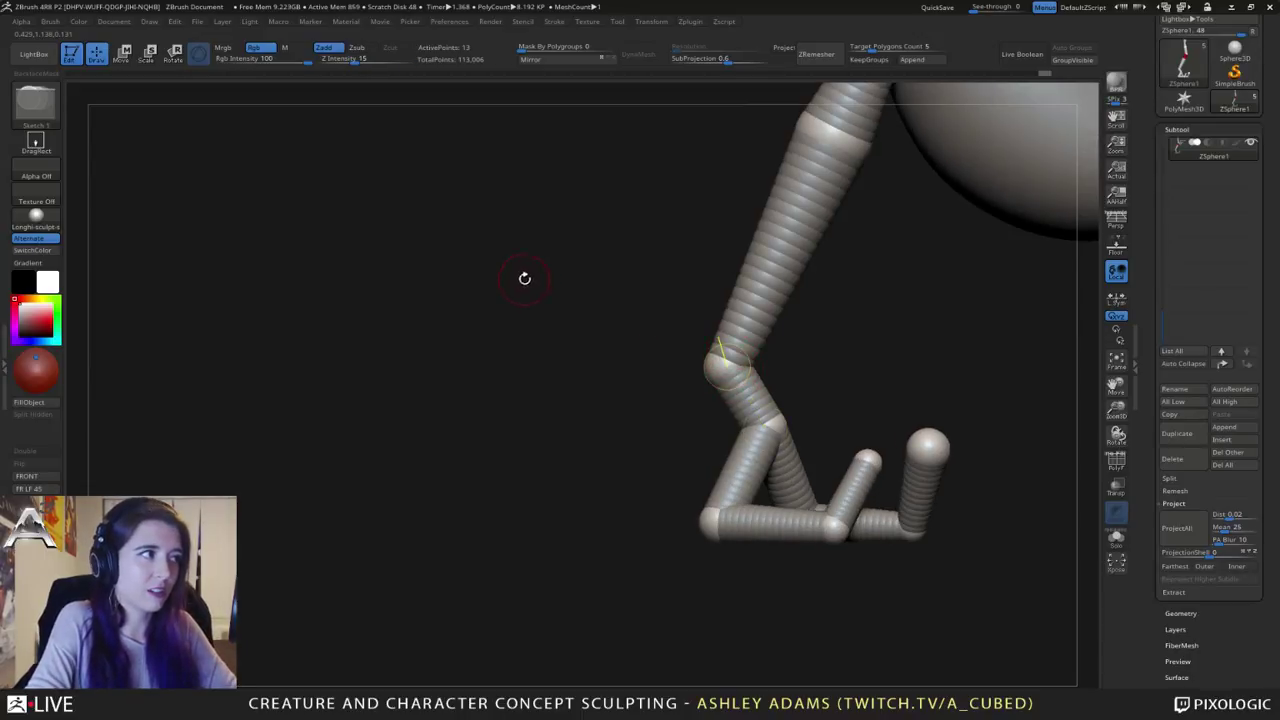
key(w)
key(e)
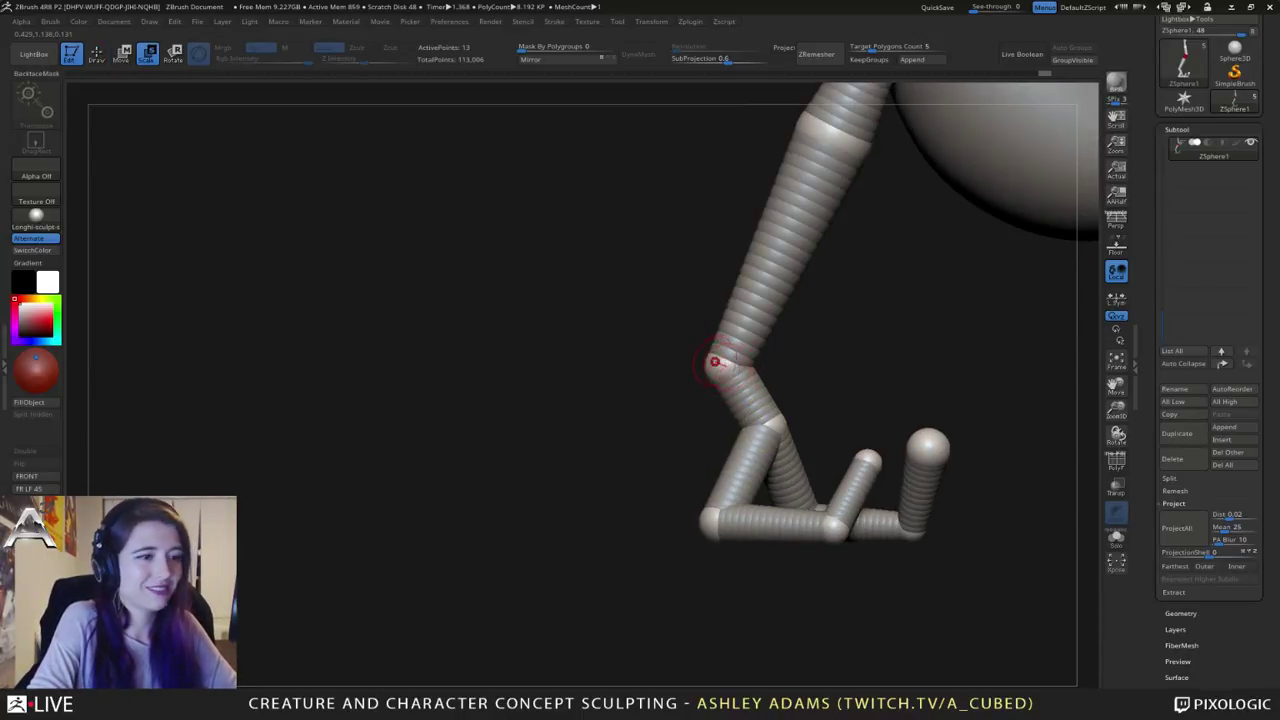
drag(717, 364, 893, 669)
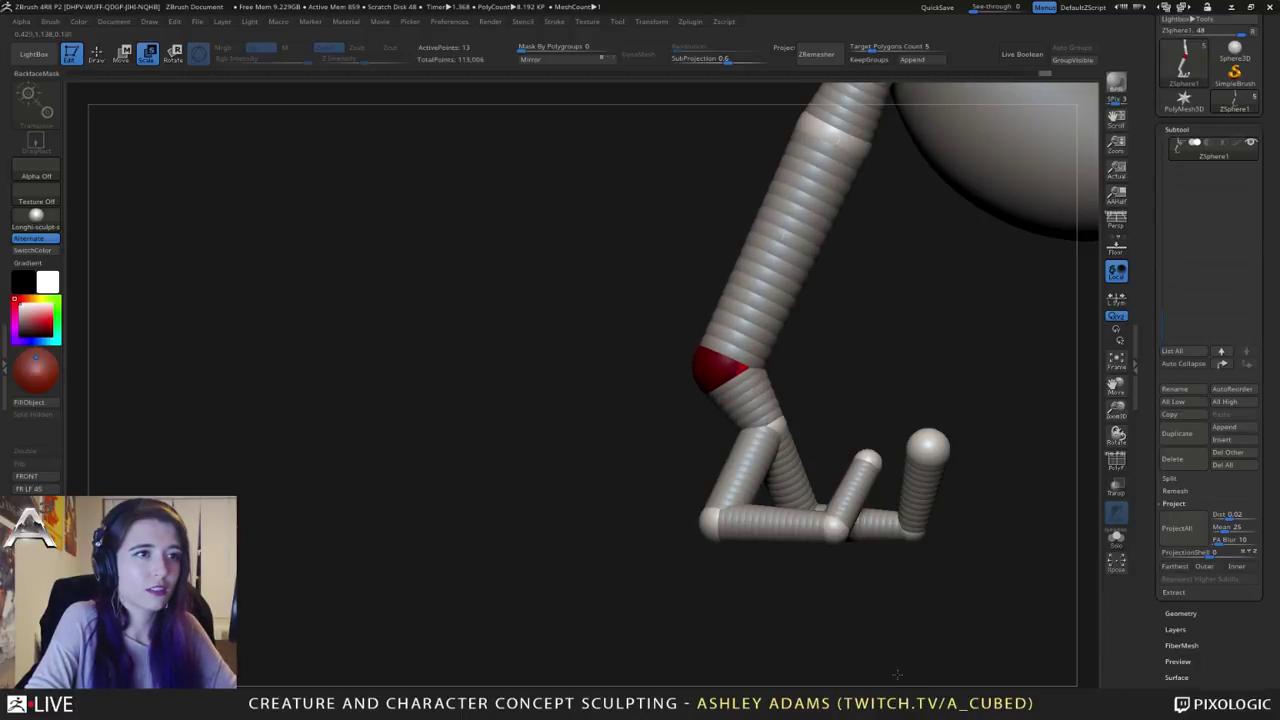
alt+drag(870, 480, 869, 431)
drag(803, 313, 873, 387)
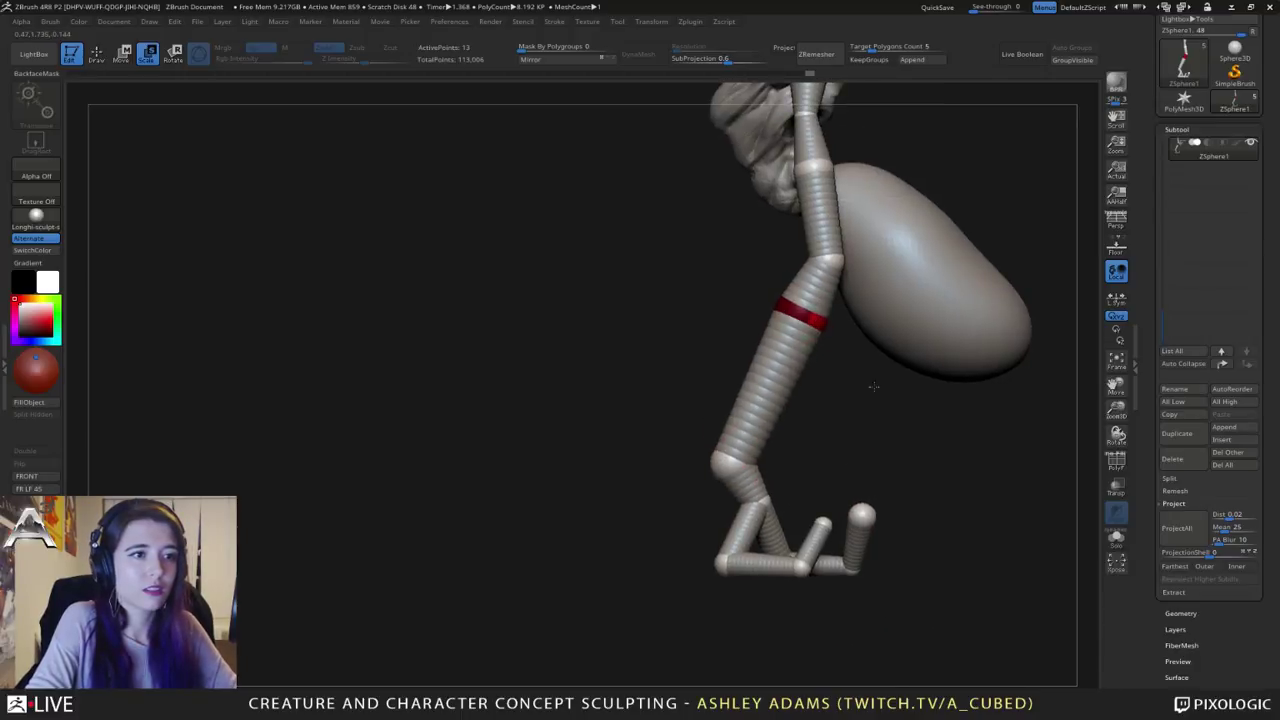
drag(814, 434, 937, 427)
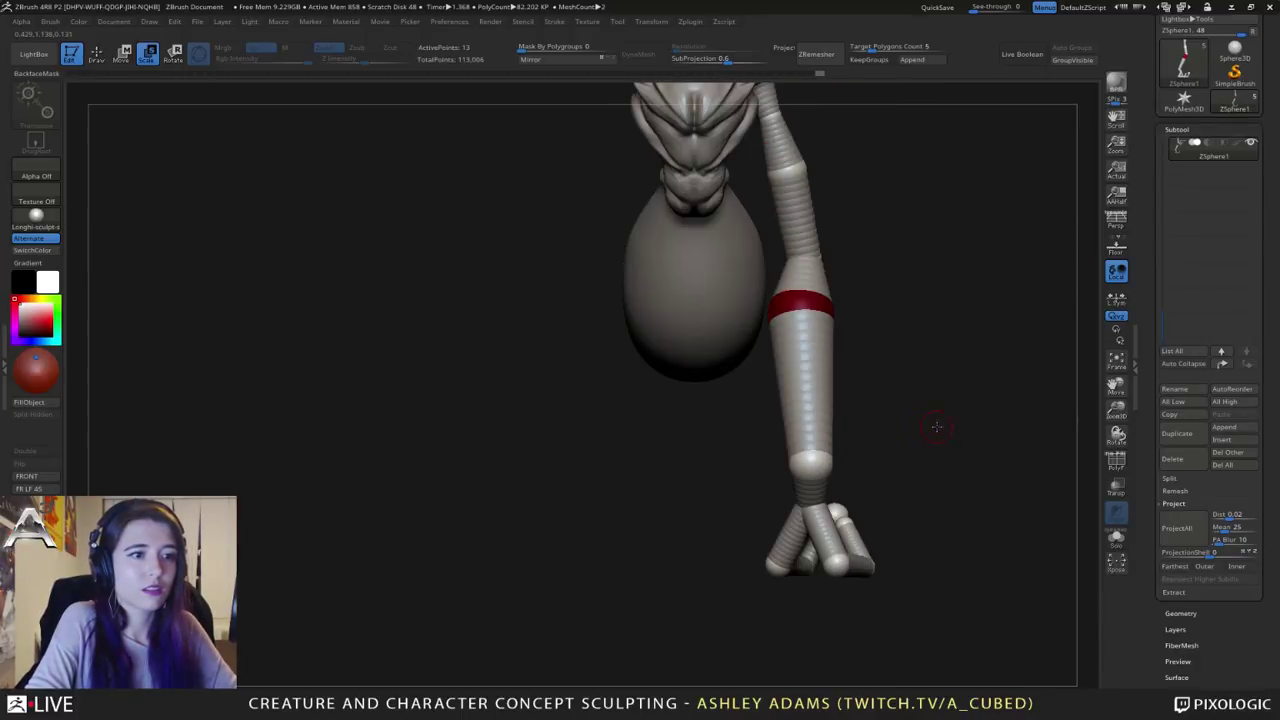
ctrl+right_drag(937, 427, 881, 407)
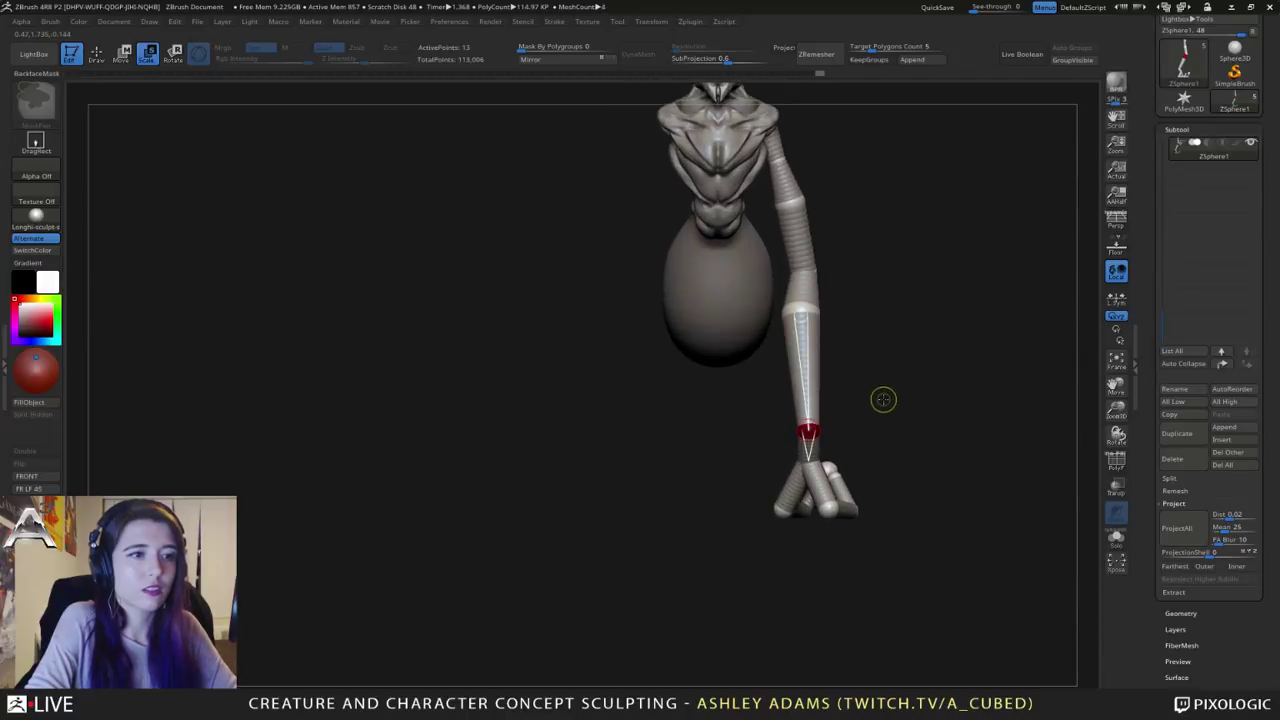
Step: Scale up the ZSphere at the joint where the two digits branch
drag(883, 399, 1042, 634)
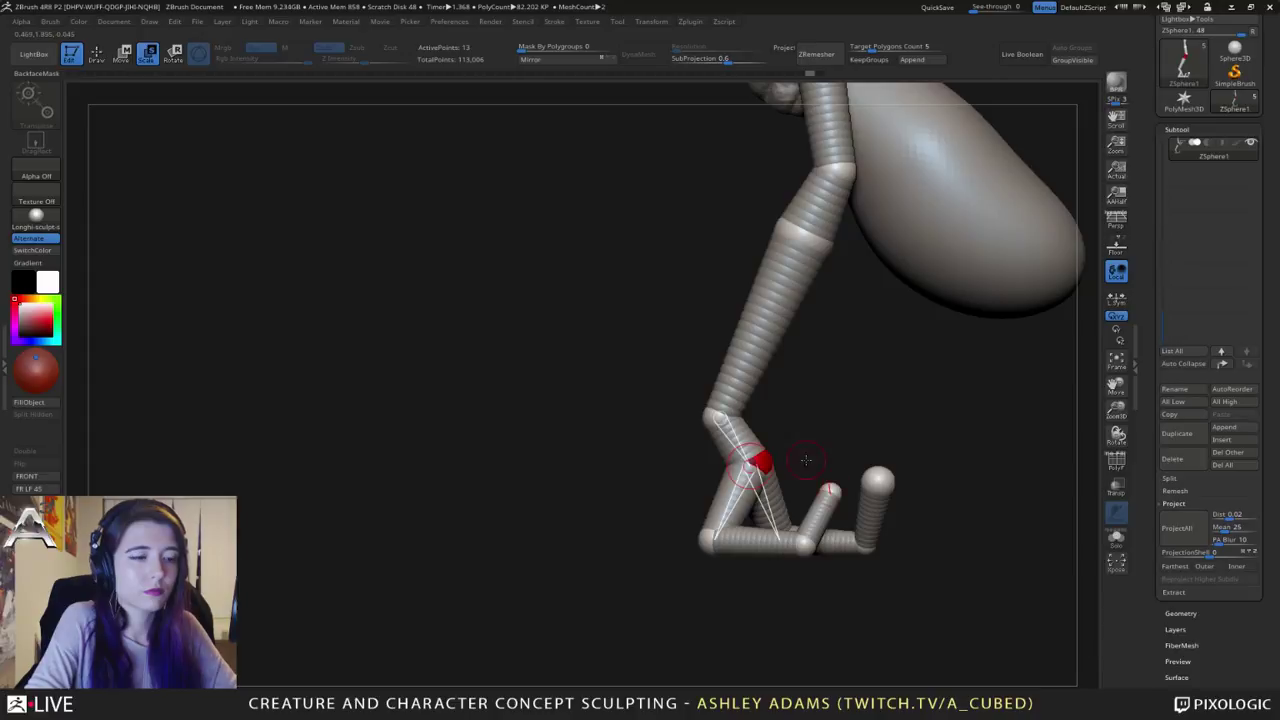
drag(806, 420, 899, 420)
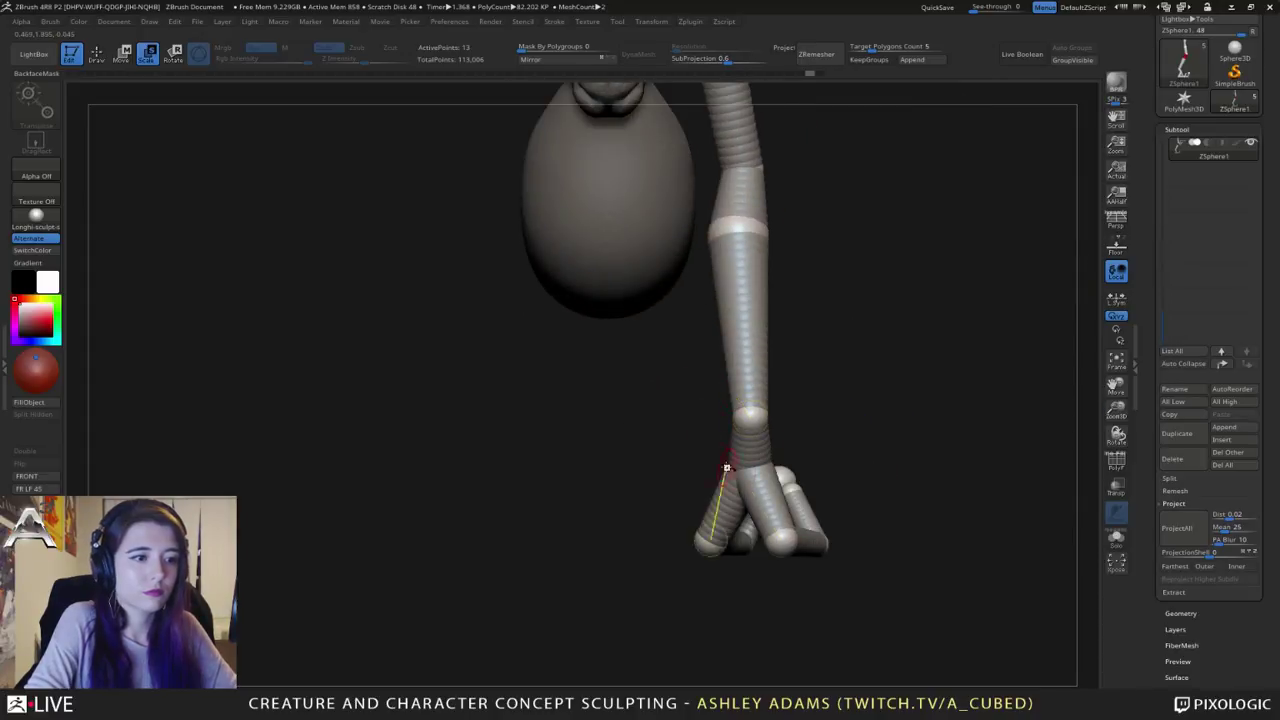
Step: Insert a ZSphere in the short segment between the wrist and the digit branch, and pull a third digit outward from it
key(q)
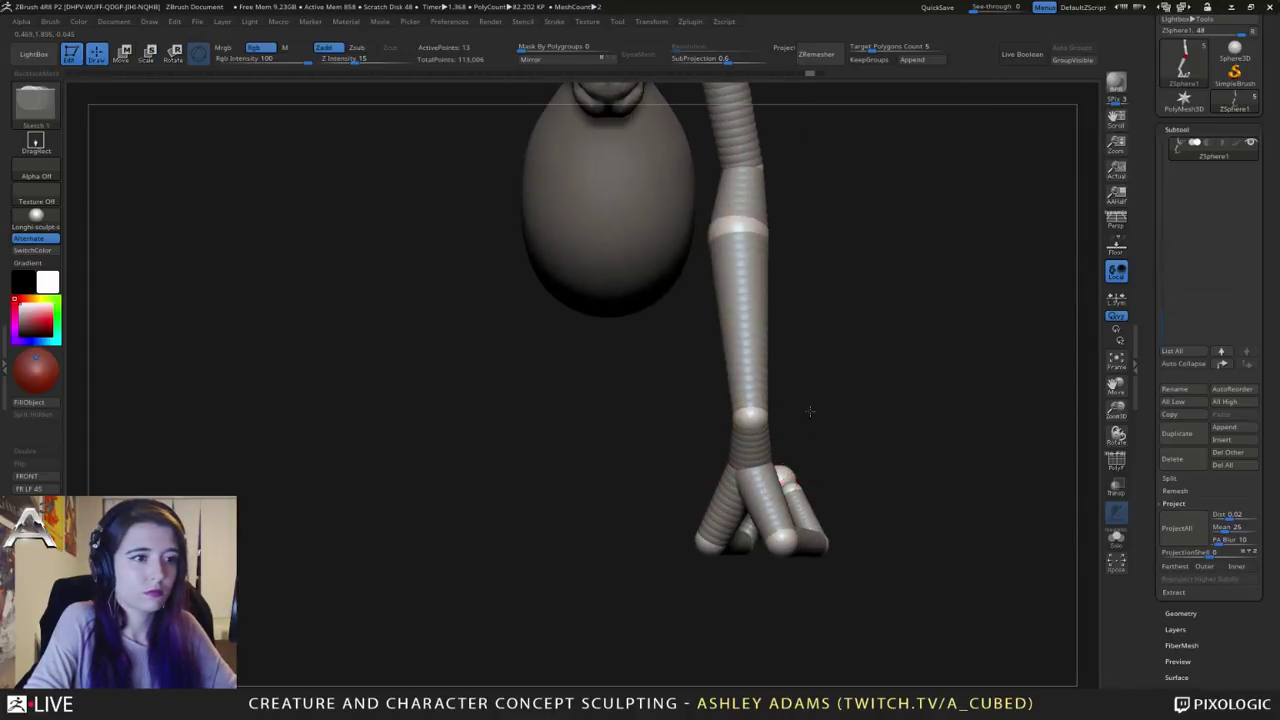
mouse_move(811, 408)
mouse_down()
mouse_move(871, 403)
mouse_move(855, 406)
mouse_up()
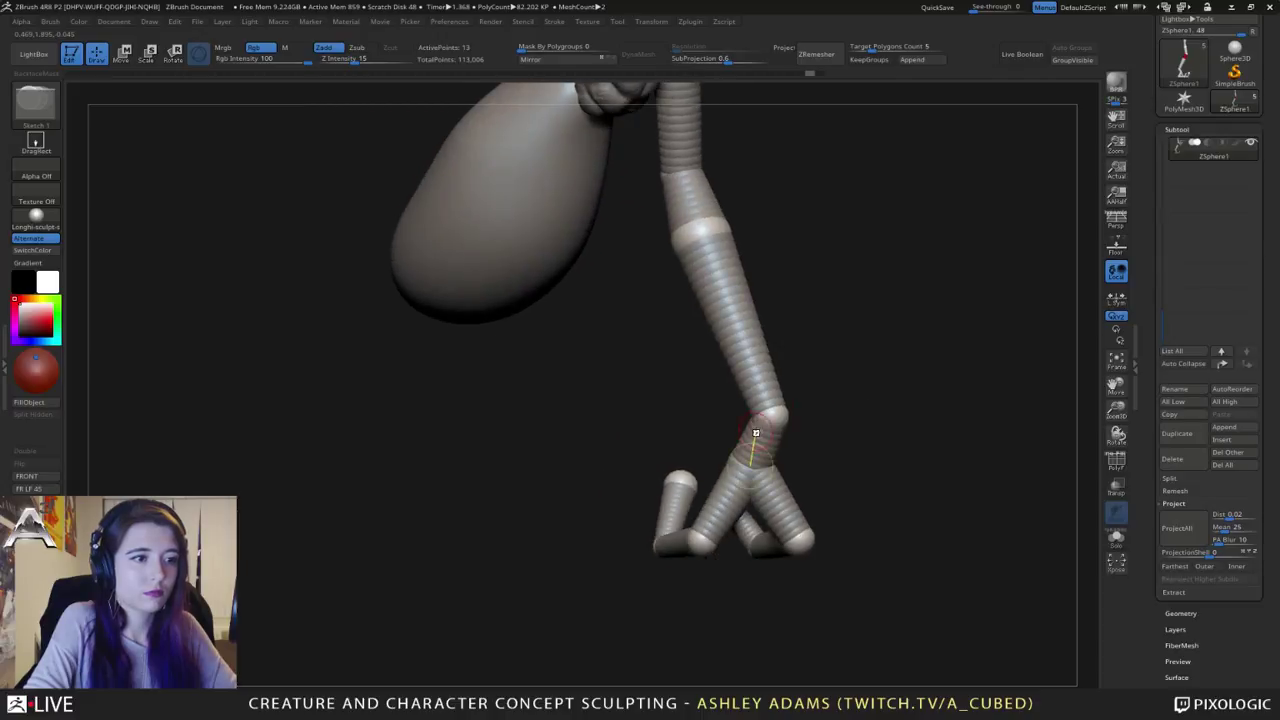
right_drag(765, 444, 748, 446)
click(745, 438)
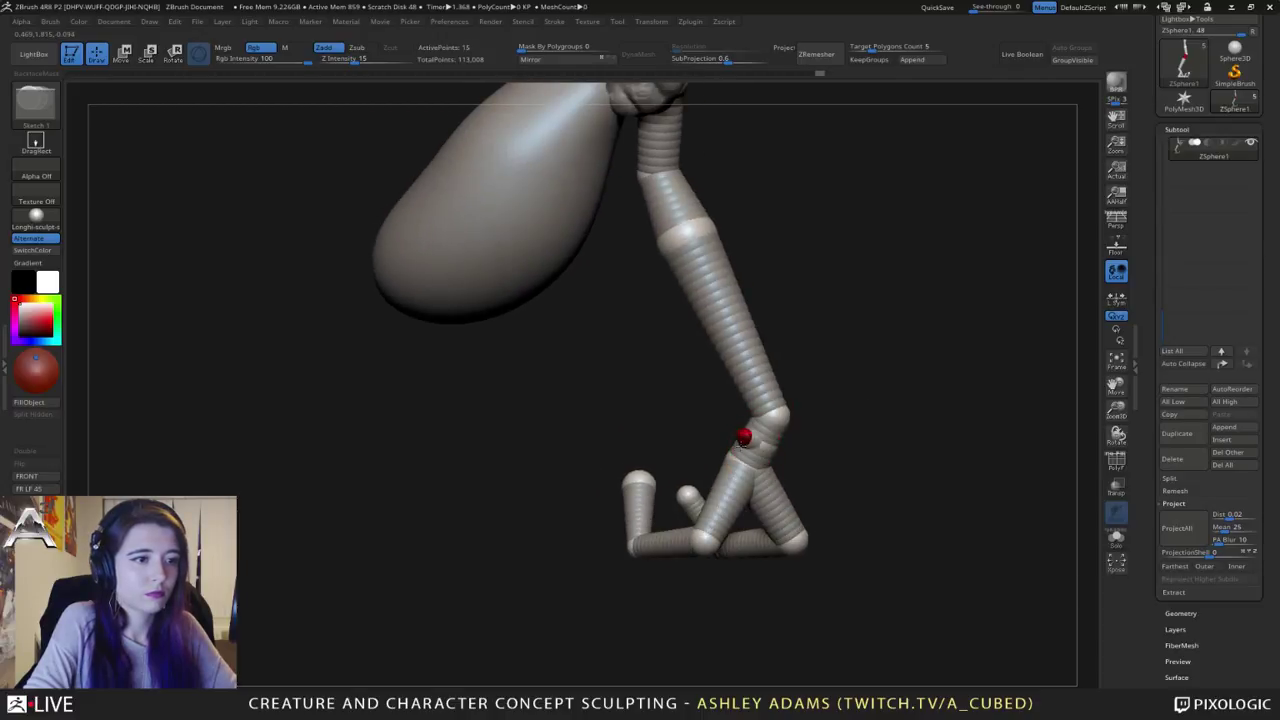
mouse_move(745, 449)
right_down()
mouse_move(790, 446)
mouse_move(777, 447)
right_up()
key(w)
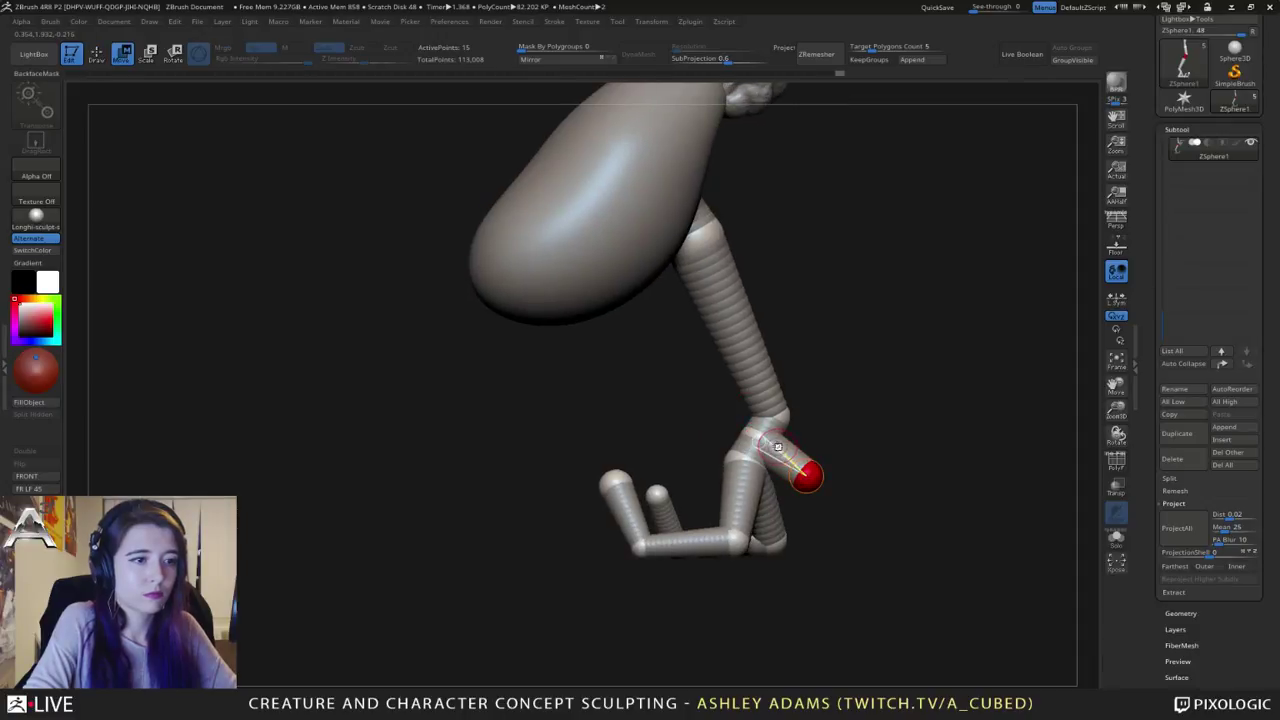
Step: Try inserting a joint near the base of the third digit and repositioning it so the digit angles down beside the others
key(q)
click(778, 447)
key(w)
right_drag(763, 432, 744, 461)
key(ctrl+z)
key(ctrl+z)
drag(750, 451, 796, 388)
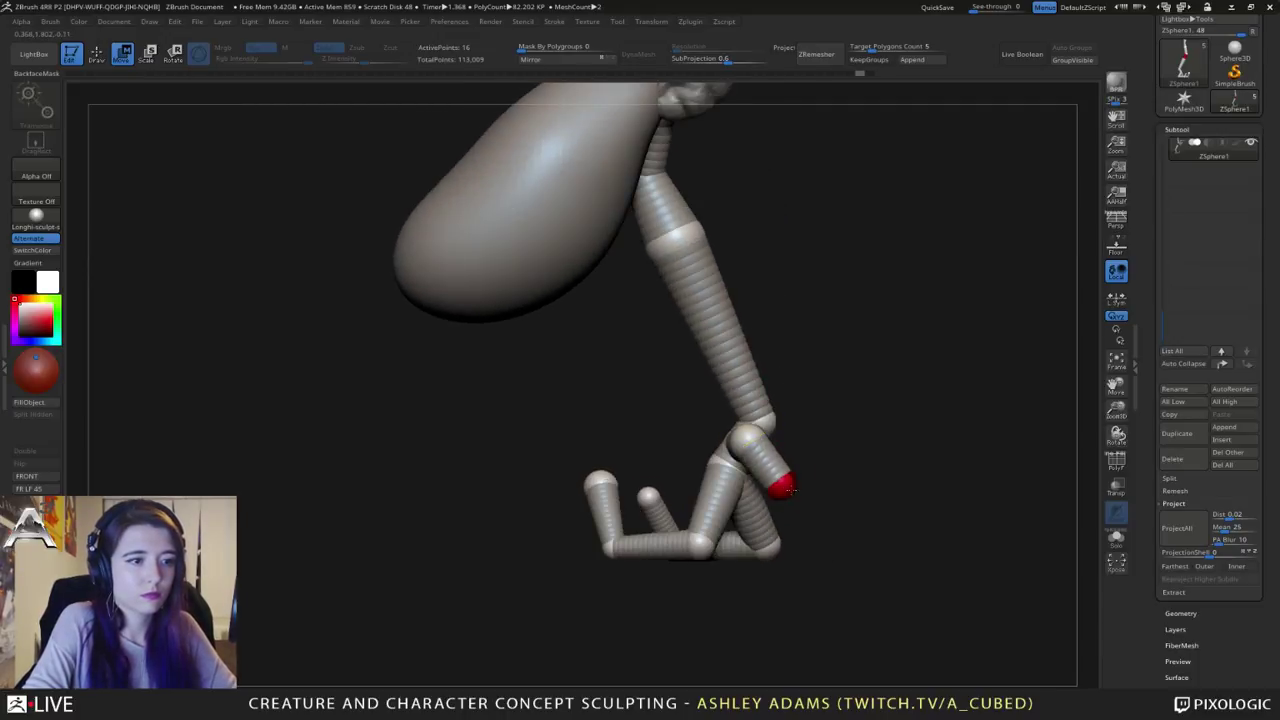
Step: Try extending the third digit down to ground level and out into a horizontal toe with additional ZSpheres
drag(857, 500, 748, 486)
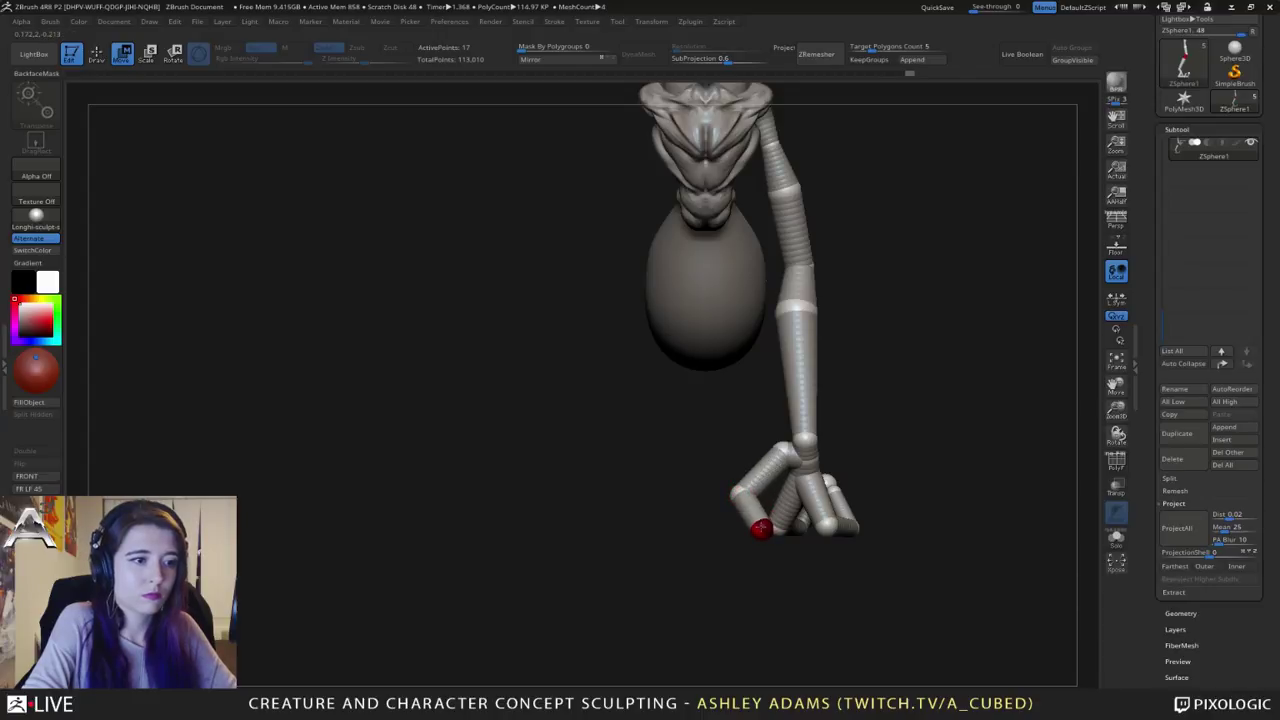
mouse_move(778, 540)
mouse_down()
mouse_move(874, 514)
mouse_move(766, 456)
mouse_move(722, 487)
mouse_move(748, 485)
mouse_move(634, 480)
mouse_move(740, 557)
mouse_move(717, 527)
mouse_up()
key(q)
click(737, 488)
key(w)
ctrl+right_drag(718, 527, 710, 560)
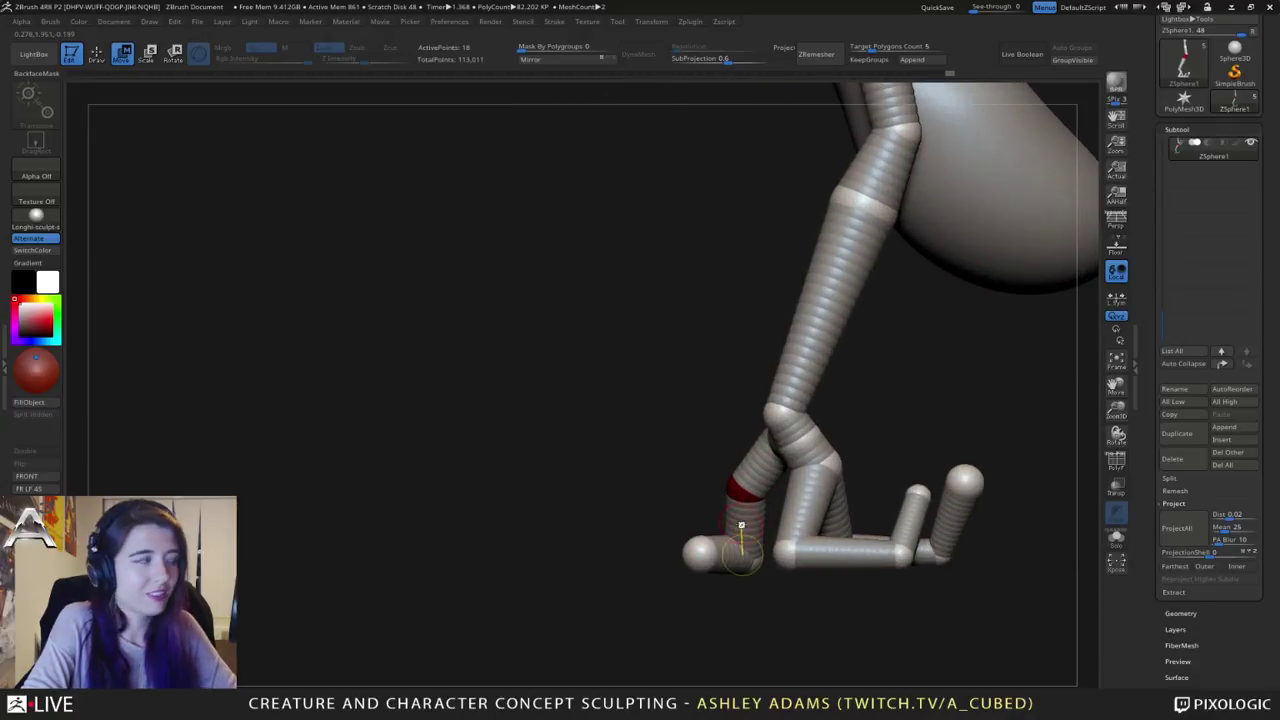
Step: Try scaling the ground-level joint of the third digit
right_drag(740, 510, 755, 440)
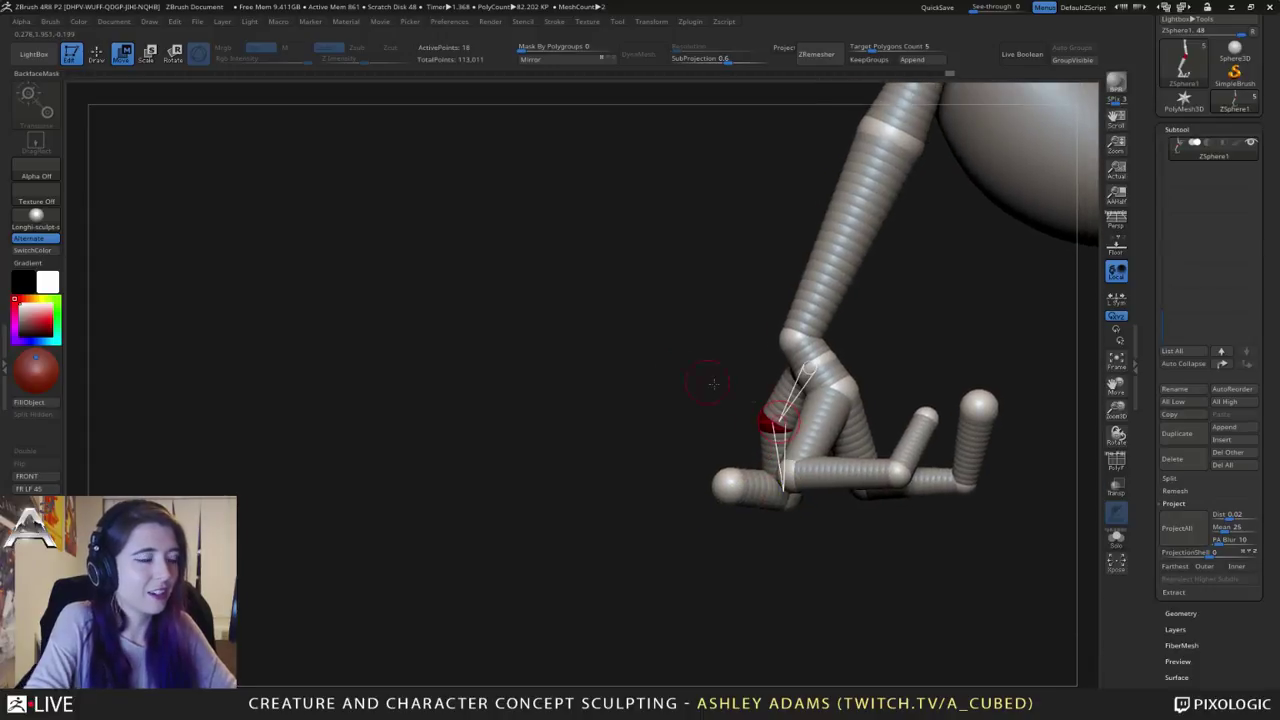
drag(711, 414, 732, 416)
key(e)
drag(785, 496, 614, 362)
right_drag(614, 362, 762, 408)
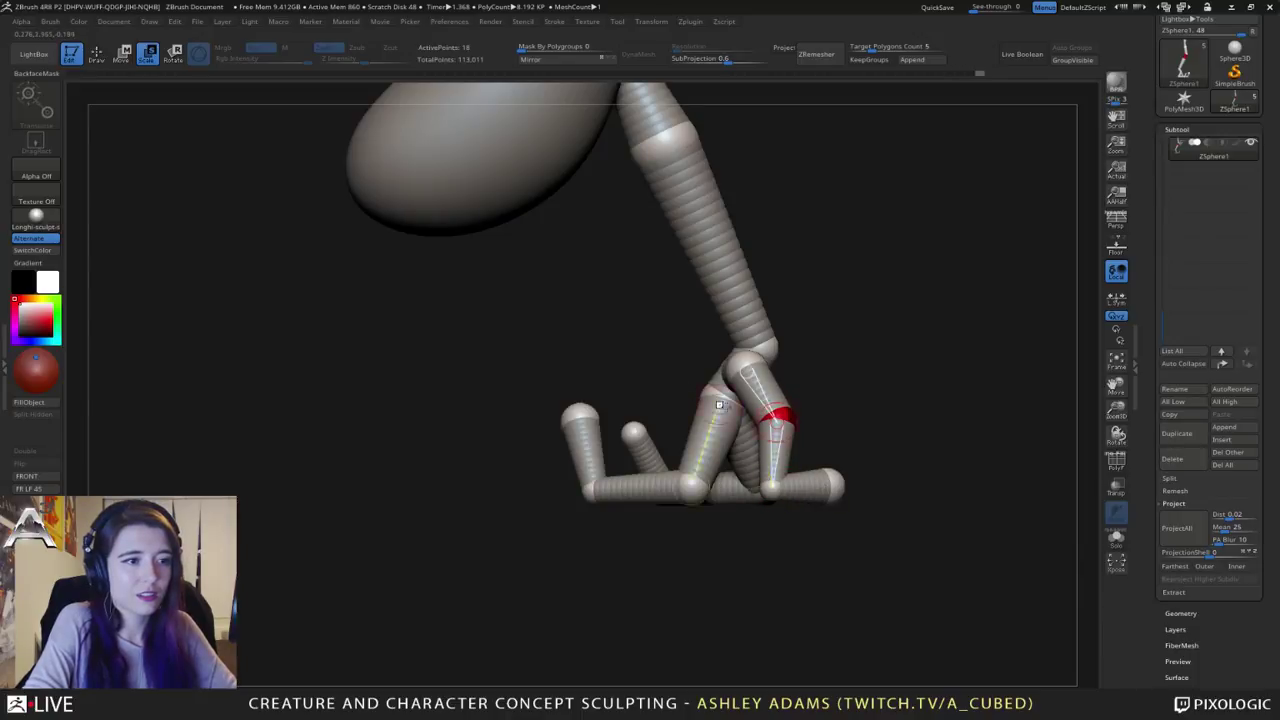
Step: Try lowering the toe tip of the third digit so it lies level with its ground joint
key(w)
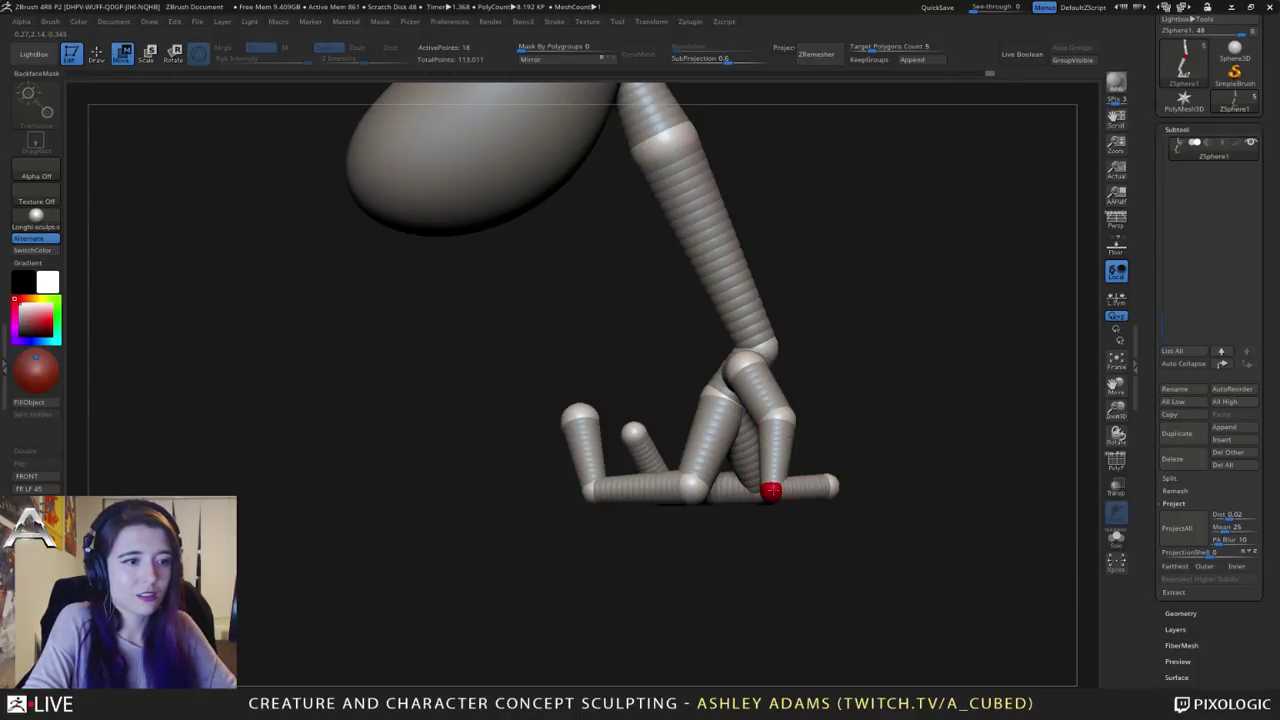
drag(833, 484, 834, 489)
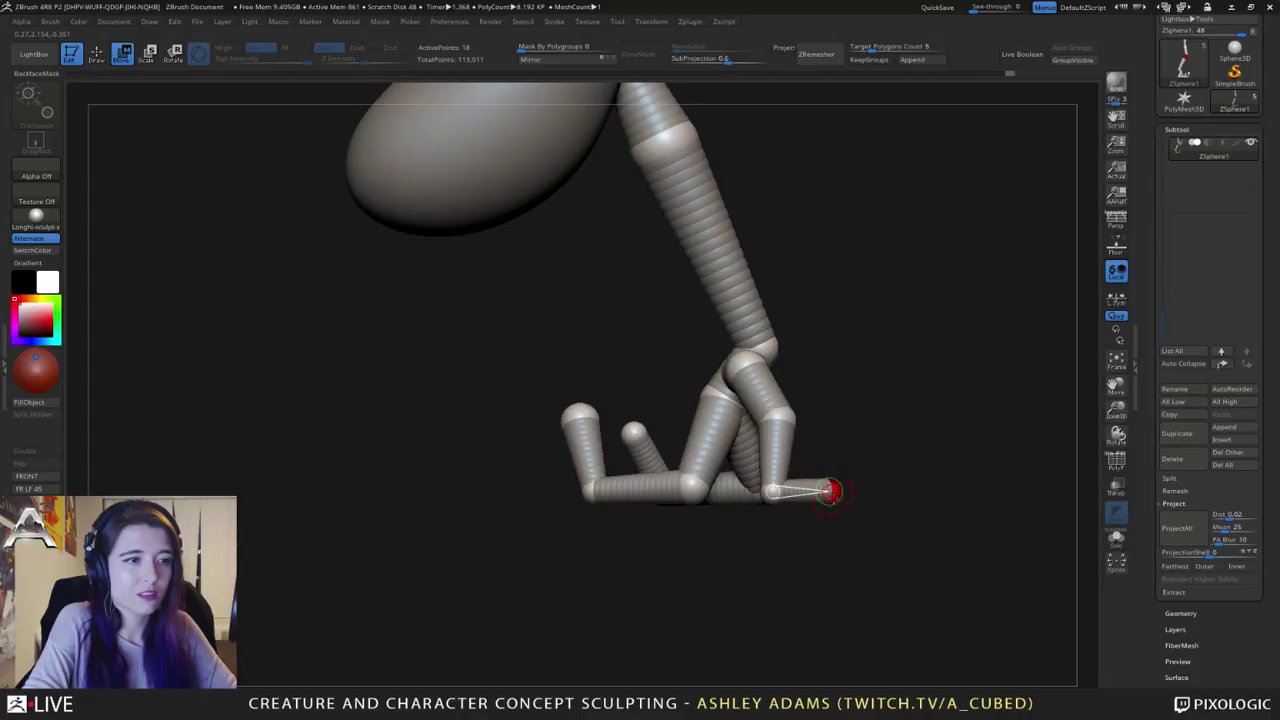
ctrl+right_drag(820, 571, 733, 449)
mouse_move(733, 450)
mouse_down()
mouse_move(790, 420)
mouse_move(754, 395)
mouse_move(785, 410)
mouse_move(782, 396)
mouse_move(705, 448)
mouse_up()
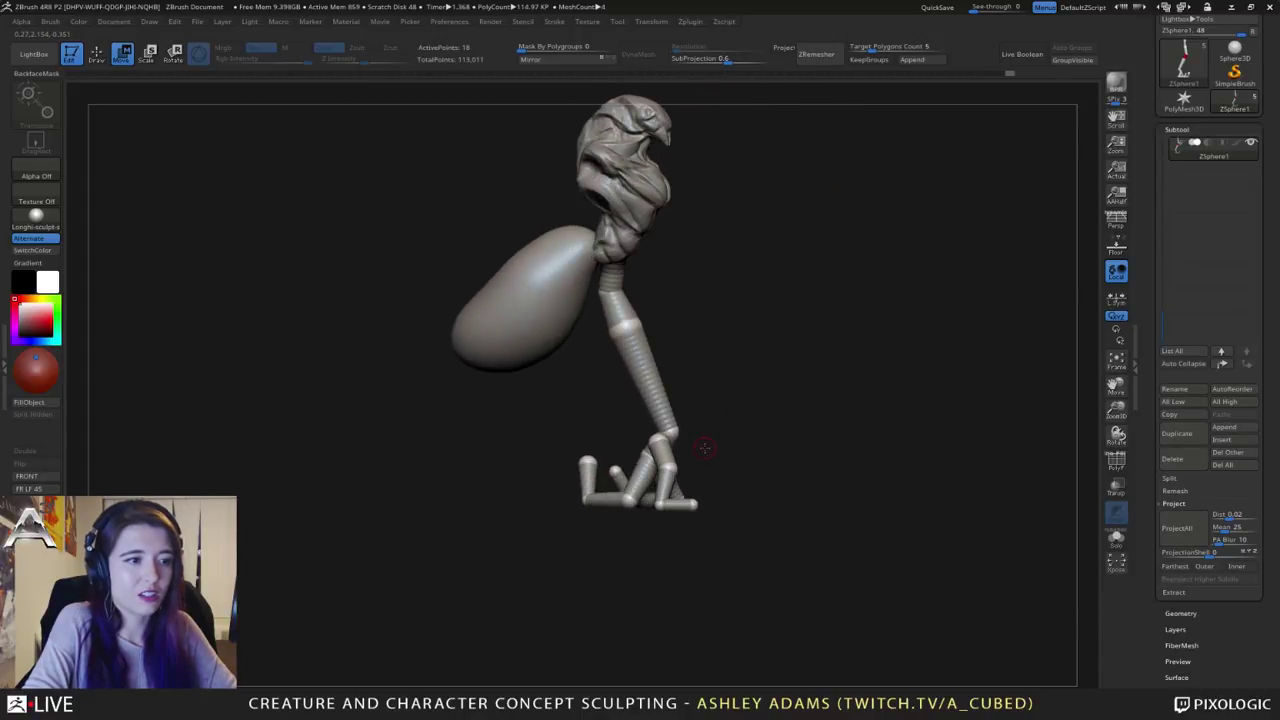
Step: Delete the ZSpheres that form the third digit, leaving the two original digits
key(q)
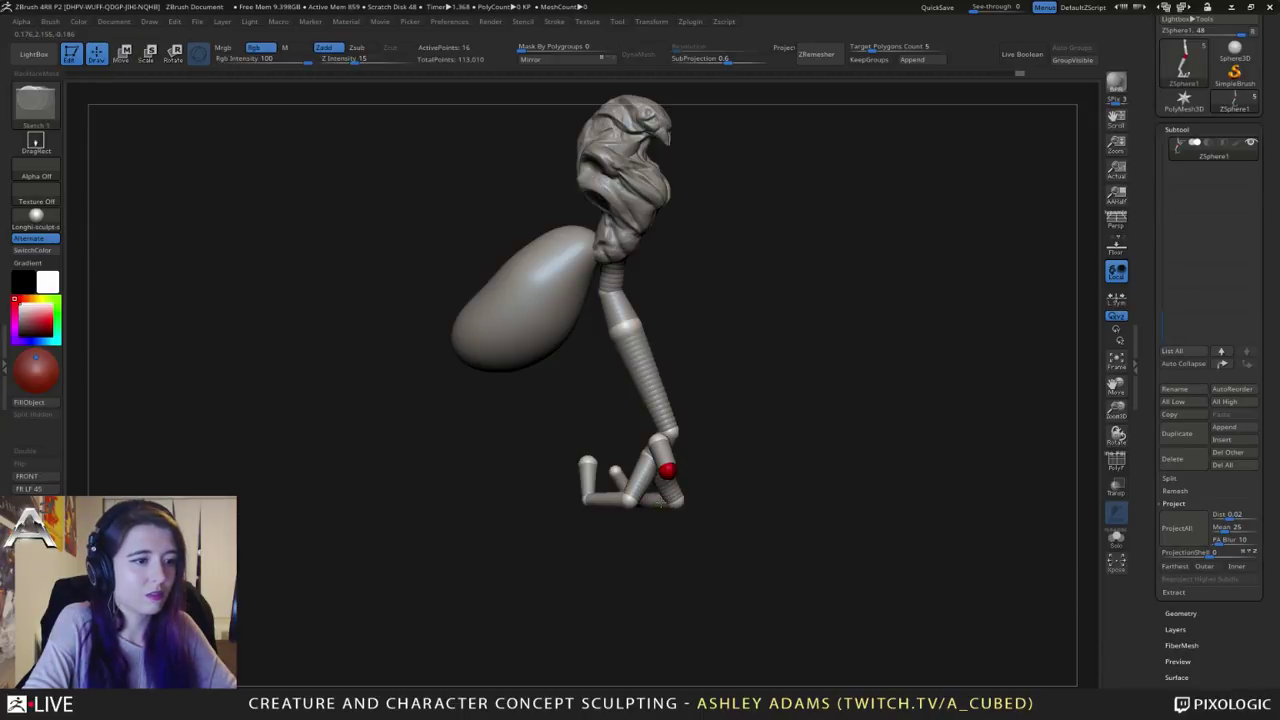
drag(668, 453, 715, 462)
alt+click(691, 437)
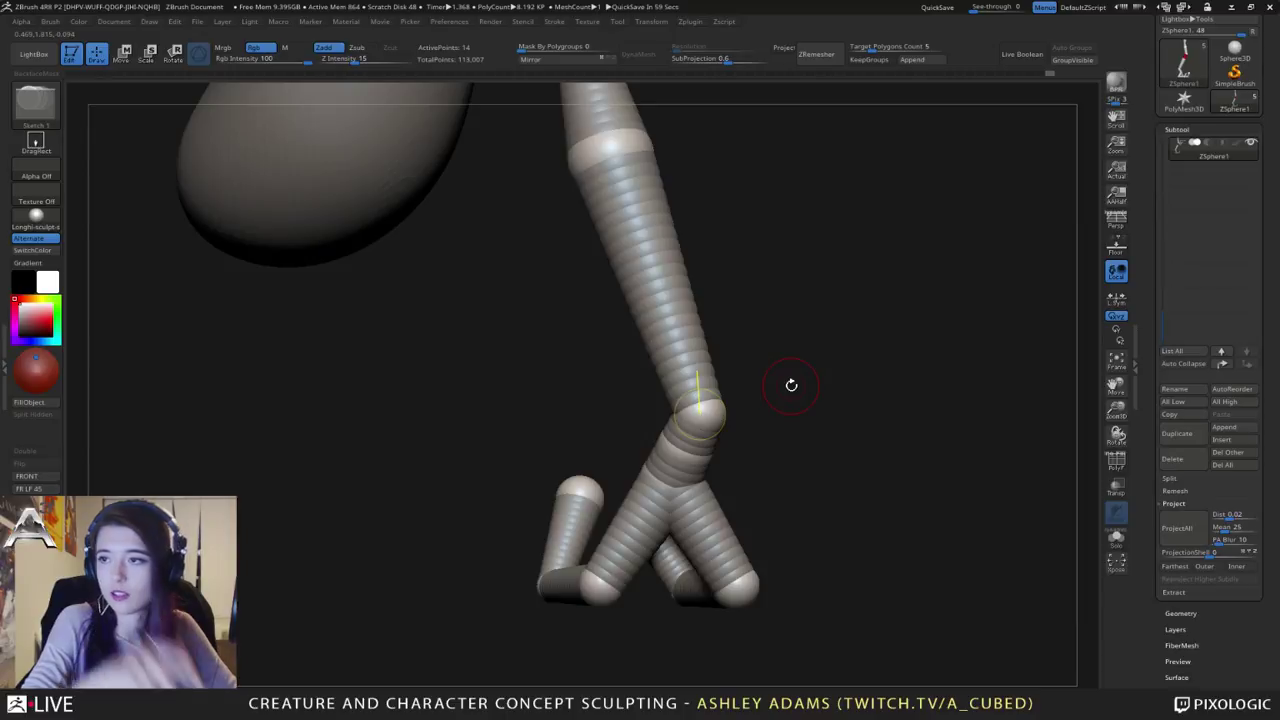
Step: Shift the knuckle and toe ZSpheres of the inner digit sideways from below to make room for another digit beside it
drag(681, 512, 731, 509)
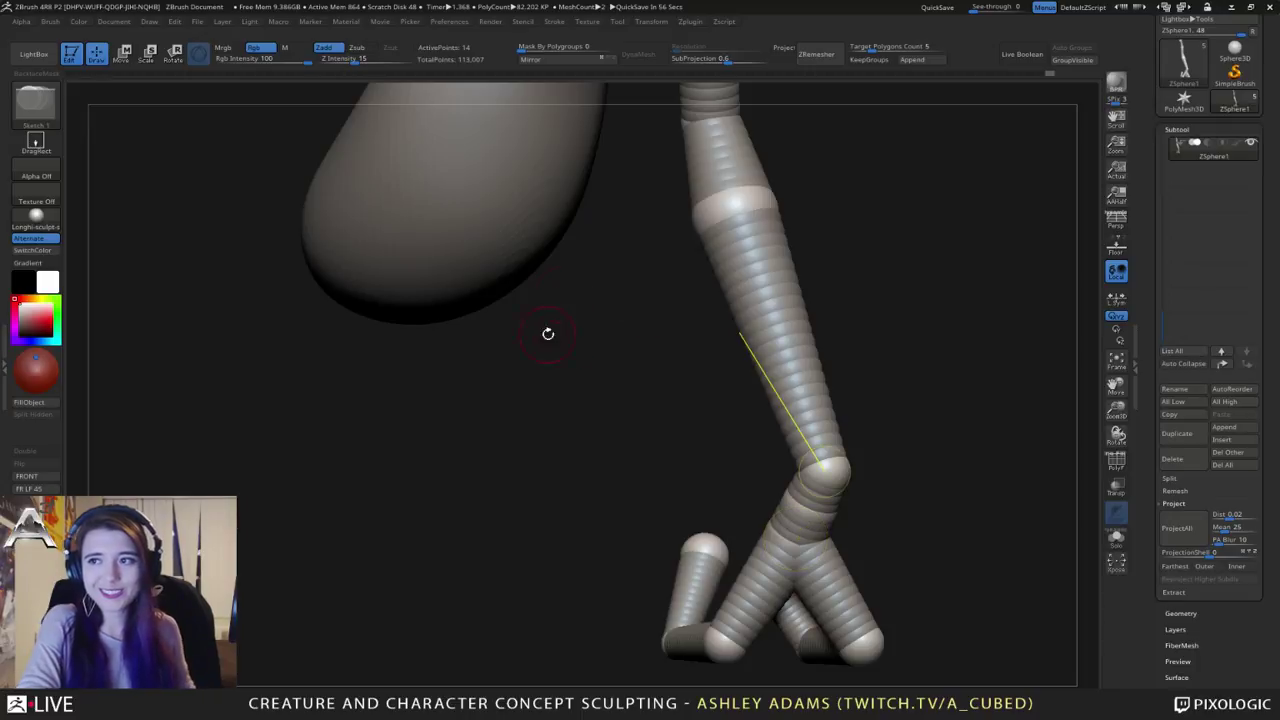
right_drag(734, 392, 760, 428)
mouse_move(760, 428)
ctrl+right_down()
mouse_move(708, 391)
mouse_move(697, 365)
mouse_move(725, 432)
ctrl+right_up()
right_drag(725, 432, 637, 402)
drag(622, 398, 677, 422)
mouse_move(678, 422)
right_down()
mouse_move(690, 424)
mouse_move(674, 433)
right_up()
drag(673, 433, 688, 360)
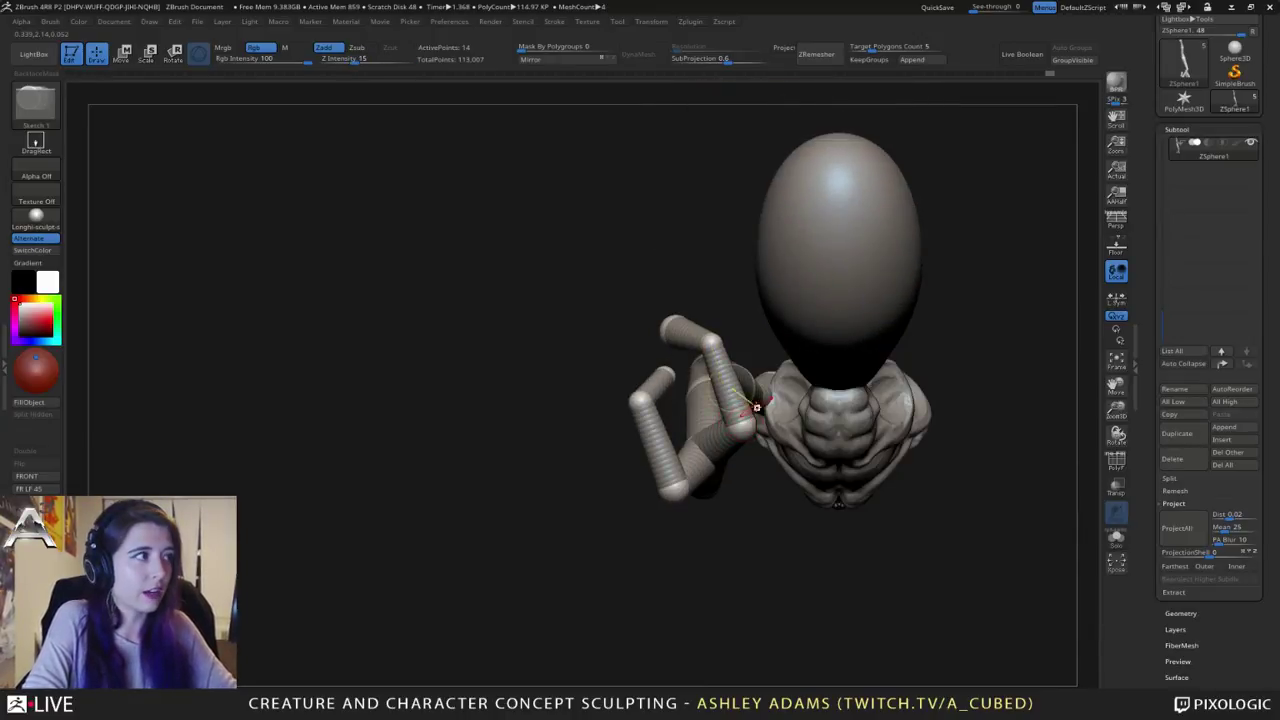
key(w)
drag(748, 428, 715, 447)
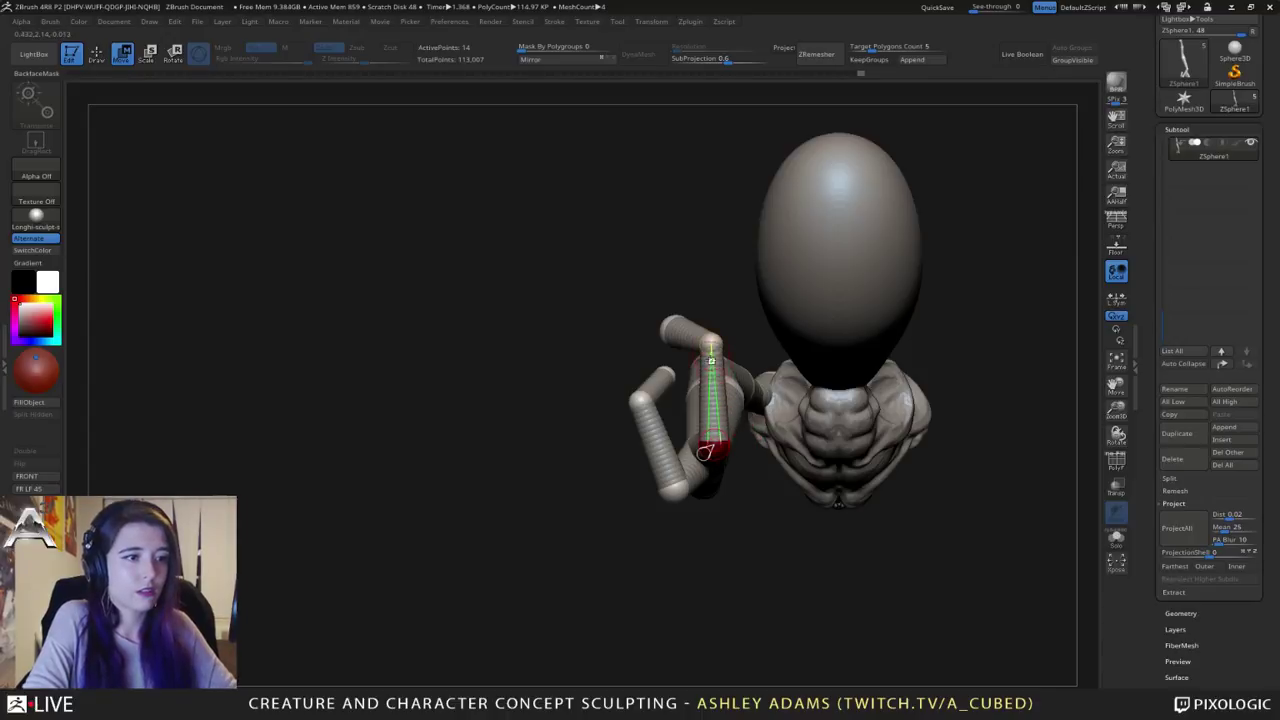
drag(711, 341, 632, 333)
mouse_move(740, 420)
mouse_down()
mouse_move(739, 566)
mouse_move(737, 406)
mouse_move(742, 460)
mouse_move(670, 488)
mouse_move(757, 509)
mouse_move(711, 516)
mouse_move(740, 517)
mouse_up()
Step: Grow a new third digit from the branch joint with a knuckle ZSphere at ground level and a toe ZSphere extending from it
key(q)
key(w)
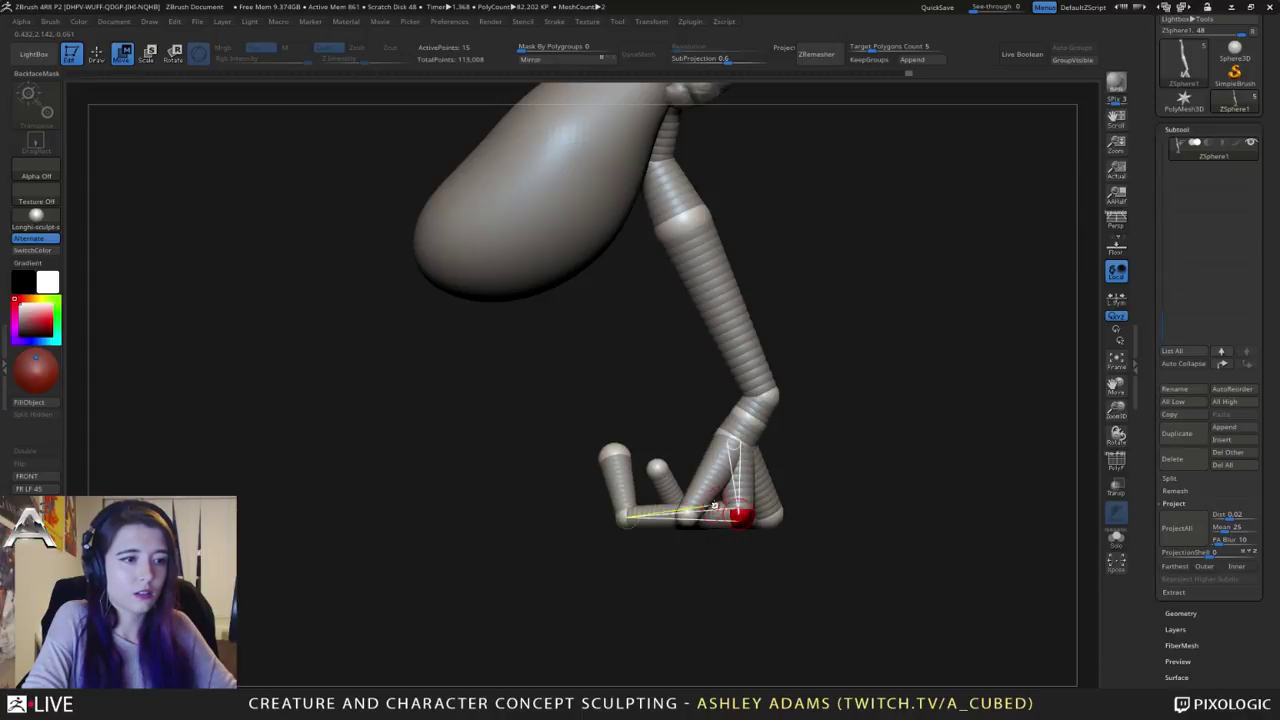
drag(624, 518, 622, 519)
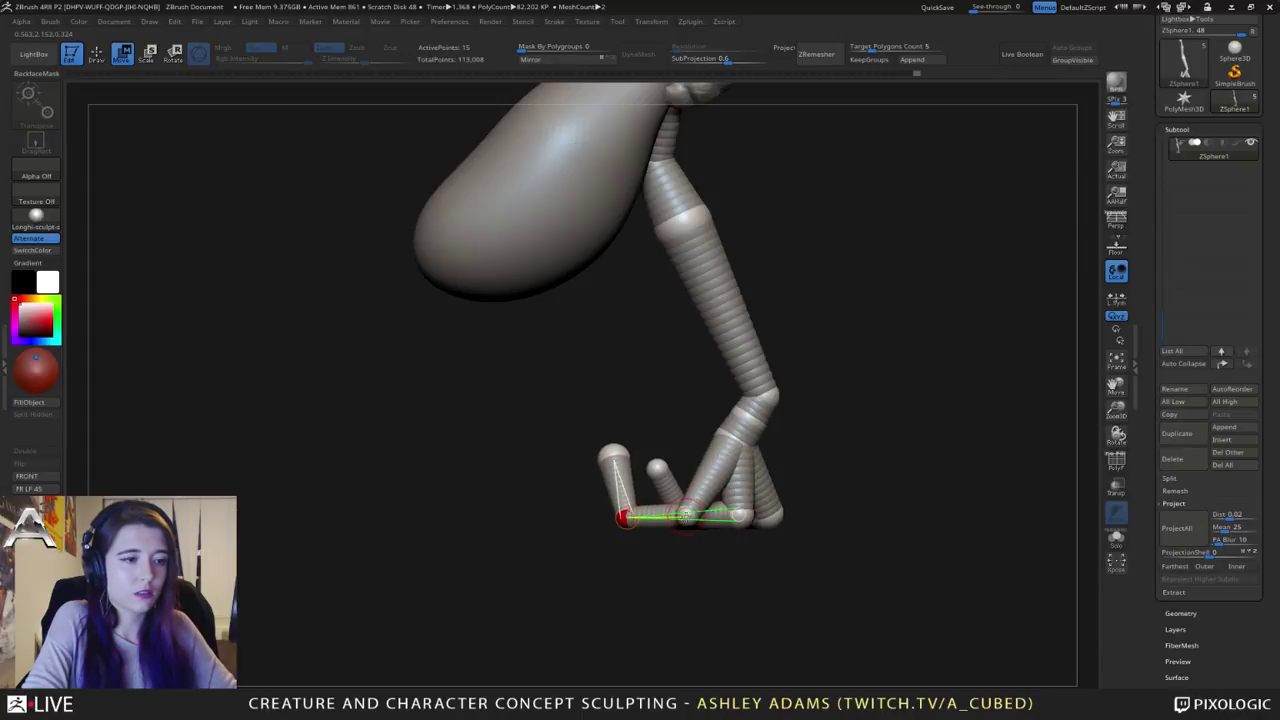
key(q)
click(679, 517)
key(w)
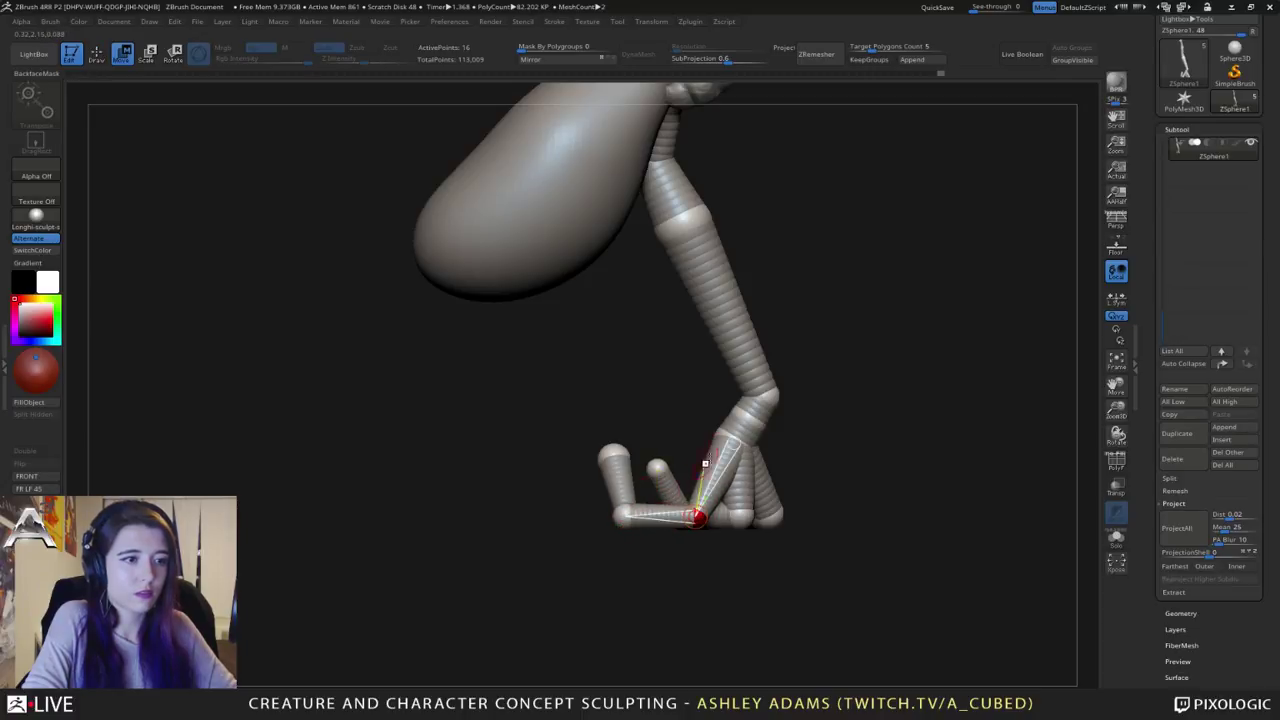
mouse_move(794, 402)
mouse_down()
mouse_move(718, 408)
mouse_move(757, 420)
mouse_move(608, 470)
mouse_move(612, 460)
mouse_up()
Step: Add a tip ZSphere to the new digit's toe and pull it upward like the tips of the other digits
key(q)
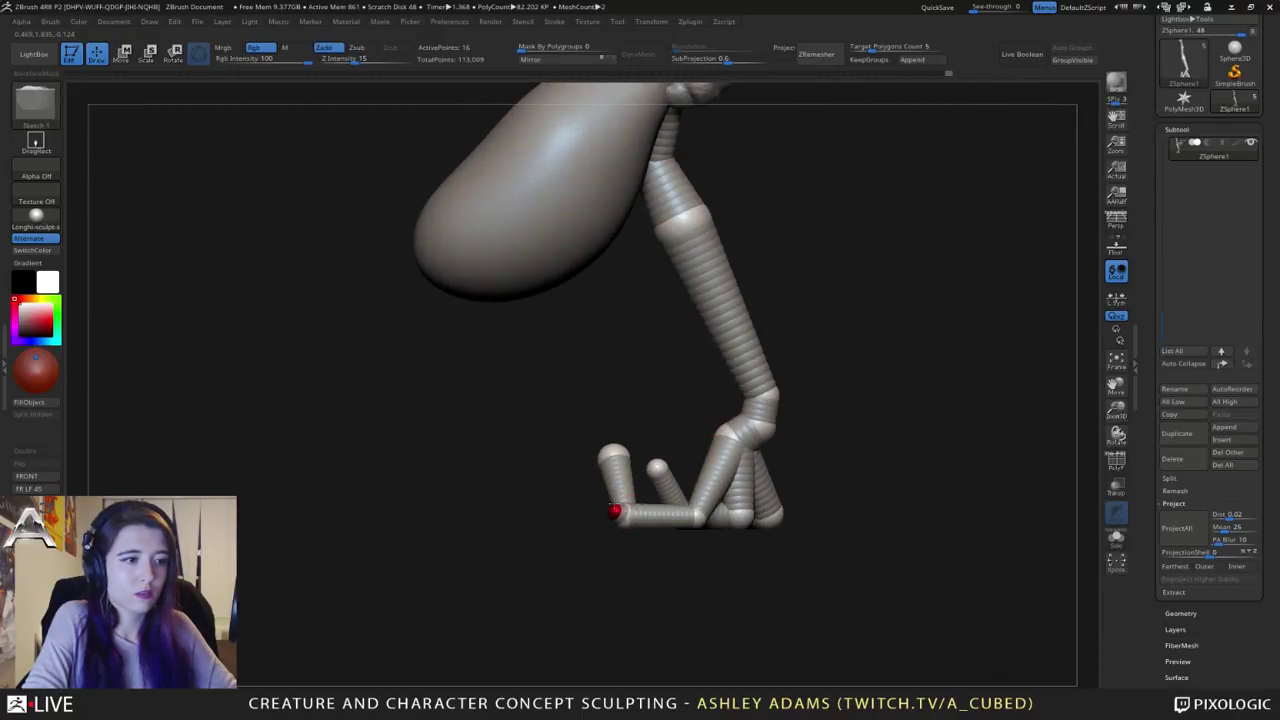
key(w)
drag(614, 511, 597, 461)
drag(617, 506, 628, 518)
Step: Reposition the toe and tip ZSpheres so the three digits spread apart
drag(765, 470, 609, 457)
drag(605, 526, 573, 522)
drag(656, 520, 643, 574)
drag(589, 461, 568, 526)
drag(604, 565, 535, 457)
drag(638, 530, 480, 453)
Step: Set the Adaptive Skin DynaMesh resolution to 0
drag(694, 490, 886, 338)
drag(1149, 535, 1197, 388)
click(1180, 403)
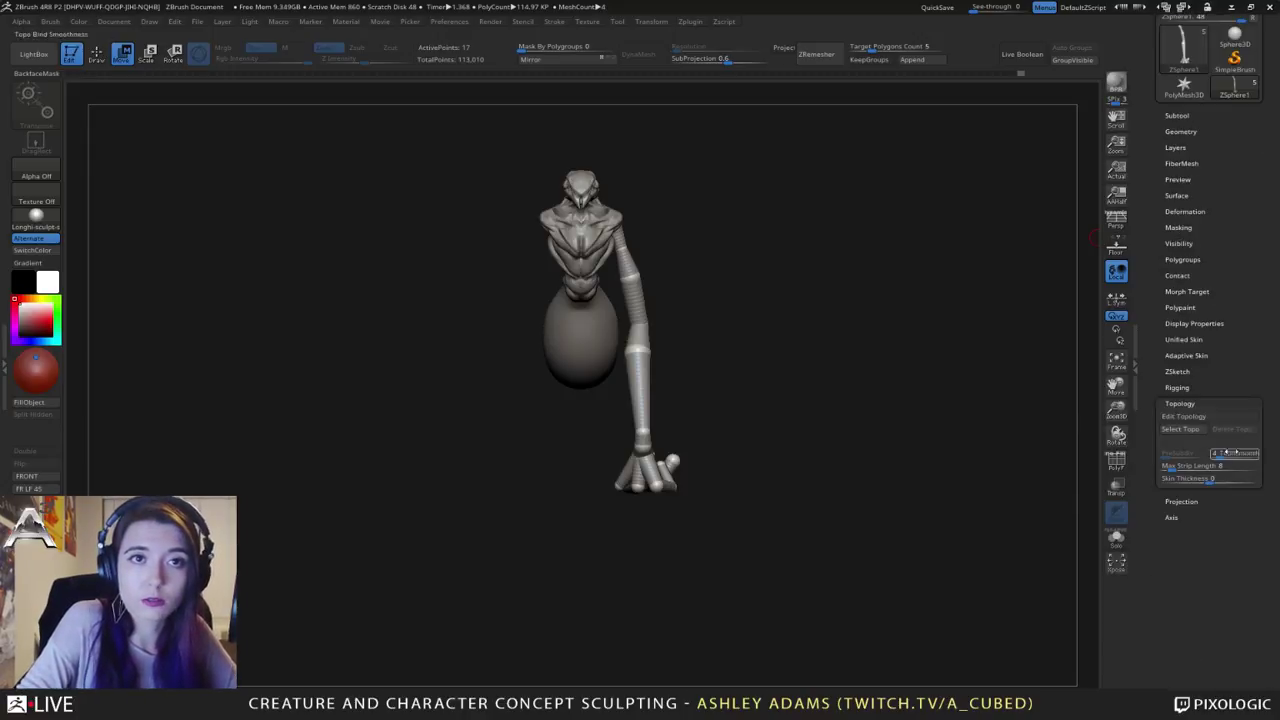
click(1181, 403)
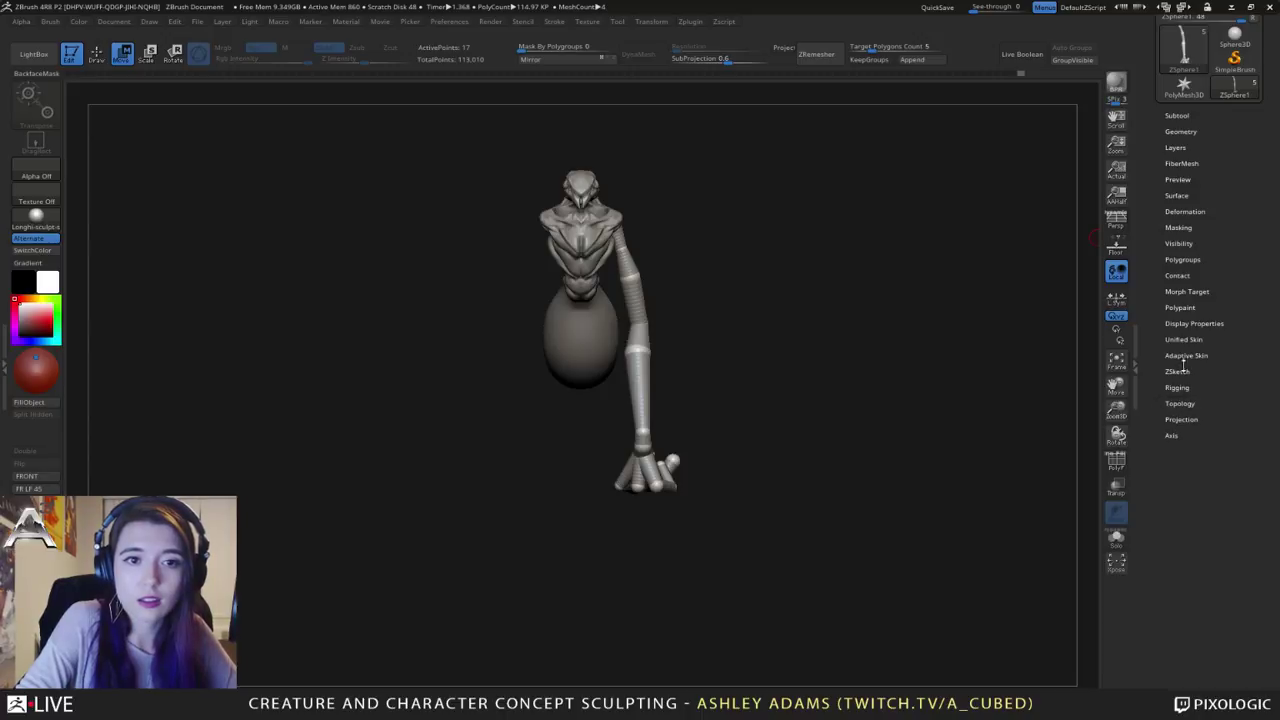
click(1185, 357)
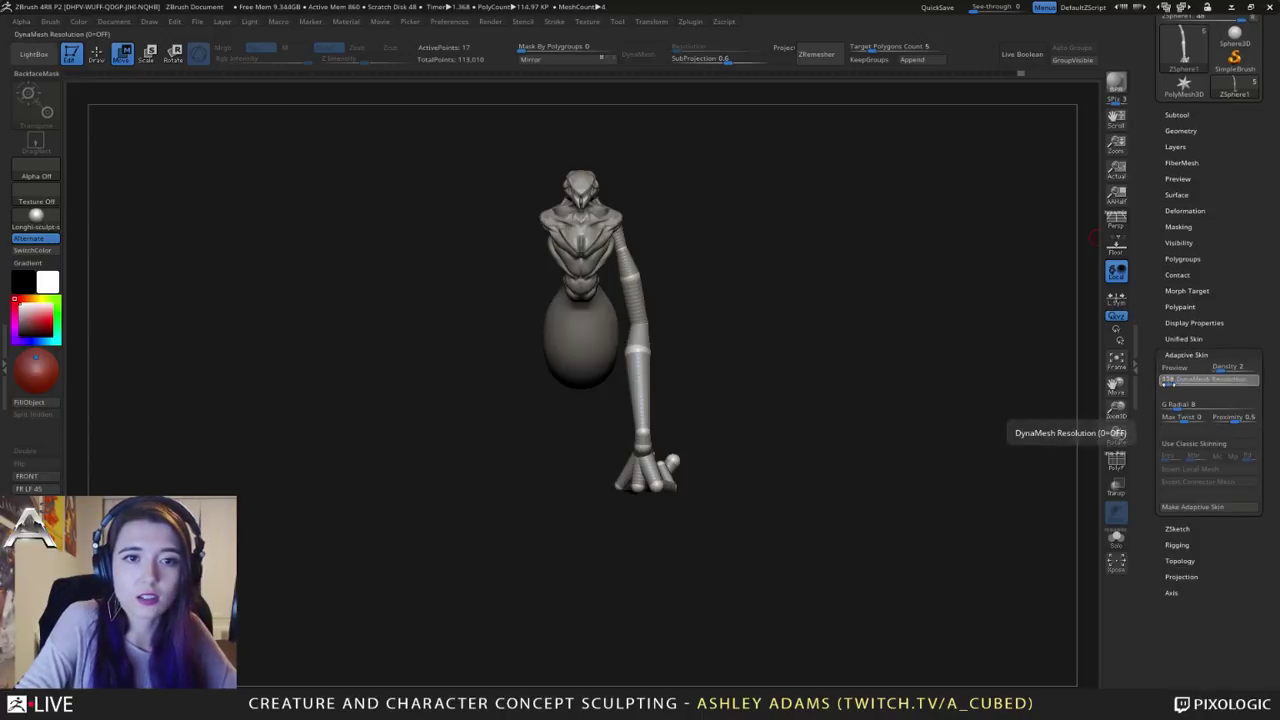
click(1168, 383)
text(0)
key(Return)
Step: Generate an adaptive skin mesh from the ZSphere limb
ctrl+right_drag(808, 477, 816, 561)
ctrl+right_drag(900, 480, 944, 487)
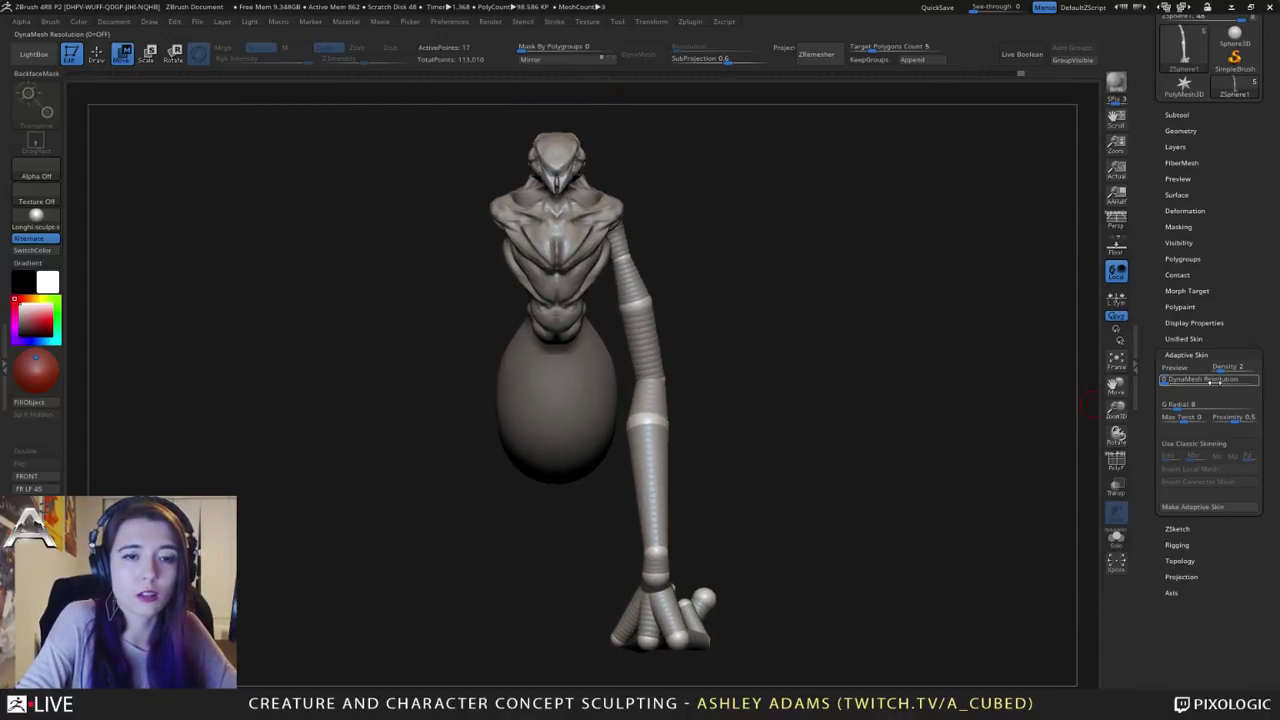
click(1190, 508)
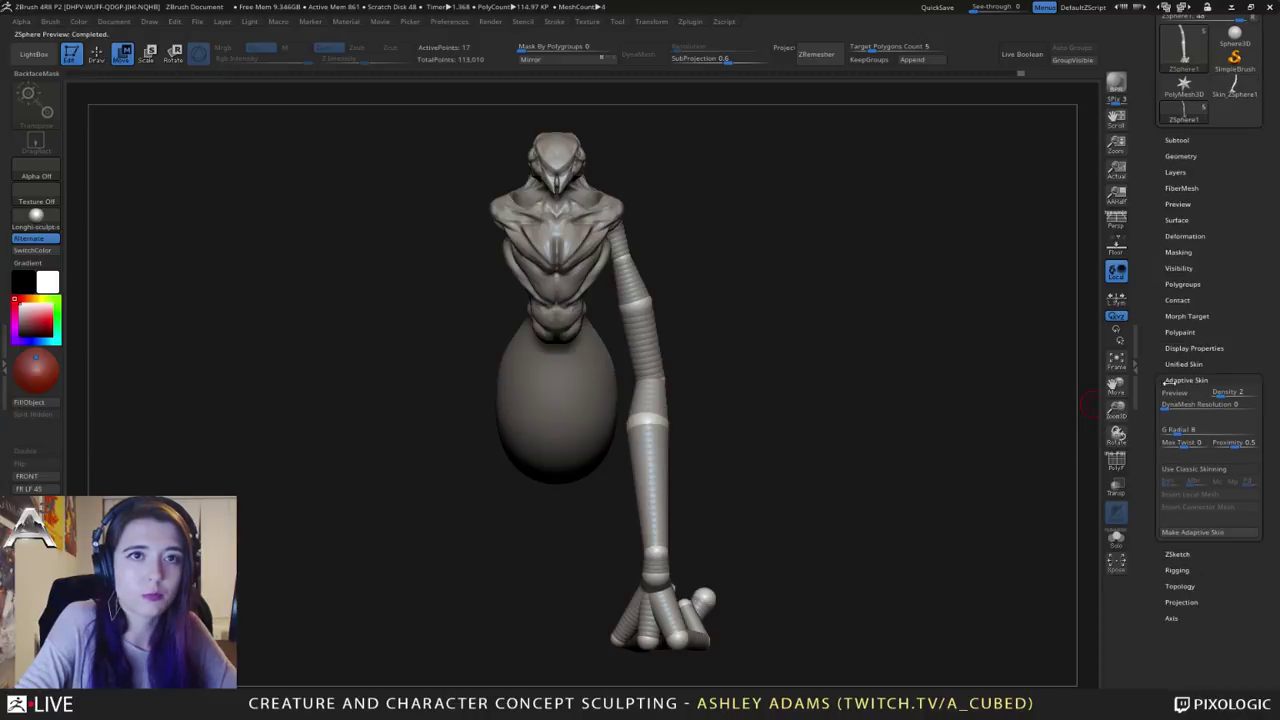
Step: Hide the ZSphere1 subtool, append Skin_ZSphere1 to the creature as a subtool and make it active for sculpting
click(1176, 140)
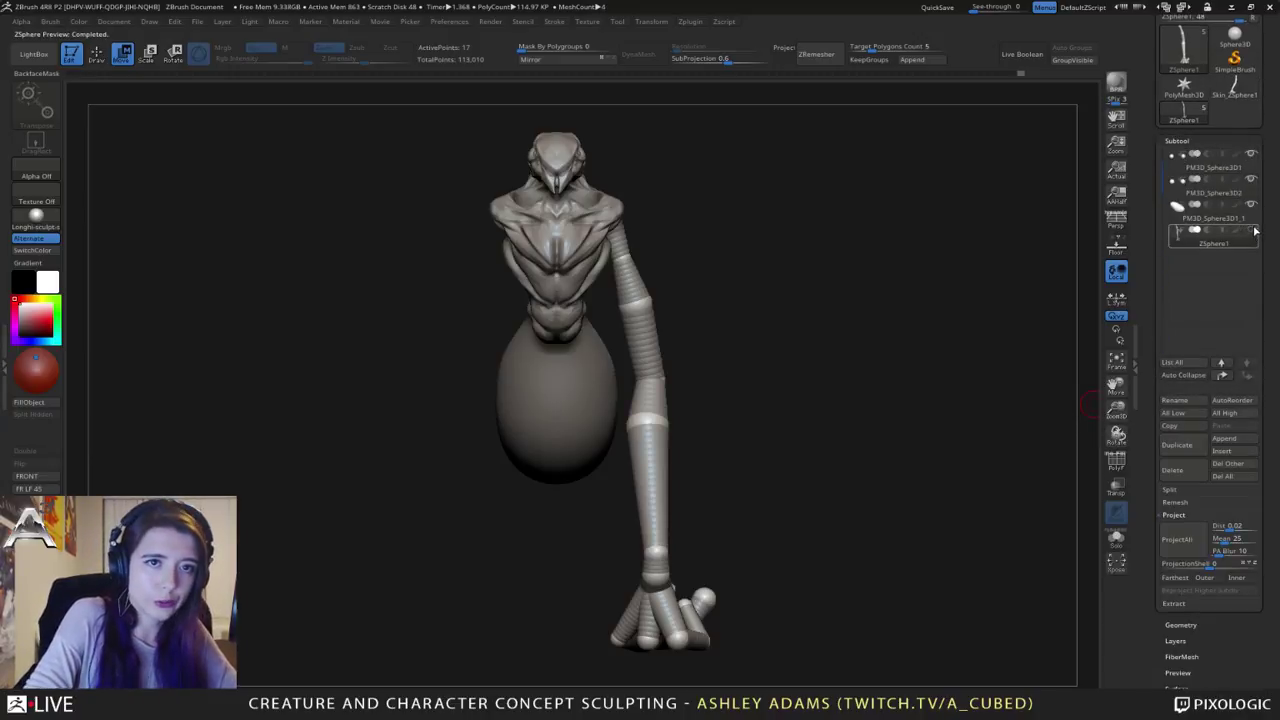
click(1226, 438)
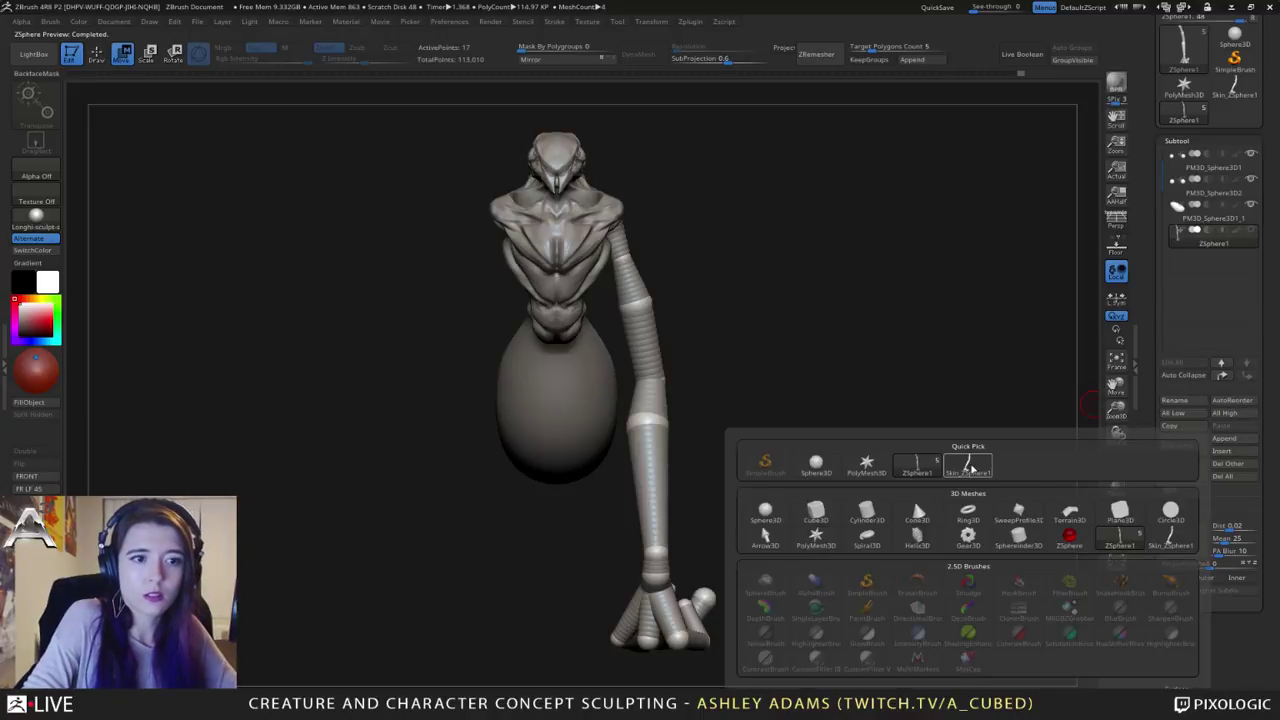
click(971, 468)
click(1213, 262)
drag(870, 382, 692, 402)
alt+drag(692, 402, 797, 404)
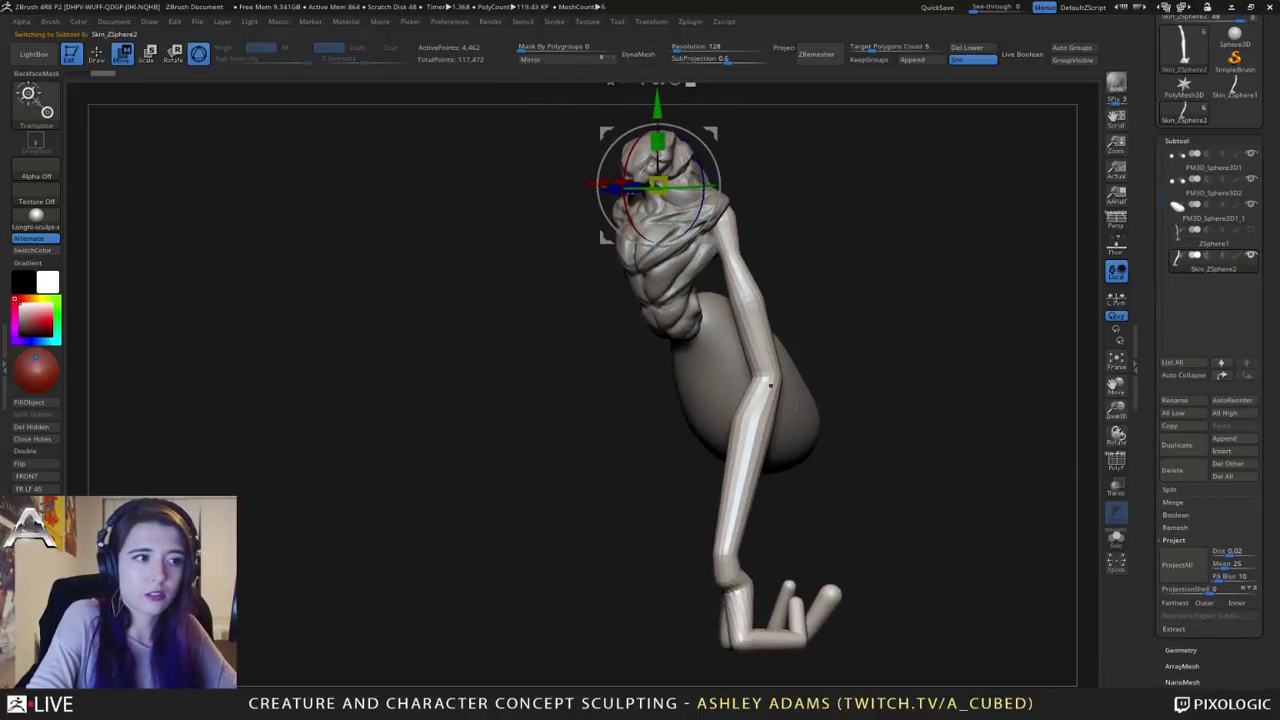
key(q)
right_click(728, 360)
drag(900, 340, 757, 322)
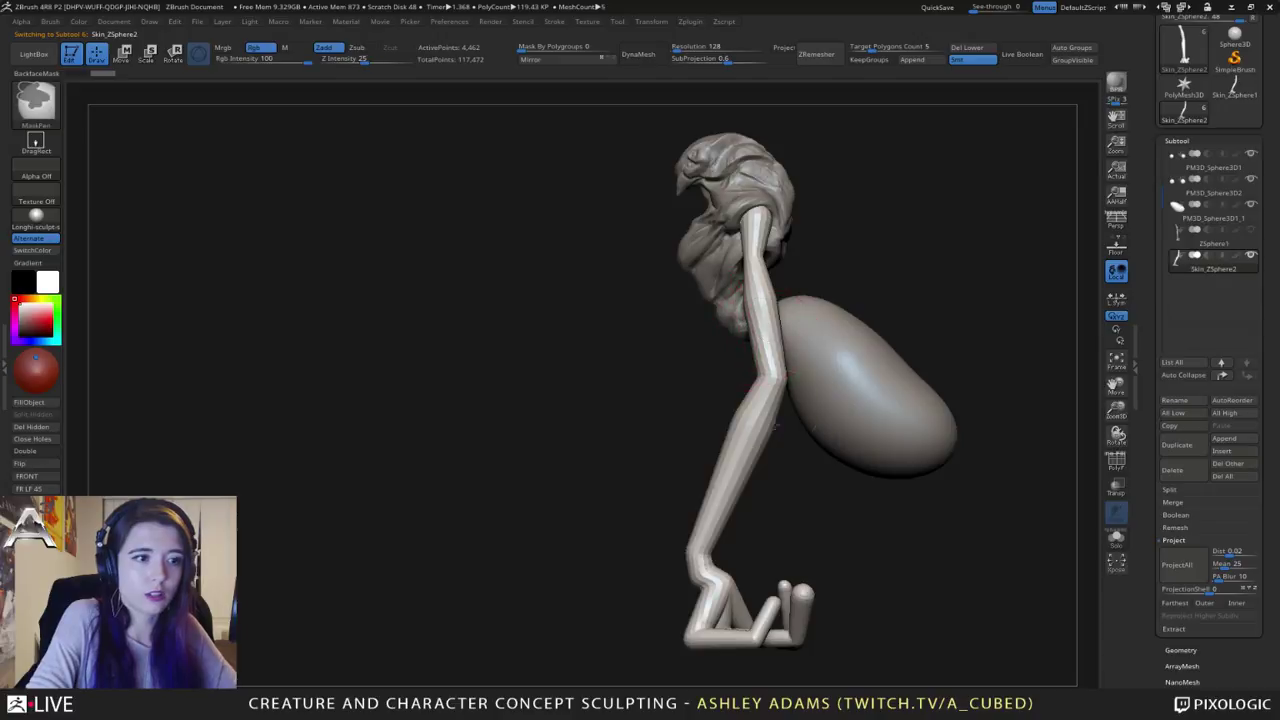
ctrl+right_drag(774, 426, 760, 333)
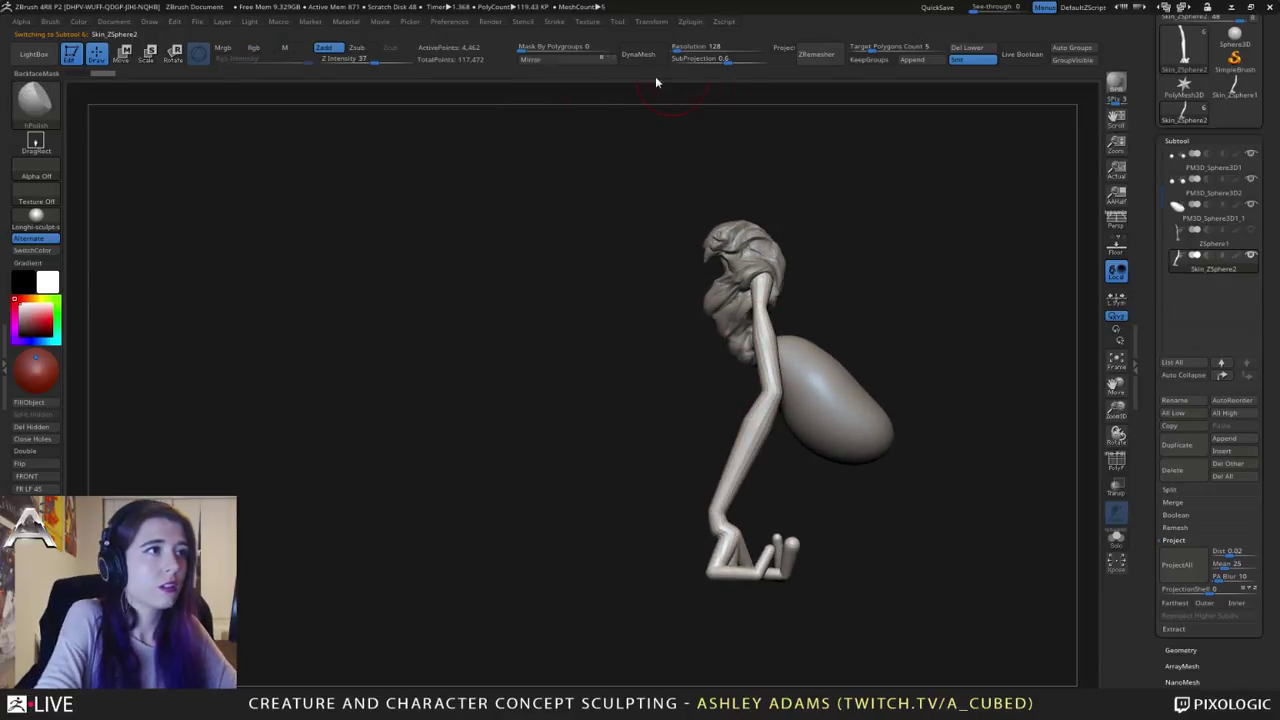
Step: Duplicate the skinned limb subtool and mirror the copy to the other side of the body
click(1175, 445)
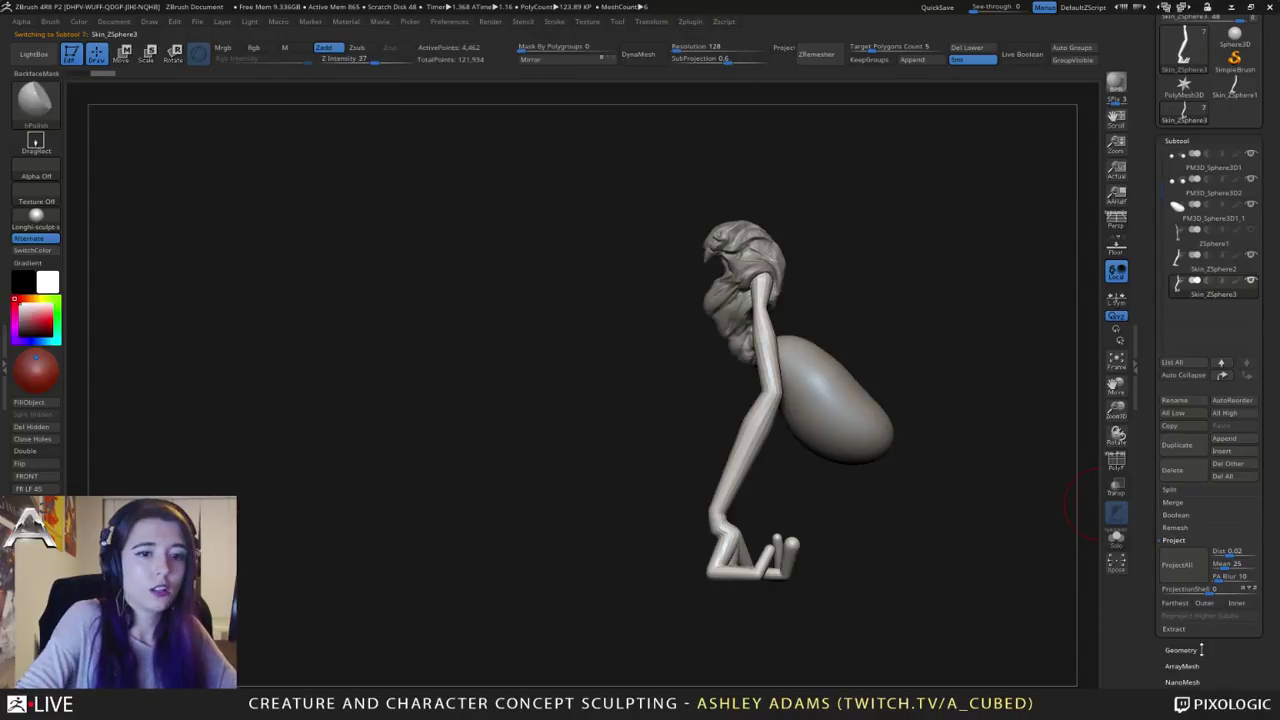
click(1180, 650)
click(1175, 195)
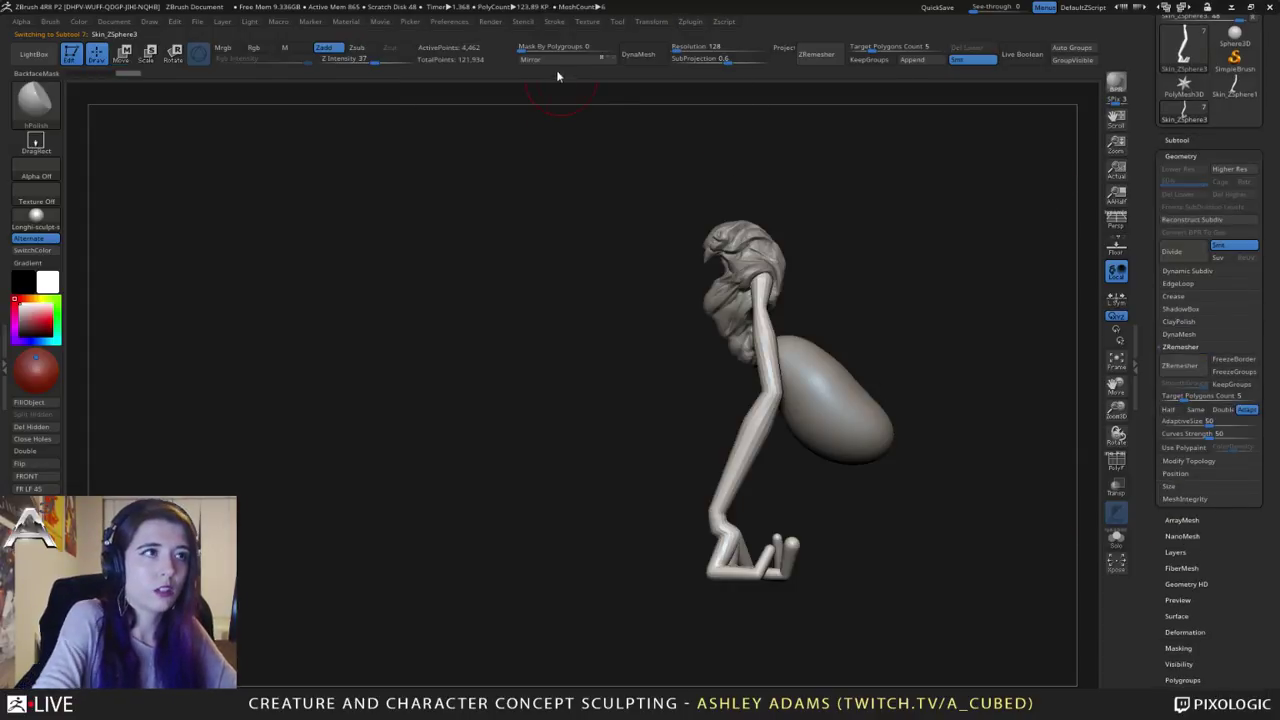
click(1178, 139)
drag(610, 385, 828, 383)
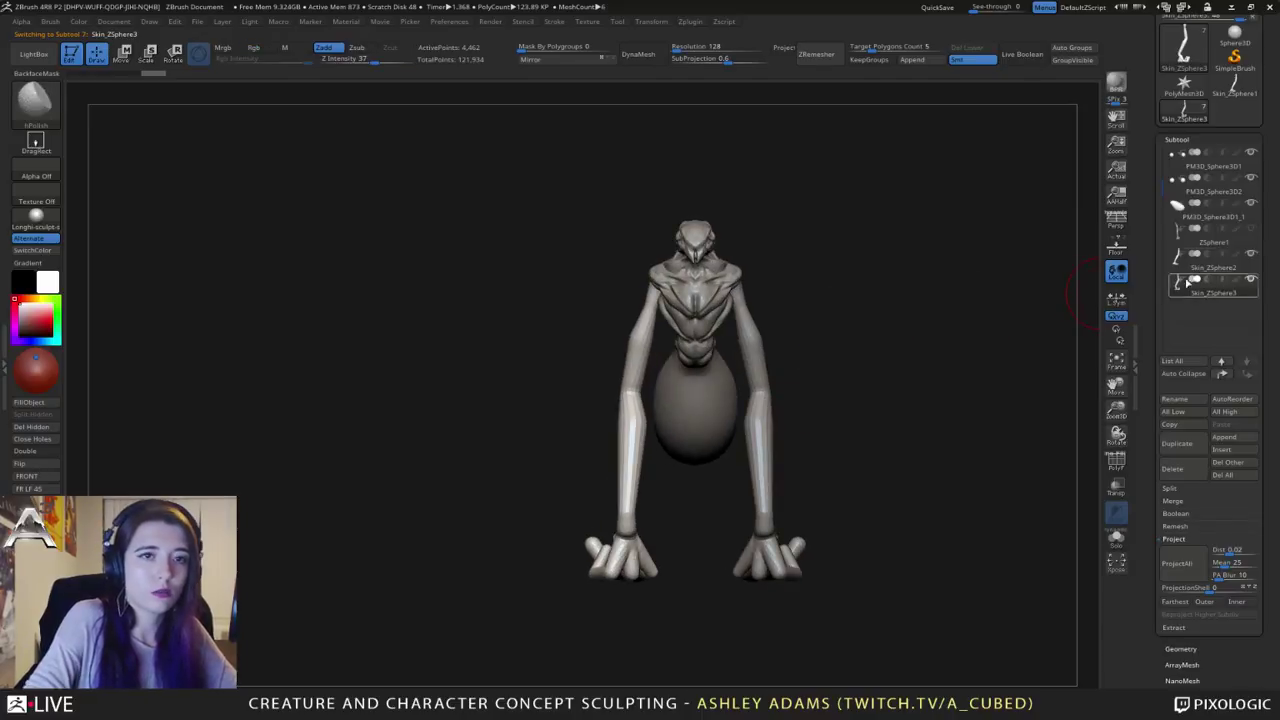
drag(1168, 264, 1170, 288)
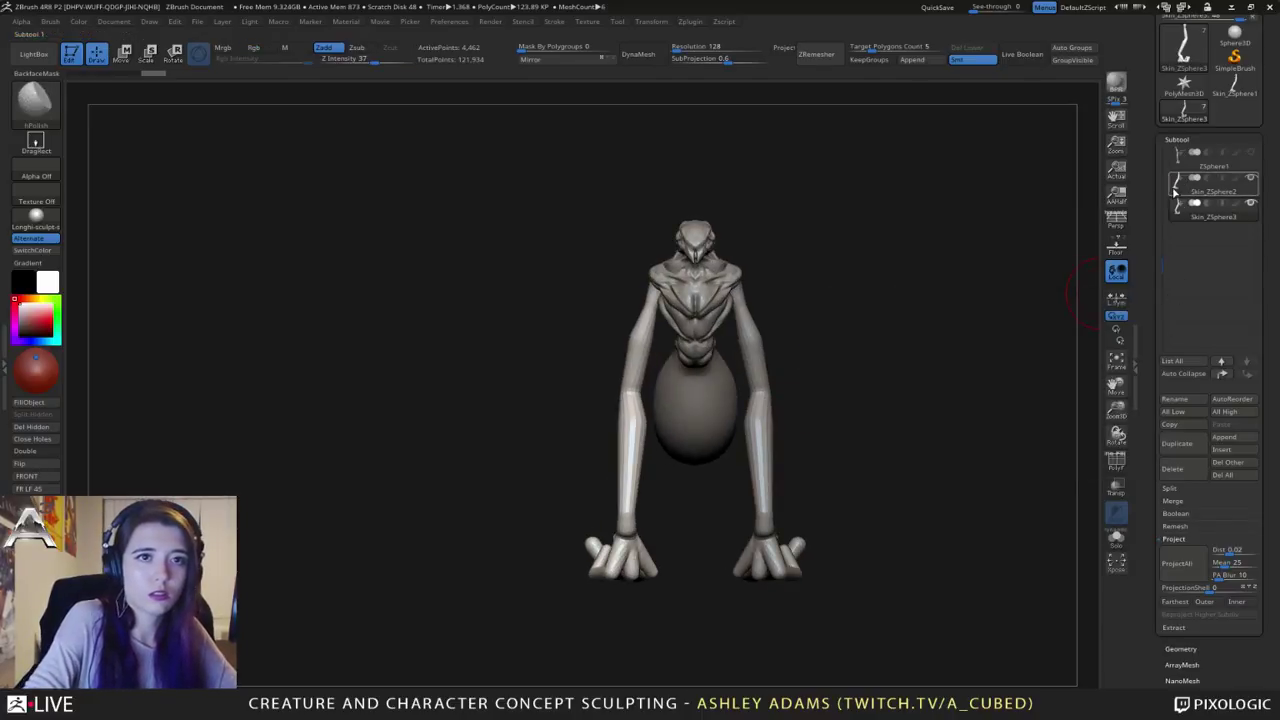
Step: Merge the Skin_ZSphere2 limb with the mirrored limb beneath it into a single subtool, accepting the merge
click(1205, 184)
click(1175, 502)
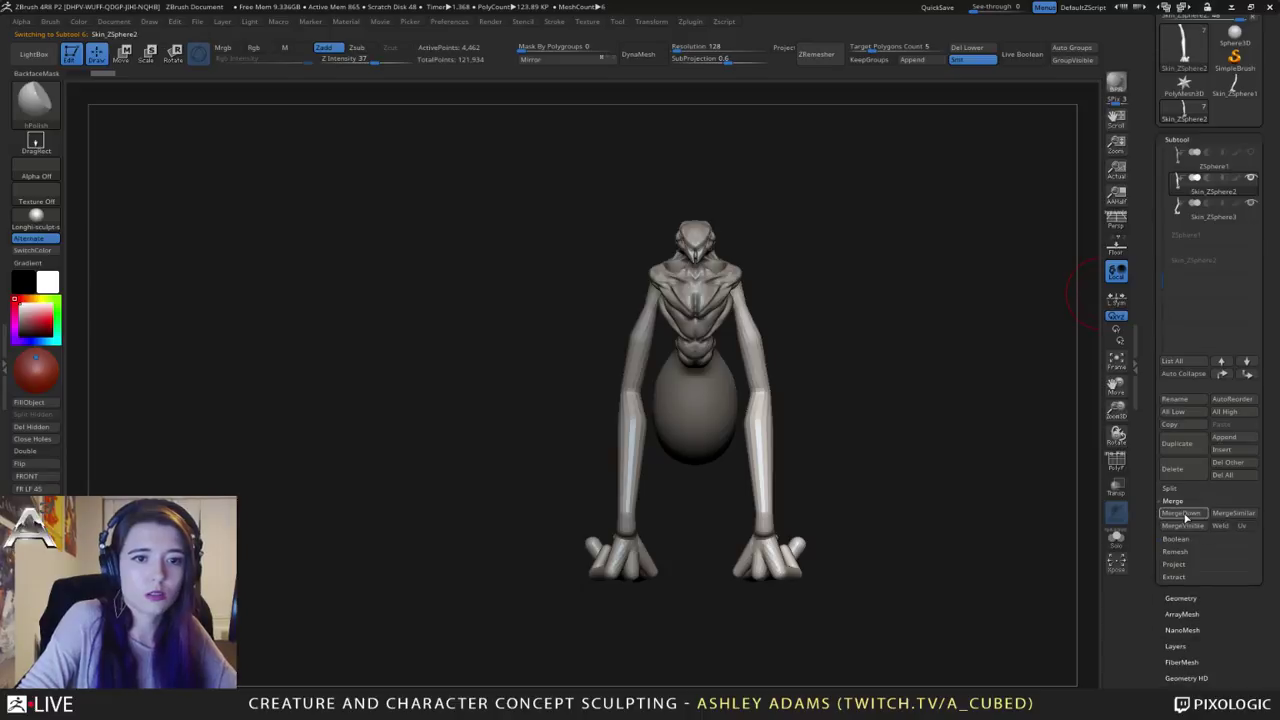
click(1181, 513)
click(1055, 541)
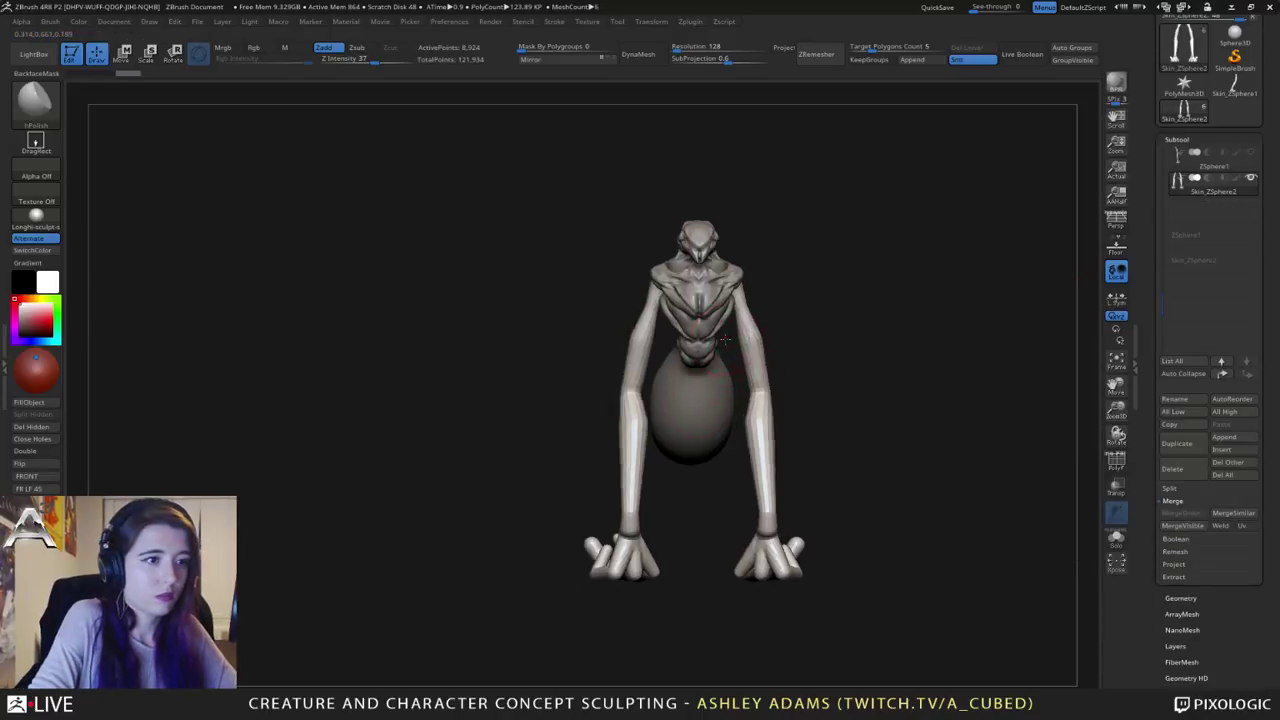
Step: Reshape the upper arms just below the shoulders with the SnakeHook brush
ctrl+right_drag(737, 334, 757, 310)
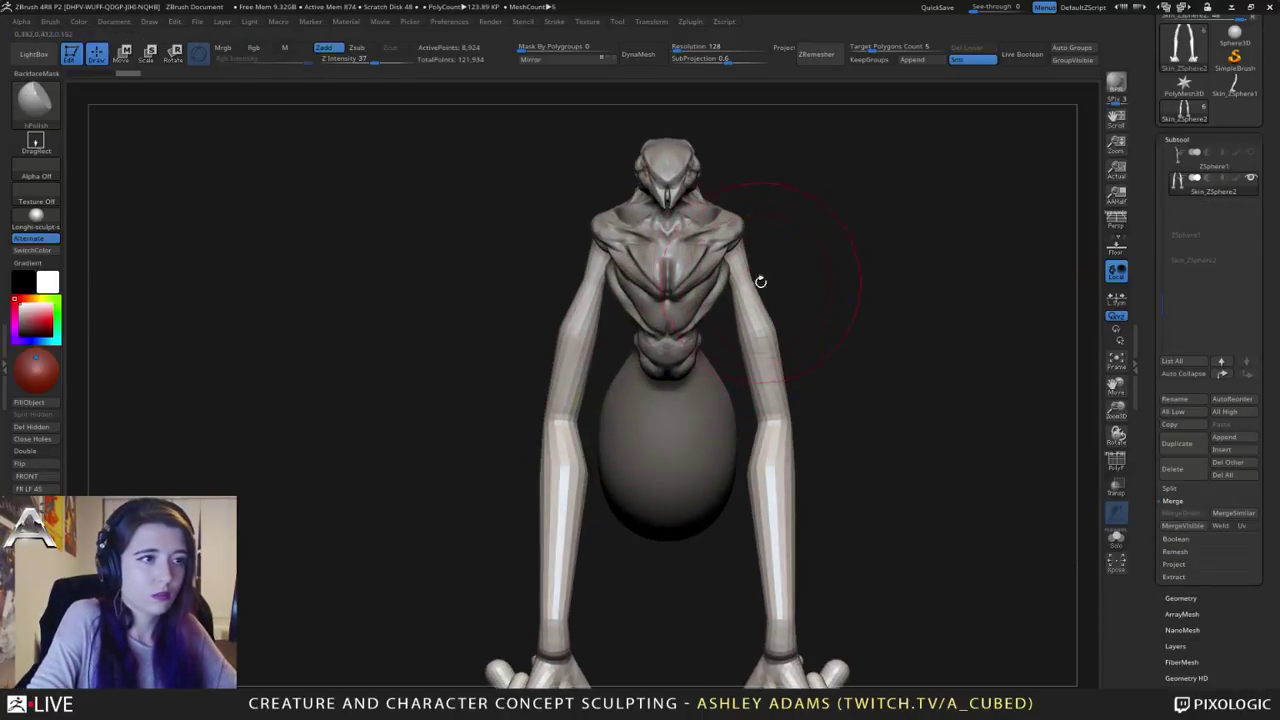
key(b)
key(s)
key(h)
drag(747, 268, 758, 270)
mouse_move(744, 254)
mouse_down()
mouse_move(757, 251)
mouse_move(763, 280)
mouse_up()
Step: Pull the lower forearms inward above the wrists with the SnakeHook brush
ctrl+right_drag(766, 482, 782, 399)
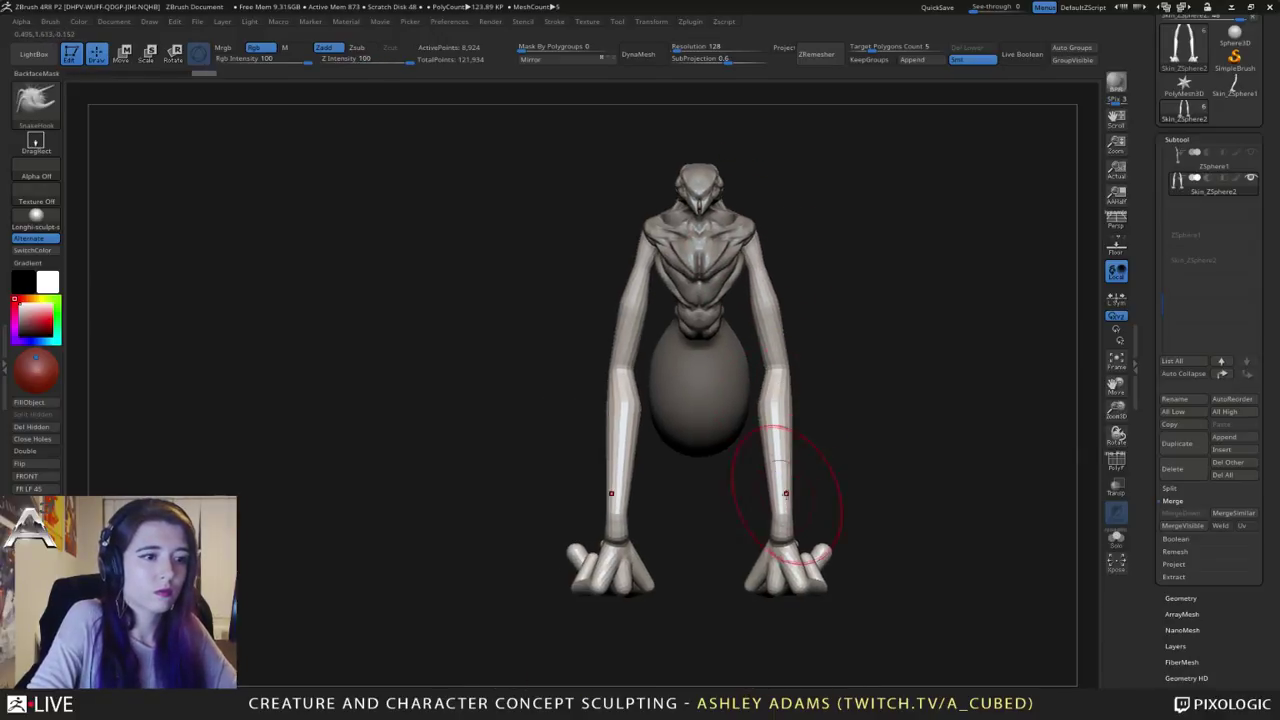
drag(786, 514, 774, 512)
drag(782, 467, 774, 467)
right_drag(773, 466, 749, 463)
mouse_move(769, 440)
mouse_down()
mouse_move(758, 426)
mouse_move(804, 375)
mouse_up()
Step: Resize the SnakeHook brush and adjust the profile of the upper arms from the side
key(space)
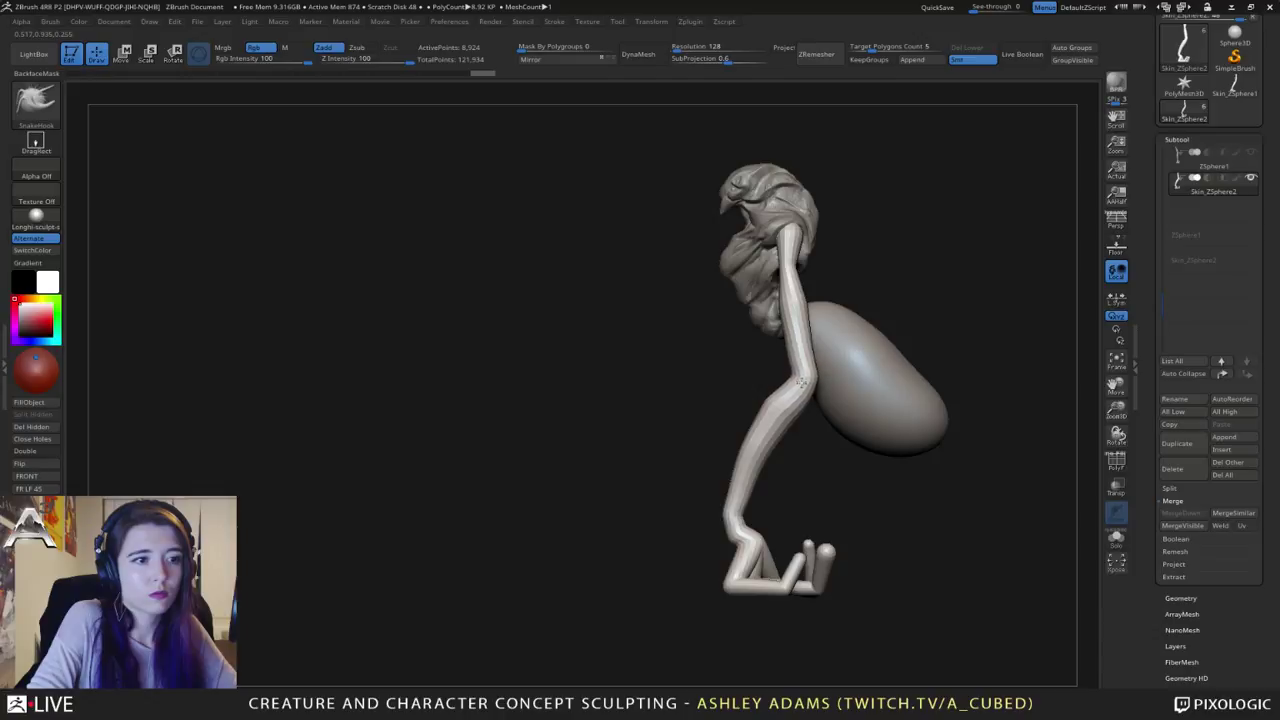
key(space)
key(space)
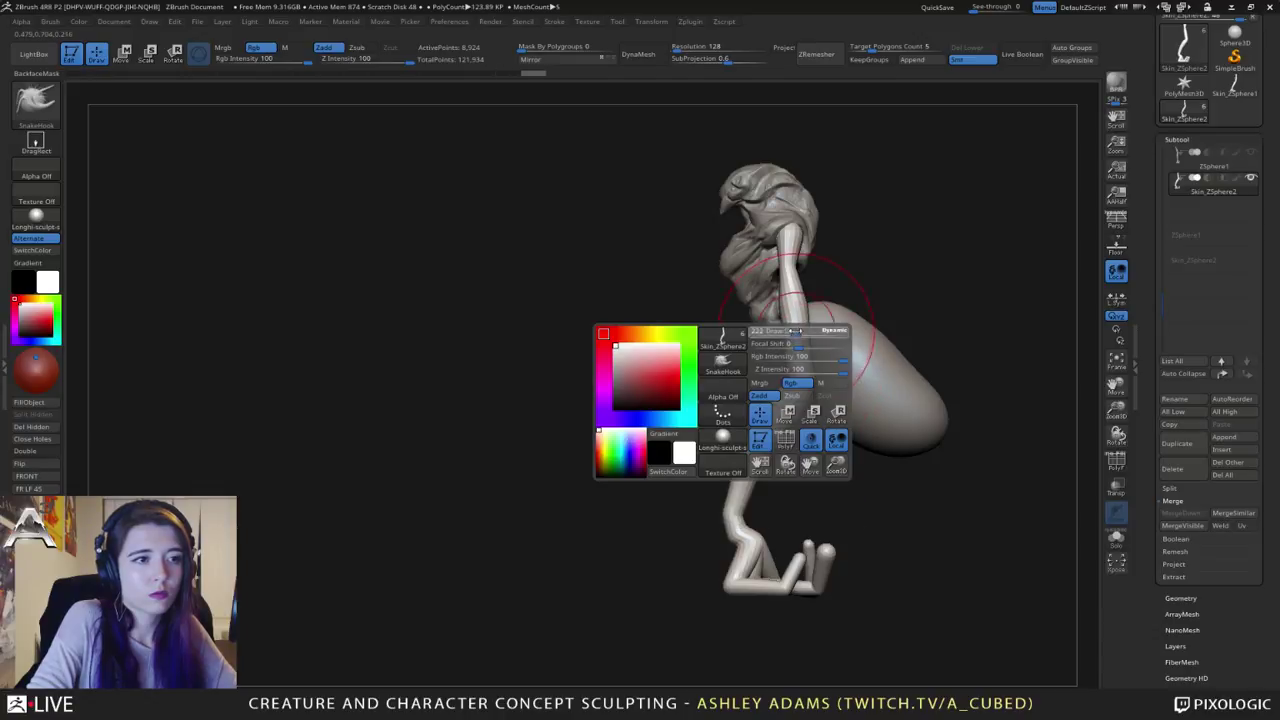
drag(790, 274, 795, 274)
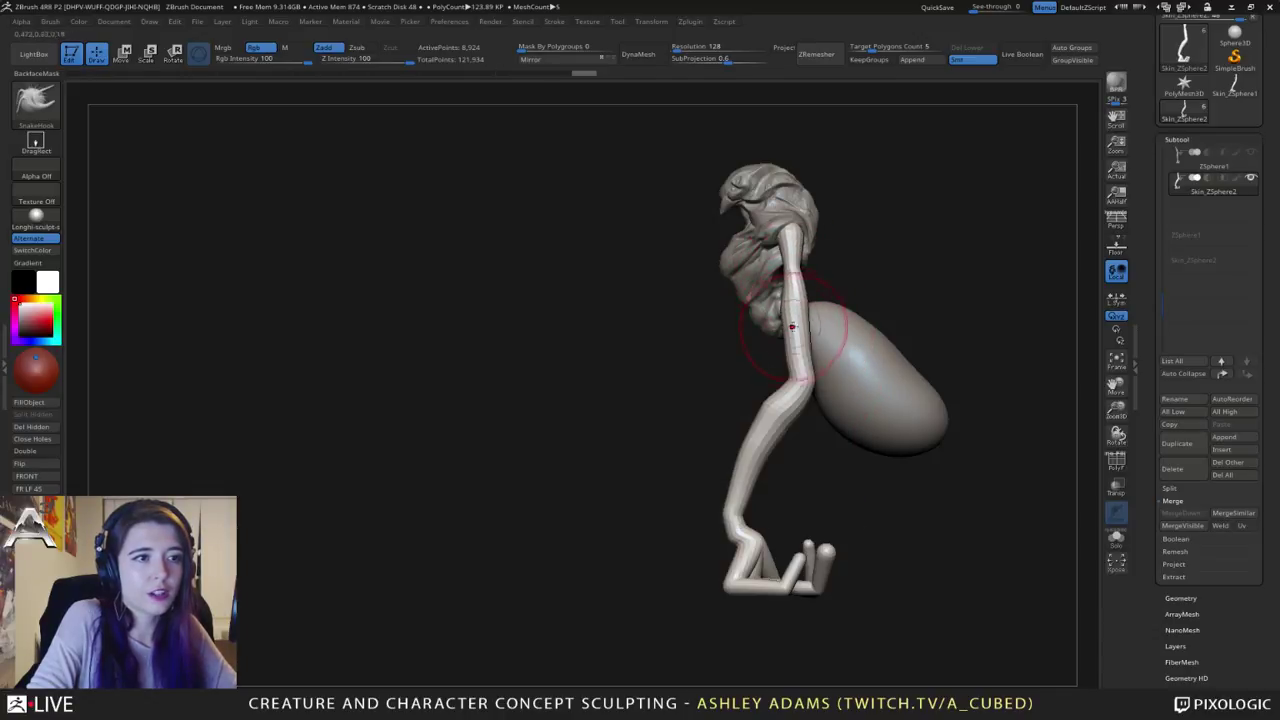
drag(794, 322, 790, 345)
key(space)
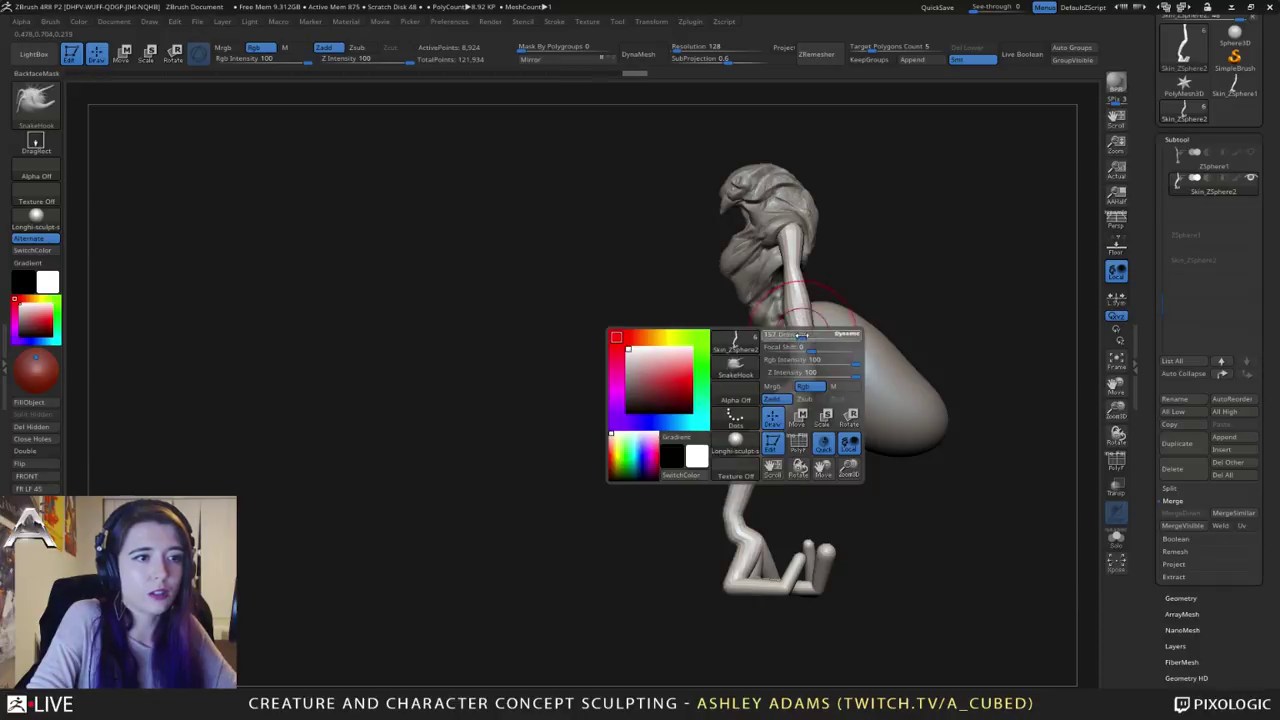
drag(842, 294, 808, 290)
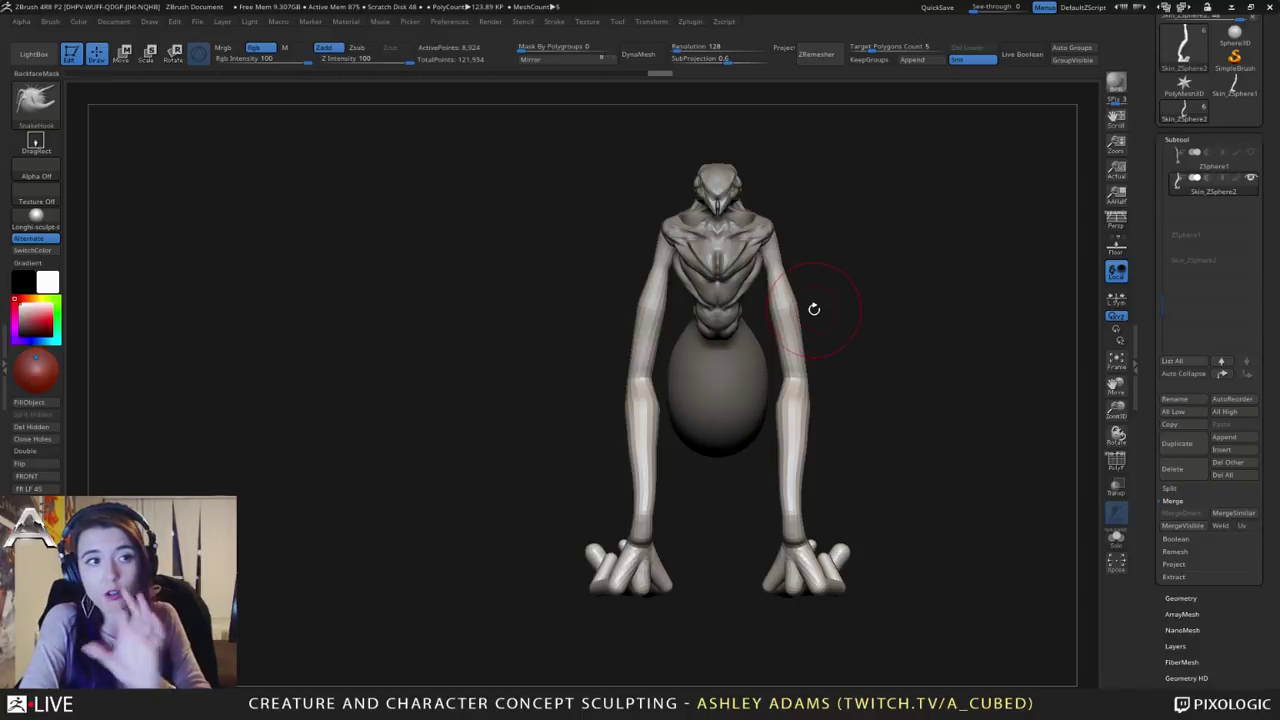
Step: Push the upper arms backward toward the elbows in profile, and smooth their surface
drag(814, 309, 800, 345)
key(space)
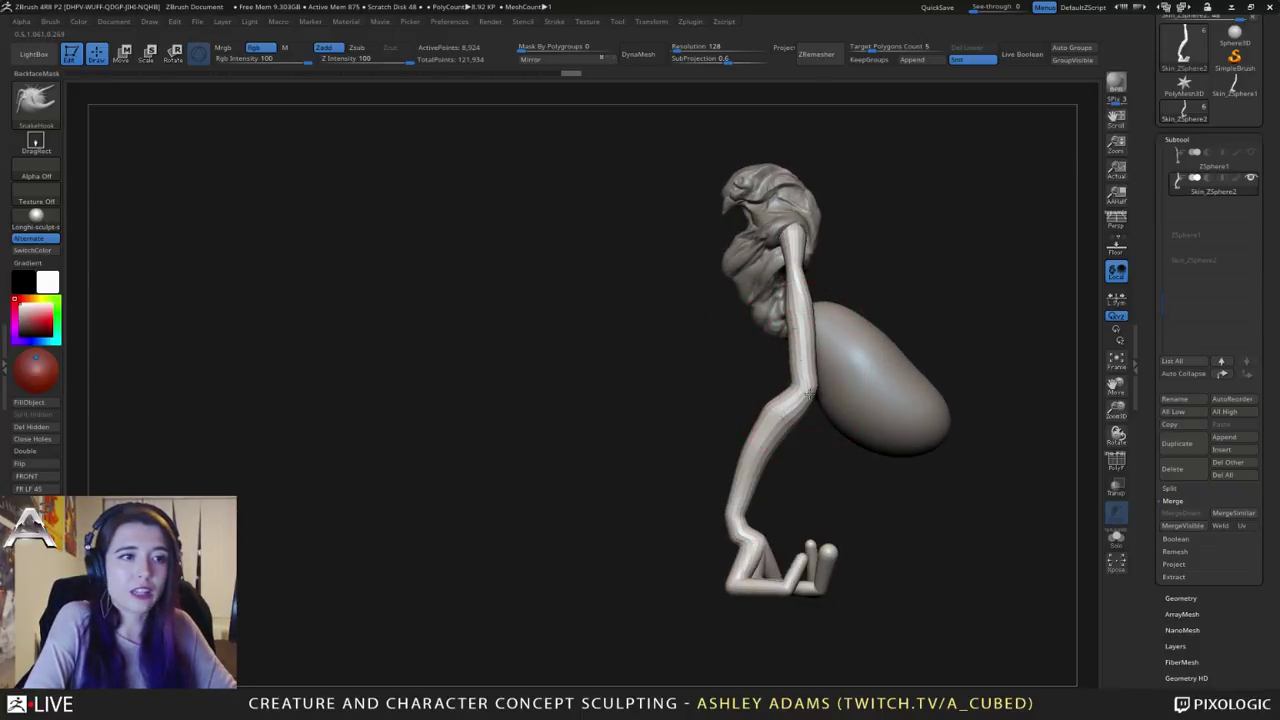
drag(803, 392, 803, 359)
key(space)
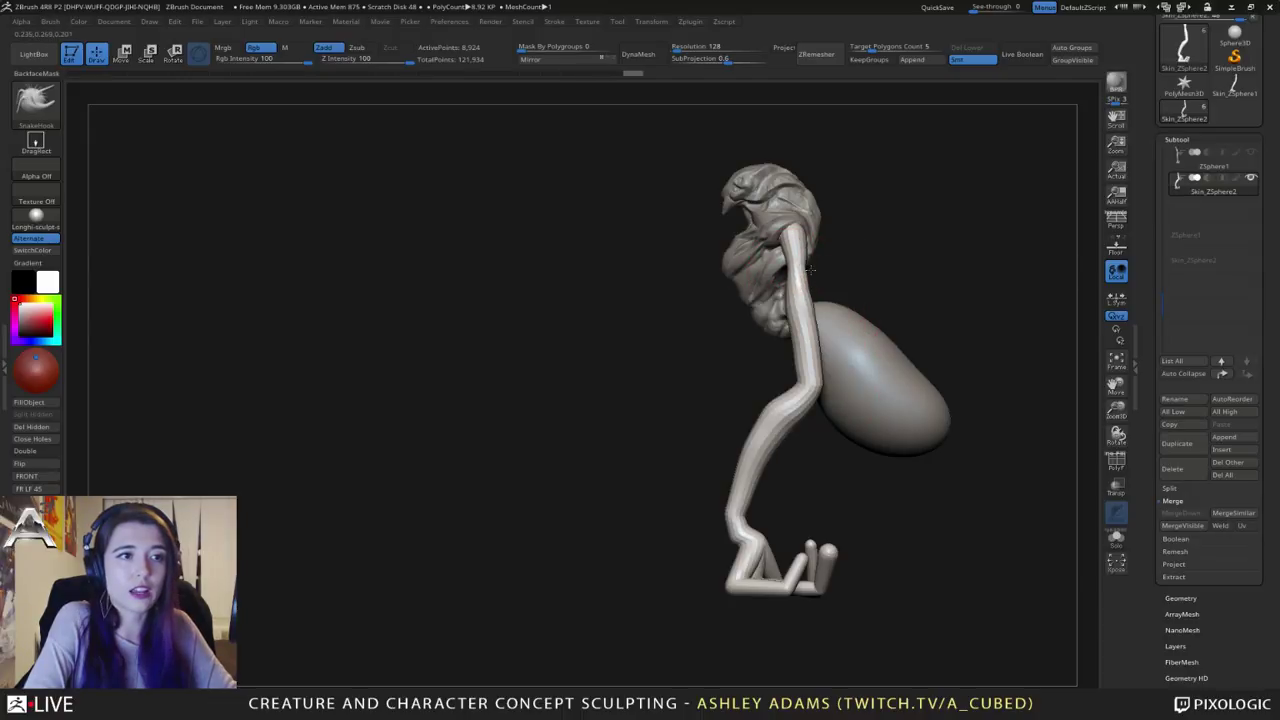
key(shift)
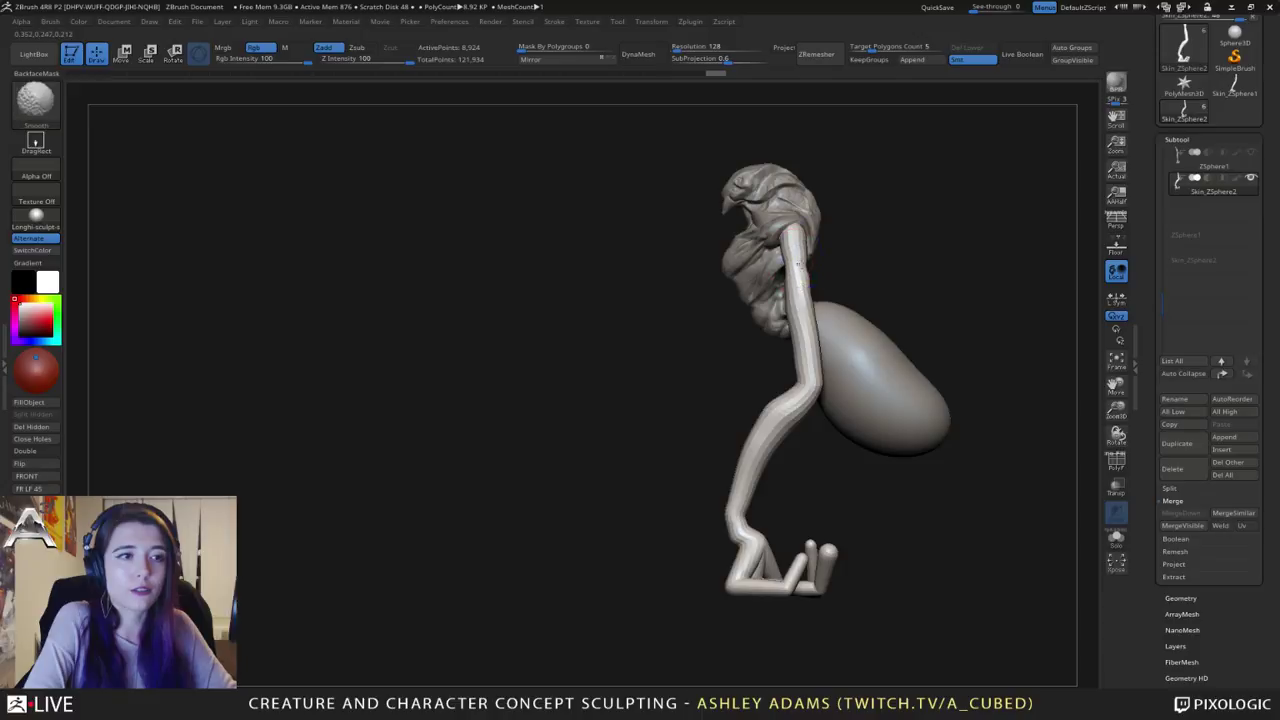
shift+drag(812, 362, 801, 371)
mouse_move(700, 360)
mouse_down()
mouse_move(854, 349)
mouse_move(843, 340)
mouse_up()
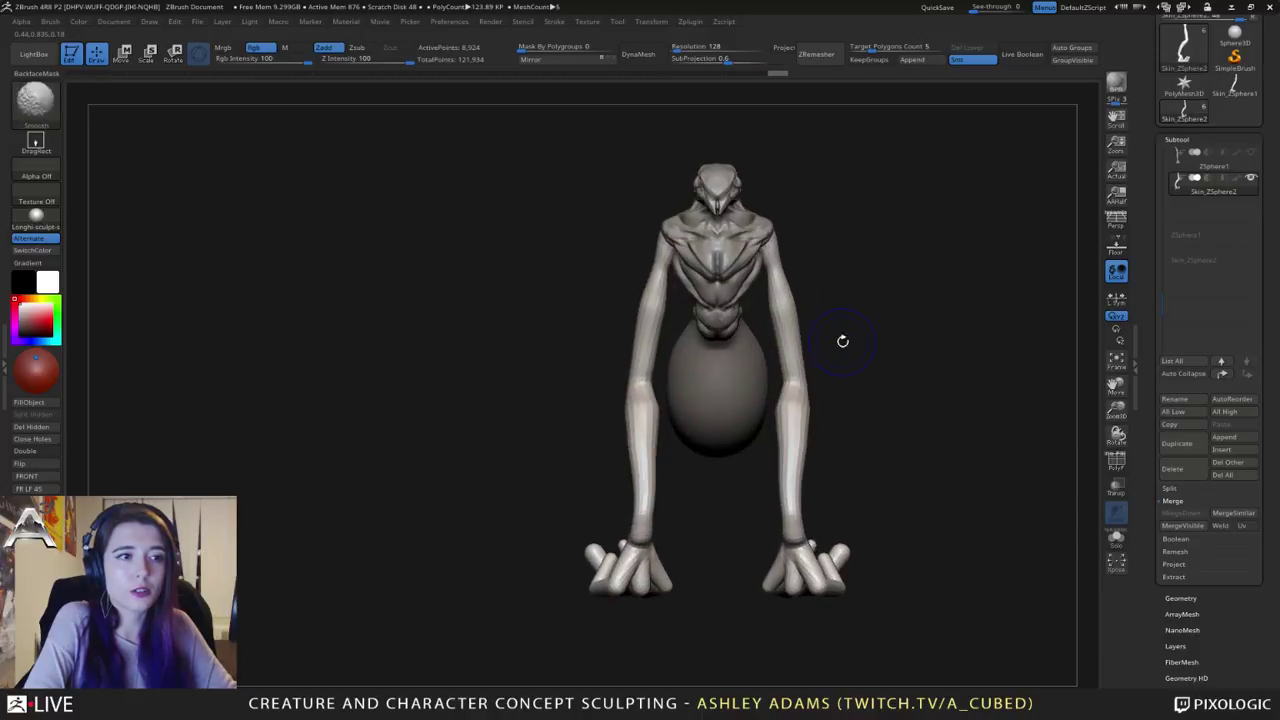
Step: Smooth the upper arms from the front and nudge the elbows outward with SnakeHook
key(space)
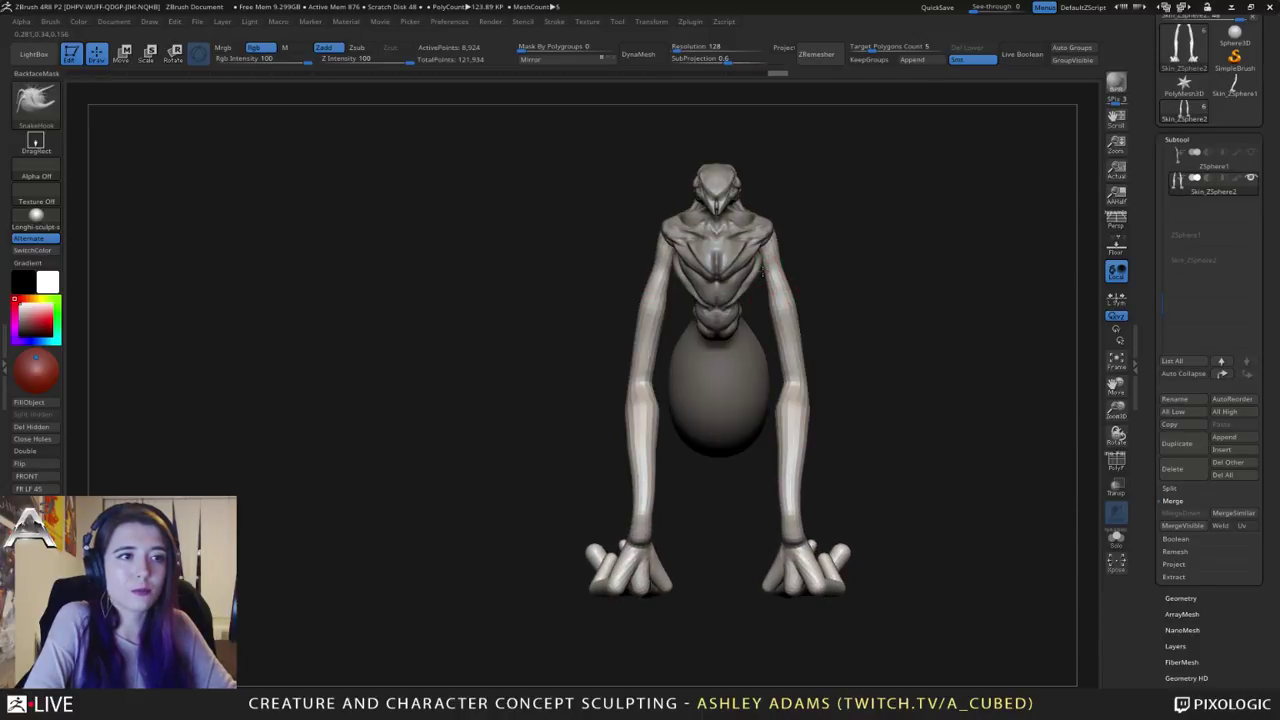
key(shift)
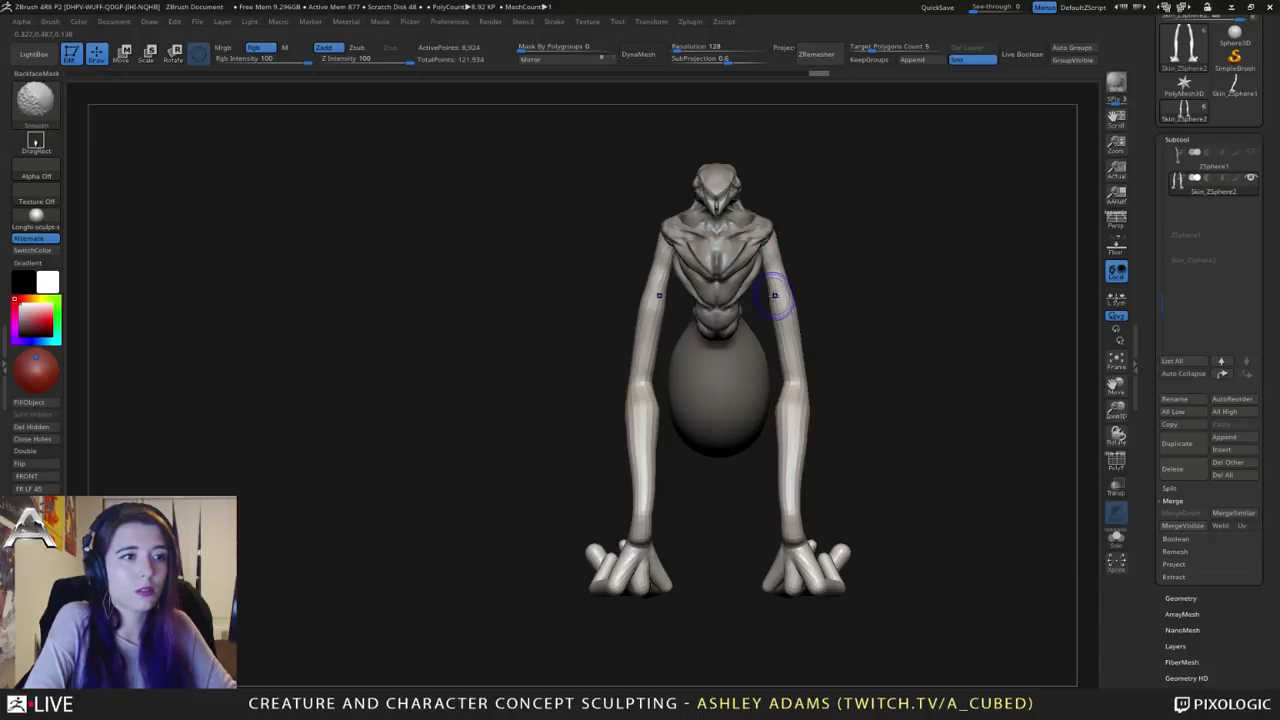
mouse_move(800, 376)
shift+right_down()
mouse_move(830, 378)
mouse_move(800, 376)
shift+right_up()
key(space)
drag(798, 376, 814, 376)
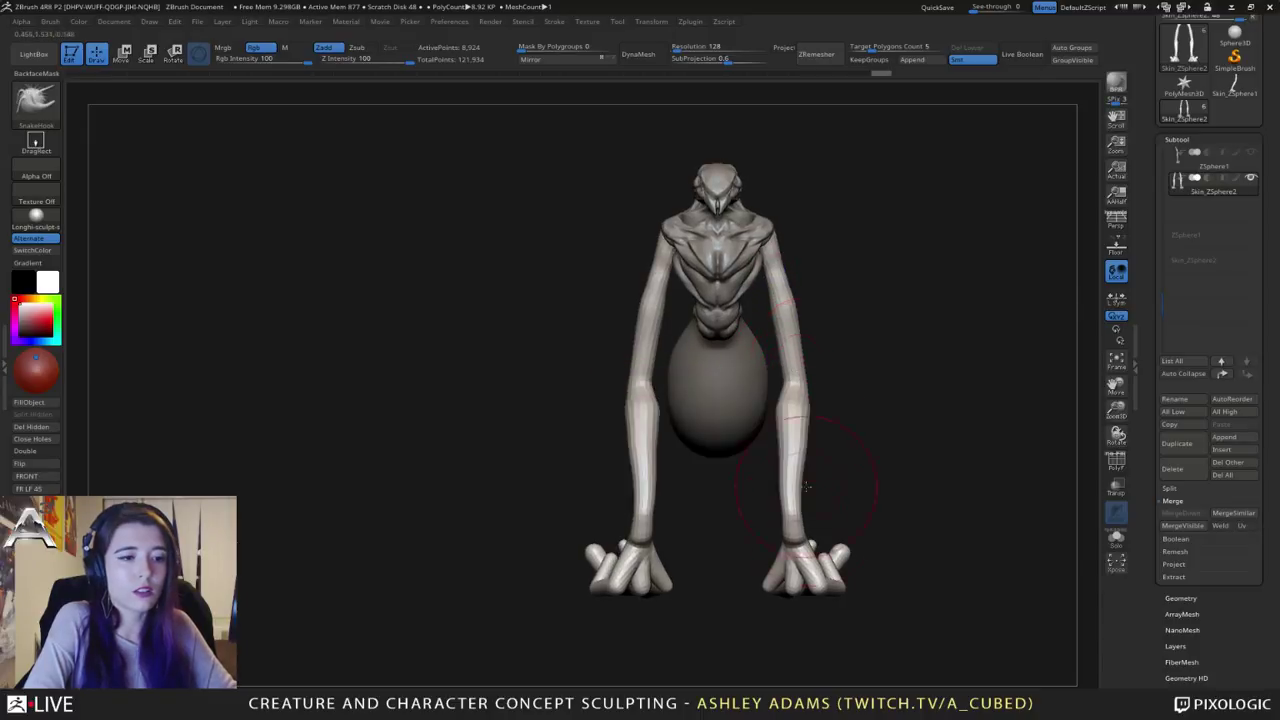
Step: Pull the forearms slightly outward near the wrists and refine their curve from the side with SnakeHook
drag(790, 522, 797, 522)
drag(791, 478, 801, 438)
drag(795, 506, 801, 507)
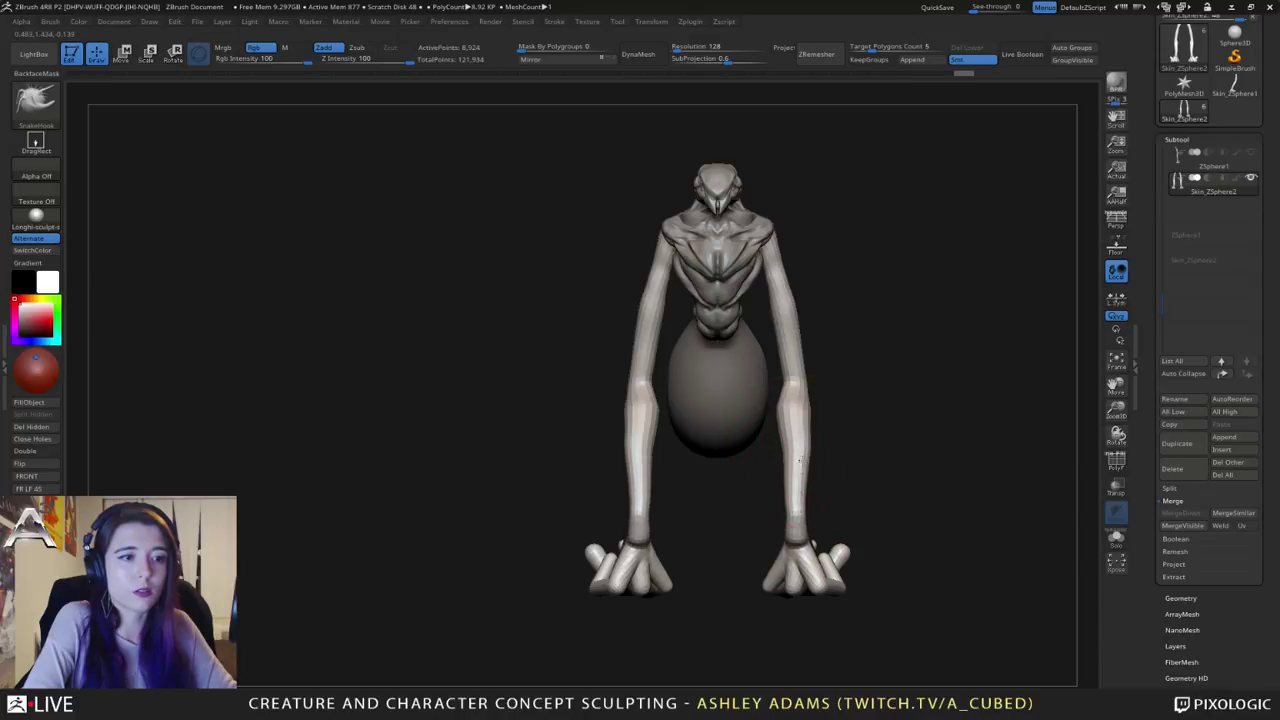
key(space)
drag(800, 460, 801, 461)
right_drag(801, 461, 725, 459)
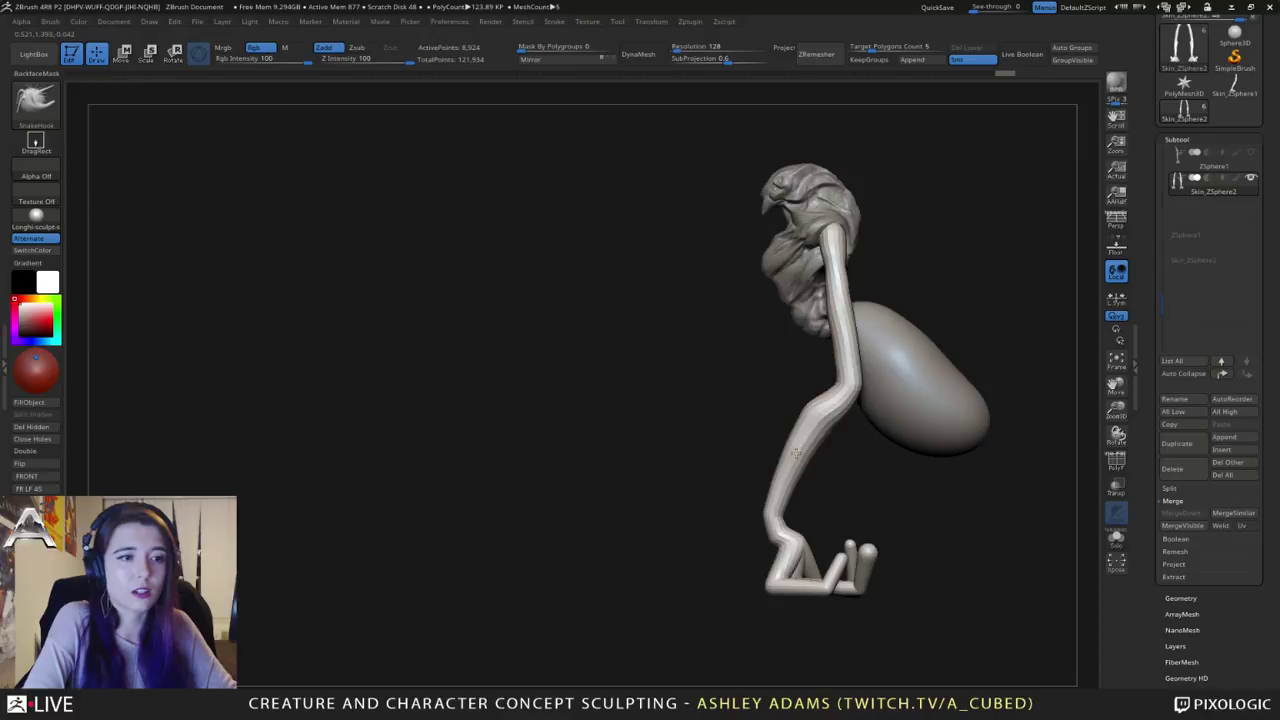
drag(796, 454, 792, 458)
Step: Adjust the wrist area and build up volume on the backs of the hands with the ClayBuildup brush
alt+right_drag(782, 512, 757, 410)
key(space)
drag(757, 445, 768, 445)
mouse_move(750, 441)
right_down()
mouse_move(812, 440)
mouse_move(766, 430)
right_up()
key(b)
key(c)
key(b)
mouse_move(746, 436)
mouse_down()
mouse_move(757, 456)
mouse_move(741, 440)
mouse_up()
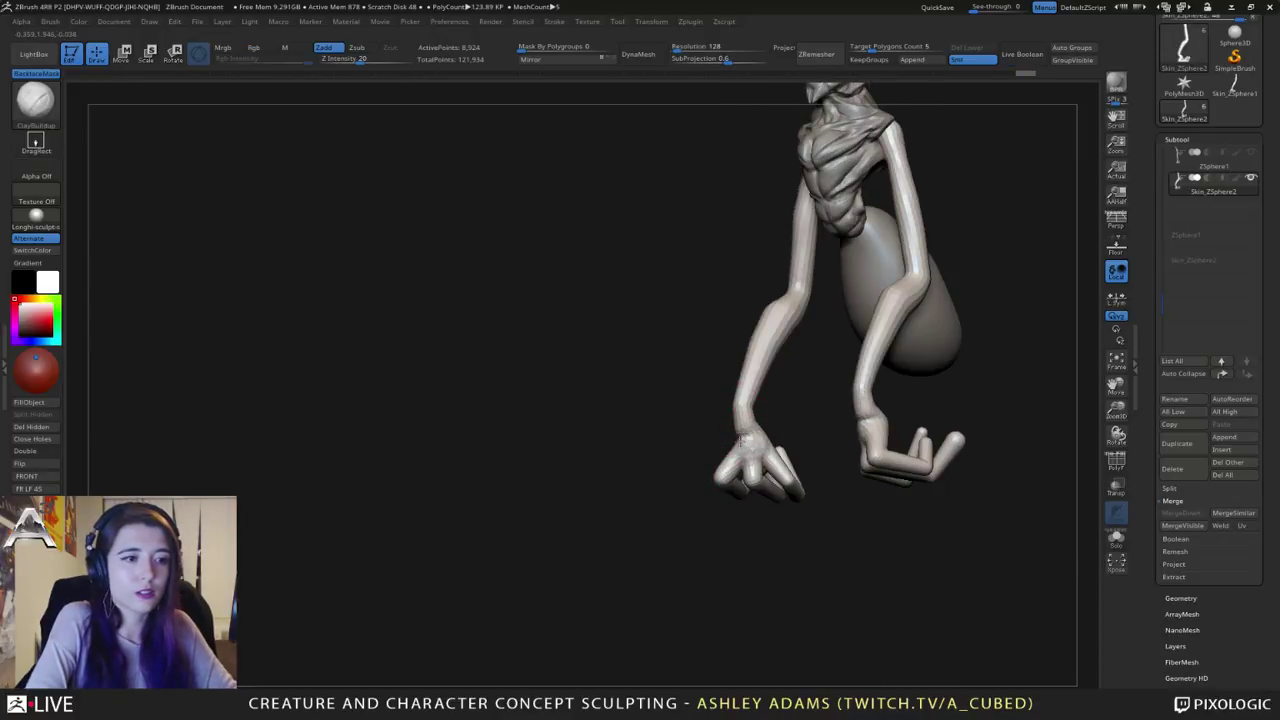
Step: Fill out the palm side of the hands and wrists with ClayBuildup strokes
right_drag(738, 440, 802, 431)
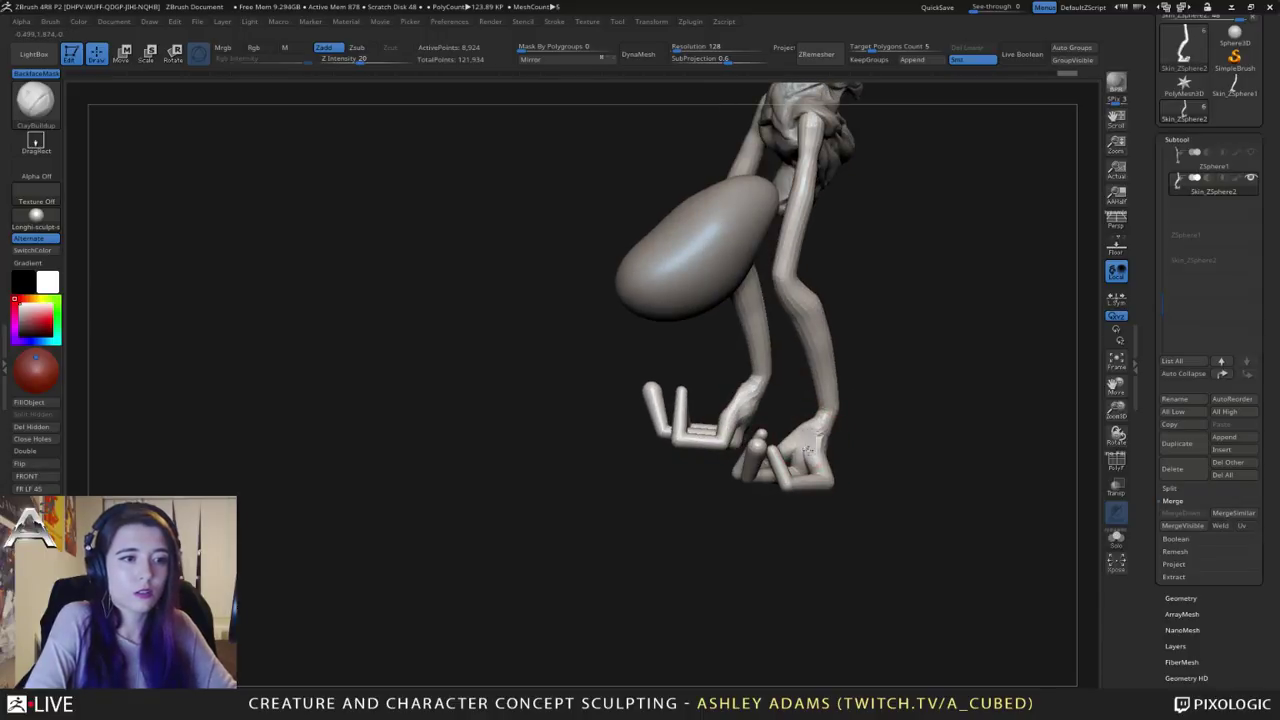
key(space)
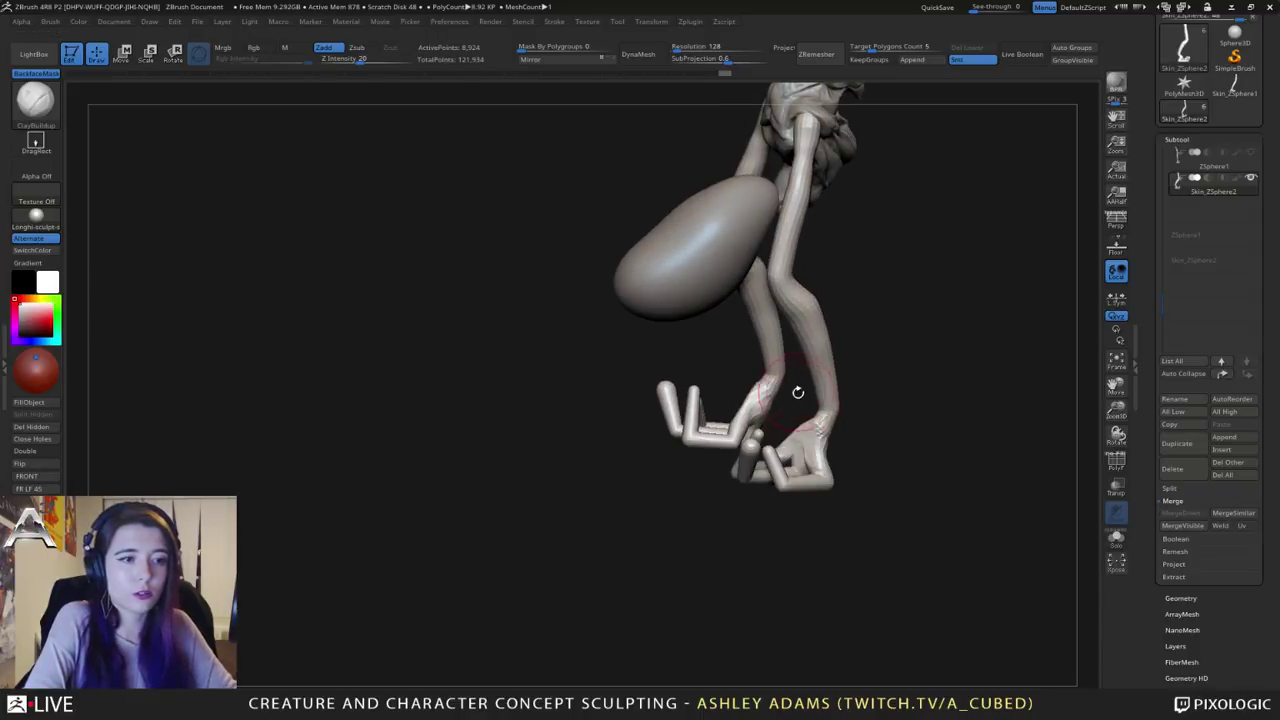
mouse_move(797, 391)
mouse_down()
mouse_move(807, 456)
mouse_move(782, 466)
mouse_up()
mouse_move(812, 520)
right_down()
mouse_move(808, 470)
mouse_move(790, 462)
right_up()
drag(805, 462, 816, 437)
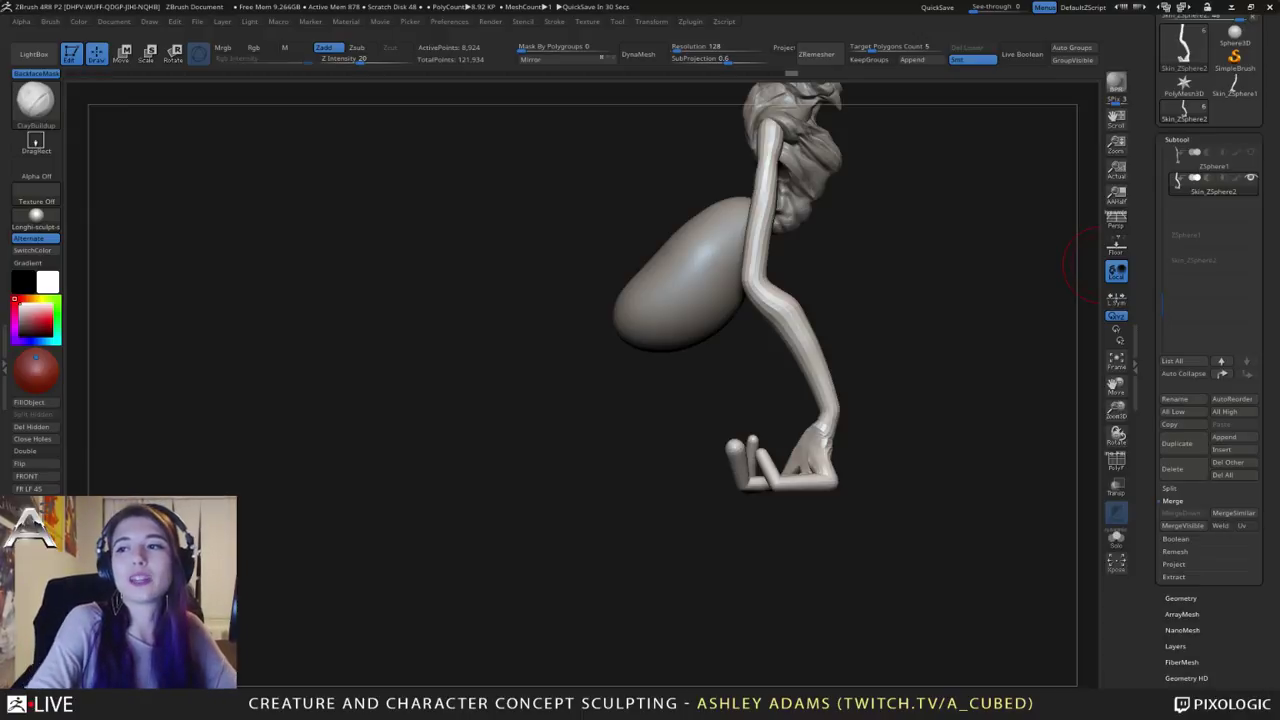
Step: Append a new ZSphere to the creature as a subtool
drag(1080, 262, 693, 285)
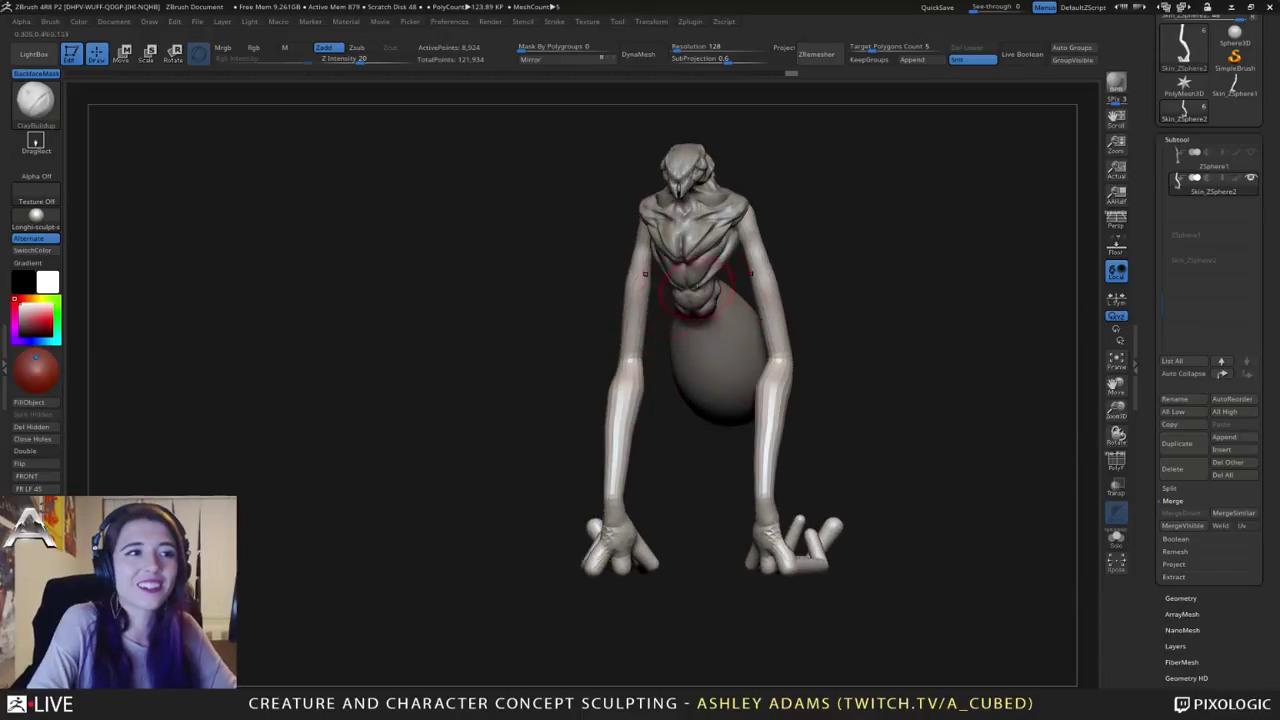
right_drag(697, 287, 655, 340)
right_click(657, 366)
right_drag(757, 262, 751, 317)
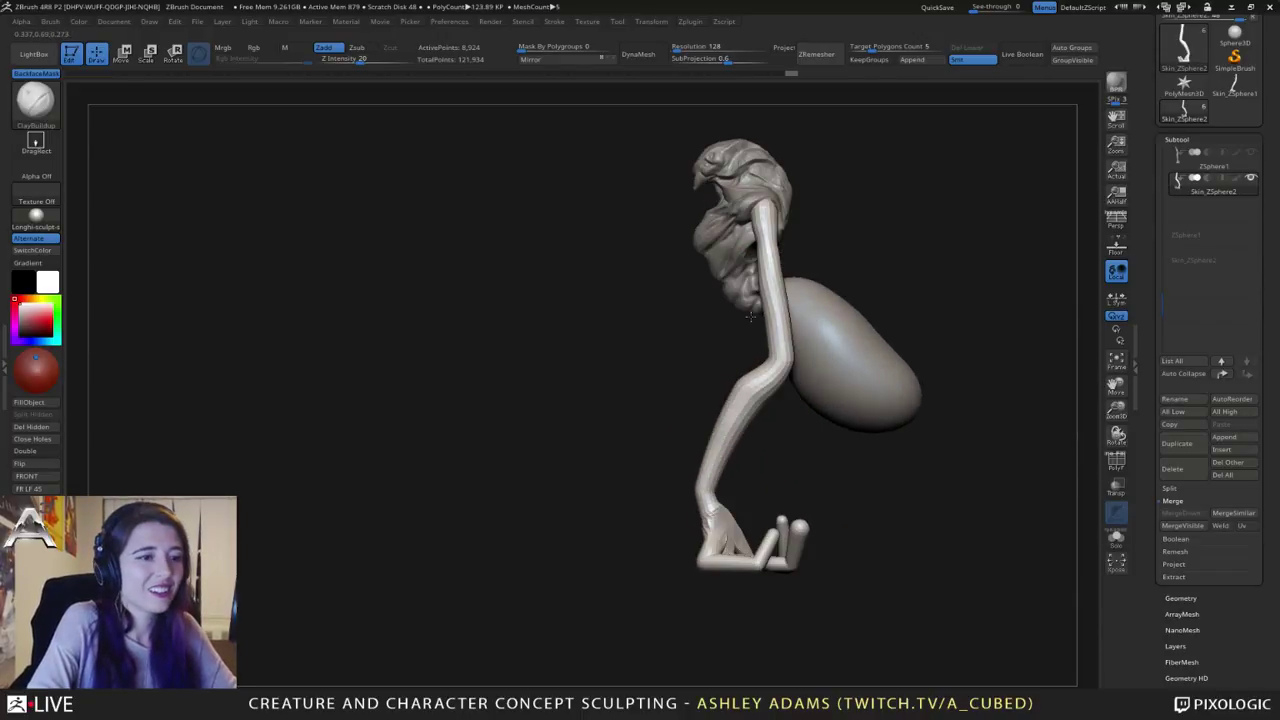
key(b)
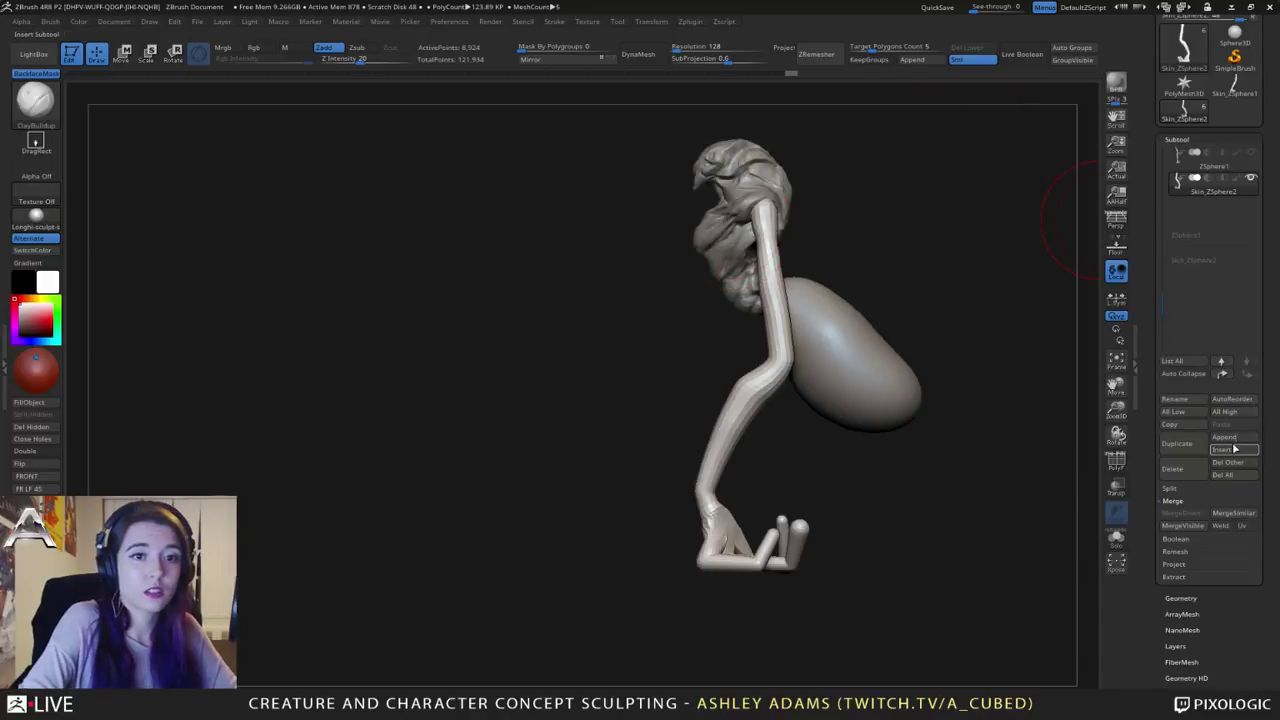
click(1226, 439)
click(1069, 537)
drag(934, 428, 1030, 430)
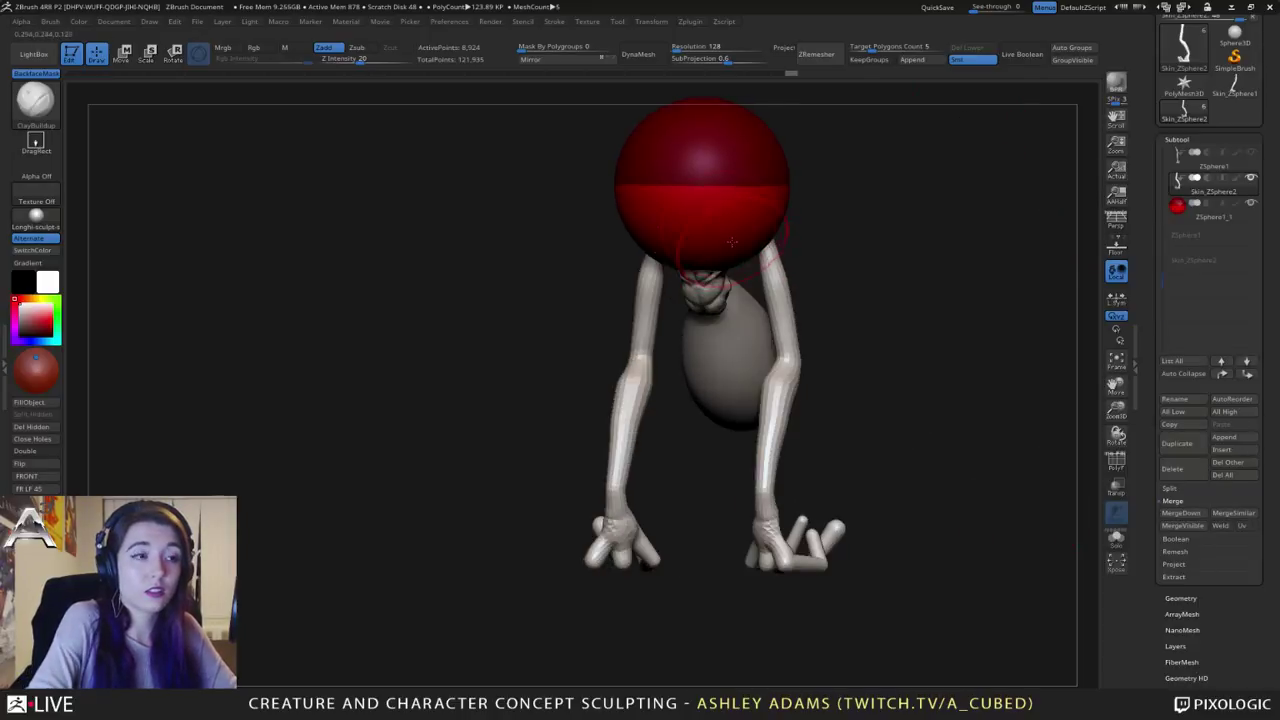
Step: Make the appended ZSphere active, scale it down and move it beside the torso below the shoulder
alt+click(761, 213)
mouse_move(760, 212)
mouse_down()
mouse_move(664, 325)
mouse_move(626, 293)
mouse_move(586, 220)
mouse_up()
key(e)
key(w)
drag(654, 324, 697, 424)
drag(762, 356, 585, 376)
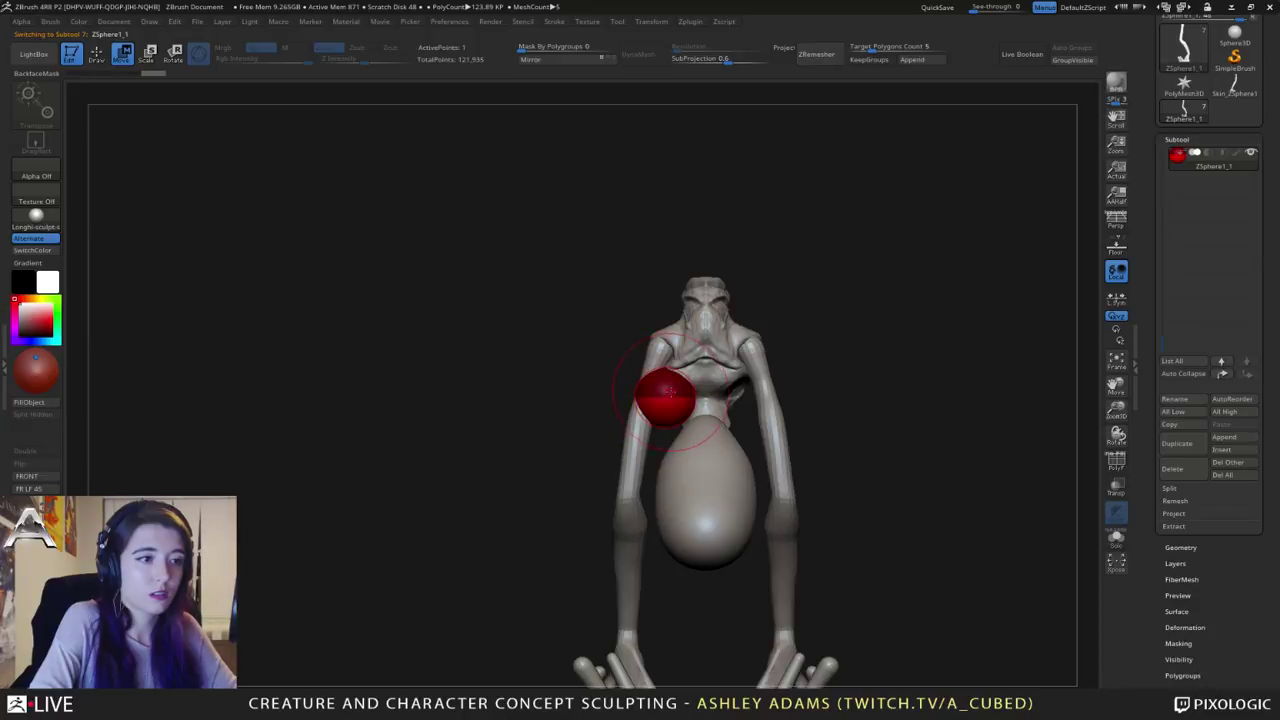
key(e)
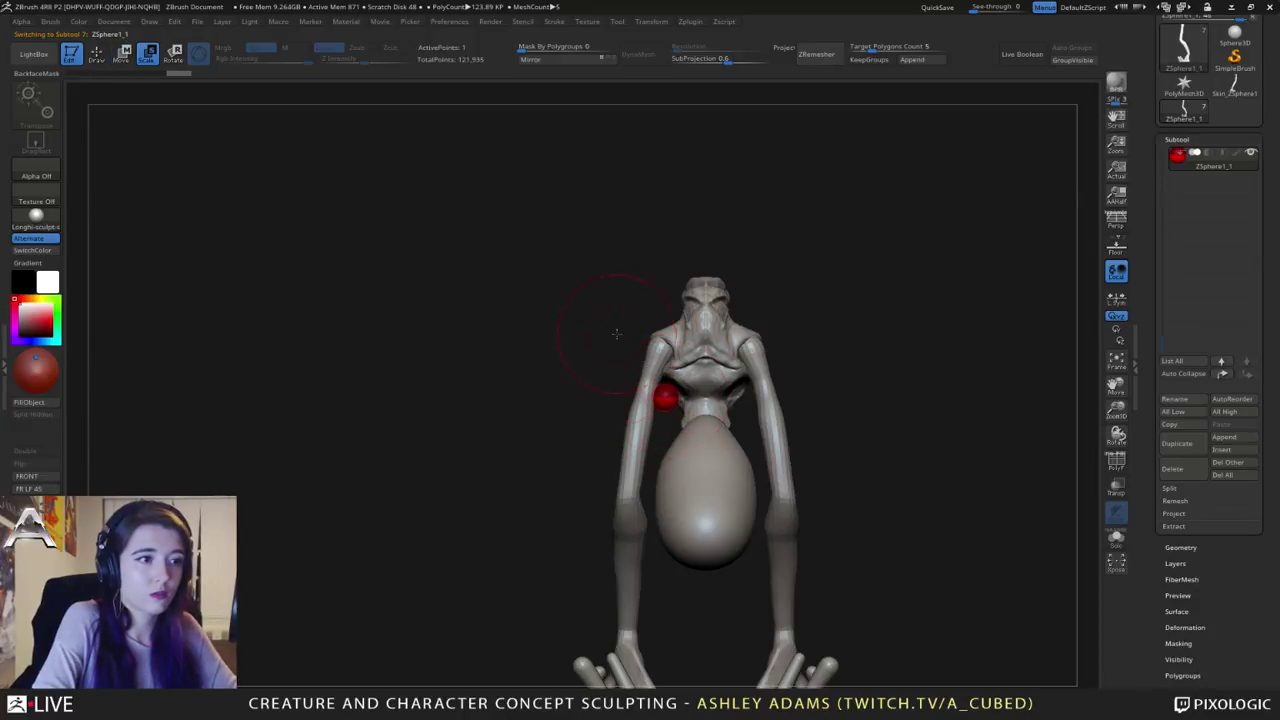
Step: Position the small red ZSphere against the side of the ribcage, fine-tuning its placement from behind and in profile
key(w)
drag(652, 325, 726, 316)
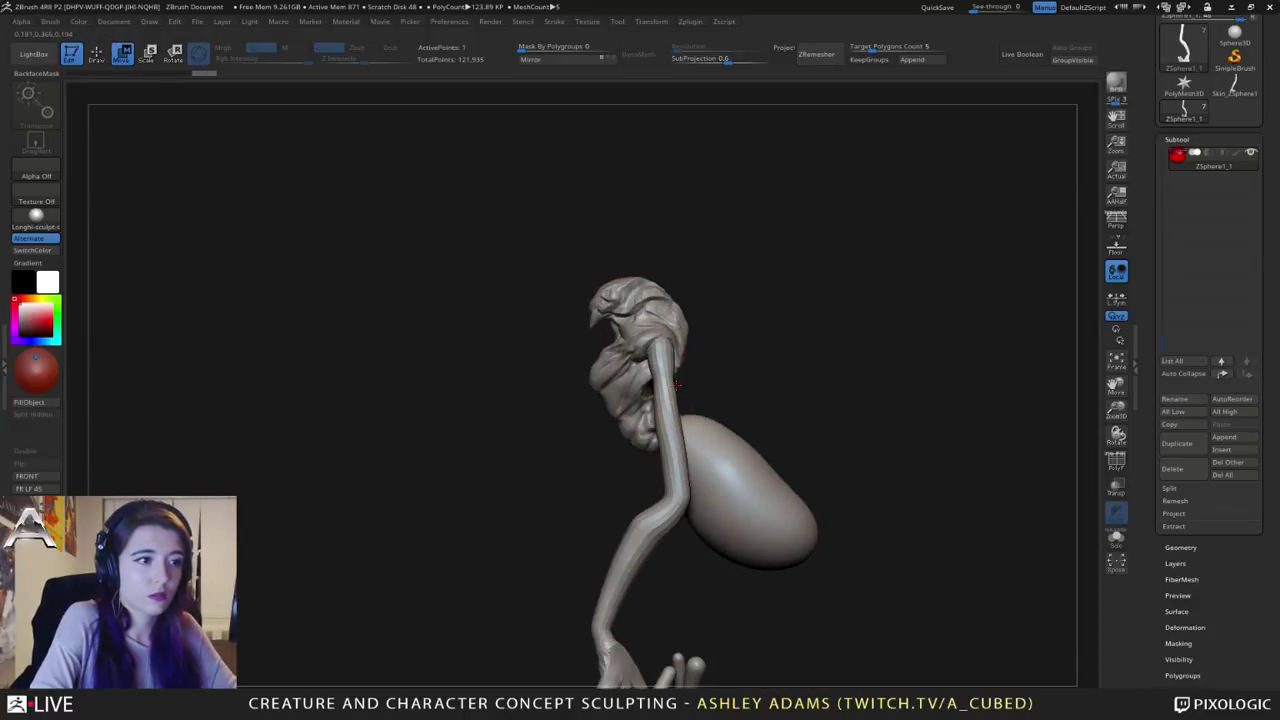
right_drag(665, 386, 722, 255)
ctrl+right_drag(722, 255, 651, 272)
drag(651, 270, 657, 272)
right_drag(666, 270, 738, 288)
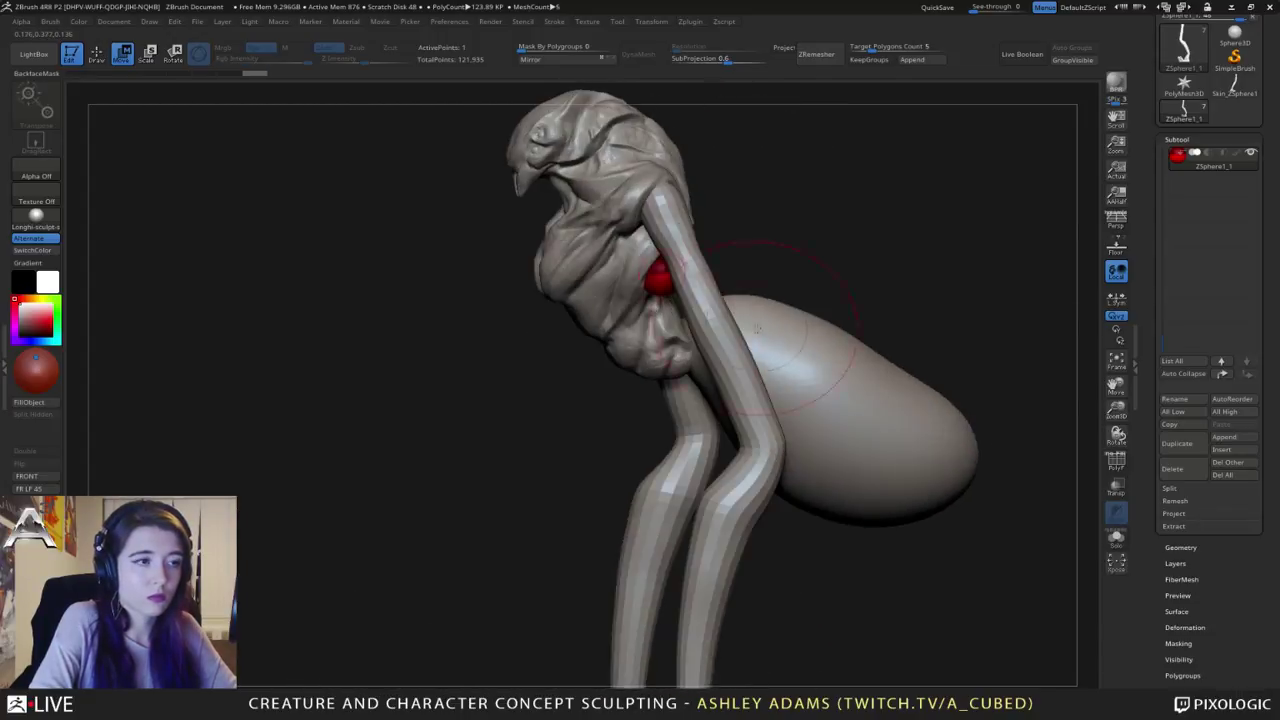
right_click(650, 377)
right_drag(612, 312, 657, 272)
Step: Activate the egg-shaped abdomen subtool and stretch it down toward the ground with a resized SnakeHook brush, accepting removal of the newer undo history
alt+click(682, 370)
ctrl+right_drag(682, 370, 680, 300)
right_drag(680, 300, 640, 305)
drag(629, 347, 627, 347)
key(q)
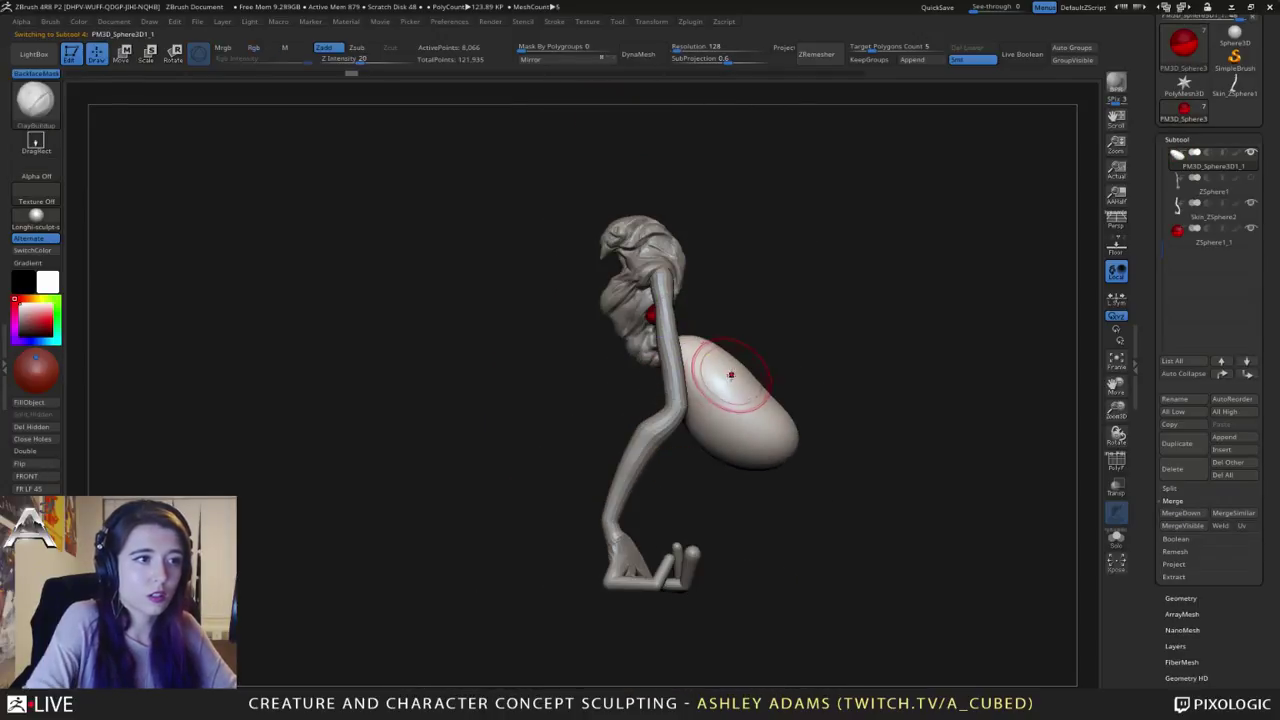
key(space)
drag(729, 380, 765, 382)
mouse_move(780, 449)
right_down()
mouse_move(797, 463)
mouse_move(797, 452)
right_up()
drag(768, 528, 756, 455)
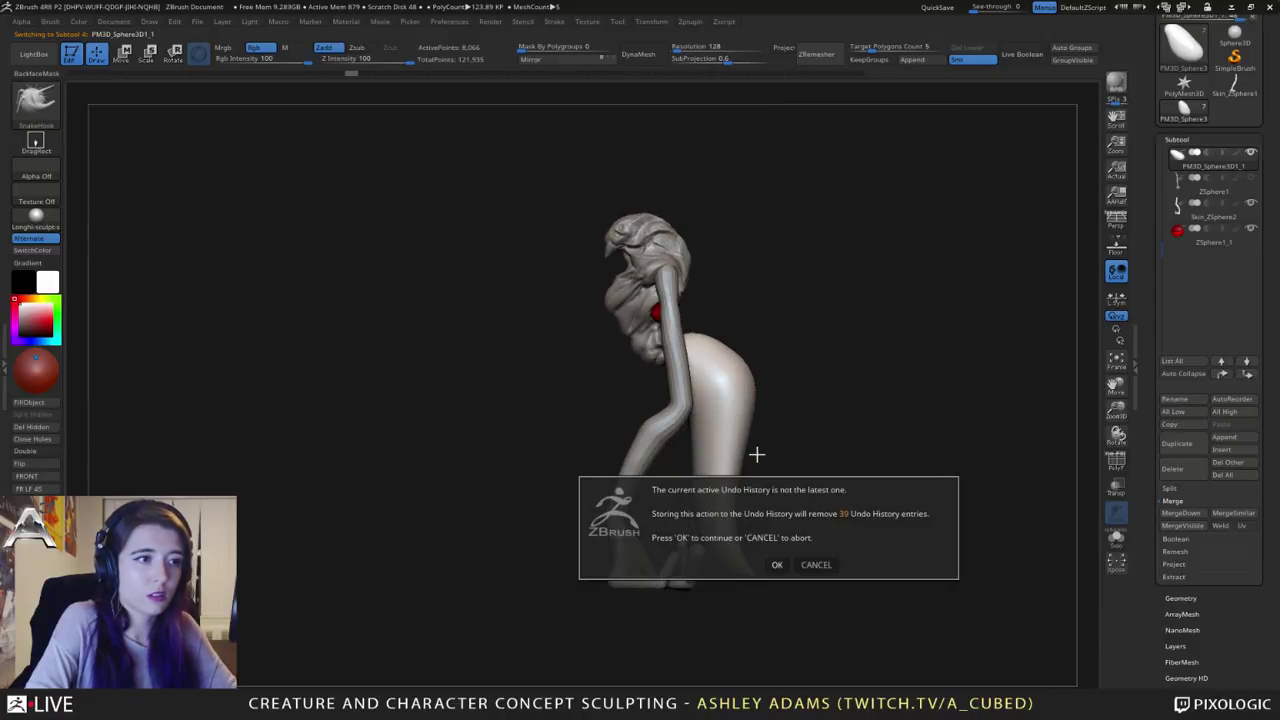
click(777, 564)
Step: Build up volume along the rear and lower part of the stretched abdomen with the ClayBuildup brush
key(space)
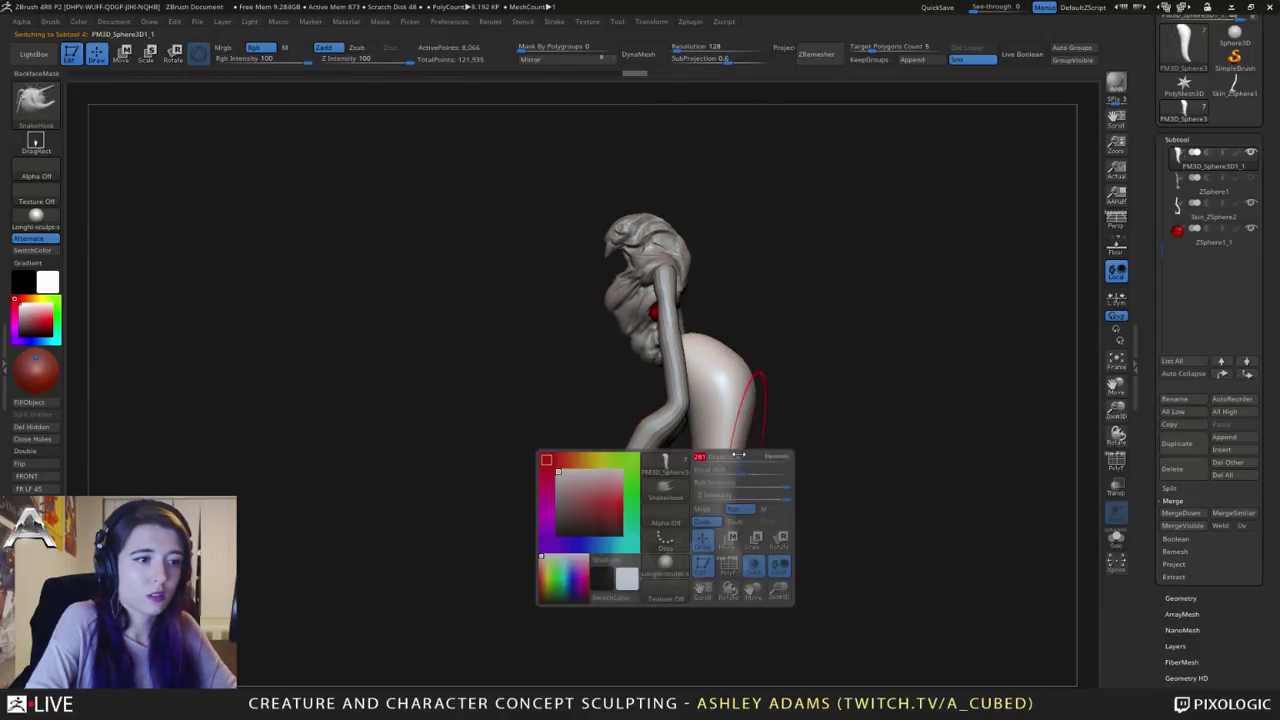
right_drag(692, 466, 720, 491)
key(b)
key(c)
key(b)
mouse_move(768, 497)
mouse_down()
mouse_move(814, 386)
mouse_move(749, 366)
mouse_move(716, 380)
mouse_up()
right_drag(716, 380, 730, 376)
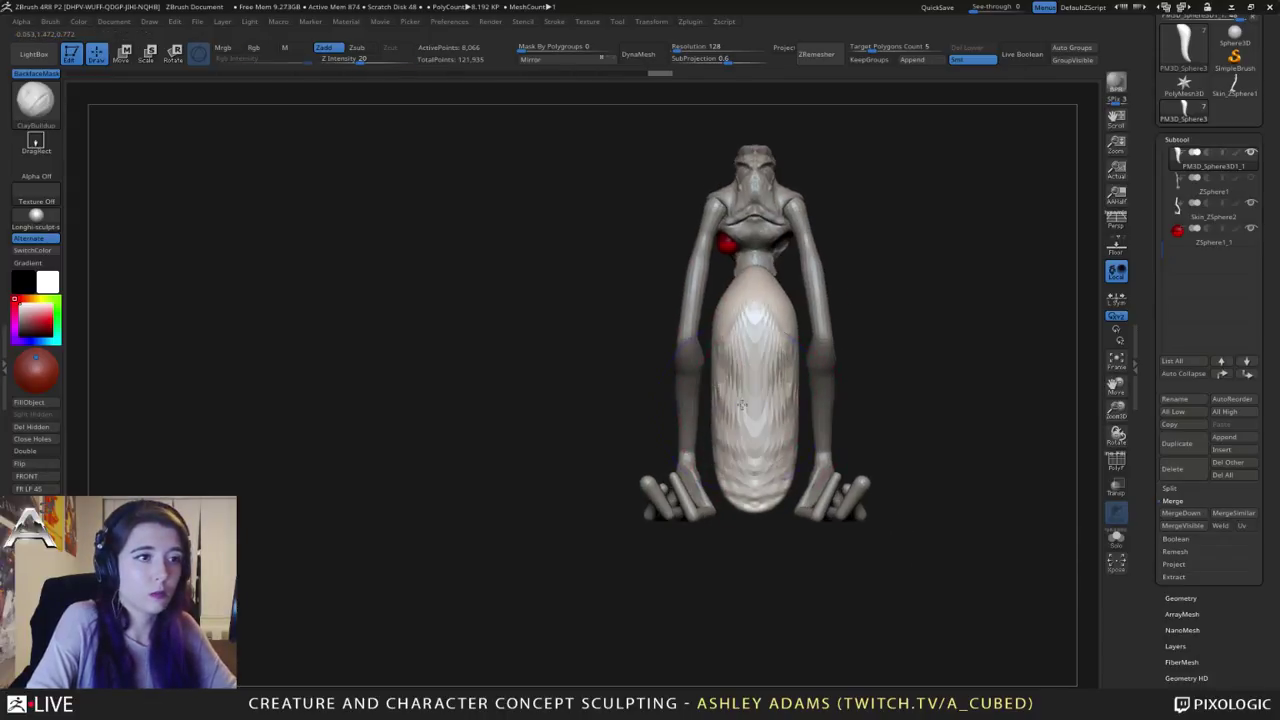
Step: Pull the lower end of the abdomen outward and reshape its profile with the SnakeHook brush
key(b)
key(s)
key(h)
mouse_move(775, 498)
mouse_down()
mouse_move(792, 508)
mouse_move(812, 492)
mouse_up()
mouse_move(796, 440)
mouse_down()
mouse_move(800, 408)
mouse_move(750, 430)
mouse_move(733, 488)
mouse_up()
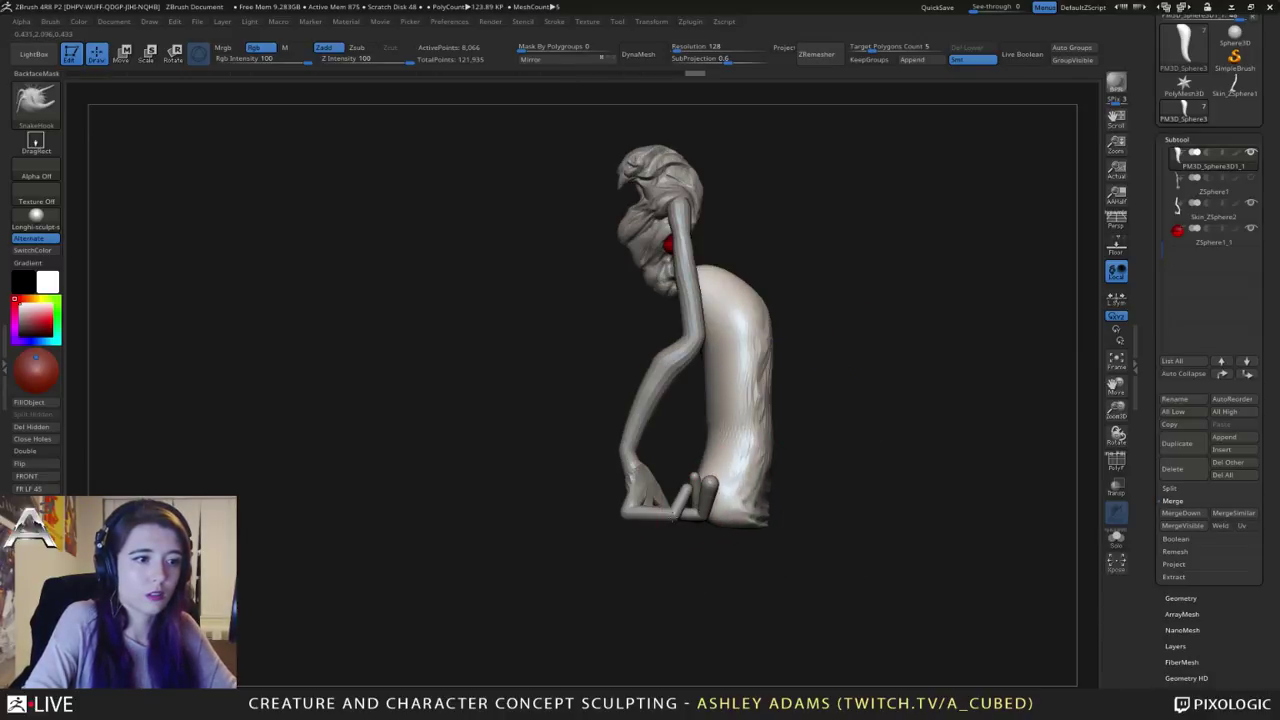
Step: Build up volume on the front of the stretched abdomen, from its base up toward the waist, with the ClayBuildup brush
drag(673, 516, 668, 517)
mouse_move(600, 550)
mouse_down()
mouse_move(720, 552)
mouse_move(742, 540)
mouse_move(732, 546)
mouse_up()
key(b)
key(c)
key(b)
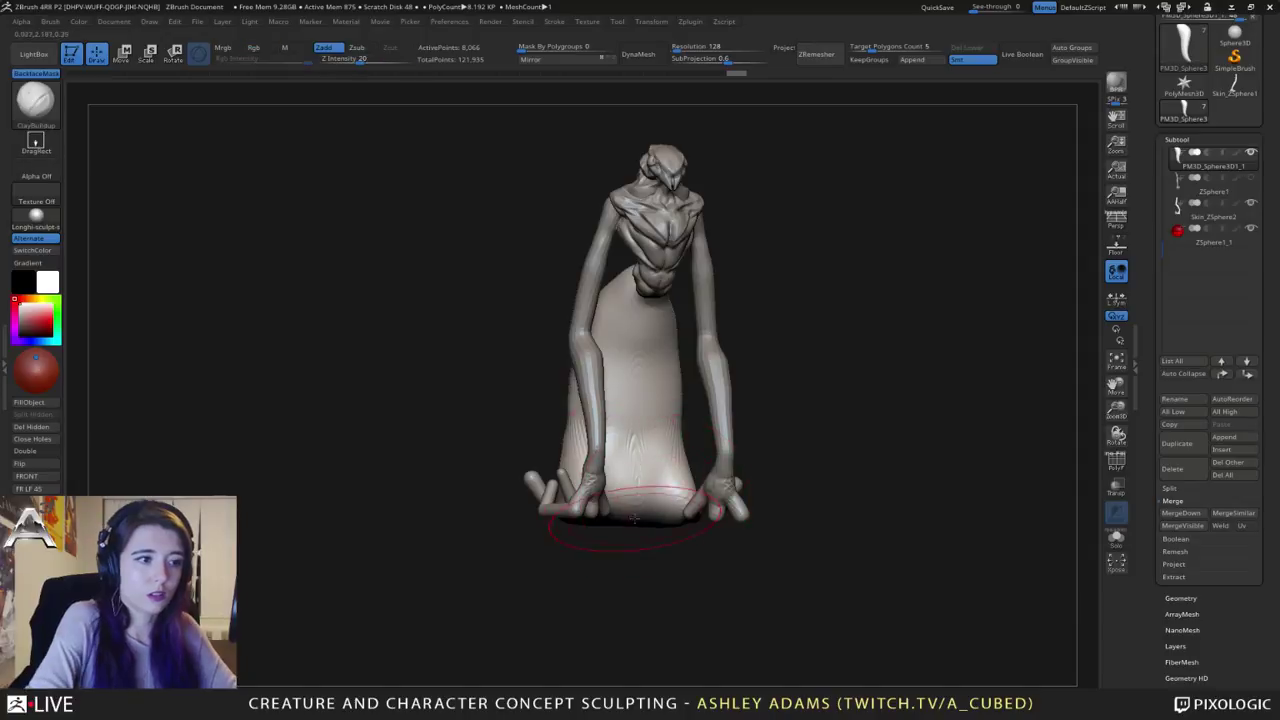
drag(633, 517, 644, 322)
Step: Flare the base of the abdomen outward to the front and rear with the SnakeHook brush
drag(830, 375, 636, 362)
key(b)
key(s)
key(h)
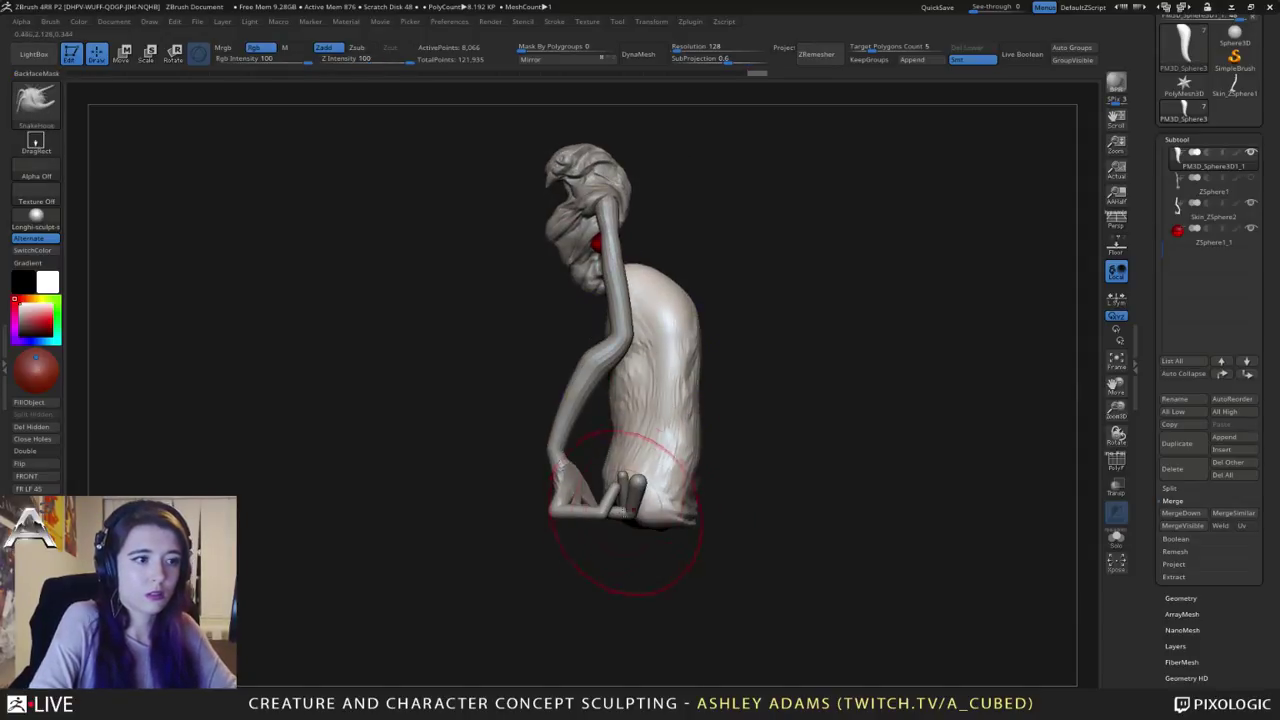
mouse_move(645, 515)
mouse_down()
mouse_move(736, 520)
mouse_move(723, 497)
mouse_up()
mouse_move(622, 432)
mouse_down()
mouse_move(582, 464)
mouse_move(618, 400)
mouse_up()
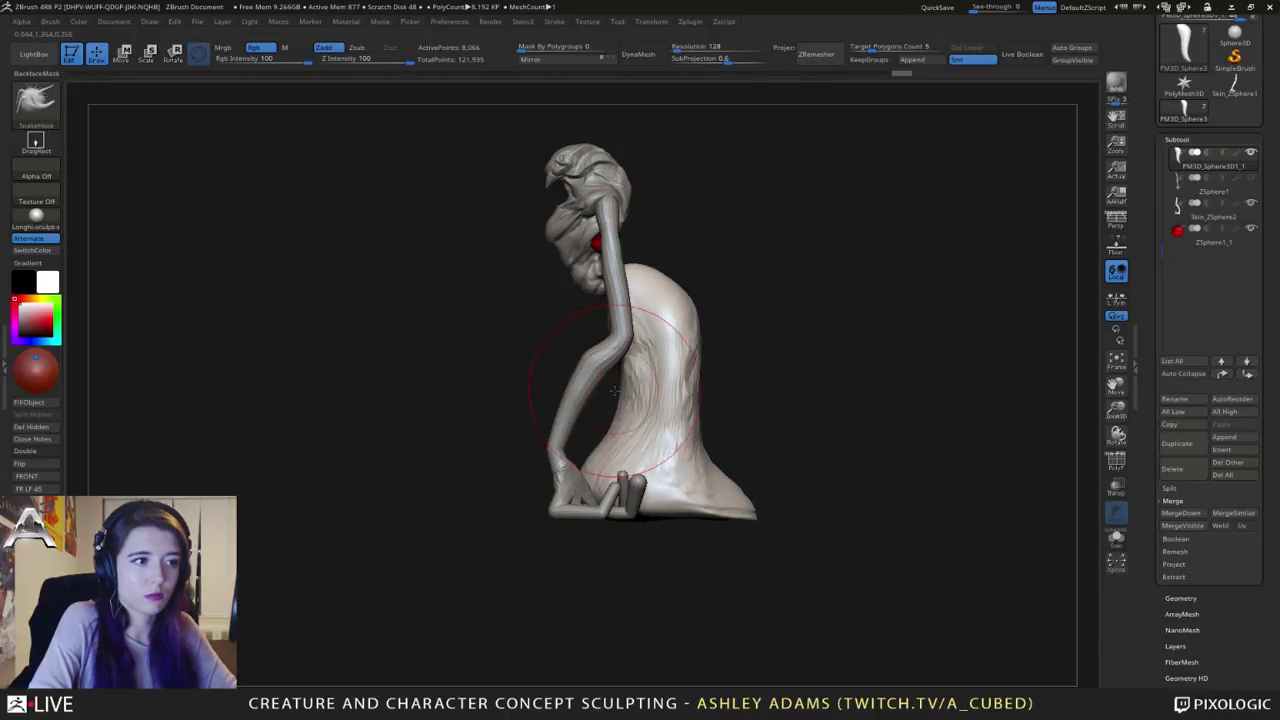
Step: Refine the abdomen's front profile and rounded upper back with a resized SnakeHook brush
mouse_move(528, 335)
mouse_down()
mouse_move(685, 346)
mouse_move(605, 384)
mouse_up()
key(space)
drag(672, 315, 686, 314)
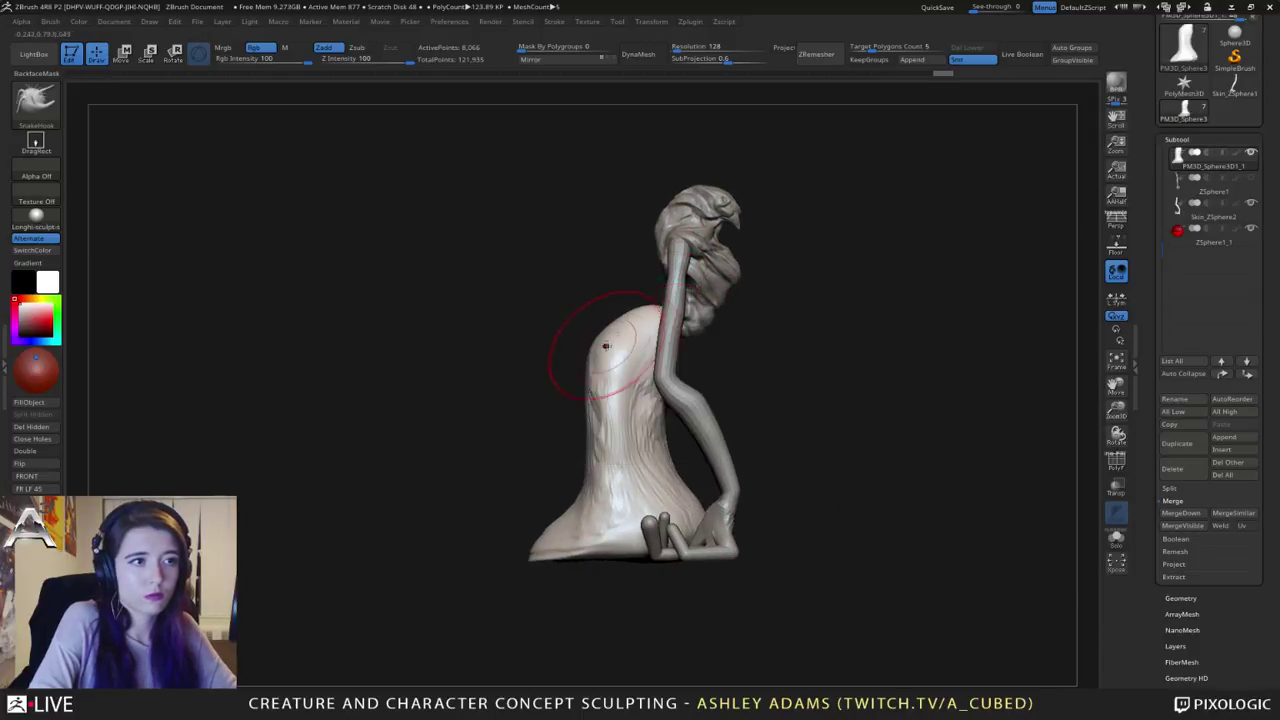
drag(605, 346, 619, 333)
Step: Activate the red ZSphere beside the ribcage and grow a child ZSphere from its underside
alt+click(683, 338)
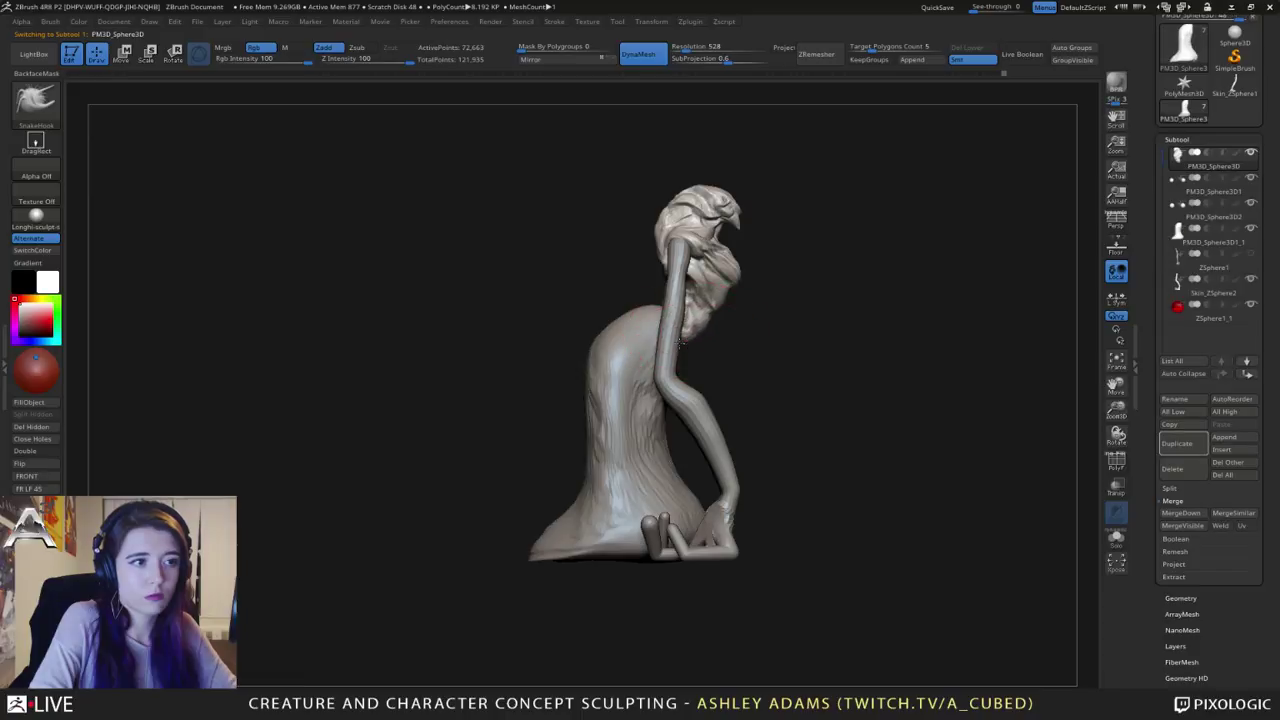
mouse_move(750, 314)
mouse_down()
mouse_move(575, 317)
mouse_move(735, 335)
mouse_up()
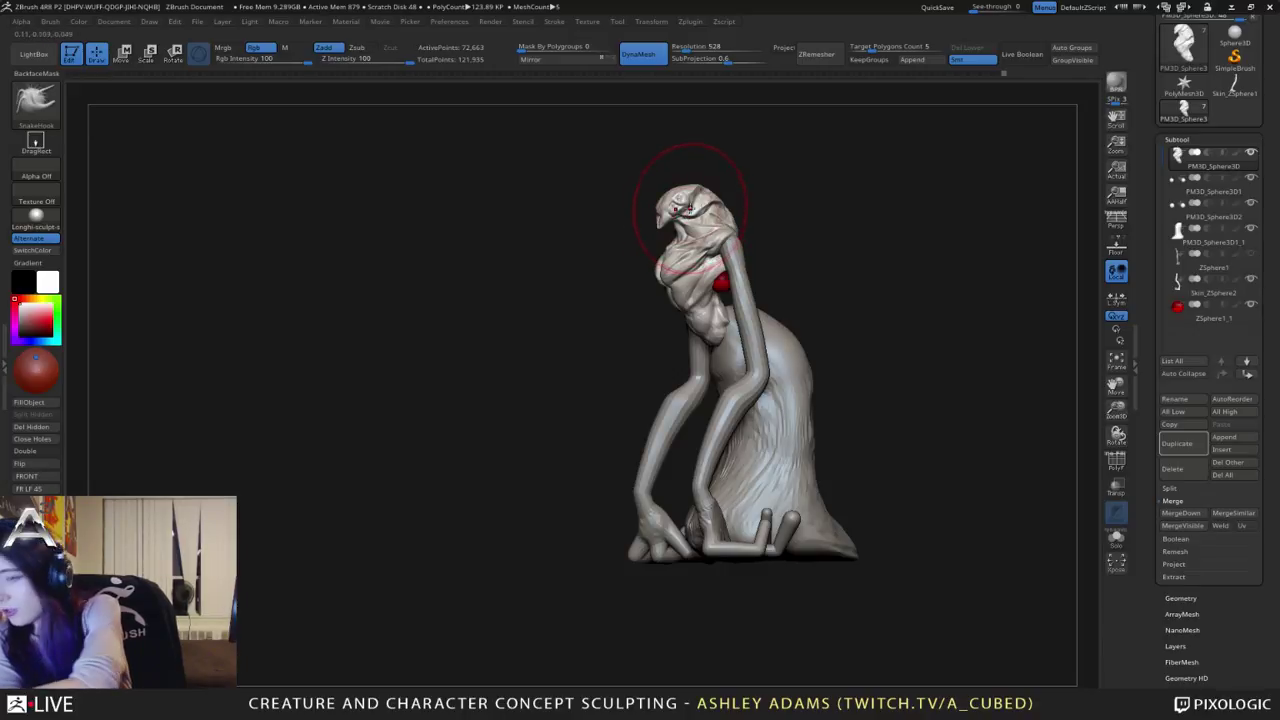
drag(666, 317, 709, 371)
ctrl+right_drag(709, 371, 668, 357)
mouse_move(668, 358)
mouse_down()
mouse_move(651, 400)
mouse_move(688, 328)
mouse_move(672, 325)
mouse_move(690, 291)
mouse_up()
key(space)
alt+click(694, 302)
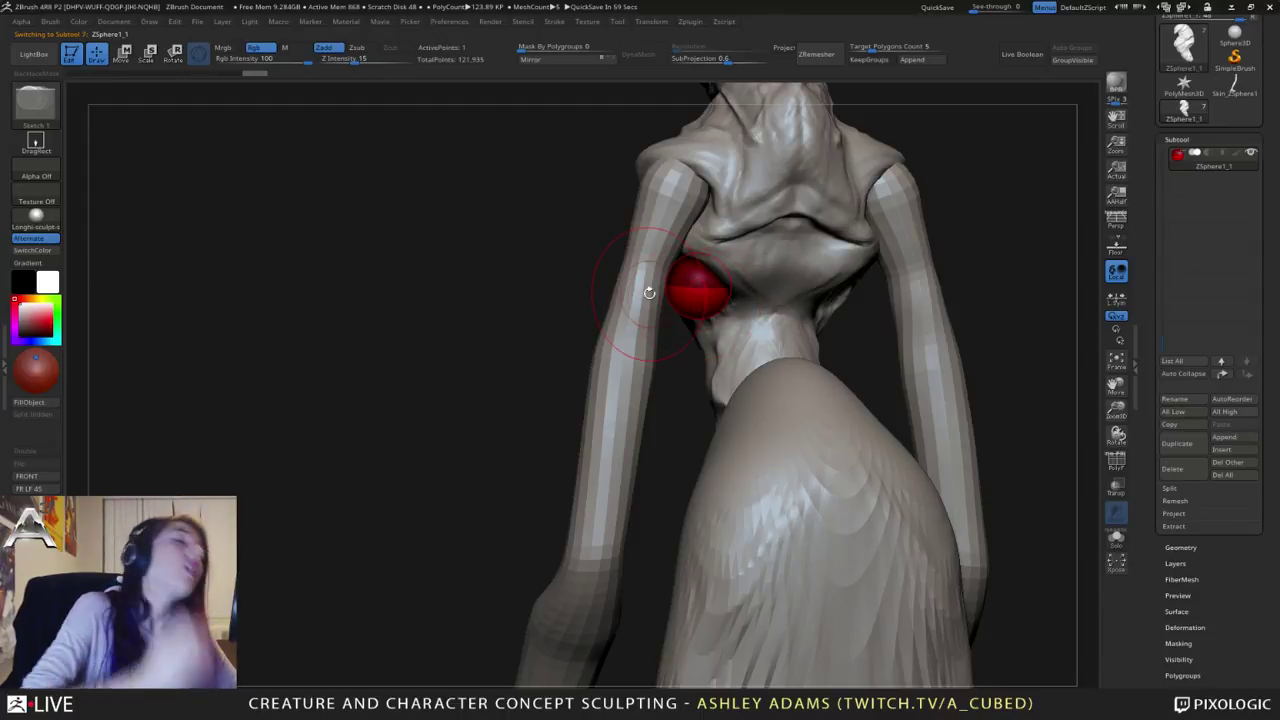
click(630, 391)
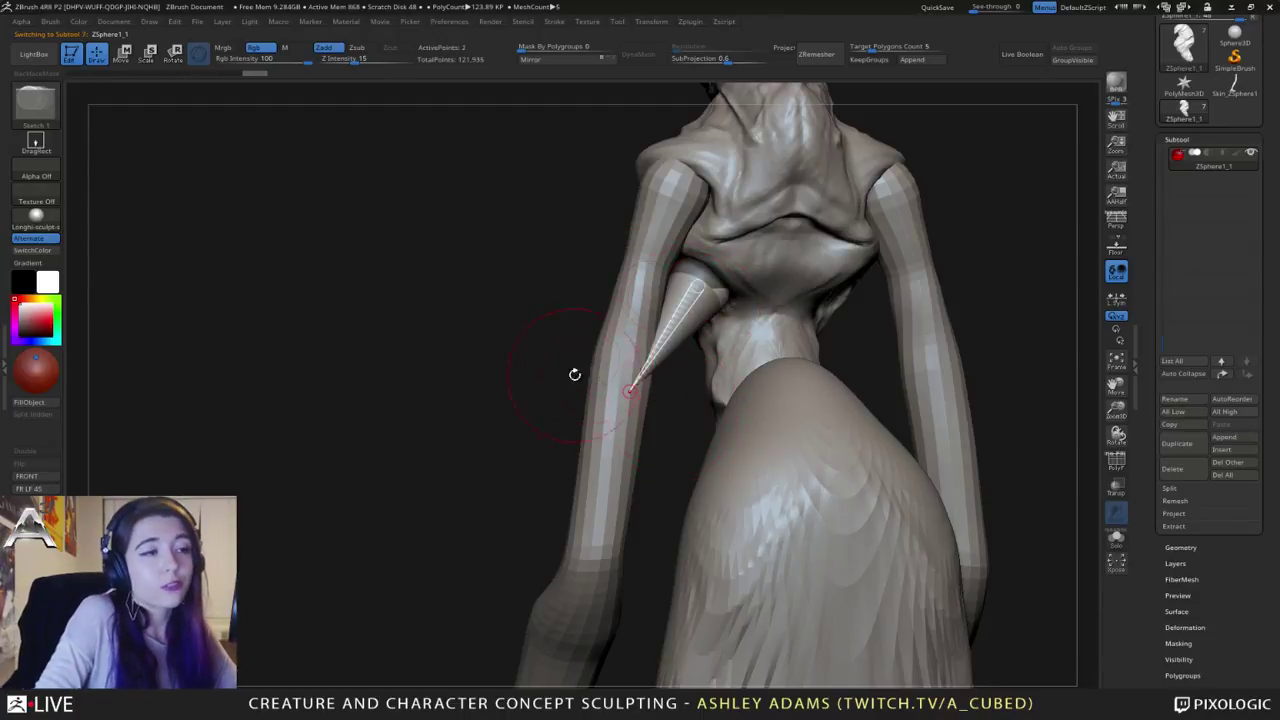
key(ctrl+z)
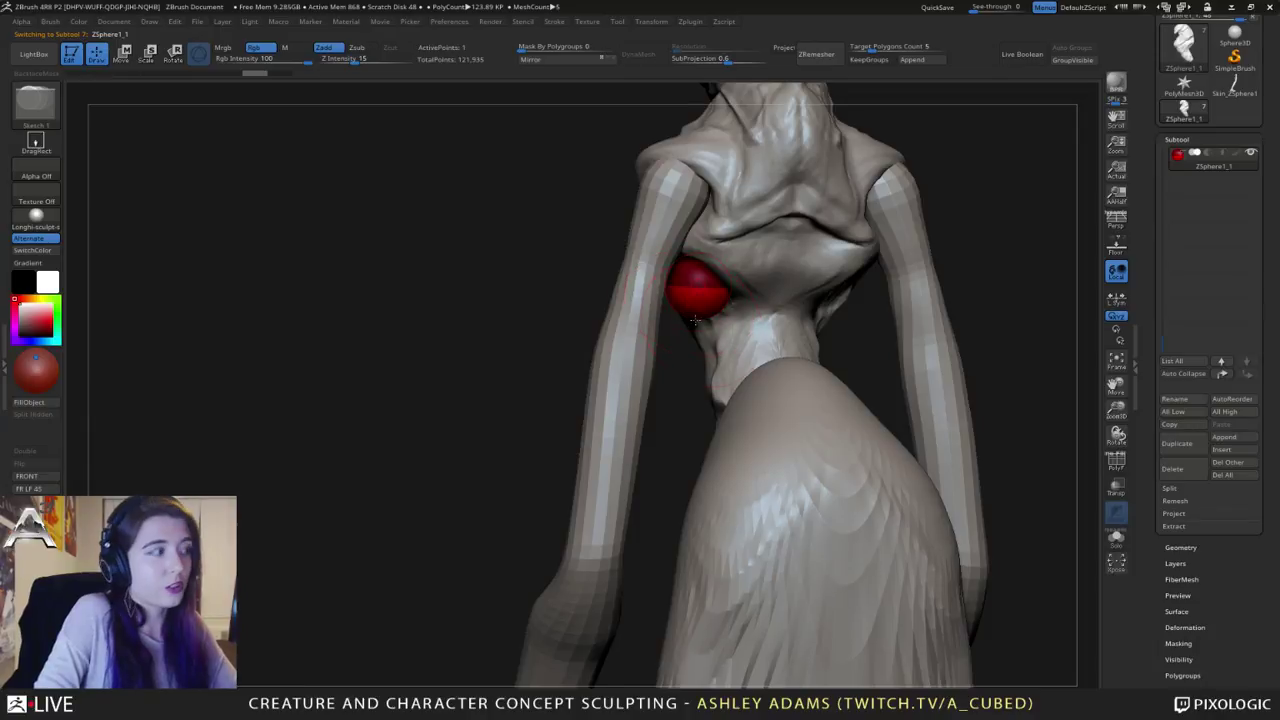
right_drag(695, 320, 685, 295)
key(space)
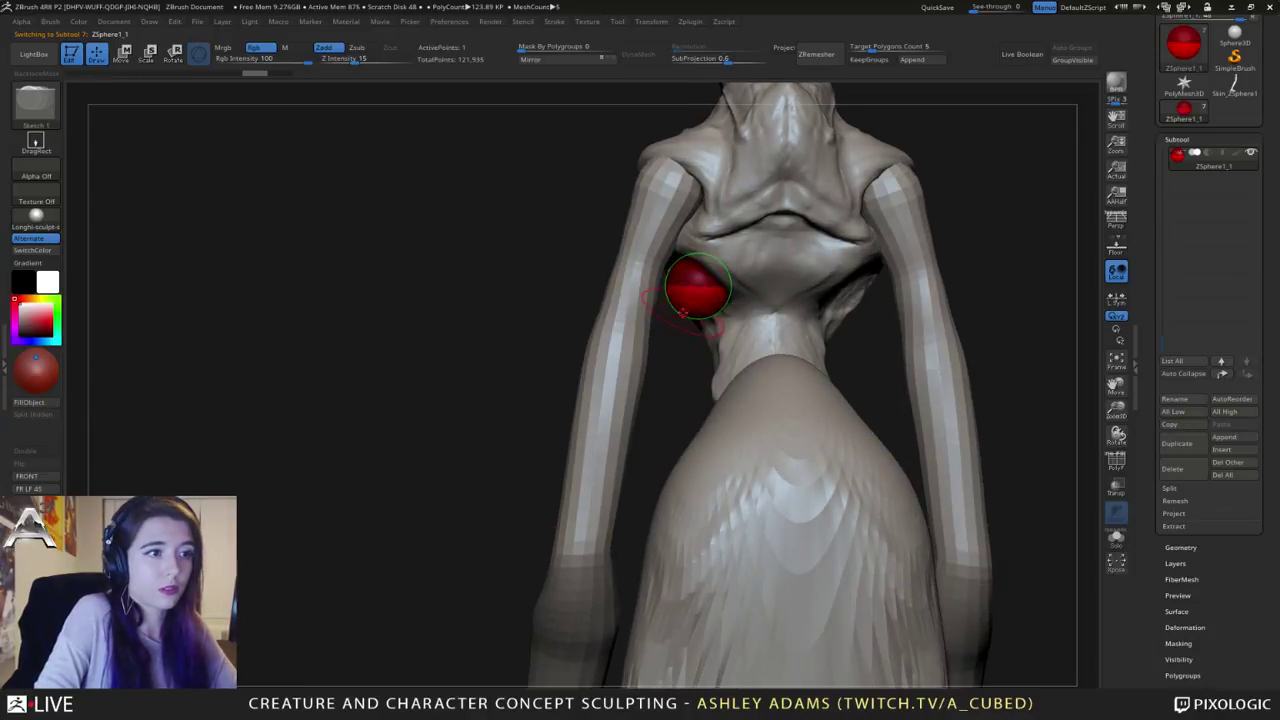
right_drag(655, 322, 693, 326)
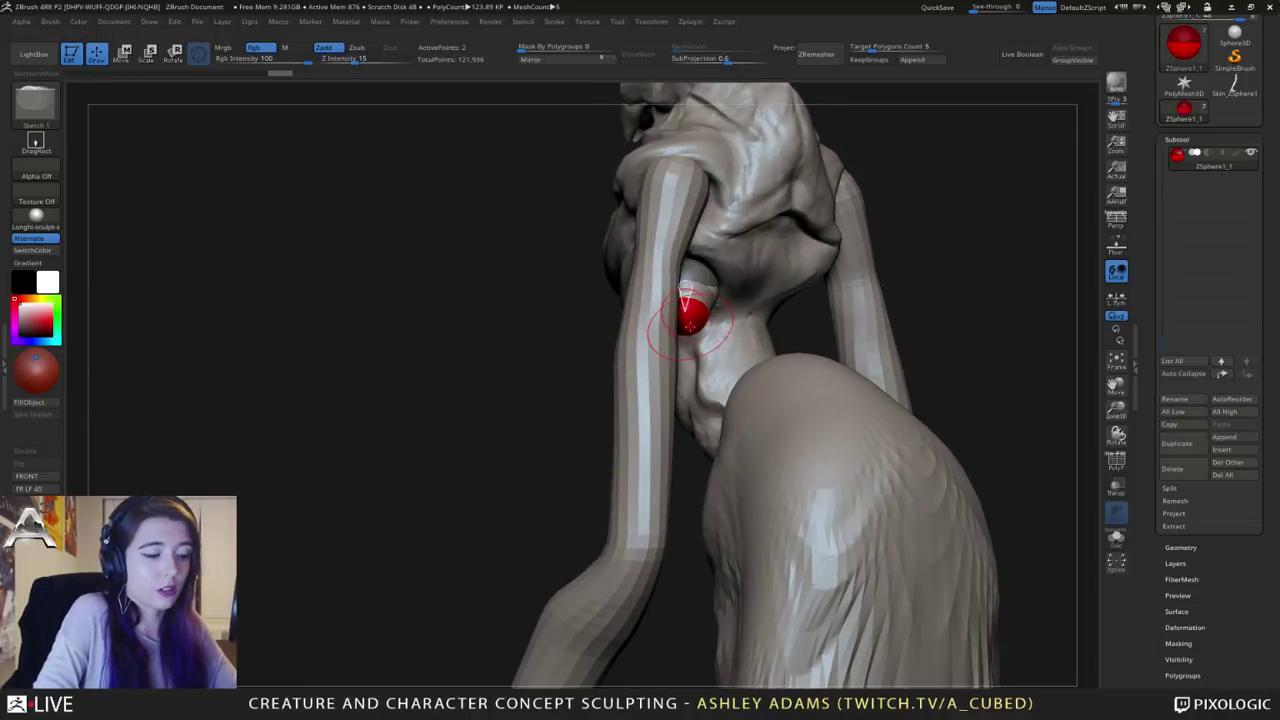
Step: Move the child ZSphere down along the ribcage to form the first segment of the small limb
key(w)
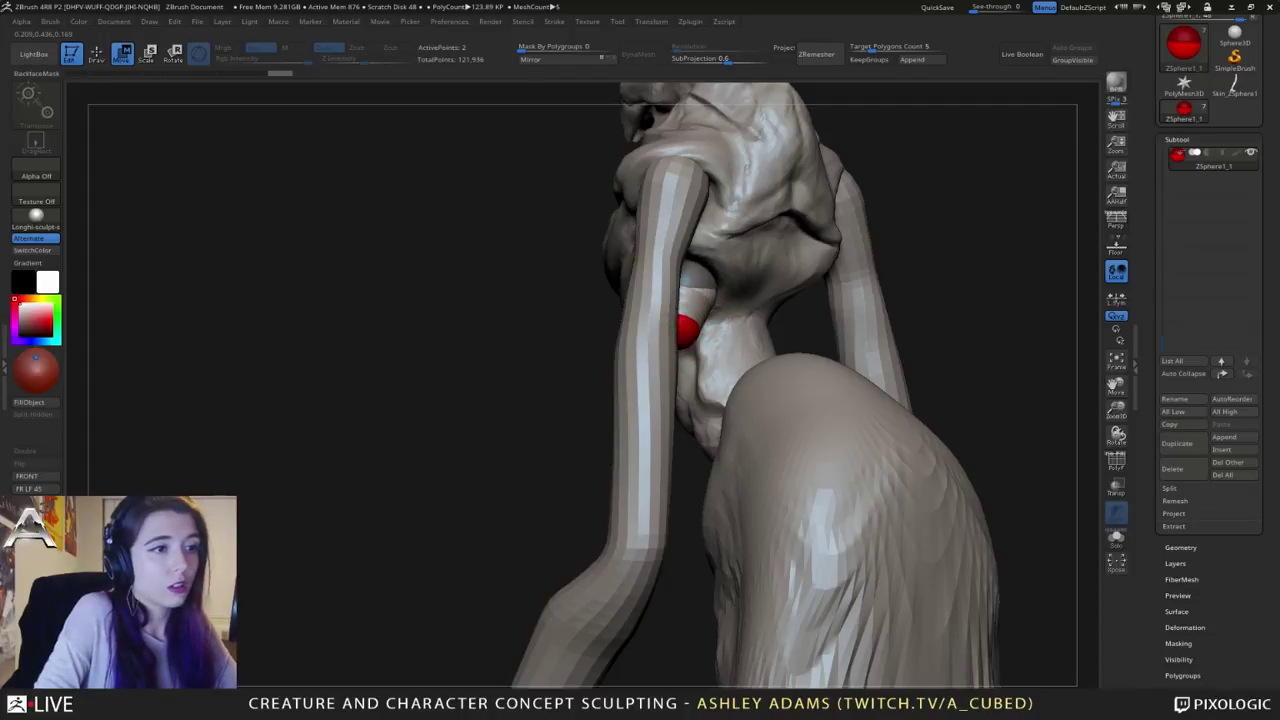
drag(648, 350, 678, 296)
right_drag(710, 281, 772, 294)
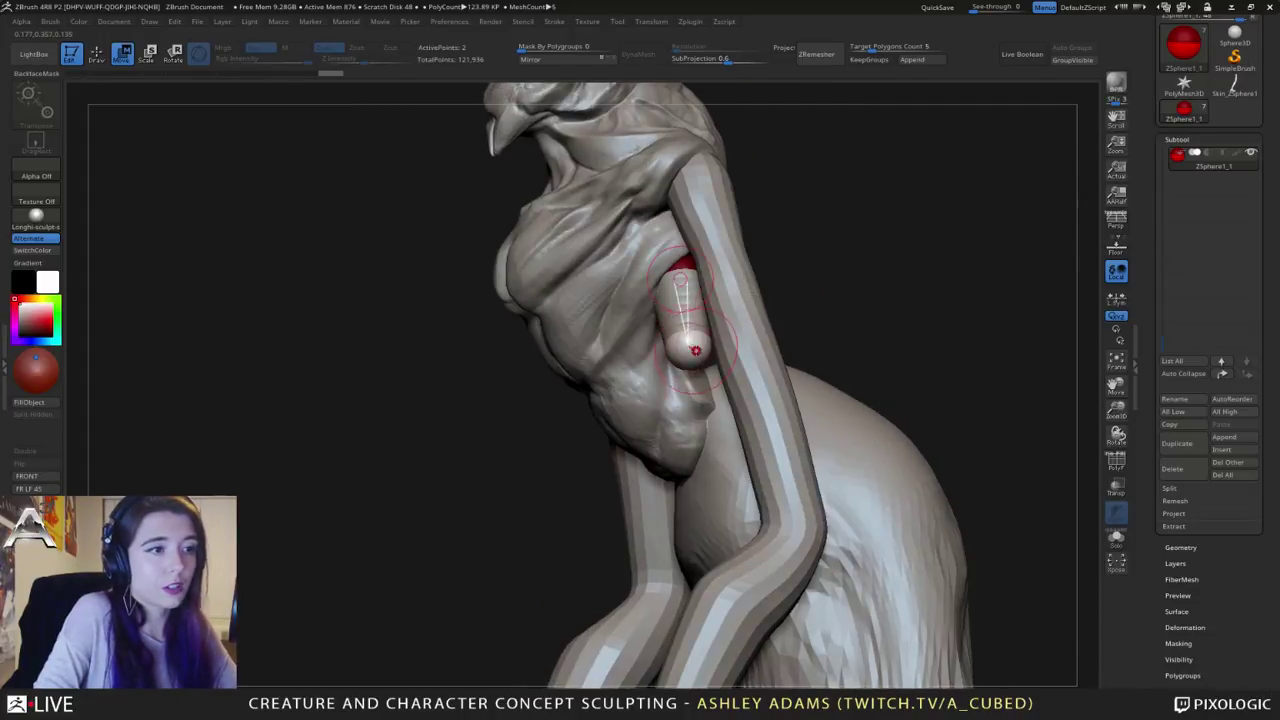
click(691, 352)
right_drag(692, 358, 760, 366)
mouse_move(689, 375)
mouse_down()
mouse_move(663, 386)
mouse_move(674, 374)
mouse_move(679, 395)
mouse_up()
key(q)
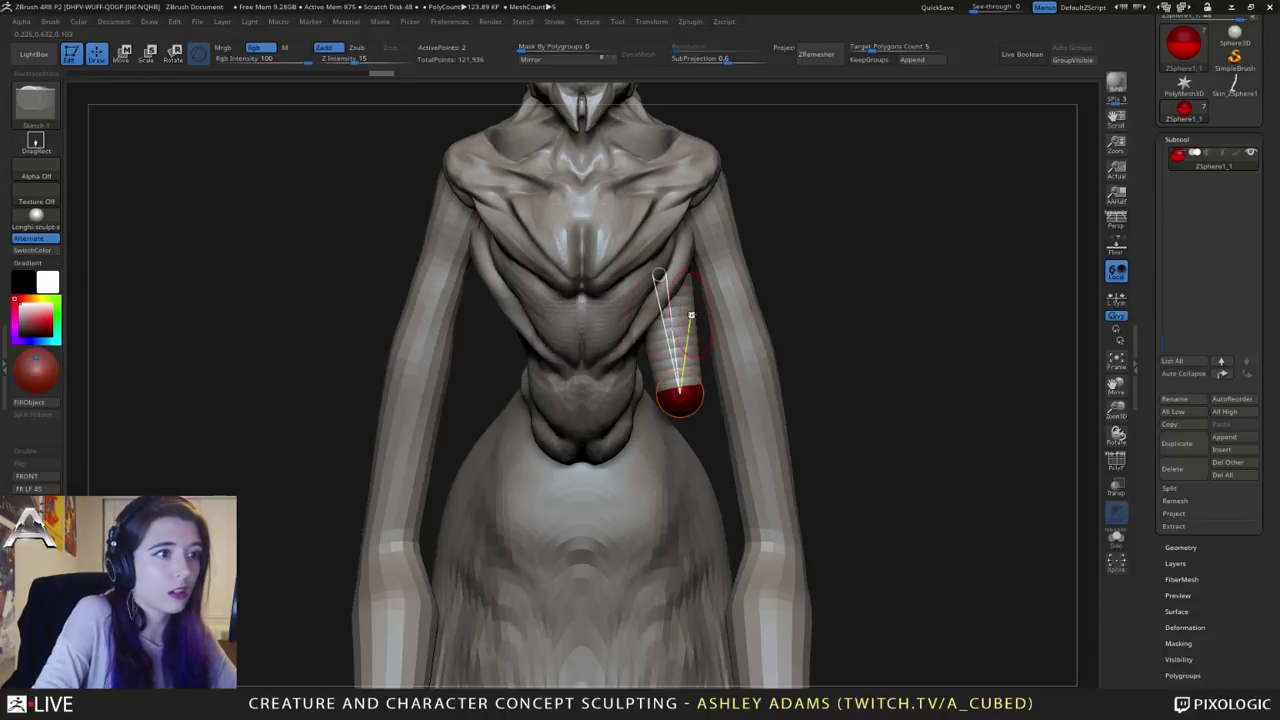
Step: Insert a joint ZSphere partway along the limb segment and scale it down slightly
click(672, 314)
key(w)
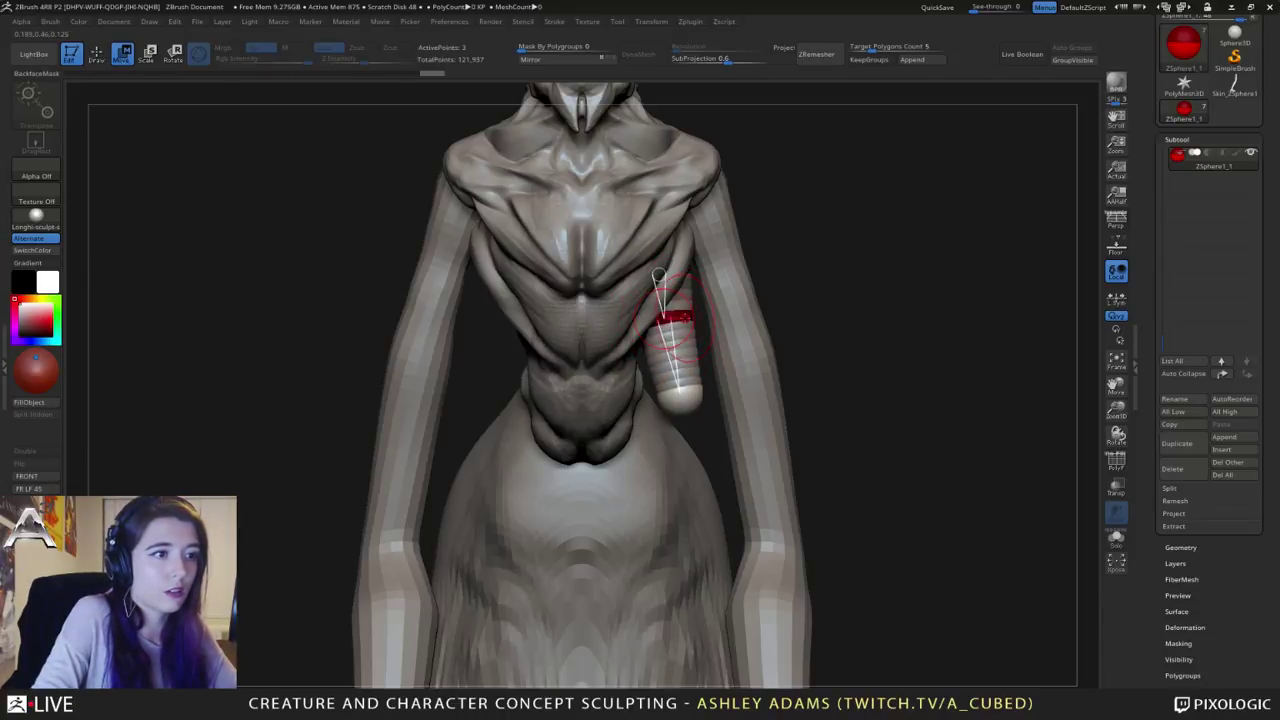
key(e)
drag(532, 237, 530, 237)
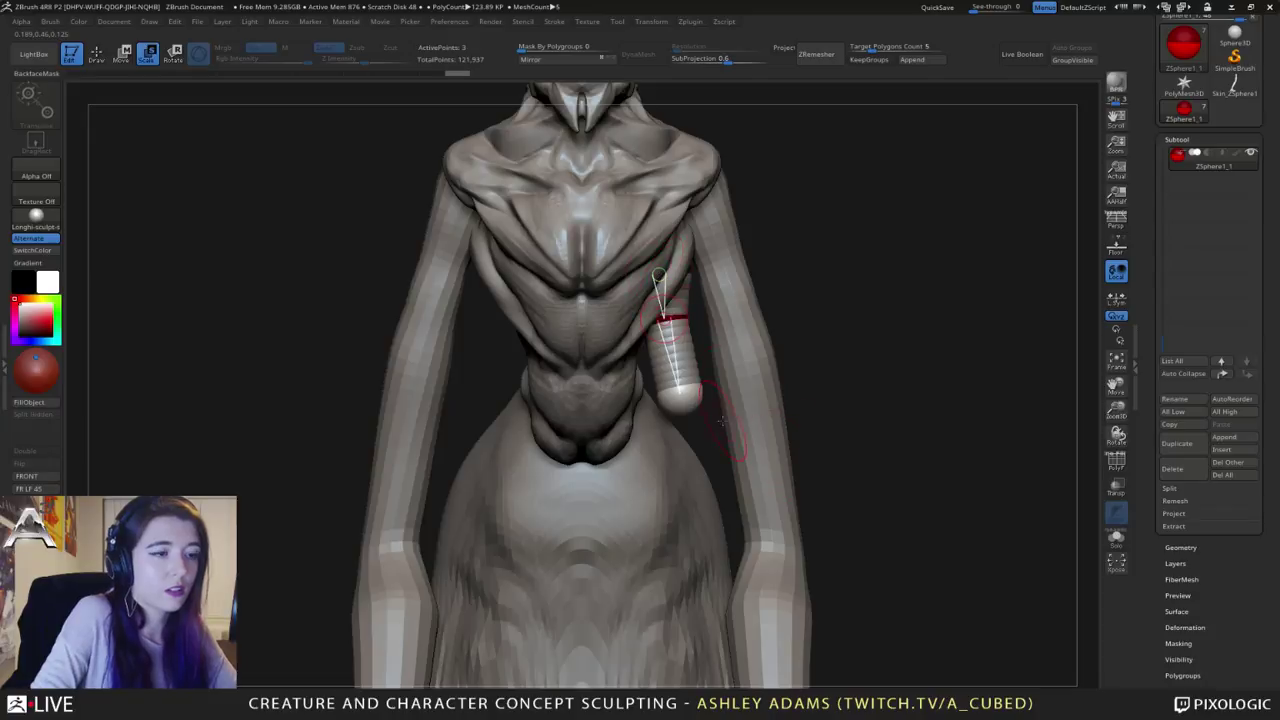
Step: Add an elbow to the small limb, pull it out behind the torso and bring the forearm's end in front of the abdomen
key(q)
mouse_move(766, 397)
mouse_down()
mouse_move(731, 434)
mouse_move(778, 297)
mouse_move(784, 377)
mouse_move(770, 353)
mouse_move(692, 341)
mouse_up()
key(w)
mouse_move(775, 350)
mouse_down()
mouse_move(830, 333)
mouse_move(790, 363)
mouse_move(814, 359)
mouse_move(810, 344)
mouse_move(843, 320)
mouse_up()
key(q)
key(w)
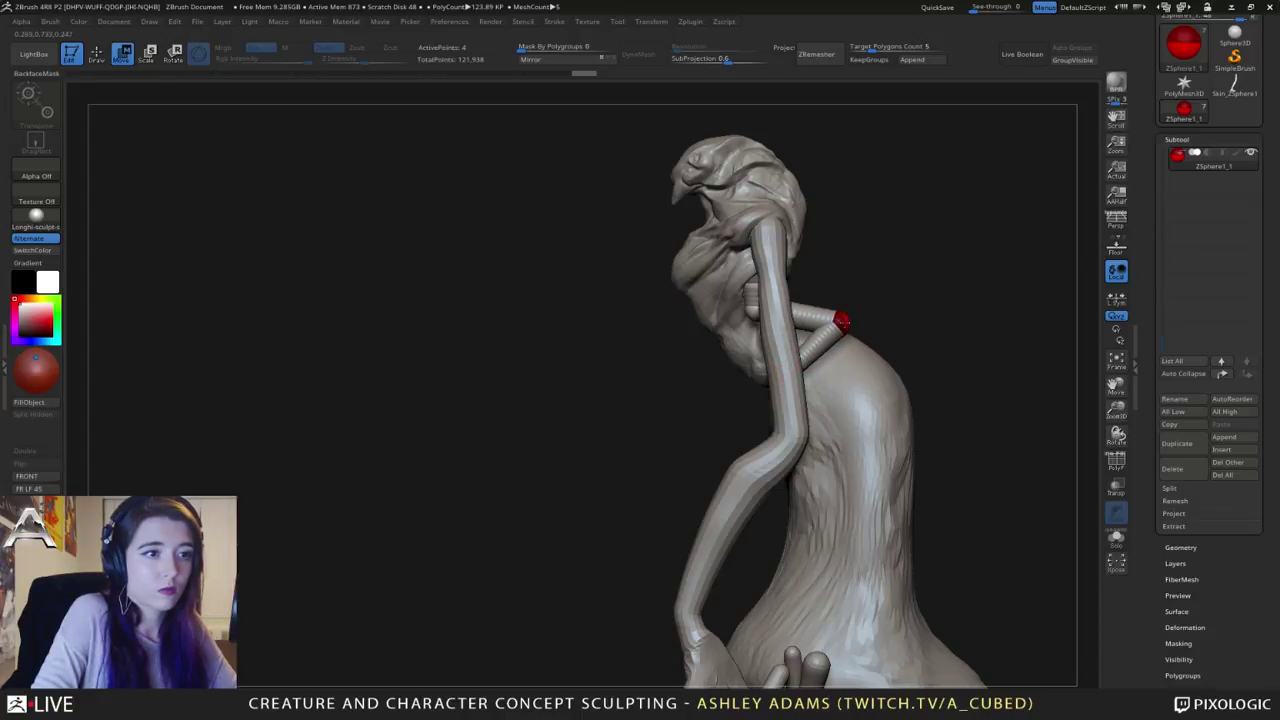
right_drag(765, 325, 847, 363)
drag(791, 374, 737, 411)
shift+drag(820, 323, 795, 376)
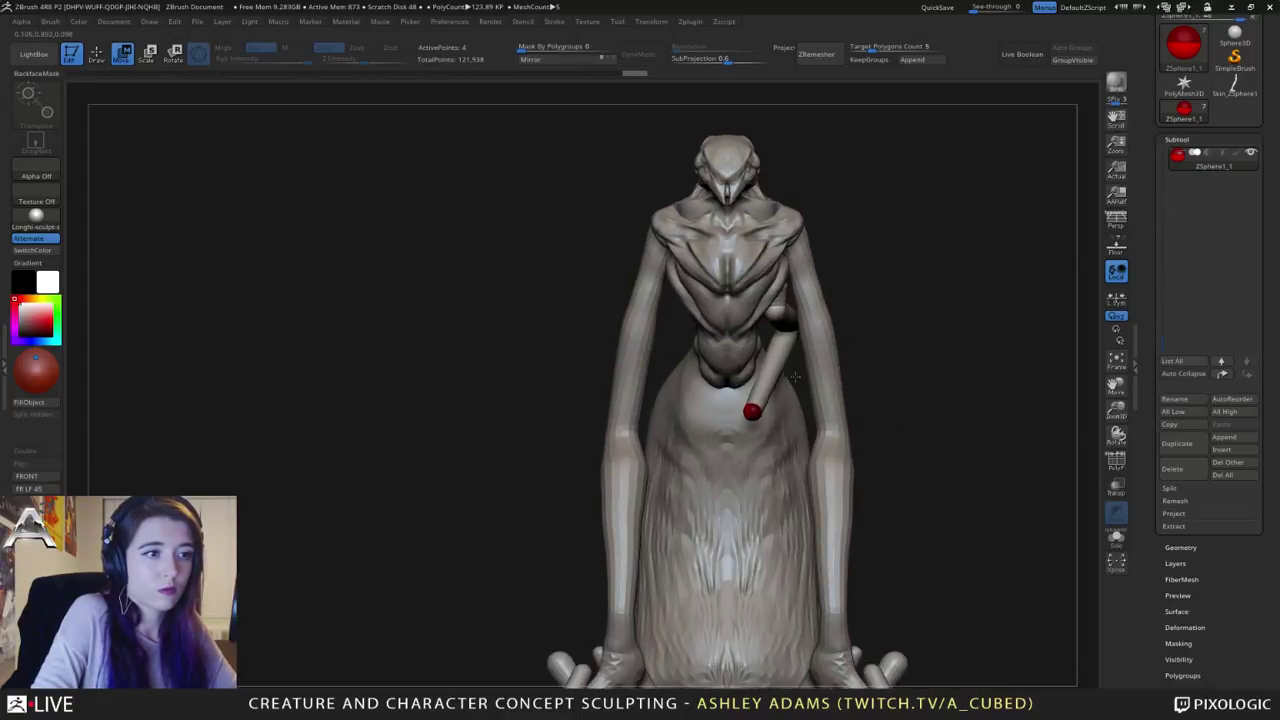
Step: Add a ZSphere at the end of the forearm and move it downward to block out the hand
key(q)
drag(746, 430, 755, 436)
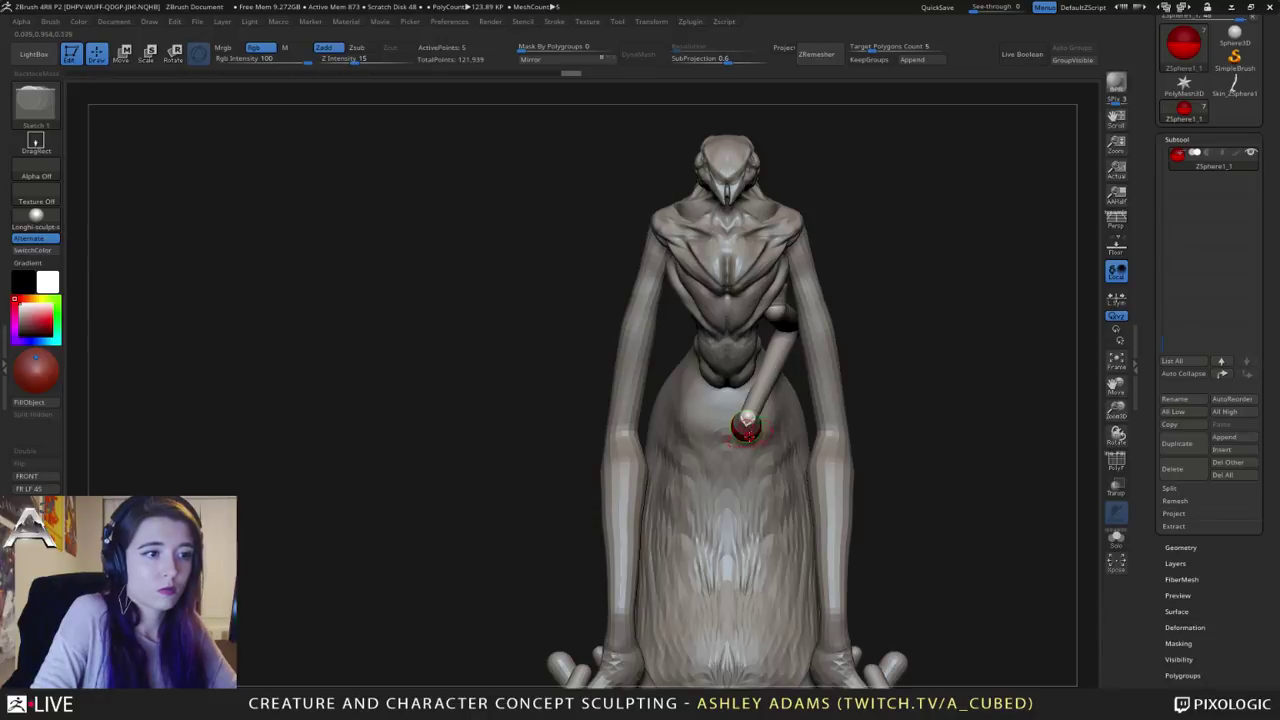
mouse_move(787, 424)
right_down()
mouse_move(716, 415)
mouse_move(718, 379)
right_up()
key(w)
mouse_move(731, 380)
mouse_down()
mouse_move(709, 380)
mouse_move(724, 402)
mouse_up()
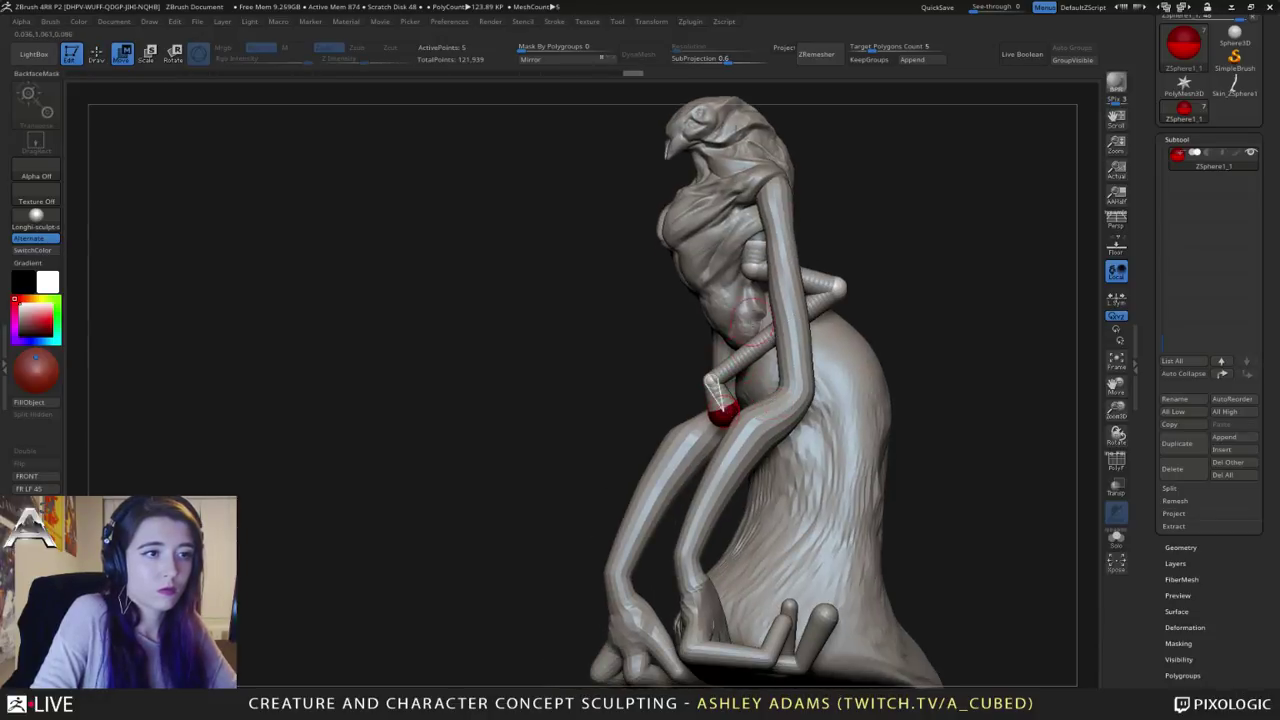
Step: Lower the small limb's elbow and adjust its sideways placement beneath the large arm
drag(838, 287, 848, 314)
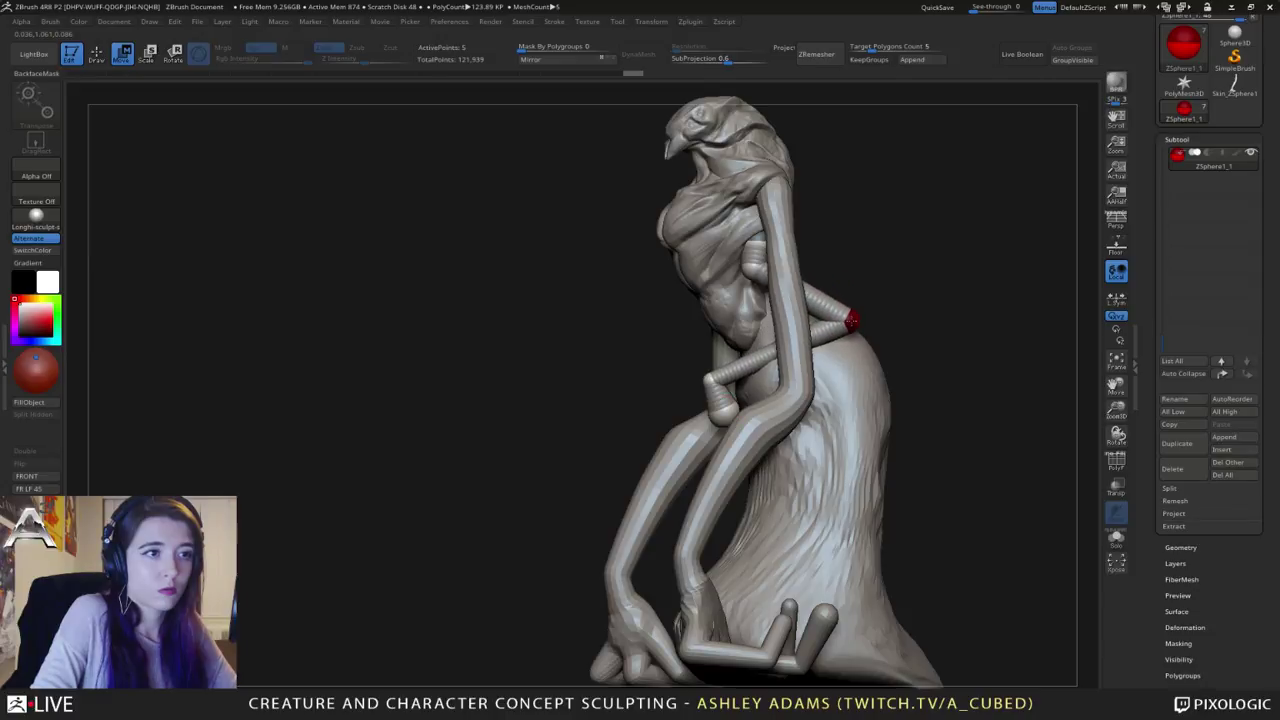
right_drag(815, 288, 886, 272)
drag(885, 272, 867, 292)
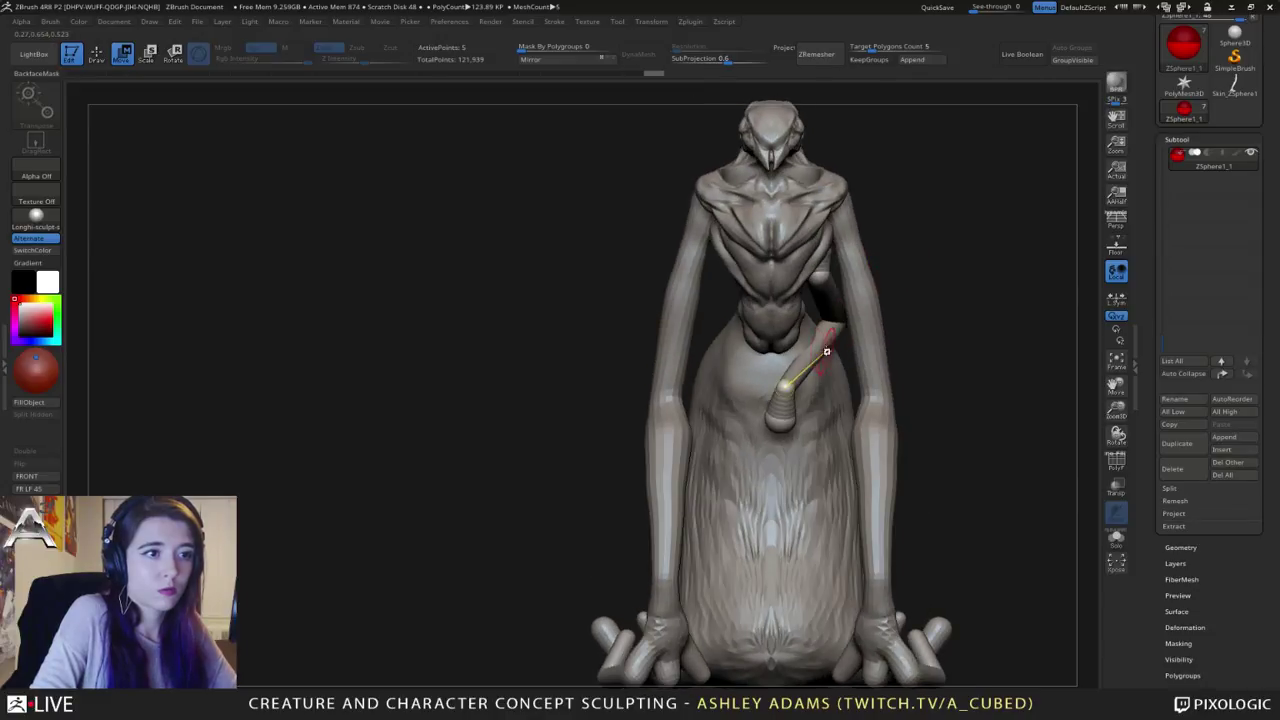
key(space)
key(a)
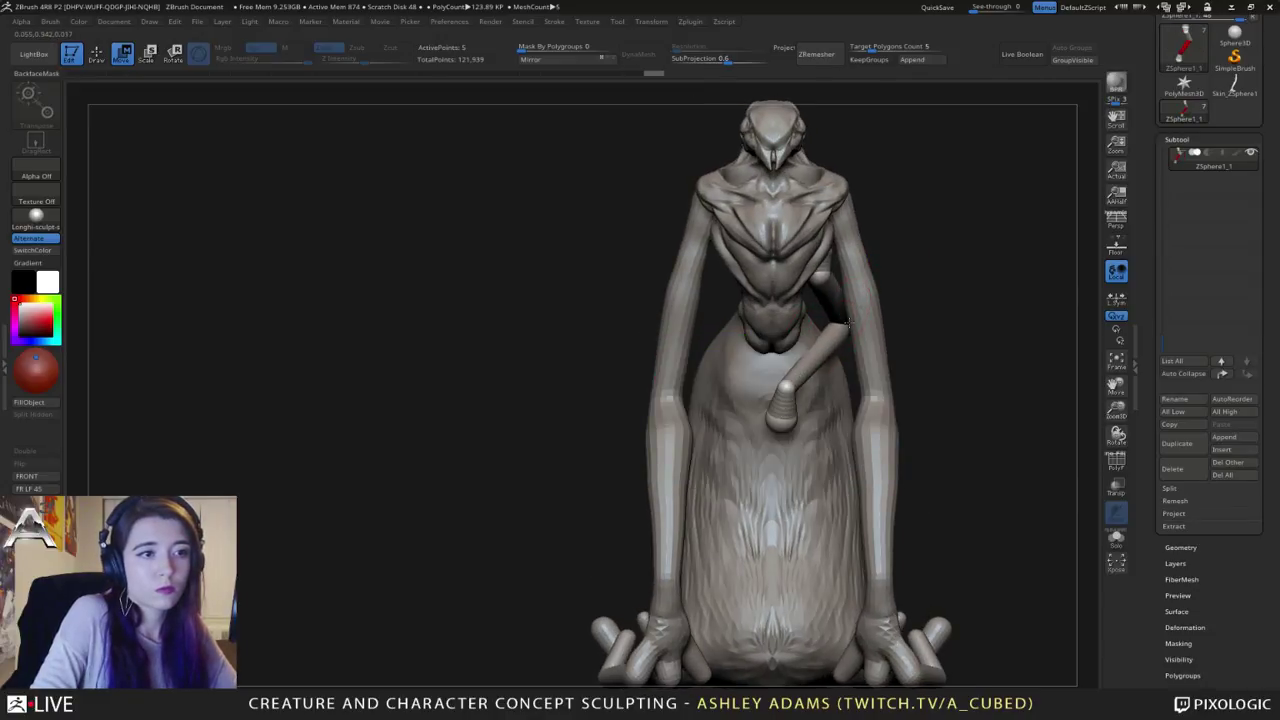
alt+click(874, 302)
key(space)
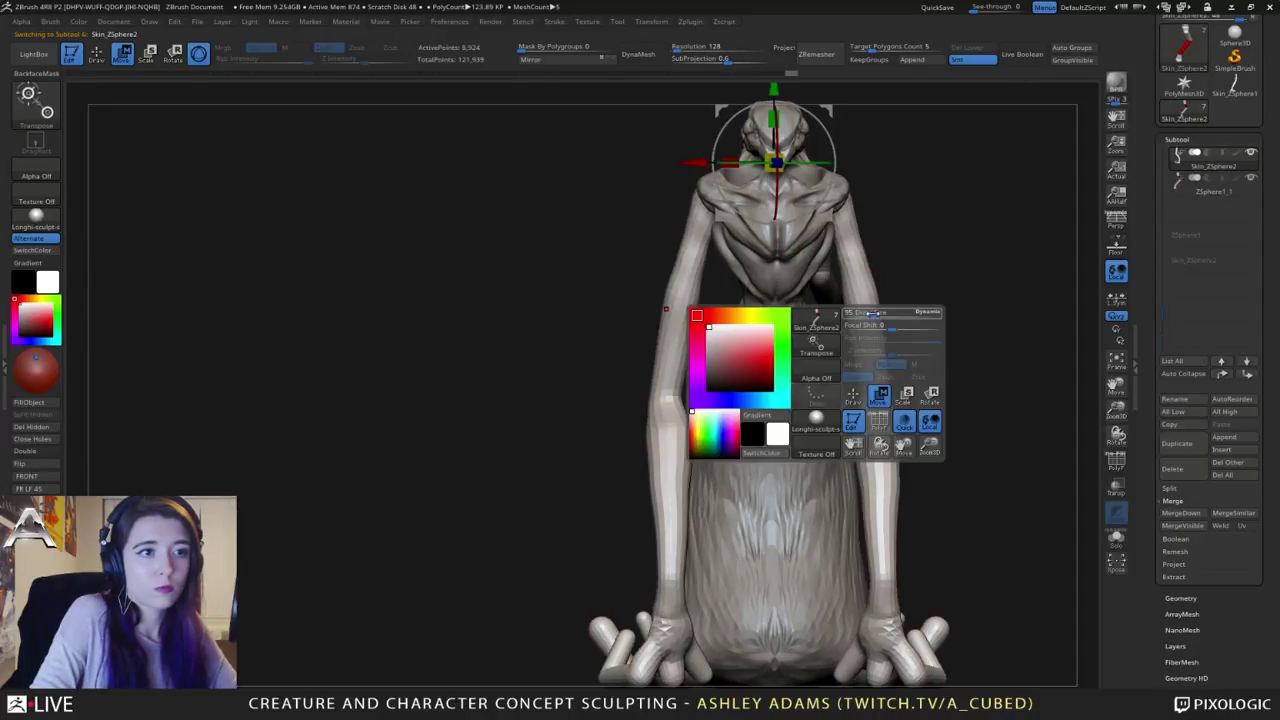
ctrl+right_drag(912, 286, 816, 336)
alt+click(810, 314)
Step: Set the Adaptive Skin DynaMesh Resolution to 0 and make an adaptive skin from the small limb's ZSpheres
right_drag(935, 310, 823, 309)
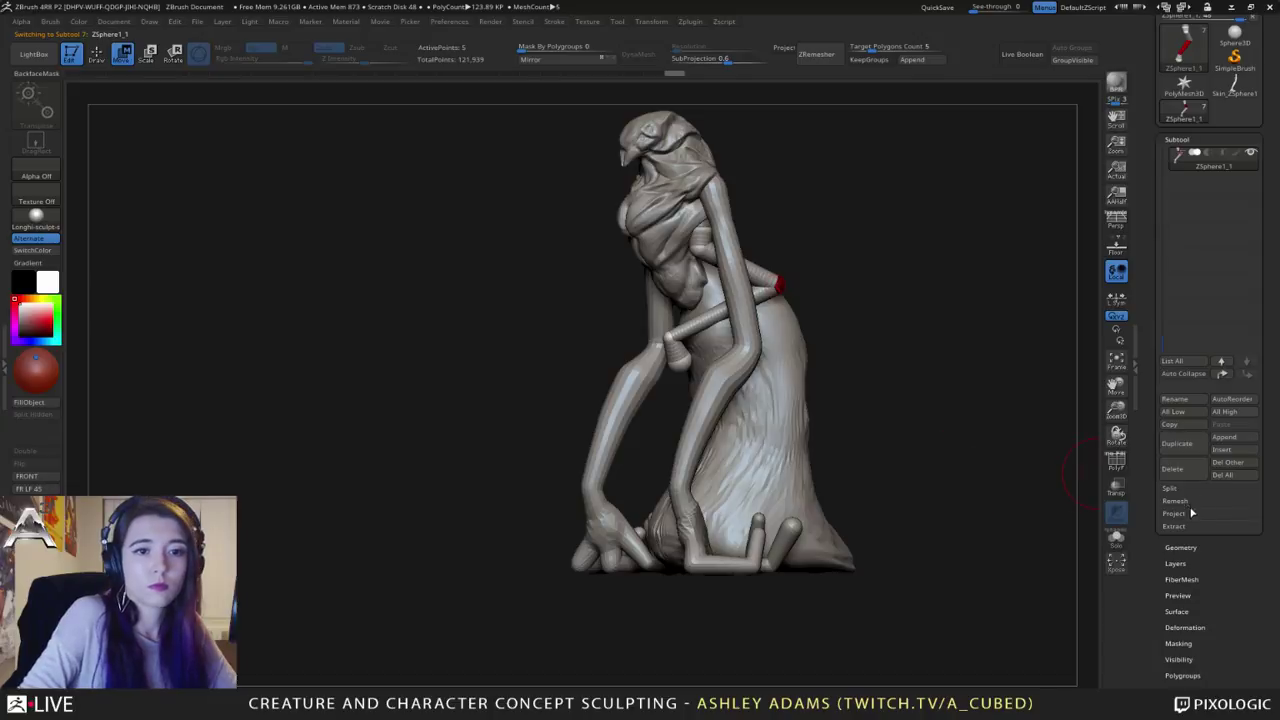
drag(1164, 614, 1180, 419)
click(1183, 388)
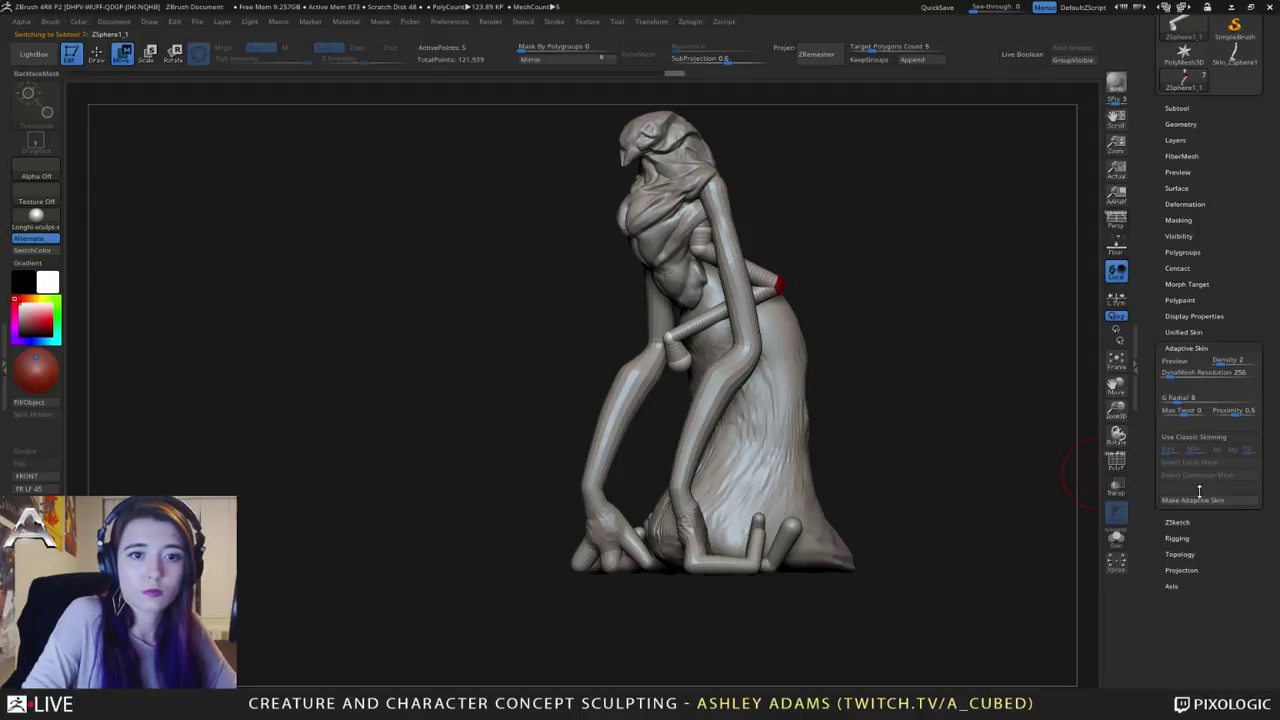
drag(1163, 374, 1153, 373)
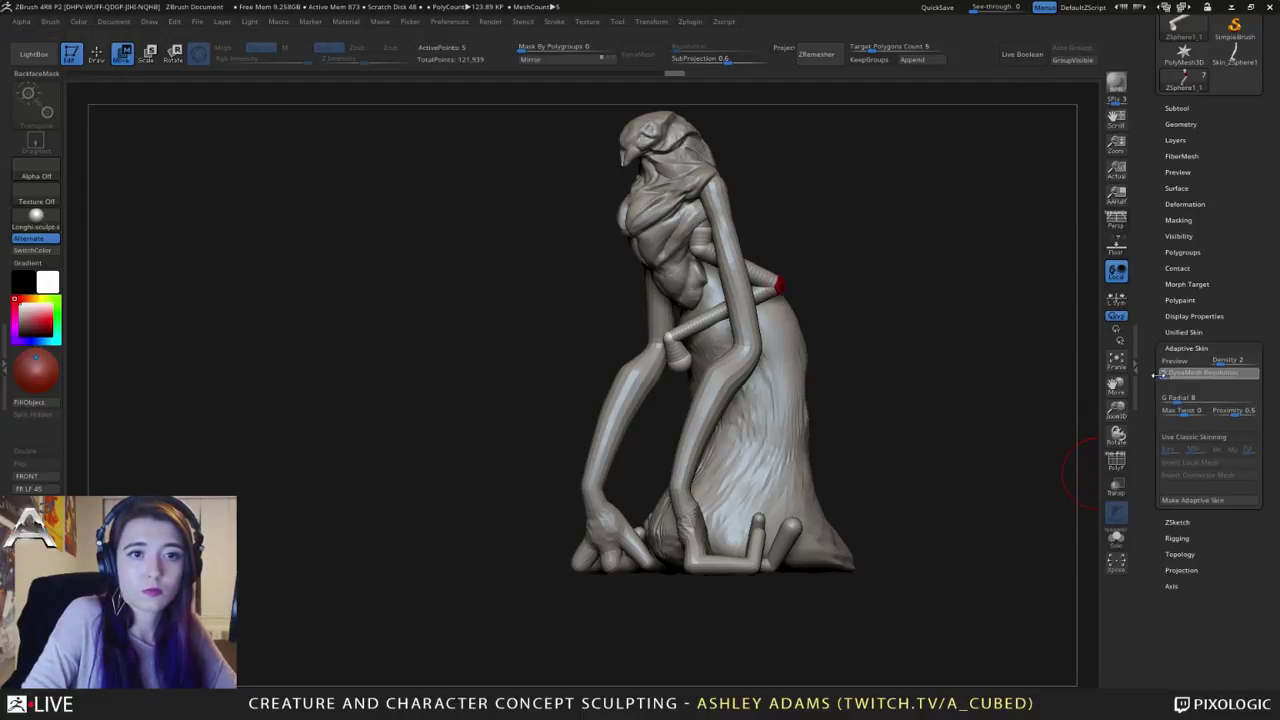
click(1184, 502)
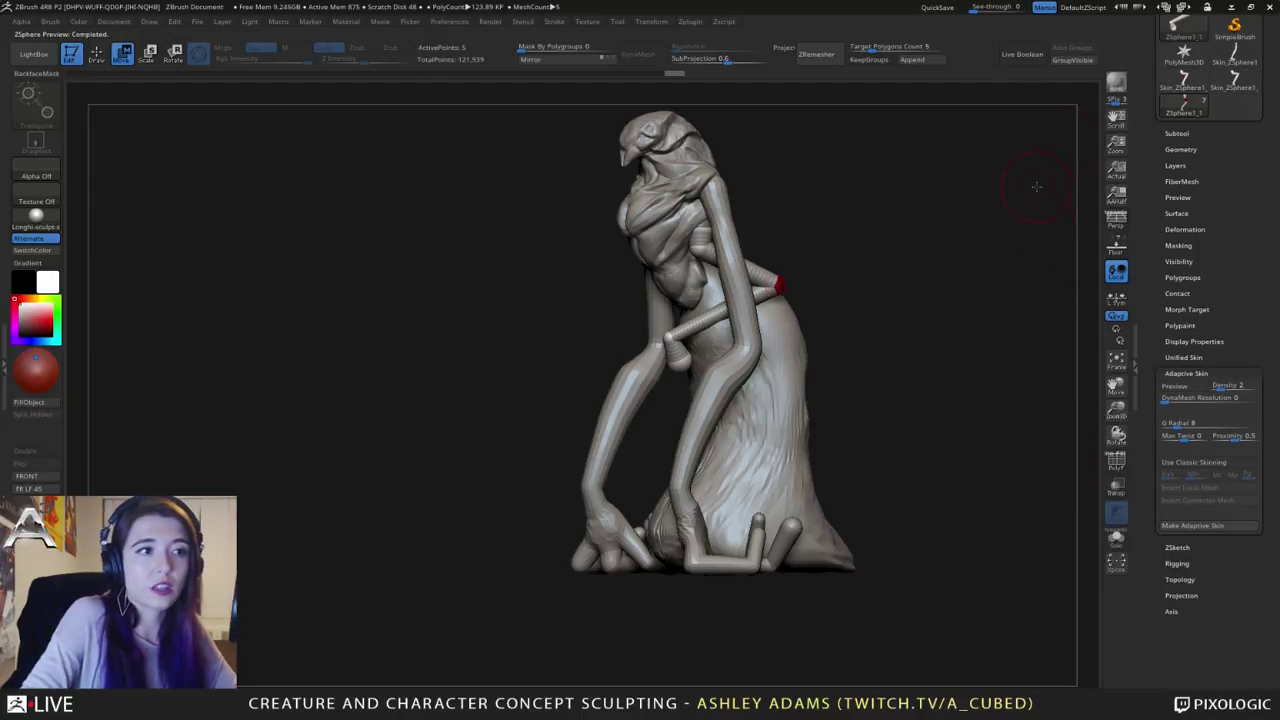
Step: Append the small limb's new skin mesh as a subtool and activate it for sculpting
click(1176, 132)
click(1224, 430)
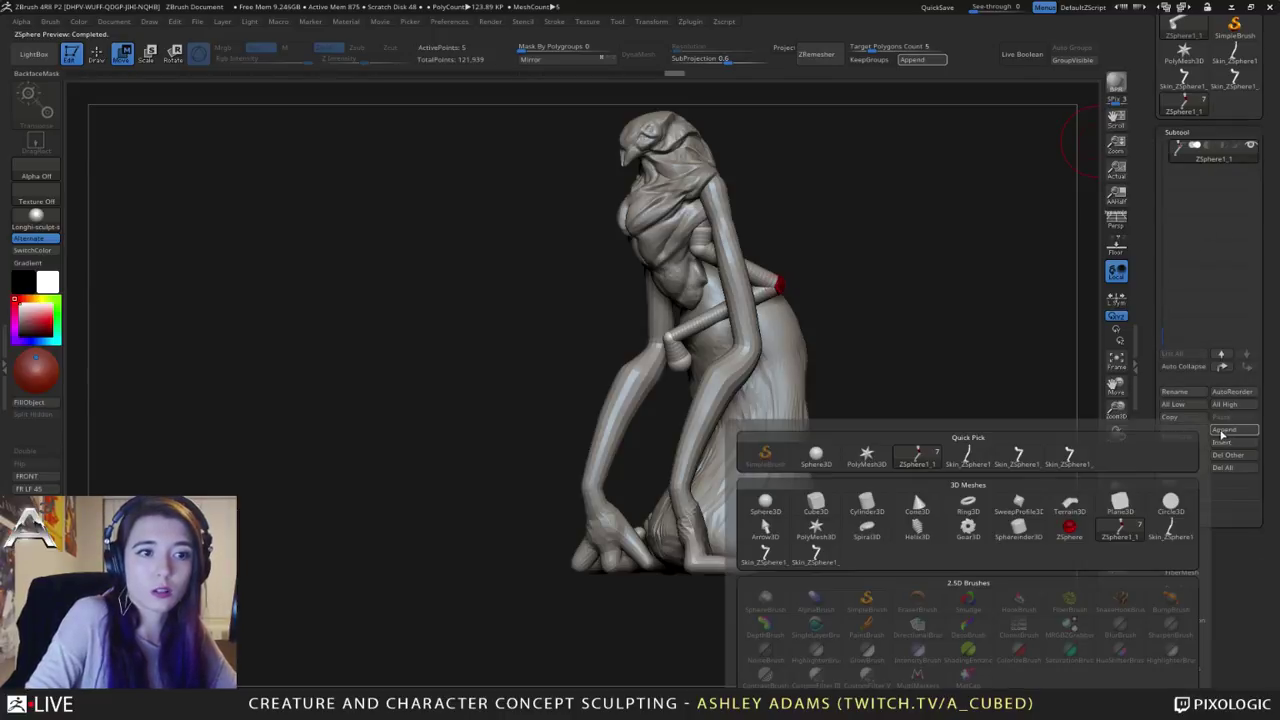
click(1034, 460)
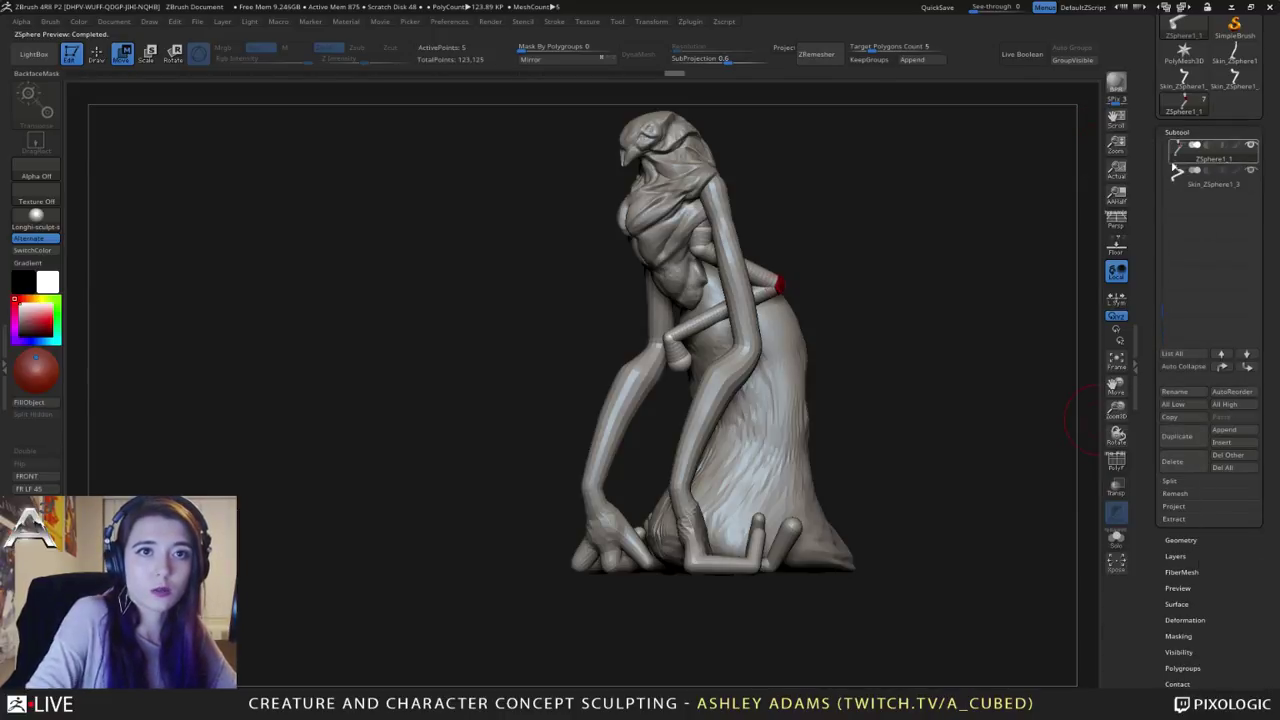
click(1188, 188)
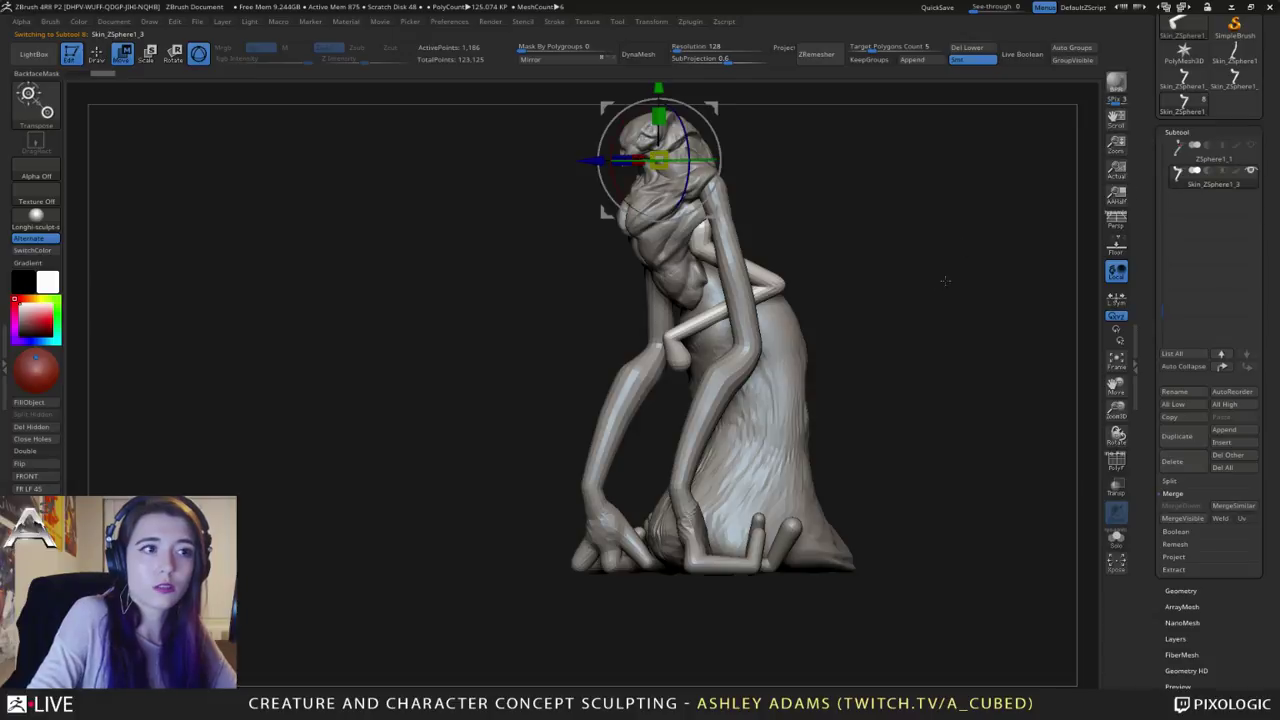
drag(943, 277, 884, 301)
key(q)
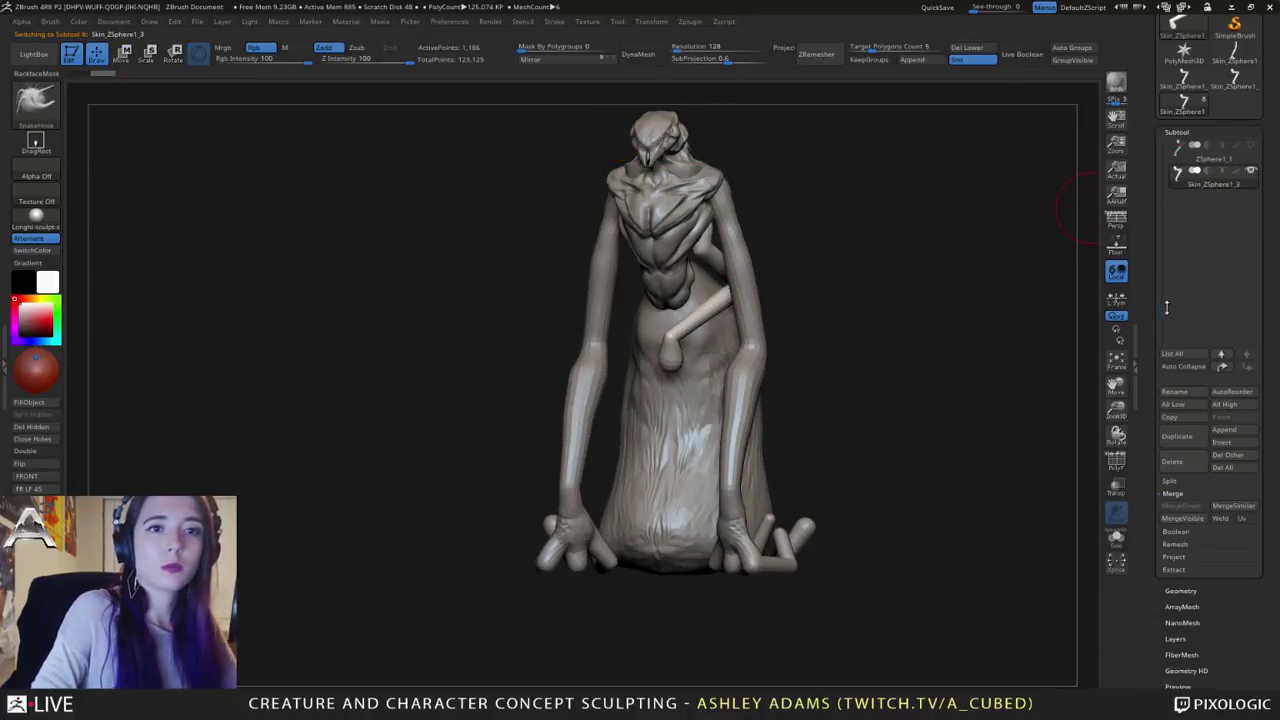
Step: Delete the ZSphere1_1 and ZSphere1 source subtools, leaving the skinned arm meshes in the list
drag(1165, 307, 1153, 170)
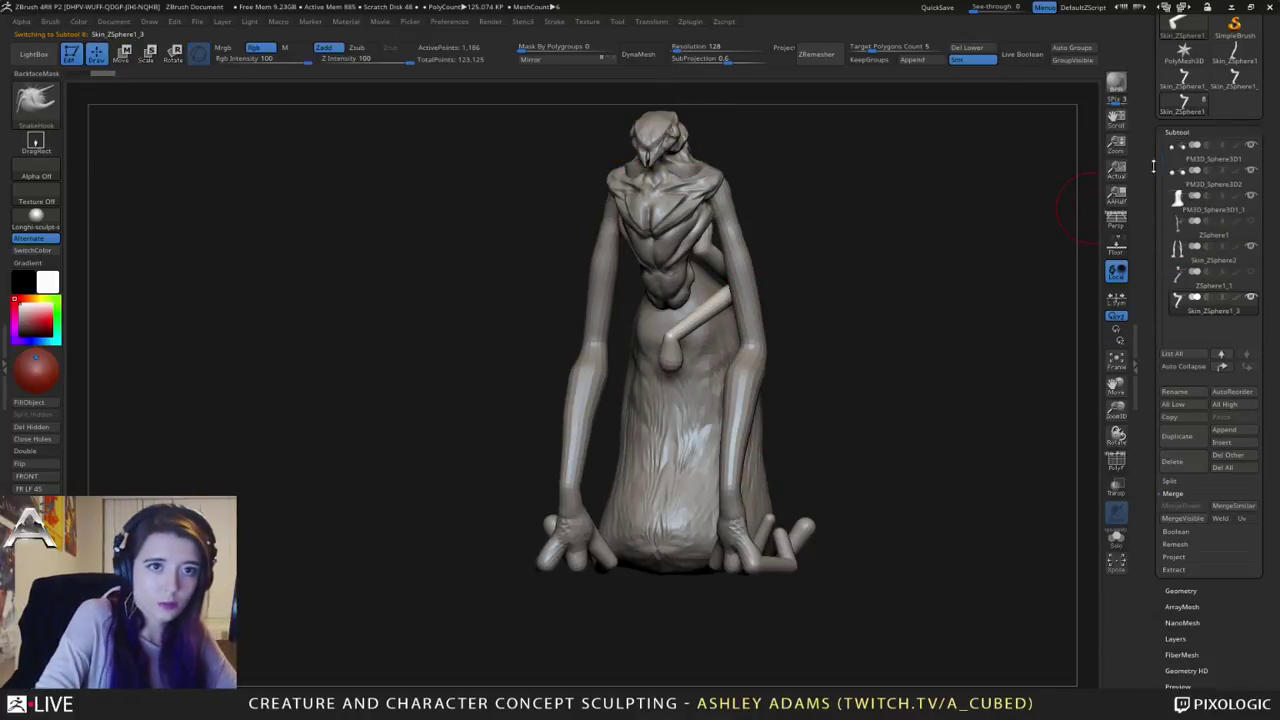
click(1195, 275)
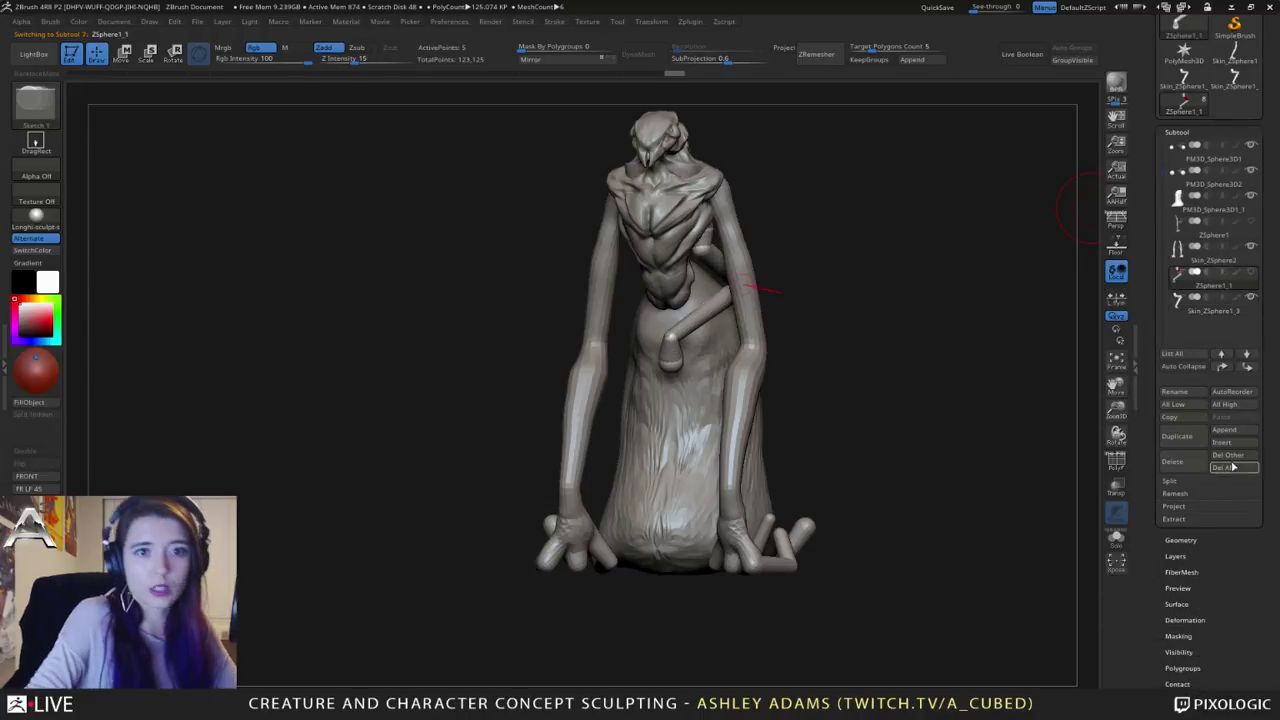
click(1176, 470)
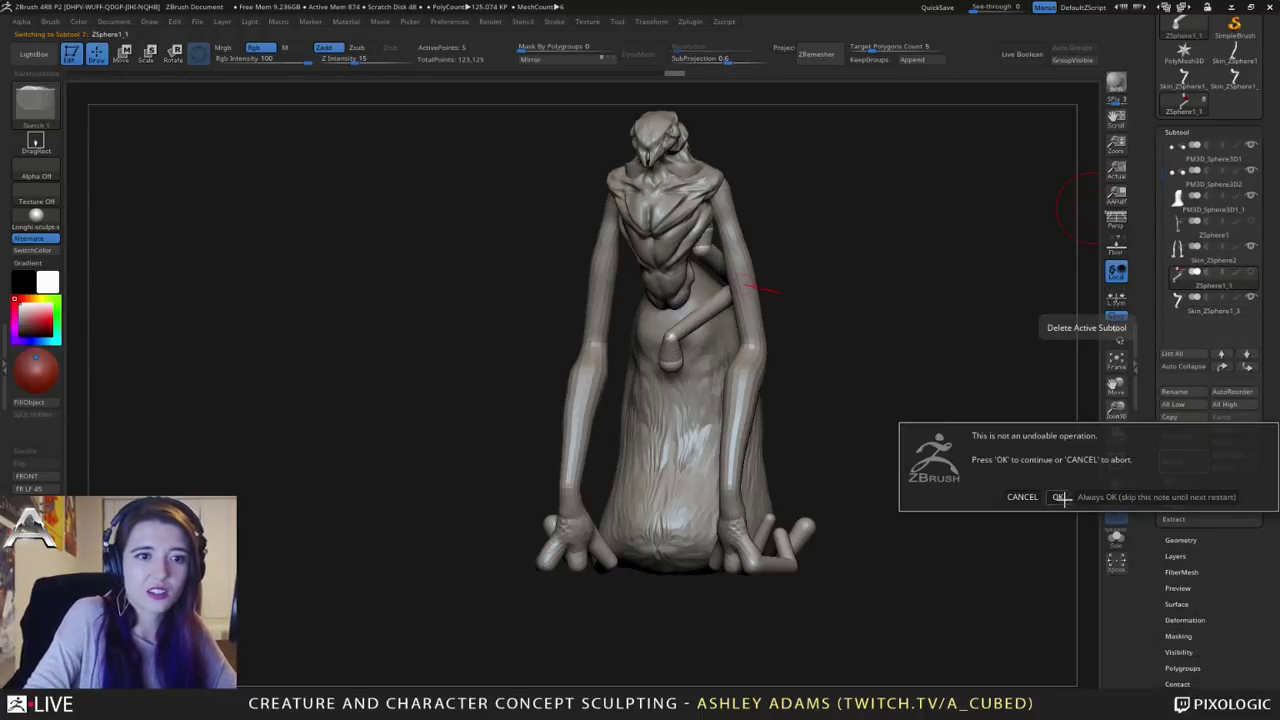
click(1060, 495)
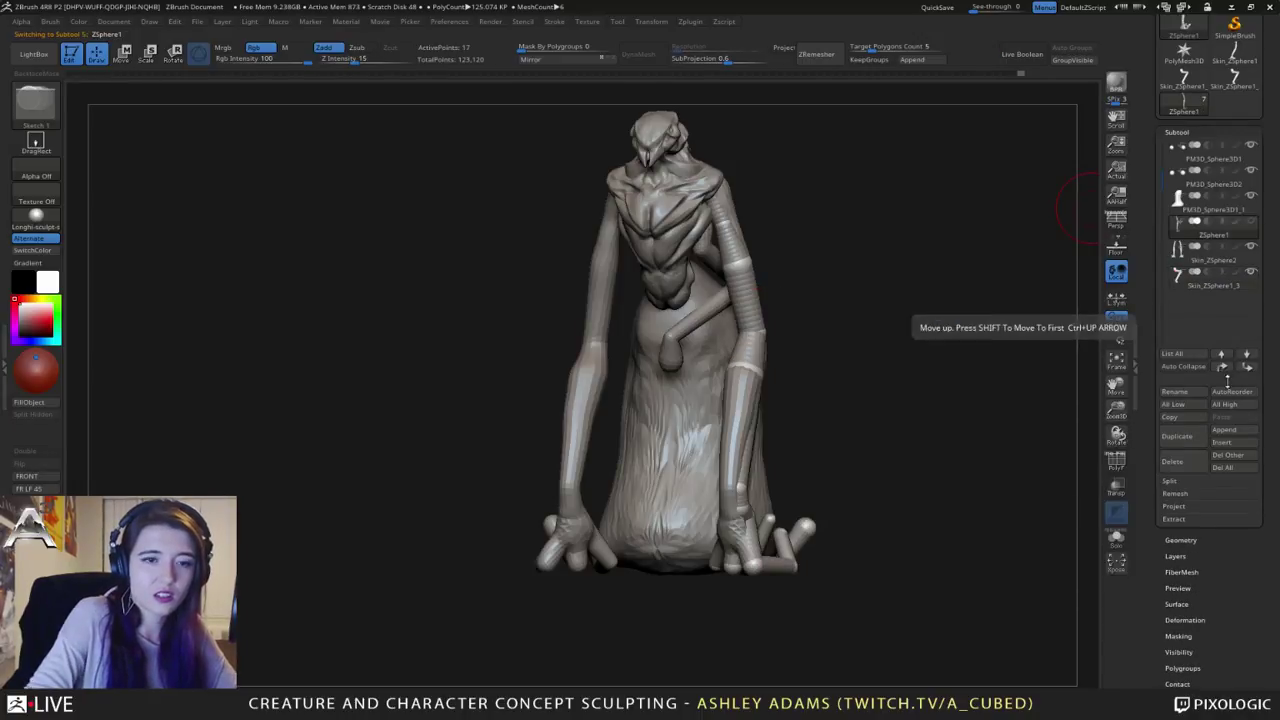
click(1172, 461)
click(1060, 488)
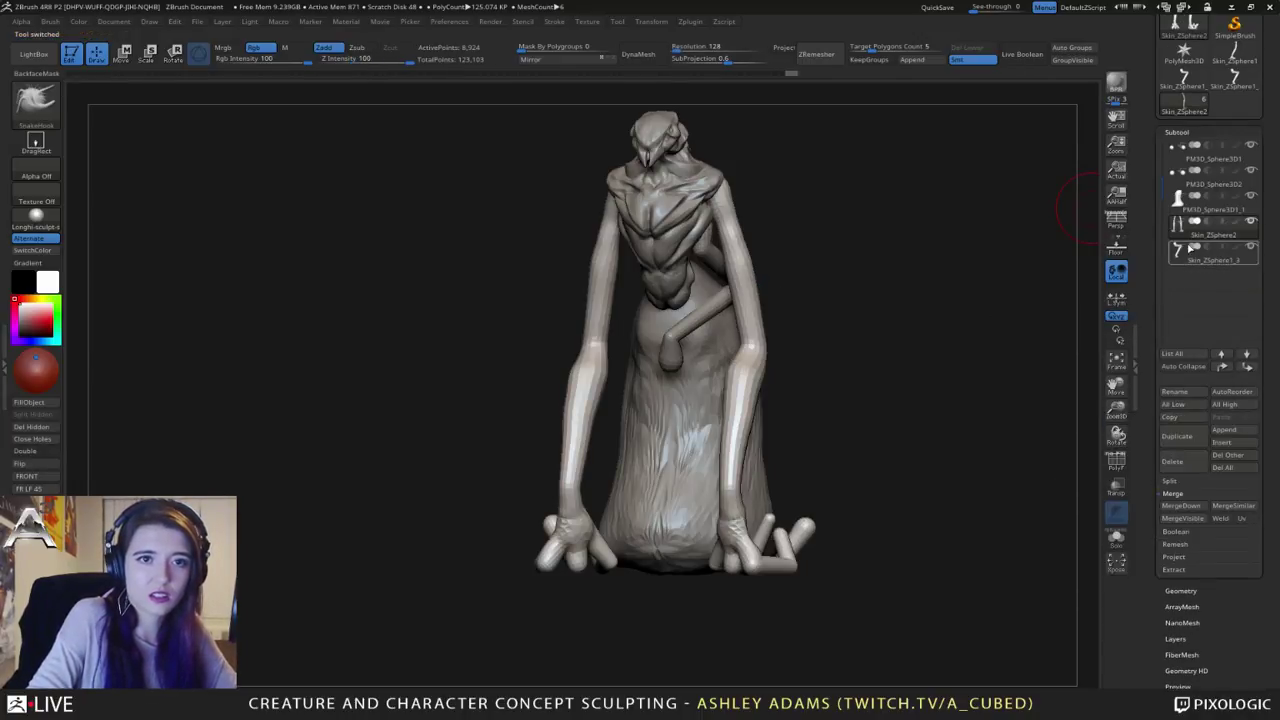
Step: Duplicate the small limb's skin mesh, mirror the copy to the other side and merge it down with the original
click(1177, 436)
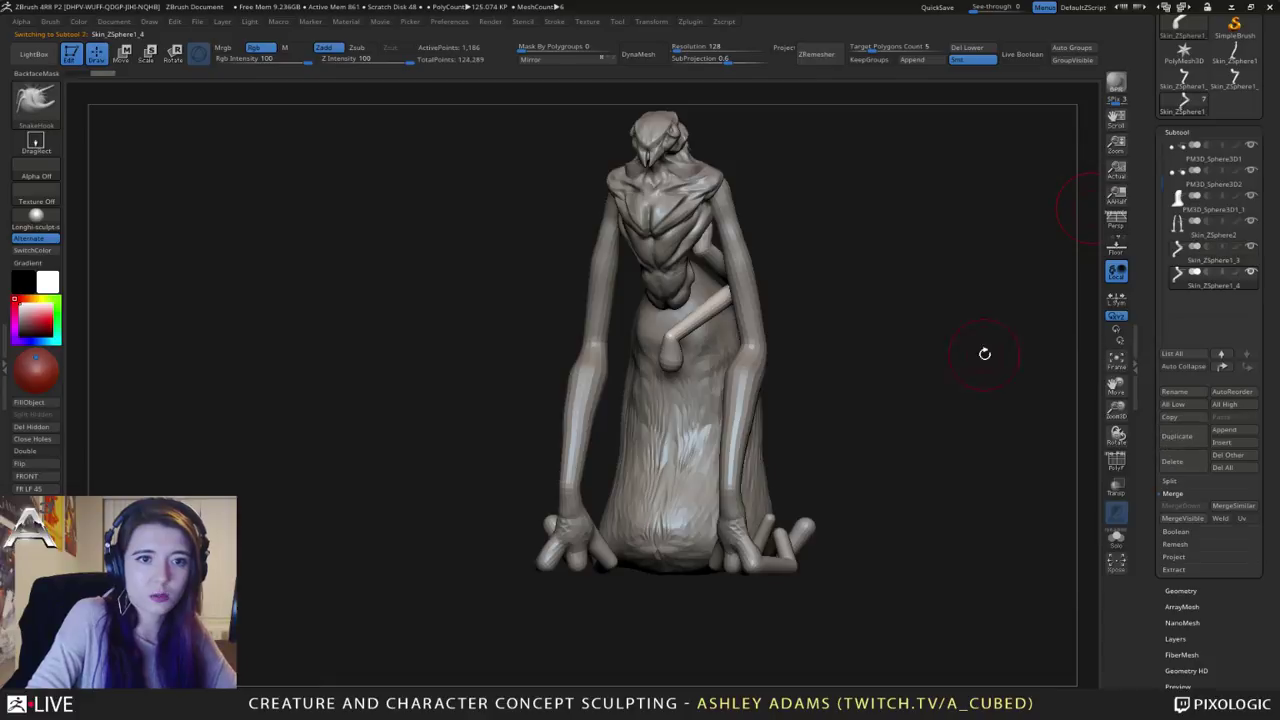
click(541, 62)
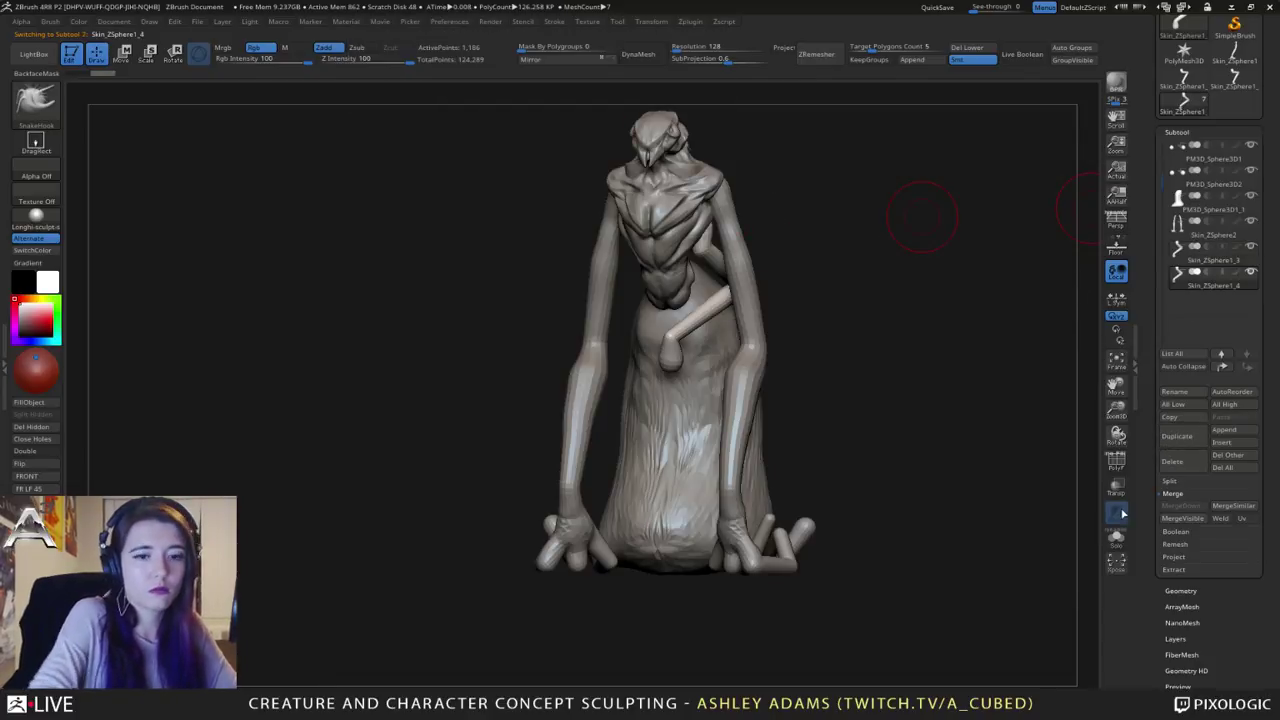
click(1181, 591)
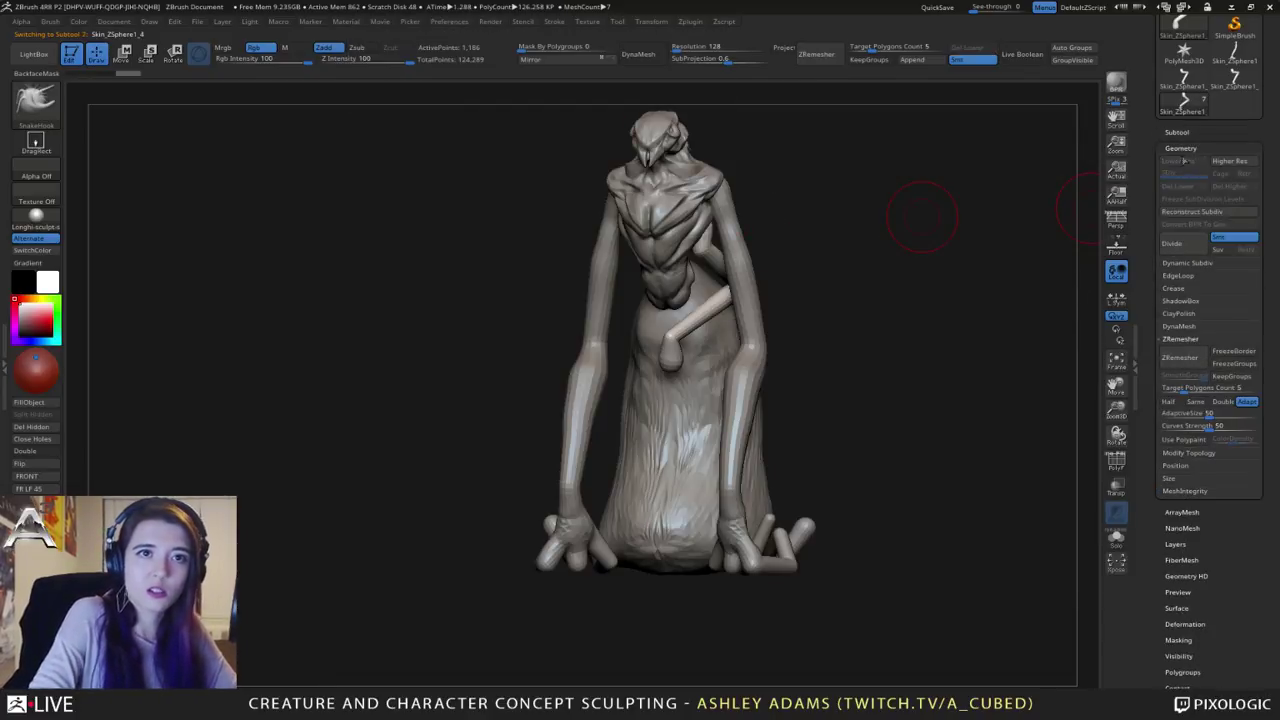
click(534, 61)
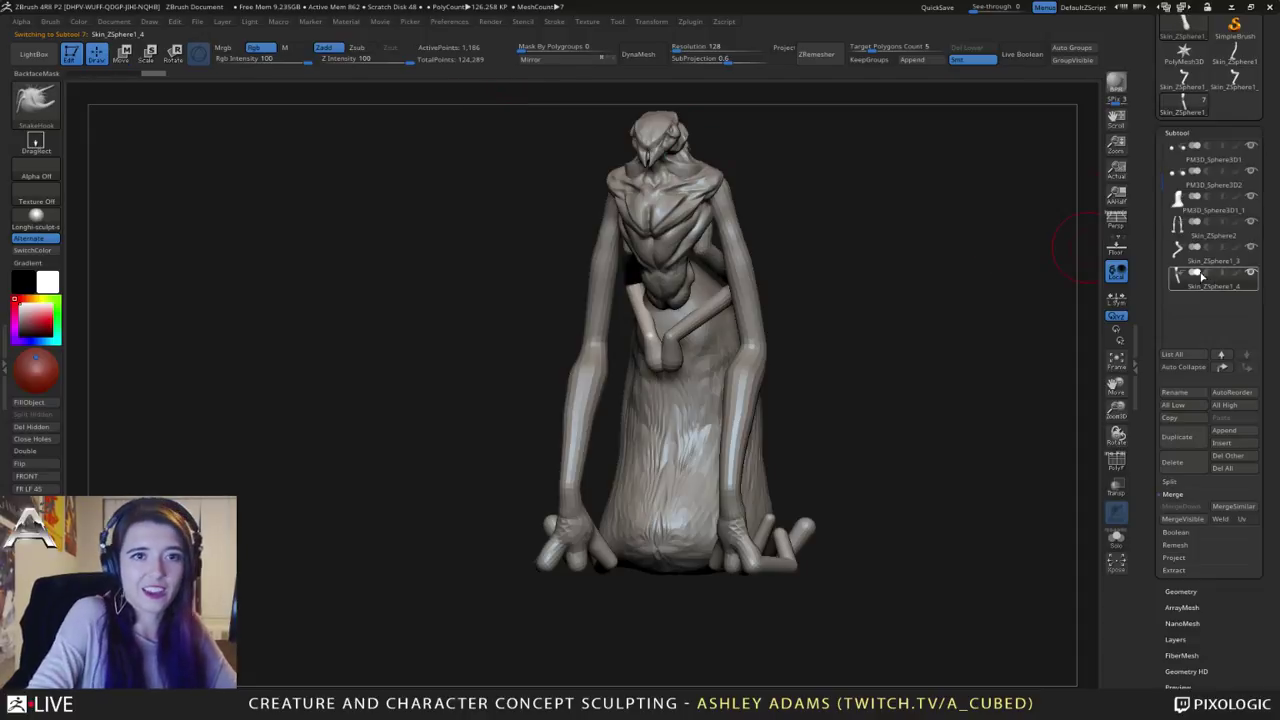
click(1172, 462)
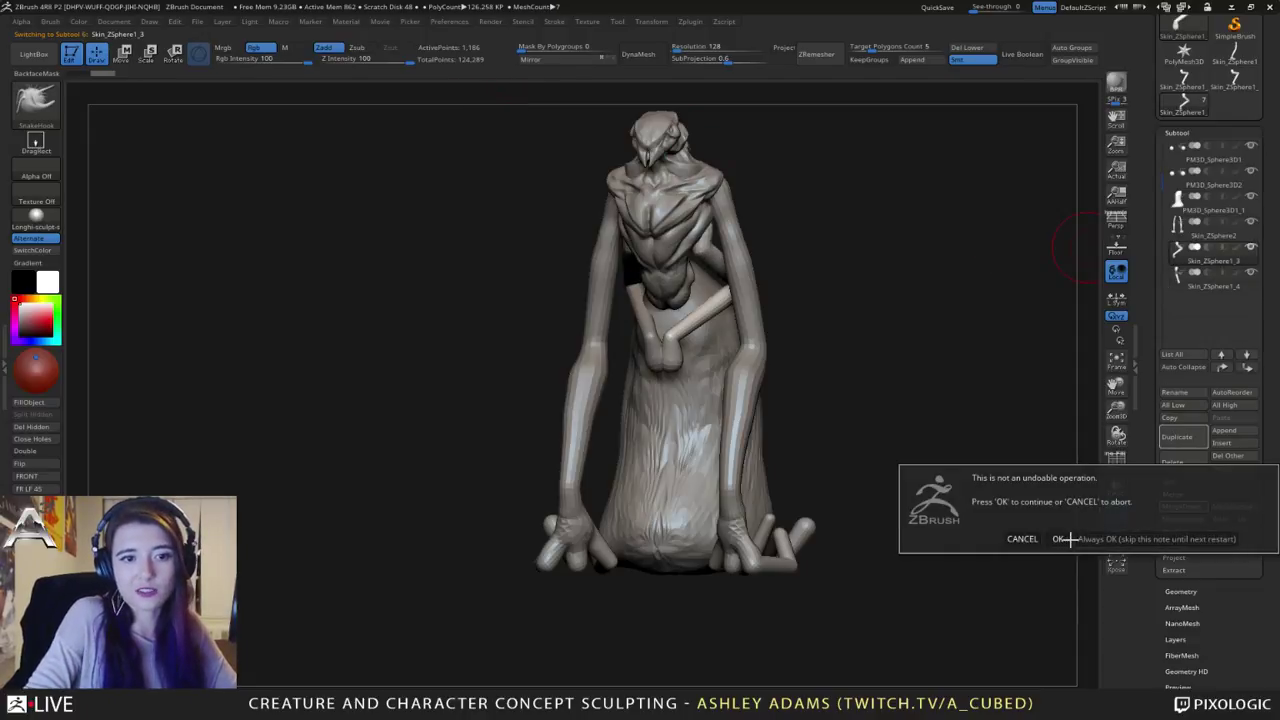
click(945, 534)
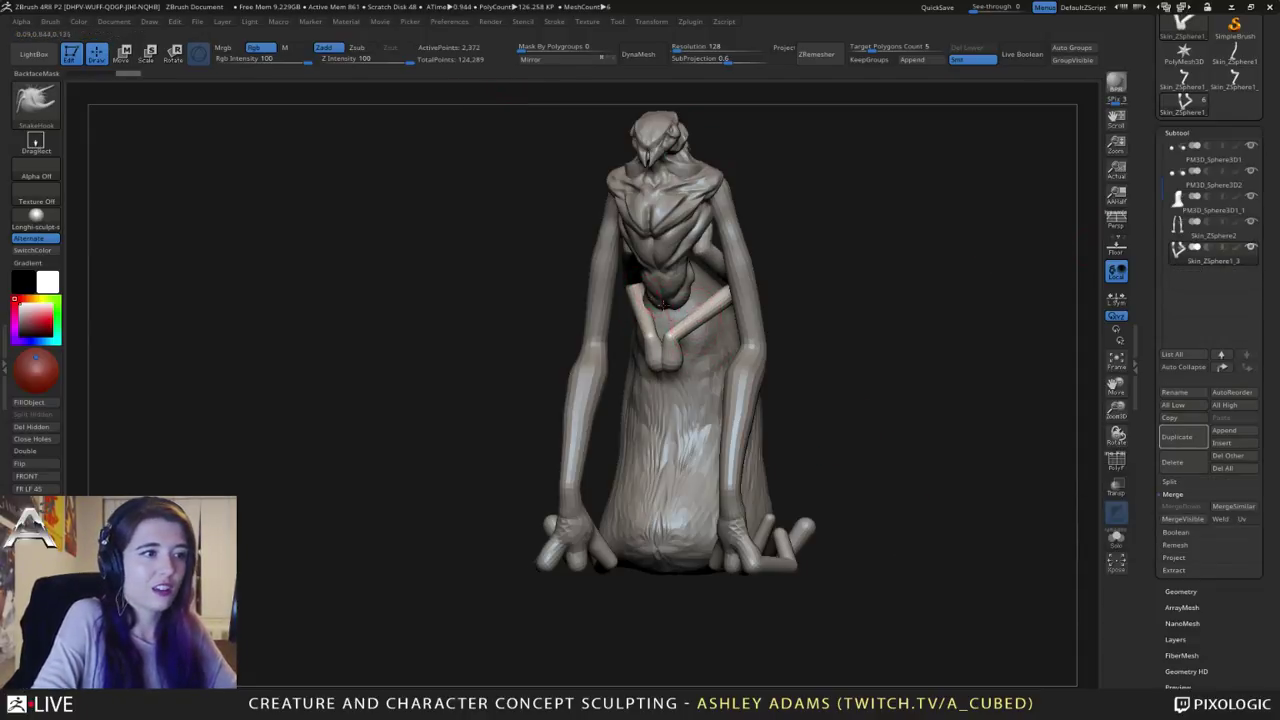
Step: Try to reshape the overlapping small hands at the body's centre with the SnakeHook brush
shift+right_drag(692, 322, 720, 324)
right_click(610, 359)
mouse_move(723, 263)
right_down()
mouse_move(600, 268)
mouse_move(657, 298)
right_up()
right_click(650, 345)
mouse_move(651, 345)
mouse_down()
mouse_move(624, 328)
mouse_move(675, 350)
mouse_move(620, 376)
mouse_up()
mouse_move(620, 376)
right_down()
mouse_move(596, 366)
mouse_move(610, 392)
right_up()
right_drag(614, 345, 622, 343)
drag(620, 340, 625, 348)
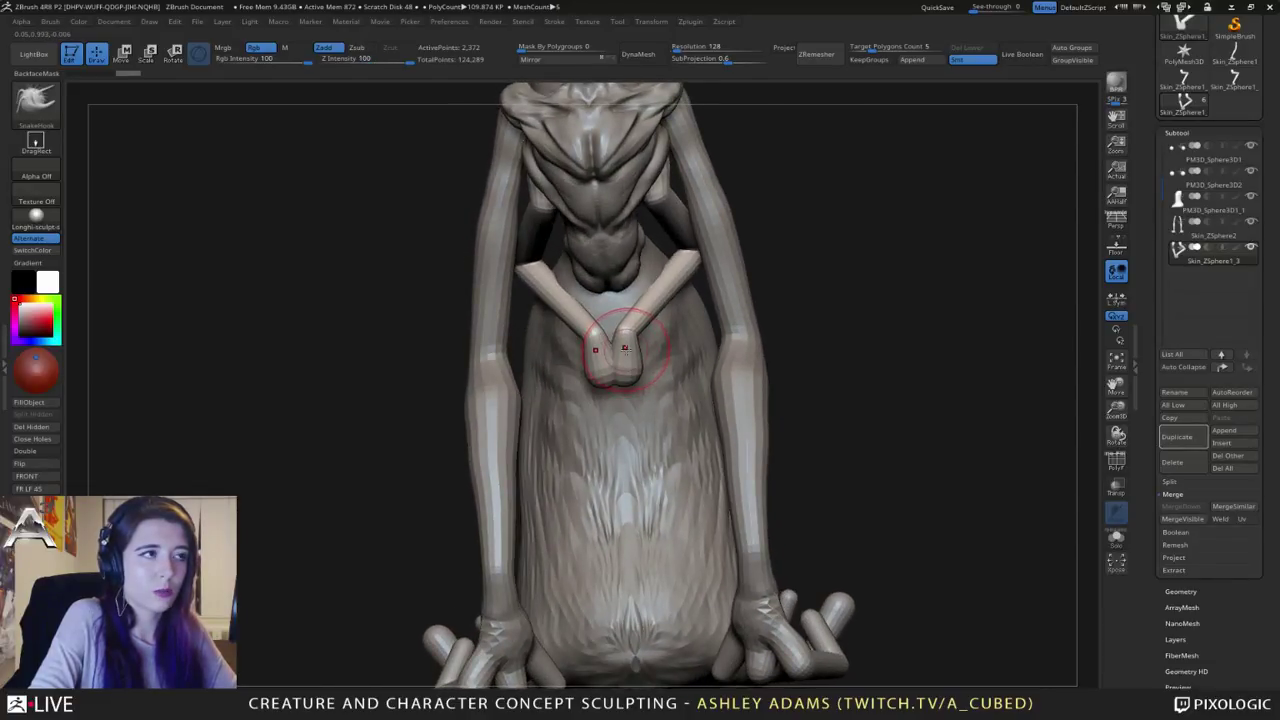
right_drag(625, 348, 610, 338)
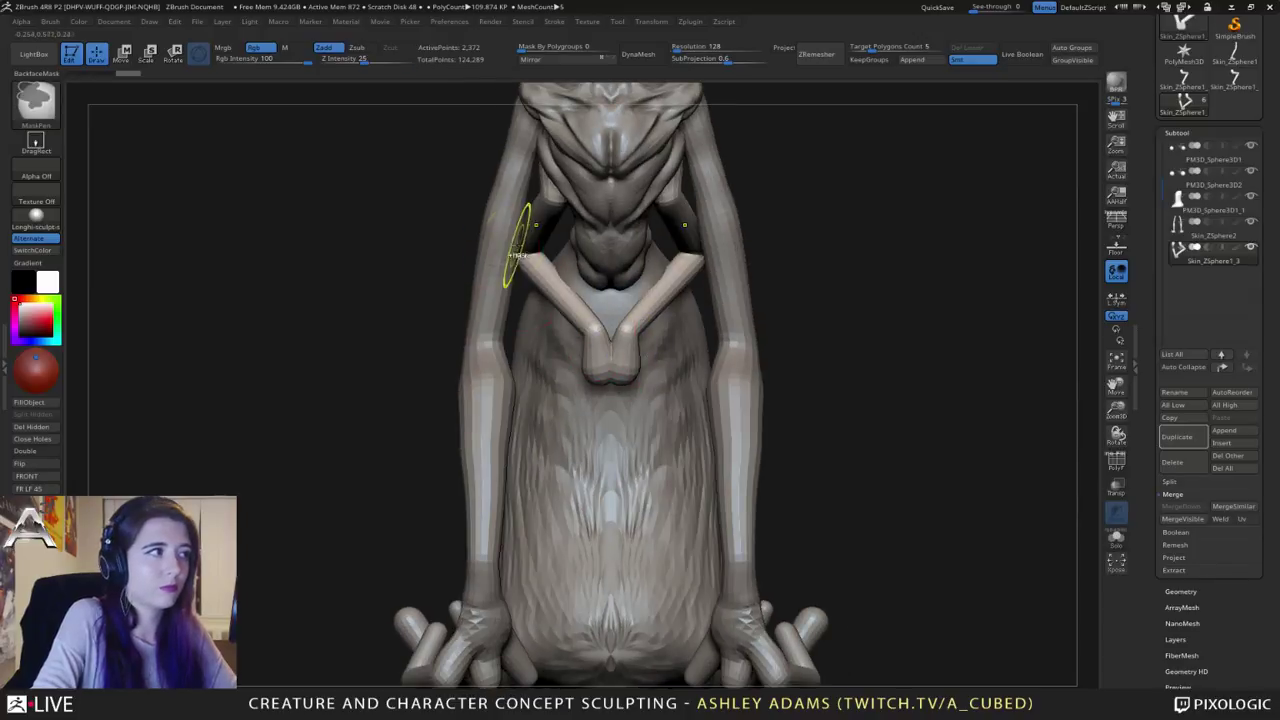
Step: Undo the small limbs' merge and pull the single limb's wrist and hand away from the centreline with SnakeHook
key(ctrl+z)
key(b)
key(s)
key(h)
key(space)
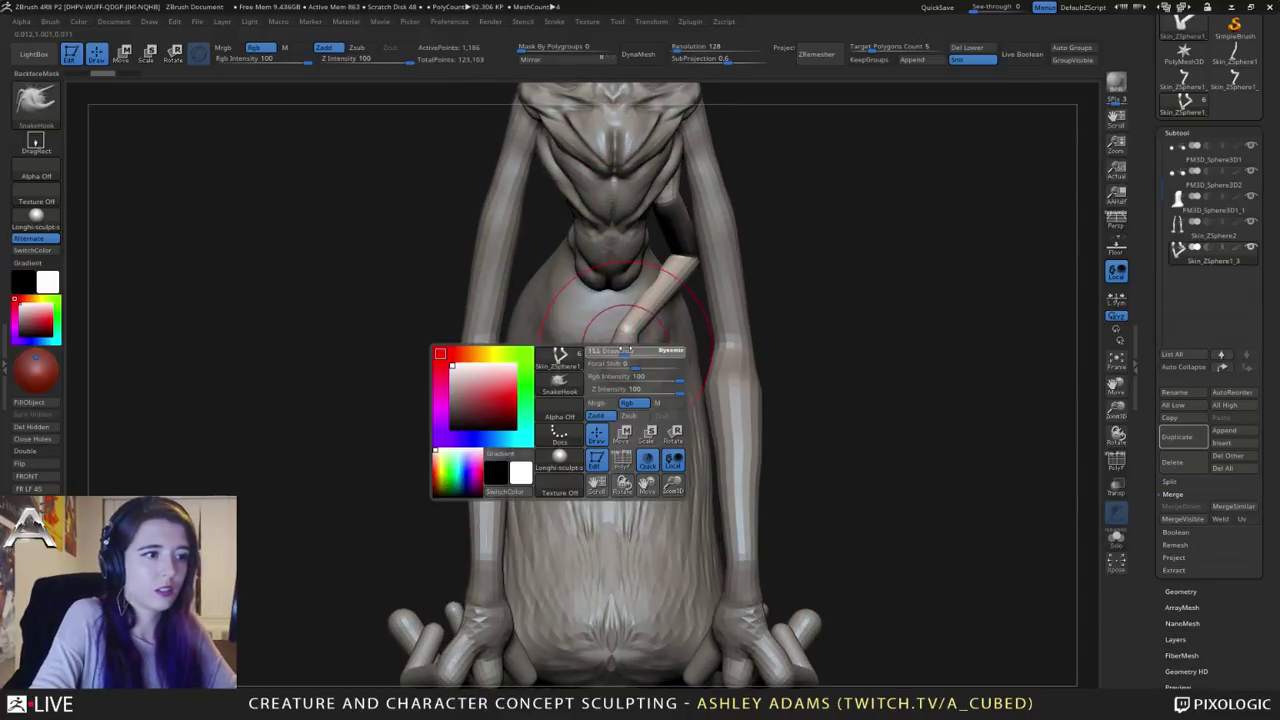
click(620, 362)
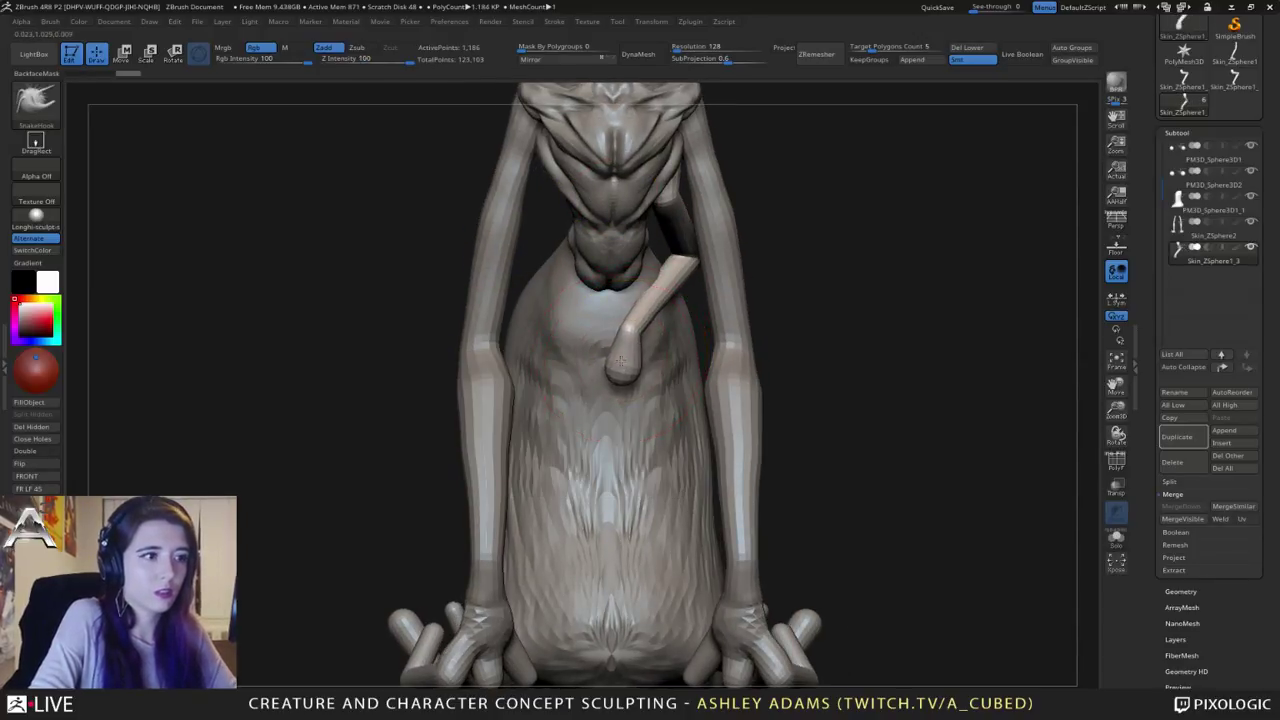
key(ctrl+z)
key(space)
click(661, 310)
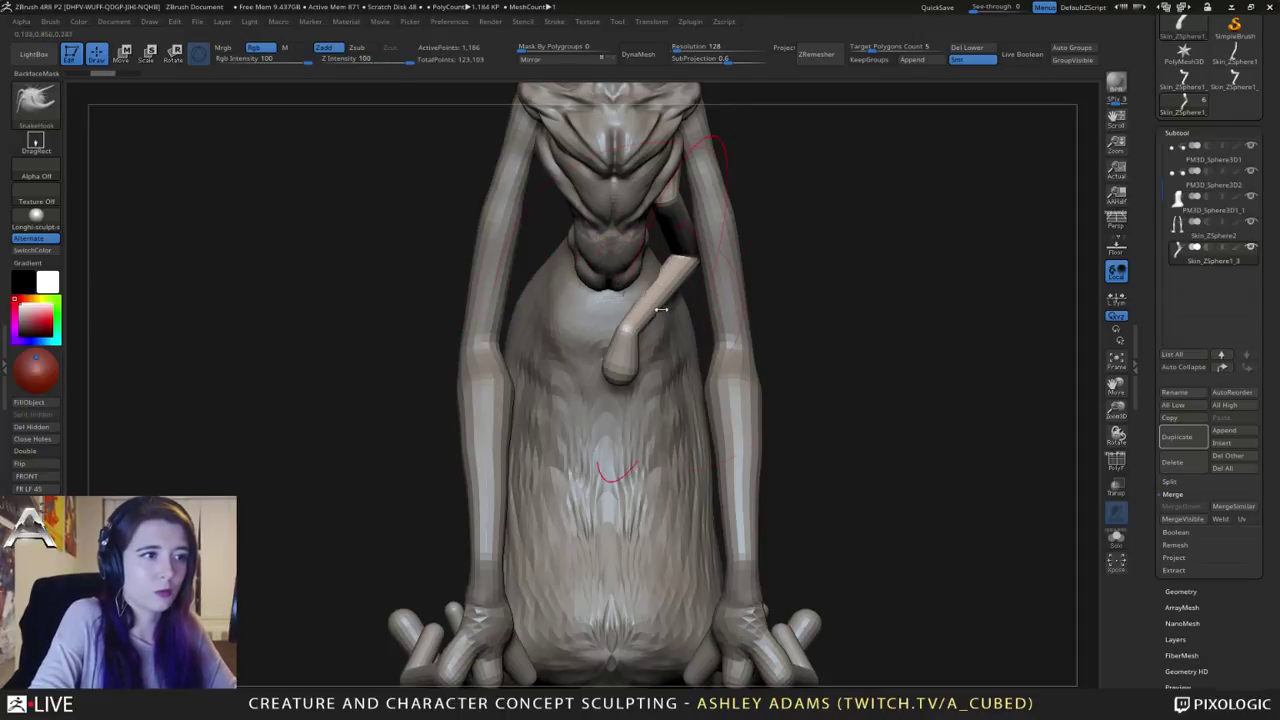
drag(661, 310, 631, 381)
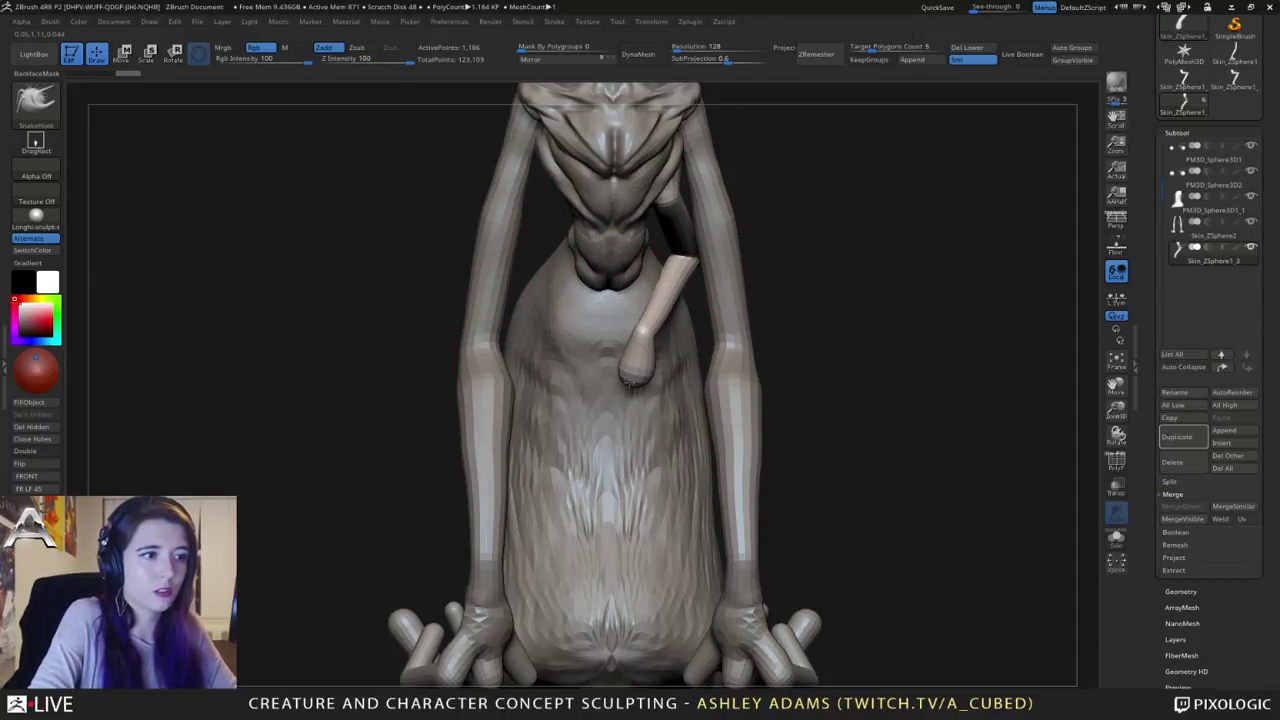
right_drag(630, 382, 573, 411)
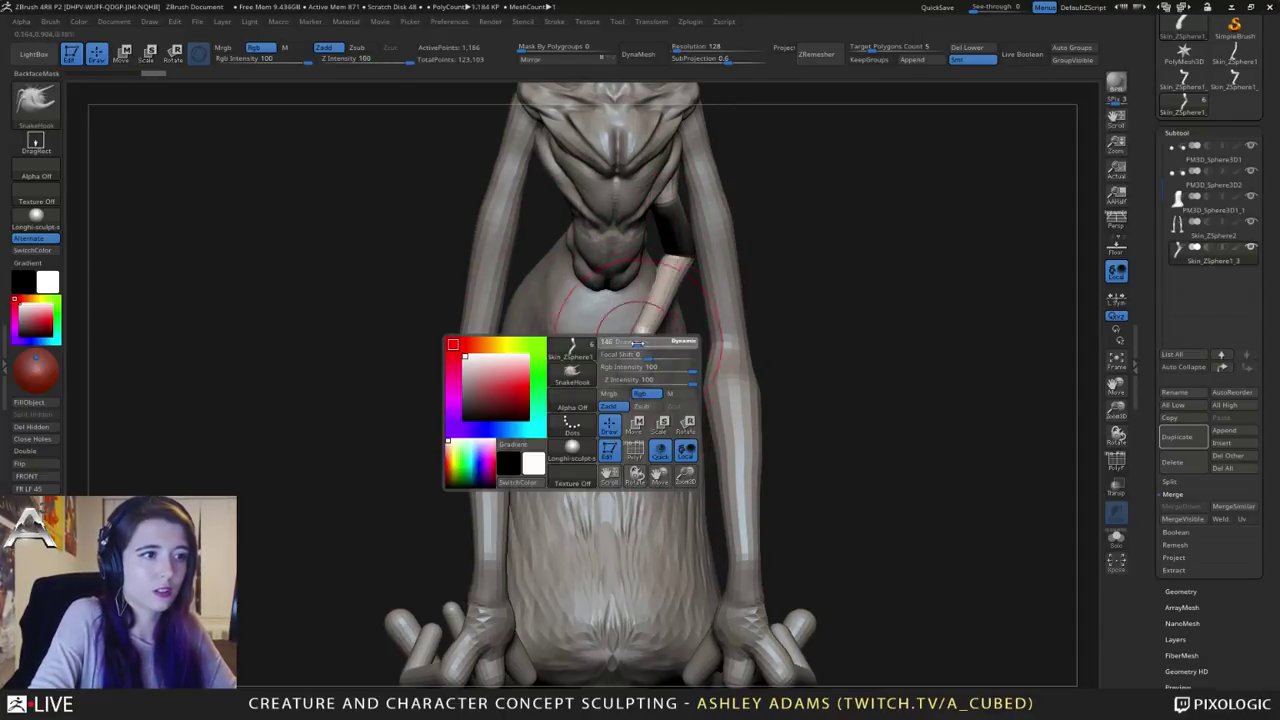
Step: Duplicate the reshaped small limb, mirror the copy to the opposite side and merge the pair into one subtool
click(1176, 438)
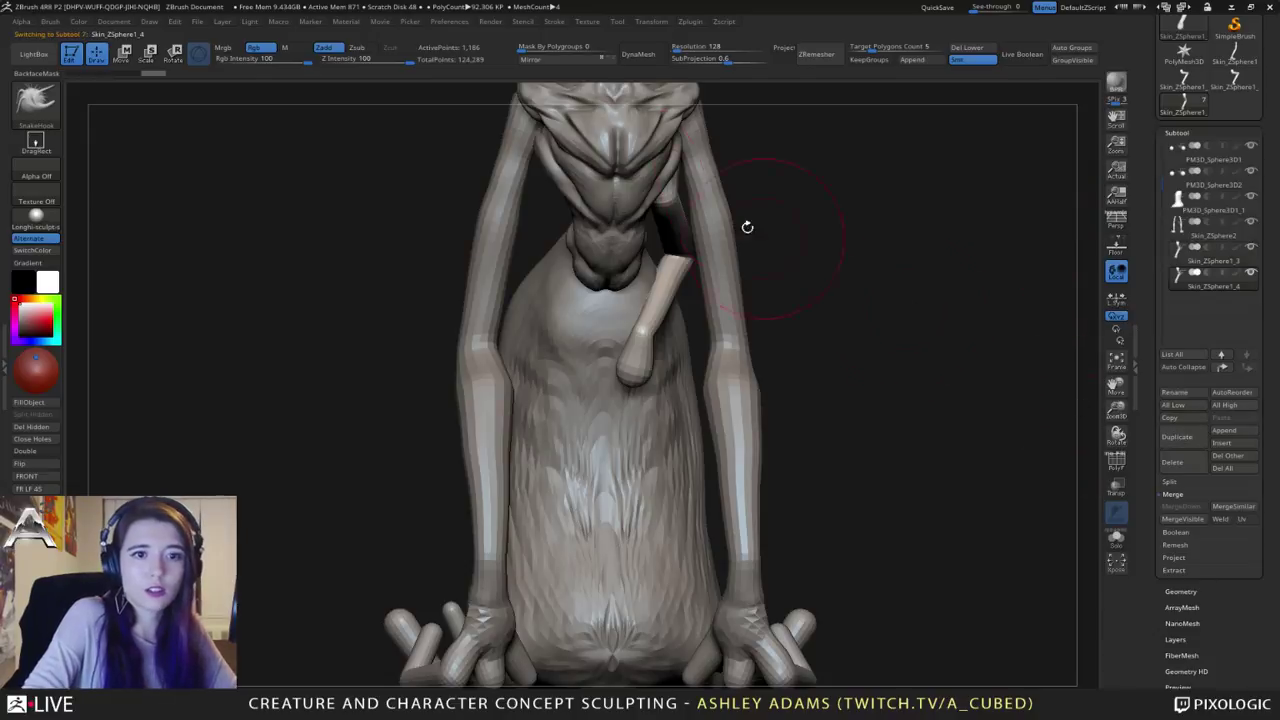
click(549, 62)
click(1180, 591)
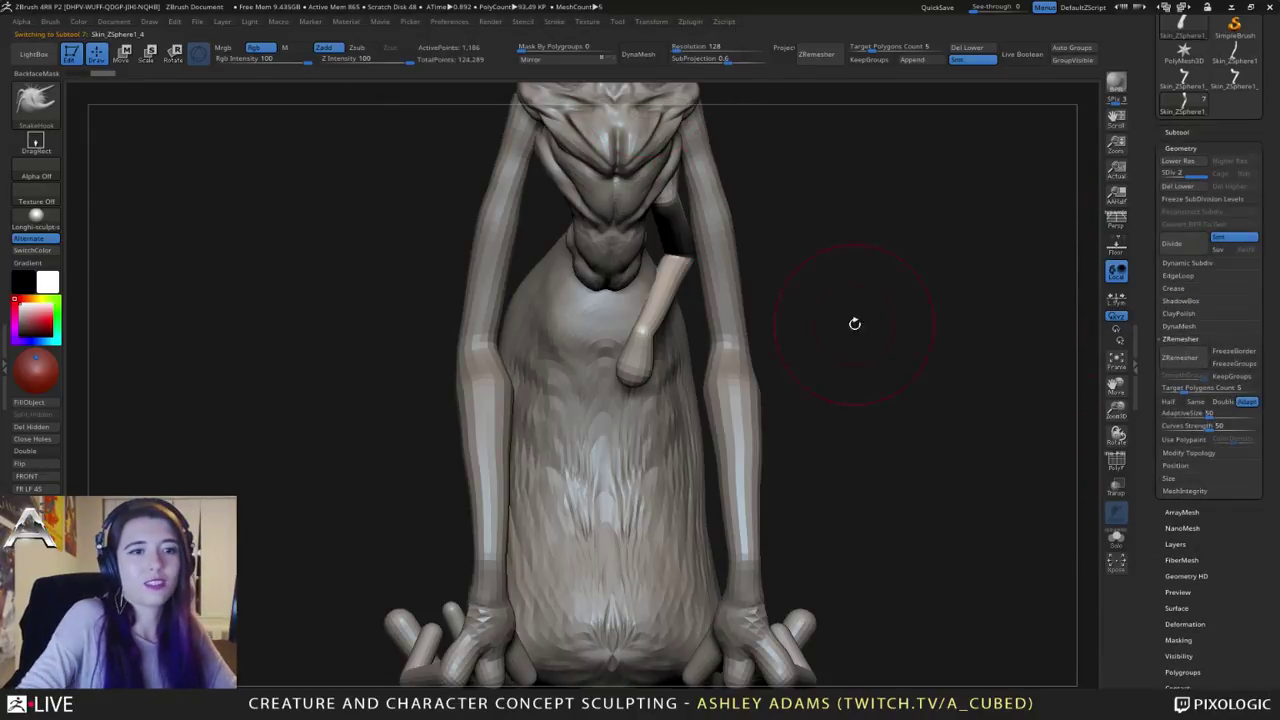
click(1177, 132)
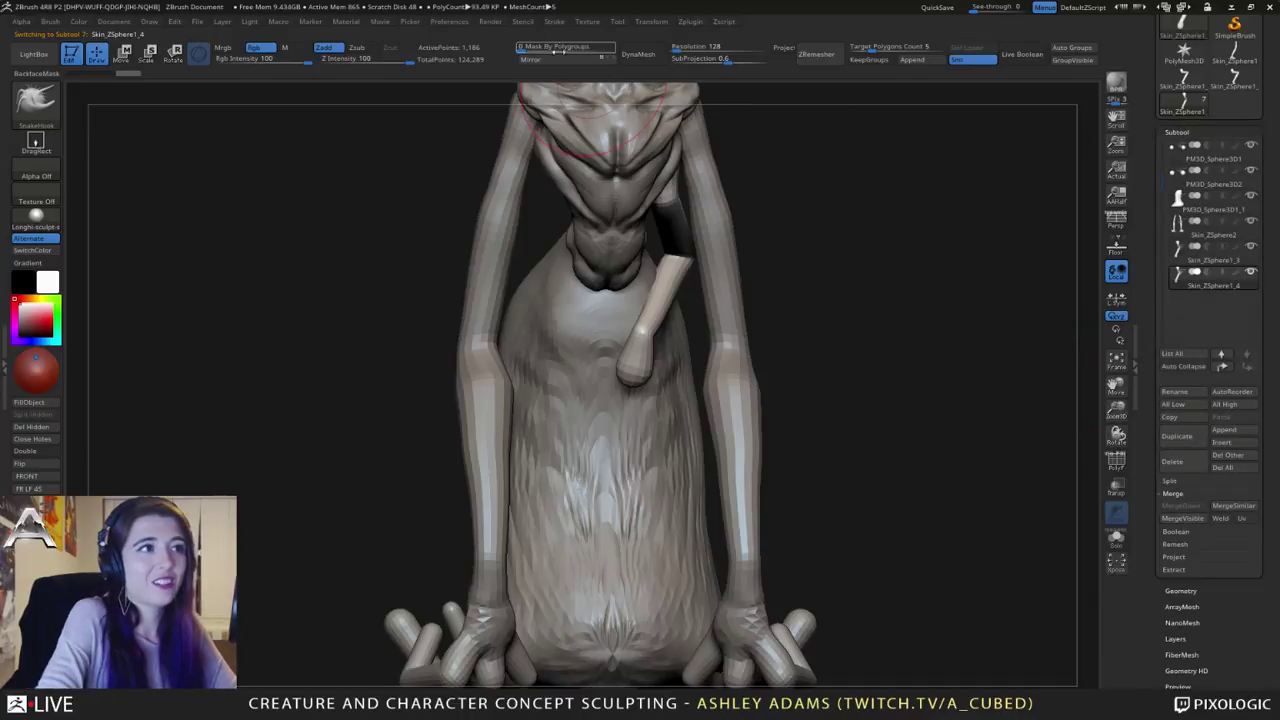
click(550, 60)
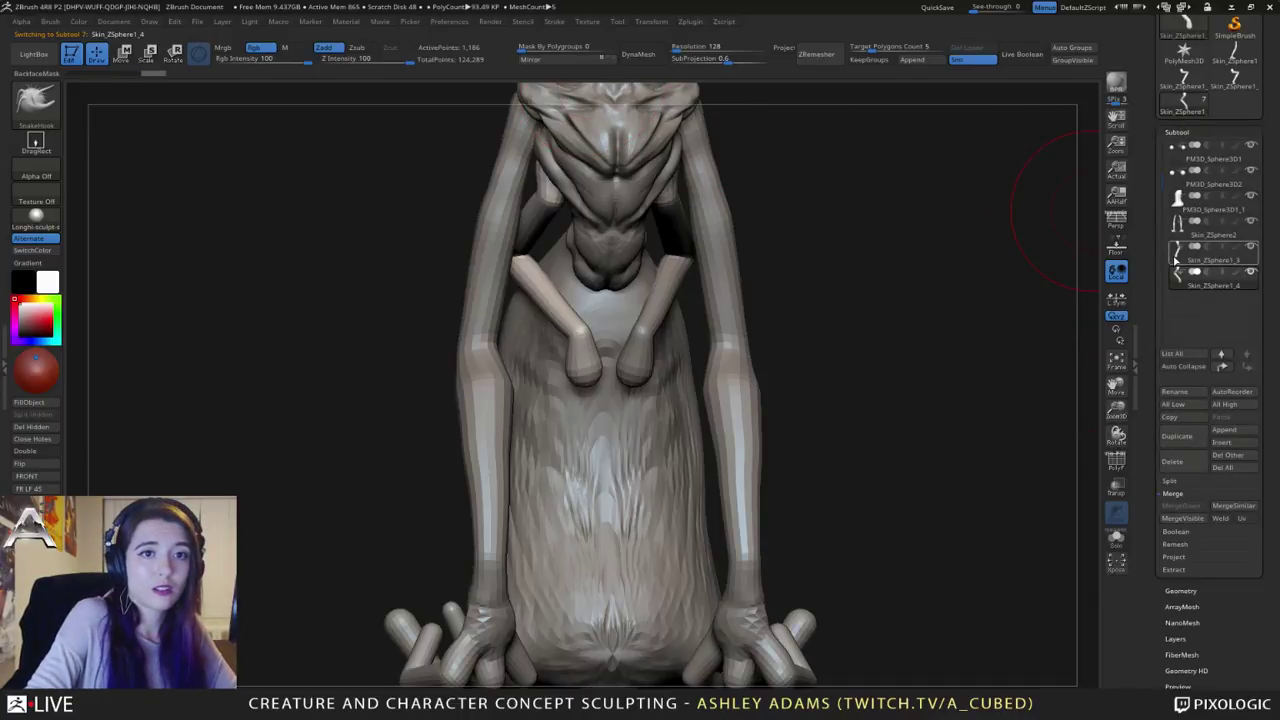
click(1176, 259)
click(1163, 506)
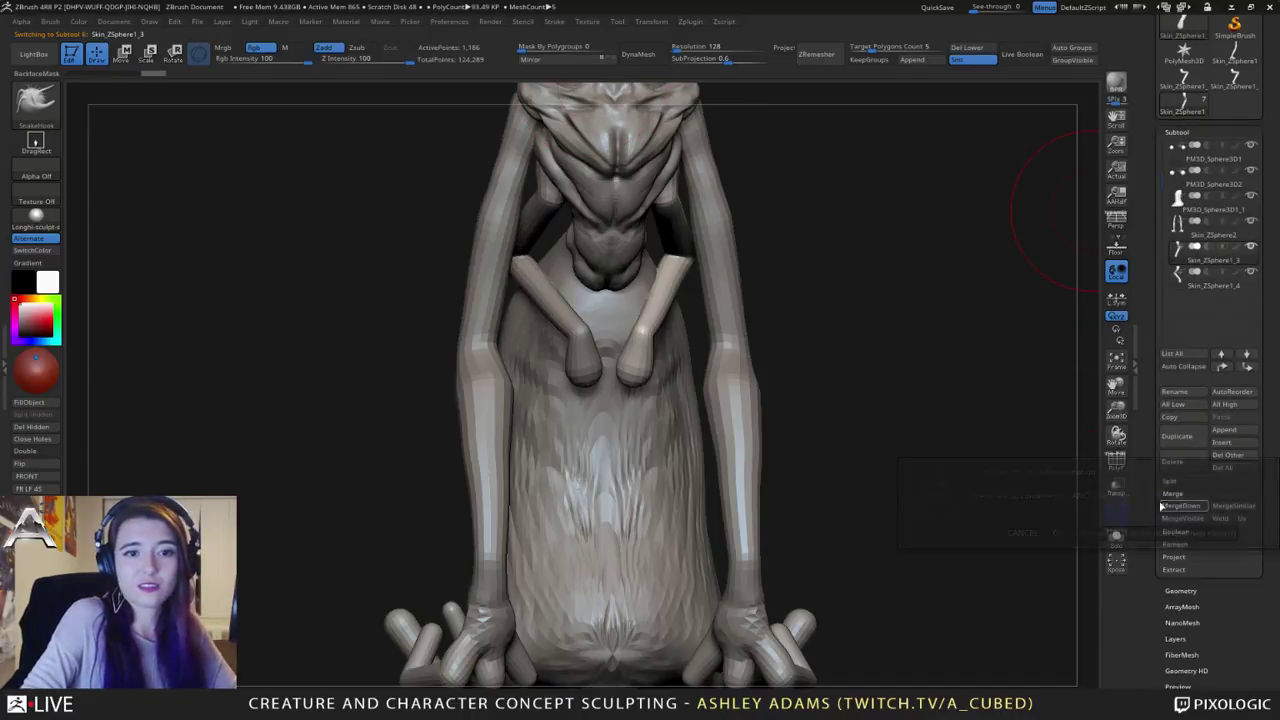
click(1057, 533)
Step: Activate the head and torso subtool and pull the belly's profile forward with the SnakeHook brush
right_drag(648, 372, 698, 358)
ctrl+right_drag(620, 345, 580, 312)
right_drag(580, 312, 629, 306)
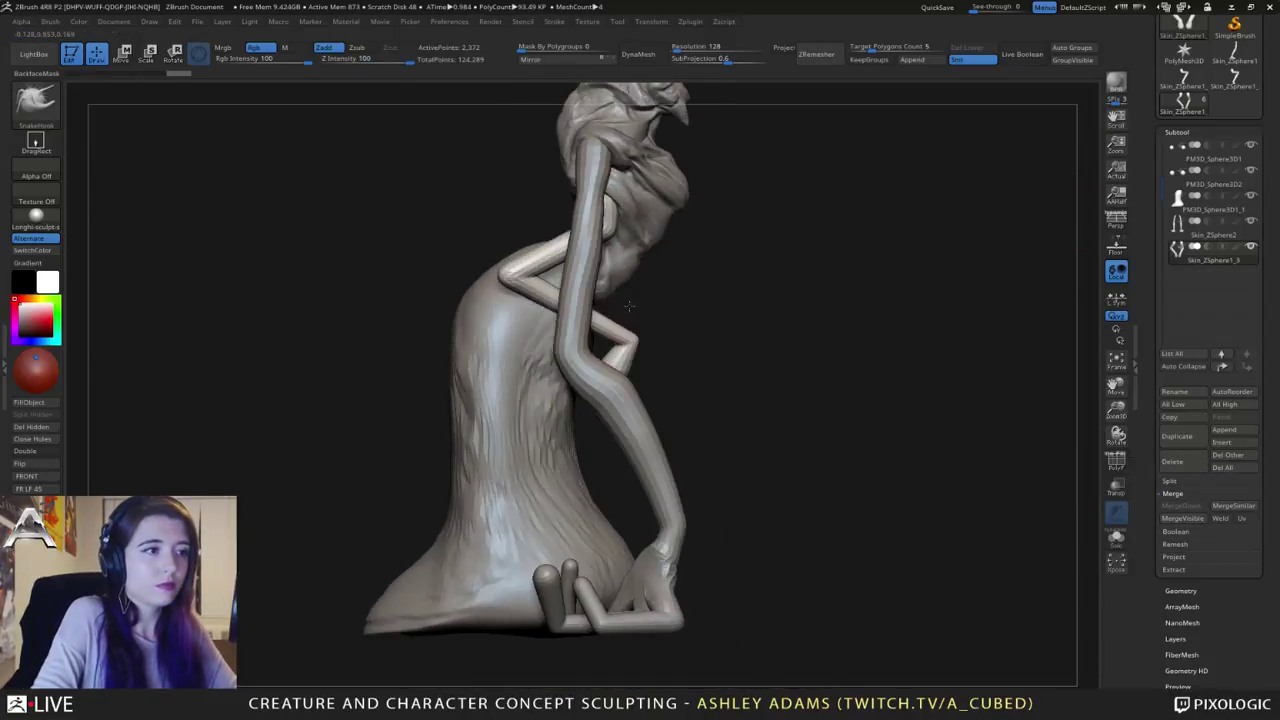
key(space)
key(space)
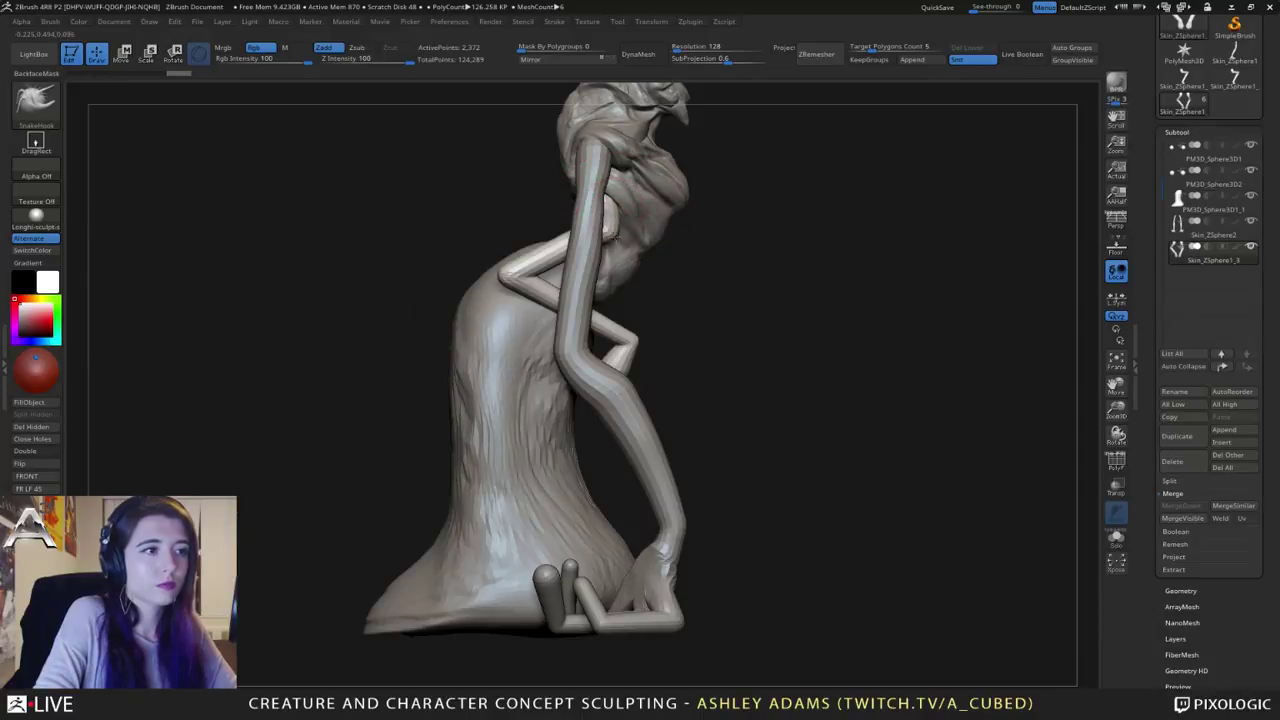
mouse_move(651, 300)
mouse_down()
mouse_move(560, 234)
mouse_move(625, 228)
mouse_up()
key(space)
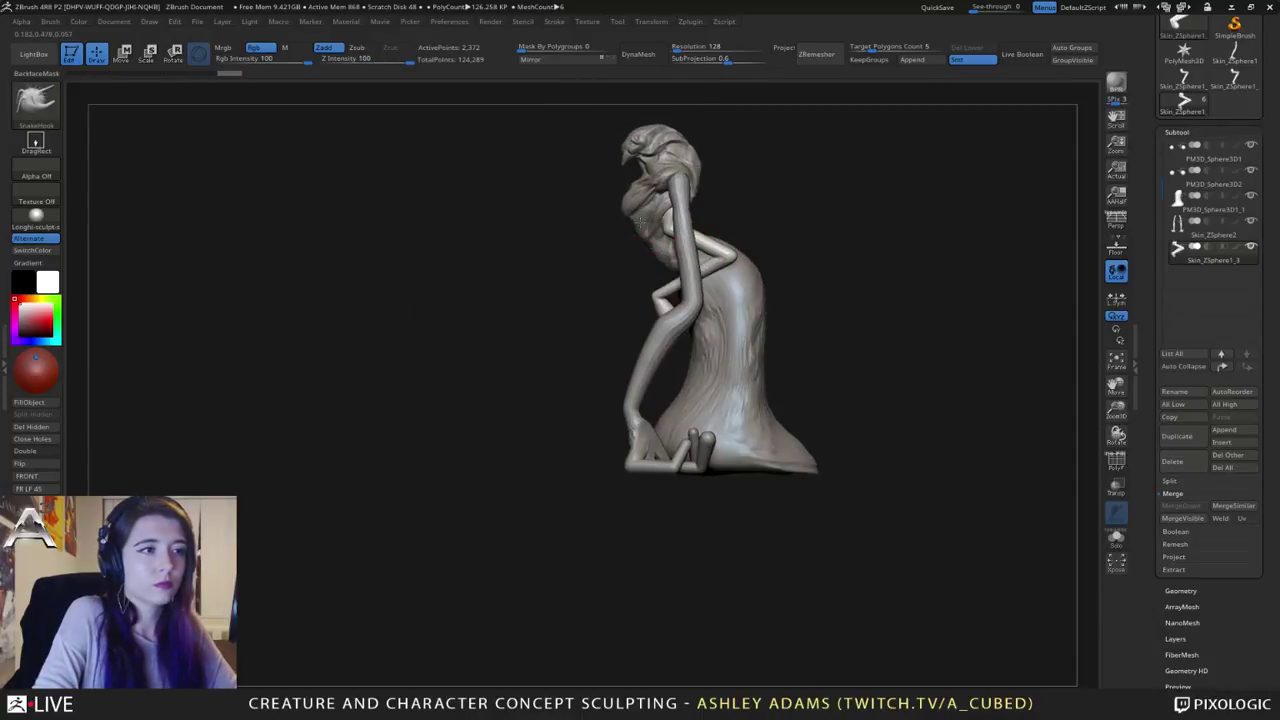
alt+click(640, 222)
ctrl+right_drag(640, 222, 646, 310)
drag(654, 267, 633, 285)
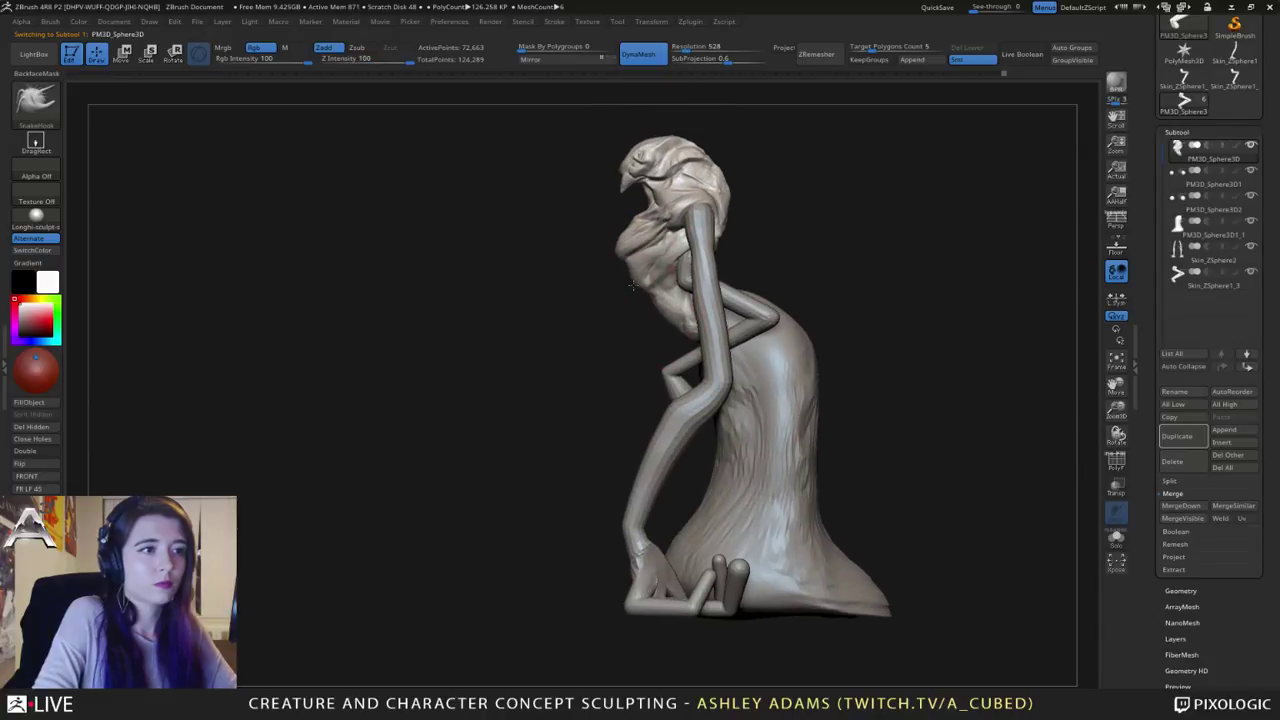
key(space)
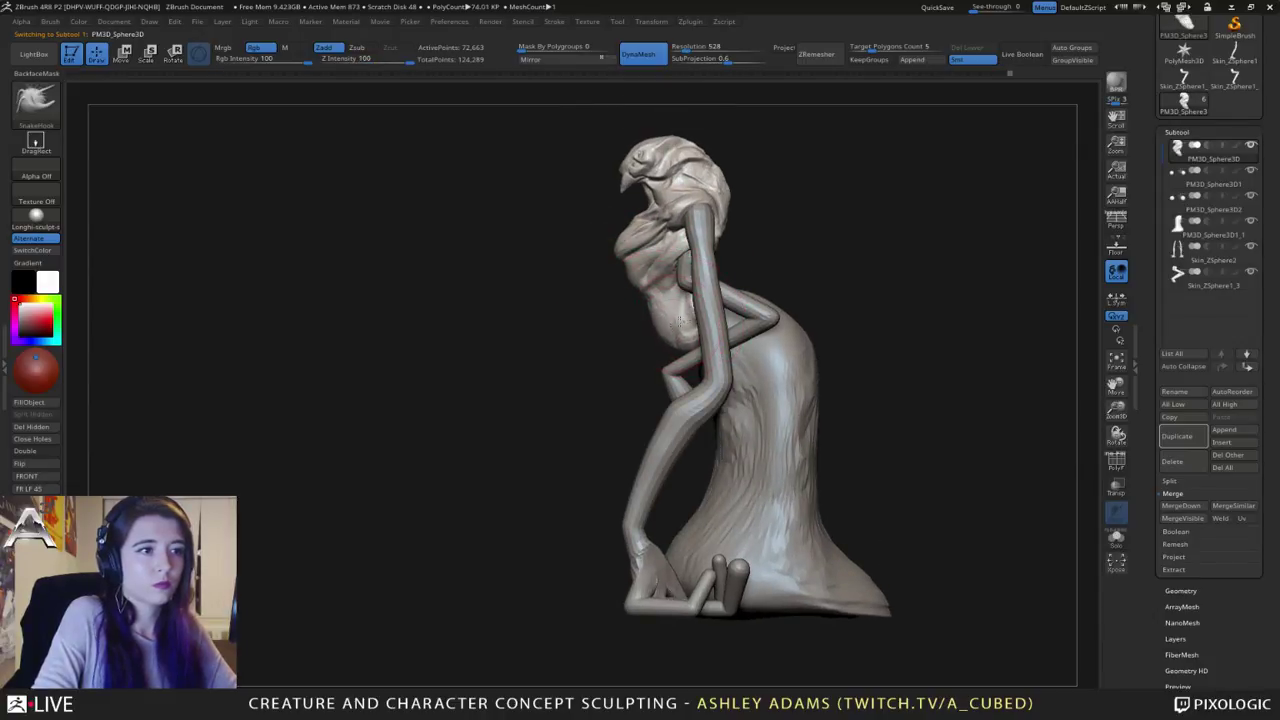
mouse_move(679, 318)
right_down()
mouse_move(698, 339)
mouse_move(745, 330)
mouse_move(715, 321)
right_up()
right_click(680, 320)
key(space)
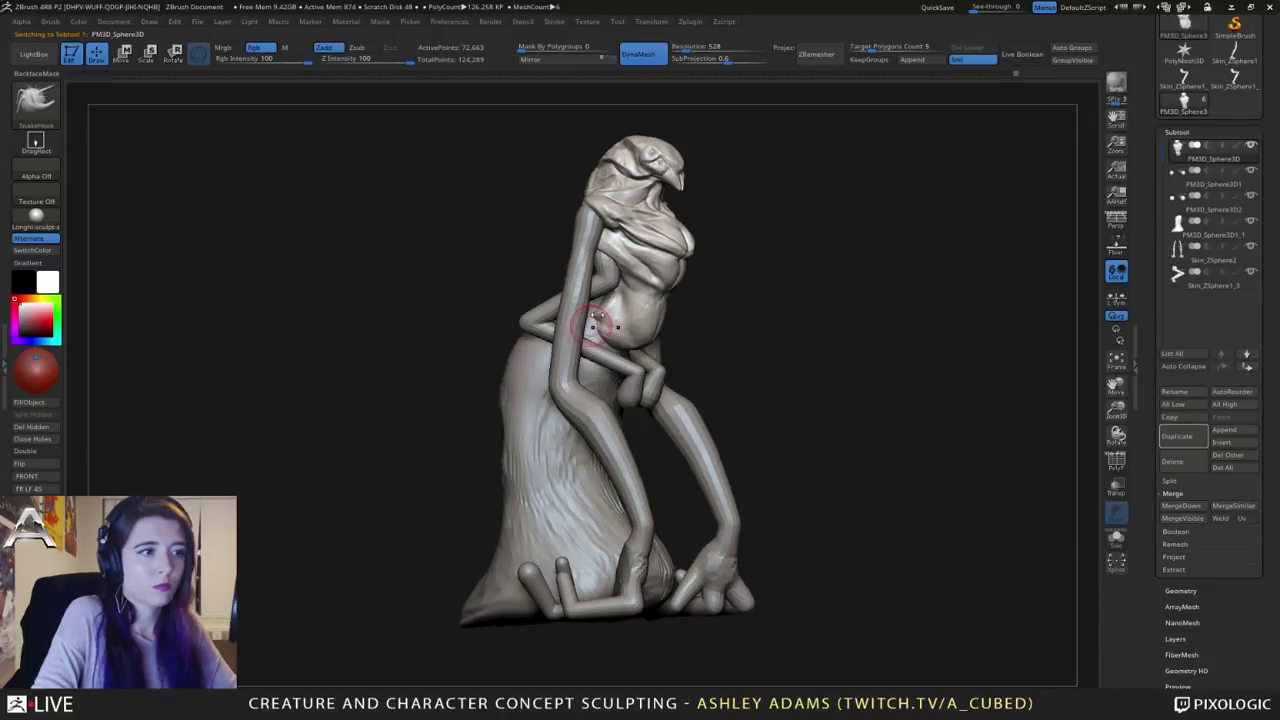
Step: Activate the lower body subtool and pull its front forward toward the large arms with a large SnakeHook brush
mouse_move(580, 312)
right_down()
mouse_move(618, 320)
mouse_move(533, 312)
mouse_move(590, 294)
mouse_move(552, 330)
mouse_move(560, 372)
mouse_move(601, 434)
mouse_move(631, 418)
right_up()
alt+click(553, 289)
key(space)
key(space)
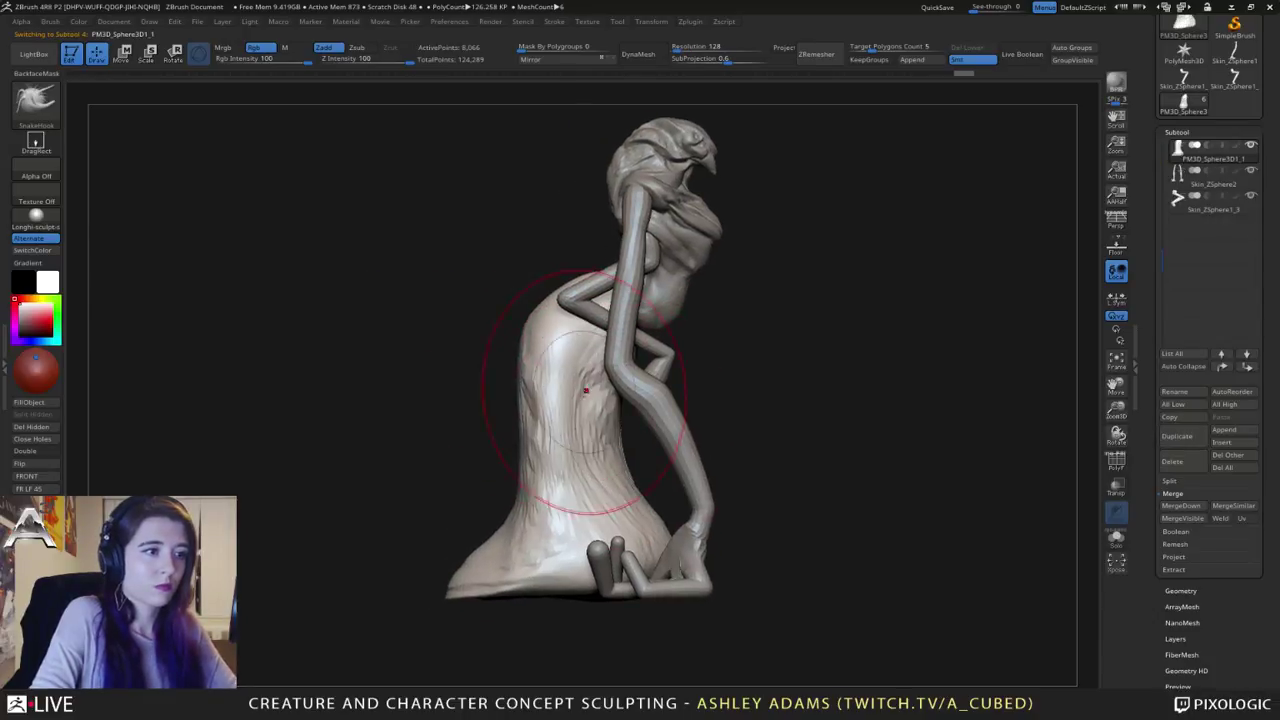
mouse_move(606, 415)
mouse_down()
mouse_move(636, 427)
mouse_move(682, 537)
mouse_up()
drag(645, 458, 668, 440)
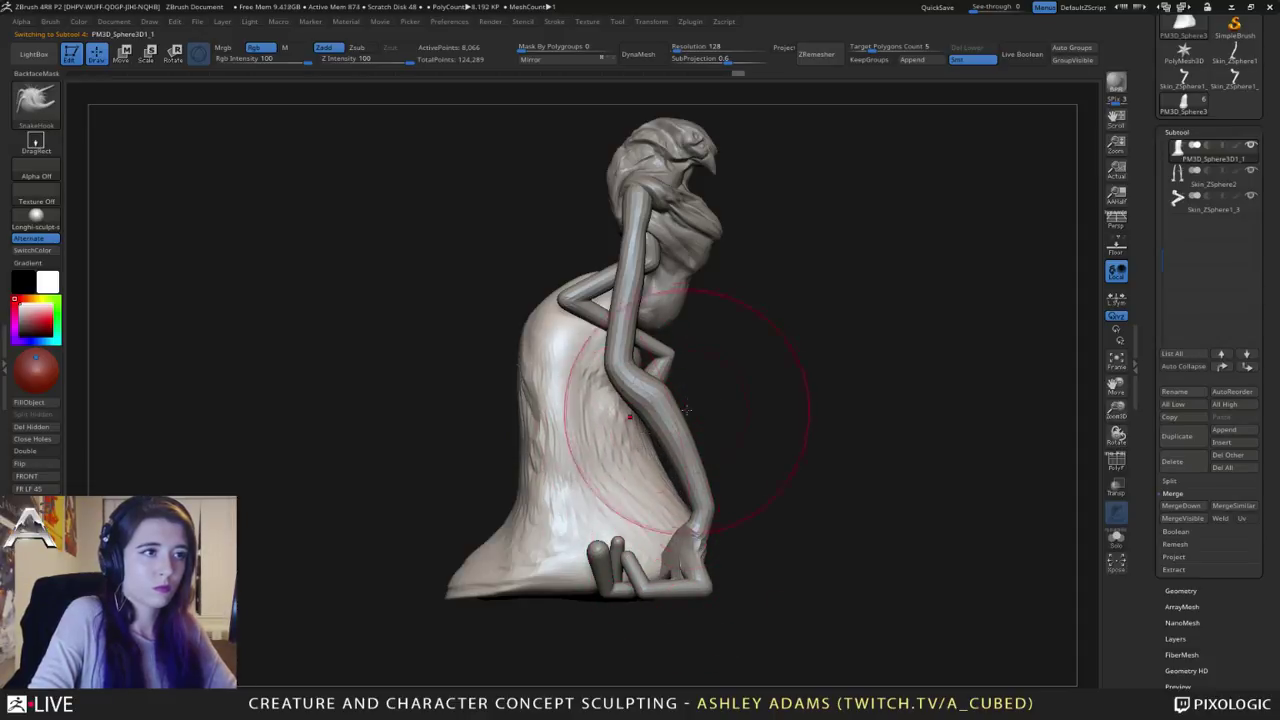
mouse_move(694, 405)
right_down()
mouse_move(655, 401)
mouse_move(686, 366)
mouse_move(586, 357)
mouse_move(625, 360)
mouse_move(645, 407)
mouse_move(730, 406)
mouse_move(706, 449)
right_up()
key(space)
Step: Make the head and torso mesh the active subtool again for sculpting
right_drag(880, 395, 831, 383)
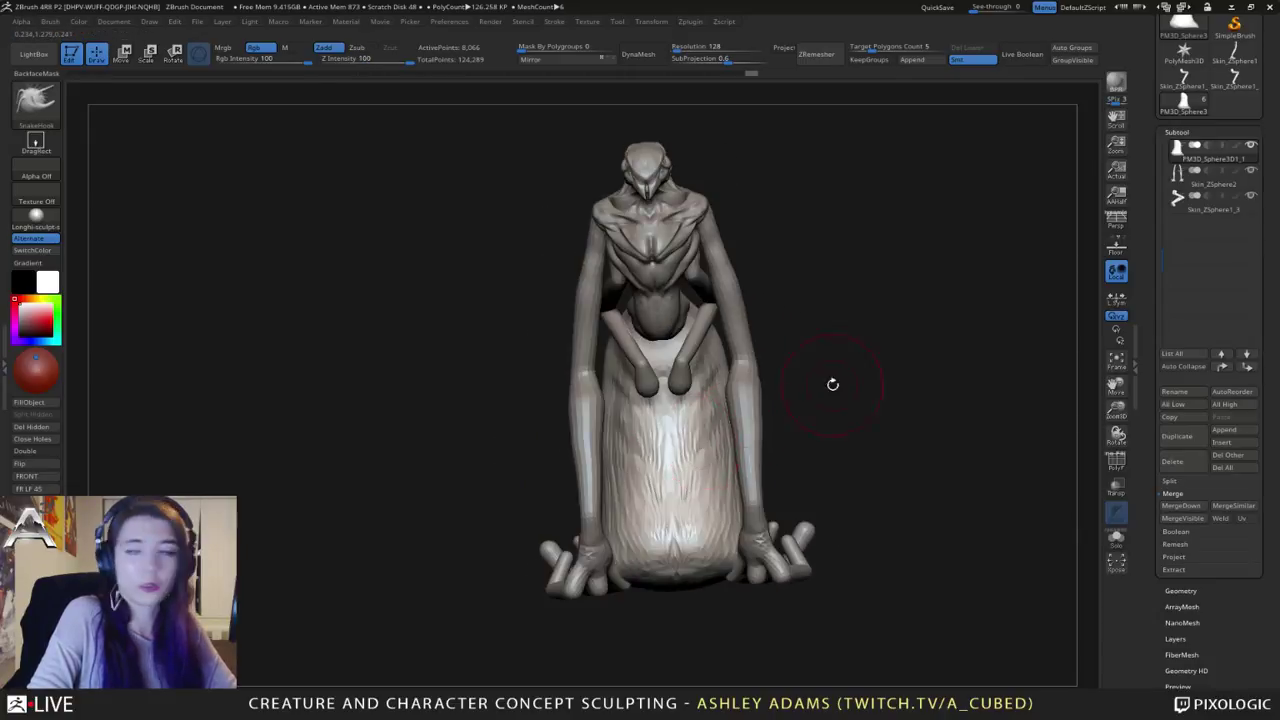
alt+right_drag(803, 454, 742, 520)
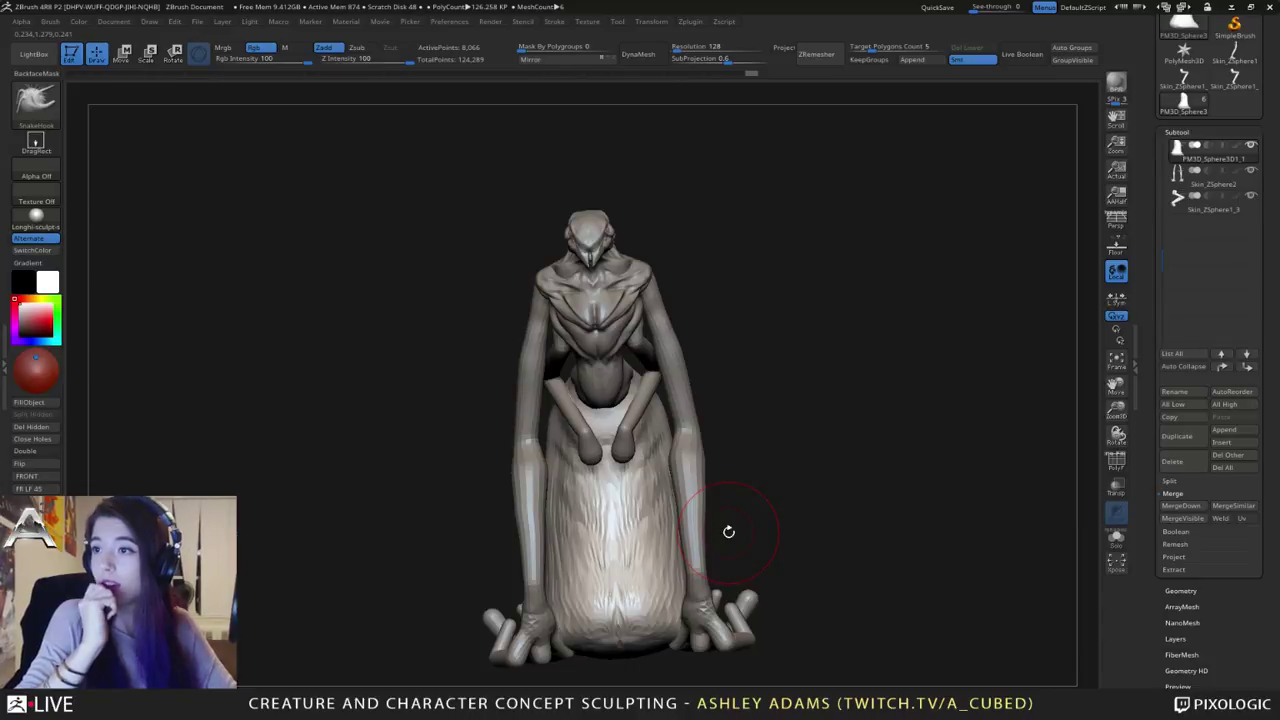
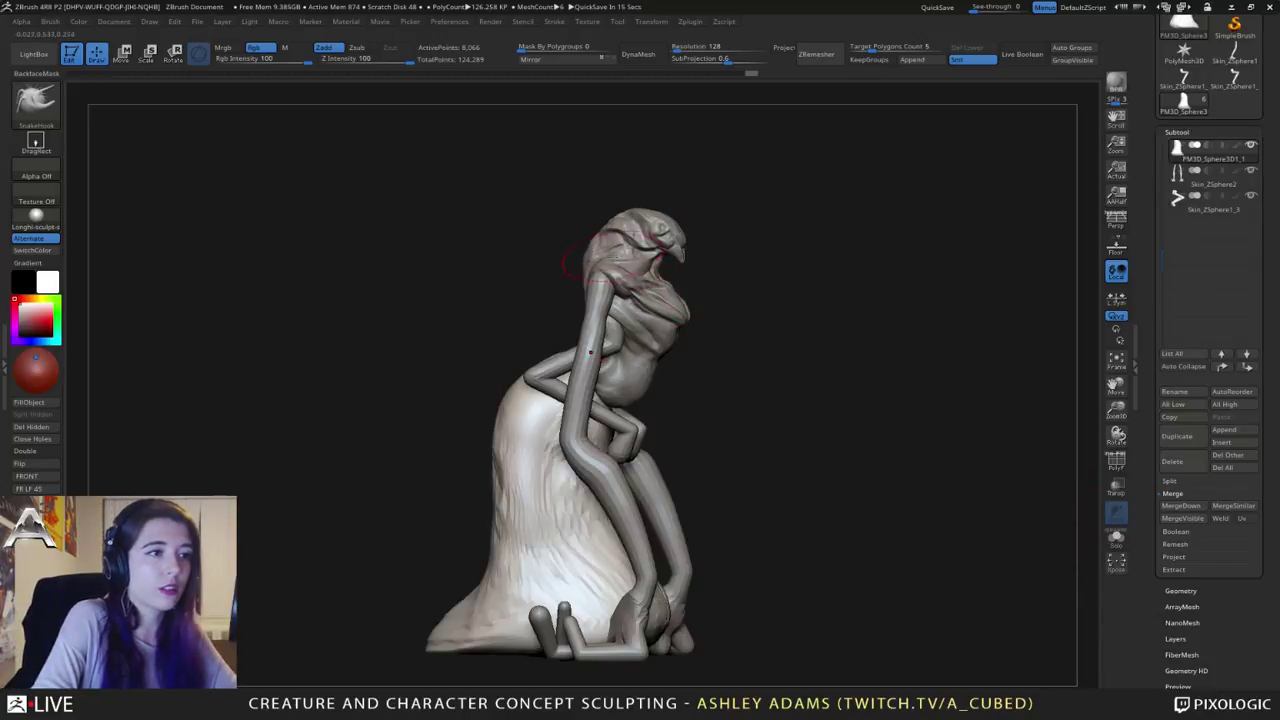
drag(640, 205, 582, 226)
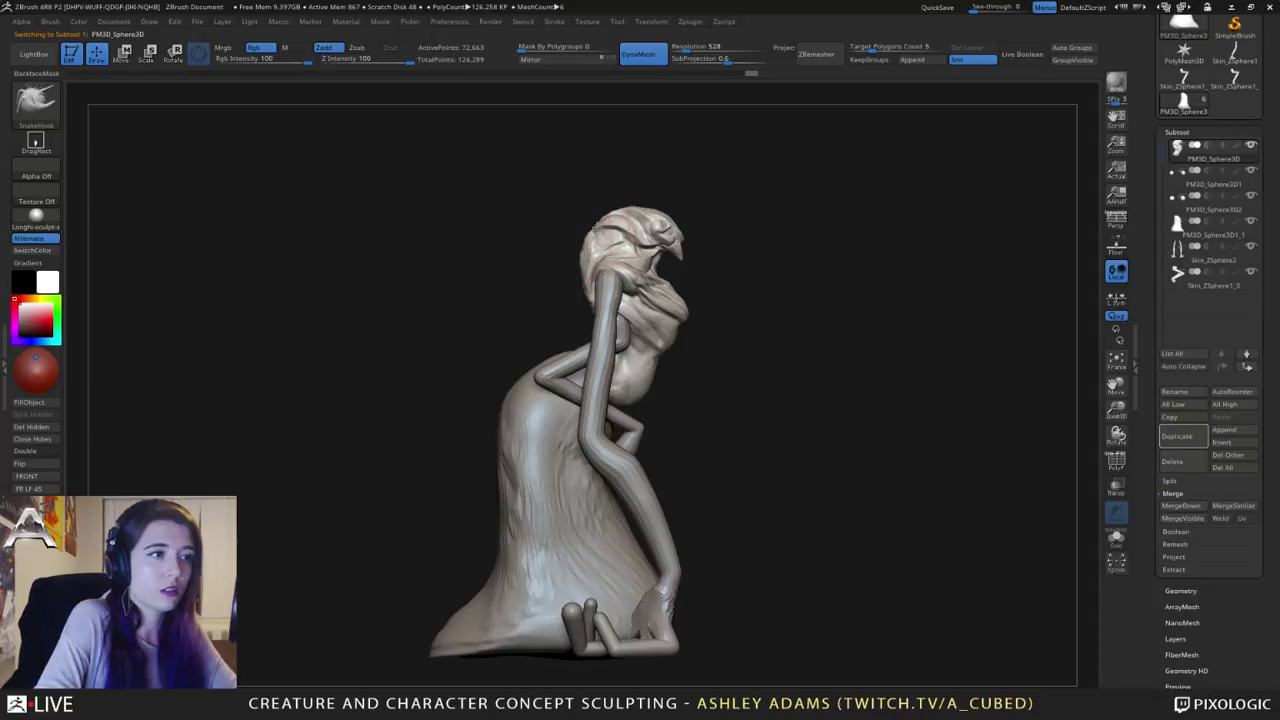
Step: Draw a mirrored pair of long, S-curved antennae from the creature's head with the CurveTube brush
key(space)
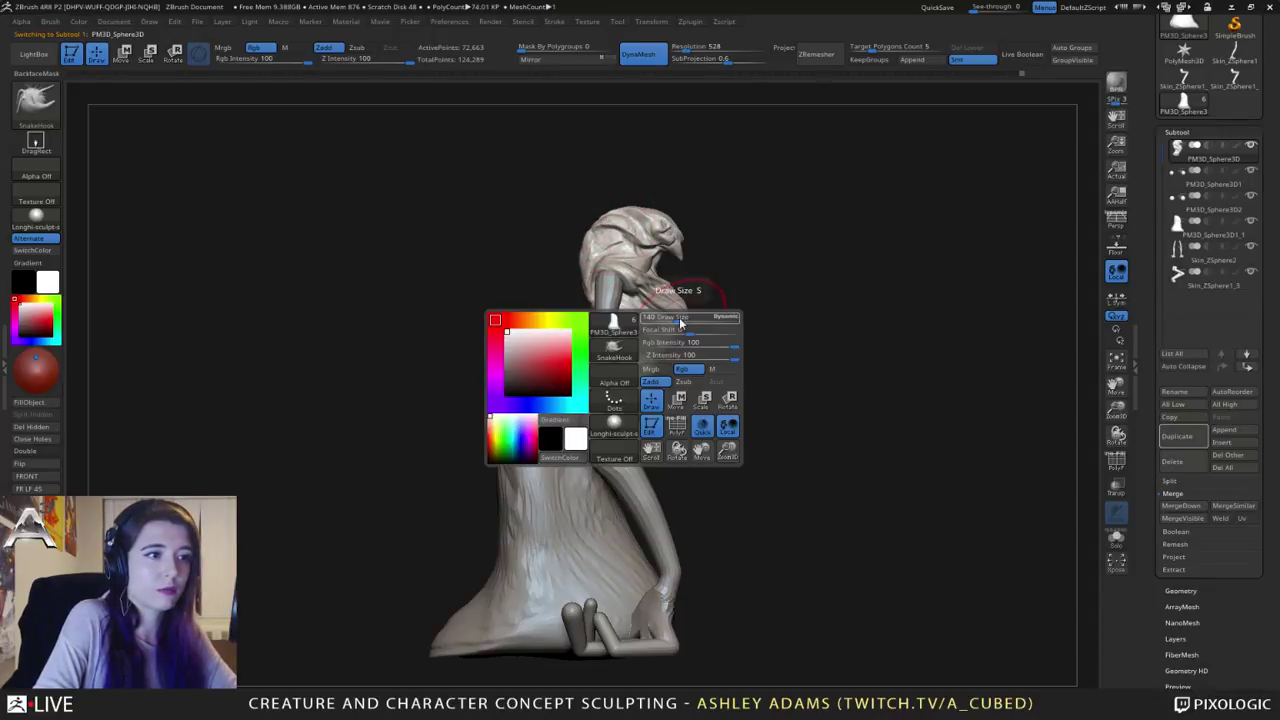
drag(682, 321, 655, 308)
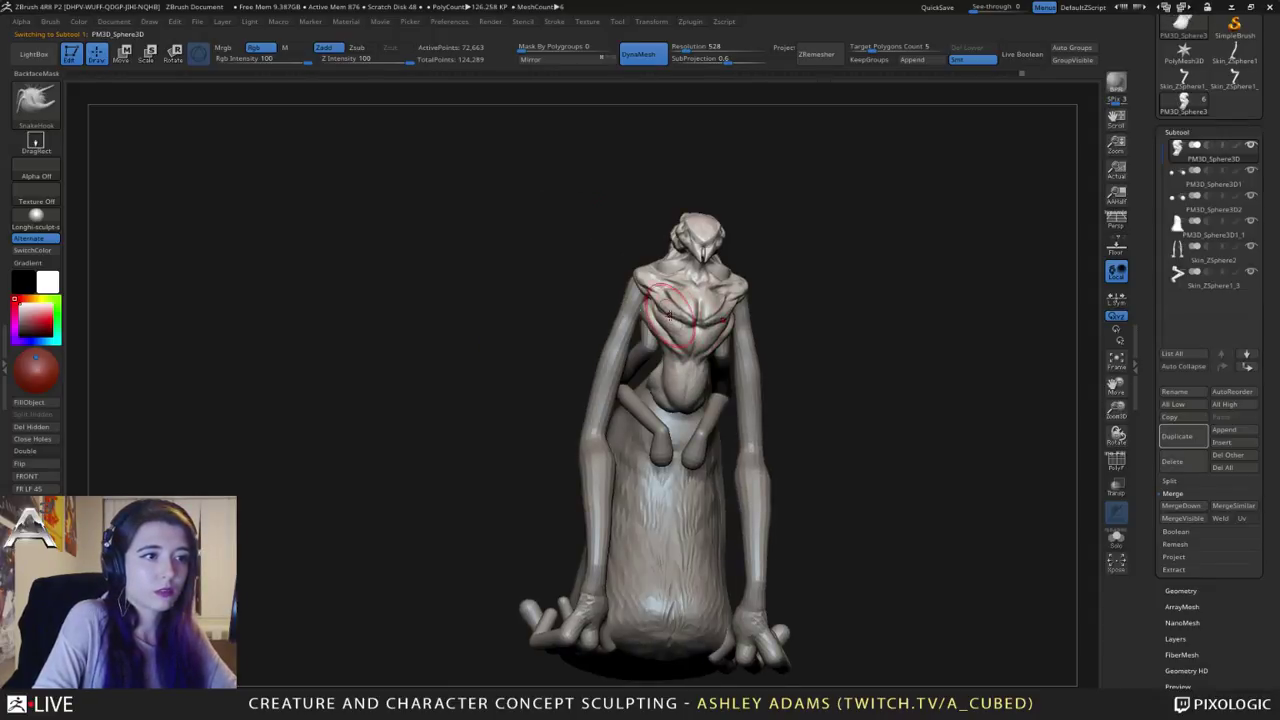
right_drag(680, 312, 734, 261)
mouse_move(733, 262)
mouse_down()
mouse_move(826, 220)
mouse_move(735, 190)
mouse_move(747, 187)
mouse_up()
key(space)
key(b)
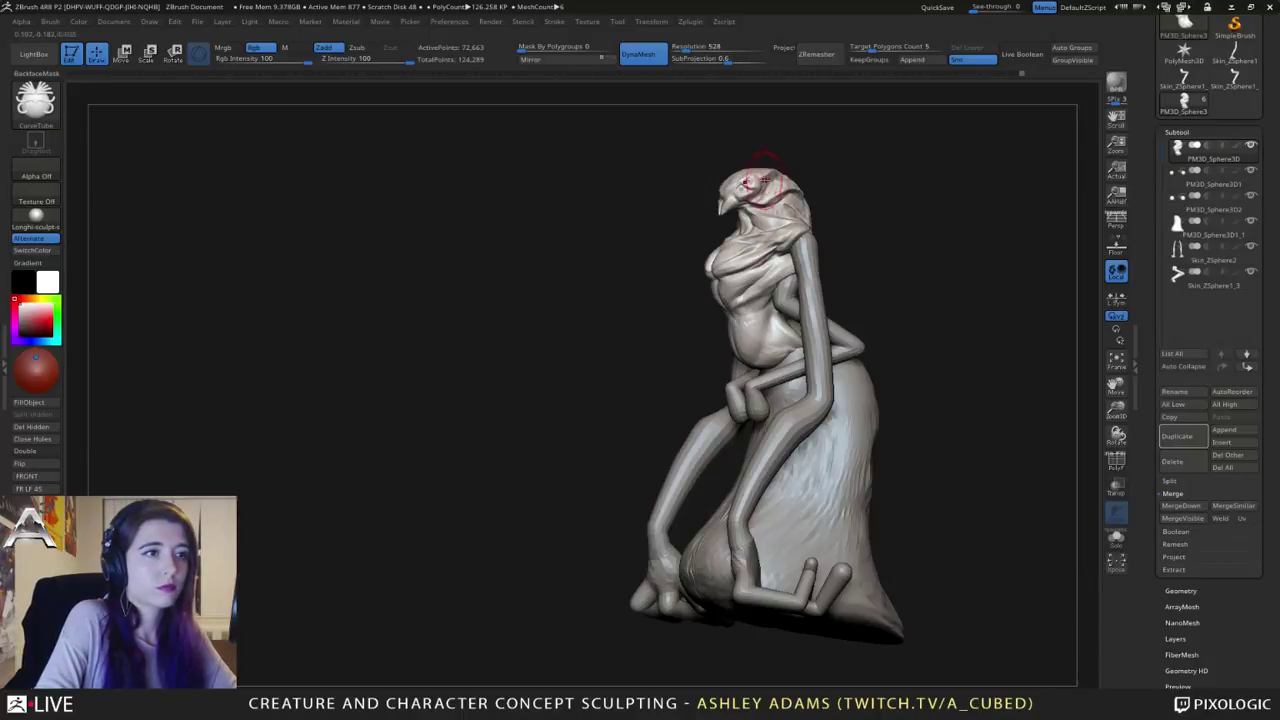
mouse_move(762, 172)
right_down()
mouse_move(766, 186)
mouse_move(577, 264)
right_up()
right_click(766, 186)
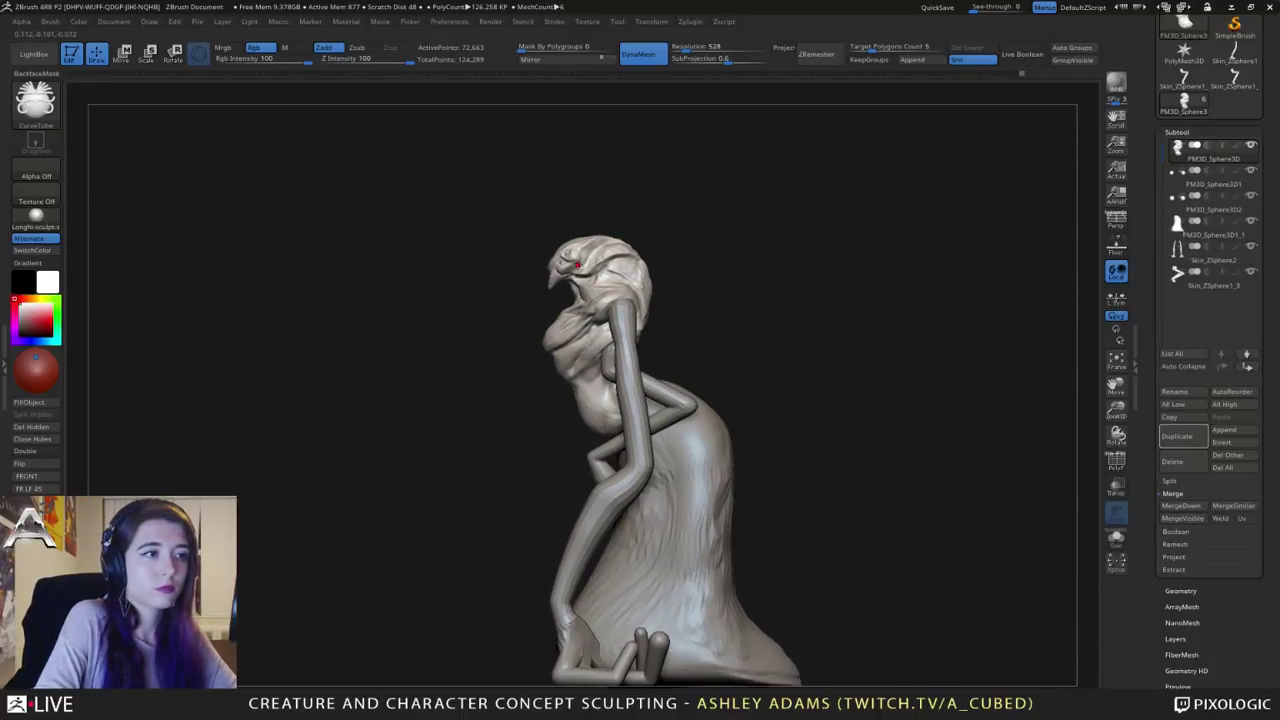
drag(901, 258, 911, 127)
mouse_move(914, 249)
ctrl+right_down()
mouse_move(797, 291)
mouse_move(880, 285)
mouse_move(731, 290)
mouse_move(753, 295)
mouse_move(660, 345)
ctrl+right_up()
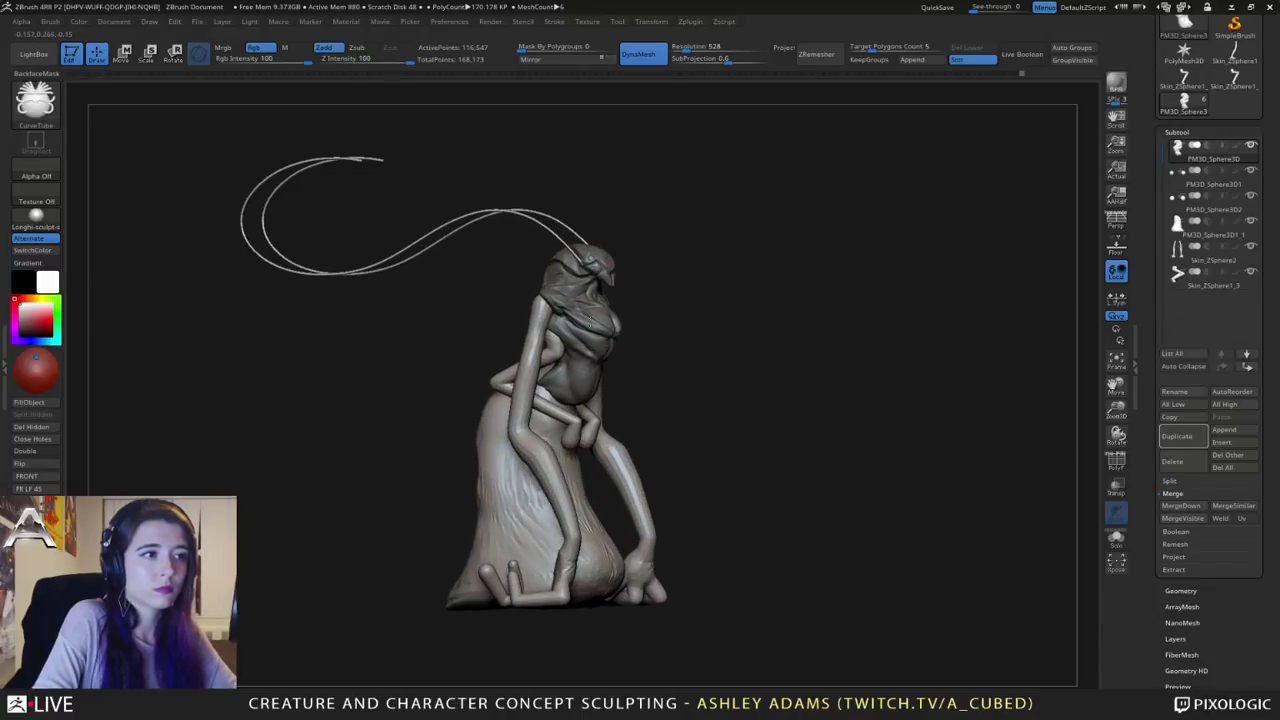
right_click(590, 321)
right_drag(666, 291, 626, 275)
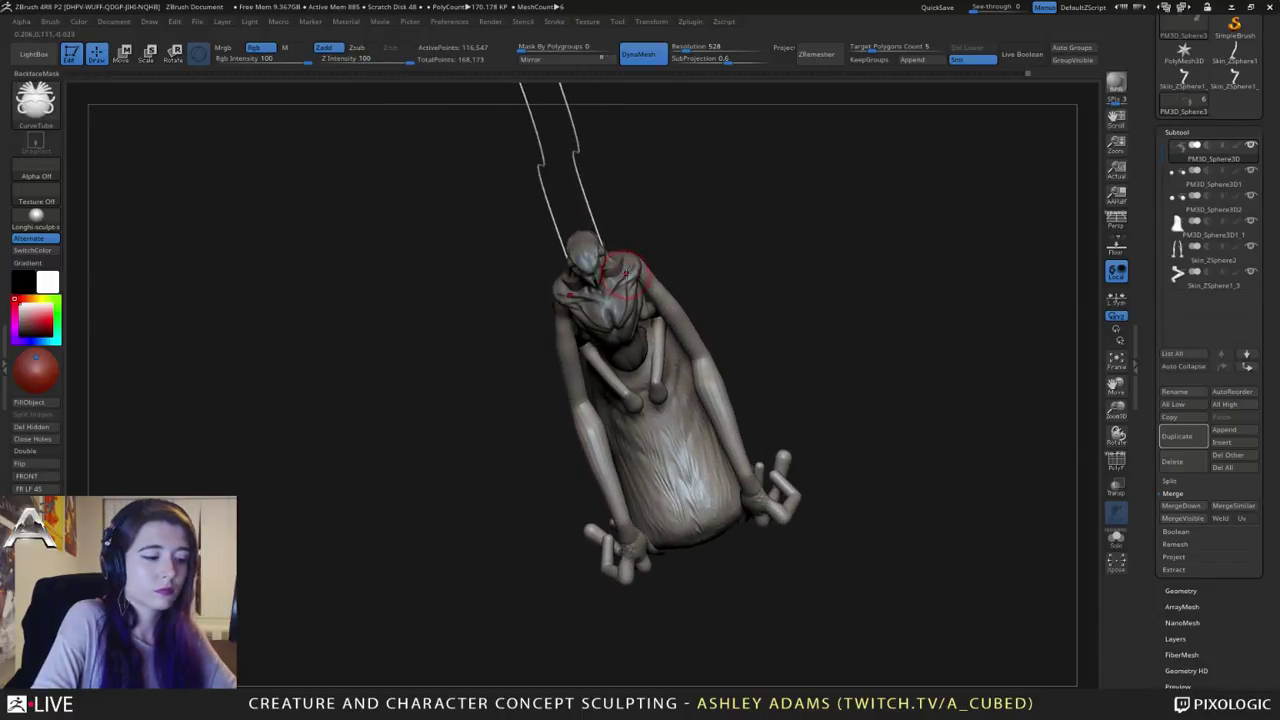
Step: Move the gizmo's pivot to the antennae's base at the head and rotate the antennae outward to both sides
key(e)
shift+right_drag(643, 220, 785, 361)
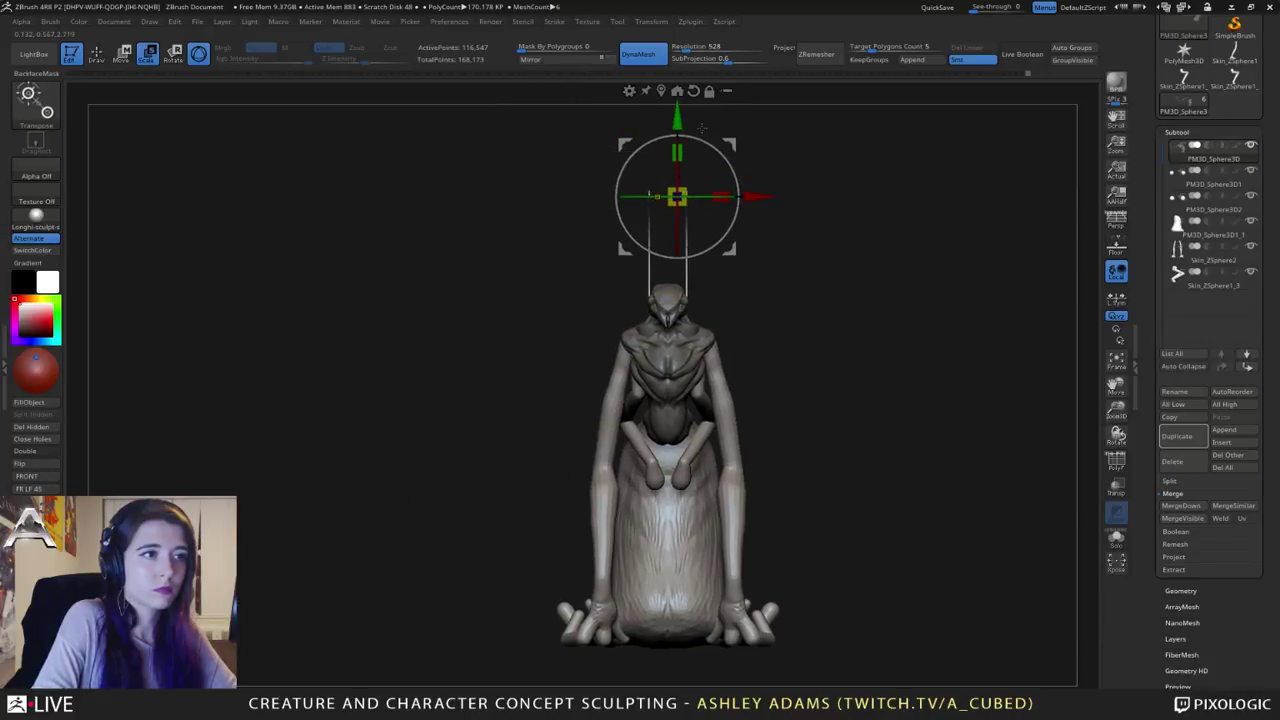
alt+drag(703, 127, 722, 221)
alt+drag(757, 296, 705, 300)
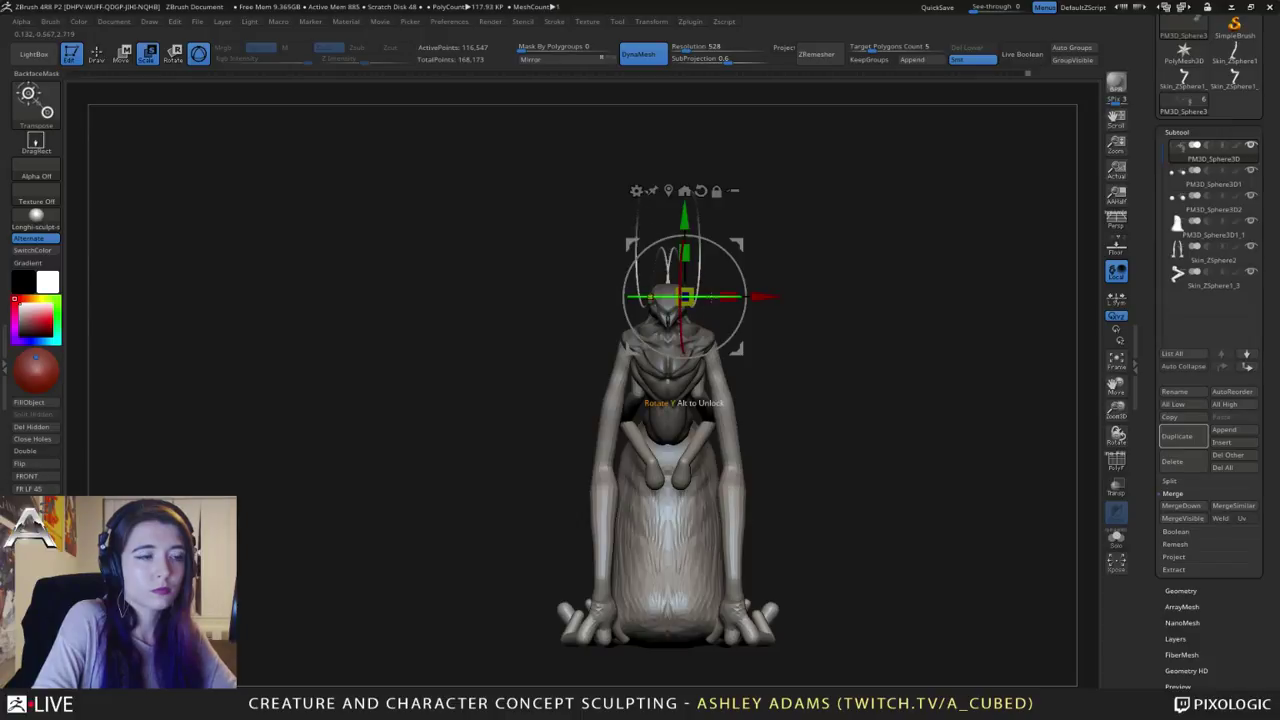
drag(766, 217, 704, 228)
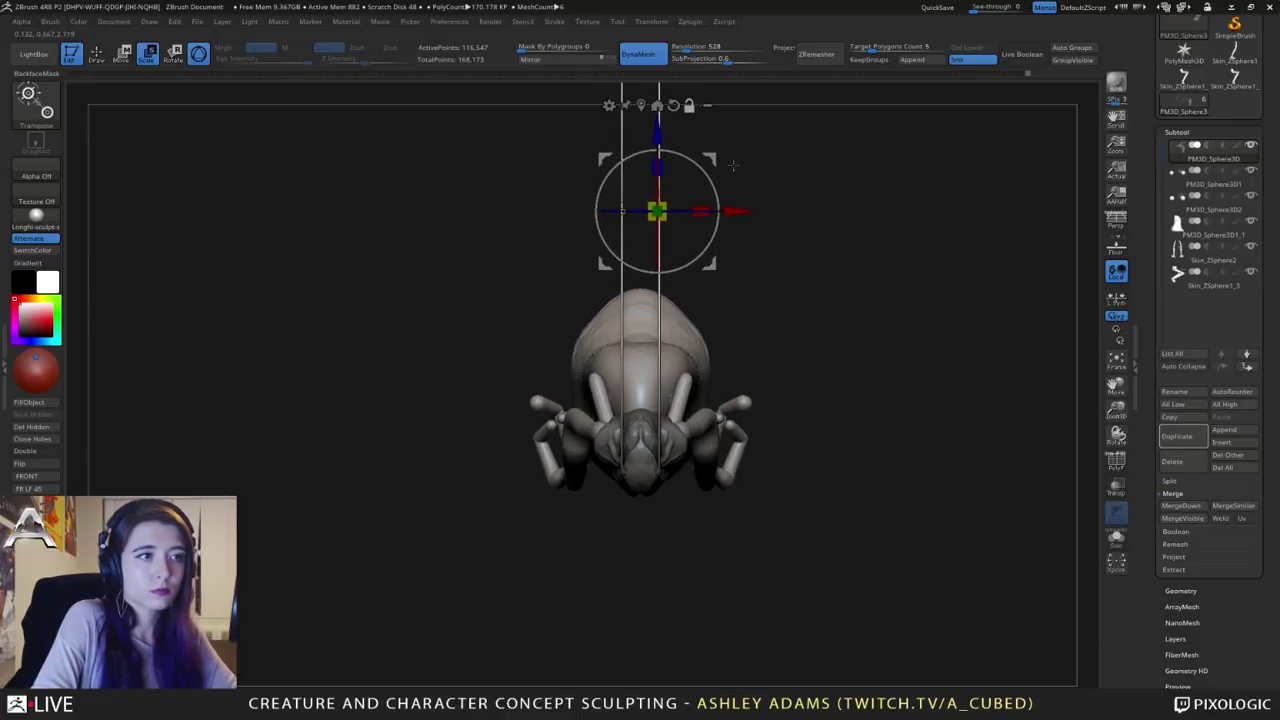
alt+drag(657, 131, 657, 388)
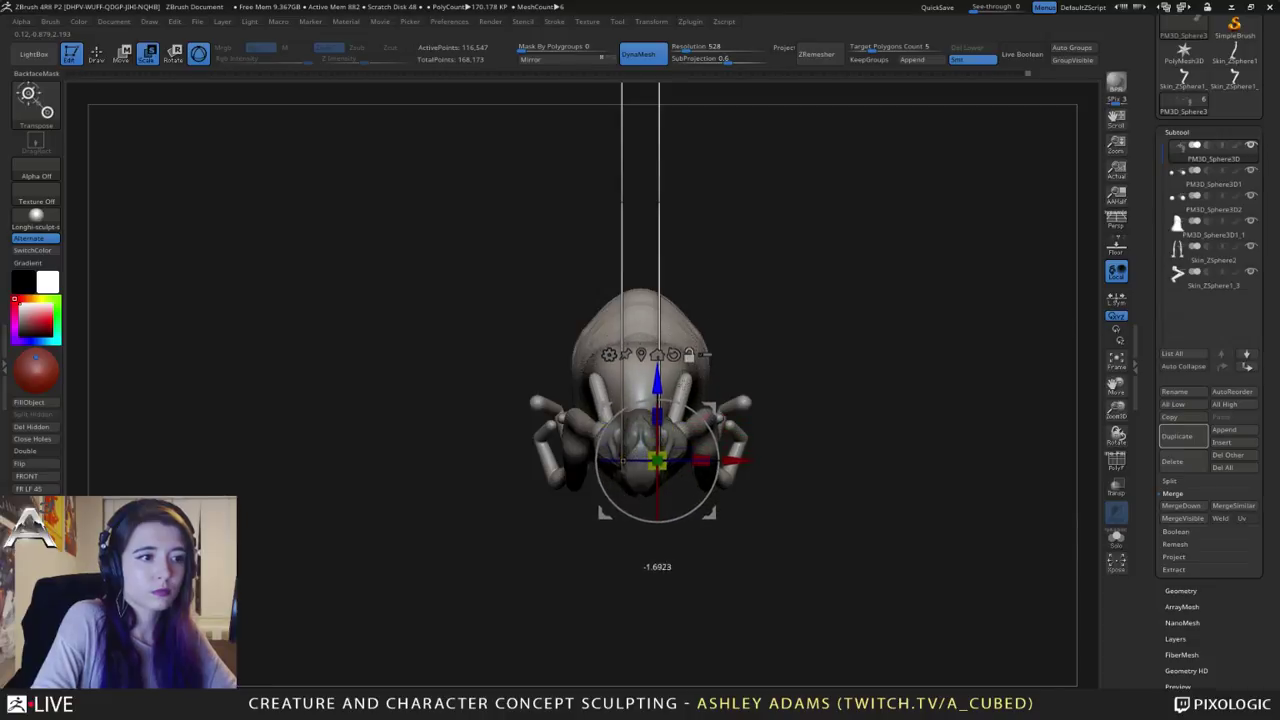
drag(704, 507, 686, 530)
drag(766, 500, 758, 300)
alt+drag(783, 379, 777, 271)
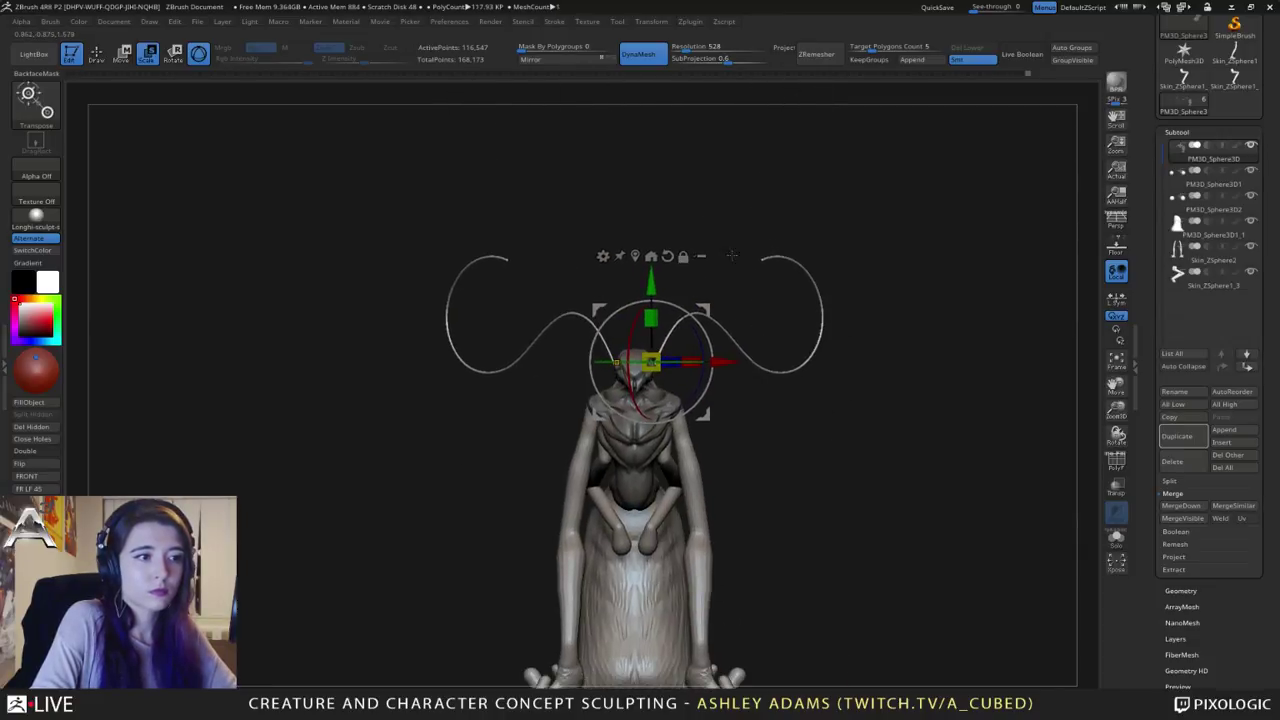
key(q)
Step: Split the masked points so that the antennae and the head and torso mesh become separate subtools
alt+drag(703, 383, 740, 310)
drag(747, 299, 590, 312)
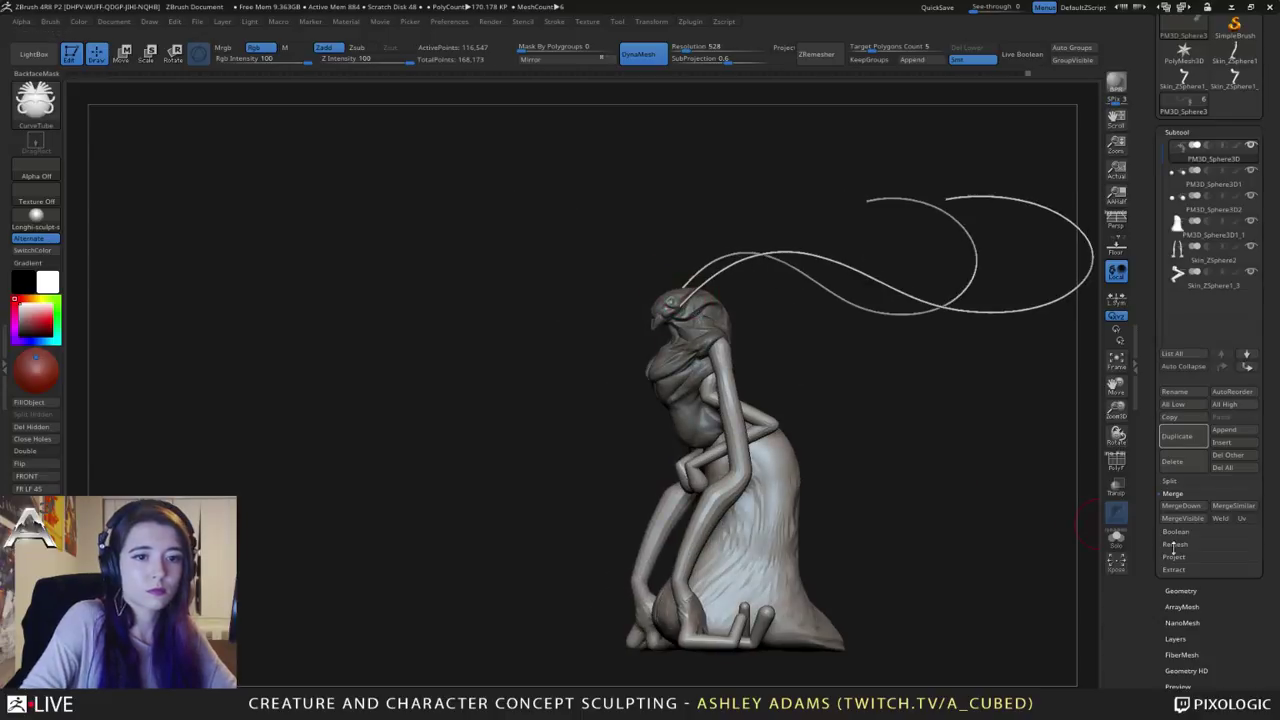
click(1174, 482)
click(1197, 544)
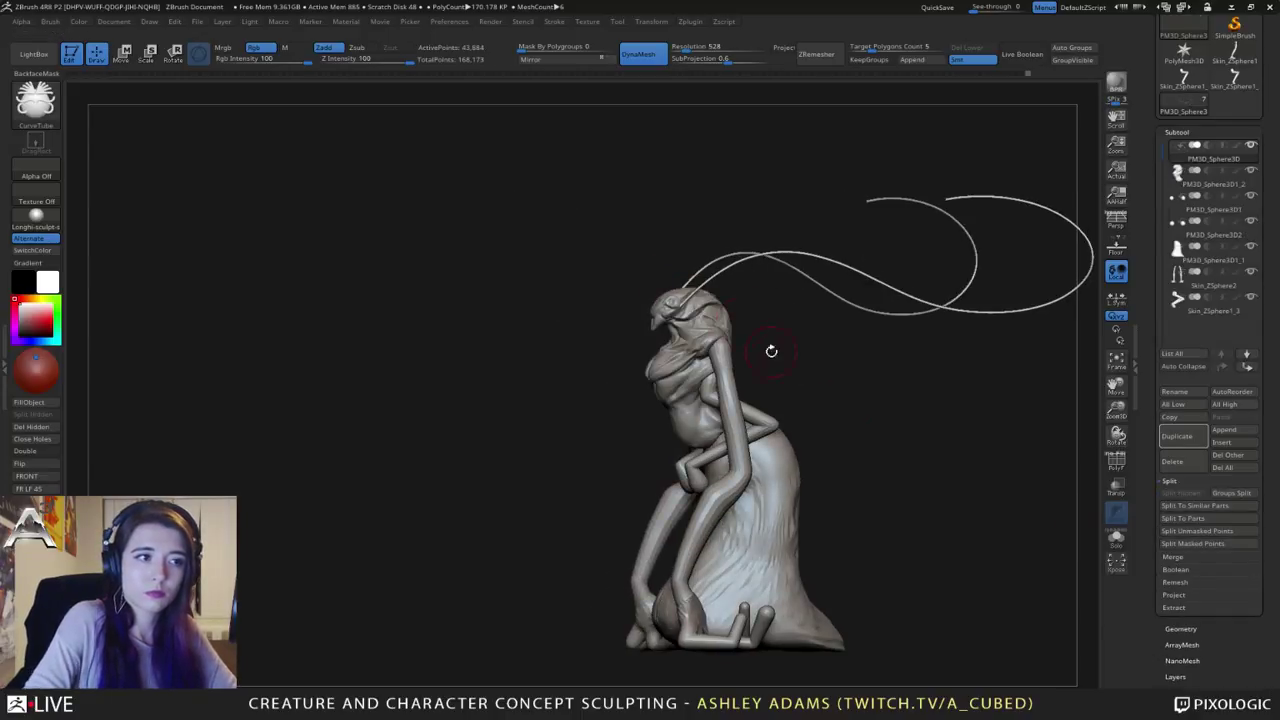
drag(771, 351, 758, 345)
key(space)
mouse_move(948, 199)
alt+mouse_down()
mouse_move(821, 218)
mouse_move(833, 217)
alt+mouse_up()
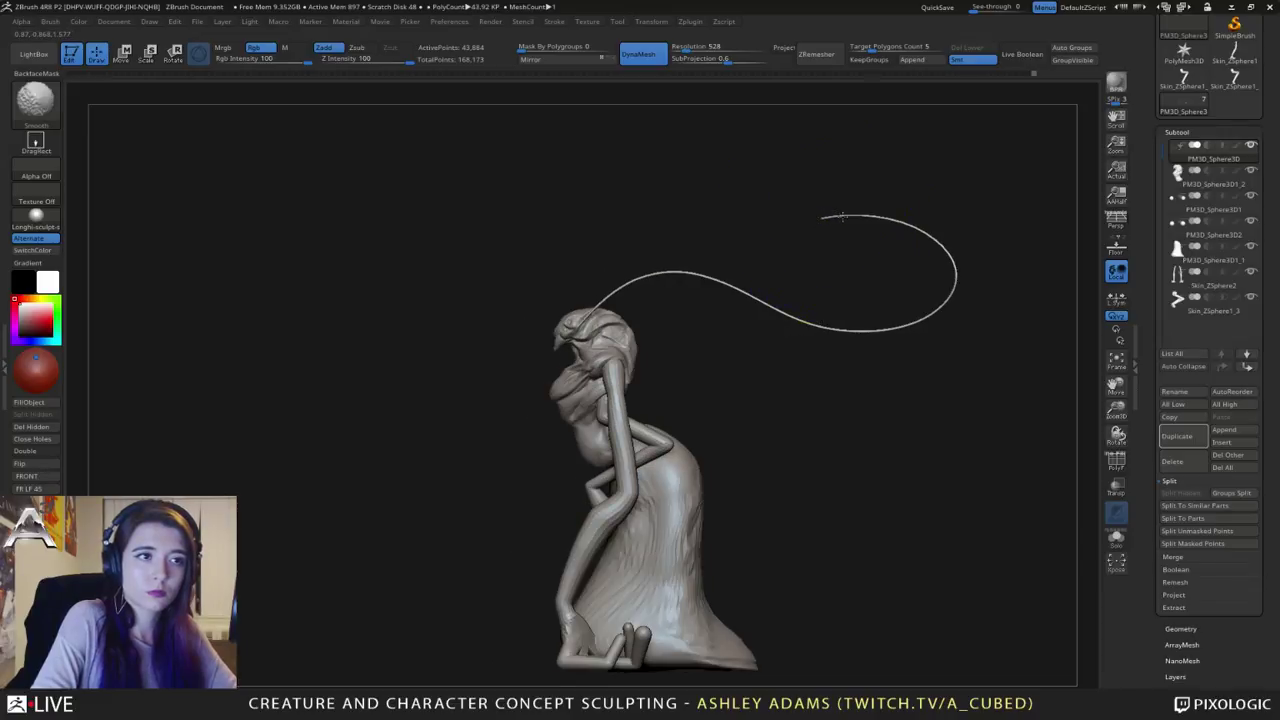
drag(869, 280, 932, 280)
key(space)
shift+drag(800, 290, 786, 391)
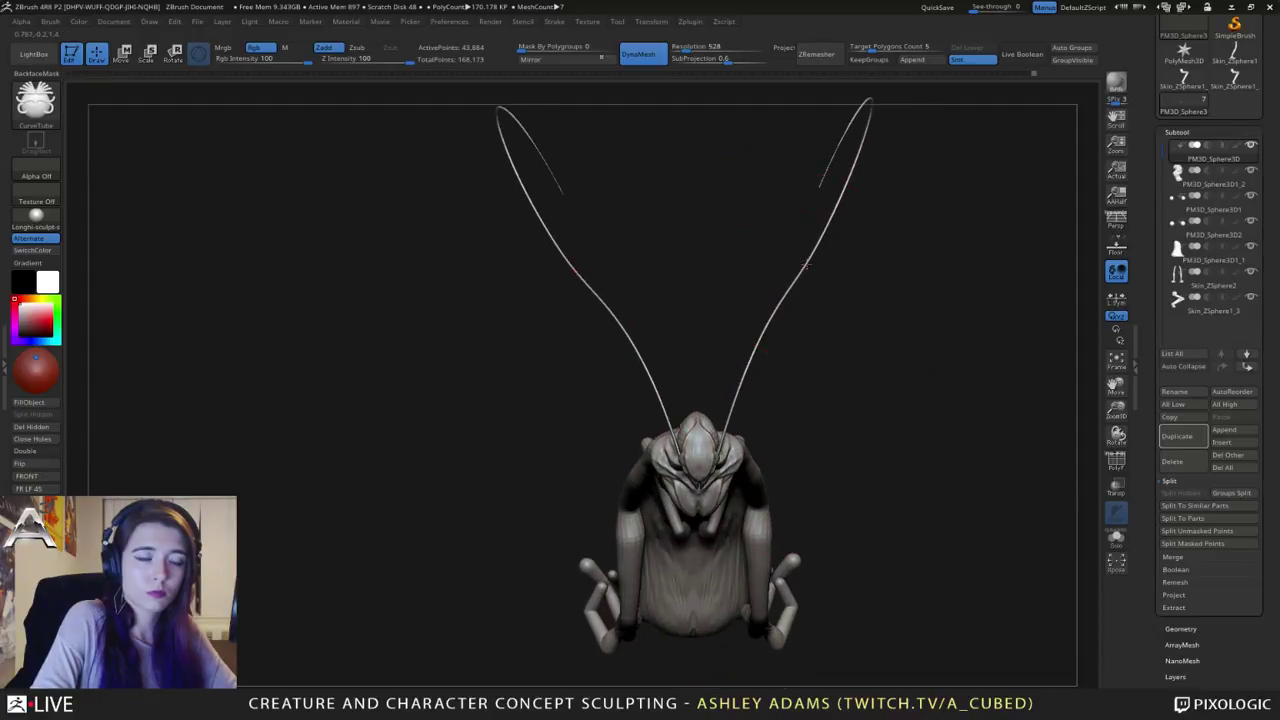
key(space)
drag(819, 271, 818, 270)
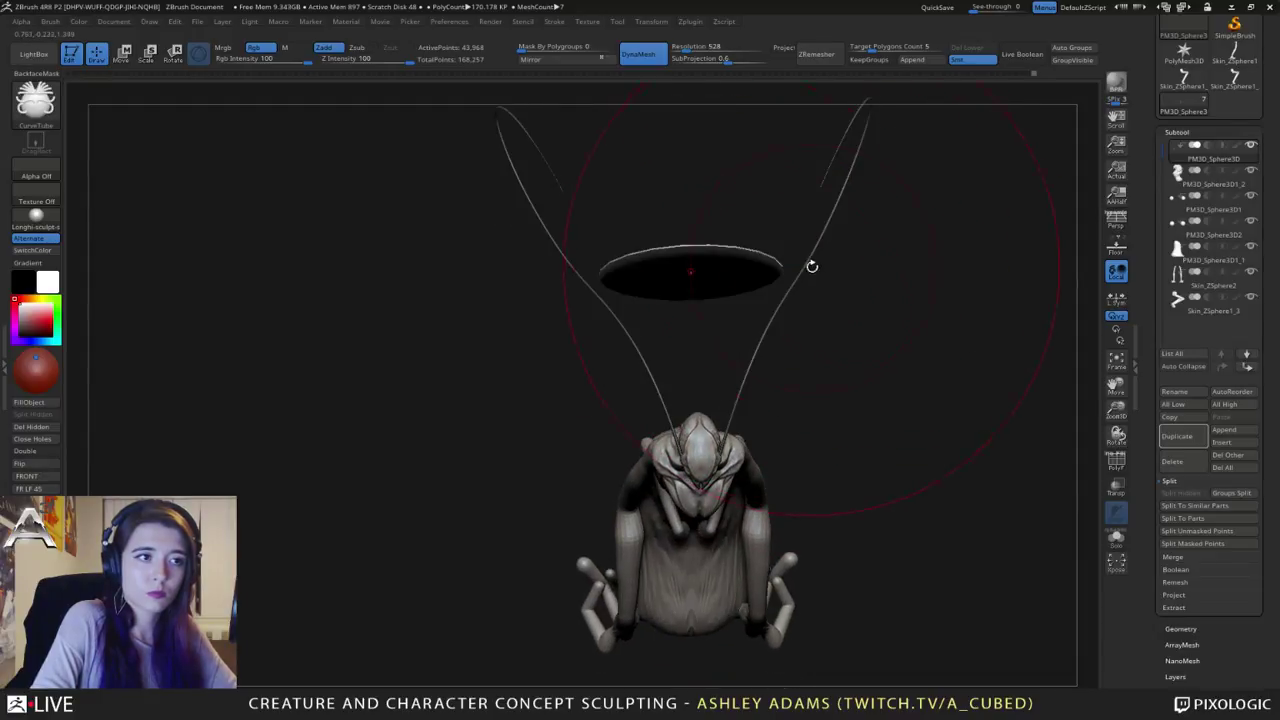
key(ctrl+z)
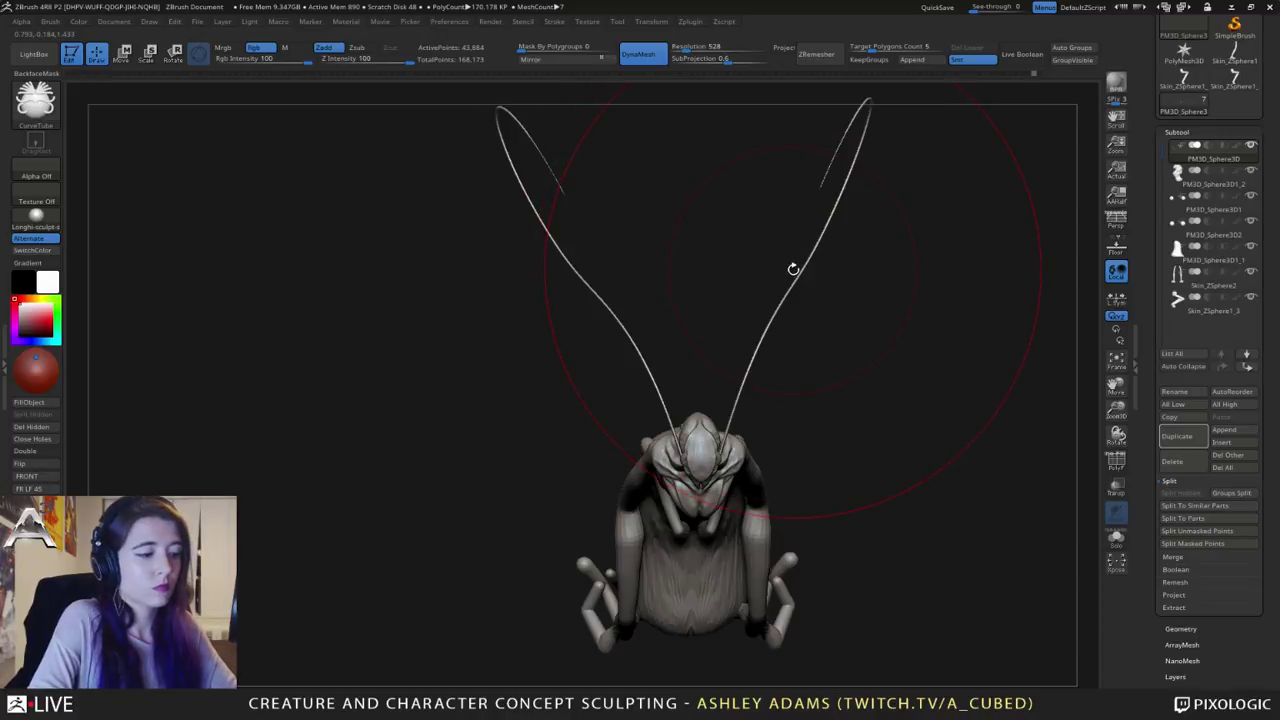
Step: Reshape the curves of both antennae symmetrically from above with the SnakeHook brush
key(b)
key(s)
key(h)
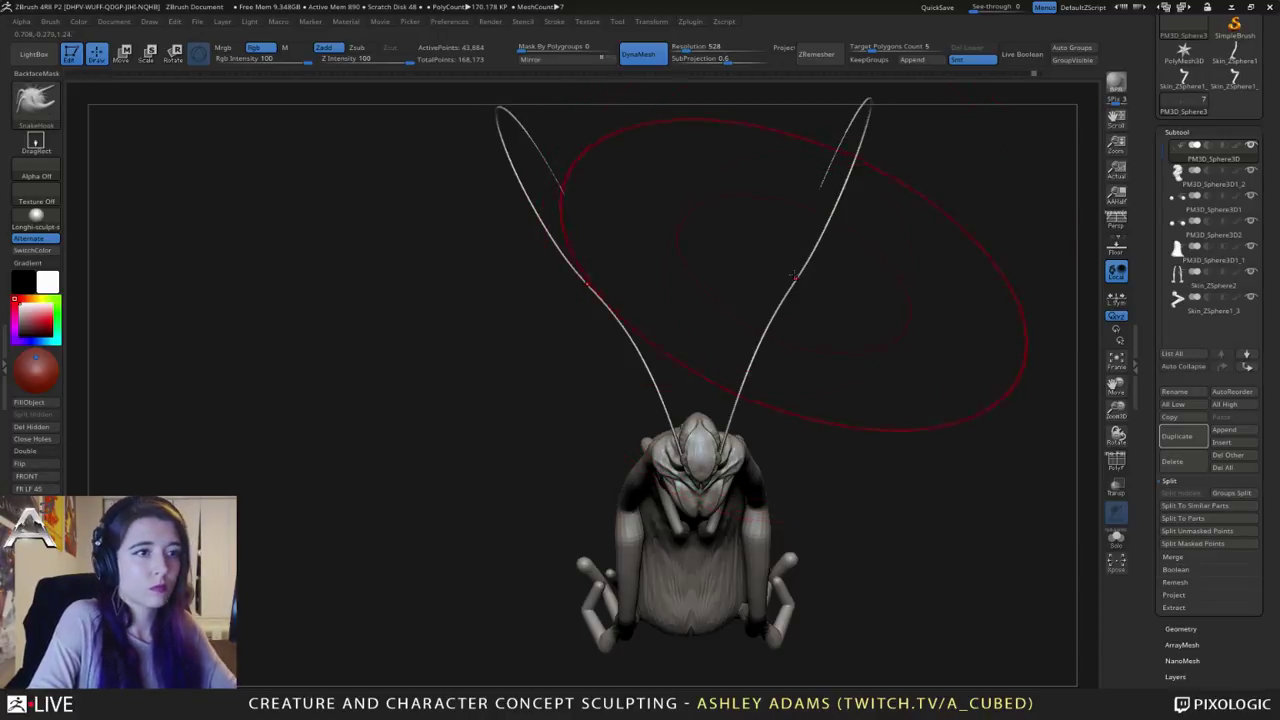
mouse_move(792, 273)
mouse_down()
mouse_move(866, 284)
mouse_move(750, 262)
mouse_up()
drag(821, 130, 912, 204)
mouse_move(816, 287)
mouse_down()
mouse_move(822, 256)
mouse_move(772, 268)
mouse_up()
key(space)
click(813, 275)
click(797, 276)
drag(852, 232, 850, 222)
mouse_move(866, 205)
mouse_down()
mouse_move(796, 246)
mouse_move(846, 226)
mouse_up()
Step: Refine the antennae's outer curves from the side and front with a resized SnakeHook brush
key(space)
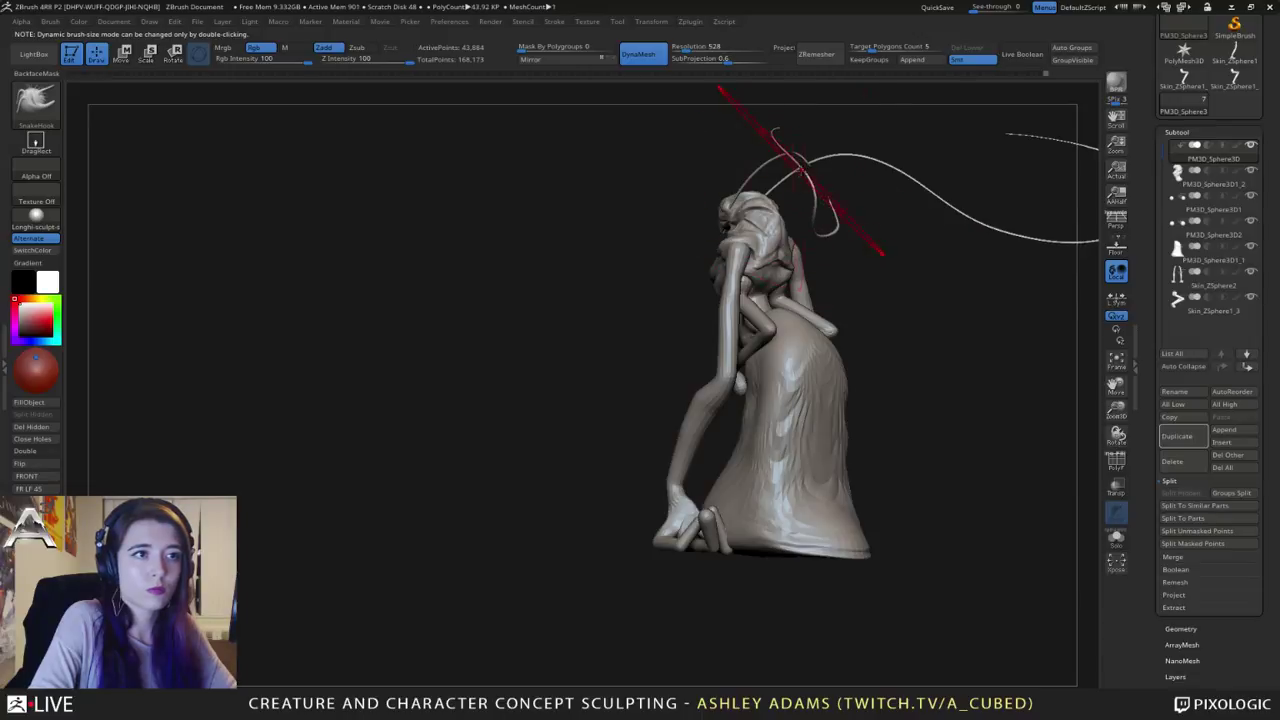
drag(784, 140, 758, 150)
mouse_move(838, 168)
mouse_down()
mouse_move(905, 183)
mouse_move(880, 200)
mouse_move(854, 168)
mouse_up()
key(space)
drag(906, 229, 902, 224)
key(space)
Step: Undo the last two antenna strokes and pull the outer loops inward into rounder curves nearer the head
key(ctrl)
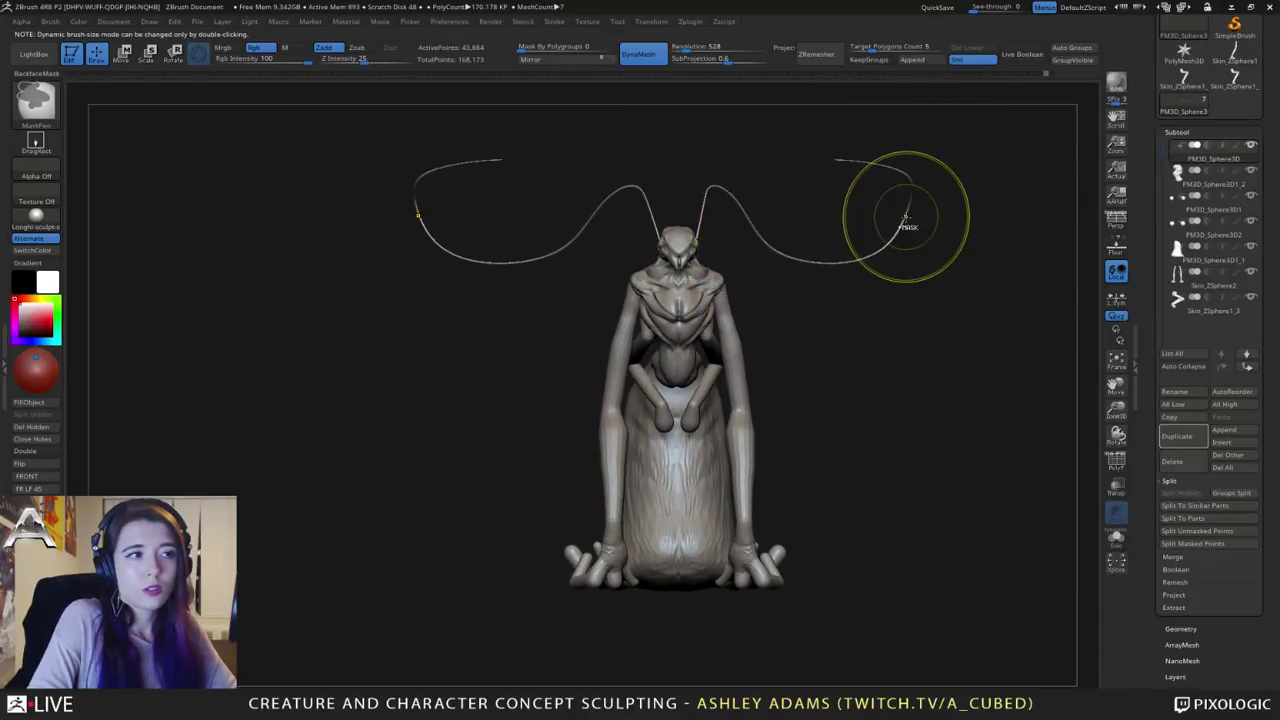
key(ctrl+z)
key(ctrl+z)
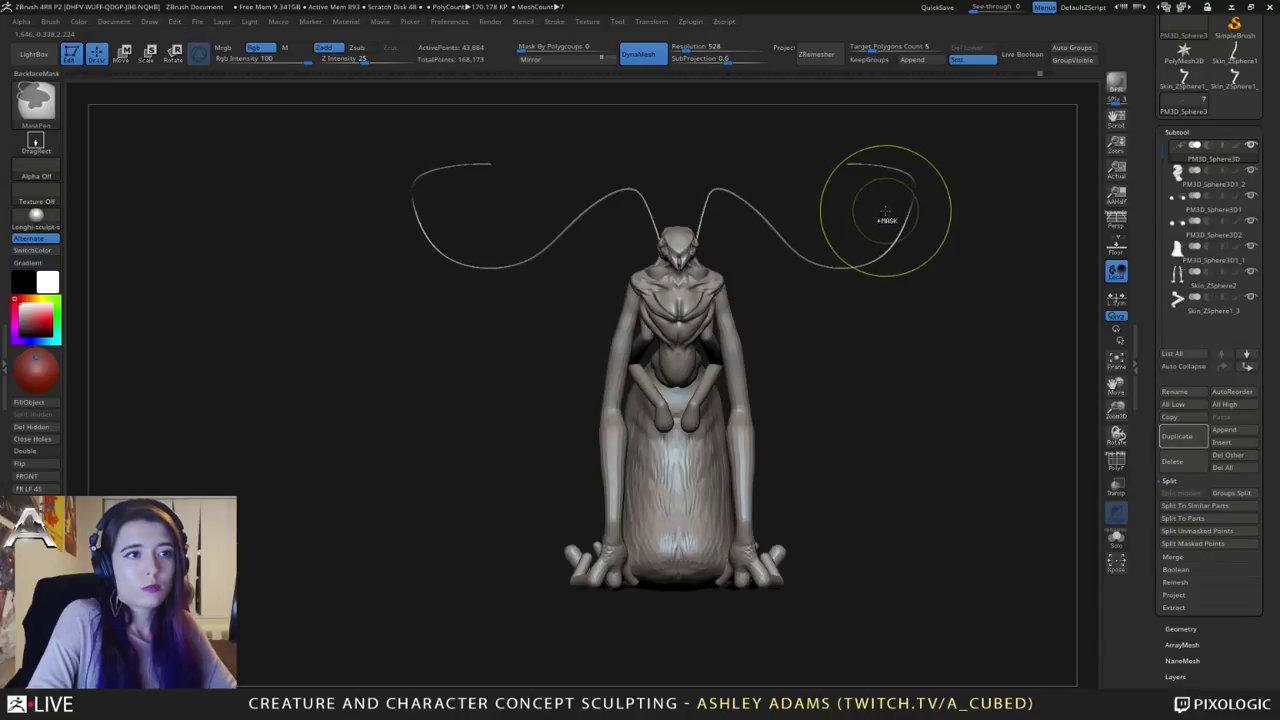
key(space)
mouse_move(813, 193)
mouse_down()
mouse_move(826, 193)
mouse_move(843, 275)
mouse_up()
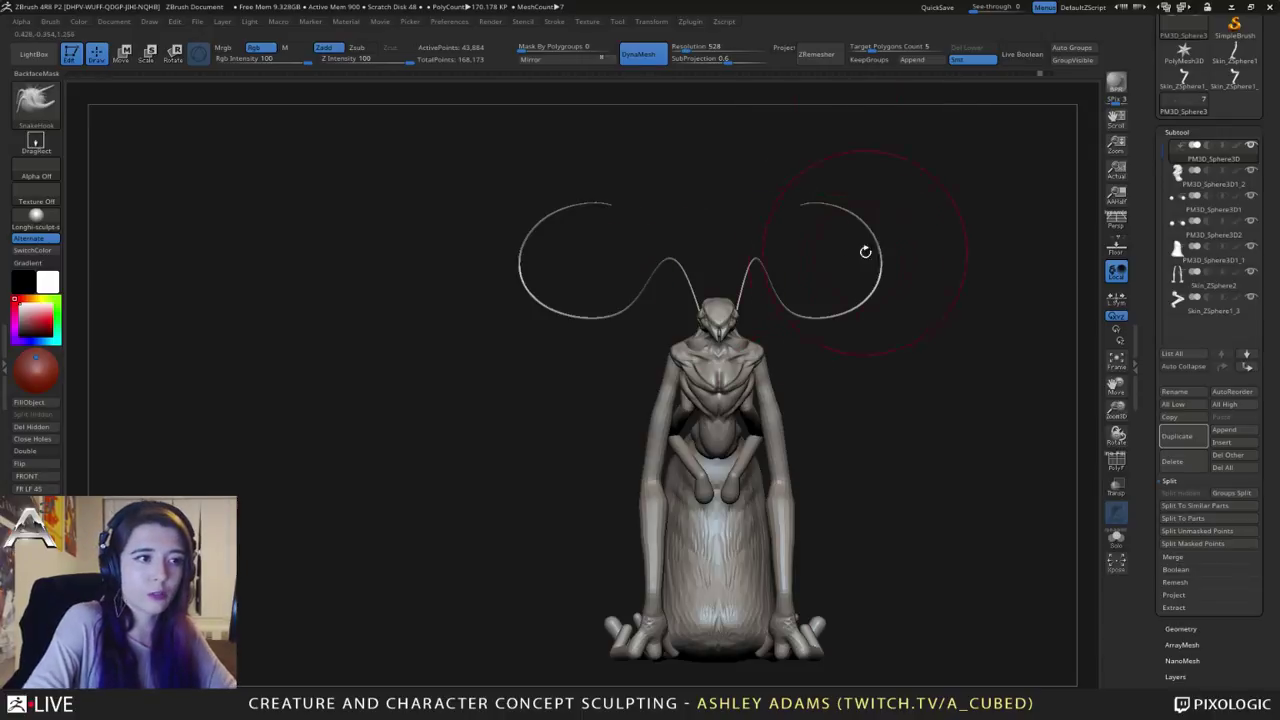
drag(865, 252, 730, 277)
Step: Duplicate the antennae in place with the gizmo and scale one set into a smaller second pair
key(w)
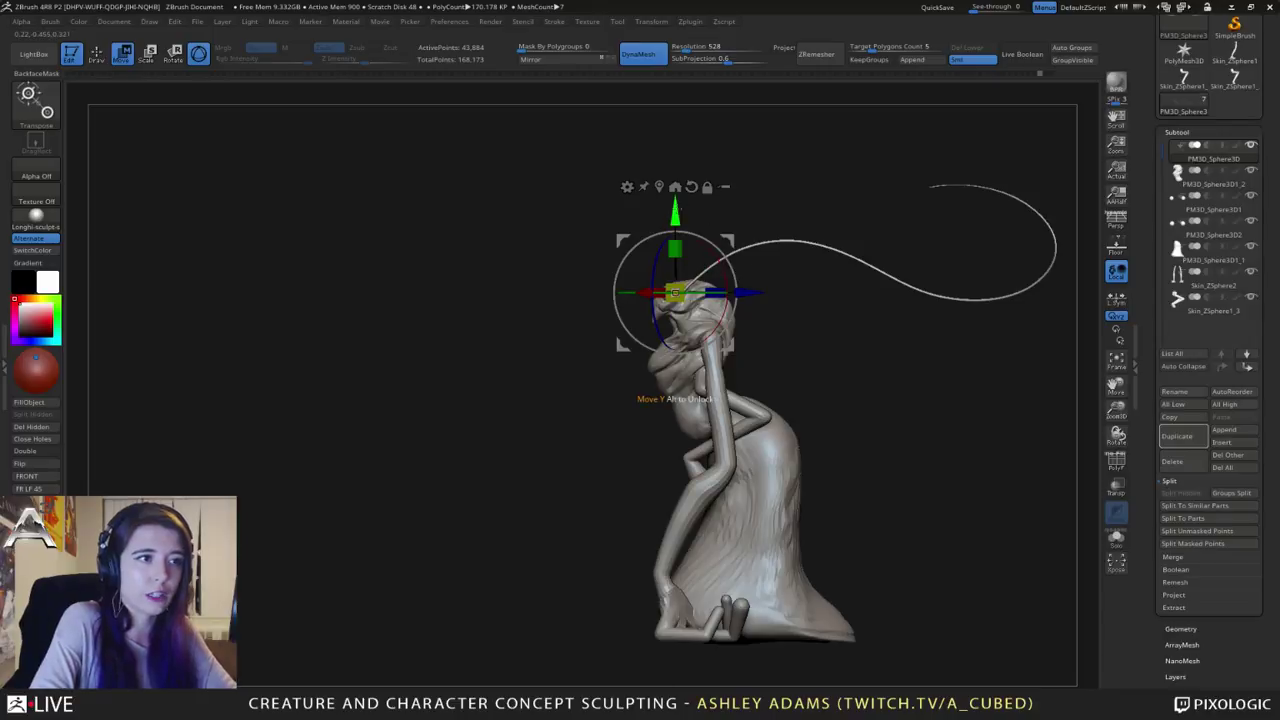
ctrl+shift+drag(677, 218, 676, 212)
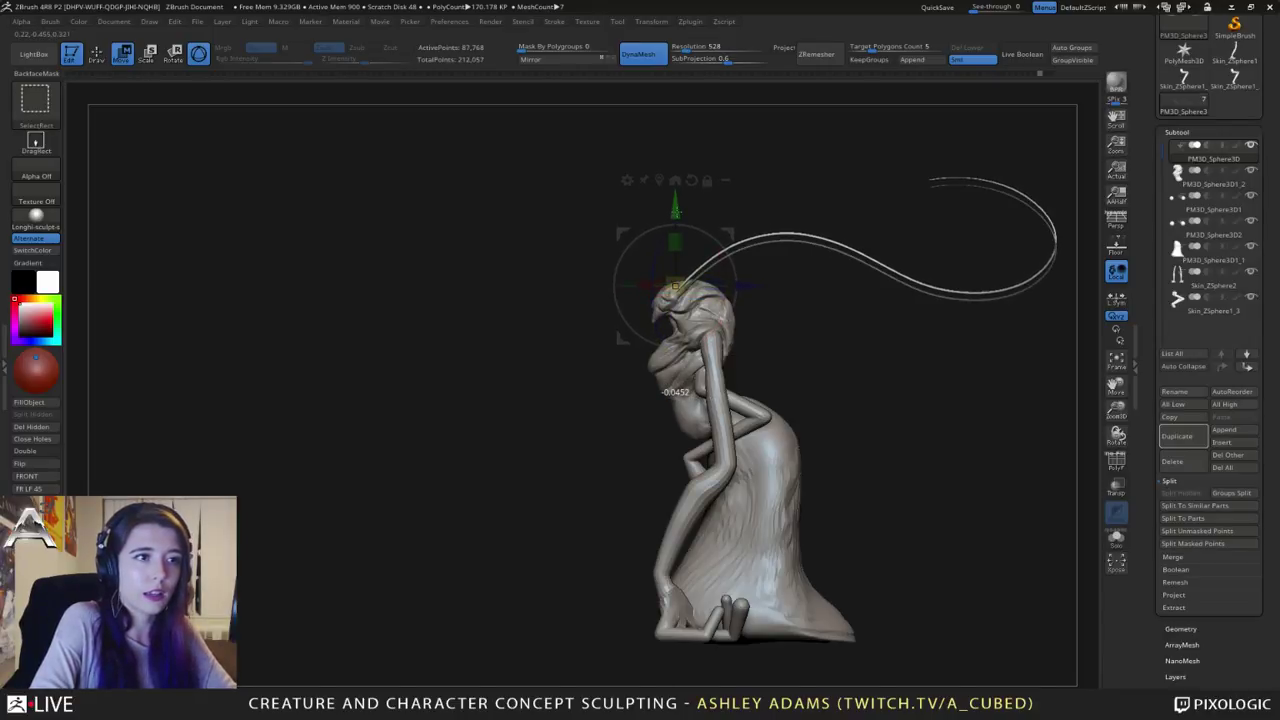
drag(675, 287, 870, 215)
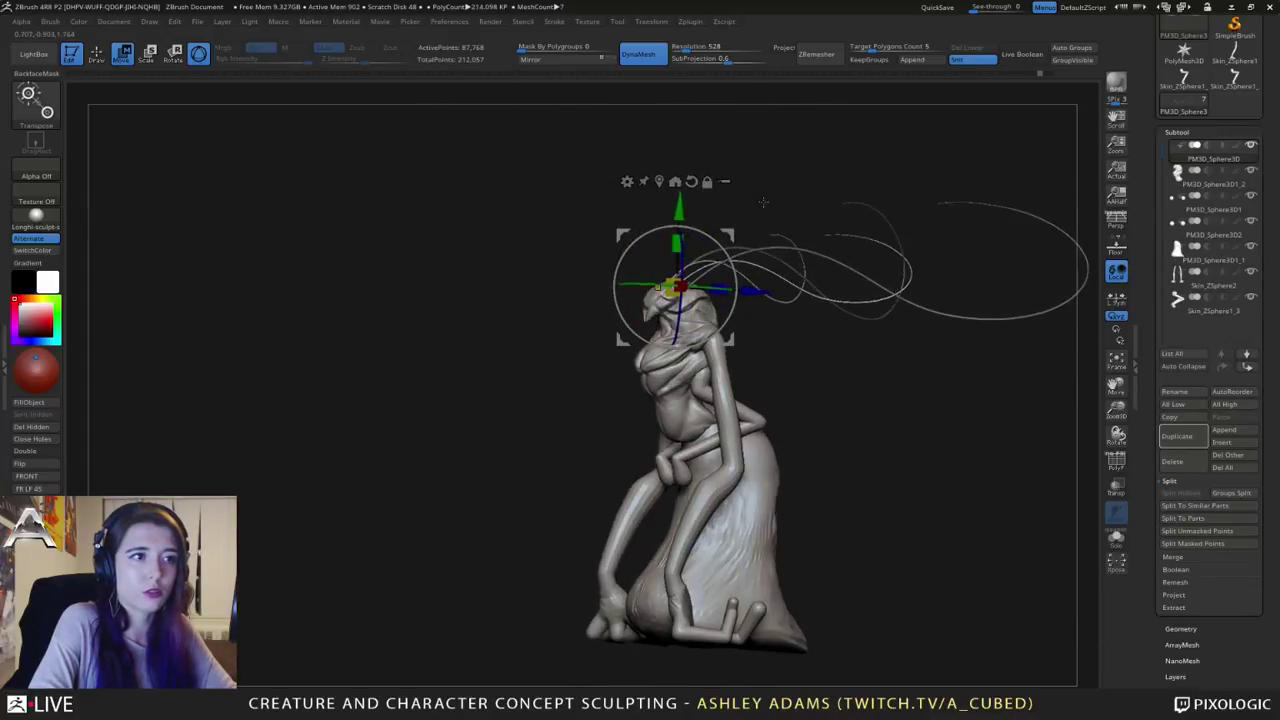
Step: Split the masked points so that the two antenna pairs are separate subtools, and reset the gizmo's orientation
click(1192, 543)
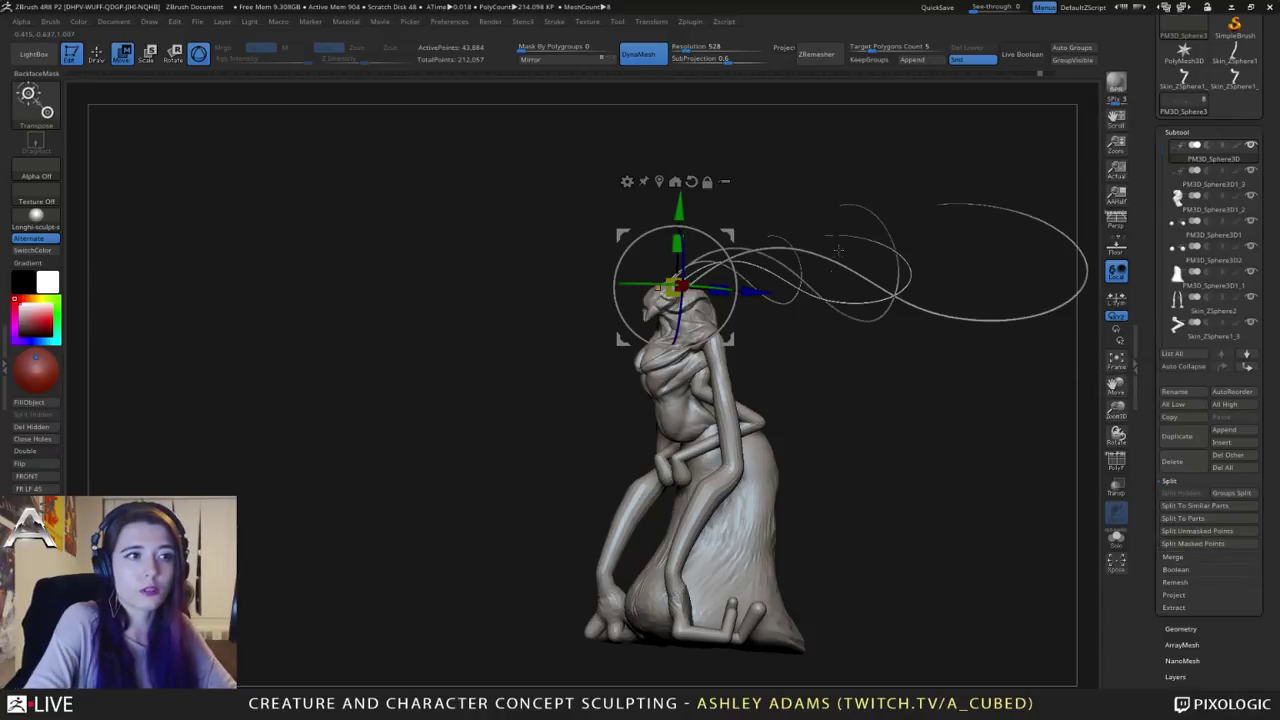
drag(830, 300, 669, 293)
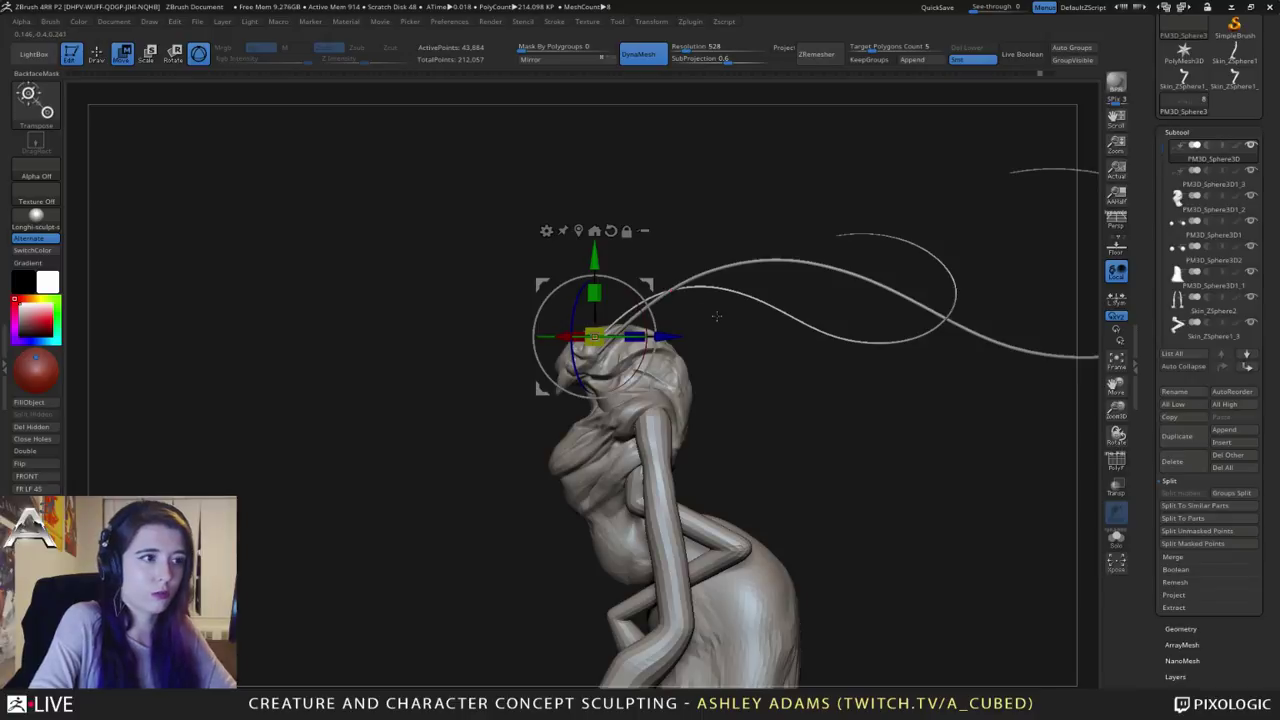
click(611, 231)
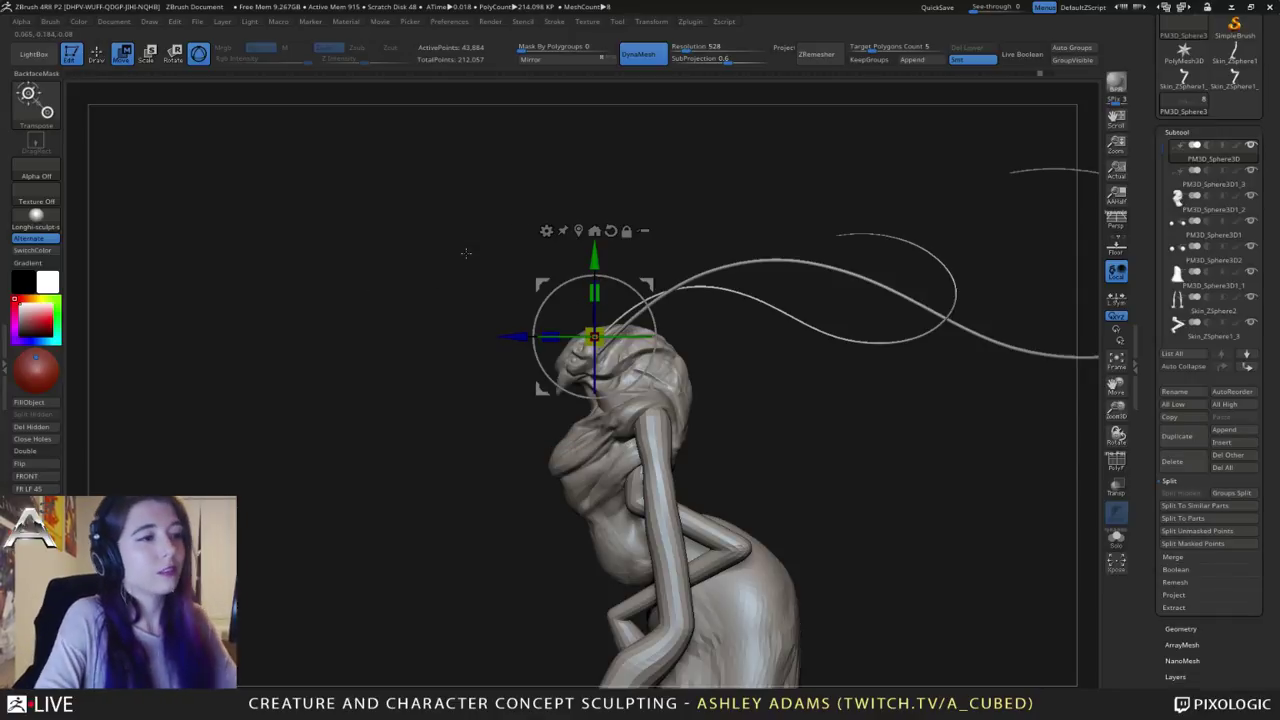
mouse_move(730, 340)
mouse_down()
mouse_move(786, 335)
mouse_move(738, 420)
mouse_up()
key(q)
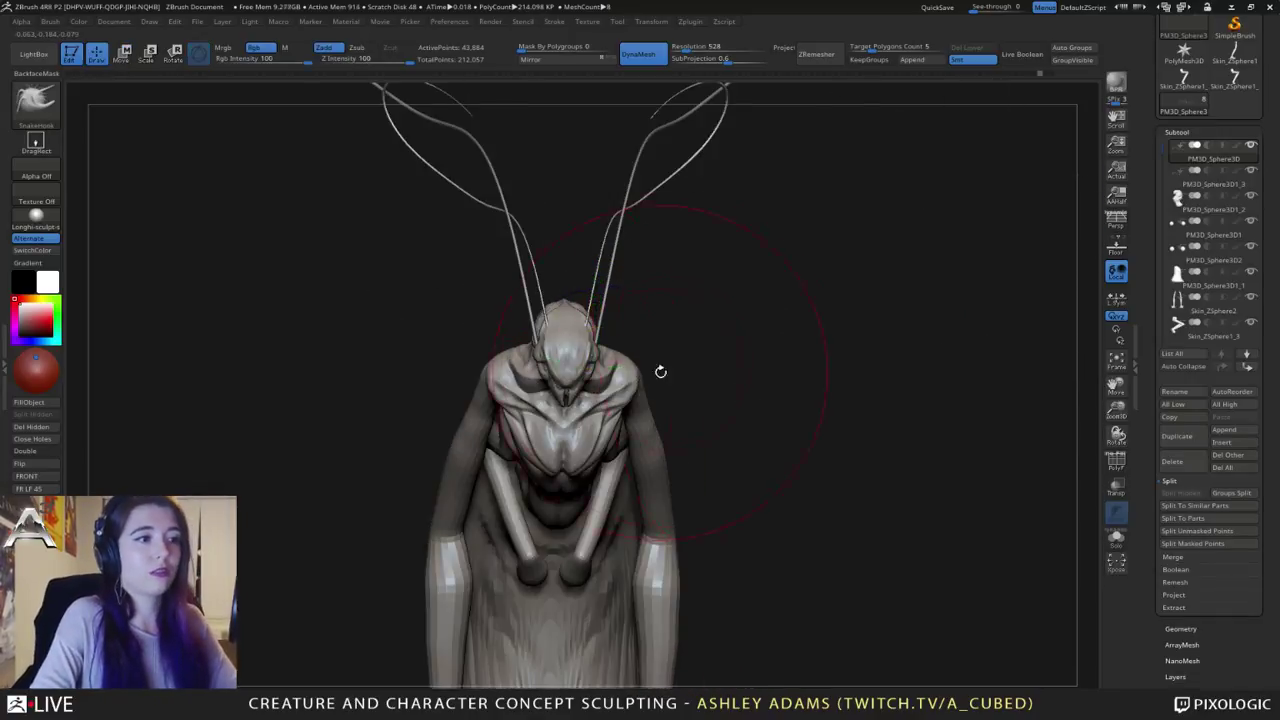
Step: Activate the small secondary limbs' subtool and adjust the ends of the limbs with a resized SnakeHook brush
mouse_move(660, 371)
mouse_down()
mouse_move(600, 350)
mouse_move(609, 423)
mouse_move(630, 410)
mouse_up()
mouse_move(630, 410)
alt+mouse_down()
mouse_move(700, 335)
mouse_move(612, 308)
alt+mouse_up()
key(space)
drag(790, 315, 632, 331)
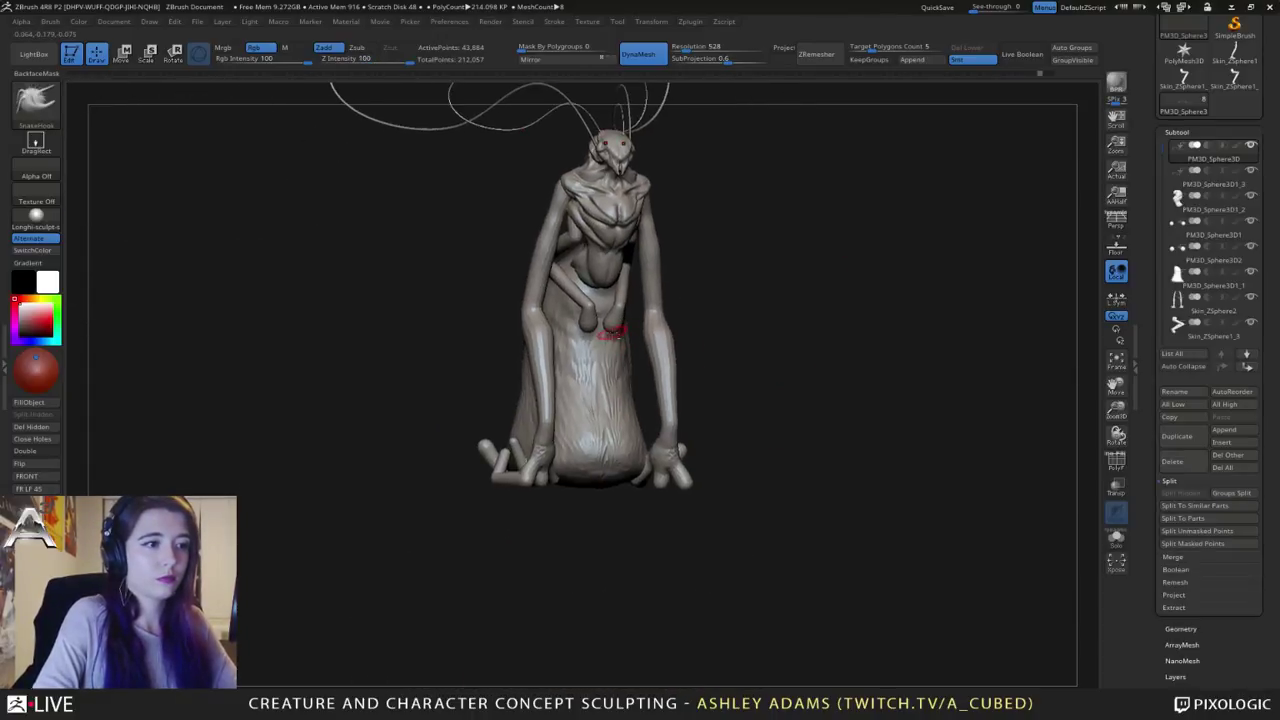
alt+click(621, 318)
drag(720, 330, 680, 330)
key(space)
drag(590, 362, 620, 362)
drag(690, 312, 540, 300)
Step: Activate the lower body subtool and flatten its base with a horizontal ClipCurve line
mouse_move(690, 200)
alt+mouse_down()
mouse_move(618, 312)
mouse_move(682, 312)
mouse_move(602, 325)
mouse_move(656, 293)
alt+mouse_up()
alt+click(550, 283)
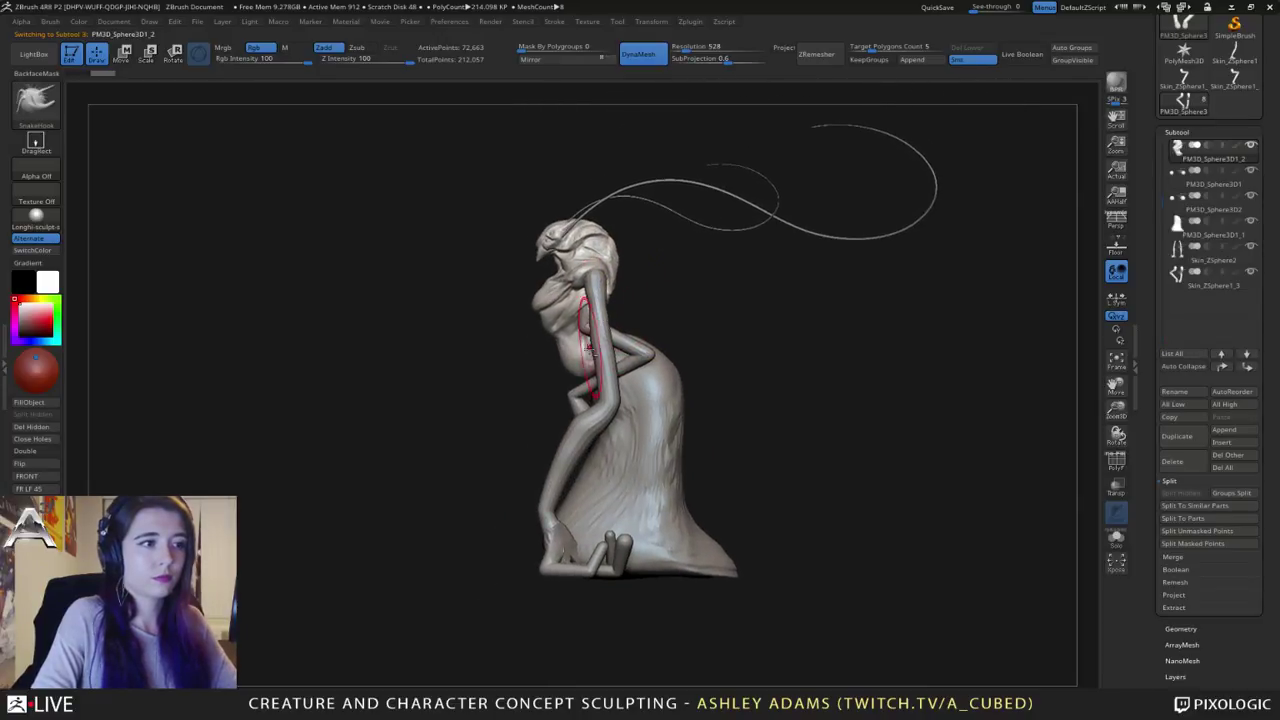
ctrl+right_drag(557, 338, 595, 357)
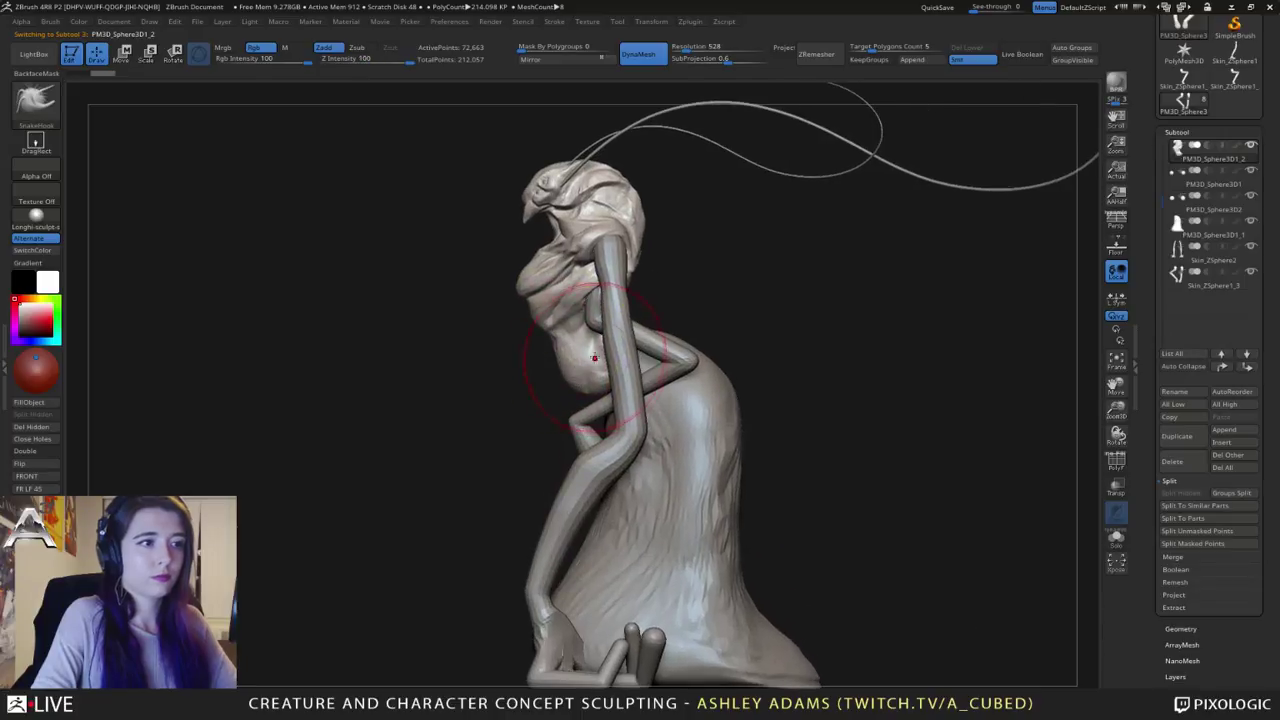
alt+click(660, 420)
alt+right_drag(660, 422, 665, 343)
right_drag(665, 343, 699, 363)
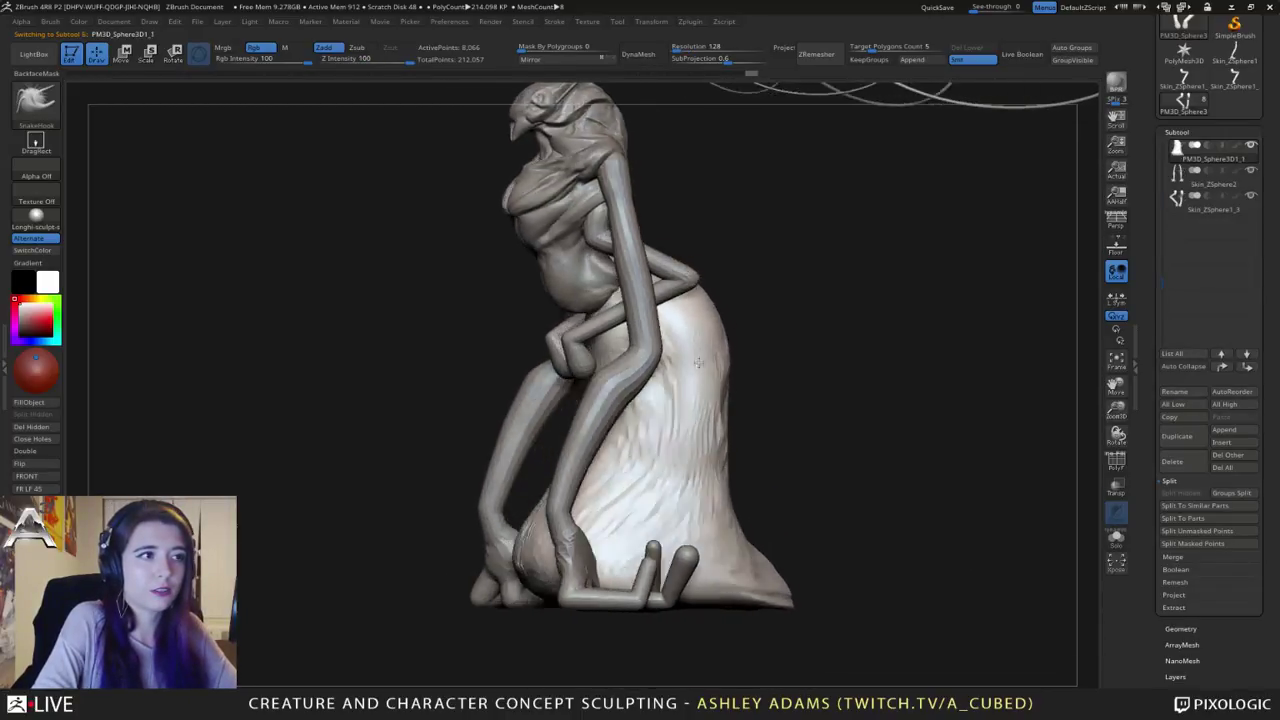
mouse_move(698, 362)
mouse_down()
mouse_move(684, 408)
mouse_move(591, 374)
mouse_move(679, 376)
mouse_move(709, 451)
mouse_move(623, 423)
mouse_move(620, 478)
mouse_move(600, 445)
mouse_up()
ctrl+shift+click(38, 112)
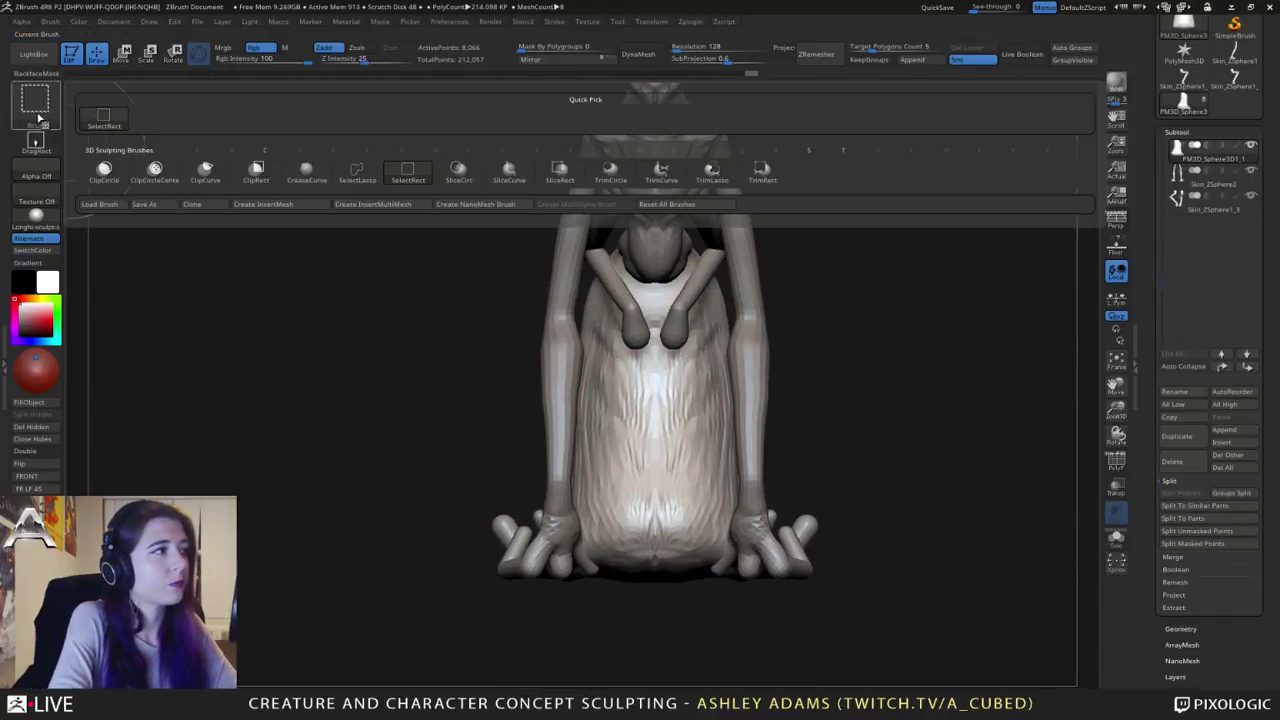
ctrl+shift+click(198, 184)
ctrl+shift+drag(1008, 571, 303, 573)
mouse_move(663, 386)
alt+right_down()
mouse_move(661, 428)
mouse_move(614, 427)
alt+right_up()
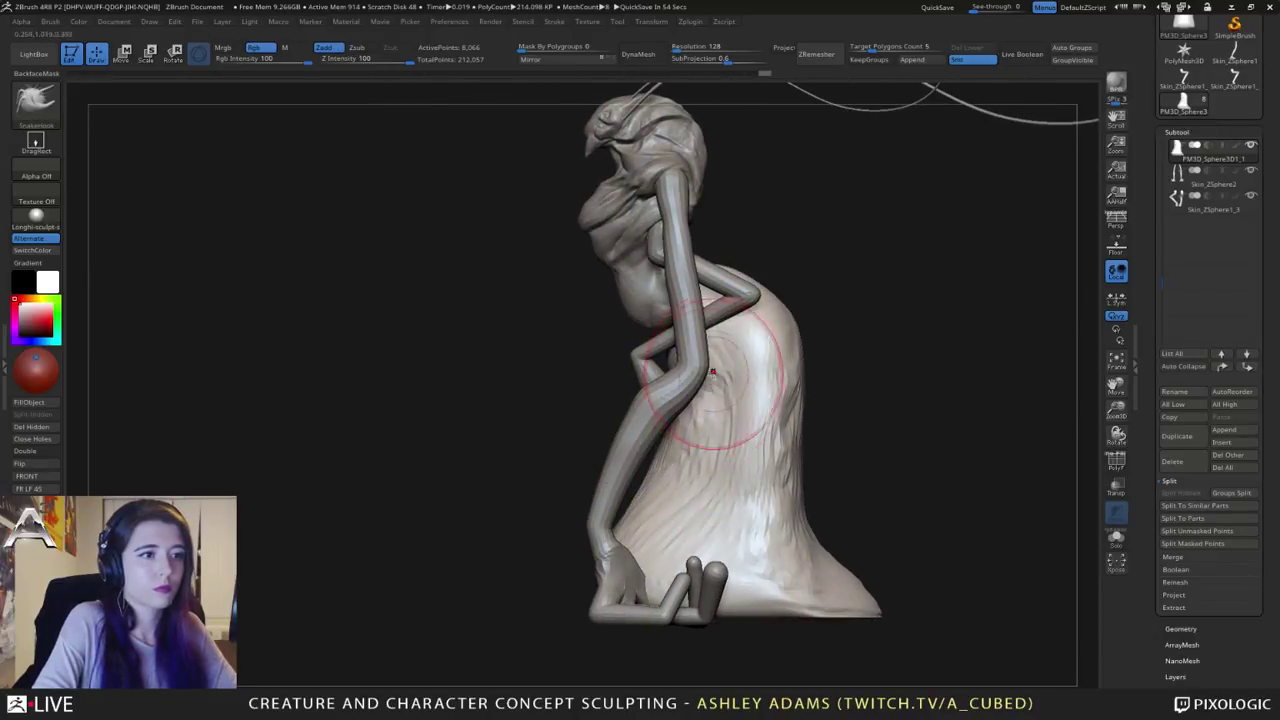
Step: Delete the flared lower body subtool and accept that the deletion is permanent
right_click(694, 326)
right_drag(712, 316, 750, 312)
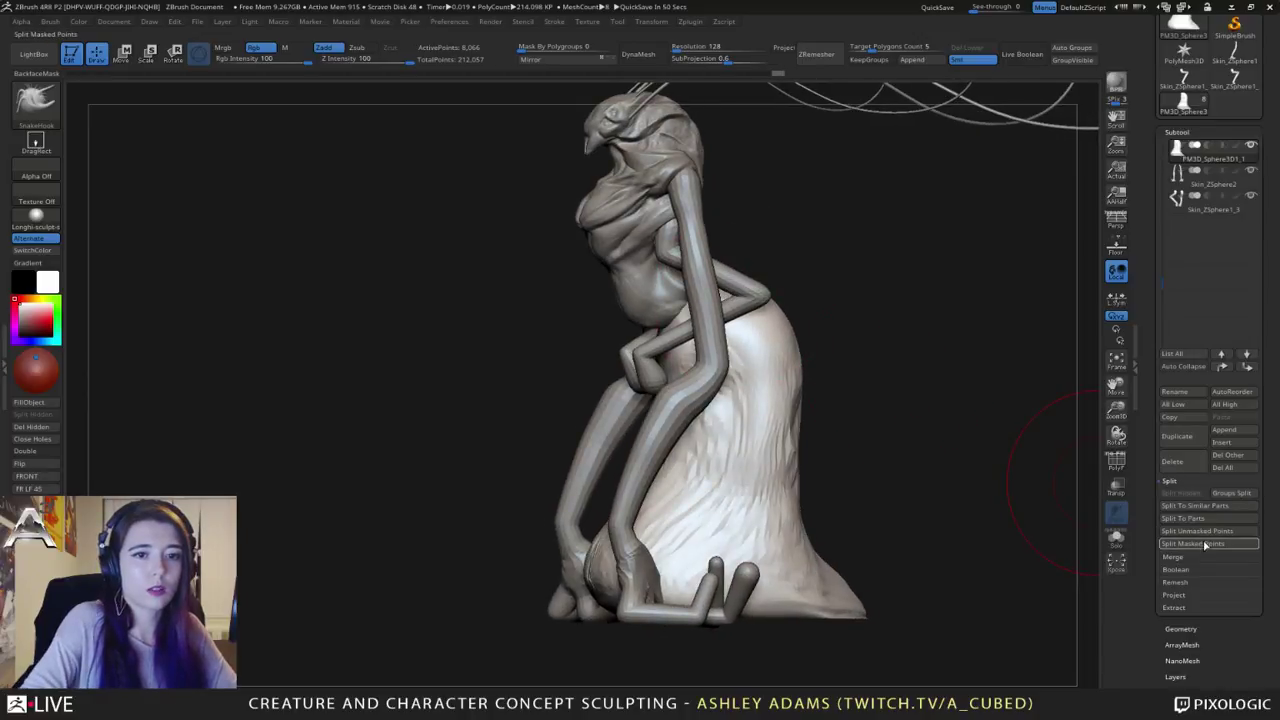
click(1172, 461)
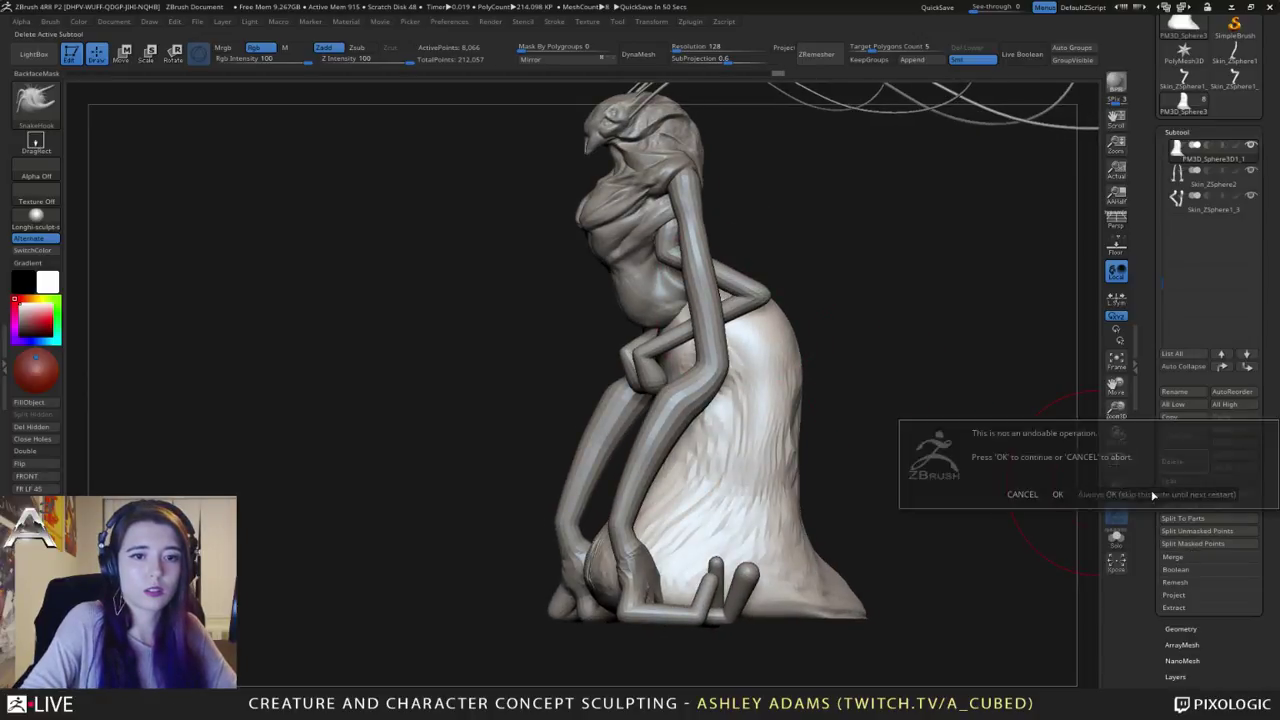
click(1060, 495)
Step: Activate the torso subtool, switch to the ClayBuildup brush and smooth the rear of the abdomen
mouse_move(760, 271)
right_down()
mouse_move(656, 300)
mouse_move(728, 302)
mouse_move(735, 283)
right_up()
right_click(654, 325)
alt+click(728, 302)
key(b)
key(c)
key(b)
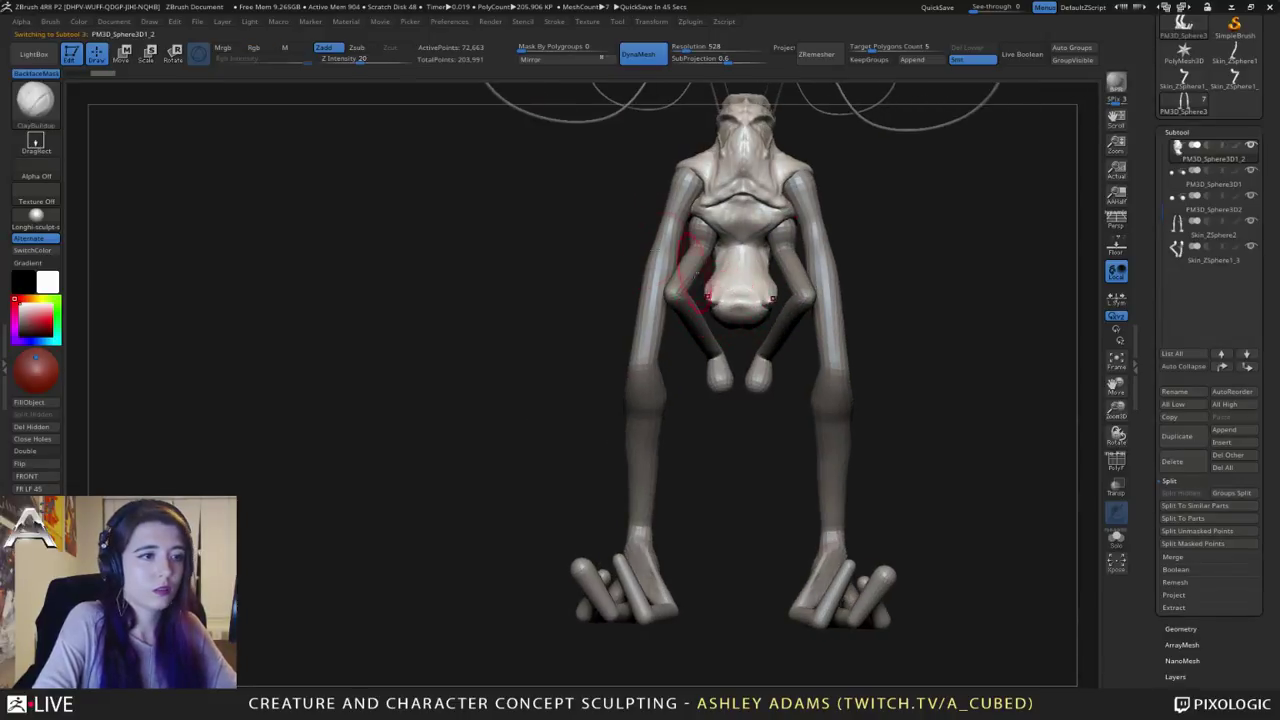
key(shift)
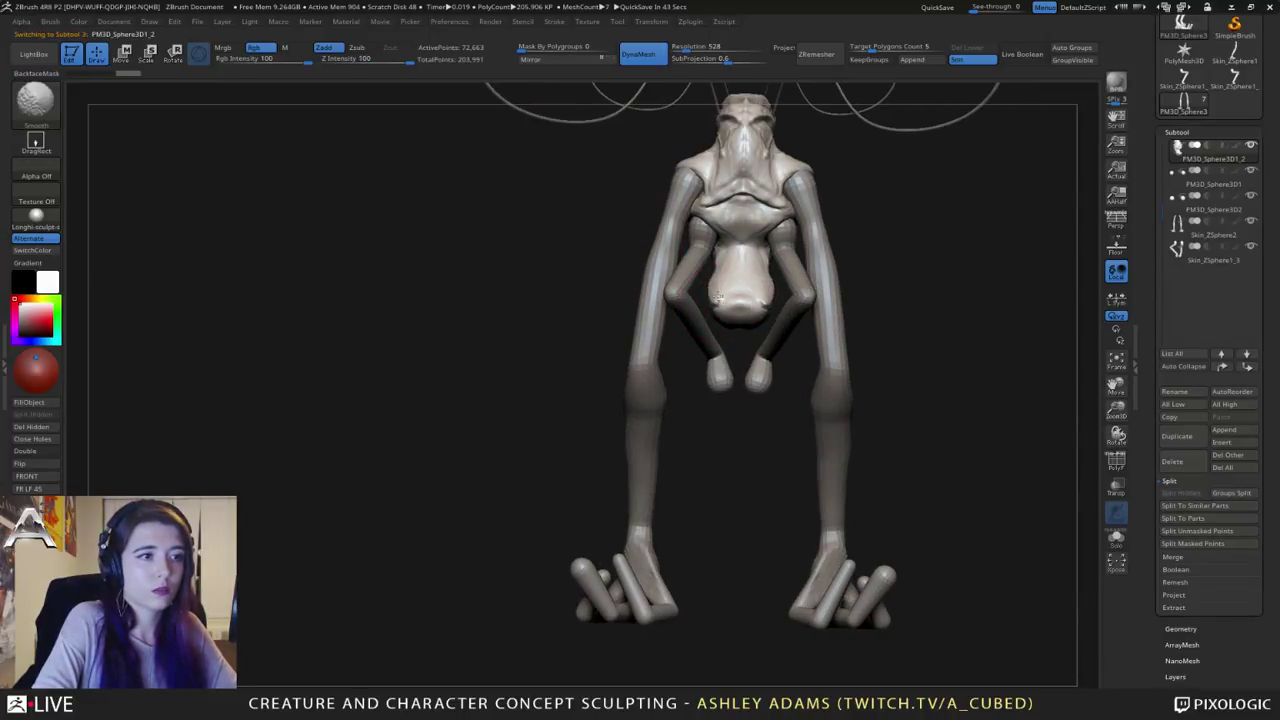
shift+drag(723, 291, 735, 279)
Step: Reshape the abdomen into a rounder bulb with a narrower waist using the SnakeHook brush
right_drag(738, 278, 740, 302)
key(b)
key(s)
key(h)
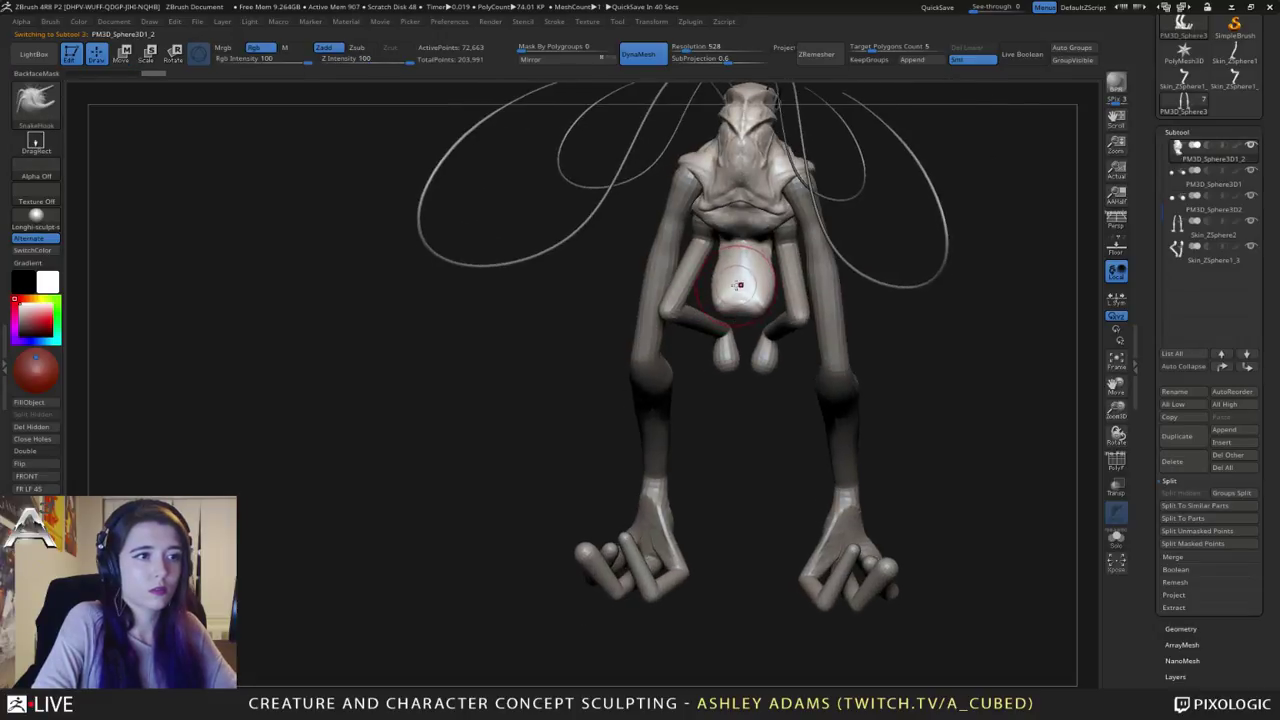
right_click(737, 285)
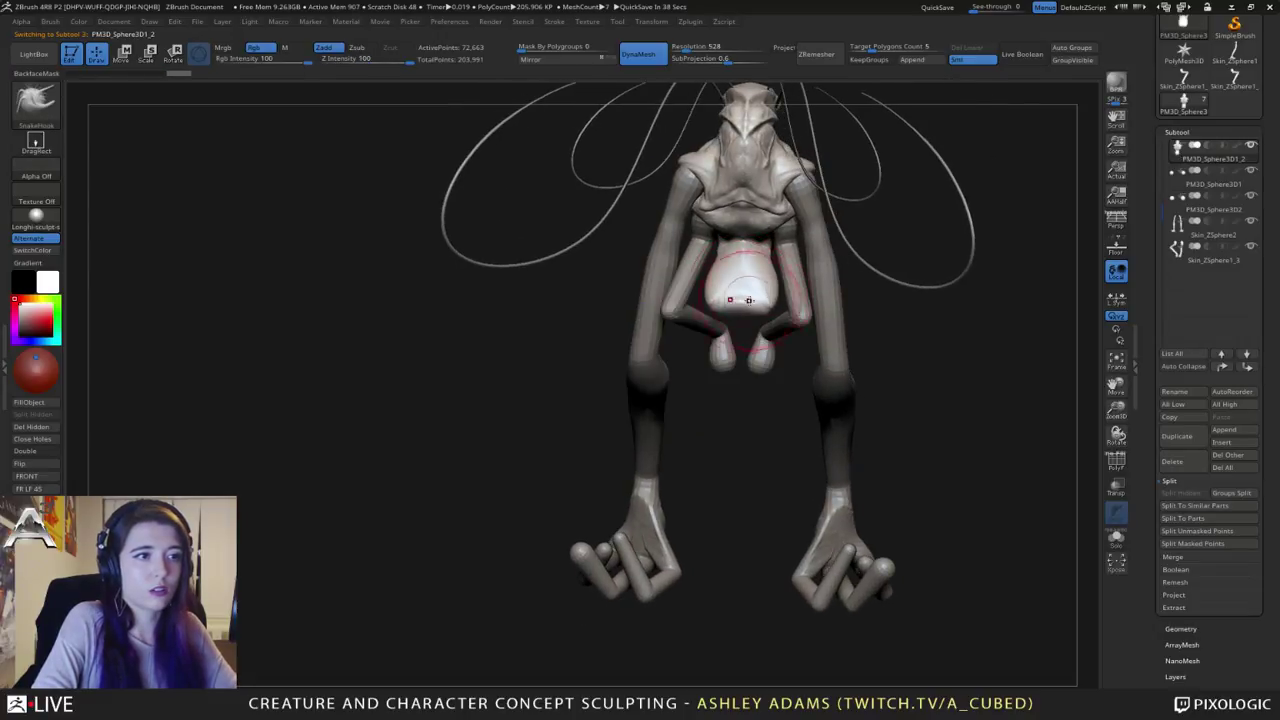
mouse_move(743, 315)
right_down()
mouse_move(780, 320)
mouse_move(740, 300)
mouse_move(760, 305)
mouse_move(716, 331)
mouse_move(742, 271)
mouse_move(761, 293)
mouse_move(667, 289)
mouse_move(662, 304)
right_up()
key(shift)
right_click(755, 284)
right_click(680, 289)
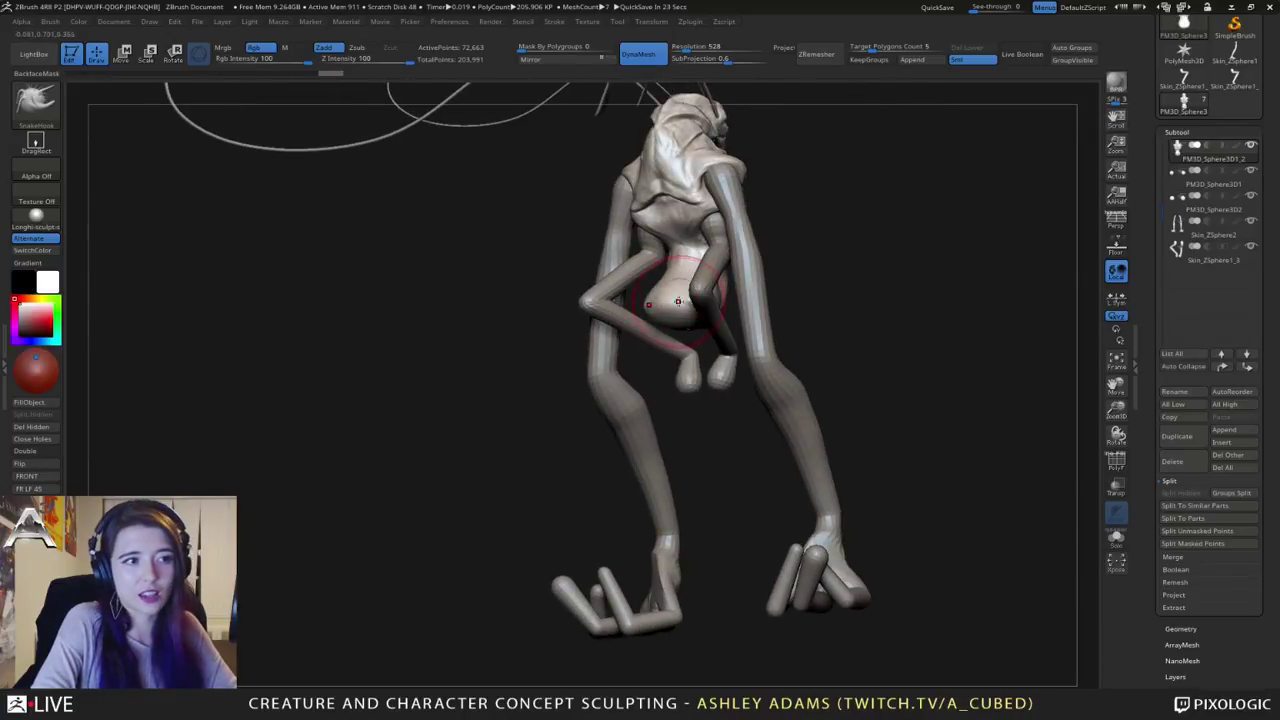
right_drag(690, 295, 682, 245)
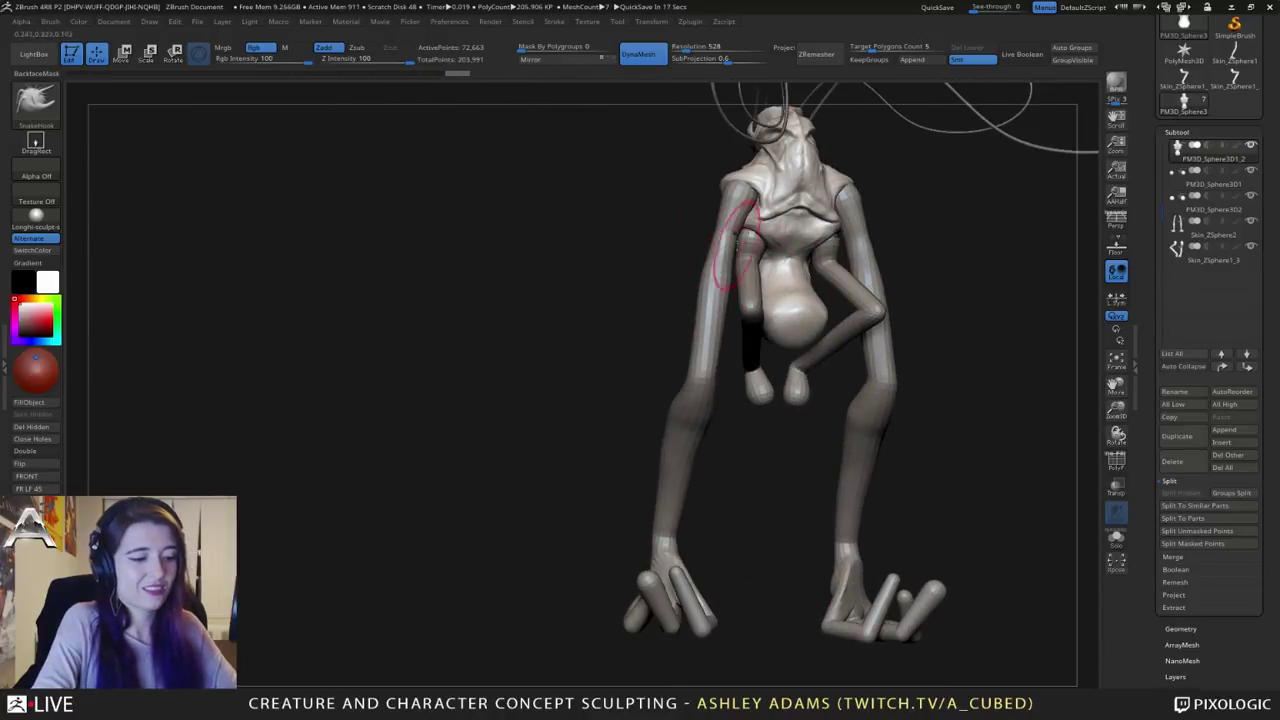
Step: Tighten the waist where the abdomen meets the torso with a resized Pinch brush
key(b)
key(p)
key(i)
shift+right_drag(790, 284, 774, 268)
key(space)
click(776, 268)
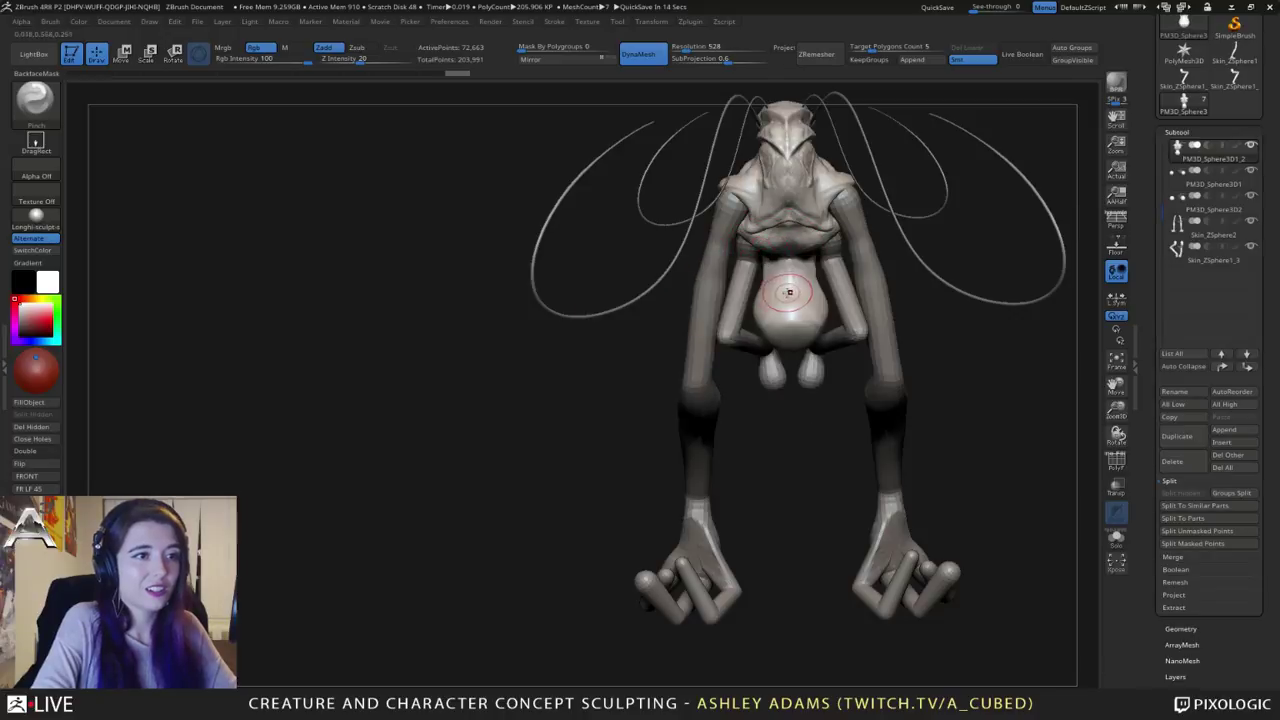
mouse_move(797, 288)
right_down()
mouse_move(790, 300)
mouse_move(776, 258)
right_up()
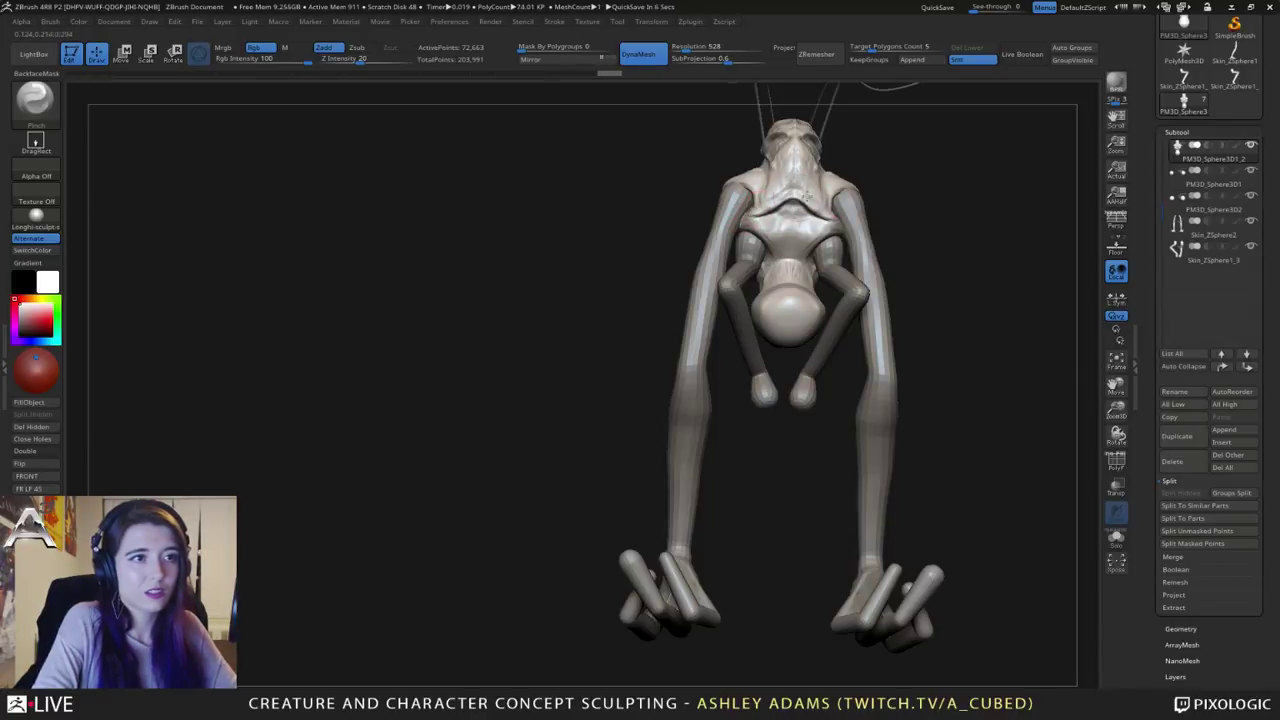
Step: Add volume to the lower back beneath the cape-like shoulder fold with the ClayBuildup brush
key(b)
key(c)
key(b)
right_drag(804, 214, 794, 241)
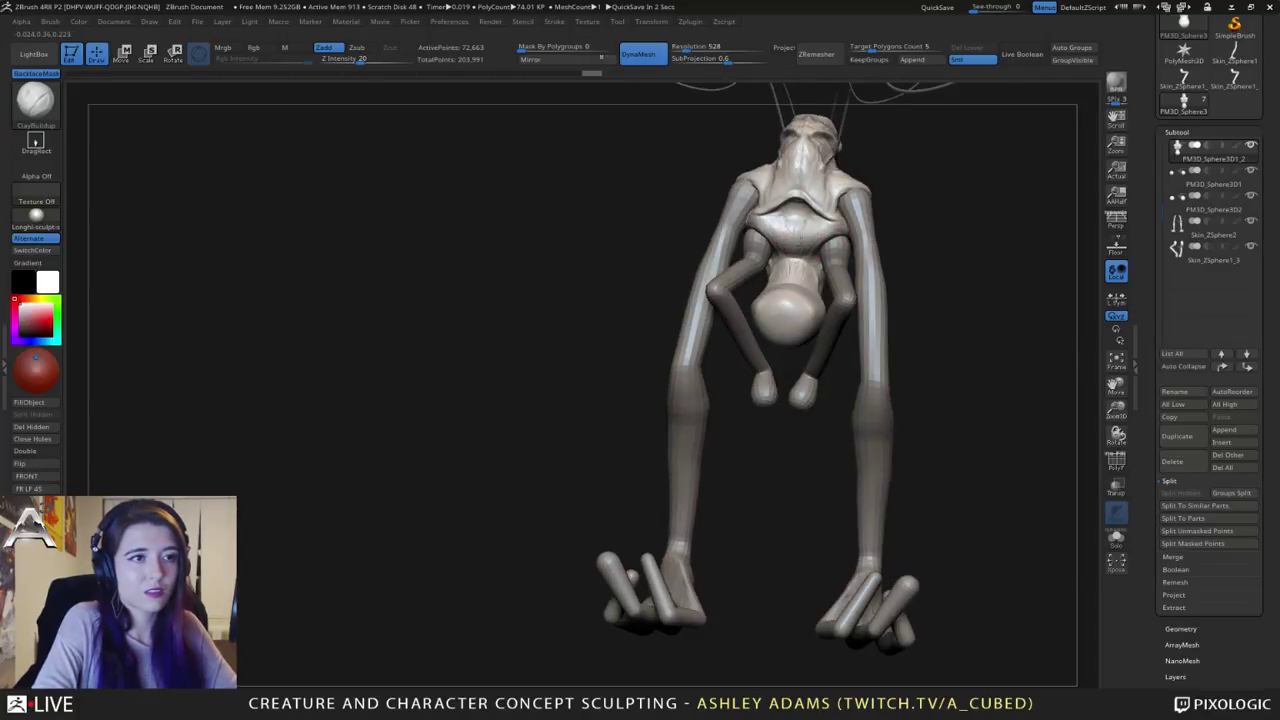
right_drag(825, 229, 803, 262)
Step: Sharpen the edges of the folds on the upper back with a resized Pinch brush
key(b)
key(p)
key(i)
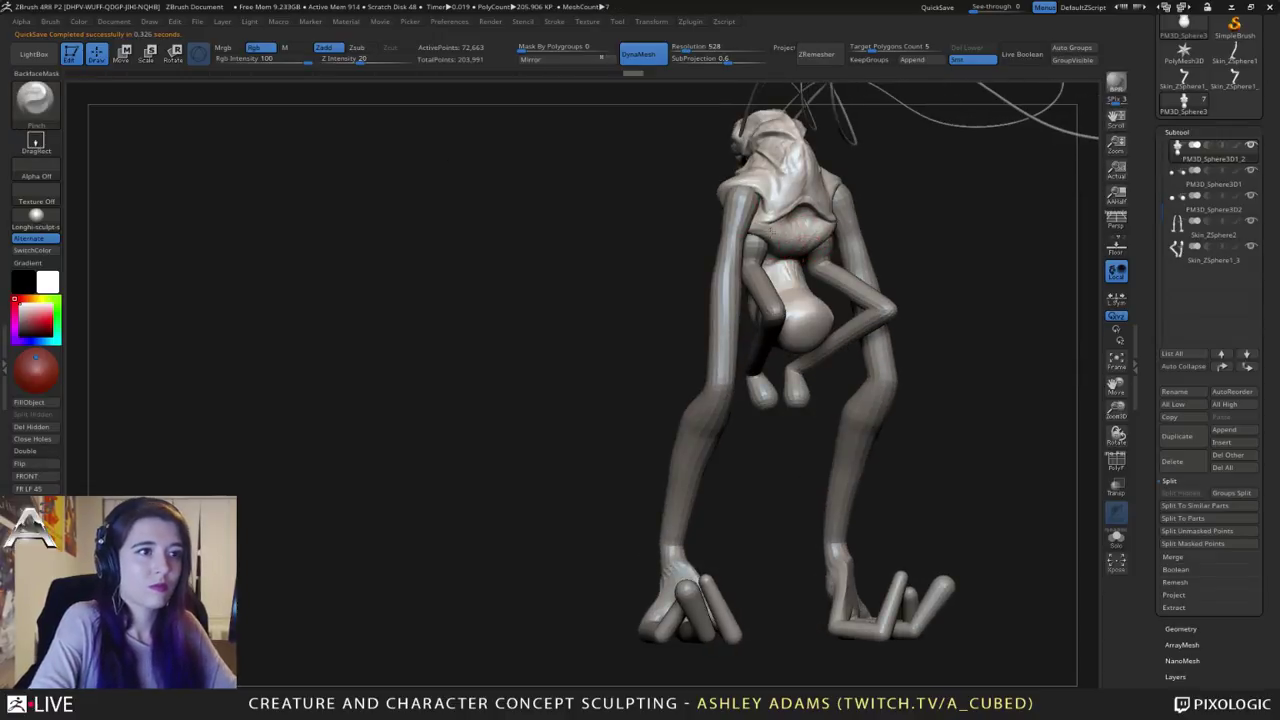
mouse_move(768, 233)
right_down()
mouse_move(788, 248)
mouse_move(812, 200)
mouse_move(768, 206)
mouse_move(800, 198)
mouse_move(819, 219)
right_up()
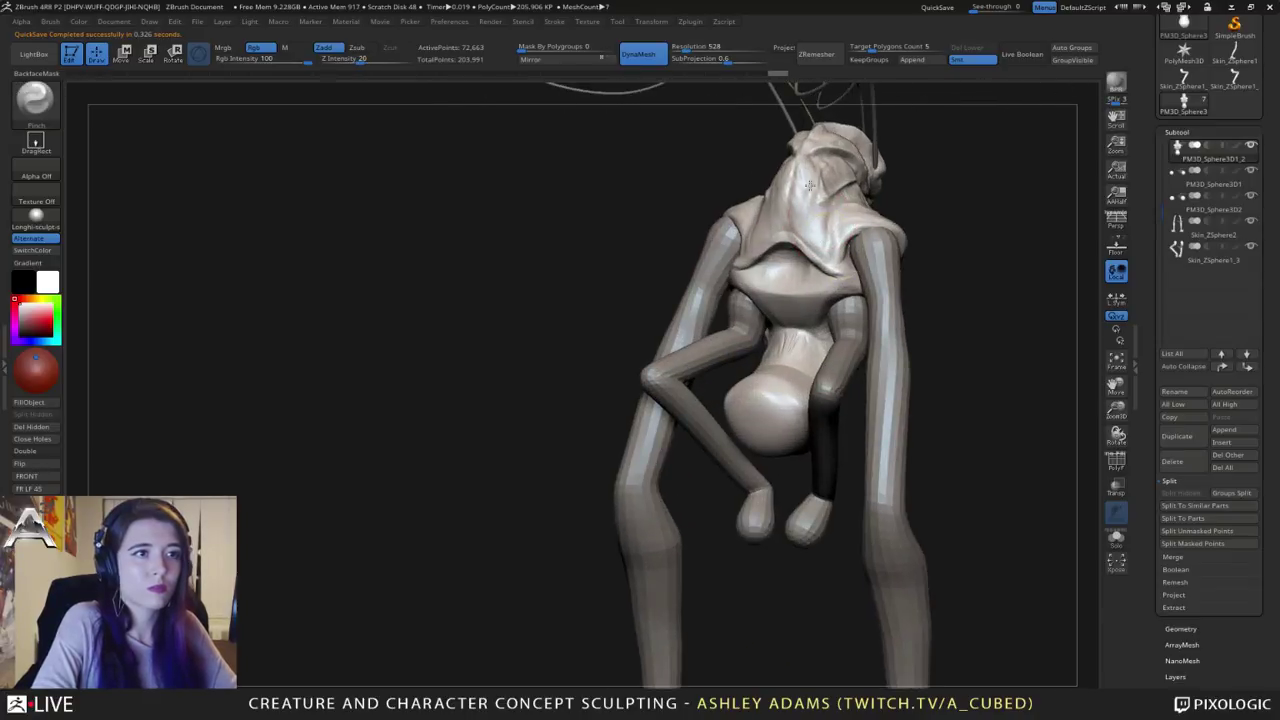
key(space)
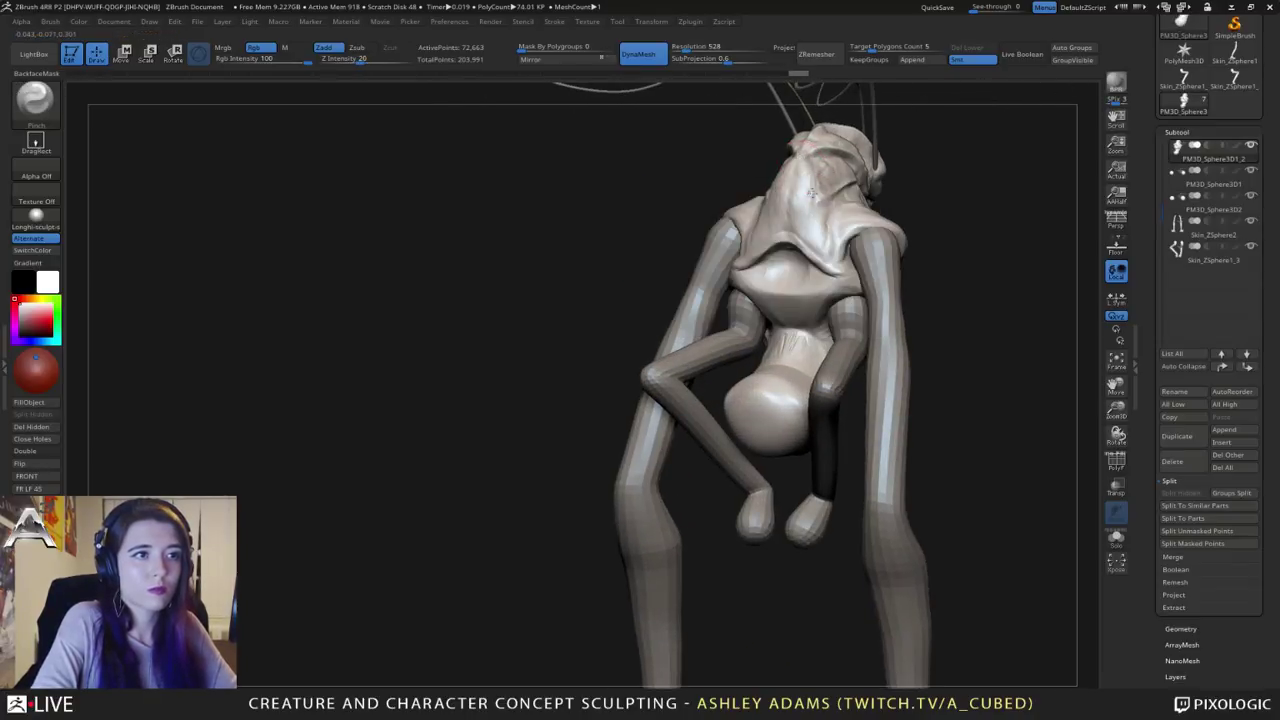
right_drag(798, 163, 805, 225)
Step: Carve creases along the back fold and around the shoulder with the DamStandard brush
key(b)
key(d)
key(s)
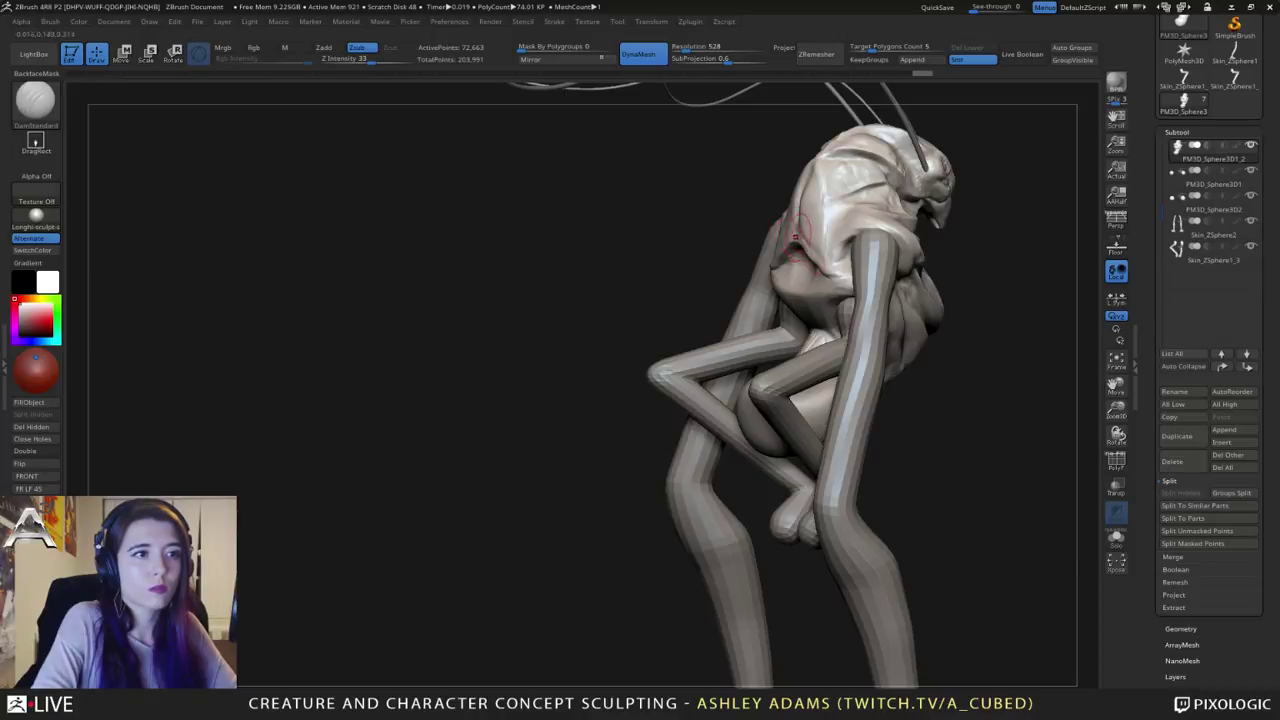
mouse_move(801, 237)
mouse_down()
mouse_move(835, 268)
mouse_move(856, 231)
mouse_move(890, 232)
mouse_up()
right_drag(892, 234, 837, 229)
drag(872, 228, 904, 260)
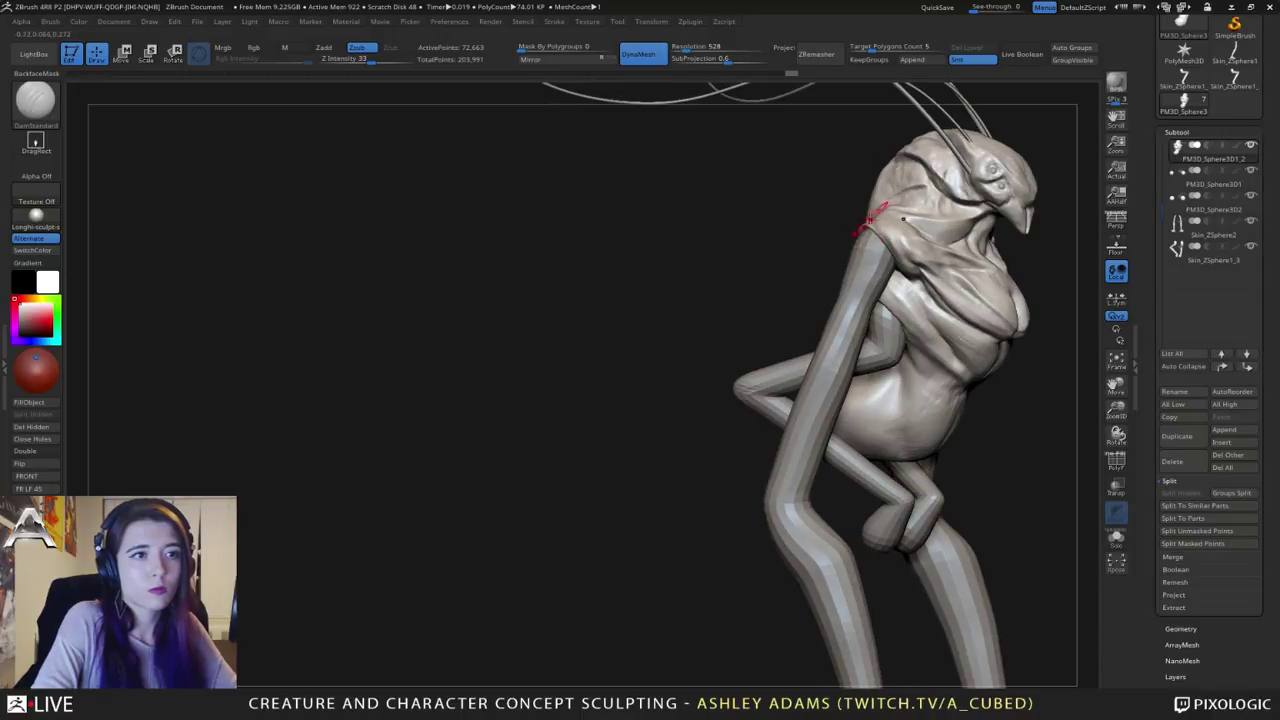
mouse_move(873, 213)
right_down()
mouse_move(915, 285)
mouse_move(884, 240)
mouse_move(918, 167)
mouse_move(917, 251)
mouse_move(770, 220)
right_up()
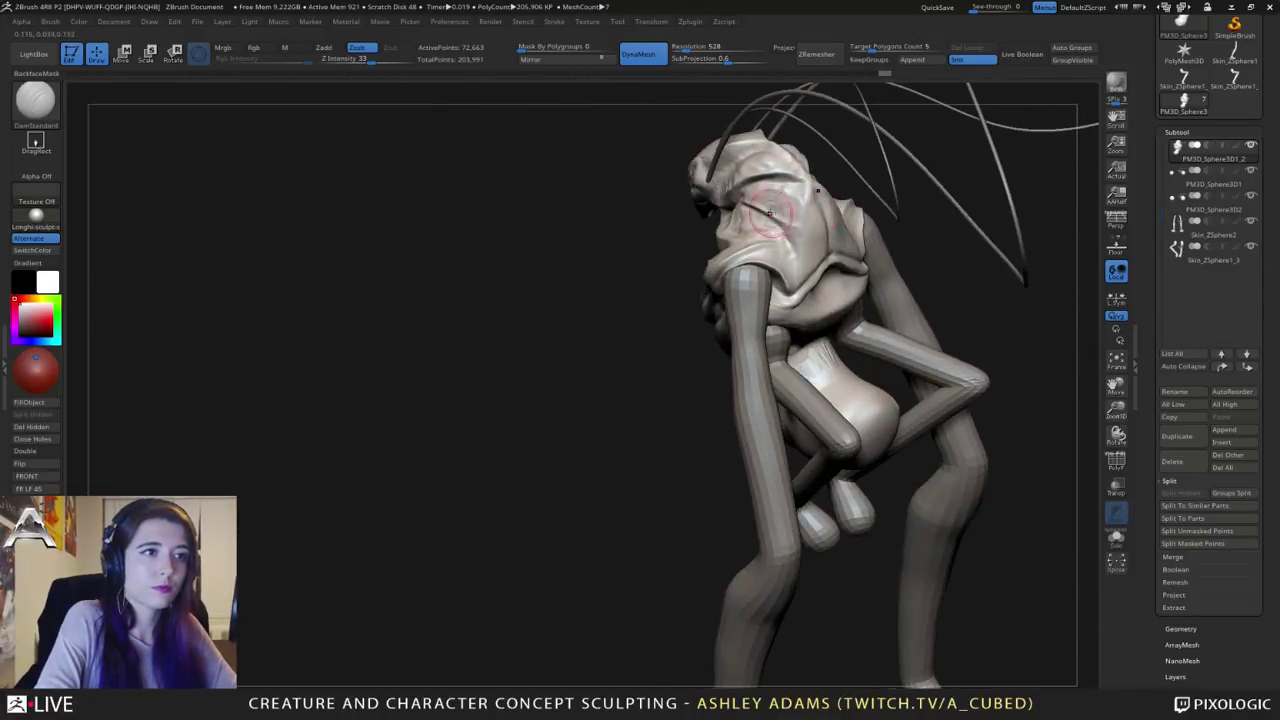
Step: Build up the plate on the side of the upper back with ClayBuildup and smooth its surface
key(b)
key(c)
key(b)
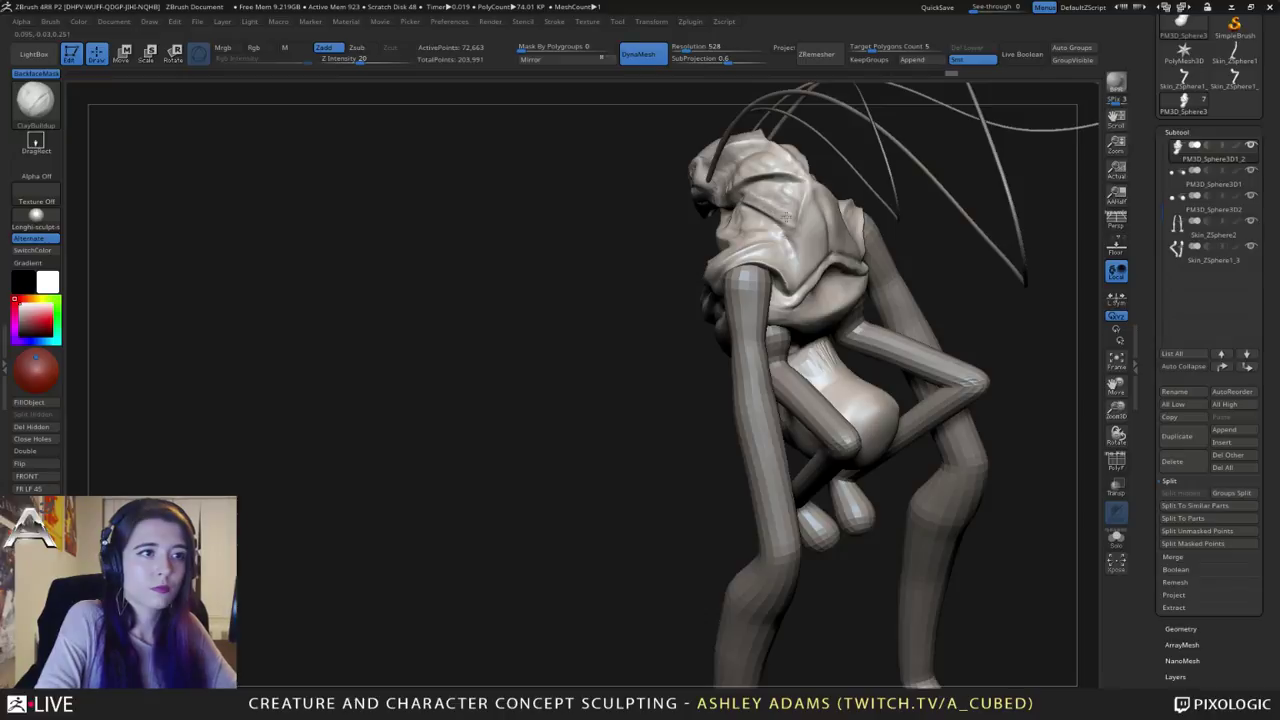
right_drag(780, 198, 790, 205)
key(shift)
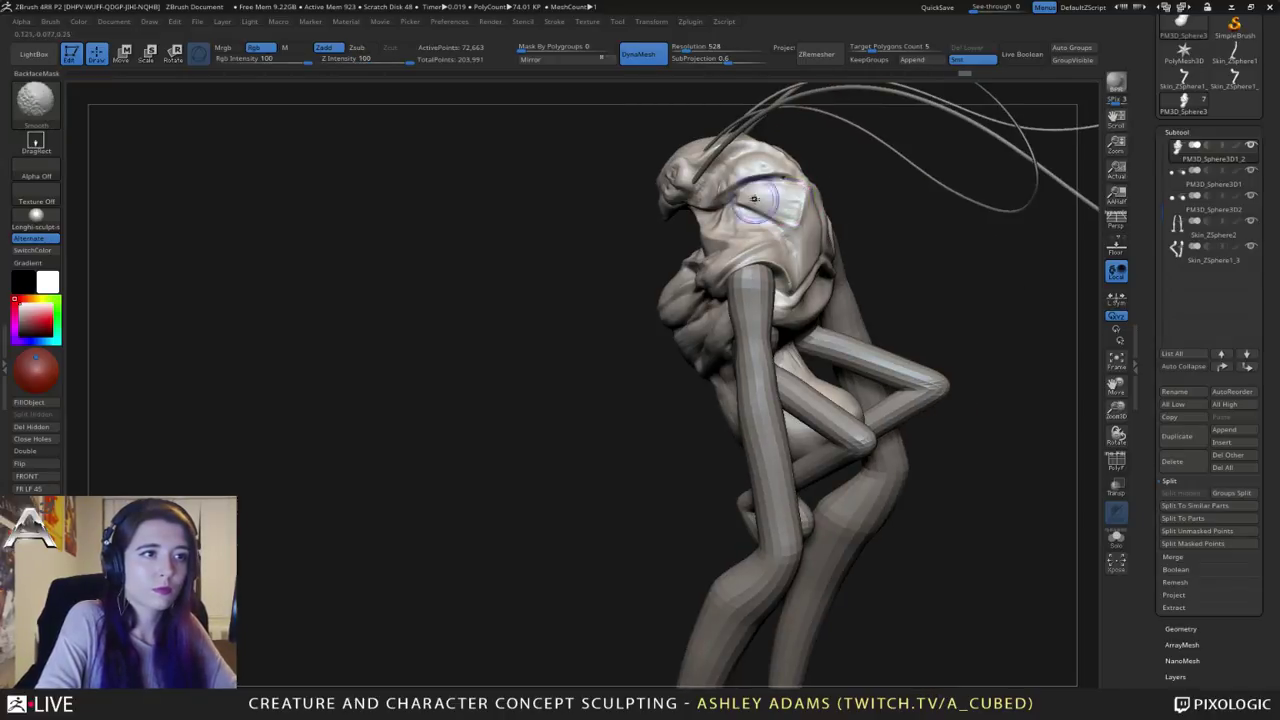
mouse_move(808, 189)
mouse_down()
mouse_move(780, 187)
mouse_move(797, 203)
mouse_up()
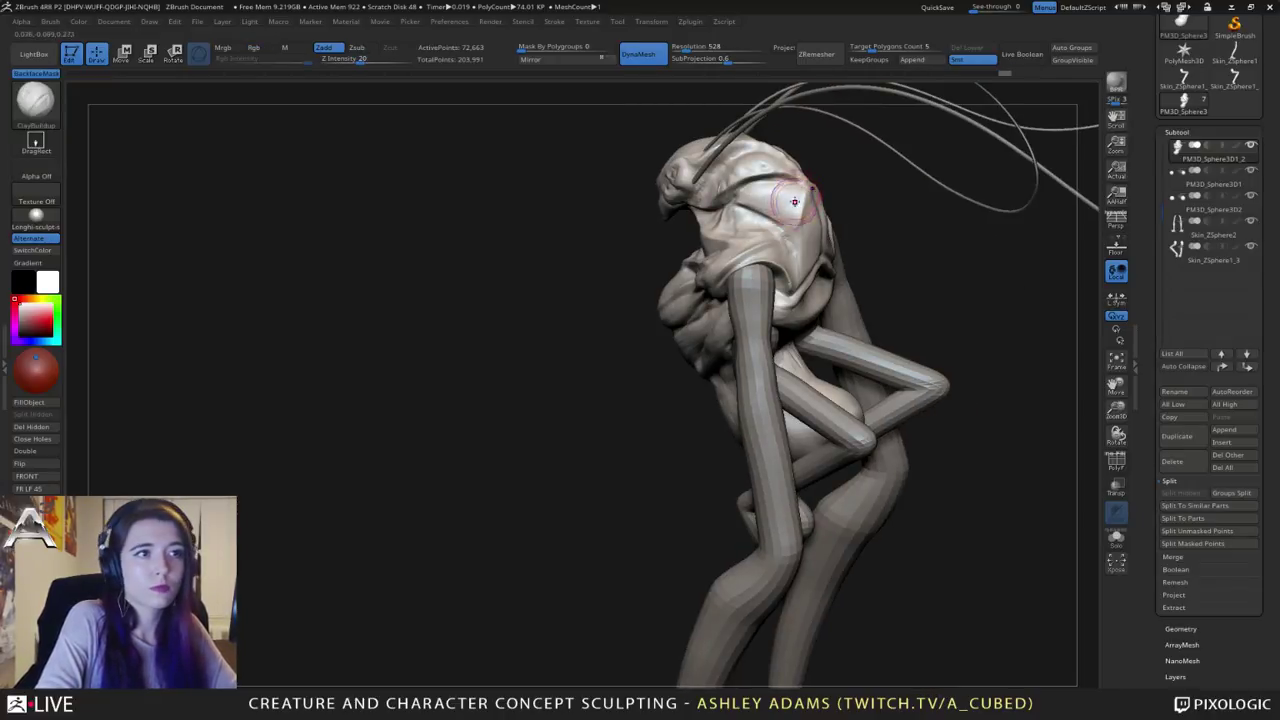
key(shift)
Step: Carve crease lines between the neck and shoulder with the DamStandard brush
mouse_move(757, 189)
right_down()
mouse_move(784, 203)
mouse_move(708, 236)
right_up()
key(b)
key(d)
key(s)
mouse_move(706, 235)
mouse_down()
mouse_move(684, 246)
mouse_move(696, 262)
mouse_up()
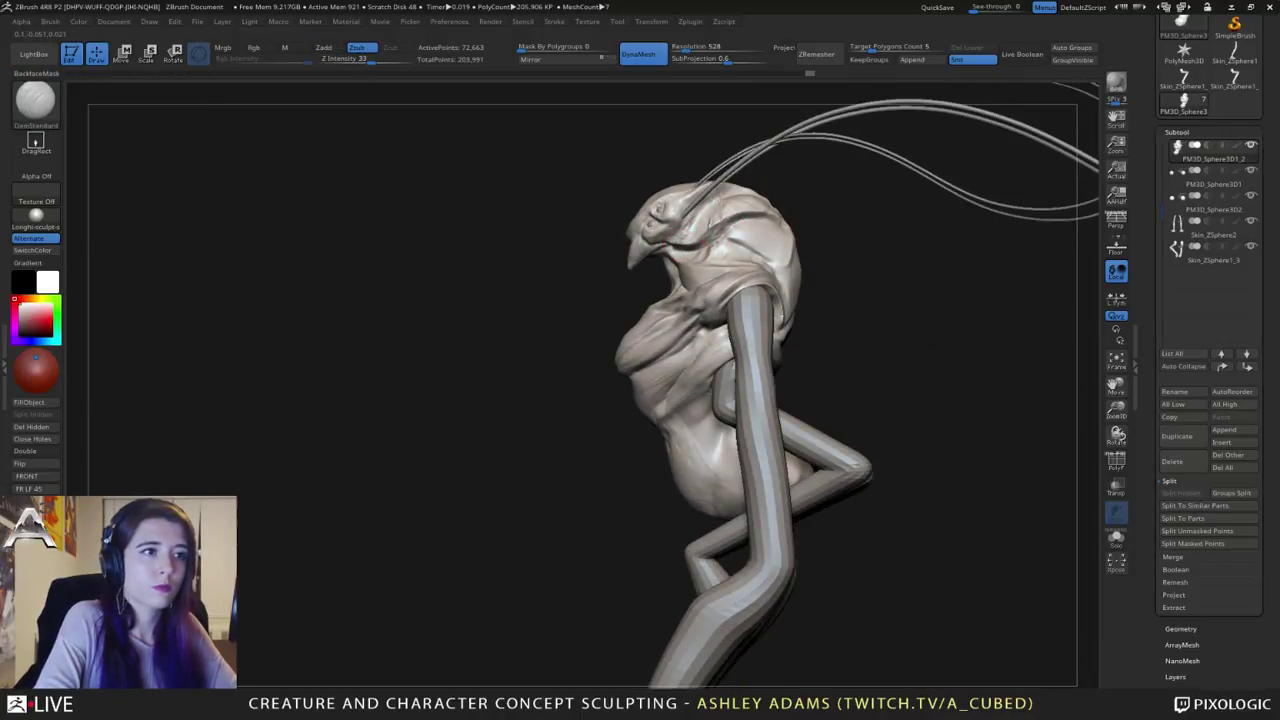
mouse_move(738, 234)
right_down()
mouse_move(776, 220)
mouse_move(798, 250)
mouse_move(719, 284)
mouse_move(866, 263)
mouse_move(775, 258)
right_up()
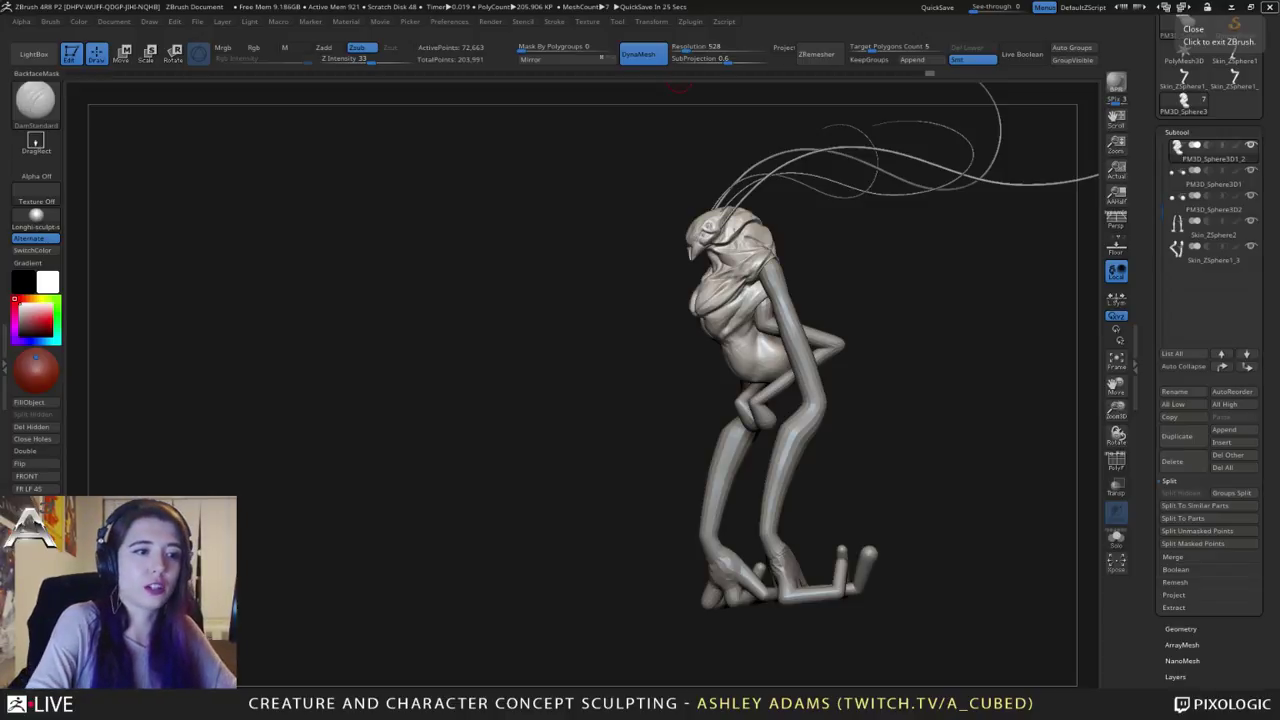
Step: Slim the rear of the abdomen and adjust its lower profile in side view with a resized SnakeHook brush
drag(600, 345, 740, 333)
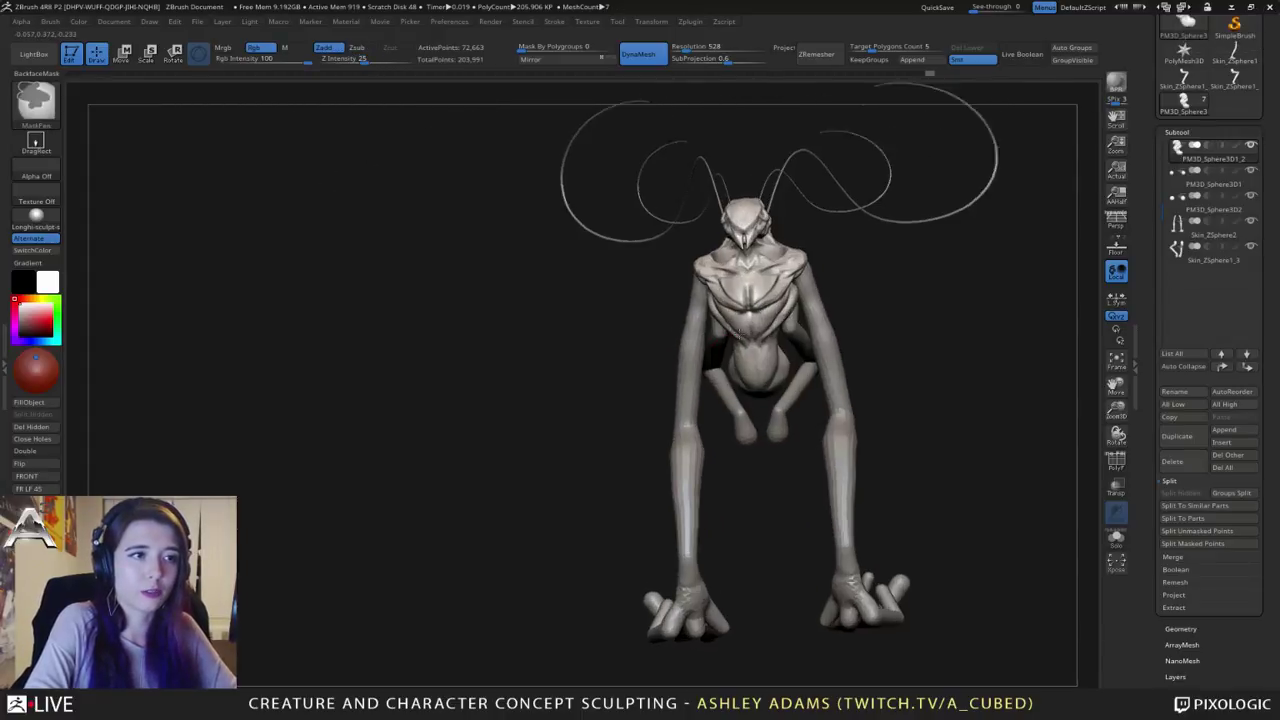
ctrl+right_drag(740, 333, 865, 356)
alt+right_drag(865, 356, 703, 340)
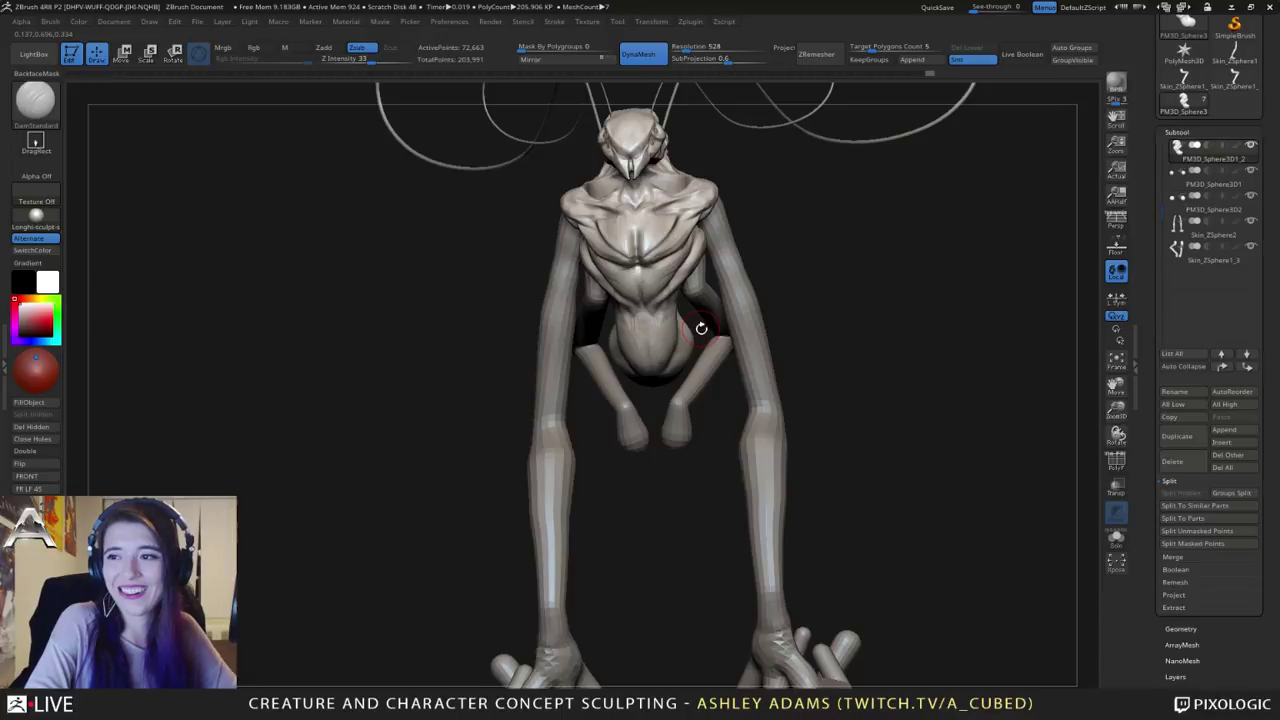
mouse_move(705, 331)
right_down()
mouse_move(643, 331)
mouse_move(671, 338)
right_up()
right_click(703, 320)
key(b)
key(s)
key(h)
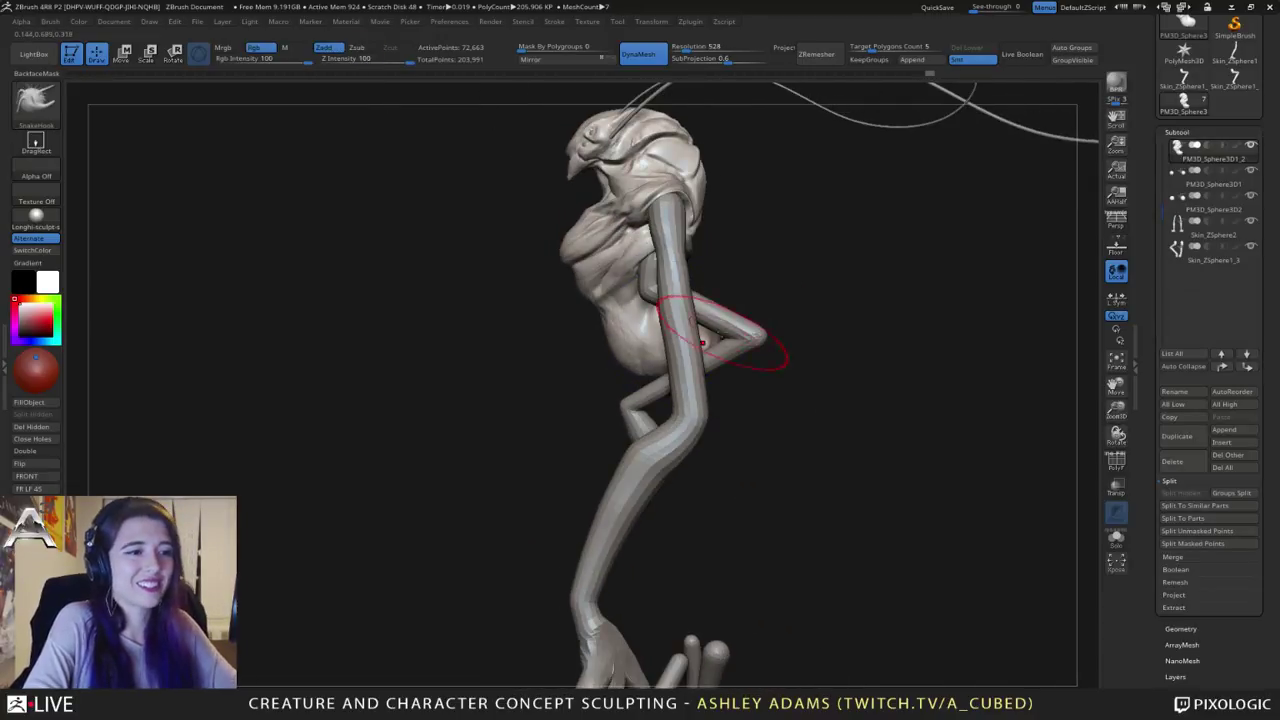
key(space)
drag(706, 331, 736, 331)
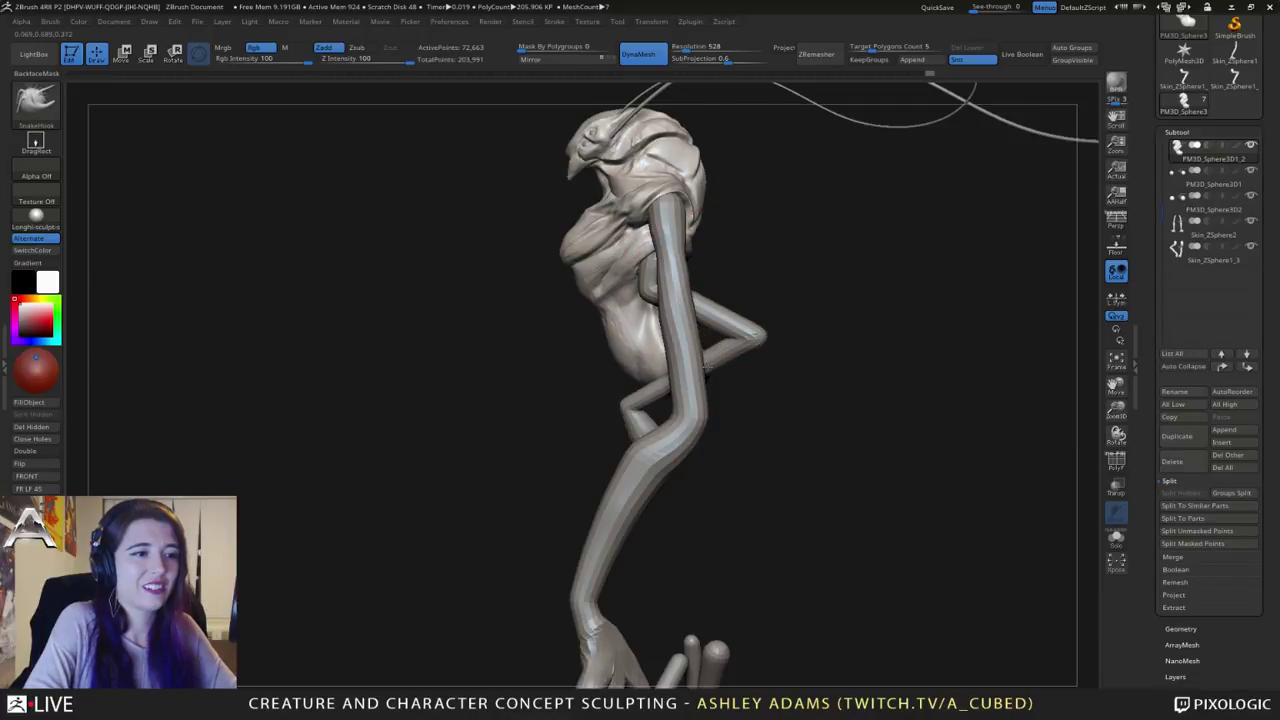
right_drag(665, 362, 690, 347)
key(space)
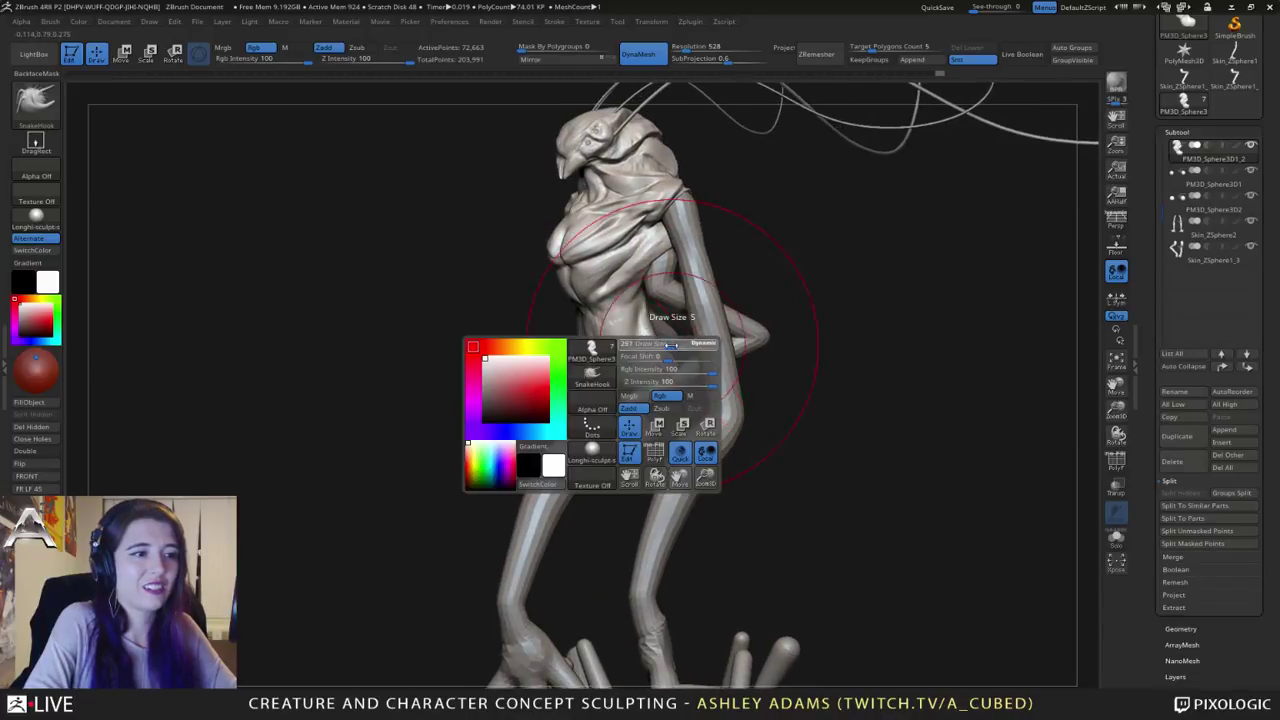
drag(688, 346, 664, 346)
mouse_move(640, 384)
ctrl+right_down()
mouse_move(737, 305)
mouse_move(784, 304)
mouse_move(776, 287)
mouse_move(750, 300)
mouse_move(683, 280)
ctrl+right_up()
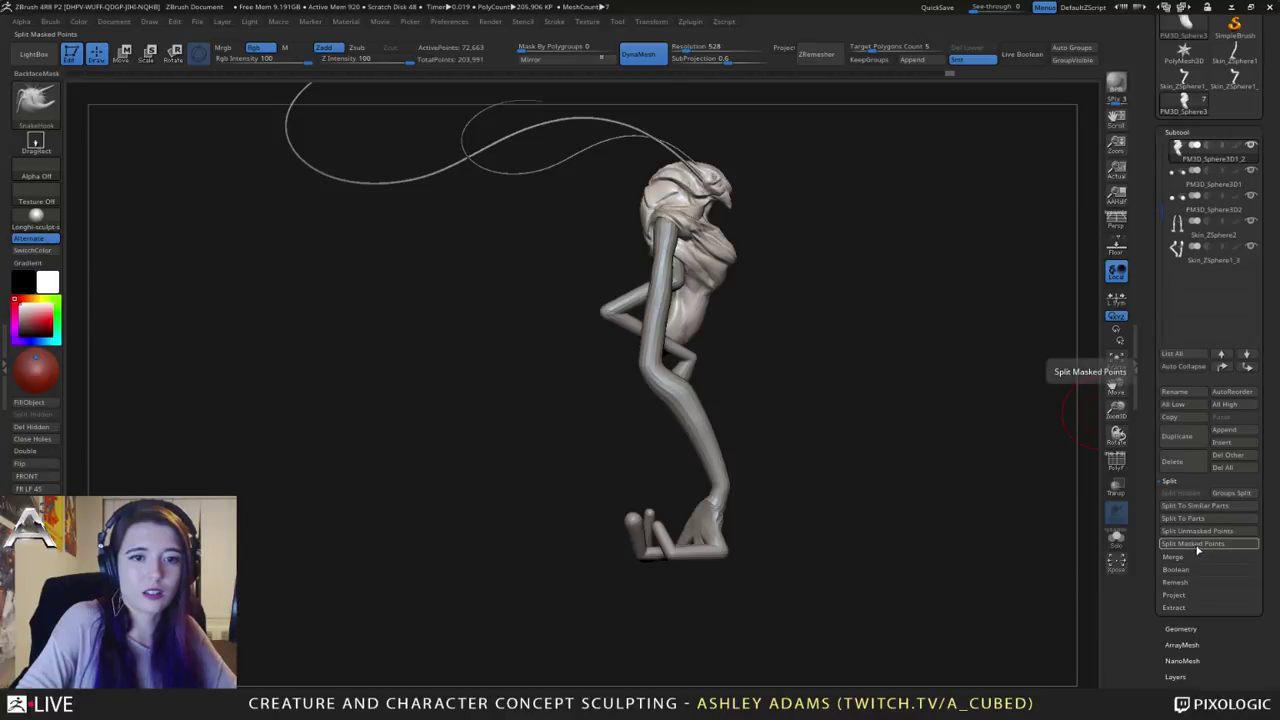
Step: Append a ZSphere as a new subtool and make it the active subtool
click(1224, 429)
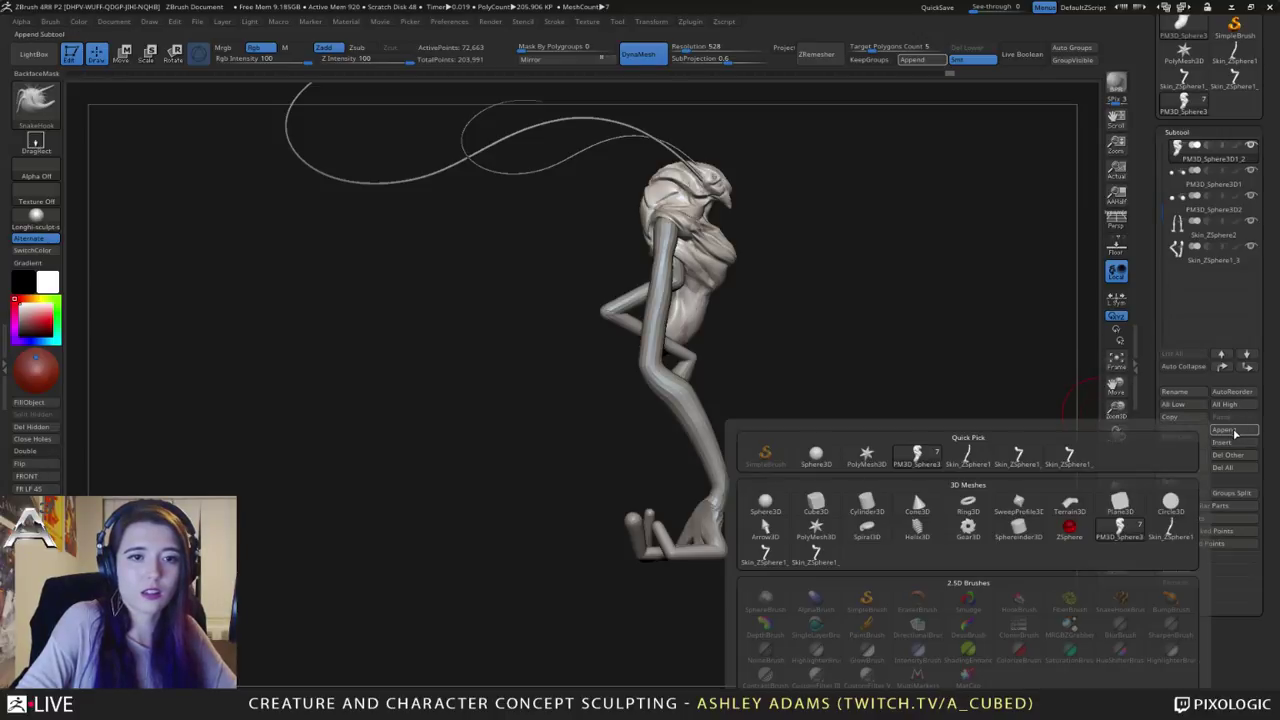
click(1071, 529)
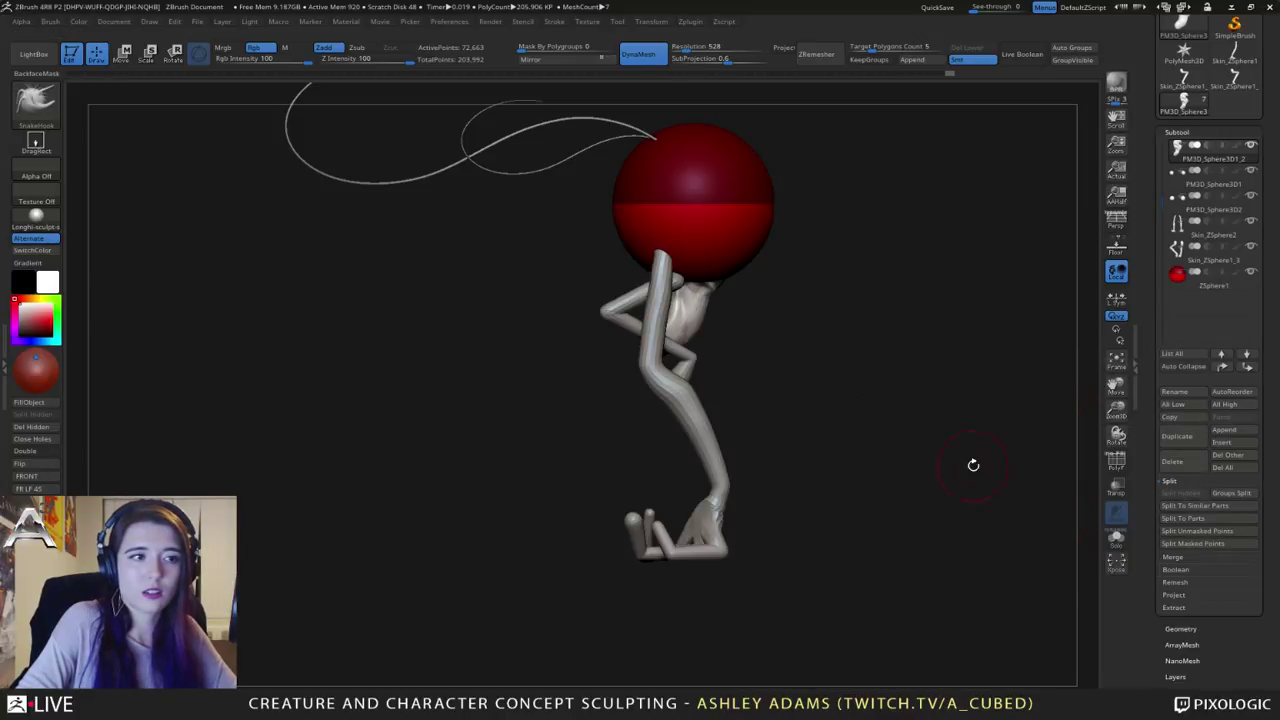
alt+click(728, 175)
mouse_move(728, 175)
right_down()
mouse_move(691, 201)
mouse_move(706, 206)
right_up()
Step: Scale the ZSphere down to a fraction of its size and move it just below the abdomen
key(w)
key(e)
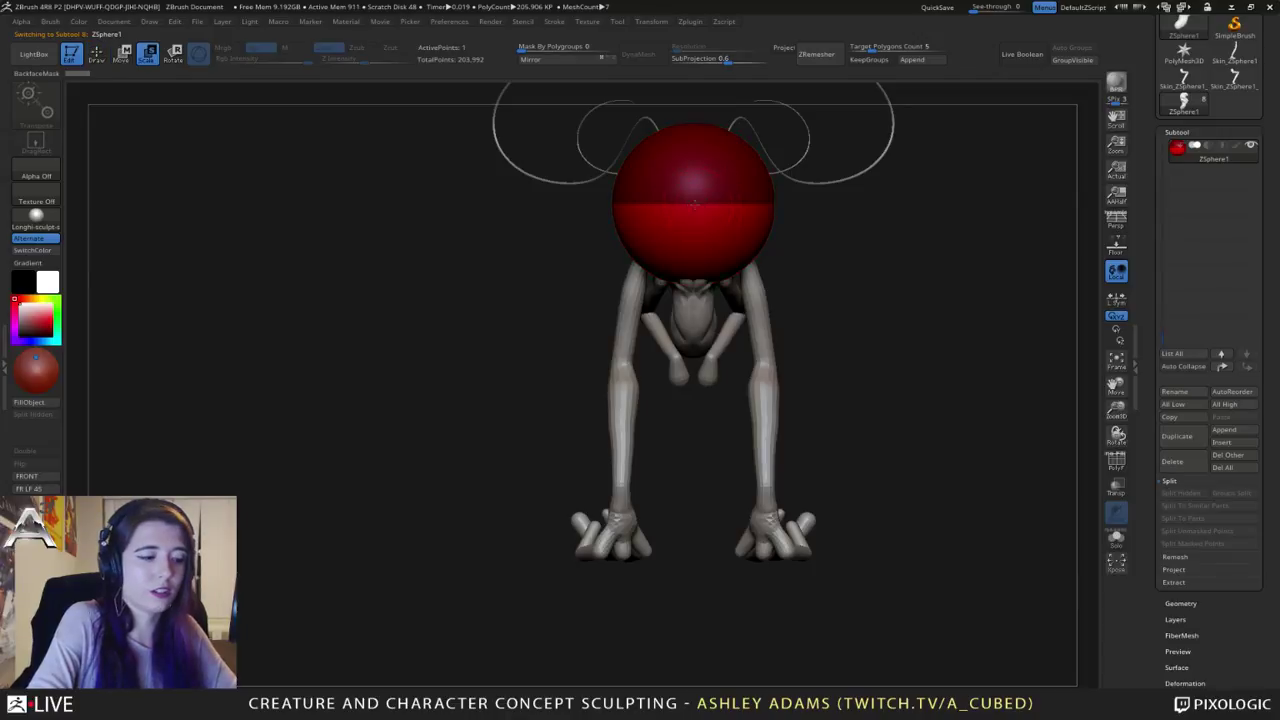
drag(695, 203, 176, 6)
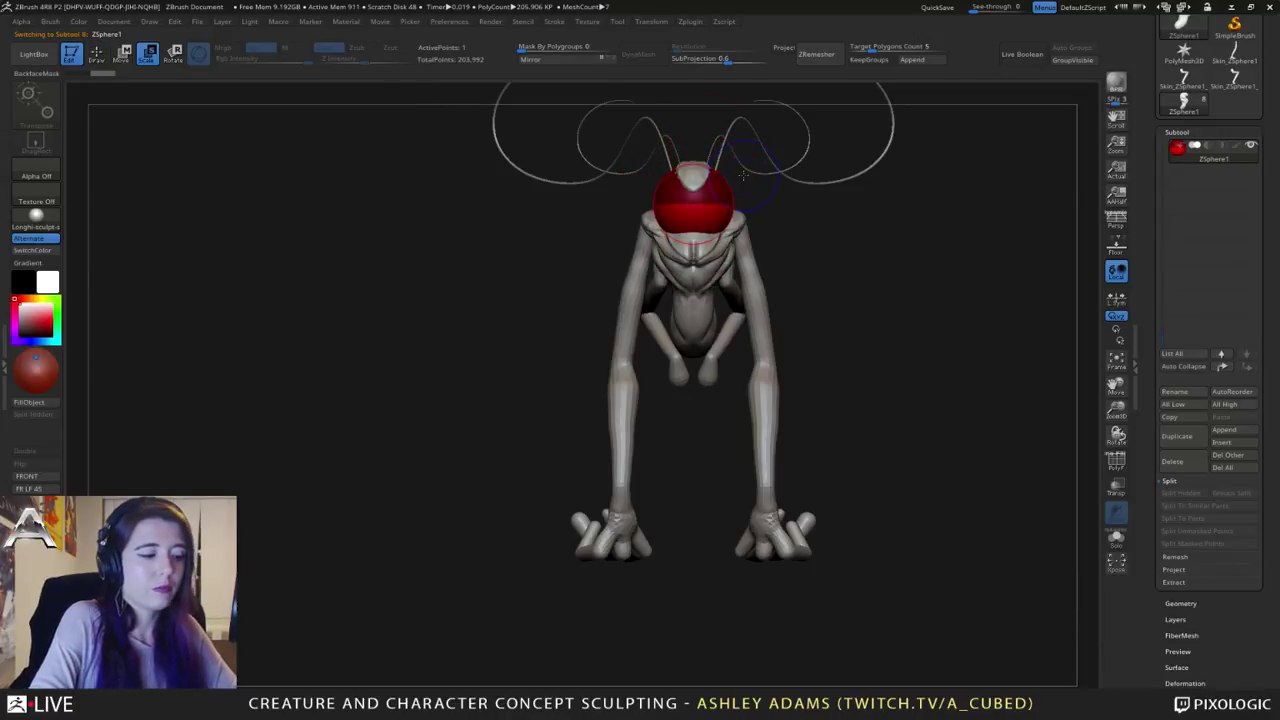
key(w)
drag(709, 195, 697, 390)
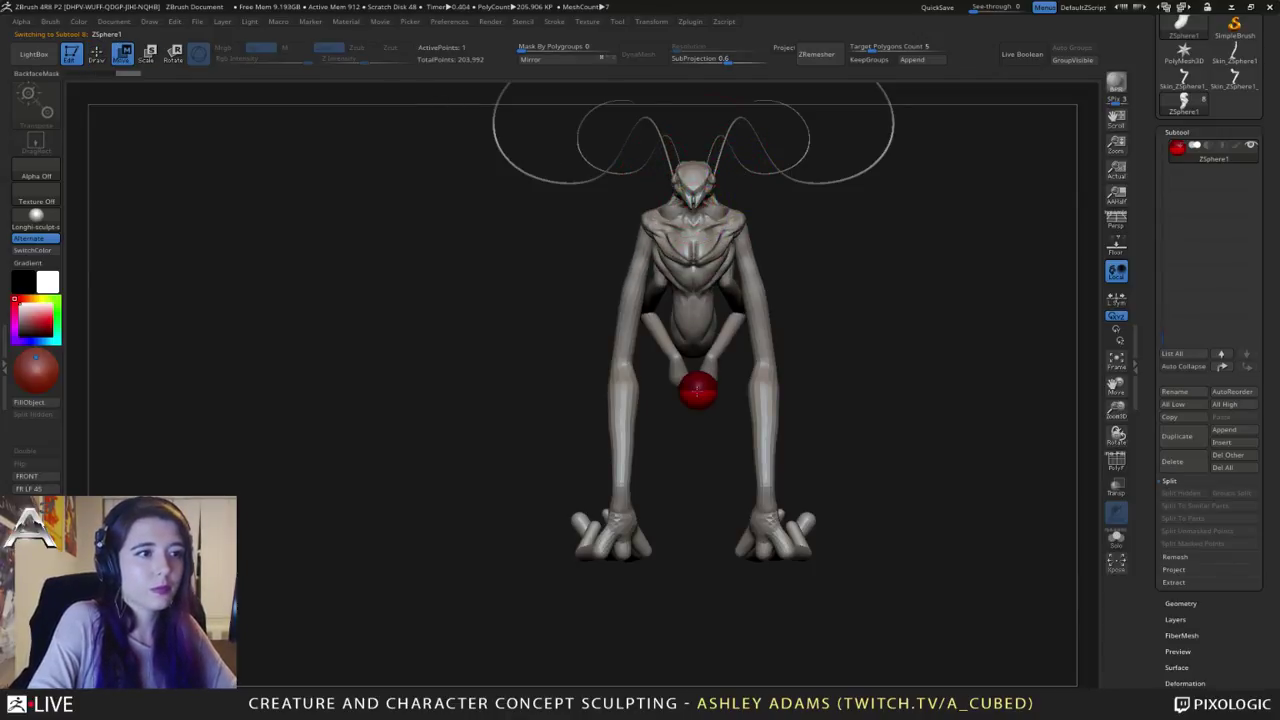
Step: Position the ZSphere inside the lower end of the abdomen in side view and return to Draw mode
mouse_move(697, 390)
right_down()
mouse_move(668, 336)
mouse_move(676, 352)
mouse_move(711, 331)
mouse_move(689, 321)
mouse_move(628, 382)
right_up()
right_click(628, 382)
right_drag(710, 320, 660, 262)
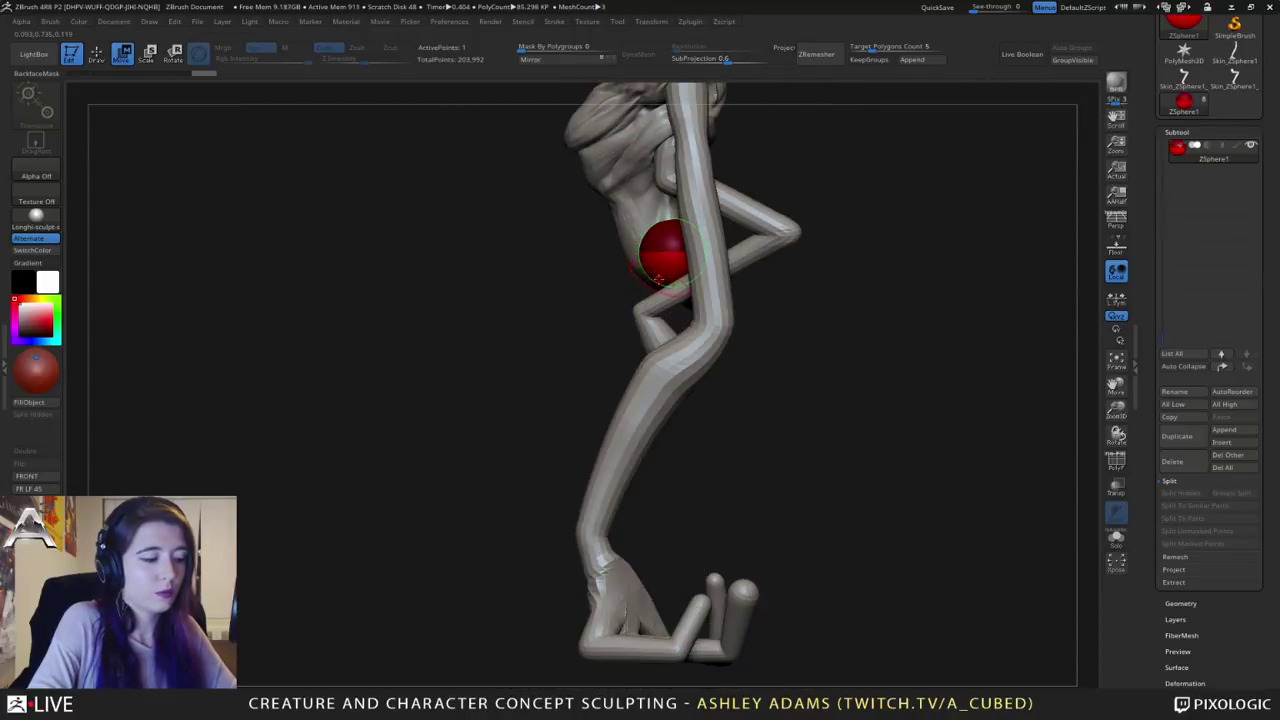
key(q)
right_drag(659, 311, 683, 272)
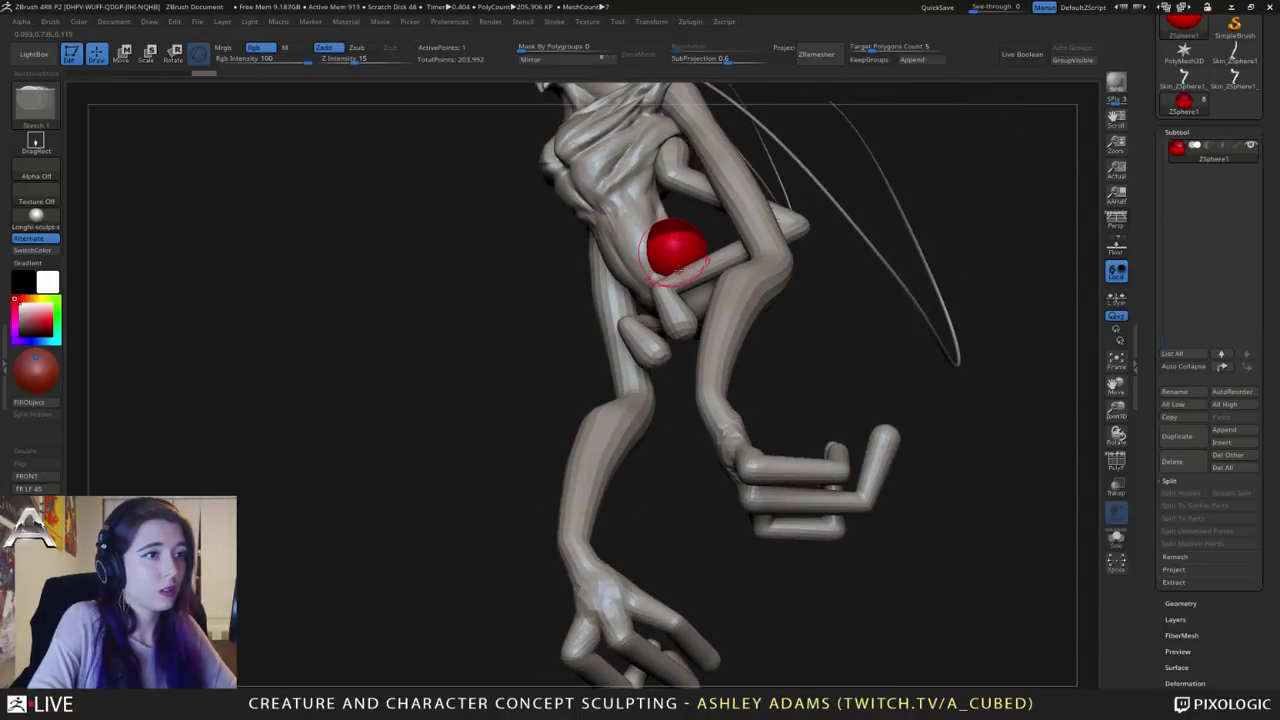
Step: Draw a child ZSphere from the base sphere, pull it out behind the body as a thigh, and insert and lower a hip joint
drag(682, 272, 688, 280)
key(w)
right_drag(684, 278, 656, 311)
drag(655, 302, 805, 382)
key(q)
click(748, 319)
key(w)
drag(746, 319, 711, 331)
Step: Add a ZSphere at the knee end of the thigh and pull it down beside the hand to form the lower leg
key(q)
click(816, 377)
key(w)
mouse_move(815, 376)
mouse_down()
mouse_move(880, 422)
mouse_move(800, 529)
mouse_move(757, 637)
mouse_up()
key(q)
key(w)
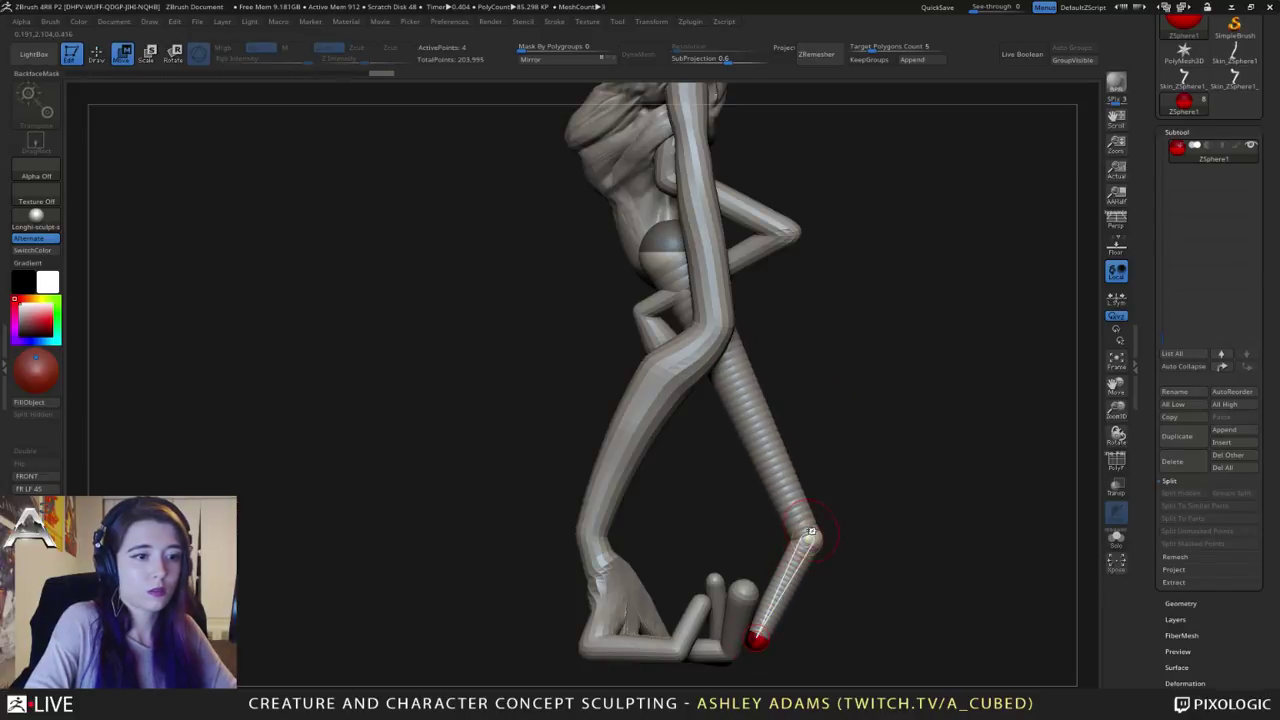
Step: Bend the leg in side view by moving the knee ZSphere up and backward, and raise the ankle ZSphere
drag(810, 535, 920, 428)
drag(831, 491, 765, 645)
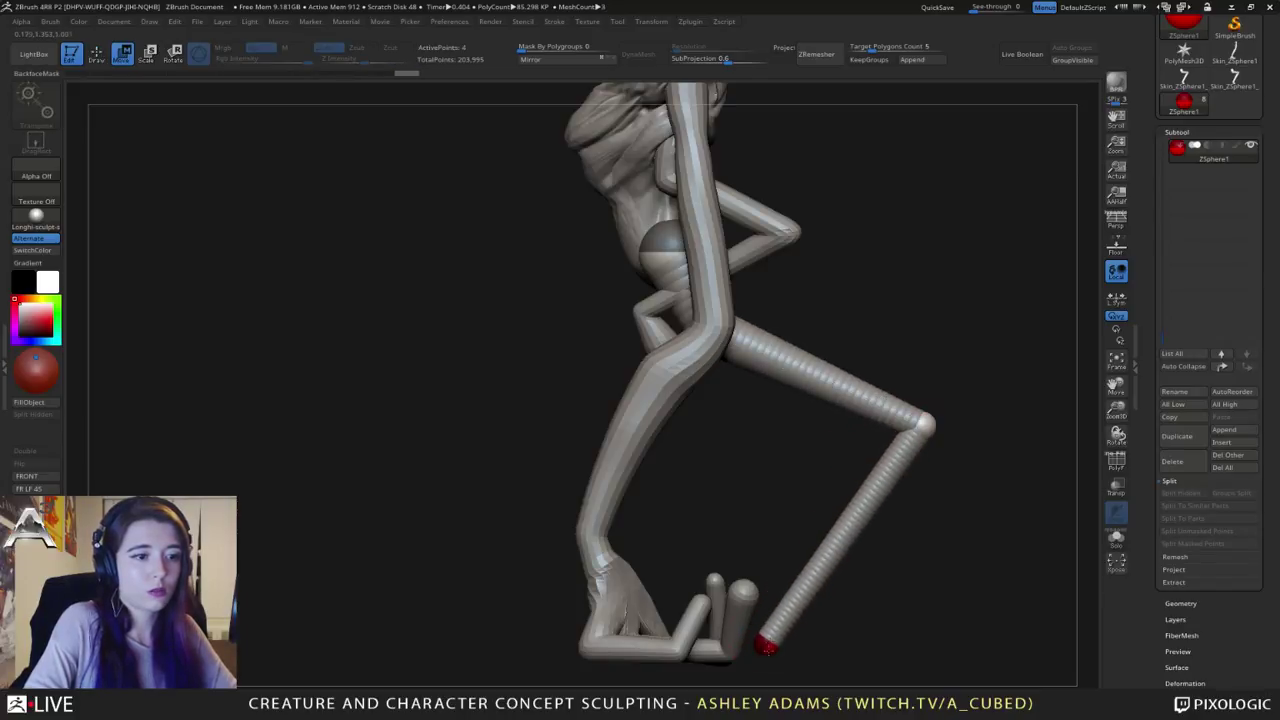
ctrl+right_drag(780, 630, 743, 463)
drag(884, 457, 850, 475)
drag(800, 573, 789, 545)
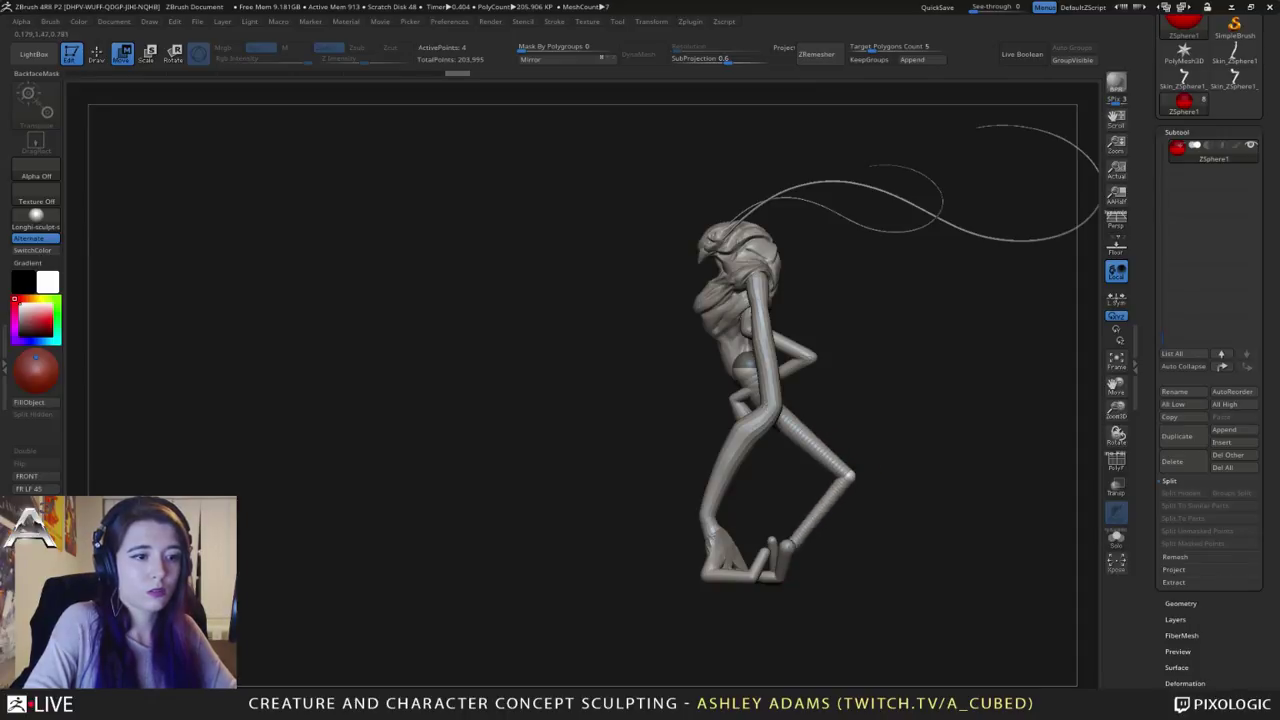
drag(849, 473, 834, 459)
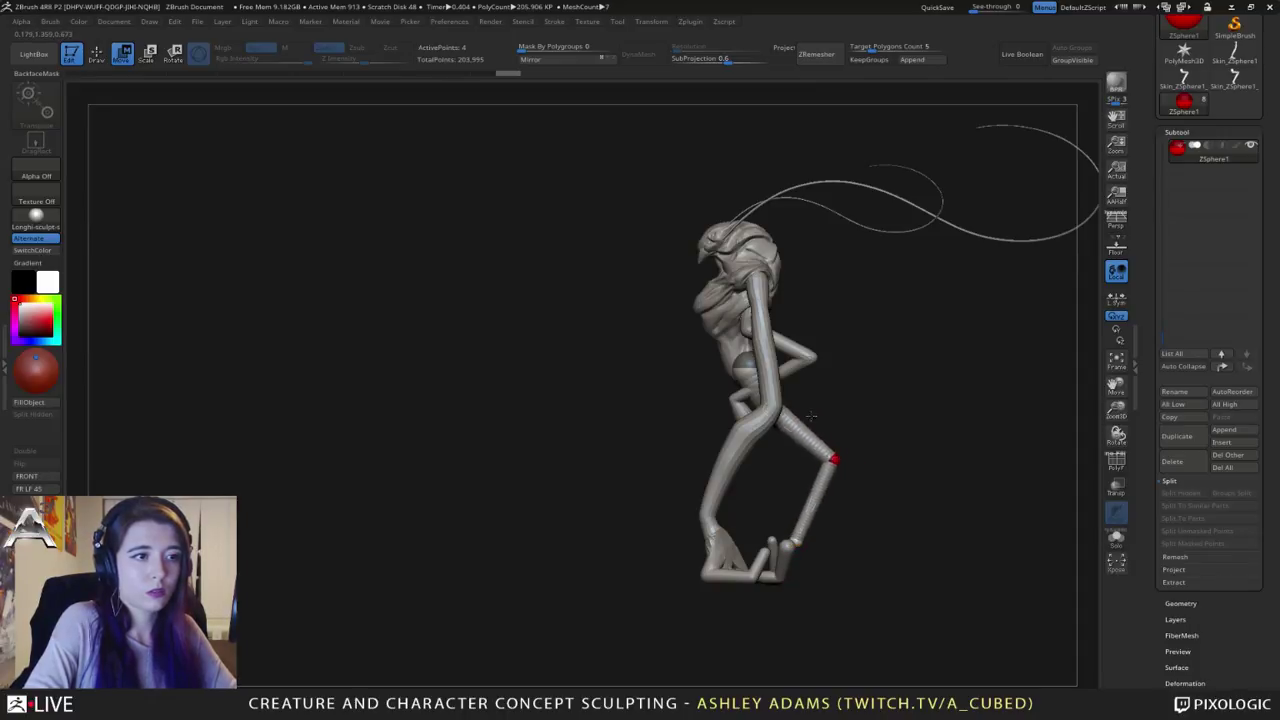
Step: Add a ZSphere at the end of the leg and move it down to ground level as a foot segment
right_drag(811, 416, 905, 440)
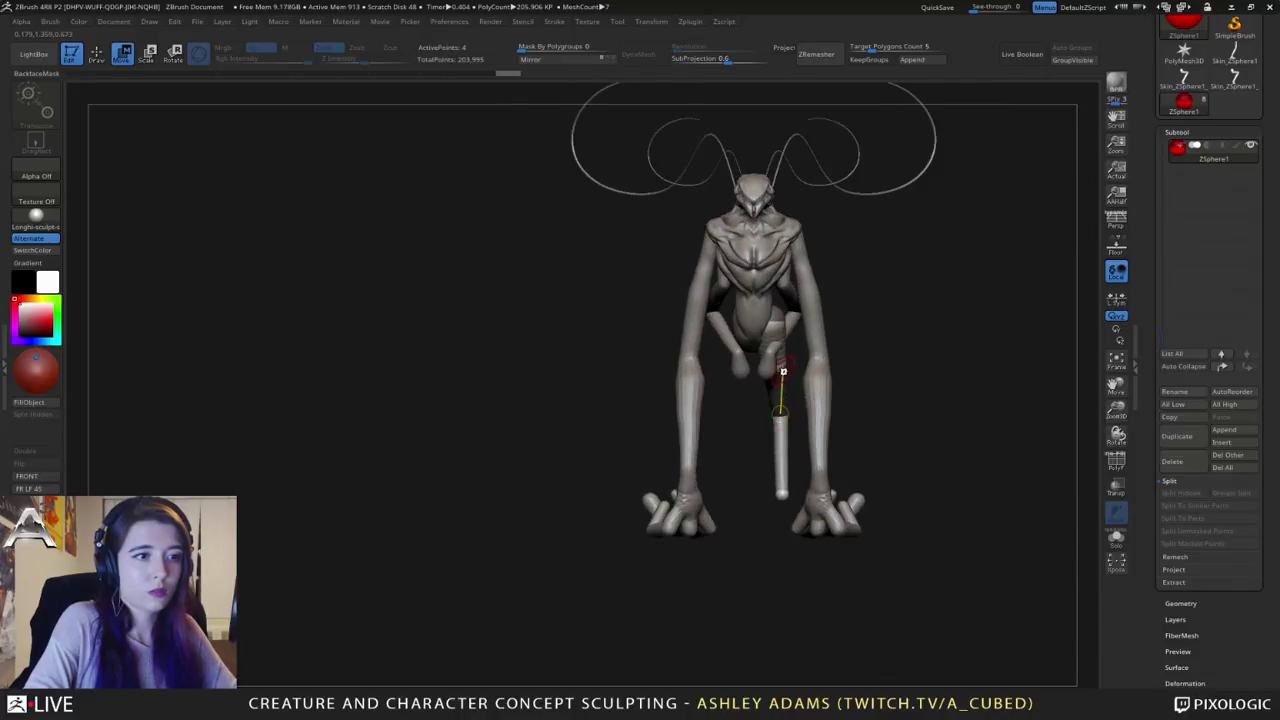
key(q)
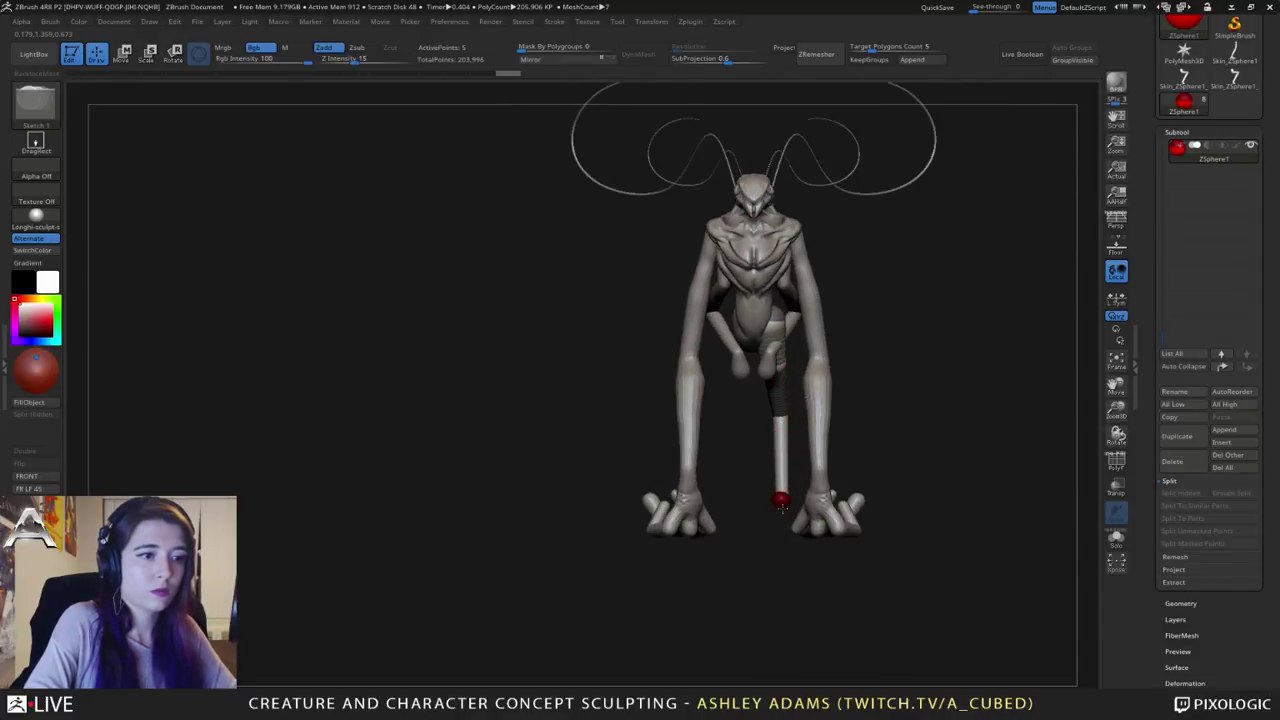
key(w)
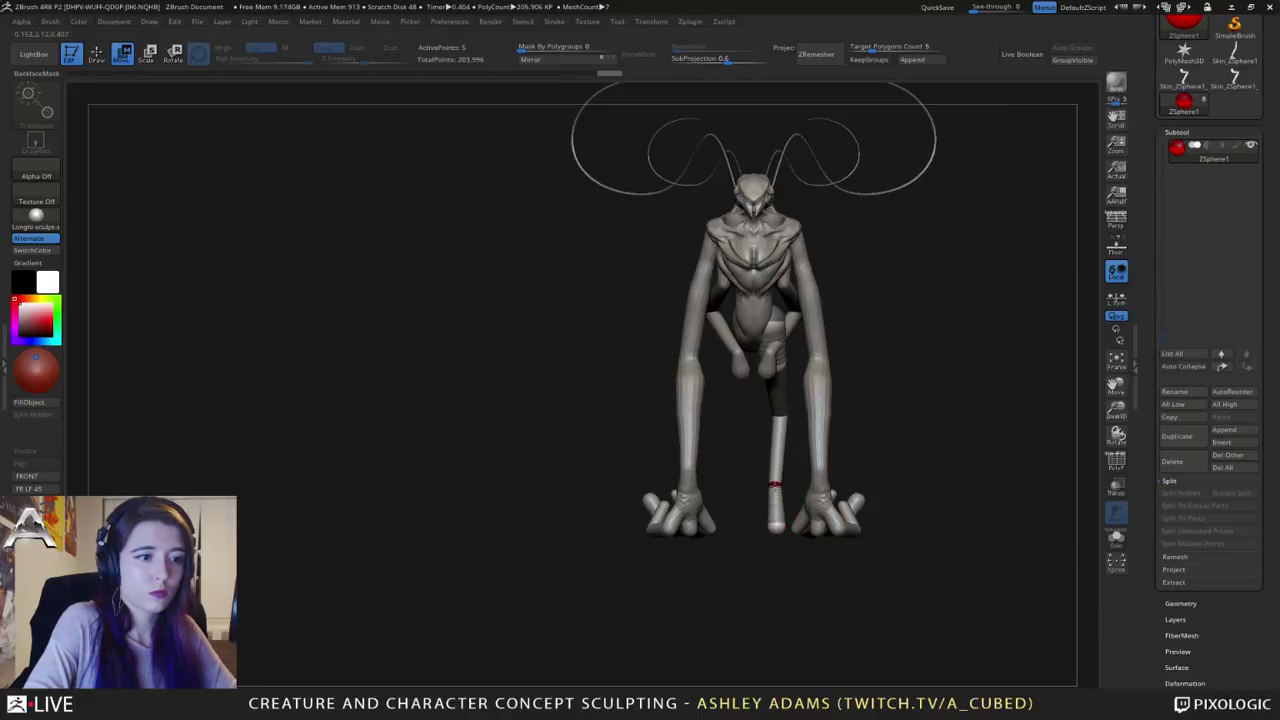
Step: Move the hip and knee ZSpheres outward in front and rear views, and adjust the ankle position
drag(780, 413, 788, 412)
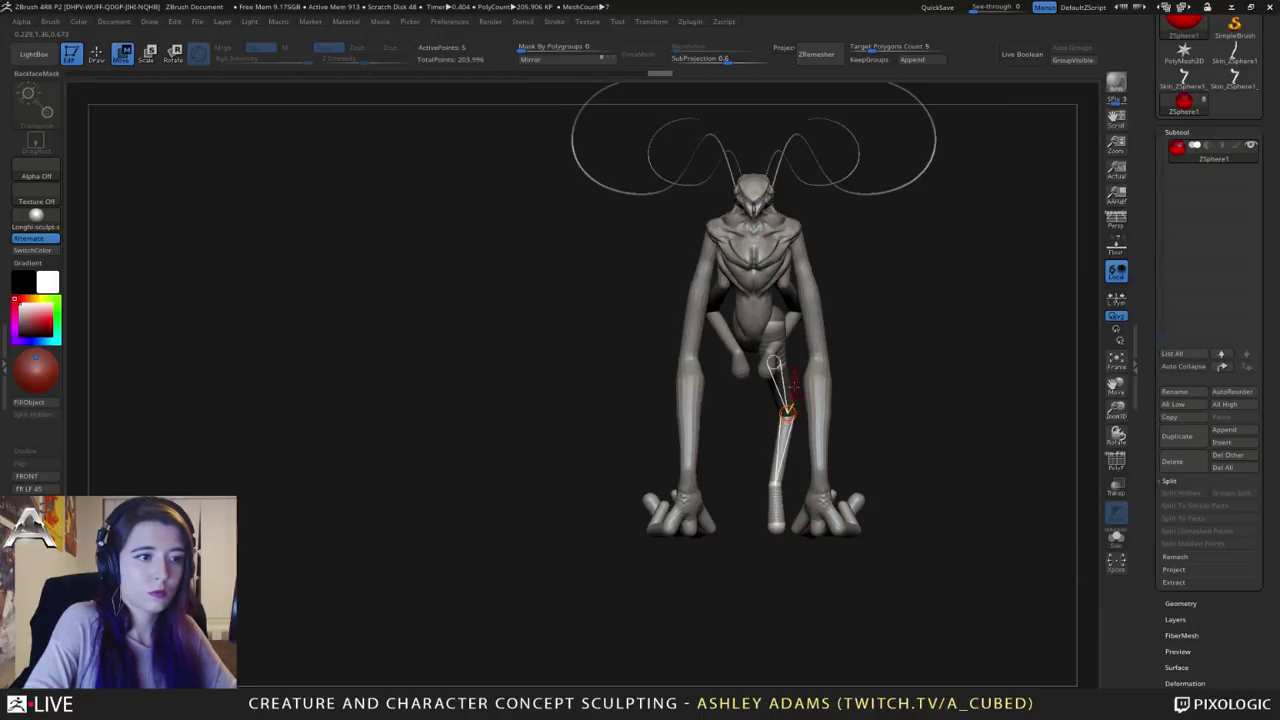
drag(782, 363, 640, 336)
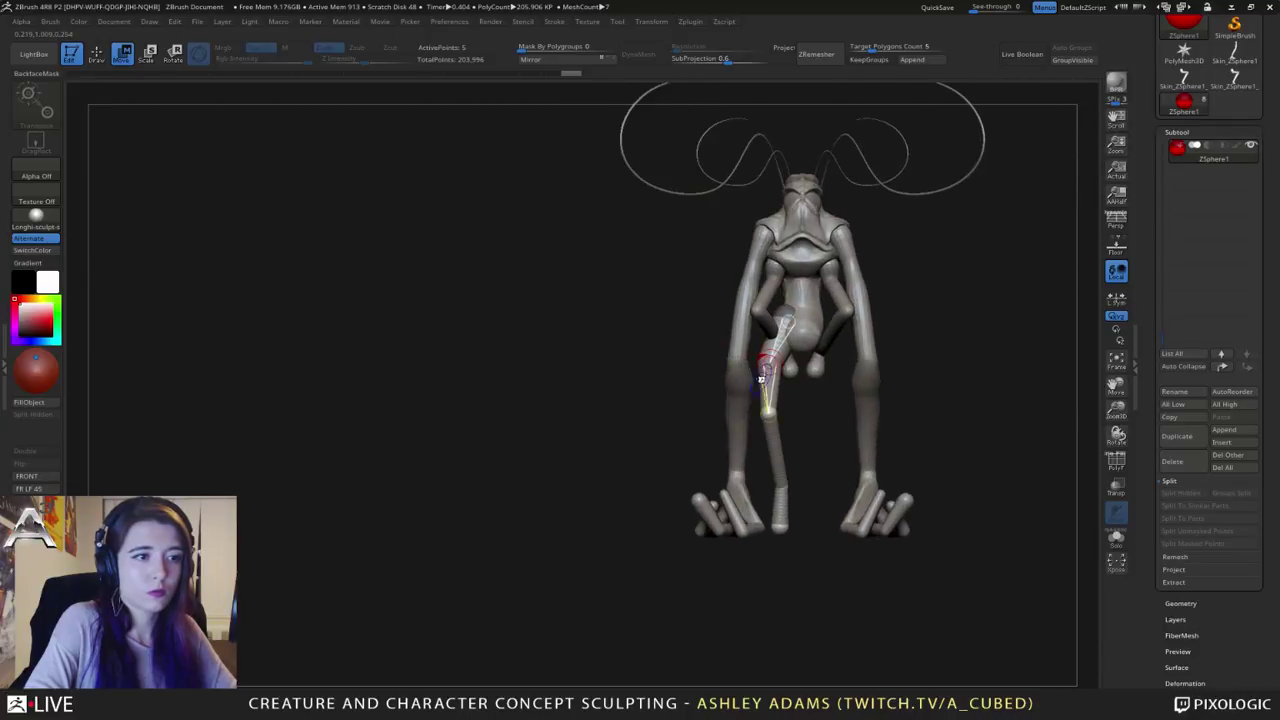
drag(774, 411, 763, 412)
drag(800, 467, 696, 468)
drag(788, 488, 792, 484)
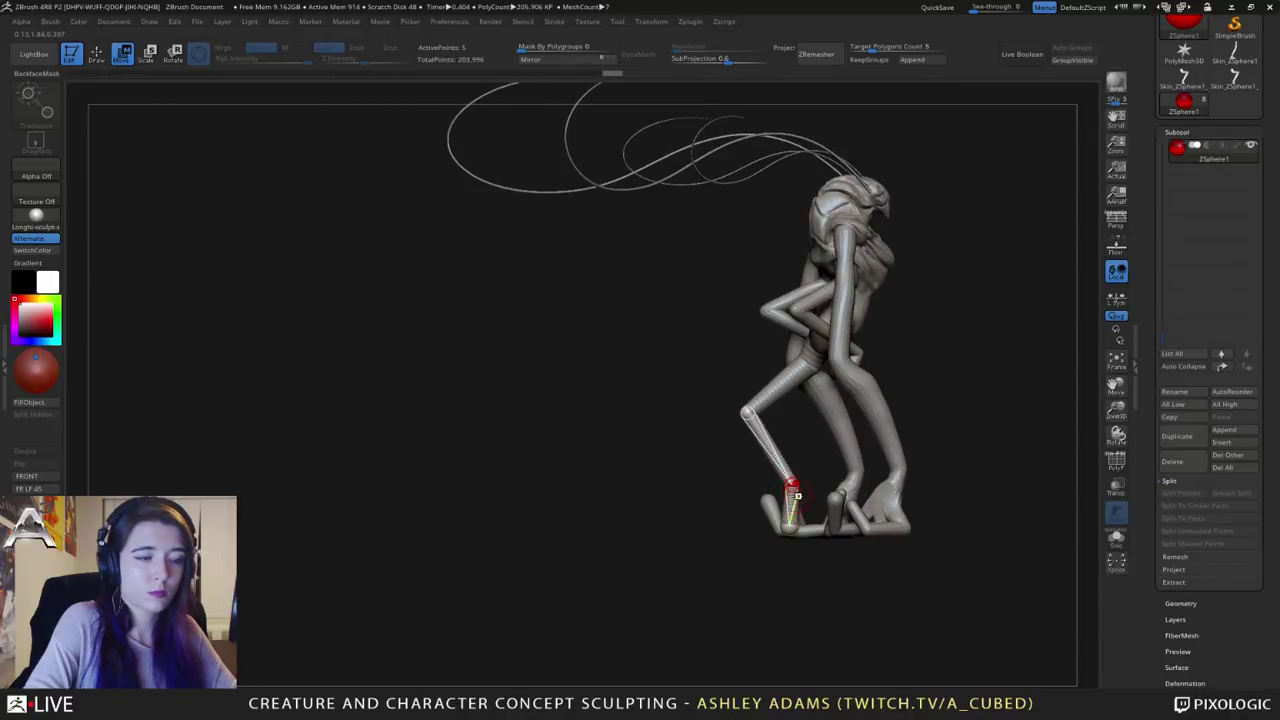
Step: Insert a ZSphere in the segment below the ankle and shift the foot's end sphere slightly forward
key(q)
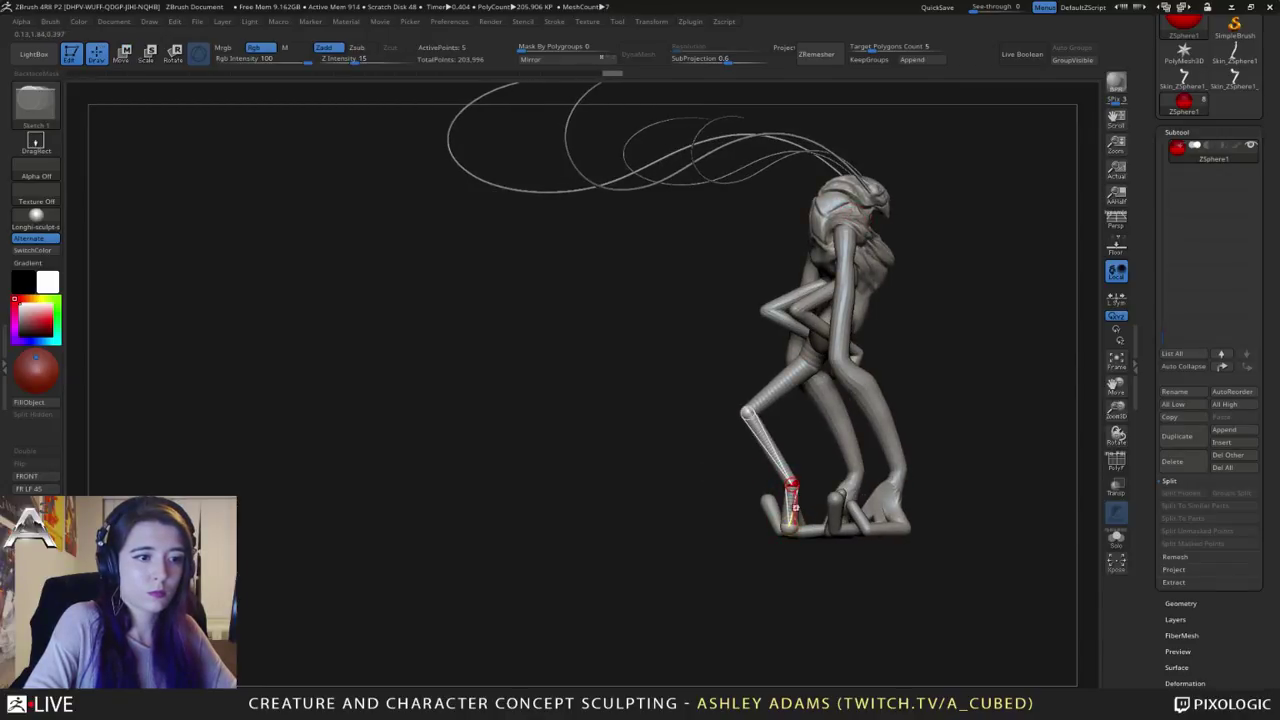
click(790, 488)
key(w)
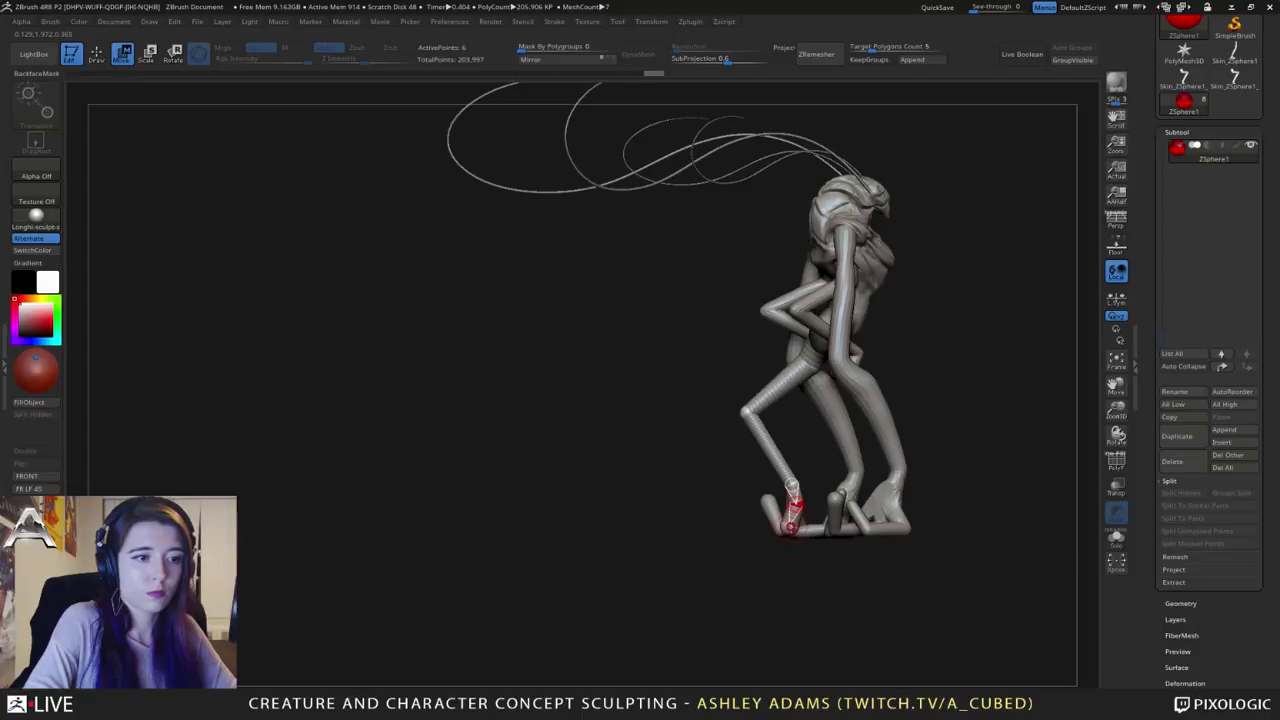
drag(791, 527, 800, 527)
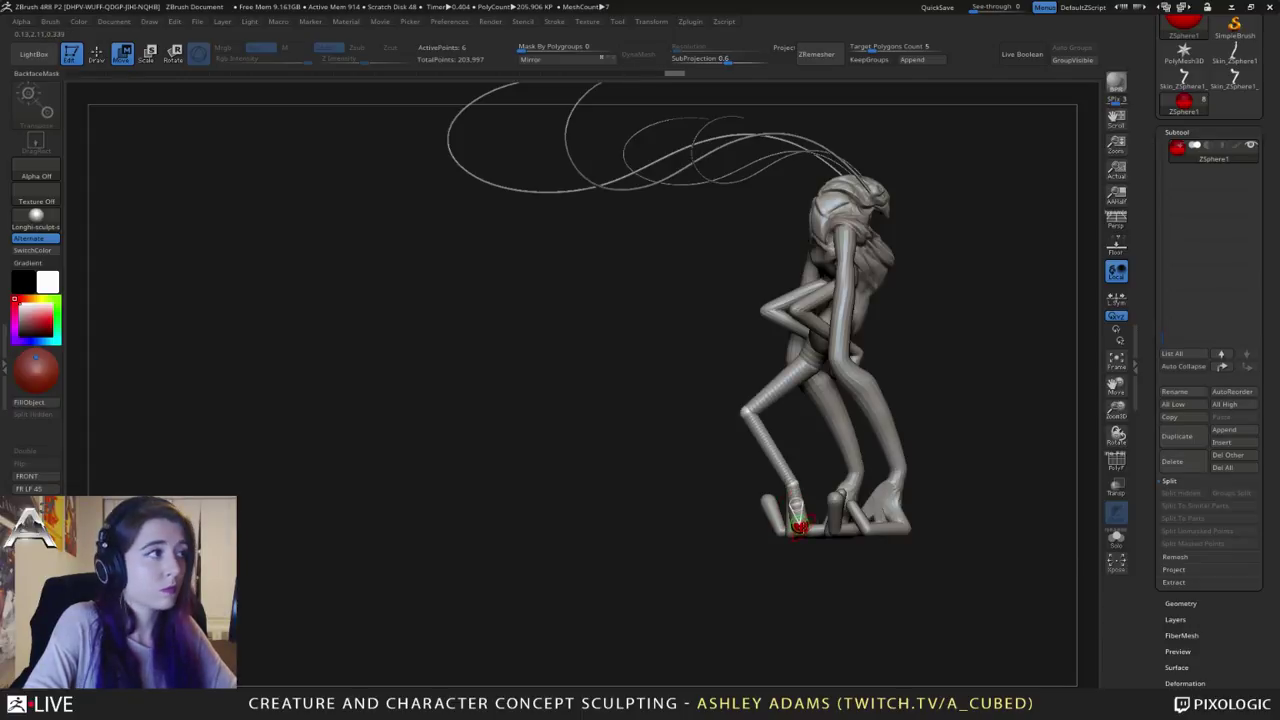
Step: Scale up the ZSphere at the end of the foot into a rounded foot shape
alt+right_drag(727, 487, 617, 457)
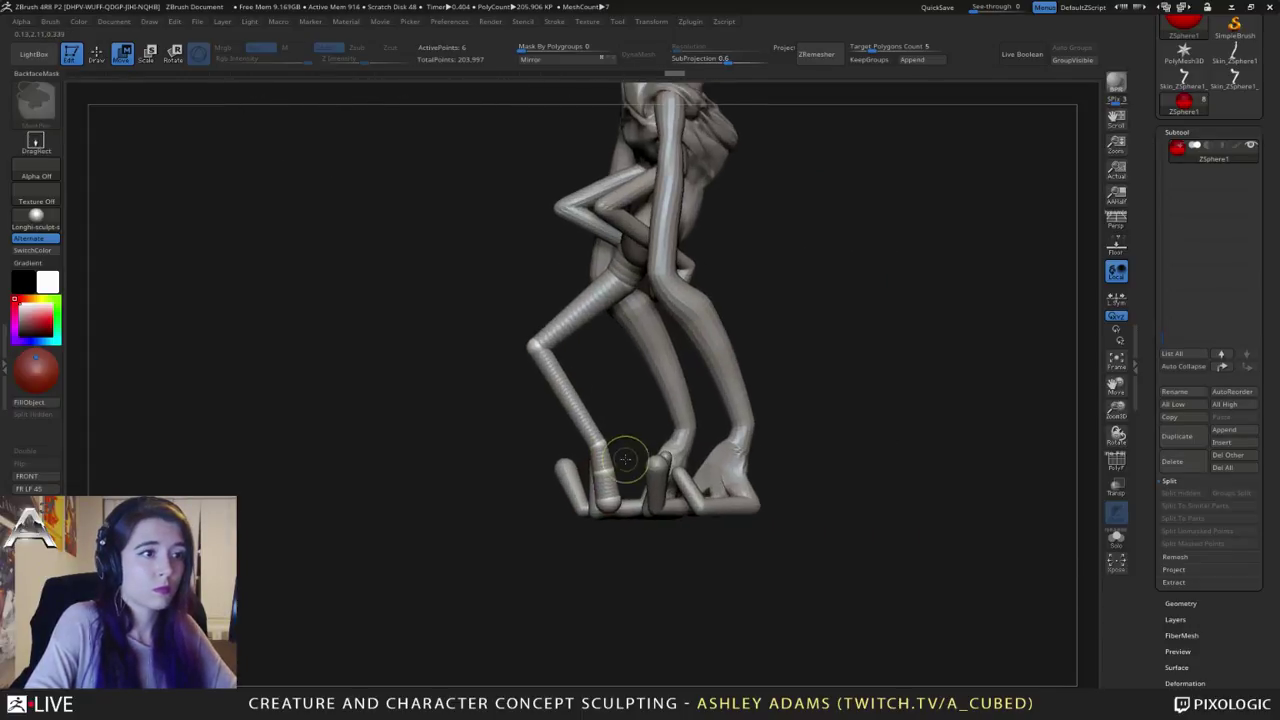
key(e)
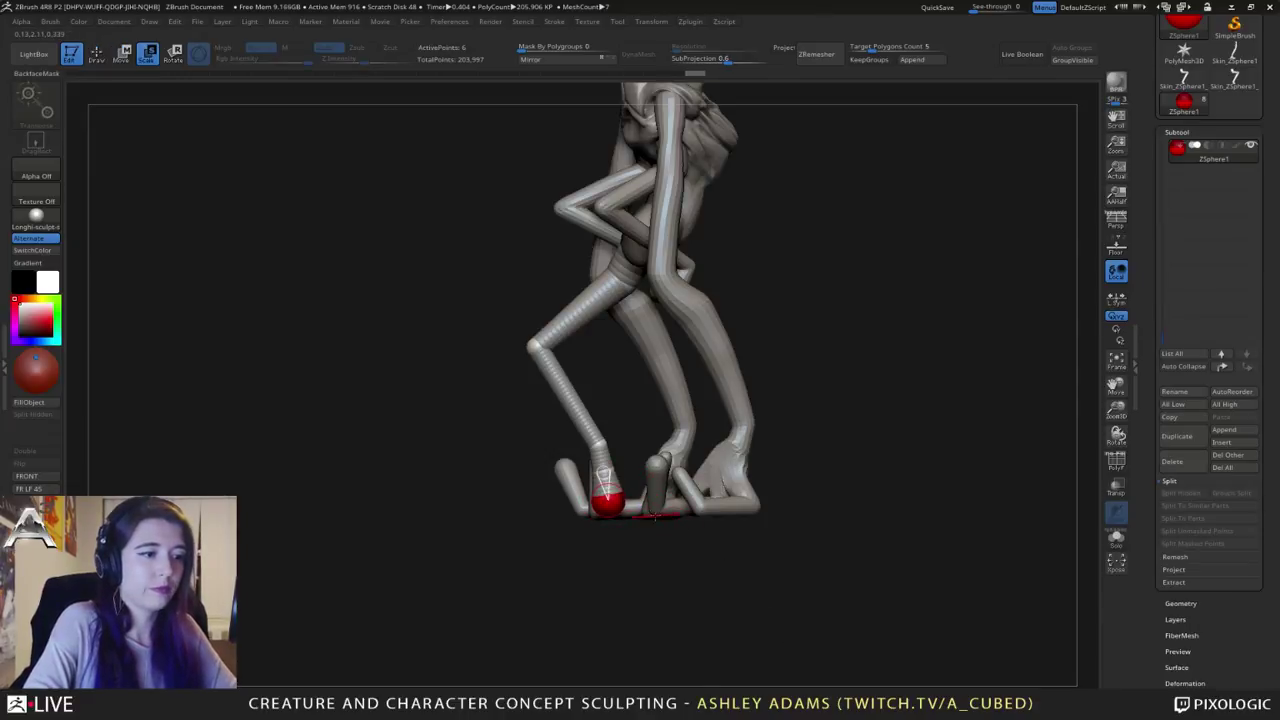
right_drag(614, 516, 500, 508)
Step: Refine the ankle ZSphere's position in front and side views
key(w)
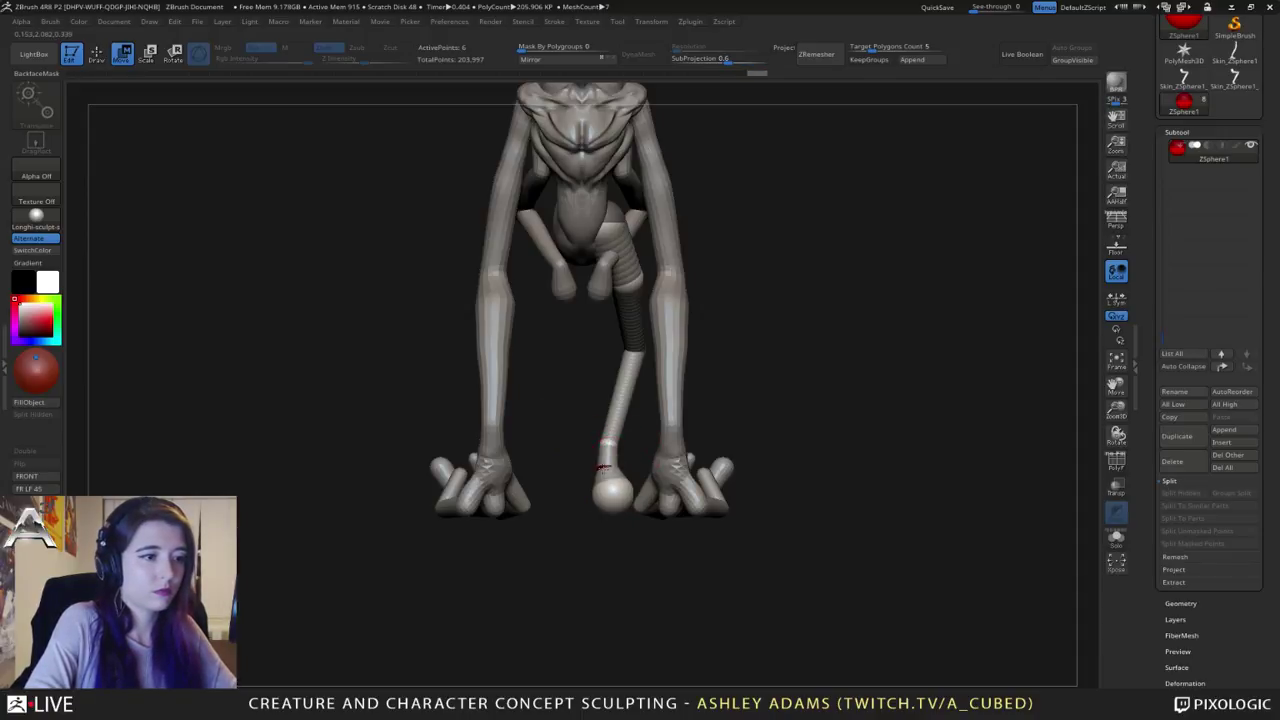
drag(607, 442, 606, 435)
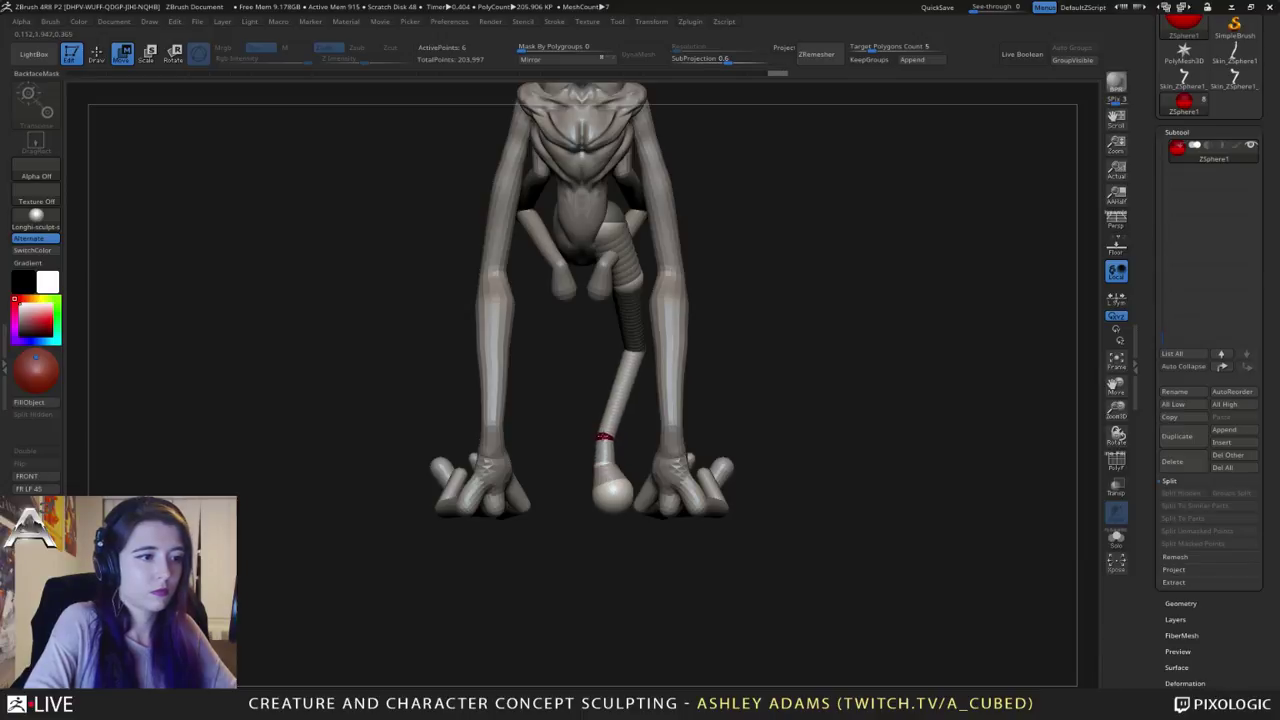
drag(596, 390, 542, 389)
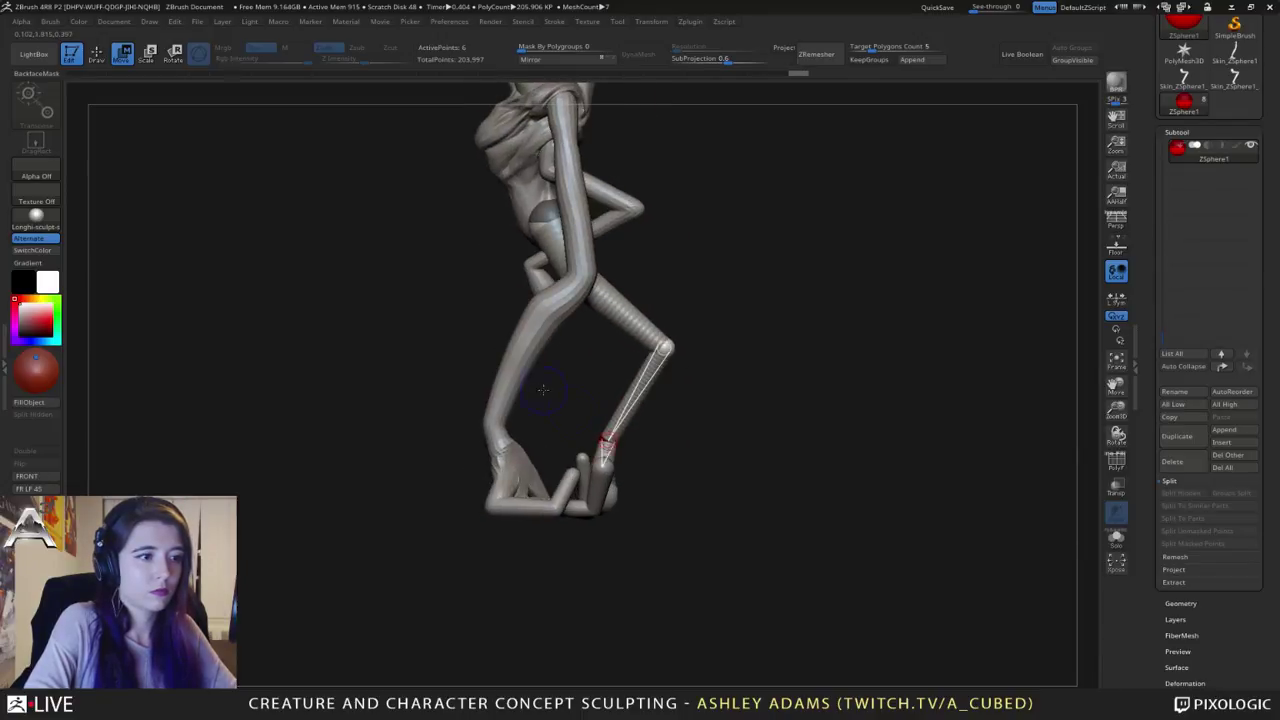
drag(604, 440, 601, 438)
alt+drag(564, 381, 588, 447)
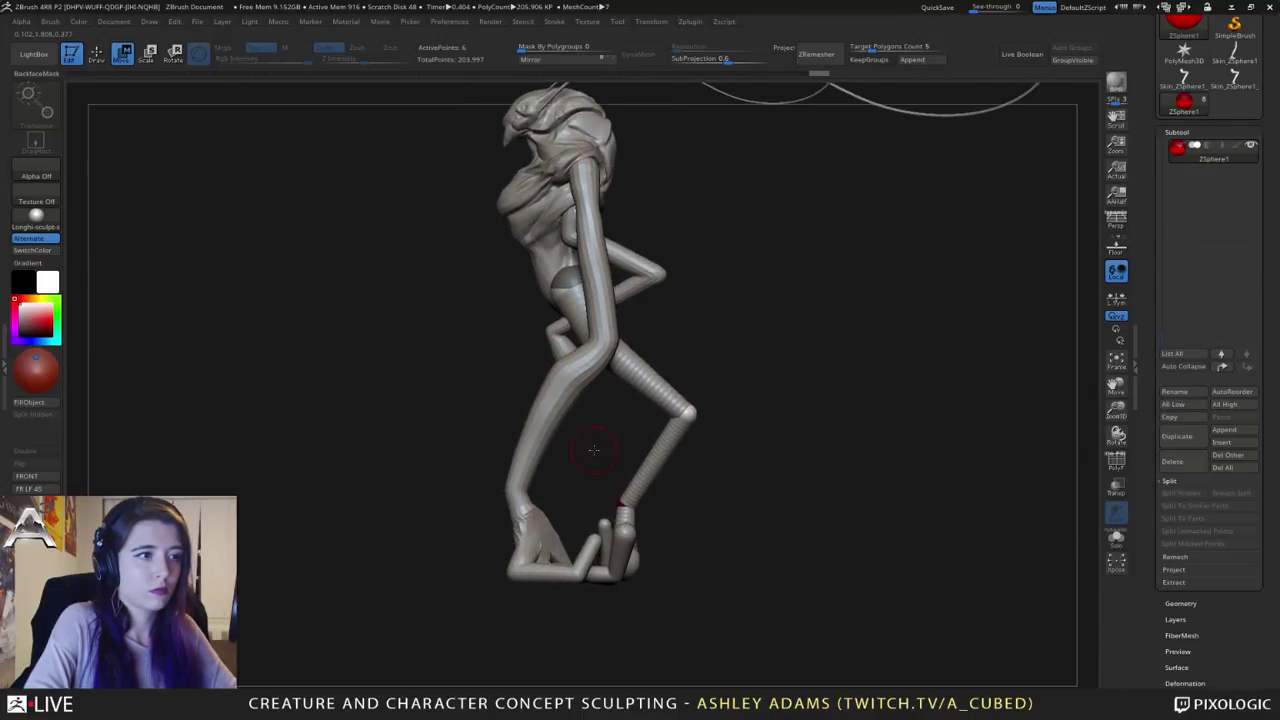
Step: Move the hip joint down and forward, draw the knee in toward the body, and undo a trial ankle move
mouse_move(617, 290)
mouse_down()
mouse_move(558, 268)
mouse_move(578, 288)
mouse_move(581, 365)
mouse_move(548, 370)
mouse_move(579, 339)
mouse_up()
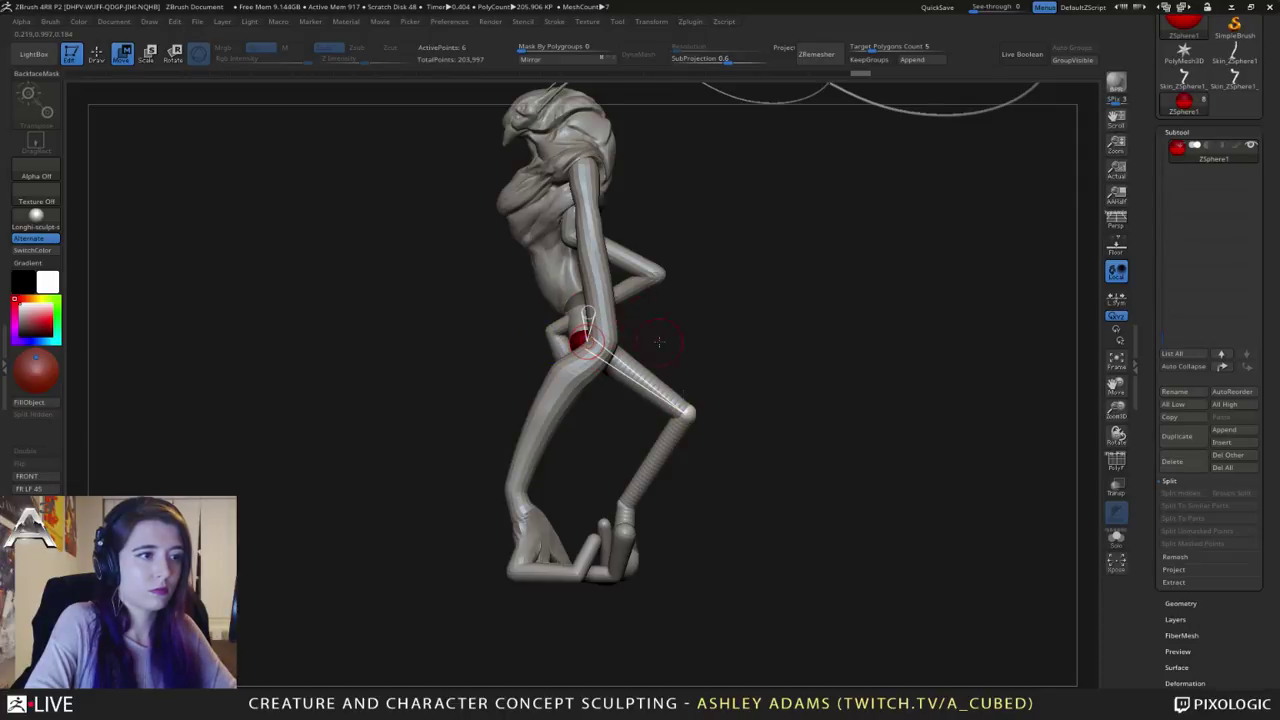
mouse_move(686, 414)
mouse_down()
mouse_move(663, 423)
mouse_move(677, 422)
mouse_up()
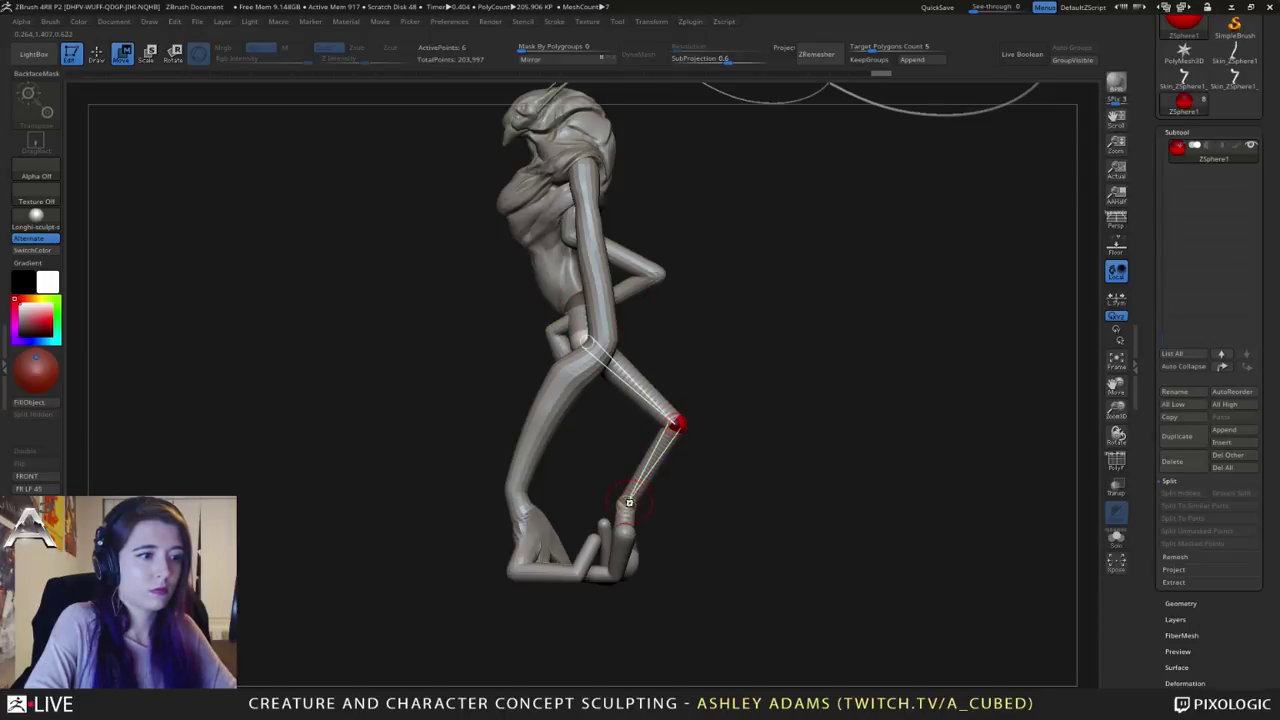
drag(629, 502, 619, 506)
key(ctrl+z)
mouse_move(602, 505)
mouse_down()
mouse_move(688, 502)
mouse_move(602, 510)
mouse_move(636, 538)
mouse_move(591, 523)
mouse_move(650, 485)
mouse_move(589, 521)
mouse_move(610, 556)
mouse_up()
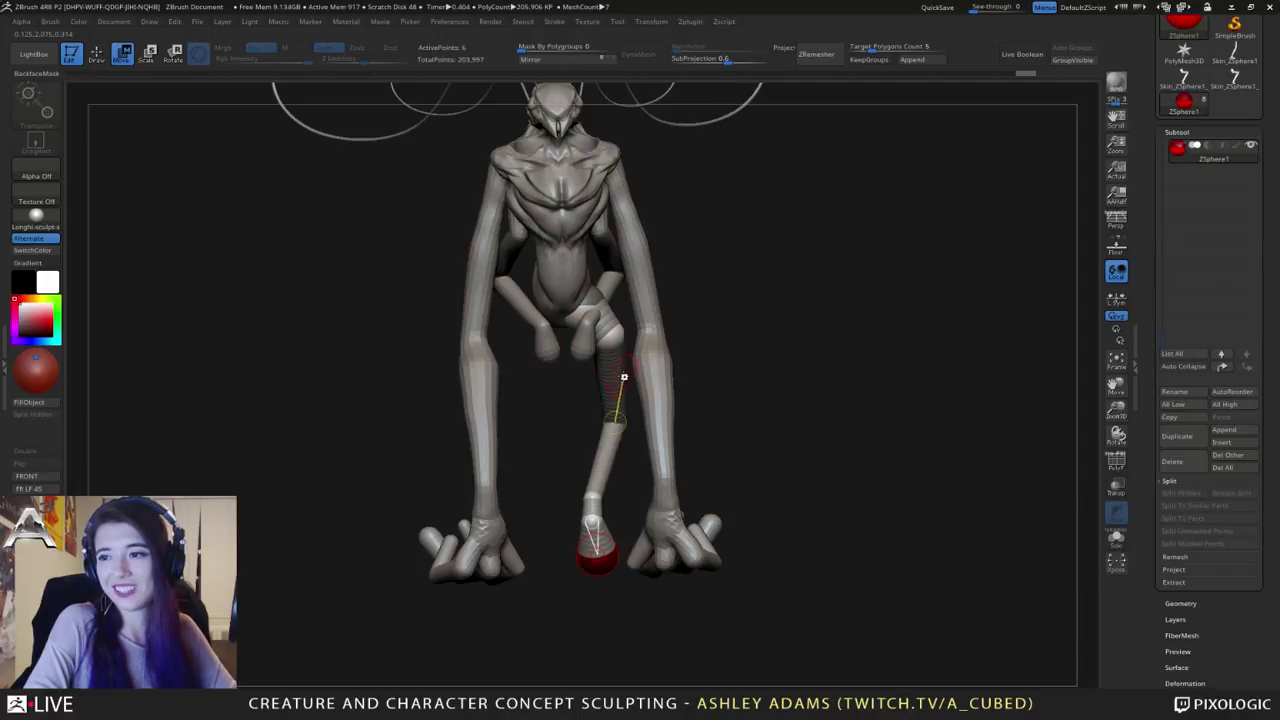
Step: Check the creature and its subtool list, and save the creature as a tool file
alt+right_drag(604, 303, 701, 393)
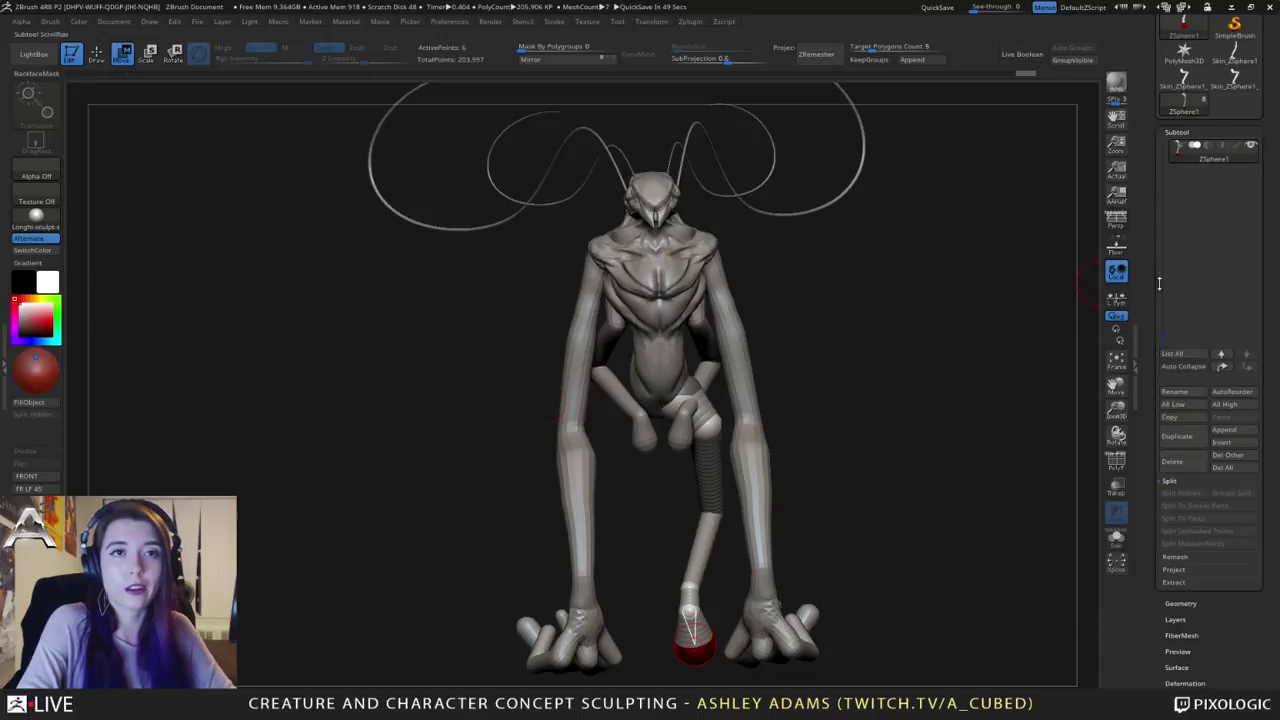
drag(1162, 338, 1162, 309)
drag(1164, 222, 1170, 178)
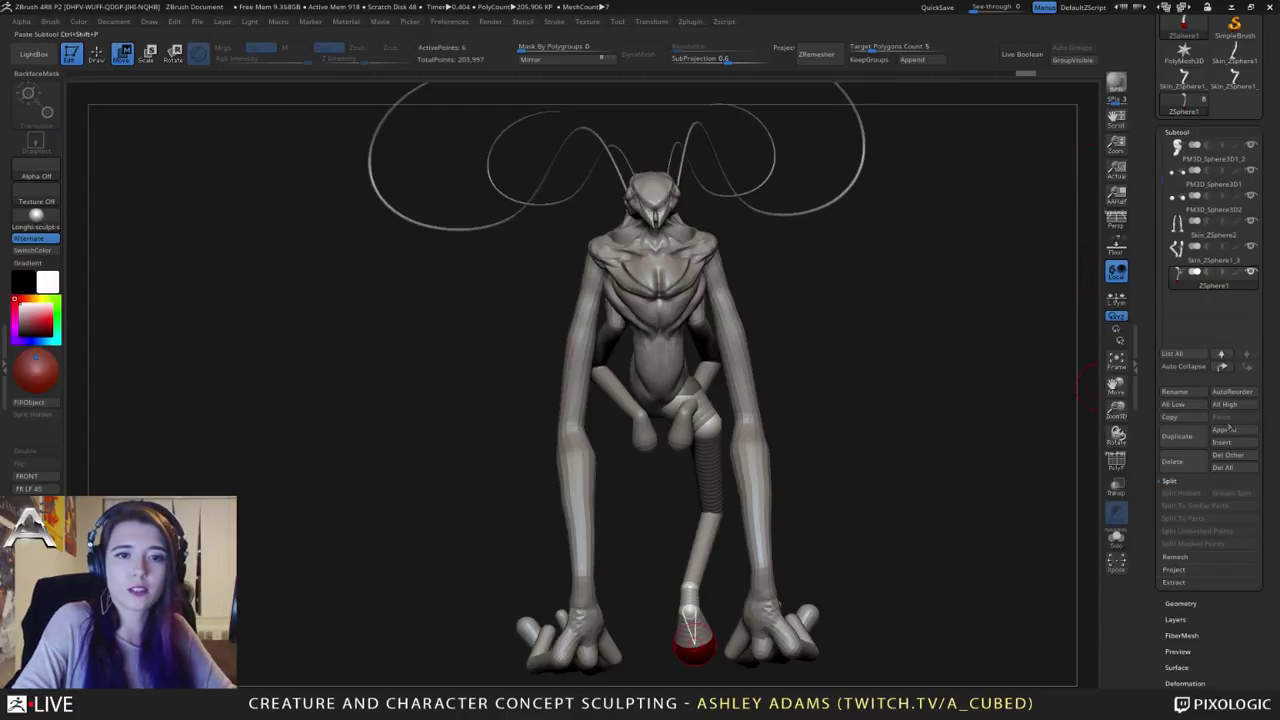
drag(720, 385, 800, 388)
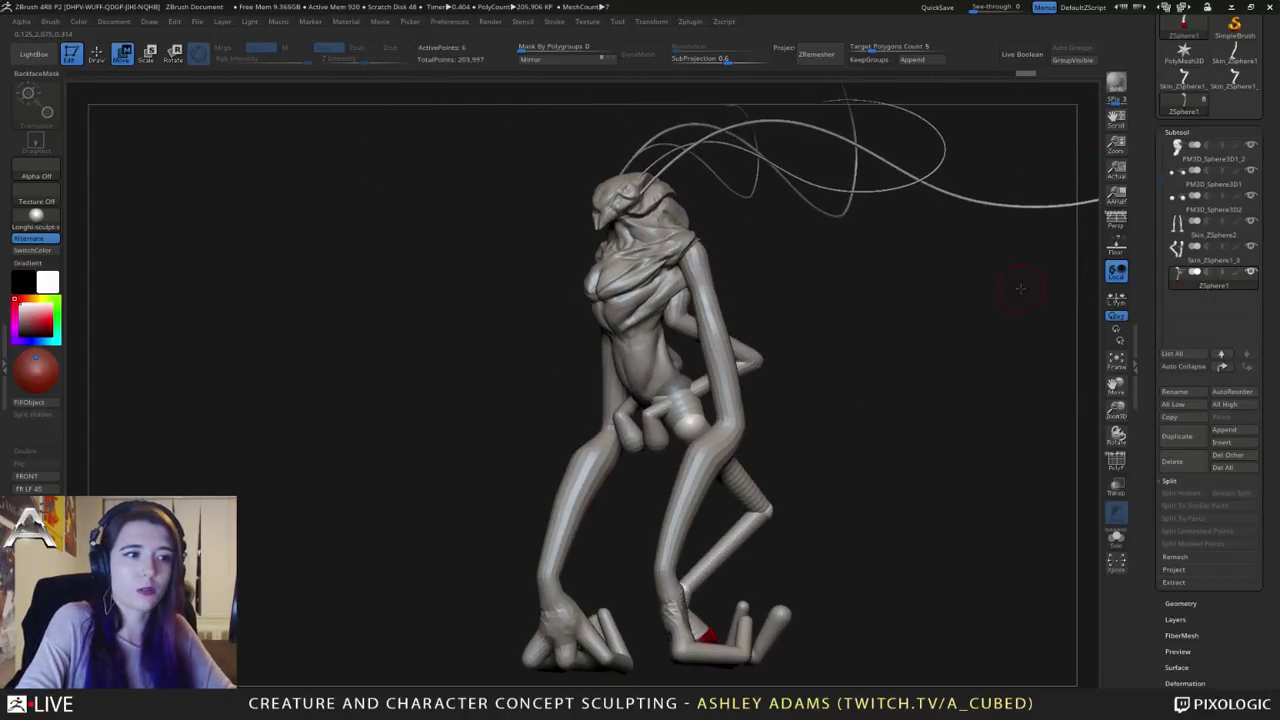
drag(1149, 49, 1150, 183)
click(1235, 45)
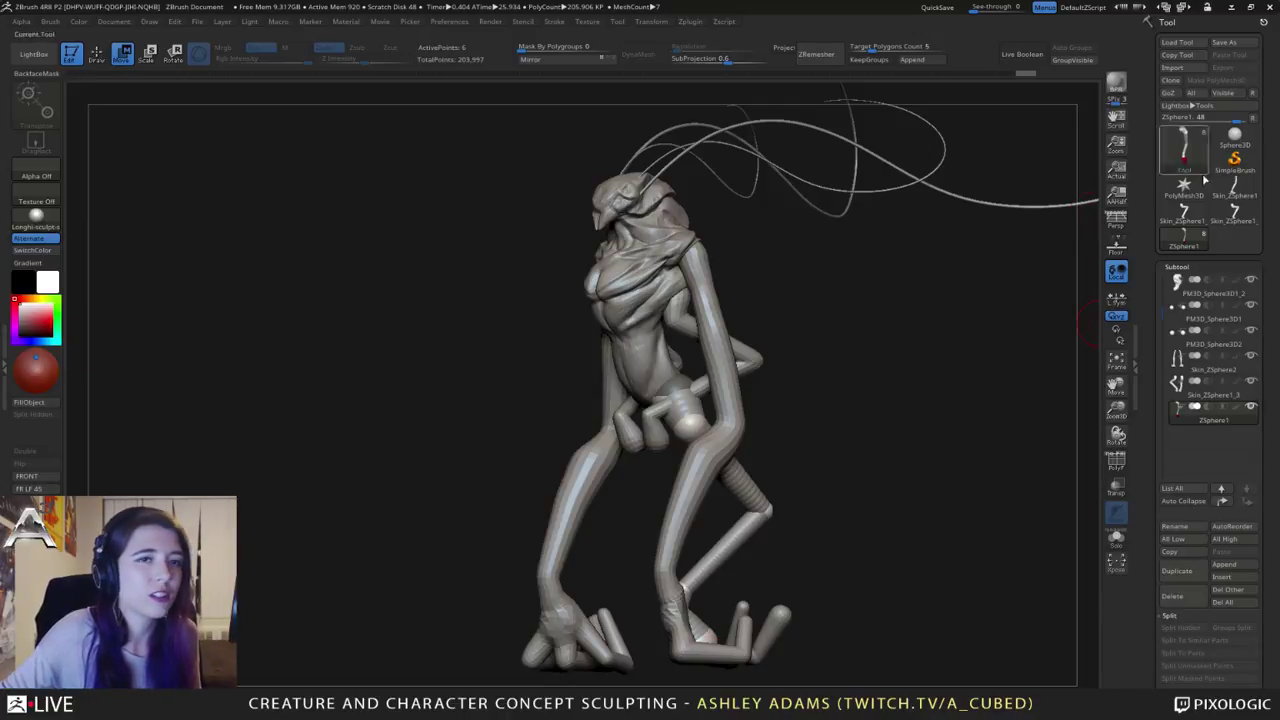
Step: Switch to the Sphere3D tool, convert it to a PolyMesh3D, and subdivide it twice
click(1234, 138)
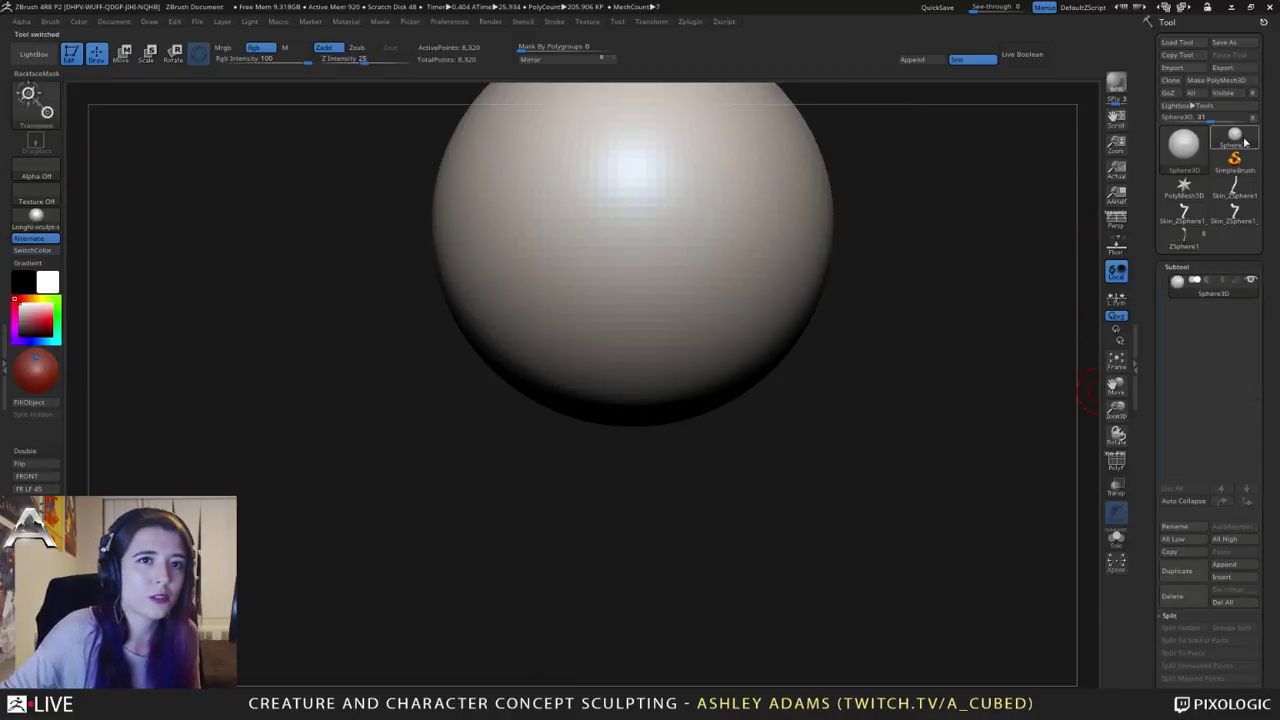
click(1192, 80)
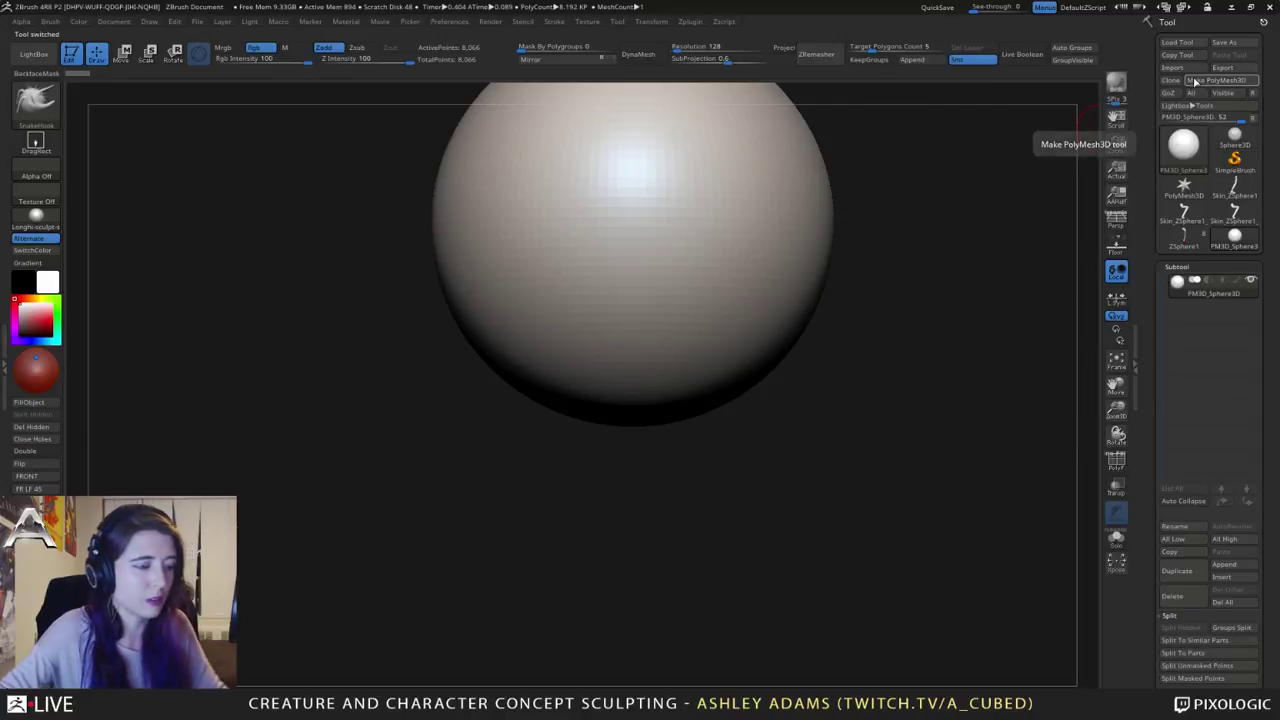
ctrl+right_drag(689, 317, 616, 314)
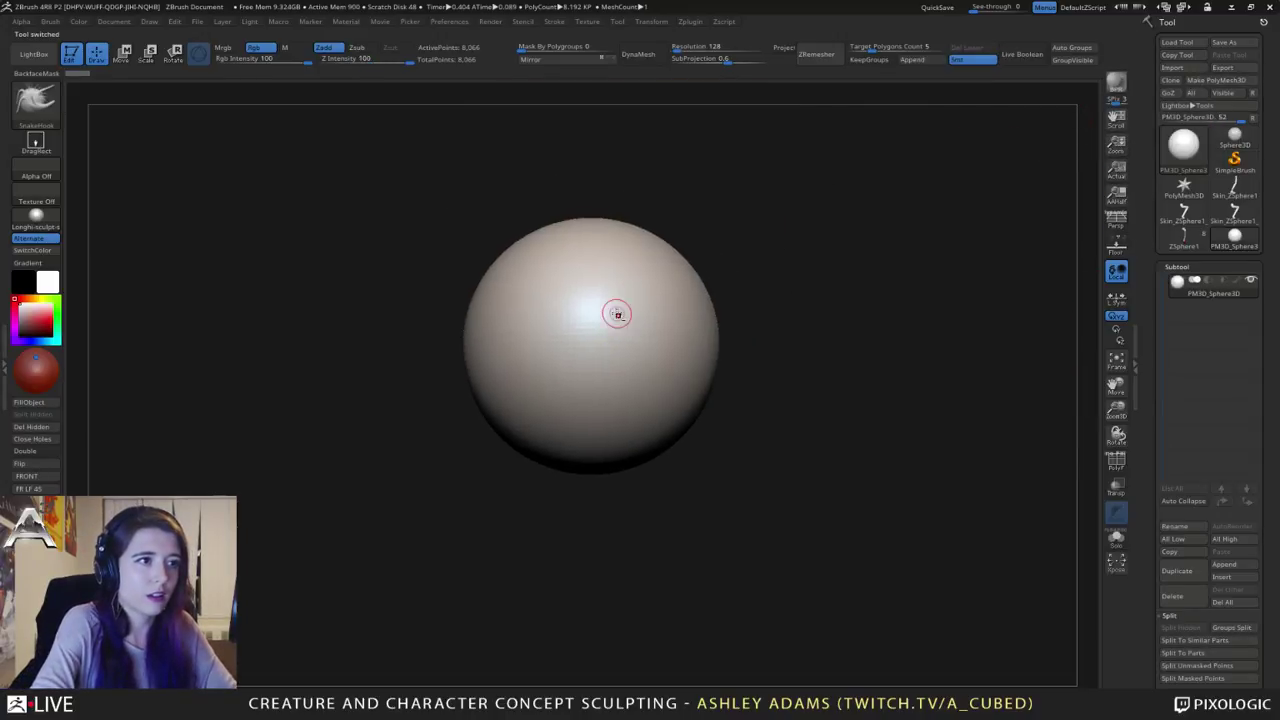
key(space)
drag(601, 335, 643, 333)
alt+right_drag(531, 312, 608, 305)
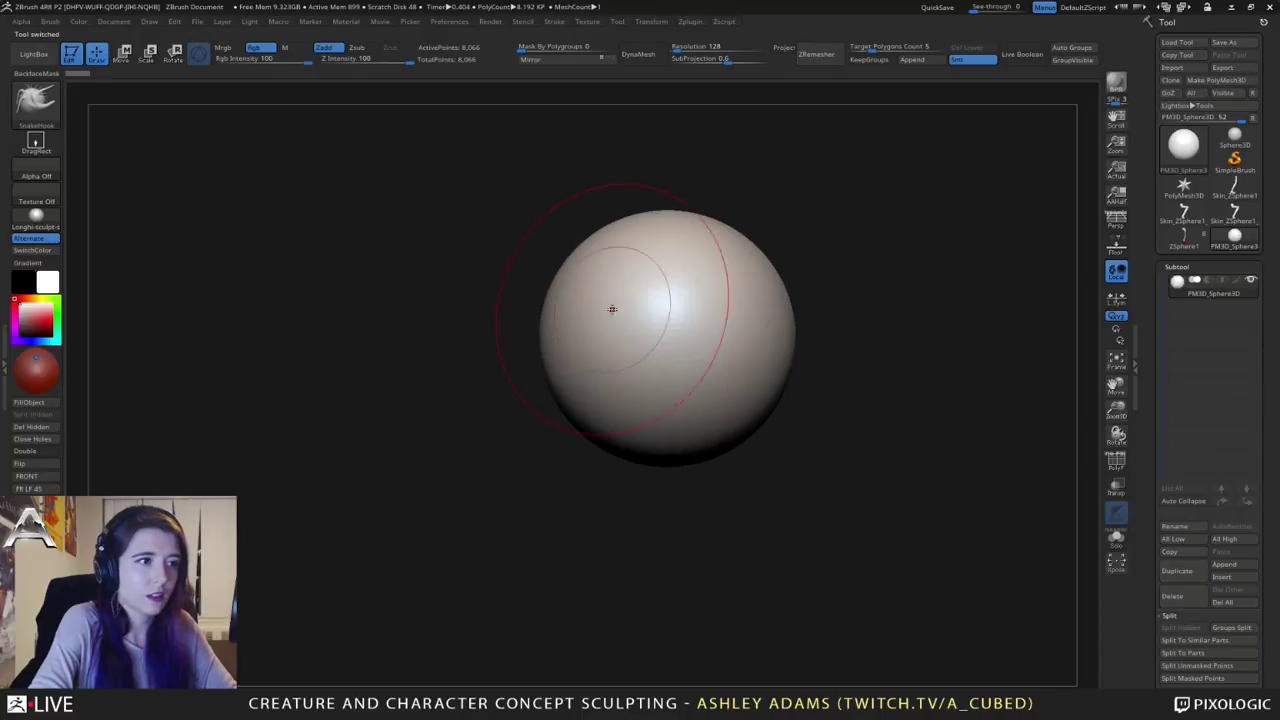
key(ctrl+d)
key(ctrl+d)
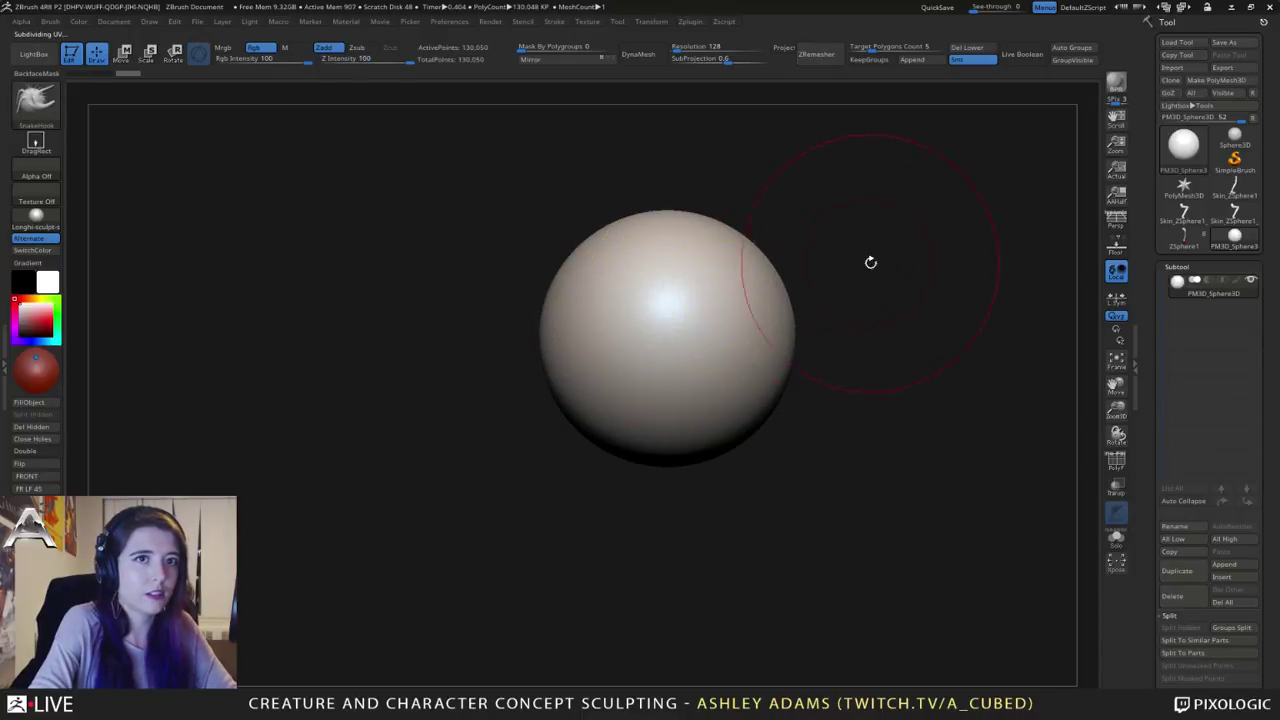
Step: Make a new PolyMesh3D from the subdivided sphere and subdivide it once more
alt+drag(957, 195, 921, 194)
click(1215, 80)
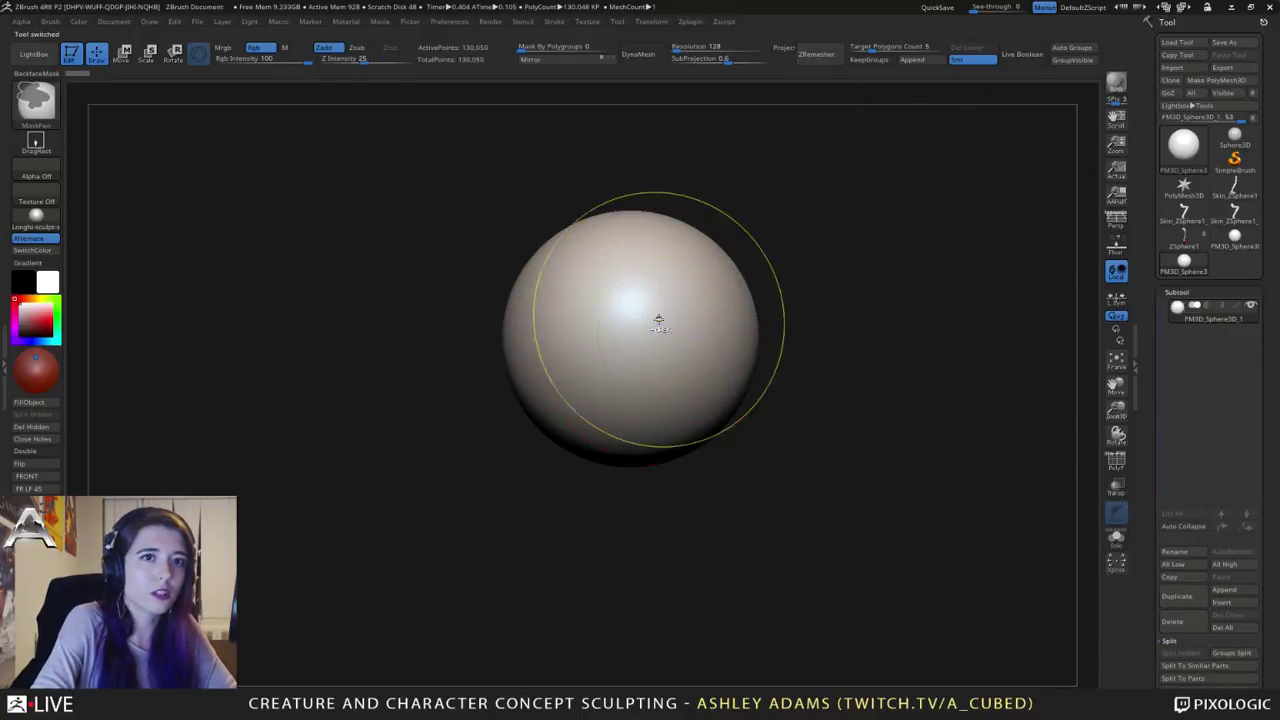
mouse_move(663, 320)
ctrl+right_down()
mouse_move(674, 357)
mouse_move(629, 371)
mouse_move(625, 352)
ctrl+right_up()
key(ctrl+d)
Step: Build up overlapping diagonal bands across the front of the sphere with an enlarged ClayBuildup brush
key(space)
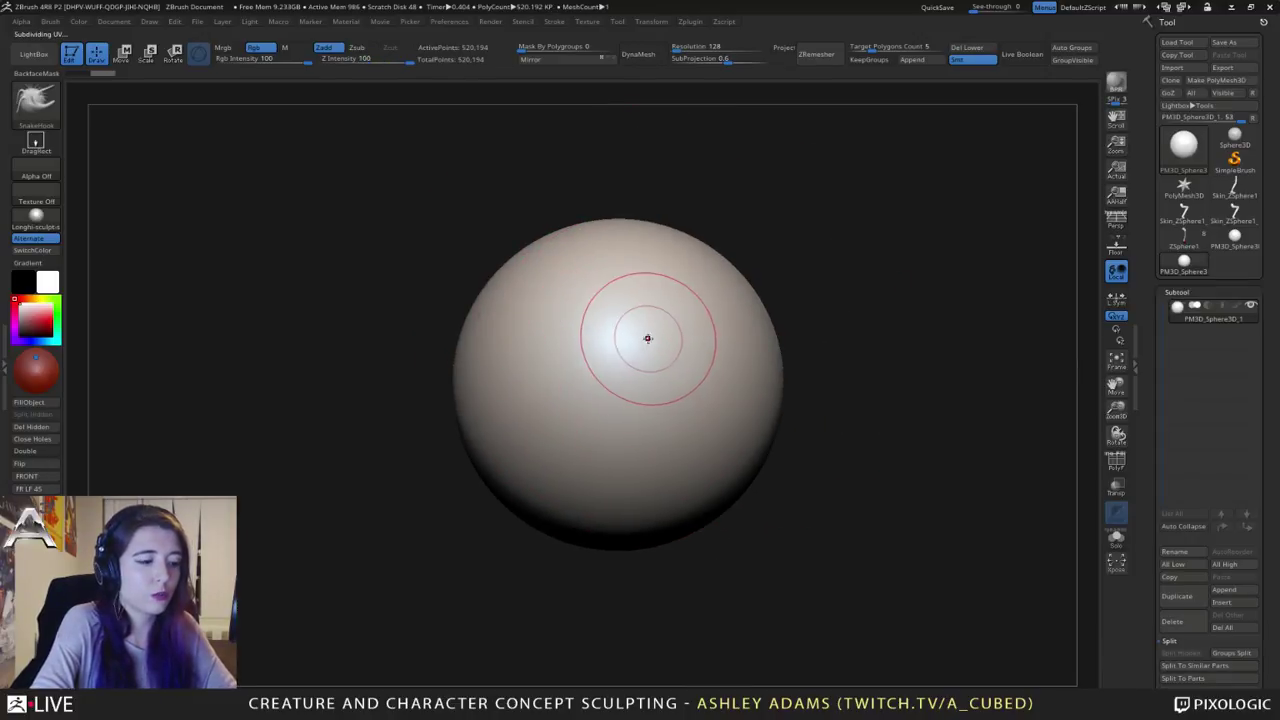
key(b)
key(m)
key(v)
key(space)
drag(612, 335, 632, 334)
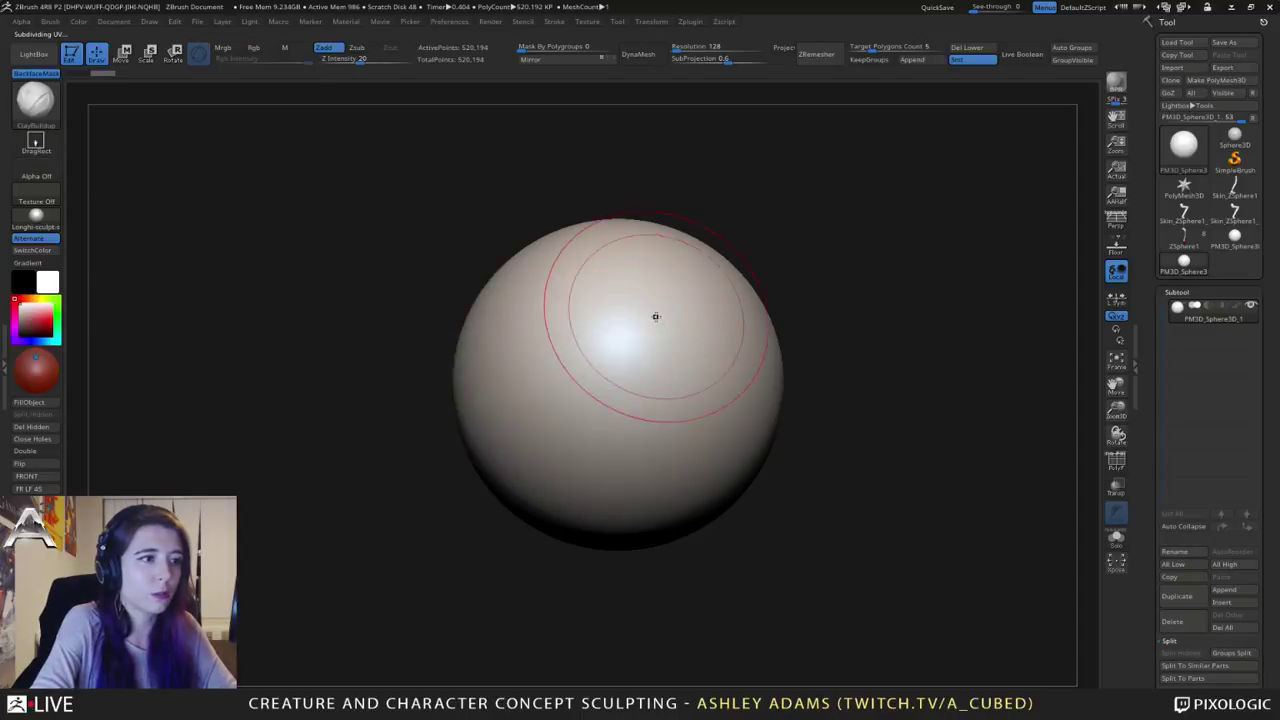
shift+right_drag(655, 316, 626, 313)
mouse_move(640, 274)
mouse_down()
mouse_move(629, 306)
mouse_move(755, 502)
mouse_up()
drag(660, 263, 775, 497)
mouse_move(669, 272)
mouse_down()
mouse_move(665, 296)
mouse_move(786, 480)
mouse_up()
mouse_move(648, 276)
mouse_down()
mouse_move(648, 448)
mouse_move(745, 506)
mouse_up()
drag(630, 282, 772, 488)
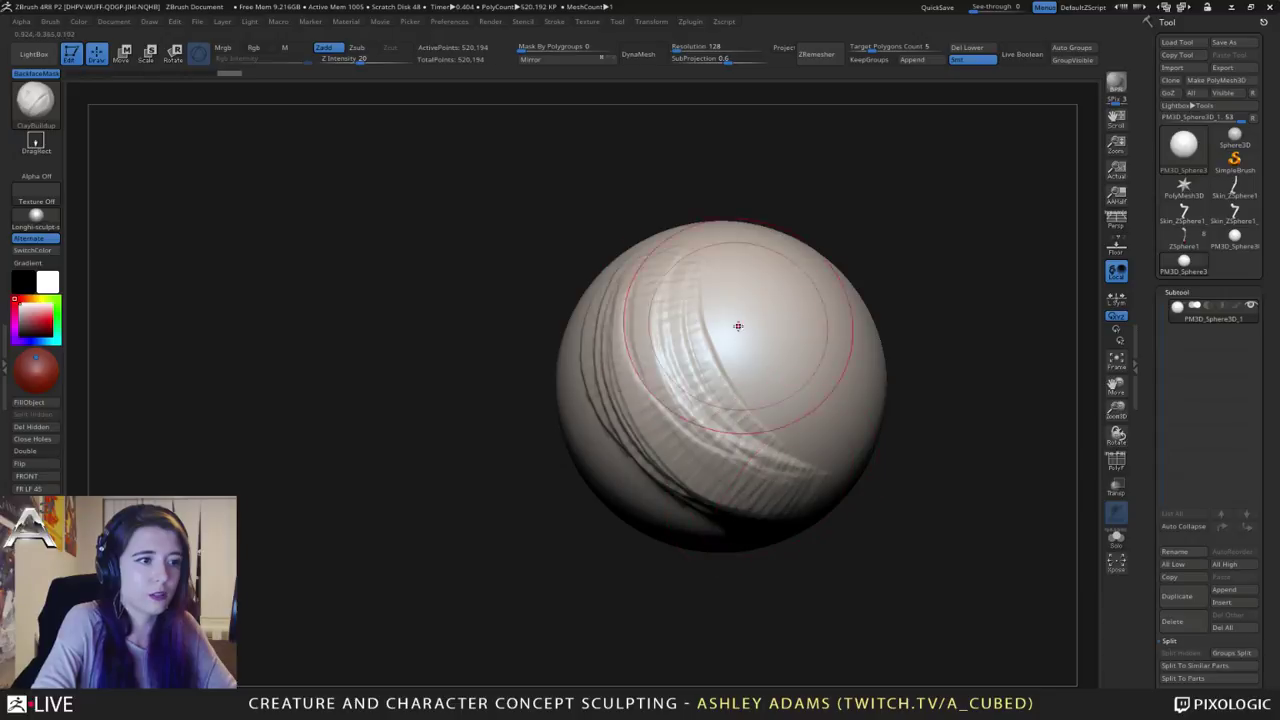
Step: Widen the diagonal bands toward the middle of the sphere with further overlapping ClayBuildup strokes
mouse_move(685, 278)
mouse_down()
mouse_move(782, 482)
mouse_move(800, 468)
mouse_up()
drag(688, 286, 830, 440)
mouse_move(655, 290)
mouse_down()
mouse_move(655, 420)
mouse_move(770, 482)
mouse_up()
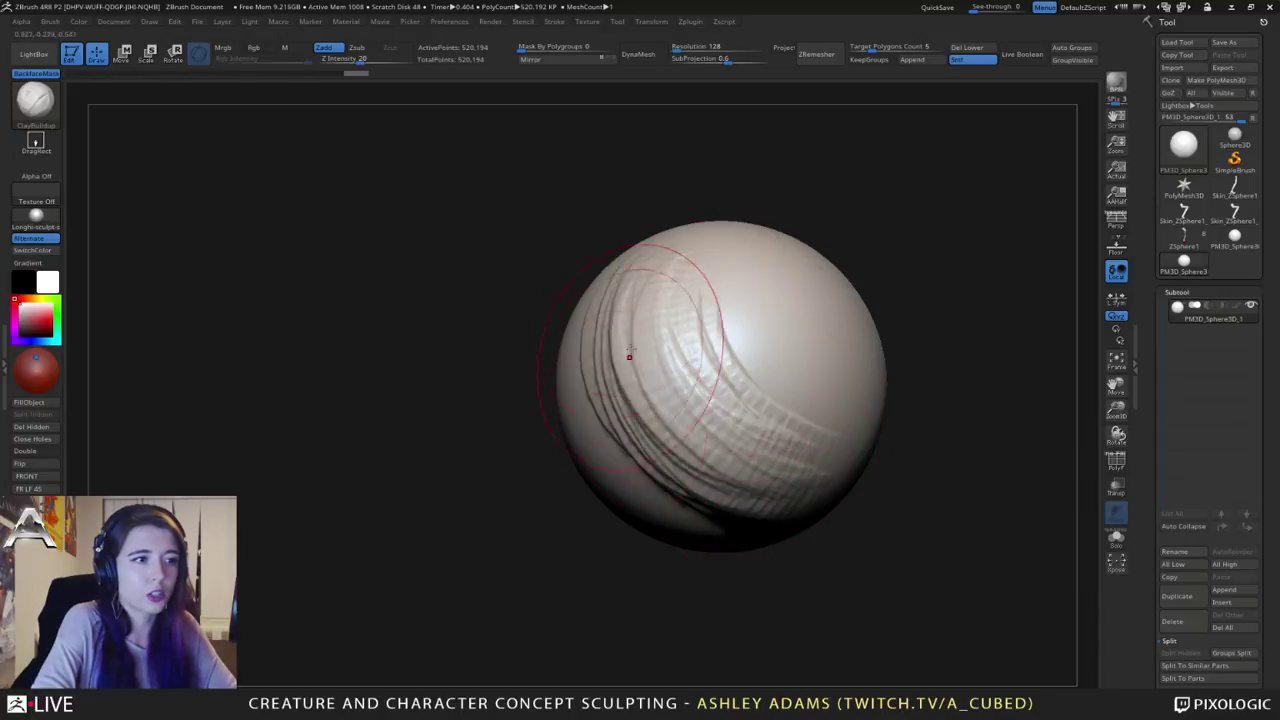
Step: Carve deep curved grooves between the diagonal bands with the DamStandard brush to separate them into folds
key(b)
key(d)
key(s)
mouse_move(606, 284)
mouse_down()
mouse_move(647, 459)
mouse_move(682, 486)
mouse_up()
mouse_move(604, 296)
mouse_down()
mouse_move(618, 436)
mouse_move(732, 508)
mouse_up()
mouse_move(604, 300)
mouse_down()
mouse_move(692, 474)
mouse_move(810, 494)
mouse_up()
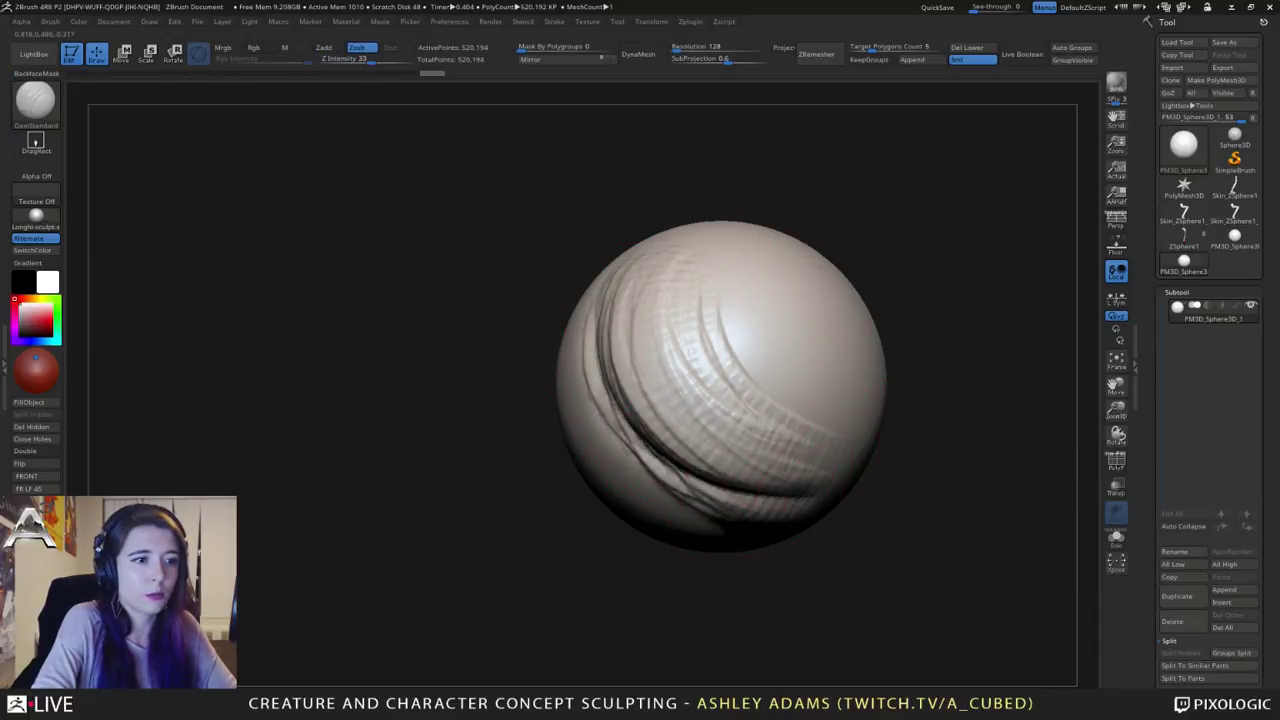
mouse_move(680, 472)
mouse_down()
mouse_move(814, 494)
mouse_move(829, 453)
mouse_move(740, 385)
mouse_move(722, 259)
mouse_move(697, 267)
mouse_move(688, 308)
mouse_move(766, 412)
mouse_up()
drag(690, 345, 832, 448)
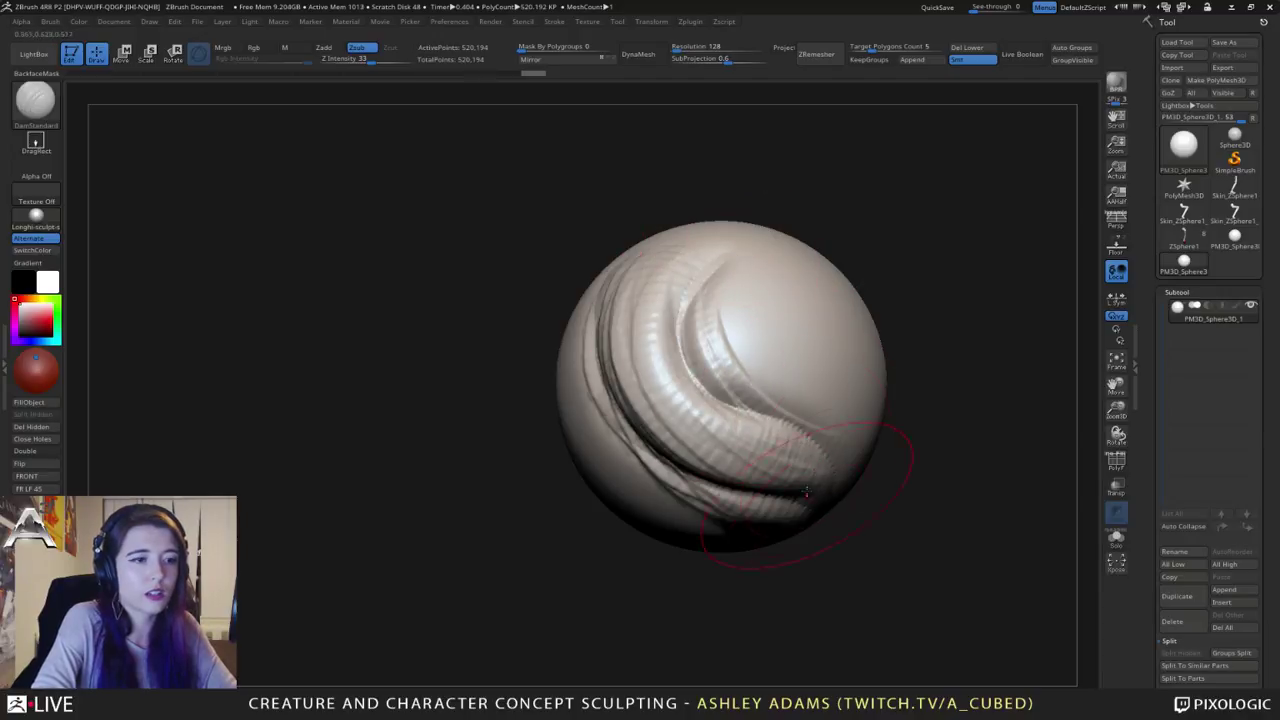
Step: Add ClayBuildup strokes across the folds and smooth the ridges along the diagonal bands
right_drag(734, 438, 723, 414)
key(b)
key(c)
key(b)
key(space)
mouse_move(798, 481)
mouse_down()
mouse_move(680, 455)
mouse_move(690, 330)
mouse_up()
right_drag(615, 375, 655, 422)
mouse_move(670, 430)
mouse_down()
mouse_move(667, 287)
mouse_move(692, 250)
mouse_move(670, 440)
mouse_up()
mouse_move(704, 238)
shift+mouse_down()
mouse_move(630, 364)
mouse_move(771, 528)
mouse_move(616, 395)
shift+mouse_up()
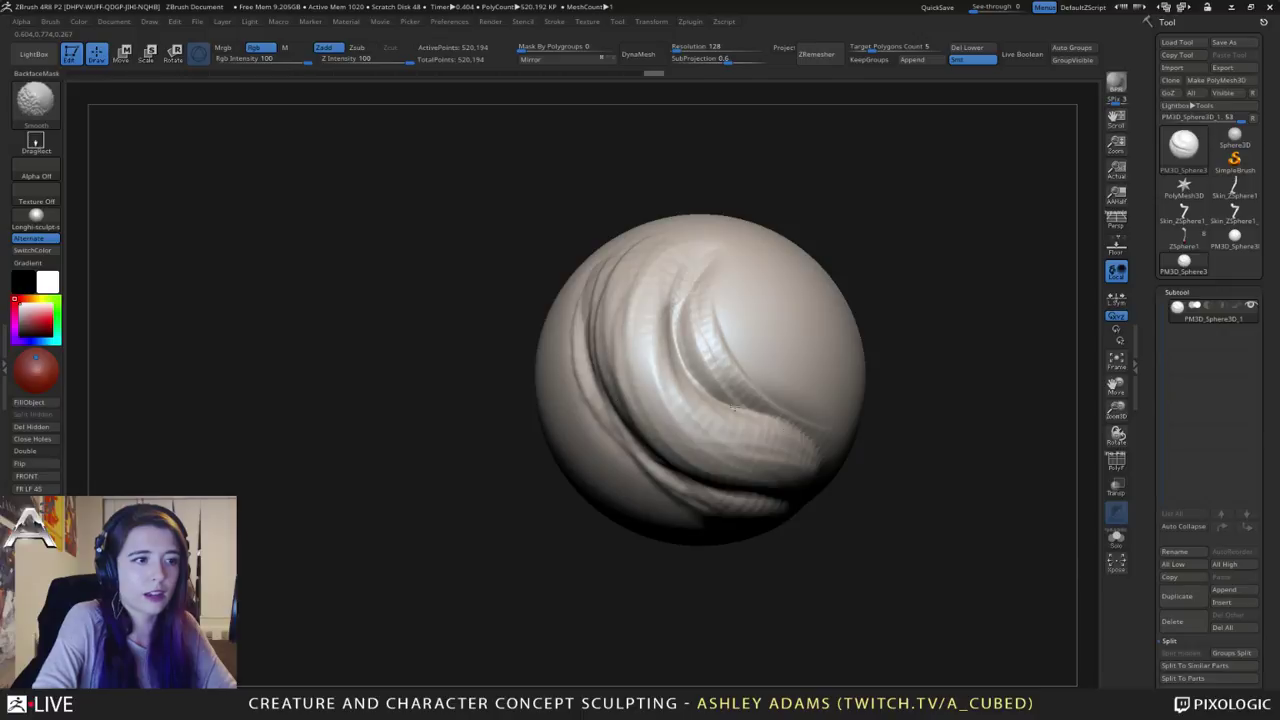
mouse_move(734, 408)
shift+mouse_down()
mouse_move(690, 366)
mouse_move(768, 455)
shift+mouse_up()
Step: Reduce the draw size and carve finer secondary grooves along the folds with DamStandard
right_drag(749, 255, 591, 411)
key(space)
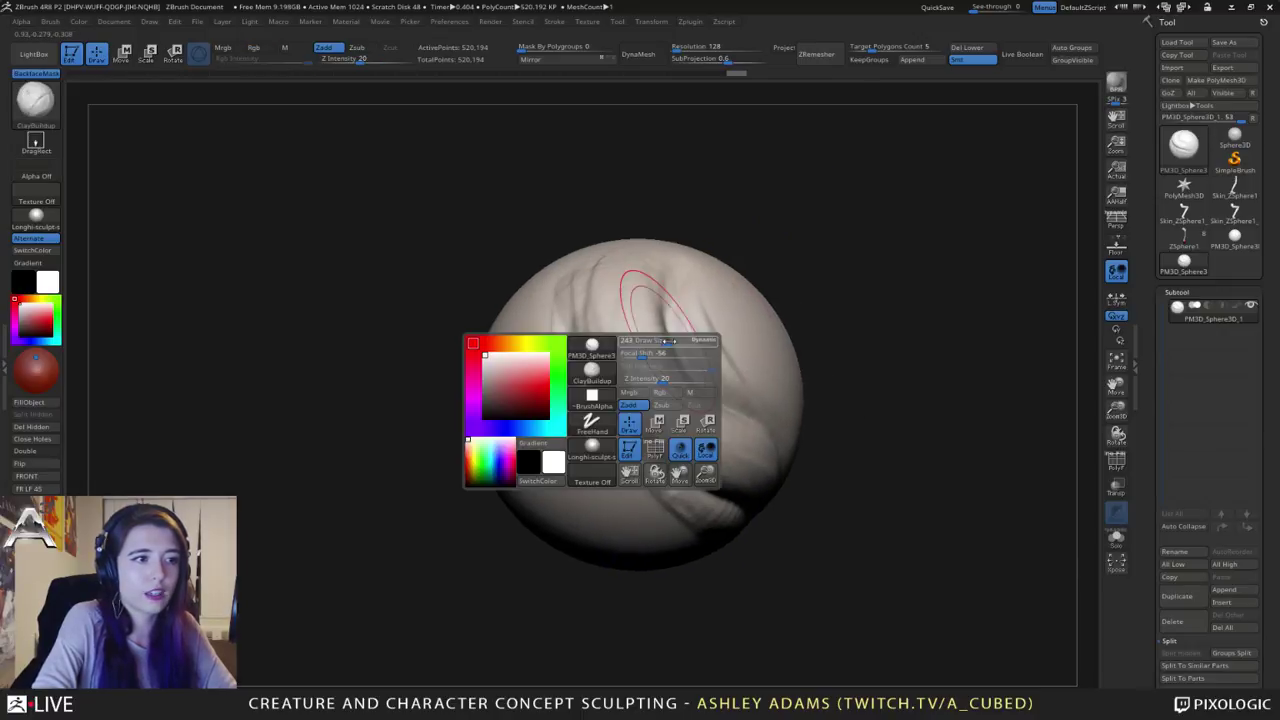
drag(668, 341, 653, 341)
right_drag(674, 328, 596, 352)
key(b)
key(d)
key(s)
mouse_move(733, 258)
mouse_down()
mouse_move(692, 304)
mouse_move(716, 376)
mouse_up()
drag(734, 290, 752, 410)
right_drag(735, 322, 798, 304)
drag(716, 274, 742, 382)
drag(646, 308, 657, 404)
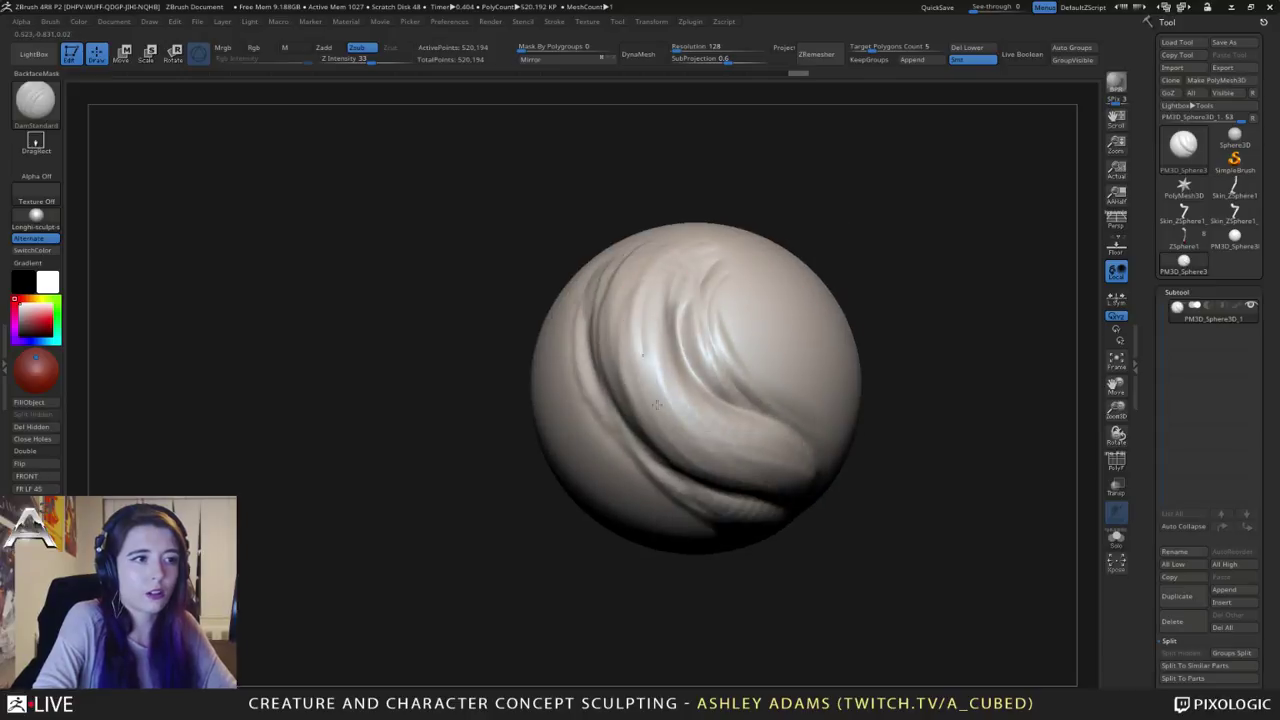
mouse_move(644, 304)
mouse_down()
mouse_move(734, 444)
mouse_move(798, 464)
mouse_move(643, 428)
mouse_move(630, 280)
mouse_move(720, 453)
mouse_move(806, 475)
mouse_up()
Step: Smooth the carved folds and try an extra DamStandard groove from the top of the sphere
right_drag(712, 420, 634, 349)
shift+drag(634, 349, 737, 437)
ctrl+right_drag(737, 437, 712, 392)
right_drag(712, 392, 763, 398)
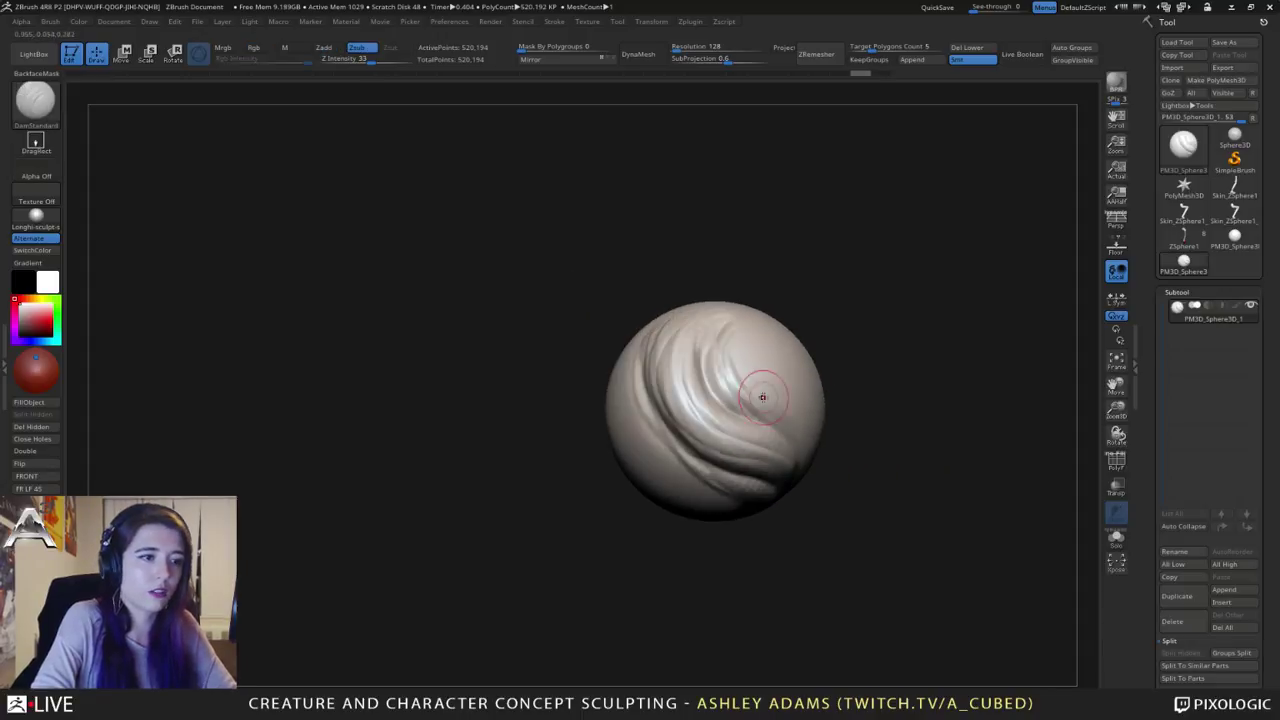
mouse_move(720, 312)
mouse_down()
mouse_move(660, 345)
mouse_move(660, 400)
mouse_move(772, 488)
mouse_move(692, 426)
mouse_move(670, 375)
mouse_up()
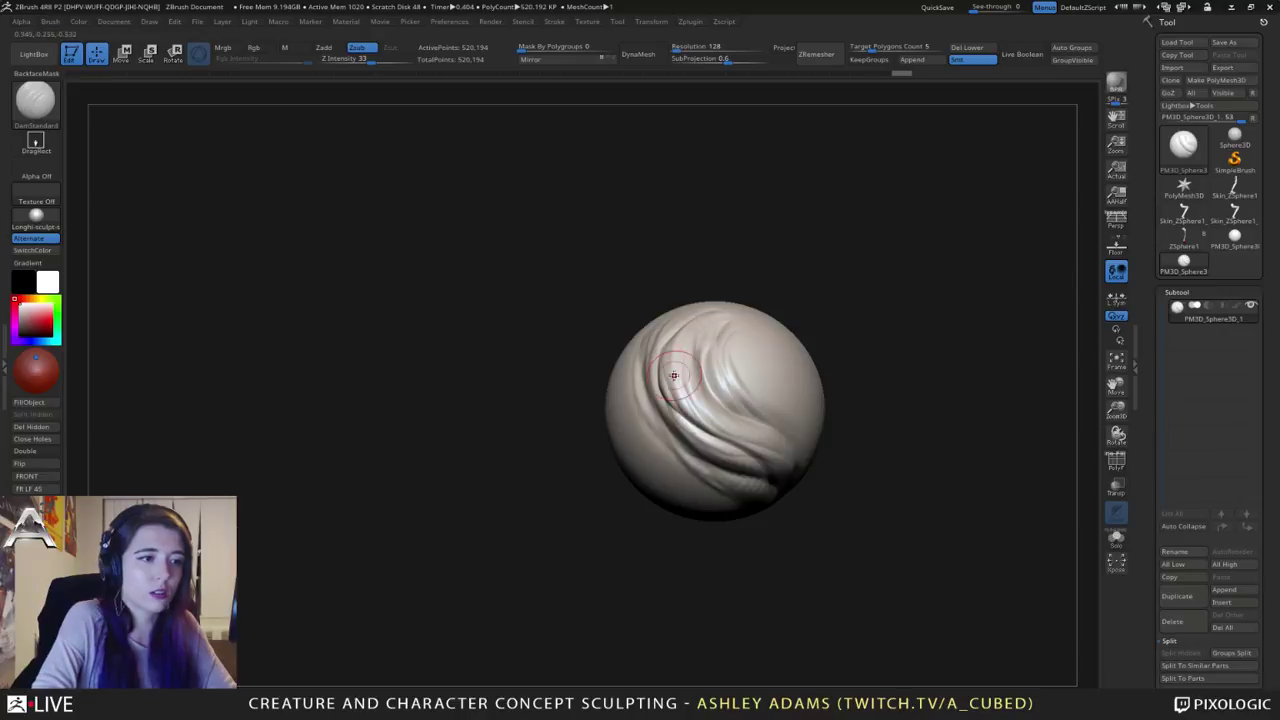
key(ctrl)
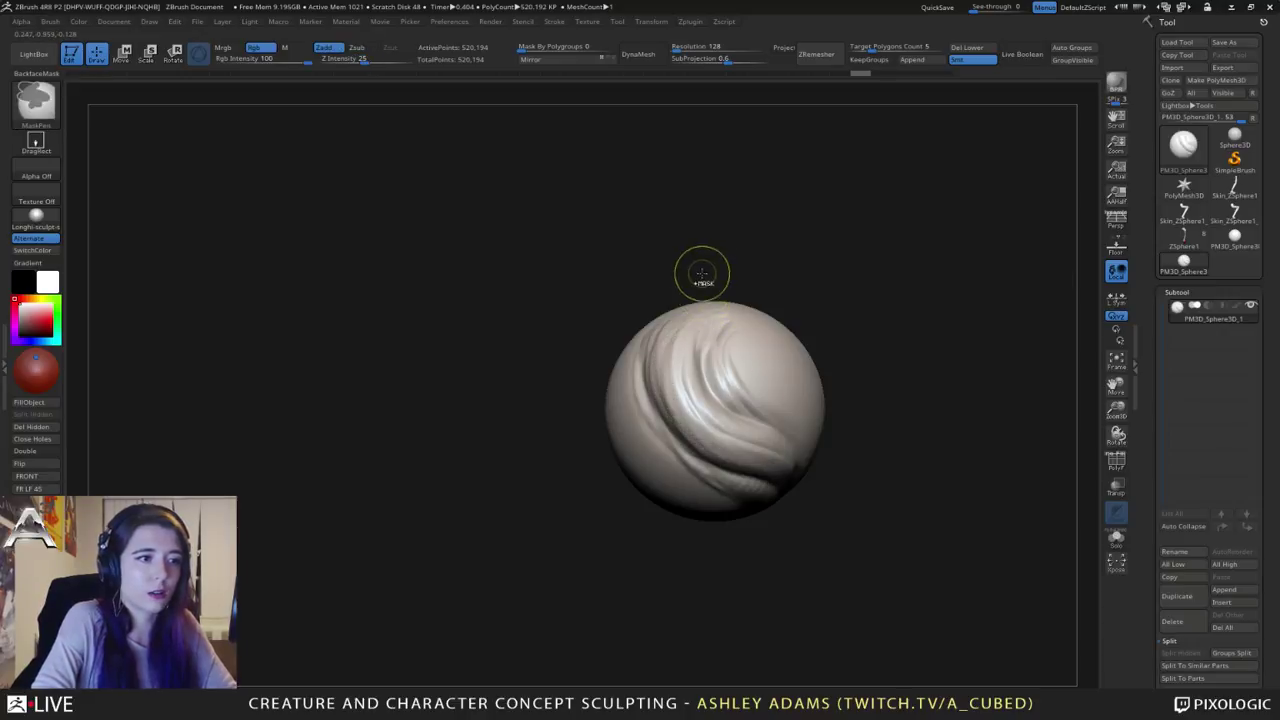
Step: Set the DamStandard brush's Lazy Mouse LazyRadius to 110
click(554, 21)
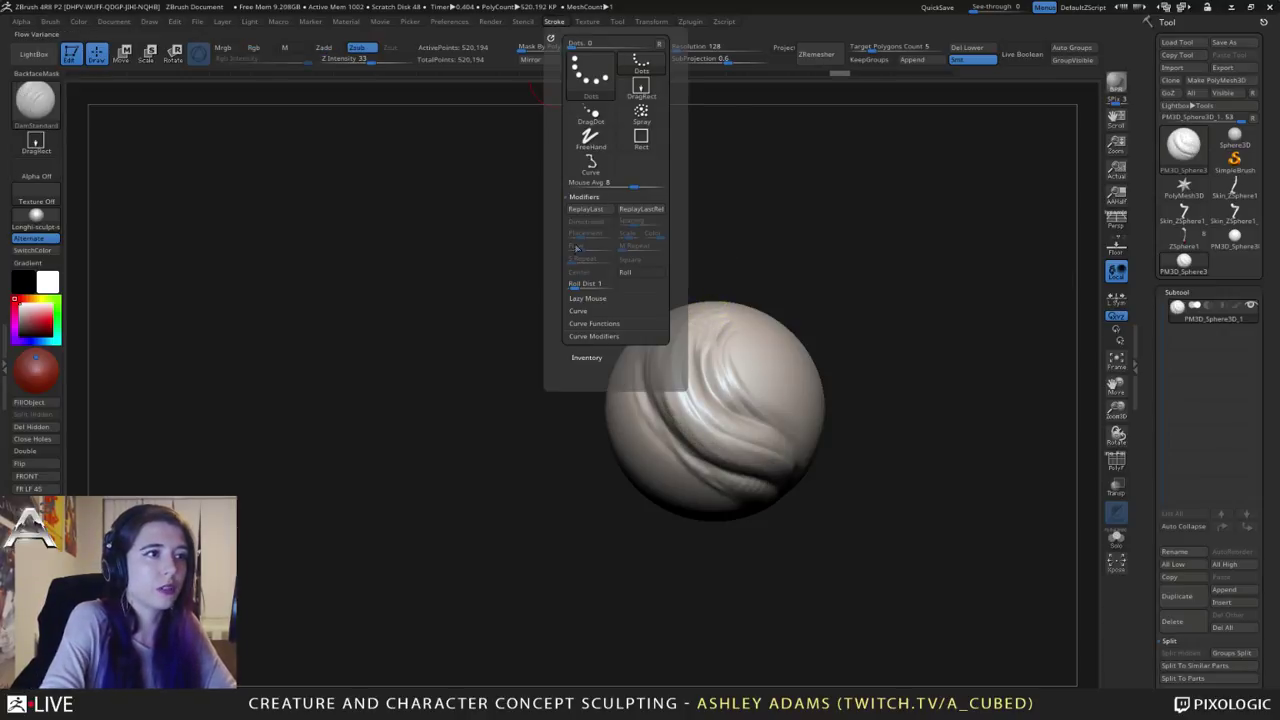
click(584, 299)
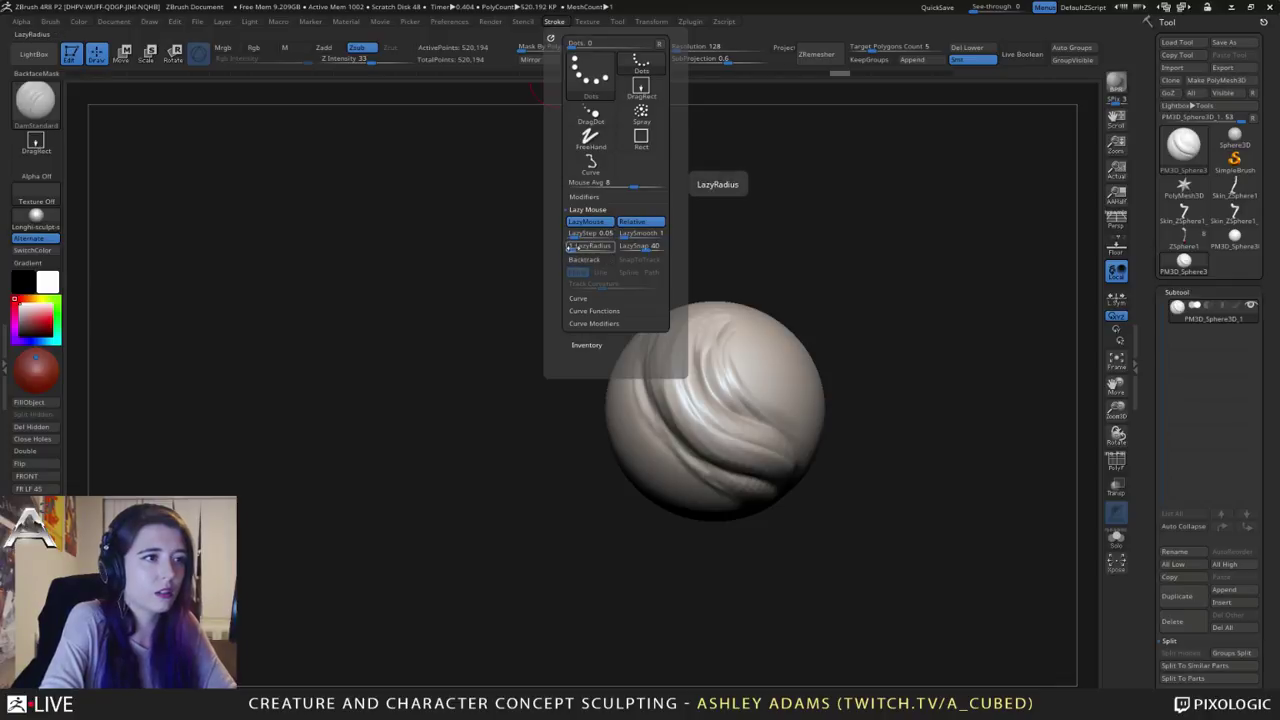
drag(573, 247, 598, 247)
Step: Try long, flowing DamStandard grooves across the folds using the increased LazyRadius
drag(723, 240, 768, 246)
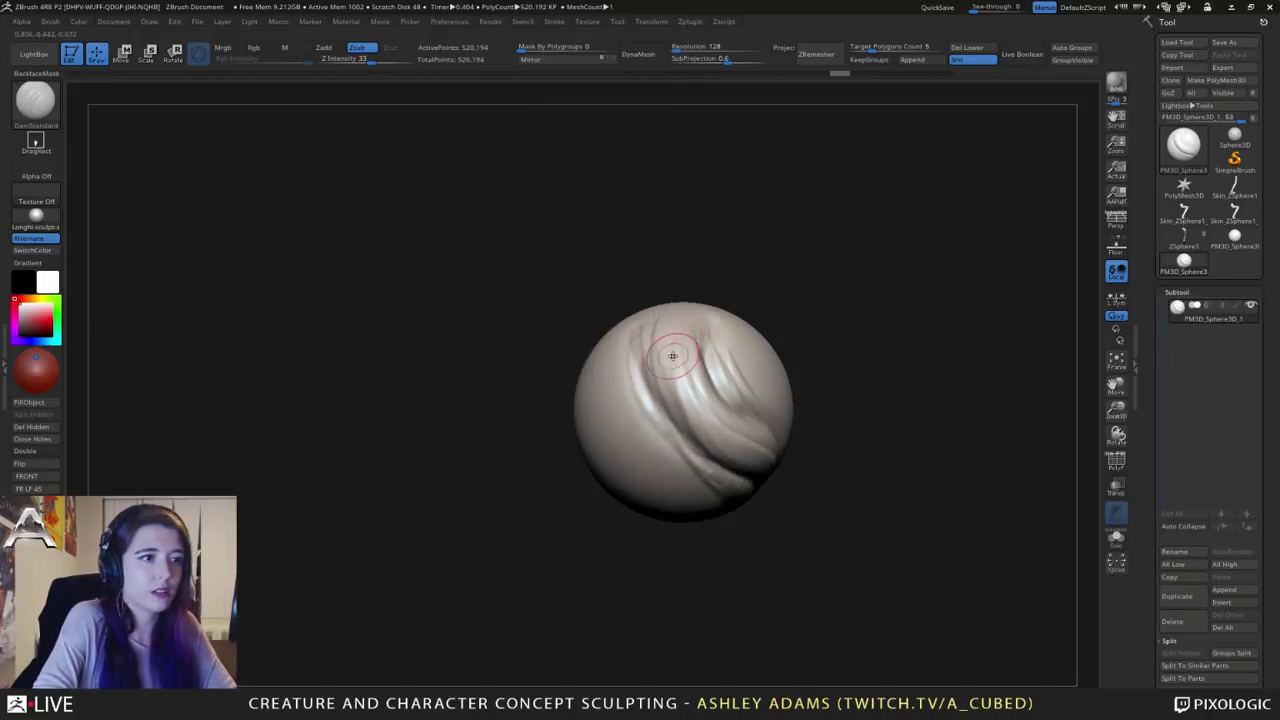
mouse_move(682, 311)
mouse_down()
mouse_move(667, 373)
mouse_move(685, 415)
mouse_move(797, 475)
mouse_move(815, 508)
mouse_up()
drag(825, 512, 740, 510)
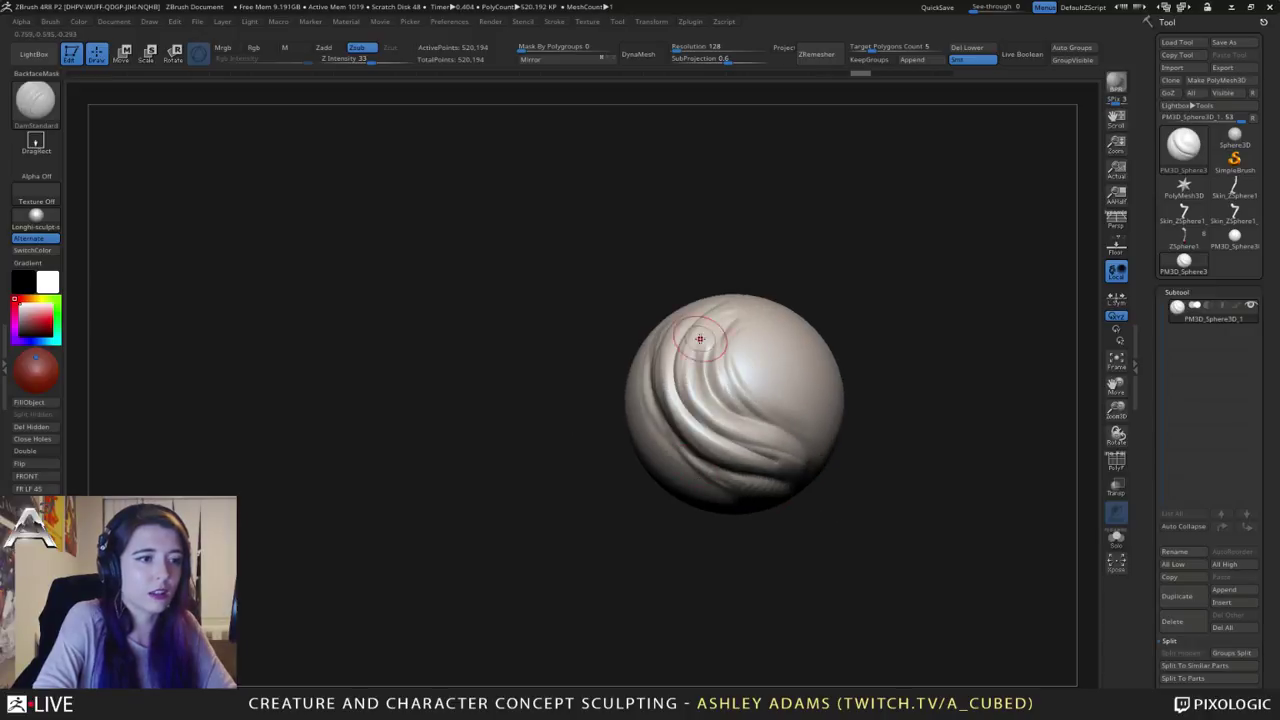
key(ctrl+z)
mouse_move(625, 282)
mouse_down()
mouse_move(669, 280)
mouse_move(633, 365)
mouse_move(756, 469)
mouse_up()
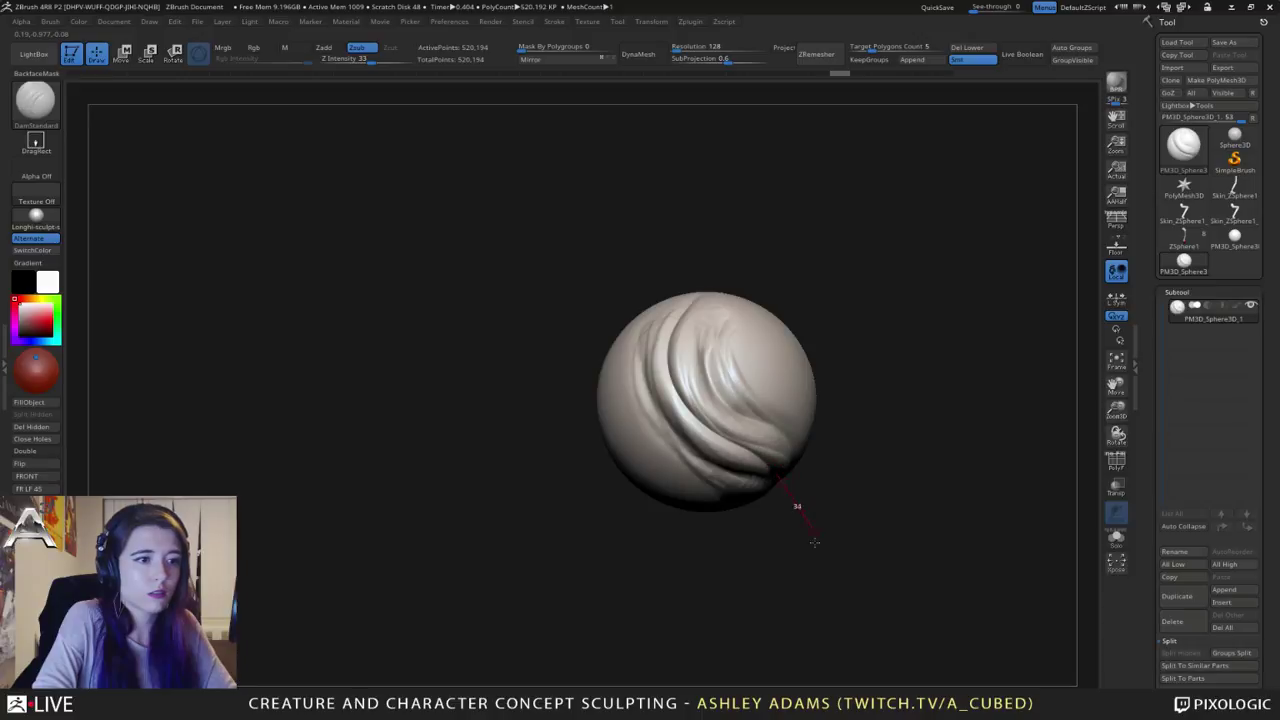
drag(815, 543, 817, 547)
drag(817, 547, 762, 545)
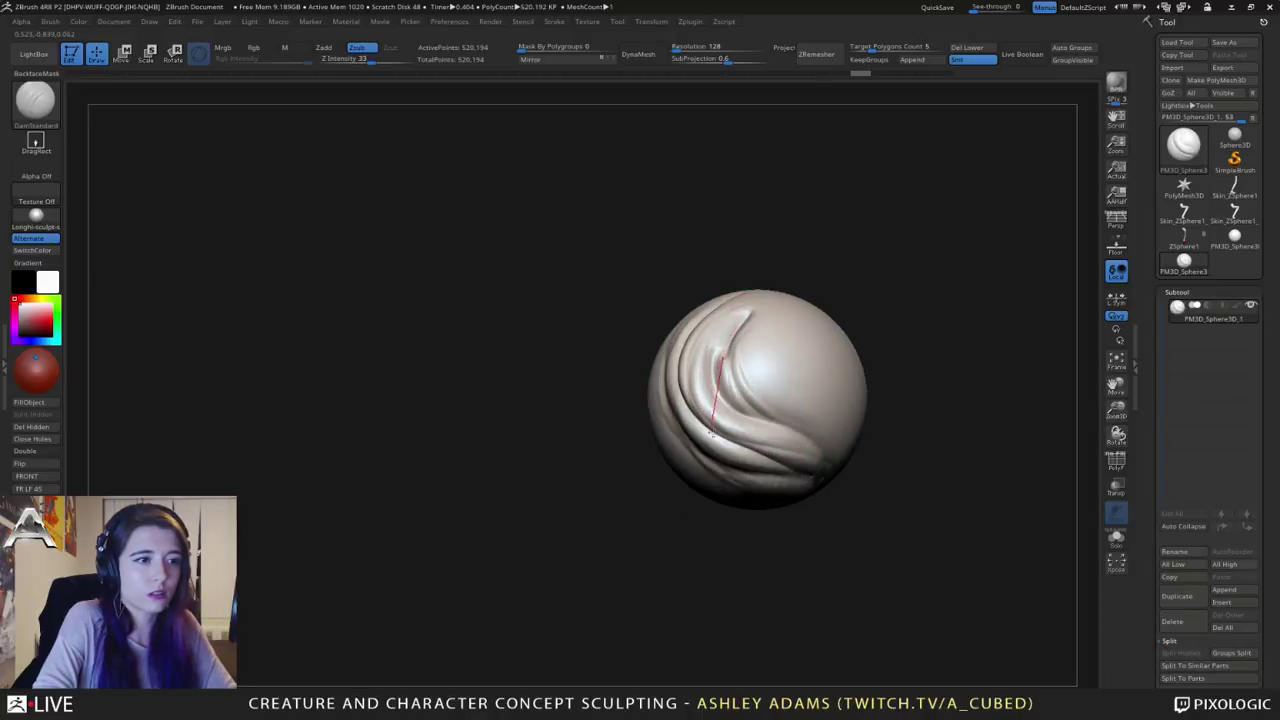
drag(710, 432, 862, 462)
drag(860, 515, 928, 530)
Step: Undo all the band and groove sculpting back to the plain smooth sphere
key(ctrl+z)
key(ctrl+z)
key(ctrl+z)
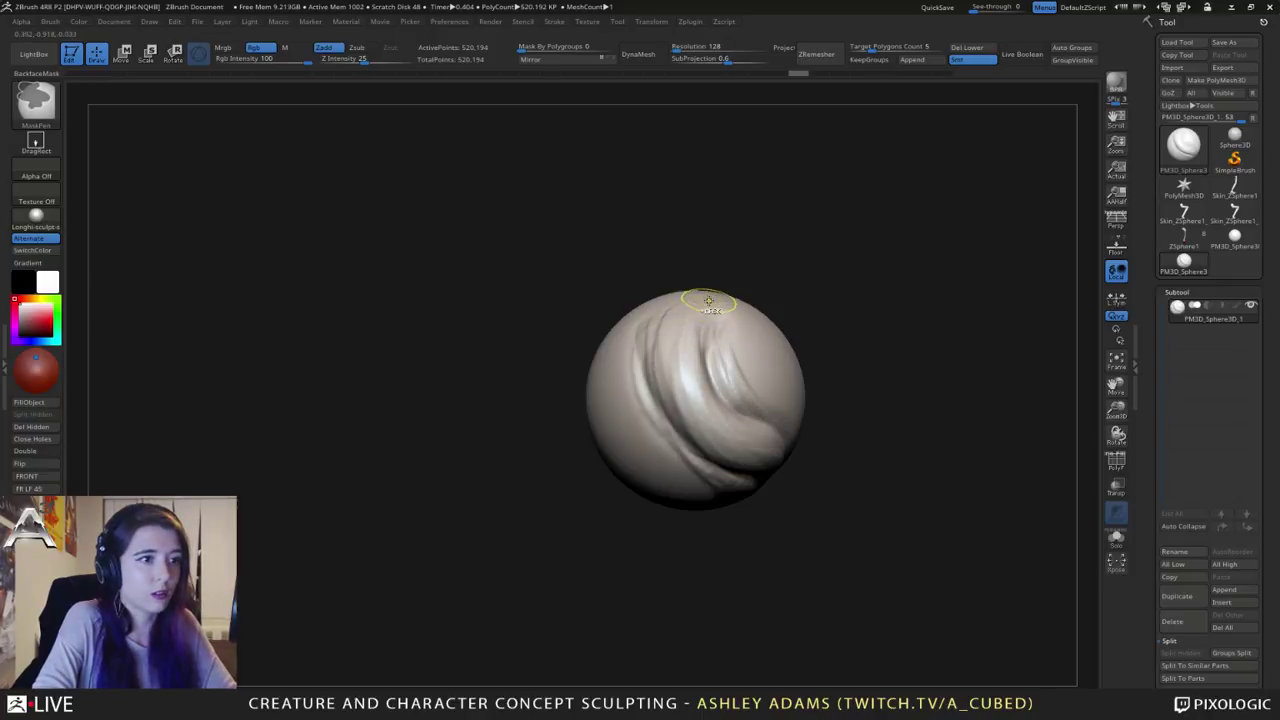
key(ctrl+z)
key(ctrl+z)
key(ctrl+z)
key(ctrl+z)
key(ctrl+z)
key(ctrl+z)
key(ctrl+z)
key(ctrl+z)
key(ctrl+z)
key(ctrl+z)
key(ctrl+z)
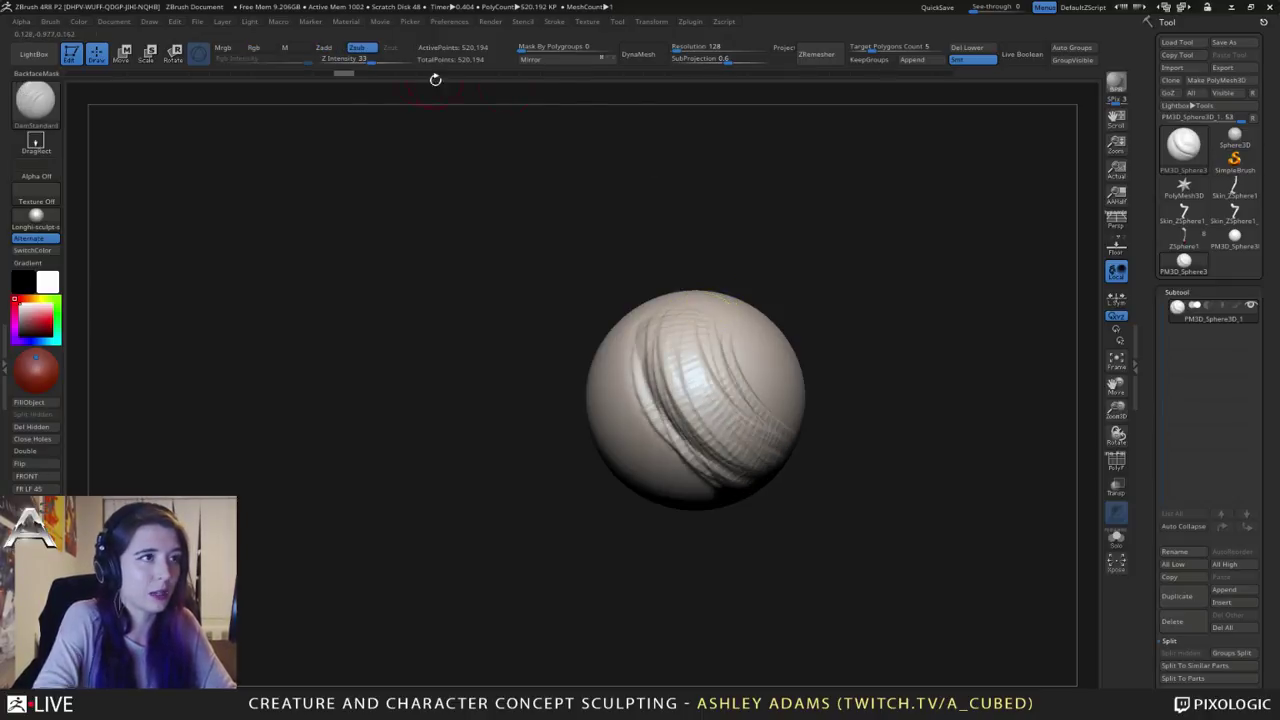
click(230, 75)
click(181, 73)
click(179, 73)
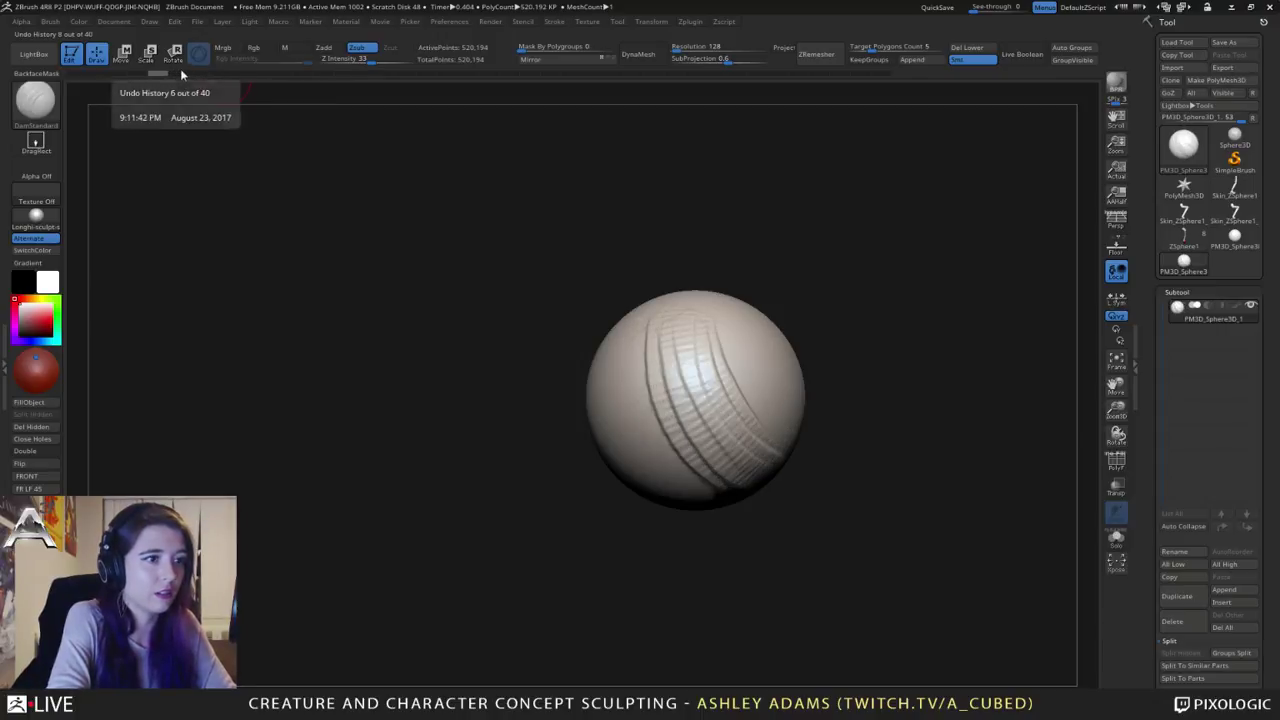
drag(570, 256, 558, 256)
key(ctrl+z)
key(ctrl+z)
key(ctrl+z)
key(ctrl+z)
key(ctrl+z)
key(ctrl+z)
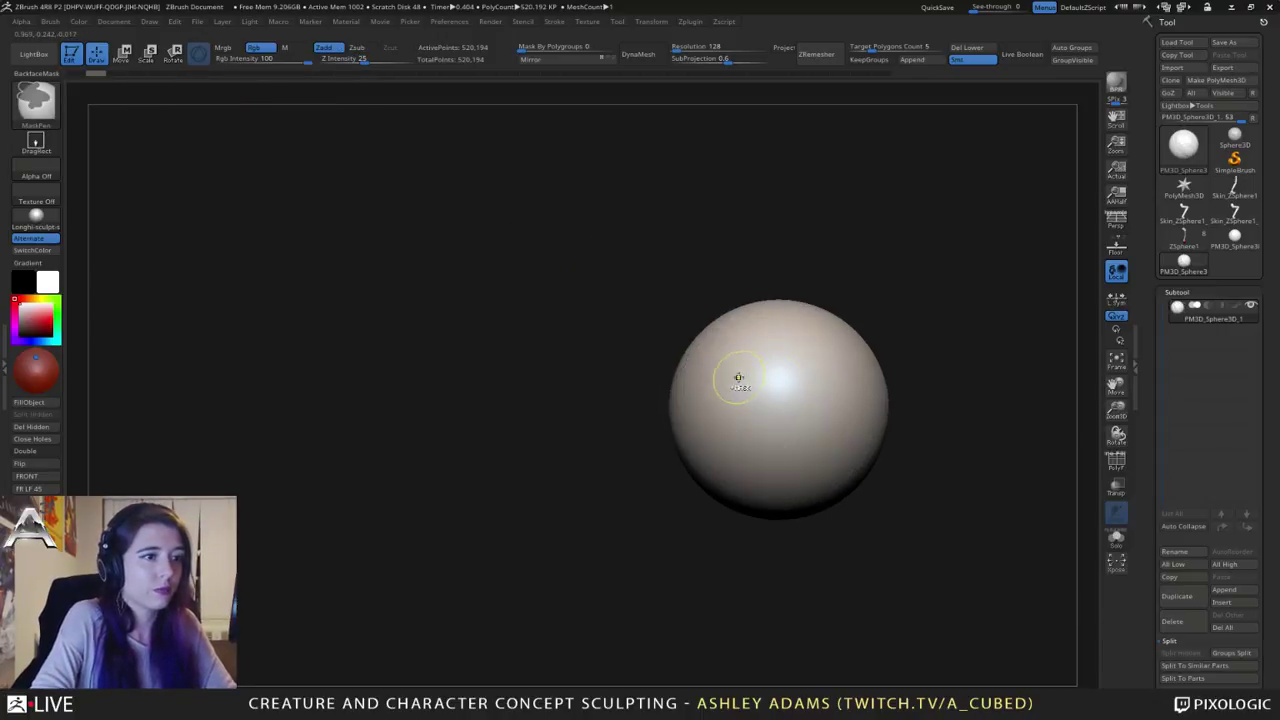
Step: Build up a curved band sweeping diagonally down the front of the sphere with a resized ClayBuildup brush
key(space)
key(b)
key(c)
key(b)
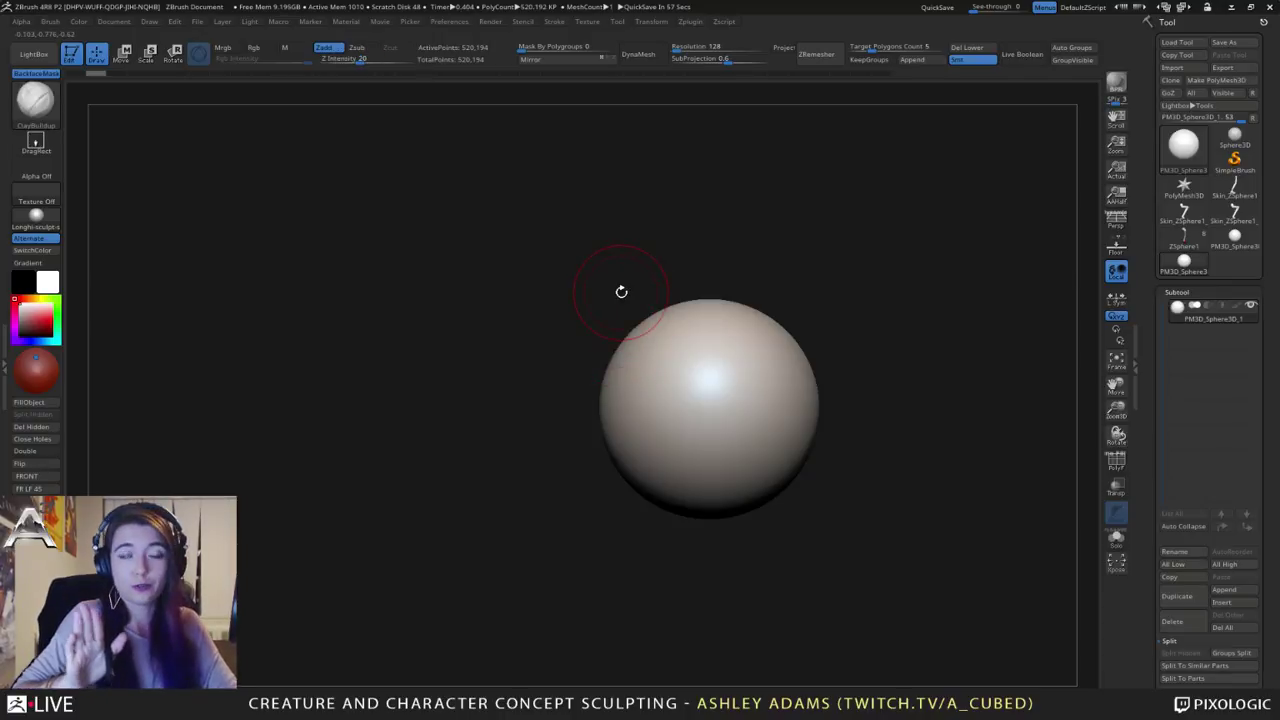
ctrl+right_drag(701, 312, 714, 364)
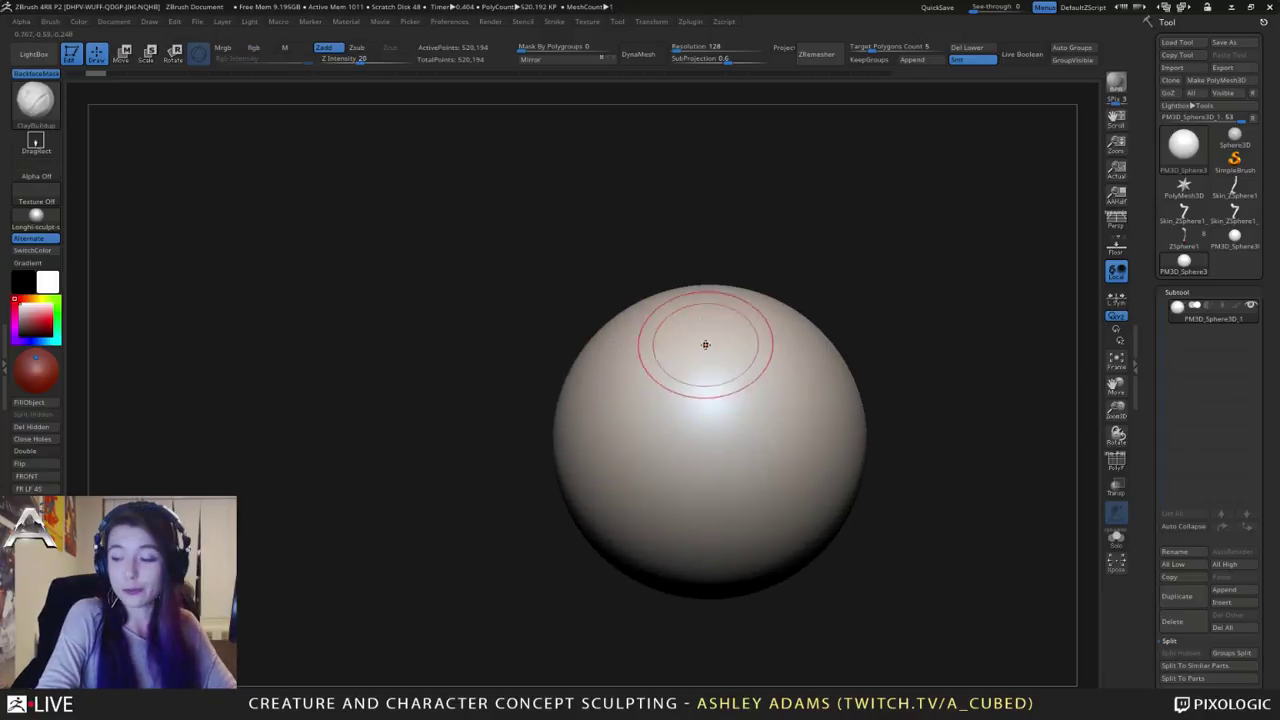
alt+right_drag(792, 340, 743, 342)
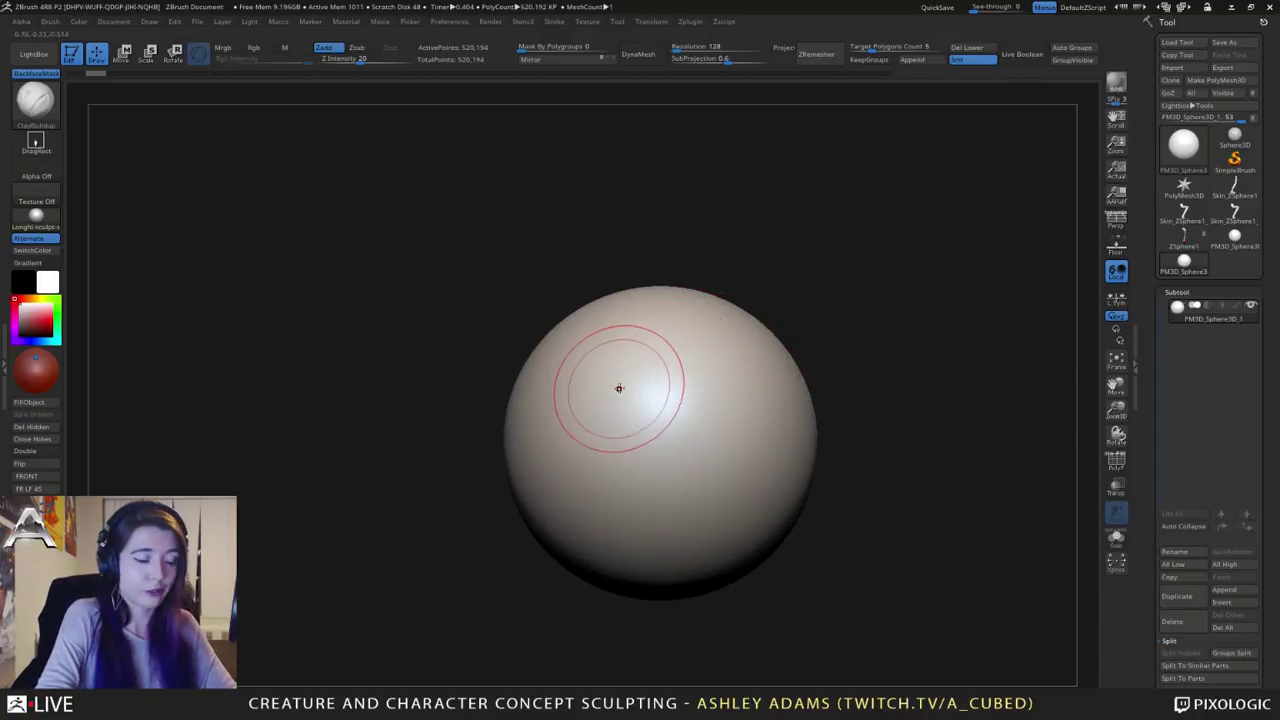
key(space)
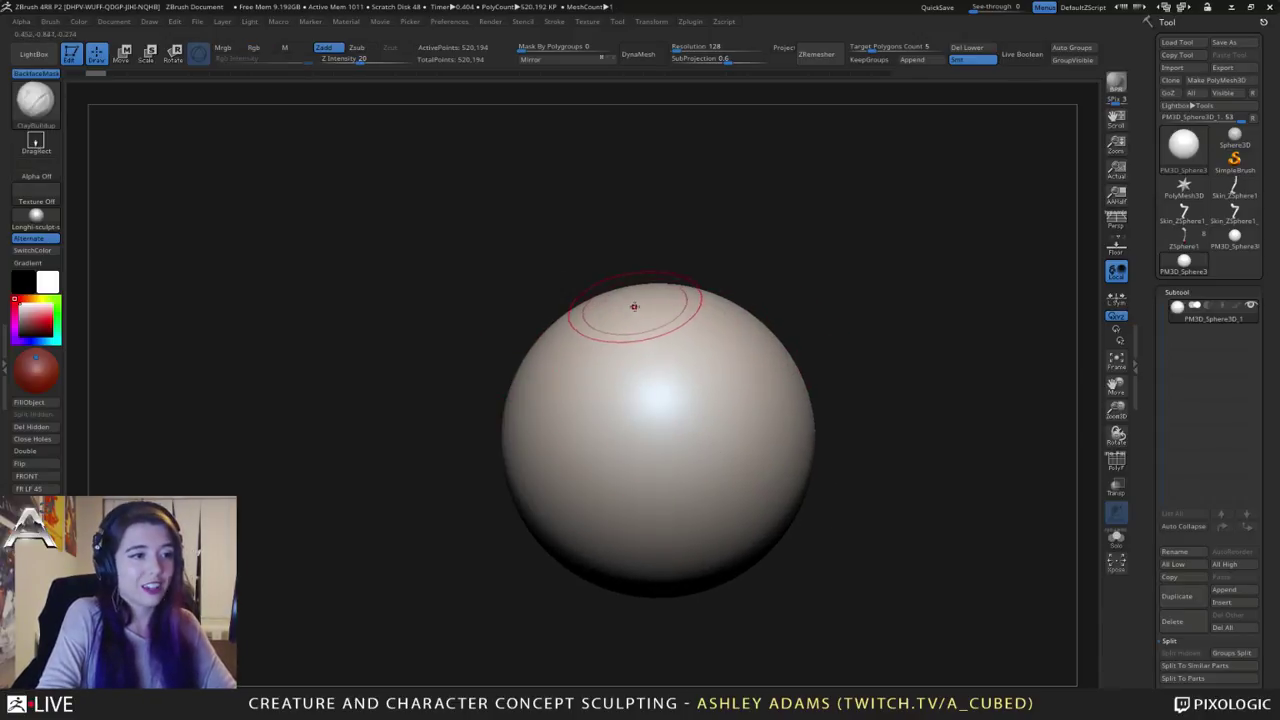
drag(640, 307, 618, 445)
click(660, 509)
mouse_move(646, 315)
mouse_down()
mouse_move(629, 437)
mouse_move(712, 505)
mouse_move(742, 507)
mouse_move(748, 488)
mouse_up()
drag(650, 345, 745, 490)
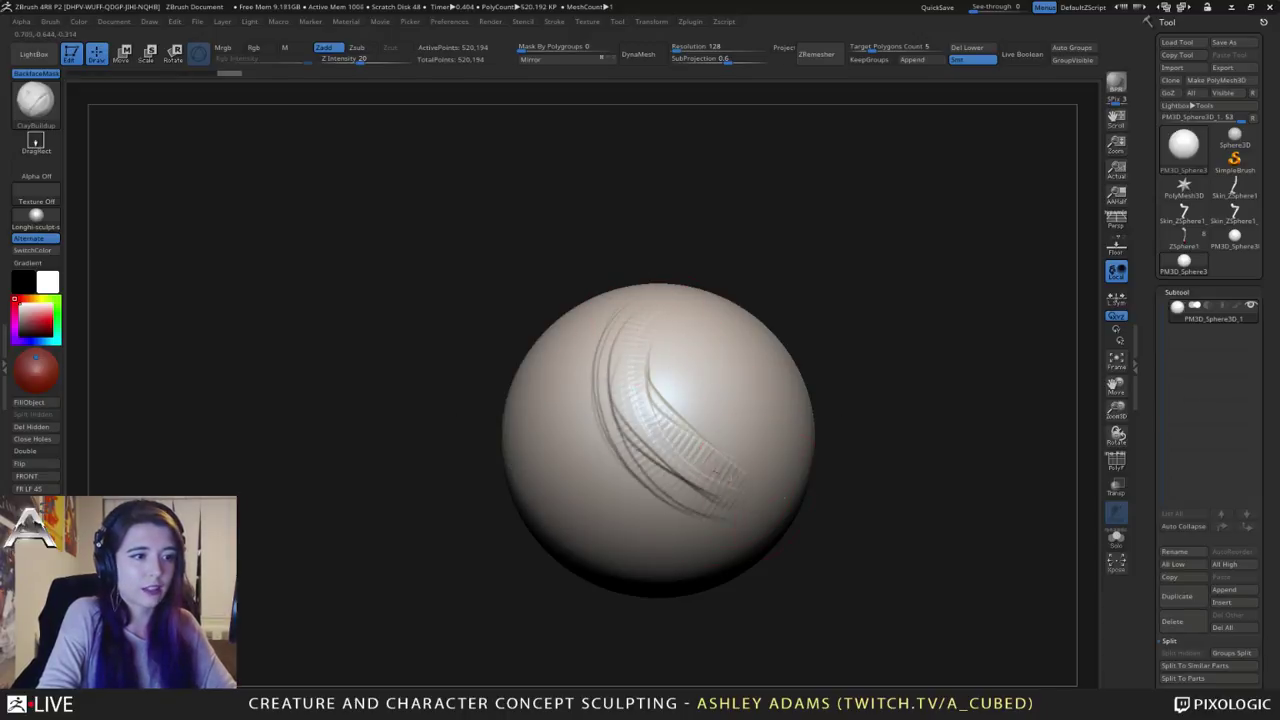
mouse_move(643, 419)
mouse_down()
mouse_move(734, 535)
mouse_move(703, 559)
mouse_up()
mouse_move(645, 308)
mouse_down()
mouse_move(626, 400)
mouse_move(670, 457)
mouse_move(692, 577)
mouse_up()
Step: Add ClayBuildup bands beside the curved band on the upper right and lower left, so they seem to cross behind it
mouse_move(742, 326)
mouse_down()
mouse_move(698, 405)
mouse_move(681, 398)
mouse_up()
drag(694, 311, 682, 394)
drag(686, 345, 675, 402)
drag(706, 325, 664, 437)
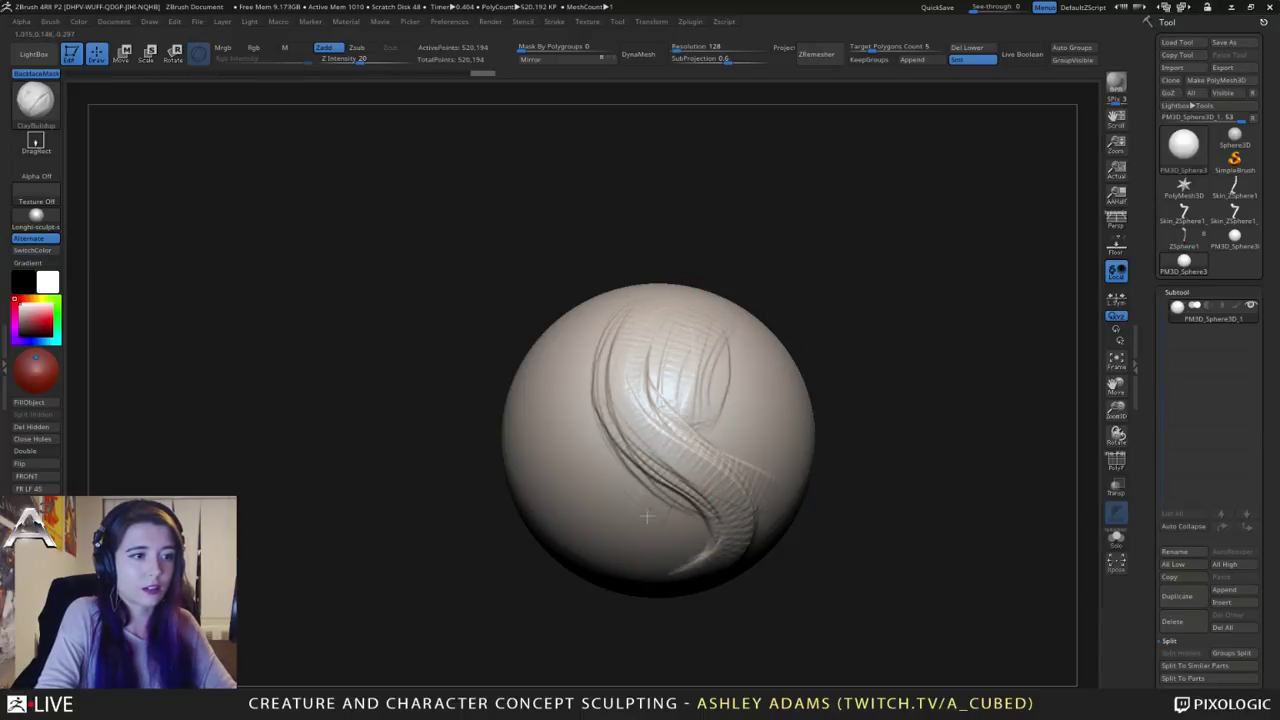
drag(686, 594, 686, 596)
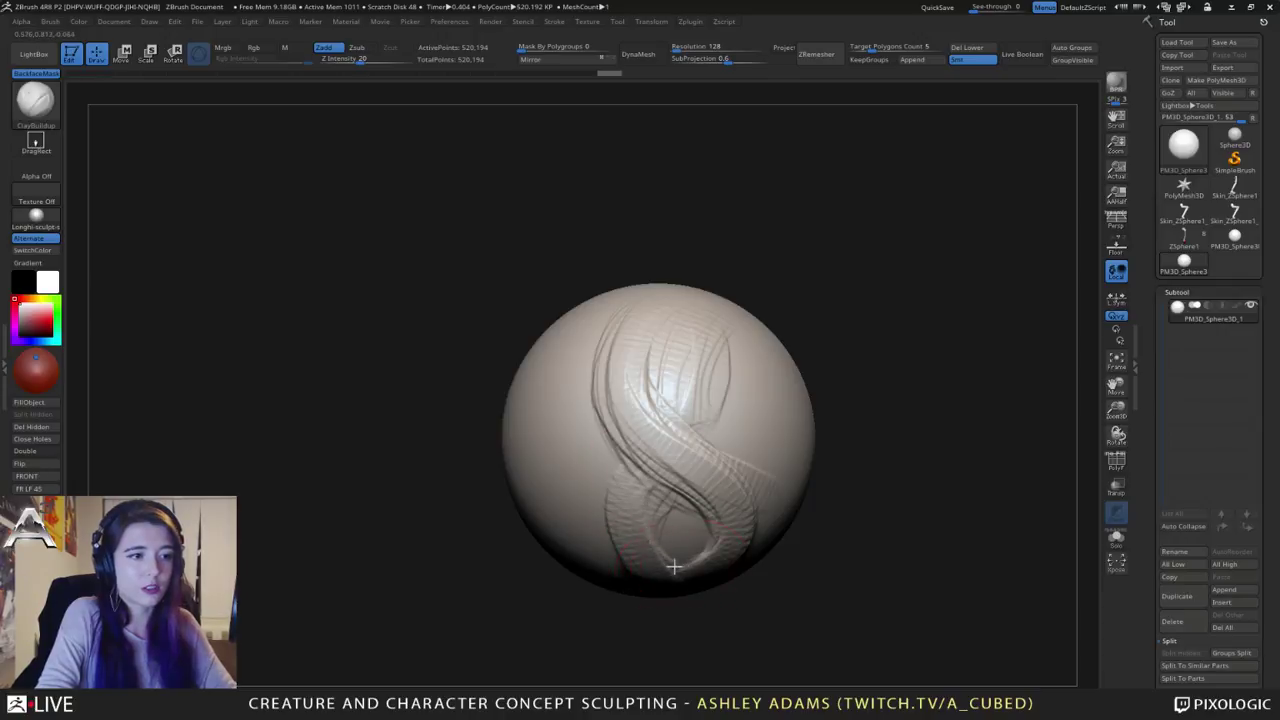
drag(665, 507, 678, 494)
Step: Thicken the crossing bands with more ClayBuildup strokes and smooth their surfaces together
drag(738, 345, 710, 430)
drag(724, 335, 702, 435)
drag(684, 345, 671, 404)
drag(686, 322, 672, 415)
mouse_move(648, 306)
mouse_down()
mouse_move(614, 410)
mouse_move(652, 460)
mouse_up()
drag(641, 368, 684, 483)
mouse_move(679, 564)
mouse_down()
mouse_move(728, 551)
mouse_move(640, 375)
mouse_up()
mouse_move(634, 306)
mouse_down()
mouse_move(672, 455)
mouse_move(656, 391)
mouse_up()
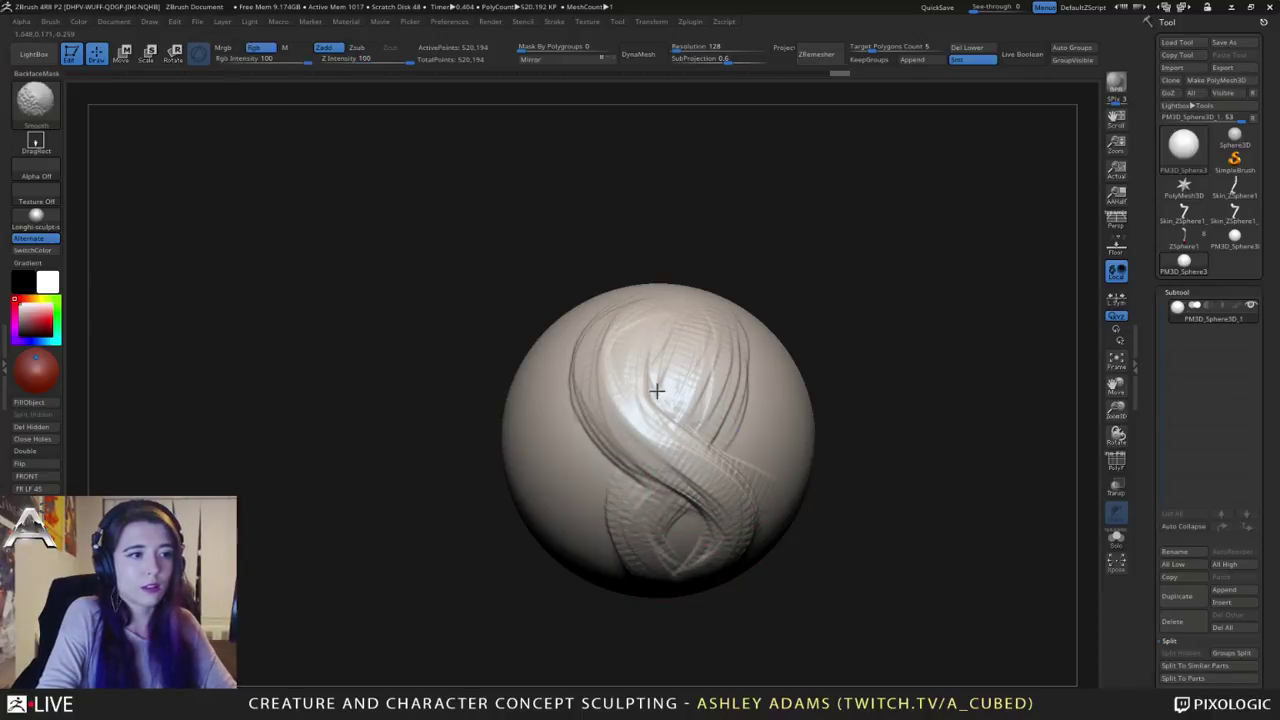
shift+drag(700, 476, 592, 350)
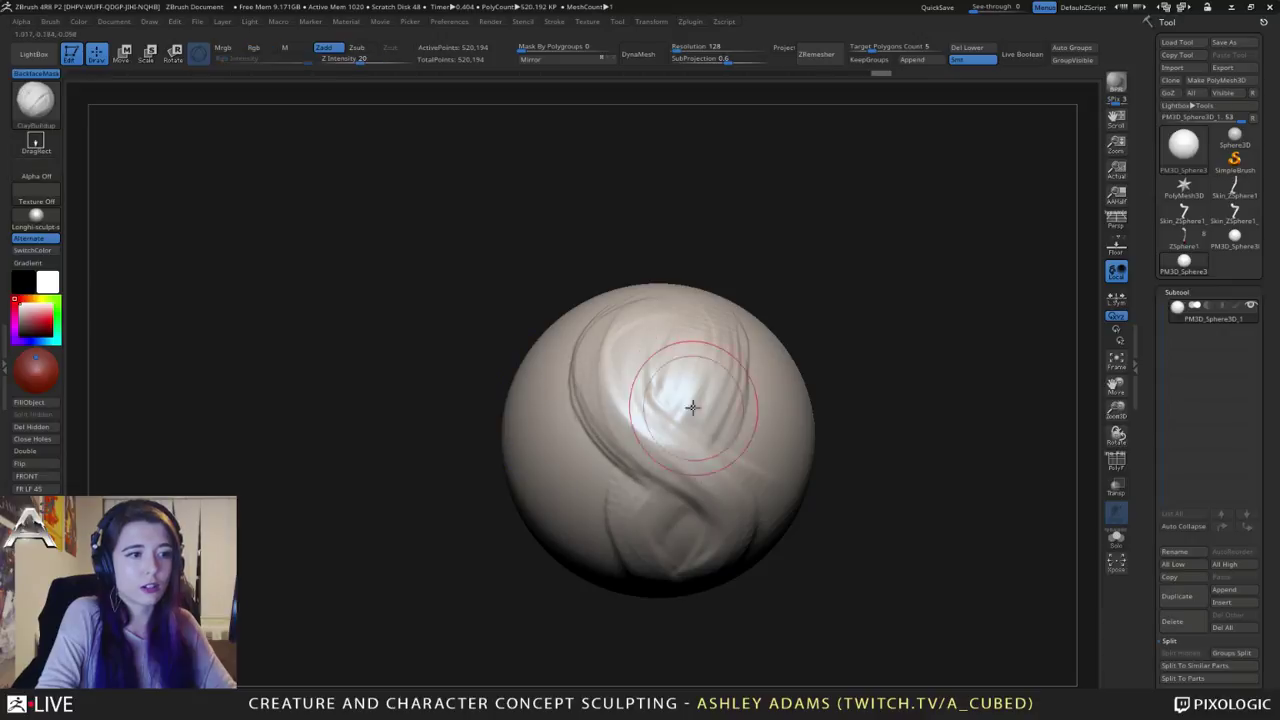
Step: Switch to the DamStandard brush and check its LazyMouse settings
mouse_move(691, 406)
right_down()
mouse_move(663, 408)
mouse_move(715, 409)
mouse_move(672, 458)
mouse_move(657, 417)
mouse_move(712, 385)
mouse_move(657, 377)
mouse_move(667, 380)
right_up()
key(space)
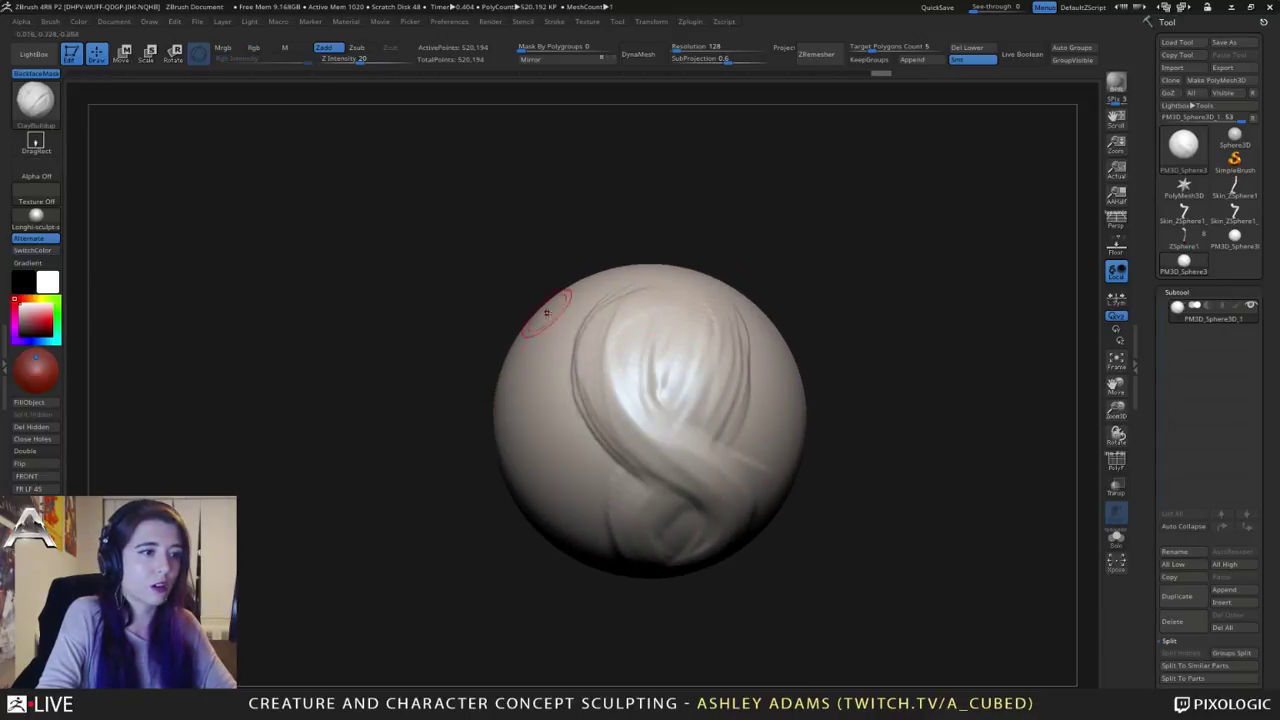
key(b)
key(d)
key(s)
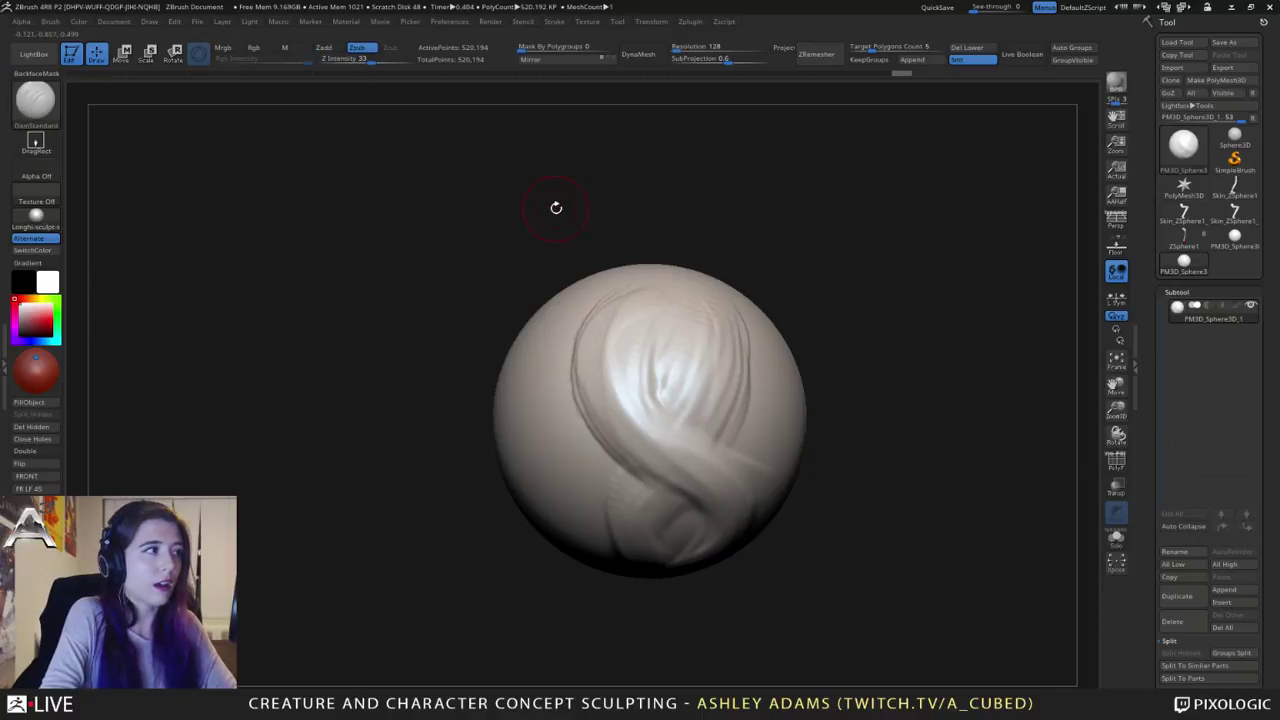
click(562, 21)
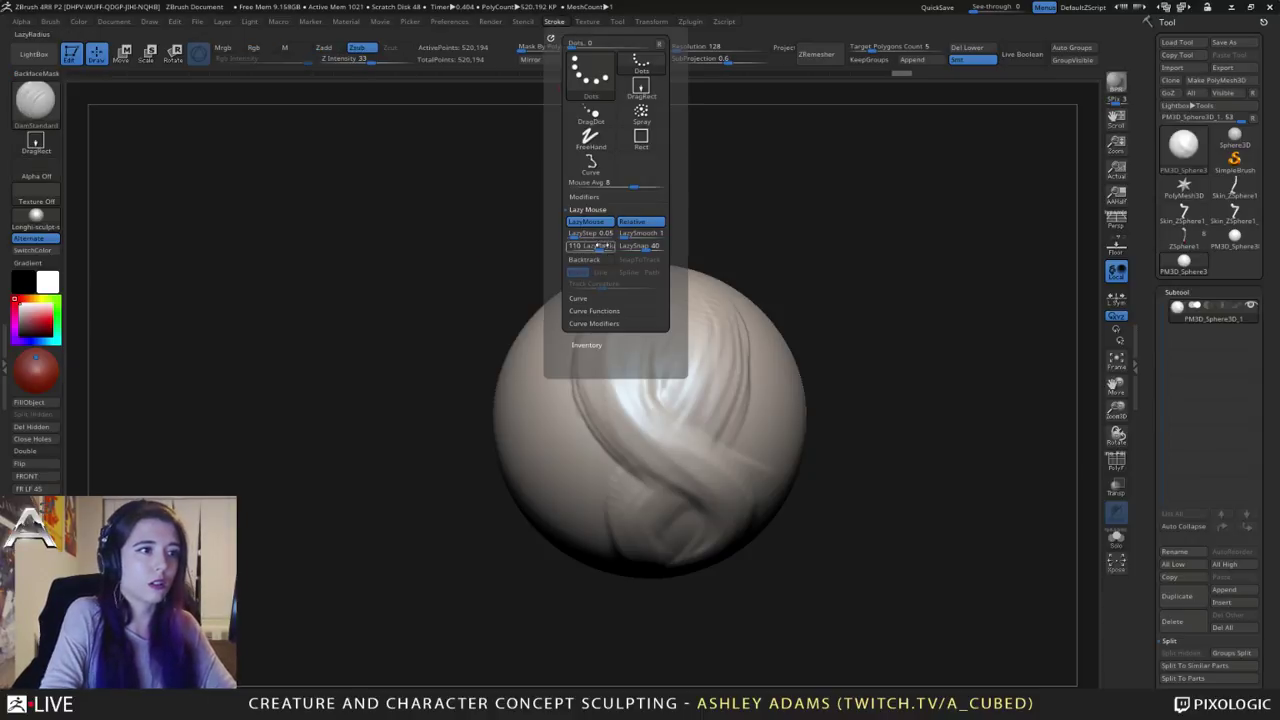
mouse_move(618, 330)
right_down()
mouse_move(663, 337)
mouse_move(624, 304)
right_up()
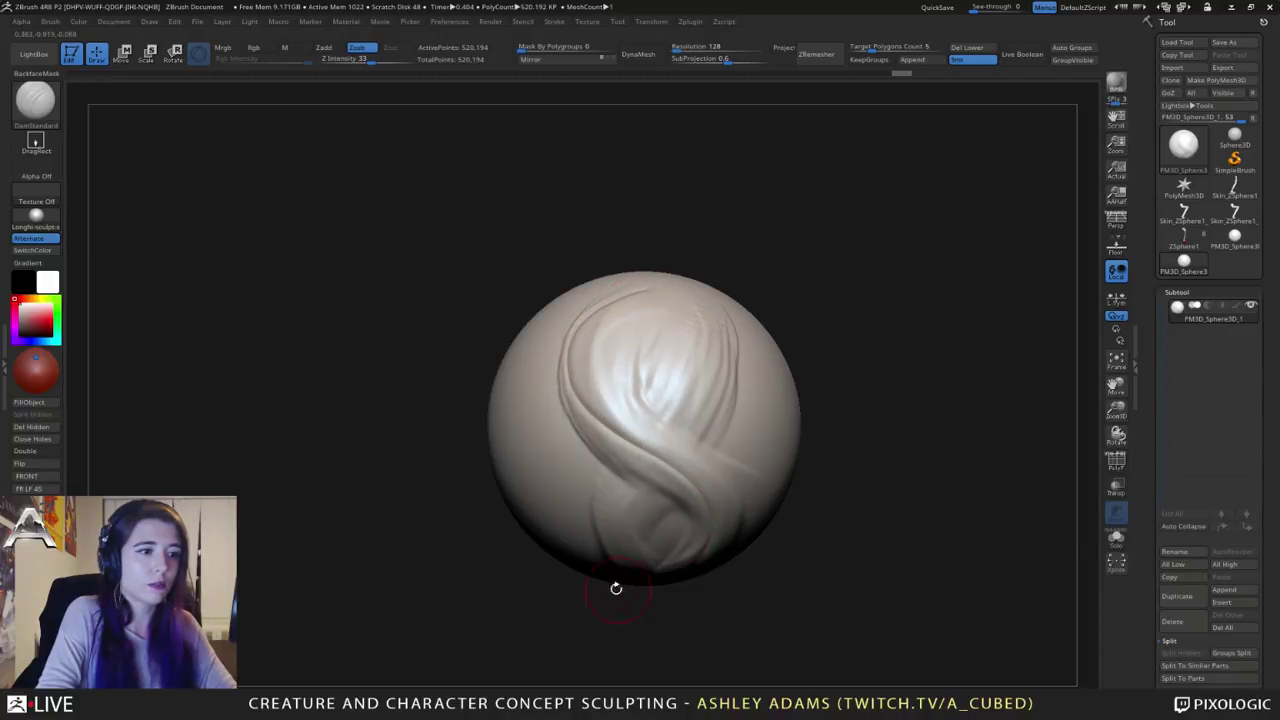
Step: Carve long DamStandard grooves along the edges of the curved band and around the crossing band on the upper right
mouse_move(684, 500)
mouse_down()
mouse_move(610, 470)
mouse_move(548, 410)
mouse_move(560, 325)
mouse_move(733, 325)
mouse_up()
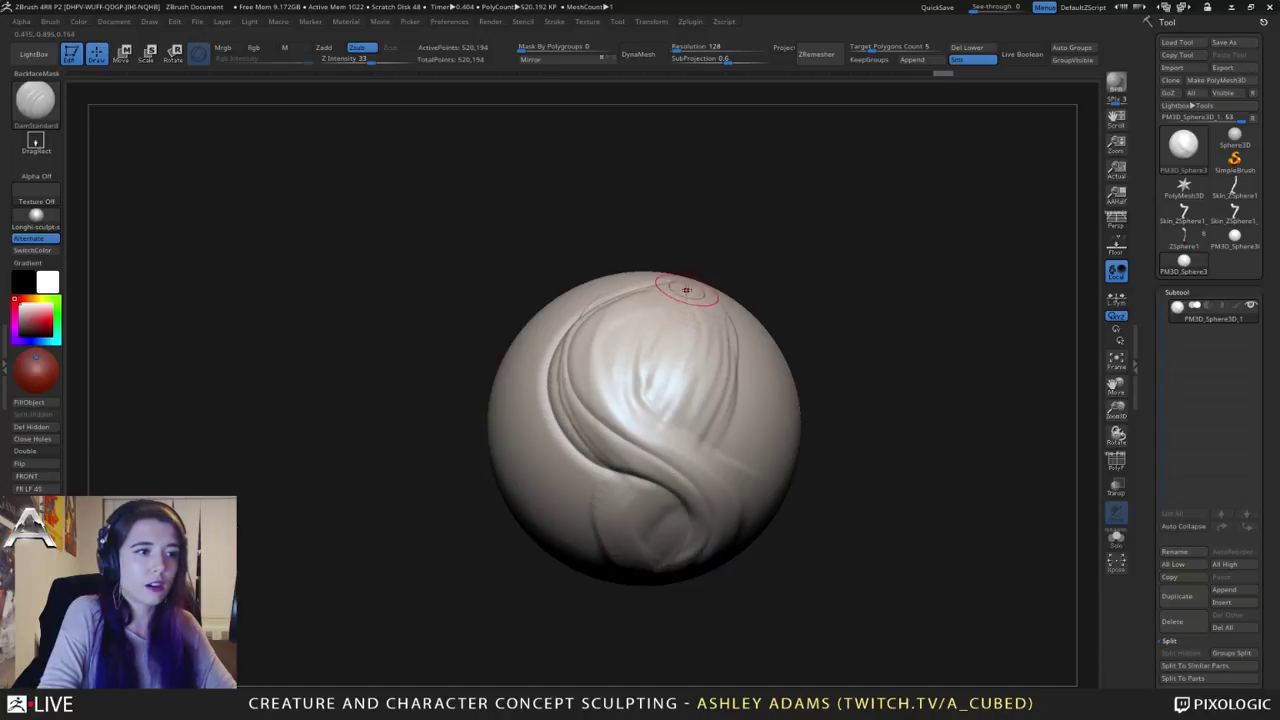
drag(621, 373, 705, 442)
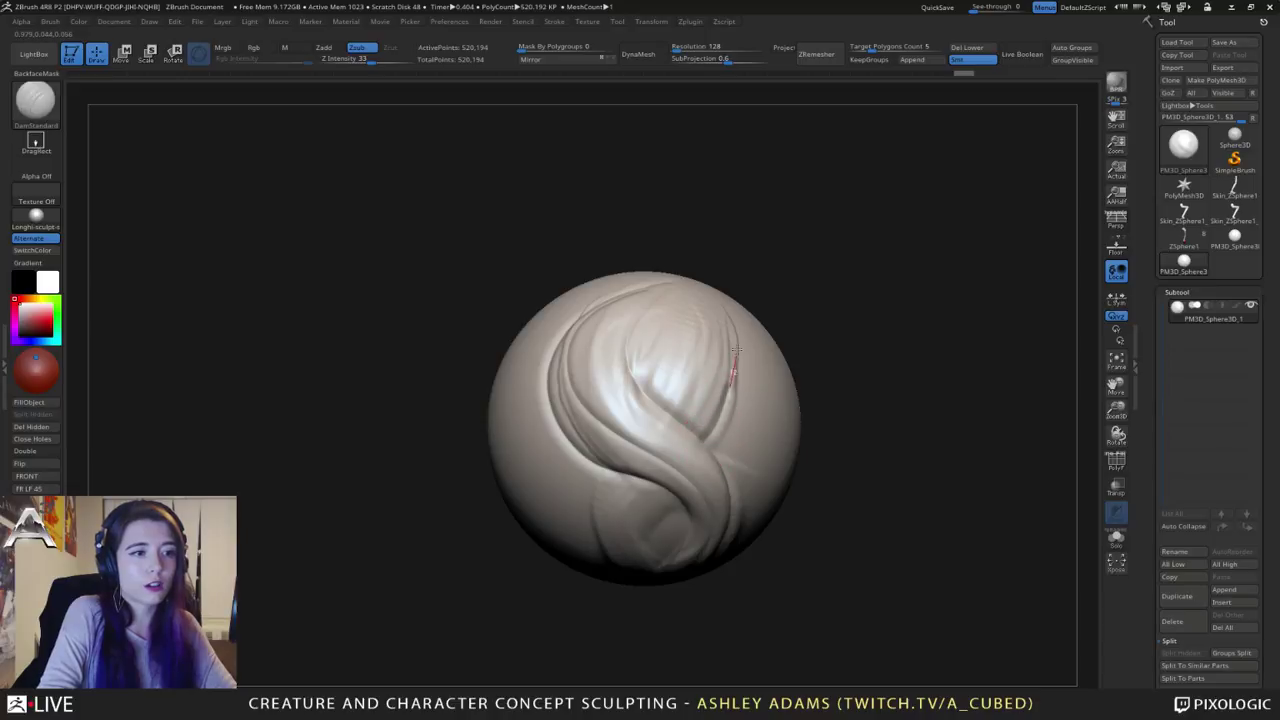
drag(700, 292, 692, 286)
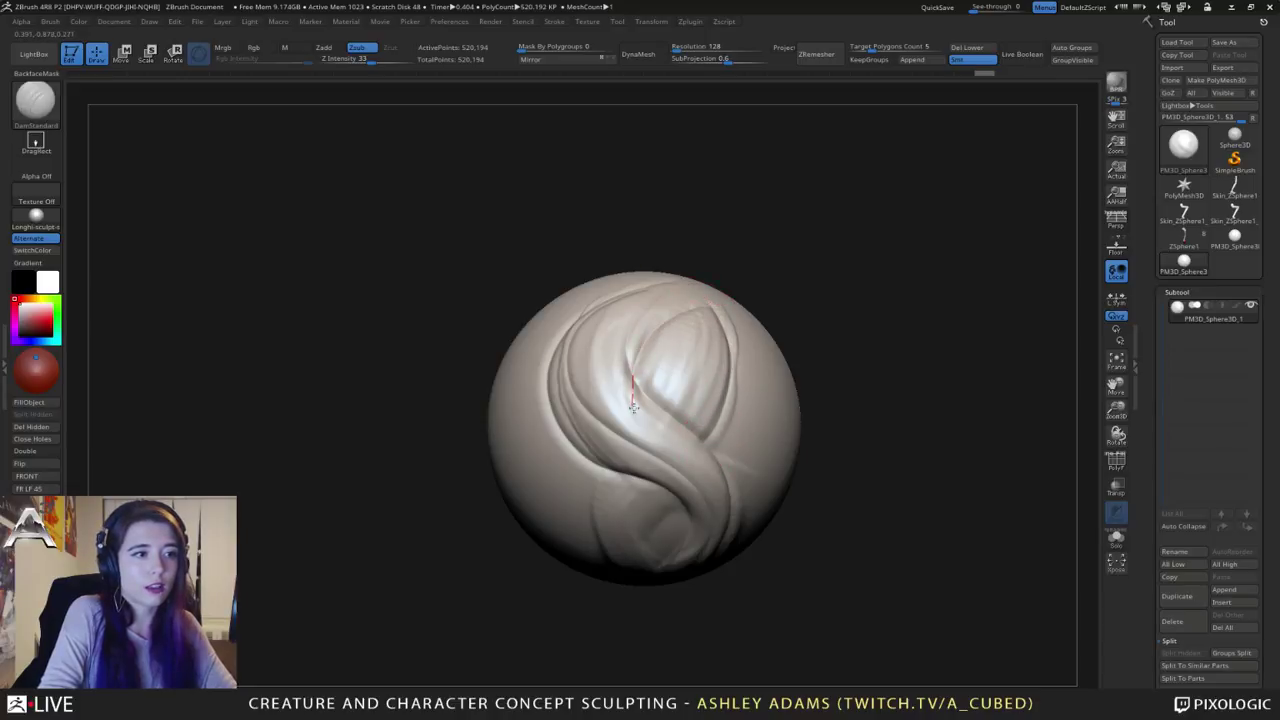
drag(633, 408, 646, 414)
drag(702, 299, 673, 291)
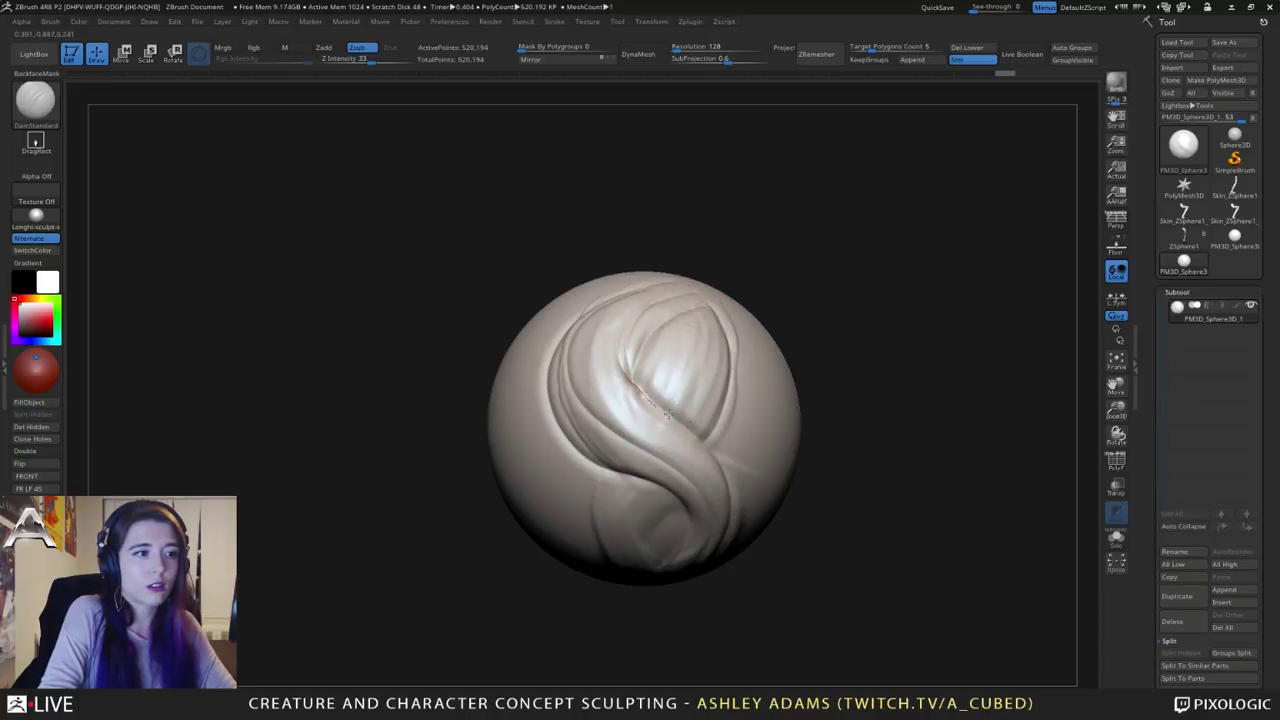
drag(667, 415, 668, 418)
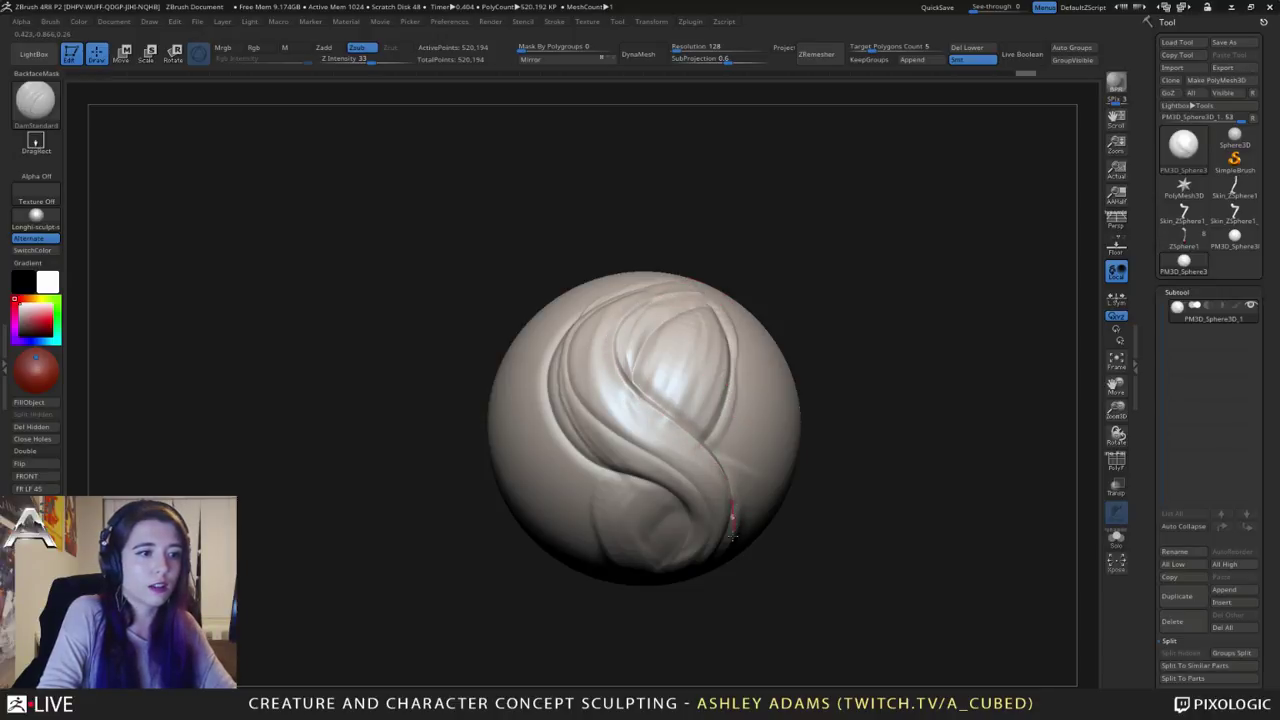
Step: Carve lengthwise DamStandard grooves down the curved band to divide it into flowing muscle strands
drag(692, 289, 696, 286)
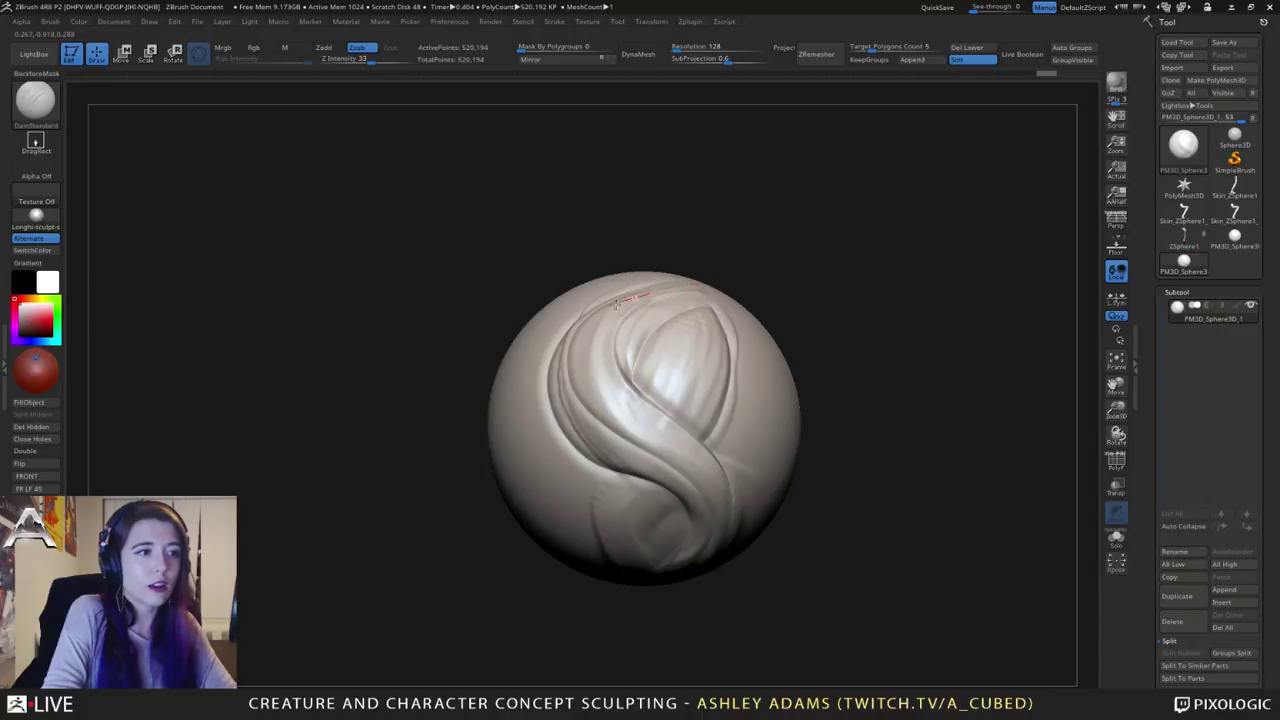
drag(620, 426, 688, 473)
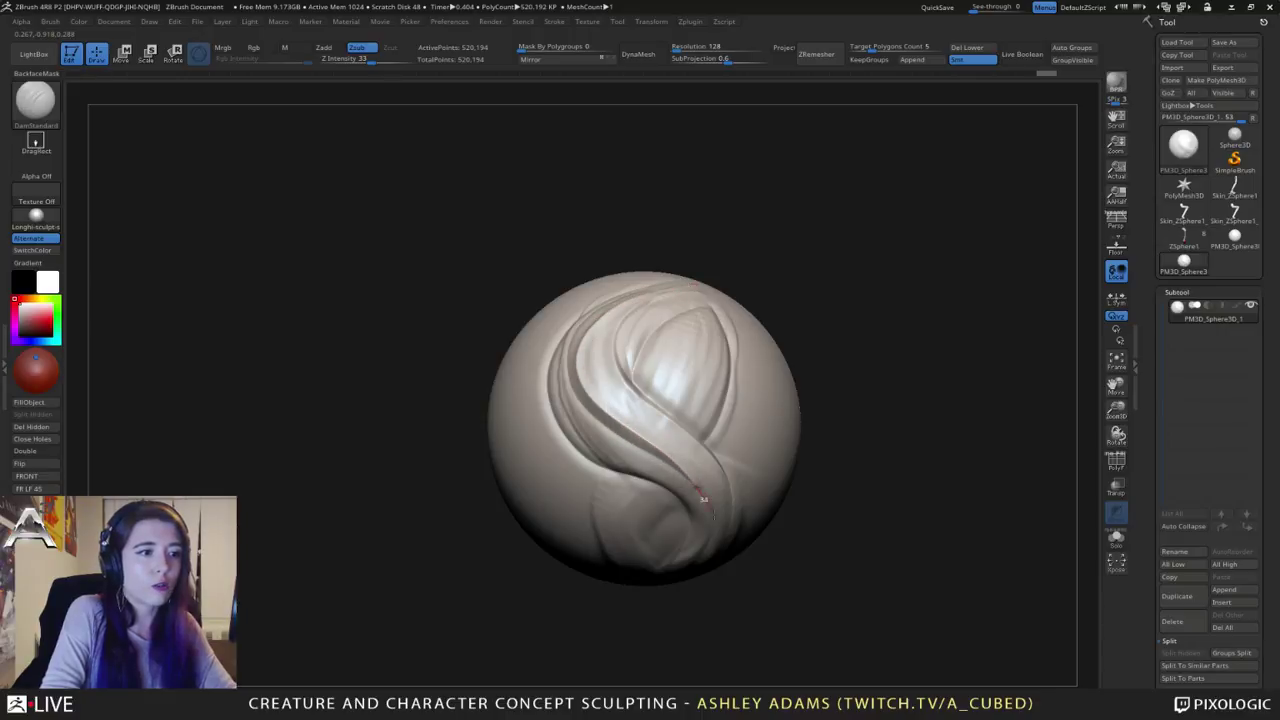
drag(700, 563, 685, 573)
mouse_move(557, 423)
right_down()
mouse_move(615, 390)
mouse_move(550, 380)
right_up()
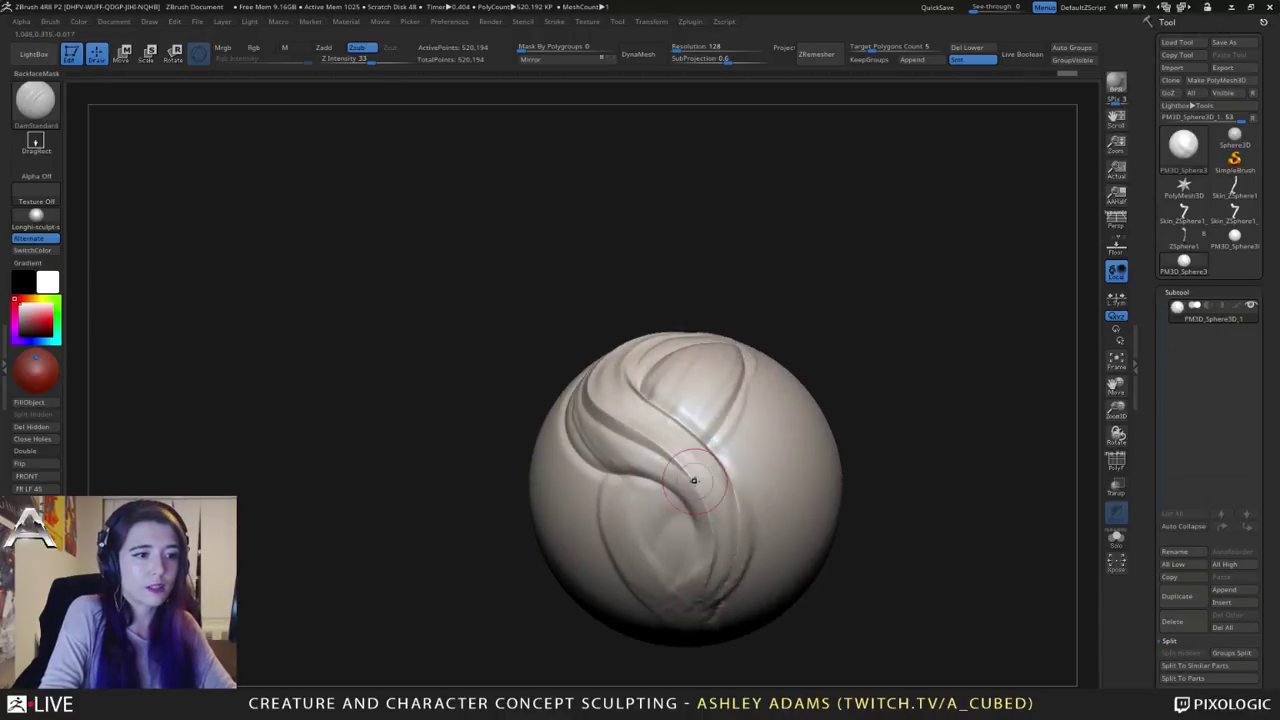
mouse_move(631, 437)
right_down()
mouse_move(672, 440)
mouse_move(668, 478)
right_up()
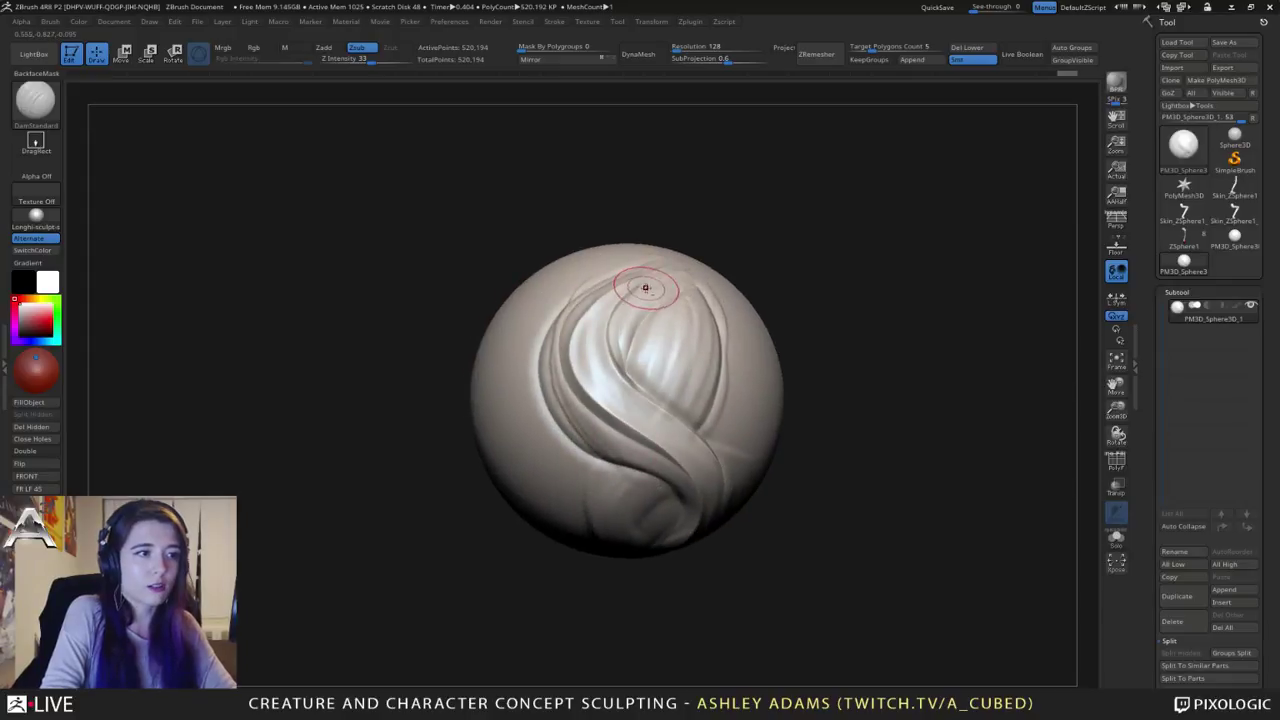
drag(691, 266, 676, 265)
drag(580, 363, 667, 428)
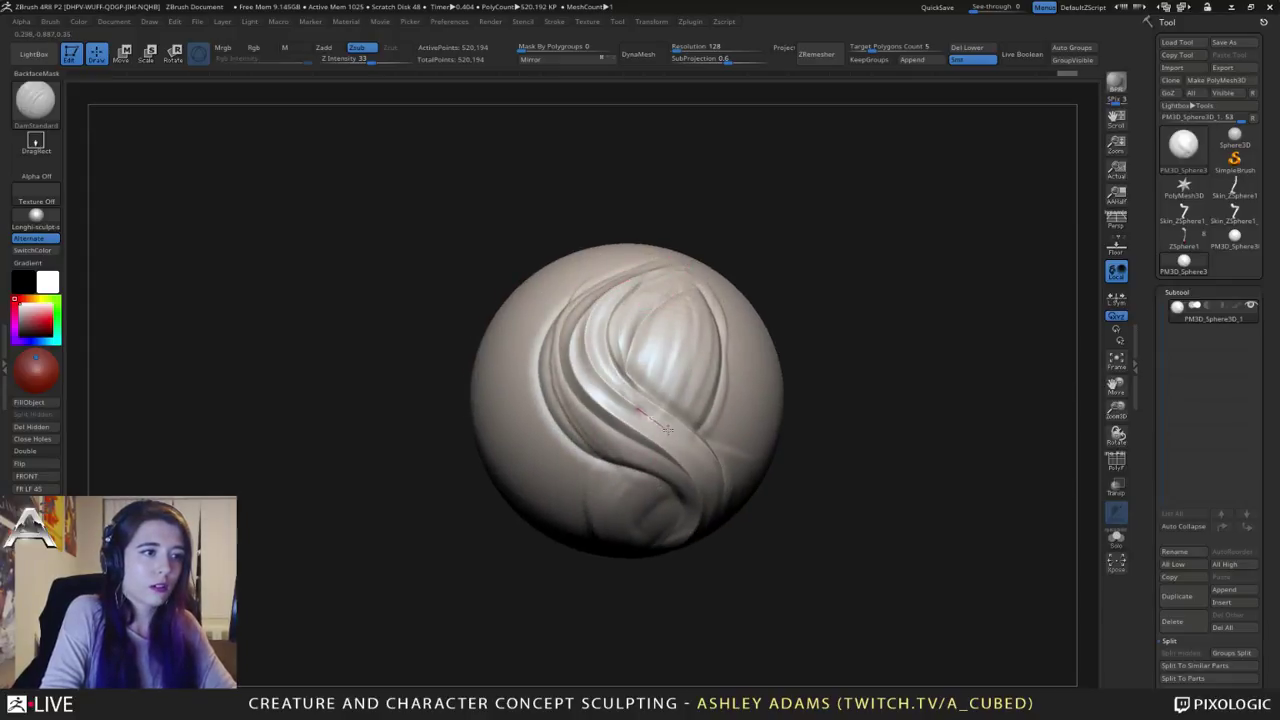
drag(673, 567, 671, 569)
Step: Deepen the curved band's outer left edge and add strand grooves just inside it with DamStandard
mouse_move(578, 446)
right_down()
mouse_move(614, 452)
mouse_move(612, 482)
right_up()
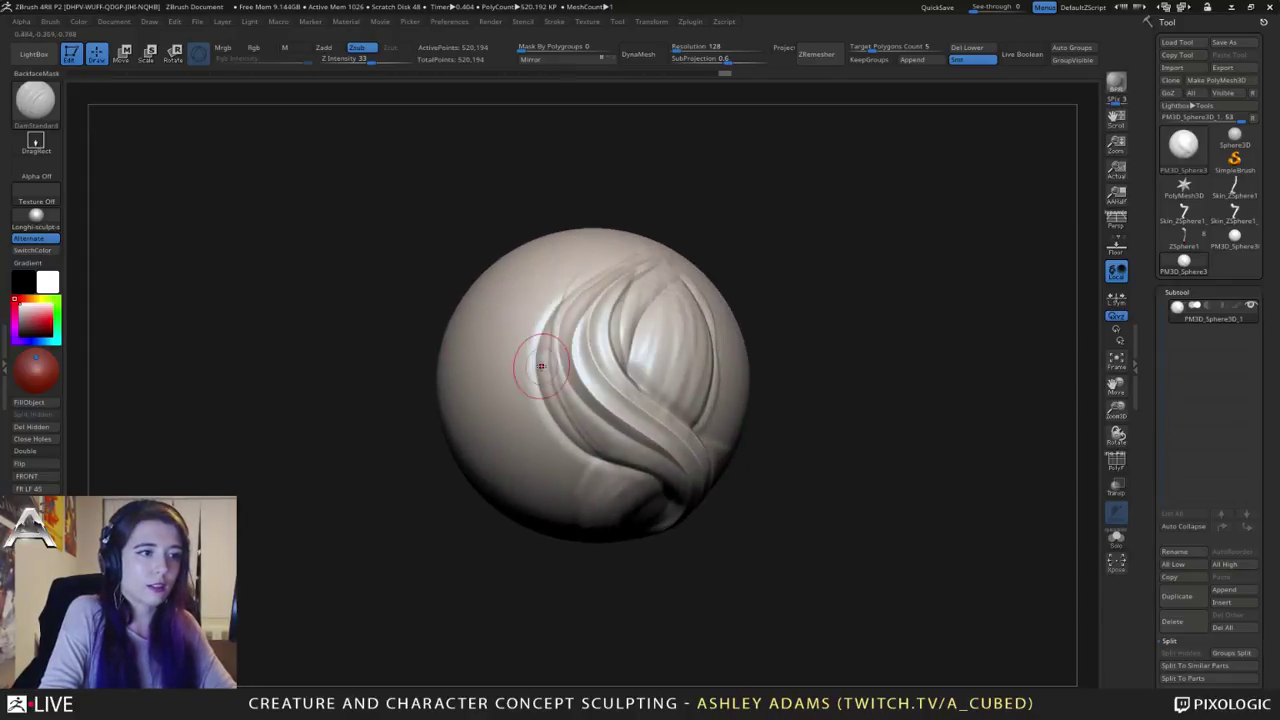
mouse_move(540, 340)
mouse_down()
mouse_move(558, 402)
mouse_move(634, 466)
mouse_up()
drag(661, 545, 641, 500)
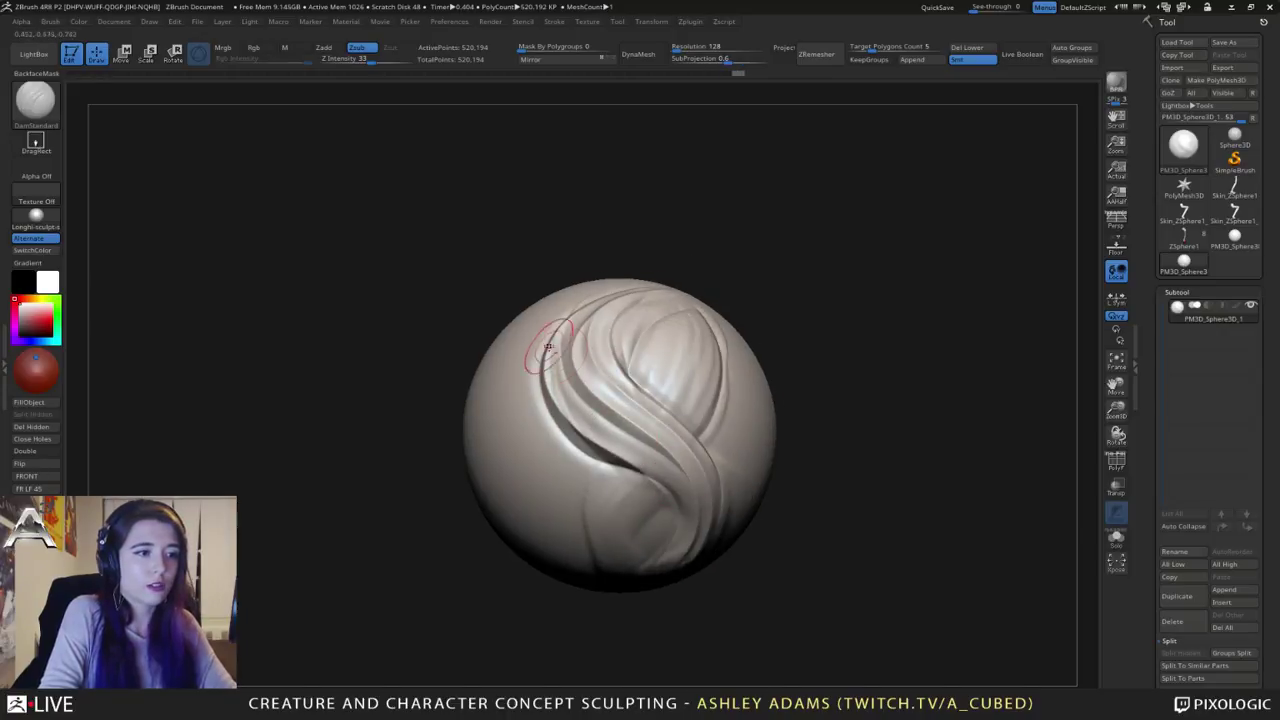
mouse_move(551, 338)
mouse_down()
mouse_move(554, 394)
mouse_move(680, 483)
mouse_up()
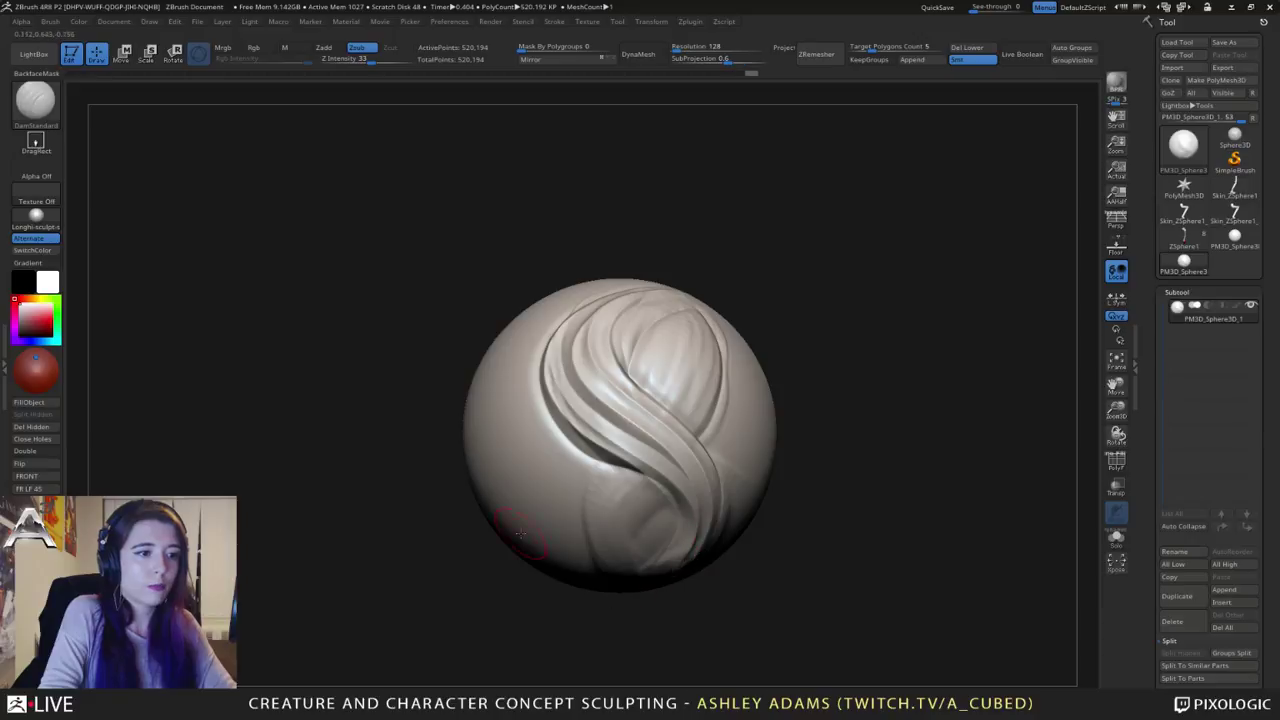
Step: Carve DamStandard grooves from the tip of the upper-right band down to where it passes behind the curved band
right_drag(520, 534, 526, 575)
alt+right_drag(526, 575, 570, 503)
drag(635, 374, 683, 344)
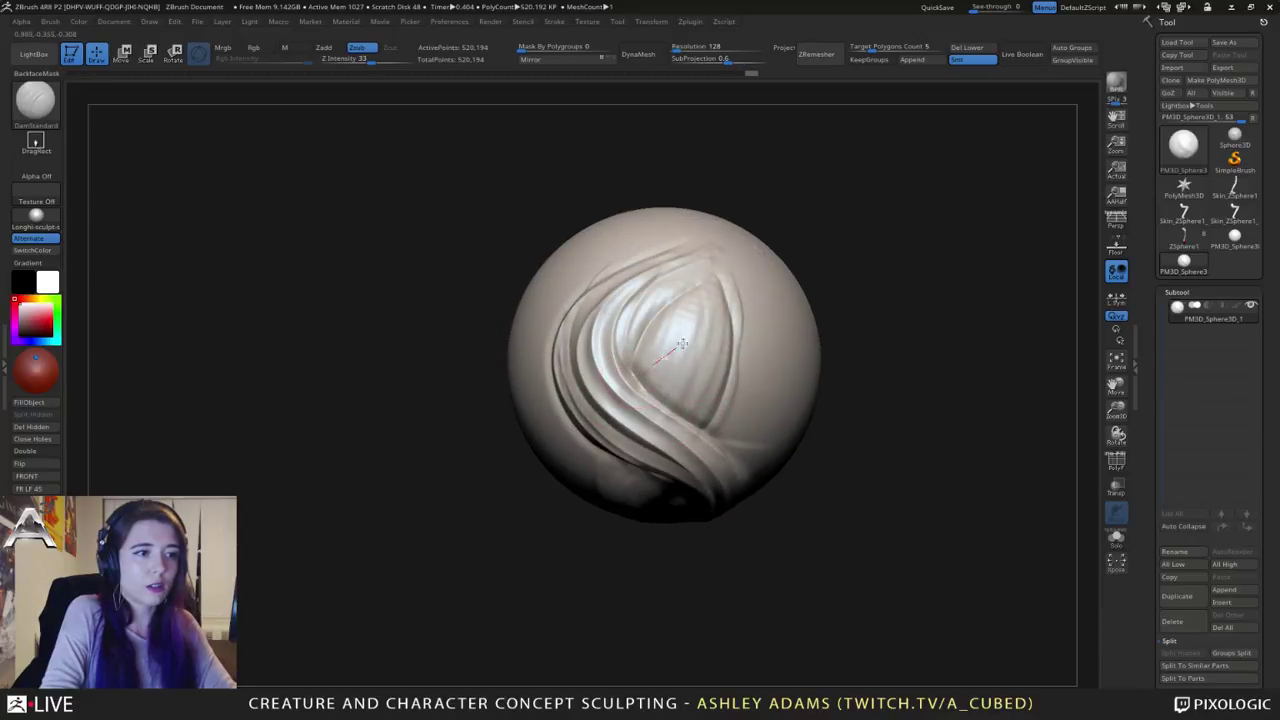
drag(712, 272, 715, 272)
drag(720, 328, 685, 392)
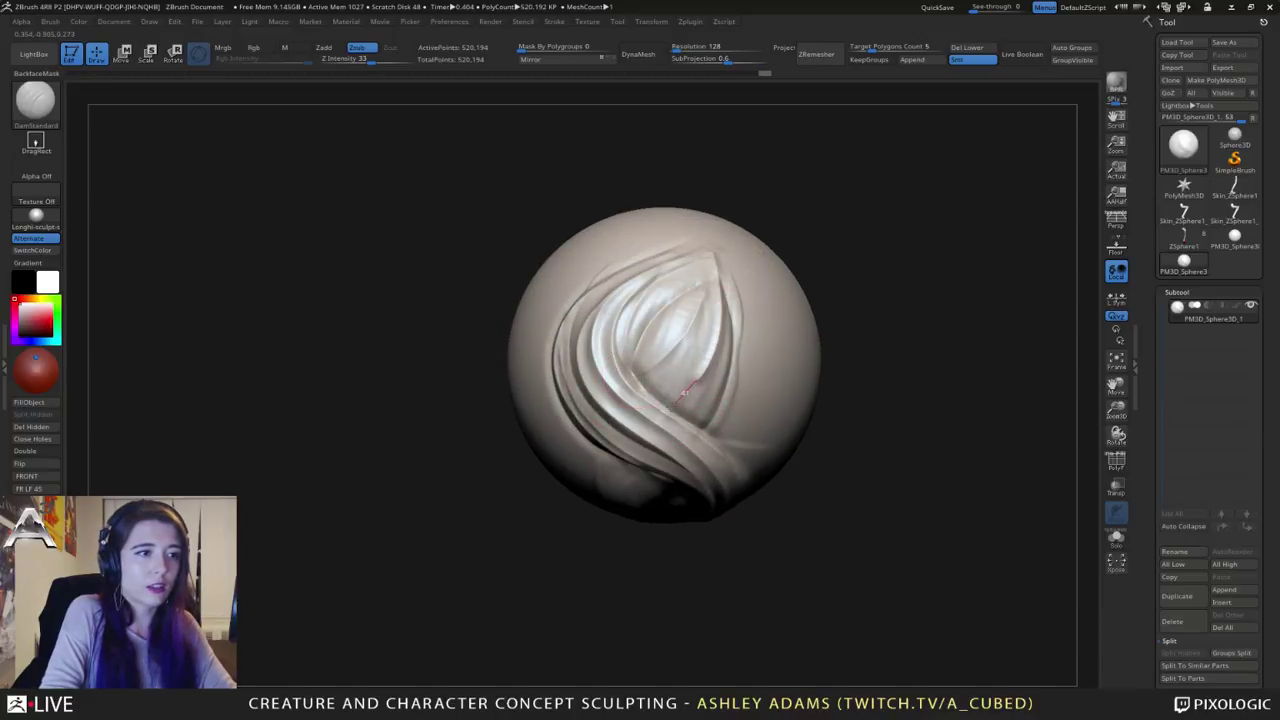
right_drag(629, 397, 632, 345)
alt+right_drag(632, 345, 618, 416)
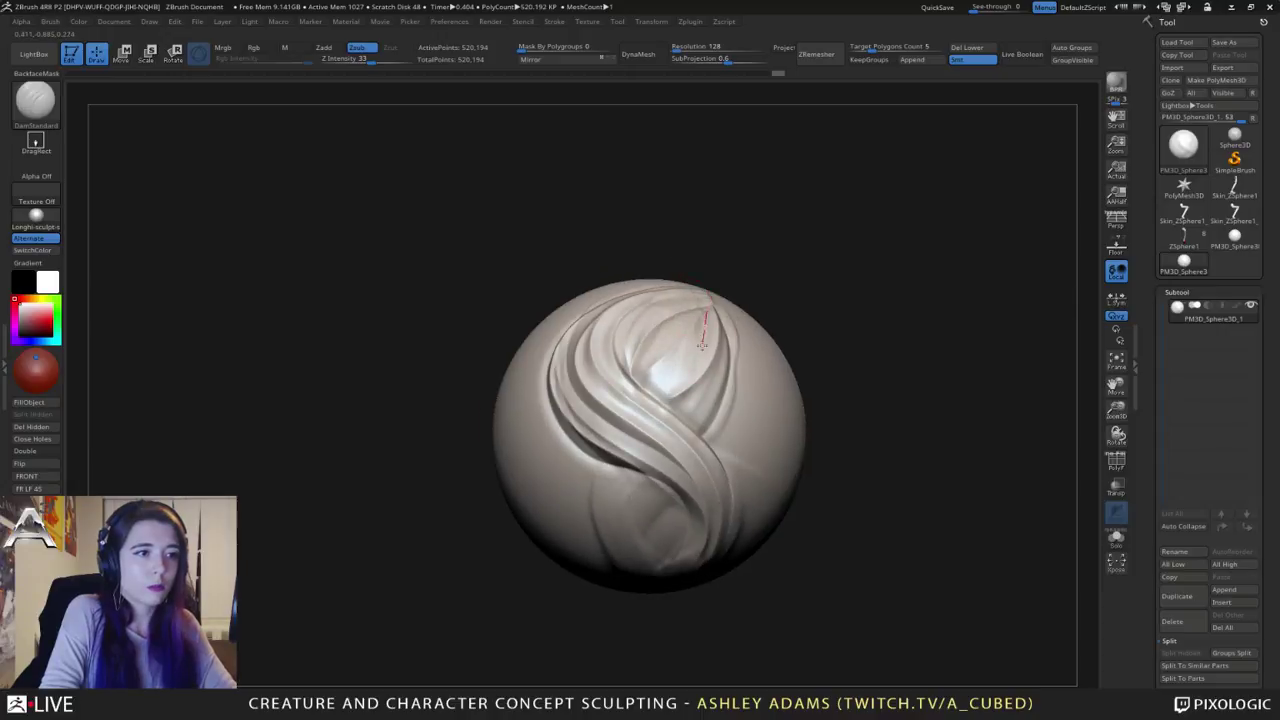
drag(624, 400, 622, 401)
Step: Add finer strand grooves to the upper-right band and smooth the crease where it meets the curved band
mouse_move(666, 319)
right_down()
mouse_move(648, 365)
mouse_move(660, 362)
right_up()
drag(716, 260, 698, 300)
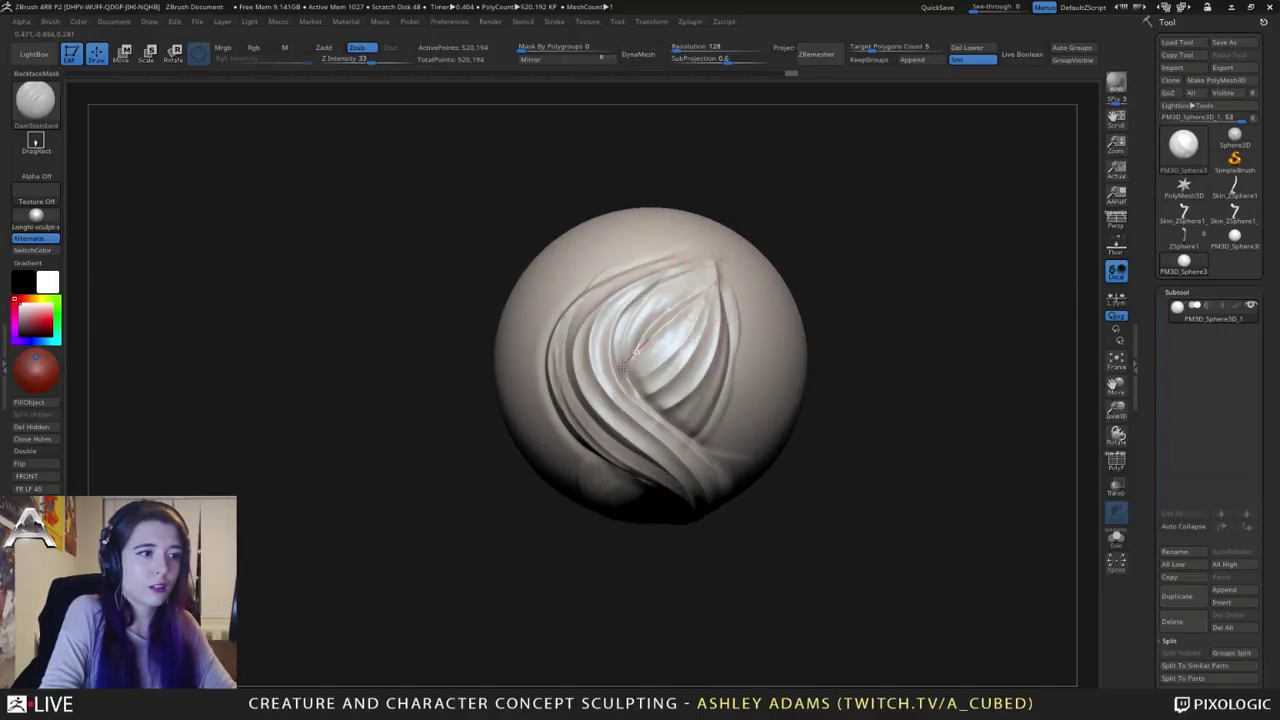
drag(623, 365, 626, 386)
drag(686, 290, 699, 281)
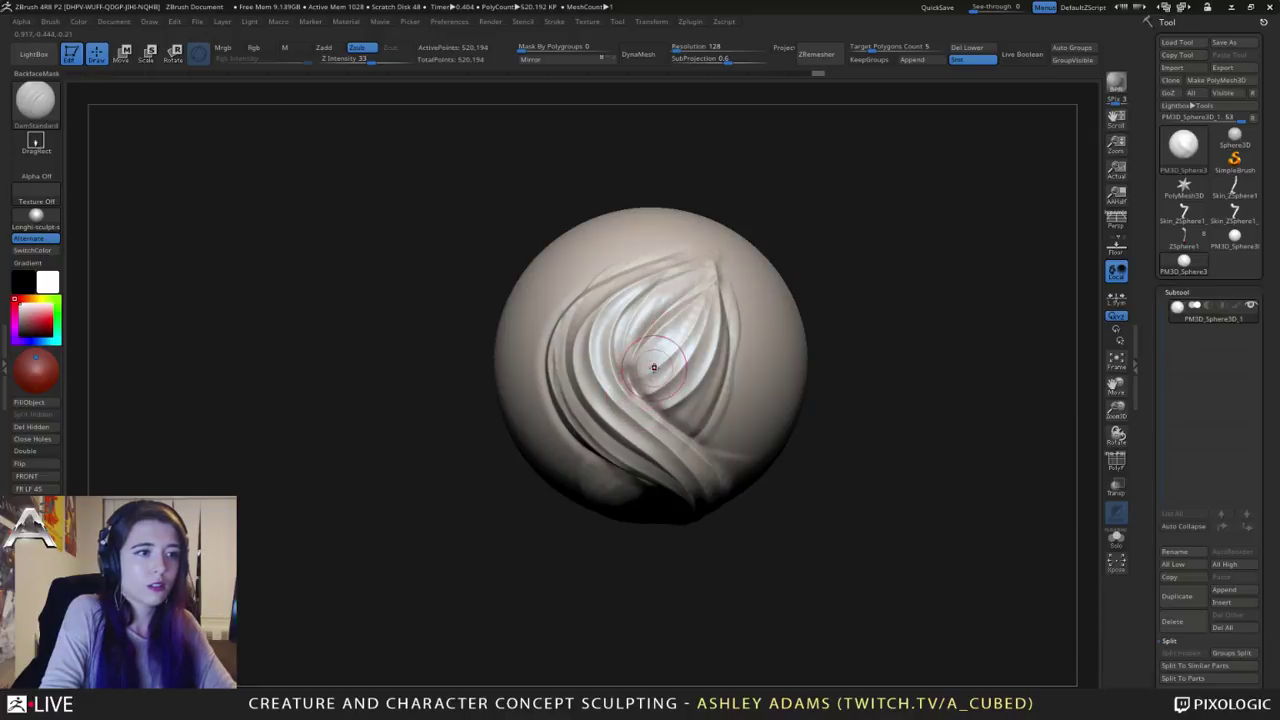
mouse_move(654, 367)
right_down()
mouse_move(698, 298)
mouse_move(667, 312)
right_up()
key(shift)
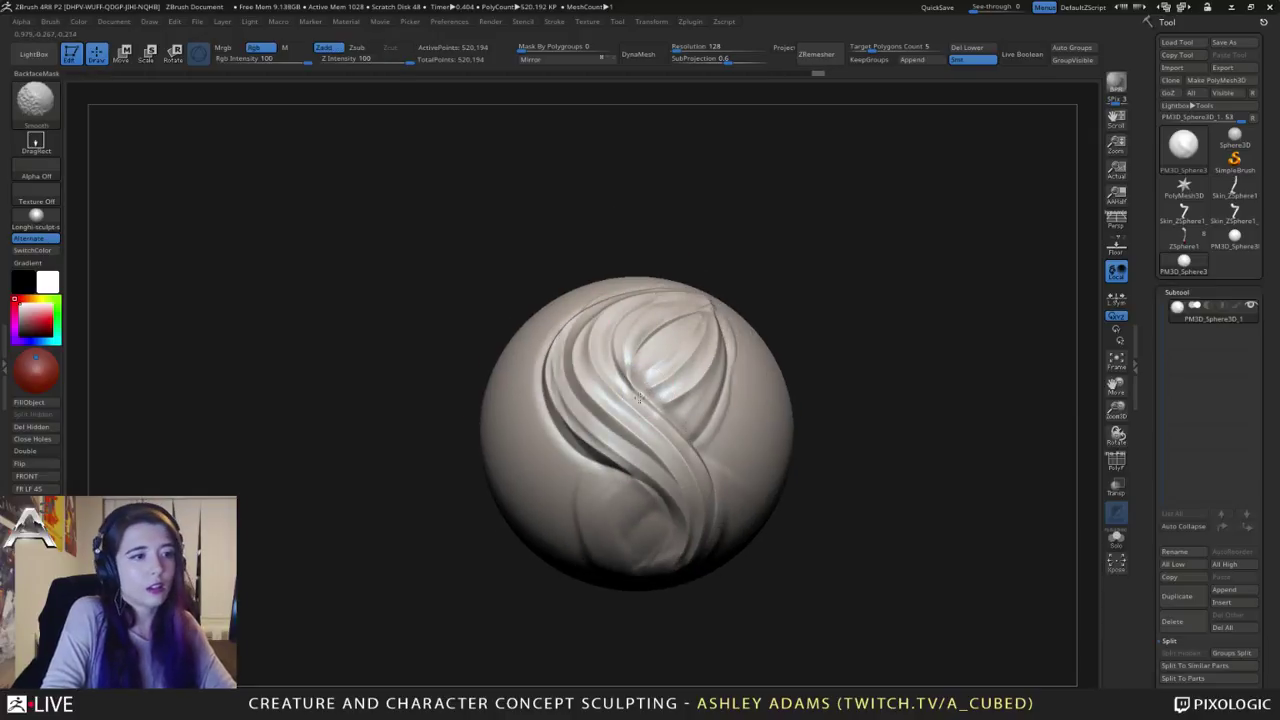
mouse_move(627, 490)
right_down()
mouse_move(690, 456)
mouse_move(645, 503)
right_up()
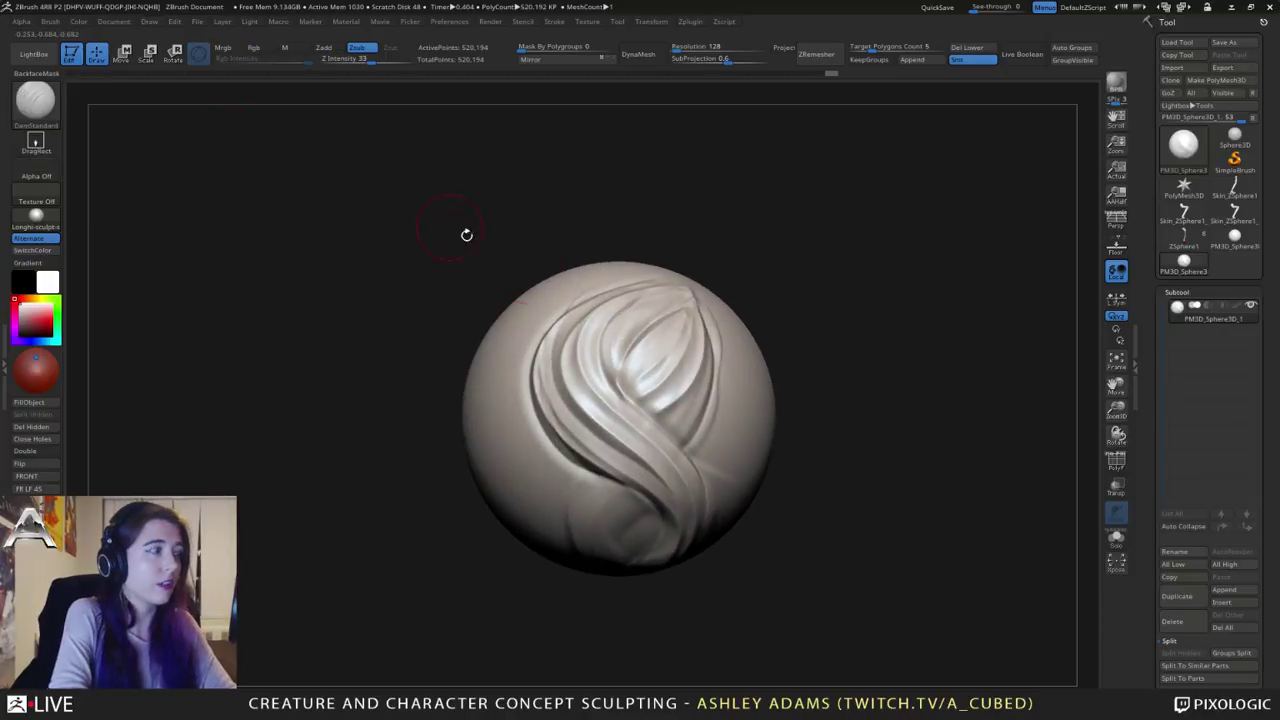
mouse_move(466, 235)
mouse_down()
mouse_move(518, 238)
mouse_move(468, 242)
mouse_move(503, 232)
mouse_up()
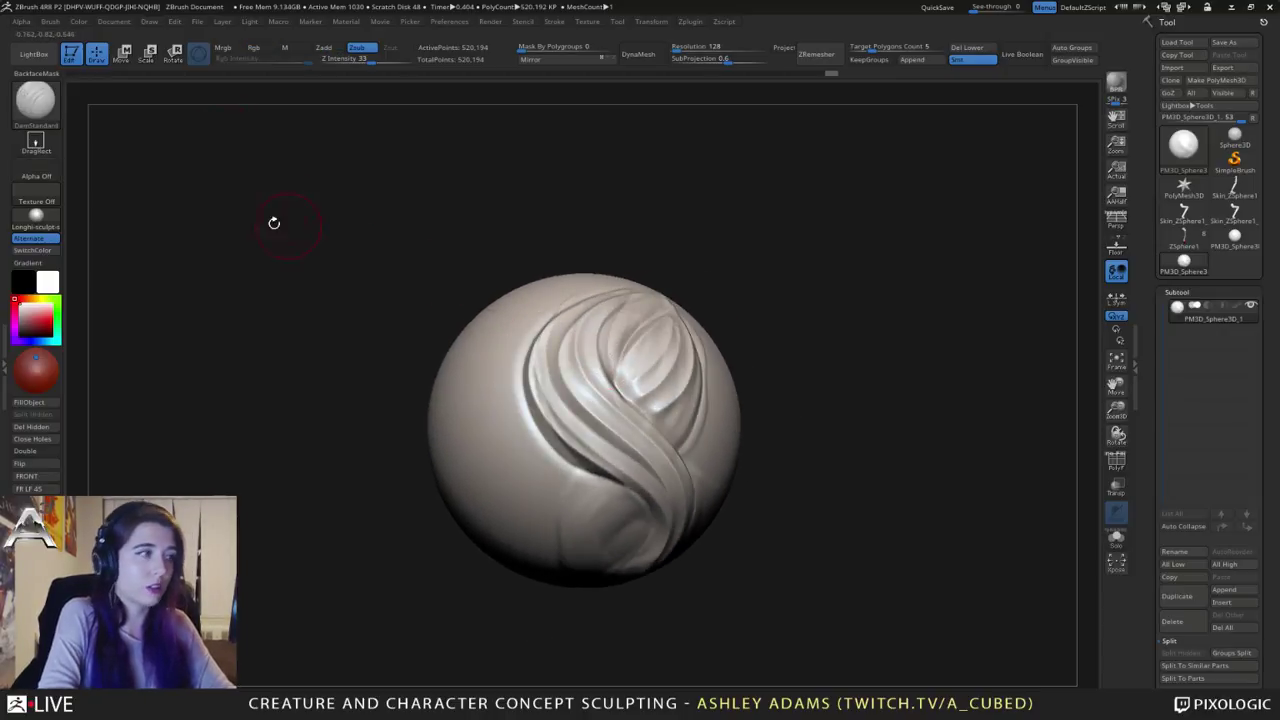
Step: Set up the Rake brush with LazyMouse enabled and a Z Intensity of 29
click(50, 115)
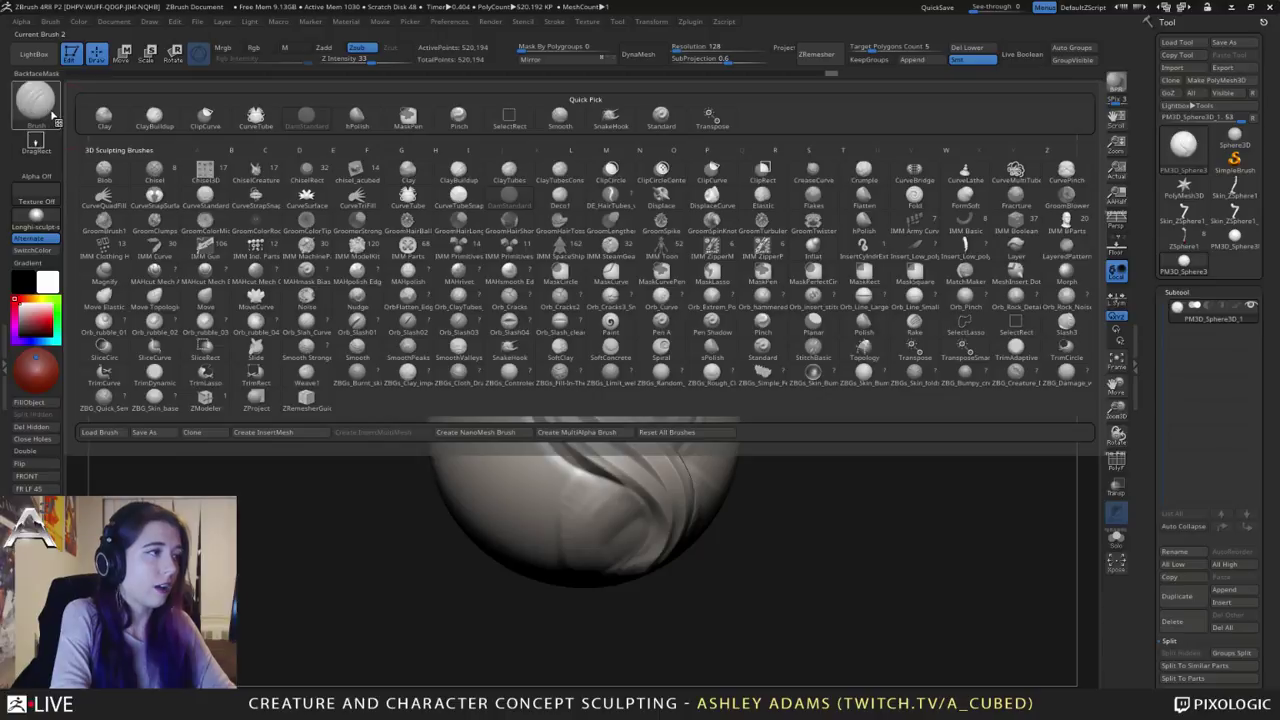
click(350, 211)
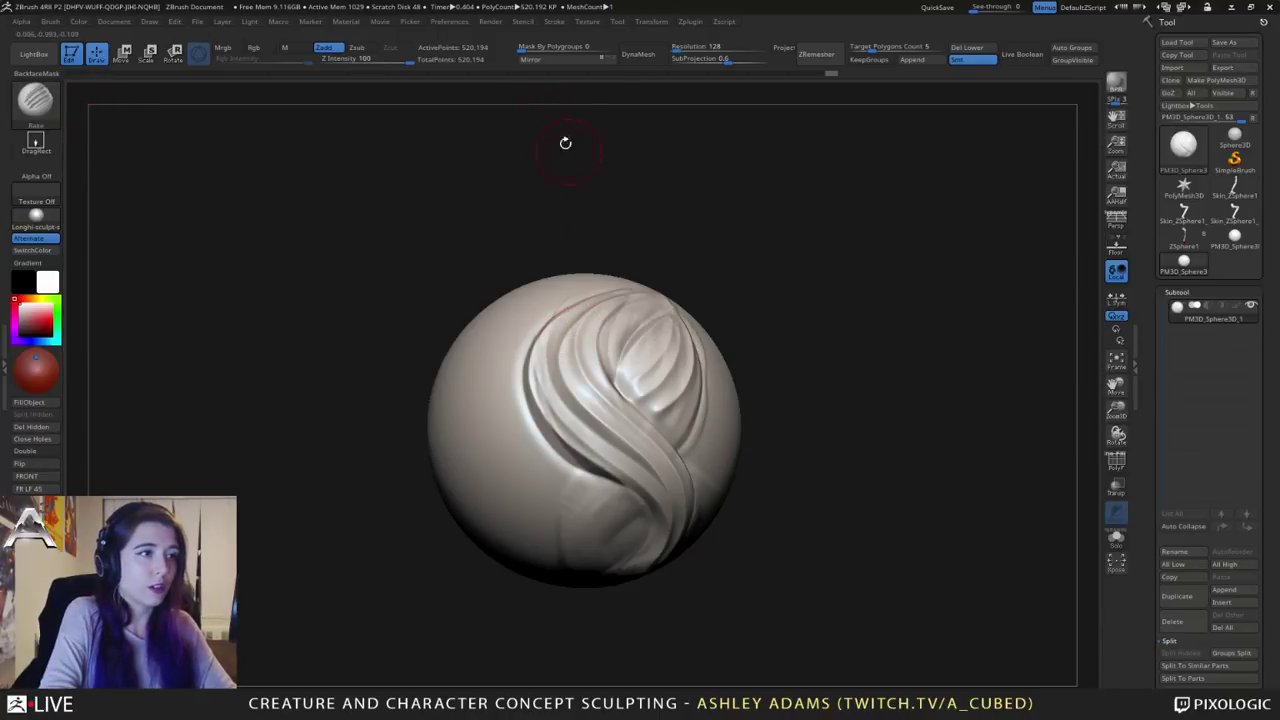
click(563, 21)
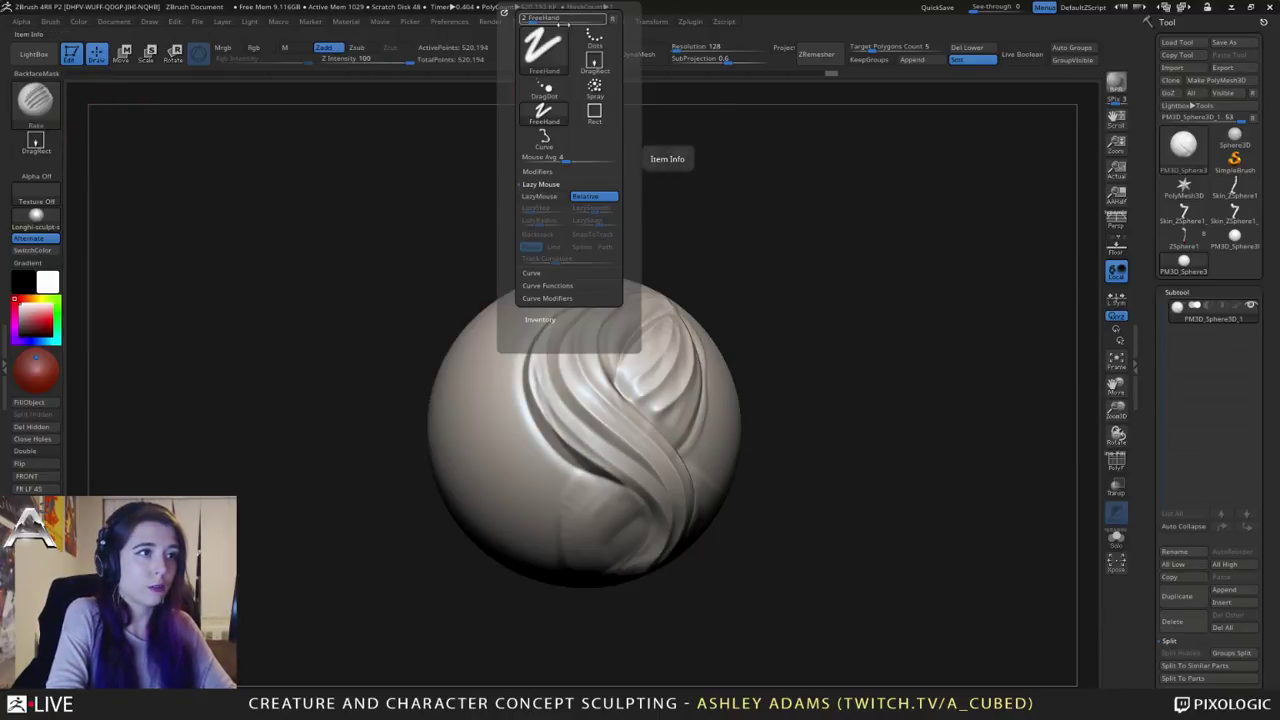
click(540, 199)
mouse_move(495, 315)
mouse_down()
mouse_move(470, 400)
mouse_move(484, 443)
mouse_up()
key(ctrl+z)
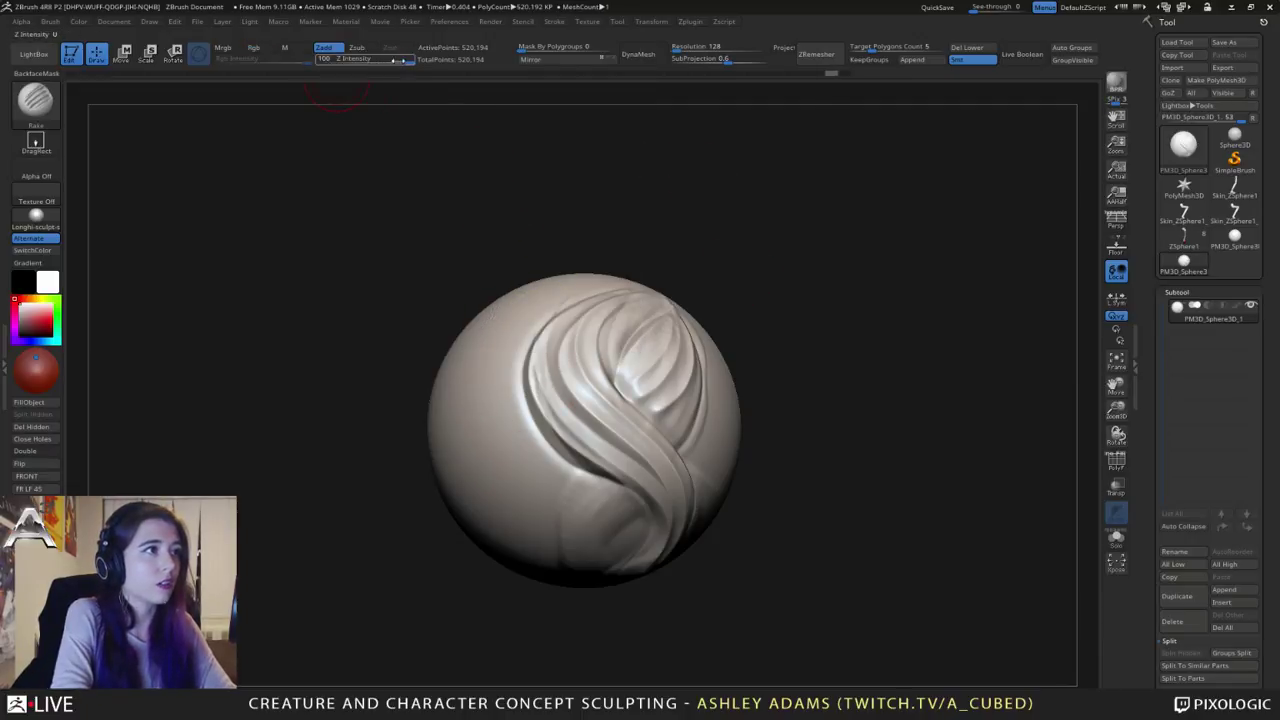
drag(398, 60, 369, 60)
right_click(585, 325)
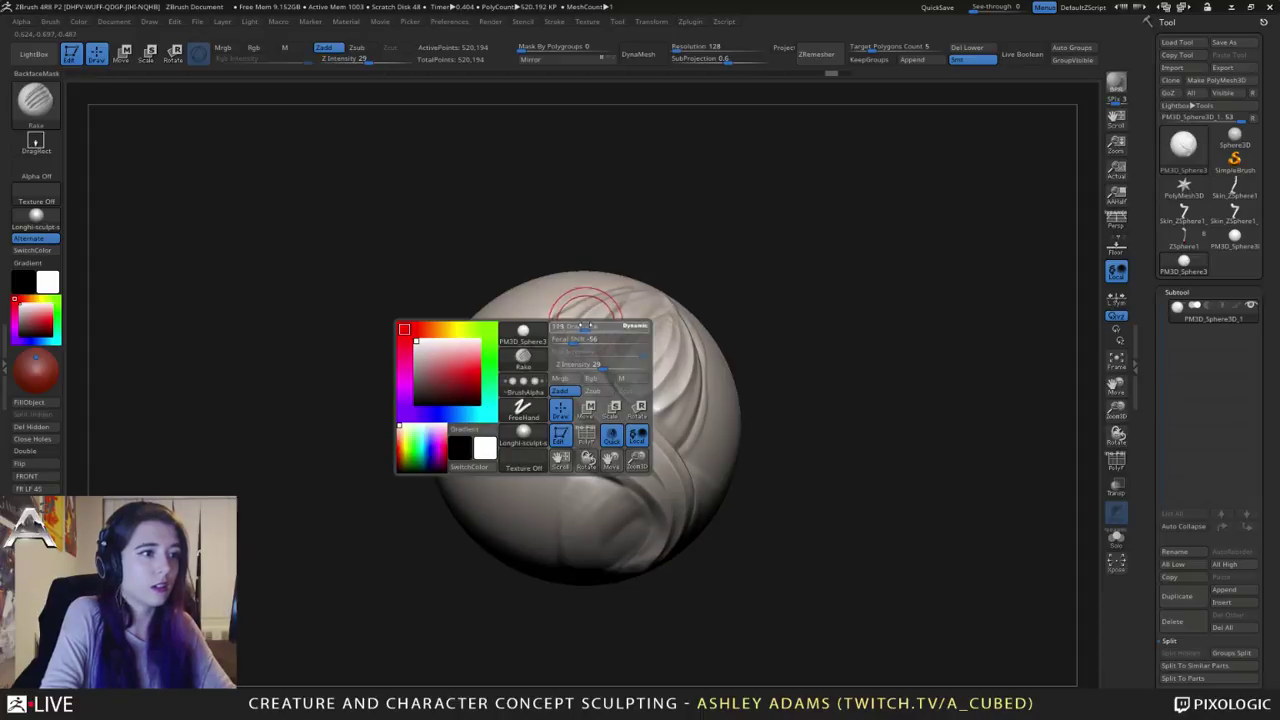
Step: Rake fine parallel fiber lines along the length of the curved band with a resized Rake brush
right_drag(690, 318, 618, 308)
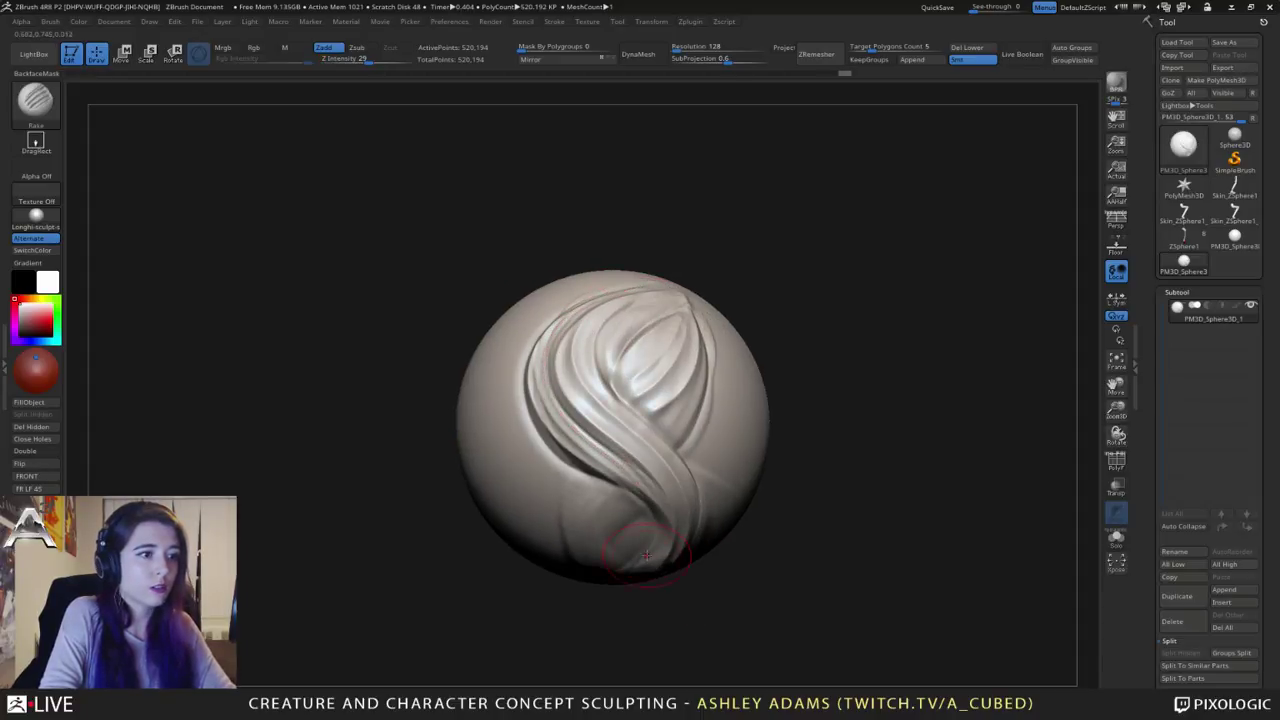
key(space)
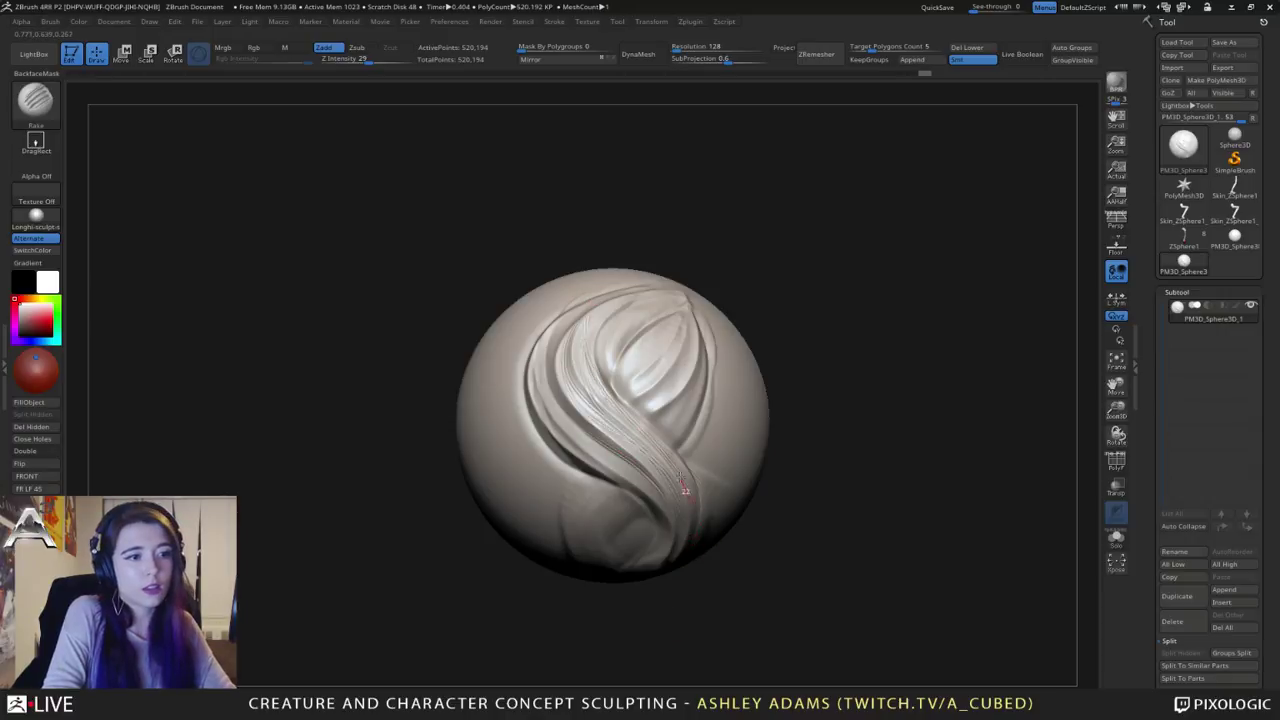
drag(582, 392, 664, 456)
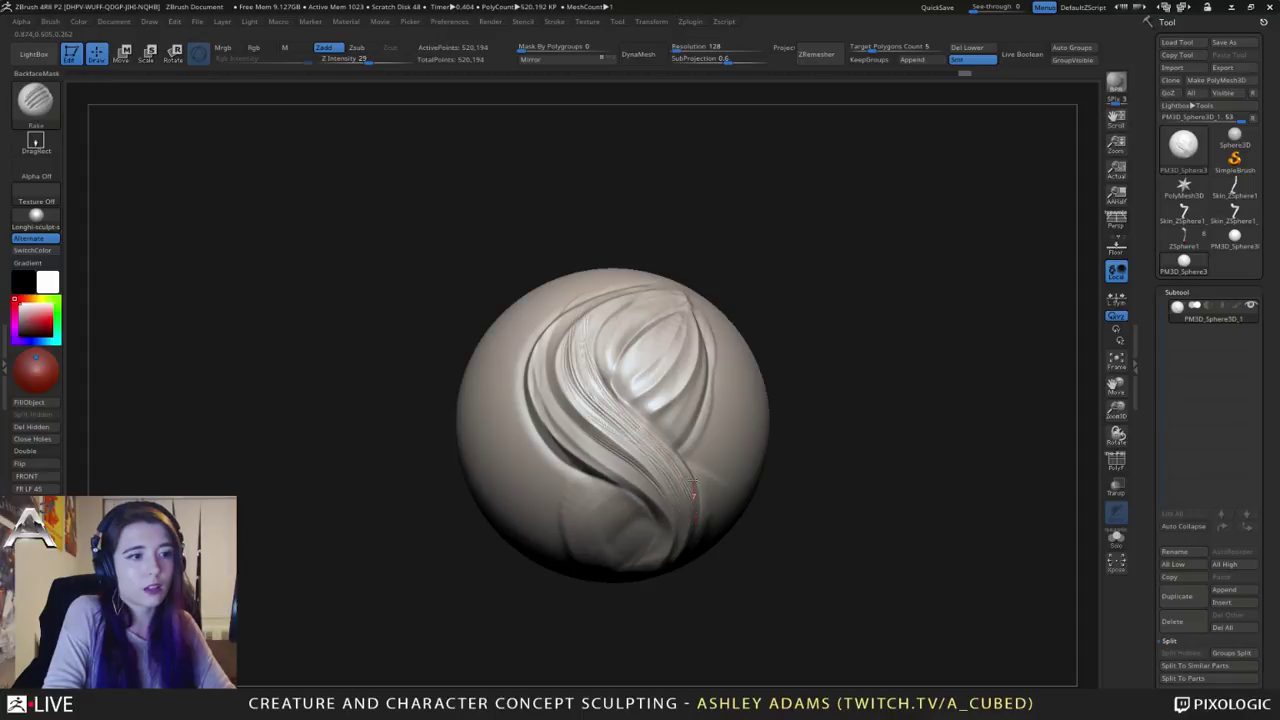
mouse_move(515, 394)
right_down()
mouse_move(494, 391)
mouse_move(550, 361)
mouse_move(595, 370)
mouse_move(585, 382)
right_up()
ctrl+right_drag(585, 382, 566, 436)
key(ctrl)
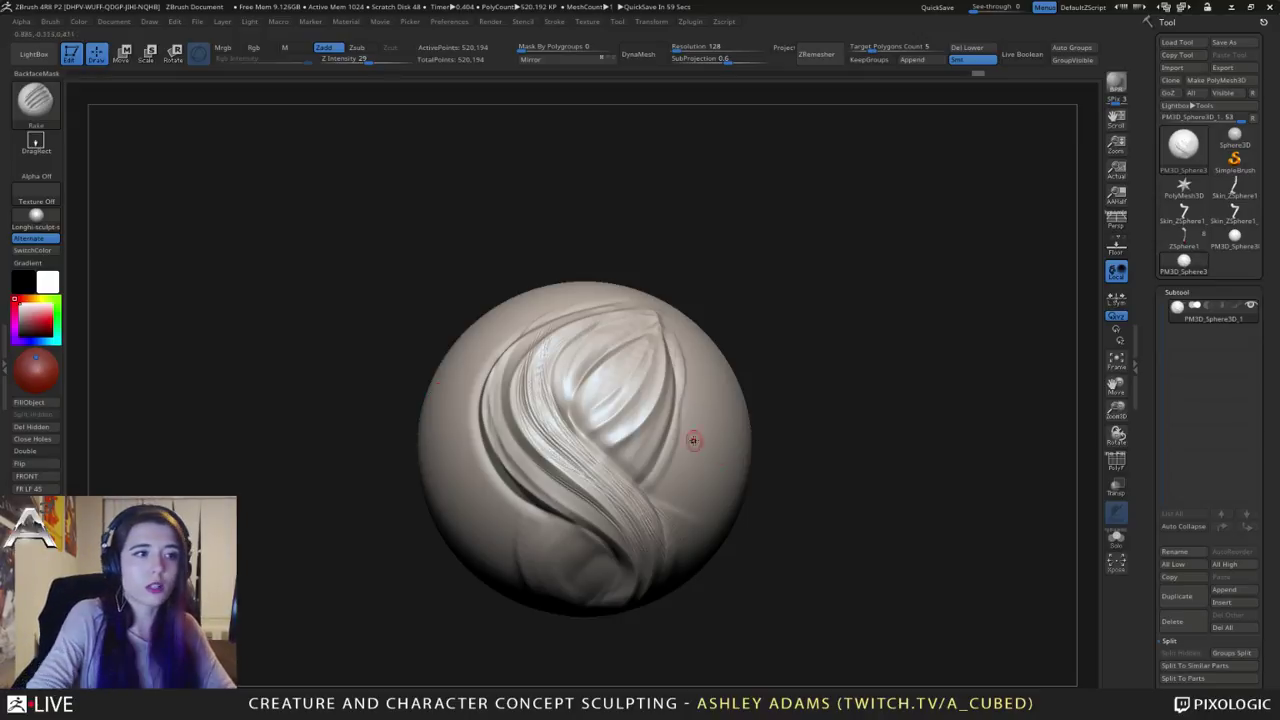
Step: Select the MAHcut Mech brush for cutting into an unsculpted side of the sphere
right_drag(712, 401, 730, 385)
drag(632, 388, 643, 418)
right_drag(643, 420, 644, 430)
right_click(505, 366)
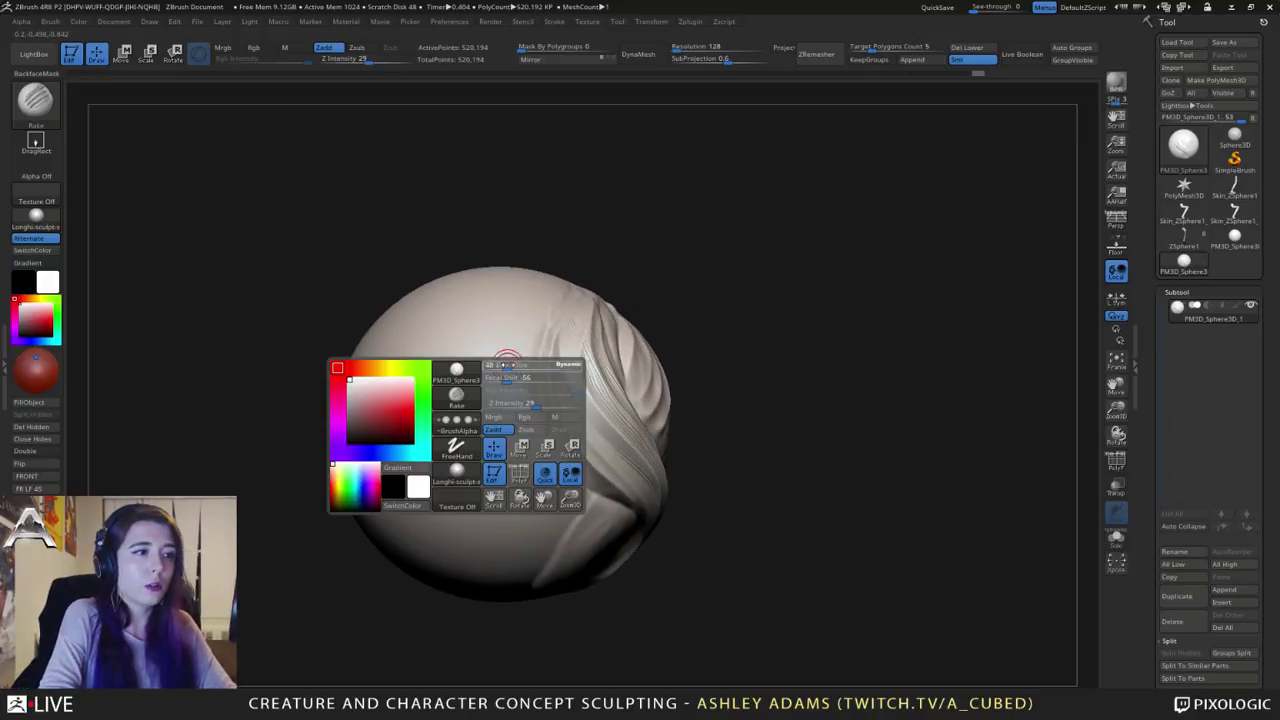
alt+right_drag(508, 364, 683, 406)
right_drag(570, 412, 647, 422)
mouse_move(490, 455)
alt+right_down()
mouse_move(649, 394)
mouse_move(545, 369)
mouse_move(569, 337)
mouse_move(657, 416)
alt+right_up()
key(shift)
right_click(535, 408)
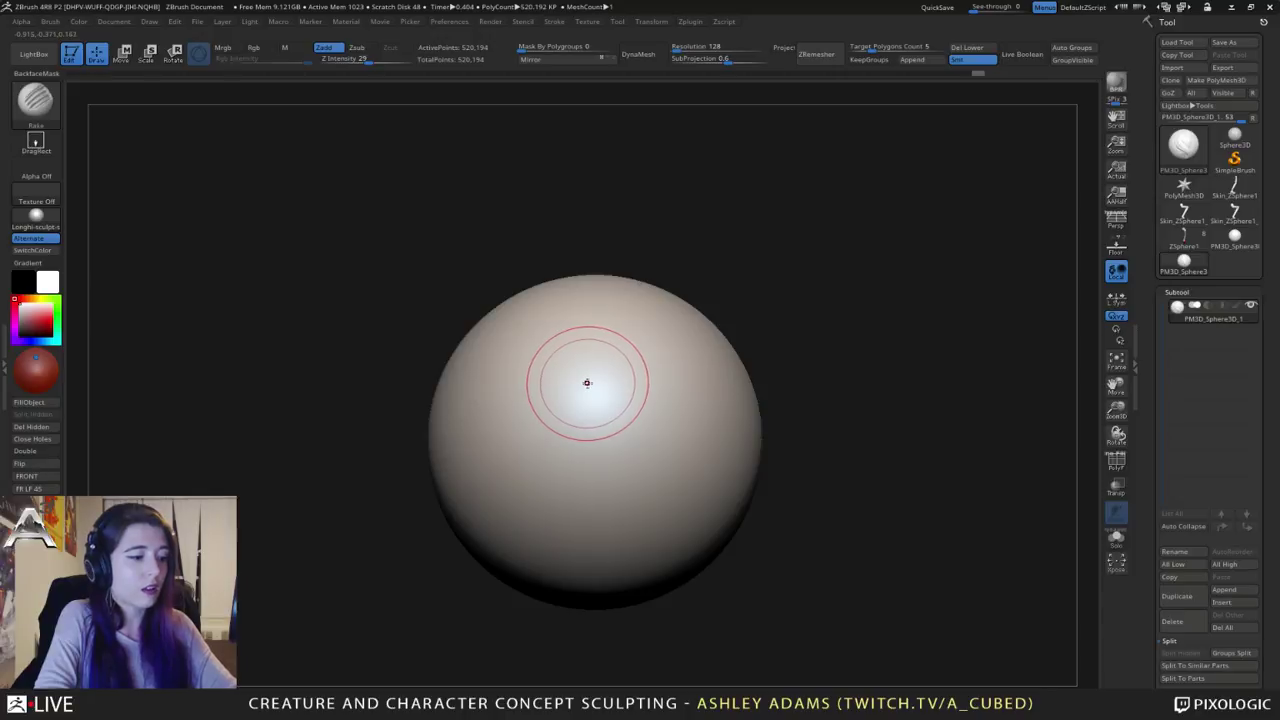
key(2)
key(3)
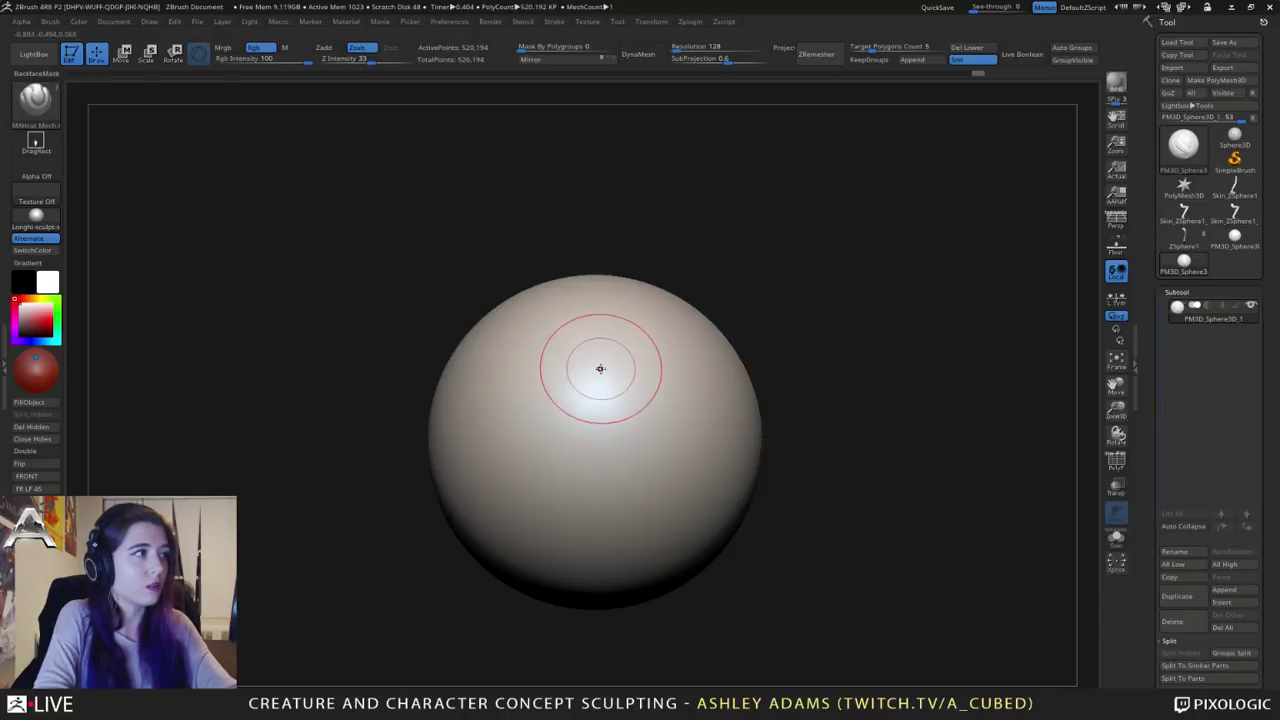
alt+right_drag(535, 367, 670, 358)
alt+right_drag(545, 290, 591, 294)
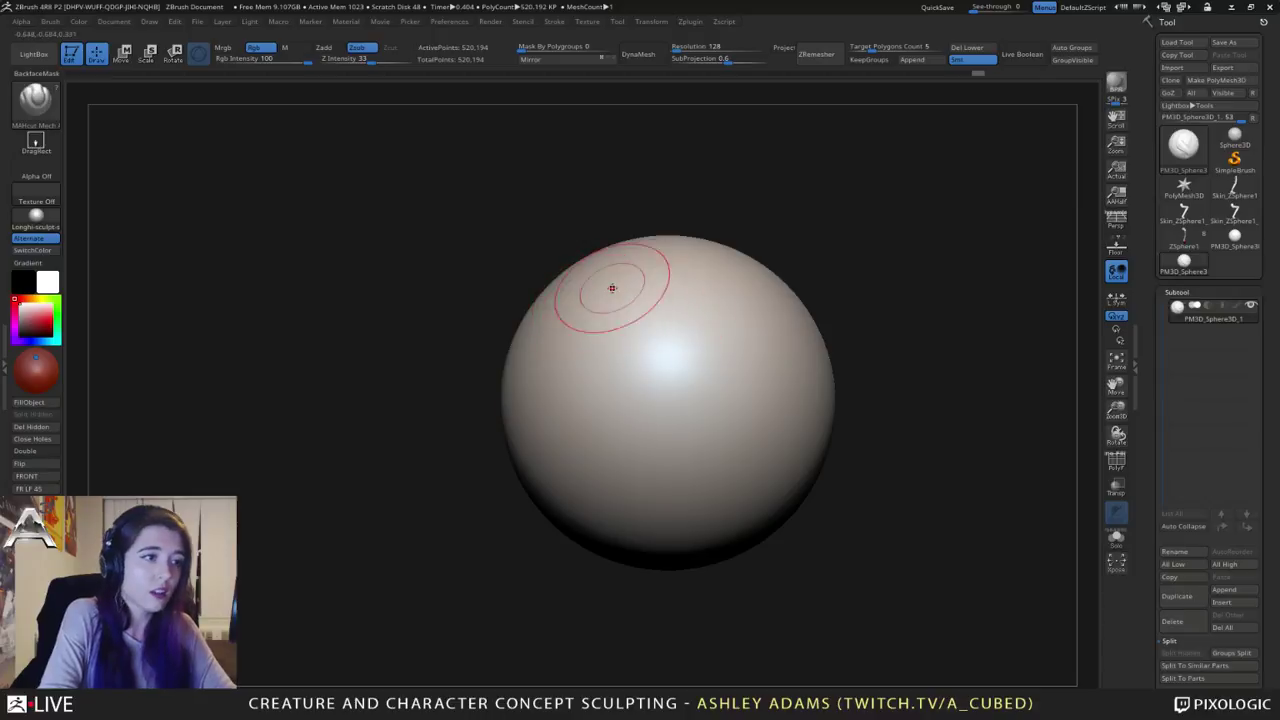
Step: Carve S-curved MAHcut Mech cuts from the sphere's top to its bottom to form tapering bands, and smooth the surface between them
mouse_move(614, 266)
mouse_down()
mouse_move(575, 385)
mouse_move(670, 495)
mouse_move(700, 580)
mouse_move(760, 450)
mouse_move(745, 370)
mouse_move(680, 292)
mouse_move(726, 236)
mouse_up()
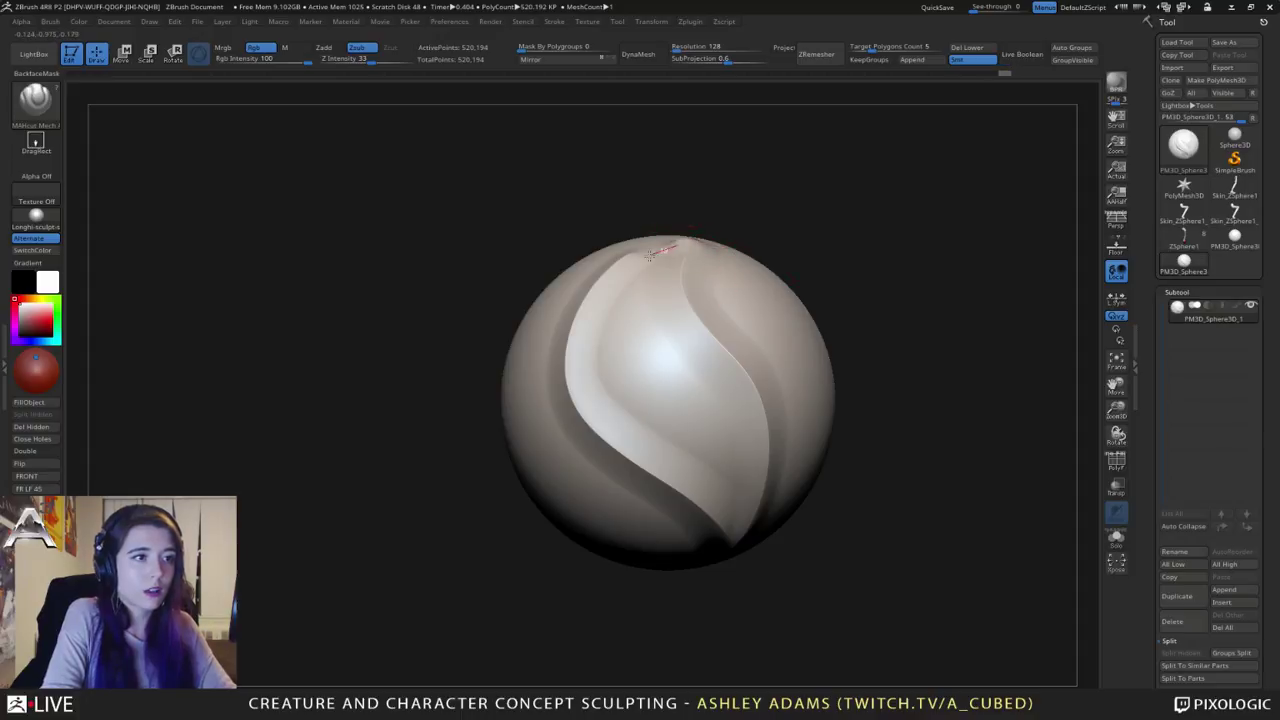
mouse_move(650, 255)
mouse_down()
mouse_move(615, 305)
mouse_move(632, 372)
mouse_move(717, 481)
mouse_up()
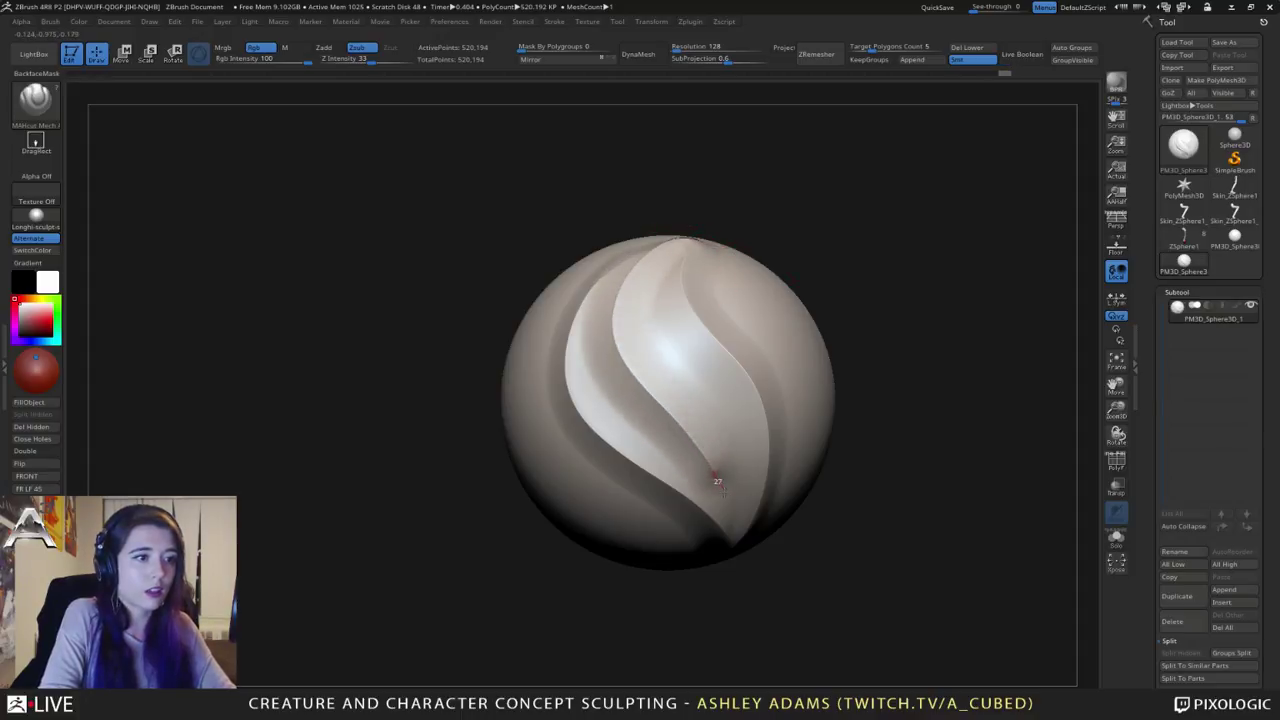
key(shift)
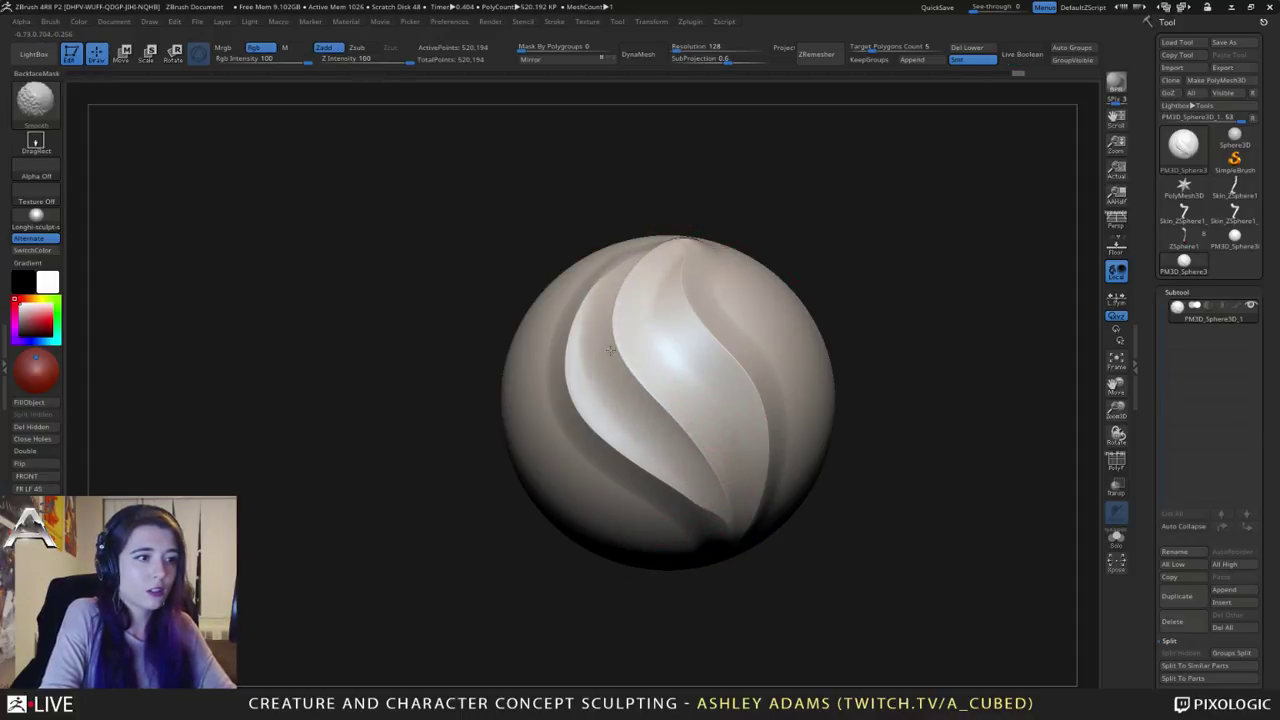
mouse_move(674, 377)
mouse_down()
mouse_move(723, 383)
mouse_move(749, 411)
mouse_move(715, 440)
mouse_move(740, 446)
mouse_move(674, 426)
mouse_move(652, 468)
mouse_move(682, 466)
mouse_move(660, 480)
mouse_up()
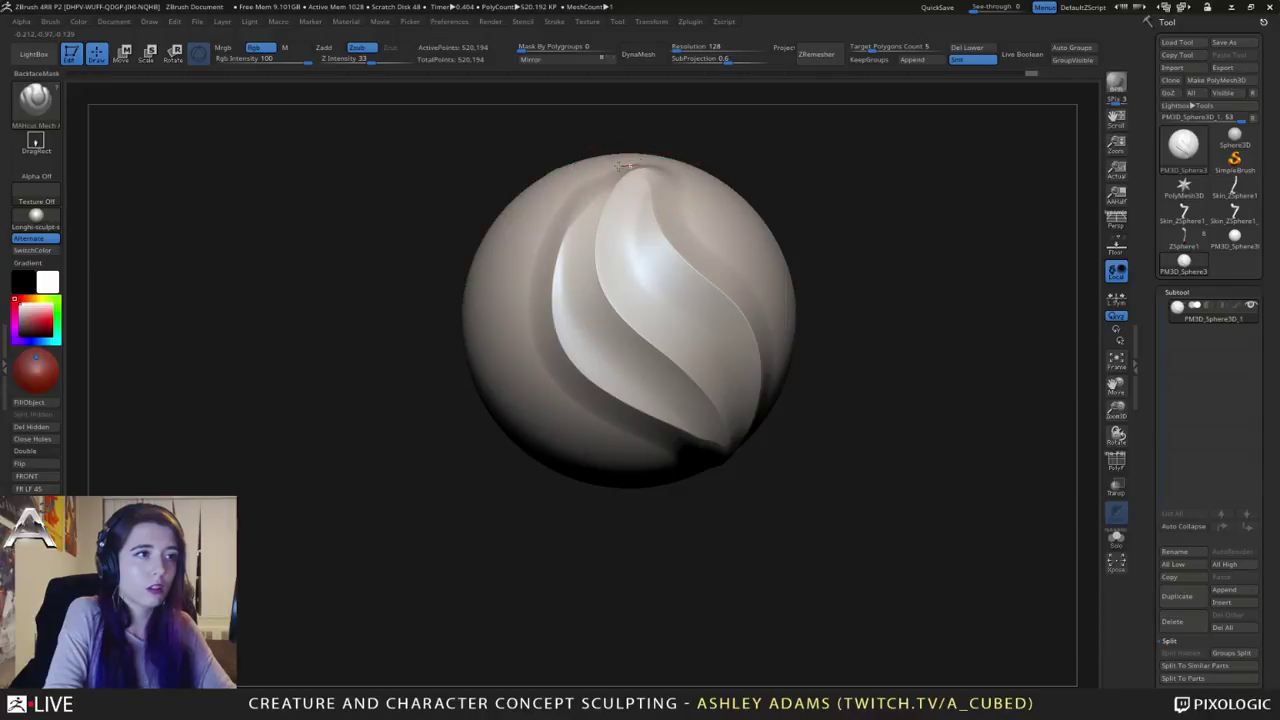
Step: Cut along the outer edges of the curved bands so they stand out from the sphere and meet at both ends
mouse_move(535, 233)
mouse_down()
mouse_move(521, 290)
mouse_move(535, 352)
mouse_move(590, 410)
mouse_move(683, 447)
mouse_up()
drag(726, 486, 686, 263)
mouse_move(726, 154)
mouse_down()
mouse_move(702, 205)
mouse_move(715, 265)
mouse_move(809, 412)
mouse_up()
mouse_move(680, 350)
right_down()
mouse_move(800, 352)
mouse_move(760, 352)
right_up()
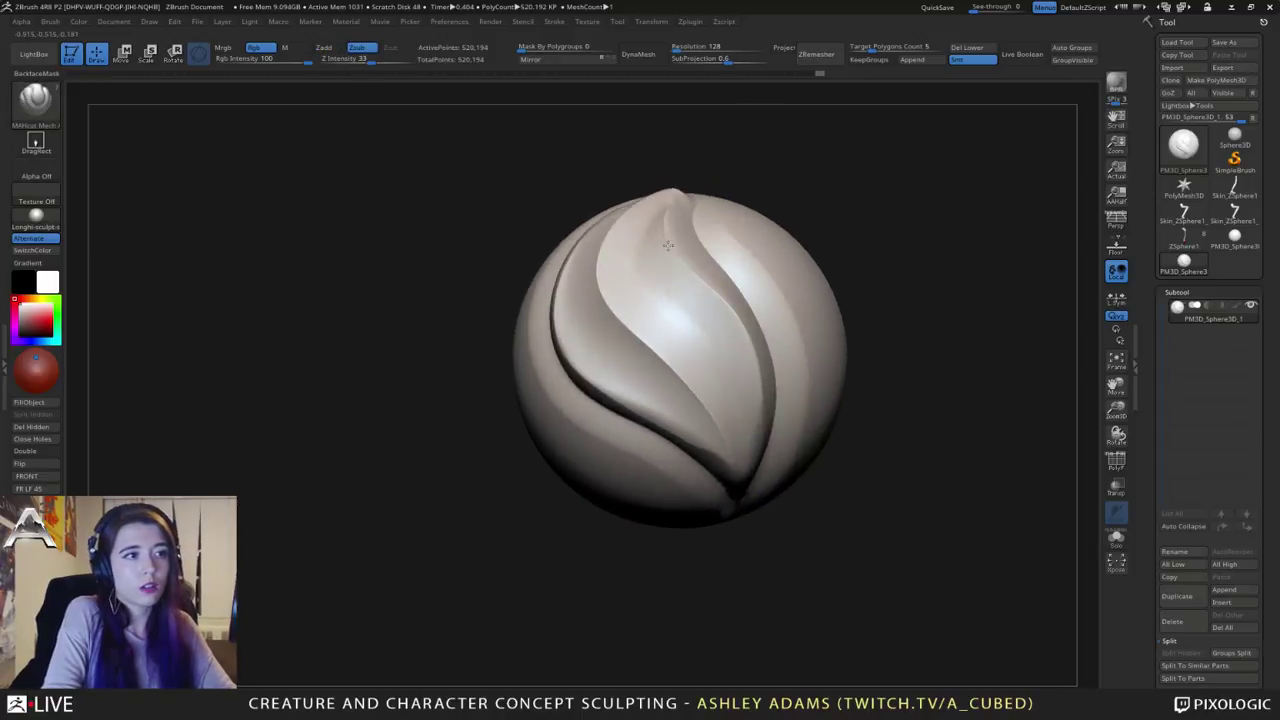
Step: Carve narrower strand grooves along the central band with a smaller MAHcut Mech brush and smooth them near the upper tip
key(space)
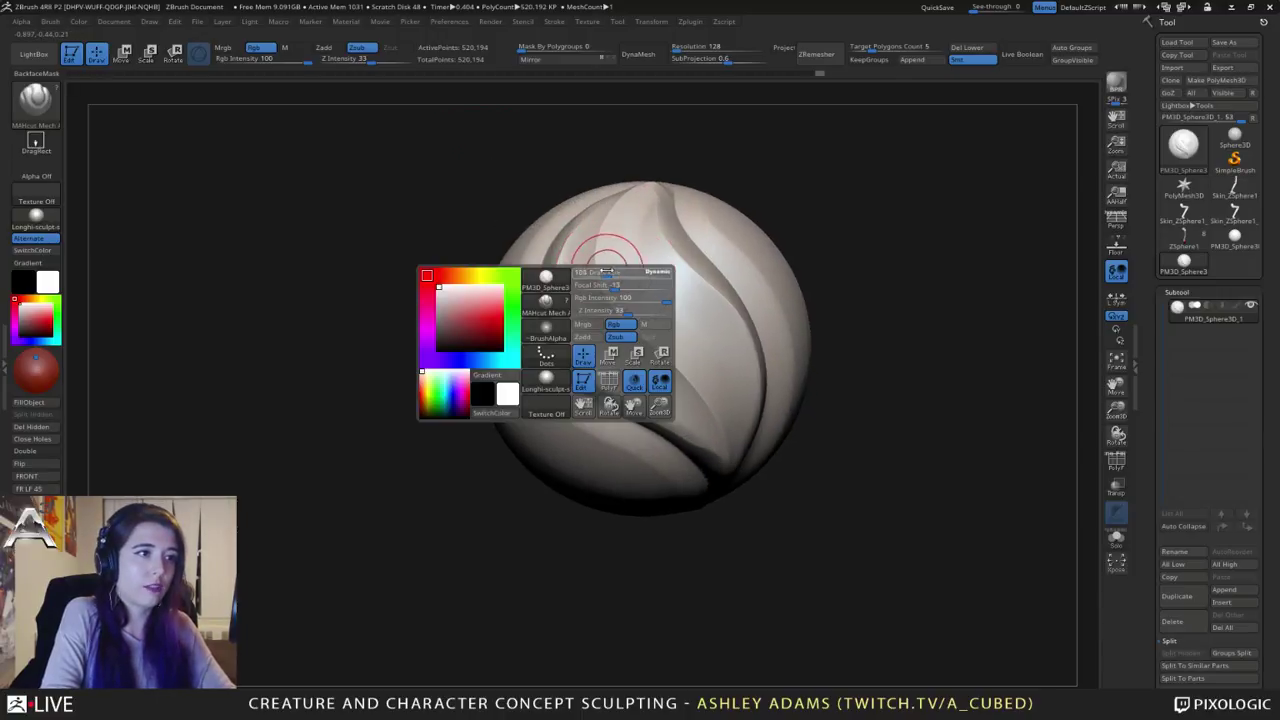
right_drag(597, 263, 592, 174)
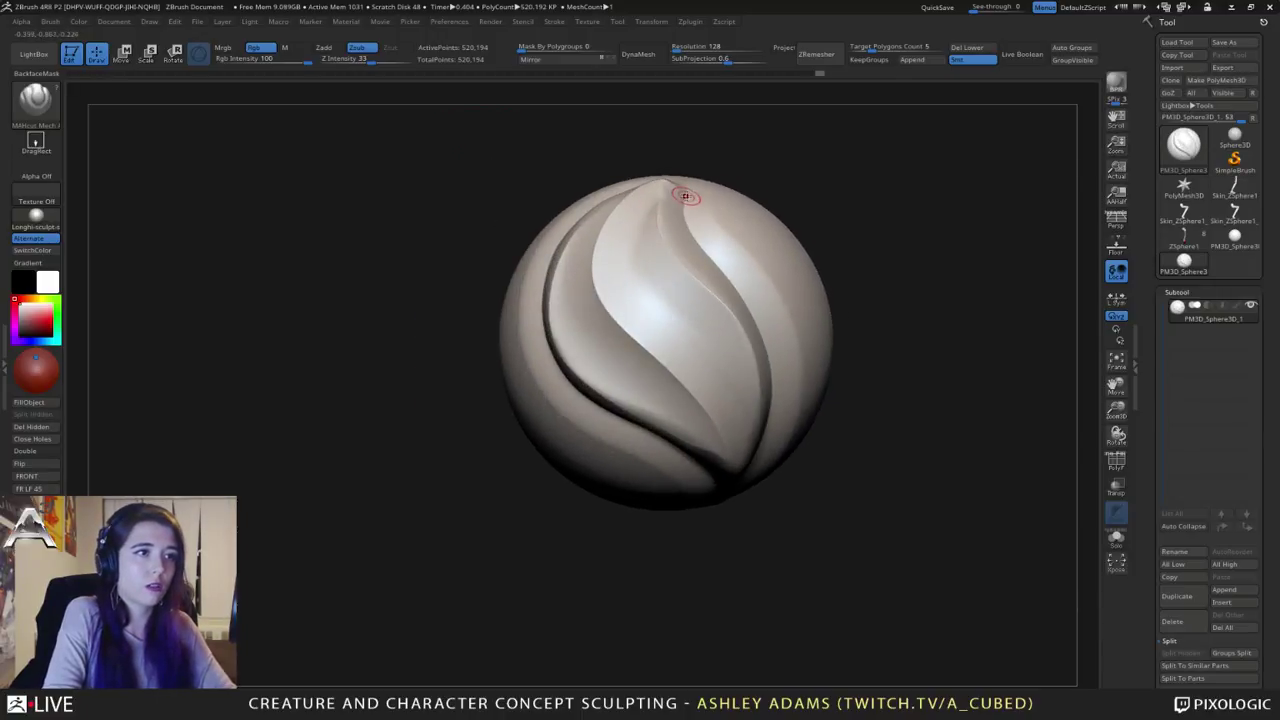
mouse_move(622, 215)
mouse_down()
mouse_move(628, 268)
mouse_move(724, 407)
mouse_up()
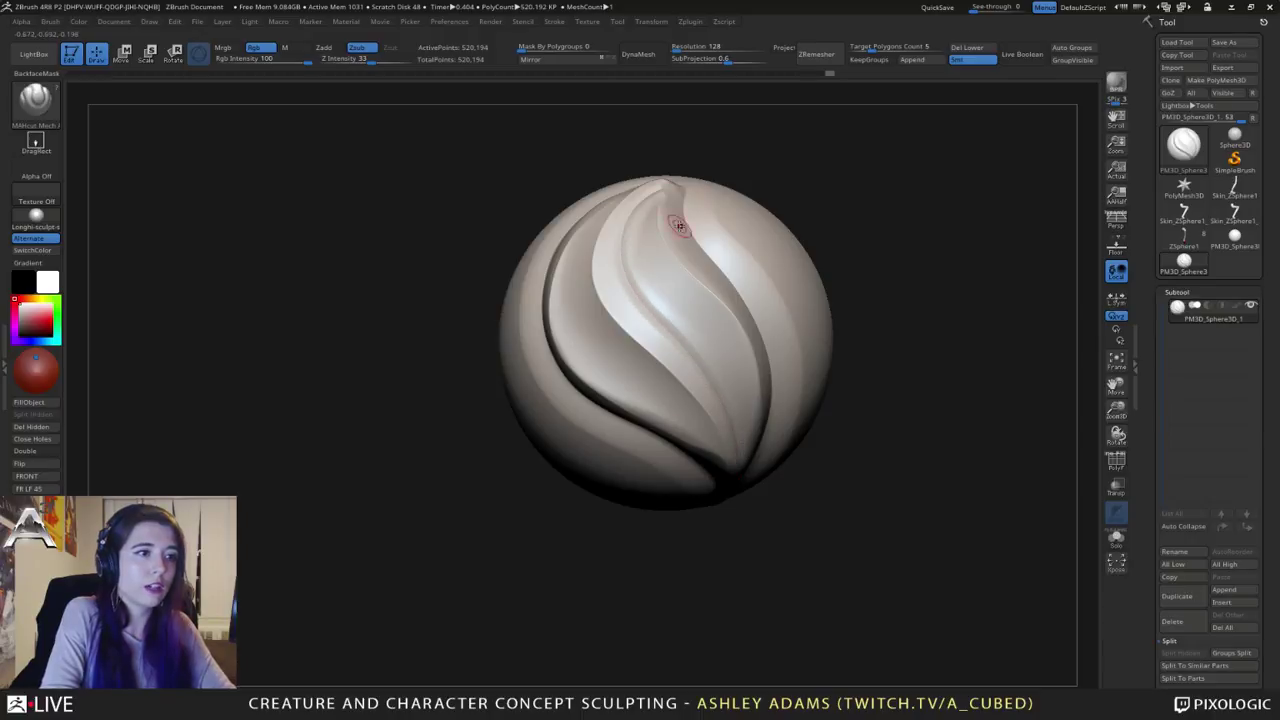
mouse_move(648, 215)
mouse_down()
mouse_move(660, 285)
mouse_move(712, 340)
mouse_move(750, 446)
mouse_up()
key(shift)
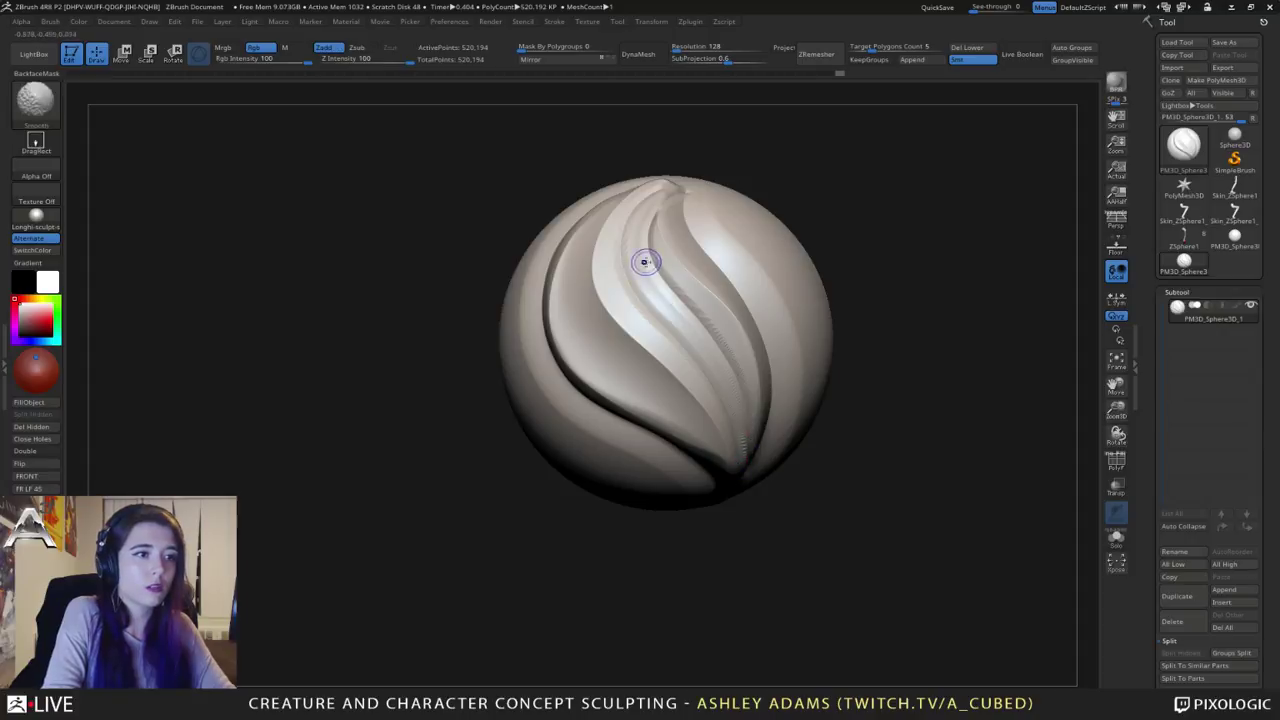
shift+drag(642, 195, 684, 320)
Step: Delete the sculpted demonstration sphere and the remaining plain PM3D_Sphere3D, confirming both deletions
right_drag(650, 352, 691, 350)
mouse_move(598, 192)
mouse_down()
mouse_move(558, 290)
mouse_move(598, 362)
mouse_move(678, 415)
mouse_move(712, 487)
mouse_move(677, 391)
mouse_move(592, 316)
mouse_move(582, 218)
mouse_move(638, 179)
mouse_up()
mouse_move(677, 331)
ctrl+right_down()
mouse_move(620, 365)
mouse_move(692, 328)
ctrl+right_up()
right_click(600, 372)
mouse_move(692, 330)
mouse_down()
mouse_move(626, 343)
mouse_move(666, 346)
mouse_move(568, 343)
mouse_move(618, 372)
mouse_up()
mouse_move(864, 257)
alt+mouse_down()
mouse_move(677, 329)
mouse_move(592, 287)
alt+mouse_up()
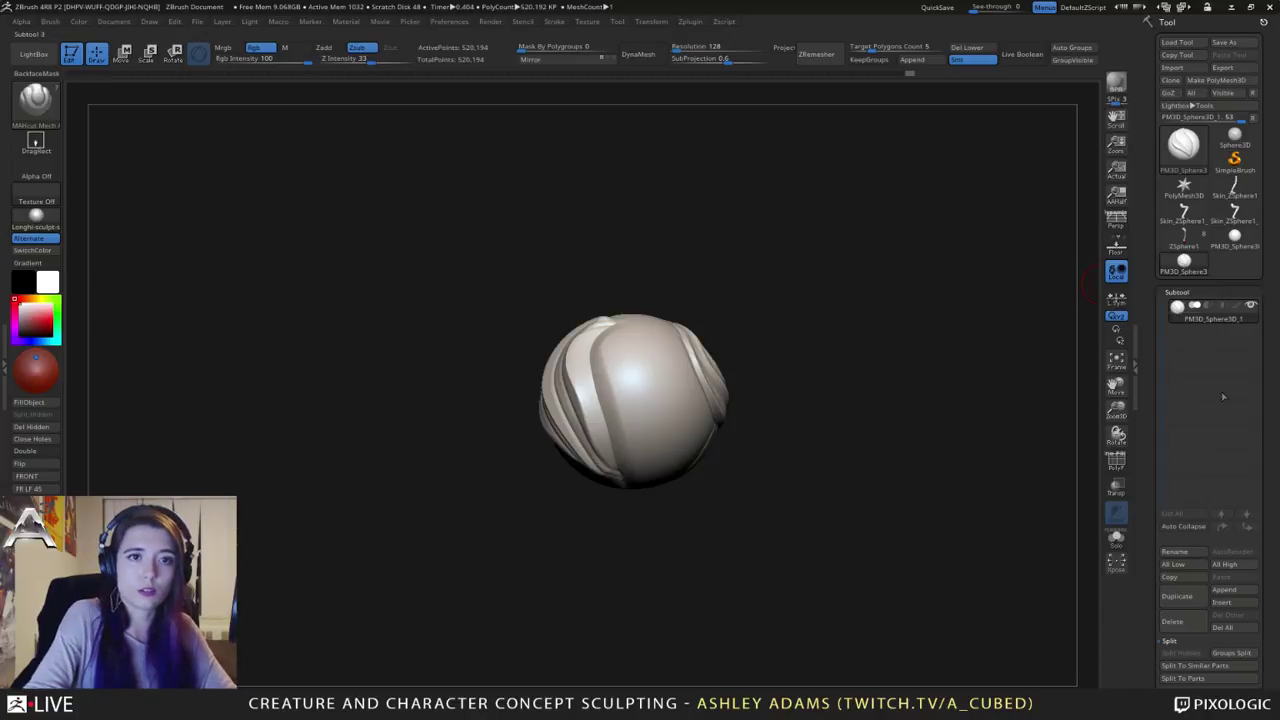
click(1174, 622)
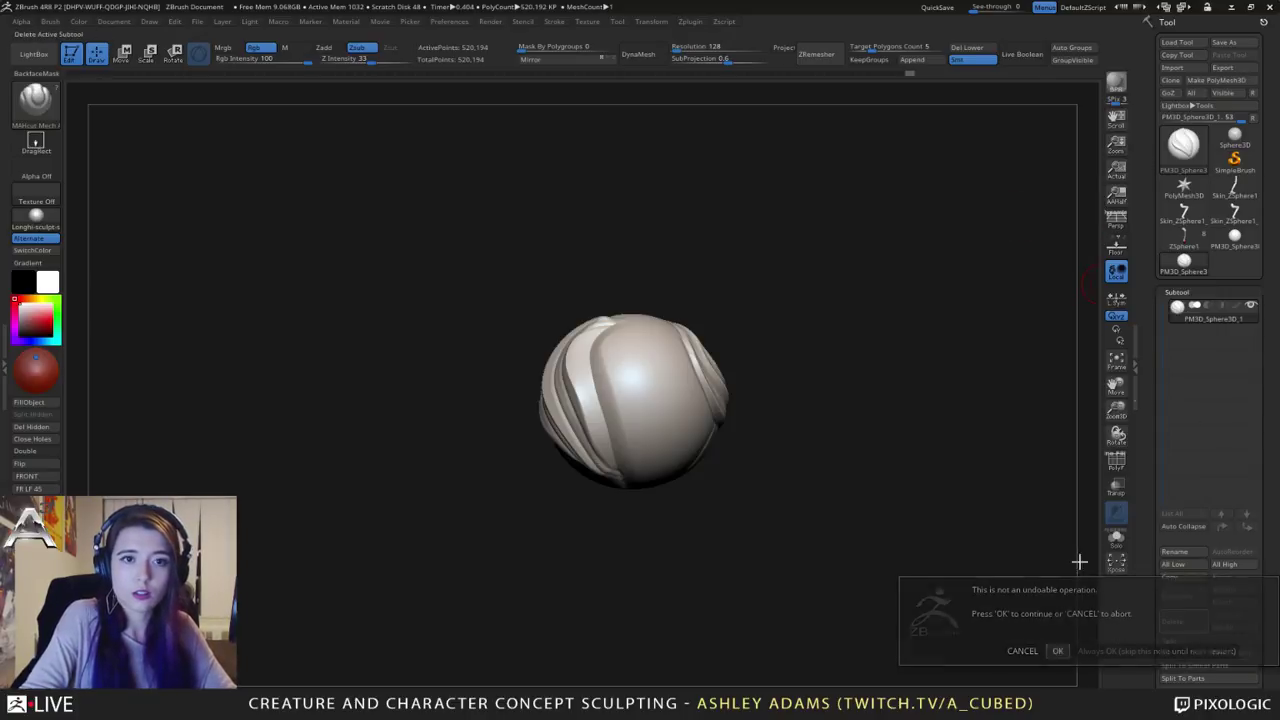
click(1057, 650)
click(1172, 596)
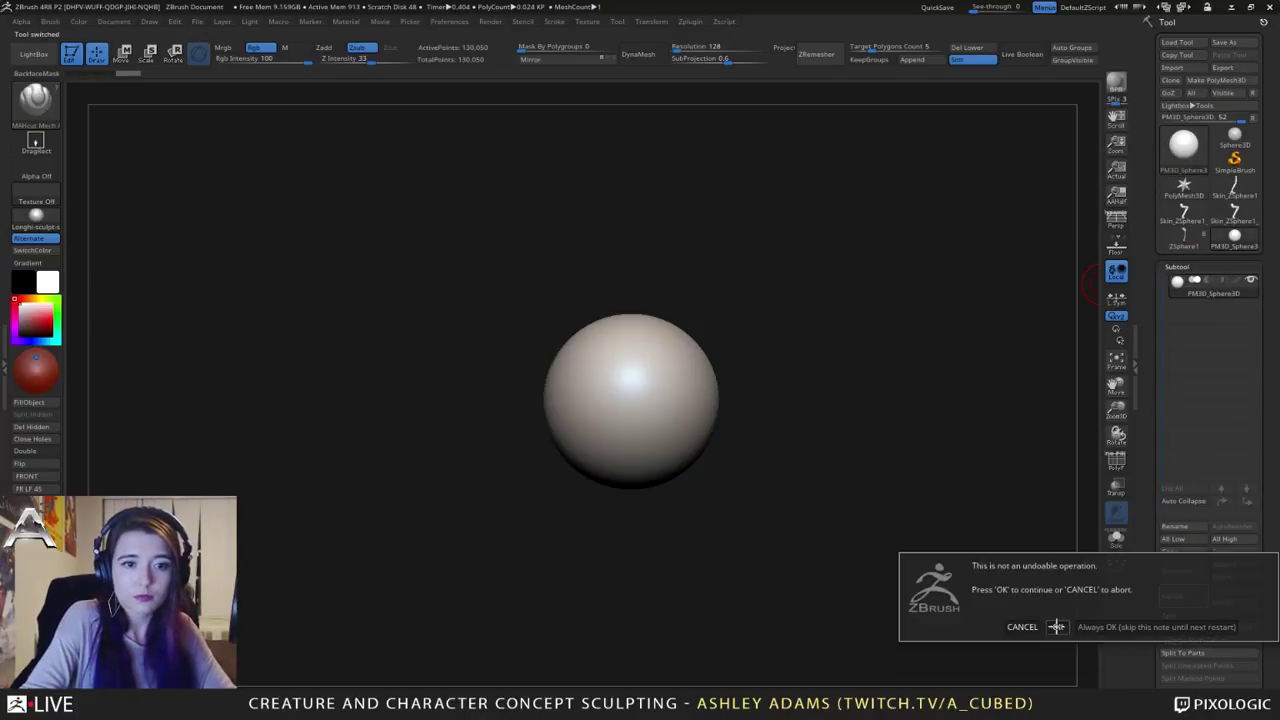
click(1057, 627)
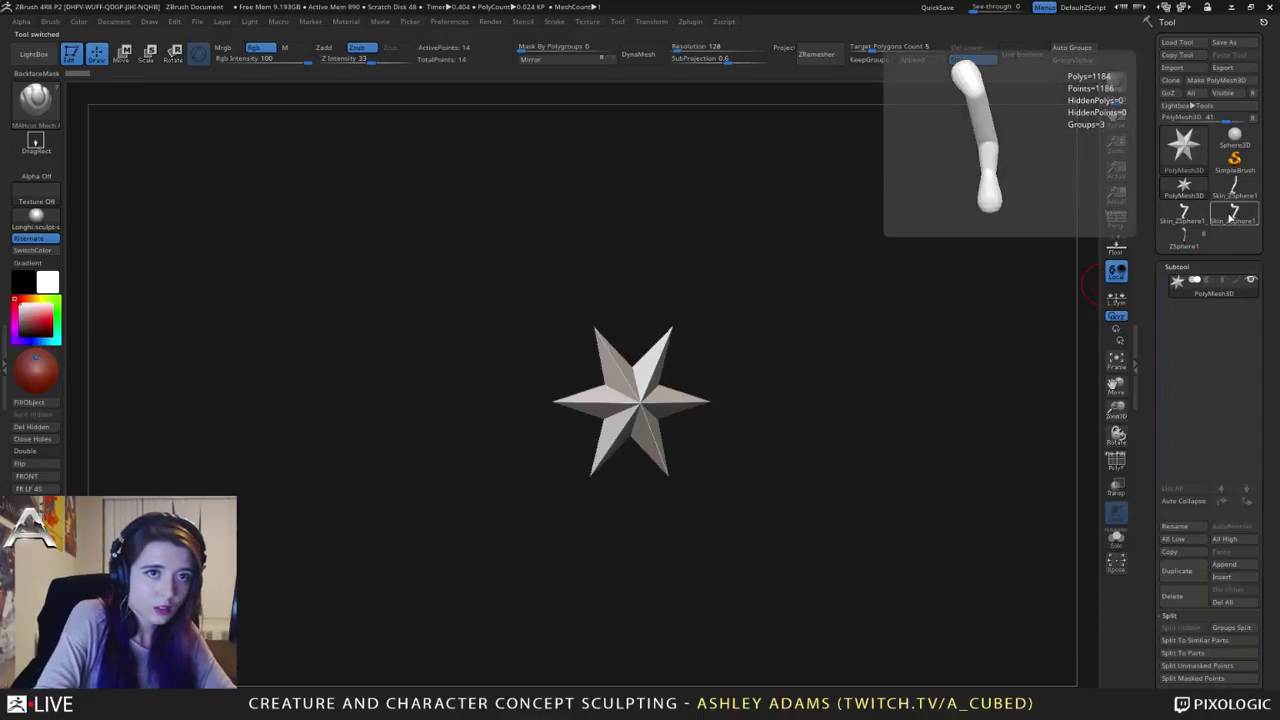
Step: Switch back to the creature by loading the ZSphere1 tool and frame it in the viewport
click(1232, 218)
click(1184, 235)
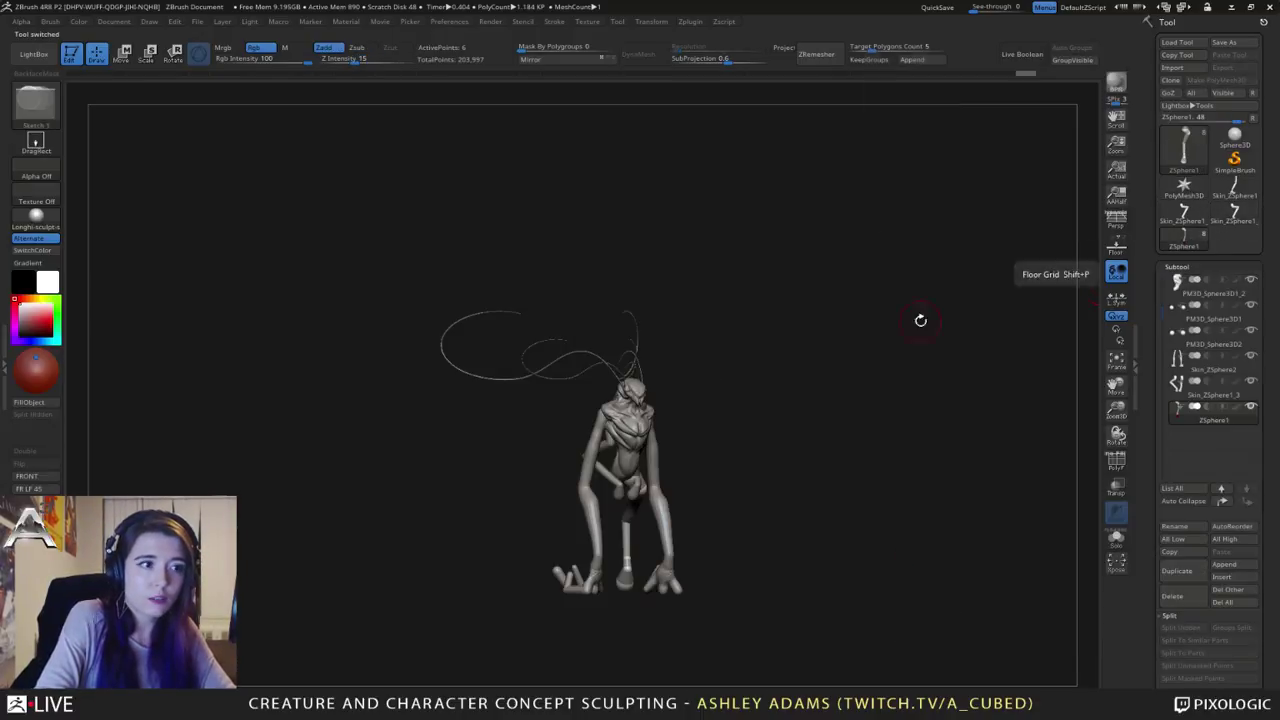
key(f)
drag(872, 390, 721, 420)
alt+drag(704, 335, 669, 444)
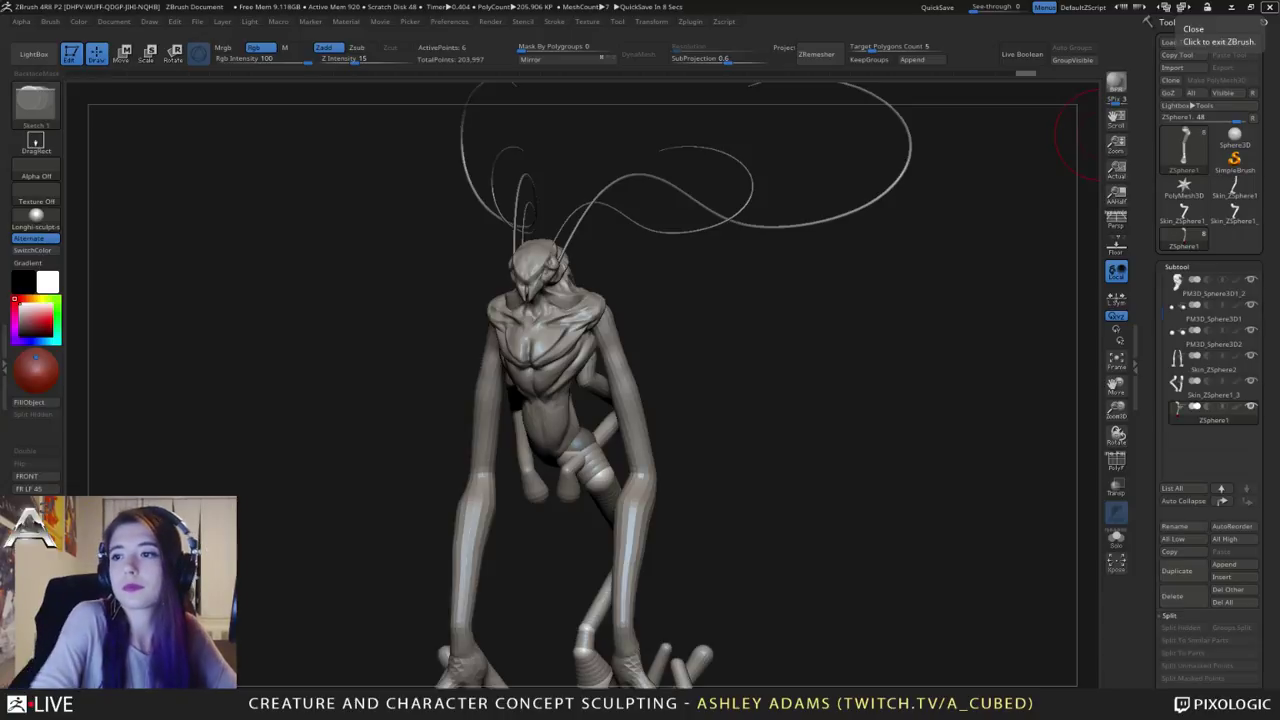
Step: Make an adaptive skin from the creature's ZSphere leg with the DynaMesh Resolution lowered to its minimum
drag(722, 345, 672, 357)
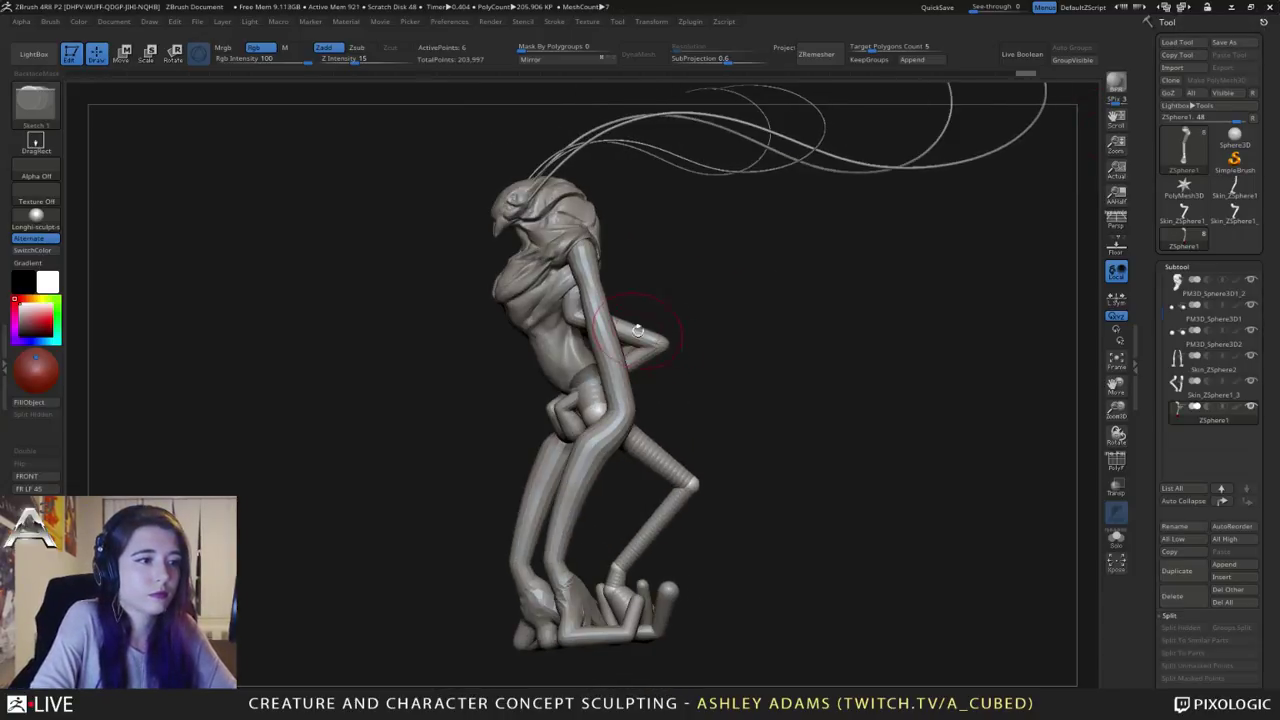
drag(655, 412, 628, 410)
right_drag(628, 410, 714, 394)
alt+right_drag(680, 338, 777, 295)
right_click(692, 331)
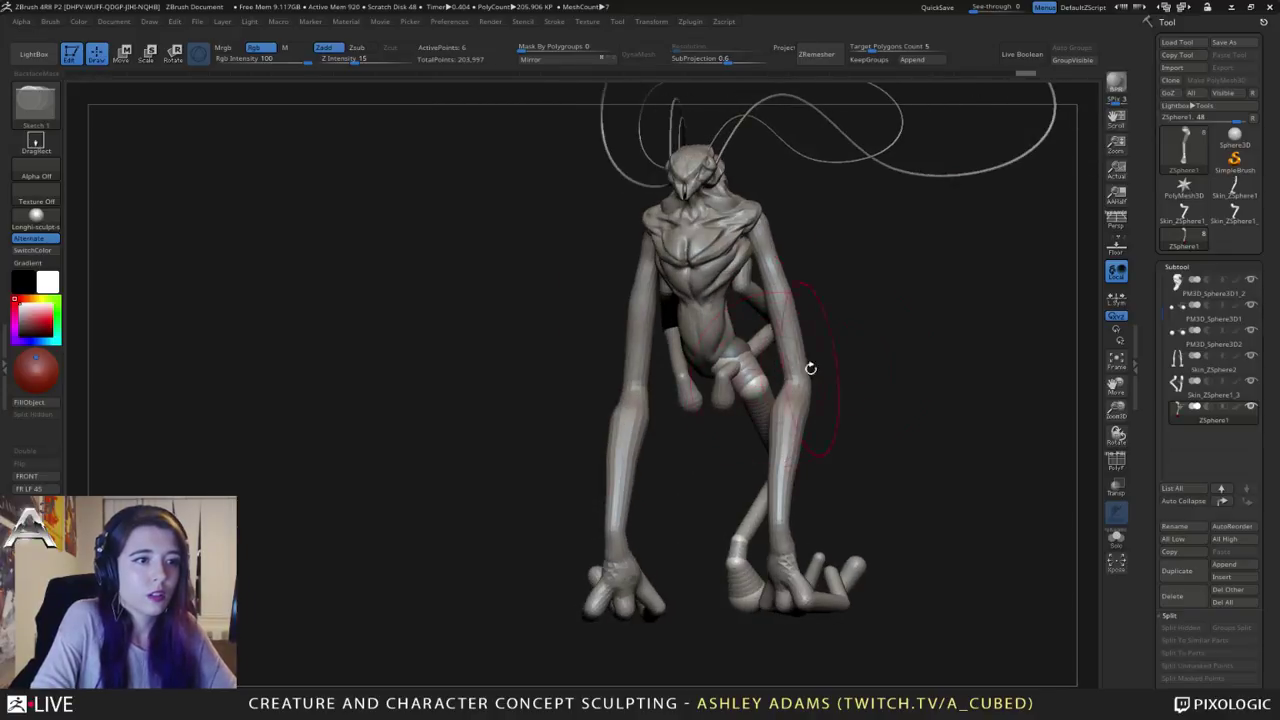
right_drag(810, 368, 750, 330)
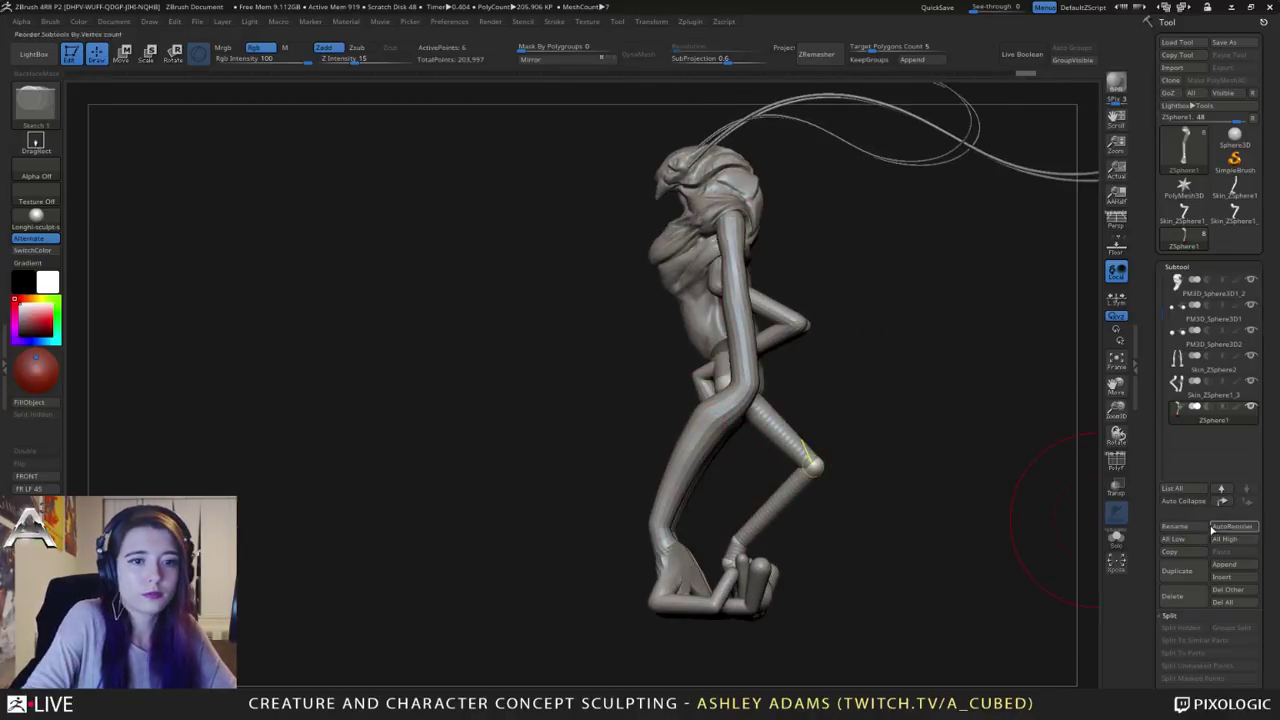
drag(1152, 640, 1155, 478)
click(1186, 402)
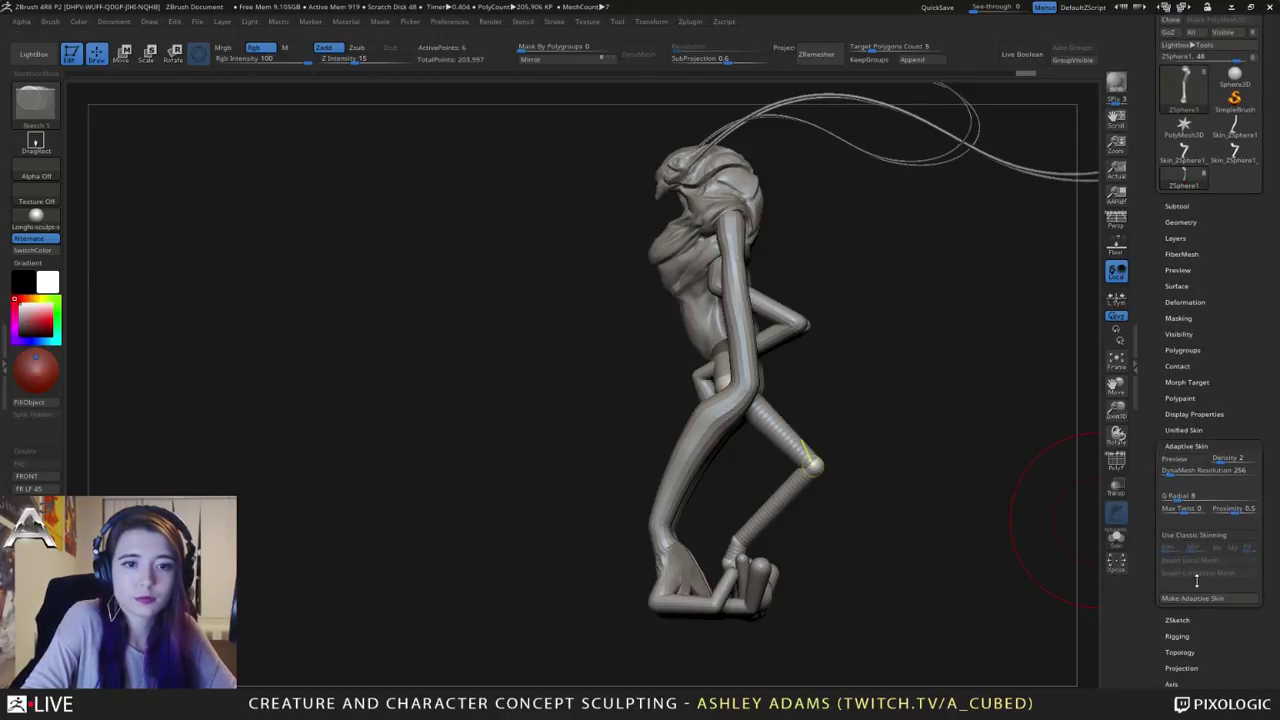
drag(1172, 475, 1149, 479)
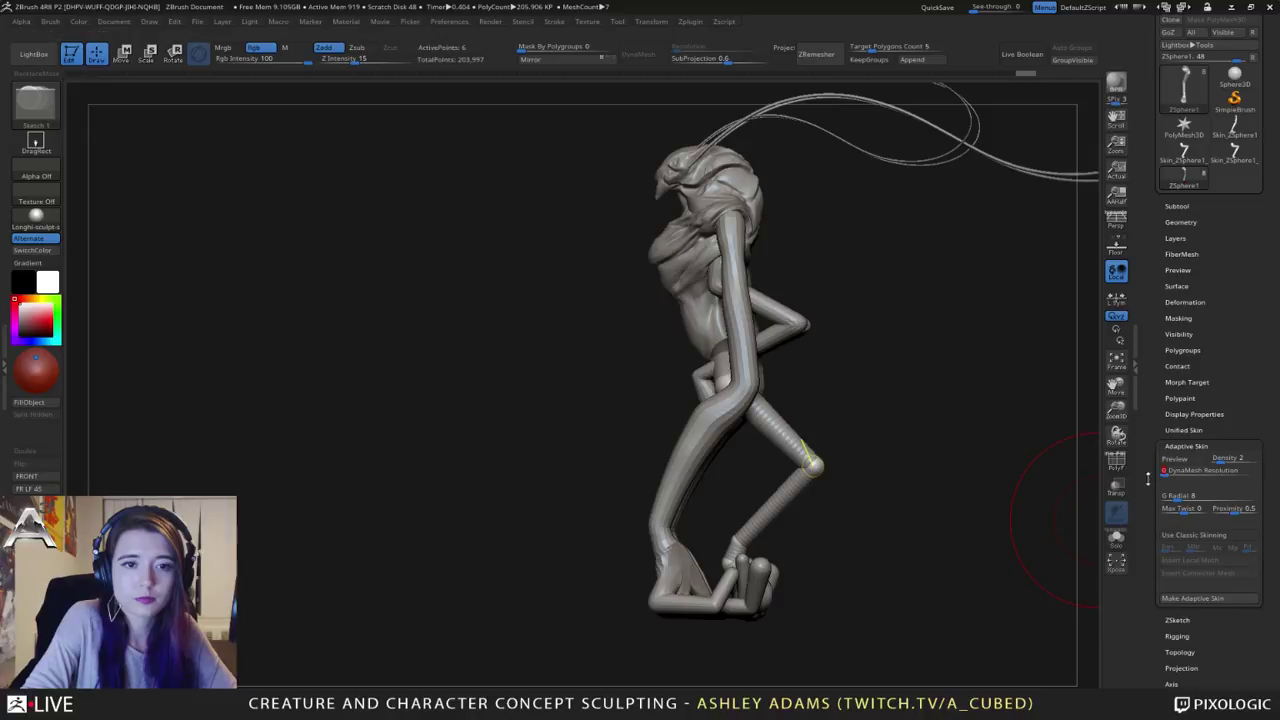
click(1196, 599)
Step: Append the newly skinned leg mesh as a subtool and delete the original ZSphere1 subtool
click(1180, 263)
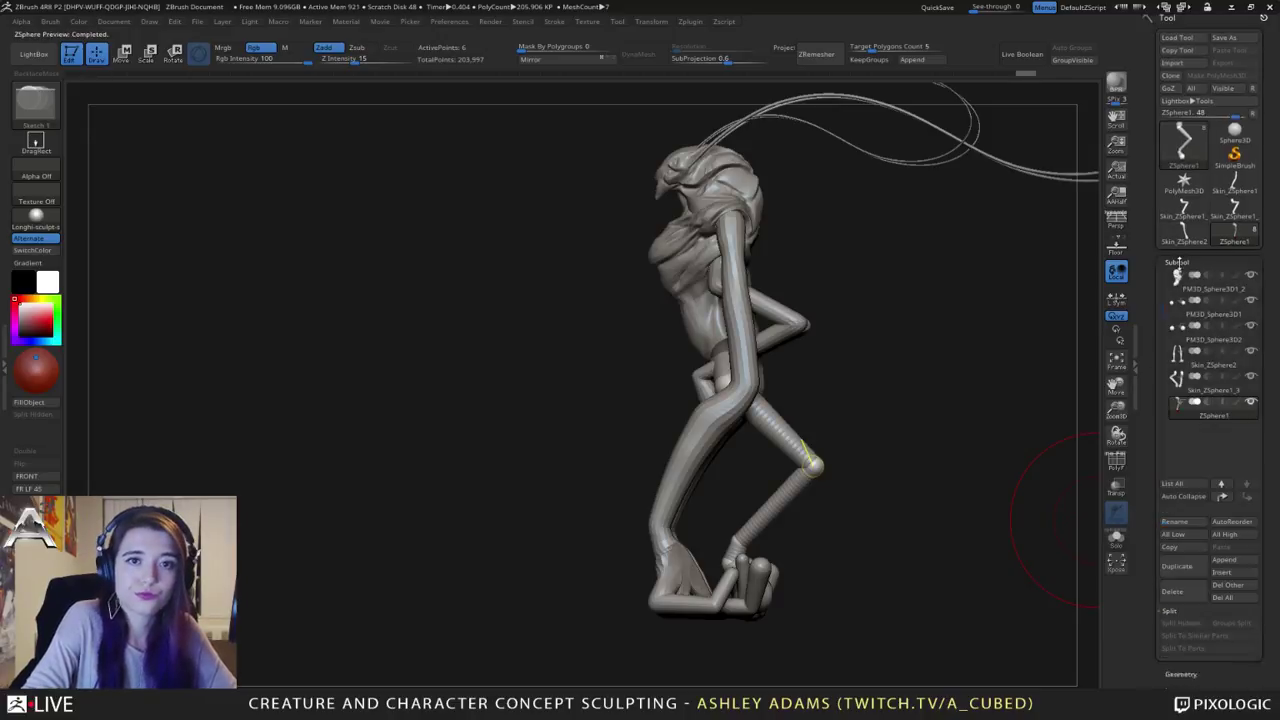
click(1225, 560)
click(1121, 465)
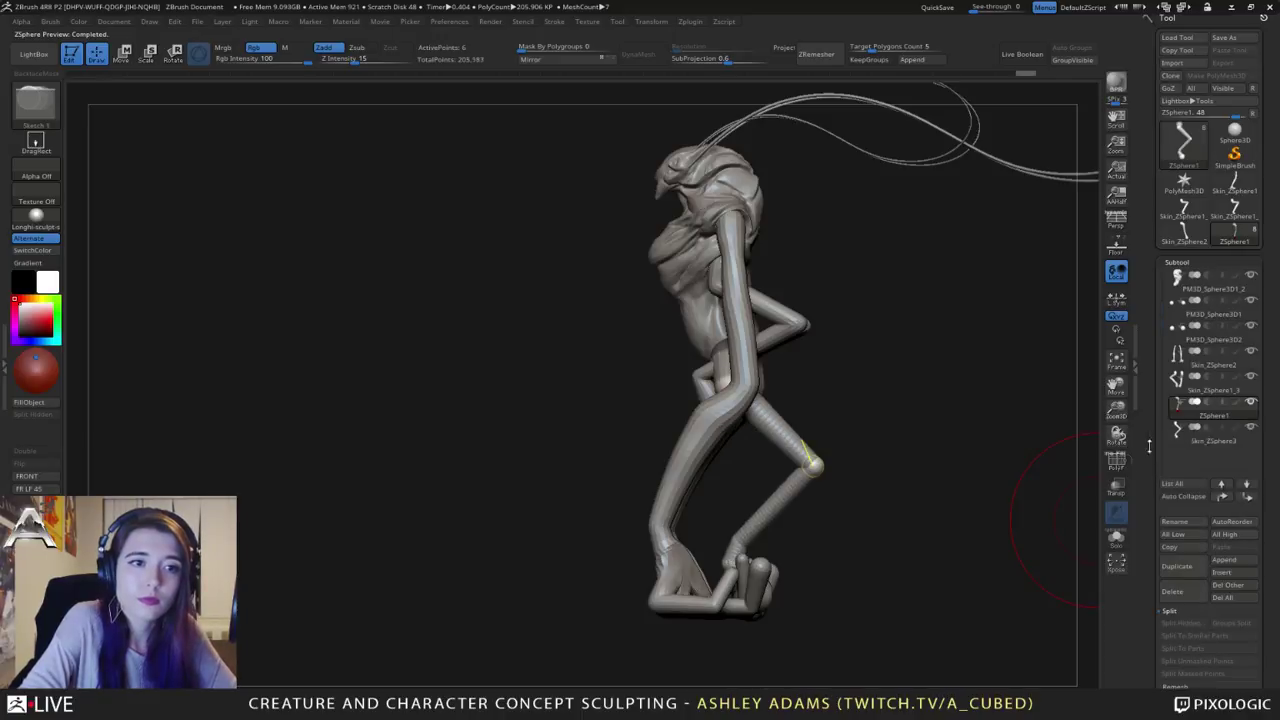
click(1172, 591)
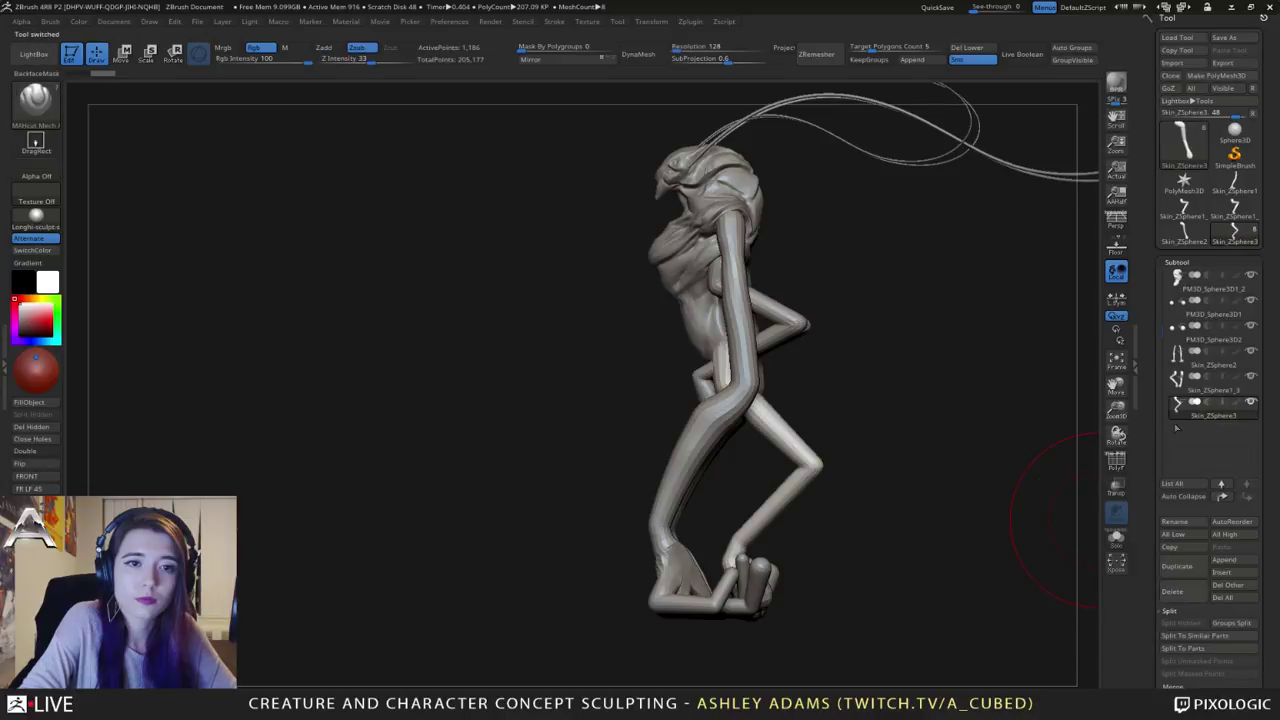
Step: Duplicate the skinned leg subtool and mirror the copy to the creature's other side
drag(837, 447, 884, 420)
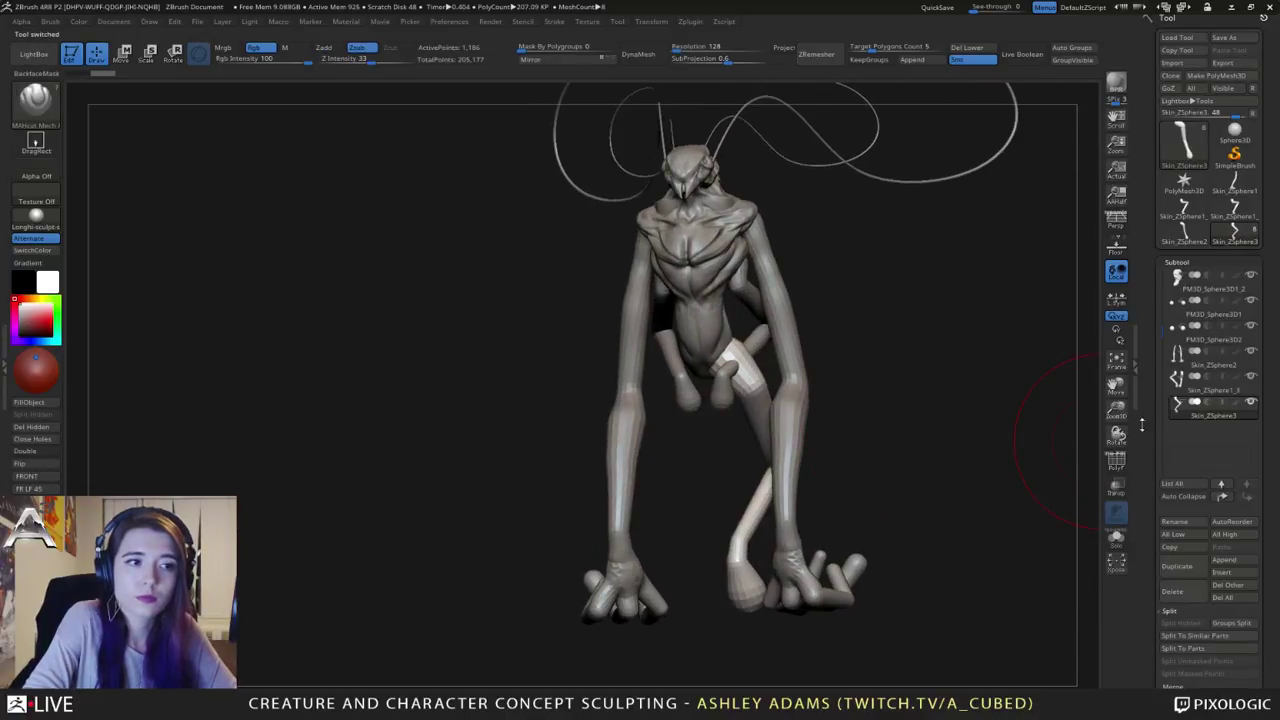
click(1177, 566)
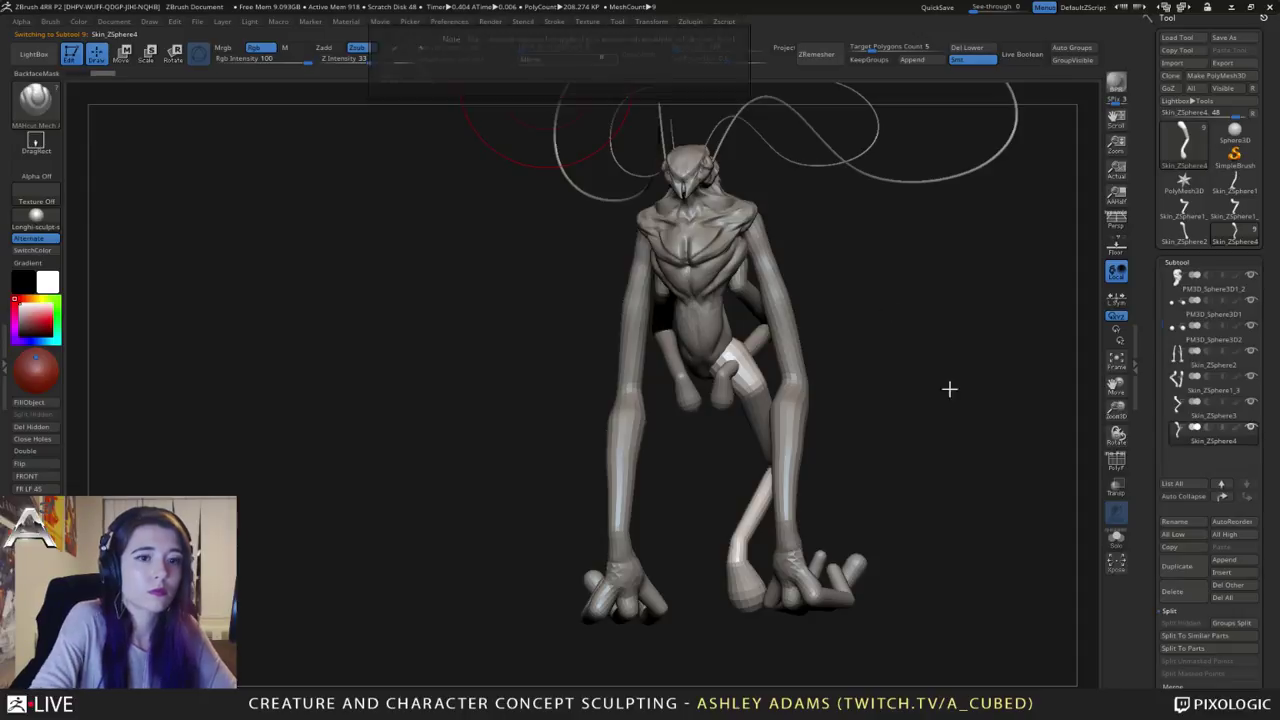
scroll(1160, 660, down, 3)
click(1181, 666)
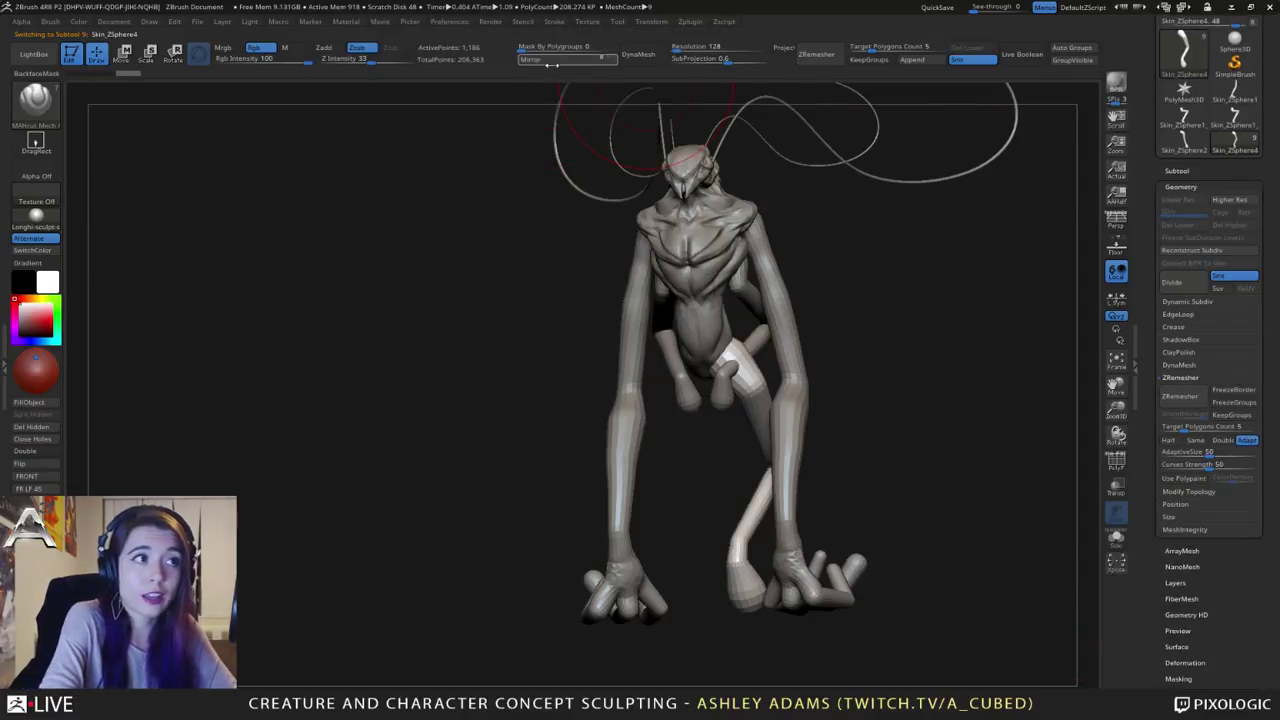
click(585, 61)
Step: Merge the Skin_ZSphere3 leg down with its mirrored copy into one subtool, confirming the merge
click(1185, 170)
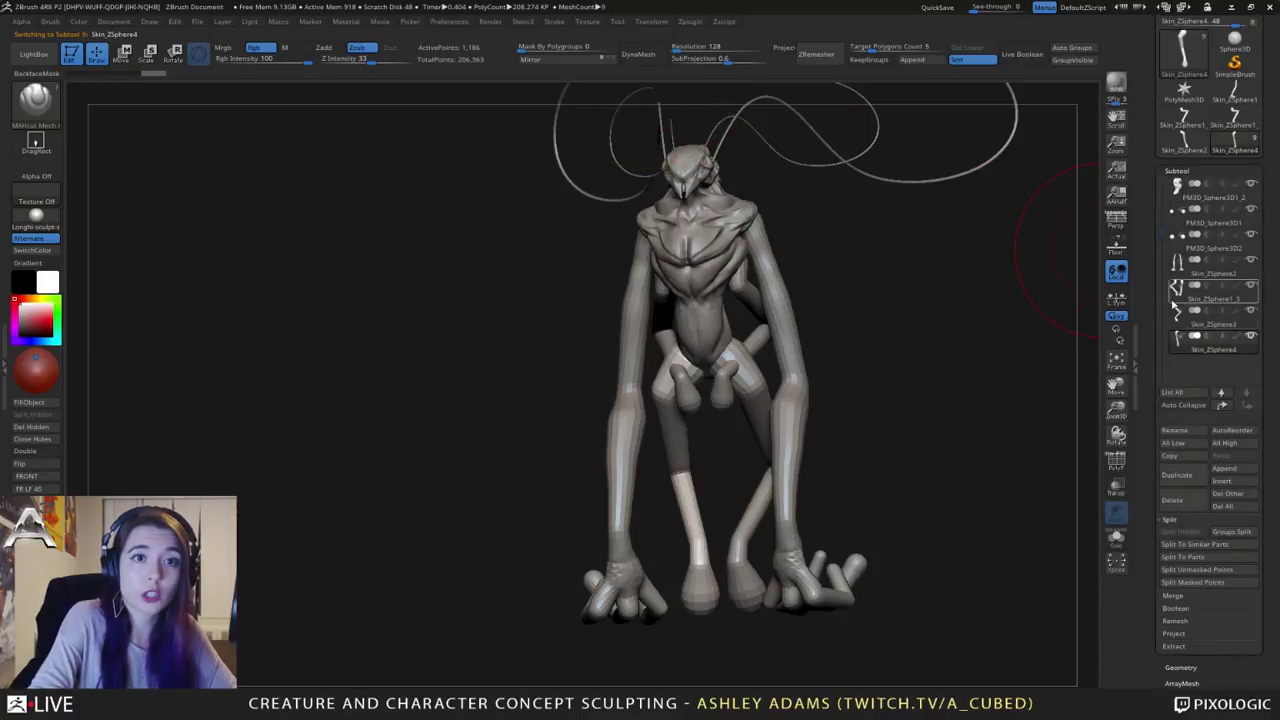
click(1175, 322)
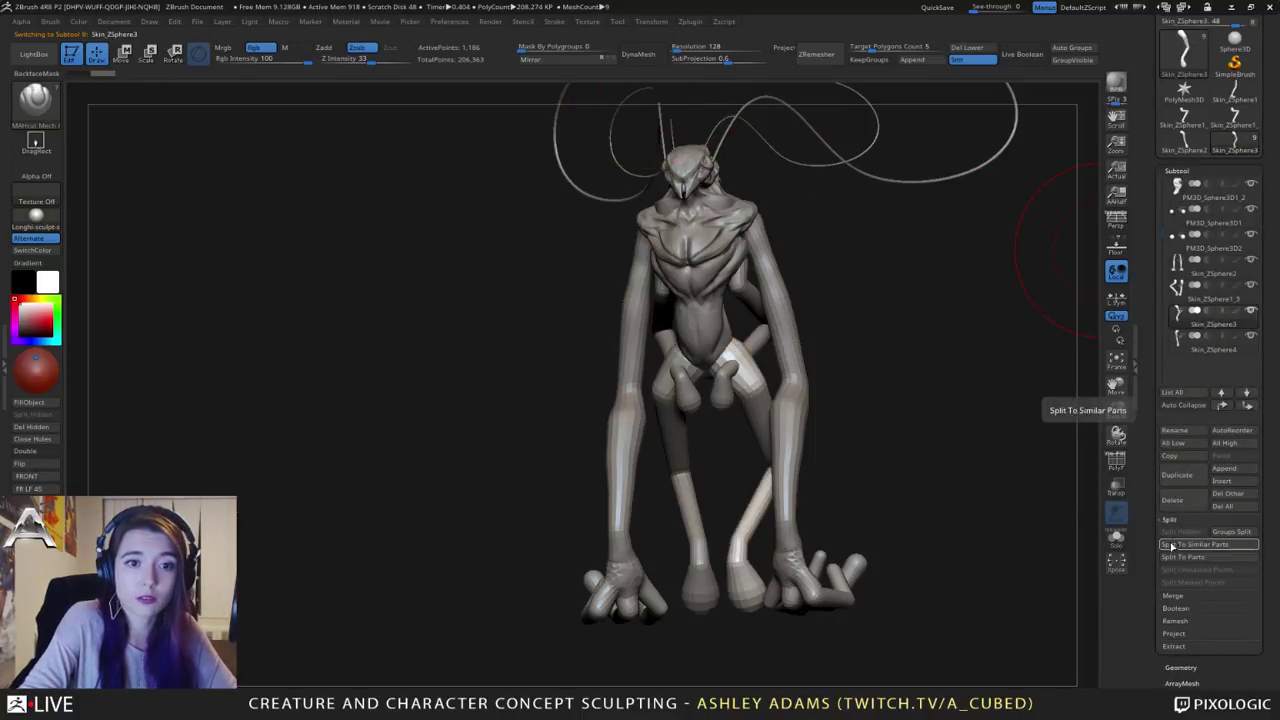
click(1180, 596)
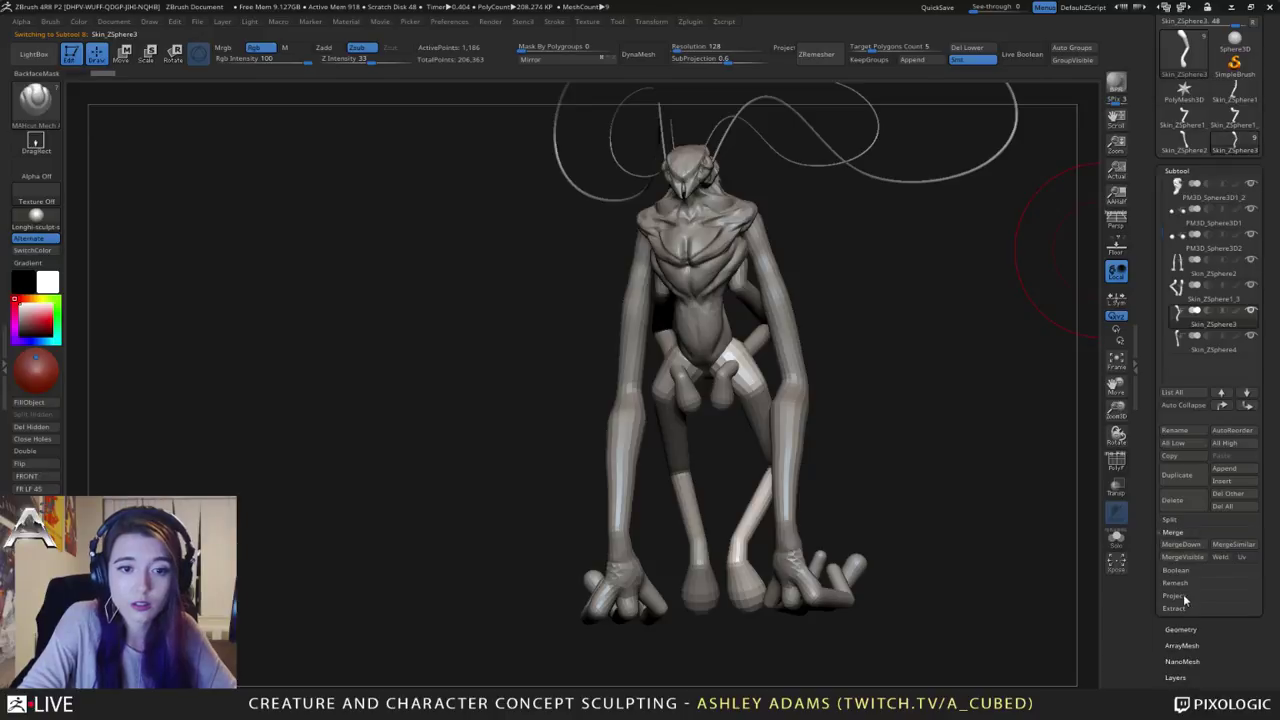
click(1182, 544)
click(1055, 572)
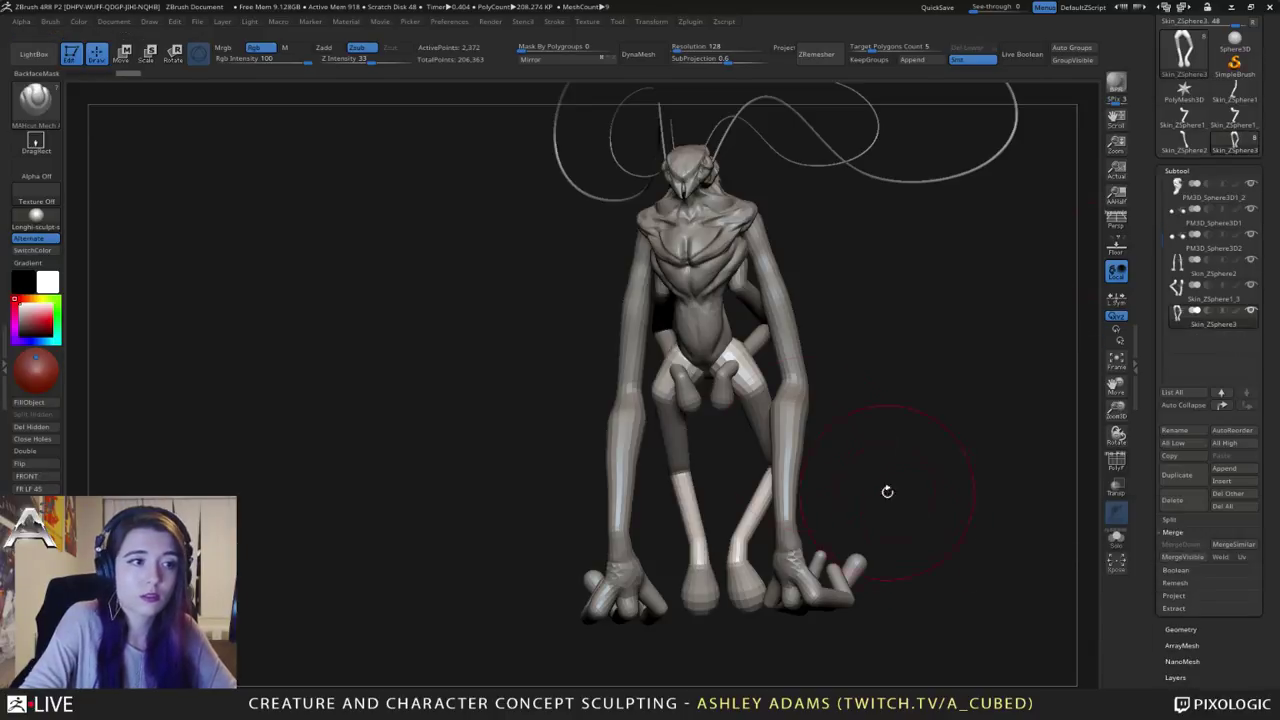
Step: Make the Skin_ZSphere1_3 subtool of small front arms active, adjust the brush's draw size and switch to the SnakeHook brush
mouse_move(743, 357)
right_down()
mouse_move(655, 360)
mouse_move(738, 366)
mouse_move(722, 370)
right_up()
alt+click(727, 376)
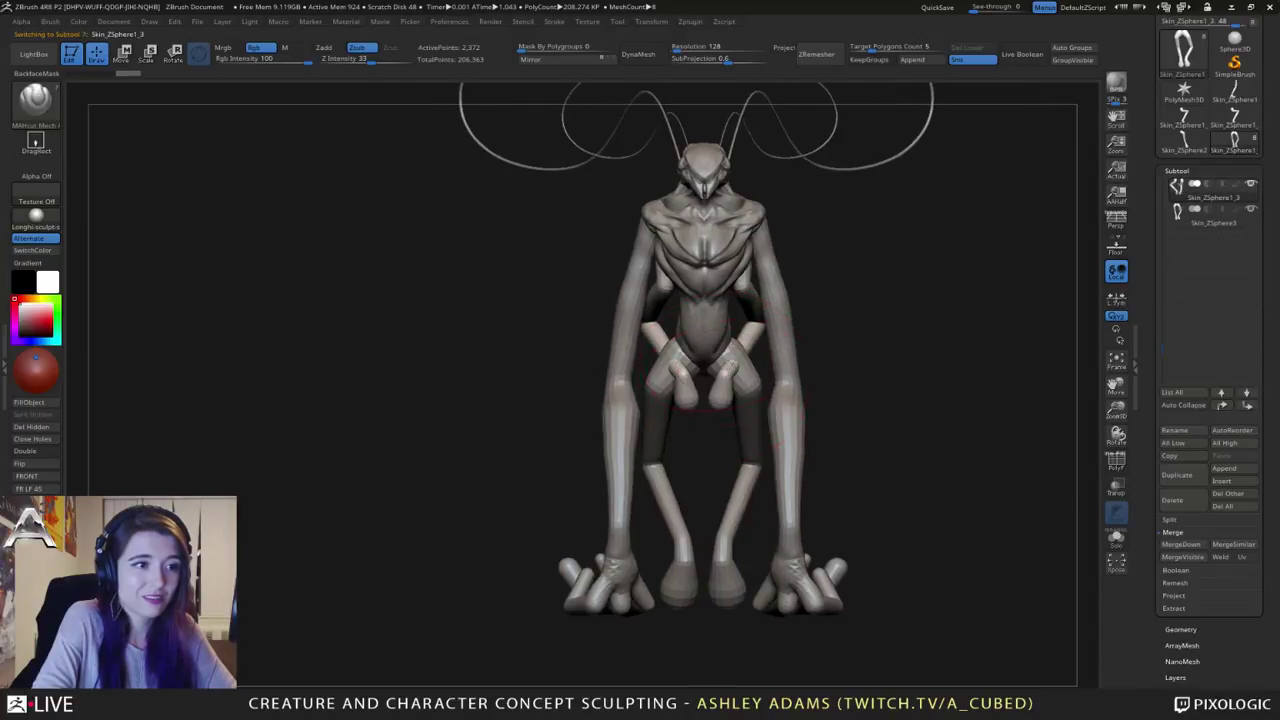
key(space)
drag(728, 363, 746, 359)
right_drag(742, 362, 798, 366)
key(b)
key(s)
key(h)
mouse_move(676, 366)
right_down()
mouse_move(700, 355)
mouse_move(686, 385)
mouse_move(760, 388)
mouse_move(726, 377)
mouse_move(778, 369)
mouse_move(758, 369)
right_up()
Step: Select the Skin_ZSphere3 legs, reduce the SnakeHook draw size, then pull and smooth the thighs near the hips into a better shape
alt+click(750, 375)
key(space)
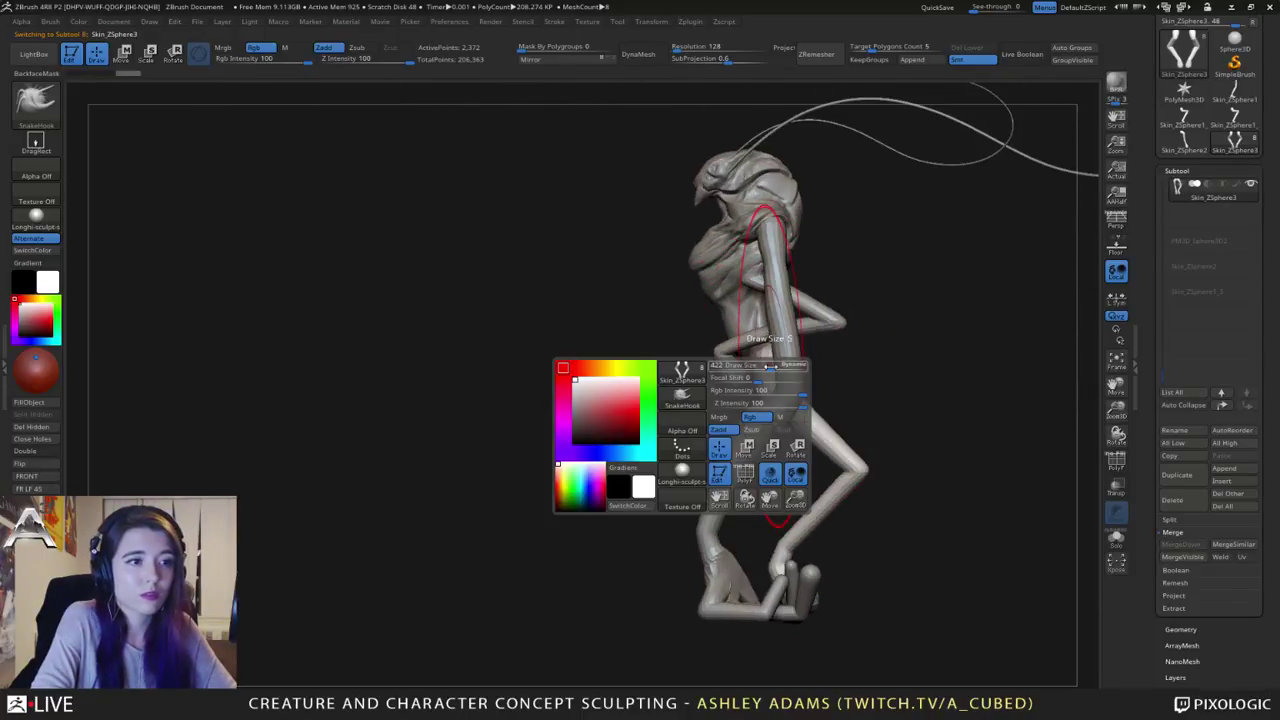
drag(765, 369, 754, 369)
right_drag(754, 372, 786, 400)
drag(786, 400, 776, 412)
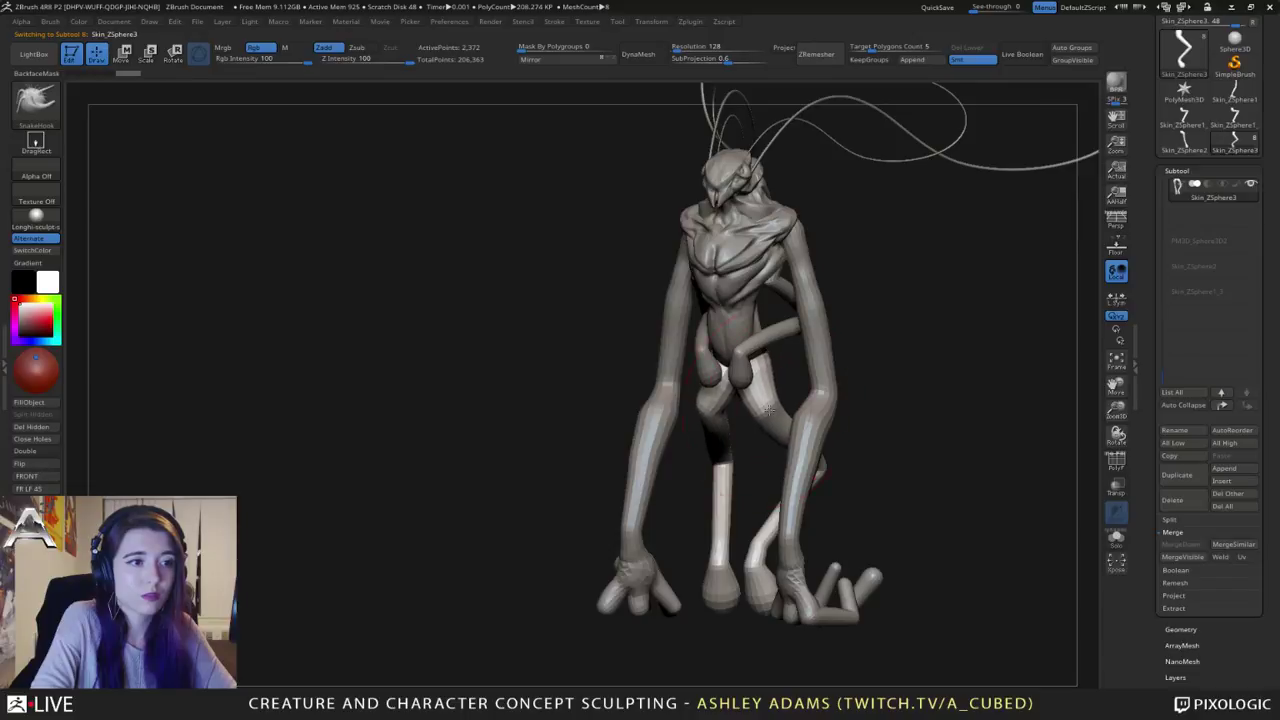
mouse_move(829, 357)
shift+right_down()
mouse_move(686, 371)
mouse_move(748, 383)
shift+right_up()
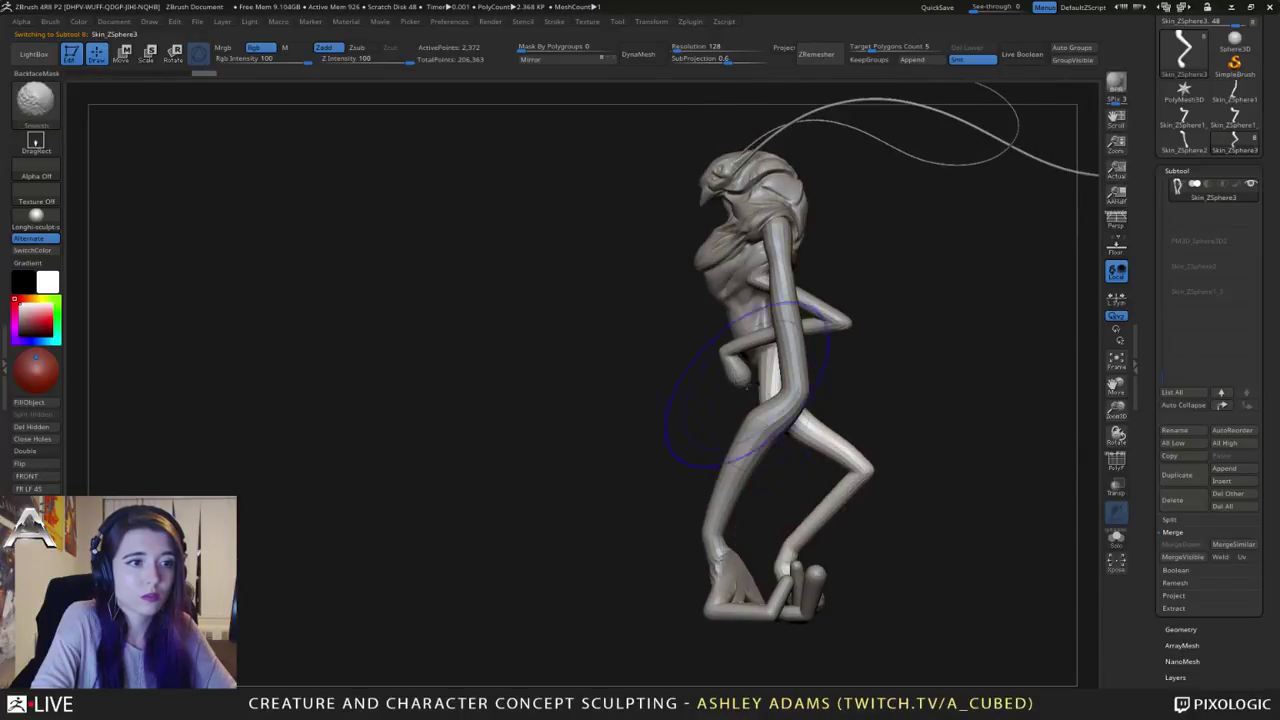
key(space)
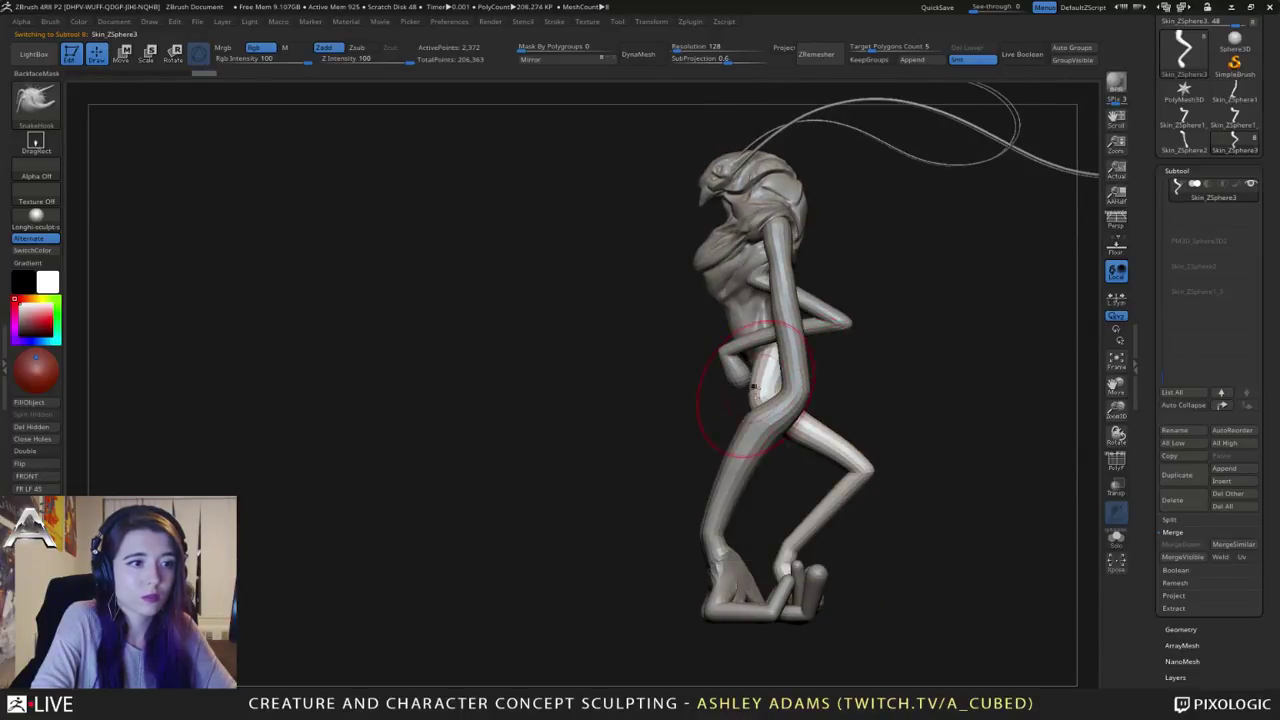
right_drag(780, 422, 856, 358)
Step: Append a sphere as a new subtool to the creature and make it the active subtool
key(space)
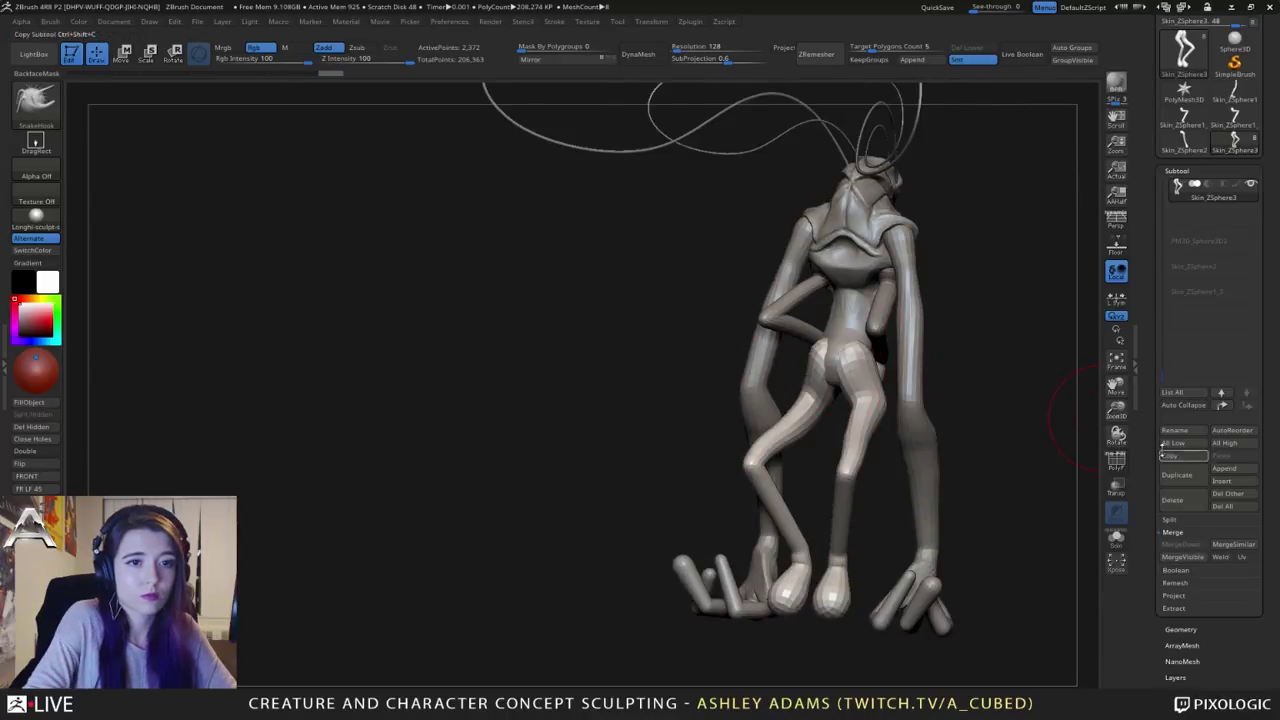
click(1225, 471)
click(816, 462)
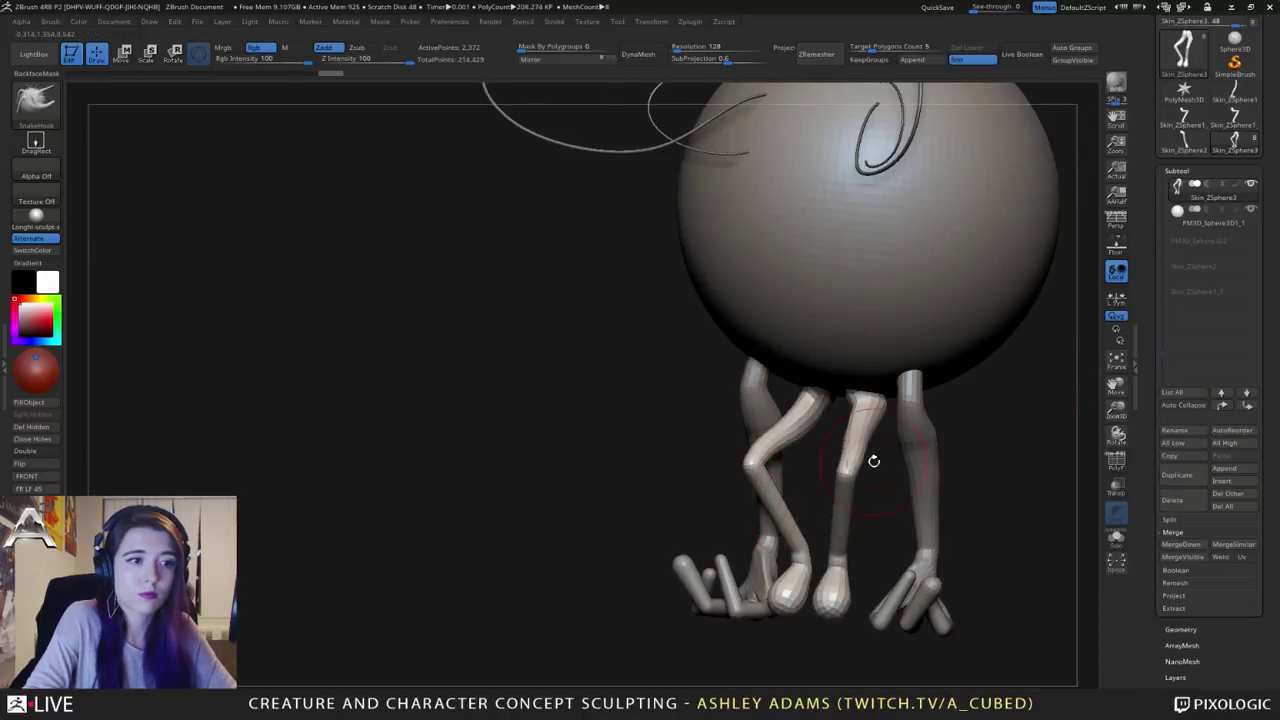
ctrl+right_drag(872, 460, 898, 312)
alt+click(900, 303)
Step: Scale the sphere down, move it behind the creature's hips and stretch it into a long horizontal ellipsoid as the abdomen
alt+right_drag(910, 256, 808, 352)
key(e)
drag(806, 356, 724, 409)
drag(857, 308, 791, 417)
right_drag(815, 372, 908, 366)
drag(736, 428, 764, 469)
right_drag(905, 430, 769, 470)
drag(795, 470, 794, 488)
drag(650, 469, 668, 469)
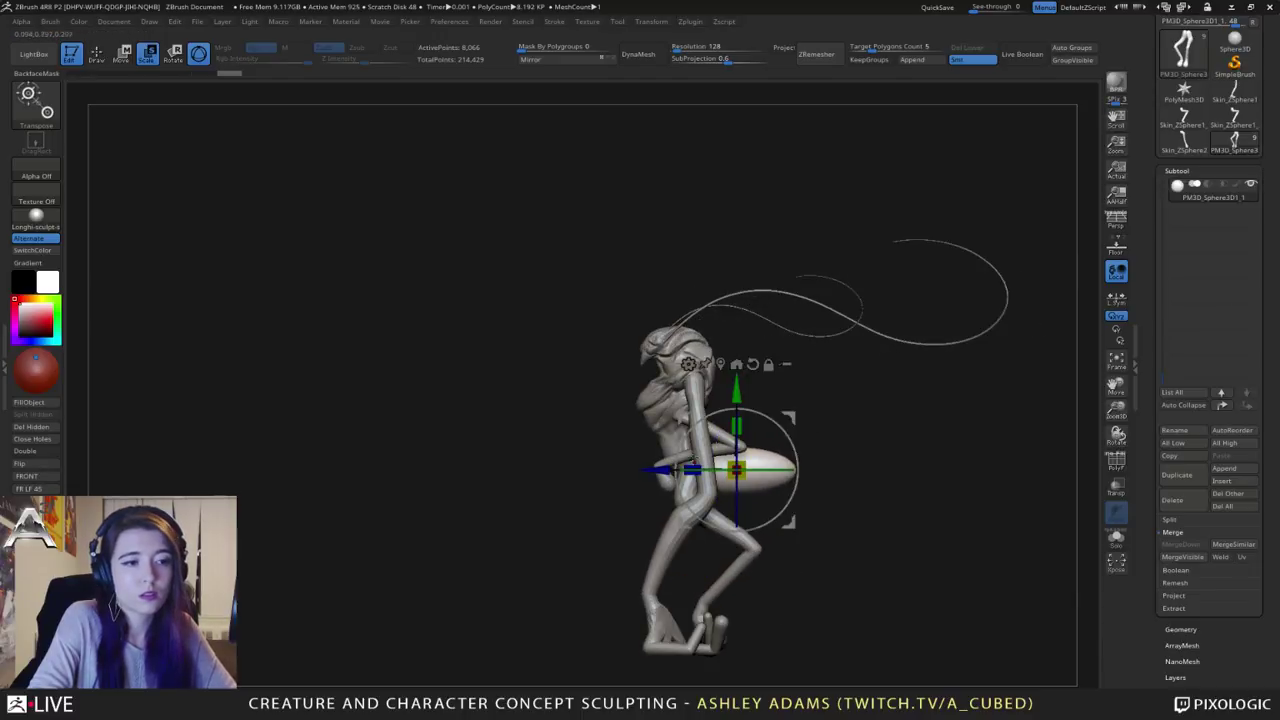
drag(796, 412, 818, 417)
Step: Bend the ellipsoid's rear end downward and thicken its underside with the SnakeHook brush, adjusting the draw size
key(q)
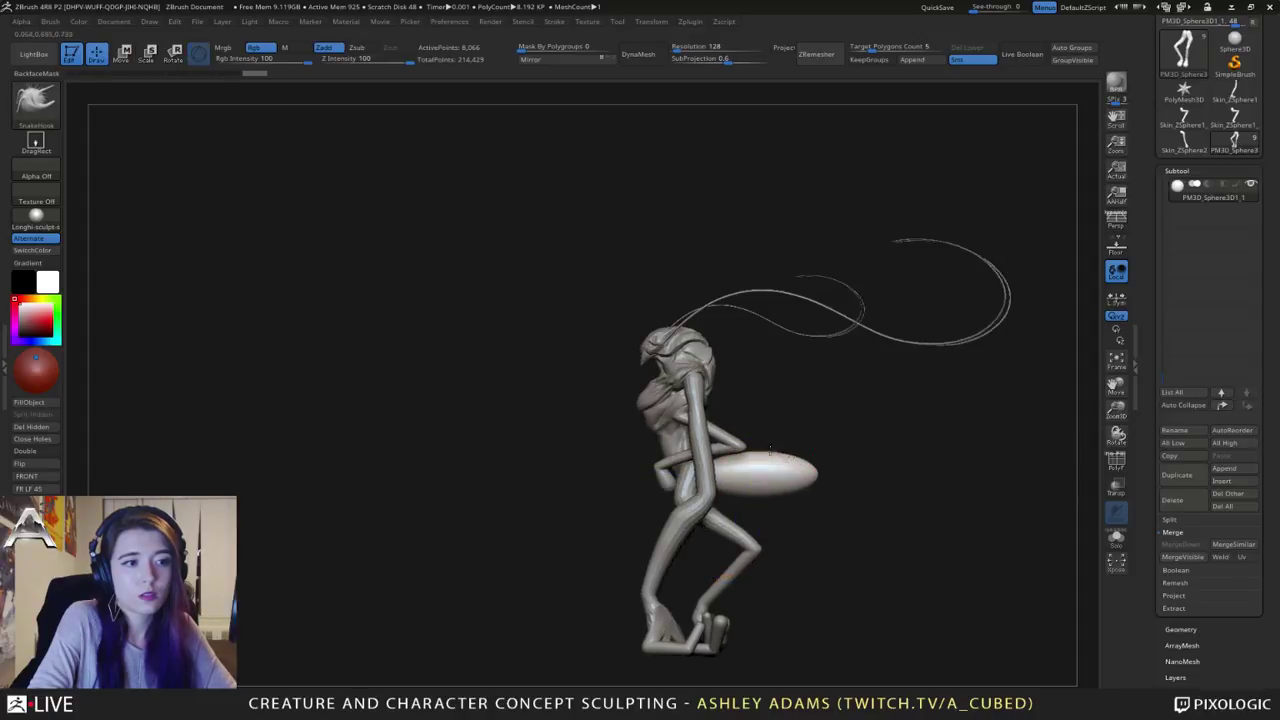
key(space)
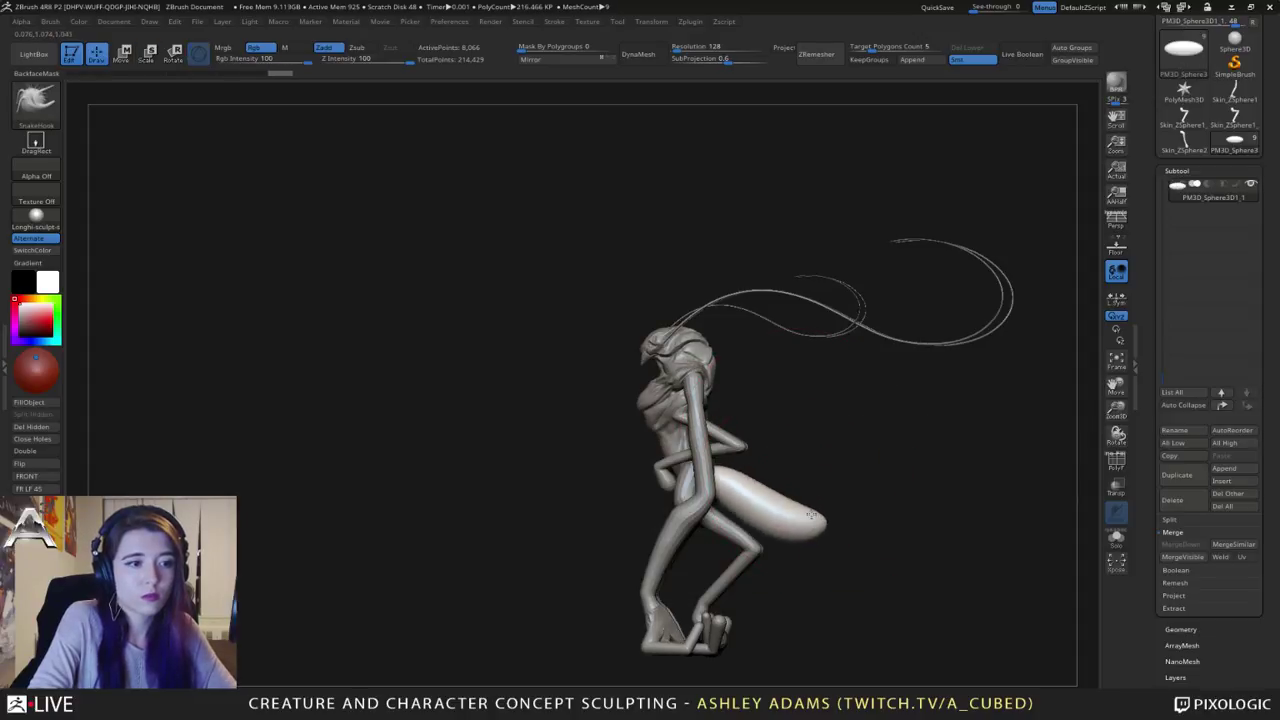
key(space)
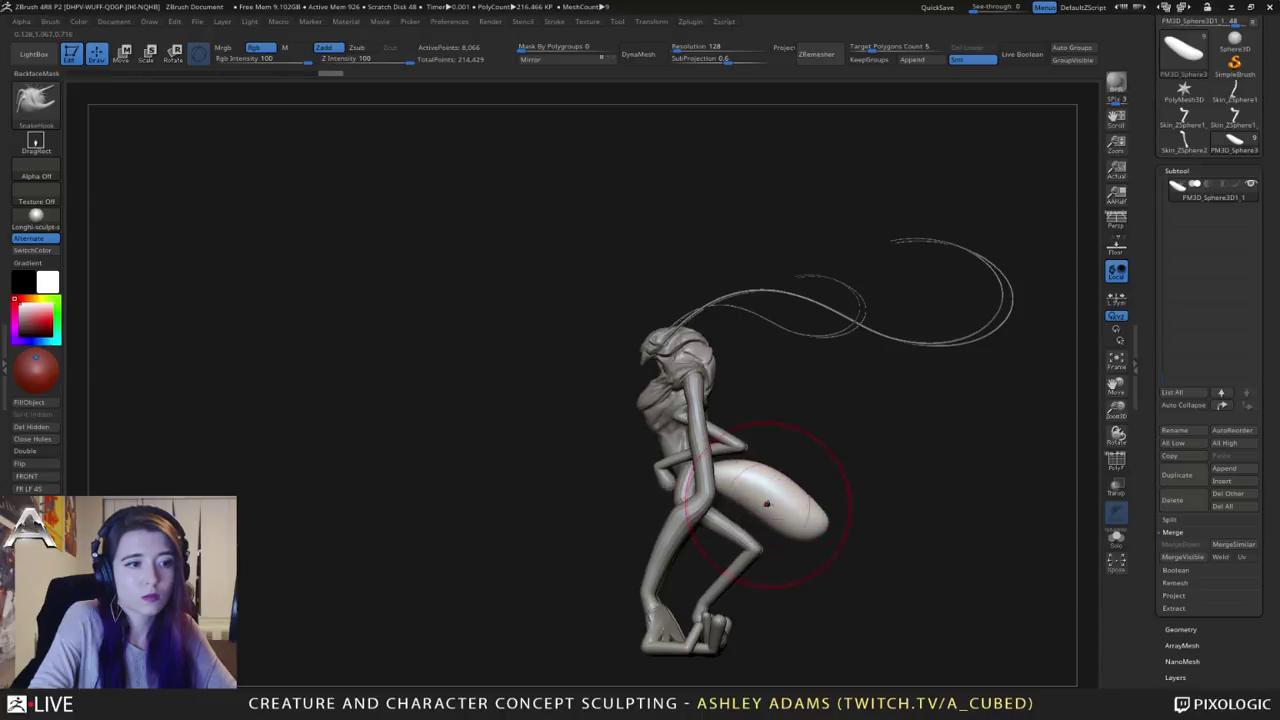
mouse_move(766, 530)
mouse_down()
mouse_move(789, 518)
mouse_move(815, 555)
mouse_up()
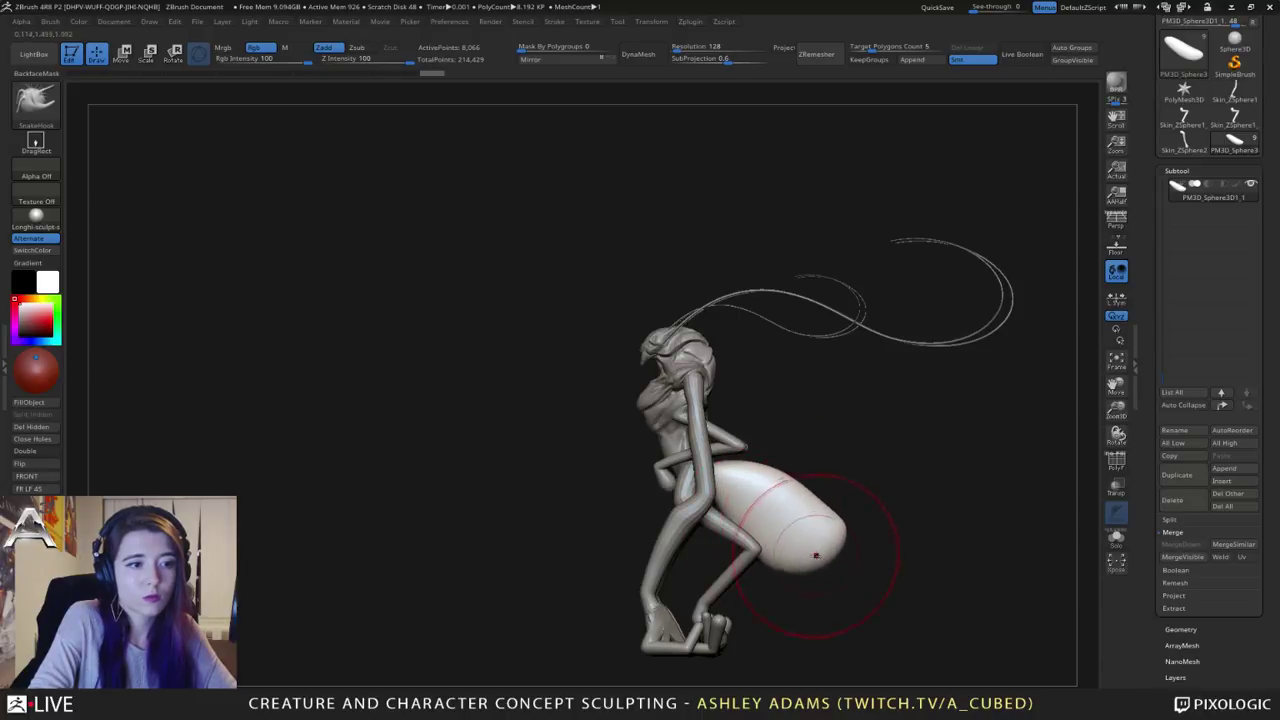
Step: Refine the abdomen's sides and pull its rear end into a tapered tip with the SnakeHook brush
right_drag(820, 547, 796, 518)
drag(790, 524, 777, 516)
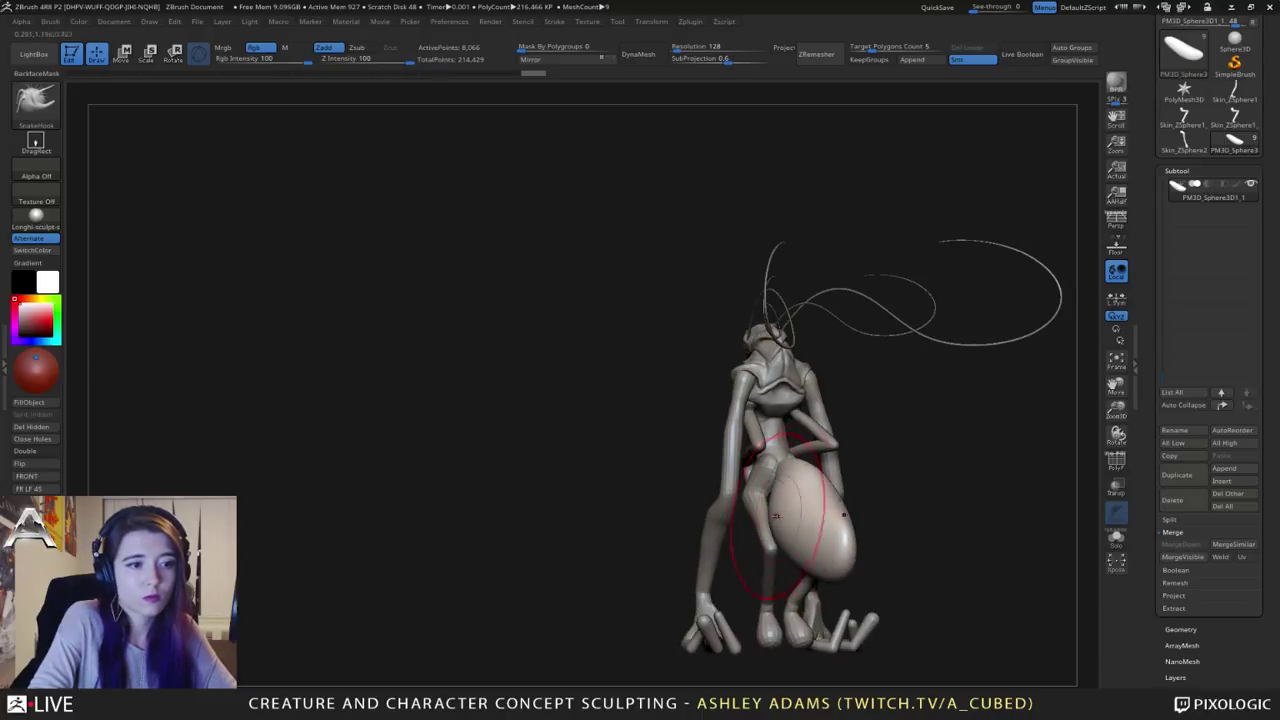
right_drag(783, 483, 846, 540)
right_click(817, 508)
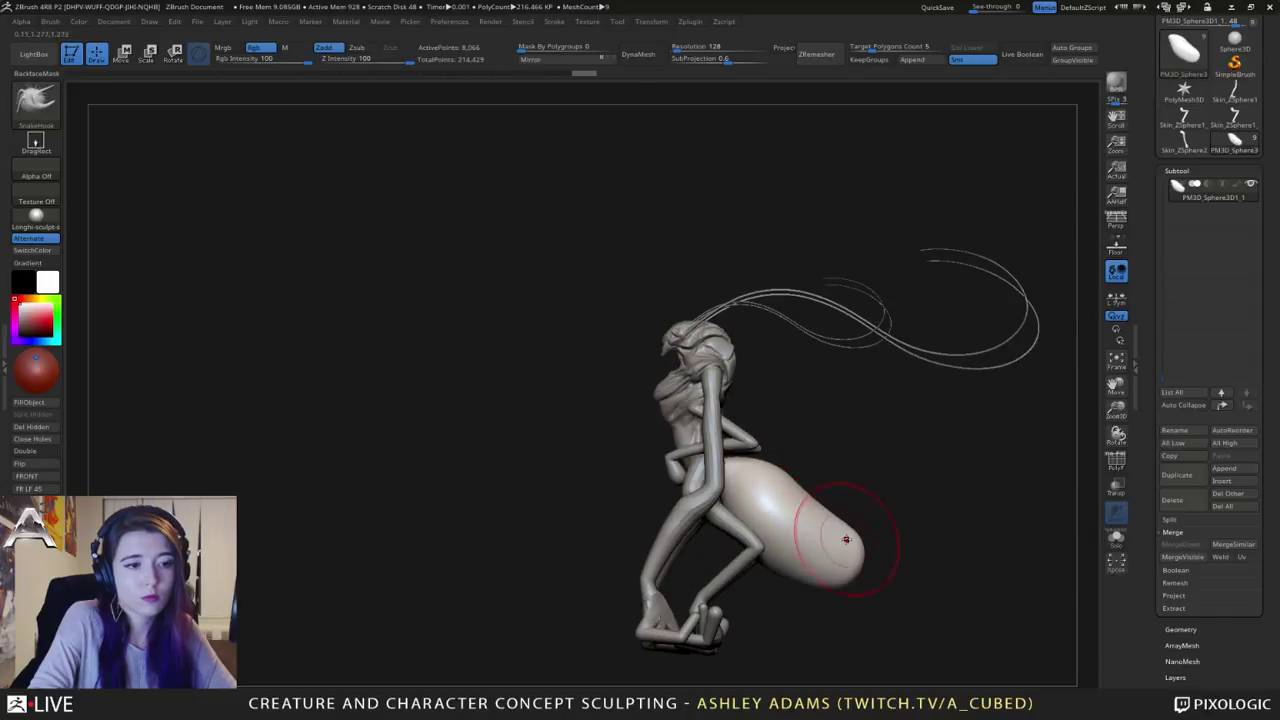
drag(841, 583, 837, 573)
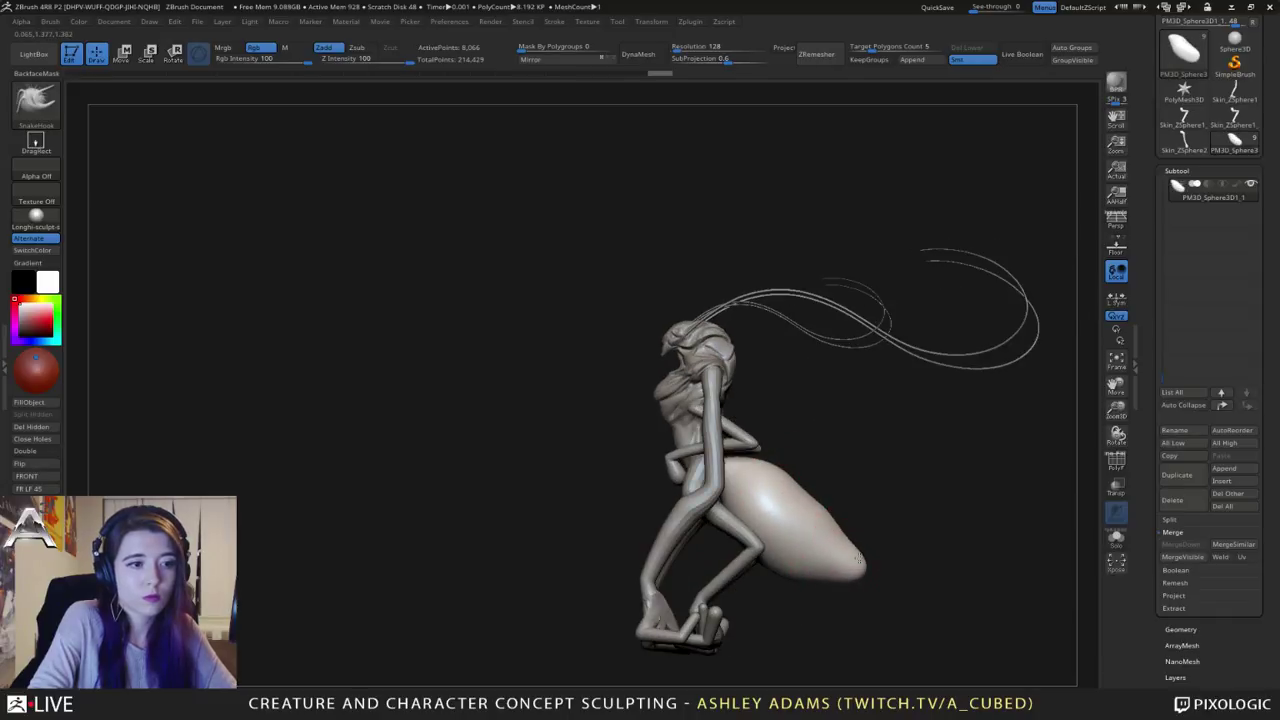
mouse_move(837, 573)
right_down()
mouse_move(734, 577)
mouse_move(833, 498)
mouse_move(864, 569)
right_up()
right_click(734, 577)
Step: Build up volume along the side of the abdomen with the ClayBuildup brush
key(b)
key(c)
key(b)
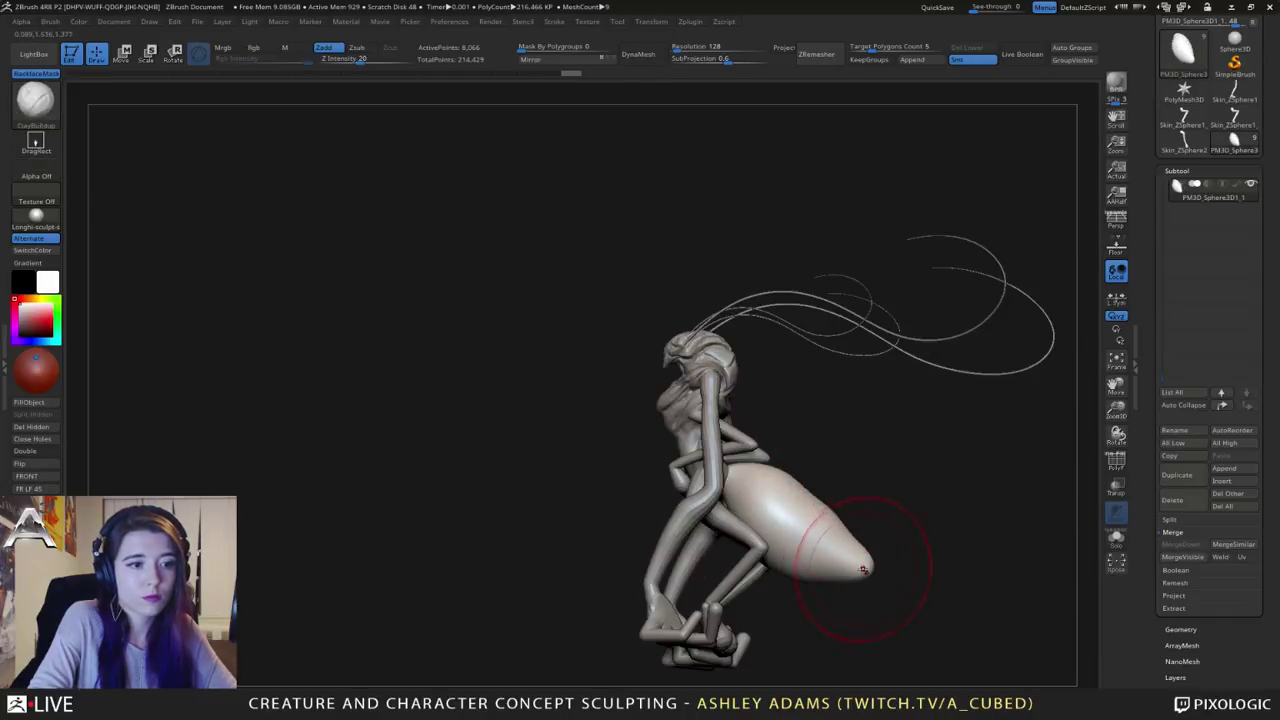
right_drag(802, 519, 788, 525)
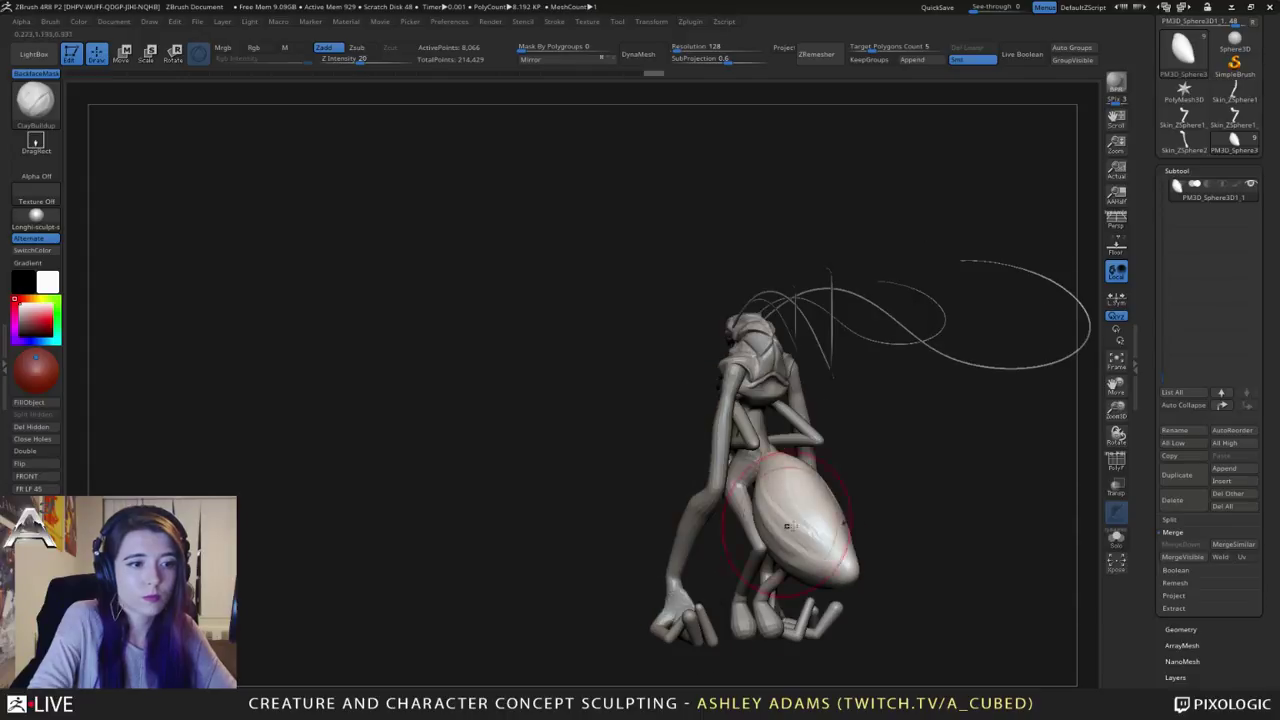
Step: Pull the abdomen's tip downward and reshape its contour from the side and front with the SnakeHook brush
mouse_move(829, 574)
right_down()
mouse_move(786, 500)
mouse_move(866, 481)
right_up()
key(b)
key(s)
key(h)
key(space)
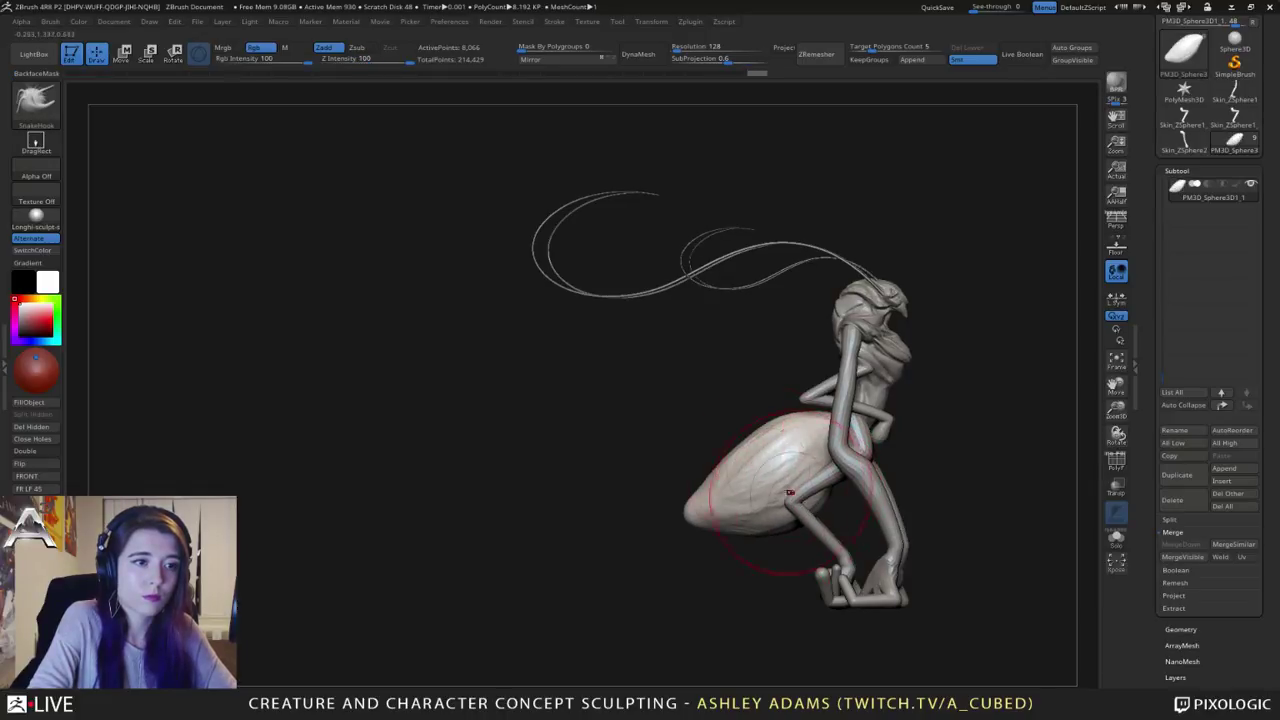
drag(722, 510, 716, 510)
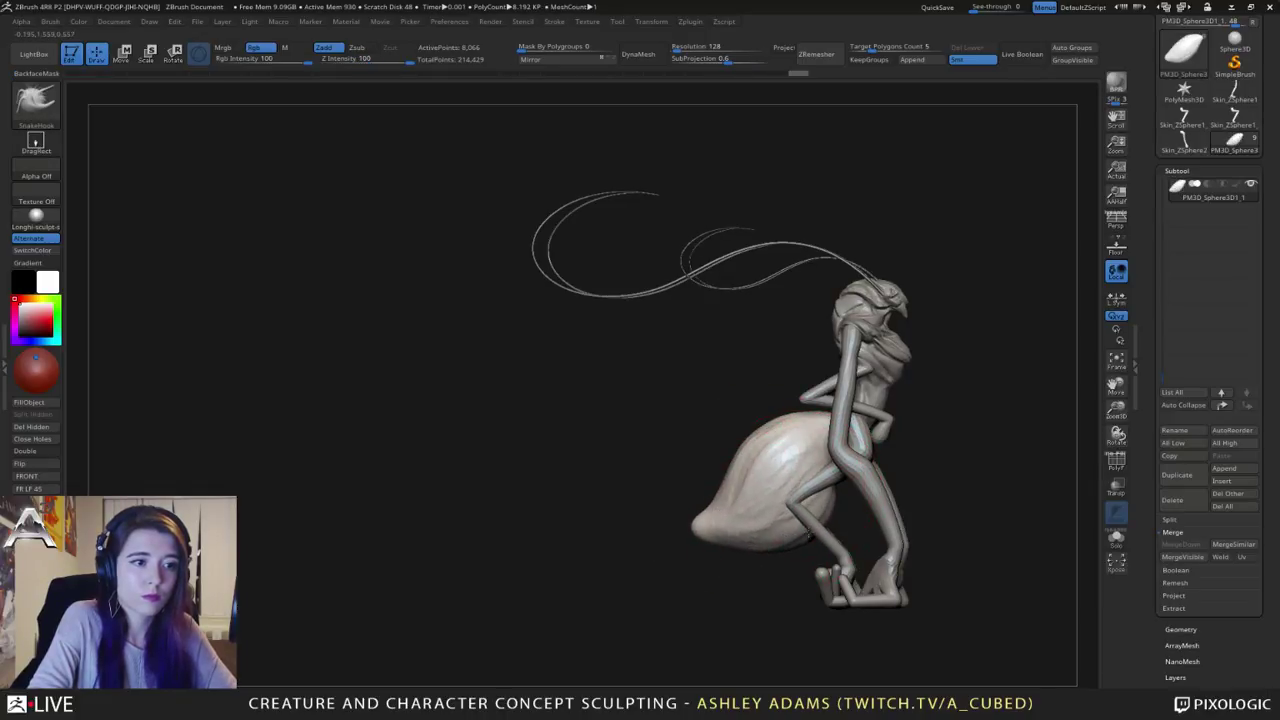
mouse_move(955, 492)
mouse_down()
mouse_move(800, 484)
mouse_move(837, 481)
mouse_up()
right_drag(838, 481, 843, 487)
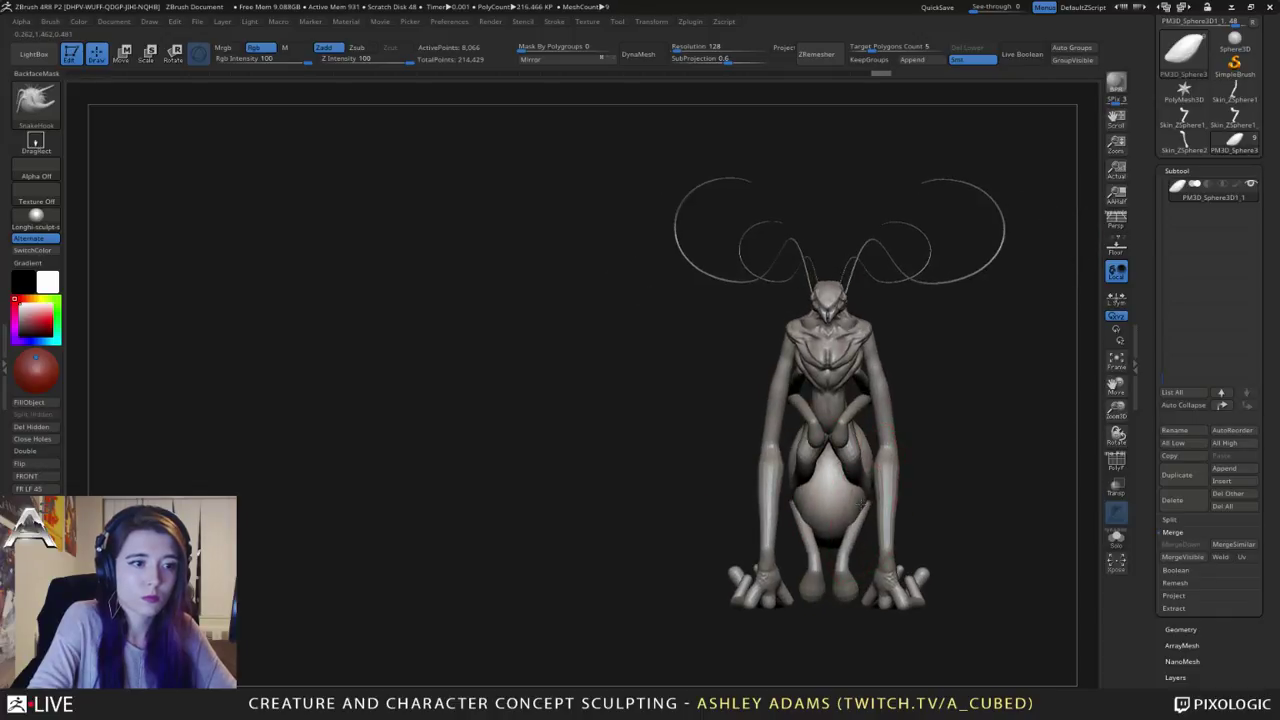
drag(850, 516, 834, 521)
right_drag(829, 506, 902, 508)
Step: Make the lower legs' mesh the active subtool and stretch both feet forward with SnakeHook from below
alt+click(808, 487)
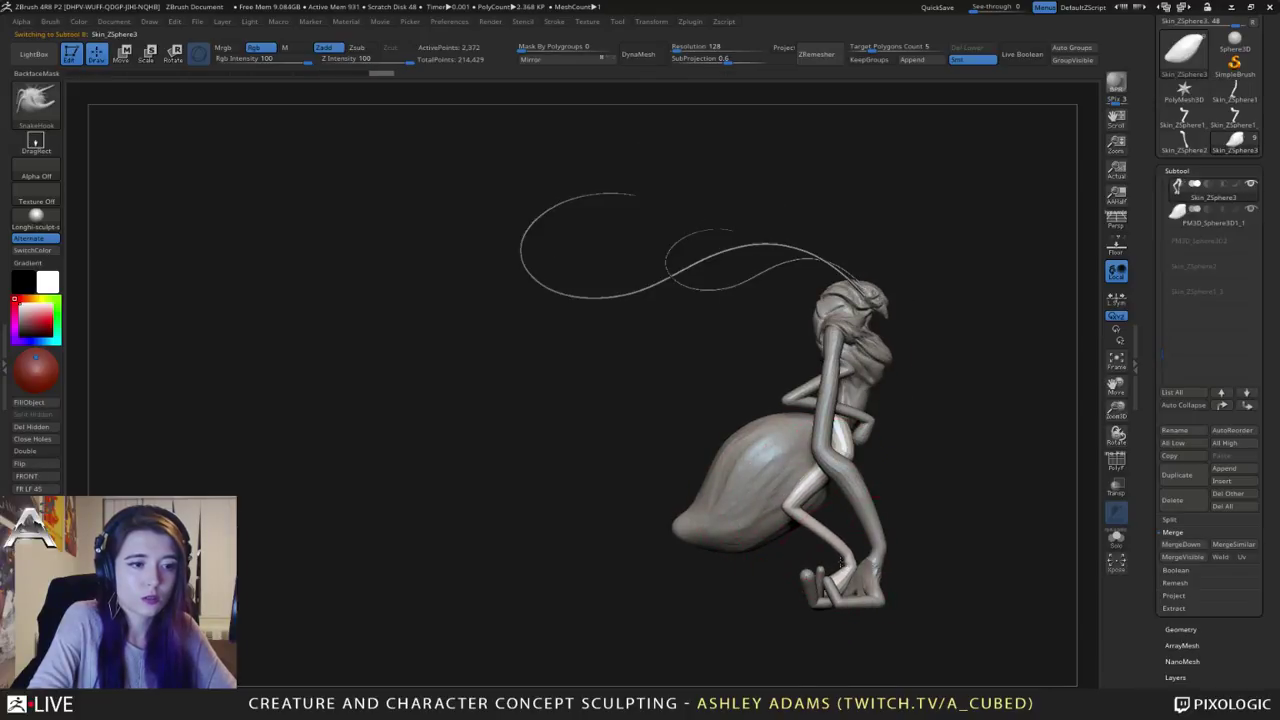
key(space)
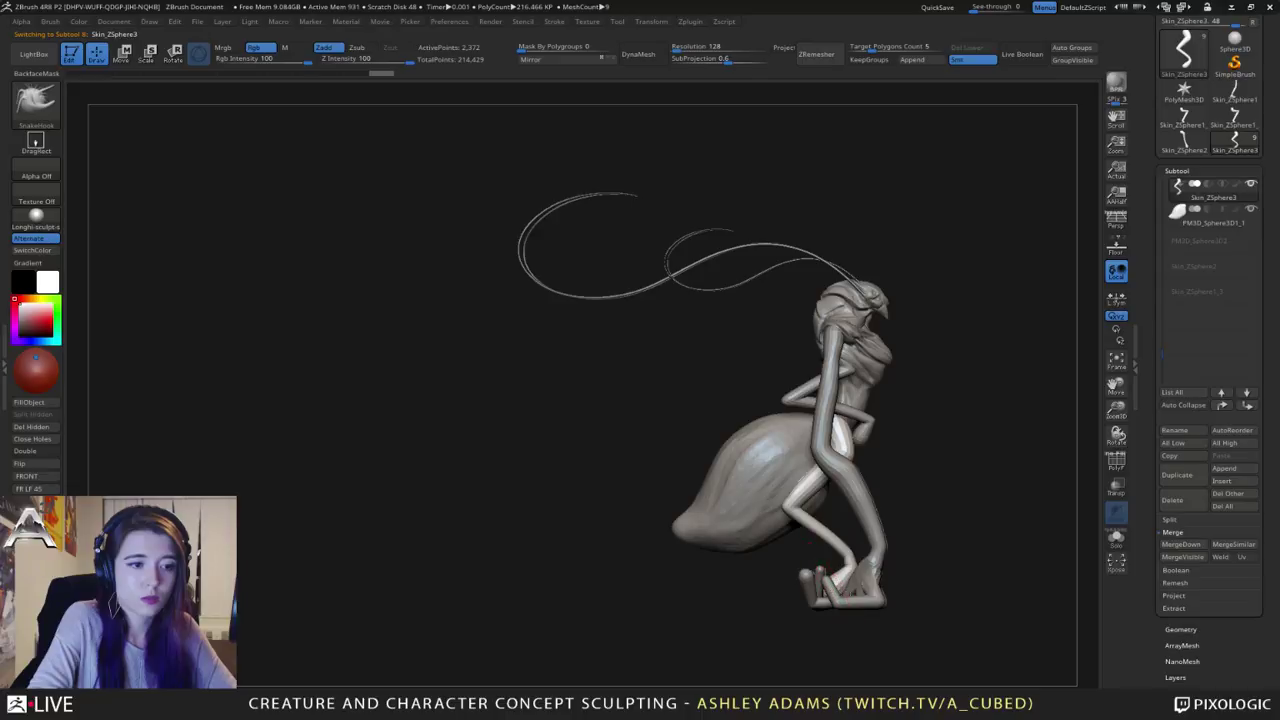
mouse_move(940, 450)
mouse_down()
mouse_move(955, 475)
mouse_move(950, 600)
mouse_up()
key(space)
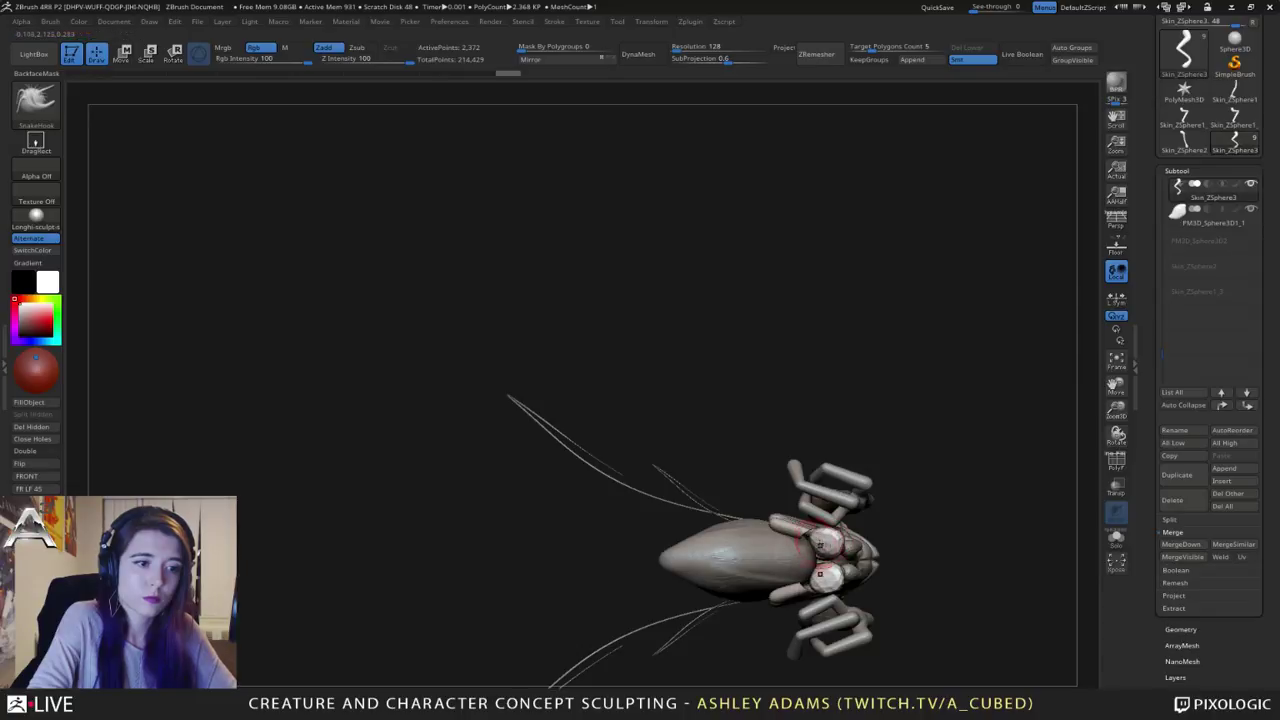
mouse_move(822, 539)
mouse_down()
mouse_move(826, 631)
mouse_move(840, 650)
mouse_move(870, 640)
mouse_up()
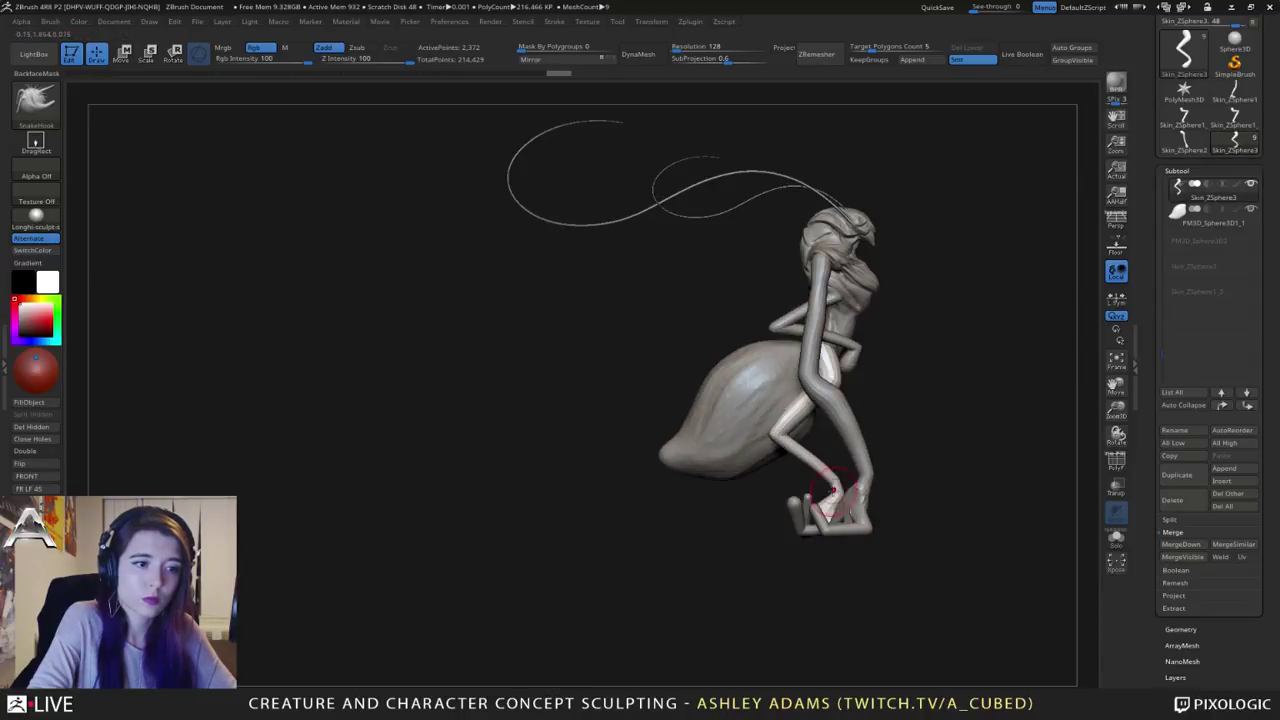
key(space)
drag(832, 491, 828, 395)
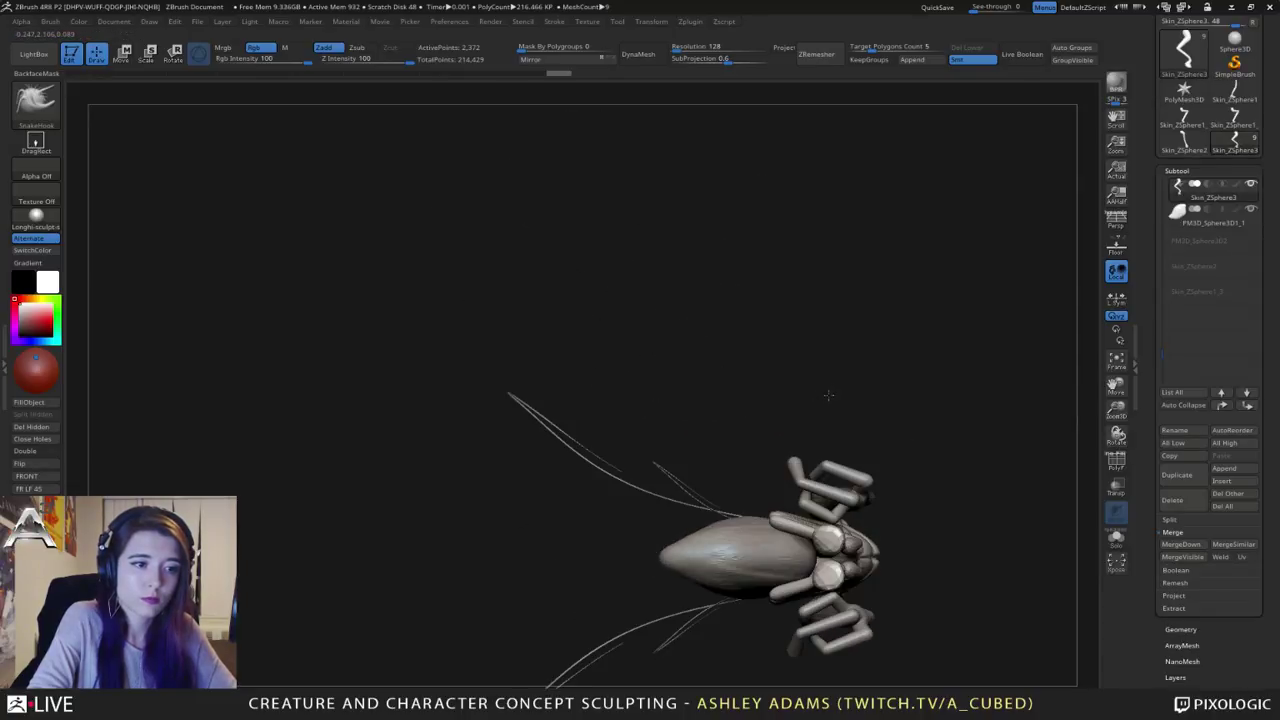
drag(848, 577, 855, 579)
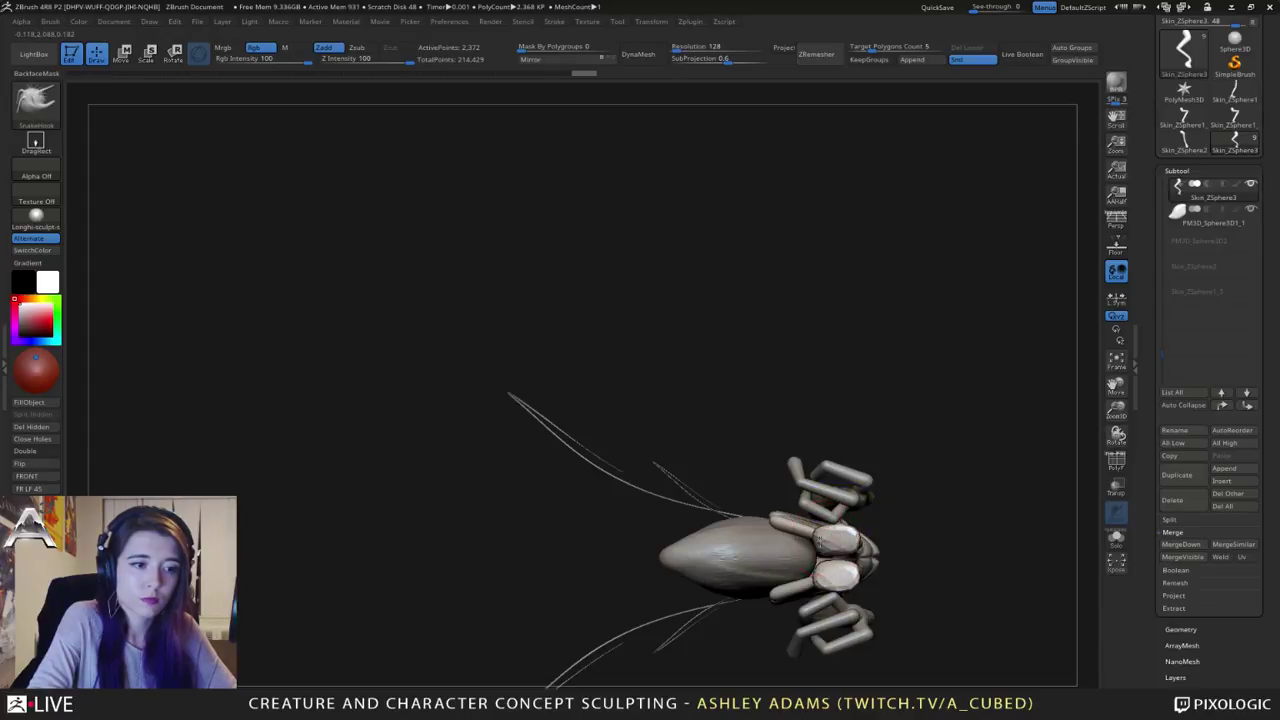
right_drag(820, 542, 840, 640)
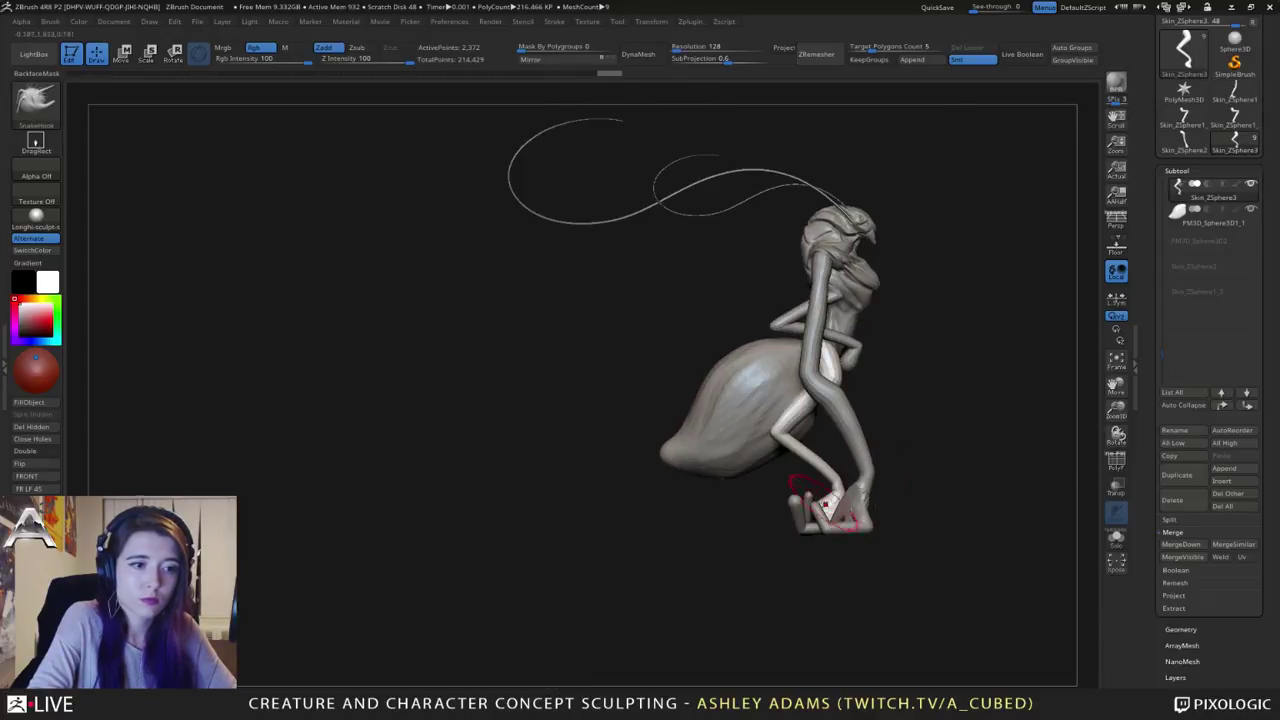
Step: Turn on ghosted transparency and extend the toes of the feet further forward
click(1116, 487)
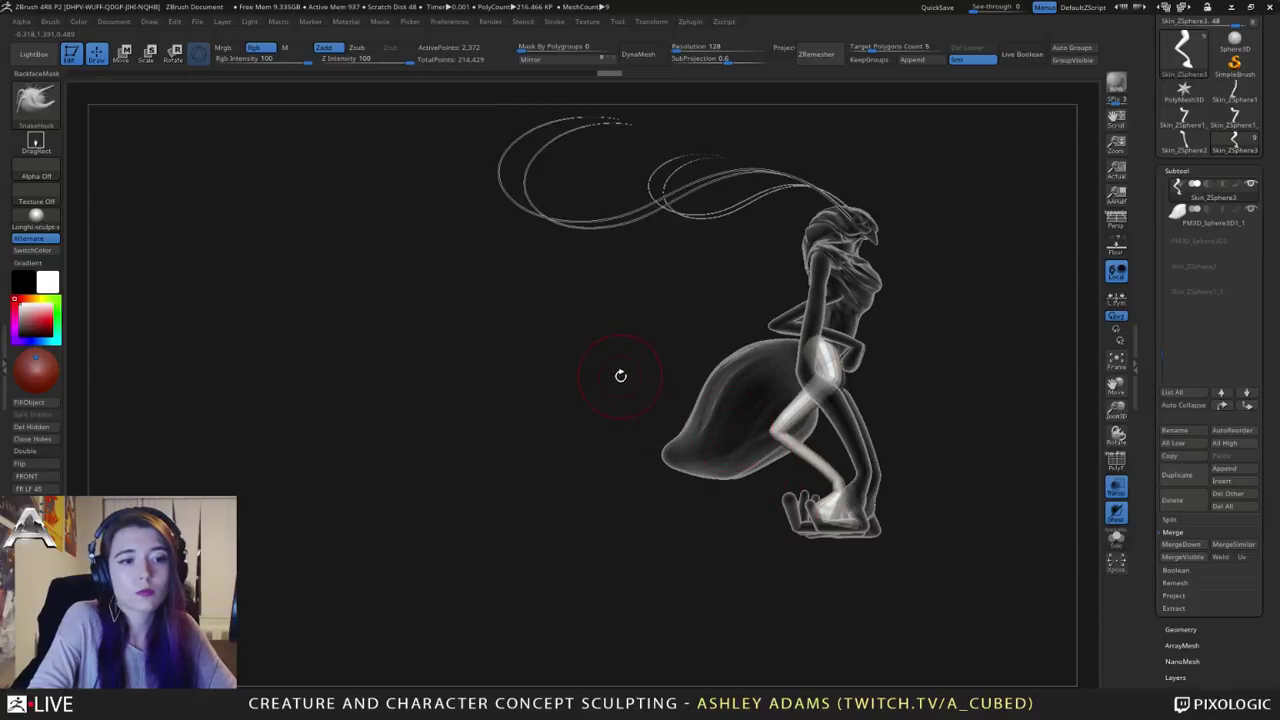
shift+right_drag(620, 376, 852, 464)
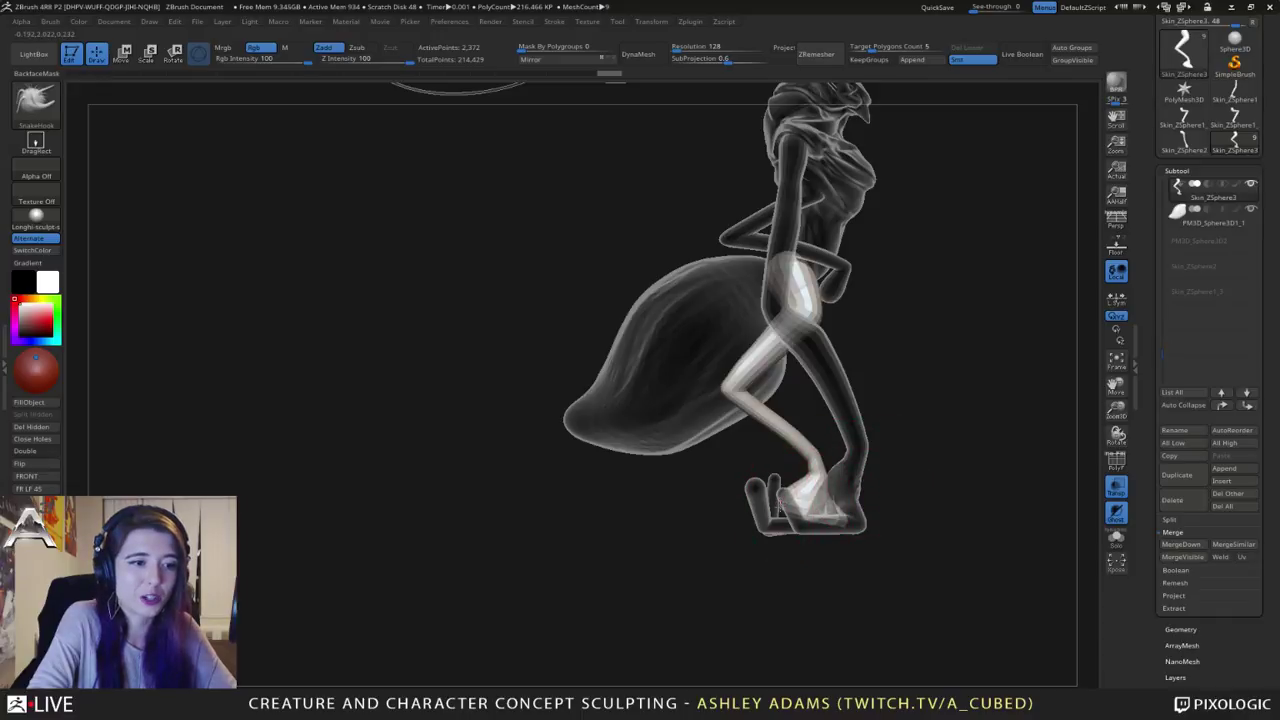
drag(849, 520, 855, 521)
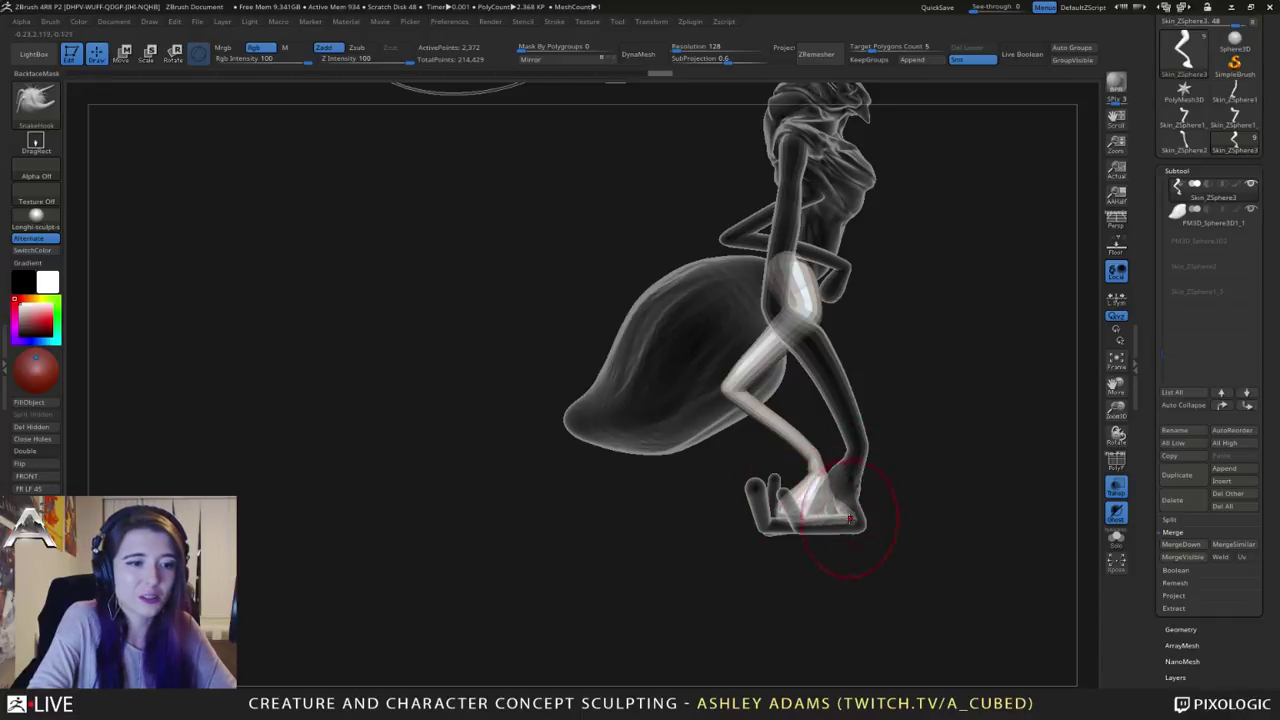
right_drag(855, 521, 700, 516)
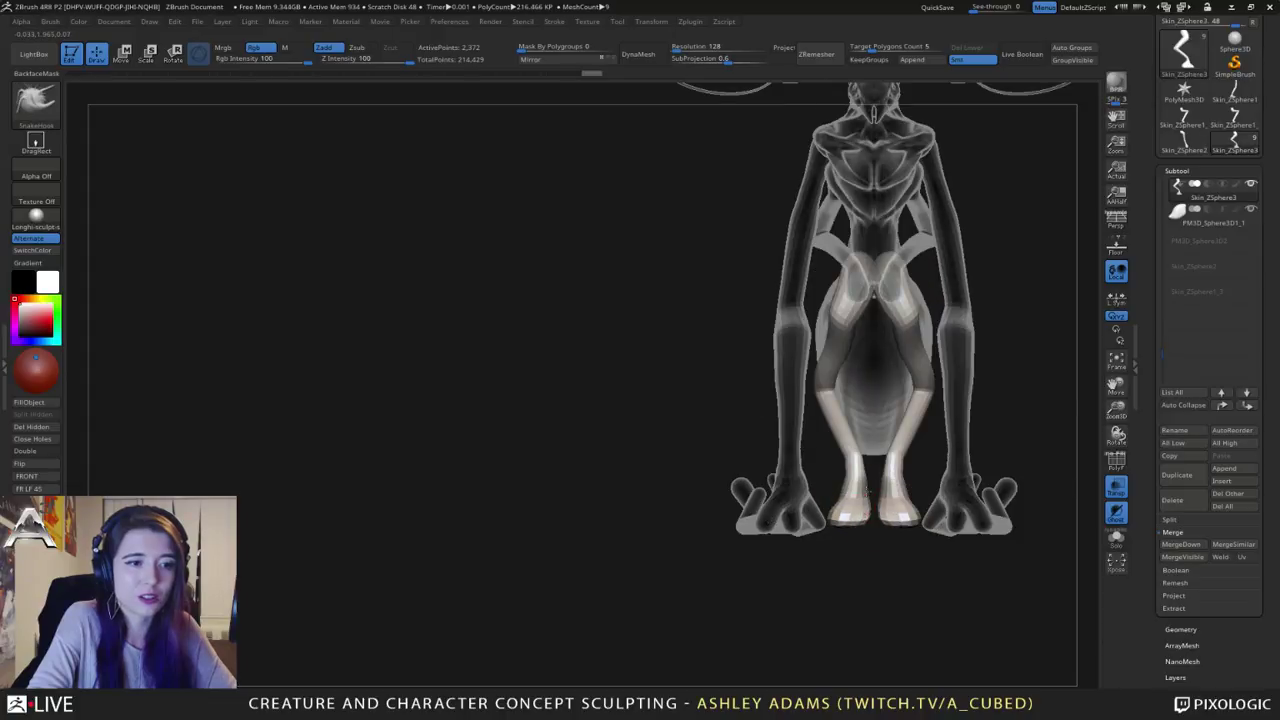
Step: Reshape the hips and upper thighs from the front and side with SnakeHook
key(space)
right_drag(863, 402, 846, 380)
drag(854, 348, 845, 350)
mouse_move(845, 350)
right_down()
mouse_move(750, 349)
mouse_move(850, 340)
right_up()
key(space)
drag(863, 329, 843, 325)
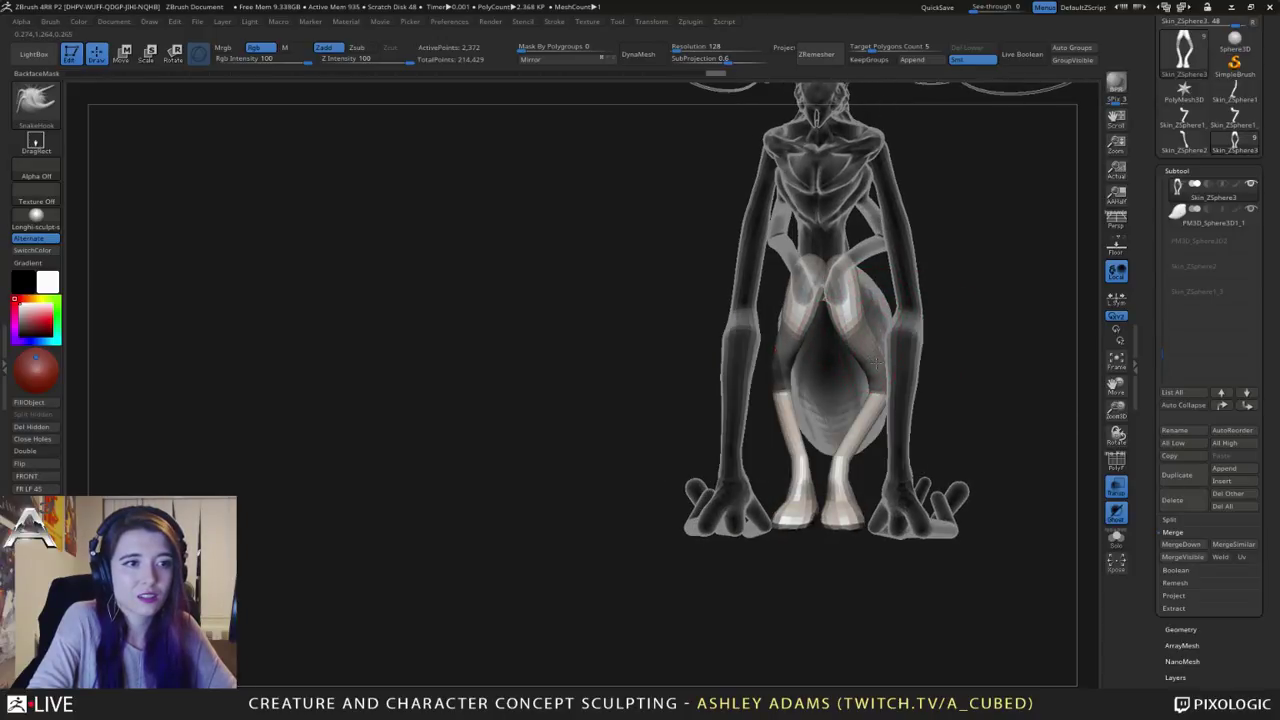
mouse_move(880, 402)
right_down()
mouse_move(850, 300)
mouse_move(860, 312)
right_up()
key(space)
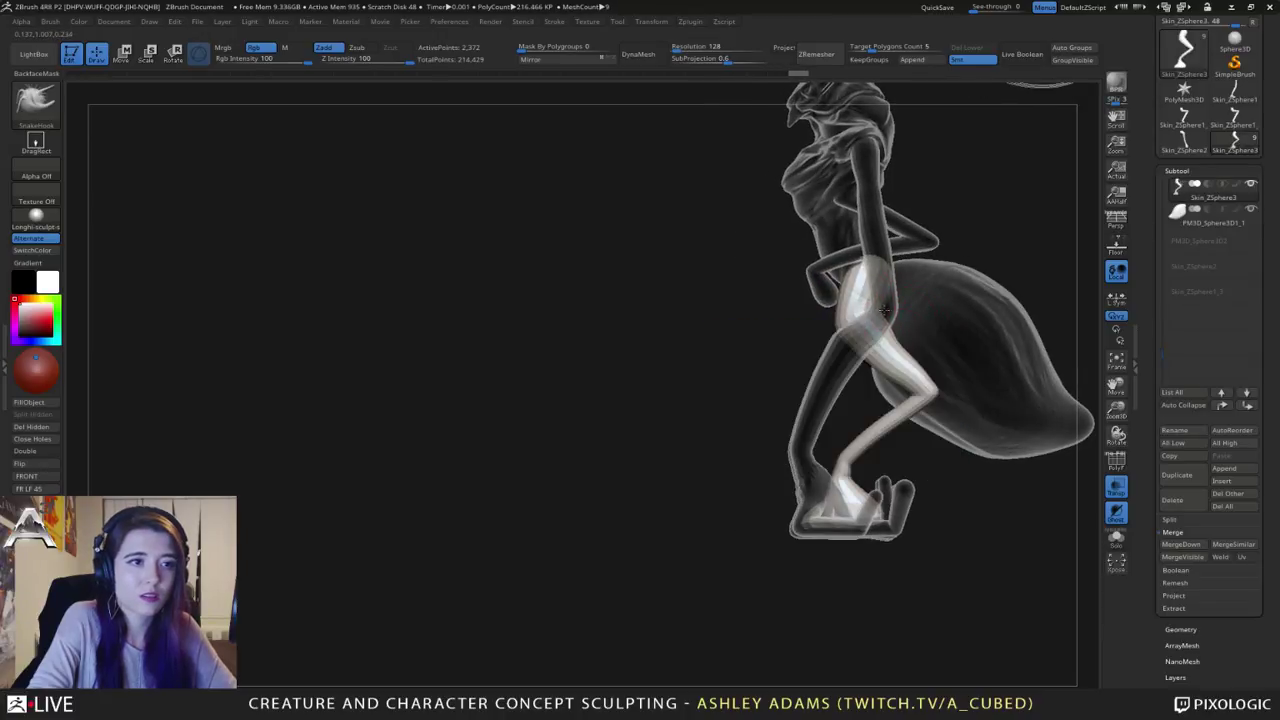
drag(886, 309, 924, 366)
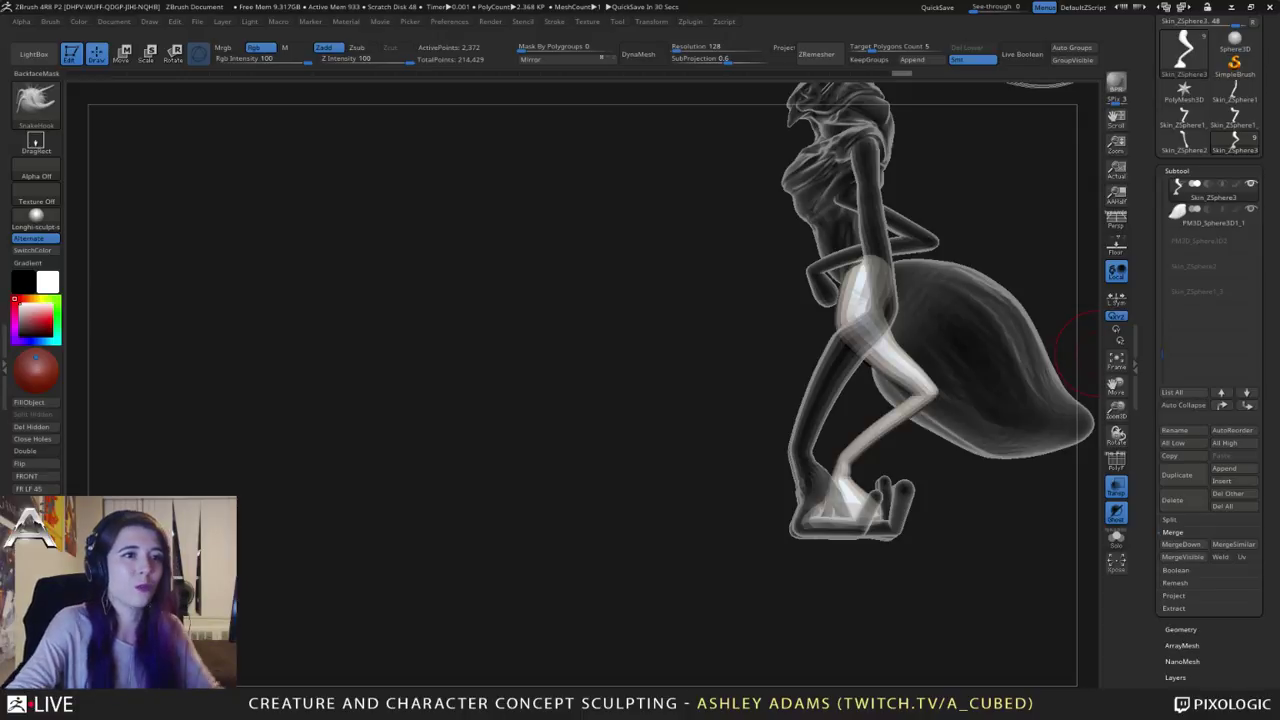
Step: Pull the knees of the legs forward in side view to shorten the bend beneath the abdomen
mouse_move(1076, 354)
mouse_down()
mouse_move(762, 377)
mouse_move(826, 431)
mouse_up()
right_click(802, 412)
right_drag(826, 432, 771, 510)
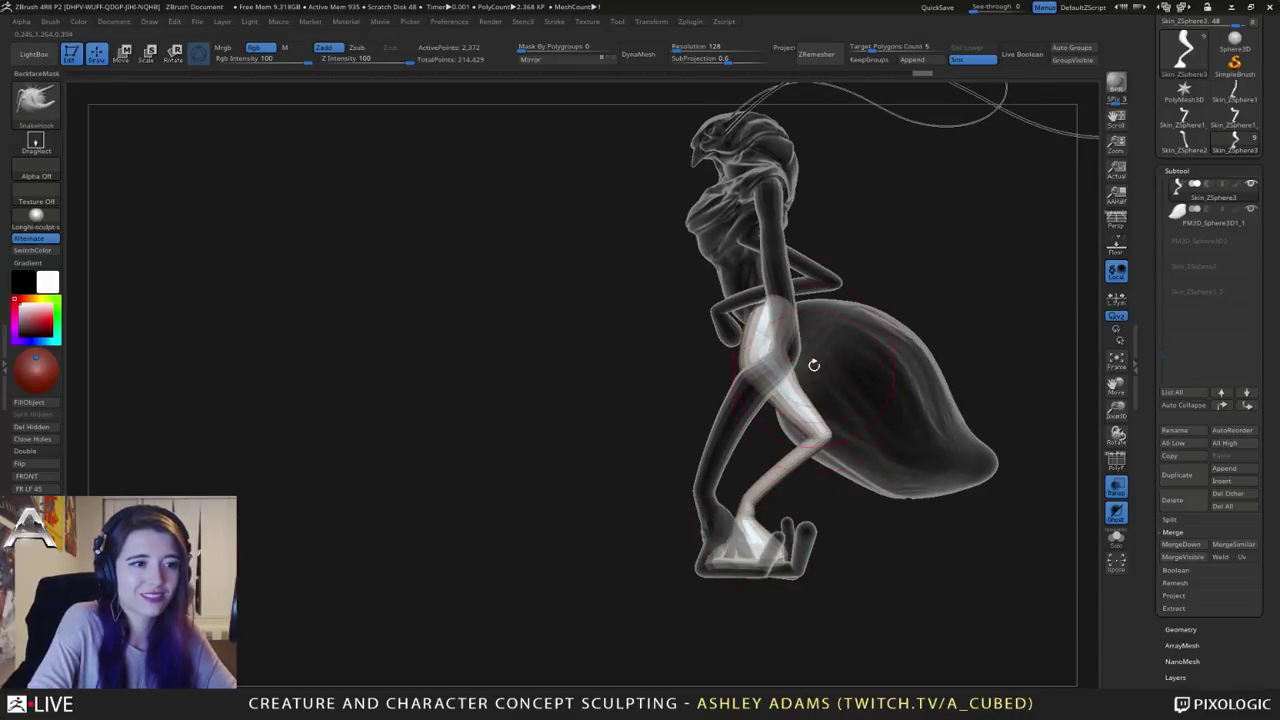
key(space)
drag(811, 339, 827, 339)
drag(816, 422, 794, 421)
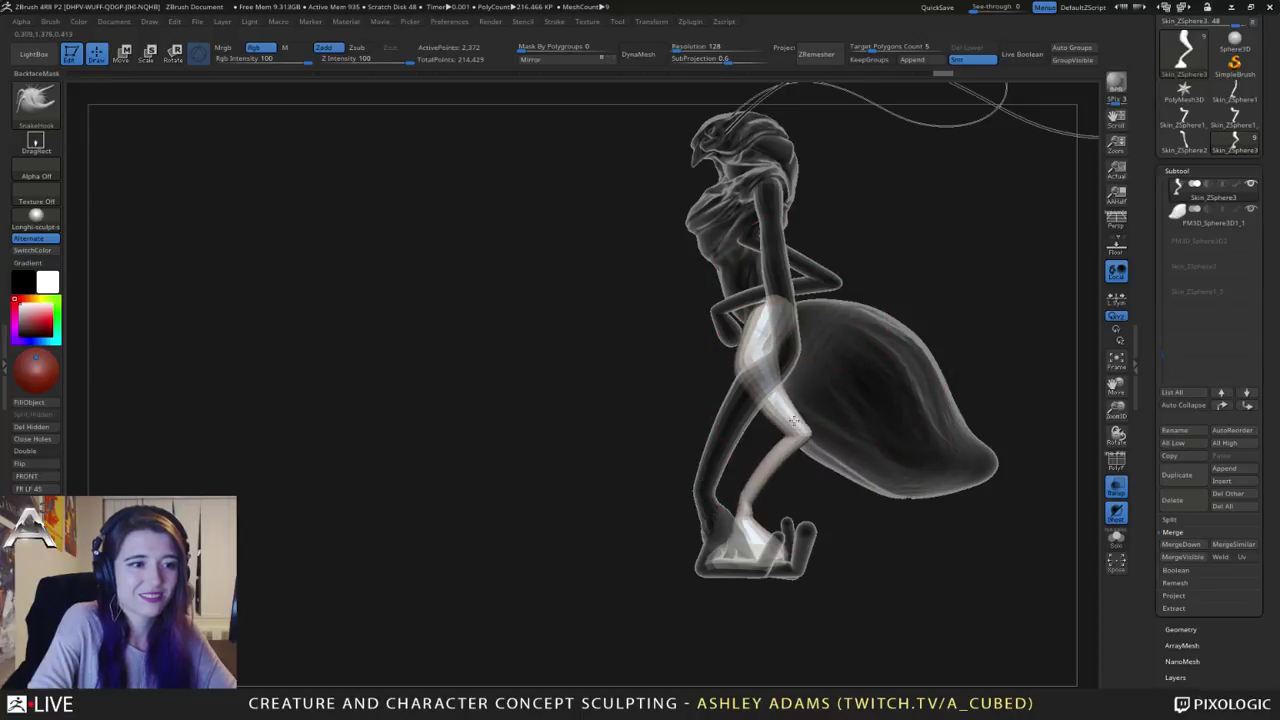
right_drag(793, 420, 814, 372)
Step: Activate the long arms' subtool, then move the hands forward and push the elbows back using a large SnakeHook brush
alt+click(786, 531)
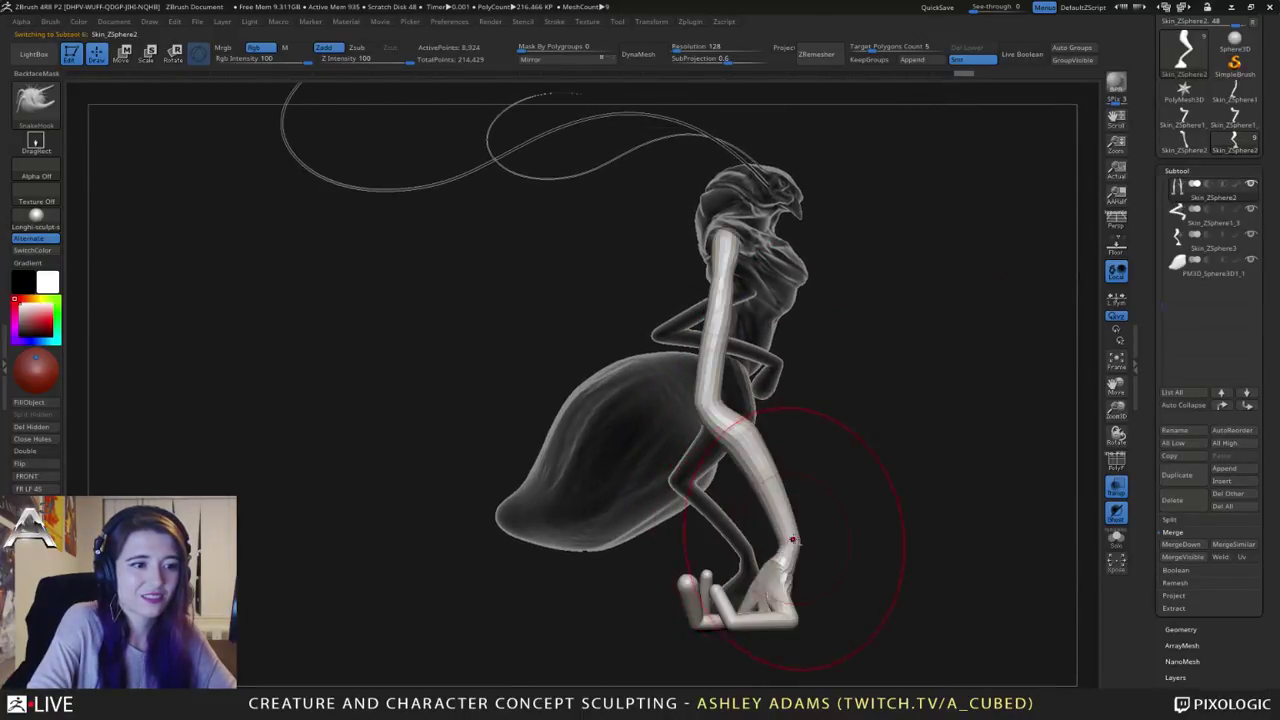
key(space)
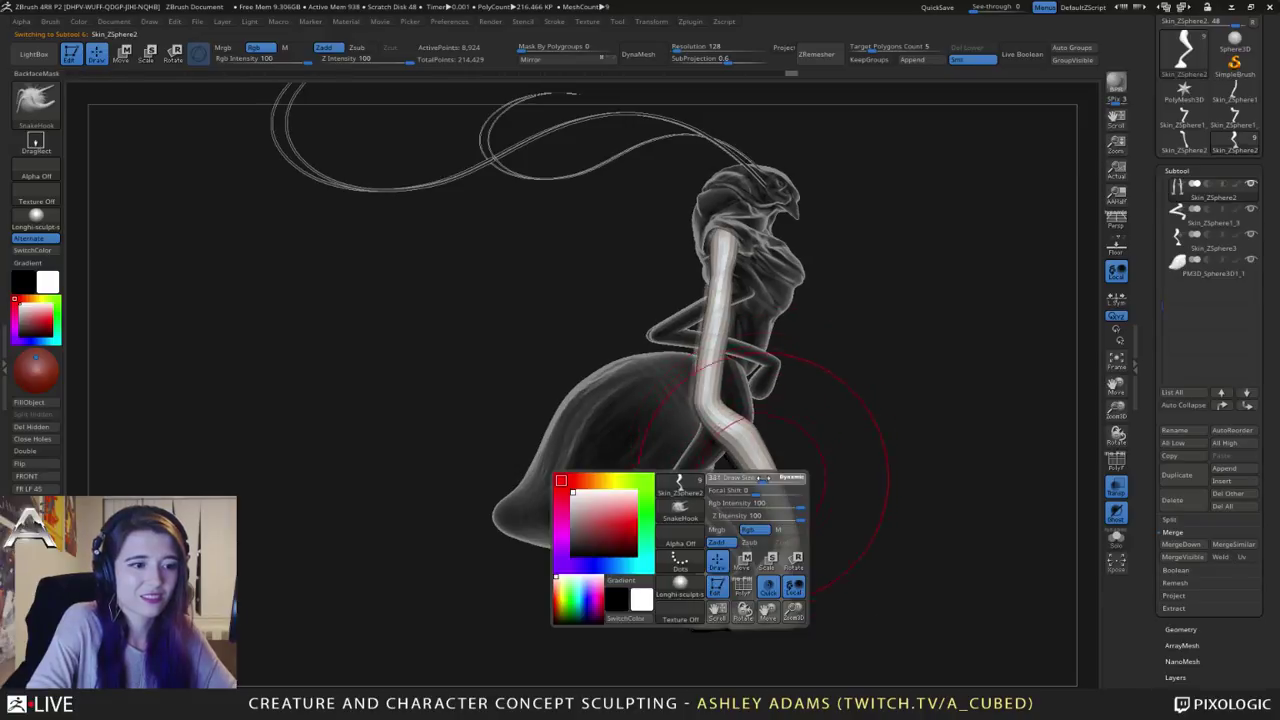
key(shift)
drag(735, 575, 777, 574)
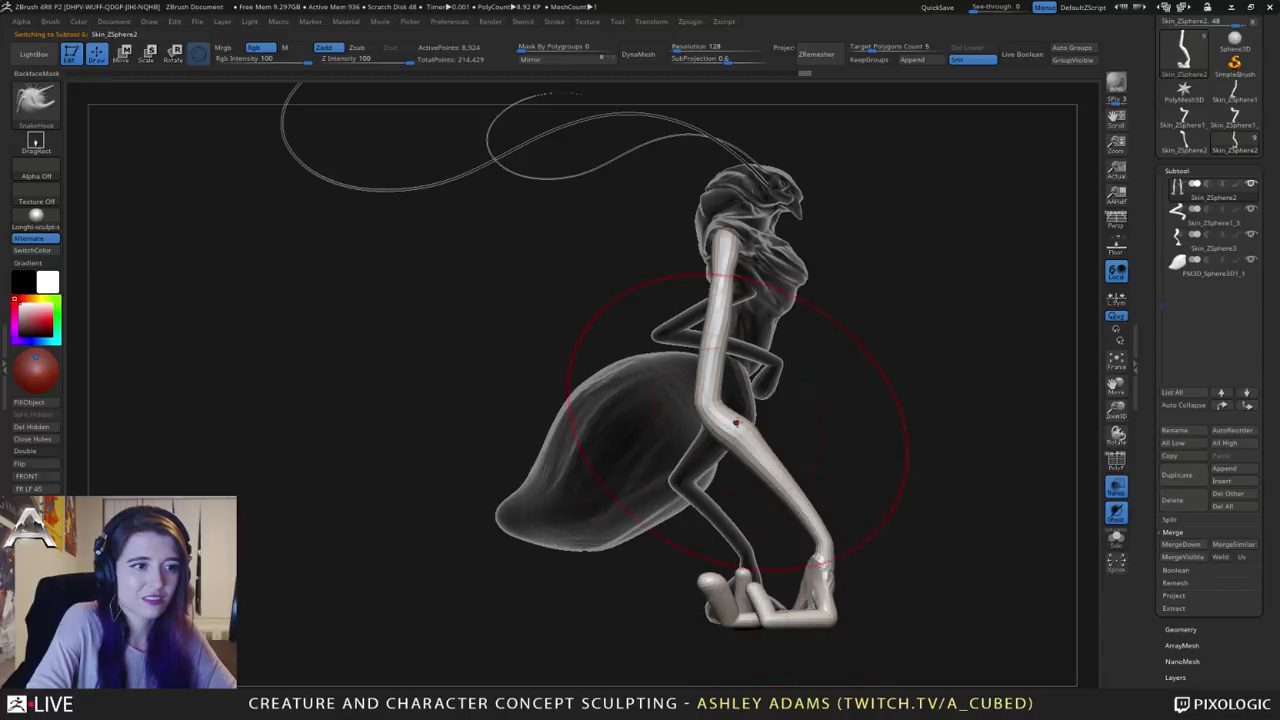
key(space)
drag(736, 421, 681, 422)
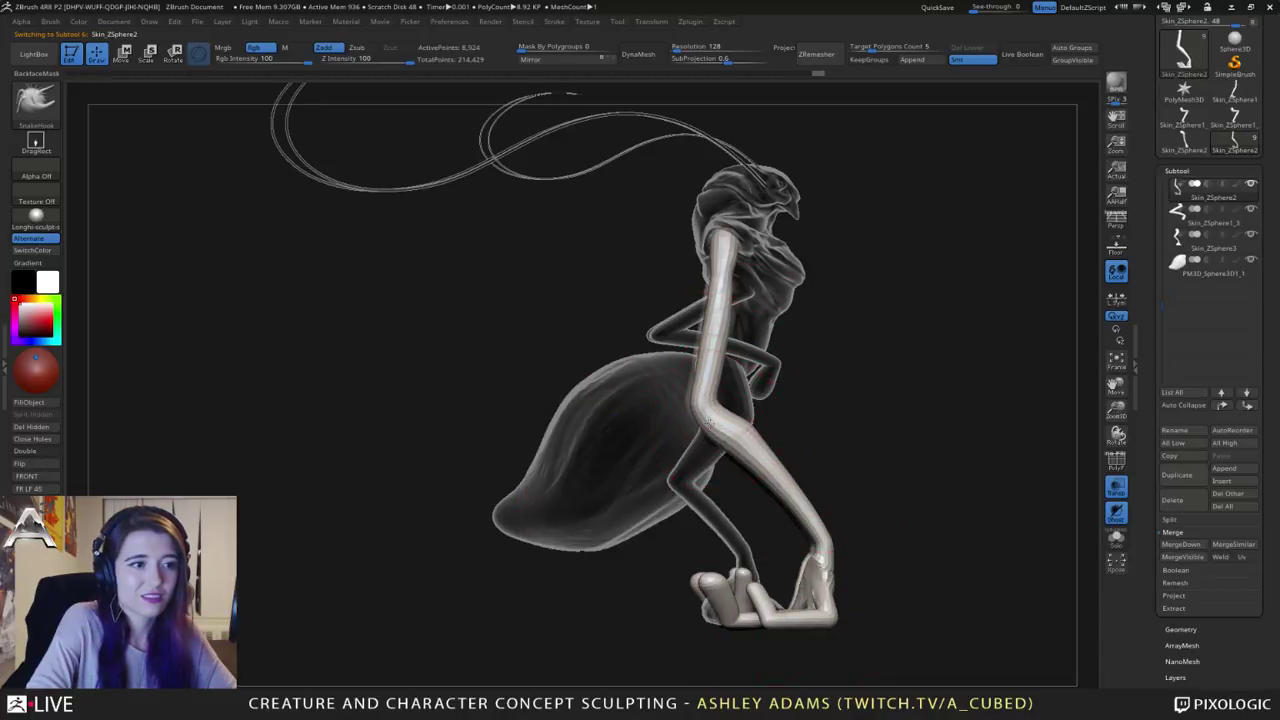
mouse_move(816, 368)
mouse_down()
mouse_move(716, 368)
mouse_move(730, 407)
mouse_move(685, 403)
mouse_move(607, 351)
mouse_up()
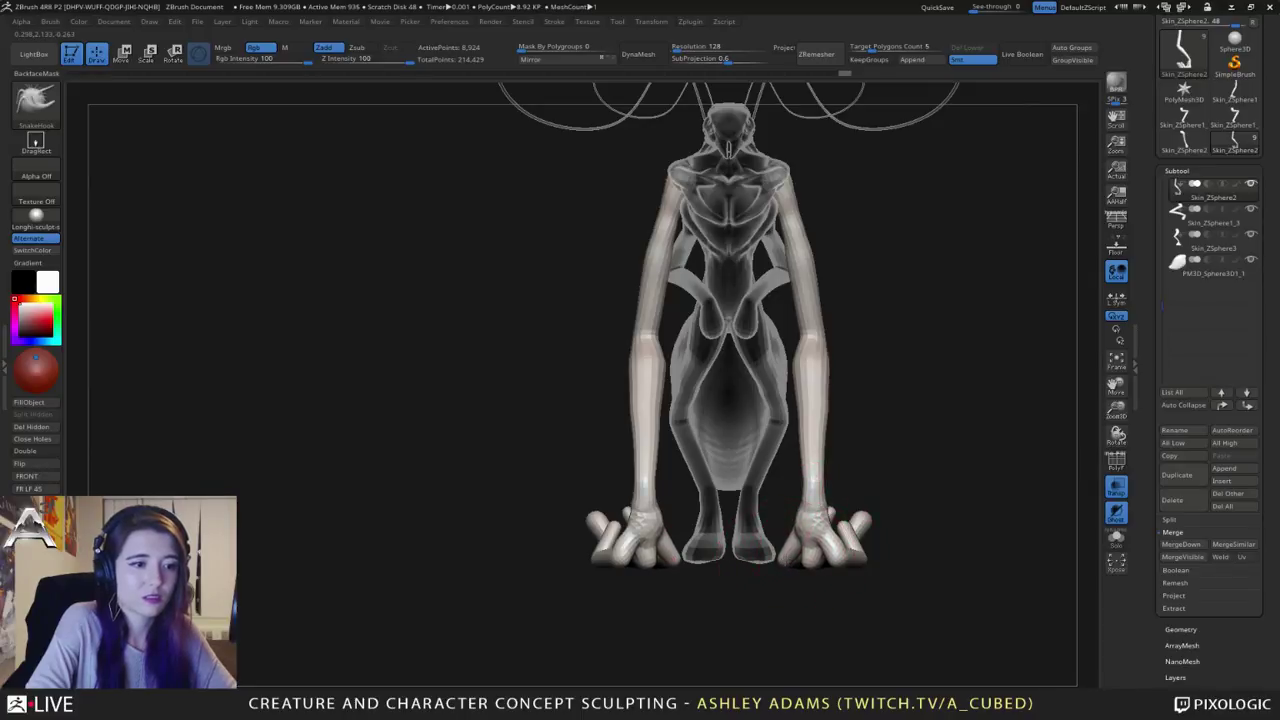
Step: Reactivate the leg subtool and pull the shins outward above the ankles
alt+click(762, 550)
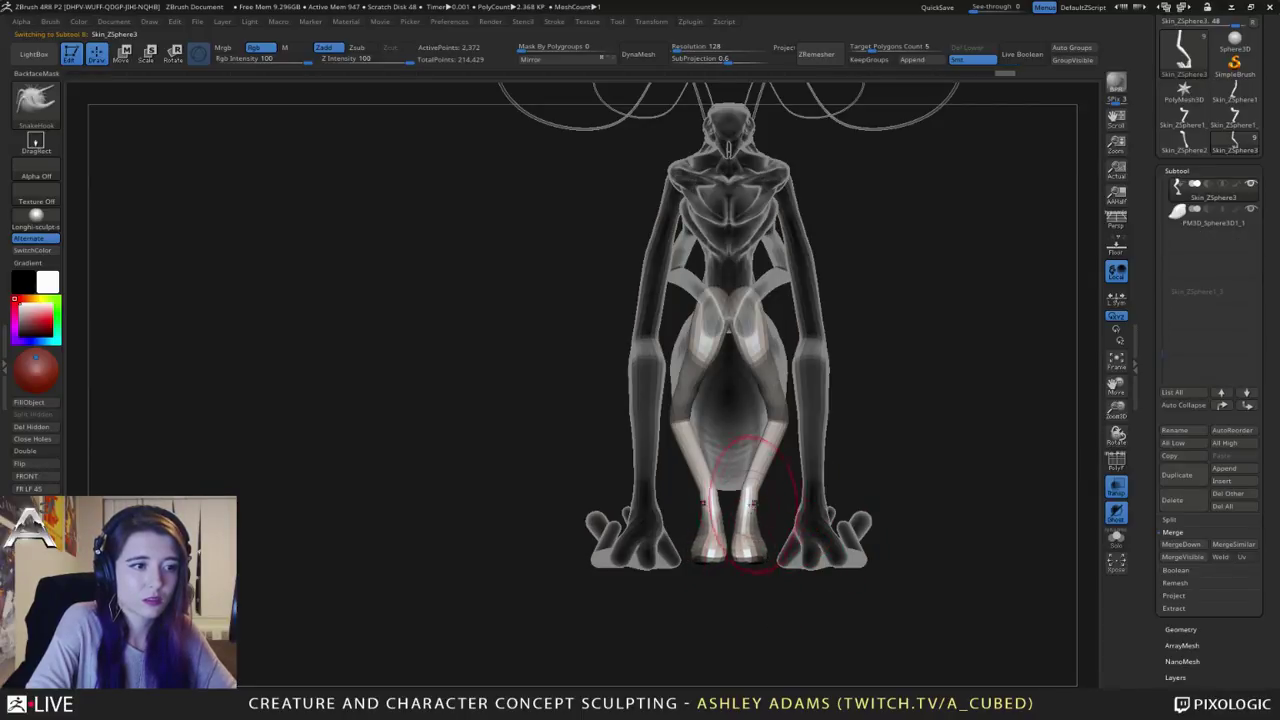
drag(753, 503, 763, 478)
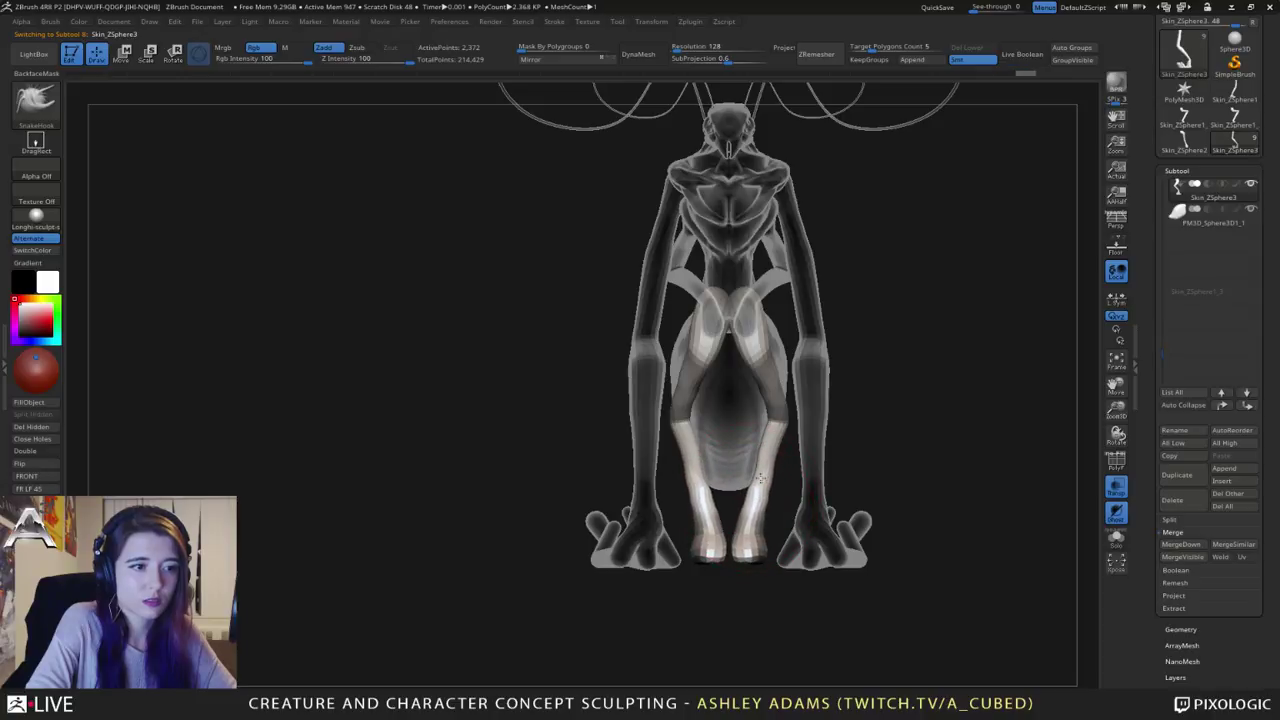
right_drag(760, 470, 772, 441)
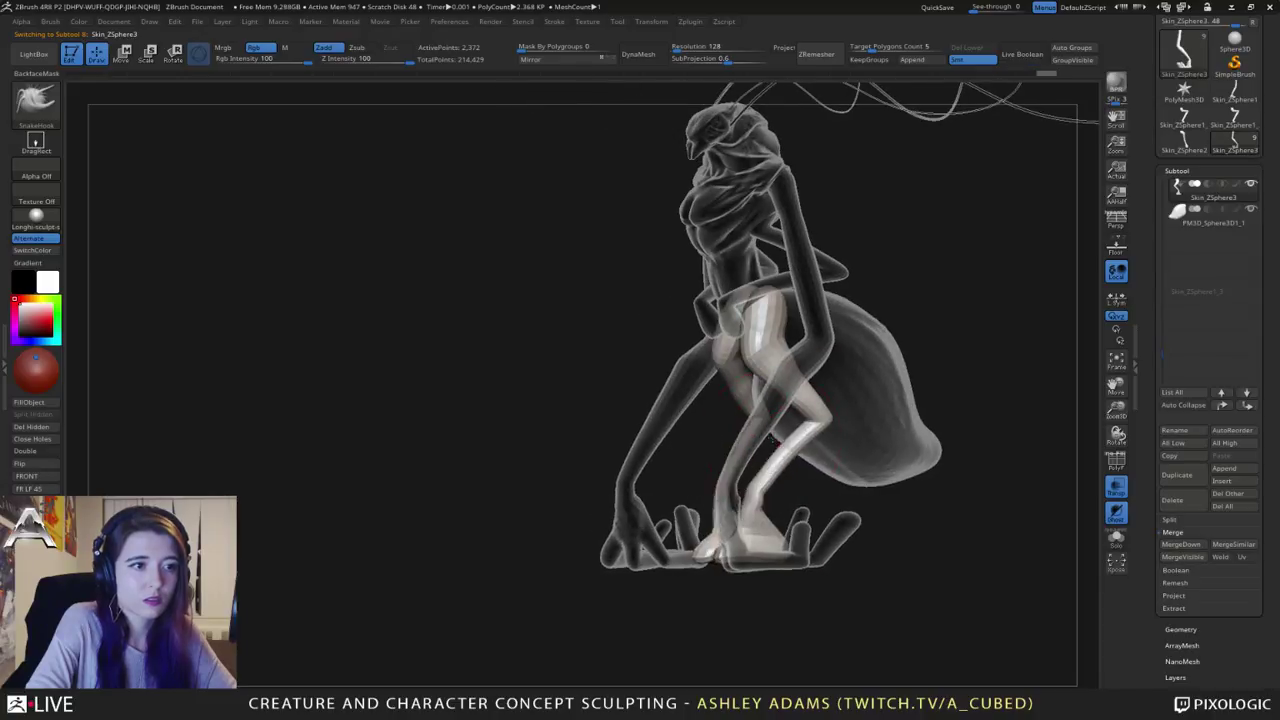
Step: Swell the calves and thighs with the Inflat brush to give the legs more volume
right_click(772, 441)
key(b)
key(i)
key(n)
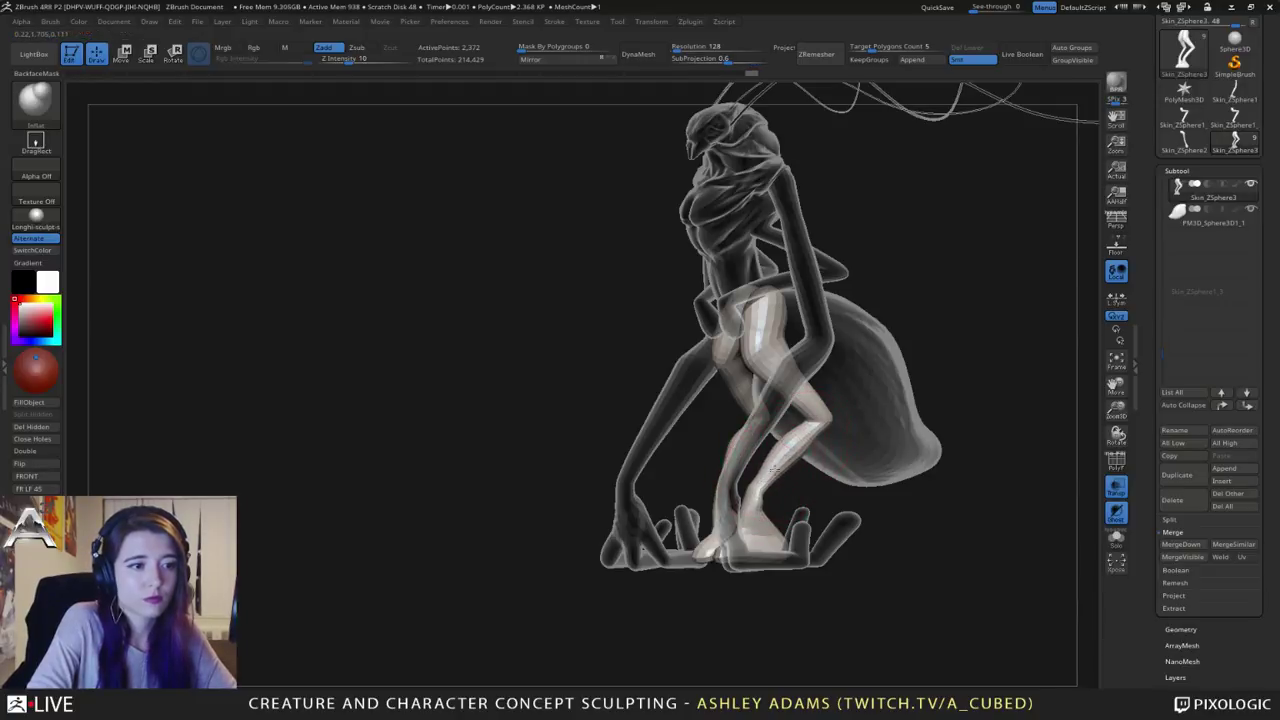
right_drag(817, 422, 745, 434)
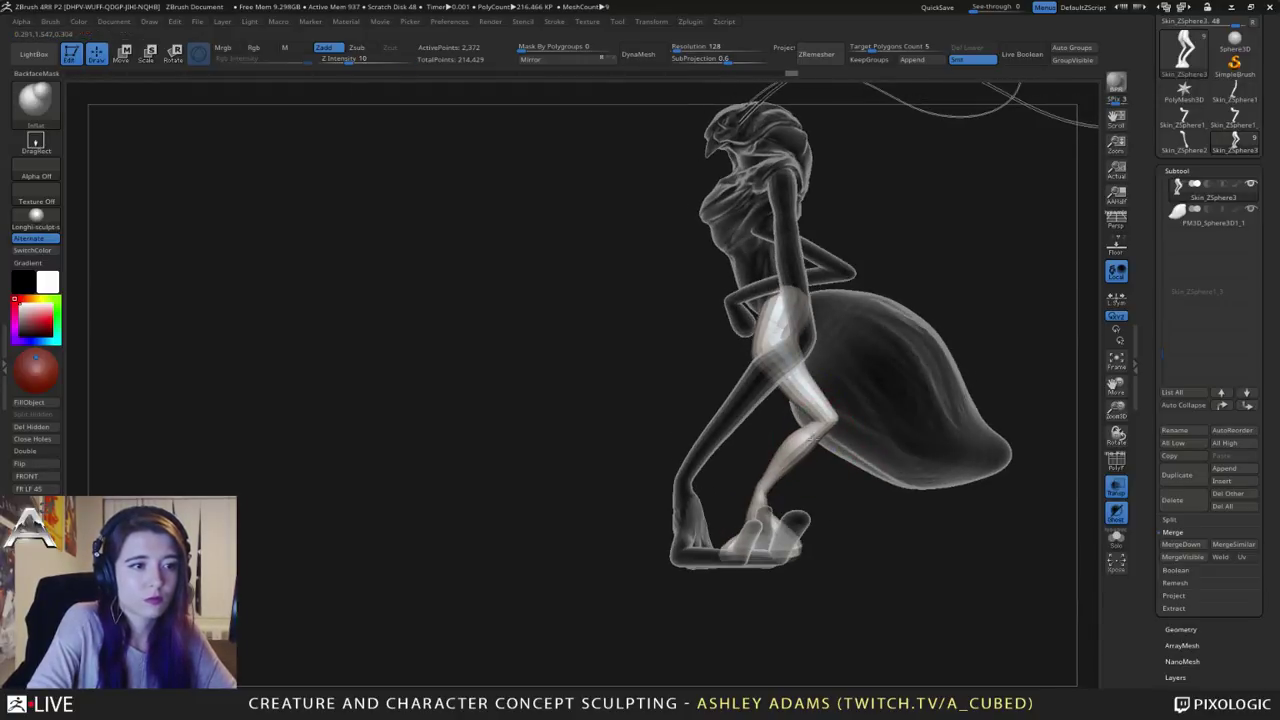
key(space)
drag(810, 408, 795, 407)
mouse_move(793, 400)
right_down()
mouse_move(735, 398)
mouse_move(760, 390)
right_up()
drag(817, 348, 810, 366)
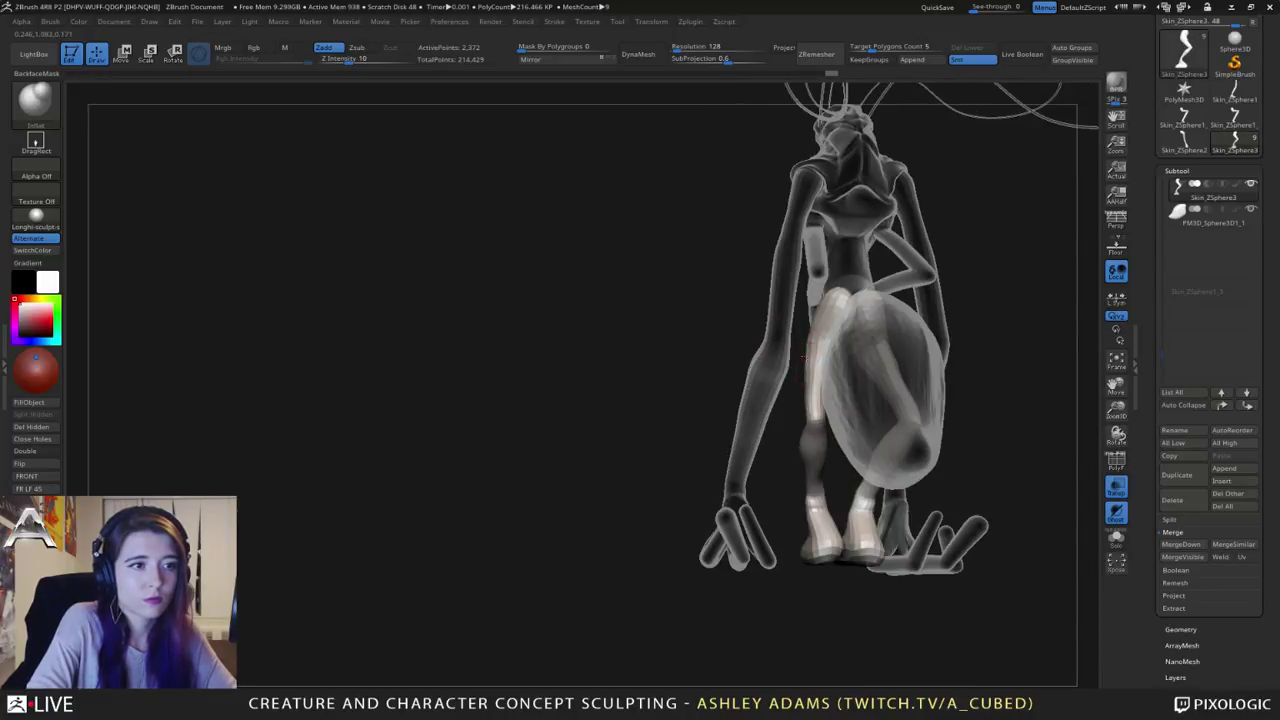
Step: Pull the tops of the hips upward into the waist with SnakeHook
mouse_move(820, 314)
right_down()
mouse_move(918, 326)
mouse_move(847, 320)
right_up()
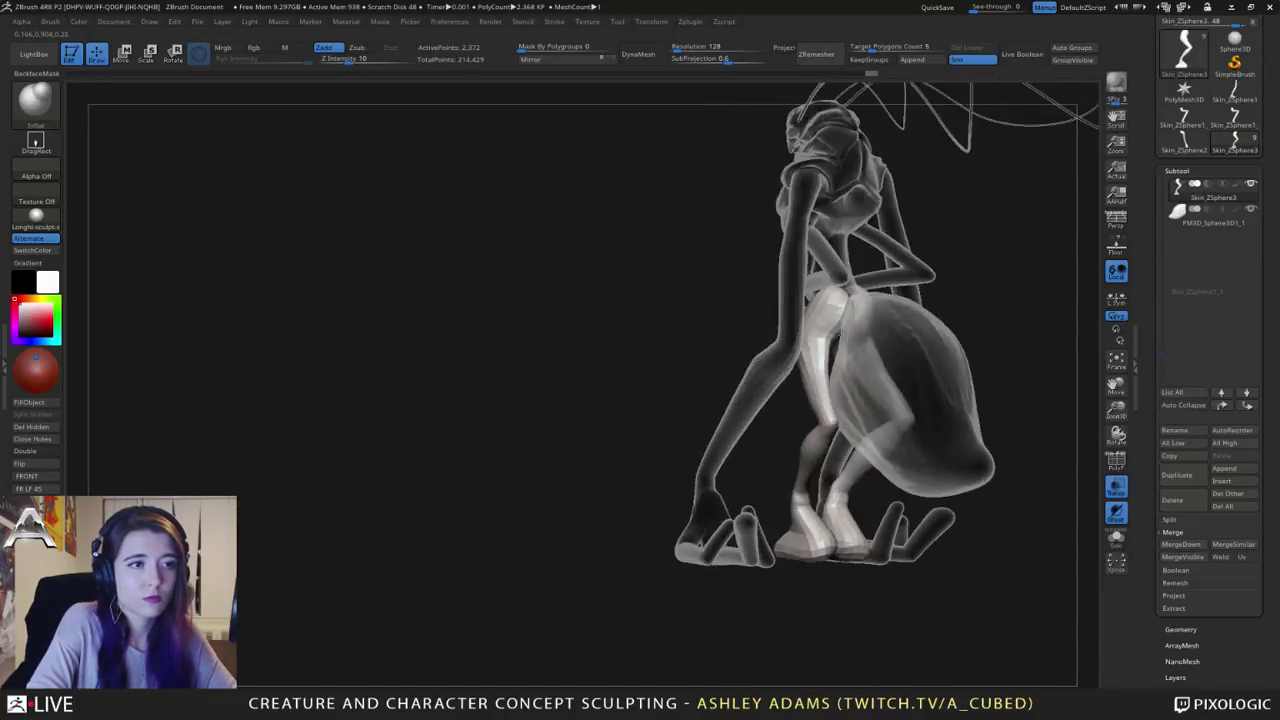
key(b)
key(s)
key(h)
drag(855, 299, 836, 287)
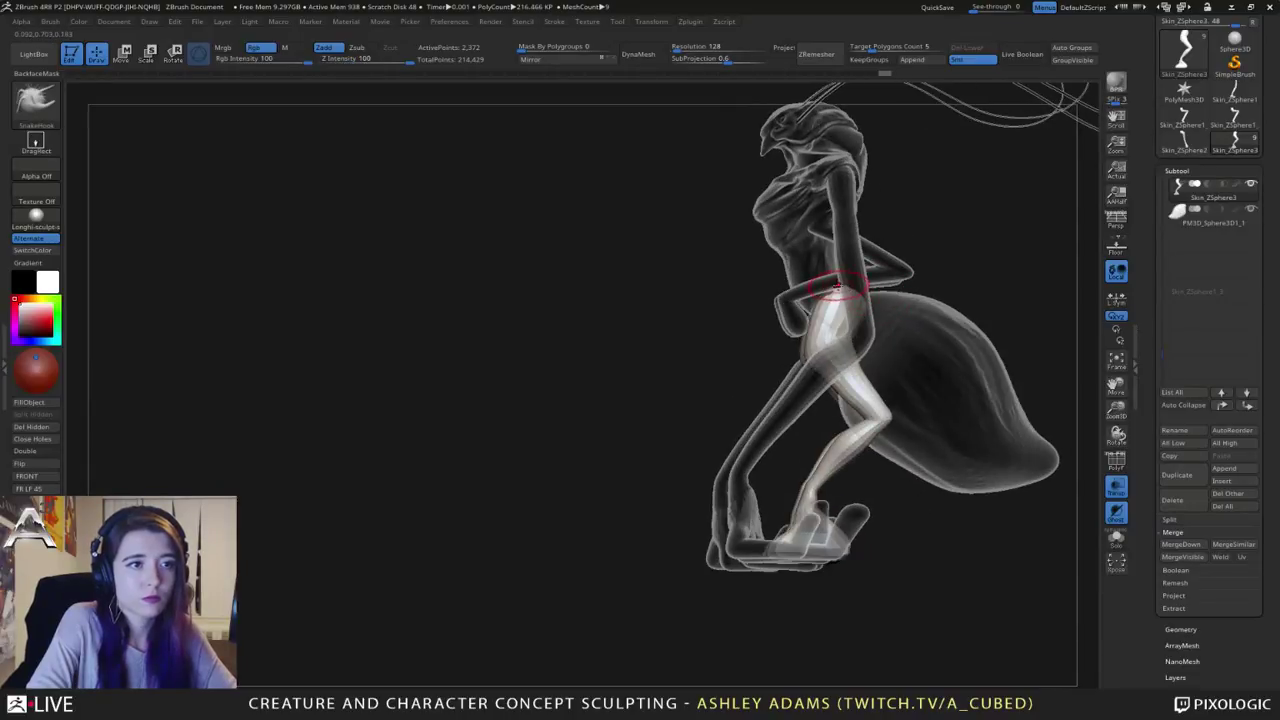
mouse_move(830, 291)
right_down()
mouse_move(872, 308)
mouse_move(850, 298)
mouse_move(804, 338)
mouse_move(818, 335)
mouse_move(822, 285)
mouse_move(852, 341)
mouse_move(765, 352)
mouse_move(762, 338)
mouse_move(905, 345)
mouse_move(845, 352)
mouse_move(802, 320)
right_up()
Step: Make the torso and head mesh the active subtool and turn off the transparent display
alt+click(815, 287)
key(b)
key(c)
key(b)
click(1116, 486)
right_click(729, 418)
Step: Choose the DamStandard brush for the torso and toggle its LazyMouse stroke option
key(b)
key(s)
key(h)
key(b)
key(d)
key(s)
drag(764, 305, 737, 290)
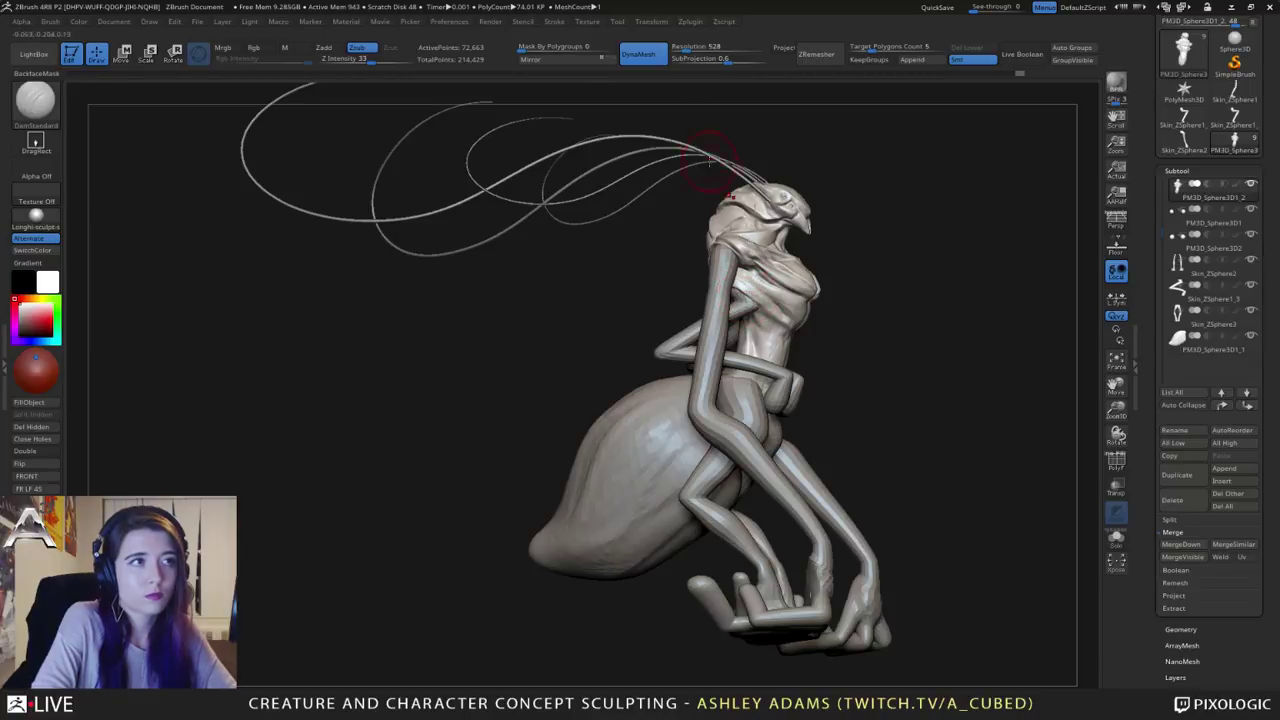
click(554, 21)
click(592, 224)
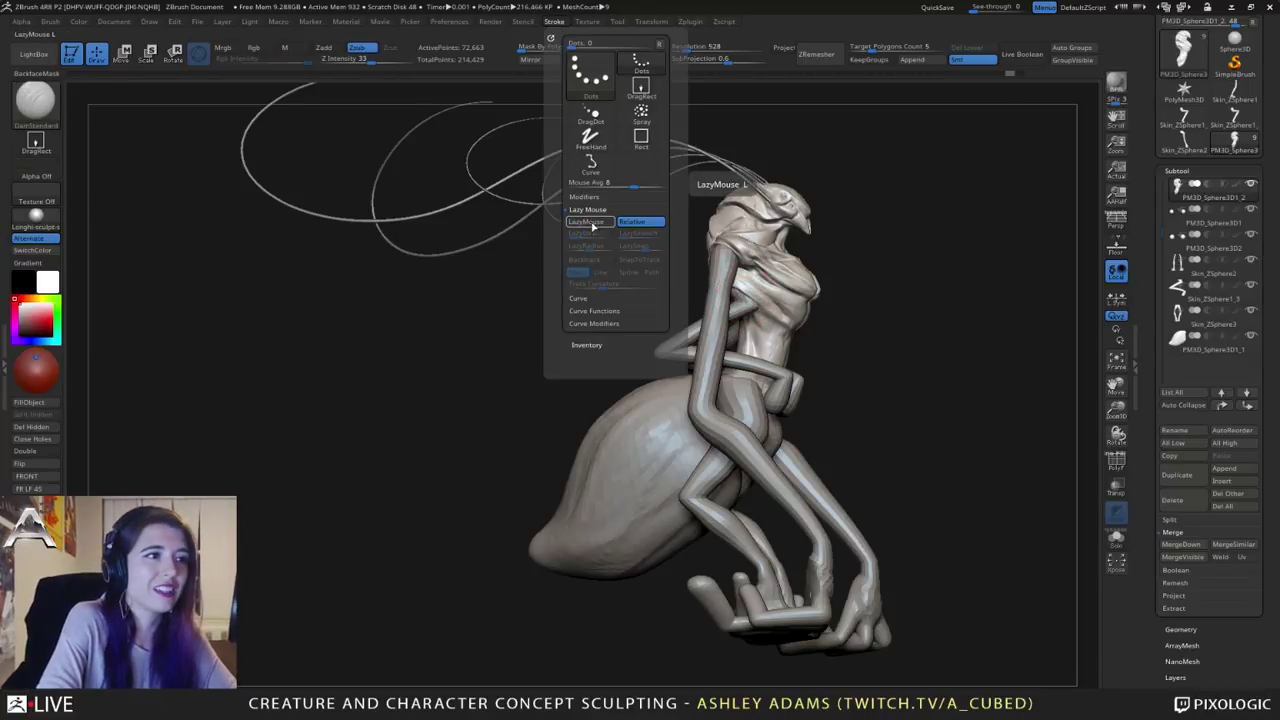
click(595, 225)
alt+drag(900, 303, 896, 352)
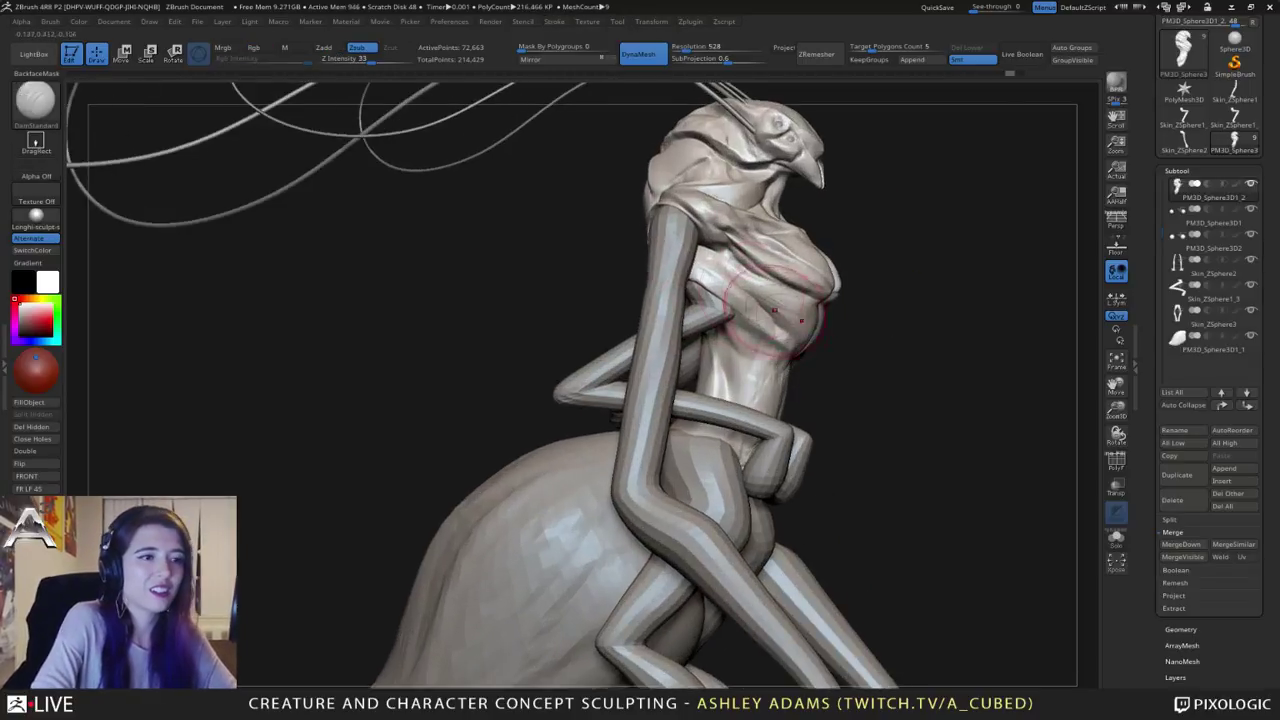
key(space)
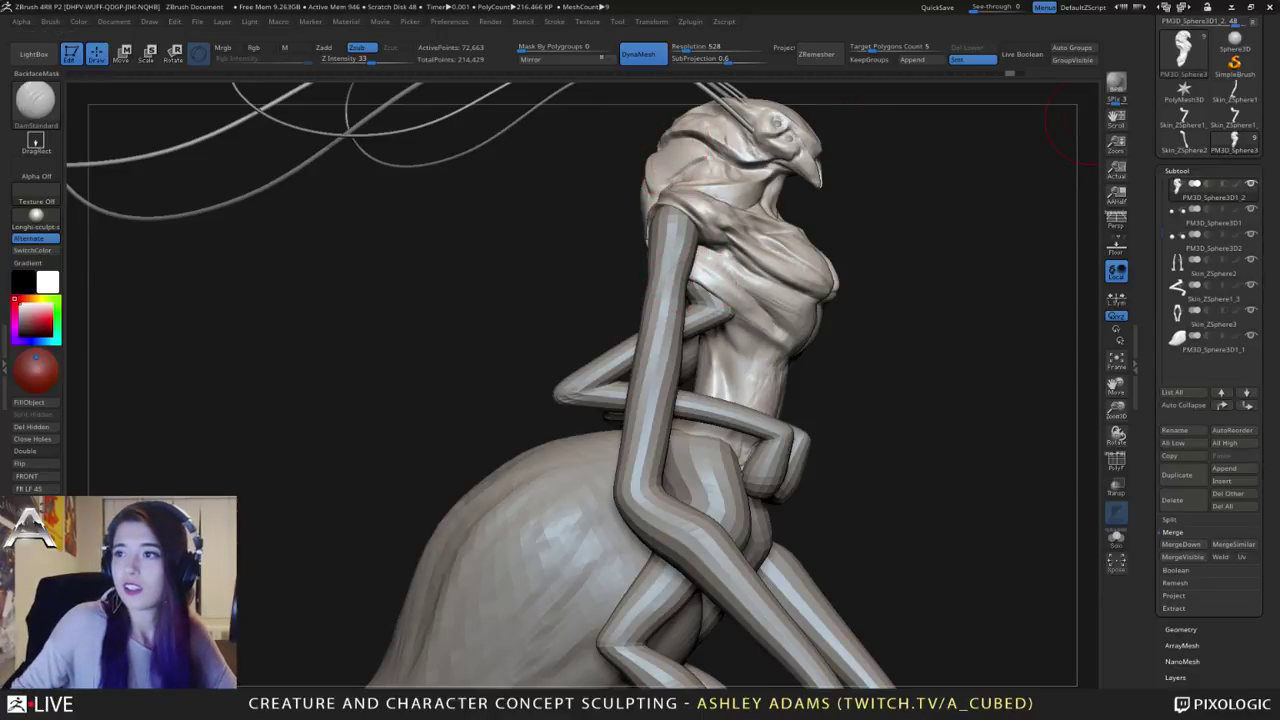
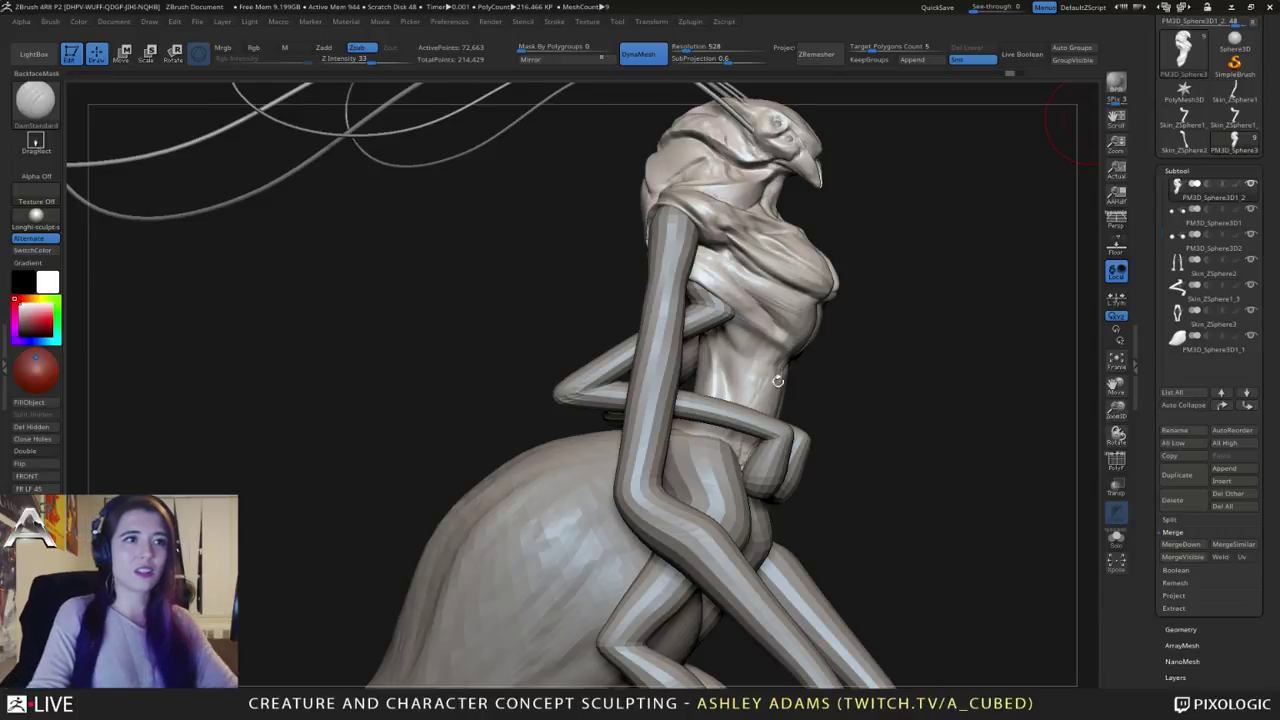
right_drag(775, 380, 689, 412)
drag(688, 412, 661, 400)
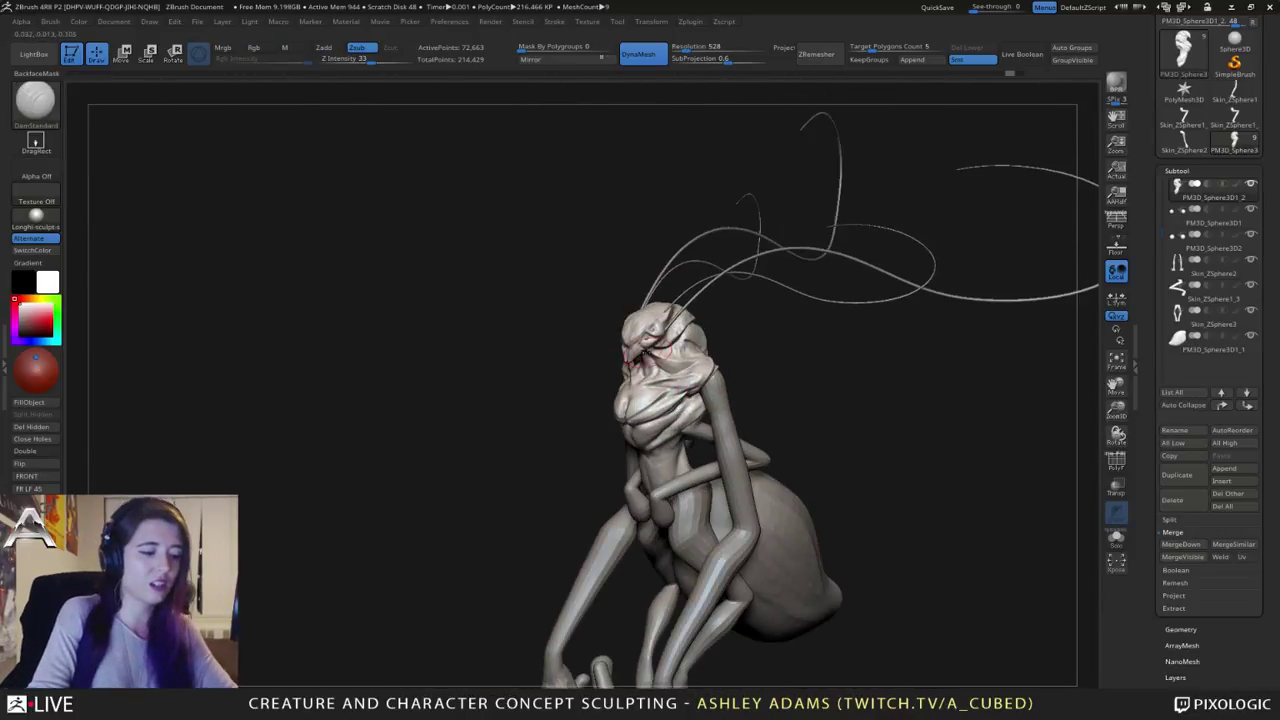
drag(689, 350, 680, 345)
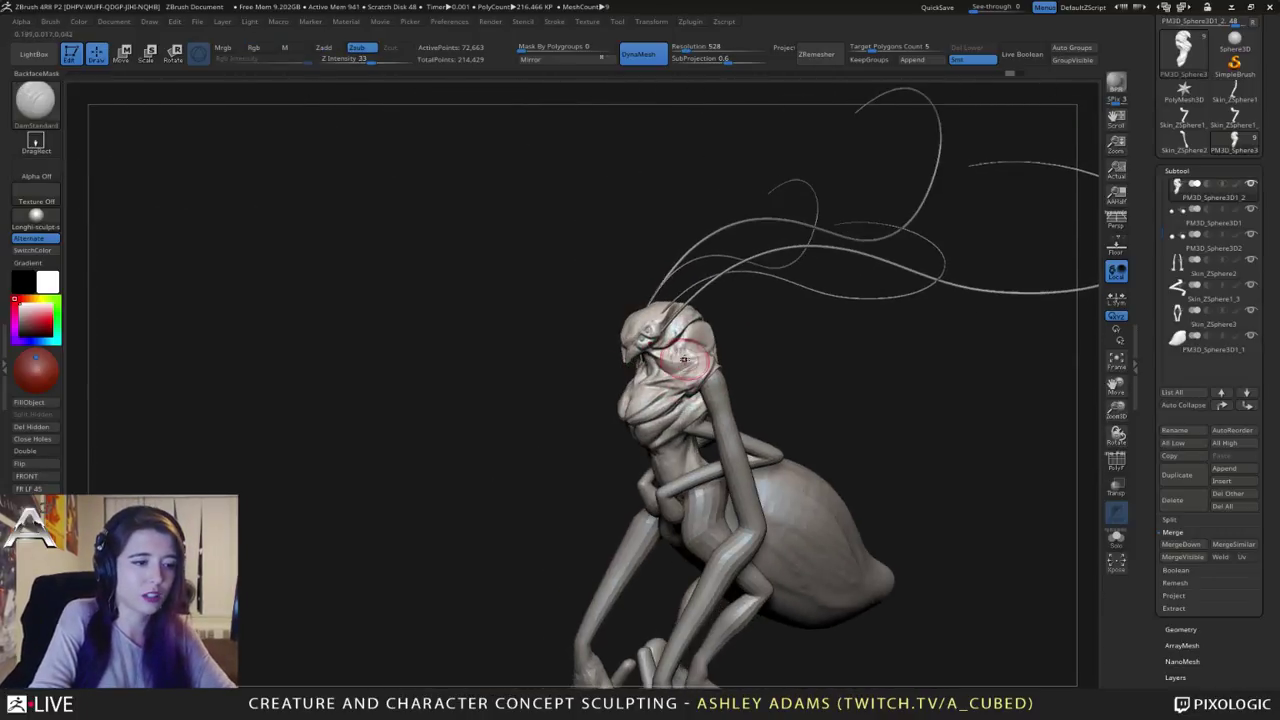
Step: Try to draw curved tubes out from the back of the head with the CurveTube brush
key(b)
click(358, 374)
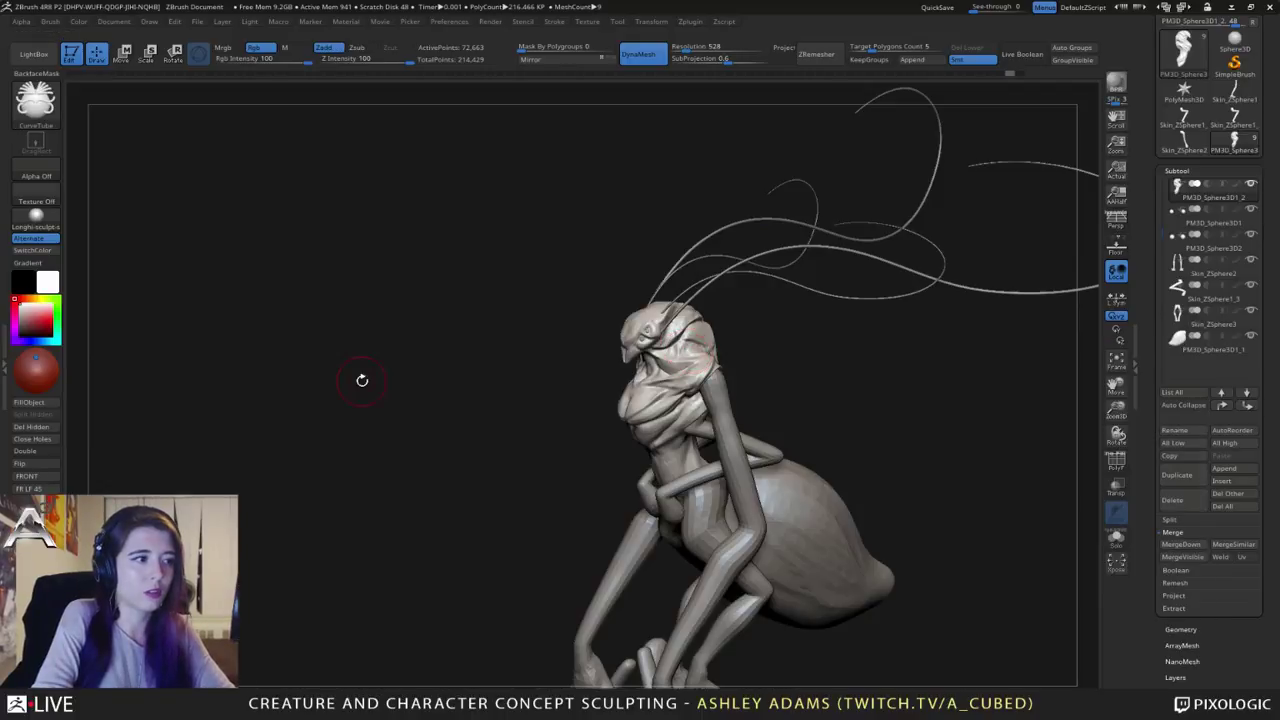
mouse_move(734, 320)
mouse_down()
mouse_move(612, 332)
mouse_move(1072, 314)
mouse_move(714, 294)
mouse_up()
drag(792, 428, 803, 434)
key(ctrl+z)
key(space)
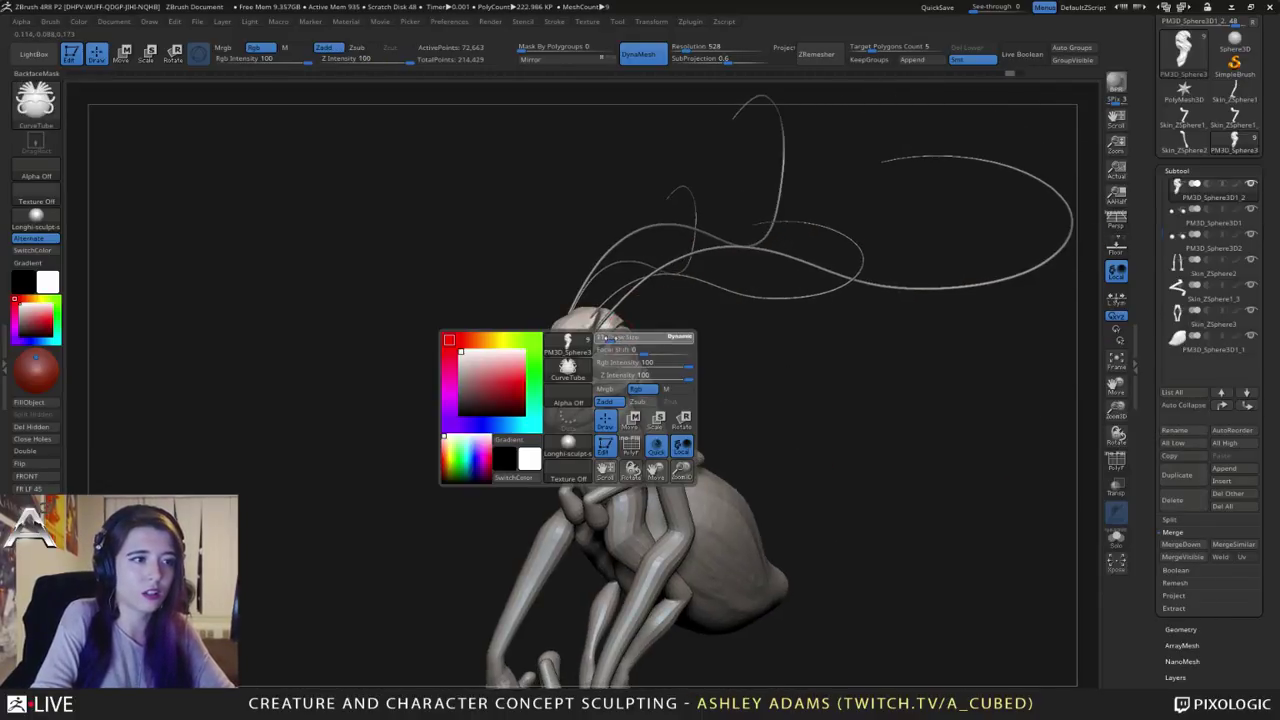
drag(800, 325, 715, 317)
alt+drag(715, 317, 503, 283)
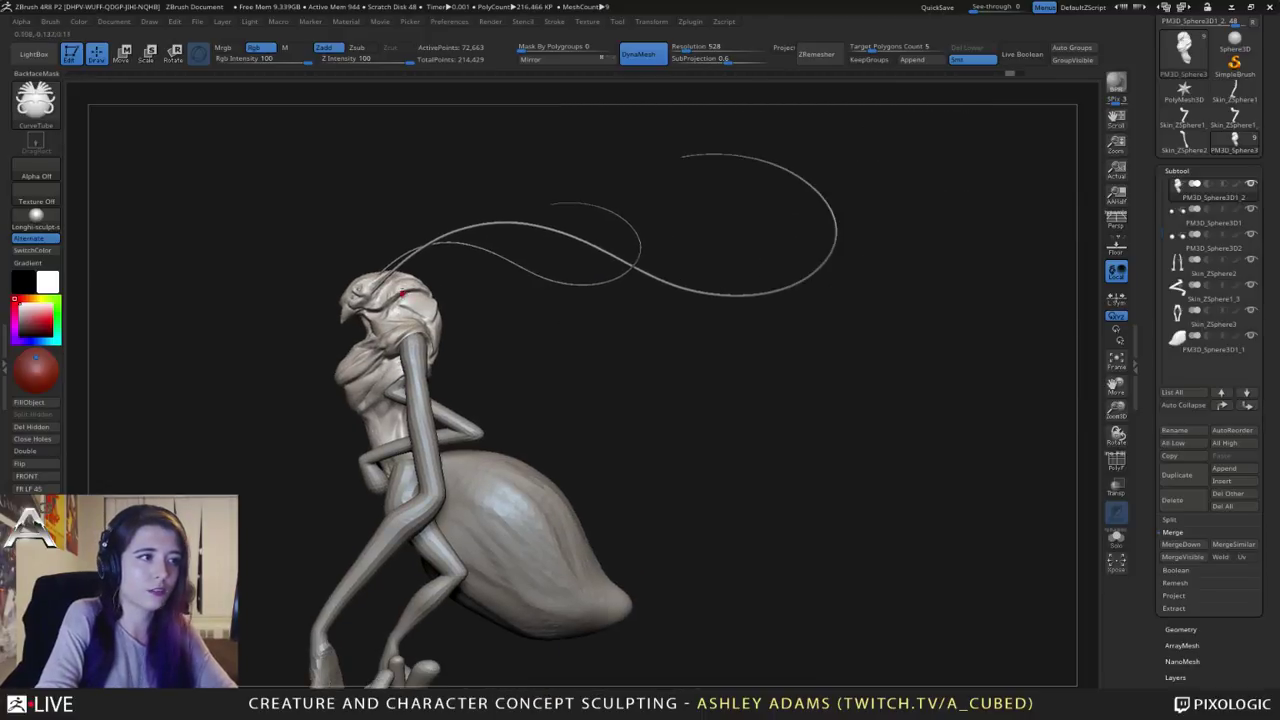
mouse_move(405, 293)
mouse_down()
mouse_move(715, 392)
mouse_move(698, 210)
mouse_move(743, 306)
mouse_move(686, 363)
mouse_move(748, 374)
mouse_move(651, 386)
mouse_move(500, 360)
mouse_move(945, 225)
mouse_move(935, 285)
mouse_move(737, 338)
mouse_move(608, 287)
mouse_up()
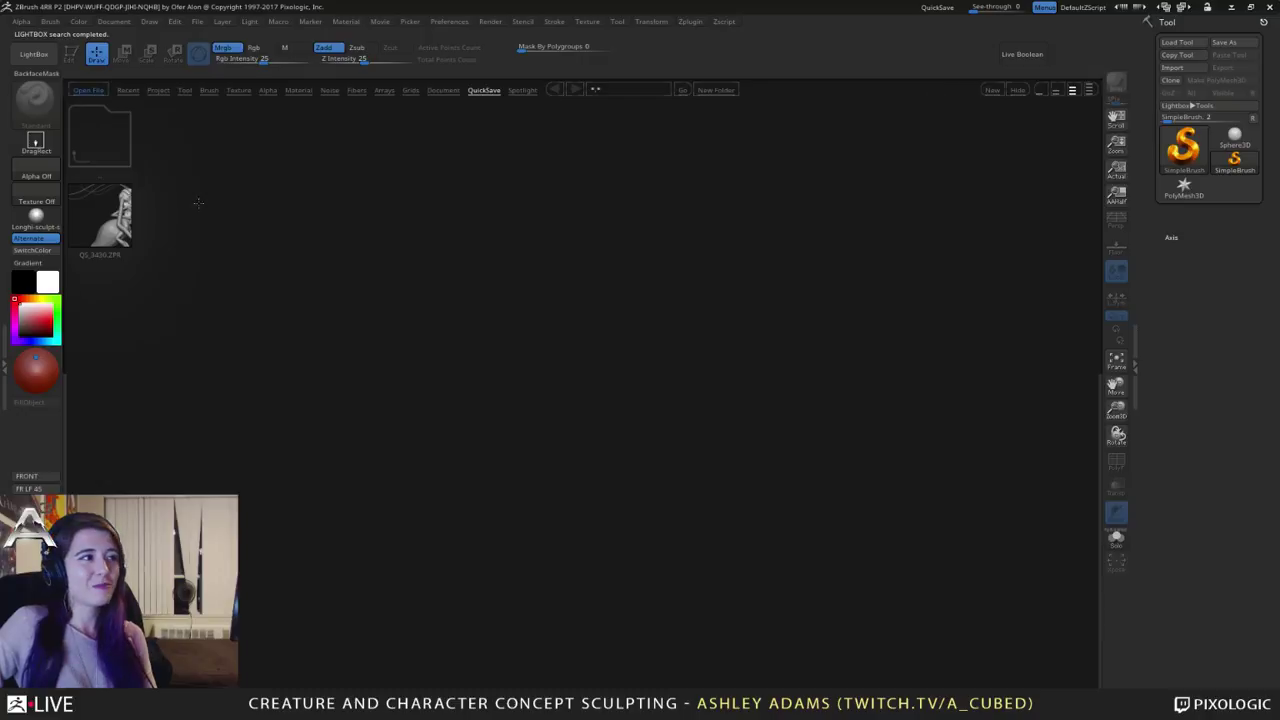
Step: Reopen the creature project QS_3430.ZPR from the QuickSave files
double_click(115, 215)
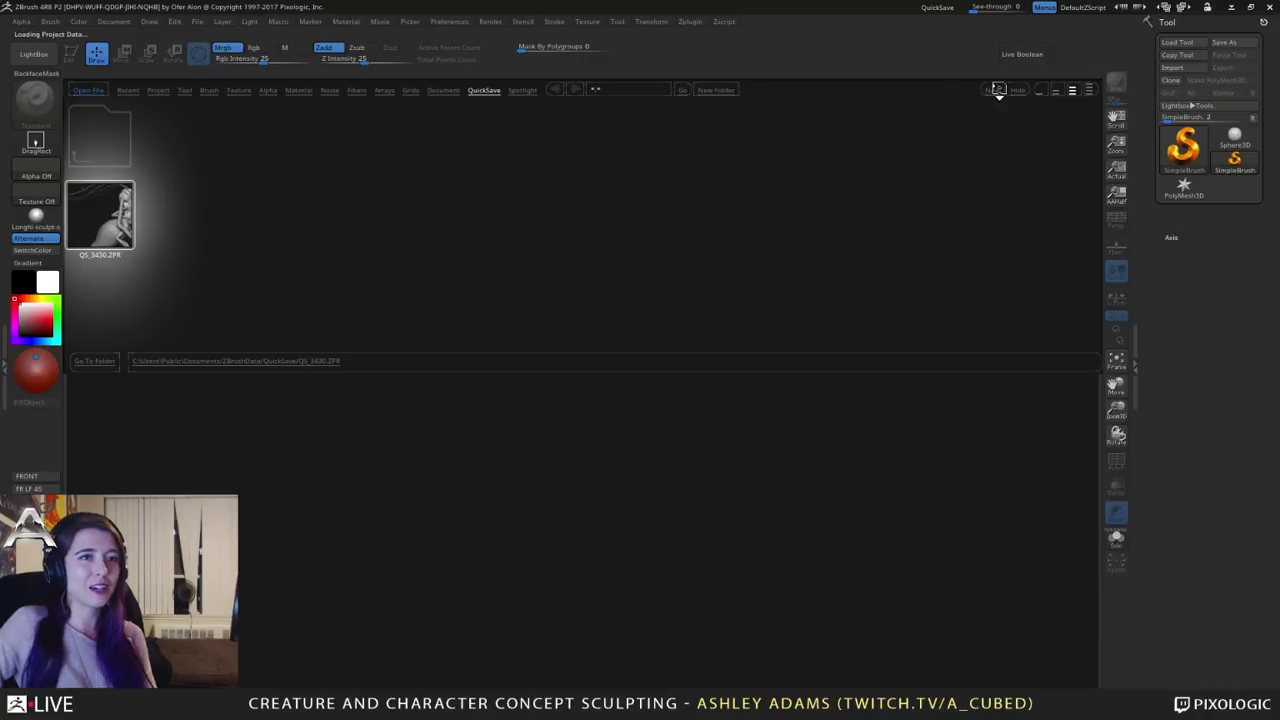
mouse_move(939, 298)
mouse_down()
mouse_move(877, 349)
mouse_move(897, 363)
mouse_move(913, 337)
mouse_up()
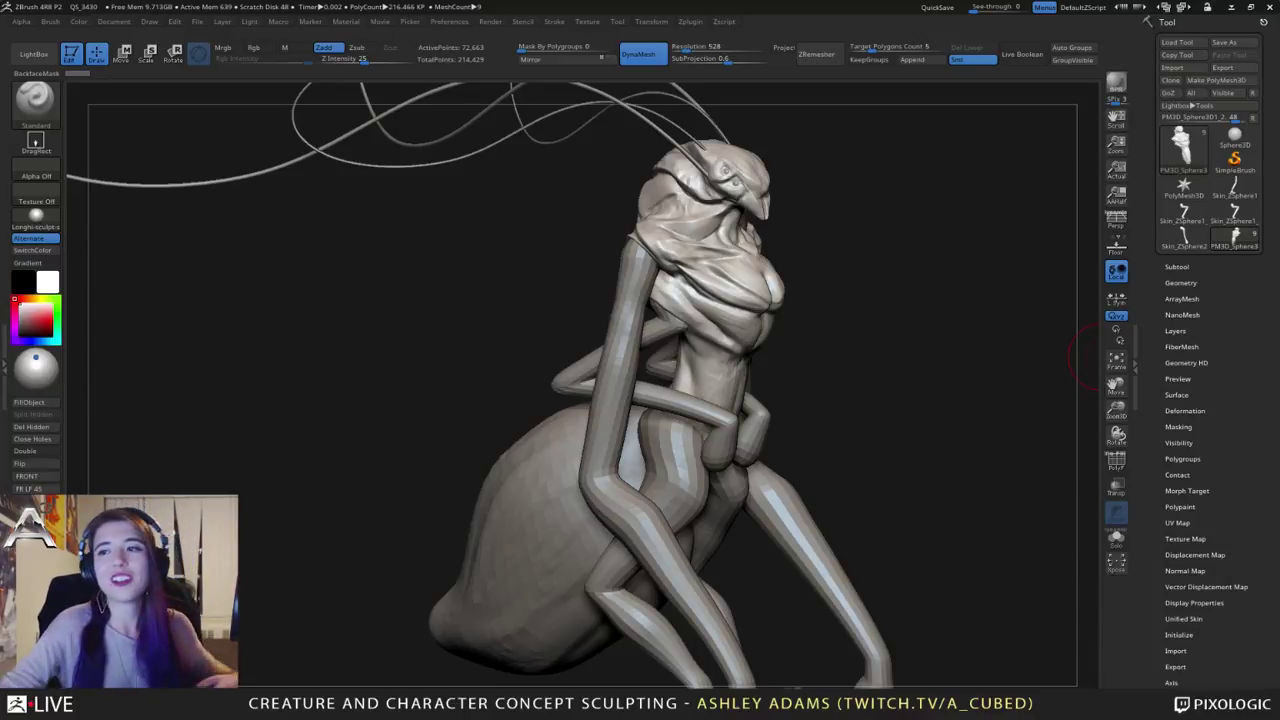
drag(1060, 365, 860, 450)
ctrl+right_drag(798, 508, 780, 434)
Step: Make the leg mesh the active subtool and start reshaping the thighs with the SnakeHook brush
key(space)
click(750, 463)
drag(779, 433, 691, 433)
right_drag(691, 435, 679, 435)
alt+click(706, 387)
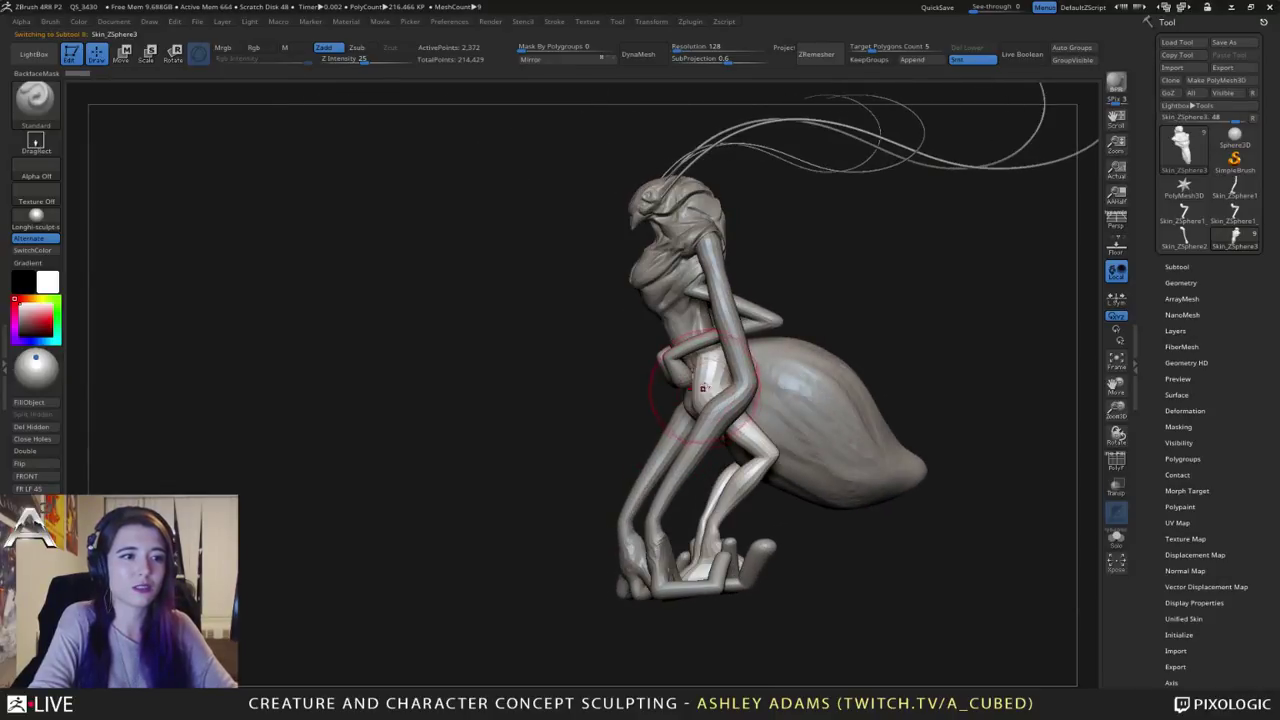
right_drag(706, 387, 692, 388)
key(space)
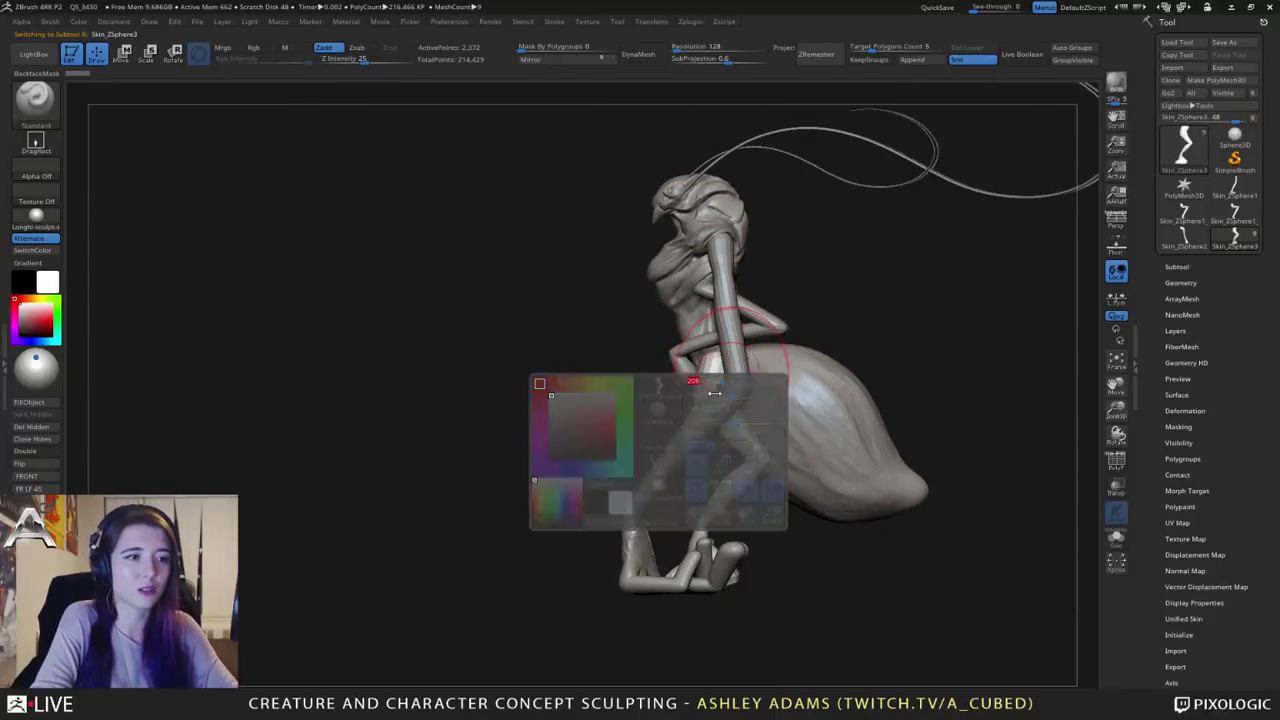
key(b)
key(s)
key(h)
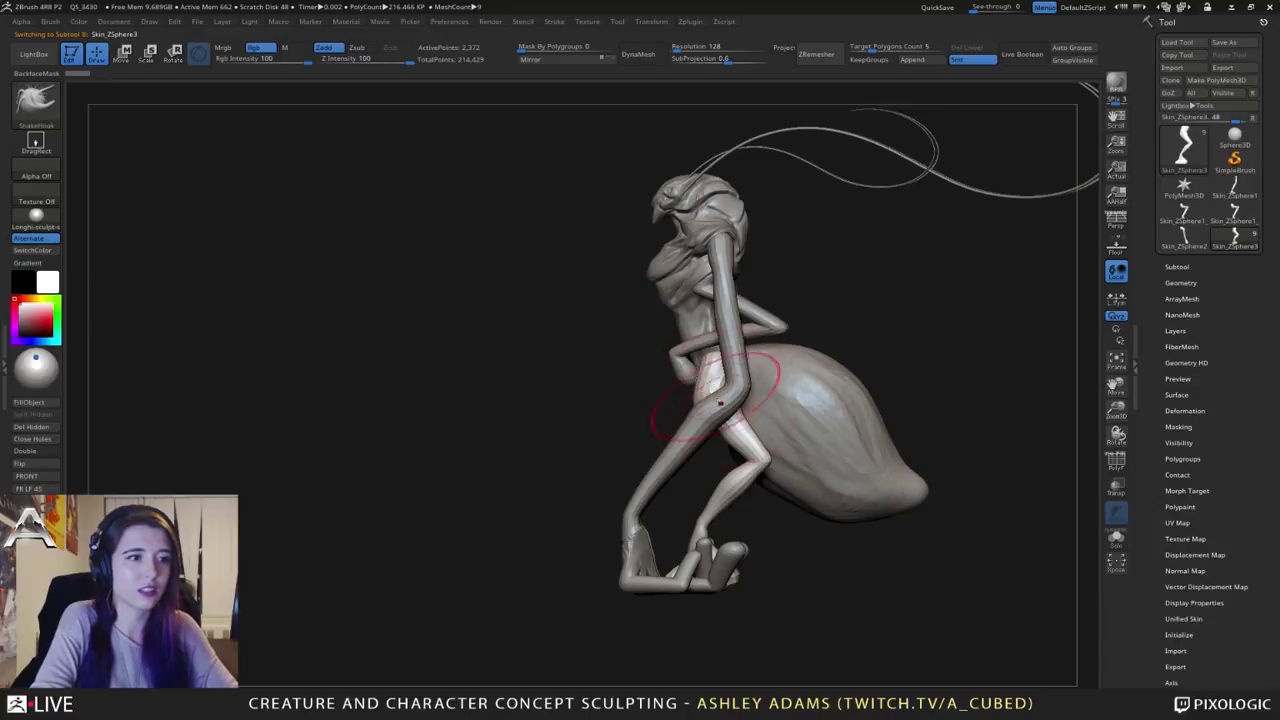
right_drag(684, 395, 703, 392)
mouse_move(703, 392)
mouse_down()
mouse_move(727, 416)
mouse_move(744, 413)
mouse_up()
drag(736, 462, 740, 449)
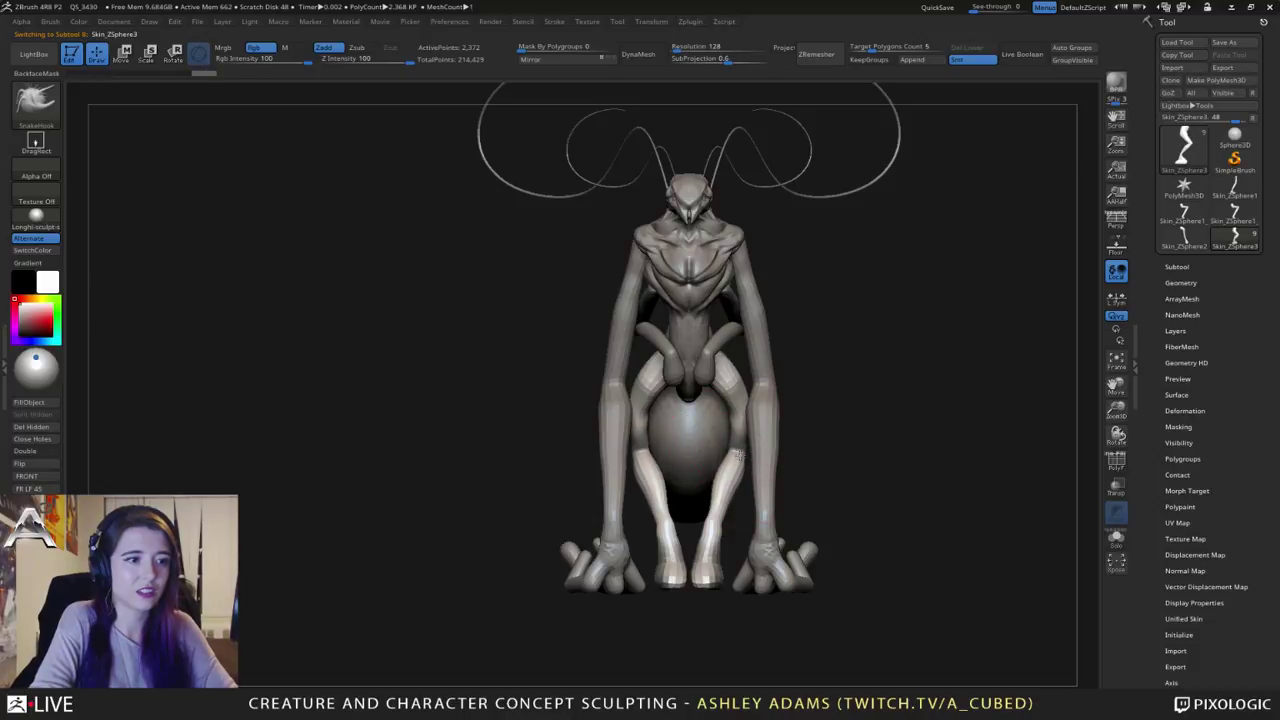
Step: Adjust the hips and upper thighs from the side with SnakeHook so they sit closer to the body
right_drag(740, 455, 815, 438)
right_click(700, 424)
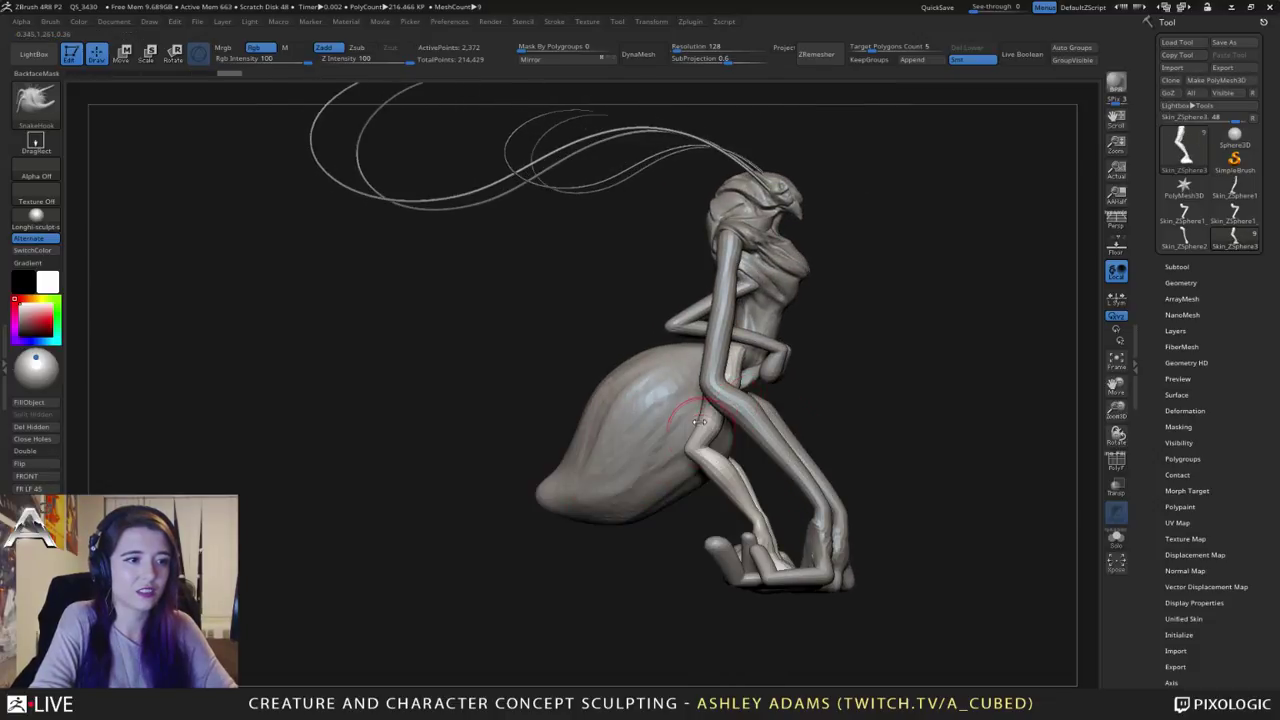
drag(697, 421, 697, 400)
right_drag(697, 400, 745, 390)
drag(695, 378, 690, 374)
right_drag(690, 374, 702, 403)
mouse_move(684, 360)
right_down()
mouse_move(779, 318)
mouse_move(742, 342)
right_up()
Step: Enlarge the SnakeHook brush, make the torso the active subtool and pull its lower belly forward
key(space)
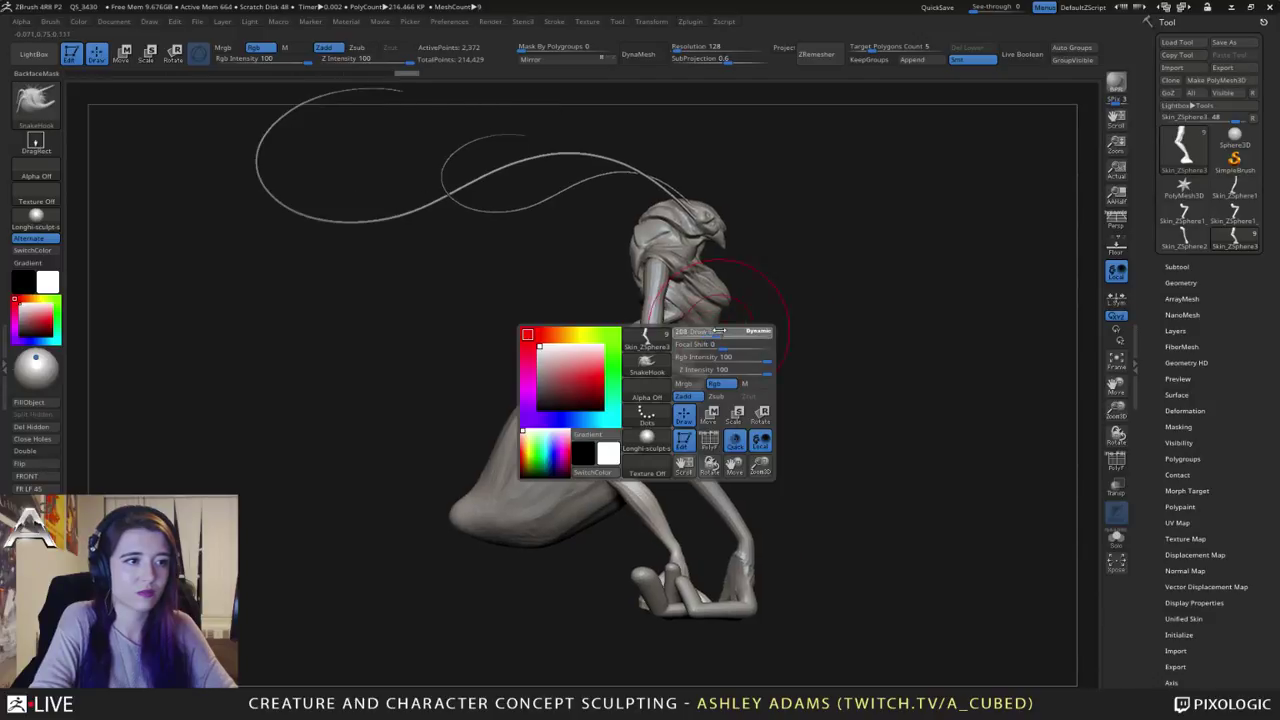
drag(703, 334, 724, 334)
alt+click(690, 384)
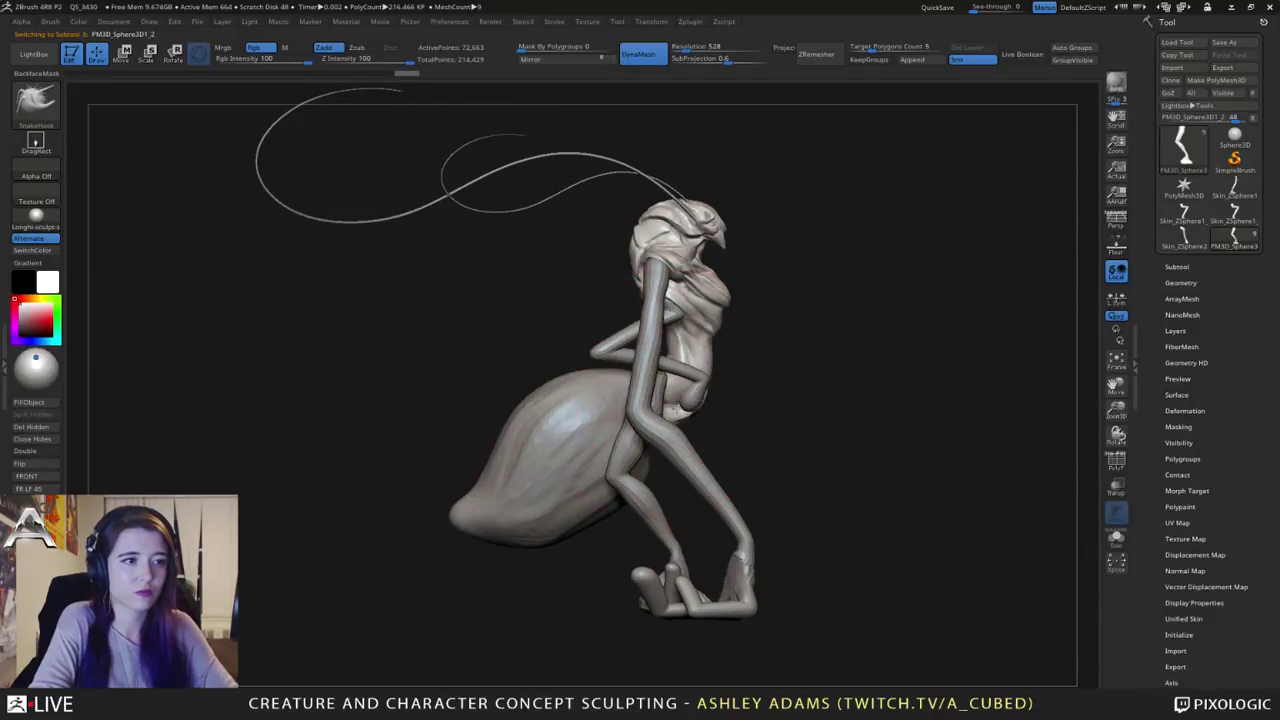
Step: Pull the hips toward the lower torso with SnakeHook, then make the abdomen active and adjust its front end
alt+click(672, 378)
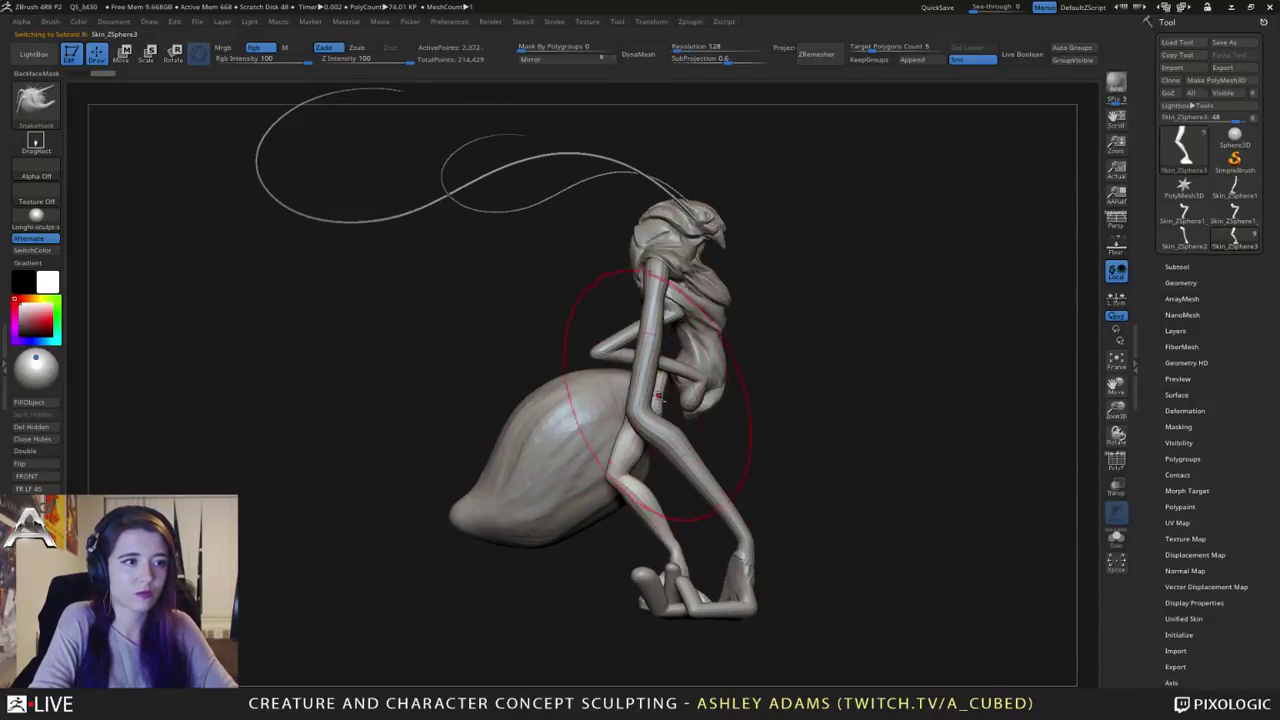
drag(672, 404, 688, 408)
drag(850, 415, 690, 398)
alt+click(652, 392)
right_drag(637, 387, 705, 385)
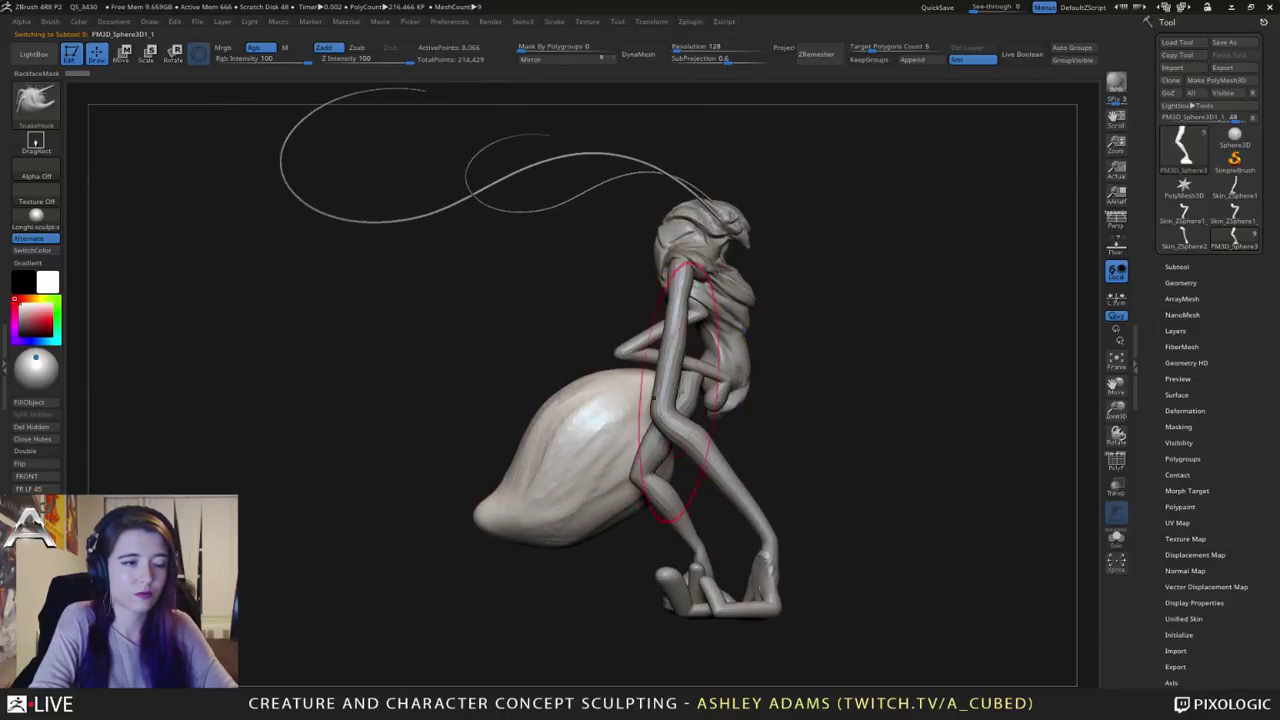
right_click(724, 394)
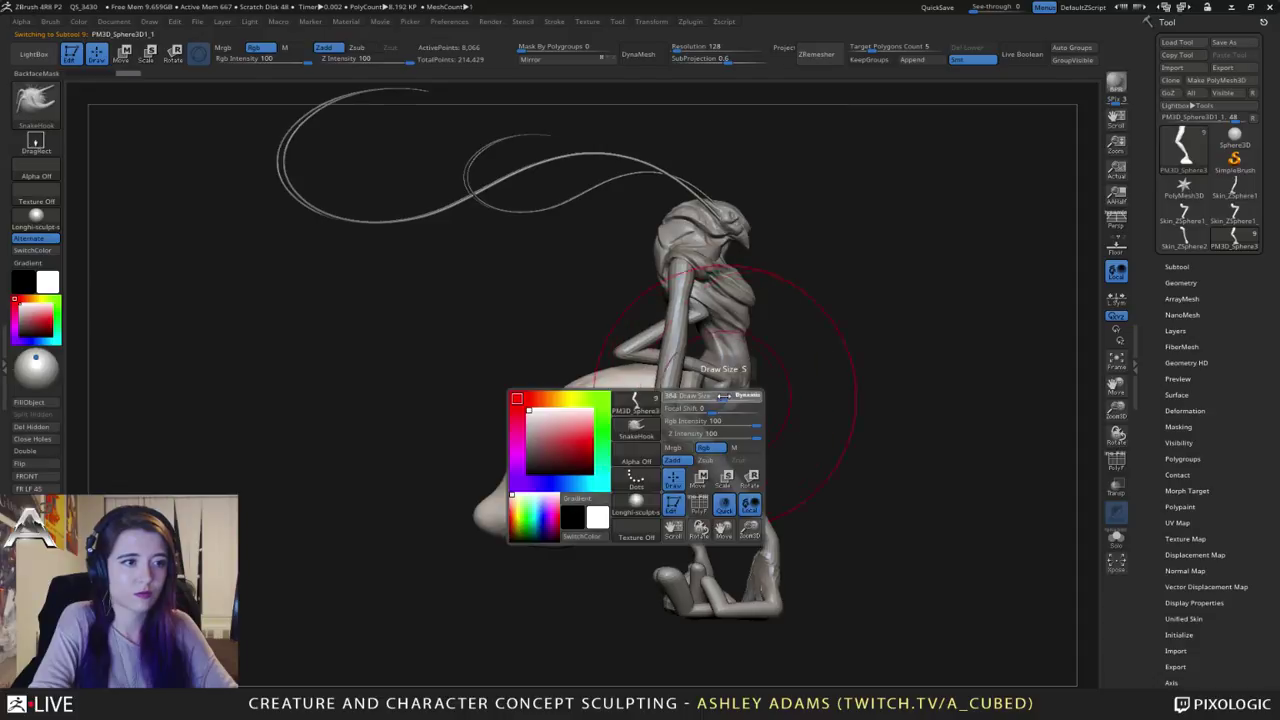
Step: Make the torso active again and curve its waist and pelvis down toward the legs with SnakeHook
alt+click(716, 415)
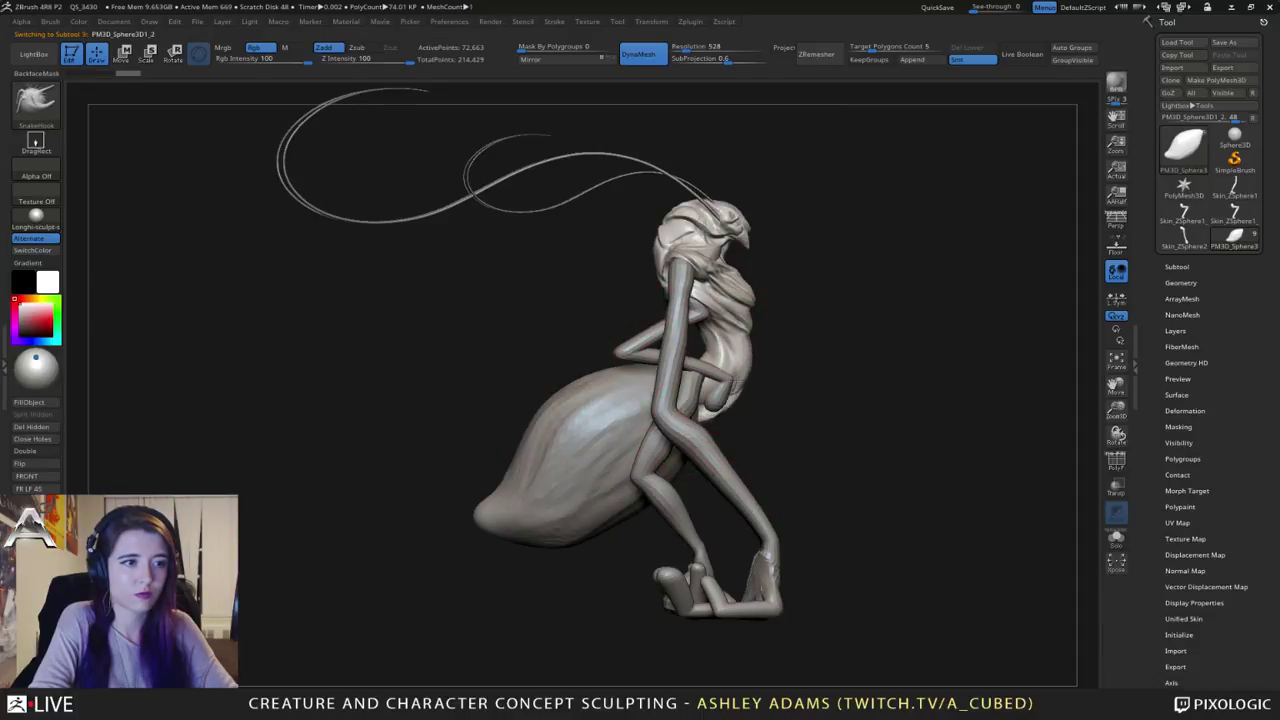
right_drag(705, 412, 640, 362)
right_click(708, 372)
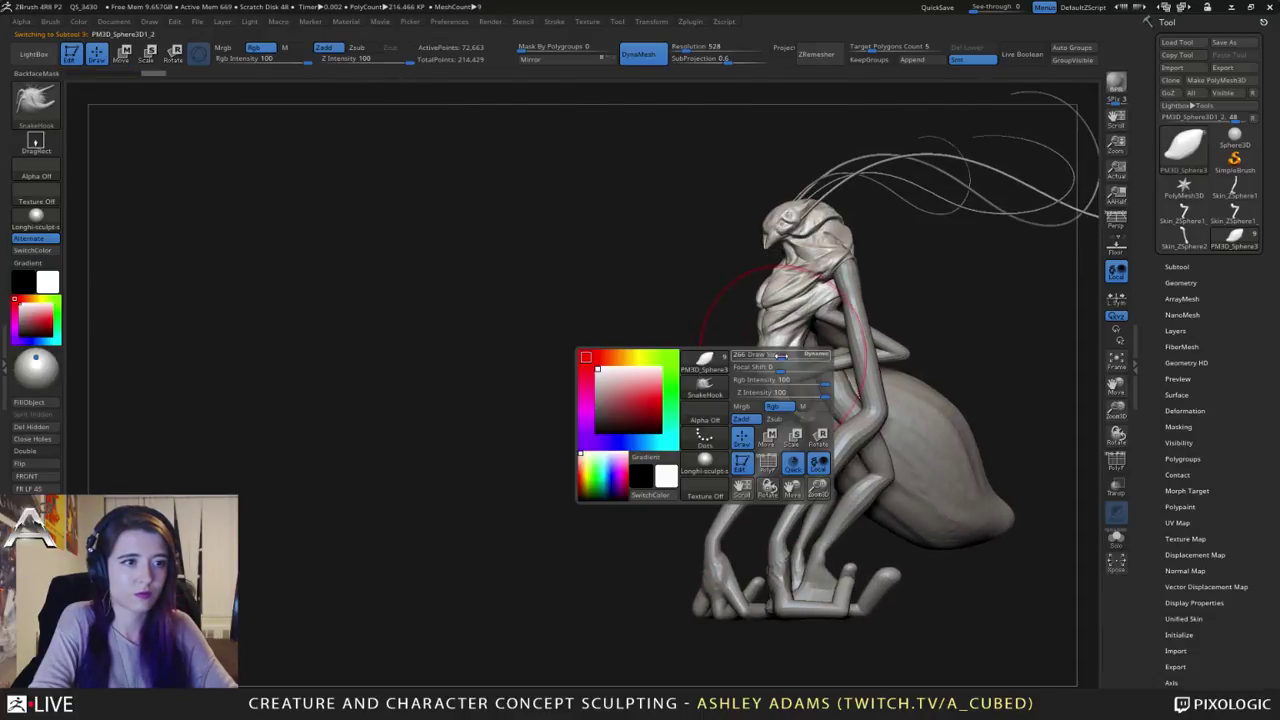
right_drag(806, 365, 627, 332)
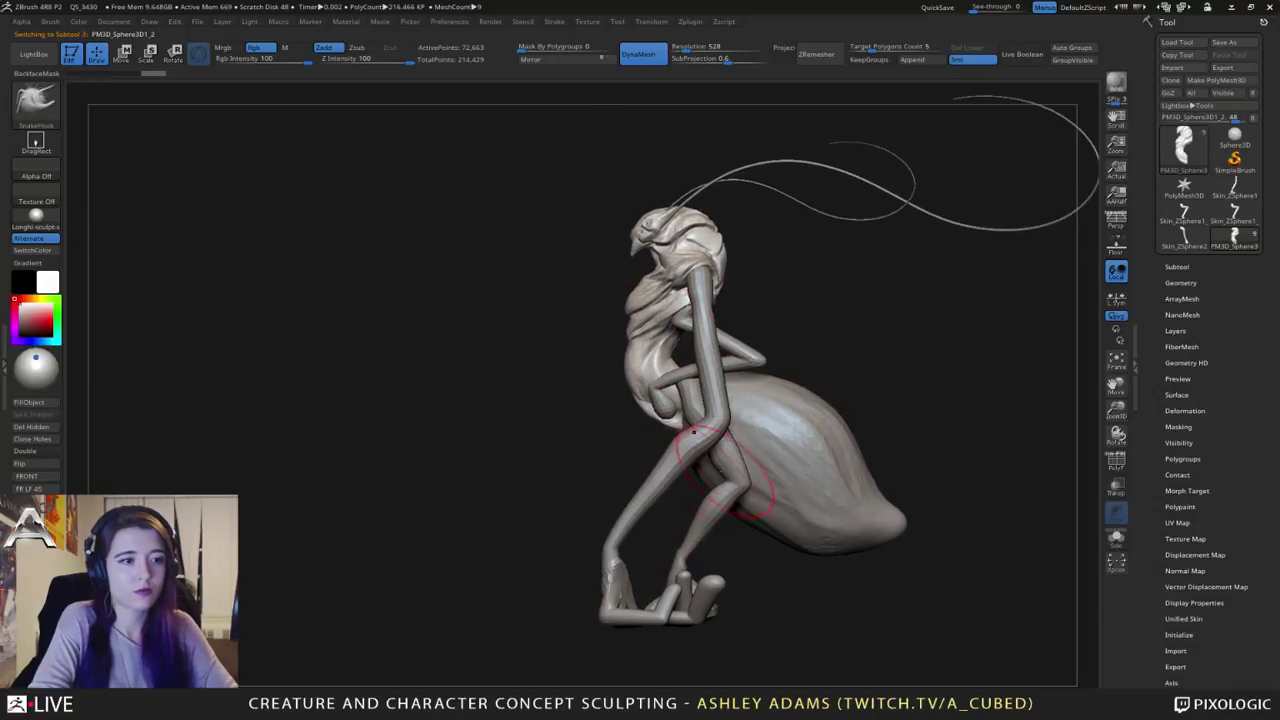
Step: Make the abdomen the active subtool and shape its front end against the pelvis with SnakeHook
alt+click(748, 525)
mouse_move(757, 515)
right_down()
mouse_move(705, 455)
mouse_move(790, 415)
mouse_move(720, 386)
mouse_move(783, 400)
mouse_move(766, 376)
right_up()
key(space)
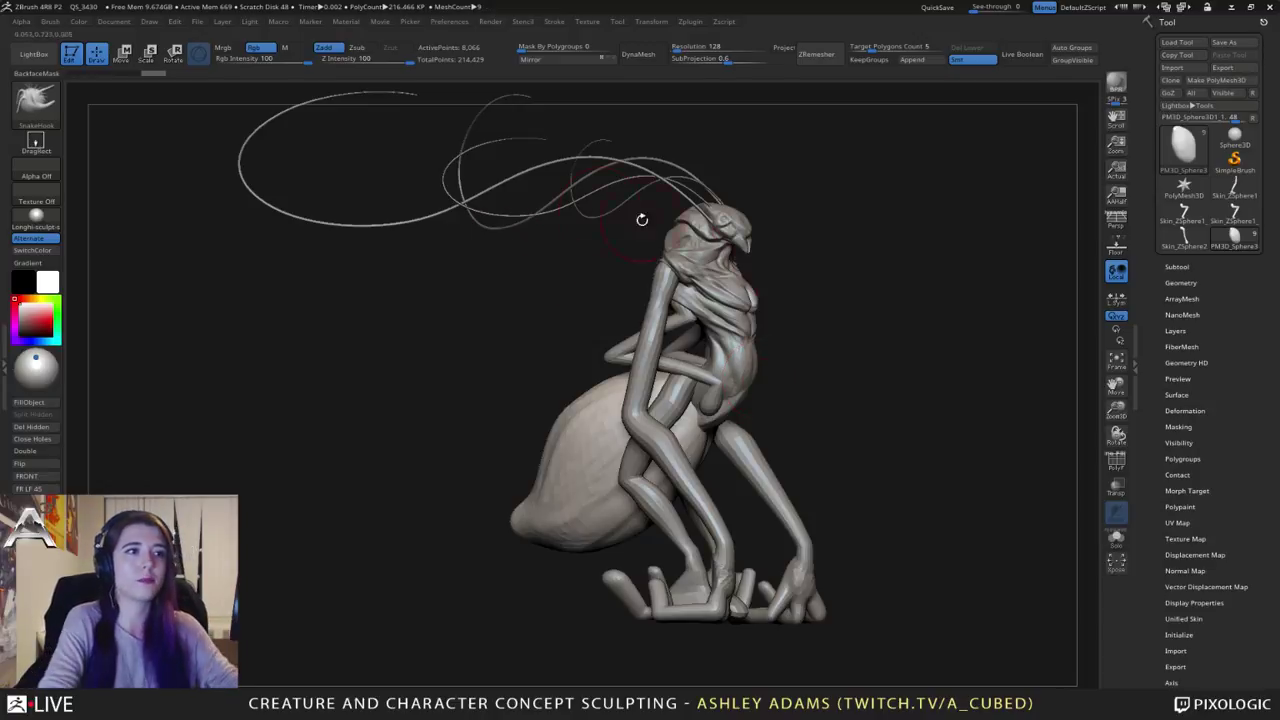
Step: Make the torso active and pull its shoulder edges out over the tops of the arms with a smaller SnakeHook brush
right_drag(643, 220, 750, 298)
alt+click(737, 178)
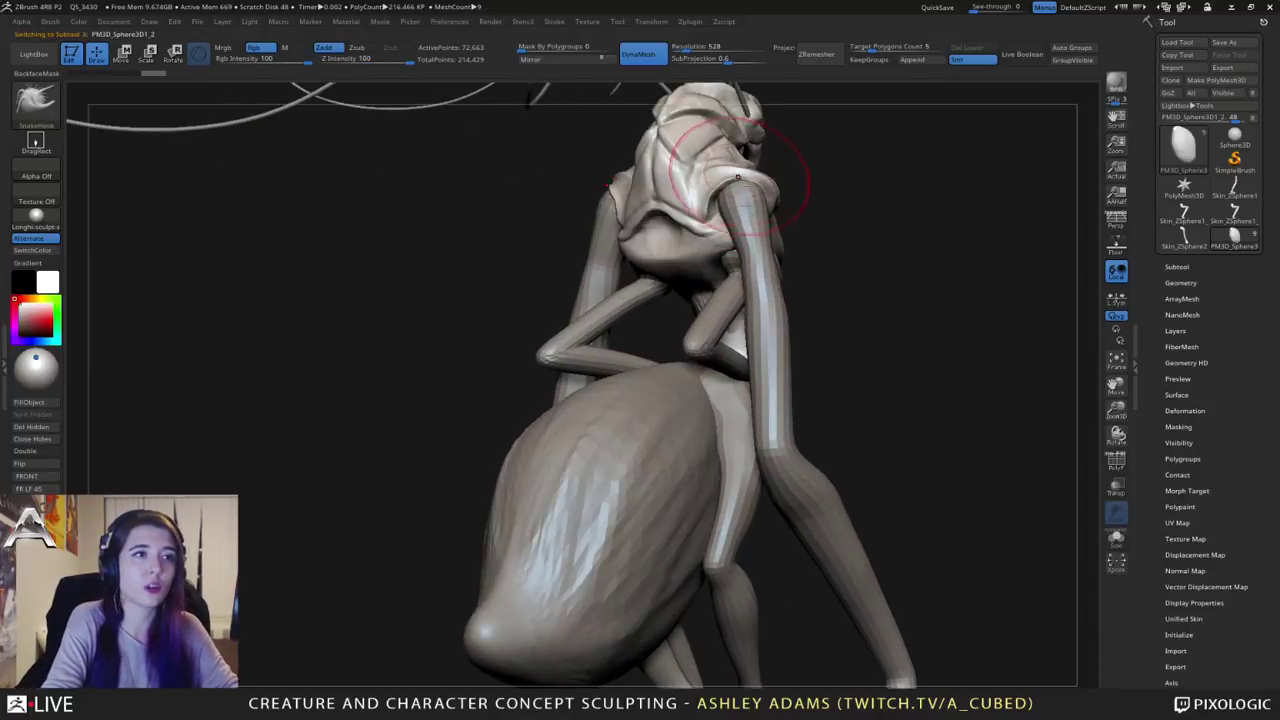
mouse_move(737, 178)
alt+right_down()
mouse_move(765, 285)
mouse_move(716, 280)
alt+right_up()
key(space)
drag(706, 307, 681, 307)
right_drag(680, 305, 730, 320)
key(space)
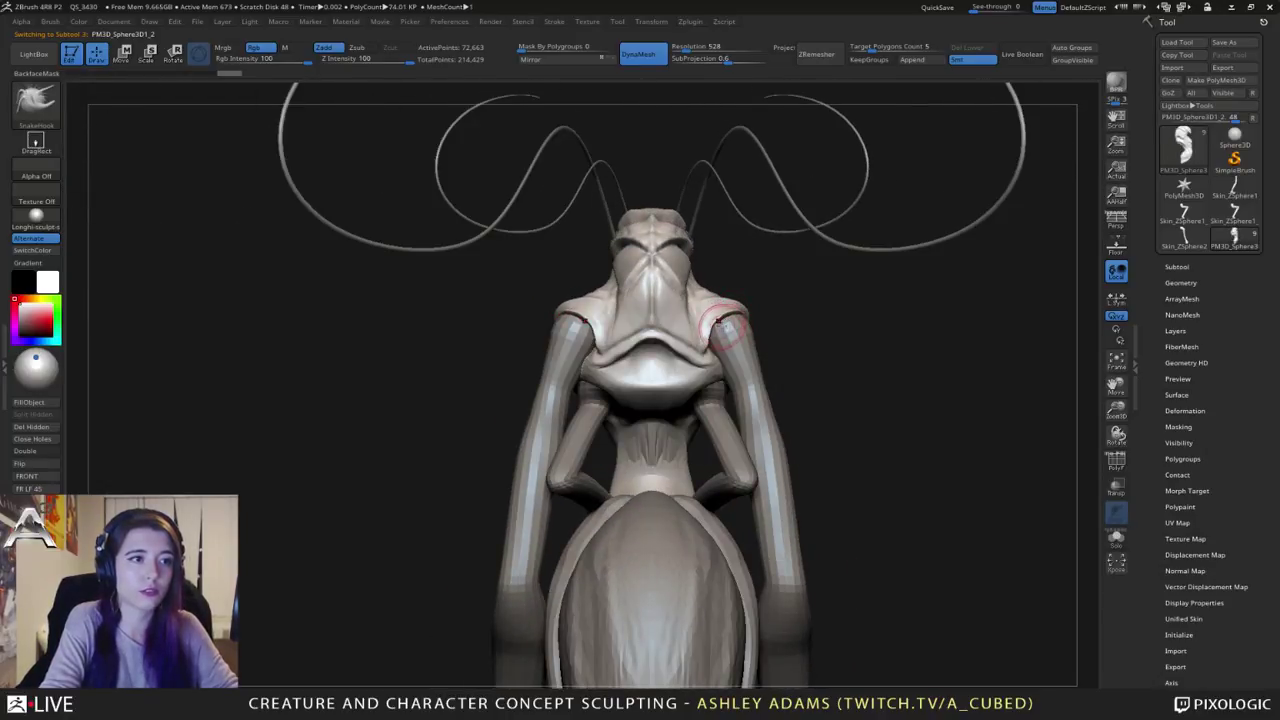
key(space)
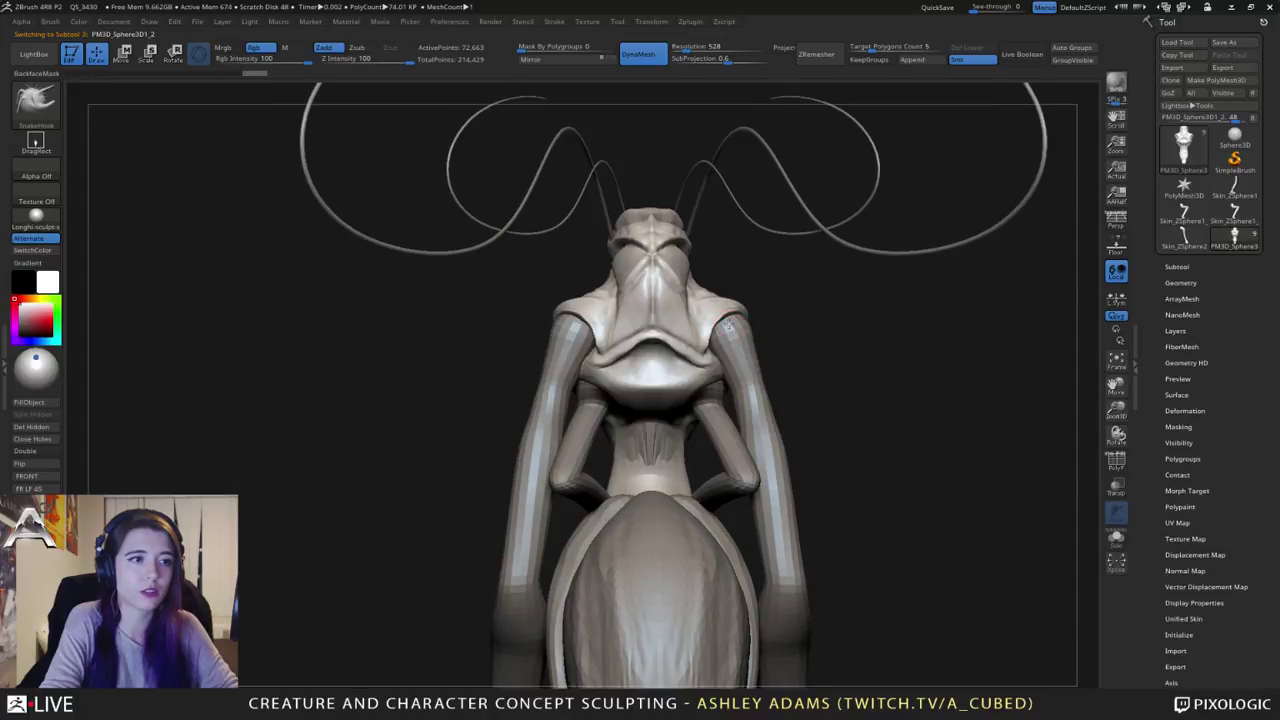
Step: Refine the shoulder flaps around the upper arms from the side and back with SnakeHook
mouse_move(726, 325)
right_down()
mouse_move(654, 300)
mouse_move(548, 370)
right_up()
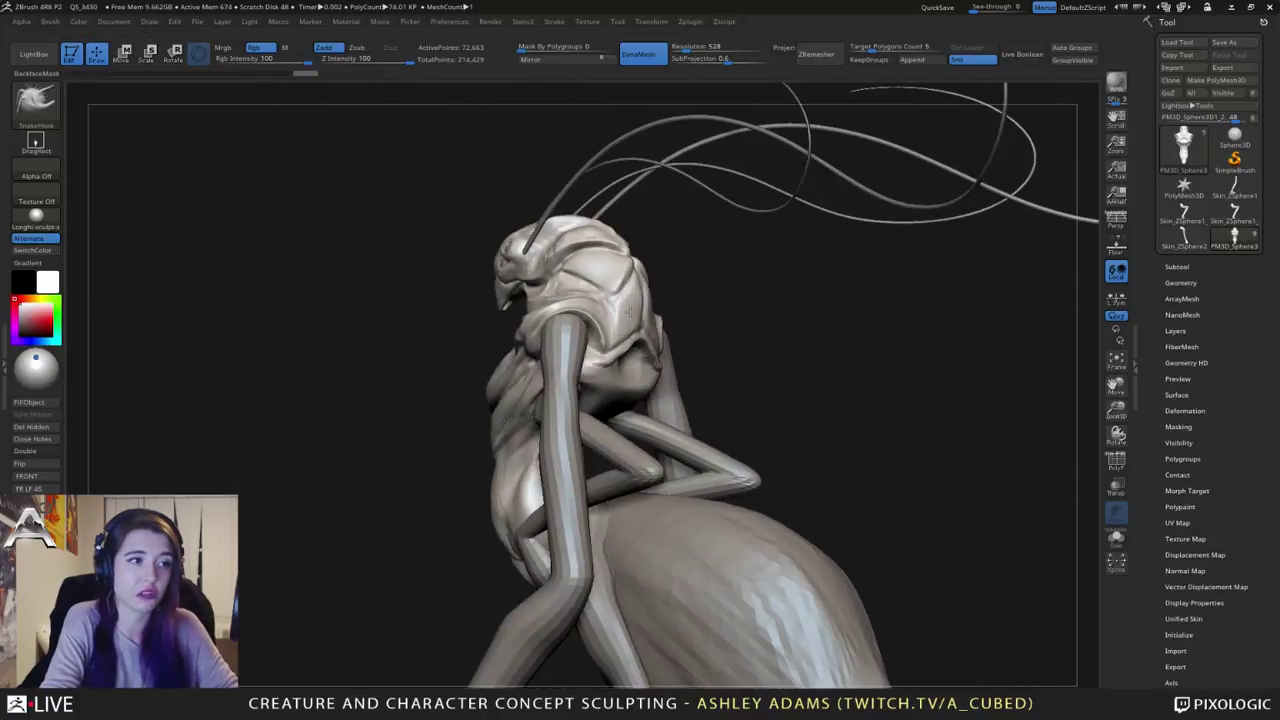
key(space)
click(601, 315)
mouse_move(595, 325)
right_down()
mouse_move(562, 306)
mouse_move(556, 325)
mouse_move(602, 306)
mouse_move(530, 282)
right_up()
key(space)
key(space)
click(543, 331)
Step: Build up the shoulder rims around the arms using the ClayBuildup brush with BackfaceMask enabled
key(b)
key(c)
key(b)
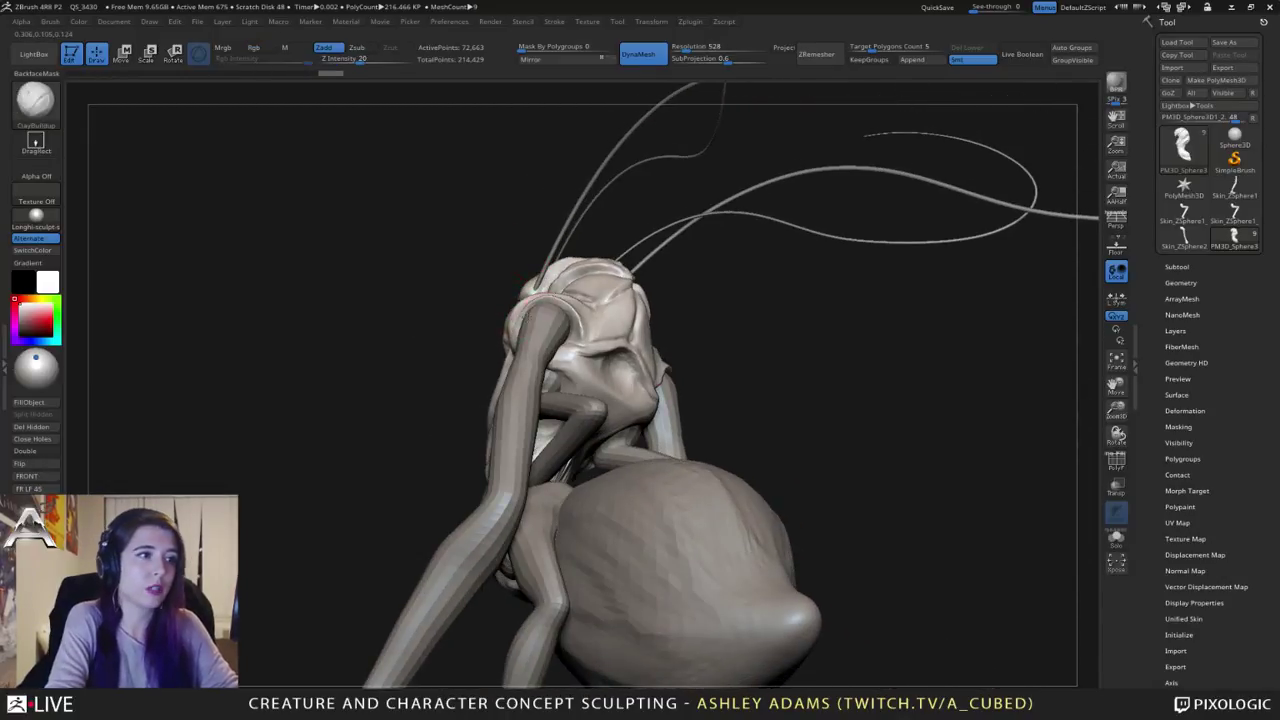
right_drag(243, 100, 174, 120)
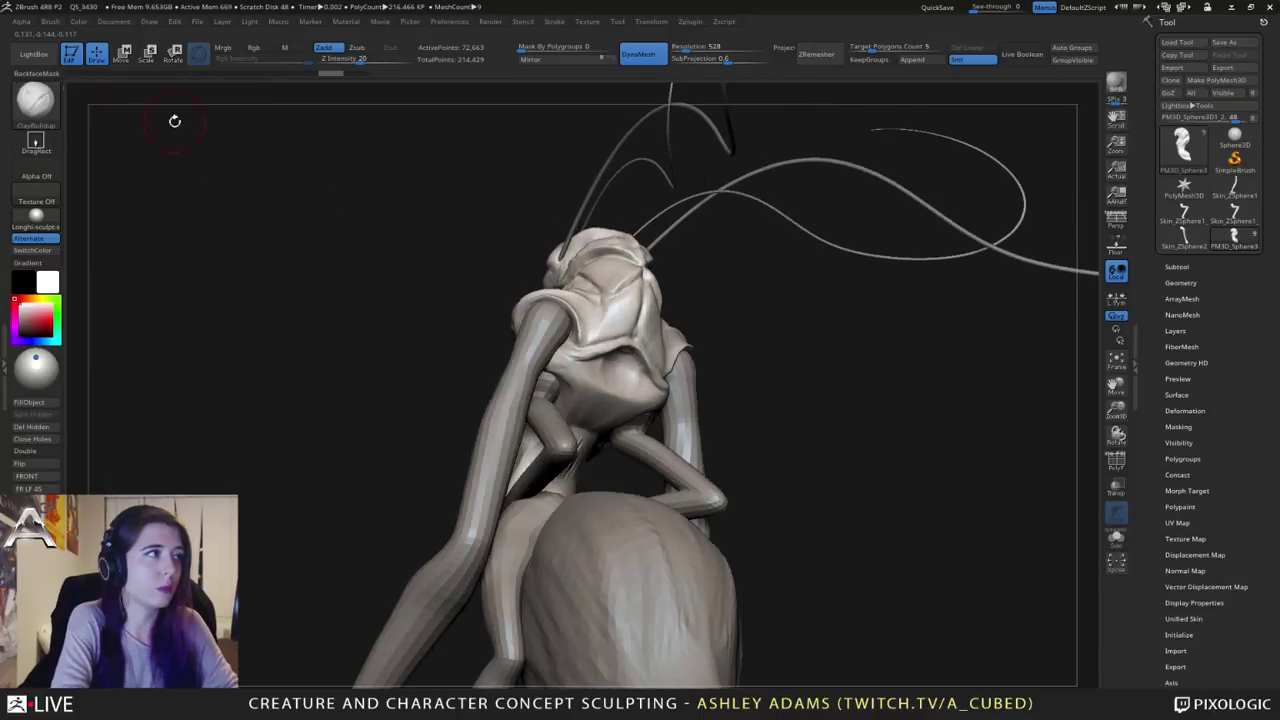
click(36, 74)
ctrl+right_drag(454, 231, 566, 301)
key(space)
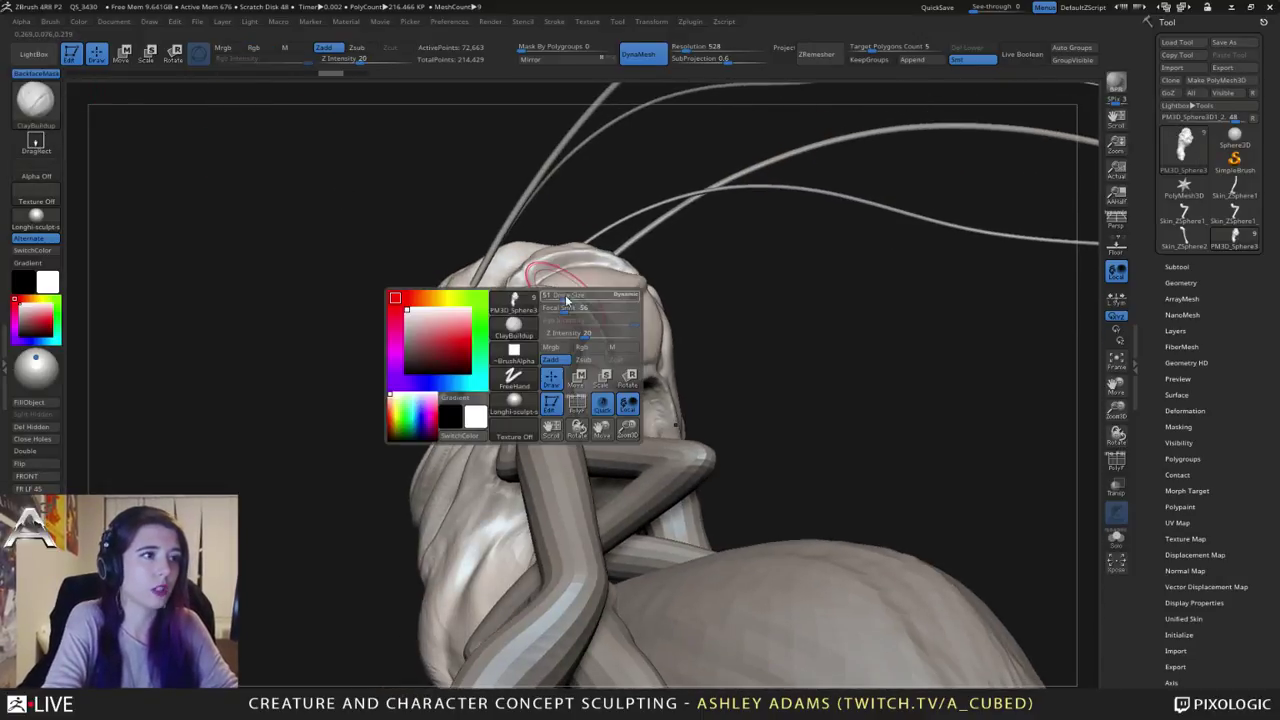
drag(566, 301, 570, 300)
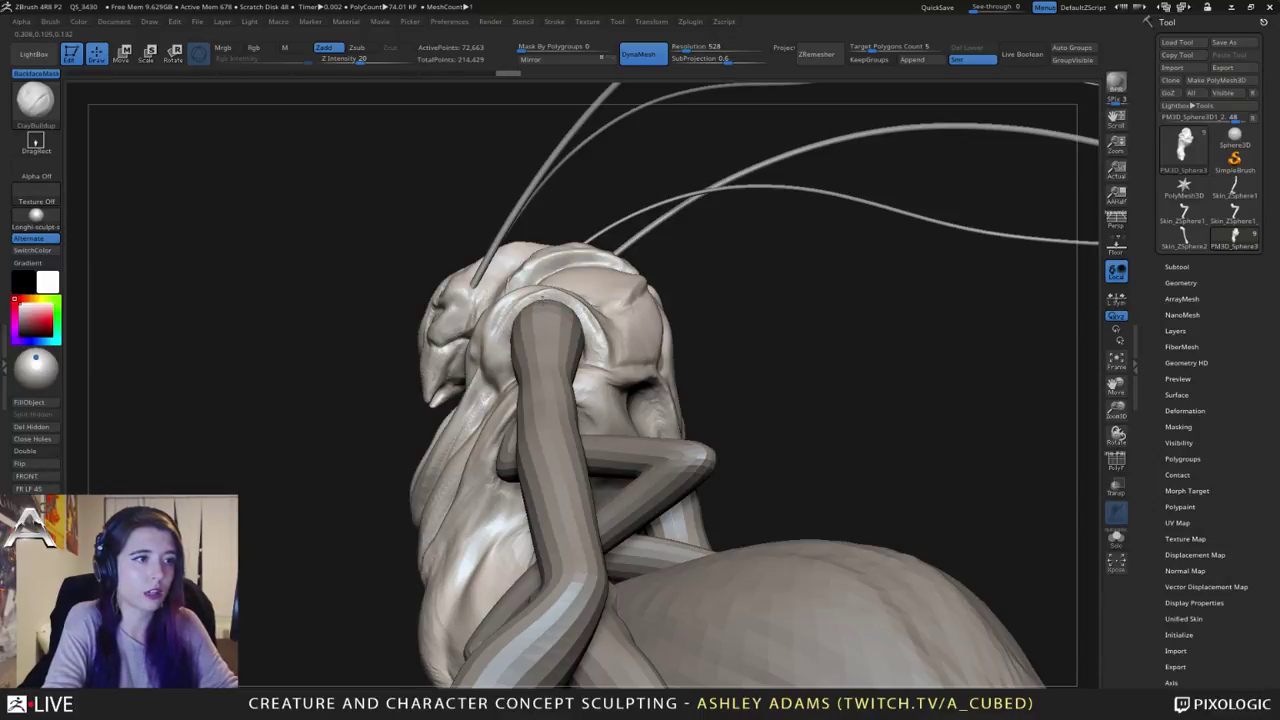
right_drag(540, 305, 560, 305)
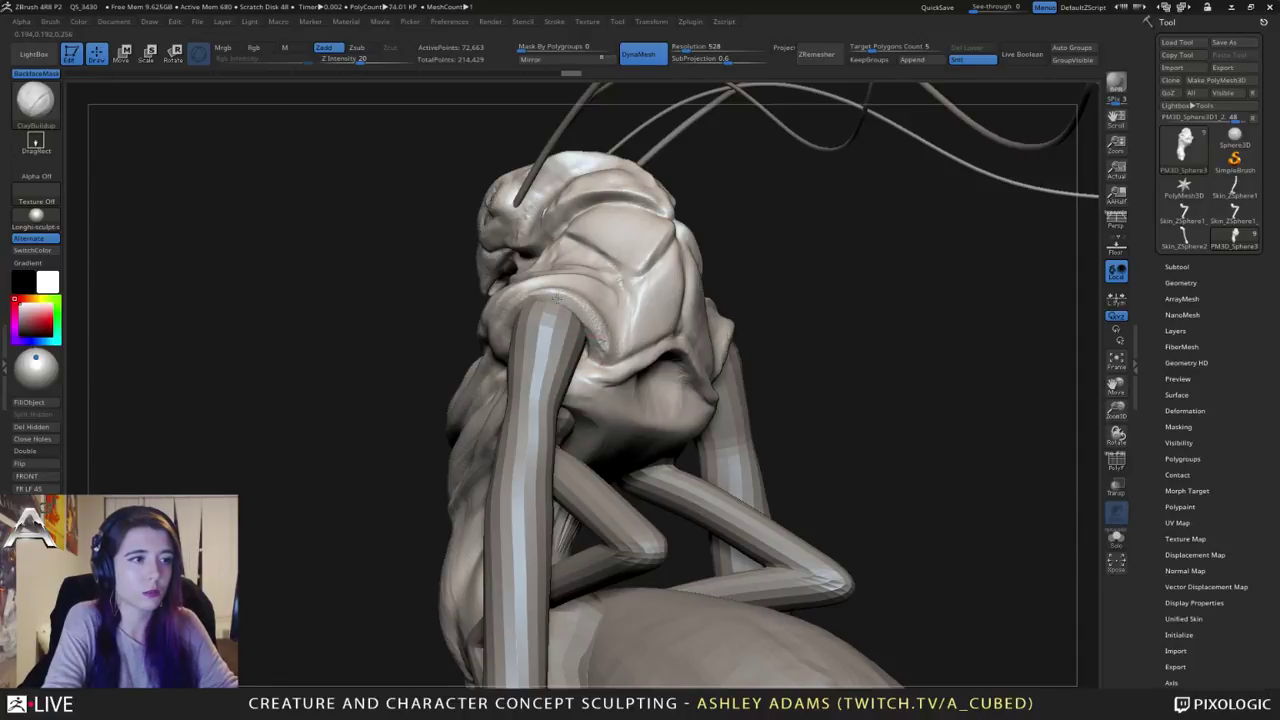
mouse_move(557, 297)
right_down()
mouse_move(572, 311)
mouse_move(509, 336)
mouse_move(624, 358)
mouse_move(610, 313)
mouse_move(612, 382)
mouse_move(619, 307)
mouse_move(570, 387)
right_up()
right_click(622, 358)
key(b)
key(d)
key(s)
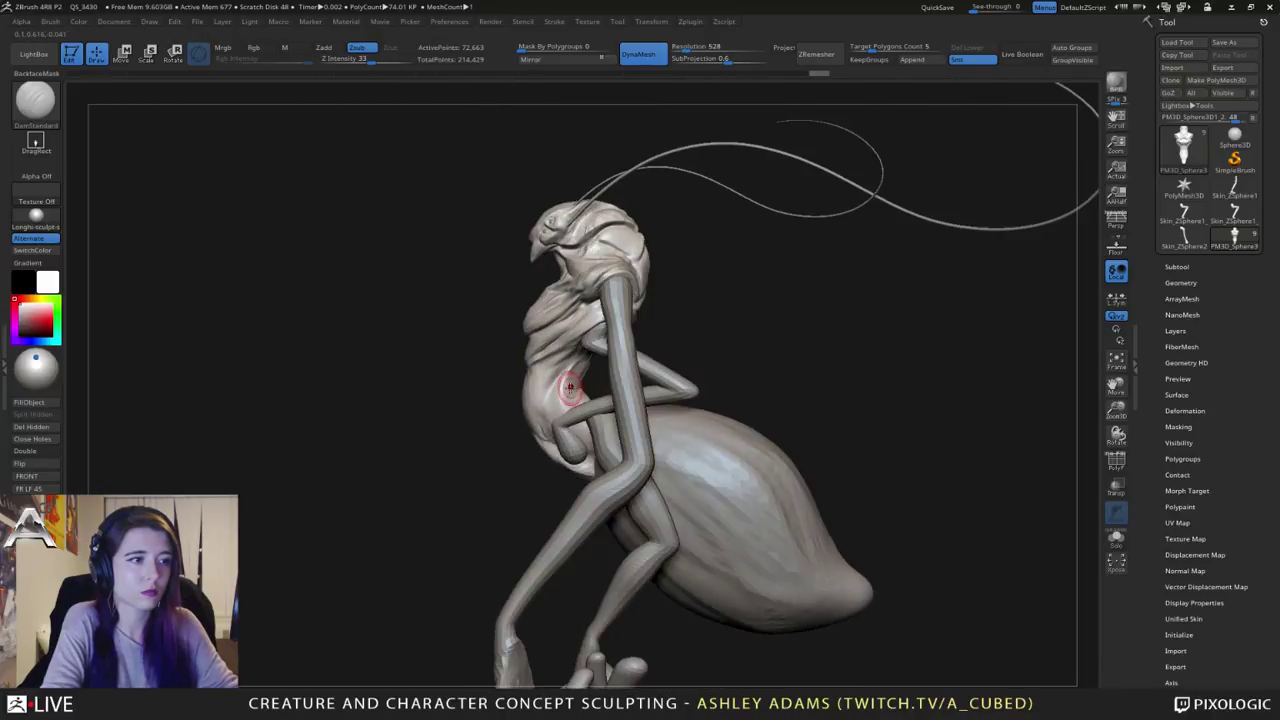
key(space)
Step: Push the front of the waist inward and lift the chest profile from the side with a larger SnakeHook brush
key(b)
key(s)
key(h)
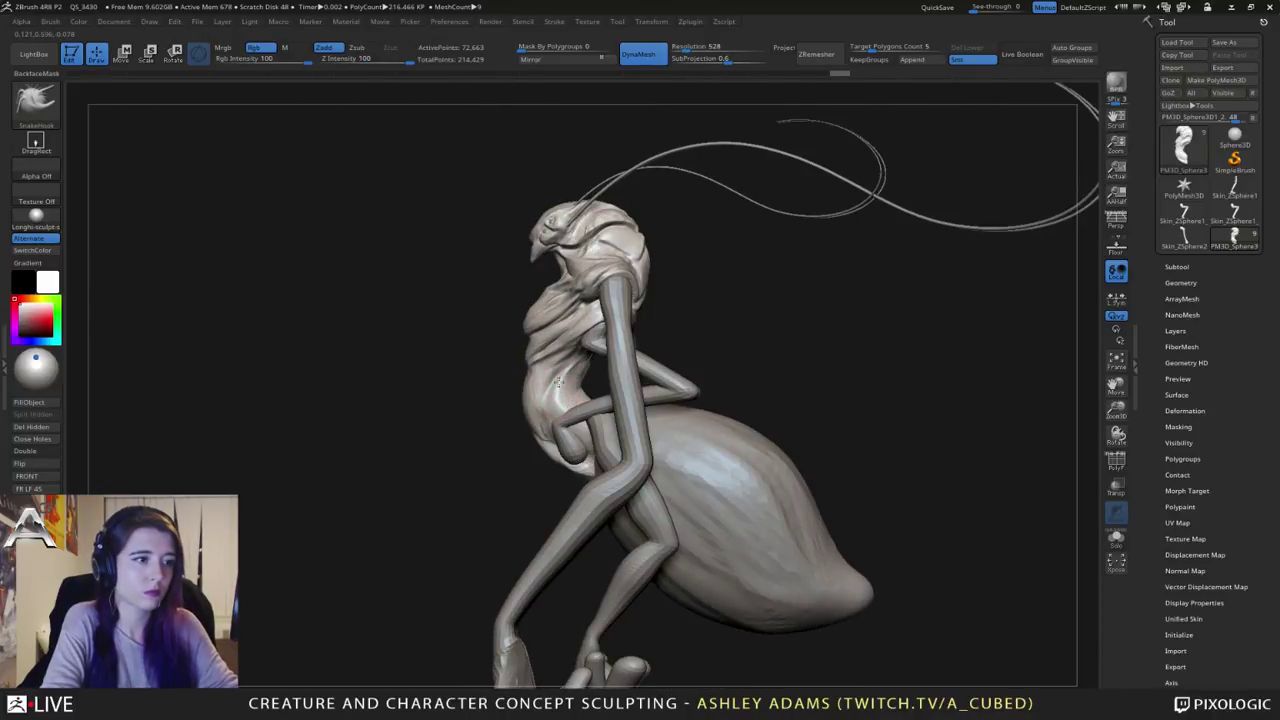
key(space)
drag(530, 388, 545, 388)
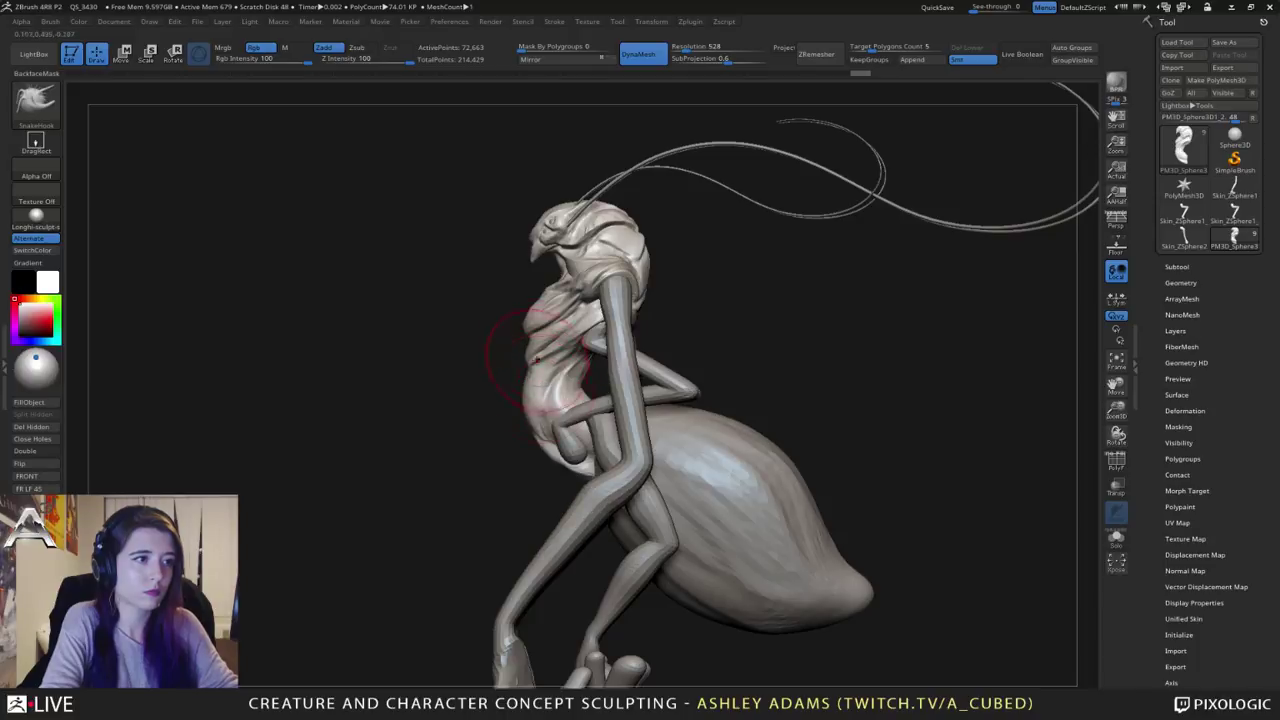
mouse_move(535, 332)
mouse_down()
mouse_move(520, 332)
mouse_move(546, 302)
mouse_move(536, 299)
mouse_up()
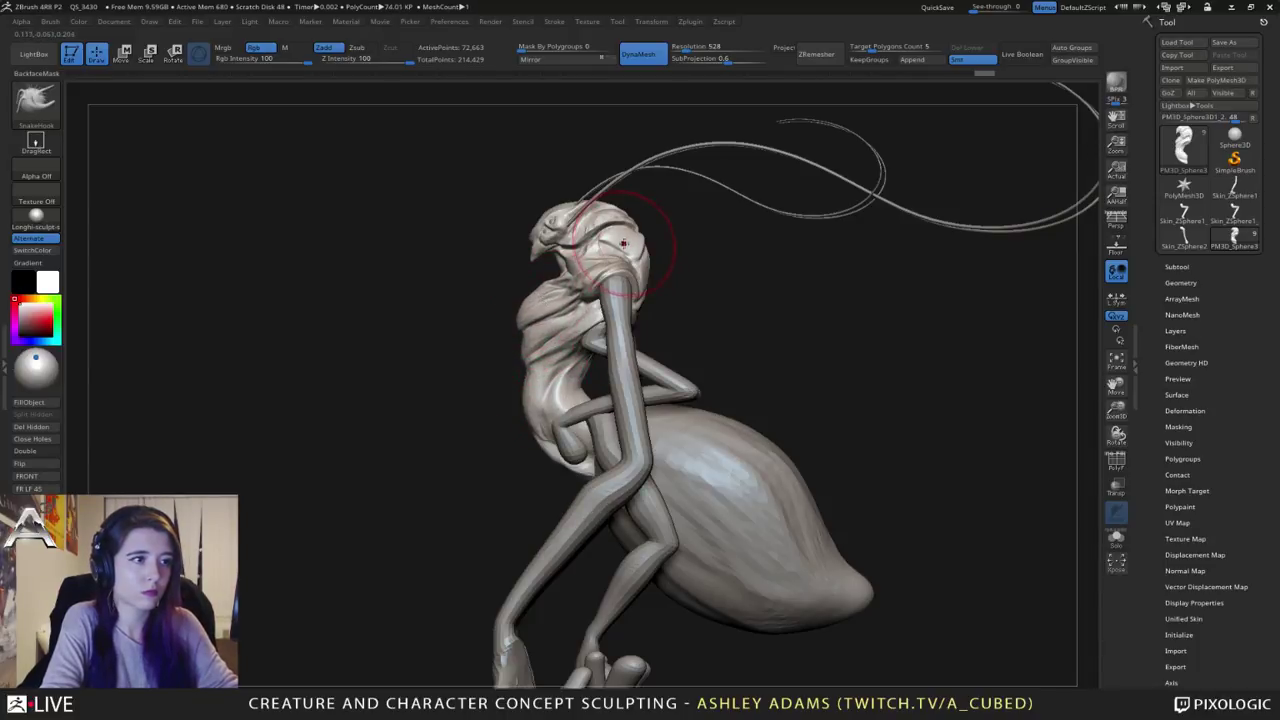
Step: Bulge the torso's upper back outward and refine the front contour of the chest and belly with SnakeHook
drag(637, 243, 646, 234)
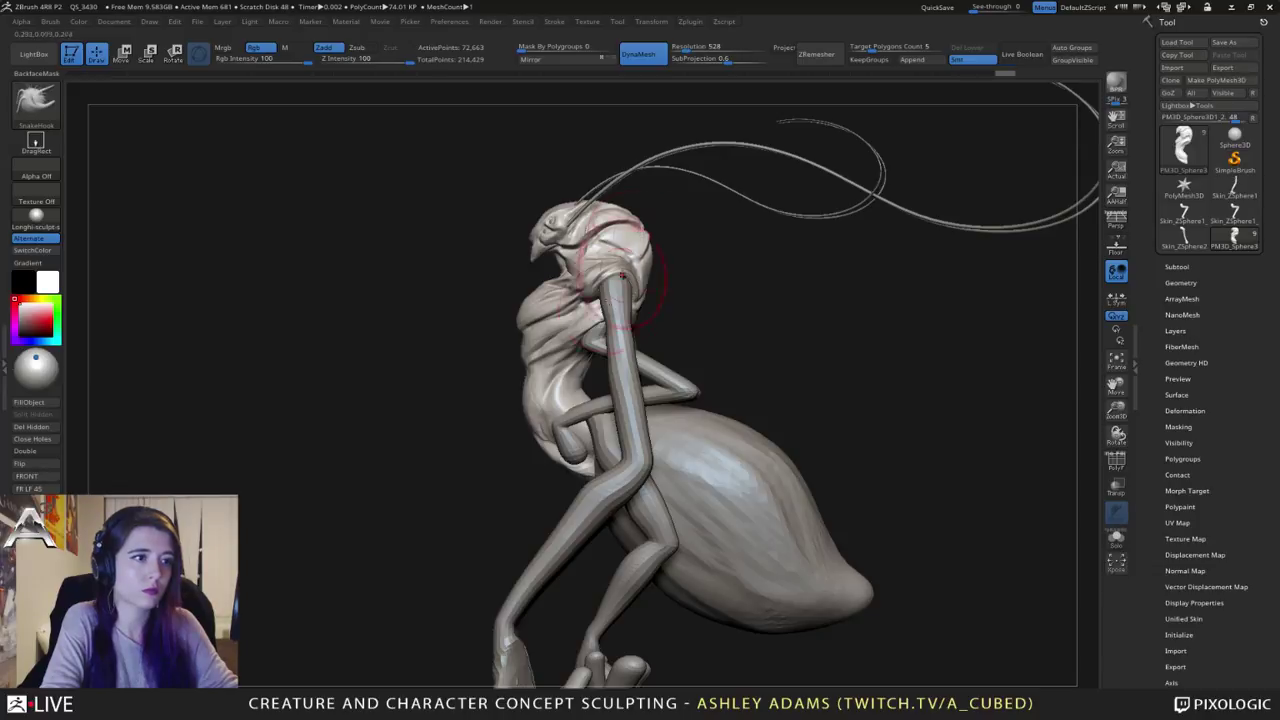
right_drag(608, 335, 573, 343)
drag(640, 341, 637, 344)
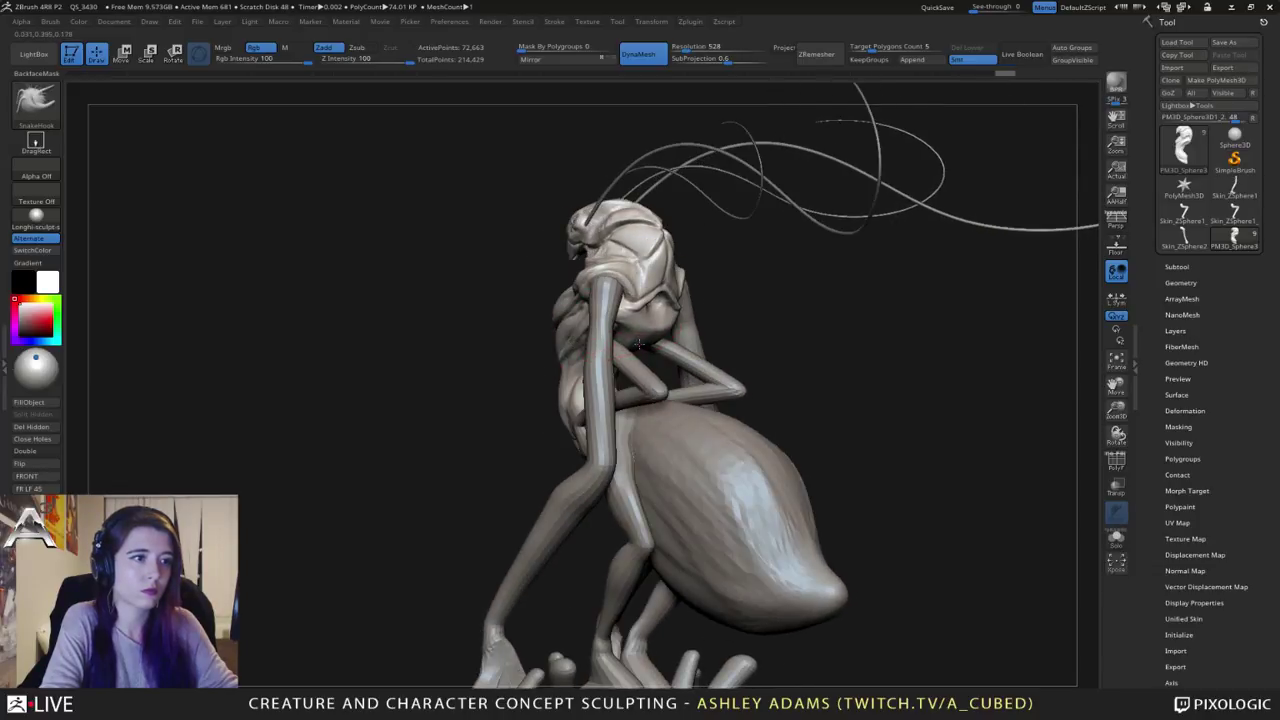
right_drag(637, 344, 668, 324)
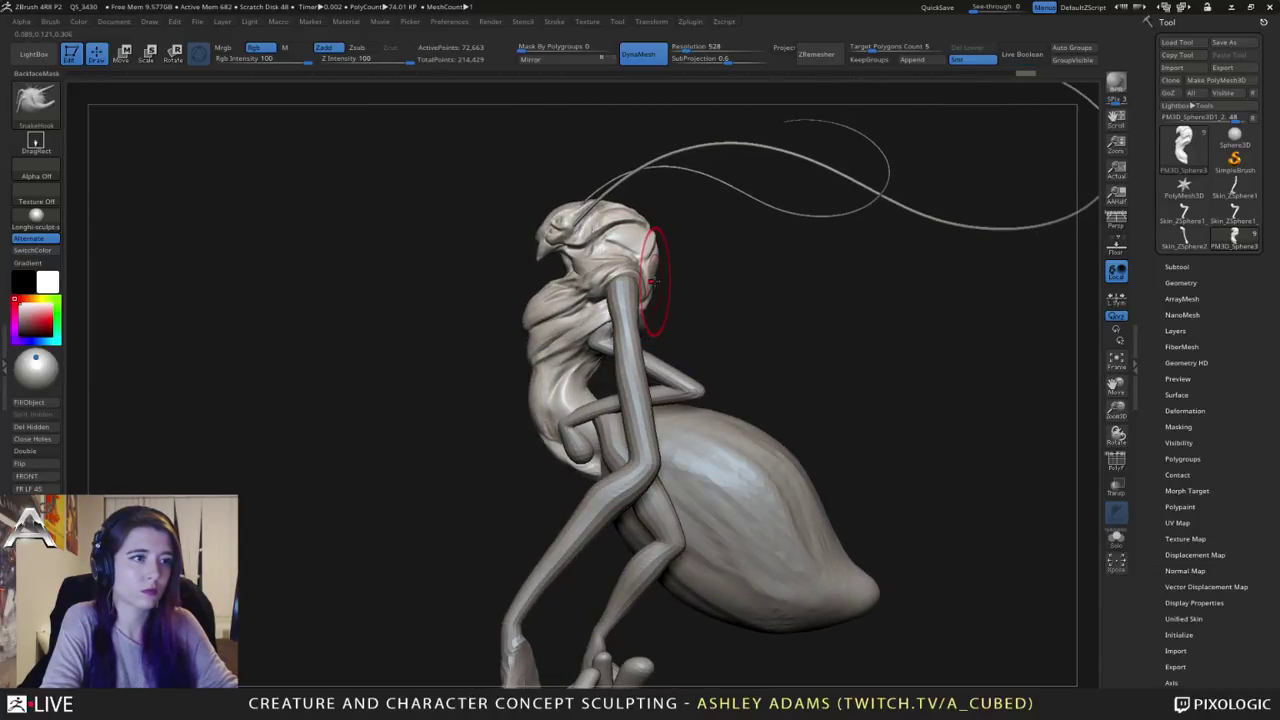
drag(652, 281, 662, 283)
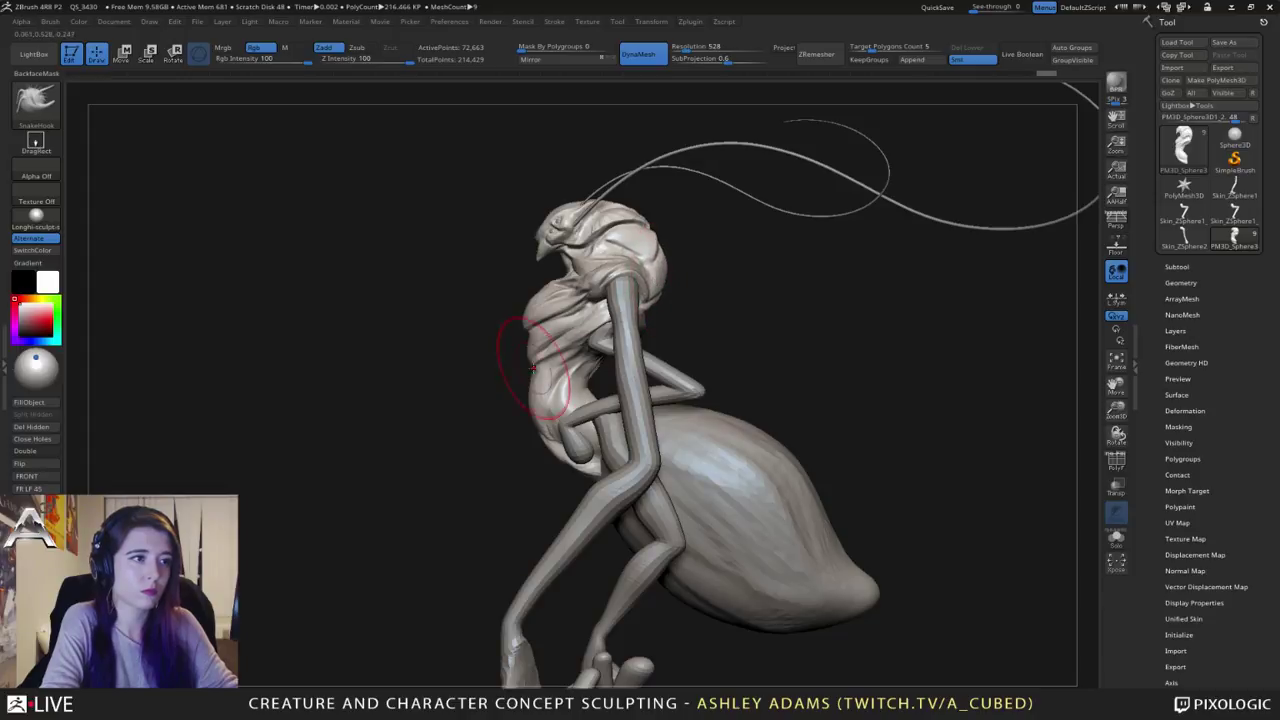
drag(533, 366, 549, 297)
alt+right_drag(546, 448, 571, 397)
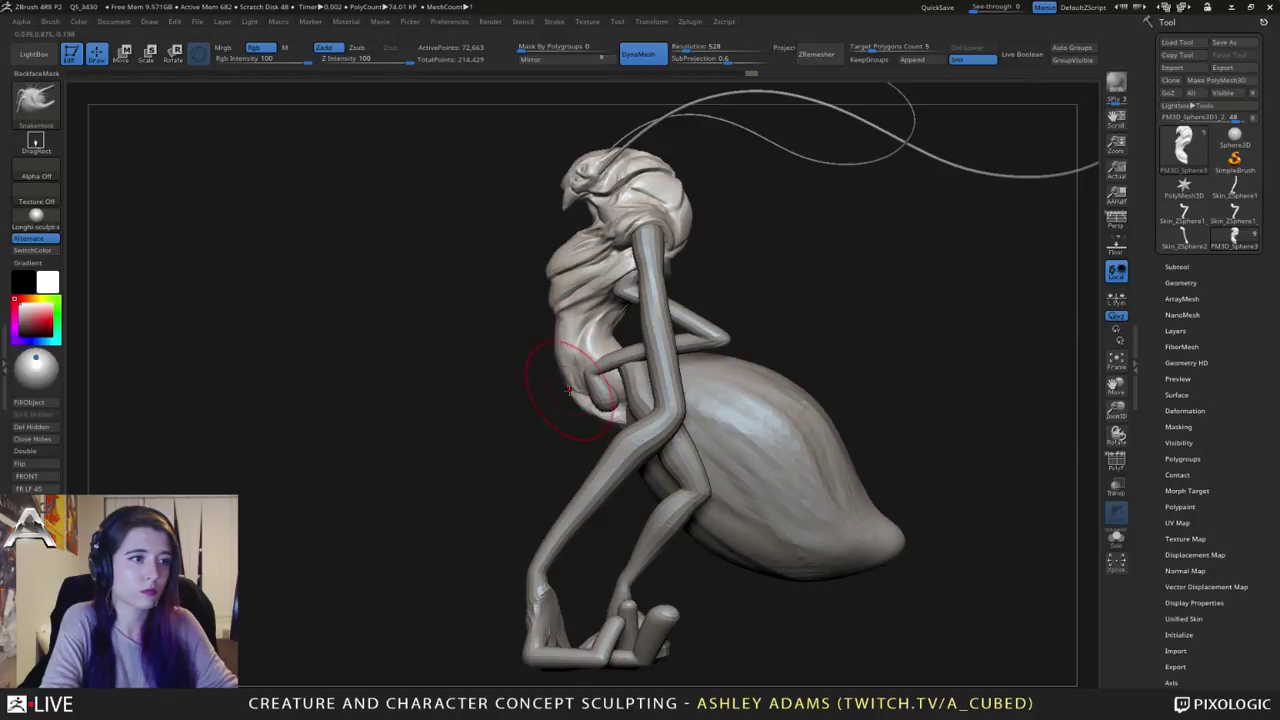
Step: Make the small middle arms the active subtool and mask part of them so the forearms can be posed separately
right_drag(567, 387, 642, 426)
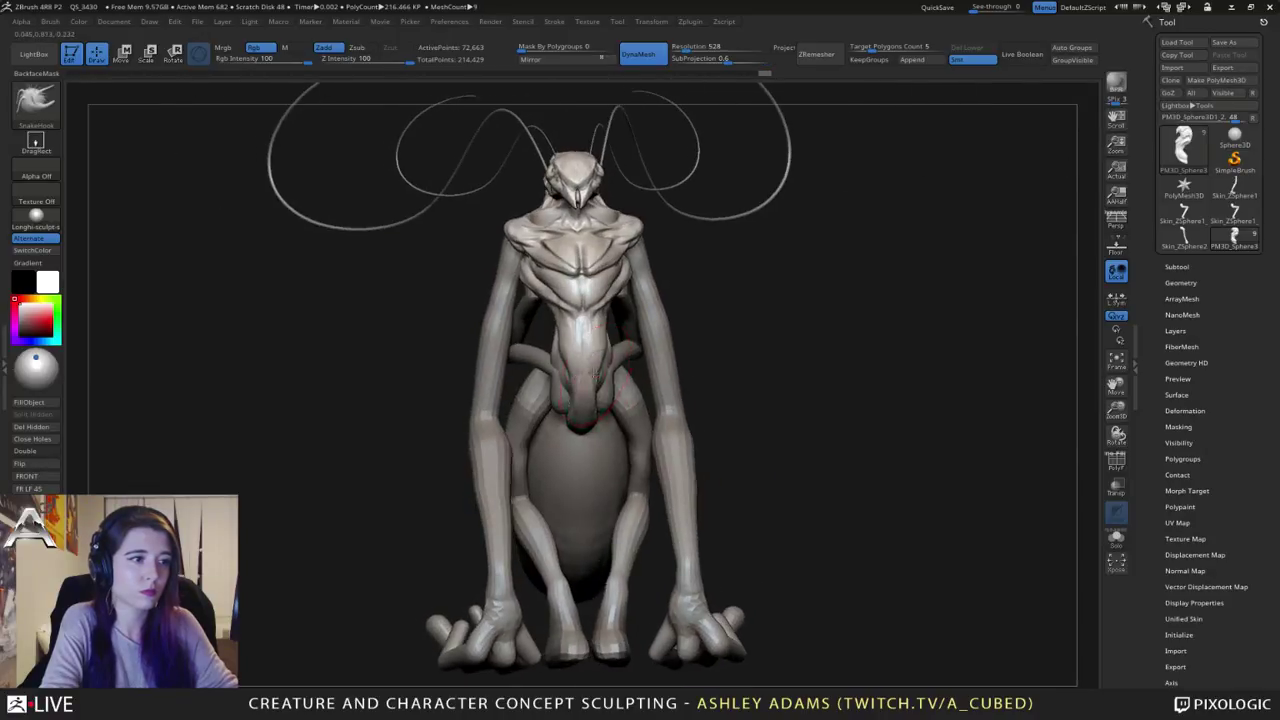
right_click(530, 441)
right_drag(547, 366, 547, 415)
alt+click(580, 368)
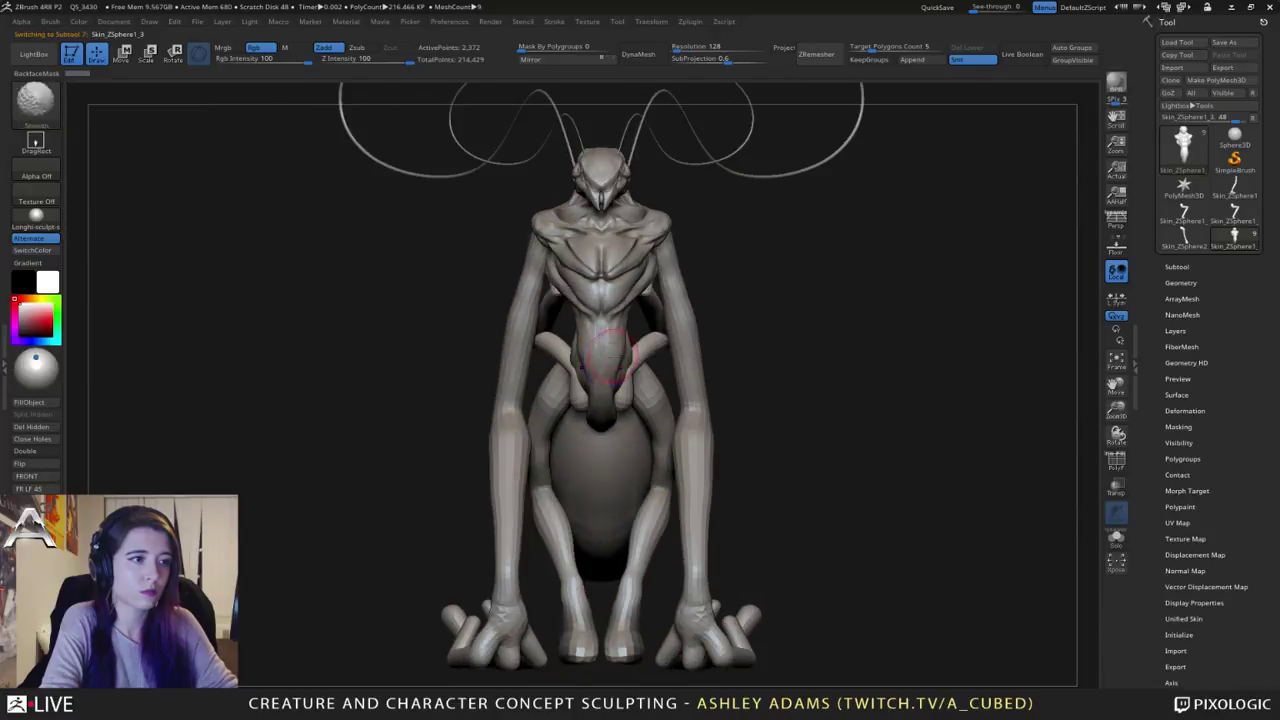
right_click(547, 419)
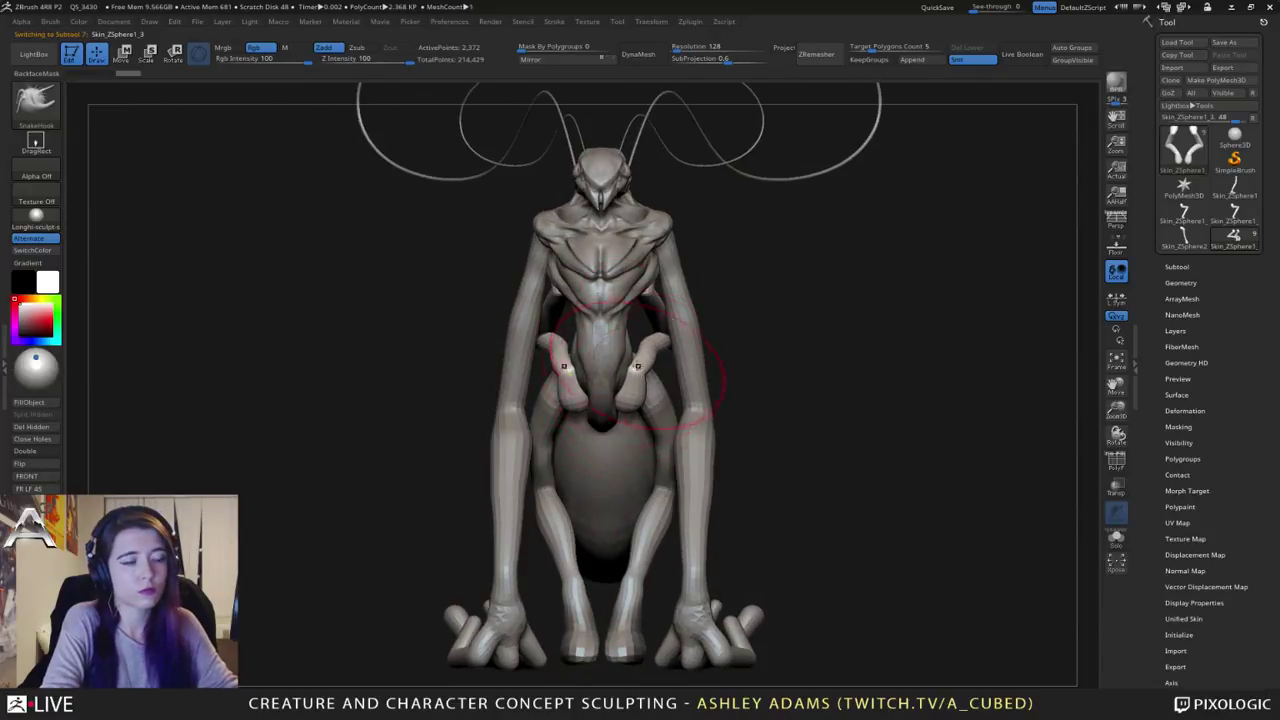
key(ctrl)
right_drag(628, 373, 547, 430)
right_drag(677, 366, 740, 376)
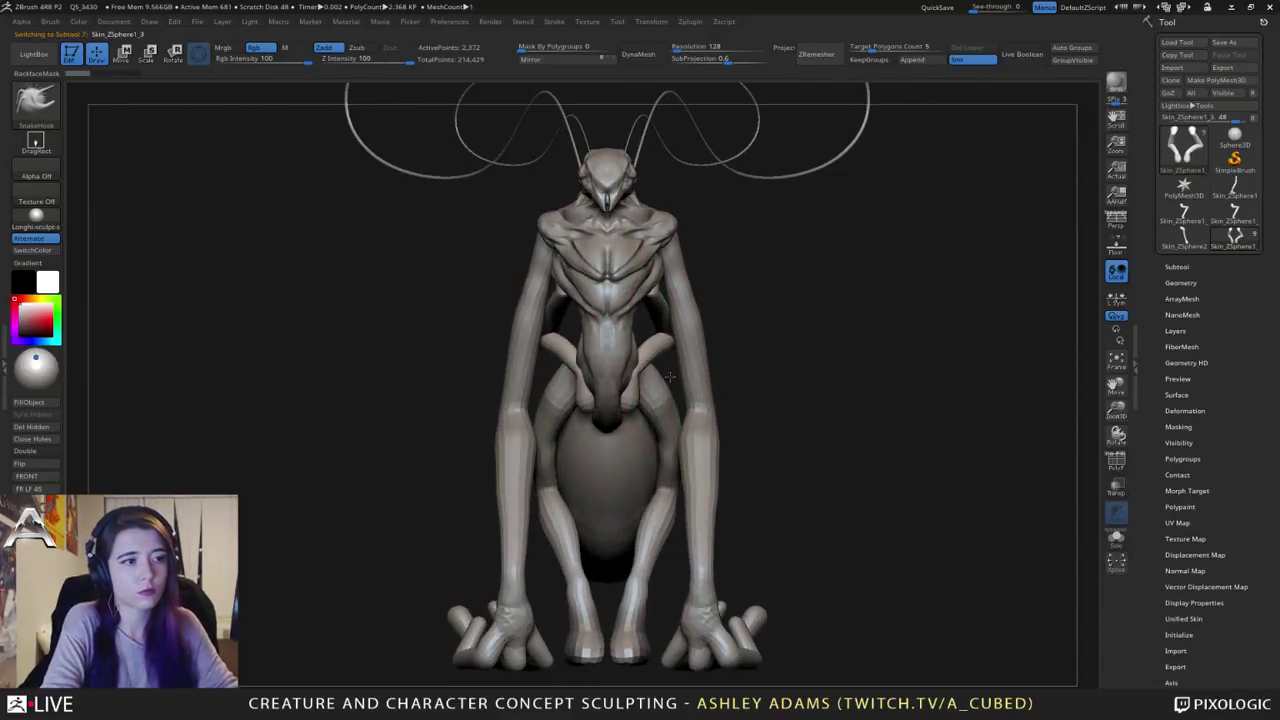
ctrl+drag(840, 507, 591, 331)
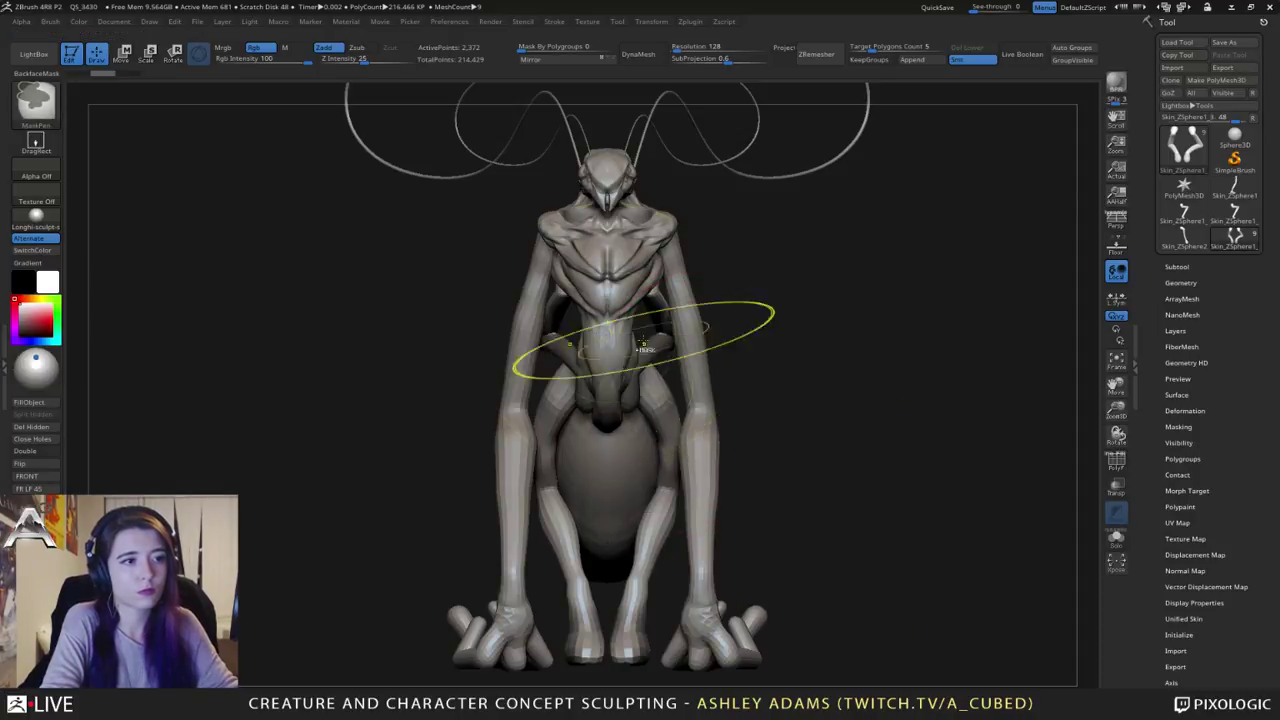
Step: Place the gizmo at the middle arms' elbows, spread the forearms outward from the body, and touch them up with SnakeHook
key(w)
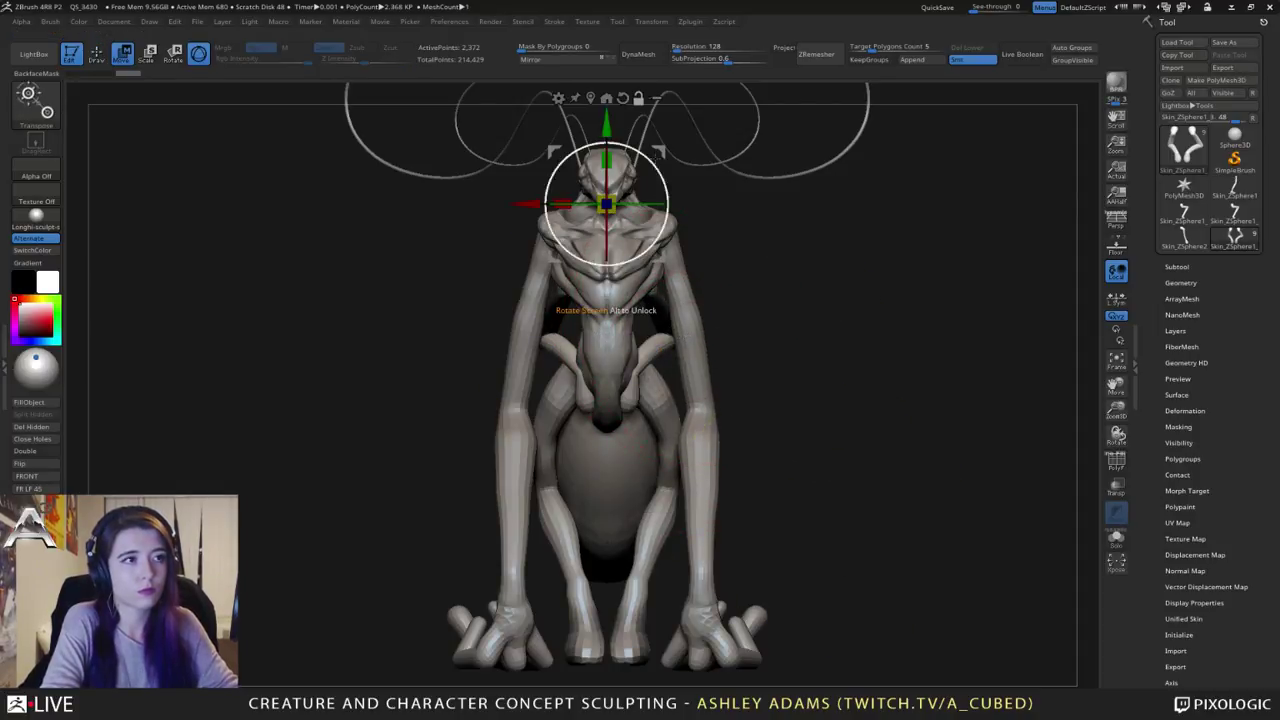
alt+drag(658, 154, 718, 285)
drag(702, 336, 690, 336)
drag(745, 301, 624, 304)
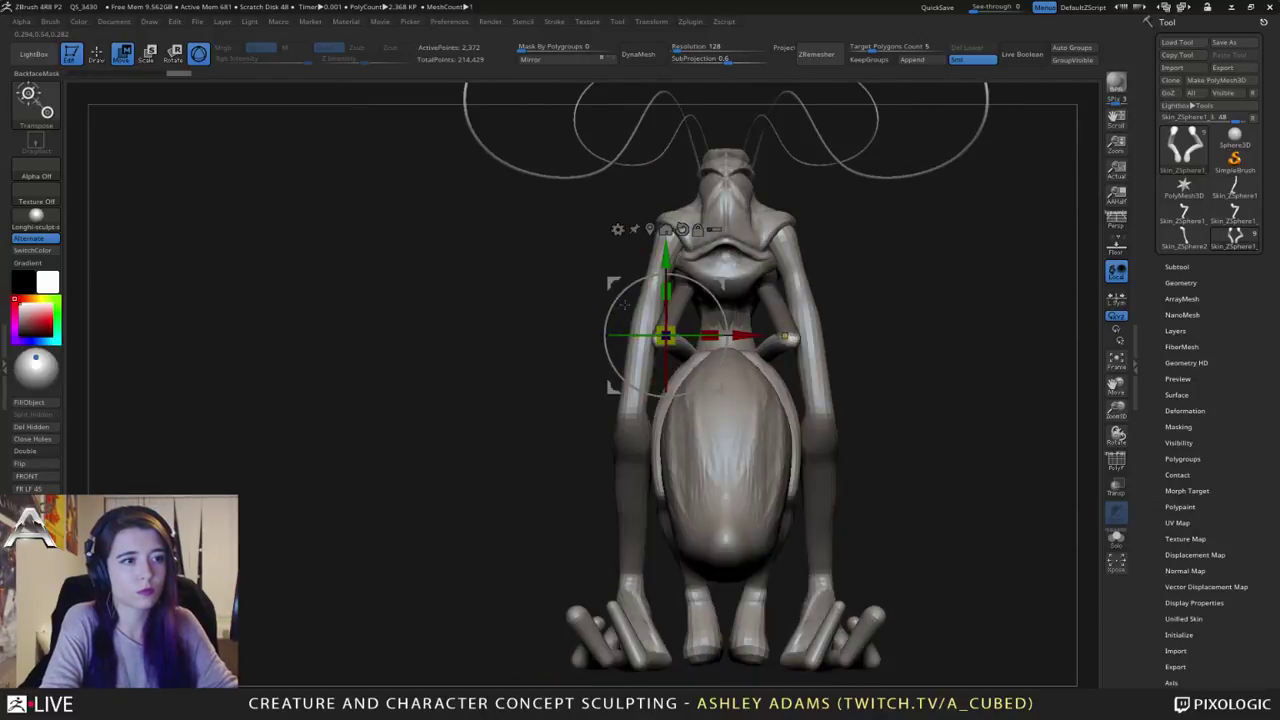
drag(736, 301, 882, 287)
drag(880, 338, 866, 341)
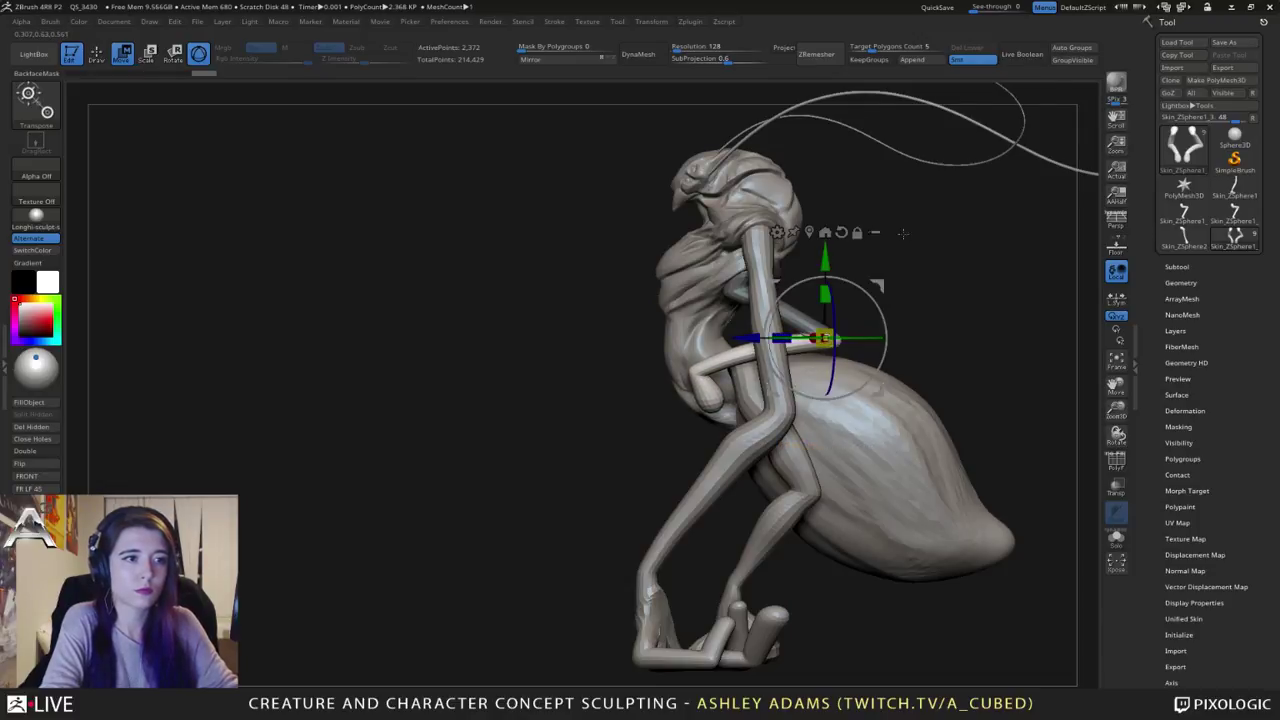
shift+drag(896, 240, 822, 237)
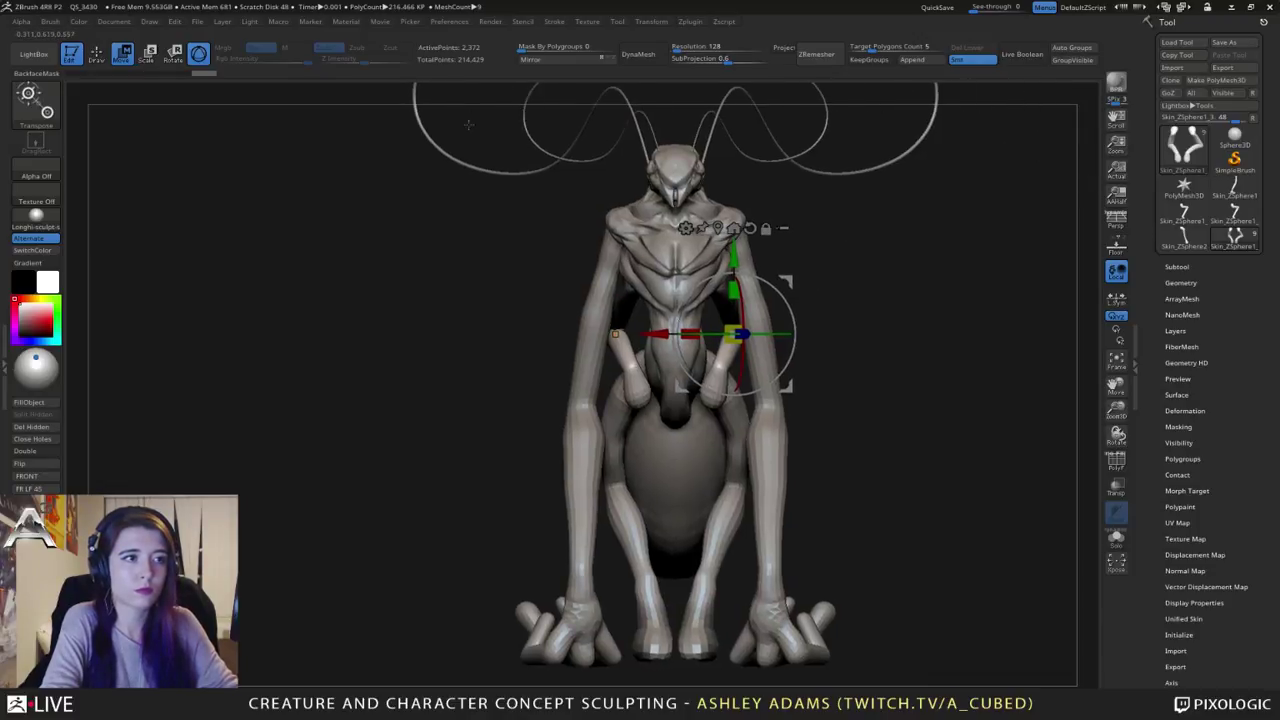
click(96, 54)
mouse_move(615, 338)
mouse_down()
mouse_move(694, 331)
mouse_move(626, 338)
mouse_up()
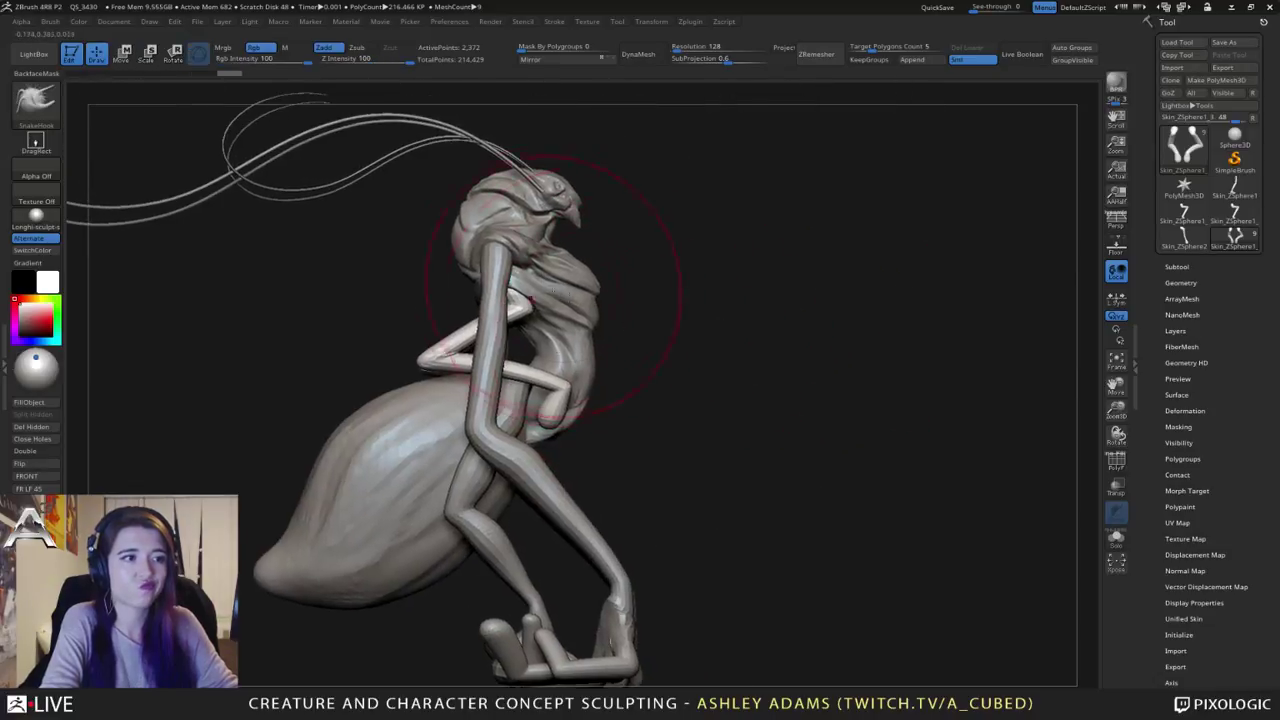
Step: Make the hind legs active, mirror them front to back so the knees point forward, and reposition them under the pelvis
mouse_move(608, 354)
ctrl+right_down()
mouse_move(543, 343)
mouse_move(605, 361)
ctrl+right_up()
right_click(575, 431)
alt+right_drag(585, 433, 578, 406)
alt+click(599, 432)
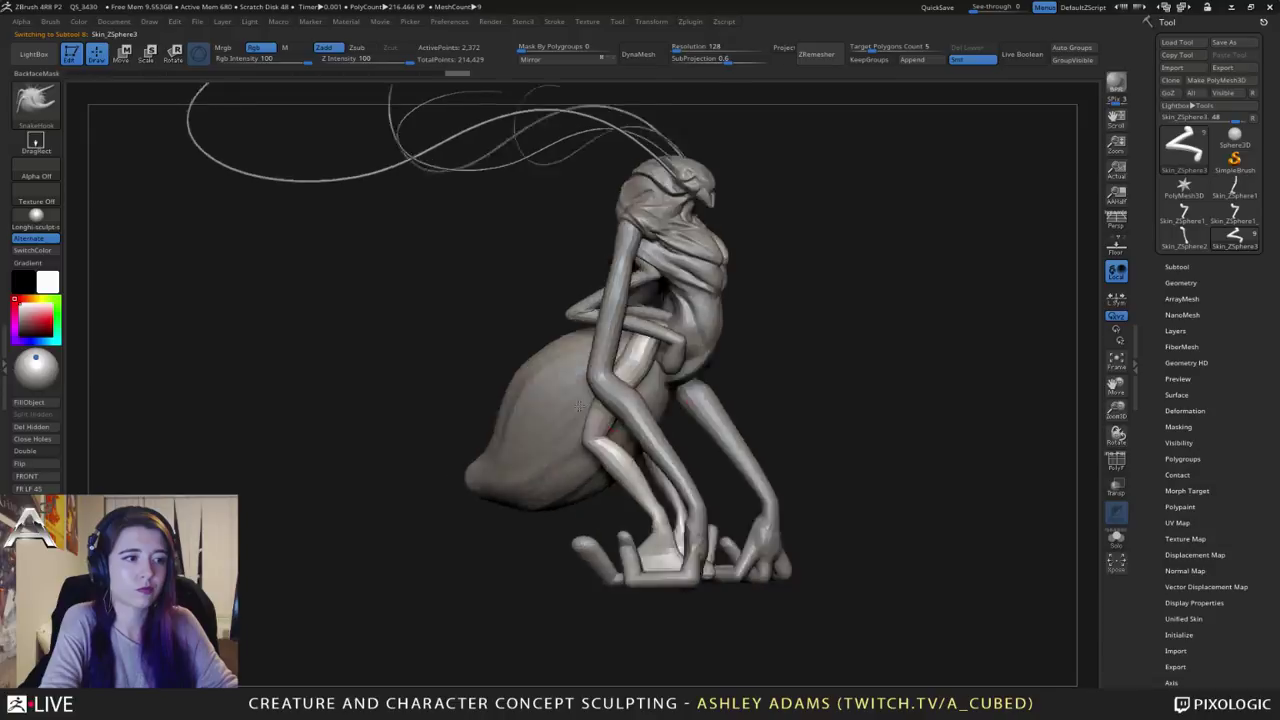
mouse_move(578, 405)
mouse_down()
mouse_move(523, 406)
mouse_move(590, 410)
mouse_up()
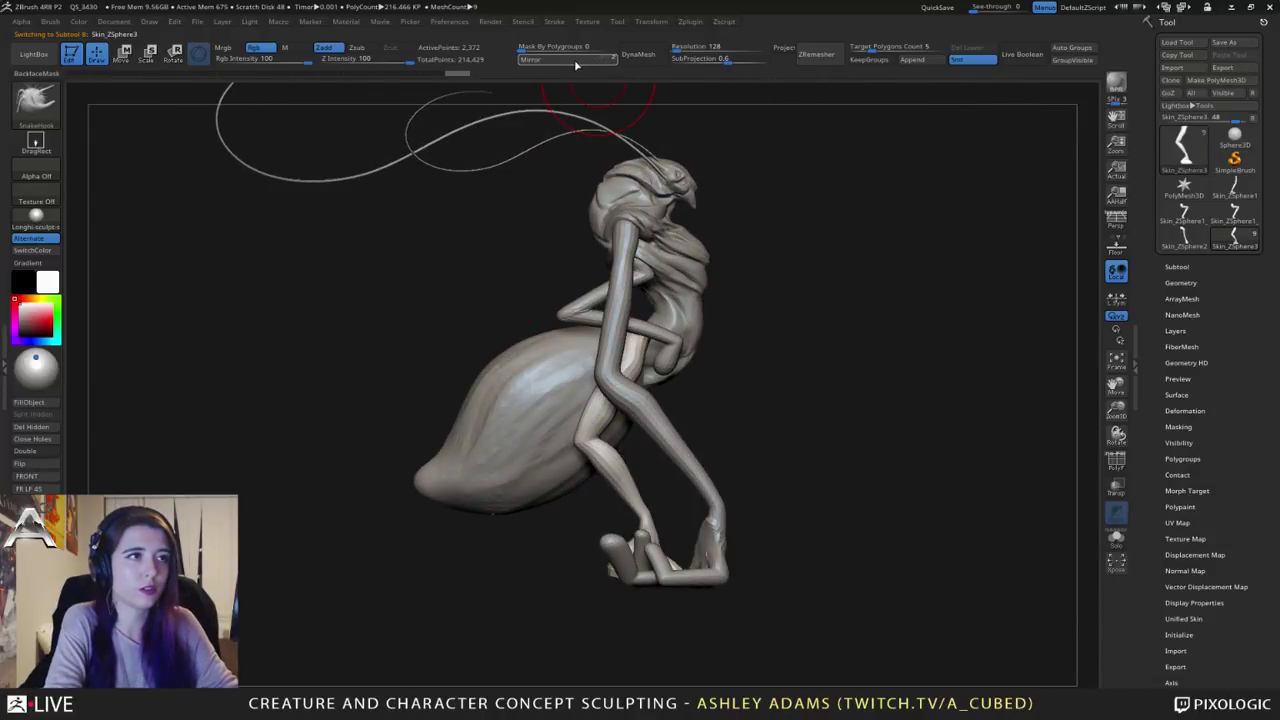
key(w)
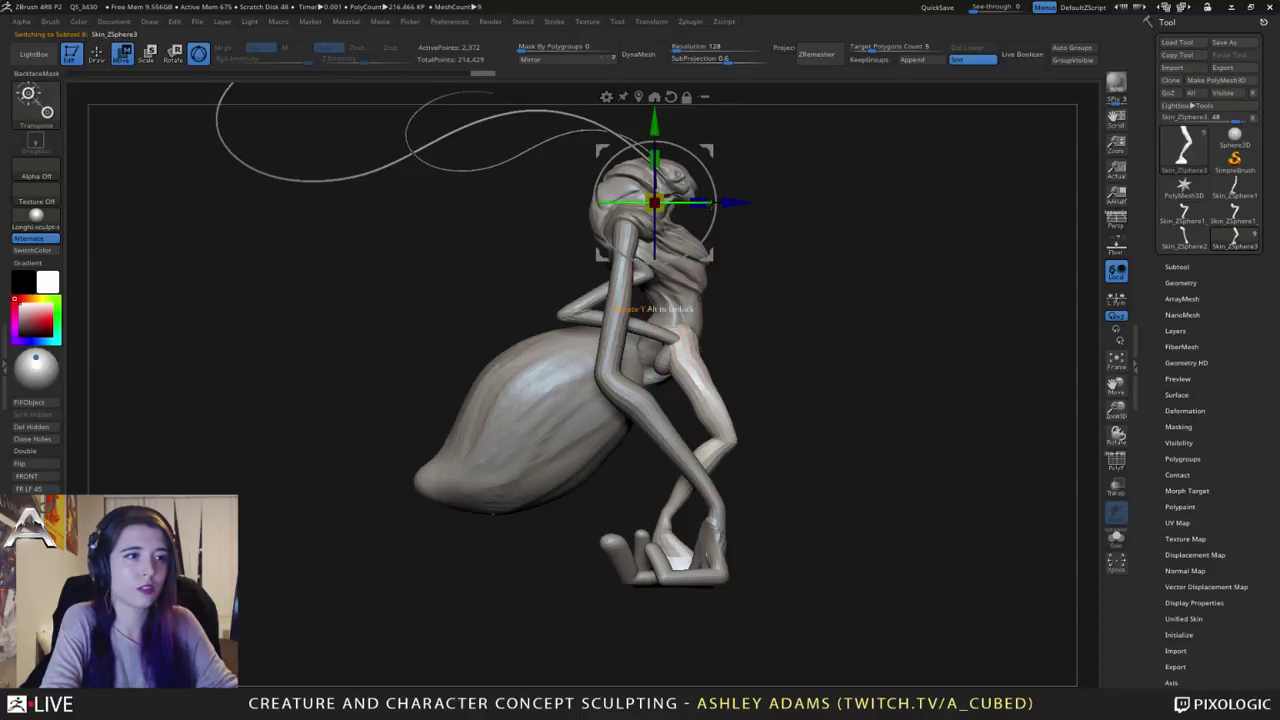
drag(712, 156, 664, 258)
alt+drag(714, 158, 707, 313)
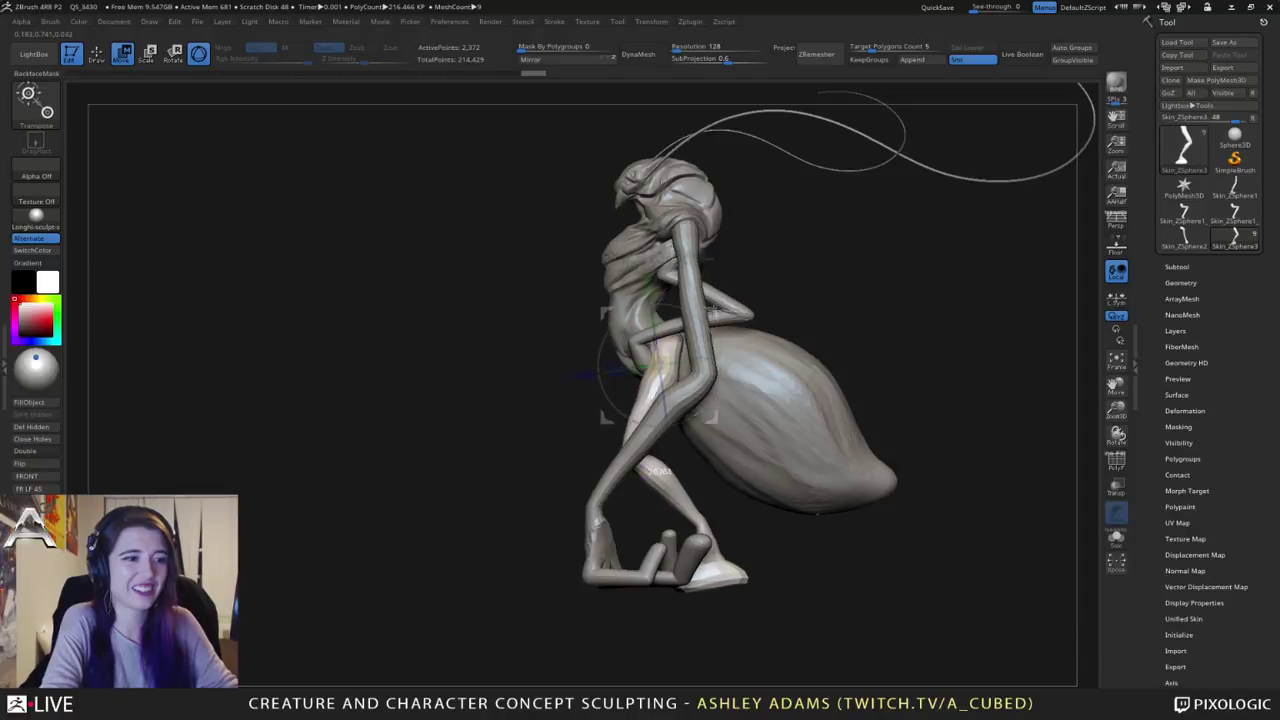
Step: Reshape the hind feet with SnakeHook, pulling their rear tips in toward the ankles
key(b)
key(s)
key(h)
right_drag(612, 585, 635, 584)
drag(664, 517, 671, 517)
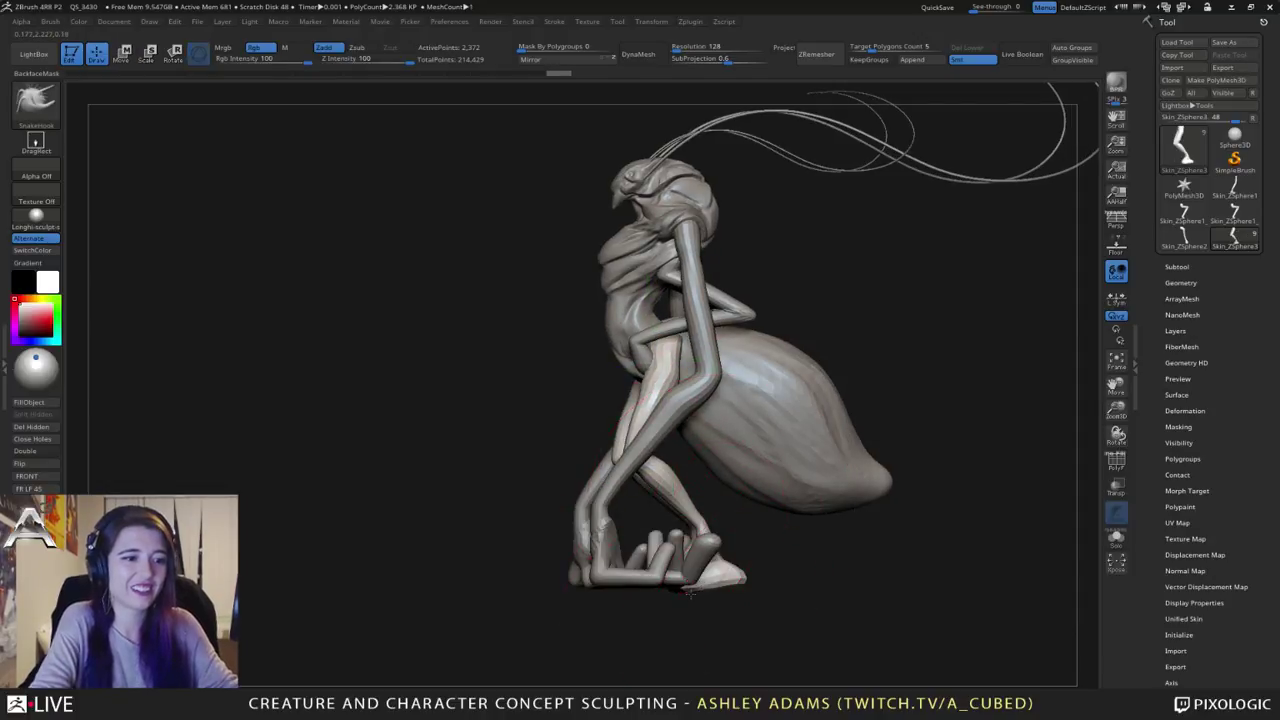
drag(692, 596, 687, 582)
right_drag(640, 552, 630, 550)
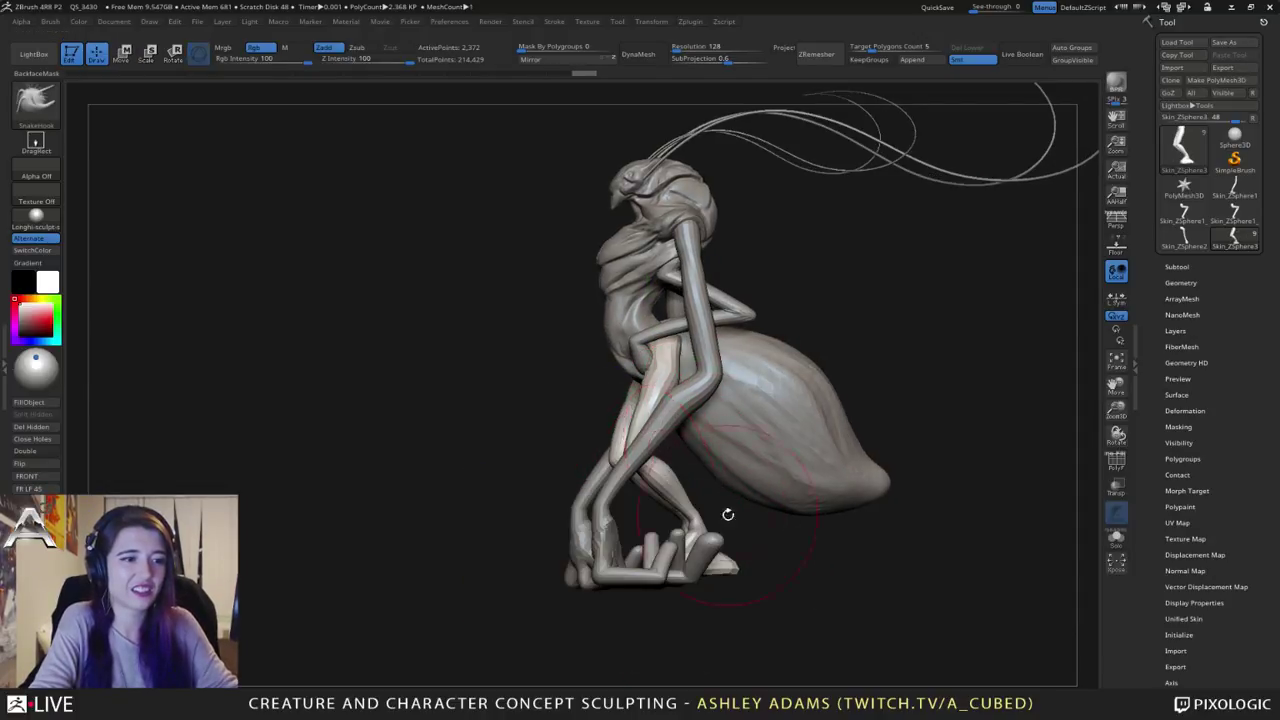
right_drag(728, 514, 694, 520)
drag(735, 577, 703, 562)
right_drag(704, 560, 740, 560)
right_click(616, 568)
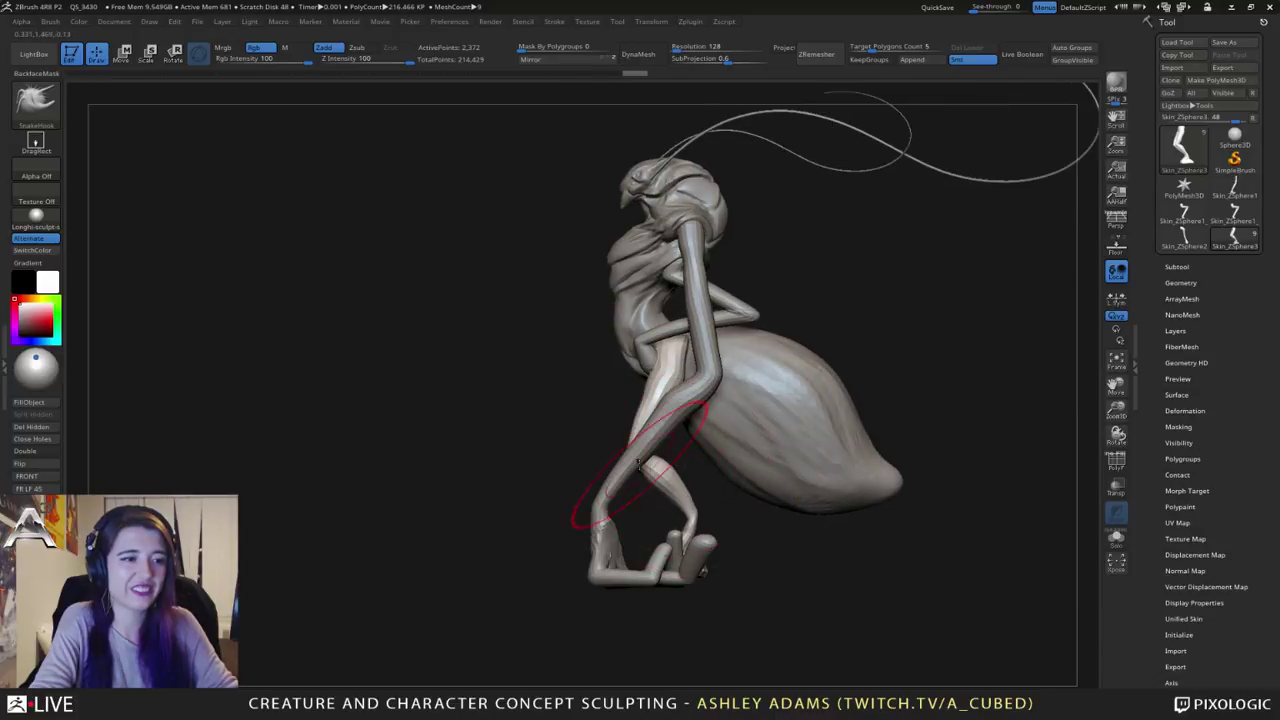
Step: Pull the hind thighs inward from the front and adjust the curve of the lower legs from the side with SnakeHook
right_drag(572, 450, 592, 448)
right_drag(640, 400, 709, 373)
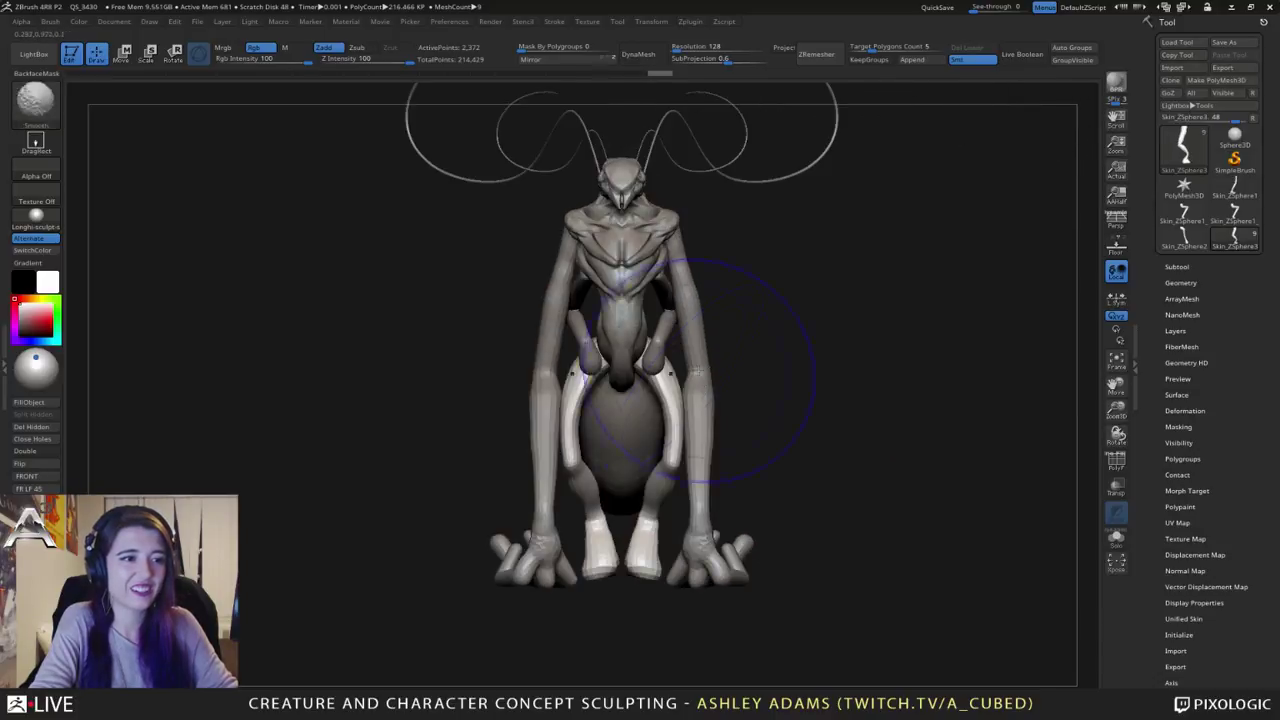
drag(673, 398, 651, 409)
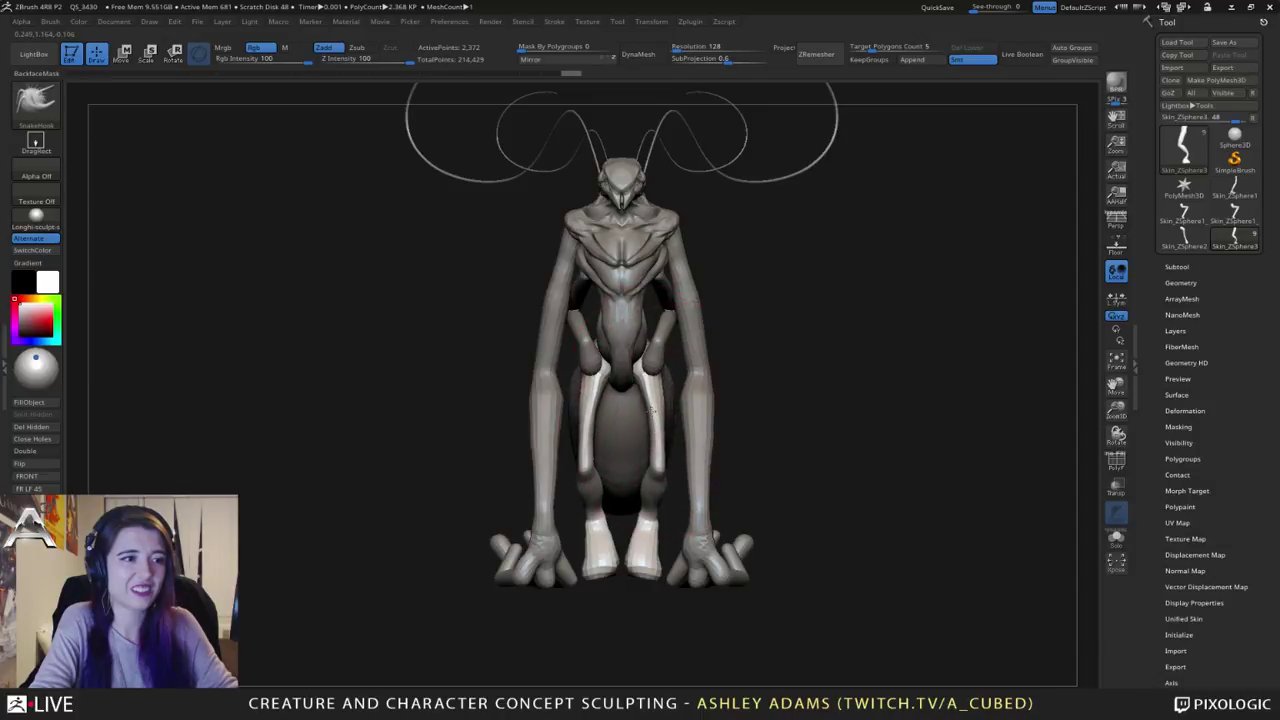
right_drag(650, 432, 728, 429)
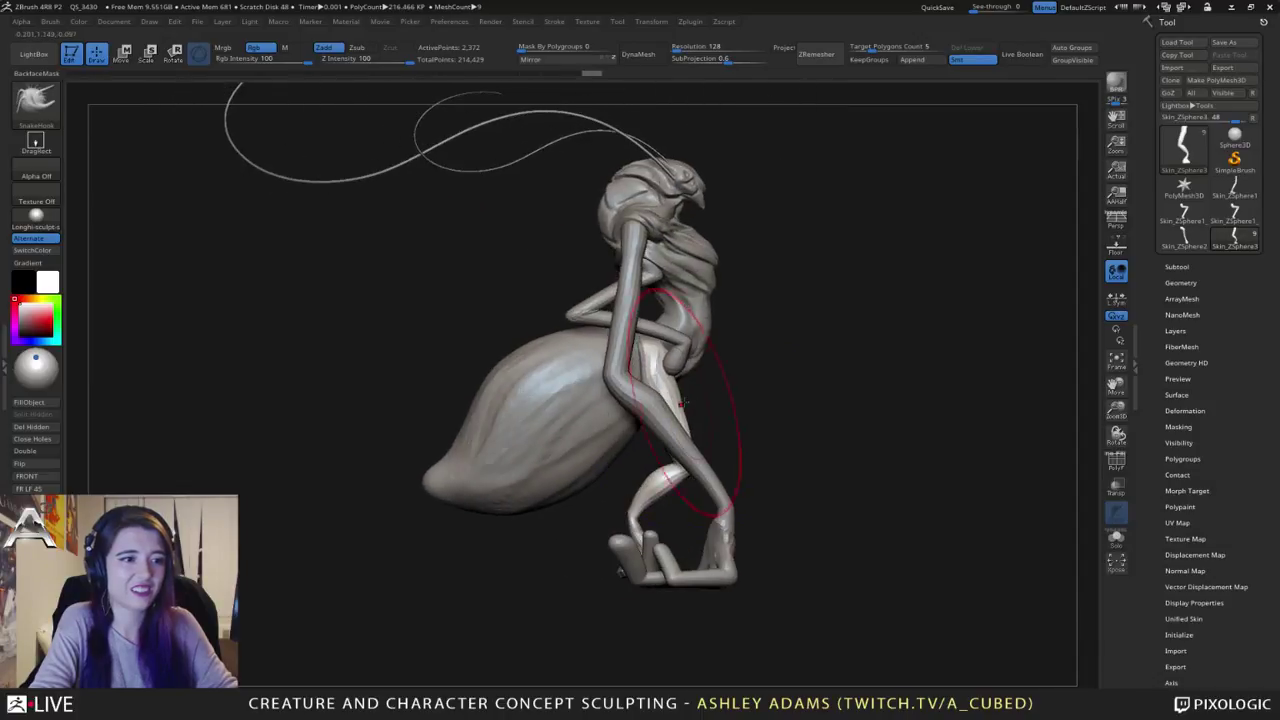
right_click(667, 472)
drag(655, 472, 632, 518)
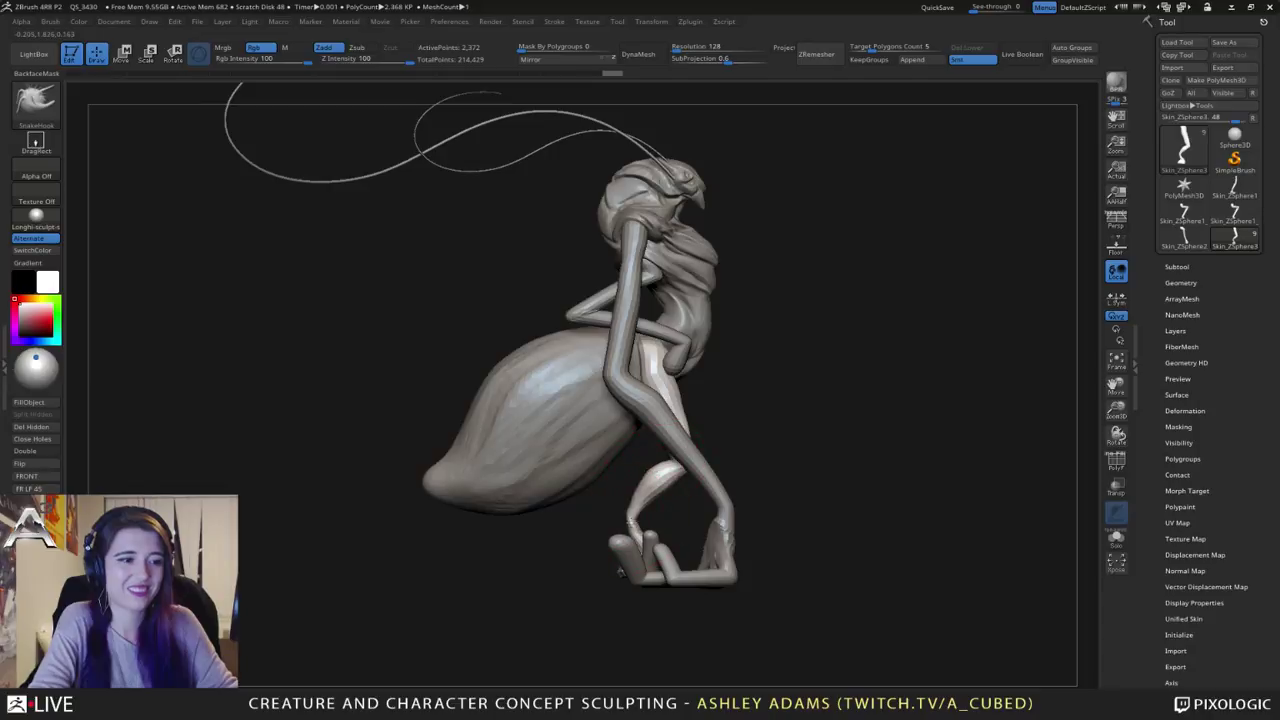
Step: Make the abdomen the active subtool and turn on the PolyFrame display to show its wireframe up close
alt+right_drag(673, 435, 715, 498)
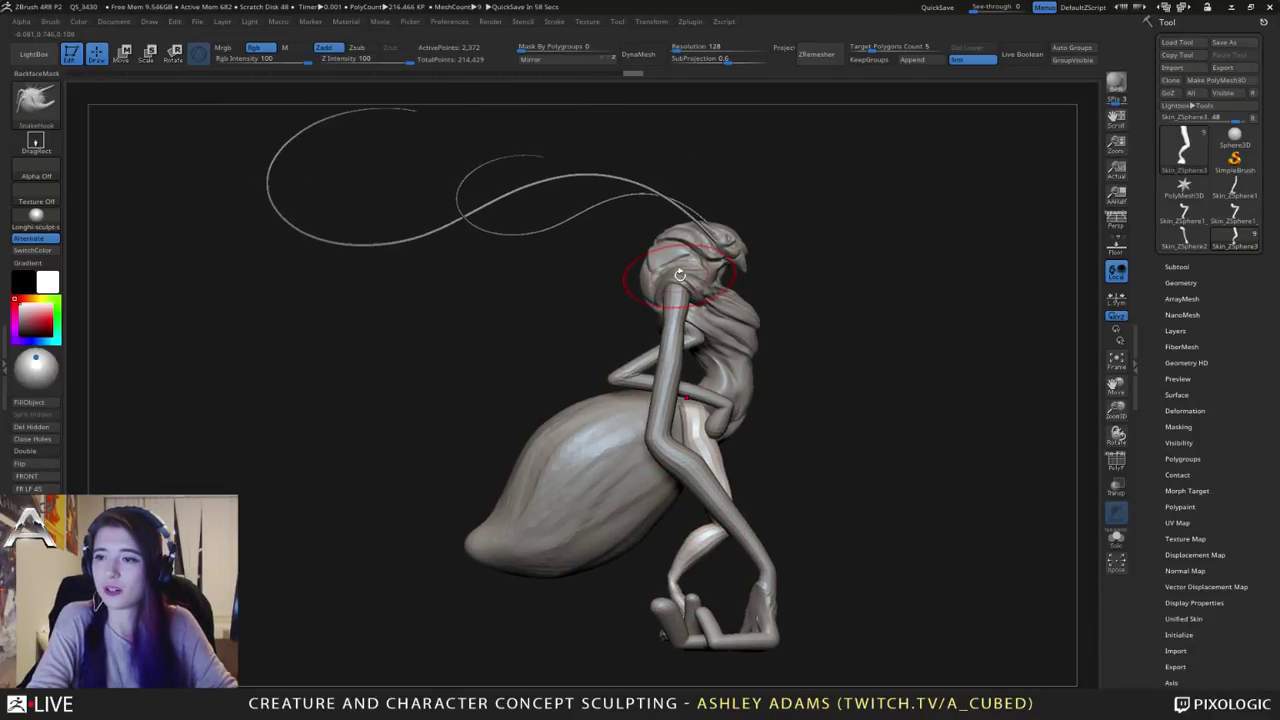
alt+click(590, 470)
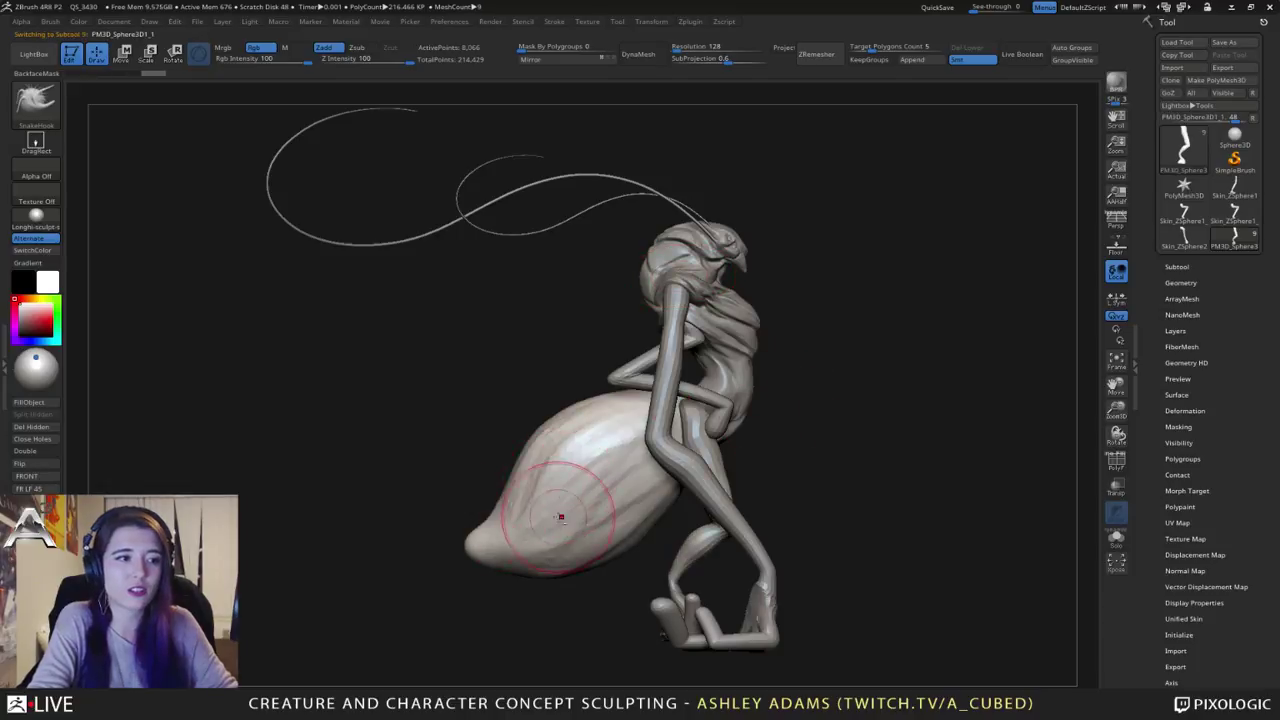
right_drag(598, 495, 1100, 473)
click(1112, 465)
ctrl+right_drag(616, 440, 629, 466)
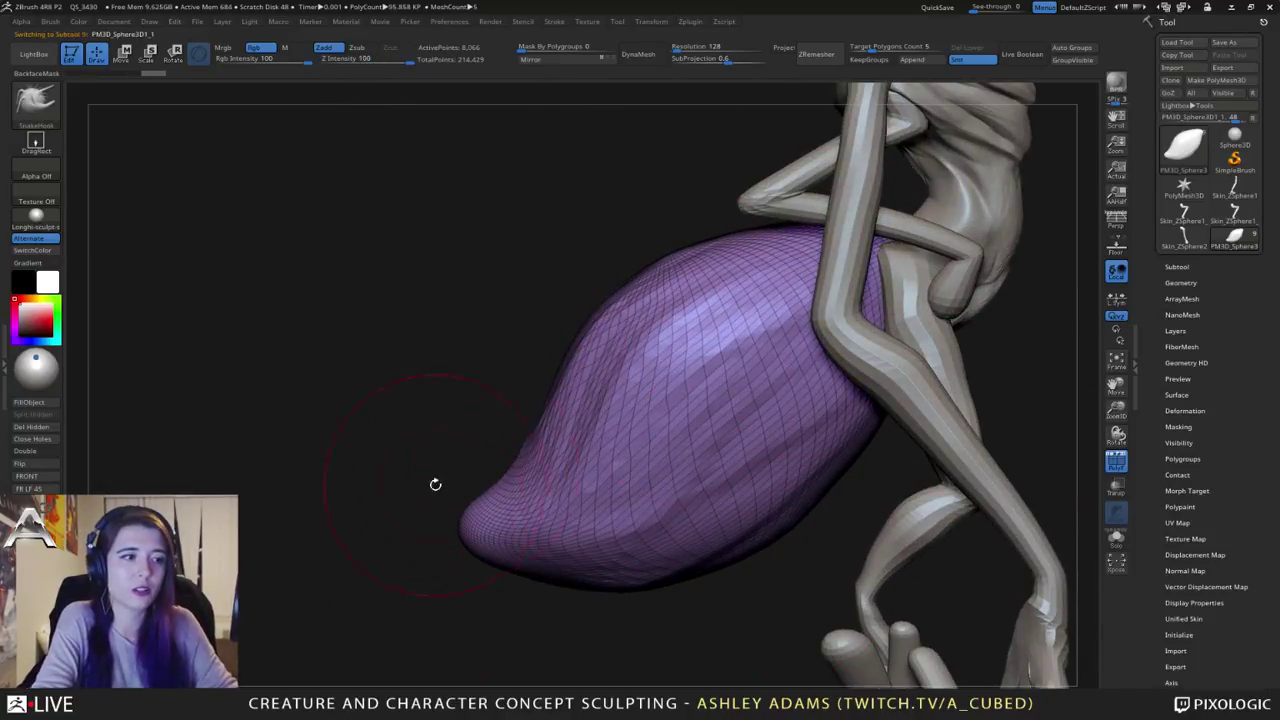
mouse_move(435, 484)
right_down()
mouse_move(535, 476)
mouse_move(438, 466)
right_up()
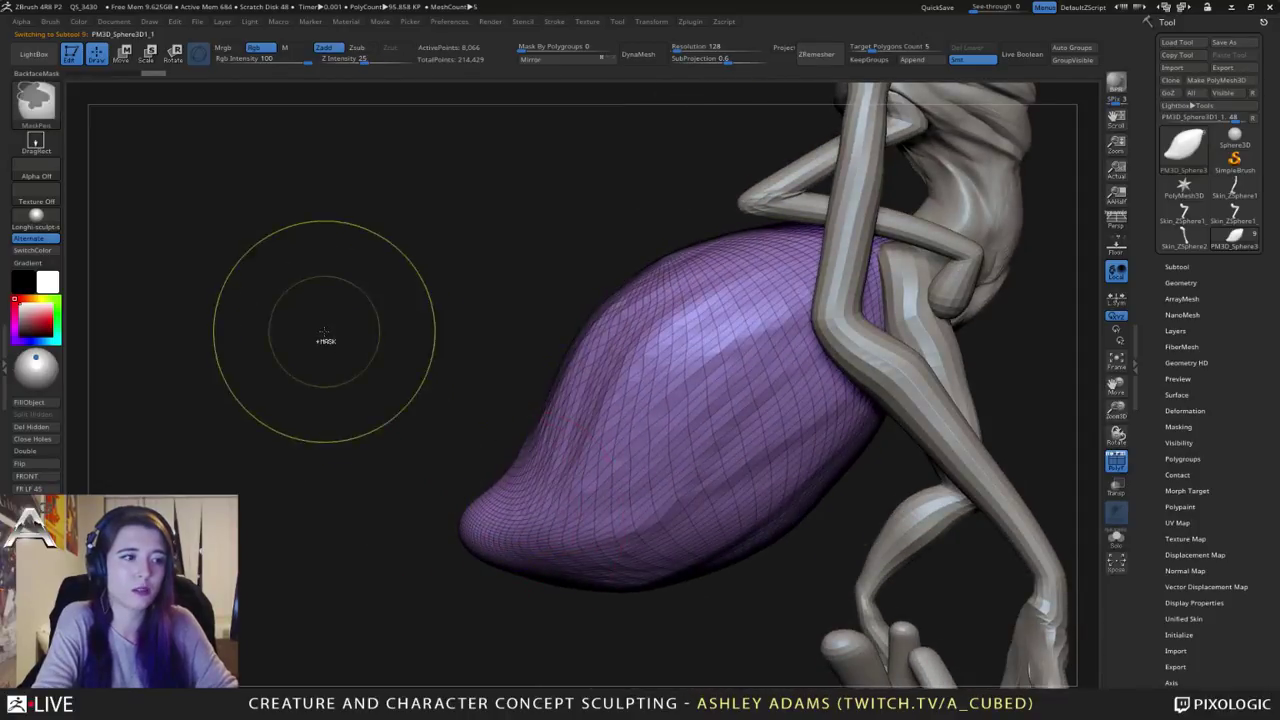
Step: Mask the lower rear part of the abdomen and turn the masked area into a new polygroup
ctrl+drag(329, 335, 706, 624)
mouse_move(462, 472)
right_down()
mouse_move(555, 474)
mouse_move(481, 467)
mouse_move(594, 431)
mouse_move(500, 425)
right_up()
key(ctrl+w)
right_drag(720, 374, 677, 366)
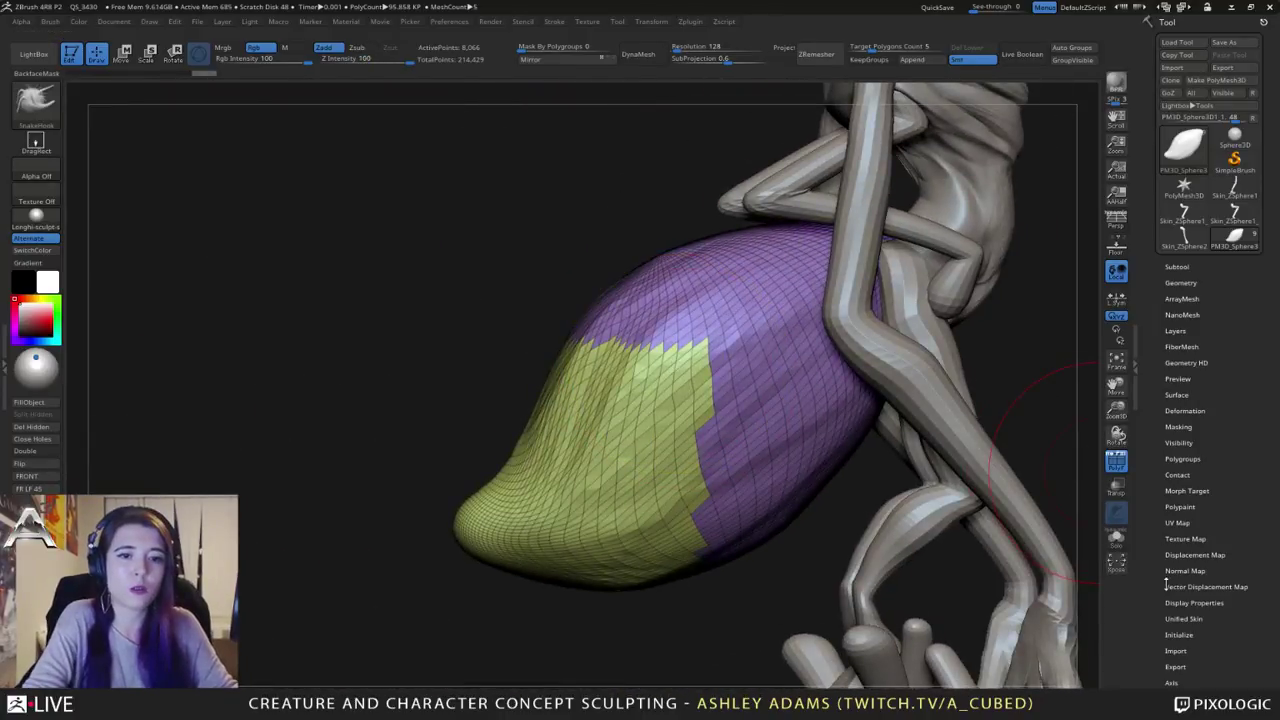
Step: Regroup the abdomen with Auto Groups and assign all of its visible geometry to a single polygroup with GroupVisible
click(1183, 458)
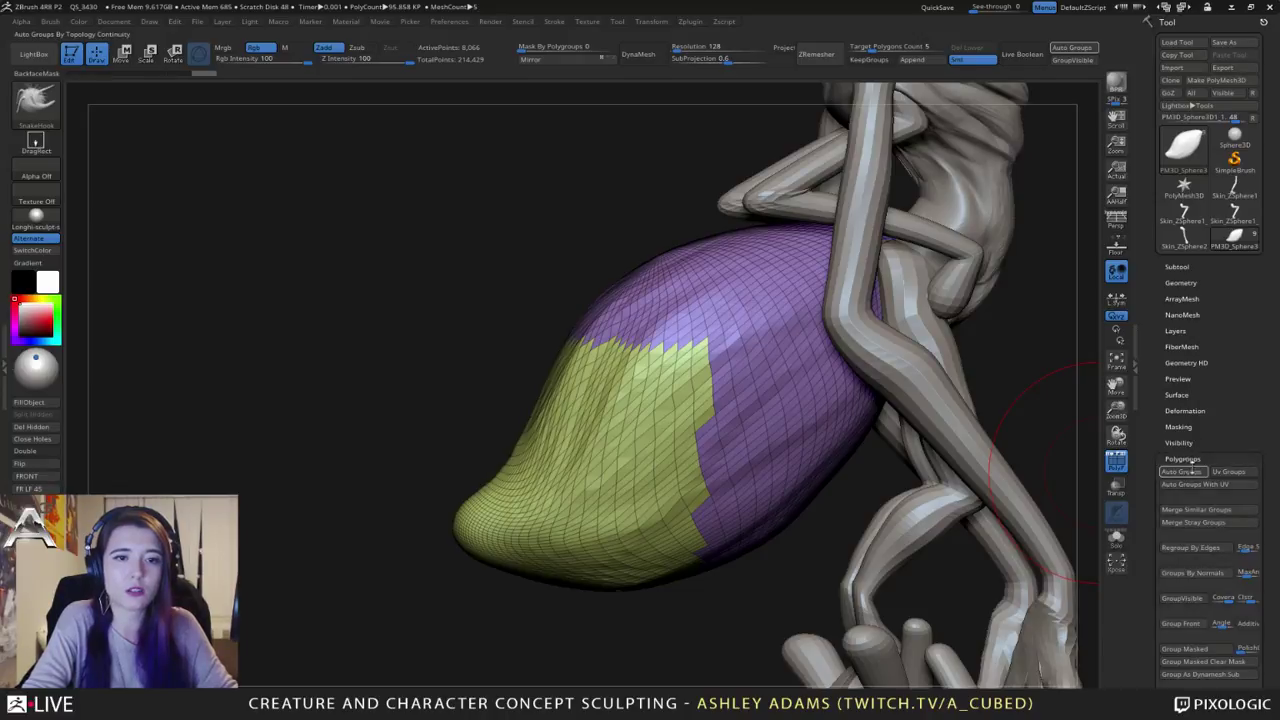
click(1181, 471)
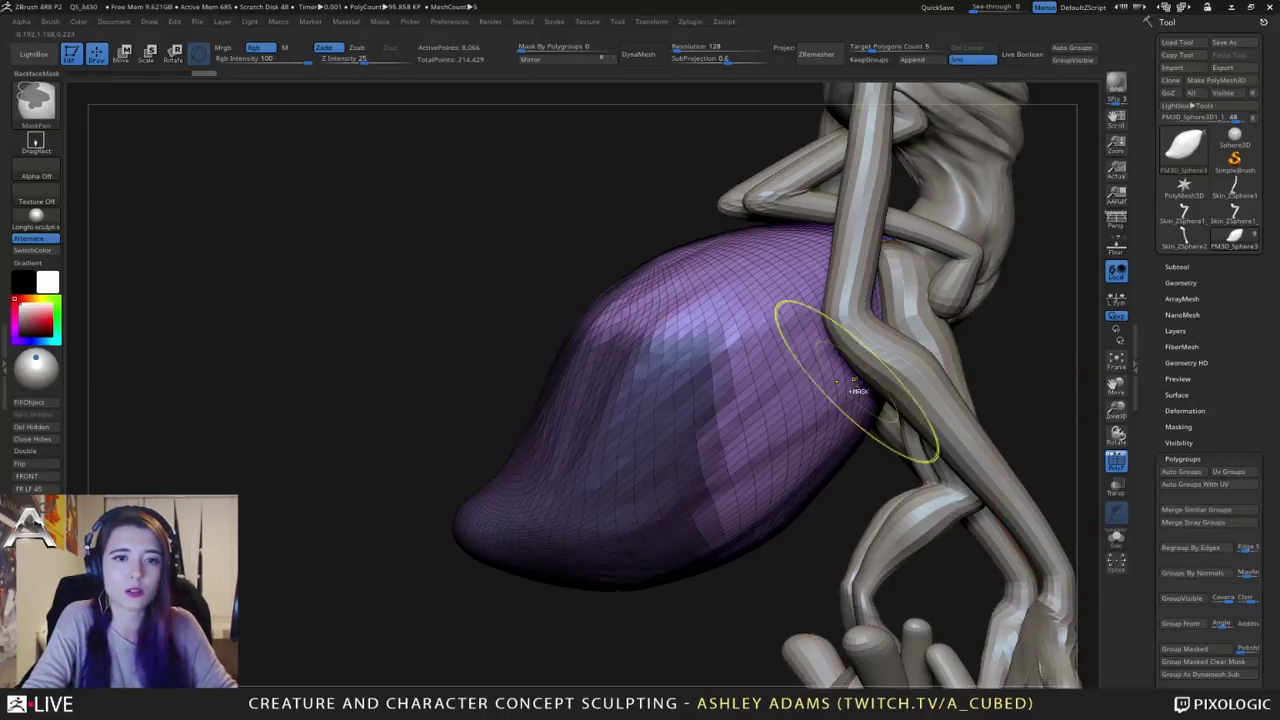
right_drag(851, 386, 1077, 414)
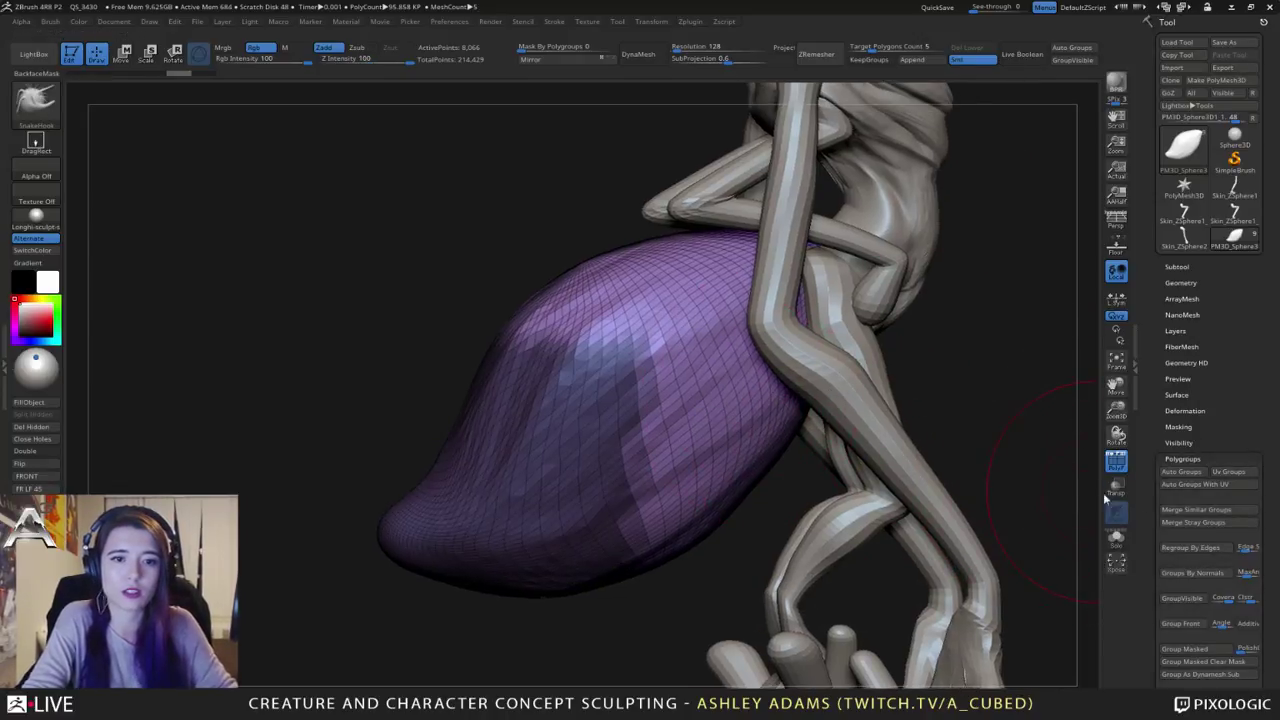
scroll(1165, 540, down, 3)
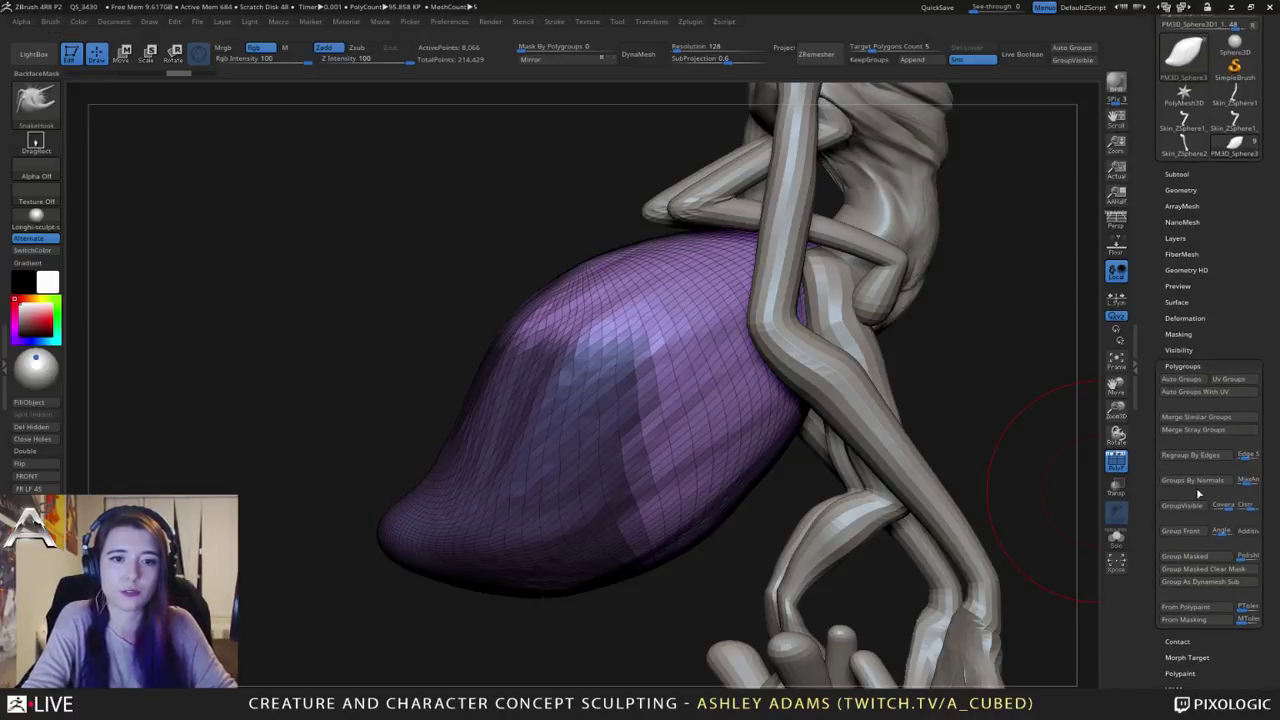
click(1183, 506)
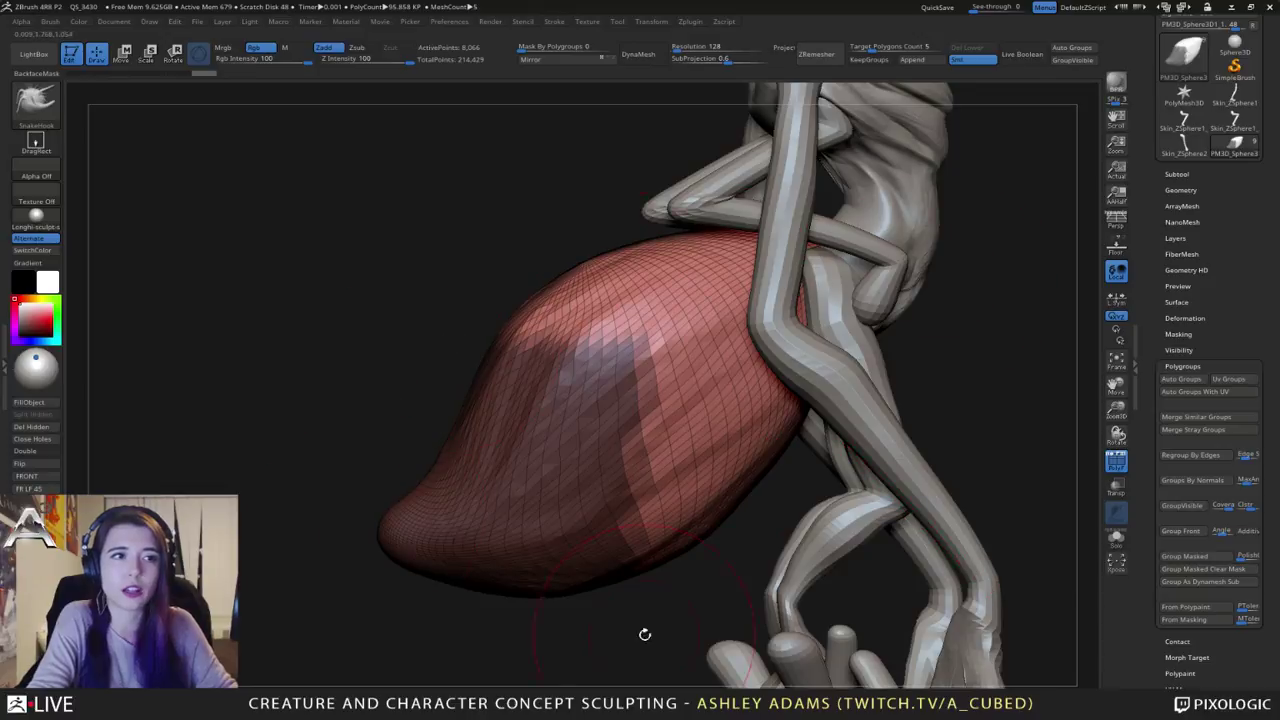
alt+drag(1015, 420, 1034, 492)
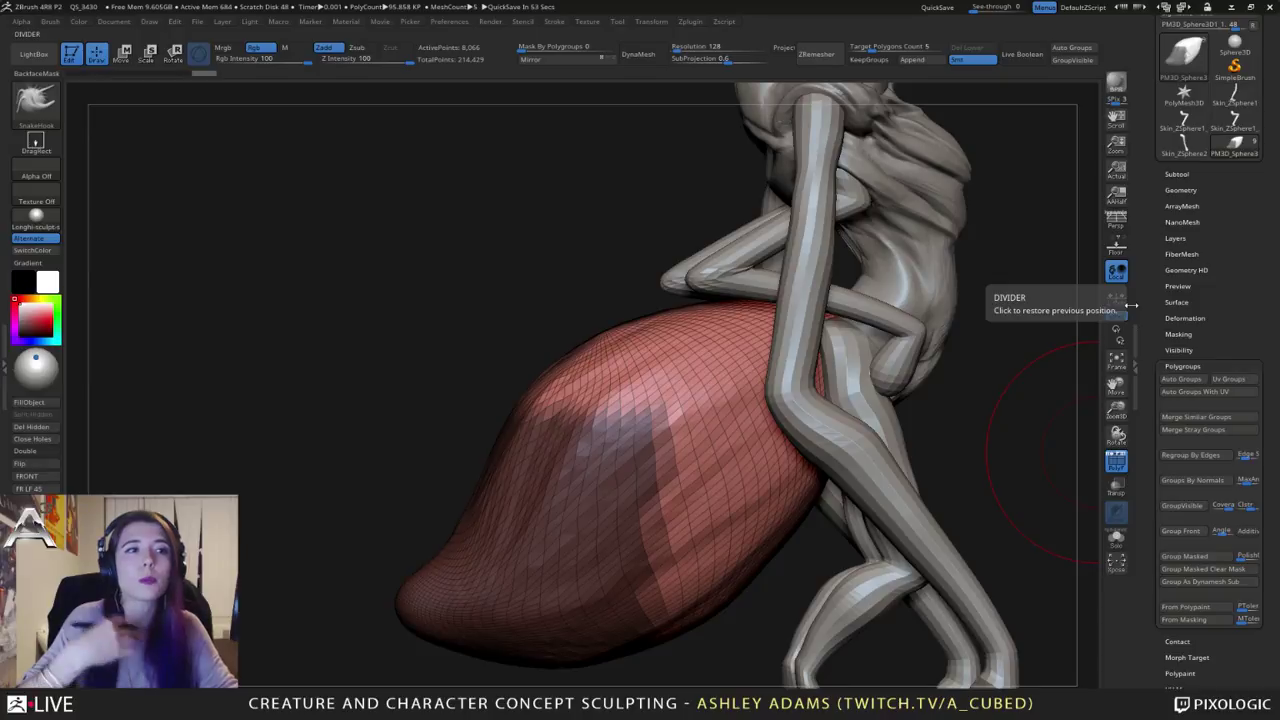
Step: Convert the masked lower rear area of the abdomen into its own polygroup, separate from the rest
right_drag(788, 326, 820, 268)
drag(819, 267, 790, 240)
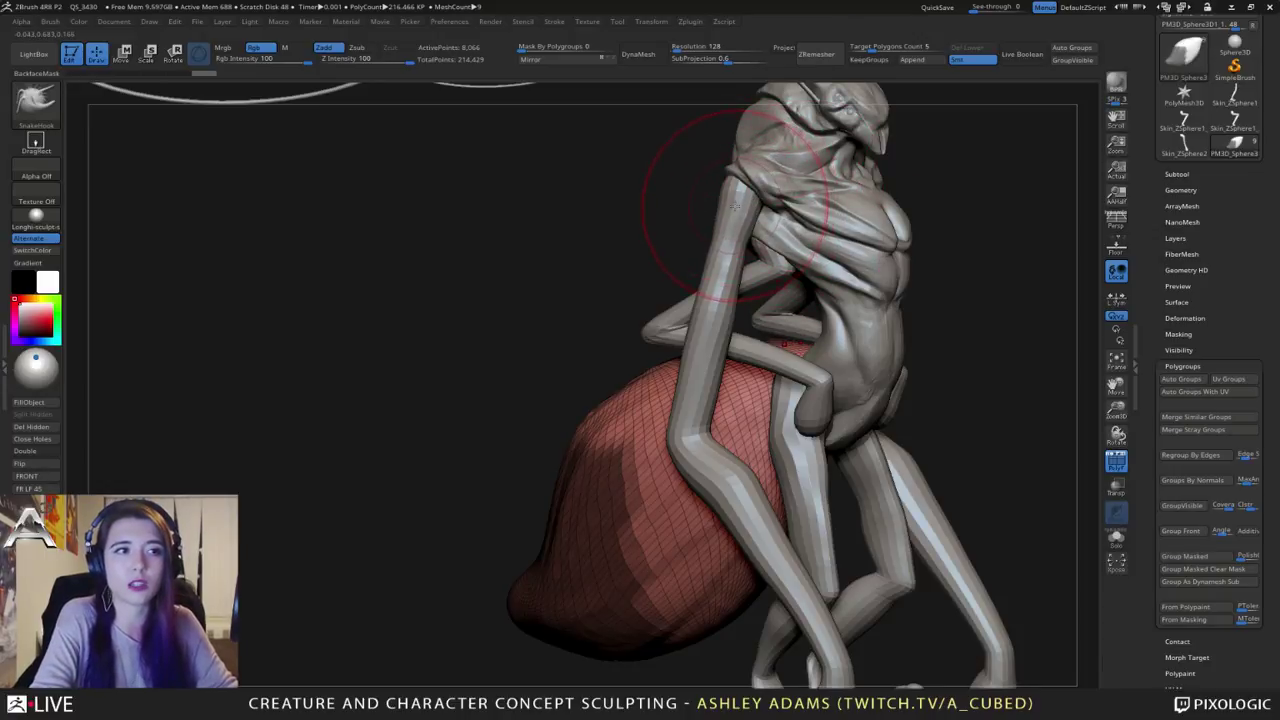
drag(790, 178, 656, 318)
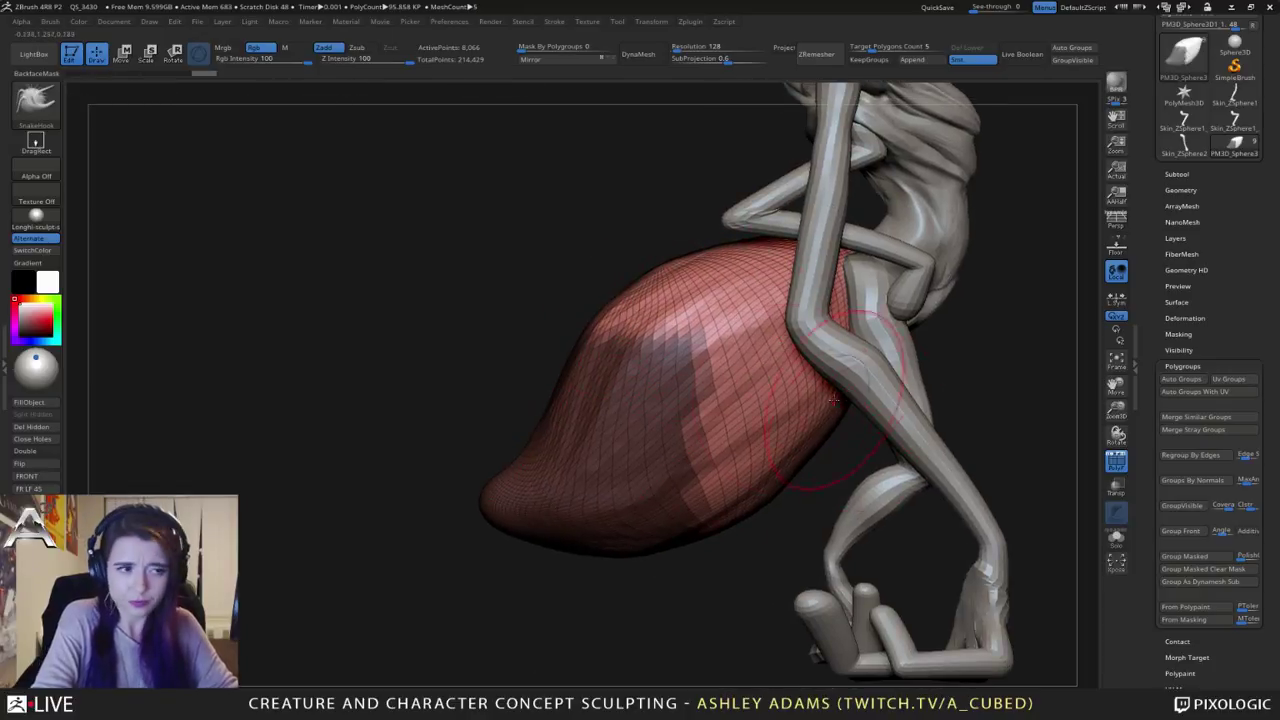
key(ctrl)
key(ctrl+w)
alt+drag(418, 187, 473, 202)
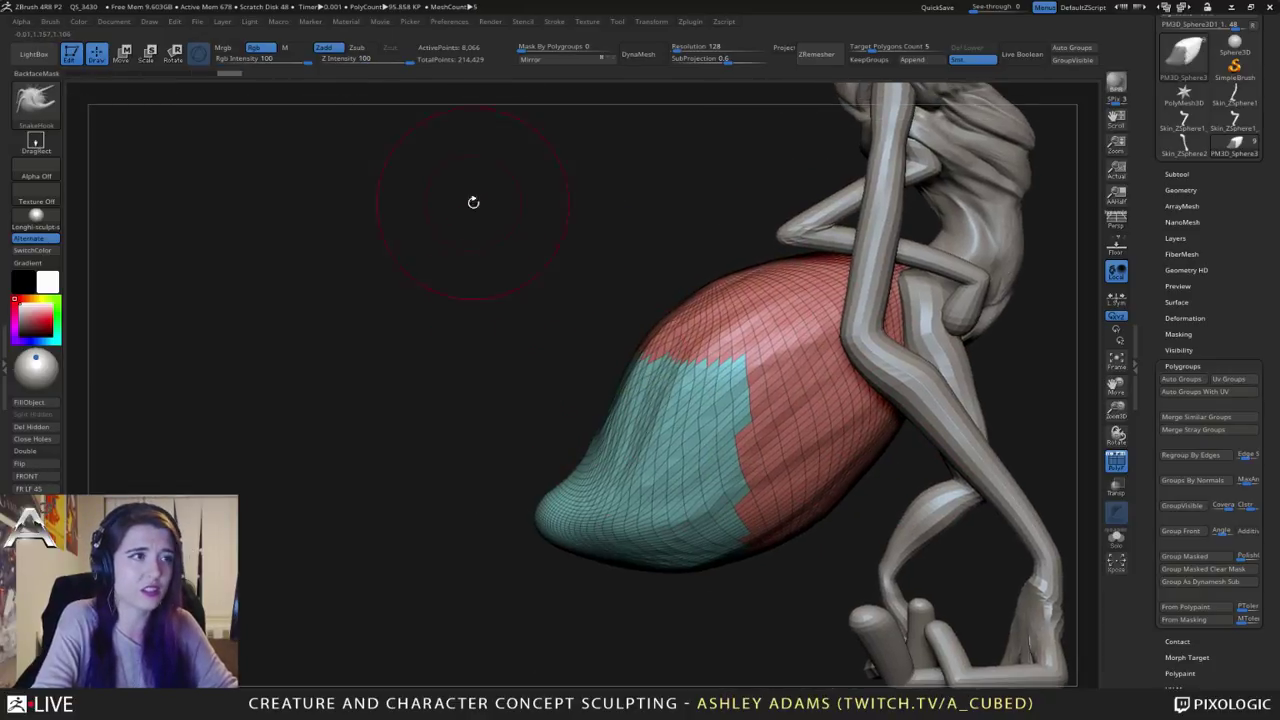
Step: Isolate the abdomen's lower polygroup, isolate the upper one in turn, and restore full visibility
click(50, 21)
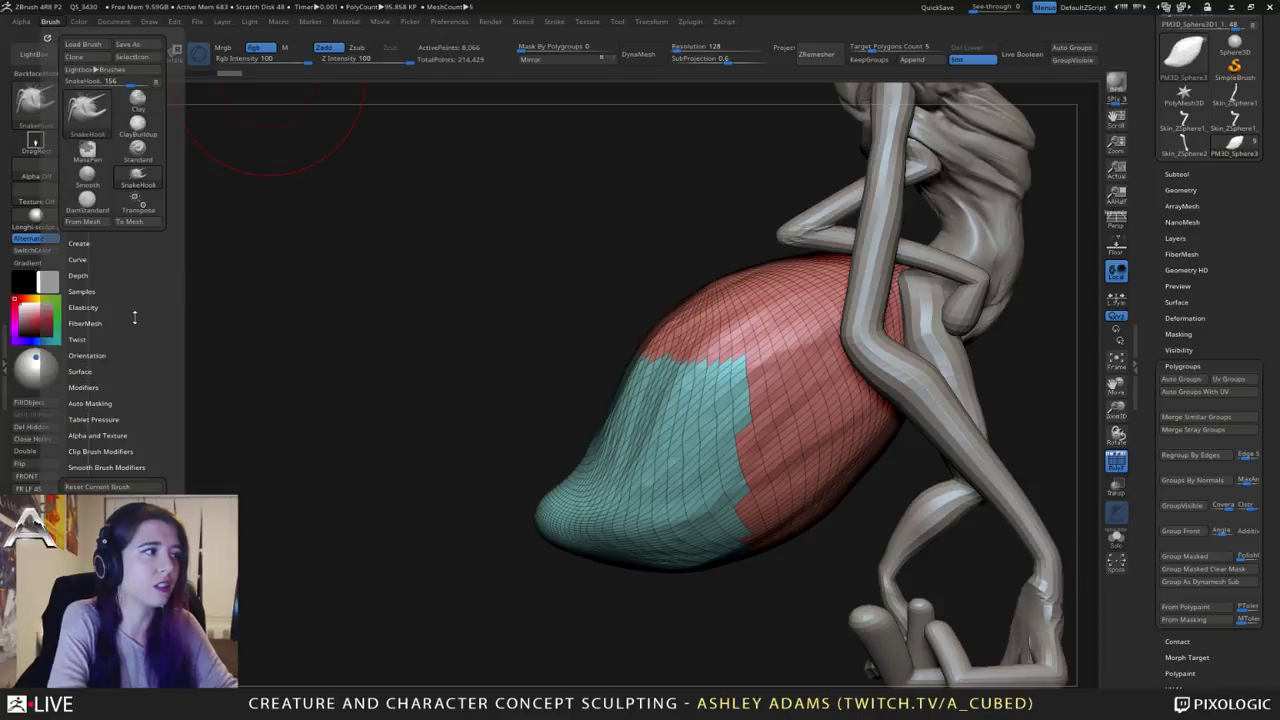
ctrl+shift+click(635, 480)
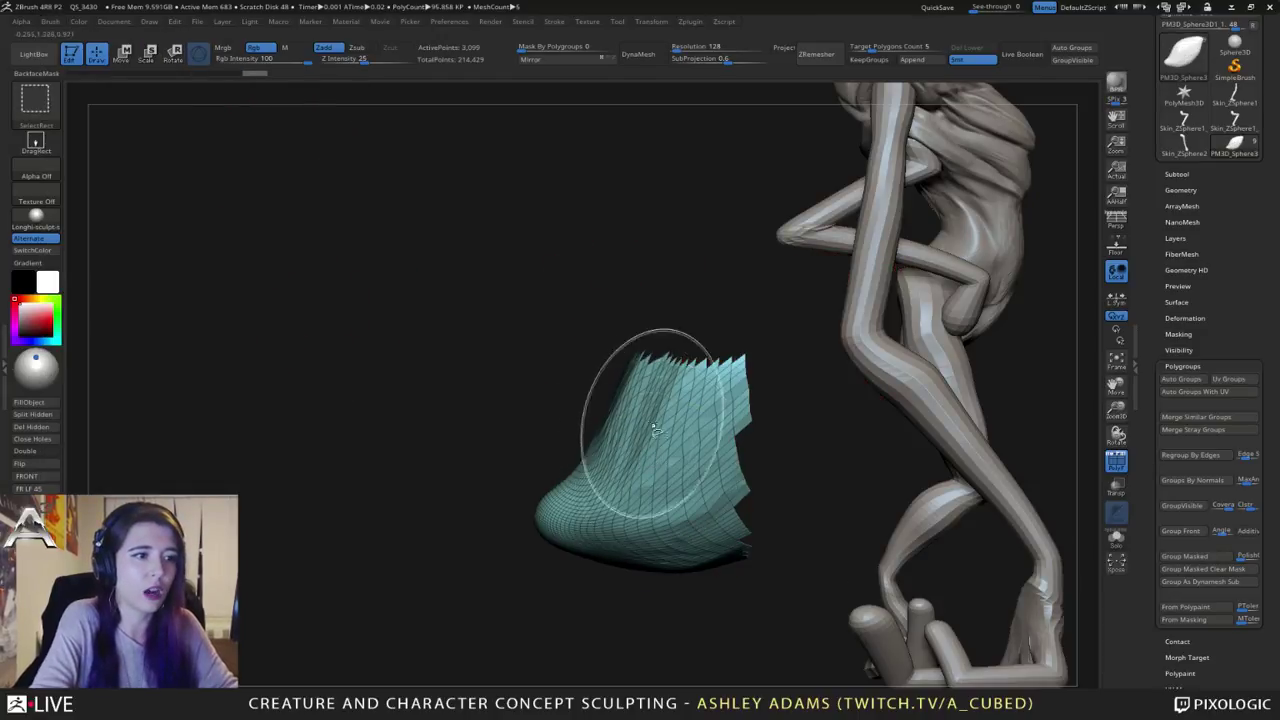
mouse_move(643, 443)
mouse_down()
mouse_move(732, 336)
mouse_move(690, 320)
mouse_move(620, 260)
mouse_up()
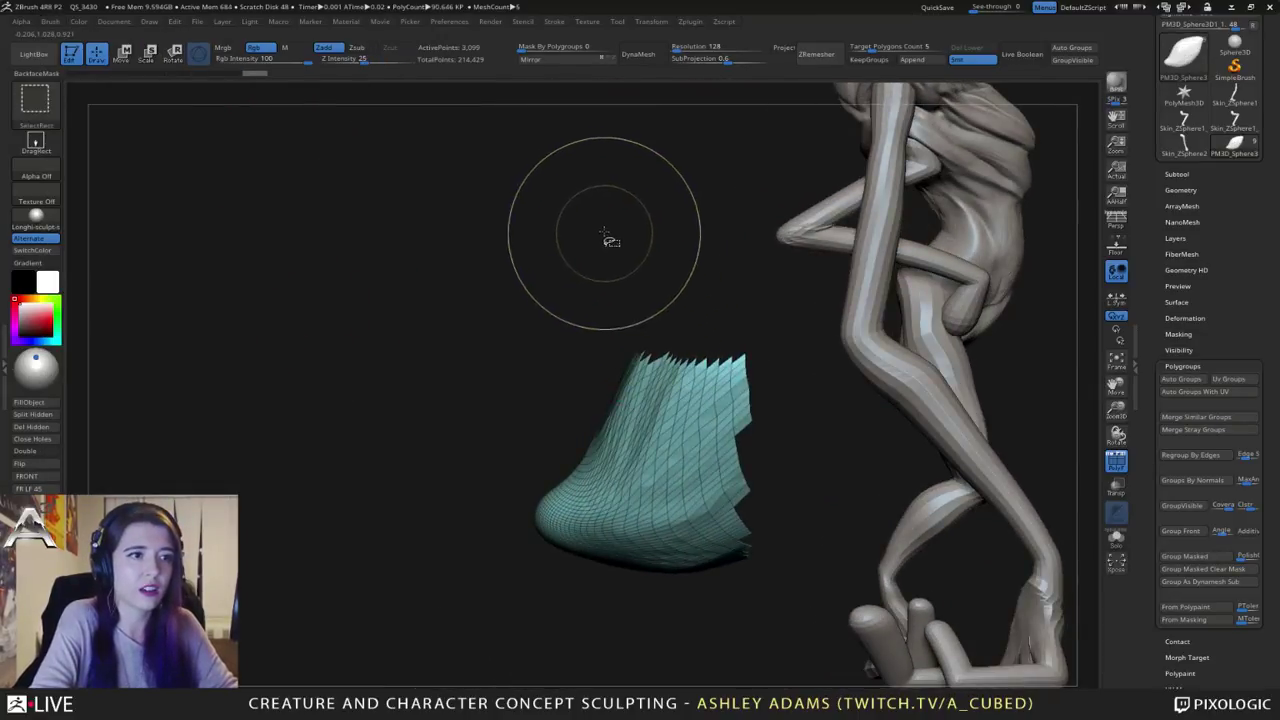
ctrl+shift+click(650, 290)
ctrl+shift+click(790, 345)
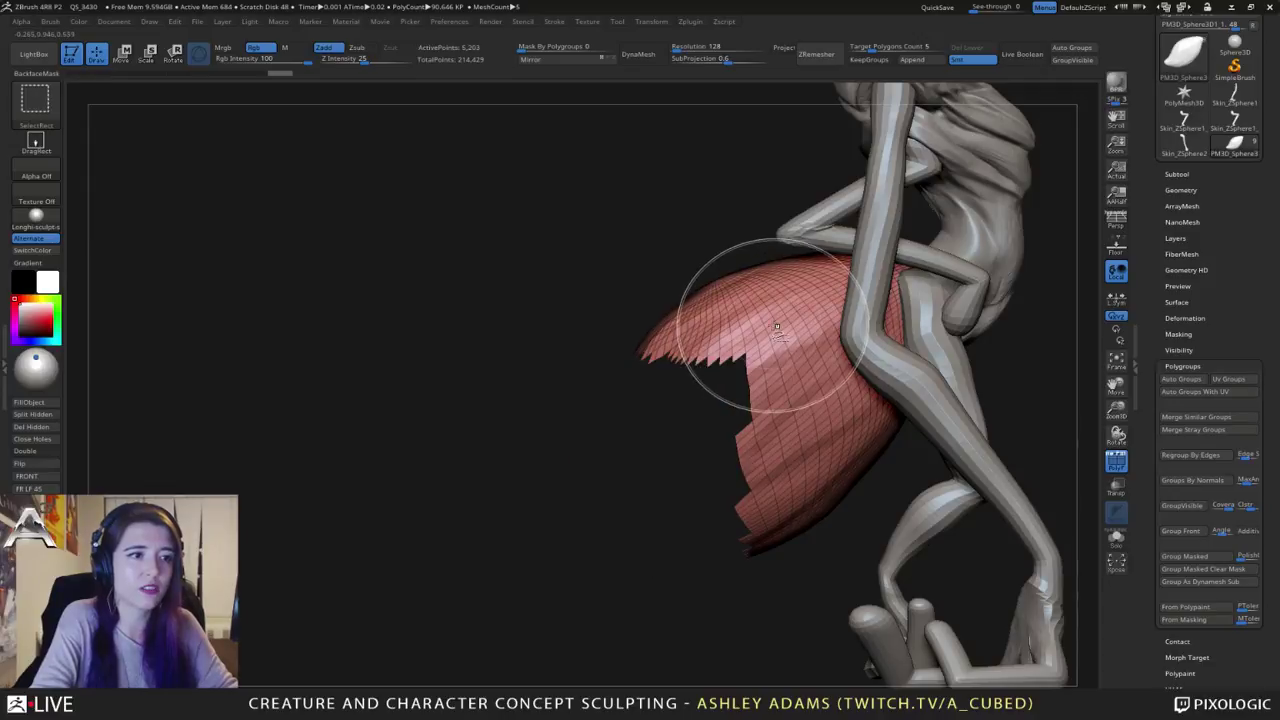
ctrl+shift+click(694, 240)
mouse_move(480, 410)
mouse_down()
mouse_move(440, 395)
mouse_move(441, 376)
mouse_up()
Step: Set SnakeHook's Mask By Polygroups to 100 and test it by pulling the abdomen's lower rear polygroup
click(50, 21)
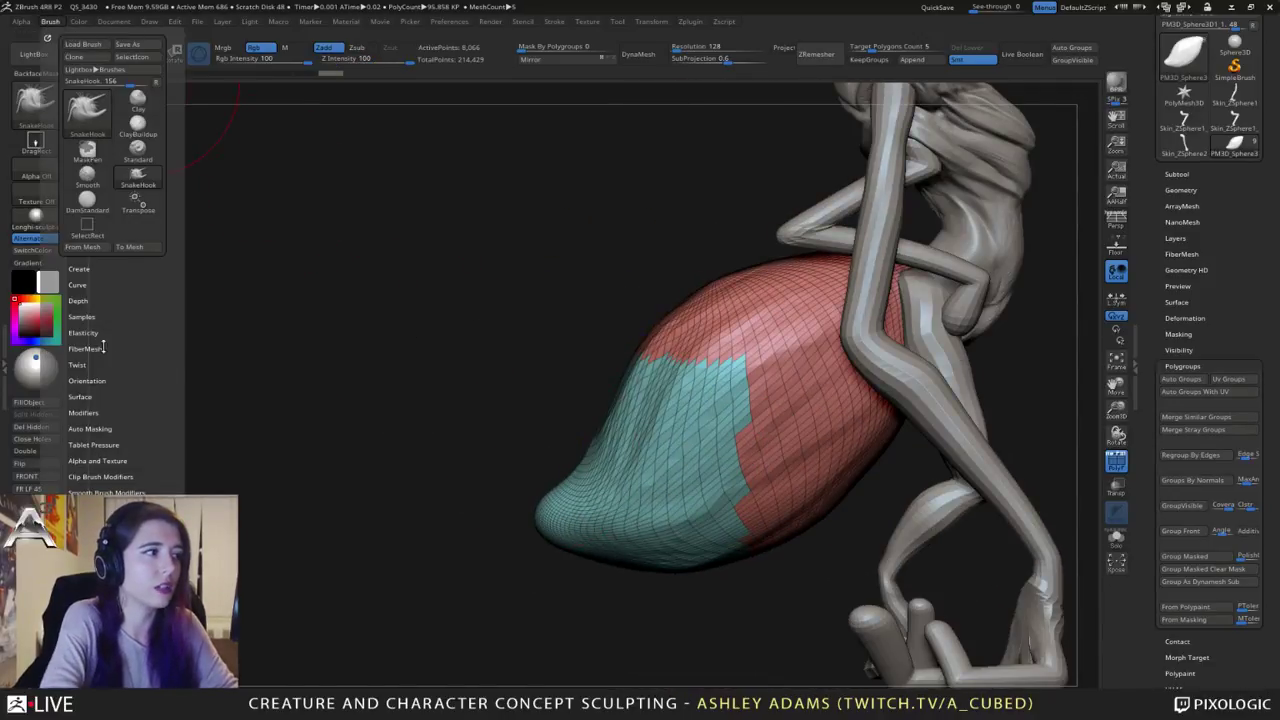
click(90, 428)
drag(112, 441, 166, 443)
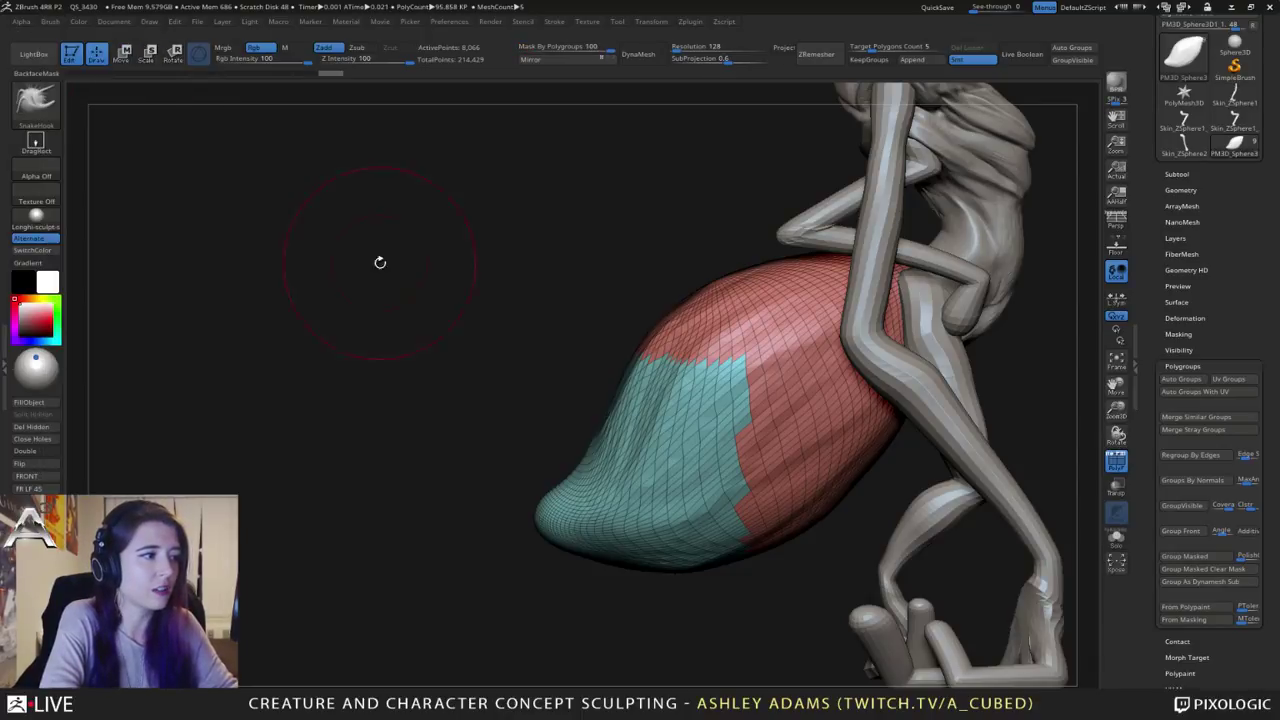
key(space)
drag(662, 425, 672, 329)
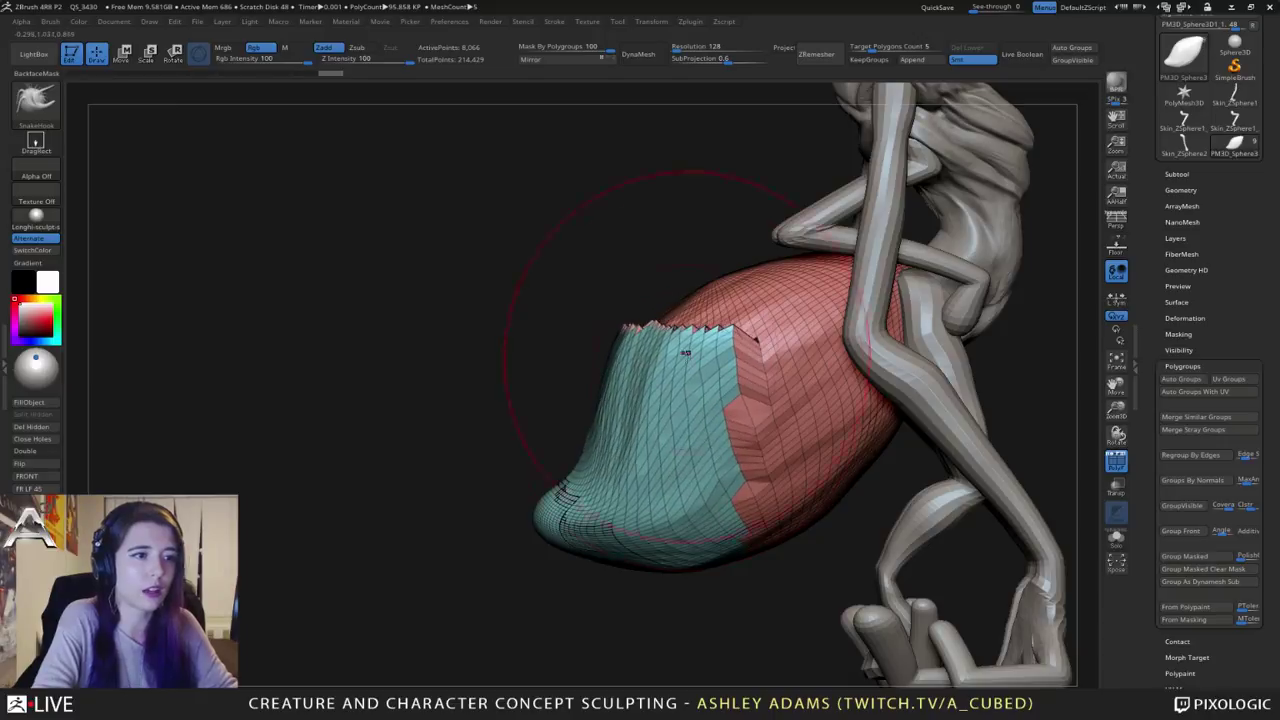
drag(661, 489, 828, 522)
key(ctrl+z)
drag(760, 640, 560, 635)
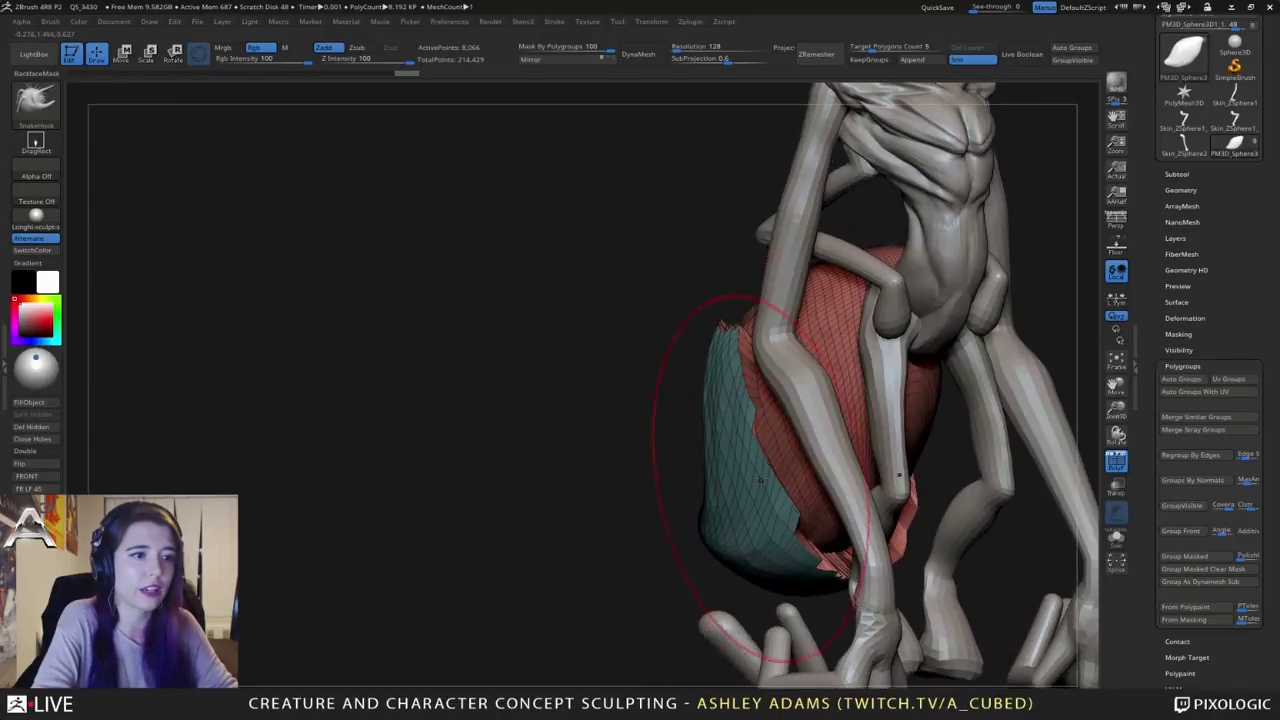
drag(826, 463, 745, 470)
mouse_move(430, 500)
mouse_down()
mouse_move(642, 509)
mouse_move(840, 386)
mouse_up()
Step: Undo the test pulls on the abdomen together with its new polygroups
key(ctrl+z)
key(ctrl+z)
key(ctrl+z)
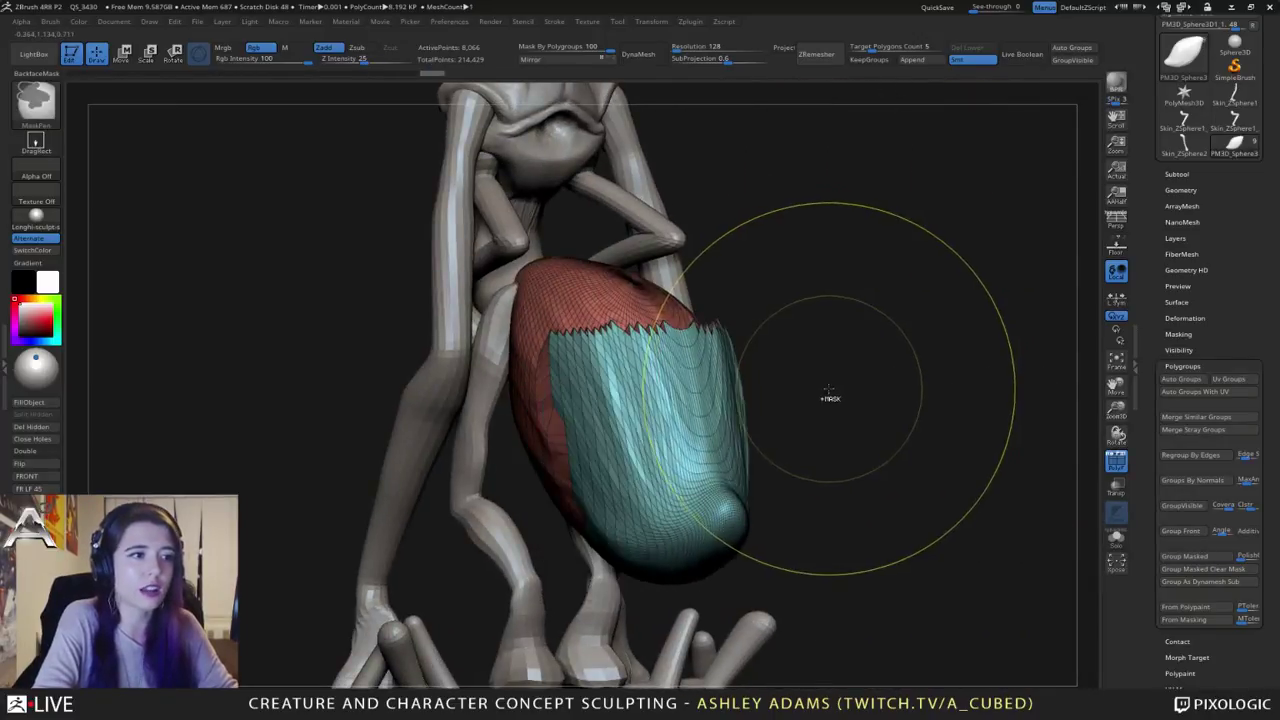
mouse_move(804, 343)
mouse_down()
mouse_move(749, 320)
mouse_move(766, 294)
mouse_move(749, 360)
mouse_move(823, 288)
mouse_up()
key(ctrl+z)
key(ctrl+z)
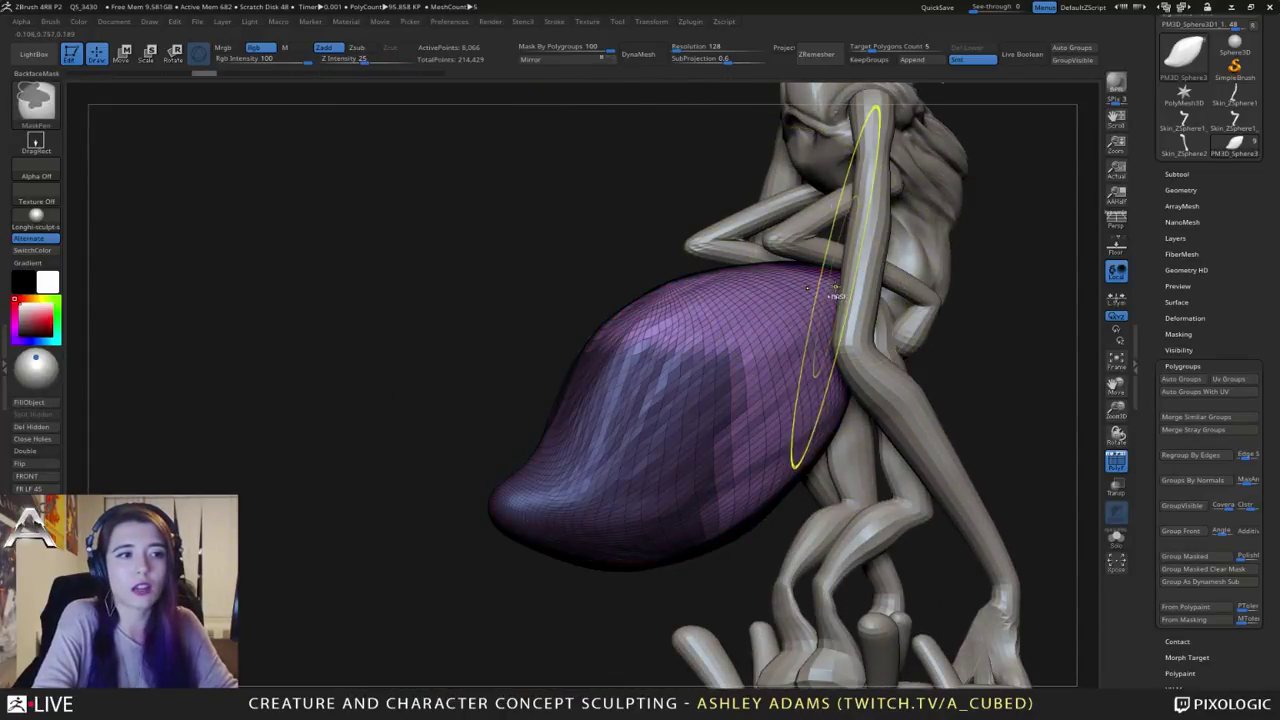
Step: Clear the mask on the abdomen, turn off its PolyFrame display, and open the list of subtools
ctrl+drag(508, 321, 582, 256)
mouse_move(713, 453)
ctrl+right_down()
mouse_move(690, 200)
mouse_move(557, 131)
ctrl+right_up()
click(1116, 460)
drag(1049, 466, 1024, 382)
click(1176, 365)
click(1176, 174)
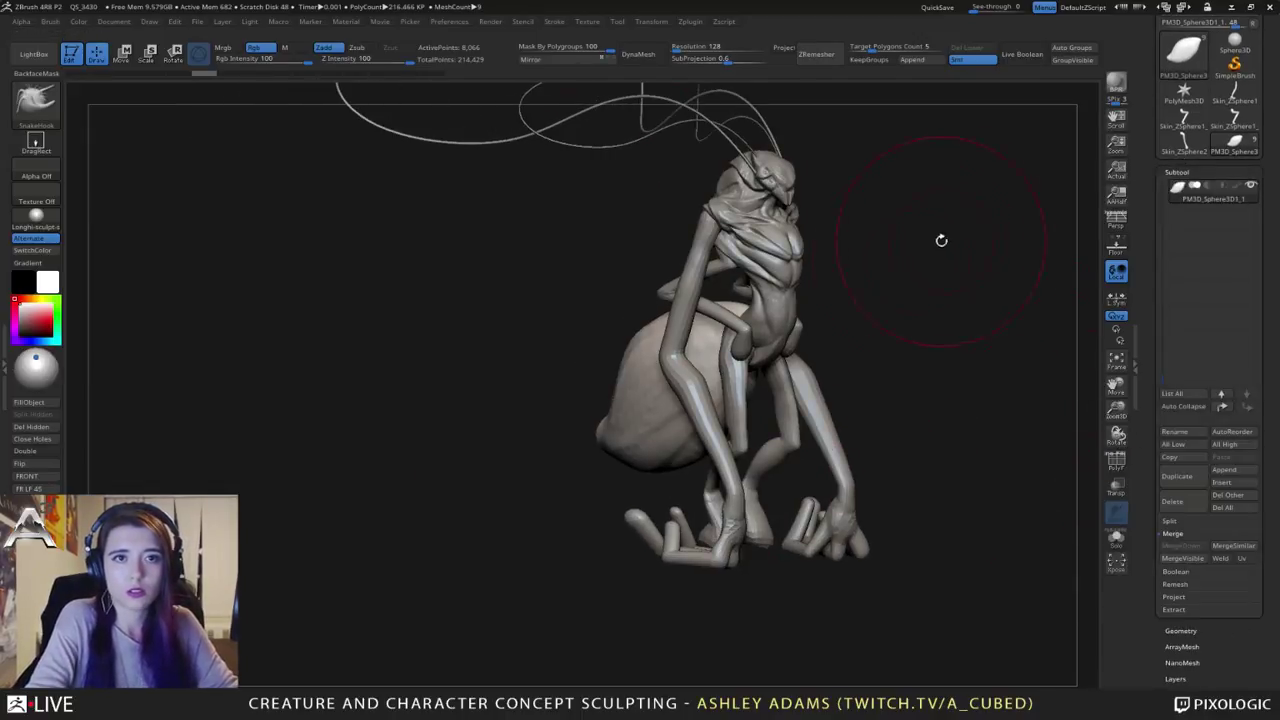
drag(943, 240, 734, 268)
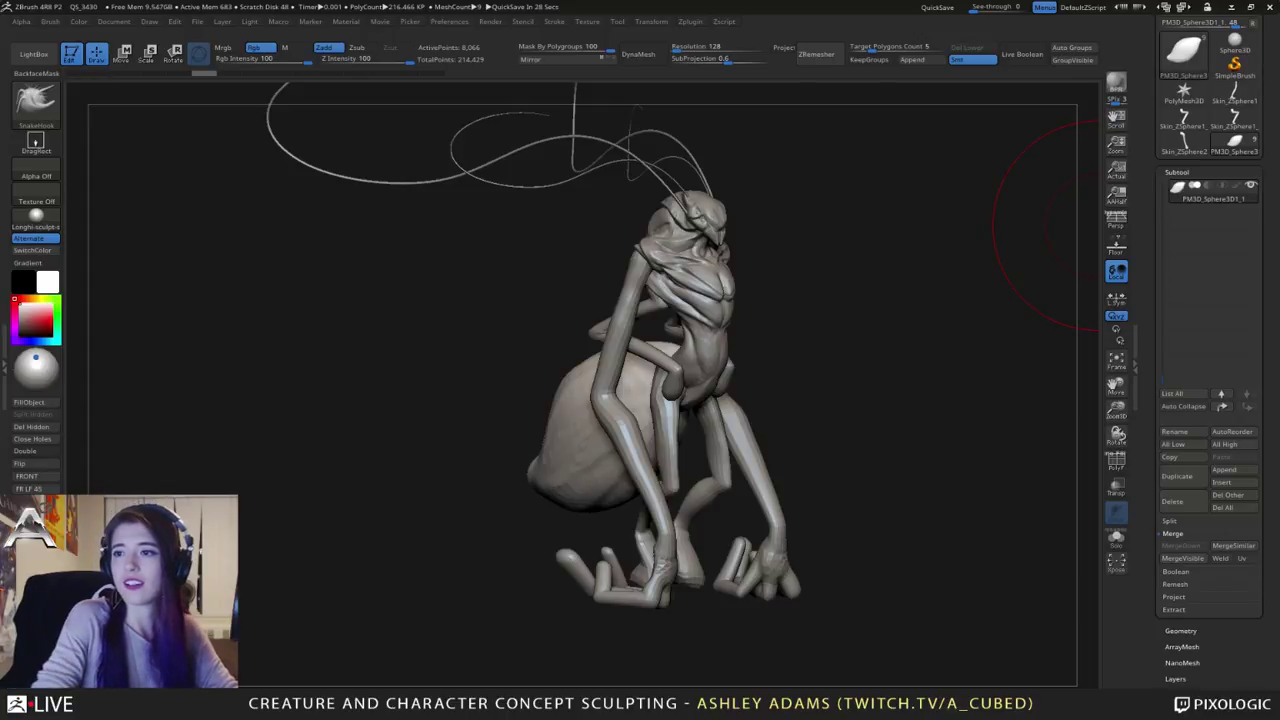
Step: Make the hind legs the active subtool from a side view of the creature
mouse_move(1097, 225)
right_down()
mouse_move(950, 250)
mouse_move(795, 366)
mouse_move(786, 306)
mouse_move(761, 320)
mouse_move(795, 318)
right_up()
key(space)
drag(643, 316, 618, 316)
right_drag(640, 312, 616, 312)
key(space)
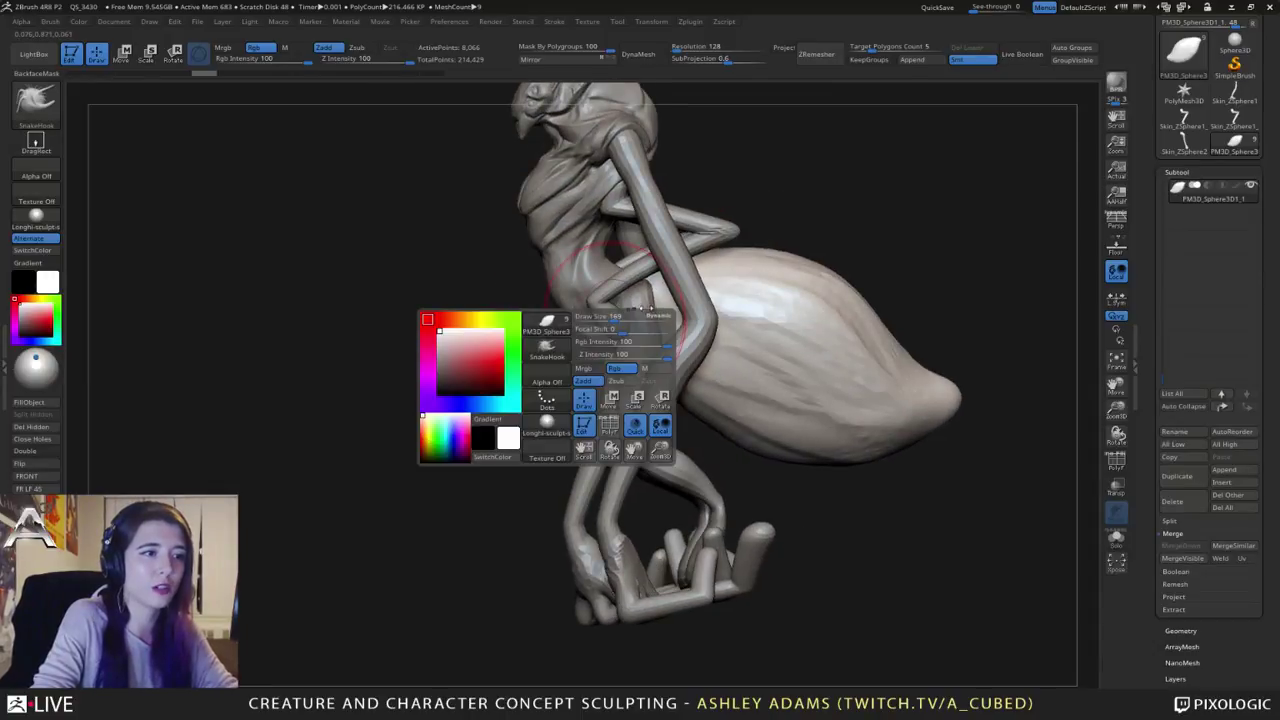
alt+click(648, 308)
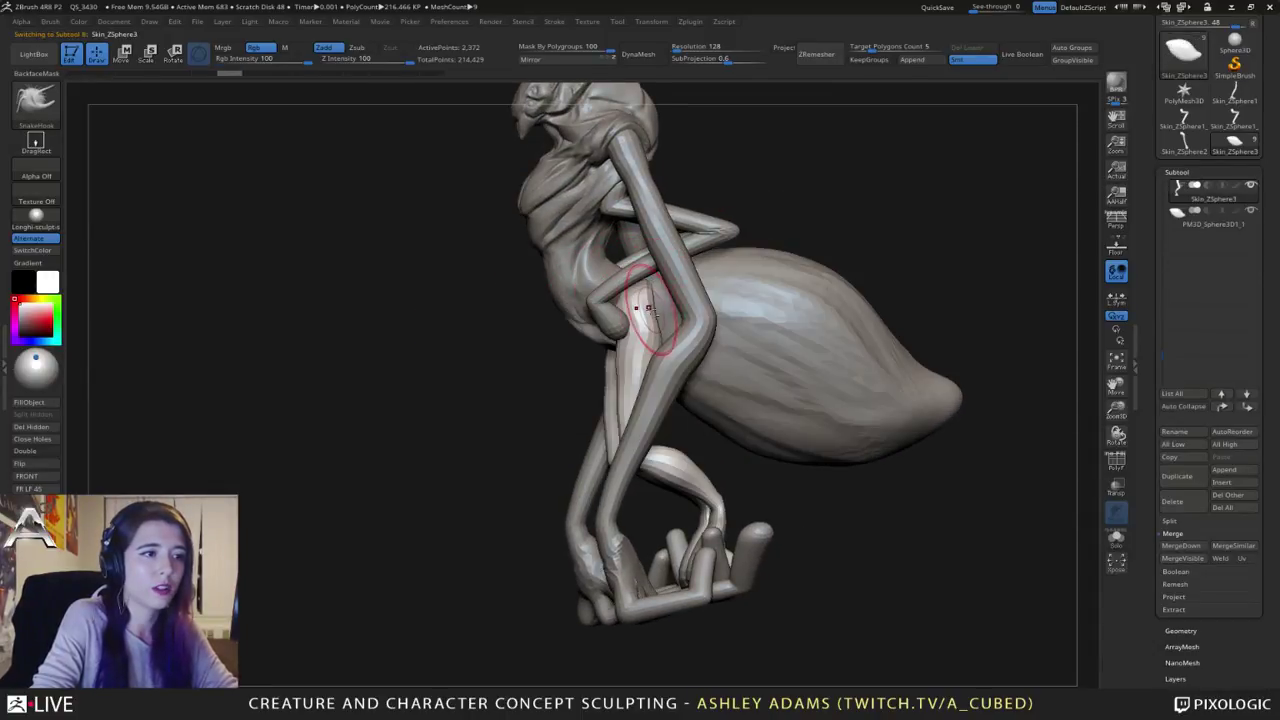
Step: Thicken the hind thighs from the front using an enlarged Inflate brush
mouse_move(656, 314)
right_down()
mouse_move(696, 316)
mouse_move(676, 318)
mouse_move(656, 360)
right_up()
key(b)
key(i)
key(n)
key(space)
drag(646, 354, 655, 354)
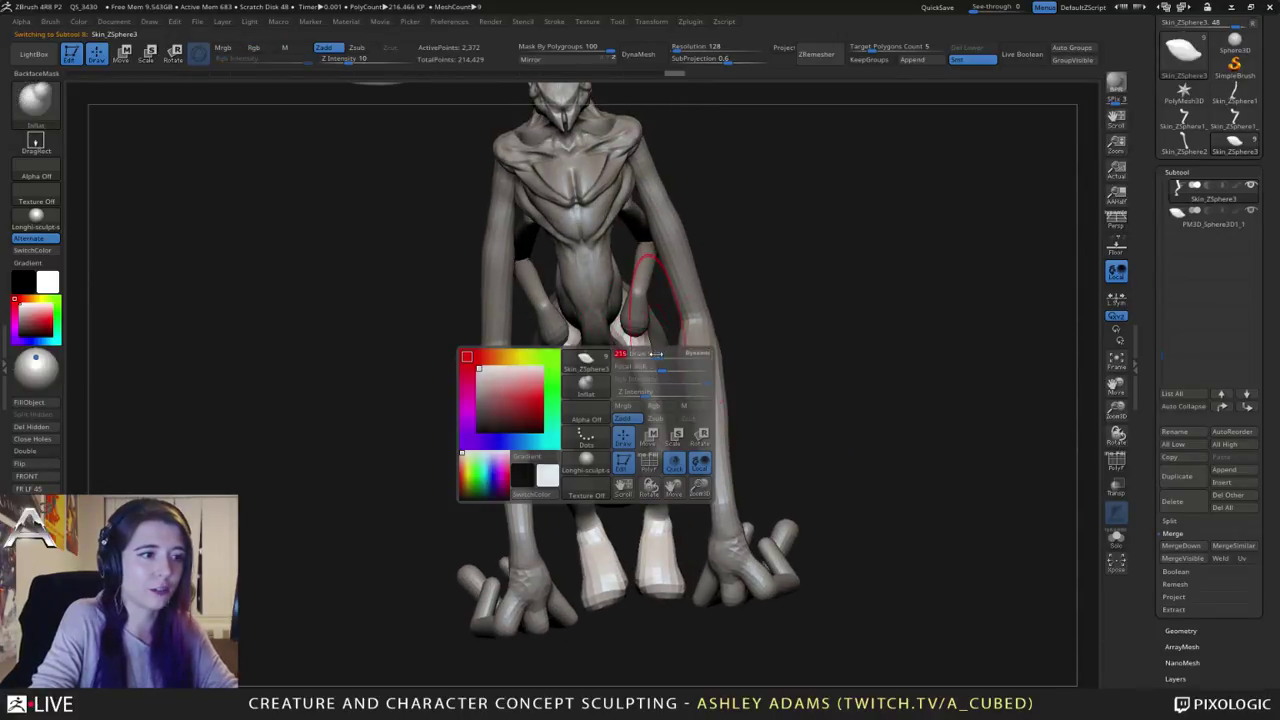
right_drag(676, 446, 671, 434)
drag(660, 442, 643, 372)
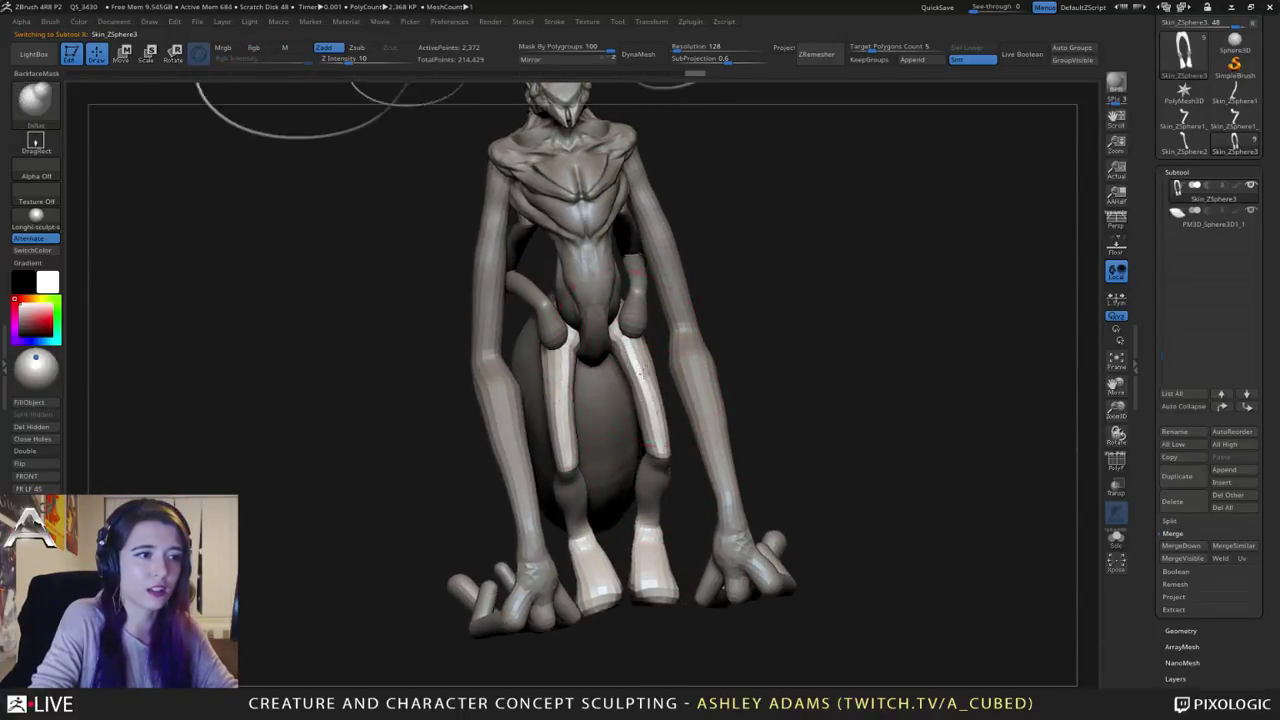
right_drag(568, 350, 565, 390)
key(space)
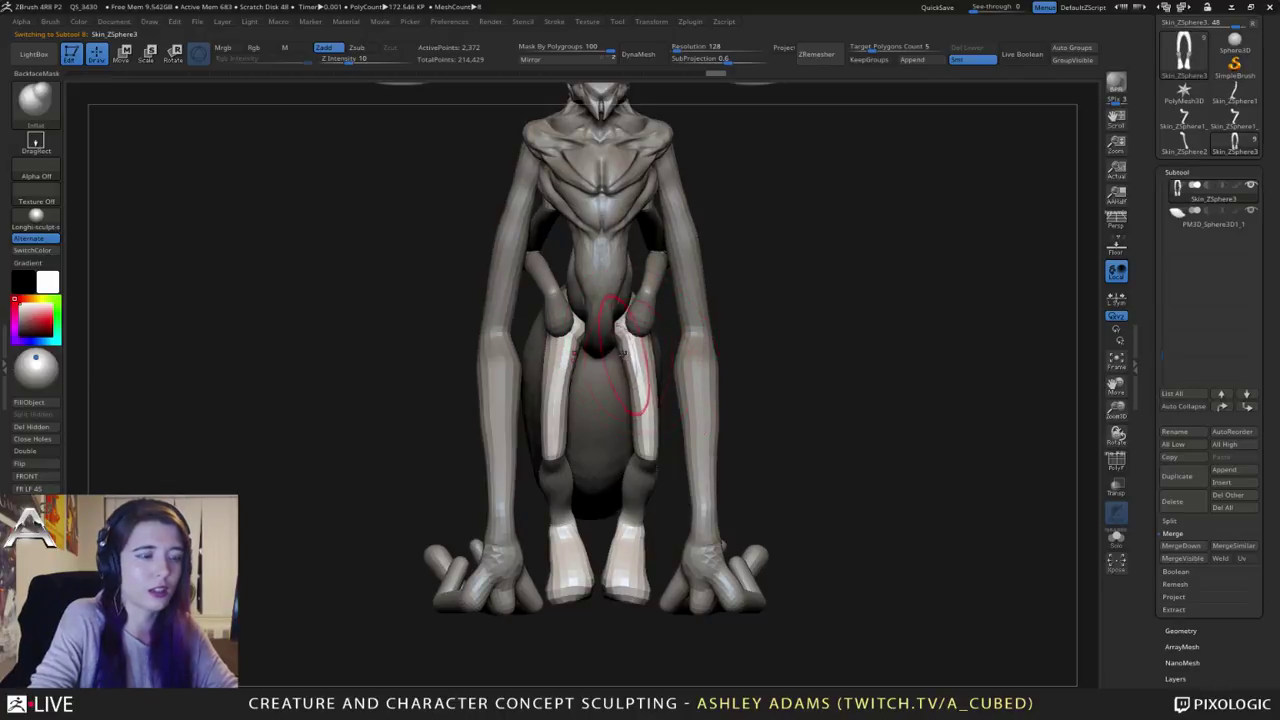
key(shift)
mouse_move(640, 400)
right_down()
mouse_move(628, 360)
mouse_move(600, 371)
mouse_move(678, 368)
mouse_move(652, 329)
right_up()
Step: Switch back to the SnakeHook brush and set its Mask By Polygroups to 0
key(b)
key(s)
key(h)
key(space)
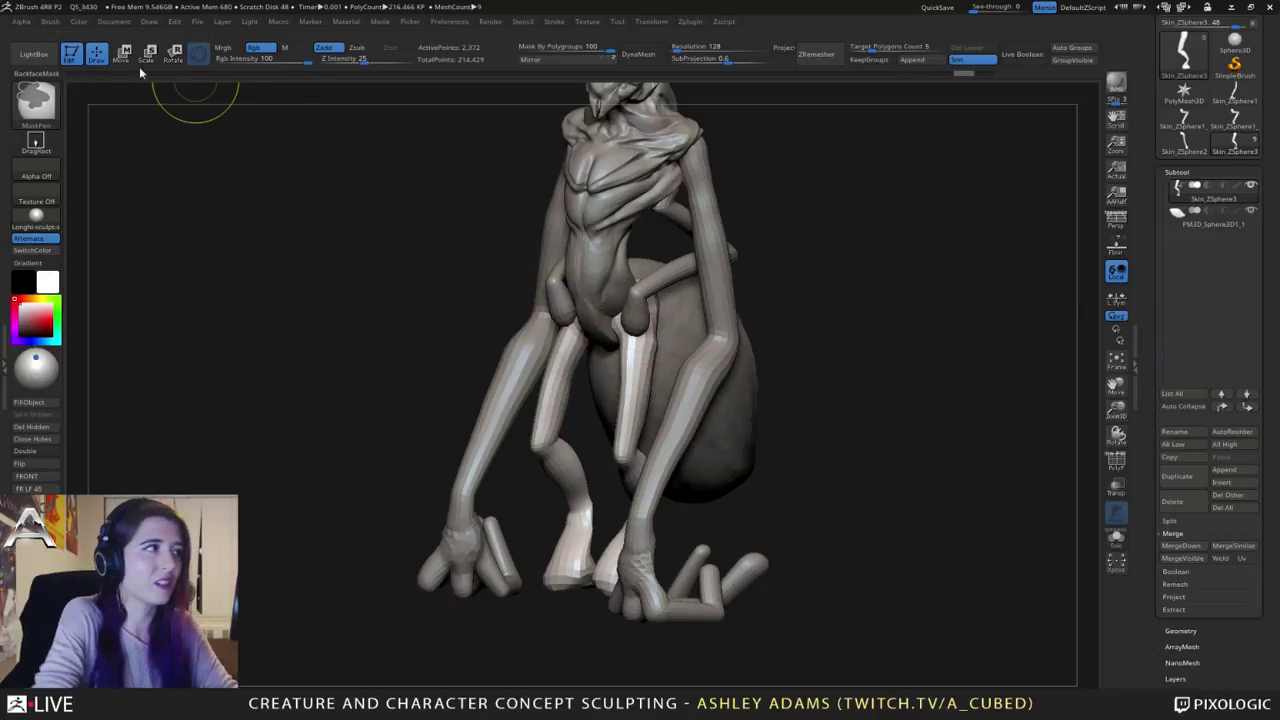
click(50, 21)
drag(112, 440, 64, 440)
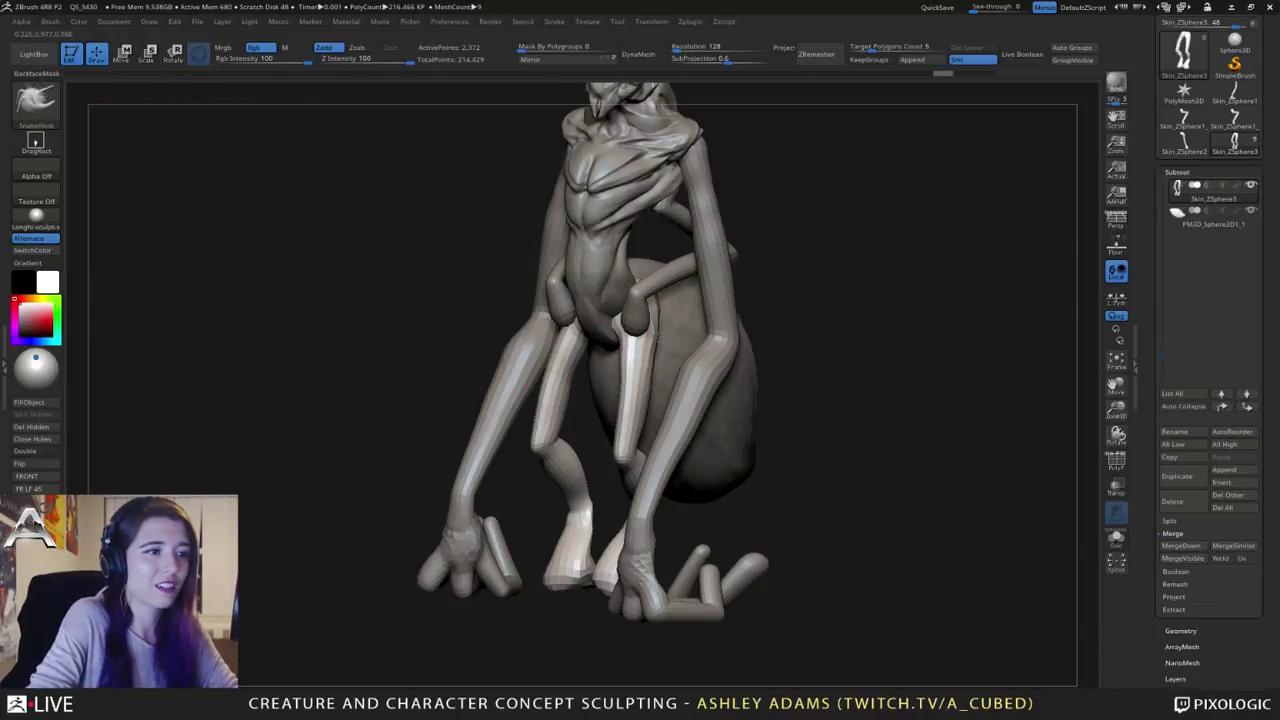
right_drag(657, 337, 562, 352)
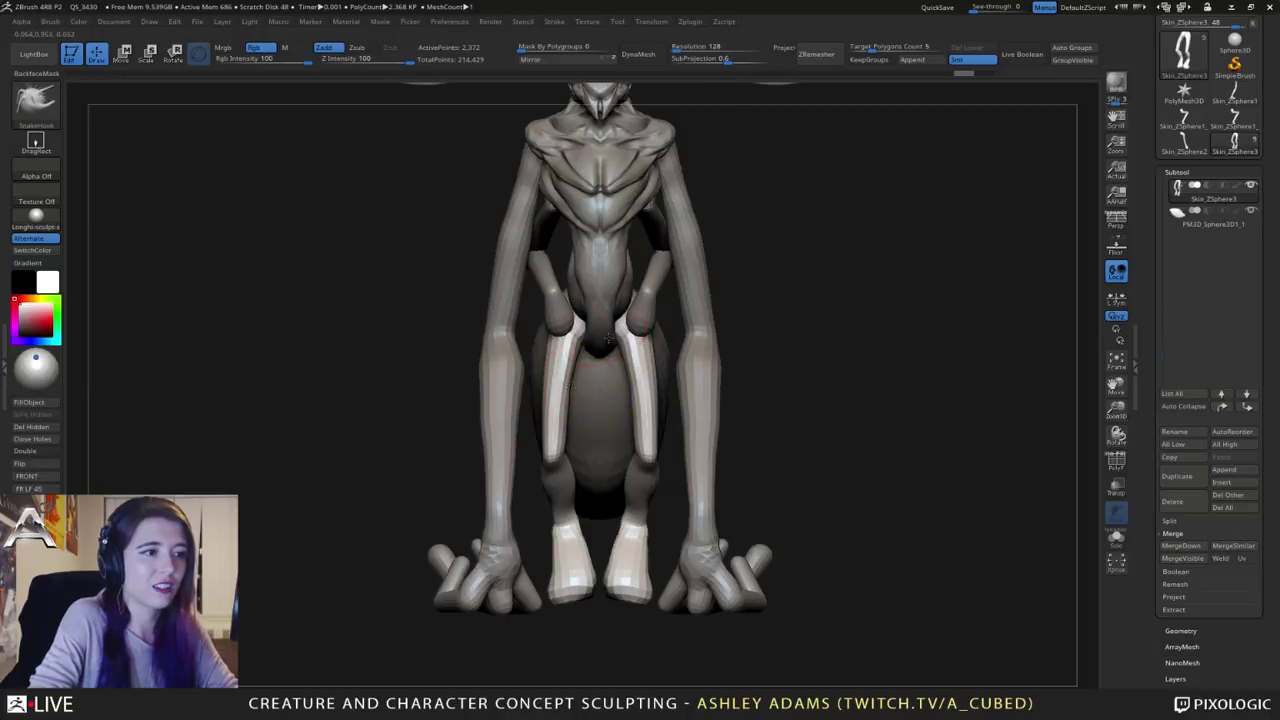
Step: Build up volume on the lower hind legs with the ClayBuildup brush
mouse_move(607, 340)
right_down()
mouse_move(615, 355)
mouse_move(586, 386)
mouse_move(609, 423)
mouse_move(587, 480)
right_up()
right_click(592, 448)
key(b)
key(c)
key(b)
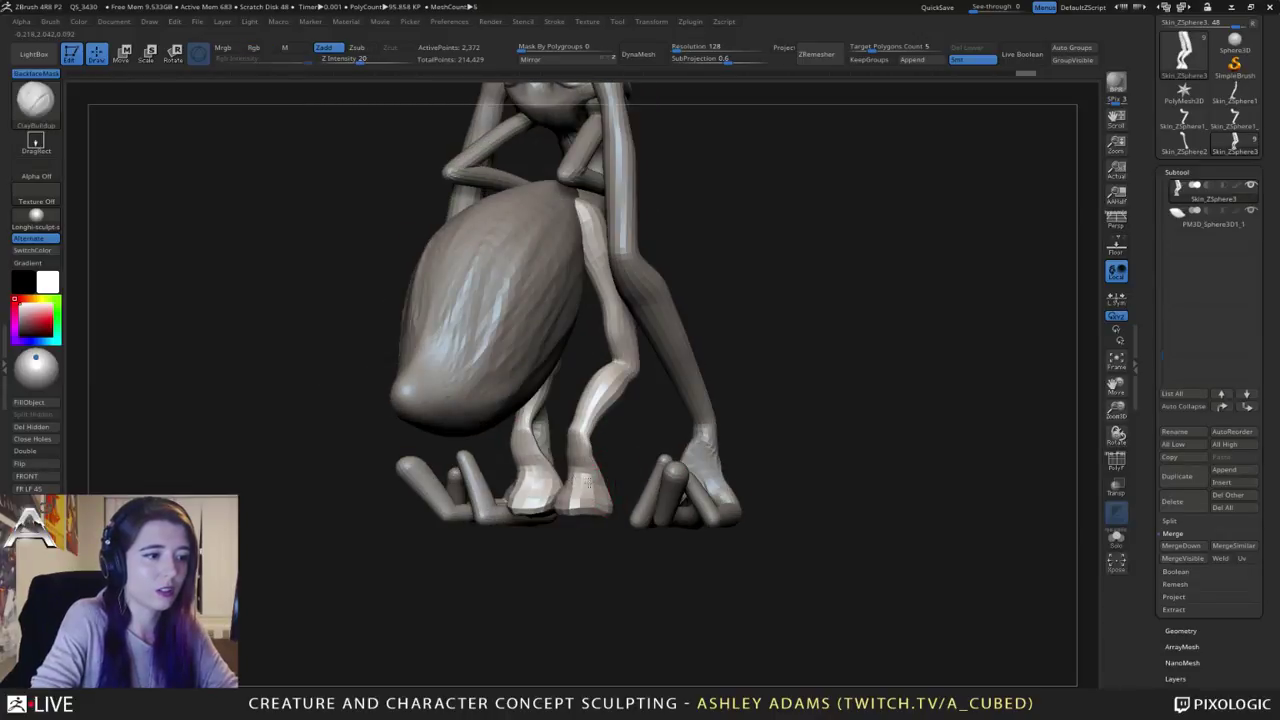
mouse_move(586, 430)
right_down()
mouse_move(512, 423)
mouse_move(503, 469)
mouse_move(480, 431)
right_up()
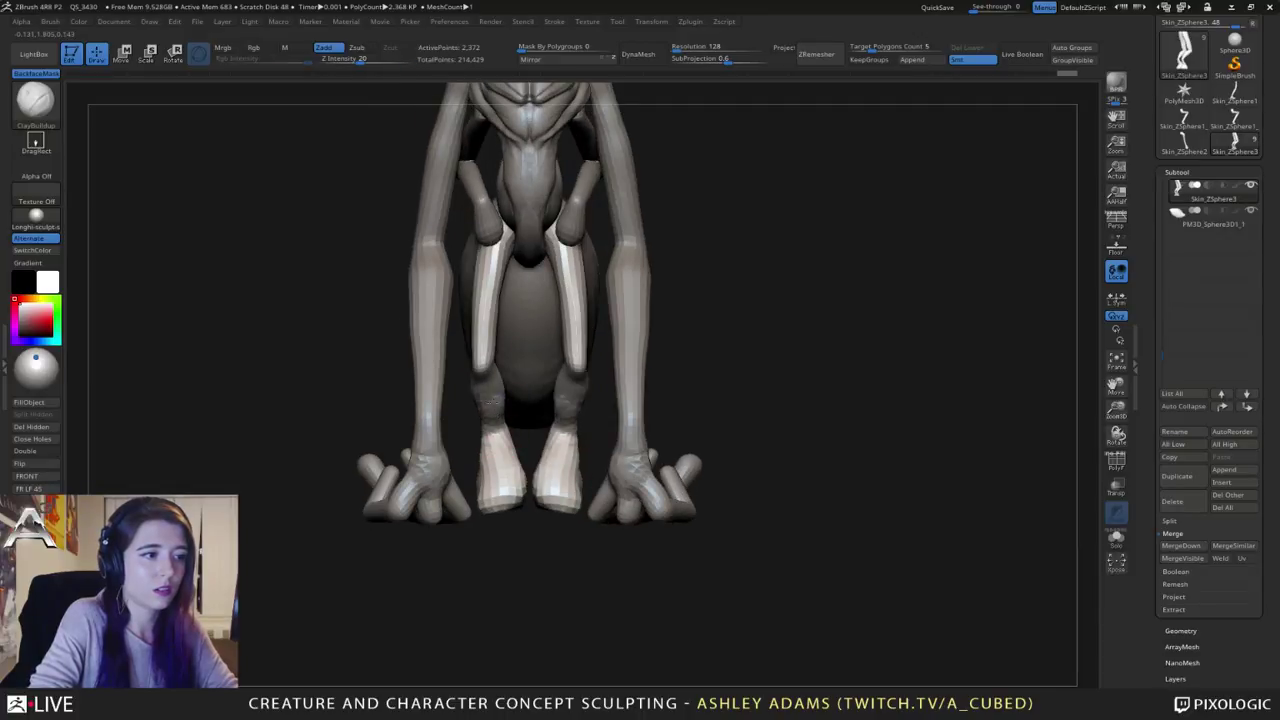
Step: Pull the outer edges of the hind calves outward from the front using a resized SnakeHook brush
key(b)
key(s)
key(h)
key(space)
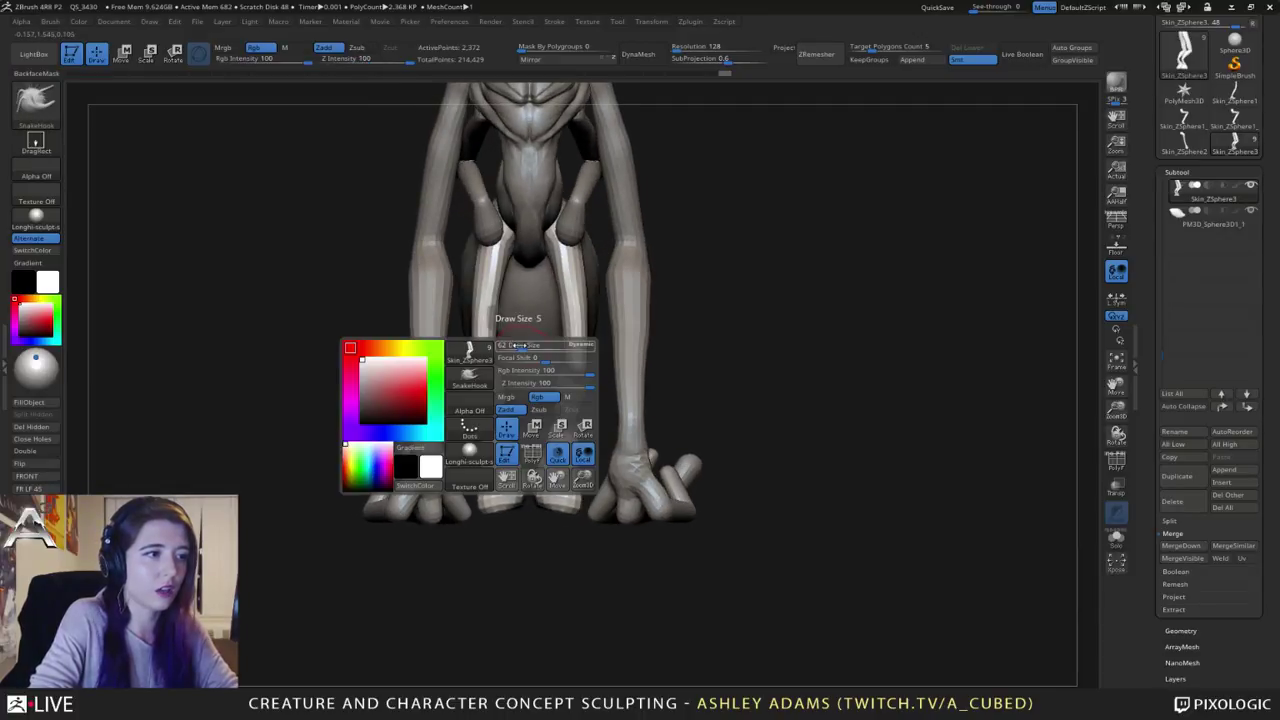
drag(519, 346, 525, 346)
mouse_move(487, 405)
mouse_down()
mouse_move(502, 394)
mouse_move(468, 392)
mouse_up()
Step: Reshape the hind feet from the front with SnakeHook, pulling their inner edges outward to narrow them
key(space)
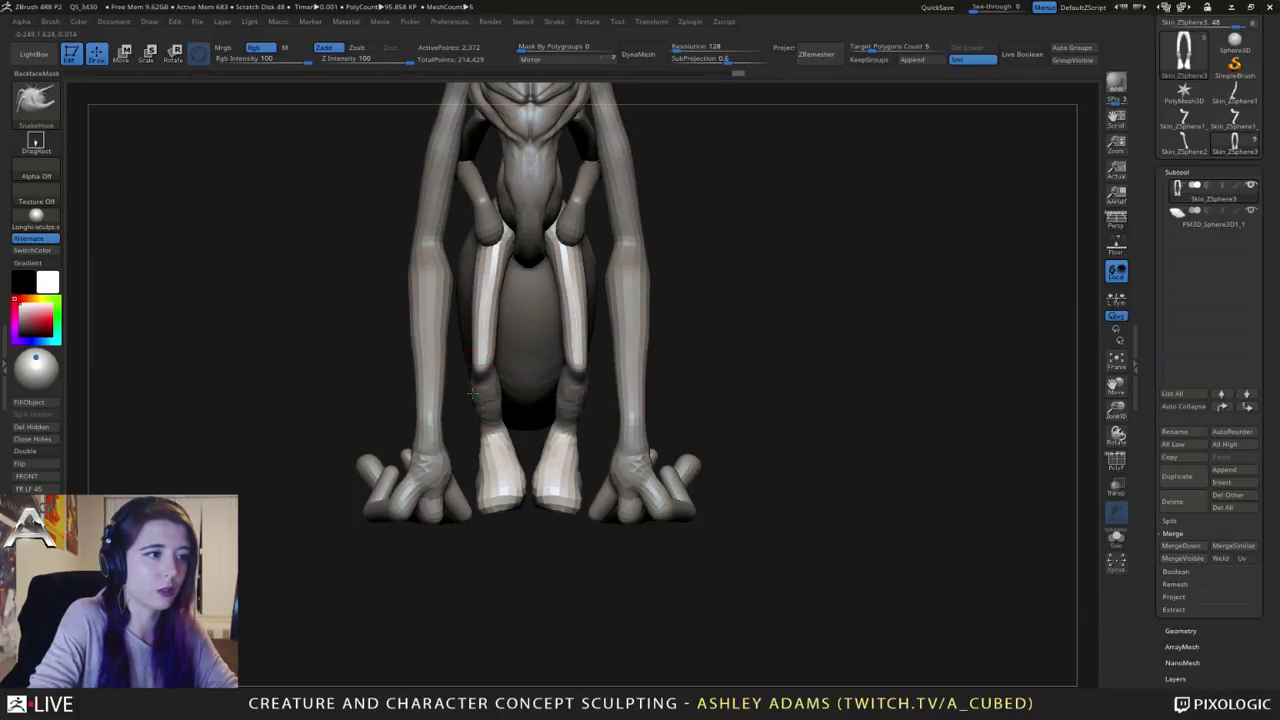
drag(502, 497, 522, 488)
key(space)
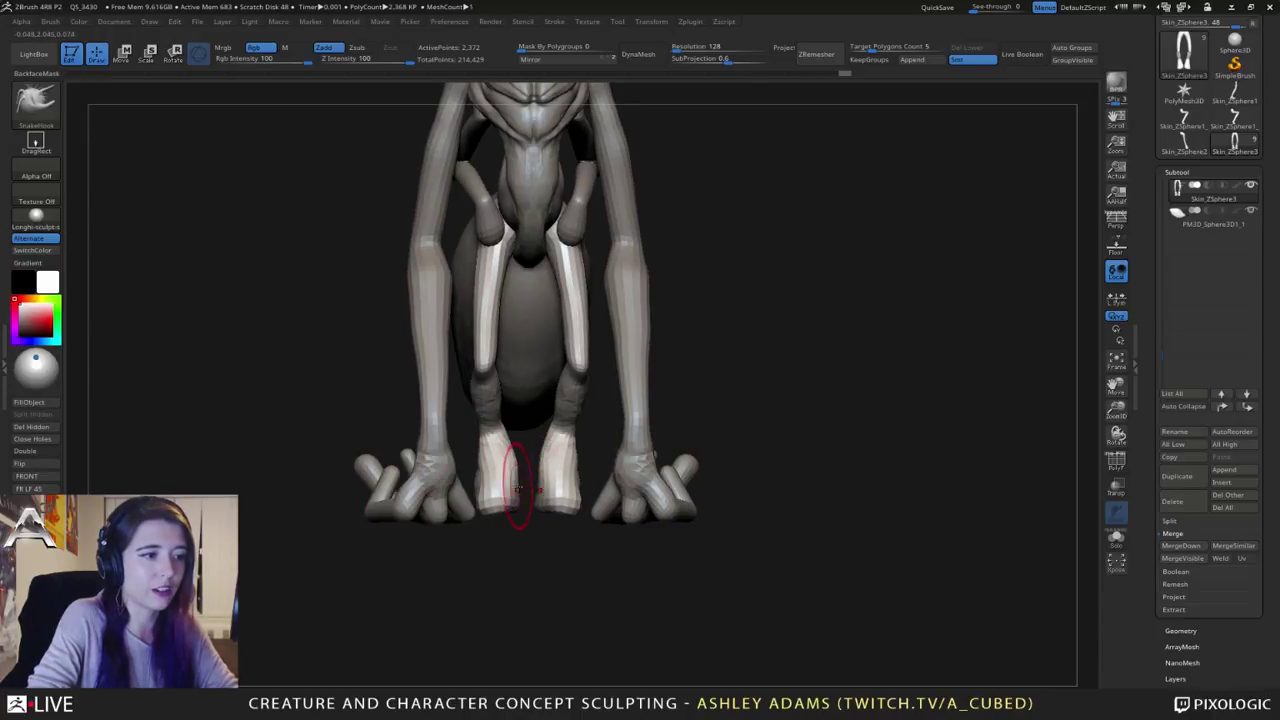
mouse_move(506, 468)
mouse_down()
mouse_move(489, 515)
mouse_move(477, 513)
mouse_up()
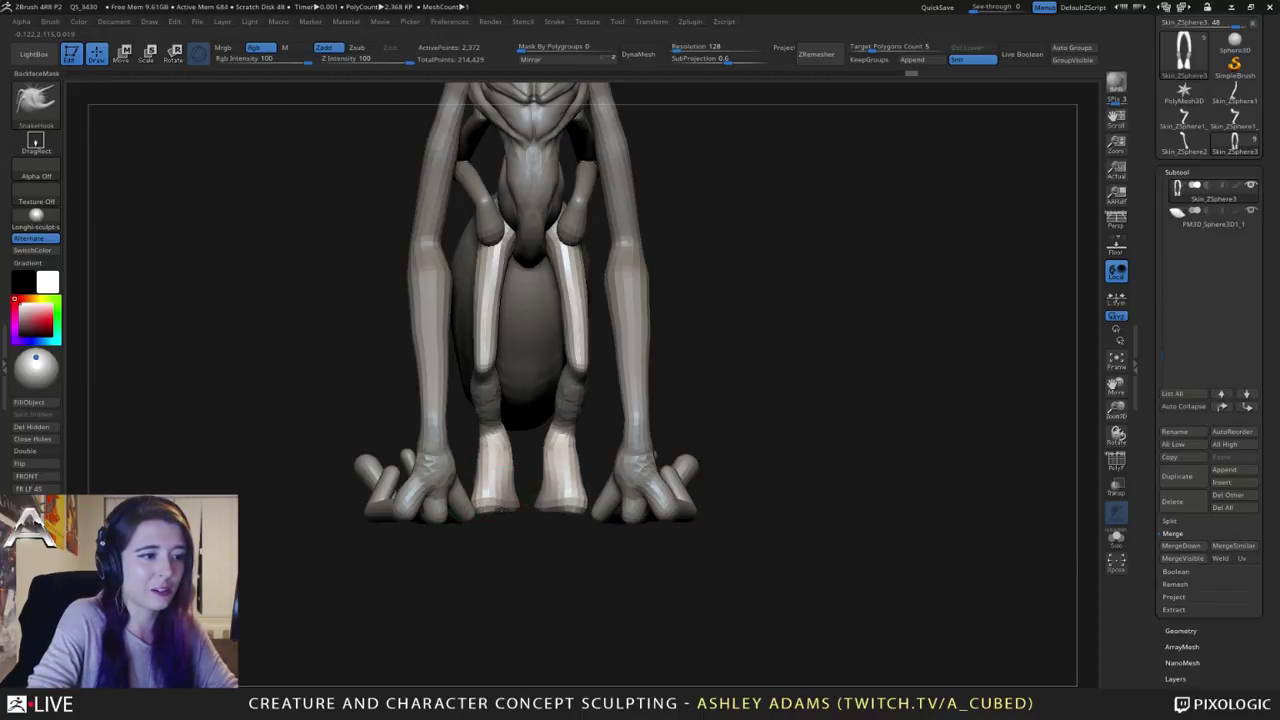
Step: Refine the hind ankles and feet from the front and back with a resized SnakeHook brush
key(space)
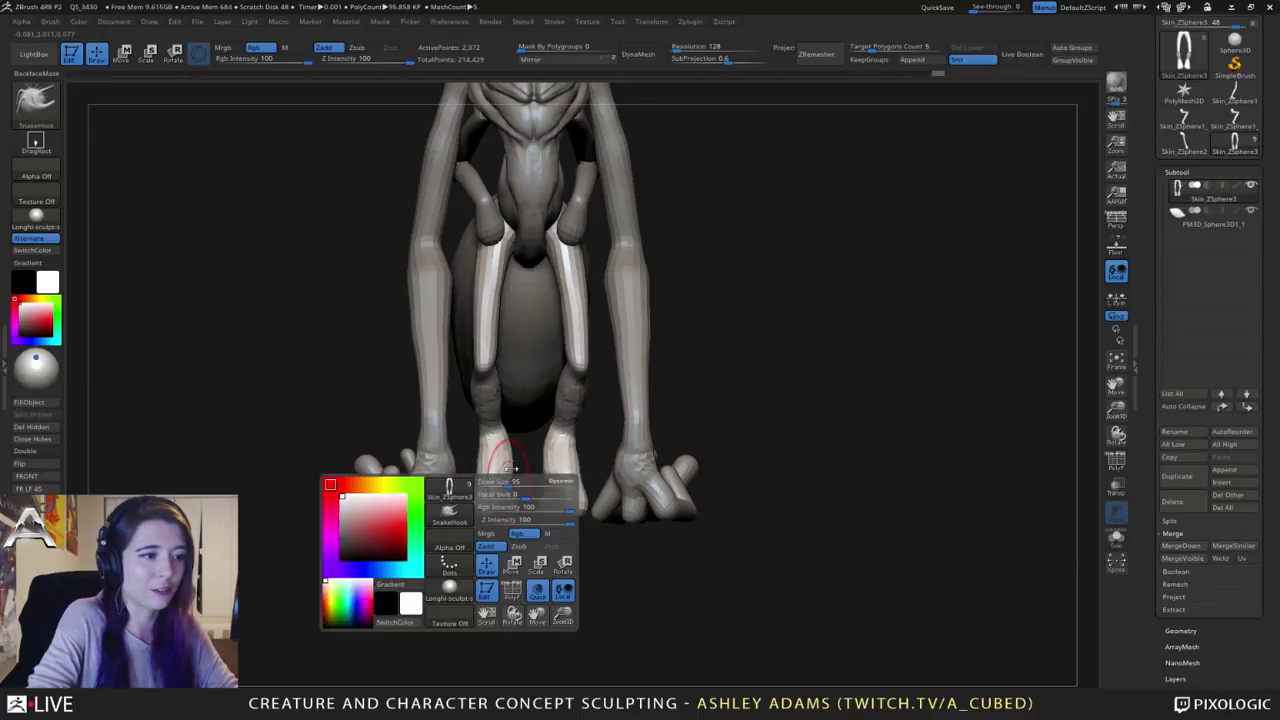
drag(493, 453, 484, 456)
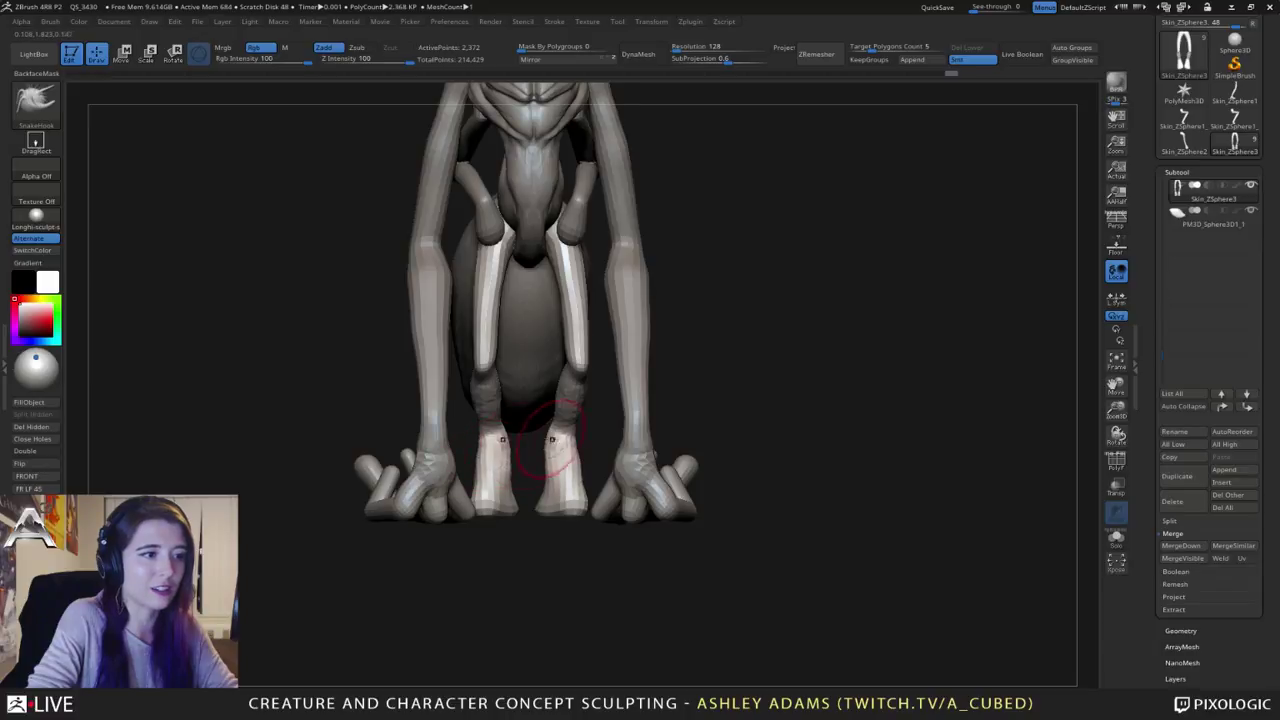
mouse_move(750, 470)
mouse_down()
mouse_move(590, 462)
mouse_move(640, 460)
mouse_move(685, 485)
mouse_up()
mouse_move(540, 466)
mouse_down()
mouse_move(586, 449)
mouse_move(545, 442)
mouse_up()
drag(575, 510, 566, 510)
mouse_move(640, 530)
shift+mouse_down()
mouse_move(594, 523)
mouse_move(571, 492)
mouse_move(576, 436)
mouse_move(560, 406)
shift+mouse_up()
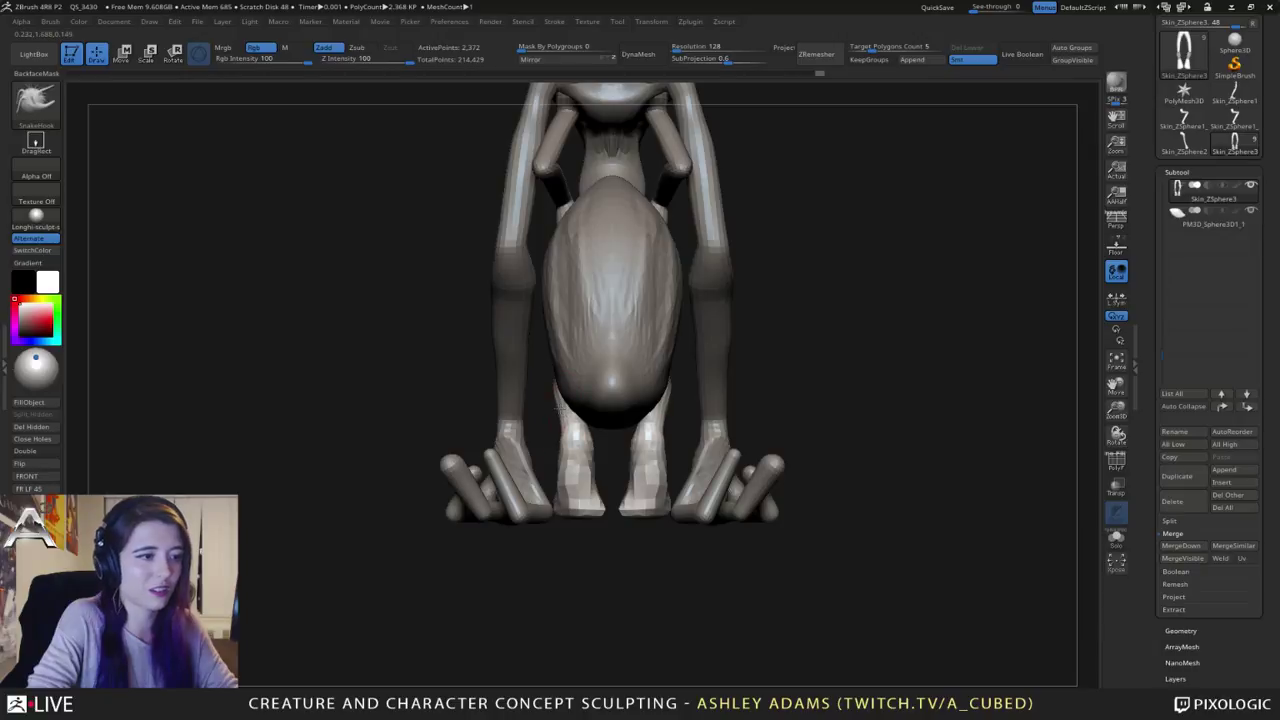
Step: Adjust the hind calves and knees from the back and side with the SnakeHook brush at a new size
key(space)
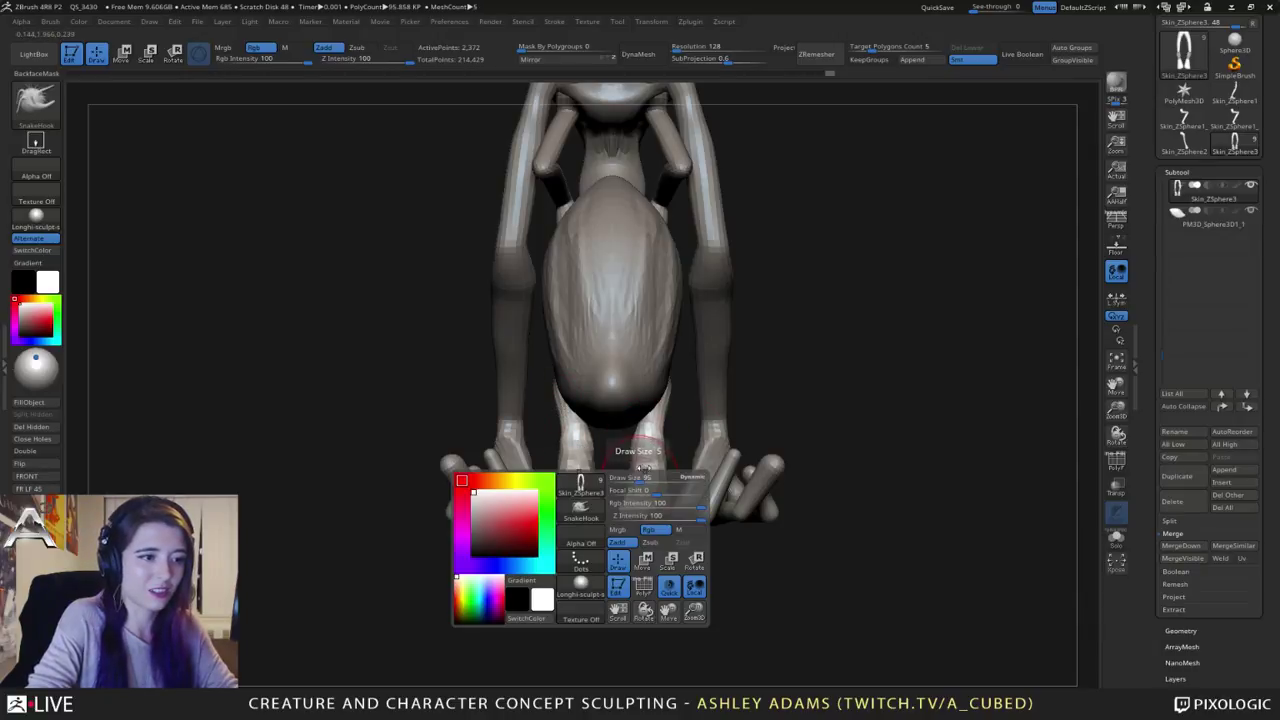
mouse_move(638, 497)
shift+mouse_down()
mouse_move(620, 513)
mouse_move(561, 478)
mouse_move(566, 416)
shift+mouse_up()
drag(543, 432, 632, 432)
key(space)
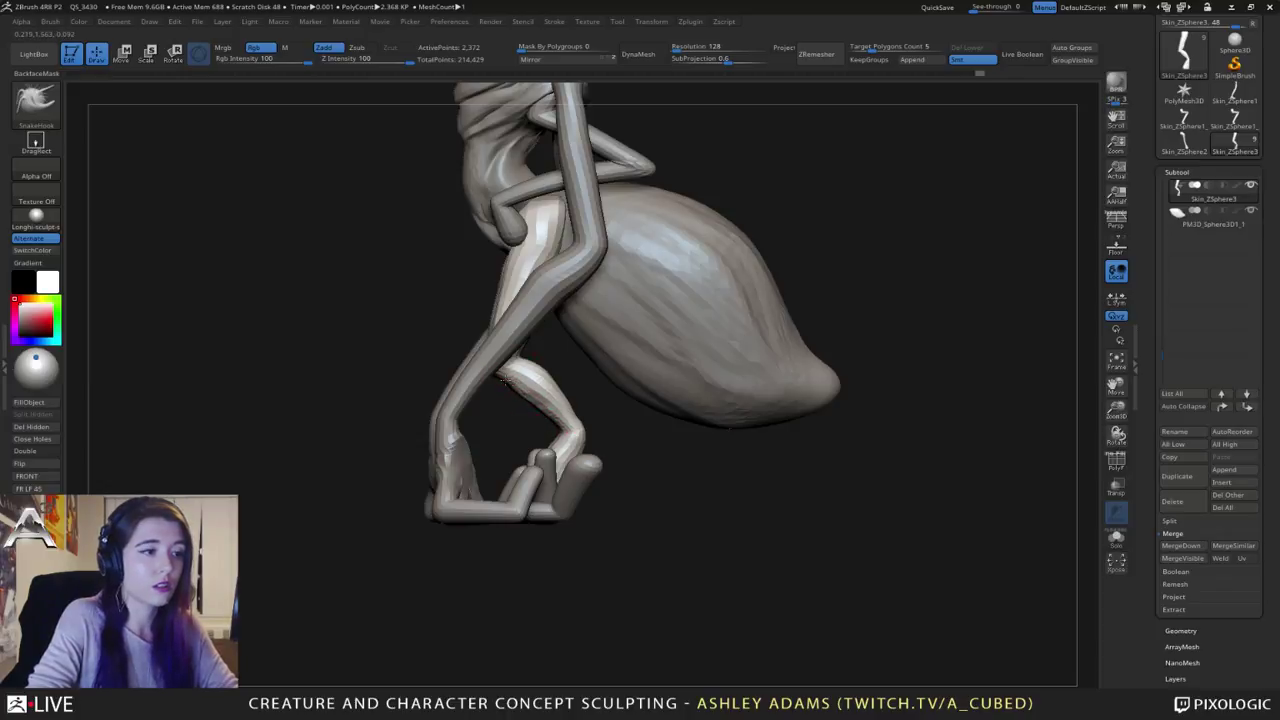
mouse_move(522, 393)
mouse_down()
mouse_move(496, 340)
mouse_move(502, 355)
mouse_up()
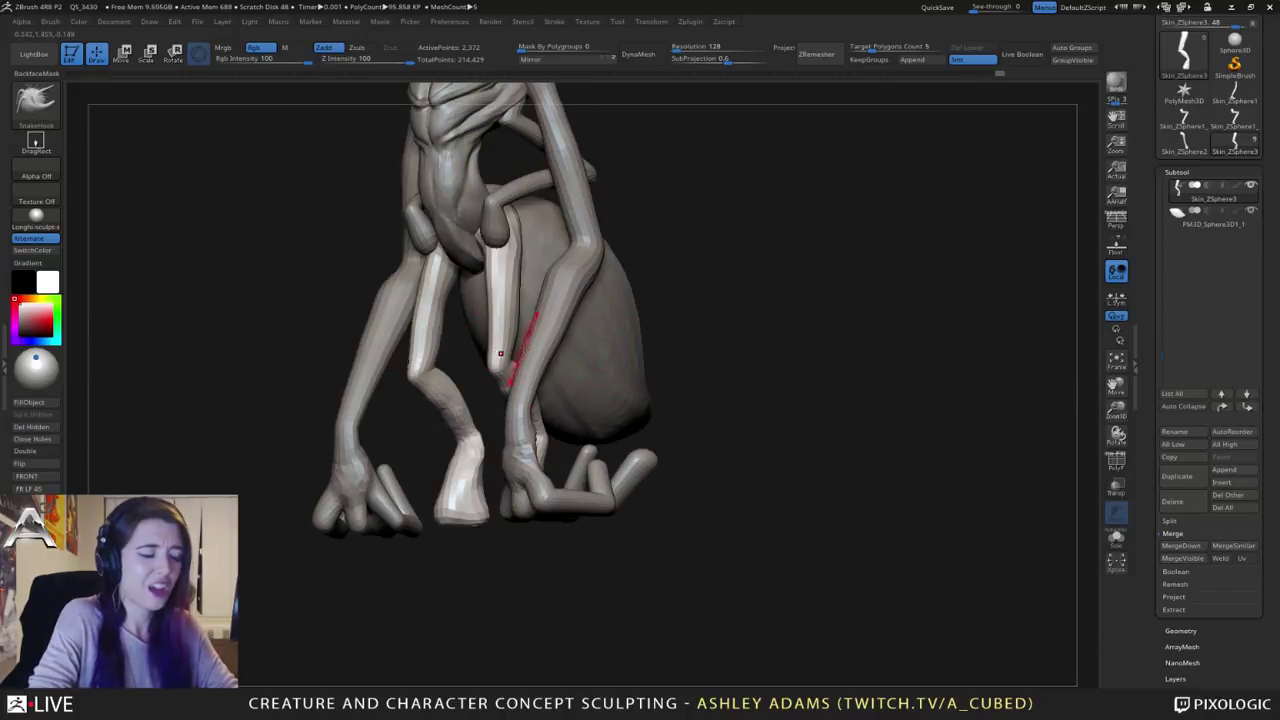
Step: Smooth the hind thighs with the Smooth brush, working from the front view
mouse_move(446, 323)
mouse_down()
mouse_move(525, 326)
mouse_move(490, 340)
mouse_up()
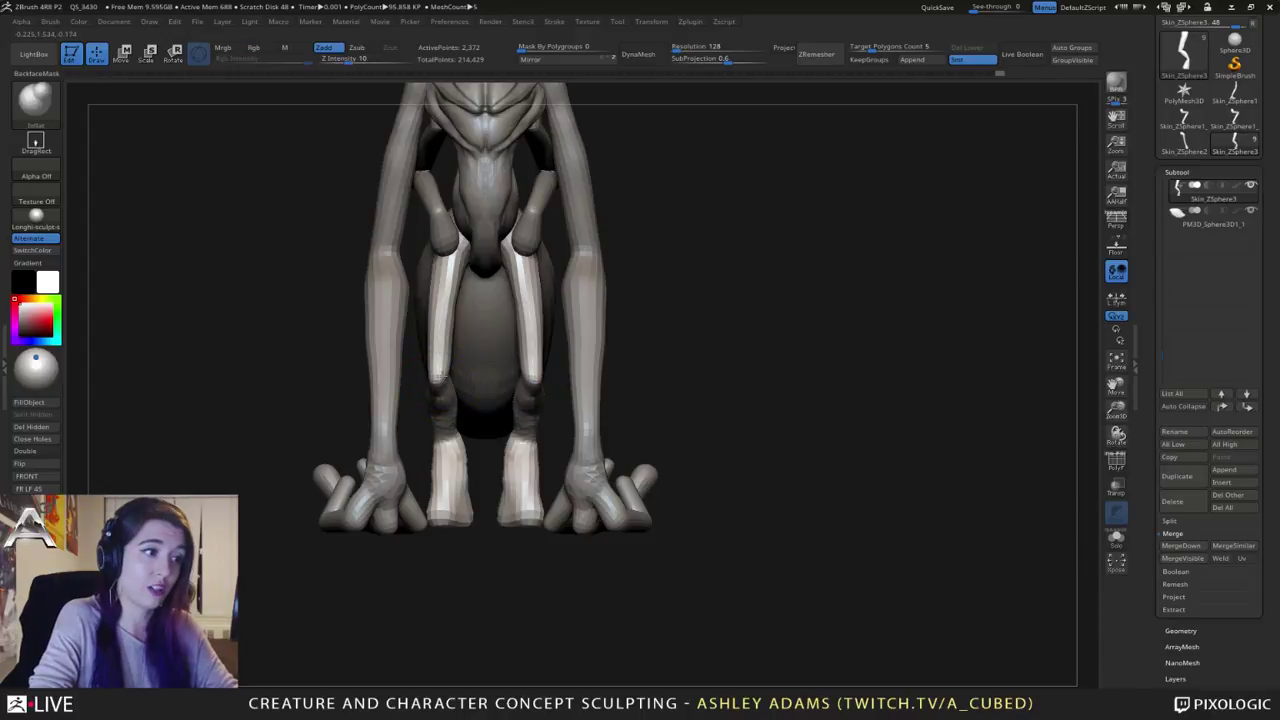
key(space)
click(457, 317)
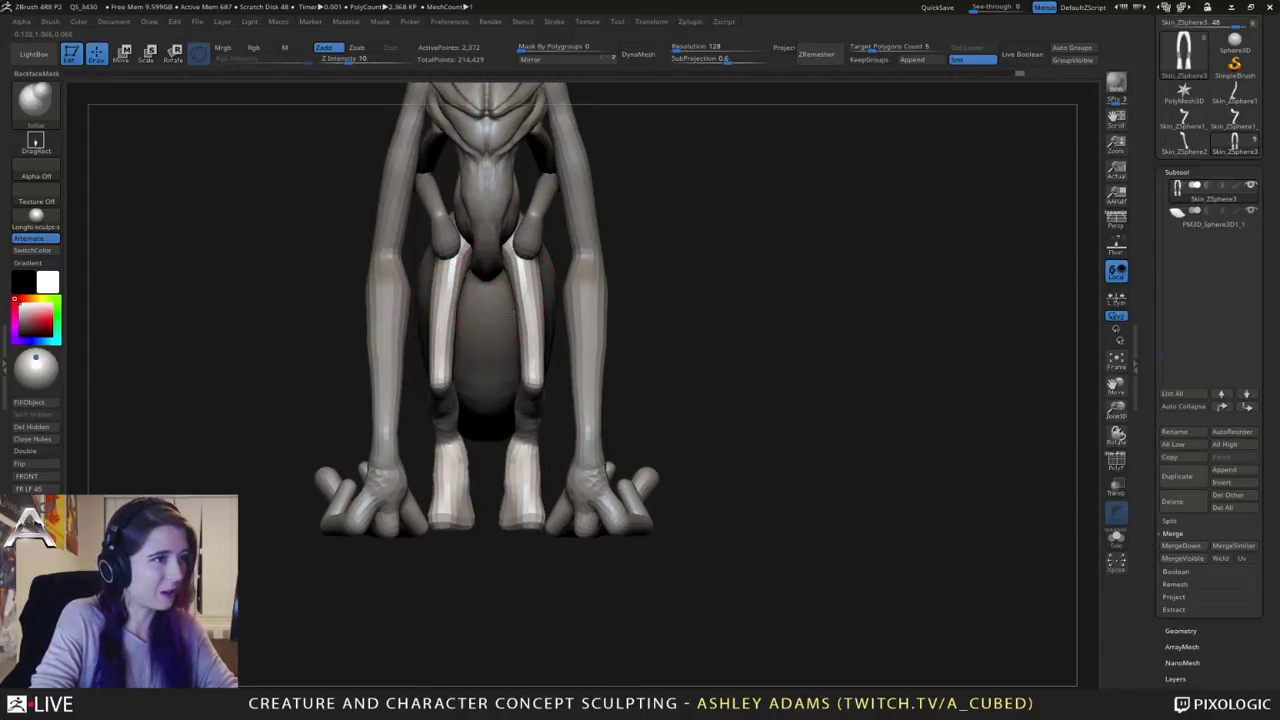
right_drag(457, 317, 542, 314)
drag(542, 314, 543, 329)
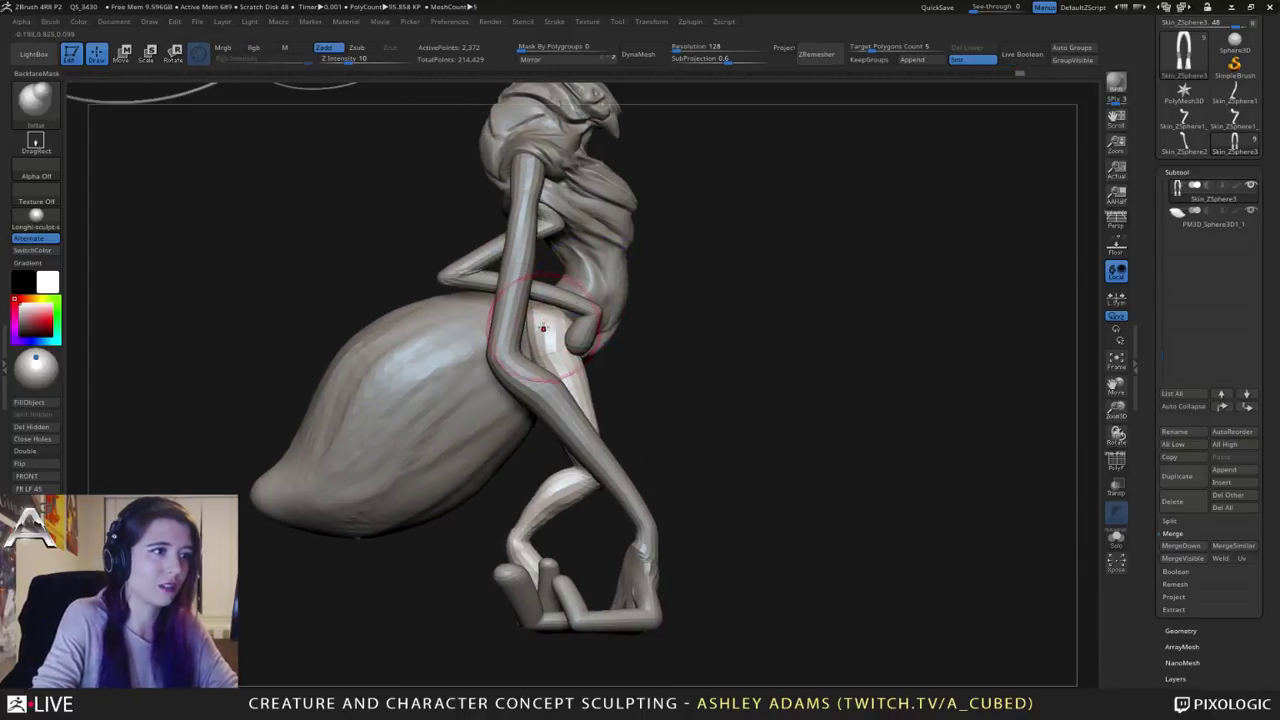
Step: Switch back to the SnakeHook brush and slim the upper calves just below the hind knees from the side
key(b)
key(s)
key(h)
right_drag(517, 365, 627, 311)
drag(627, 311, 511, 321)
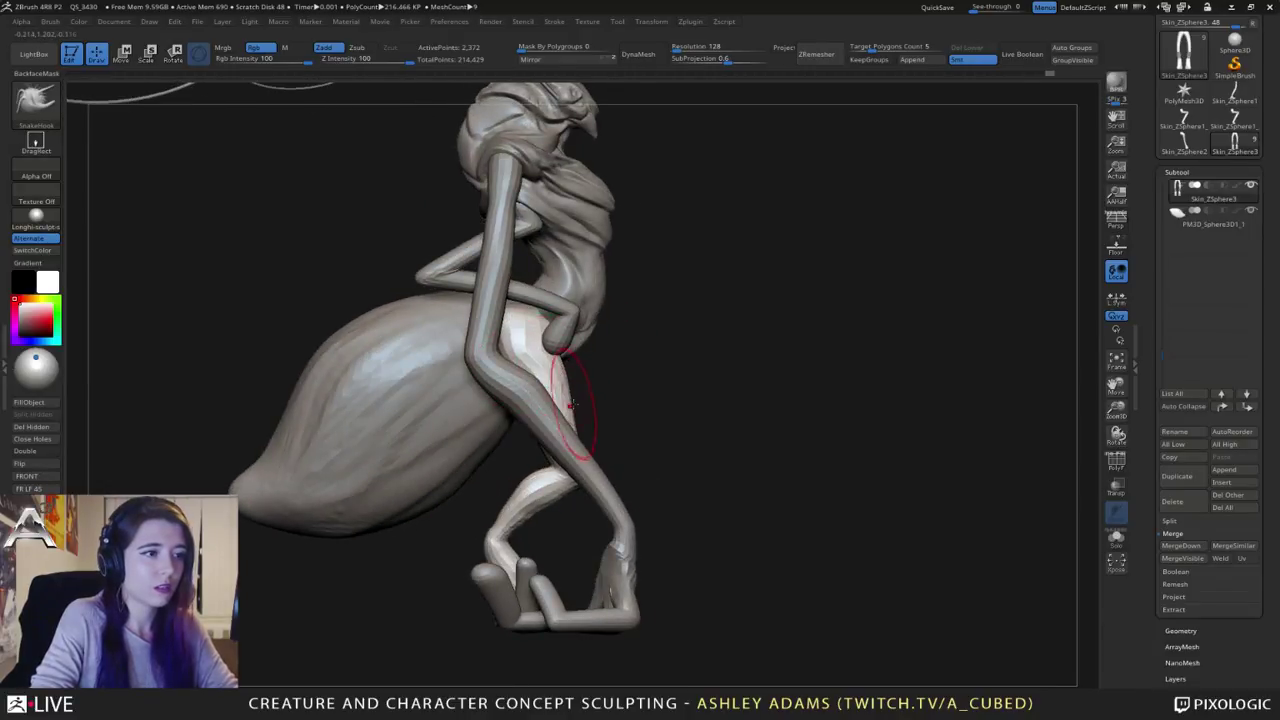
key(space)
click(620, 458)
mouse_move(575, 466)
mouse_down()
mouse_move(582, 450)
mouse_move(569, 458)
mouse_up()
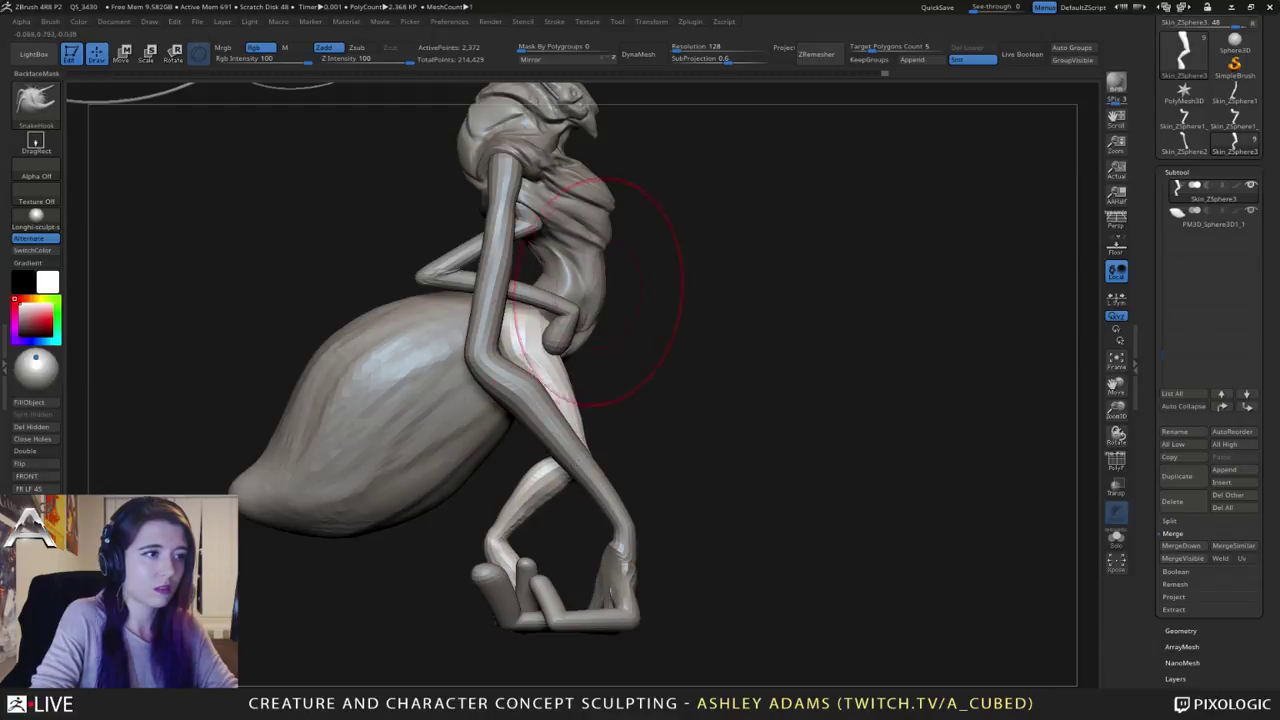
Step: Make the torso-and-head subtool active and resize the SnakeHook brush for working on the head
mouse_move(578, 288)
alt+right_down()
mouse_move(620, 365)
mouse_move(600, 360)
mouse_move(592, 395)
alt+right_up()
key(space)
click(588, 331)
alt+click(592, 325)
key(space)
click(583, 360)
right_drag(700, 280, 600, 235)
right_drag(555, 290, 638, 310)
drag(637, 310, 614, 314)
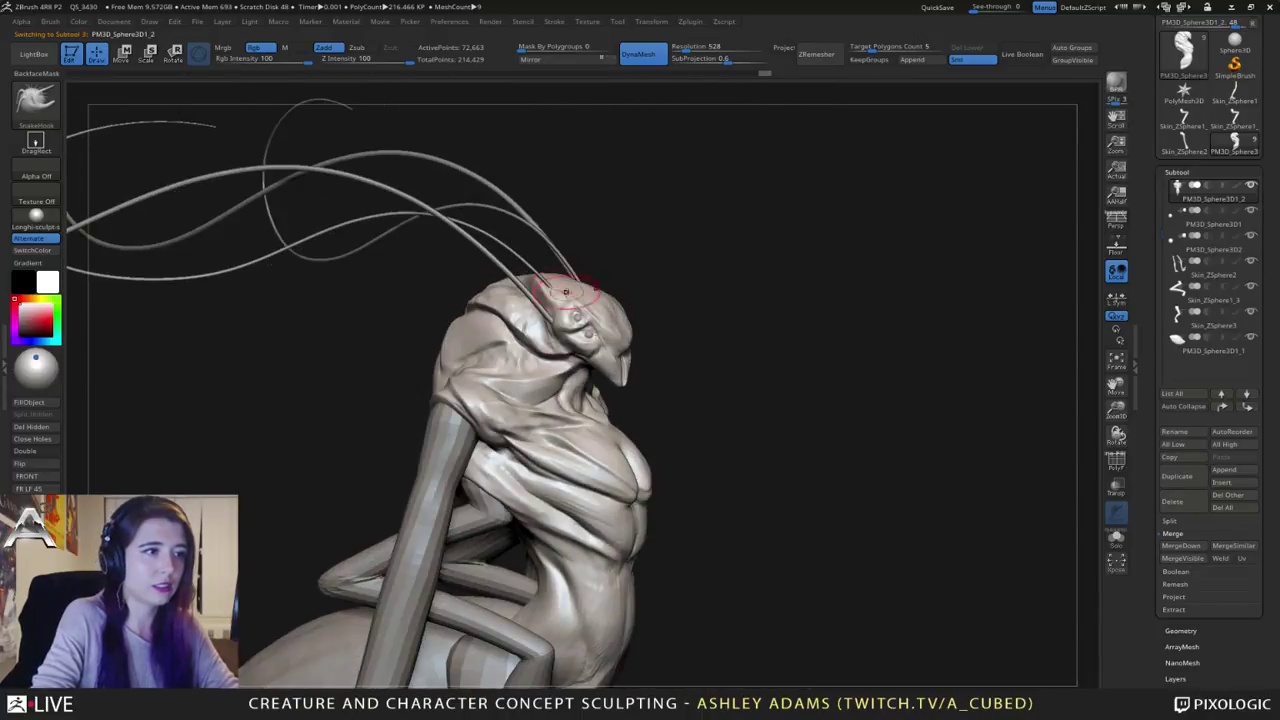
Step: Paint a mask over the top and side of the creature's head around the eyes
drag(471, 261, 612, 285)
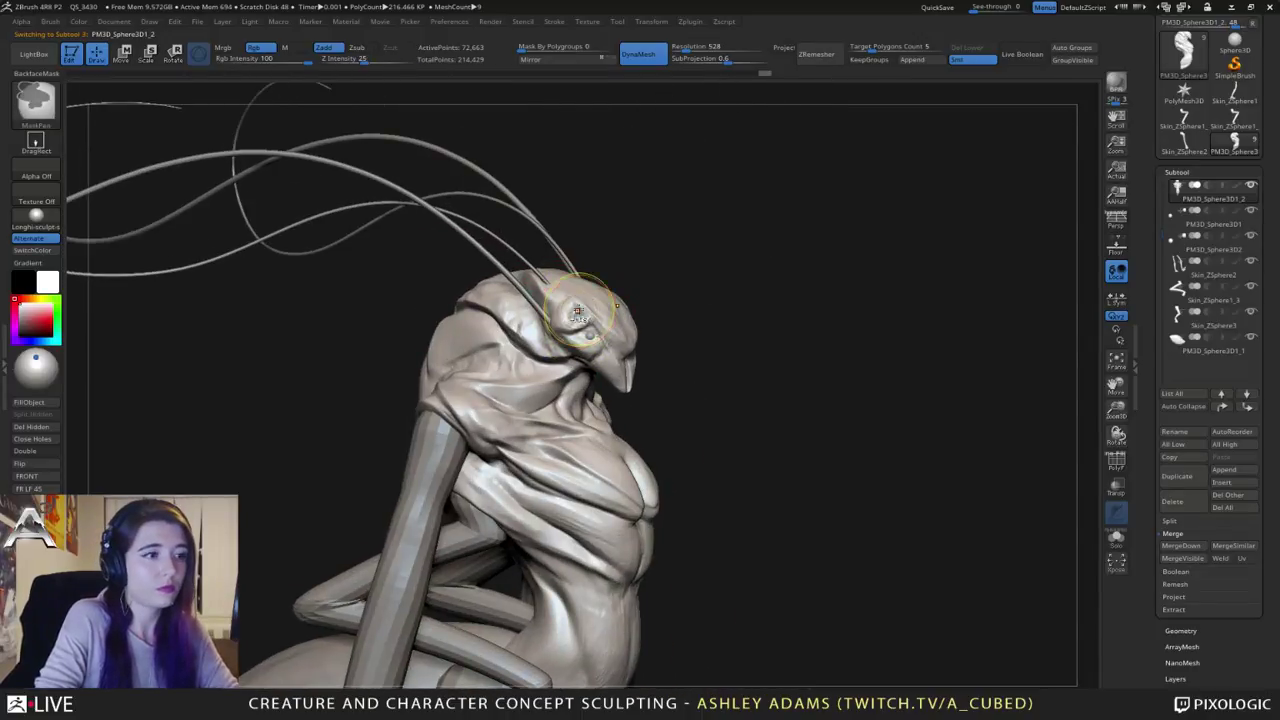
right_drag(613, 294, 517, 283)
right_click(536, 258)
mouse_move(582, 290)
ctrl+mouse_down()
mouse_move(562, 264)
mouse_move(547, 273)
ctrl+mouse_up()
right_drag(548, 352, 602, 330)
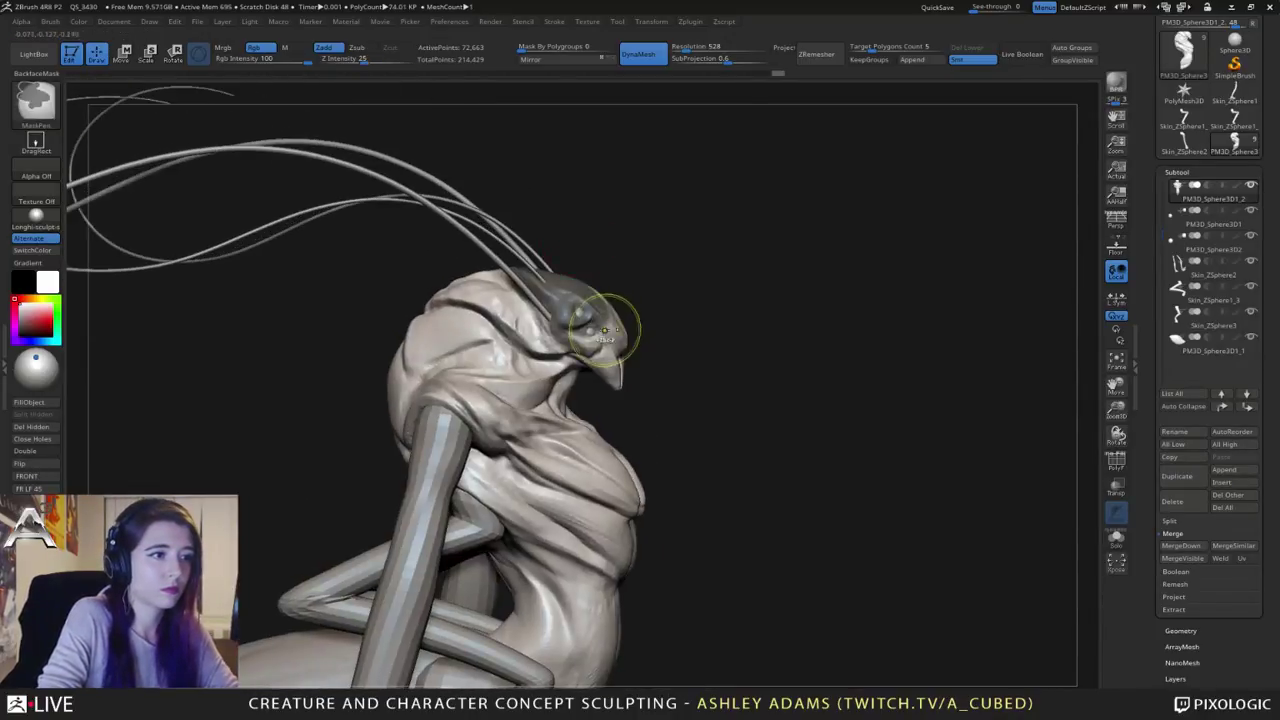
drag(572, 296, 612, 352)
Step: Extend the head mask over the beak, its underside and the cheek behind the eyes
right_click(556, 412)
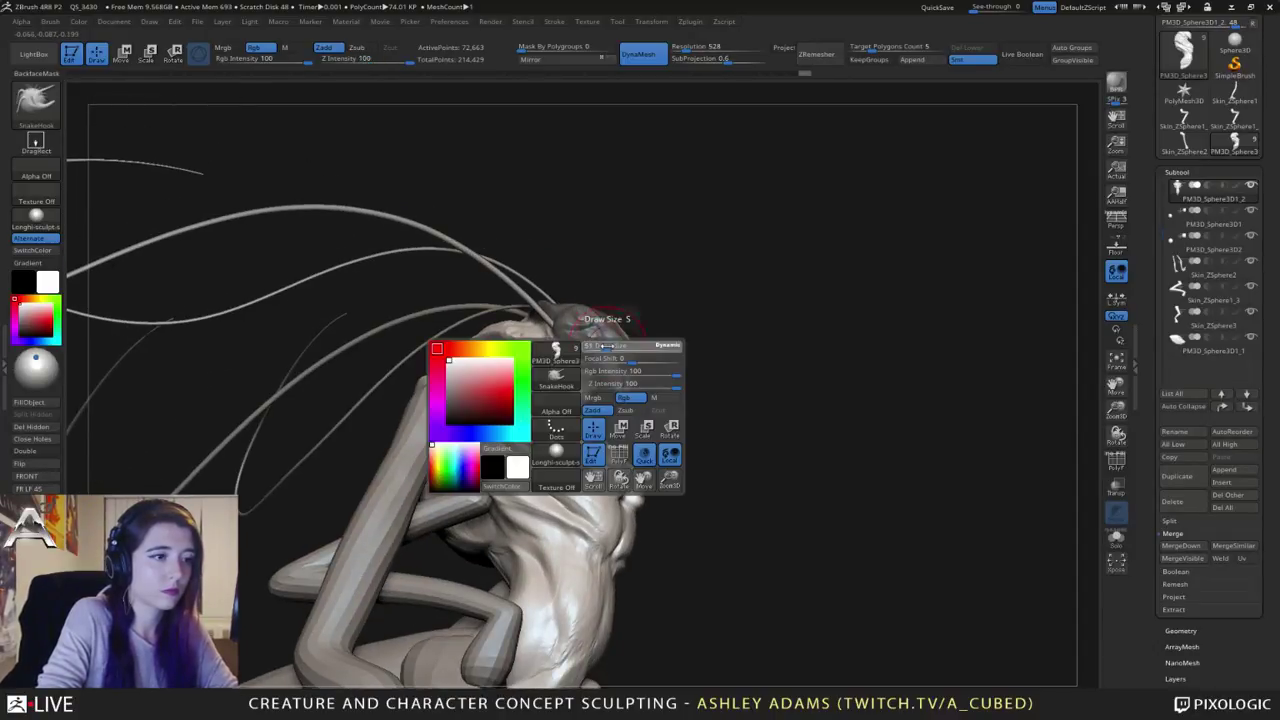
right_drag(556, 412, 622, 412)
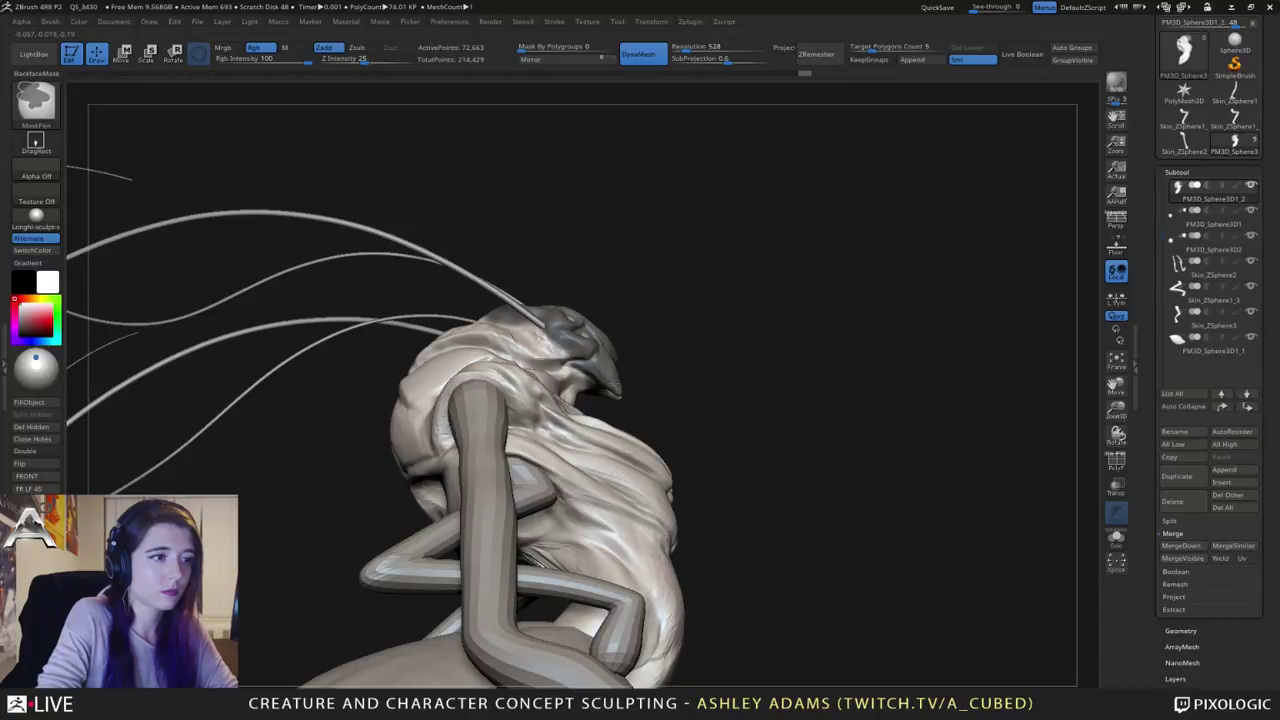
mouse_move(594, 367)
ctrl+right_down()
mouse_move(600, 350)
mouse_move(621, 387)
mouse_move(613, 368)
ctrl+right_up()
ctrl+drag(614, 397, 600, 405)
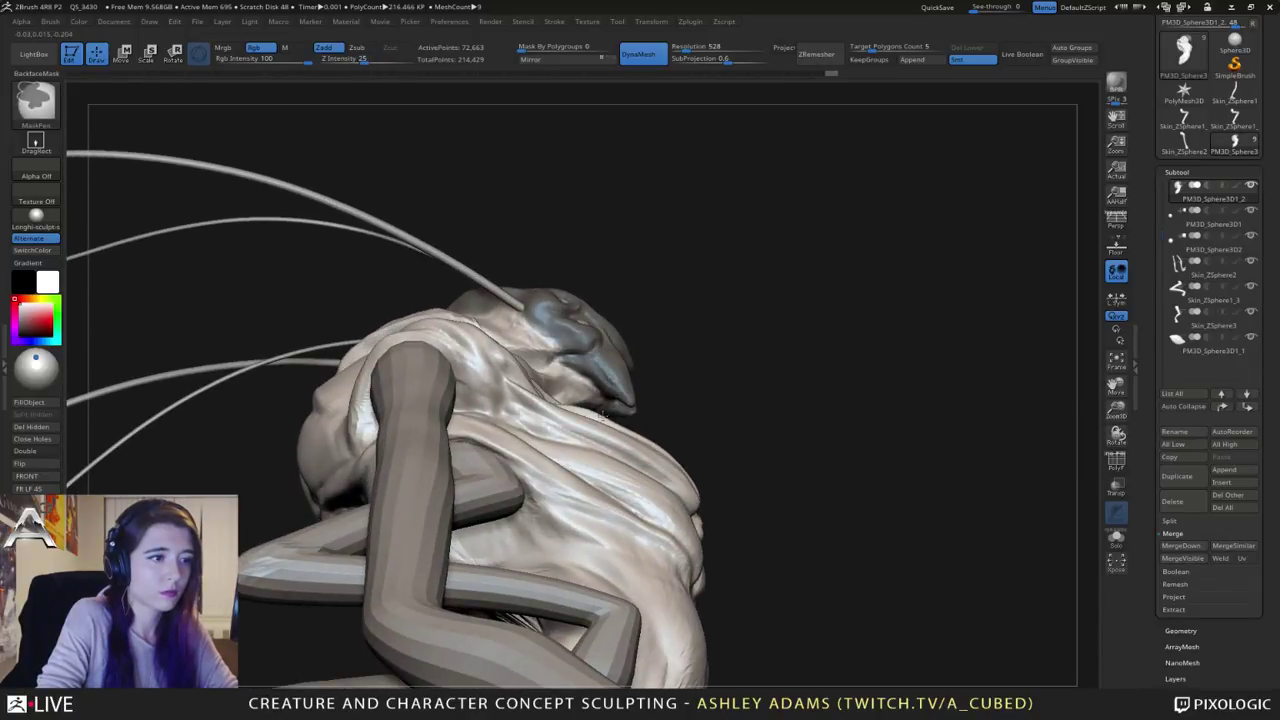
right_drag(586, 342, 581, 352)
ctrl+drag(581, 352, 564, 330)
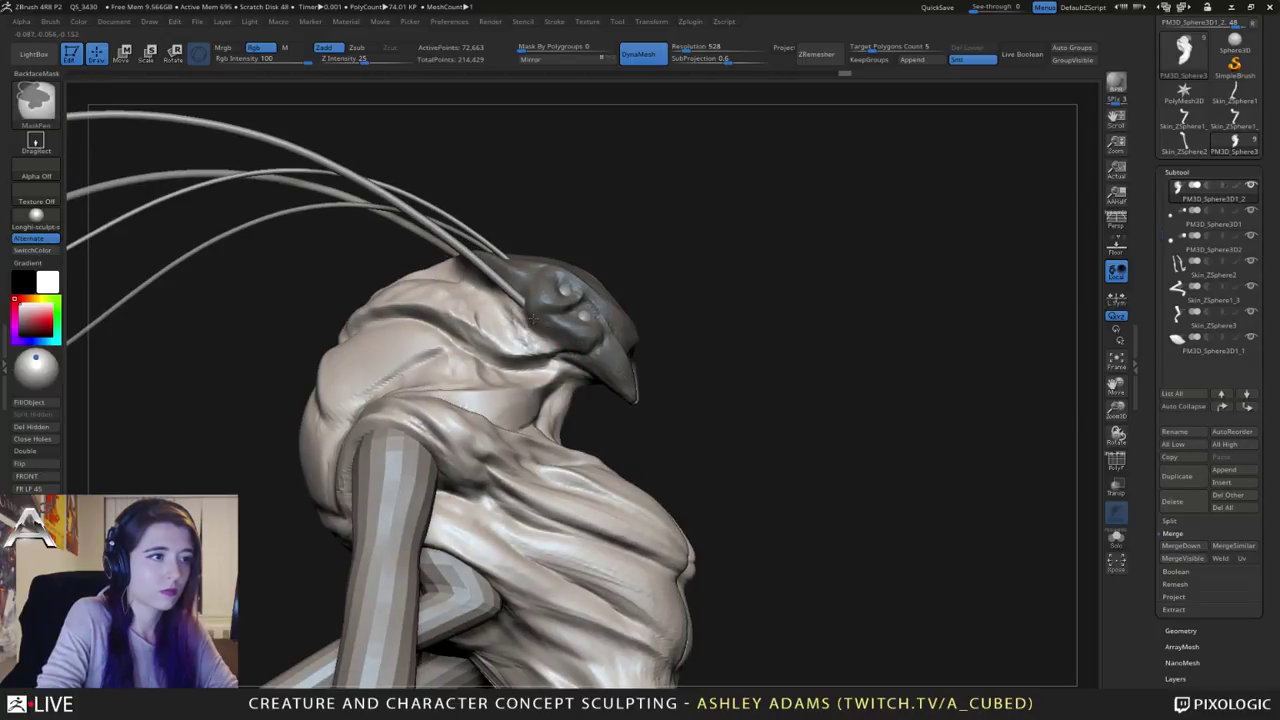
Step: Mask the back of the head behind the antennae and fill the remaining gaps on the crown
drag(537, 280, 506, 294)
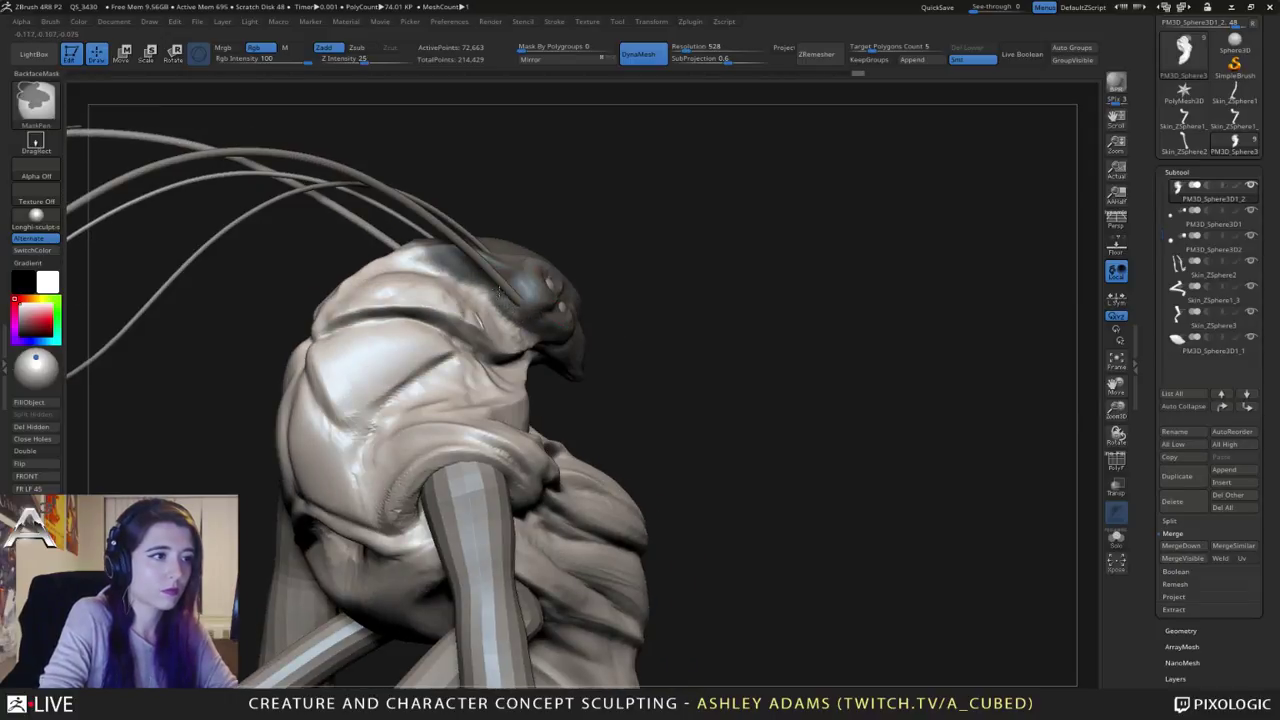
right_drag(469, 299, 443, 287)
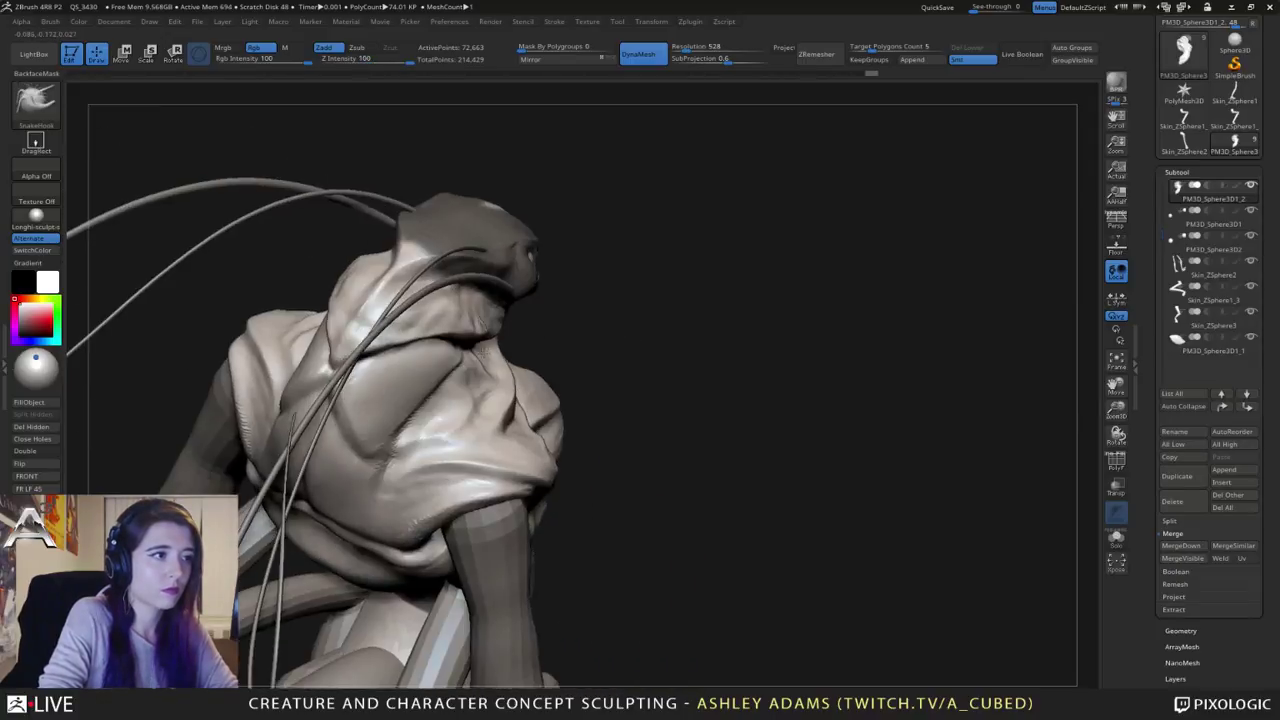
drag(403, 268, 432, 244)
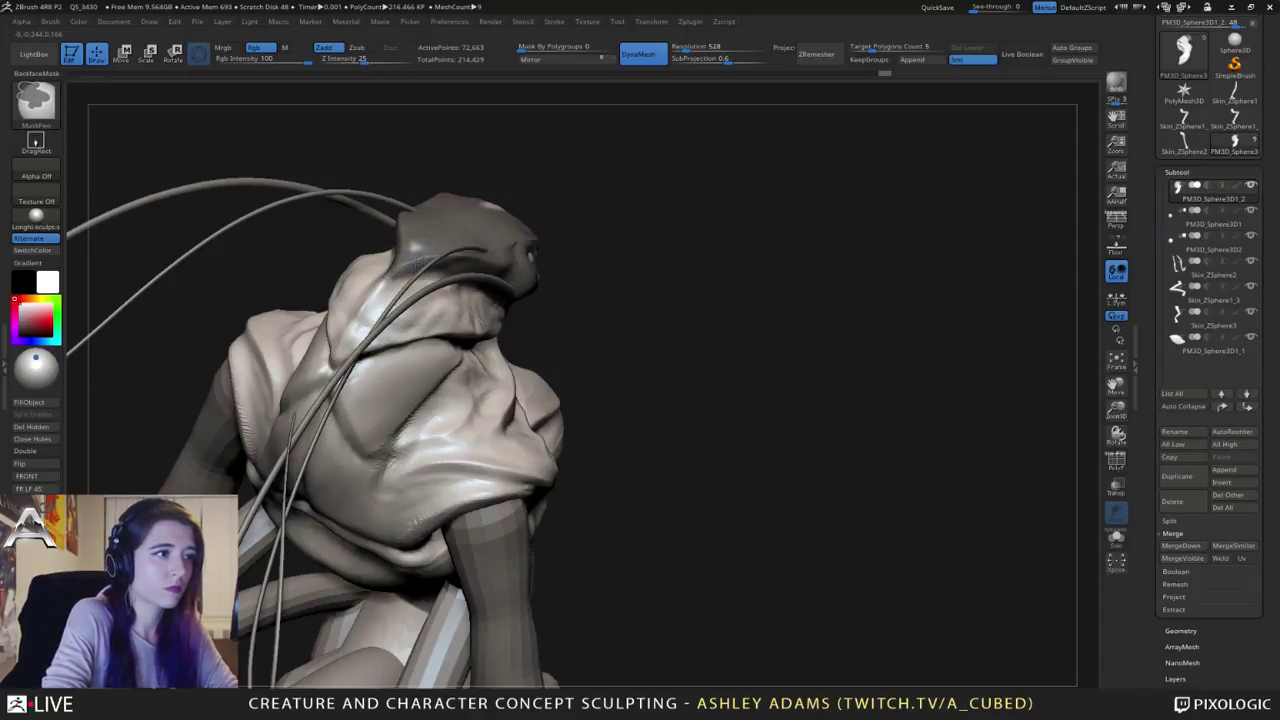
right_drag(480, 209, 520, 214)
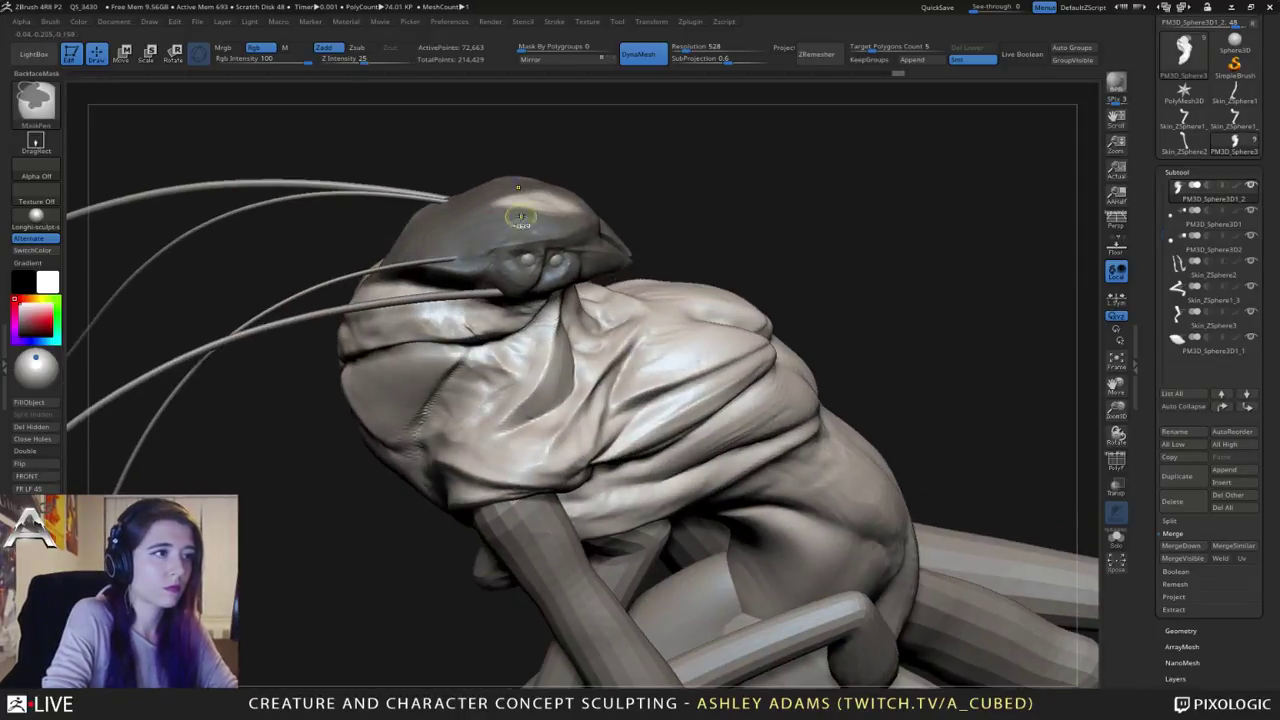
ctrl+drag(520, 214, 582, 216)
mouse_move(585, 228)
right_down()
mouse_move(486, 177)
mouse_move(477, 188)
mouse_move(557, 246)
mouse_move(533, 247)
mouse_move(520, 228)
mouse_move(575, 225)
mouse_move(631, 282)
right_up()
Step: Split the masked head from the torso into its own subtool with Split Masked Points
mouse_move(757, 351)
mouse_down()
mouse_move(788, 343)
mouse_move(772, 344)
mouse_up()
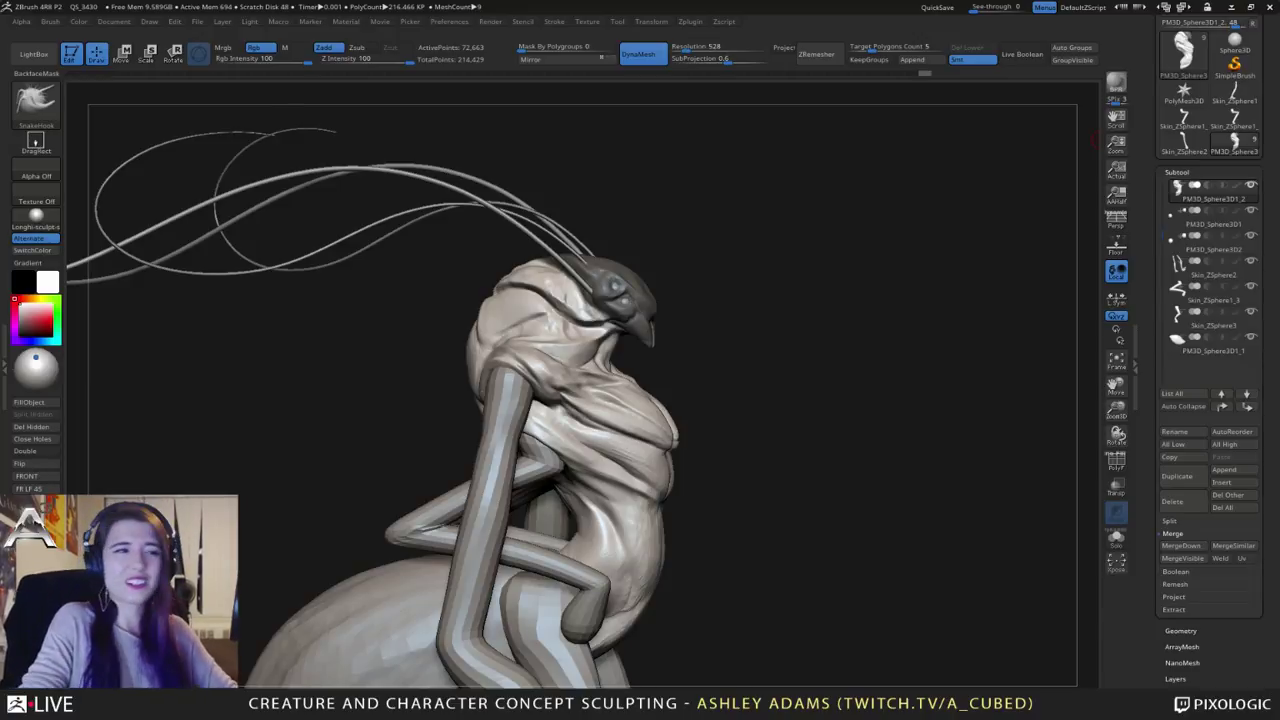
drag(712, 330, 750, 325)
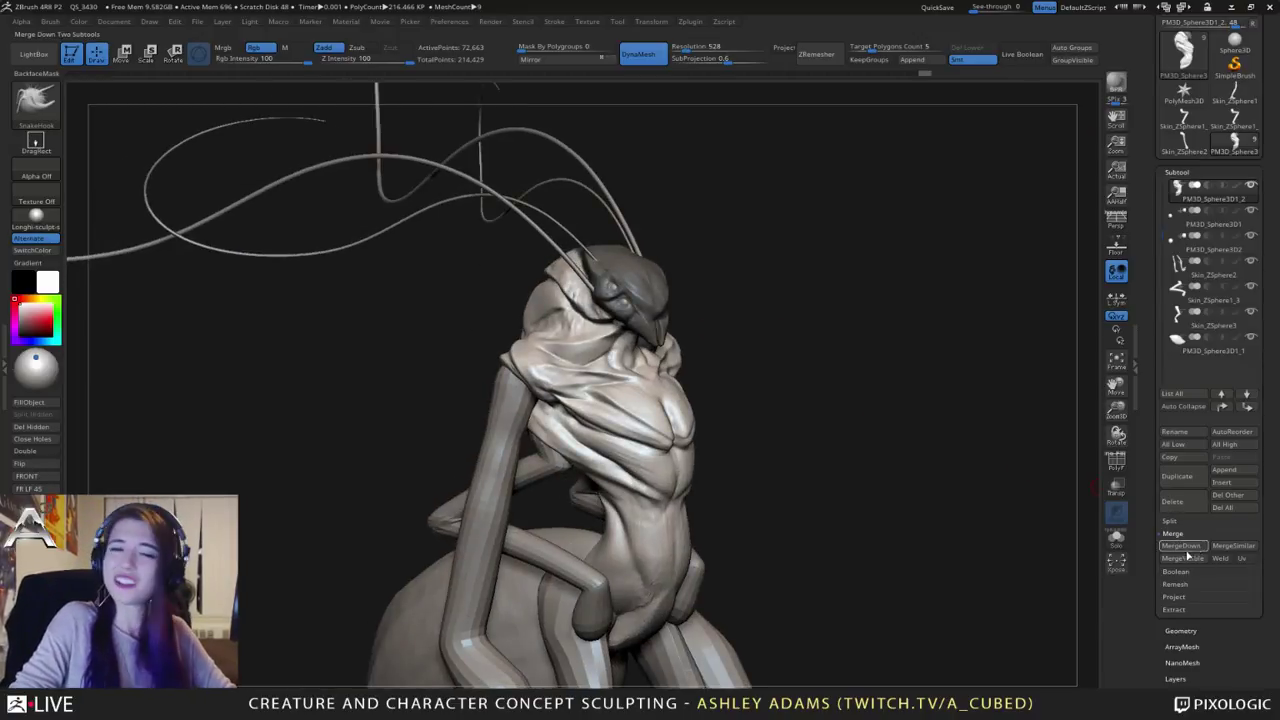
click(1169, 521)
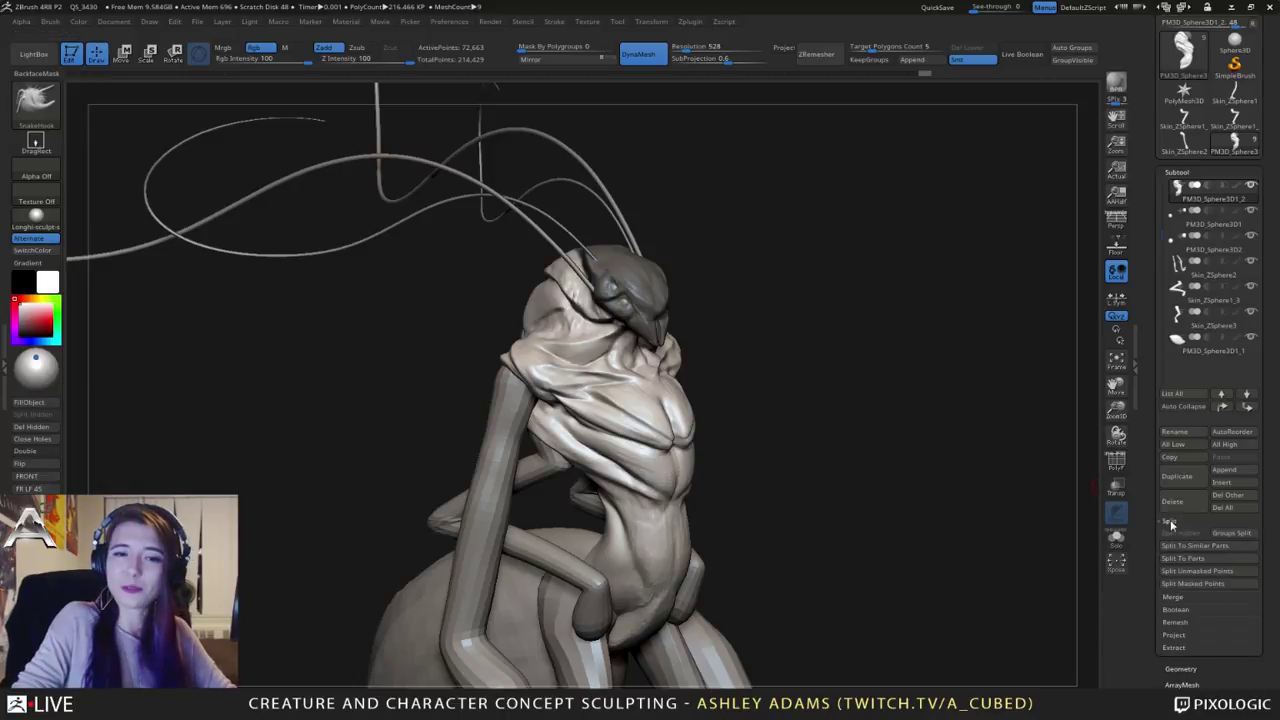
click(1187, 584)
Step: Close the open holes left by the split on both the torso and head subtools
drag(657, 229, 486, 114)
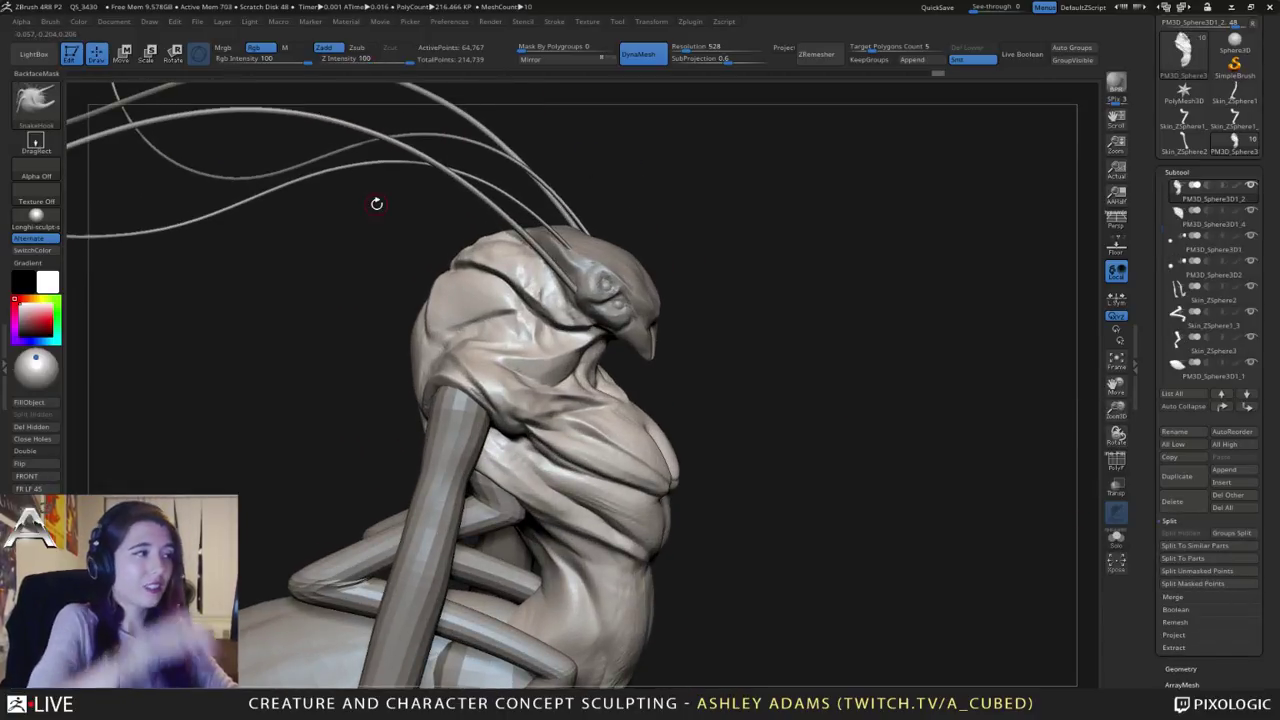
click(32, 438)
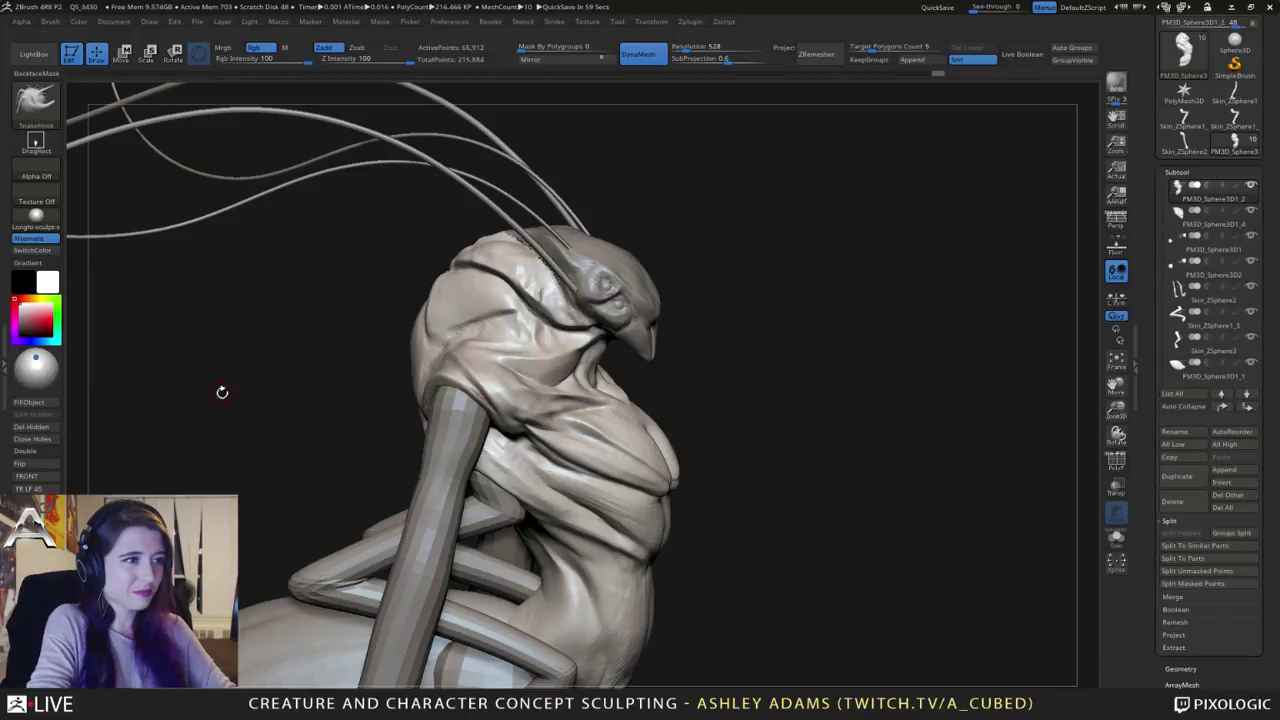
alt+click(600, 247)
click(33, 439)
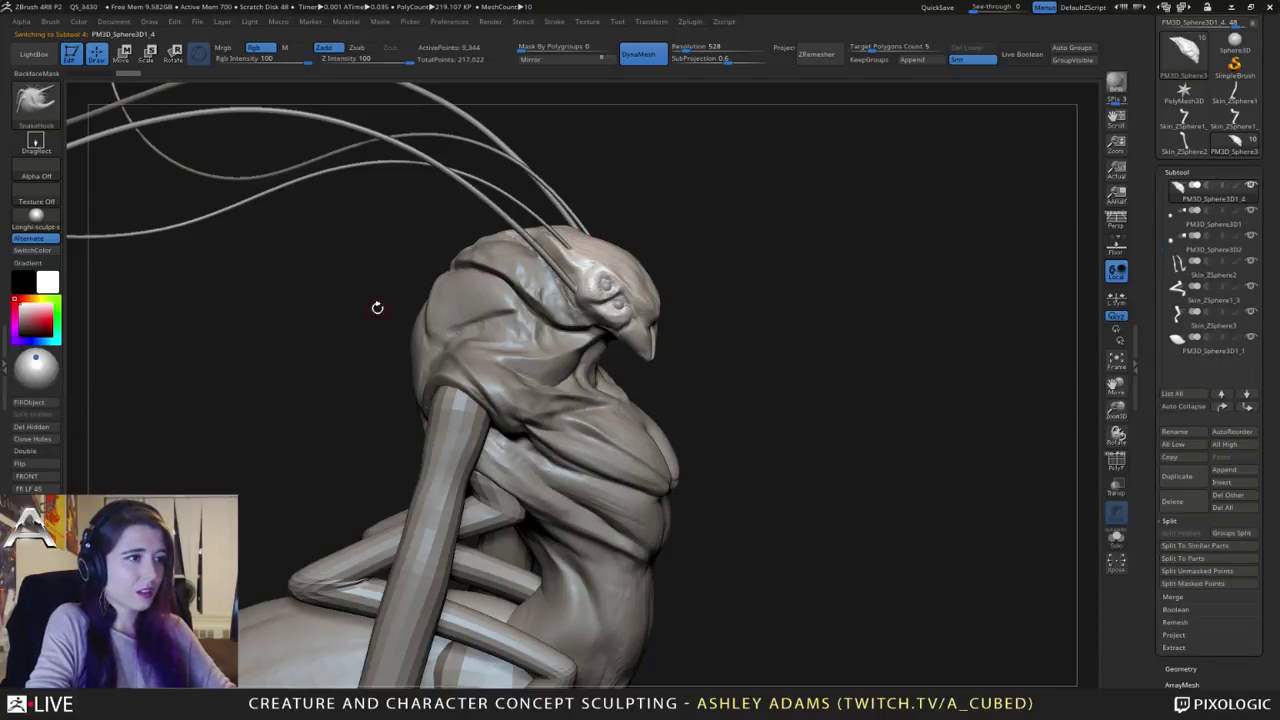
Step: Smooth the cut edge at the back of the head, and smooth the matching neck area on the torso subtool
right_drag(563, 233, 568, 248)
right_click(546, 245)
mouse_move(520, 238)
shift+mouse_down()
mouse_move(490, 258)
mouse_move(582, 296)
shift+mouse_up()
mouse_move(582, 296)
right_down()
mouse_move(535, 280)
mouse_move(564, 286)
mouse_move(551, 274)
right_up()
alt+click(516, 256)
shift+drag(551, 277, 571, 291)
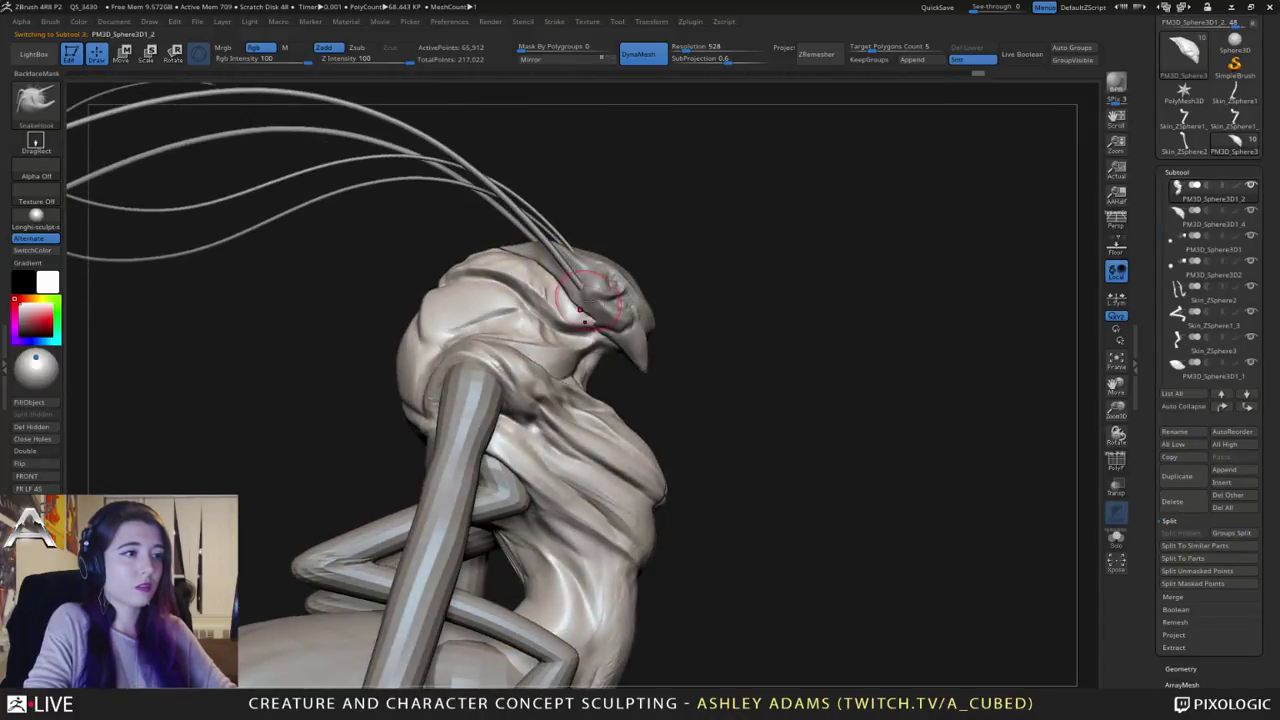
Step: Select the head subtool and pull its rear edge backward into a pointed crest with SnakeHook
mouse_move(571, 291)
right_down()
mouse_move(590, 288)
mouse_move(598, 322)
mouse_move(568, 308)
mouse_move(618, 290)
mouse_move(580, 264)
mouse_move(562, 276)
right_up()
alt+click(607, 256)
mouse_move(610, 285)
mouse_down()
mouse_move(543, 251)
mouse_move(508, 203)
mouse_move(525, 204)
mouse_move(482, 228)
mouse_move(473, 214)
mouse_move(527, 242)
mouse_up()
key(space)
key(space)
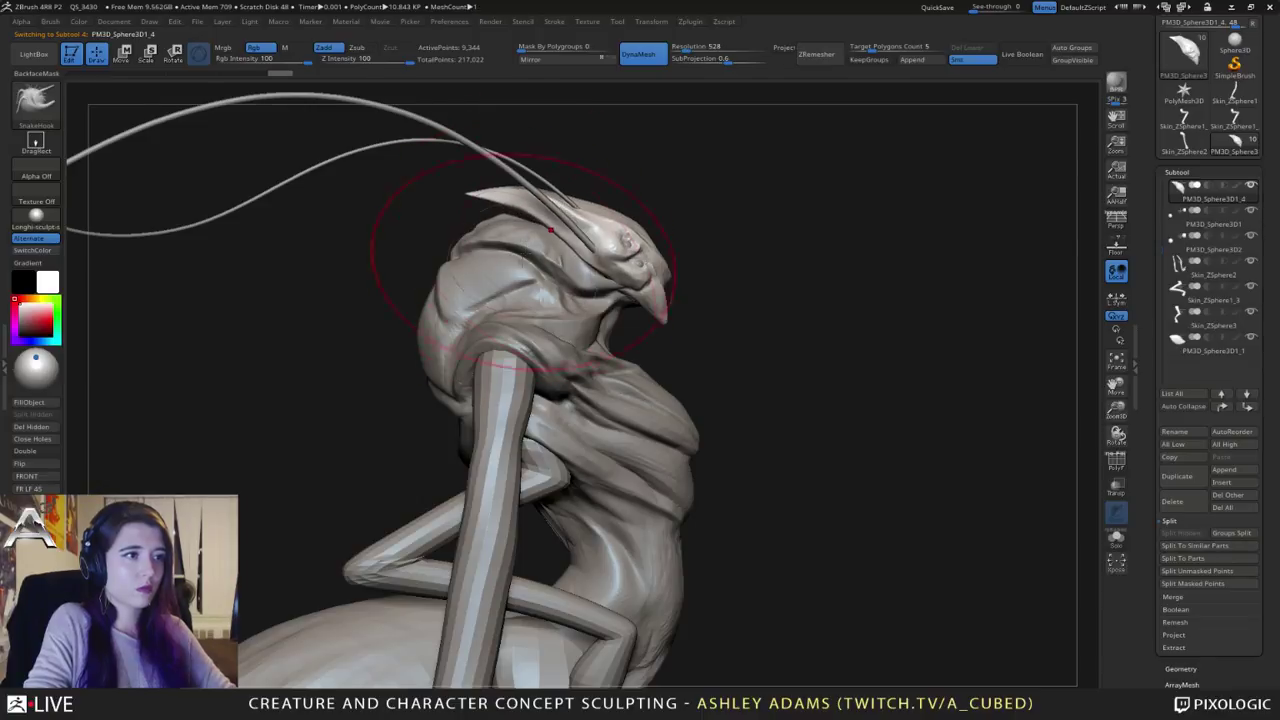
ctrl+right_drag(523, 262, 420, 236)
ctrl+right_drag(566, 217, 600, 229)
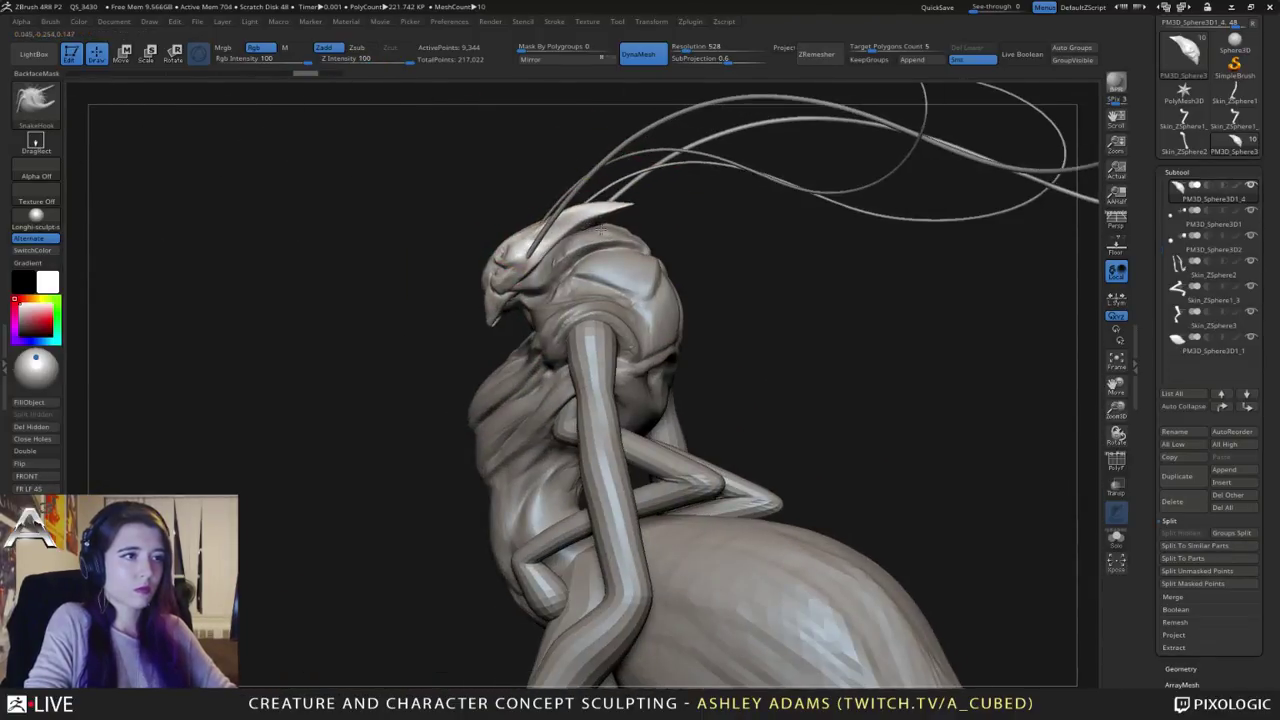
Step: Select the torso subtool and reshape the back of the neck beneath the head crest with SnakeHook
alt+click(600, 226)
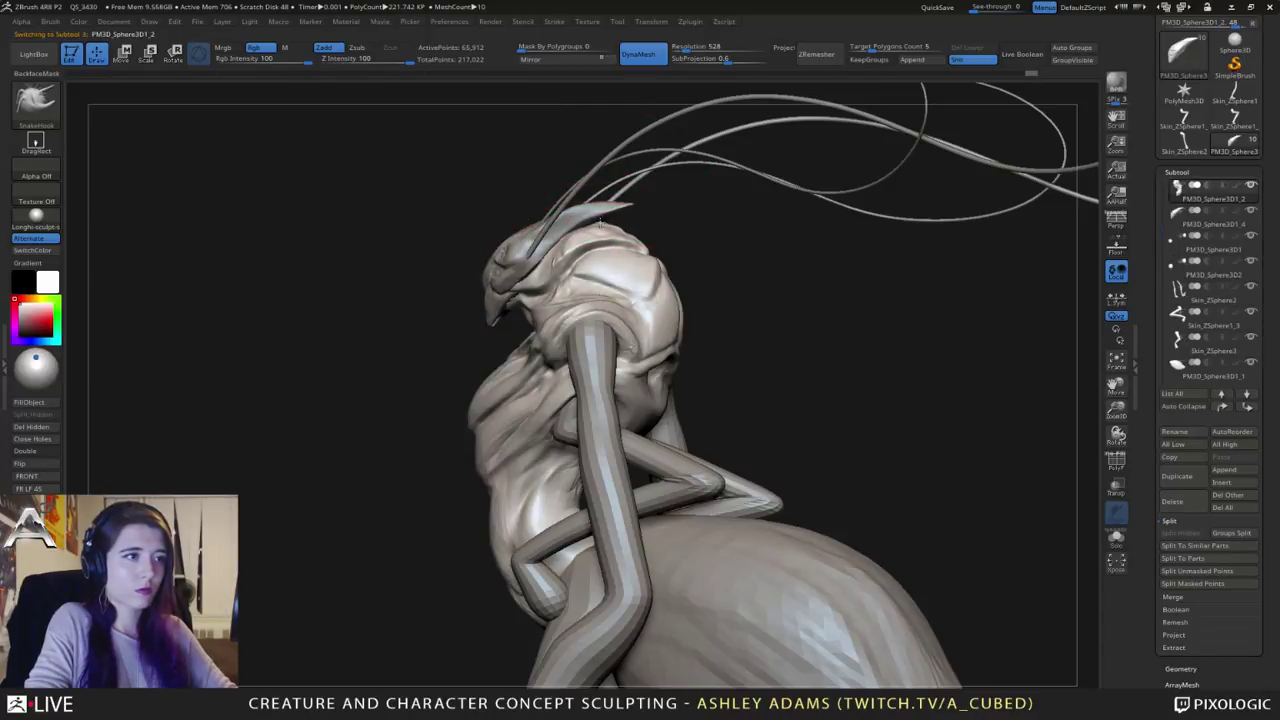
mouse_move(600, 225)
right_down()
mouse_move(574, 240)
mouse_move(602, 248)
right_up()
right_click(574, 240)
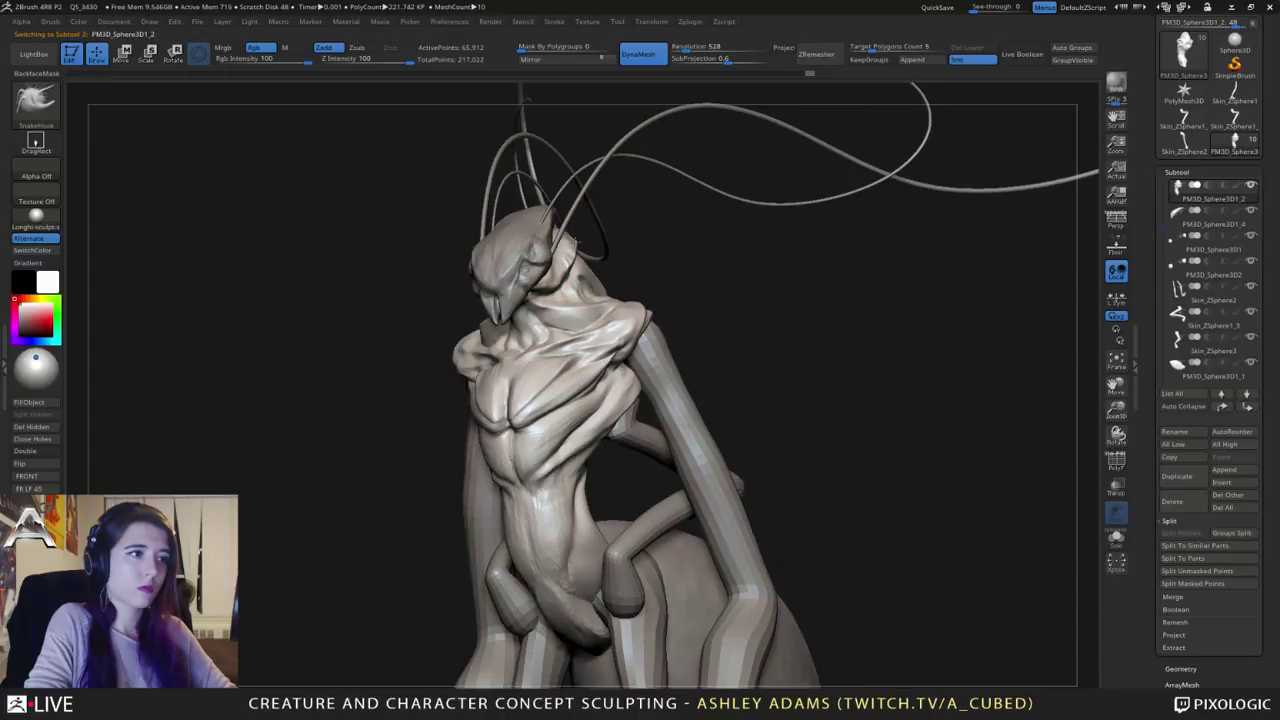
drag(577, 242, 577, 250)
mouse_move(577, 250)
right_down()
mouse_move(612, 312)
mouse_move(586, 280)
right_up()
drag(577, 248, 570, 228)
mouse_move(580, 258)
right_down()
mouse_move(594, 236)
mouse_move(613, 244)
right_up()
Step: Select the head subtool, subdivide its mesh once, and switch to the DamStandard brush
alt+click(605, 260)
key(space)
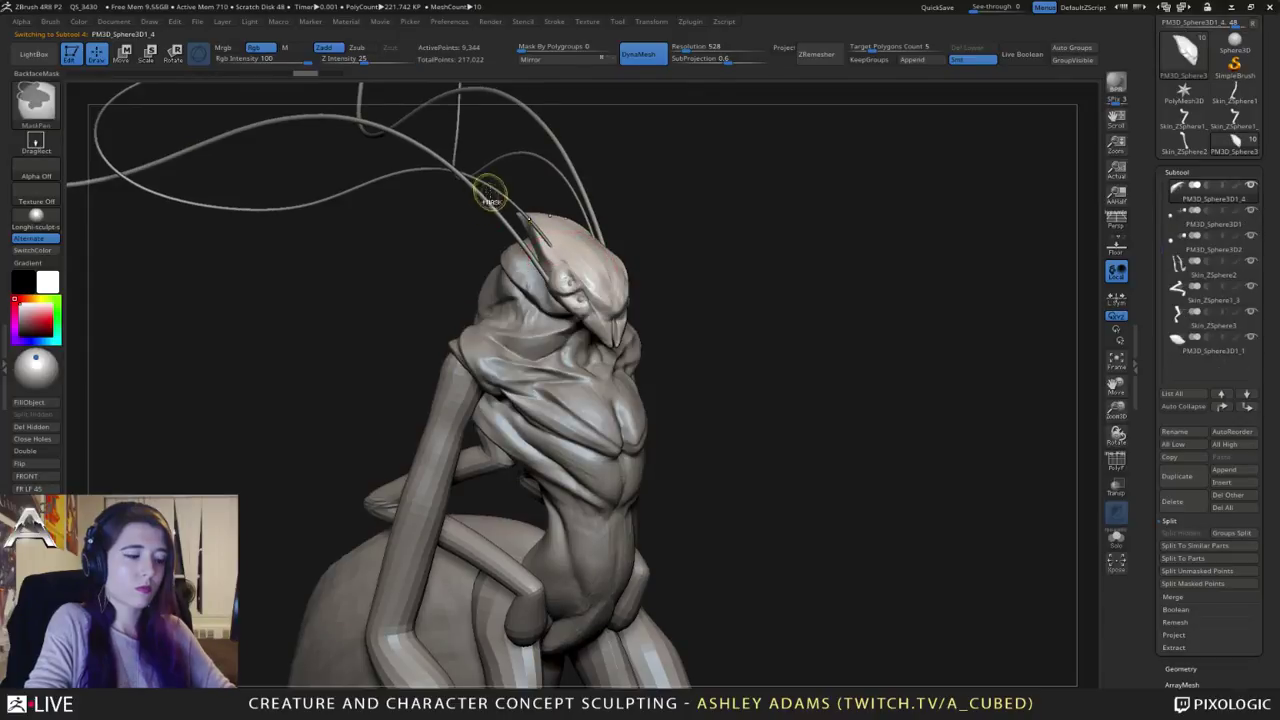
key(ctrl+d)
mouse_move(553, 274)
ctrl+right_down()
mouse_move(564, 300)
mouse_move(569, 271)
mouse_move(541, 253)
ctrl+right_up()
key(b)
key(d)
key(s)
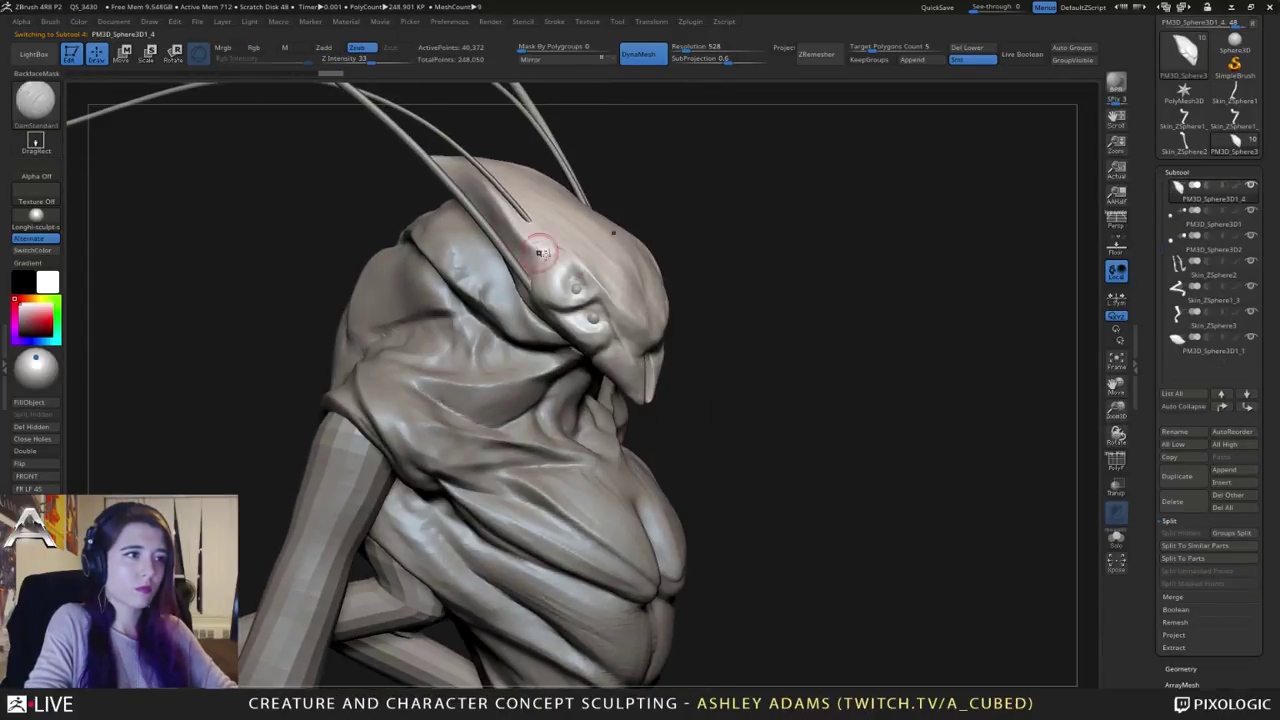
Step: Select the upper pair of eyes and shift them sideways in their sockets with the Move gizmo
mouse_move(580, 280)
mouse_down()
mouse_move(562, 268)
mouse_move(556, 285)
mouse_move(588, 295)
mouse_move(582, 269)
mouse_move(558, 286)
mouse_move(584, 294)
mouse_move(571, 266)
mouse_move(573, 281)
mouse_up()
drag(745, 285, 620, 278)
drag(700, 270, 490, 268)
alt+click(677, 281)
shift+drag(565, 215, 655, 214)
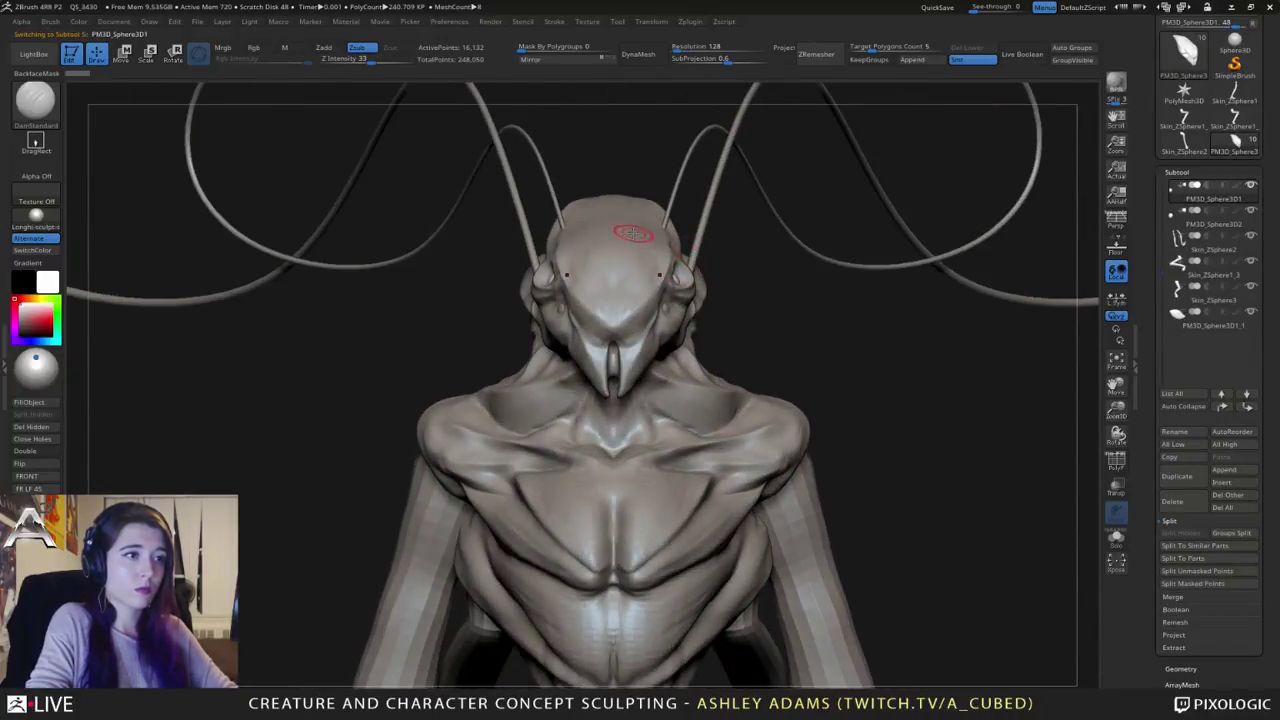
key(w)
drag(588, 285, 593, 285)
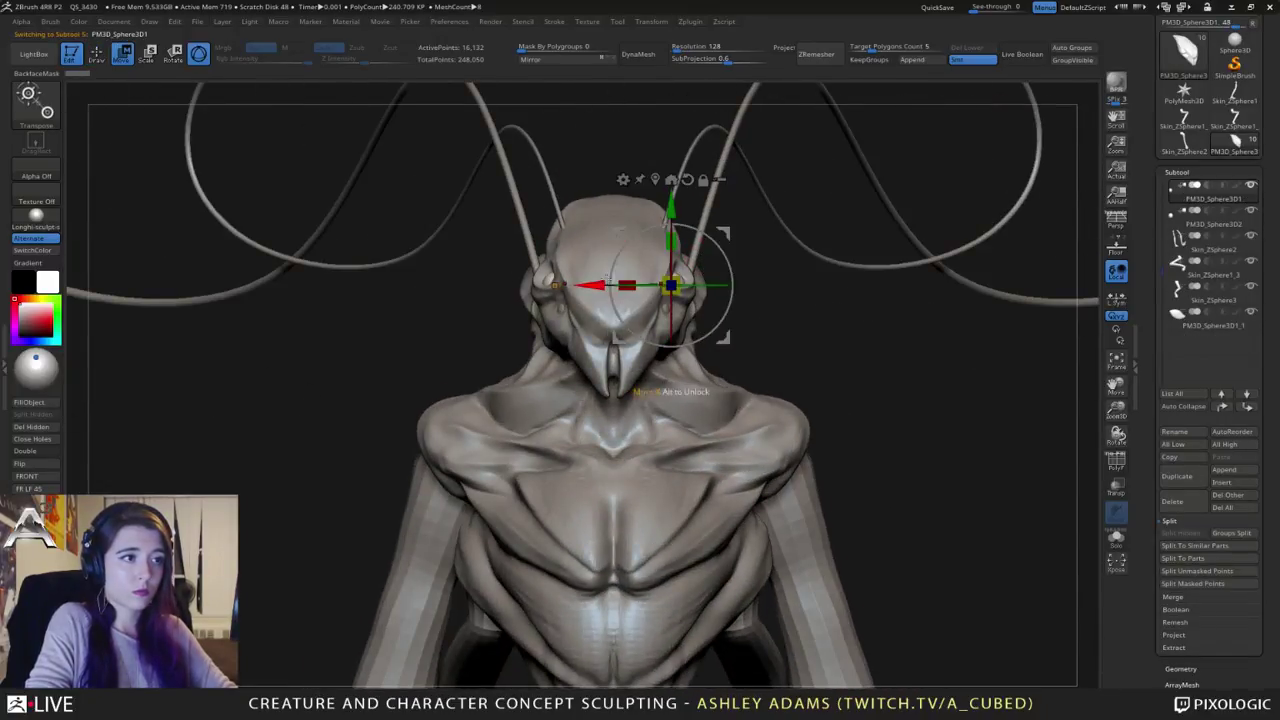
key(q)
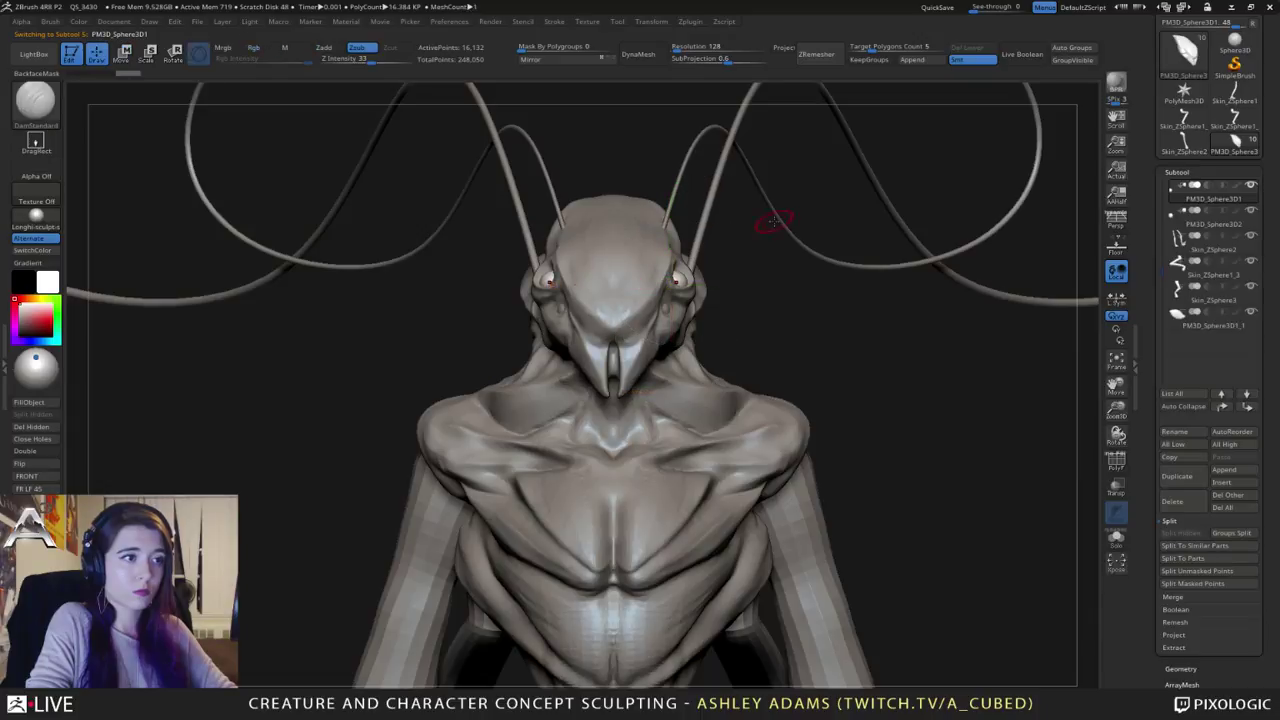
Step: Select the lower pair of eyes and reposition them in the face with the Move gizmo
mouse_move(766, 223)
mouse_down()
mouse_move(675, 245)
mouse_move(698, 248)
mouse_up()
alt+click(684, 281)
shift+drag(565, 220, 655, 224)
key(w)
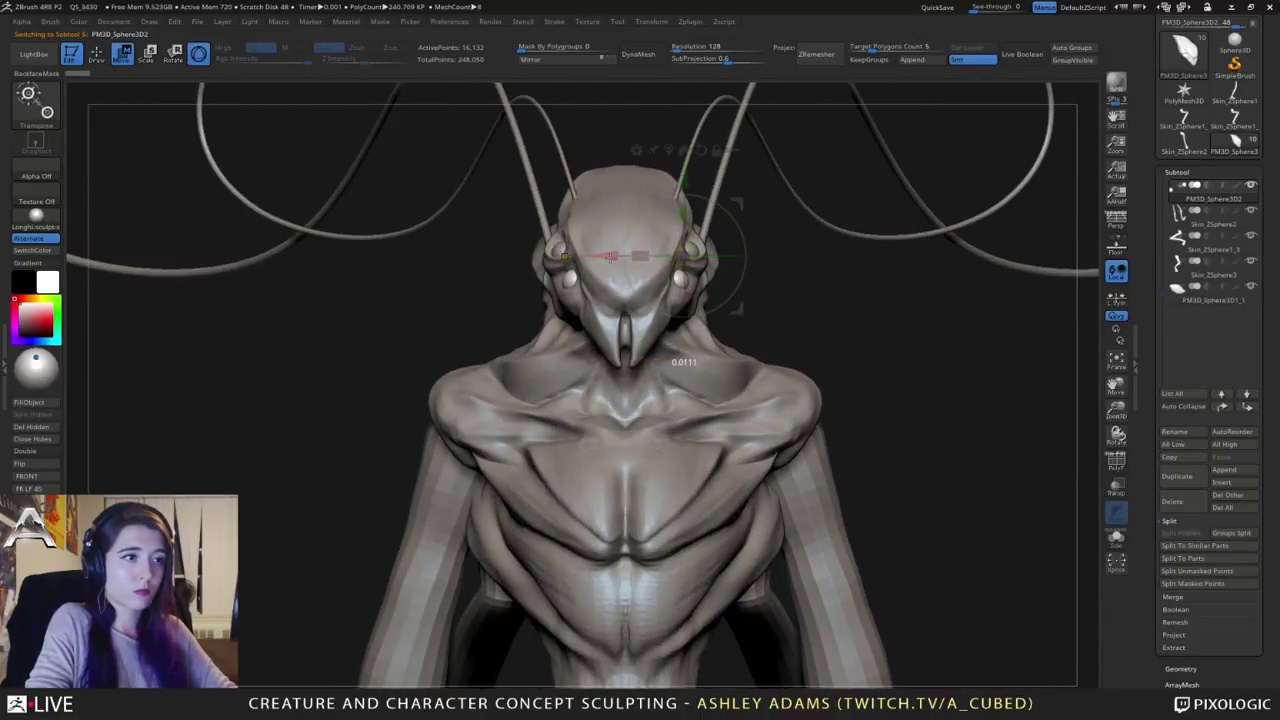
drag(608, 258, 607, 258)
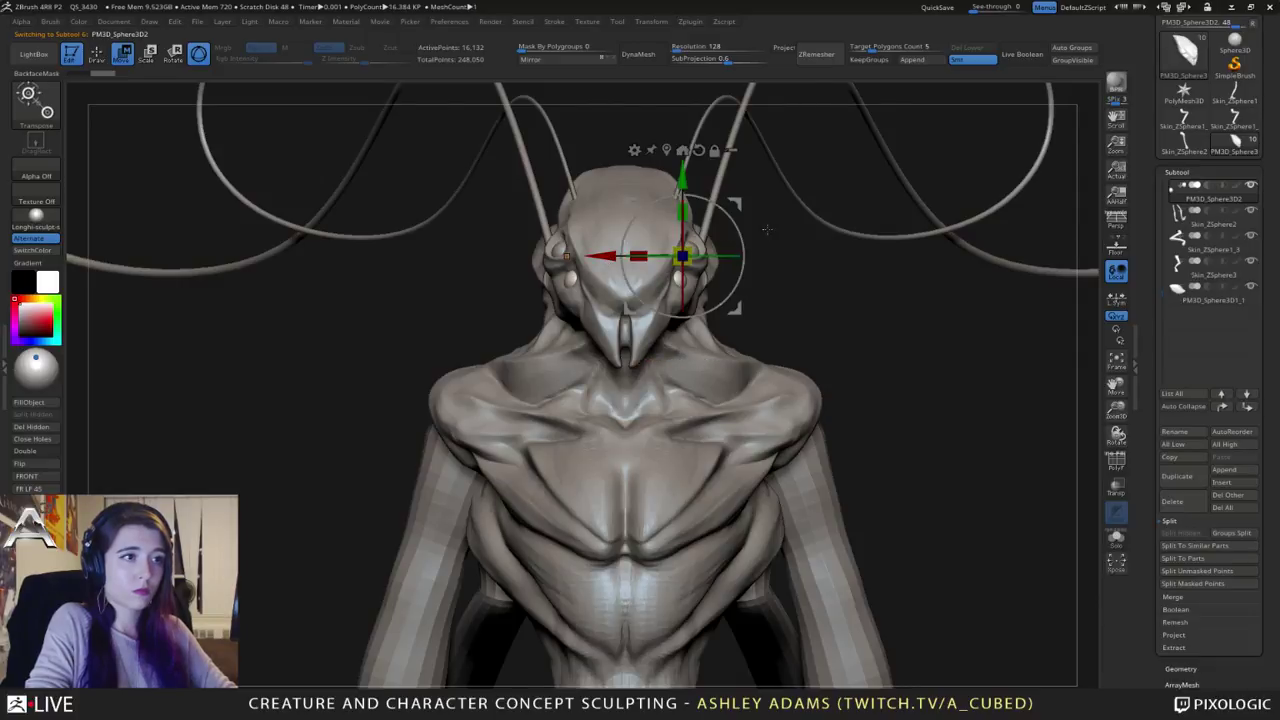
drag(766, 229, 664, 237)
drag(734, 204, 727, 198)
mouse_move(560, 235)
mouse_down()
mouse_move(660, 240)
mouse_move(598, 252)
mouse_move(591, 288)
mouse_up()
key(q)
Step: Reshape the head subtool around the lower eyes with the SnakeHook brush, adjusting the brush size
key(b)
key(s)
key(h)
key(space)
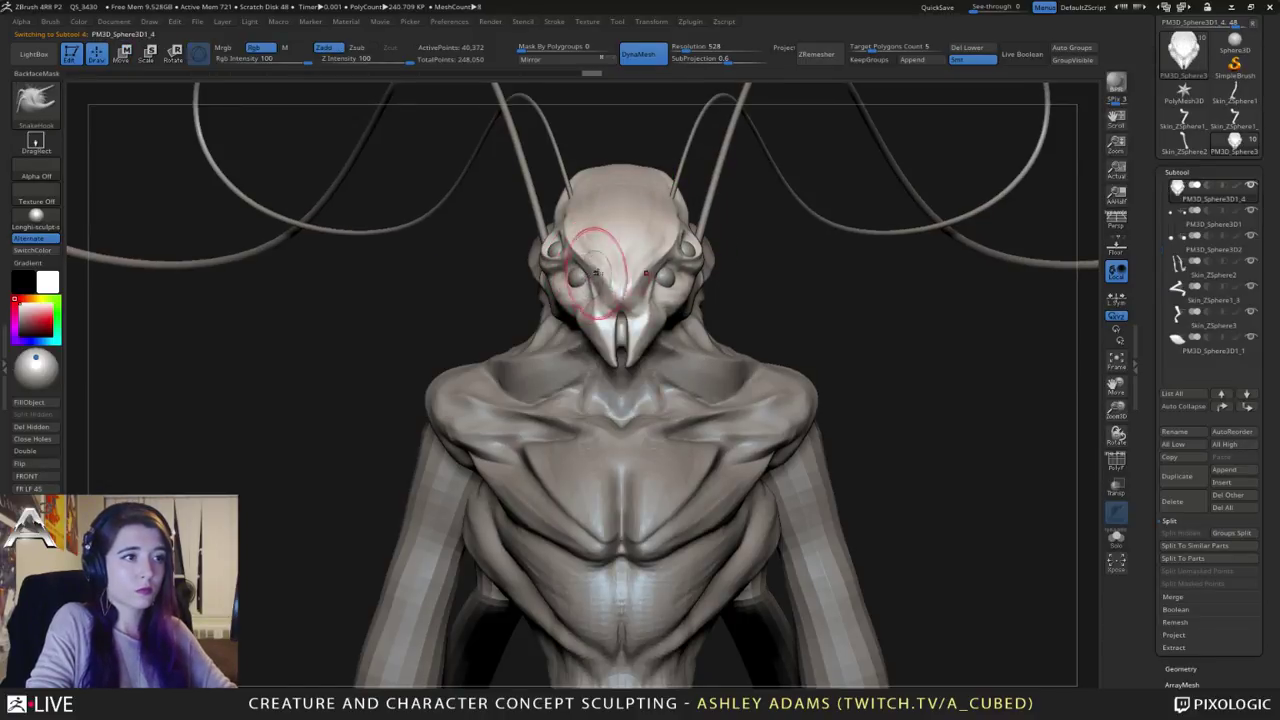
mouse_move(752, 276)
mouse_down()
mouse_move(638, 276)
mouse_move(615, 290)
mouse_move(690, 290)
mouse_up()
key(space)
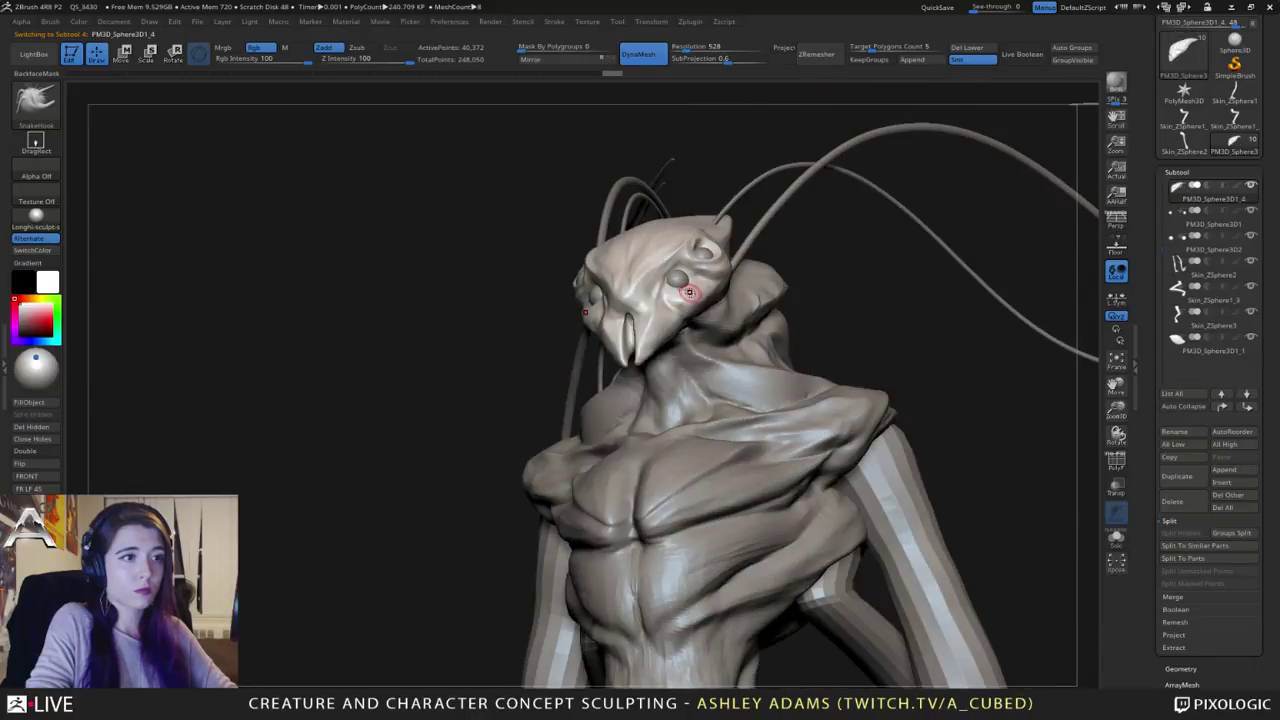
Step: Build up the brow and socket surface around the eyes with ClayBuildup
key(b)
key(c)
key(b)
key(space)
drag(580, 300, 650, 315)
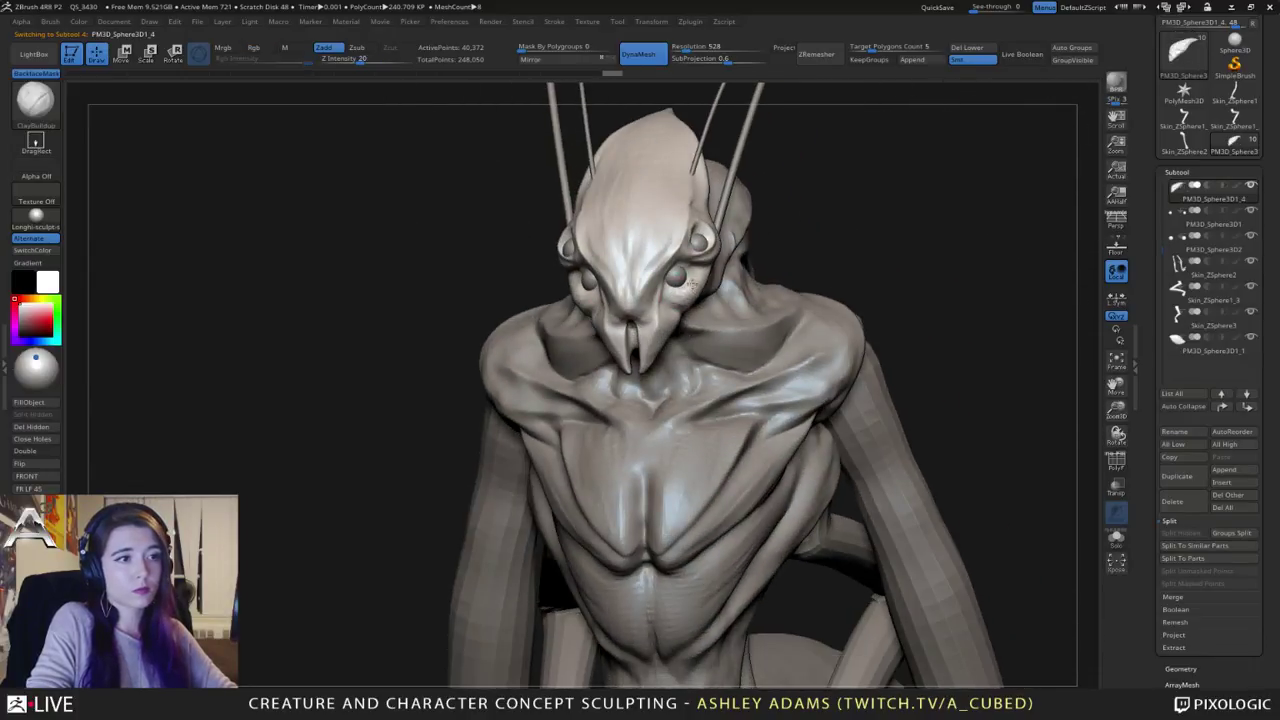
mouse_move(690, 265)
mouse_down()
mouse_move(705, 270)
mouse_move(600, 290)
mouse_move(543, 278)
mouse_move(580, 266)
mouse_move(538, 264)
mouse_move(750, 264)
mouse_up()
Step: Carve a crease around the upper eye socket with DamStandard and smooth the surface behind it
key(b)
key(d)
key(s)
drag(526, 242, 504, 268)
drag(692, 264, 640, 266)
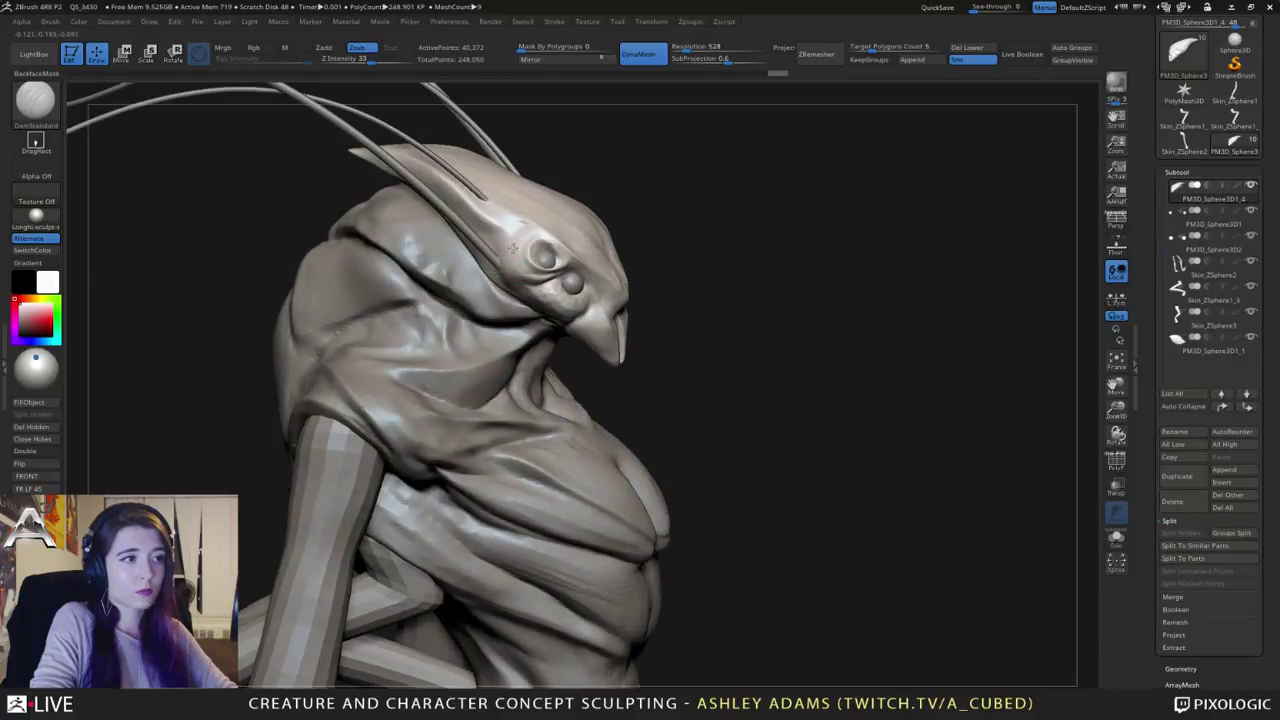
drag(514, 261, 536, 242)
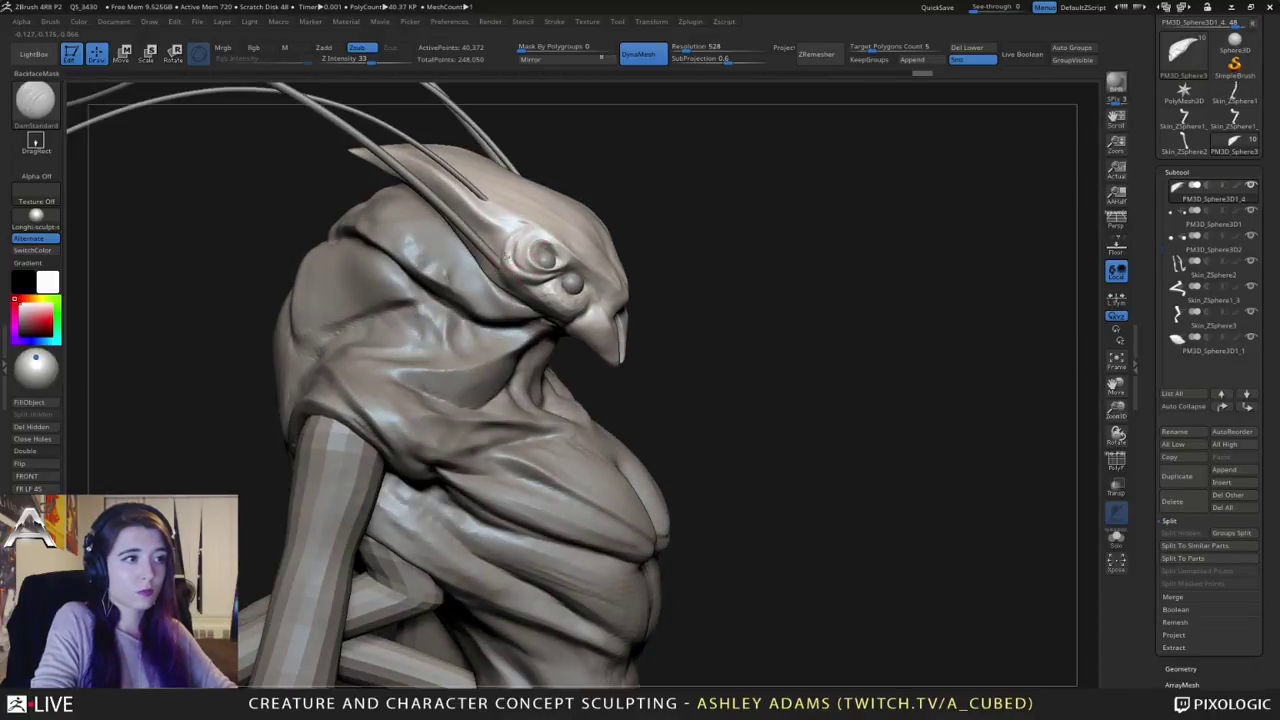
drag(516, 249, 518, 239)
mouse_move(692, 265)
mouse_down()
mouse_move(635, 270)
mouse_move(690, 266)
mouse_up()
shift+drag(502, 235, 509, 264)
shift+drag(502, 270, 512, 222)
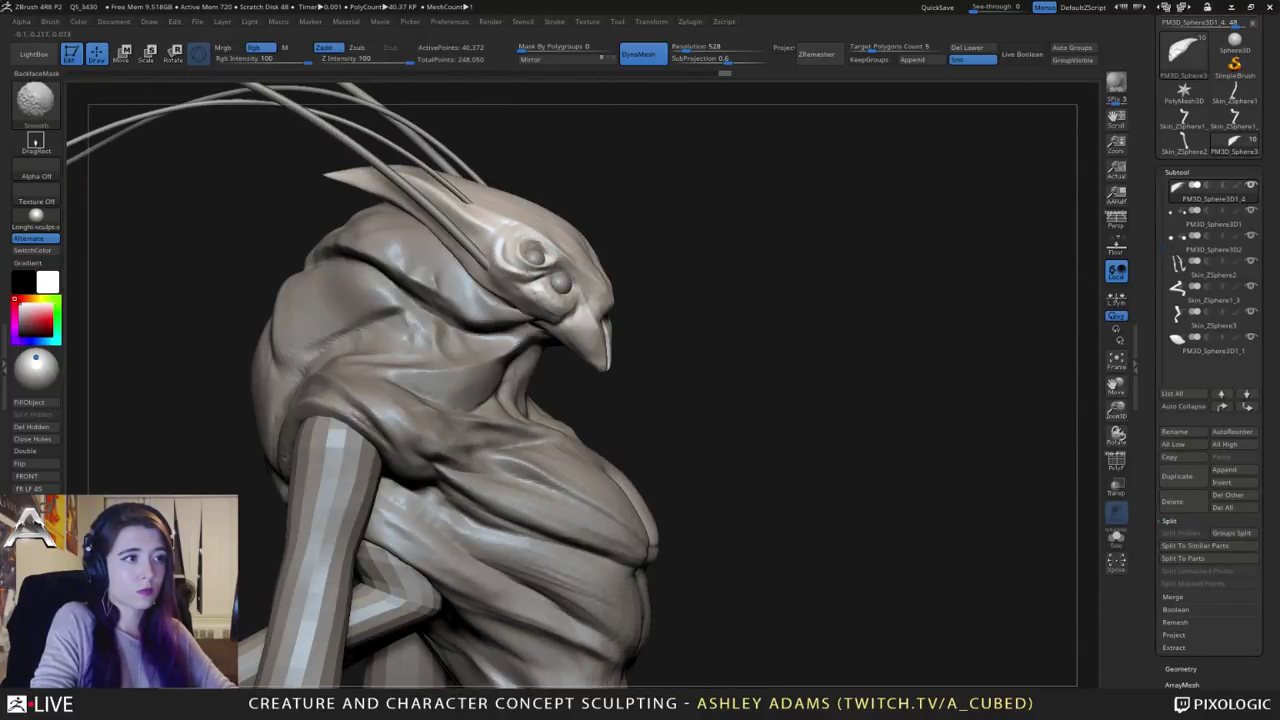
Step: Define the lids and socket of the lower eye with DamStandard and smooth the area between the eyes
right_drag(520, 277, 489, 273)
mouse_move(498, 271)
mouse_down()
mouse_move(550, 270)
mouse_move(486, 260)
mouse_move(510, 280)
mouse_move(508, 262)
mouse_move(522, 285)
mouse_up()
right_drag(600, 288, 524, 300)
shift+drag(540, 282, 570, 300)
right_drag(590, 290, 555, 296)
drag(552, 282, 580, 308)
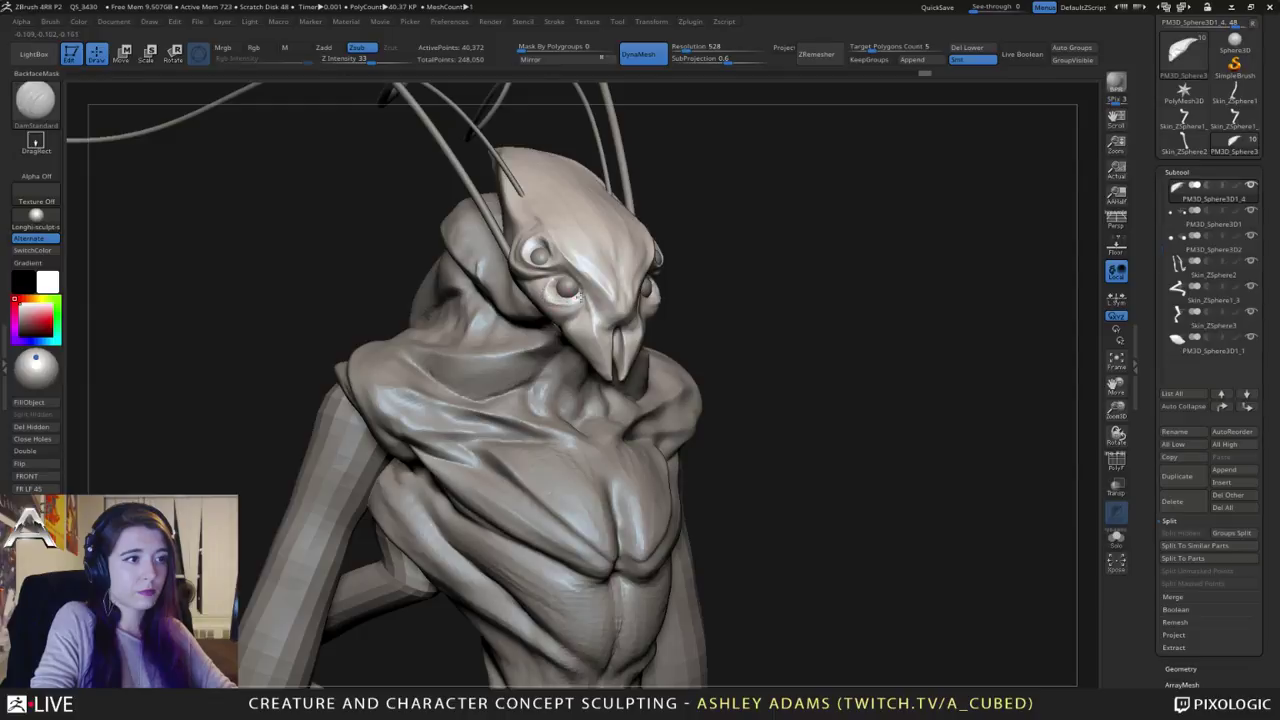
mouse_move(557, 290)
right_down()
mouse_move(680, 286)
mouse_move(590, 288)
mouse_move(611, 291)
right_up()
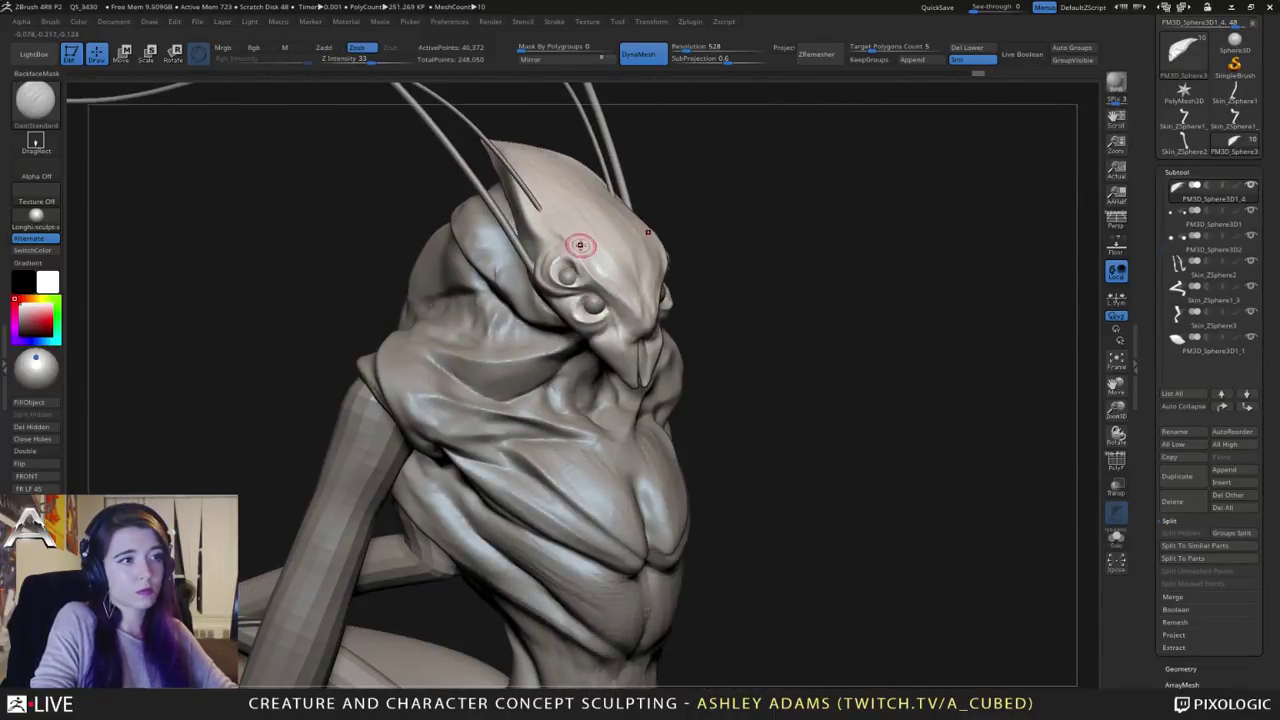
Step: Build up V-shaped ridges running from the brow across the forehead with ClayBuildup
key(b)
key(c)
key(b)
right_drag(588, 241, 597, 251)
drag(602, 266, 590, 239)
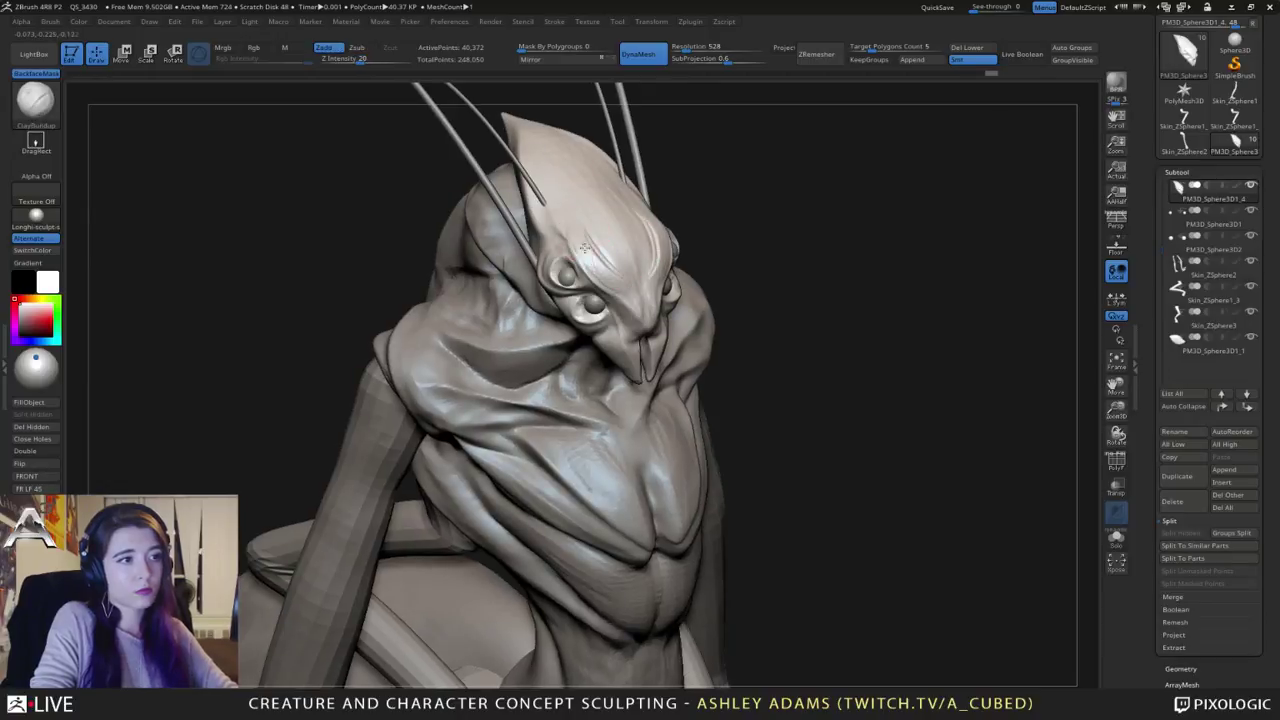
right_drag(626, 287, 622, 284)
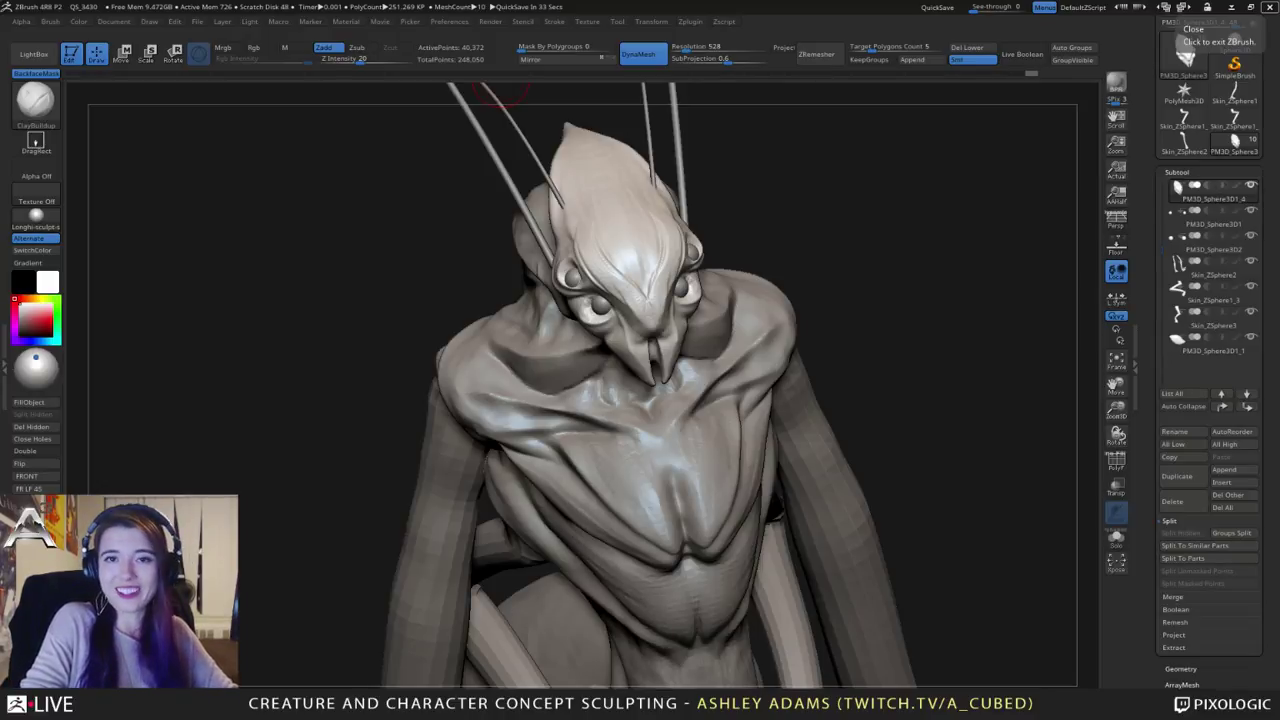
mouse_move(655, 248)
right_down()
mouse_move(588, 252)
mouse_move(617, 260)
mouse_move(600, 255)
right_up()
key(space)
drag(600, 248, 594, 248)
right_drag(505, 225, 535, 264)
Step: Sharpen the creases along the V-shaped forehead ridges and the bridge of the beak with DamStandard
key(b)
key(d)
key(s)
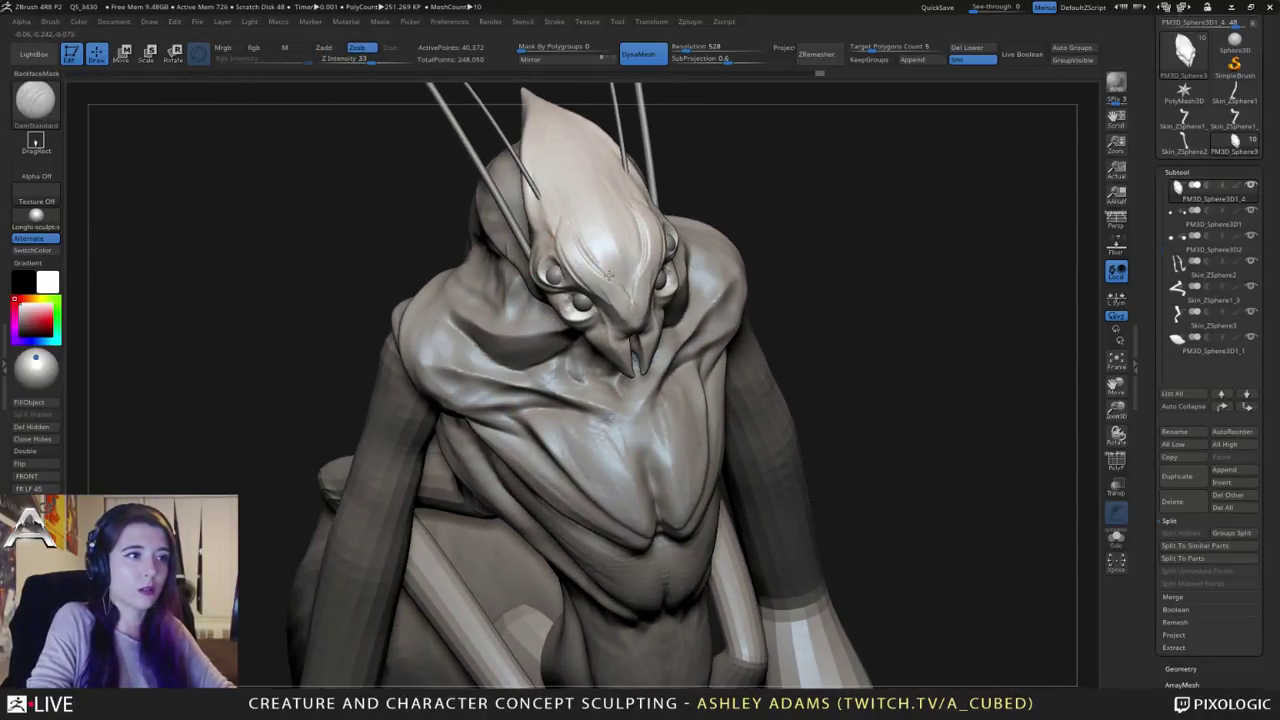
mouse_move(560, 225)
mouse_down()
mouse_move(630, 291)
mouse_move(572, 212)
mouse_up()
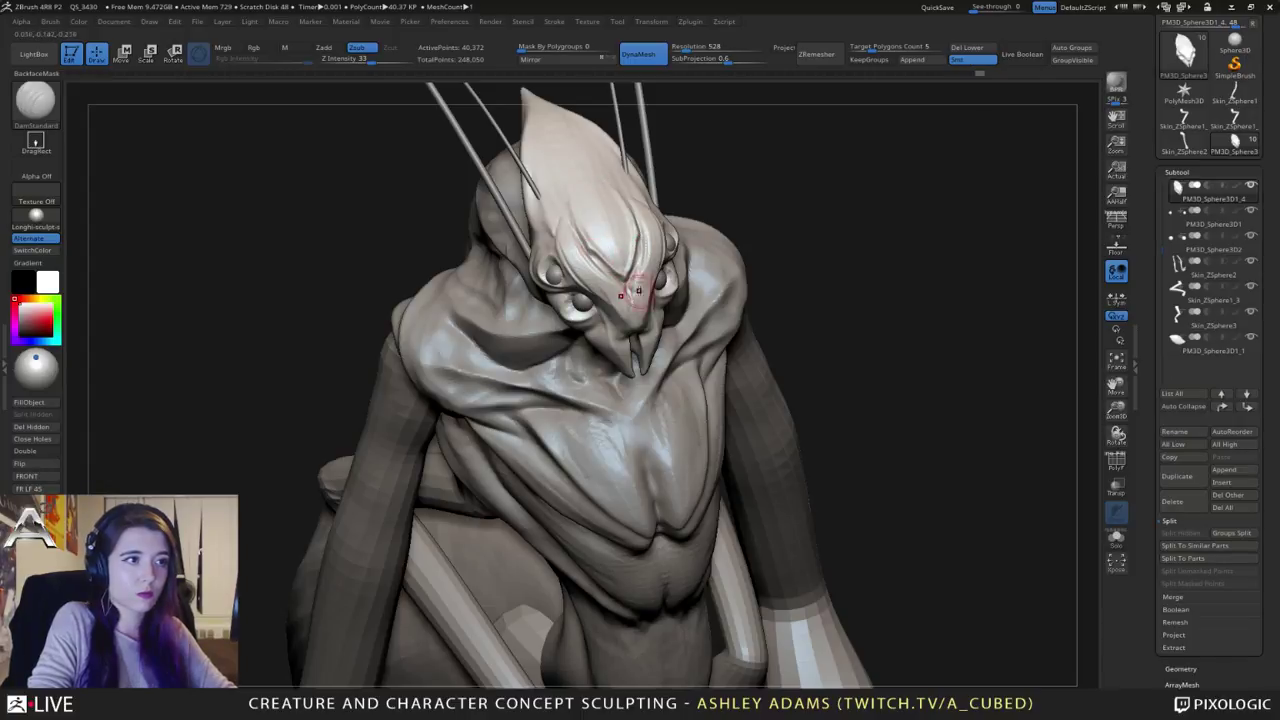
drag(639, 290, 634, 278)
mouse_move(612, 284)
right_down()
mouse_move(594, 250)
mouse_move(646, 250)
mouse_move(594, 252)
mouse_move(640, 280)
mouse_move(578, 262)
mouse_move(582, 247)
right_up()
Step: Select the lower pair of eyes and adjust their placement with the Move gizmo
alt+click(580, 304)
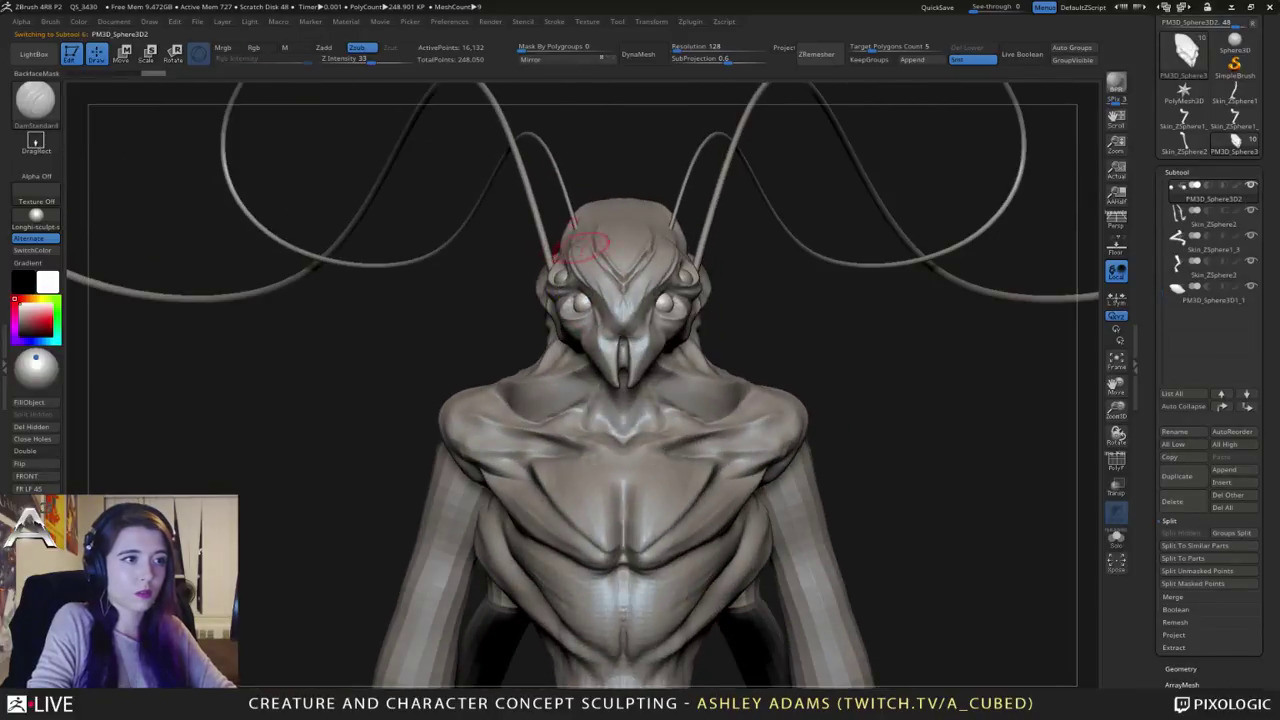
key(w)
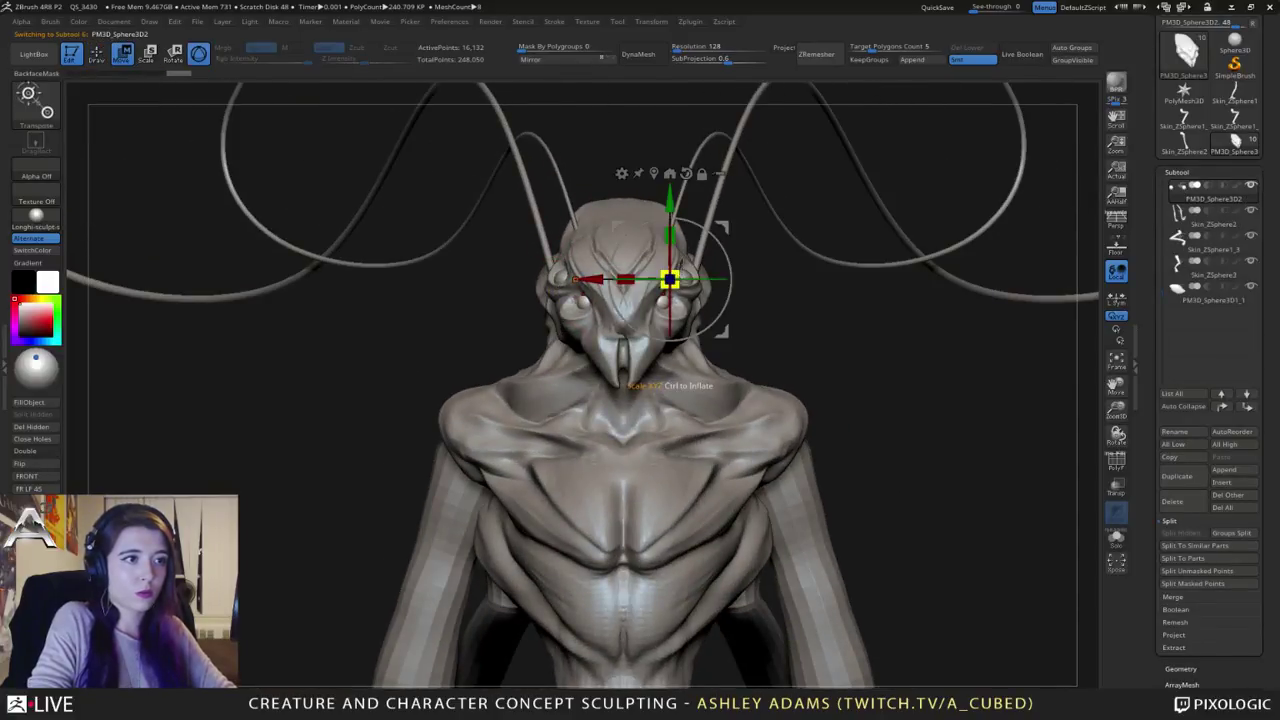
drag(730, 226, 734, 230)
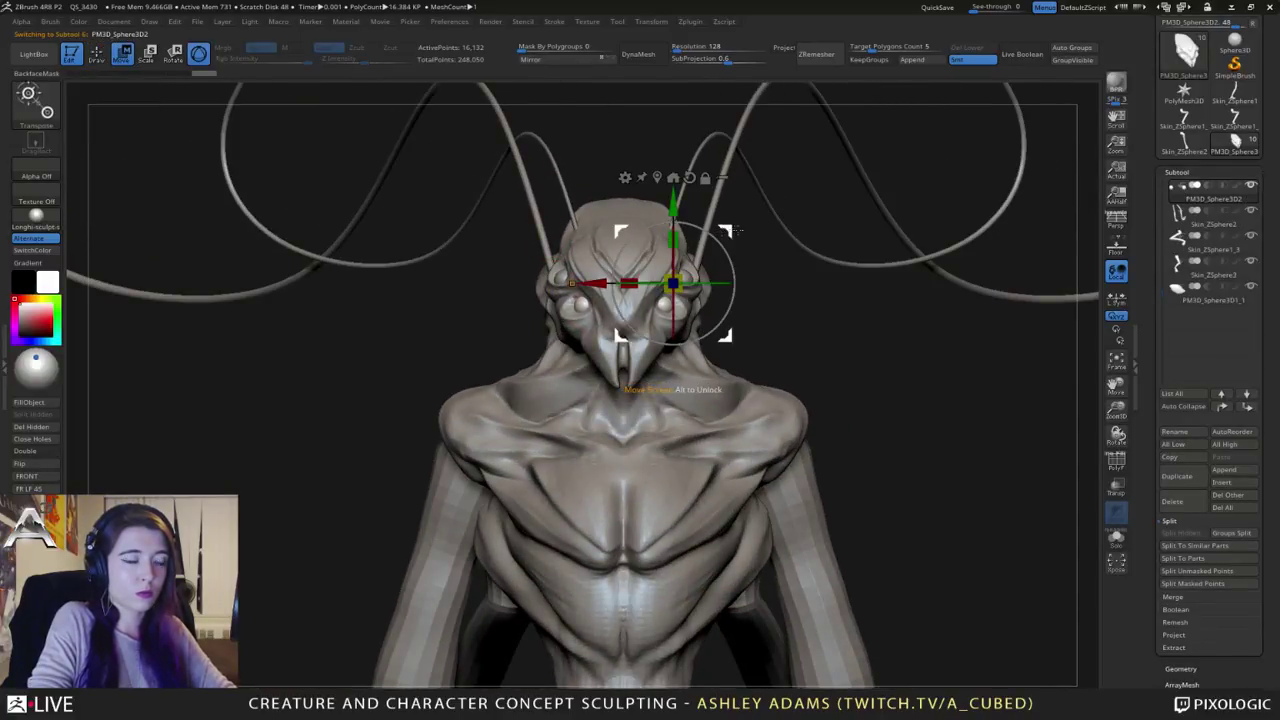
right_drag(733, 231, 730, 232)
key(q)
Step: Select the head subtool and build up the cheek and jaw below the eyes with ClayBuildup
alt+click(684, 273)
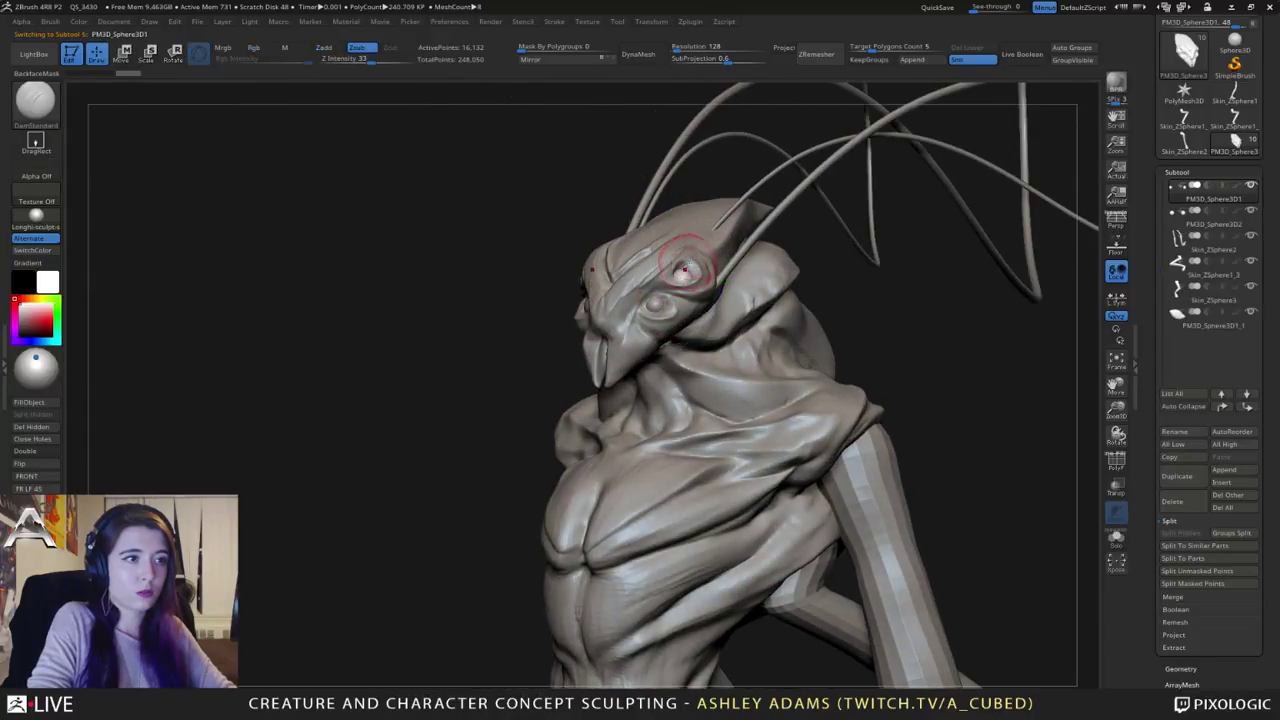
alt+click(681, 266)
right_drag(681, 266, 797, 268)
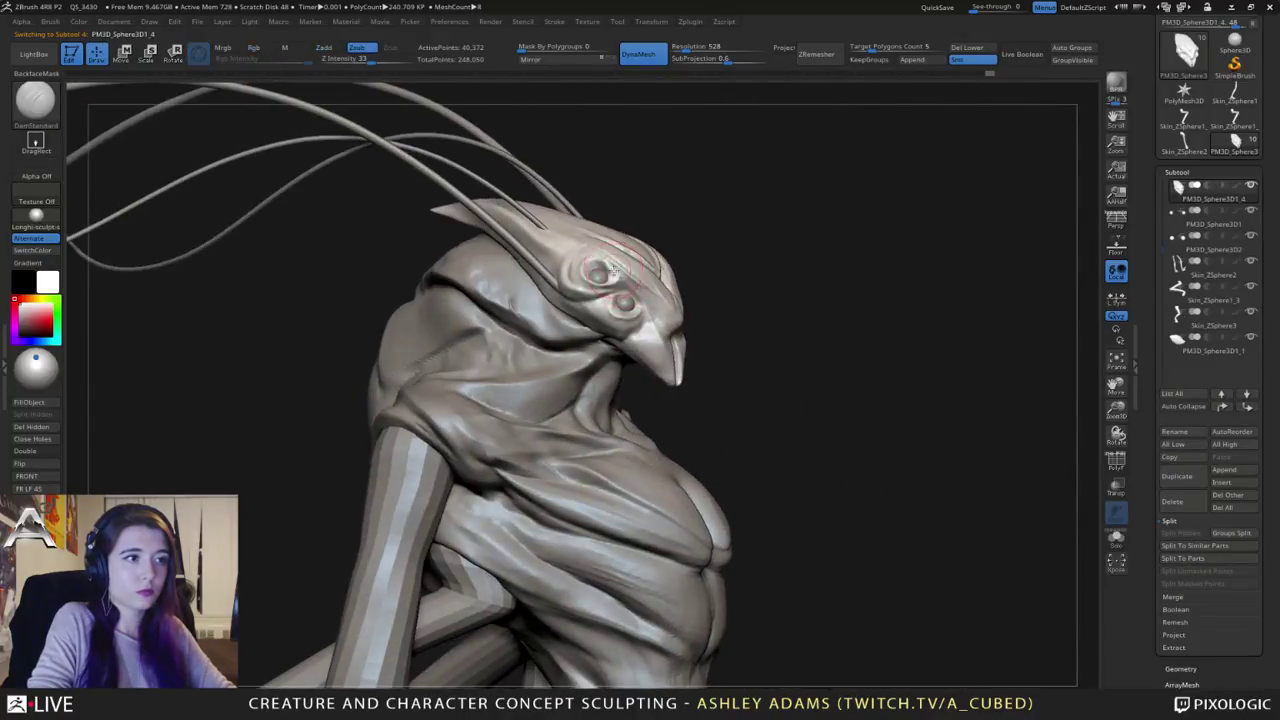
key(b)
key(c)
key(b)
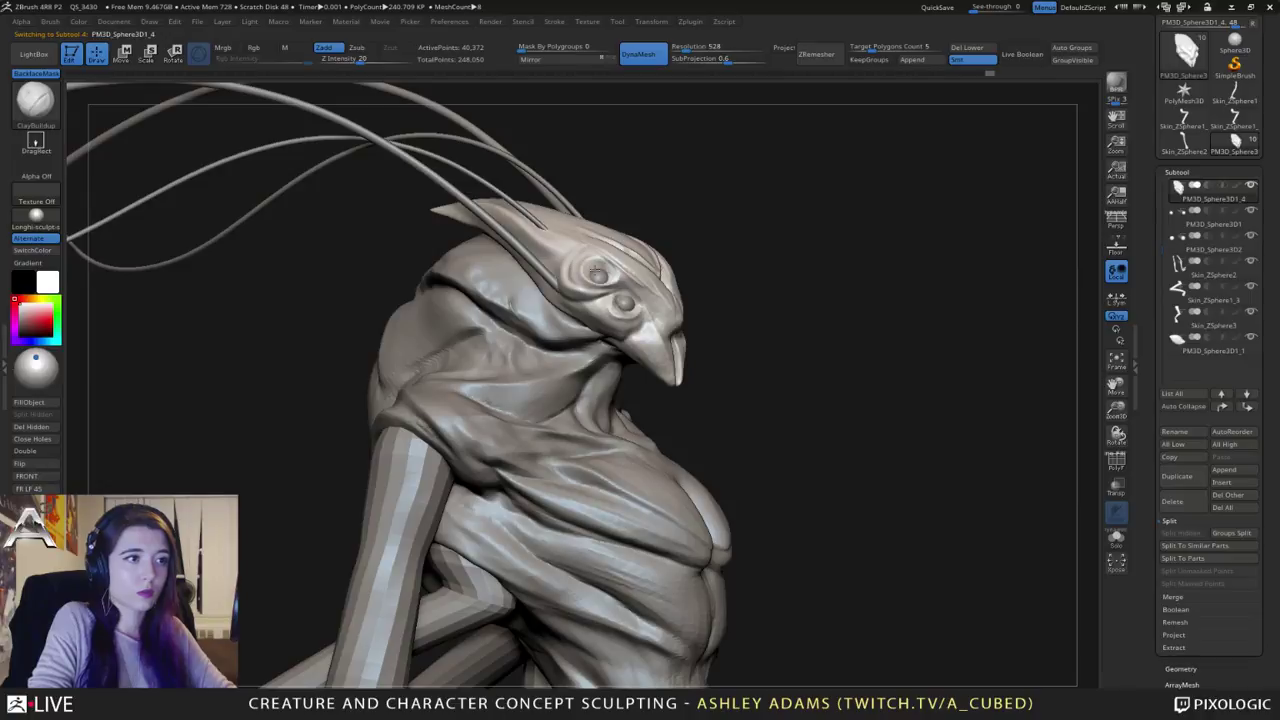
mouse_move(596, 272)
right_down()
mouse_move(620, 256)
mouse_move(663, 325)
right_up()
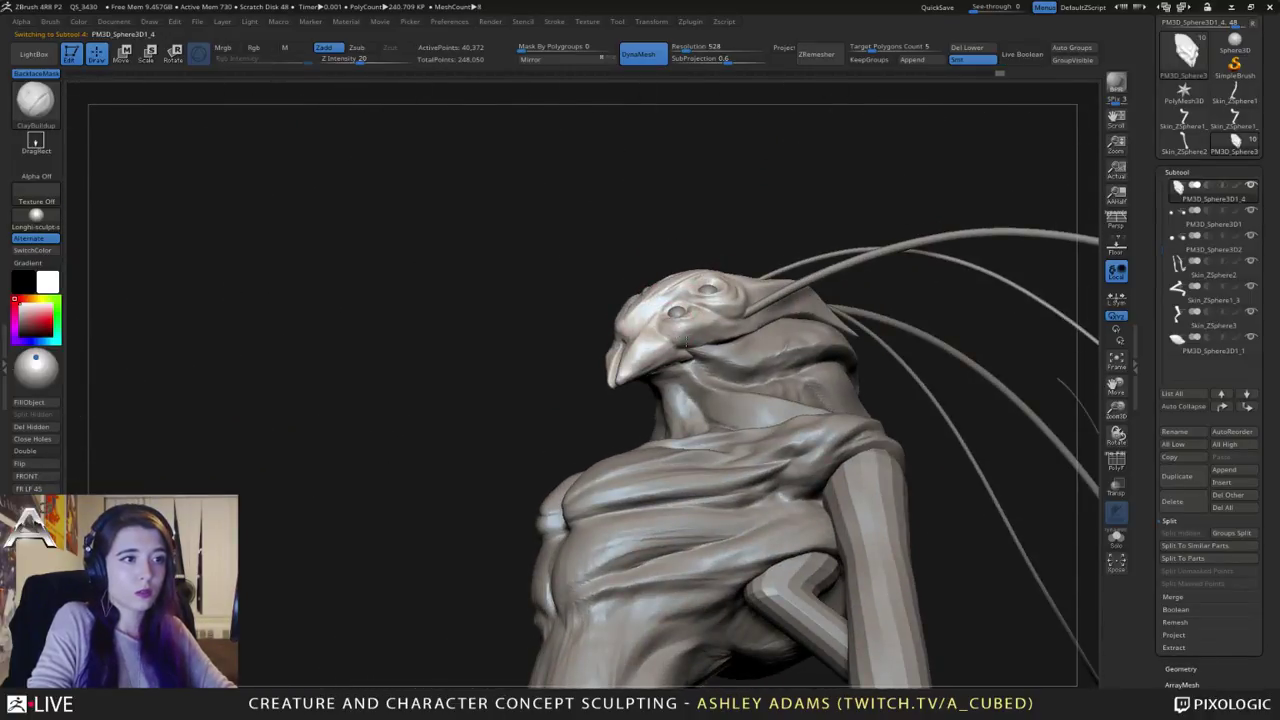
Step: Carve creases along the jaw corner and the cheek beside the beak with DamStandard
key(b)
key(d)
key(s)
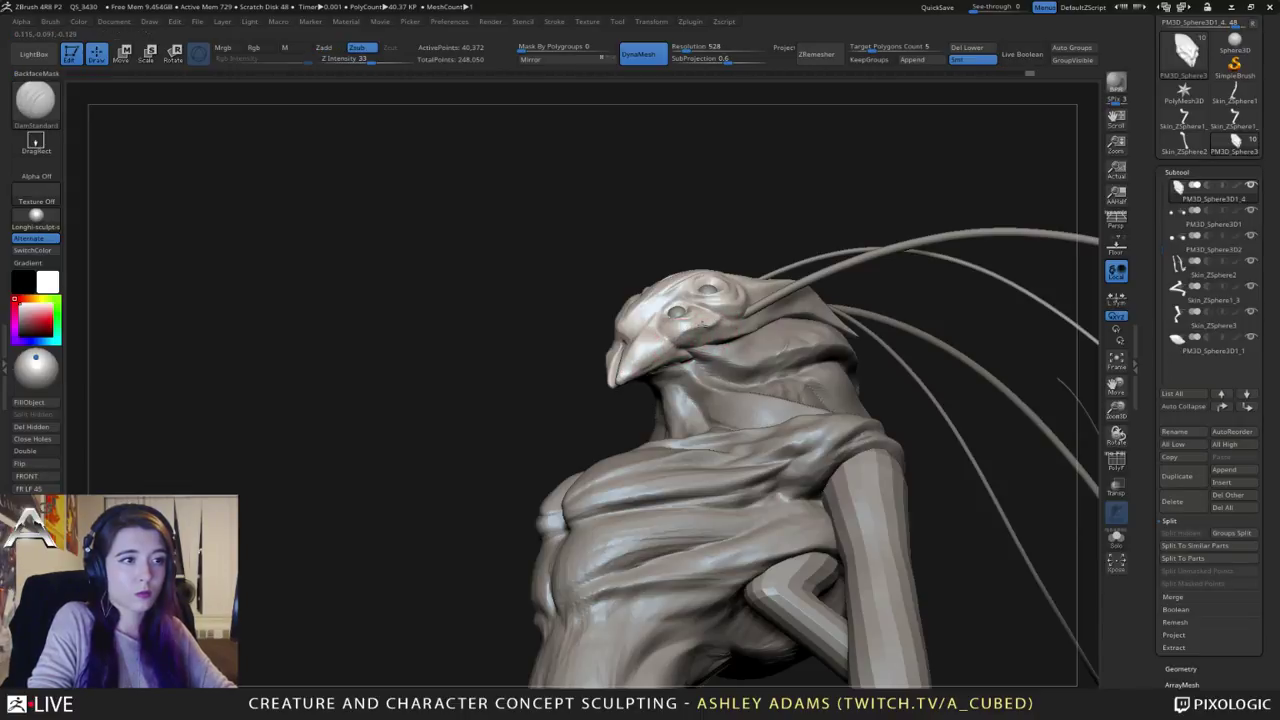
right_drag(680, 336, 676, 341)
drag(654, 308, 648, 328)
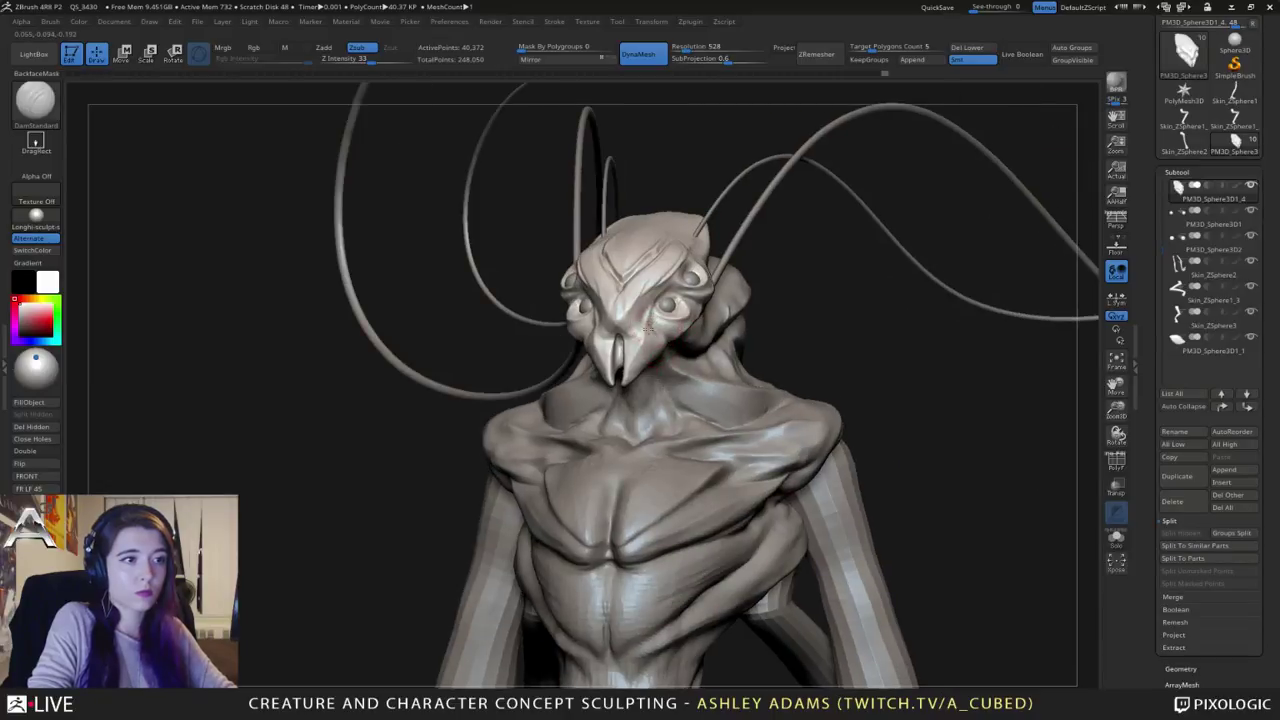
mouse_move(668, 345)
right_down()
mouse_move(652, 334)
mouse_move(667, 344)
mouse_move(656, 350)
mouse_move(686, 337)
mouse_move(664, 332)
right_up()
drag(656, 319, 654, 327)
mouse_move(652, 326)
right_down()
mouse_move(684, 358)
mouse_move(700, 345)
mouse_move(694, 390)
right_up()
Step: Select the torso subtool and reshape the throat and neck beneath the jaw with SnakeHook
right_click(690, 358)
key(b)
key(s)
key(h)
alt+click(685, 386)
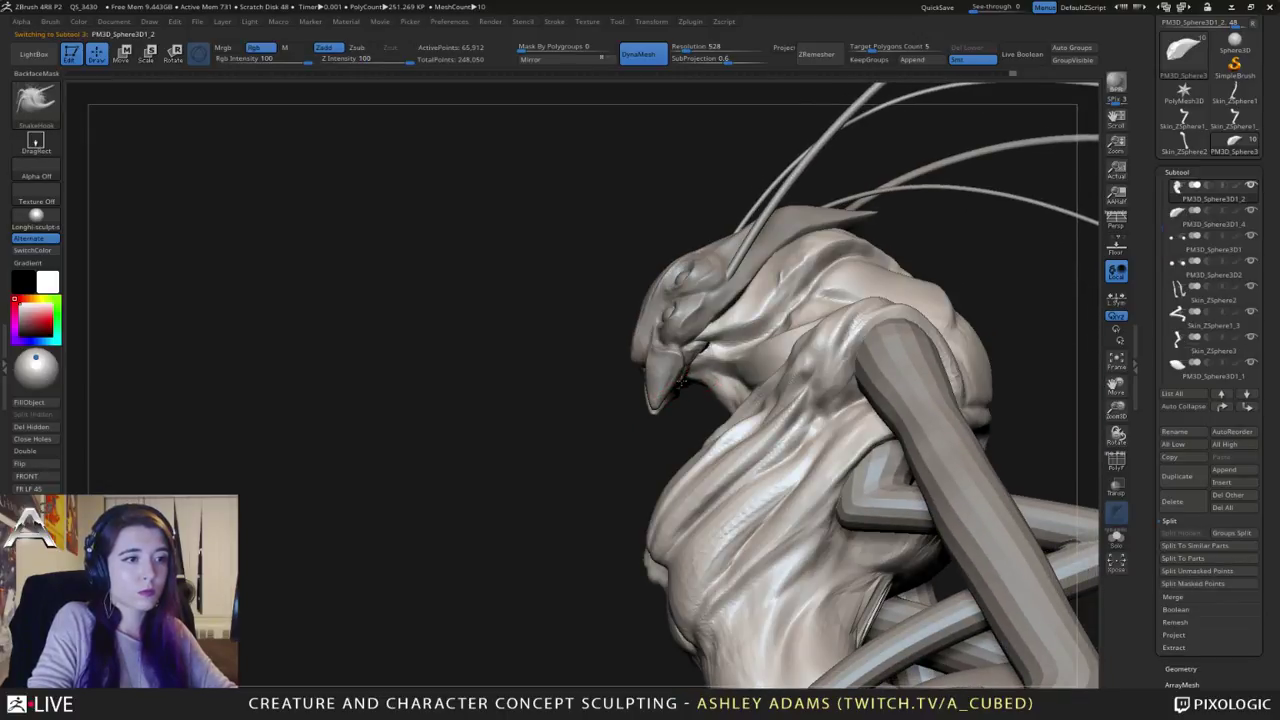
right_drag(688, 378, 746, 296)
right_click(704, 360)
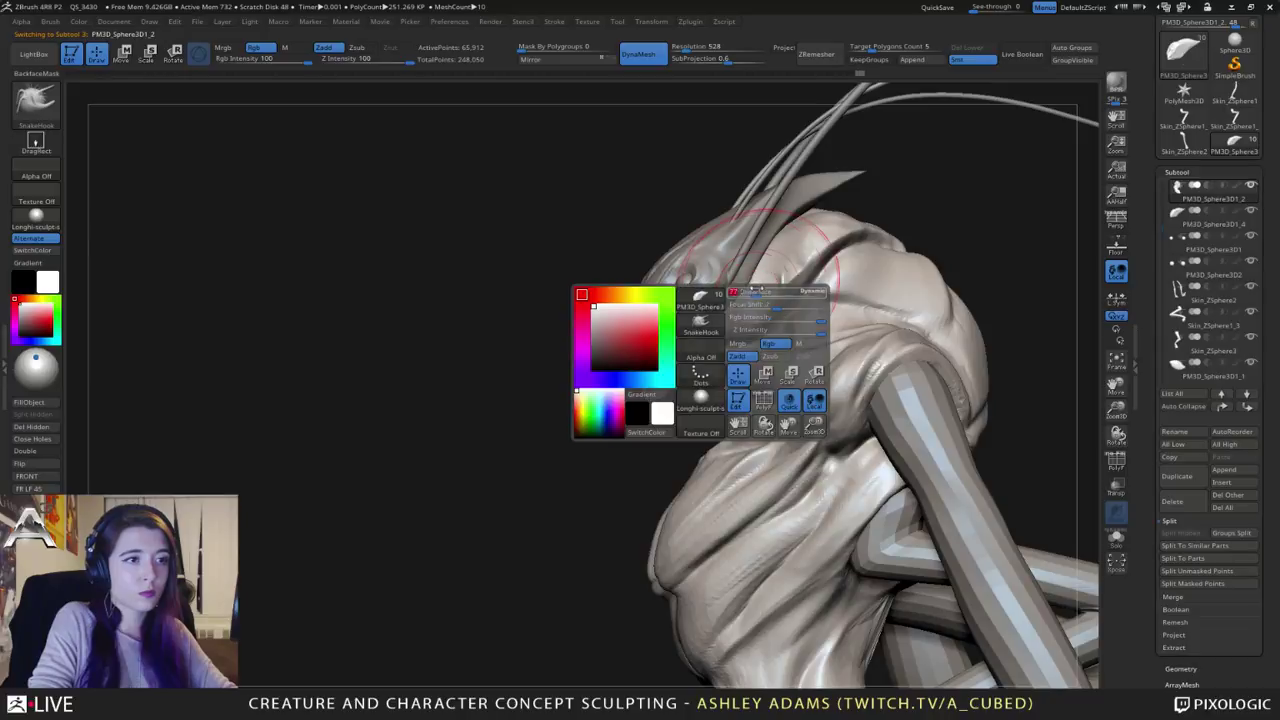
right_drag(690, 330, 751, 277)
Step: Select the head subtool and pull the beak into a longer, pointed form with SnakeHook
key(space)
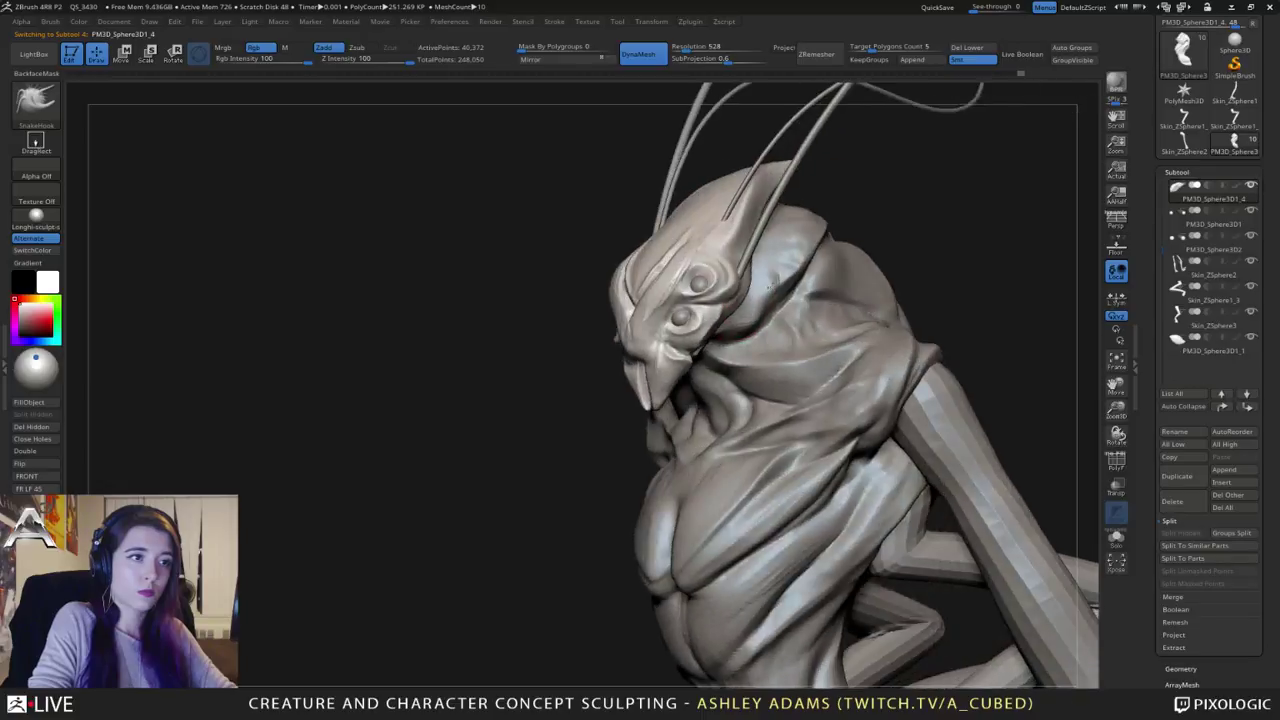
right_drag(769, 285, 720, 325)
key(space)
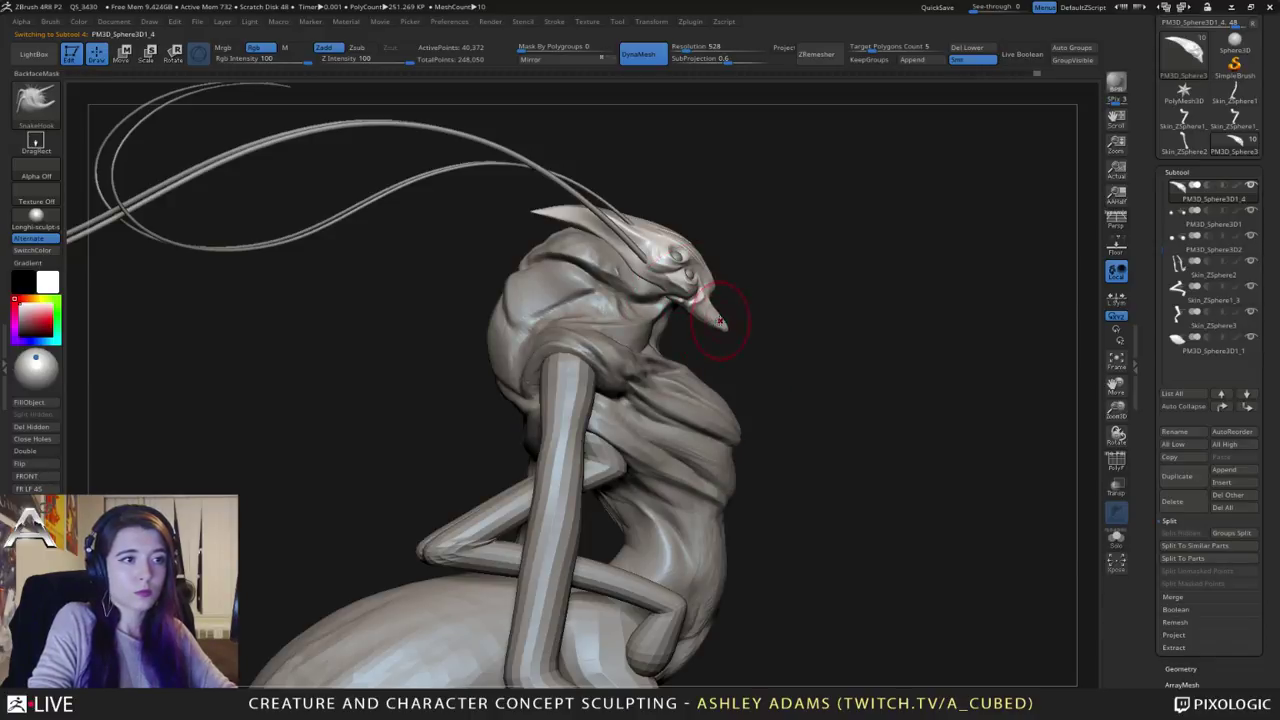
right_drag(720, 325, 704, 416)
right_click(683, 376)
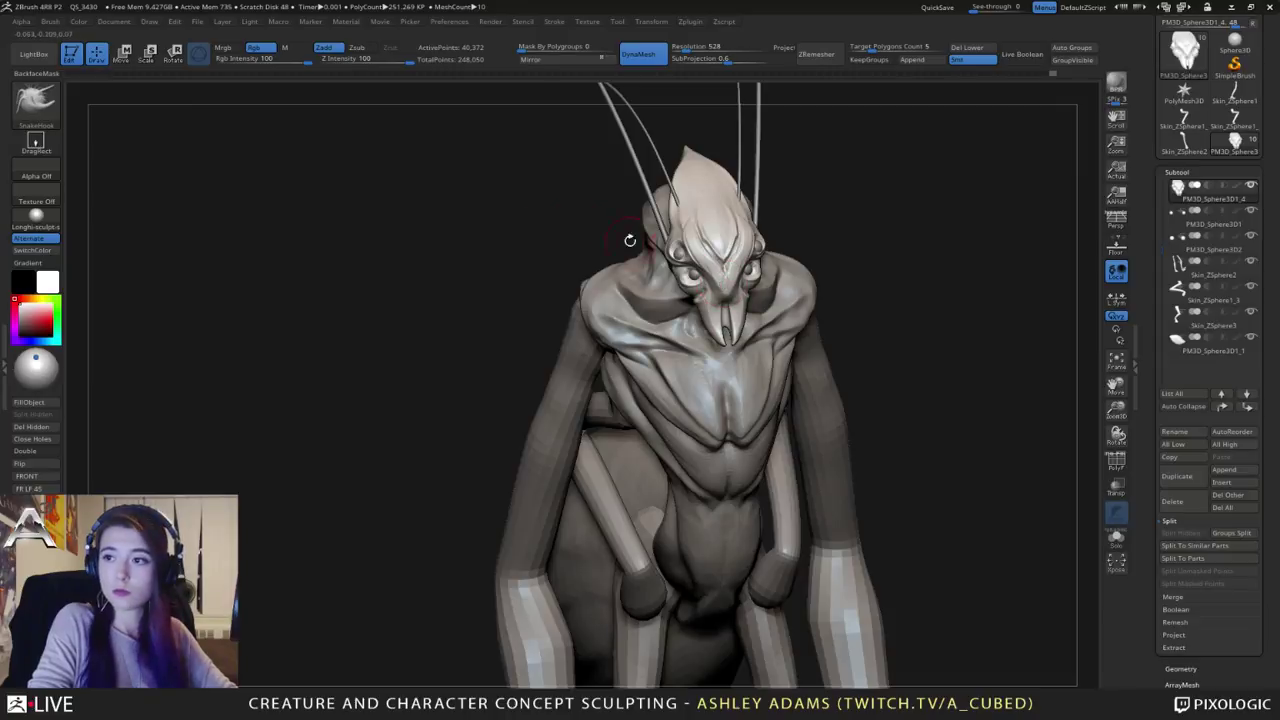
Step: Reshape the two halves of the beak and open the gap between them with SnakeHook
right_drag(760, 307, 748, 280)
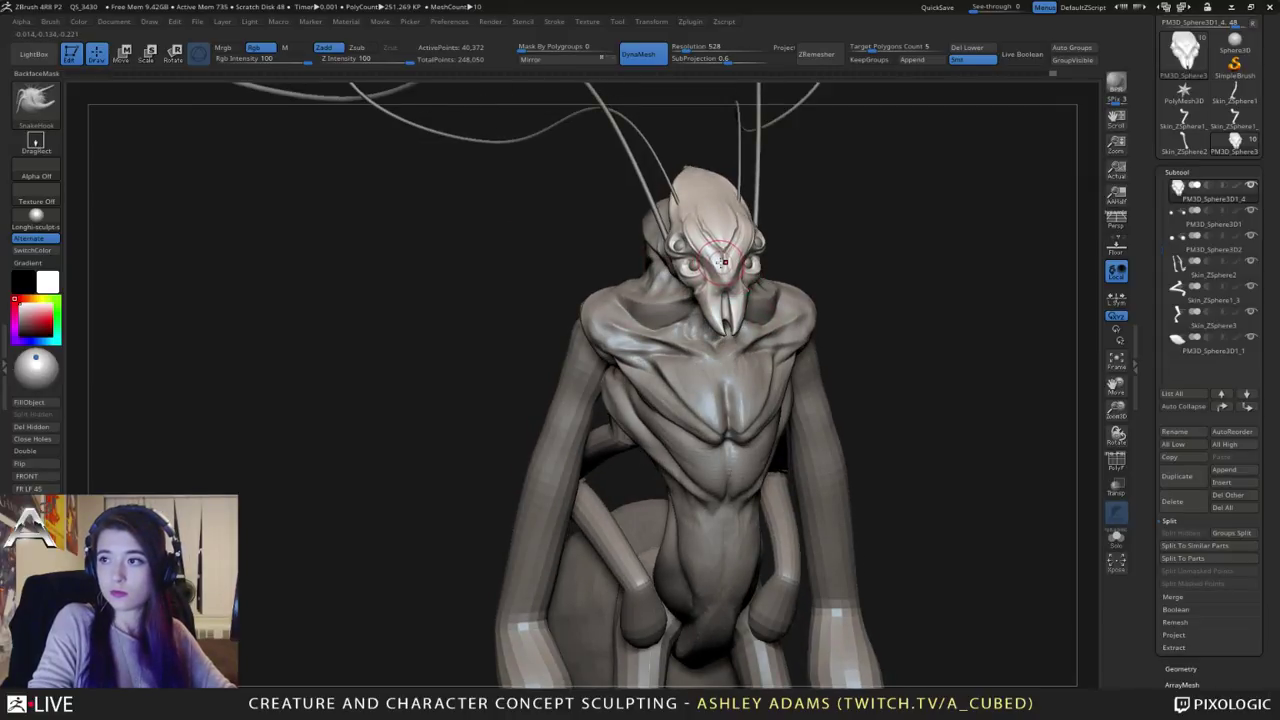
right_drag(722, 269, 668, 345)
right_click(668, 345)
mouse_move(702, 204)
ctrl+right_down()
mouse_move(722, 327)
mouse_move(758, 342)
ctrl+right_up()
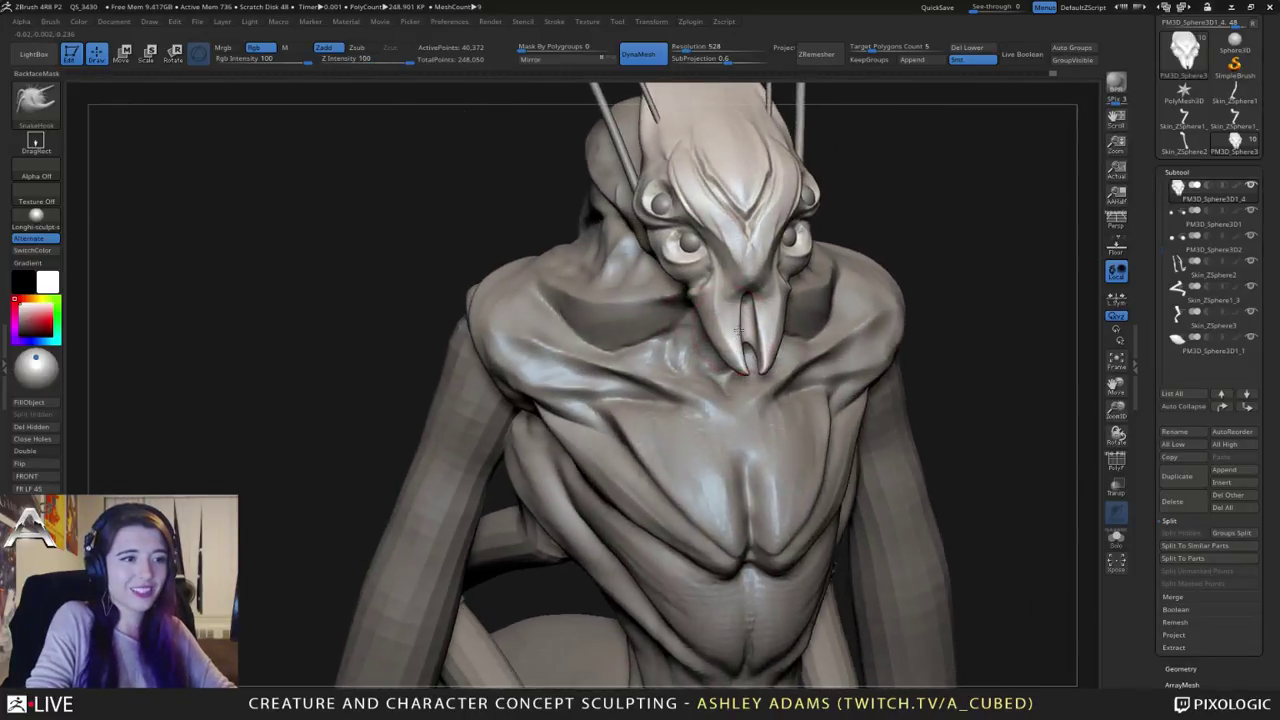
right_click(700, 385)
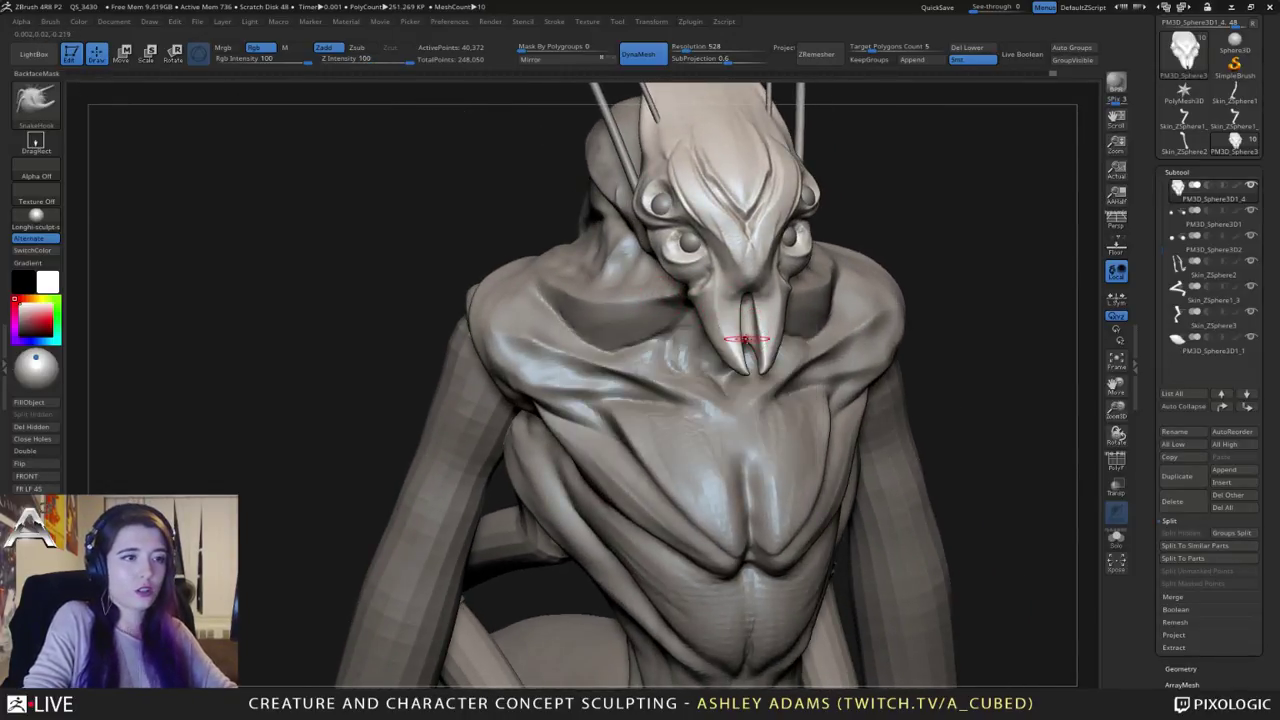
mouse_move(745, 322)
right_down()
mouse_move(785, 237)
mouse_move(740, 308)
right_up()
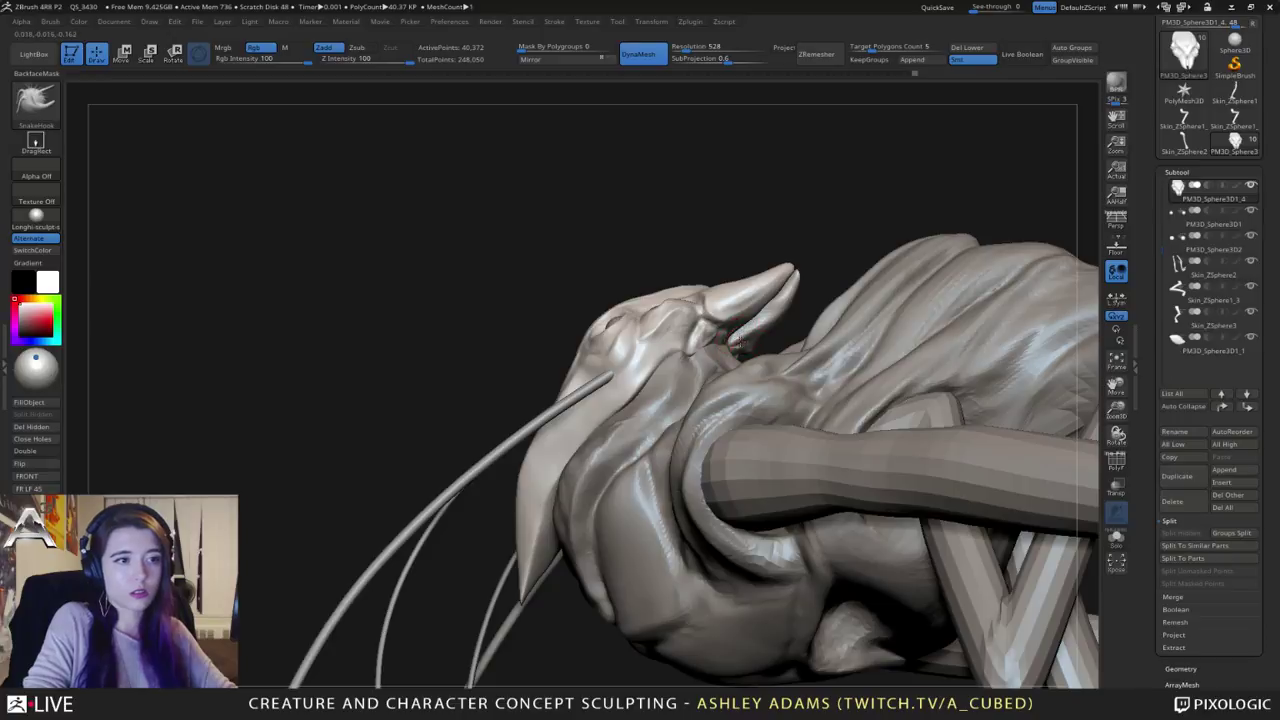
right_drag(738, 343, 793, 215)
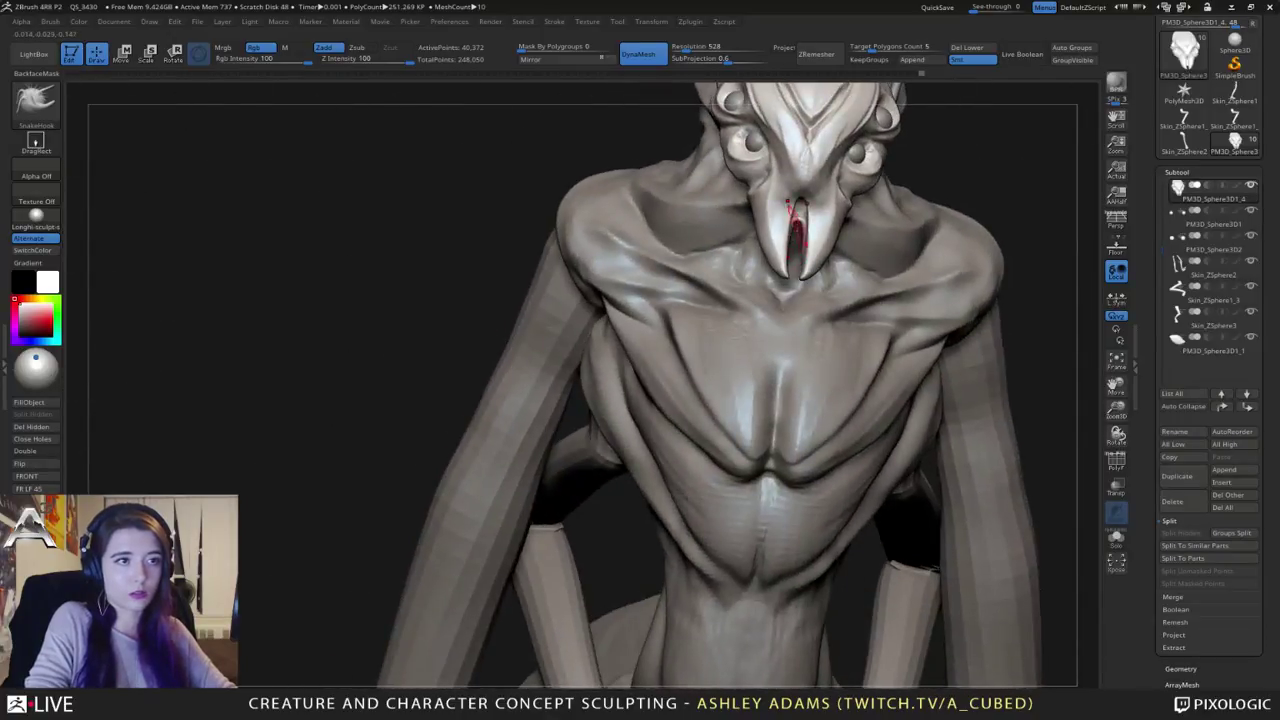
drag(797, 224, 799, 211)
alt+right_drag(807, 185, 767, 311)
mouse_move(767, 311)
right_down()
mouse_move(770, 258)
mouse_move(760, 262)
right_up()
Step: Carve a crease where the beak meets the face with DamStandard
key(b)
key(d)
key(s)
mouse_move(806, 328)
right_down()
mouse_move(768, 335)
mouse_move(805, 328)
mouse_move(778, 338)
mouse_move(735, 312)
mouse_move(770, 332)
mouse_move(786, 277)
mouse_move(694, 249)
right_up()
right_click(775, 322)
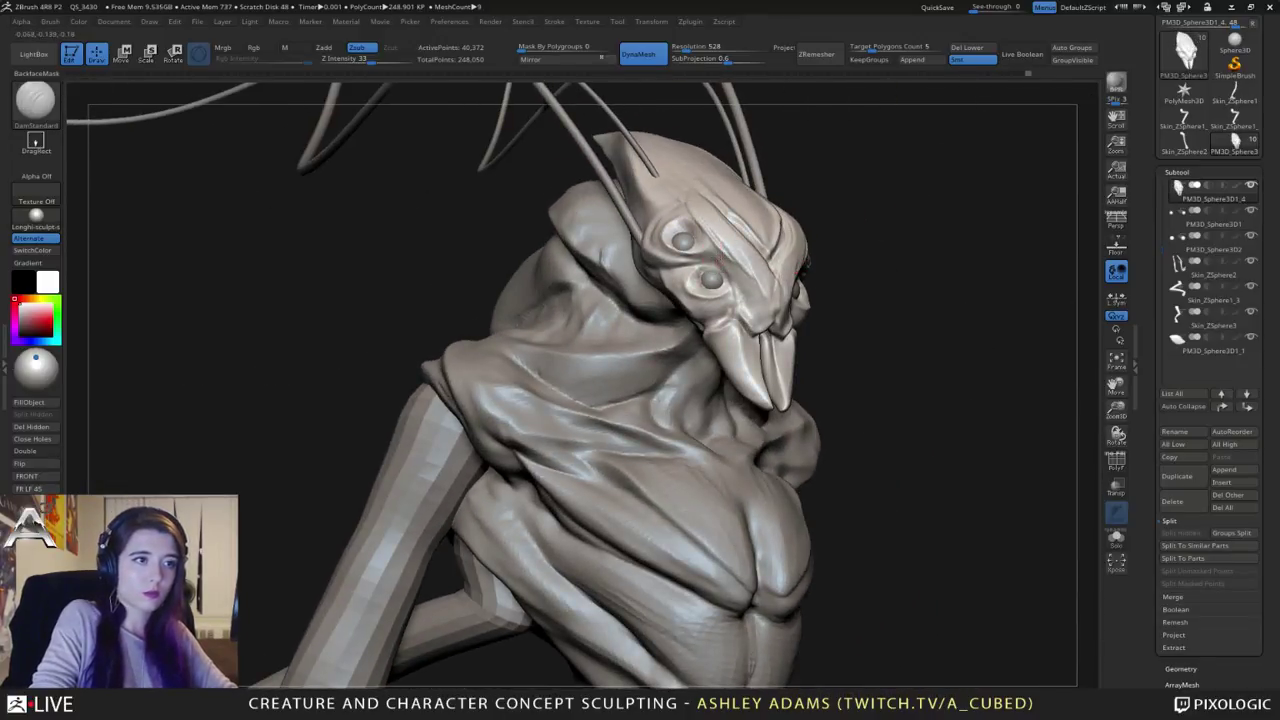
drag(721, 258, 770, 307)
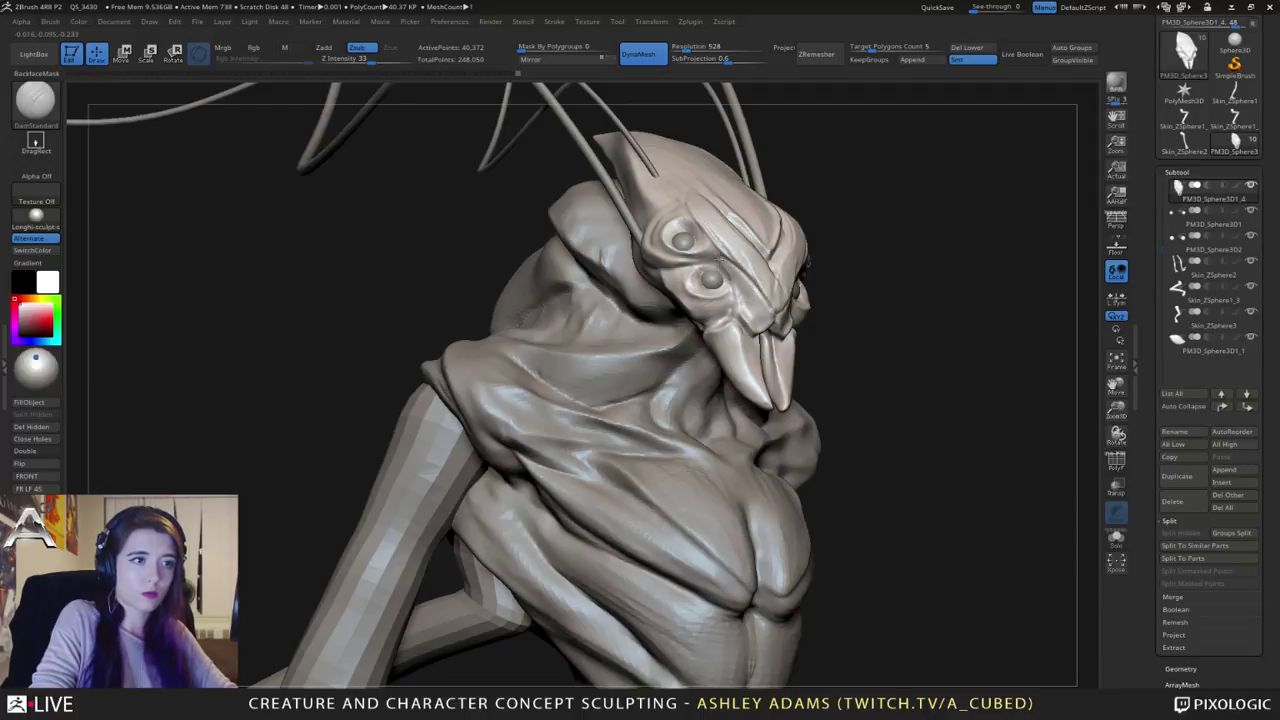
Step: Mask both halves of the beak completely, up to the edge of the face
ctrl+right_drag(759, 306, 930, 325)
right_click(738, 350)
ctrl+drag(726, 286, 742, 317)
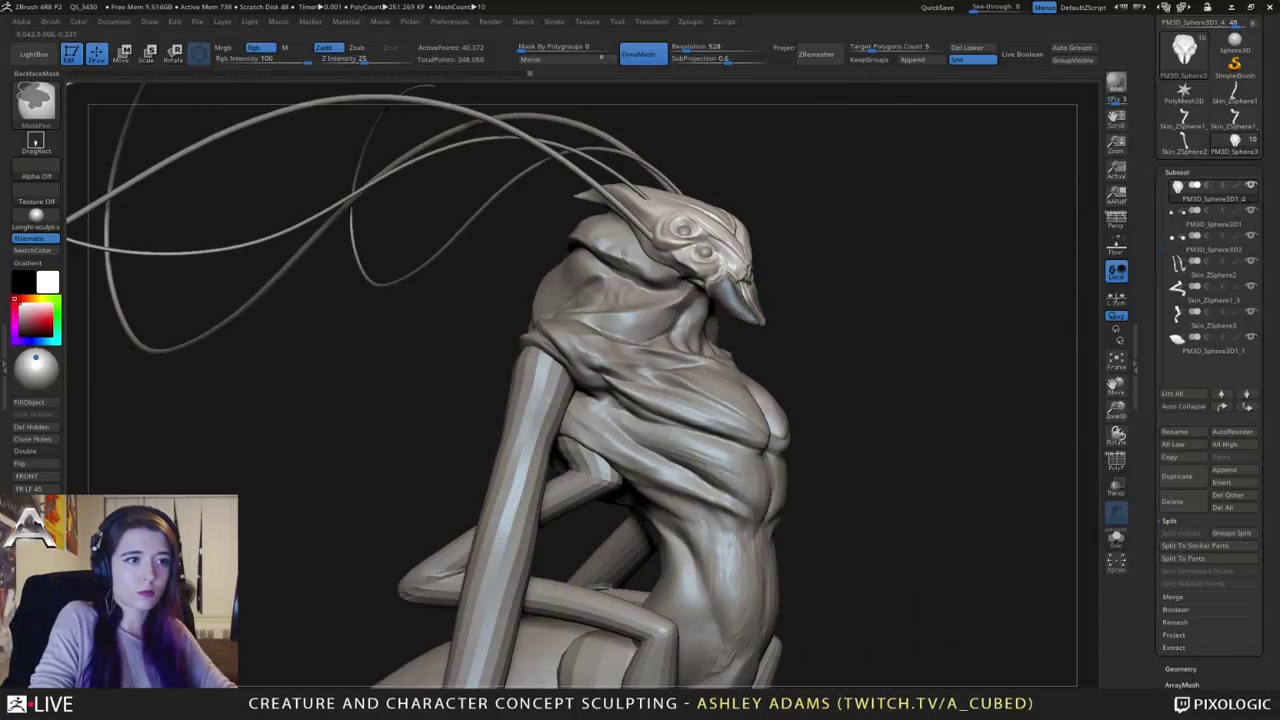
ctrl+right_drag(742, 300, 617, 229)
right_click(674, 348)
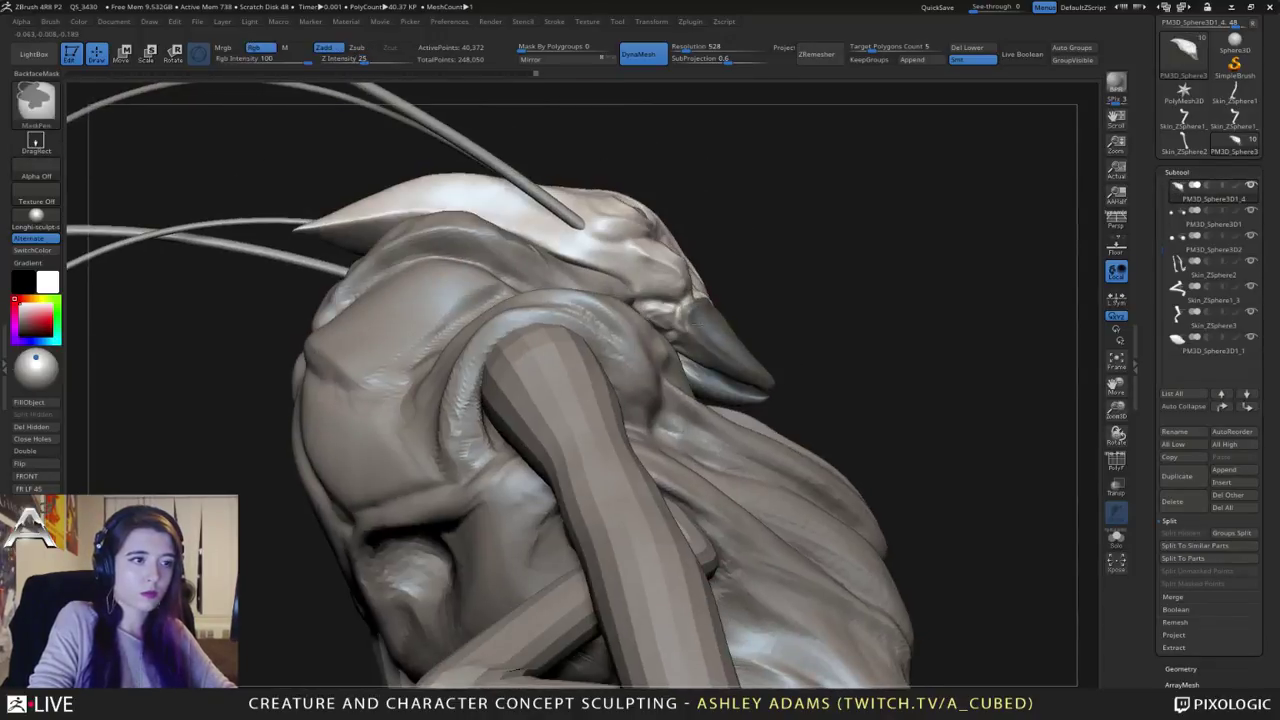
right_drag(714, 355, 700, 374)
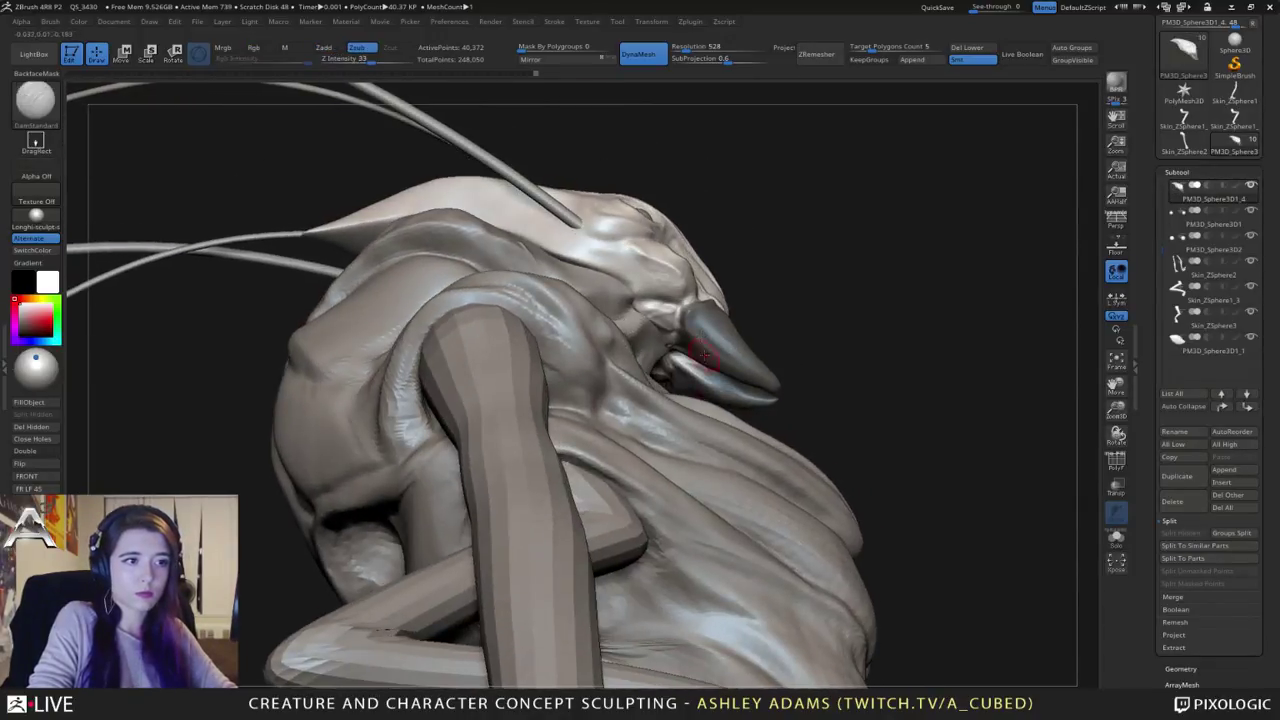
mouse_move(880, 370)
right_down()
mouse_move(738, 348)
mouse_move(710, 328)
mouse_move(712, 340)
mouse_move(680, 345)
mouse_move(758, 316)
mouse_move(760, 345)
mouse_move(703, 342)
mouse_move(700, 388)
mouse_move(706, 376)
mouse_move(829, 392)
right_up()
key(ctrl)
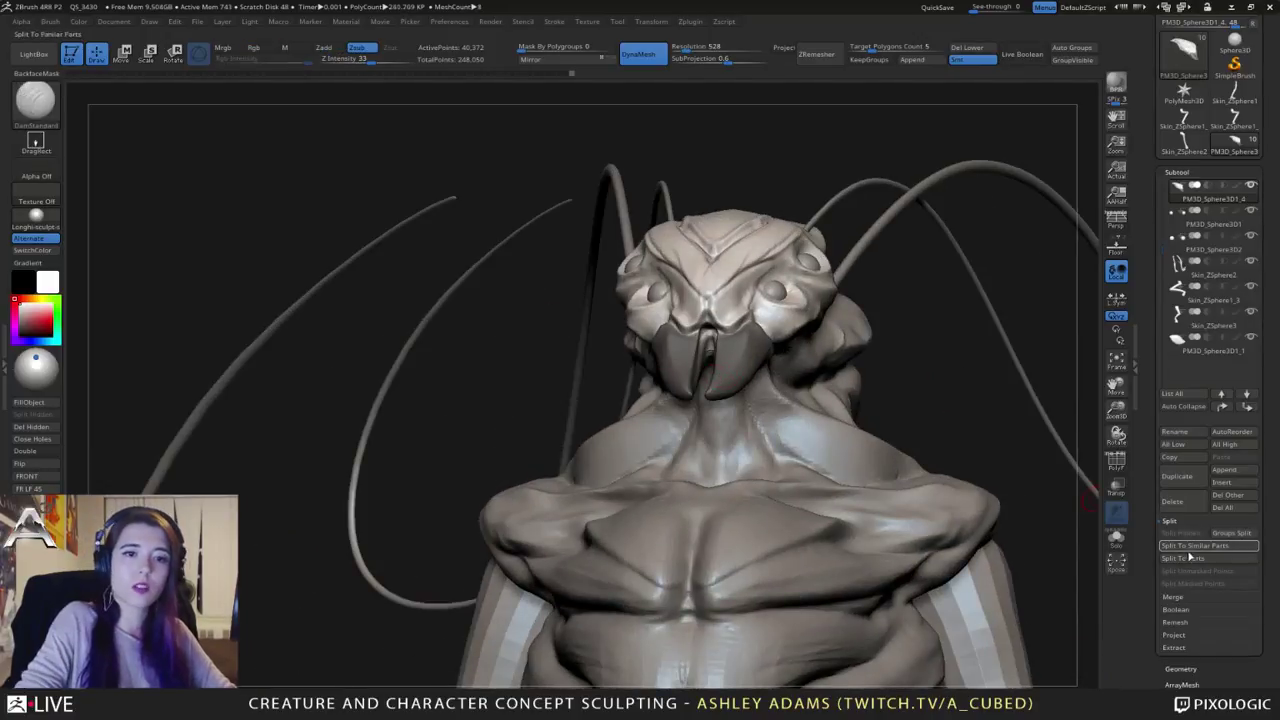
Step: Split the masked beak halves off the head into a separate subtool and save the file
click(1190, 667)
click(1180, 225)
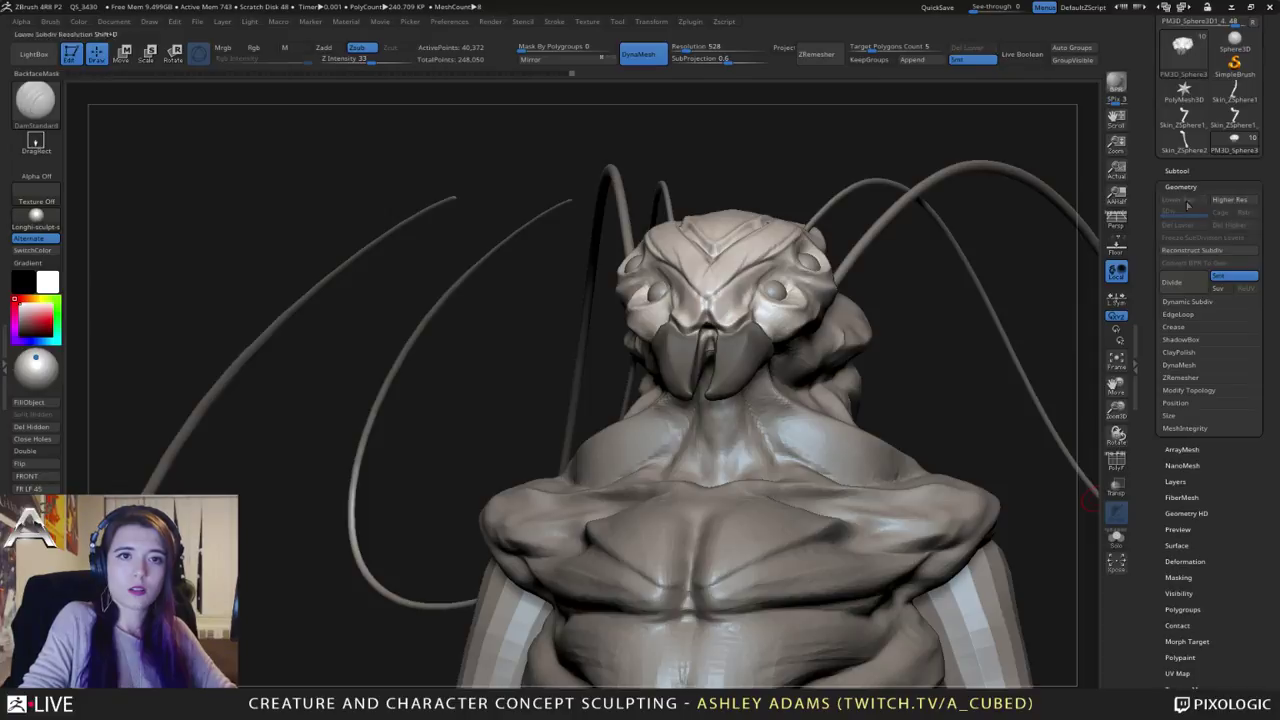
click(1177, 171)
click(1190, 582)
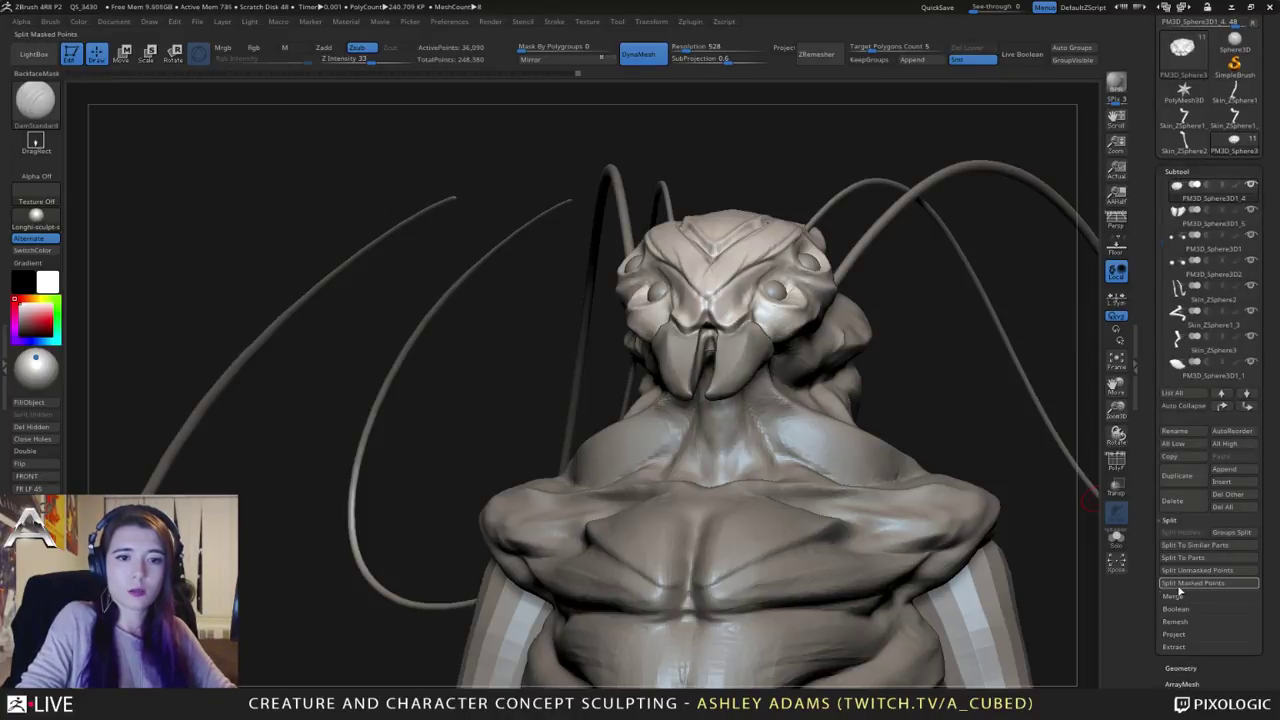
drag(420, 260, 248, 281)
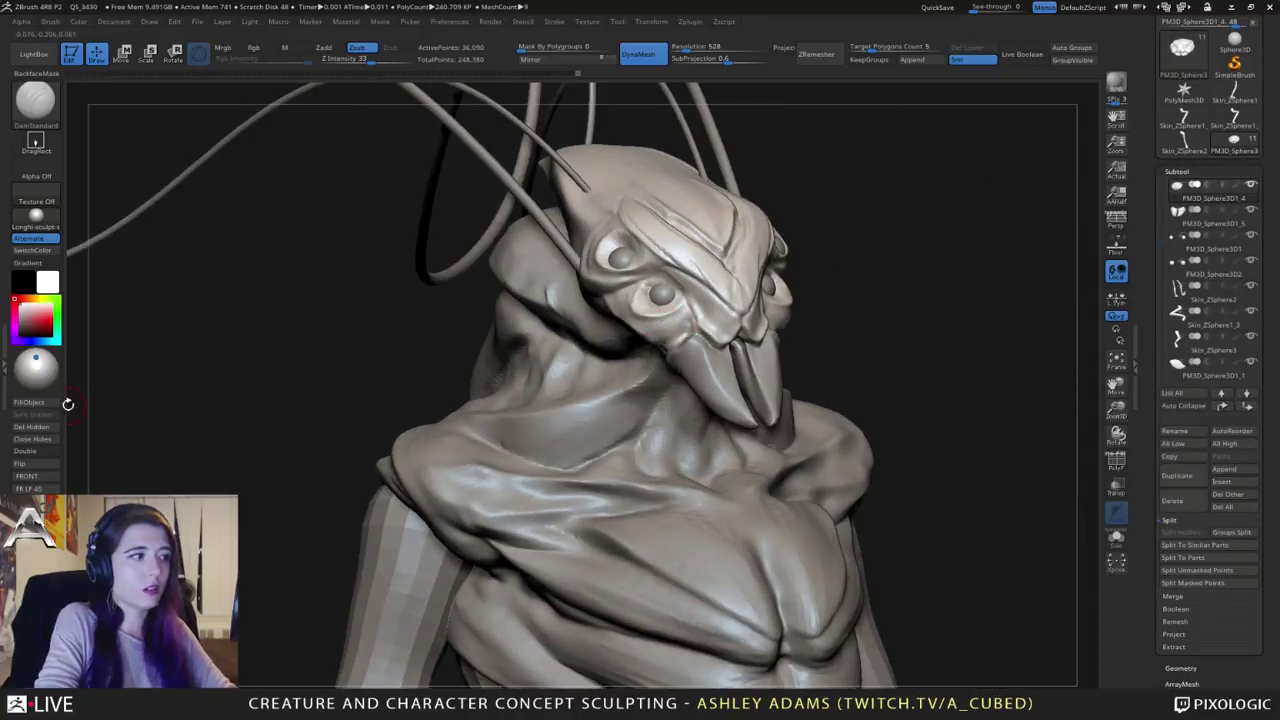
drag(1190, 28, 1188, 122)
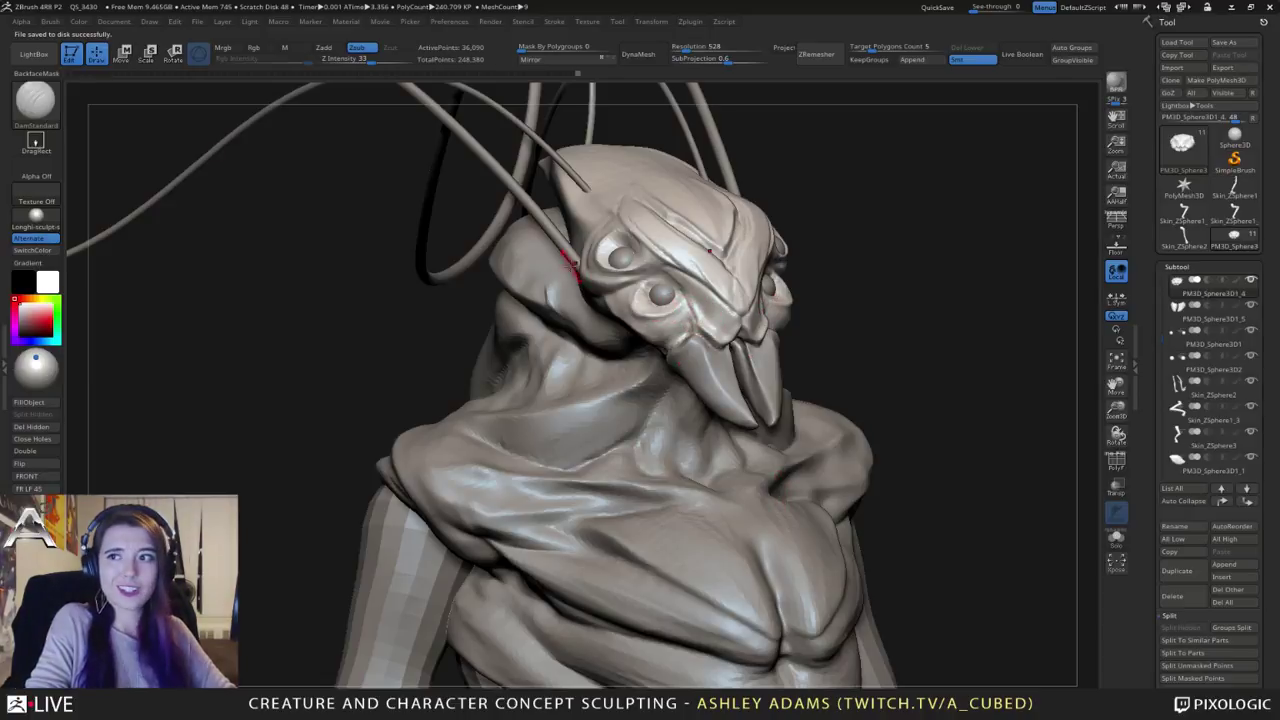
Step: Close the open holes on the head subtool and on the separated beak subtool
right_drag(692, 332, 770, 334)
key(space)
click(680, 332)
mouse_move(678, 330)
right_down()
mouse_move(671, 286)
mouse_move(632, 285)
right_up()
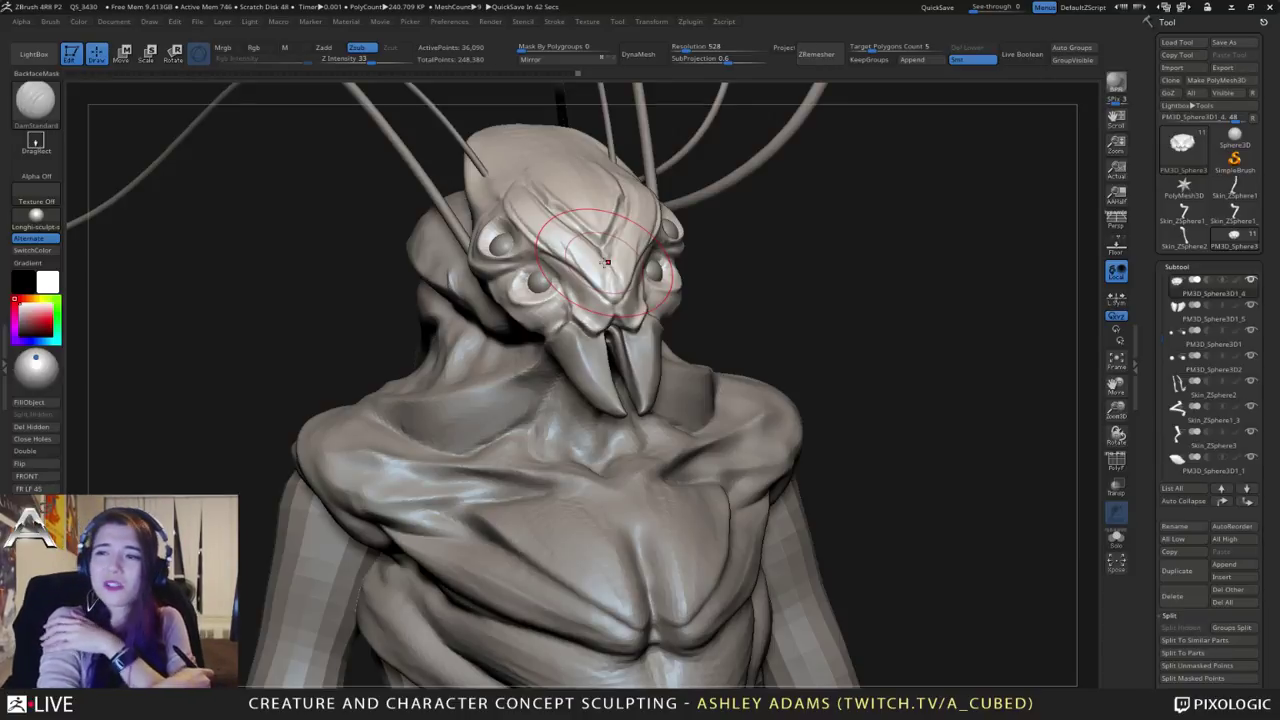
drag(737, 320, 555, 328)
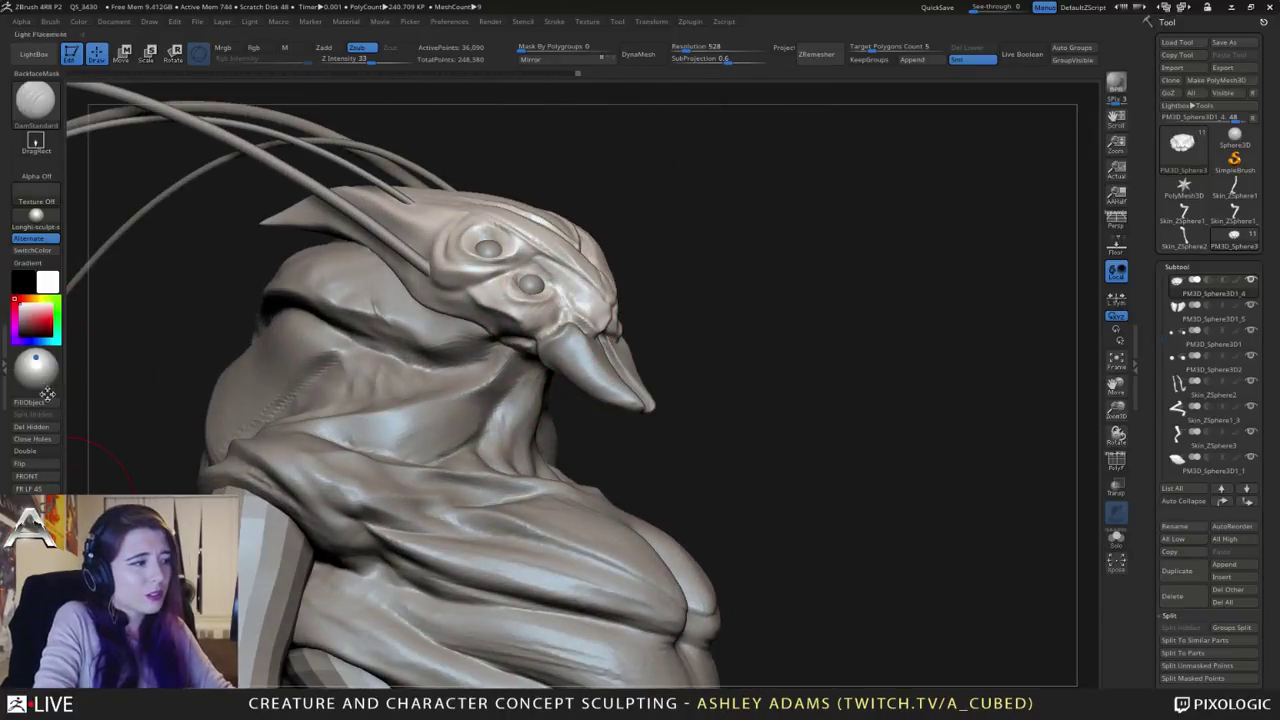
click(34, 439)
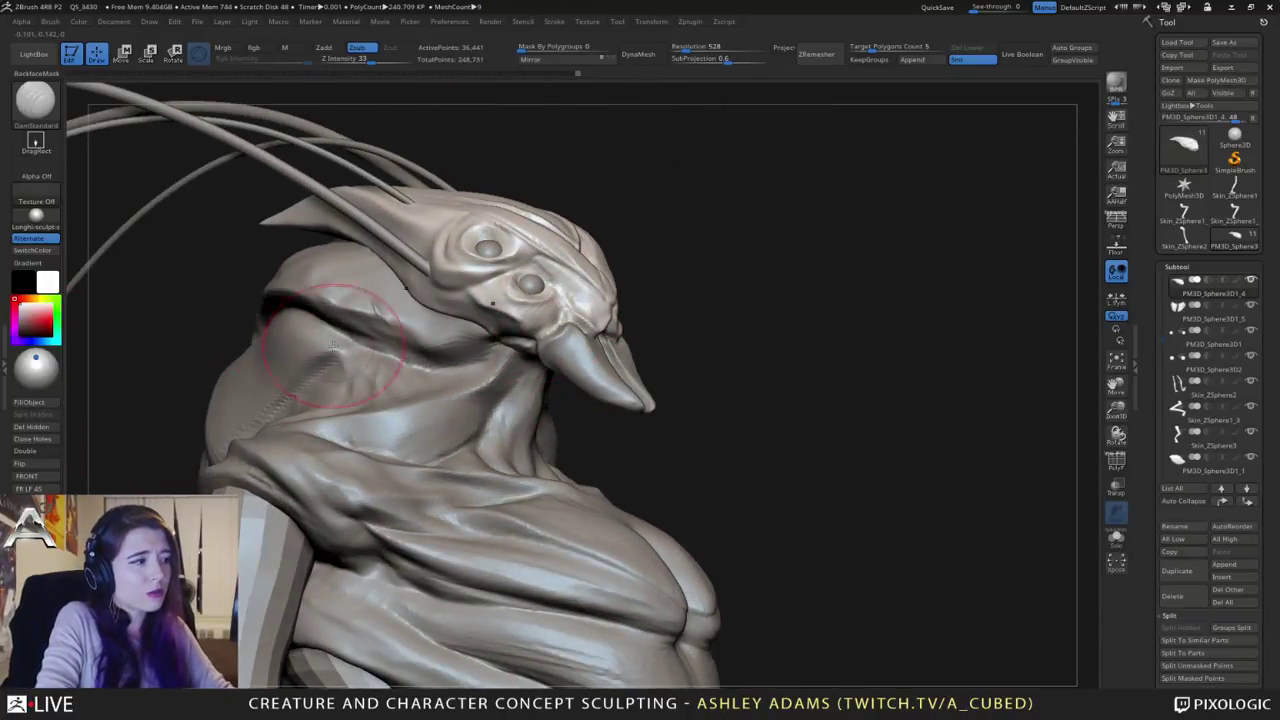
alt+click(563, 354)
click(41, 445)
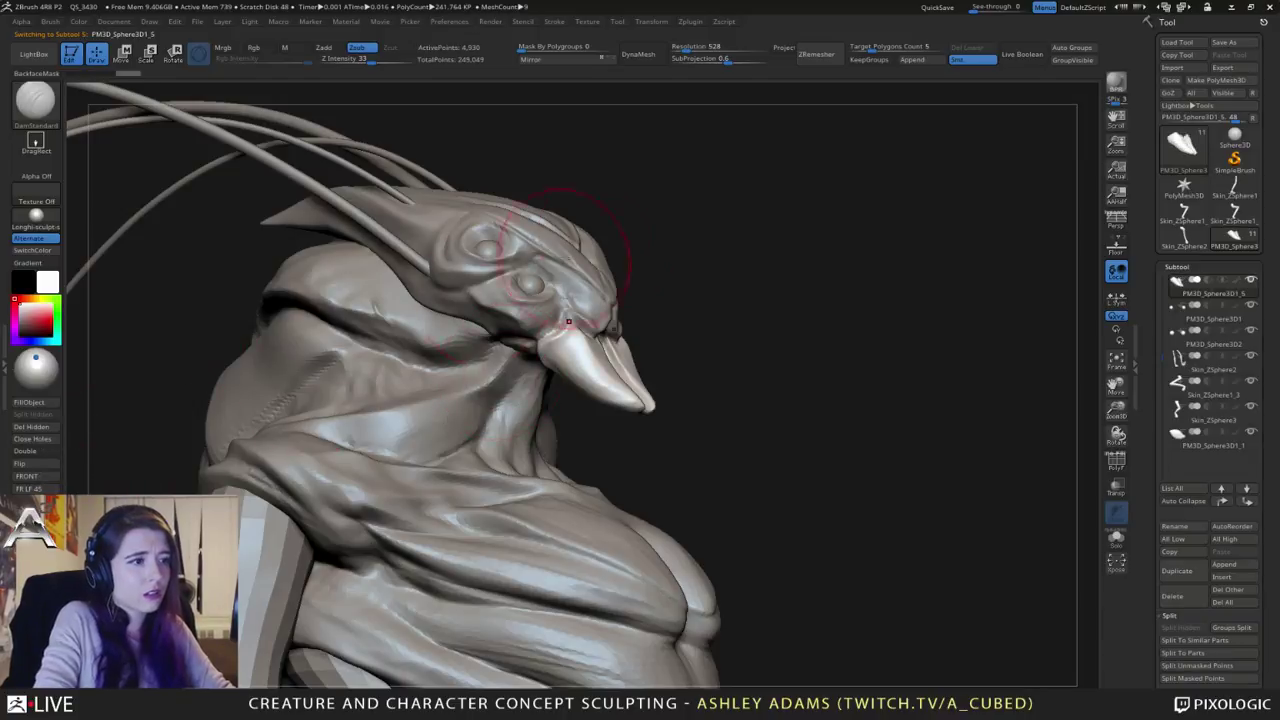
Step: Smooth the base of the separated beak halves and bend them outward into curved mandibles with SnakeHook
mouse_move(583, 257)
right_down()
mouse_move(545, 295)
mouse_move(606, 318)
right_up()
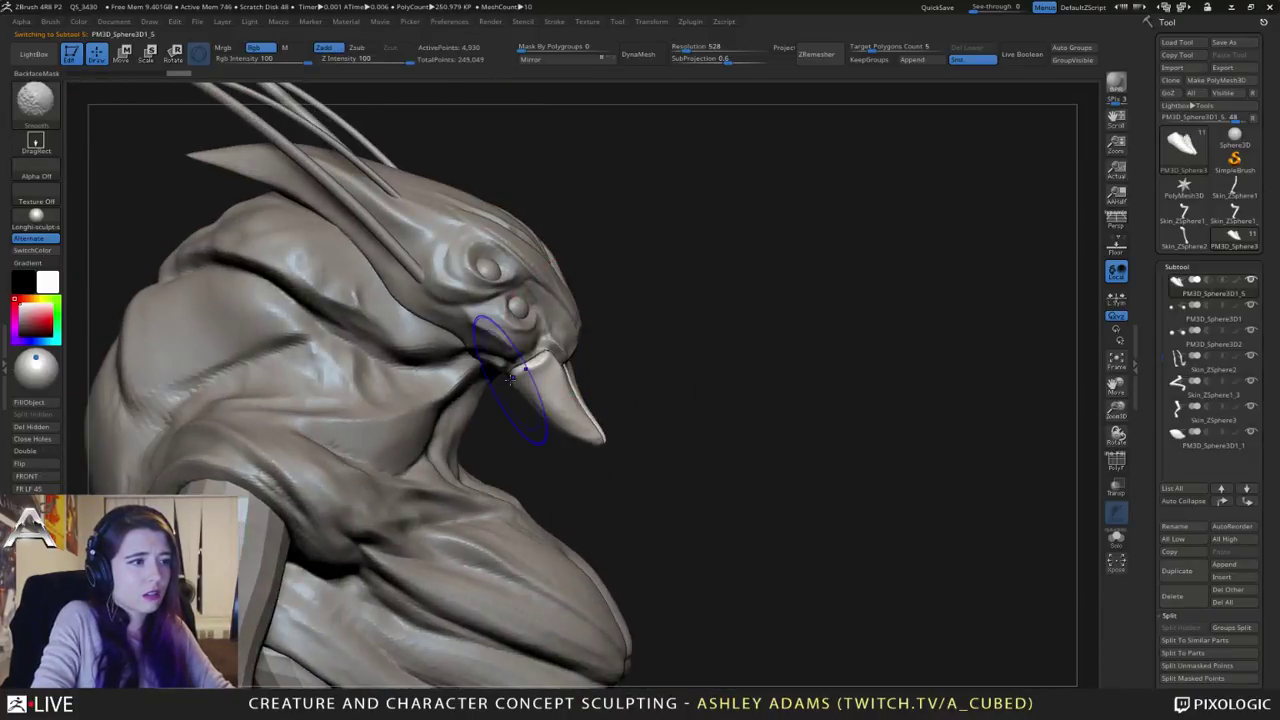
shift+drag(514, 394, 538, 366)
right_drag(586, 320, 632, 360)
key(b)
key(s)
key(h)
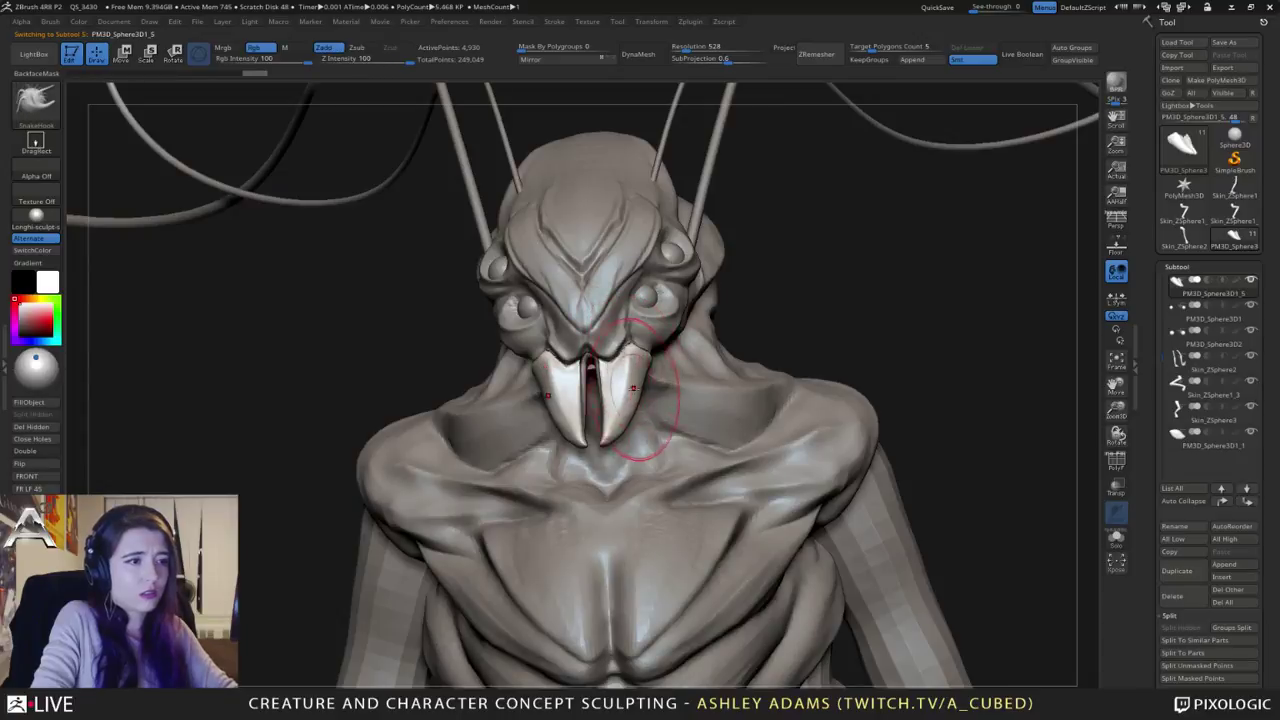
mouse_move(628, 386)
mouse_down()
mouse_move(642, 386)
mouse_move(626, 378)
mouse_up()
right_drag(640, 375, 552, 374)
drag(628, 382, 620, 382)
mouse_move(560, 365)
right_down()
mouse_move(628, 400)
mouse_move(600, 415)
right_up()
key(space)
drag(654, 344, 647, 343)
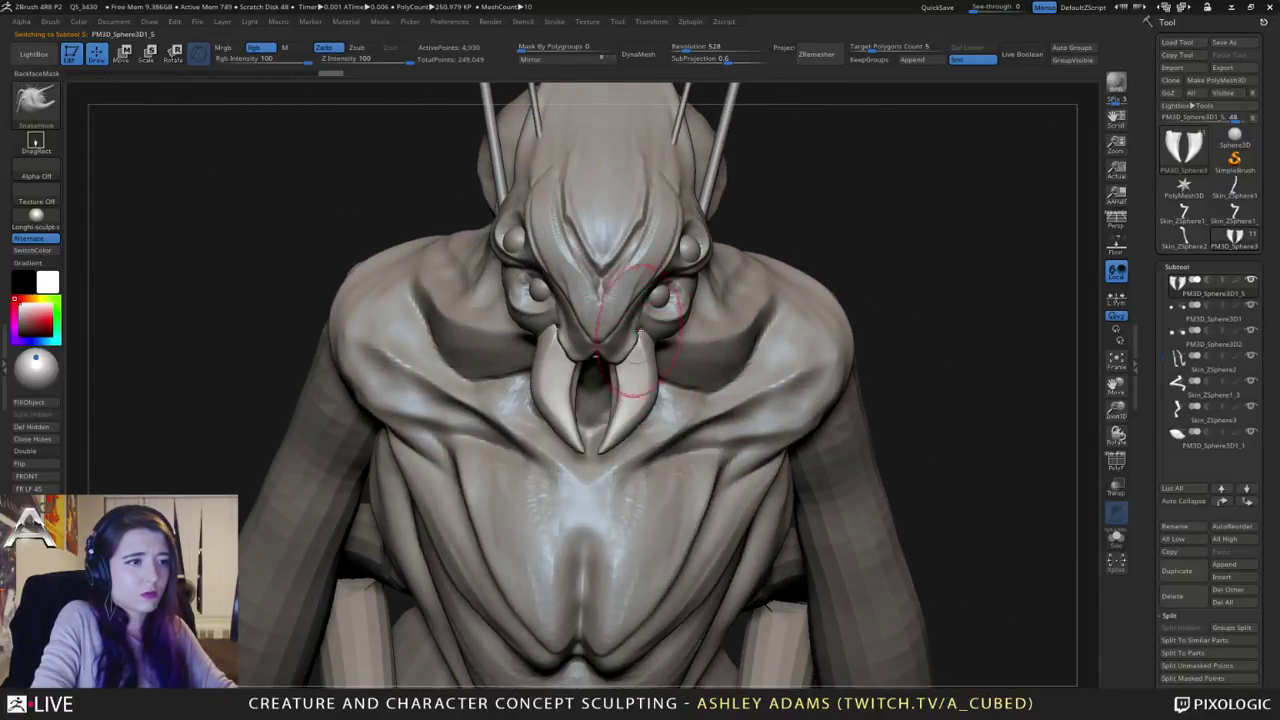
Step: Select the head subtool and smooth the mouth area between the mandibles
right_drag(600, 357, 621, 310)
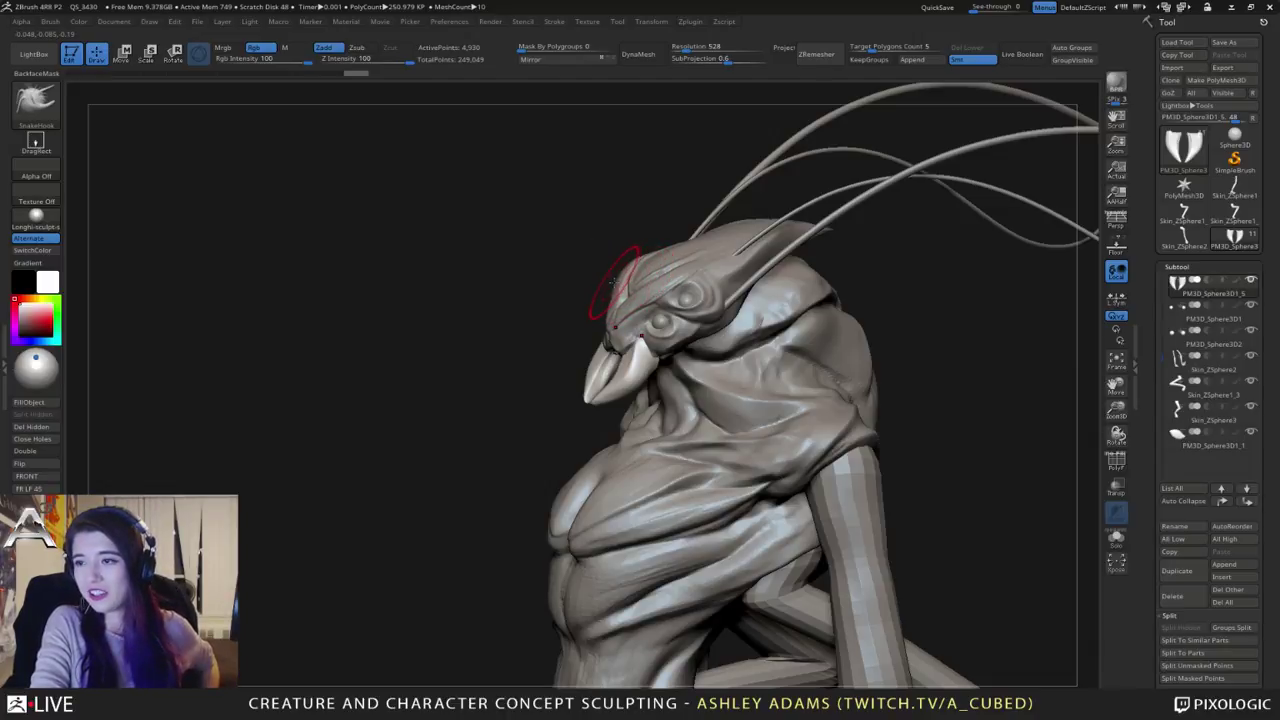
drag(594, 292, 1085, 668)
right_drag(594, 402, 596, 370)
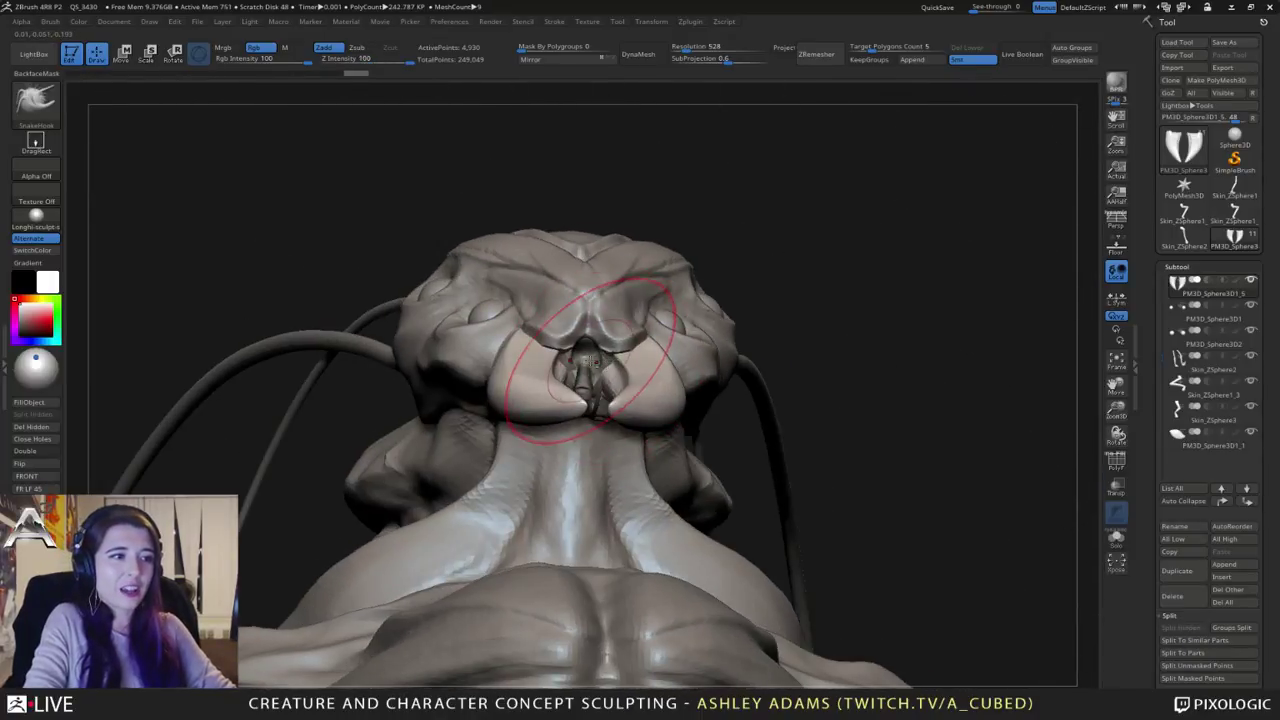
alt+click(592, 364)
right_click(538, 430)
mouse_move(538, 430)
right_down()
mouse_move(527, 592)
mouse_move(490, 588)
mouse_move(508, 584)
right_up()
right_click(547, 430)
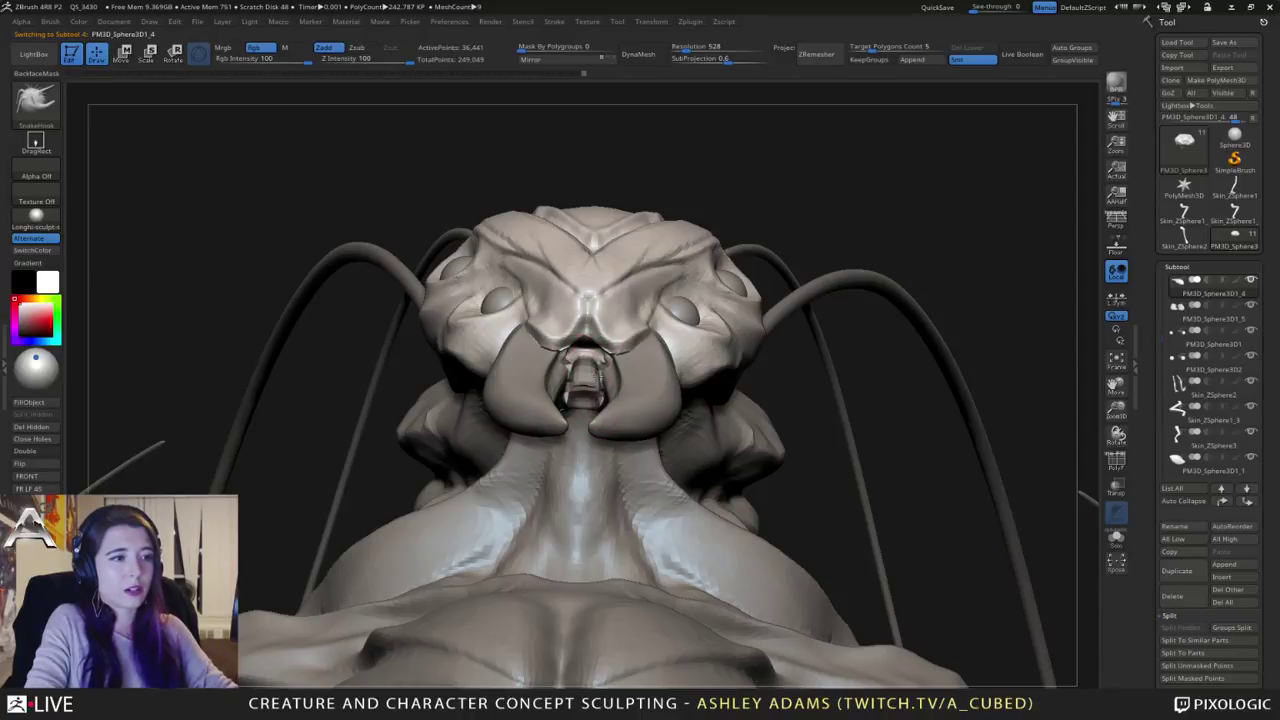
right_drag(600, 378, 596, 335)
shift+drag(604, 352, 591, 386)
right_drag(591, 386, 588, 440)
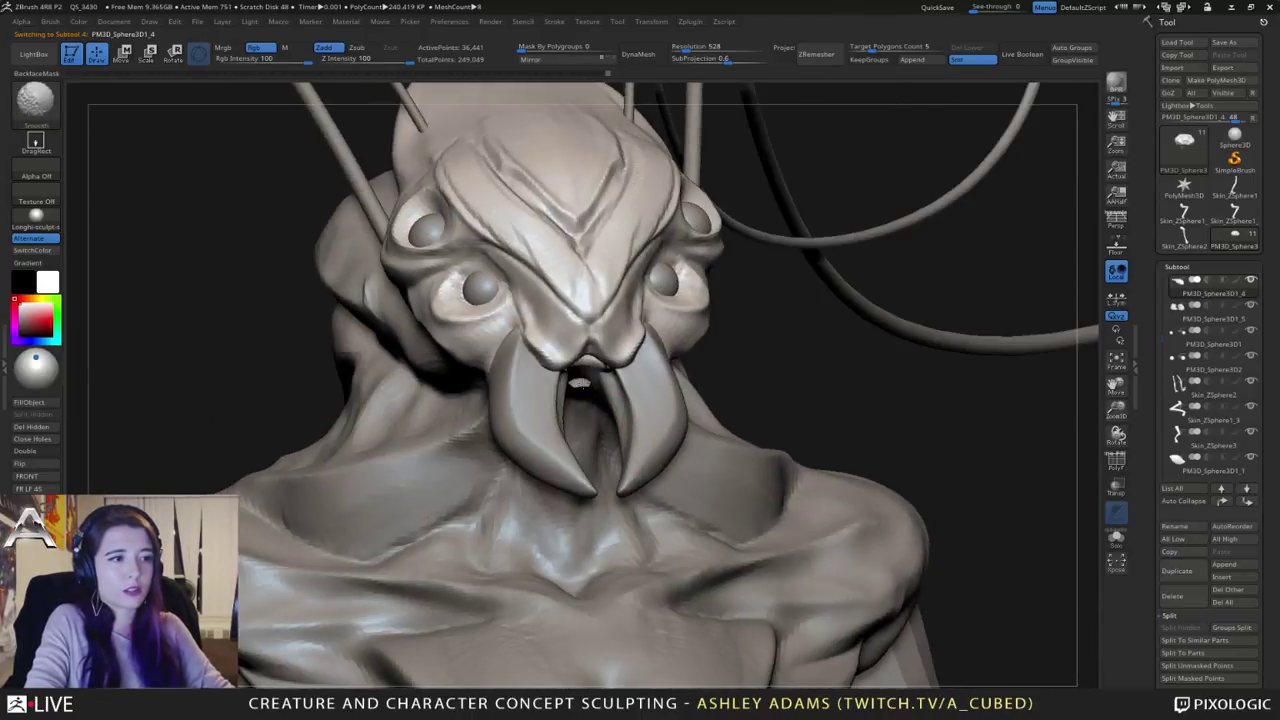
Step: Reshape the small mouth form behind the mandibles with SnakeHook
key(b)
key(s)
key(h)
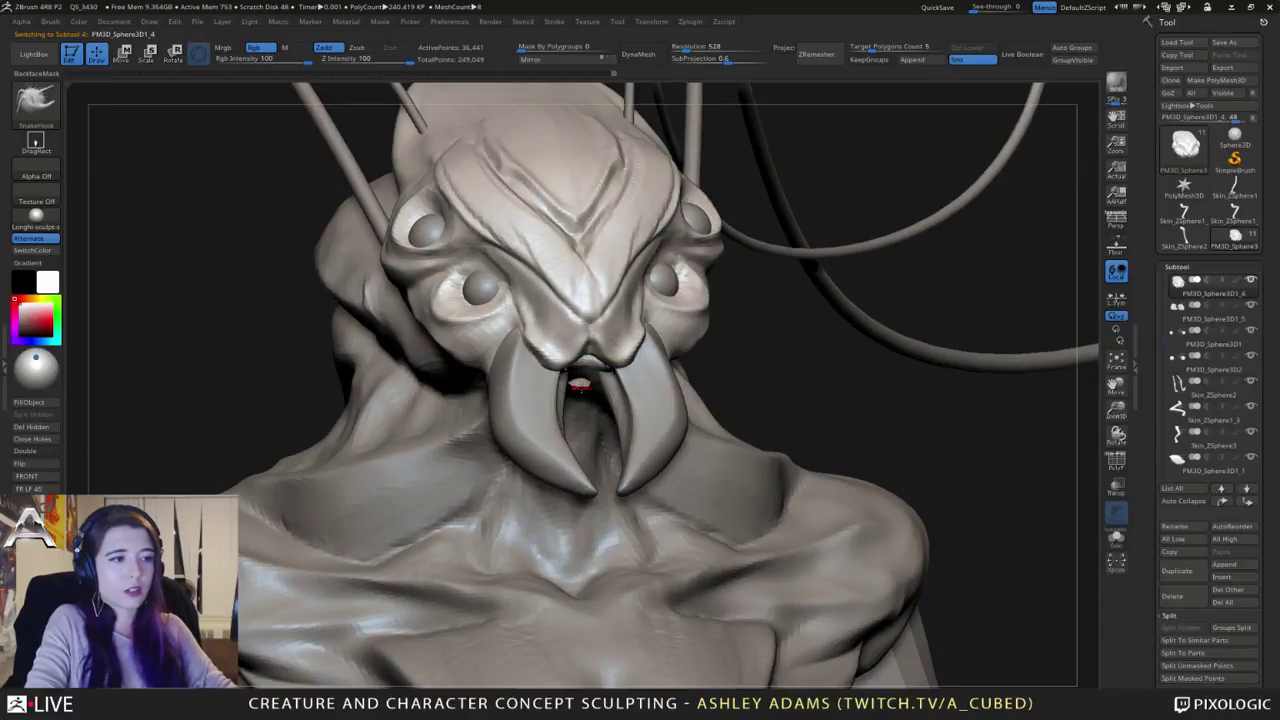
mouse_move(581, 388)
right_down()
mouse_move(645, 372)
mouse_move(628, 290)
right_up()
key(space)
drag(577, 392, 586, 400)
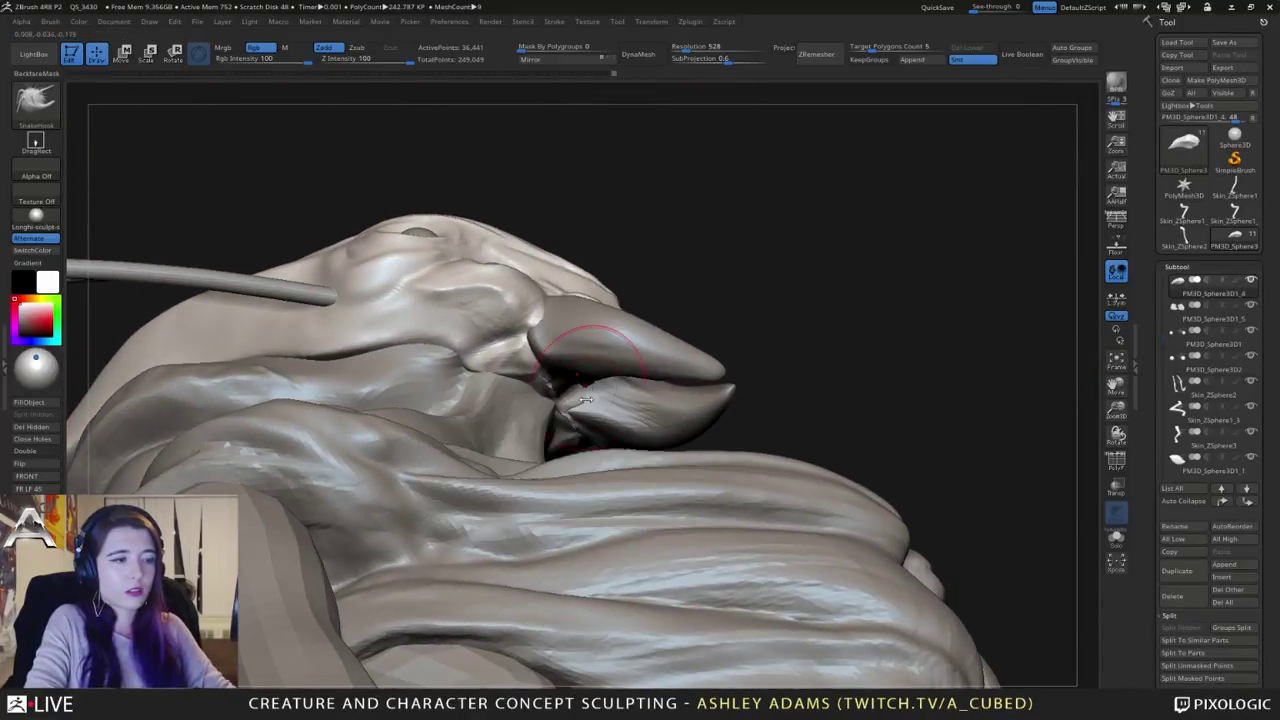
mouse_move(586, 400)
right_down()
mouse_move(588, 358)
mouse_move(587, 378)
right_up()
Step: Select the torso subtool and reshape the throat beneath the mandibles with SnakeHook
alt+click(587, 379)
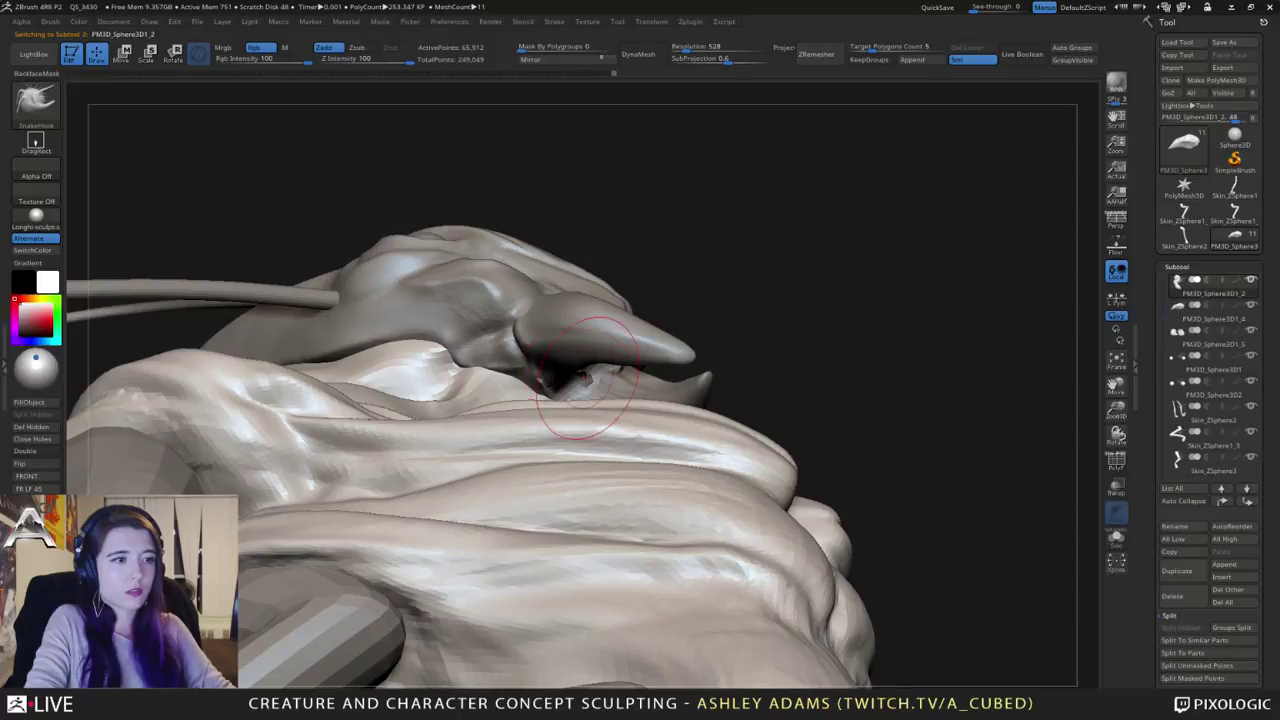
drag(585, 375, 522, 458)
drag(536, 395, 485, 390)
Step: Select the mandibles subtool and refine their curved, pointed shape with SnakeHook
key(ctrl)
mouse_move(481, 388)
ctrl+right_down()
mouse_move(484, 362)
mouse_move(508, 379)
mouse_move(455, 402)
mouse_move(482, 404)
mouse_move(530, 334)
mouse_move(577, 338)
mouse_move(598, 390)
ctrl+right_up()
alt+click(532, 374)
drag(598, 390, 604, 338)
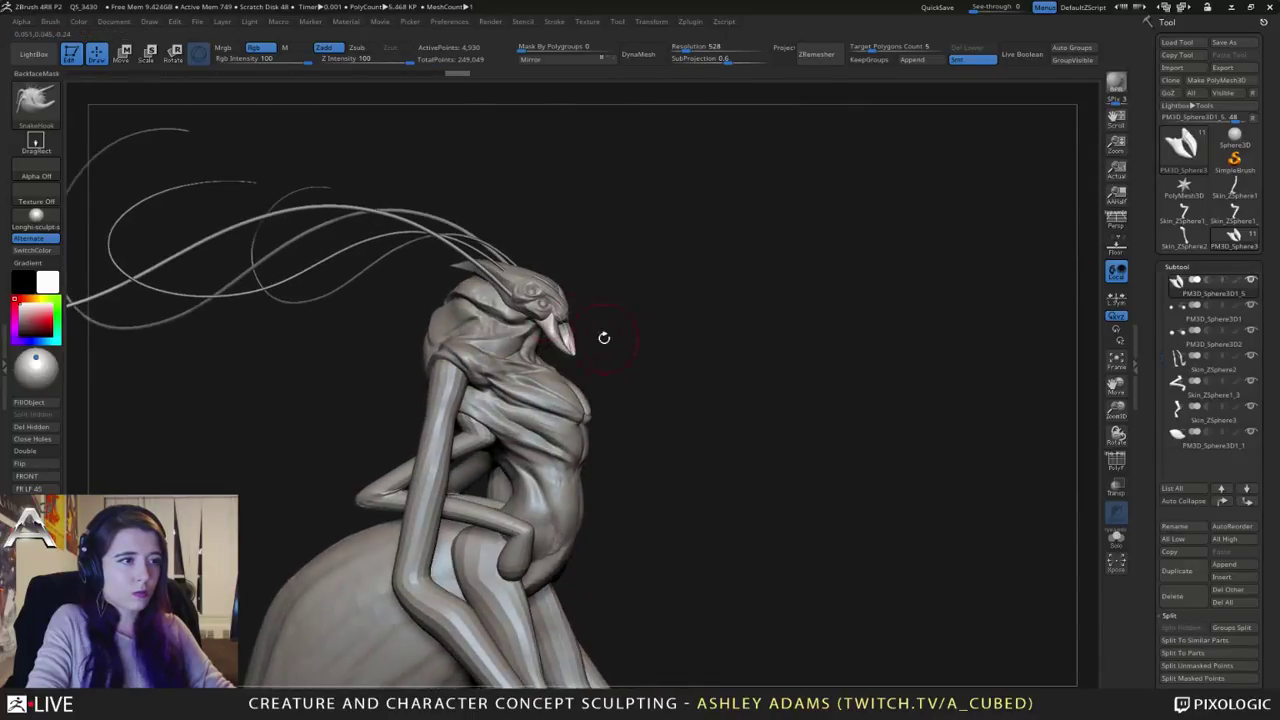
right_drag(563, 340, 524, 330)
Step: Select the head subtool and pull out a small snout between the mandibles with SnakeHook
alt+click(566, 284)
ctrl+right_drag(568, 284, 580, 320)
key(space)
drag(580, 320, 564, 320)
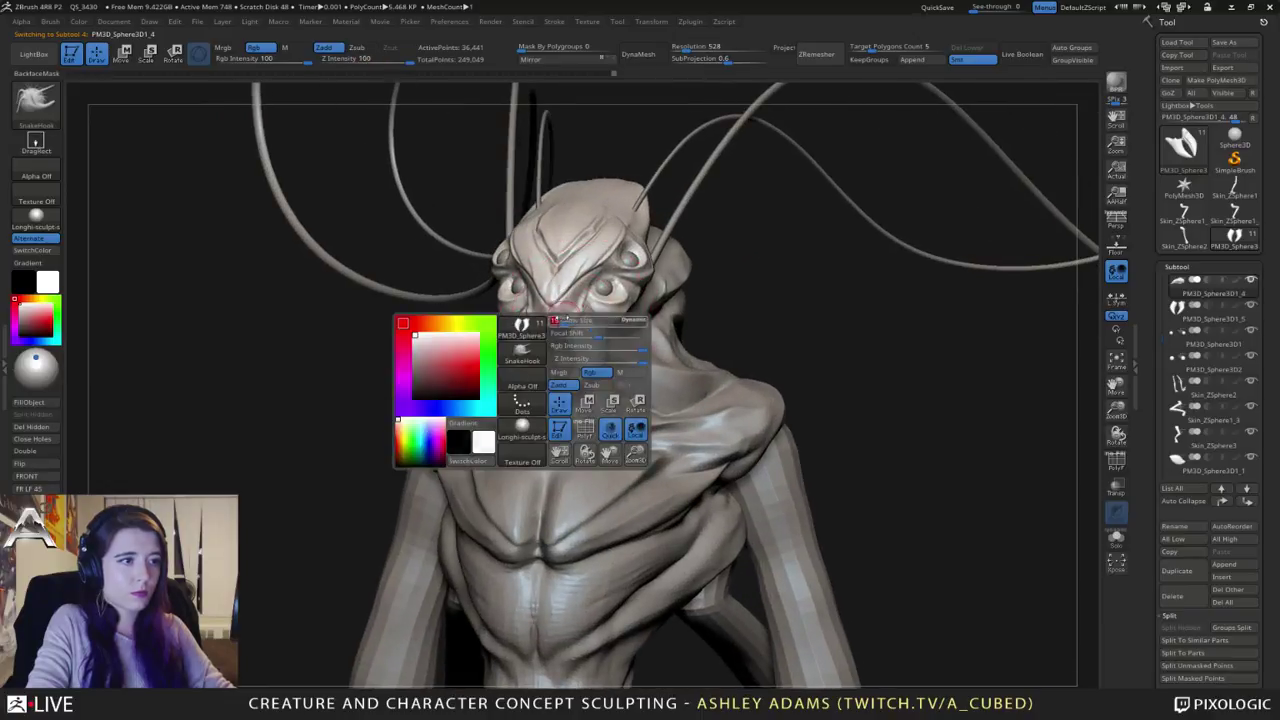
mouse_move(562, 316)
right_down()
mouse_move(522, 306)
mouse_move(577, 303)
right_up()
mouse_move(576, 300)
mouse_down()
mouse_move(548, 312)
mouse_move(557, 290)
mouse_up()
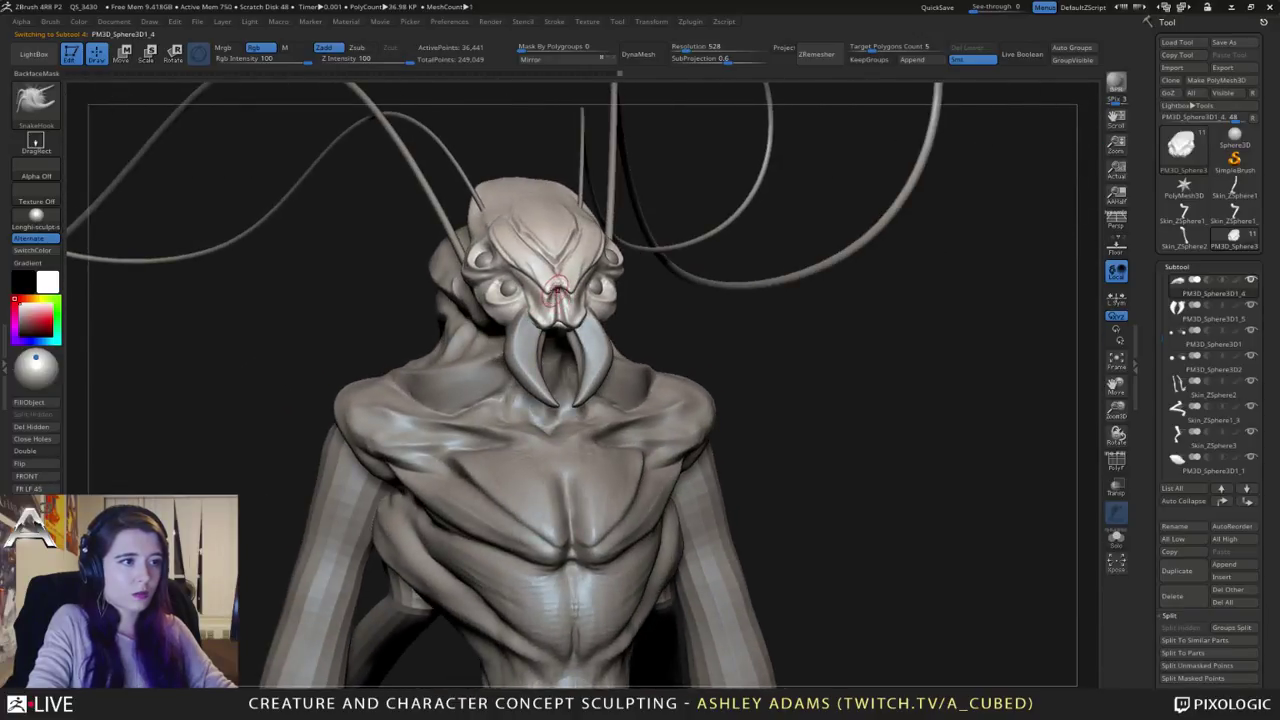
Step: Build up the bridge and tip of the snout with ClayBuildup
key(b)
key(c)
key(b)
right_drag(557, 291, 565, 296)
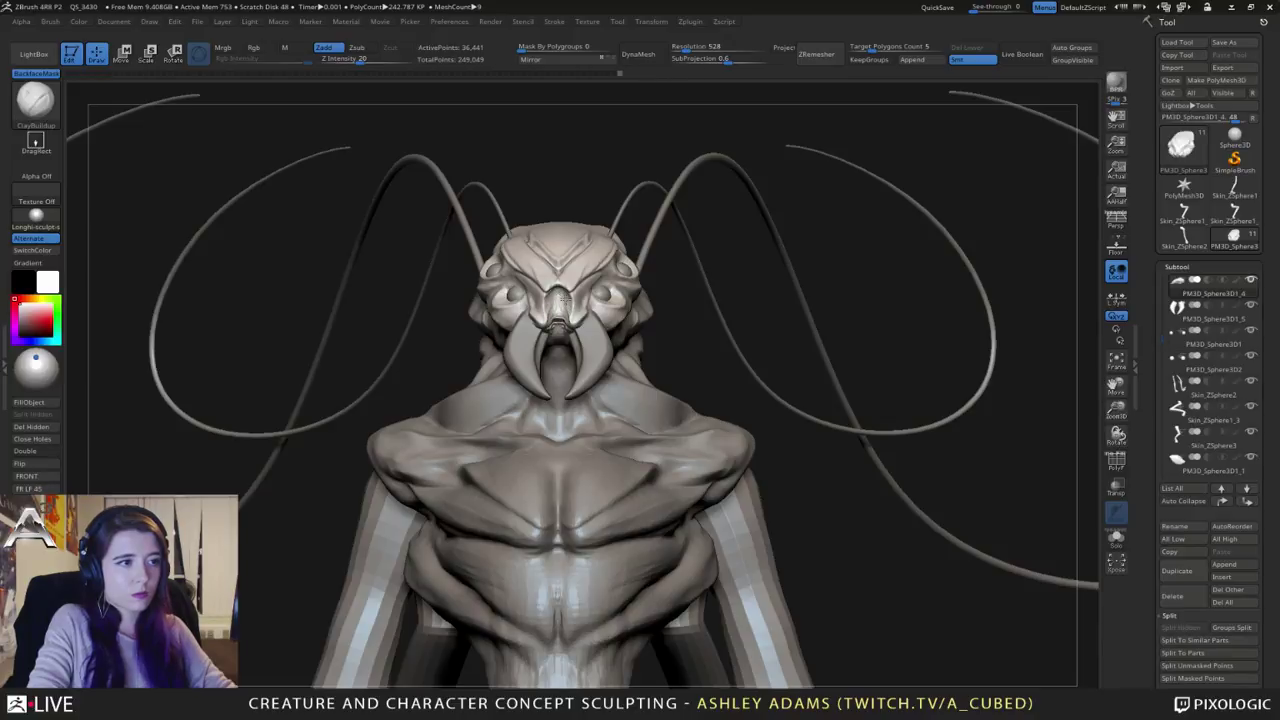
mouse_move(565, 299)
right_down()
mouse_move(572, 322)
mouse_move(561, 318)
right_up()
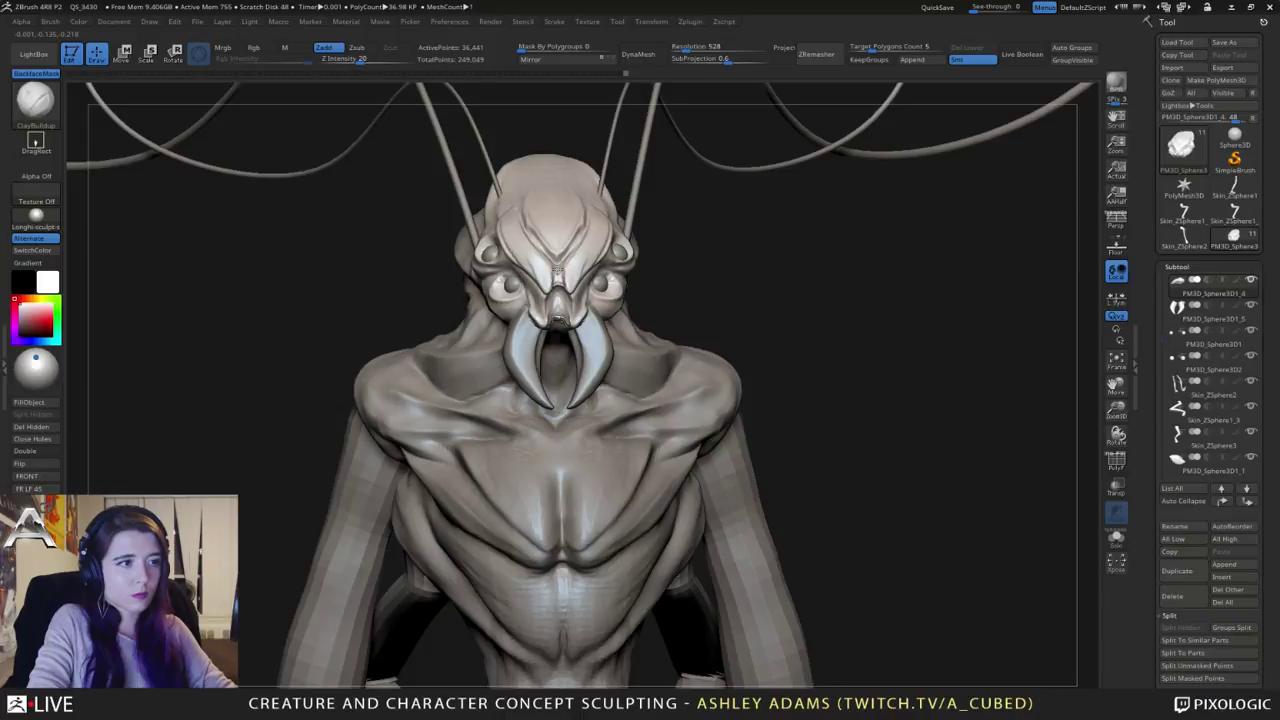
Step: Carve crease detail into the tip and sides of the snout with DamStandard
key(b)
key(d)
key(s)
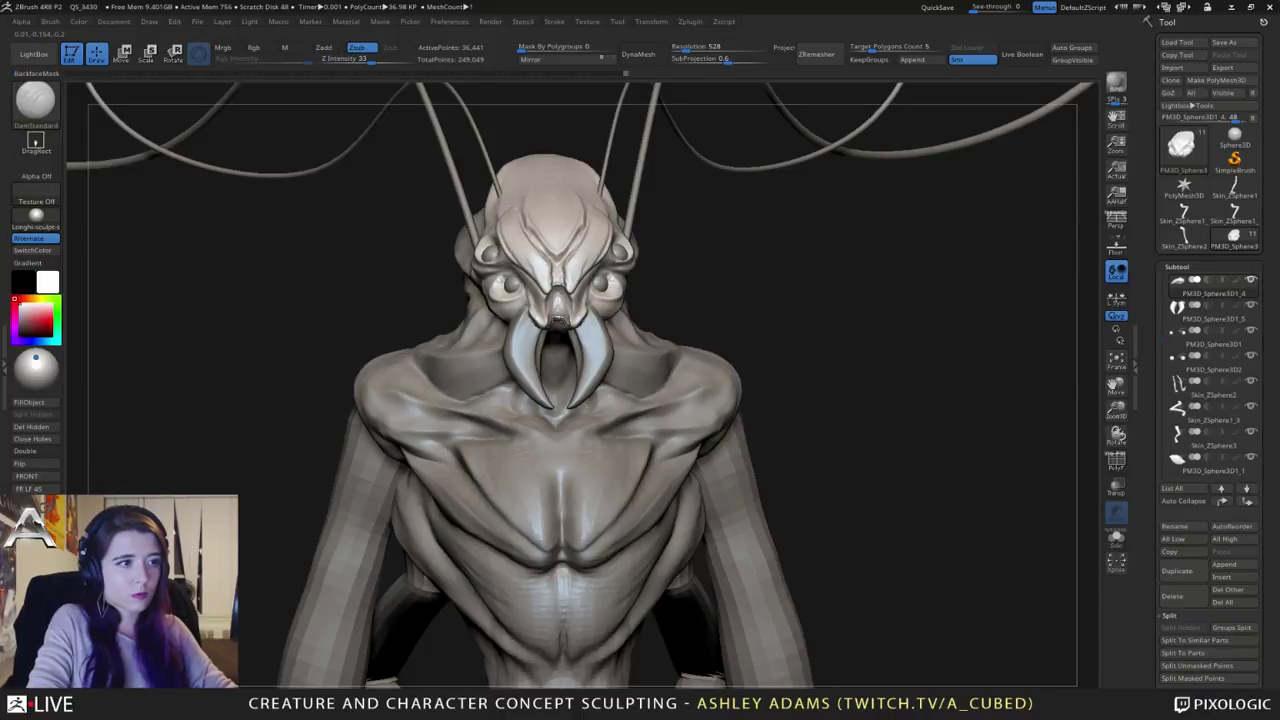
mouse_move(559, 321)
right_down()
mouse_move(553, 258)
mouse_move(556, 327)
right_up()
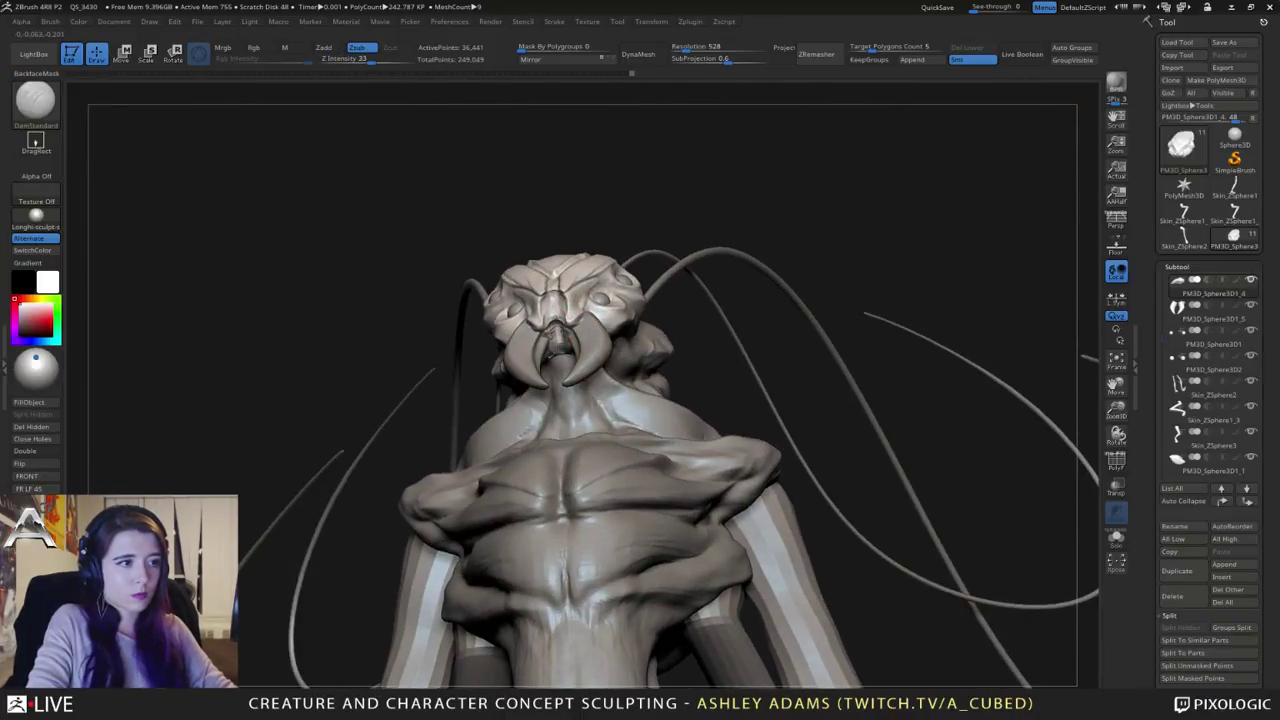
drag(570, 320, 575, 335)
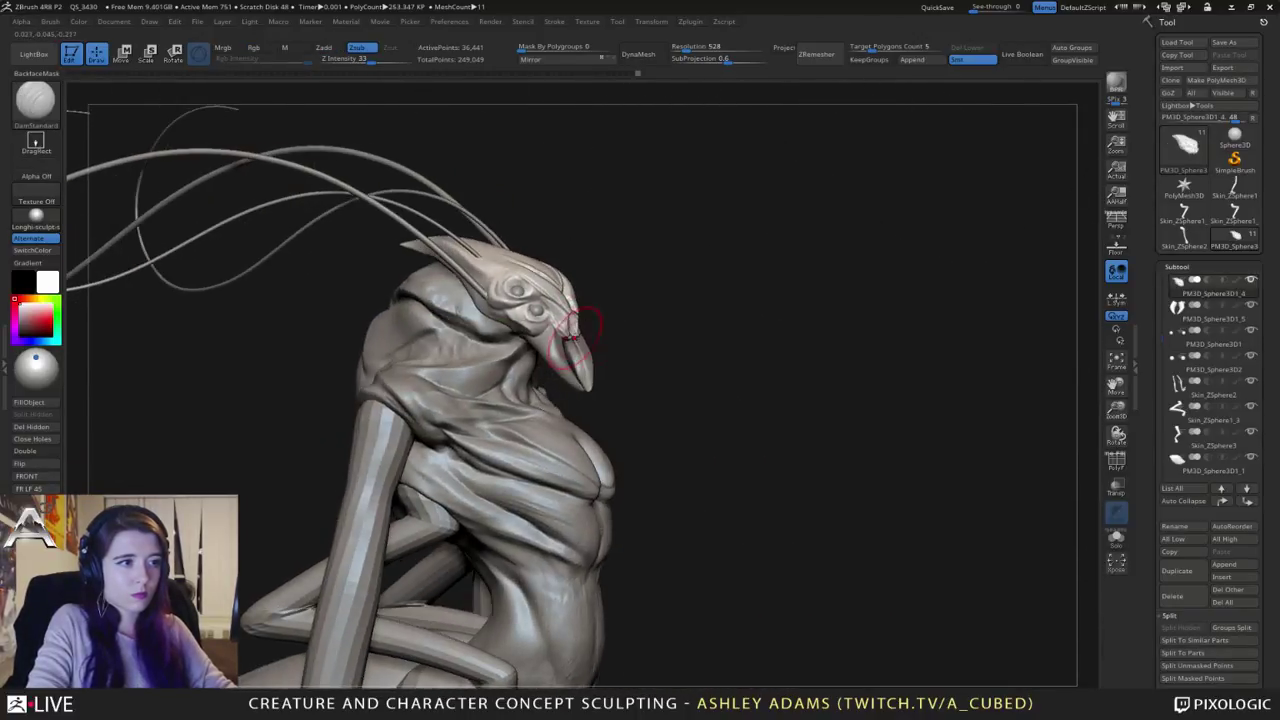
Step: Reshape the snout and the cheek area beside it with SnakeHook and smooth the transition
key(b)
key(s)
key(h)
key(space)
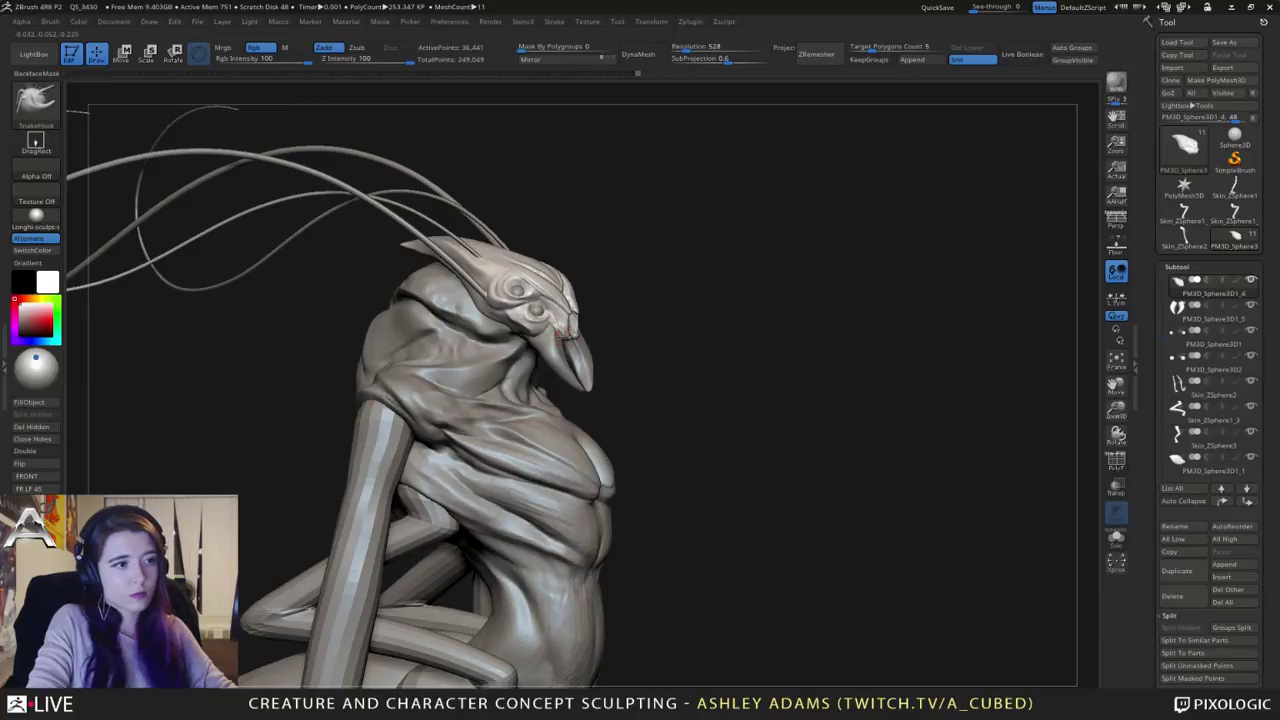
drag(570, 330, 606, 335)
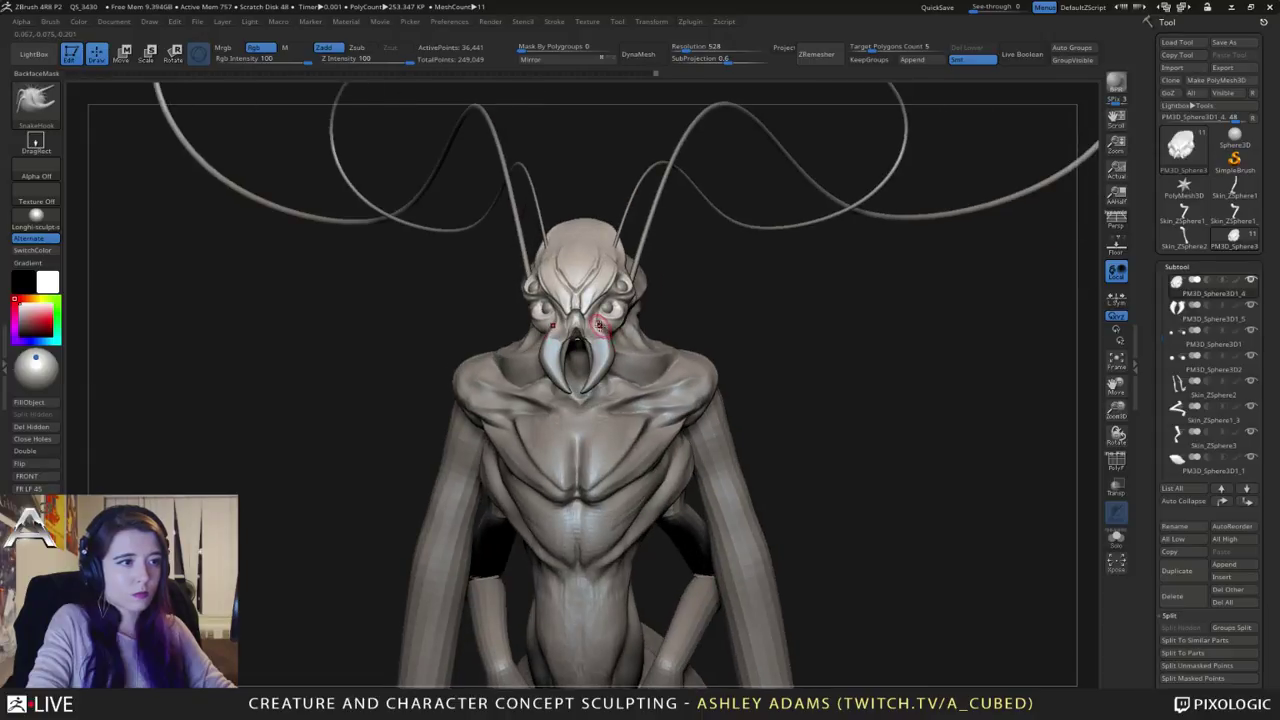
key(shift)
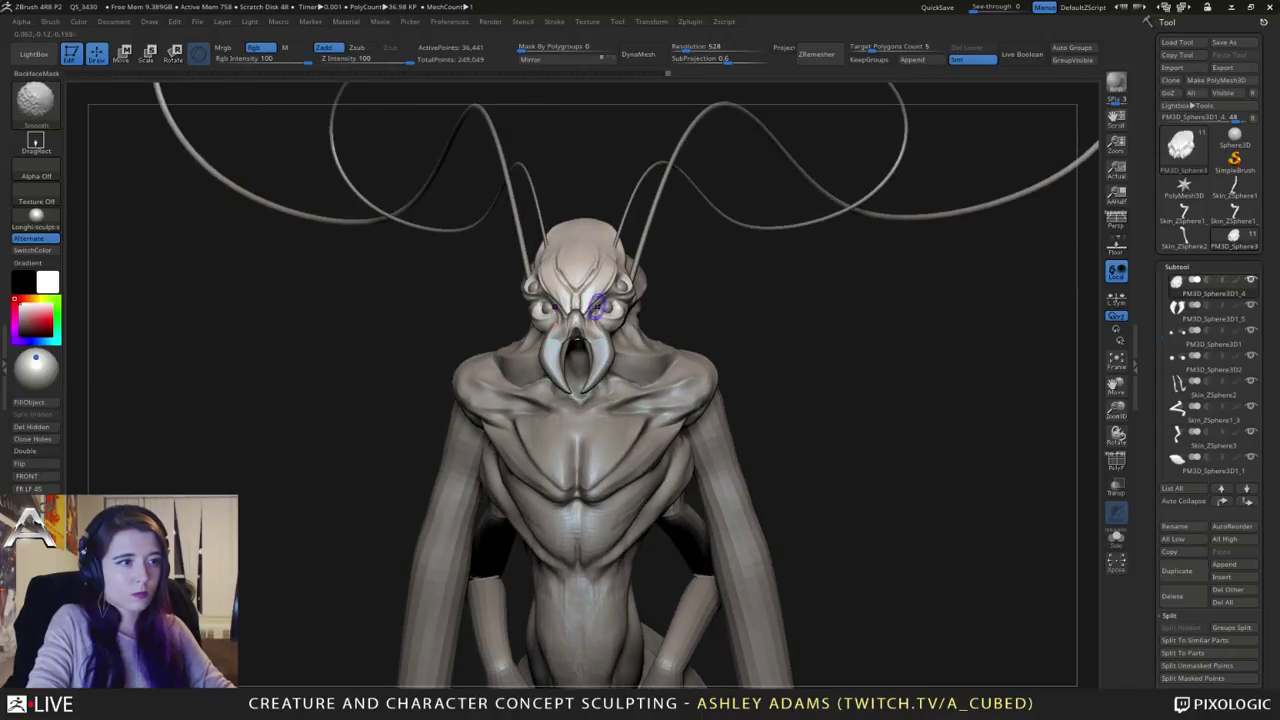
mouse_move(577, 341)
right_down()
mouse_move(620, 338)
mouse_move(577, 338)
mouse_move(590, 326)
mouse_move(655, 328)
right_up()
drag(585, 330, 578, 330)
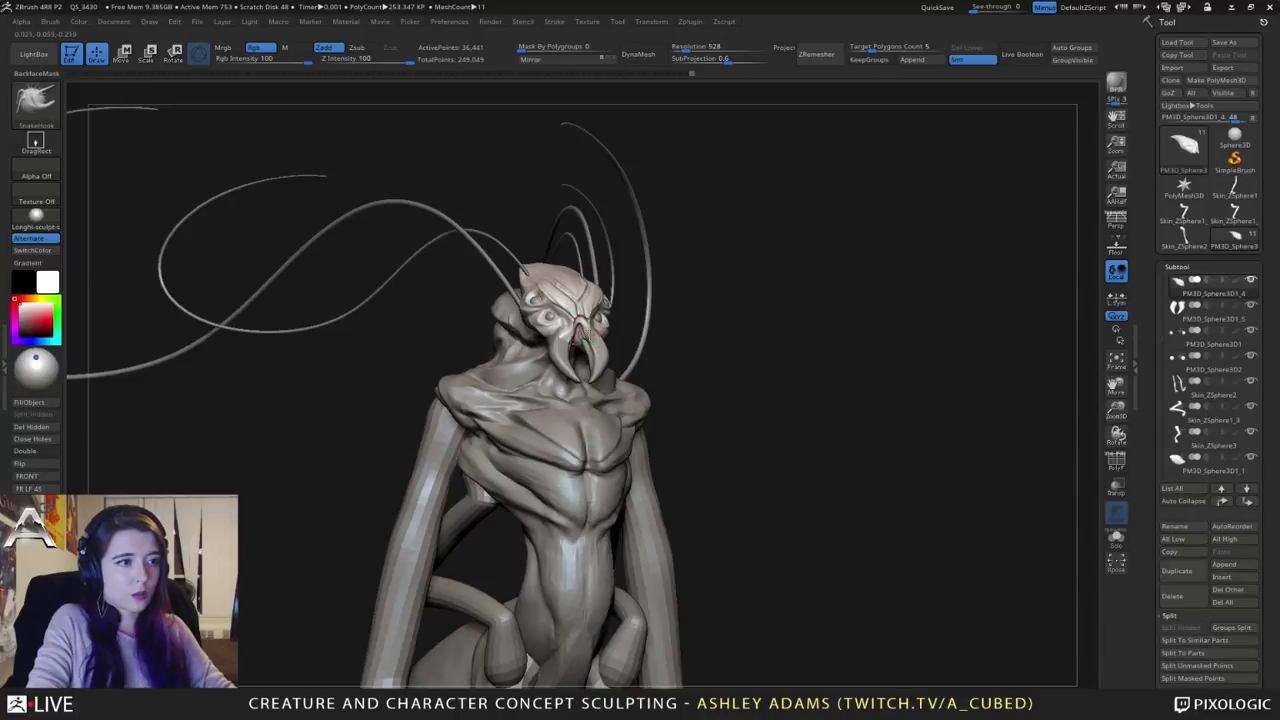
Step: Select the mandibles subtool, relocate the gizmo to the mandible base and reposition the mandibles against the face
right_drag(584, 335, 552, 356)
alt+click(537, 352)
key(w)
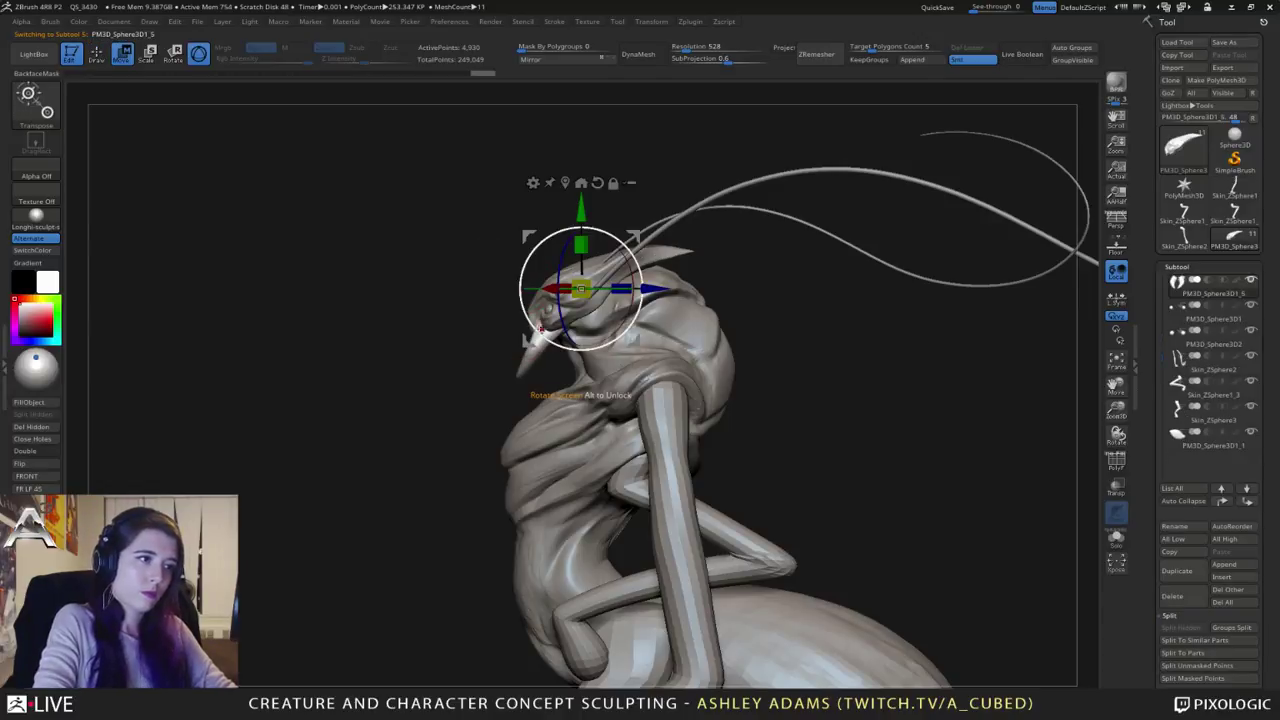
alt+drag(635, 237, 600, 282)
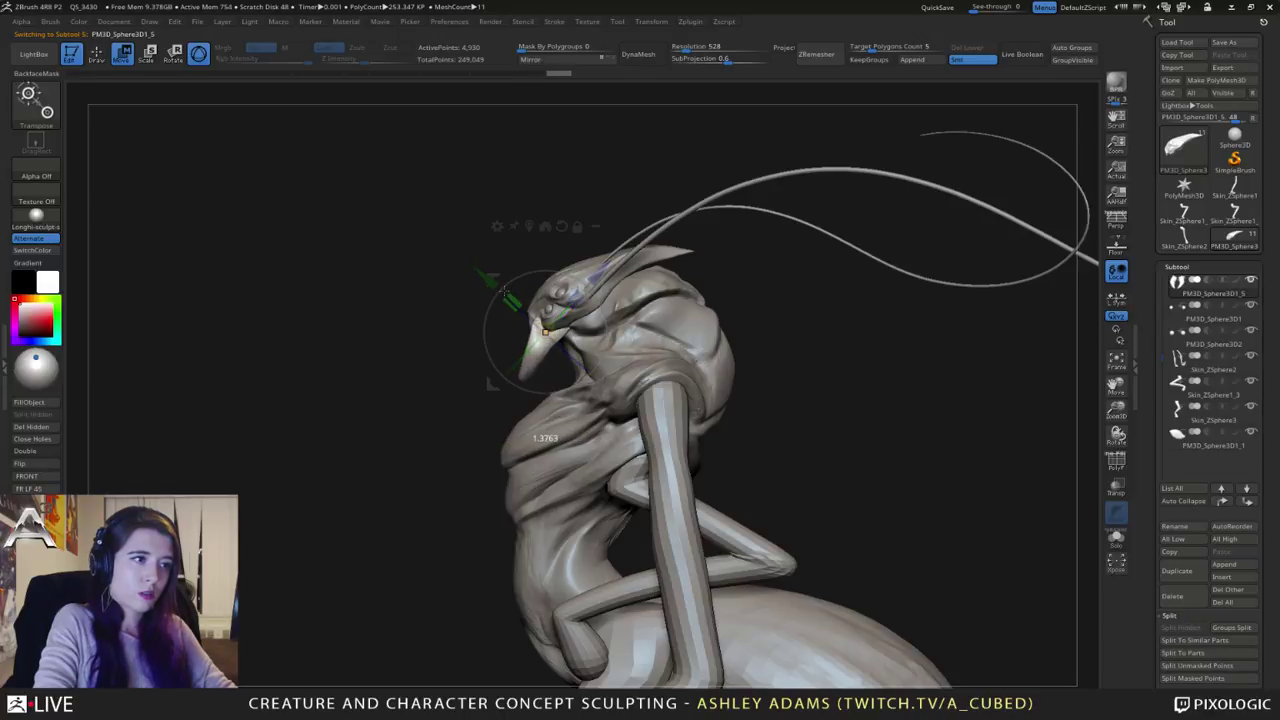
drag(420, 250, 602, 240)
key(q)
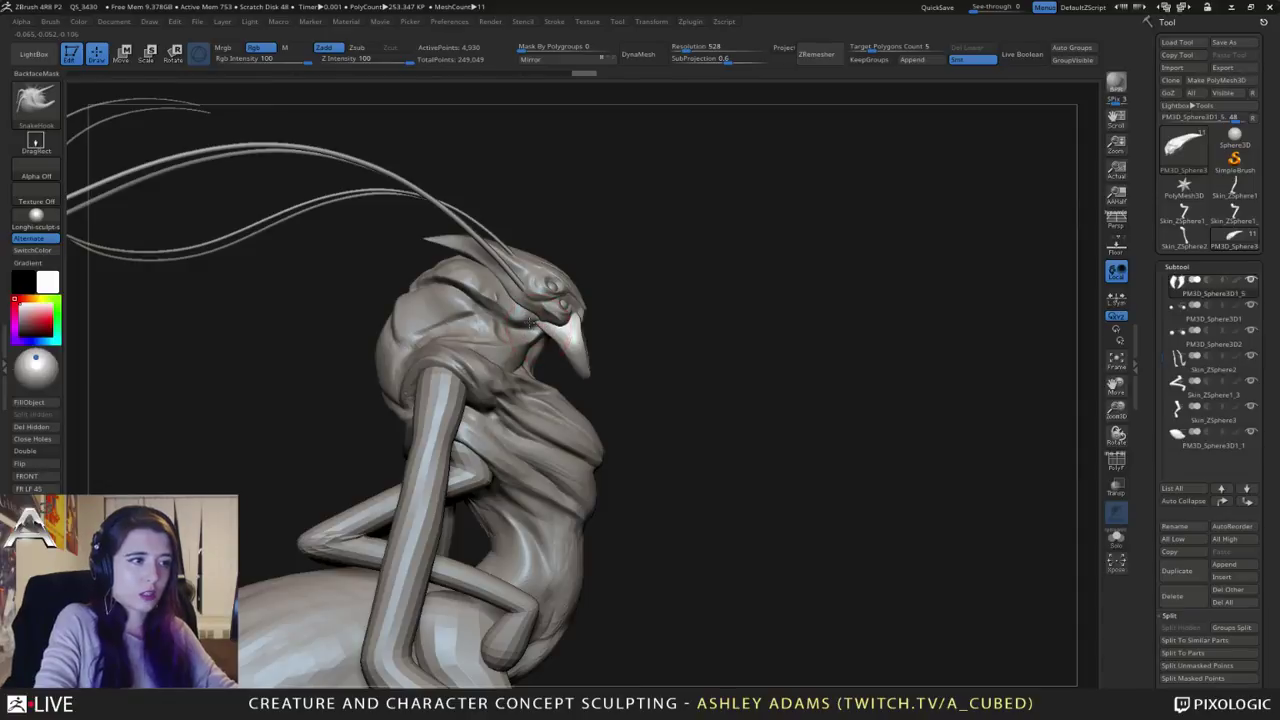
Step: Adjust the mandible bases with SnakeHook and shift both mandibles slightly forward and down from the face
mouse_move(555, 300)
mouse_down()
mouse_move(527, 325)
mouse_move(551, 283)
mouse_up()
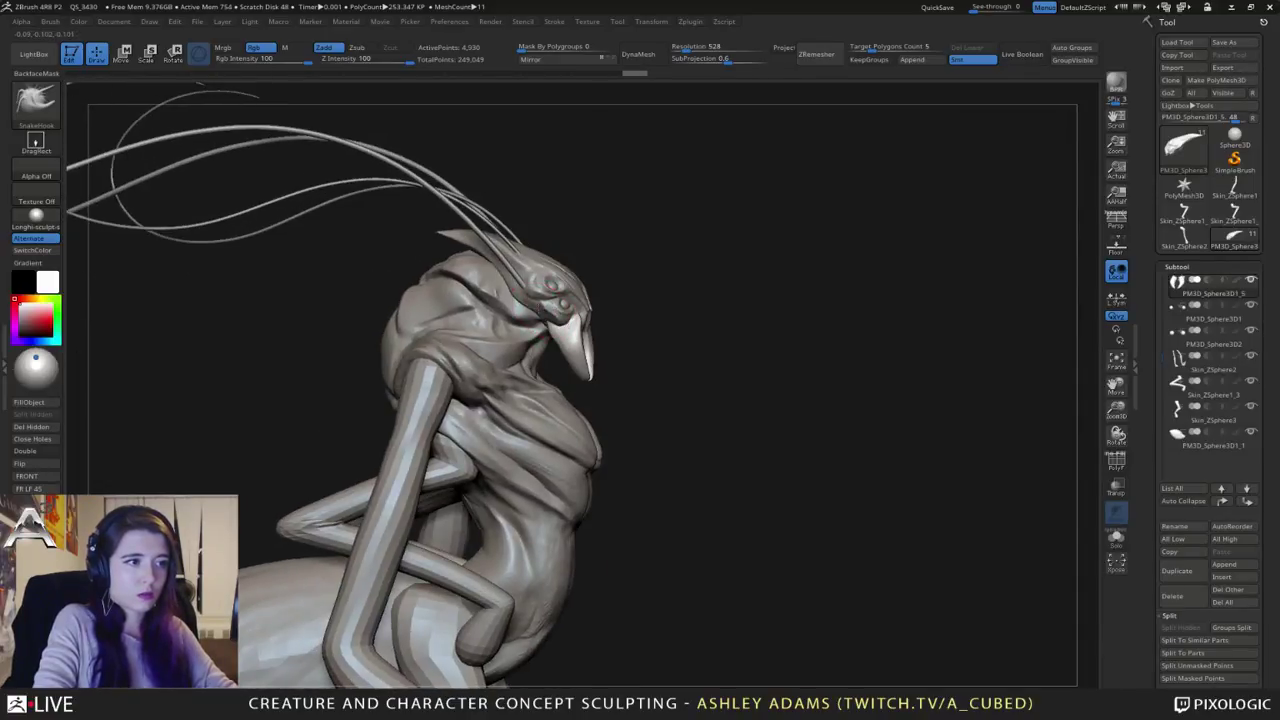
drag(545, 335, 543, 297)
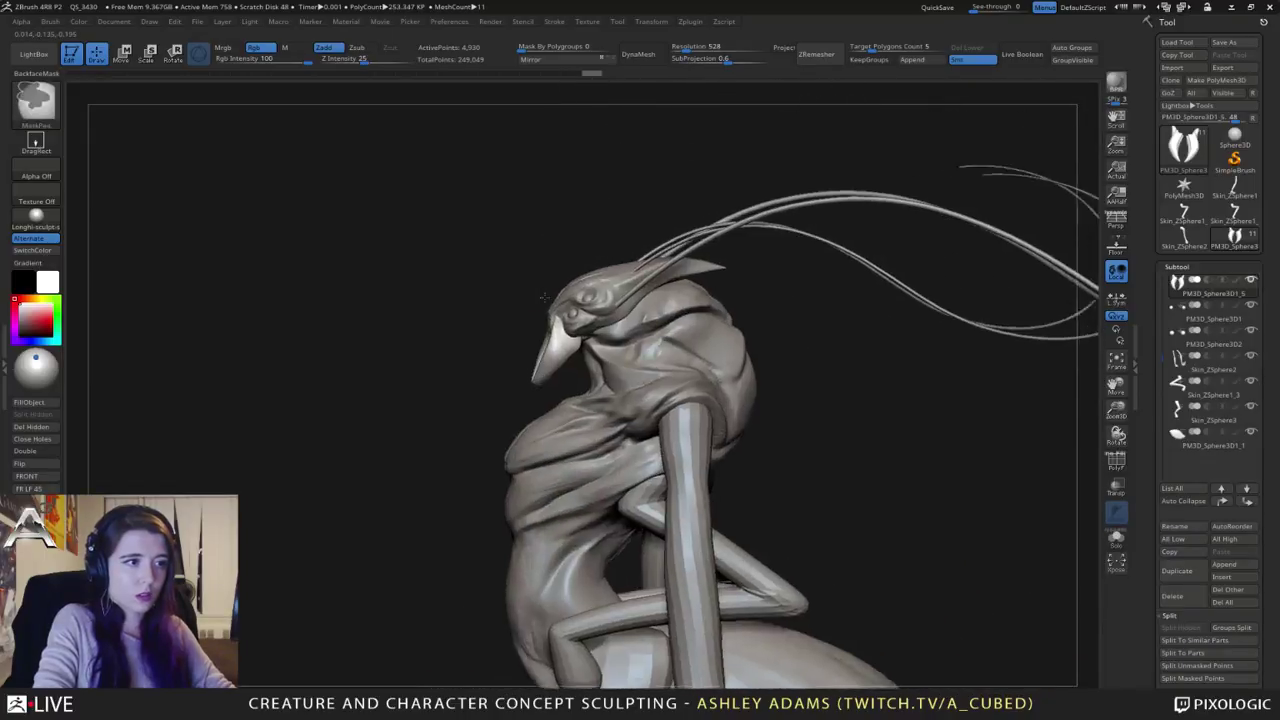
ctrl+right_drag(544, 297, 534, 350)
right_drag(568, 282, 569, 319)
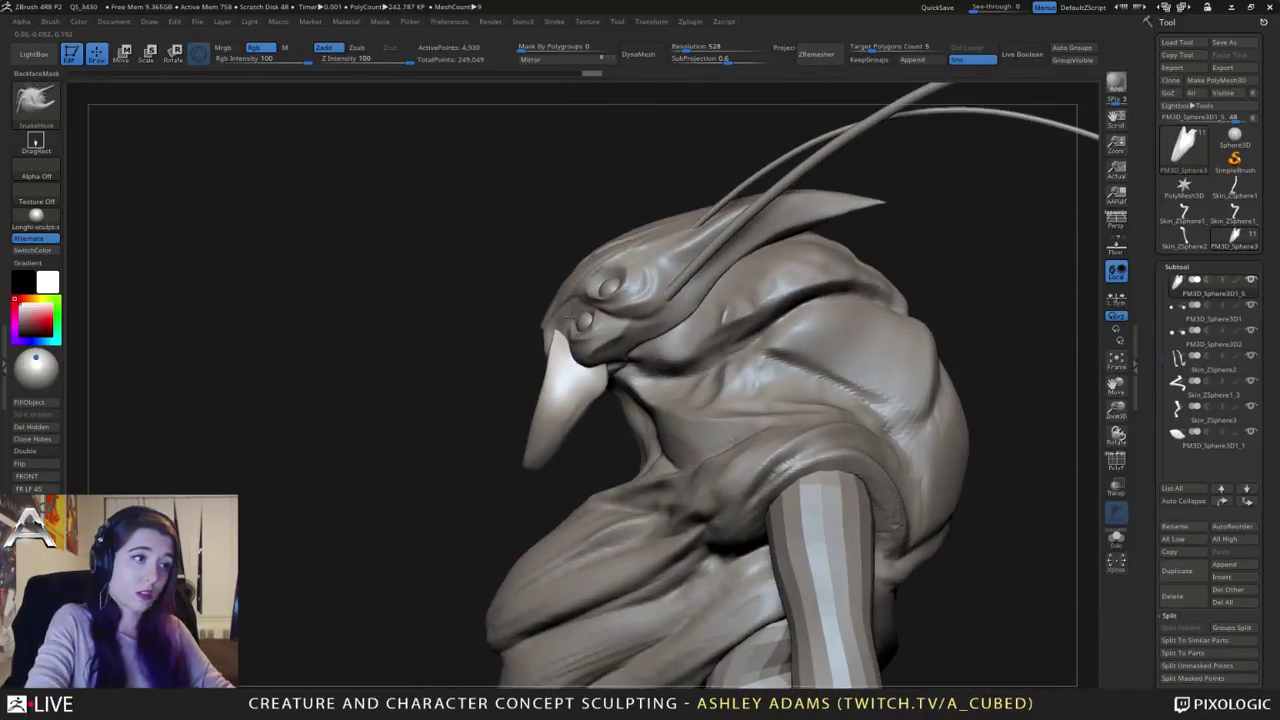
key(w)
drag(567, 316, 559, 319)
key(q)
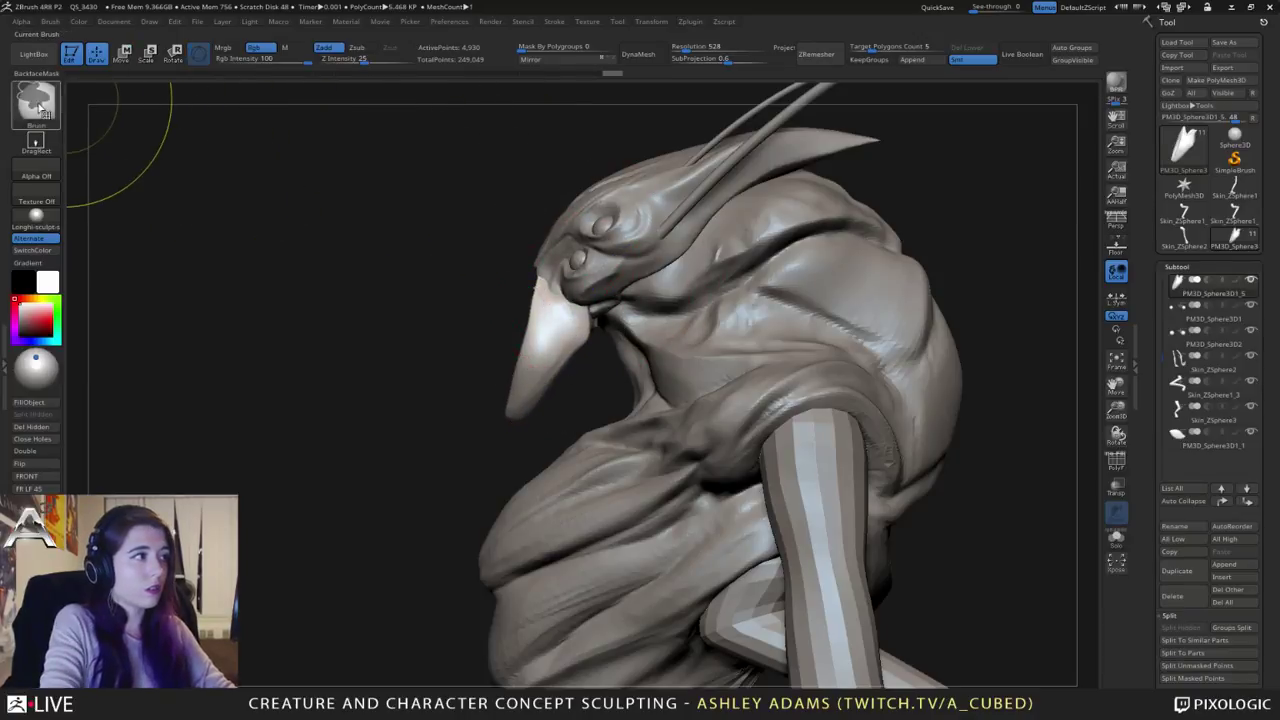
Step: Mask the mandibles with MaskLasso so that only their upper bases stay editable
ctrl+click(37, 103)
ctrl+click(262, 177)
ctrl+drag(552, 146, 522, 296)
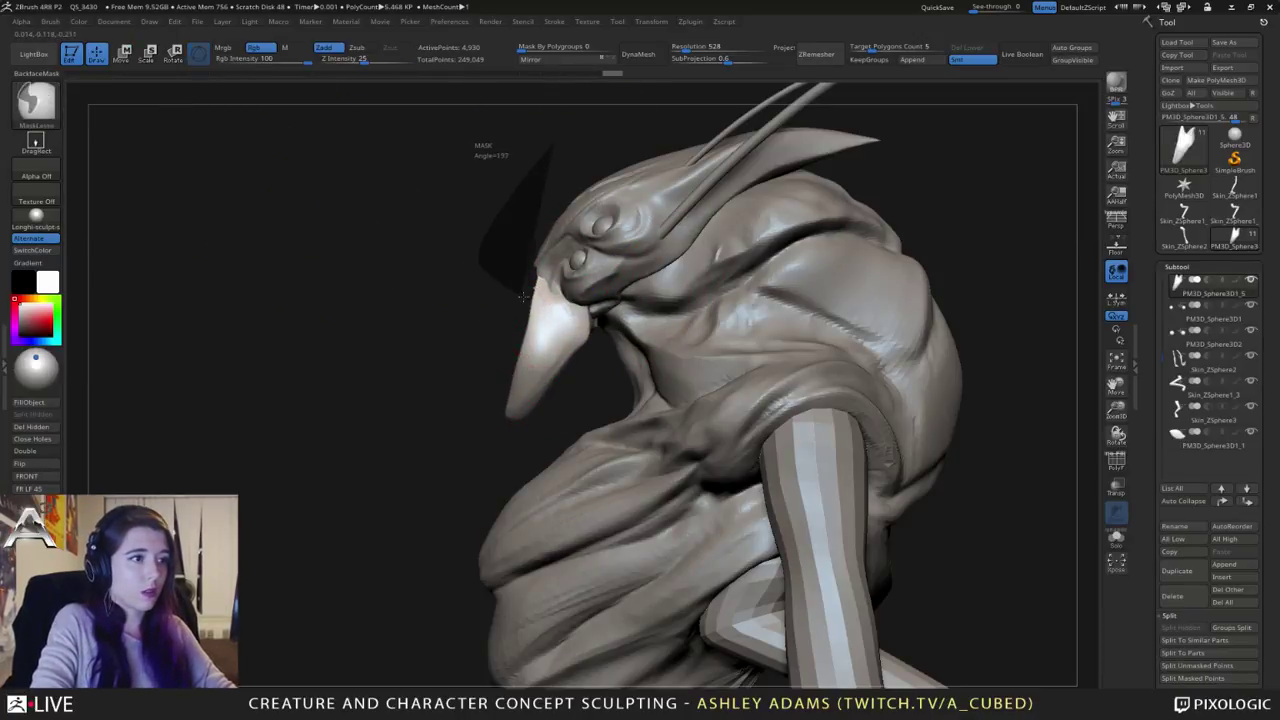
ctrl+drag(608, 357, 590, 300)
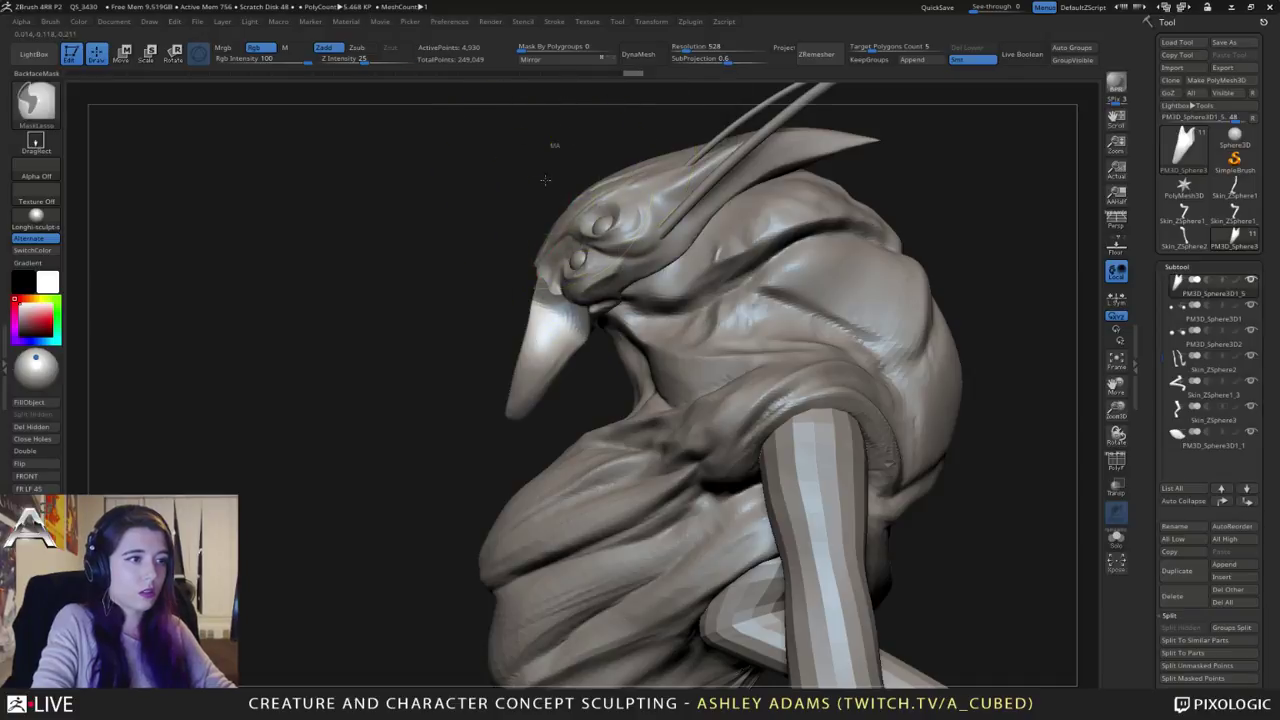
Step: Move the unmasked mandible bases up and back towards the face with the gizmo
key(w)
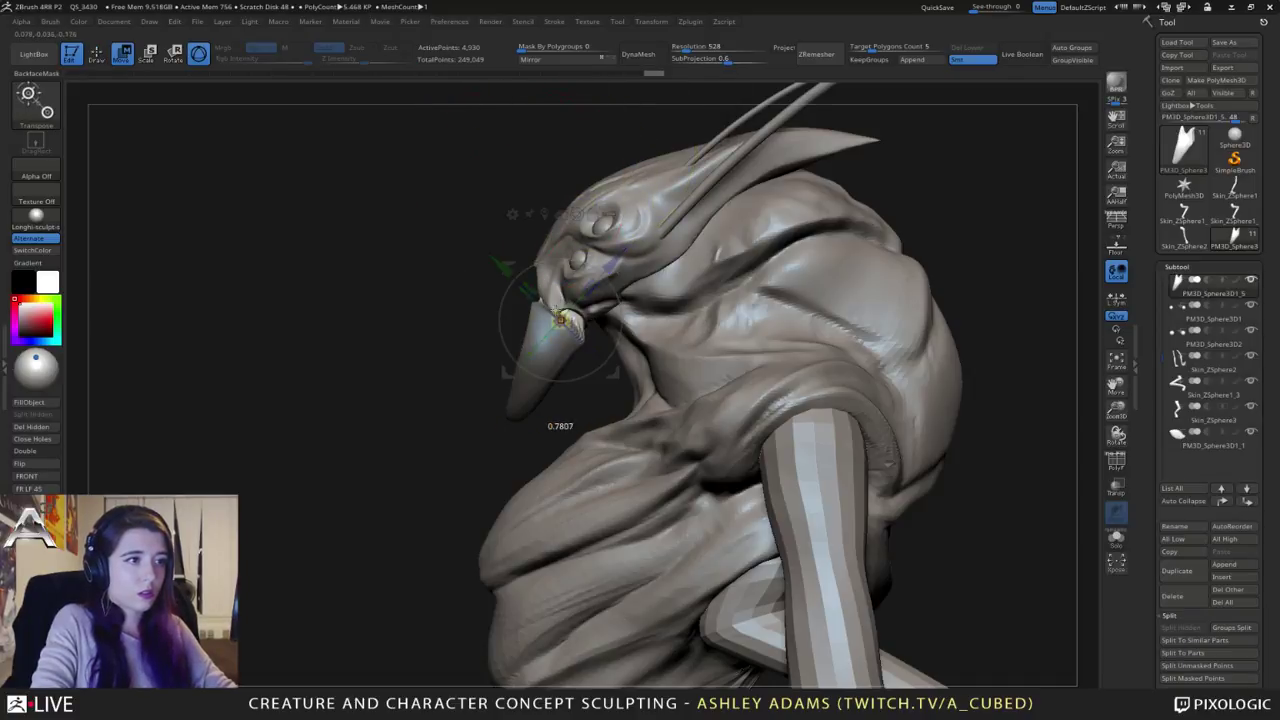
drag(555, 312, 553, 309)
drag(606, 269, 616, 258)
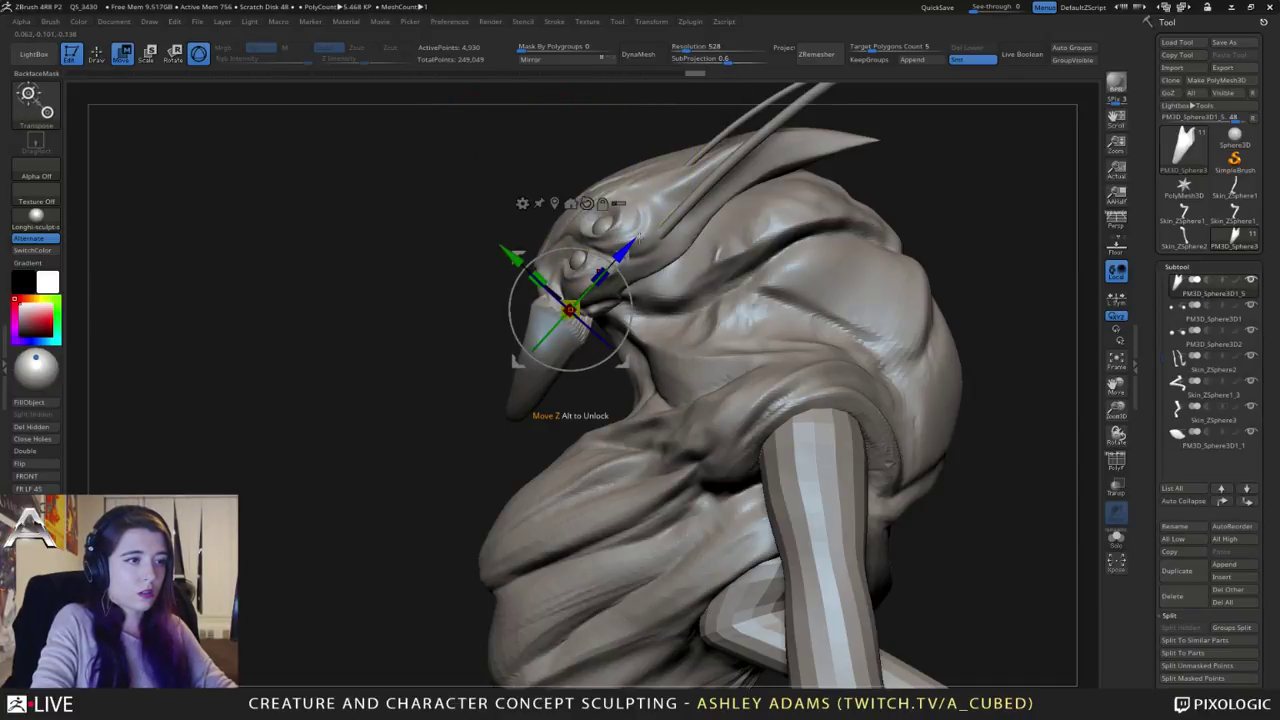
shift+drag(440, 300, 860, 390)
mouse_move(463, 328)
mouse_down()
mouse_move(470, 268)
mouse_move(584, 266)
mouse_move(588, 252)
mouse_move(551, 233)
mouse_up()
Step: Clear the mask and remesh the mandibles with DynaMesh at resolution 528
key(q)
ctrl+drag(649, 298, 664, 376)
click(642, 60)
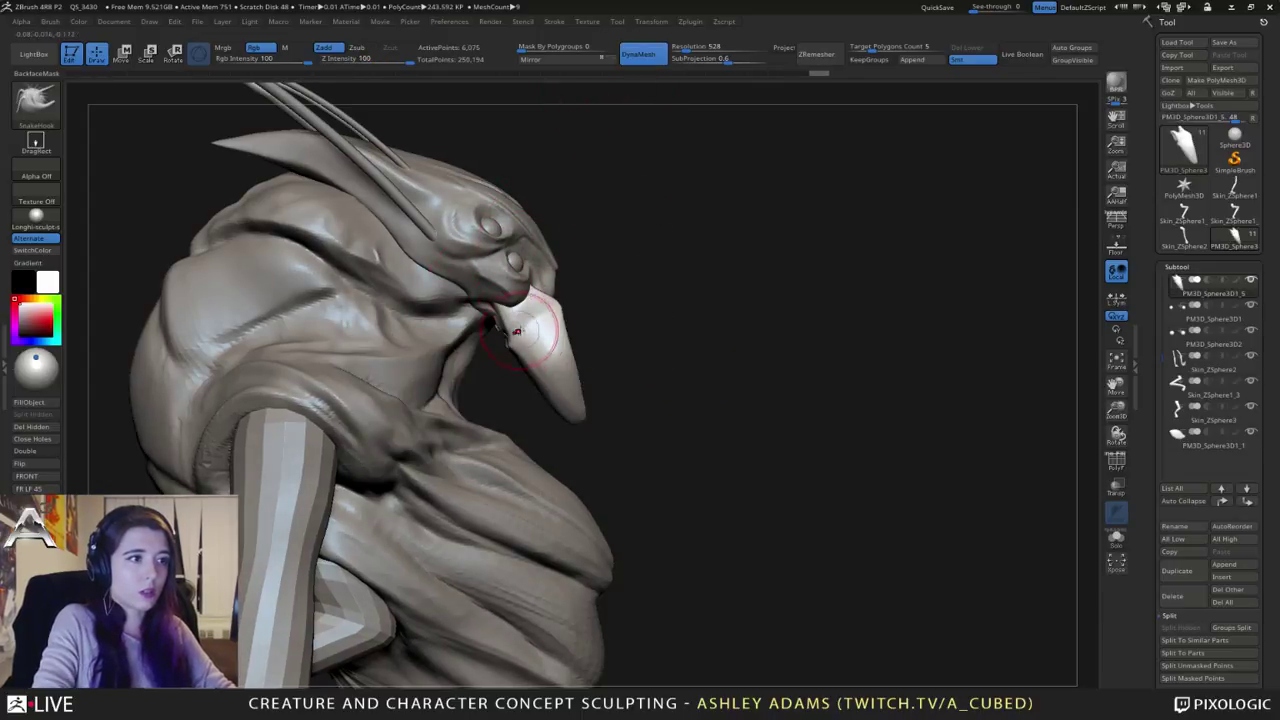
Step: Carve grooves across the upper bases of the mandibles with DamStandard
right_drag(502, 345, 528, 323)
key(b)
key(d)
key(s)
drag(500, 303, 516, 308)
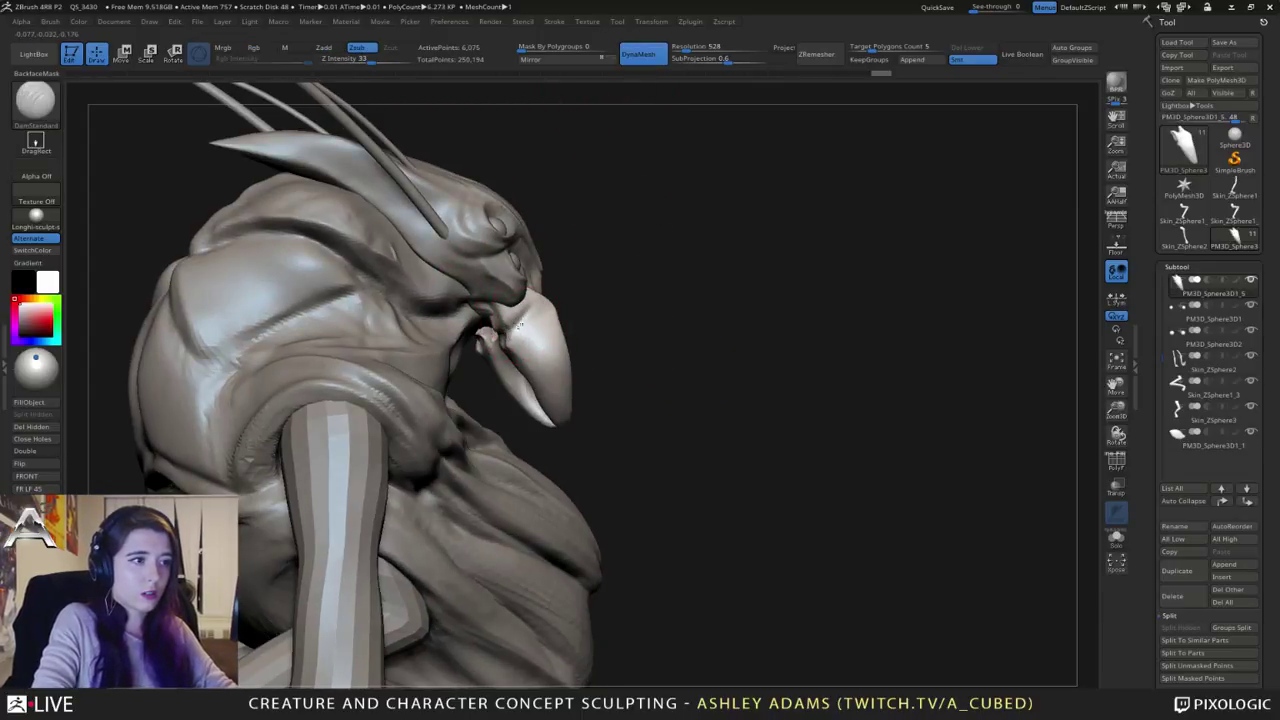
right_drag(560, 315, 526, 310)
drag(532, 294, 552, 296)
right_drag(560, 305, 520, 305)
drag(534, 298, 552, 304)
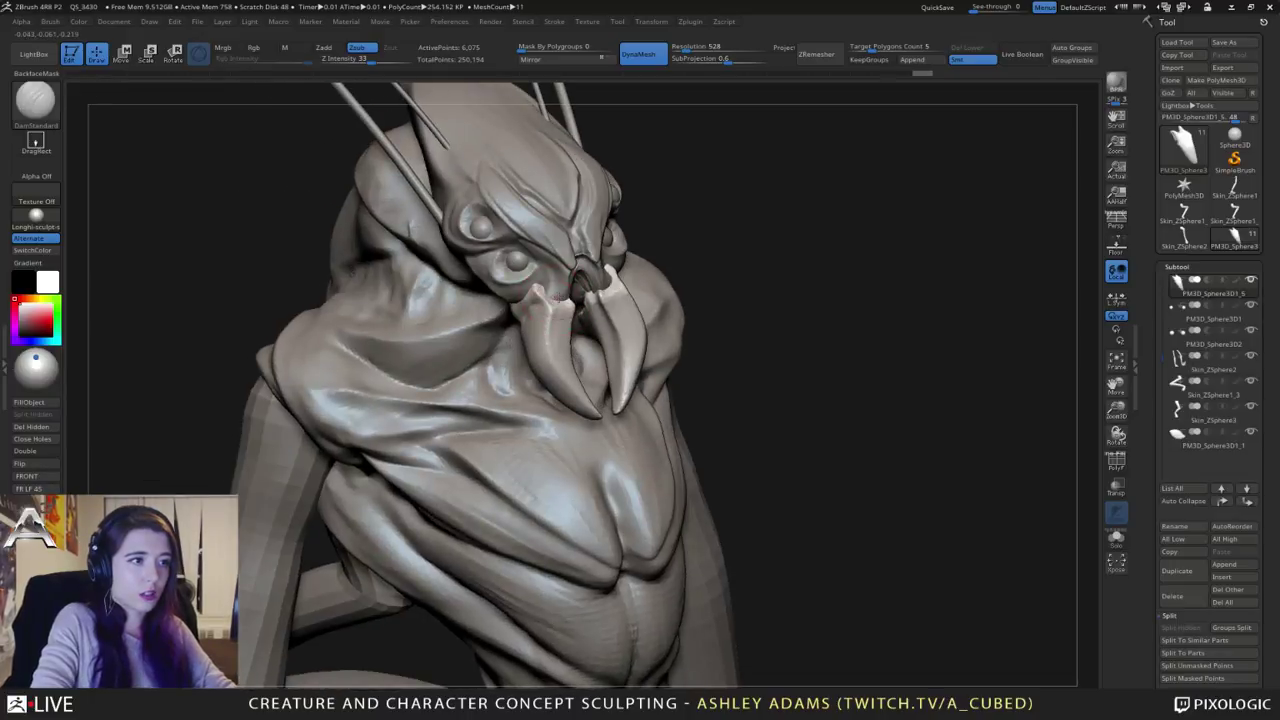
Step: Build up the upper rims of the mandible bases with ClayBuildup, undoing the unwanted first stroke
right_drag(530, 312, 567, 315)
key(b)
key(c)
key(b)
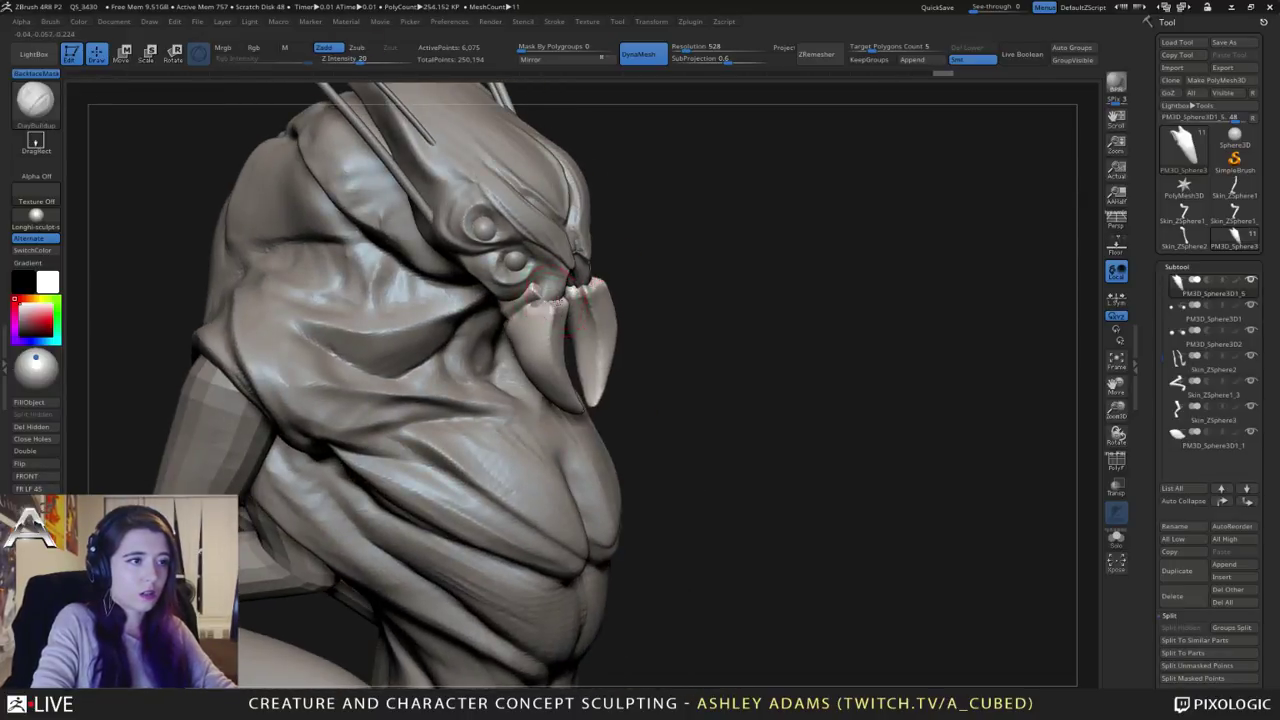
drag(558, 302, 550, 302)
key(ctrl+z)
right_drag(545, 313, 512, 313)
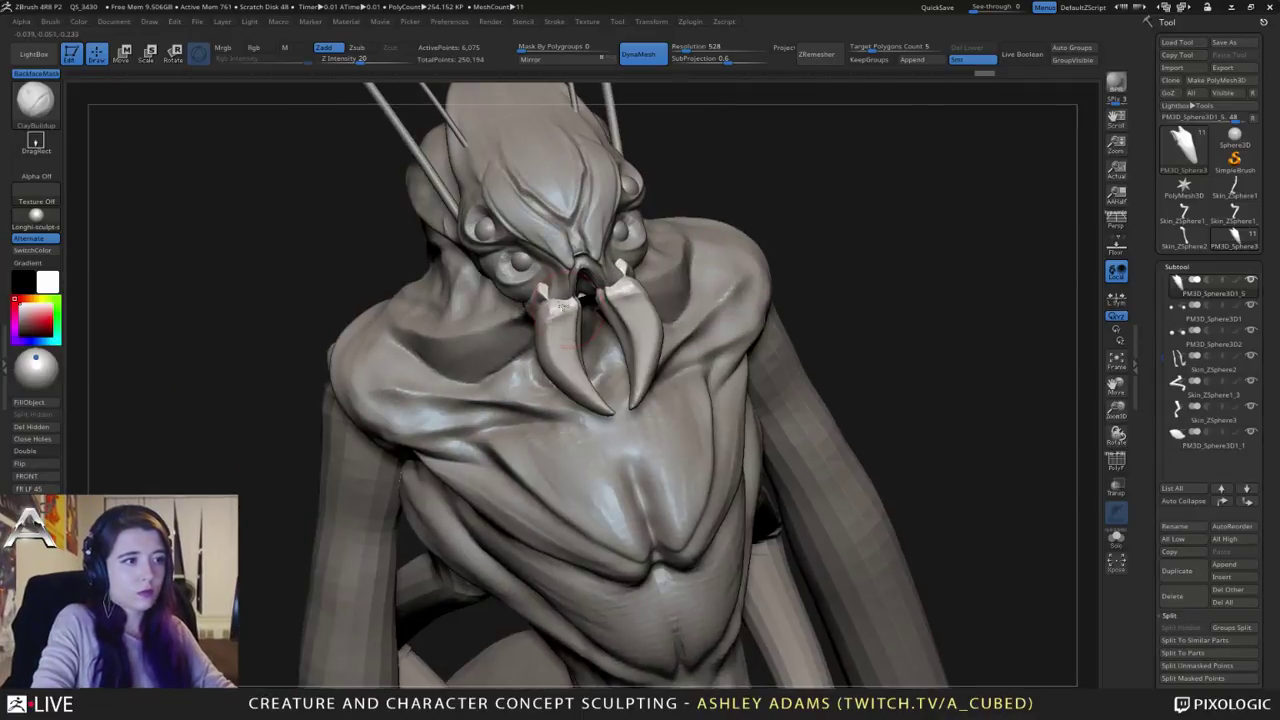
drag(556, 304, 553, 317)
right_drag(552, 316, 585, 330)
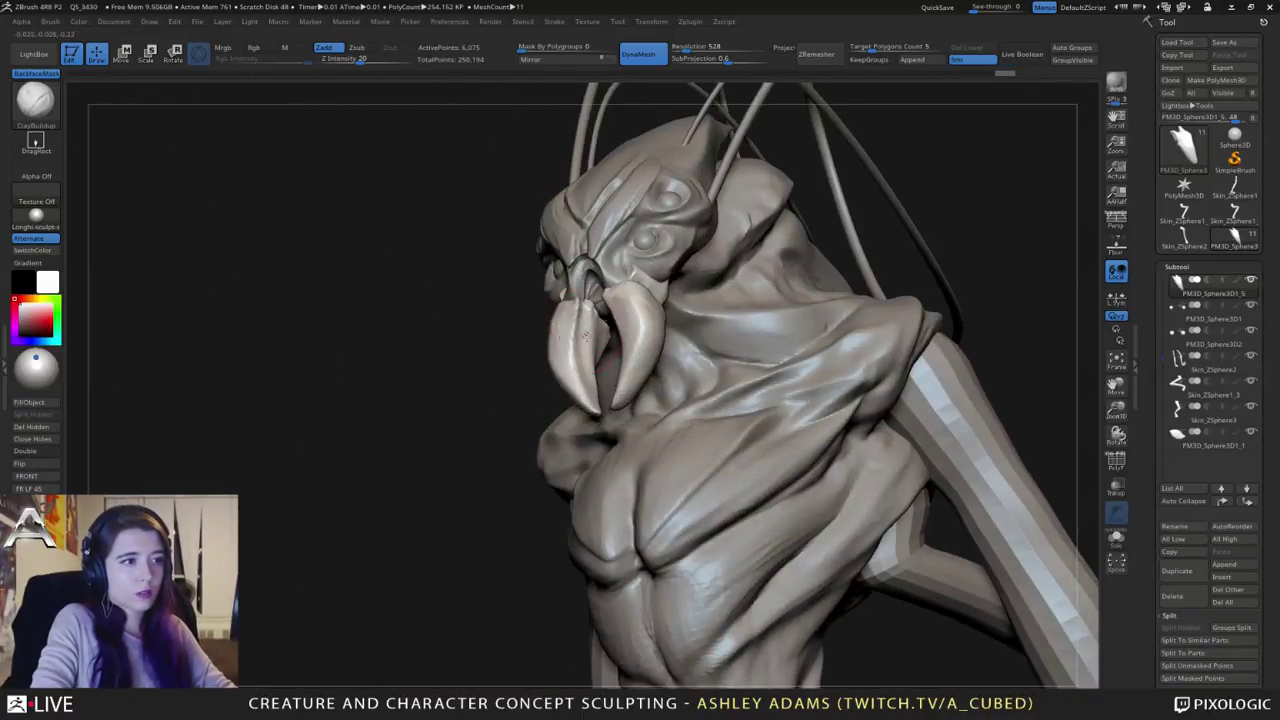
Step: Carve a crease down the front of the mandibles from their bases with DamStandard
key(b)
key(d)
key(s)
drag(583, 310, 594, 333)
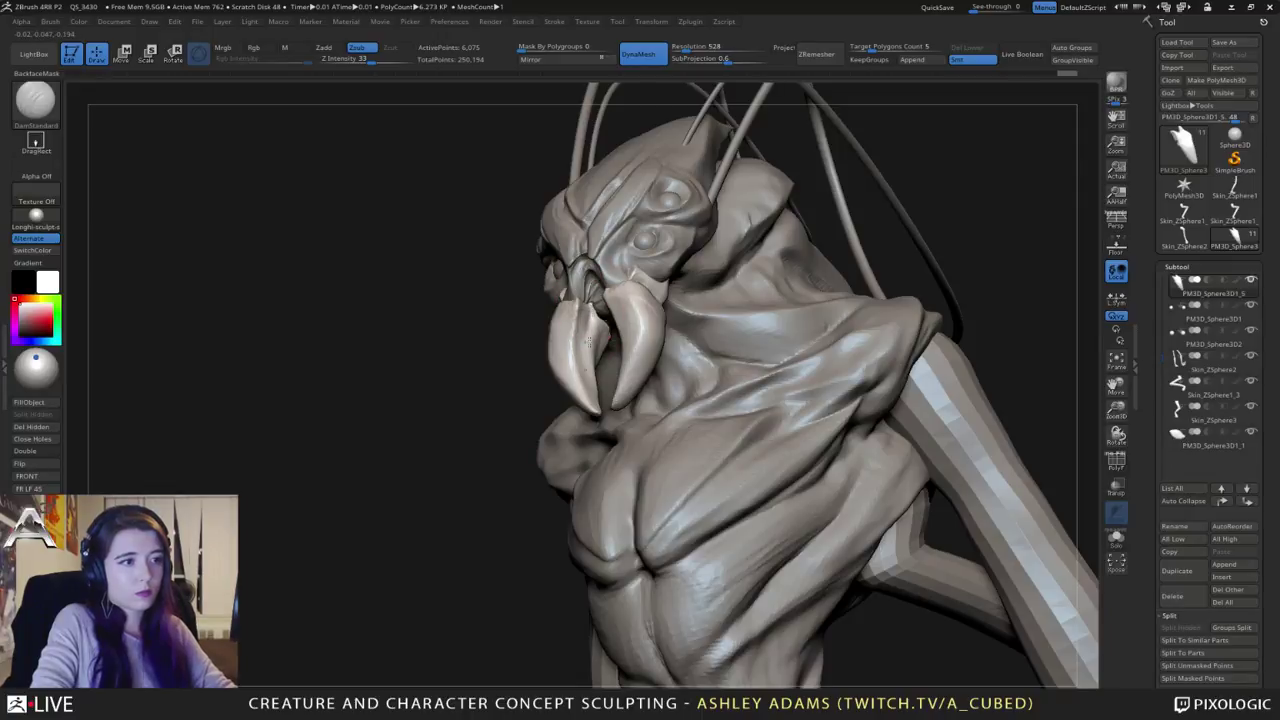
mouse_move(588, 340)
right_down()
mouse_move(580, 312)
mouse_move(603, 298)
mouse_move(505, 335)
mouse_move(529, 302)
mouse_move(544, 342)
mouse_move(508, 309)
mouse_move(530, 285)
mouse_move(497, 302)
right_up()
Step: Pull the mandible bases back and up towards the cheeks beneath the lower eyes with SnakeHook
key(b)
key(c)
key(b)
key(b)
key(s)
key(h)
key(space)
key(space)
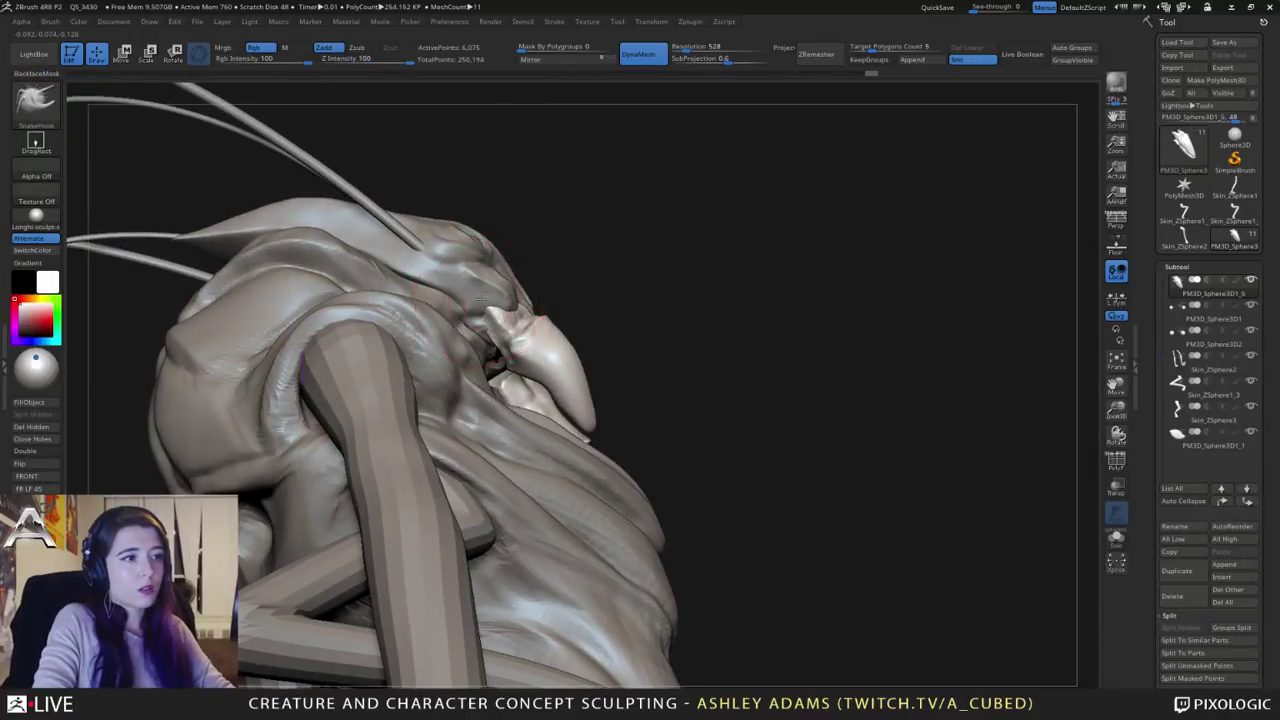
key(space)
key(space)
mouse_move(492, 284)
right_down()
mouse_move(470, 291)
mouse_move(480, 307)
right_up()
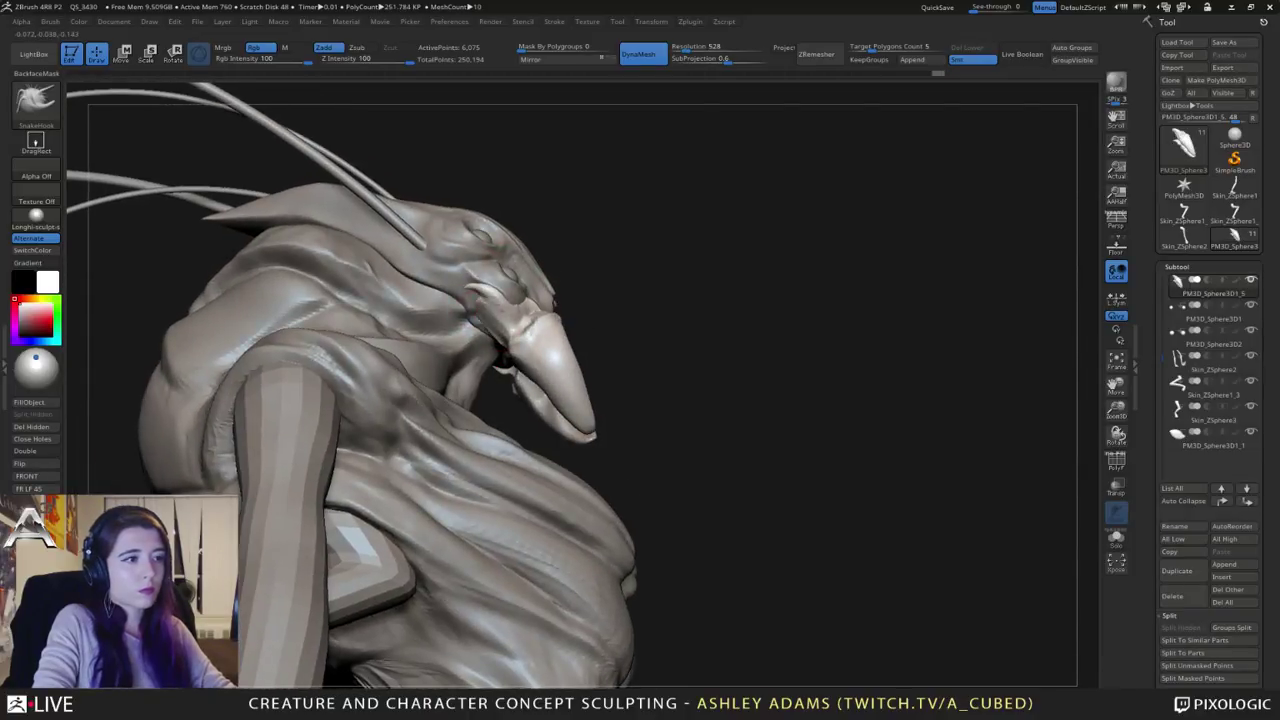
Step: Thicken the extended mandible bases along the cheeks with ClayBuildup
key(ctrl)
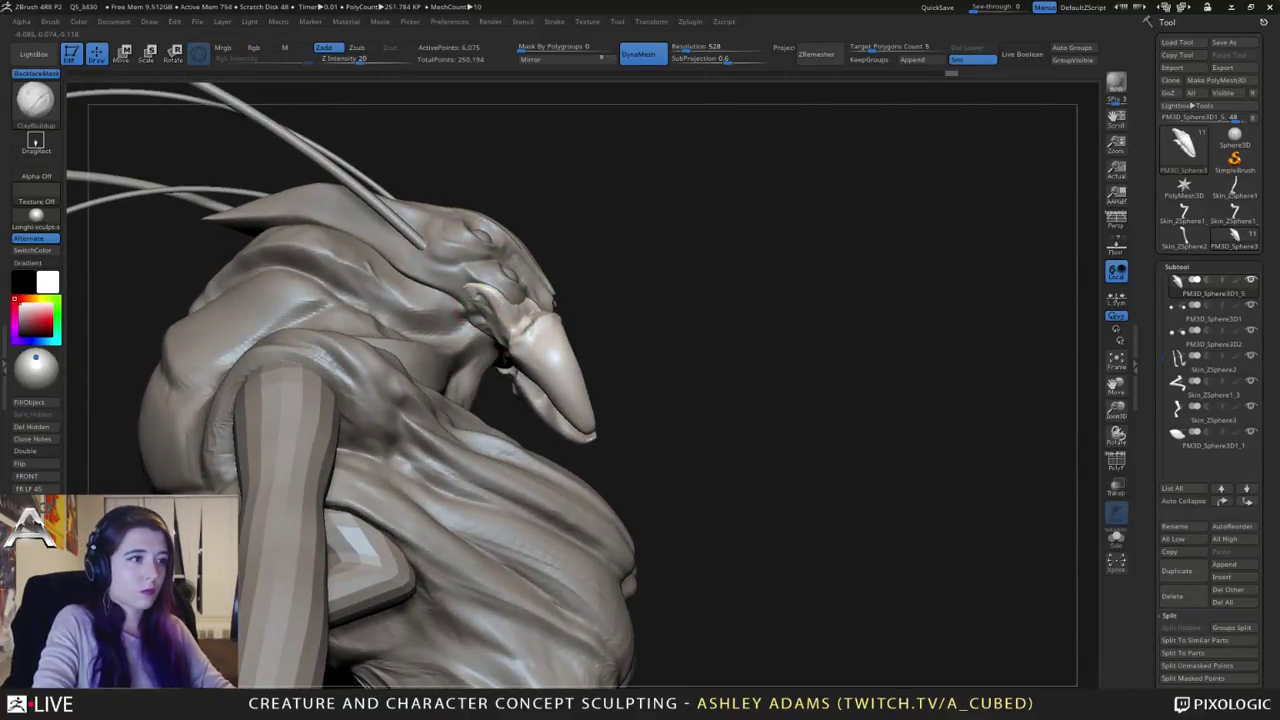
drag(494, 325, 483, 316)
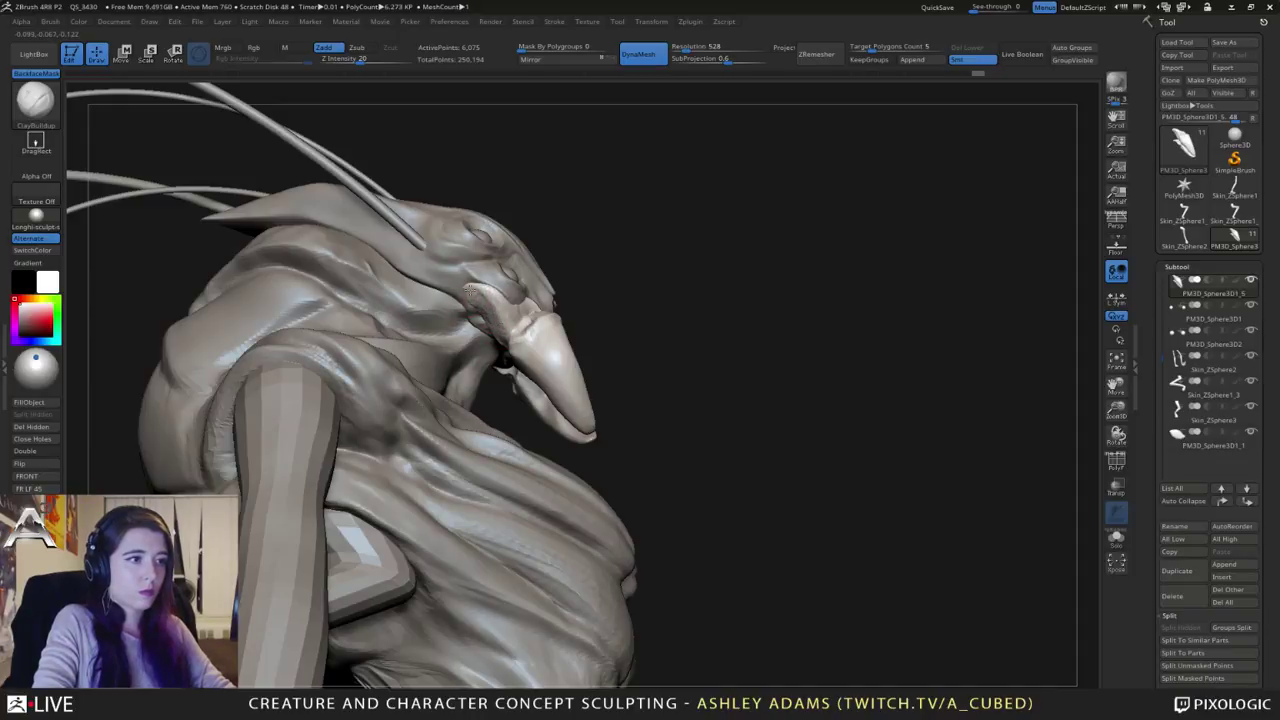
right_drag(468, 290, 410, 277)
Step: Pull the inner tops of the mandible bases outward beneath the lower eyes with SnakeHook
key(b)
key(s)
key(h)
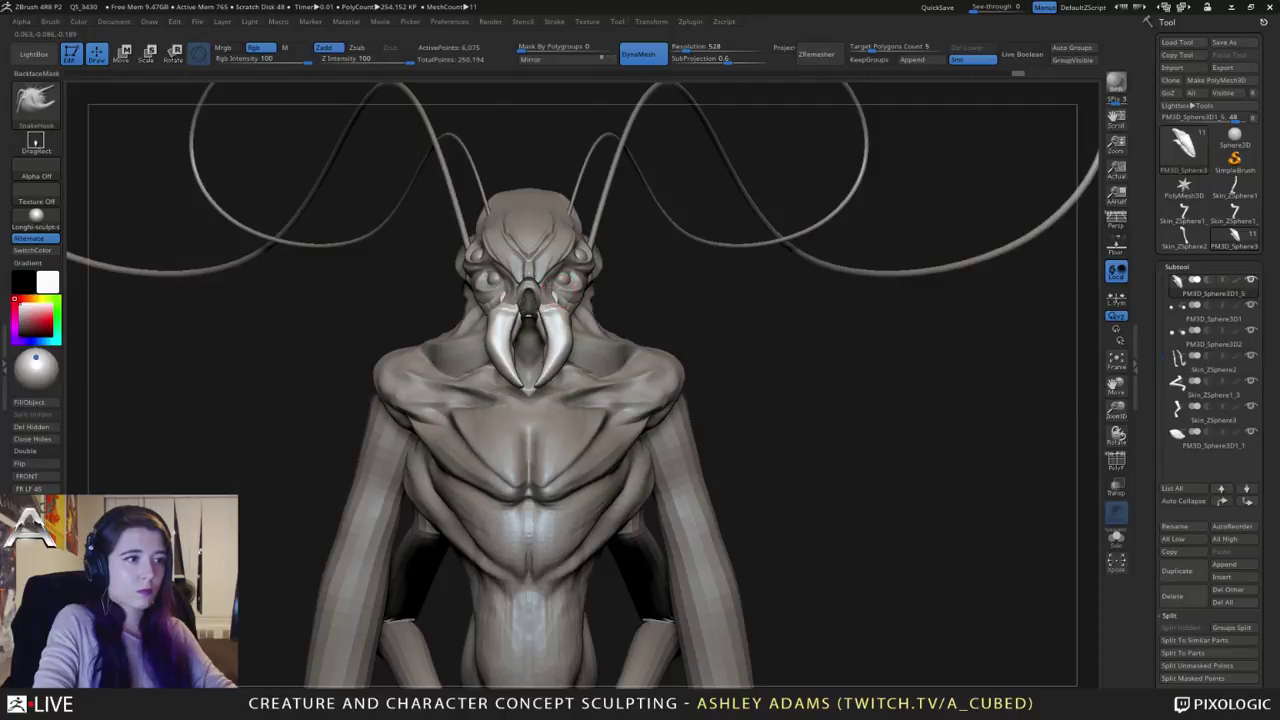
drag(553, 294, 562, 288)
mouse_move(630, 292)
right_down()
mouse_move(561, 286)
mouse_move(598, 296)
mouse_move(553, 310)
mouse_move(524, 282)
right_up()
Step: Deepen the creases between the mandible bases and the blades with DamStandard
key(b)
key(d)
key(s)
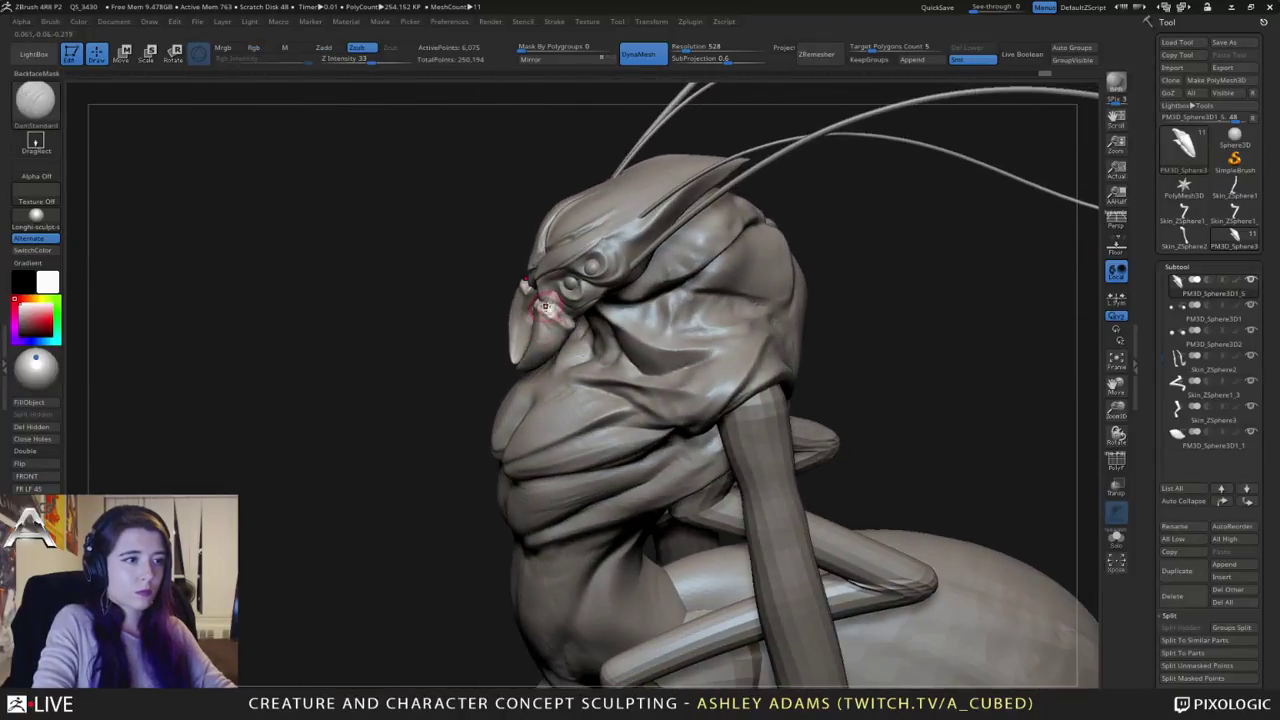
drag(555, 315, 572, 322)
mouse_move(572, 322)
right_down()
mouse_move(546, 308)
mouse_move(606, 330)
mouse_move(540, 313)
mouse_move(550, 252)
mouse_move(620, 354)
right_up()
right_click(546, 308)
Step: Refine the mandible bases and blades by alternating ClayBuildup, SnakeHook and DamStandard
key(b)
key(c)
key(b)
key(b)
key(s)
key(h)
key(b)
key(d)
key(s)
key(b)
key(s)
key(h)
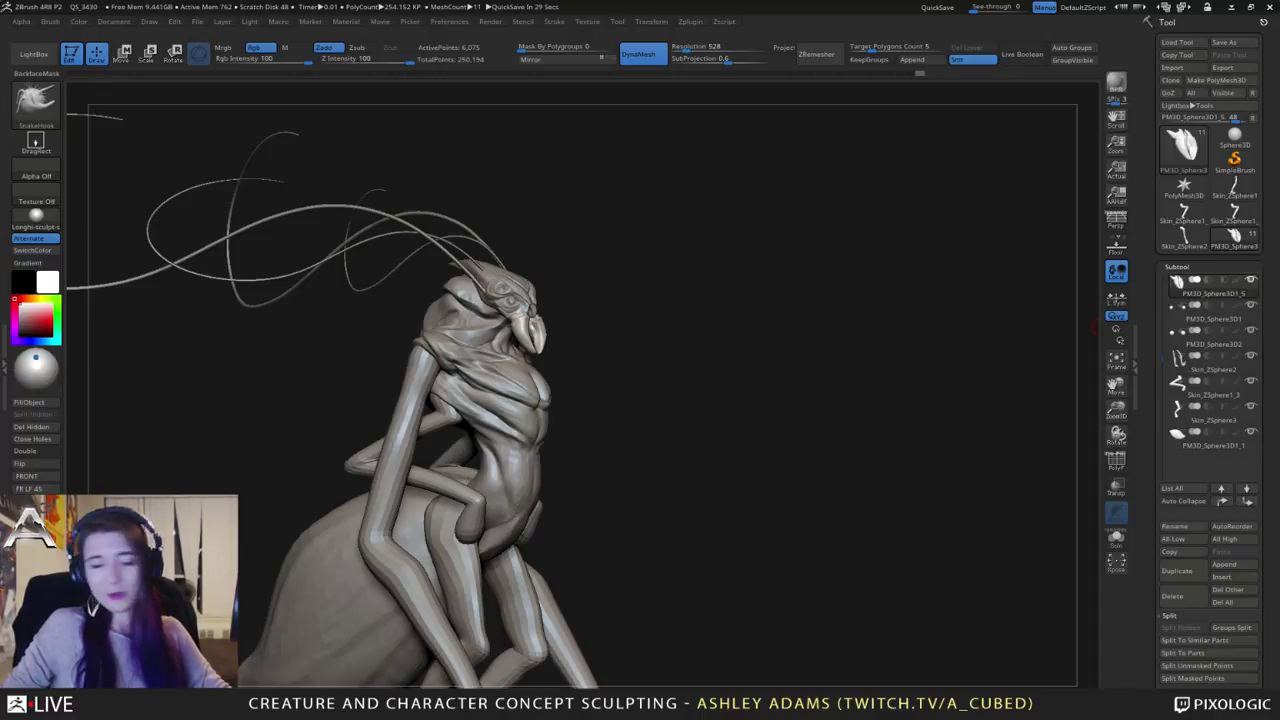
drag(745, 326, 661, 322)
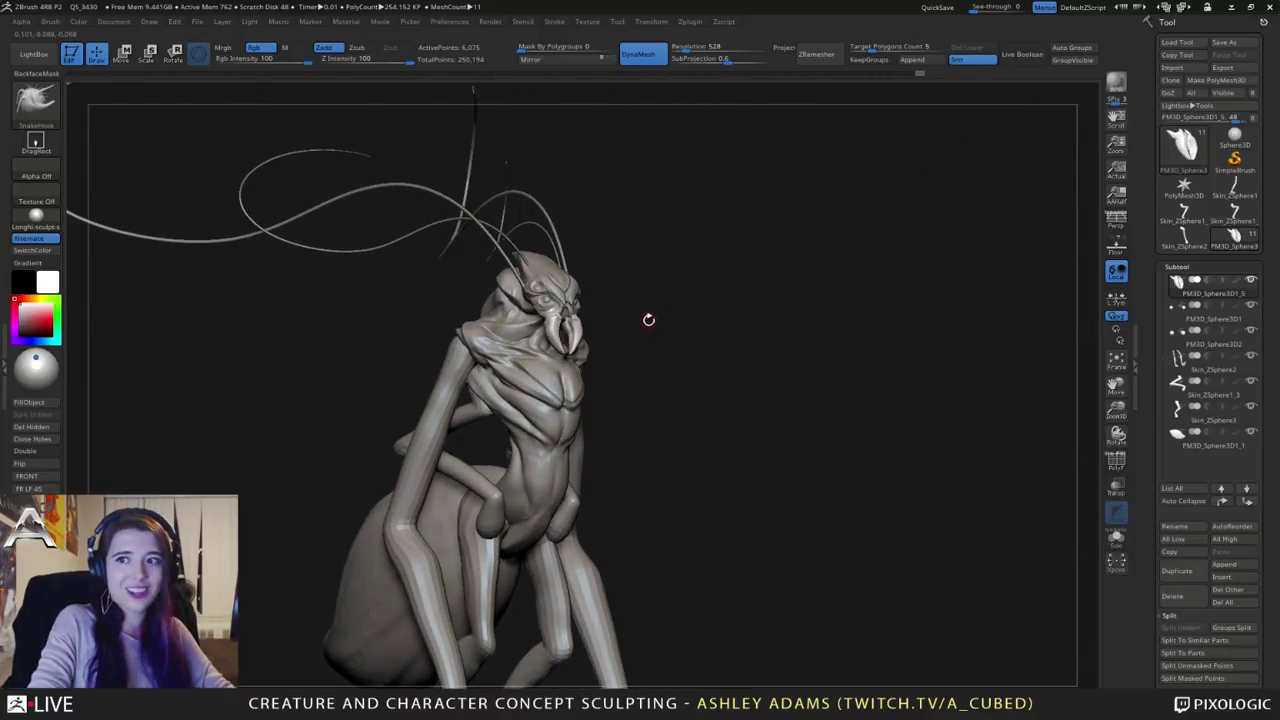
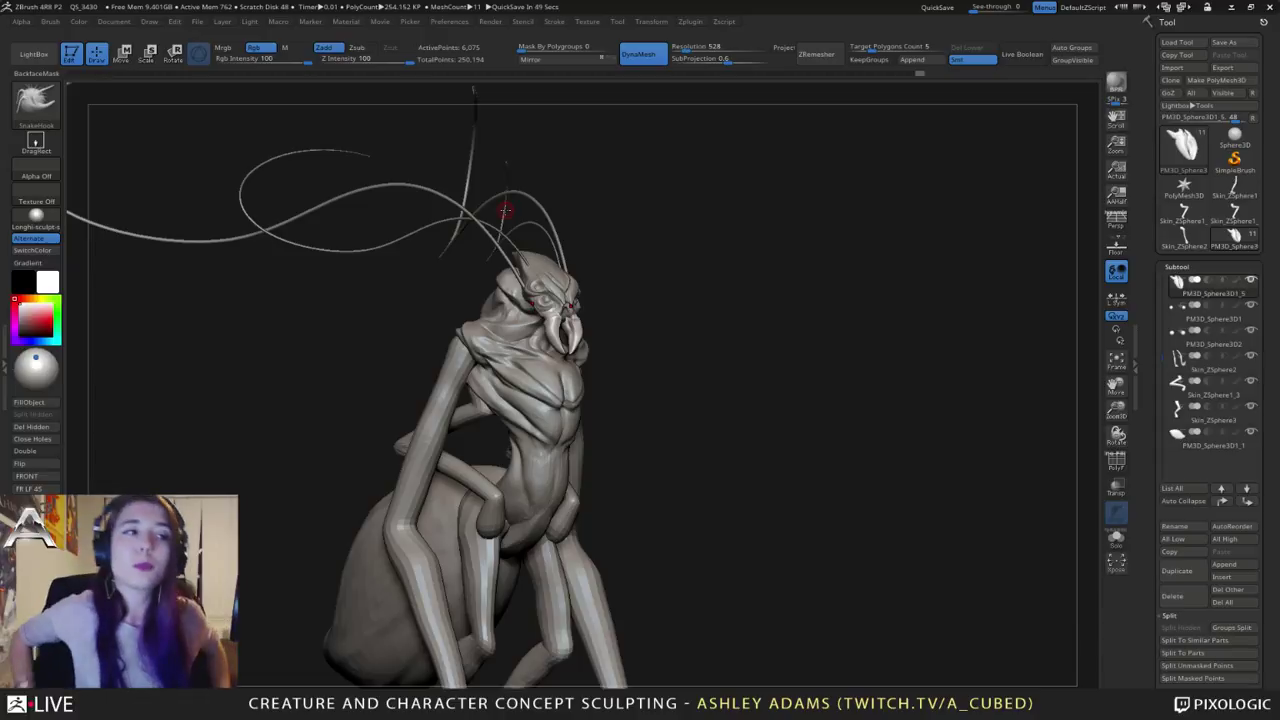
Step: Adjust the inner edges of the mandible blades near their tips with SnakeHook
mouse_move(505, 211)
right_down()
mouse_move(370, 220)
mouse_move(390, 310)
right_up()
mouse_move(390, 310)
right_down()
mouse_move(560, 346)
mouse_move(530, 358)
mouse_move(545, 385)
mouse_move(556, 366)
mouse_move(508, 376)
right_up()
mouse_move(546, 381)
shift+mouse_down()
mouse_move(541, 399)
mouse_move(556, 376)
mouse_move(545, 382)
shift+mouse_up()
right_drag(543, 376, 518, 381)
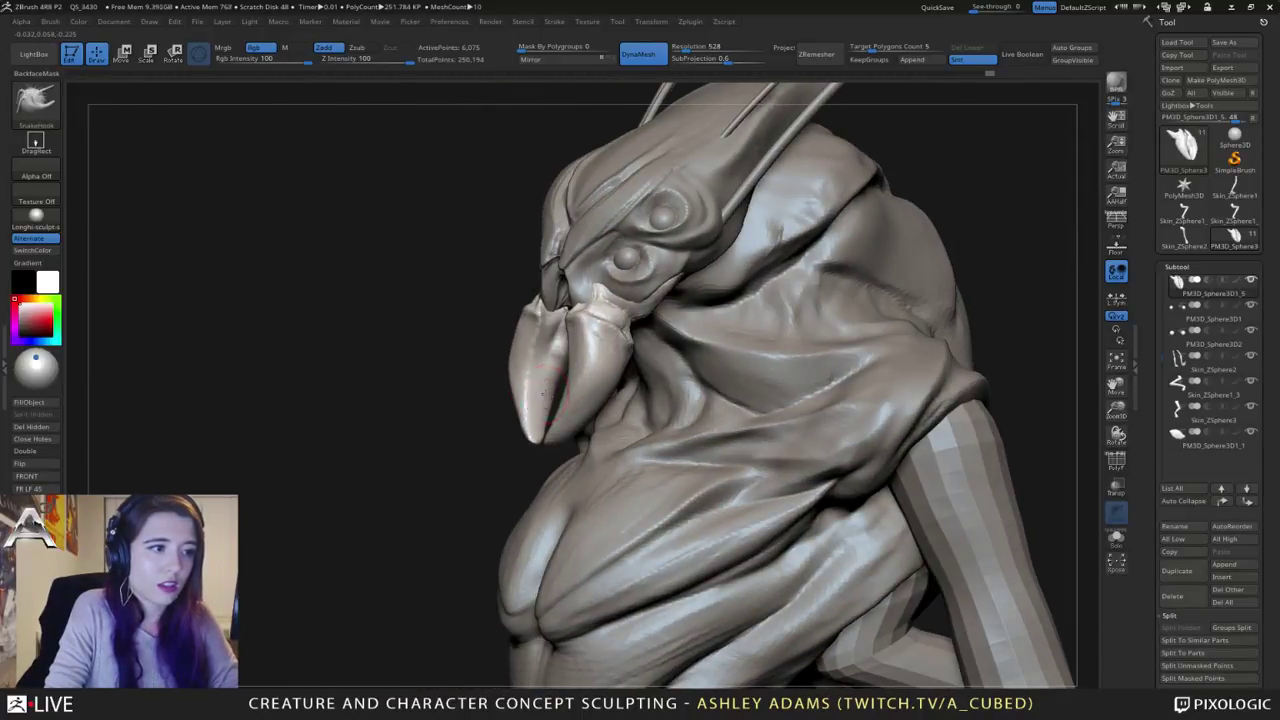
right_click(546, 388)
drag(548, 391, 547, 397)
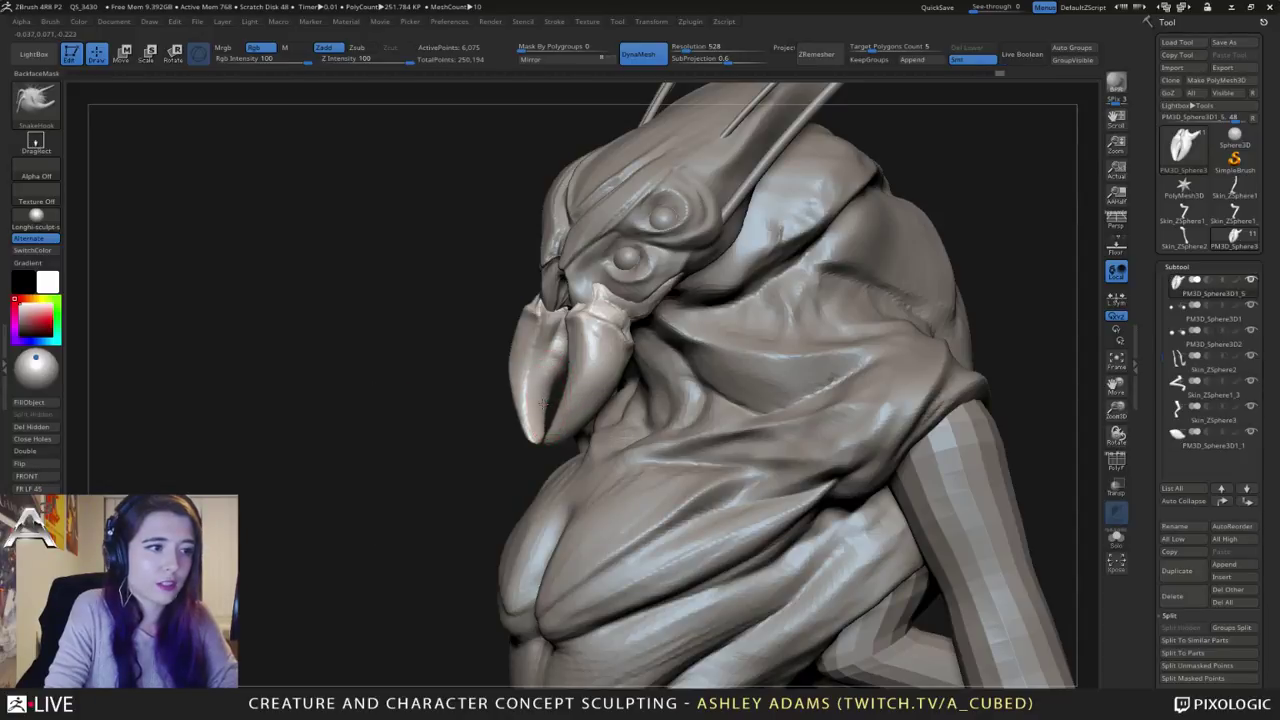
mouse_move(545, 394)
right_down()
mouse_move(612, 388)
mouse_move(612, 374)
mouse_move(582, 375)
right_up()
right_click(565, 348)
Step: Select the head subtool and carve the creases around the snout and lower face with DamStandard
mouse_move(660, 290)
right_down()
mouse_move(571, 283)
mouse_move(520, 308)
mouse_move(557, 300)
mouse_move(530, 300)
mouse_move(545, 338)
mouse_move(565, 347)
mouse_move(556, 309)
mouse_move(525, 302)
mouse_move(570, 300)
mouse_move(548, 291)
mouse_move(550, 268)
mouse_move(575, 280)
right_up()
alt+click(574, 275)
key(b)
key(c)
key(b)
key(b)
key(d)
key(s)
key(space)
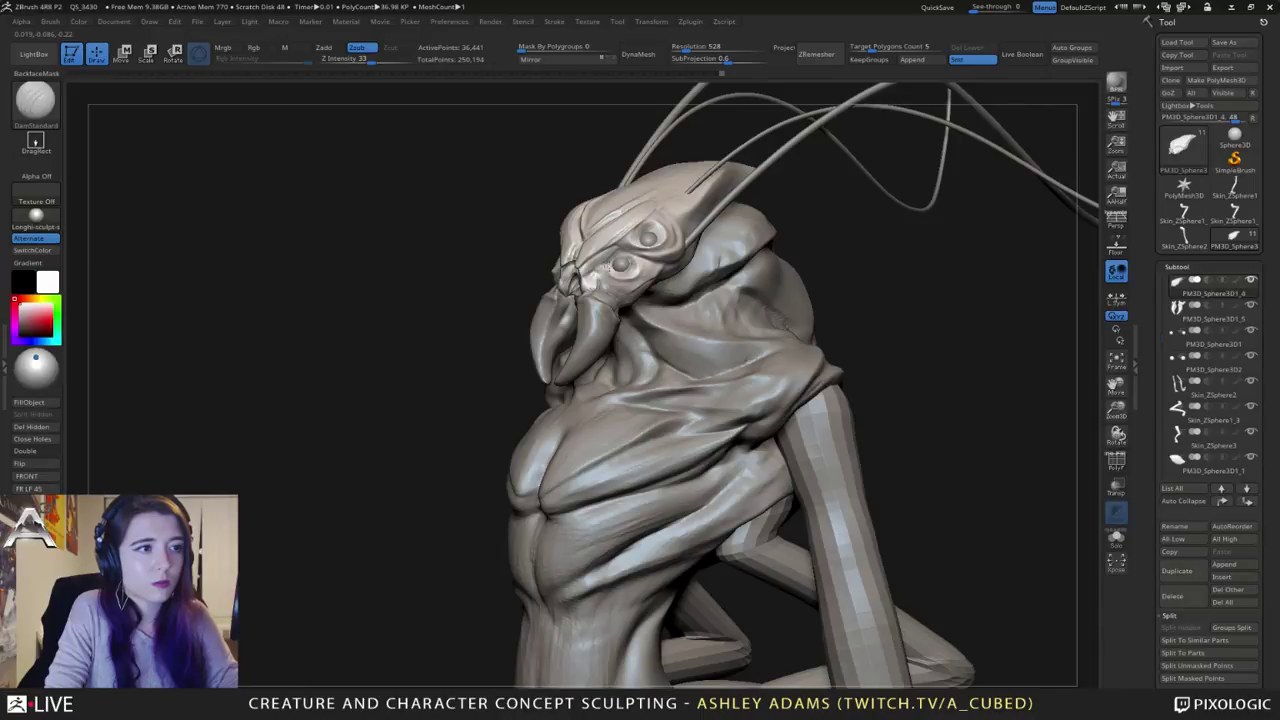
right_drag(576, 288, 572, 276)
key(space)
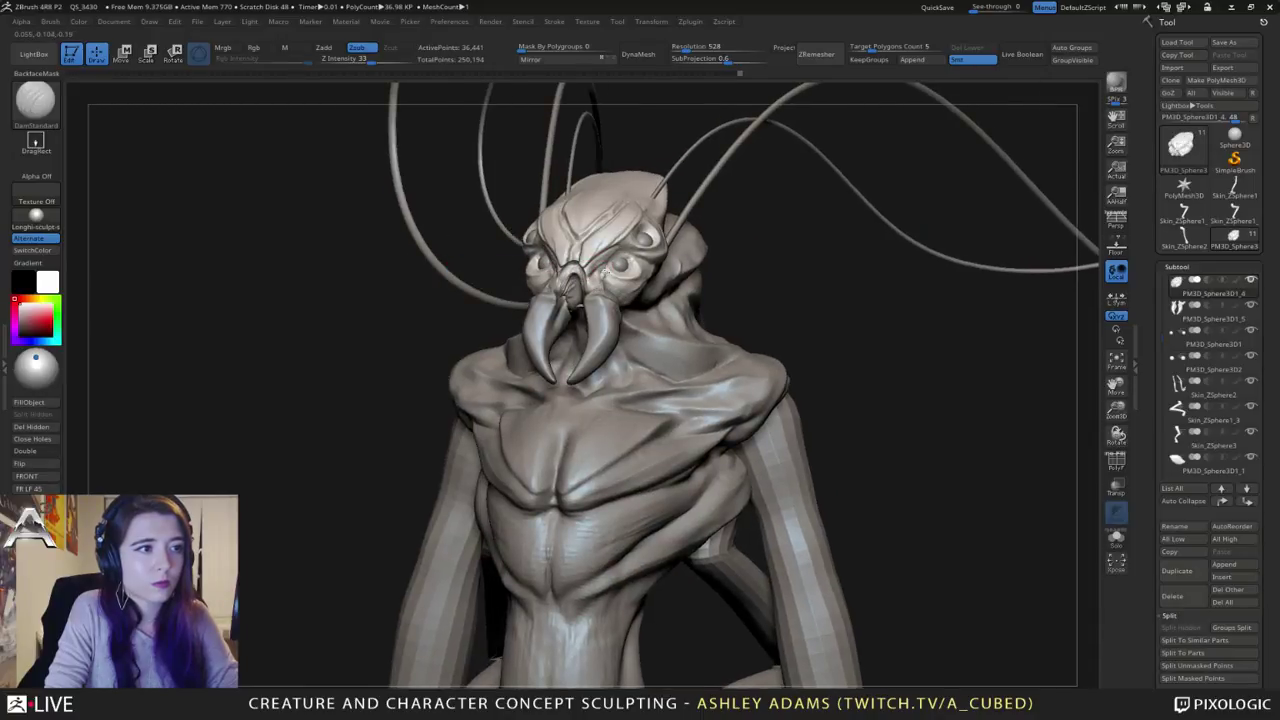
Step: Examine the creature's head, silhouette and overall proportions from the front, side and three-quarter views
right_drag(618, 281, 517, 174)
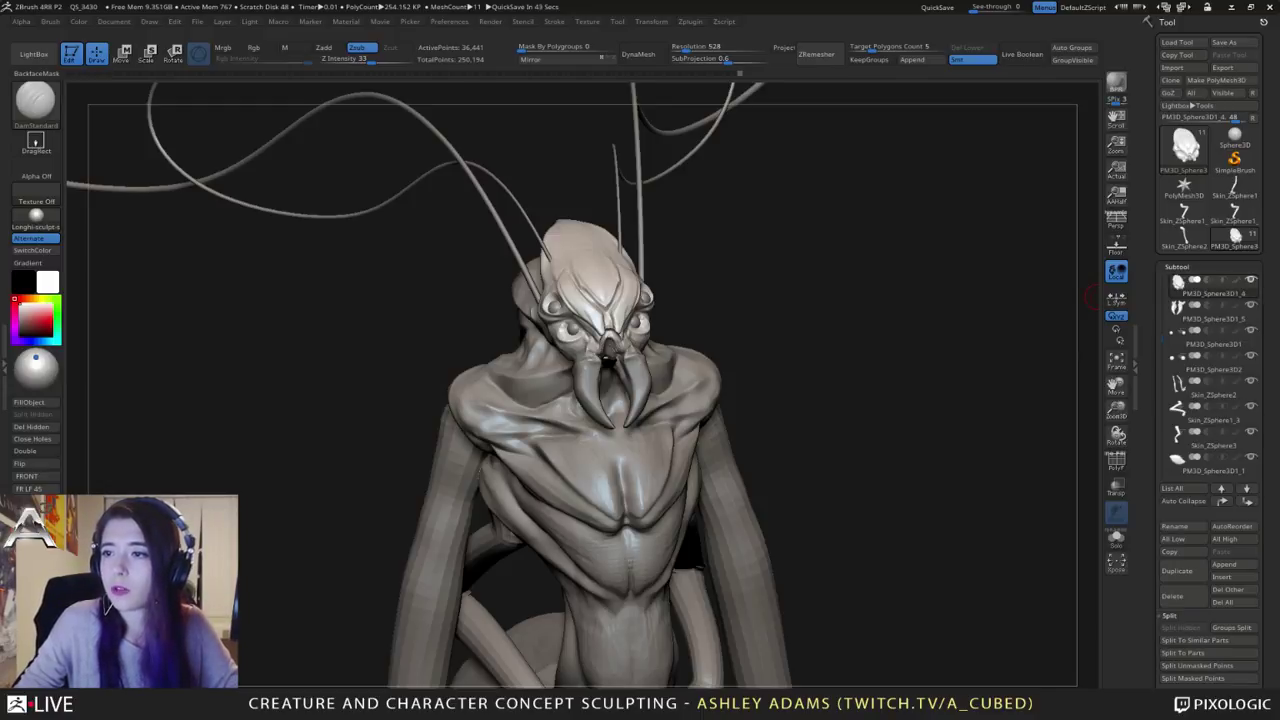
drag(800, 300, 602, 332)
right_drag(578, 332, 606, 330)
right_click(590, 335)
ctrl+right_drag(597, 282, 601, 394)
drag(601, 394, 646, 357)
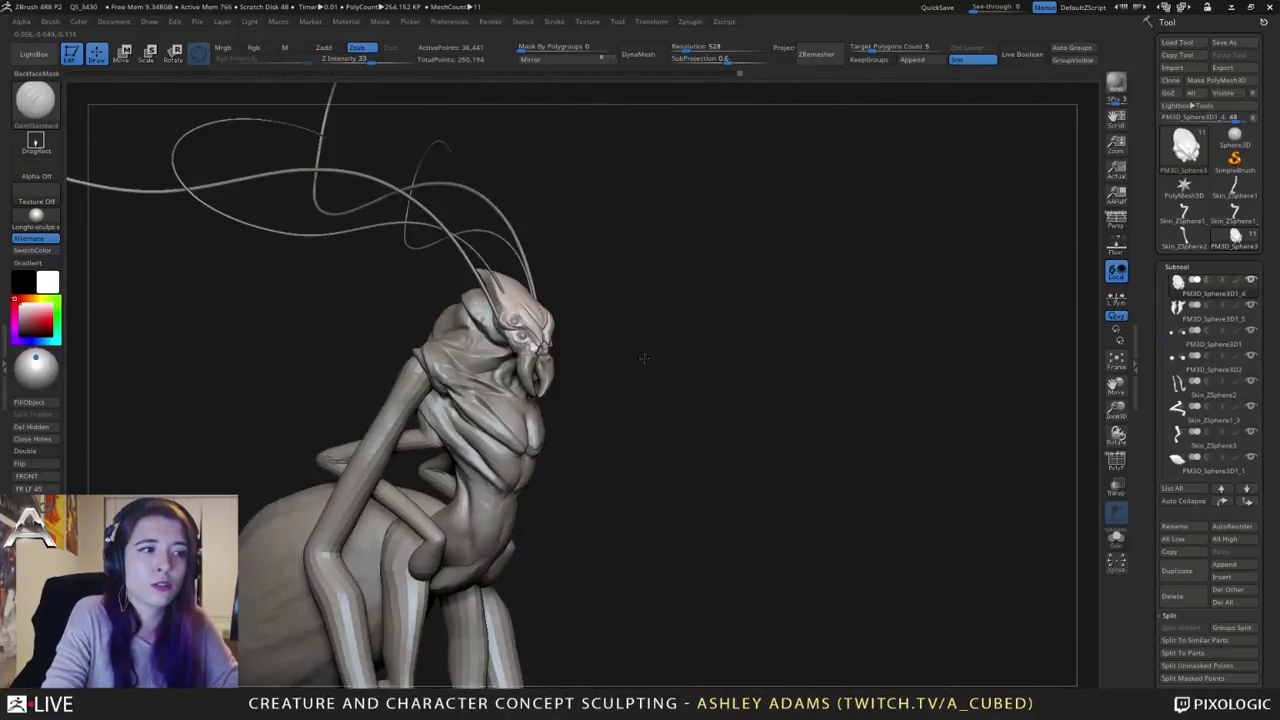
right_drag(523, 343, 400, 297)
drag(400, 296, 597, 300)
ctrl+right_drag(597, 292, 598, 312)
right_drag(690, 312, 610, 322)
right_click(608, 326)
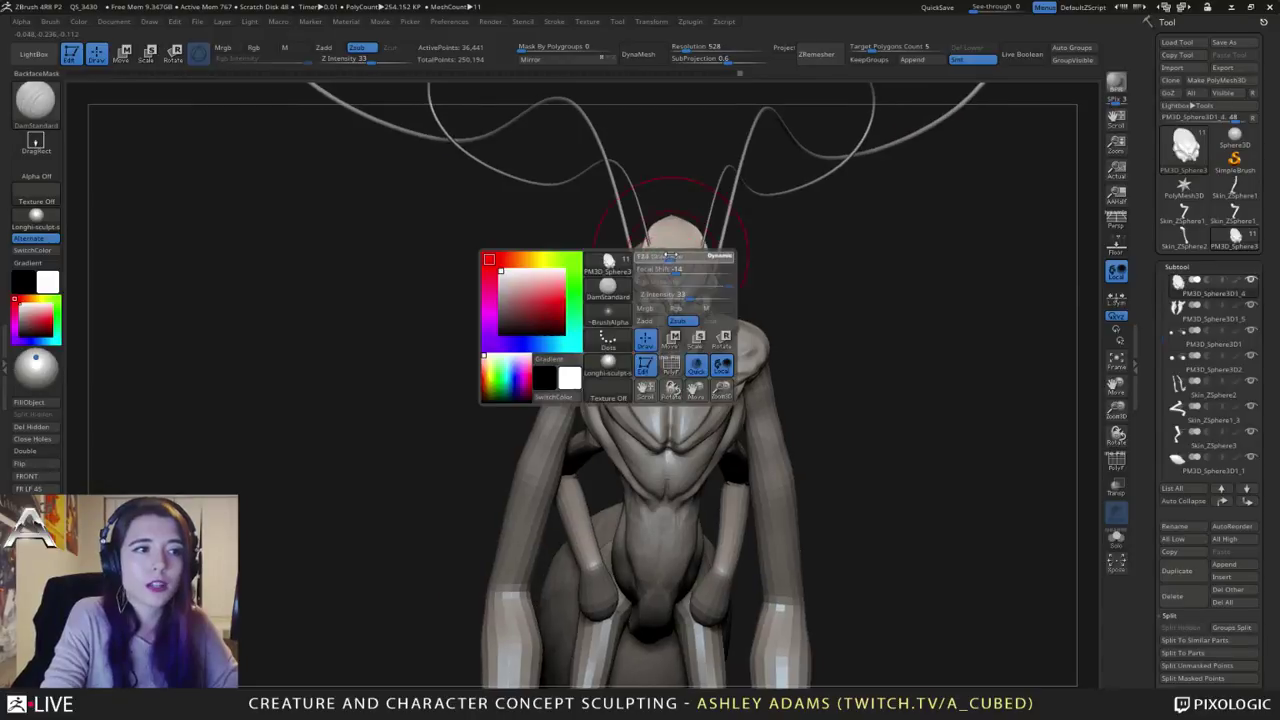
right_drag(690, 245, 638, 248)
mouse_move(638, 248)
mouse_down()
mouse_move(600, 245)
mouse_move(753, 297)
mouse_move(688, 222)
mouse_up()
right_drag(815, 373, 645, 347)
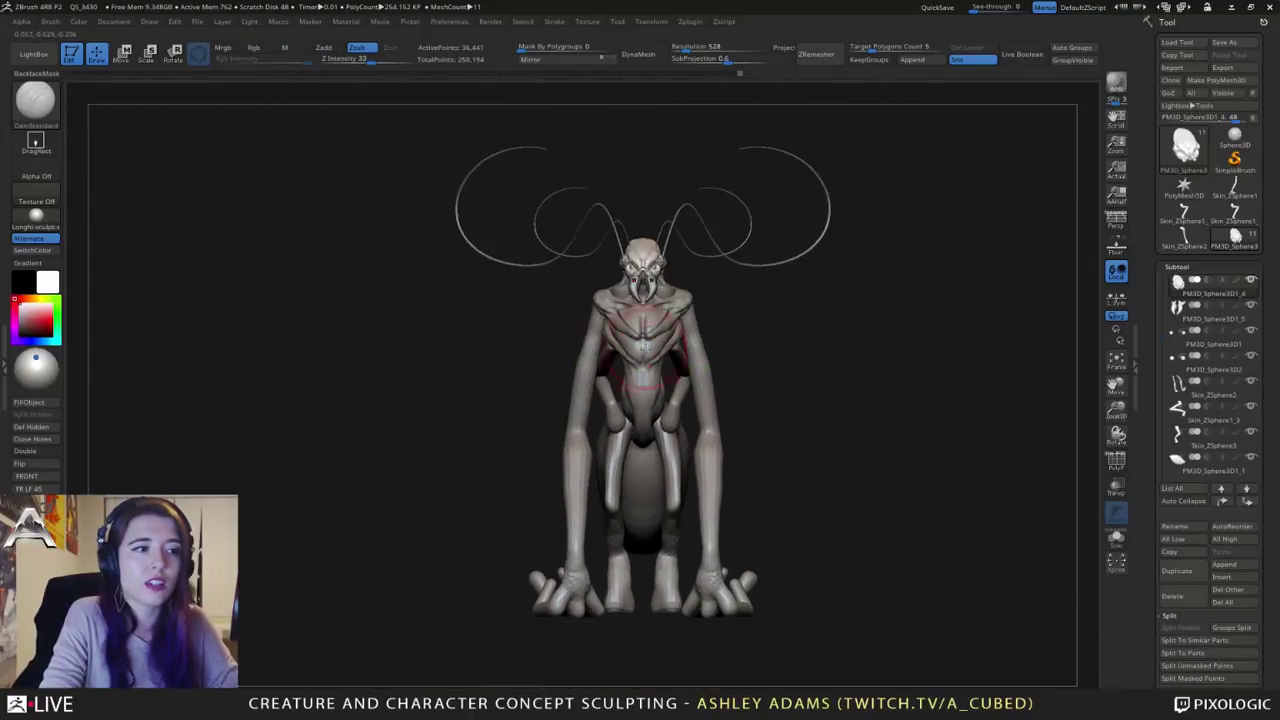
right_drag(560, 346, 684, 362)
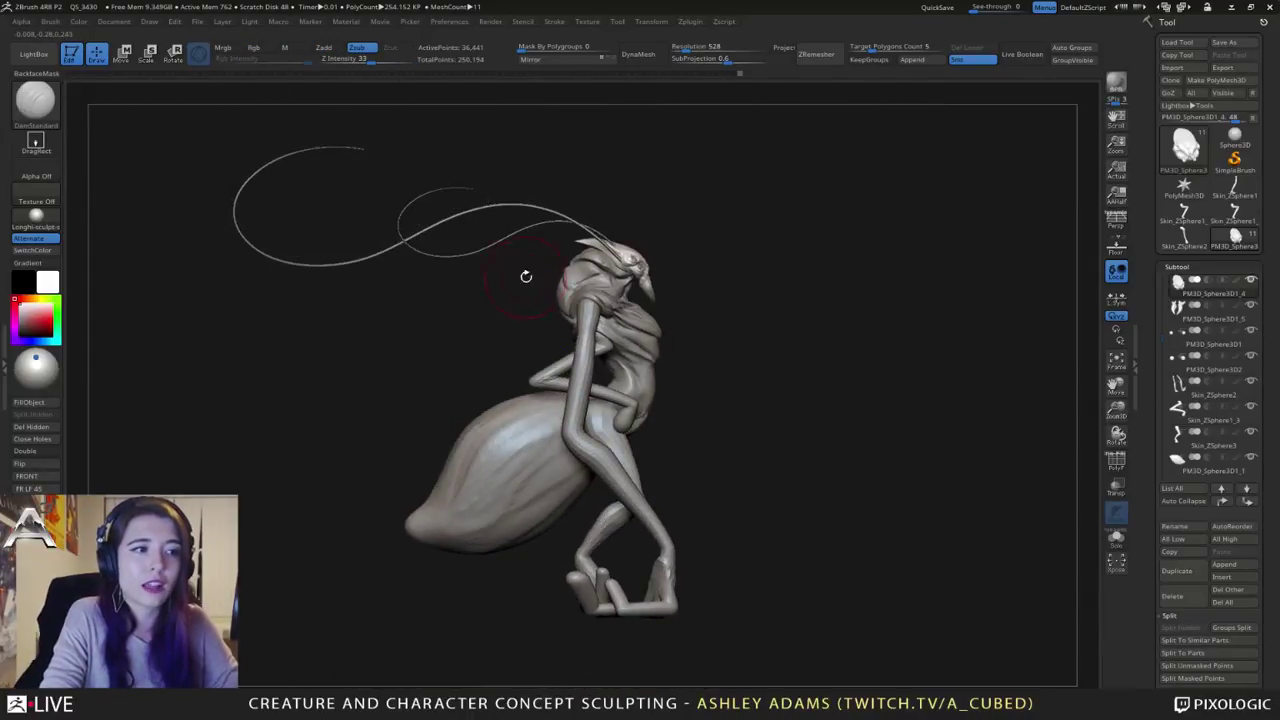
ctrl+right_drag(526, 277, 564, 366)
alt+right_drag(564, 366, 527, 350)
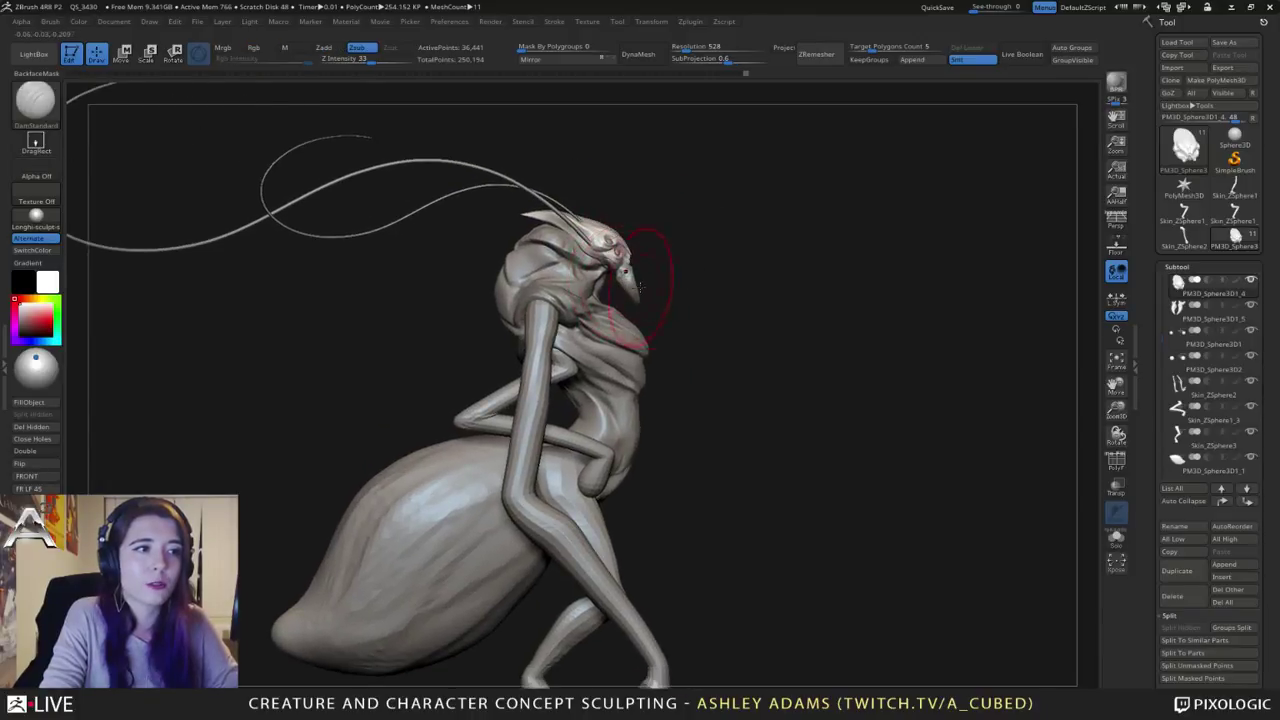
Step: Select the mandibles subtool and reshape the curve of the blades with SnakeHook
alt+click(626, 274)
ctrl+right_drag(626, 264, 648, 279)
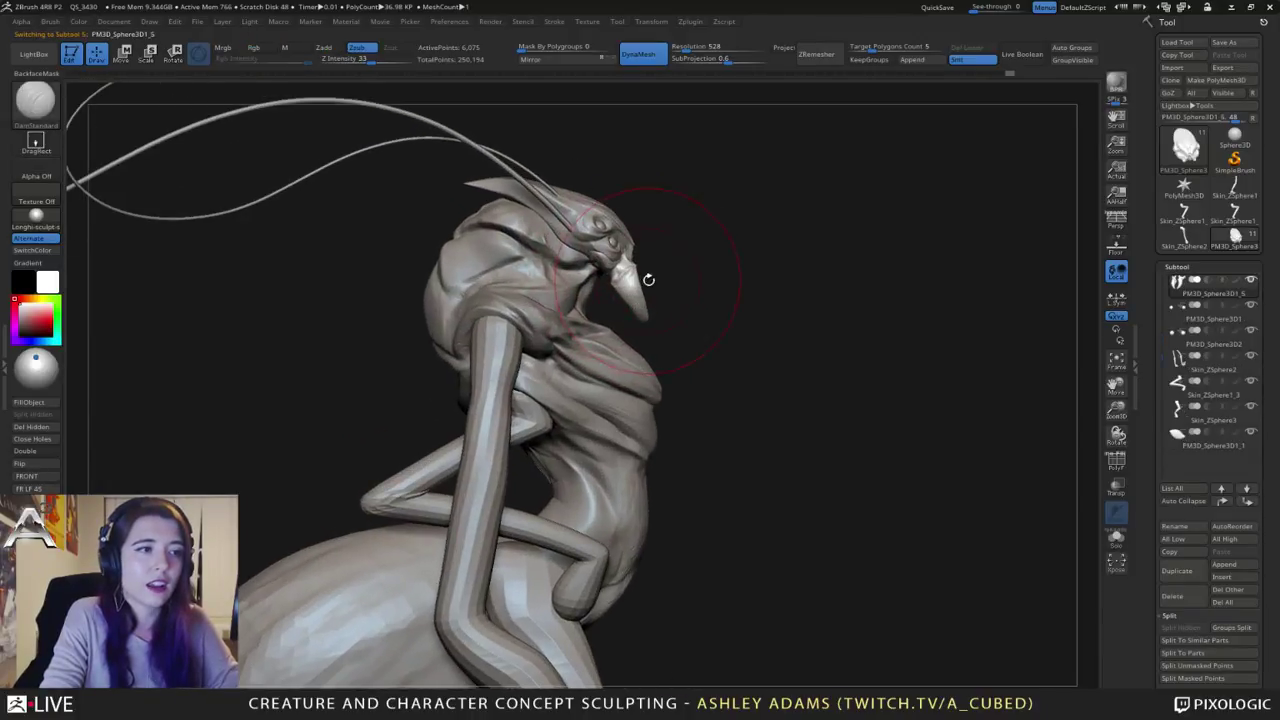
key(e)
drag(652, 244, 678, 212)
key(q)
right_click(584, 250)
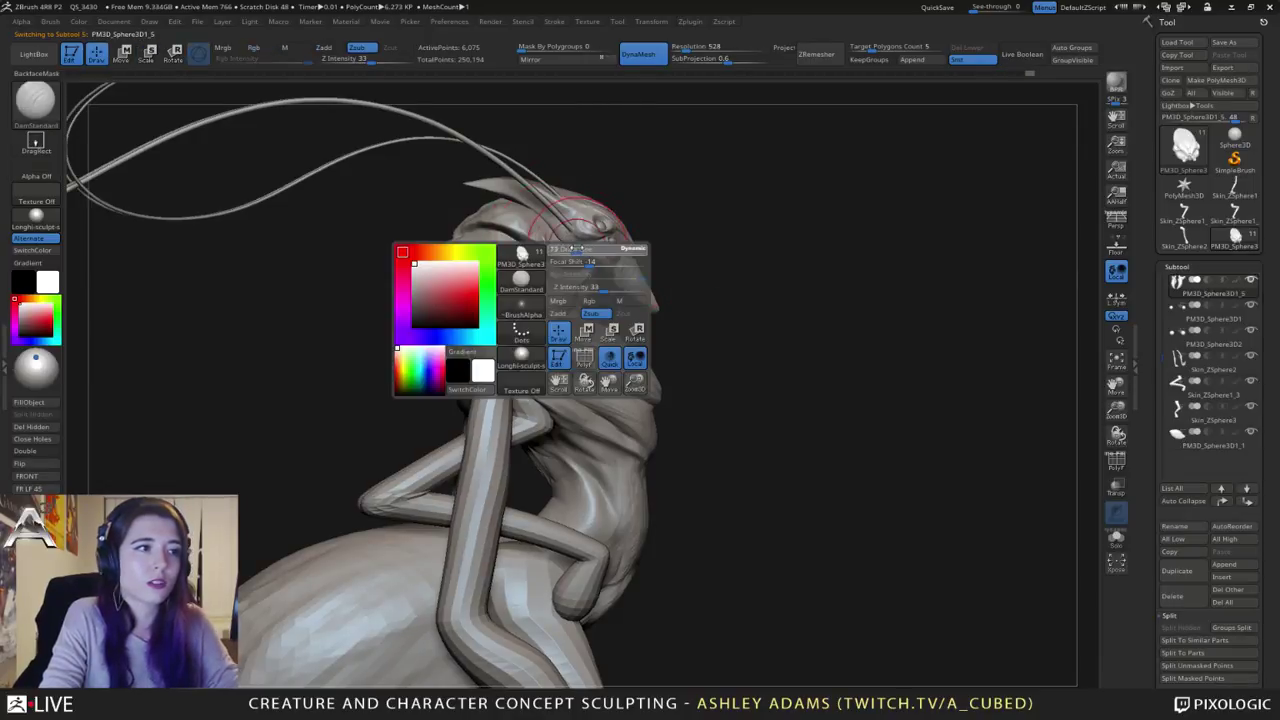
key(b)
key(s)
key(h)
right_drag(586, 256, 528, 257)
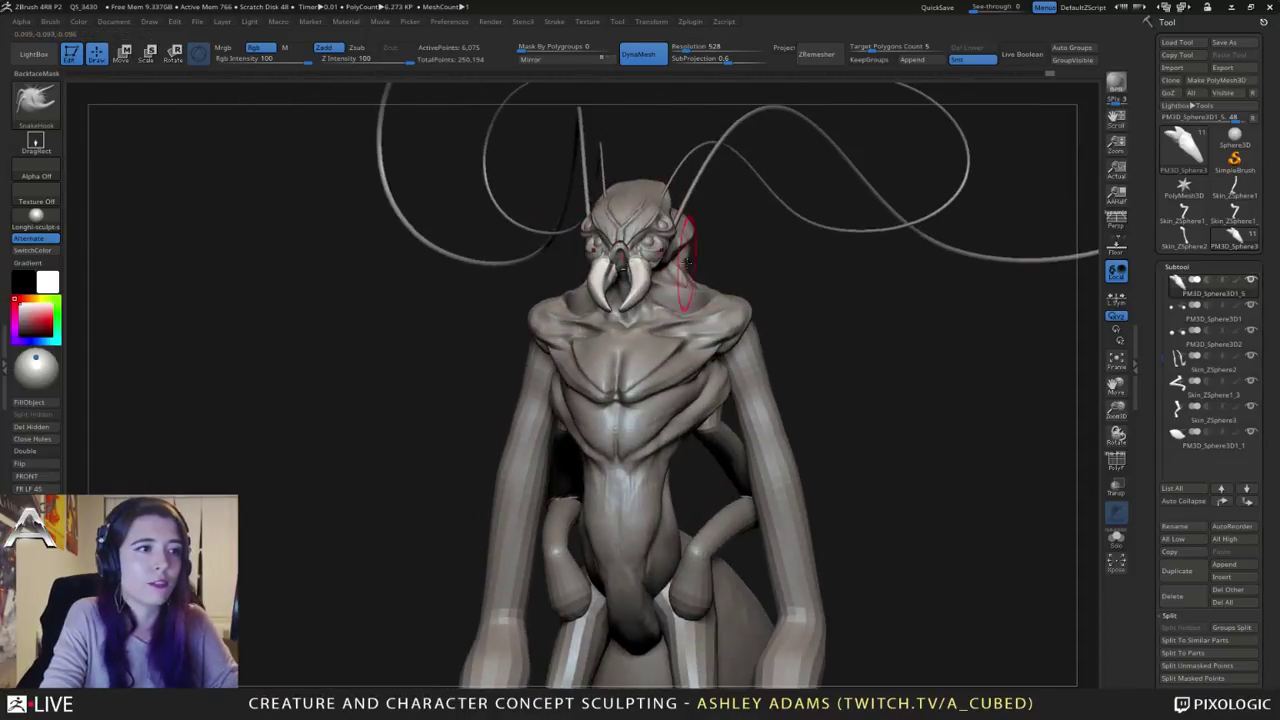
mouse_move(688, 258)
ctrl+right_down()
mouse_move(684, 222)
mouse_move(610, 250)
mouse_move(632, 255)
mouse_move(640, 286)
mouse_move(668, 208)
mouse_move(714, 263)
mouse_move(745, 262)
ctrl+right_up()
right_click(633, 256)
right_click(587, 294)
Step: Select the head subtool and reshape the crest and cheek outline with SnakeHook
alt+click(582, 262)
right_drag(640, 262, 555, 270)
right_click(571, 260)
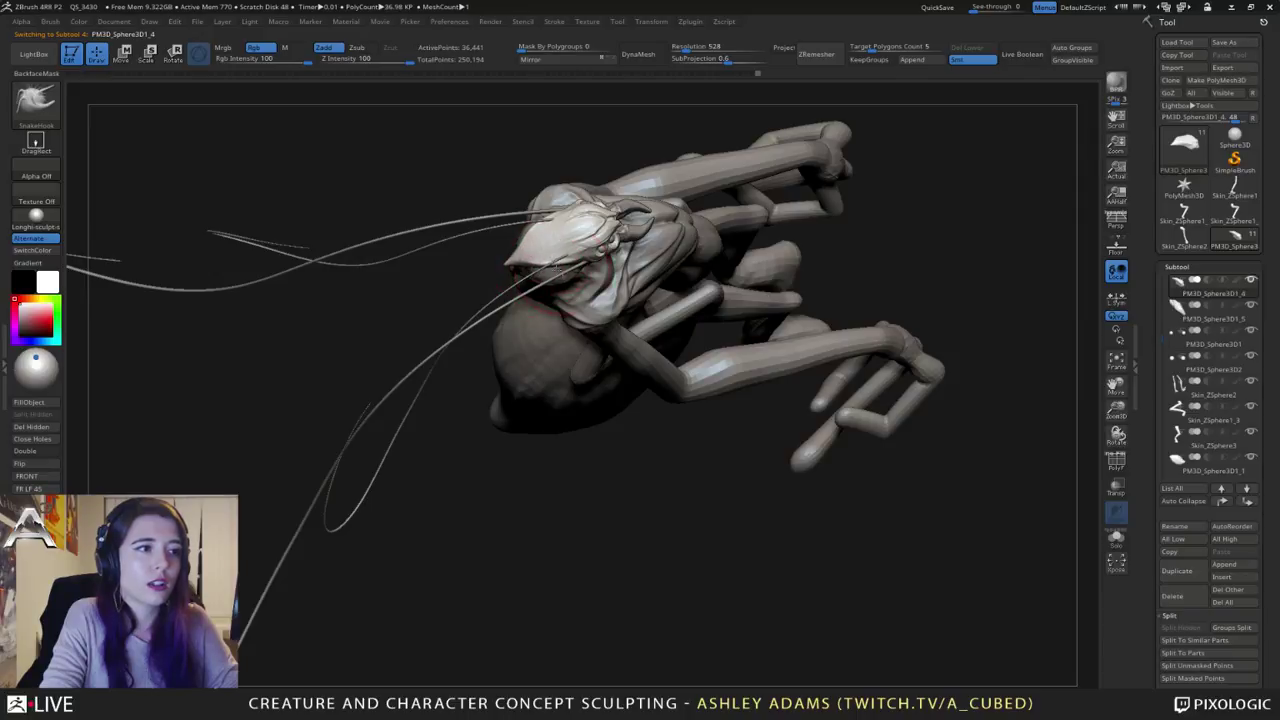
mouse_move(535, 265)
right_down()
mouse_move(629, 220)
mouse_move(605, 245)
mouse_move(662, 250)
right_up()
right_click(570, 254)
right_click(605, 245)
mouse_move(570, 249)
right_down()
mouse_move(663, 255)
mouse_move(637, 243)
mouse_move(625, 210)
right_up()
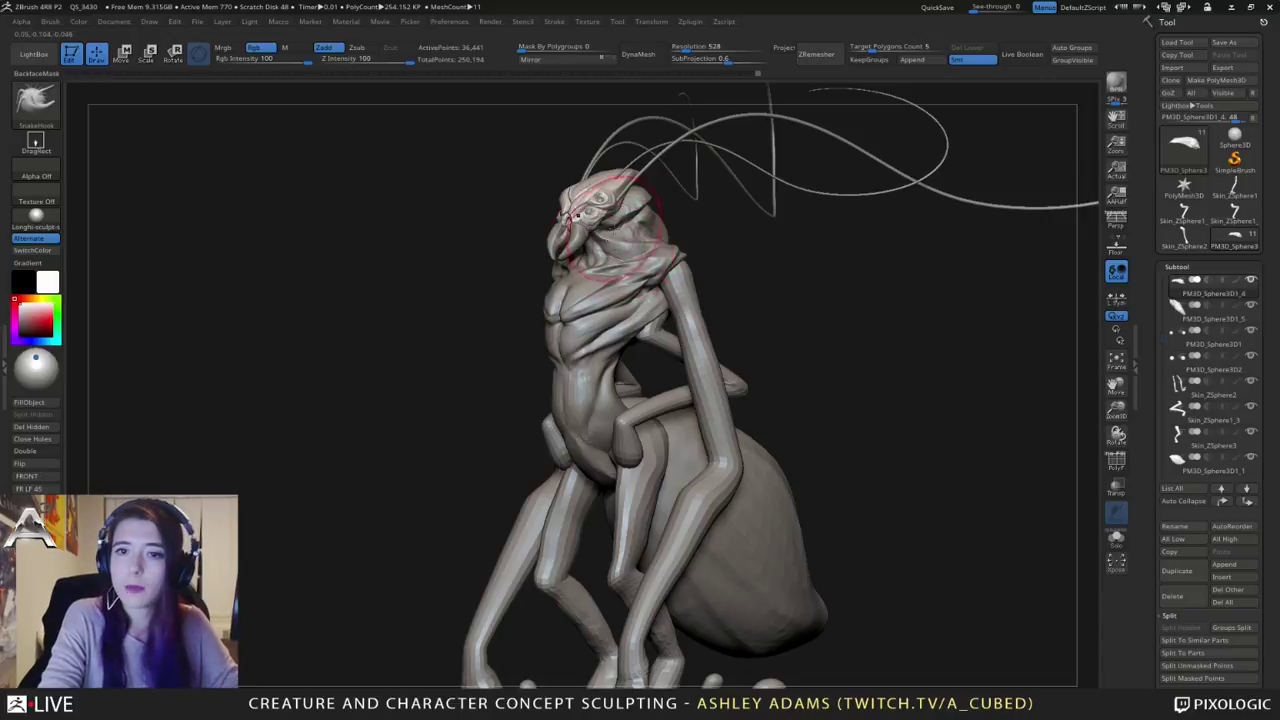
Step: Adjust the light placement slightly on the material preview sphere
mouse_move(577, 213)
right_down()
mouse_move(558, 228)
mouse_move(580, 250)
mouse_move(666, 177)
mouse_move(705, 120)
right_up()
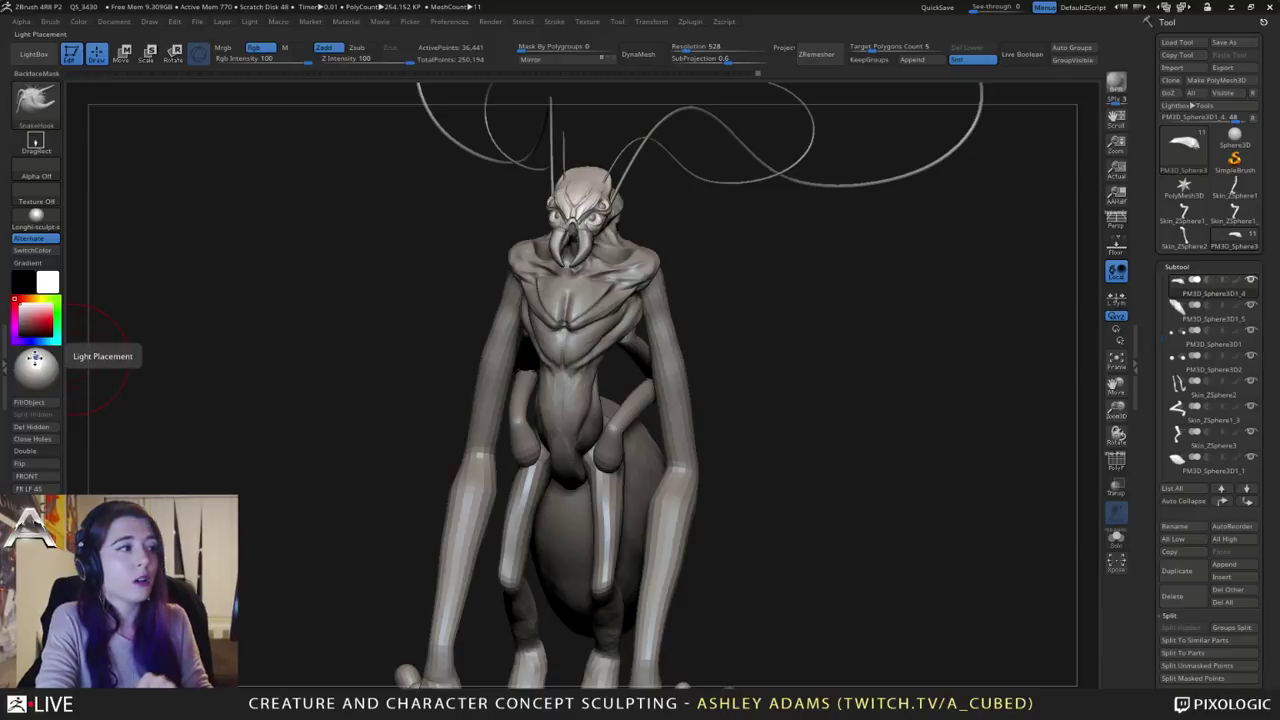
mouse_move(35, 358)
mouse_down()
mouse_move(38, 382)
mouse_move(44, 363)
mouse_move(22, 363)
mouse_move(30, 376)
mouse_move(24, 366)
mouse_move(43, 371)
mouse_move(35, 359)
mouse_up()
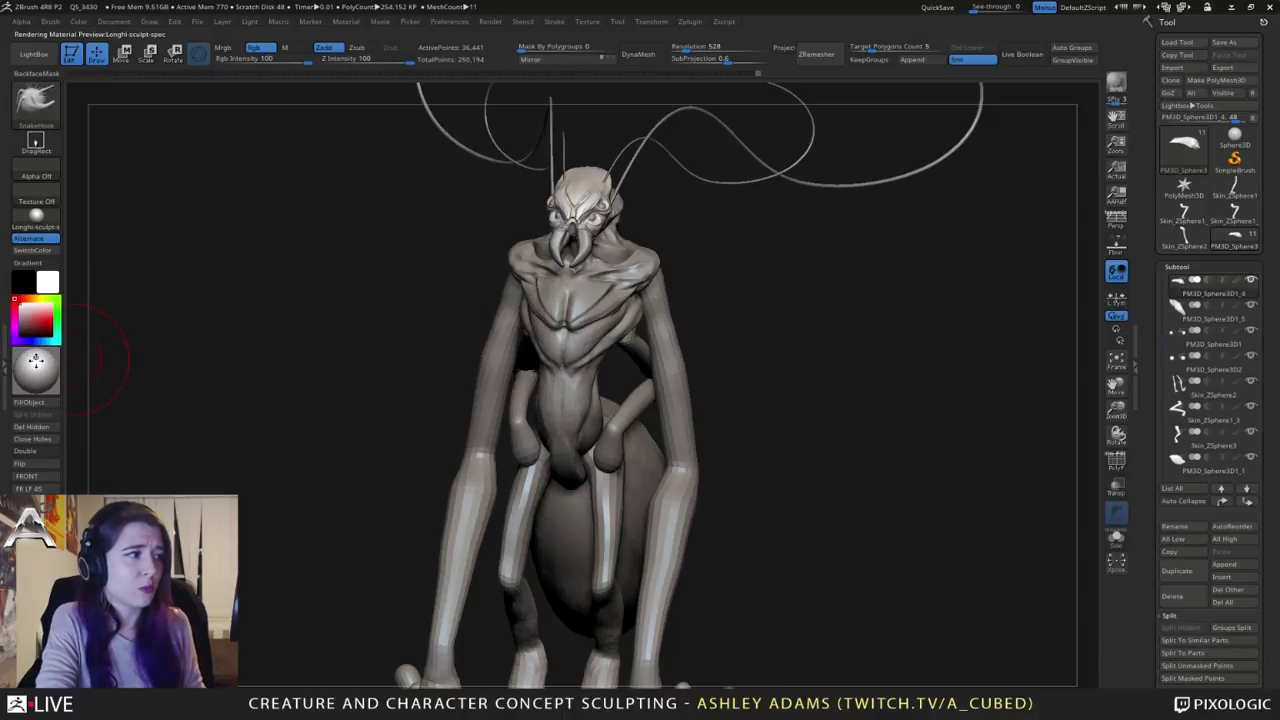
mouse_move(110, 345)
mouse_down()
mouse_move(686, 196)
mouse_move(557, 222)
mouse_move(650, 178)
mouse_up()
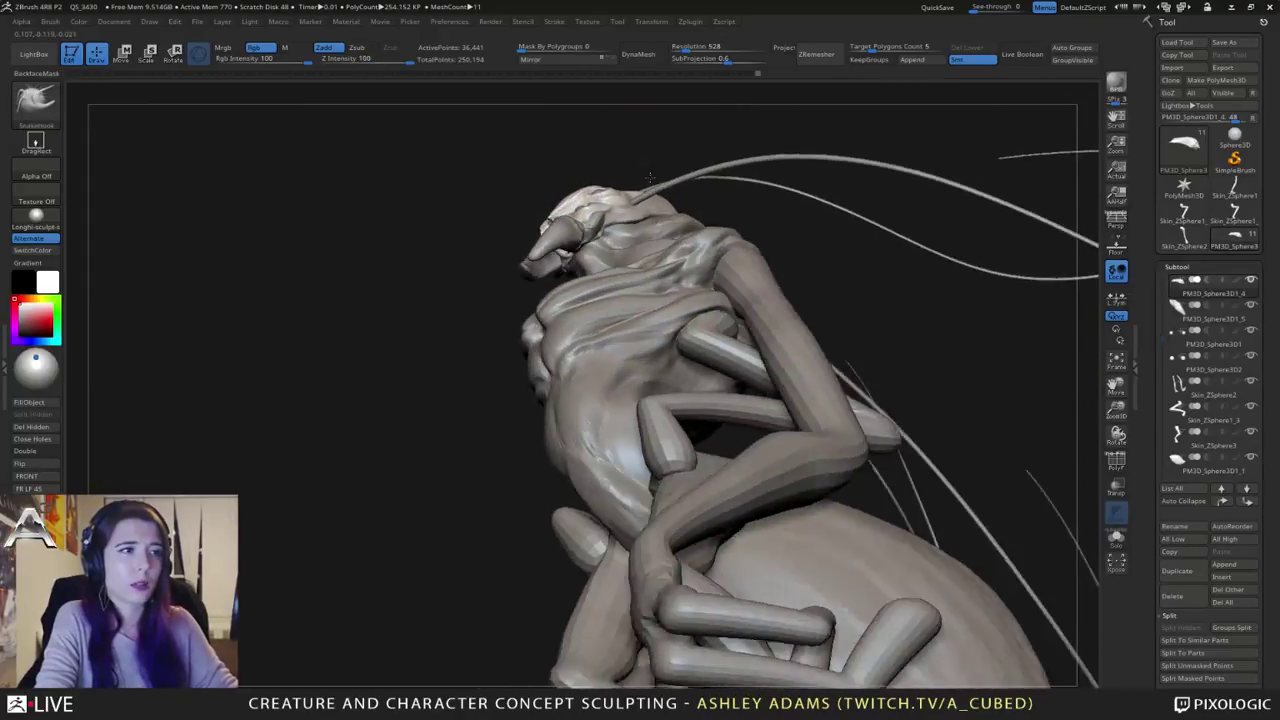
Step: Refine the top profile and pointed rear of the head crest with SnakeHook
right_click(658, 191)
mouse_move(650, 178)
right_down()
mouse_move(664, 218)
mouse_move(630, 230)
right_up()
drag(664, 212, 677, 203)
right_drag(660, 205, 690, 195)
drag(665, 190, 661, 197)
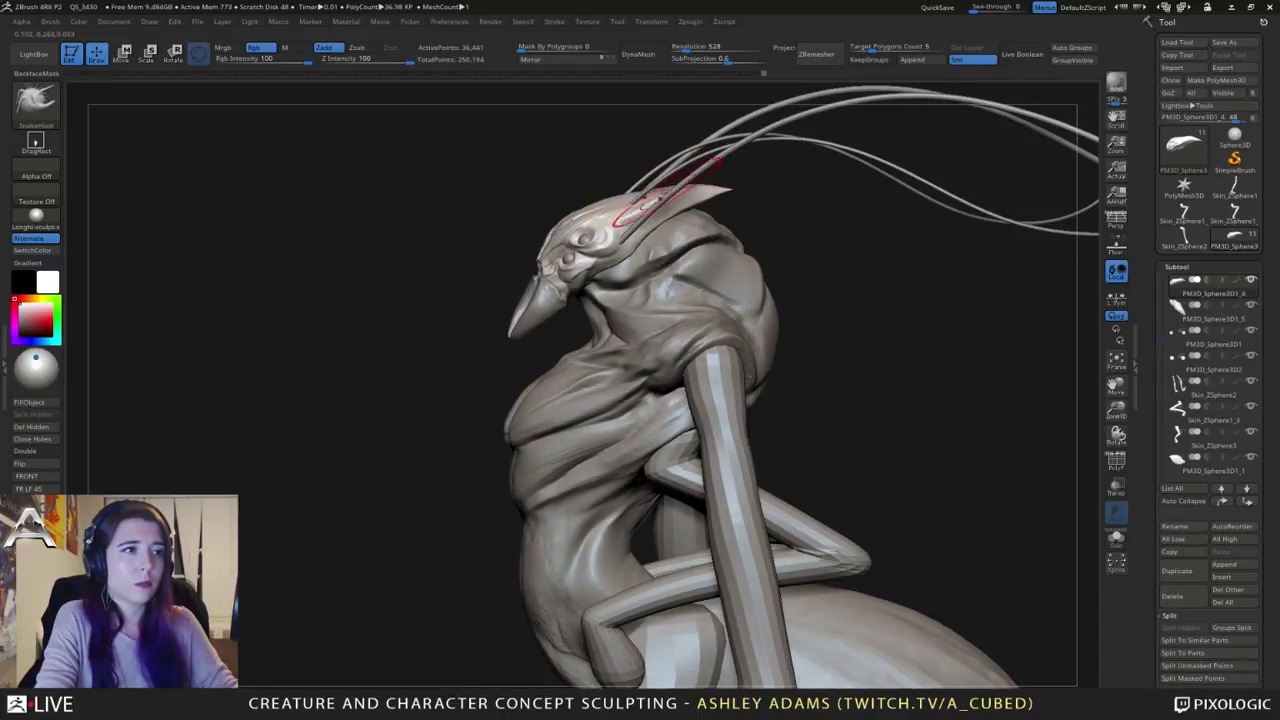
key(space)
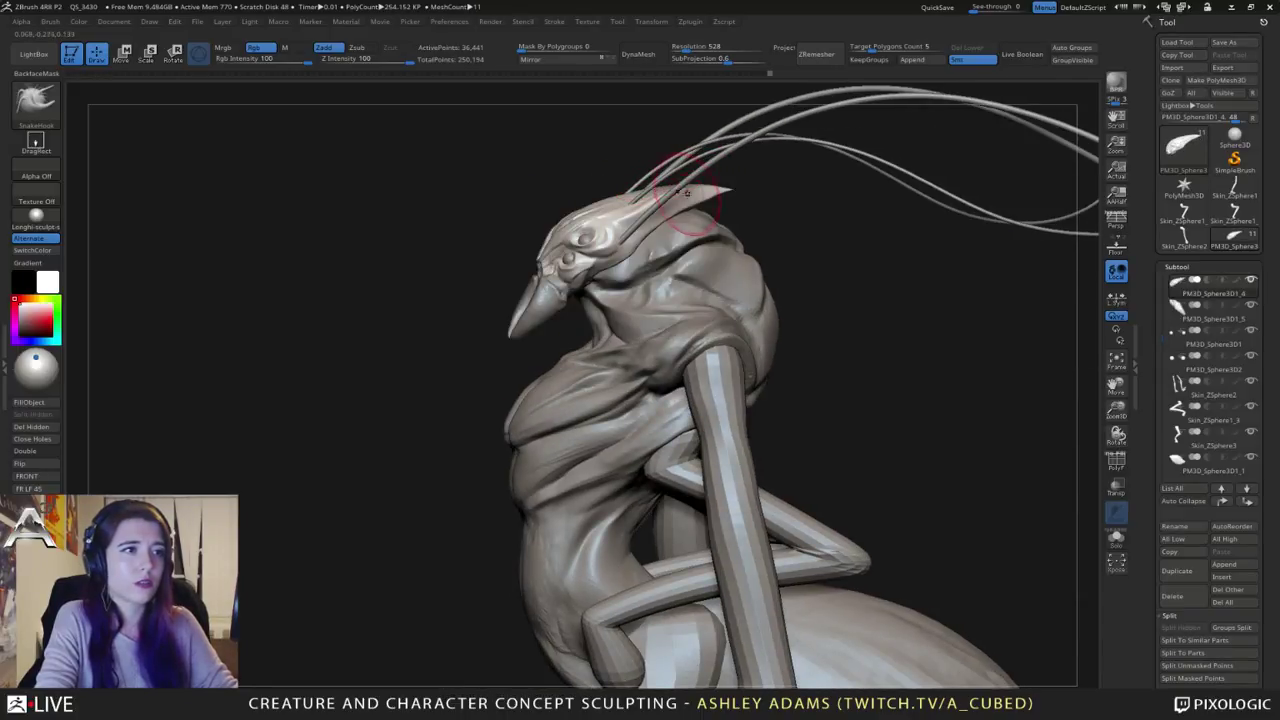
right_drag(690, 205, 735, 212)
key(space)
drag(694, 247, 708, 247)
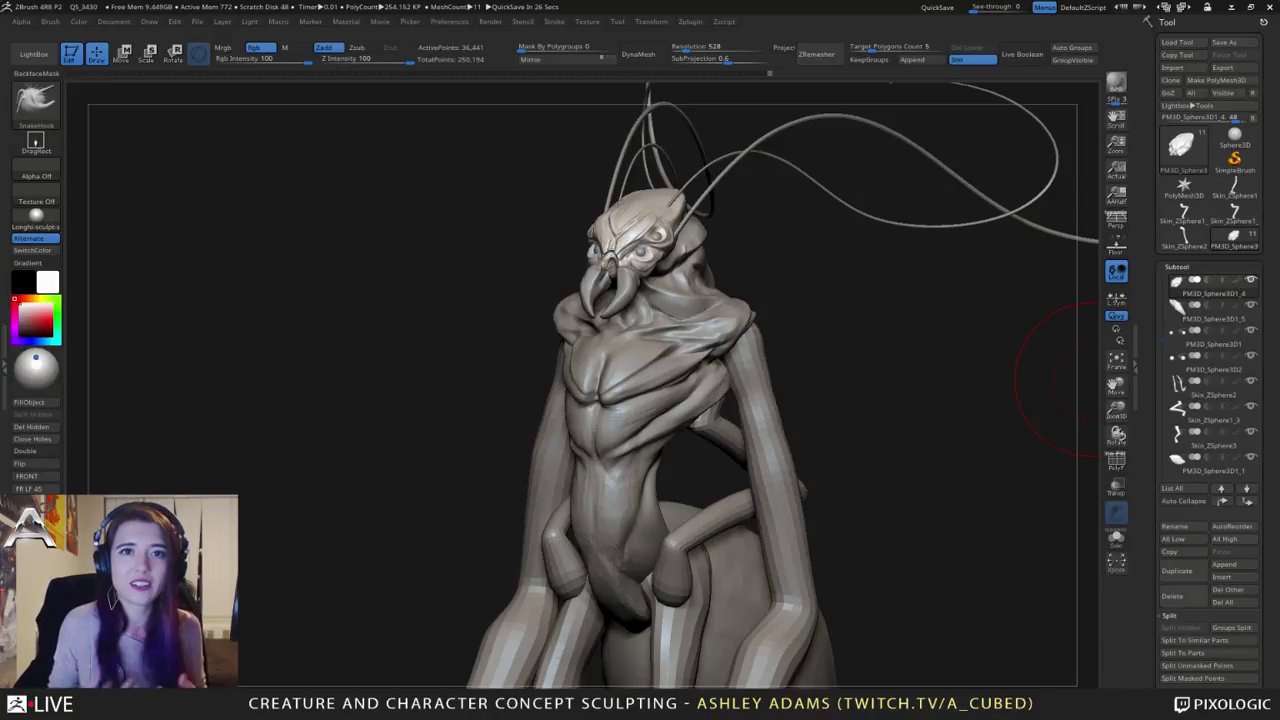
Step: Select the torso subtool and adjust the shoulder folds around the arm tops with SnakeHook
drag(1092, 380, 1180, 380)
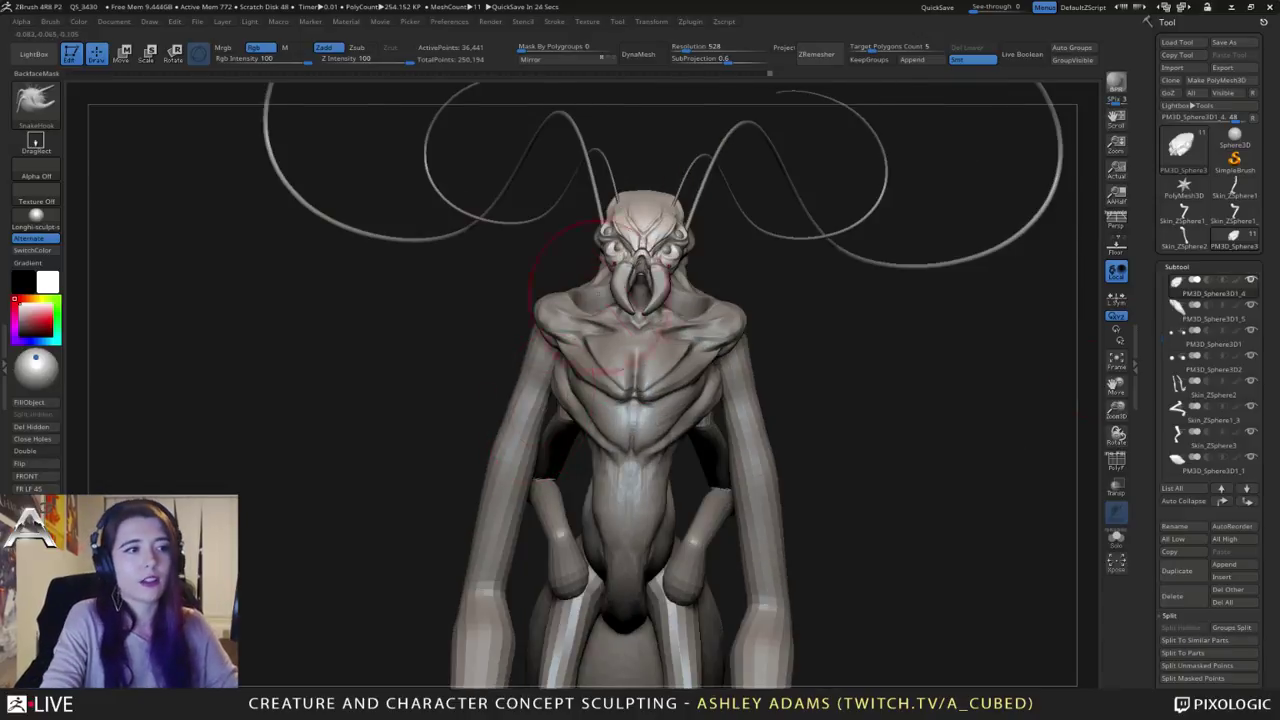
mouse_move(450, 290)
shift+mouse_down()
mouse_move(430, 290)
mouse_move(490, 245)
mouse_move(550, 303)
shift+mouse_up()
alt+click(619, 347)
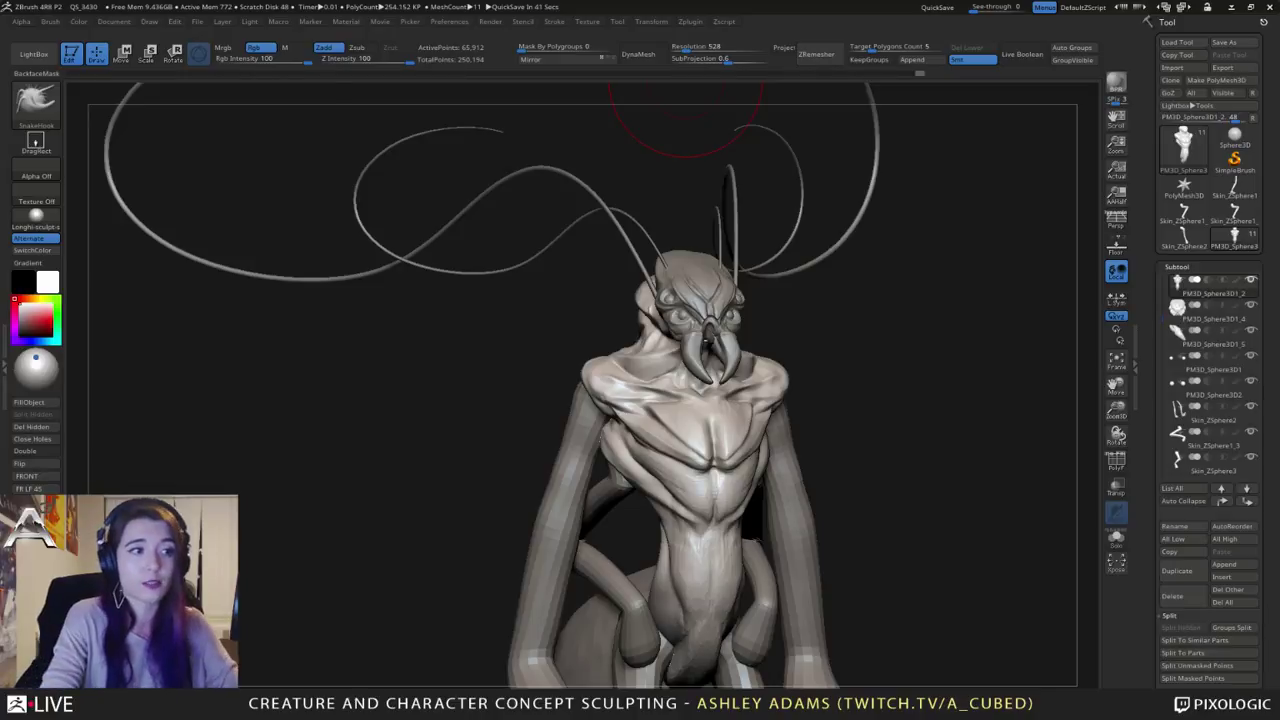
drag(686, 110, 880, 200)
key(space)
mouse_move(578, 366)
mouse_down()
mouse_move(560, 370)
mouse_move(573, 360)
mouse_up()
drag(505, 388, 606, 386)
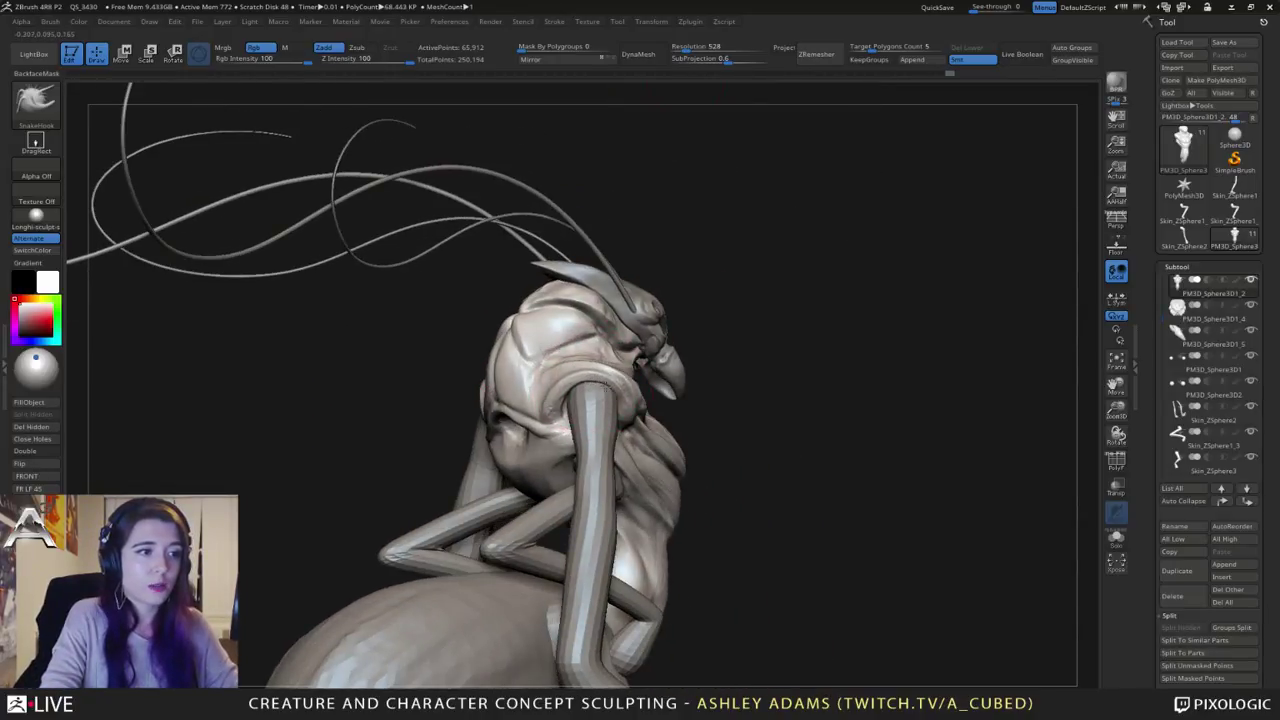
Step: Select the long front arms and fit their upper ends into the shoulders with SnakeHook
mouse_move(720, 396)
mouse_down()
mouse_move(626, 402)
mouse_move(676, 388)
mouse_move(590, 386)
mouse_move(606, 428)
mouse_up()
alt+click(602, 416)
drag(690, 424, 635, 426)
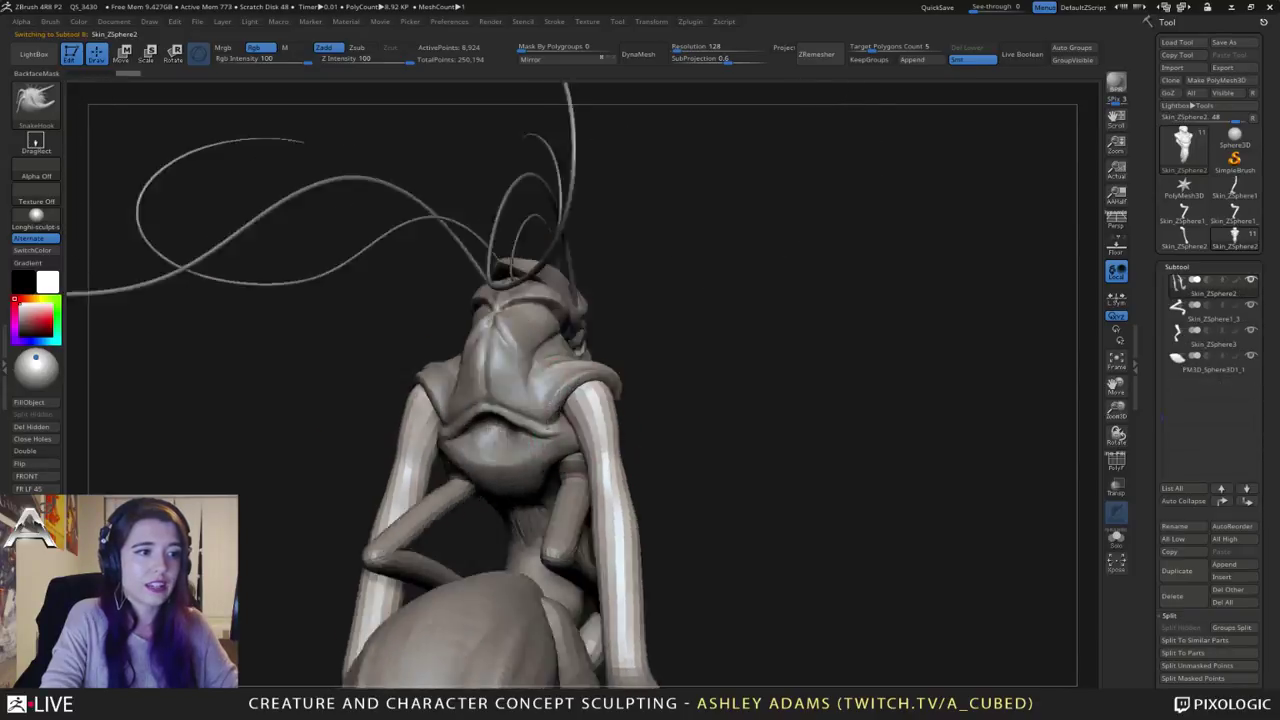
right_drag(548, 428, 612, 409)
drag(604, 408, 612, 409)
right_click(574, 410)
right_drag(558, 406, 580, 402)
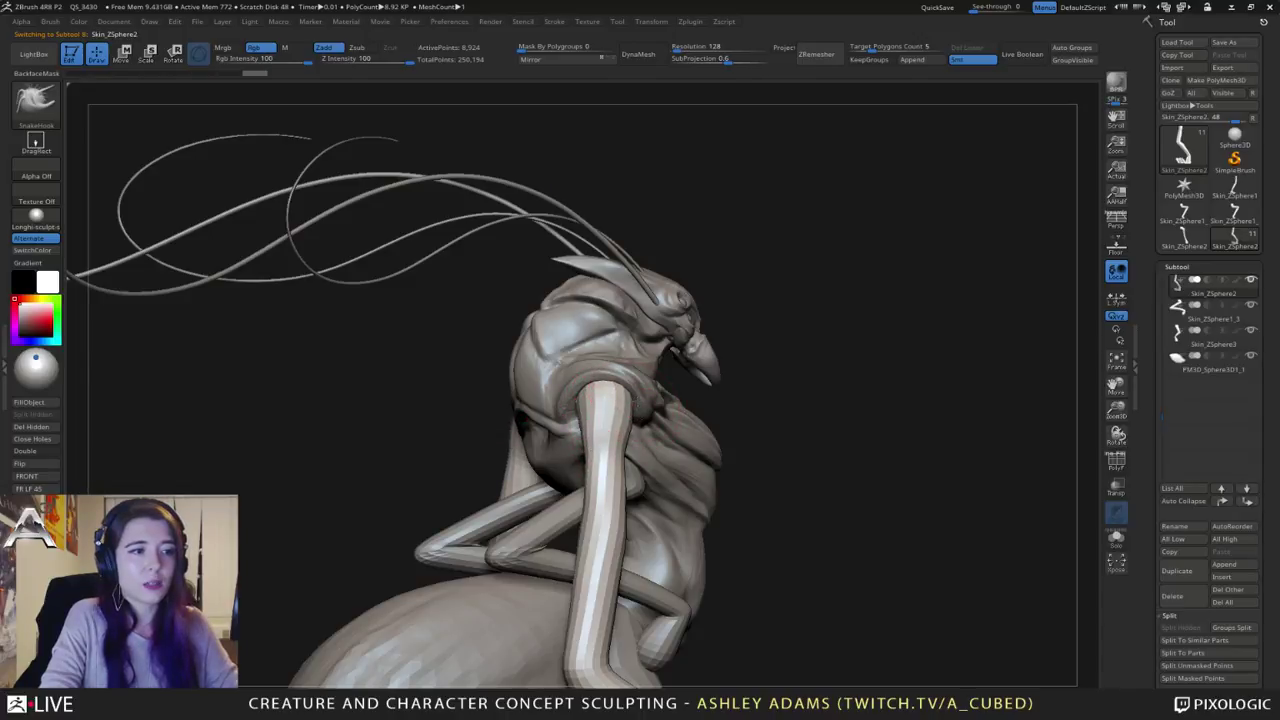
mouse_move(620, 405)
right_down()
mouse_move(610, 425)
mouse_move(648, 420)
mouse_move(615, 440)
mouse_move(614, 514)
mouse_move(633, 412)
mouse_move(808, 154)
right_up()
key(space)
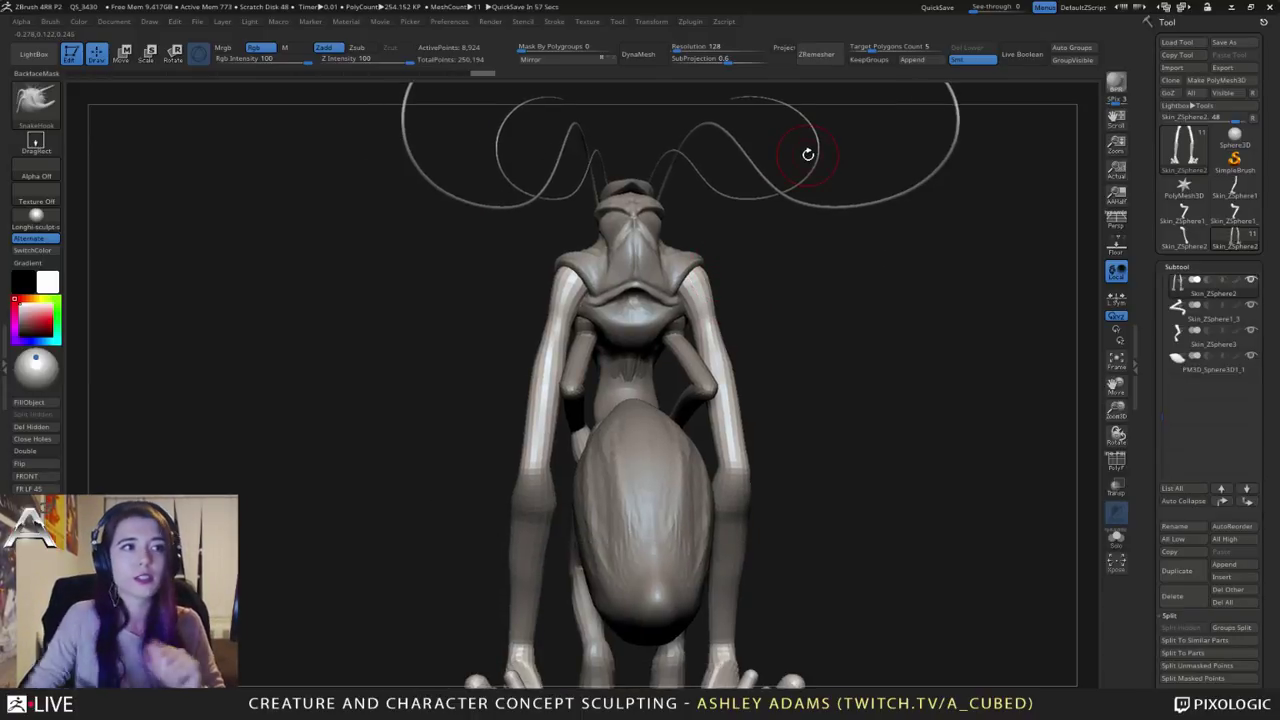
Step: Reshape the upper arm segments just below the shoulders with SnakeHook
right_drag(774, 271, 627, 233)
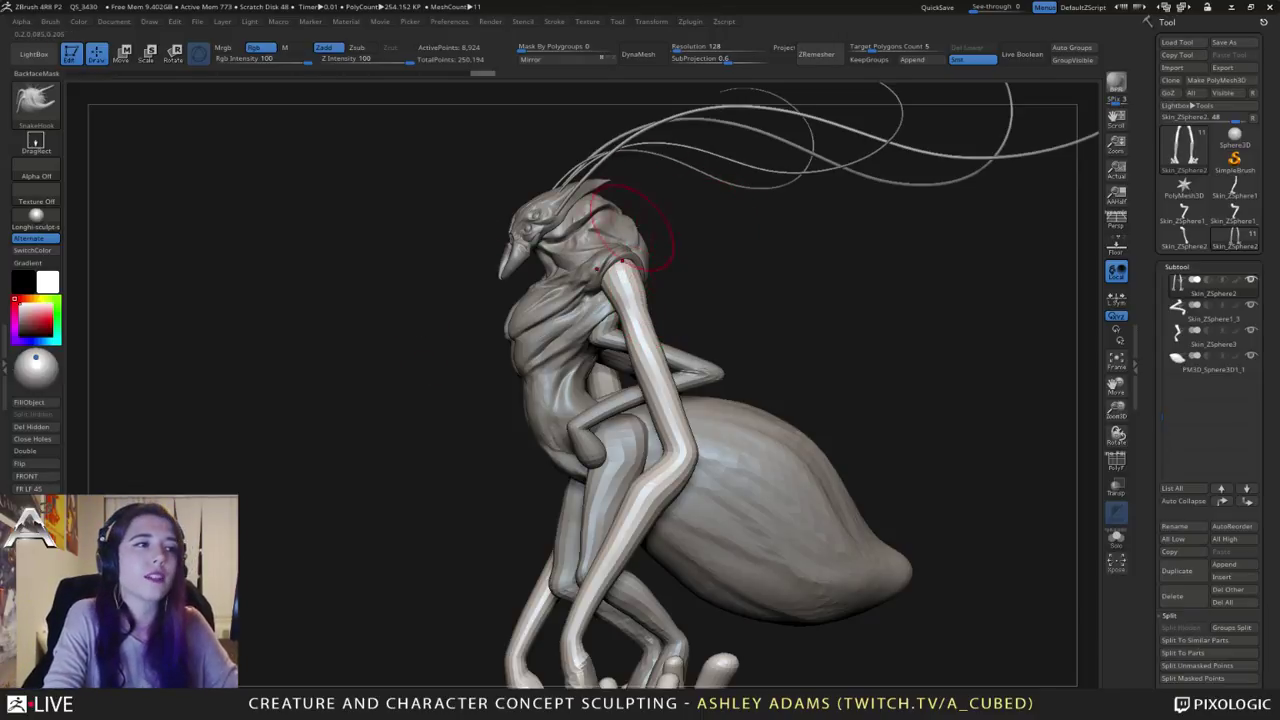
right_drag(606, 237, 612, 238)
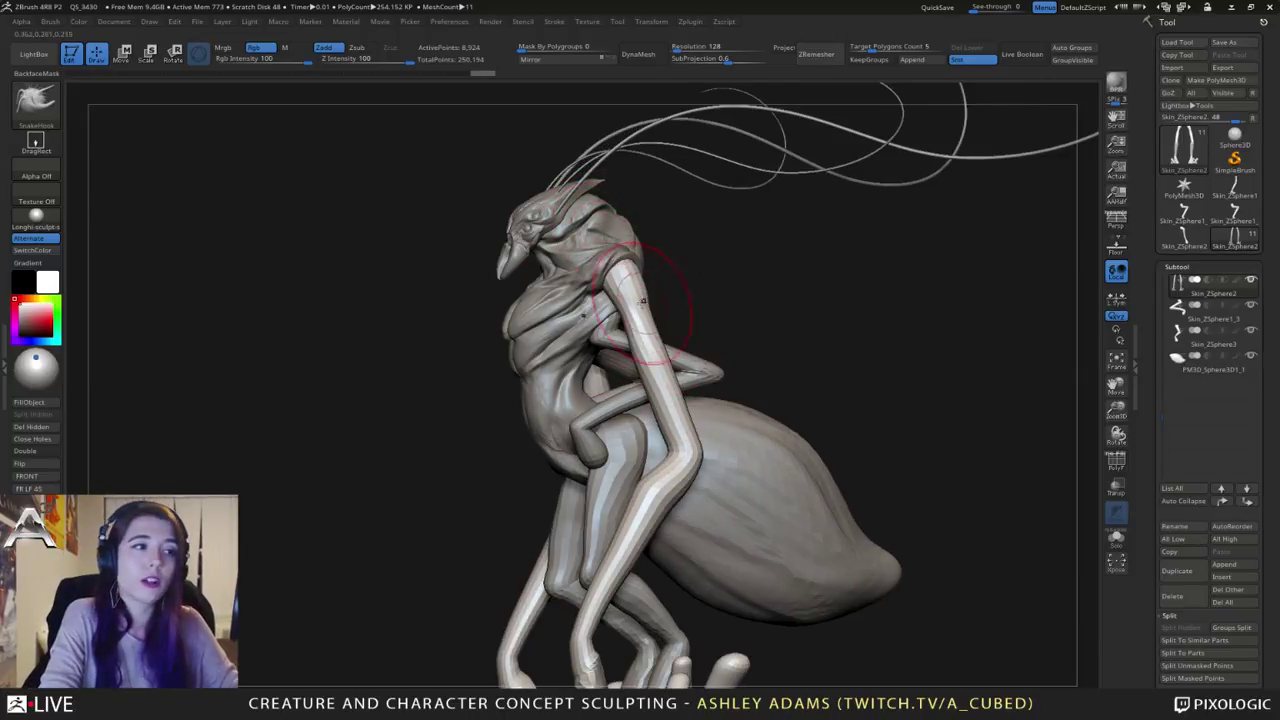
mouse_move(640, 300)
right_down()
mouse_move(582, 290)
mouse_move(594, 318)
right_up()
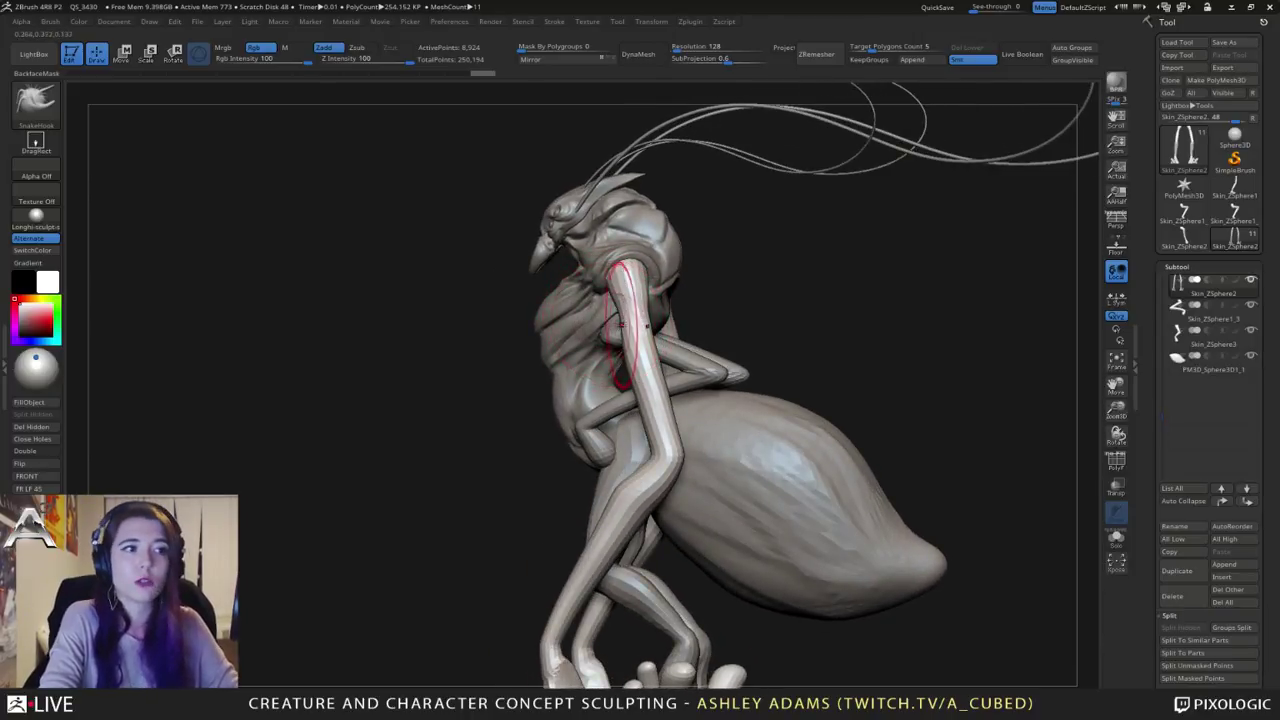
key(space)
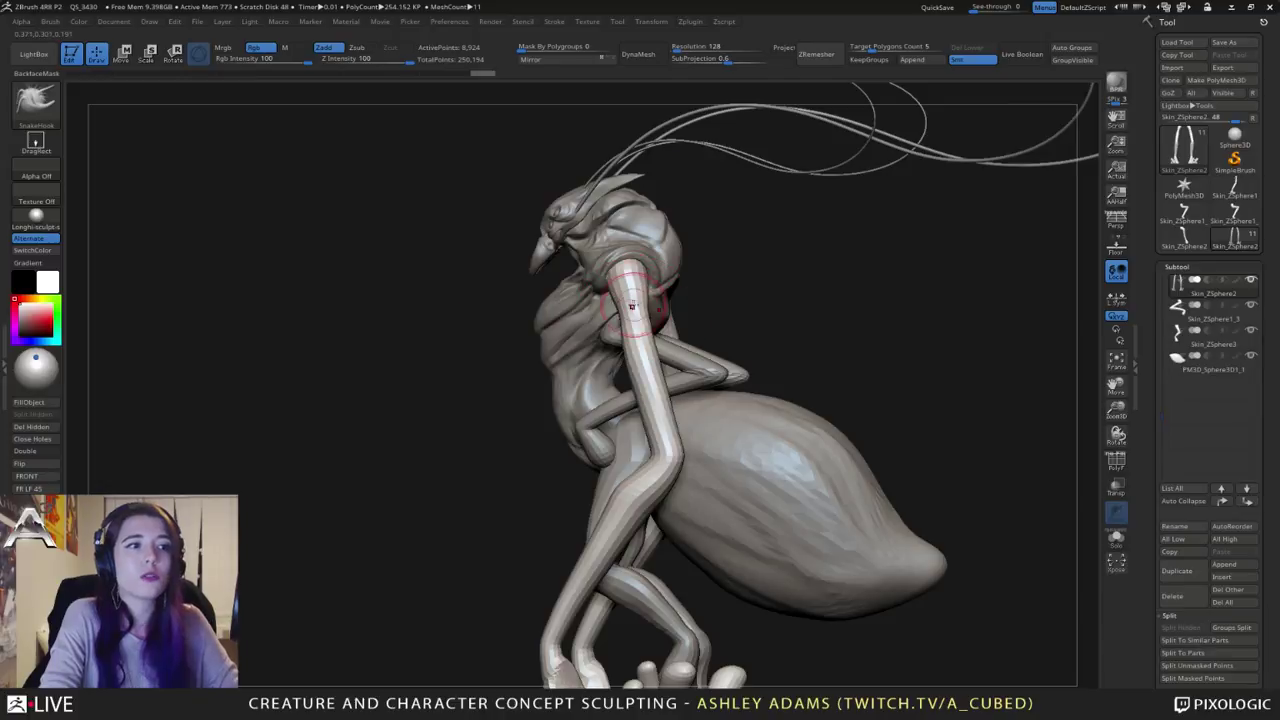
right_drag(632, 304, 686, 302)
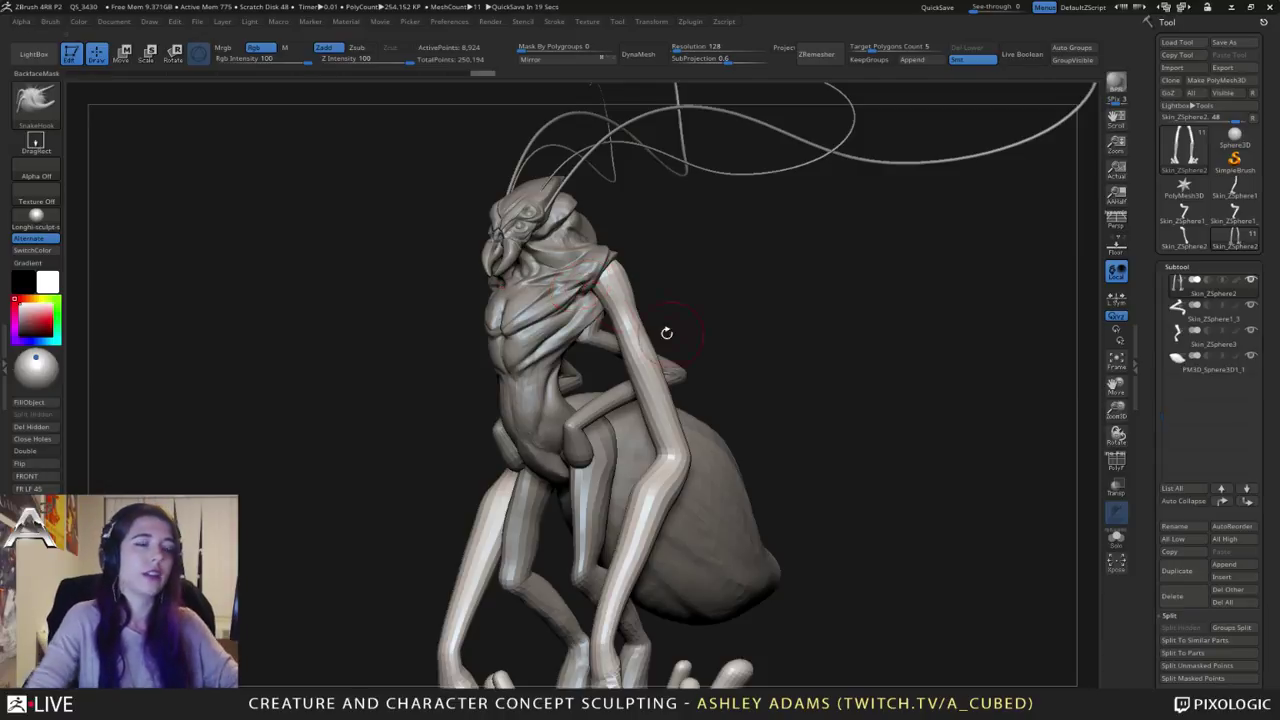
Step: Select the head subtool and pull the rear crest into a longer, narrower point with SnakeHook
right_drag(666, 331, 562, 385)
alt+click(571, 251)
right_click(562, 380)
drag(560, 243, 566, 252)
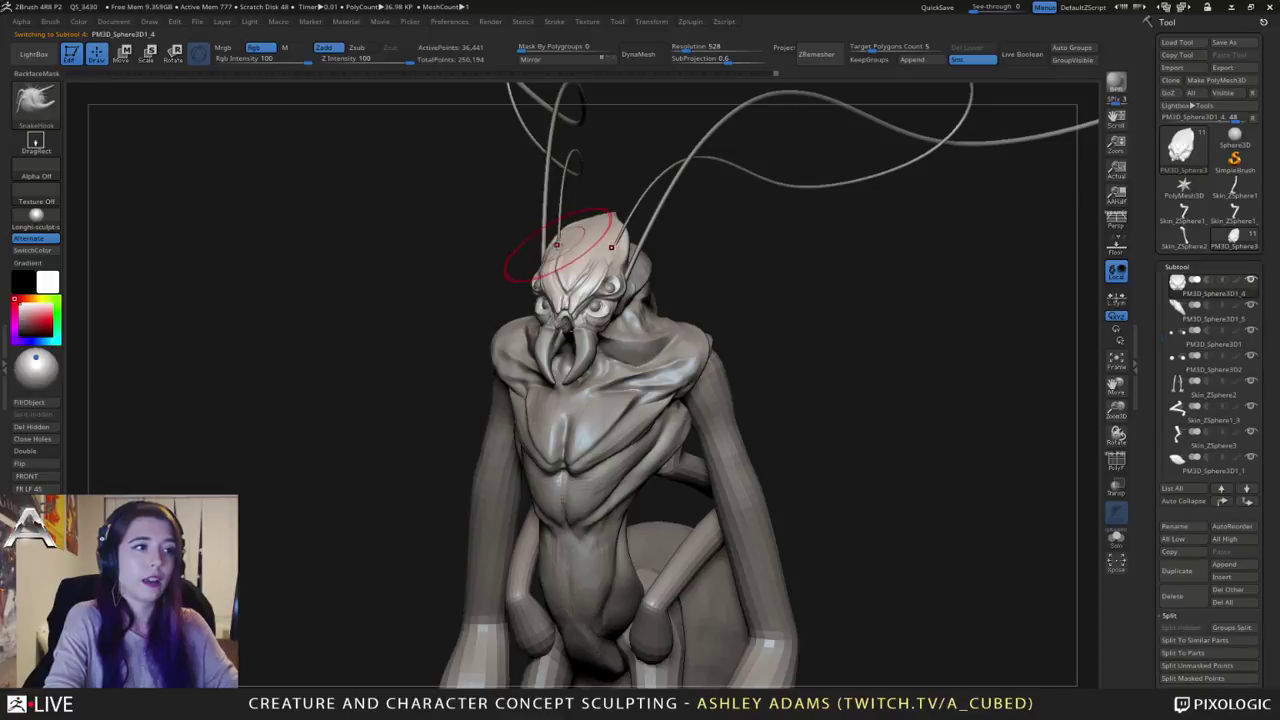
mouse_move(566, 250)
right_down()
mouse_move(578, 222)
mouse_move(606, 216)
mouse_move(586, 225)
mouse_move(578, 282)
mouse_move(550, 325)
right_up()
right_click(545, 327)
mouse_move(585, 250)
mouse_down()
mouse_move(600, 253)
mouse_move(563, 213)
mouse_up()
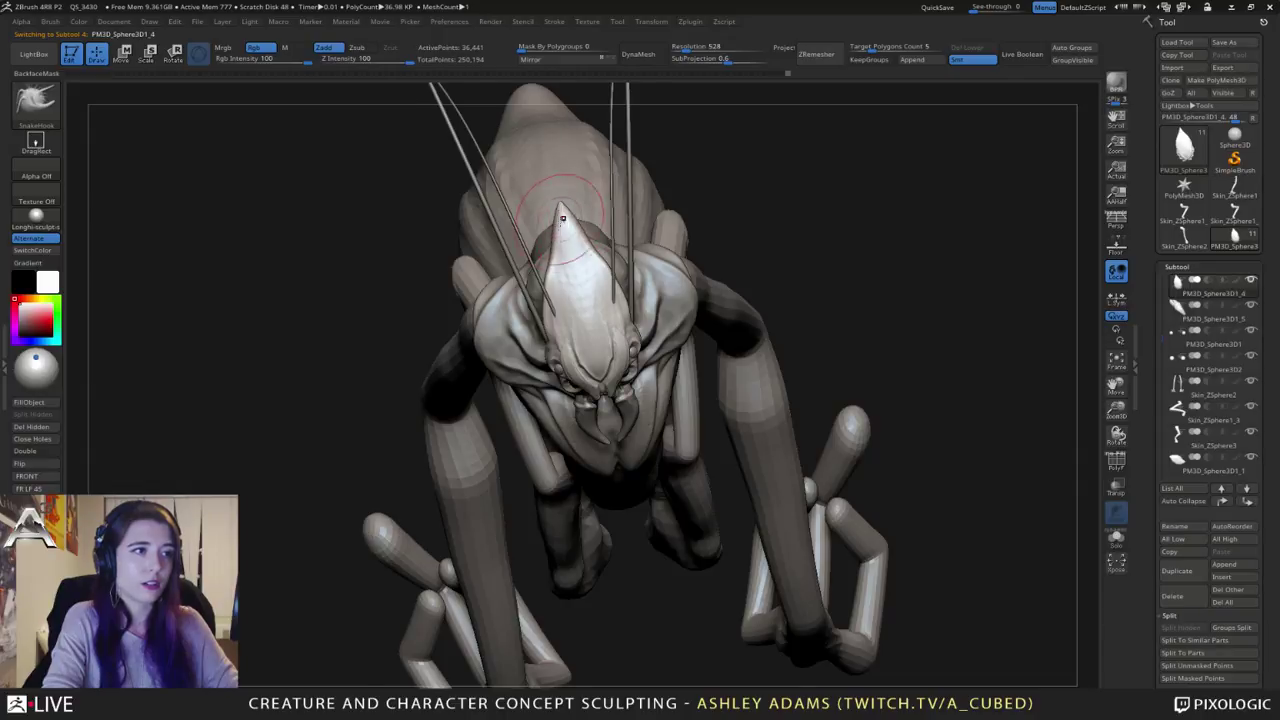
mouse_move(563, 214)
right_down()
mouse_move(622, 222)
mouse_move(580, 216)
right_up()
right_click(568, 215)
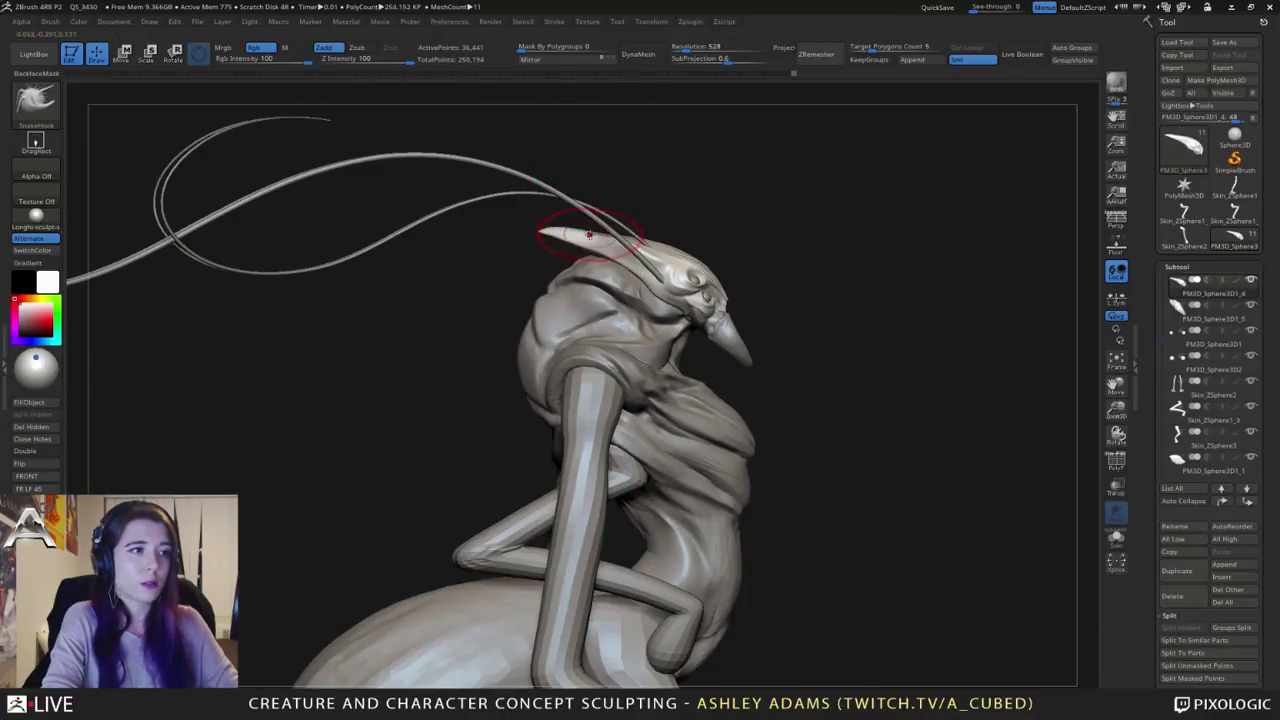
Step: Stretch the tip of the head's rear crest further backward with SnakeHook
drag(595, 232, 512, 230)
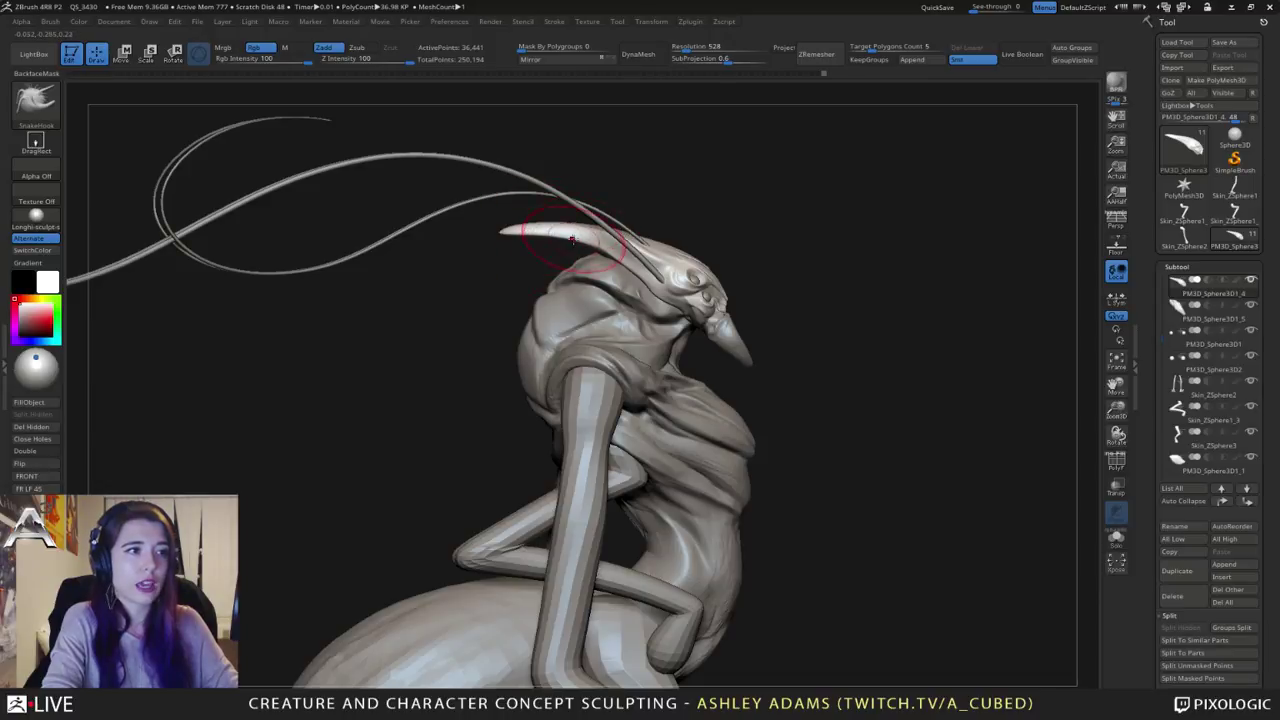
mouse_move(835, 375)
mouse_down()
mouse_move(680, 365)
mouse_move(570, 330)
mouse_up()
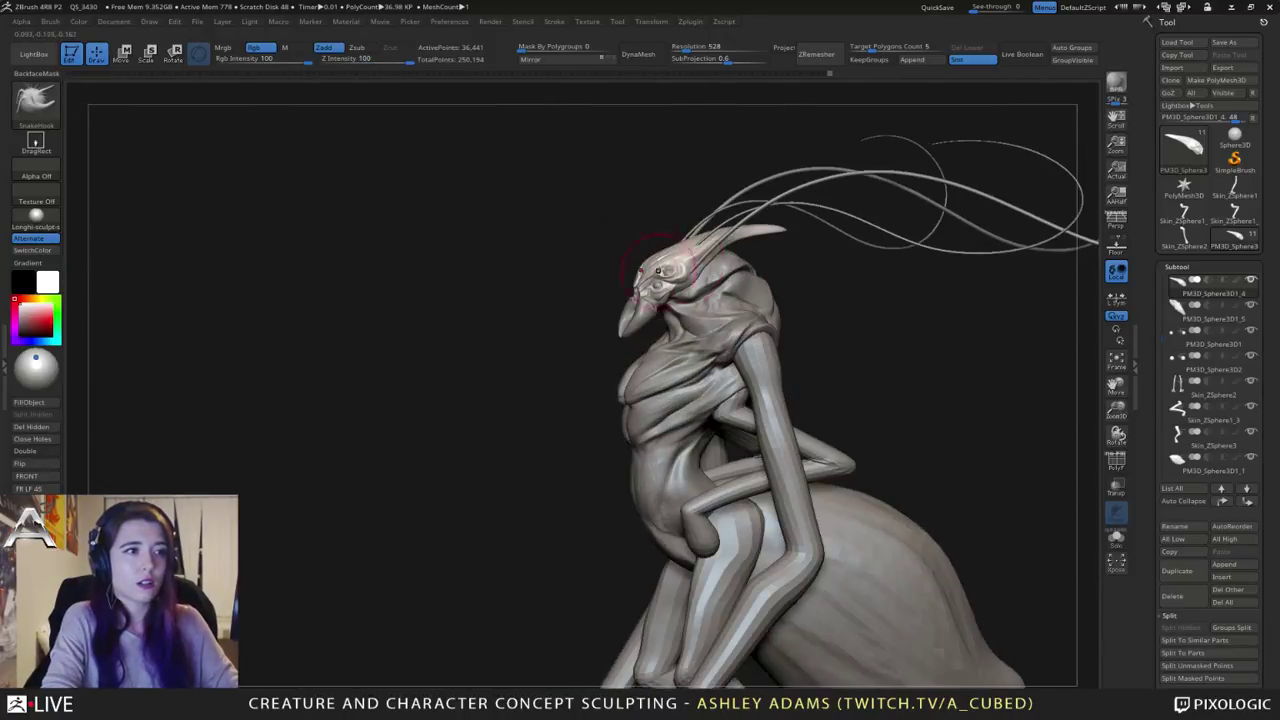
Step: Select the torso subtool, pick the DamStandard brush and smooth the side of the neck around the crease below the head
right_drag(658, 270, 560, 225)
alt+click(640, 200)
mouse_move(640, 200)
right_down()
mouse_move(615, 203)
mouse_move(702, 203)
mouse_move(612, 90)
right_up()
key(space)
alt+right_drag(612, 90, 583, 275)
key(b)
key(d)
key(s)
key(space)
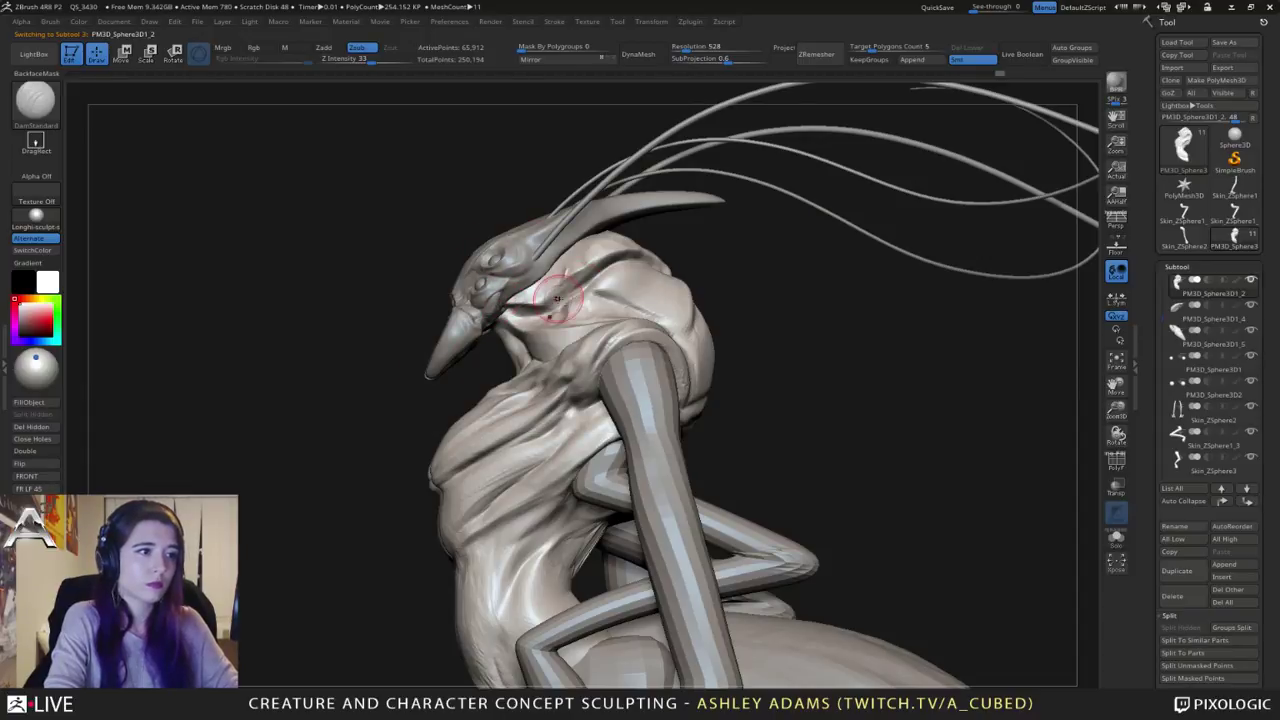
right_drag(612, 262, 688, 258)
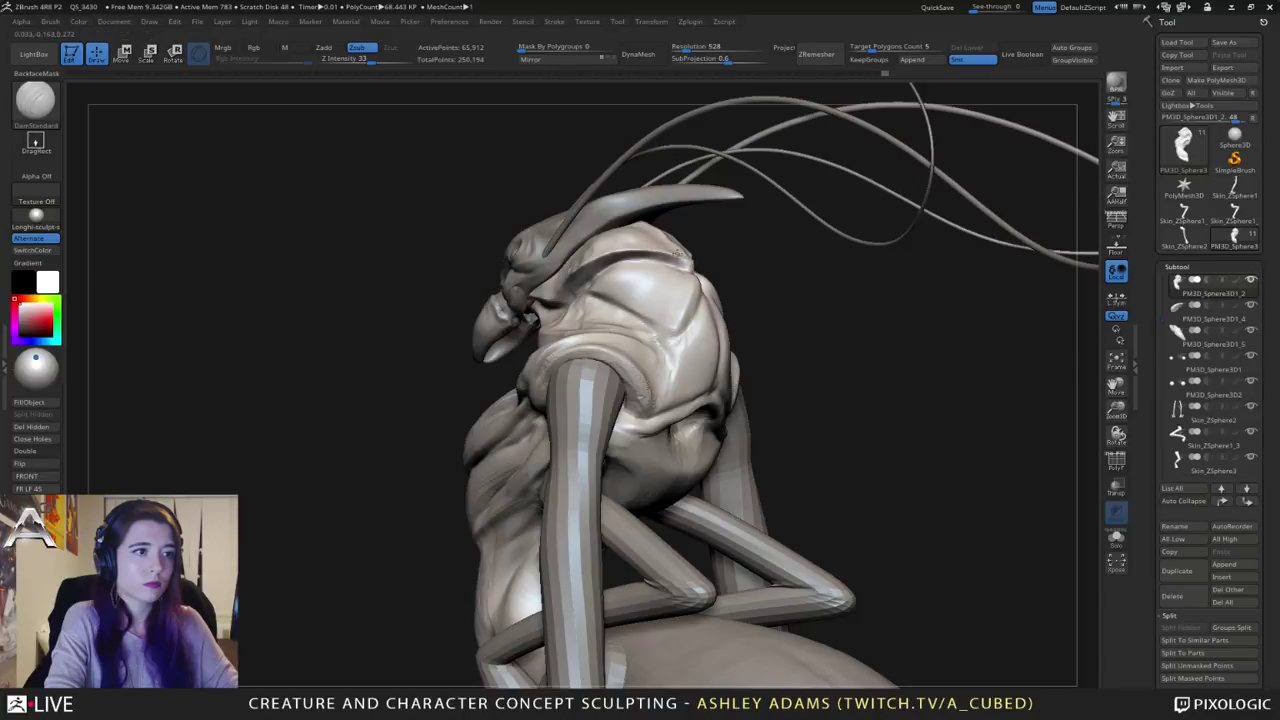
right_drag(688, 256, 604, 250)
shift+drag(562, 268, 576, 274)
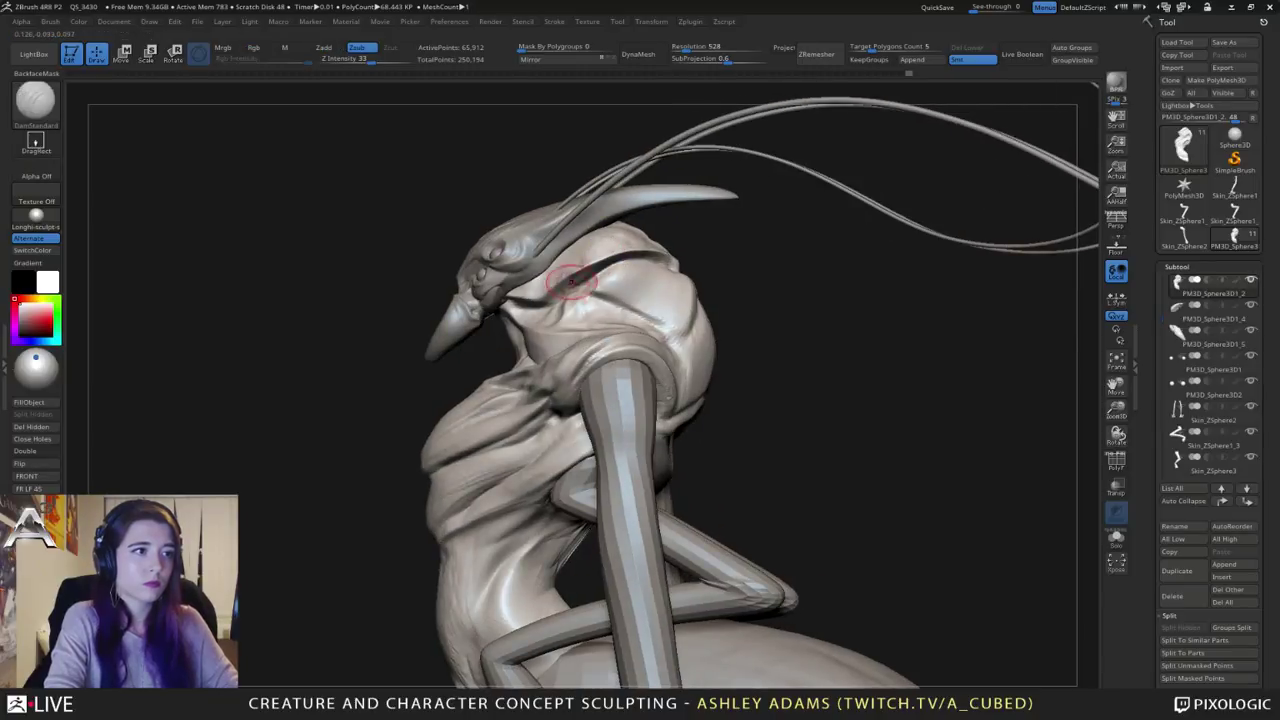
Step: Deepen the crease along the underside of the neck plate behind the head with DamStandard
right_drag(576, 280, 616, 268)
drag(612, 266, 550, 290)
right_drag(600, 272, 536, 296)
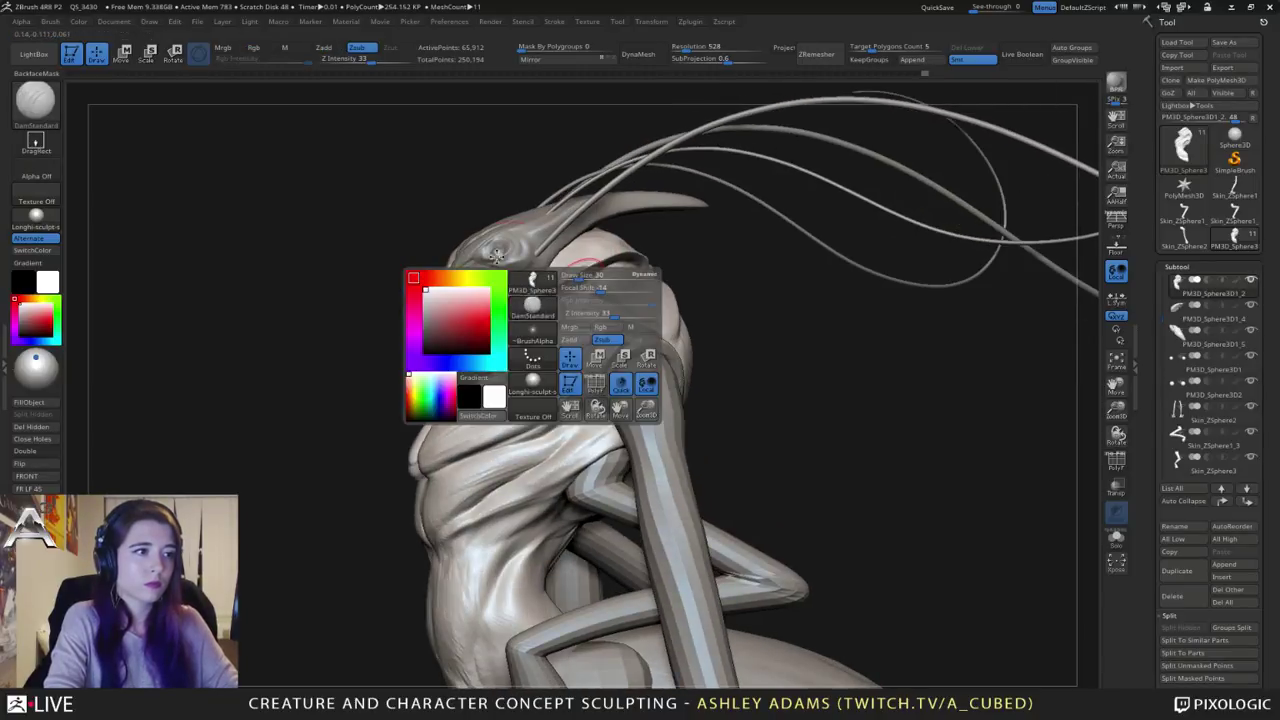
drag(540, 314, 581, 289)
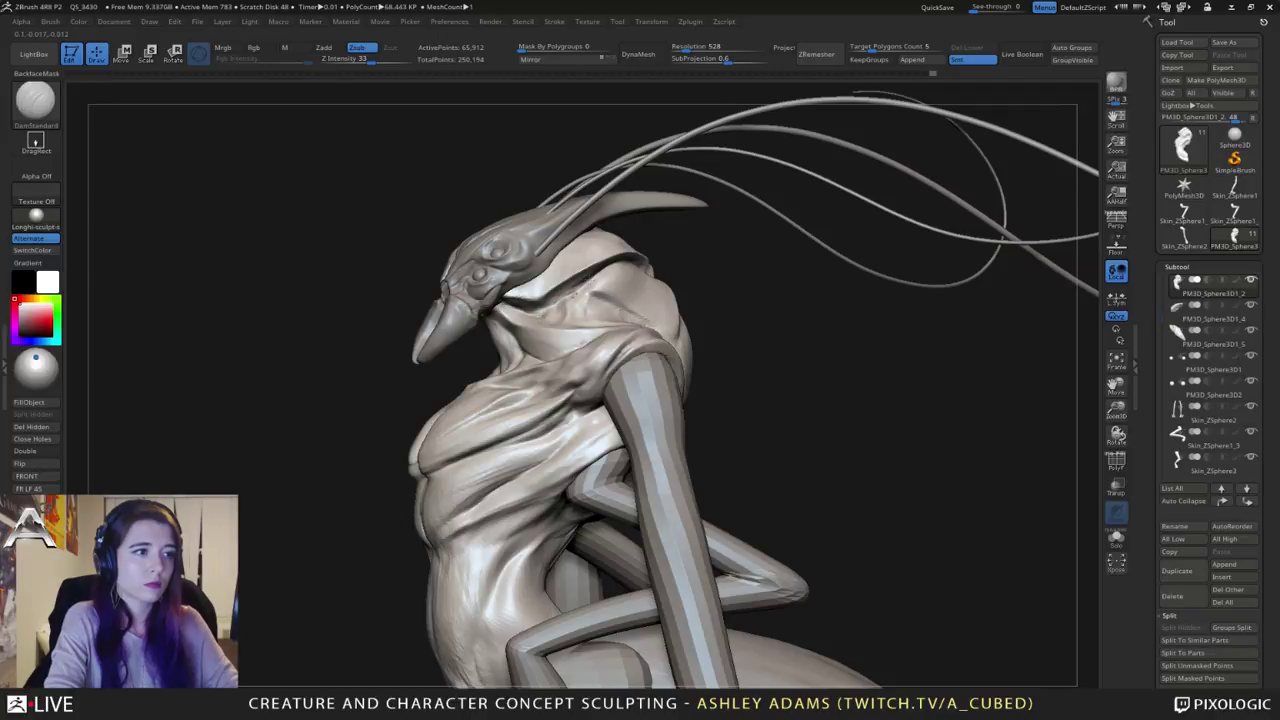
right_drag(560, 290, 586, 272)
mouse_move(584, 274)
mouse_down()
mouse_move(543, 309)
mouse_move(616, 272)
mouse_up()
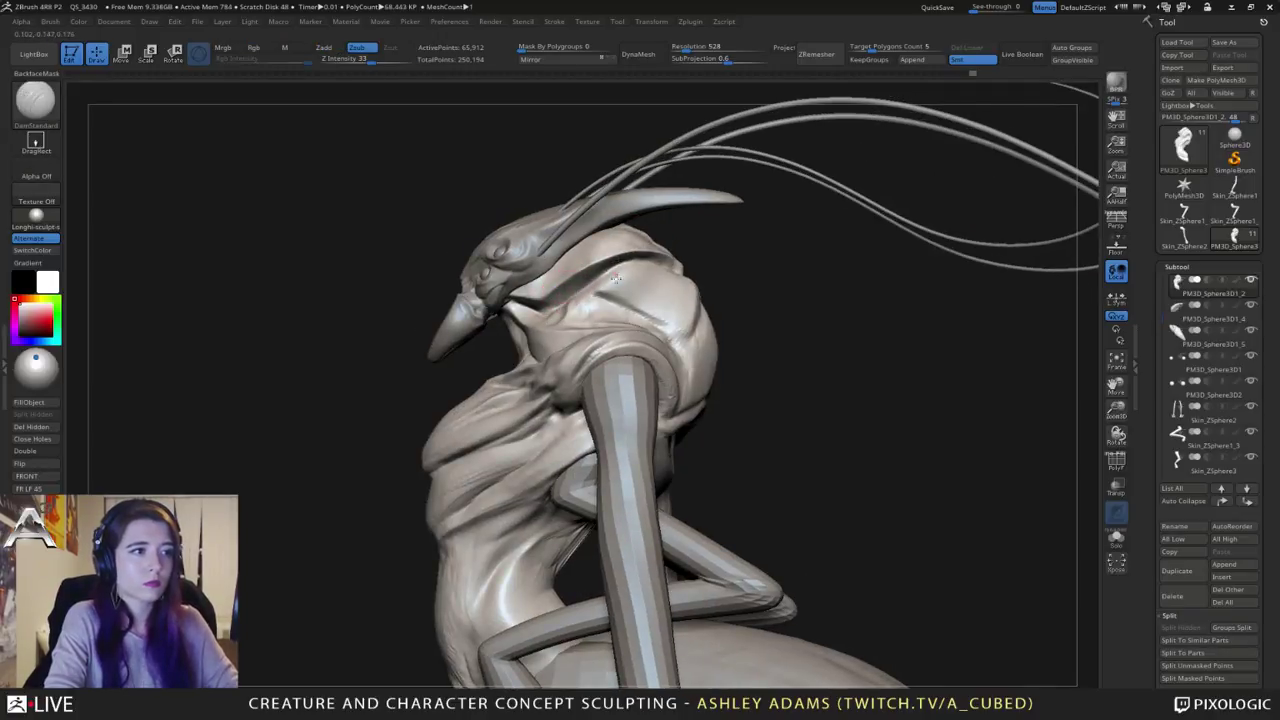
Step: Sharpen the grooves between the neck plate and the shoulder plate with DamStandard
right_drag(690, 272, 612, 270)
drag(610, 270, 635, 262)
right_drag(700, 295, 595, 306)
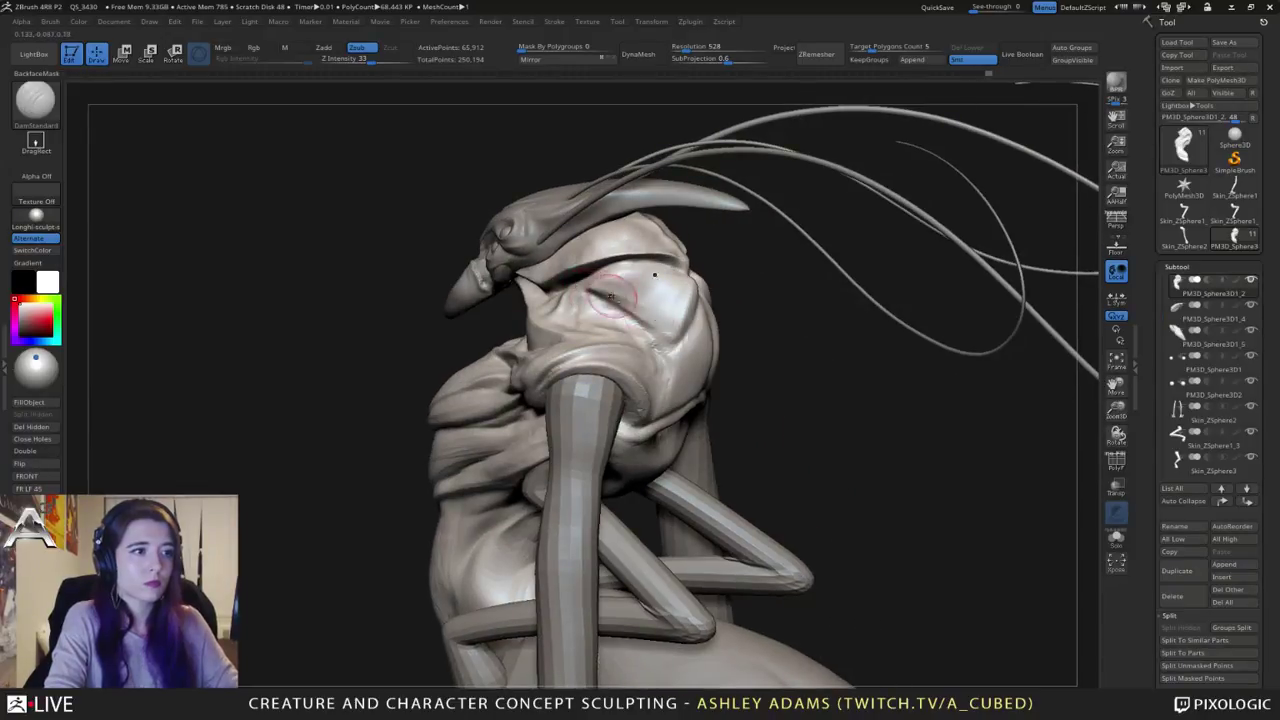
Step: Carve and smooth mirrored diagonal grooves down the upper back below the neck plate with DamStandard
mouse_move(700, 300)
right_down()
mouse_move(717, 260)
mouse_move(702, 280)
right_up()
right_drag(716, 290, 700, 278)
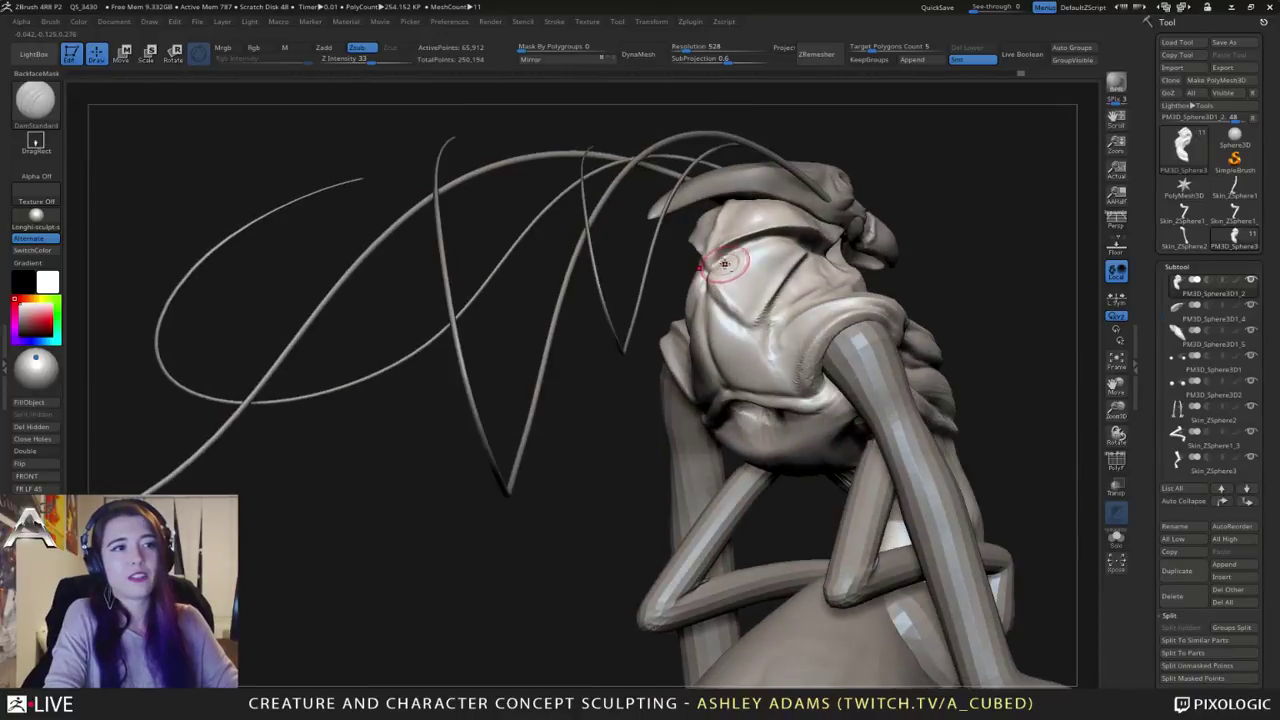
drag(704, 278, 738, 308)
right_drag(738, 308, 735, 280)
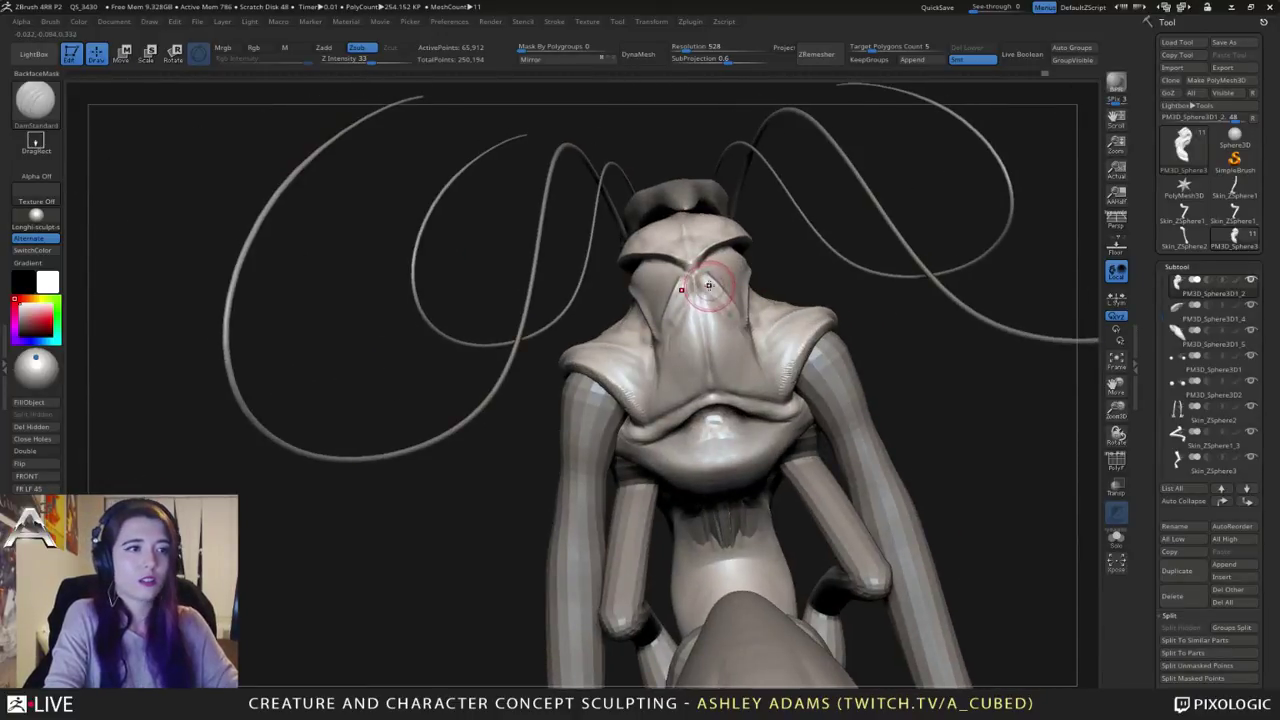
shift+drag(706, 287, 726, 311)
right_drag(726, 311, 707, 298)
drag(695, 284, 735, 329)
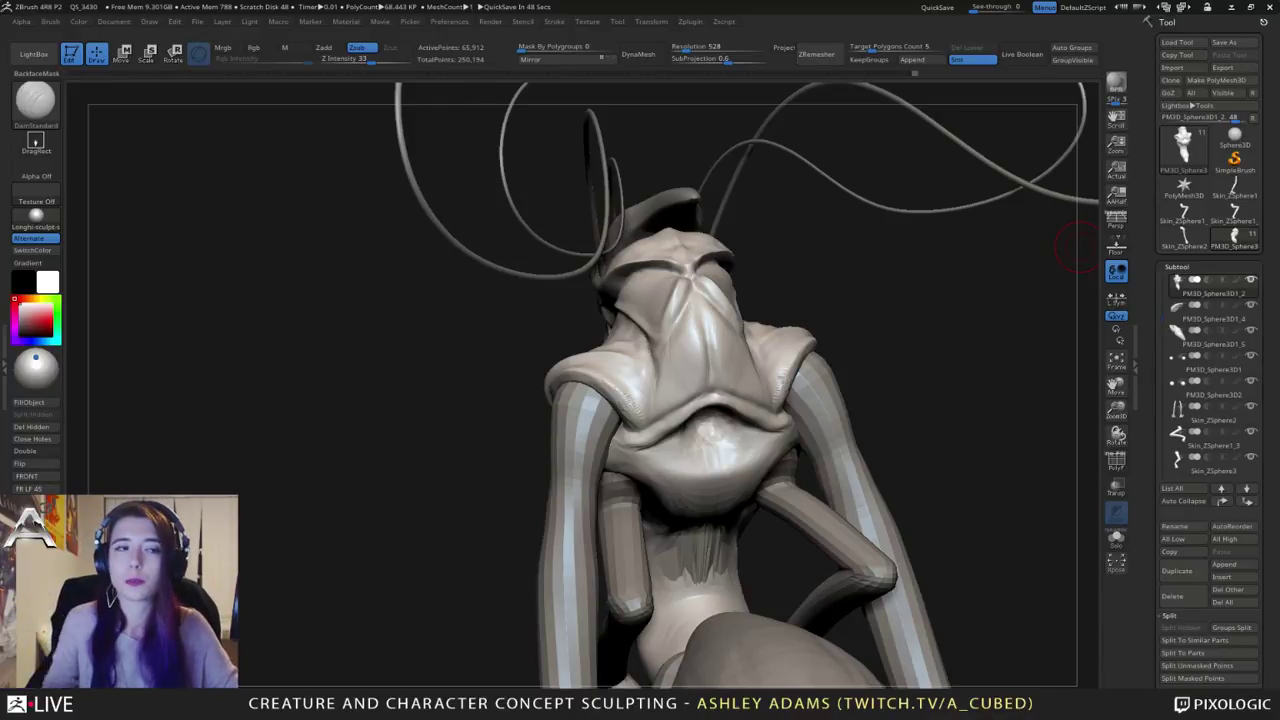
Step: Build up the rounded neck plate beneath the rear crest with ClayBuildup
drag(1077, 247, 1068, 405)
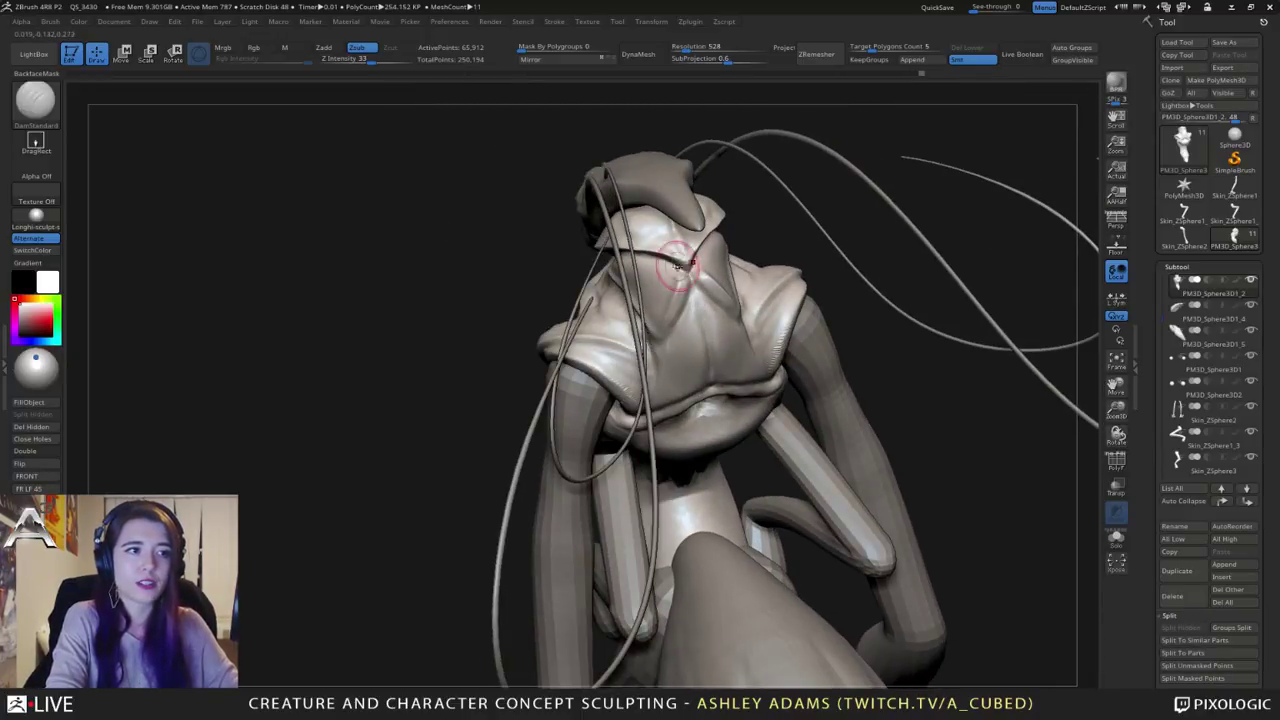
mouse_move(690, 272)
right_down()
mouse_move(688, 252)
mouse_move(707, 241)
right_up()
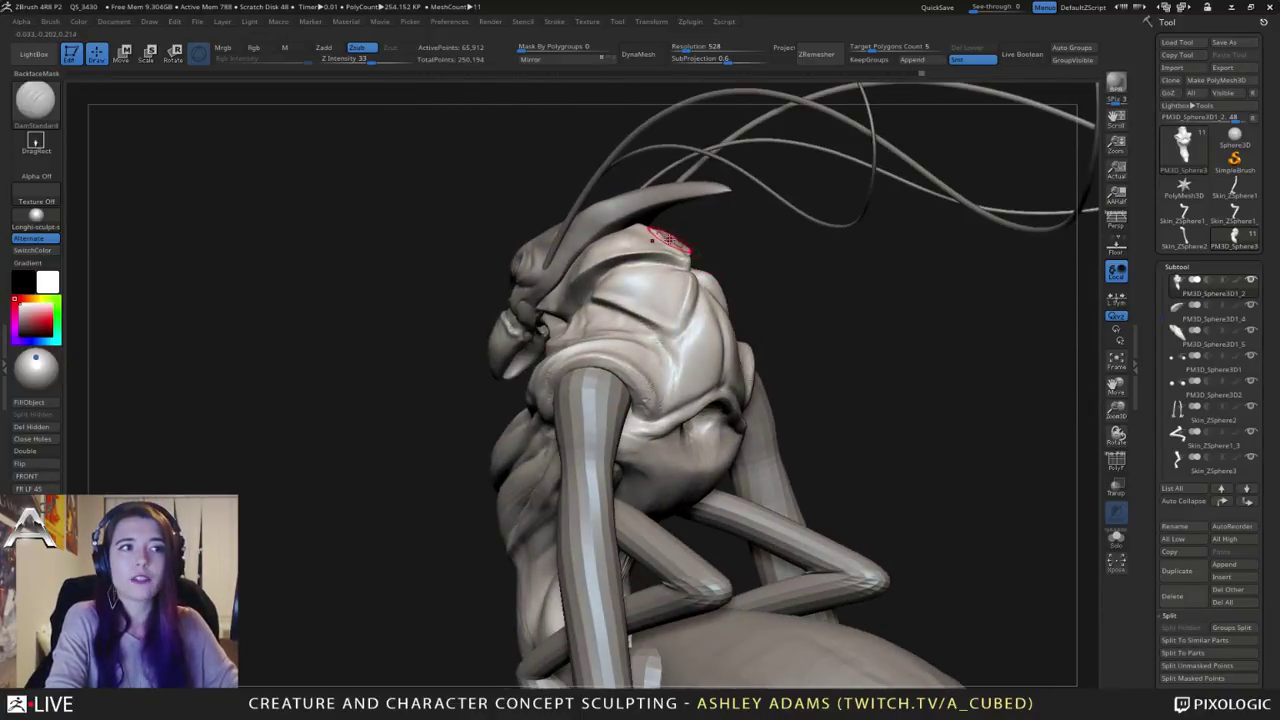
key(b)
key(c)
key(b)
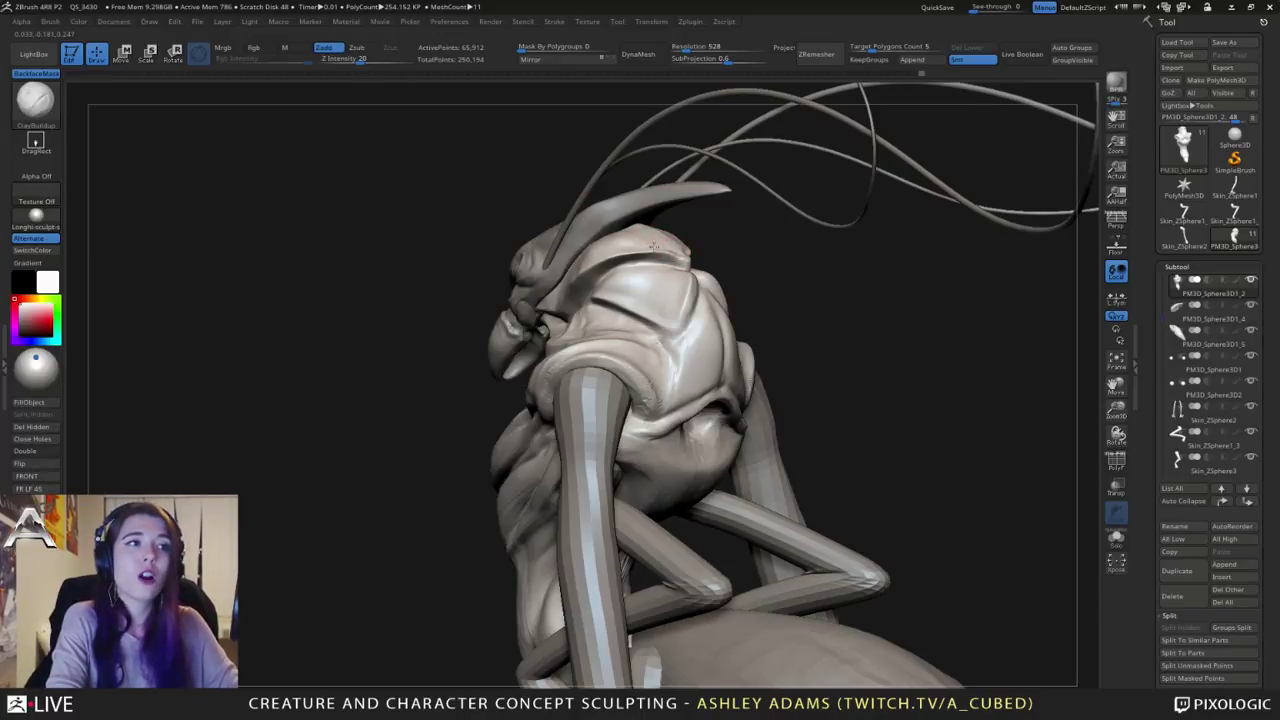
right_drag(636, 232, 660, 262)
drag(660, 262, 687, 257)
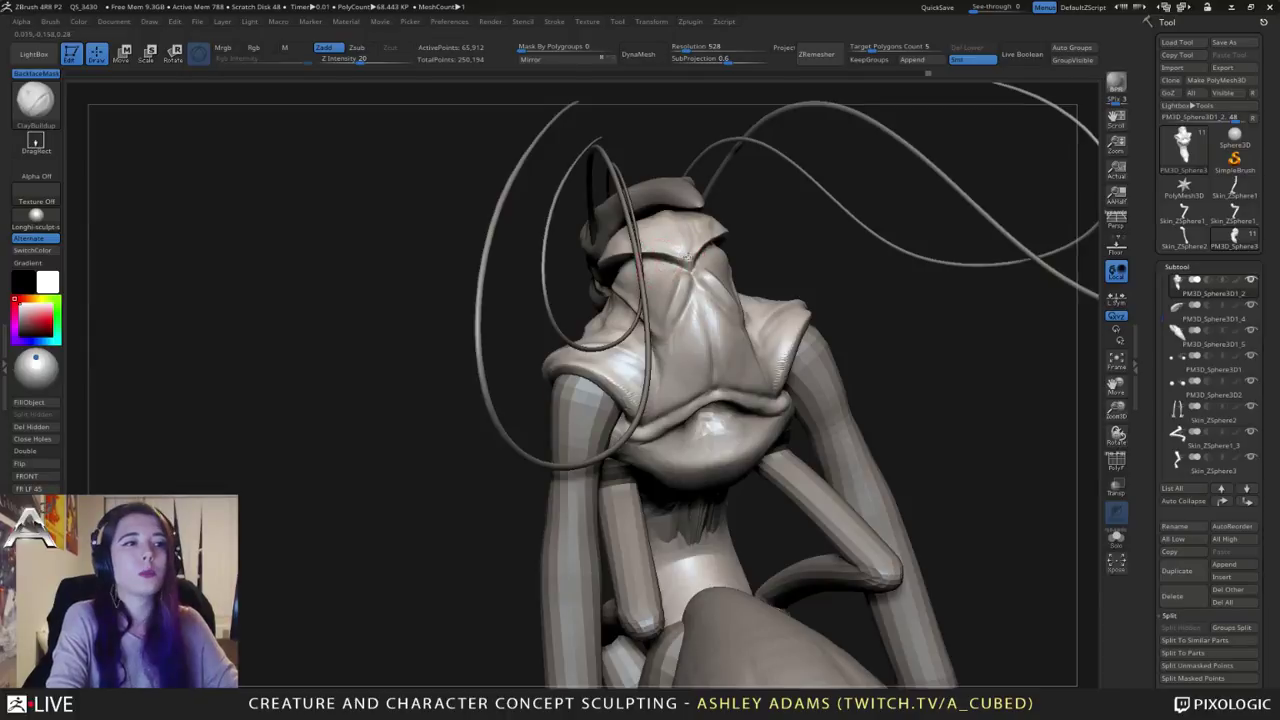
right_drag(660, 222, 672, 228)
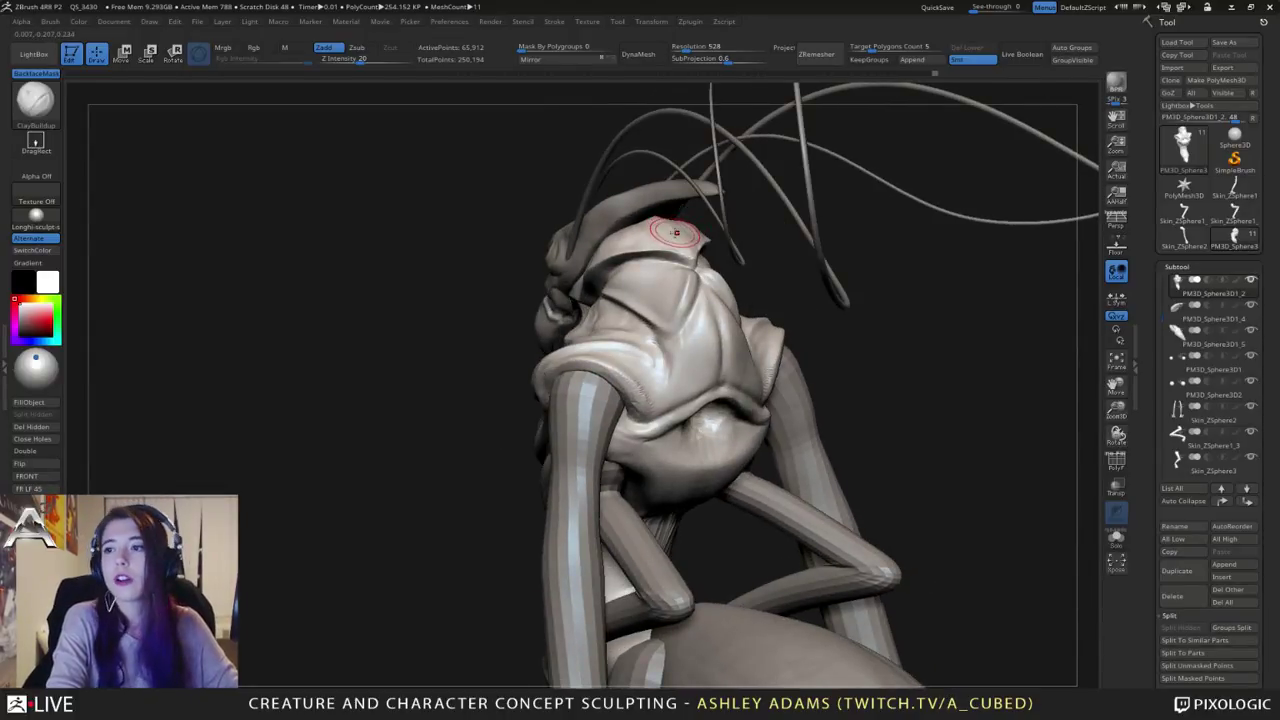
right_drag(655, 221, 660, 215)
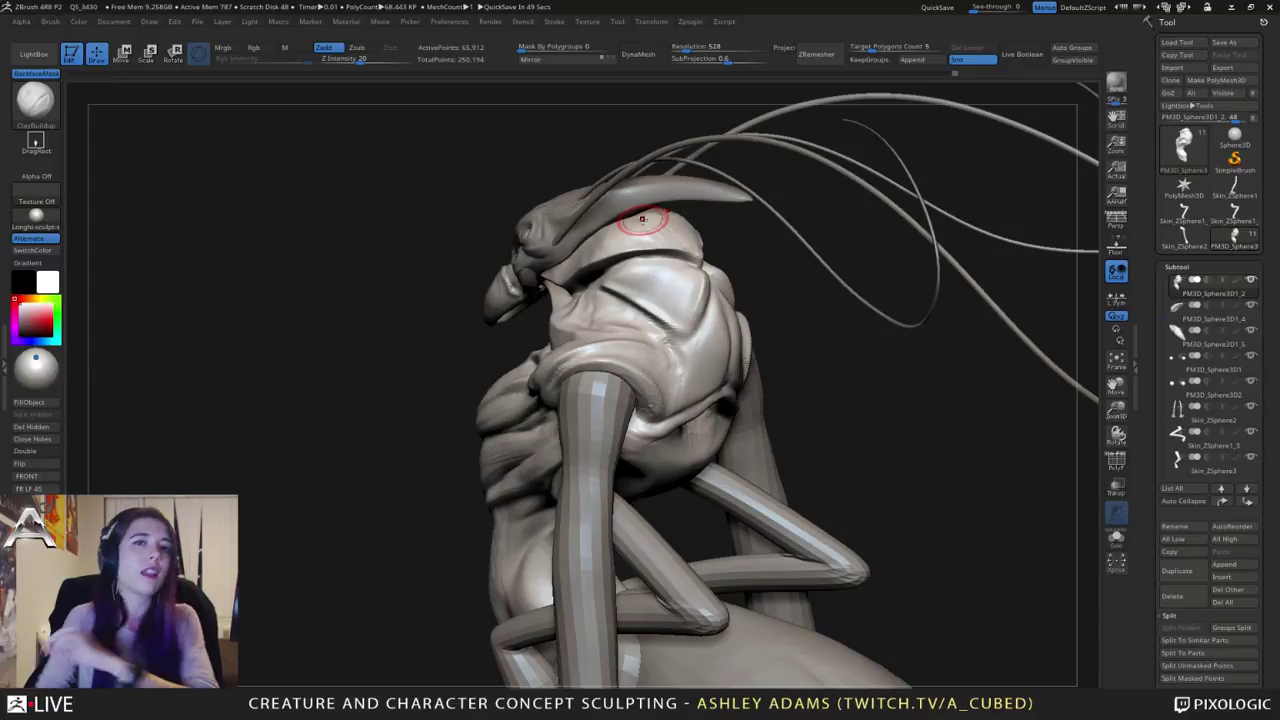
Step: Polish the side of the neck plate just behind the eyes with hPolish
right_drag(626, 240, 765, 260)
key(b)
key(h)
key(p)
drag(587, 261, 588, 276)
right_drag(480, 300, 547, 329)
right_click(547, 329)
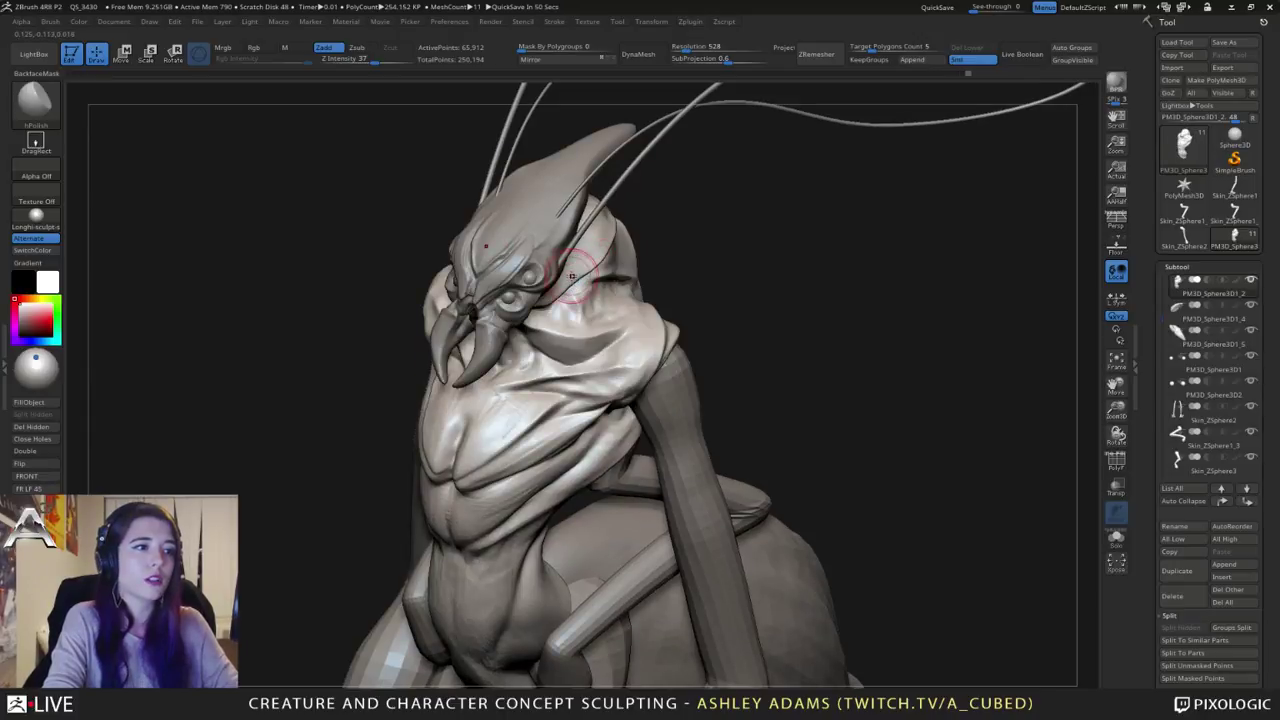
Step: Reshape the front part of the neck plate beside the head with SnakeHook
key(b)
key(s)
key(h)
key(space)
drag(575, 273, 579, 285)
right_drag(579, 310, 574, 273)
Step: Flatten the neck plate's side surface up toward its upper edge with hPolish
key(b)
key(h)
key(p)
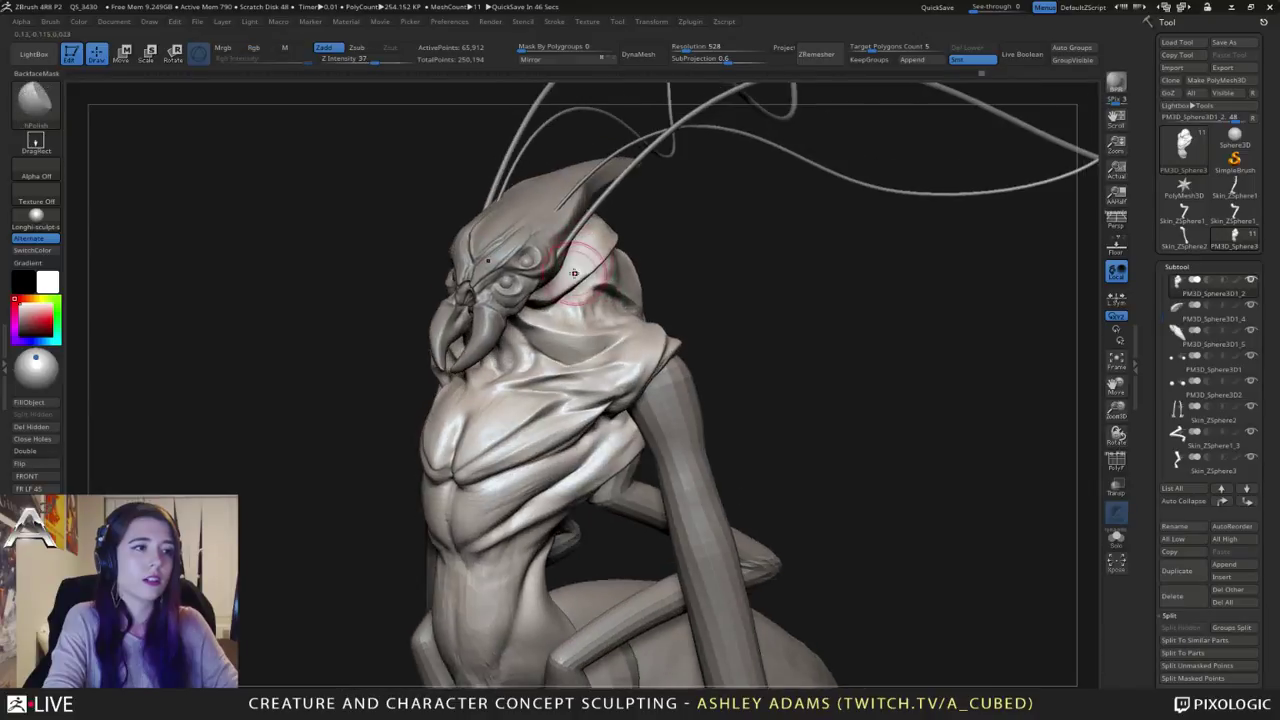
drag(574, 273, 602, 254)
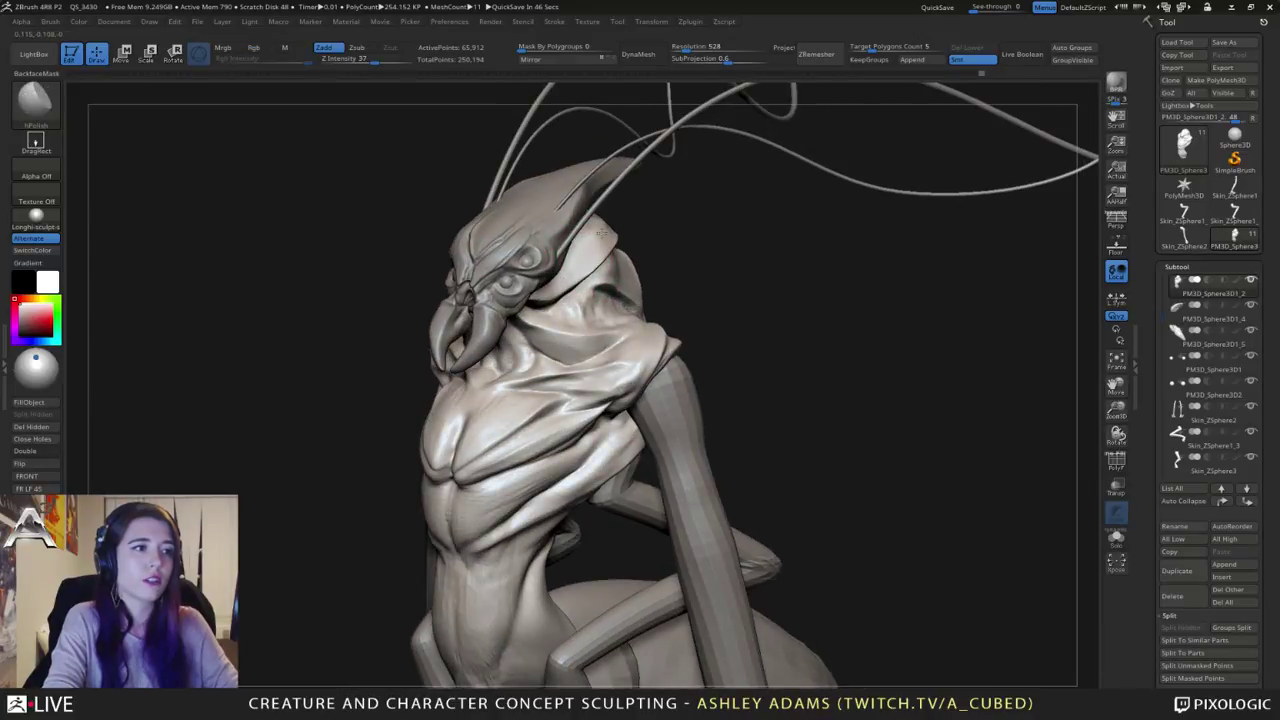
right_drag(598, 232, 628, 222)
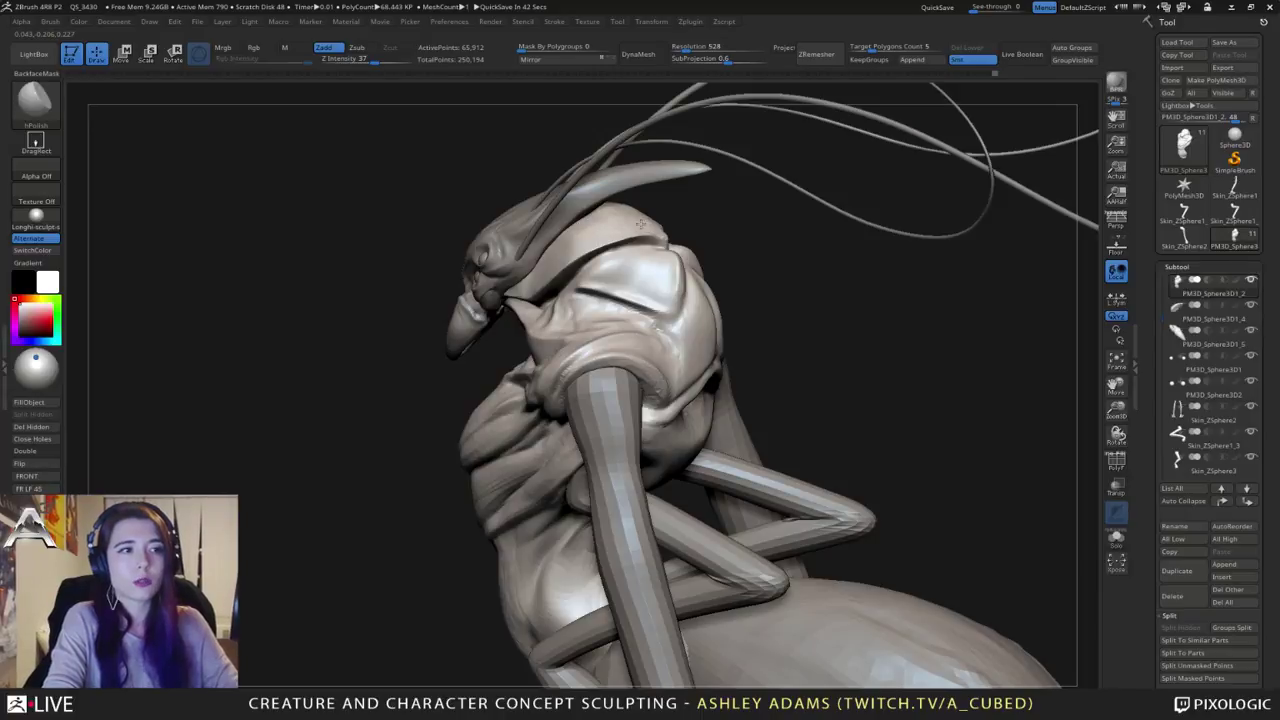
Step: Adjust the upper edge of the neck plate below the crest with SnakeHook
mouse_move(656, 232)
right_down()
mouse_move(672, 185)
mouse_move(650, 190)
right_up()
mouse_move(648, 189)
mouse_down()
mouse_move(634, 191)
mouse_move(645, 174)
mouse_up()
key(b)
key(s)
key(h)
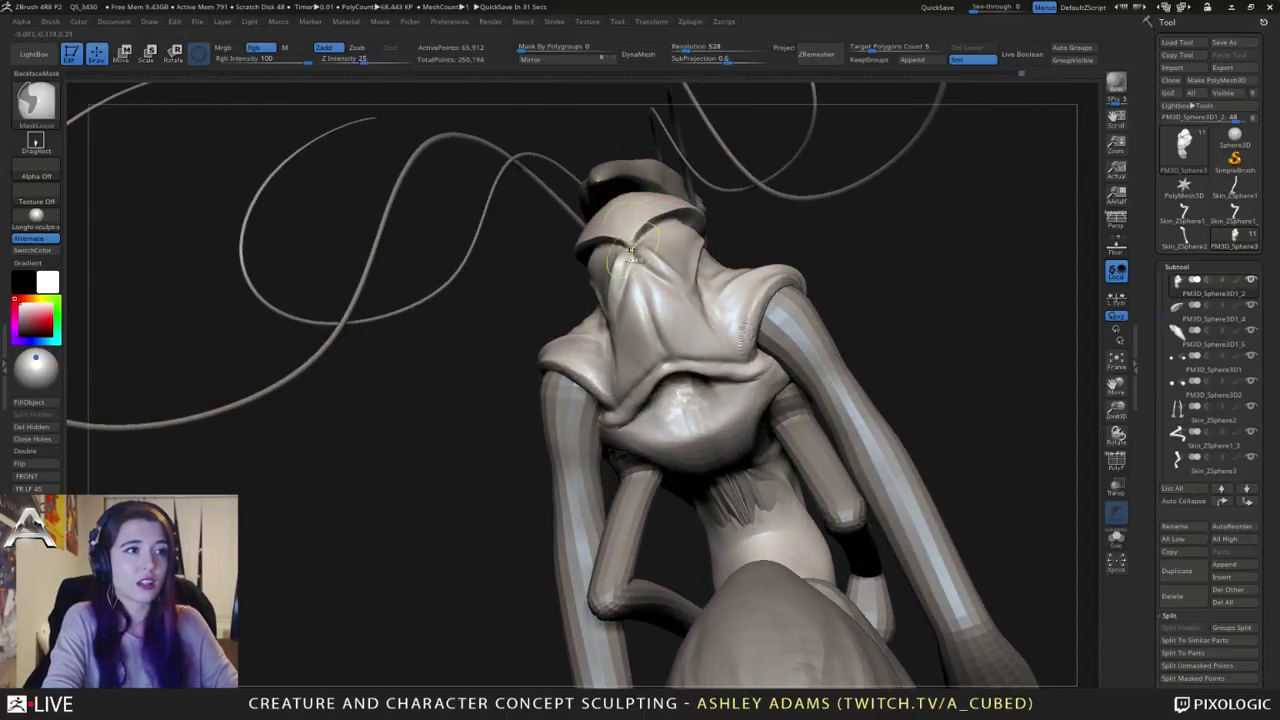
mouse_move(560, 205)
right_down()
mouse_move(668, 226)
mouse_move(596, 309)
mouse_move(614, 286)
right_up()
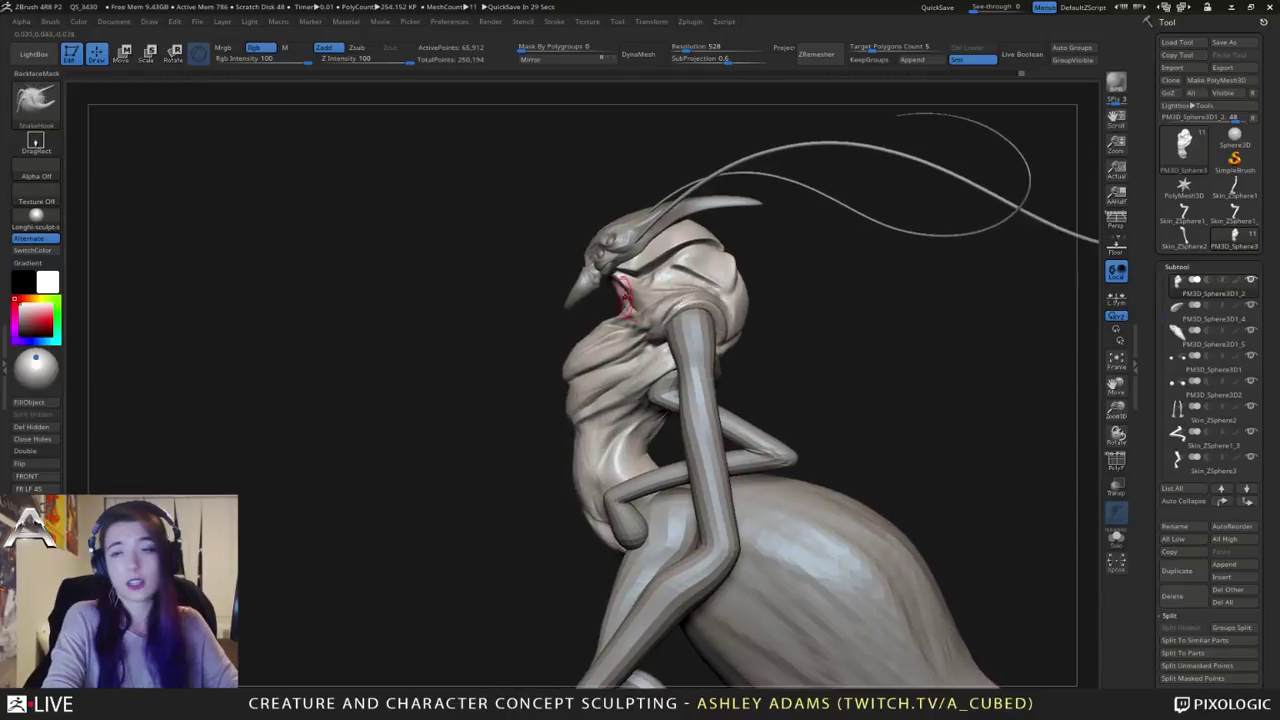
mouse_move(543, 223)
right_down()
mouse_move(658, 283)
mouse_move(712, 284)
mouse_move(690, 340)
mouse_move(612, 272)
right_up()
Step: Polish the lower front of the neck plate behind the jaw into a cleaner plane with hPolish
key(b)
key(h)
key(p)
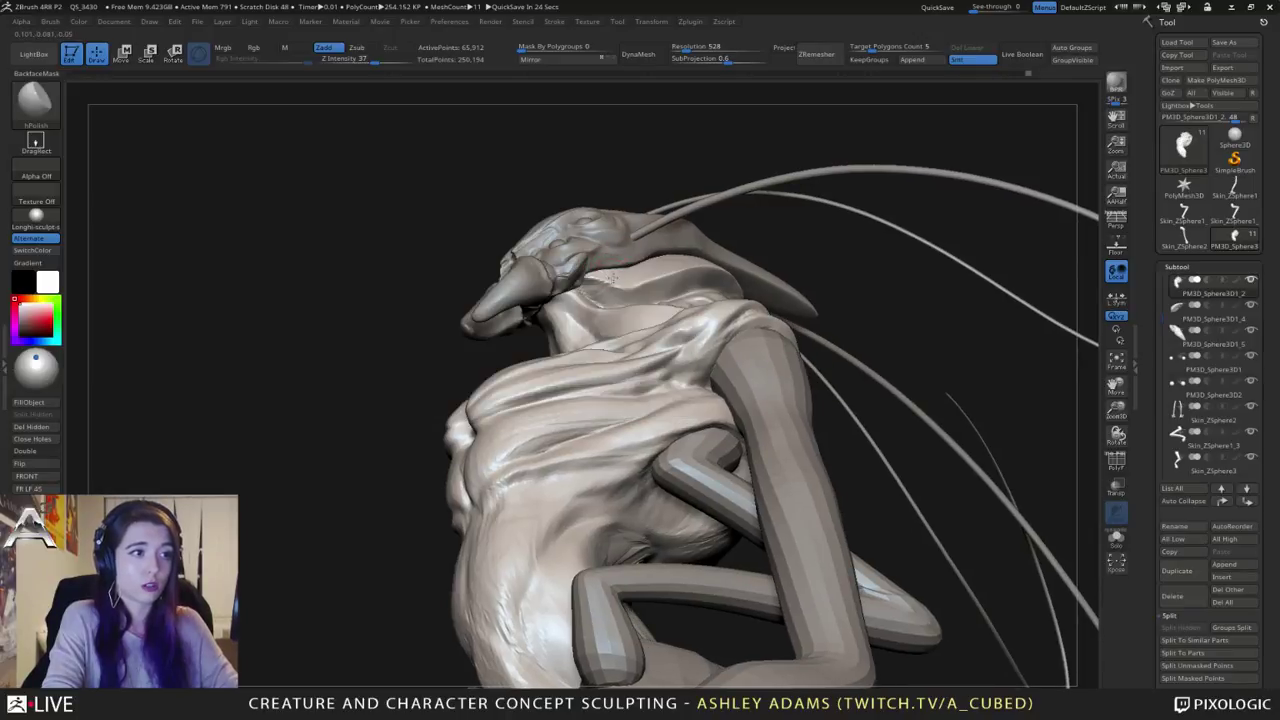
drag(602, 281, 634, 275)
right_drag(649, 264, 649, 277)
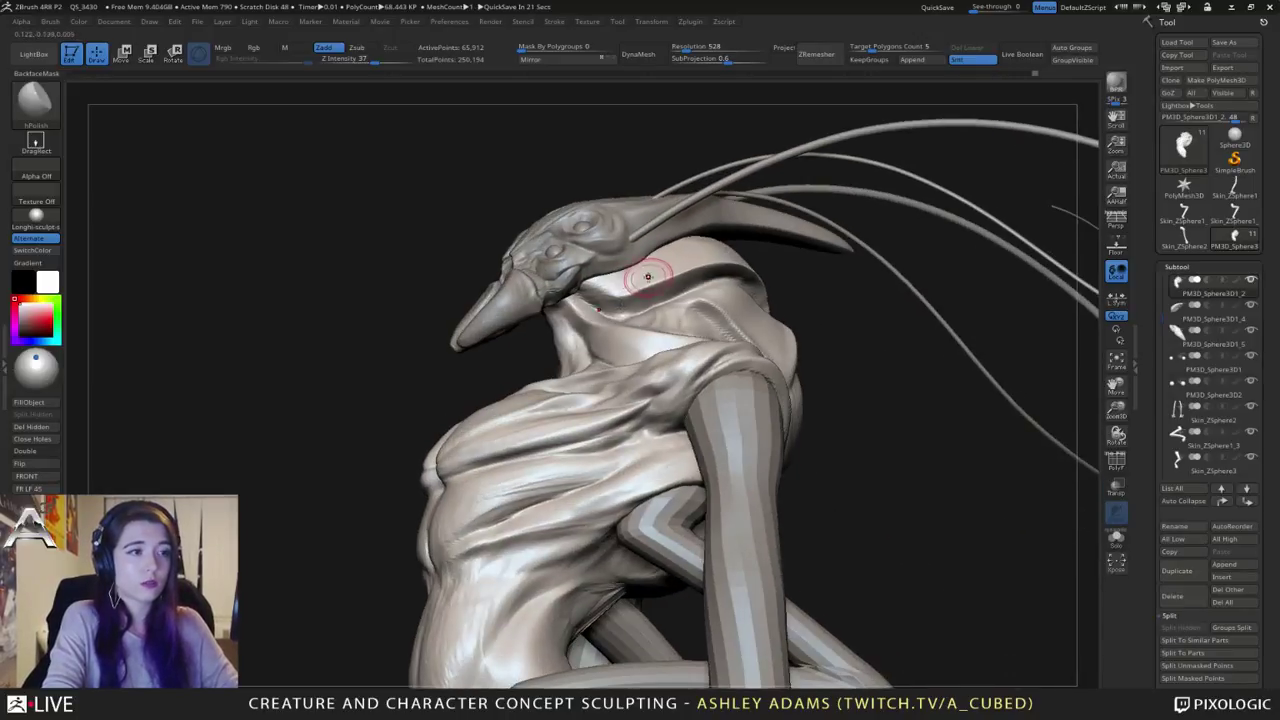
drag(649, 277, 642, 268)
Step: Switch to SnakeHook and examine the neck plate, shoulders and chest from the side and front
mouse_move(641, 266)
right_down()
mouse_move(622, 276)
mouse_move(633, 288)
right_up()
key(b)
key(s)
key(h)
key(space)
mouse_move(633, 288)
right_down()
mouse_move(630, 366)
mouse_move(664, 366)
mouse_move(664, 355)
right_up()
right_drag(664, 355, 677, 365)
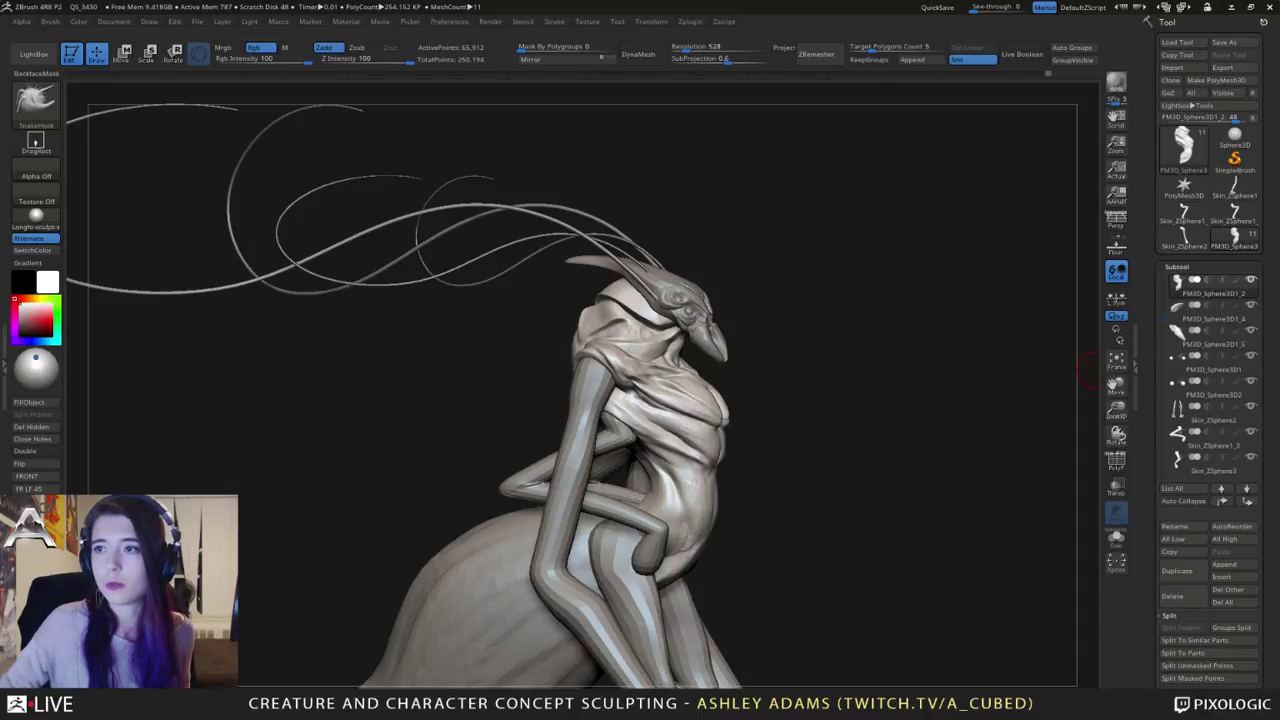
drag(1096, 371, 1050, 371)
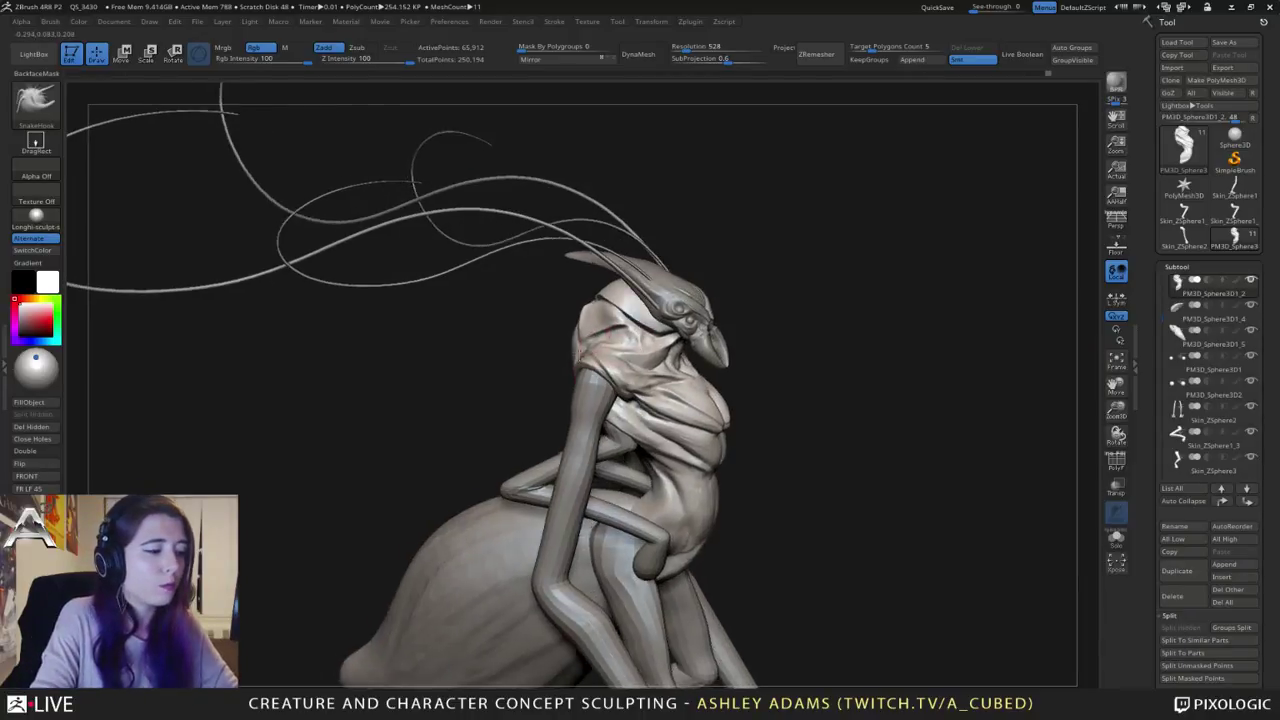
drag(900, 370, 820, 385)
drag(597, 335, 640, 365)
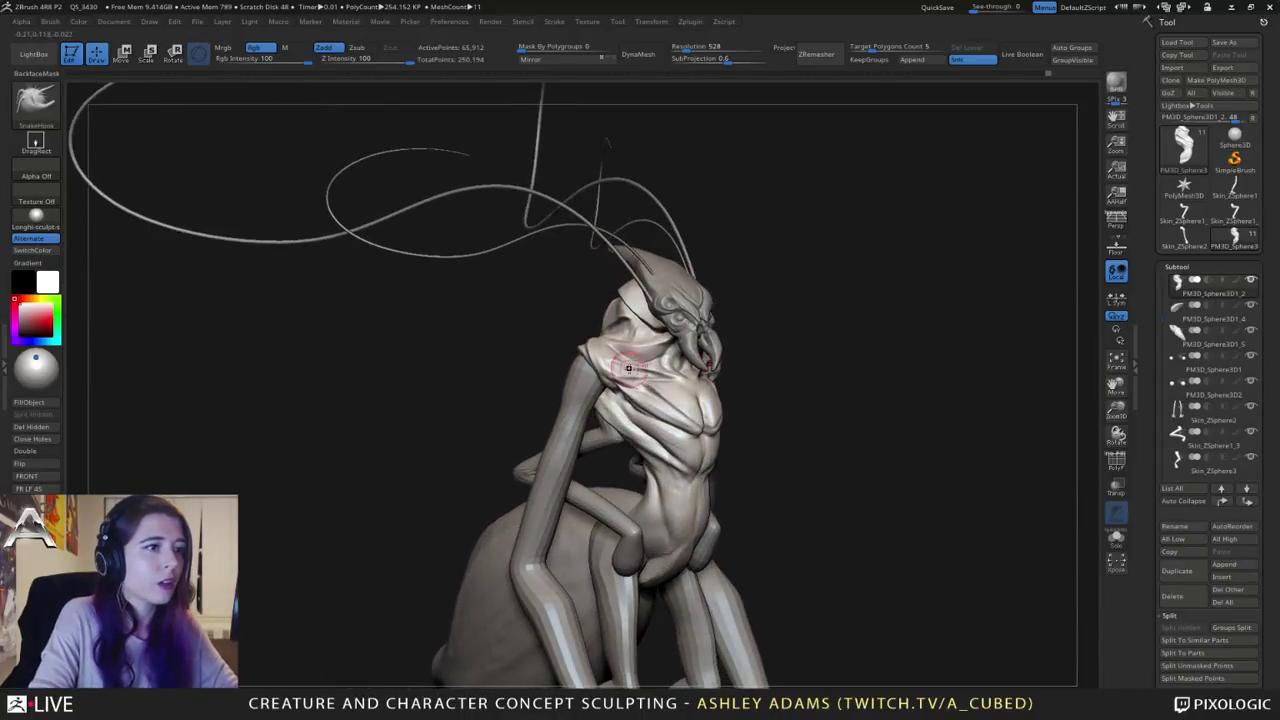
right_drag(650, 365, 565, 387)
Step: Demonstrate the assigned brushes by switching through ClayBuildup, DamStandard, hPolish and SnakeHook
key(1)
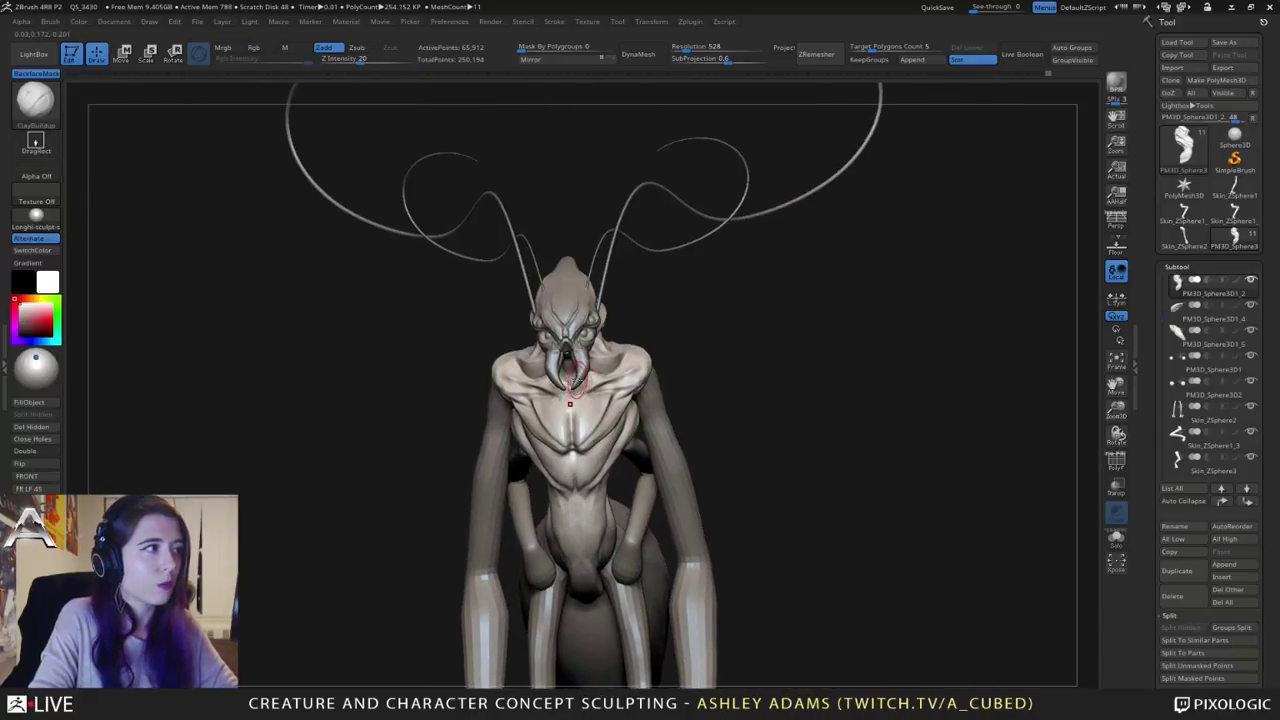
key(2)
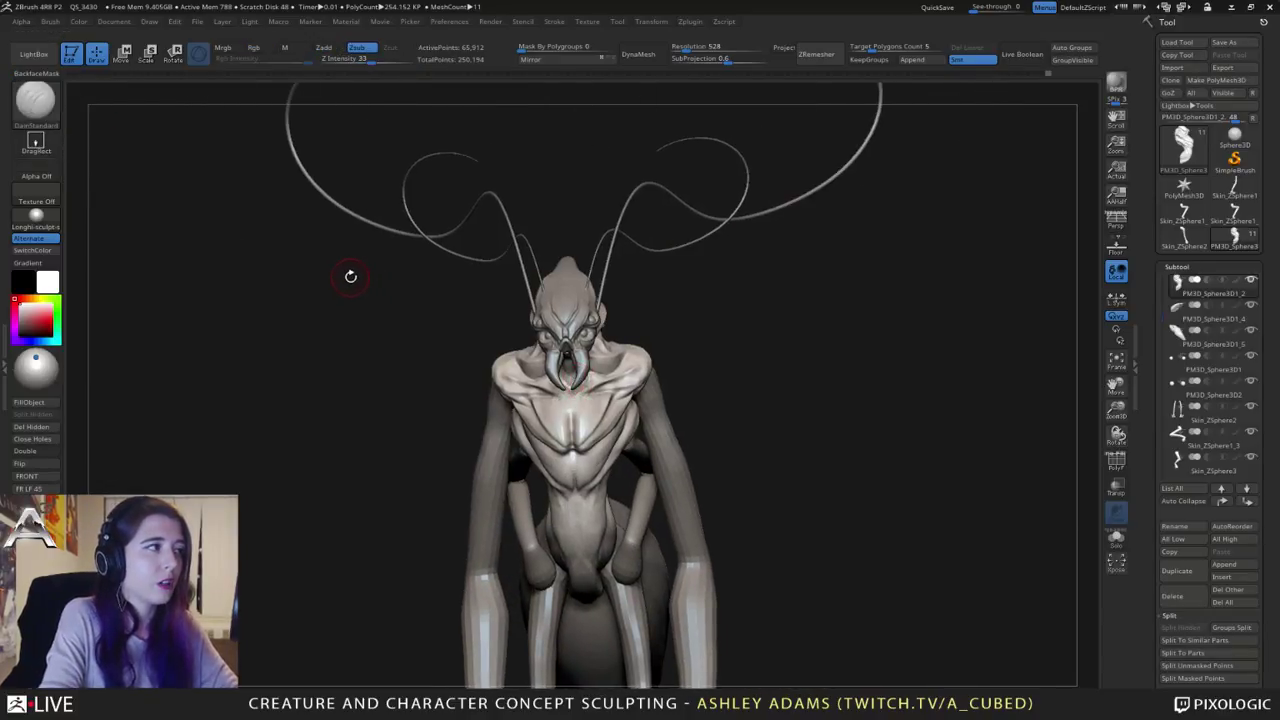
key(3)
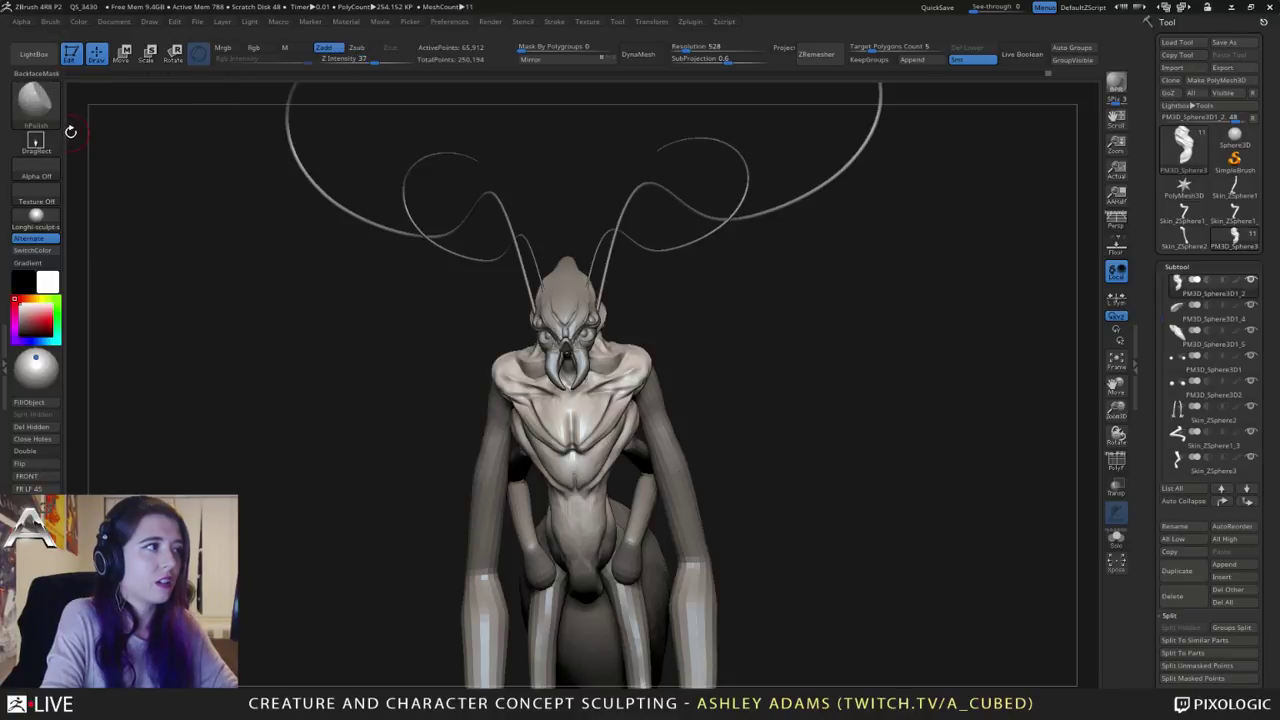
key(4)
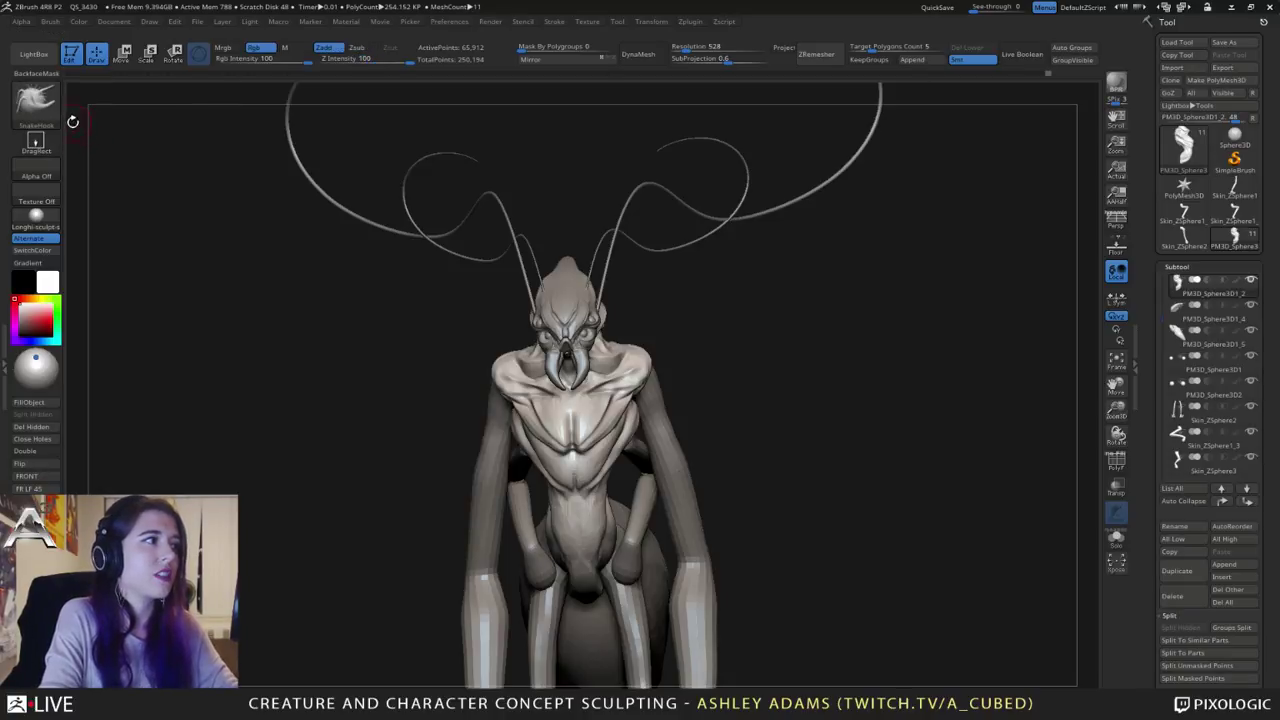
key(b)
key(s)
key(h)
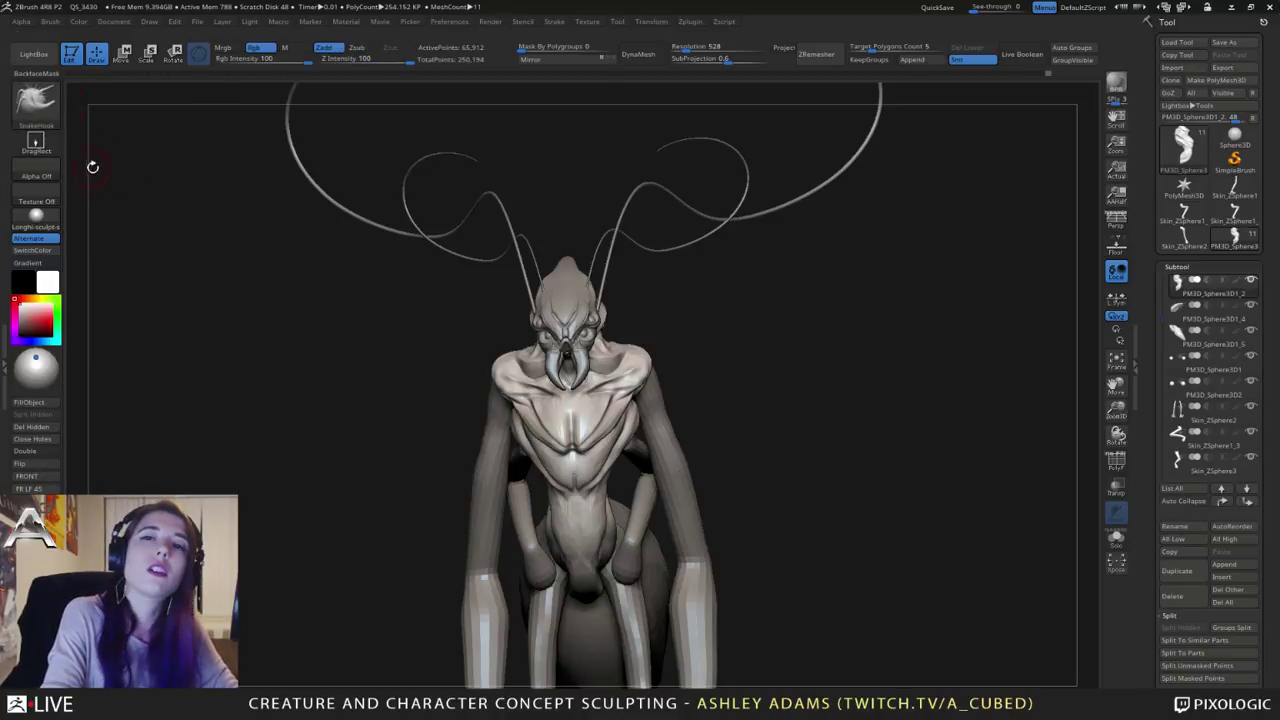
Step: Switch the active sculpting brush to Inflat
key(b)
key(i)
key(n)
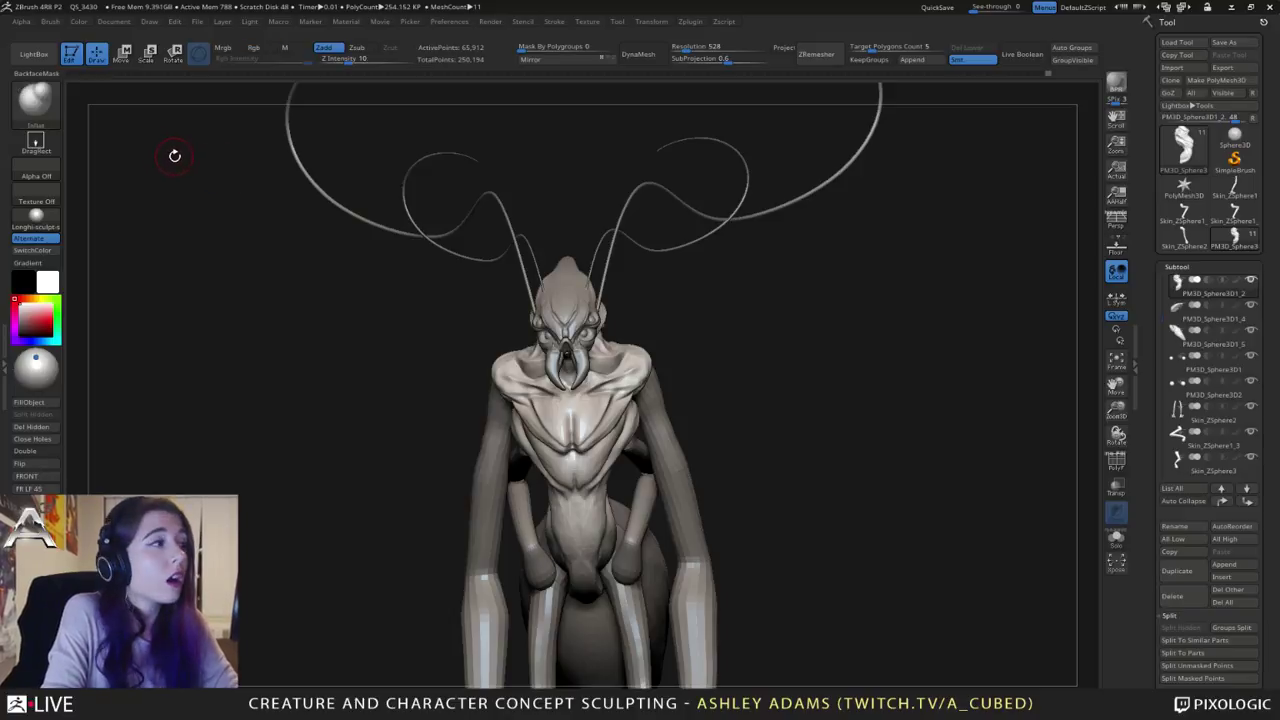
Step: Switch the active brush through Pinch and MAHcut Mech, and examine the creature's head, neck and shoulders from several angles
key(7)
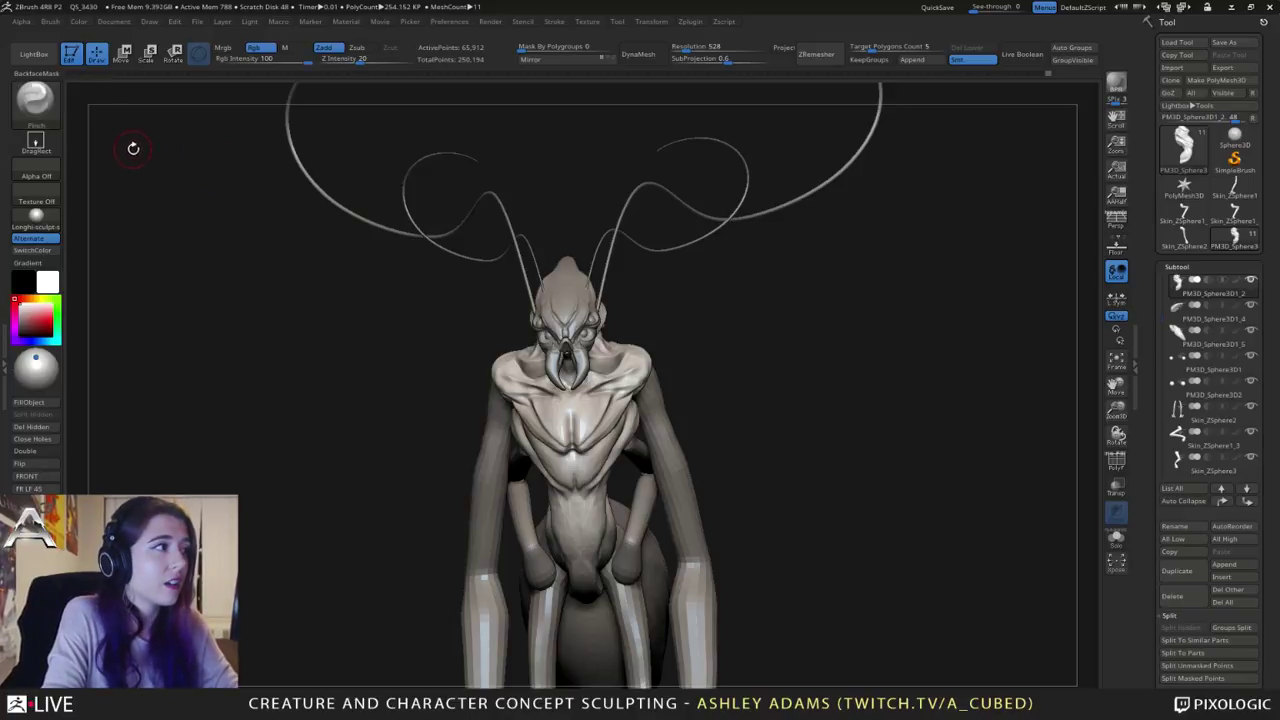
key(8)
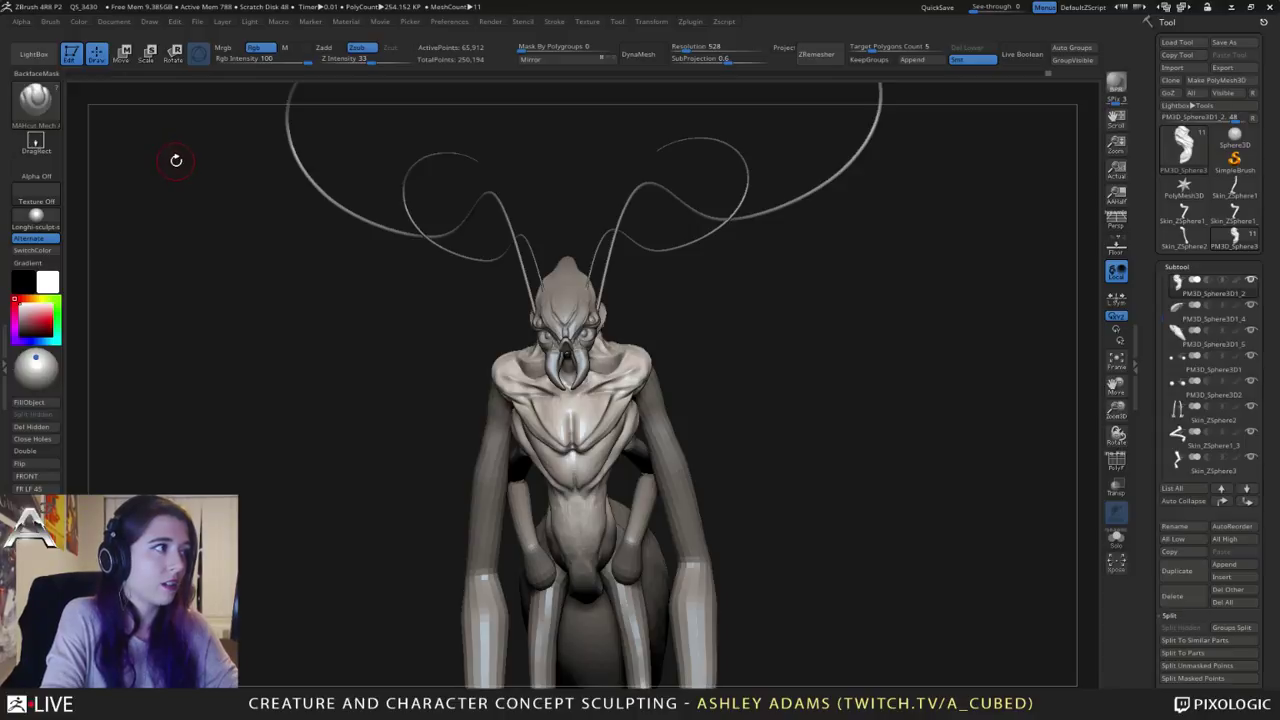
mouse_move(181, 157)
mouse_down()
mouse_move(187, 183)
mouse_move(225, 176)
mouse_move(214, 200)
mouse_up()
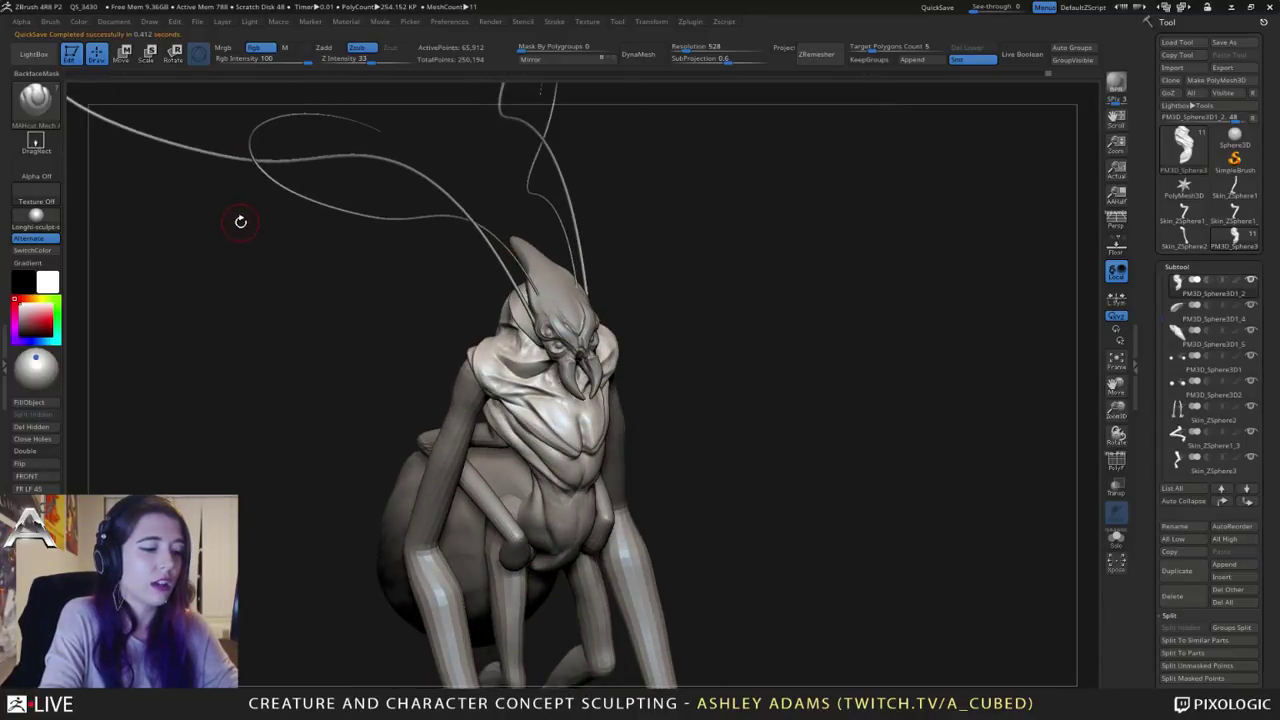
drag(251, 229, 257, 249)
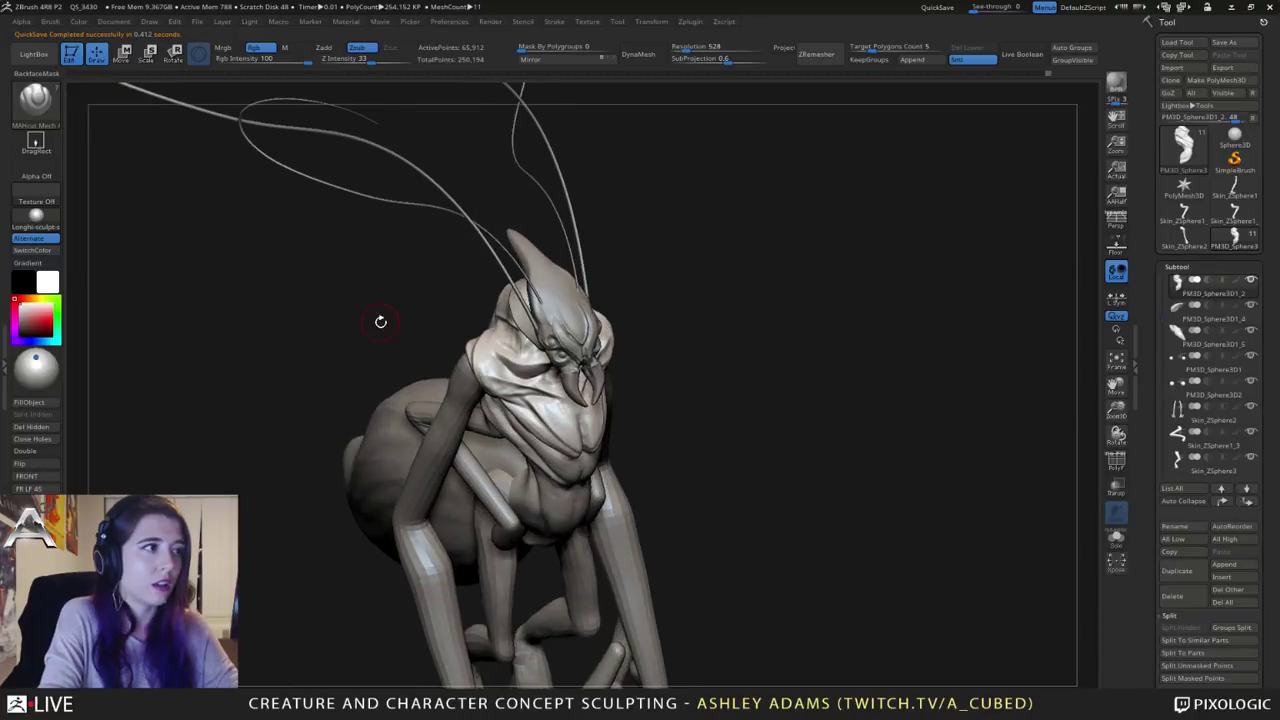
drag(380, 320, 346, 251)
mouse_move(432, 338)
mouse_down()
mouse_move(510, 345)
mouse_move(505, 332)
mouse_up()
Step: Reshape the neck plate and upper back behind the head with a resized SnakeHook brush
key(space)
key(b)
key(s)
key(h)
mouse_move(508, 331)
right_down()
mouse_move(465, 338)
mouse_move(477, 338)
right_up()
drag(475, 336, 468, 328)
key(space)
mouse_move(485, 347)
right_down()
mouse_move(409, 395)
mouse_move(420, 310)
mouse_move(410, 410)
right_up()
Step: Flatten the side surface of the upper back plate behind the neck plate with hPolish
key(b)
key(h)
key(p)
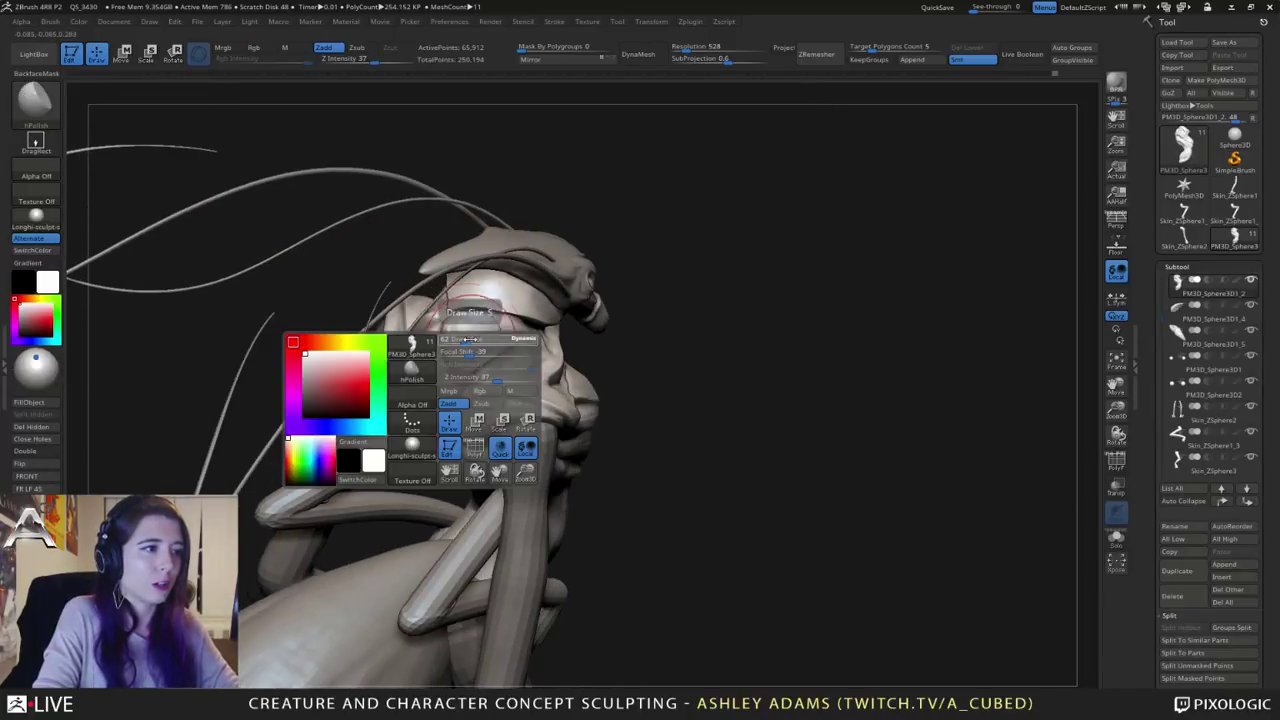
drag(464, 347, 454, 358)
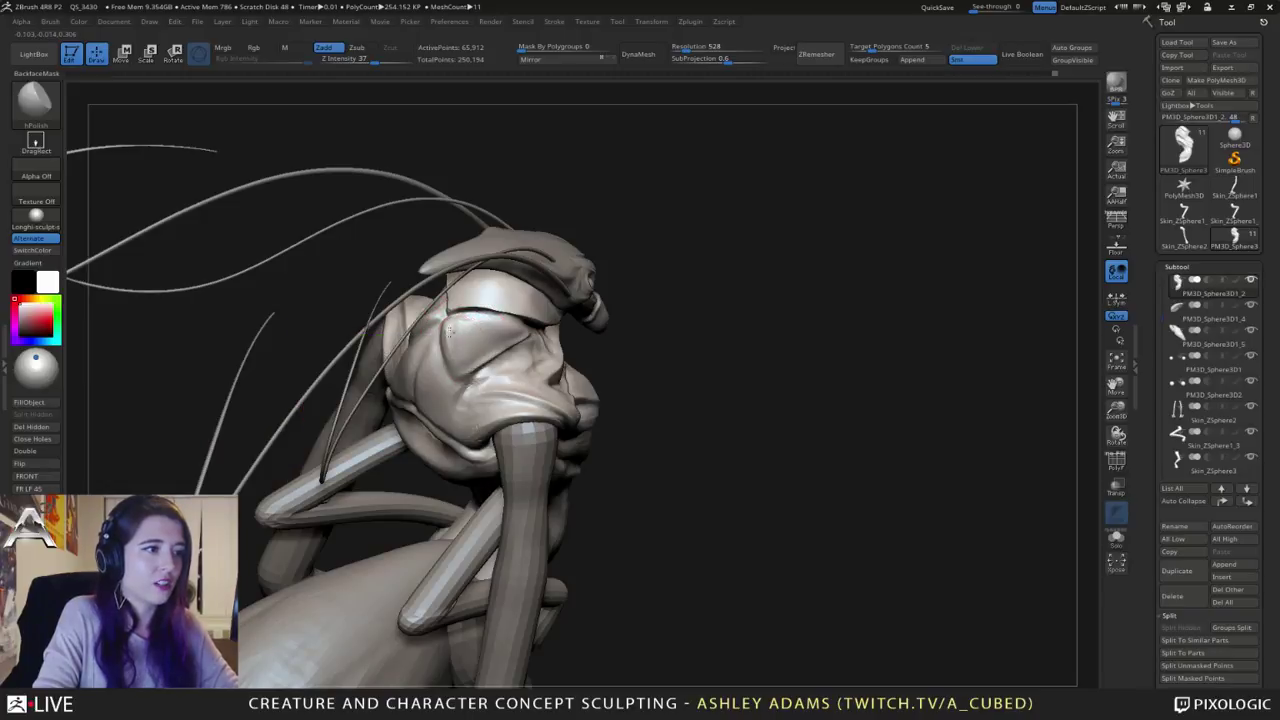
mouse_move(450, 335)
right_down()
mouse_move(476, 318)
mouse_move(433, 376)
right_up()
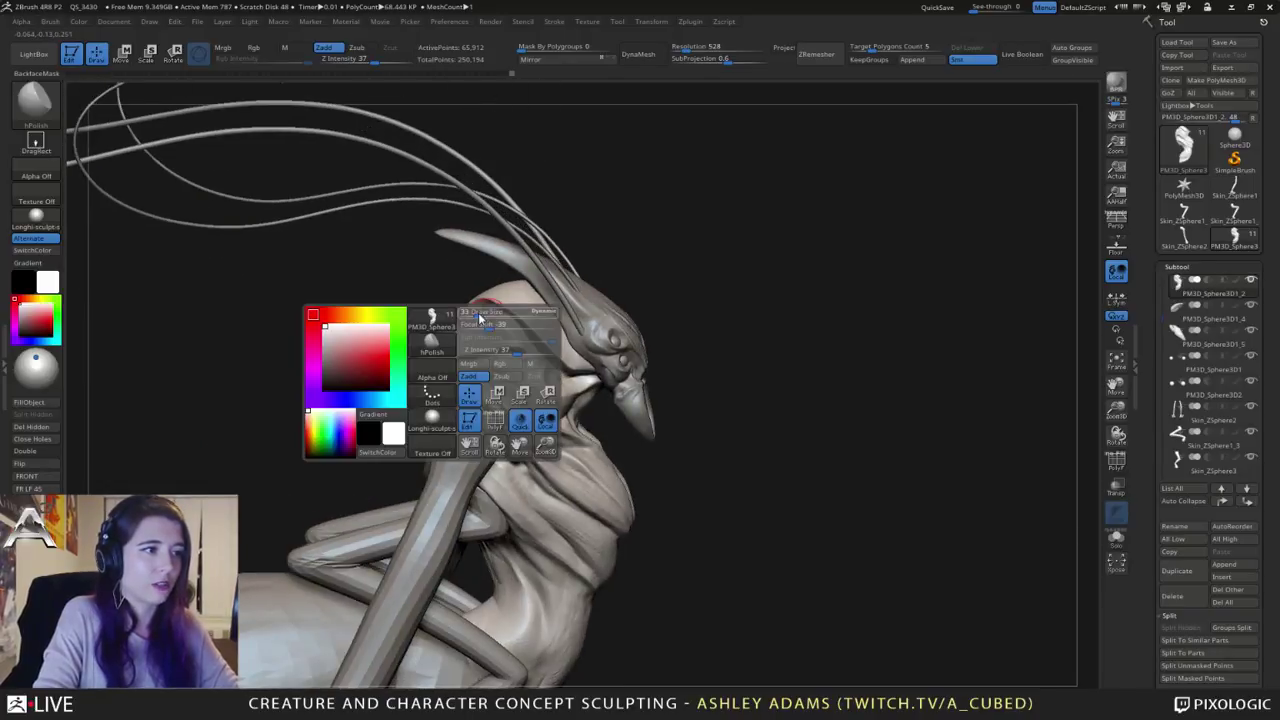
Step: Adjust the silhouette of the neck plate and upper back with SnakeHook from the side and behind
key(b)
key(s)
key(h)
right_drag(466, 320, 400, 335)
right_drag(475, 260, 462, 268)
key(space)
drag(505, 281, 513, 281)
ctrl+right_drag(515, 286, 524, 312)
mouse_move(524, 312)
right_down()
mouse_move(528, 345)
mouse_move(545, 348)
right_up()
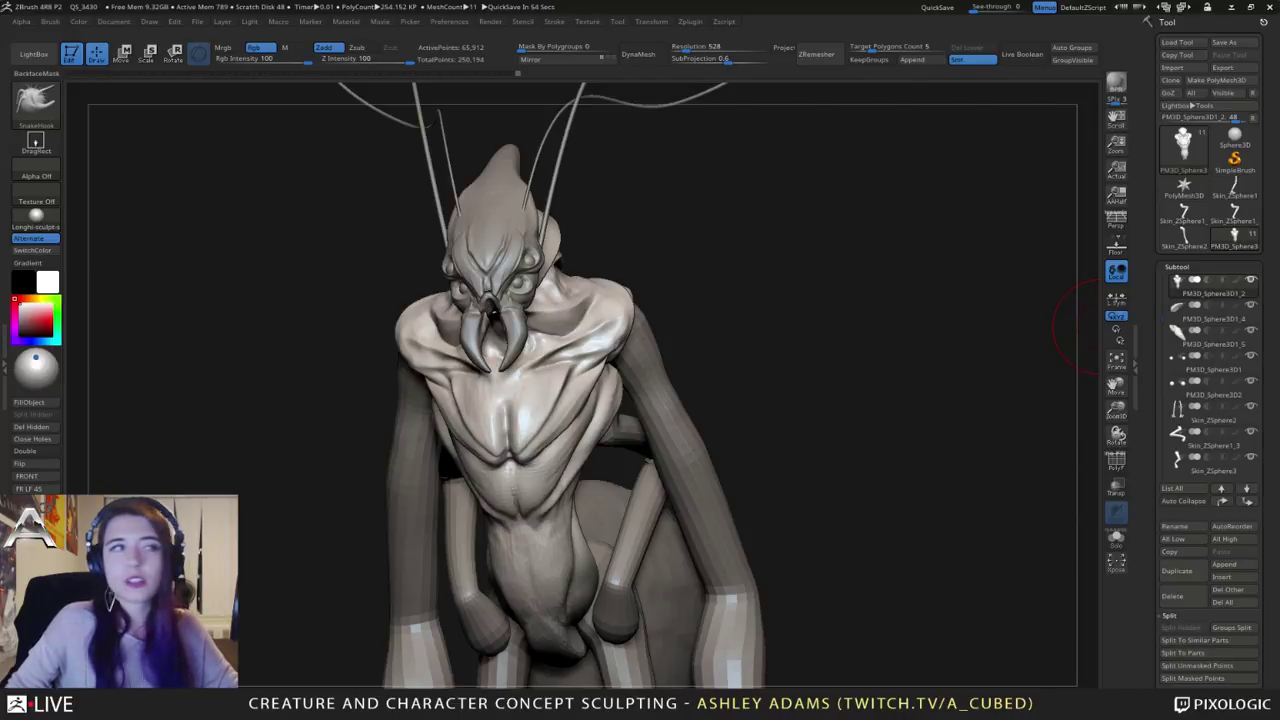
Step: Refine the side contour of the neck plate behind the jaw with a resized SnakeHook brush
click(255, 21)
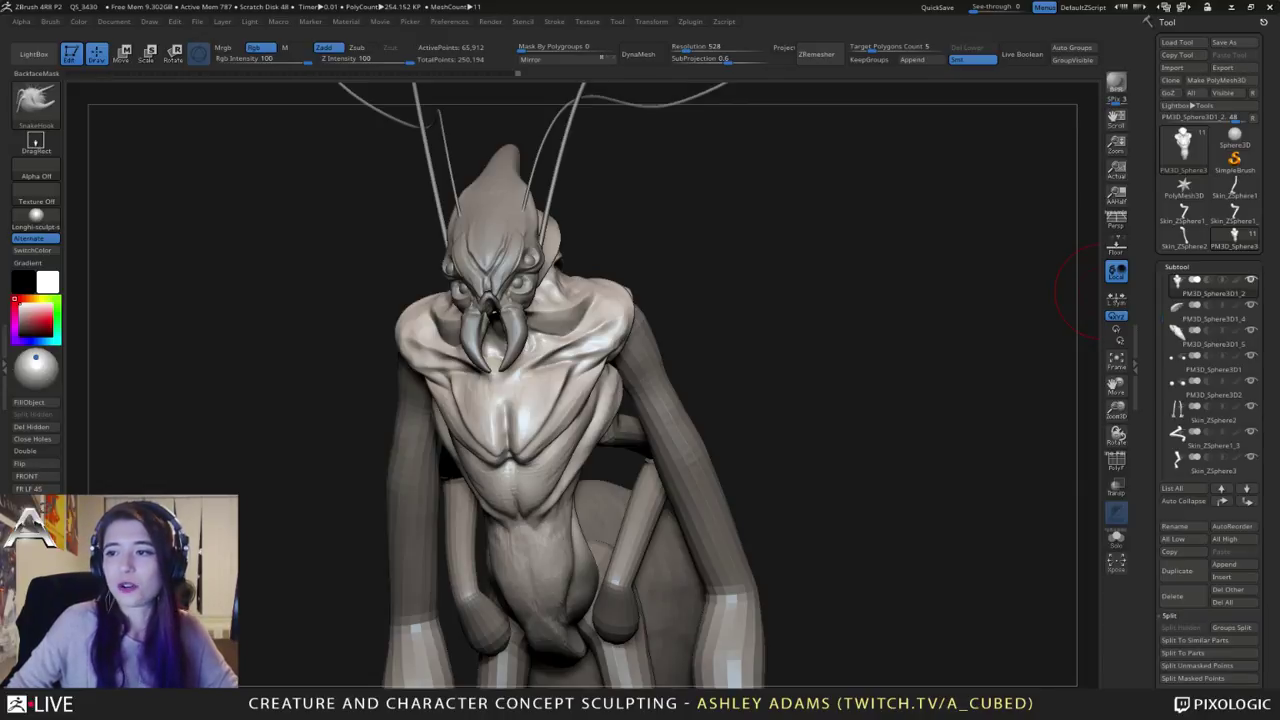
drag(1075, 290, 608, 298)
ctrl+right_drag(610, 300, 615, 328)
key(space)
drag(615, 302, 603, 302)
right_drag(574, 280, 518, 272)
Step: Carve a small rounded form into the area under the neck plate with DamStandard and smooth around it
key(b)
key(d)
key(s)
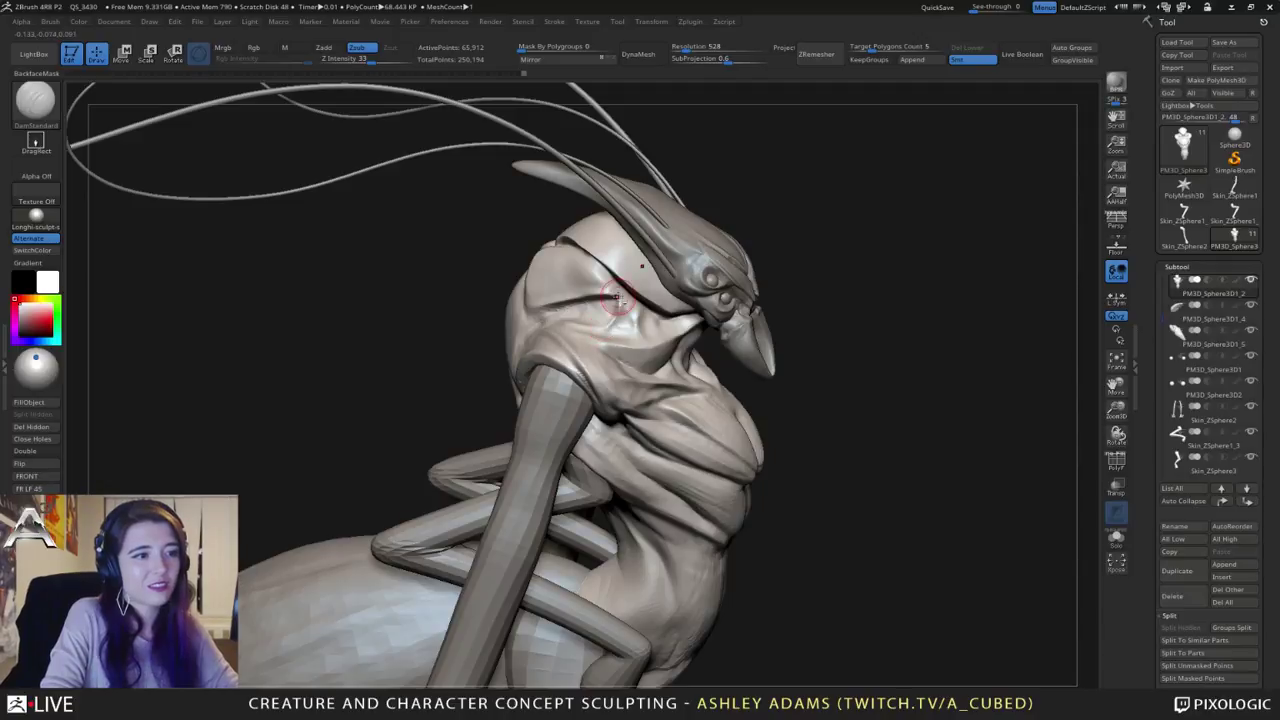
mouse_move(618, 294)
mouse_down()
mouse_move(634, 322)
mouse_move(615, 326)
mouse_move(644, 332)
mouse_up()
right_drag(644, 332, 643, 324)
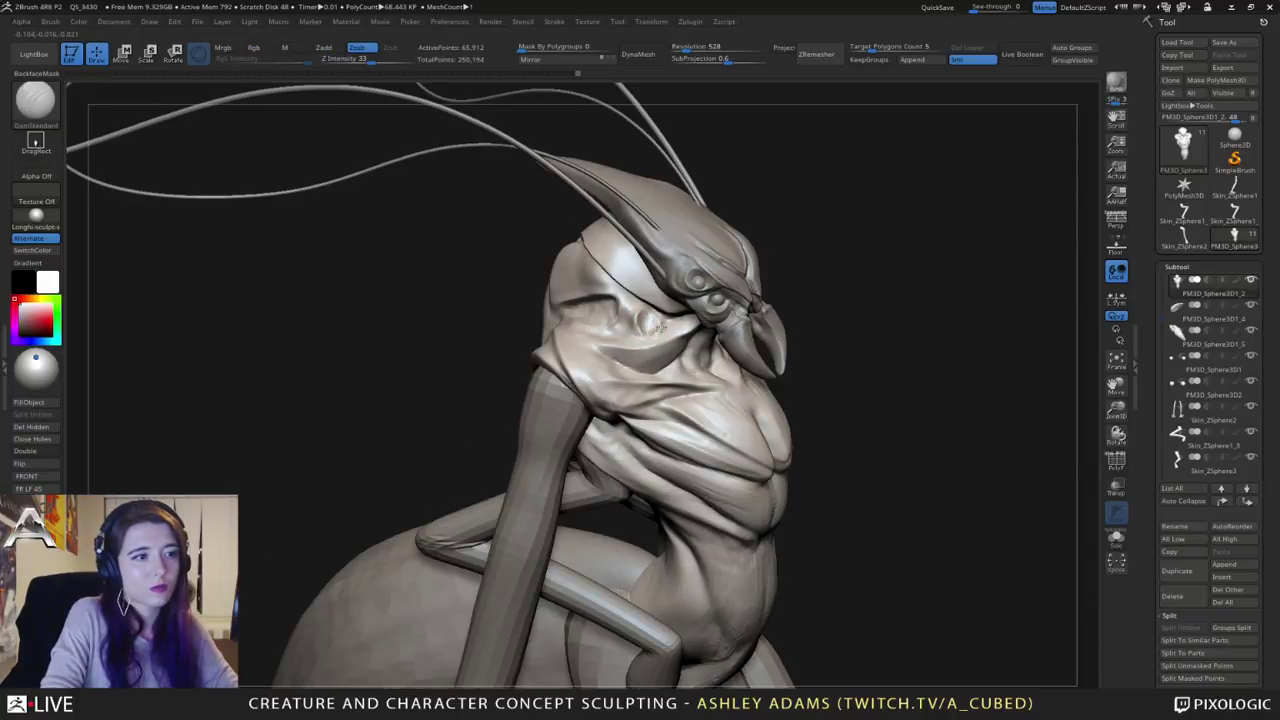
shift+drag(652, 304, 672, 306)
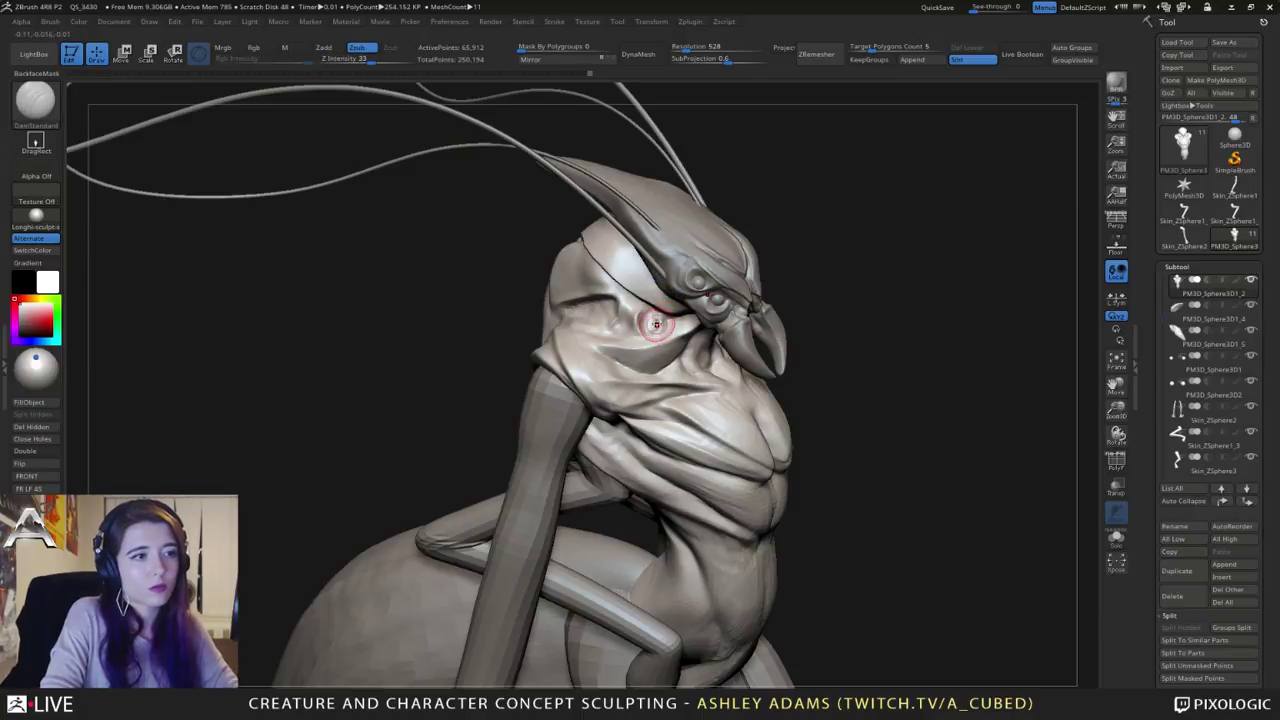
Step: Build up rounded bumps in the hollow below the neck plate with ClayBuildup
key(b)
key(s)
key(h)
key(b)
key(c)
key(b)
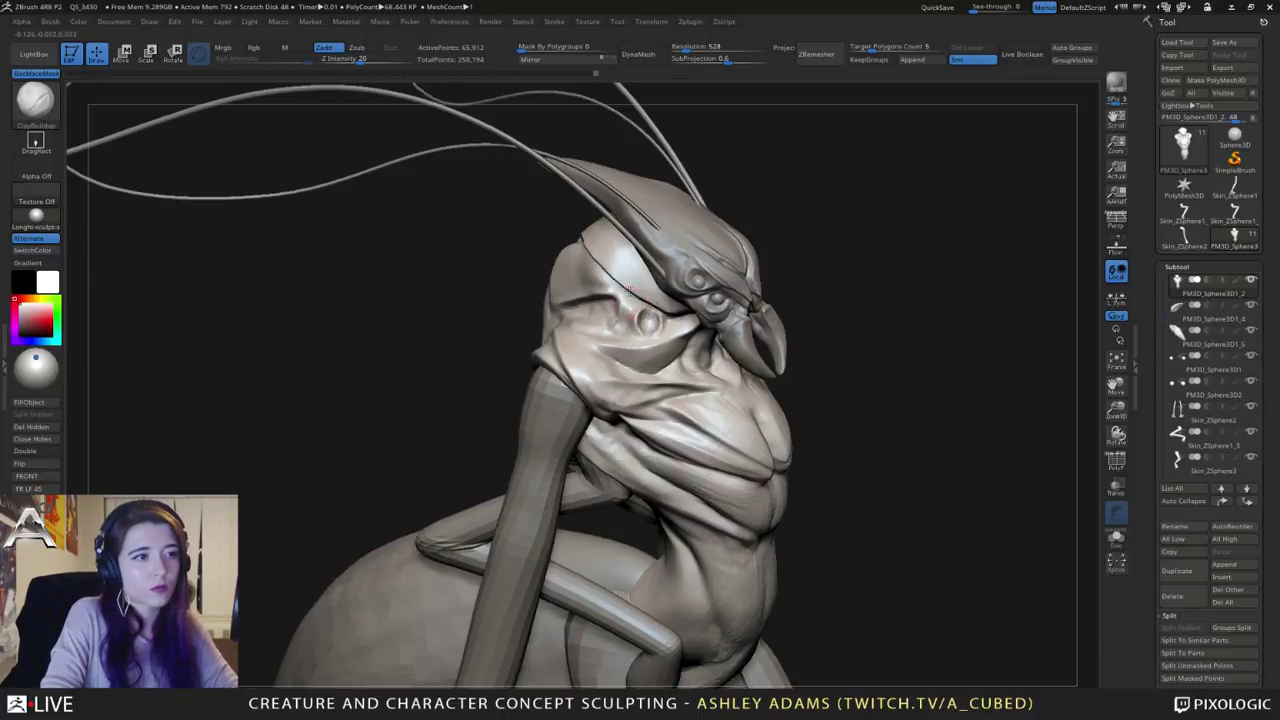
right_drag(648, 324, 627, 326)
drag(622, 322, 625, 320)
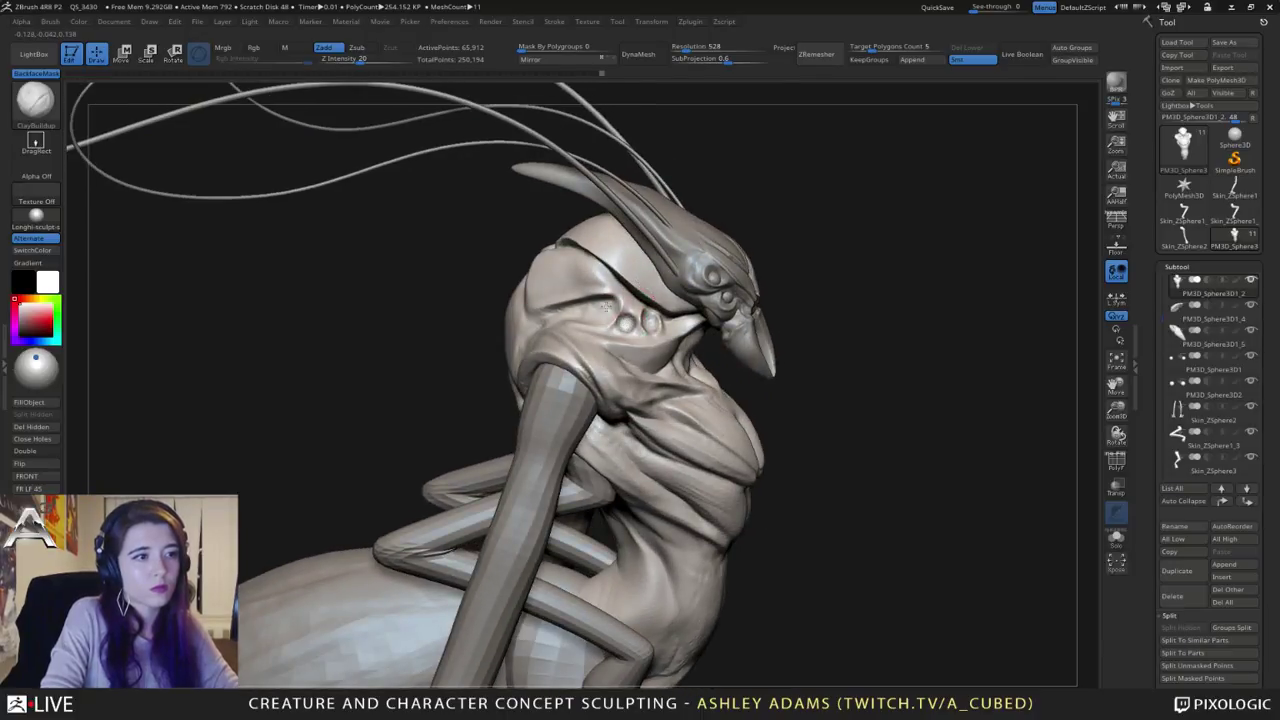
Step: Carve creases around the bumps with DamStandard, extending the row toward the back of the shoulder
mouse_move(605, 306)
right_down()
mouse_move(574, 263)
mouse_move(622, 327)
mouse_move(586, 314)
mouse_move(585, 362)
right_up()
key(b)
key(d)
key(s)
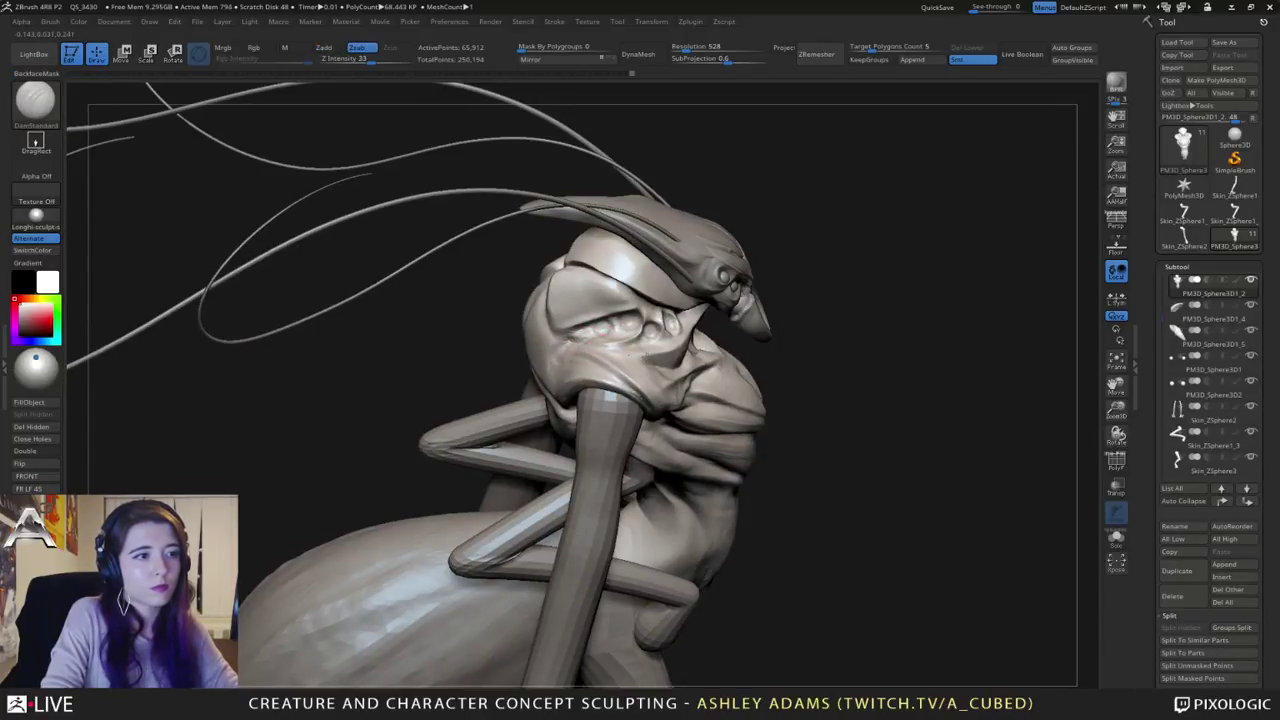
right_drag(684, 338, 641, 342)
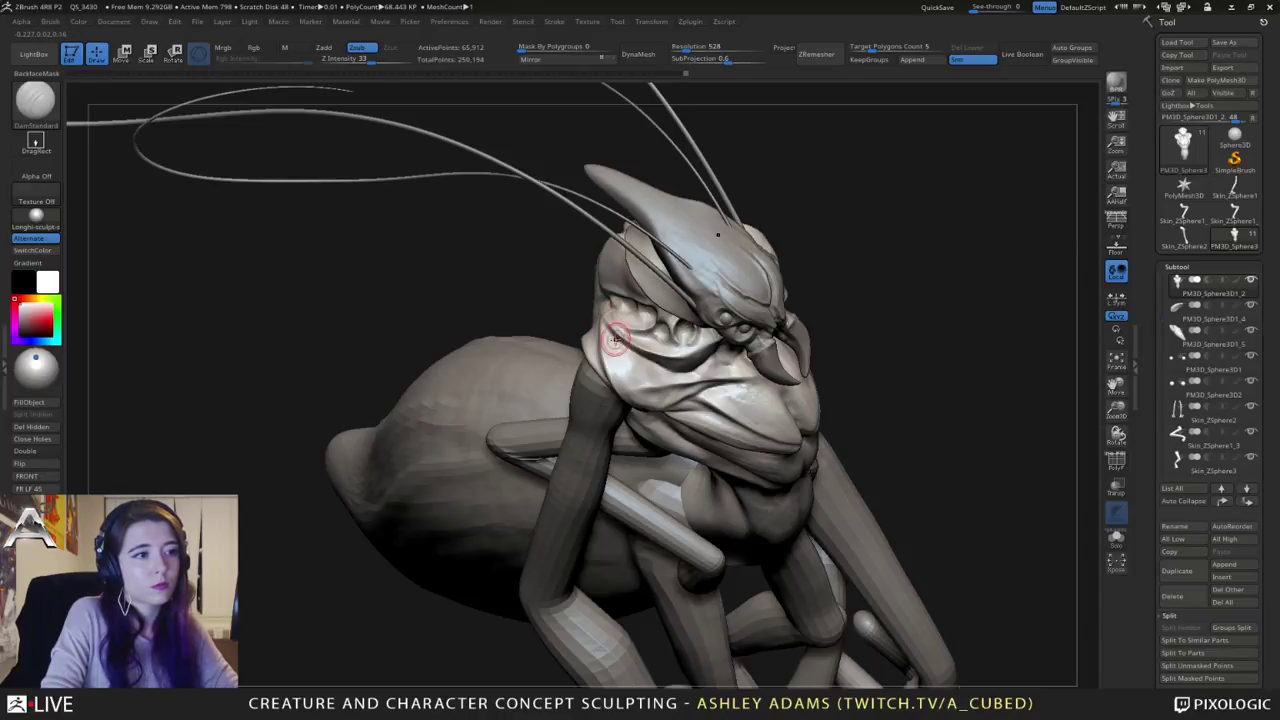
Step: Add volume to the row of bumps above the shoulder fold with ClayBuildup
right_drag(615, 355, 660, 362)
key(b)
key(s)
key(h)
key(b)
key(c)
key(b)
mouse_move(656, 355)
mouse_down()
mouse_move(687, 353)
mouse_move(650, 357)
mouse_up()
ctrl+right_drag(652, 357, 661, 370)
ctrl+right_drag(630, 315, 632, 280)
right_drag(632, 280, 660, 262)
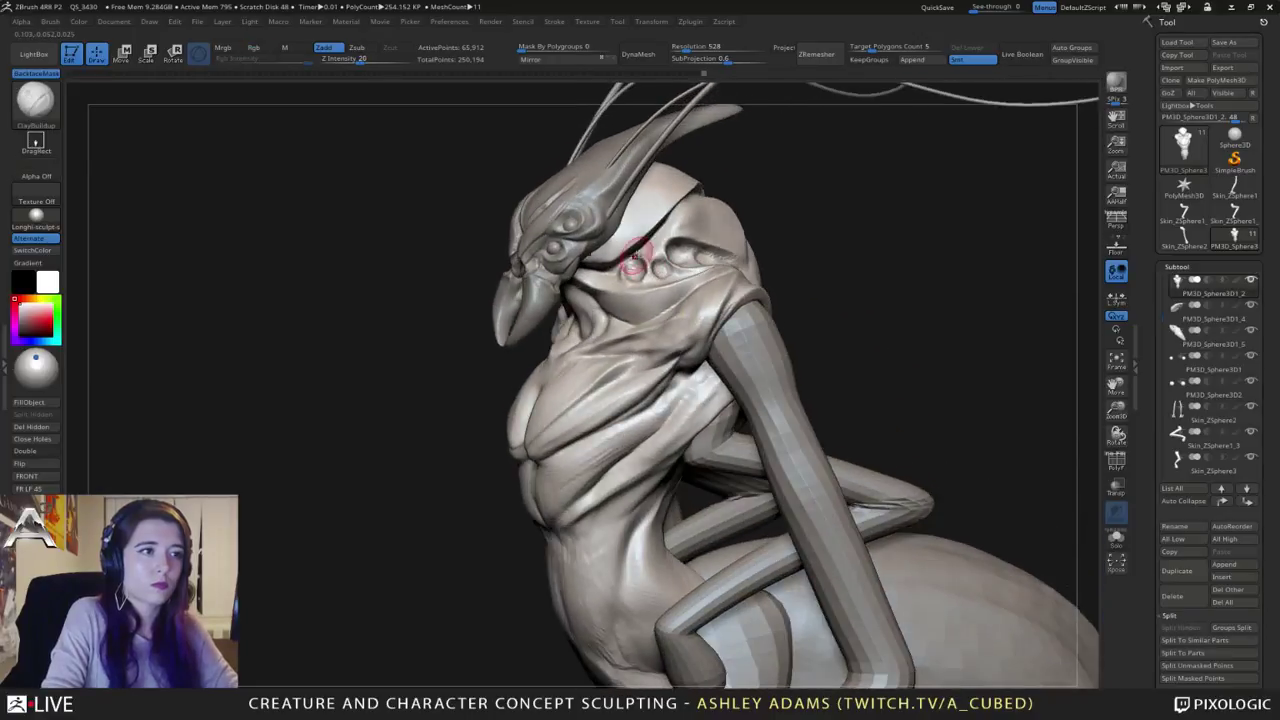
Step: Tune the shape of the bumps below the neck plate with ClayBuildup and SnakeHook
key(space)
key(space)
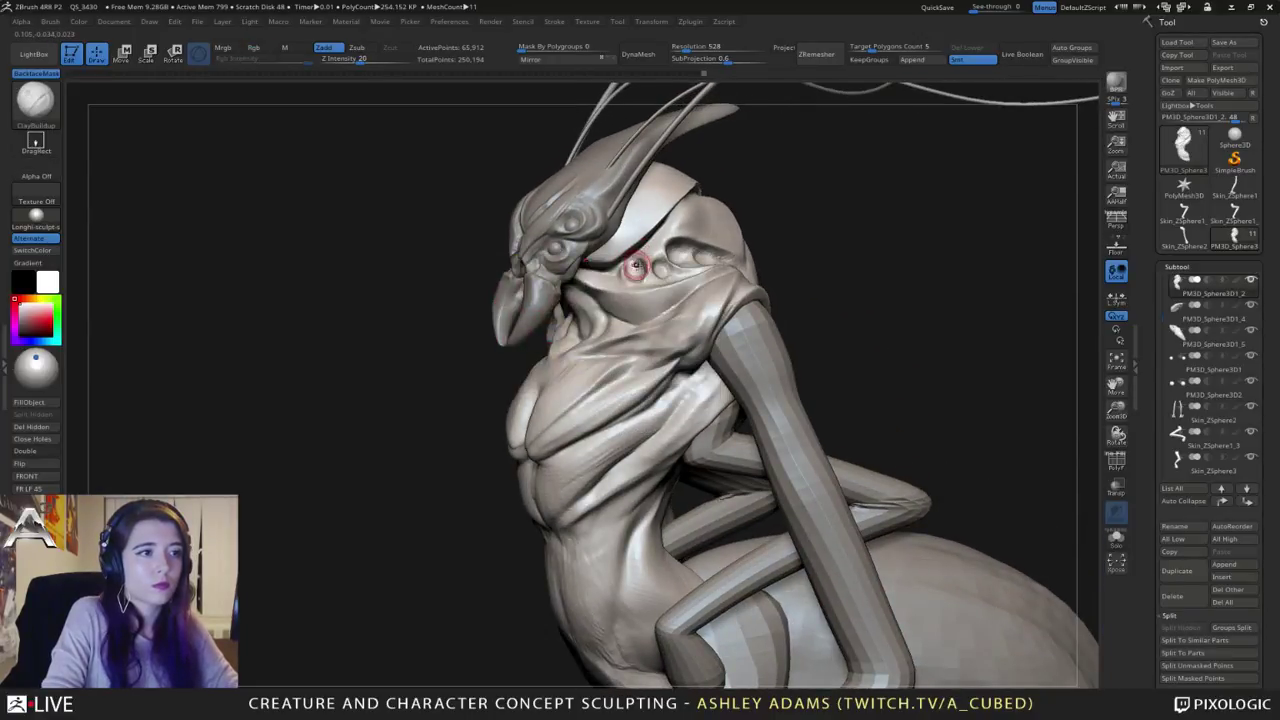
key(b)
key(s)
key(h)
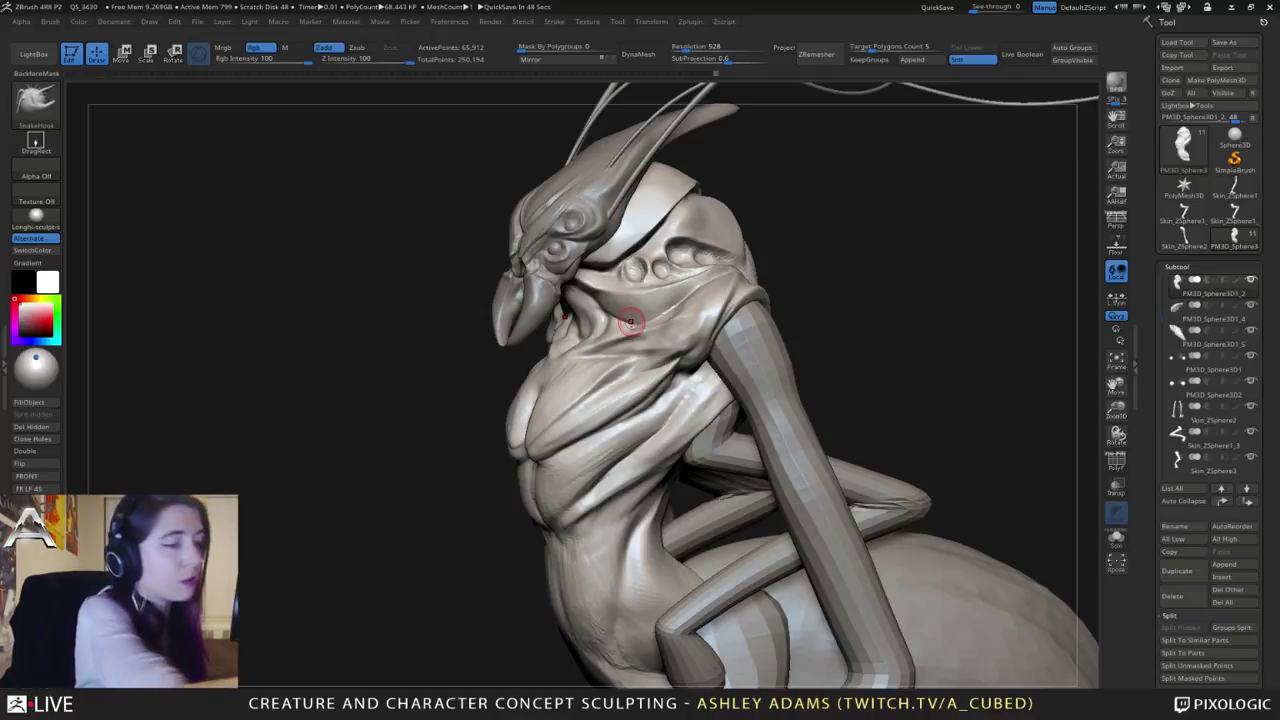
Step: Select the head subtool and carve lengthwise grooves up the front of the crest with DamStandard
drag(491, 294, 543, 289)
ctrl+right_drag(543, 289, 556, 252)
mouse_move(556, 252)
right_down()
mouse_move(544, 240)
mouse_move(563, 223)
mouse_move(534, 285)
mouse_move(494, 240)
right_up()
alt+click(538, 226)
key(b)
key(d)
key(s)
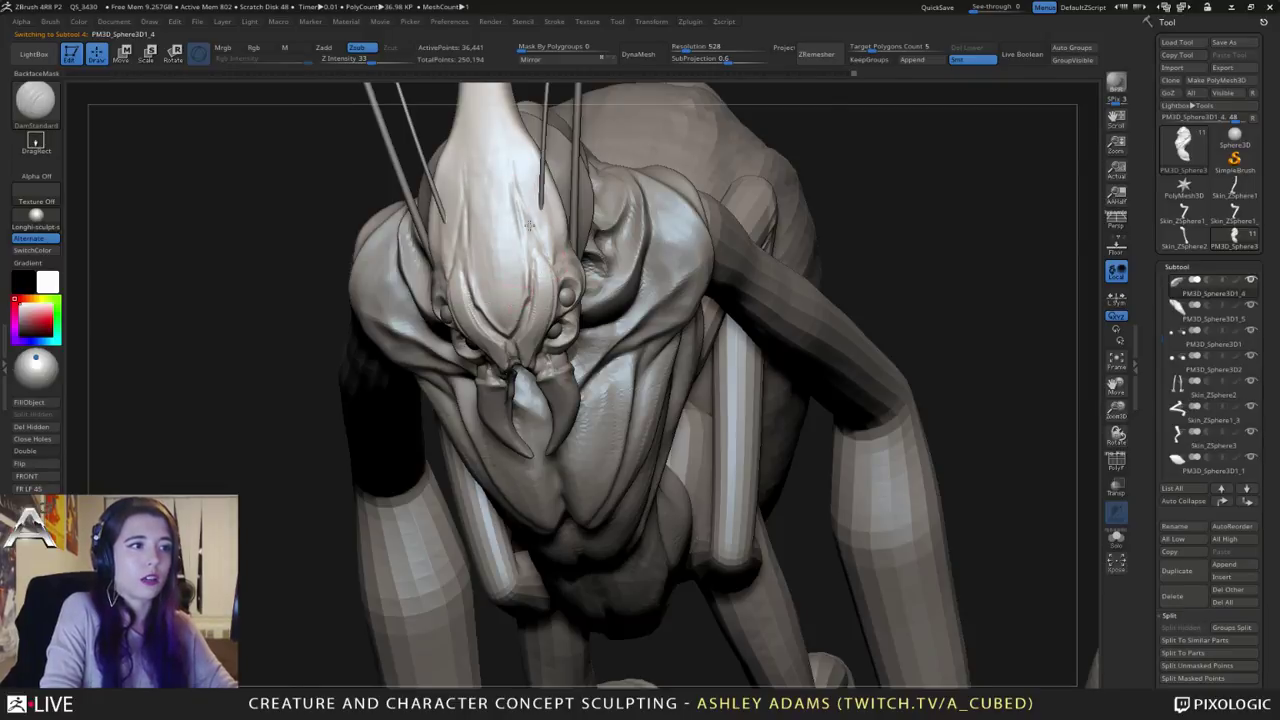
right_drag(511, 206, 481, 249)
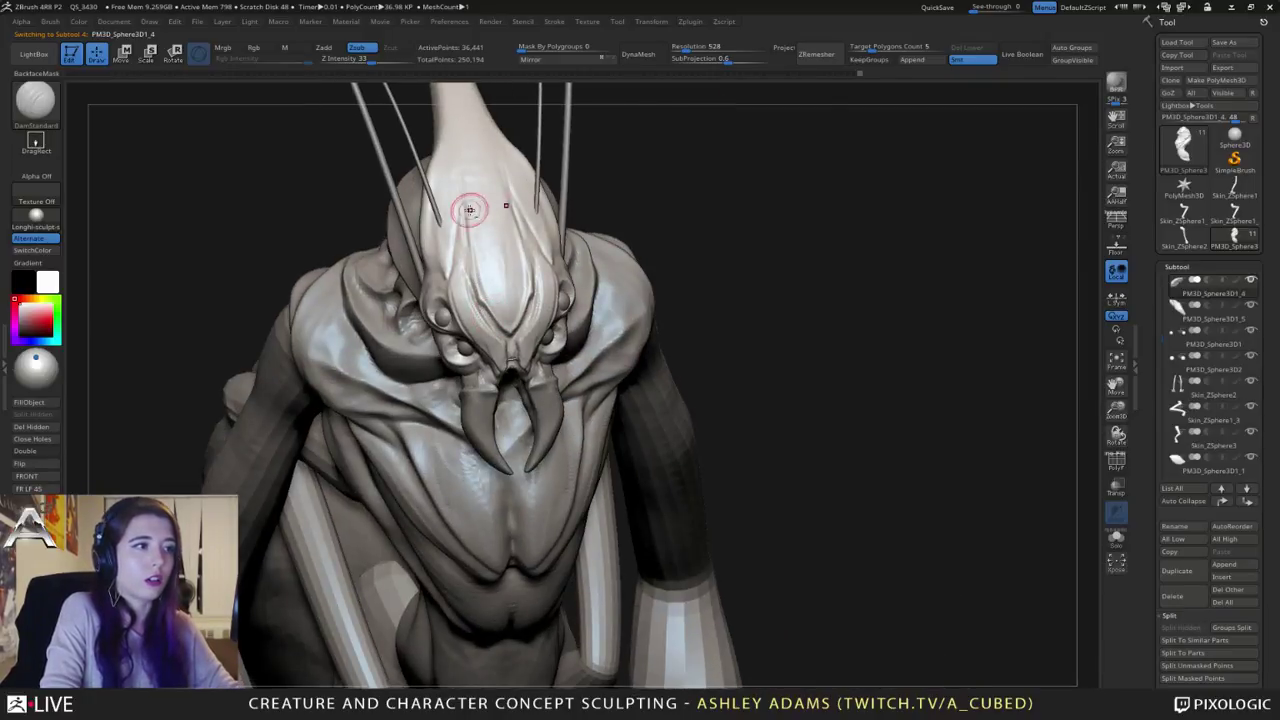
mouse_move(487, 230)
right_down()
mouse_move(472, 165)
mouse_move(500, 255)
right_up()
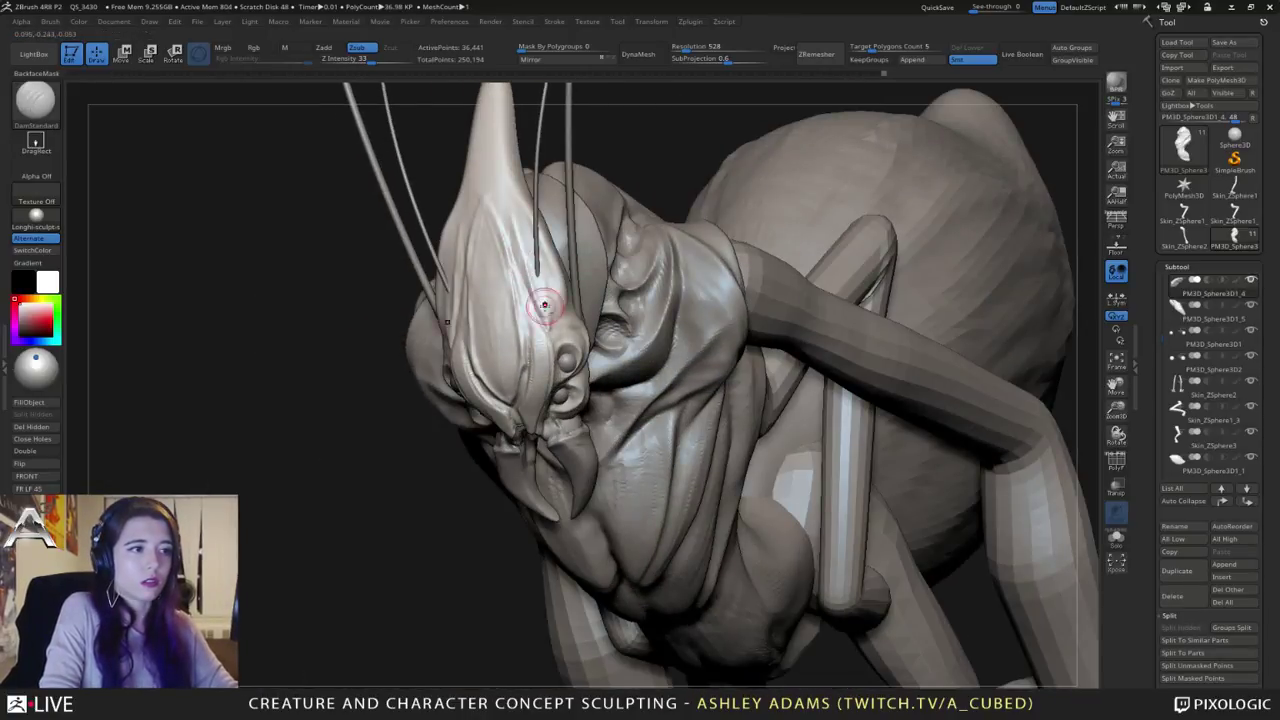
Step: Deepen the grooves running from above the eyes up the sides of the crest and smooth them
right_drag(545, 305, 547, 325)
drag(547, 315, 534, 227)
drag(550, 292, 538, 245)
right_drag(551, 299, 500, 305)
drag(546, 280, 553, 336)
mouse_move(549, 323)
right_down()
mouse_move(506, 323)
mouse_move(478, 280)
right_up()
shift+drag(463, 231, 470, 270)
mouse_move(484, 354)
right_down()
mouse_move(528, 350)
mouse_move(506, 337)
mouse_move(464, 384)
right_up()
Step: Build up ridges between the crest grooves and the brow with ClayBuildup, and smooth the transitions
right_click(464, 384)
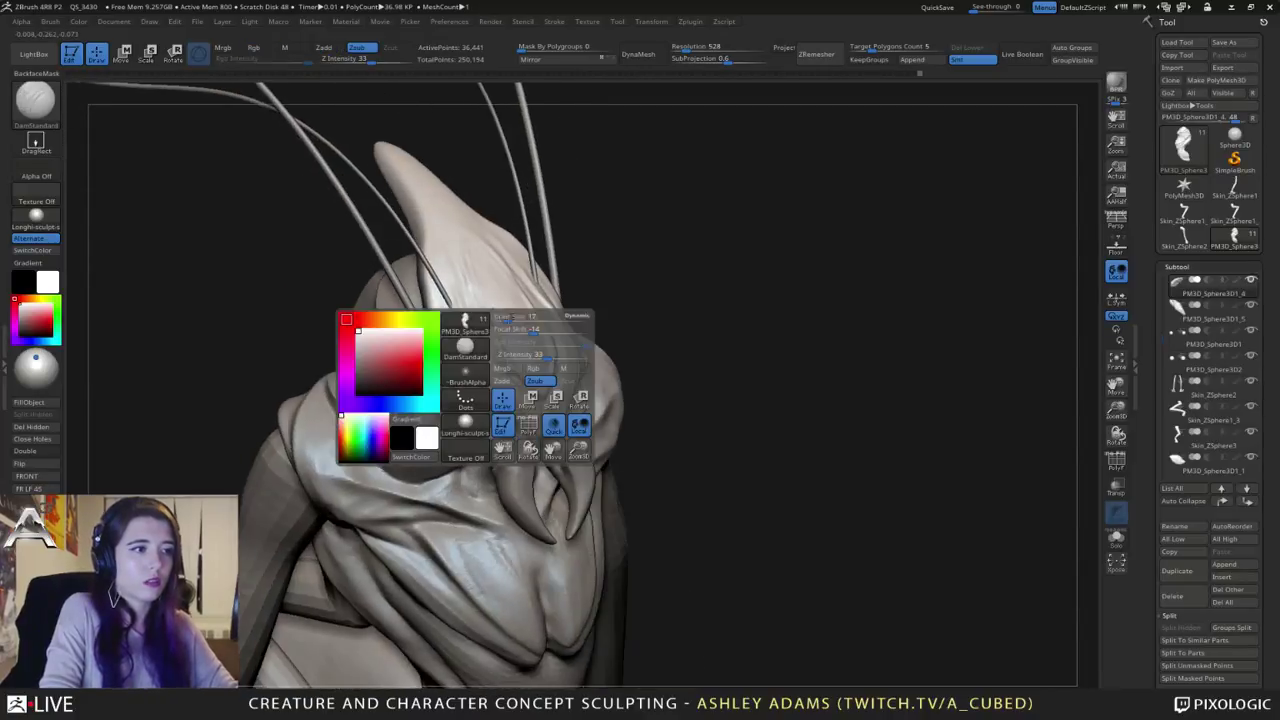
key(b)
key(c)
key(b)
mouse_move(498, 320)
mouse_down()
mouse_move(498, 346)
mouse_move(519, 361)
mouse_up()
drag(491, 281, 469, 237)
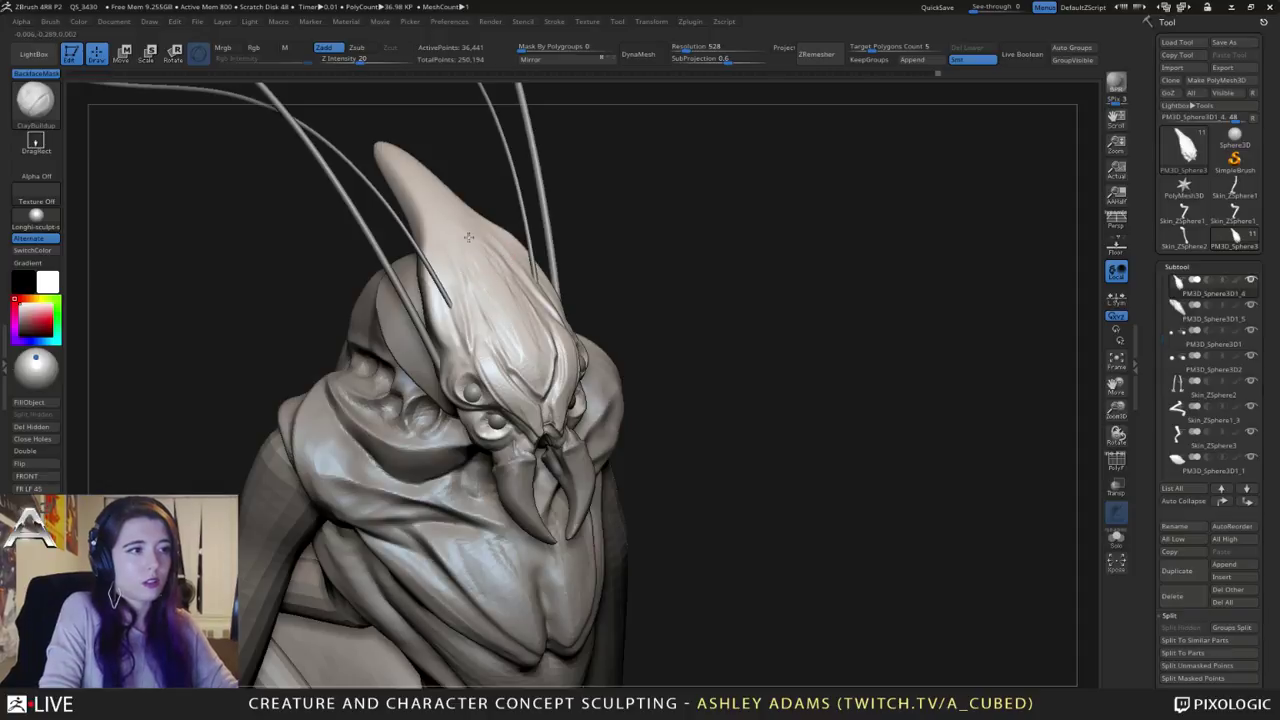
shift+drag(503, 322, 524, 346)
Step: Add clay to the side of the head above the eyes and smooth the forehead and brow surfaces
mouse_move(523, 344)
right_down()
mouse_move(492, 322)
mouse_move(514, 357)
mouse_move(508, 385)
right_up()
right_click(492, 325)
right_click(508, 387)
drag(508, 387, 503, 387)
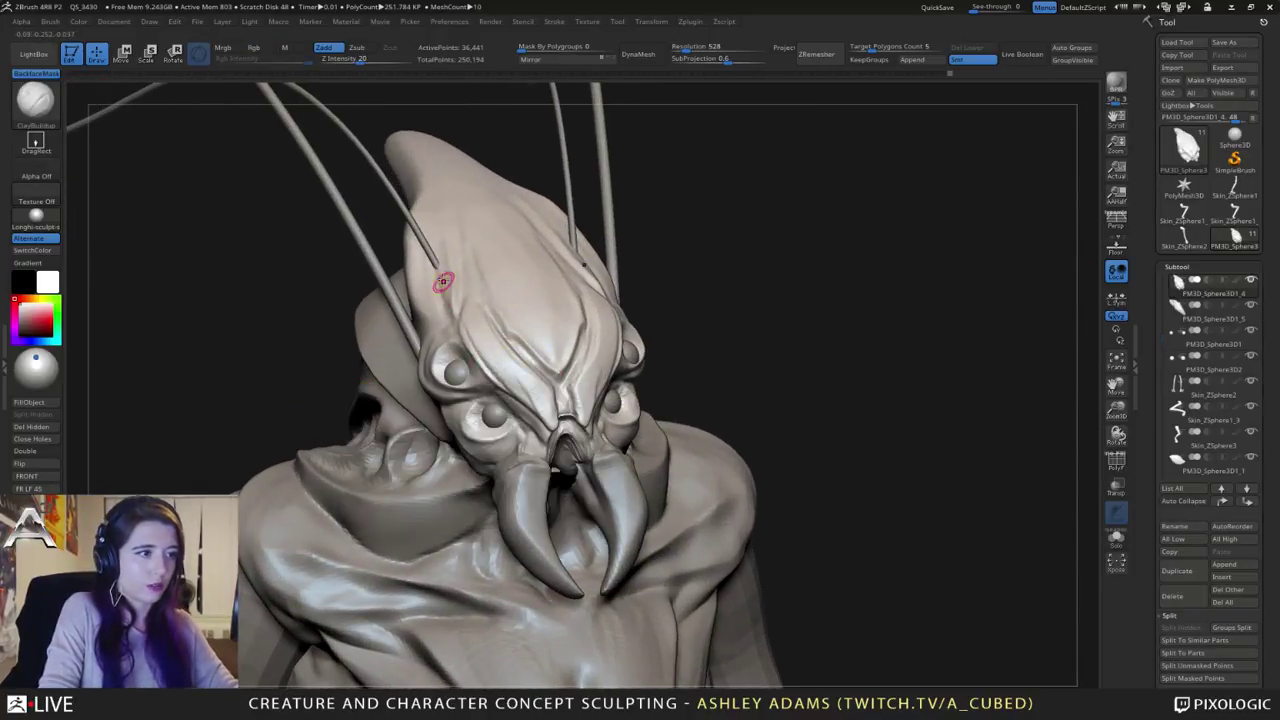
mouse_move(464, 312)
shift+mouse_down()
mouse_move(524, 392)
mouse_move(512, 384)
mouse_move(541, 398)
shift+mouse_up()
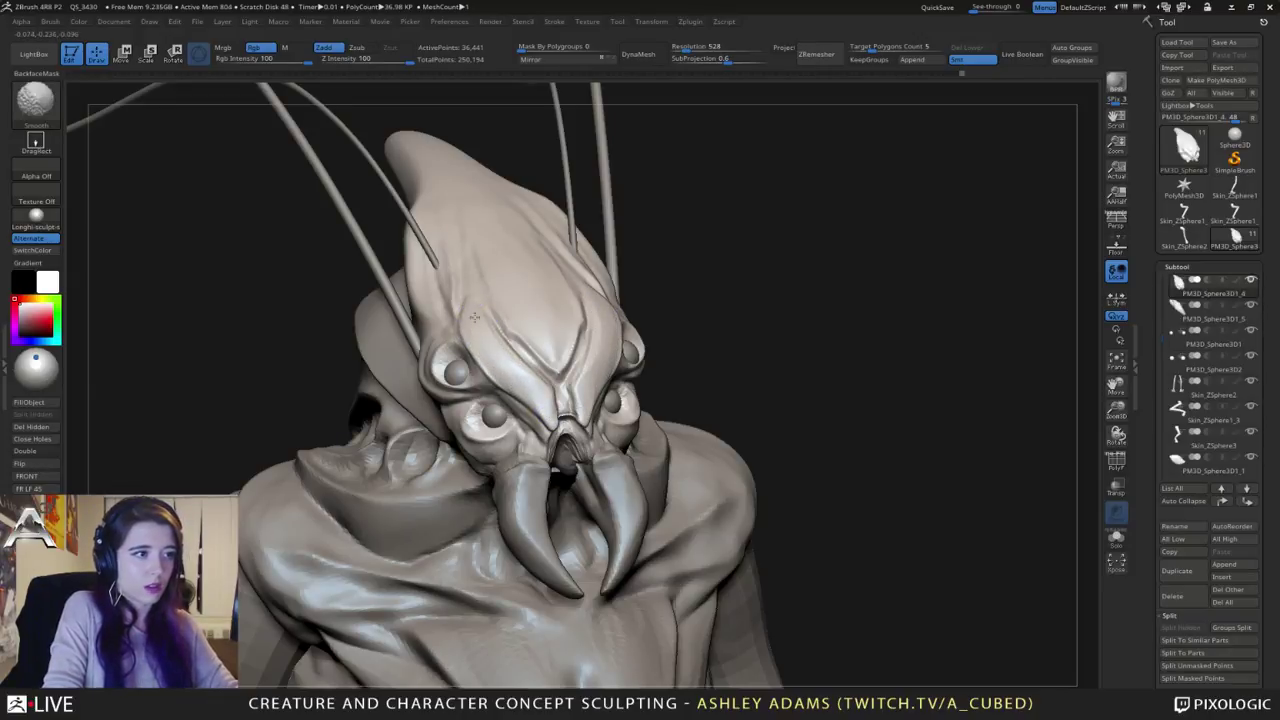
right_drag(580, 358, 490, 350)
shift+drag(572, 383, 558, 393)
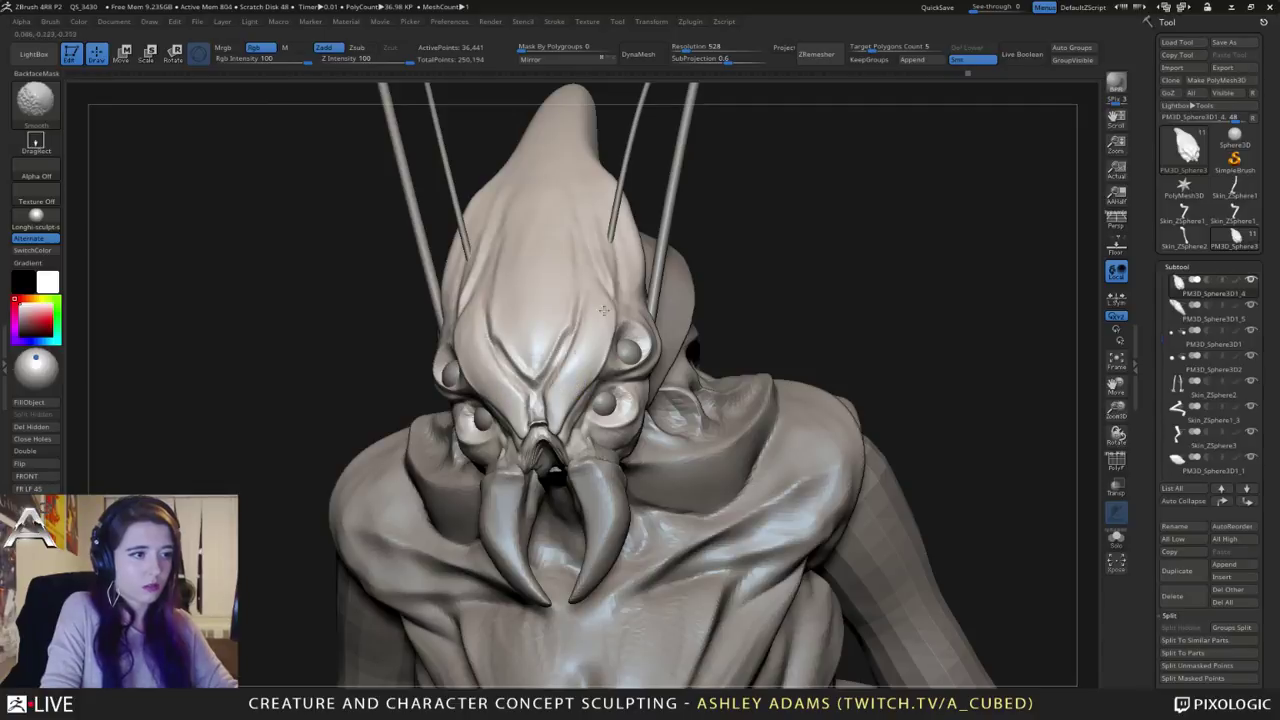
Step: Sharpen the V-shaped brow crease on the forehead with DamStandard
mouse_move(495, 388)
right_down()
mouse_move(548, 398)
mouse_move(493, 343)
right_up()
key(b)
key(d)
key(s)
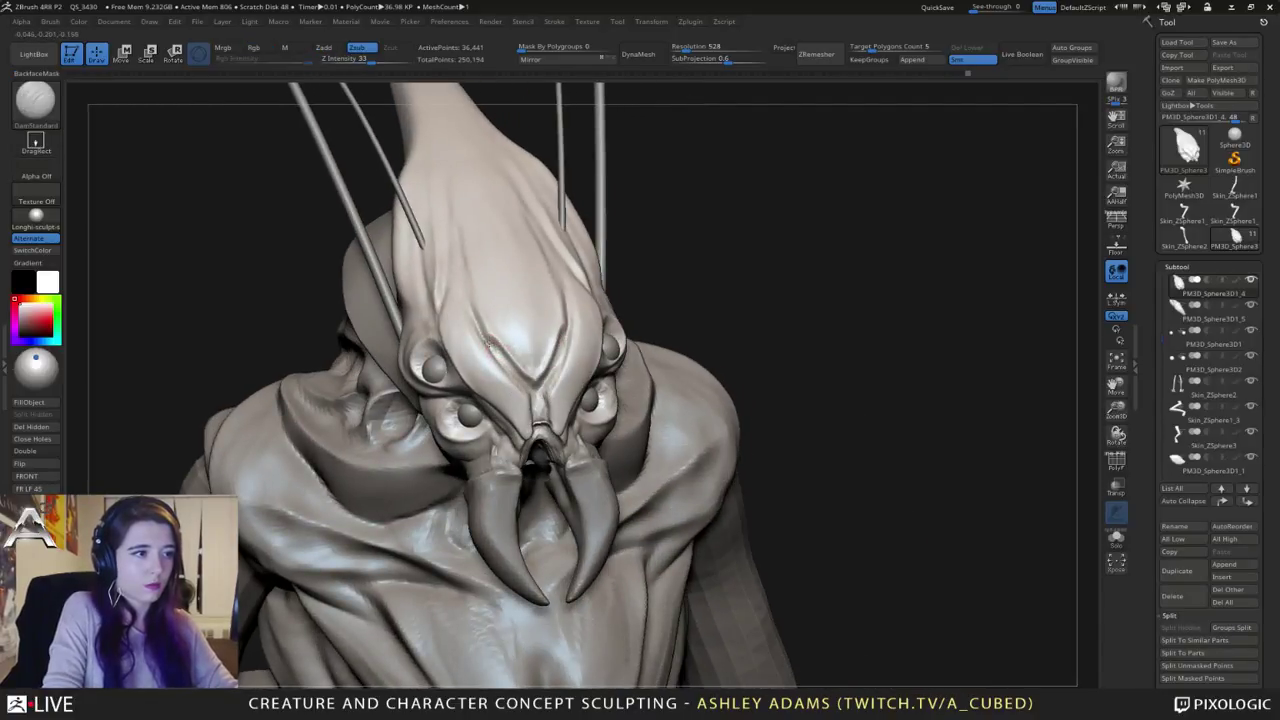
drag(505, 358, 538, 386)
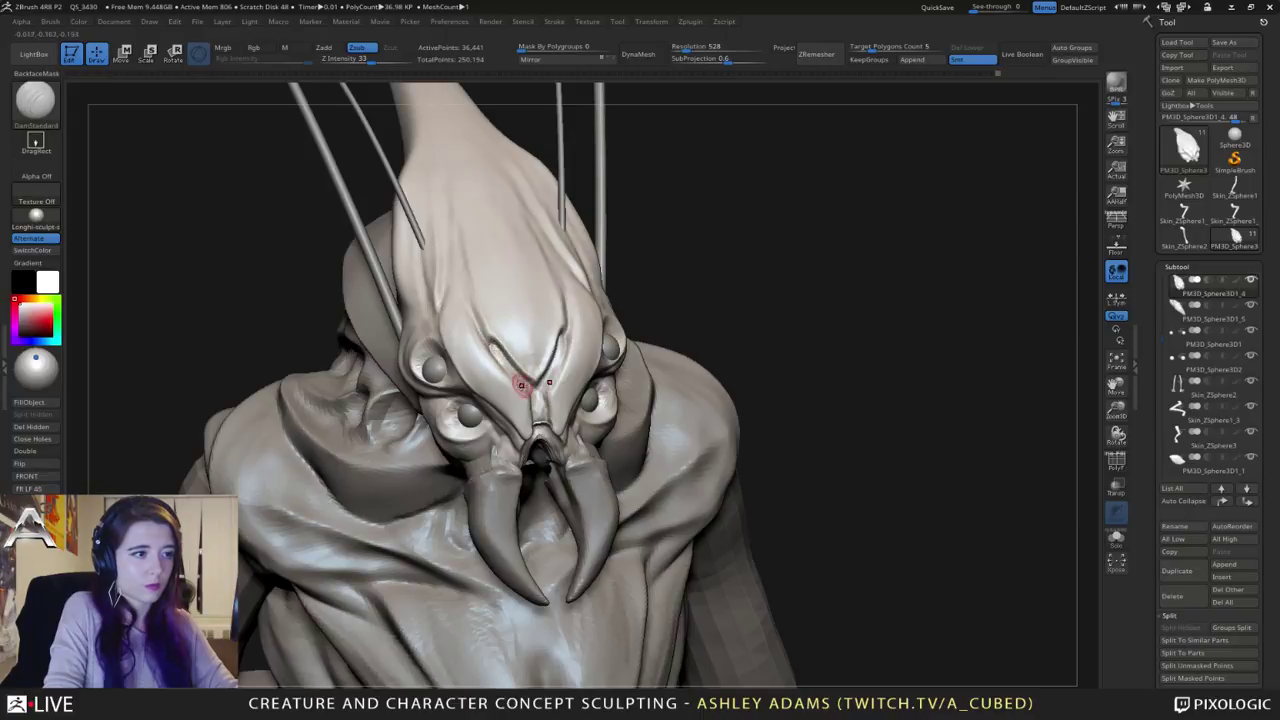
drag(495, 349, 516, 376)
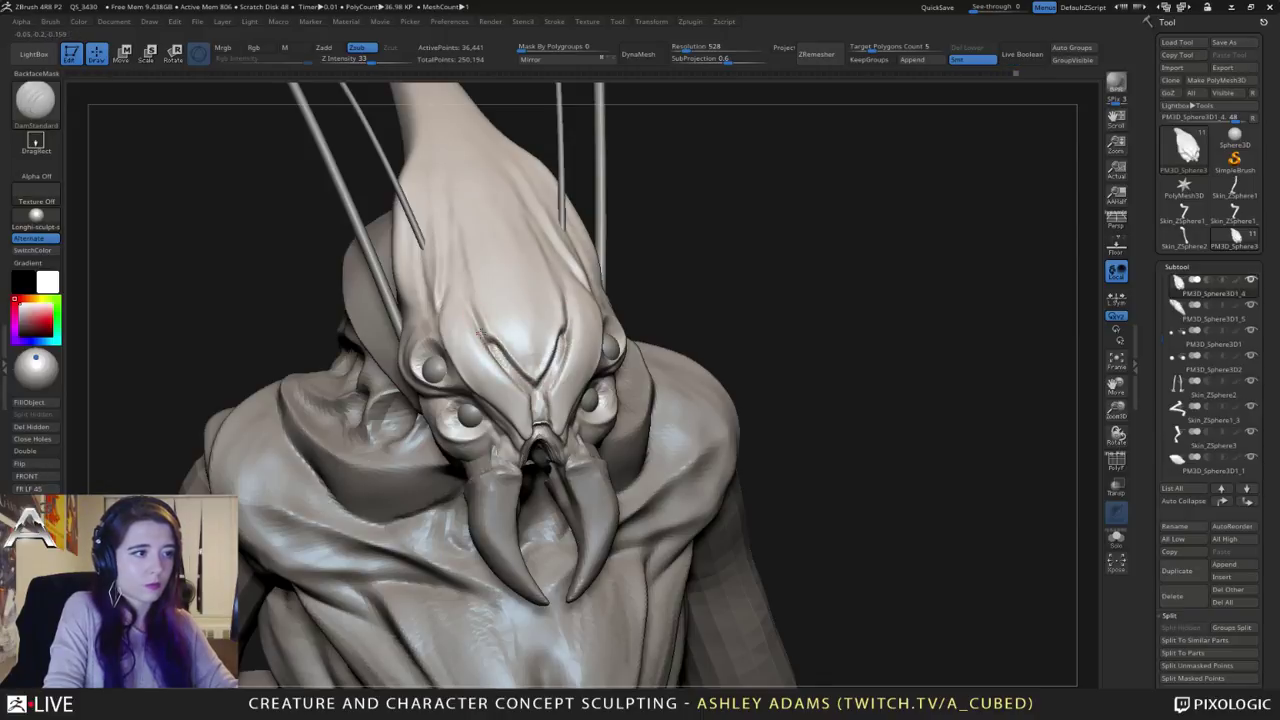
right_drag(470, 300, 553, 336)
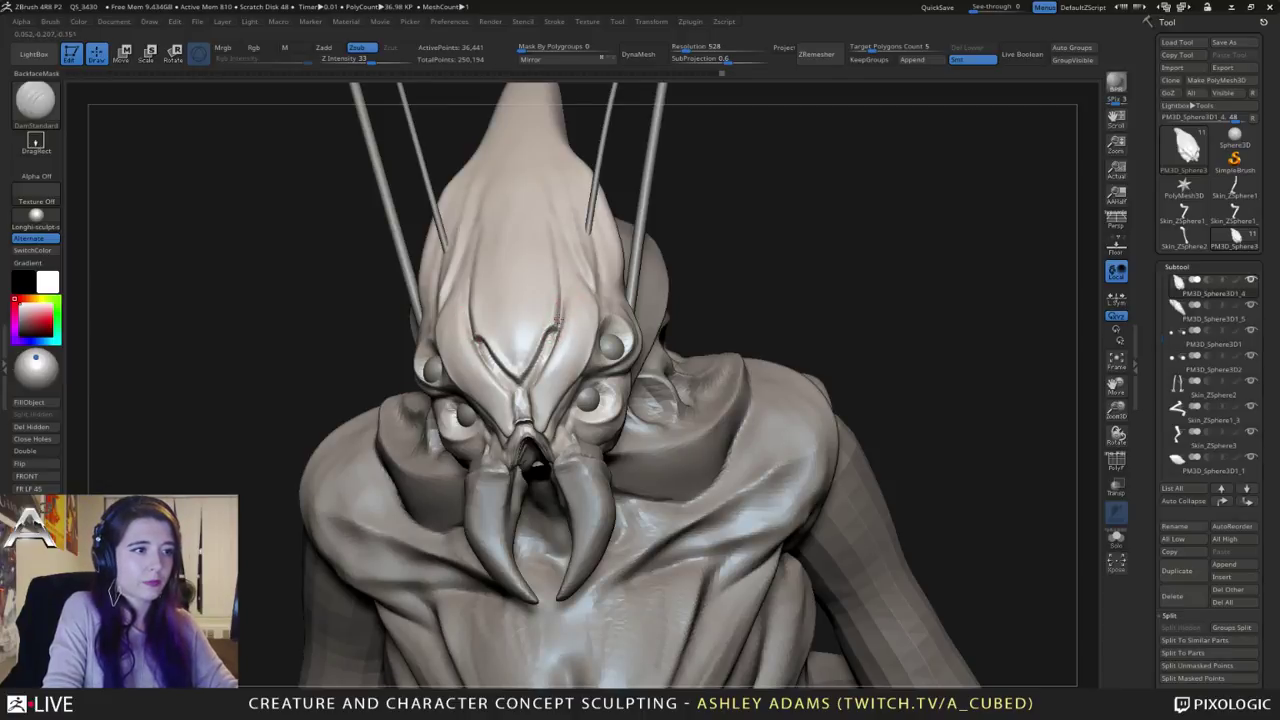
Step: Review the whole creature from several angles, select the torso subtool and switch to SnakeHook
mouse_move(538, 372)
right_down()
mouse_move(520, 385)
mouse_move(512, 318)
mouse_move(632, 352)
mouse_move(628, 318)
right_up()
right_drag(628, 318, 445, 362)
right_click(445, 362)
right_drag(320, 300, 397, 280)
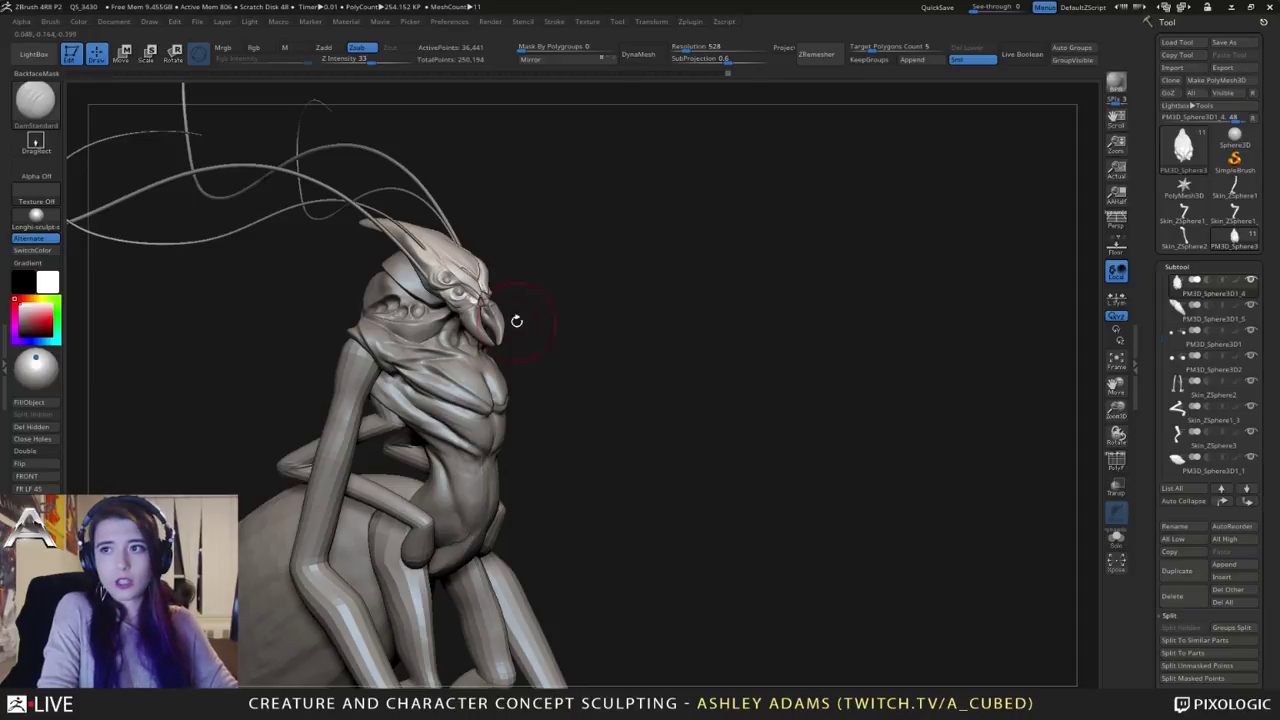
right_drag(395, 328, 588, 315)
mouse_move(470, 350)
right_down()
mouse_move(488, 337)
mouse_move(500, 350)
mouse_move(488, 331)
mouse_move(416, 338)
right_up()
alt+click(474, 337)
key(b)
key(s)
key(h)
right_click(446, 330)
Step: Select the small folded arms, reshape them from behind with a smaller SnakeHook brush, and reselect the torso
alt+click(395, 350)
right_click(380, 386)
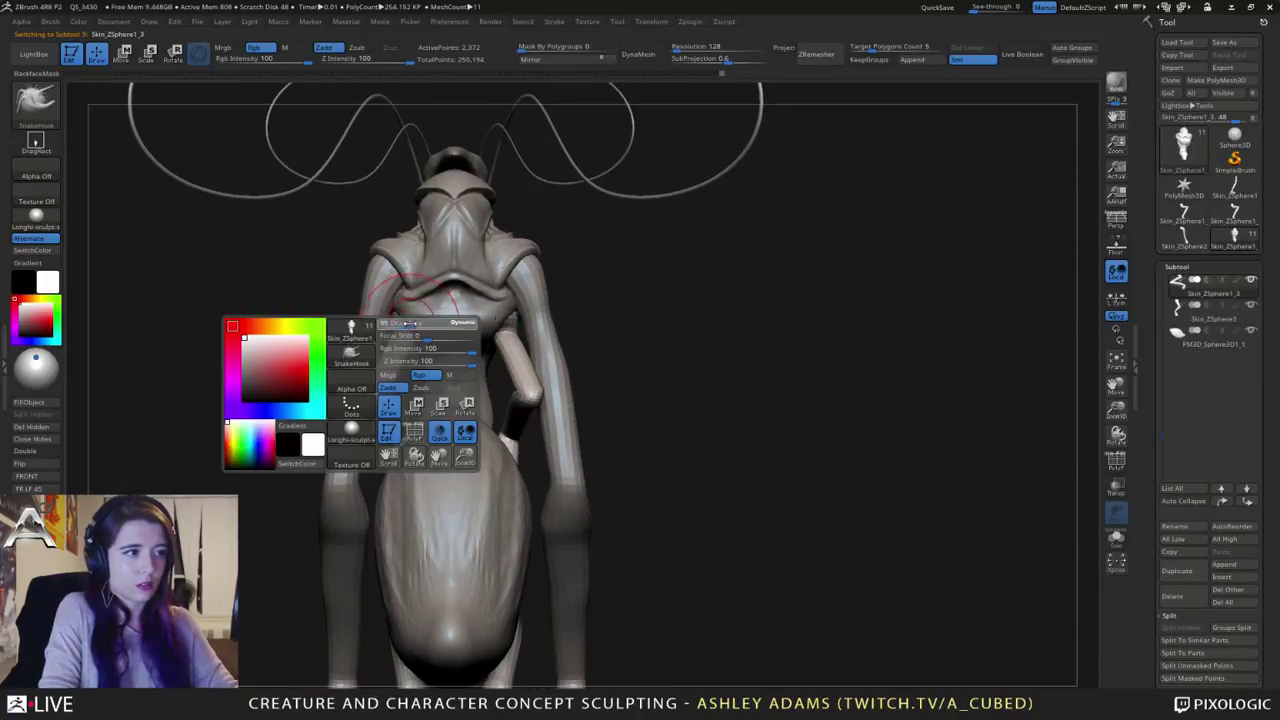
drag(408, 321, 392, 358)
right_click(503, 352)
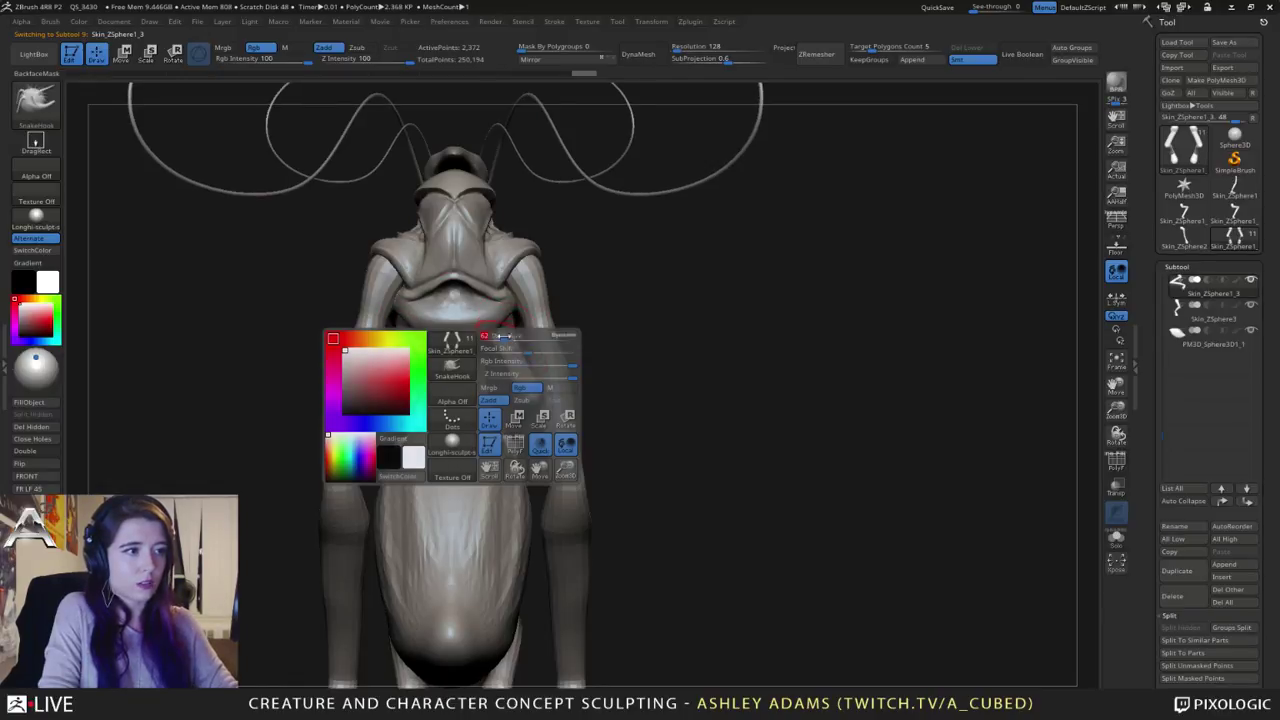
right_drag(500, 342, 560, 335)
alt+click(488, 318)
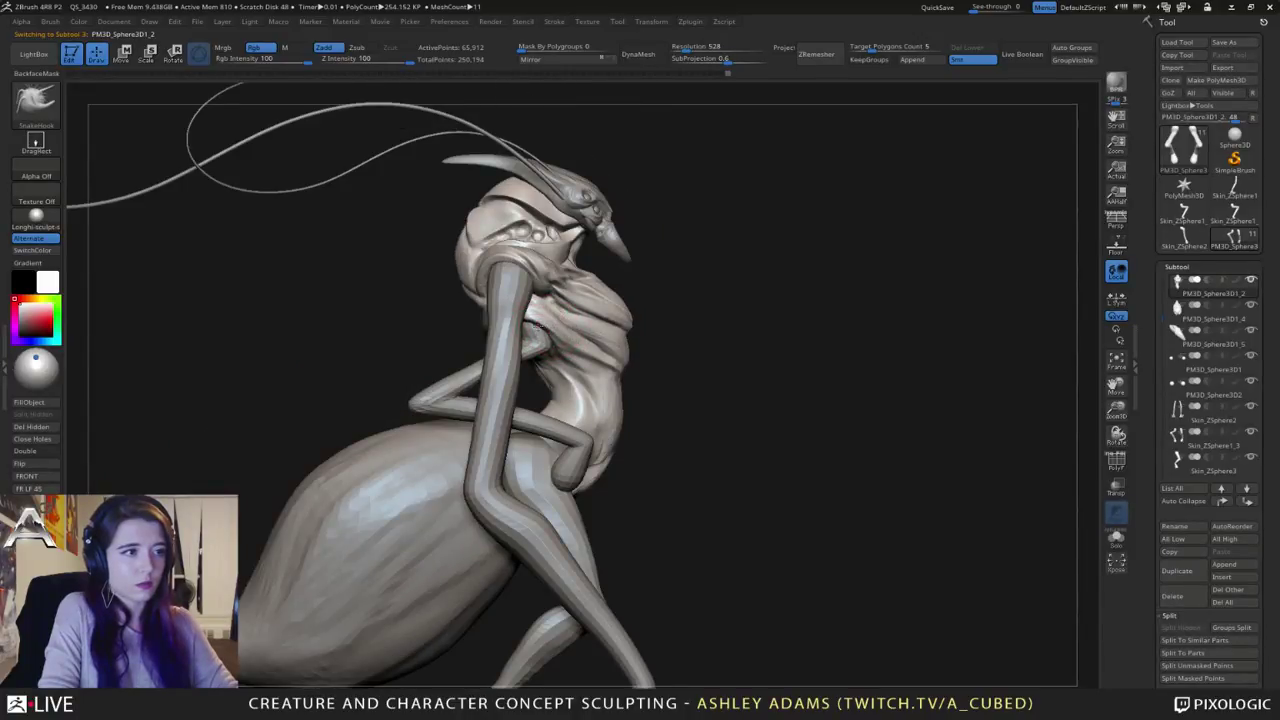
Step: Reshape the waist and lower abdomen of the torso with SnakeHook and smooth the surface from the front and side
mouse_move(556, 345)
right_down()
mouse_move(589, 356)
mouse_move(503, 329)
mouse_move(610, 356)
right_up()
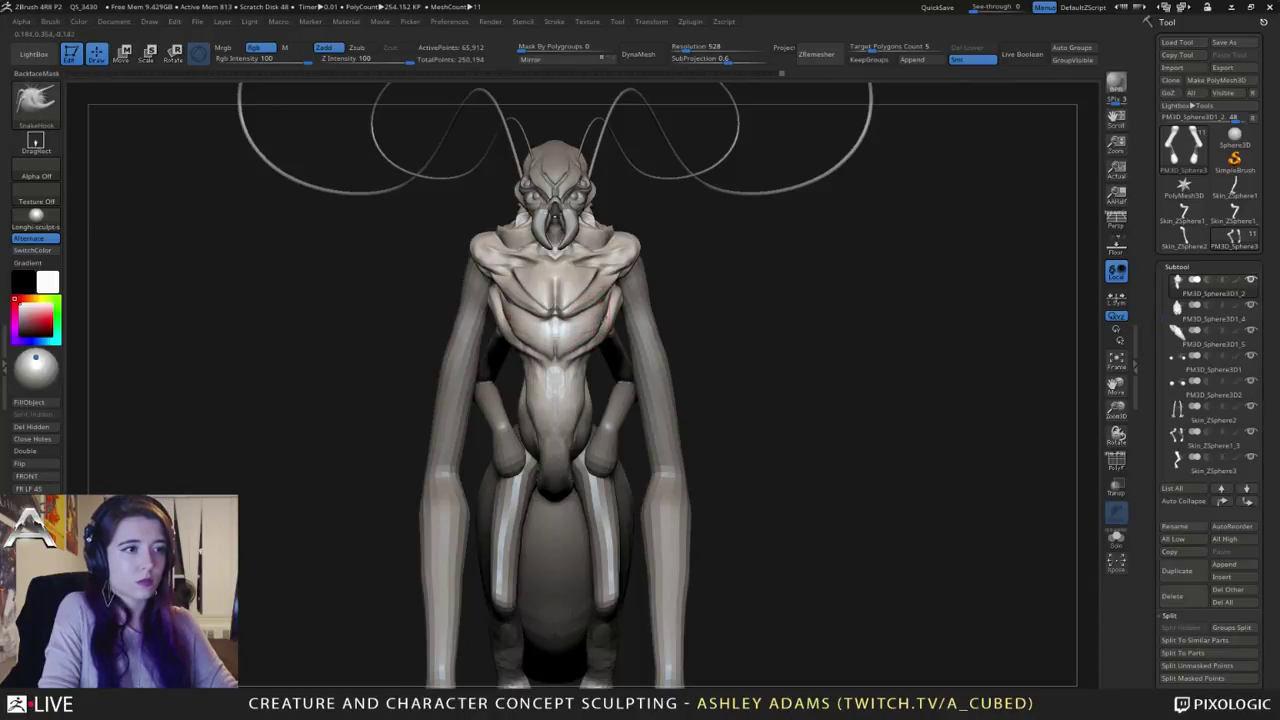
alt+right_drag(605, 305, 580, 303)
right_drag(534, 339, 547, 348)
key(space)
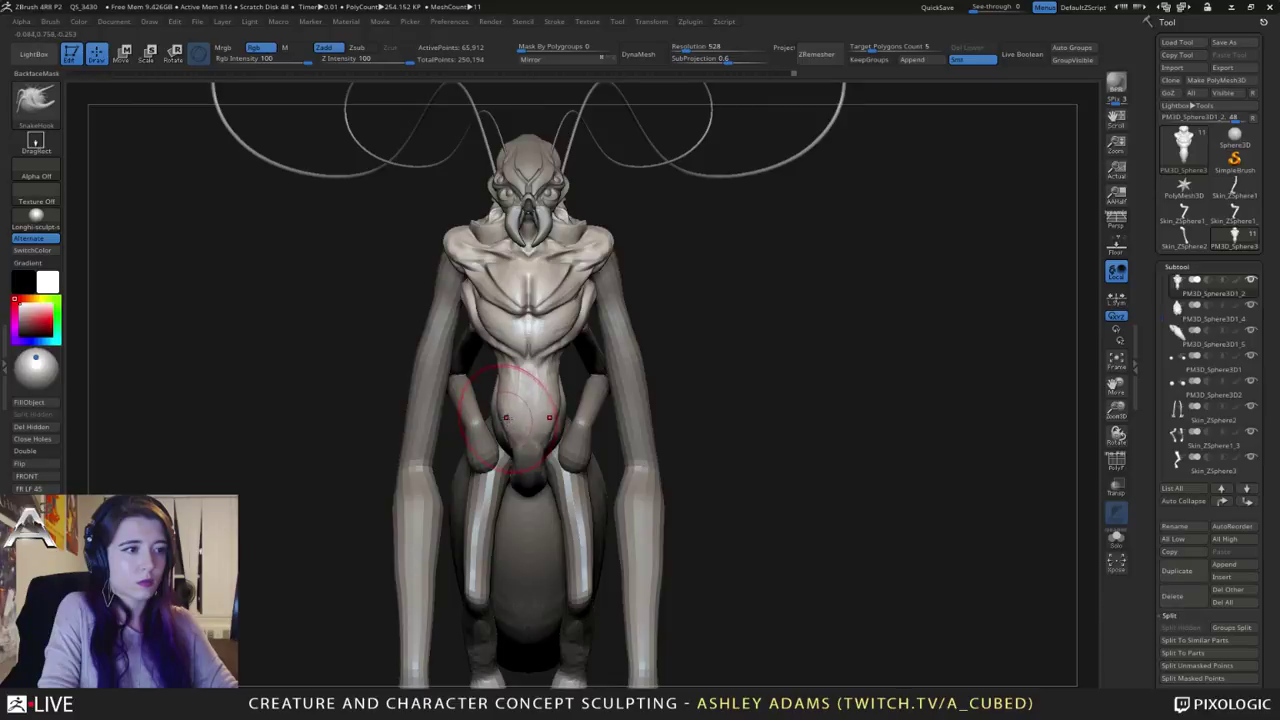
mouse_move(510, 415)
right_down()
mouse_move(530, 420)
mouse_move(504, 433)
right_up()
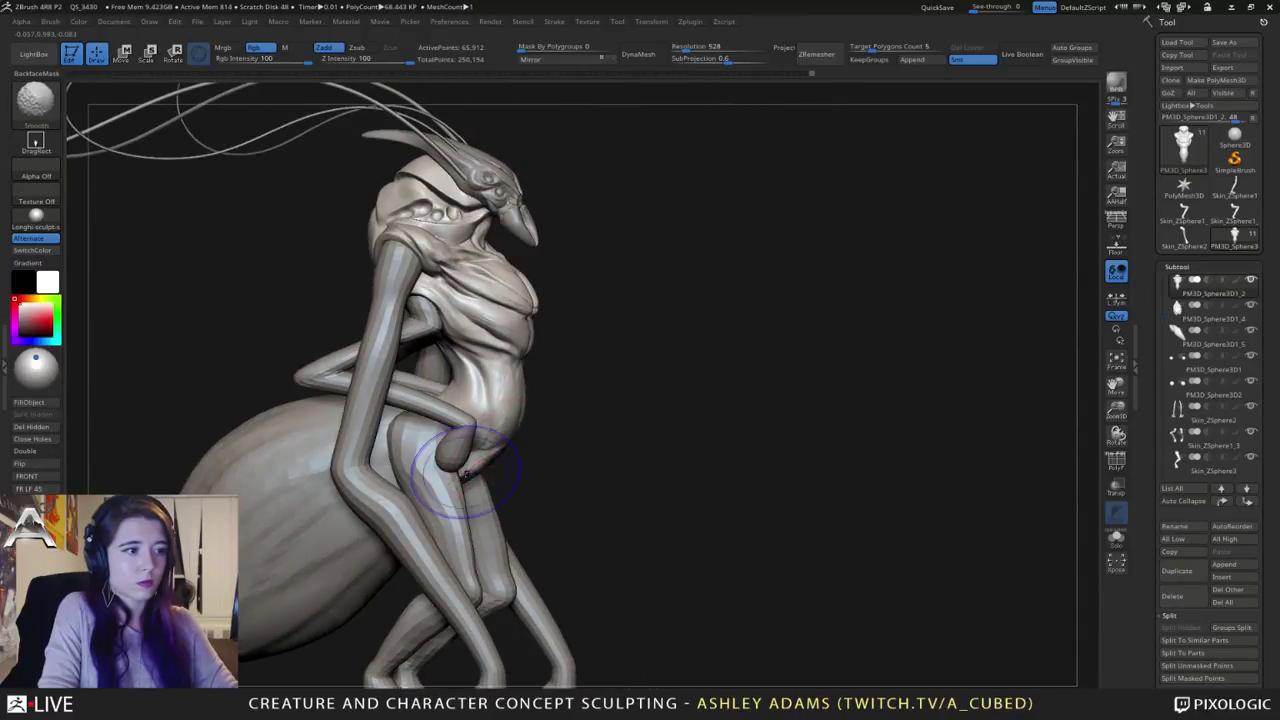
right_drag(470, 482, 448, 489)
Step: Carve the midline and segmented muscle creases into the front of the abdomen with DamStandard
key(b)
key(c)
key(b)
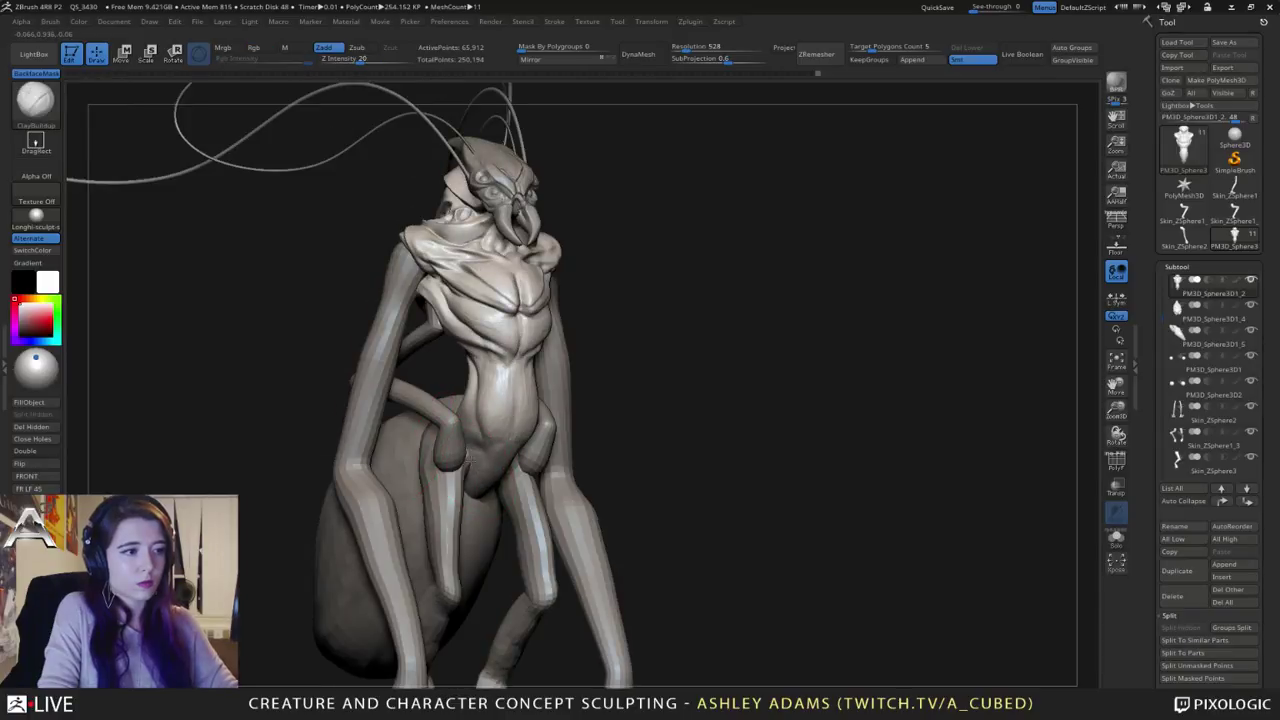
key(b)
key(d)
key(s)
right_drag(513, 431, 455, 478)
mouse_move(532, 422)
right_down()
mouse_move(514, 431)
mouse_move(466, 345)
right_up()
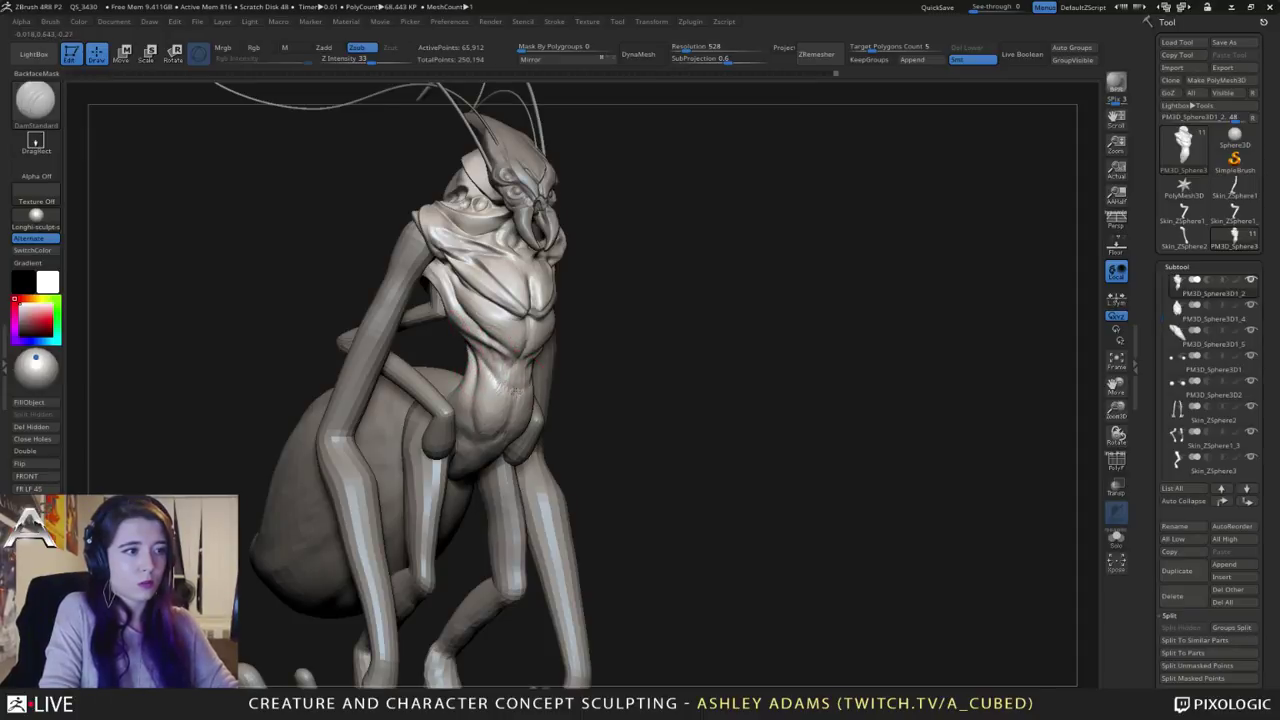
right_drag(500, 388, 480, 356)
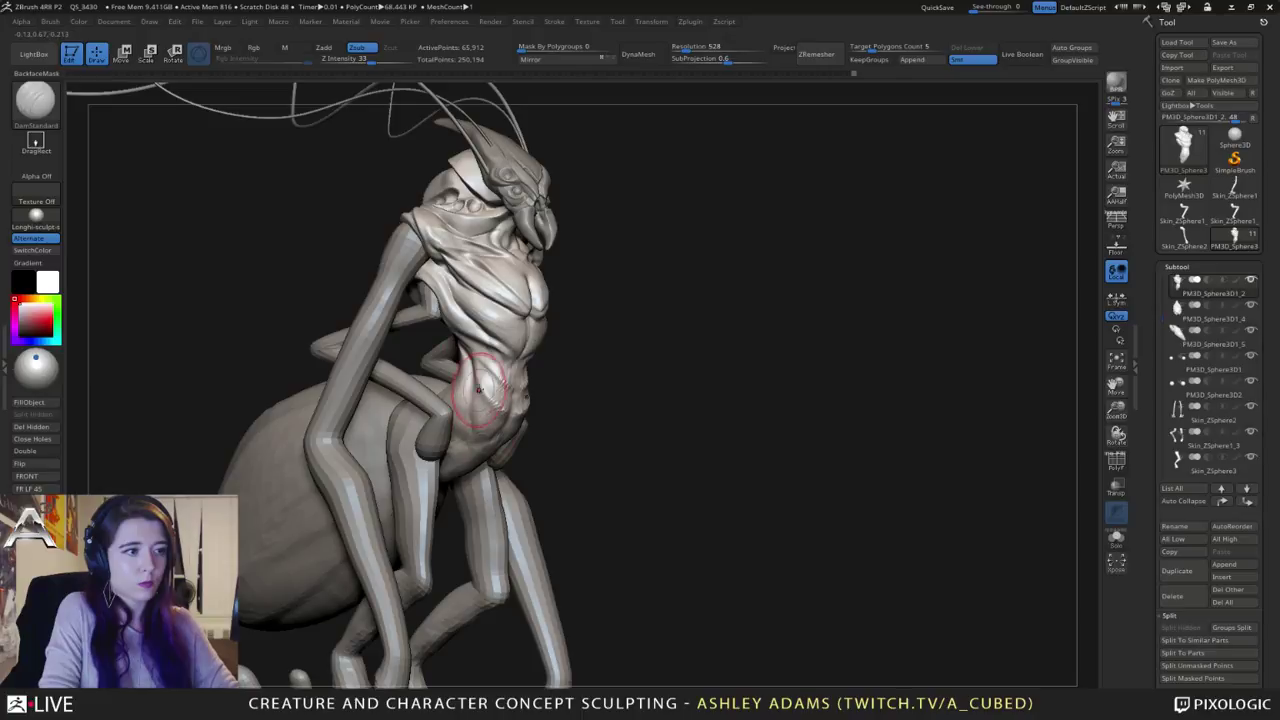
mouse_move(496, 400)
right_down()
mouse_move(478, 396)
mouse_move(505, 386)
mouse_move(495, 382)
right_up()
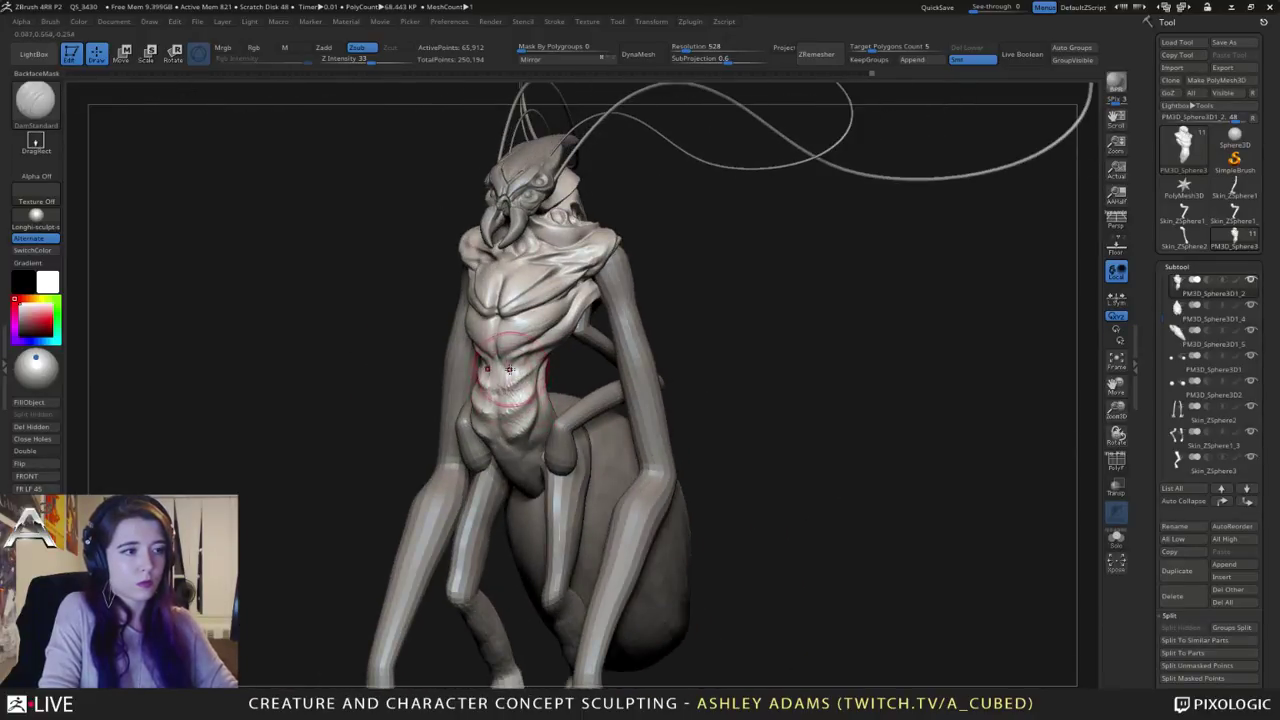
Step: Extend the DamStandard creases around the side of the waist below the ribs and soften them
right_drag(508, 366, 479, 372)
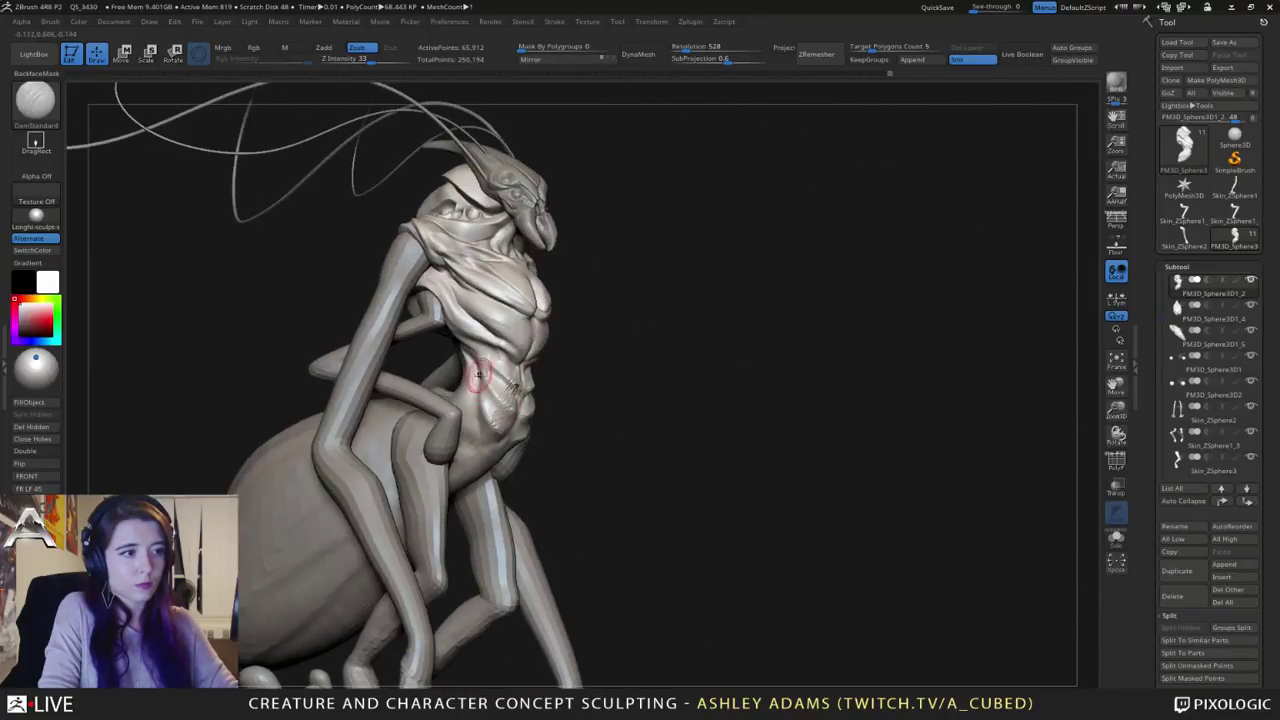
right_drag(505, 413, 452, 347)
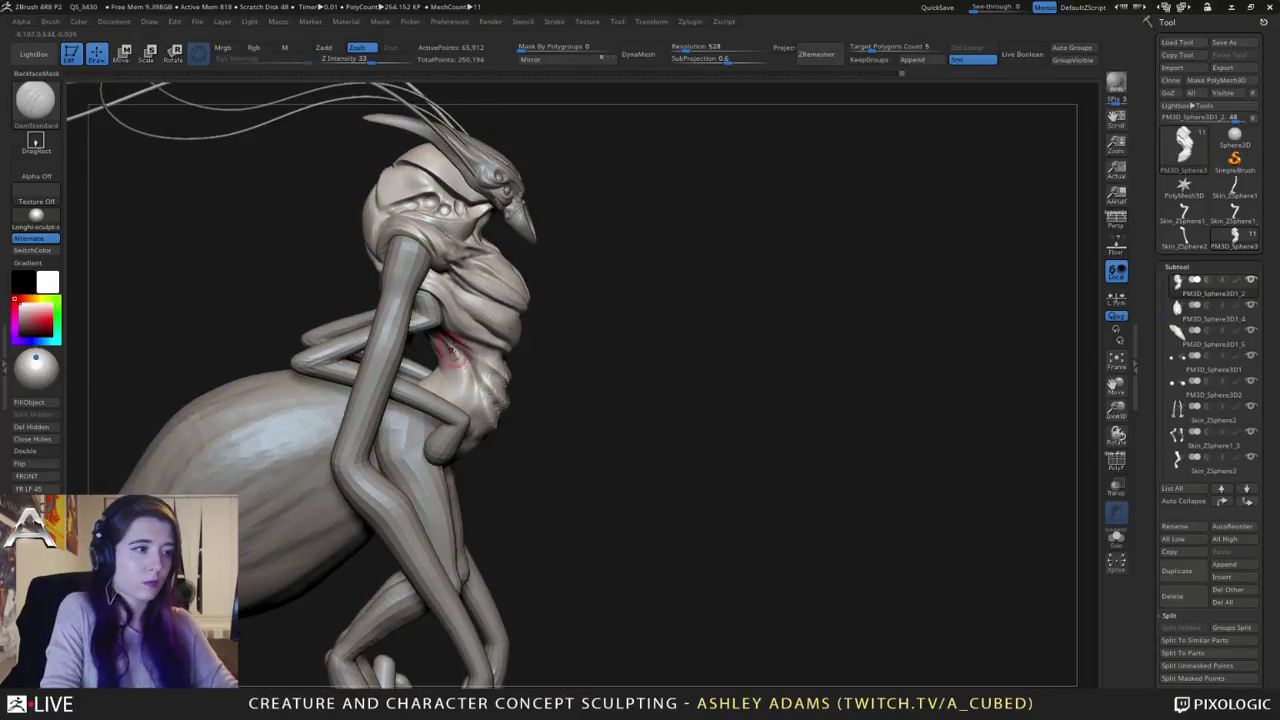
right_drag(441, 391, 462, 395)
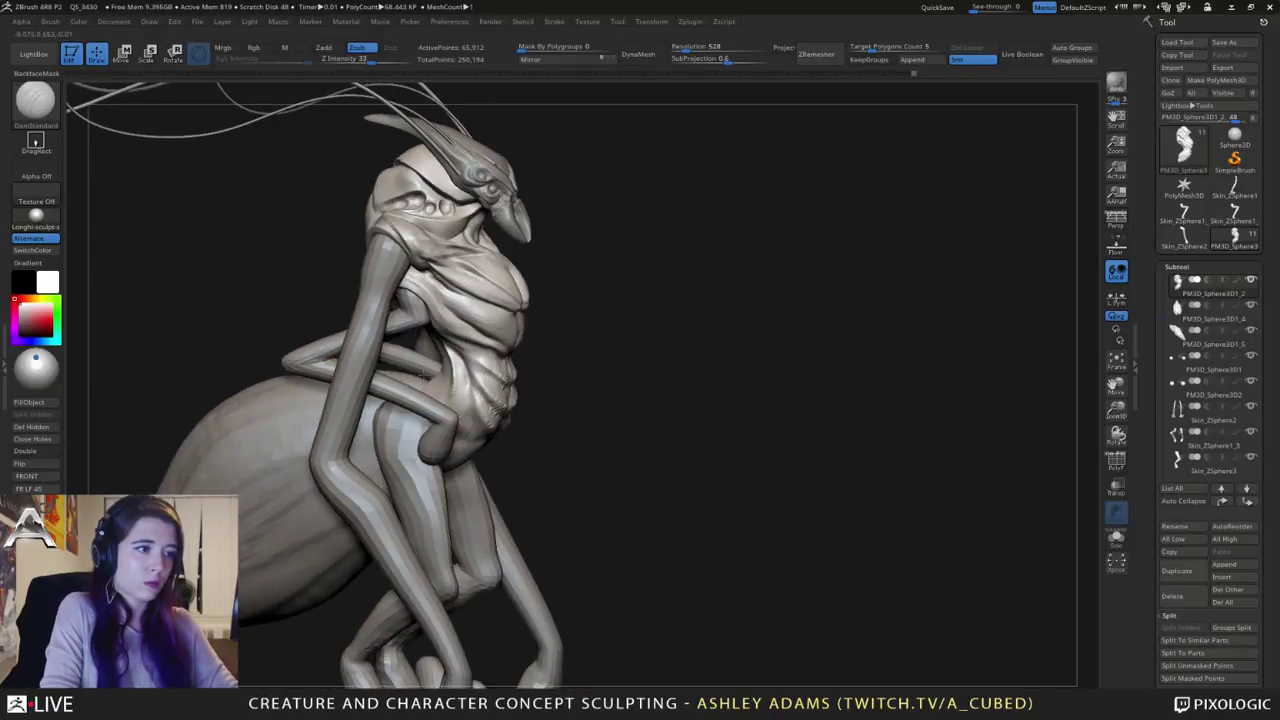
mouse_move(452, 394)
shift+mouse_down()
mouse_move(448, 360)
mouse_move(448, 391)
shift+mouse_up()
right_drag(448, 391, 480, 369)
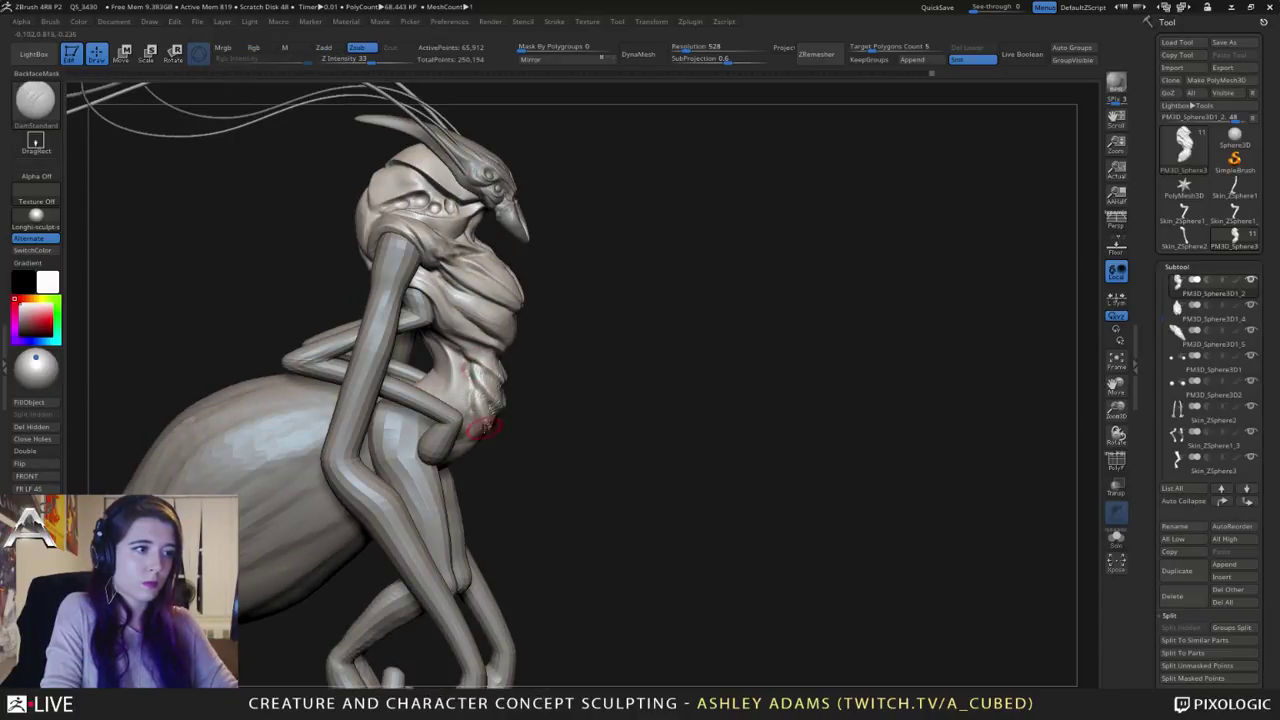
Step: Smooth the outer edge of the abdominal segments along the flank and frame the abdomen up close
right_drag(484, 425, 407, 369)
shift+drag(491, 410, 484, 362)
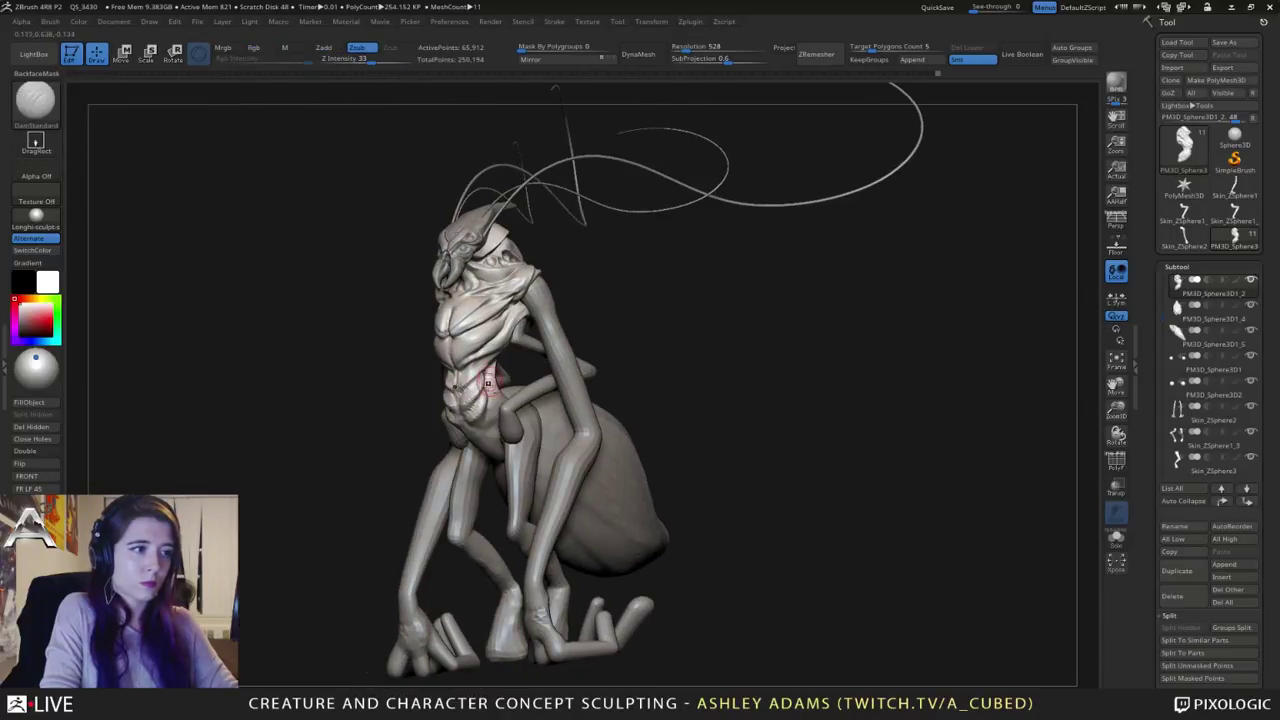
mouse_move(490, 377)
alt+right_down()
mouse_move(492, 341)
mouse_move(510, 341)
alt+right_up()
mouse_move(510, 341)
ctrl+right_down()
mouse_move(489, 363)
mouse_move(505, 388)
ctrl+right_up()
mouse_move(505, 388)
alt+right_down()
mouse_move(565, 440)
mouse_move(637, 469)
alt+right_up()
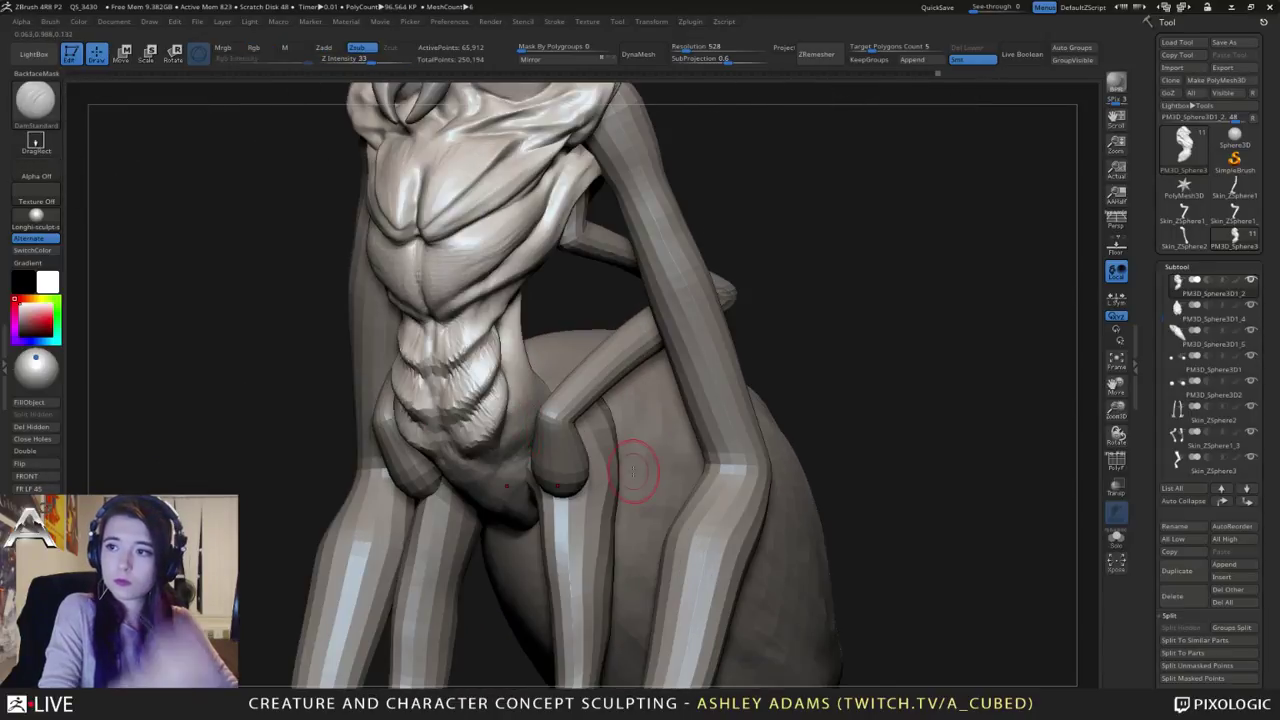
Step: Select the creature's head subtool and pull its crest into a longer, pointed horn with the SnakeHook brush
mouse_move(460, 394)
ctrl+right_down()
mouse_move(523, 286)
mouse_move(594, 298)
mouse_move(566, 381)
ctrl+right_up()
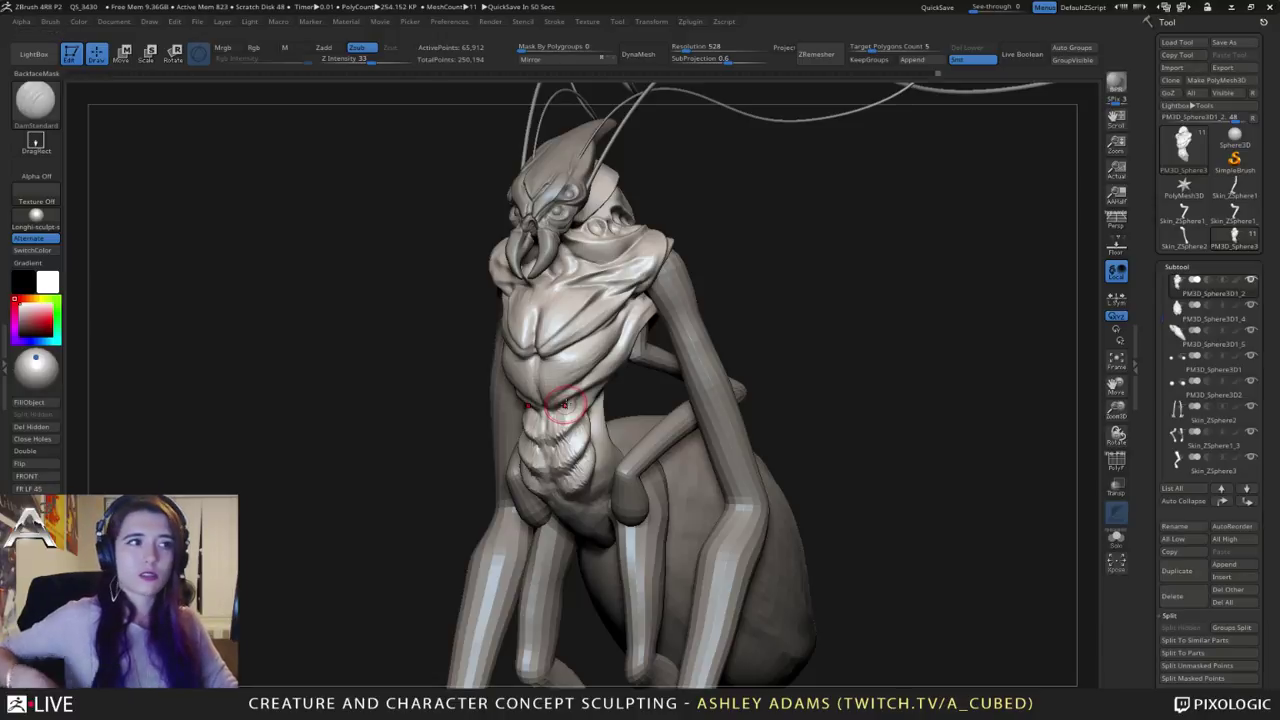
mouse_move(343, 266)
mouse_down()
mouse_move(521, 232)
mouse_move(530, 268)
mouse_move(524, 258)
mouse_up()
alt+click(525, 252)
key(space)
right_drag(532, 190, 523, 240)
key(b)
key(s)
key(h)
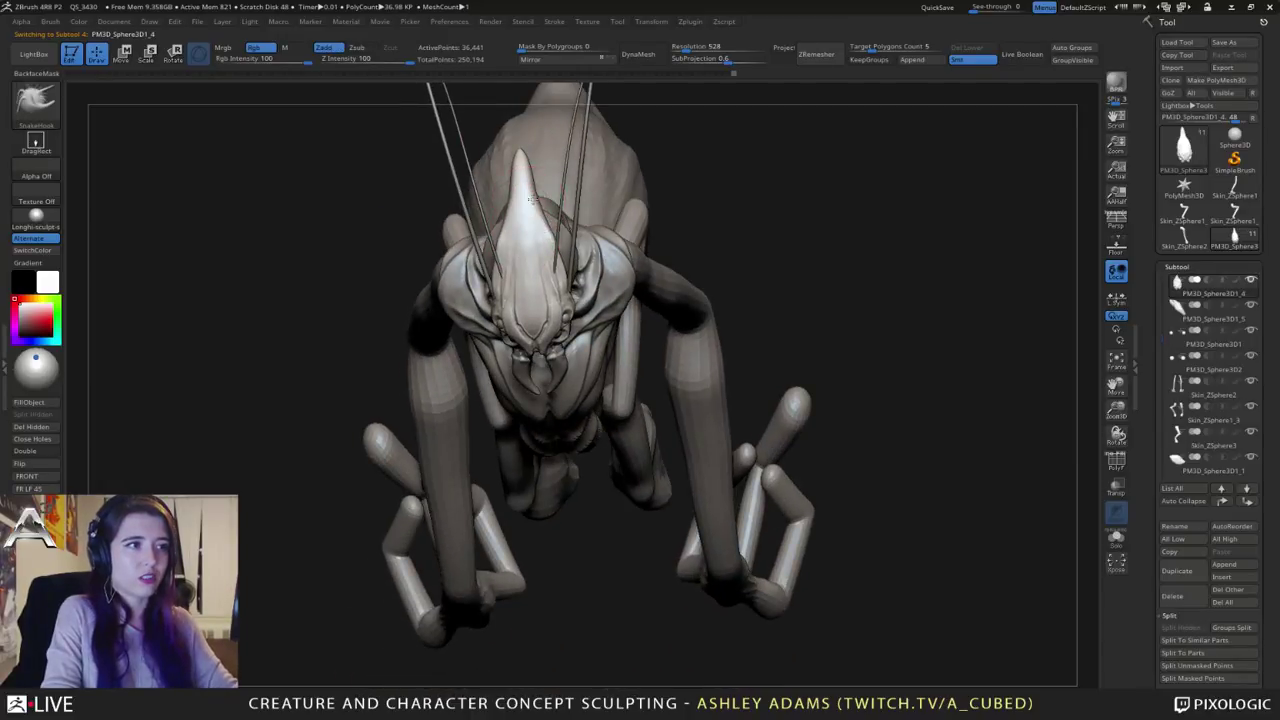
mouse_move(542, 222)
right_down()
mouse_move(514, 231)
mouse_move(518, 191)
mouse_move(535, 230)
mouse_move(515, 226)
mouse_move(511, 246)
right_up()
Step: Build up volume along the head crest with the ClayBuildup brush and smooth the surface
key(b)
key(c)
key(b)
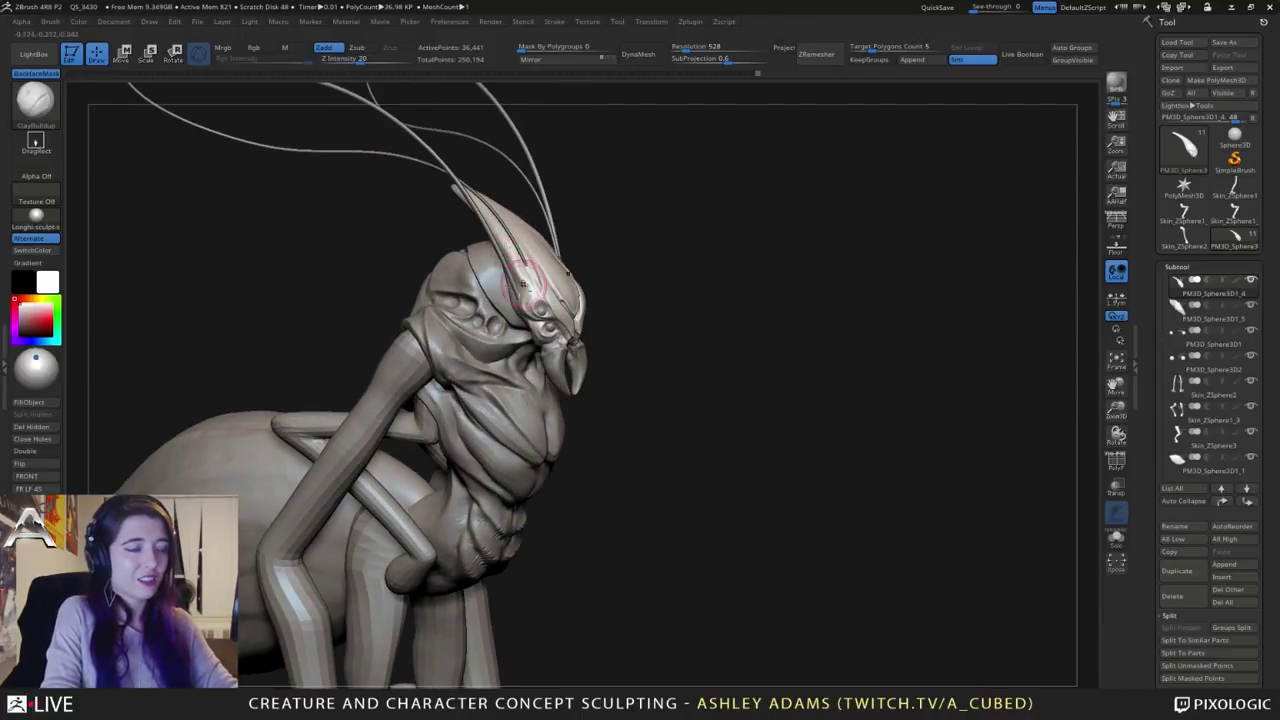
right_drag(521, 281, 535, 256)
key(shift)
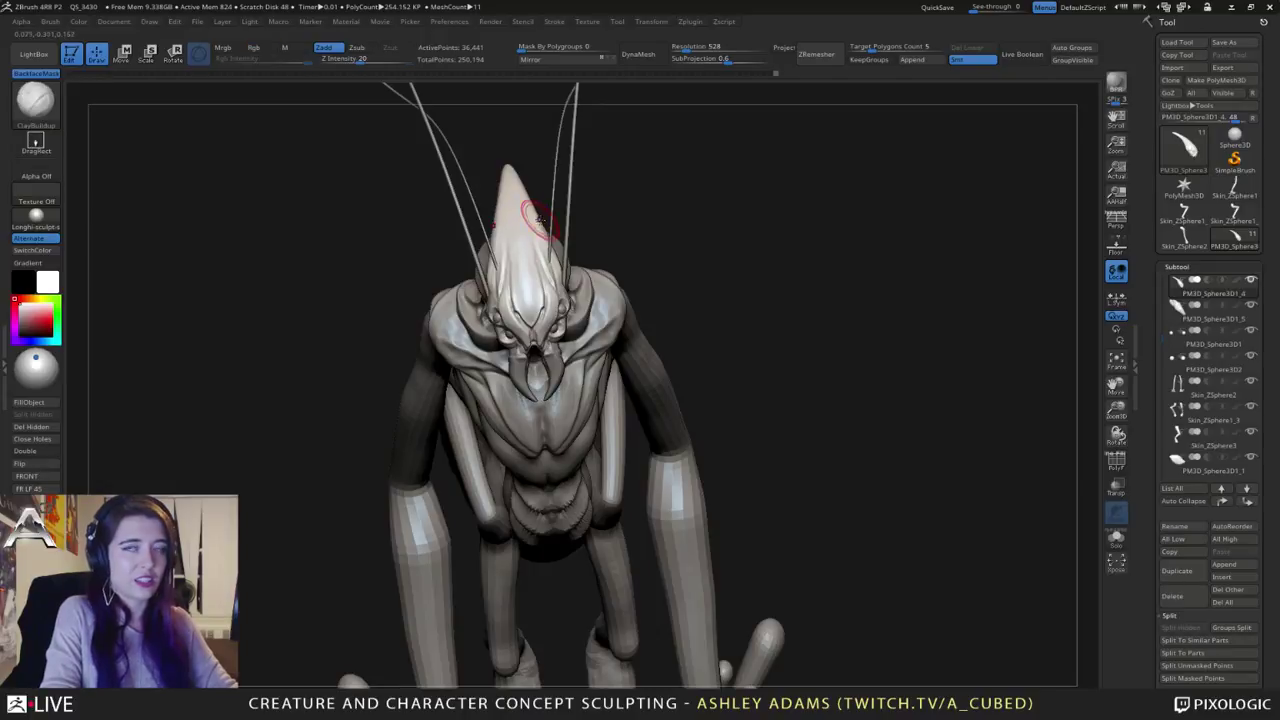
Step: Refine the head crest's backward-sweeping silhouette with the SnakeHook brush
mouse_move(513, 275)
right_down()
mouse_move(546, 246)
mouse_move(598, 268)
right_up()
key(b)
key(s)
key(h)
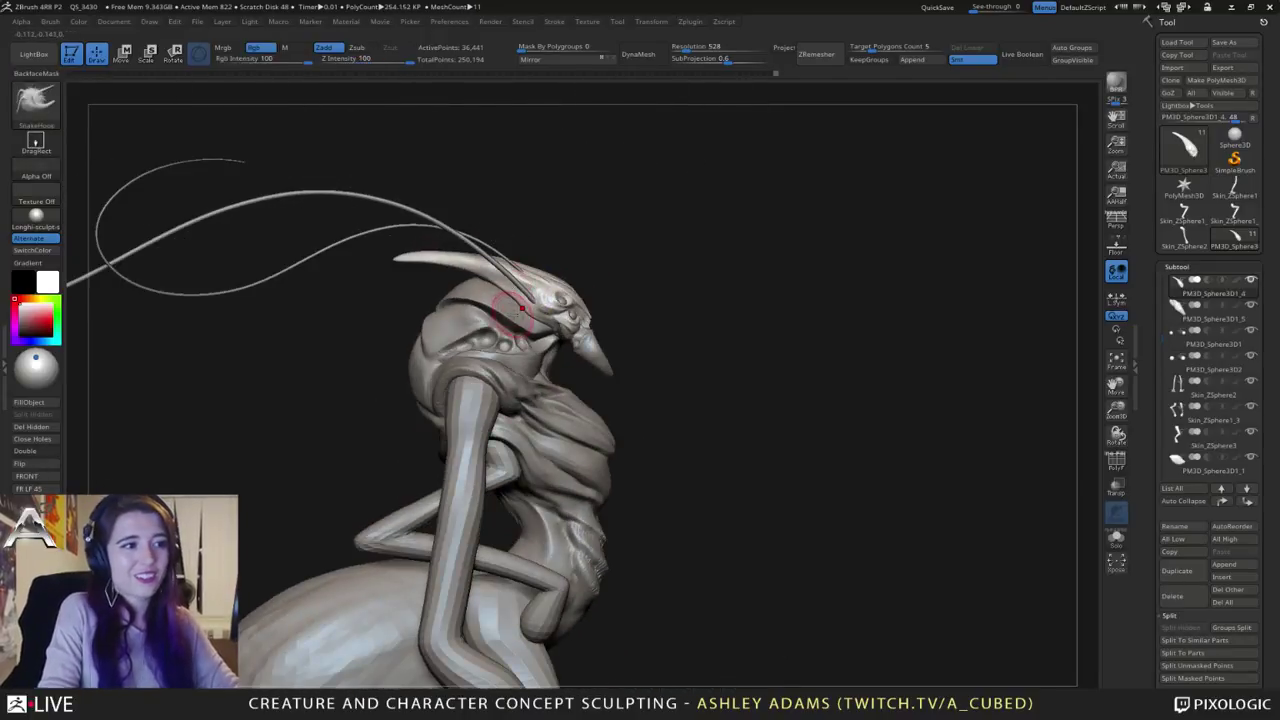
mouse_move(509, 326)
right_down()
mouse_move(530, 320)
mouse_move(505, 315)
mouse_move(616, 316)
mouse_move(429, 240)
right_up()
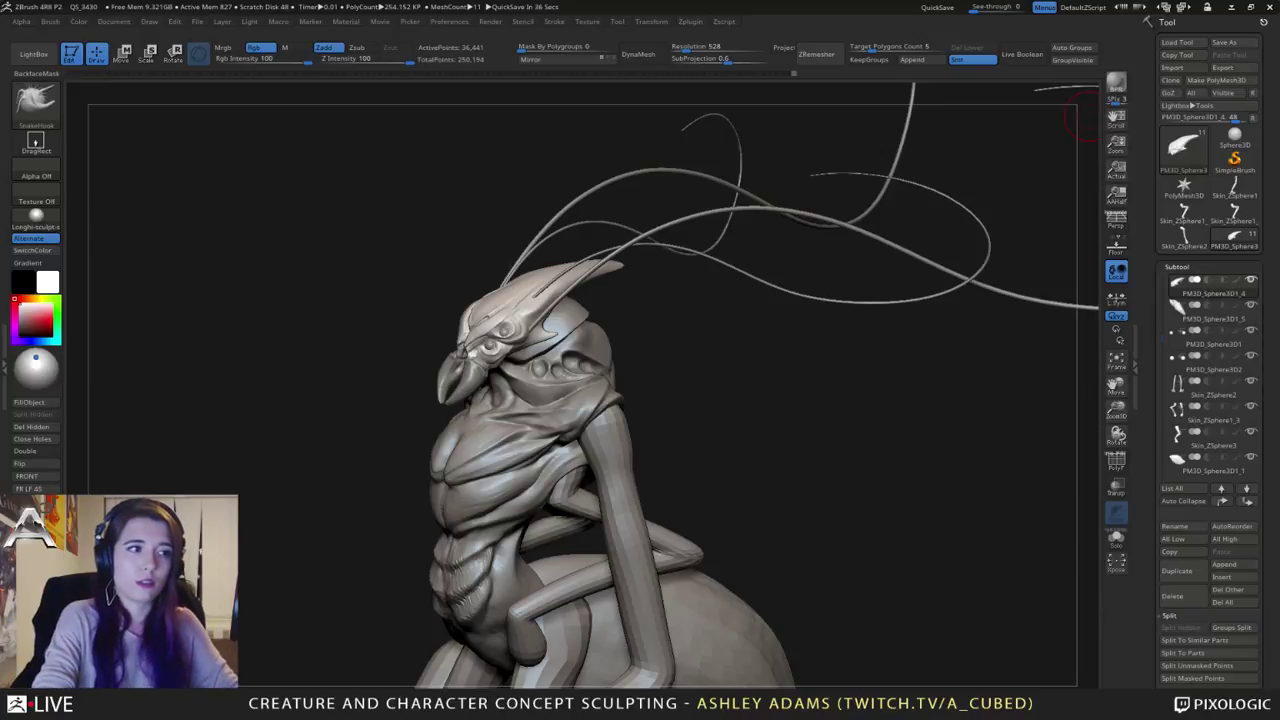
Step: Enlarge the SnakeHook brush and pull the crest's tip farther back behind the head
drag(1085, 118, 1085, 92)
key(space)
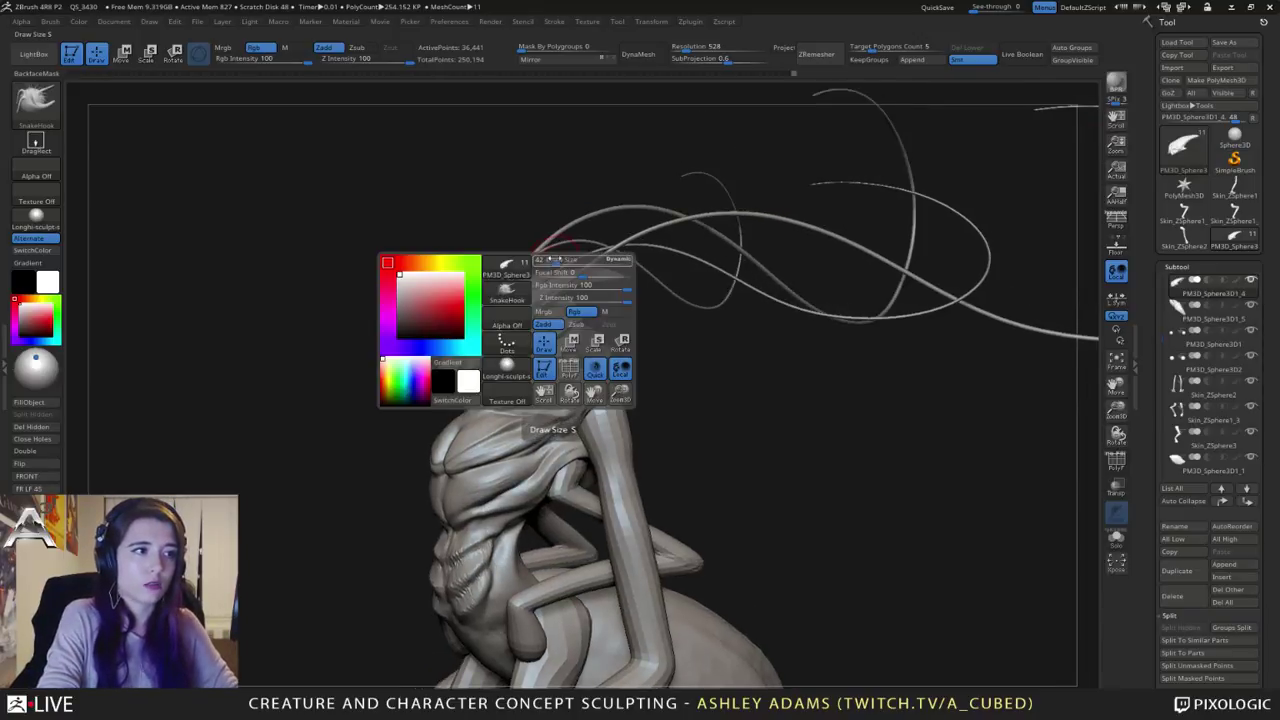
mouse_move(555, 262)
mouse_down()
mouse_move(567, 263)
mouse_move(542, 256)
mouse_move(575, 258)
mouse_up()
key(space)
drag(566, 304, 613, 277)
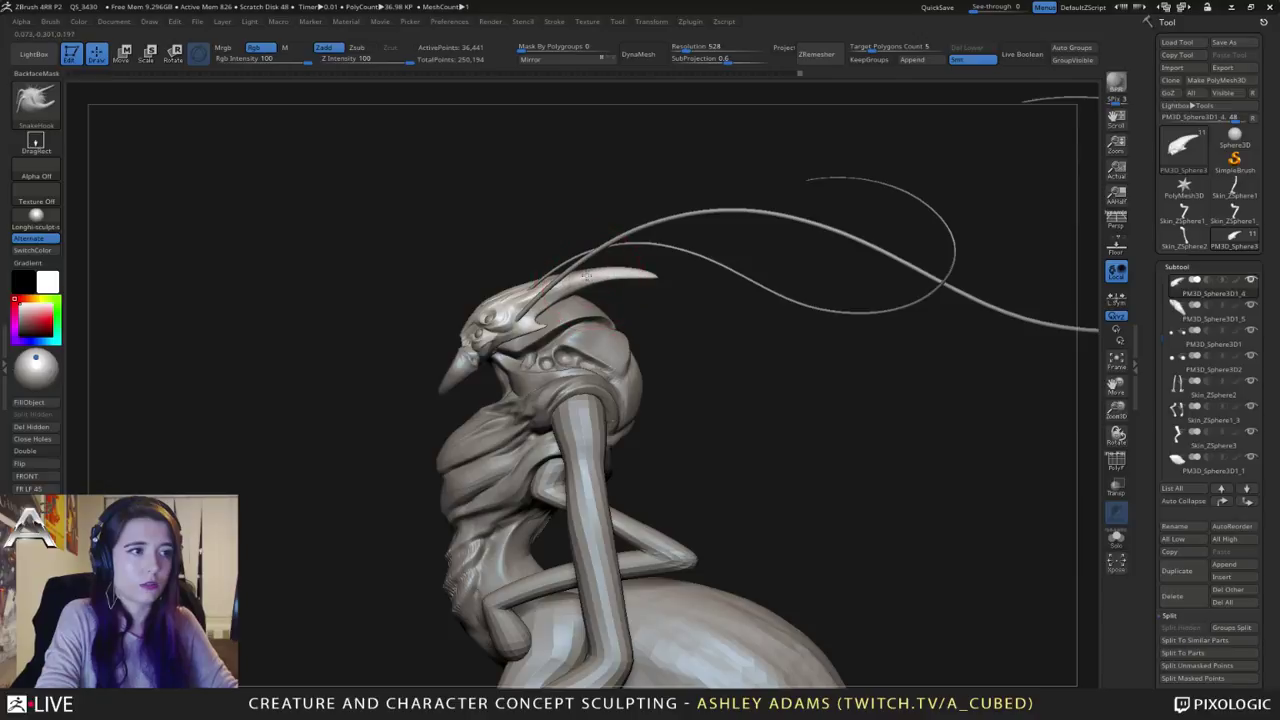
Step: Check the reshaped crest from both sides and make the torso subtool active
right_drag(587, 278, 640, 326)
right_click(560, 383)
right_drag(560, 383, 630, 372)
alt+click(545, 345)
mouse_move(545, 345)
right_down()
mouse_move(570, 338)
mouse_move(548, 342)
mouse_move(560, 354)
mouse_move(541, 367)
right_up()
ctrl+right_drag(541, 252, 607, 229)
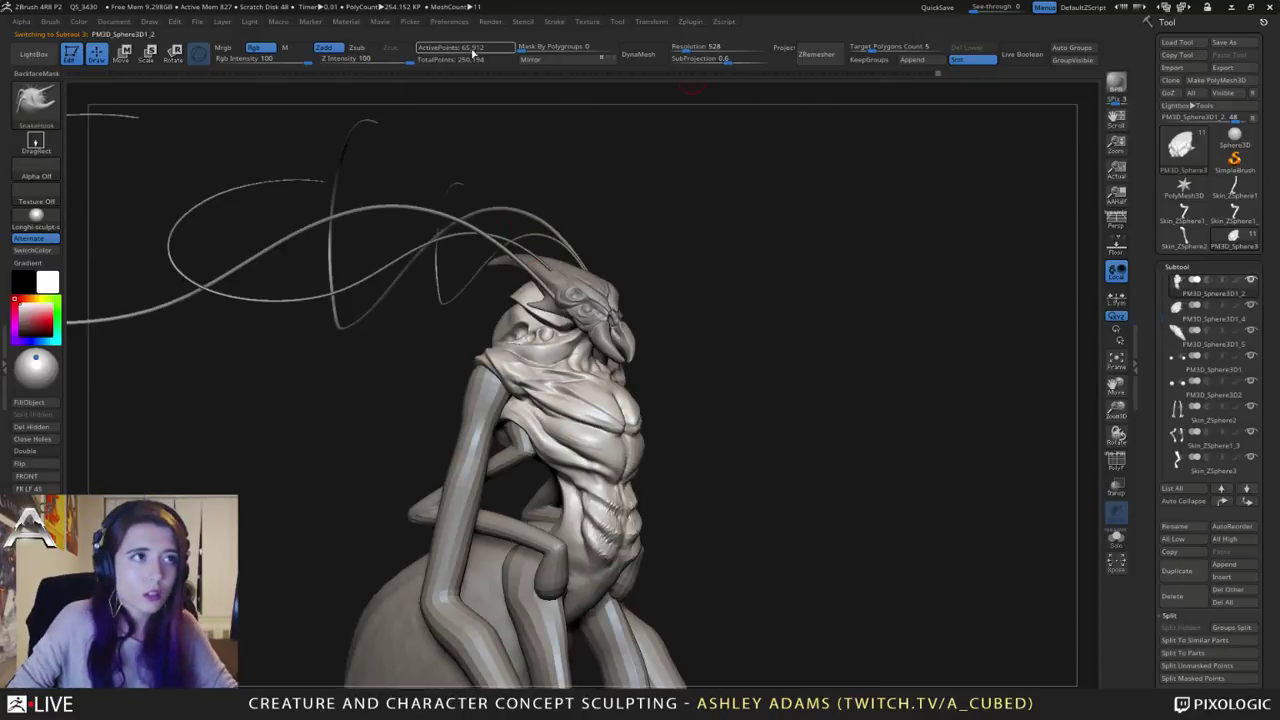
Step: Enable KeyShot as the external renderer with Auto Merge on and send the creature to it
click(497, 22)
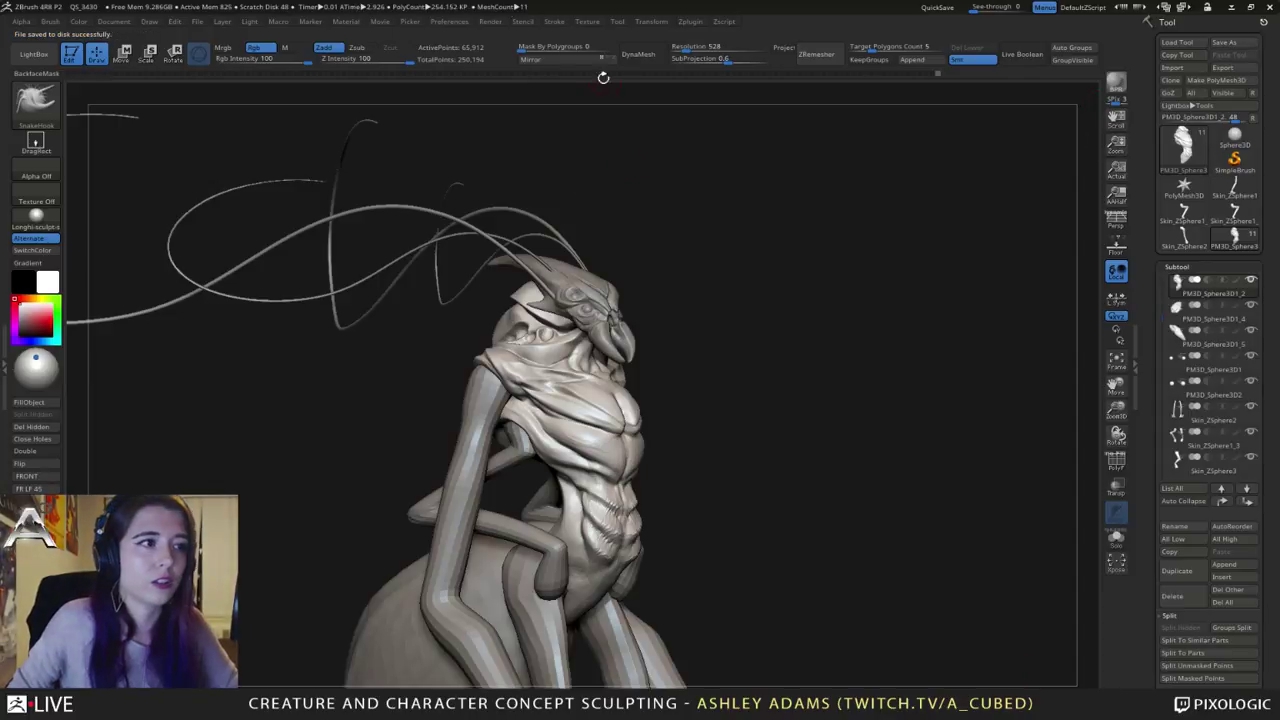
click(497, 22)
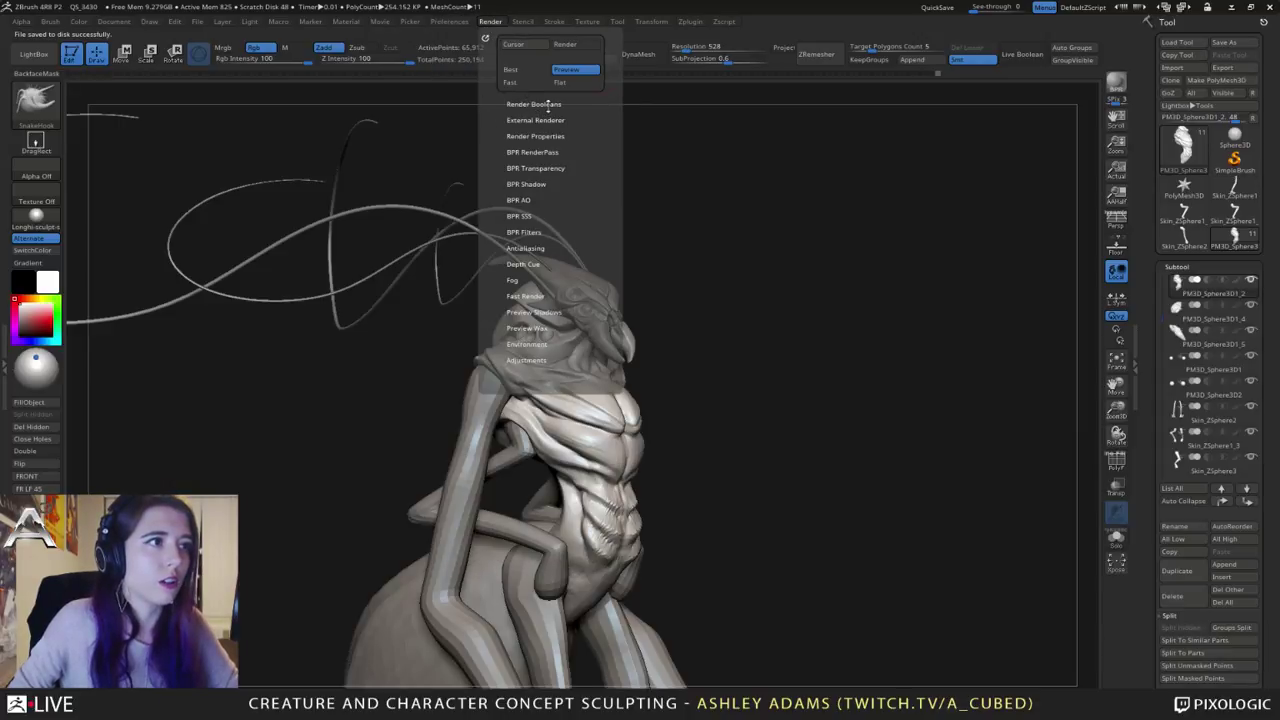
click(547, 119)
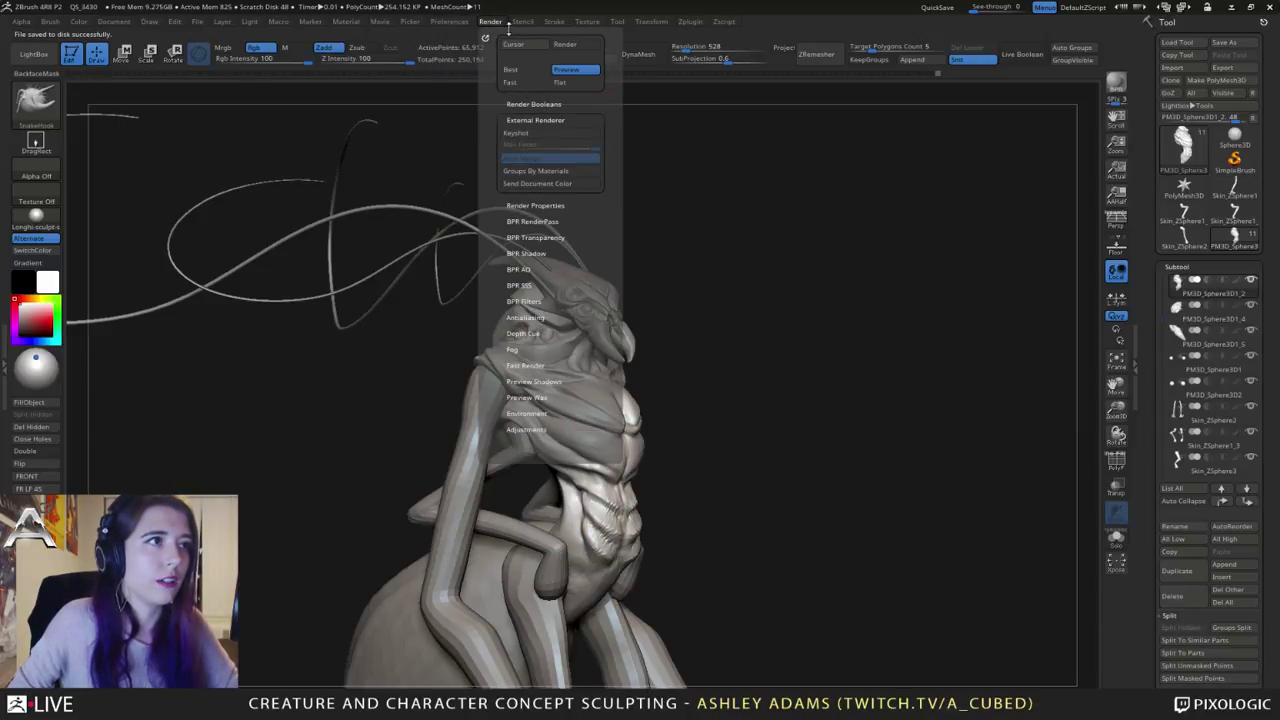
click(516, 136)
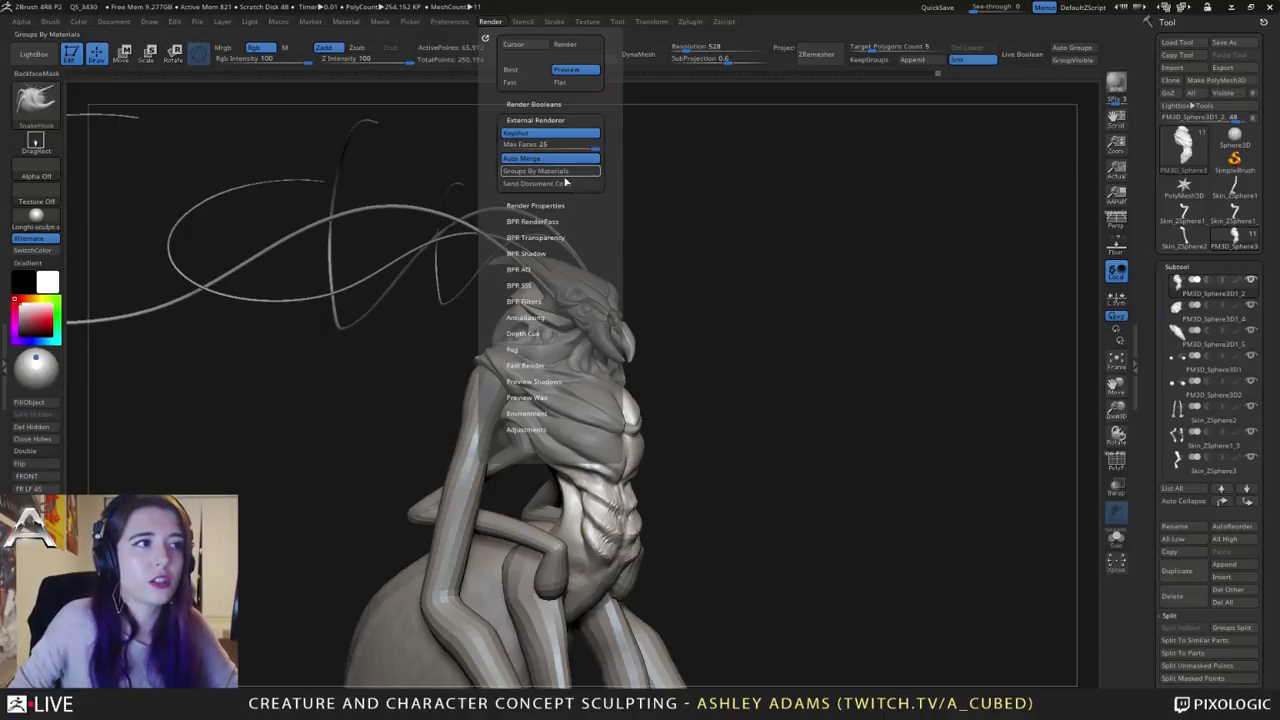
click(492, 23)
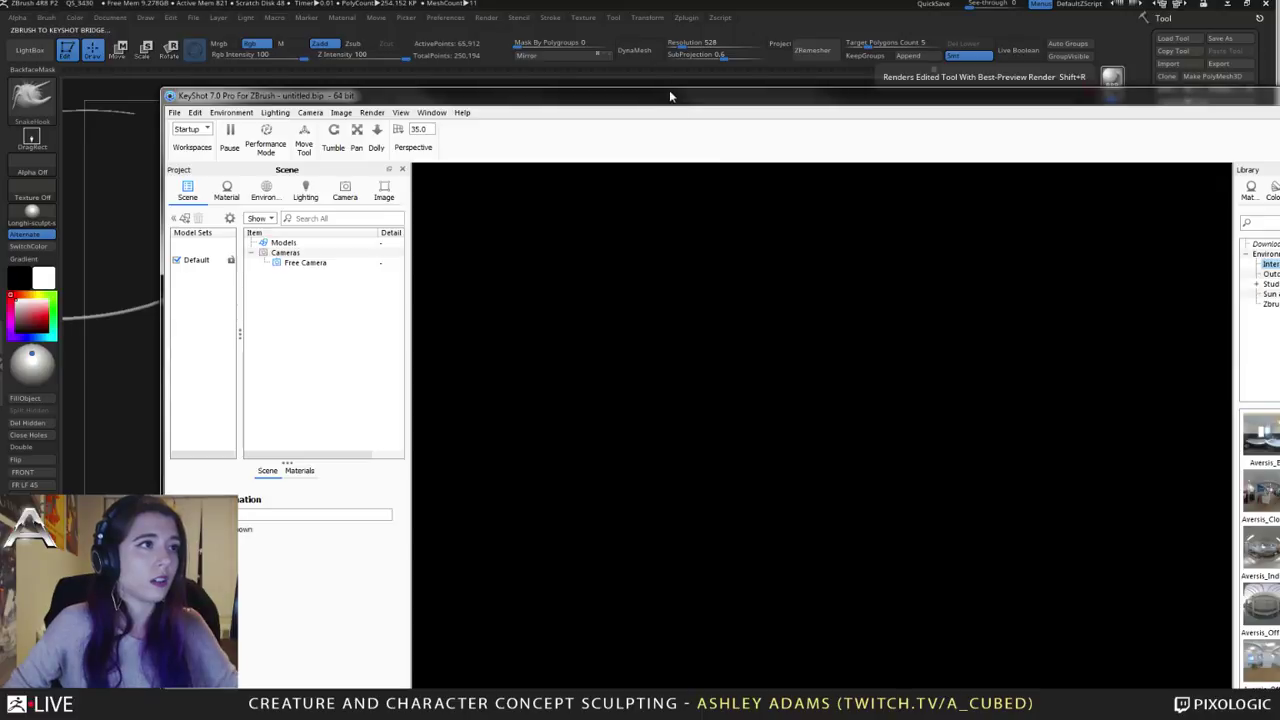
Step: Inspect the creature from several angles in the maximized KeyShot window, and close KeyShot to return to ZBrush
drag(716, 100, 685, 88)
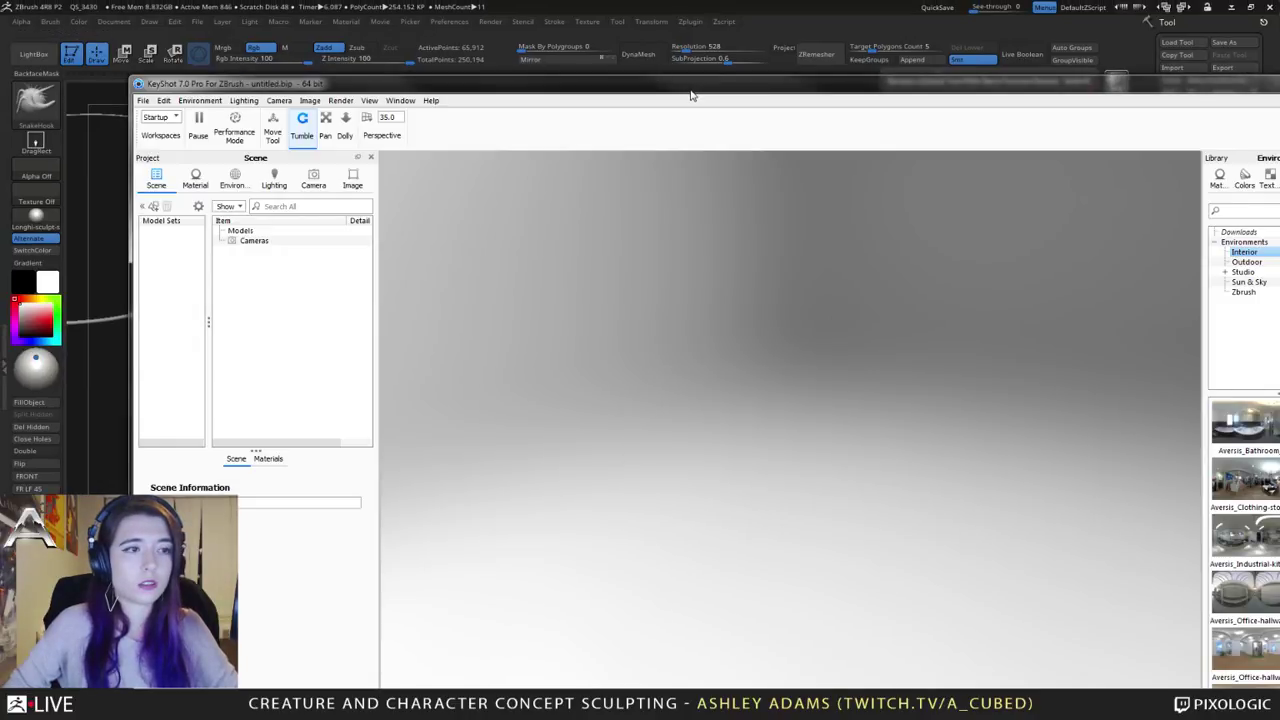
drag(693, 91, 620, 3)
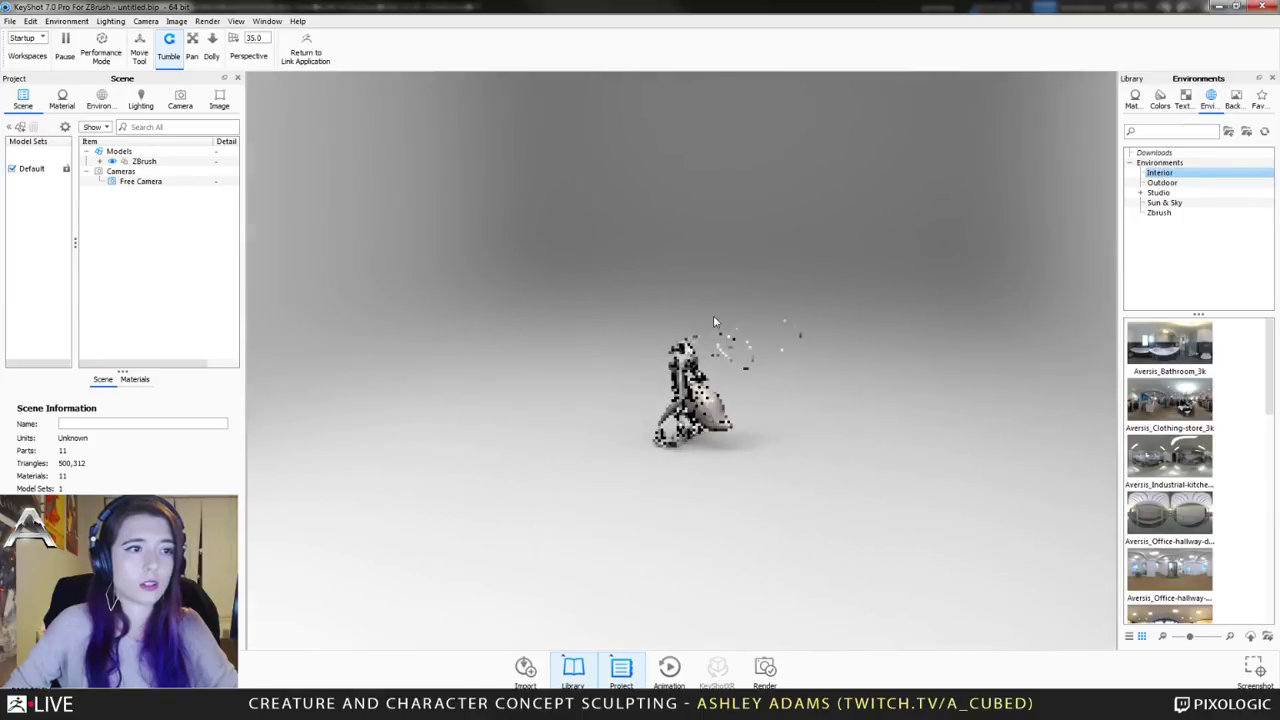
drag(710, 322, 537, 372)
scroll(537, 372, down, 2)
scroll(537, 372, up, 8)
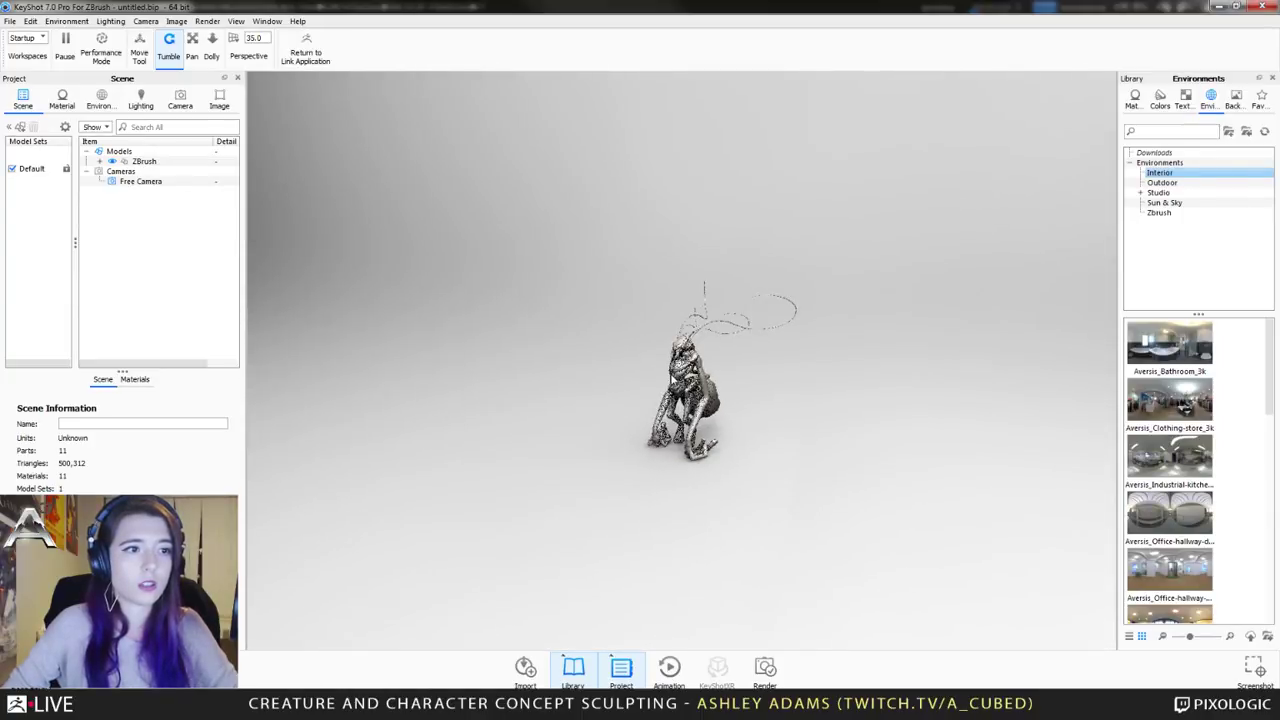
drag(569, 380, 763, 306)
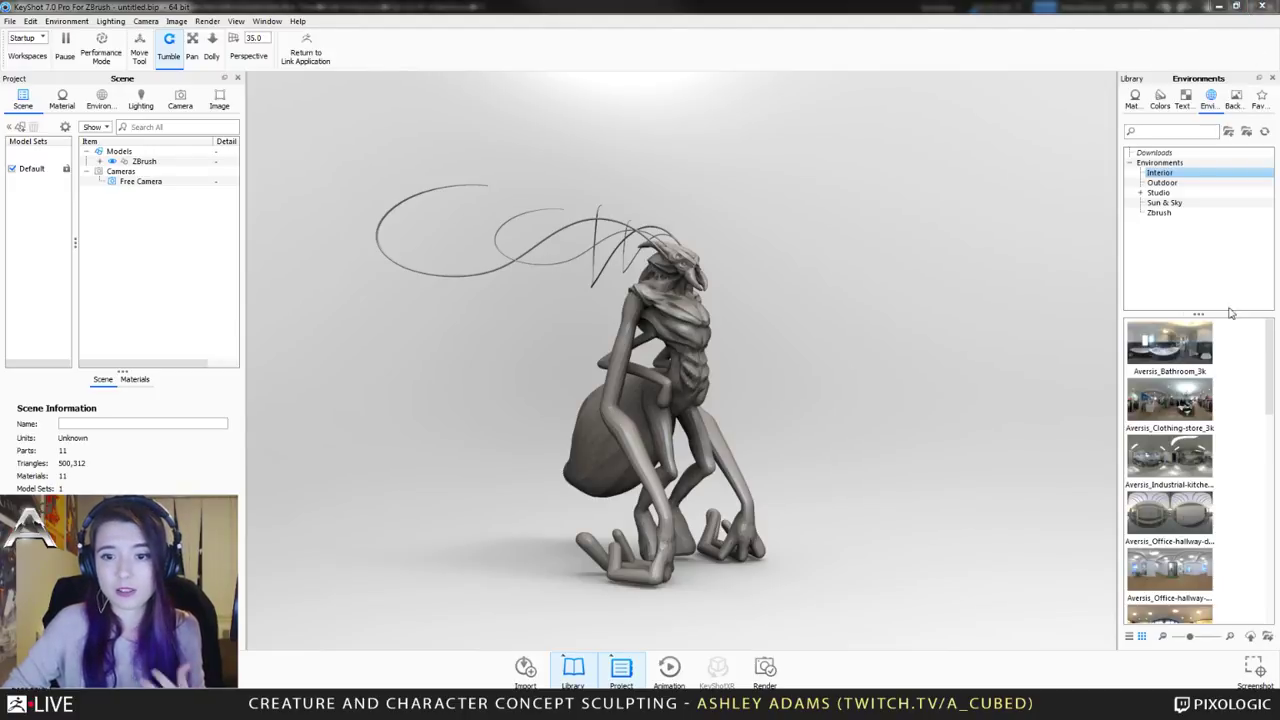
click(1264, 6)
click(671, 358)
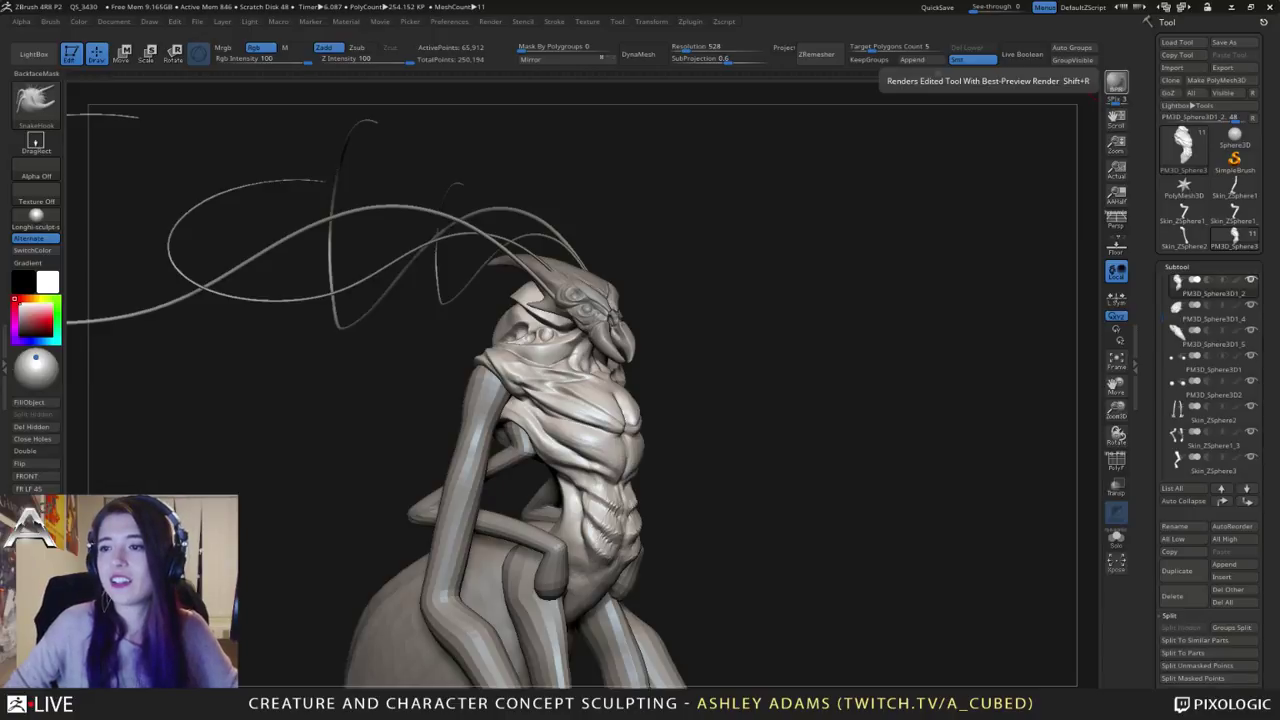
Step: Carve creases into the side muscles beneath the creature's shoulder with the DamStandard brush
mouse_move(900, 360)
mouse_down()
mouse_move(652, 380)
mouse_move(645, 366)
mouse_up()
right_drag(645, 366, 700, 372)
right_click(571, 421)
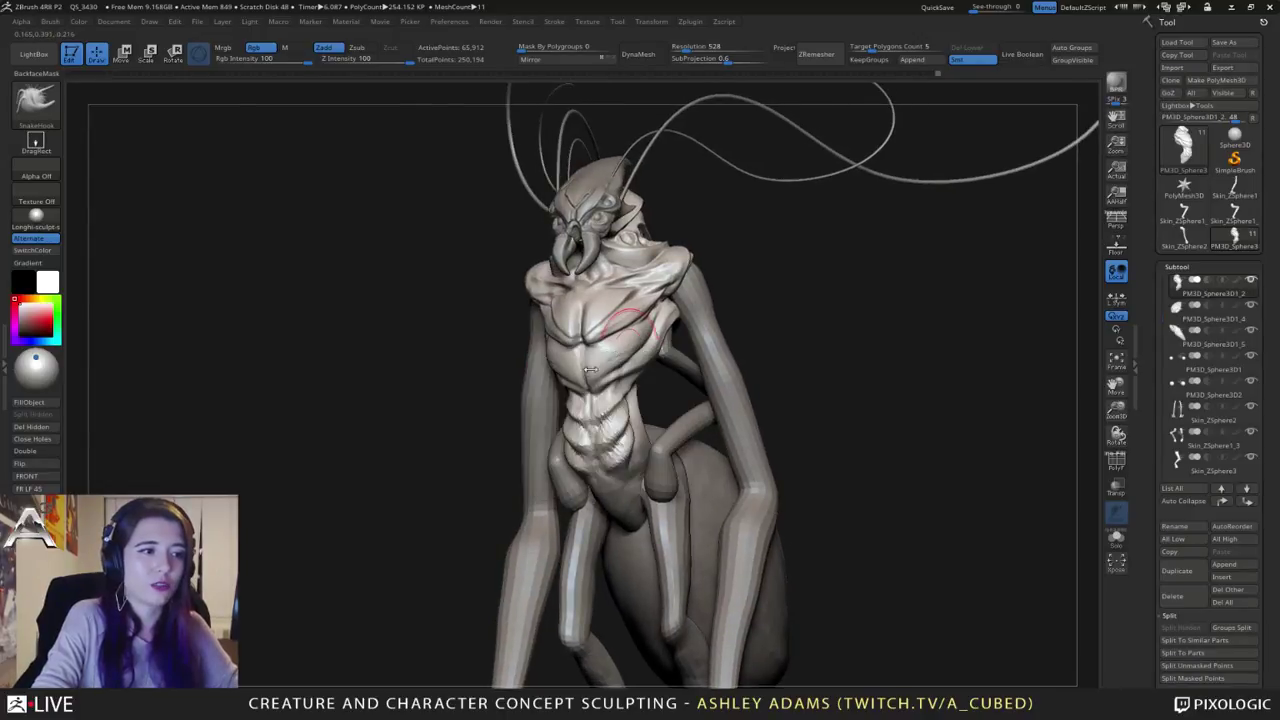
mouse_move(450, 325)
right_down()
mouse_move(560, 337)
mouse_move(428, 302)
right_up()
right_click(466, 310)
key(b)
key(d)
key(s)
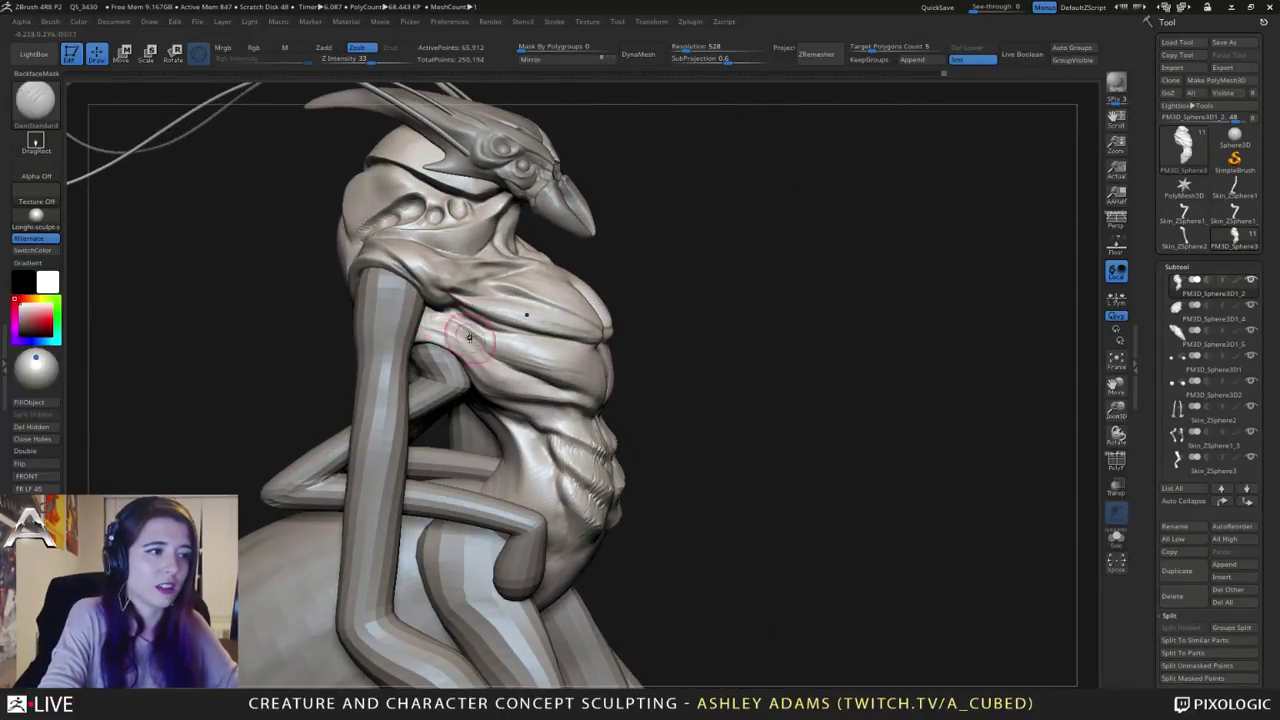
right_drag(460, 320, 463, 315)
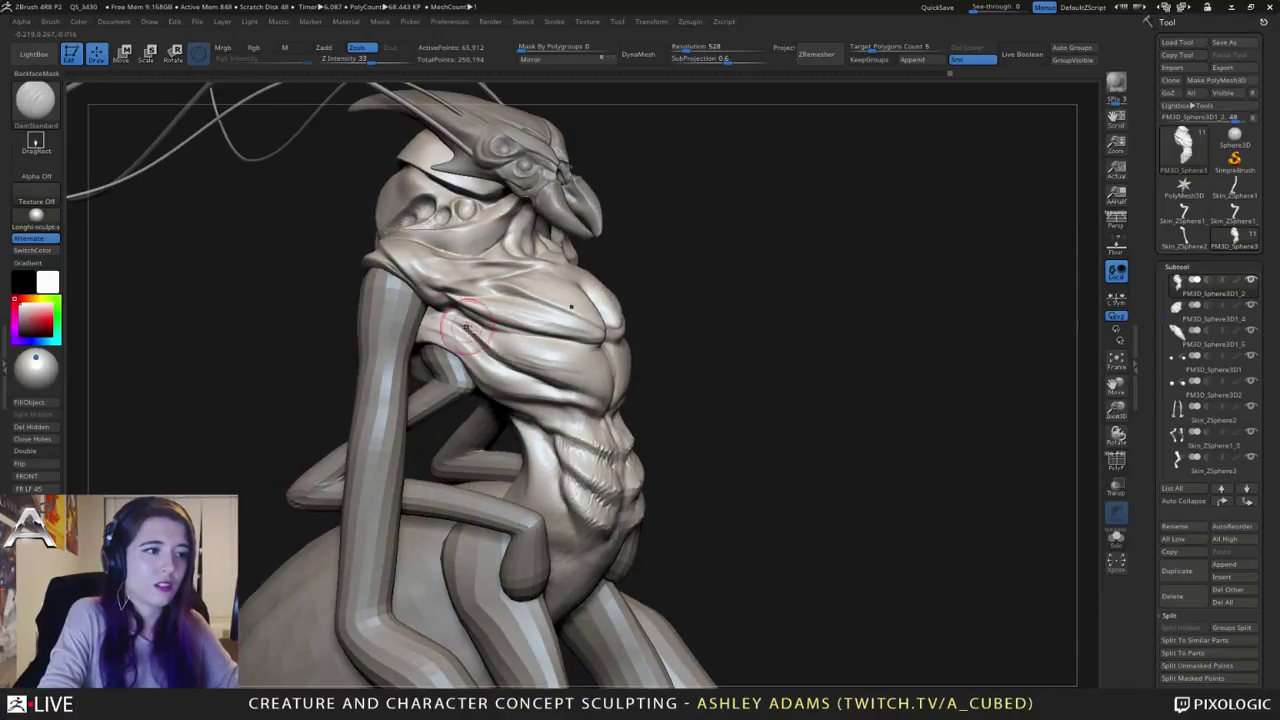
right_drag(541, 368, 468, 370)
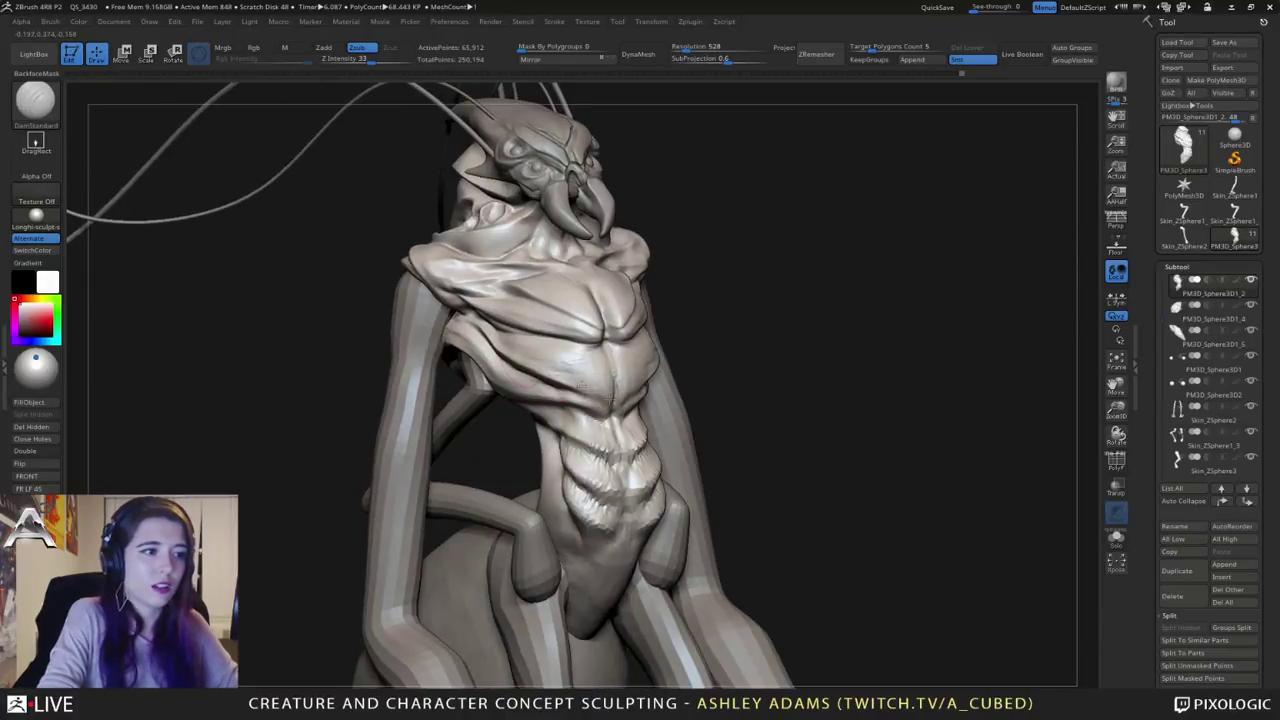
Step: Carve the muscle lines across the lower chest toward the sternum with the DamStandard brush
drag(546, 380, 600, 410)
right_drag(531, 362, 538, 376)
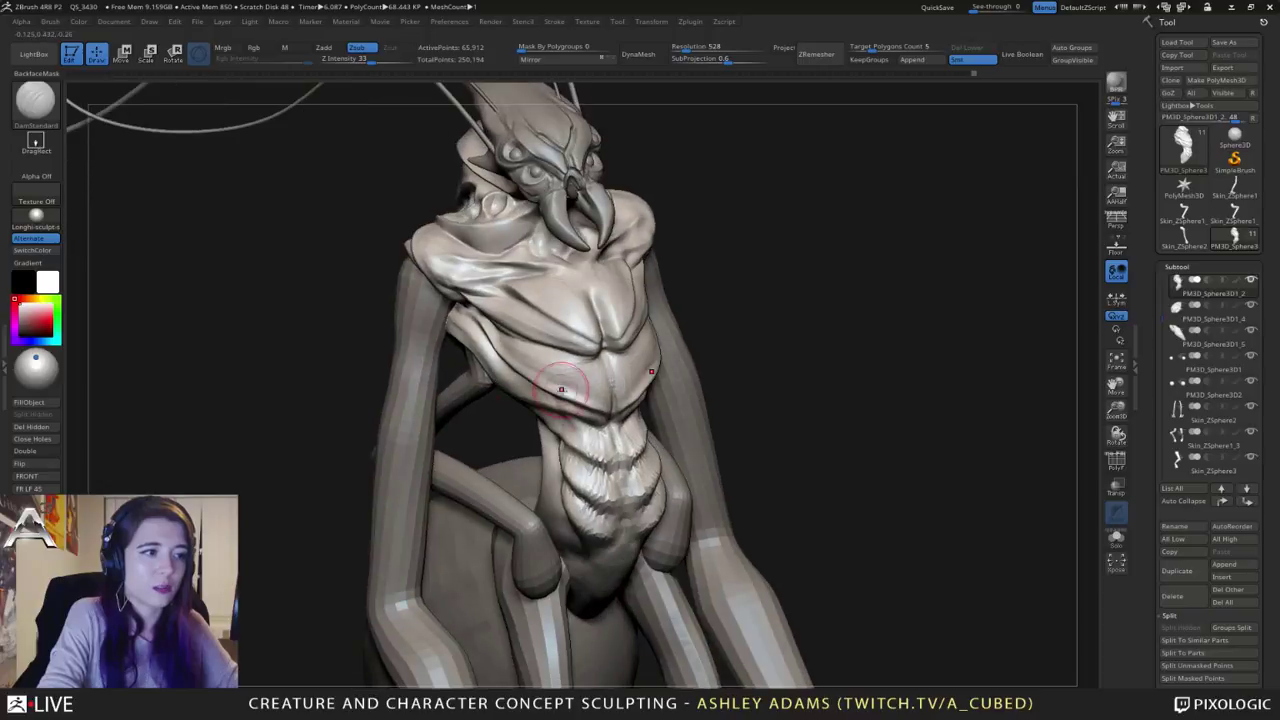
drag(538, 376, 585, 398)
Step: Add volume to the lower chest and rib muscles with the ClayBuildup brush
mouse_move(530, 371)
right_down()
mouse_move(508, 346)
mouse_move(517, 363)
mouse_move(428, 350)
right_up()
key(b)
key(c)
key(b)
drag(515, 356, 602, 396)
right_drag(530, 305, 500, 335)
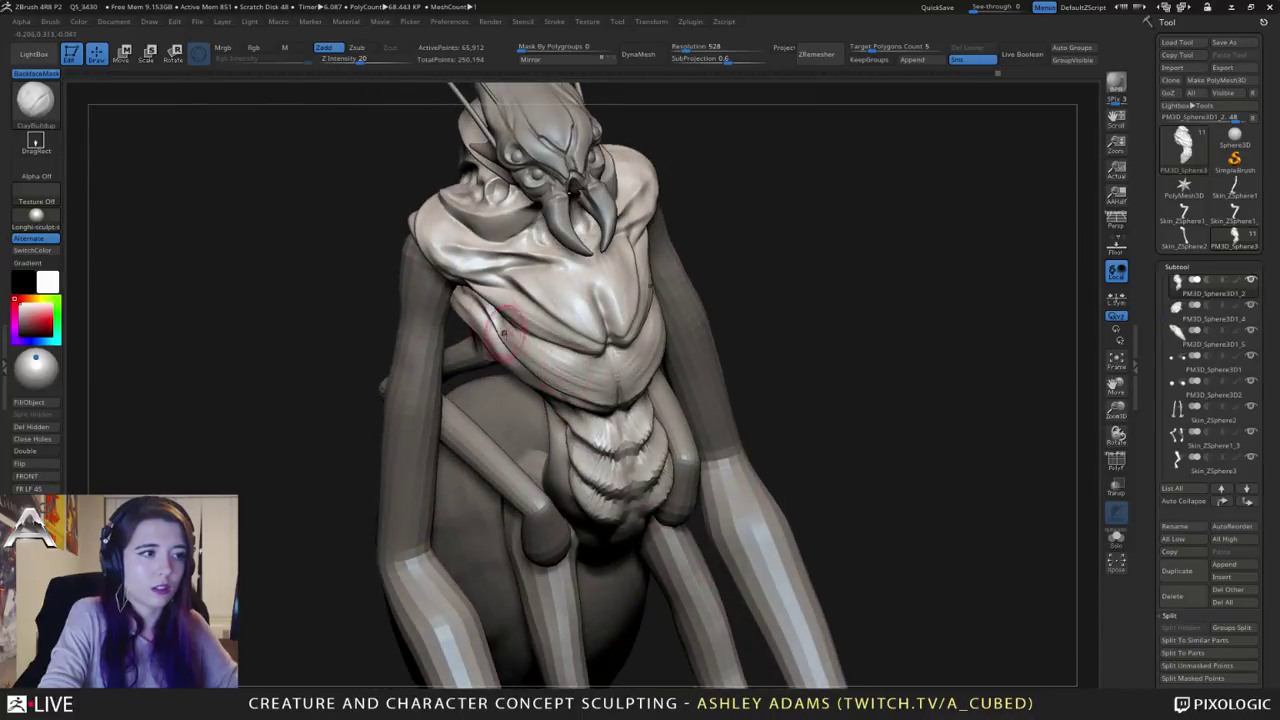
mouse_move(503, 332)
mouse_down()
mouse_move(475, 322)
mouse_move(482, 364)
mouse_move(472, 356)
mouse_up()
Step: Sharpen the folds along the ribs and the side of the chest with the DamStandard brush
key(b)
key(d)
key(s)
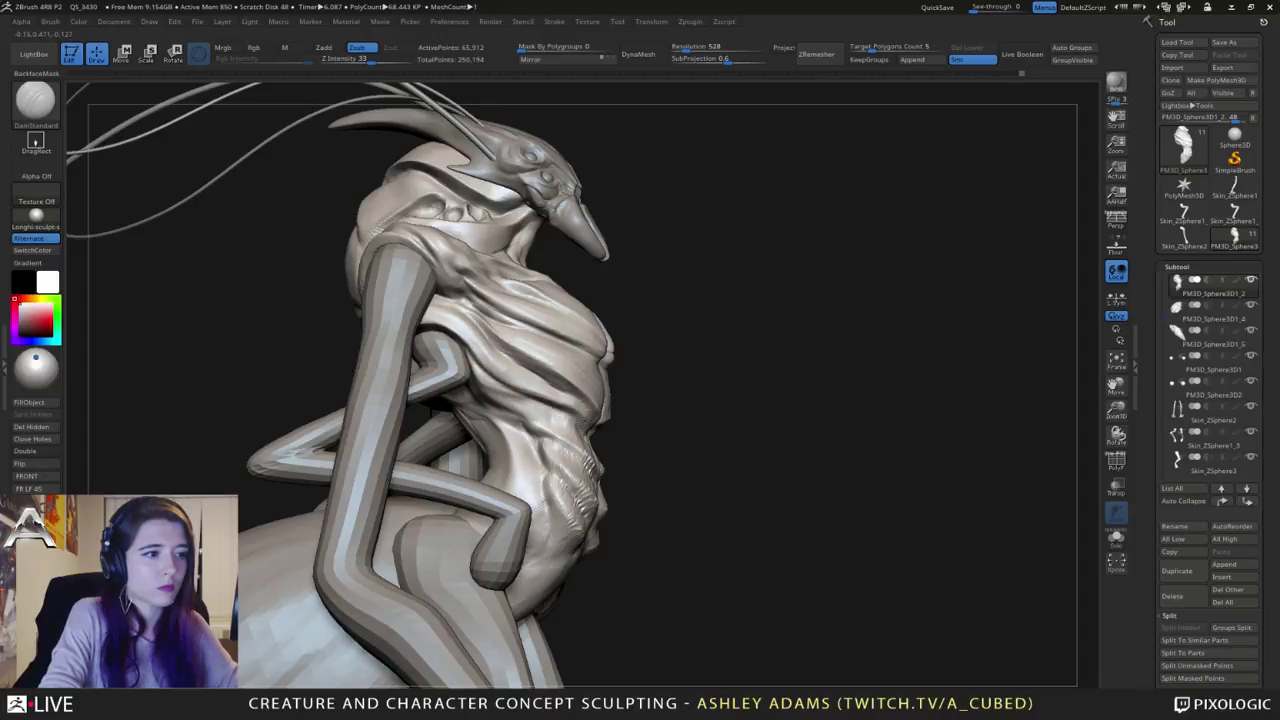
drag(463, 343, 472, 360)
right_drag(440, 340, 469, 347)
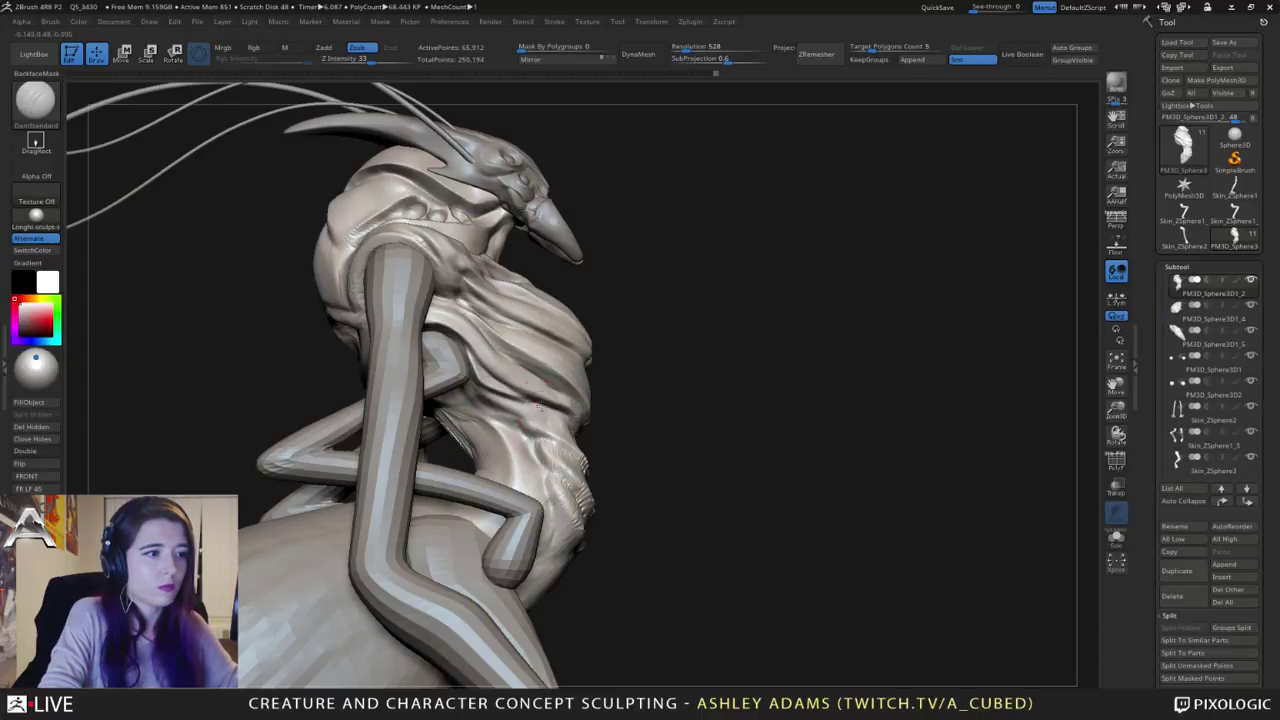
drag(528, 400, 515, 266)
right_drag(513, 323, 532, 297)
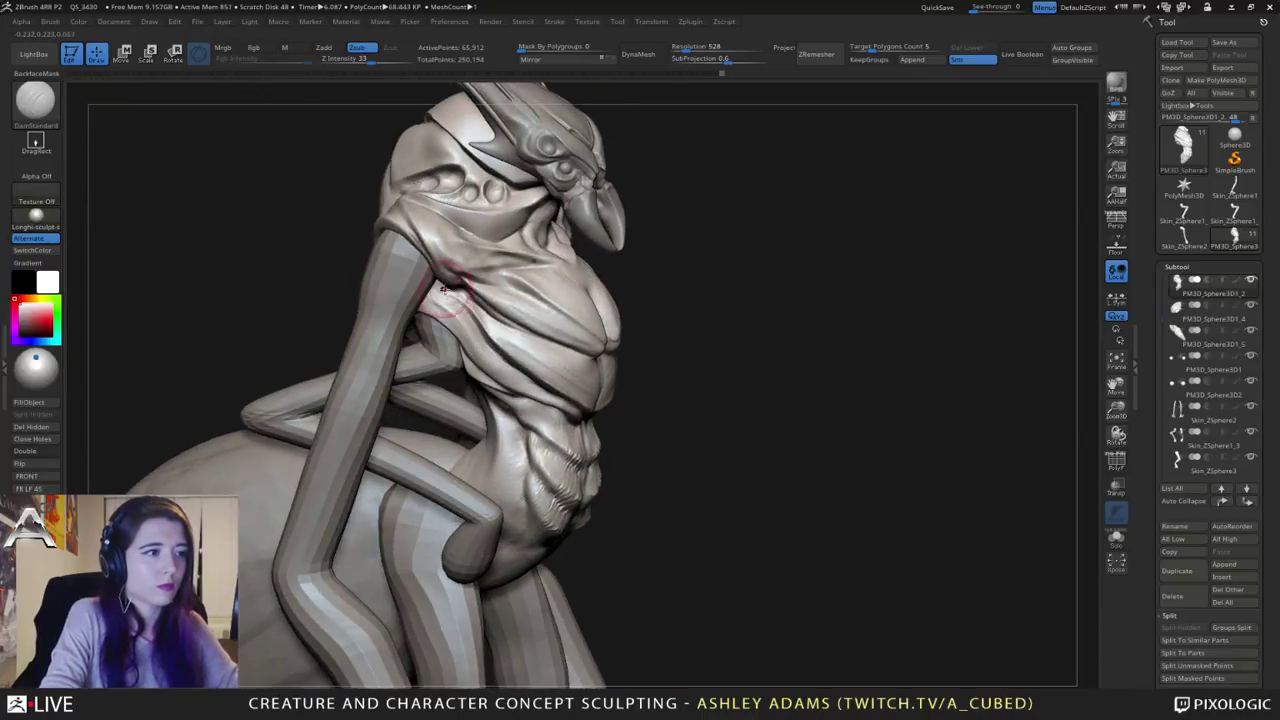
Step: Adjust the DamStandard brush and deepen the creases around the armpit and under the shoulder
key(space)
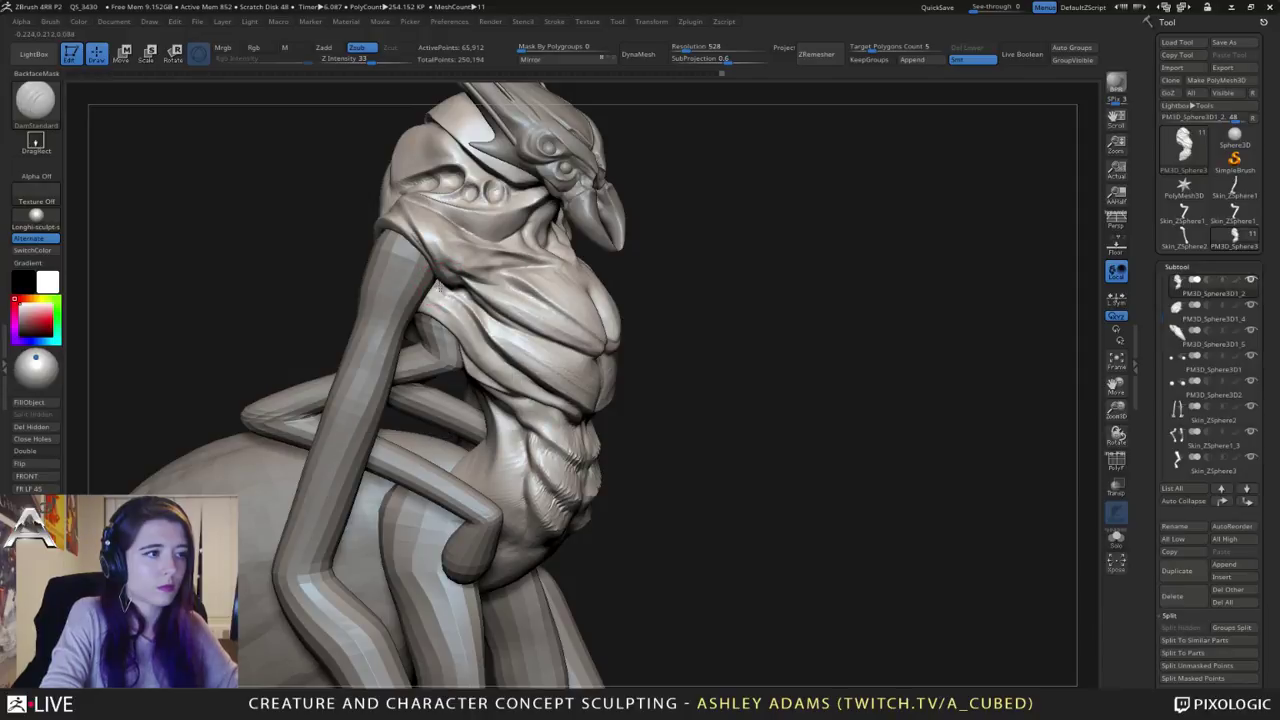
mouse_move(444, 291)
right_down()
mouse_move(452, 270)
mouse_move(457, 279)
right_up()
right_click(451, 268)
drag(456, 279, 446, 269)
drag(446, 269, 438, 276)
right_drag(470, 278, 454, 297)
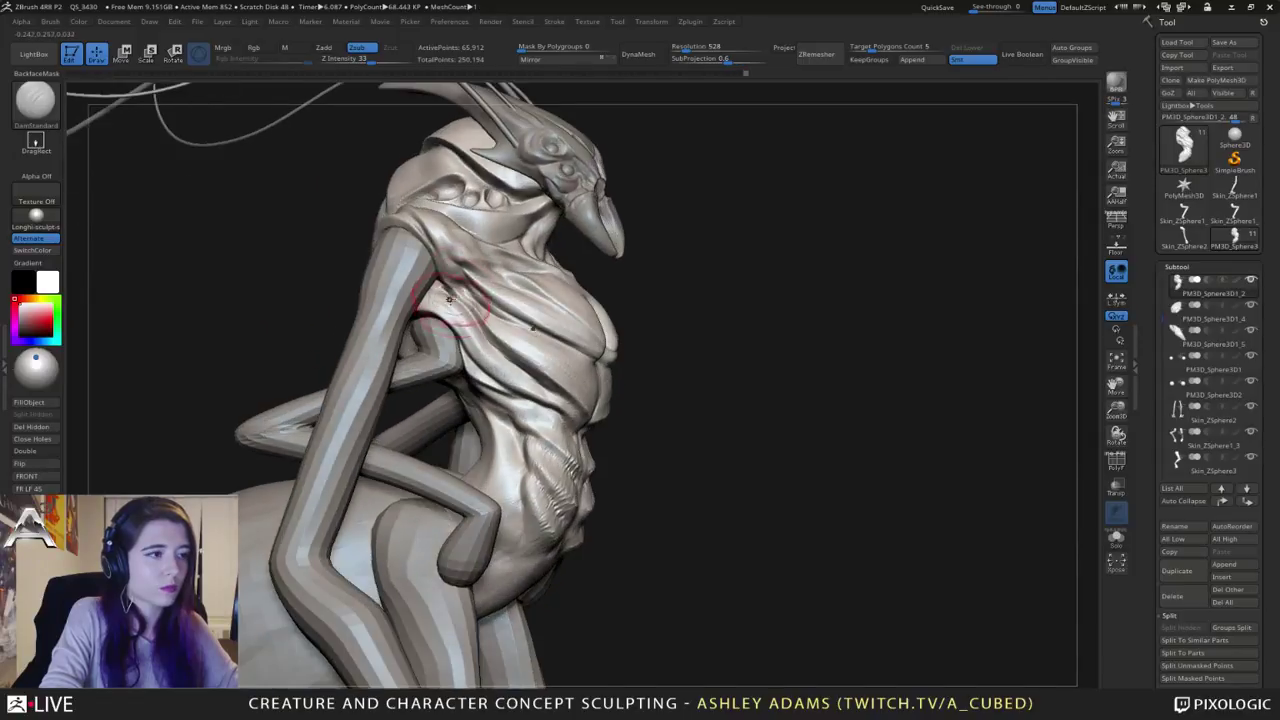
drag(452, 297, 462, 287)
key(space)
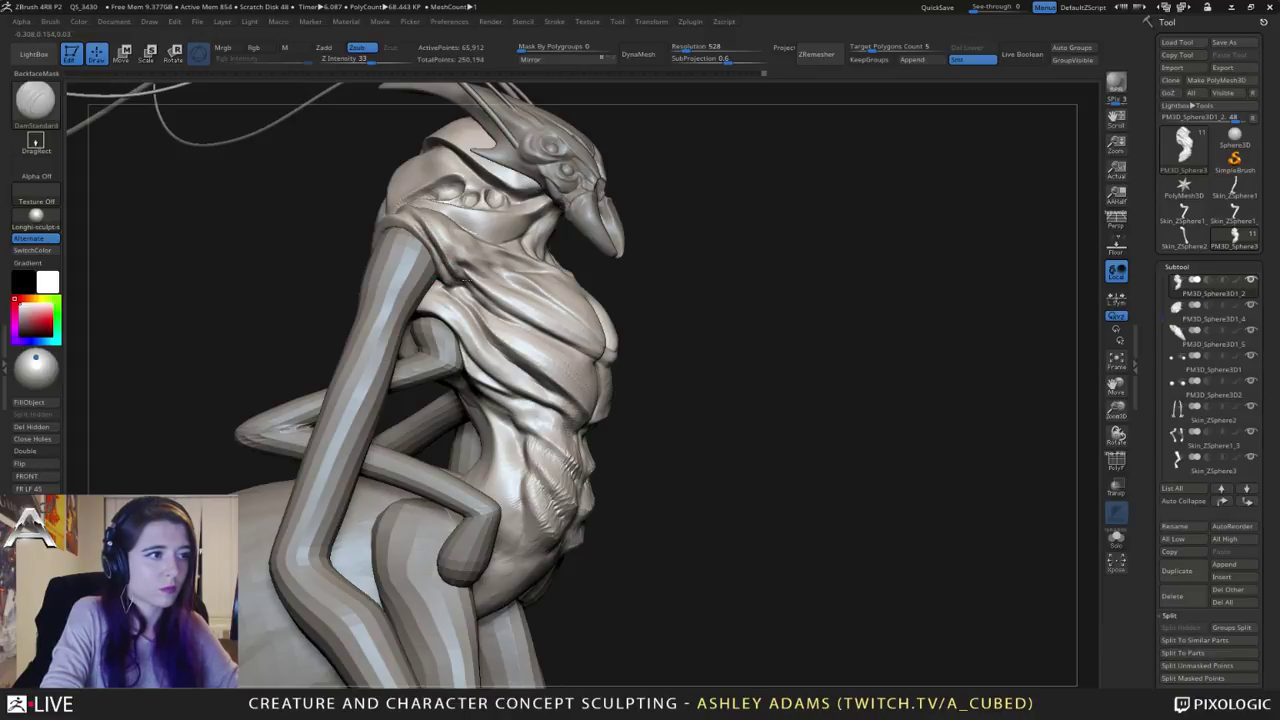
Step: Smooth the torso surface where the shoulder meets the upper arm
drag(335, 230, 215, 235)
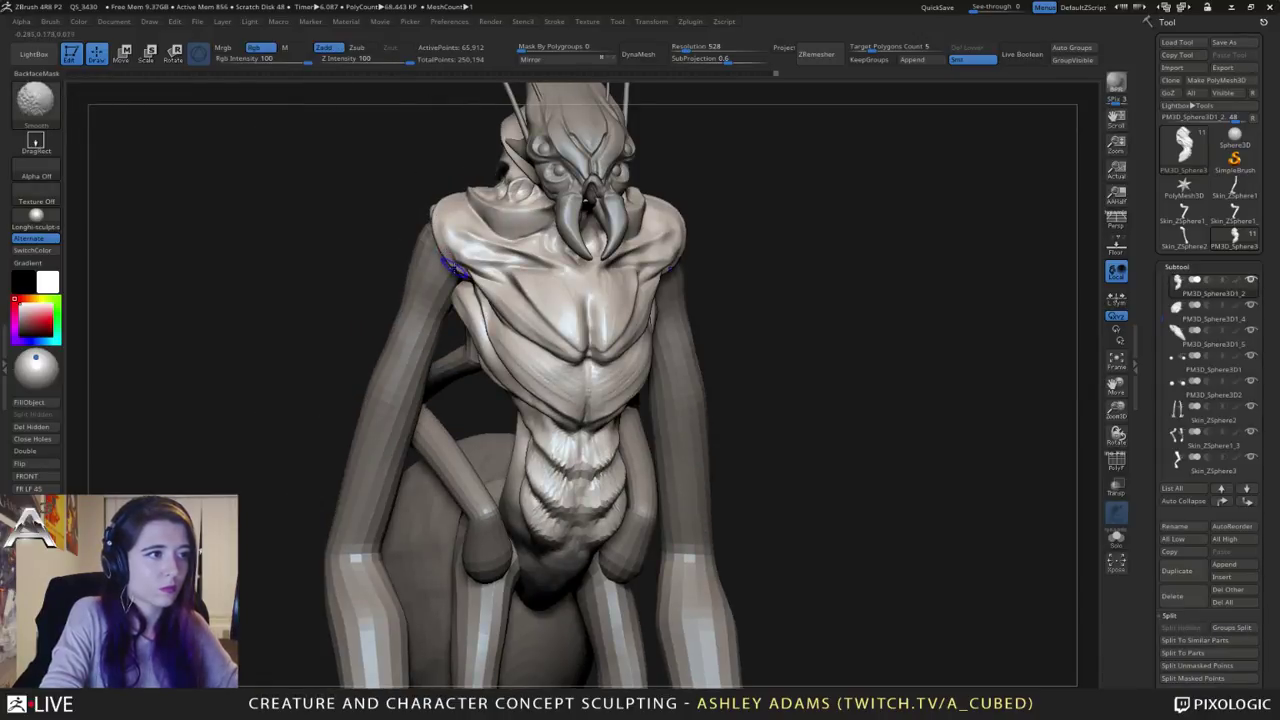
key(ctrl)
ctrl+right_drag(489, 300, 495, 215)
Step: Switch to the SnakeHook brush and pull the outer edge of the shoulders outward
right_click(586, 307)
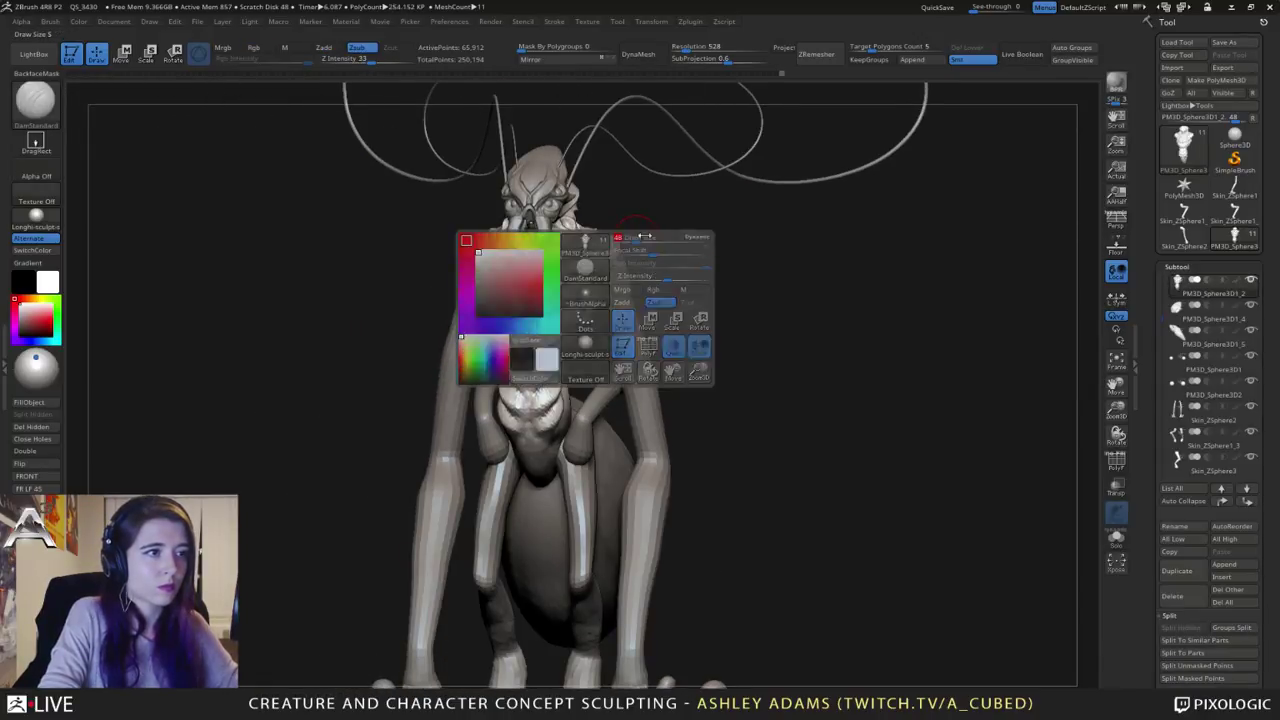
shift+right_drag(690, 244, 635, 242)
right_click(611, 241)
drag(611, 241, 617, 251)
key(b)
key(s)
key(h)
right_click(617, 251)
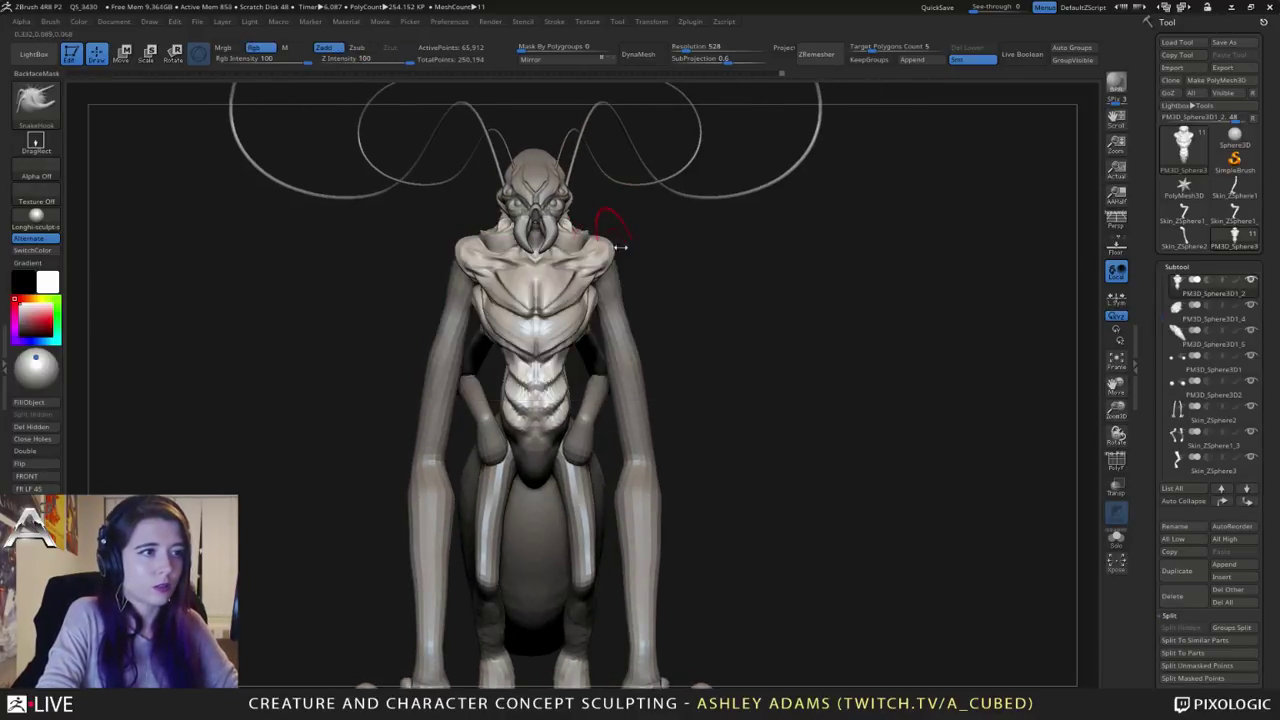
right_drag(626, 246, 614, 248)
drag(619, 246, 632, 243)
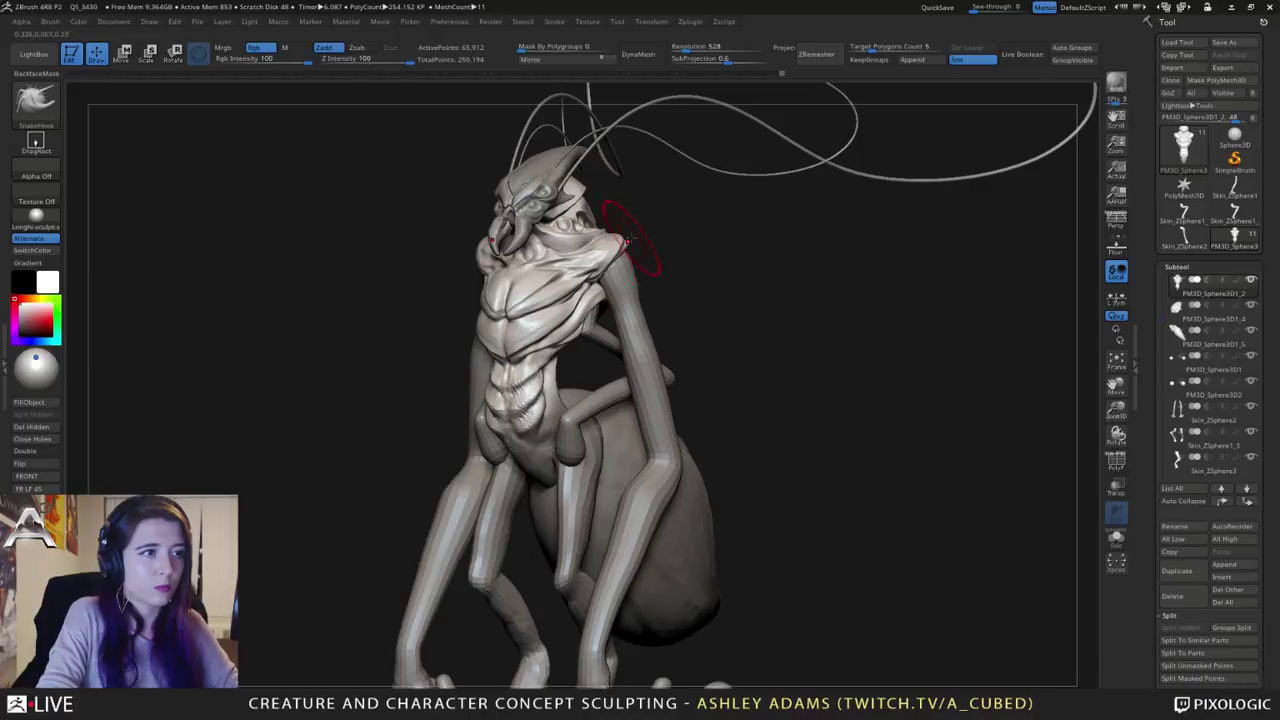
Step: Resize the SnakeHook brush and draw the outer tip of the shoulder into a raised point
mouse_move(661, 232)
right_down()
mouse_move(613, 242)
mouse_move(636, 246)
mouse_move(613, 254)
right_up()
right_click(612, 244)
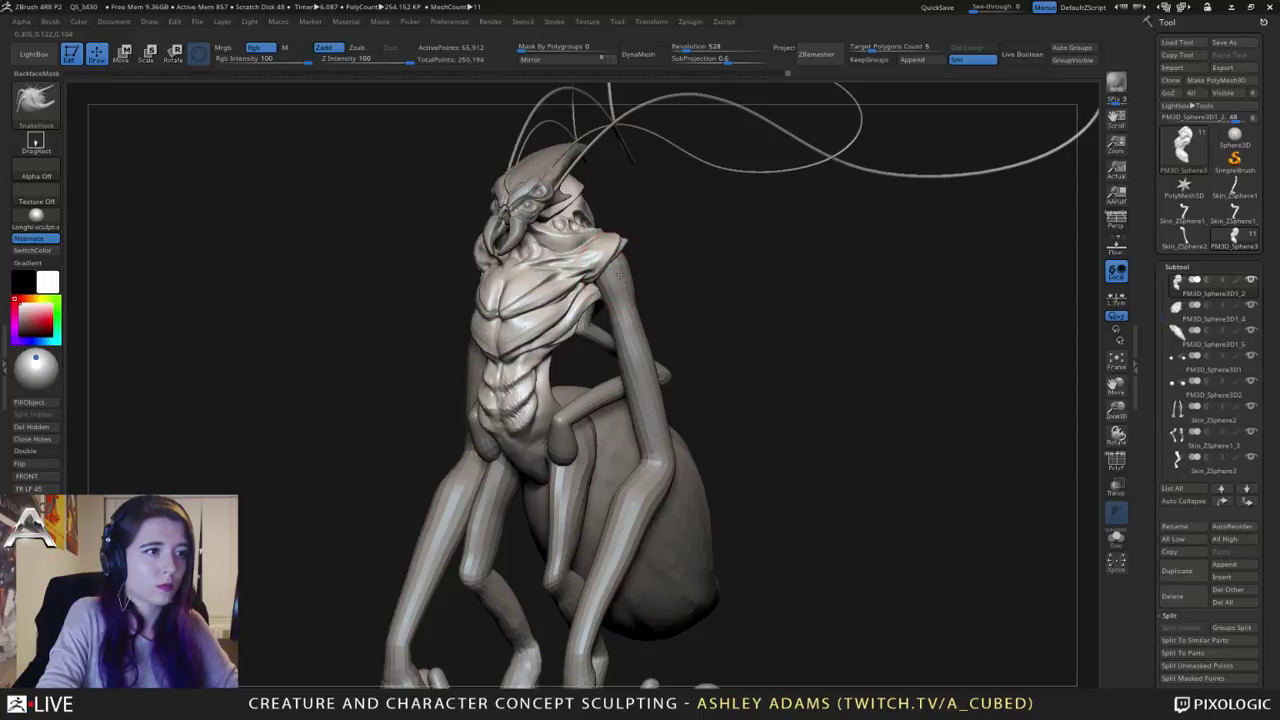
right_drag(621, 273, 631, 248)
key(space)
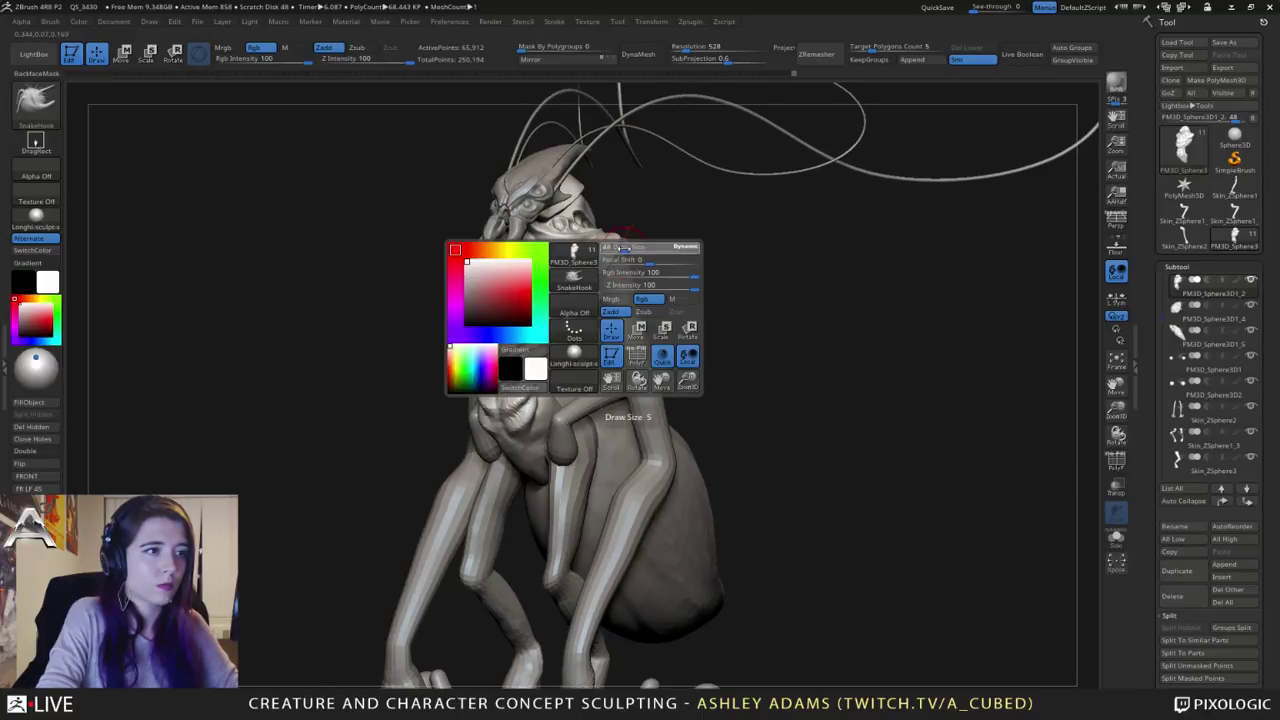
drag(631, 248, 622, 247)
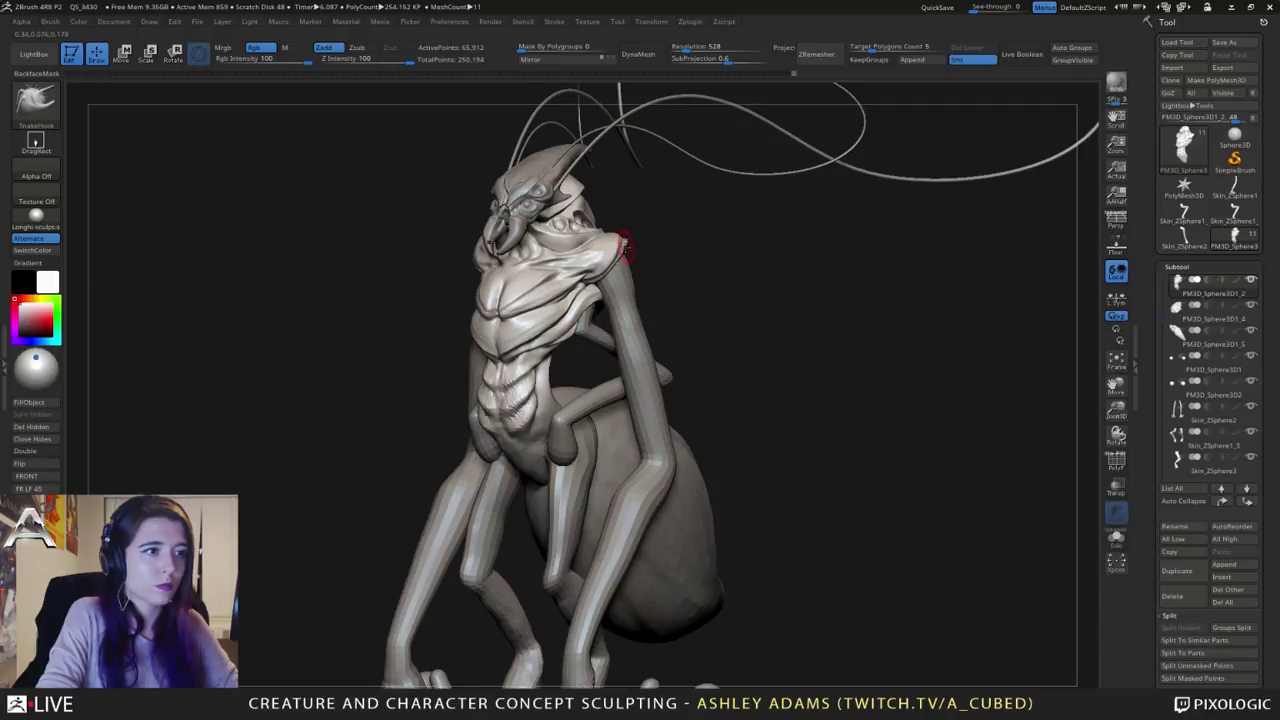
Step: Refine the shoulder silhouette from the back, side and front, extending its upper outer corners with SnakeHook
right_drag(625, 247, 523, 248)
key(space)
drag(625, 246, 634, 247)
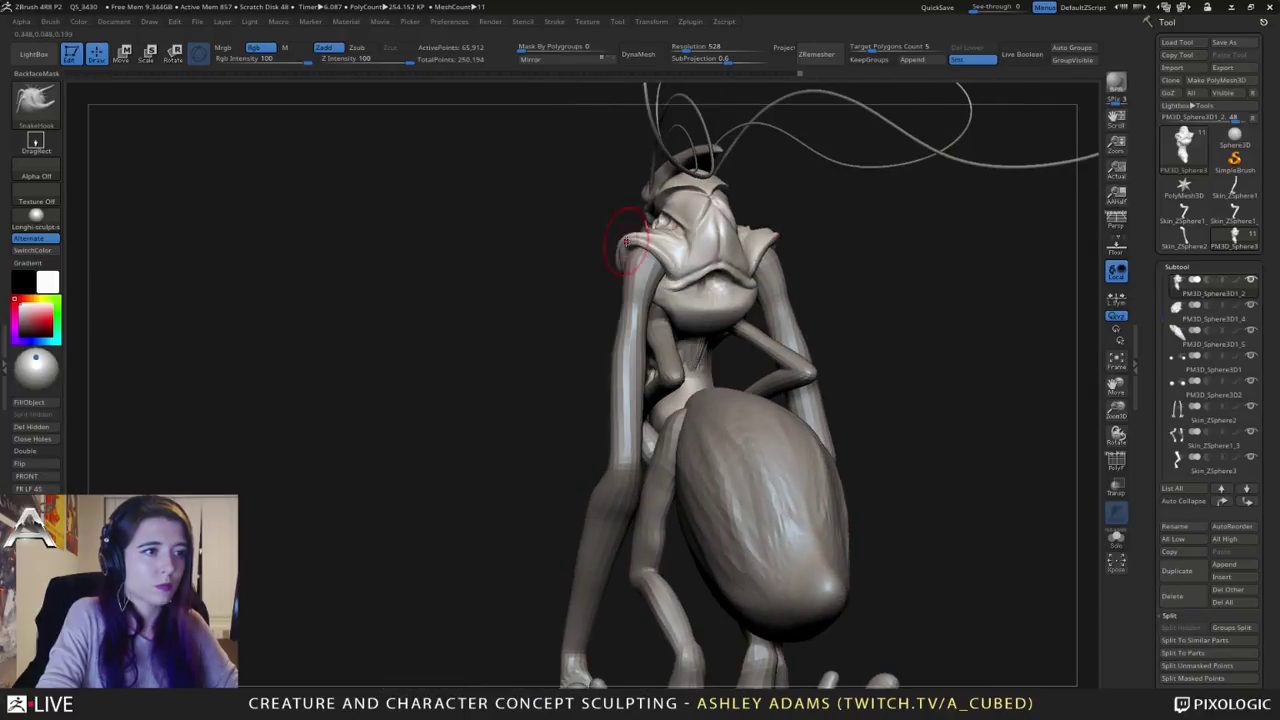
right_drag(625, 240, 657, 202)
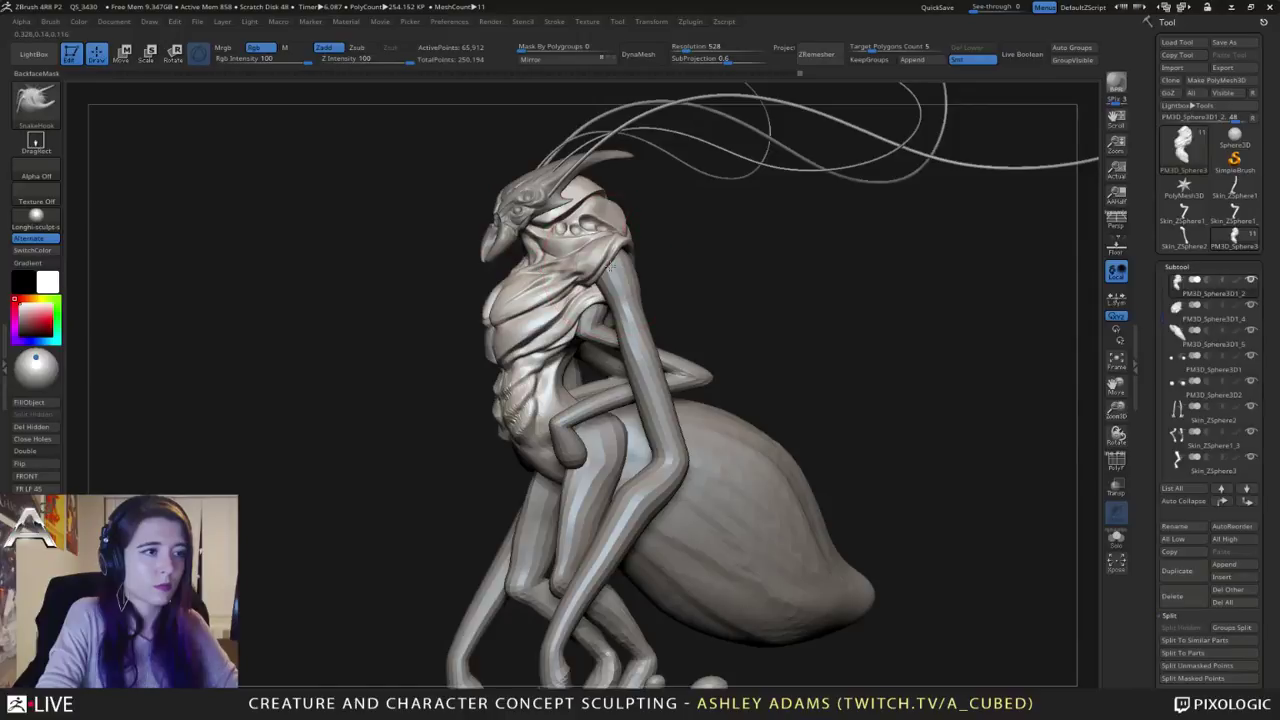
mouse_move(611, 266)
right_down()
mouse_move(594, 266)
mouse_move(681, 241)
mouse_move(634, 243)
right_up()
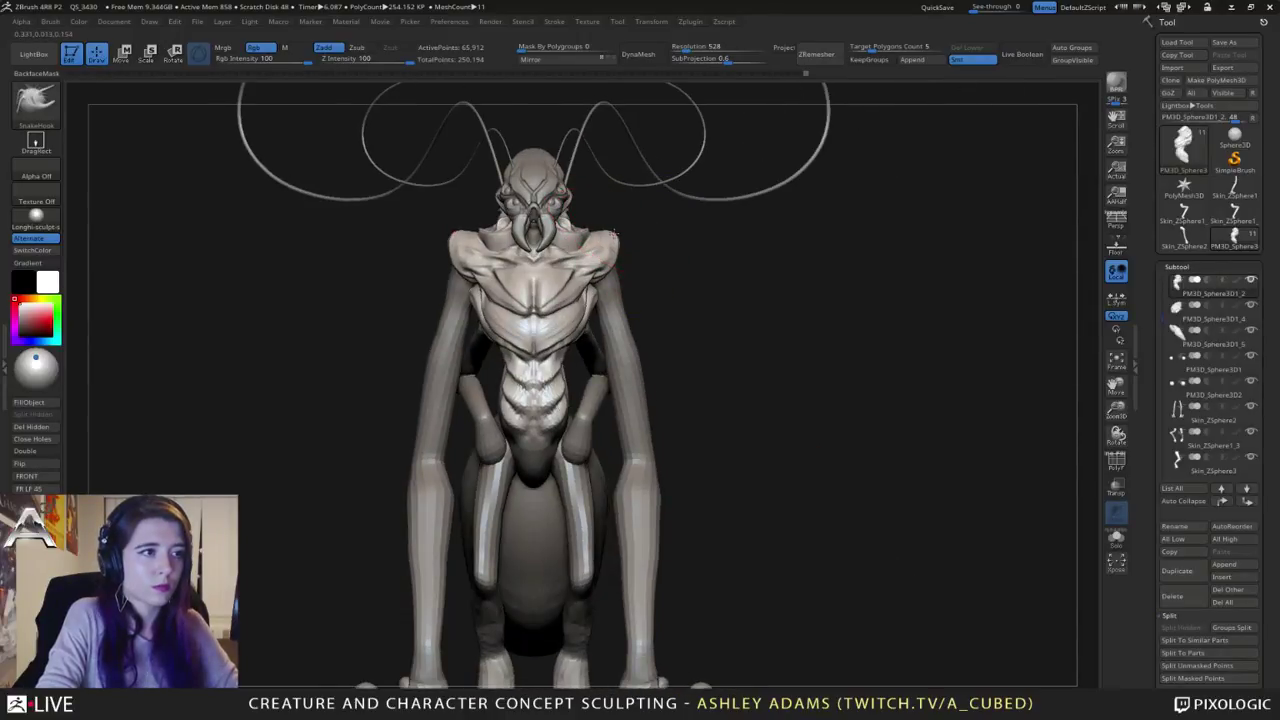
drag(615, 234, 623, 232)
Step: Reshape the tops of the shoulders beside the neck into broader forms with the SnakeHook brush
key(space)
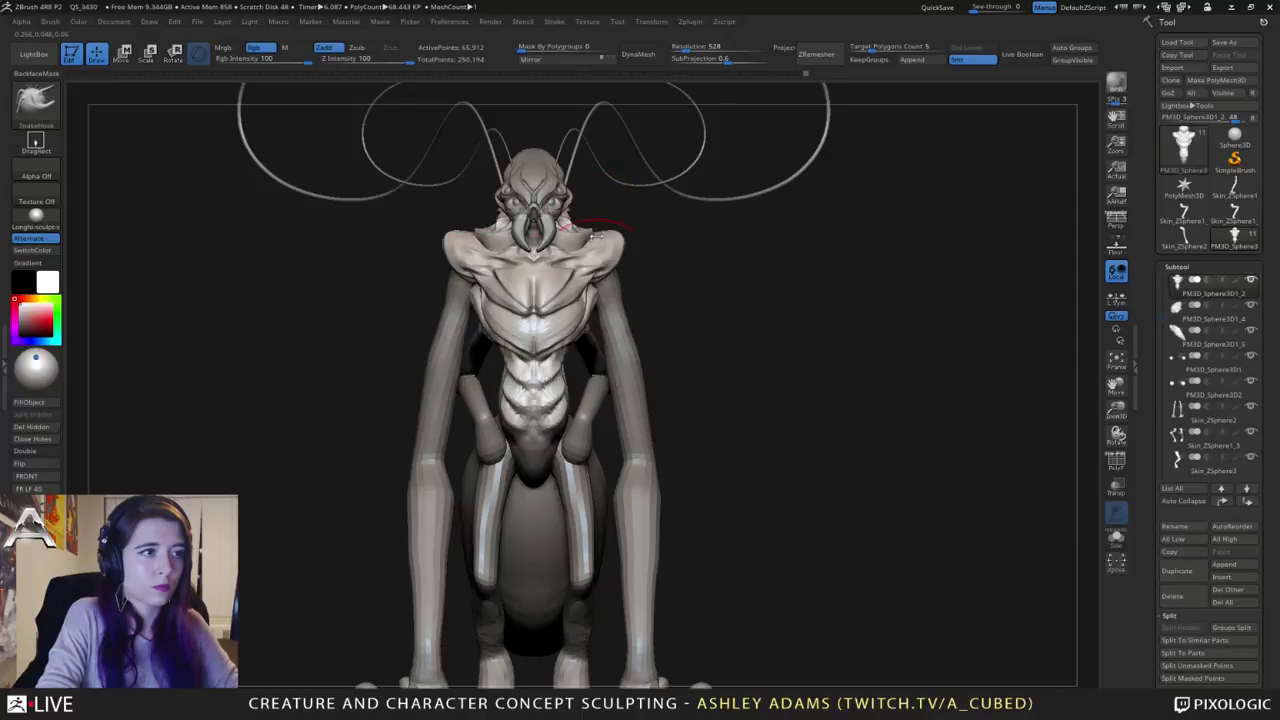
right_drag(596, 236, 597, 282)
key(space)
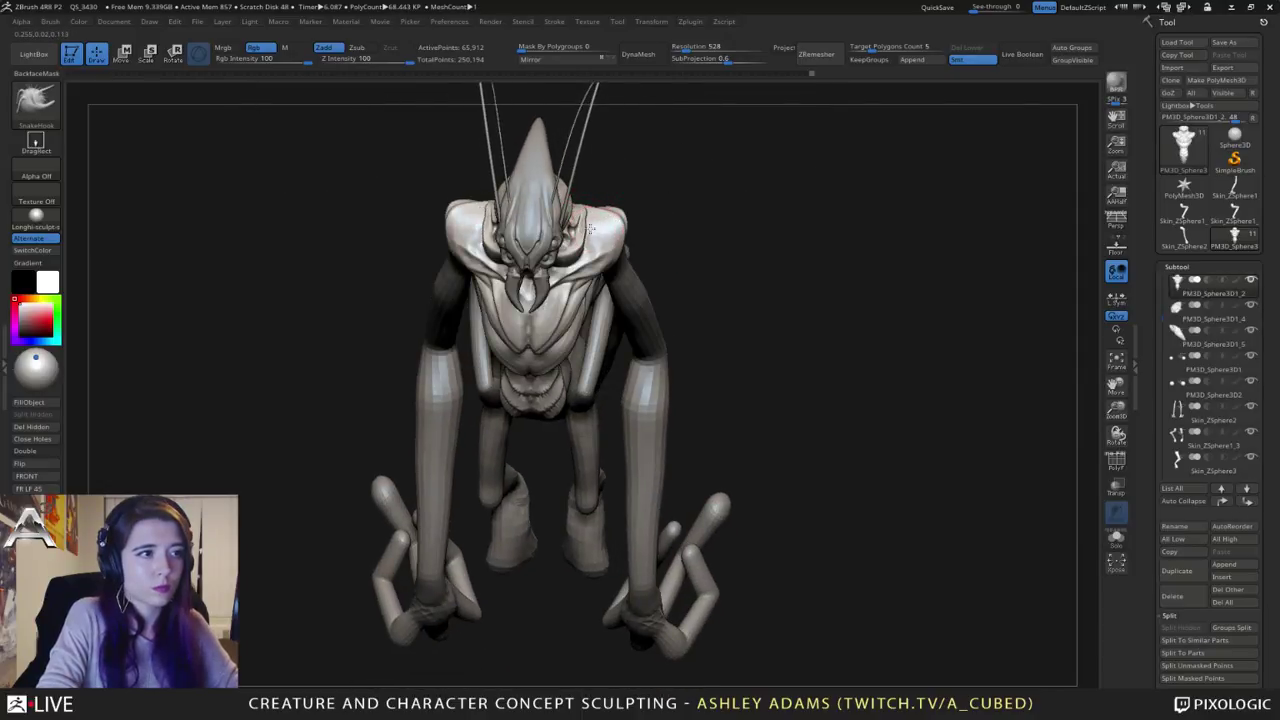
right_drag(590, 228, 586, 207)
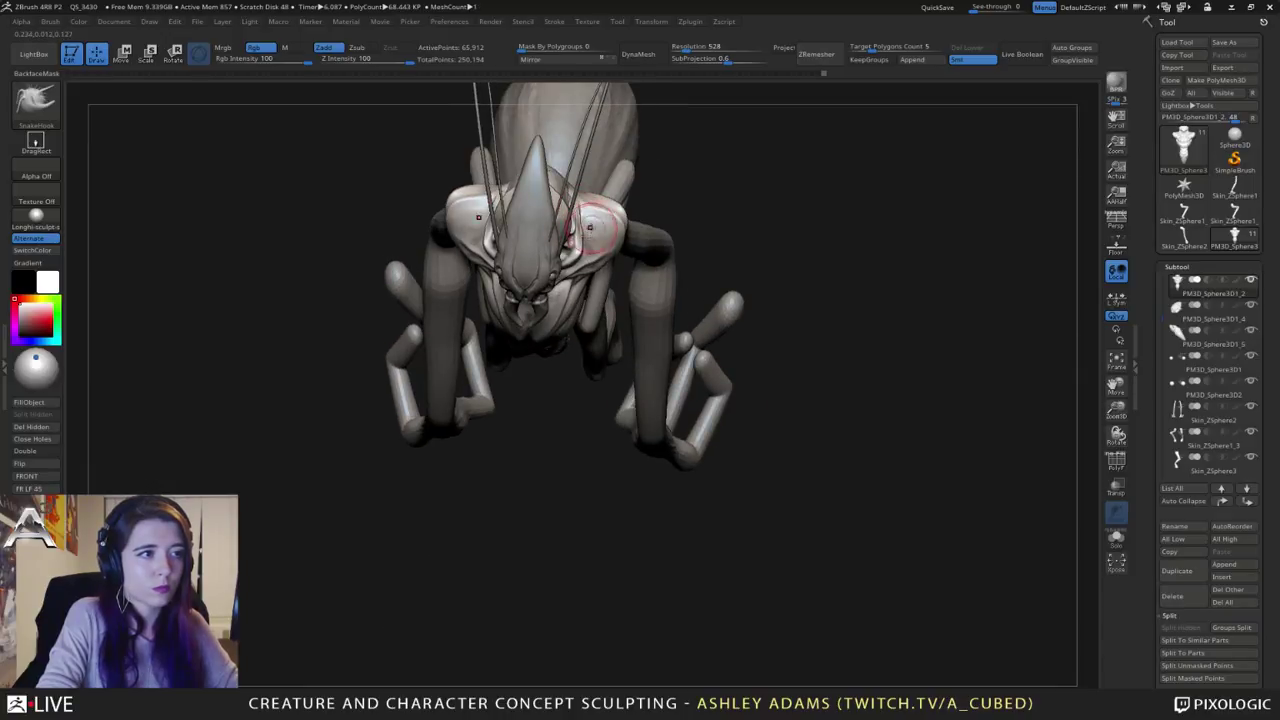
right_drag(590, 228, 571, 177)
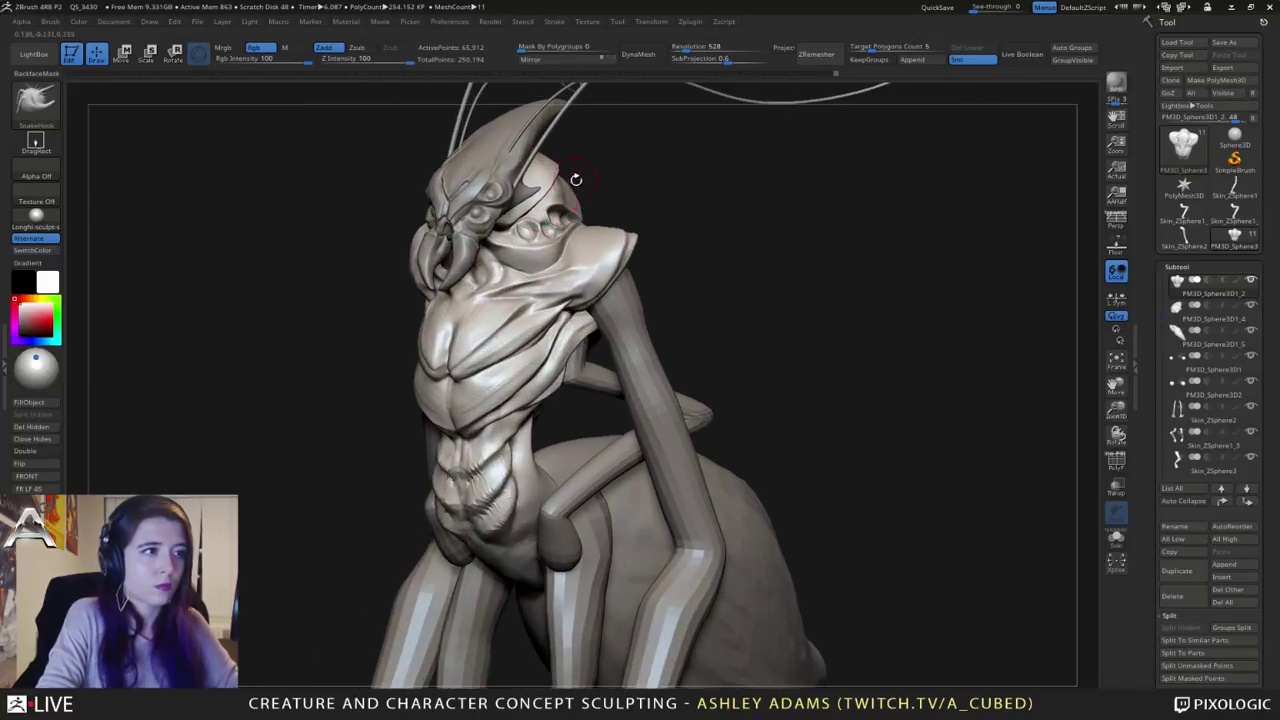
Step: Build up clay on the collar between the neck and shoulder with the ClayBuildup brush
key(b)
key(c)
key(b)
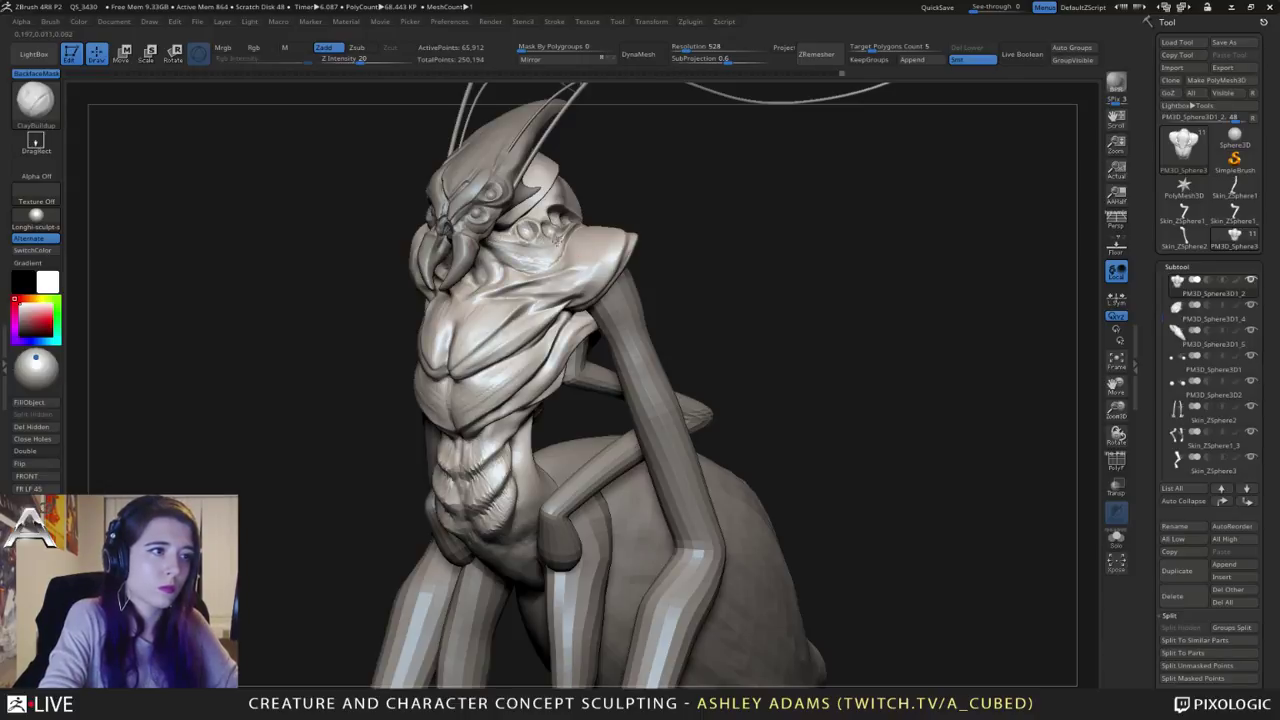
mouse_move(558, 252)
right_down()
mouse_move(580, 240)
mouse_move(561, 234)
right_up()
Step: Pull the inner top of the shoulders toward the neck with SnakeHook to square off the shoulder line
key(b)
key(s)
key(h)
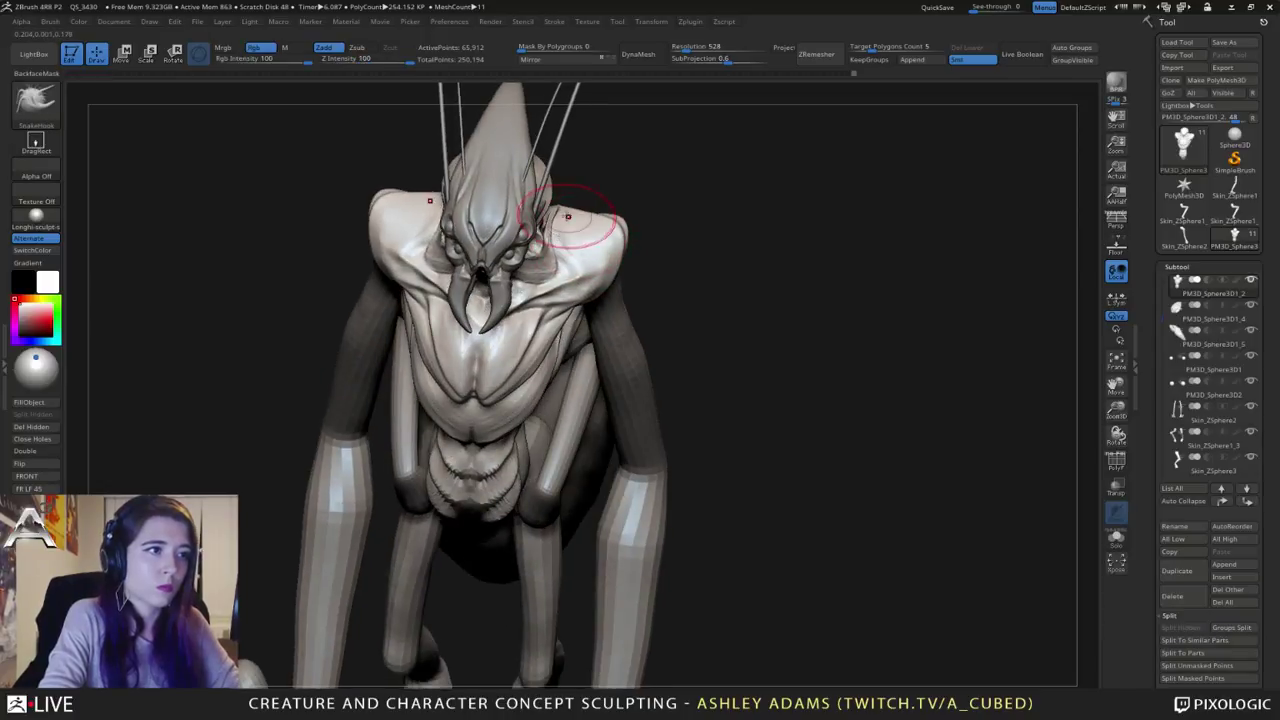
drag(572, 204, 560, 196)
right_drag(560, 215, 562, 180)
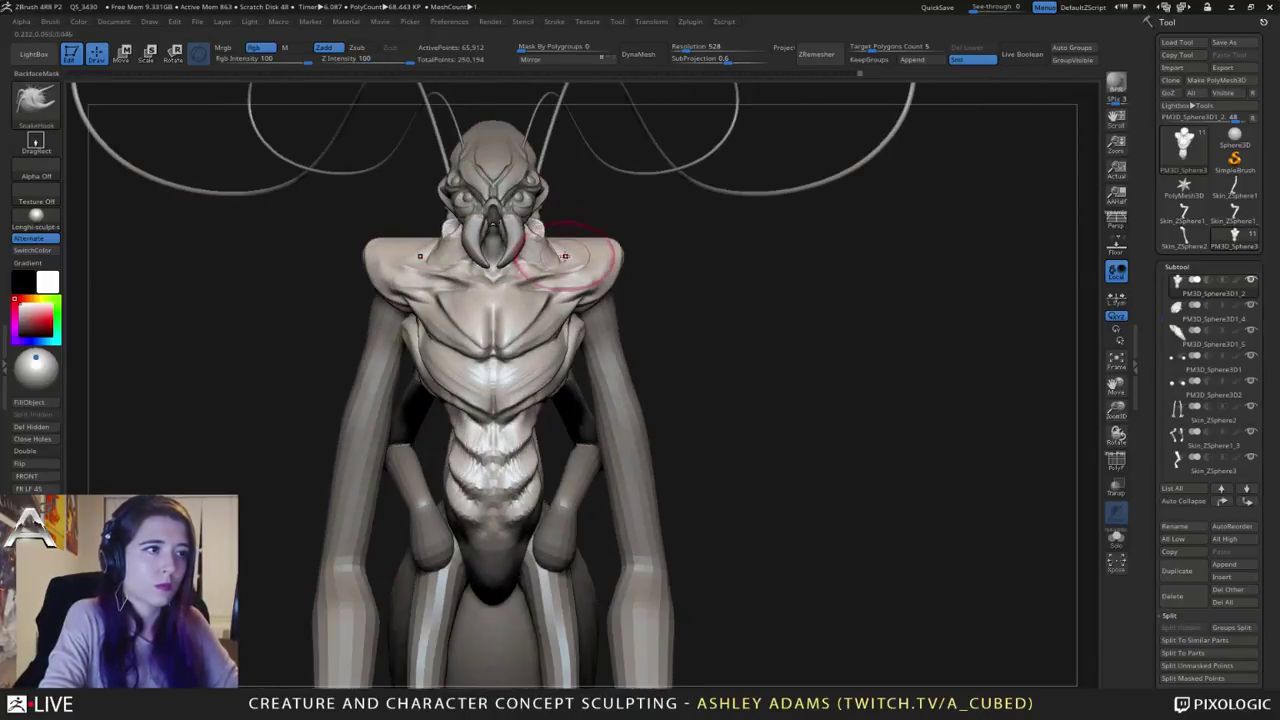
Step: Carve creases around the top of the shoulder with the DamStandard brush to outline an armor-like plate
mouse_move(534, 264)
right_down()
mouse_move(640, 262)
mouse_move(626, 264)
right_up()
key(b)
key(d)
key(s)
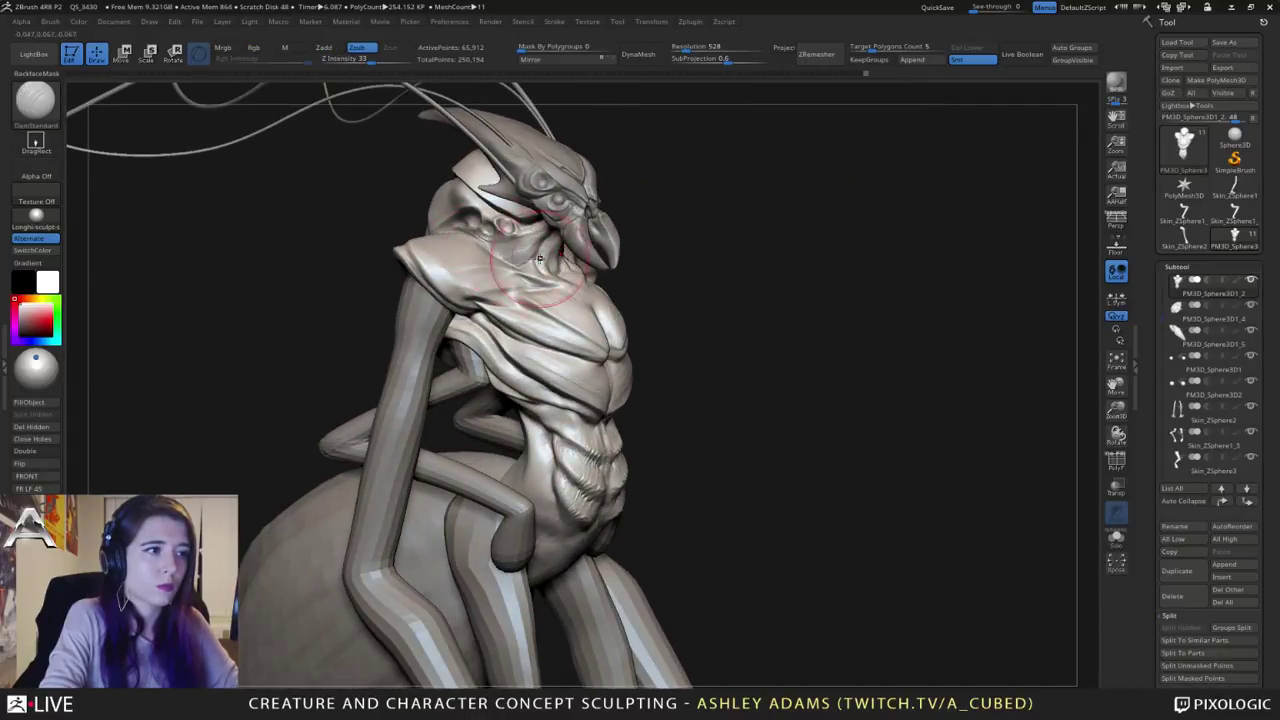
right_drag(539, 259, 495, 256)
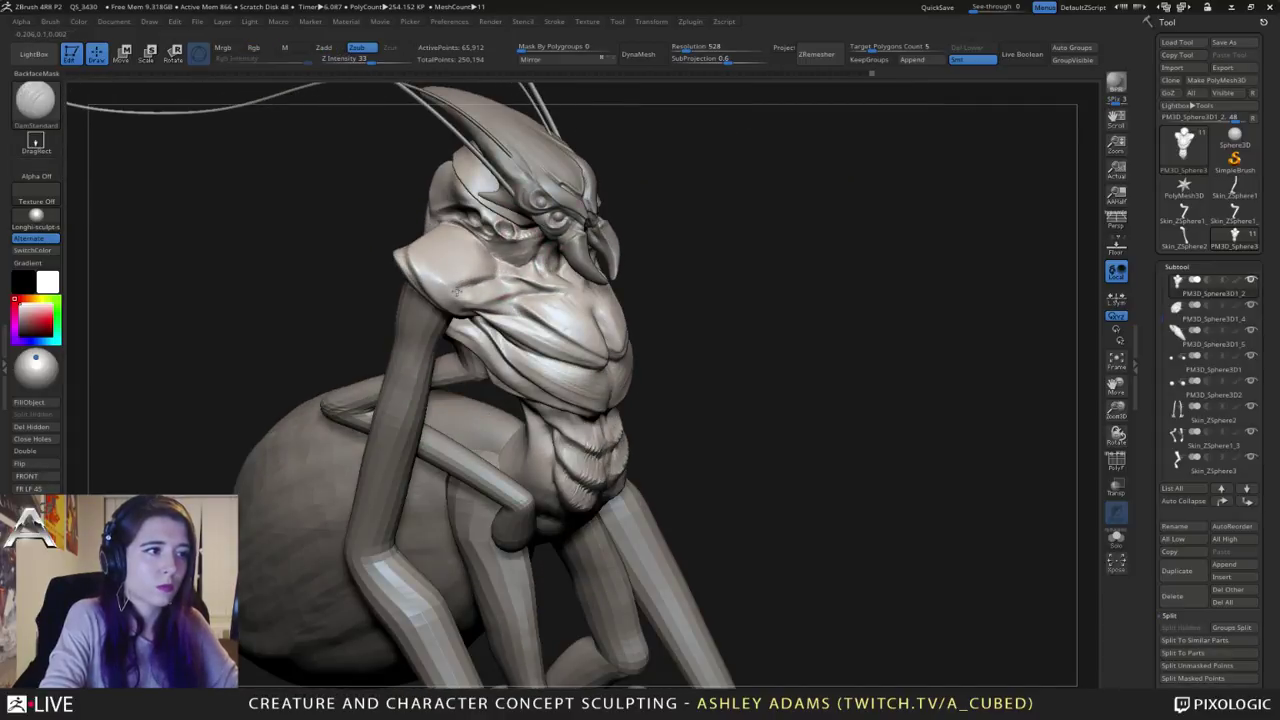
right_drag(426, 263, 444, 267)
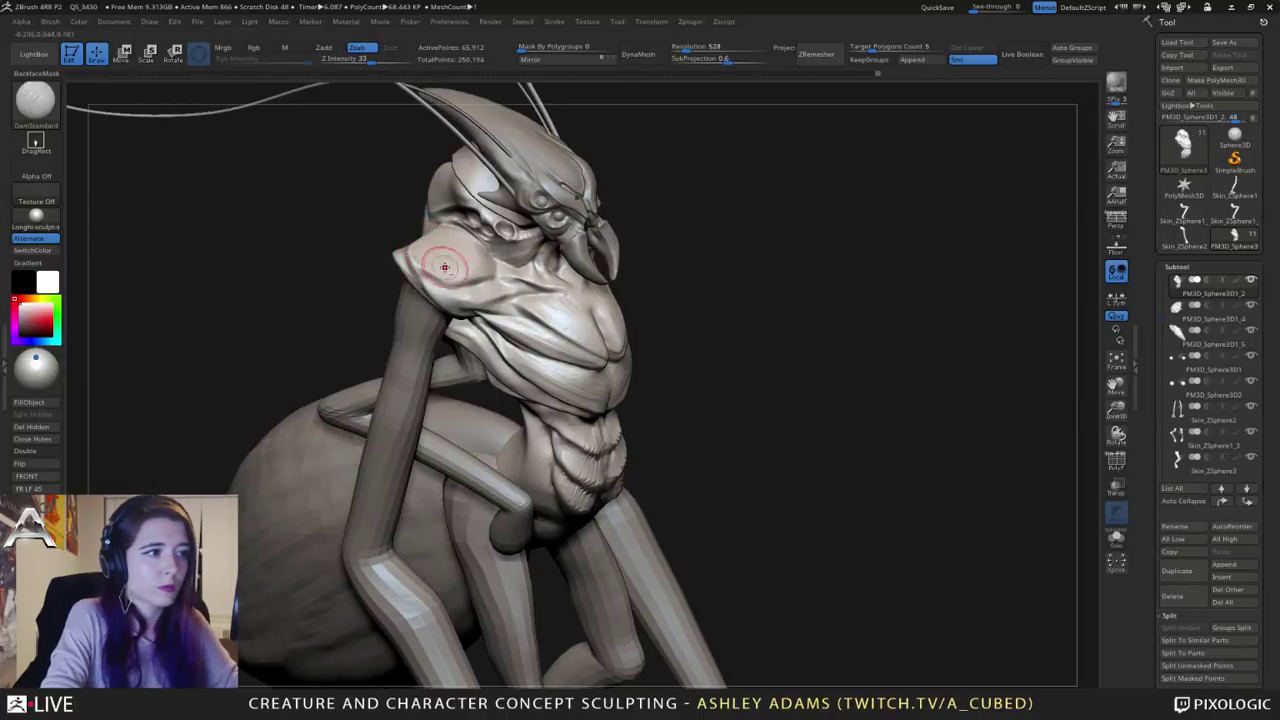
mouse_move(560, 243)
right_down()
mouse_move(488, 274)
mouse_move(572, 240)
right_up()
mouse_move(430, 262)
right_down()
mouse_move(440, 216)
mouse_move(560, 226)
right_up()
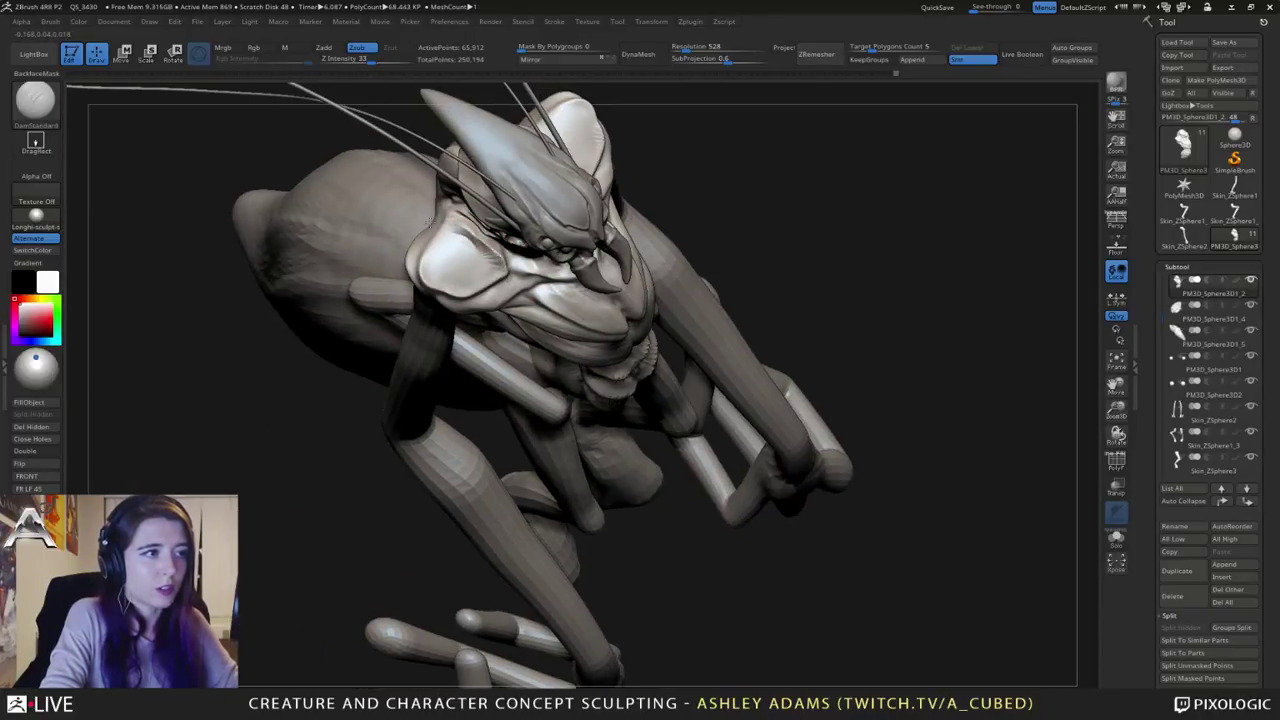
Step: Build up the shoulder plate with ClayBuildup and smooth its upper surface
key(b)
key(c)
key(b)
mouse_move(478, 240)
mouse_down()
mouse_move(499, 264)
mouse_move(474, 282)
mouse_move(449, 234)
mouse_up()
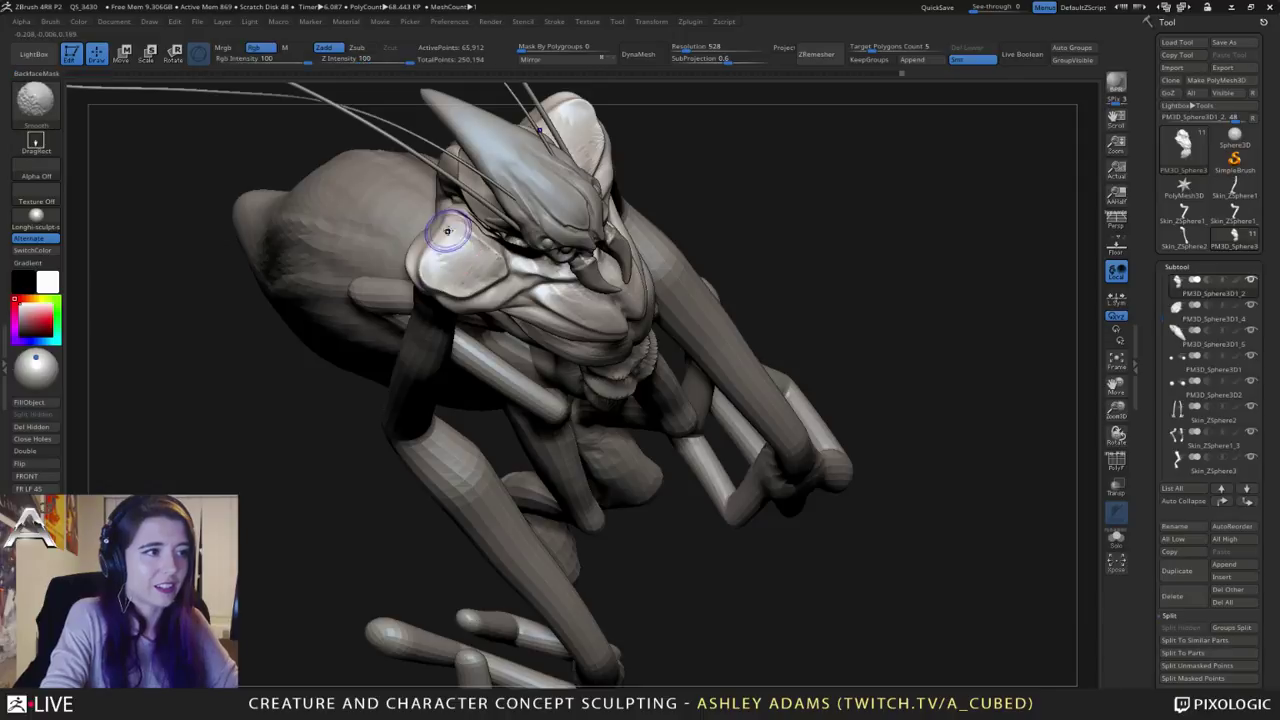
right_drag(460, 250, 428, 205)
alt+right_drag(616, 165, 497, 318)
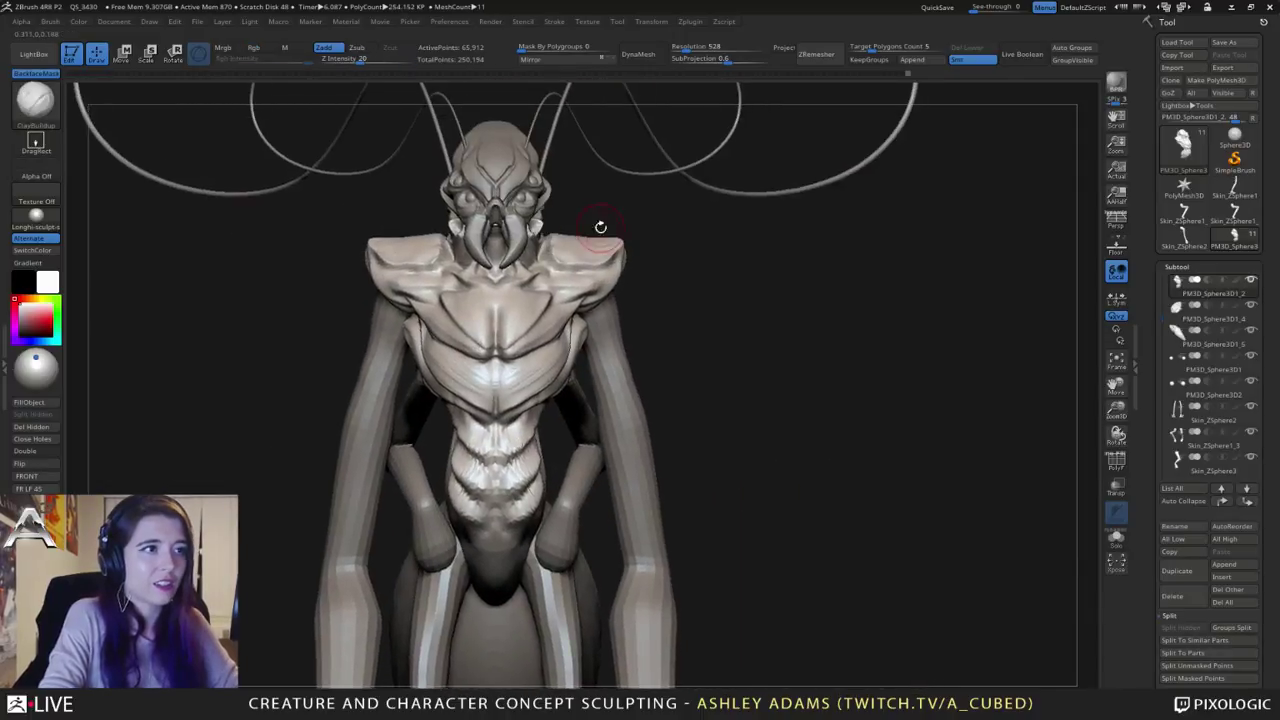
Step: Adjust the outline and front edge of the shoulder plates with a resized SnakeHook brush
right_click(600, 228)
key(b)
key(s)
key(h)
mouse_move(591, 233)
right_down()
mouse_move(640, 249)
mouse_move(640, 272)
mouse_move(525, 285)
mouse_move(555, 294)
right_up()
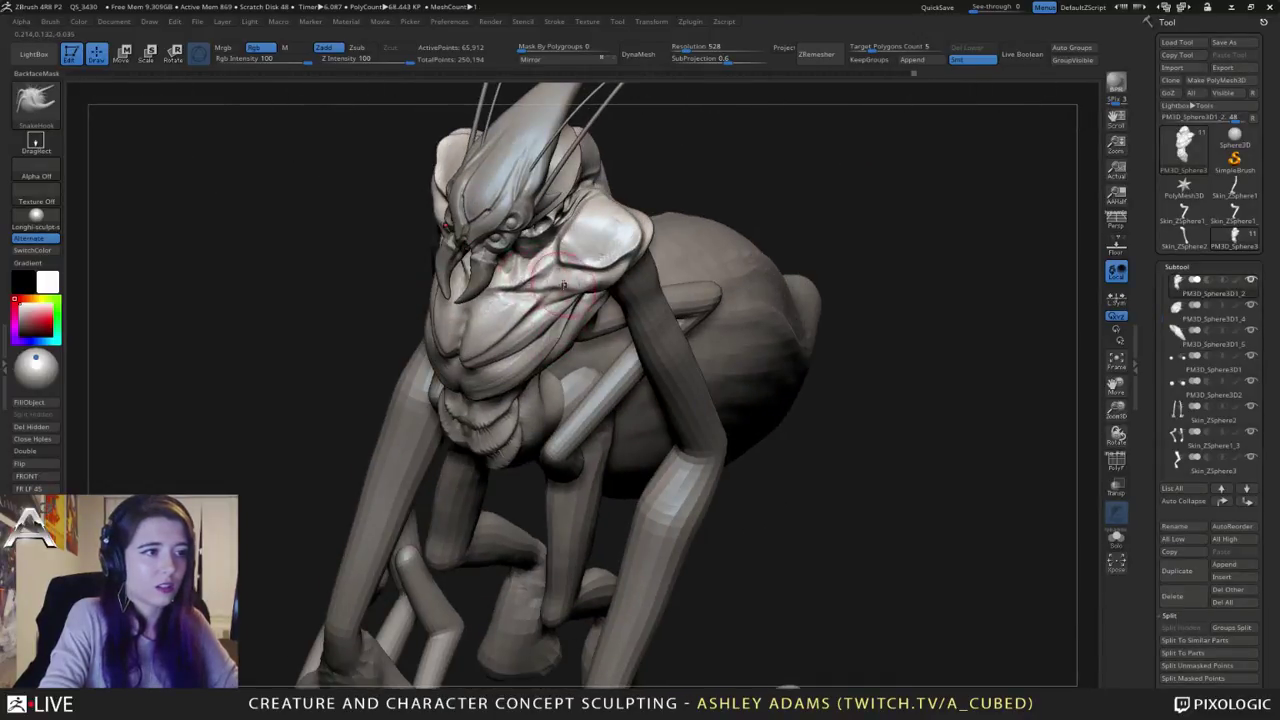
right_drag(550, 290, 622, 240)
key(space)
drag(622, 240, 600, 248)
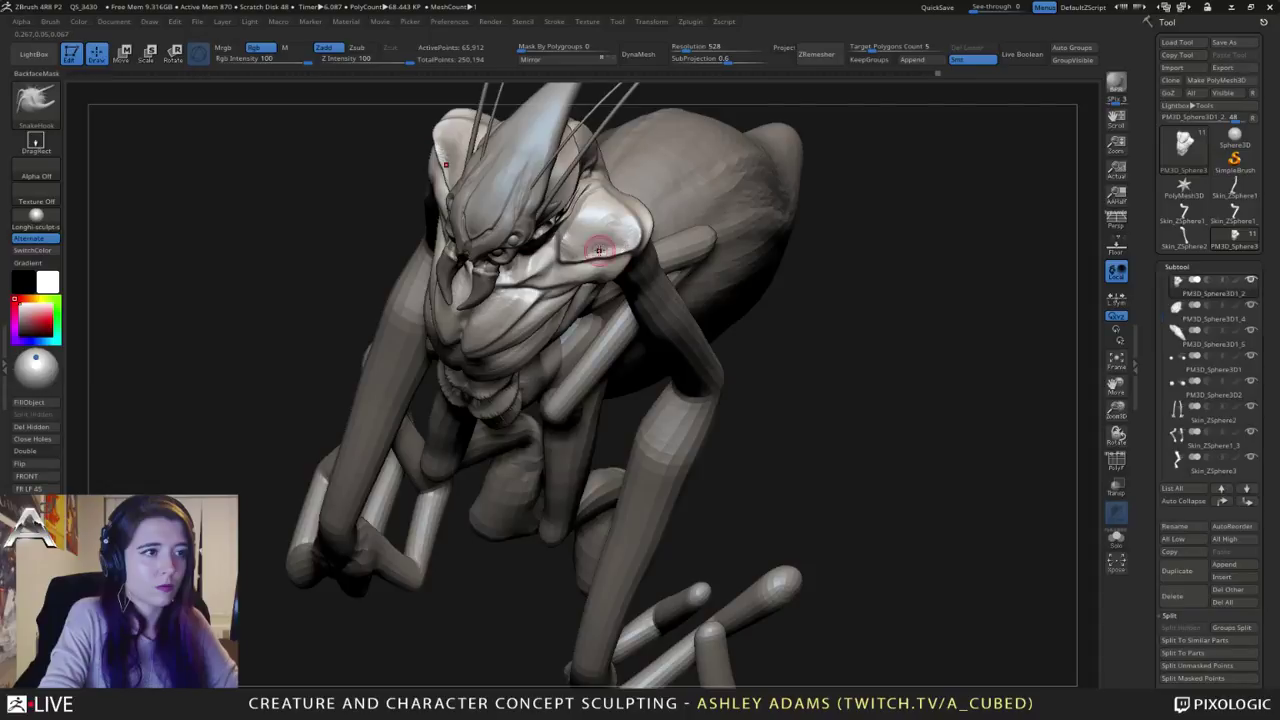
right_drag(600, 248, 568, 200)
Step: Sharpen the crease along the lower edge of the shoulder plate with the DamStandard brush
mouse_move(608, 303)
right_down()
mouse_move(618, 233)
mouse_move(508, 240)
right_up()
key(b)
key(d)
key(s)
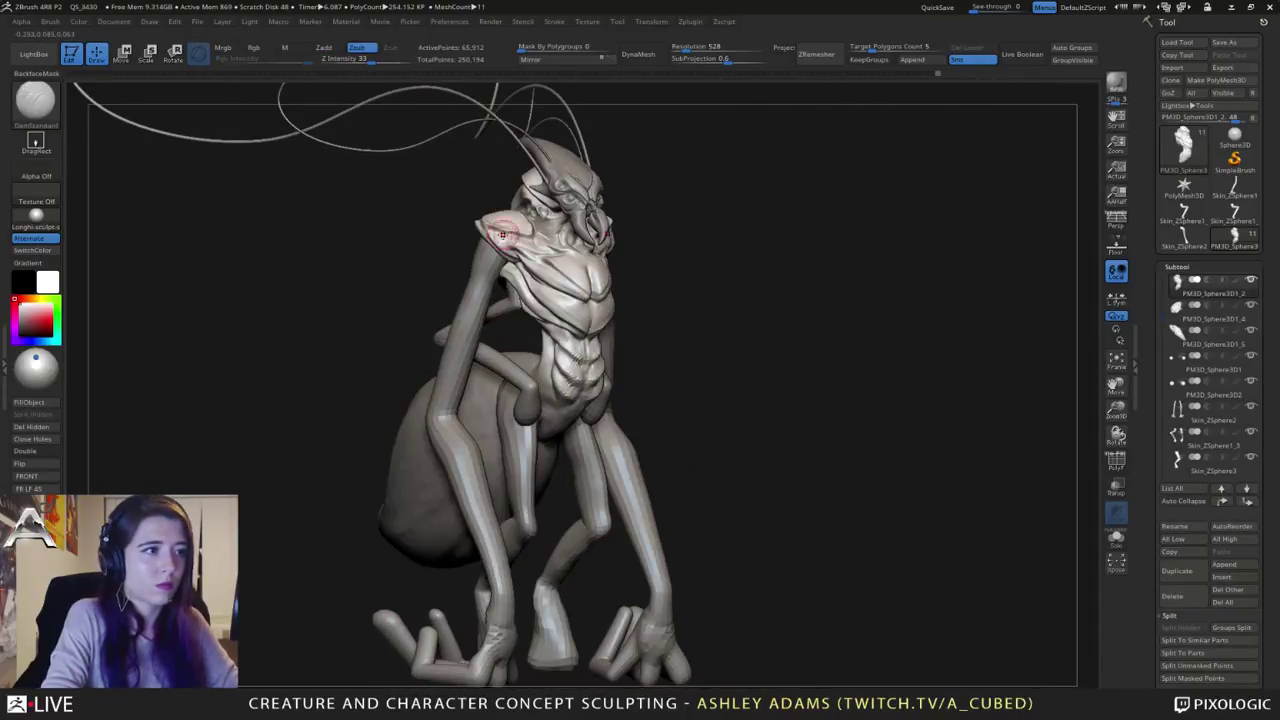
drag(506, 240, 532, 264)
Step: Pull the upper edge of the shoulder plate into shape with the SnakeHook brush
mouse_move(528, 266)
right_down()
mouse_move(514, 266)
mouse_move(535, 243)
mouse_move(586, 245)
mouse_move(492, 222)
right_up()
key(b)
key(s)
key(h)
drag(493, 222, 508, 221)
alt+right_drag(571, 250, 642, 302)
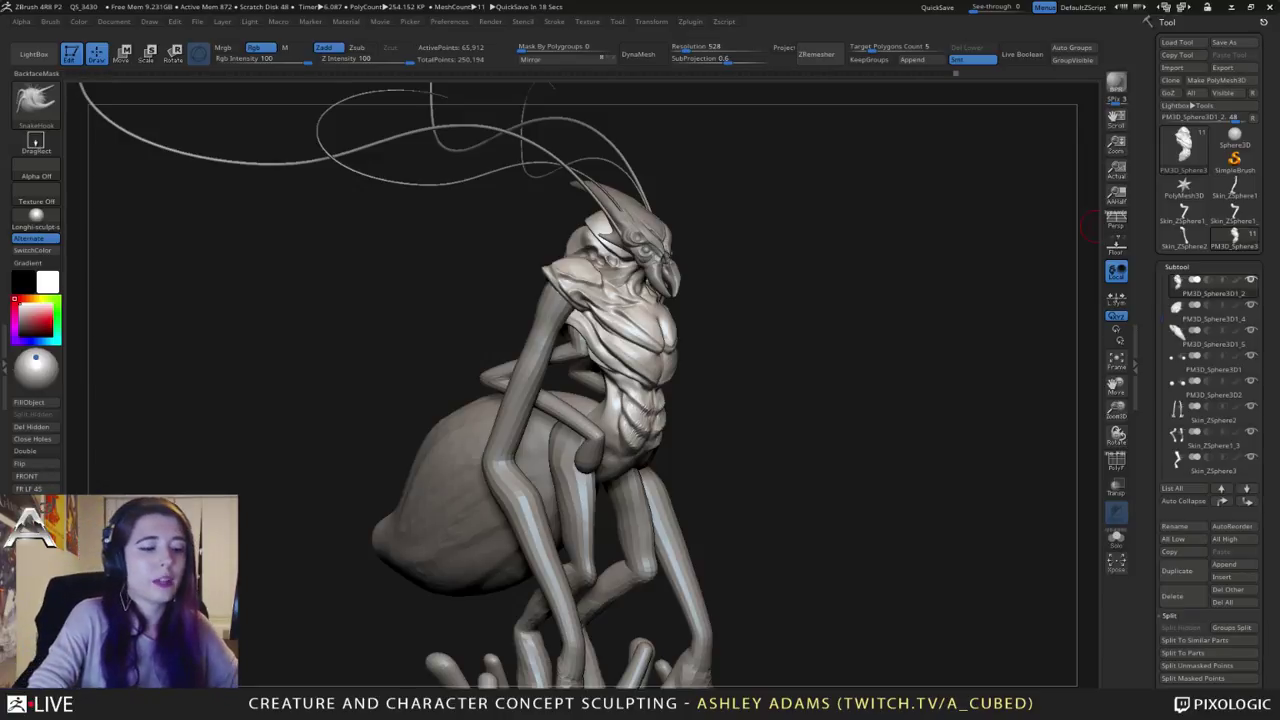
Step: Reshape the plates on the upper back behind the head with the SnakeHook brush
mouse_move(985, 245)
mouse_down()
mouse_move(733, 291)
mouse_move(480, 300)
mouse_move(470, 400)
mouse_move(460, 380)
mouse_up()
mouse_move(684, 206)
mouse_down()
mouse_move(706, 214)
mouse_move(708, 236)
mouse_up()
key(space)
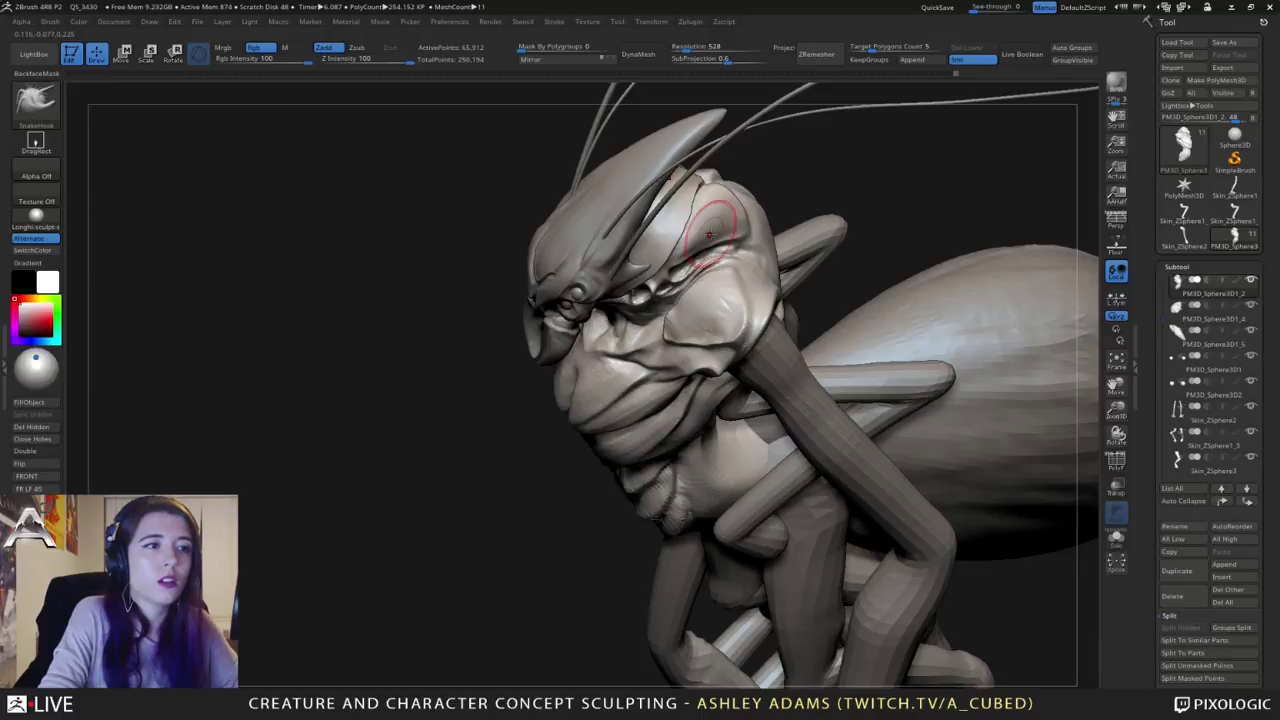
mouse_move(728, 231)
right_down()
mouse_move(716, 282)
mouse_move(730, 262)
mouse_move(720, 215)
mouse_move(734, 290)
right_up()
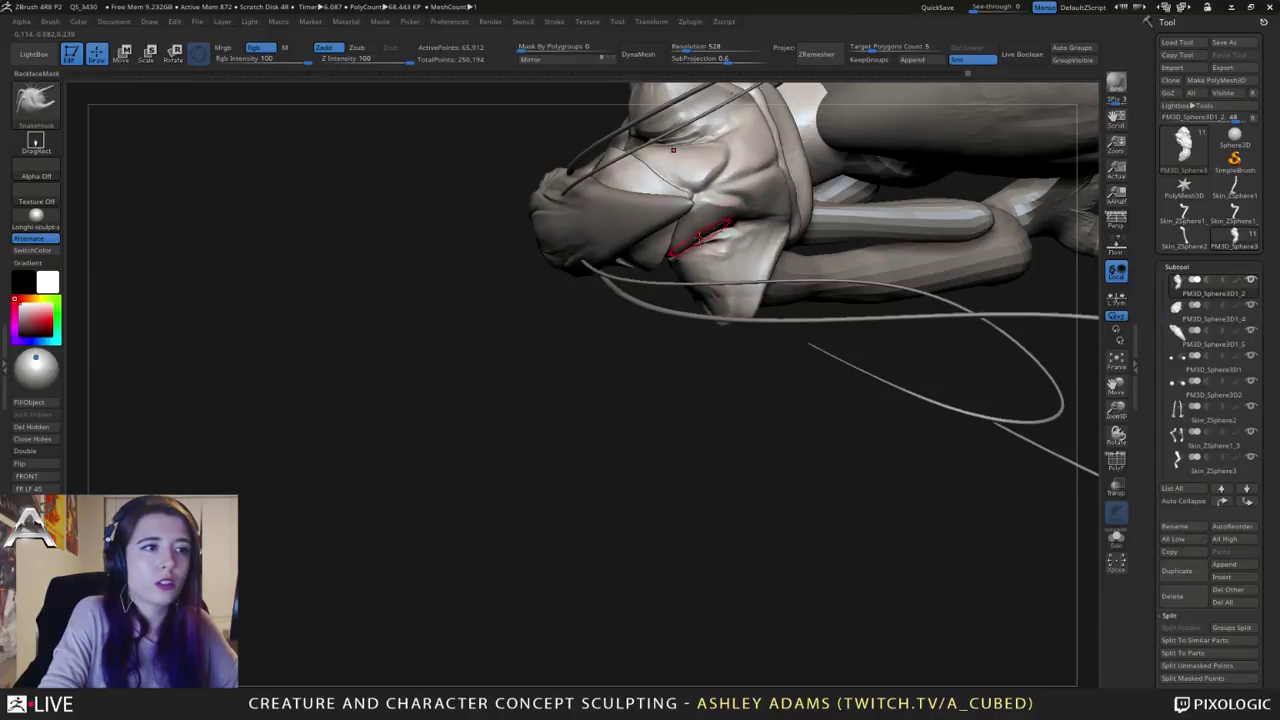
key(space)
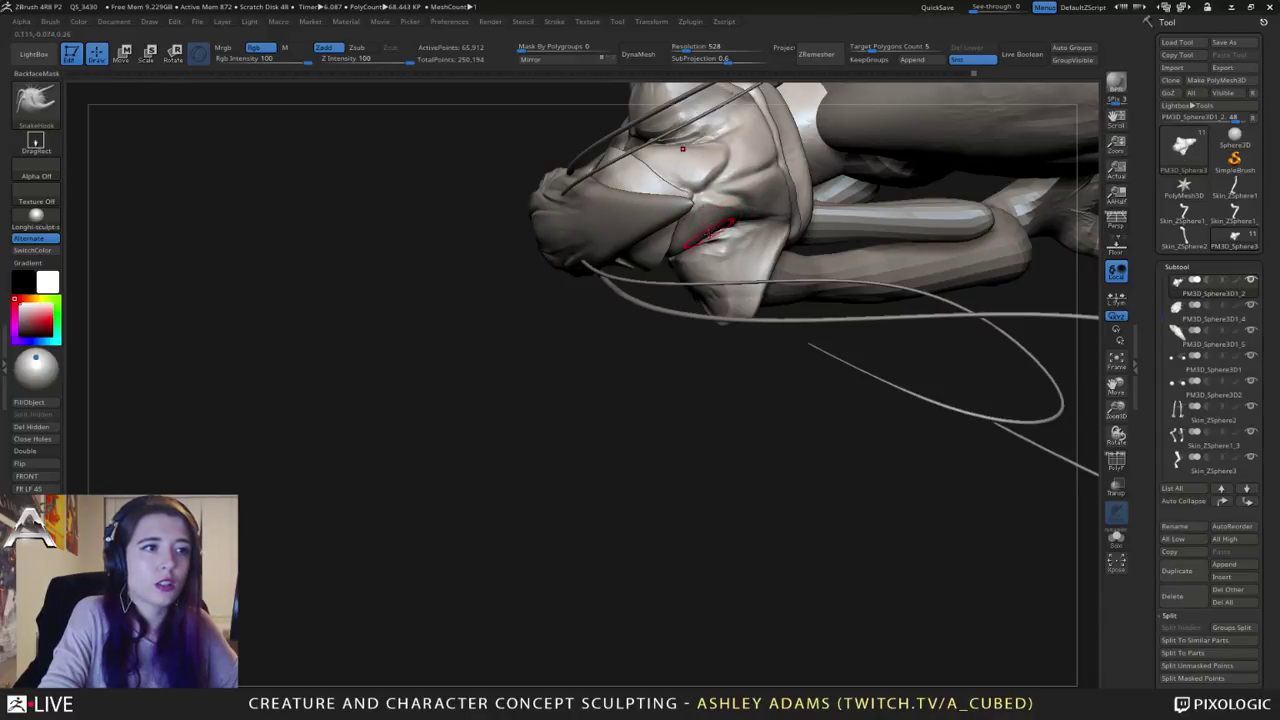
drag(683, 148, 652, 198)
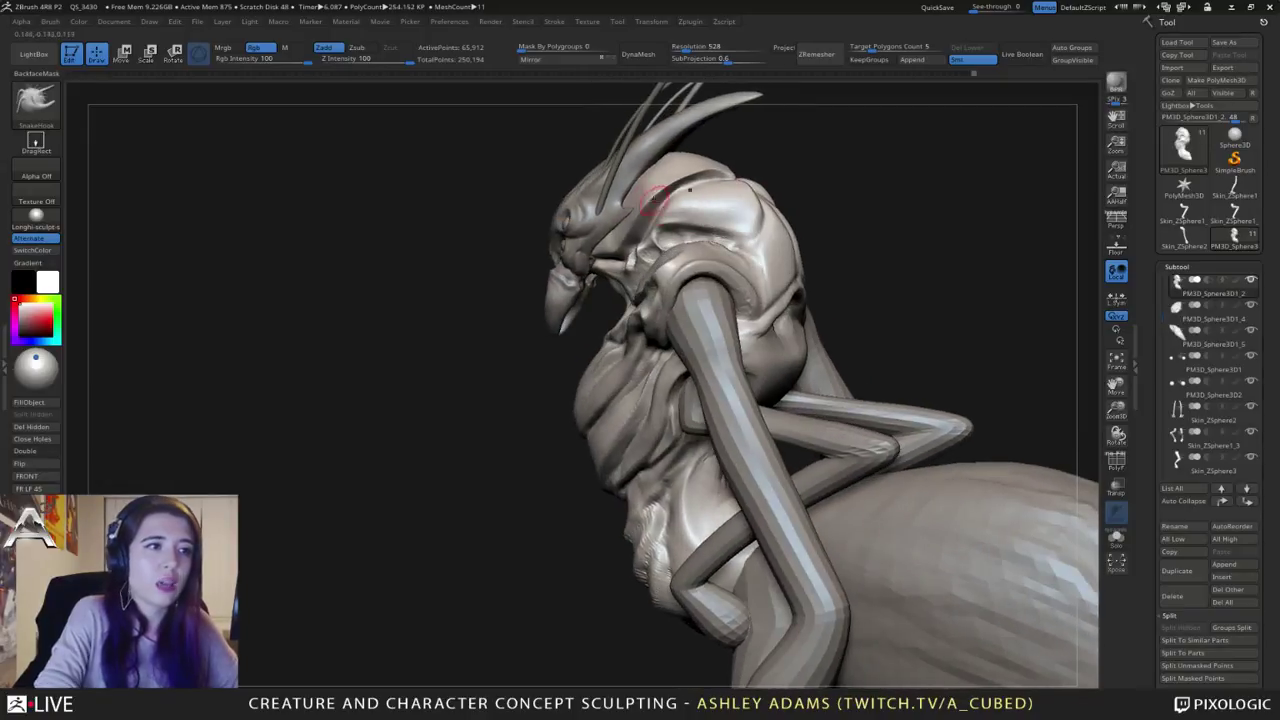
Step: Cut sharper creases between the upper back plates and the side of the neck with the DamStandard brush
key(b)
key(d)
key(s)
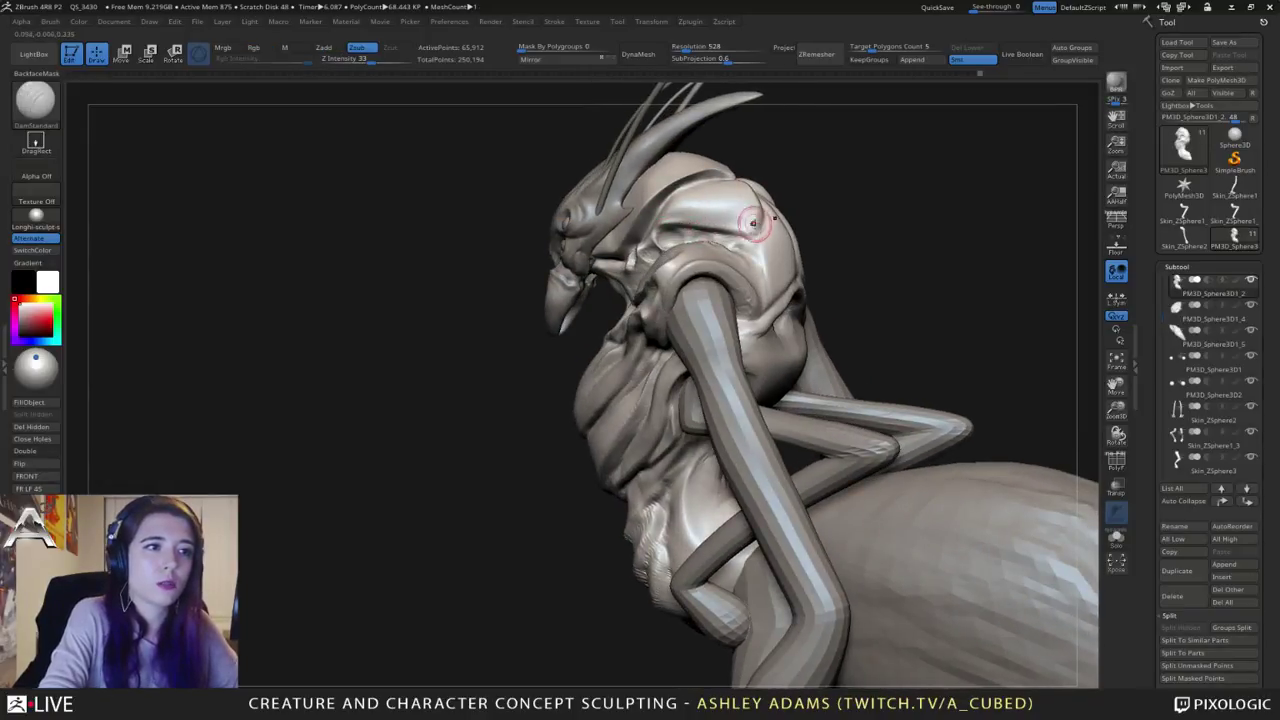
right_drag(755, 223, 757, 238)
drag(757, 238, 765, 198)
right_drag(765, 198, 767, 198)
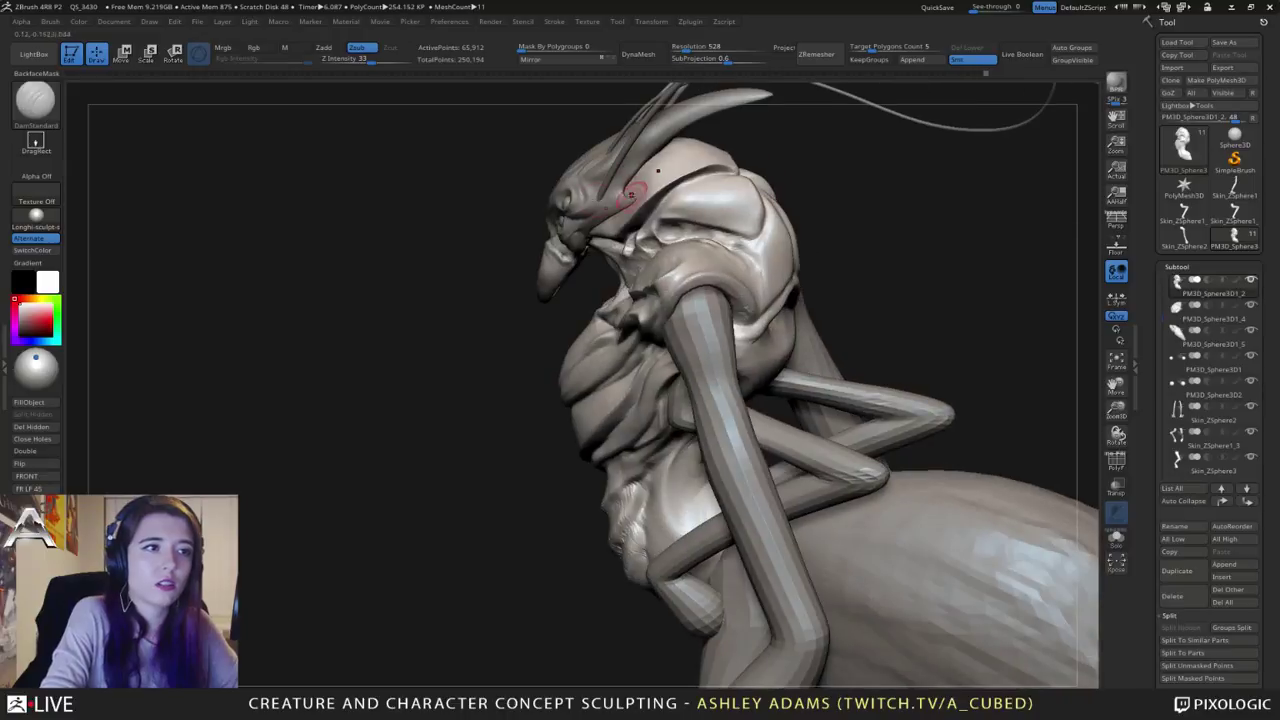
drag(630, 195, 653, 216)
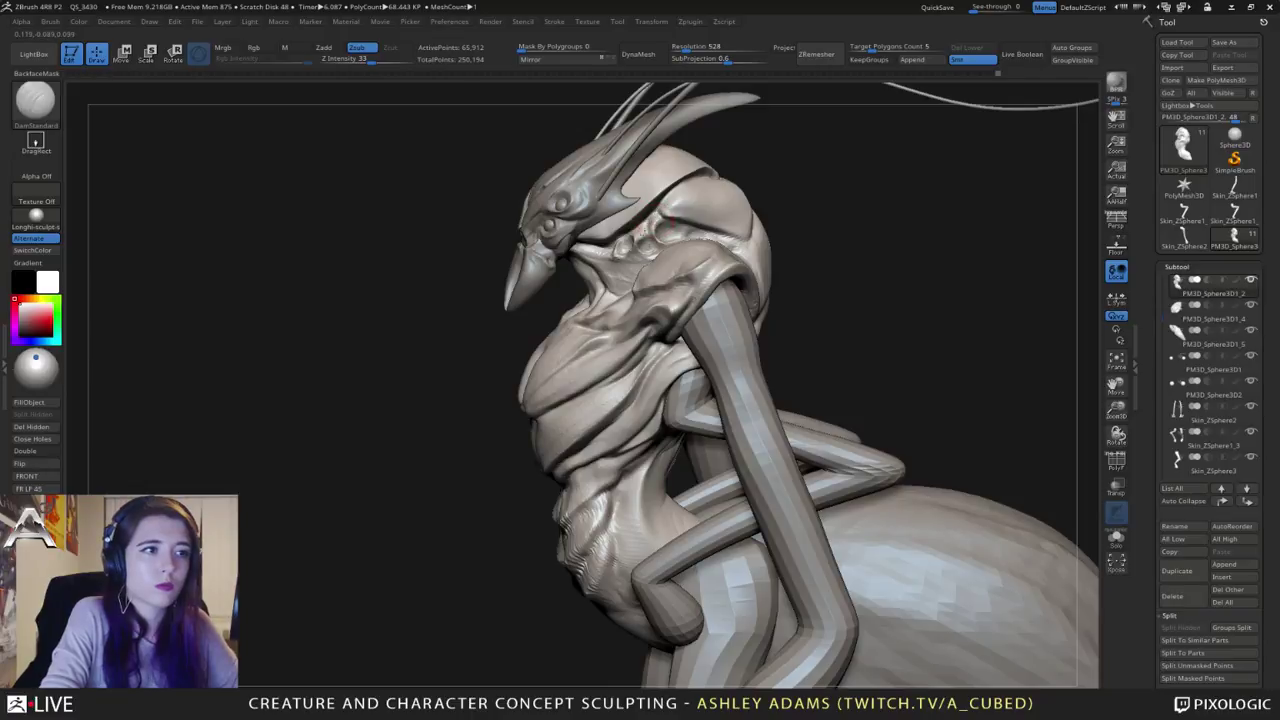
drag(641, 258, 503, 171)
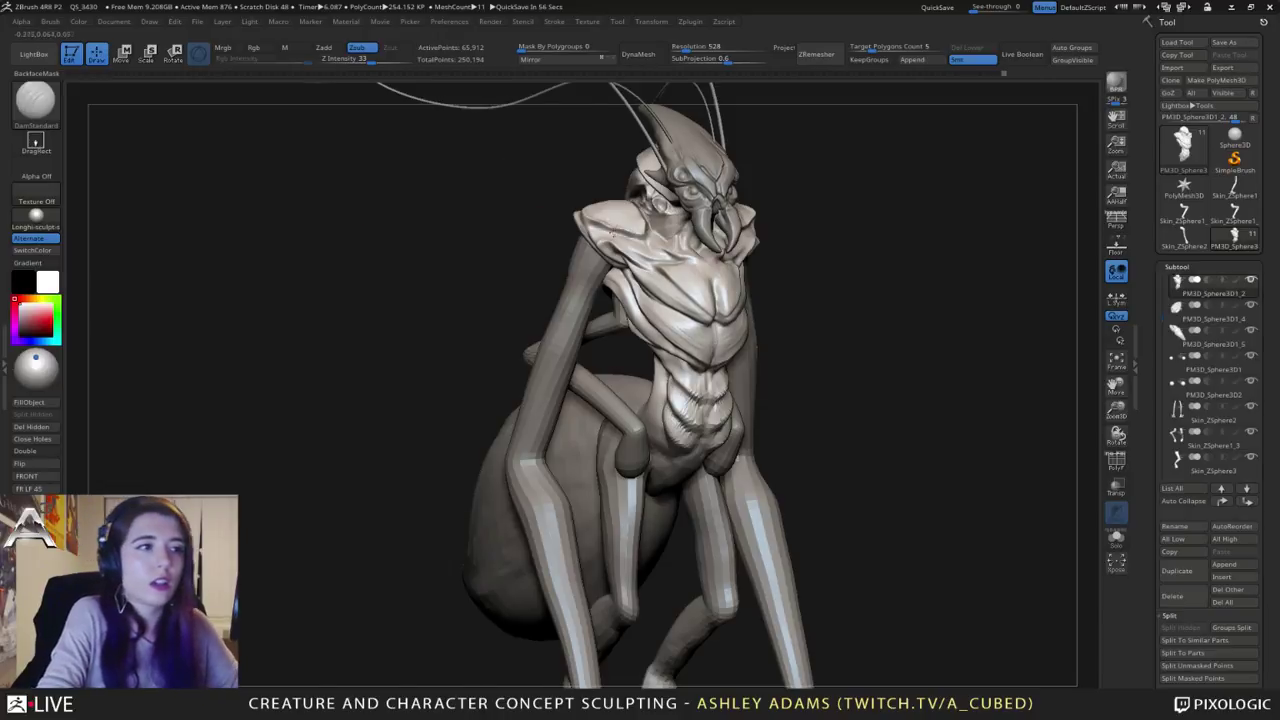
Step: Reshape the top of the shoulder plate with the SnakeHook and ClayBuildup brushes and smooth its surface
mouse_move(613, 233)
right_down()
mouse_move(576, 254)
mouse_move(581, 294)
right_up()
right_drag(622, 210, 618, 242)
key(b)
key(s)
key(h)
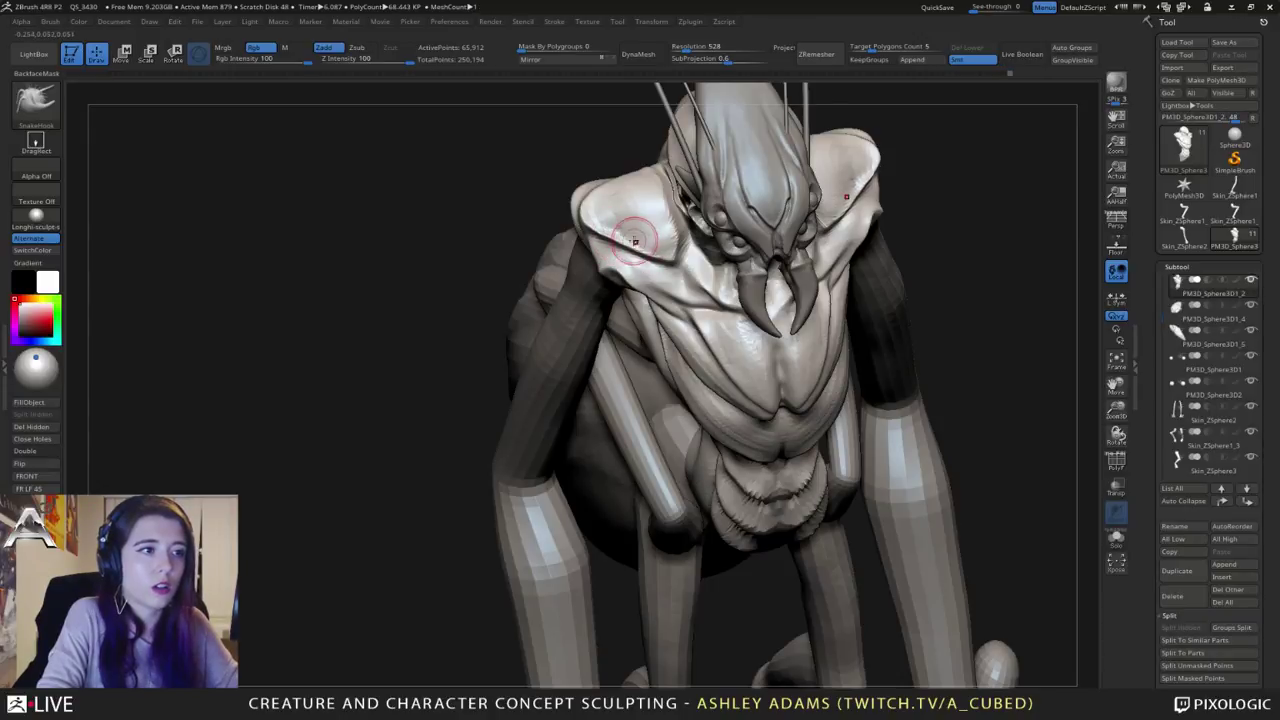
mouse_move(635, 241)
right_down()
mouse_move(686, 216)
mouse_move(608, 256)
mouse_move(650, 214)
right_up()
key(b)
key(c)
key(b)
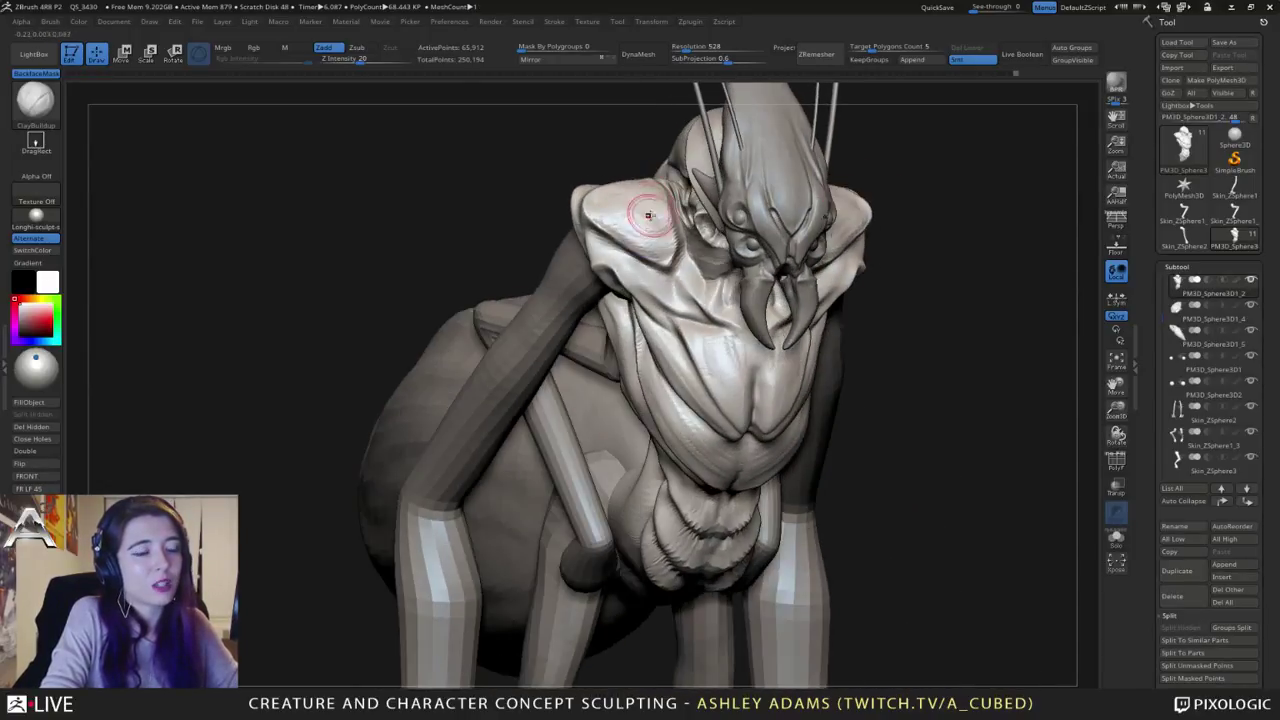
shift+drag(650, 214, 604, 212)
Step: Refine the collarbone muscles between the neck and the shoulder plate with the SnakeHook and ClayBuildup brushes
mouse_move(634, 220)
right_down()
mouse_move(664, 246)
mouse_move(643, 234)
mouse_move(790, 225)
mouse_move(758, 210)
mouse_move(771, 214)
mouse_move(760, 227)
right_up()
key(b)
key(s)
key(h)
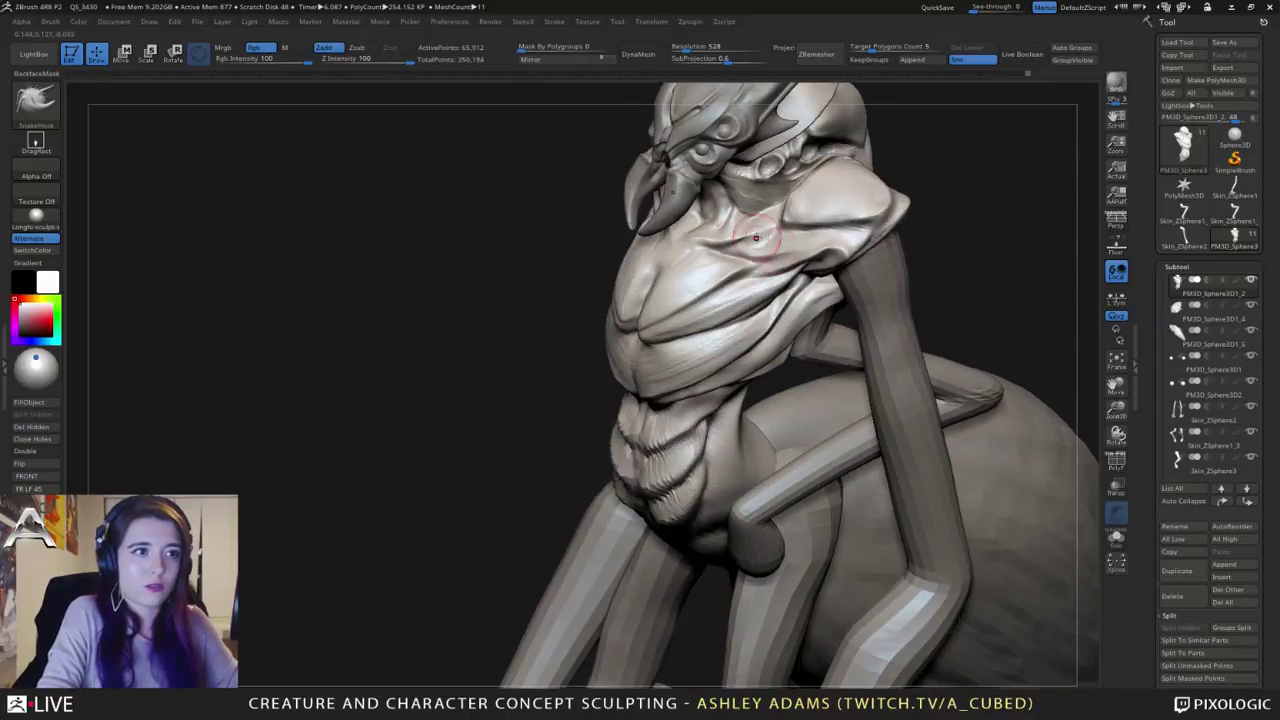
key(b)
key(c)
key(b)
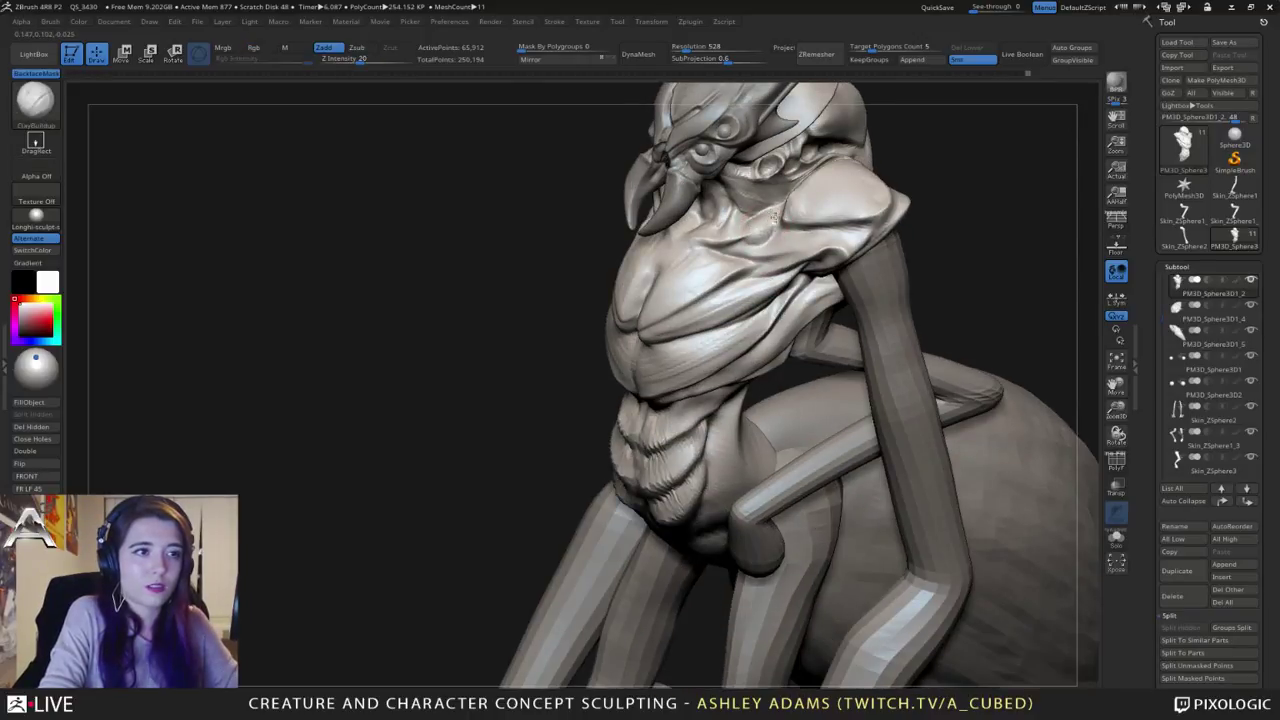
mouse_move(738, 236)
right_down()
mouse_move(742, 220)
mouse_move(700, 238)
right_up()
Step: Crease the collarbone area above the chest with the DamStandard brush and smooth the transition toward the shoulder
key(b)
key(s)
key(h)
key(b)
key(d)
key(s)
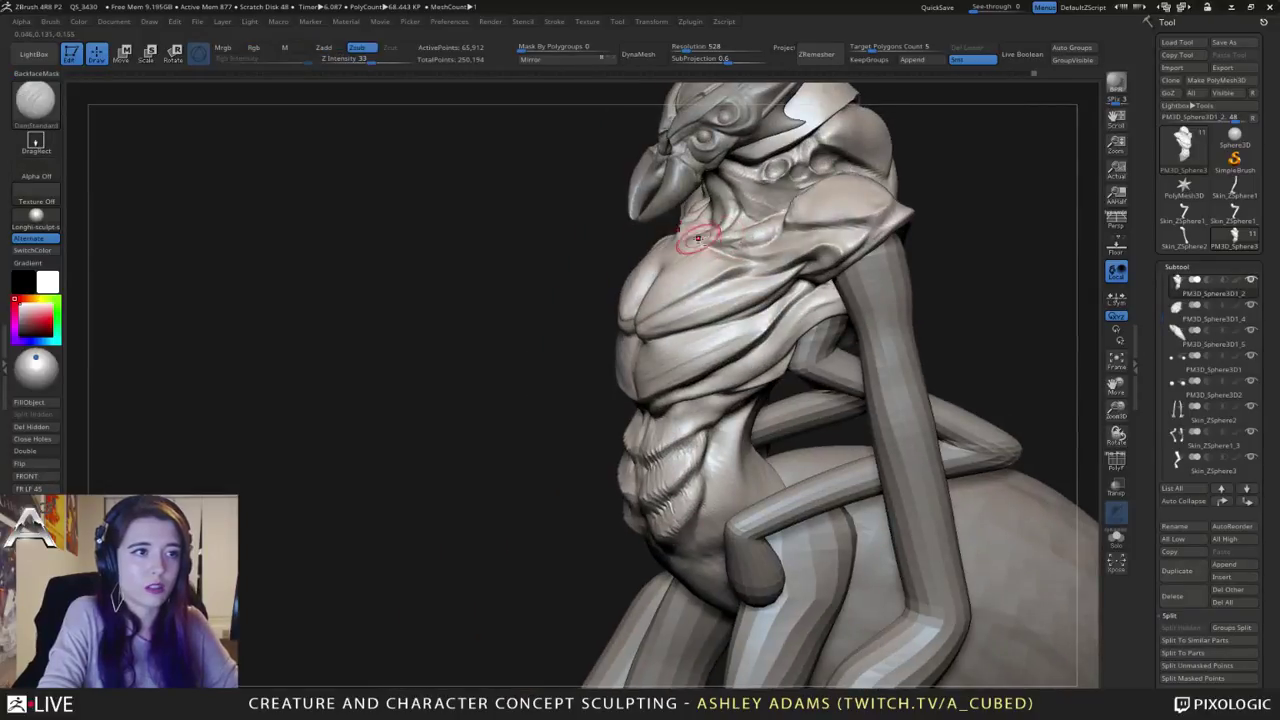
key(shift)
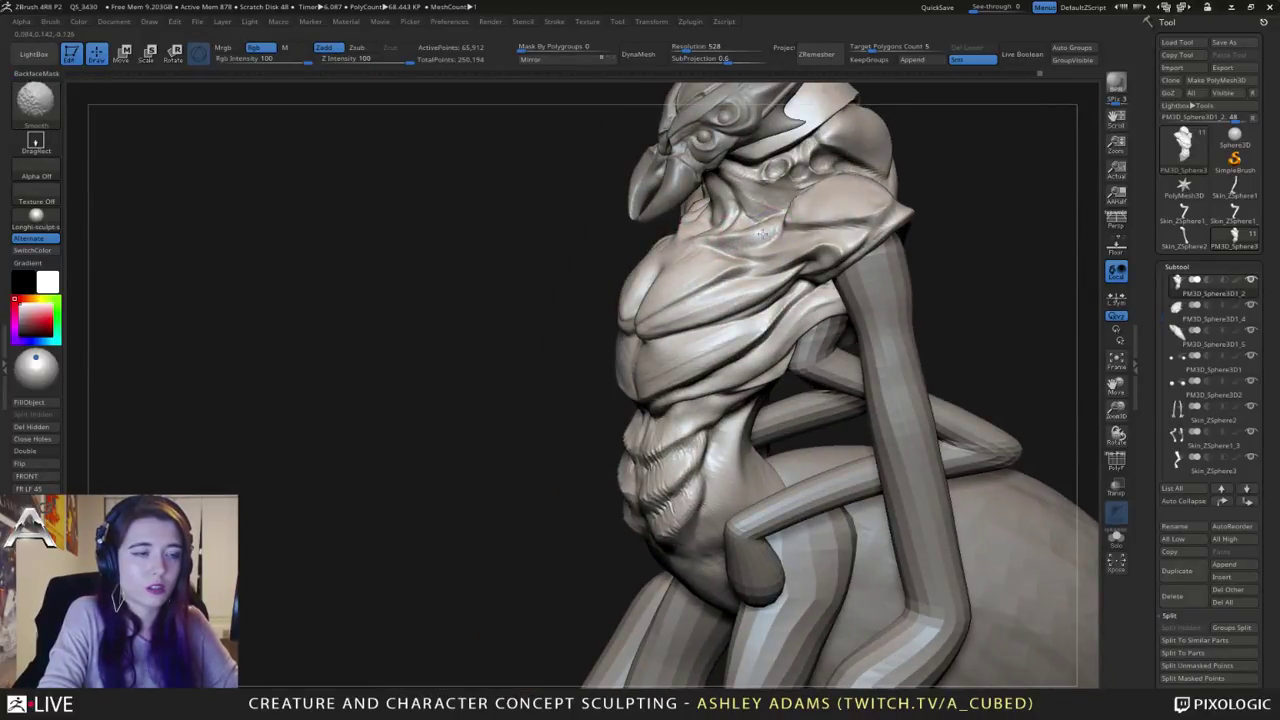
shift+drag(765, 233, 735, 238)
mouse_move(715, 238)
right_down()
mouse_move(750, 246)
mouse_move(752, 268)
right_up()
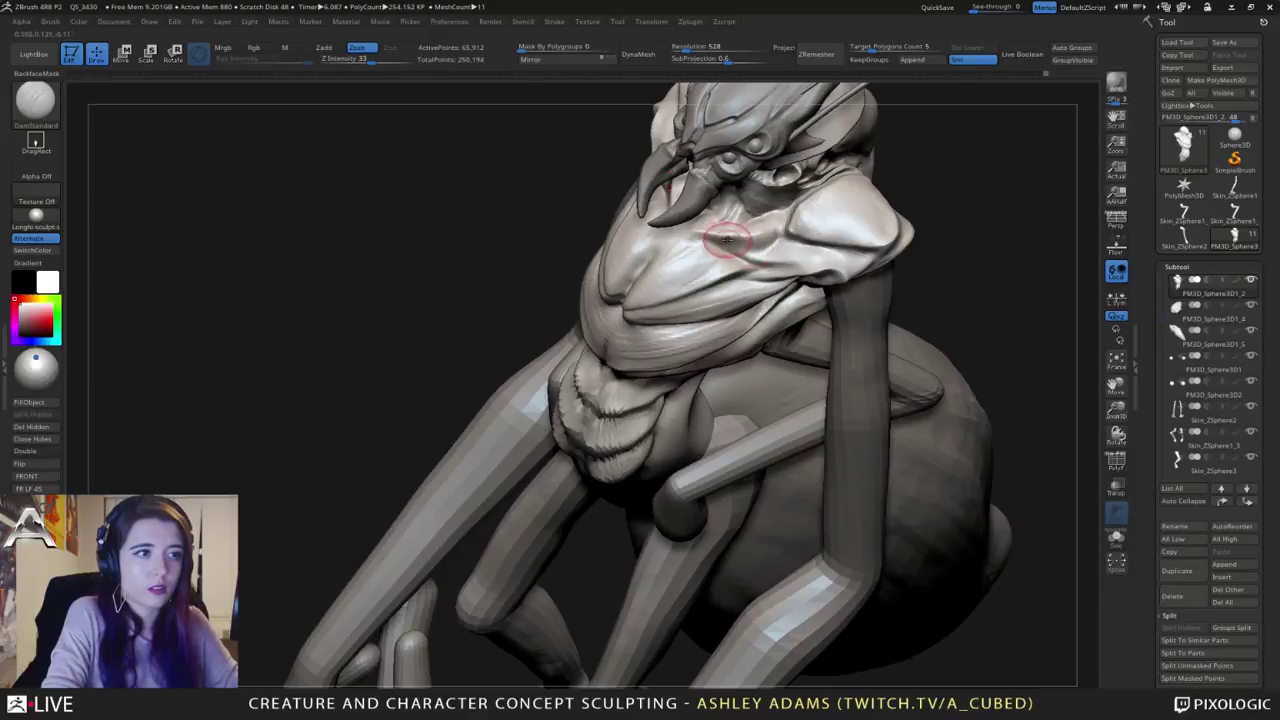
Step: Flatten the forms below the neck with the hPolish brush
key(b)
key(h)
key(p)
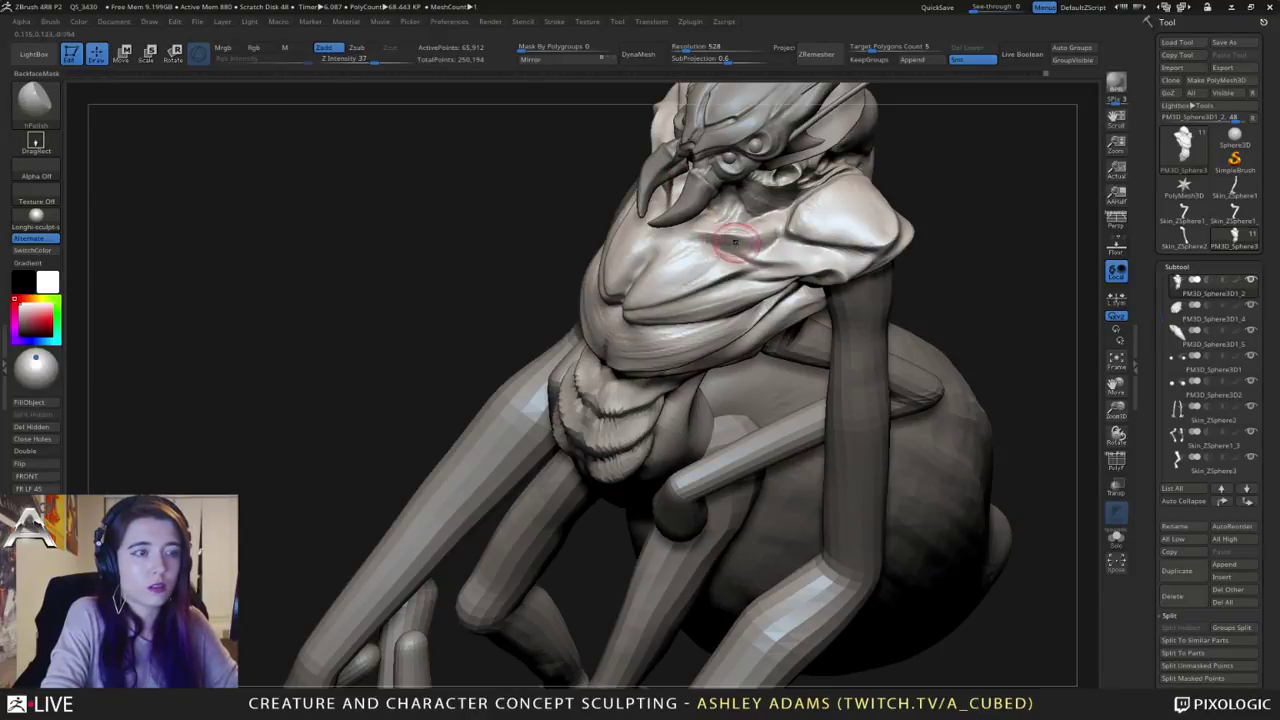
right_drag(735, 242, 700, 250)
key(shift)
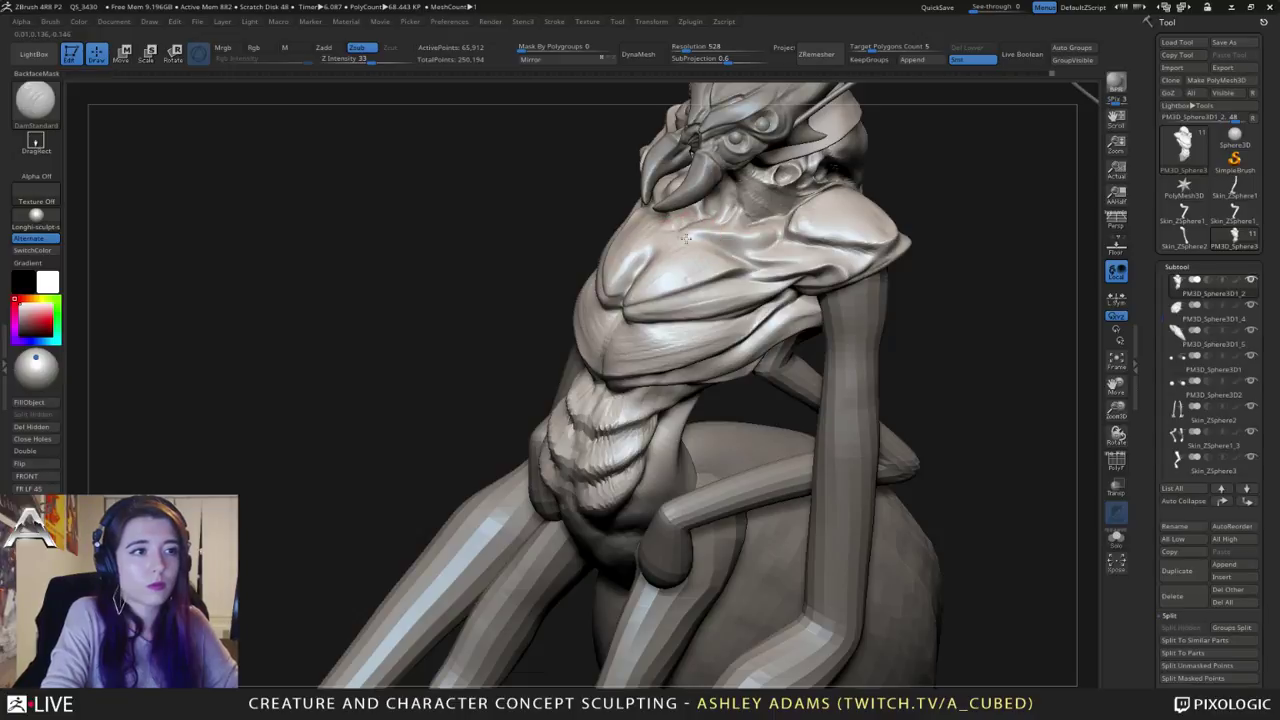
Step: Carve a sharper crease between the collarbone and the upper chest muscle with the DamStandard brush
mouse_move(745, 268)
right_down()
mouse_move(695, 235)
mouse_move(678, 240)
mouse_move(689, 234)
right_up()
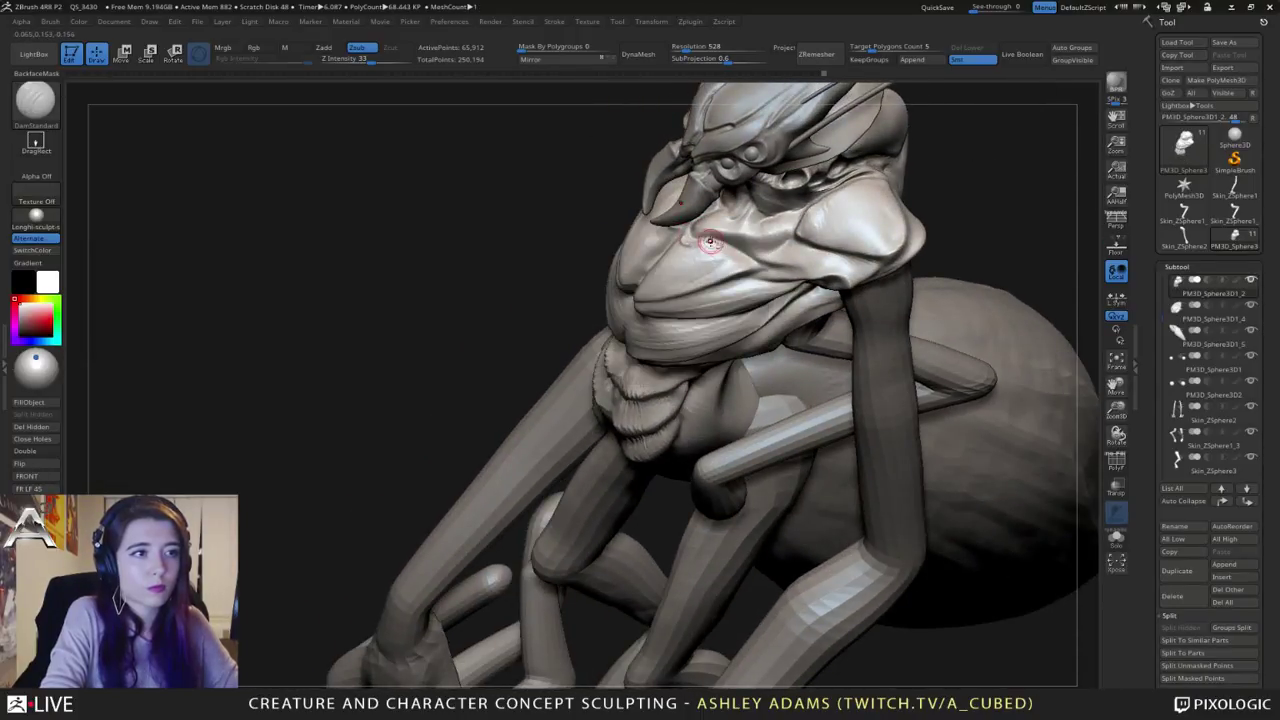
key(shift)
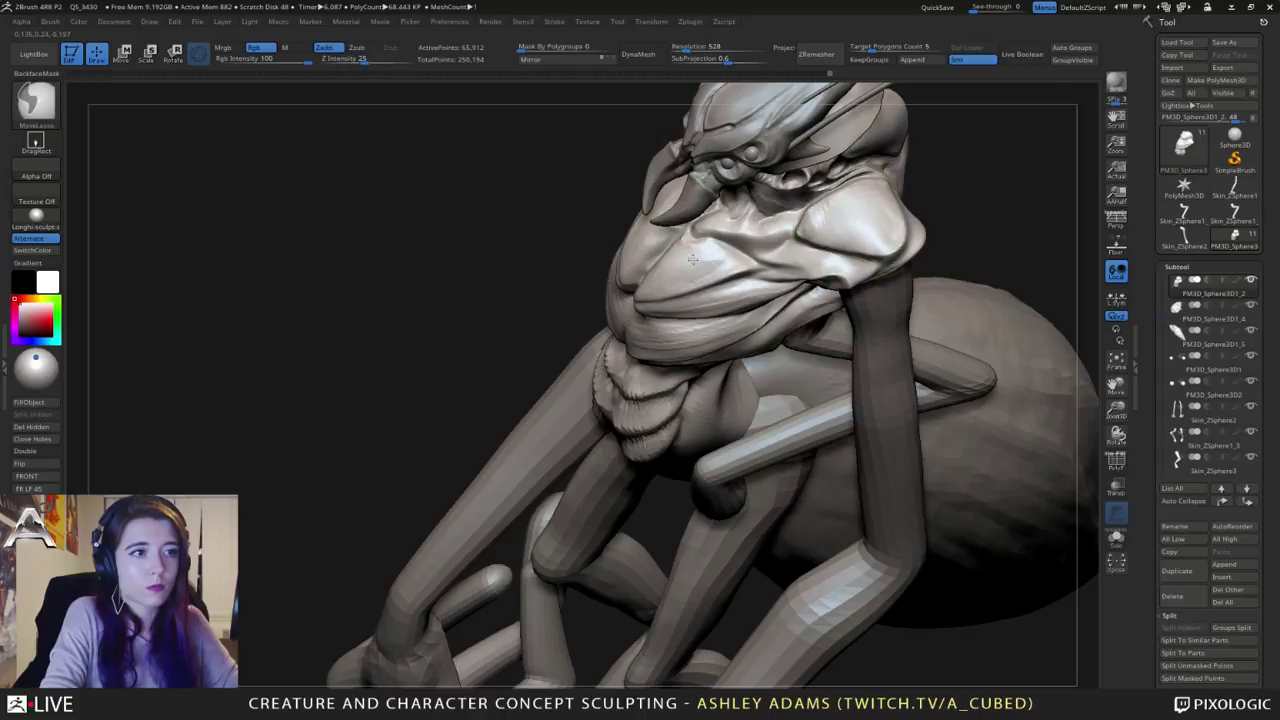
right_drag(677, 250, 684, 255)
right_click(686, 265)
mouse_move(684, 255)
alt+right_down()
mouse_move(693, 186)
mouse_move(688, 222)
mouse_move(728, 243)
mouse_move(686, 214)
mouse_move(675, 242)
mouse_move(699, 246)
mouse_move(708, 212)
mouse_move(768, 215)
mouse_move(674, 160)
mouse_move(827, 186)
alt+right_up()
Step: Adjust the side profile of the rounded upper back behind the shoulder with a large SnakeHook brush
key(shift)
key(space)
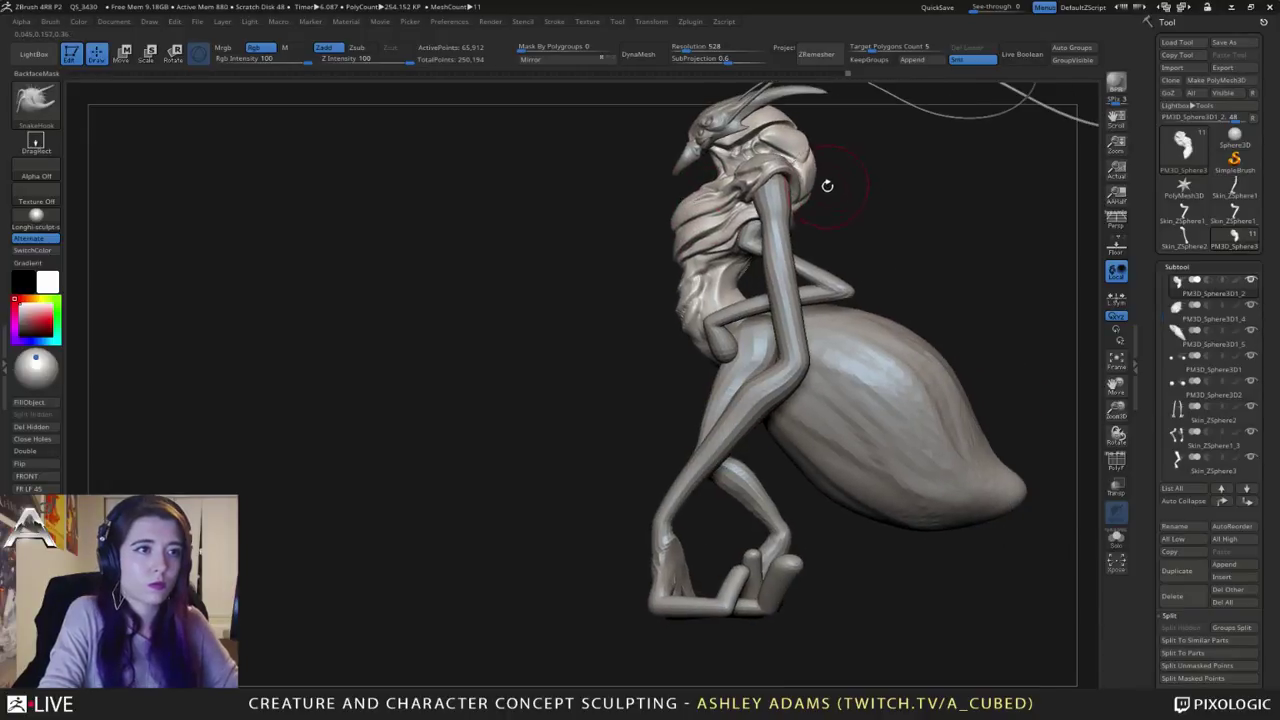
right_click(825, 184)
drag(804, 165, 812, 164)
alt+right_drag(811, 166, 770, 190)
drag(764, 175, 768, 171)
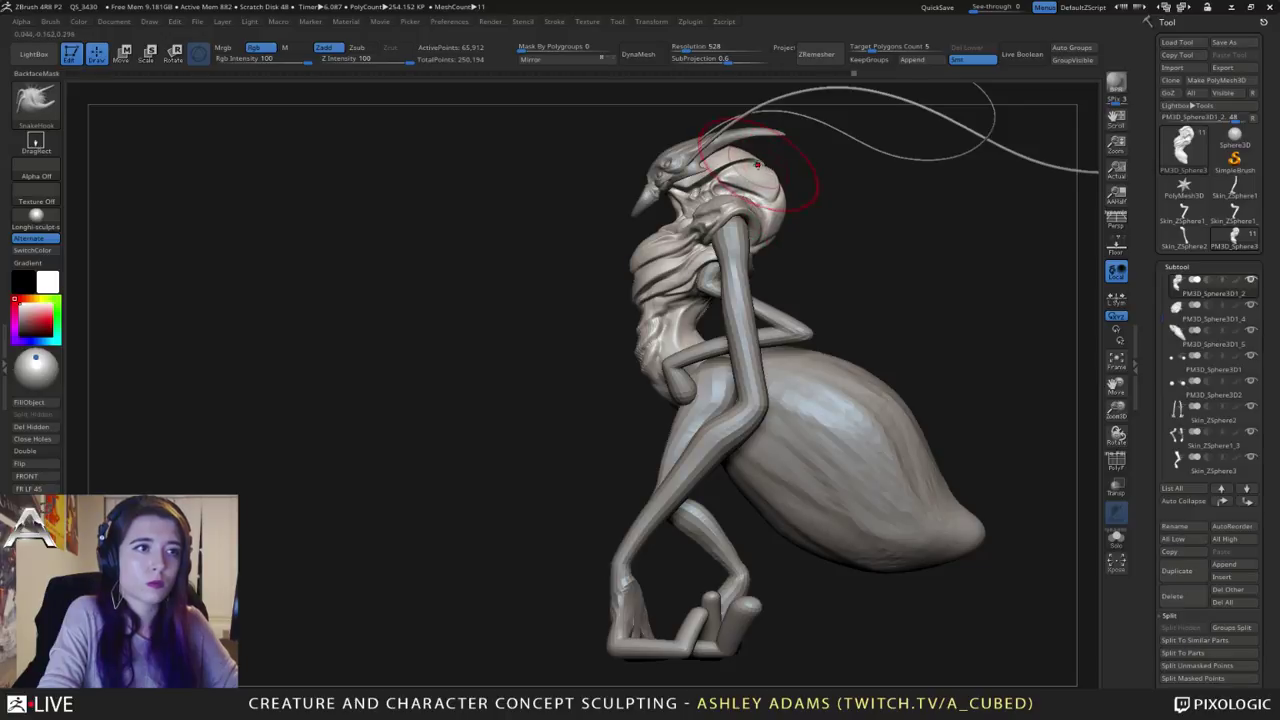
Step: Reshape the upper back between the shoulder plates from the rear with the SnakeHook brush
right_drag(760, 170, 590, 190)
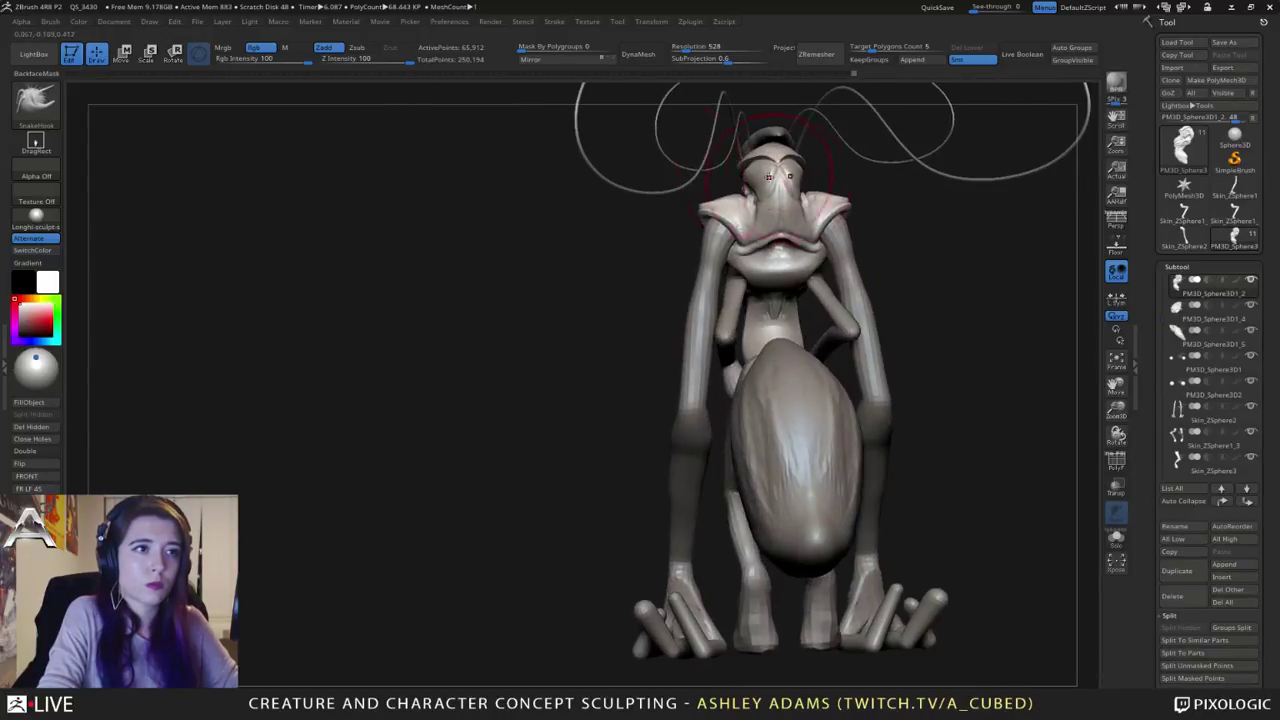
right_click(732, 245)
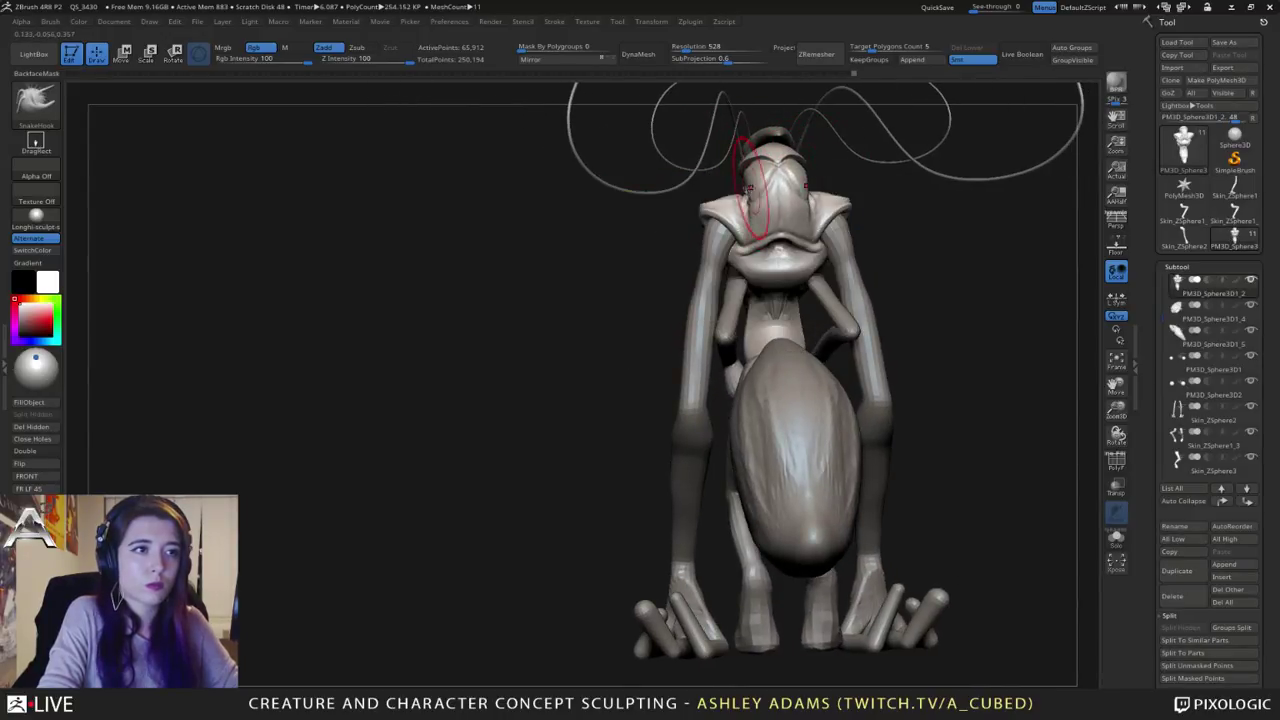
right_drag(757, 150, 800, 220)
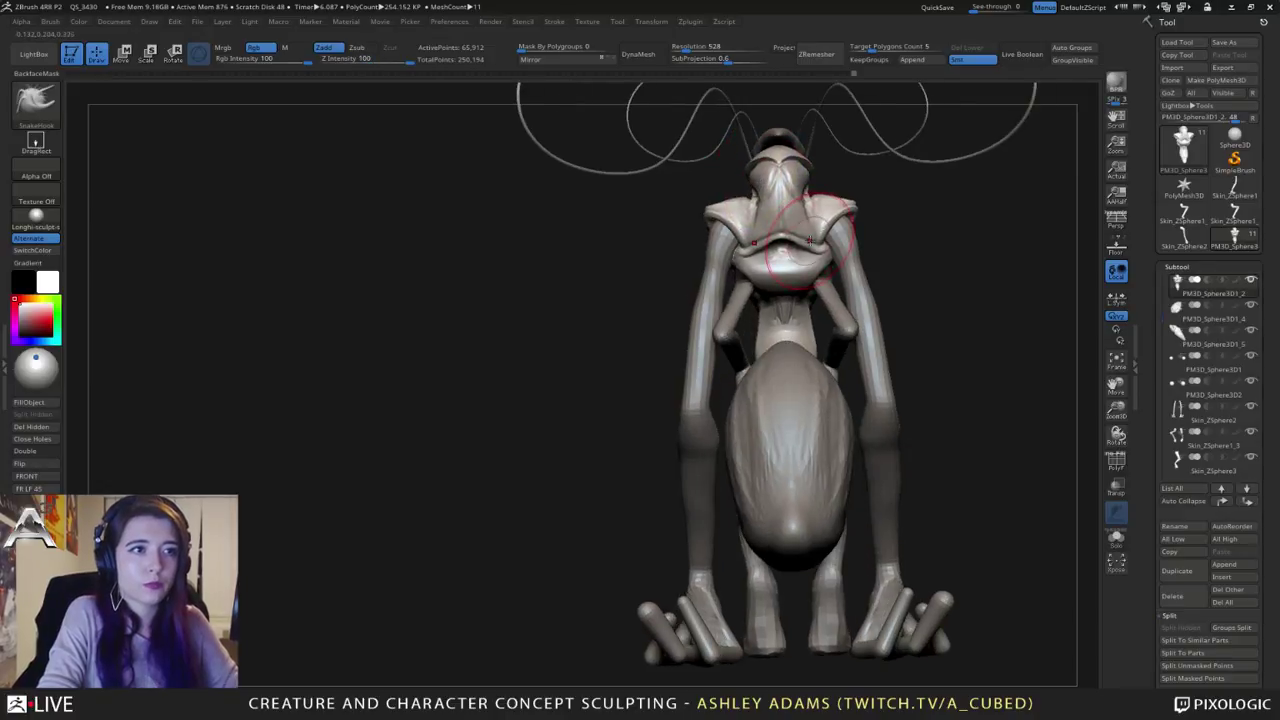
right_click(835, 208)
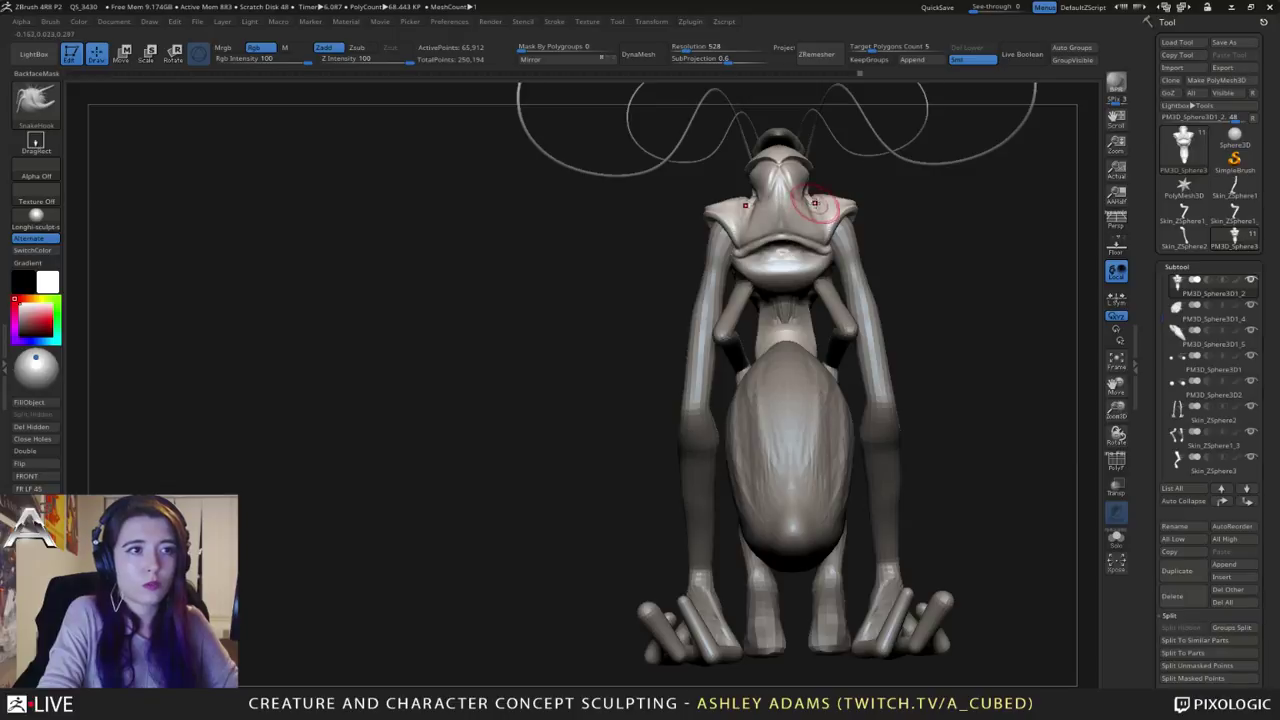
mouse_move(808, 202)
right_down()
mouse_move(760, 210)
mouse_move(800, 215)
right_up()
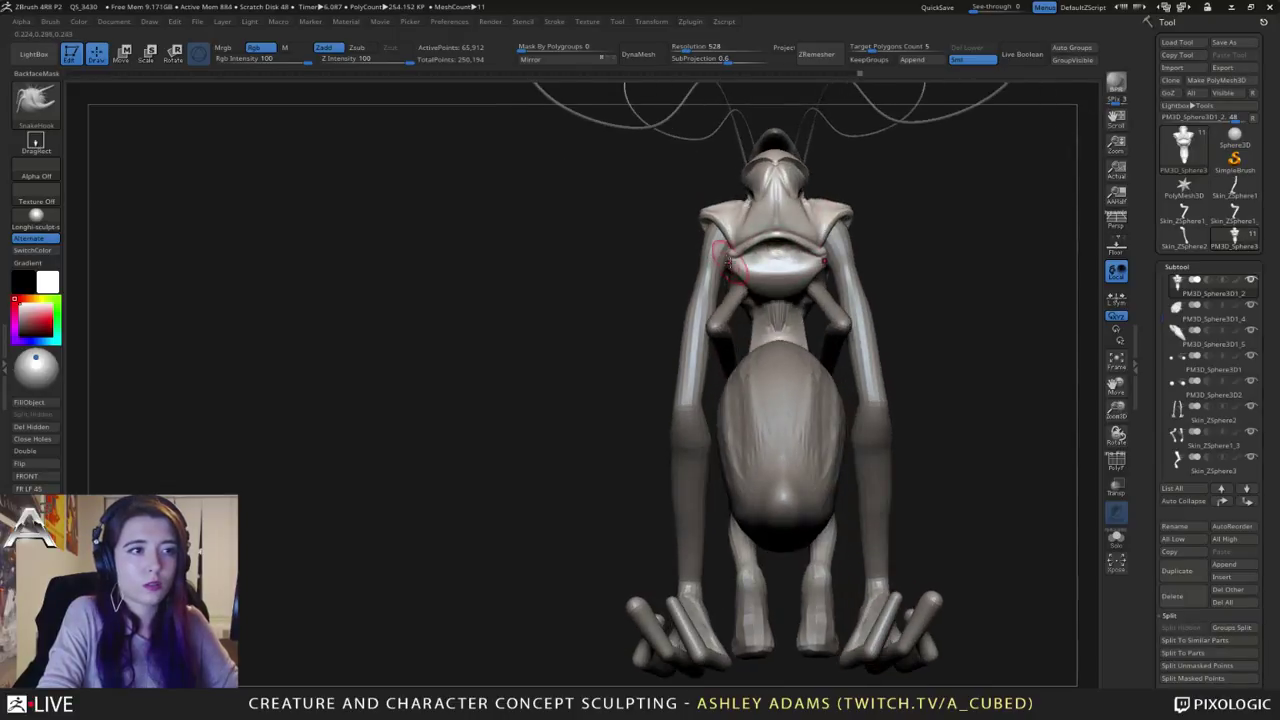
Step: Adjust the silhouette of the lower back plate and the front of the torso with the SnakeHook brush
right_drag(728, 260, 860, 258)
key(space)
drag(728, 258, 741, 259)
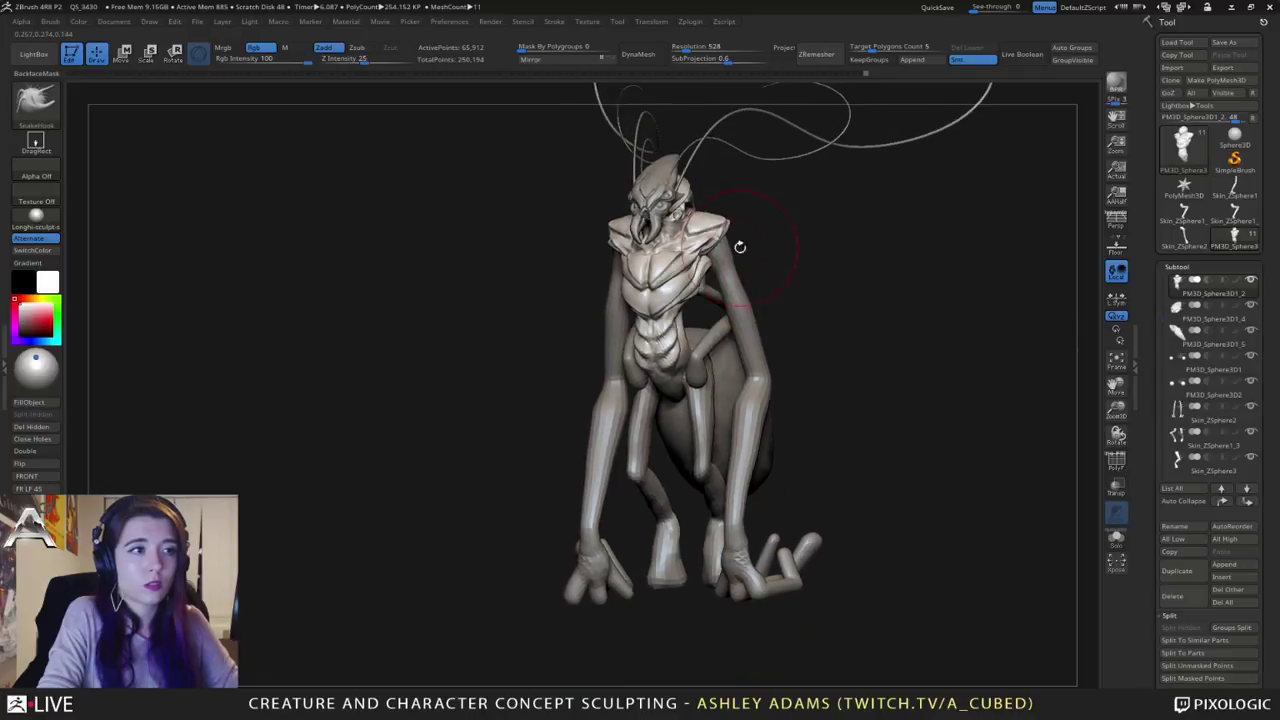
mouse_move(737, 246)
right_down()
mouse_move(748, 254)
mouse_move(634, 248)
mouse_move(700, 288)
mouse_move(666, 304)
mouse_move(699, 303)
mouse_move(640, 228)
mouse_move(648, 328)
mouse_move(679, 316)
right_up()
drag(674, 326, 682, 328)
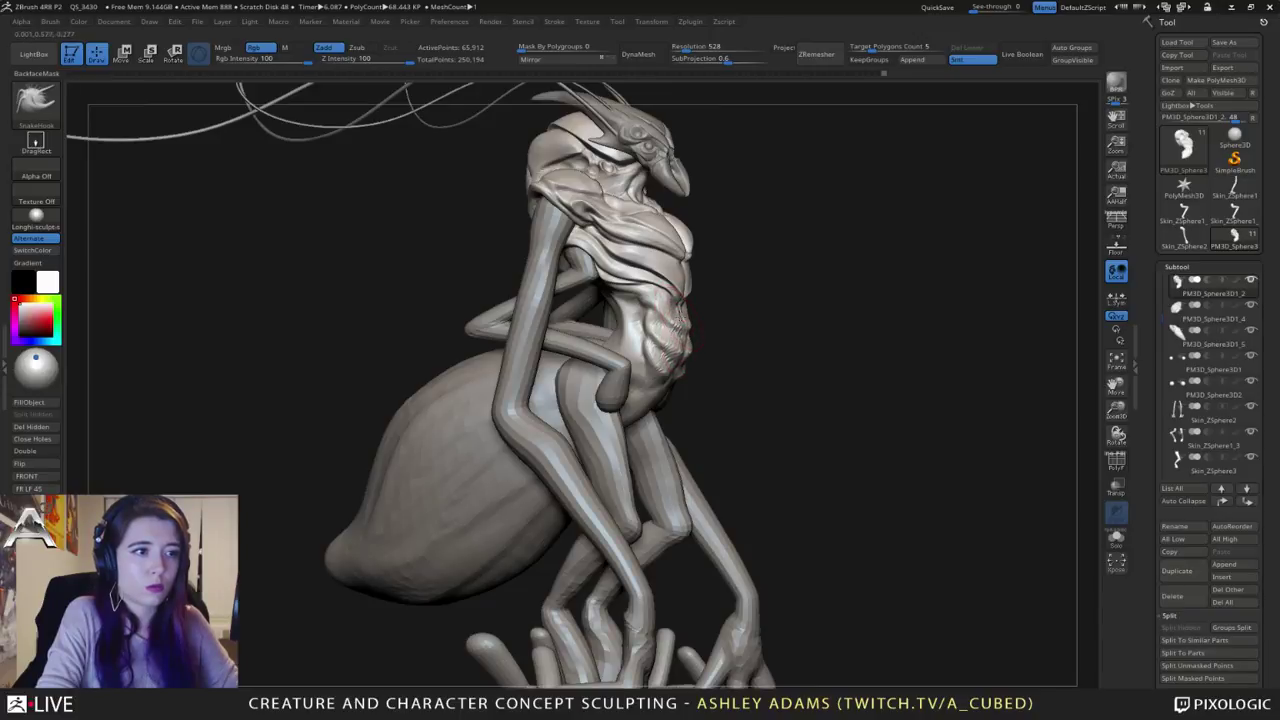
Step: Delete the hind leg subtool beneath the torso
ctrl+right_drag(680, 325, 674, 290)
alt+click(619, 407)
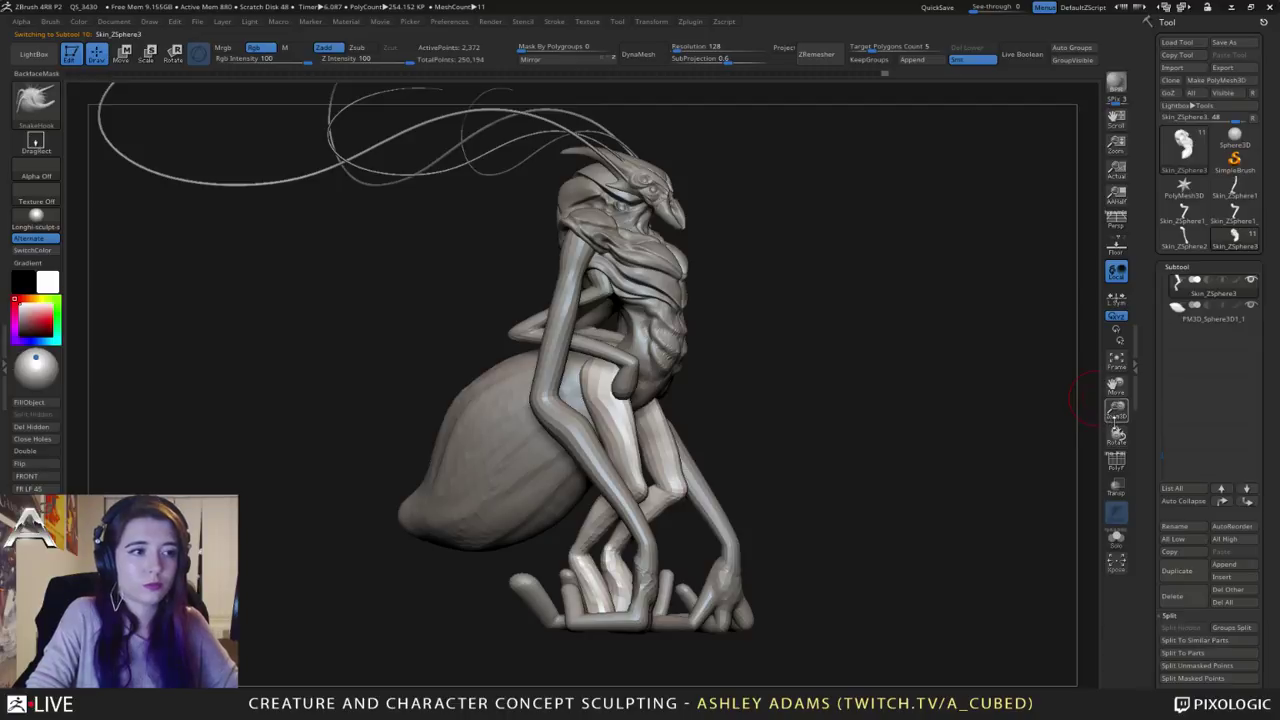
click(1180, 596)
click(1060, 624)
Step: Duplicate the small second pair of arms with the transform gizmo and place the copy below the originals
shift+right_drag(709, 309, 560, 400)
alt+click(650, 402)
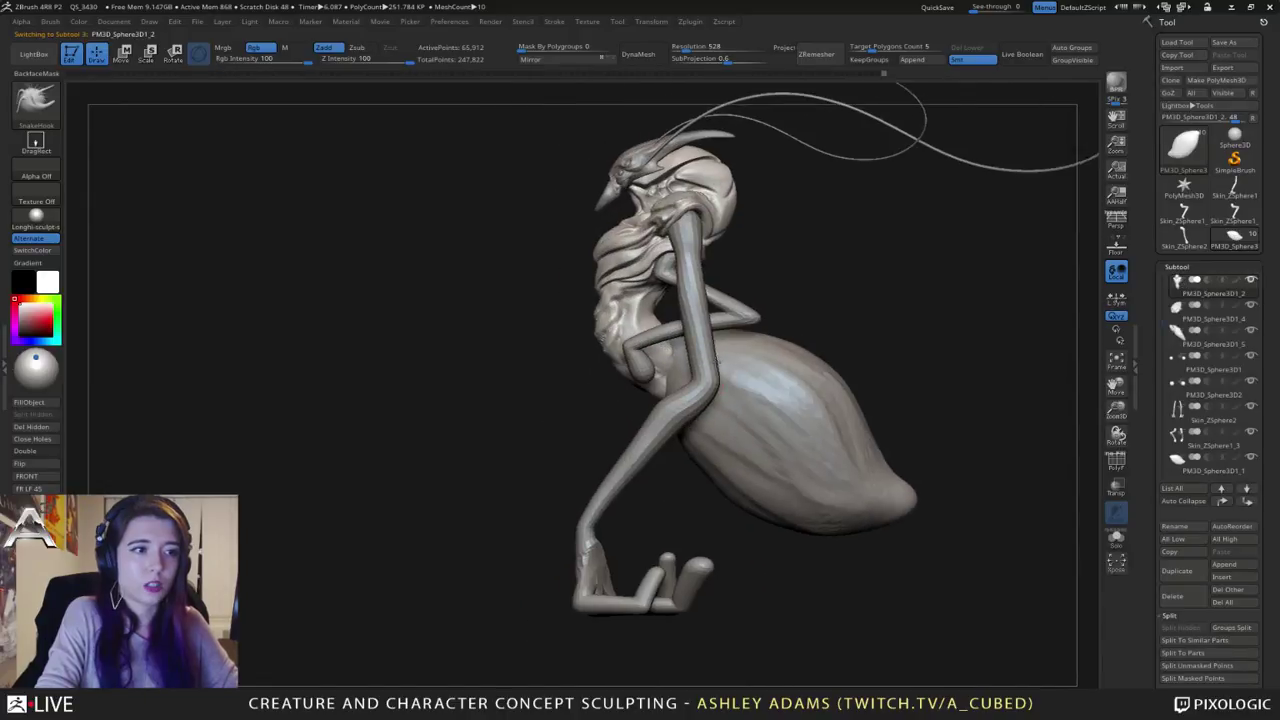
alt+right_drag(703, 374, 754, 326)
alt+click(753, 325)
key(w)
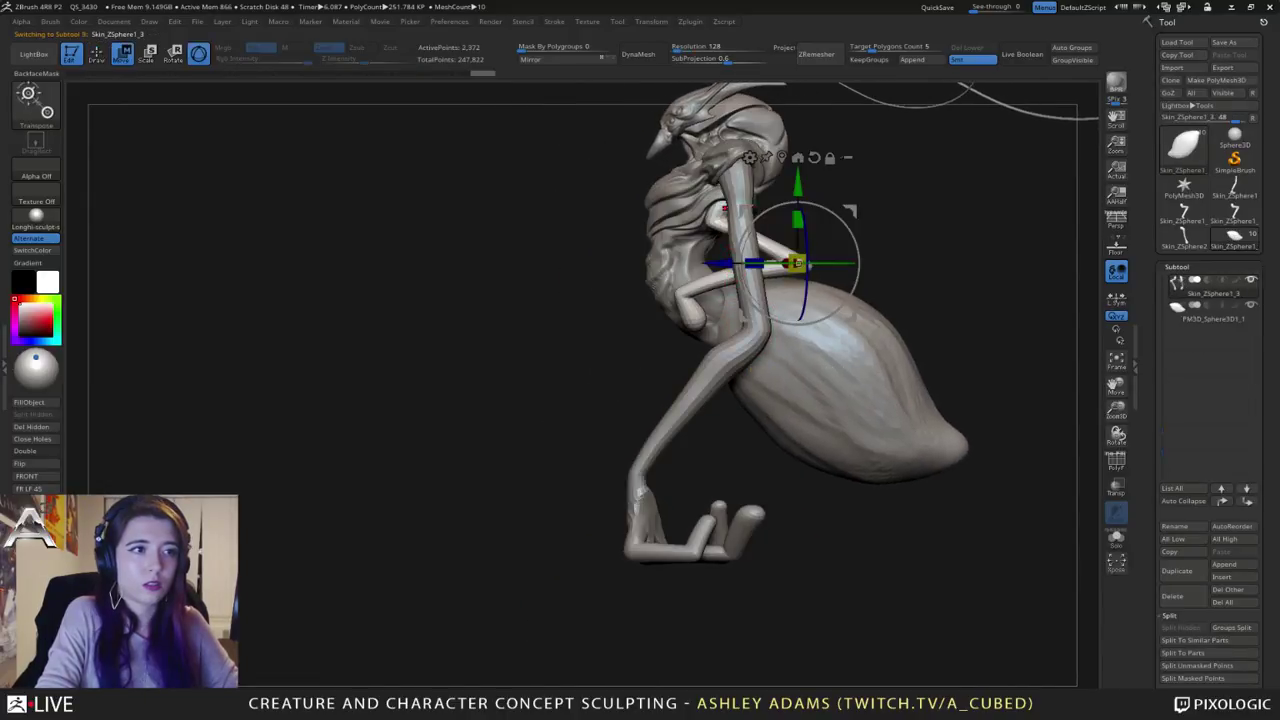
ctrl+drag(798, 190, 840, 298)
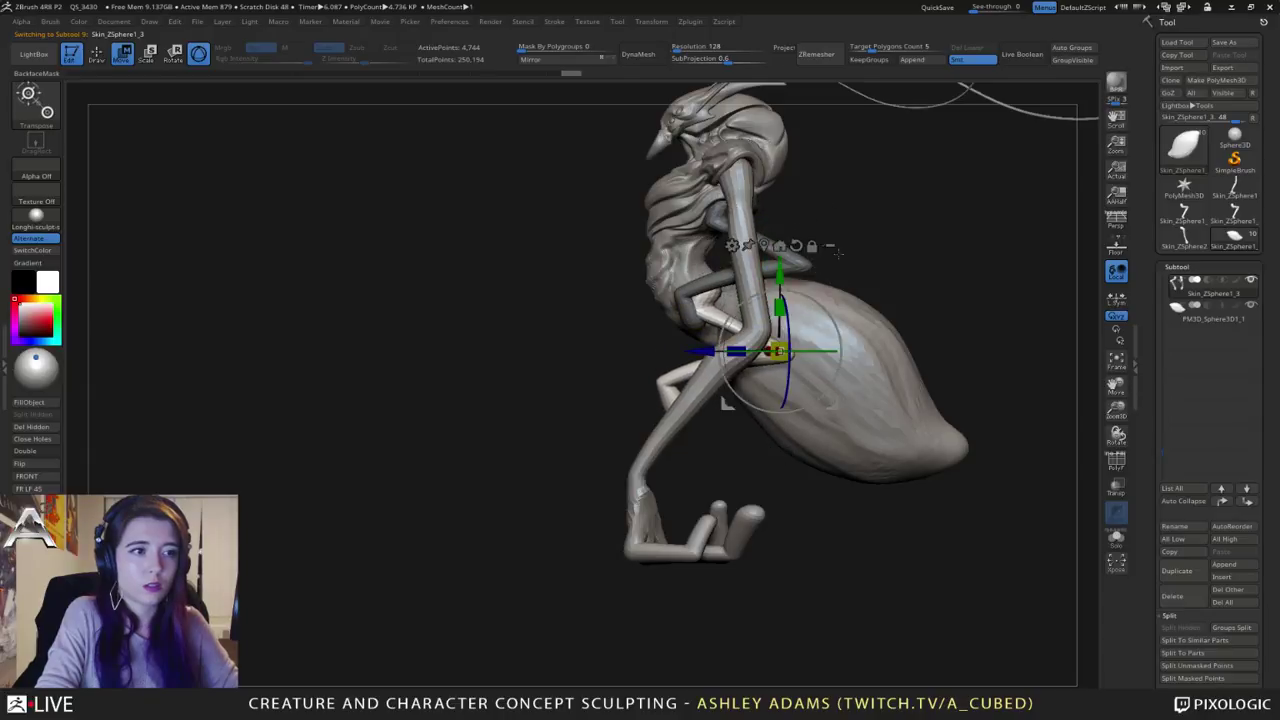
Step: Move and rotate the duplicated limbs so they attach at the base of the torso beside the abdomen
right_drag(828, 220, 908, 208)
drag(840, 296, 833, 300)
right_drag(863, 276, 803, 357)
drag(803, 357, 816, 299)
key(q)
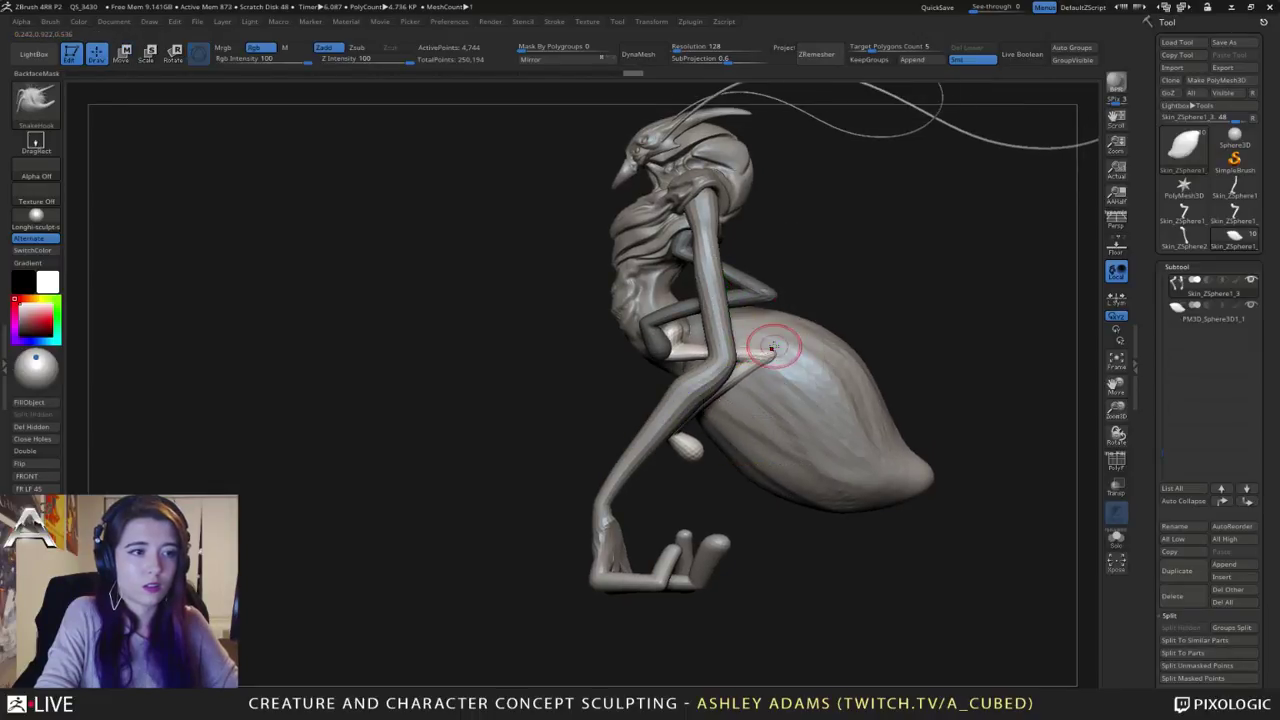
Step: Split the masked original arms from the duplicated limbs into a separate subtool
key(space)
right_drag(690, 340, 786, 334)
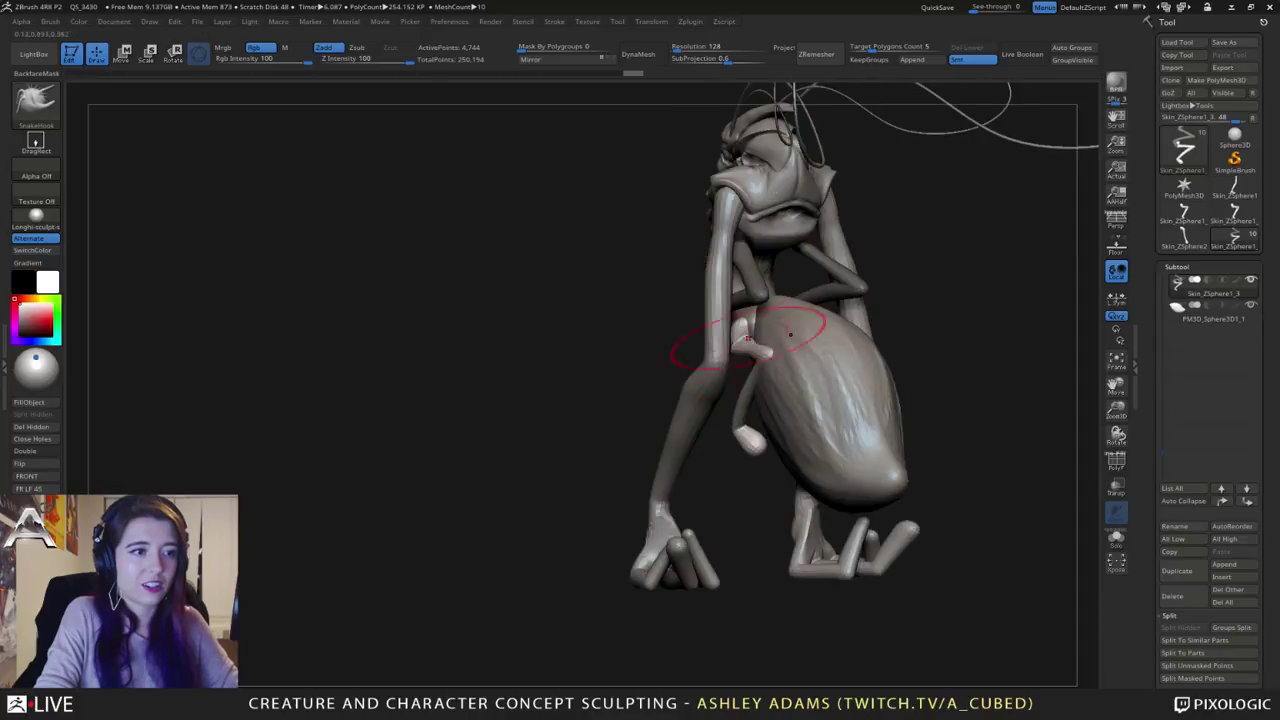
key(space)
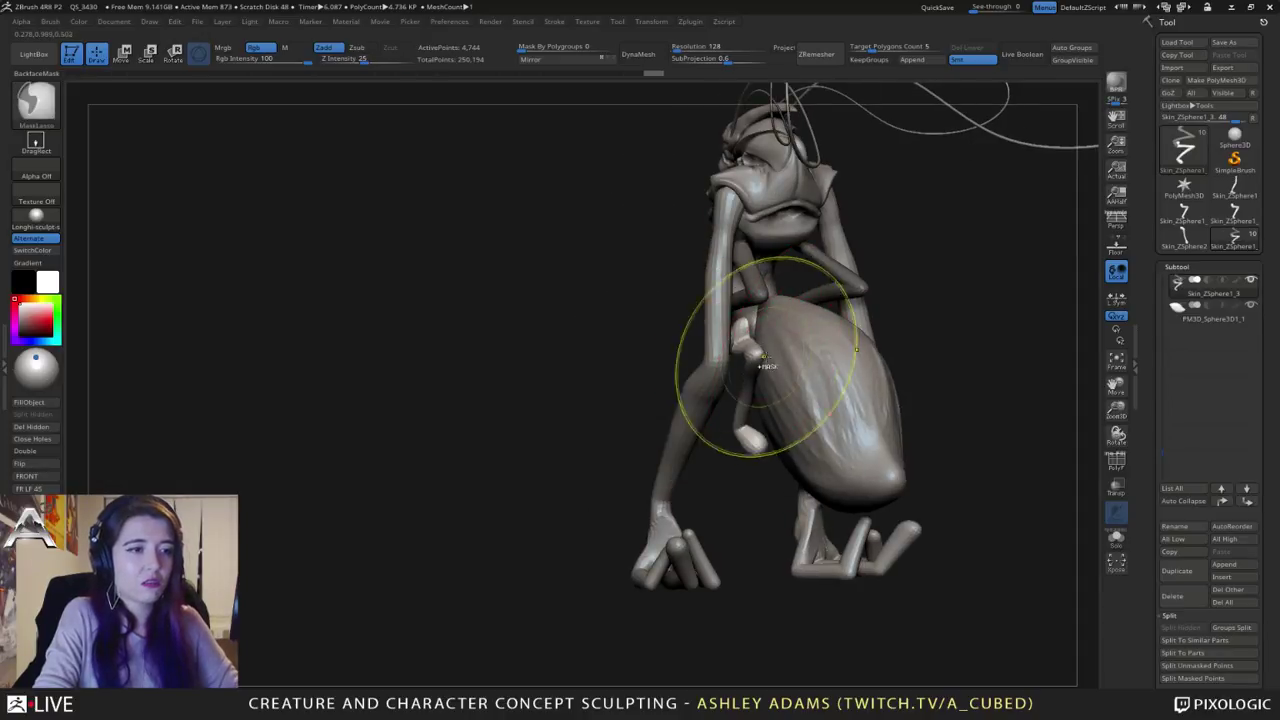
right_click(757, 363)
mouse_move(715, 363)
right_down()
mouse_move(851, 354)
mouse_move(716, 347)
right_up()
right_click(740, 362)
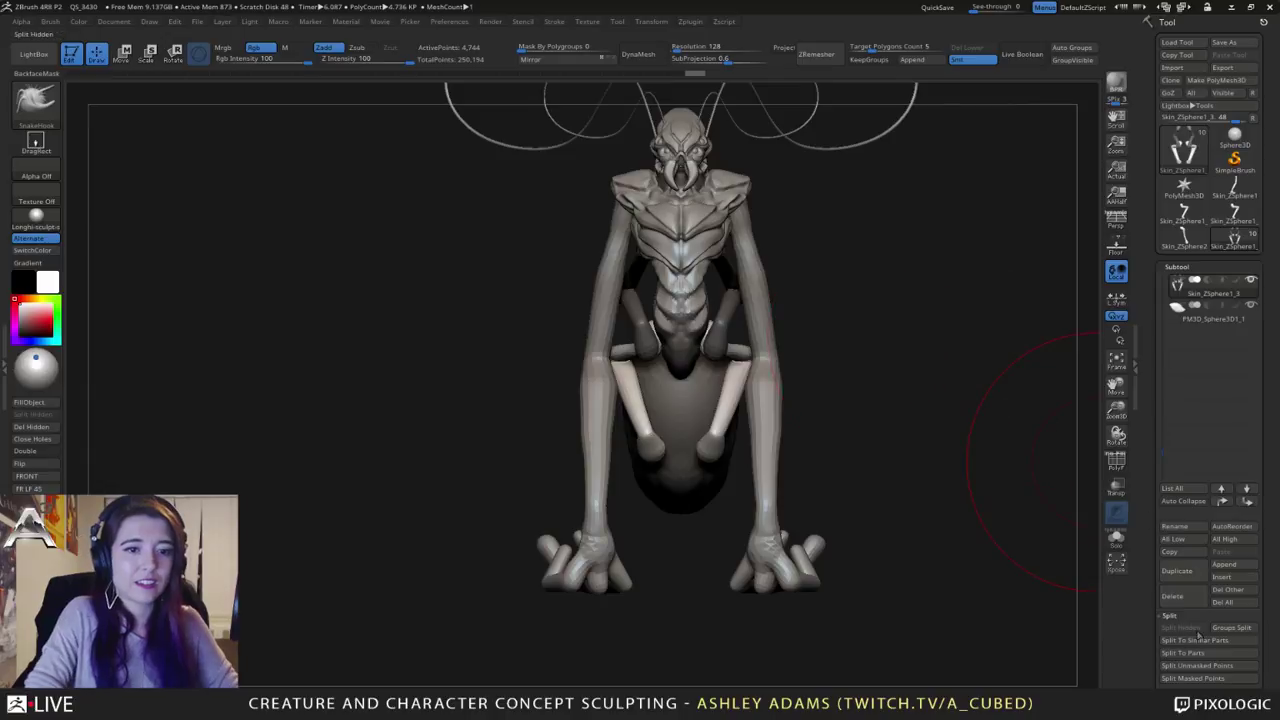
click(1184, 680)
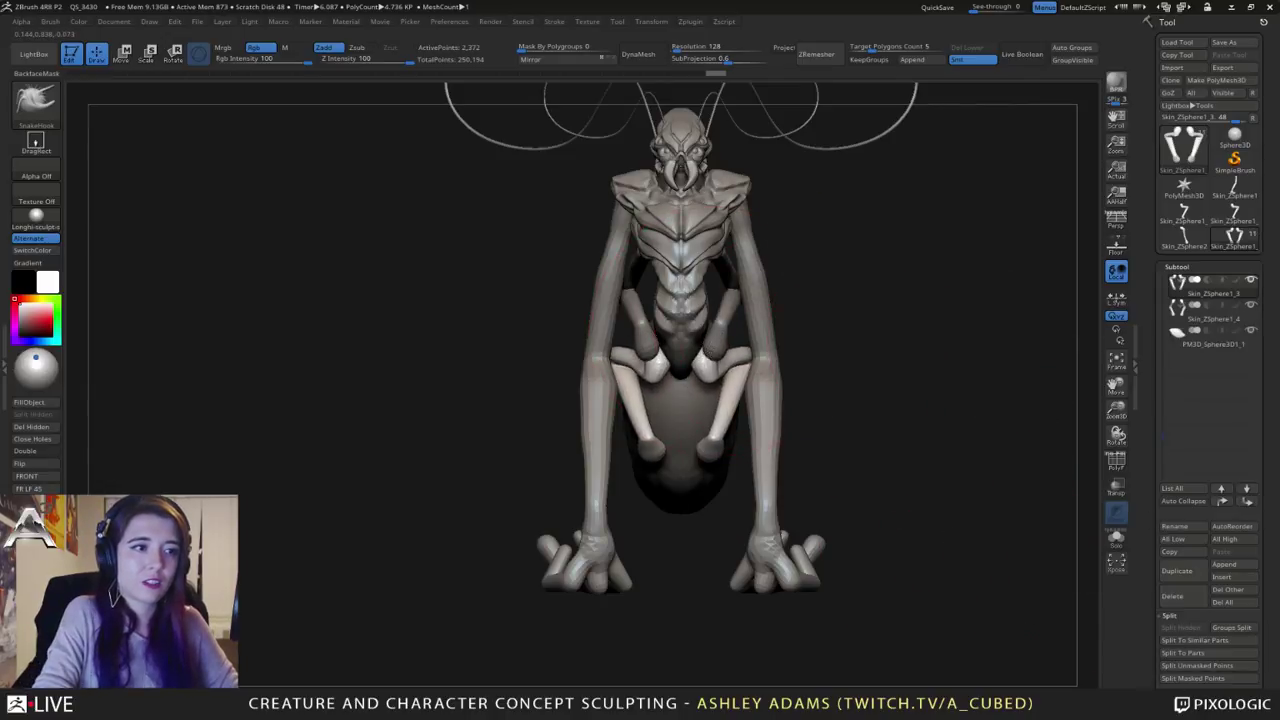
Step: Make the duplicated lower limb pair the active subtool and set up the scale gizmo for it
mouse_move(719, 332)
right_down()
mouse_move(708, 322)
mouse_move(763, 346)
mouse_move(740, 288)
right_up()
alt+click(716, 338)
key(ctrl+z)
key(space)
drag(712, 288, 722, 287)
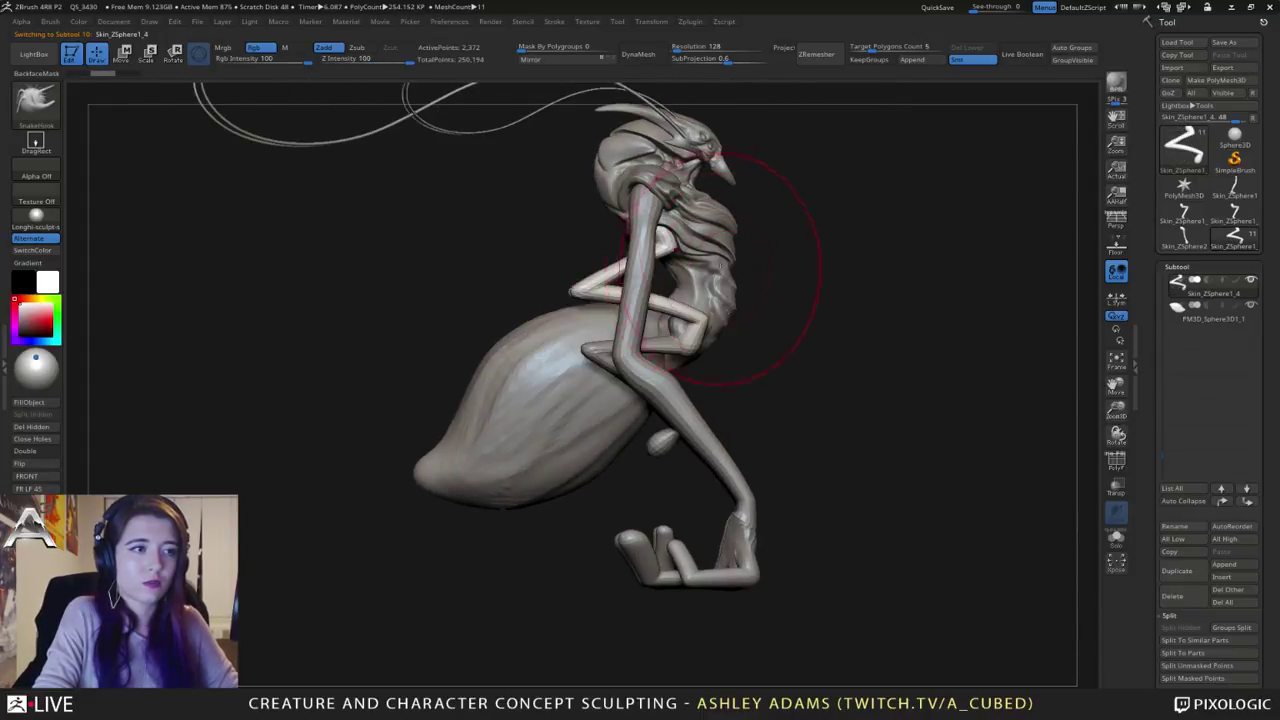
key(e)
alt+click(659, 238)
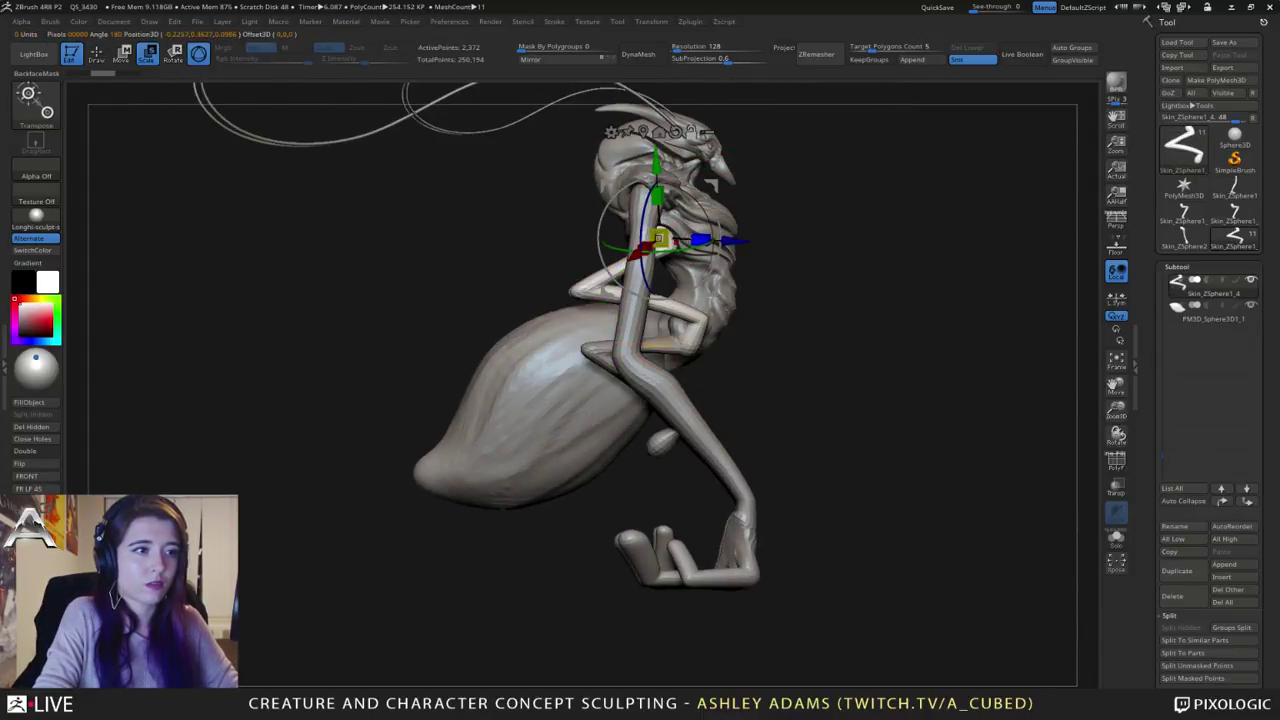
alt+click(655, 348)
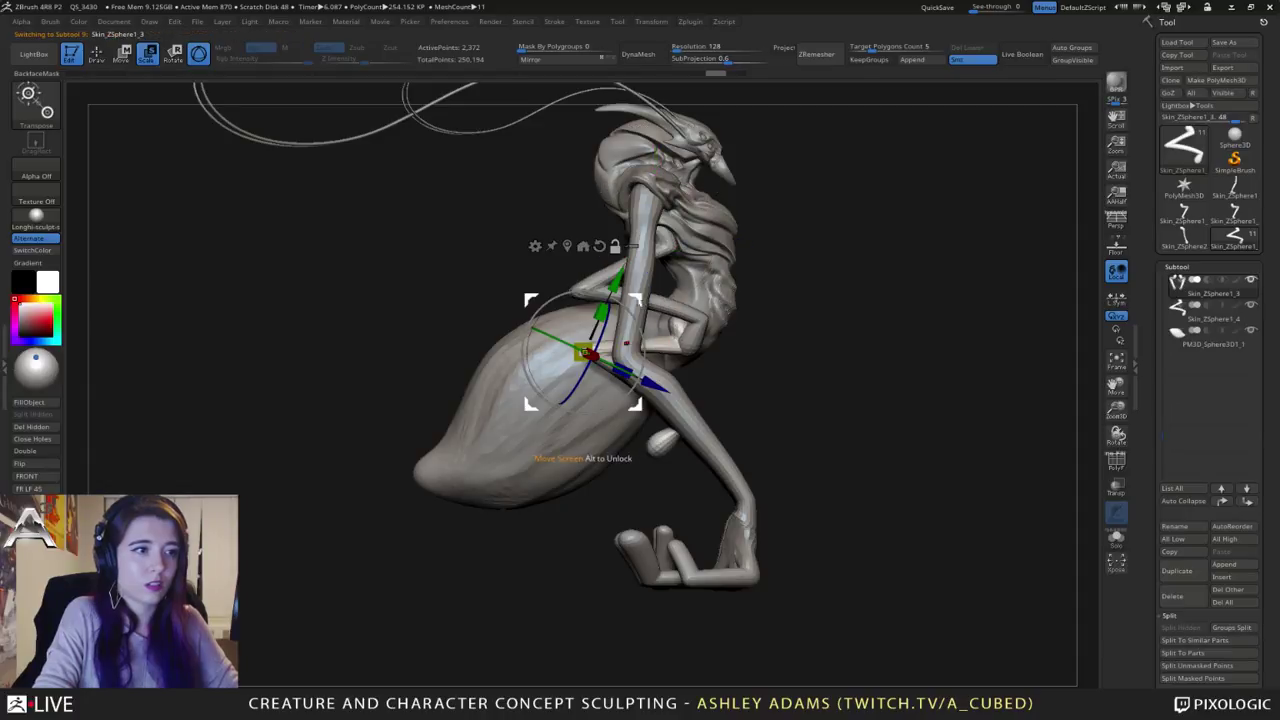
Step: Reposition and rotate the lower limb pair so it forms hind legs that bend forward from the hips
alt+drag(640, 298, 740, 288)
alt+click(693, 215)
drag(806, 282, 763, 215)
drag(818, 248, 631, 267)
drag(728, 264, 789, 266)
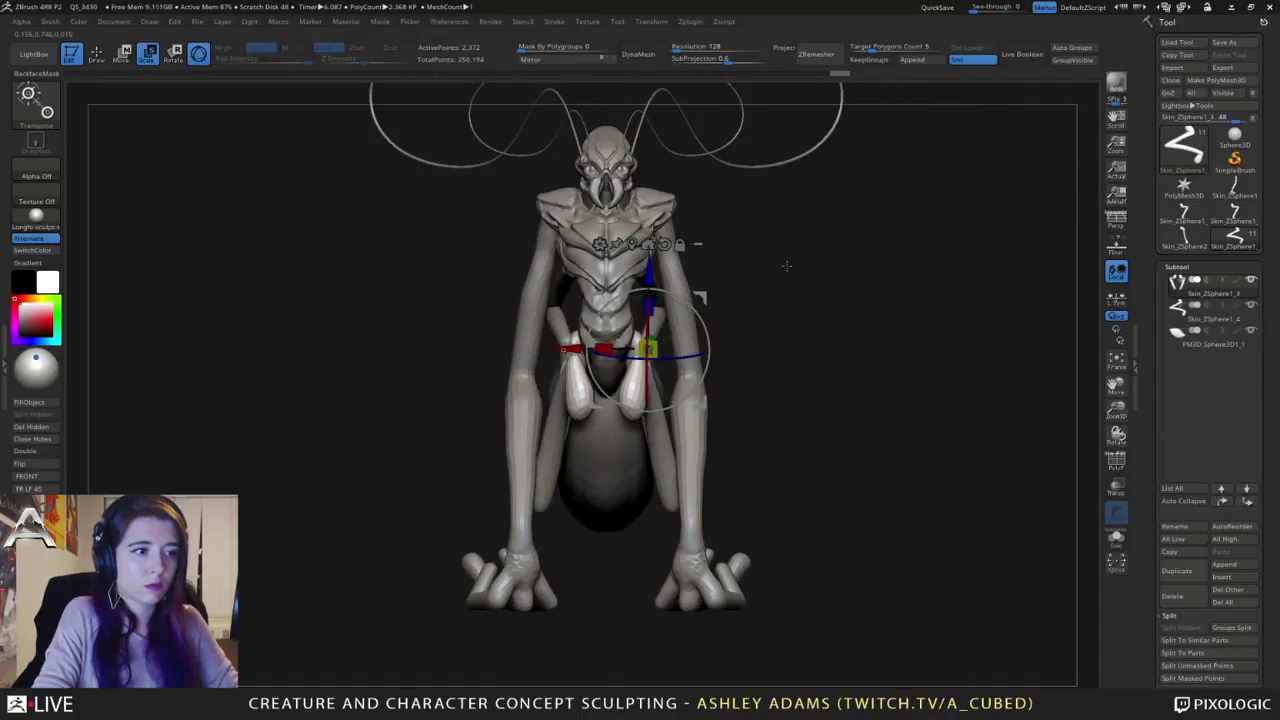
Step: Angle the new hind legs inward and adjust their sideways placement in the front view
drag(677, 356, 689, 355)
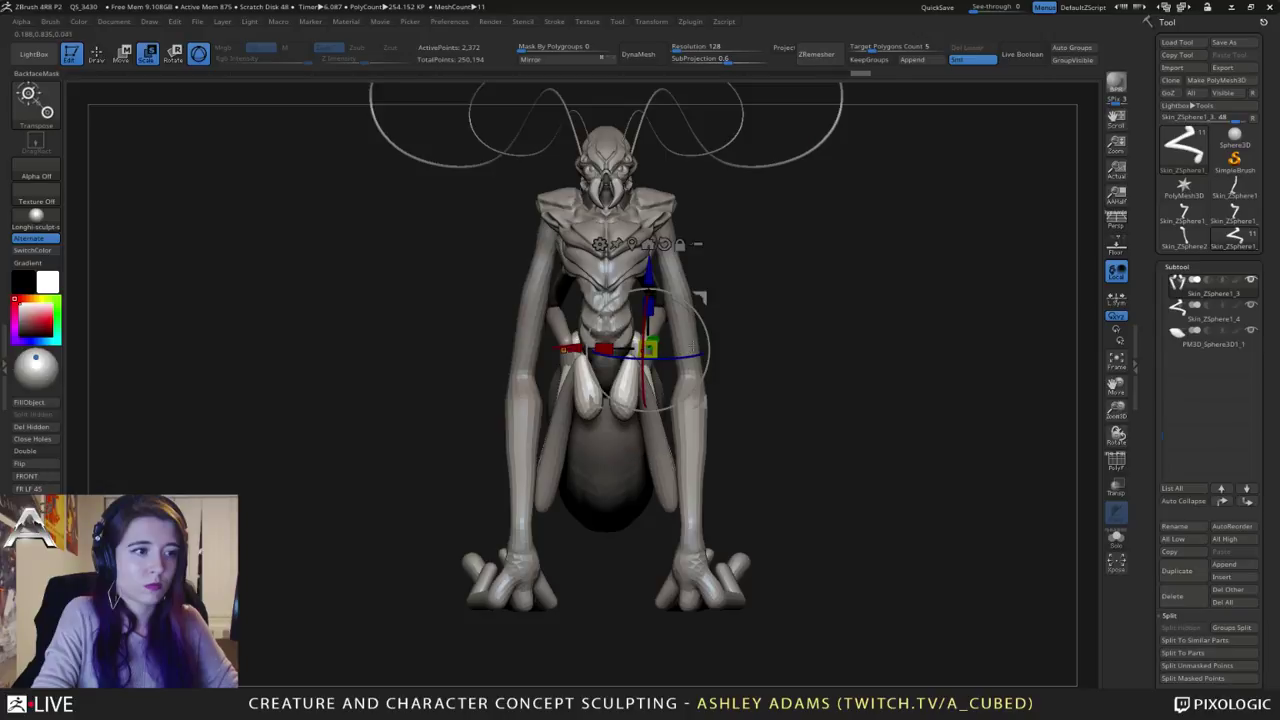
drag(571, 348, 578, 348)
drag(648, 452, 646, 452)
Step: Examine the new hind legs from both sides against the torso and abdomen
key(q)
mouse_move(484, 394)
mouse_down()
mouse_move(634, 378)
mouse_move(600, 377)
mouse_up()
key(space)
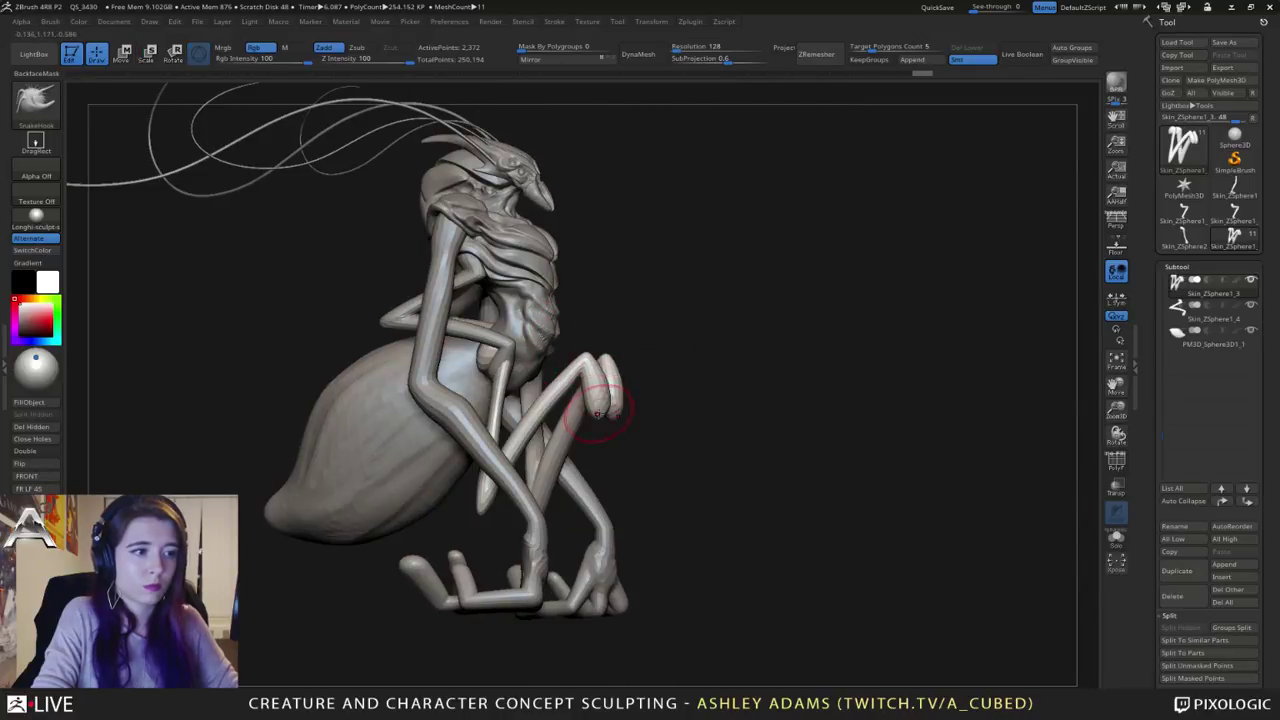
mouse_move(604, 408)
right_down()
mouse_move(551, 349)
mouse_move(670, 352)
mouse_move(658, 429)
mouse_move(648, 345)
mouse_move(620, 350)
mouse_move(725, 345)
right_up()
mouse_move(638, 357)
right_down()
mouse_move(650, 350)
mouse_move(621, 369)
right_up()
right_click(637, 345)
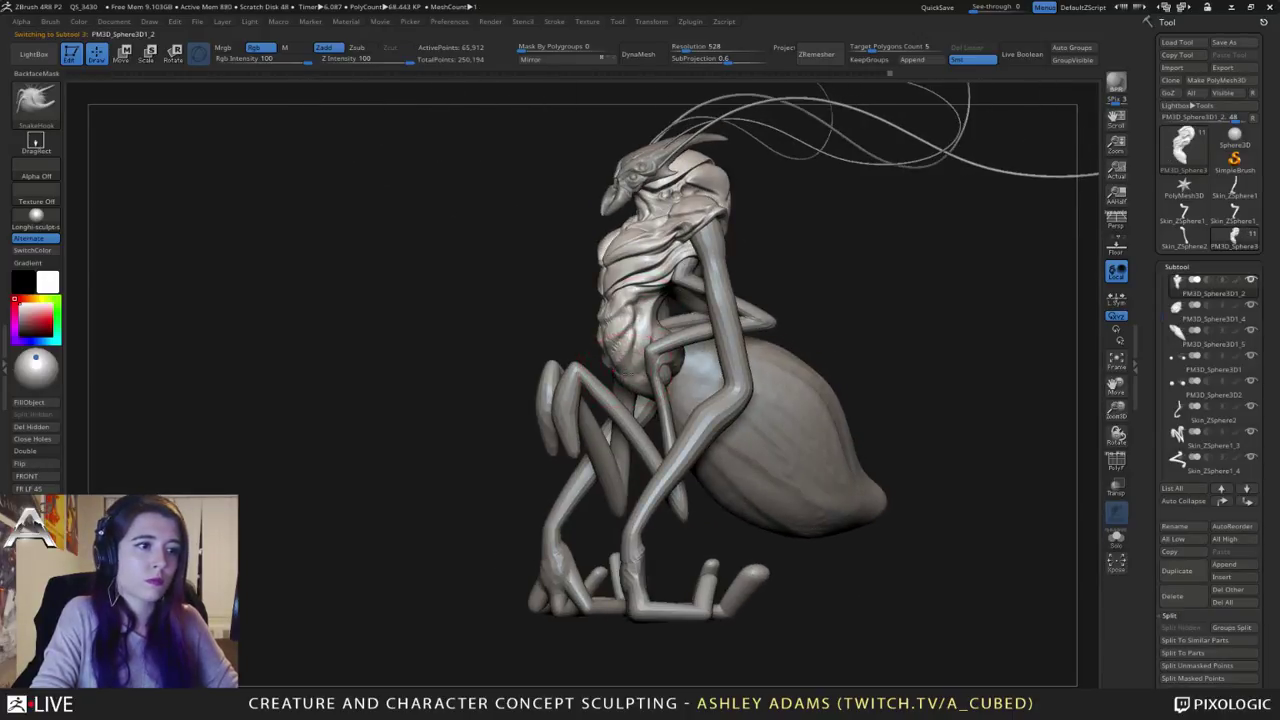
right_drag(611, 336, 631, 372)
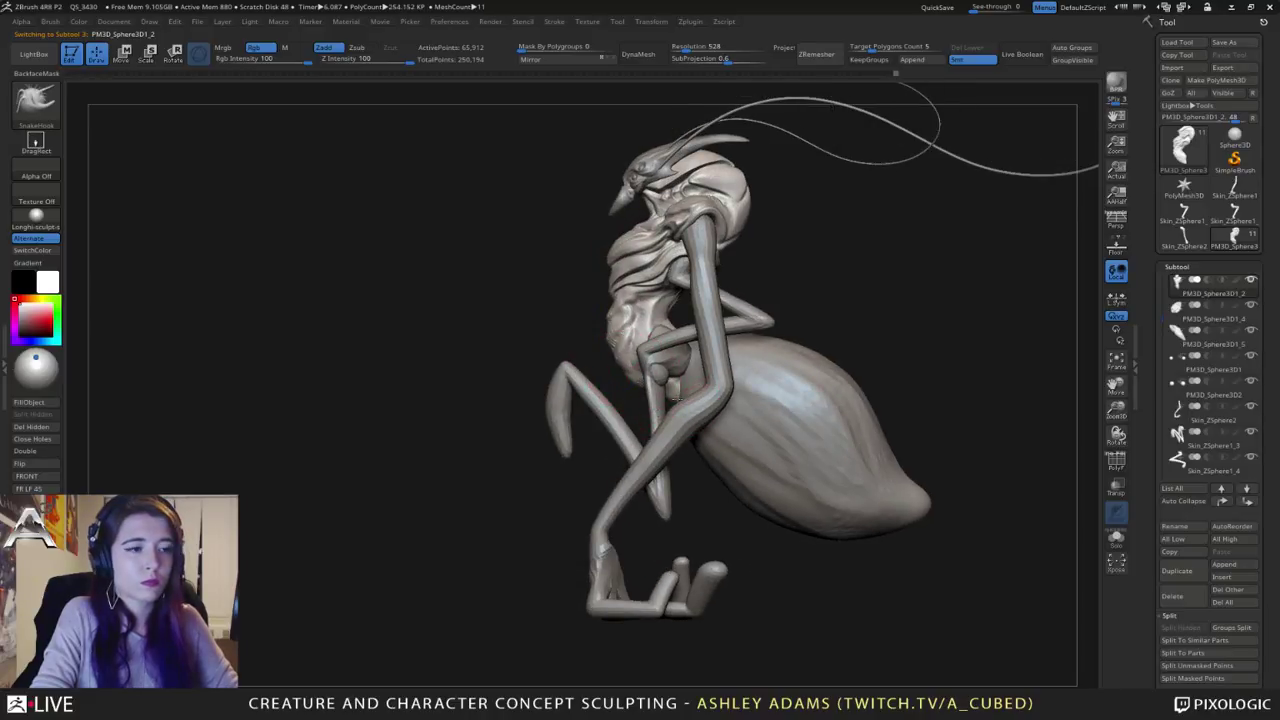
mouse_move(686, 385)
right_down()
mouse_move(625, 408)
mouse_move(695, 328)
mouse_move(645, 313)
right_up()
alt+click(700, 462)
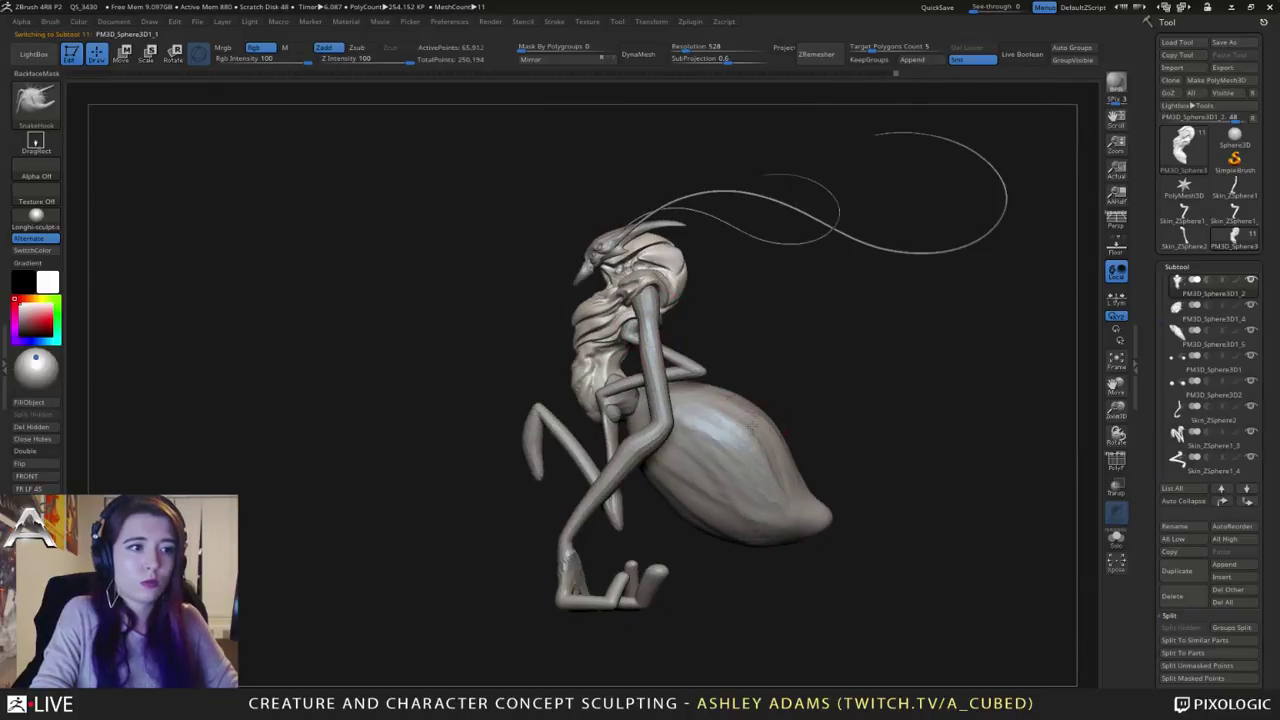
right_click(688, 470)
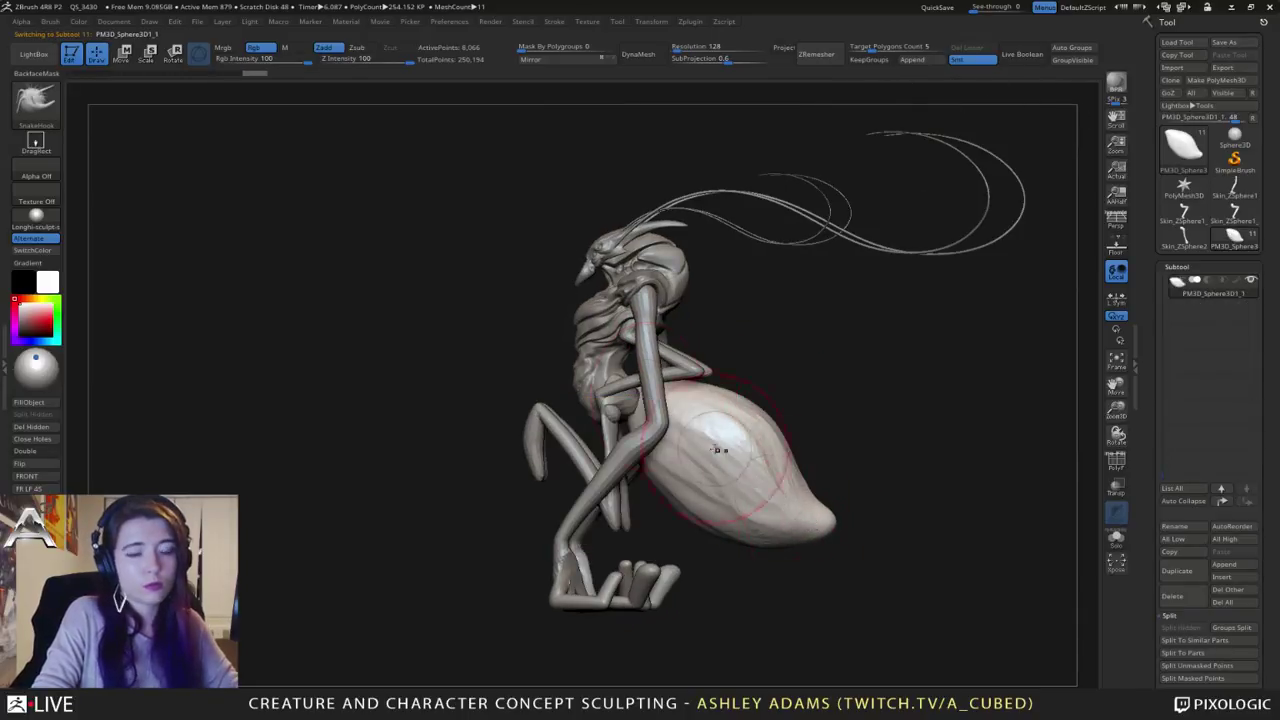
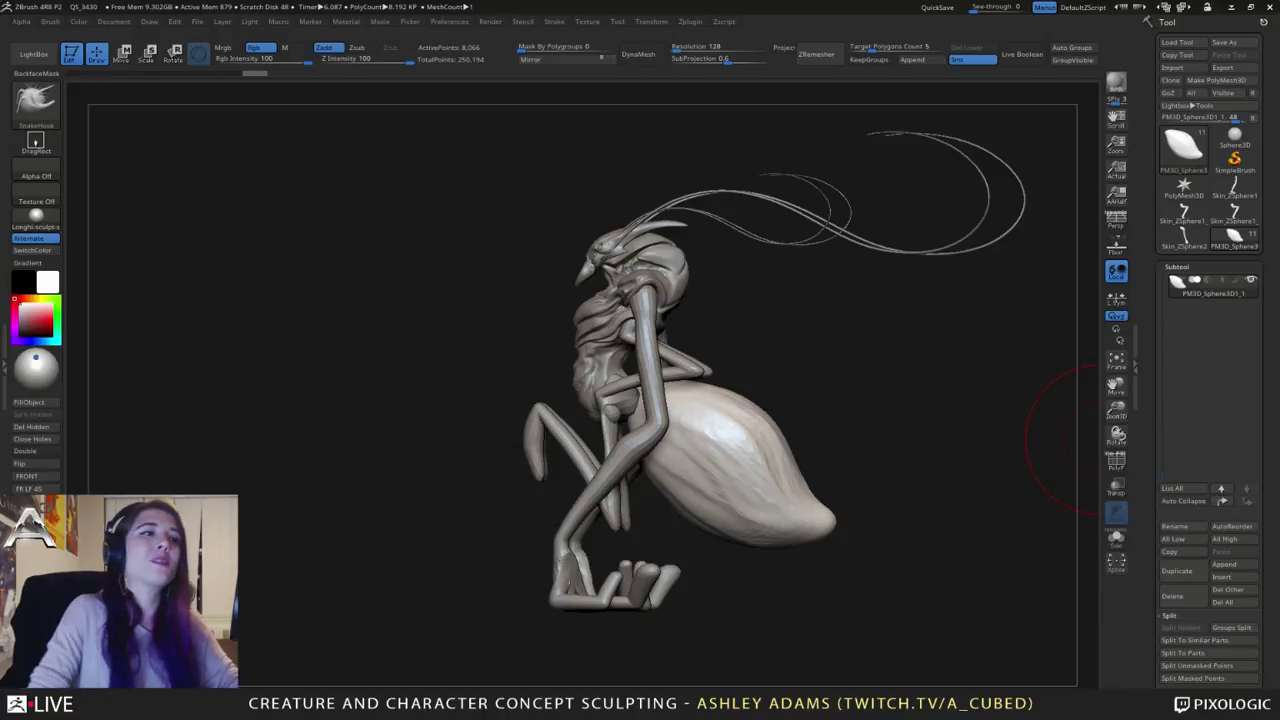
Step: Make the long front arms the active subtool and rotate them backward from a pivot at the shoulders
drag(835, 355, 705, 317)
alt+click(649, 312)
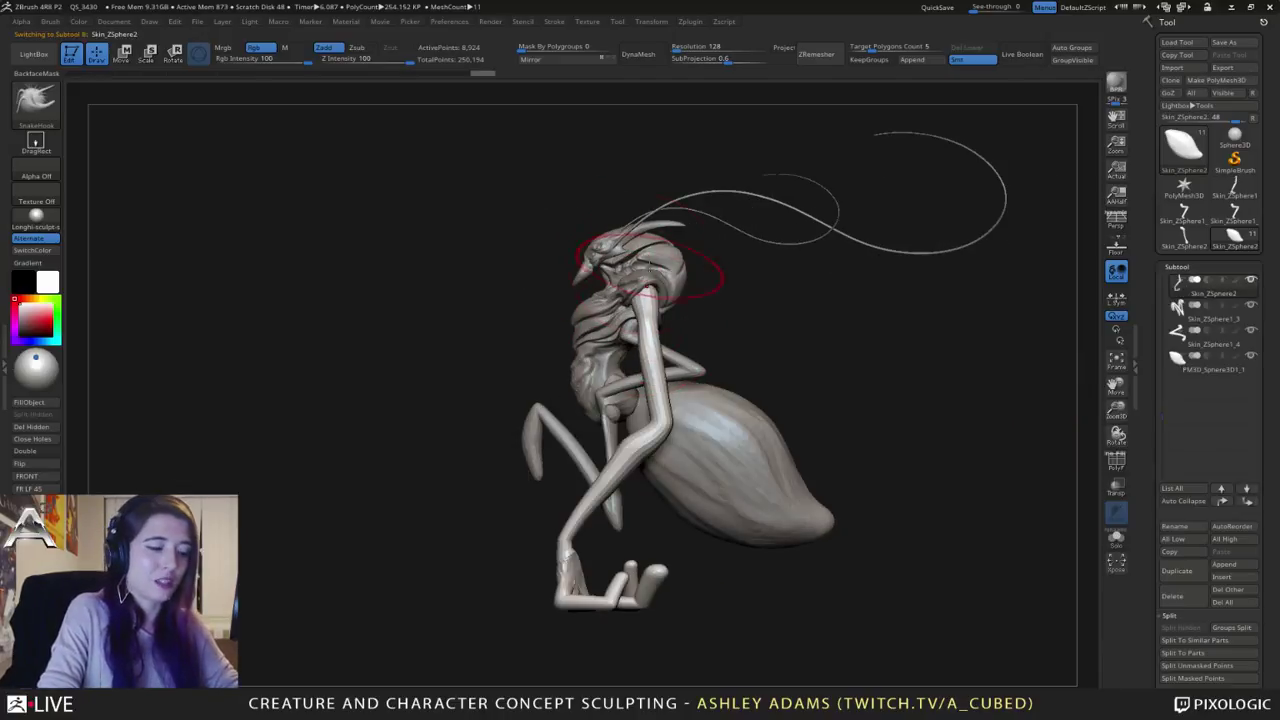
key(r)
alt+drag(669, 222, 700, 243)
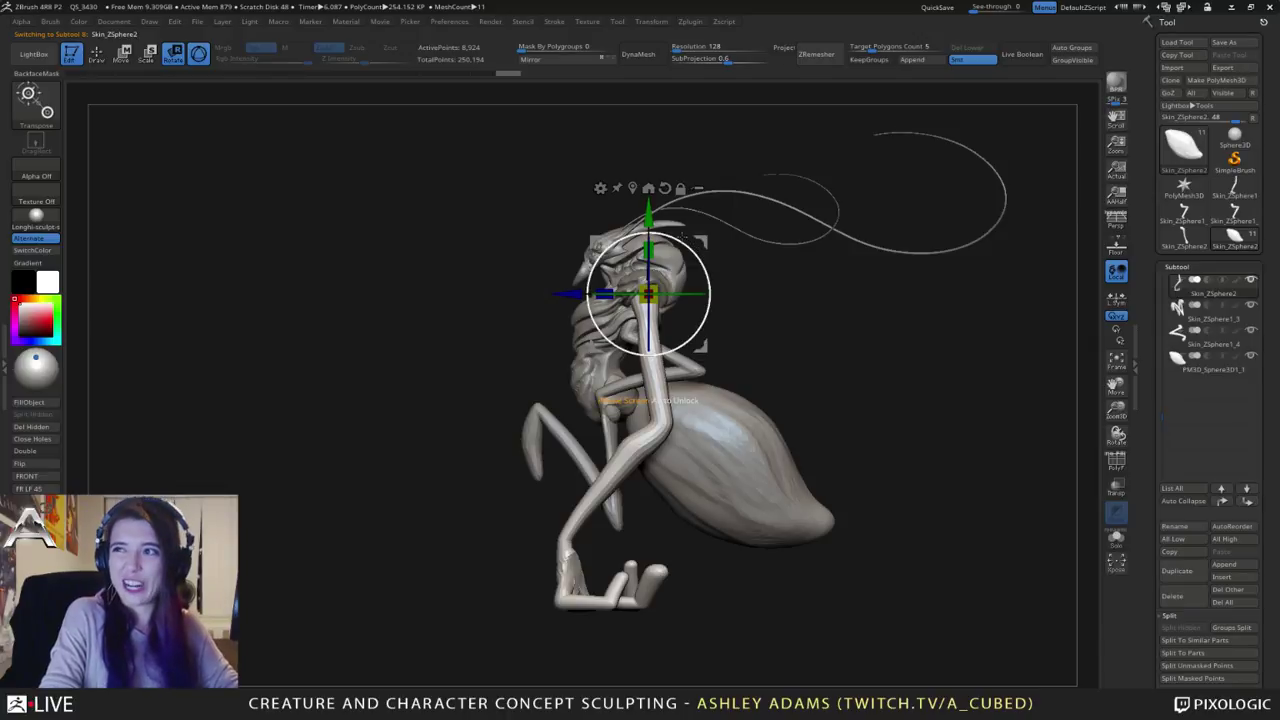
drag(699, 241, 706, 250)
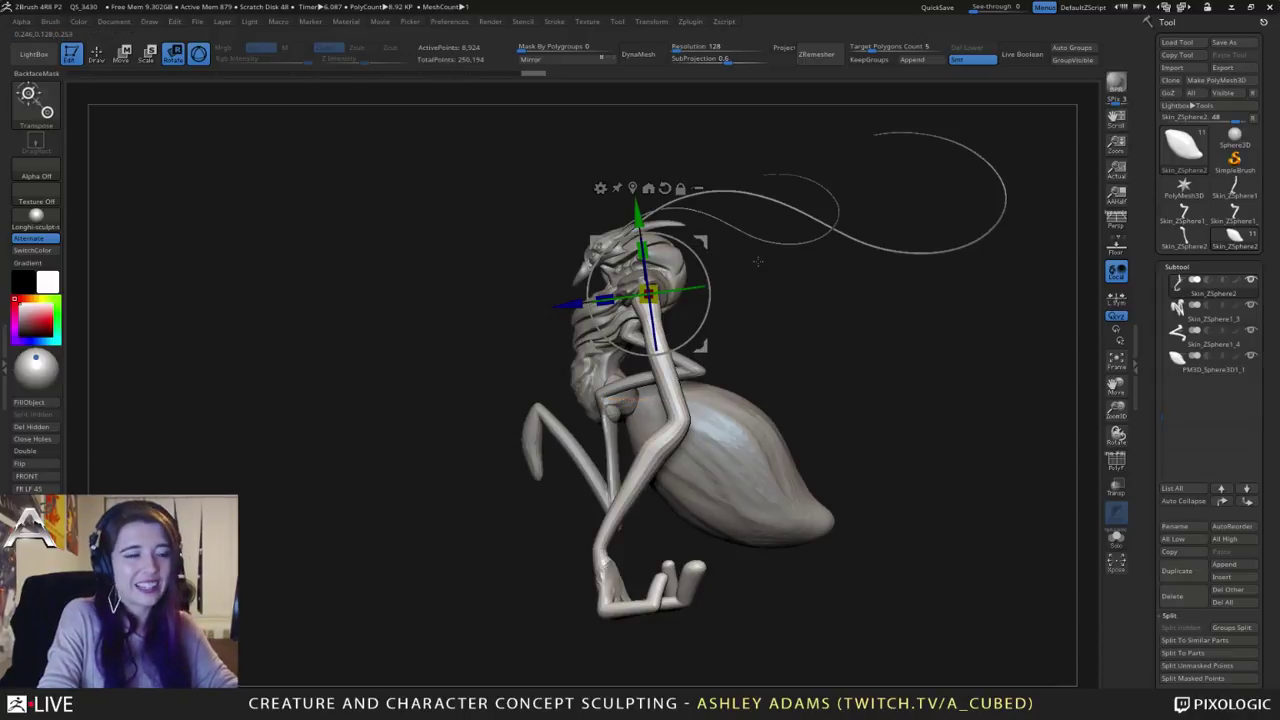
drag(704, 242, 706, 240)
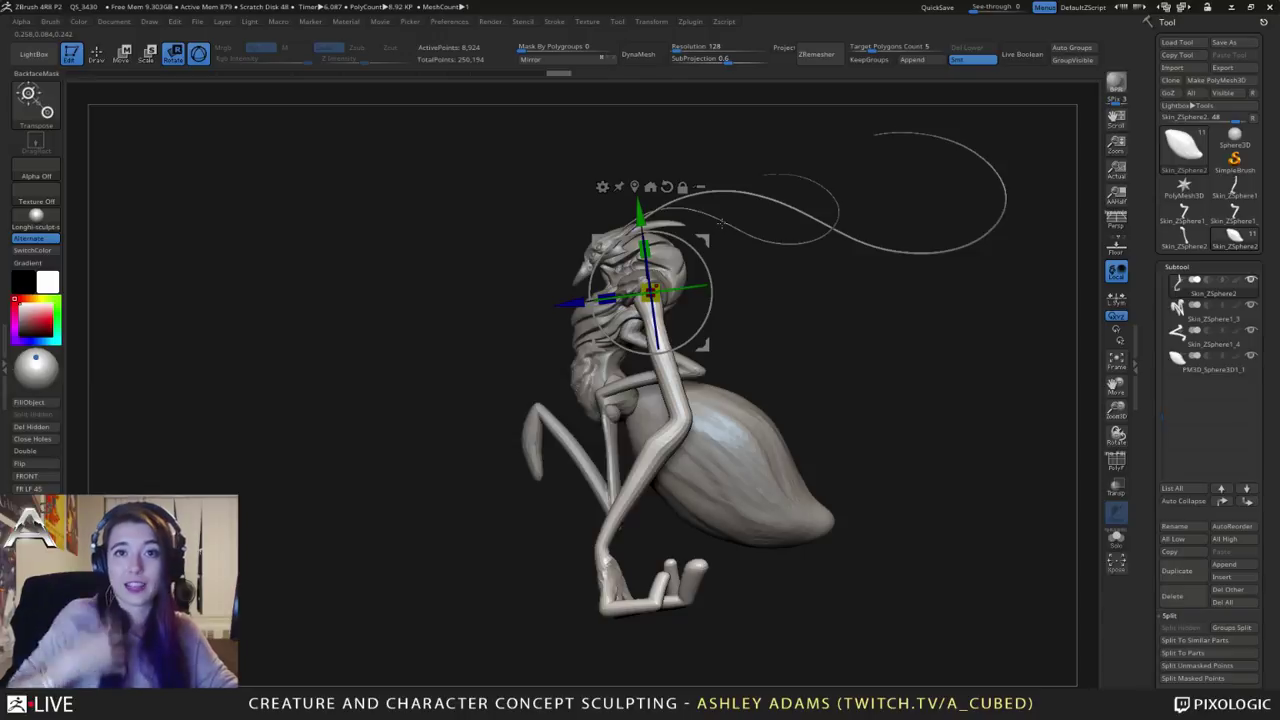
key(q)
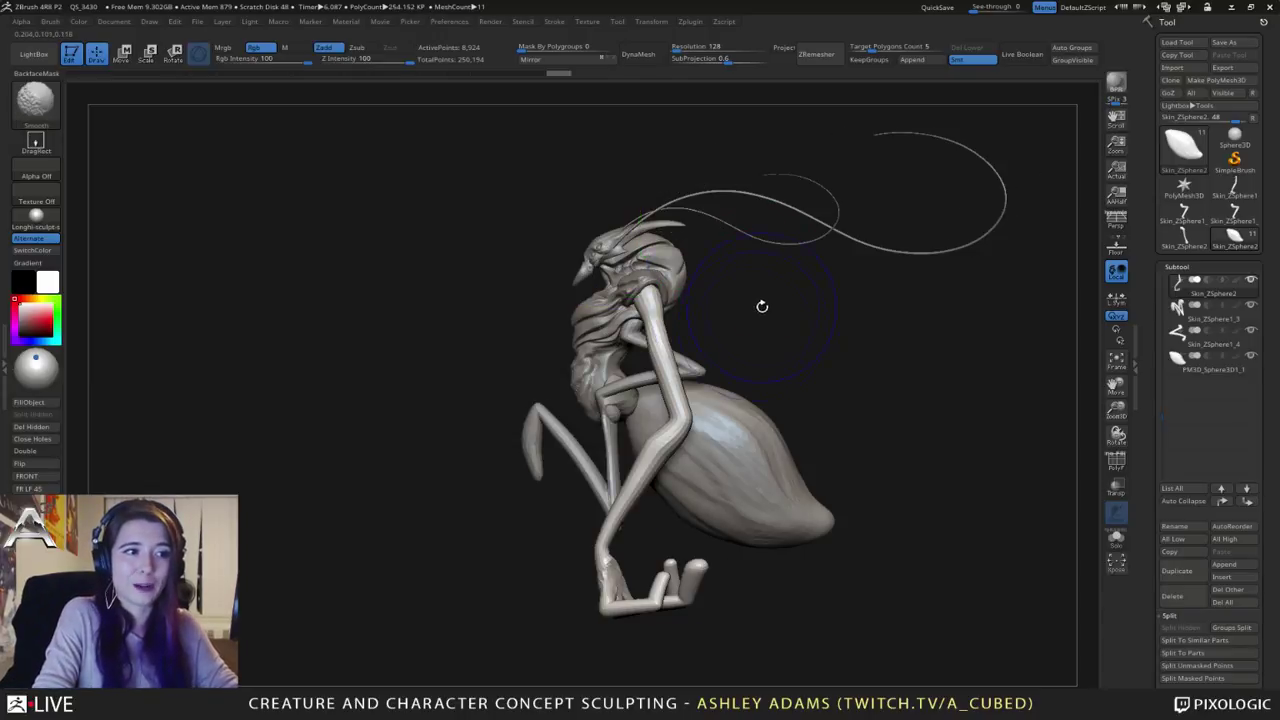
Step: Mask the long front arms down to the wrists, leaving the hands free to edit
mouse_move(664, 451)
alt+right_down()
mouse_move(678, 426)
mouse_move(673, 437)
alt+right_up()
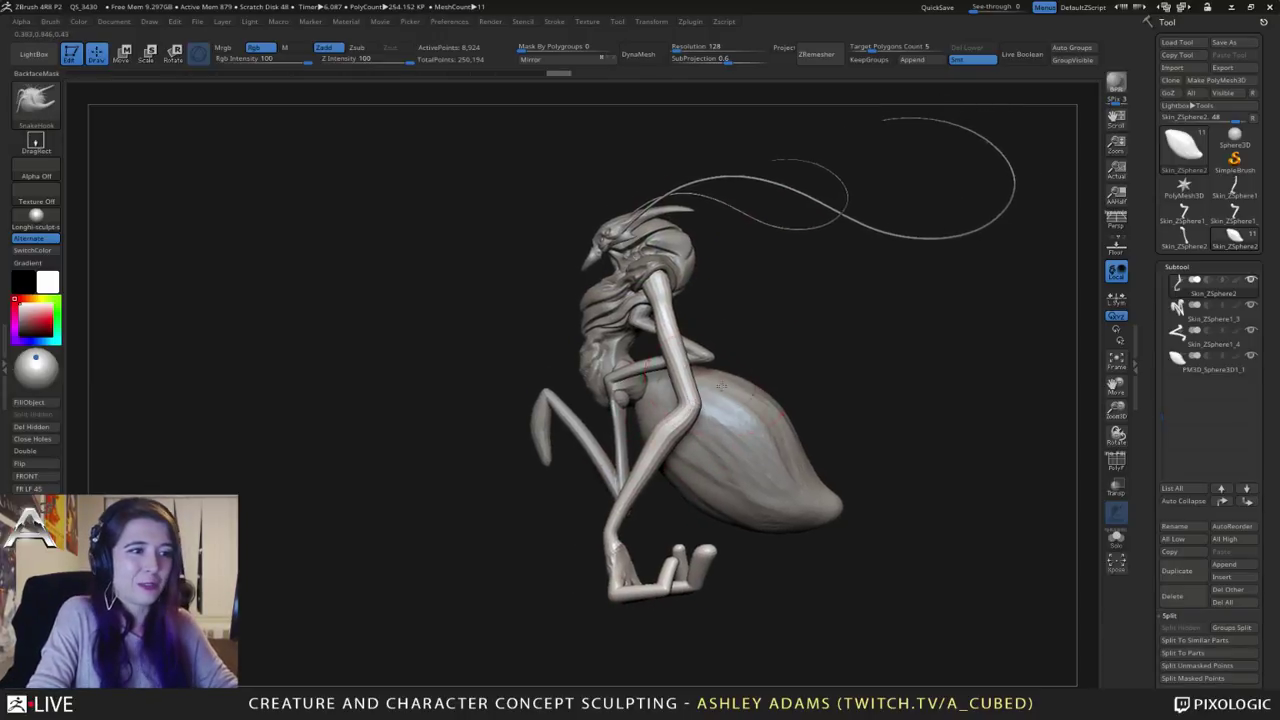
mouse_move(525, 672)
ctrl+mouse_down()
mouse_move(781, 536)
mouse_move(642, 526)
mouse_move(549, 545)
ctrl+mouse_up()
mouse_move(632, 633)
ctrl+mouse_down()
mouse_move(752, 604)
mouse_move(715, 632)
ctrl+mouse_up()
ctrl+click(809, 590)
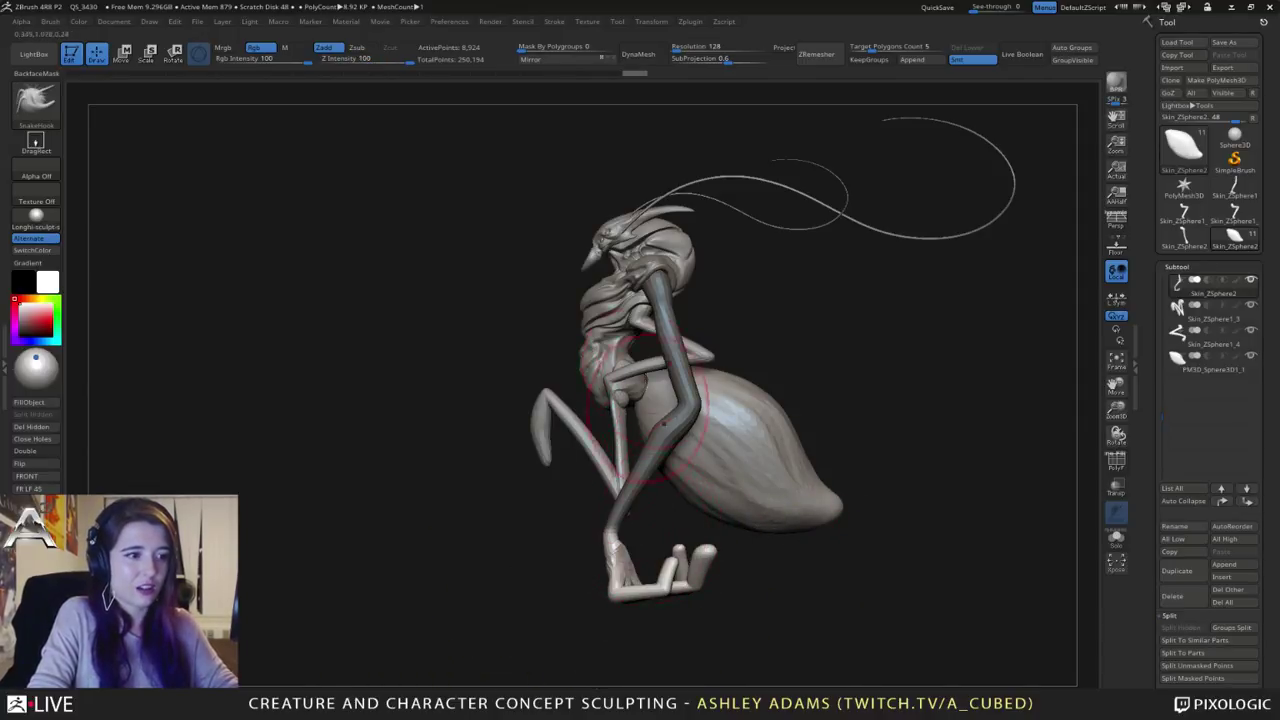
Step: Rotate the unmasked hands about a wrist pivot so they sit flatter, and check the pose from the front
key(w)
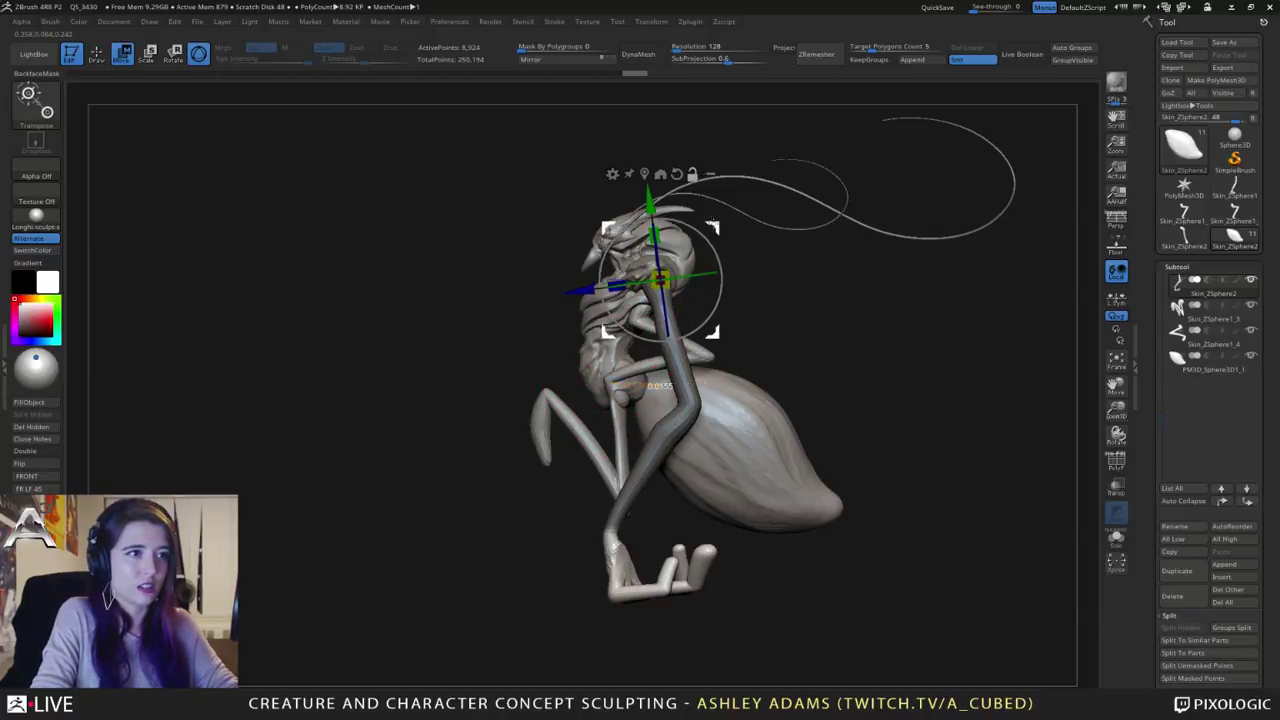
alt+drag(711, 227, 665, 482)
alt+click(629, 428)
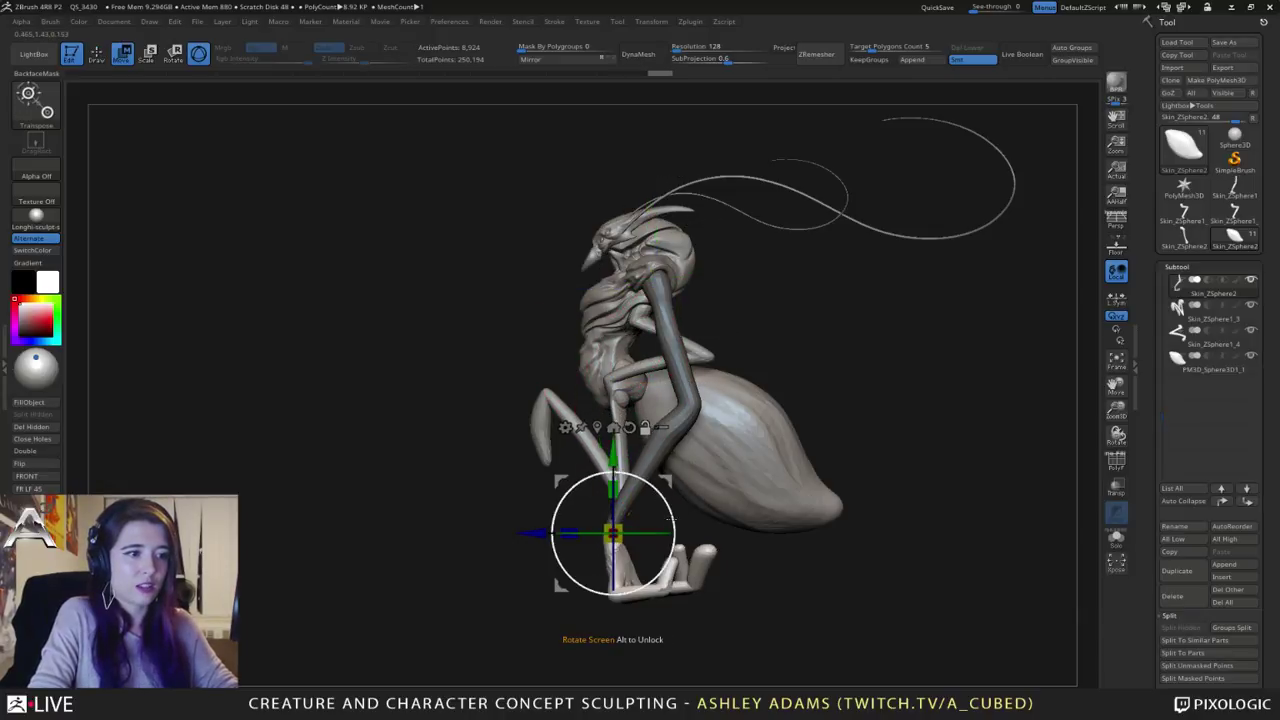
drag(675, 525, 672, 530)
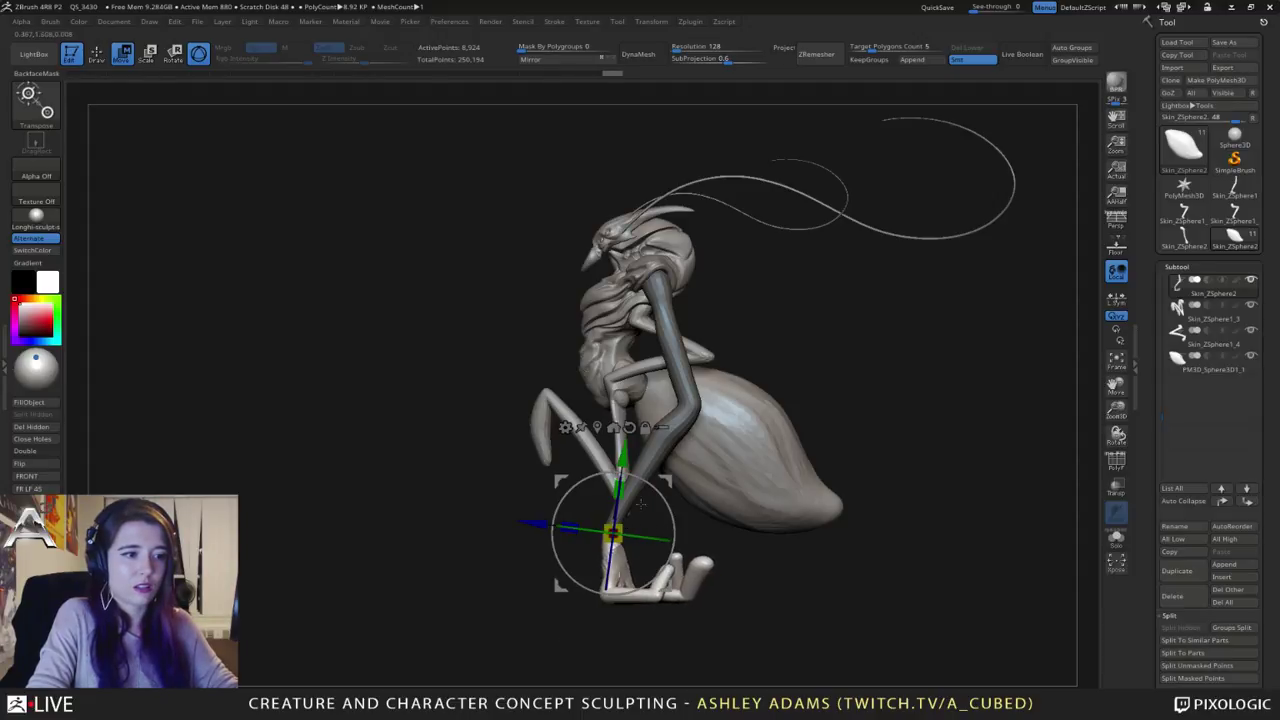
drag(500, 430, 700, 405)
mouse_move(848, 381)
alt+mouse_down()
mouse_move(762, 388)
mouse_move(792, 408)
alt+mouse_up()
mouse_move(800, 400)
mouse_down()
mouse_move(700, 396)
mouse_move(692, 455)
mouse_up()
key(q)
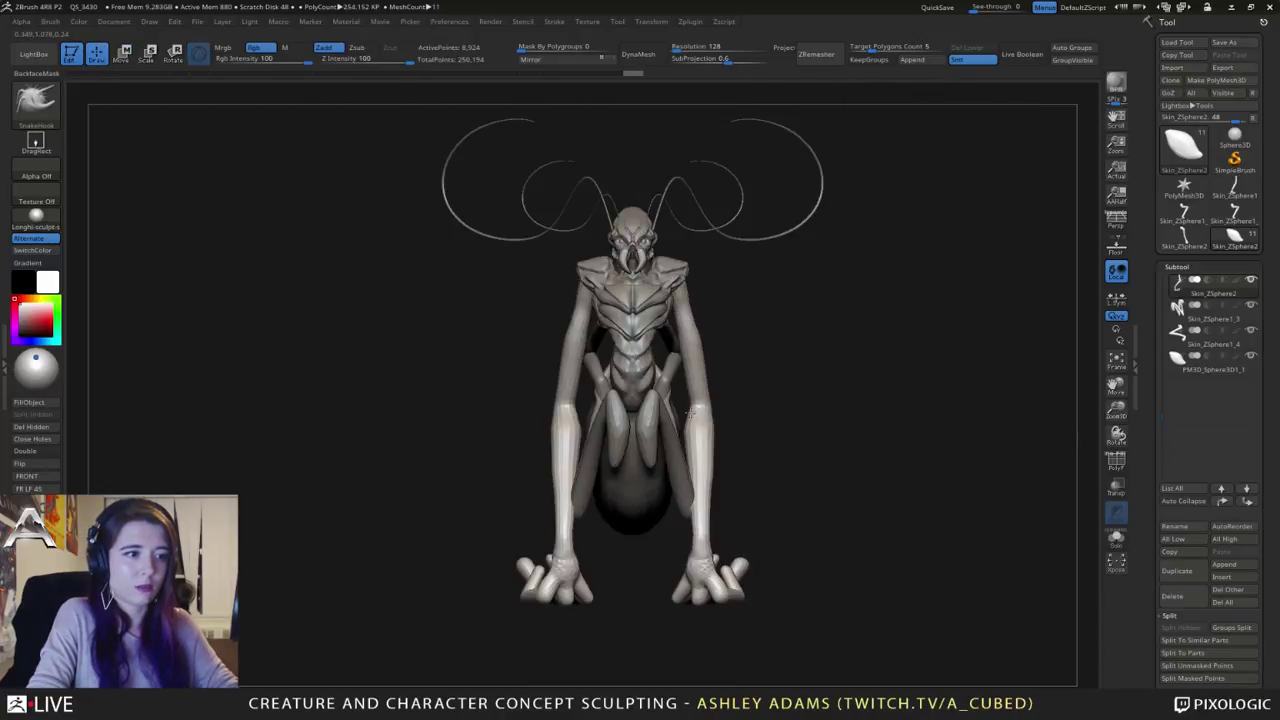
Step: Make the hind legs the active subtool, adjust the brush size and choose the Inflat brush
key(space)
alt+click(684, 496)
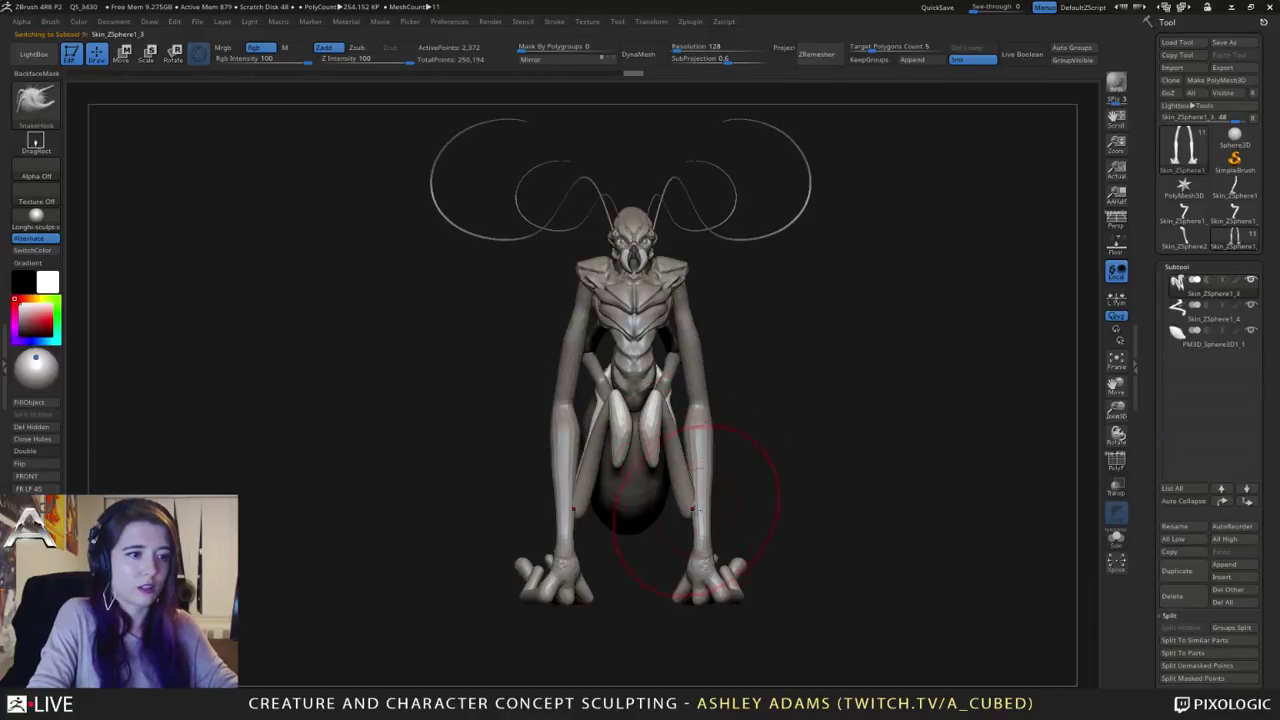
key(space)
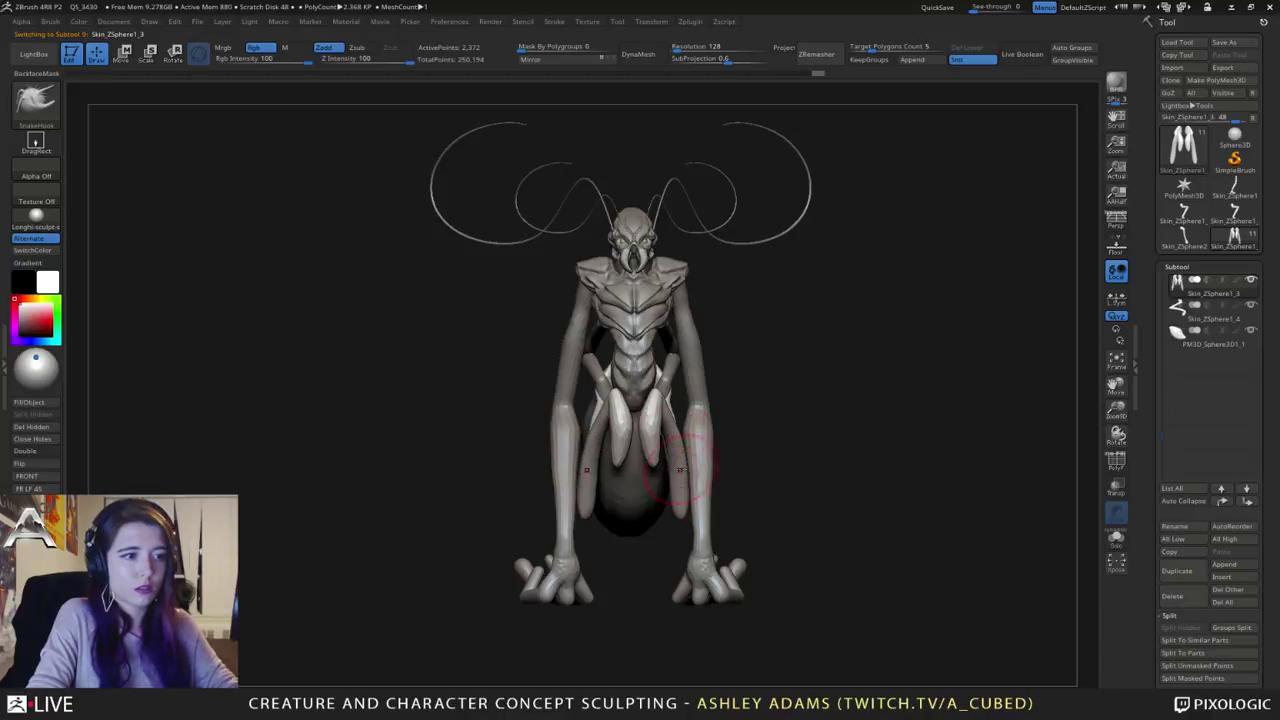
mouse_move(850, 460)
mouse_down()
mouse_move(720, 450)
mouse_move(664, 427)
mouse_up()
key(space)
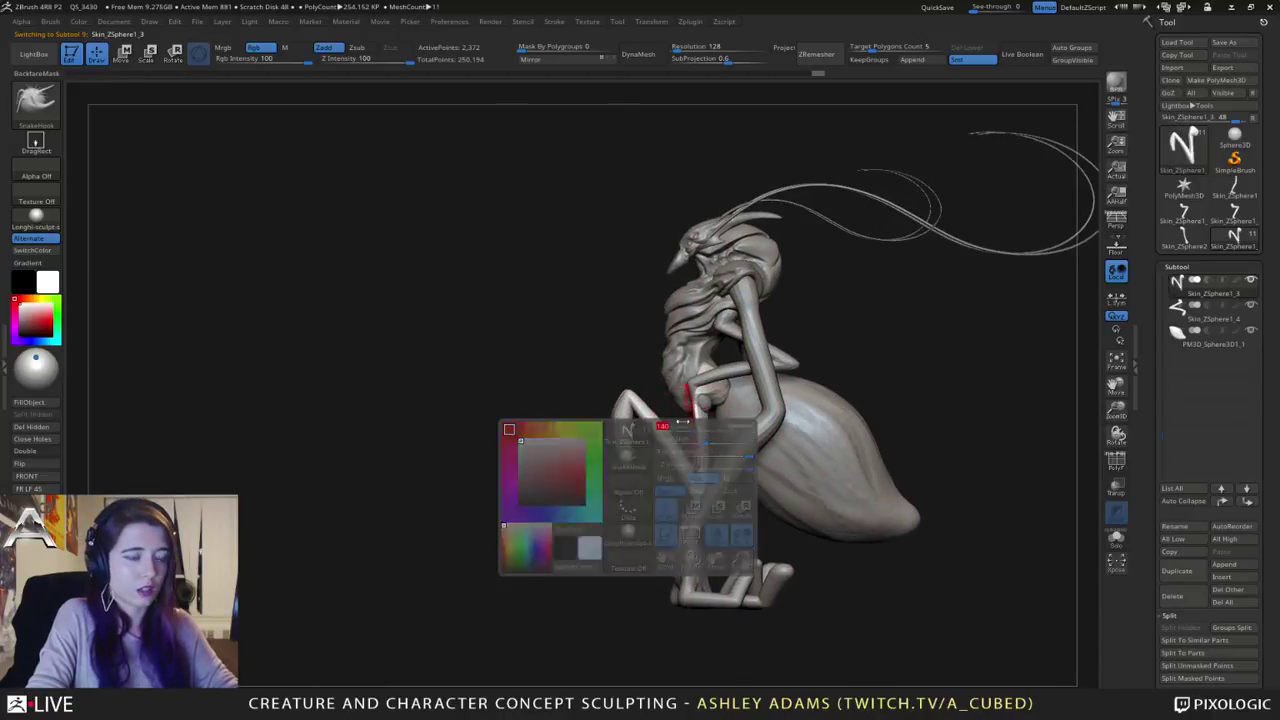
key(b)
key(i)
key(n)
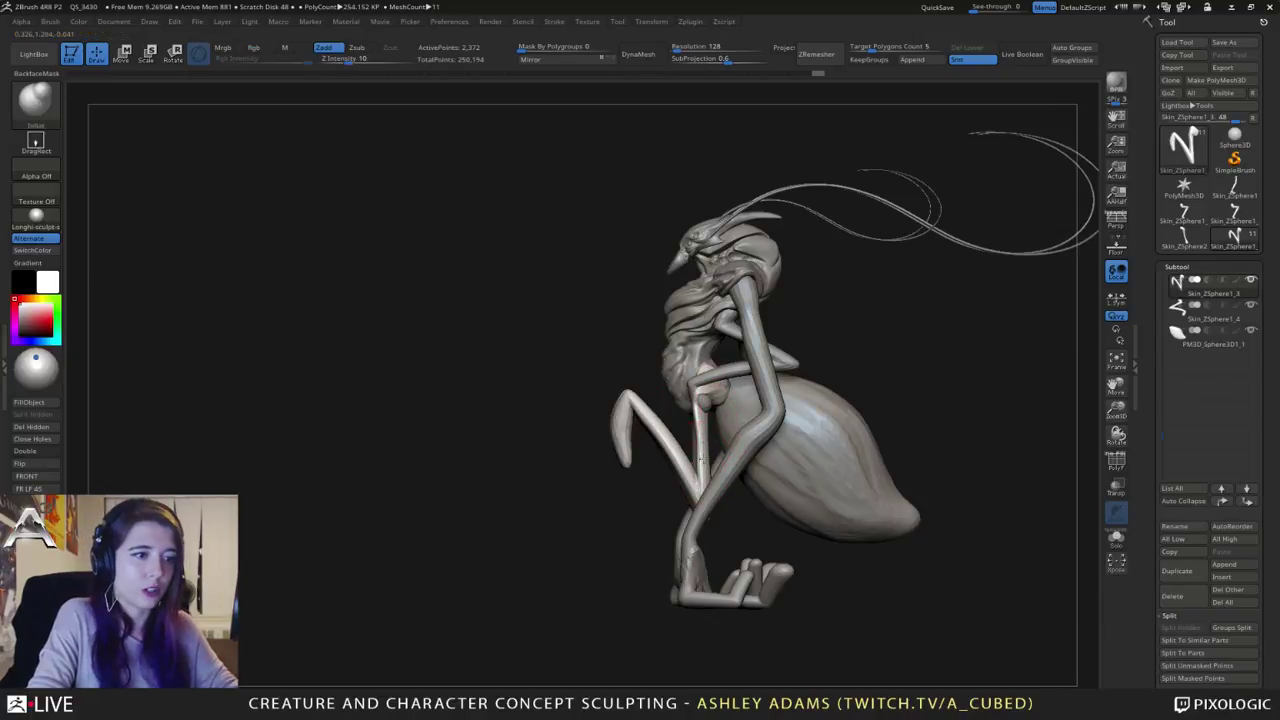
Step: Inflate the upper ends of the hind legs near the hips and smooth the thickened areas
drag(592, 425, 692, 408)
drag(600, 420, 685, 415)
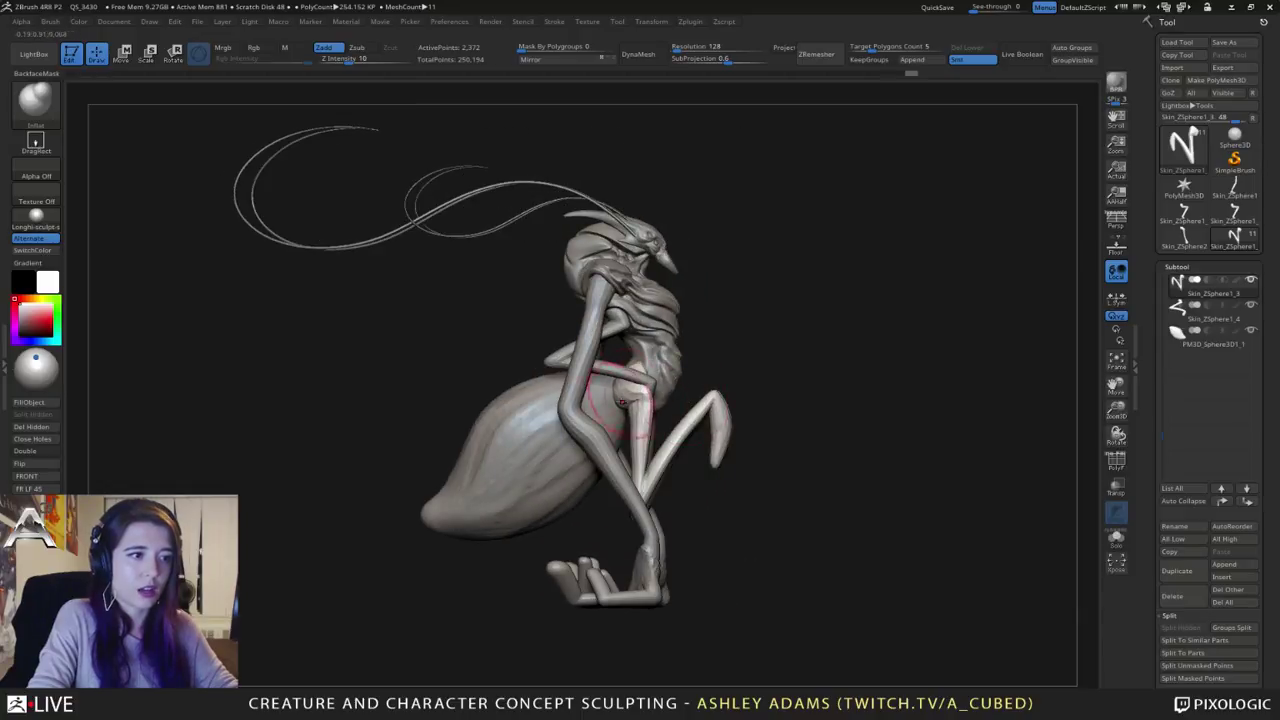
right_drag(622, 402, 668, 404)
shift+drag(628, 394, 636, 402)
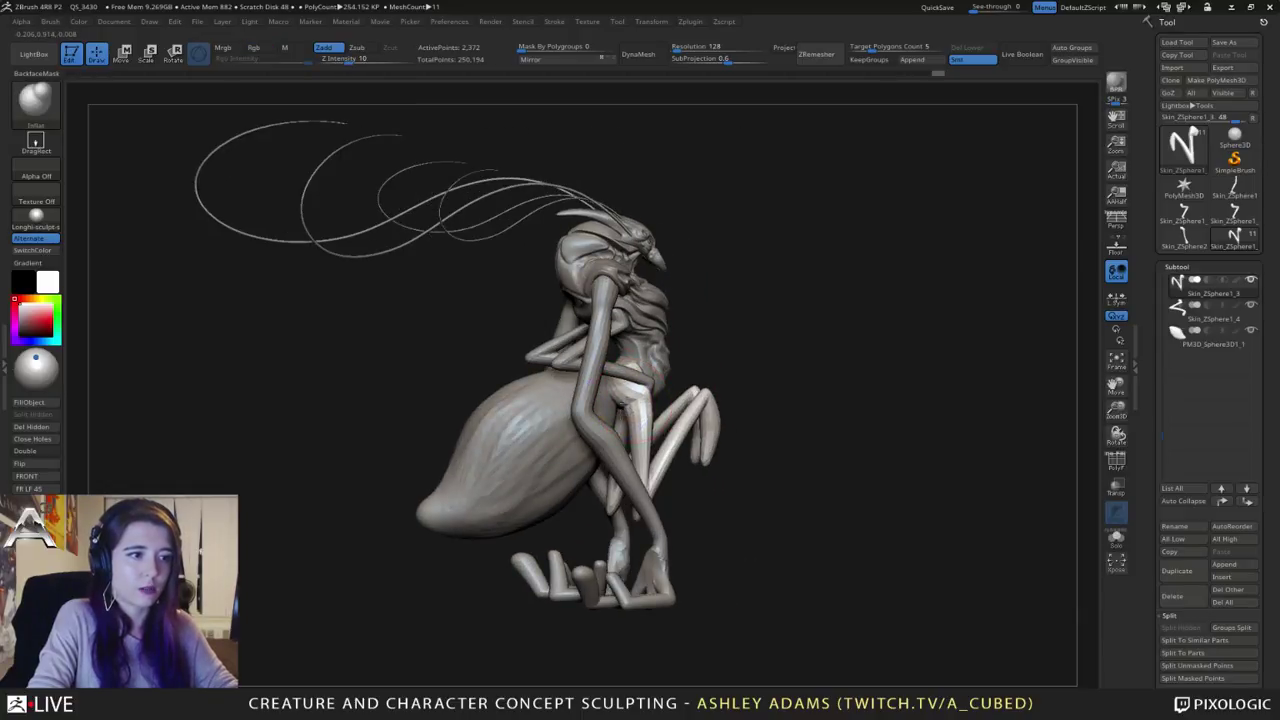
drag(590, 445, 638, 420)
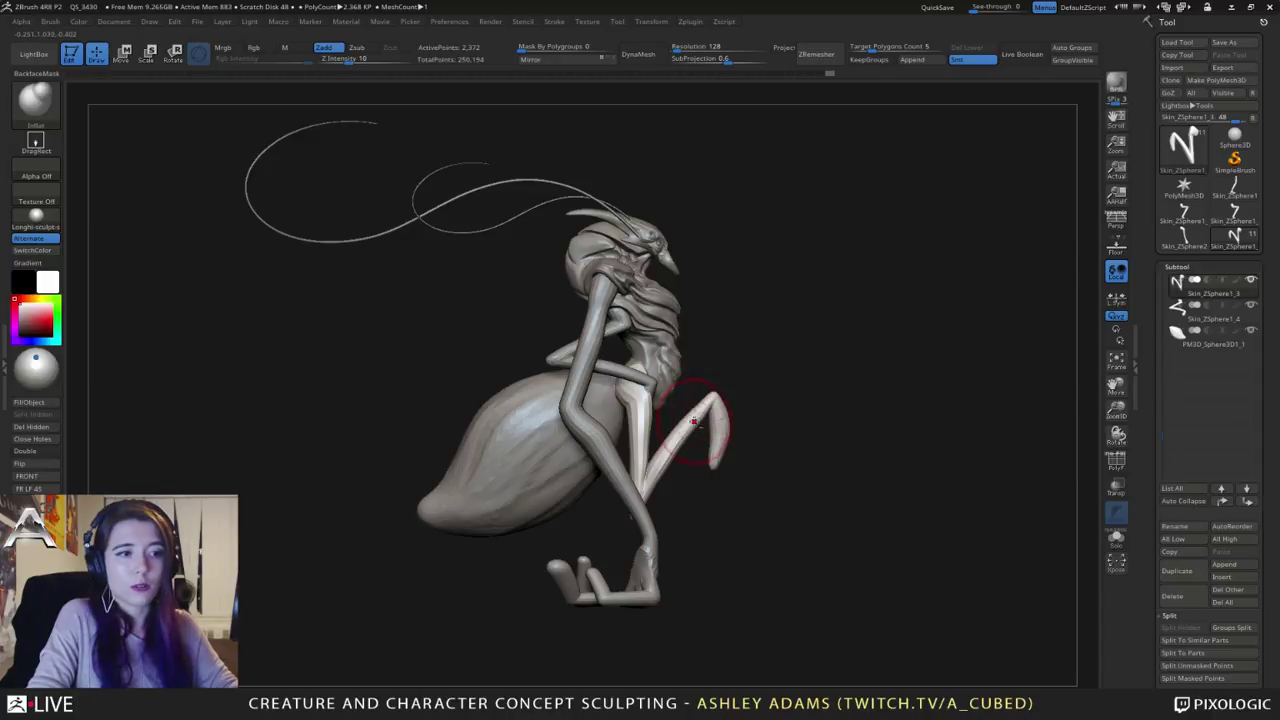
right_drag(660, 412, 565, 392)
drag(690, 350, 645, 520)
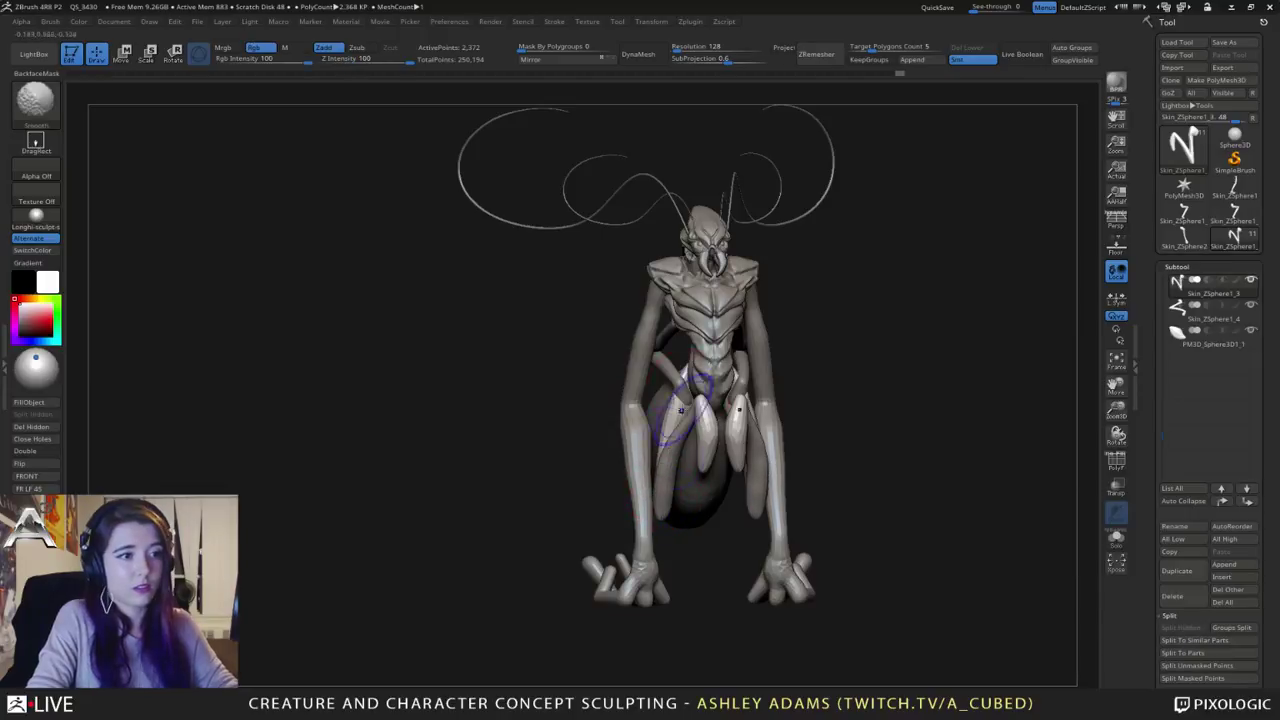
mouse_move(668, 425)
right_down()
mouse_move(728, 371)
mouse_move(706, 366)
right_up()
Step: Make the small middle arms the active subtool, choose the SnakeHook brush and rotate the arms forward at the shoulders
alt+click(671, 372)
key(b)
key(s)
key(h)
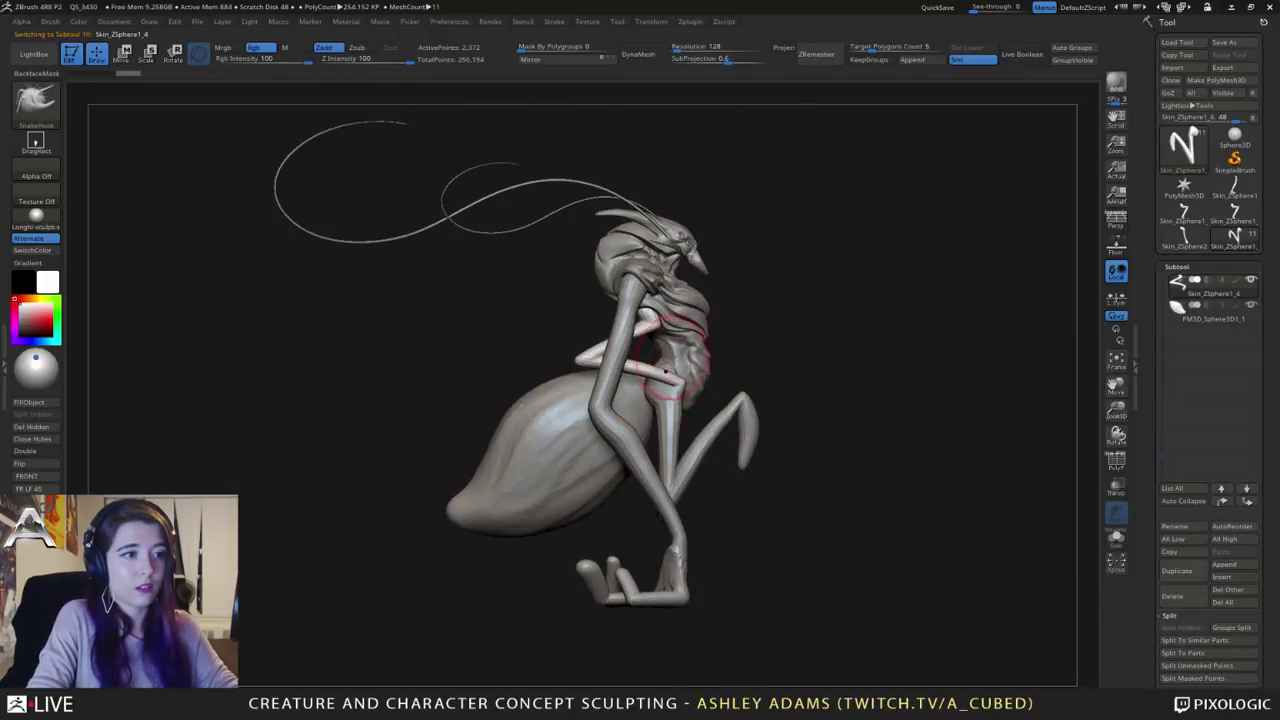
key(space)
drag(668, 358, 688, 358)
key(r)
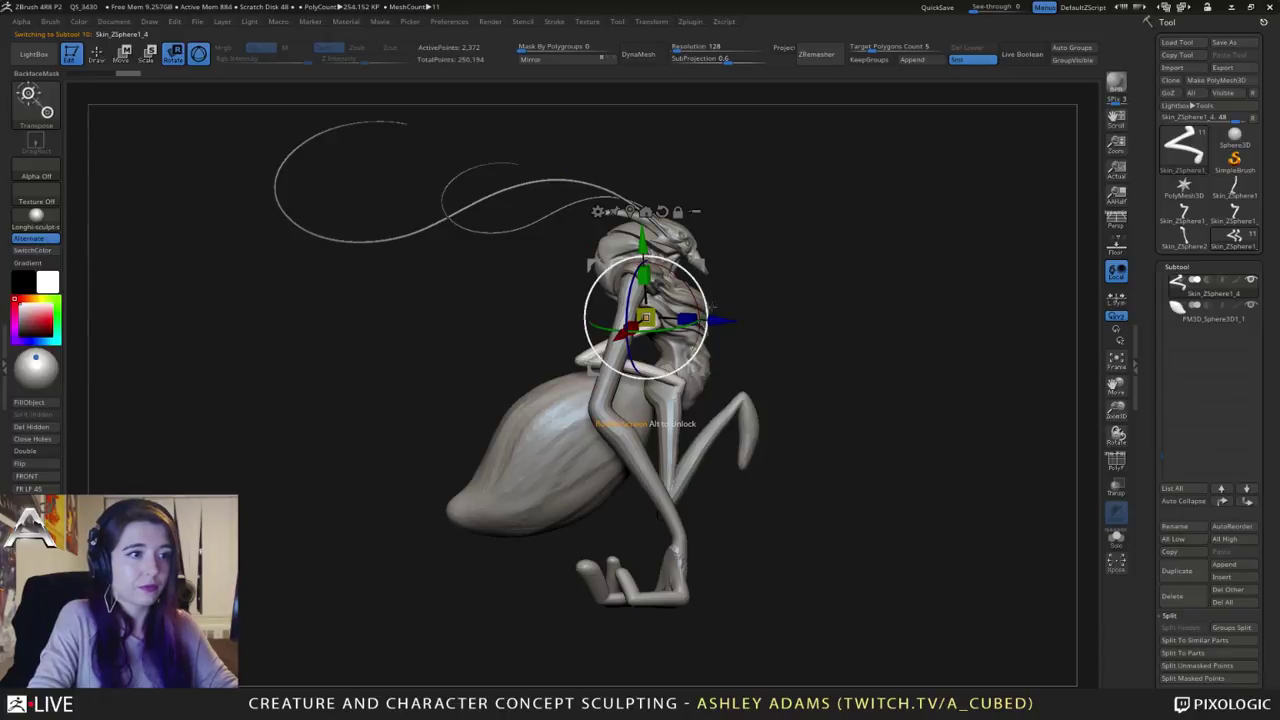
mouse_move(709, 308)
mouse_down()
mouse_move(704, 275)
mouse_move(700, 299)
mouse_up()
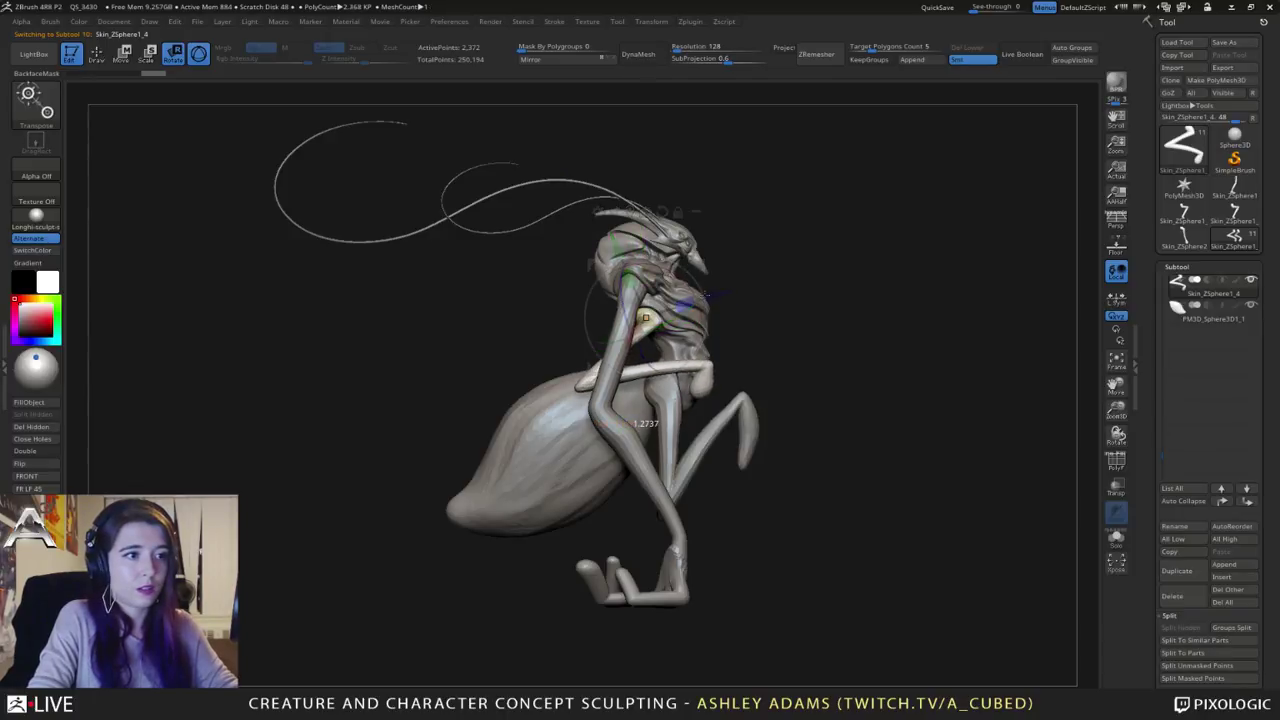
key(q)
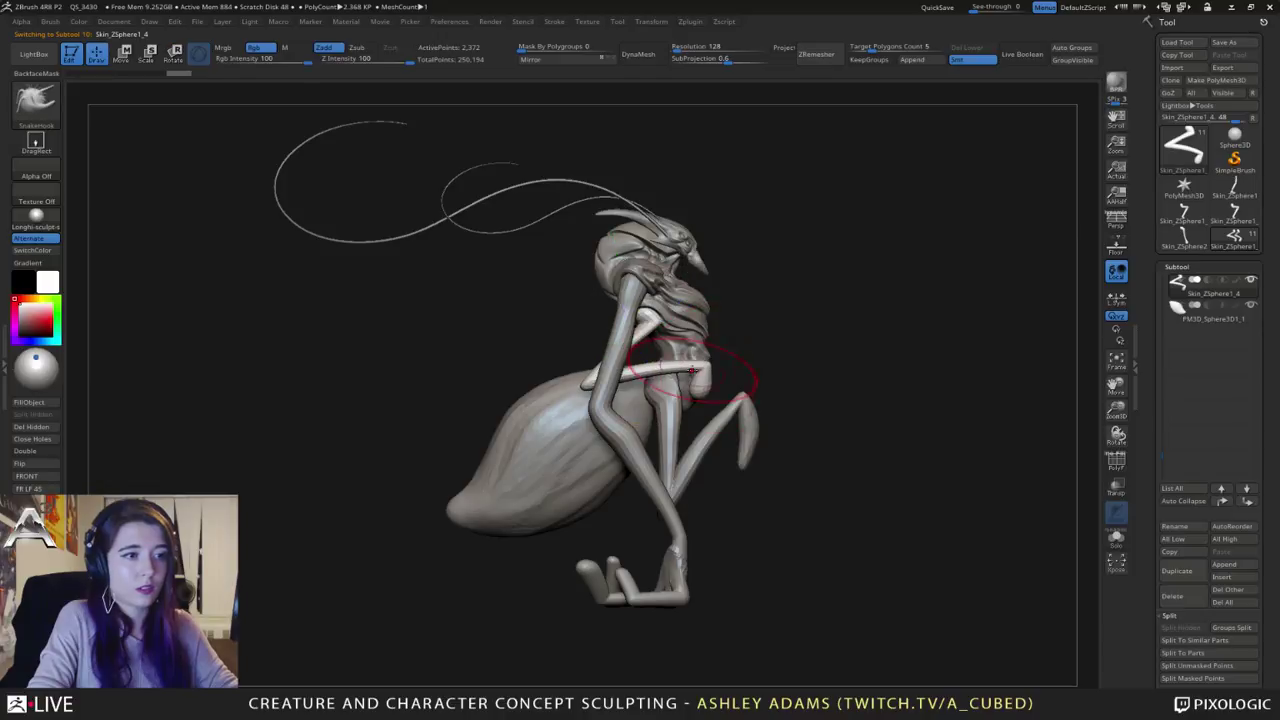
Step: Pull the middle arms' elbows and forearms forward and upward with SnakeHook, and check them from the front
key(space)
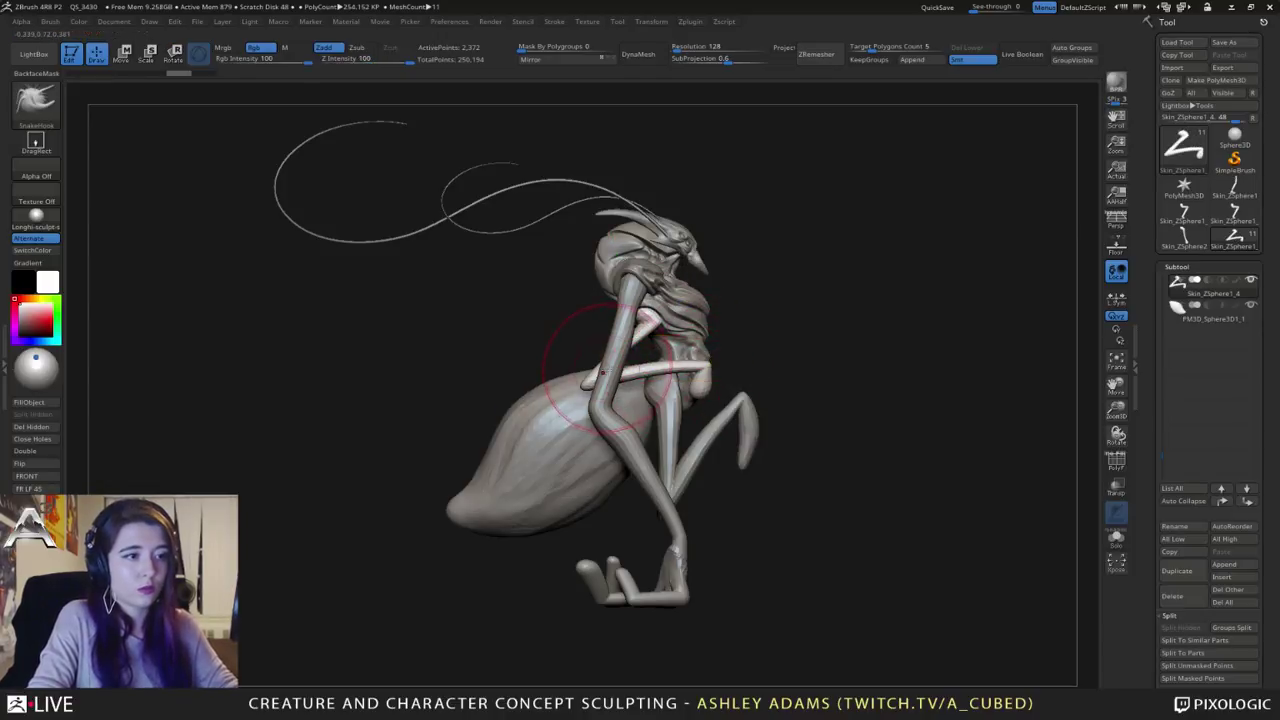
key(space)
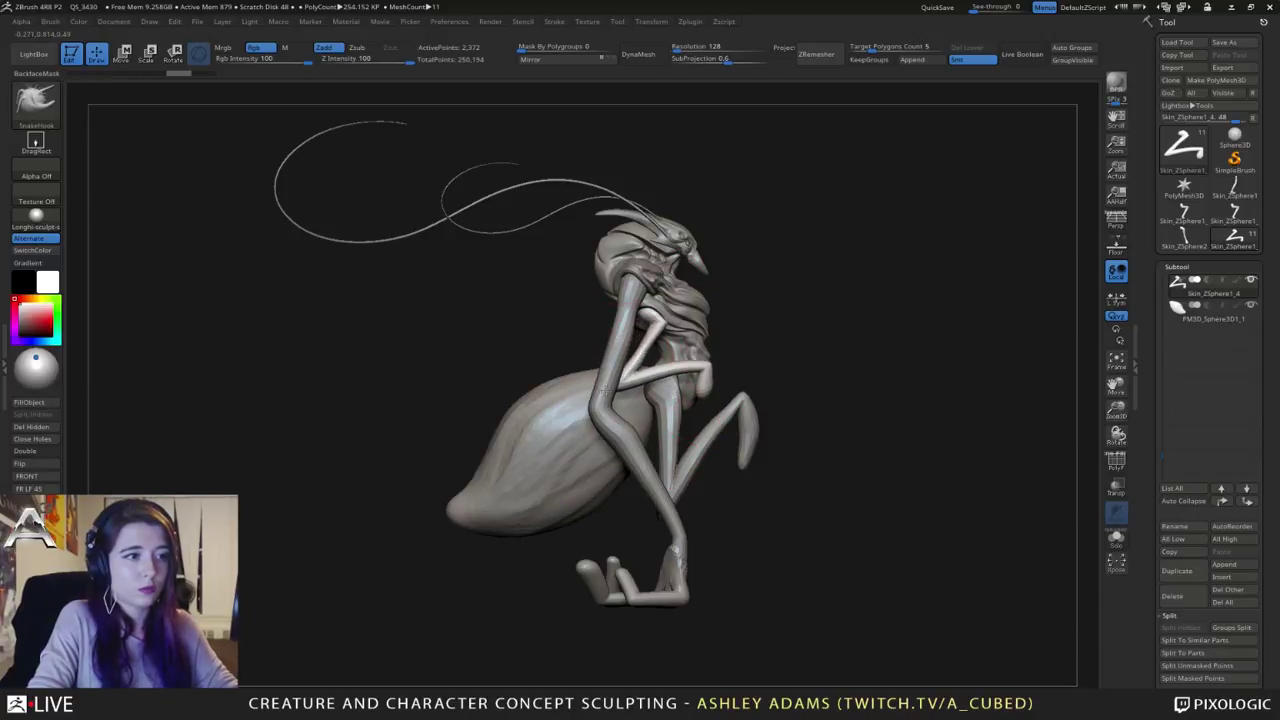
drag(664, 325, 657, 317)
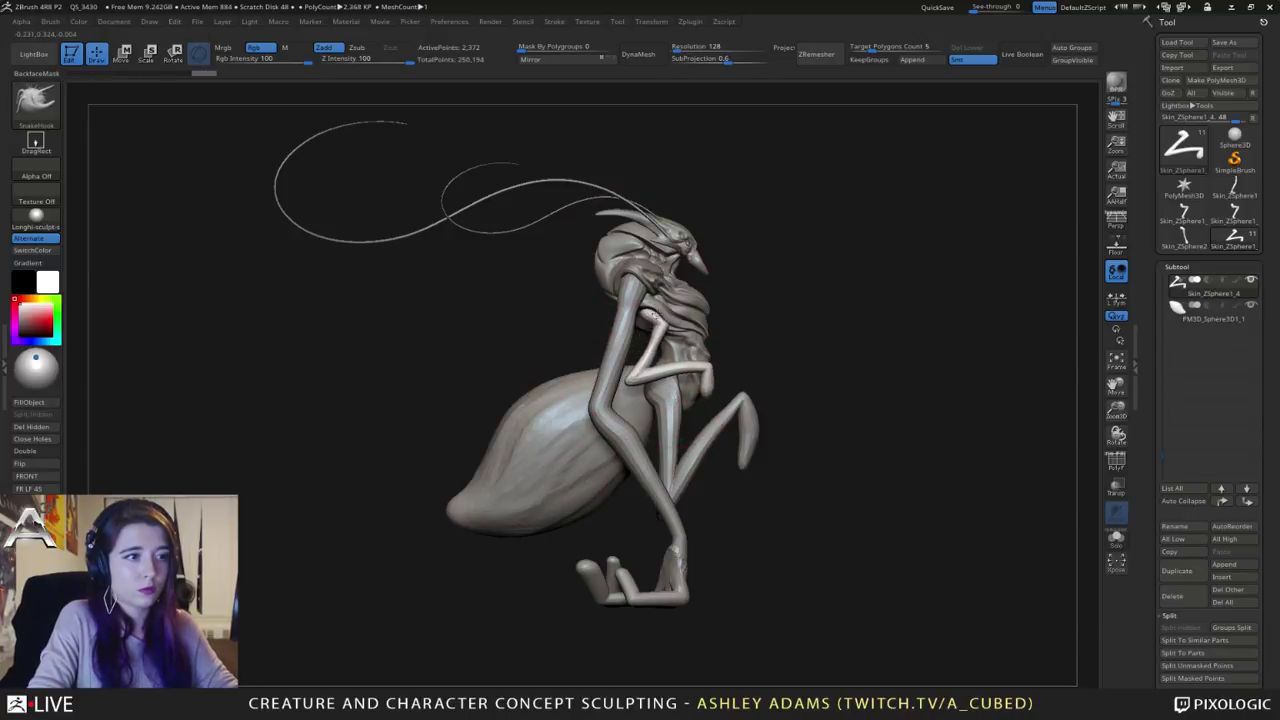
key(space)
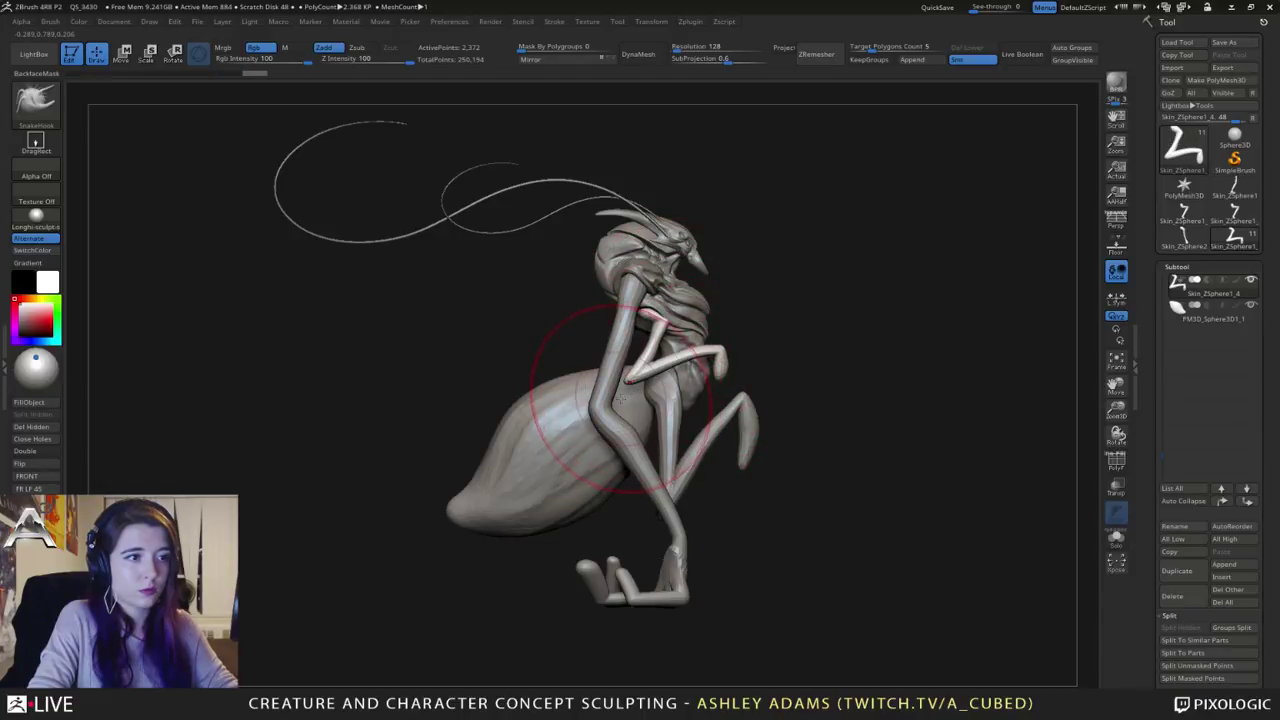
key(space)
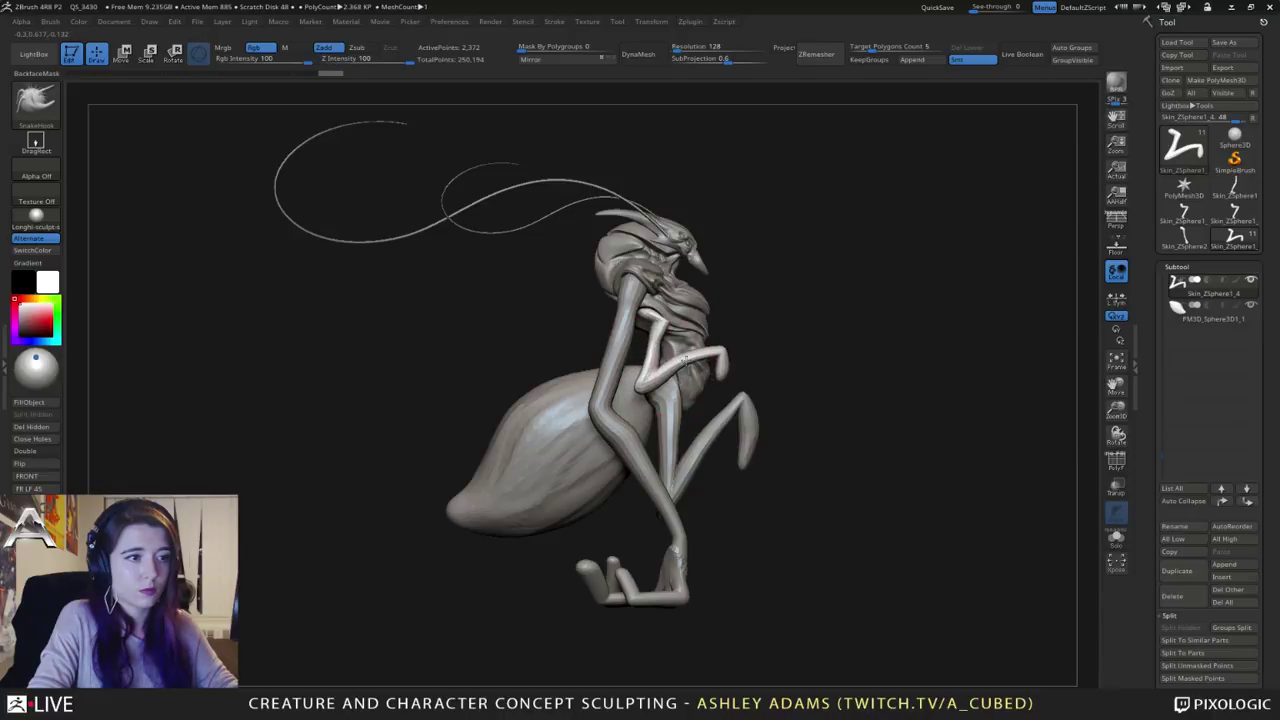
key(space)
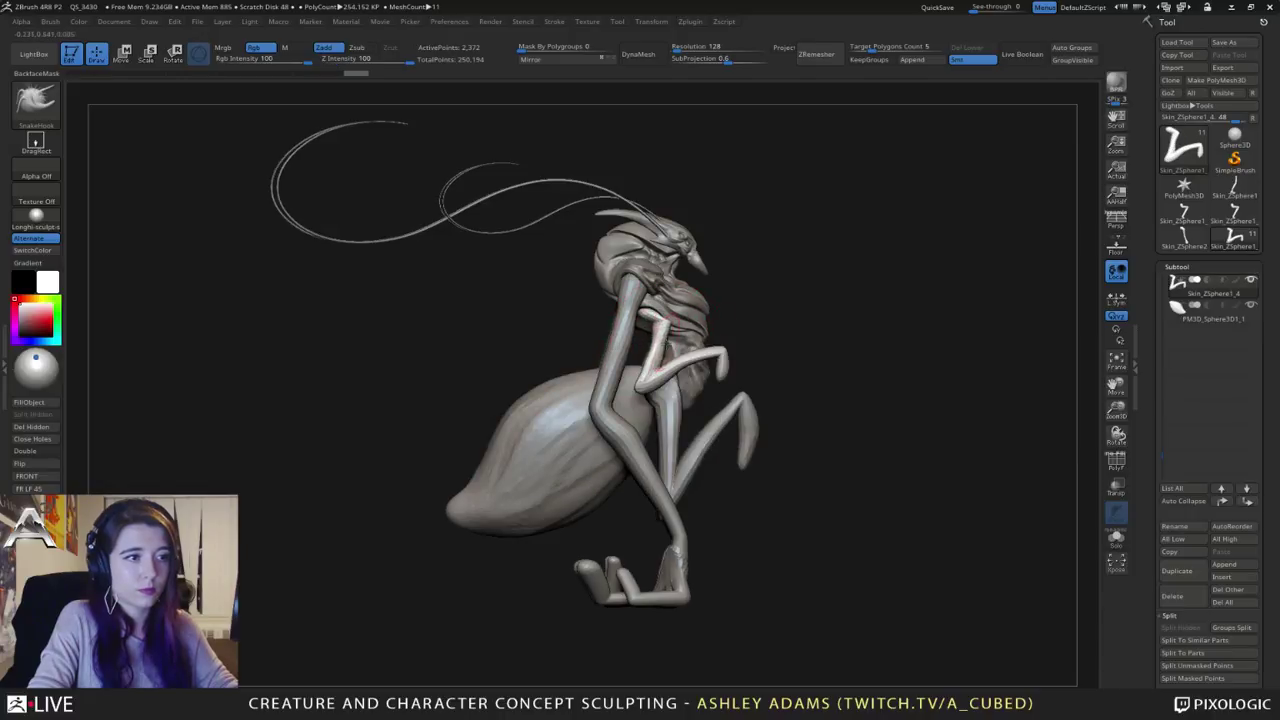
drag(658, 347, 658, 342)
drag(860, 345, 661, 333)
mouse_move(661, 333)
right_down()
mouse_move(775, 336)
mouse_move(665, 340)
right_up()
right_click(661, 342)
right_drag(760, 340, 668, 340)
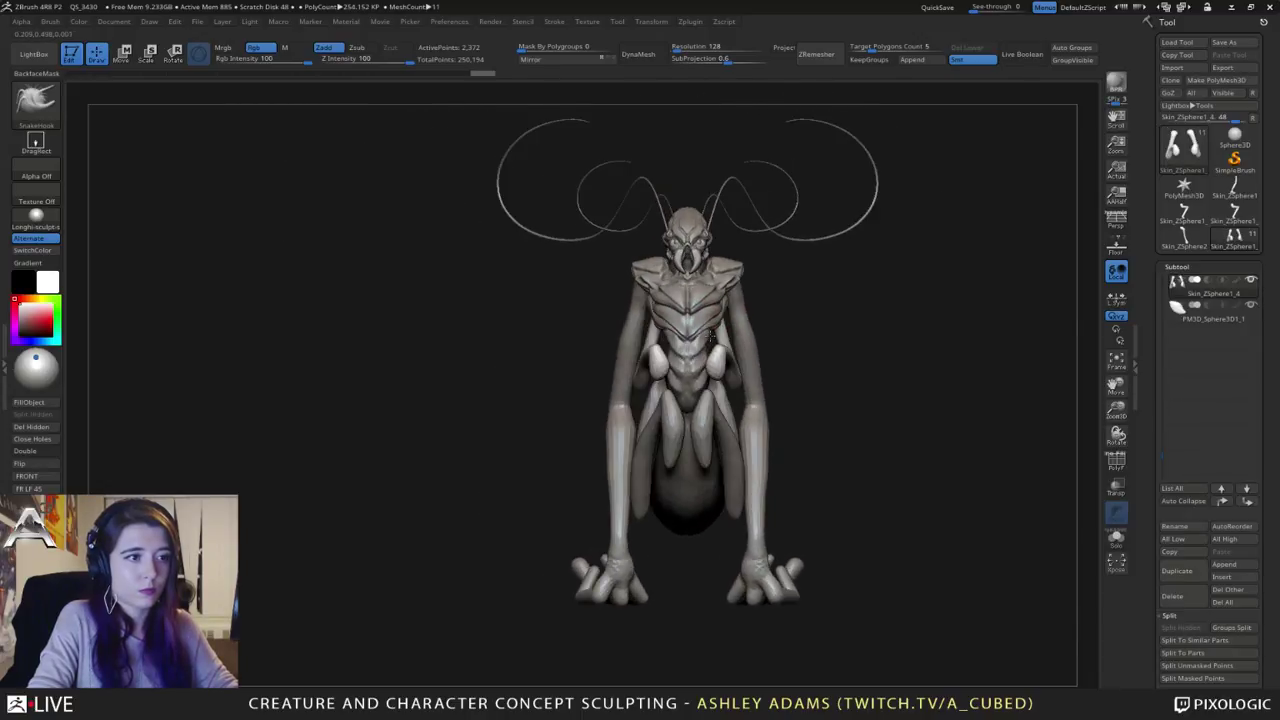
Step: Check the hind legs, make the middle arms the active subtool again and bend their hands in toward the torso
alt+click(707, 394)
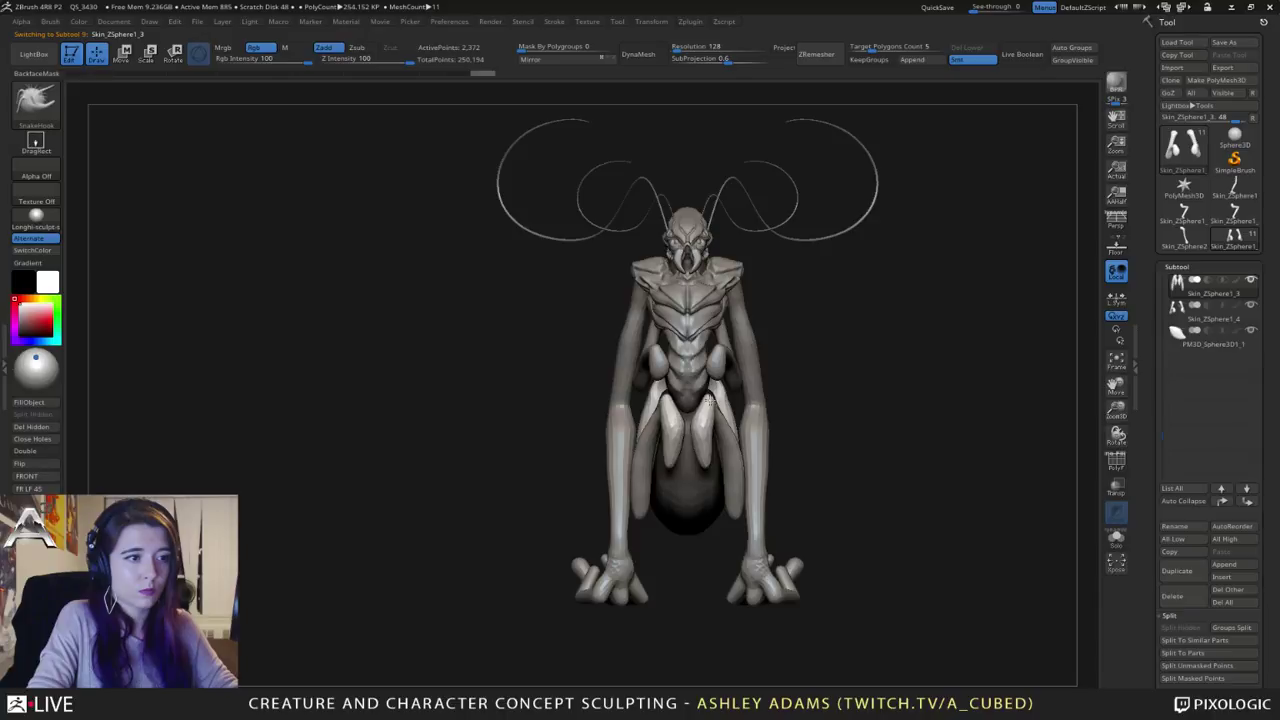
drag(727, 424, 715, 285)
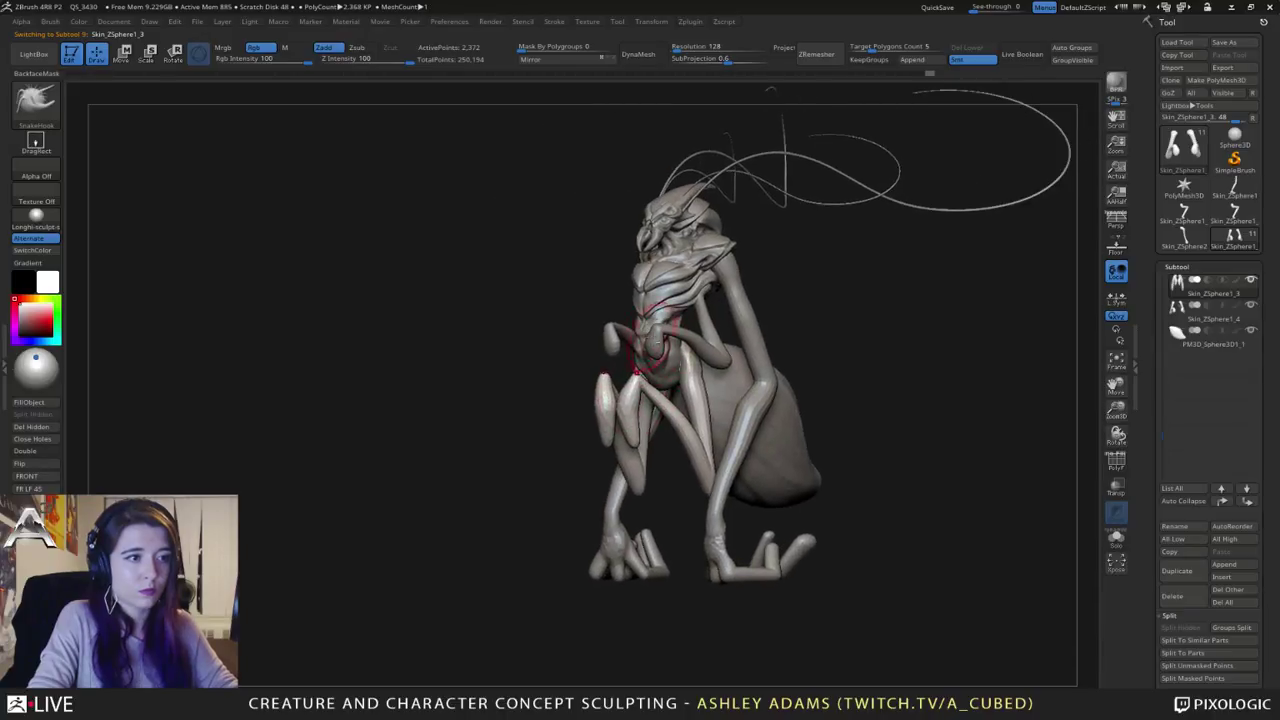
alt+click(658, 342)
right_drag(658, 342, 596, 378)
right_click(596, 379)
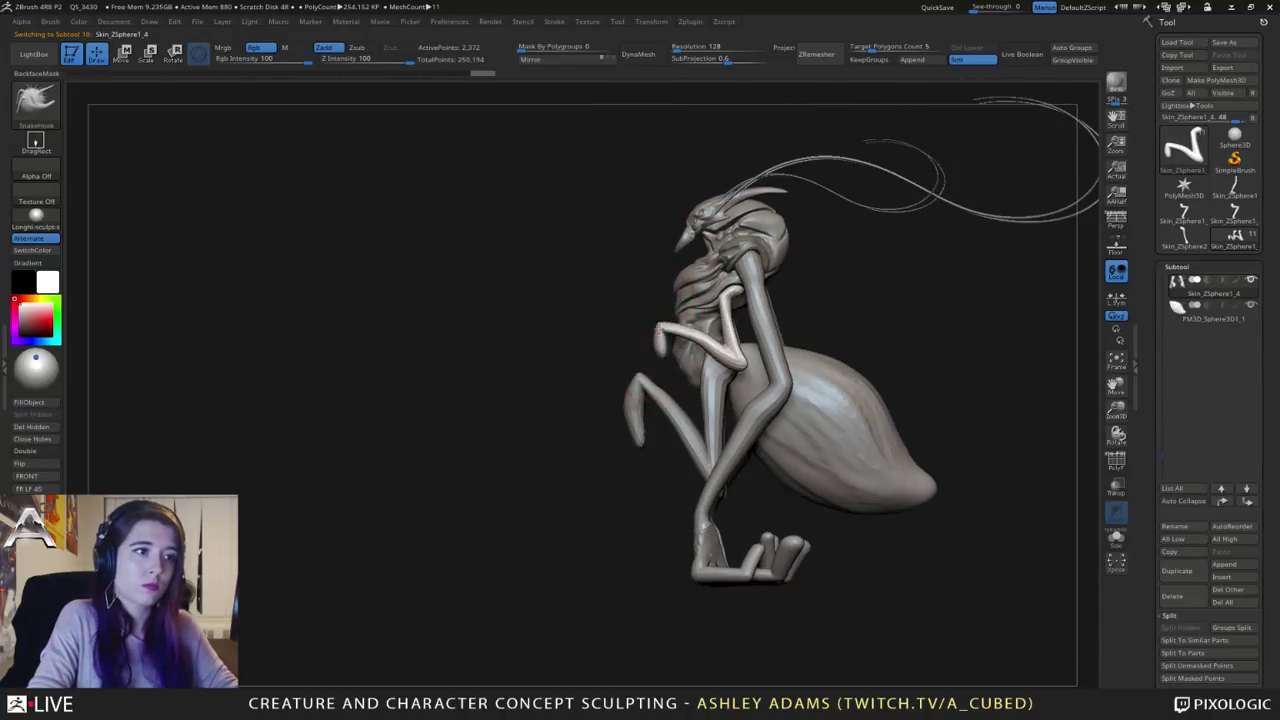
drag(659, 328, 710, 343)
right_click(615, 374)
right_drag(618, 350, 686, 324)
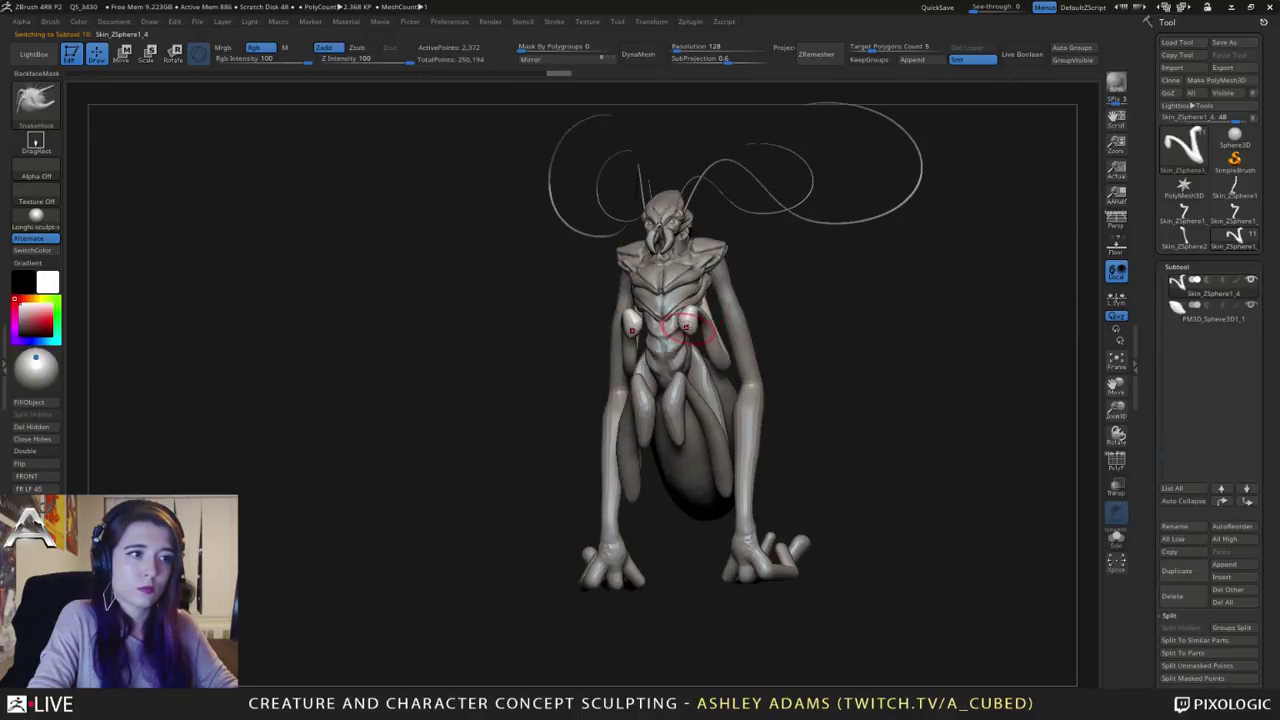
Step: Pull both middle hands inward so they fold in front of the chest
drag(686, 328, 691, 326)
mouse_move(690, 325)
right_down()
mouse_move(624, 326)
mouse_move(682, 322)
right_up()
right_click(628, 392)
mouse_move(678, 318)
mouse_down()
mouse_move(730, 314)
mouse_move(694, 309)
mouse_move(721, 322)
mouse_up()
Step: Adjust the brush size and reshape the middle arms' elbows and upper arms
key(space)
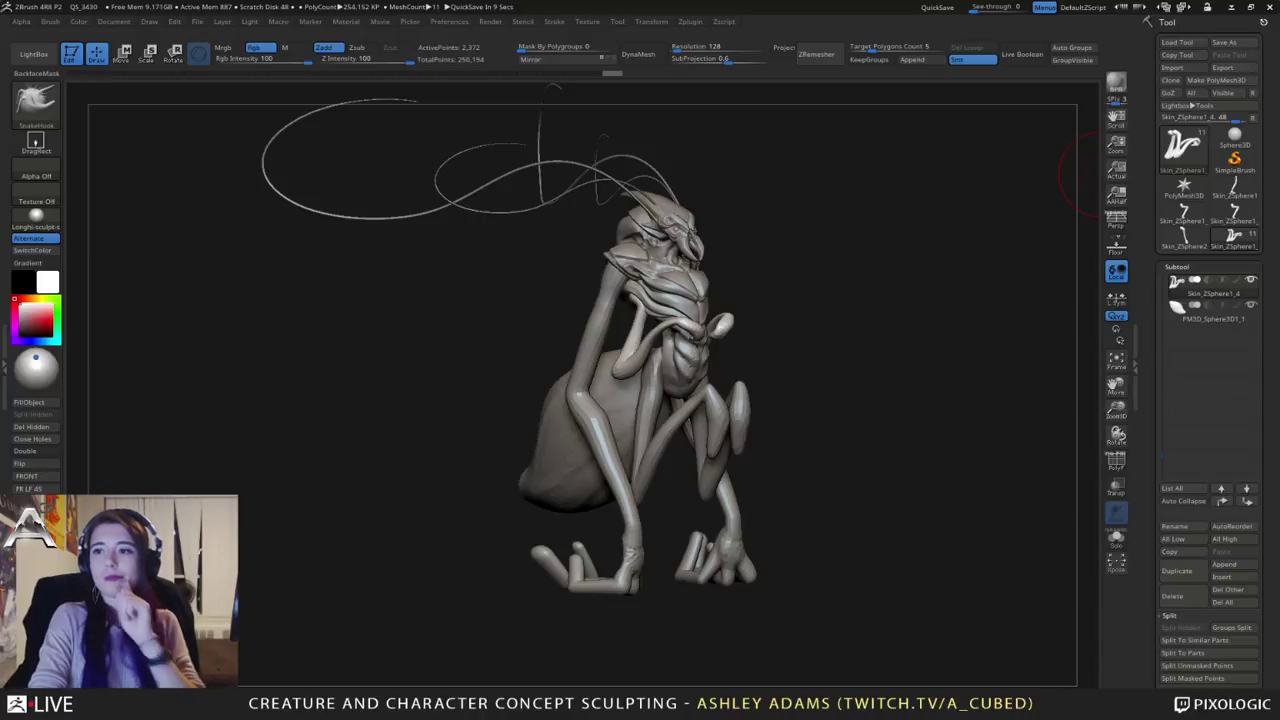
mouse_move(800, 365)
right_down()
mouse_move(822, 366)
mouse_move(696, 378)
right_up()
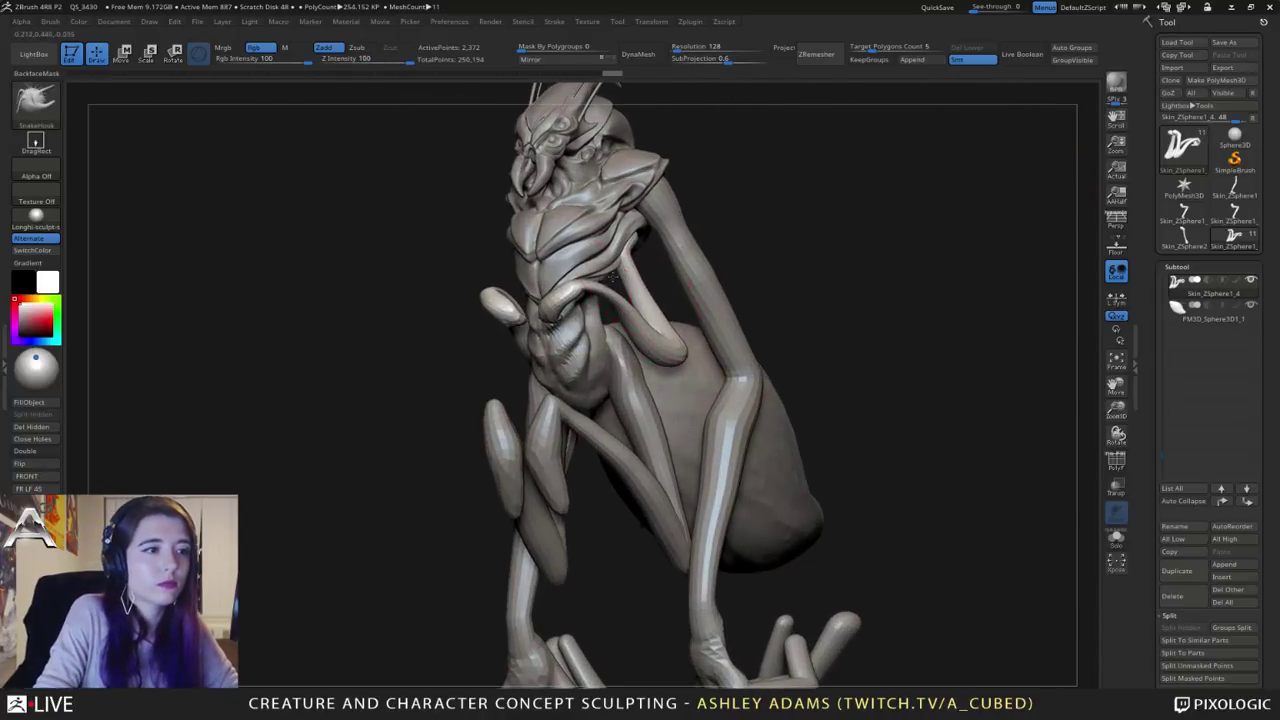
drag(640, 330, 652, 296)
right_drag(652, 297, 682, 294)
mouse_move(632, 334)
mouse_down()
mouse_move(636, 308)
mouse_move(652, 348)
mouse_up()
shift+right_drag(663, 348, 650, 335)
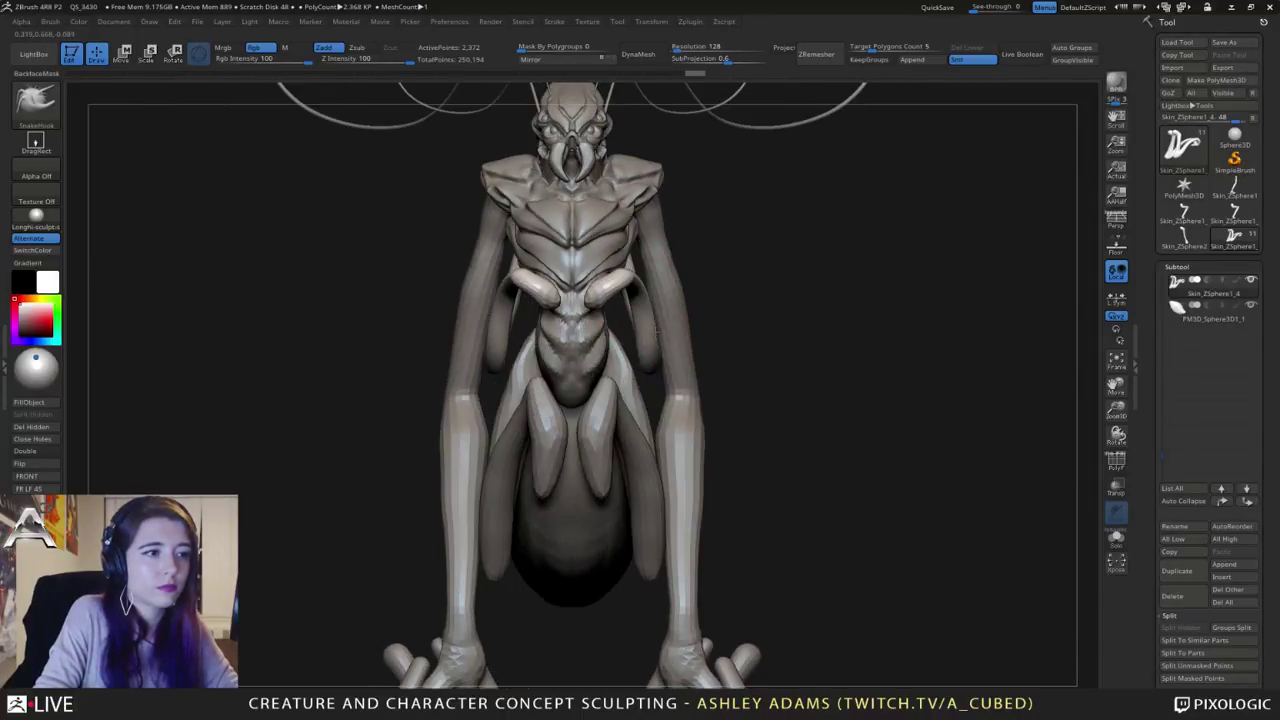
Step: Thicken the middle arms at the elbows and shoulders with the Inflat brush and smooth the folded hands
key(b)
key(i)
key(n)
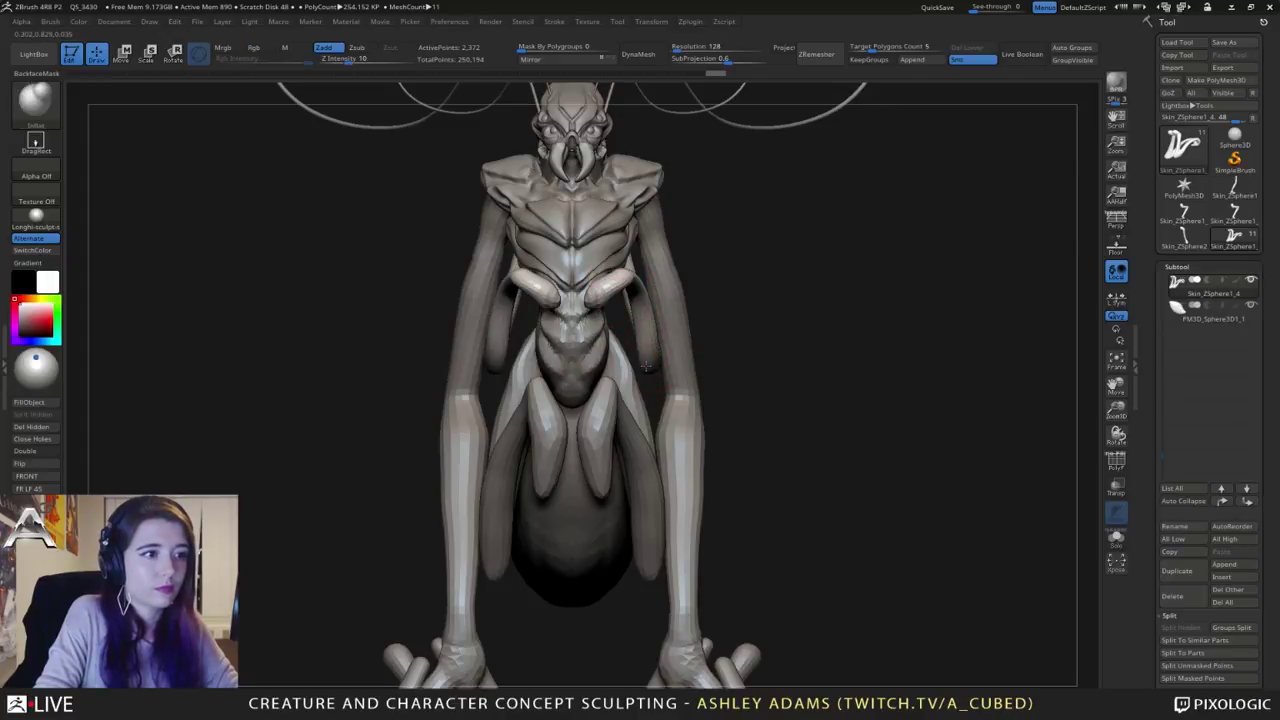
drag(647, 353, 640, 318)
right_drag(640, 300, 560, 303)
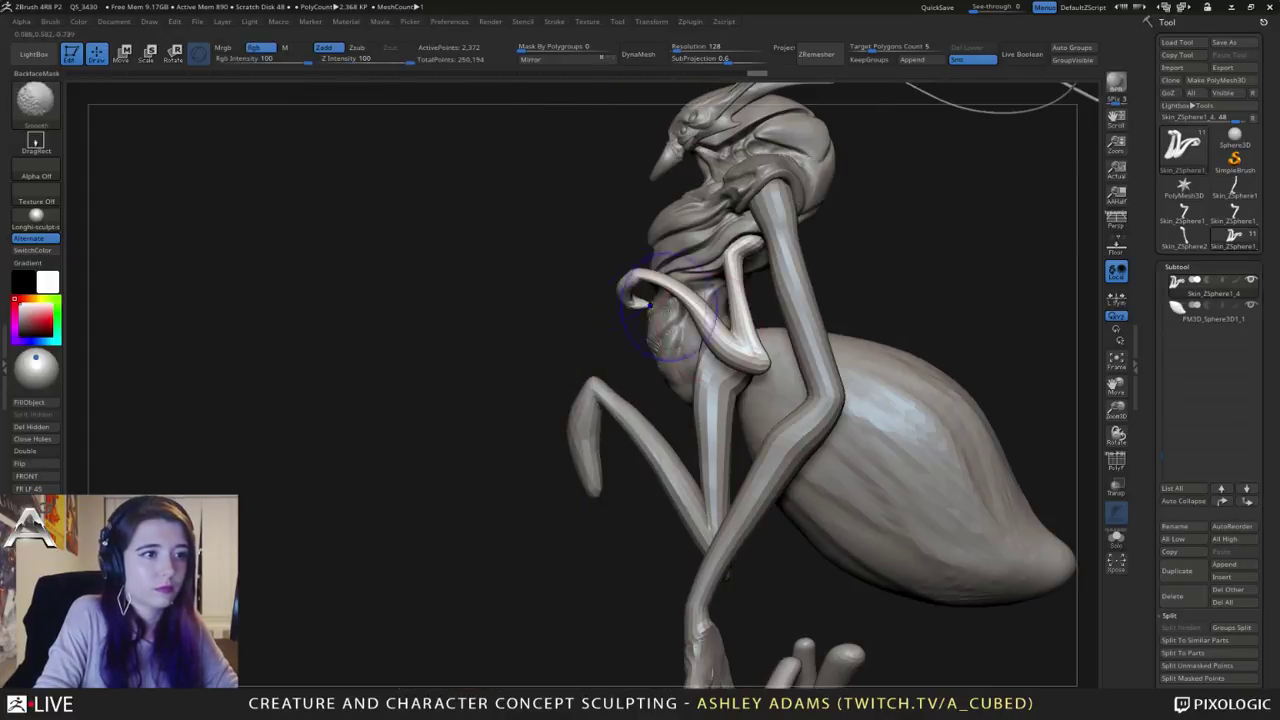
mouse_move(663, 306)
shift+mouse_down()
mouse_move(690, 305)
mouse_move(668, 290)
shift+mouse_up()
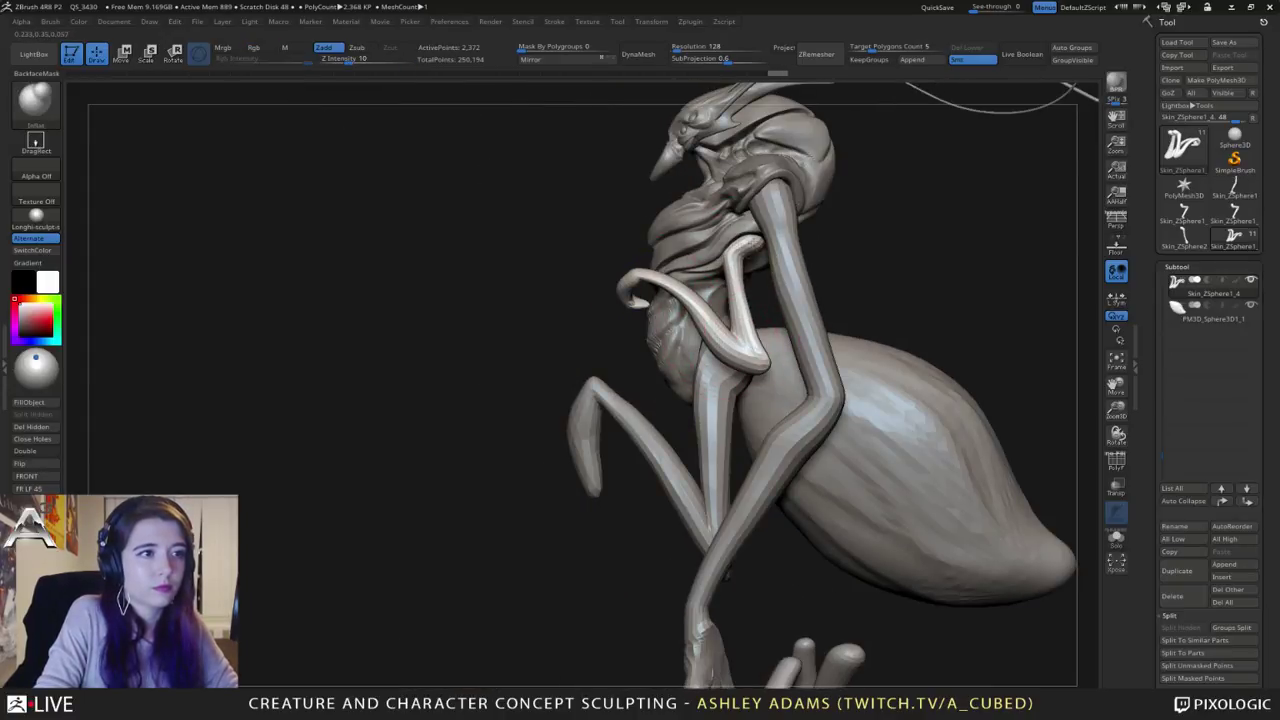
right_drag(815, 245, 730, 255)
drag(763, 245, 765, 268)
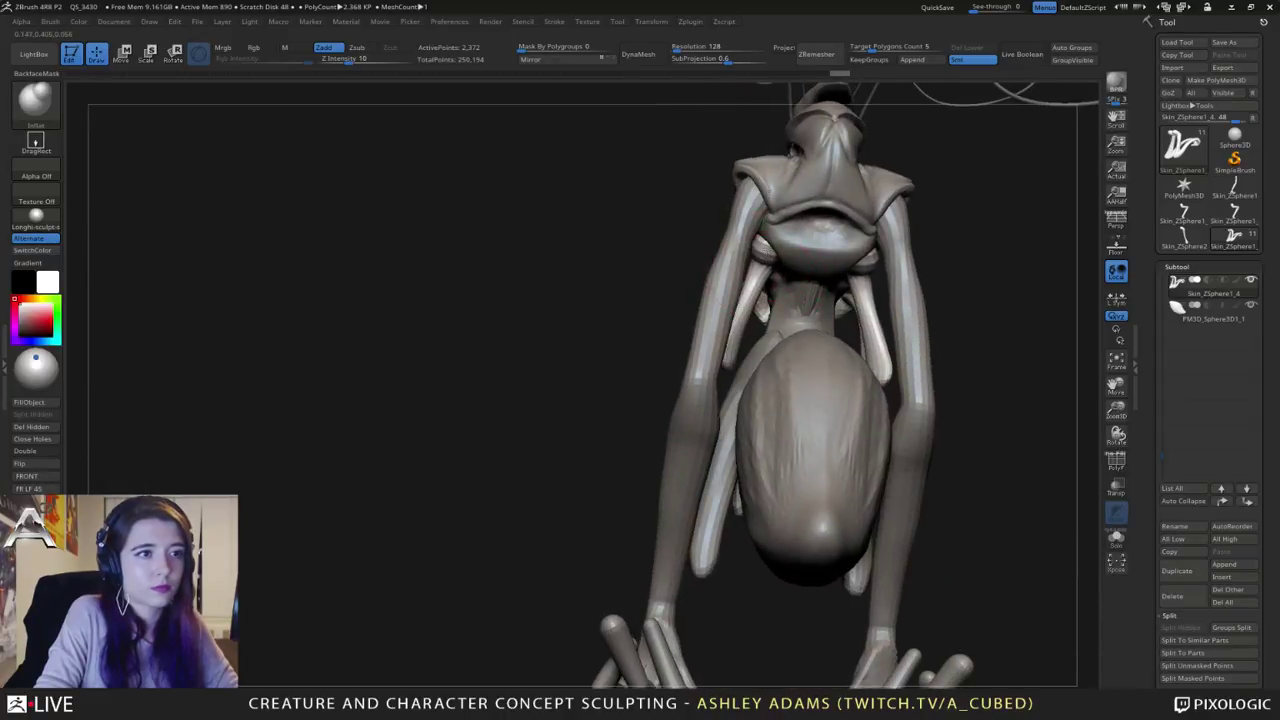
right_drag(765, 262, 845, 239)
mouse_move(844, 238)
mouse_down()
mouse_move(790, 212)
mouse_move(791, 189)
mouse_up()
Step: Make the long front arms the active subtool and inflate the upper arms from the shoulders down toward the elbows
alt+click(784, 208)
right_drag(808, 200, 742, 194)
drag(781, 185, 774, 193)
right_drag(773, 192, 788, 214)
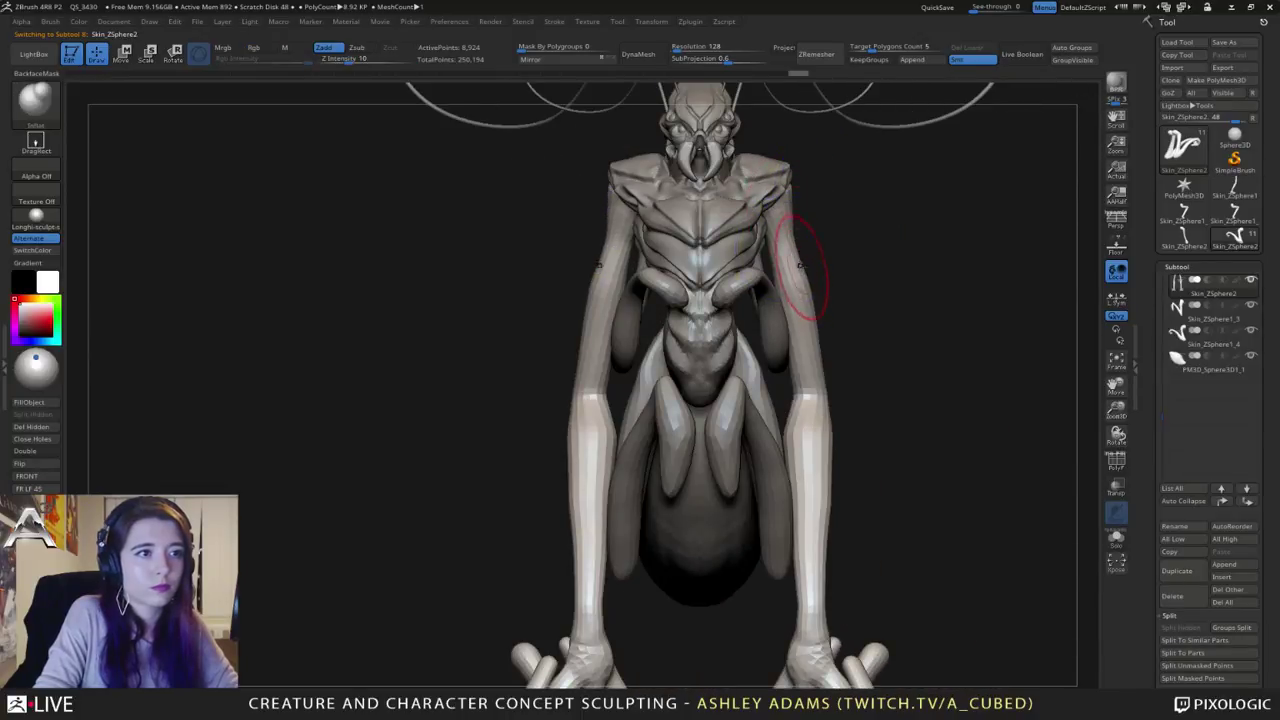
drag(808, 335, 807, 360)
ctrl+right_drag(812, 362, 791, 298)
drag(786, 340, 796, 366)
Step: Choose the SnakeHook brush and adjust its size to work on the front hands' fingers
mouse_move(771, 509)
right_down()
mouse_move(731, 451)
mouse_move(755, 492)
mouse_move(735, 509)
mouse_move(686, 513)
mouse_move(697, 470)
right_up()
key(b)
key(s)
key(h)
right_click(697, 470)
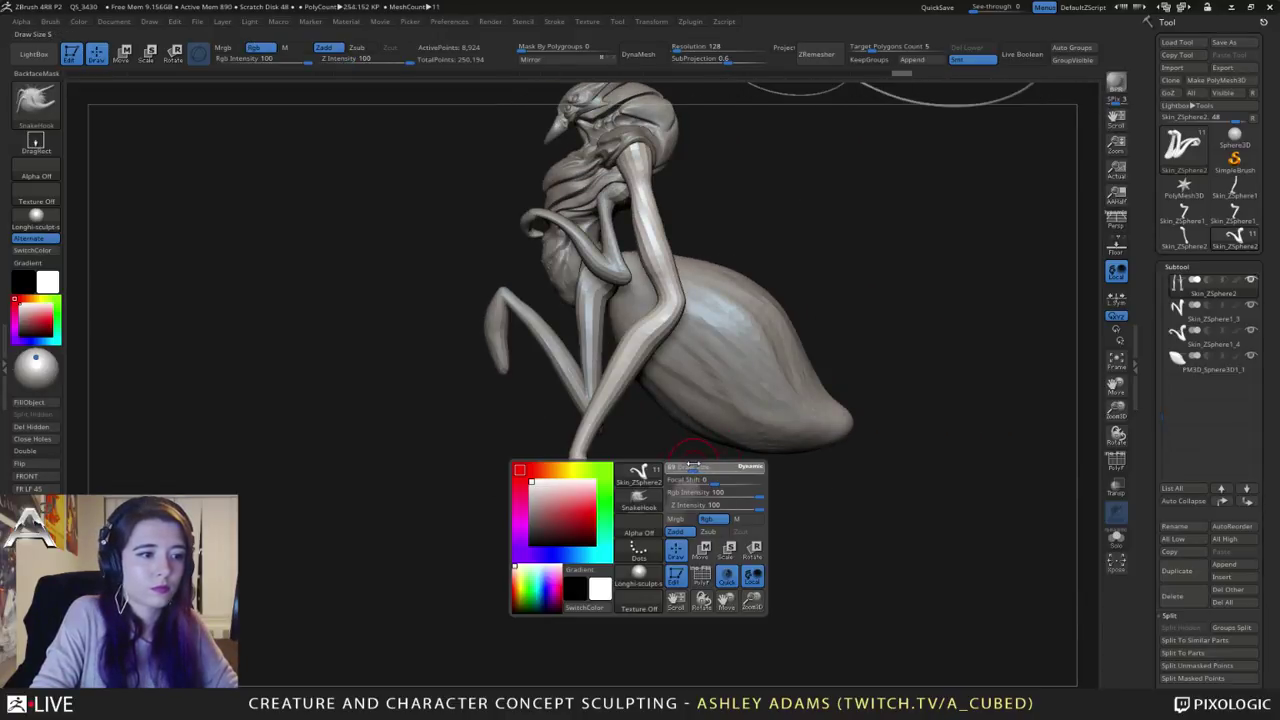
Step: Try to pull out and bend the tip of the front hands' rear finger
drag(690, 485, 692, 460)
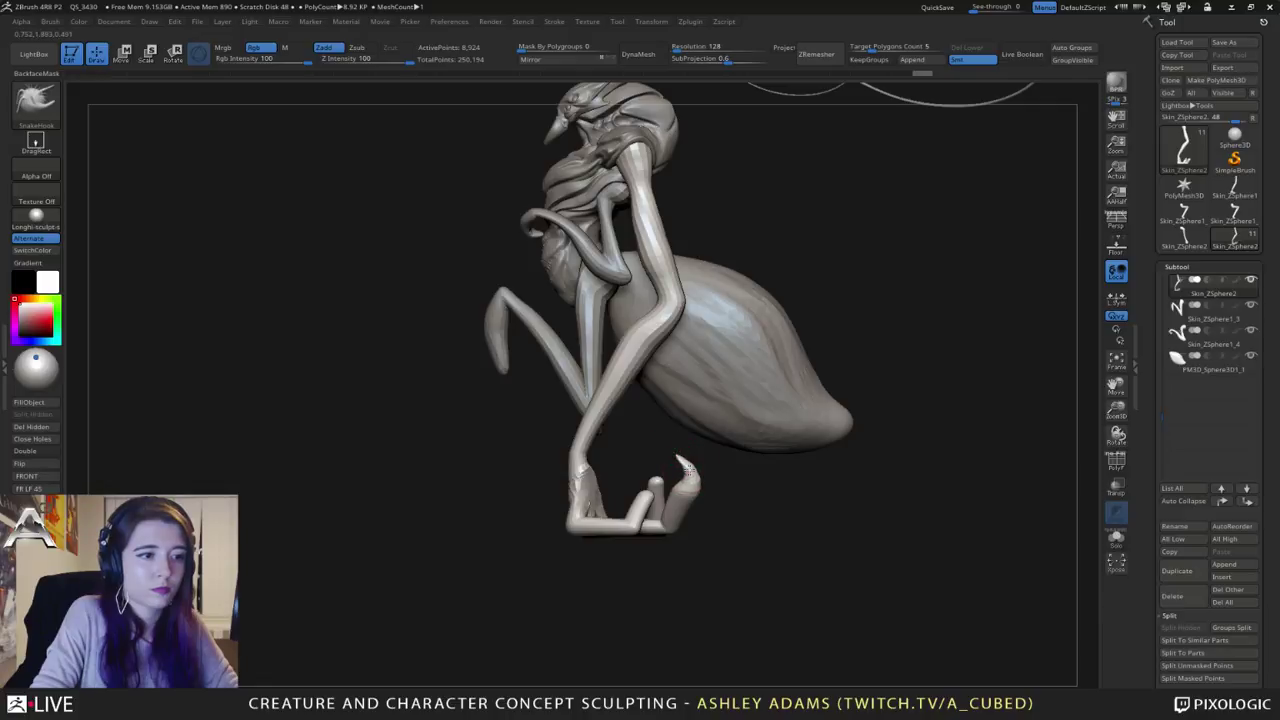
mouse_move(717, 450)
mouse_down()
mouse_move(738, 450)
mouse_move(676, 454)
mouse_move(720, 410)
mouse_move(741, 436)
mouse_move(722, 446)
mouse_up()
key(ctrl+z)
key(ctrl+z)
Step: Resize the brush and bend the front hands' fingertips into curved tips, then pull out the knuckle at the ground
key(space)
mouse_move(723, 437)
right_down()
mouse_move(623, 437)
mouse_move(714, 440)
right_up()
drag(713, 446, 701, 432)
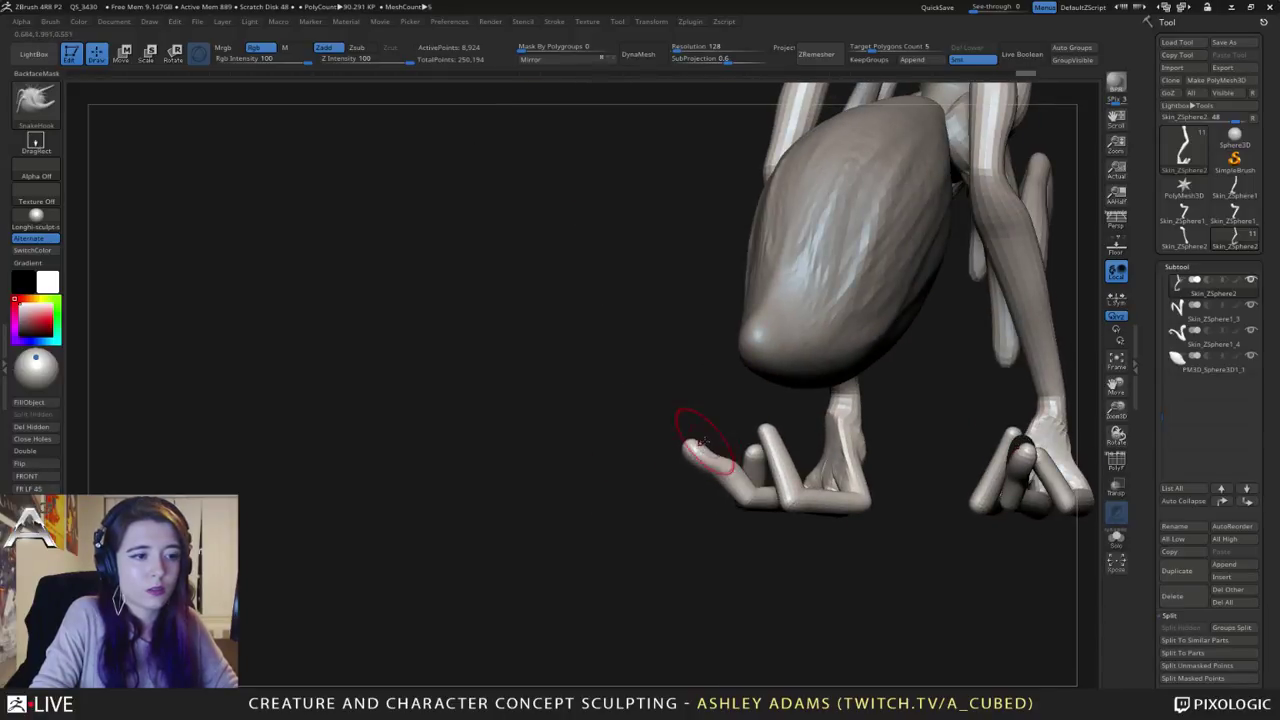
right_drag(697, 435, 755, 440)
drag(687, 455, 686, 434)
mouse_move(686, 434)
right_down()
mouse_move(788, 428)
mouse_move(686, 451)
right_up()
drag(694, 450, 691, 457)
mouse_move(614, 457)
mouse_down()
mouse_move(629, 430)
mouse_move(617, 461)
mouse_up()
mouse_move(575, 463)
alt+right_down()
mouse_move(735, 449)
mouse_move(630, 456)
alt+right_up()
drag(567, 488, 553, 493)
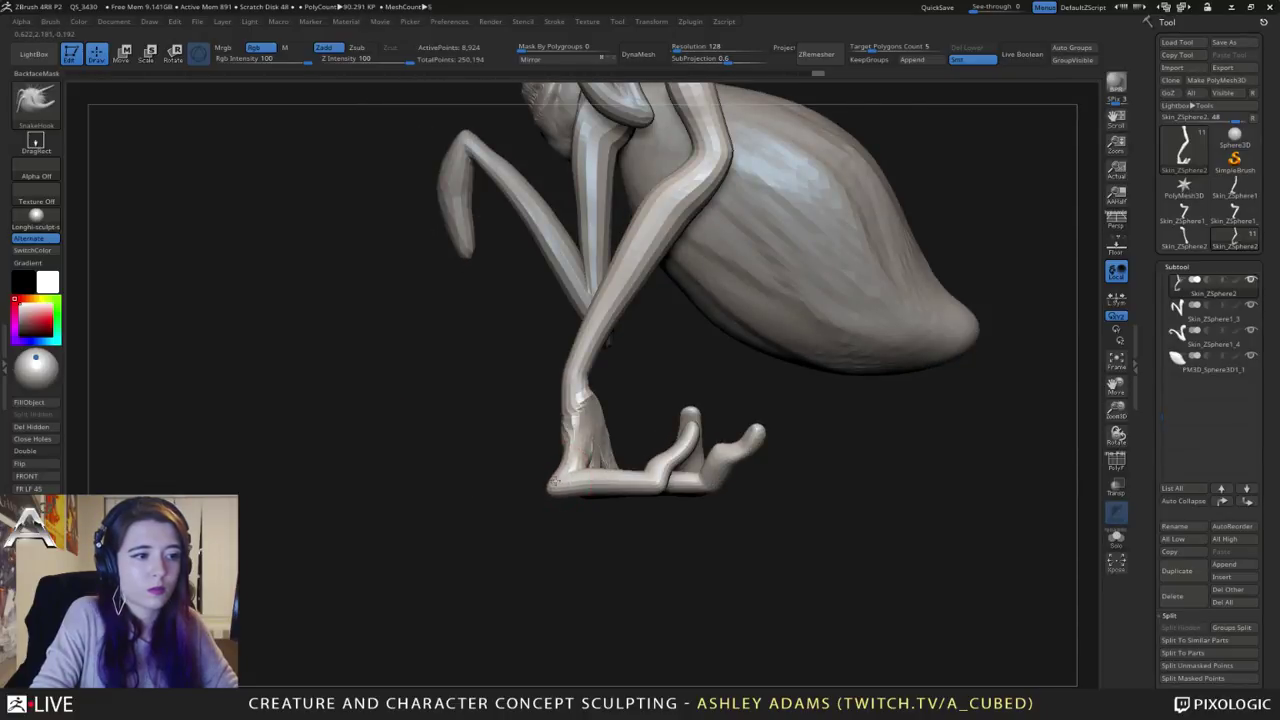
Step: Reposition the inner finger knuckles of the front hands from underneath with a resized brush
right_drag(553, 493, 548, 432)
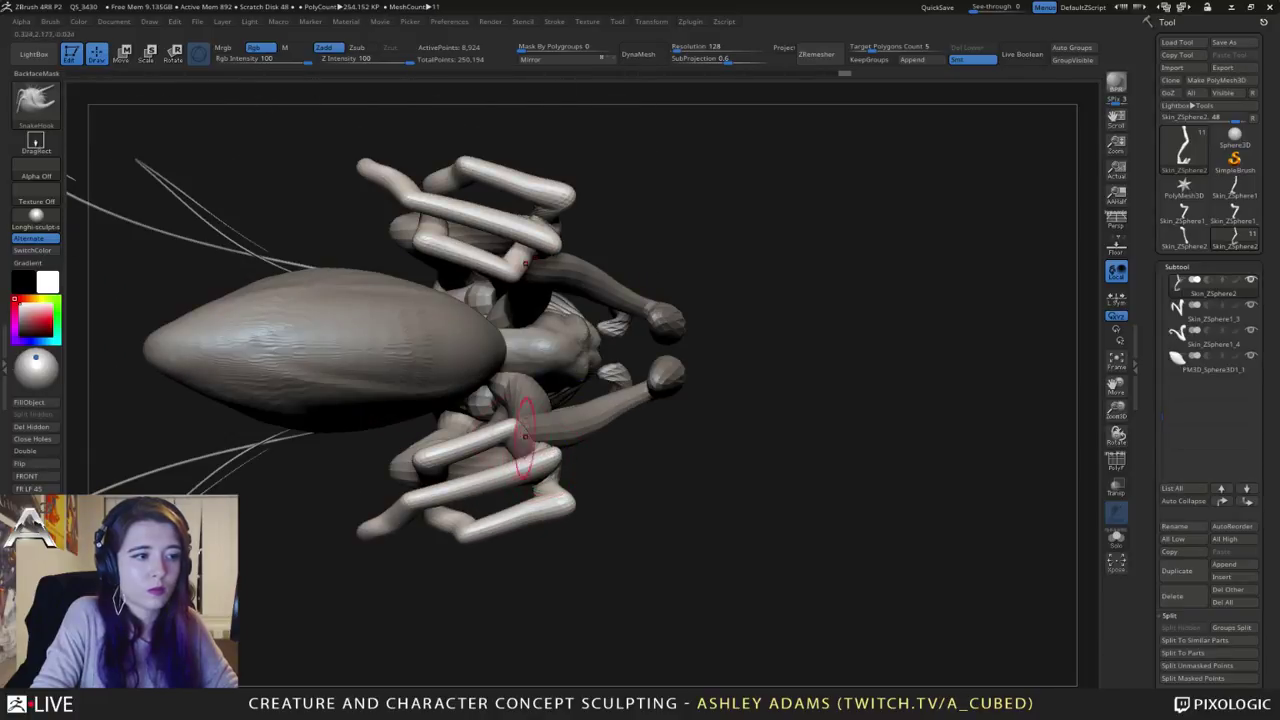
mouse_move(526, 418)
right_down()
mouse_move(526, 531)
mouse_move(524, 418)
right_up()
key(space)
drag(515, 424, 510, 423)
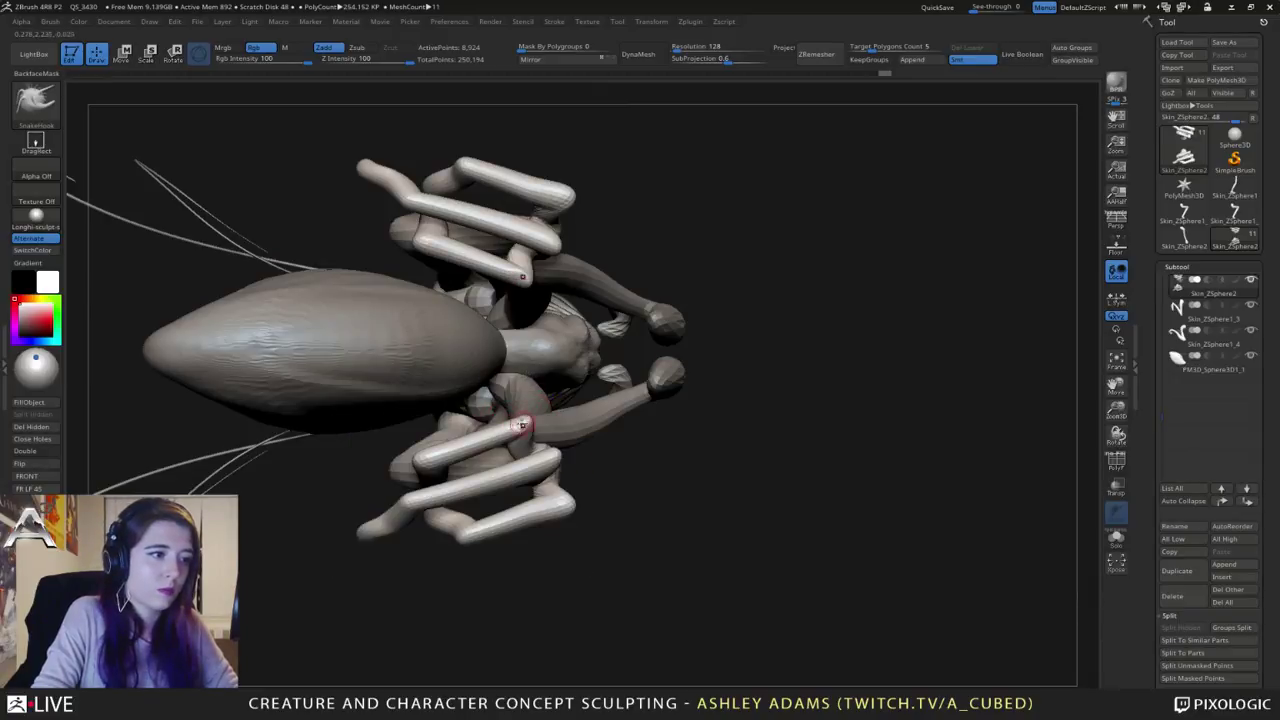
Step: Resize the SnakeHook brush, then smooth and pull out the back of the front hands below the wrists
key(b)
key(s)
key(h)
mouse_move(514, 343)
right_down()
mouse_move(631, 586)
mouse_move(655, 260)
right_up()
key(space)
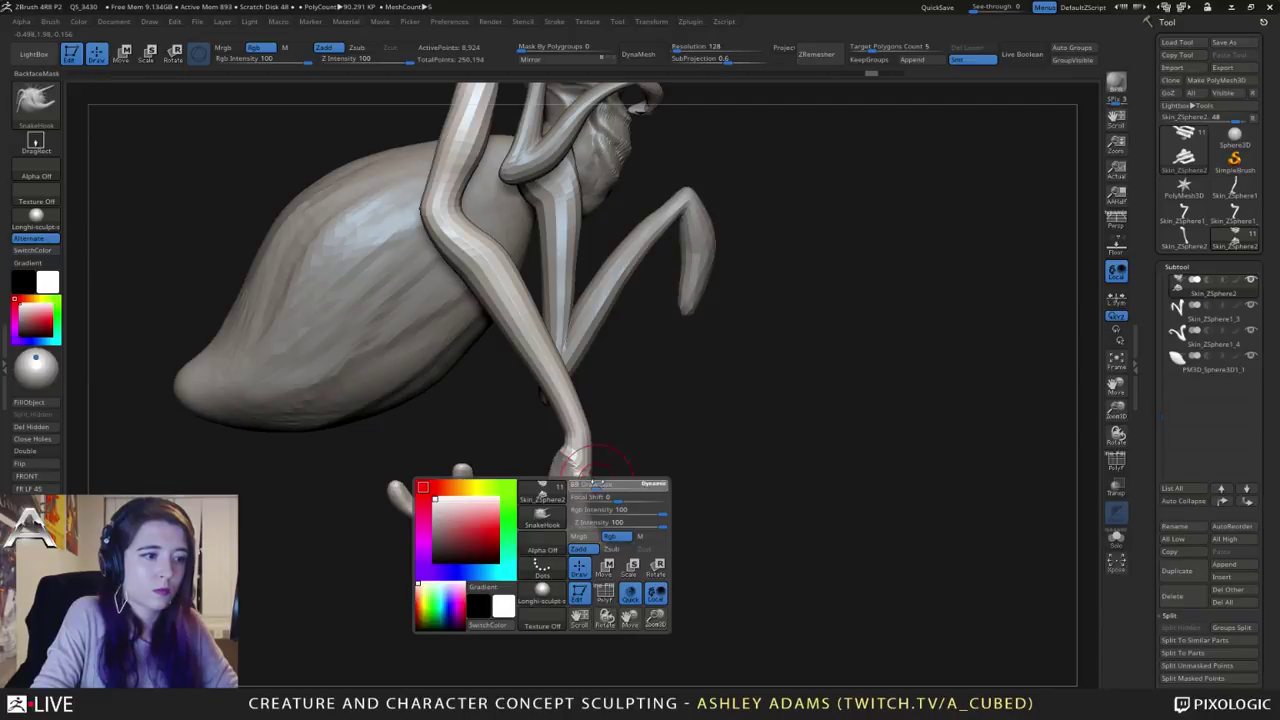
right_drag(557, 480, 590, 486)
mouse_move(641, 481)
shift+mouse_down()
mouse_move(612, 482)
mouse_move(630, 496)
mouse_move(579, 502)
mouse_move(618, 457)
mouse_move(596, 452)
mouse_move(625, 444)
shift+mouse_up()
key(space)
mouse_move(500, 450)
mouse_down()
mouse_move(657, 436)
mouse_move(580, 451)
mouse_move(556, 471)
mouse_move(578, 466)
mouse_move(584, 484)
mouse_up()
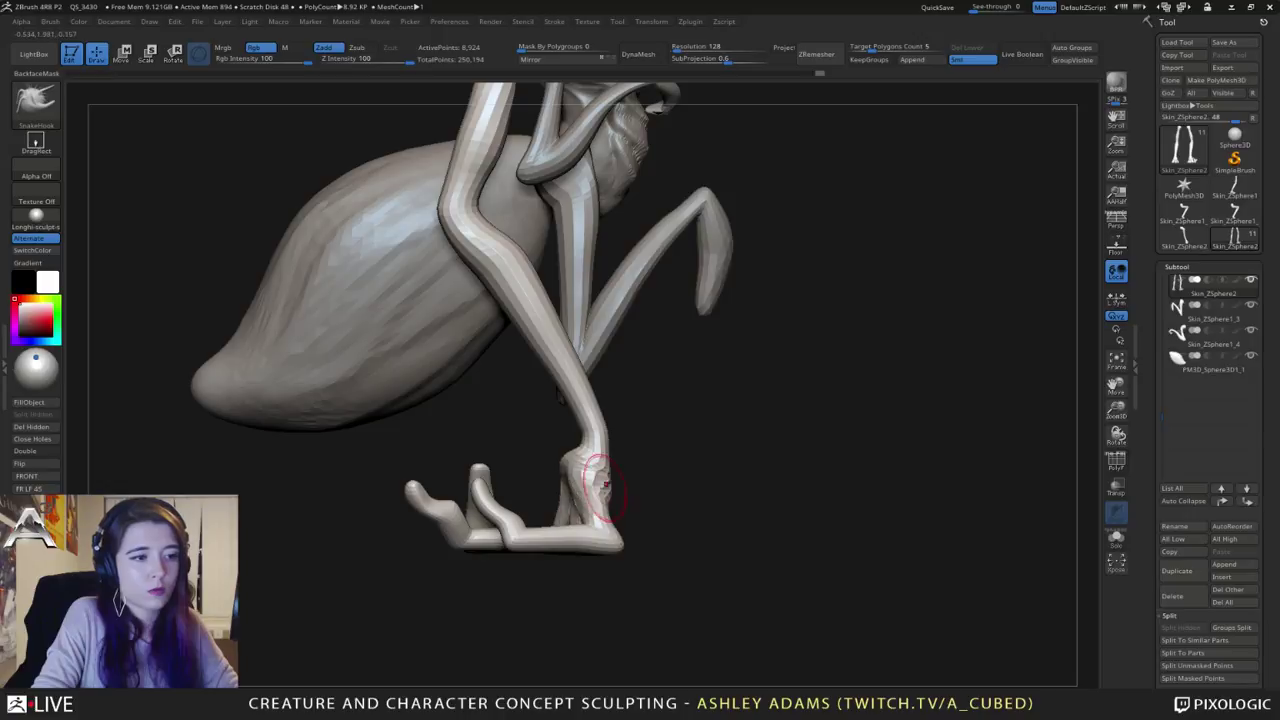
Step: Carve creases around the front arms' wrists with the DamStandard brush and check them from several angles
key(b)
key(d)
key(s)
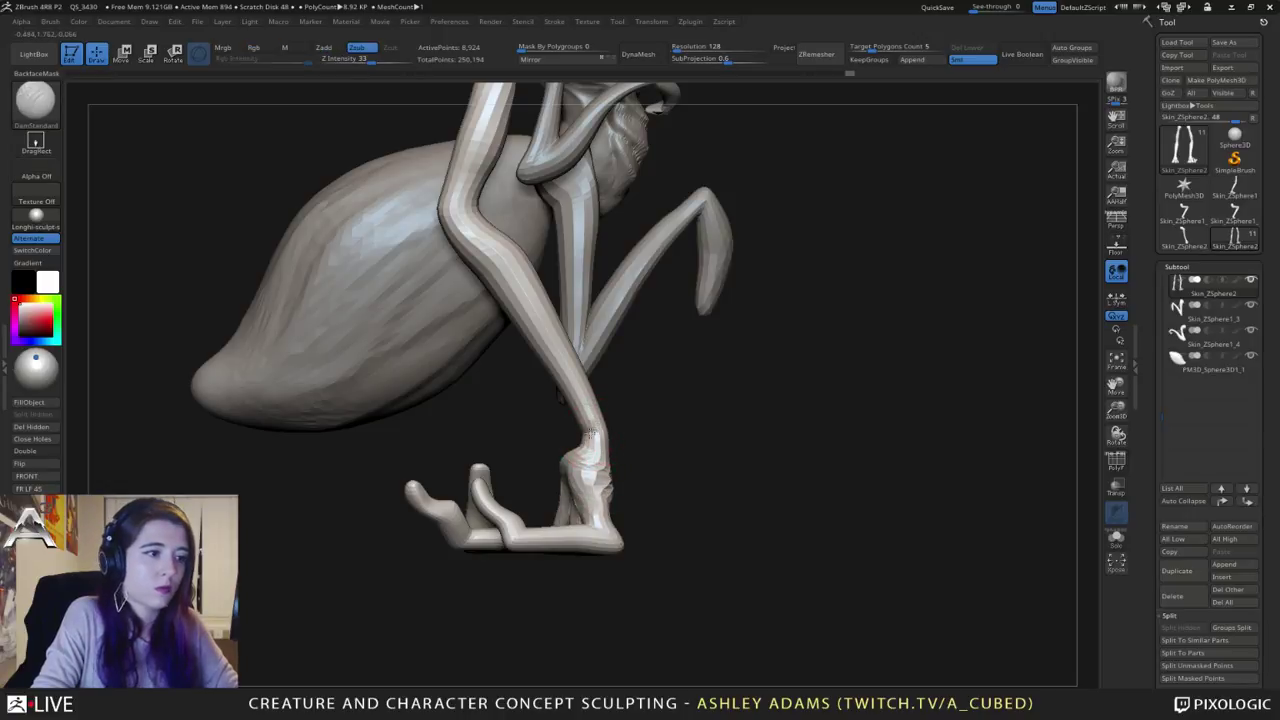
mouse_move(591, 434)
mouse_down()
mouse_move(606, 432)
mouse_move(525, 430)
mouse_move(625, 430)
mouse_up()
mouse_move(650, 440)
mouse_down()
mouse_move(545, 443)
mouse_move(641, 423)
mouse_move(697, 433)
mouse_up()
mouse_move(820, 470)
mouse_down()
mouse_move(847, 486)
mouse_move(829, 461)
mouse_up()
mouse_move(898, 442)
mouse_down()
mouse_move(836, 448)
mouse_move(842, 465)
mouse_move(903, 455)
mouse_move(773, 440)
mouse_move(846, 450)
mouse_move(838, 432)
mouse_move(859, 430)
mouse_move(815, 445)
mouse_move(835, 465)
mouse_move(947, 442)
mouse_move(737, 449)
mouse_move(772, 446)
mouse_up()
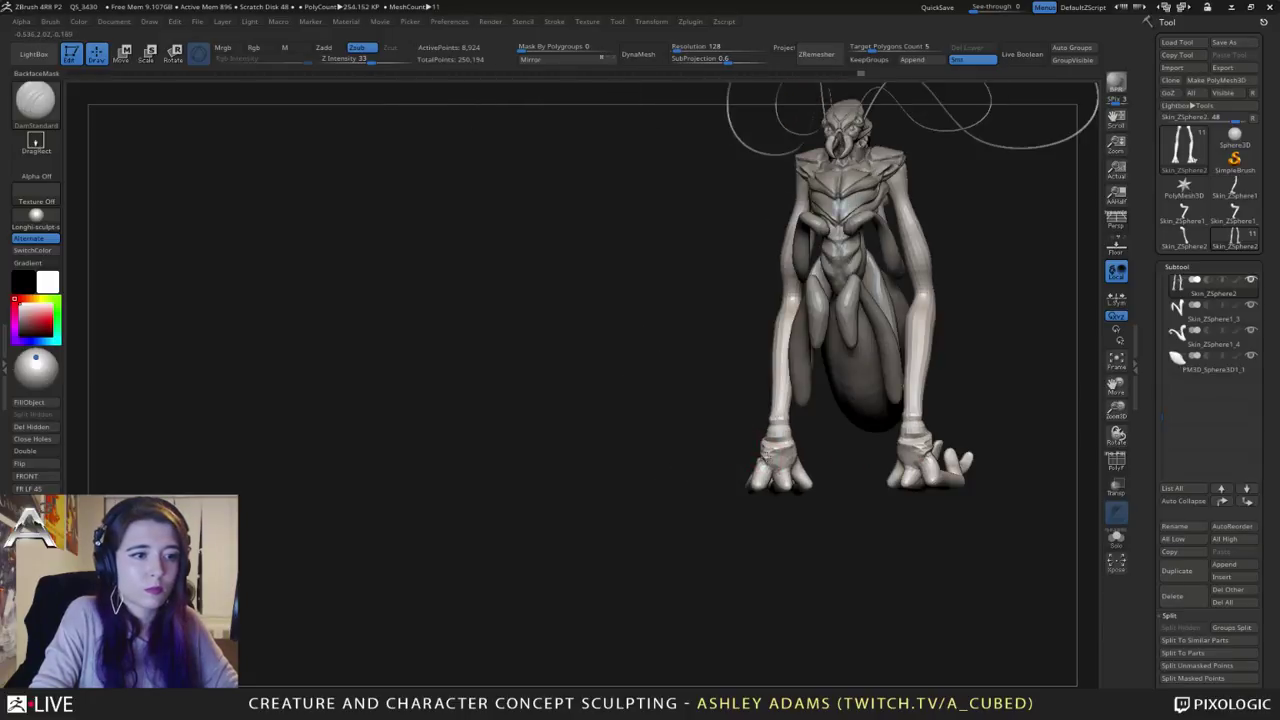
Step: Carve grooves with DamStandard between the fingers and across the knuckles of the front hands
mouse_move(767, 453)
alt+right_down()
mouse_move(714, 421)
mouse_move(714, 471)
mouse_move(708, 428)
mouse_move(700, 485)
mouse_move(688, 440)
alt+right_up()
mouse_move(701, 426)
mouse_down()
mouse_move(712, 440)
mouse_move(702, 486)
mouse_up()
mouse_move(690, 465)
shift+right_down()
mouse_move(714, 463)
mouse_move(680, 469)
shift+right_up()
key(b)
key(d)
key(s)
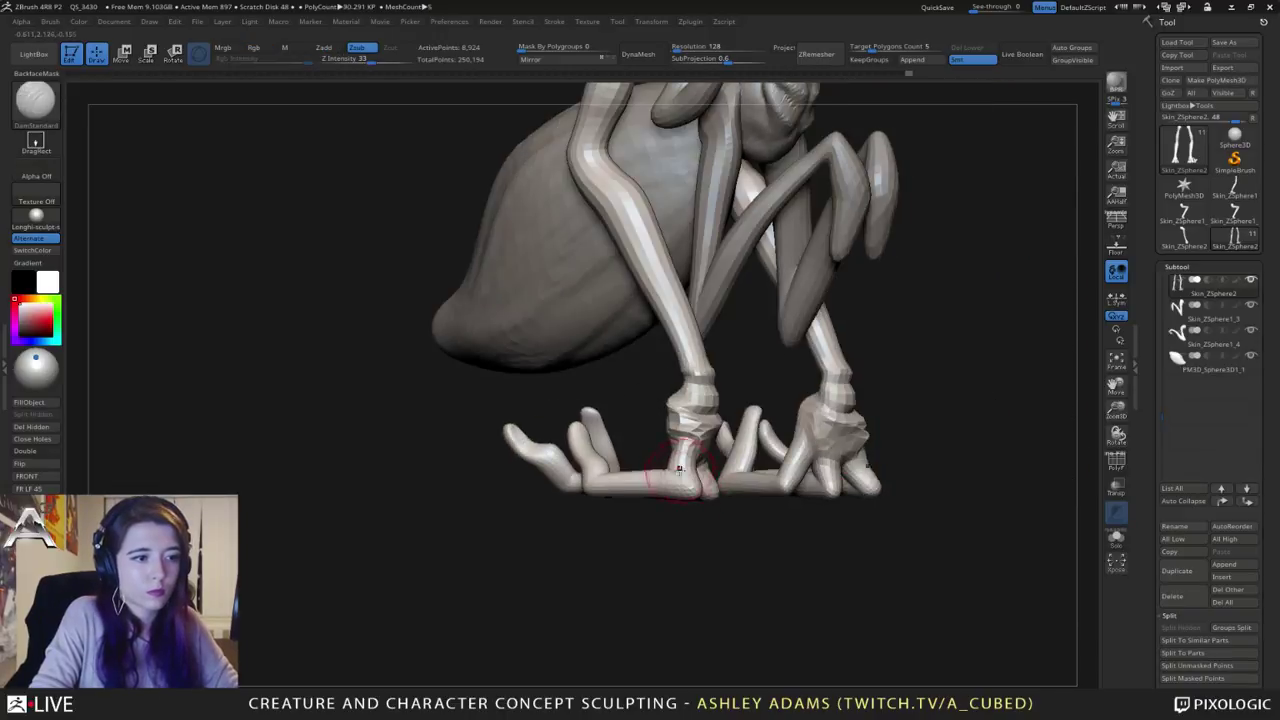
drag(670, 470, 675, 488)
right_drag(664, 476, 615, 478)
drag(694, 474, 706, 492)
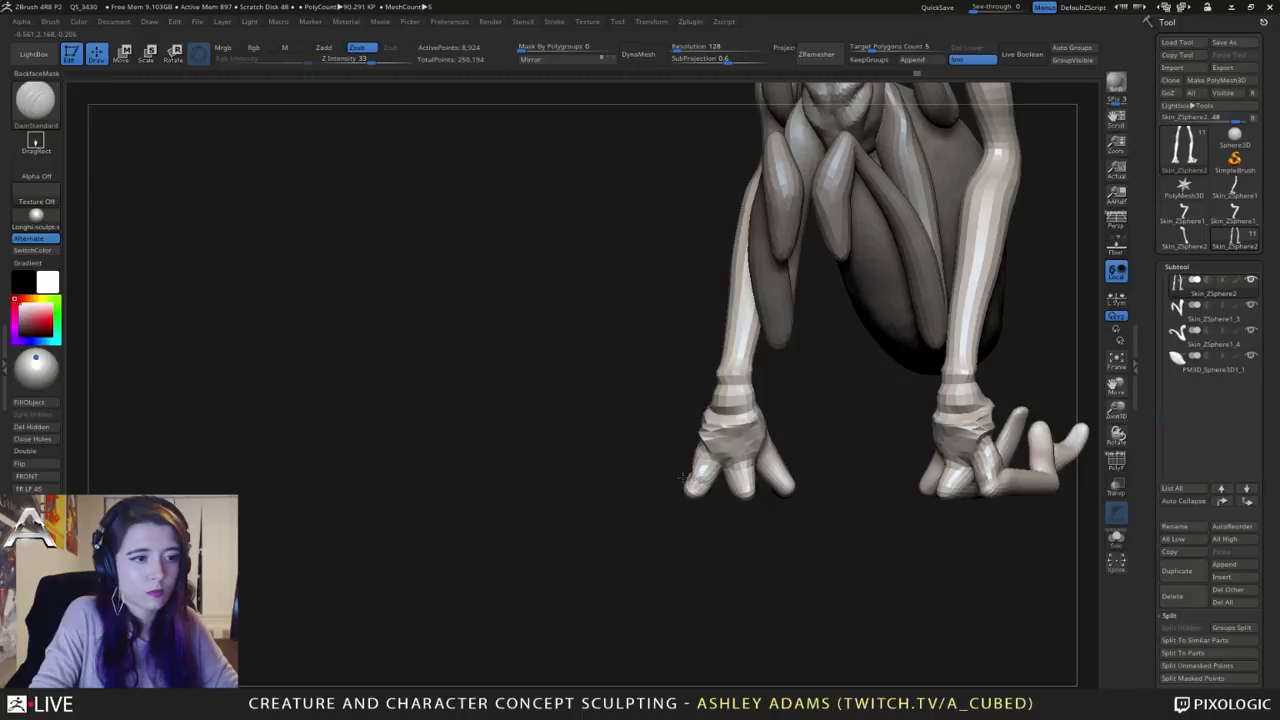
right_drag(700, 480, 757, 473)
mouse_move(757, 472)
mouse_down()
mouse_move(669, 481)
mouse_move(643, 357)
mouse_move(680, 466)
mouse_move(663, 603)
mouse_move(686, 497)
mouse_move(660, 476)
mouse_move(582, 483)
mouse_move(654, 473)
mouse_move(589, 488)
mouse_up()
Step: Adjust the outer fingers of the front hands from the front view with the SnakeHook brush
mouse_move(630, 480)
ctrl+right_down()
mouse_move(637, 420)
mouse_move(770, 425)
ctrl+right_up()
right_drag(628, 440, 686, 428)
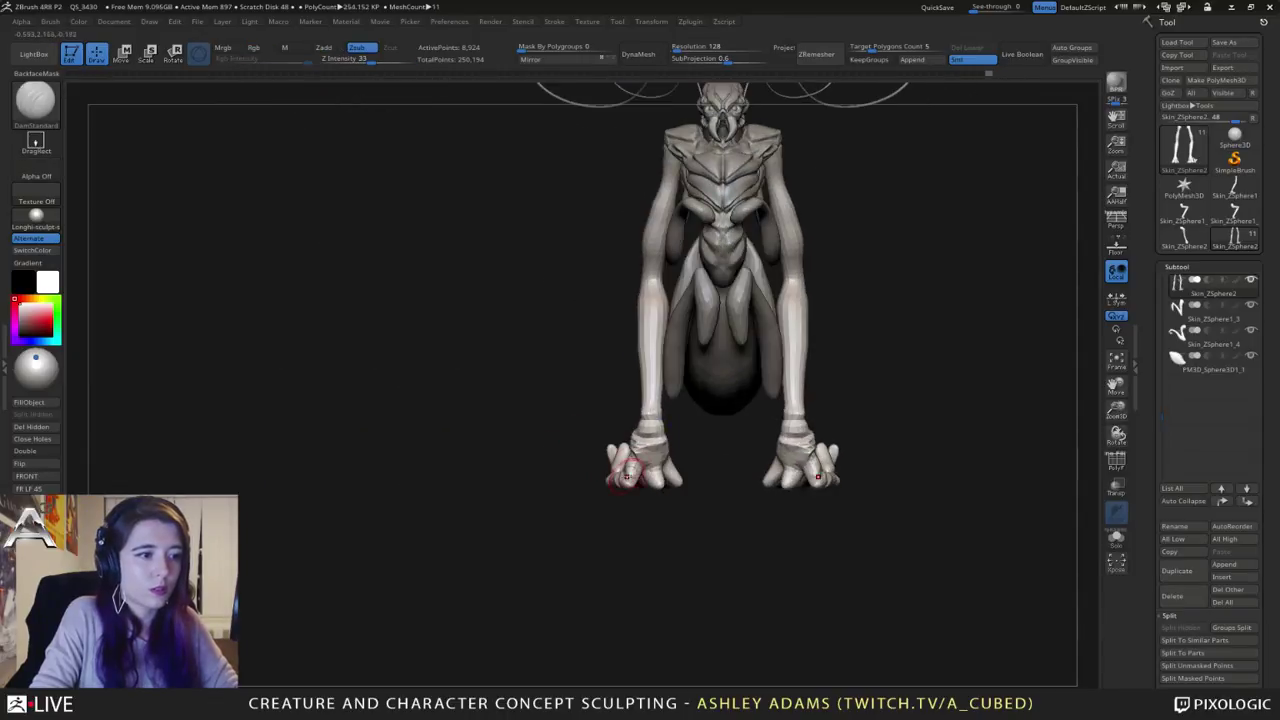
key(b)
key(s)
key(h)
drag(627, 477, 622, 470)
right_drag(623, 470, 594, 474)
mouse_move(632, 478)
mouse_down()
mouse_move(665, 468)
mouse_move(645, 450)
mouse_move(700, 450)
mouse_move(583, 460)
mouse_move(620, 434)
mouse_up()
key(b)
key(d)
key(s)
key(b)
key(c)
key(b)
Step: Choose the SnakeHook brush, resize it and refine the front arms' elbows in the side view
key(b)
key(s)
key(h)
mouse_move(678, 378)
right_down()
mouse_move(664, 372)
mouse_move(673, 395)
right_up()
key(space)
drag(718, 325, 728, 325)
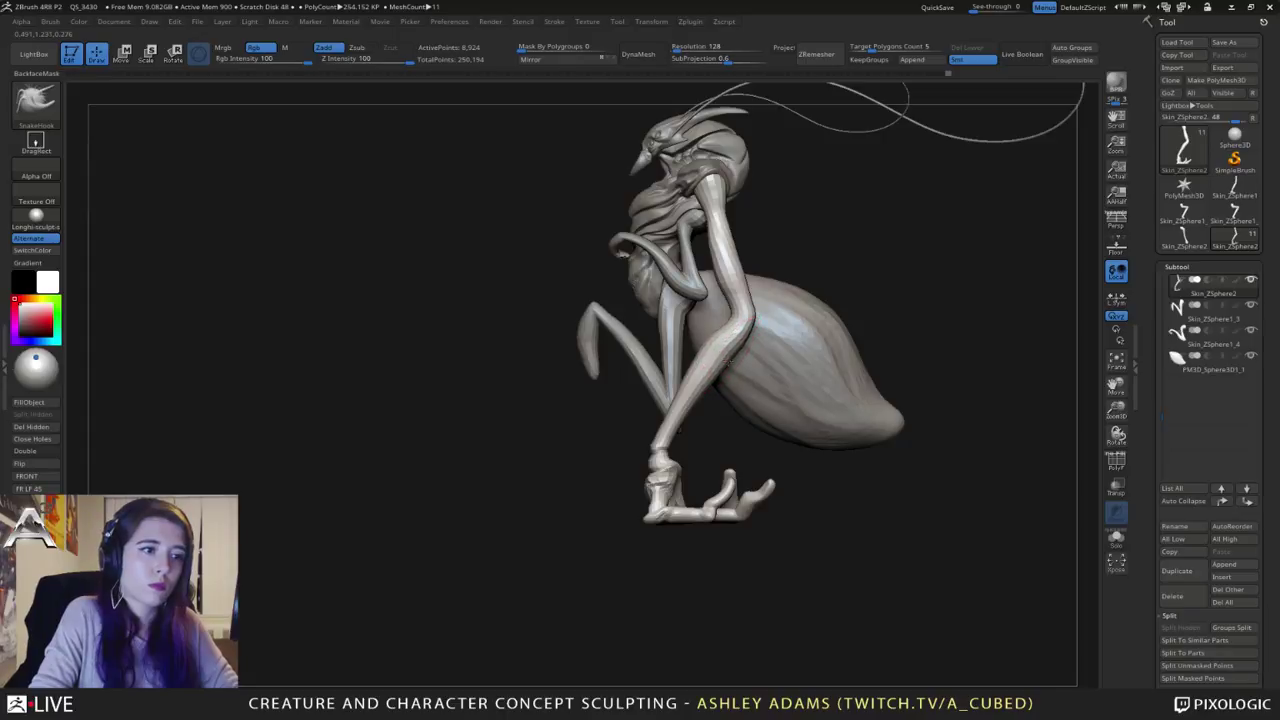
drag(730, 328, 742, 322)
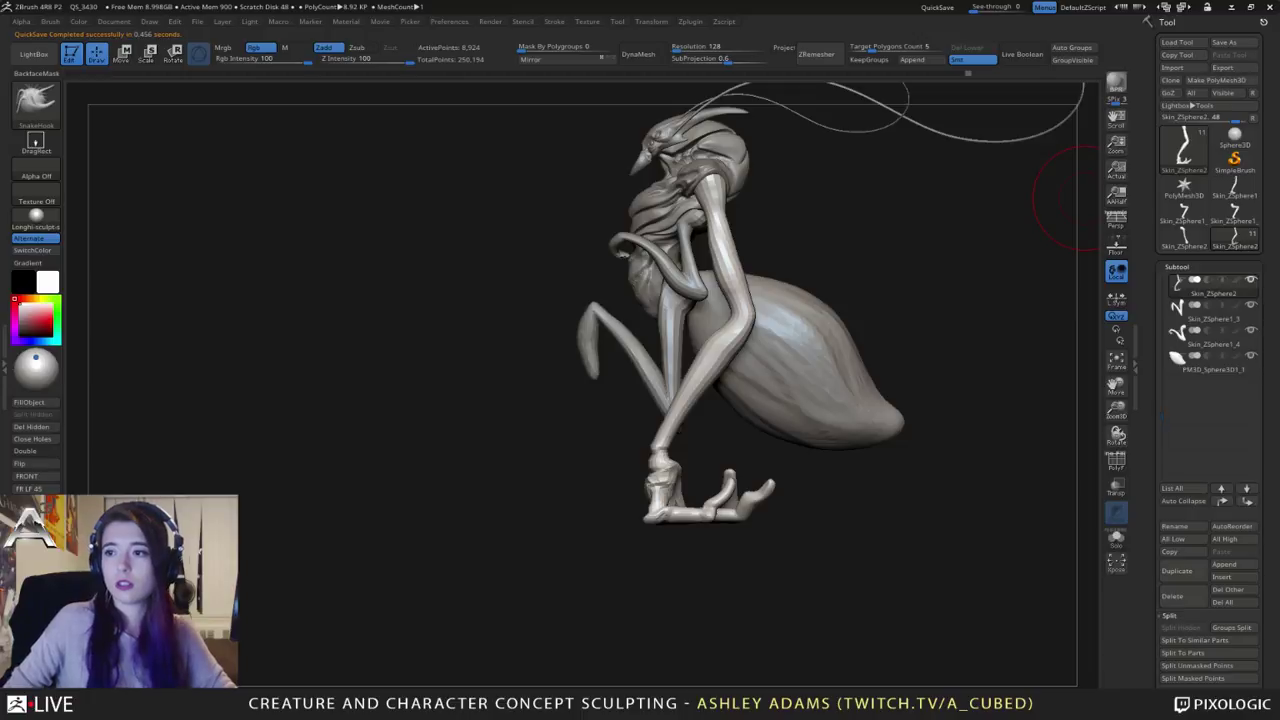
Step: Refine the front arms' outline with a resized SnakeHook brush in side and front views, and smooth the upper arms
drag(742, 315, 742, 275)
mouse_move(742, 275)
alt+mouse_down()
mouse_move(692, 353)
mouse_move(660, 275)
alt+mouse_up()
key(space)
click(722, 256)
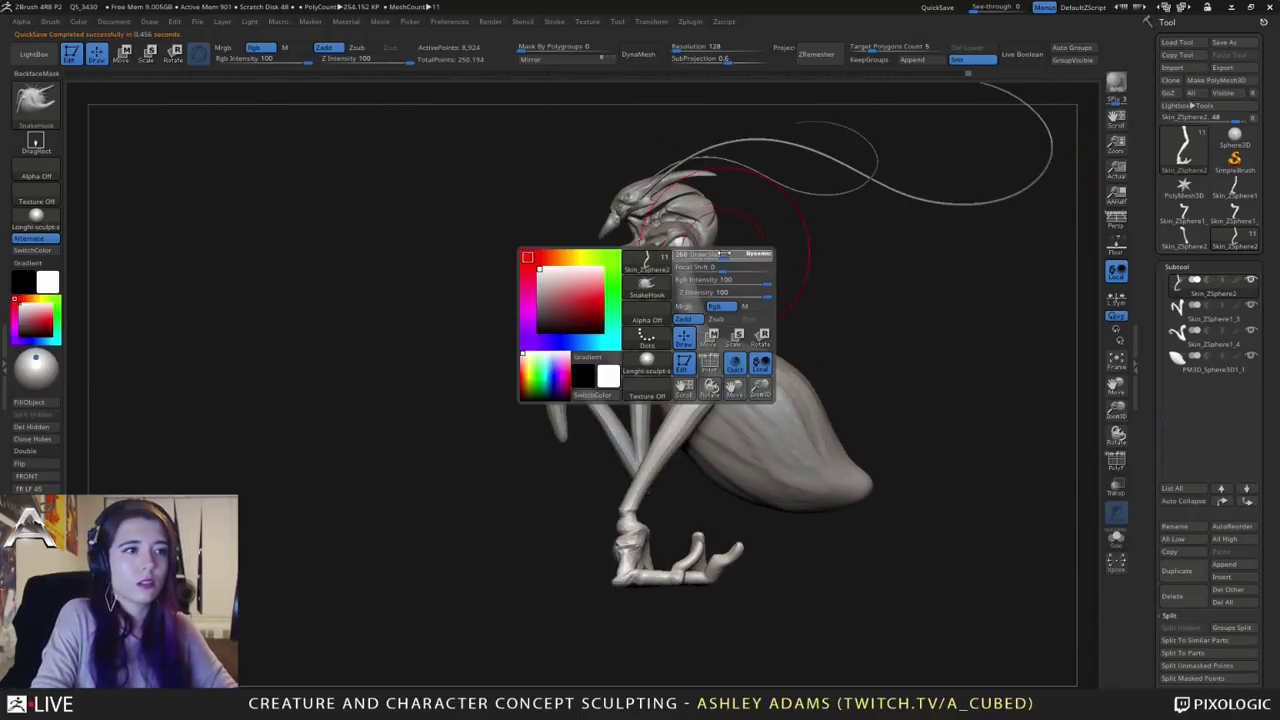
mouse_move(719, 234)
mouse_down()
mouse_move(688, 272)
mouse_move(731, 280)
mouse_move(701, 251)
mouse_move(700, 289)
mouse_move(683, 303)
mouse_move(700, 303)
mouse_move(673, 351)
mouse_move(663, 316)
mouse_up()
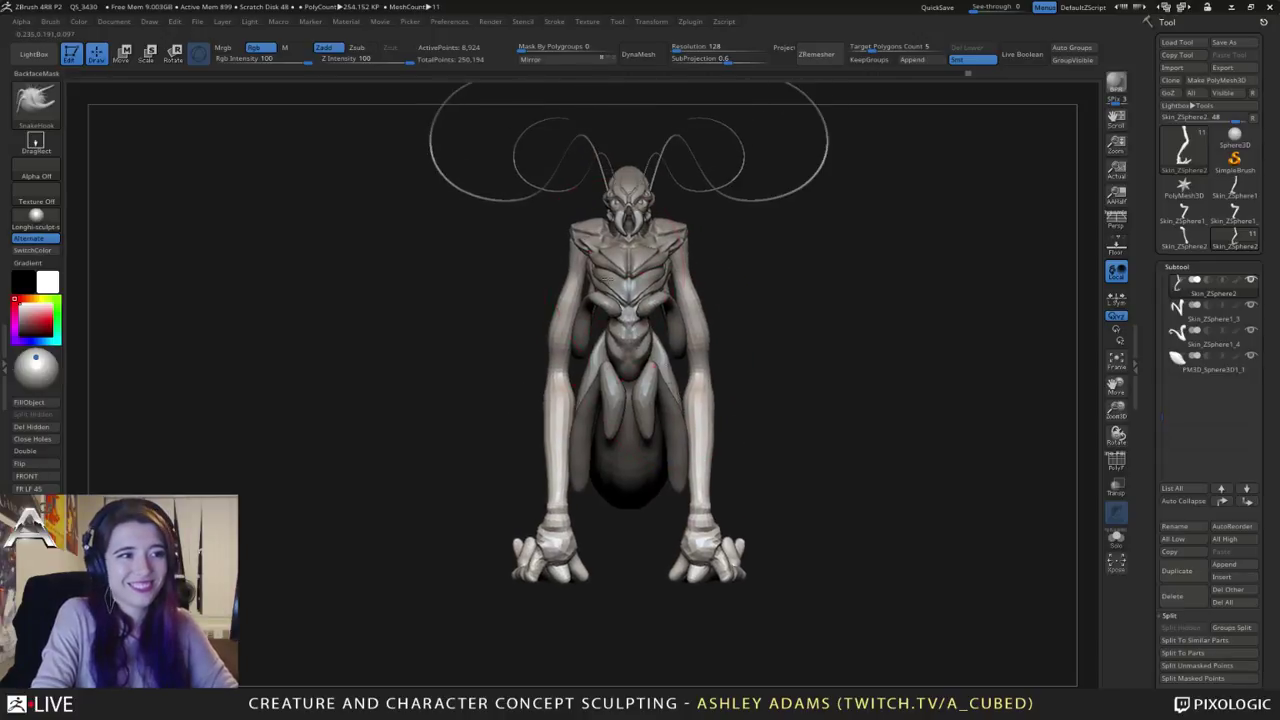
key(space)
drag(602, 279, 594, 279)
drag(440, 284, 534, 286)
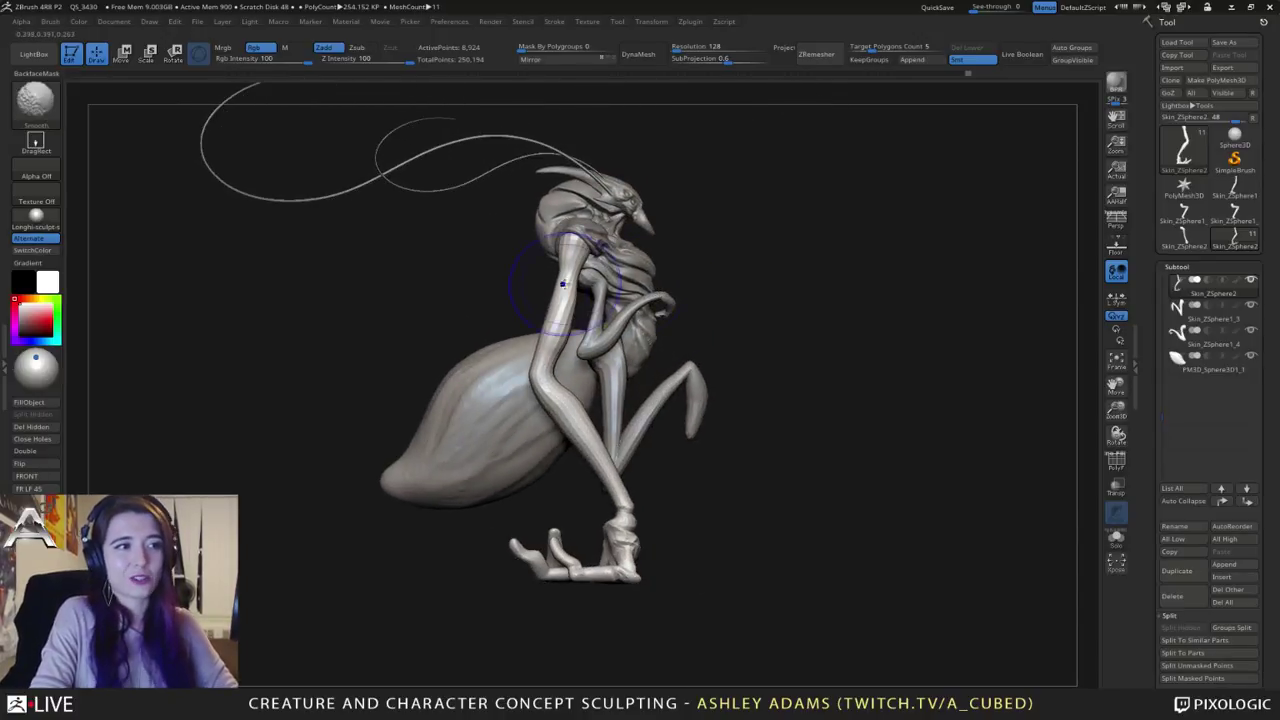
Step: Select the abdomen subtool, rotate it so its tip hangs lower, and reposition it behind the waist
ctrl+right_drag(615, 230, 652, 274)
ctrl+right_drag(655, 435, 659, 398)
alt+right_drag(660, 398, 657, 357)
alt+click(643, 333)
mouse_move(540, 415)
right_down()
mouse_move(606, 412)
mouse_move(475, 445)
mouse_move(562, 455)
mouse_move(560, 413)
right_up()
alt+click(552, 423)
key(b)
key(s)
key(h)
key(r)
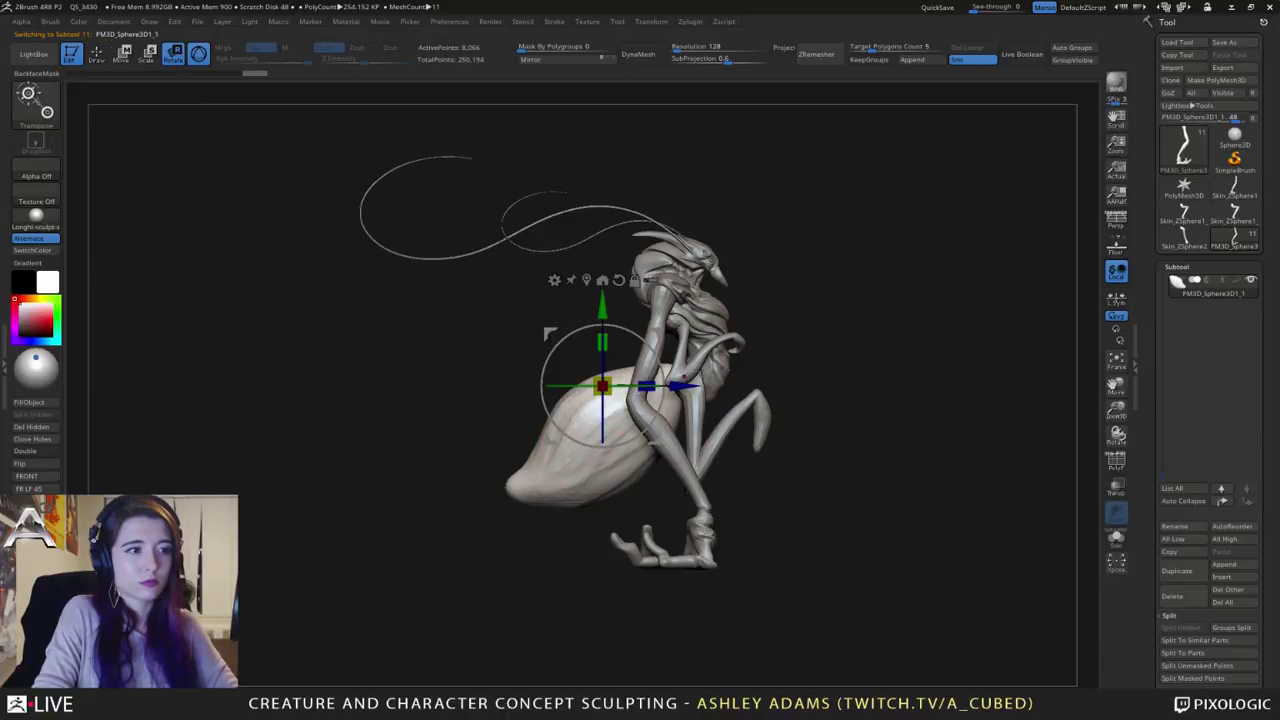
drag(759, 364, 731, 349)
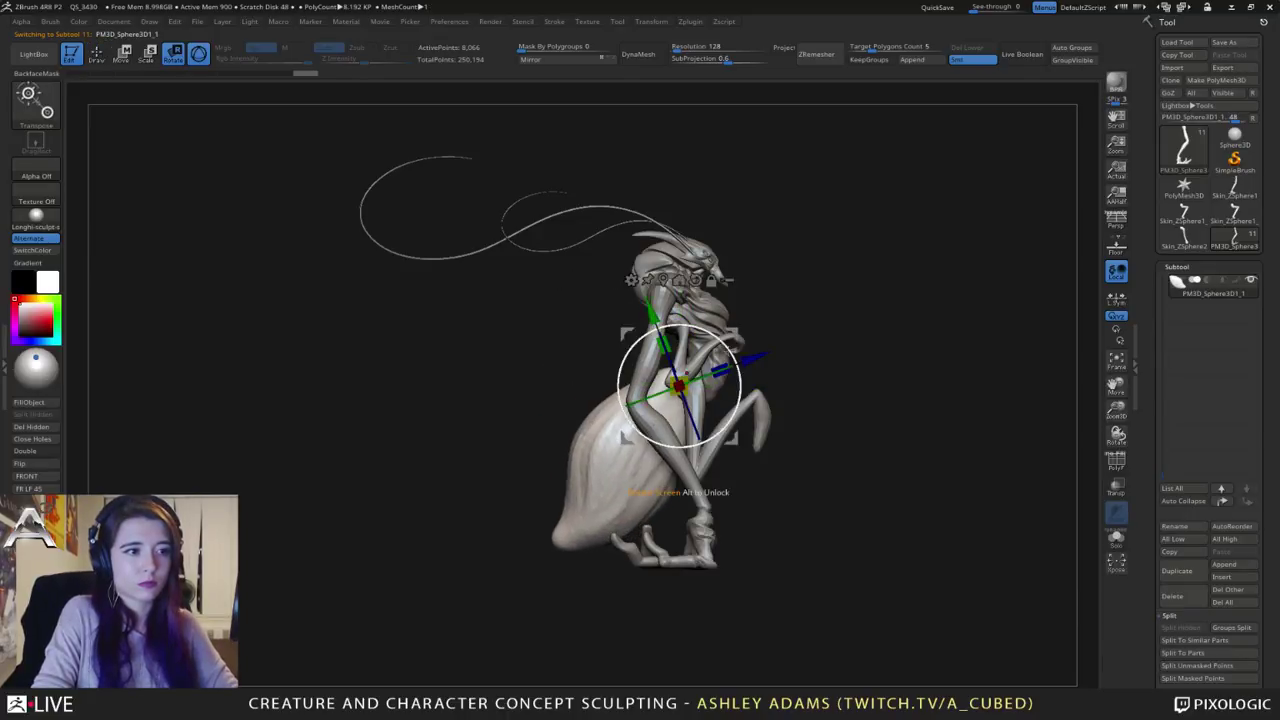
drag(627, 334, 604, 349)
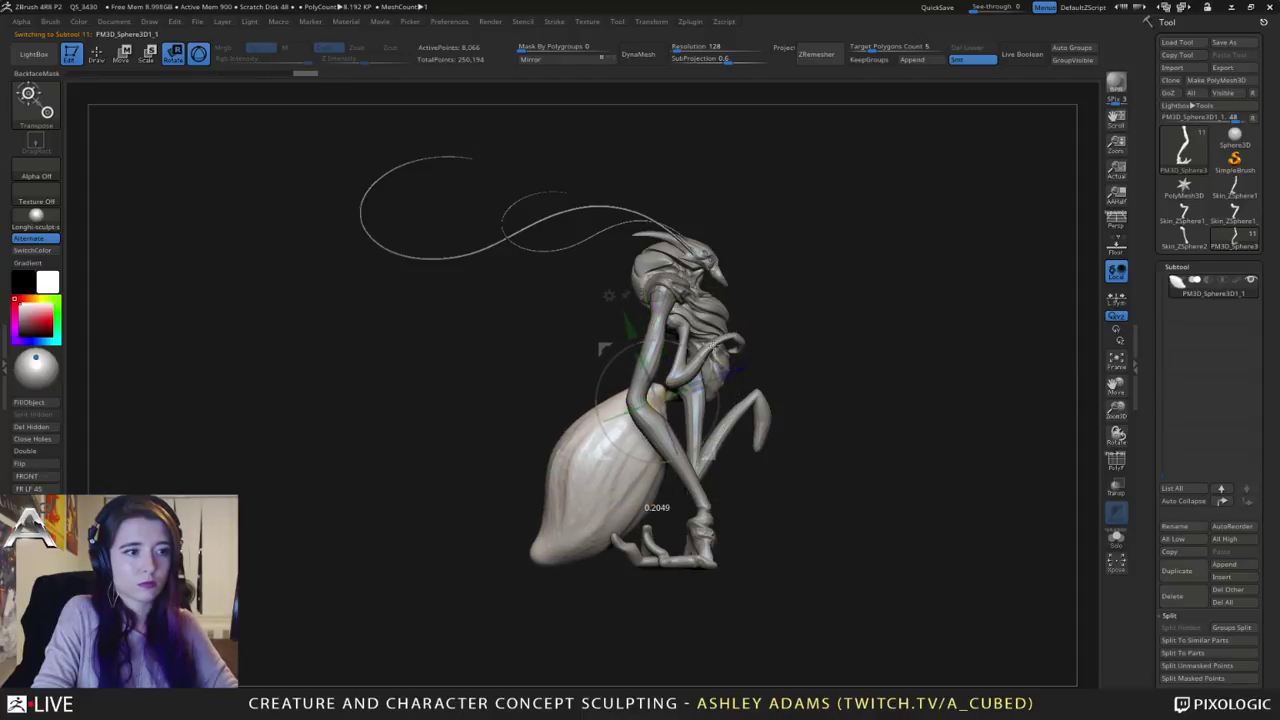
drag(722, 398, 722, 404)
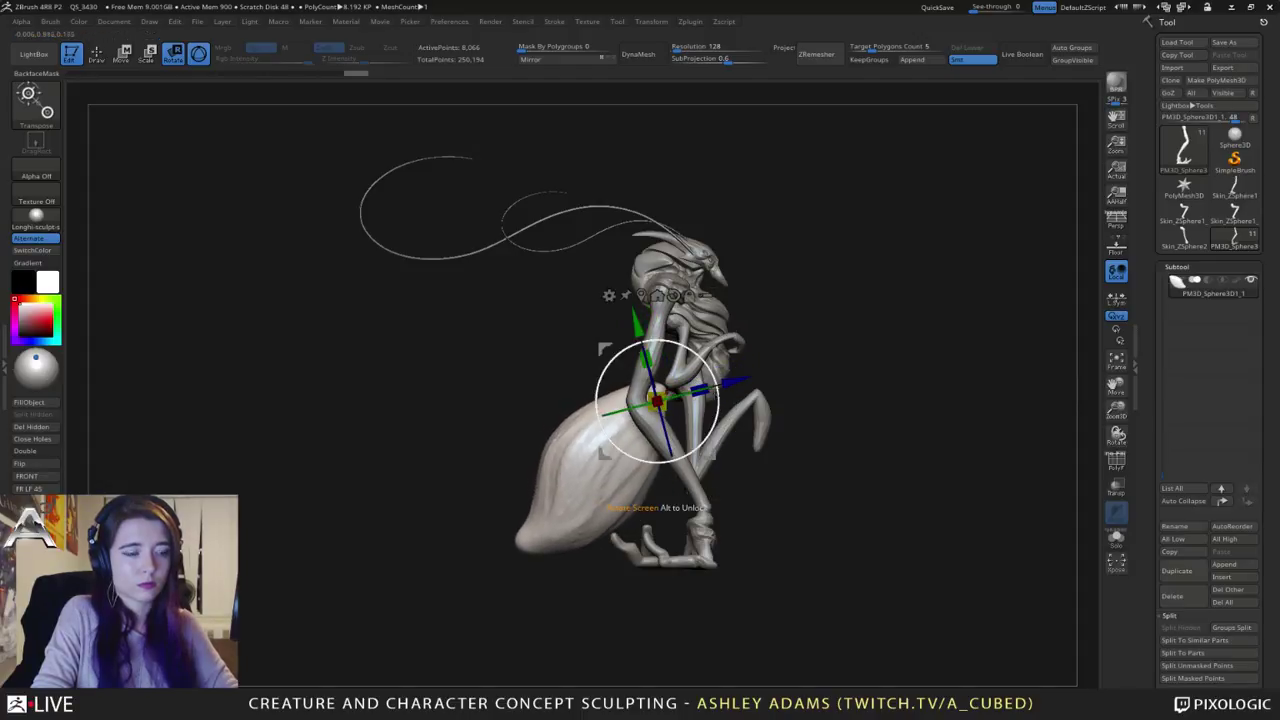
drag(711, 349, 706, 355)
drag(840, 292, 560, 304)
Step: Select the torso subtool and pull the waist back with the SnakeHook brush to meet the abdomen
key(q)
ctrl+right_drag(680, 343, 613, 426)
alt+click(625, 402)
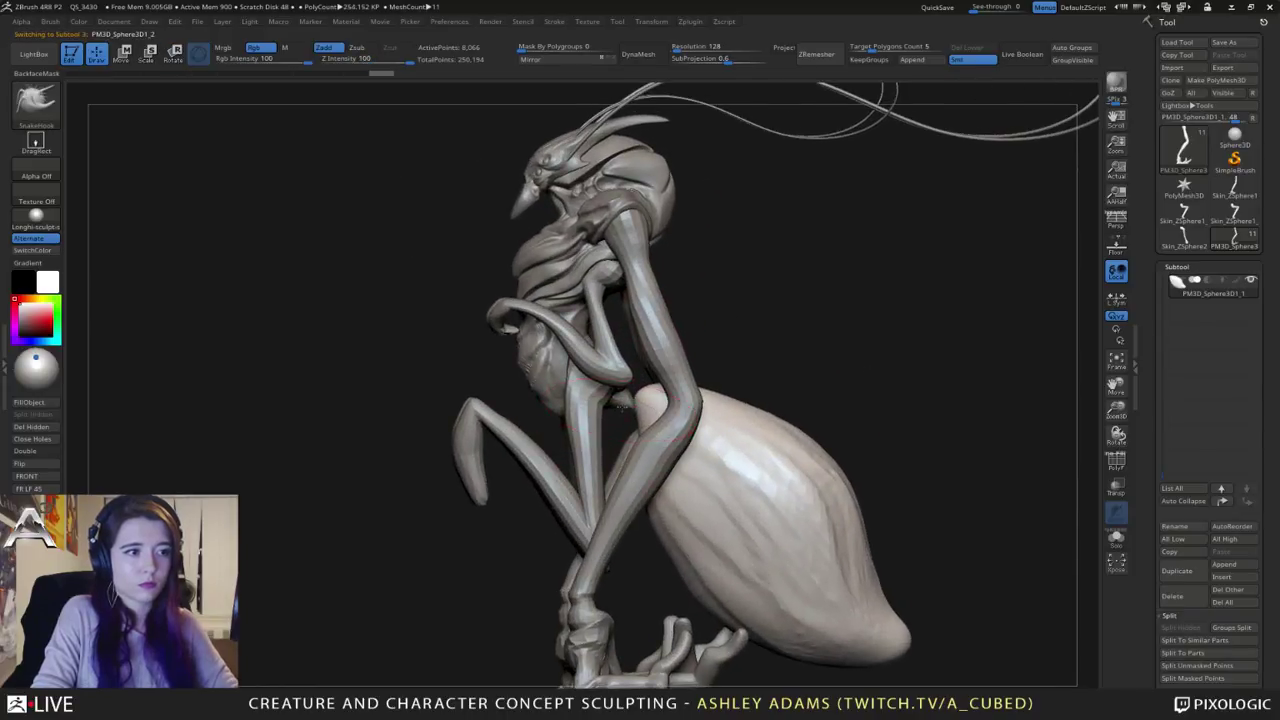
key(space)
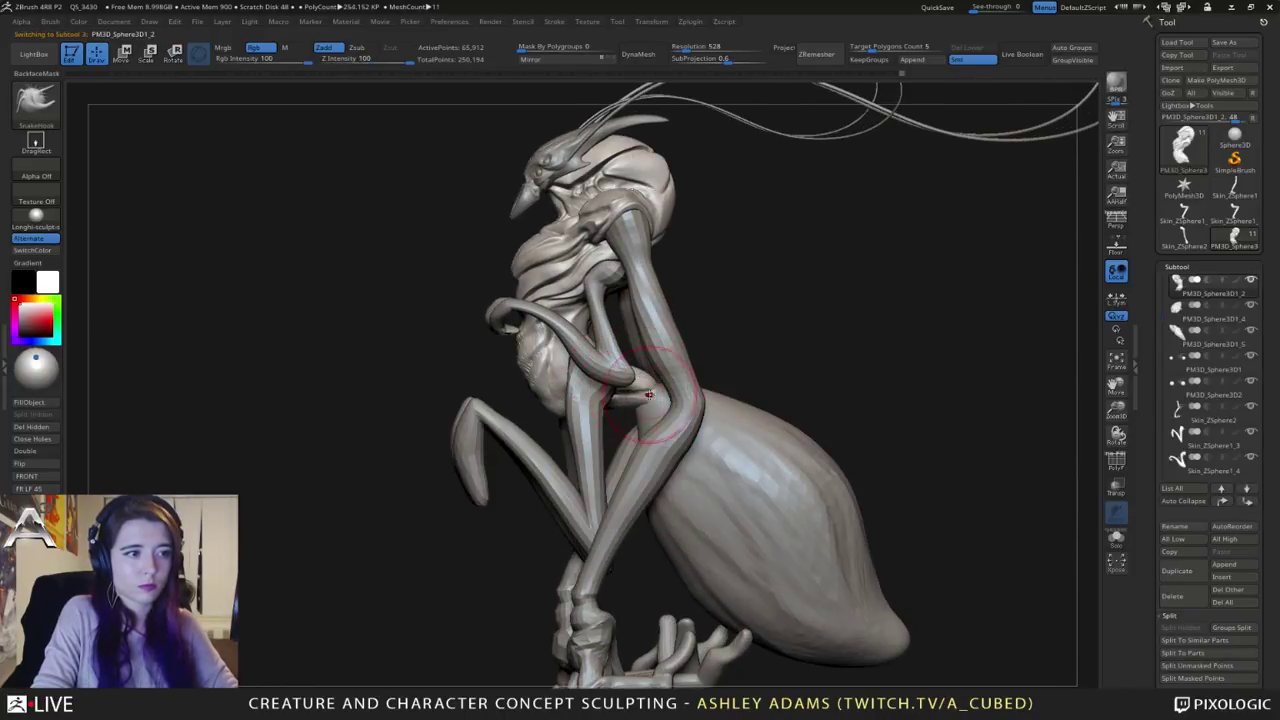
mouse_move(663, 398)
right_down()
mouse_move(562, 386)
mouse_move(653, 425)
right_up()
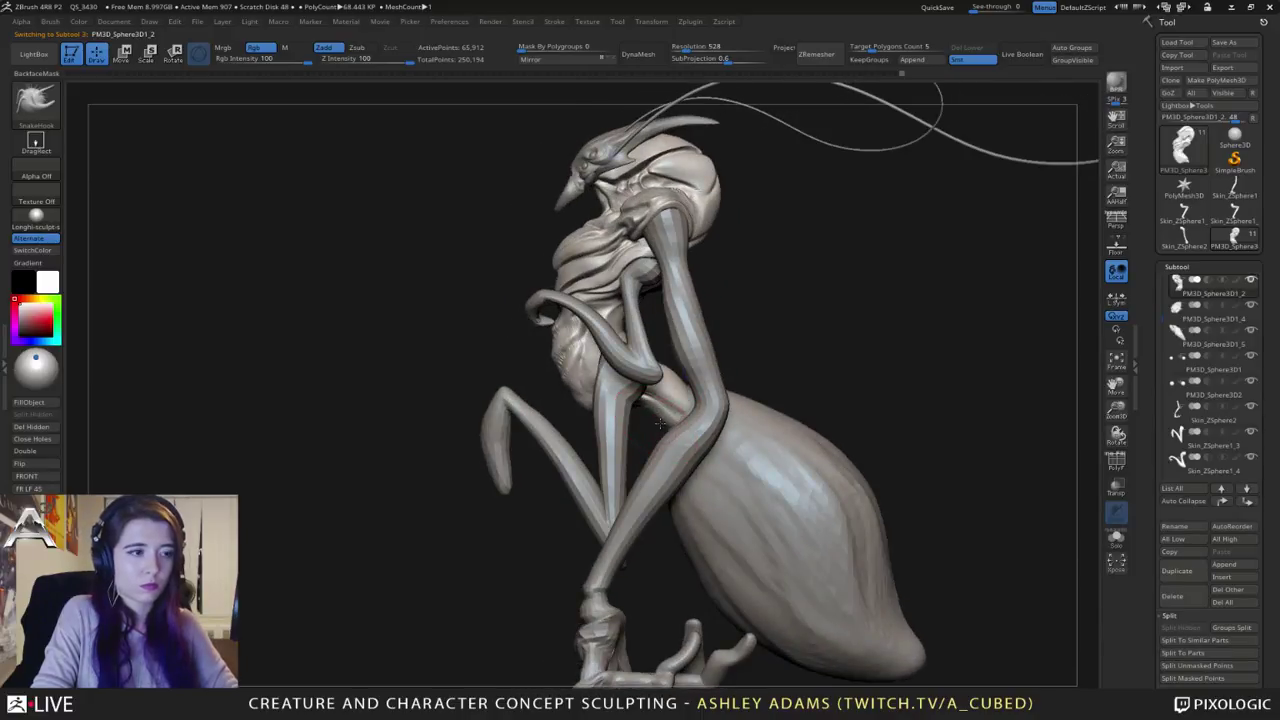
key(space)
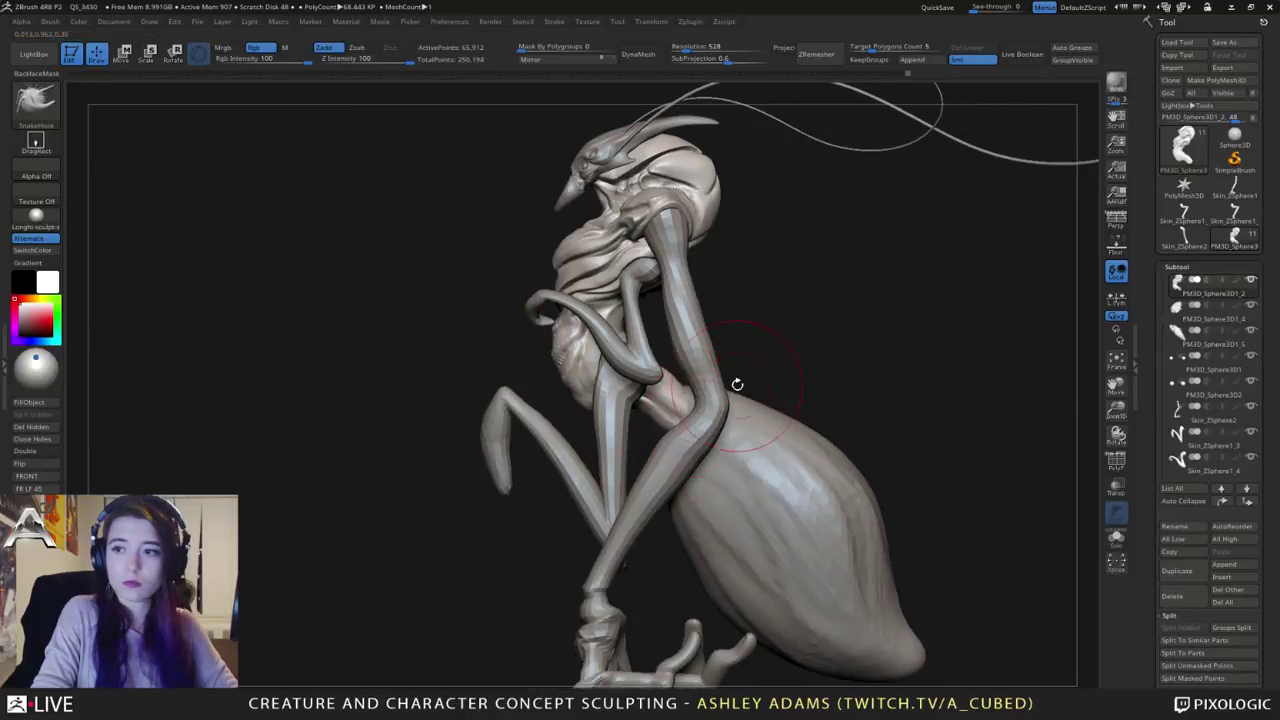
mouse_move(737, 380)
right_down()
mouse_move(600, 371)
mouse_move(678, 397)
mouse_move(950, 268)
mouse_move(1050, 295)
right_up()
key(space)
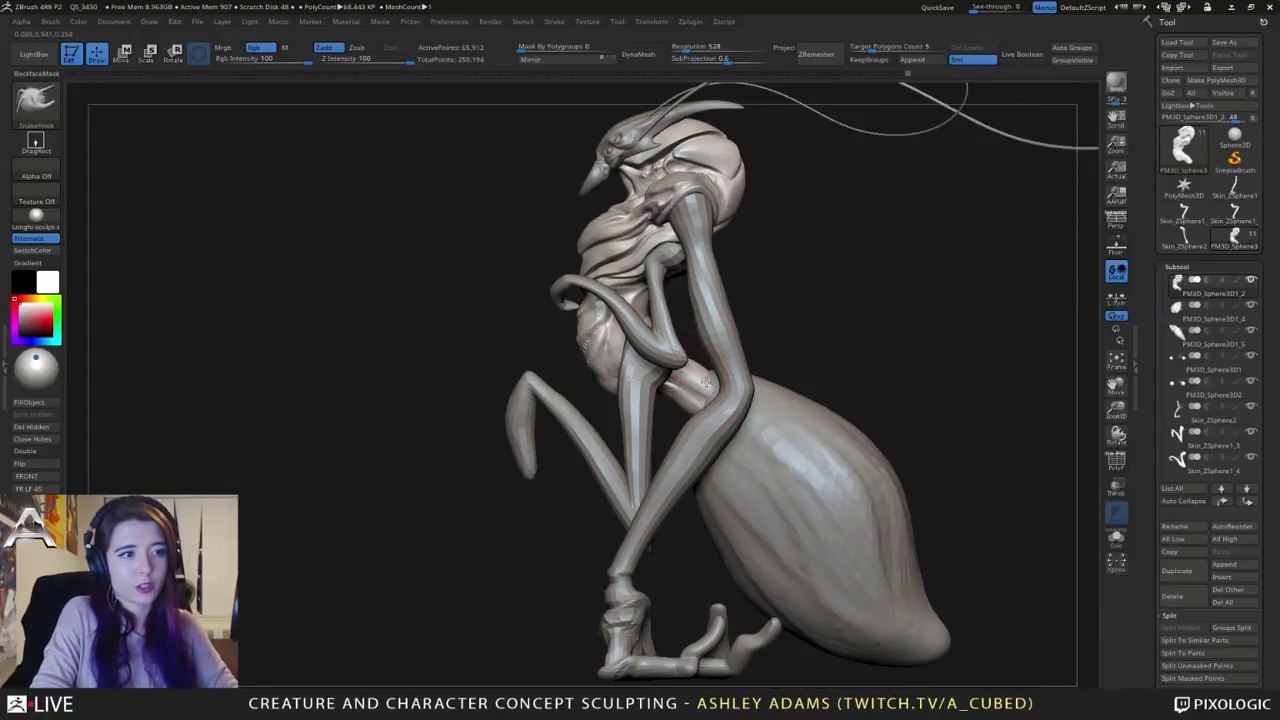
mouse_move(690, 400)
right_down()
mouse_move(611, 353)
mouse_move(636, 375)
mouse_move(637, 329)
mouse_move(600, 342)
mouse_move(640, 398)
mouse_move(660, 380)
mouse_move(590, 424)
mouse_move(625, 345)
mouse_move(560, 400)
mouse_move(669, 354)
mouse_move(640, 360)
right_up()
Step: Build up the stalk between torso and abdomen with the ClayBuildup brush and smooth it
key(b)
key(c)
key(b)
key(shift)
key(ctrl)
right_click(560, 400)
key(space)
drag(608, 361, 643, 366)
Step: Select the abdomen subtool and reshape its outline and tip with a resized SnakeHook brush in the side views
key(b)
key(s)
key(h)
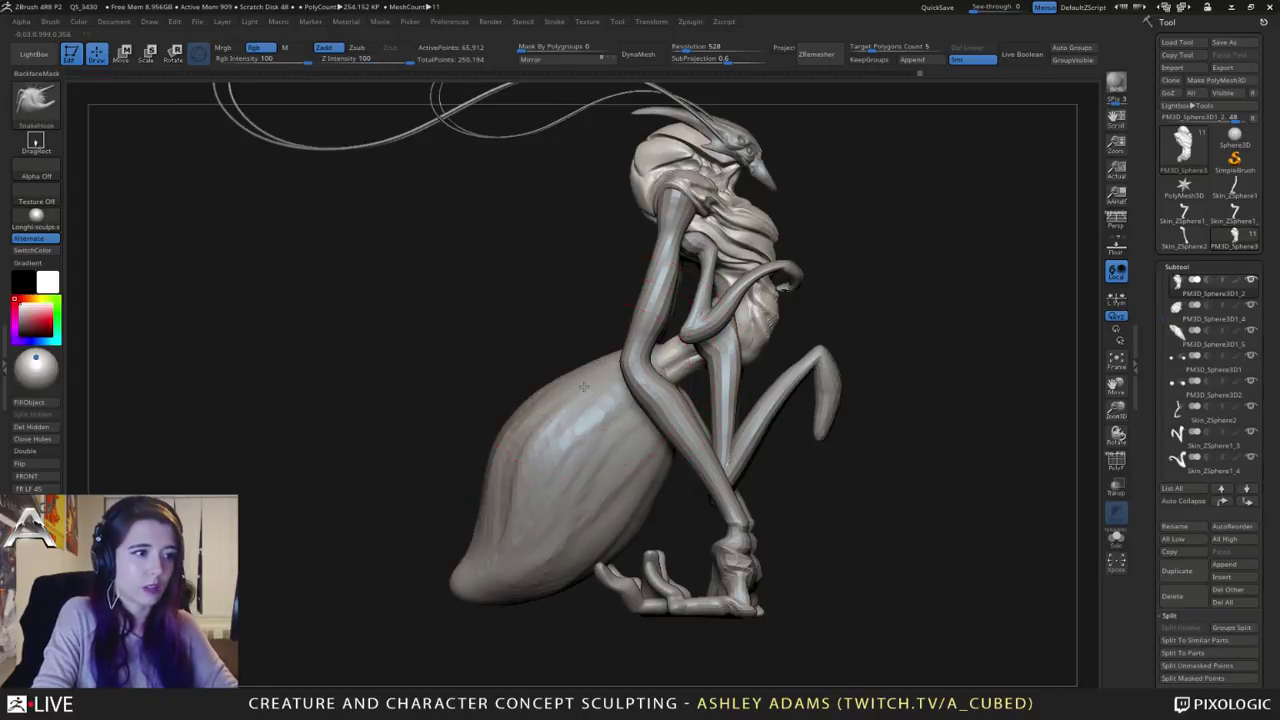
alt+click(583, 385)
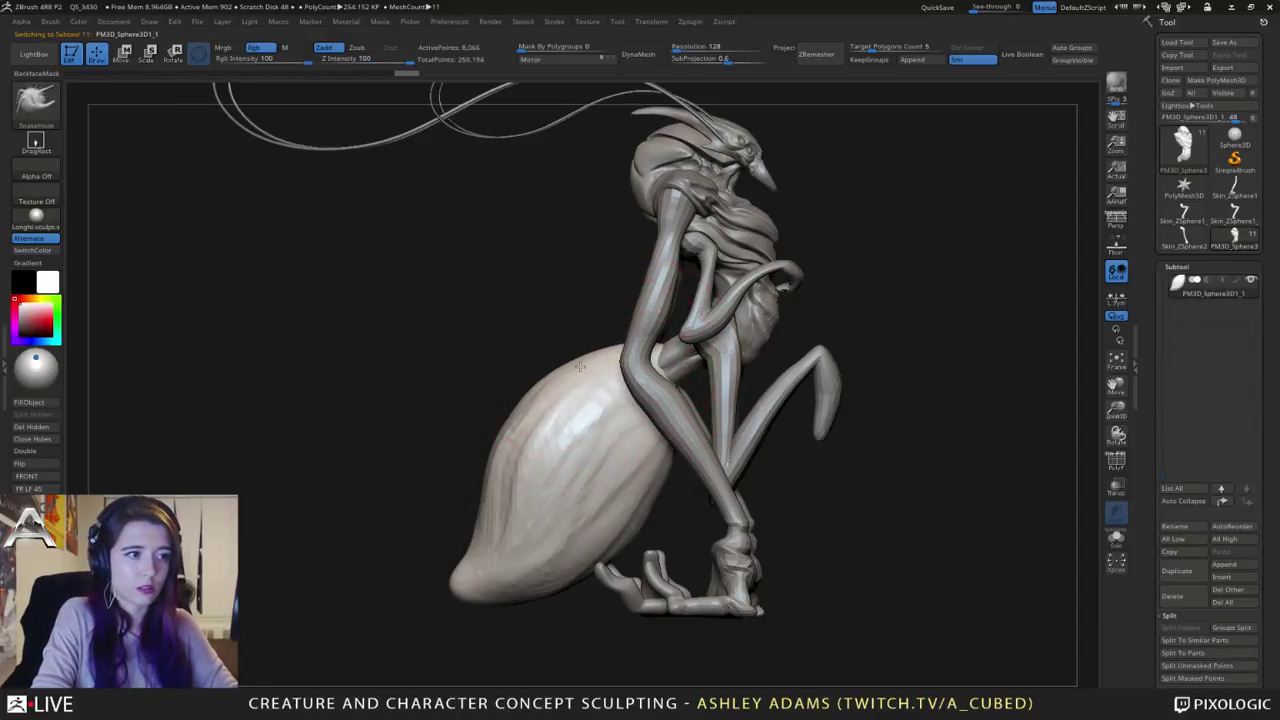
key(space)
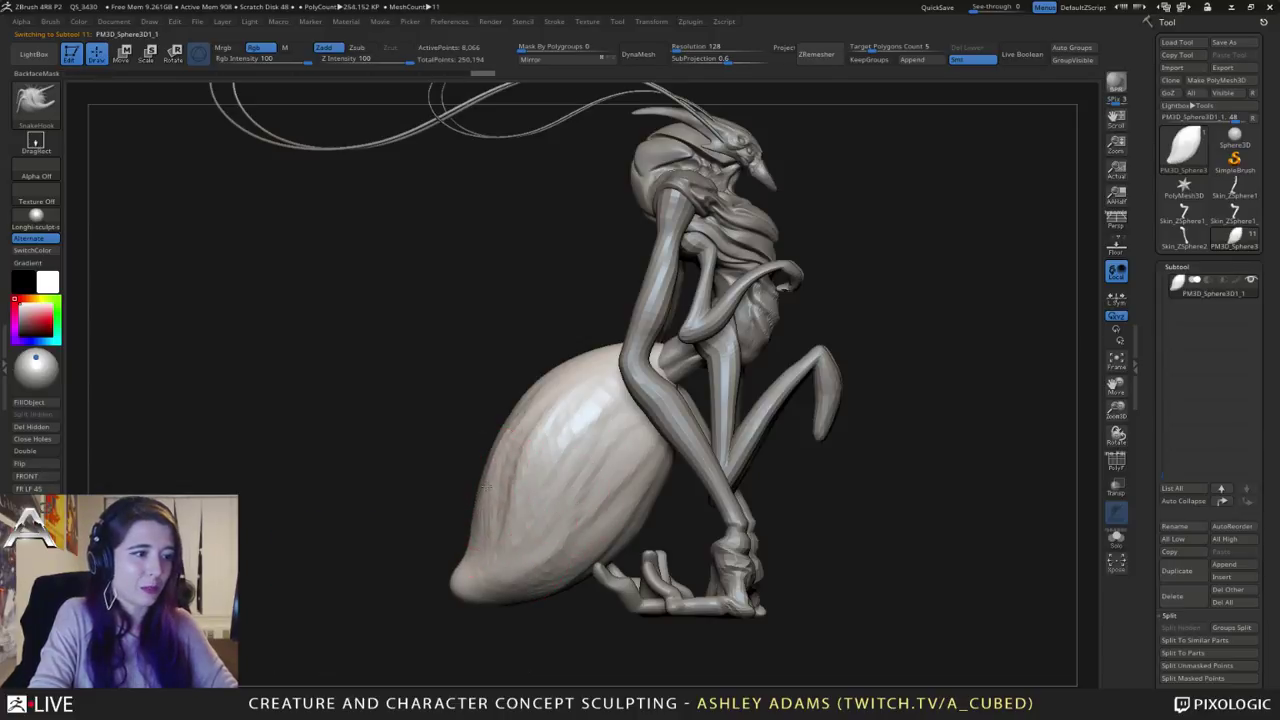
key(space)
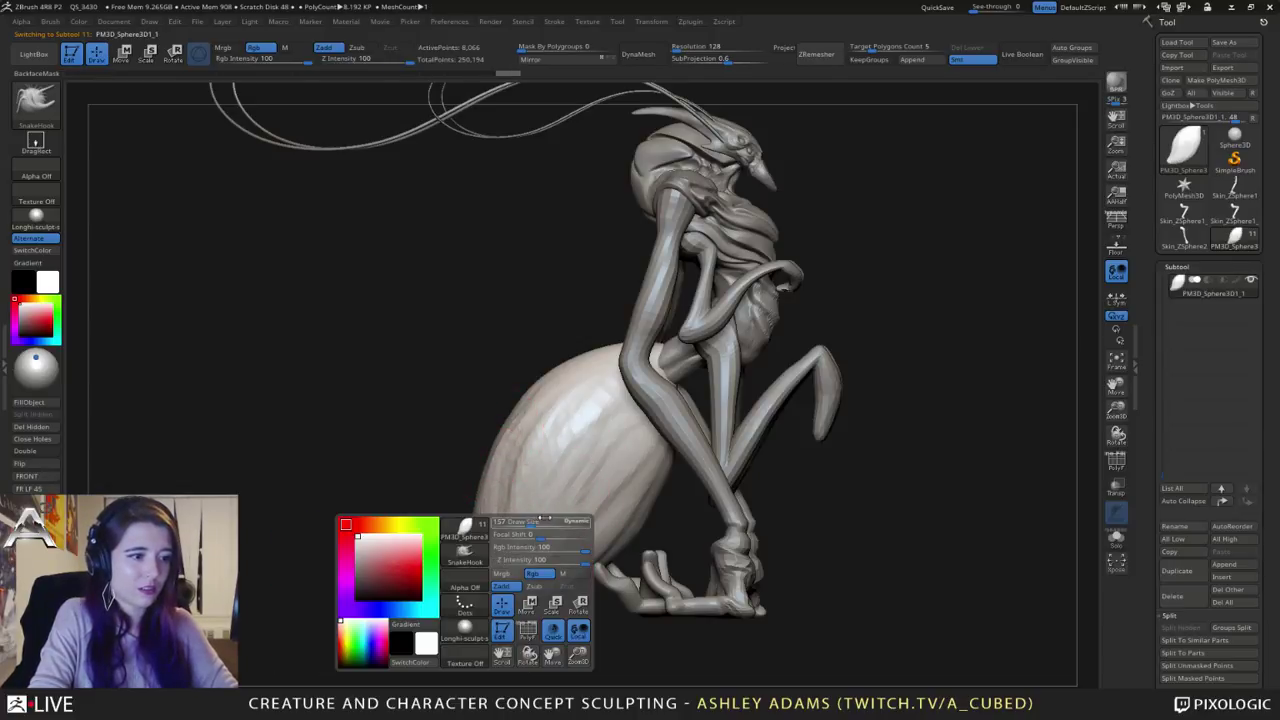
drag(520, 550, 477, 592)
ctrl+right_drag(572, 572, 600, 606)
mouse_move(571, 514)
right_down()
mouse_move(649, 503)
mouse_move(586, 452)
mouse_move(657, 473)
mouse_move(674, 380)
mouse_move(654, 397)
right_up()
key(space)
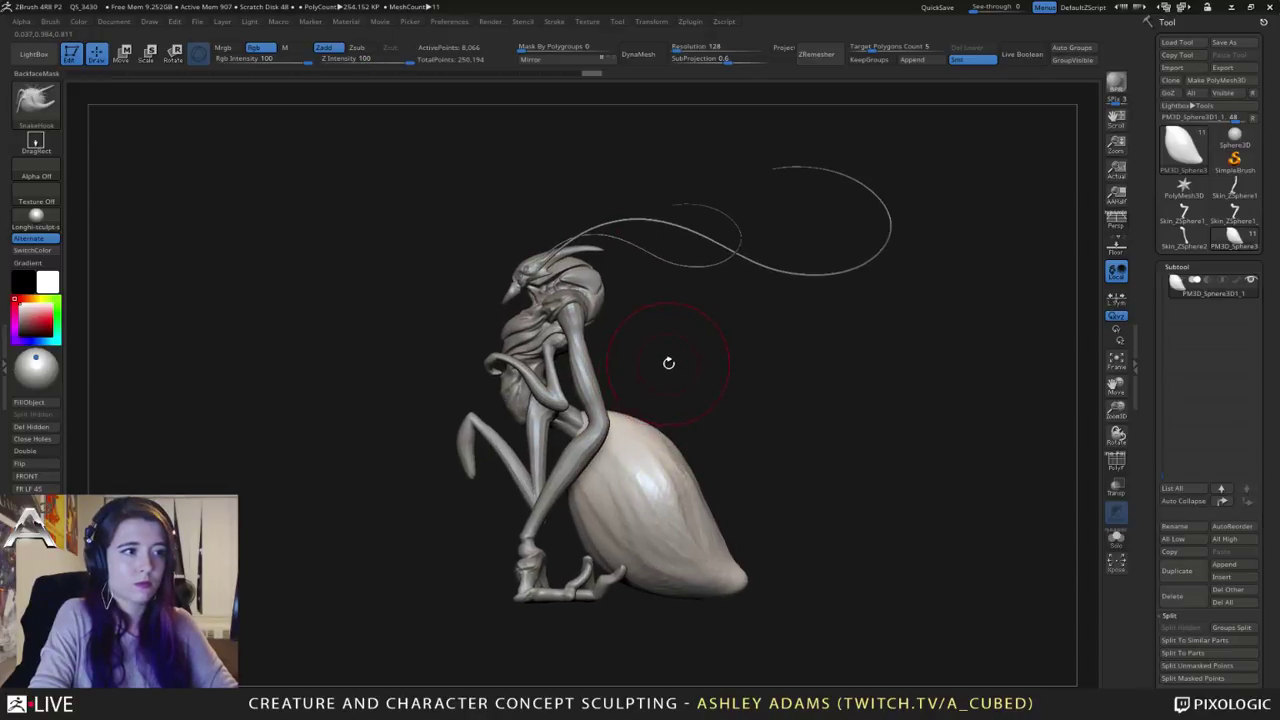
right_drag(679, 325, 682, 278)
mouse_move(1200, 285)
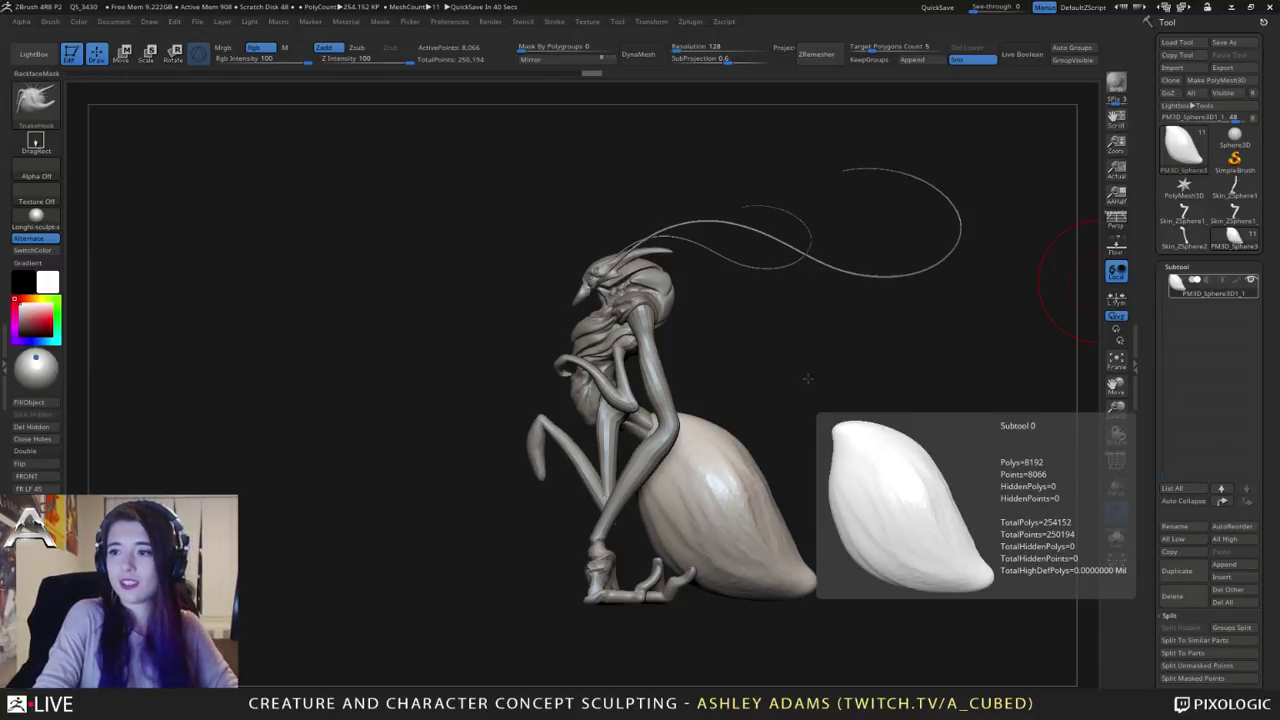
Step: Select the torso subtool and carve creases with DamStandard where the back shell's lower corners meet the armpits
right_drag(808, 378, 721, 398)
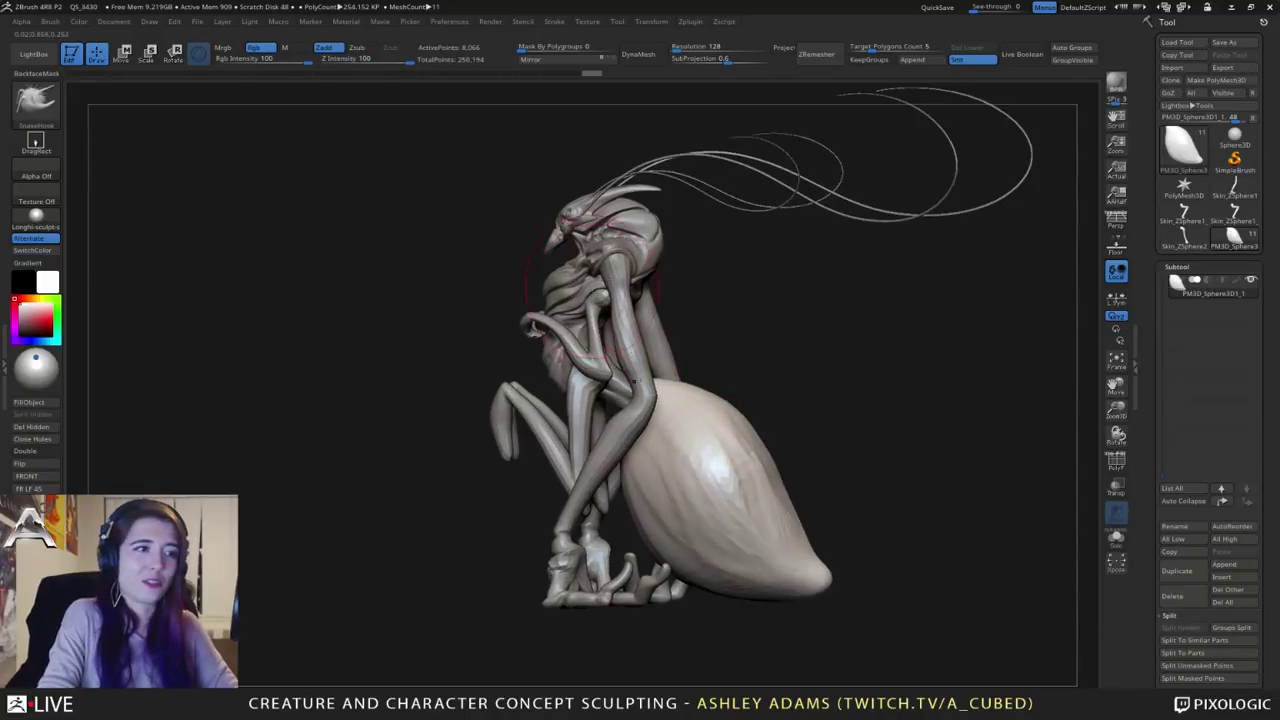
mouse_move(593, 290)
right_down()
mouse_move(520, 262)
mouse_move(618, 272)
mouse_move(590, 266)
mouse_move(621, 377)
mouse_move(580, 337)
right_up()
right_click(545, 288)
alt+click(624, 370)
right_click(626, 362)
key(b)
key(d)
key(s)
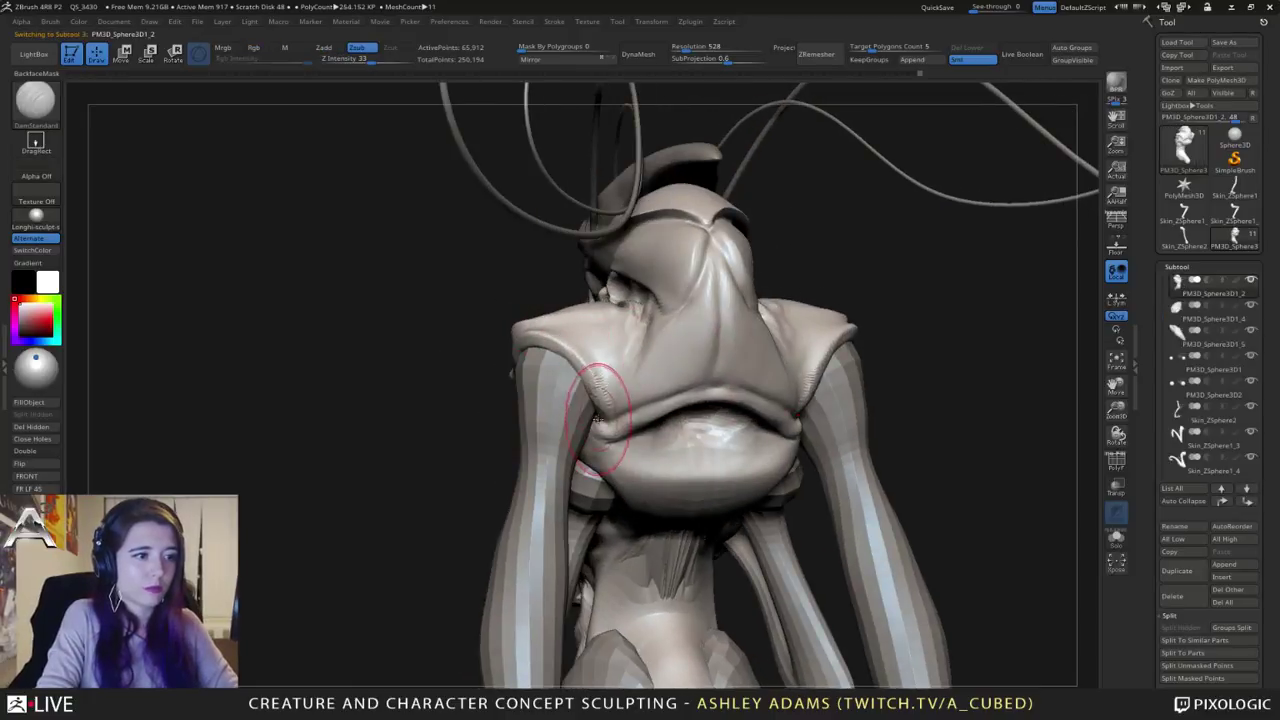
drag(598, 420, 621, 380)
mouse_move(602, 343)
right_down()
mouse_move(646, 346)
mouse_move(606, 391)
right_up()
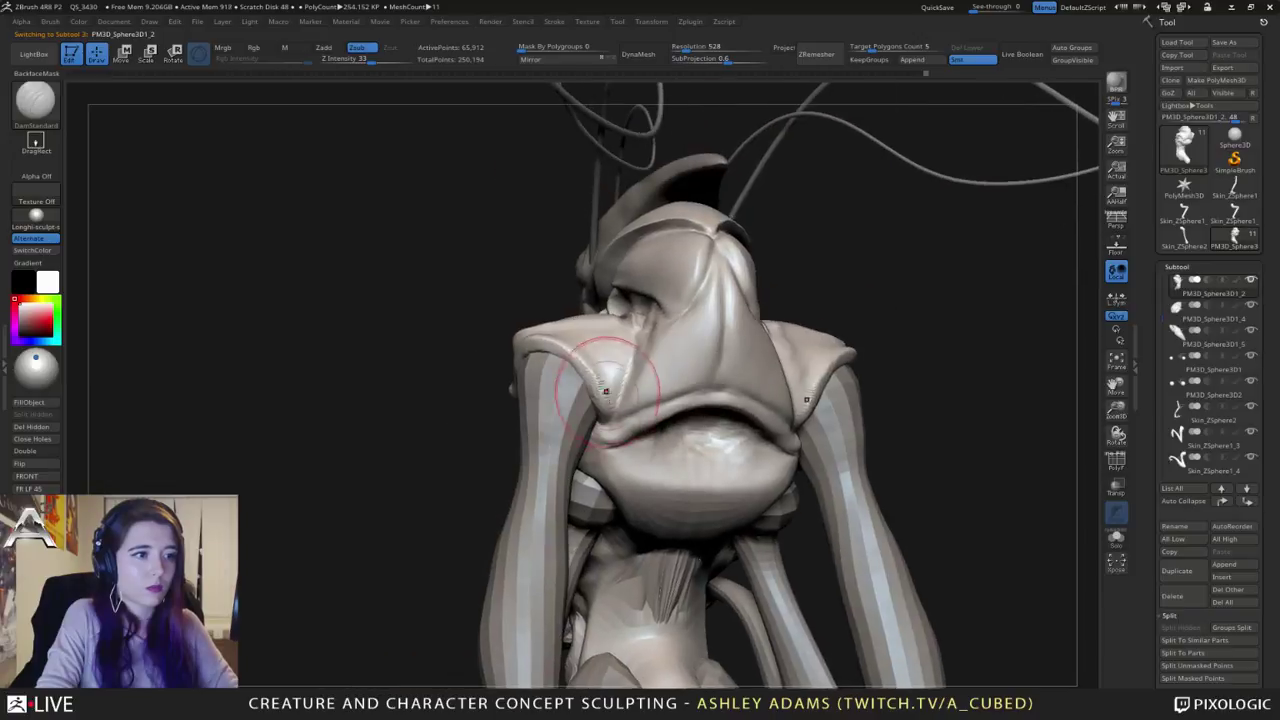
drag(606, 391, 612, 414)
right_drag(614, 474, 617, 432)
key(space)
drag(624, 433, 615, 434)
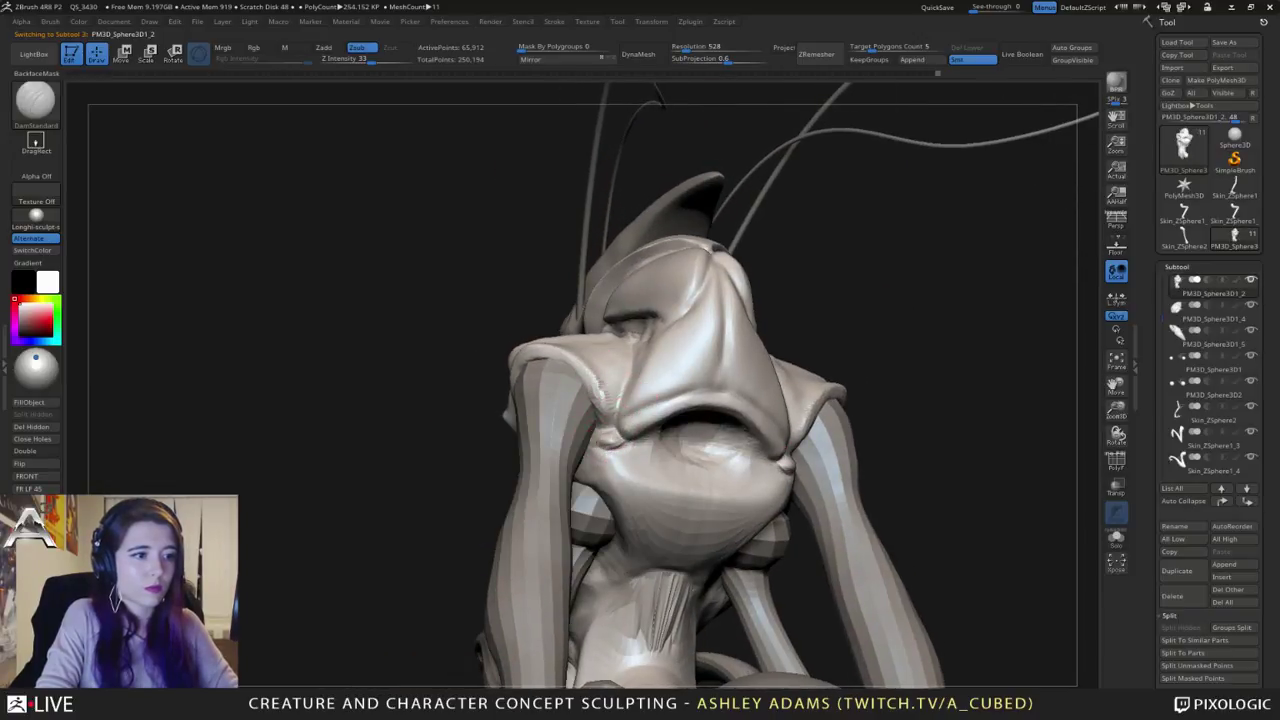
Step: Carve a curved groove with DamStandard across the back plate beneath the shell opening and deepen the opening's edges
mouse_move(601, 437)
right_down()
mouse_move(648, 455)
mouse_move(597, 428)
right_up()
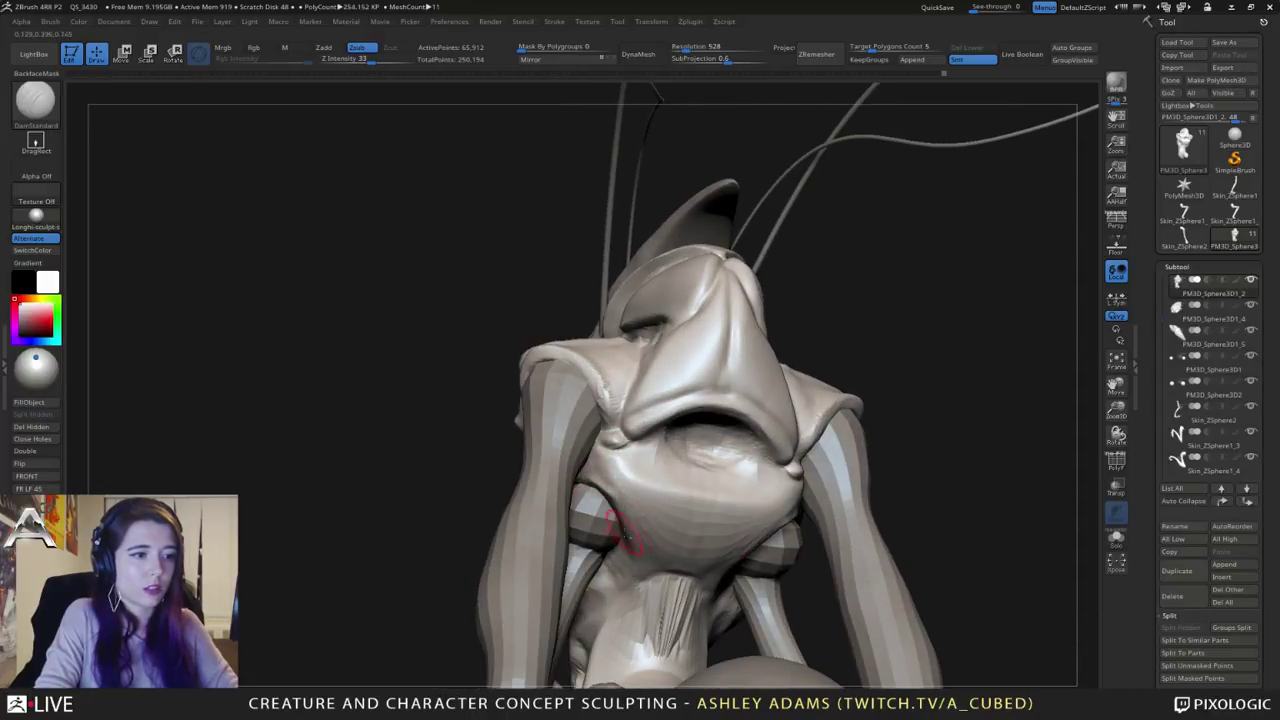
mouse_move(598, 488)
right_down()
mouse_move(652, 482)
mouse_move(590, 462)
mouse_move(608, 455)
right_up()
mouse_move(637, 452)
mouse_down()
mouse_move(633, 415)
mouse_move(710, 437)
mouse_move(711, 423)
mouse_move(722, 437)
mouse_up()
right_drag(690, 409, 657, 399)
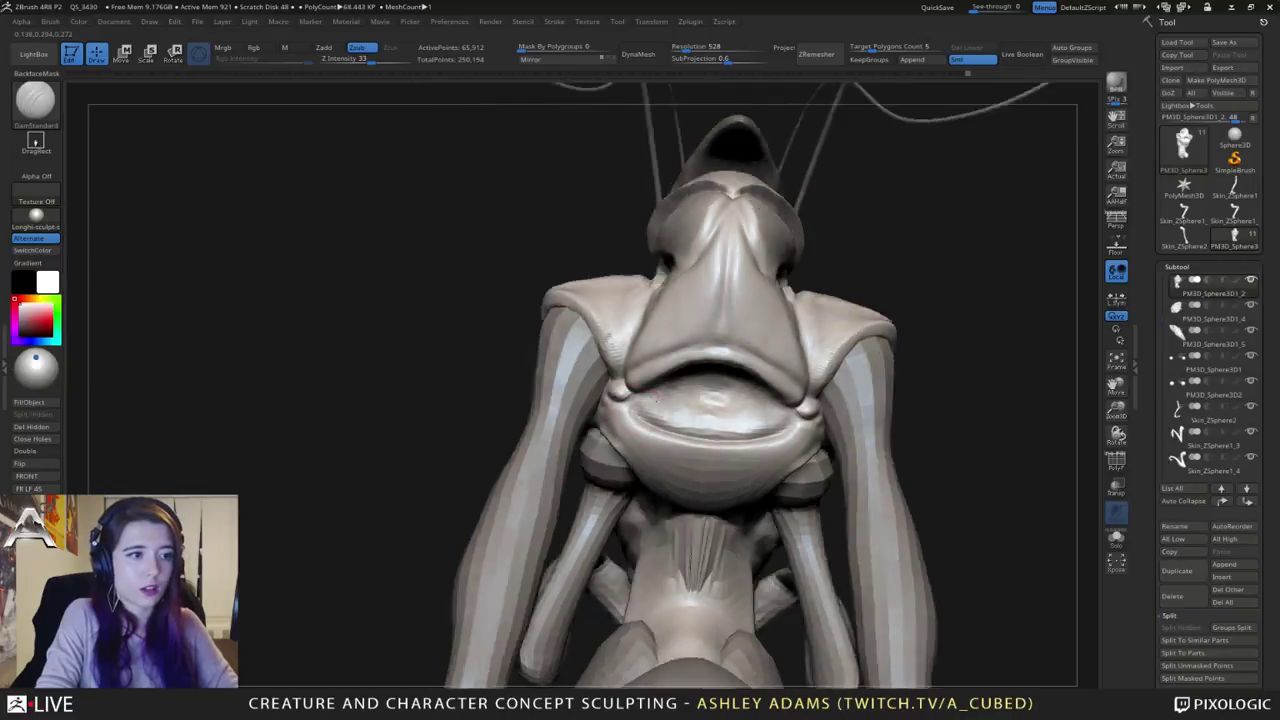
mouse_move(658, 396)
mouse_down()
mouse_move(635, 402)
mouse_move(680, 374)
mouse_move(646, 337)
mouse_move(700, 362)
mouse_up()
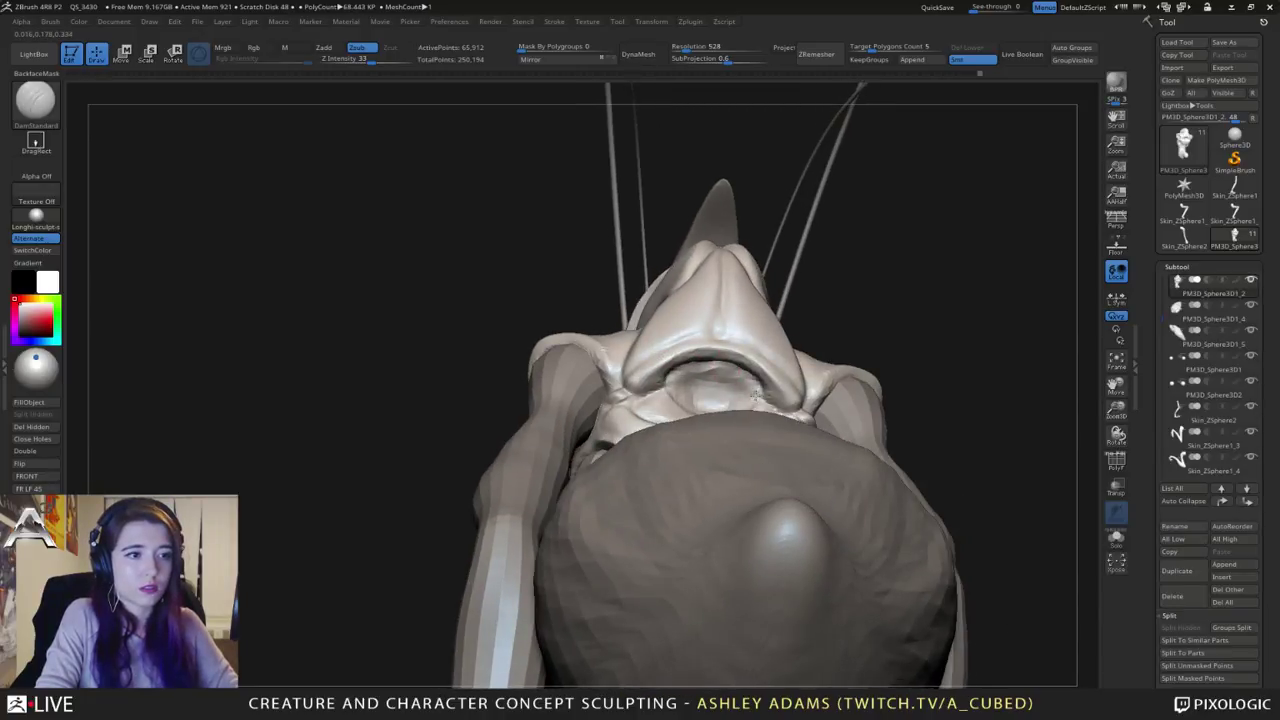
drag(756, 395, 708, 428)
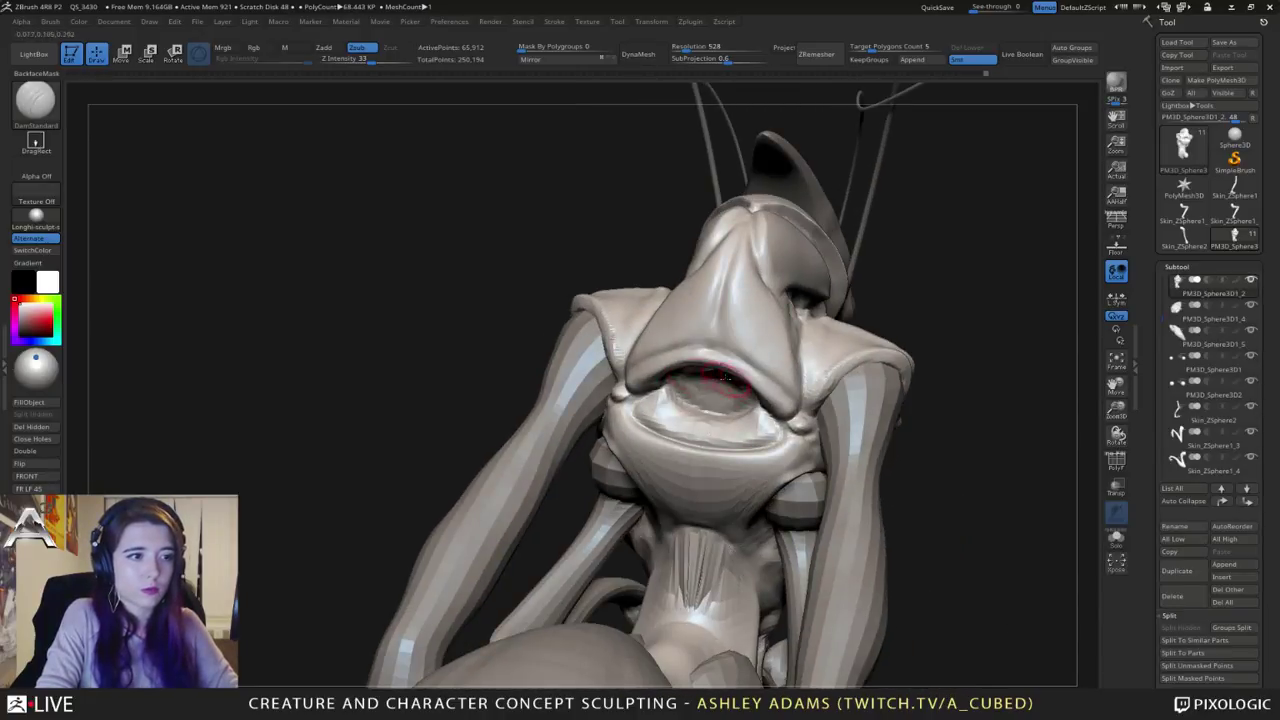
ctrl+right_drag(725, 377, 710, 426)
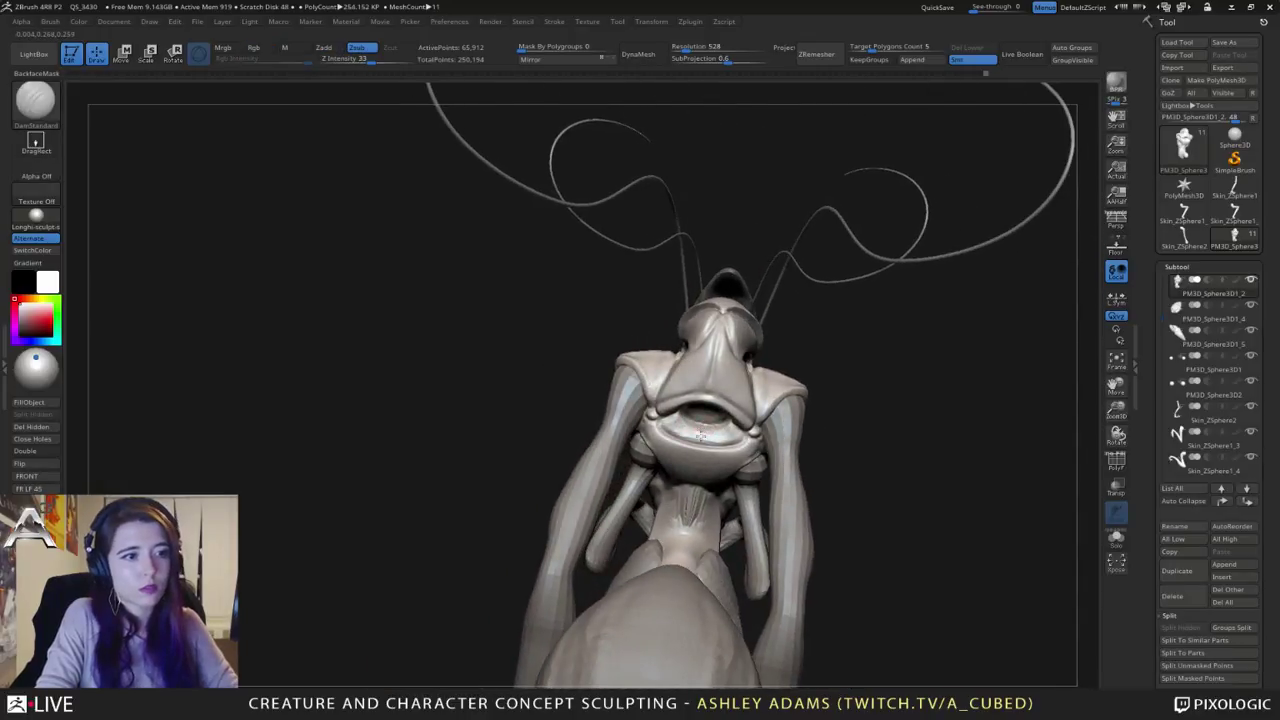
drag(700, 435, 743, 386)
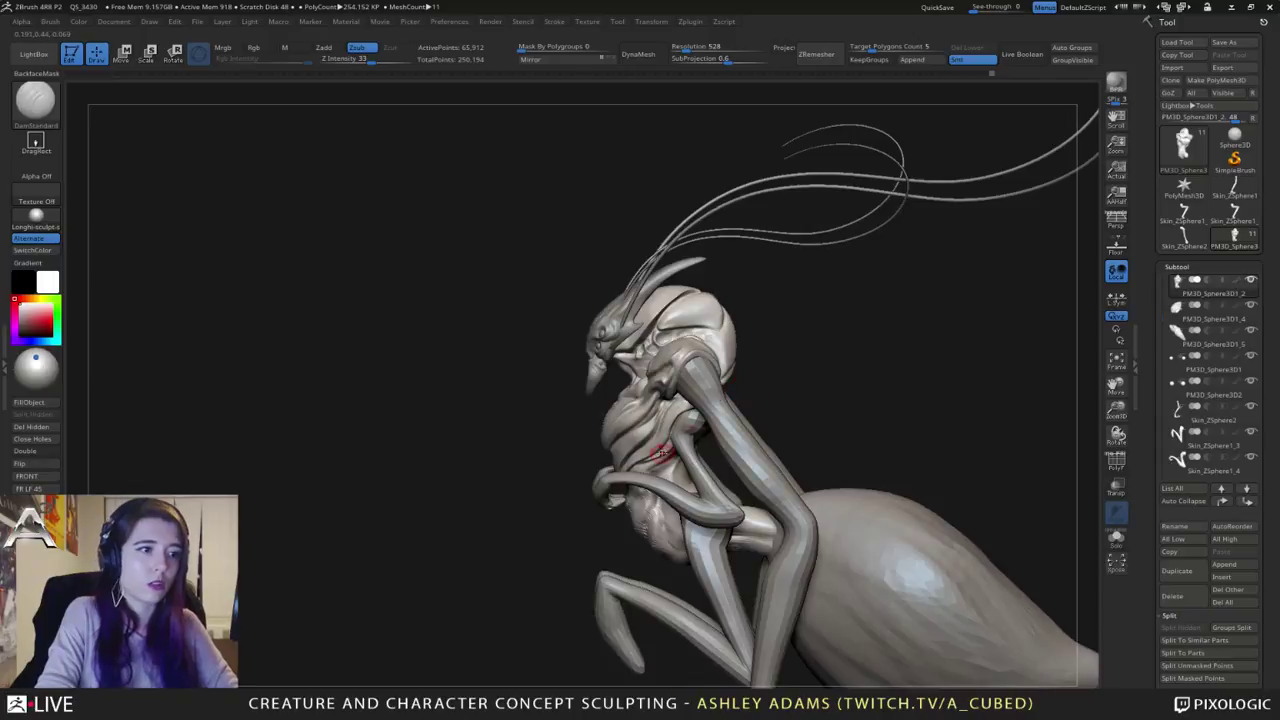
Step: Deepen the folds along the chest sides and around the middle arms' sockets with DamStandard and smooth them
drag(662, 452, 723, 343)
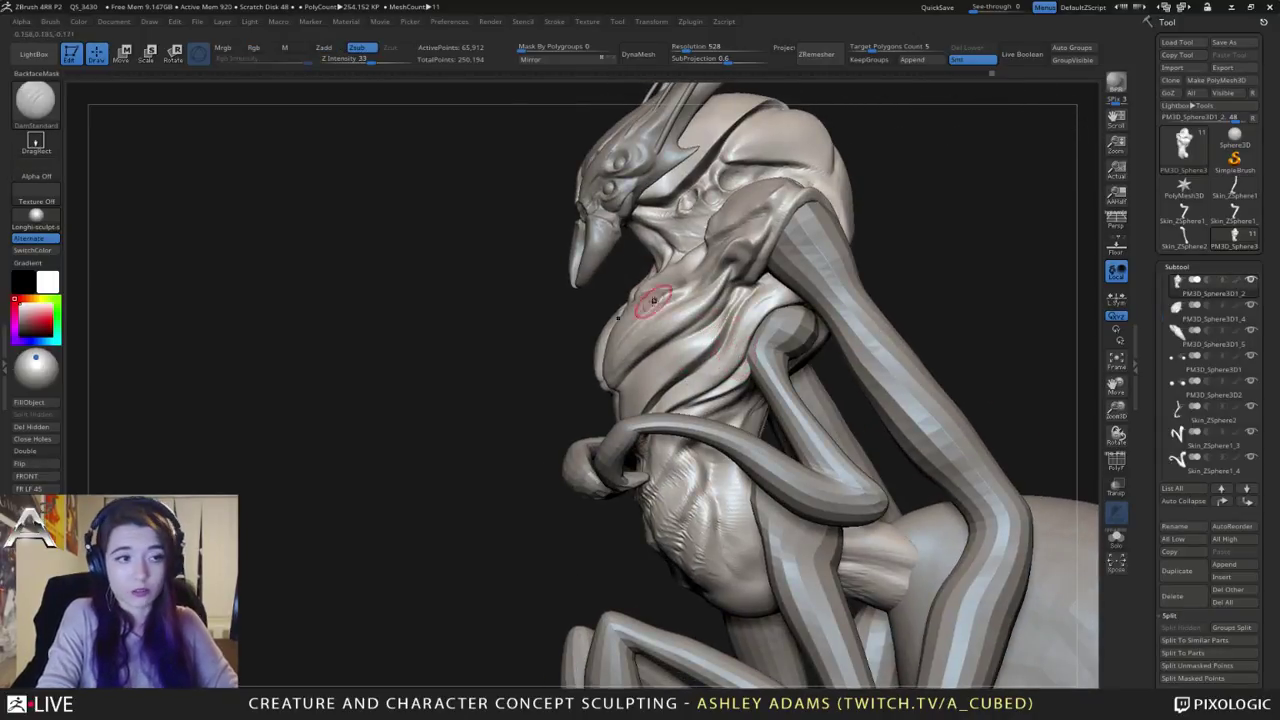
right_drag(652, 301, 730, 337)
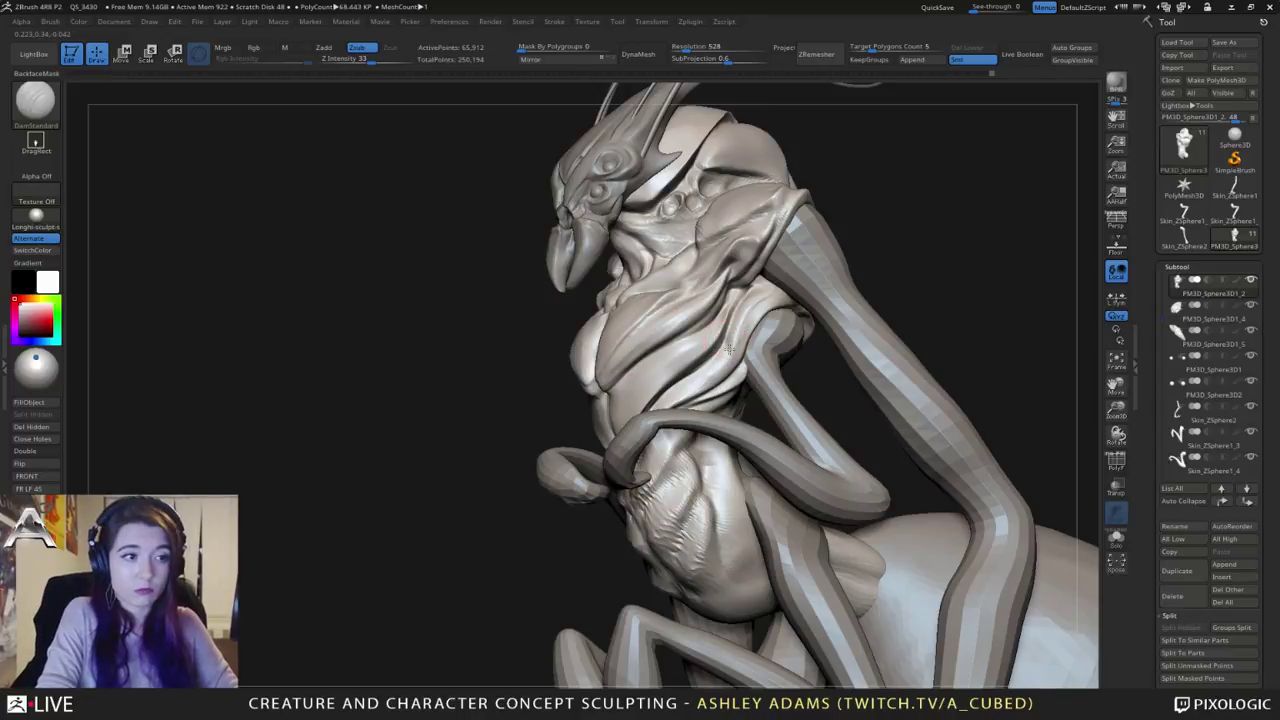
mouse_move(728, 348)
mouse_down()
mouse_move(775, 352)
mouse_move(743, 355)
mouse_up()
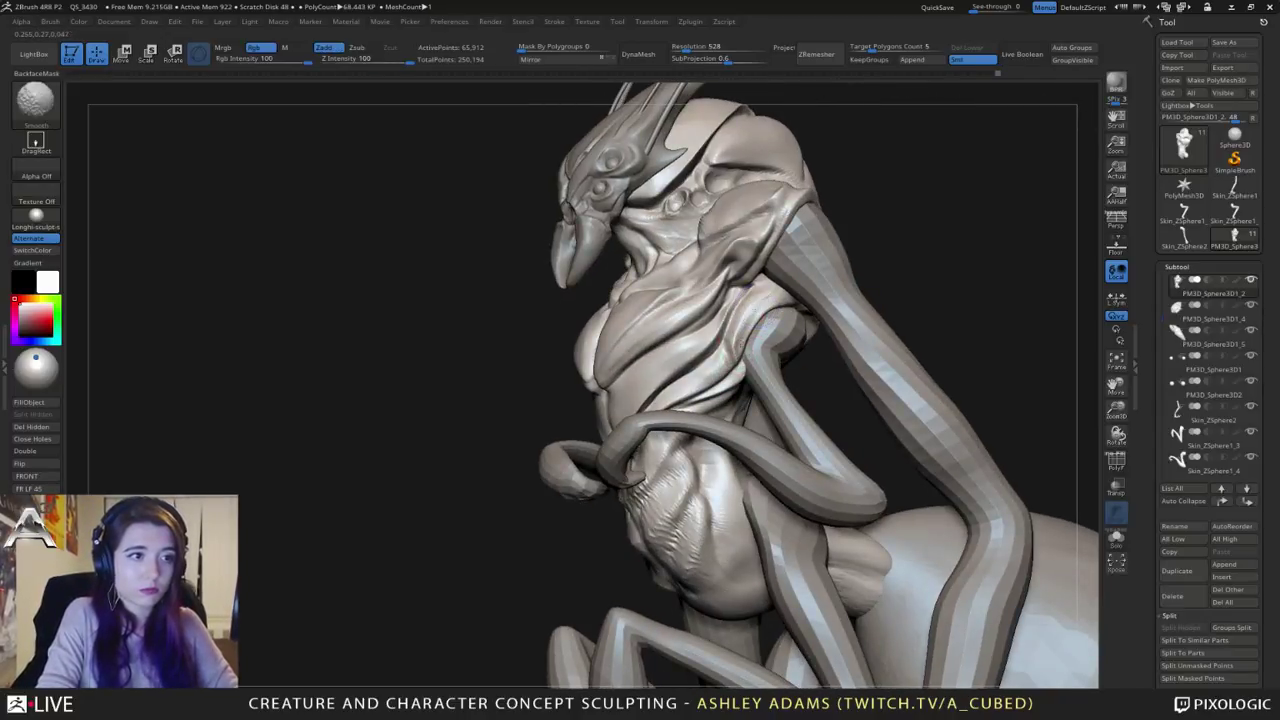
mouse_move(766, 289)
mouse_down()
mouse_move(686, 329)
mouse_move(657, 368)
mouse_up()
mouse_move(659, 370)
right_down()
mouse_move(771, 392)
mouse_move(651, 408)
mouse_move(645, 359)
mouse_move(645, 437)
right_up()
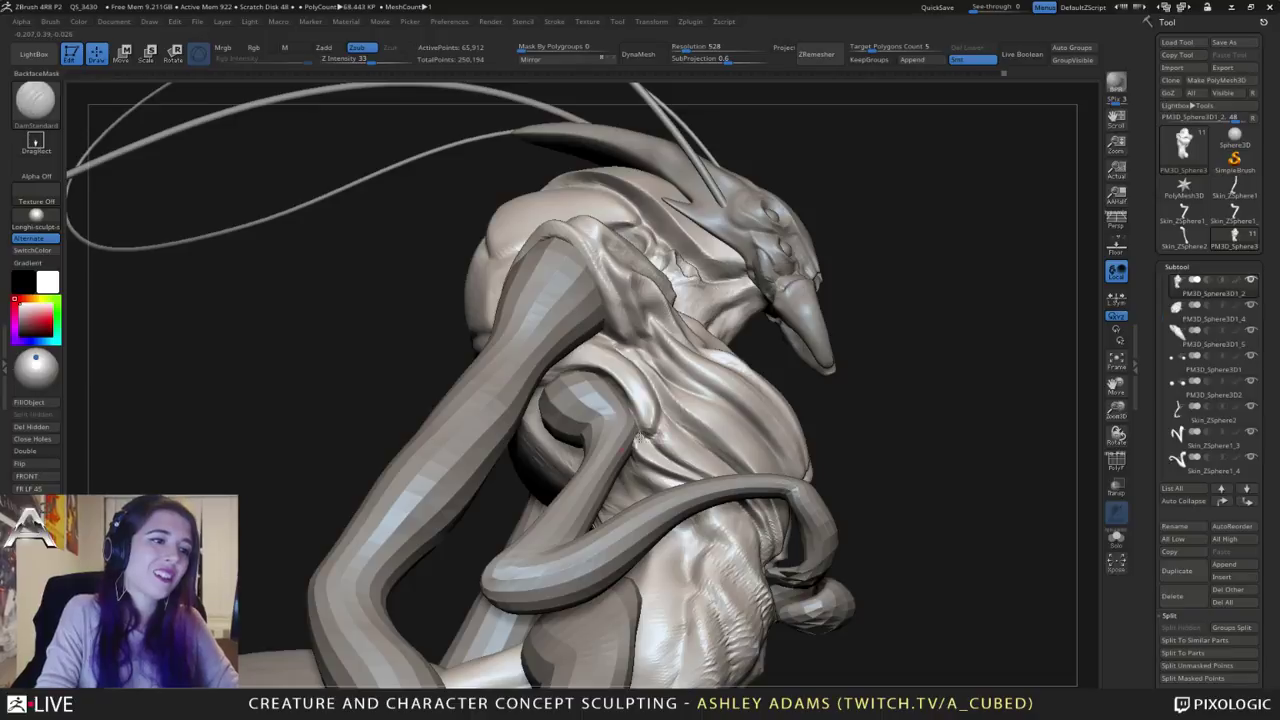
drag(656, 432, 674, 420)
right_drag(674, 420, 668, 422)
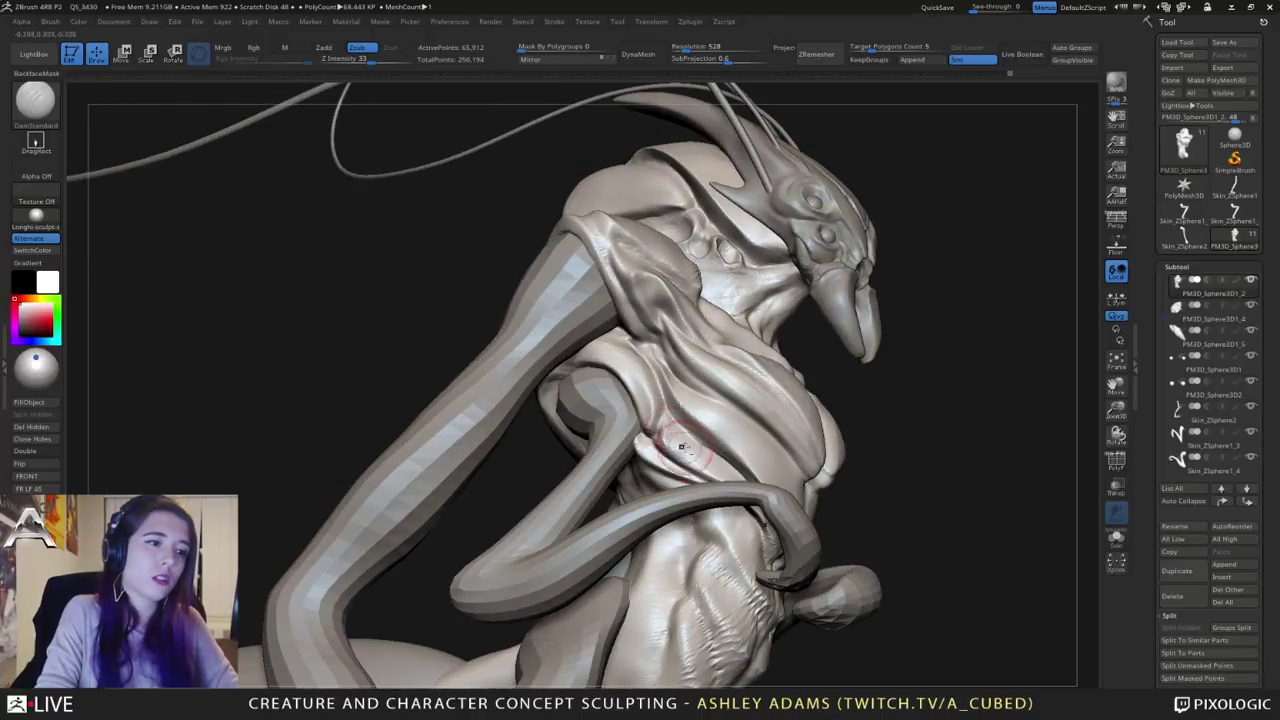
drag(678, 442, 705, 465)
Step: Flatten the chest-side folds beside the middle arm socket with hPolish and build them up with ClayBuildup
key(b)
key(h)
key(p)
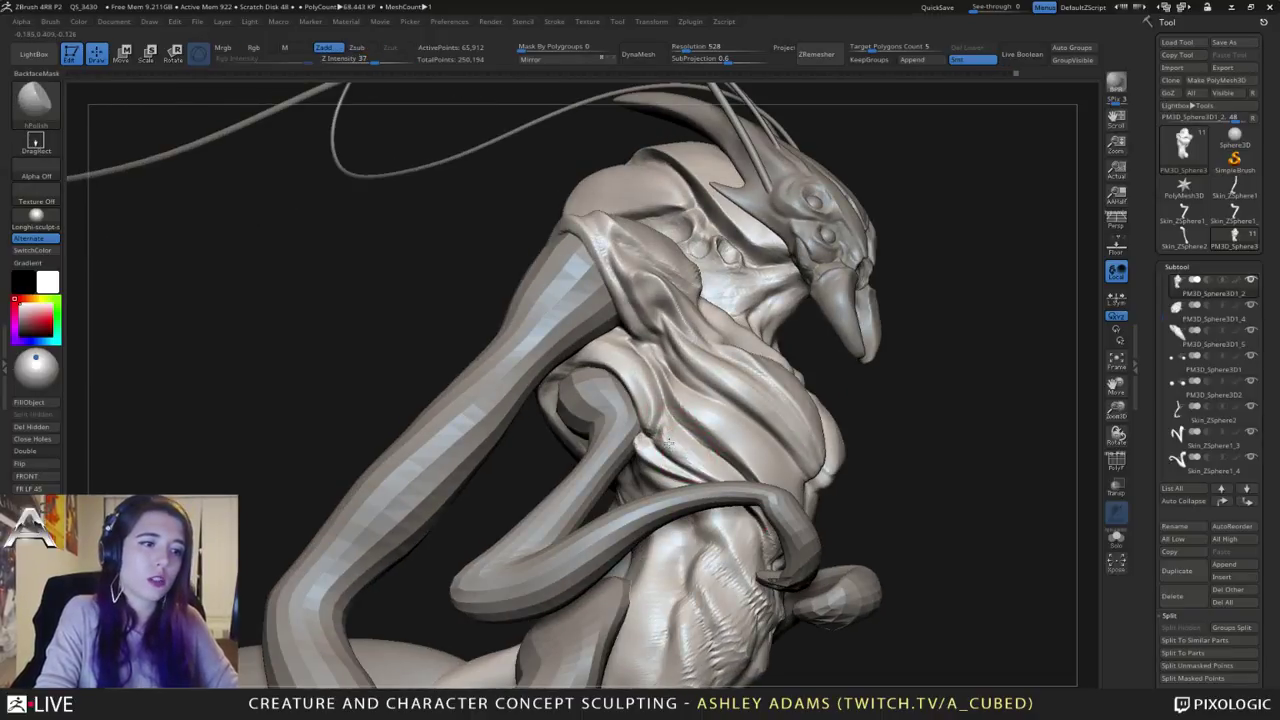
mouse_move(683, 408)
right_down()
mouse_move(640, 390)
mouse_move(597, 403)
mouse_move(632, 364)
right_up()
key(b)
key(c)
key(b)
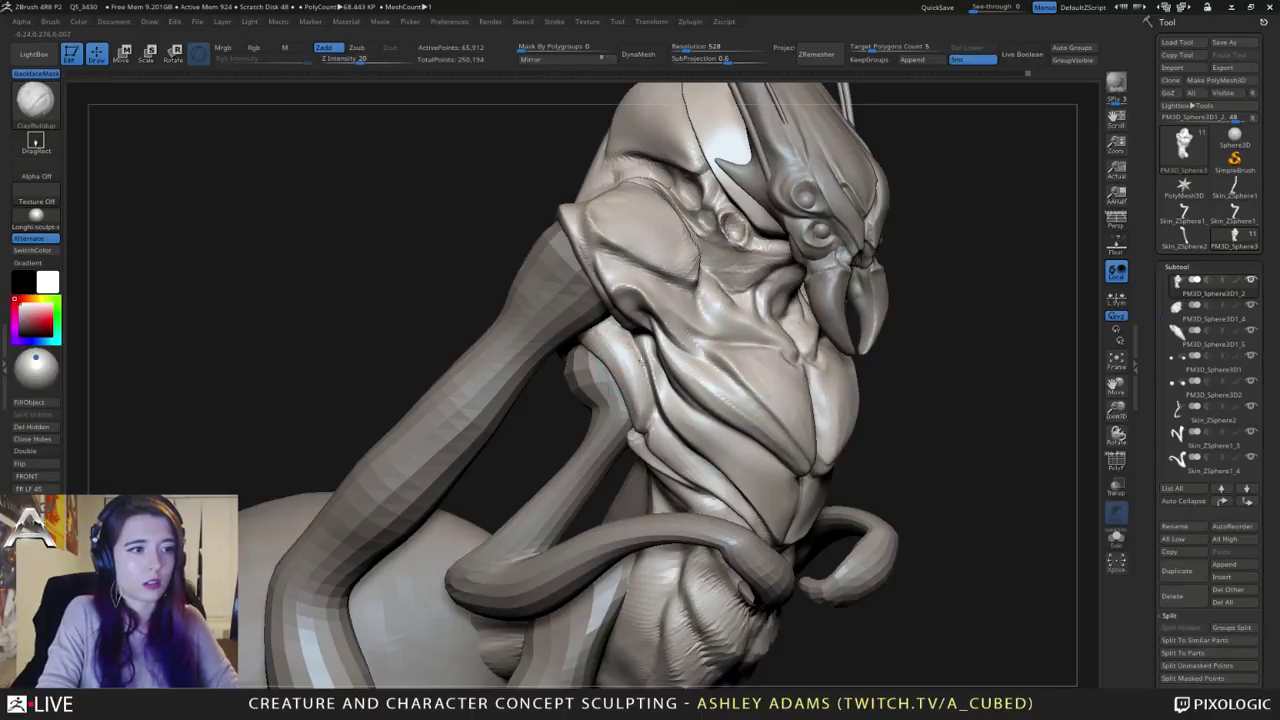
mouse_move(621, 378)
right_down()
mouse_move(645, 292)
mouse_move(648, 312)
right_up()
Step: Refine the rim around the middle arm socket with DamStandard and SnakeHook, and select the middle arms subtool
key(b)
key(d)
key(s)
key(space)
key(b)
key(s)
key(h)
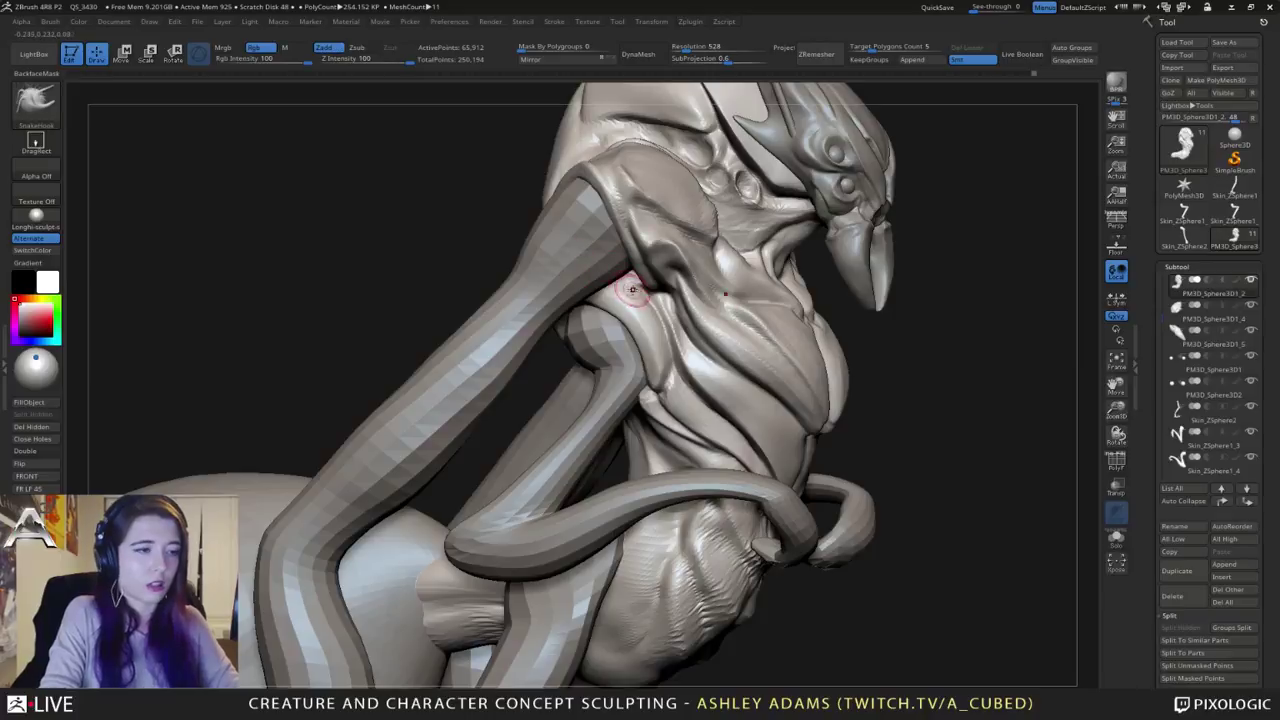
mouse_move(651, 298)
right_down()
mouse_move(657, 284)
mouse_move(618, 352)
mouse_move(788, 366)
mouse_move(818, 270)
mouse_move(768, 322)
mouse_move(776, 360)
mouse_move(785, 378)
mouse_move(788, 345)
mouse_move(871, 397)
mouse_move(765, 386)
mouse_move(761, 434)
mouse_move(777, 366)
mouse_move(806, 346)
mouse_move(676, 377)
right_up()
key(b)
key(d)
key(s)
key(space)
alt+click(787, 380)
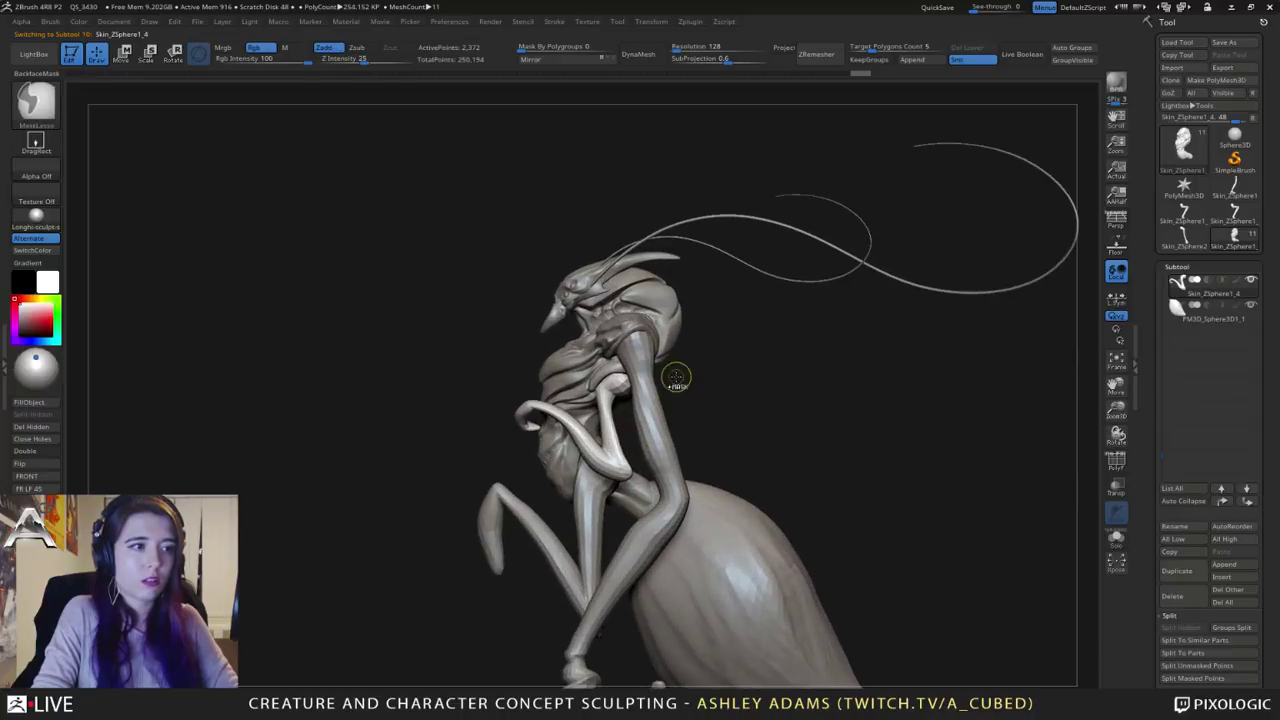
Step: Try to import the dragonfly image as an alpha, and reset the alpha selection to Alpha Off
click(21, 21)
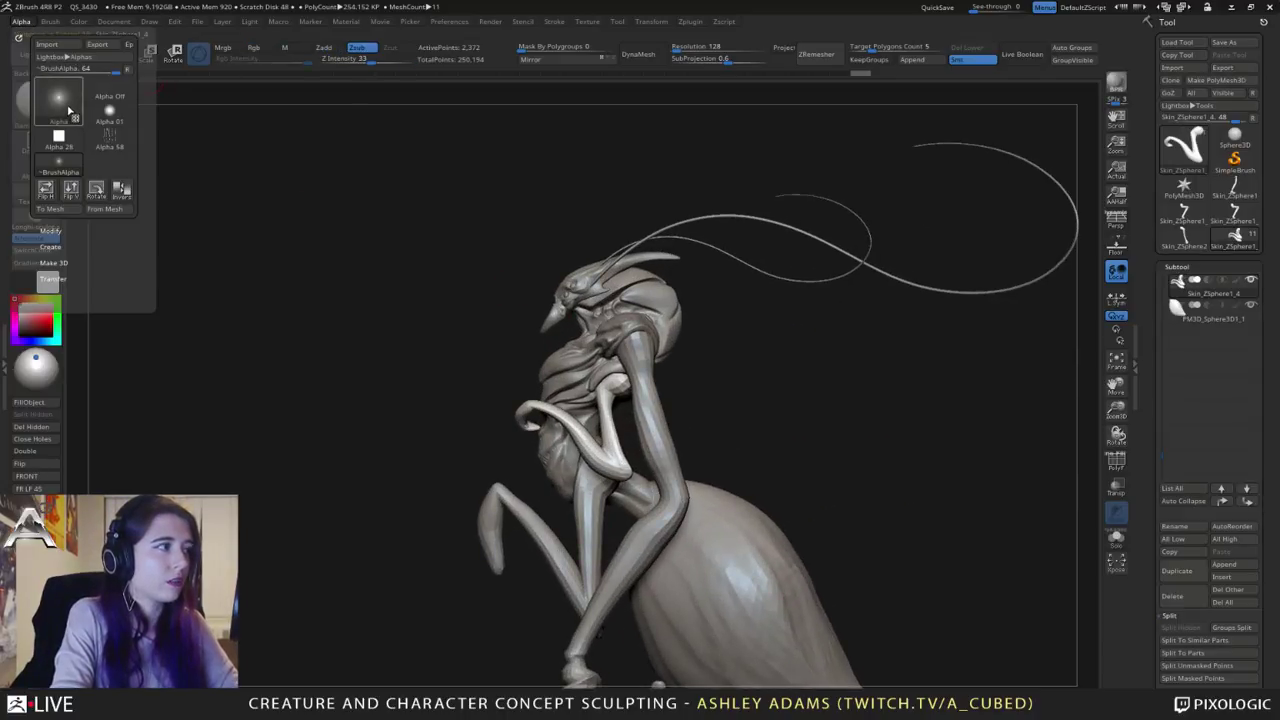
click(68, 110)
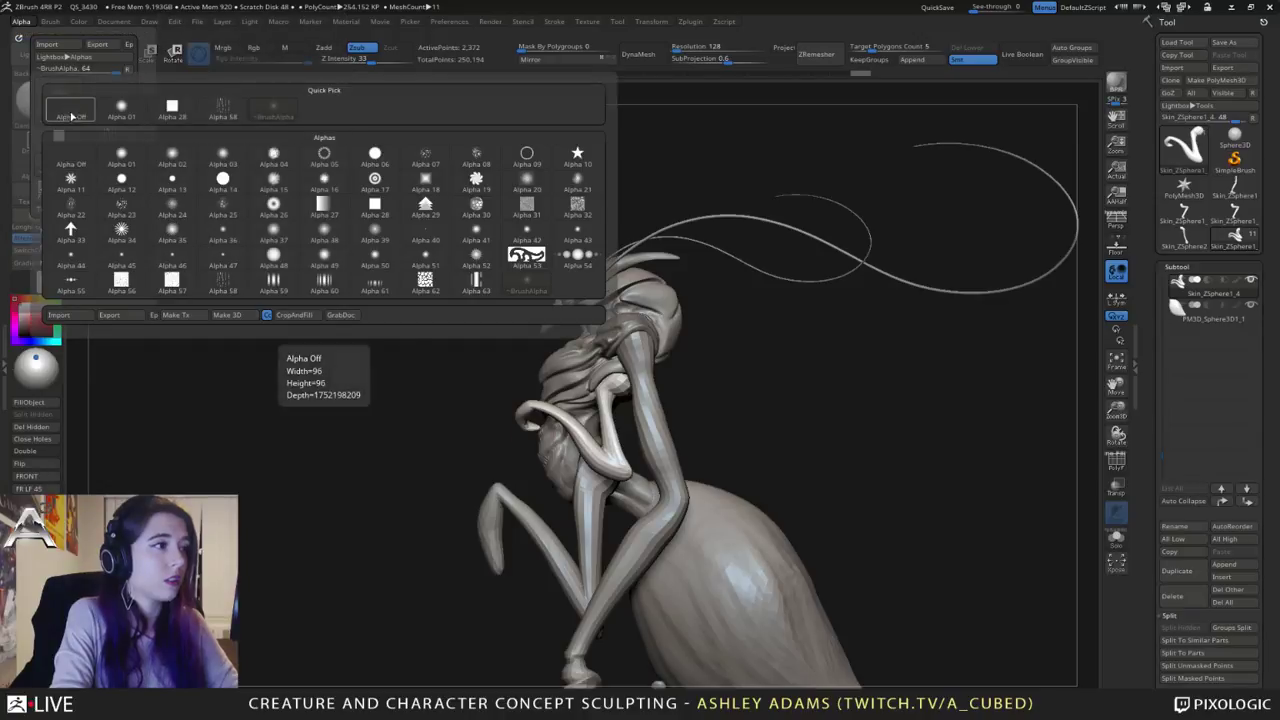
click(60, 315)
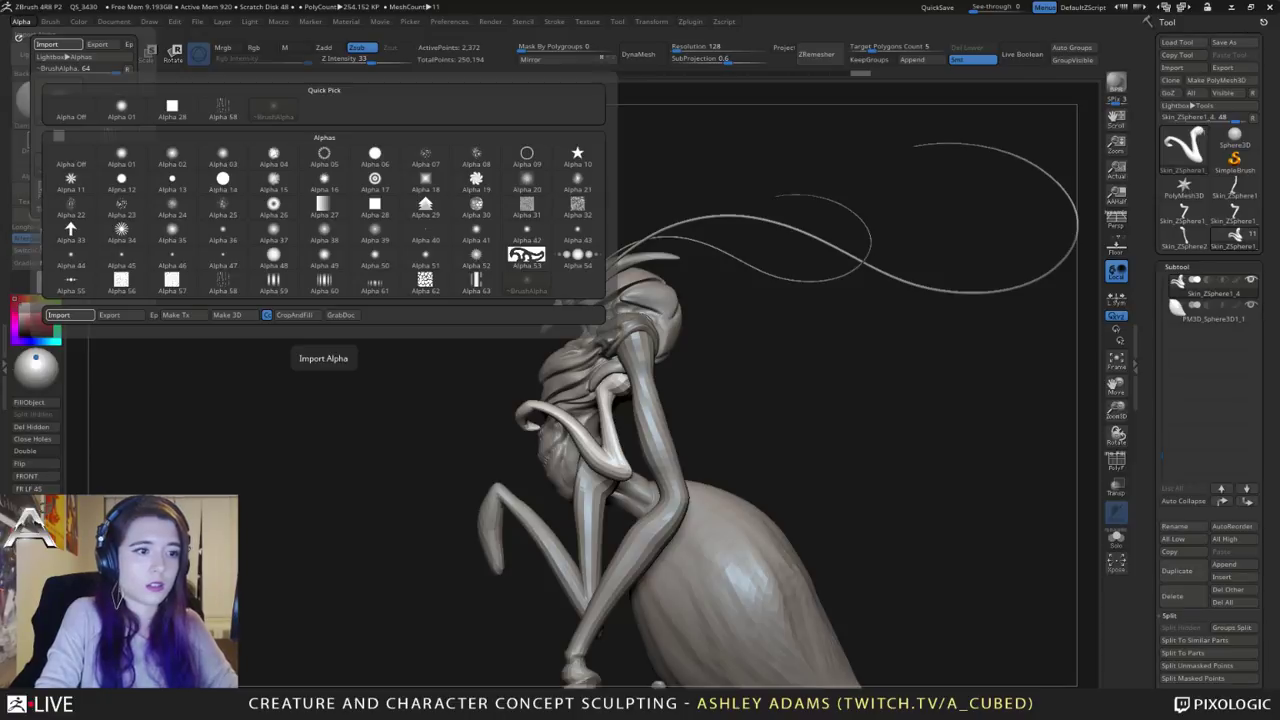
click(831, 586)
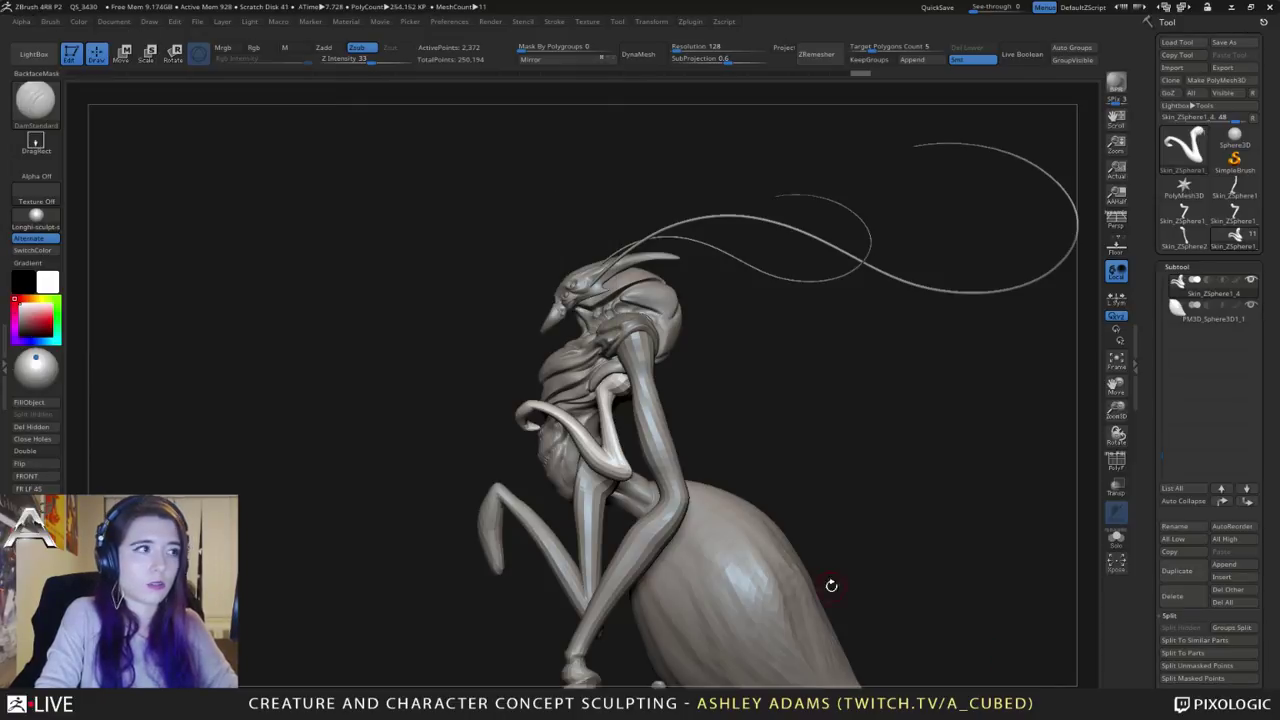
click(22, 21)
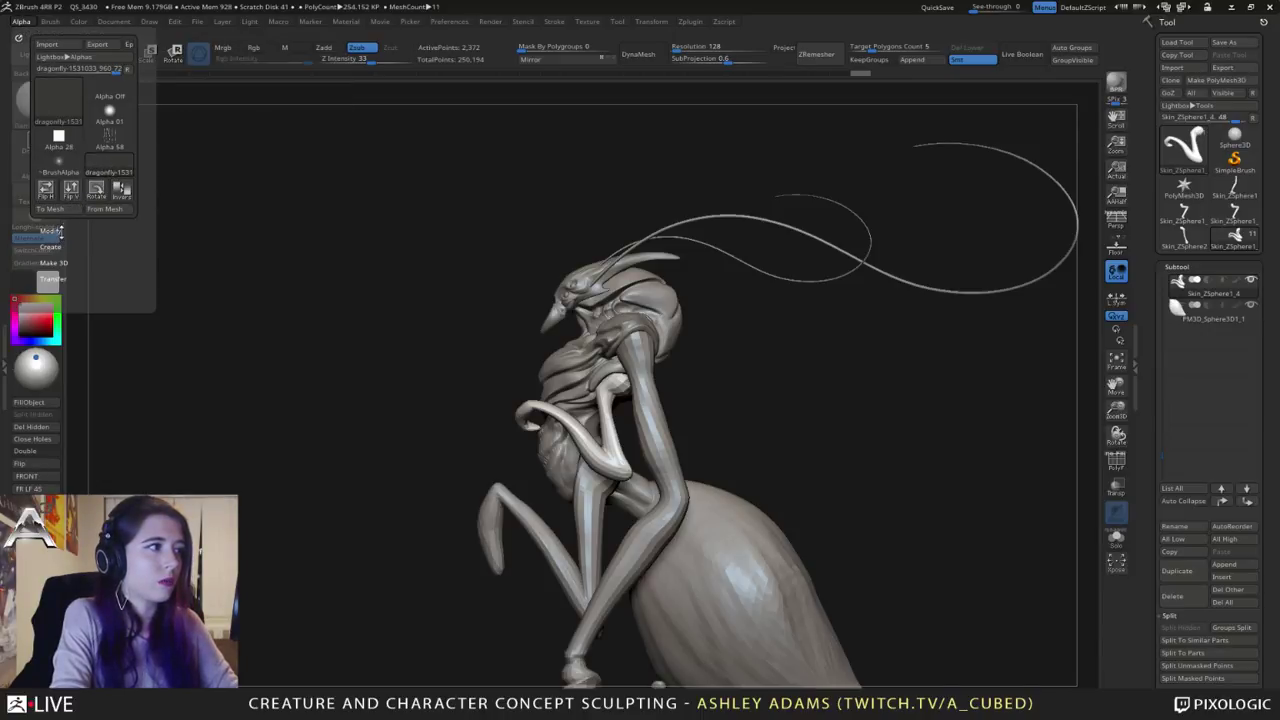
click(68, 108)
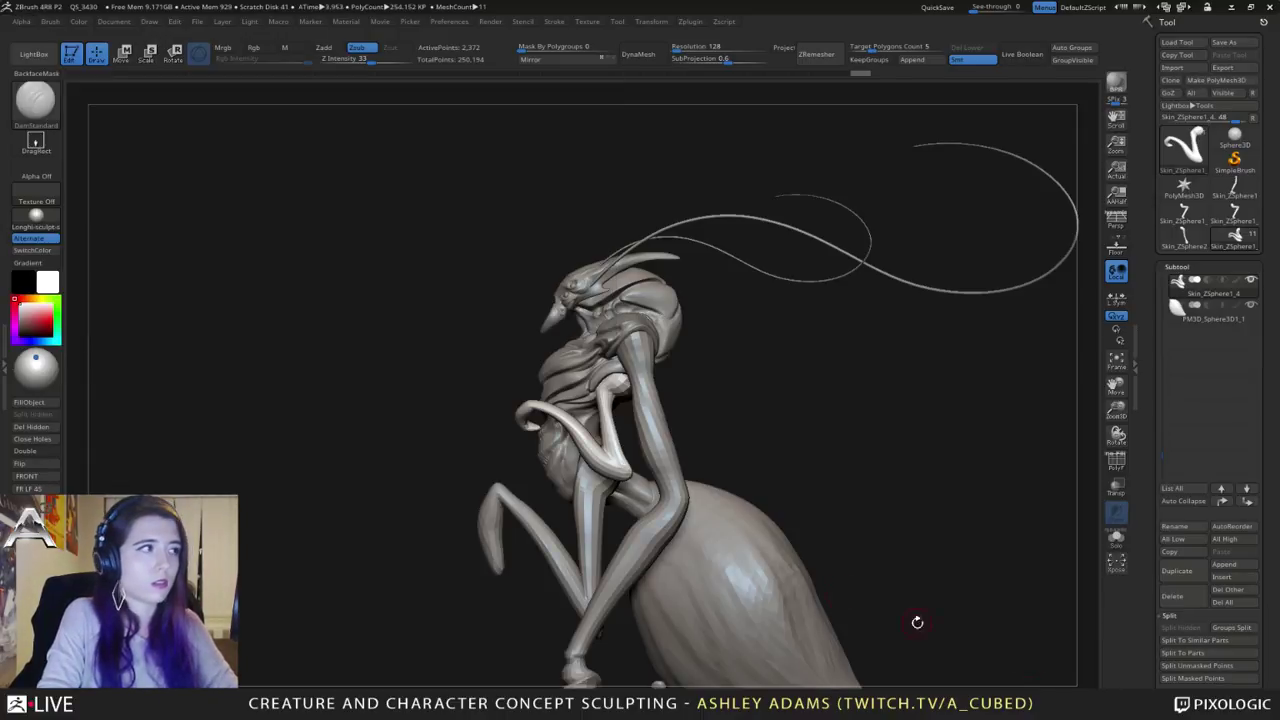
click(21, 21)
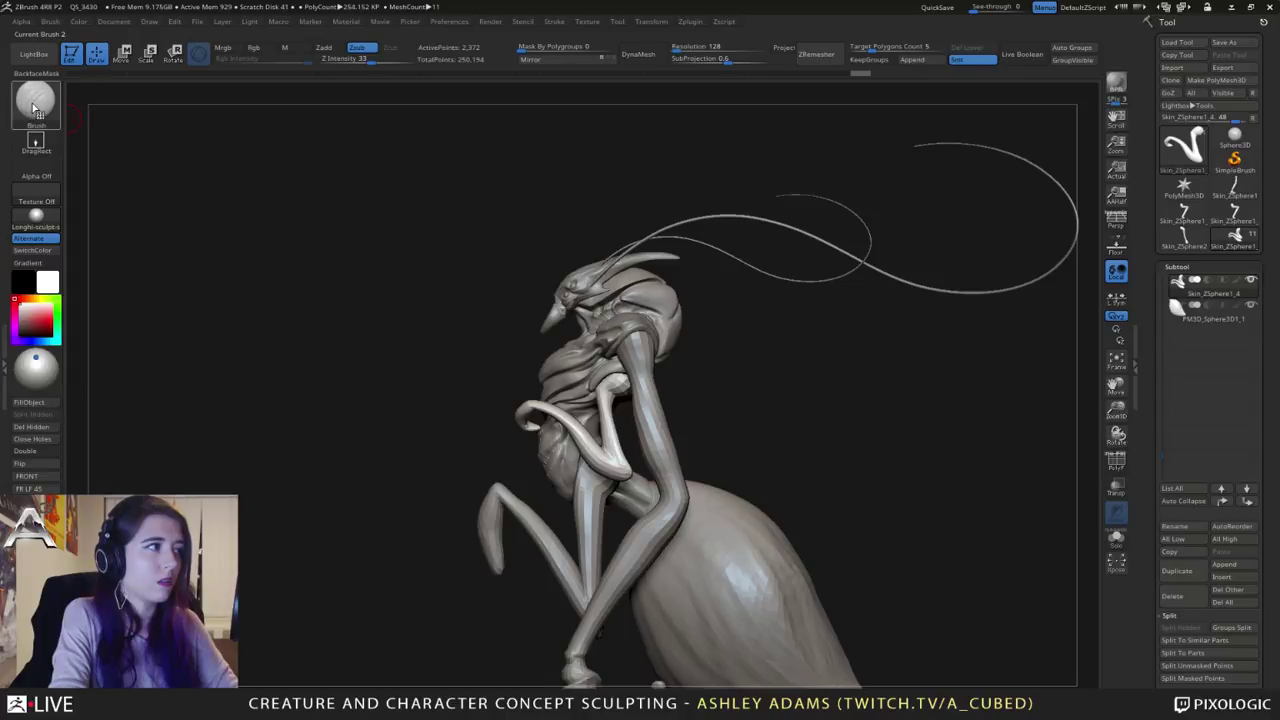
click(37, 105)
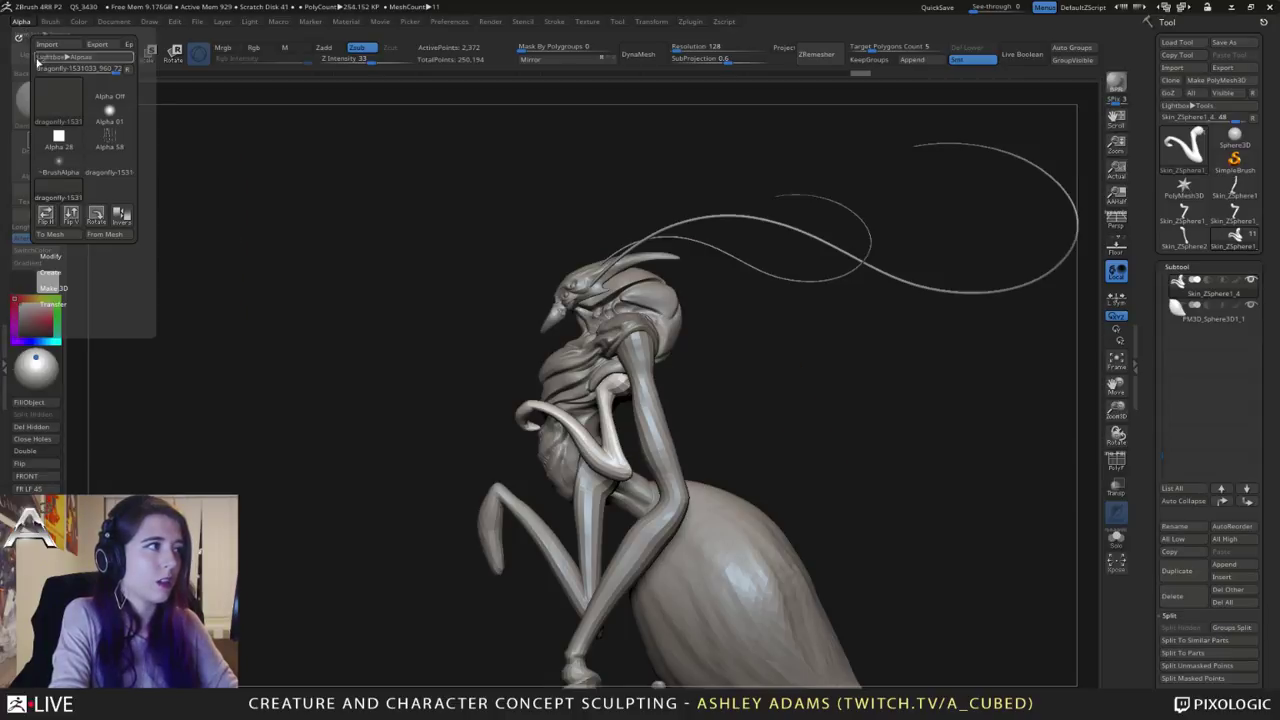
click(22, 21)
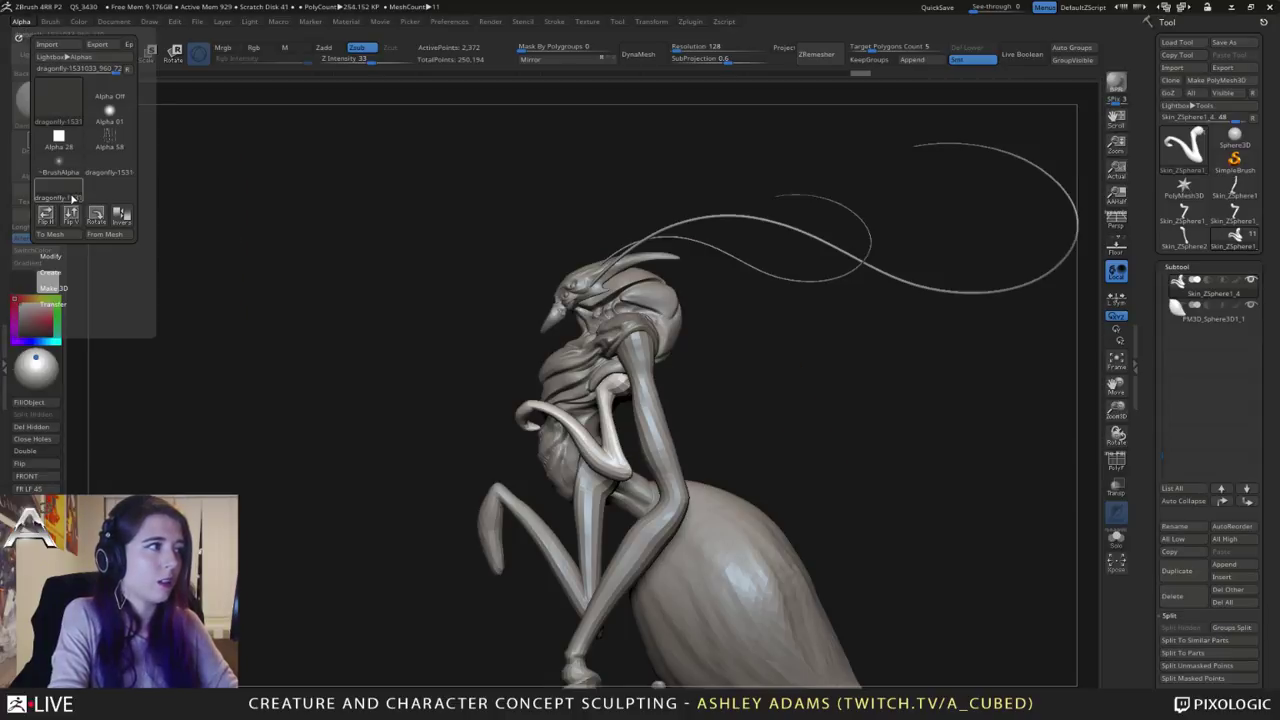
click(117, 96)
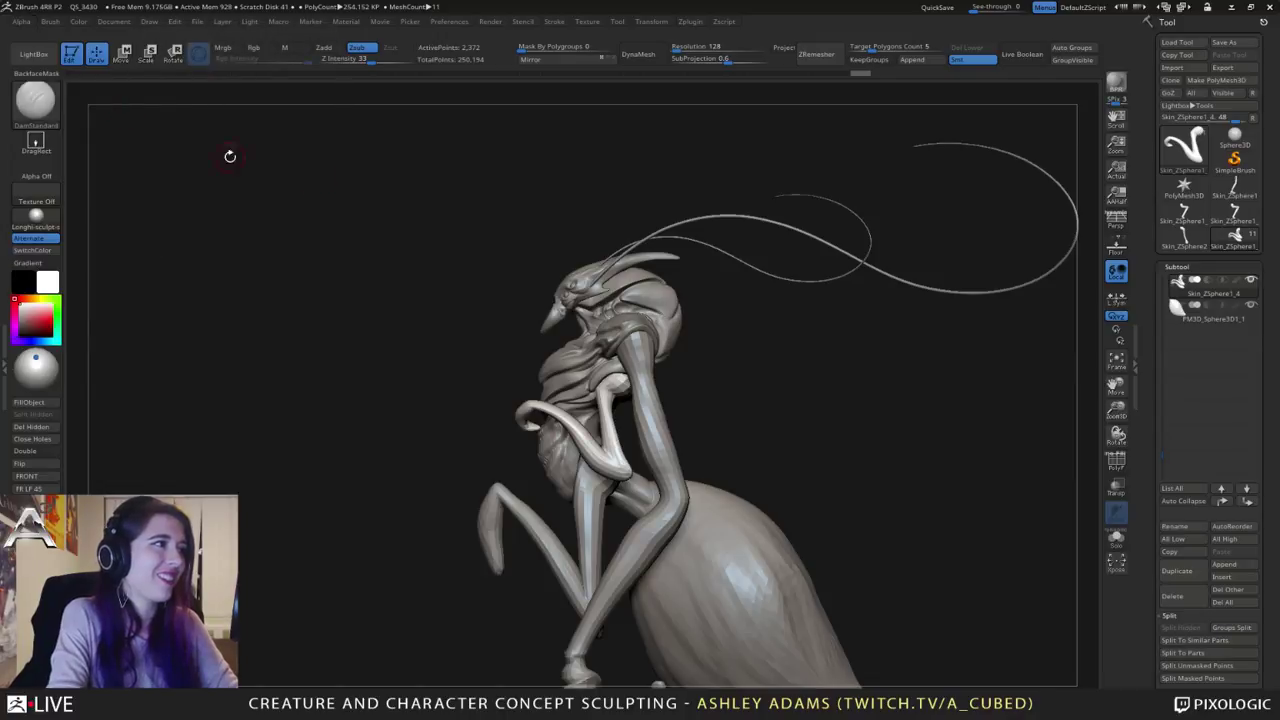
Step: Reshape the curled middle arms in the side view with a resized SnakeHook brush
click(39, 112)
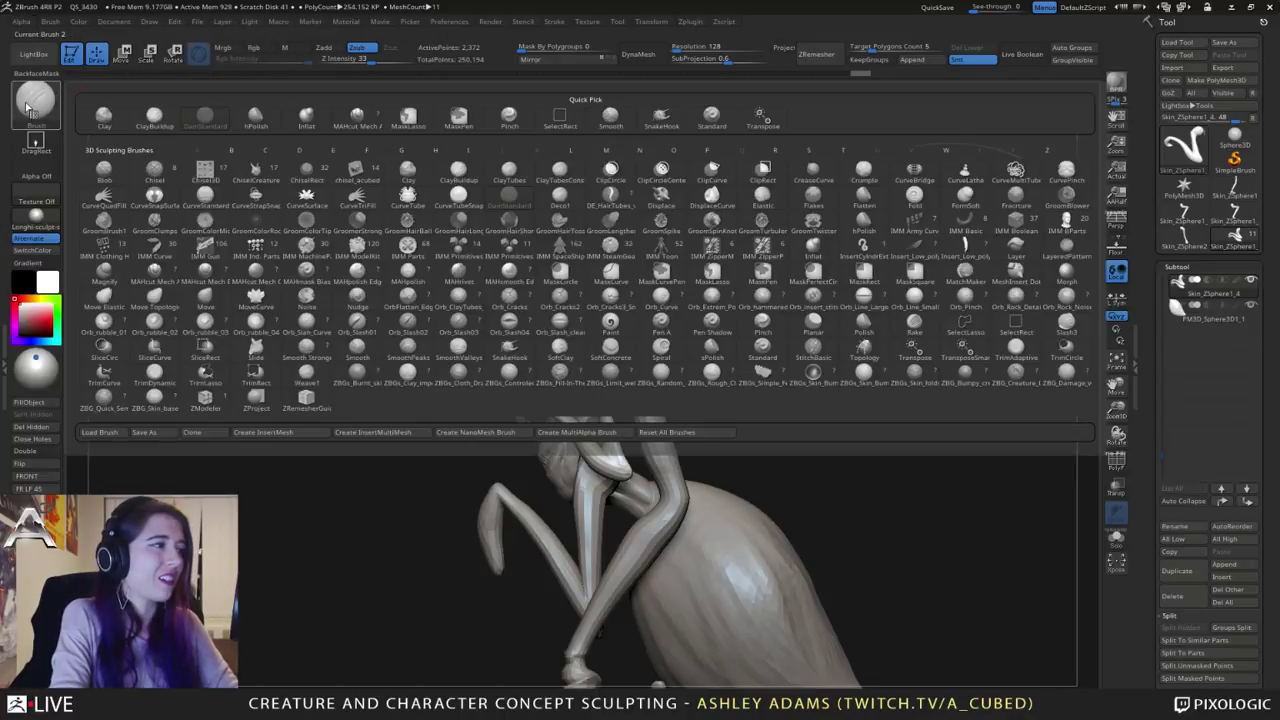
click(711, 117)
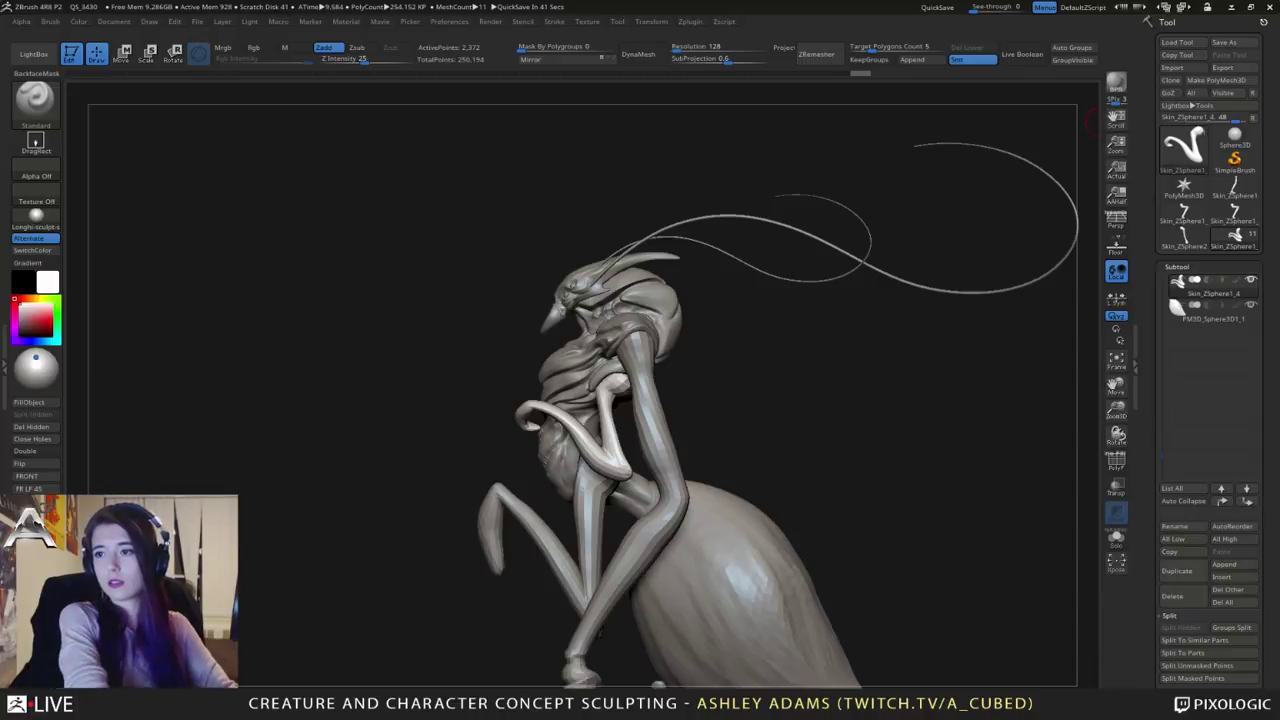
right_drag(562, 326, 760, 280)
mouse_move(760, 280)
right_down()
mouse_move(880, 290)
mouse_move(760, 295)
right_up()
right_click(621, 379)
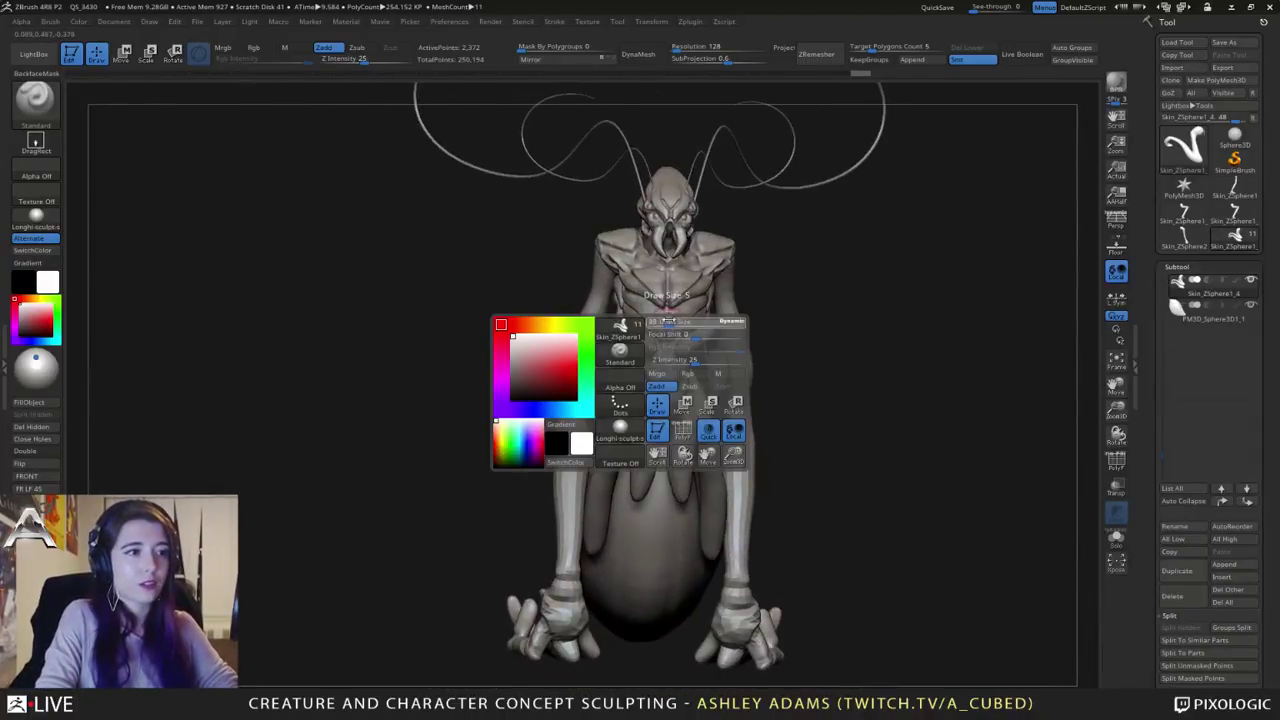
mouse_move(640, 290)
right_down()
mouse_move(686, 352)
mouse_move(662, 316)
mouse_move(690, 322)
mouse_move(580, 304)
right_up()
right_click(660, 322)
key(b)
key(s)
key(h)
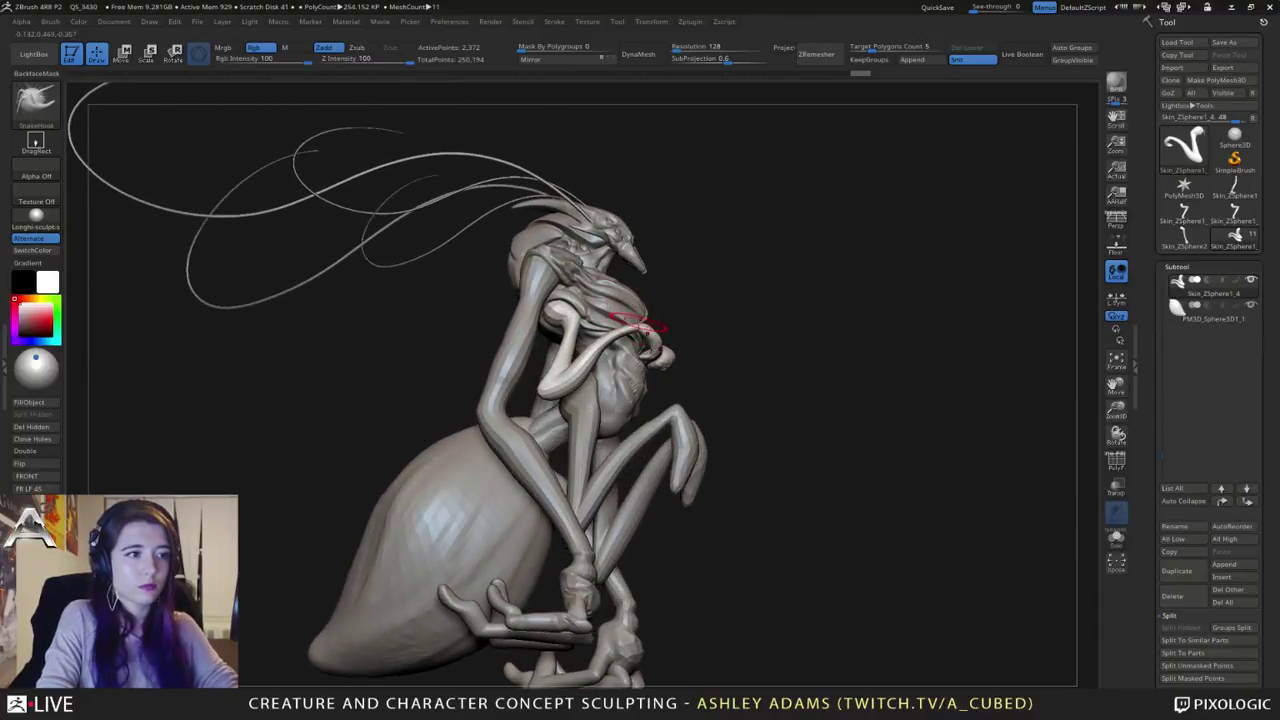
drag(641, 322, 532, 341)
Step: Thicken the upper arms and forearms of the middle arms with a resized Inflate brush
key(b)
key(i)
key(n)
right_click(520, 328)
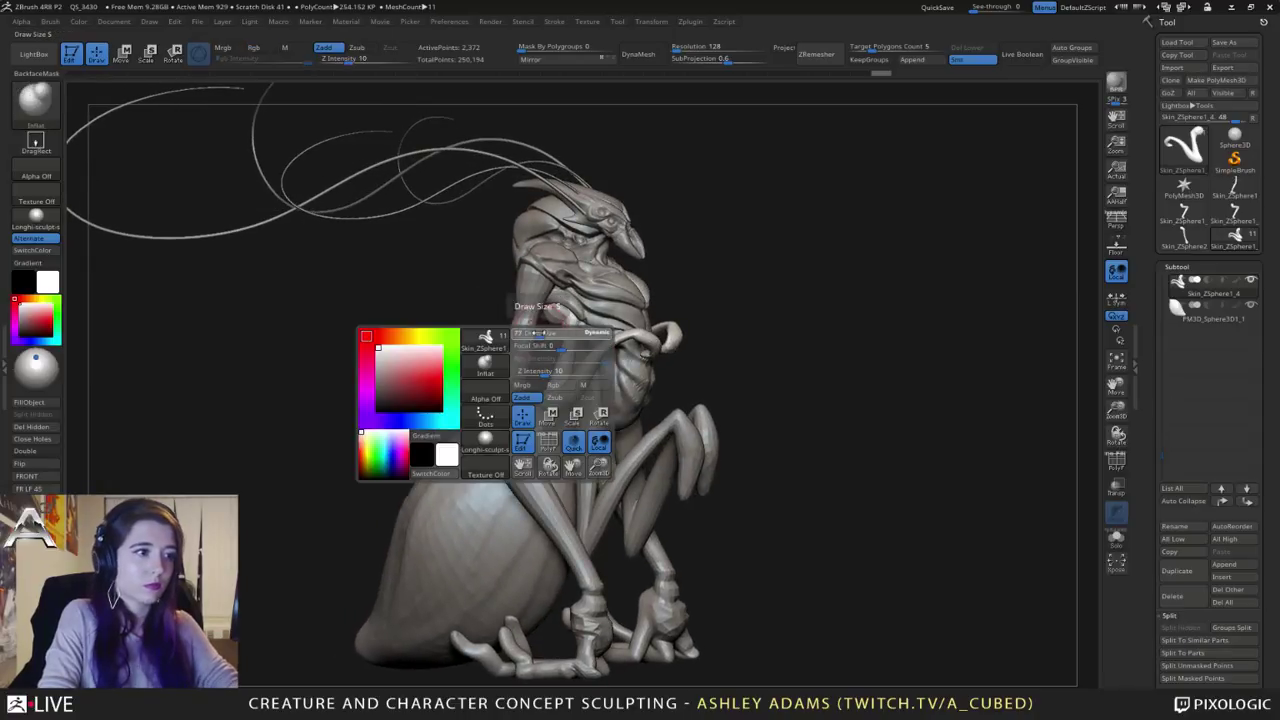
right_drag(522, 330, 551, 384)
drag(552, 380, 554, 396)
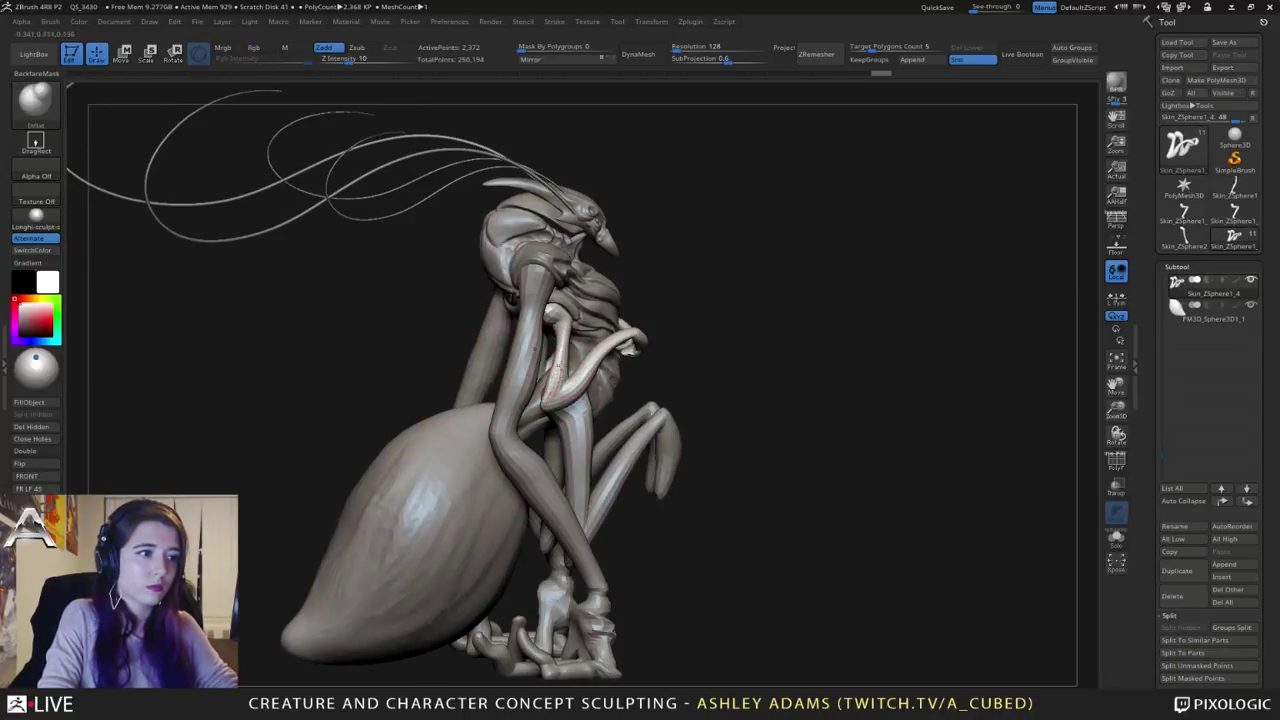
shift+right_drag(556, 390, 620, 351)
drag(557, 380, 561, 391)
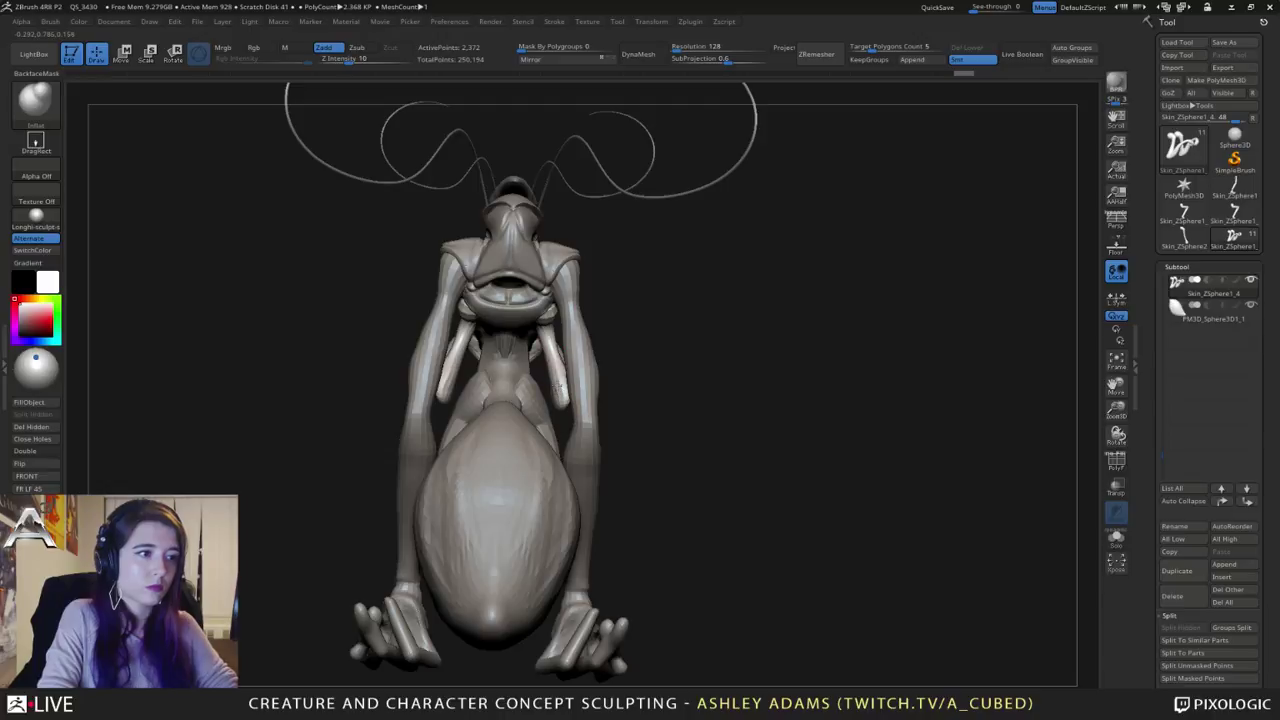
right_drag(580, 365, 690, 370)
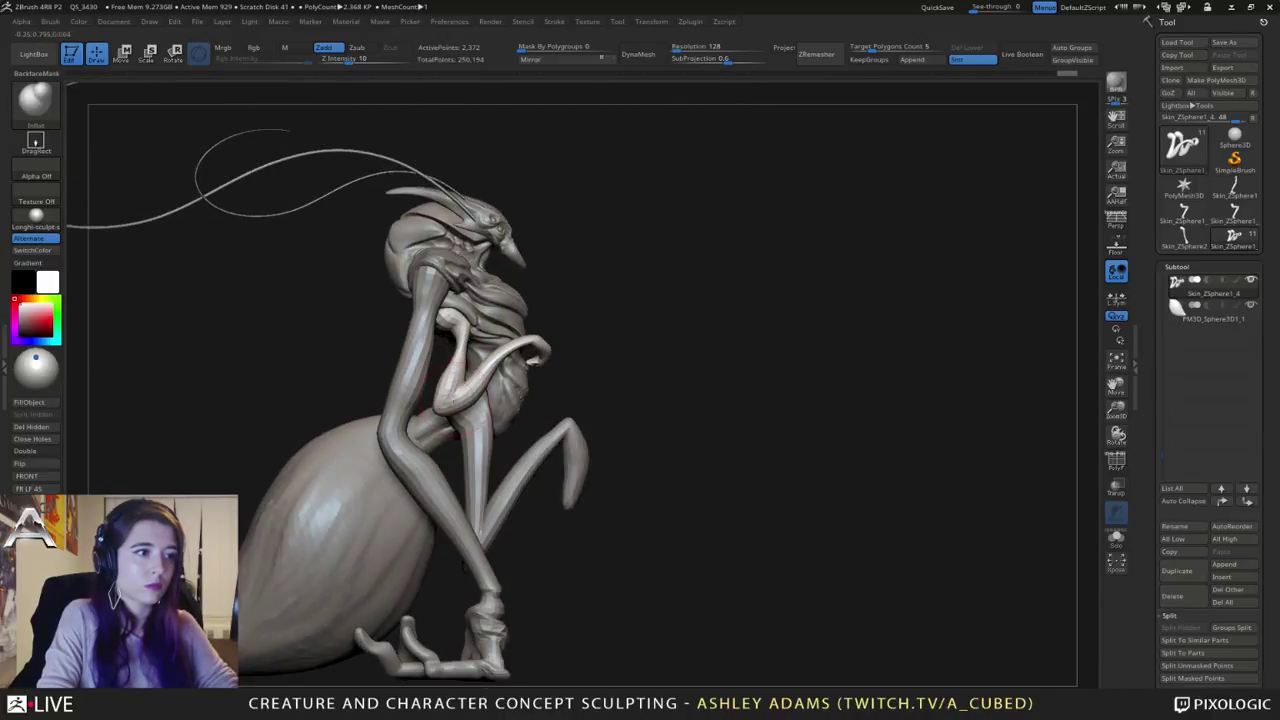
drag(475, 389, 520, 341)
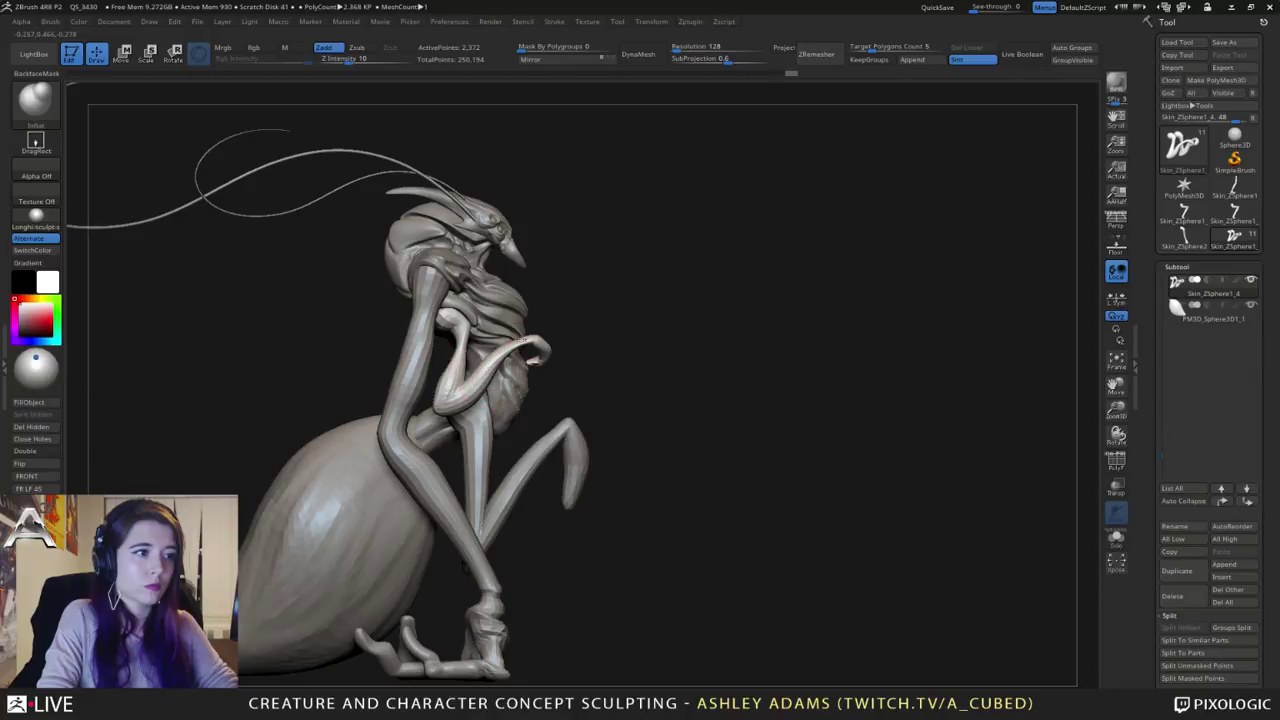
Step: Smooth the middle arms' forearms toward their curled ends
key(shift)
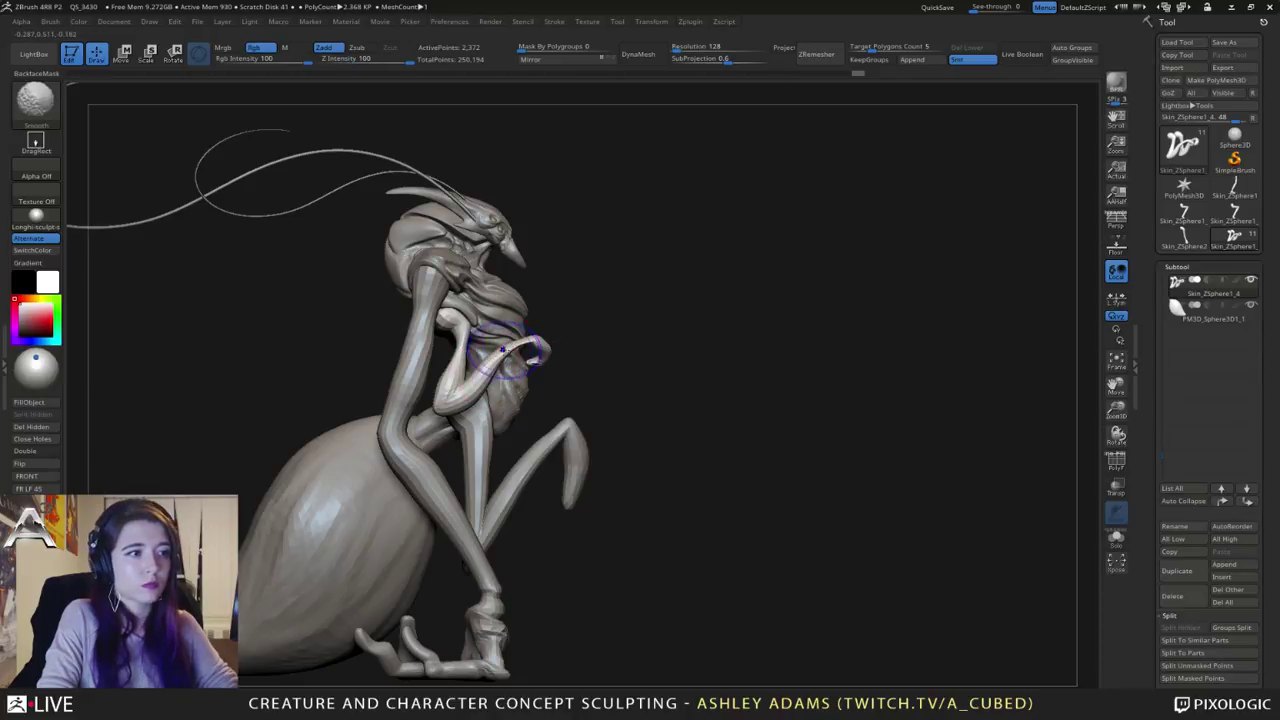
mouse_move(548, 346)
mouse_down()
mouse_move(557, 324)
mouse_move(594, 305)
mouse_up()
drag(591, 362, 576, 355)
alt+drag(612, 385, 654, 375)
Step: Select the lower limbs subtool and swell its upper and lower segments with the Inflate brush
alt+click(562, 430)
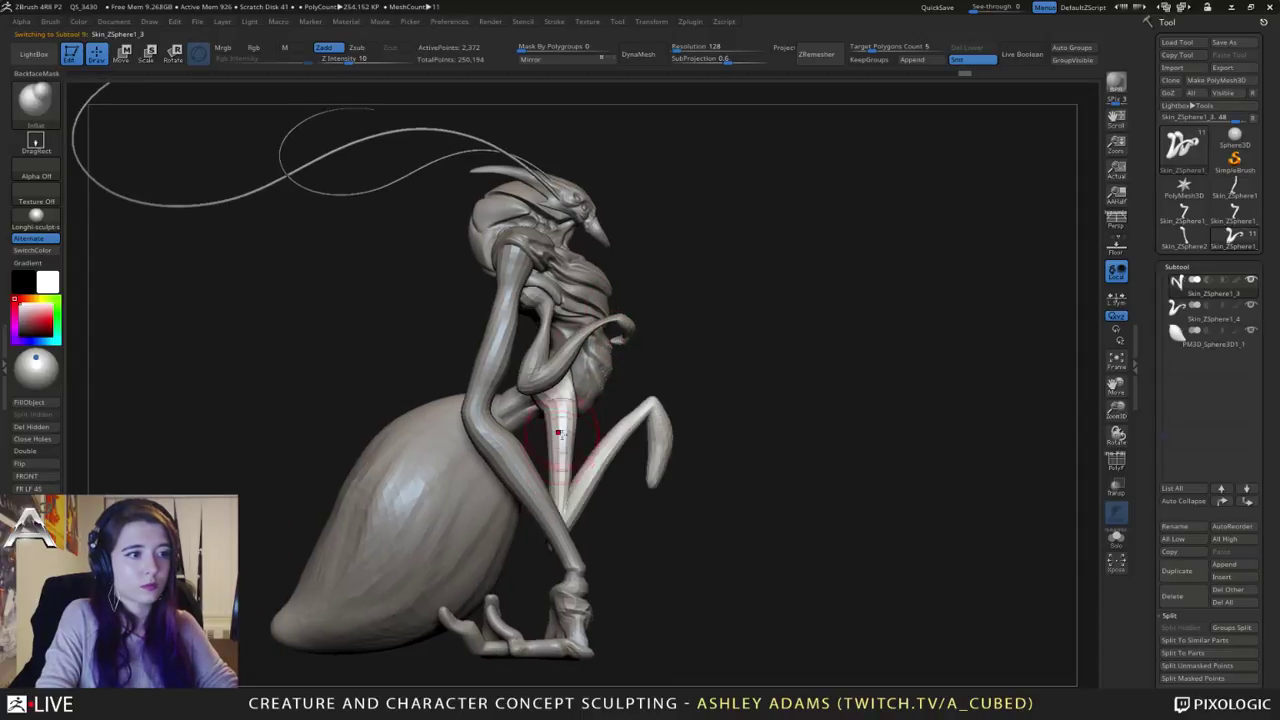
key(space)
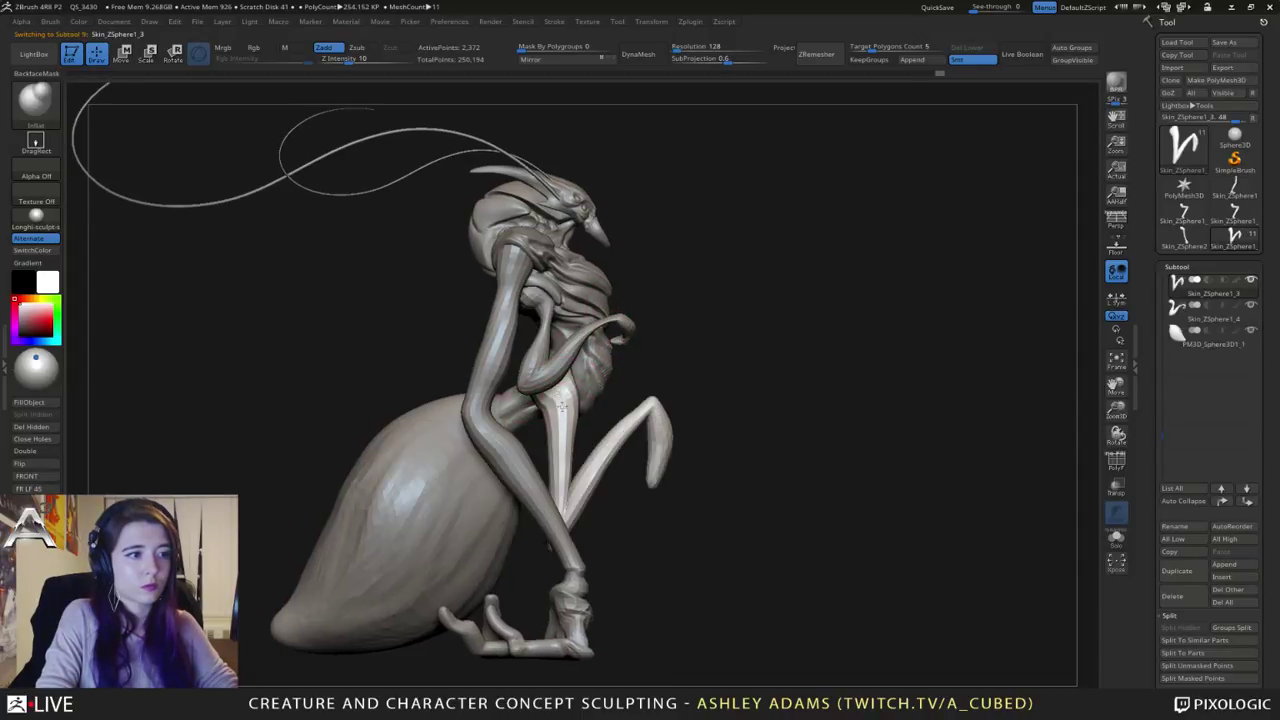
mouse_move(564, 499)
mouse_down()
mouse_move(652, 402)
mouse_move(624, 429)
mouse_move(654, 406)
mouse_move(662, 470)
mouse_move(639, 438)
mouse_up()
Step: Reshape the lower limbs' bent joint and pull their hanging ends into pointed tips with a resized SnakeHook brush
key(space)
key(b)
key(s)
key(h)
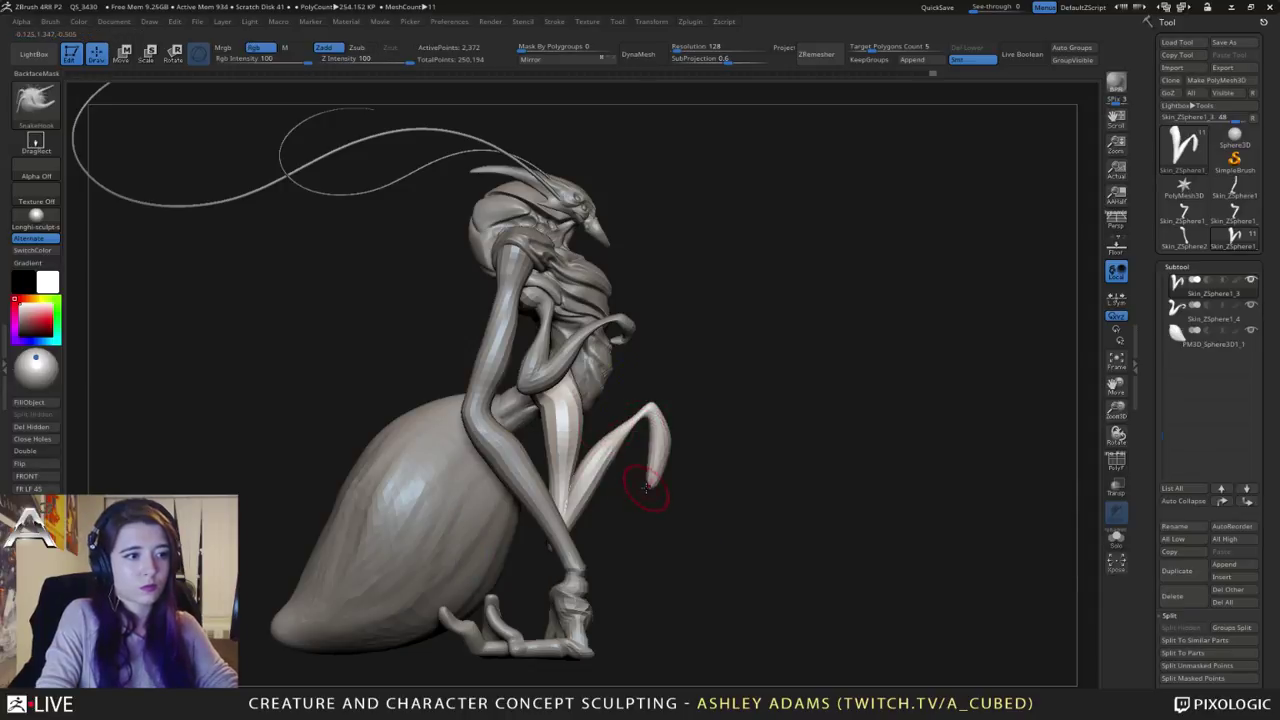
mouse_move(652, 482)
mouse_down()
mouse_move(645, 506)
mouse_move(625, 513)
mouse_move(650, 504)
mouse_move(551, 471)
mouse_up()
mouse_move(643, 418)
mouse_down()
mouse_move(612, 445)
mouse_move(688, 342)
mouse_up()
right_drag(688, 342, 642, 385)
right_click(614, 410)
Step: Select the long front arms subtool and reshape its fingertips with SnakeHook
alt+click(579, 495)
right_drag(570, 500, 470, 540)
mouse_move(470, 540)
alt+right_down()
mouse_move(460, 465)
mouse_move(500, 437)
alt+right_up()
right_click(500, 437)
drag(566, 366, 554, 366)
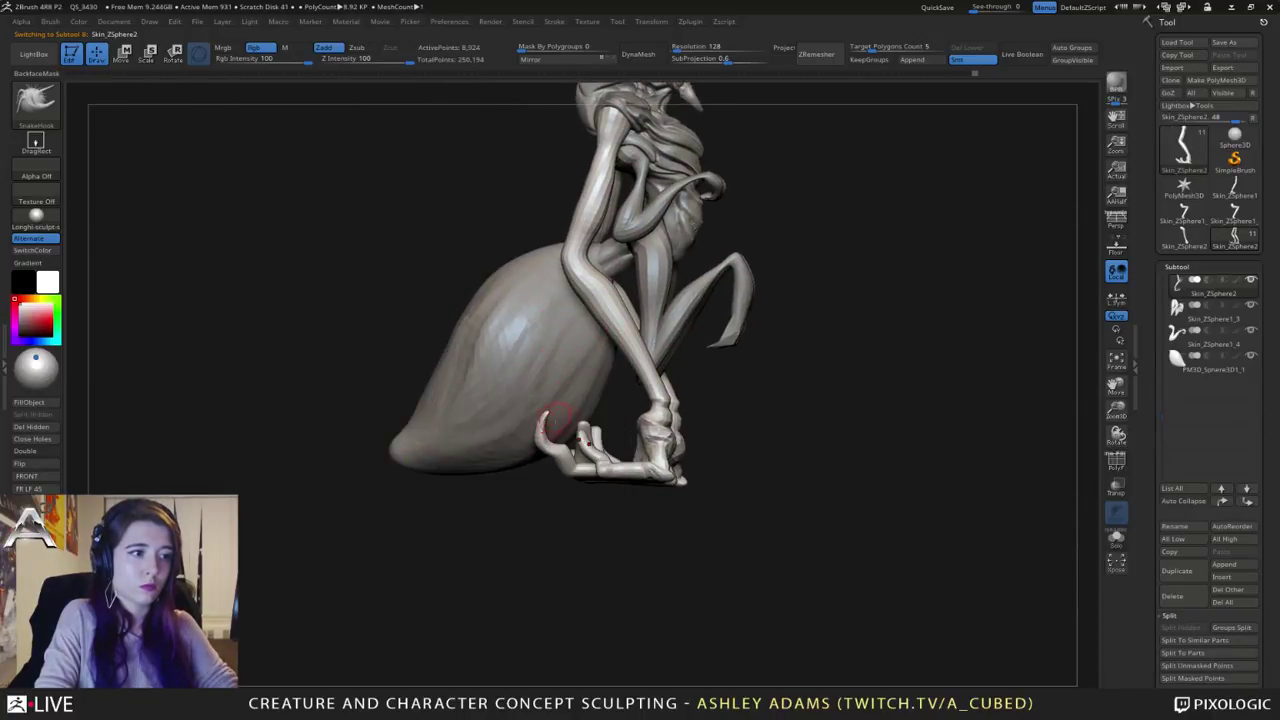
mouse_move(544, 428)
right_down()
mouse_move(609, 429)
mouse_move(597, 429)
right_up()
Step: Thicken the long arms' fingers with a resized Inflate brush and adjust their shape with SnakeHook
key(space)
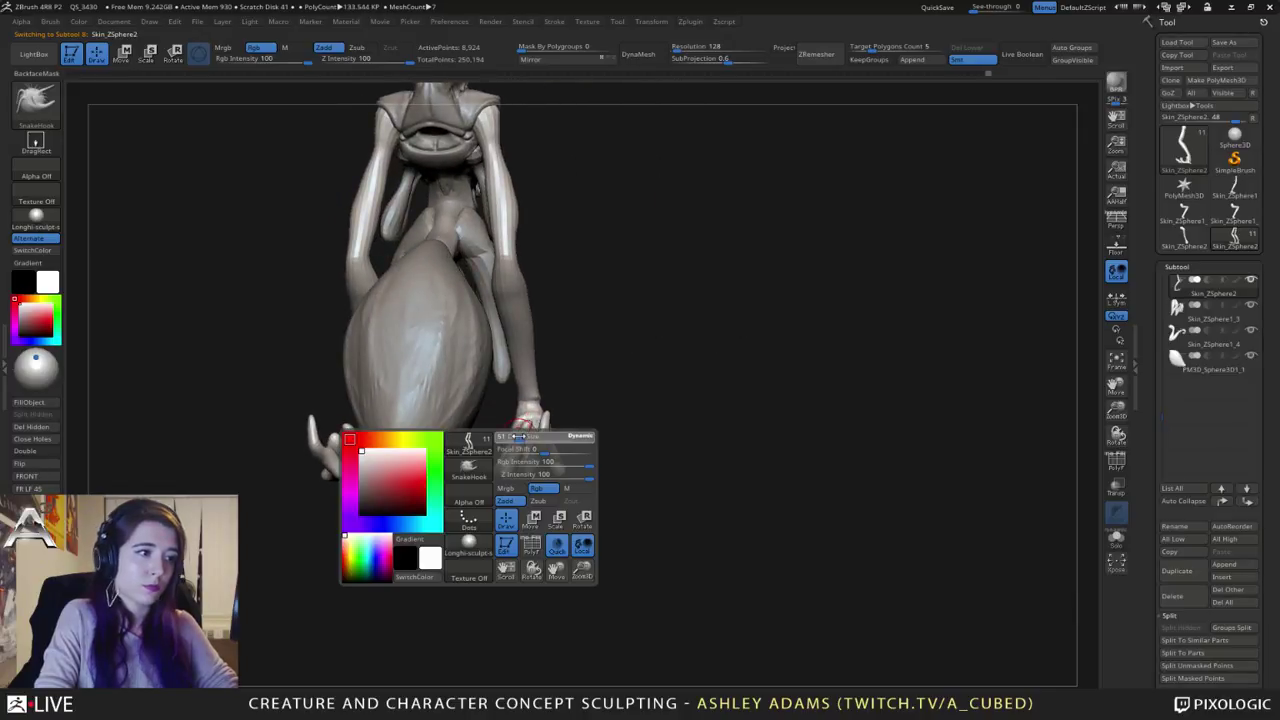
key(b)
key(i)
key(n)
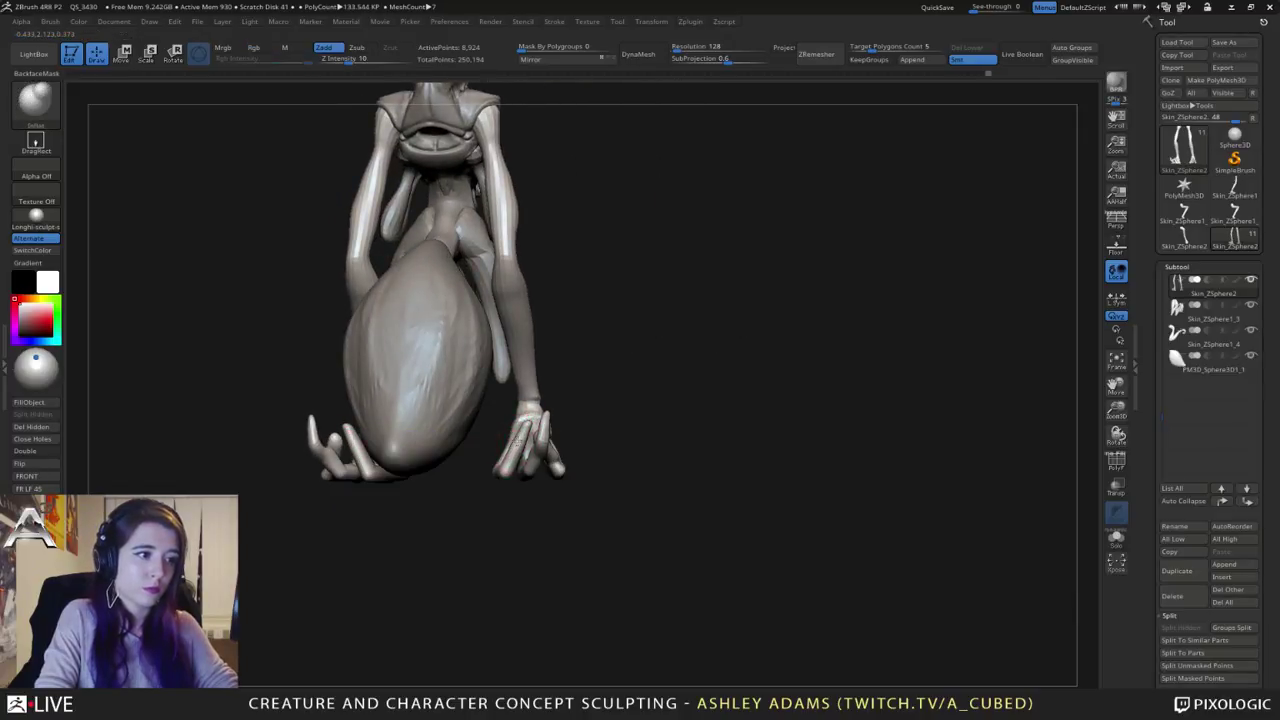
mouse_move(515, 455)
mouse_down()
mouse_move(532, 416)
mouse_move(467, 443)
mouse_move(491, 448)
mouse_move(496, 425)
mouse_up()
key(b)
key(s)
key(h)
mouse_move(600, 432)
mouse_down()
mouse_move(465, 442)
mouse_move(490, 440)
mouse_move(475, 354)
mouse_move(604, 368)
mouse_move(314, 191)
mouse_up()
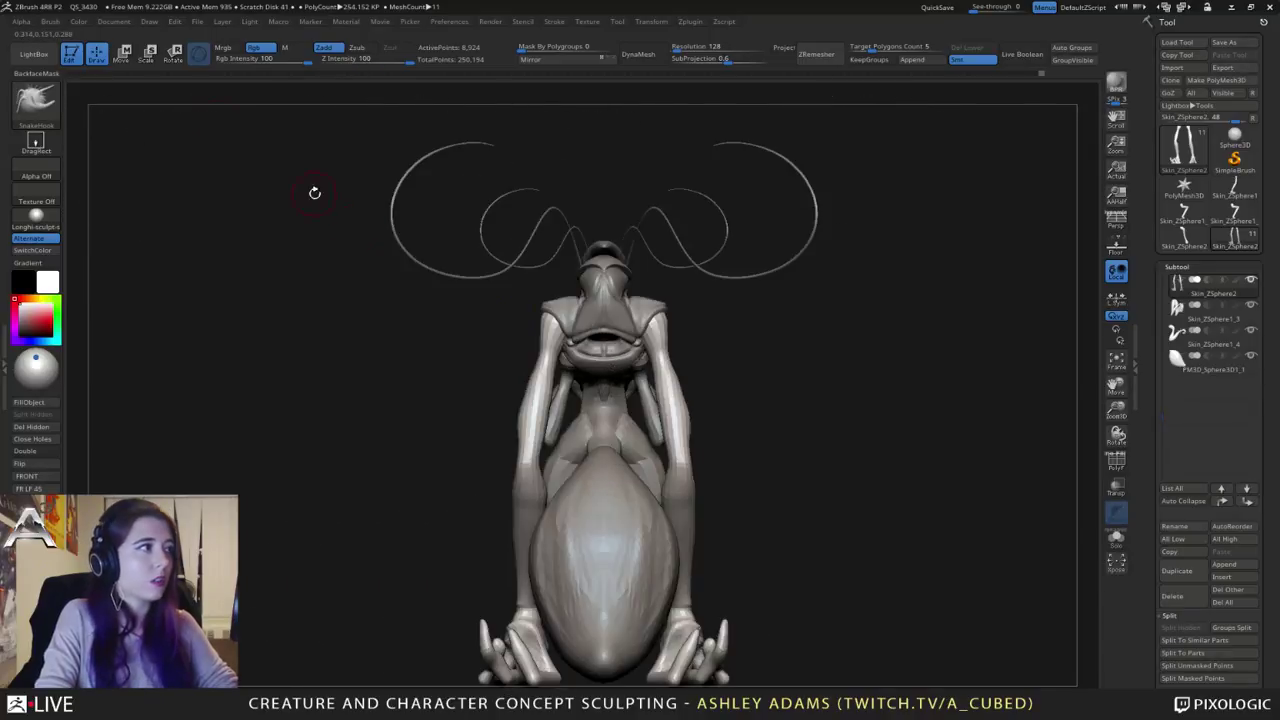
Step: Import the dragonfly-1531033_960_720 wing image as the current alpha
click(20, 21)
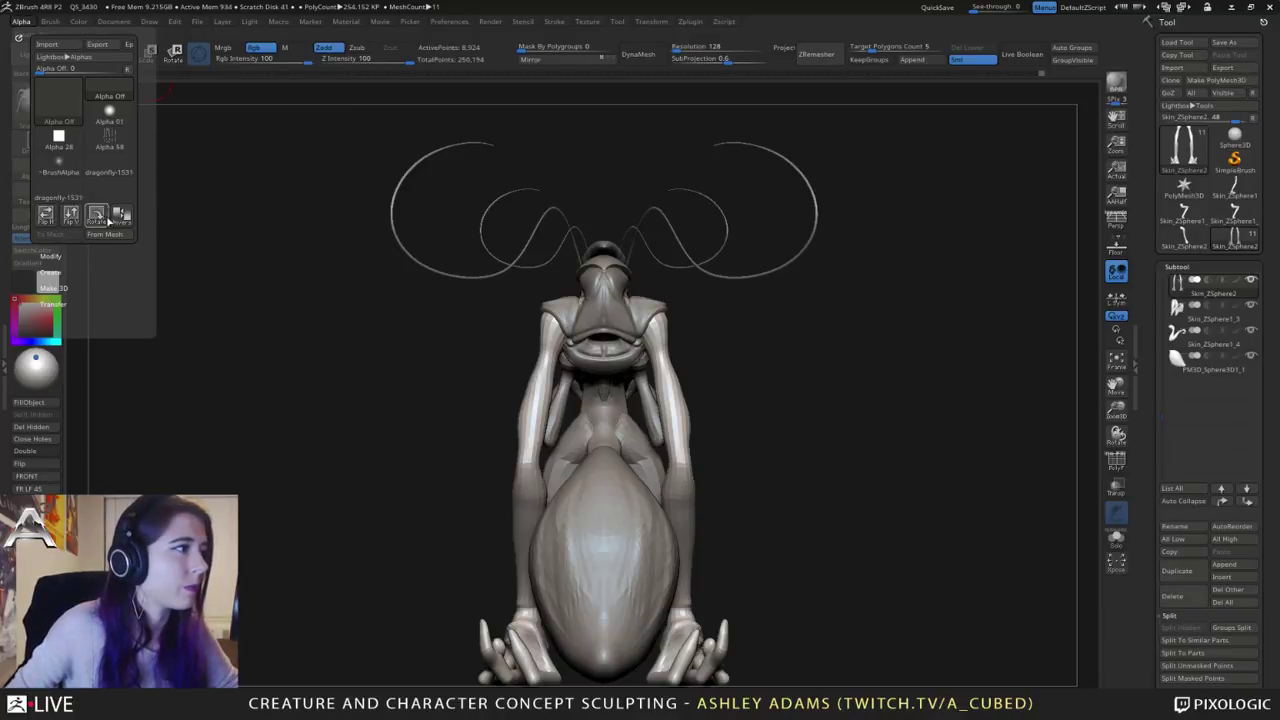
mouse_move(58, 198)
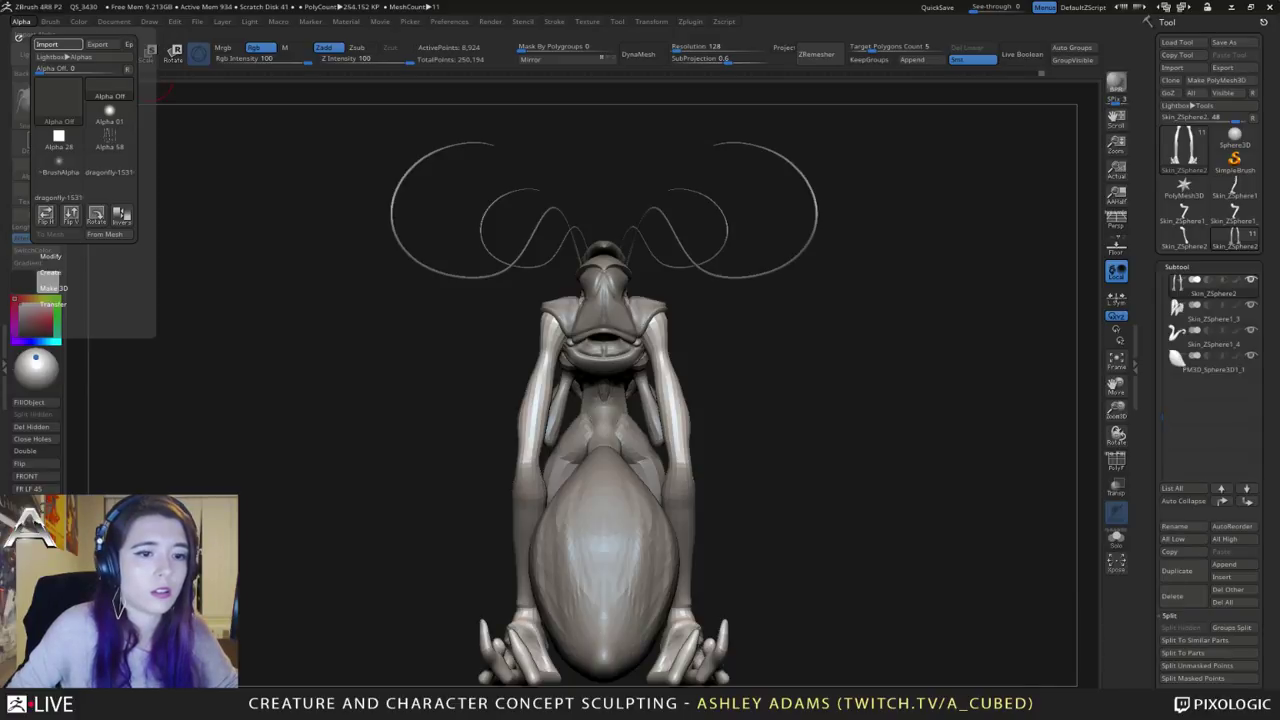
click(26, 25)
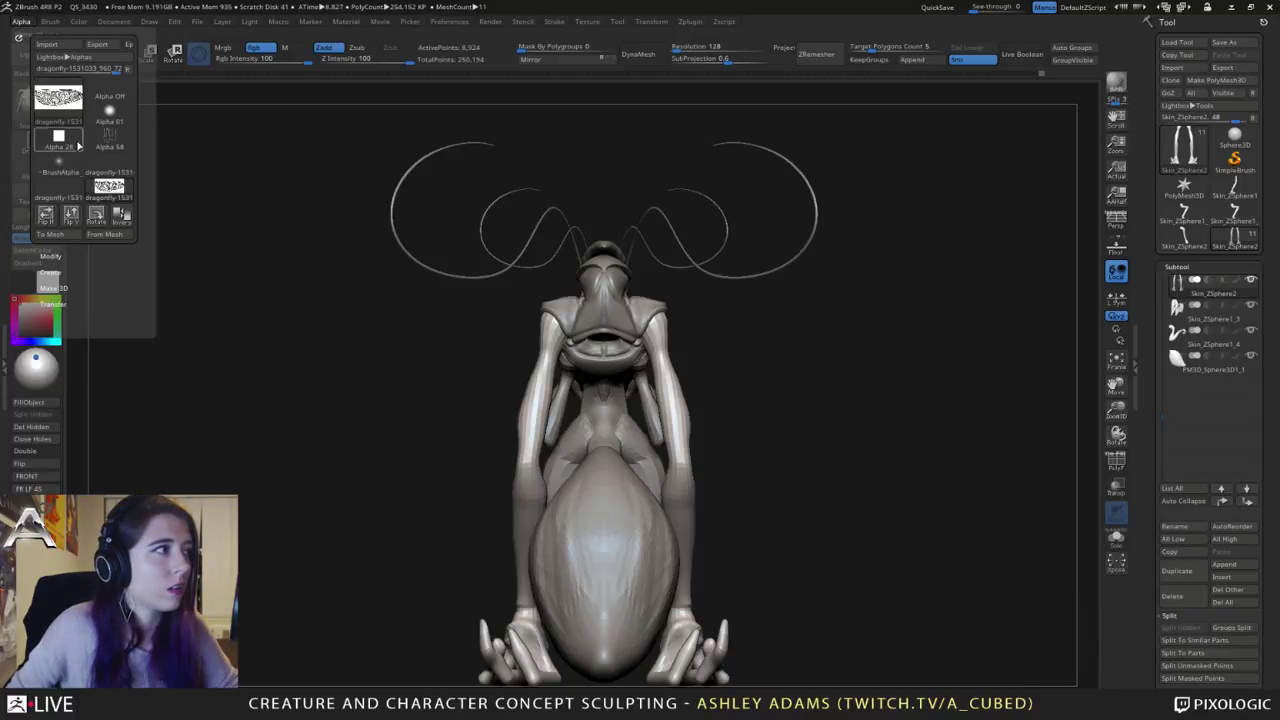
Step: Expand the Make 3D mesh settings for the dragonfly wing alpha
click(52, 271)
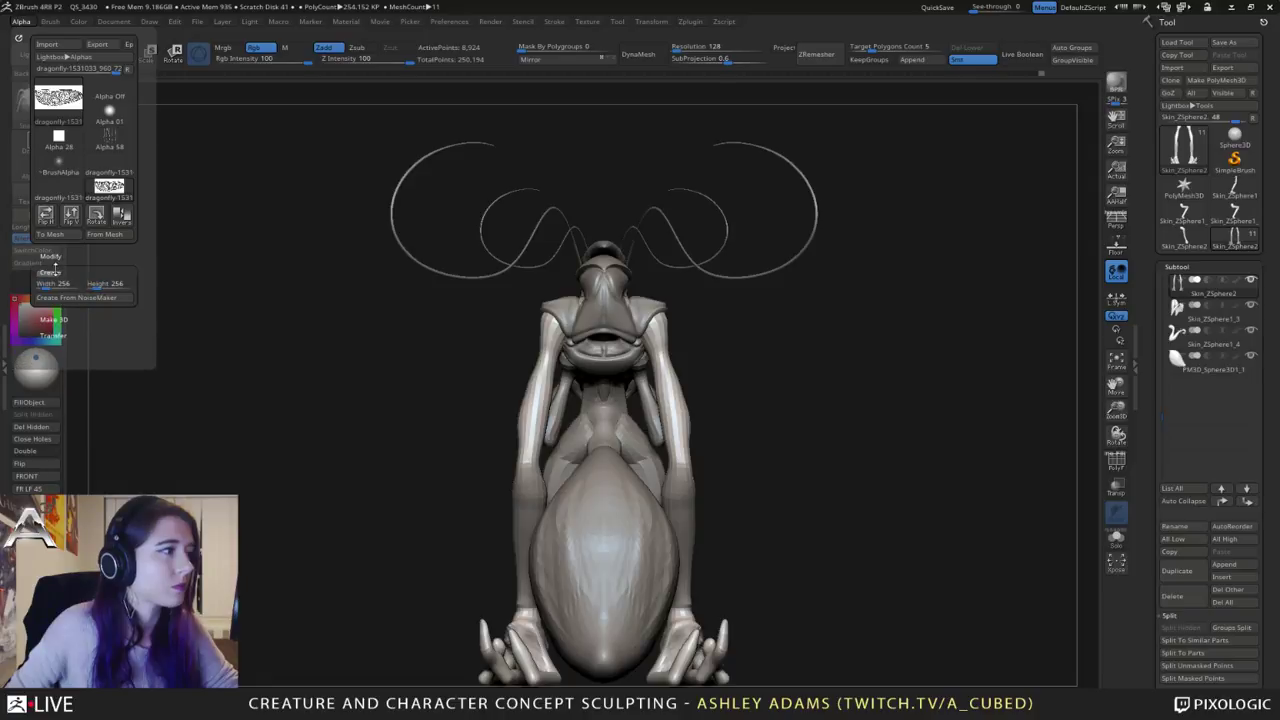
click(42, 284)
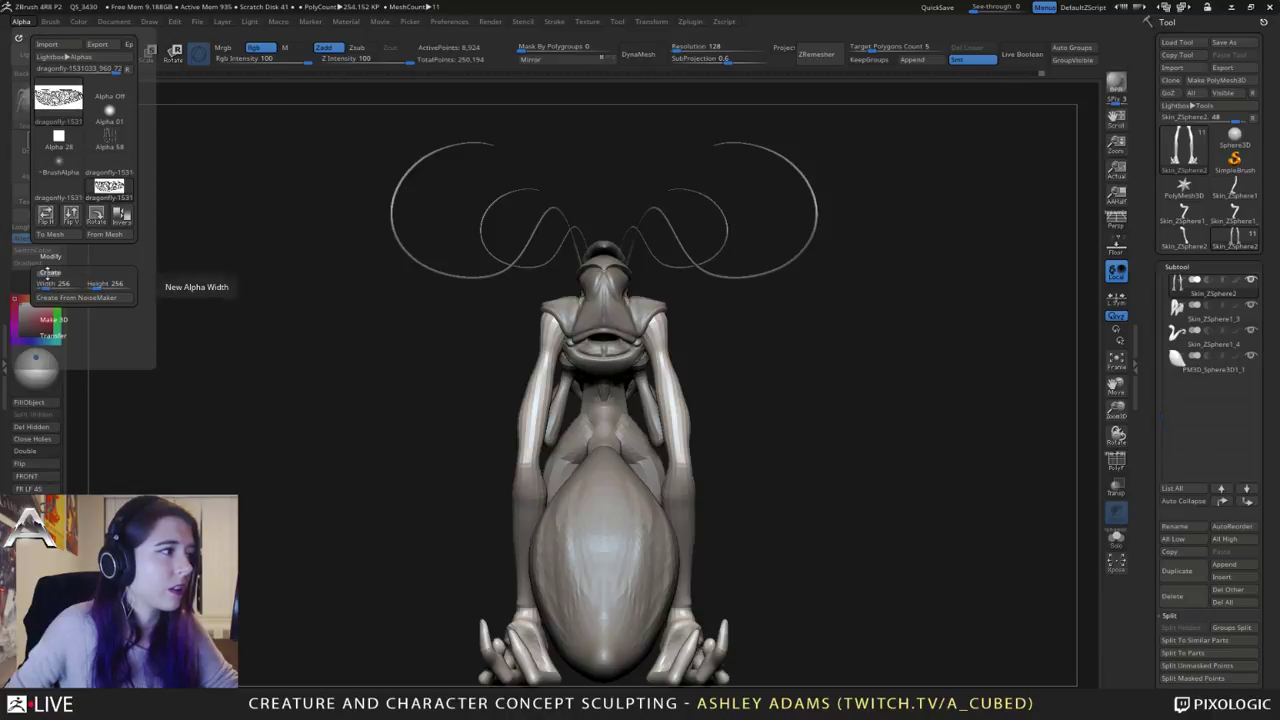
click(40, 283)
drag(34, 265, 34, 260)
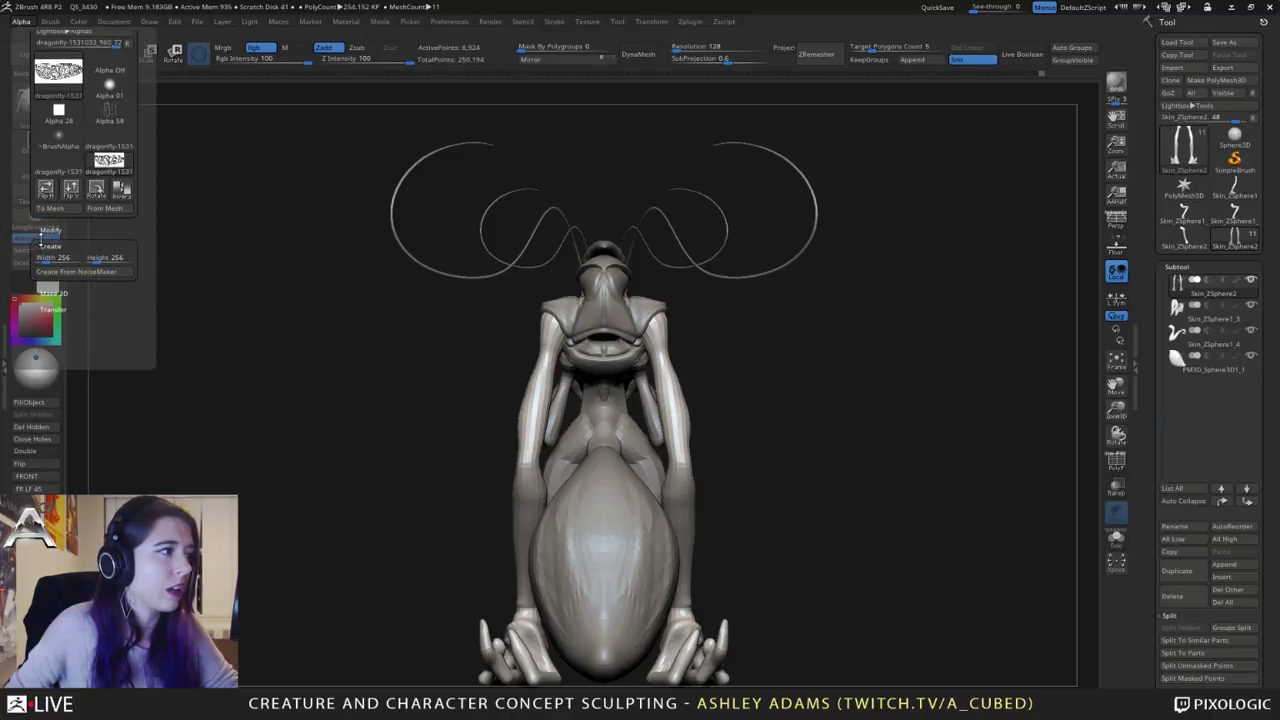
click(52, 294)
drag(27, 258, 30, 242)
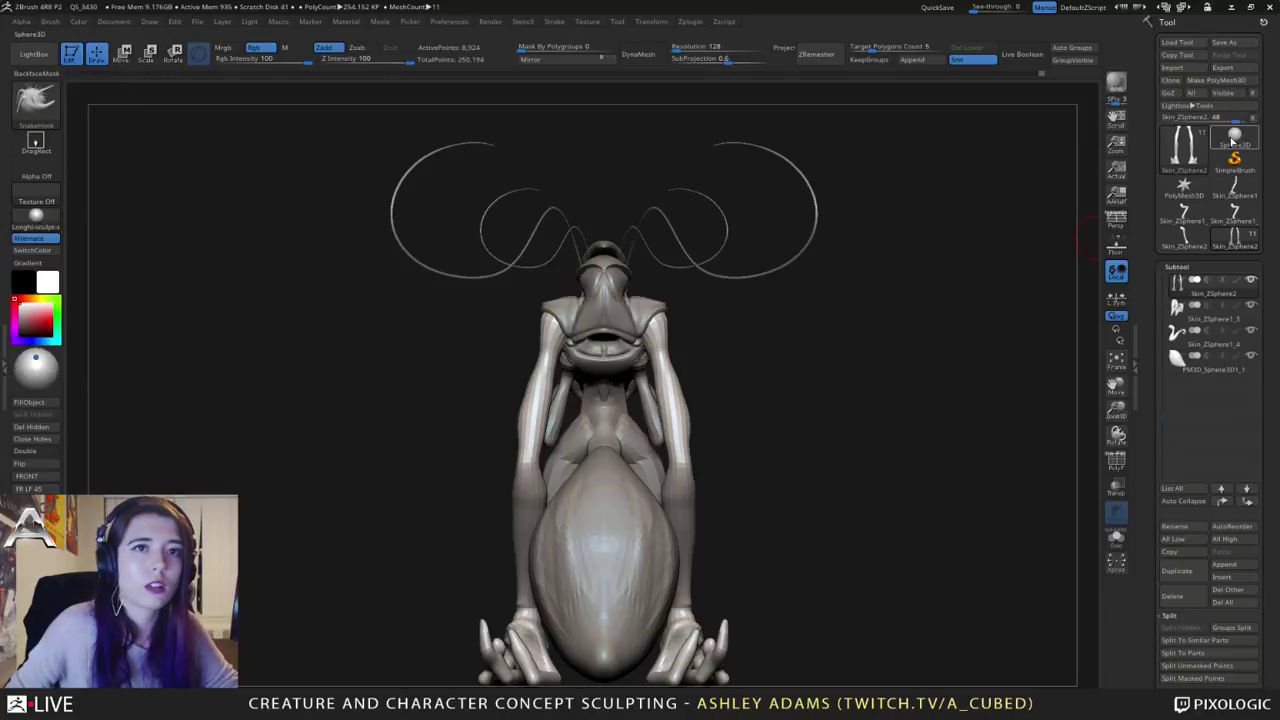
Step: Switch to the Sphere3D tool and invert the dragonfly wing alpha
click(1234, 140)
click(52, 21)
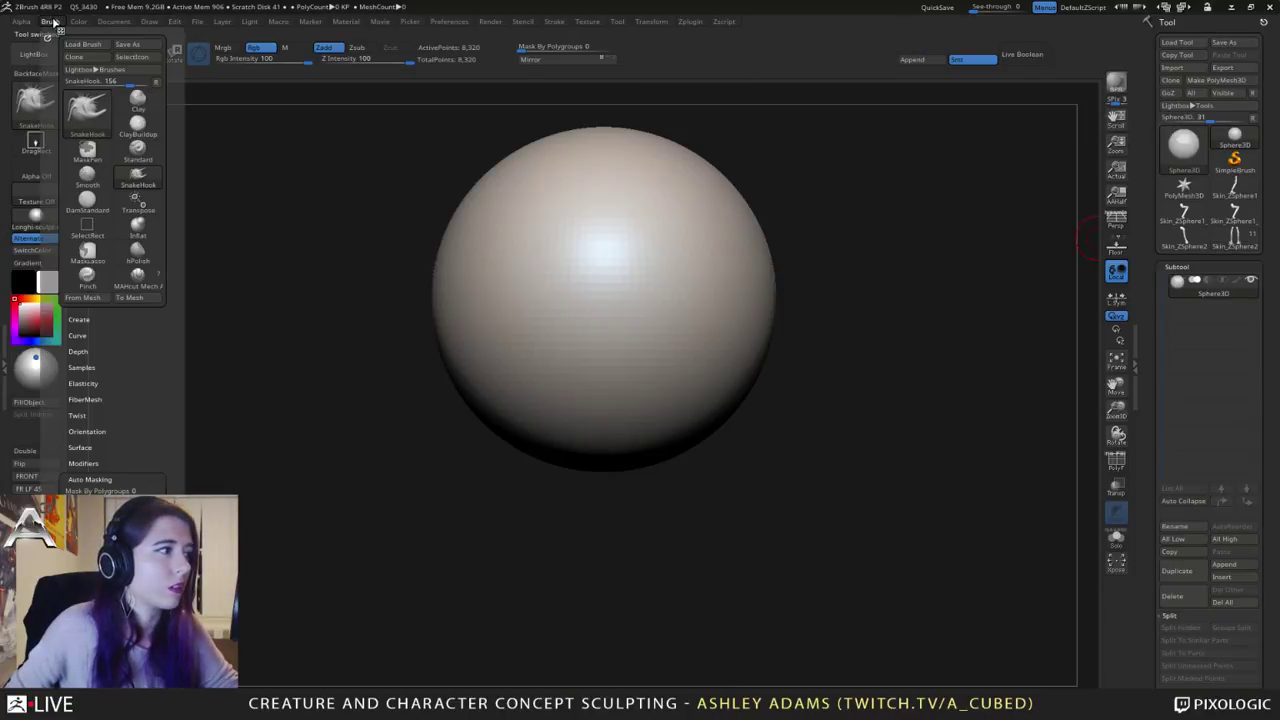
click(30, 21)
drag(29, 266, 30, 251)
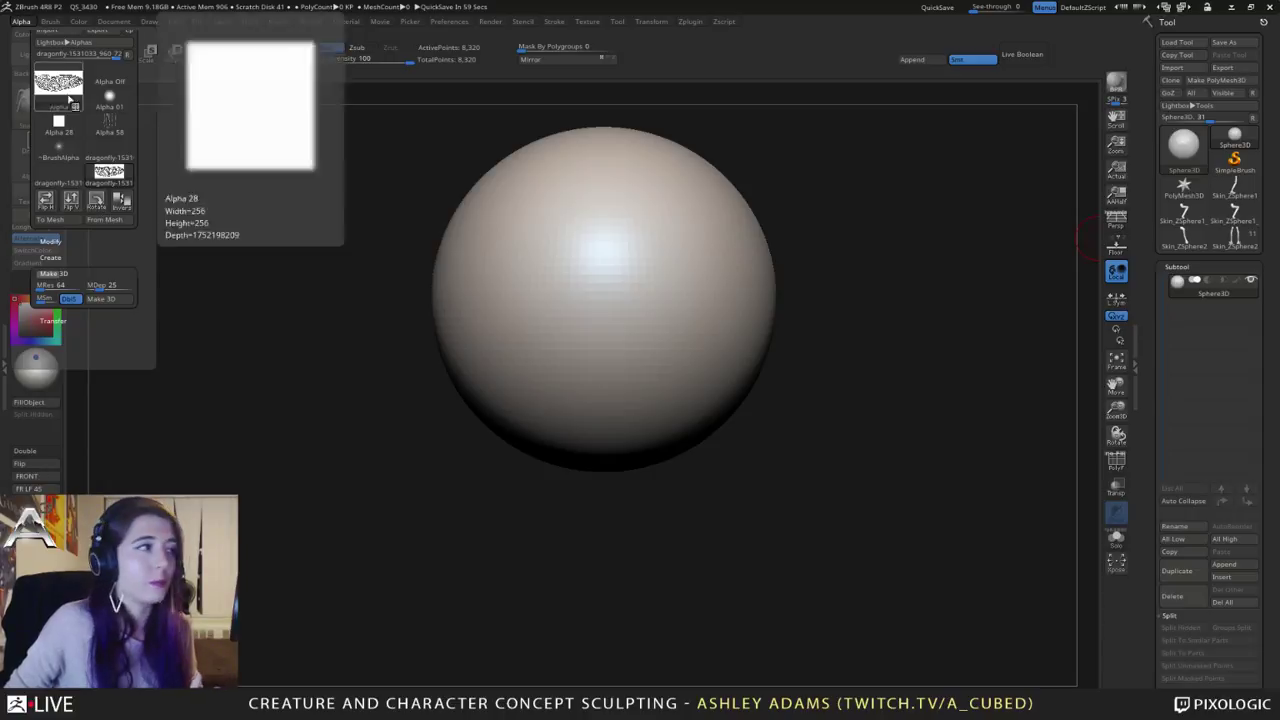
mouse_move(50, 106)
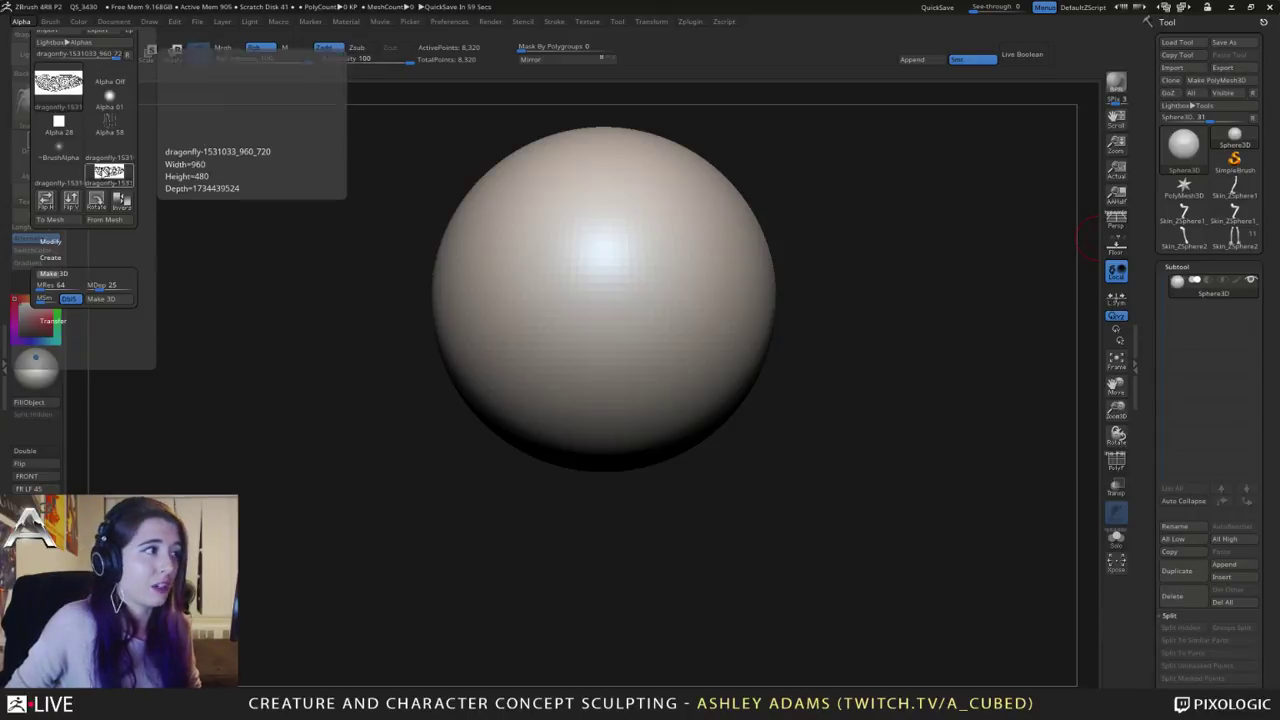
click(121, 201)
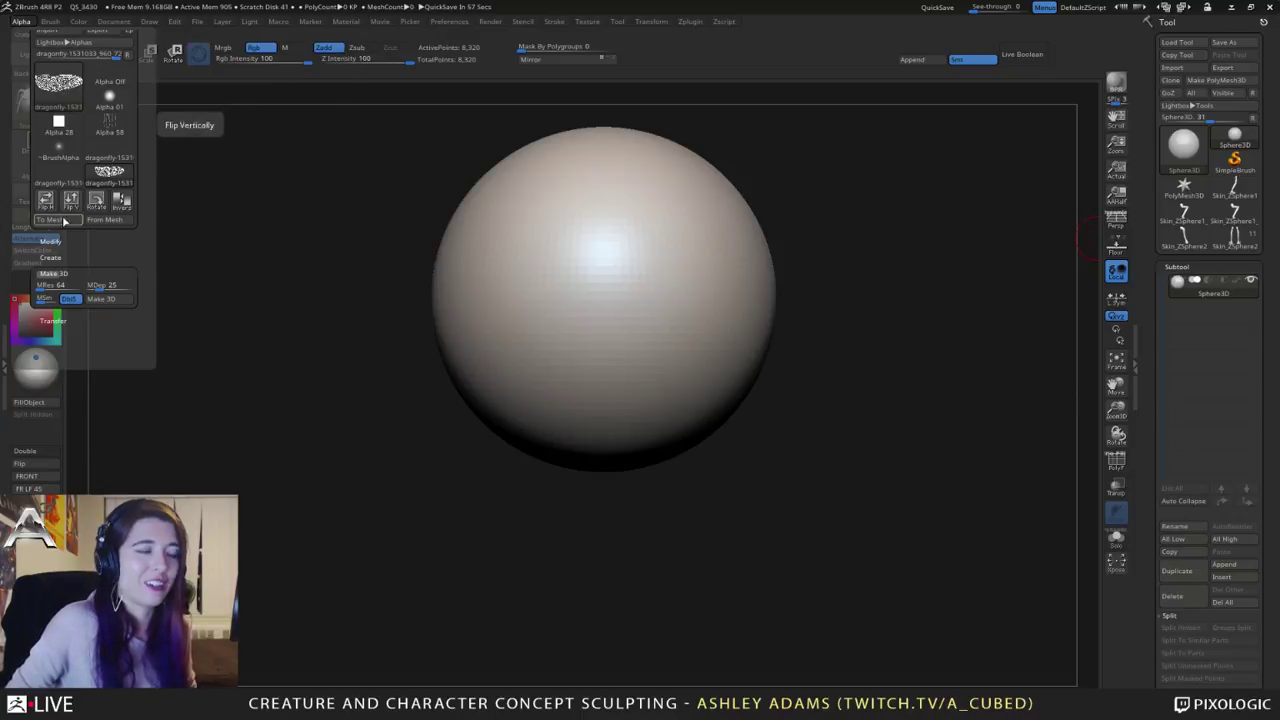
Step: Generate a trial 3D wing mesh from the alpha with mesh resolution 194 and mesh depth 3, and delete it
click(42, 286)
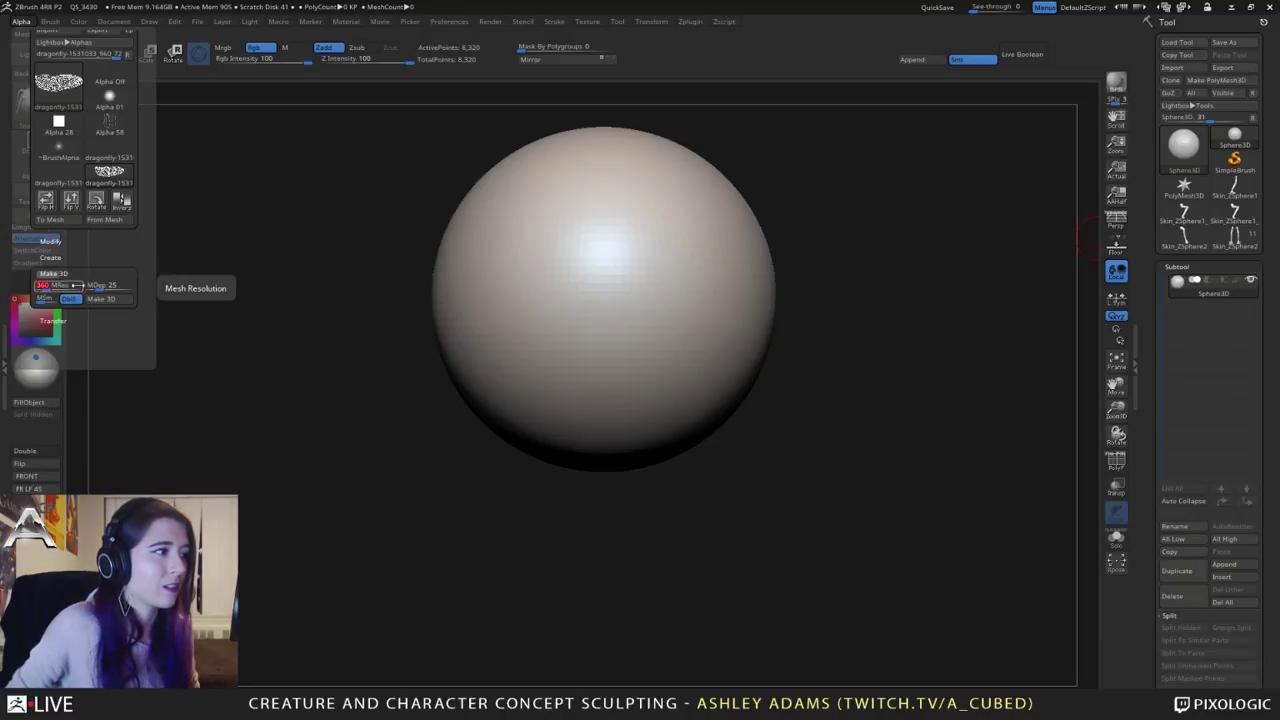
click(43, 287)
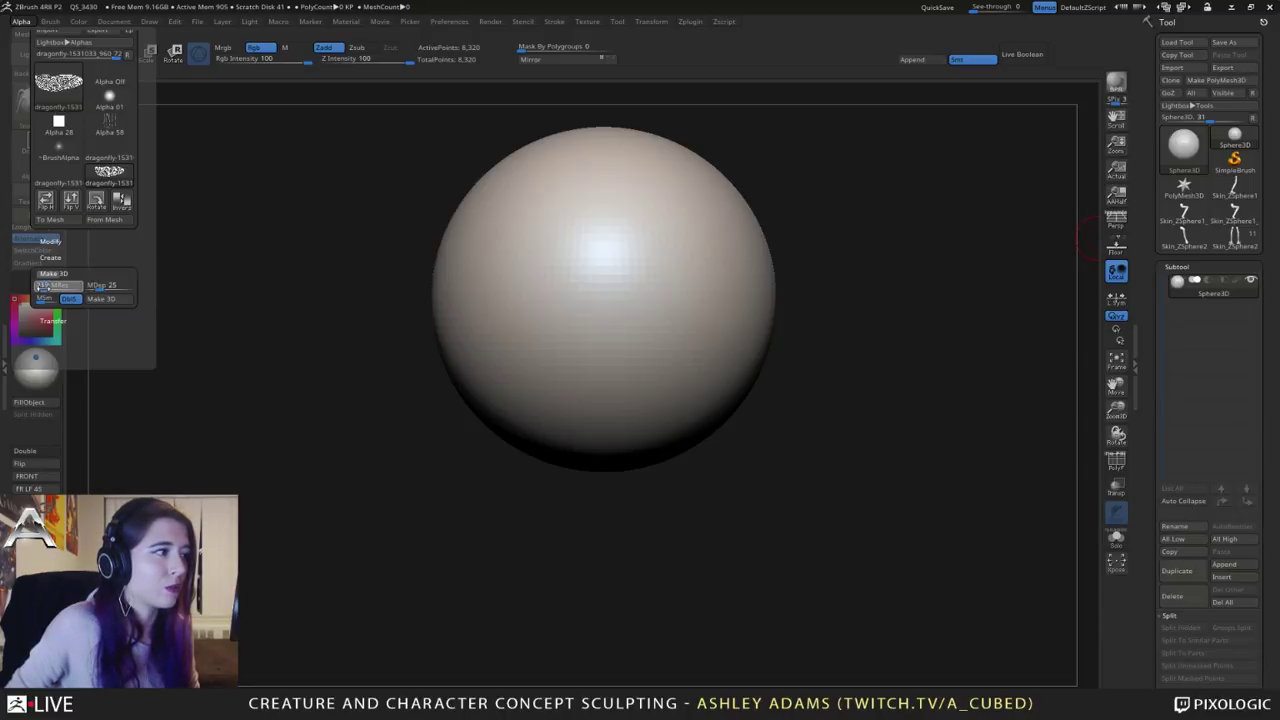
click(90, 286)
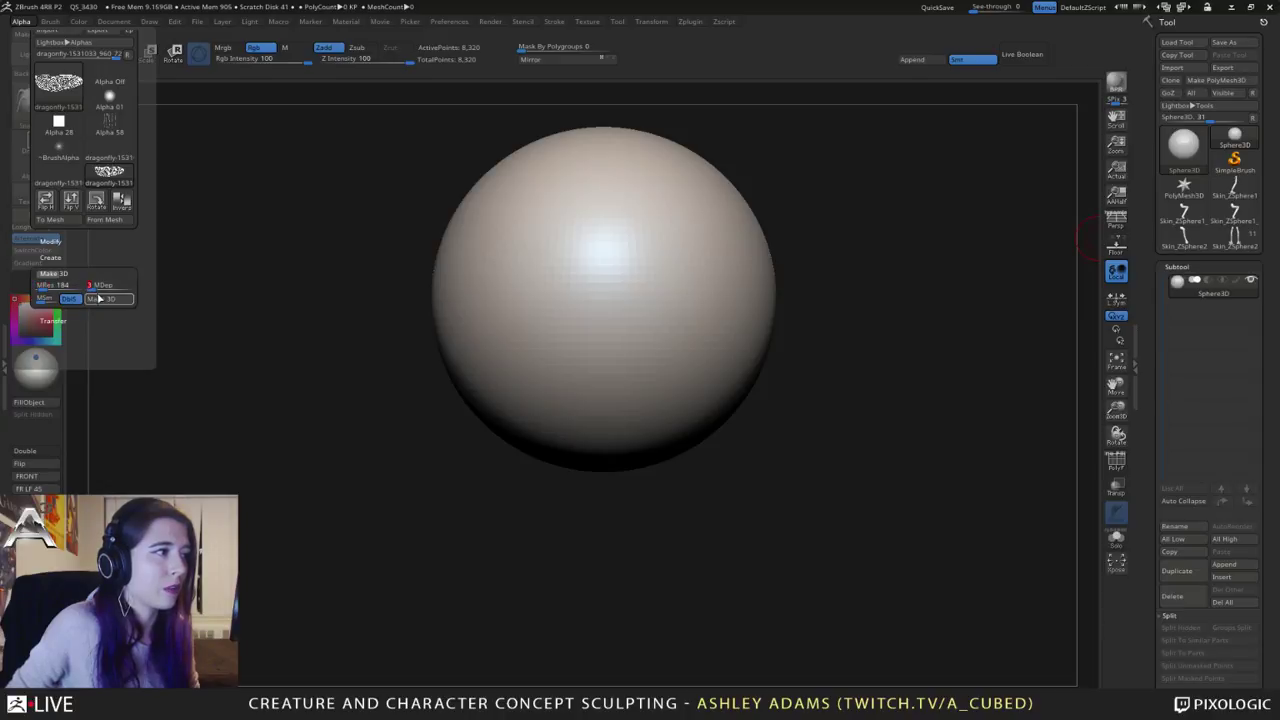
click(101, 300)
drag(457, 206, 483, 209)
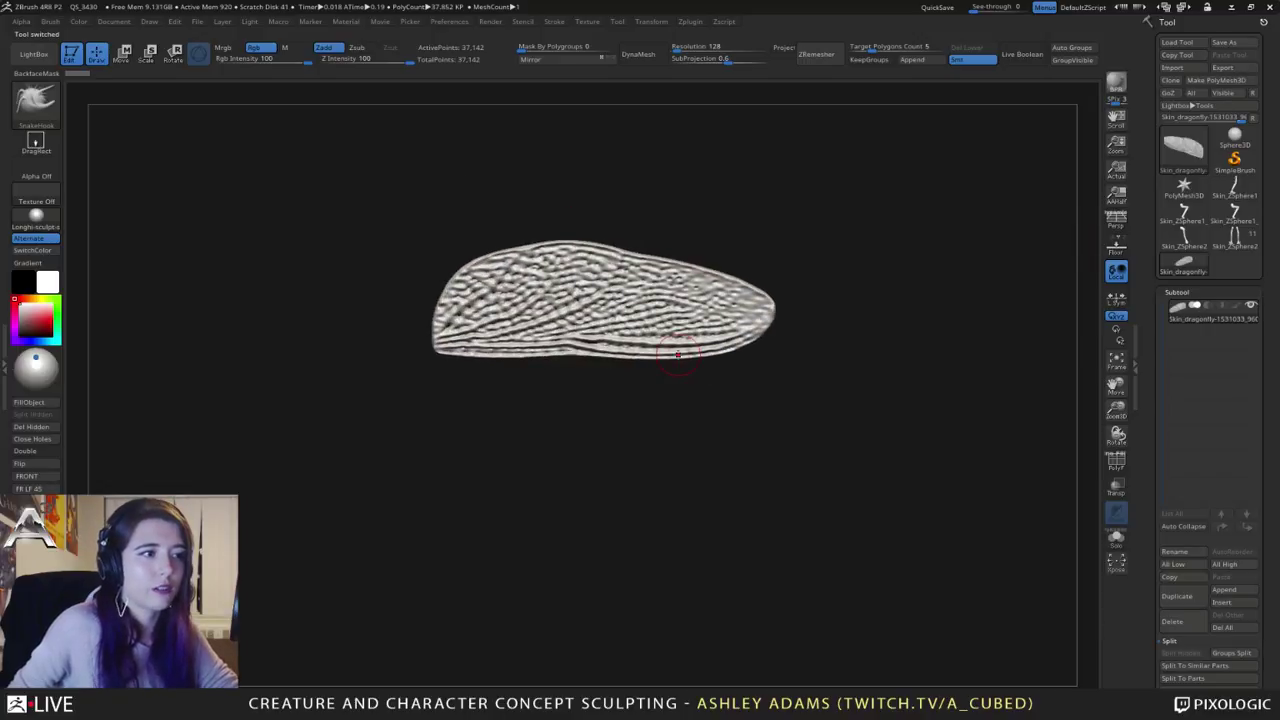
click(1222, 627)
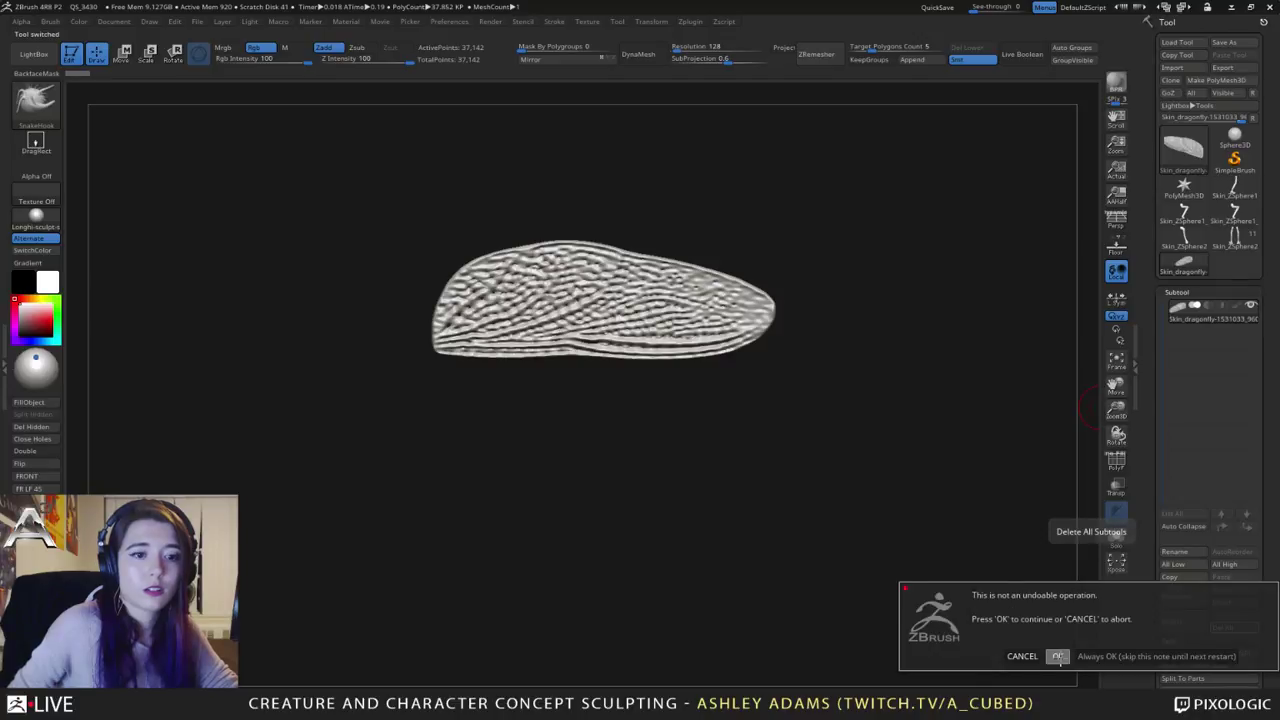
click(1058, 656)
Step: Delete the leftover single-limb Skin_ZSphere2 tool and the Skin_ZSphere1_1 tool
click(1182, 240)
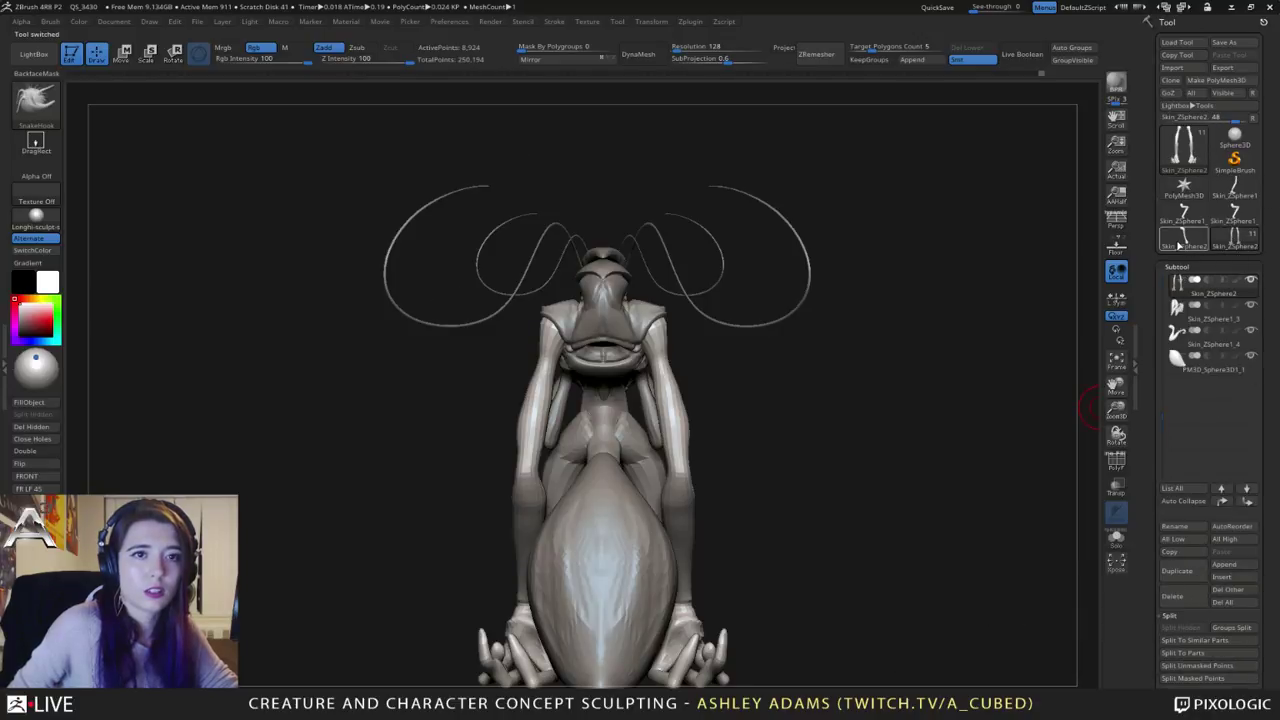
click(1180, 244)
click(1225, 627)
click(1057, 630)
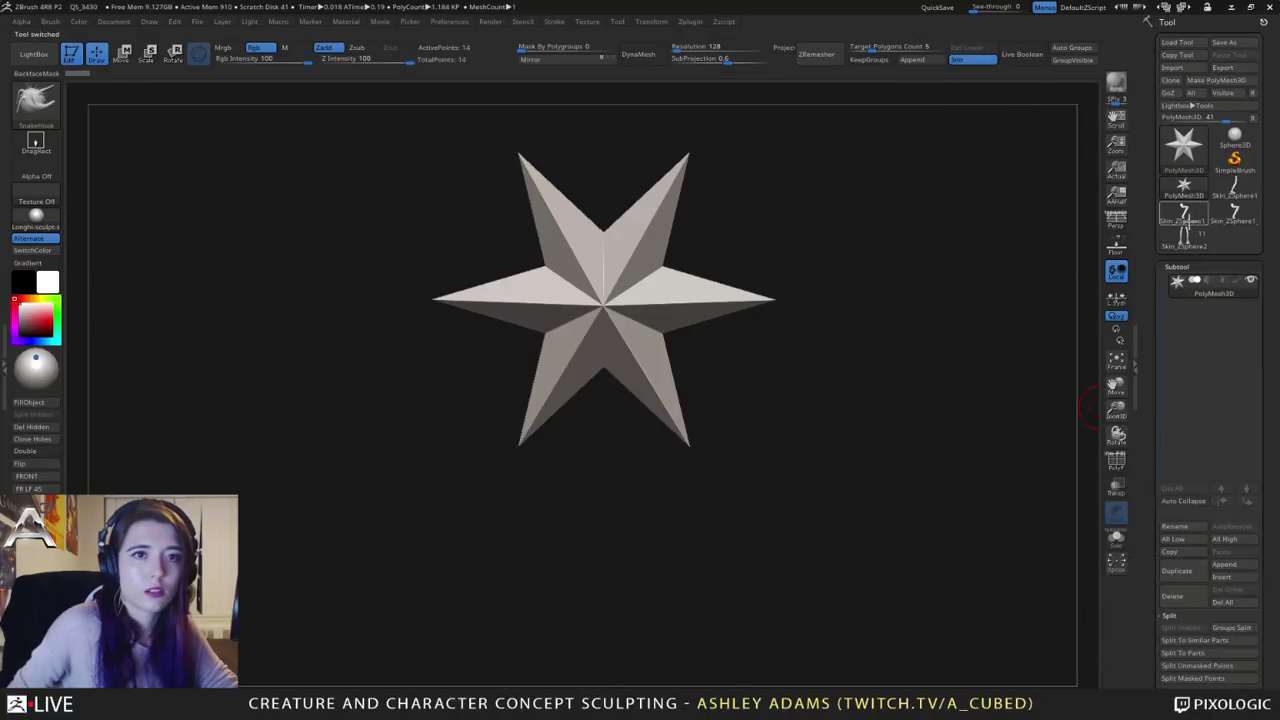
click(1182, 215)
click(1222, 627)
click(1060, 629)
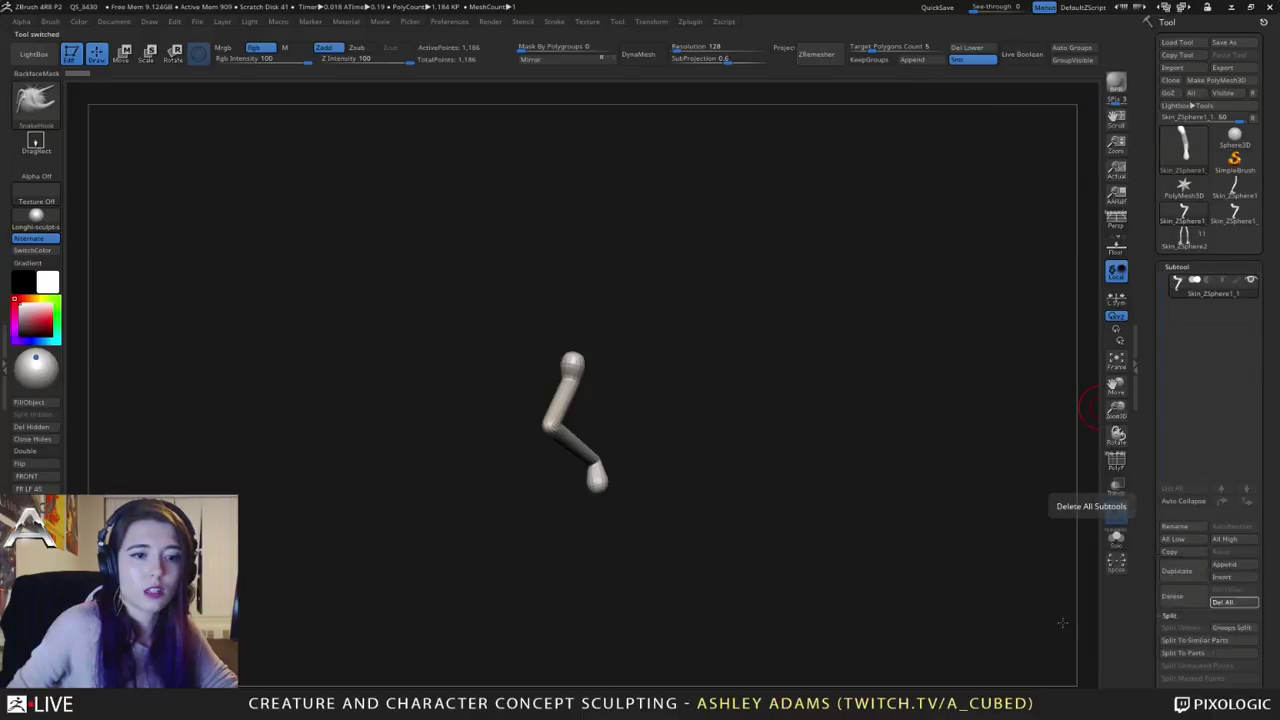
Step: Delete the leftover Skin_ZSphere1_2 and Skin_ZSphere1 limb tools
click(1182, 215)
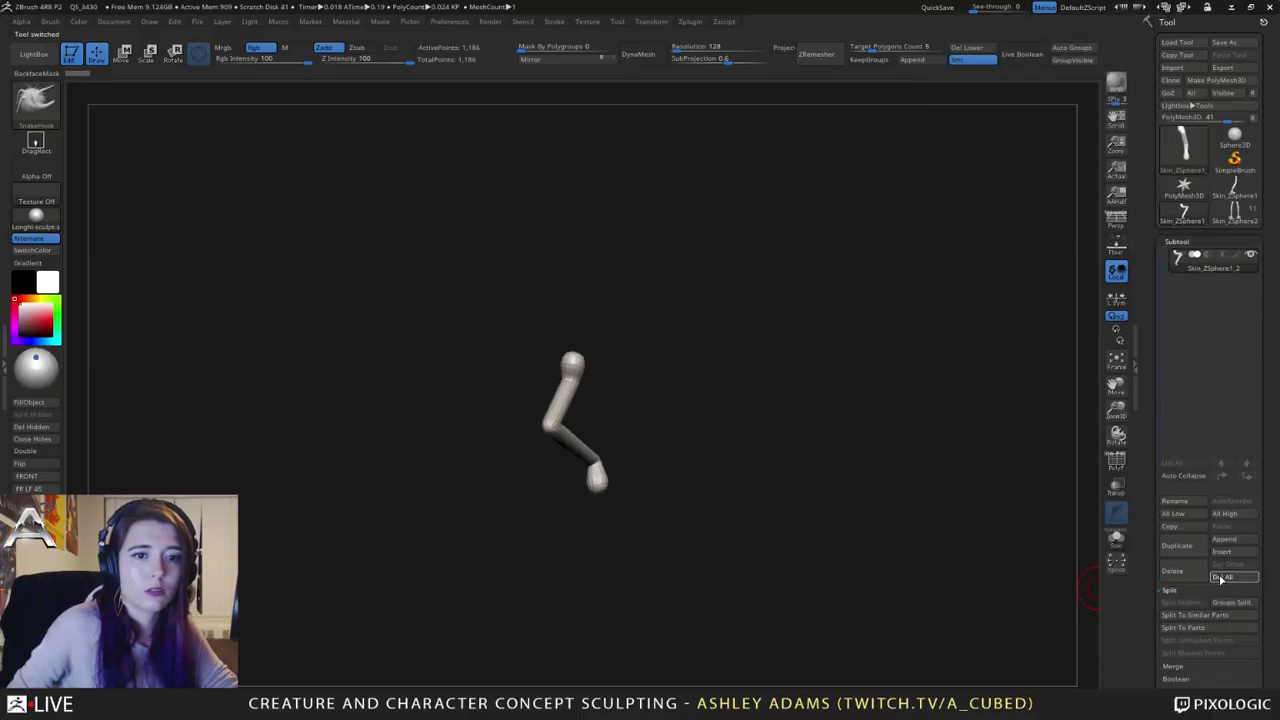
click(1222, 577)
click(1058, 604)
click(1182, 212)
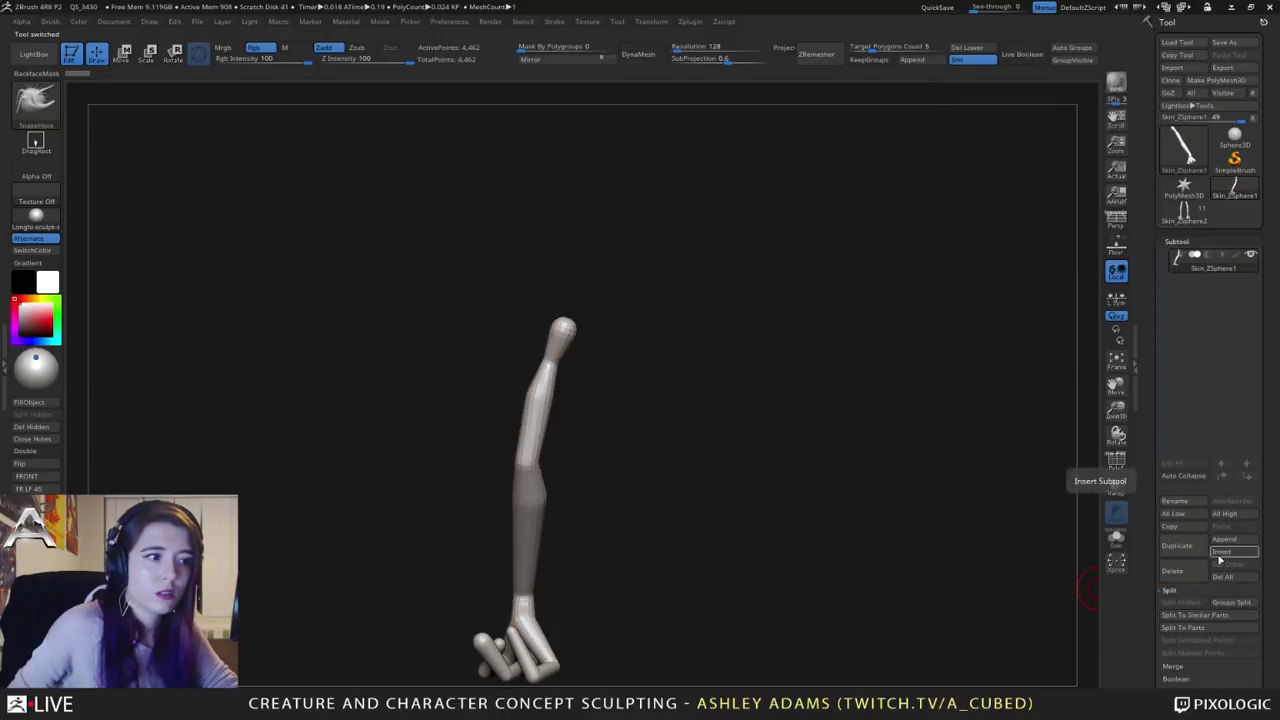
click(1222, 577)
click(1057, 606)
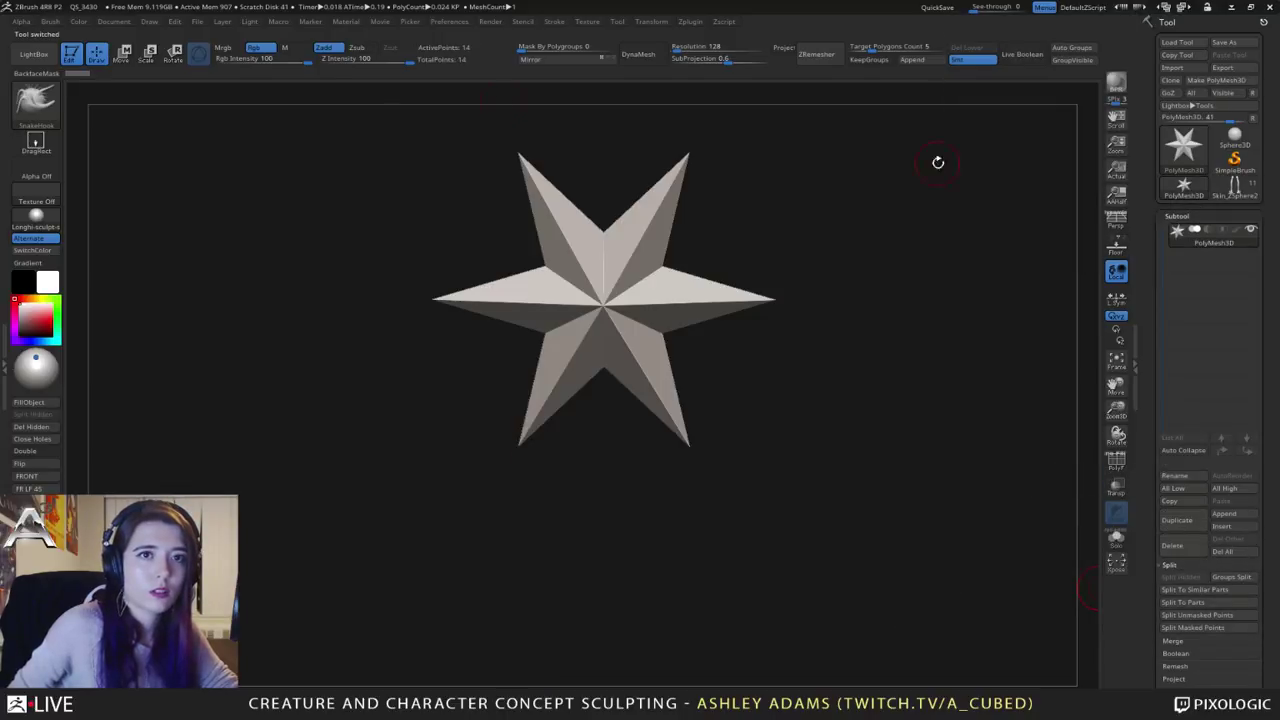
Step: Generate a denser wing mesh from the alpha at mesh resolution 500, inspect it, and delete it
click(30, 22)
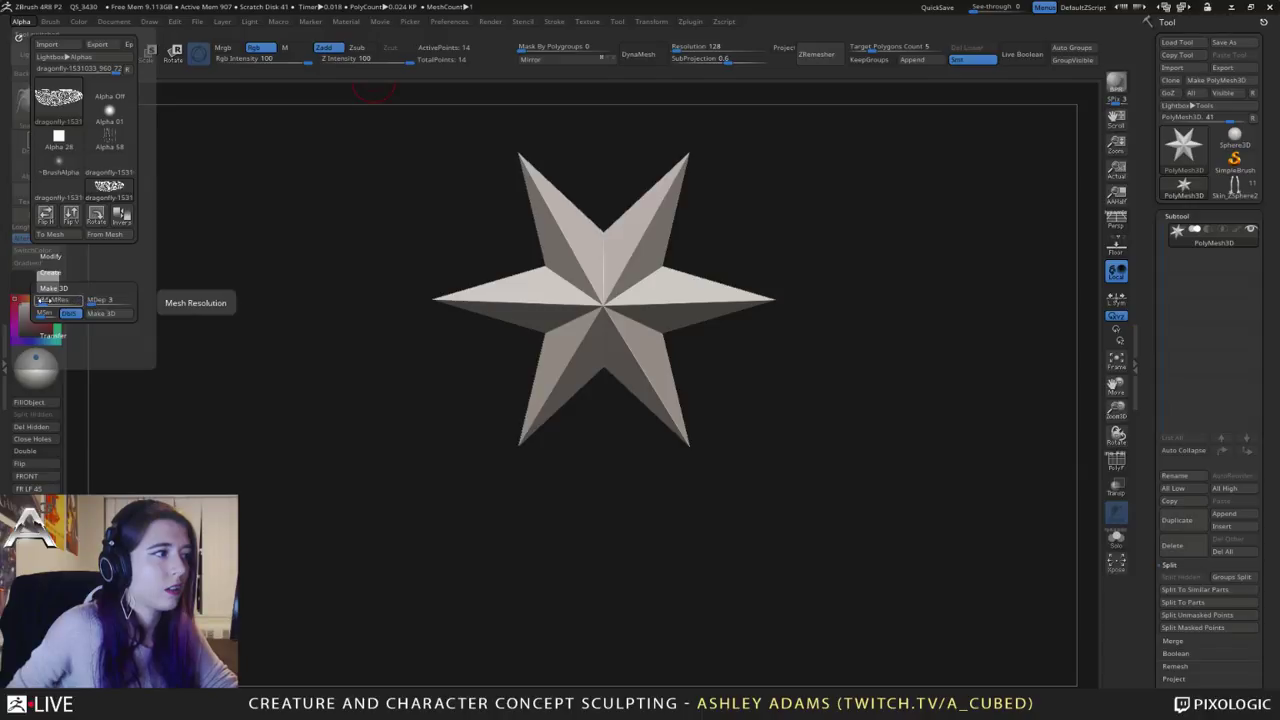
click(101, 314)
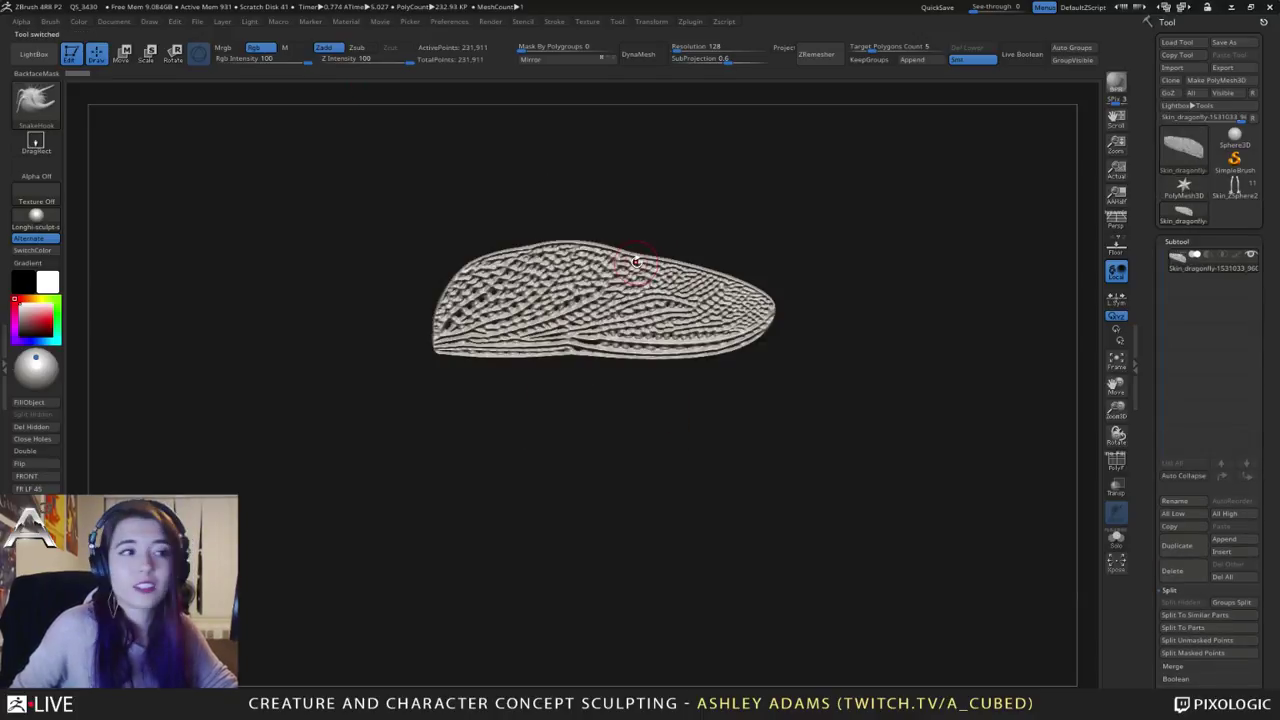
drag(712, 434, 645, 287)
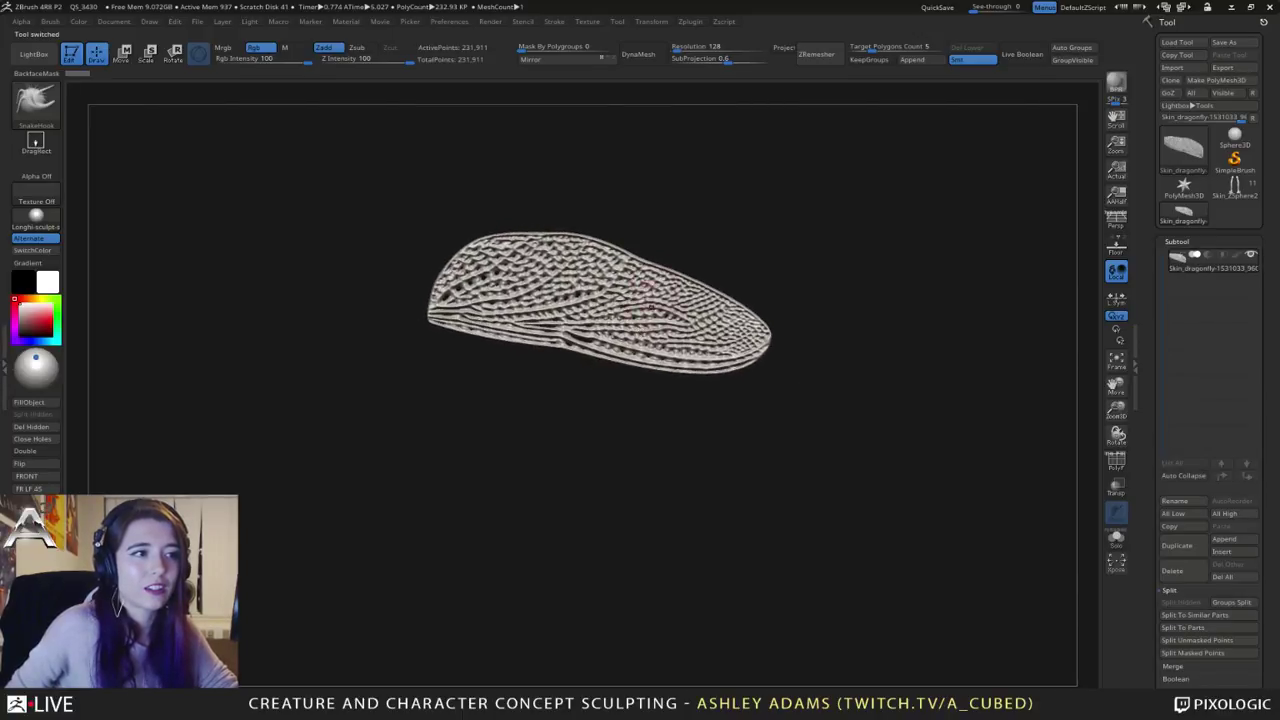
click(1222, 576)
click(1058, 605)
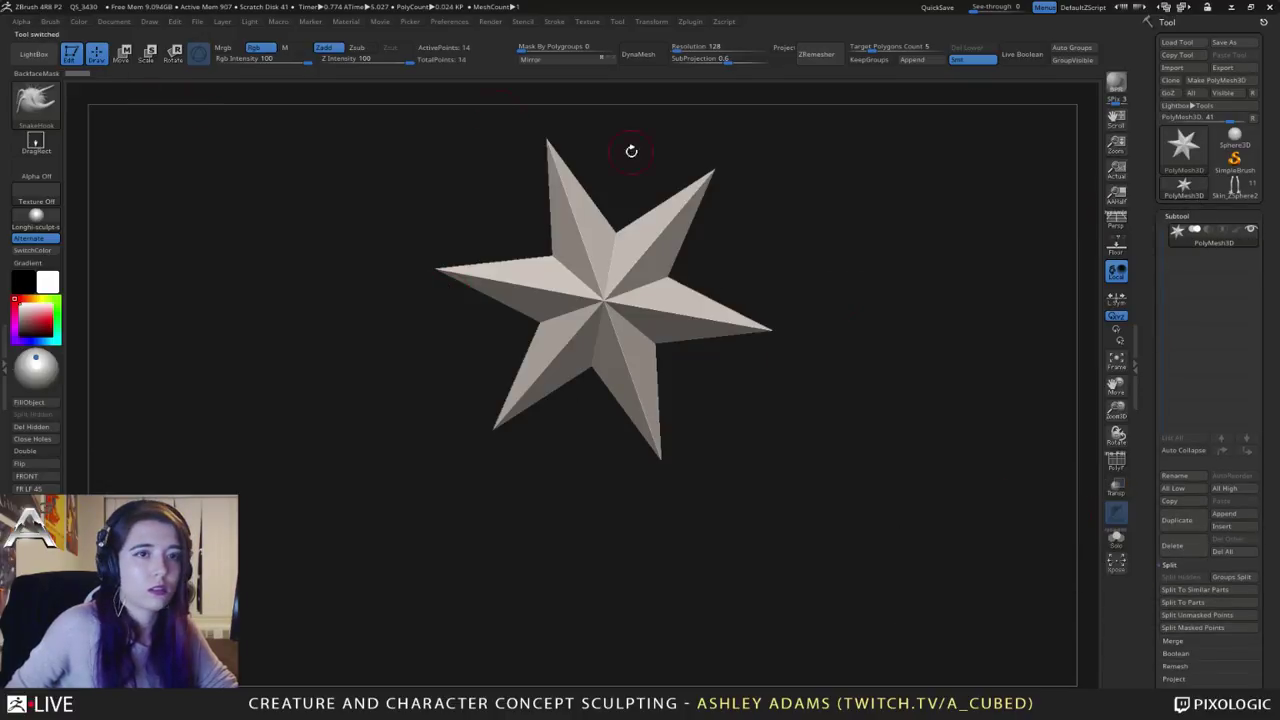
Step: Try a wing mesh with resolution 430, depth 2 and smoothing 2, inspect it from several angles, and delete it
click(22, 22)
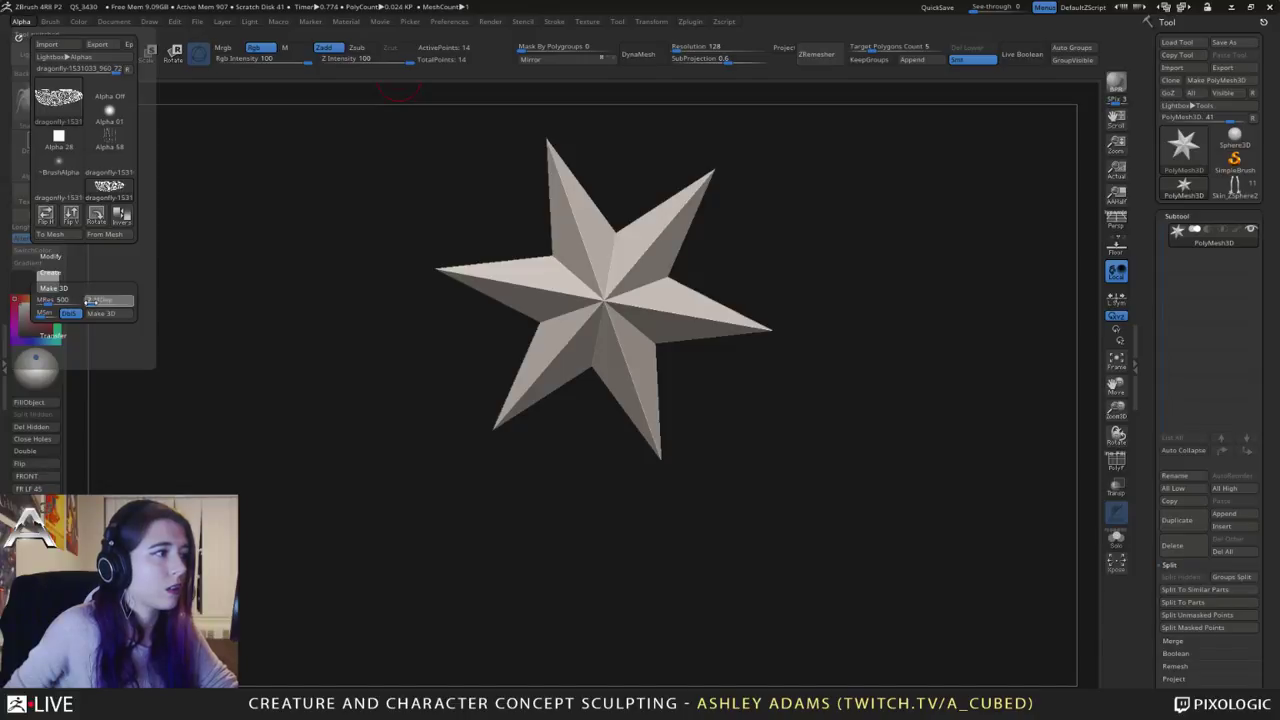
click(47, 303)
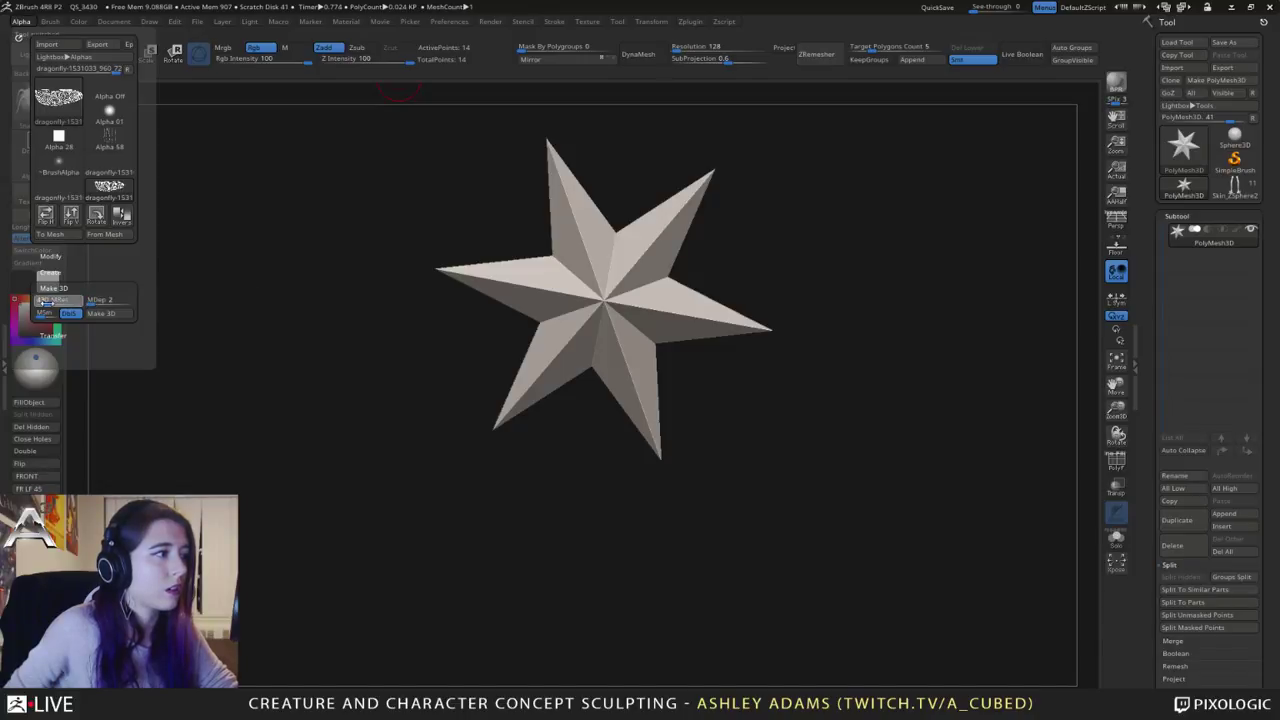
click(40, 317)
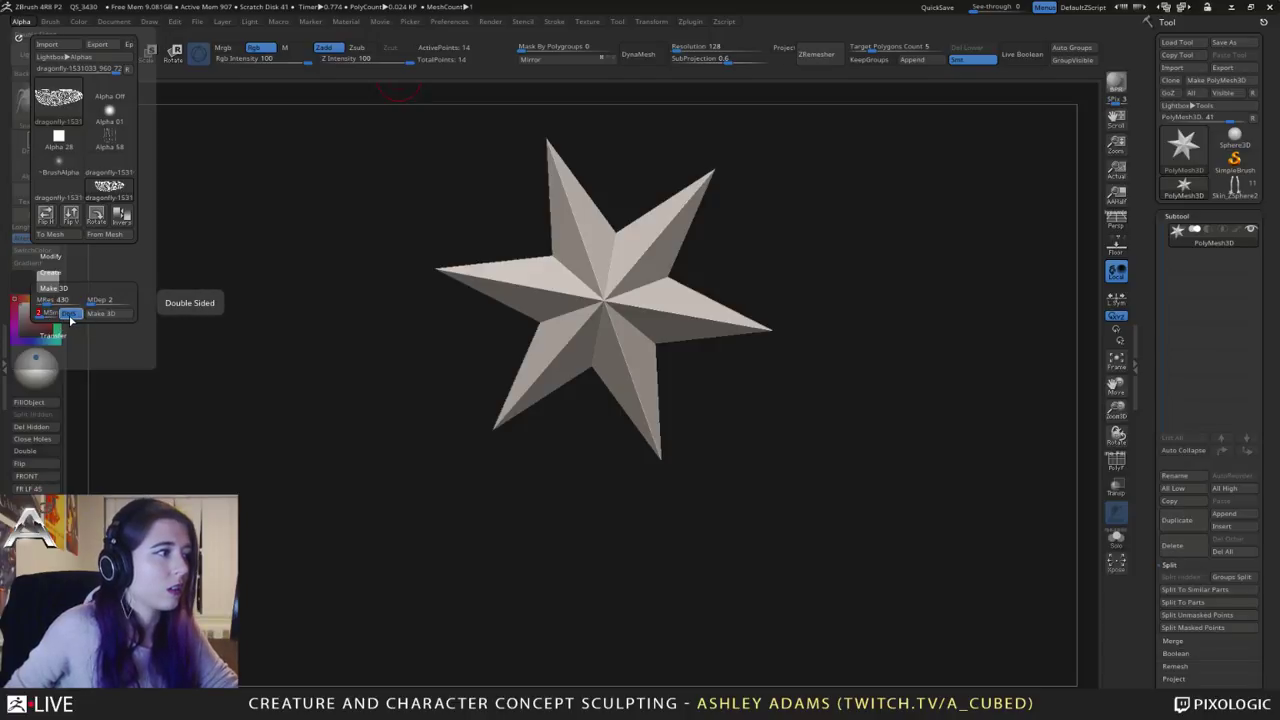
click(102, 317)
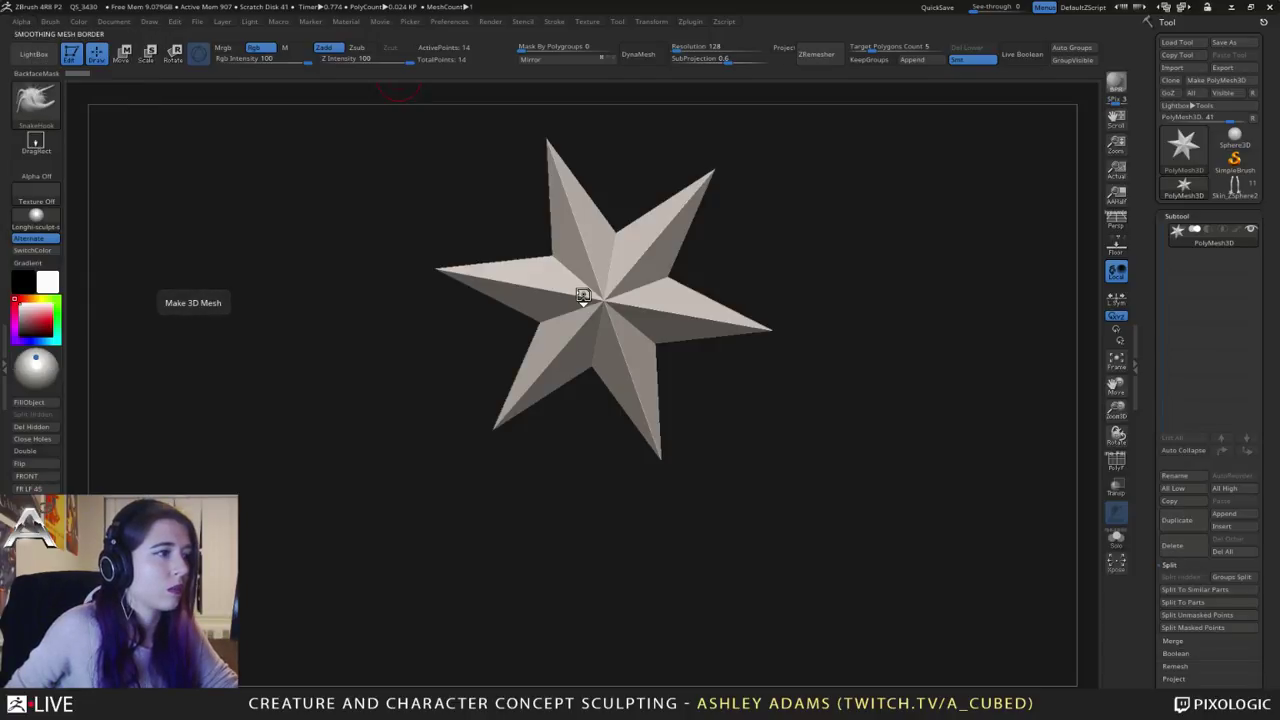
drag(554, 394, 660, 380)
drag(436, 372, 575, 413)
alt+drag(777, 396, 800, 407)
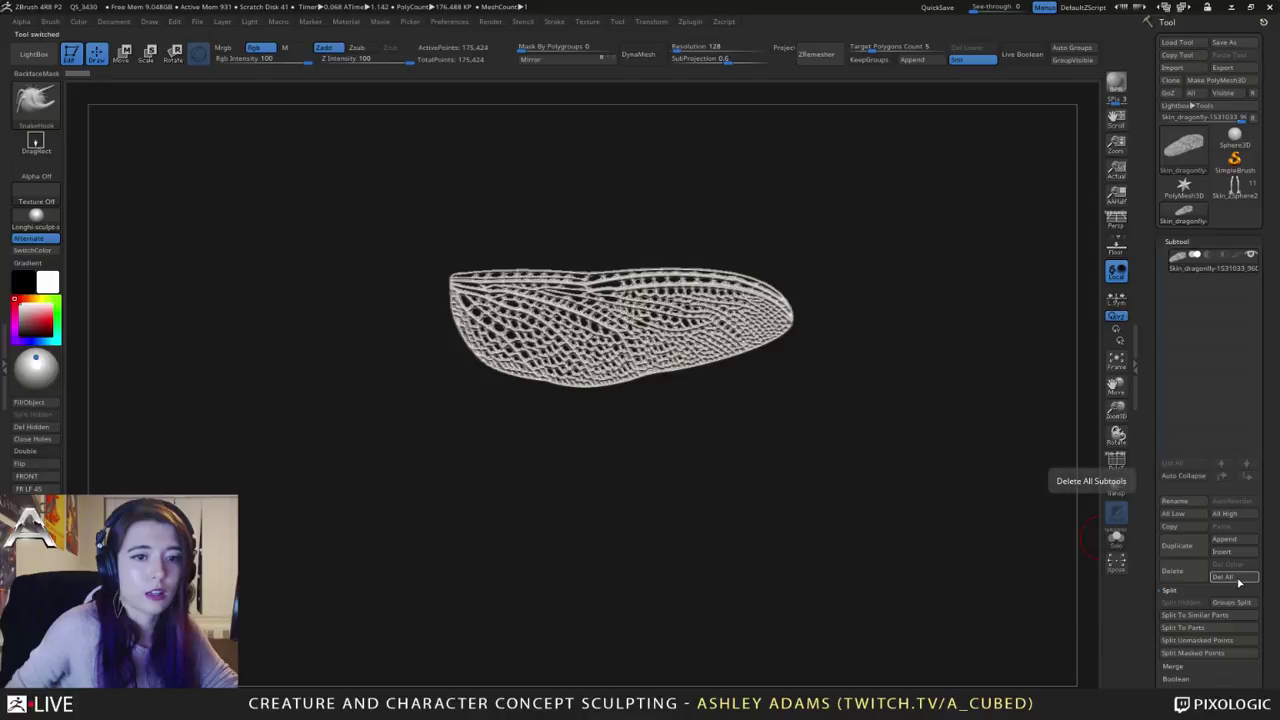
click(1237, 579)
click(1058, 607)
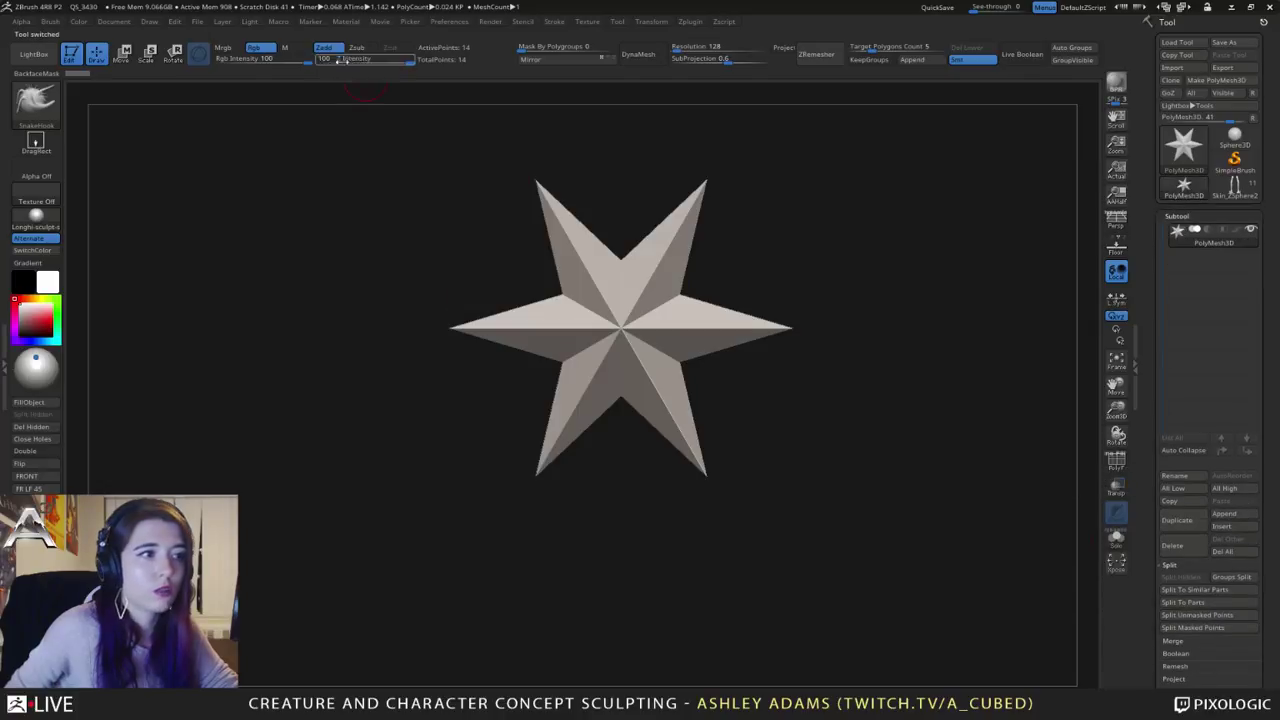
Step: Generate a 3D mesh from the BrushAlpha wing image, check its thickness, and delete it
click(24, 21)
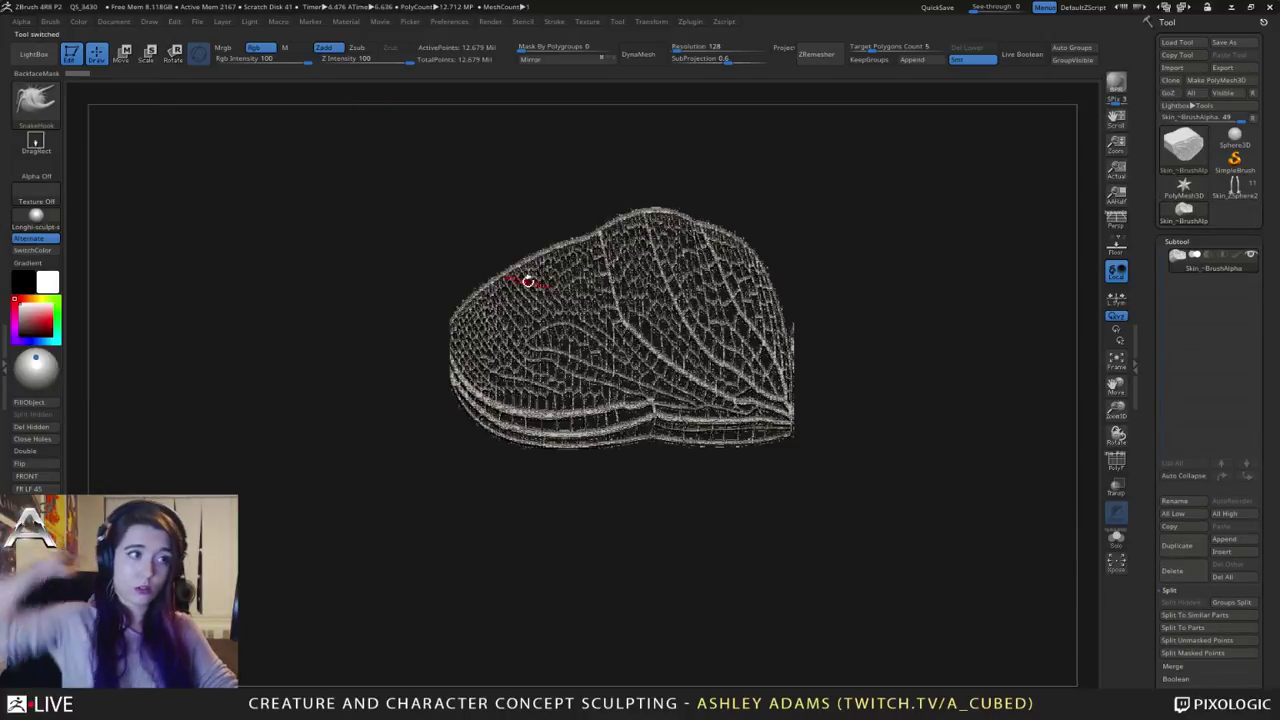
drag(399, 203, 431, 218)
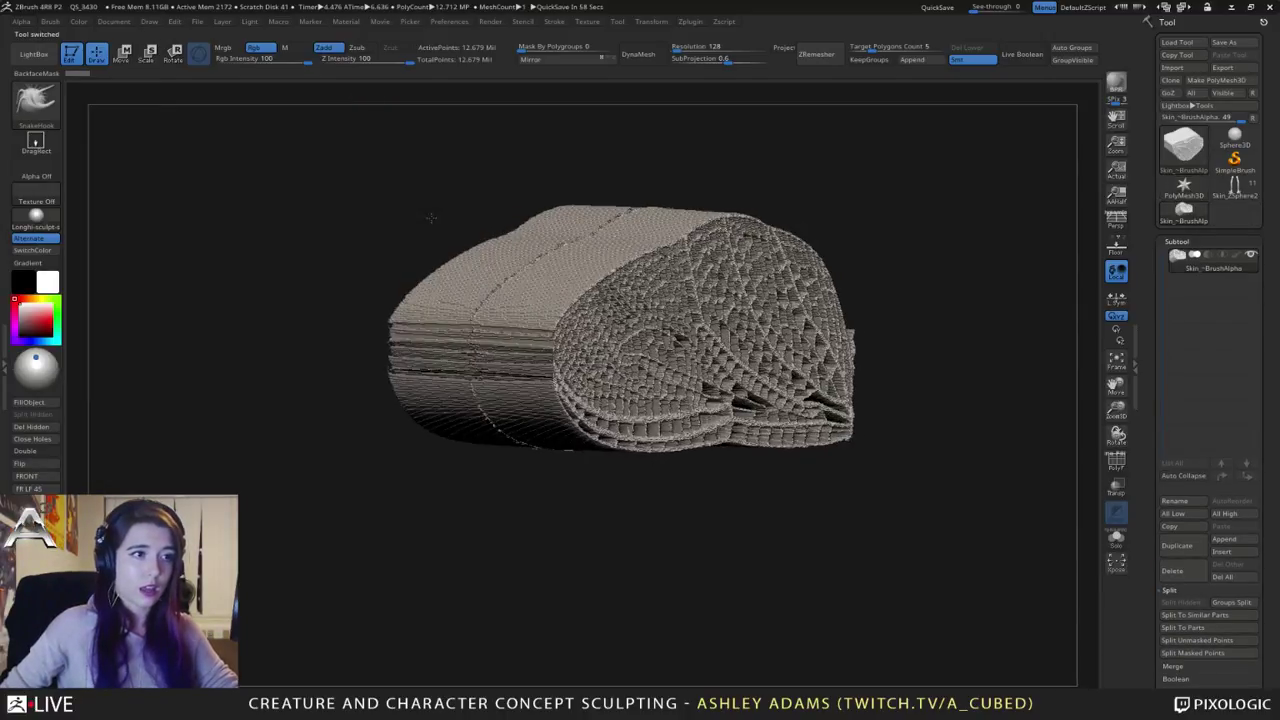
click(1222, 576)
click(1057, 607)
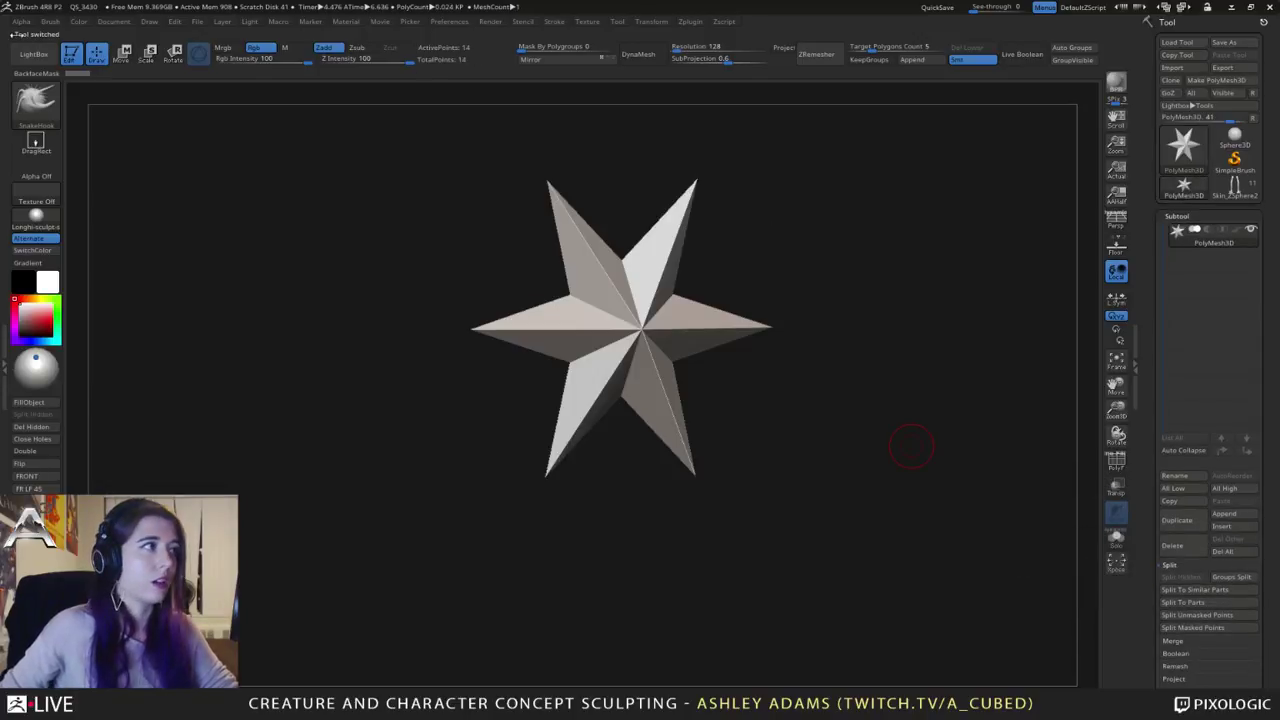
Step: Generate a 3D wing mesh from the BrushAlpha image at mesh resolution 430 and depth 1, and look it over
click(18, 22)
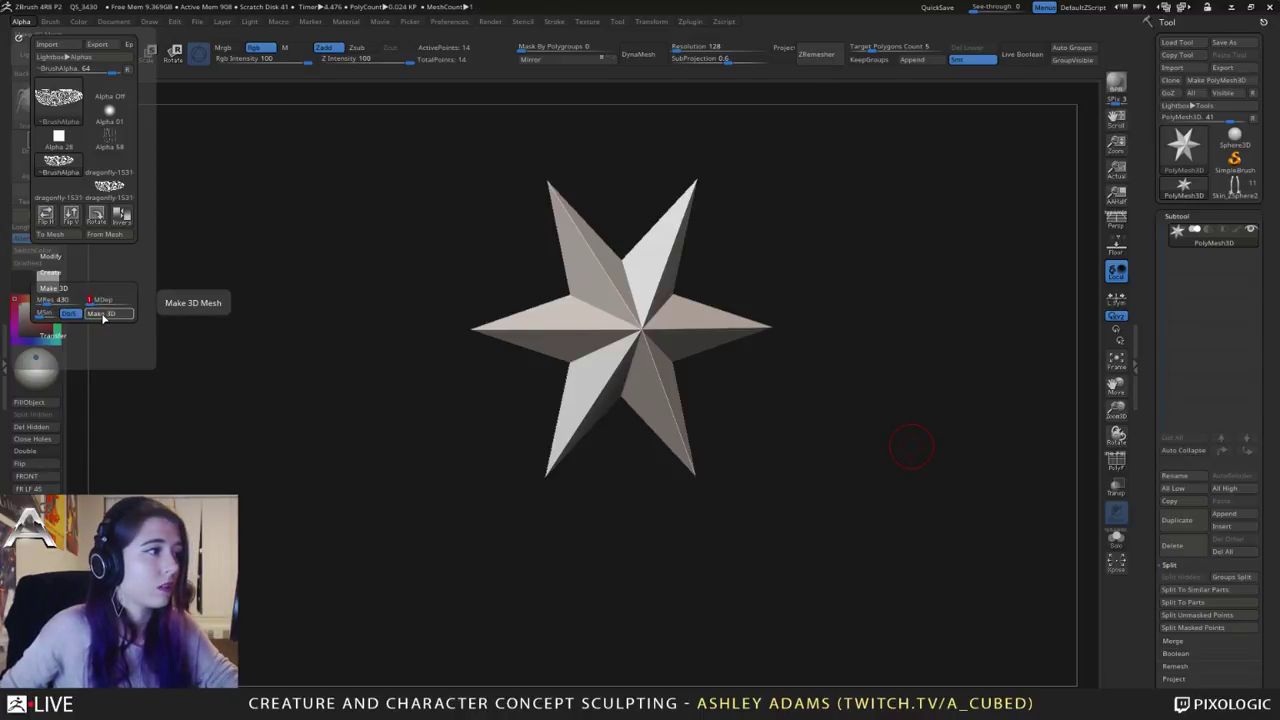
click(103, 315)
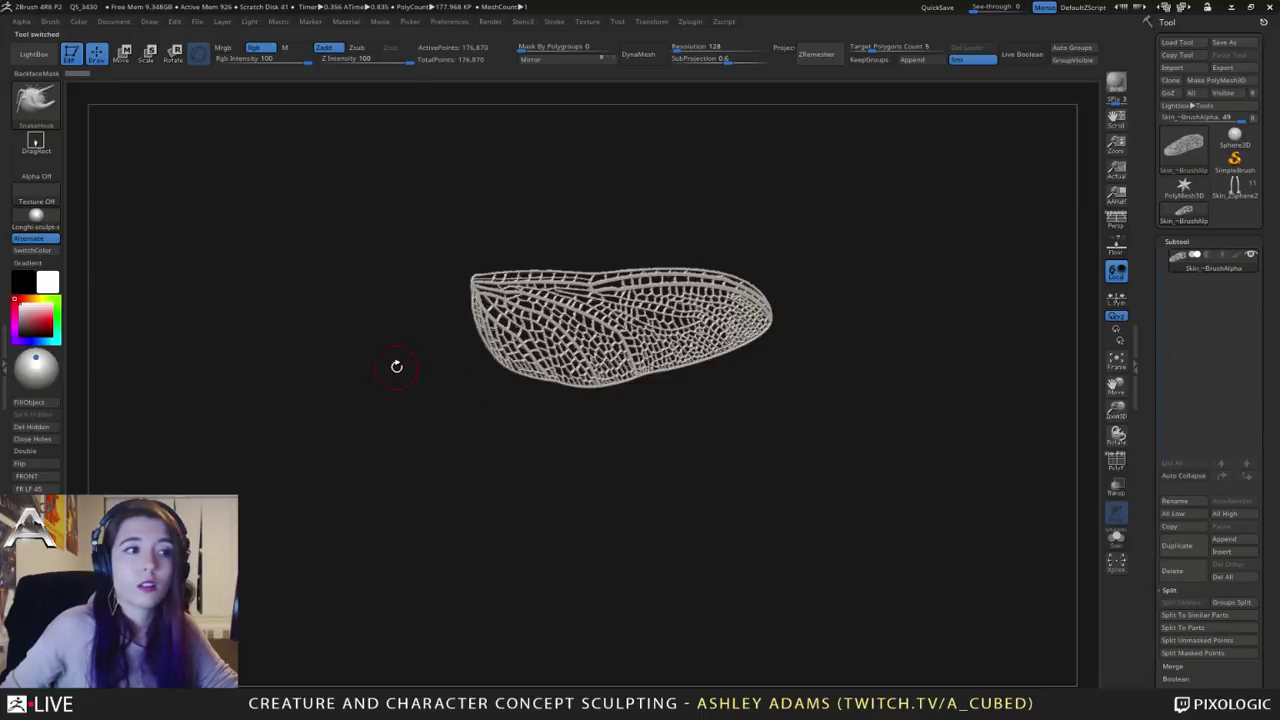
mouse_move(397, 367)
mouse_down()
mouse_move(375, 369)
mouse_move(398, 368)
mouse_up()
drag(514, 246, 717, 251)
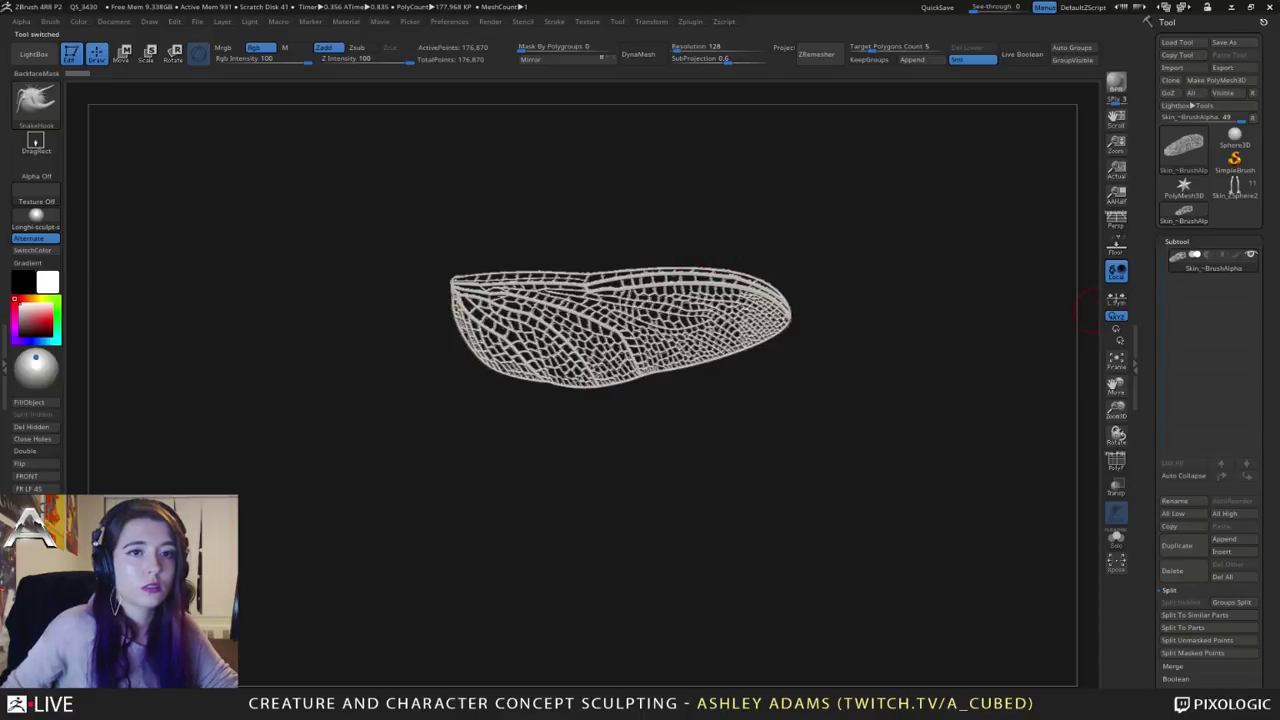
Step: Switch back to the creature tool, append the new wing mesh as a subtool, and make it the active subtool
click(1234, 190)
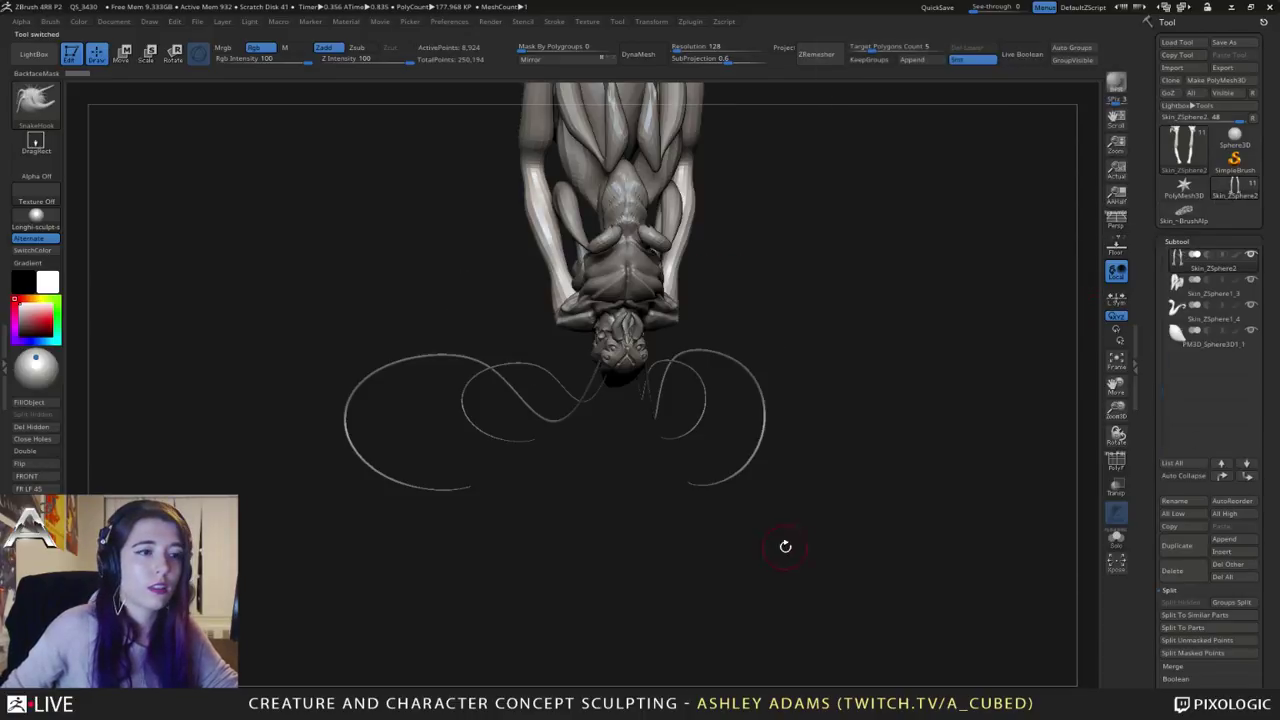
drag(785, 546, 850, 410)
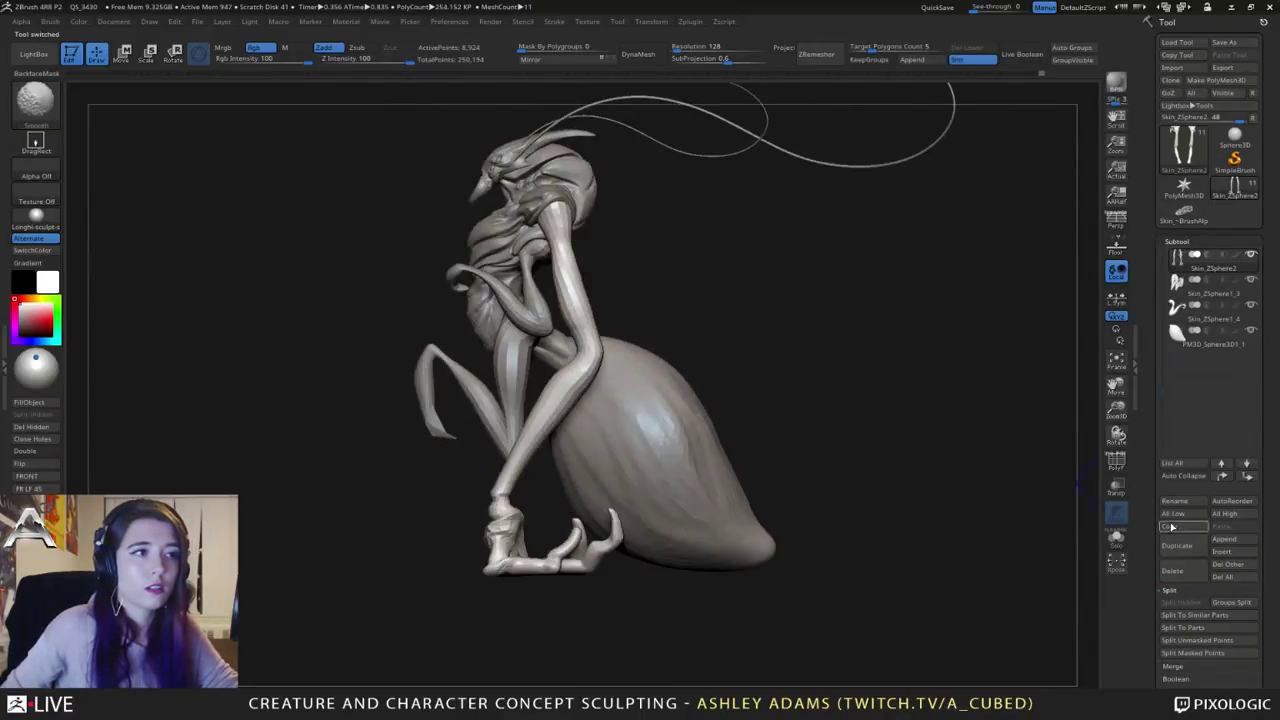
click(1224, 540)
click(974, 497)
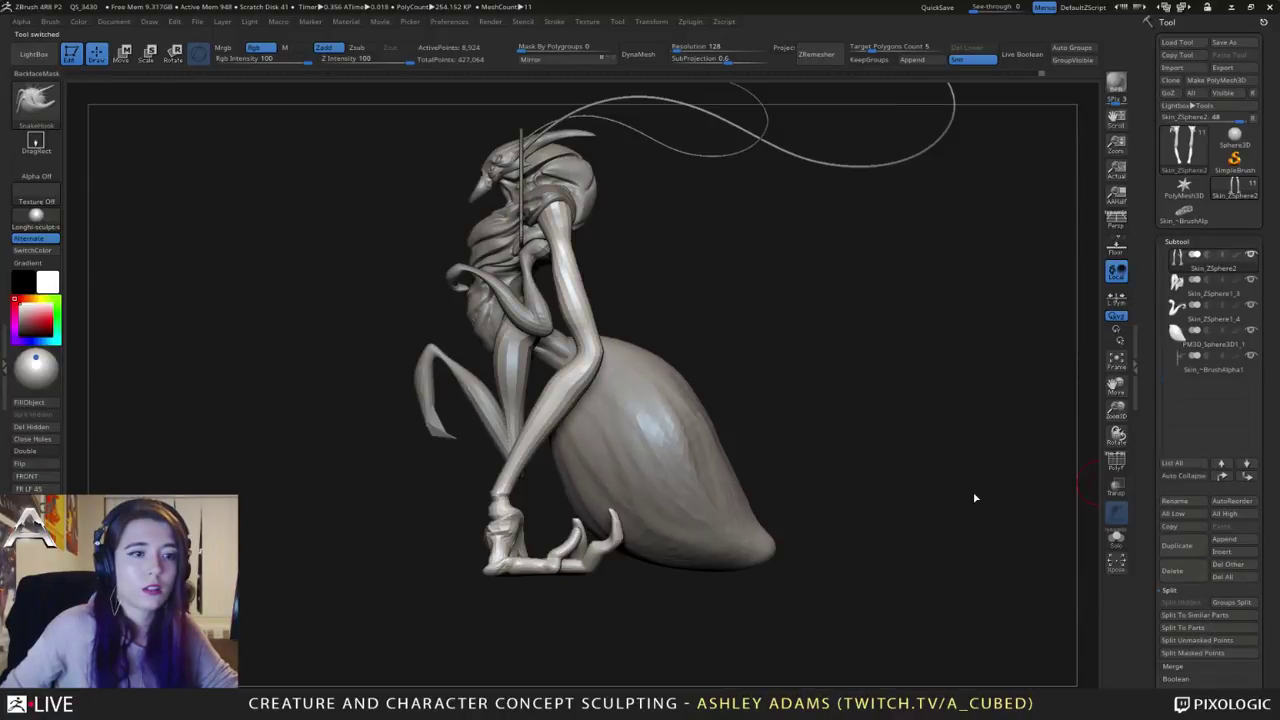
alt+drag(757, 263, 757, 335)
alt+click(521, 238)
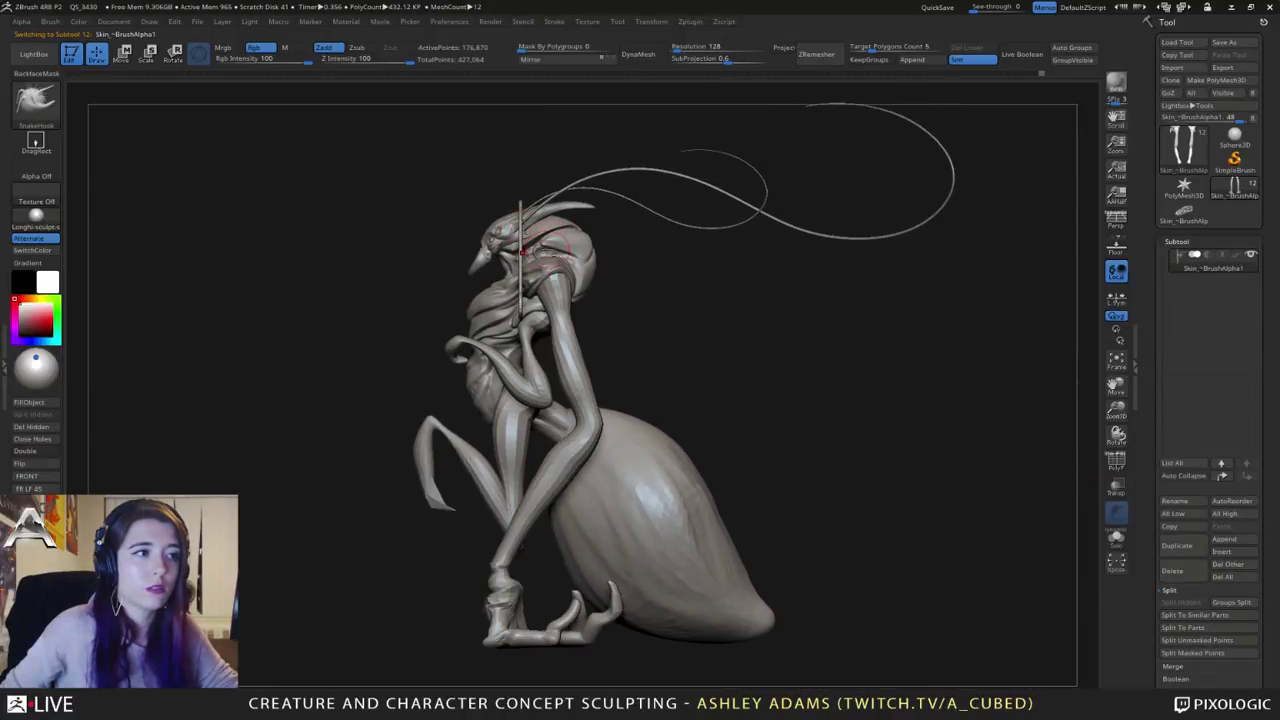
Step: Place the transform pivot at the wing's root corner and rotate the wing so it points backward from the creature
drag(606, 258, 650, 298)
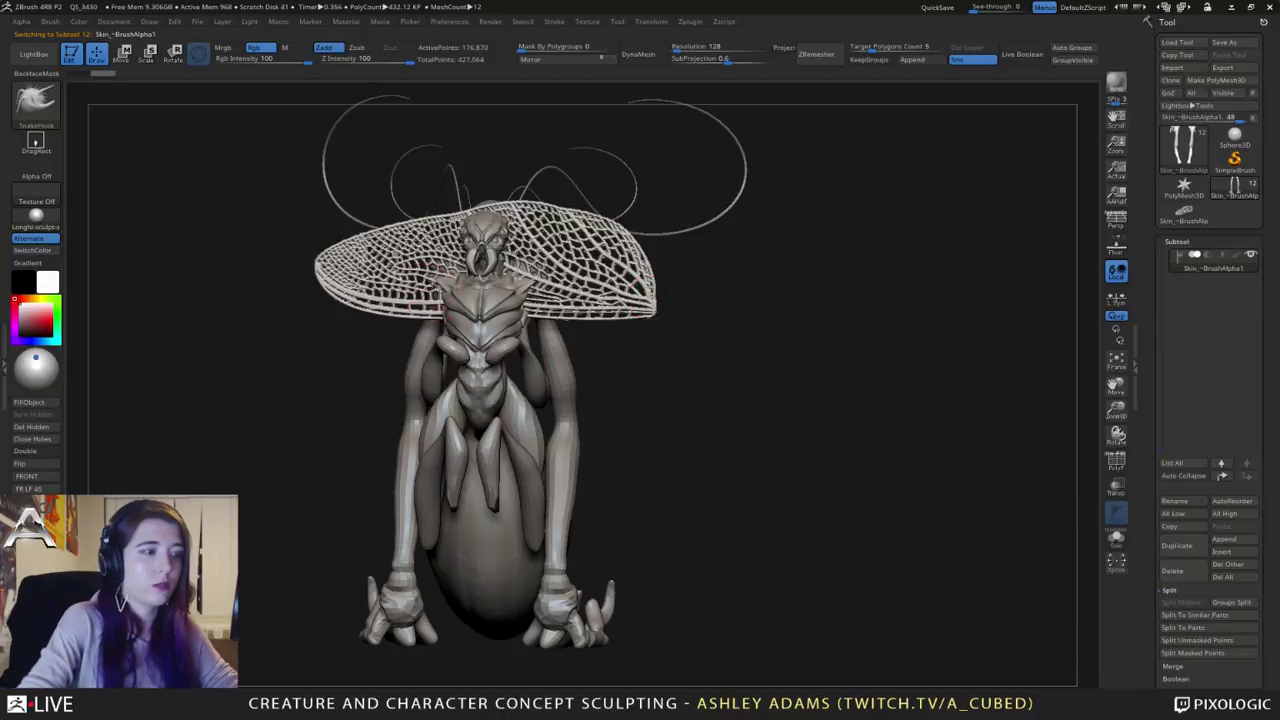
drag(630, 330, 709, 277)
key(r)
alt+drag(539, 210, 708, 256)
drag(716, 299, 742, 360)
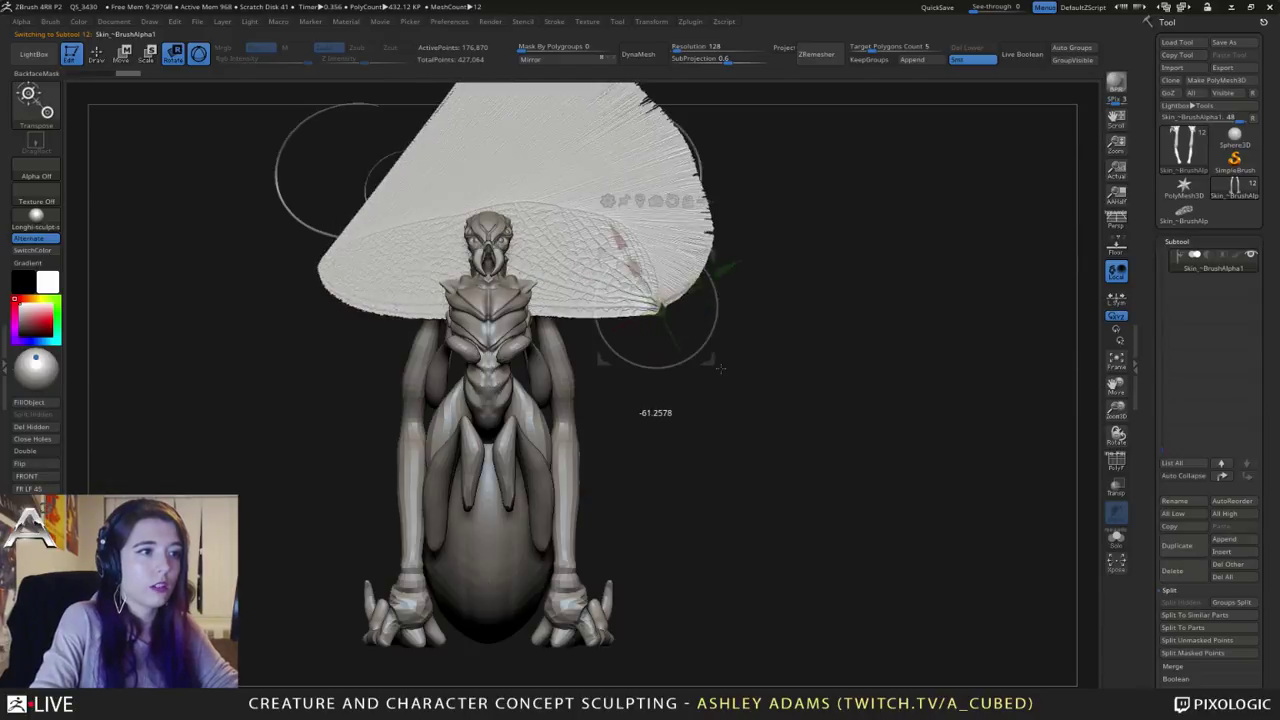
key(ctrl+z)
drag(792, 269, 717, 306)
shift+drag(757, 220, 620, 224)
drag(716, 277, 619, 217)
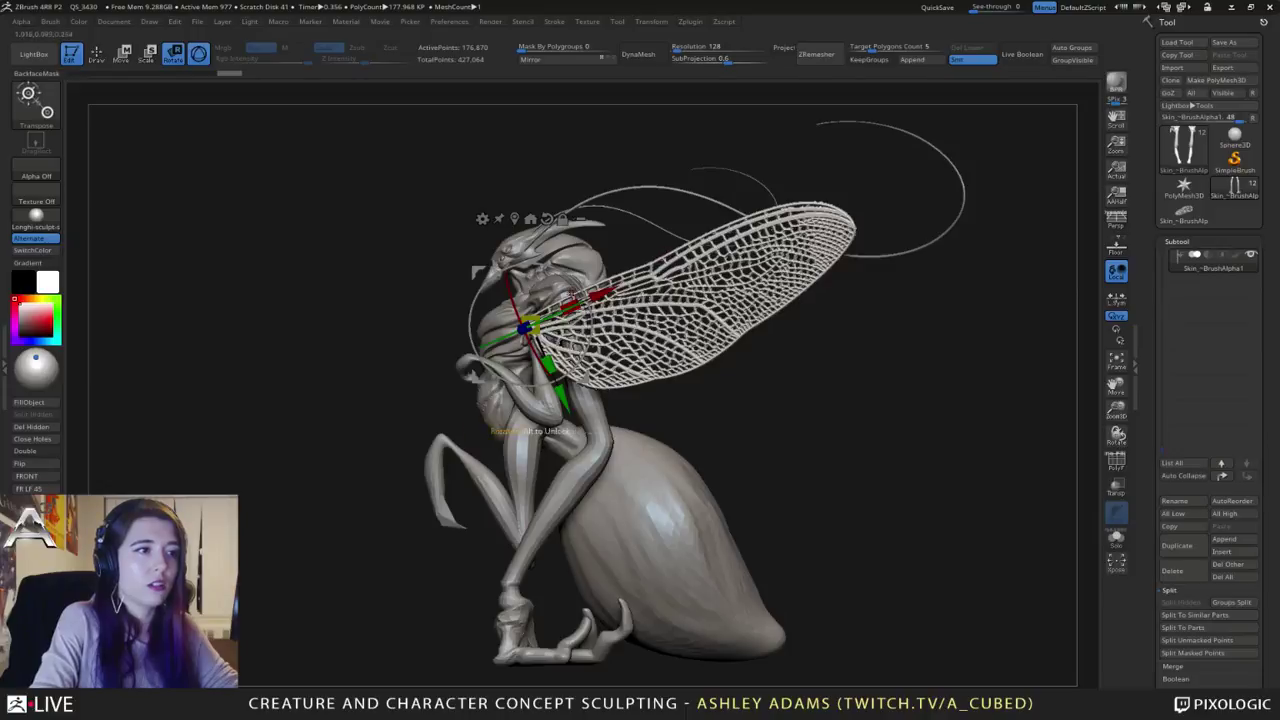
Step: Move the wing onto the creature's upper back and rotate it downward so it lies along the abdomen
drag(450, 300, 315, 304)
drag(527, 328, 690, 314)
mouse_move(650, 250)
mouse_down()
mouse_move(903, 222)
mouse_move(650, 232)
mouse_up()
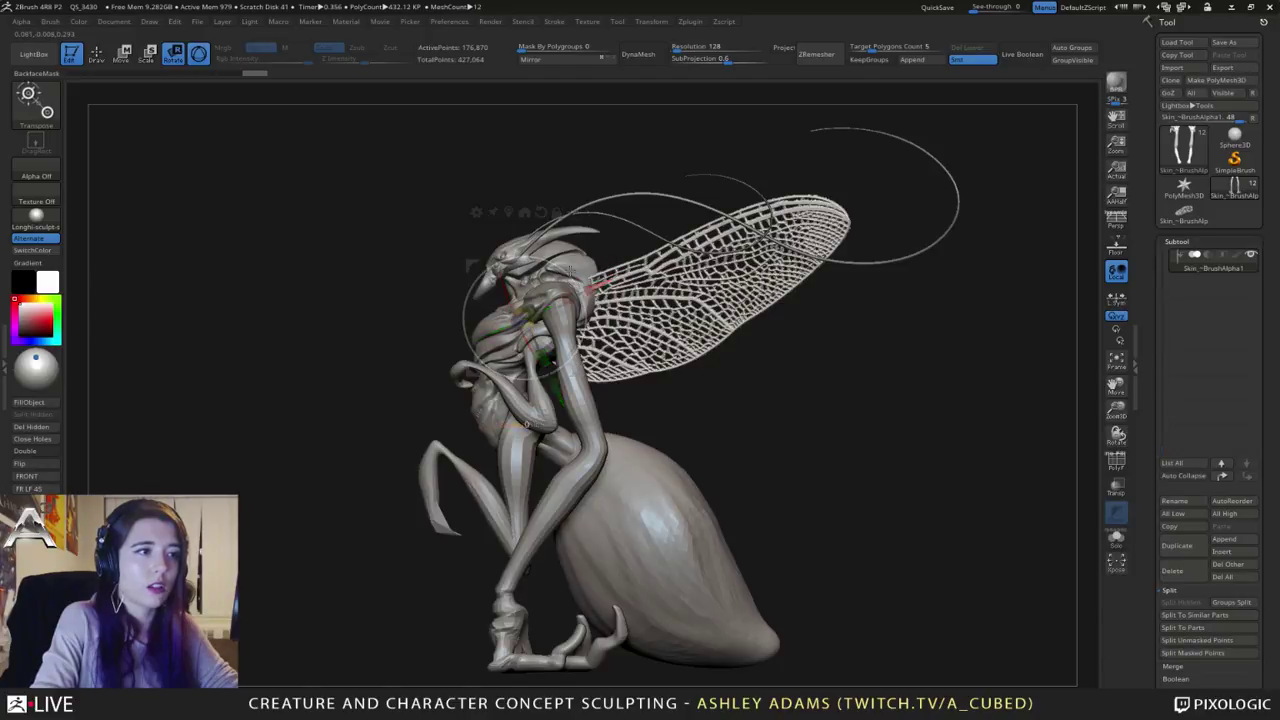
drag(570, 271, 588, 342)
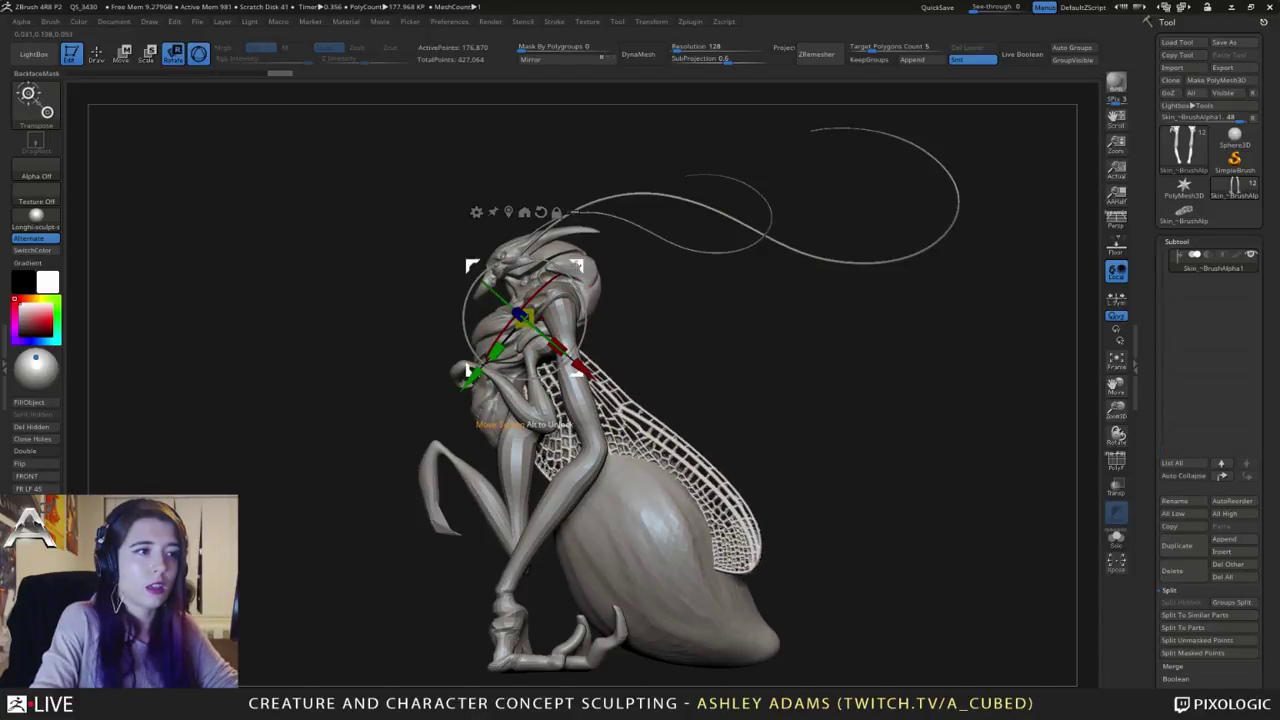
drag(577, 266, 630, 273)
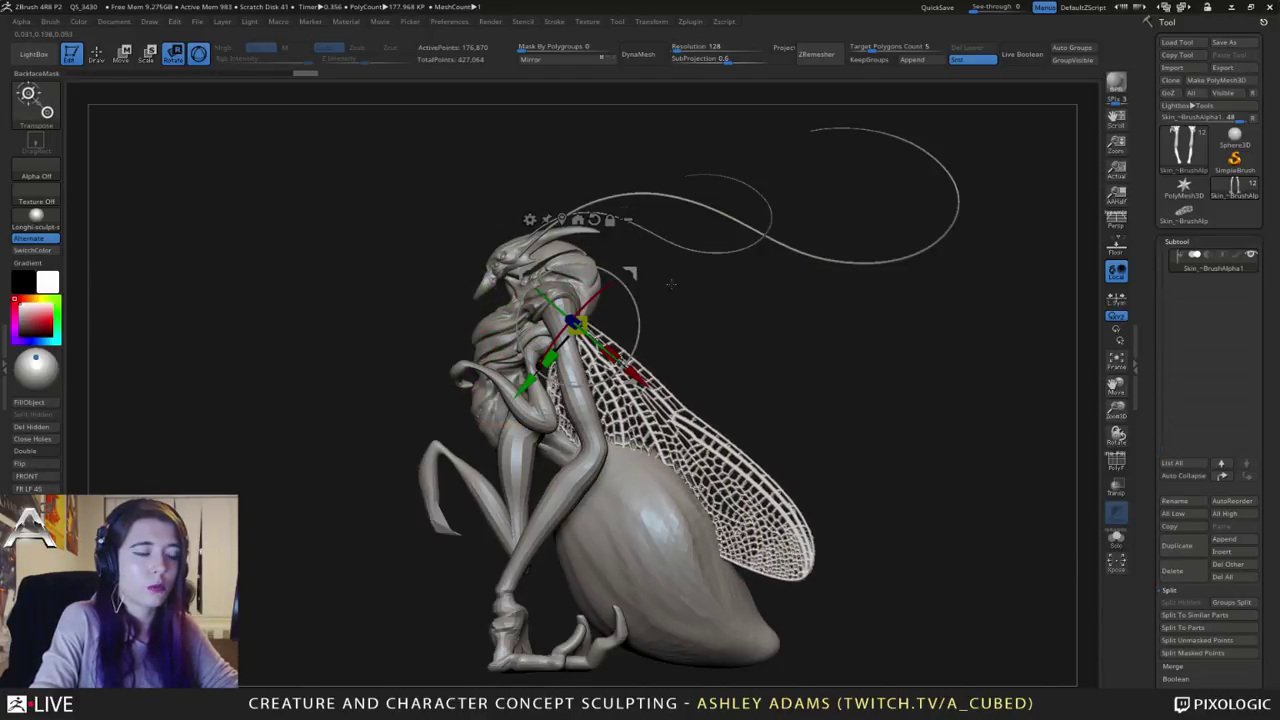
drag(632, 380, 638, 377)
drag(555, 357, 588, 324)
Step: Undo the last wing adjustment, then tilt the wing slightly outward and shift it sideways as seen from behind
drag(653, 288, 805, 292)
key(ctrl+z)
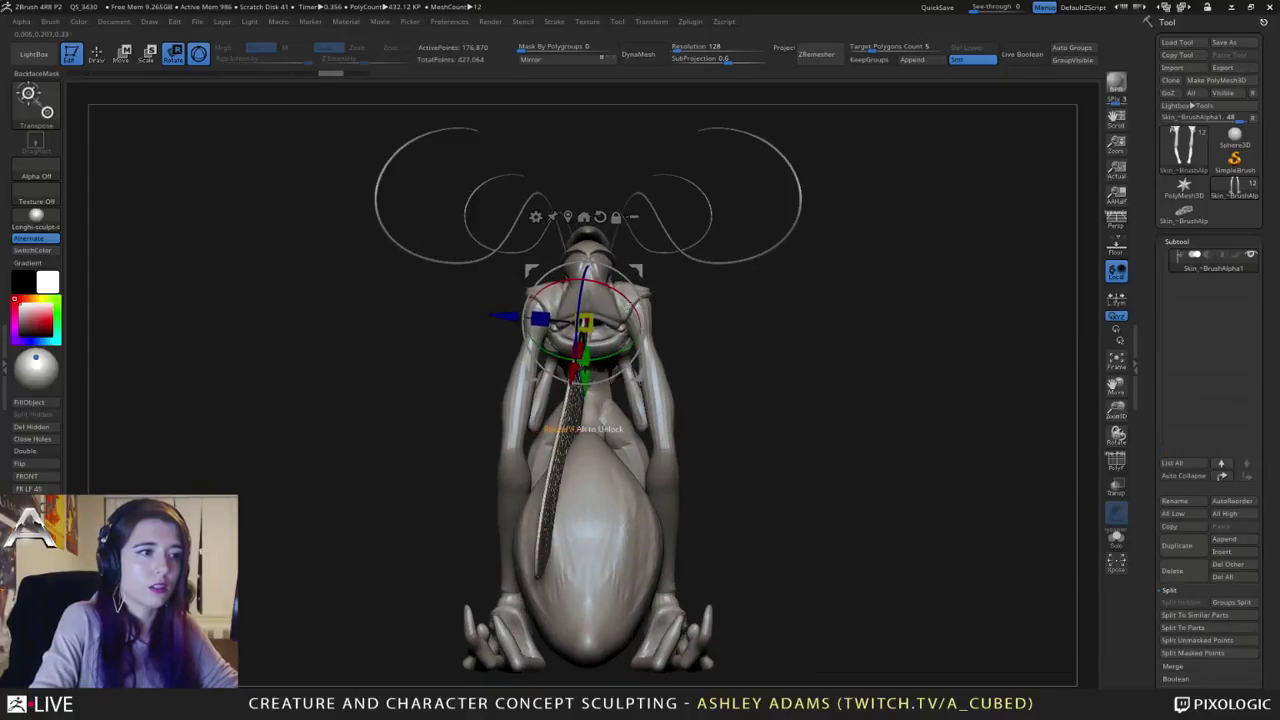
mouse_move(641, 318)
mouse_down()
mouse_move(650, 365)
mouse_move(584, 428)
mouse_up()
drag(695, 422, 688, 420)
drag(735, 308, 640, 312)
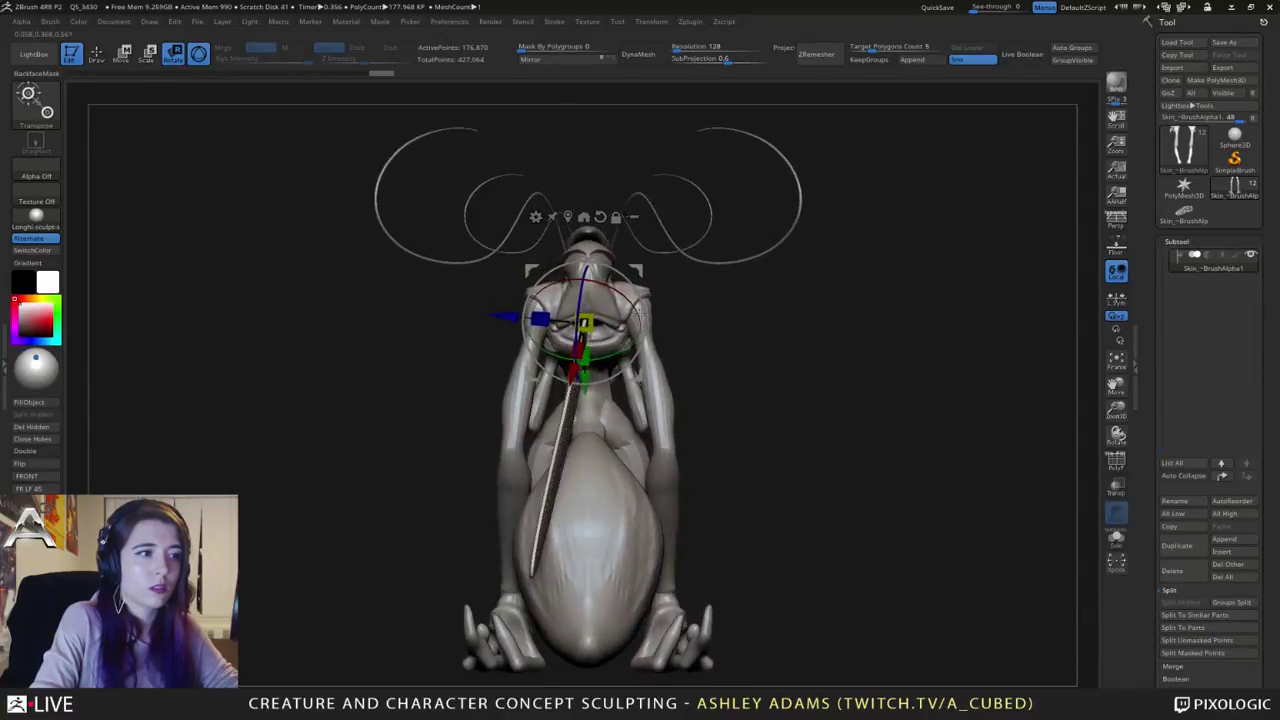
drag(505, 317, 583, 348)
Step: Twist the wing around its root and slide it along its length away from the shoulder
drag(614, 288, 688, 325)
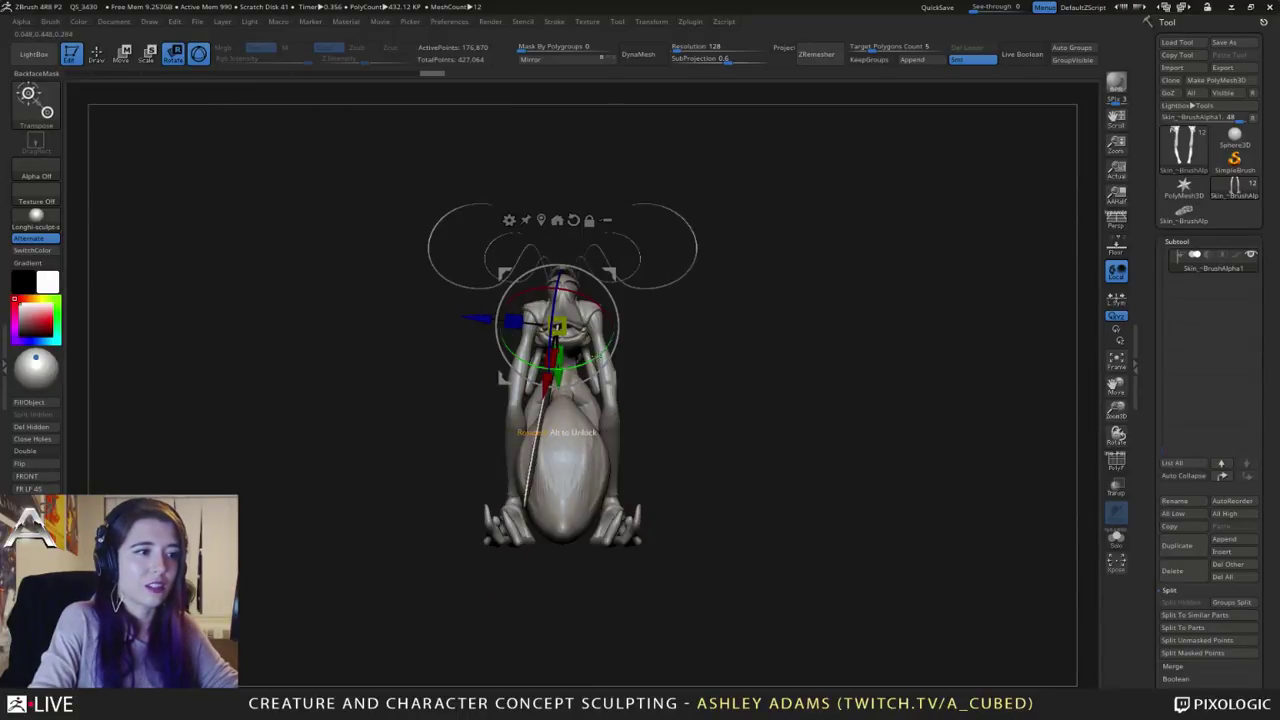
drag(597, 356, 572, 364)
drag(650, 278, 570, 320)
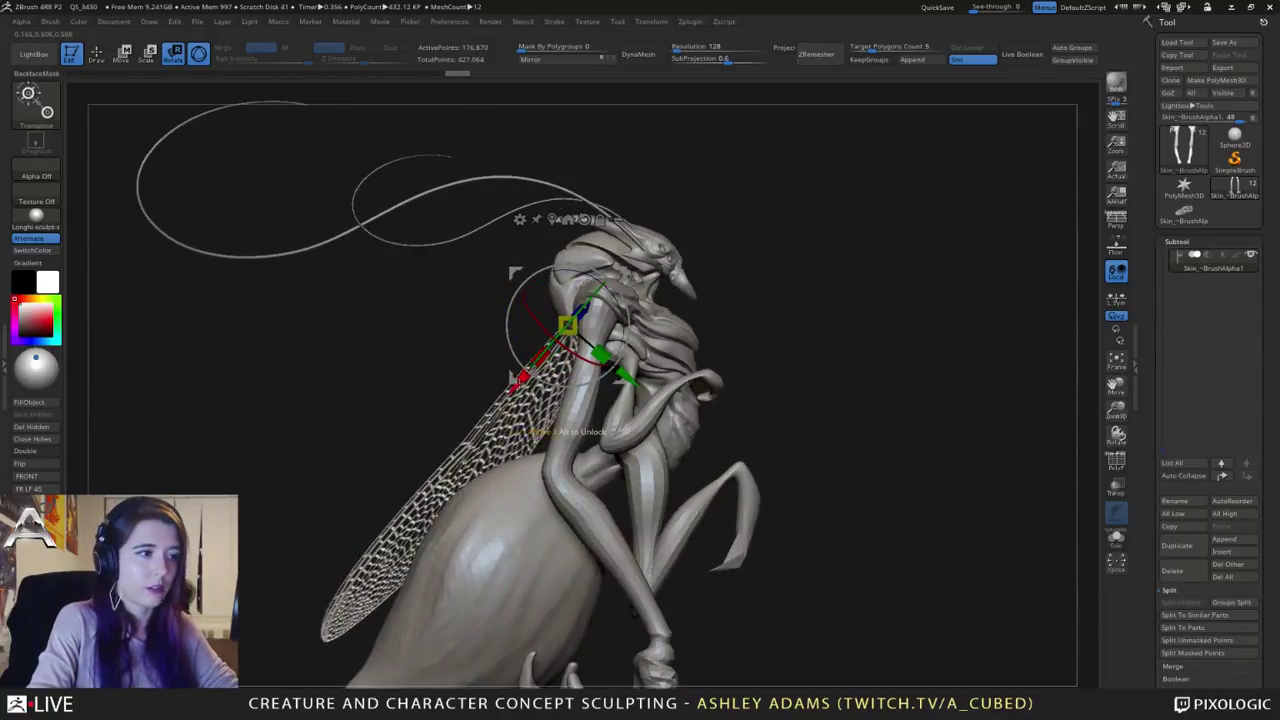
drag(516, 385, 500, 405)
key(q)
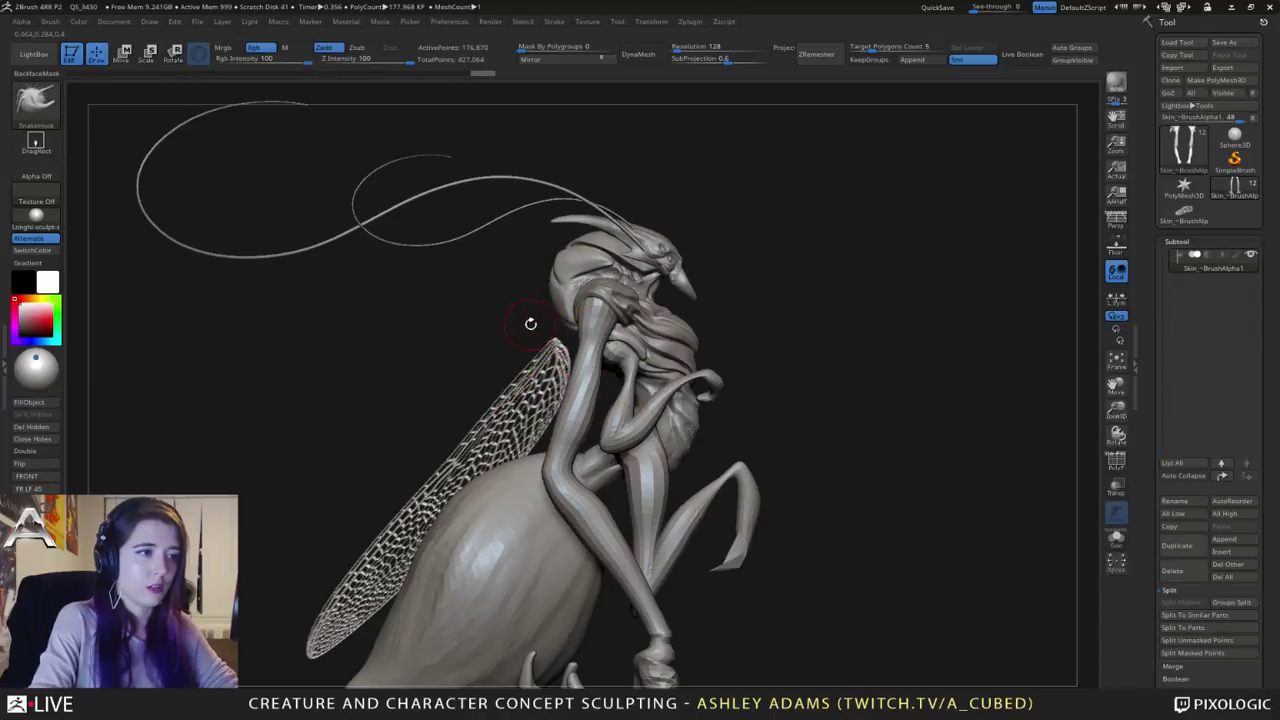
Step: Keep the brush alpha off and pull the wing's root up into the creature's back with the Snake Hook brush
mouse_move(531, 323)
mouse_down()
mouse_move(502, 309)
mouse_move(552, 325)
mouse_move(530, 312)
mouse_move(579, 351)
mouse_up()
ctrl+click(482, 337)
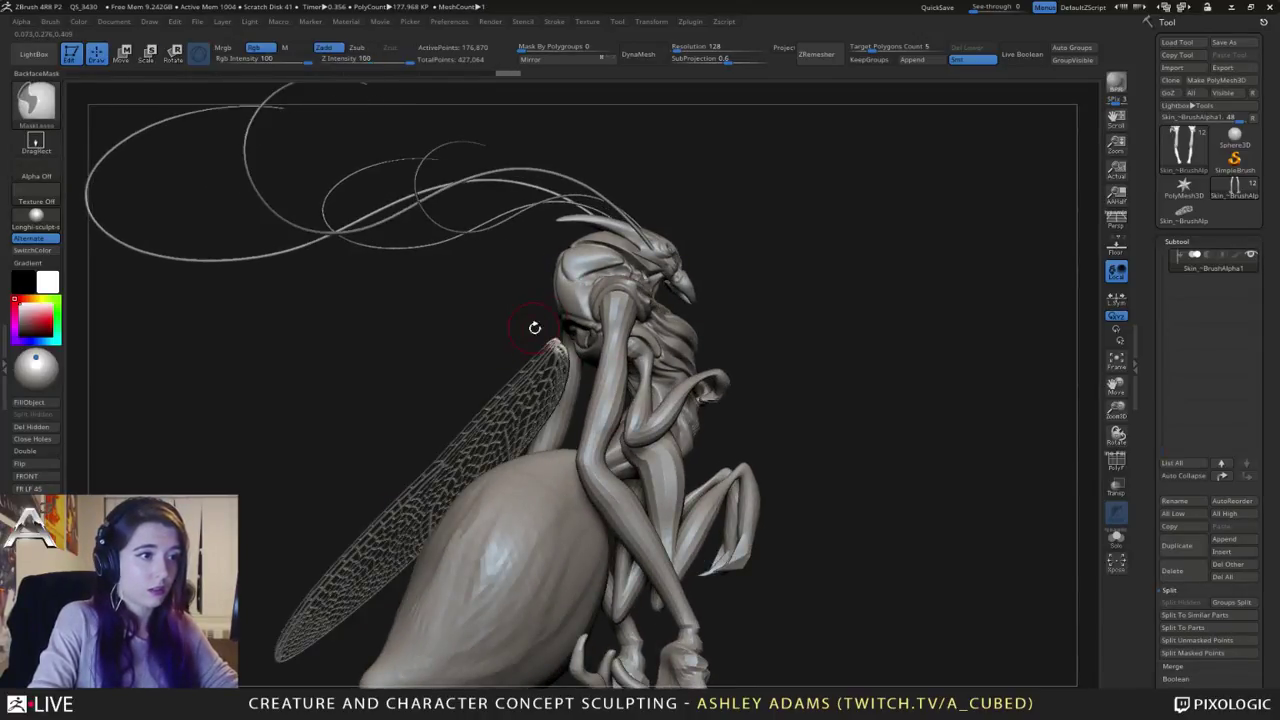
key(space)
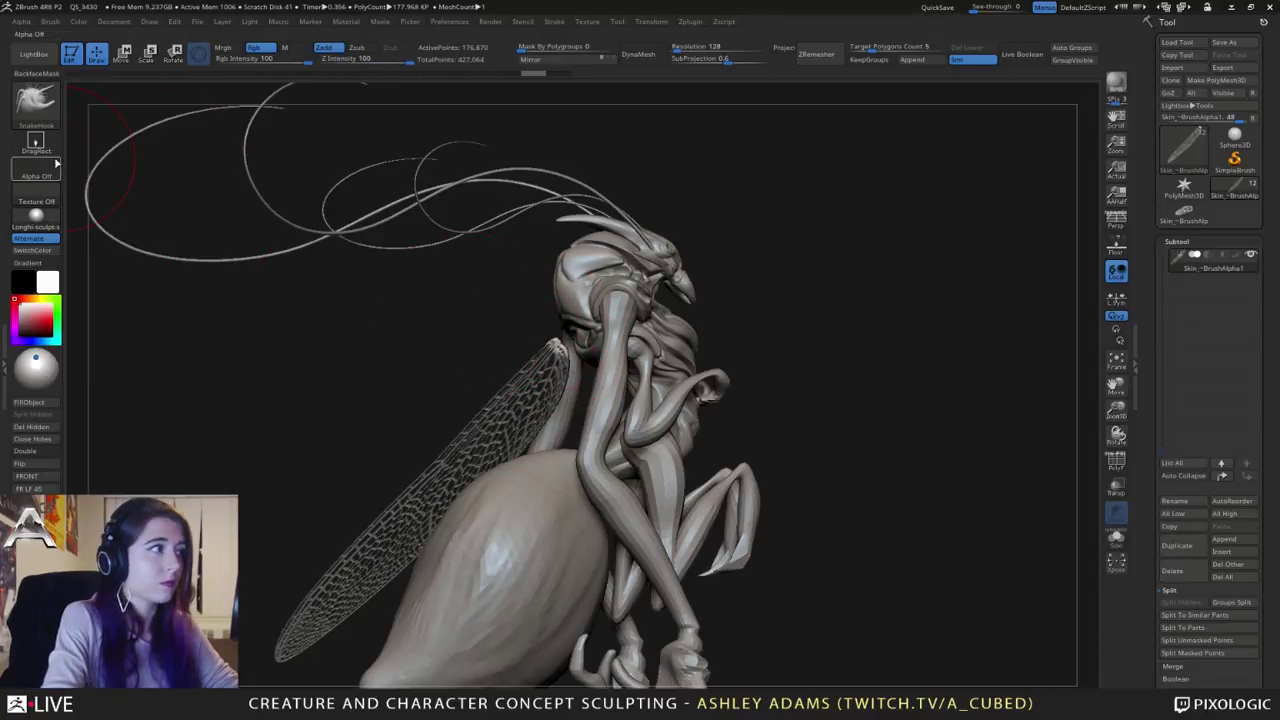
click(22, 21)
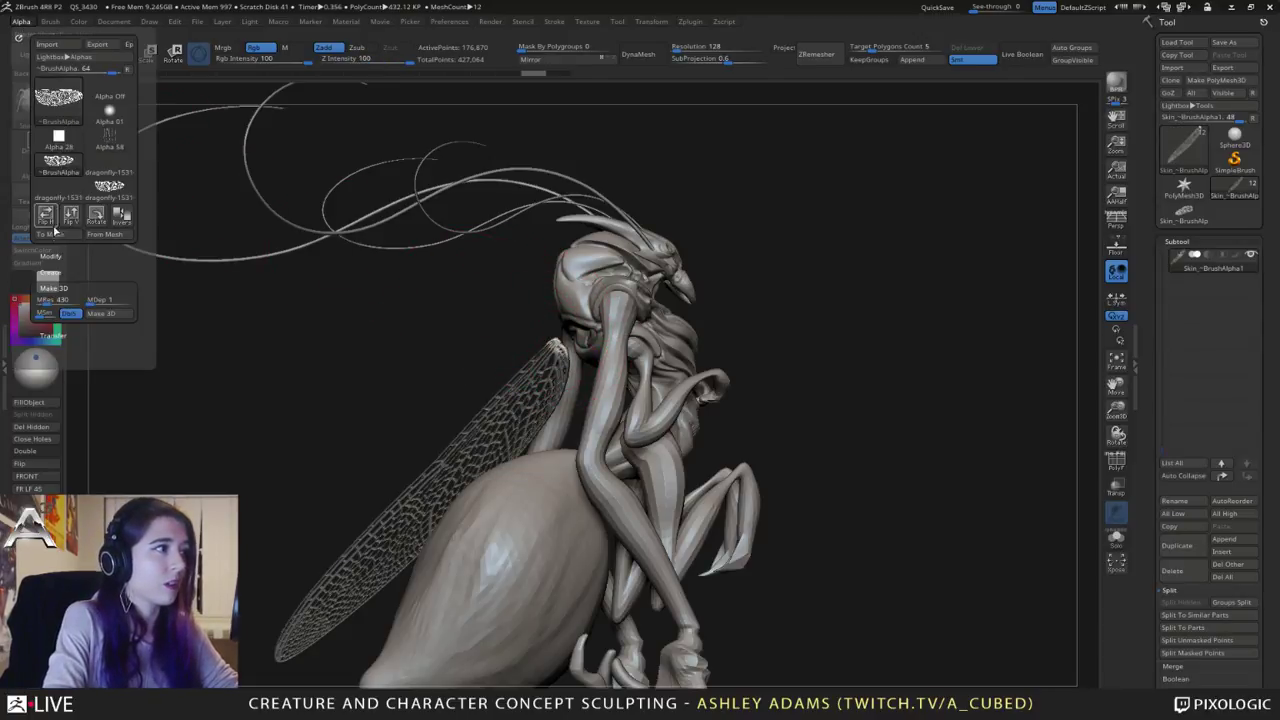
click(110, 102)
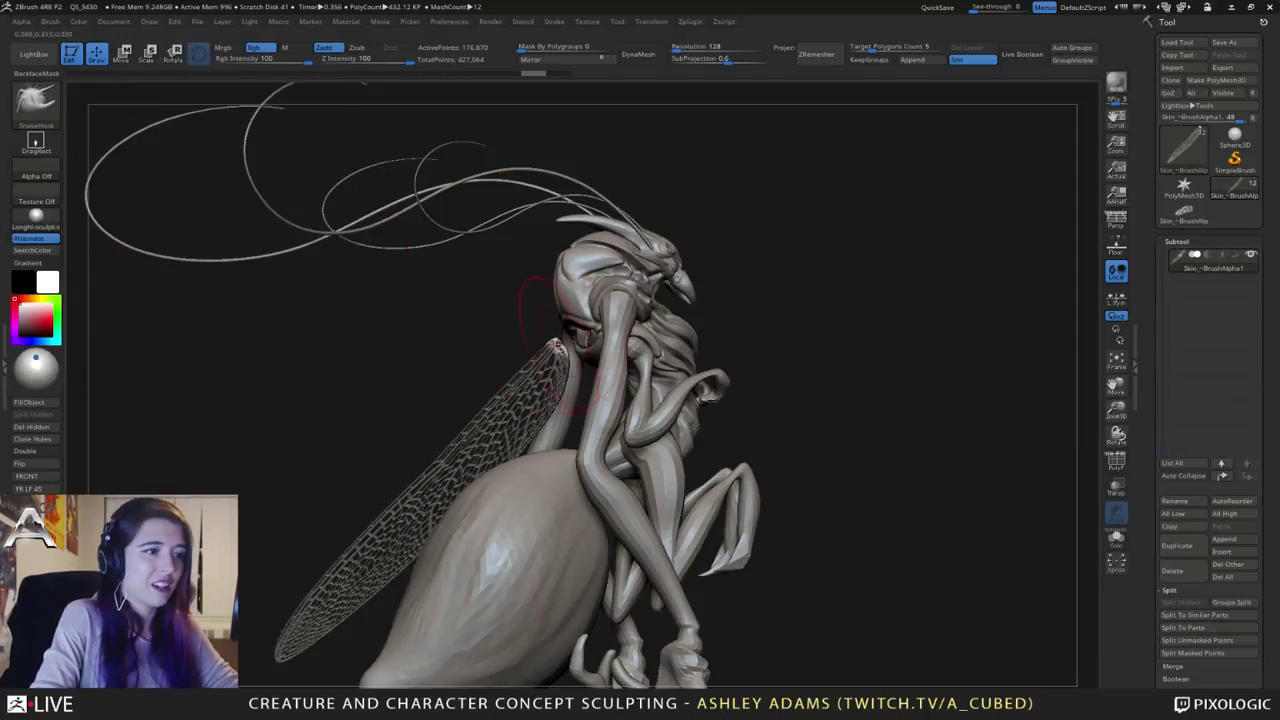
key(space)
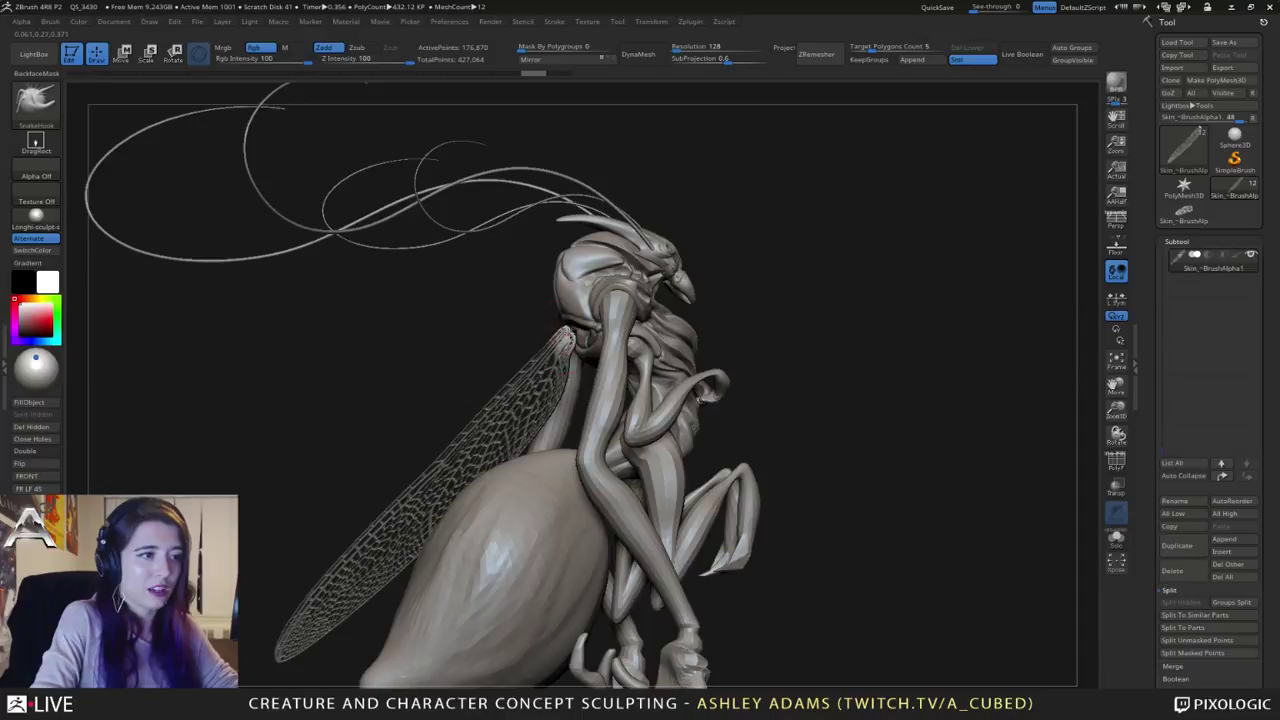
drag(440, 385, 556, 394)
key(space)
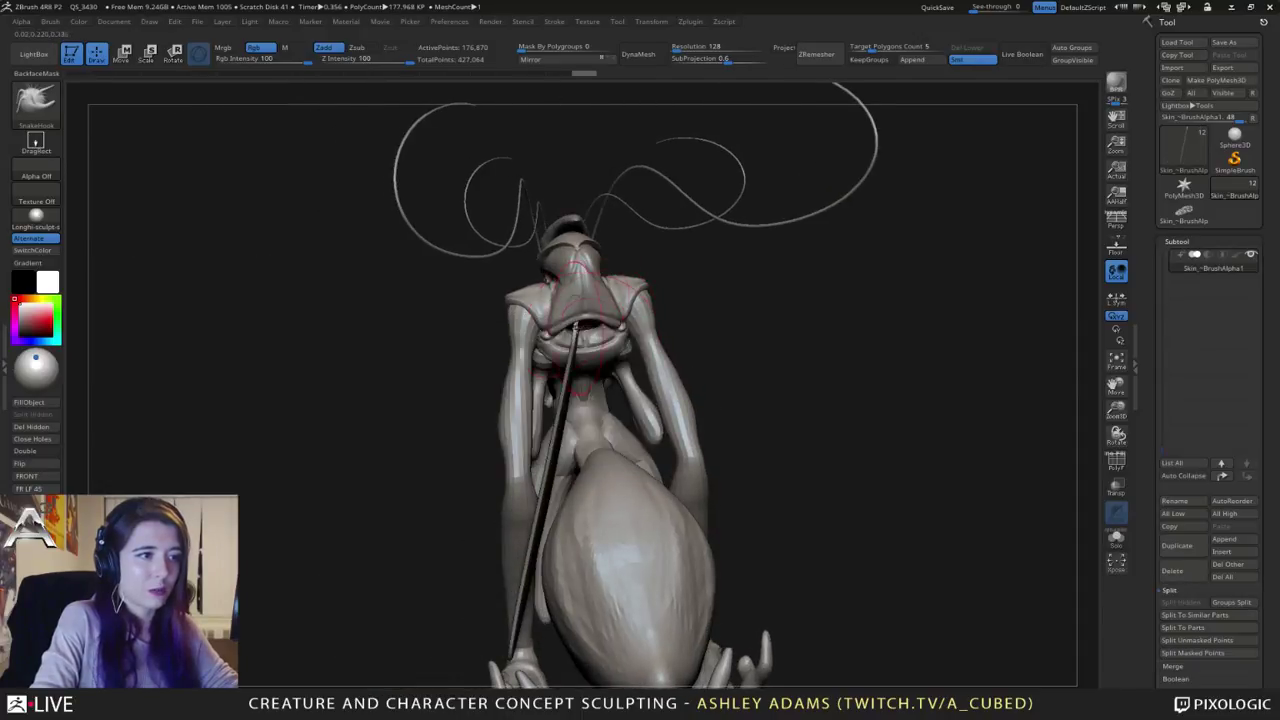
mouse_move(576, 328)
right_down()
mouse_move(617, 338)
mouse_move(614, 369)
mouse_move(592, 361)
right_up()
Step: Thicken the wing's root where it meets the back with the Inflat brush
key(b)
key(i)
key(n)
drag(591, 321, 594, 334)
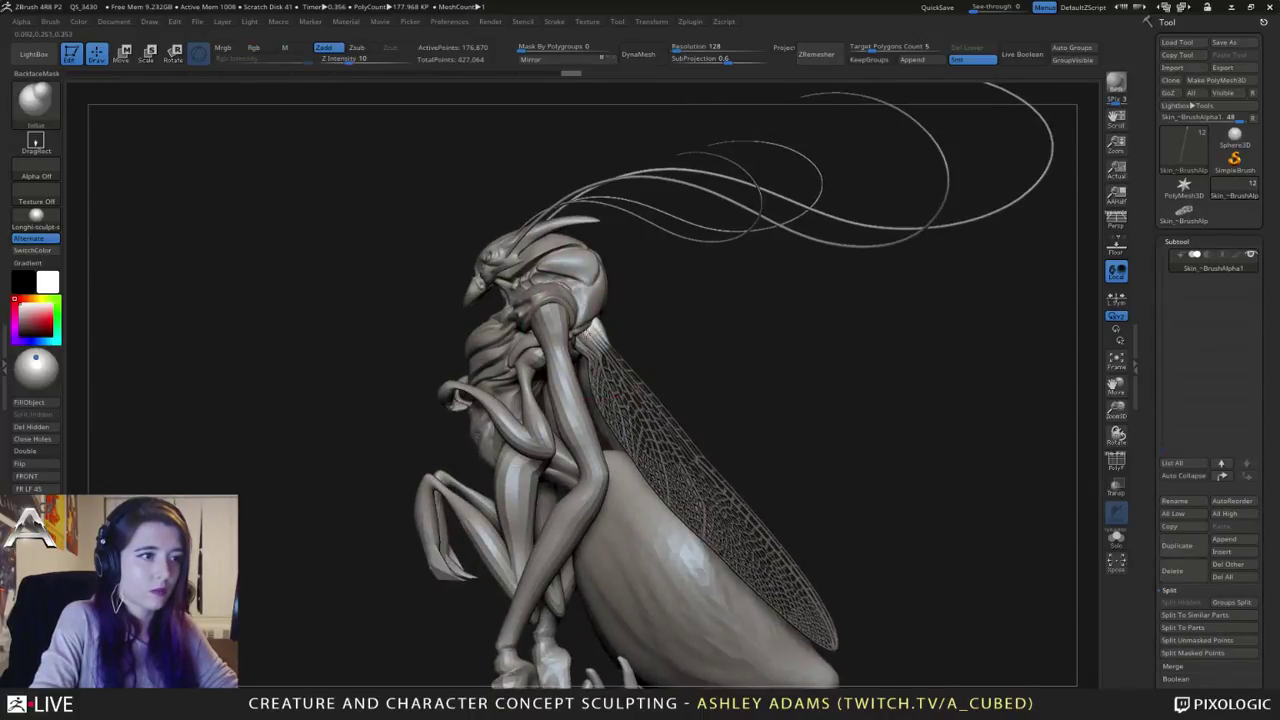
right_drag(588, 333, 462, 318)
Step: Reshape the wing's root with the Snake Hook brush so it attaches under the shell on the creature's back
key(b)
key(s)
key(h)
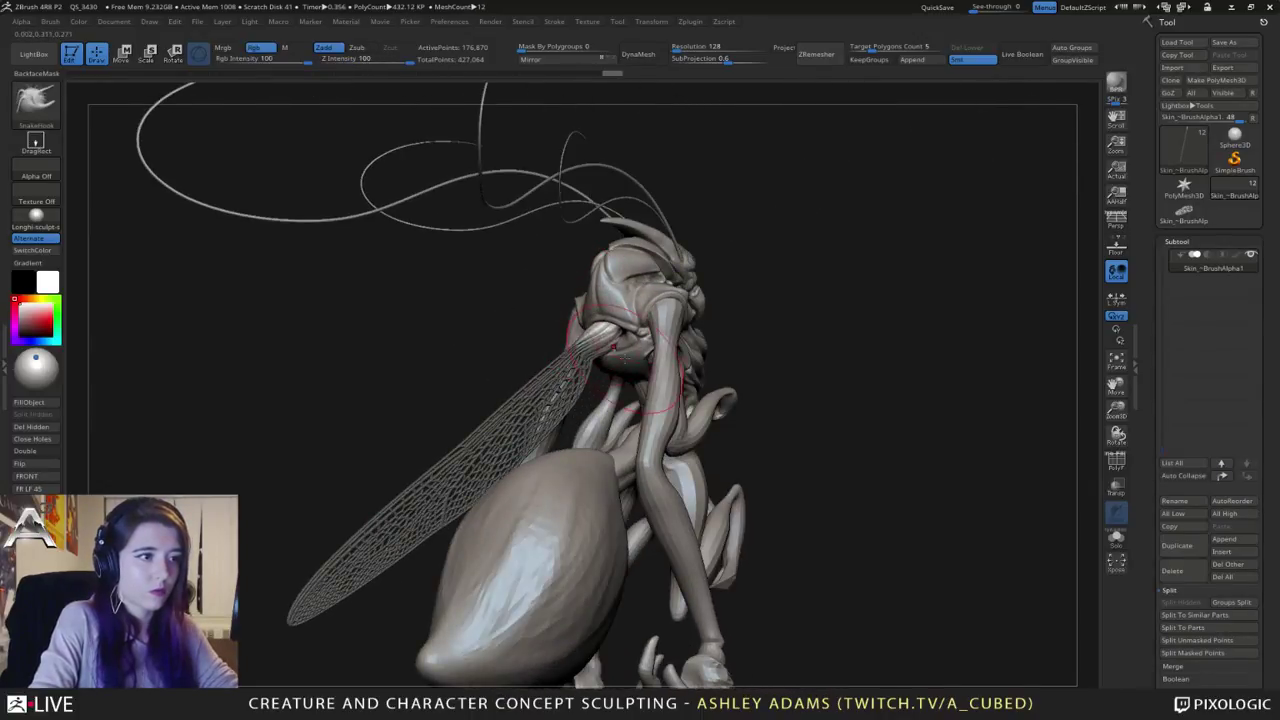
right_drag(625, 359, 528, 414)
right_click(528, 414)
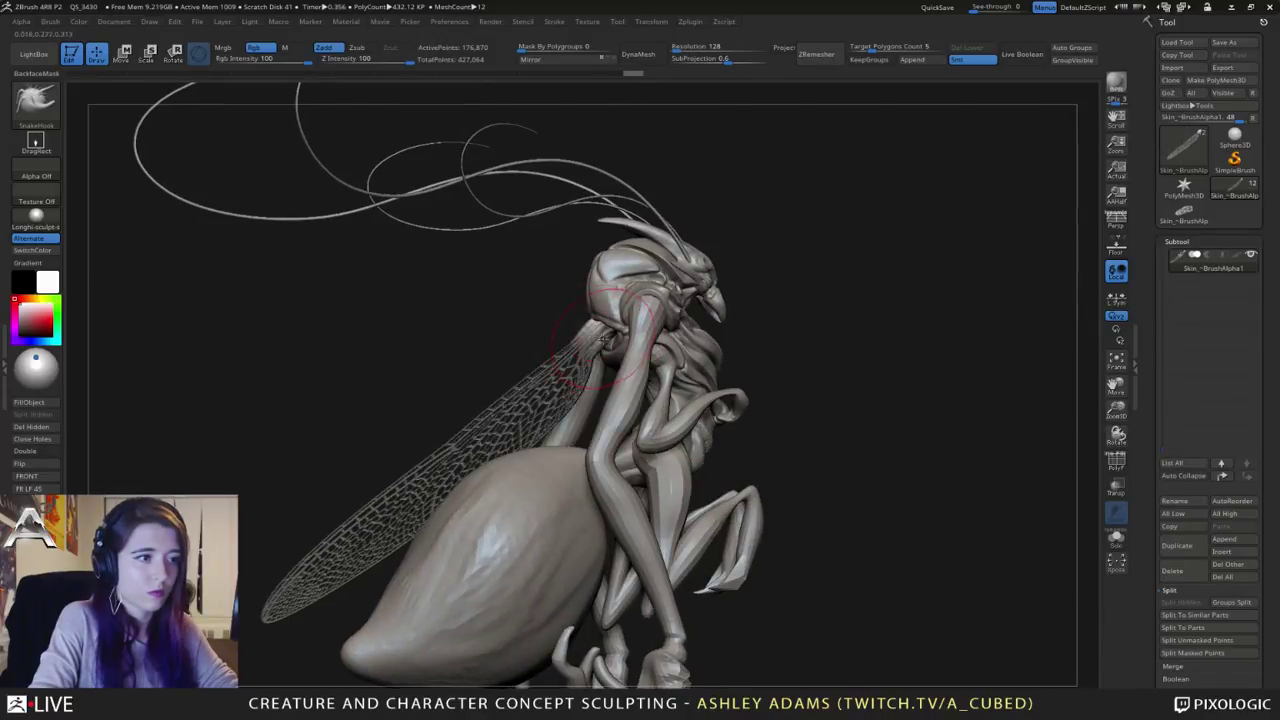
drag(602, 339, 610, 345)
right_drag(583, 322, 609, 344)
drag(610, 348, 607, 343)
right_drag(607, 343, 700, 332)
mouse_move(610, 340)
mouse_down()
mouse_move(568, 297)
mouse_move(591, 338)
mouse_up()
right_drag(592, 338, 660, 340)
drag(588, 349, 600, 340)
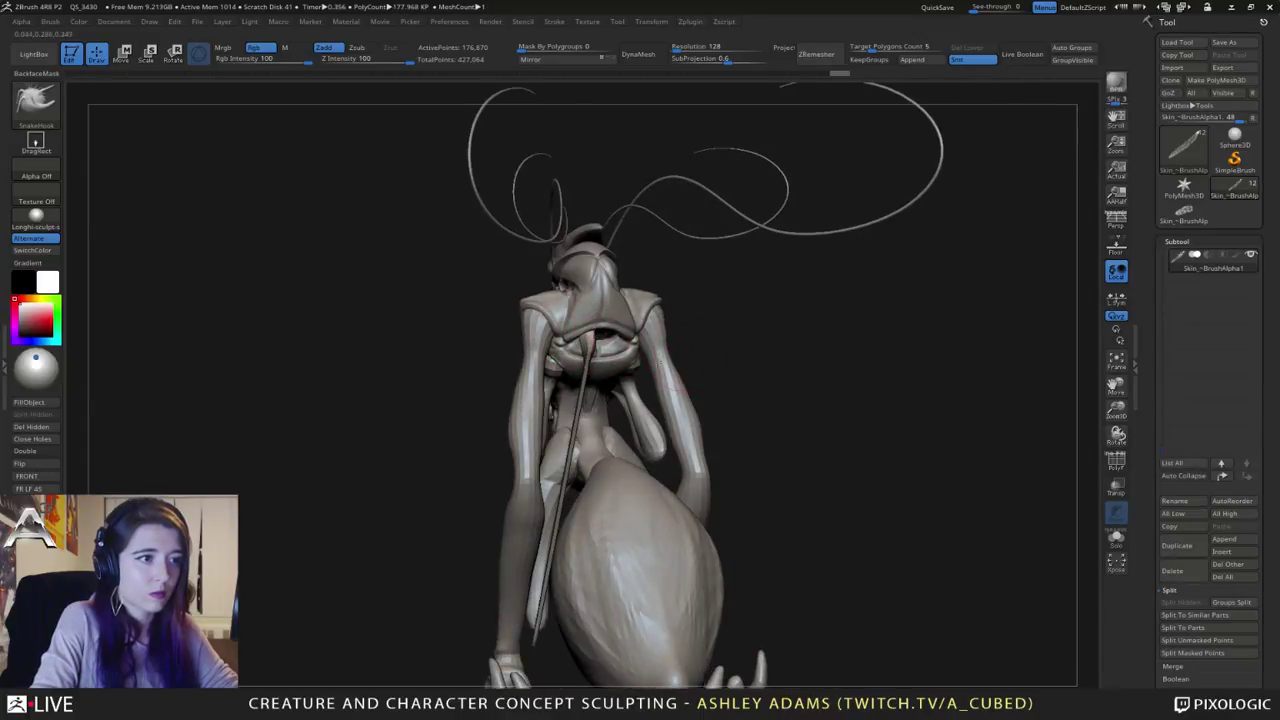
shift+drag(690, 358, 746, 341)
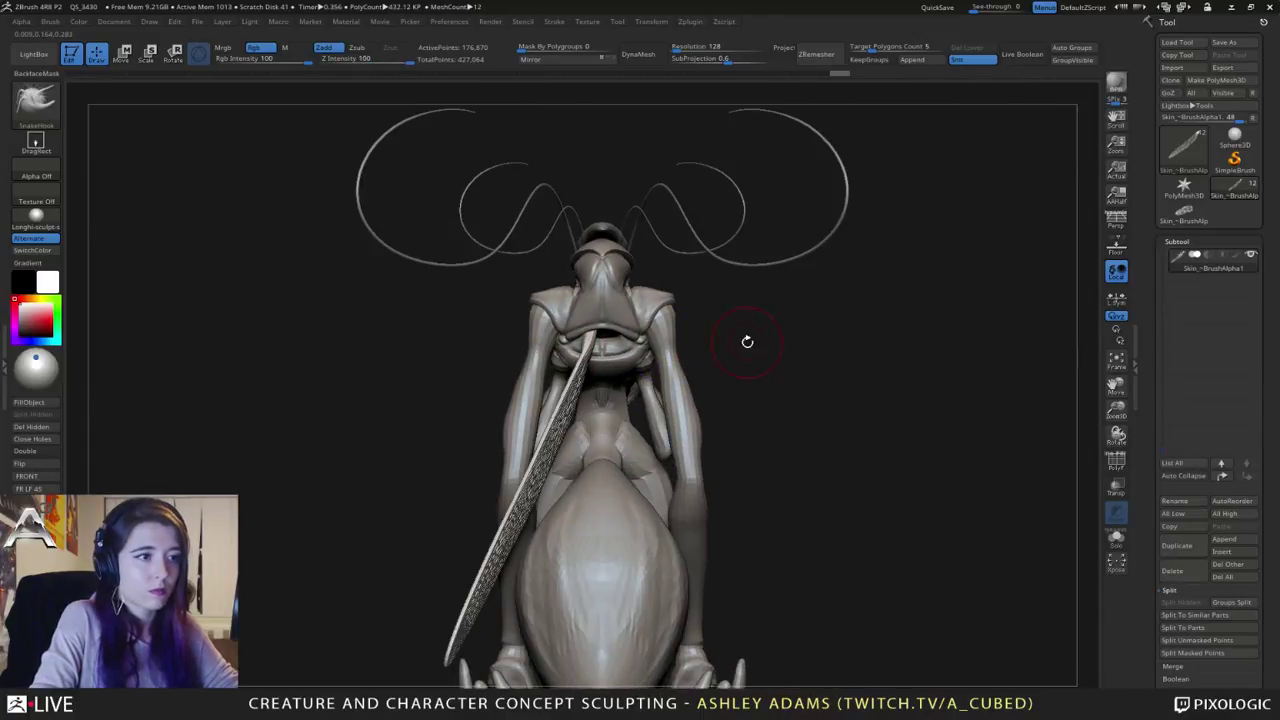
Step: Duplicate the wing subtool and mirror the copy to the creature's other side
ctrl+right_drag(730, 422, 689, 368)
mouse_move(688, 368)
mouse_down()
mouse_move(663, 386)
mouse_move(694, 380)
mouse_move(614, 340)
mouse_move(650, 342)
mouse_move(635, 312)
mouse_up()
key(e)
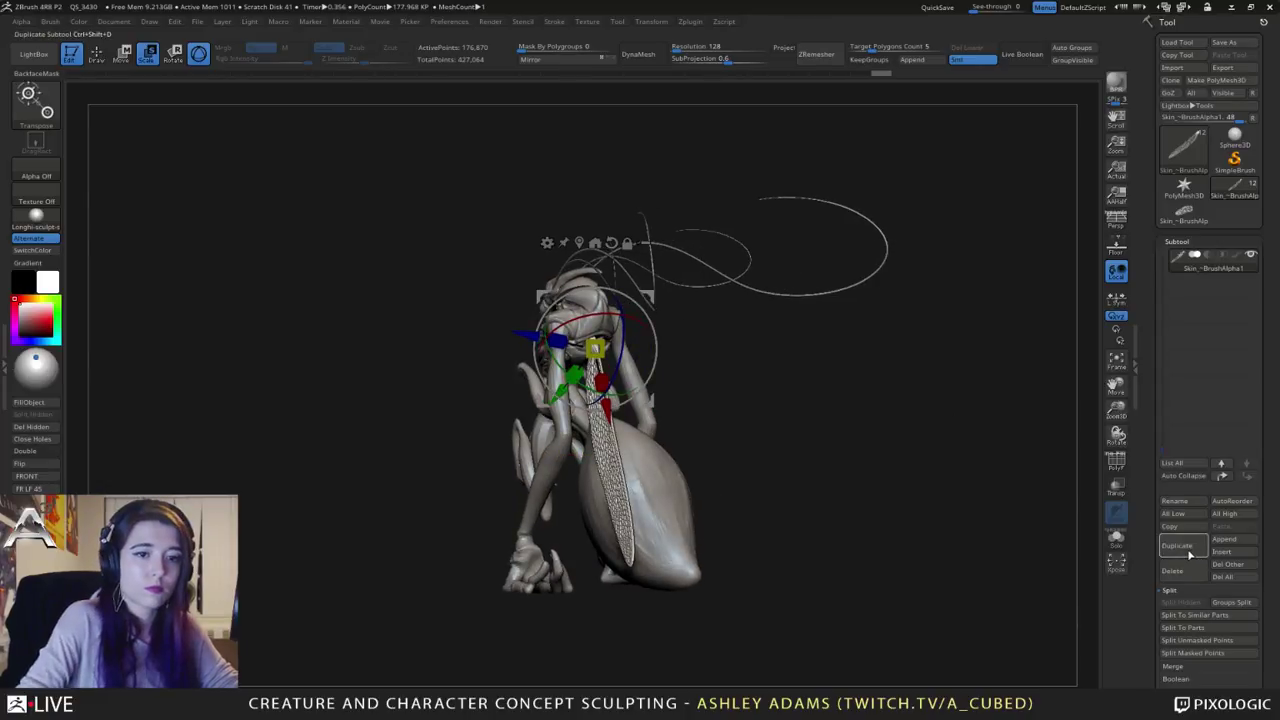
click(1177, 545)
click(541, 64)
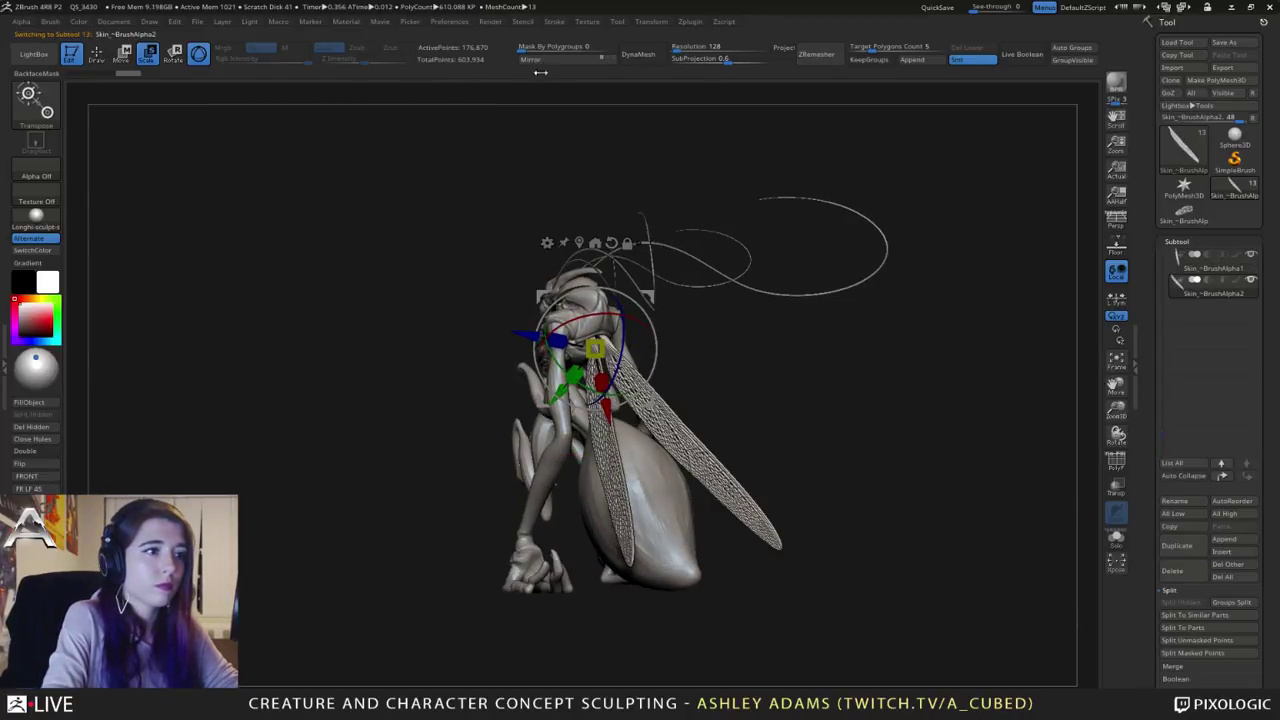
drag(790, 240, 669, 256)
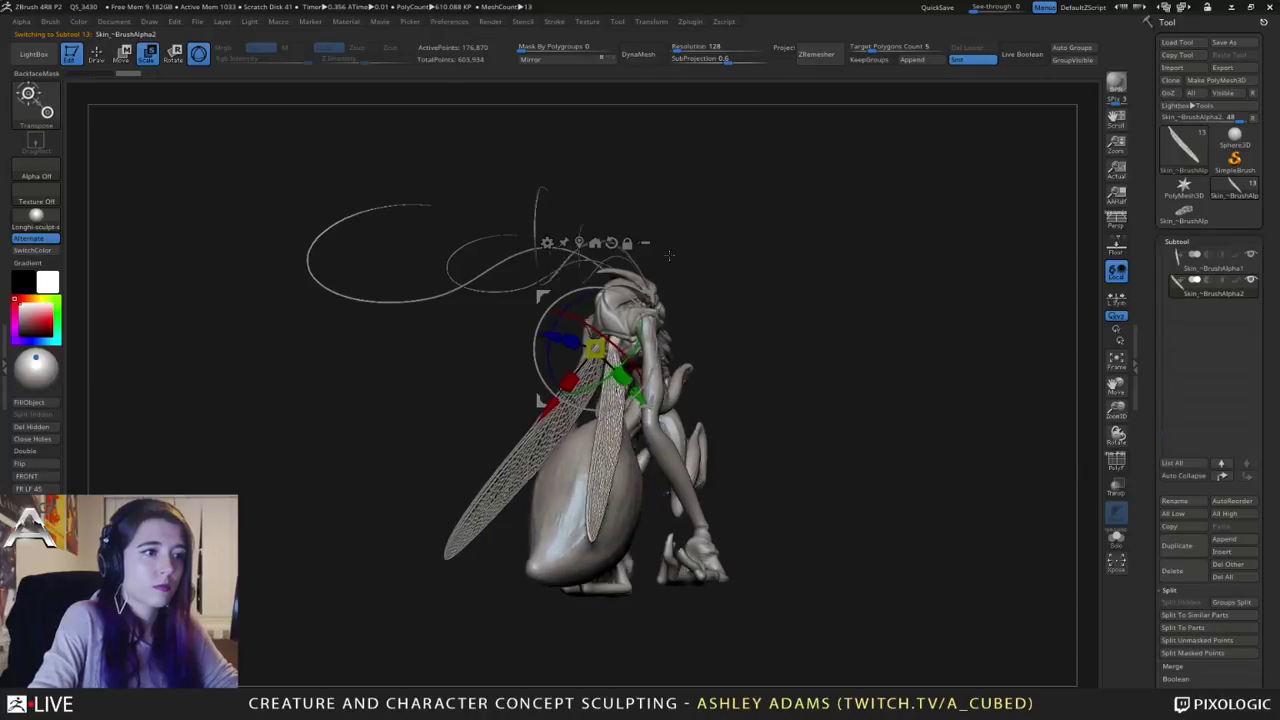
Step: Merge the original wing down with its mirrored copy into a single subtool
click(1177, 268)
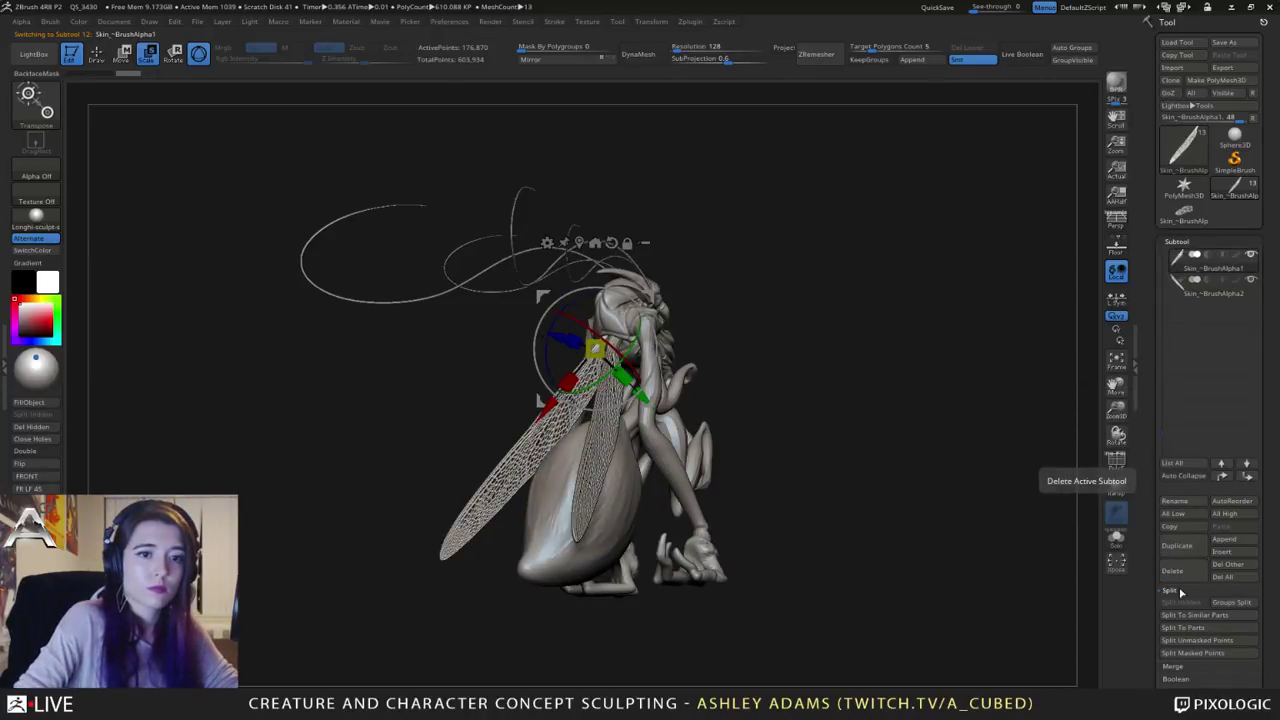
click(1174, 666)
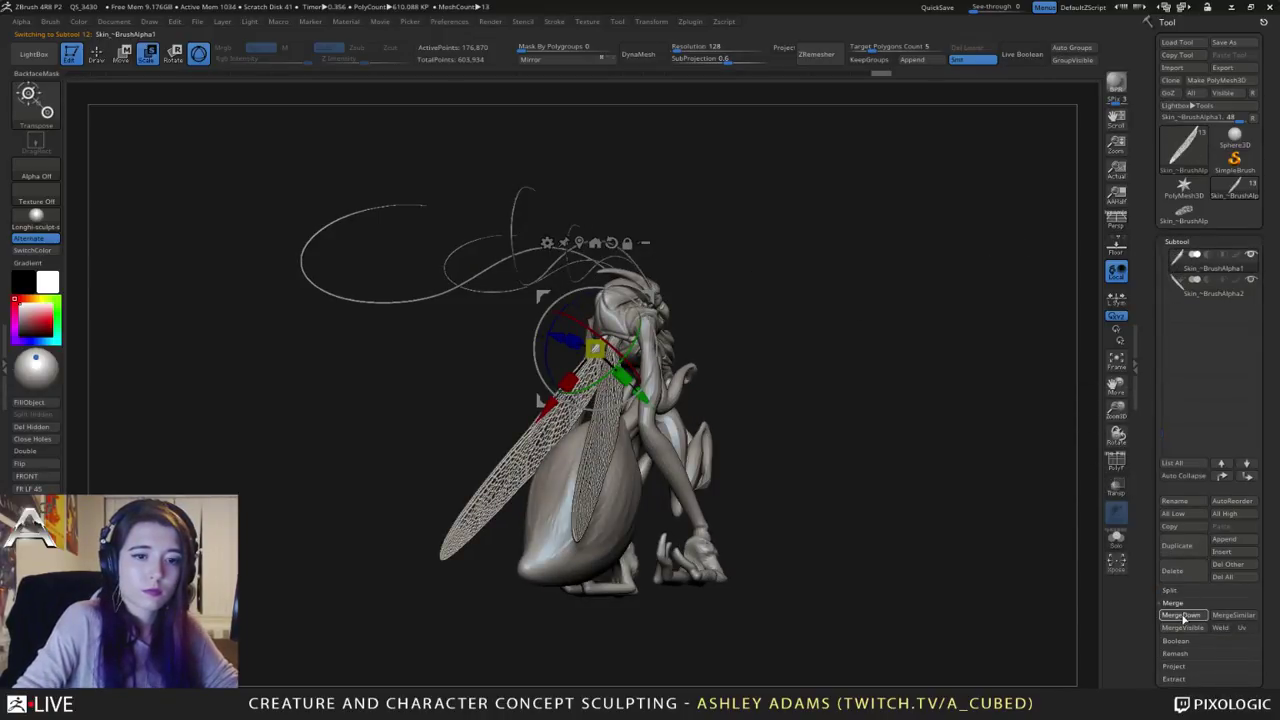
click(1182, 615)
click(1055, 642)
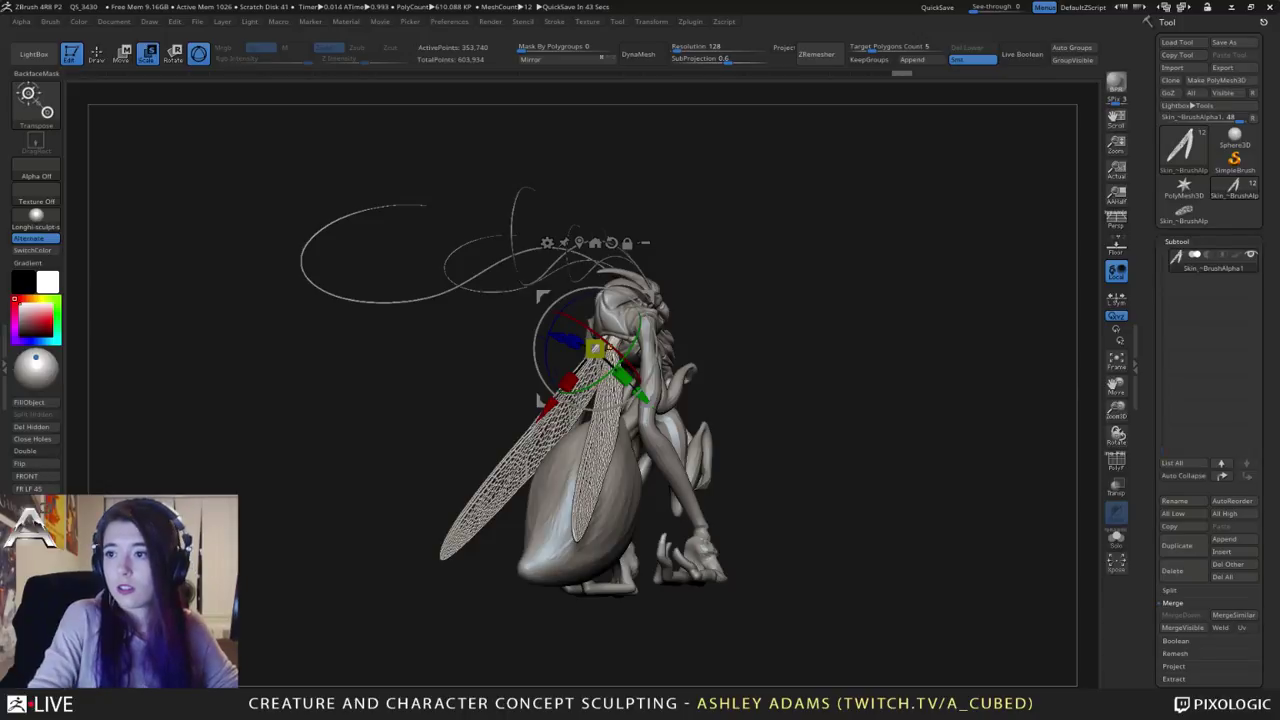
Step: Pull the tip of the creature's abdomen out into an upward-curving tail with the Snake Hook brush
drag(732, 401, 791, 400)
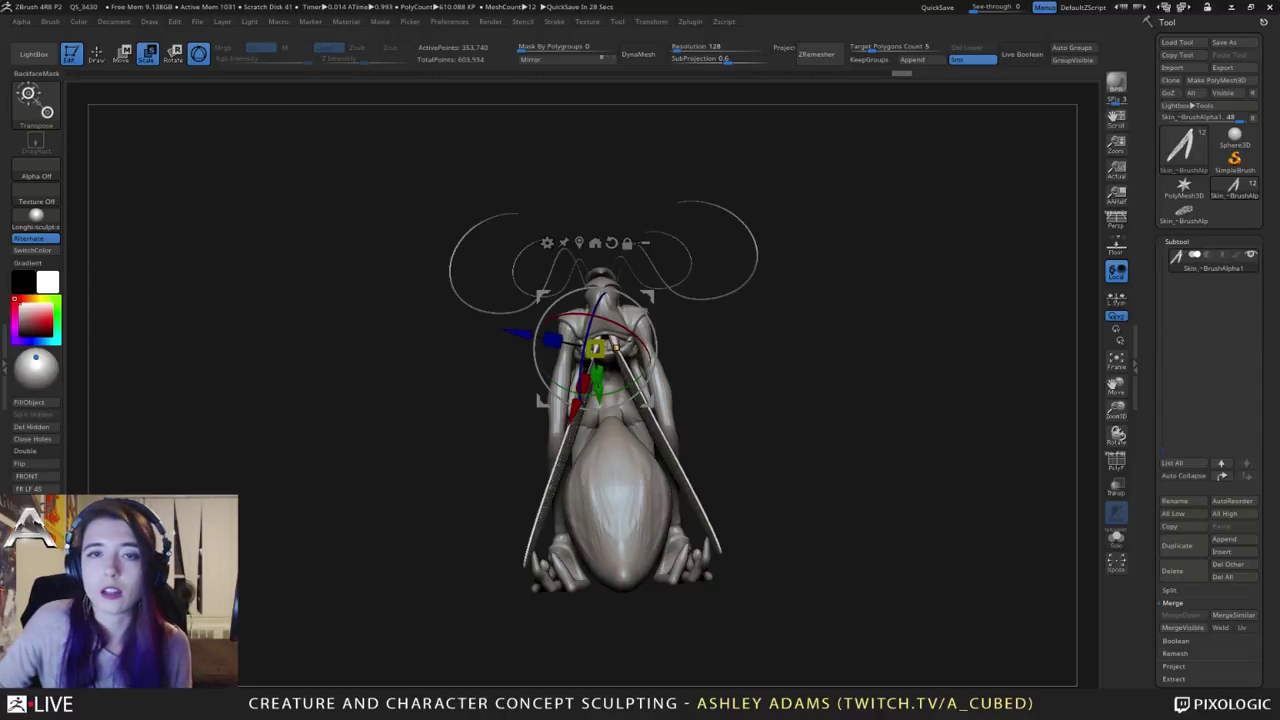
right_drag(665, 390, 777, 412)
drag(777, 411, 740, 406)
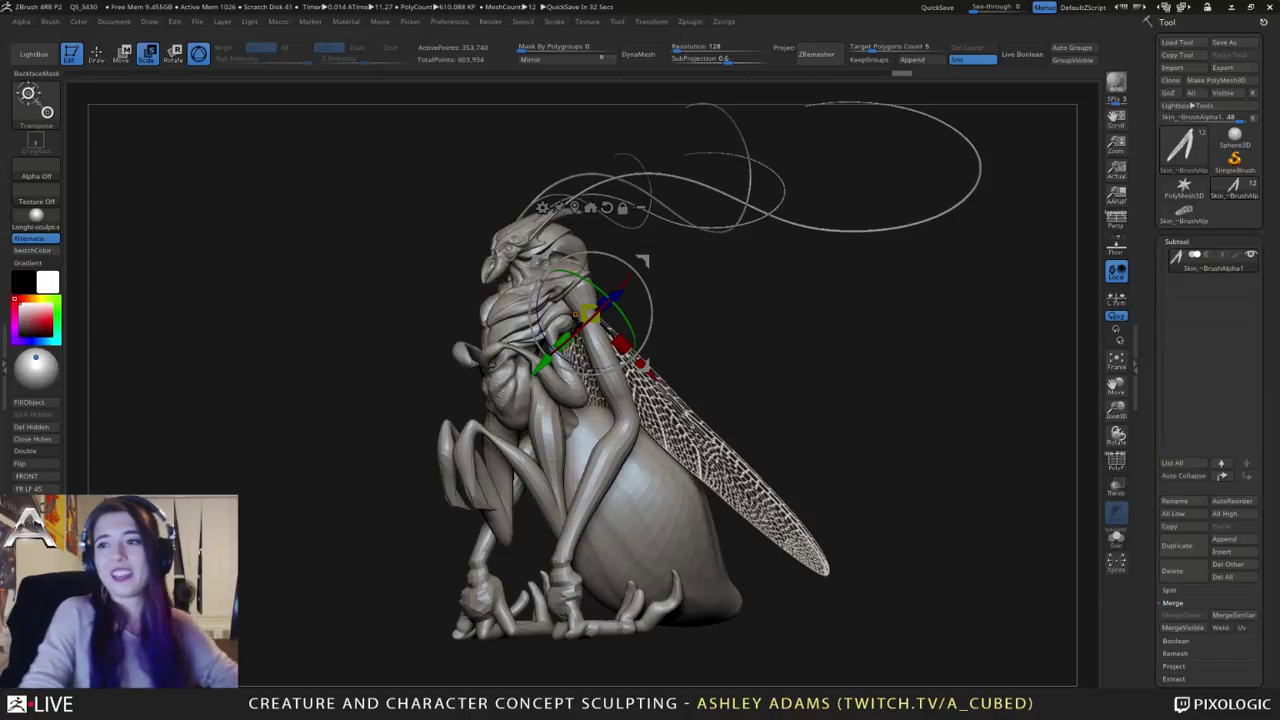
drag(806, 342, 763, 297)
alt+click(769, 544)
key(space)
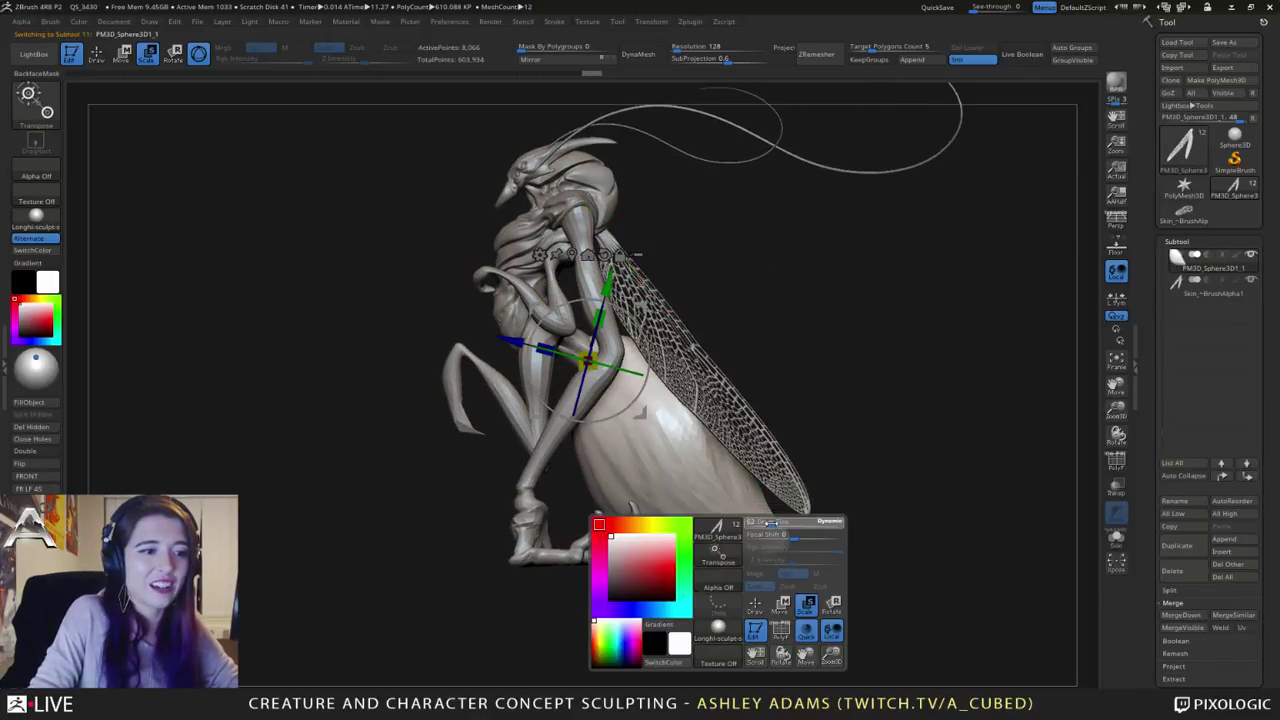
key(q)
key(space)
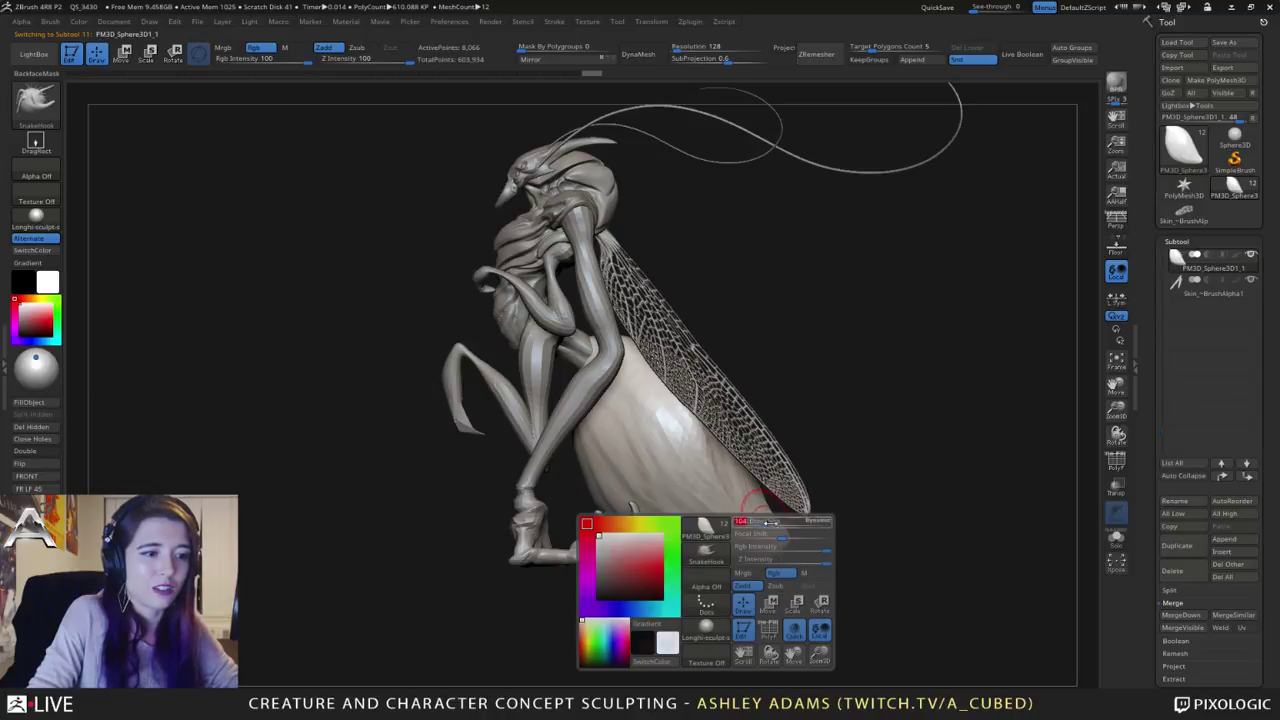
drag(762, 525, 822, 516)
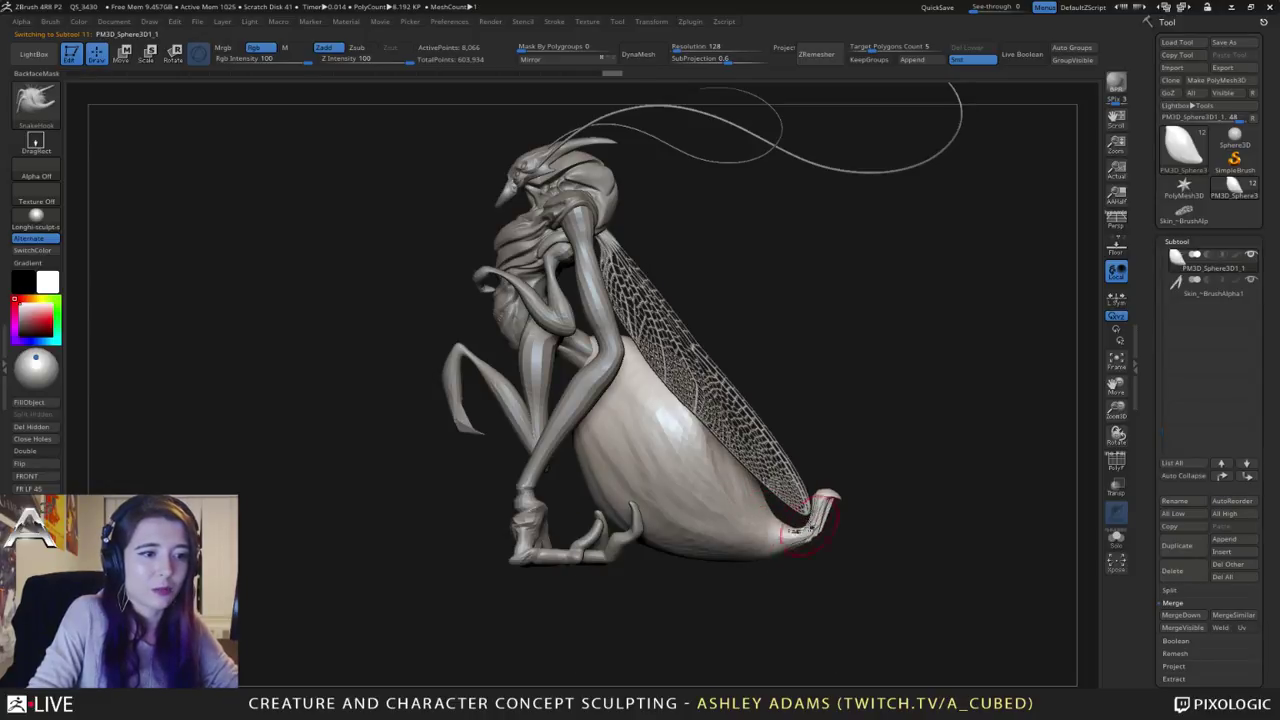
key(ctrl+z)
key(space)
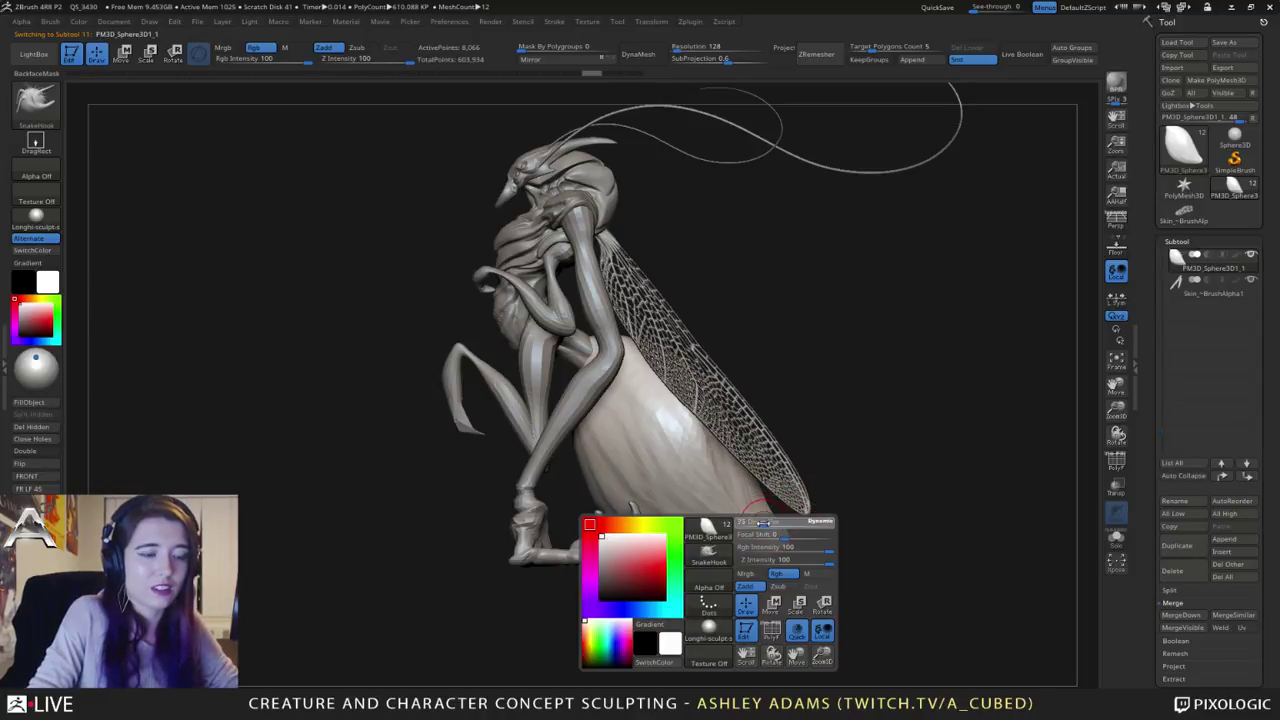
mouse_move(840, 518)
mouse_down()
mouse_move(850, 484)
mouse_move(818, 536)
mouse_up()
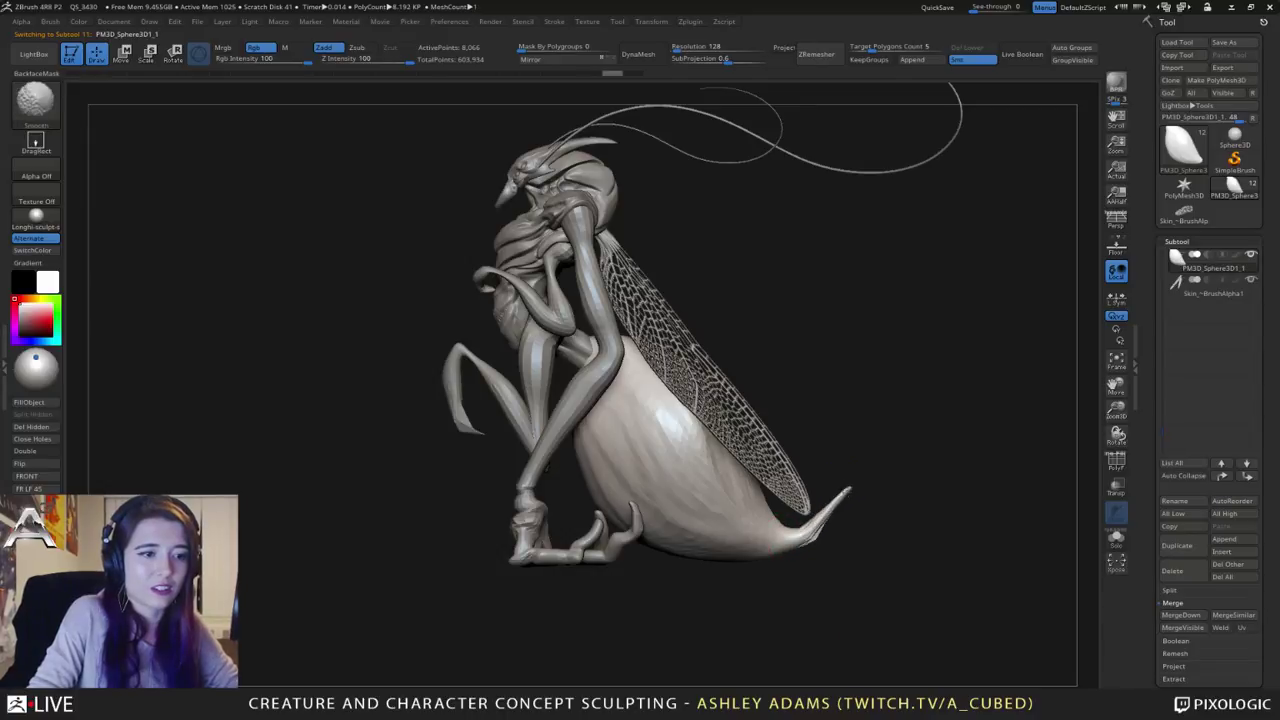
Step: Lengthen the abdomen's curved tail point with the Snake Hook brush and smooth its transition into the abdomen
drag(832, 471, 690, 462)
key(space)
mouse_move(796, 446)
mouse_down()
mouse_move(824, 447)
mouse_move(630, 495)
mouse_up()
key(space)
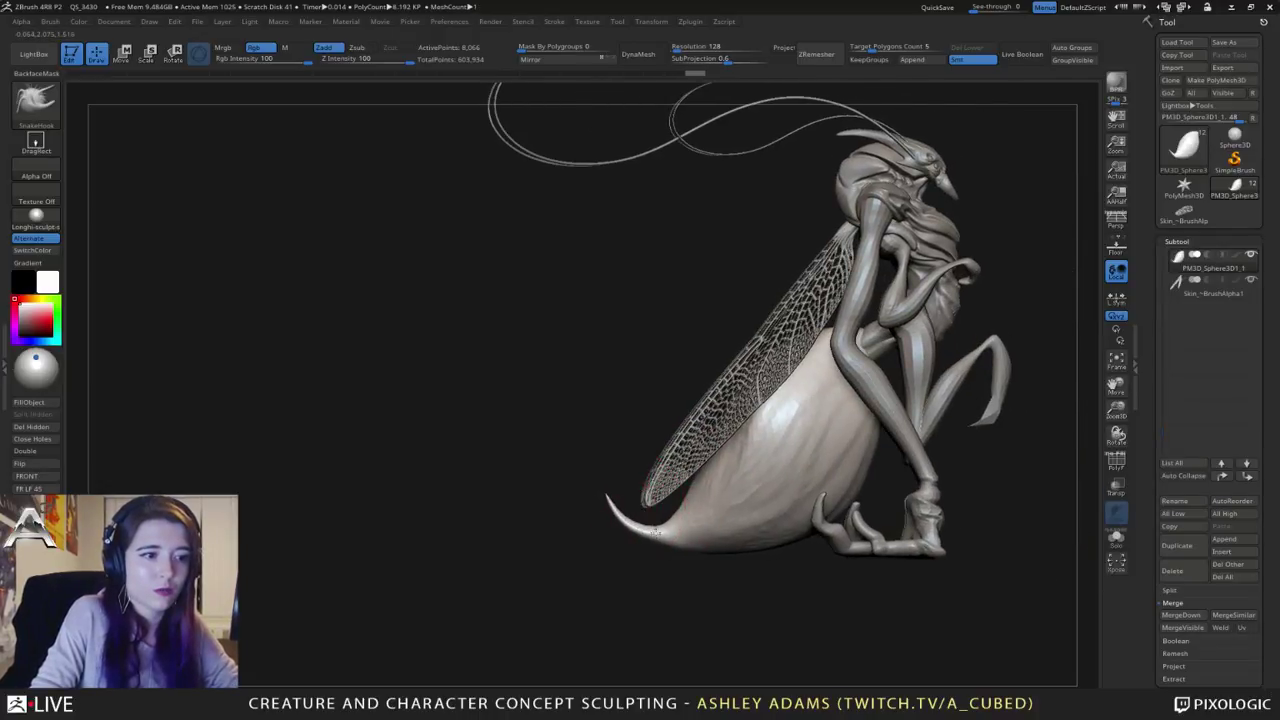
mouse_move(612, 513)
mouse_down()
mouse_move(648, 531)
mouse_move(597, 500)
mouse_up()
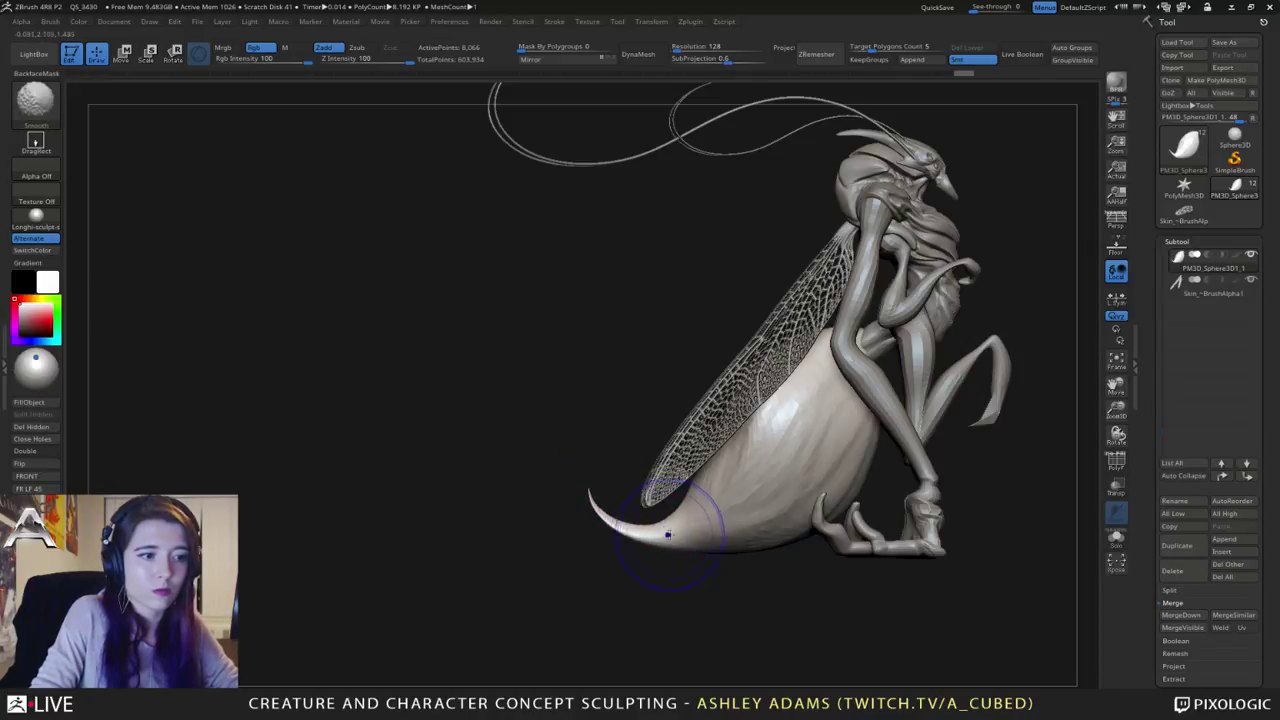
ctrl+right_drag(751, 534, 740, 440)
Step: Duplicate the pair of wings within the wing subtool by moving out a copy with the gizmo, leaving the originals masked
alt+click(709, 378)
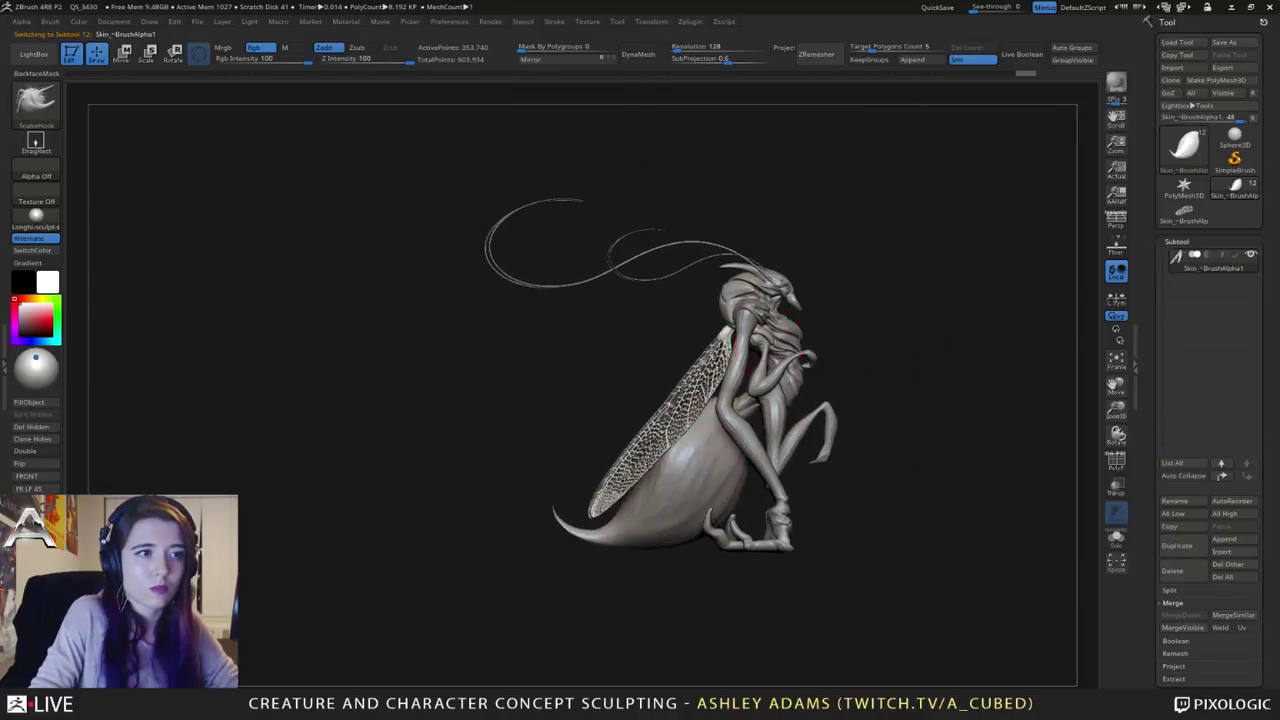
right_drag(915, 372, 645, 343)
mouse_move(826, 342)
alt+right_down()
mouse_move(717, 318)
mouse_move(749, 345)
alt+right_up()
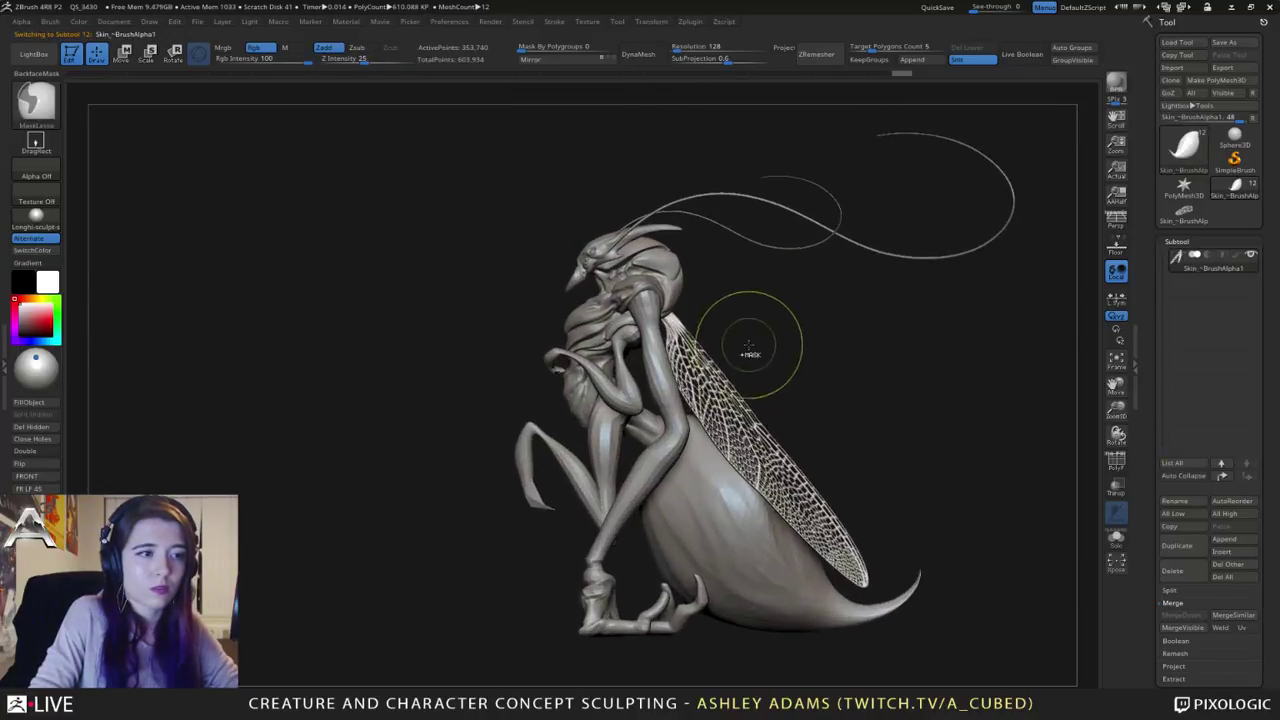
key(w)
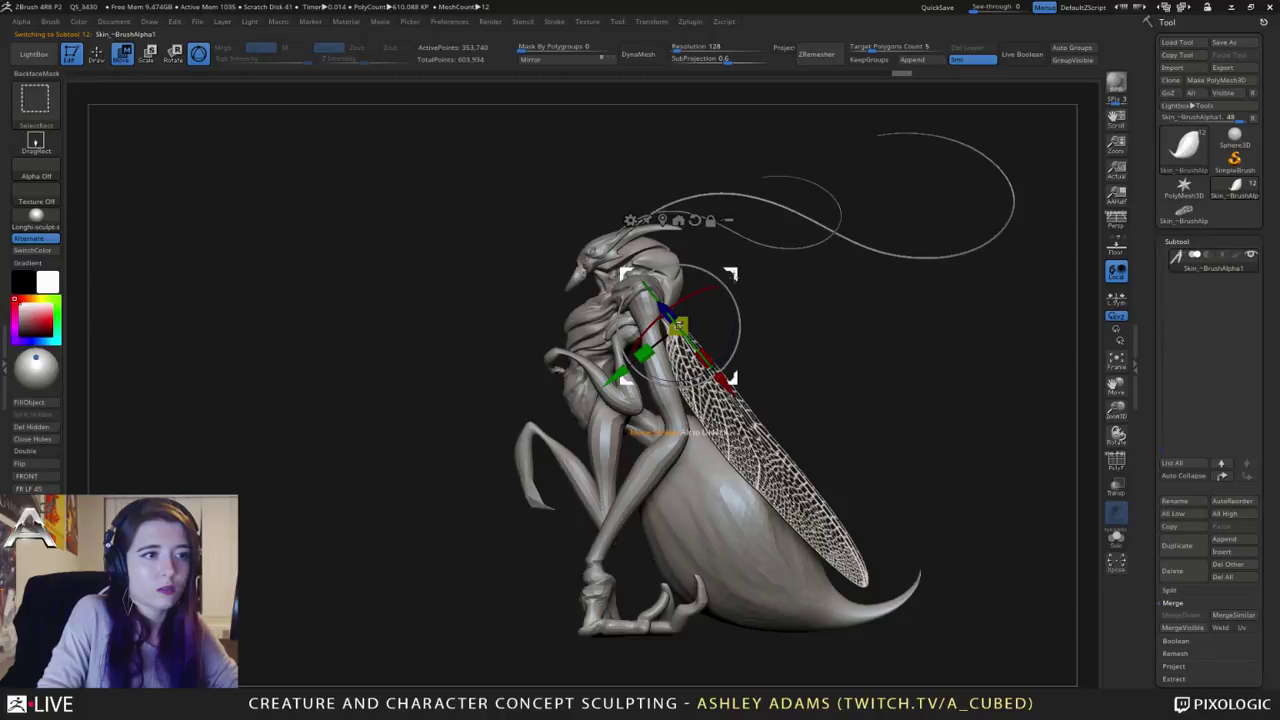
ctrl+drag(733, 275, 723, 287)
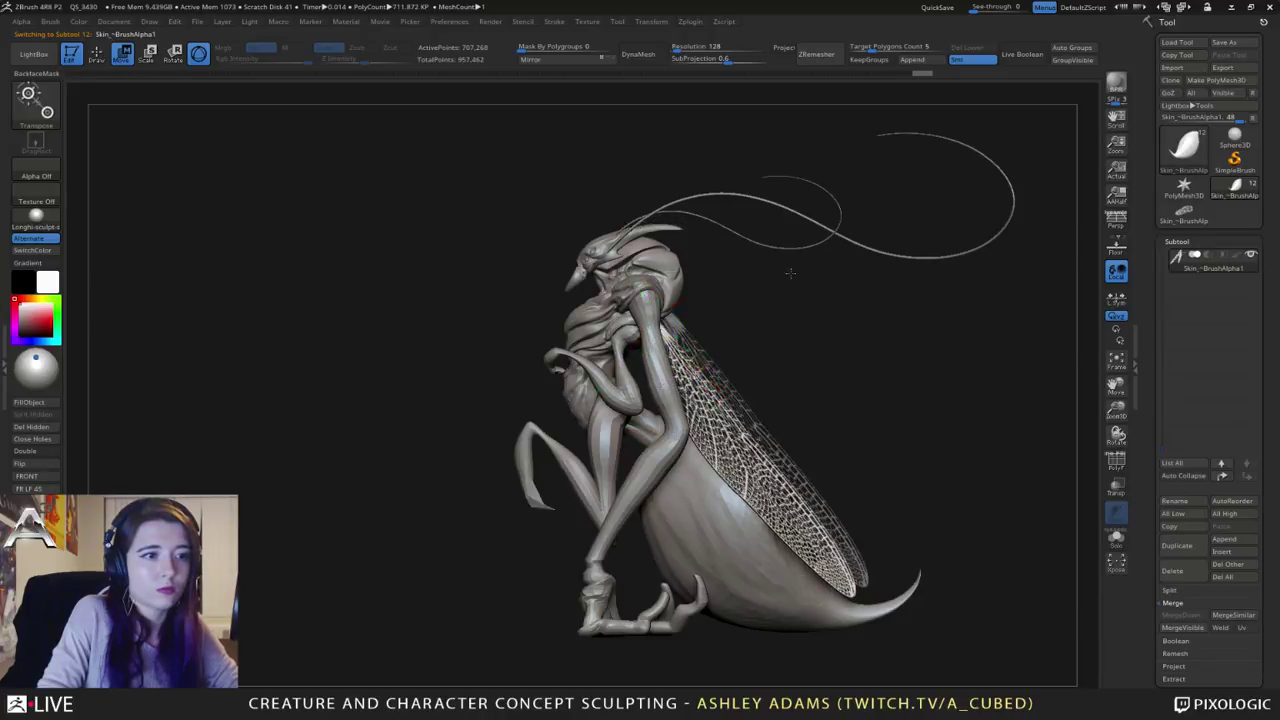
Step: Move the gizmo's pivot to the copied wings' roots, then rotate and raise the copies above the original pair
shift+right_drag(790, 273, 737, 284)
click(699, 330)
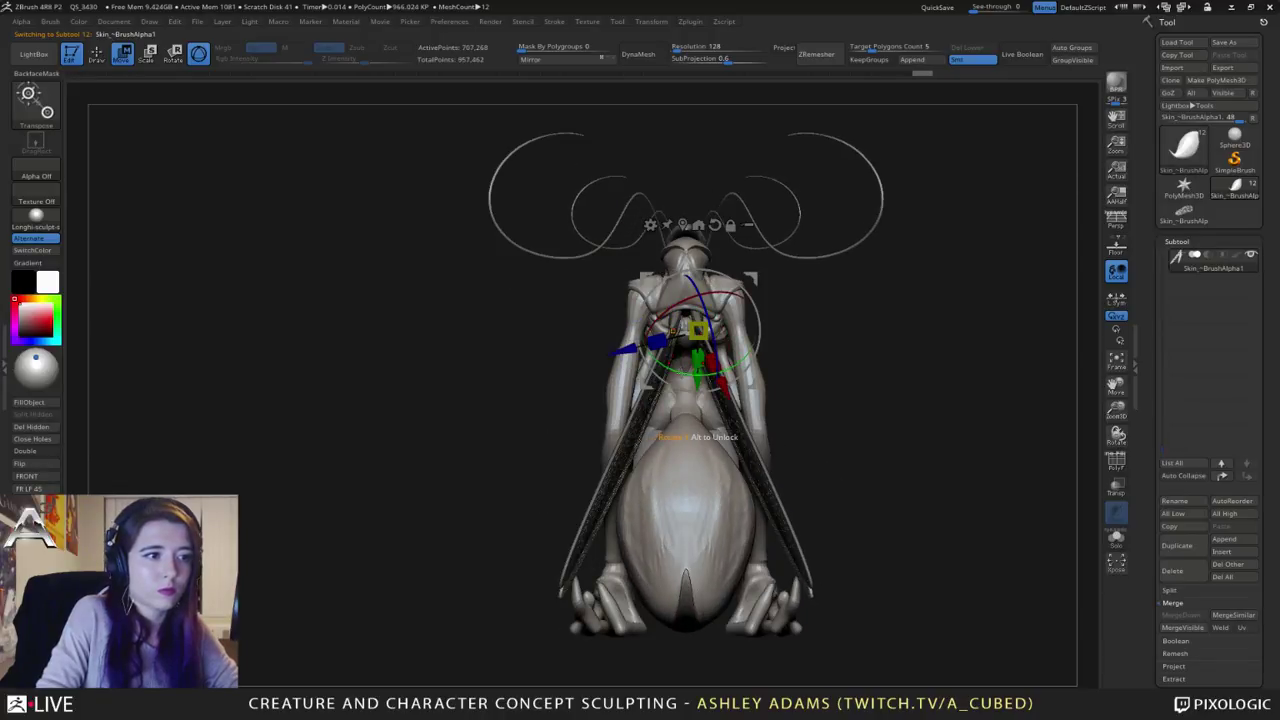
drag(733, 367, 673, 328)
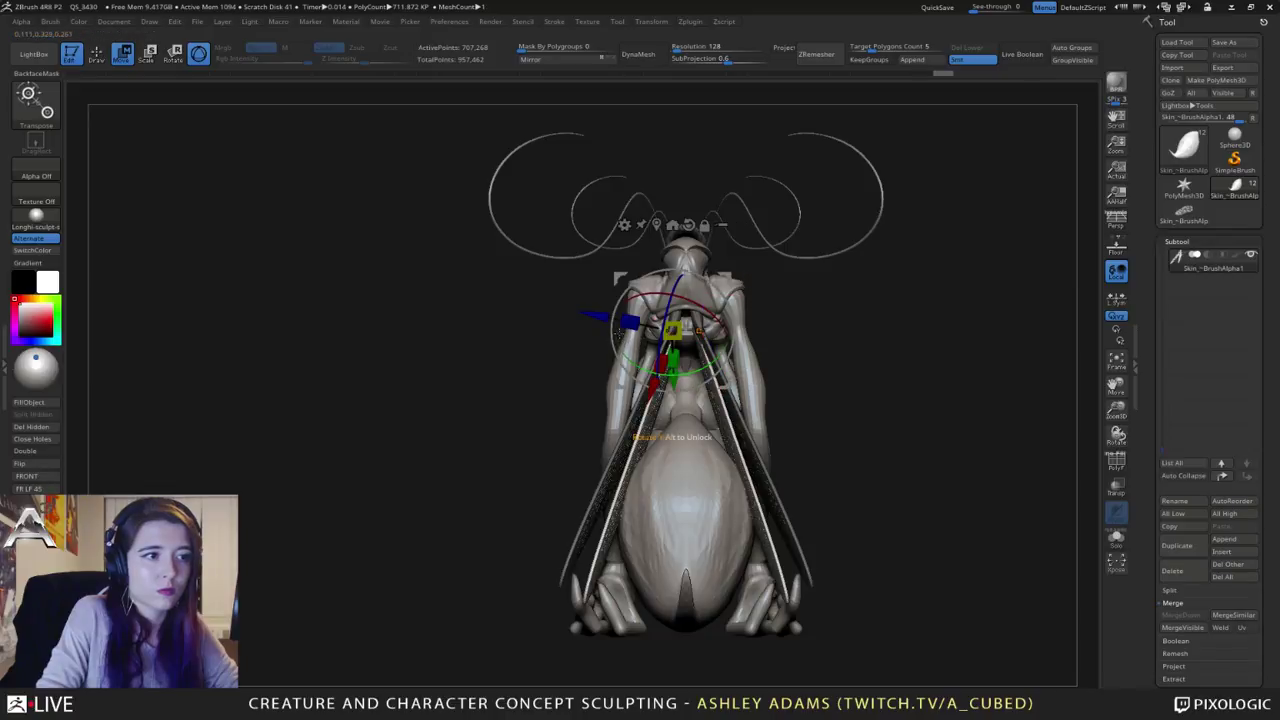
drag(659, 221, 667, 282)
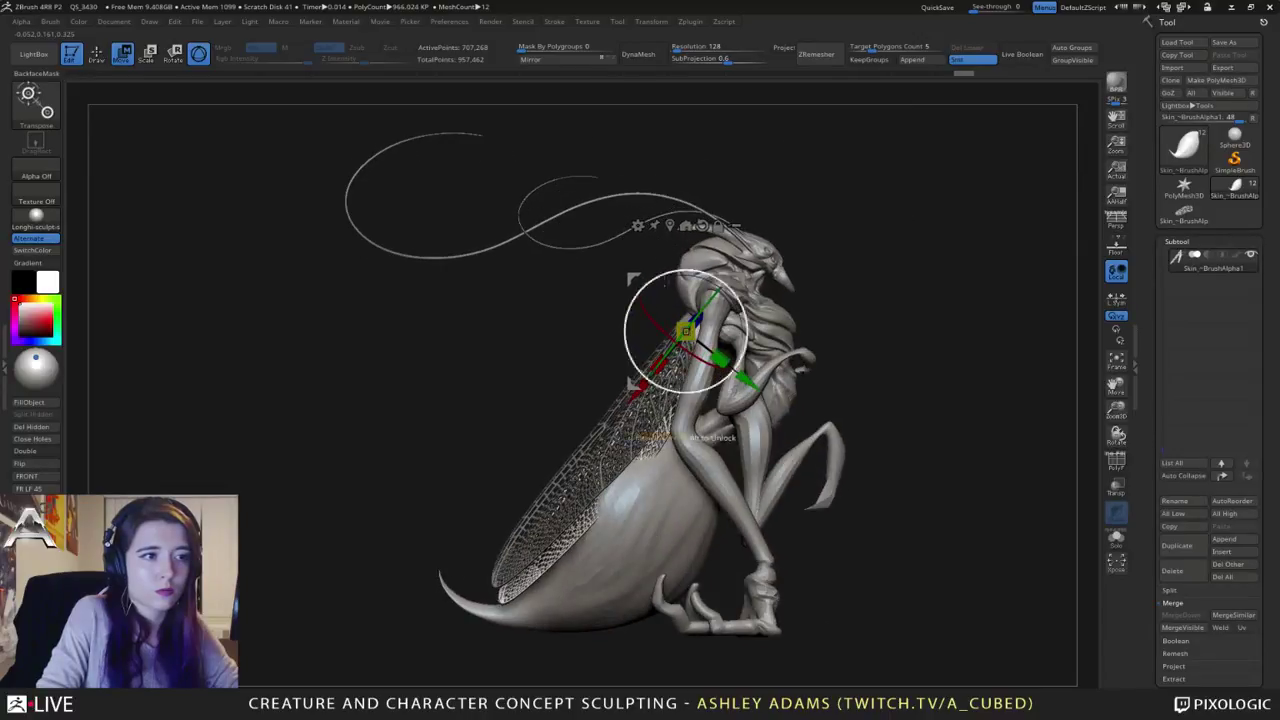
mouse_move(742, 378)
mouse_down()
mouse_move(729, 357)
mouse_move(725, 371)
mouse_up()
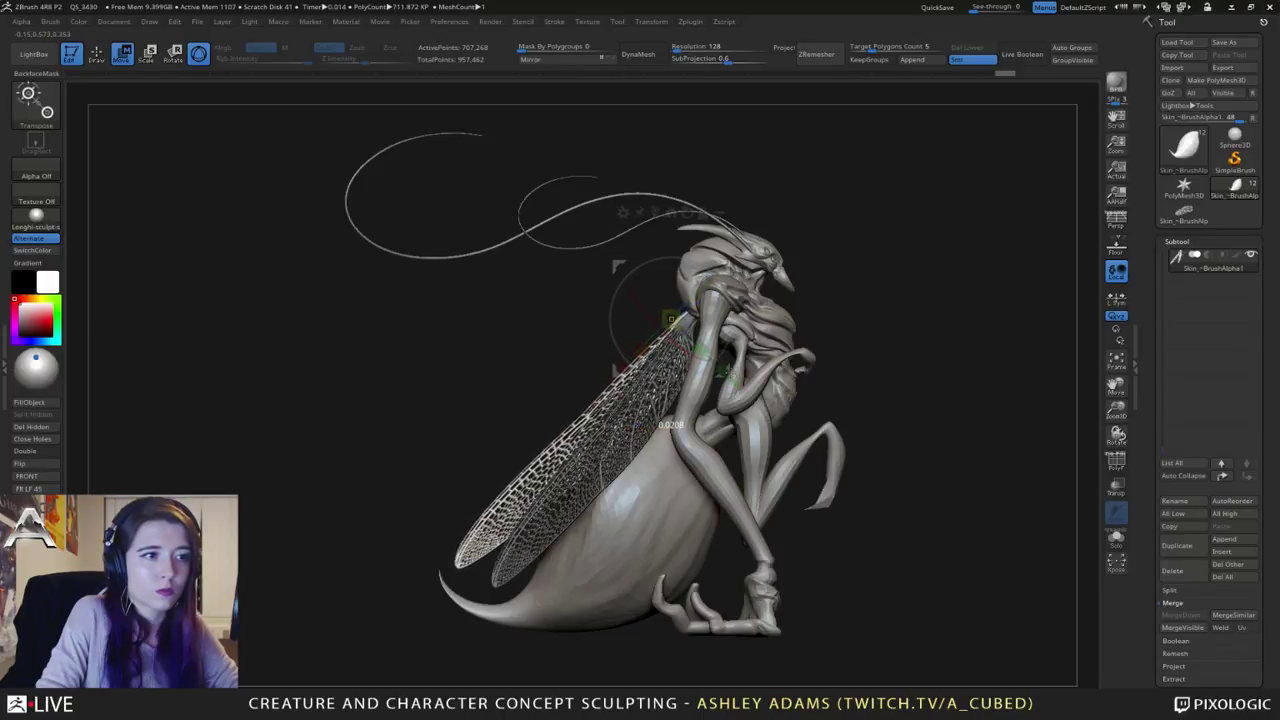
drag(662, 424, 668, 425)
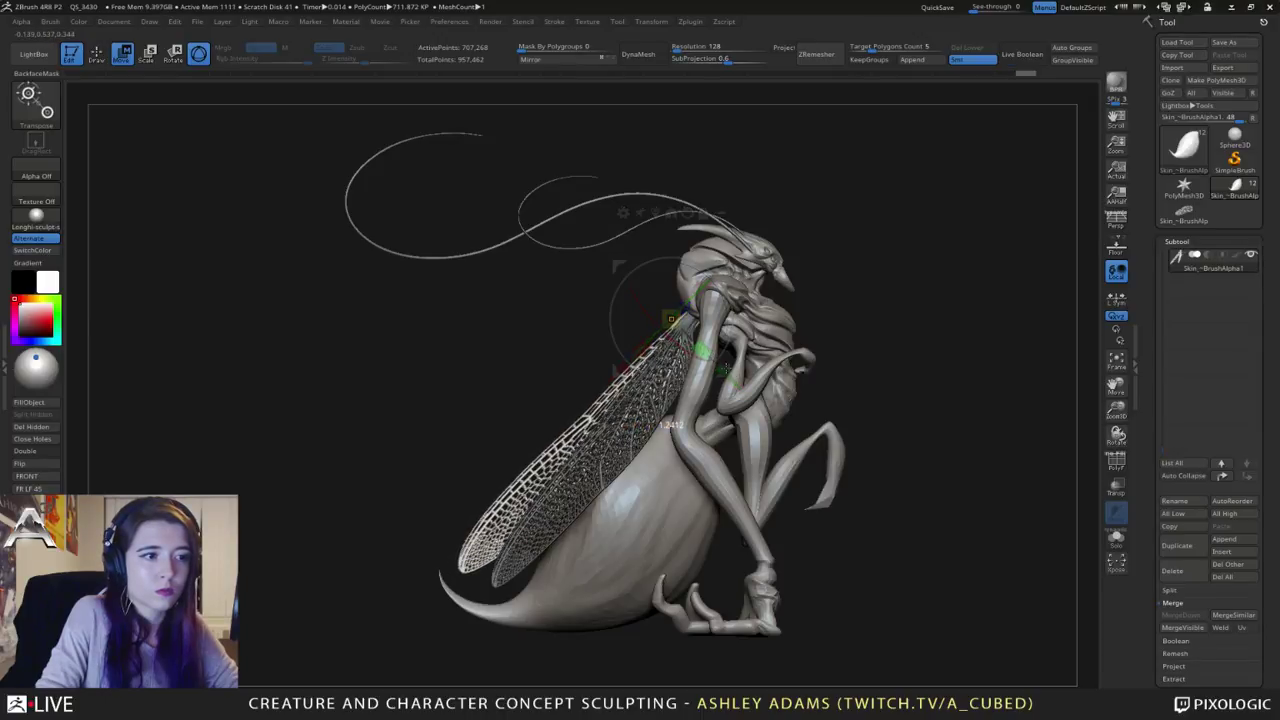
drag(732, 380, 728, 374)
Step: Spread the upper wing pair outward from the body and adjust its angle so it fans away from the lower pair
shift+drag(810, 320, 834, 314)
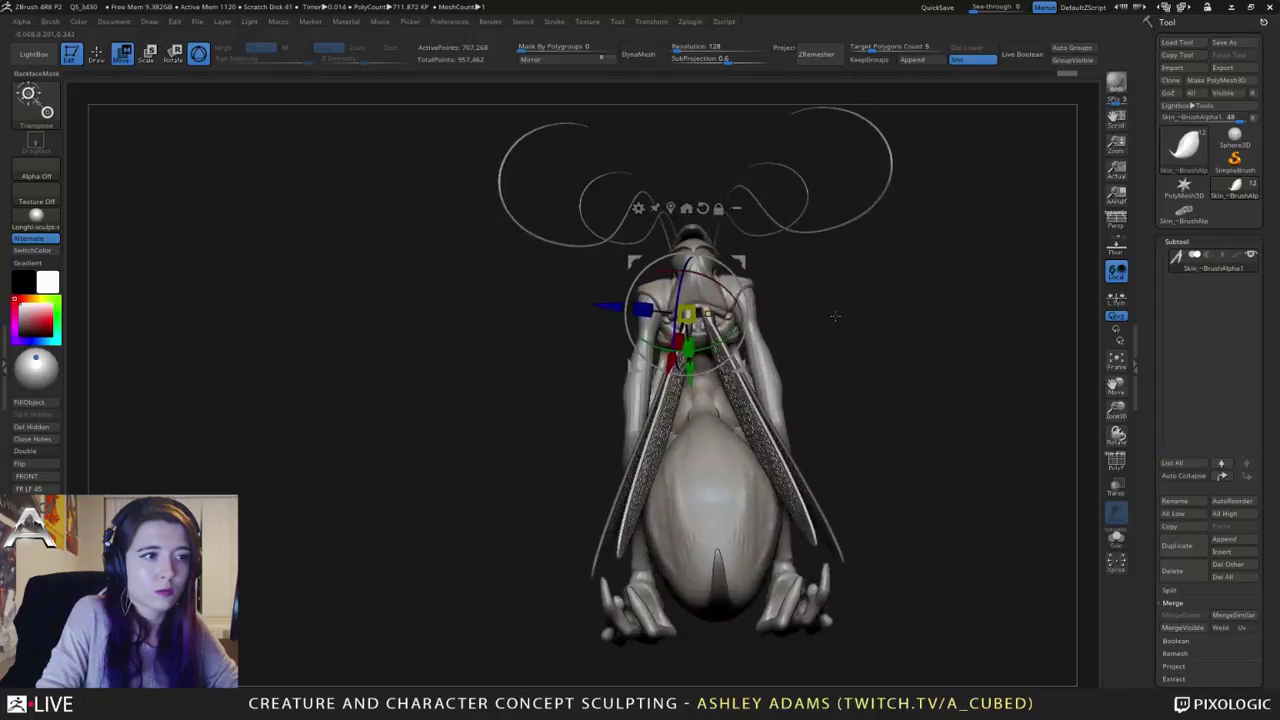
drag(606, 302, 608, 302)
drag(520, 325, 650, 325)
drag(688, 374, 744, 345)
drag(678, 301, 788, 294)
drag(729, 355, 737, 361)
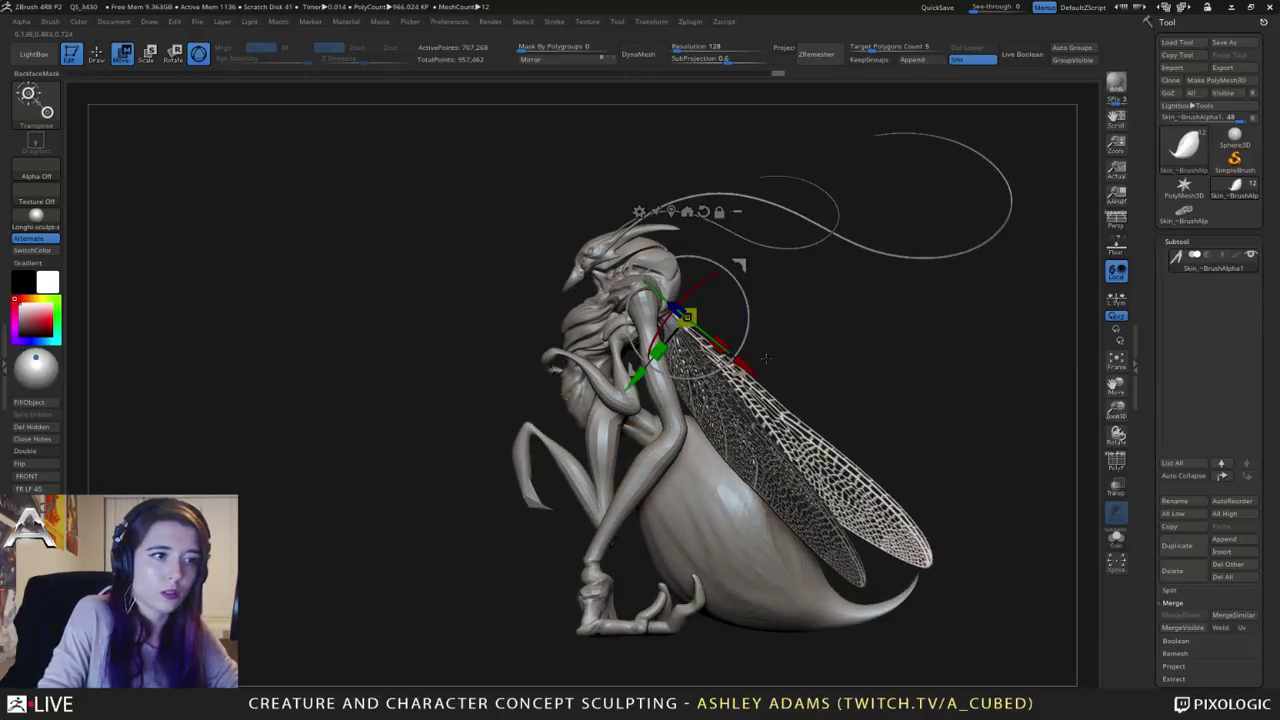
Step: Split the masked lower wings into their own subtool and select that pair
click(1170, 590)
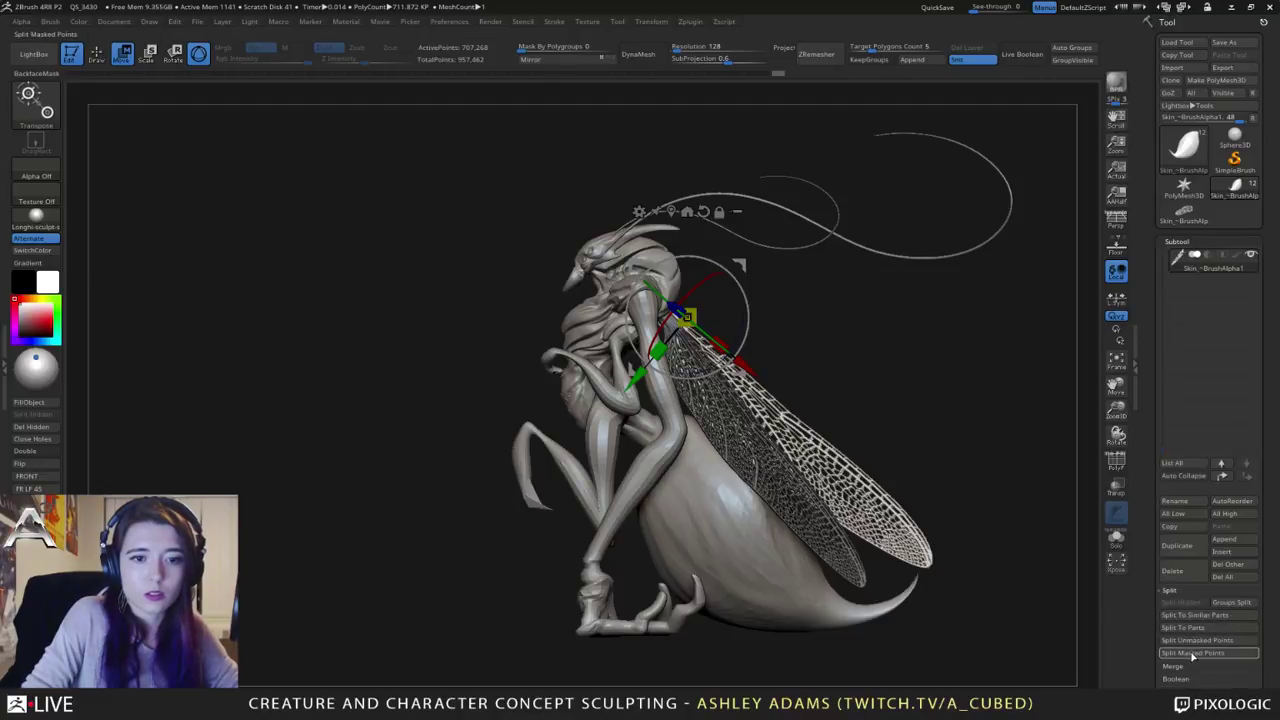
click(1178, 627)
alt+click(716, 412)
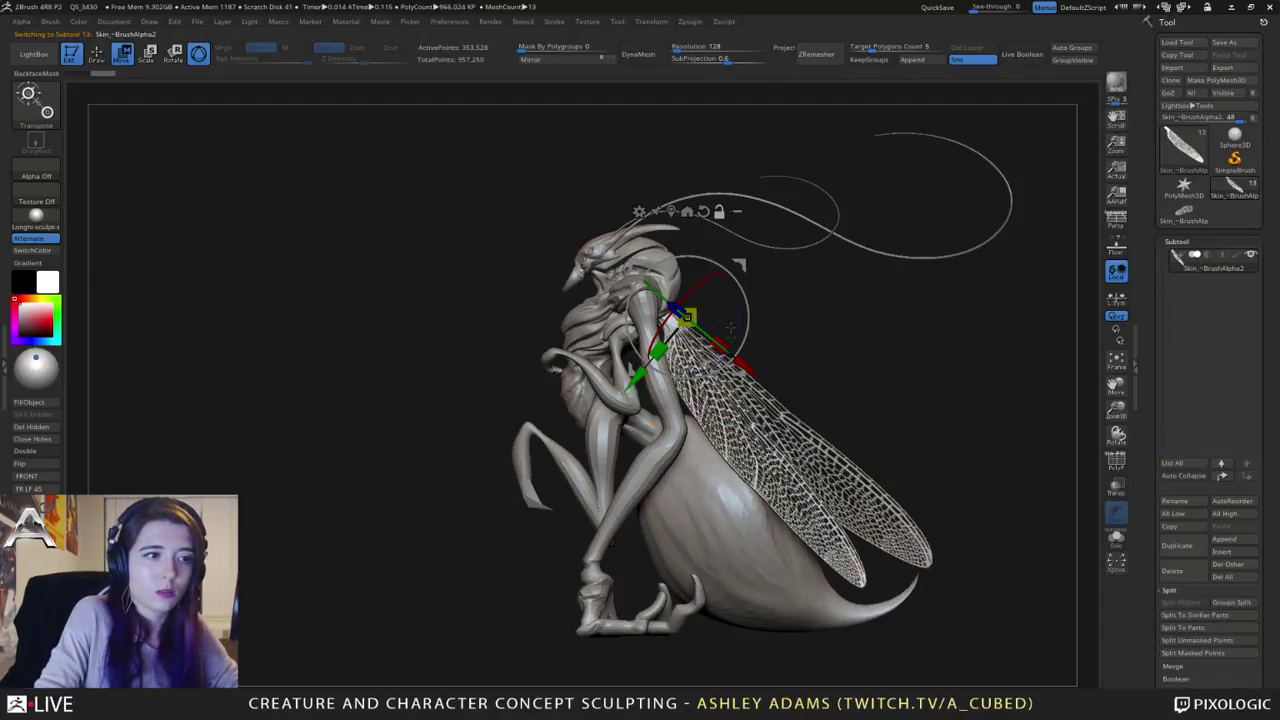
Step: Try rotating the lower wing pair about its roots with the gizmo, and undo the rotation
drag(721, 346, 709, 335)
drag(850, 325, 704, 317)
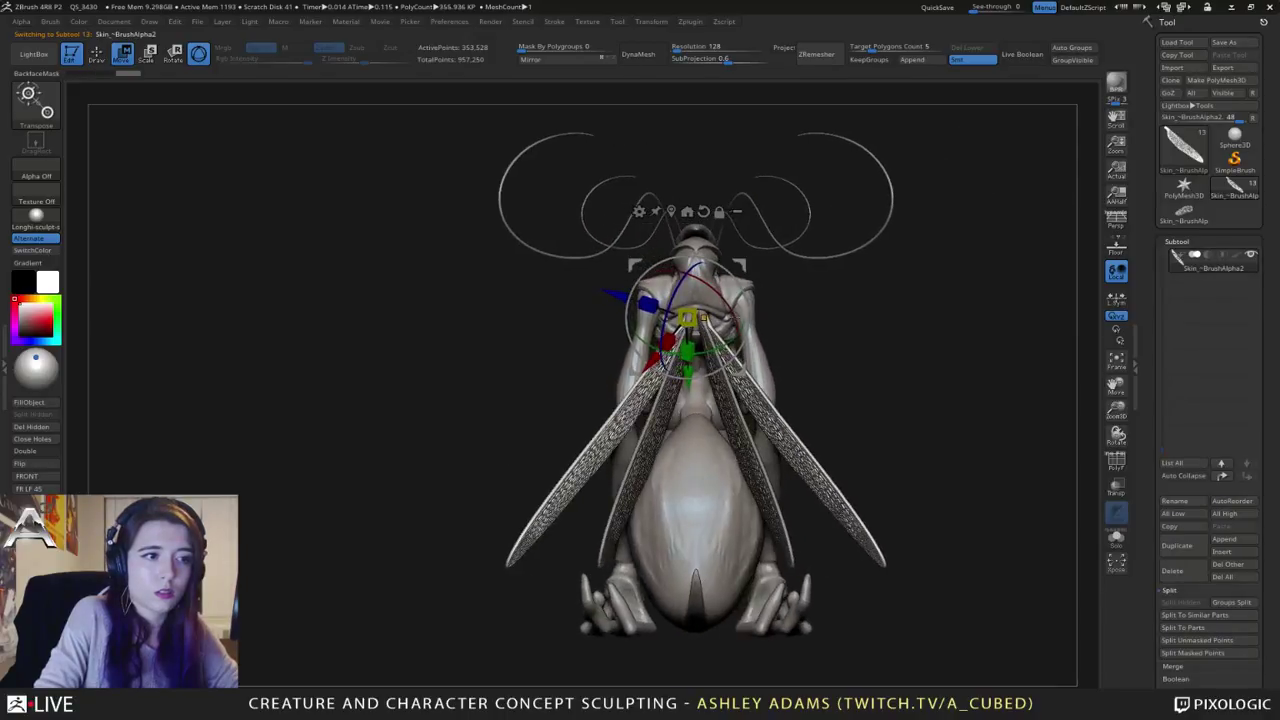
mouse_move(726, 361)
mouse_down()
mouse_move(749, 333)
mouse_move(706, 320)
mouse_move(725, 309)
mouse_up()
key(ctrl+z)
key(ctrl+z)
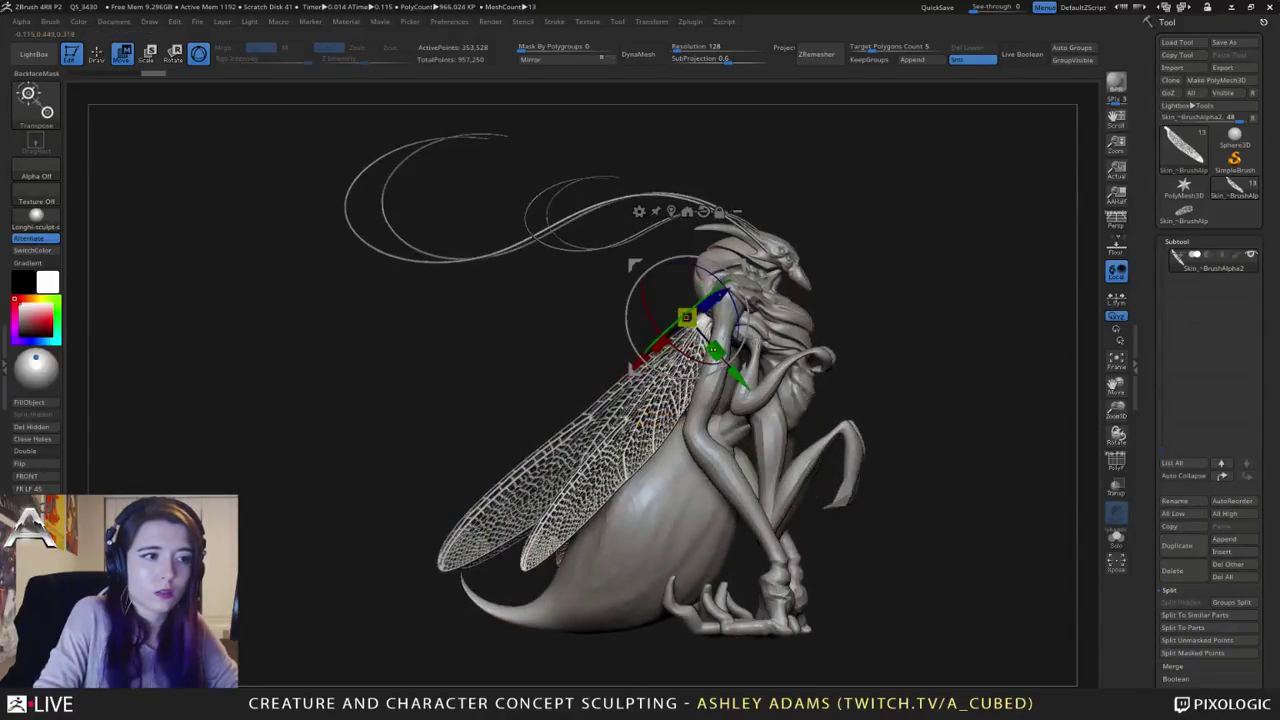
Step: Shift the gizmo's pivot to the roots of the lower wings and turn its axes towards the wing direction from above
drag(632, 265, 645, 390)
alt+drag(595, 203, 625, 317)
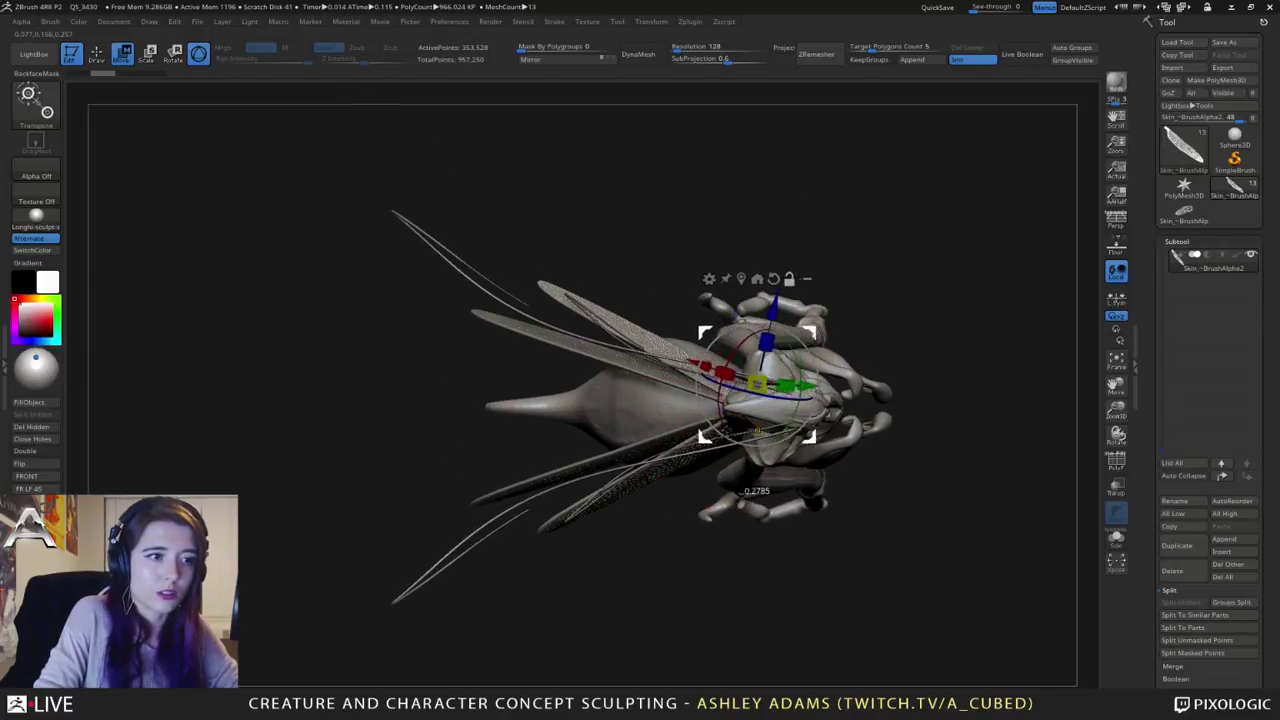
alt+drag(757, 488, 740, 505)
alt+click(756, 296)
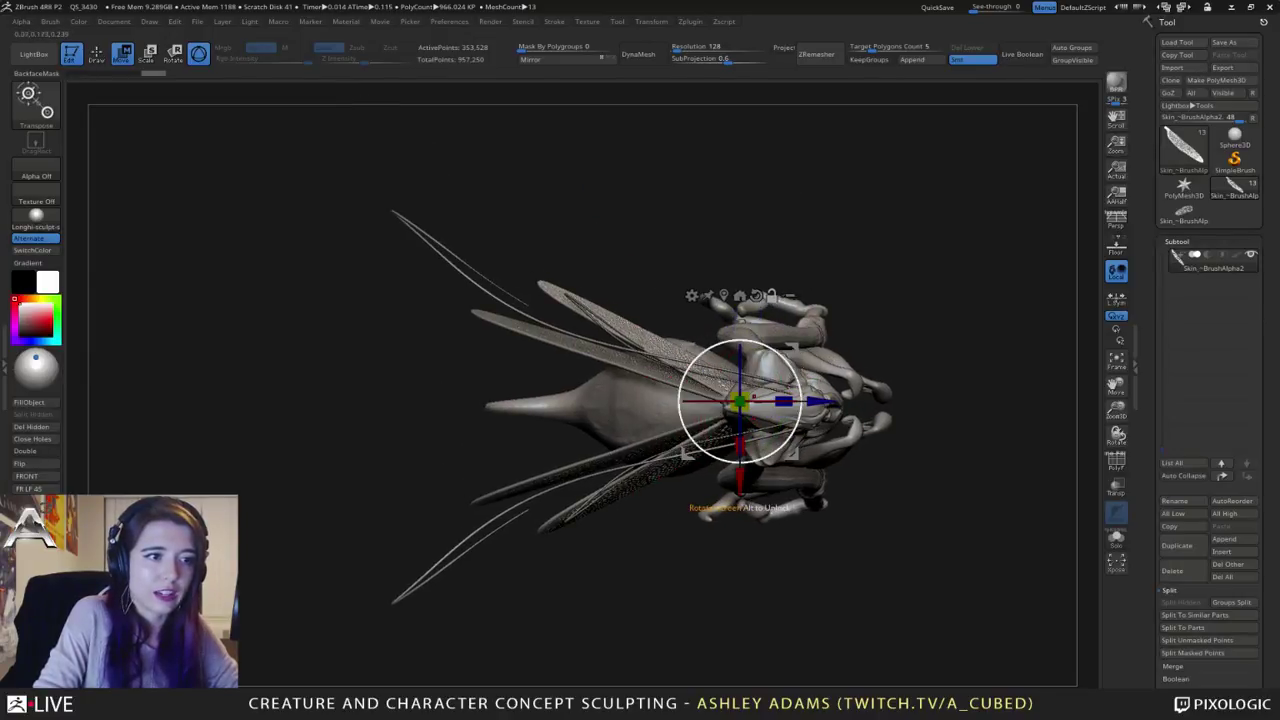
alt+drag(801, 403, 793, 430)
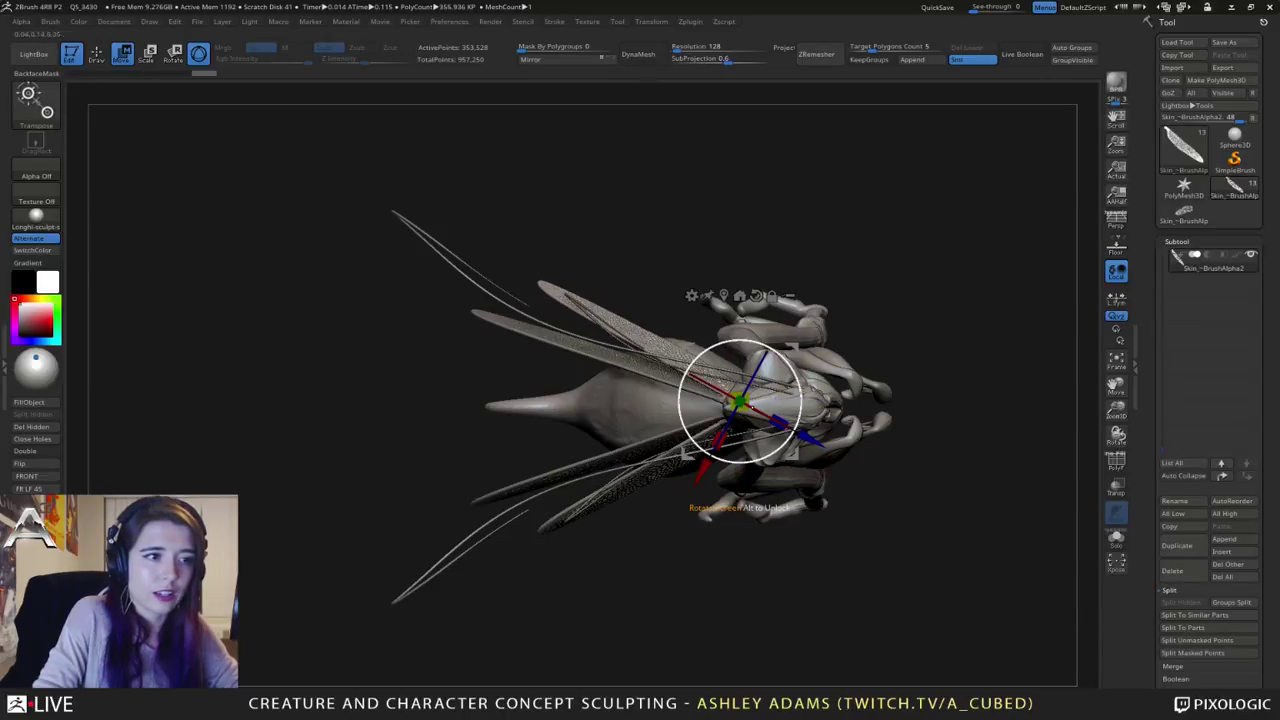
Step: Isolate the lower wing pair in Solo mode and align the unlocked gizmo with one wing's root
drag(862, 478, 900, 215)
click(1116, 539)
drag(1003, 404, 801, 368)
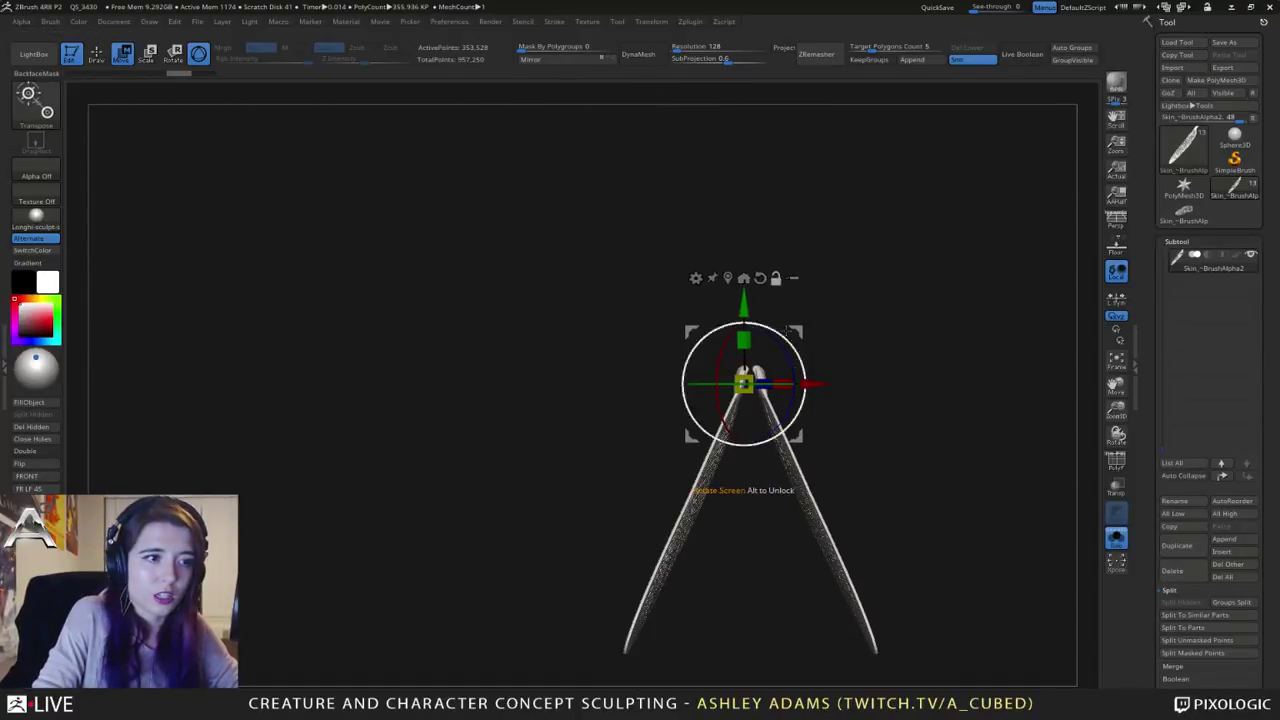
click(776, 279)
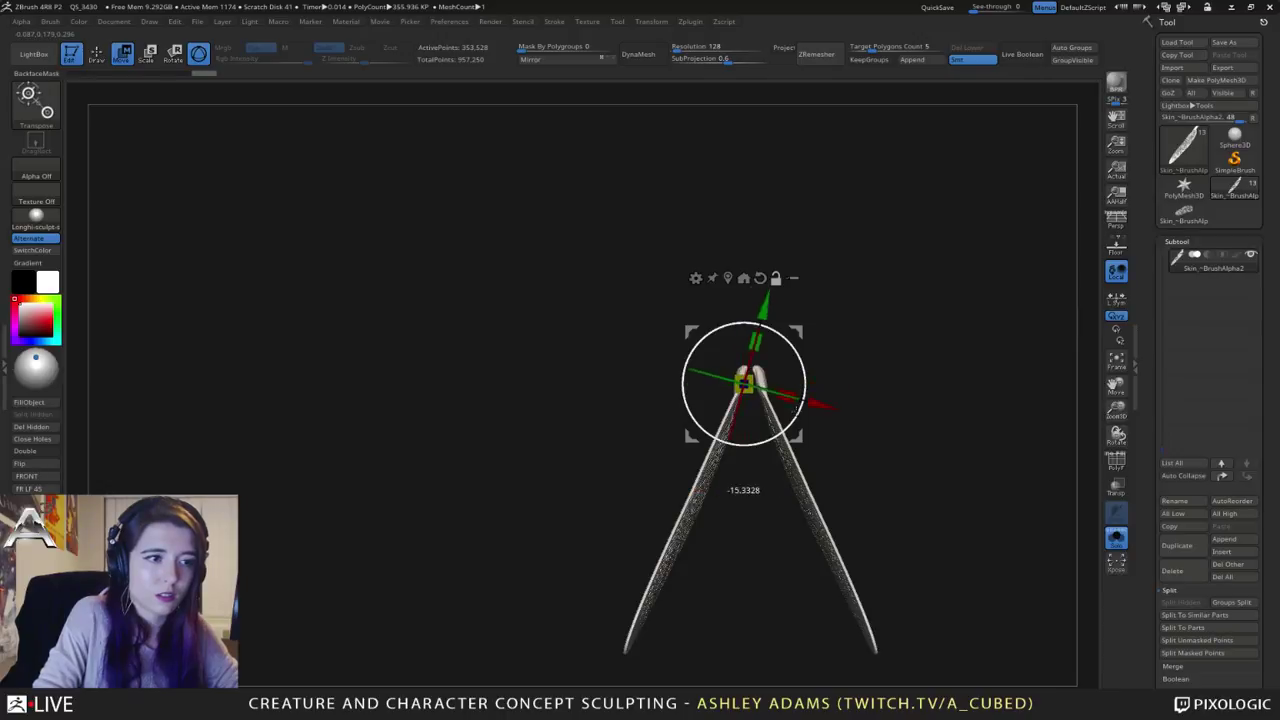
drag(798, 332, 790, 335)
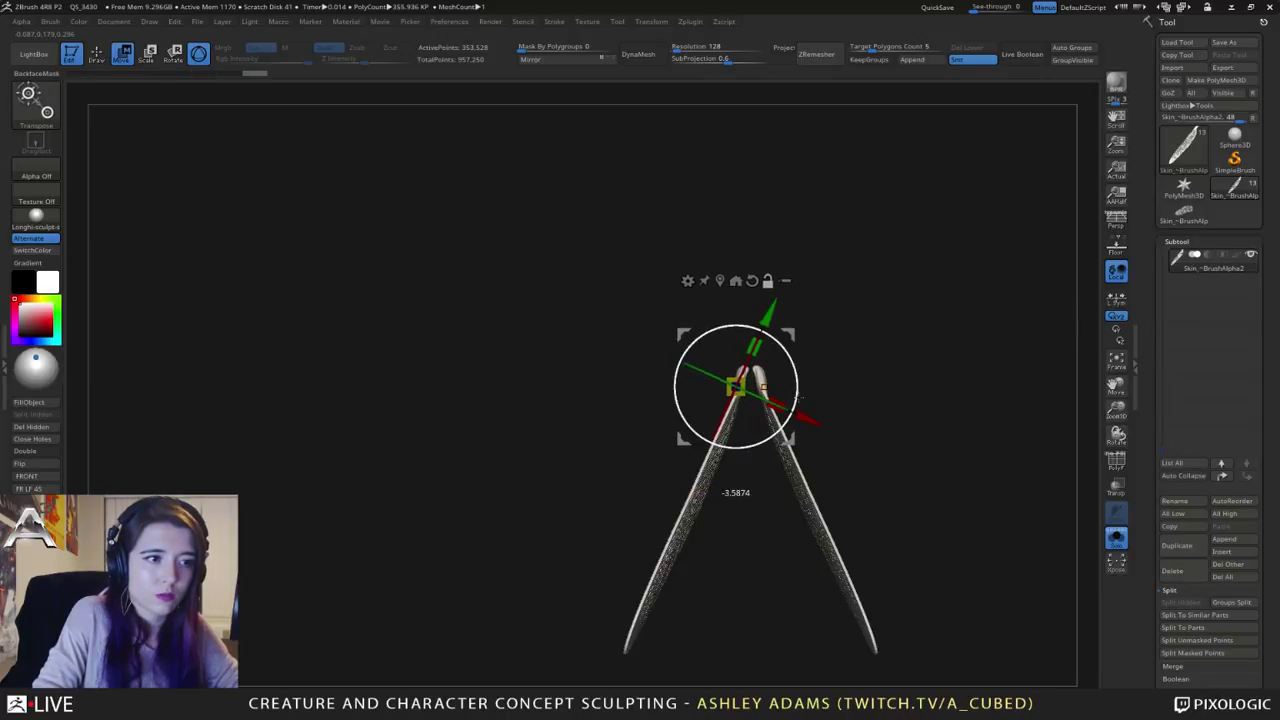
drag(800, 395, 756, 362)
Step: Reposition the unlocked gizmo on the root of the other lower wing and align its axes with that wing from several angles
click(767, 400)
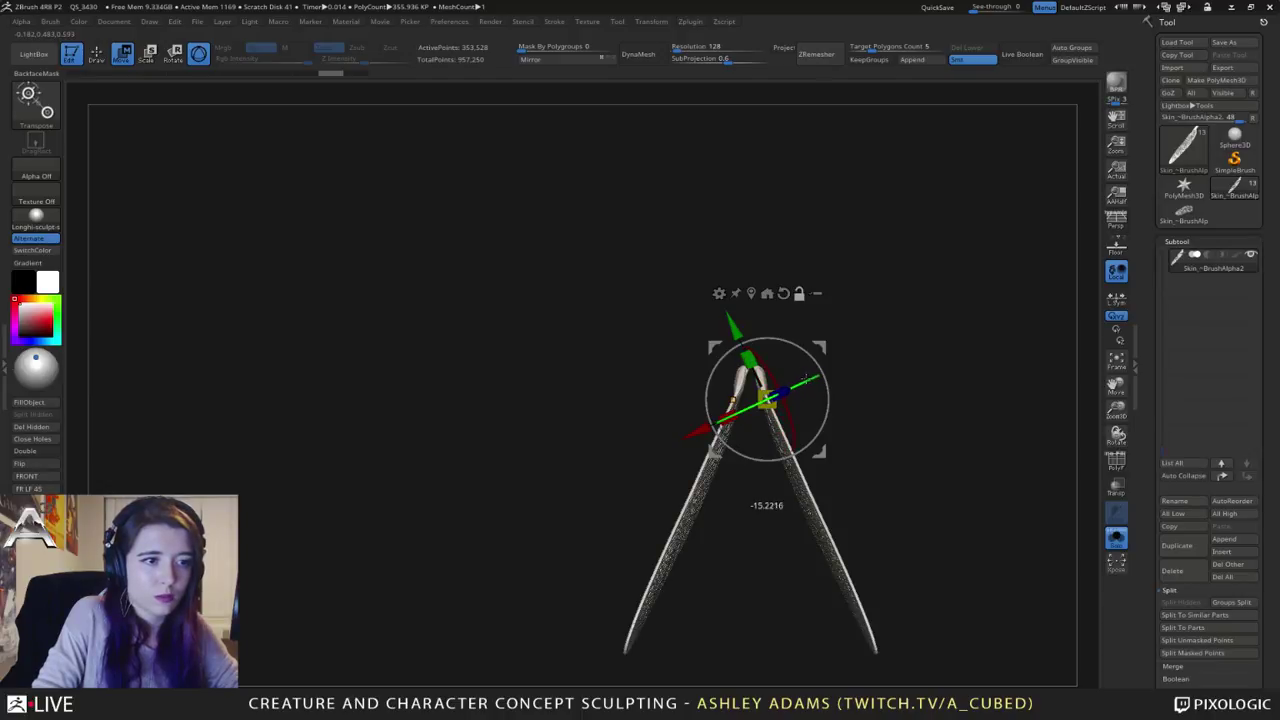
drag(838, 370, 812, 443)
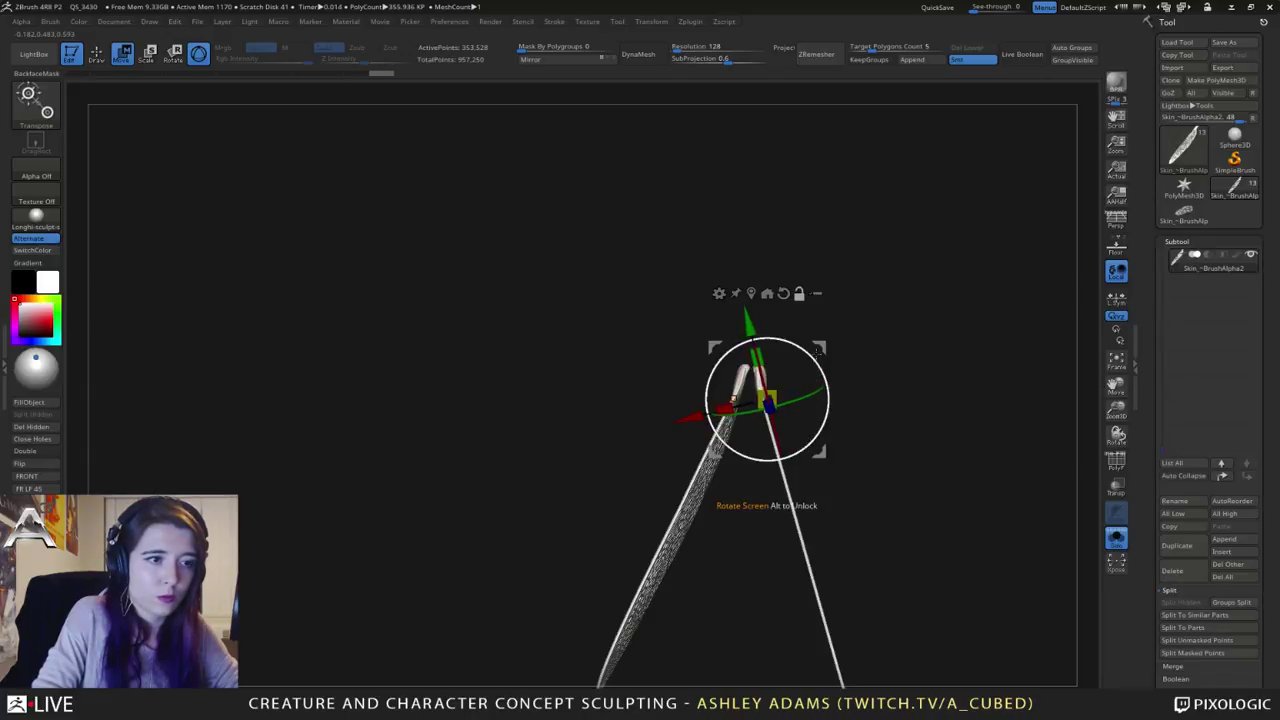
drag(818, 351, 817, 434)
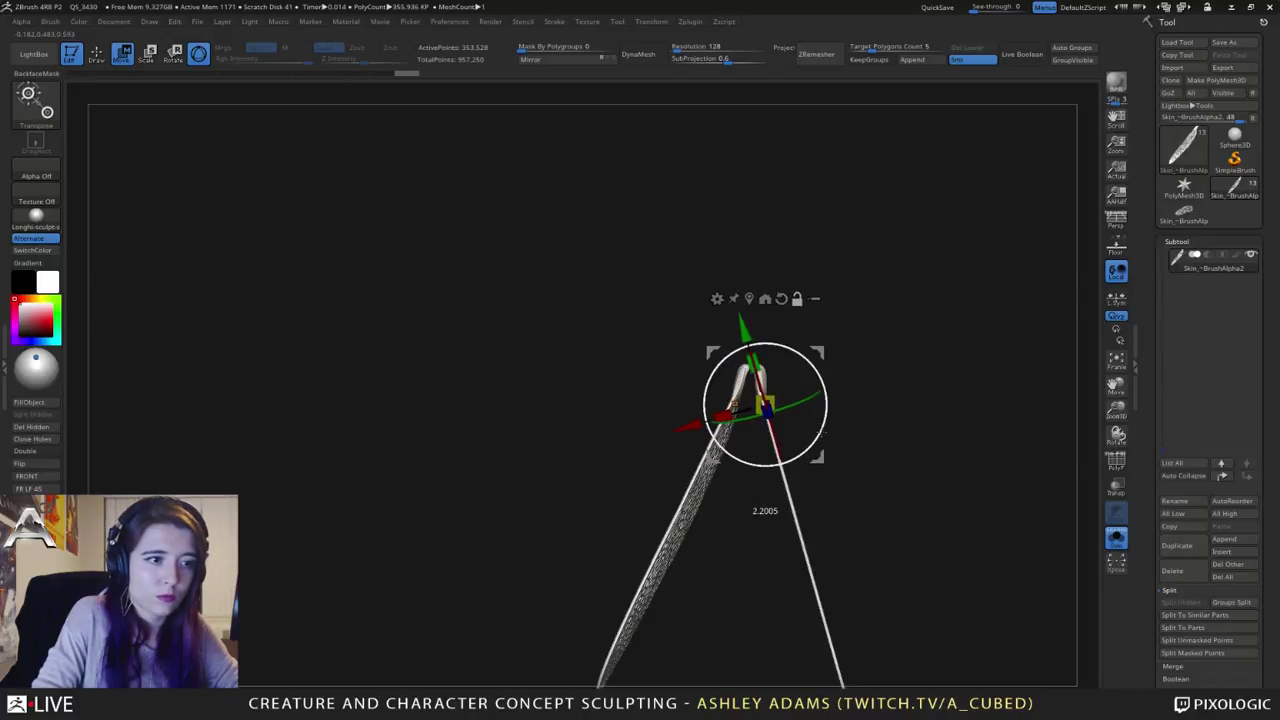
mouse_move(833, 363)
mouse_down()
mouse_move(866, 374)
mouse_move(842, 352)
mouse_up()
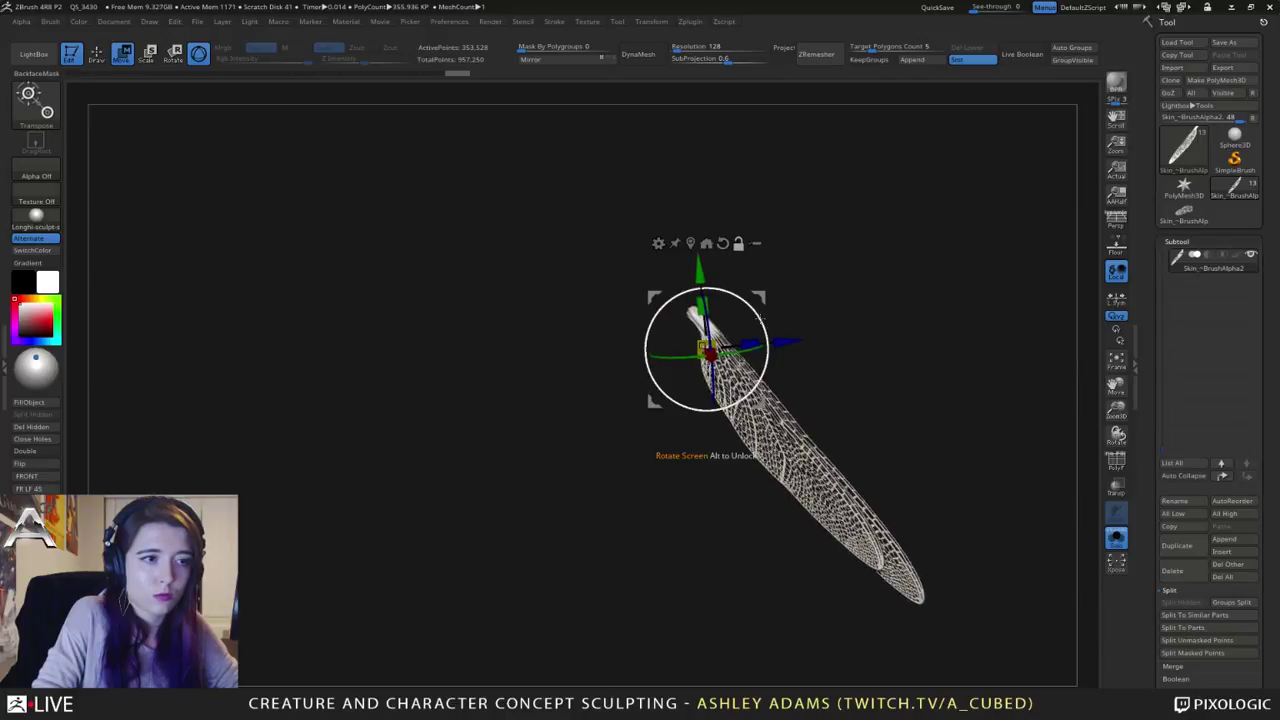
drag(770, 330, 748, 317)
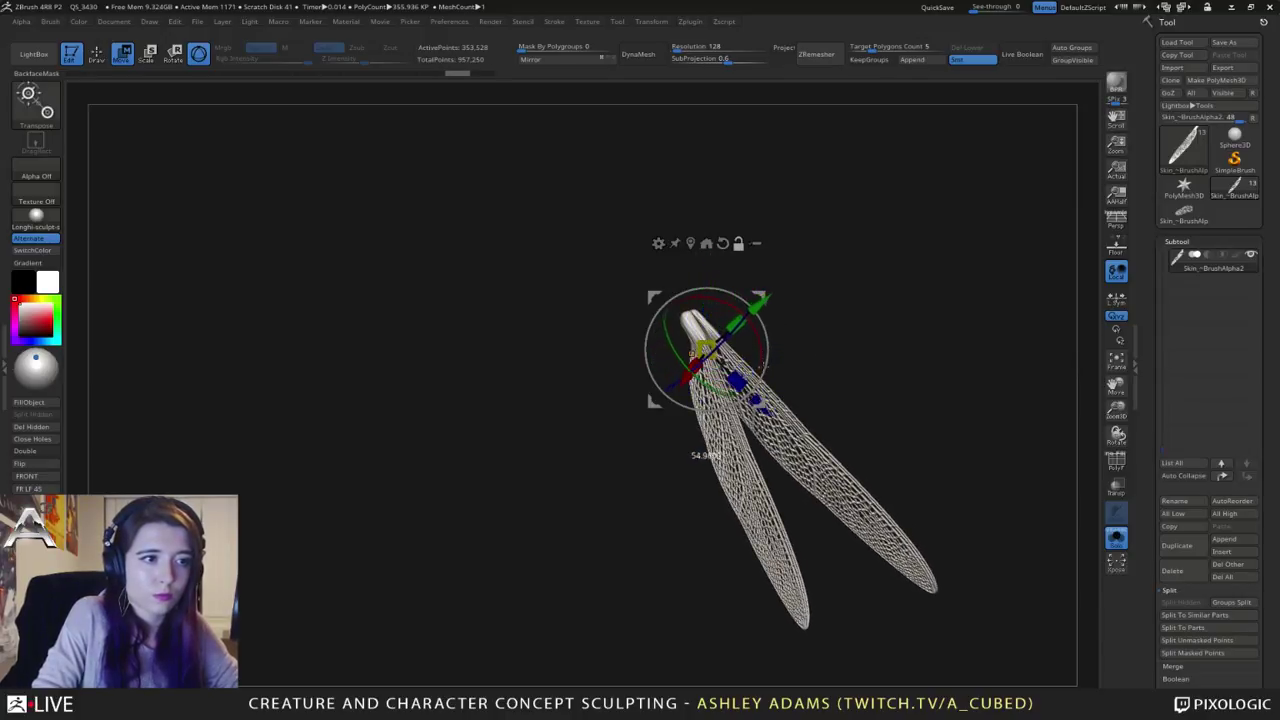
drag(762, 368, 717, 335)
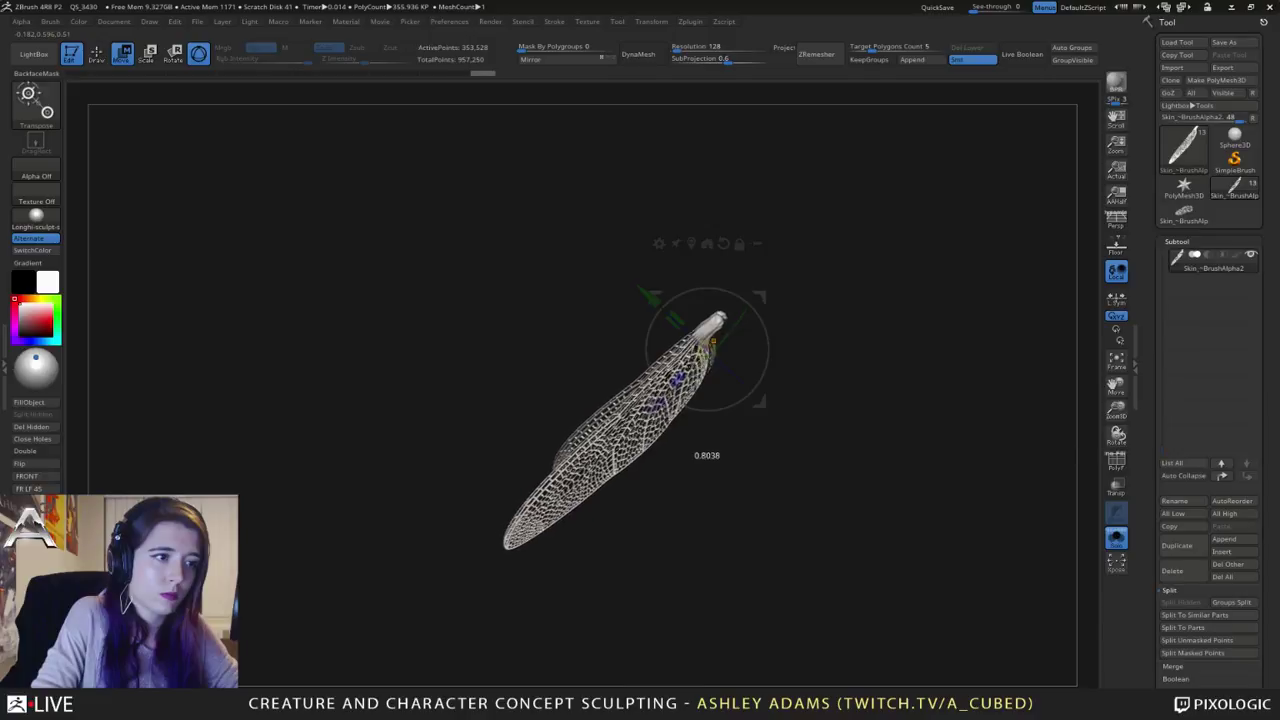
Step: Show the whole creature again, duplicate the lower wing pair with the gizmo, and split the masked points into their own subtool
drag(702, 482, 768, 506)
click(1116, 540)
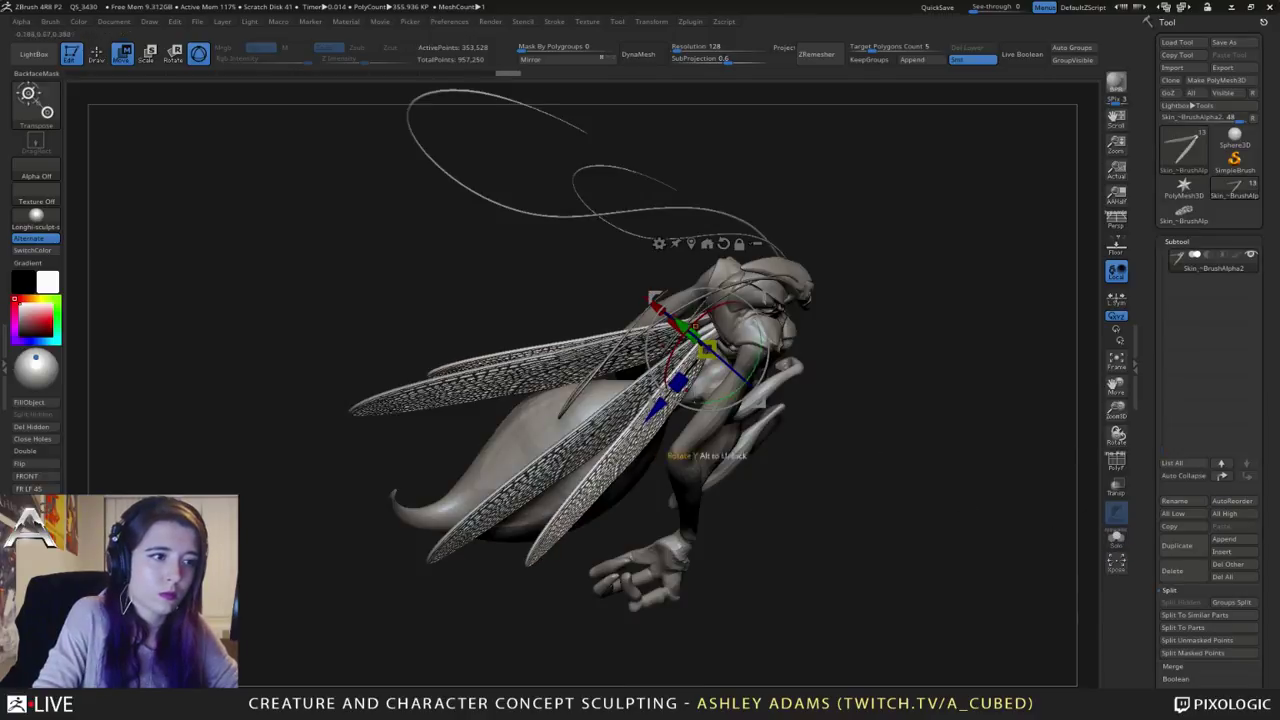
right_drag(750, 500, 724, 471)
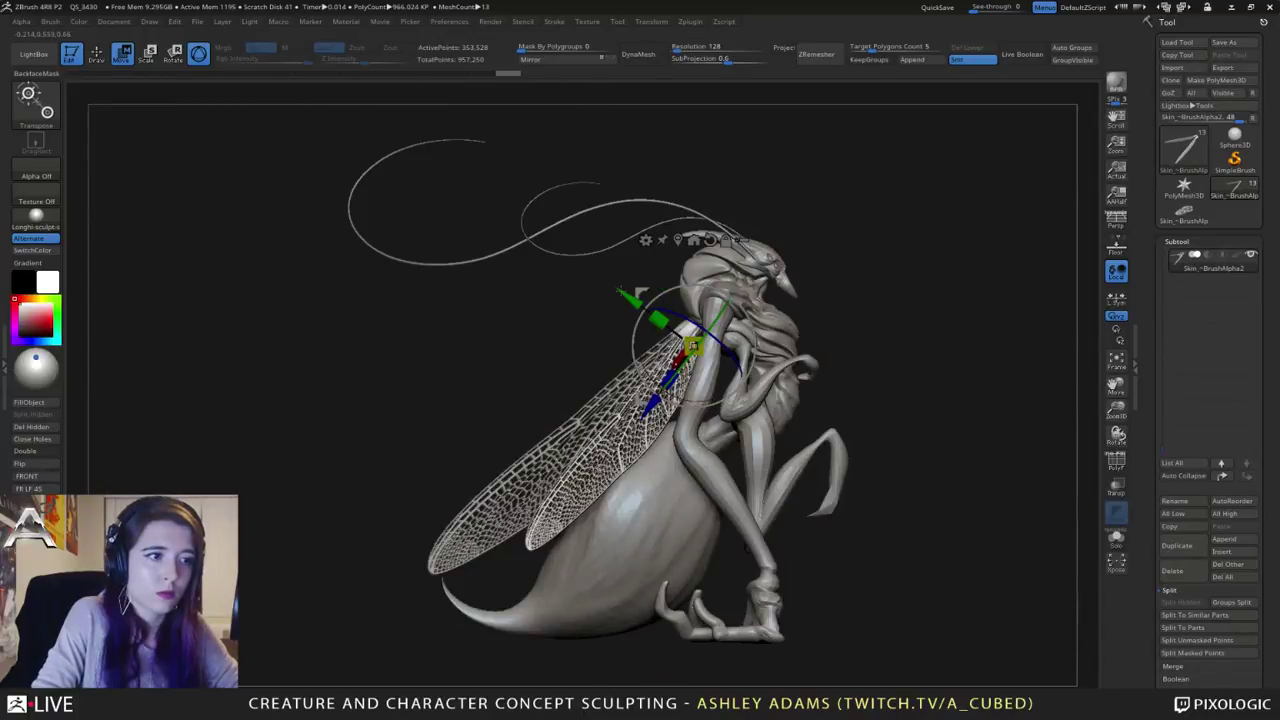
ctrl+shift+click(838, 407)
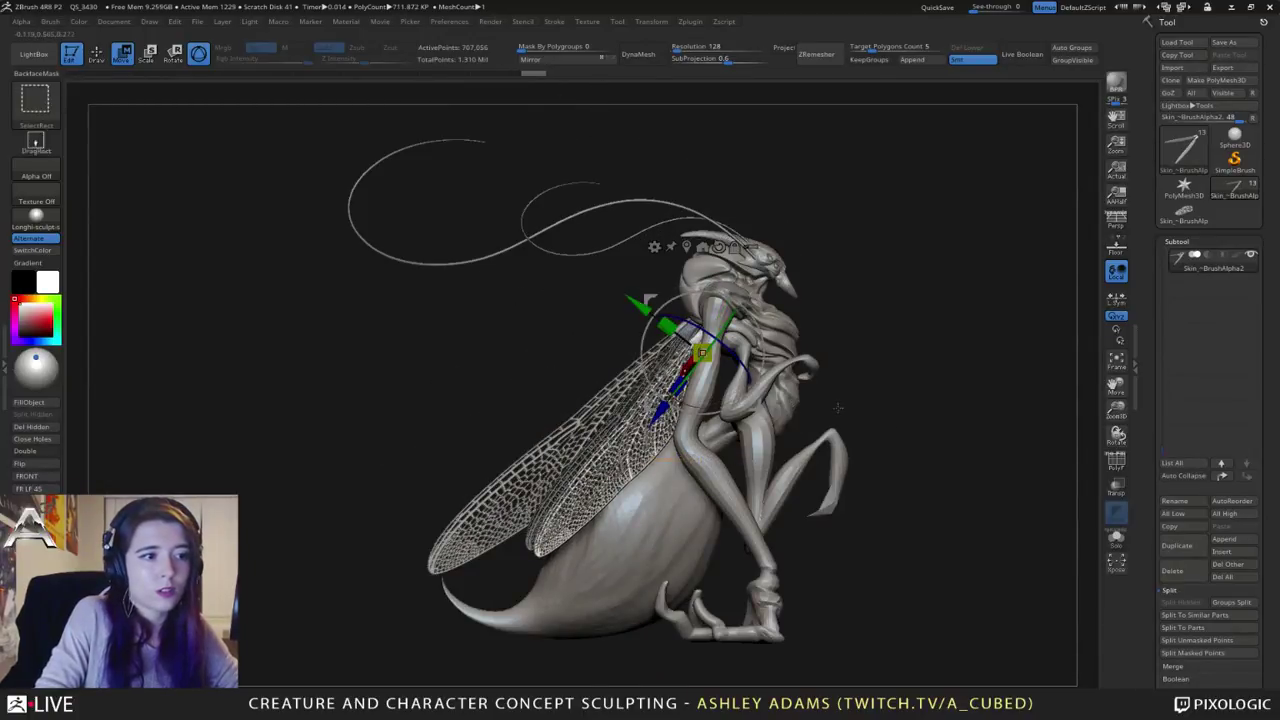
click(1192, 653)
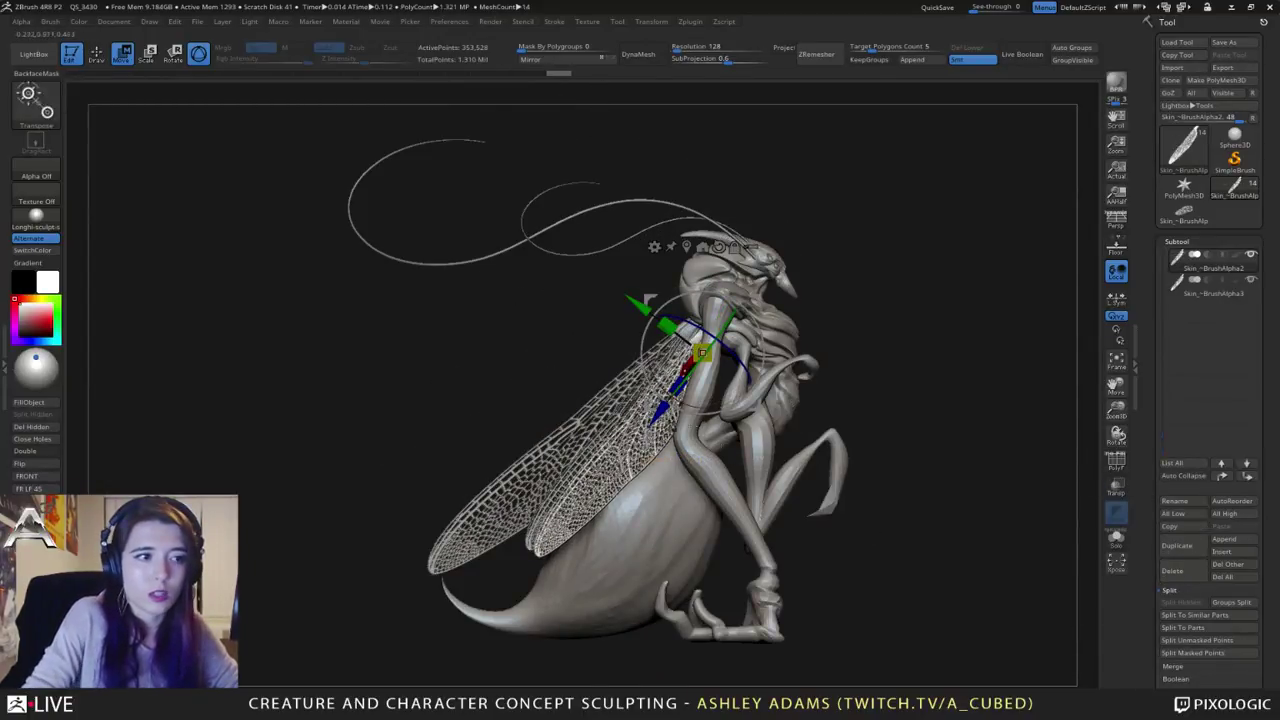
Step: Shift and rotate the new third wing pair at its roots so it fans out below the middle pair
right_drag(571, 284, 615, 290)
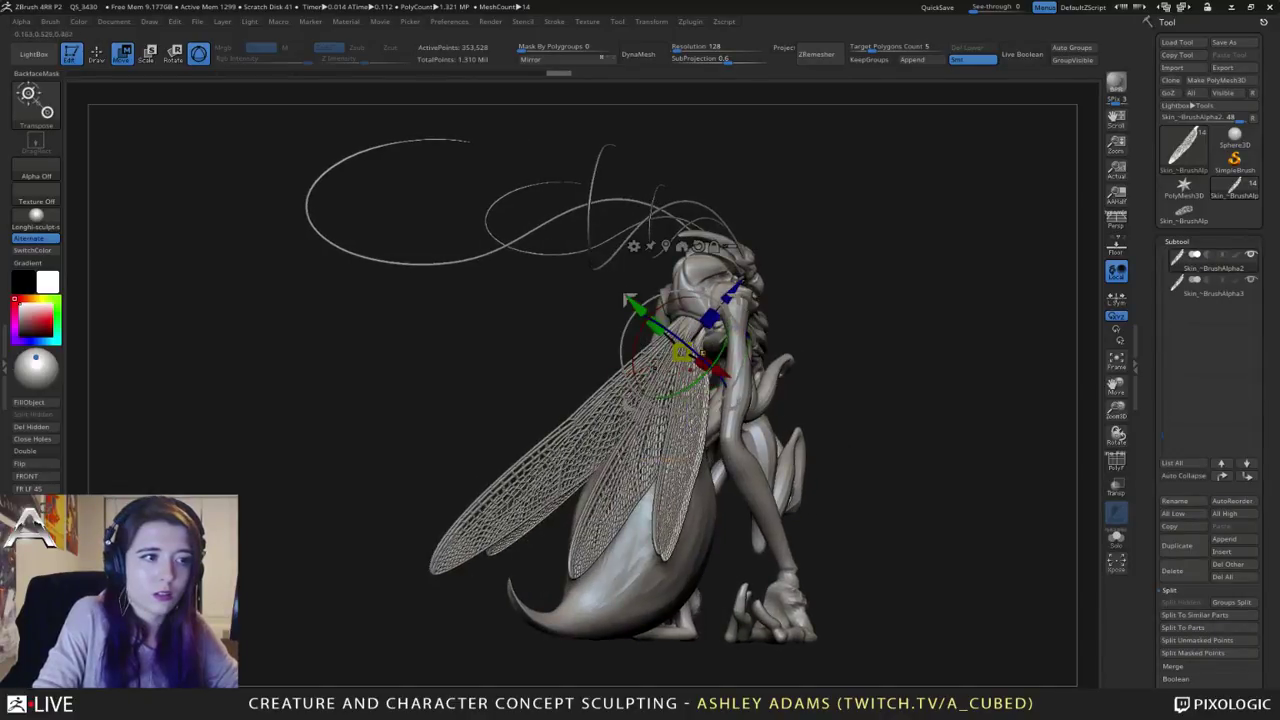
right_drag(770, 343, 776, 366)
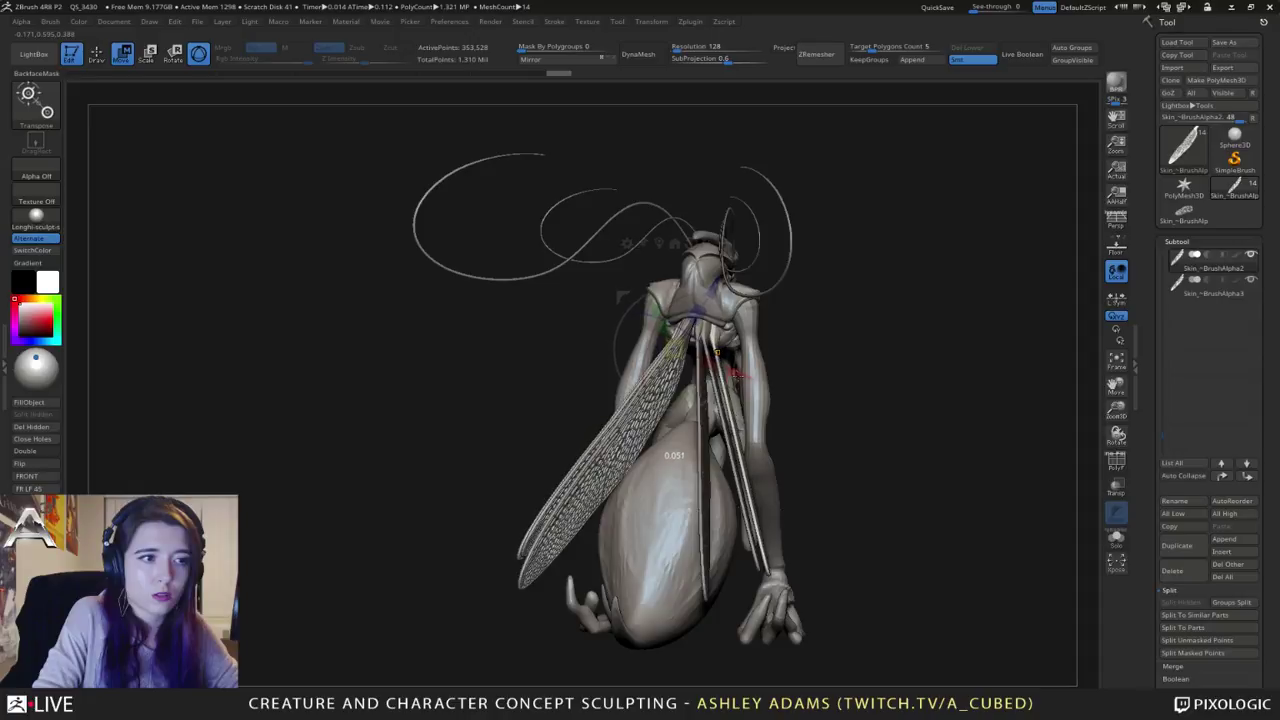
drag(737, 373, 738, 374)
right_drag(738, 374, 644, 387)
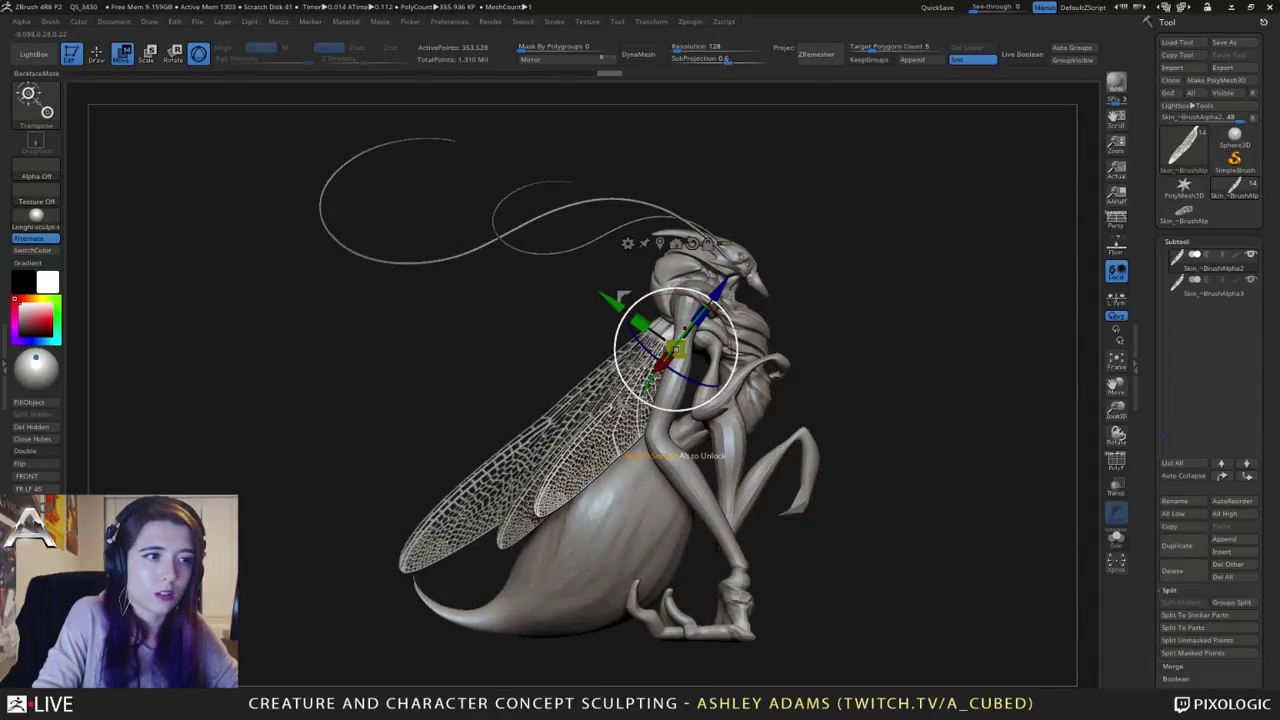
drag(734, 331, 732, 320)
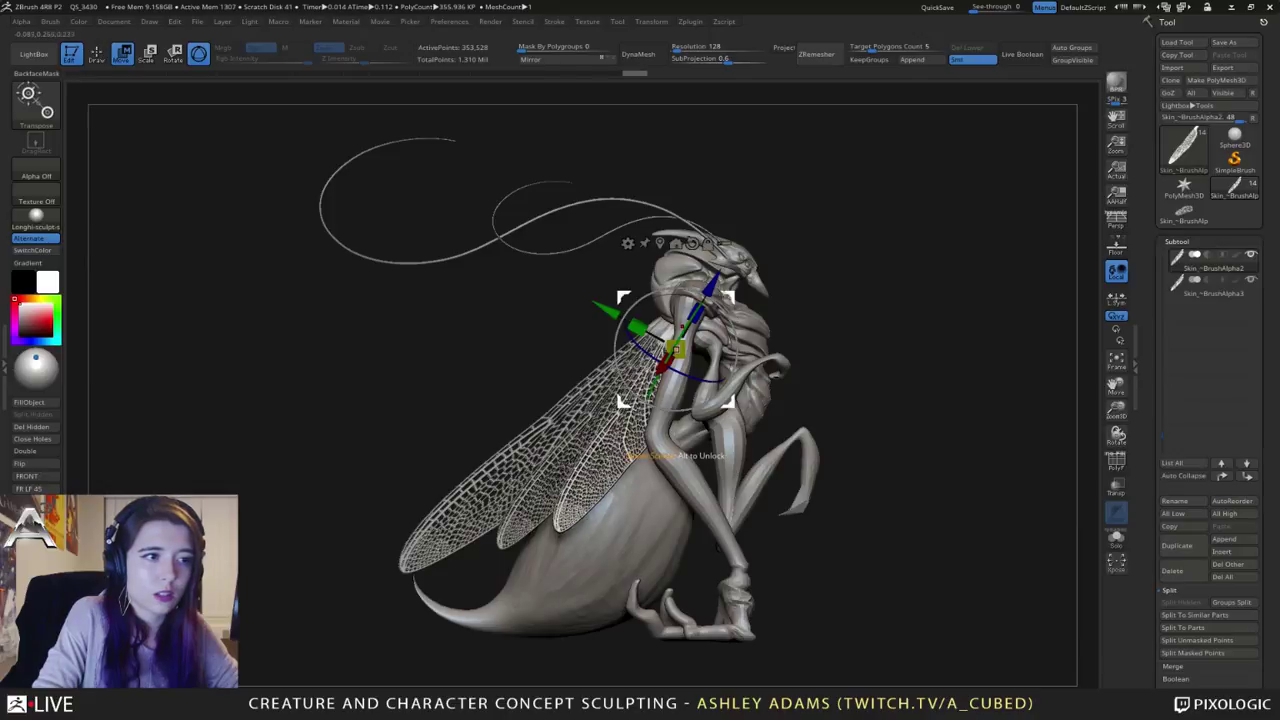
right_drag(757, 295, 676, 358)
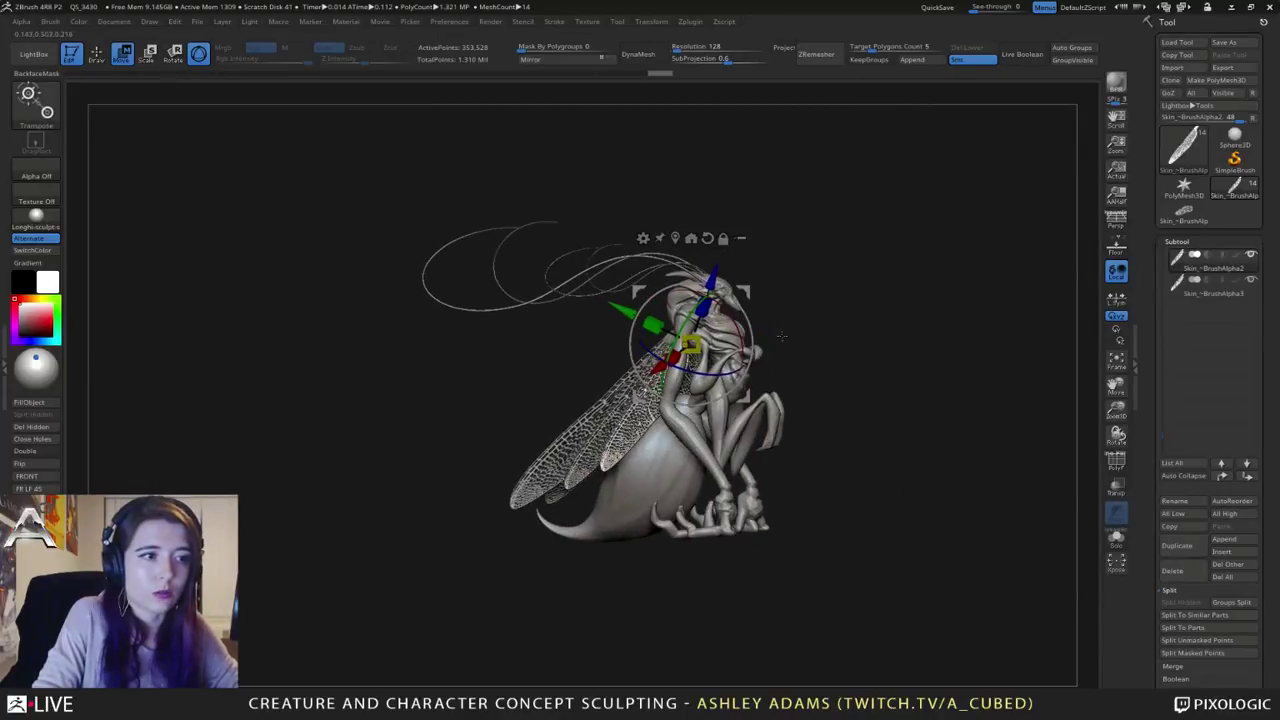
Step: Examine the fan of three wing pairs and the head and back in Draw mode from several angles
key(q)
key(f)
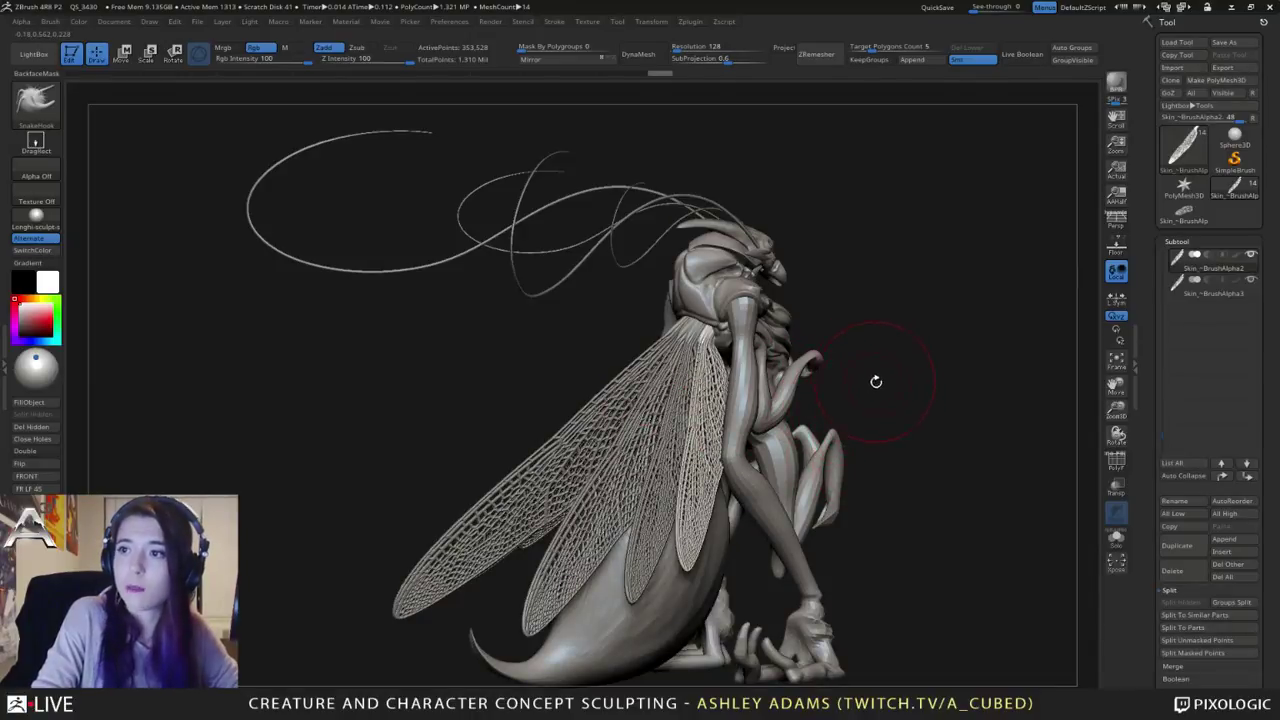
mouse_move(605, 307)
mouse_down()
mouse_move(690, 310)
mouse_move(610, 310)
mouse_move(733, 338)
mouse_move(655, 360)
mouse_move(715, 362)
mouse_move(712, 335)
mouse_move(705, 383)
mouse_move(824, 415)
mouse_move(778, 415)
mouse_up()
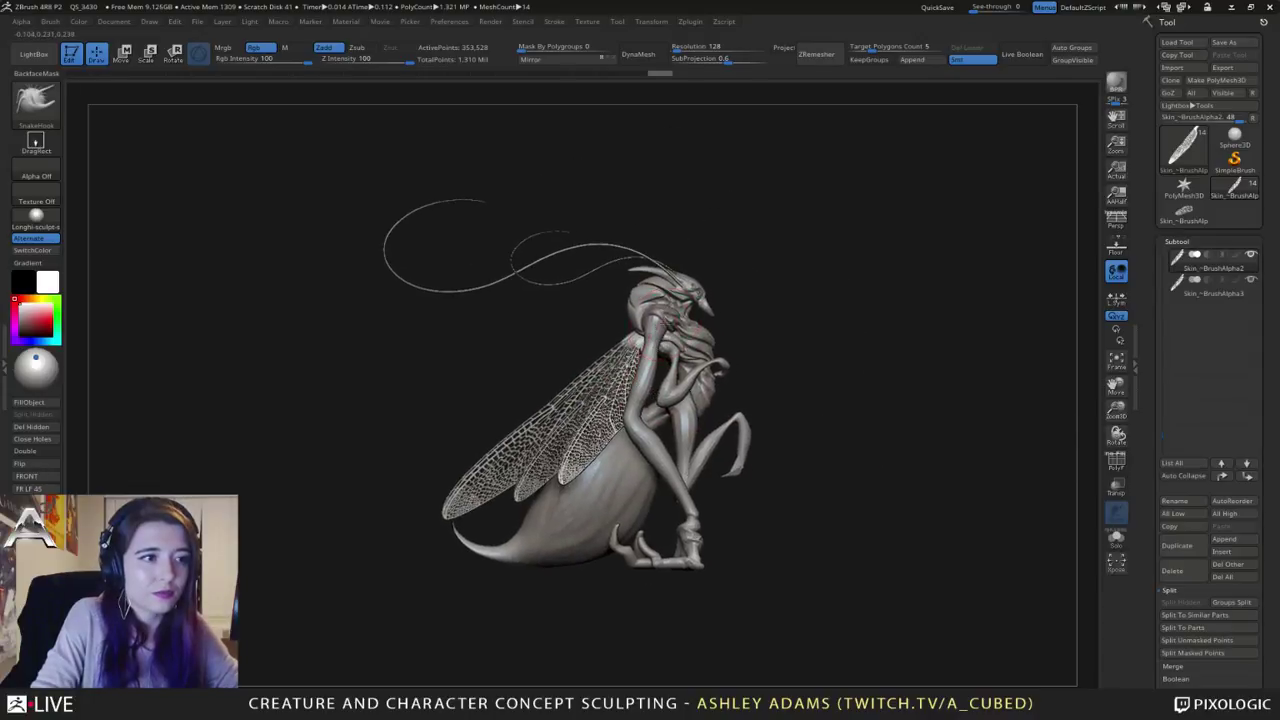
right_click(598, 396)
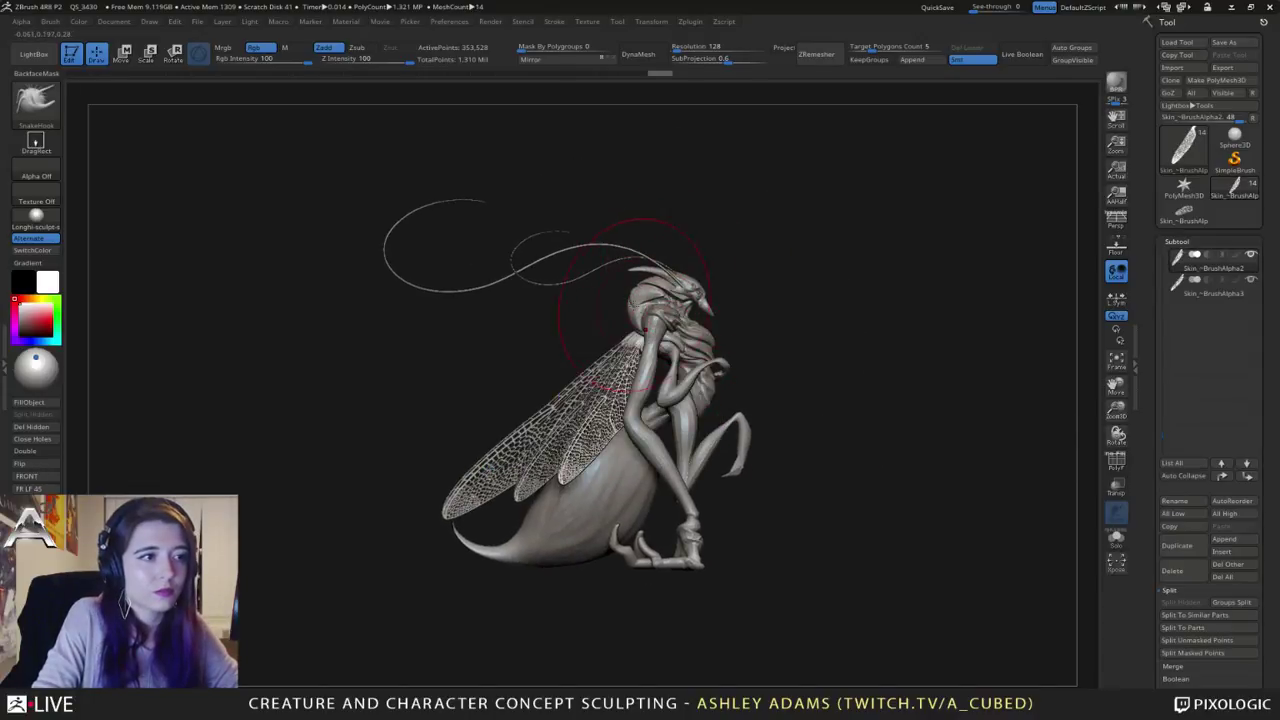
ctrl+right_drag(645, 328, 677, 249)
alt+click(676, 244)
right_click(673, 233)
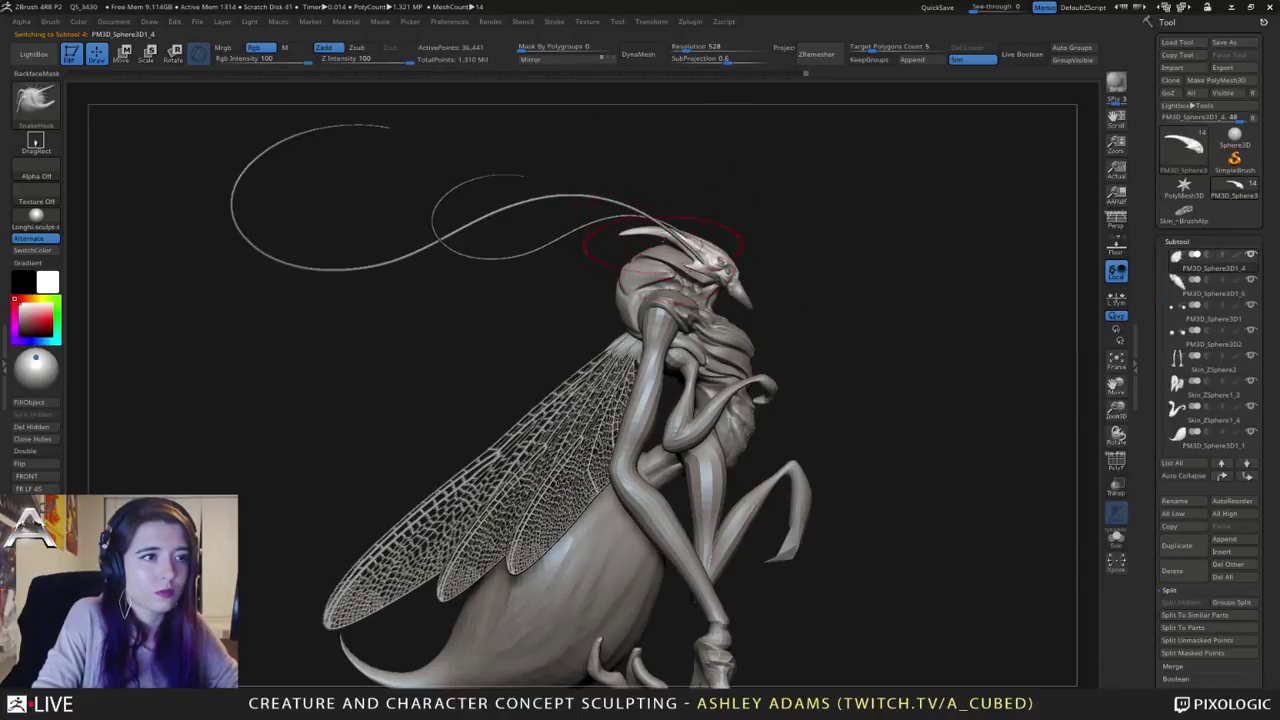
alt+click(663, 249)
key(space)
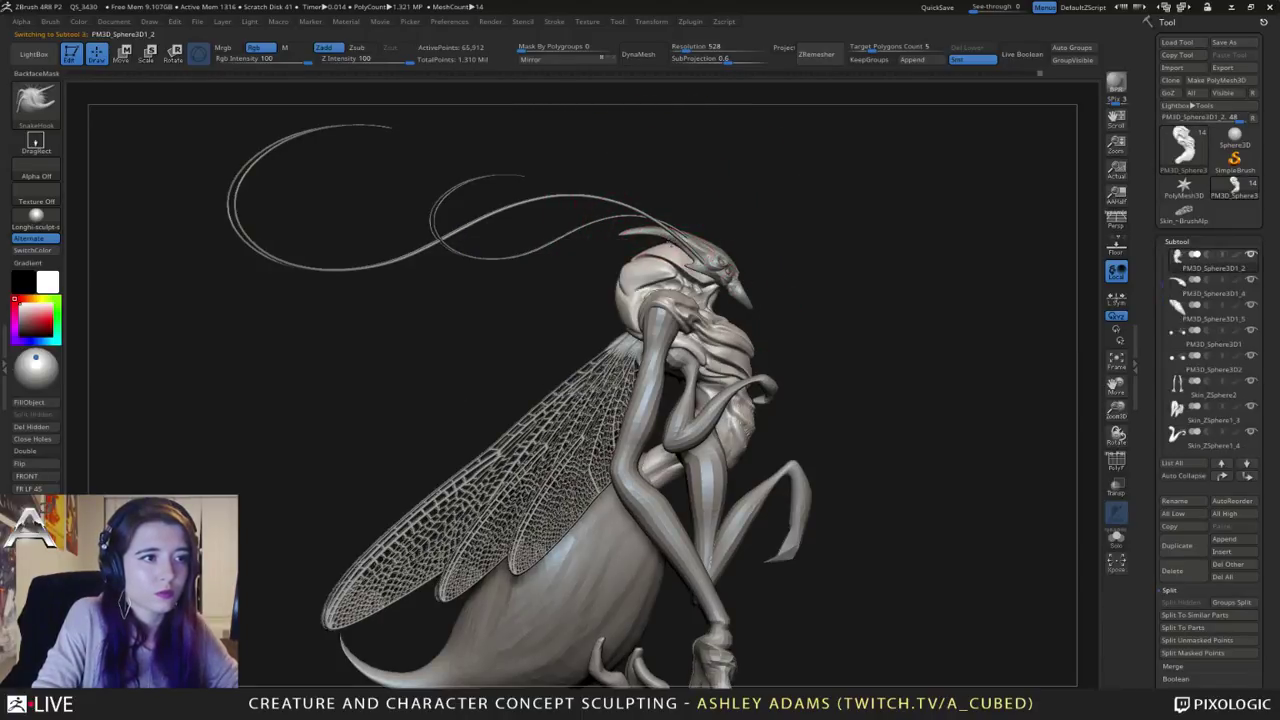
mouse_move(600, 252)
right_down()
mouse_move(686, 252)
mouse_move(710, 234)
mouse_move(623, 261)
mouse_move(675, 215)
right_up()
Step: Select the head subtool and adjust its rear edge with small SnakeHook pulls
alt+click(676, 247)
key(space)
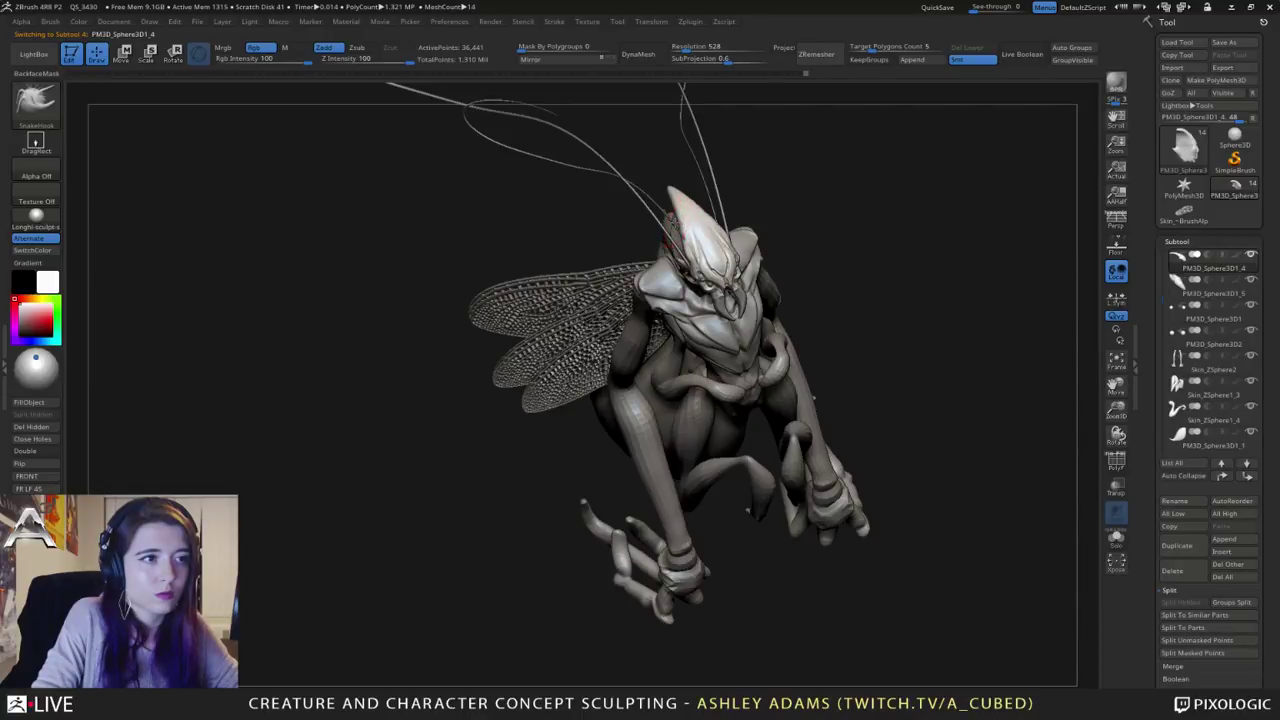
key(b)
key(m)
key(v)
mouse_move(680, 212)
right_down()
mouse_move(733, 298)
mouse_move(733, 266)
right_up()
right_drag(733, 266, 680, 264)
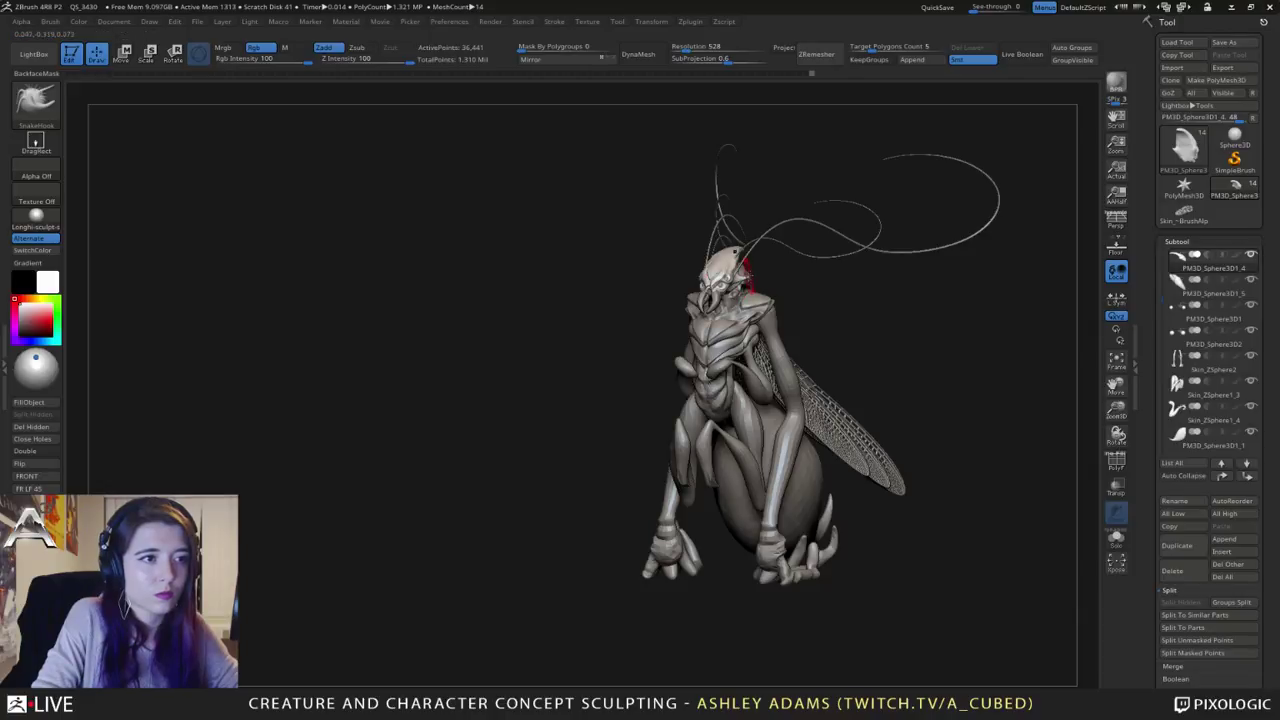
mouse_move(748, 274)
right_down()
mouse_move(767, 285)
mouse_move(703, 346)
mouse_move(774, 330)
mouse_move(740, 318)
right_up()
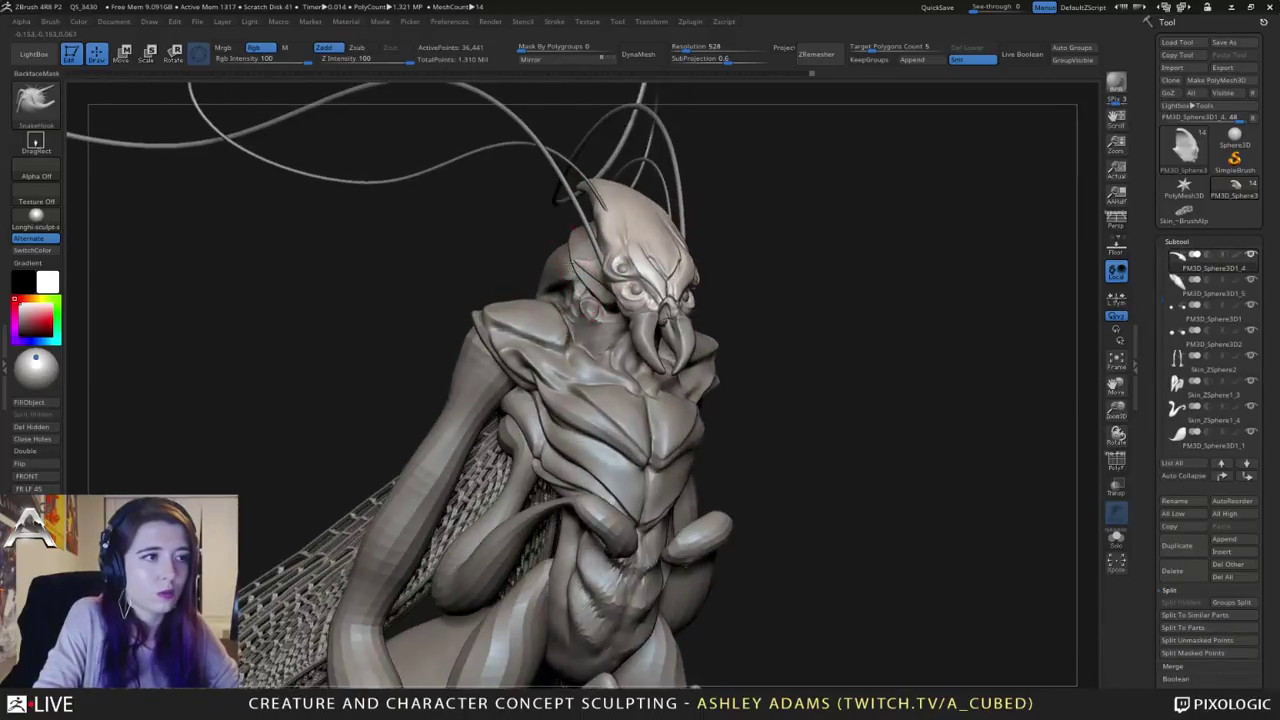
mouse_move(576, 264)
mouse_down()
mouse_move(552, 252)
mouse_move(580, 270)
mouse_up()
right_drag(525, 243, 573, 235)
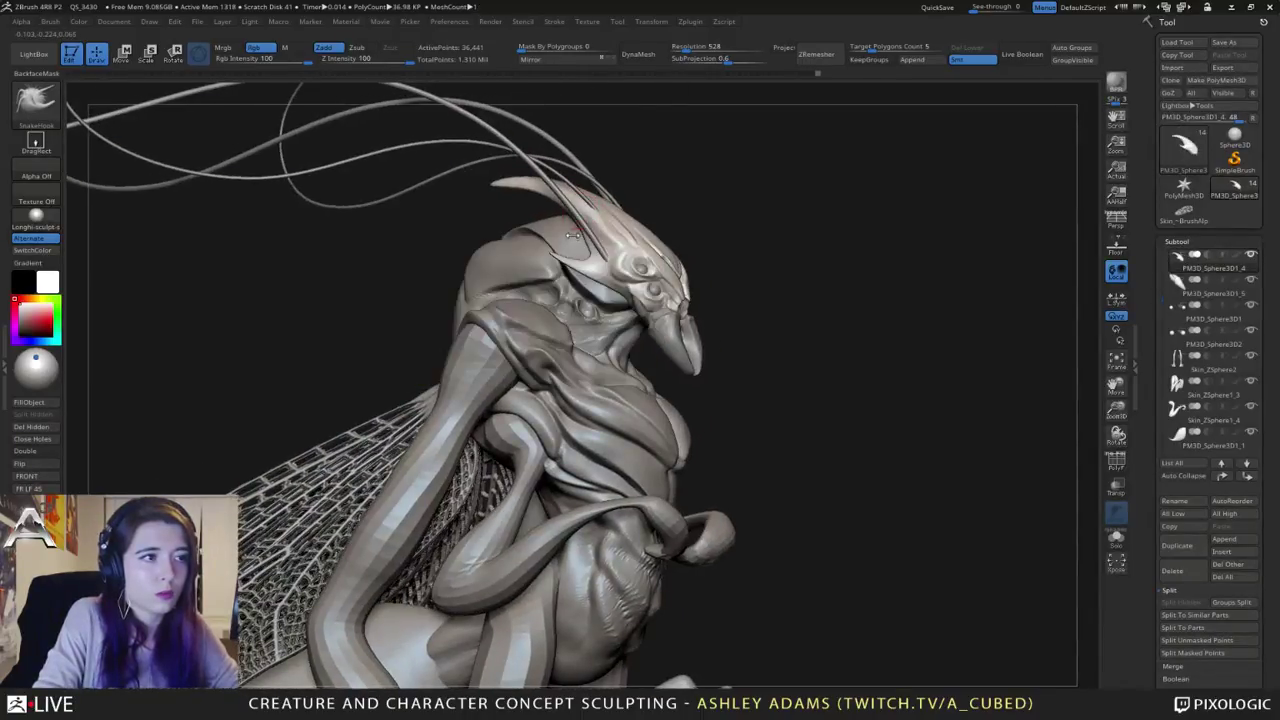
Step: Select the lowest wing pair and nudge it at the roots with the Move gizmo in side view
mouse_move(578, 281)
ctrl+right_down()
mouse_move(610, 274)
mouse_move(553, 289)
mouse_move(656, 269)
mouse_move(668, 342)
mouse_move(712, 340)
mouse_move(700, 250)
ctrl+right_up()
key(space)
alt+click(715, 340)
key(w)
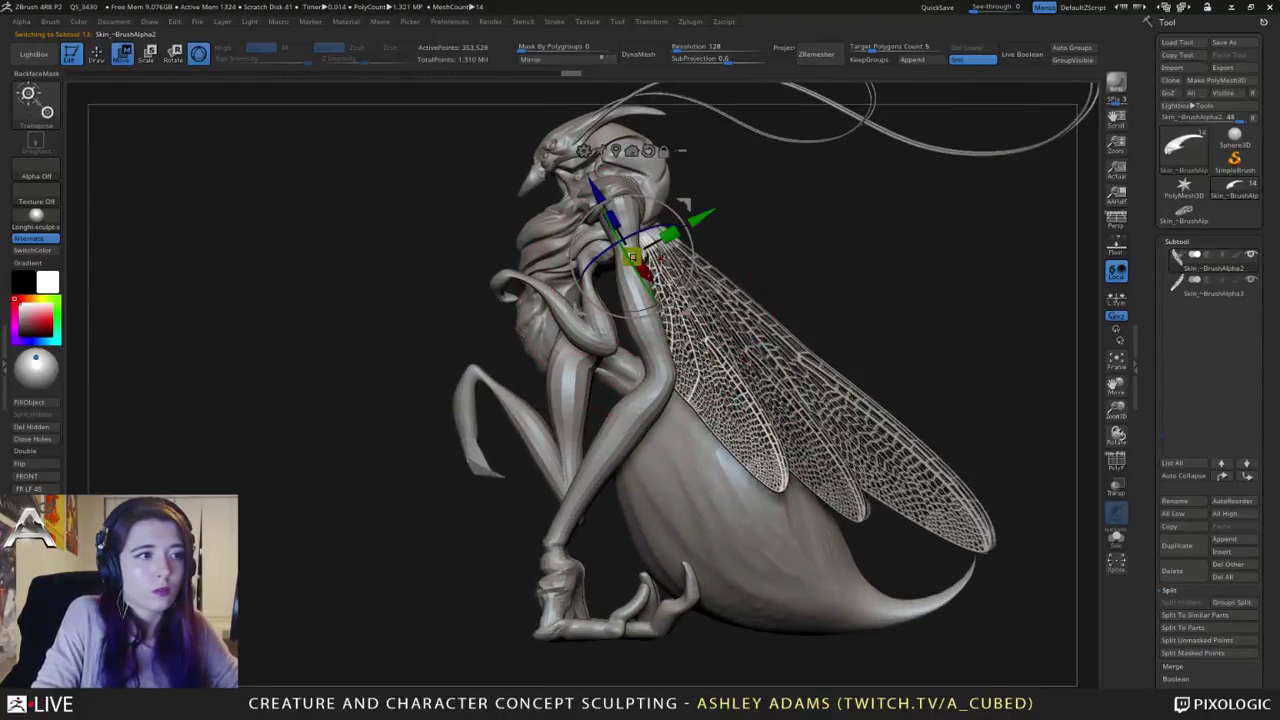
drag(632, 258, 685, 228)
Step: Select the middle wing pair and adjust its roots from behind with the SnakeHook brush
alt+click(729, 313)
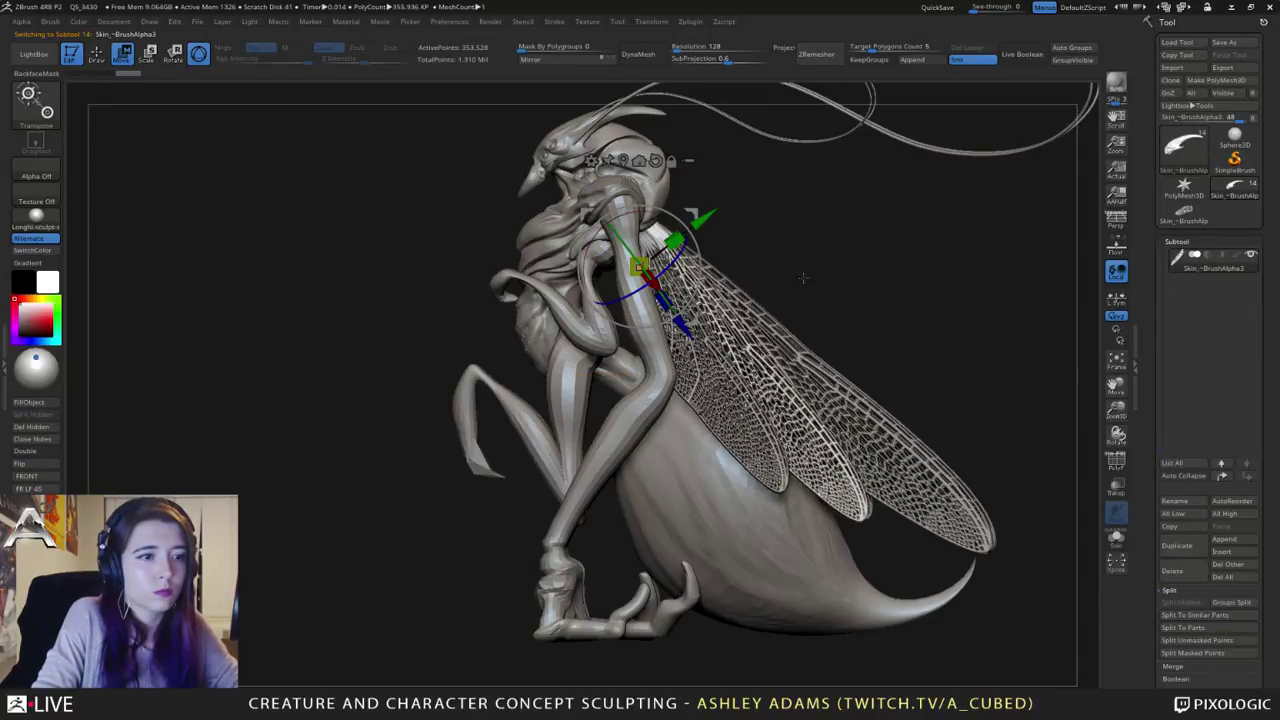
mouse_move(803, 278)
mouse_down()
mouse_move(738, 279)
mouse_move(726, 292)
mouse_move(822, 284)
mouse_move(724, 302)
mouse_up()
key(q)
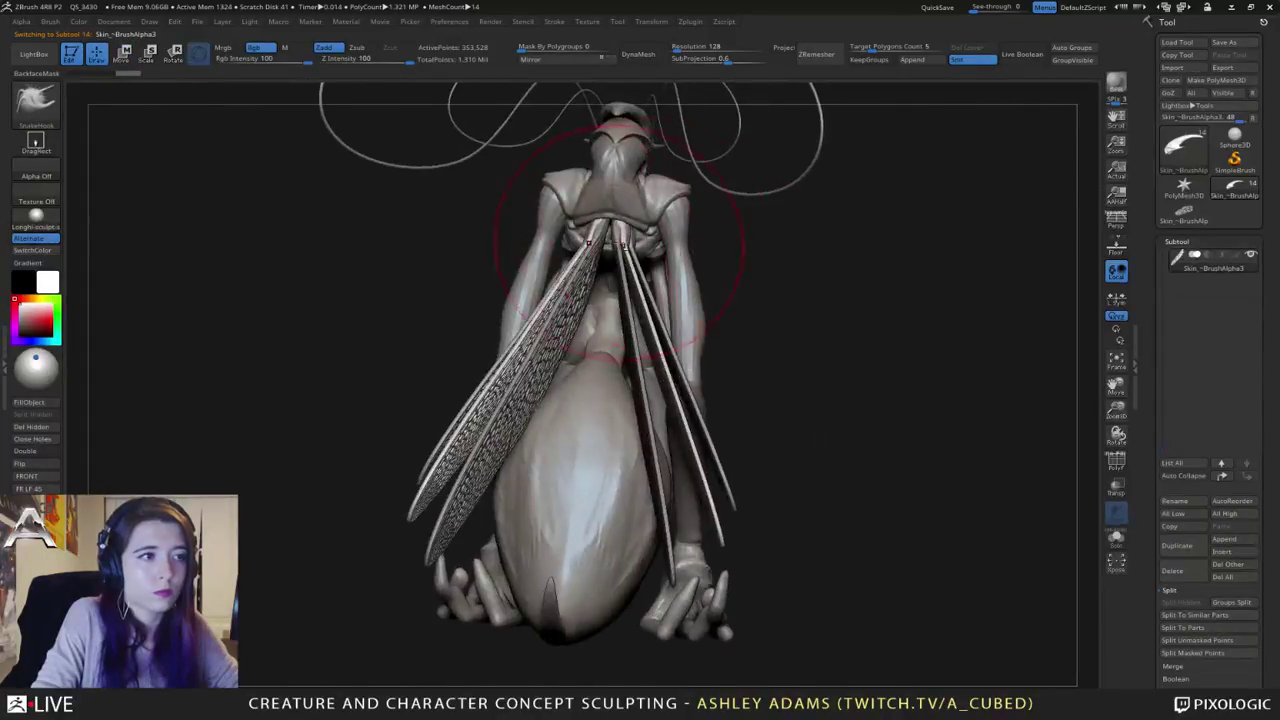
alt+click(595, 330)
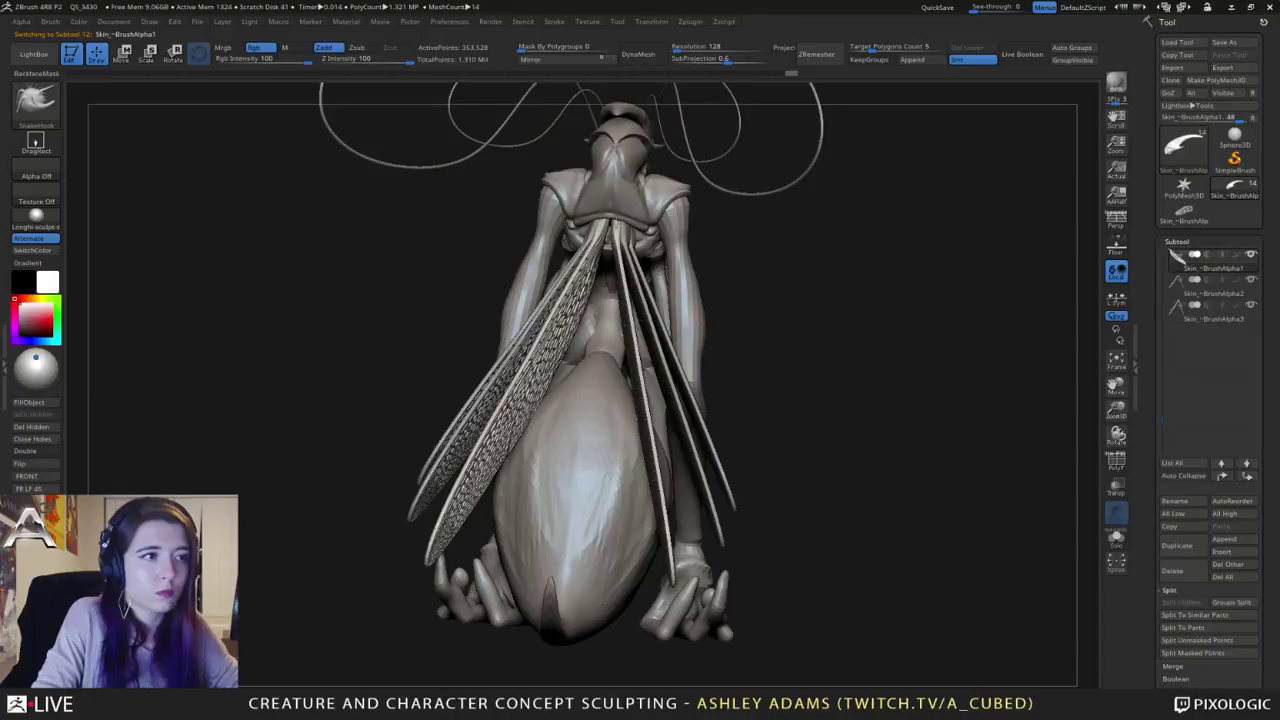
alt+click(634, 232)
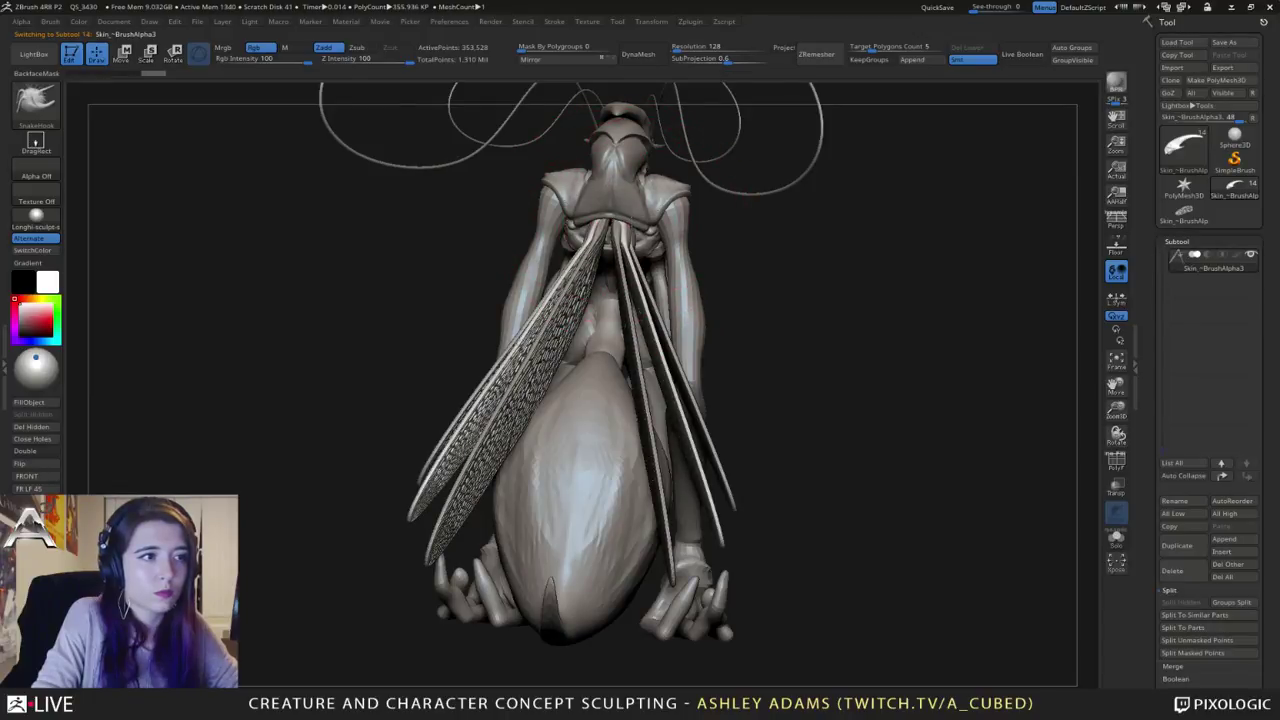
Step: Select the lowest wing pair and adjust its roots beneath the back plate with a smaller SnakeHook brush
alt+click(625, 200)
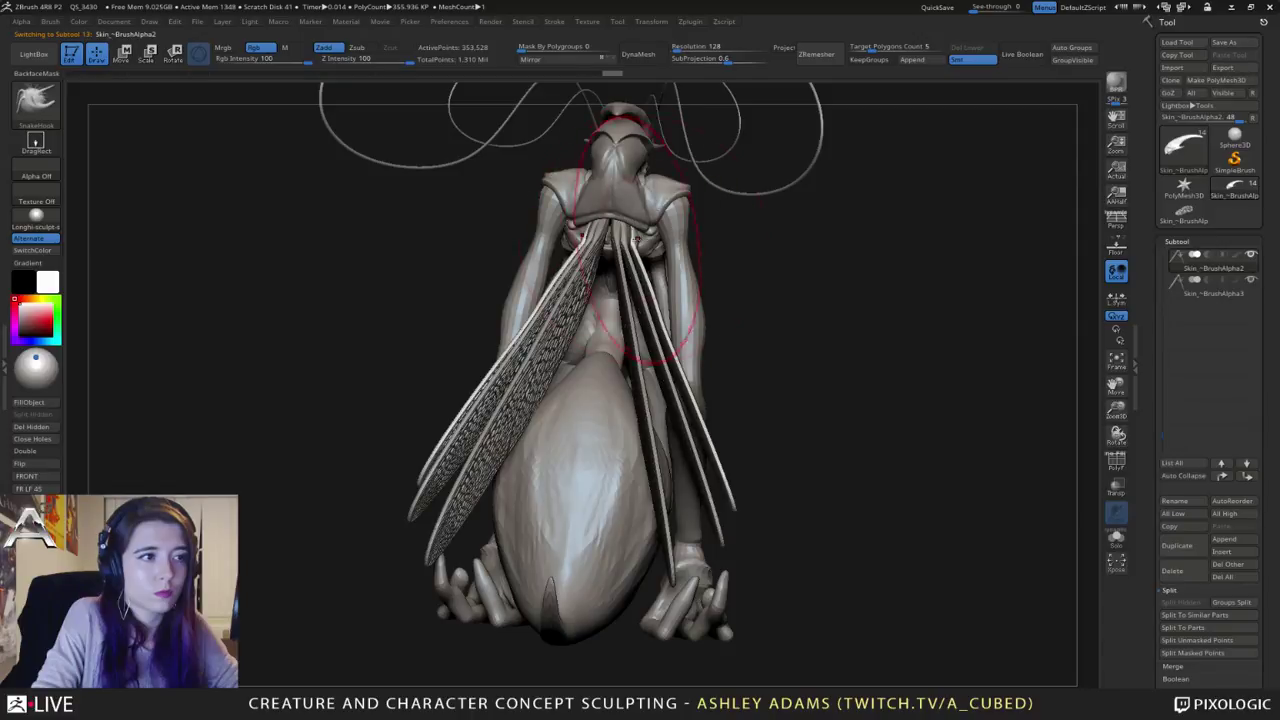
key(space)
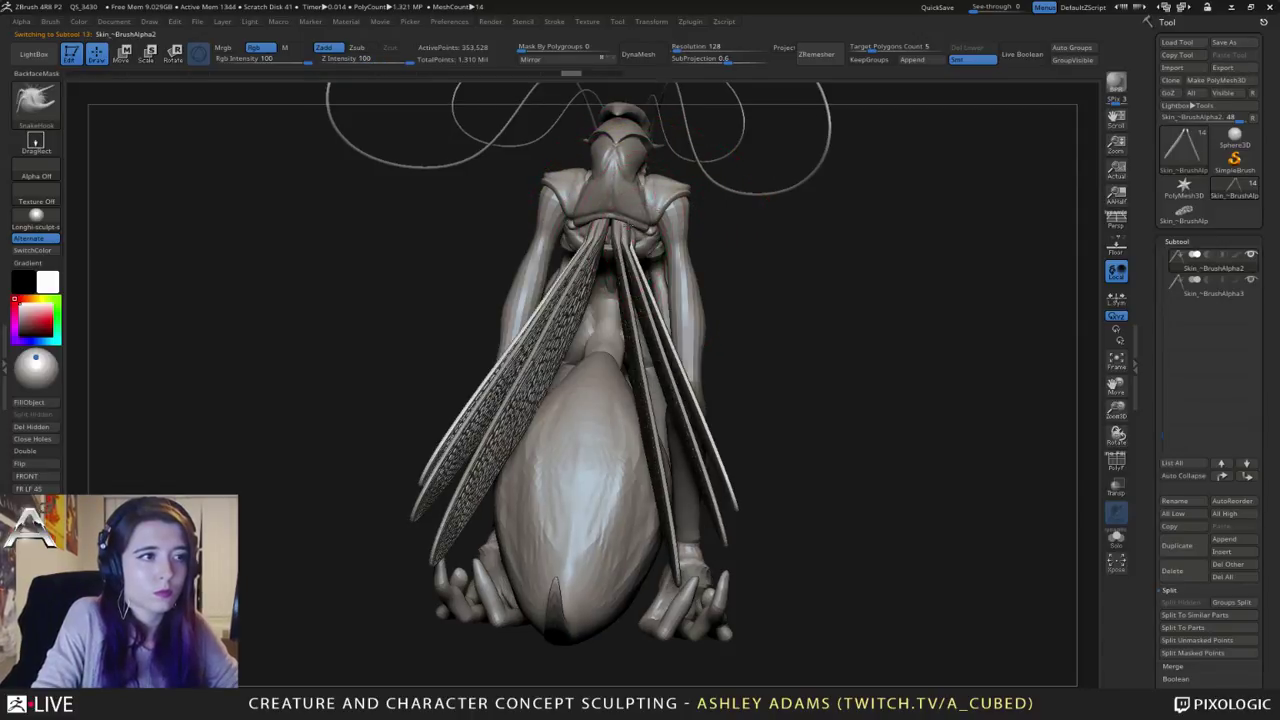
right_drag(642, 192, 634, 216)
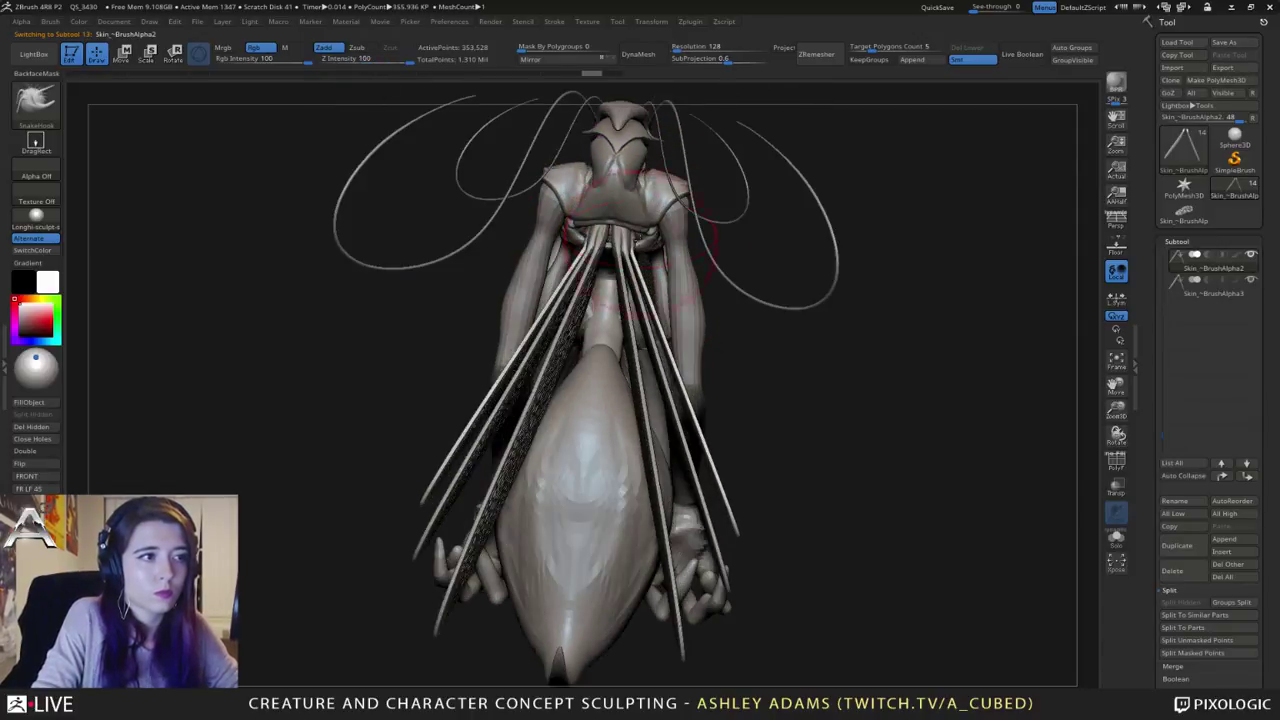
key(space)
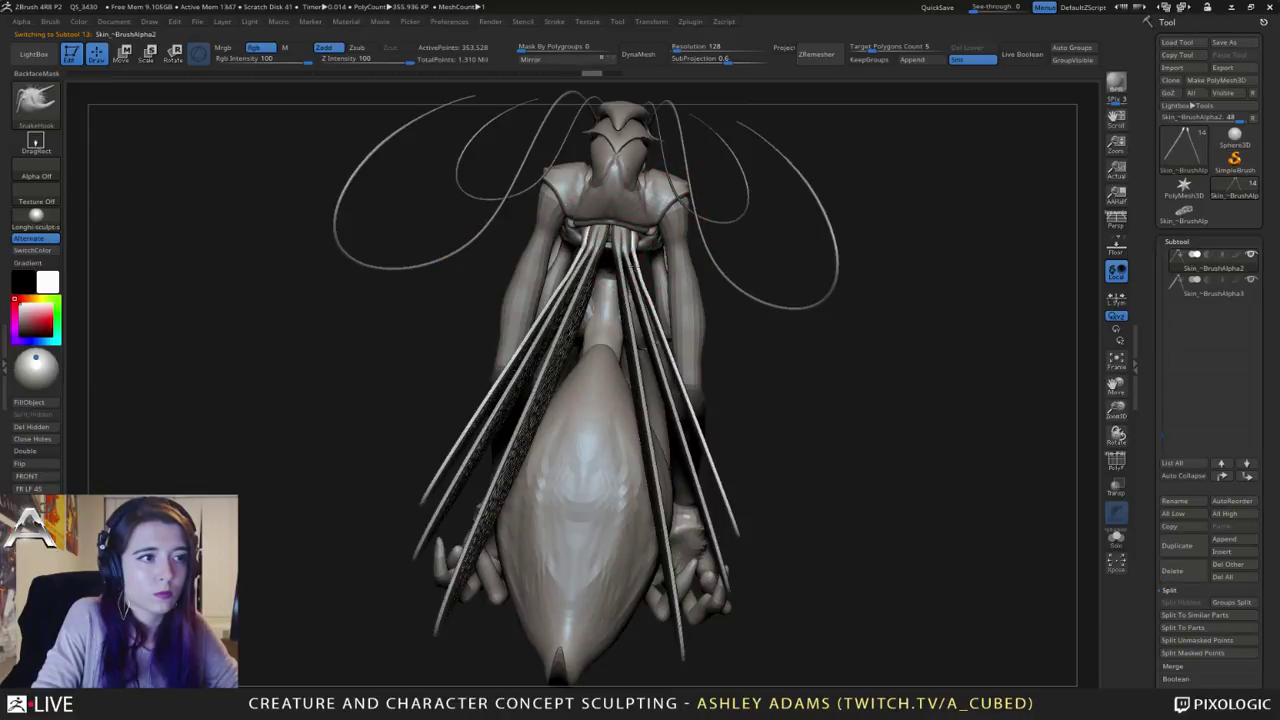
right_drag(654, 286, 634, 166)
key(space)
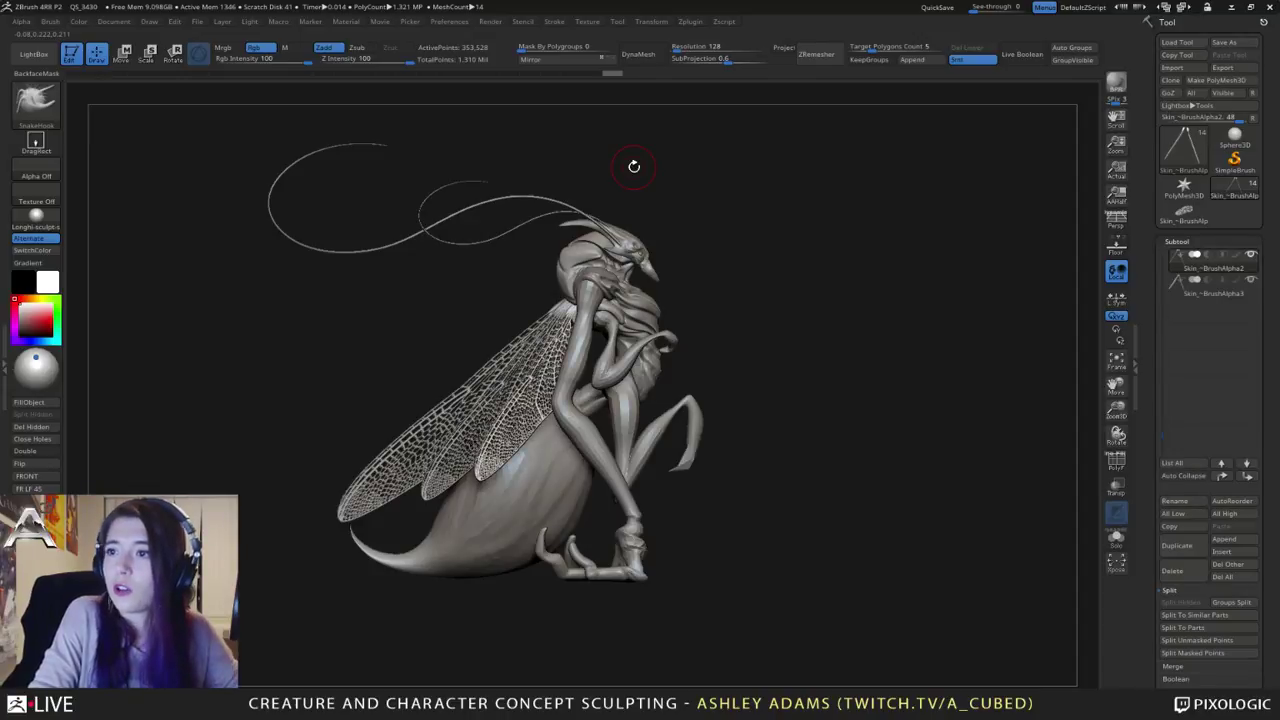
right_drag(792, 326, 520, 330)
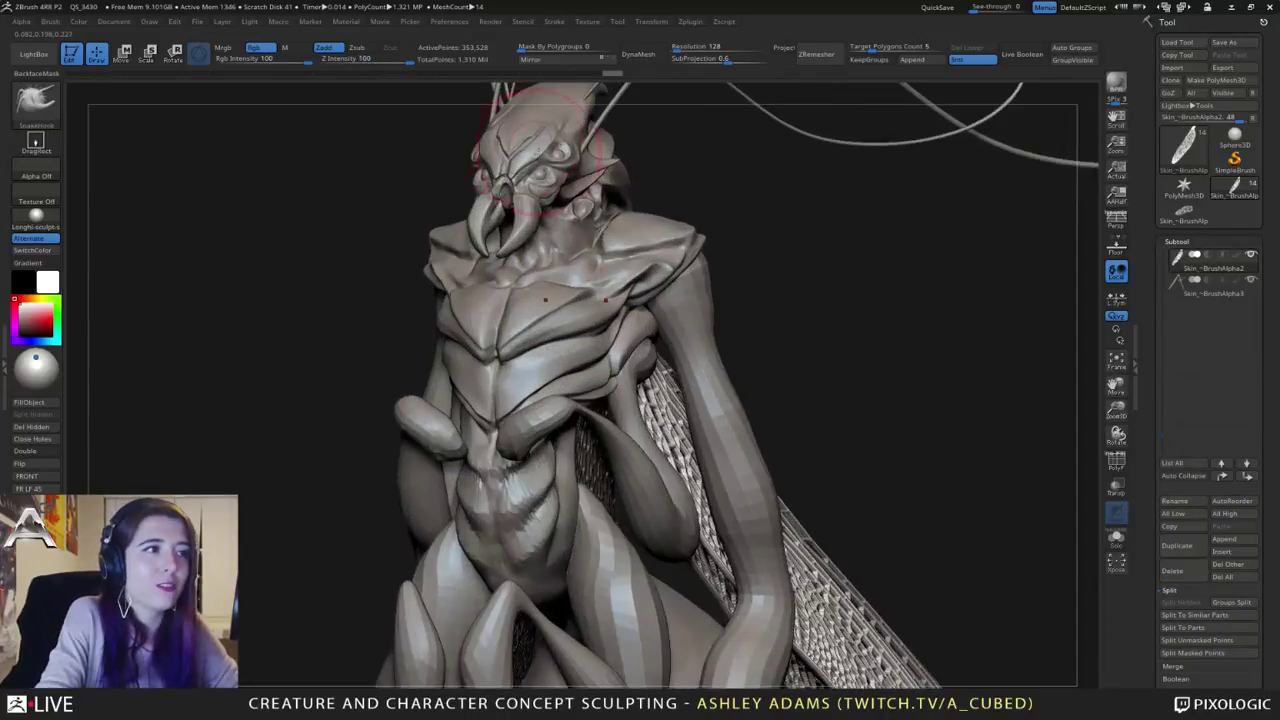
Step: Select the torso subtool and carve a small mirrored pair of hearts into the upper chest plates with the DamStandard brush
right_drag(530, 160, 590, 200)
key(space)
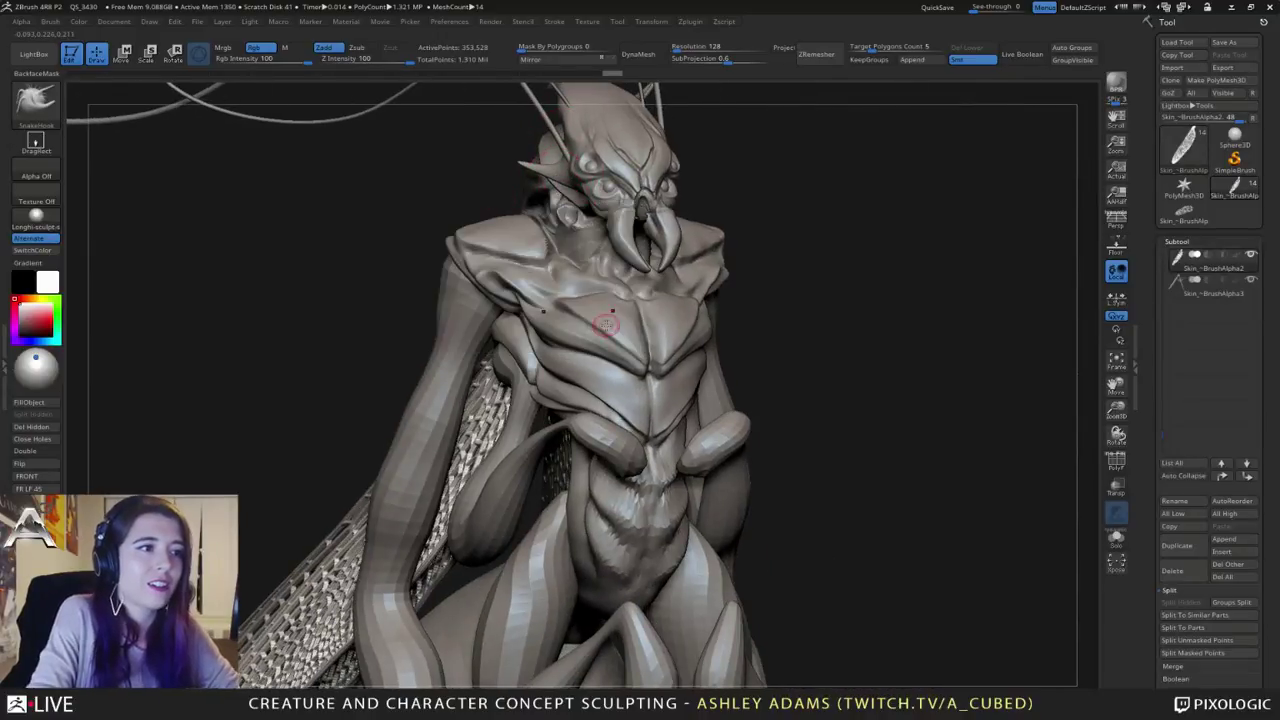
alt+click(606, 320)
right_drag(606, 320, 645, 340)
key(space)
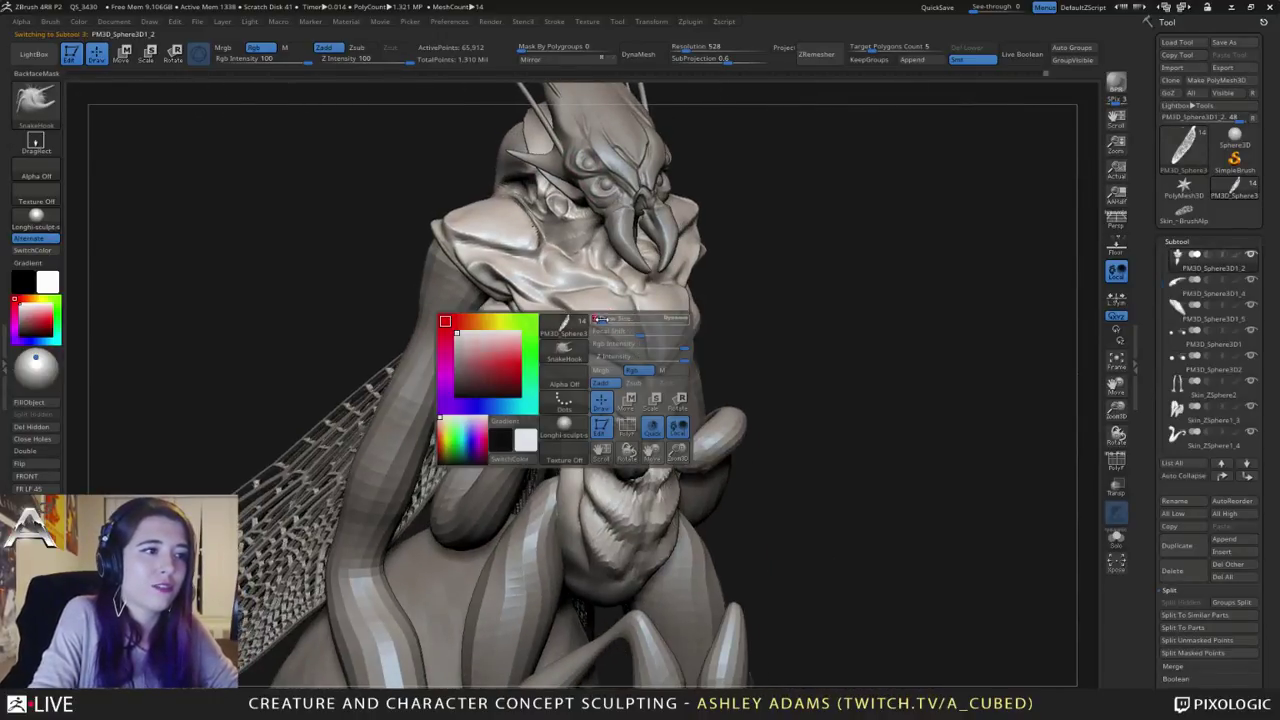
key(b)
key(d)
key(s)
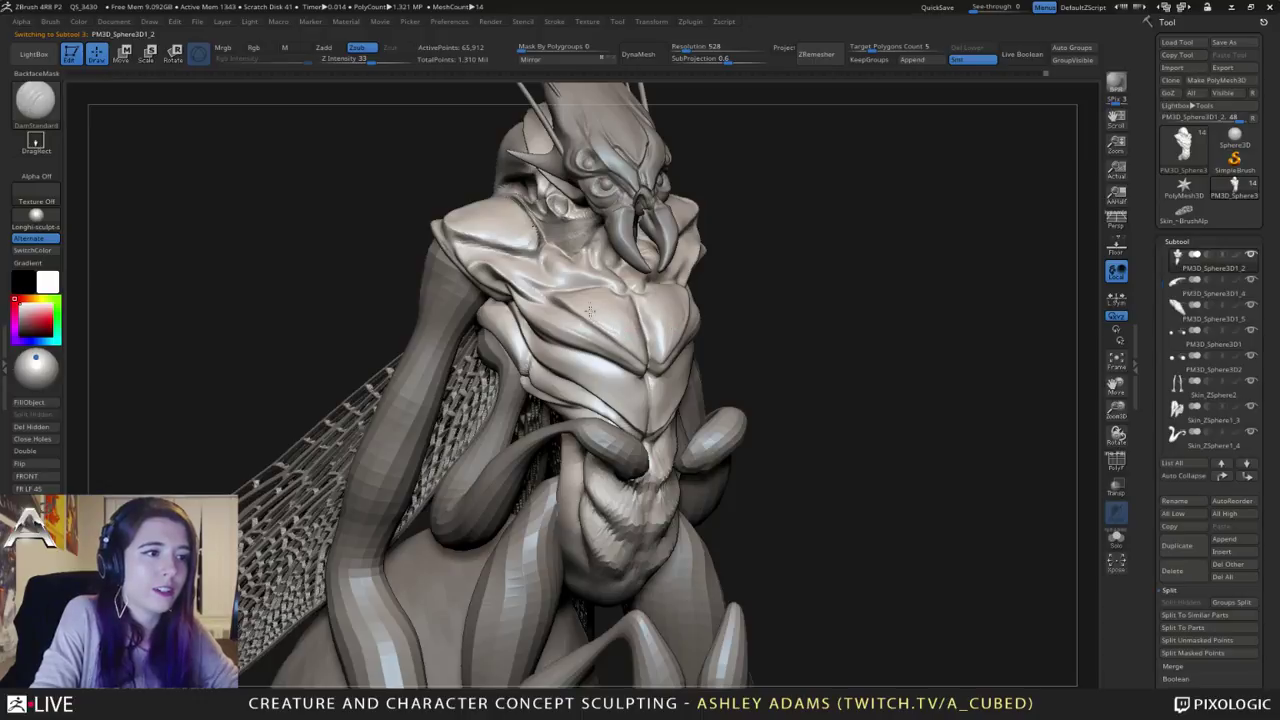
mouse_move(617, 323)
right_down()
mouse_move(580, 330)
mouse_move(610, 324)
right_up()
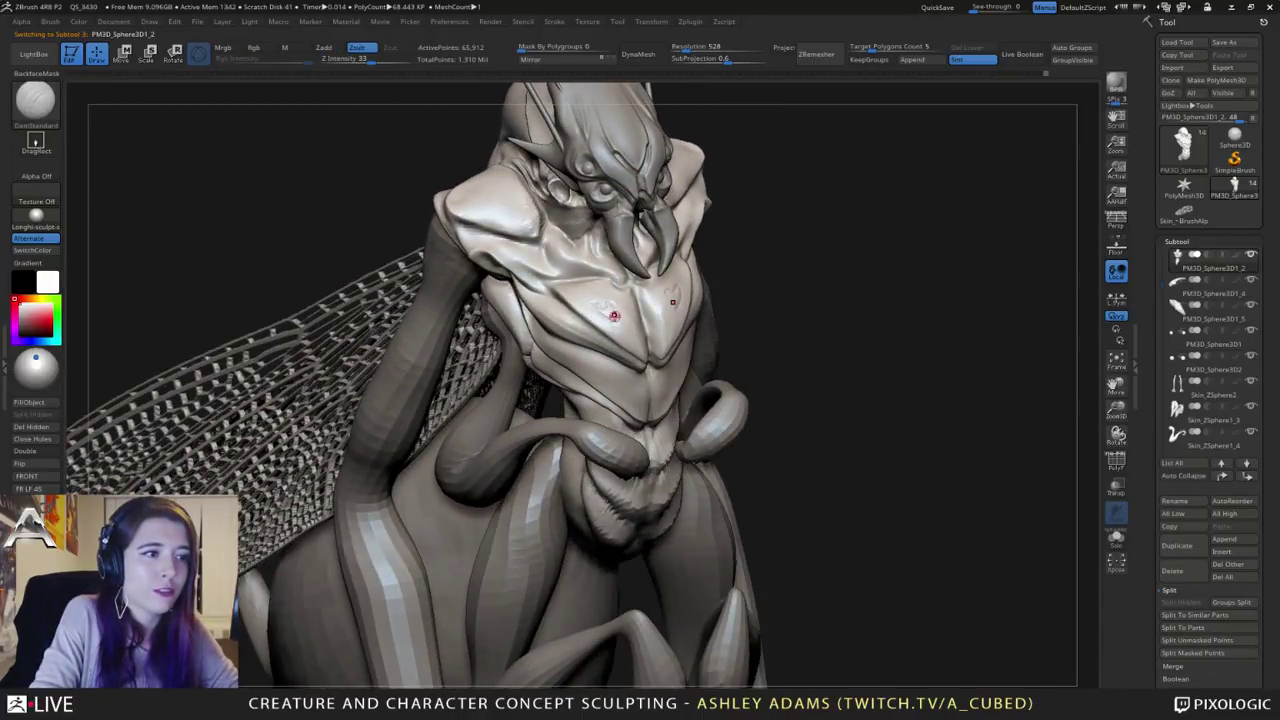
key(space)
mouse_move(612, 319)
mouse_down()
mouse_move(598, 307)
mouse_move(616, 316)
mouse_up()
right_drag(630, 329, 492, 232)
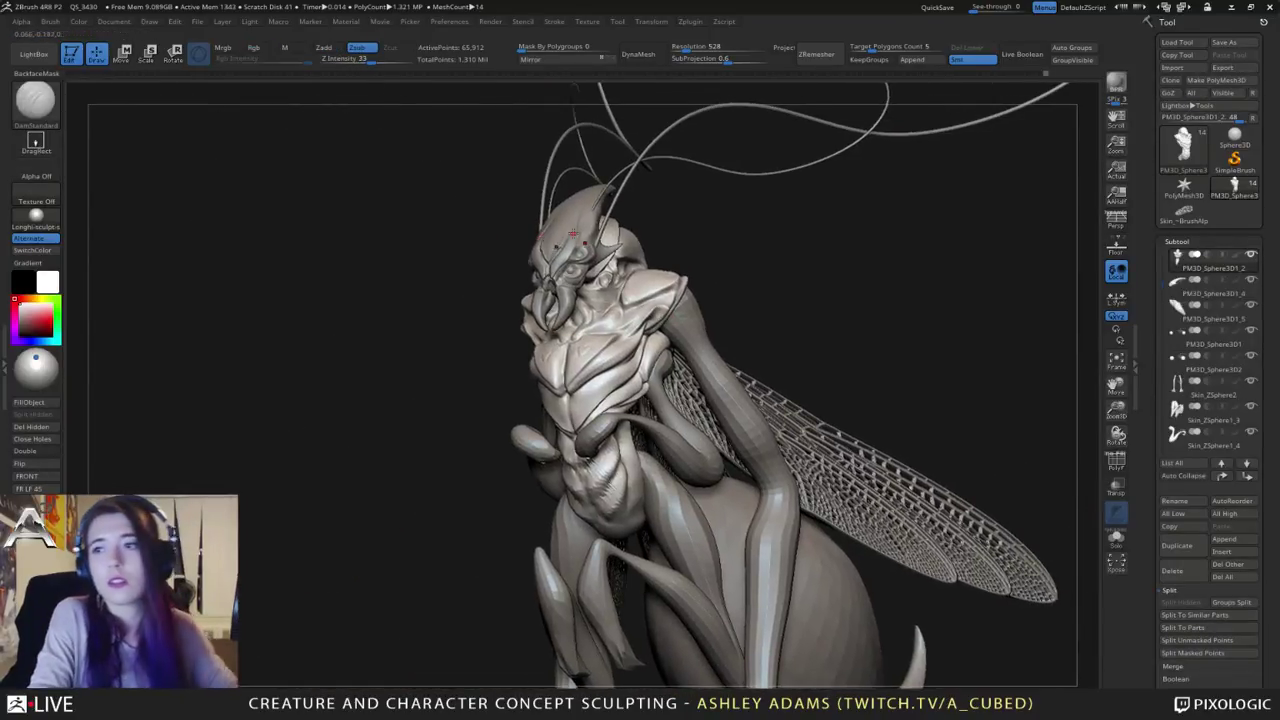
mouse_move(574, 231)
right_down()
mouse_move(673, 251)
mouse_move(598, 239)
right_up()
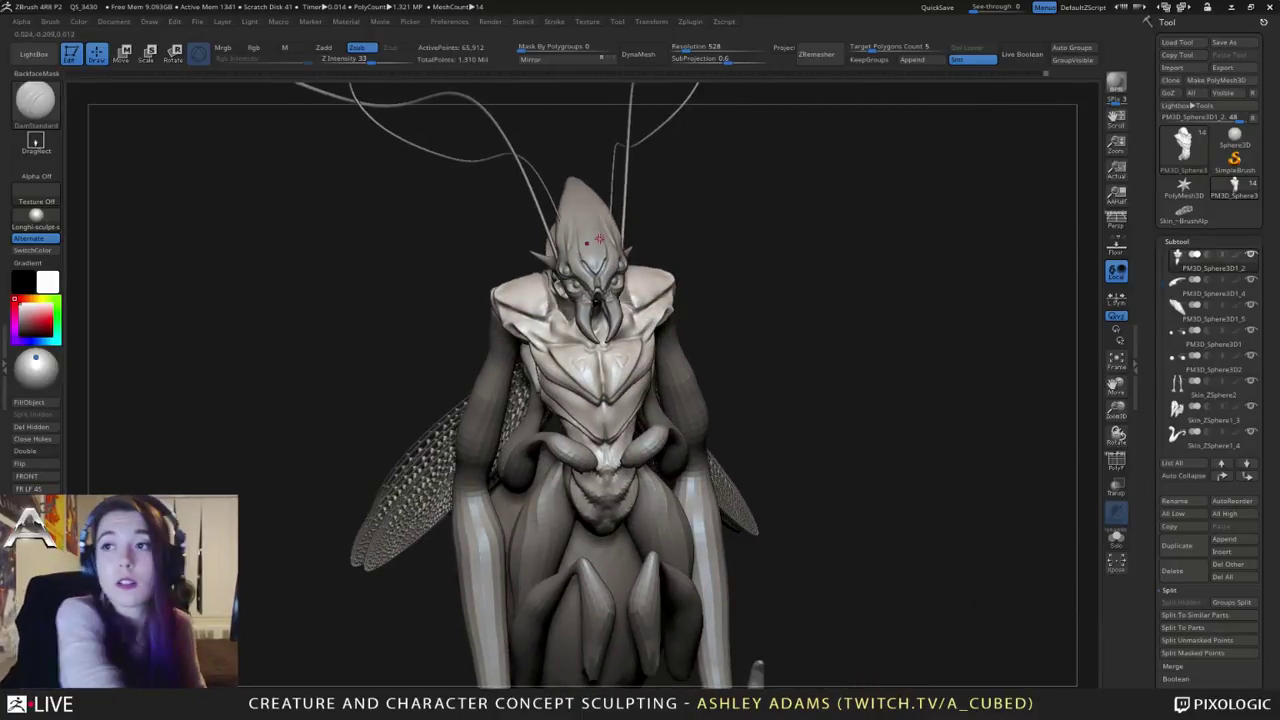
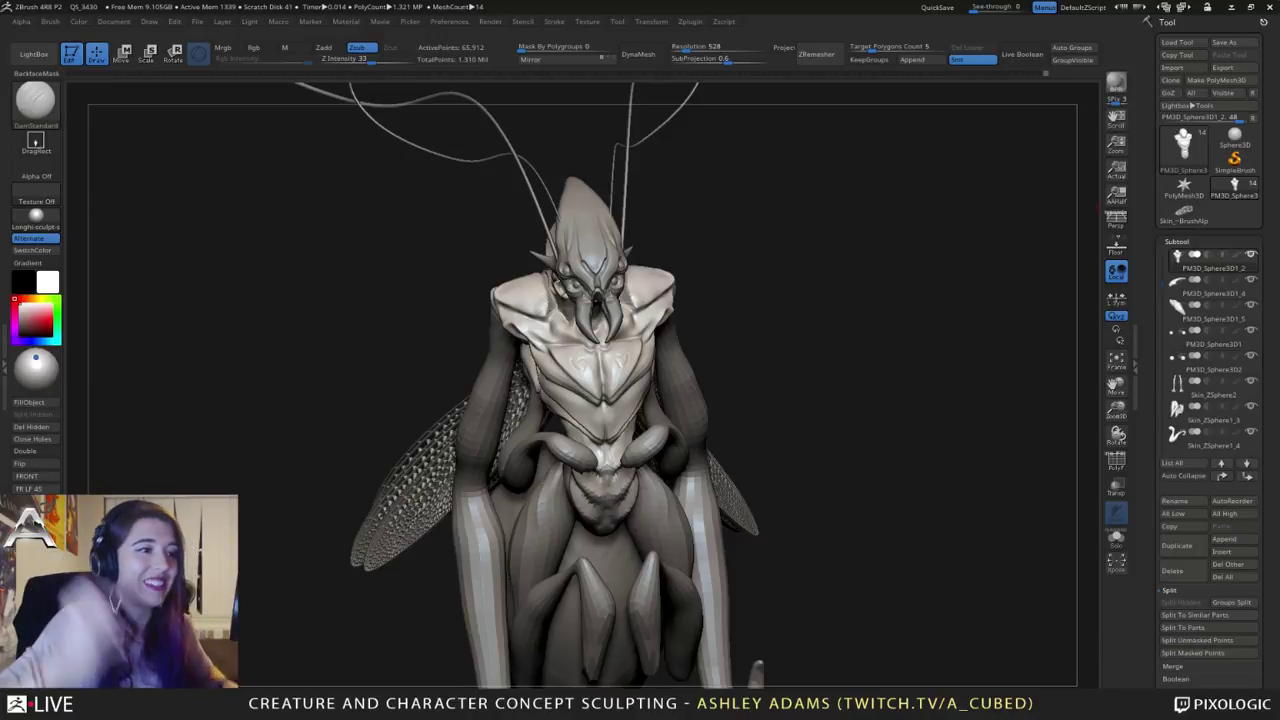
Step: Reshape the outer edges of the mirrored shoulder plates with the SnakeHook brush
mouse_move(750, 270)
right_down()
mouse_move(690, 260)
mouse_move(668, 307)
right_up()
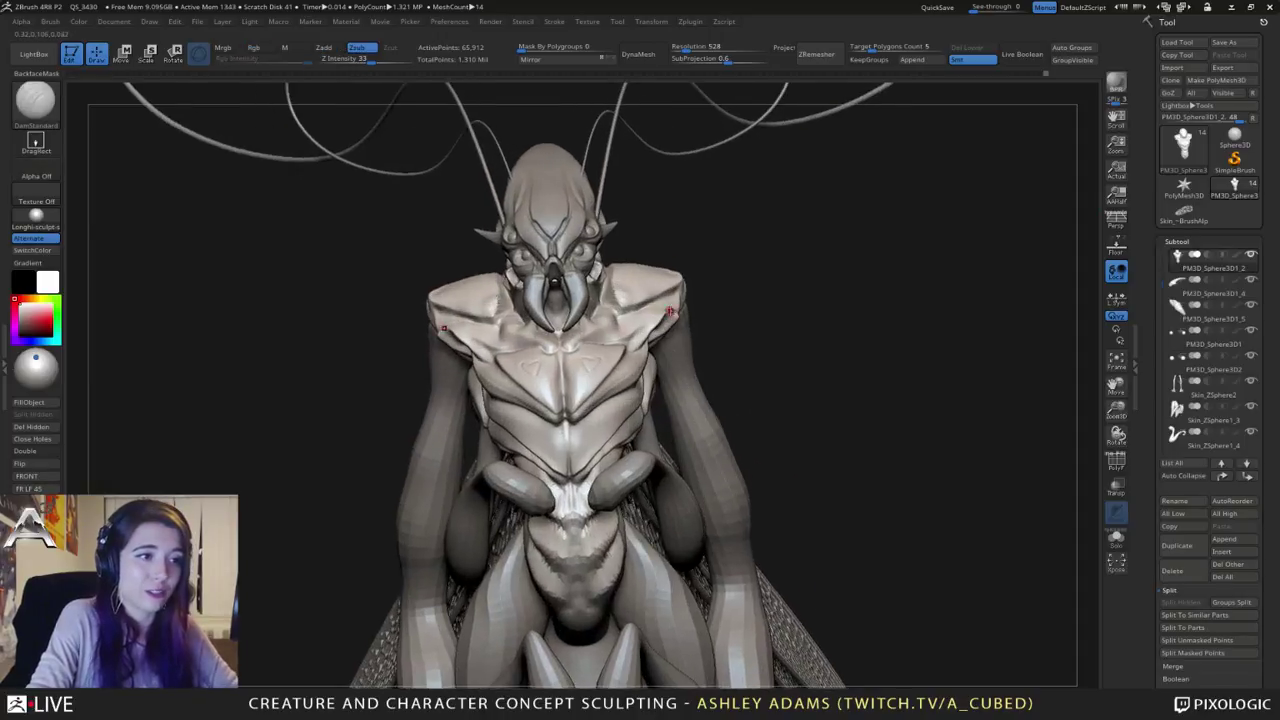
key(space)
drag(672, 301, 684, 301)
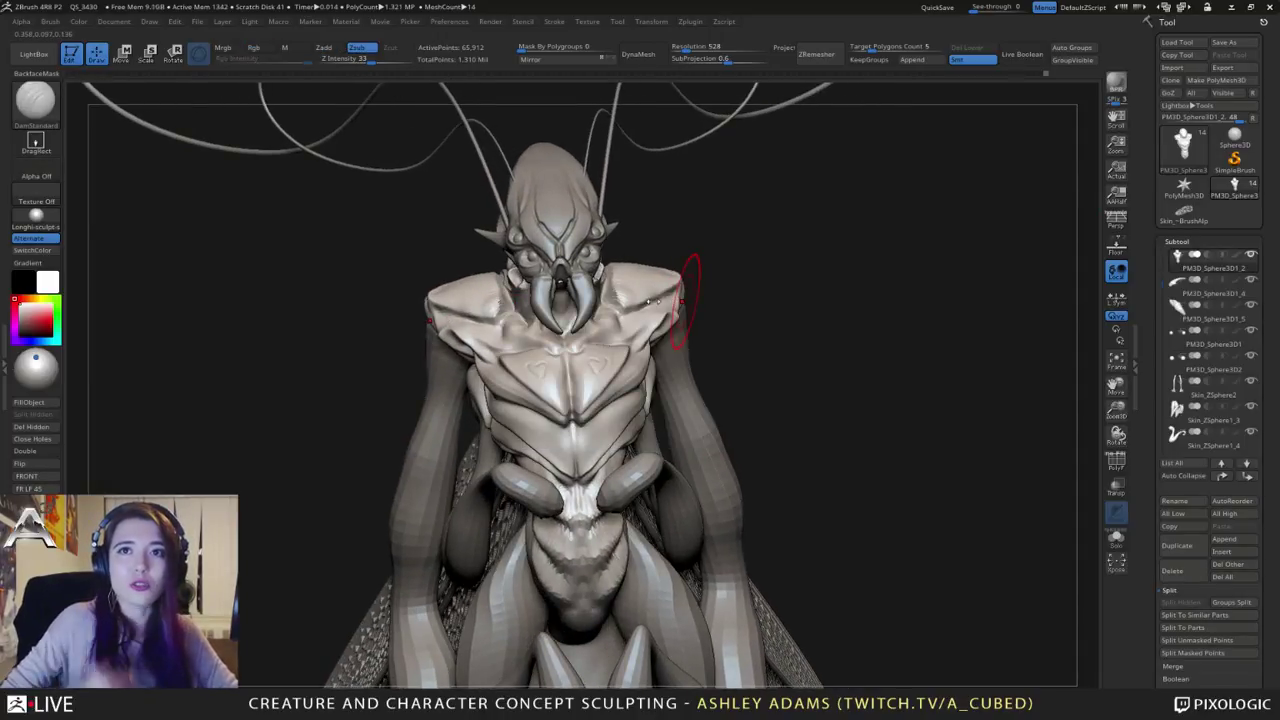
right_drag(703, 263, 642, 274)
key(space)
right_click(680, 300)
key(b)
key(s)
key(h)
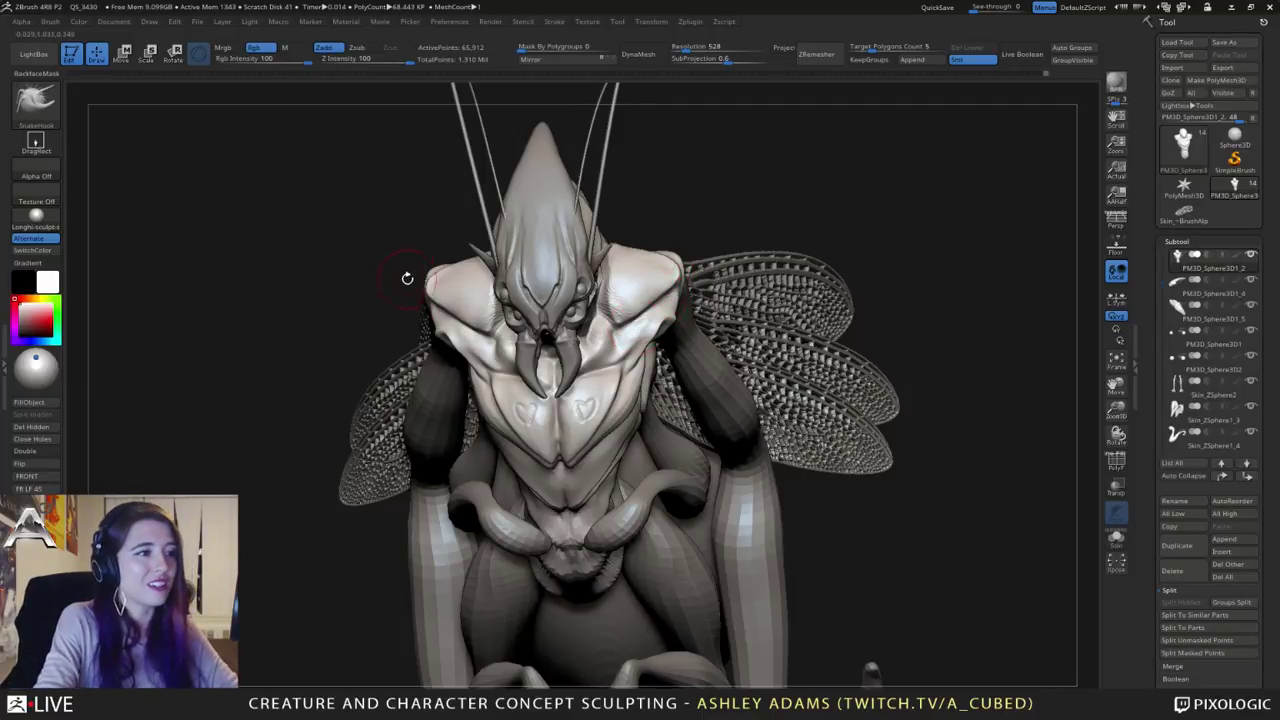
mouse_move(406, 277)
mouse_down()
mouse_move(445, 314)
mouse_move(412, 292)
mouse_up()
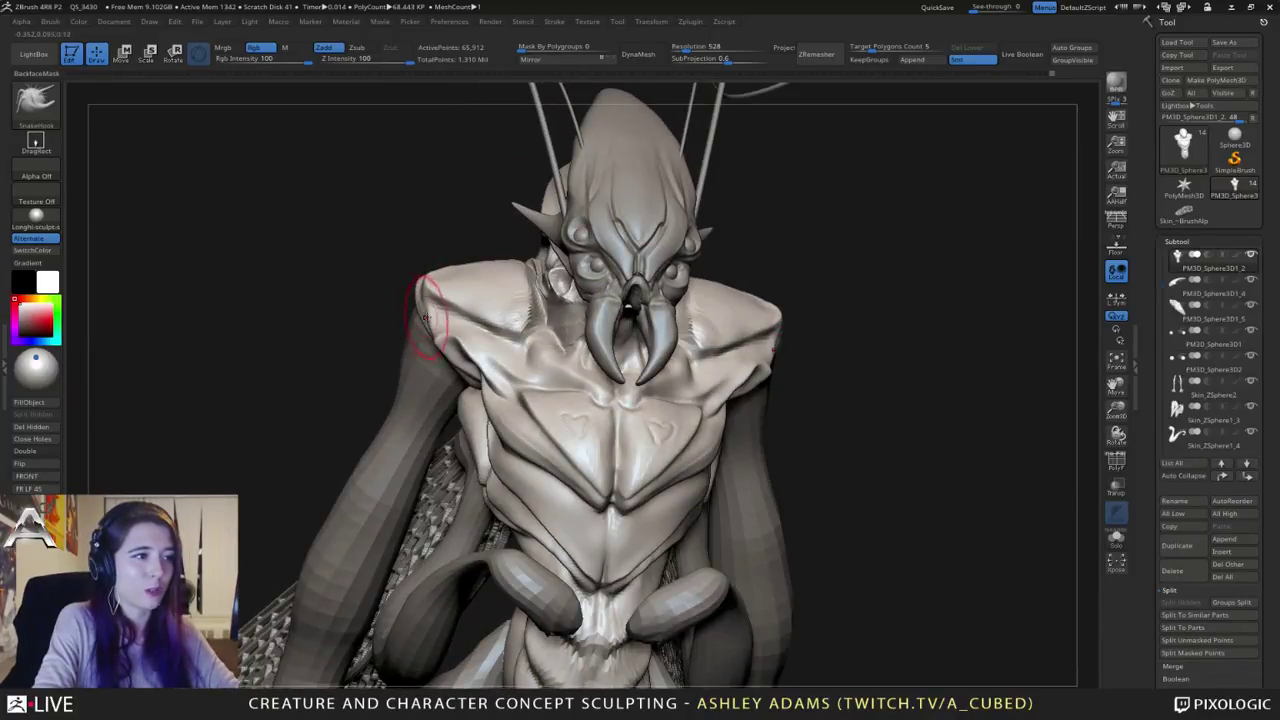
drag(445, 333, 517, 347)
mouse_move(517, 348)
right_down()
mouse_move(528, 335)
mouse_move(505, 360)
right_up()
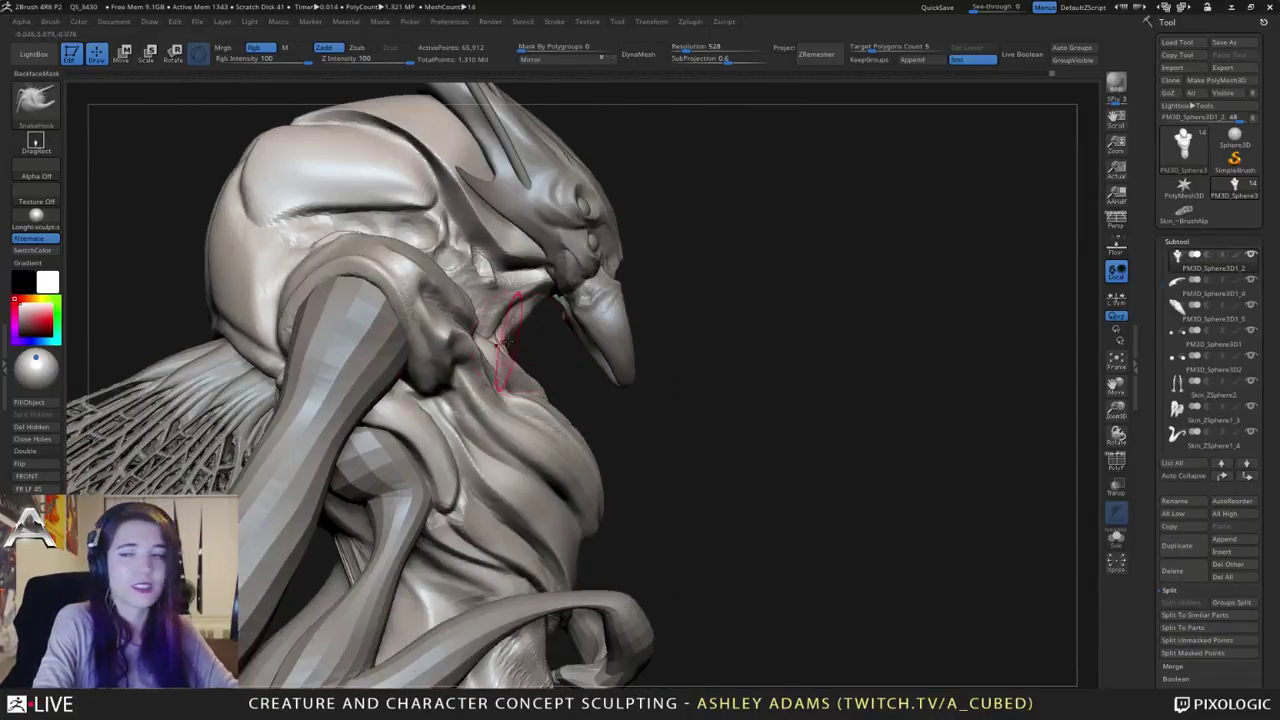
Step: Adjust the base of the neck and pull the shoulder cap out over the upper arm with SnakeHook in side view
mouse_move(493, 340)
mouse_down()
mouse_move(485, 330)
mouse_move(488, 342)
mouse_up()
mouse_move(400, 325)
right_down()
mouse_move(440, 315)
mouse_move(340, 308)
right_up()
key(space)
drag(378, 304, 368, 306)
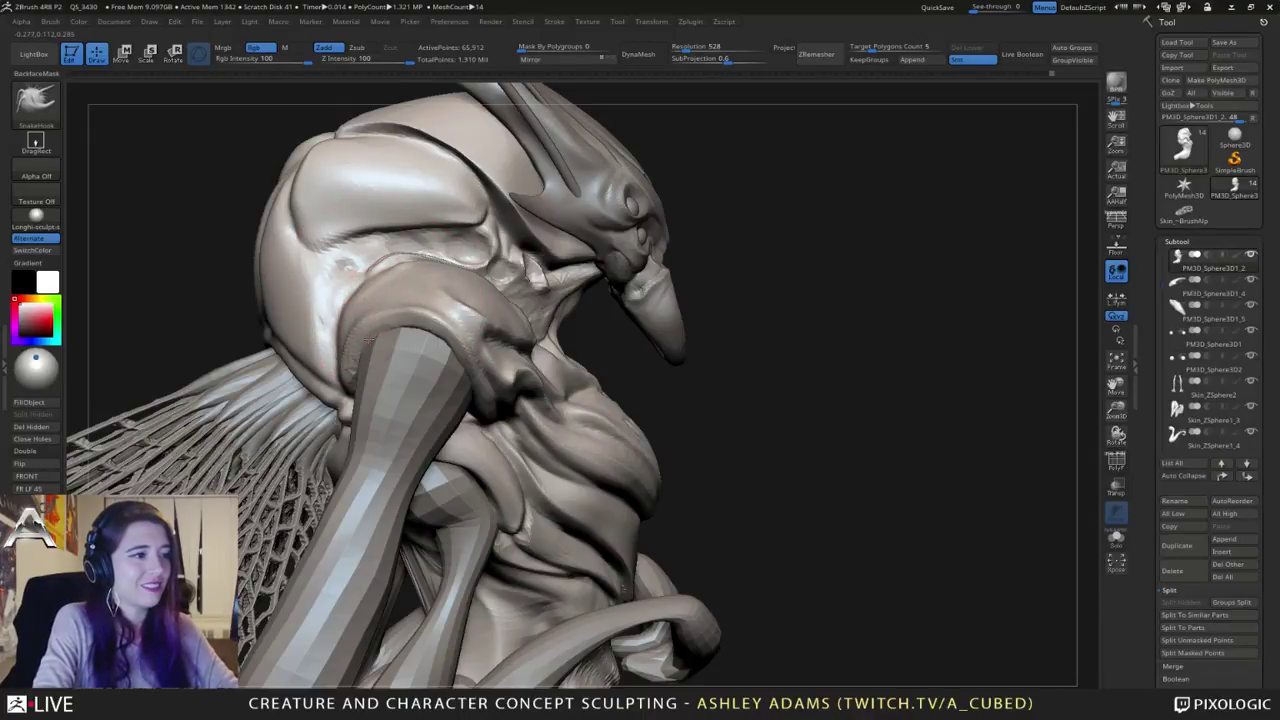
ctrl+right_drag(390, 298, 378, 260)
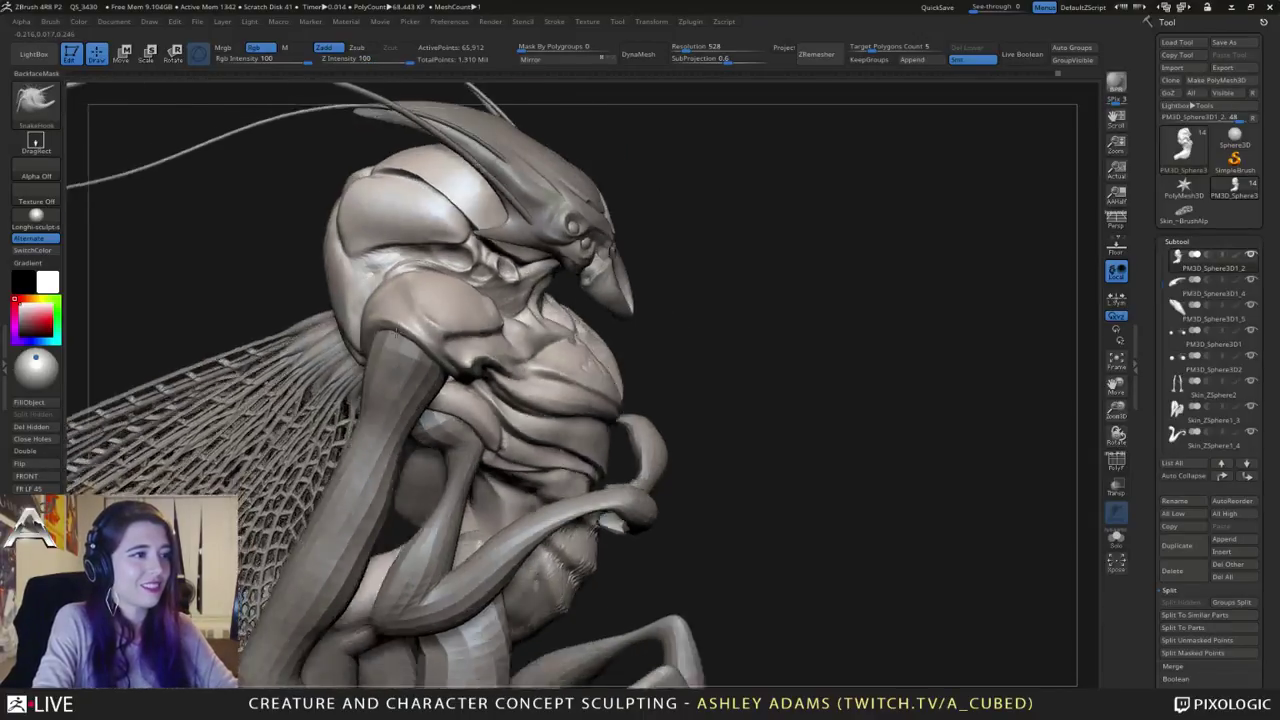
mouse_move(345, 320)
right_down()
mouse_move(548, 377)
mouse_move(528, 345)
mouse_move(509, 342)
right_up()
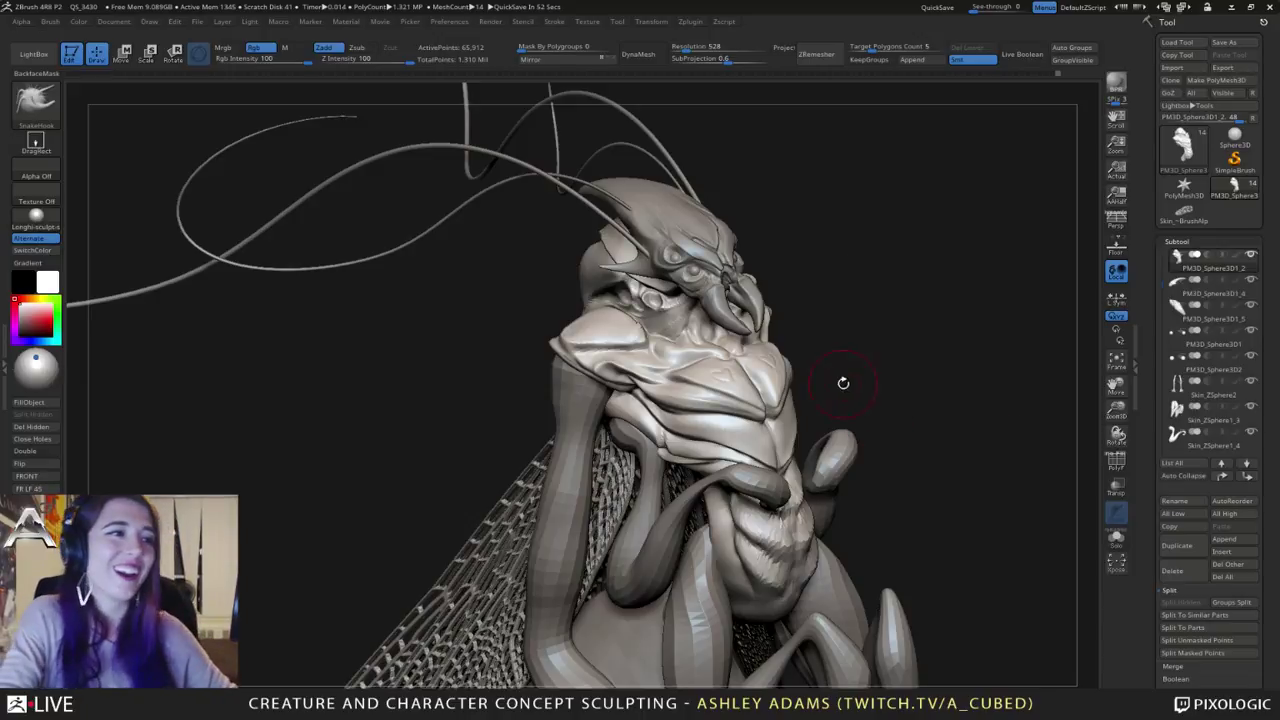
right_drag(606, 322, 566, 334)
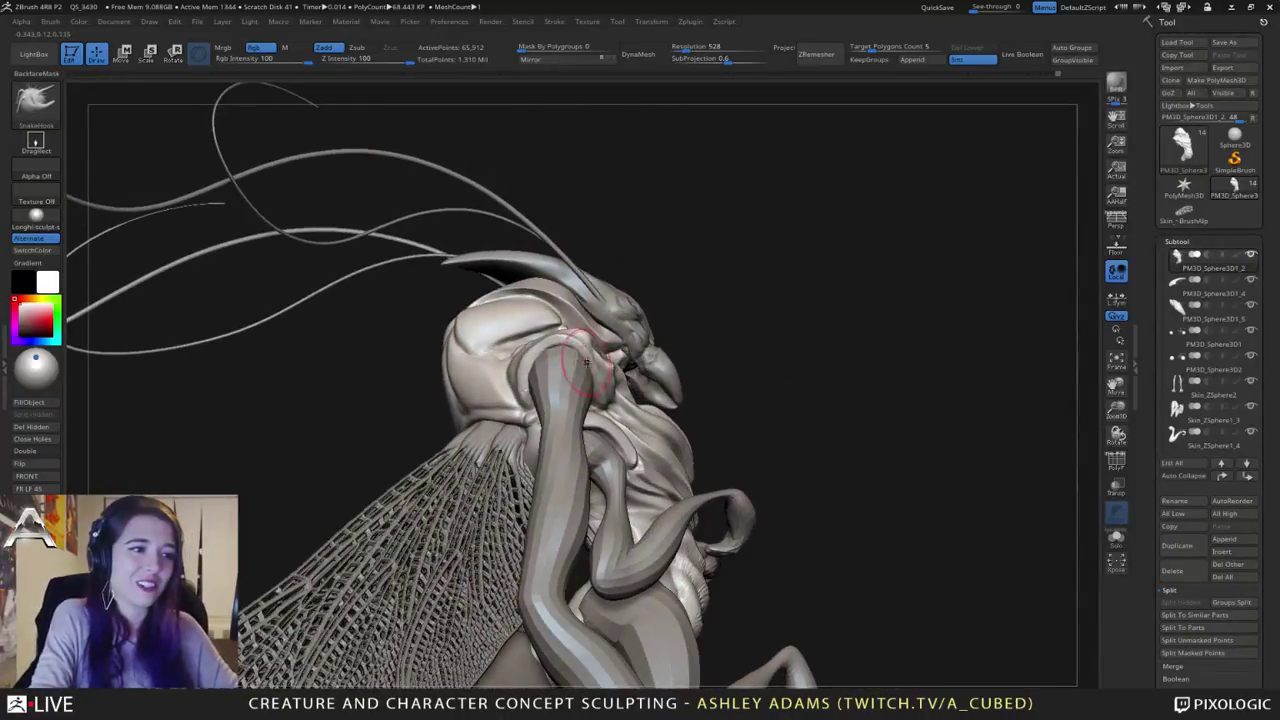
Step: Carve and smooth the midline of the upper chest plates with DamStandard, and refine the chest with SnakeHook
right_drag(595, 375, 860, 683)
mouse_move(648, 370)
right_down()
mouse_move(640, 350)
mouse_move(624, 381)
mouse_move(555, 355)
mouse_move(577, 360)
mouse_move(586, 338)
mouse_move(586, 376)
mouse_move(597, 368)
right_up()
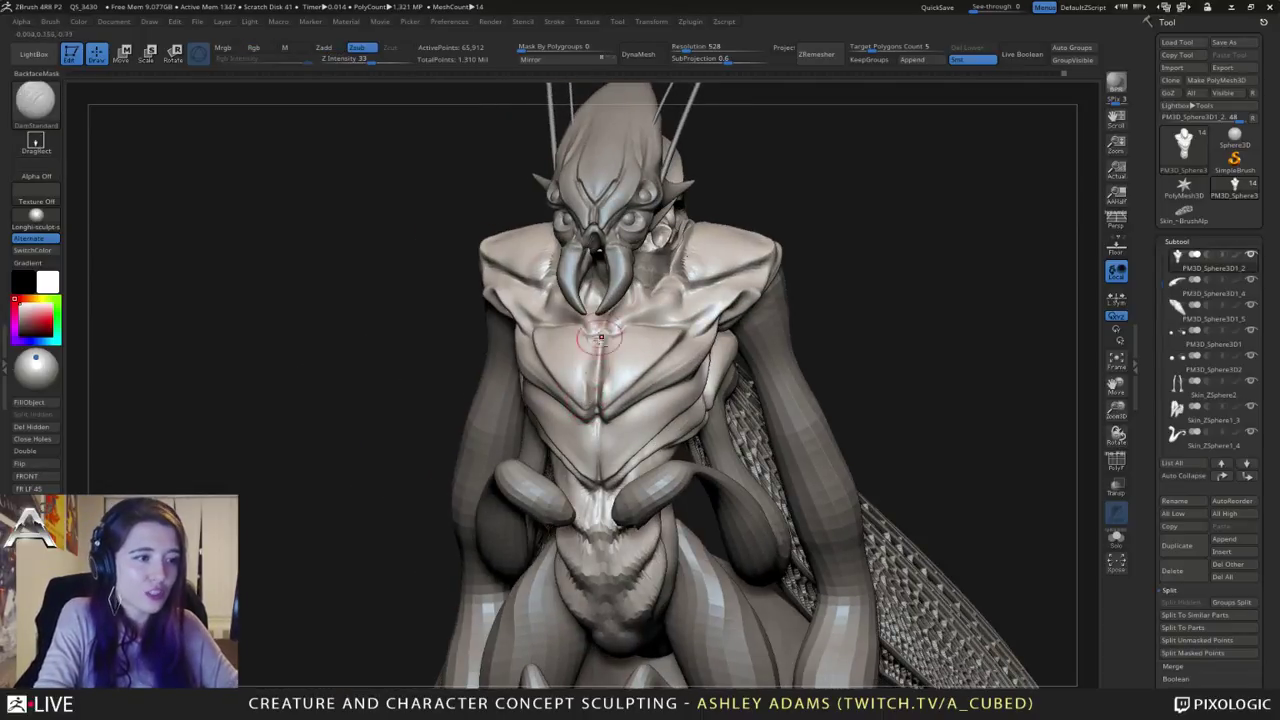
drag(600, 338, 597, 368)
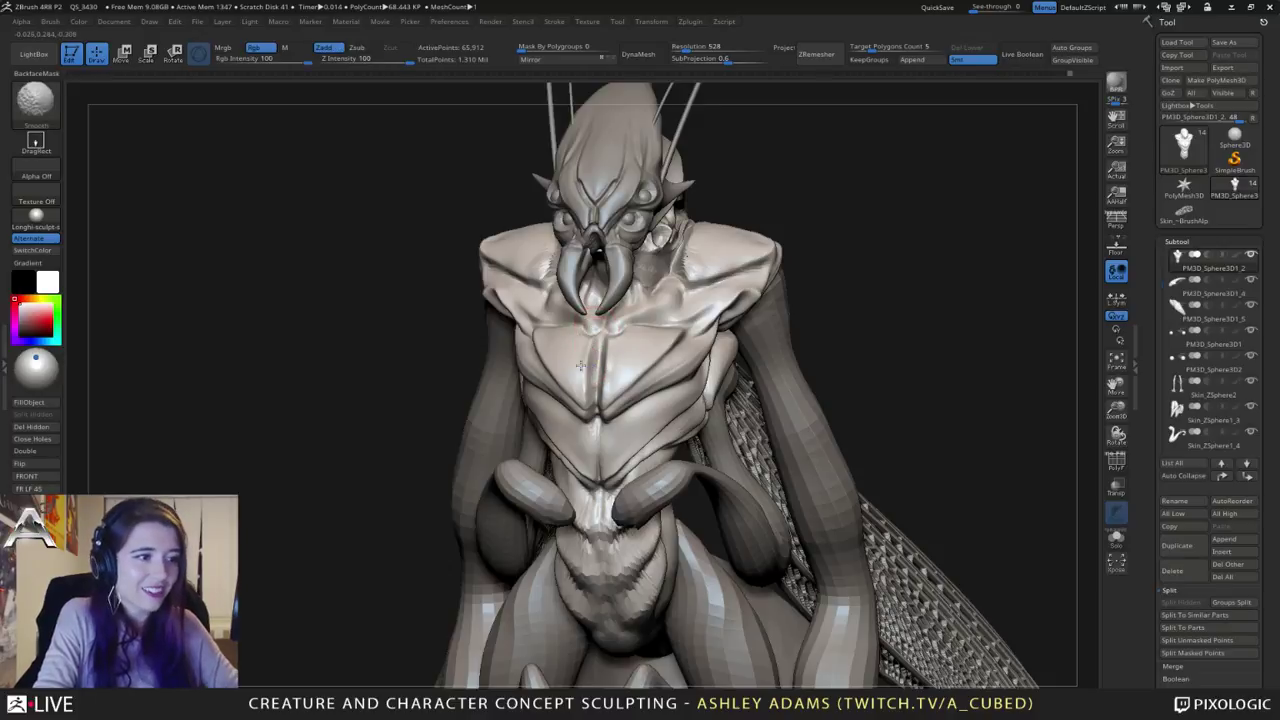
right_drag(622, 365, 690, 372)
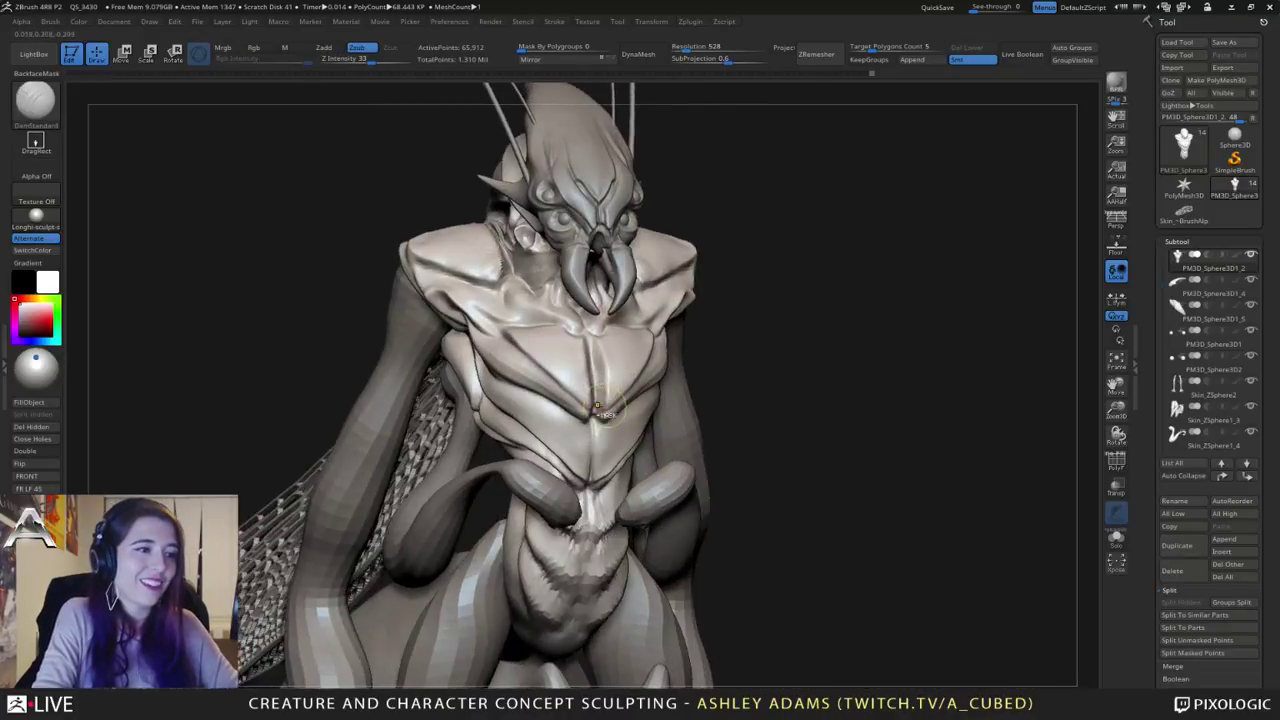
mouse_move(600, 400)
ctrl+right_down()
mouse_move(576, 363)
mouse_move(560, 364)
ctrl+right_up()
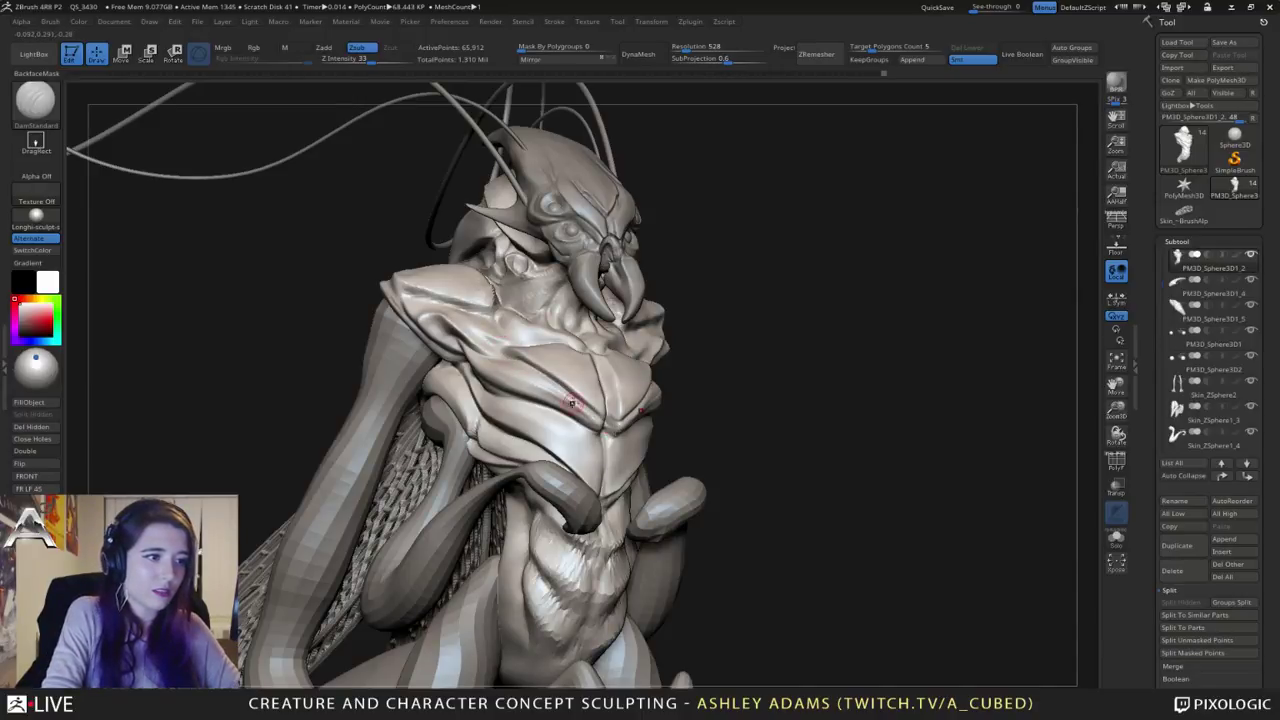
ctrl+right_drag(571, 403, 510, 364)
ctrl+right_drag(591, 443, 588, 405)
mouse_move(640, 395)
right_down()
mouse_move(605, 385)
mouse_move(648, 392)
mouse_move(551, 438)
mouse_move(581, 302)
mouse_move(679, 306)
mouse_move(625, 282)
mouse_move(600, 290)
mouse_move(568, 364)
mouse_move(520, 380)
right_up()
key(b)
key(s)
key(h)
key(space)
key(space)
Step: Select the abdomen subtool and carve a crease where the curved stinger meets it with the DamStandard brush
alt+right_drag(520, 380, 603, 278)
alt+click(523, 511)
mouse_move(523, 511)
alt+right_down()
mouse_move(583, 431)
mouse_move(622, 430)
alt+right_up()
key(b)
key(d)
key(s)
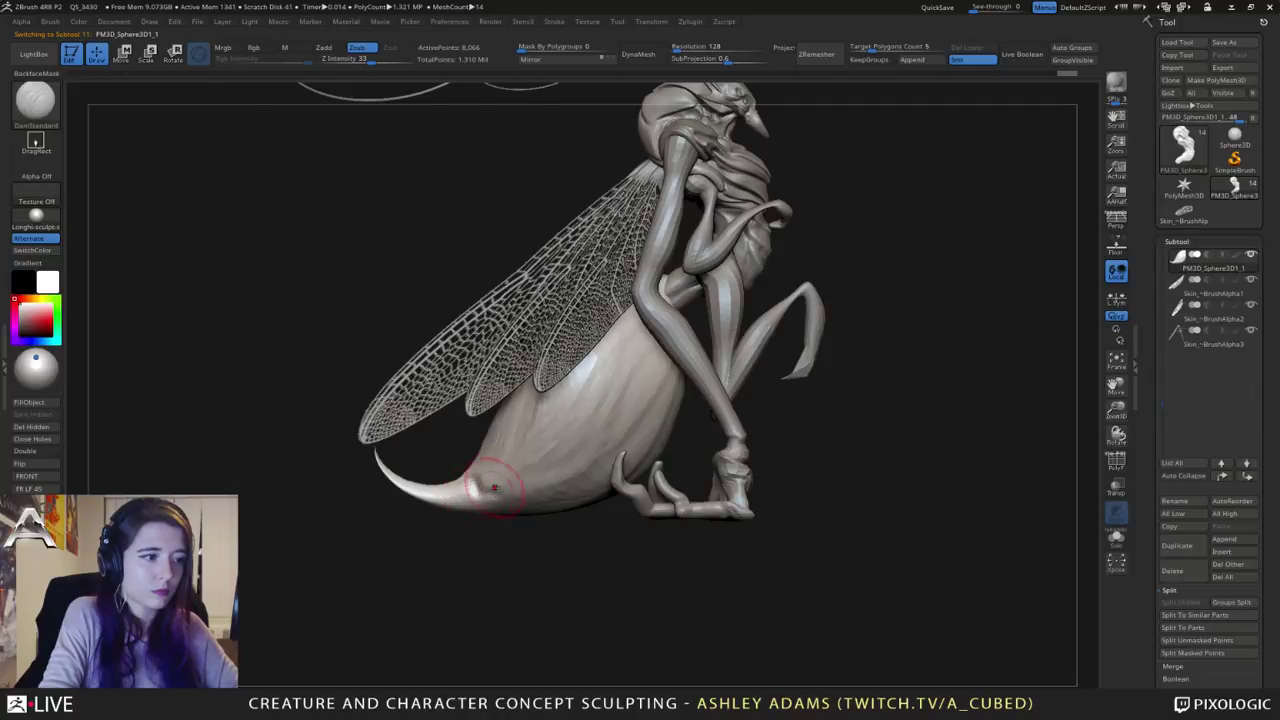
right_drag(494, 487, 455, 480)
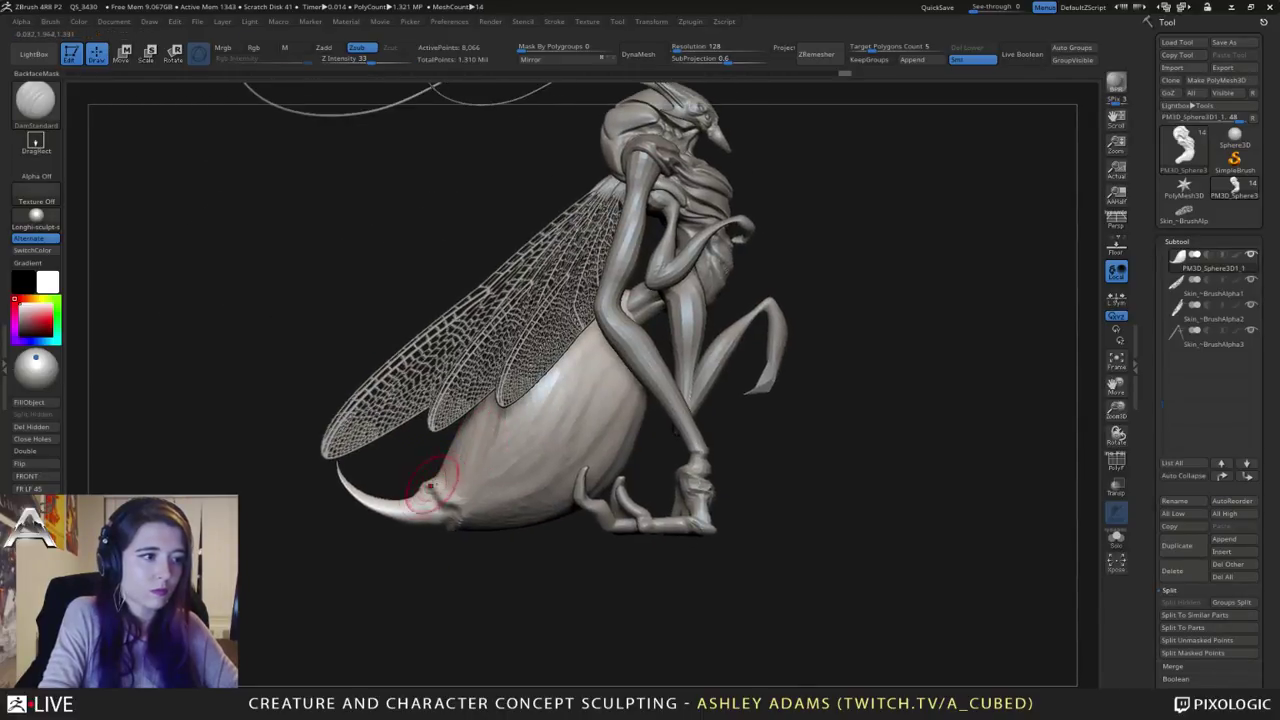
Step: Shape the ridge around the stinger's base with the SnakeHook brush
key(b)
key(s)
key(h)
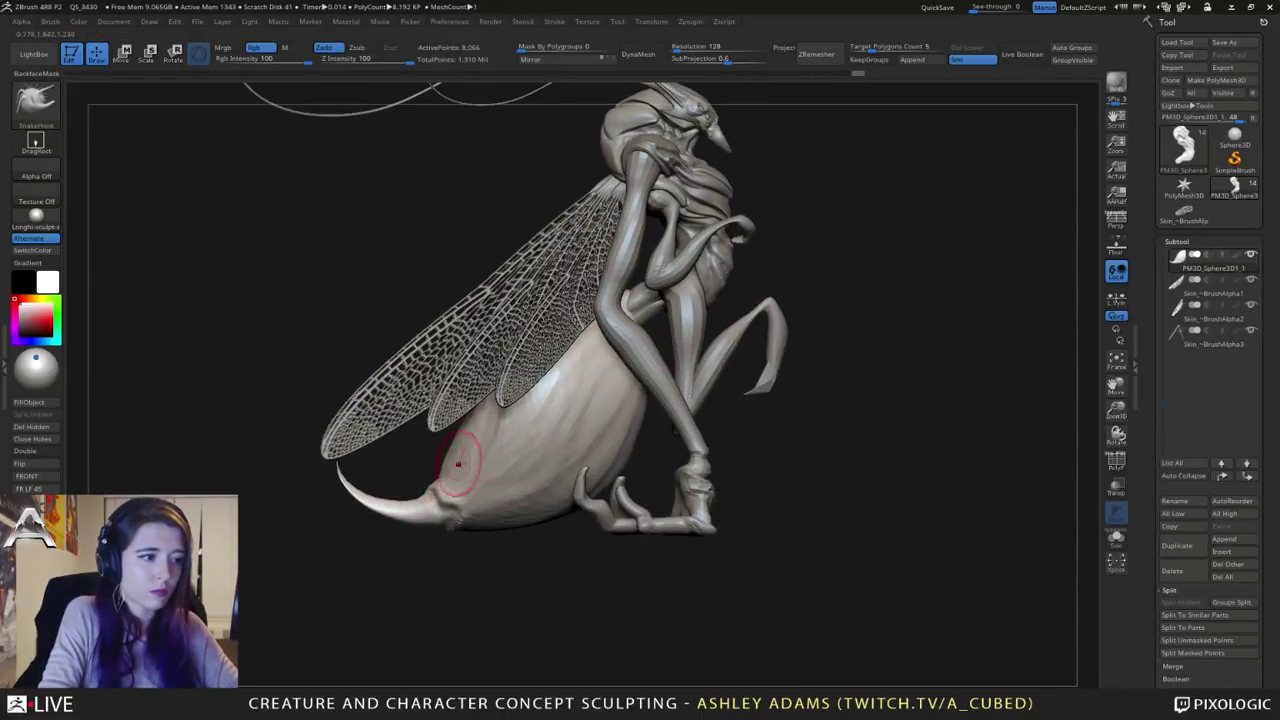
right_drag(500, 508, 303, 383)
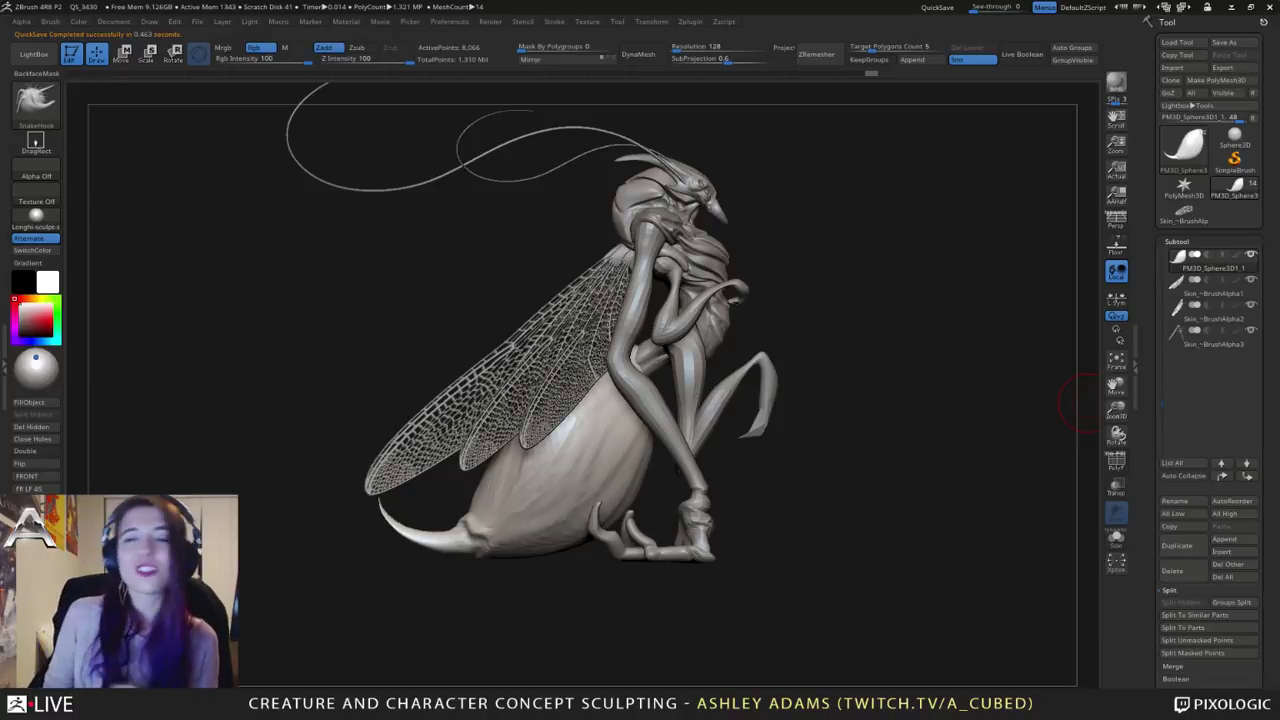
Step: Select the torso subtool and adjust the rear contour of the back above the wing roots with the SnakeHook brush
drag(1088, 403, 1250, 403)
alt+drag(900, 250, 880, 340)
drag(860, 290, 592, 284)
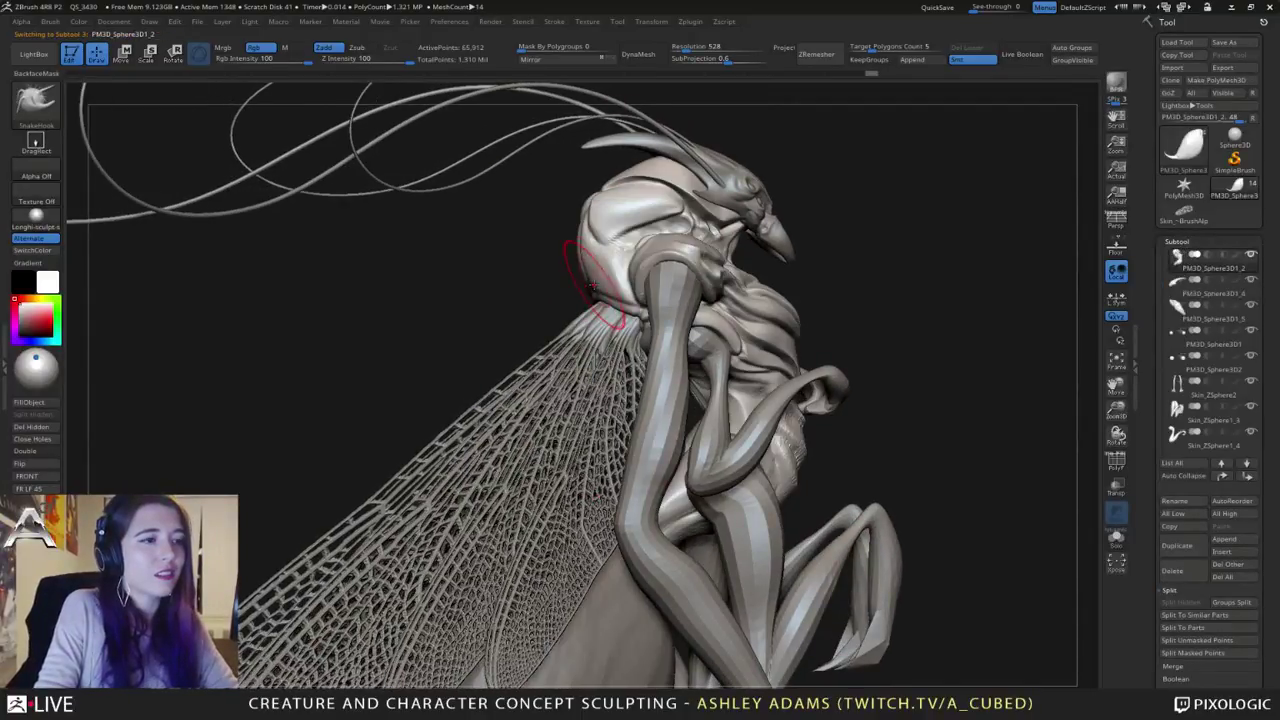
alt+click(575, 252)
right_click(572, 248)
mouse_move(574, 252)
right_down()
mouse_move(602, 258)
mouse_move(615, 306)
right_up()
alt+right_drag(615, 306, 719, 165)
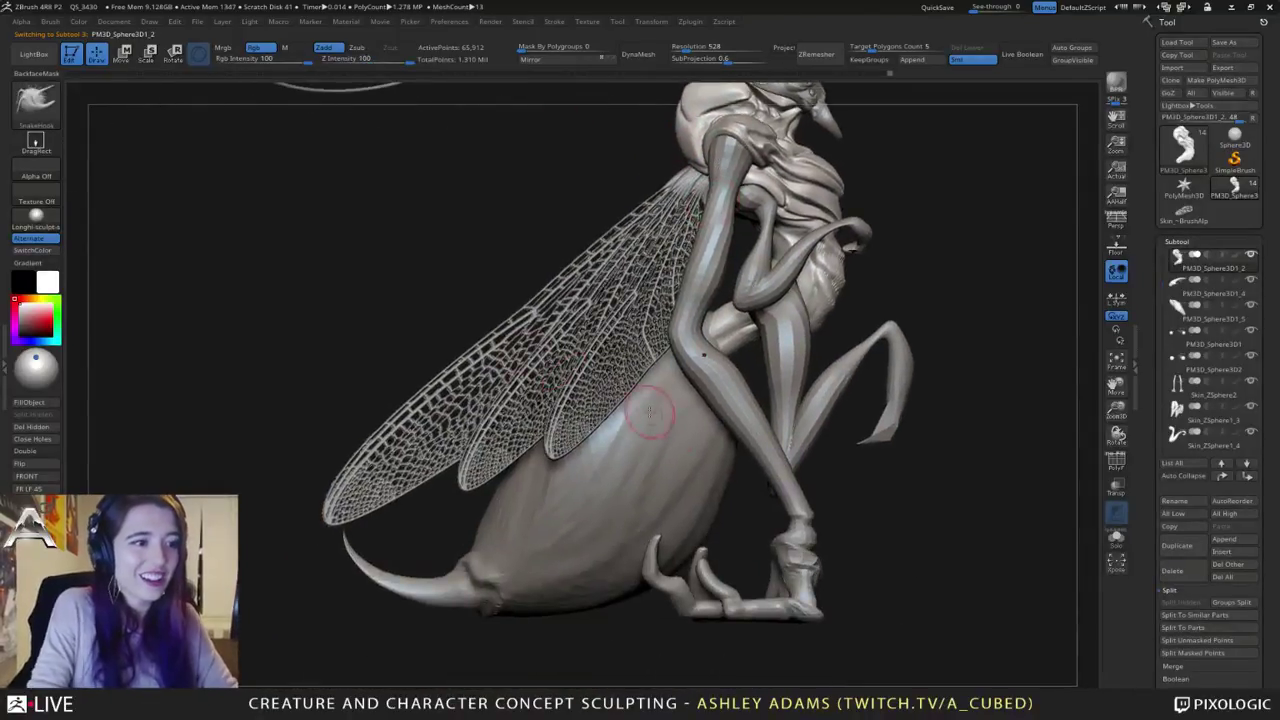
Step: Select the abdomen subtool and build up the collar around the stinger's base with the ClayBuildup brush
alt+click(611, 486)
alt+right_drag(443, 486, 508, 407)
right_drag(485, 449, 549, 455)
drag(549, 455, 512, 490)
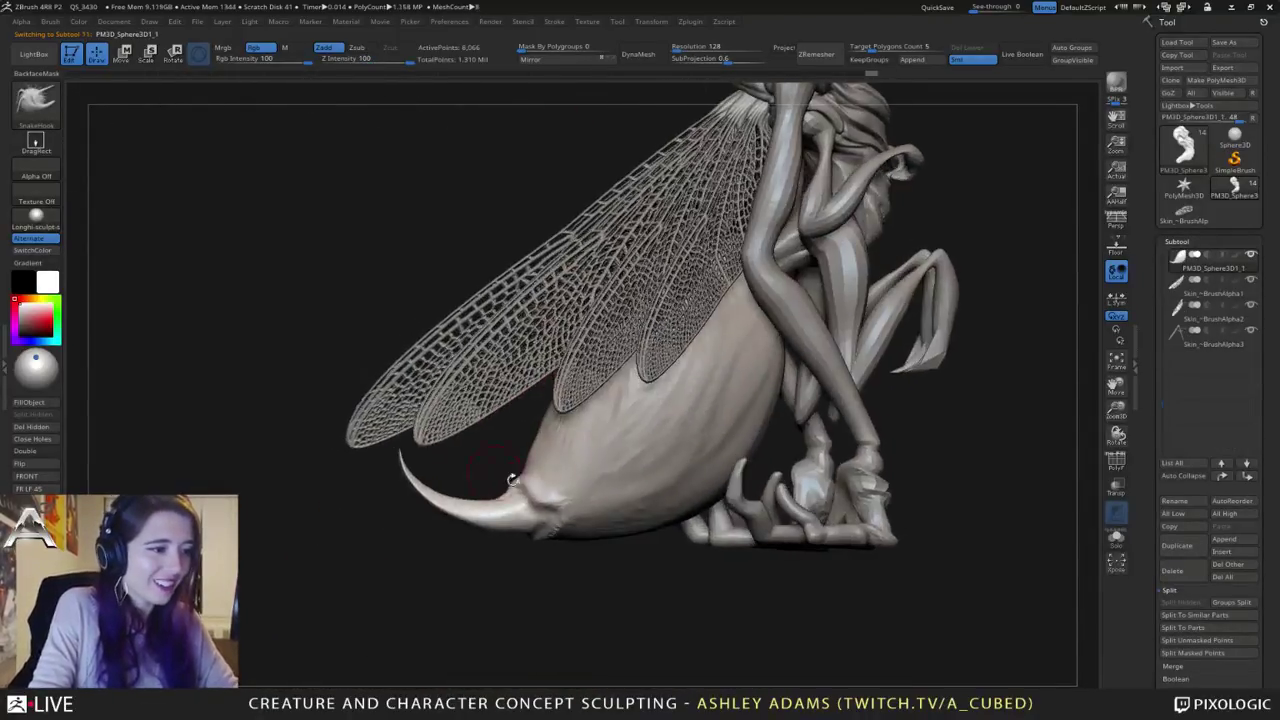
right_drag(518, 488, 427, 450)
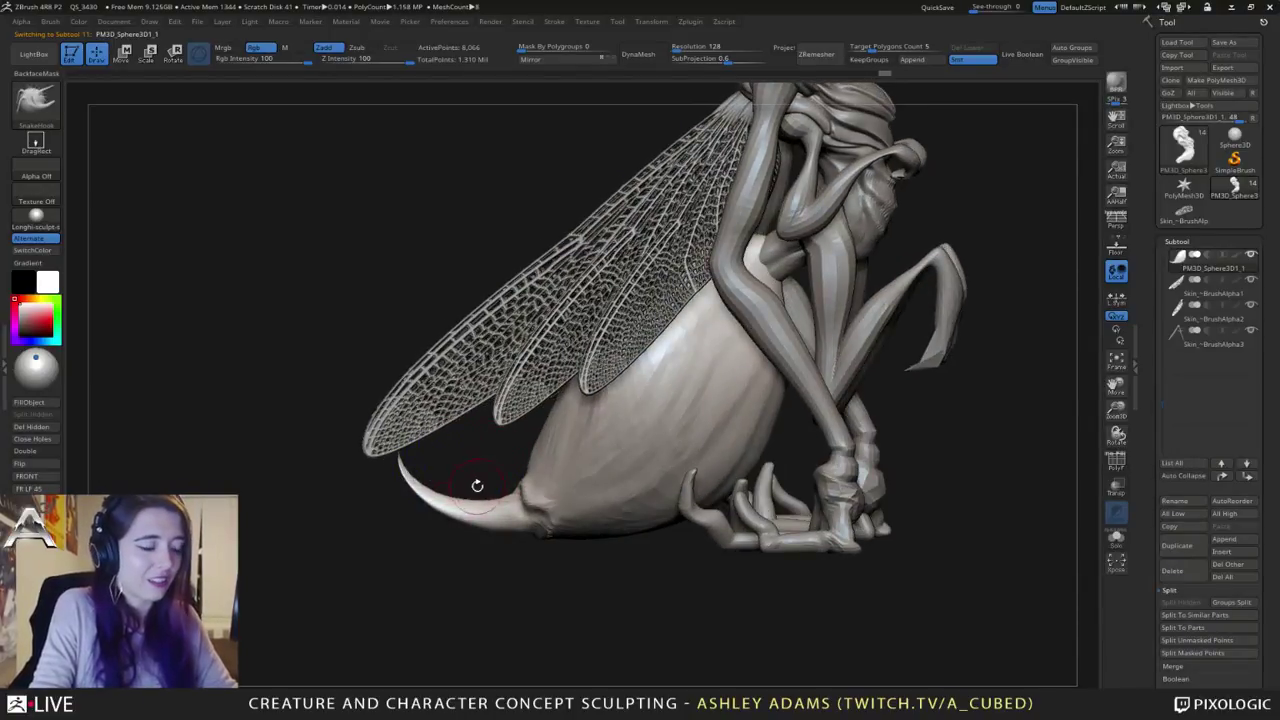
mouse_move(491, 488)
right_down()
mouse_move(524, 480)
mouse_move(590, 420)
right_up()
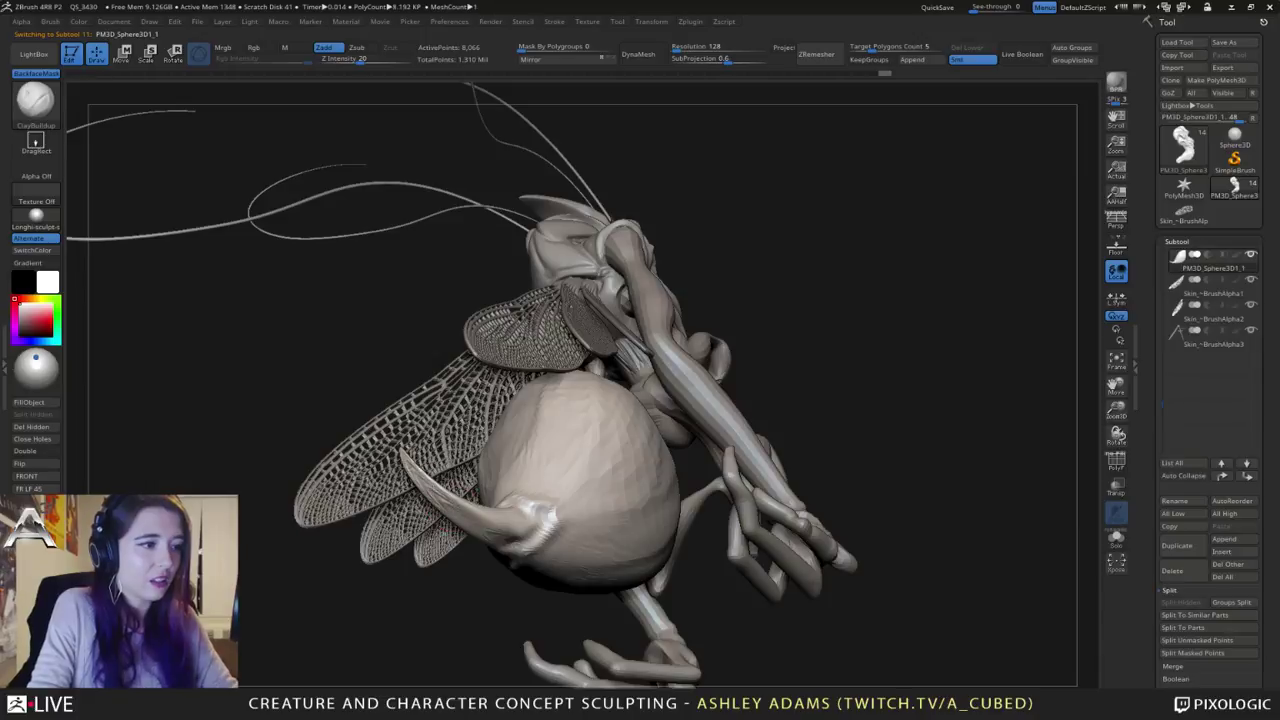
Step: Mask the stinger at the tip of the abdomen and split the masked points into a separate subtool
right_drag(512, 526, 405, 578)
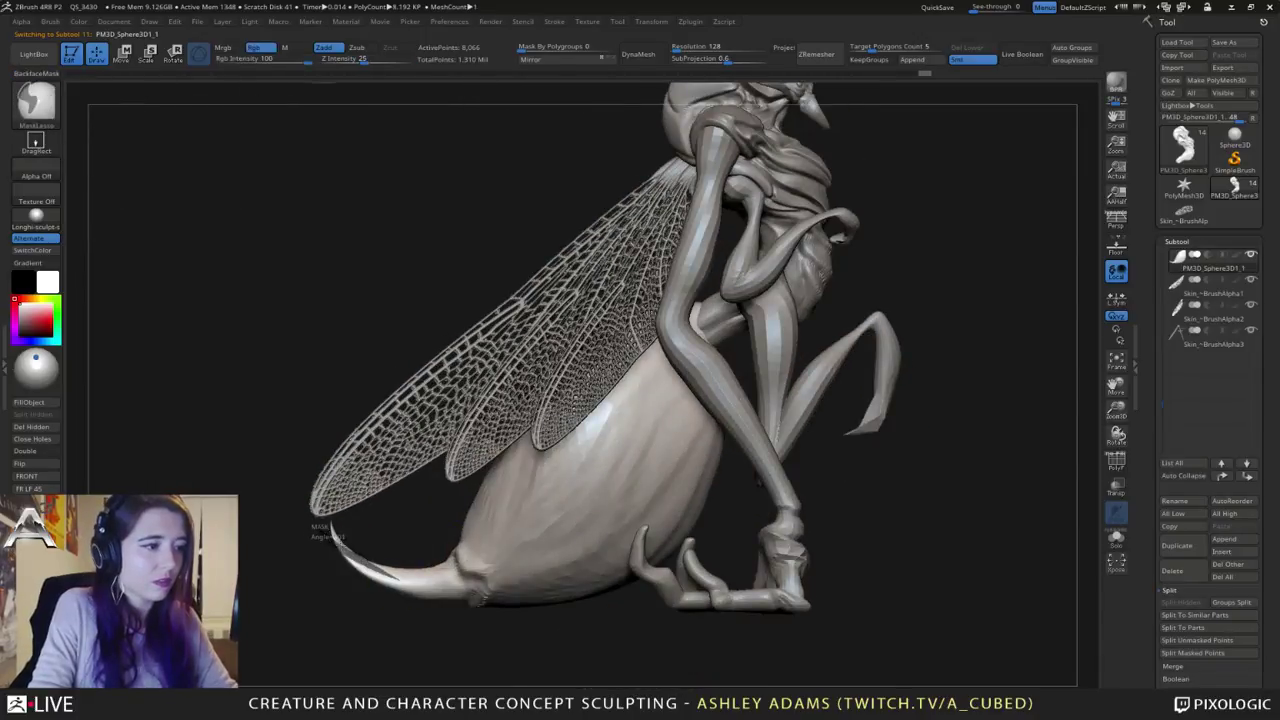
mouse_move(414, 508)
alt+mouse_down()
mouse_move(521, 424)
mouse_move(472, 578)
mouse_move(583, 536)
mouse_move(595, 505)
alt+mouse_up()
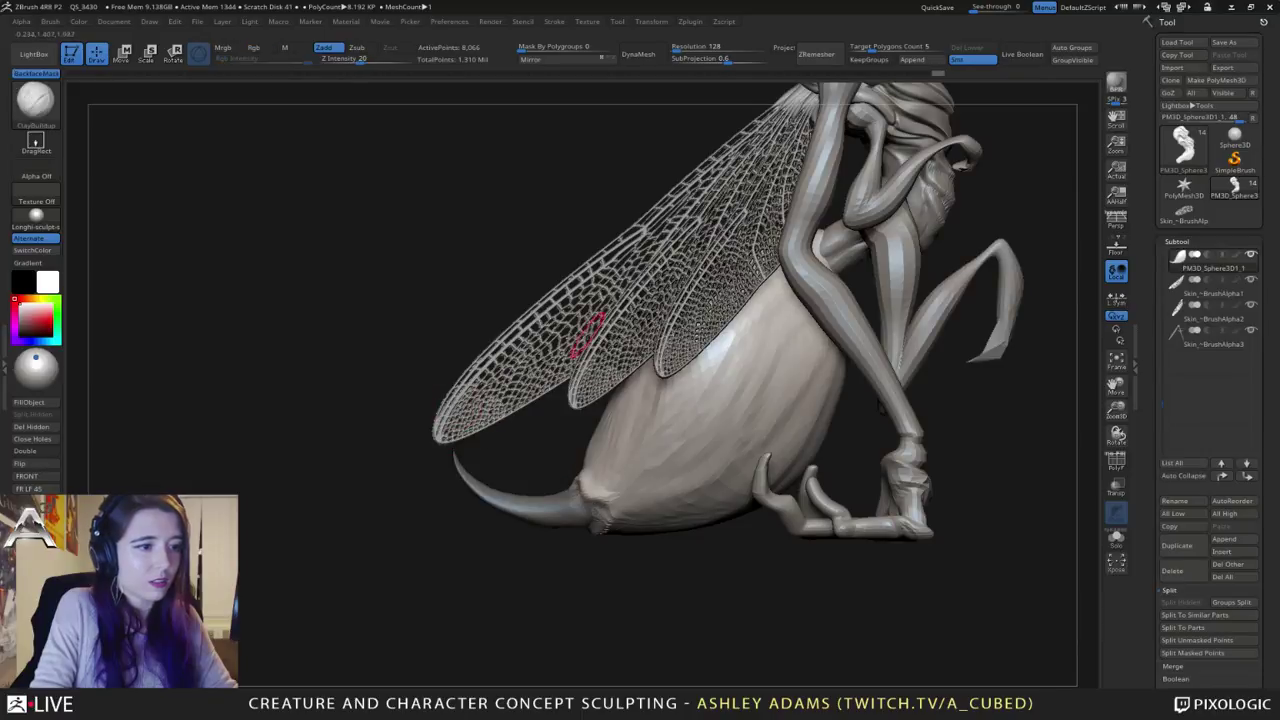
click(1186, 653)
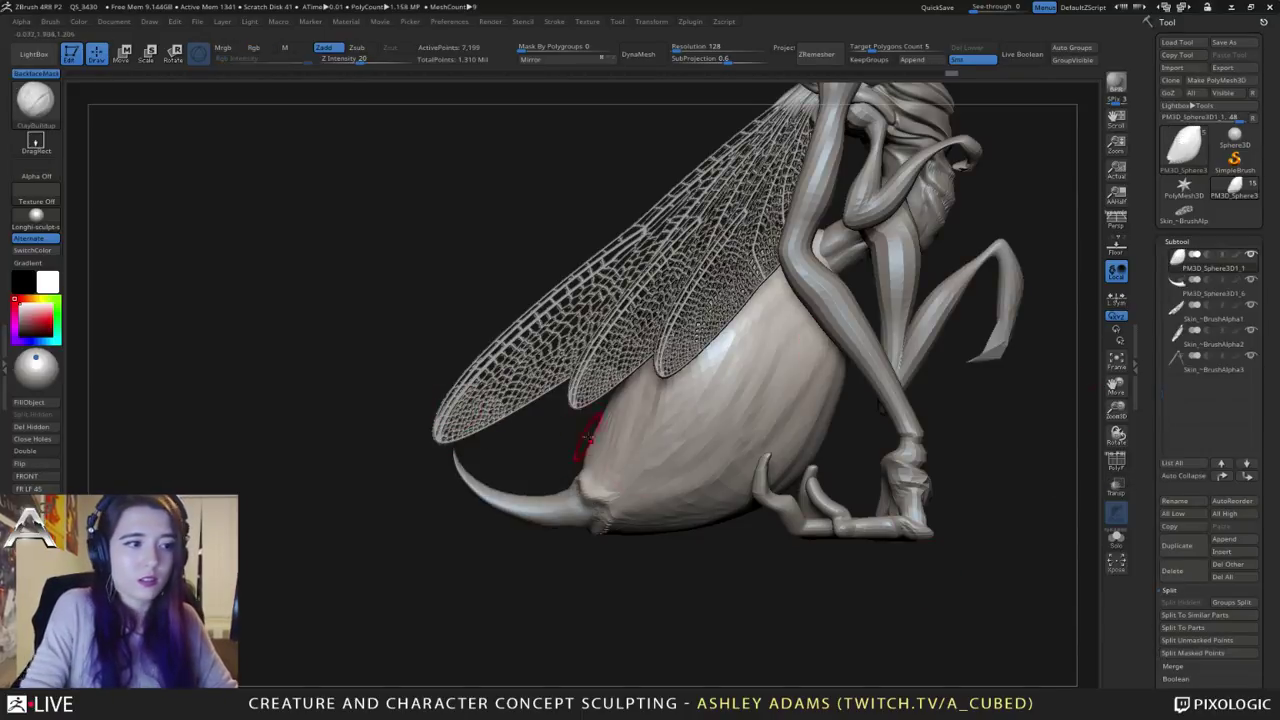
Step: Select the stinger subtool and adjust its base with the SnakeHook brush
alt+click(574, 512)
mouse_move(562, 461)
mouse_down()
mouse_move(620, 491)
mouse_move(592, 503)
mouse_move(624, 503)
mouse_move(580, 474)
mouse_up()
key(space)
key(3)
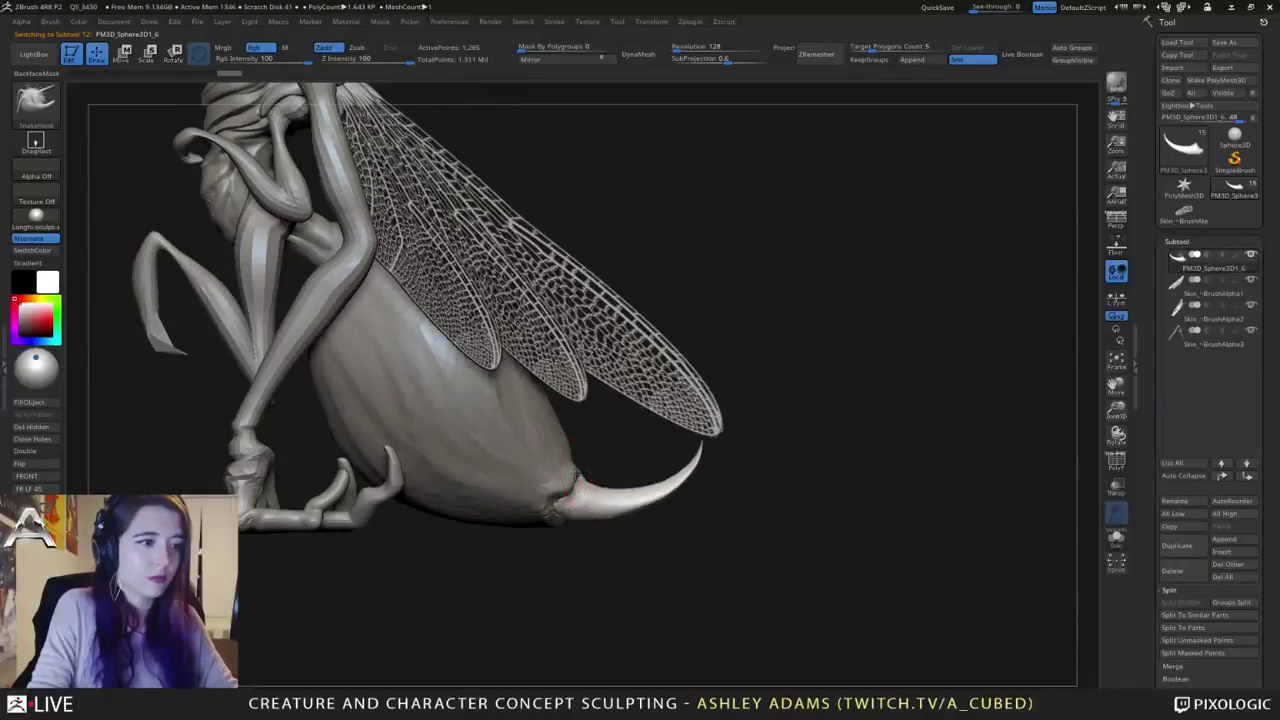
key(space)
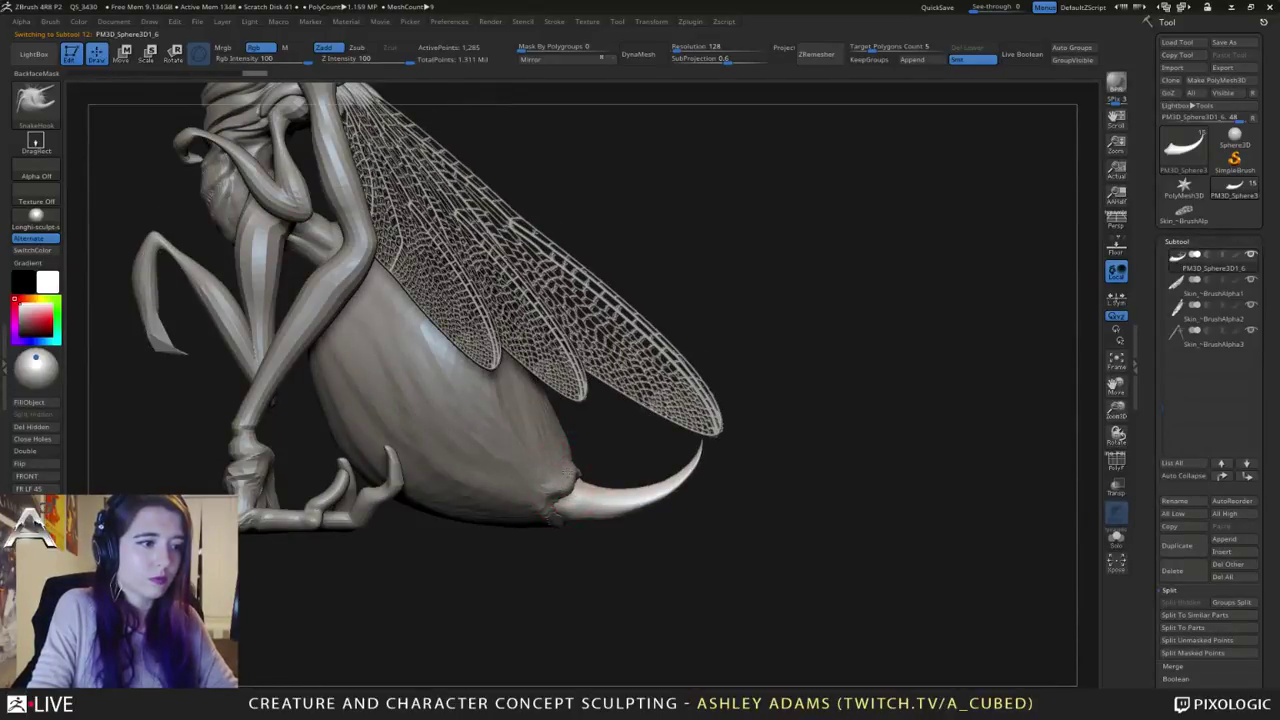
Step: Shape the stinger's base against the abdomen, then remesh it with DynaMesh at resolution 128 and smooth it
drag(563, 522, 603, 453)
alt+click(613, 478)
drag(590, 532, 541, 510)
alt+click(503, 497)
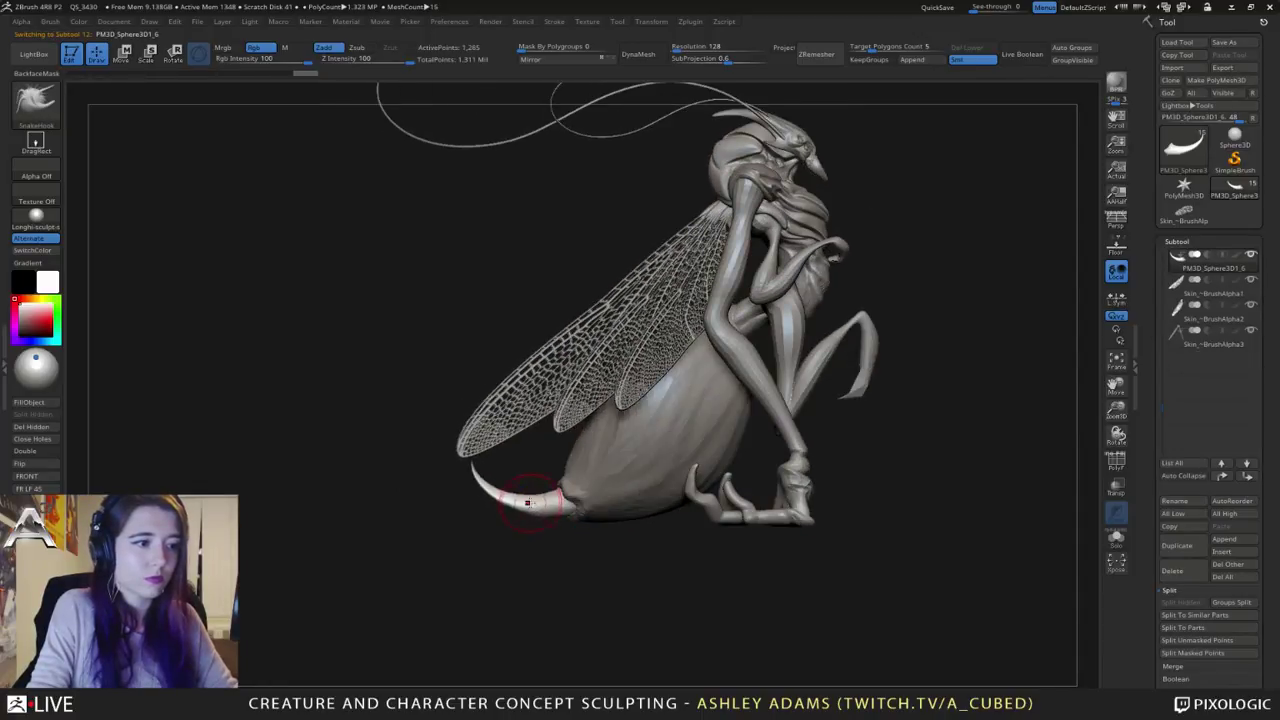
click(639, 57)
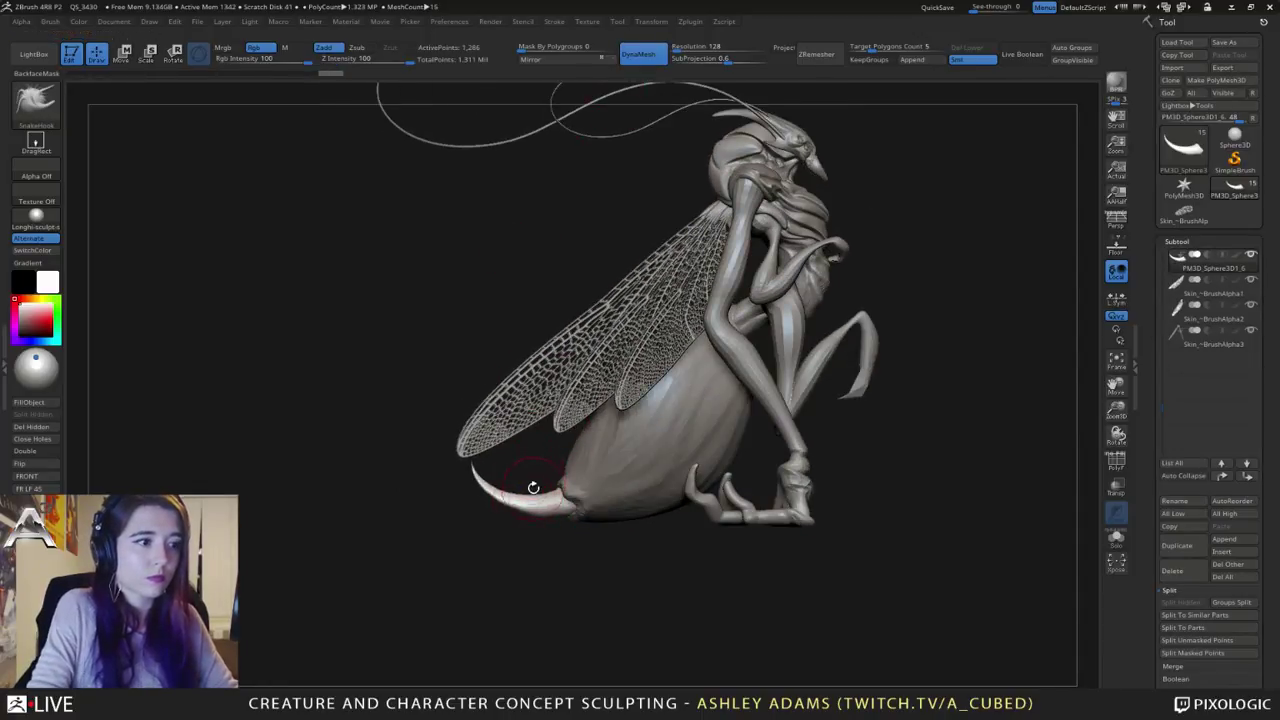
mouse_move(547, 503)
shift+mouse_down()
mouse_move(525, 515)
mouse_move(551, 519)
shift+mouse_up()
Step: Select the abdomen subtool and set up the DamStandard brush with Alpha 01
alt+right_drag(671, 452, 618, 454)
alt+click(576, 470)
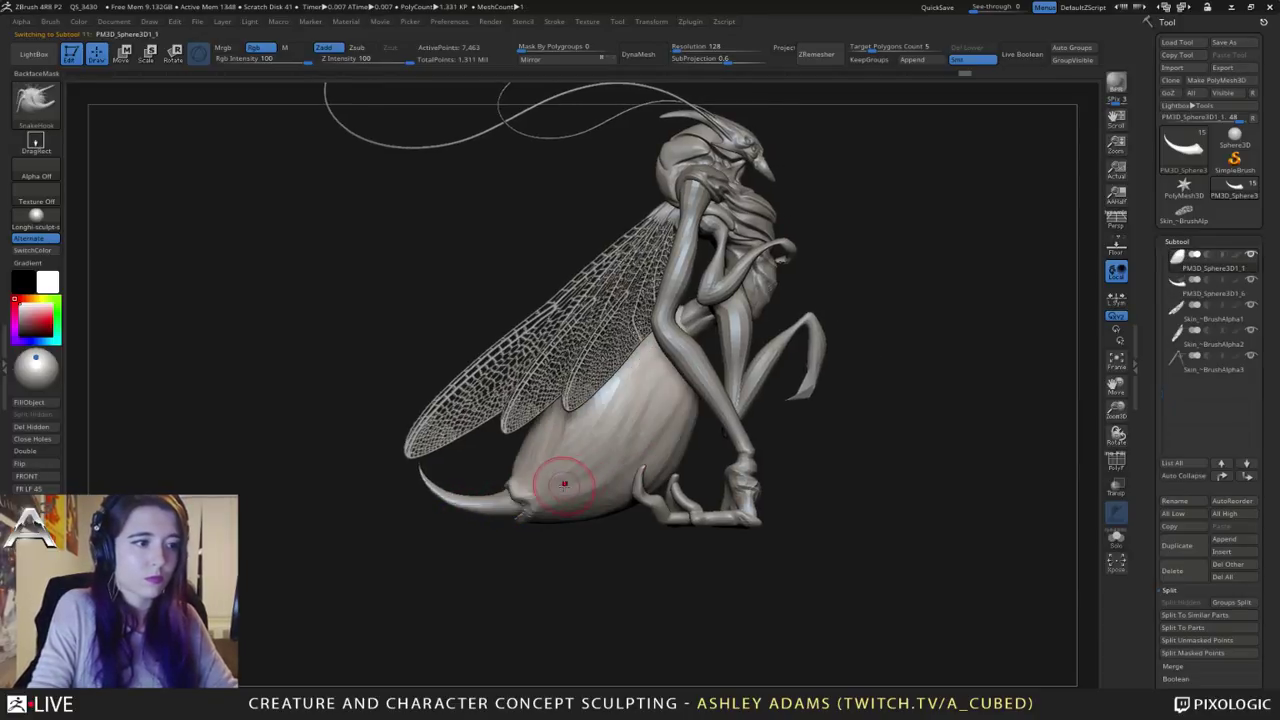
key(b)
key(d)
key(s)
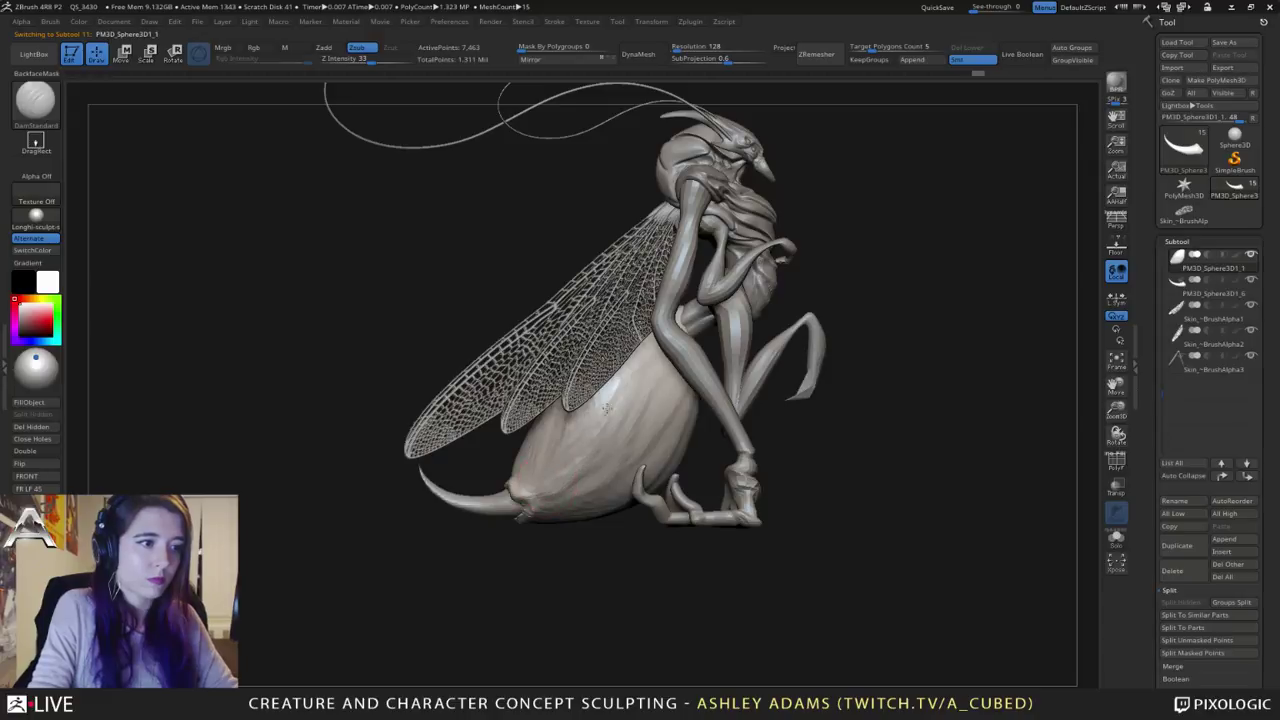
click(40, 176)
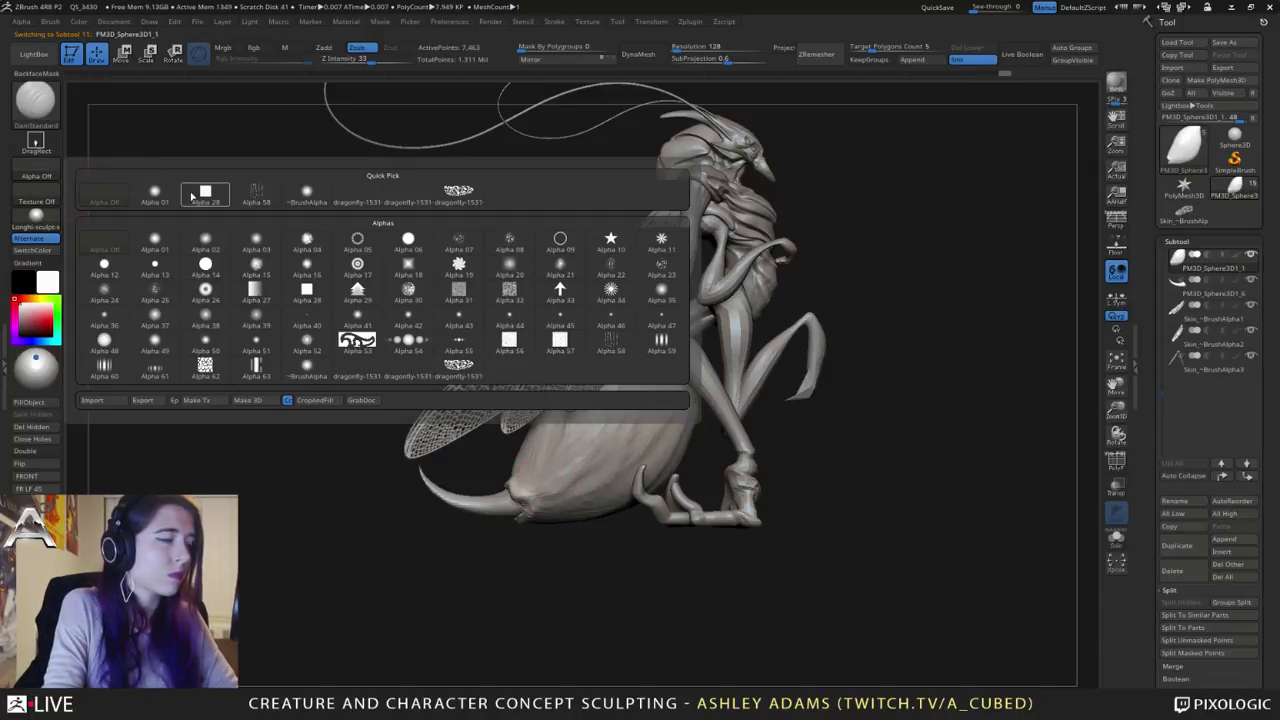
click(155, 192)
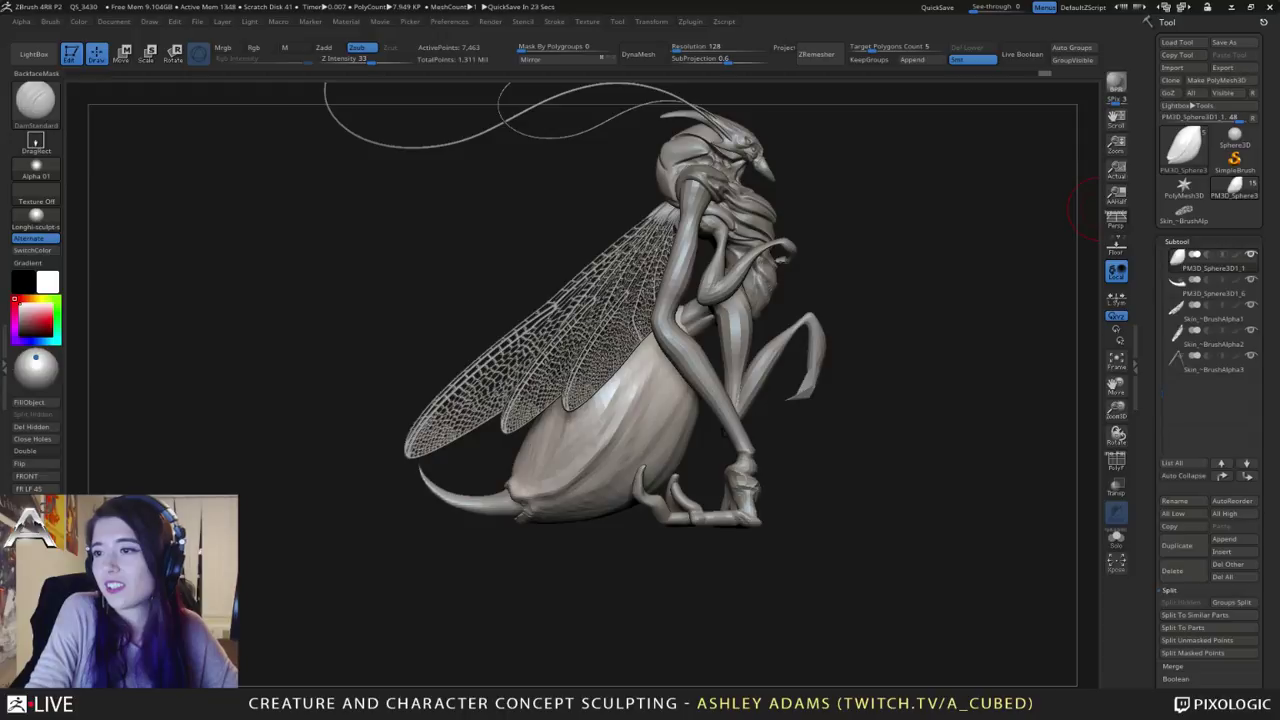
Step: Isolate the abdomen in Solo mode and carve lengthwise creases along its side from the tail end to the front tip
right_drag(755, 415, 640, 392)
drag(525, 390, 470, 434)
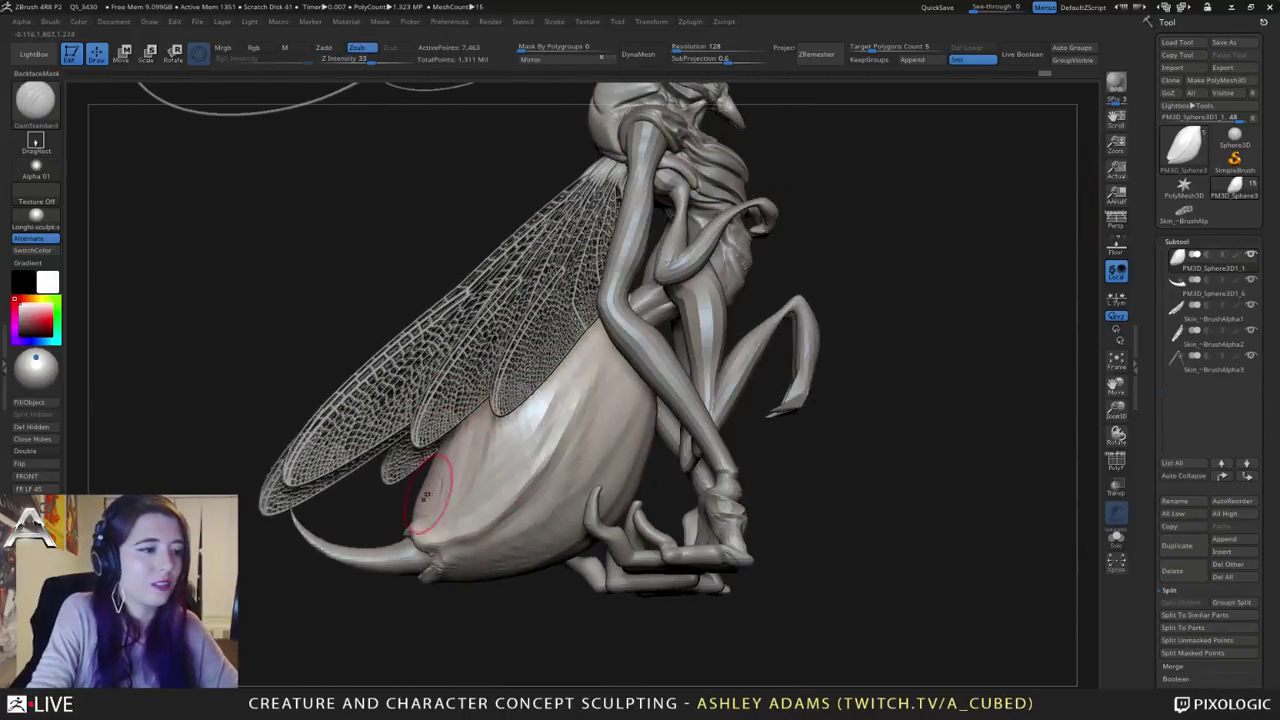
mouse_move(586, 386)
mouse_down()
mouse_move(600, 357)
mouse_move(568, 405)
mouse_move(580, 408)
mouse_up()
click(1116, 537)
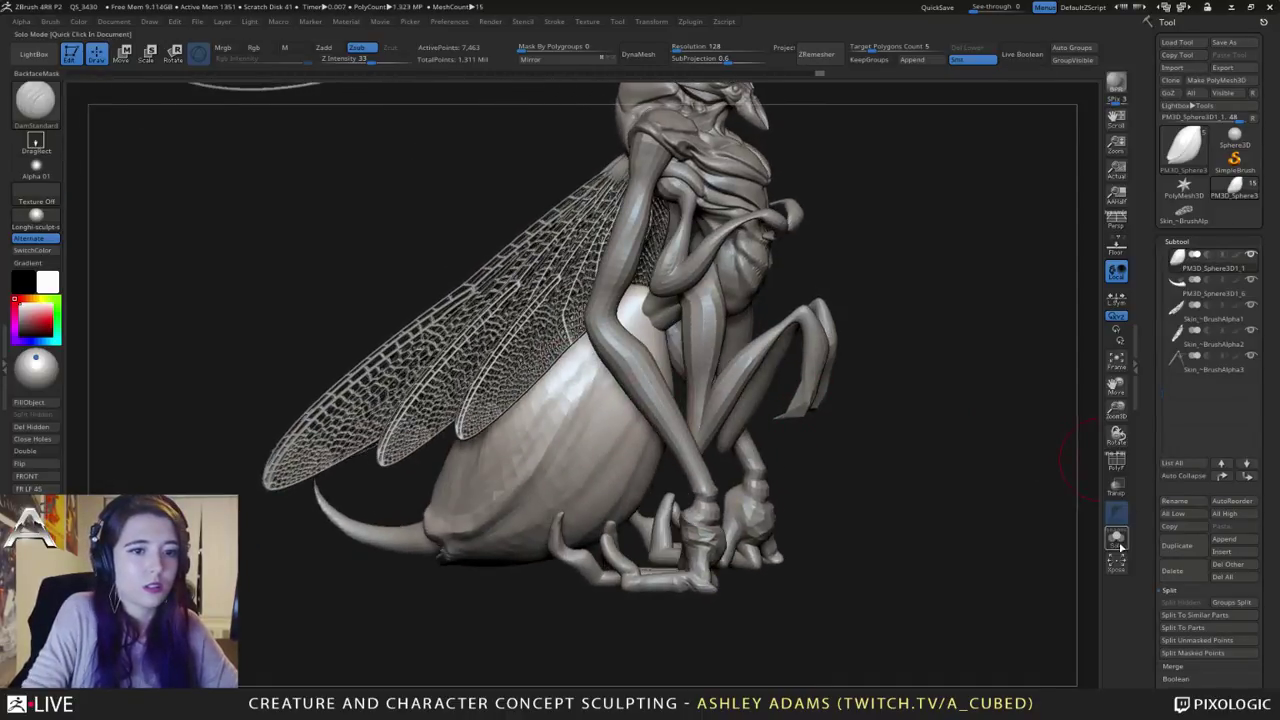
mouse_move(638, 298)
mouse_down()
mouse_move(606, 286)
mouse_move(584, 388)
mouse_up()
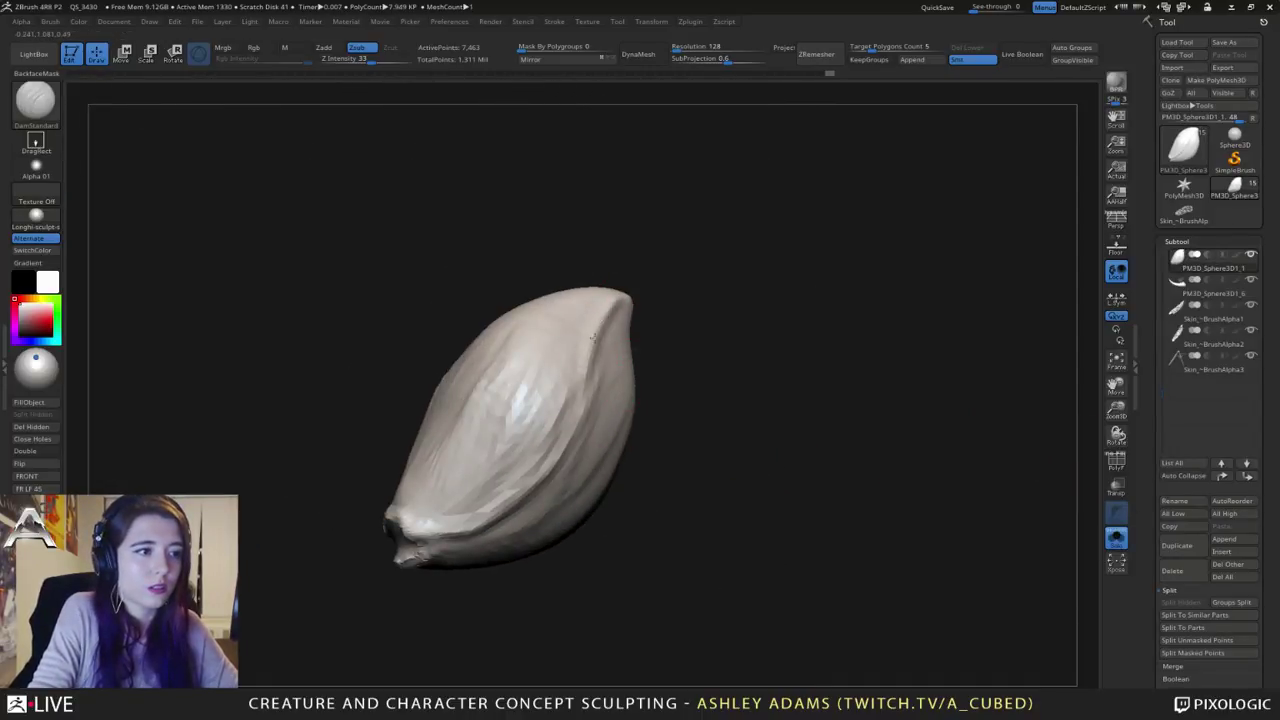
mouse_move(556, 430)
mouse_down()
mouse_move(477, 491)
mouse_move(401, 518)
mouse_up()
drag(552, 428, 622, 303)
mouse_move(661, 312)
mouse_down()
mouse_move(607, 330)
mouse_move(567, 405)
mouse_up()
right_drag(664, 346, 657, 320)
right_click(596, 388)
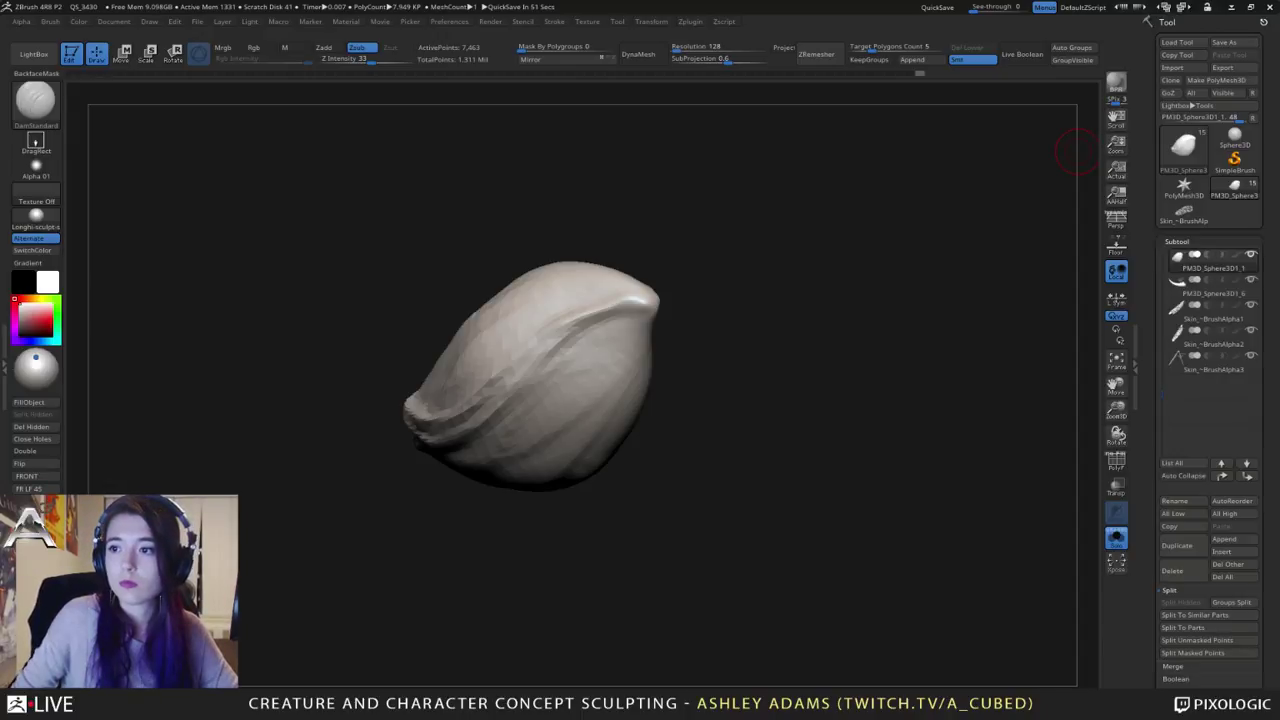
Step: Carve crosswise segment grooves over the rear part of the abdomen's back with the DamStandard brush
mouse_move(565, 335)
right_down()
mouse_move(738, 361)
mouse_move(690, 400)
right_up()
mouse_move(690, 400)
right_down()
mouse_move(665, 374)
mouse_move(460, 376)
mouse_move(523, 413)
right_up()
right_click(457, 378)
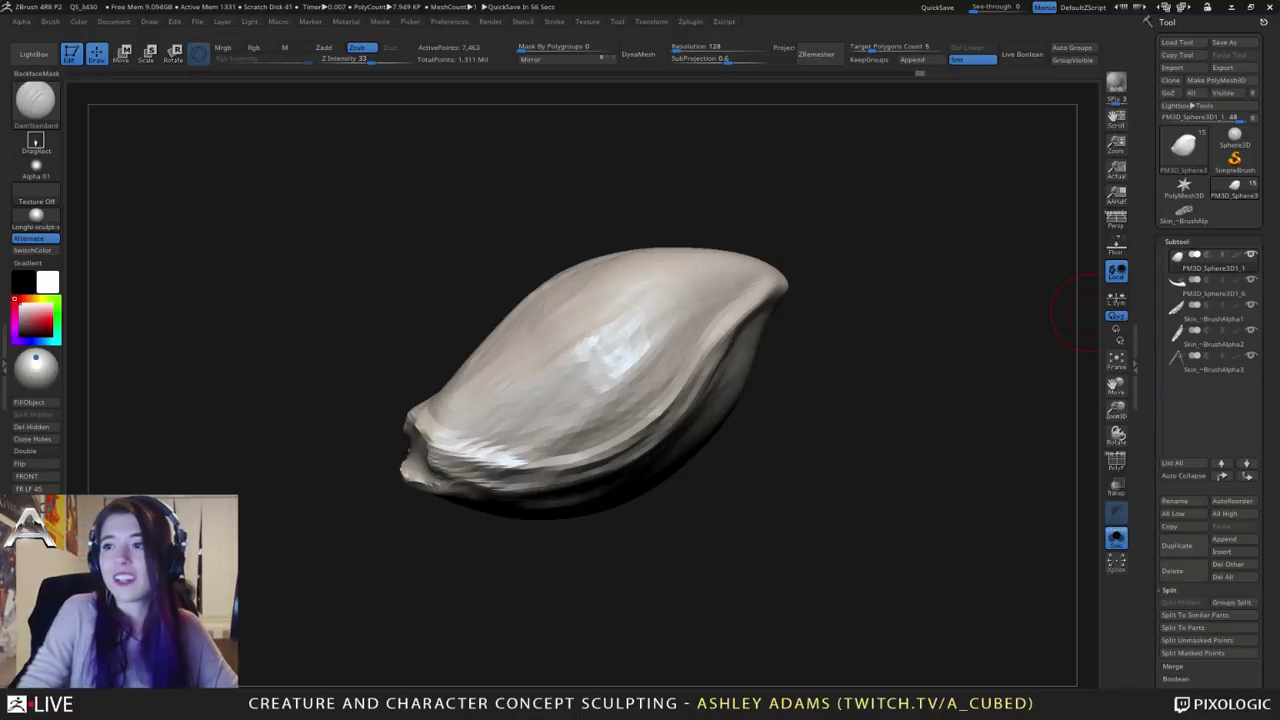
right_drag(652, 363, 484, 386)
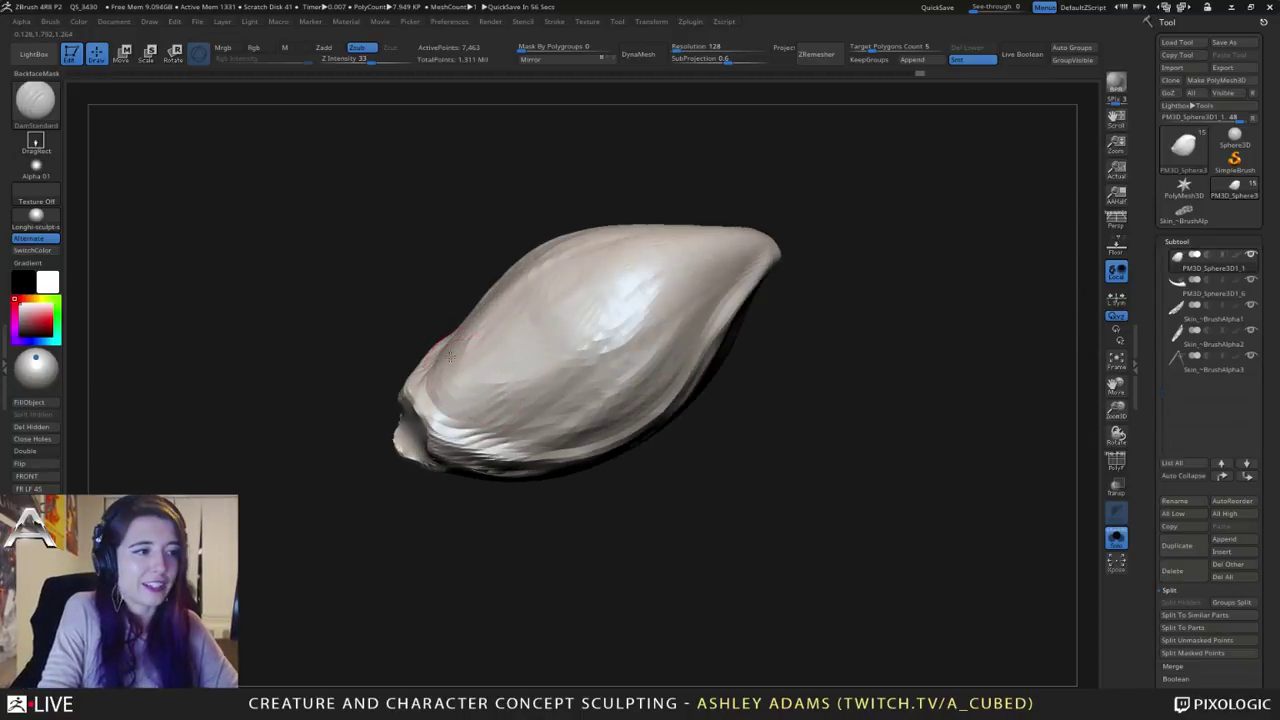
drag(452, 359, 506, 400)
right_drag(506, 400, 524, 346)
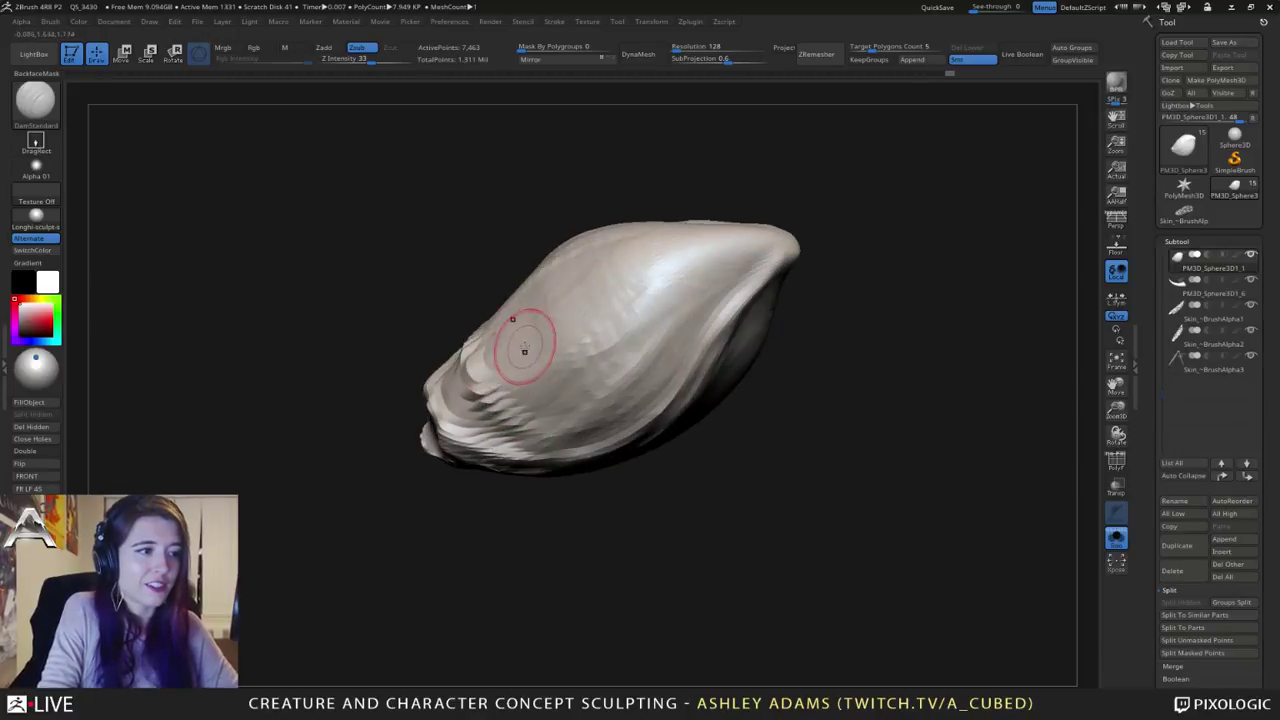
mouse_move(506, 313)
mouse_down()
mouse_move(514, 370)
mouse_move(550, 384)
mouse_up()
drag(626, 408, 591, 397)
right_drag(591, 397, 571, 323)
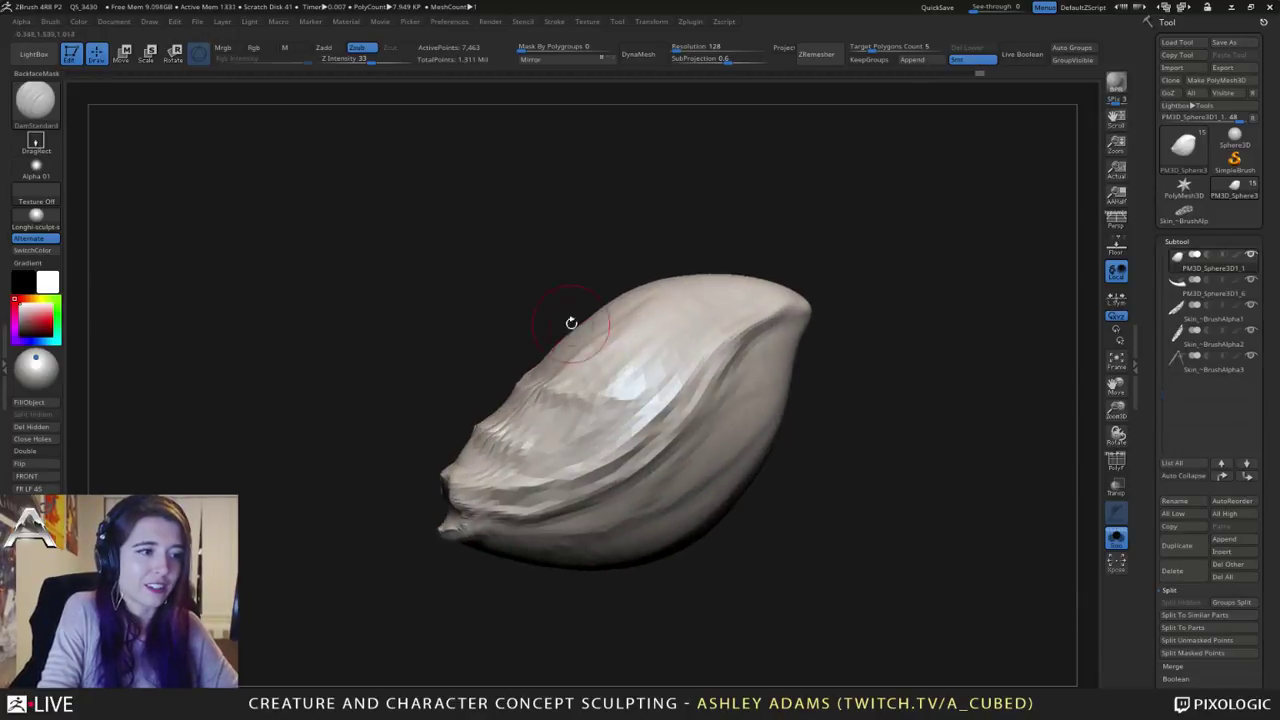
Step: Continue the crosswise segment grooves over the middle and front of the abdomen's back
mouse_move(571, 322)
mouse_down()
mouse_move(523, 391)
mouse_move(543, 406)
mouse_move(445, 405)
mouse_up()
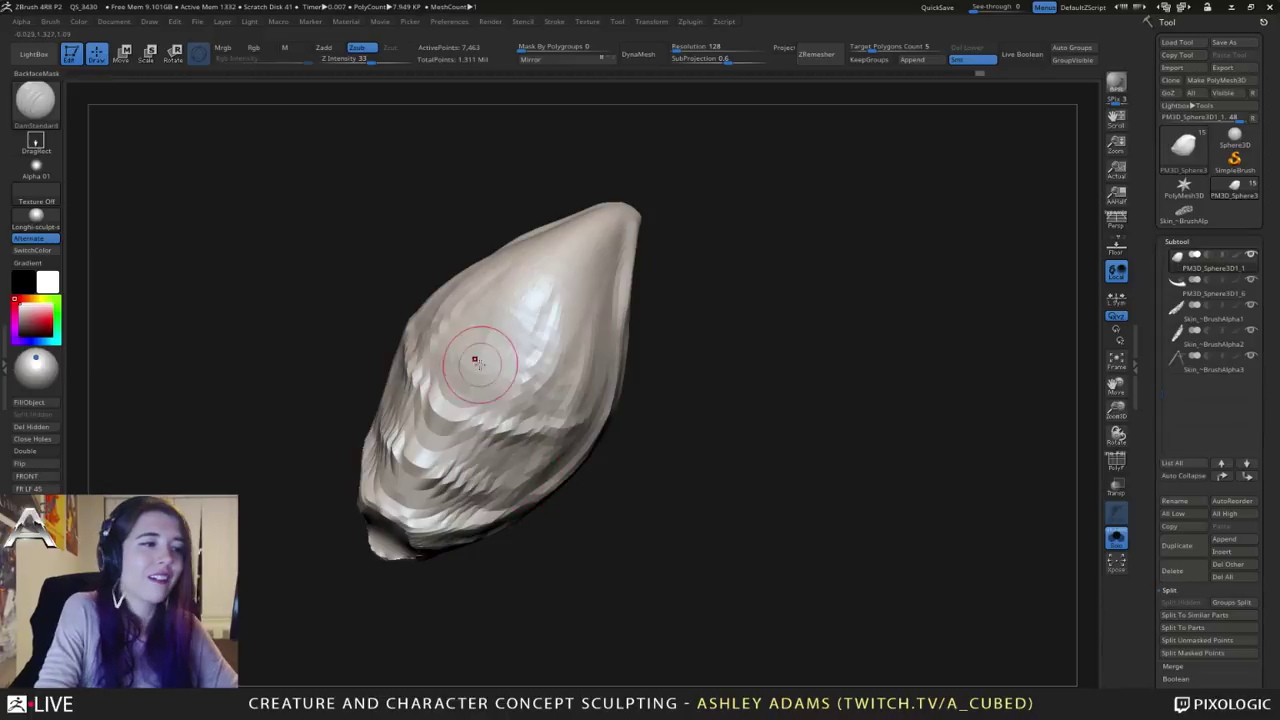
right_drag(486, 335, 486, 341)
mouse_move(488, 343)
mouse_down()
mouse_move(508, 351)
mouse_move(615, 316)
mouse_move(482, 340)
mouse_move(548, 352)
mouse_move(616, 330)
mouse_up()
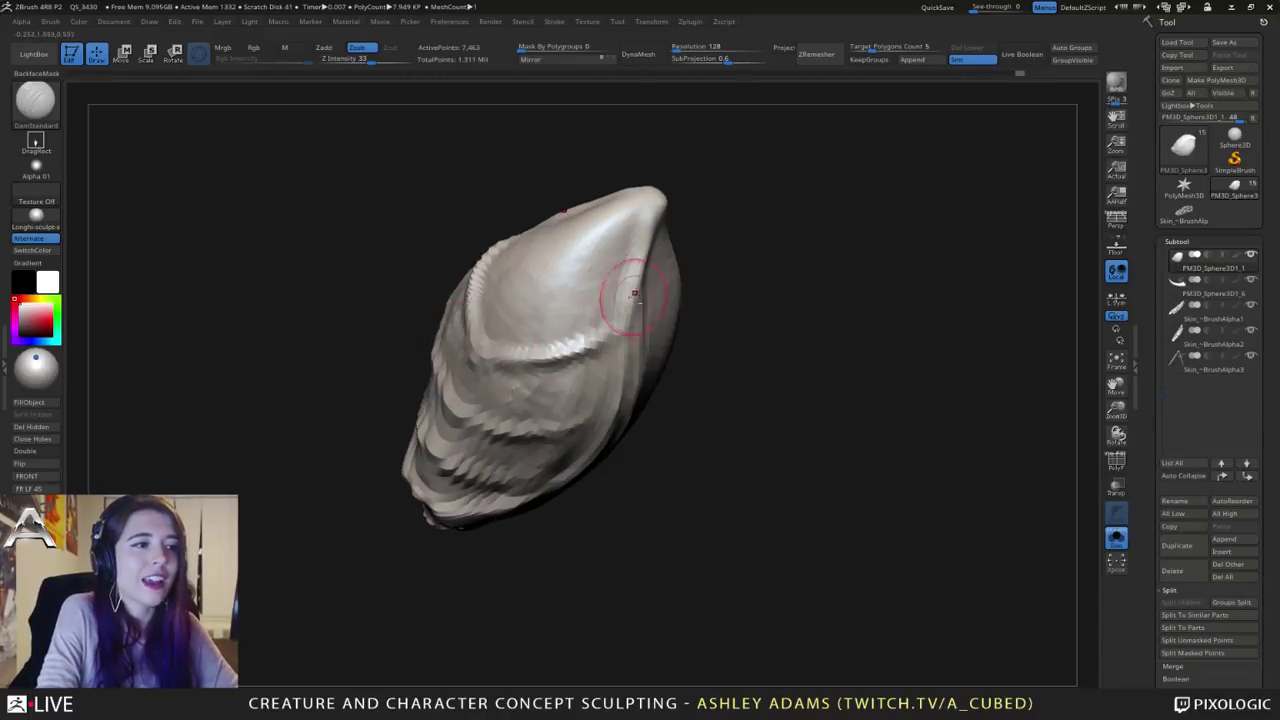
right_drag(634, 297, 591, 266)
drag(524, 280, 638, 256)
mouse_move(604, 302)
right_down()
mouse_move(551, 323)
mouse_move(594, 360)
right_up()
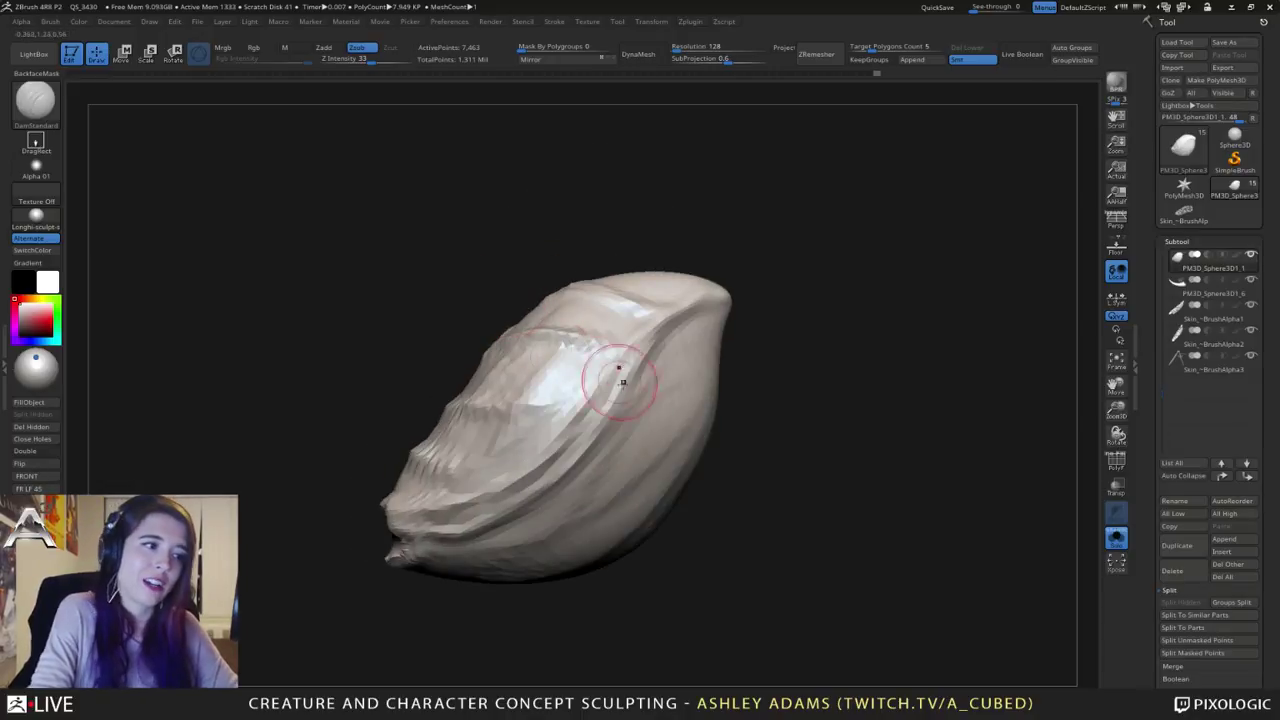
Step: Show the whole creature again and deepen the lengthwise folds along the abdomen's side toward the stinger
click(1118, 541)
mouse_move(722, 466)
ctrl+right_down()
mouse_move(634, 478)
mouse_move(750, 460)
ctrl+right_up()
mouse_move(563, 451)
right_down()
mouse_move(630, 446)
mouse_move(664, 383)
mouse_move(571, 337)
right_up()
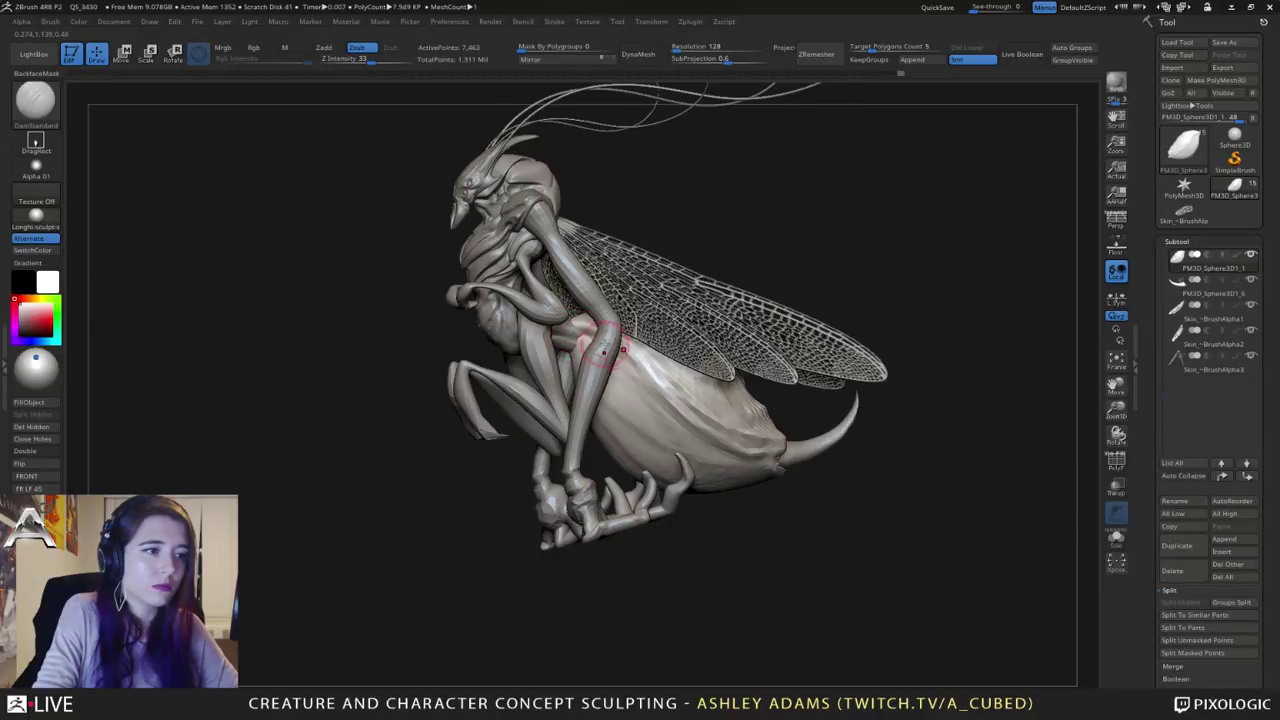
mouse_move(586, 337)
right_down()
mouse_move(606, 346)
mouse_move(601, 364)
right_up()
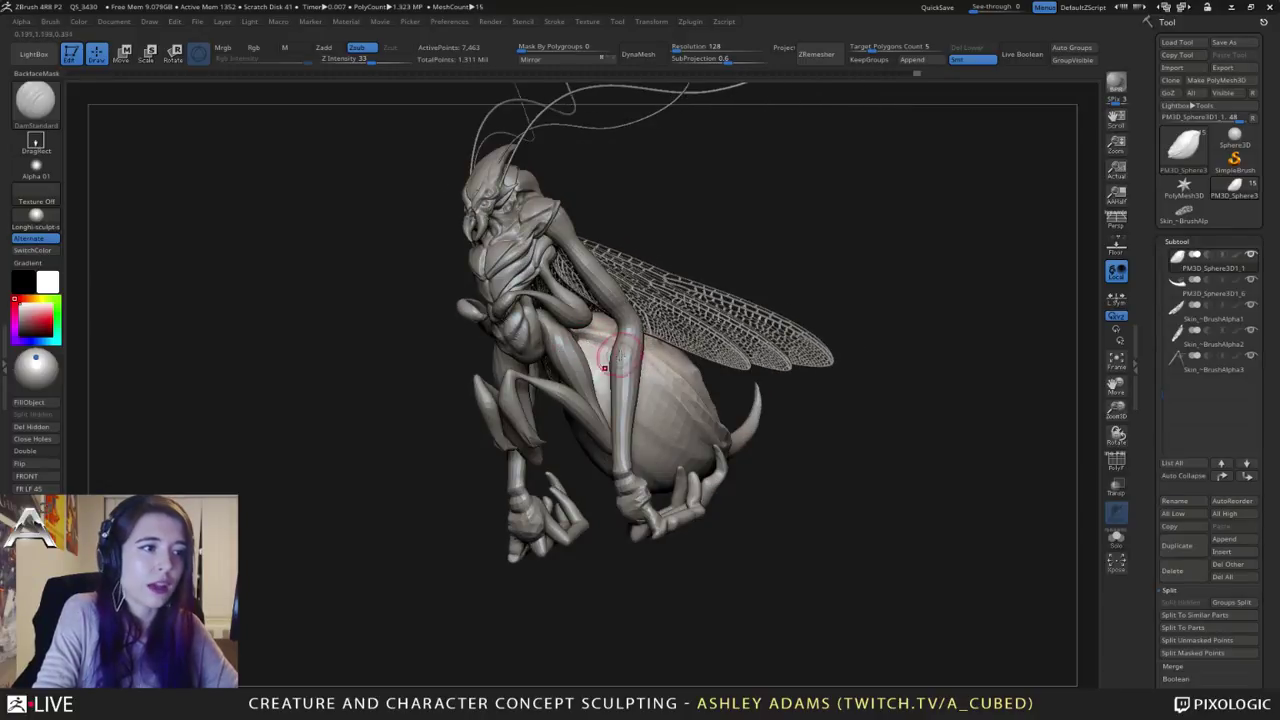
mouse_move(606, 363)
right_down()
mouse_move(580, 352)
mouse_move(609, 353)
right_up()
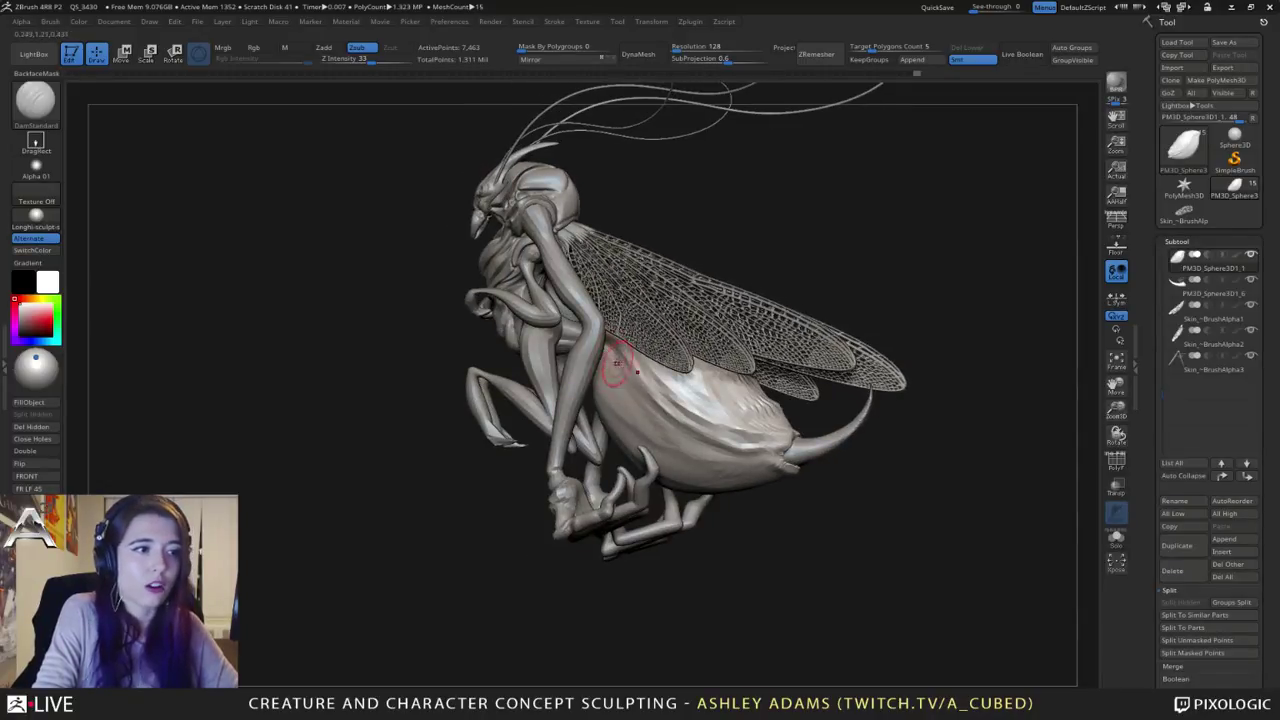
mouse_move(619, 362)
mouse_down()
mouse_move(645, 411)
mouse_move(705, 452)
mouse_move(738, 453)
mouse_up()
drag(660, 432, 790, 450)
right_drag(772, 445, 735, 440)
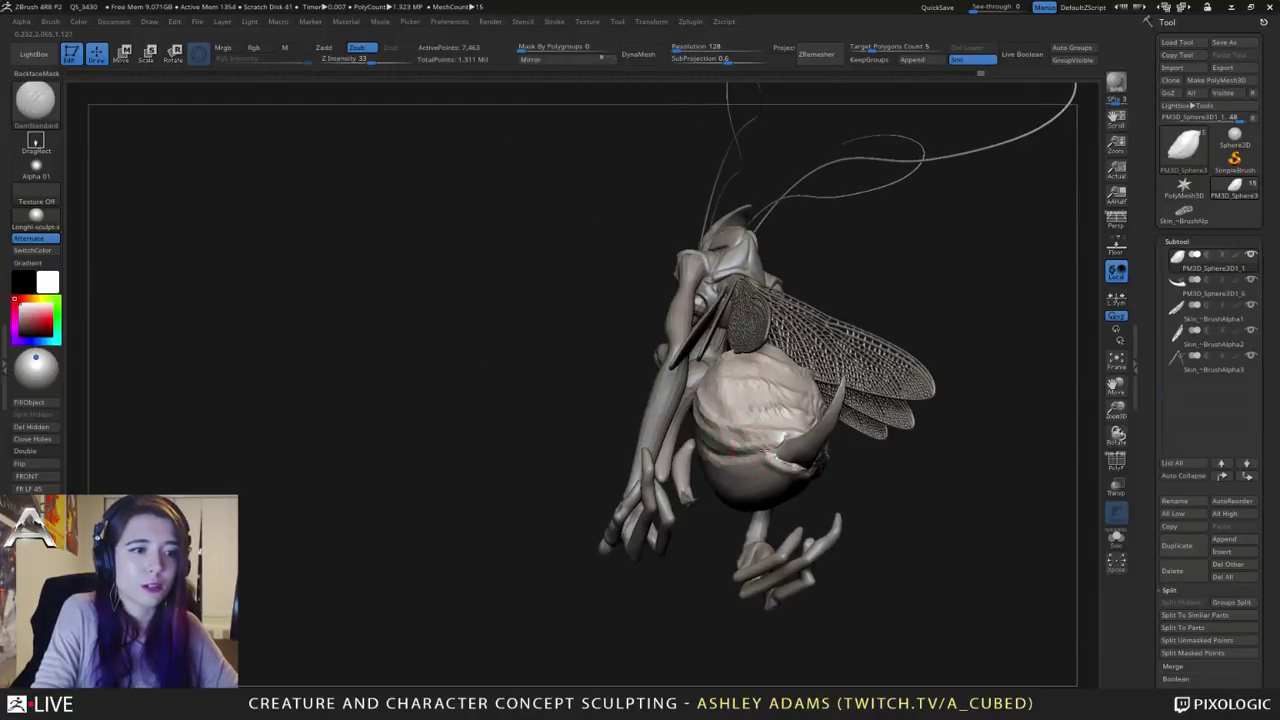
Step: Carve additional lengthwise grooves from the abdomen's front end back along its side
drag(756, 444, 774, 445)
right_drag(766, 443, 694, 441)
drag(598, 378, 645, 424)
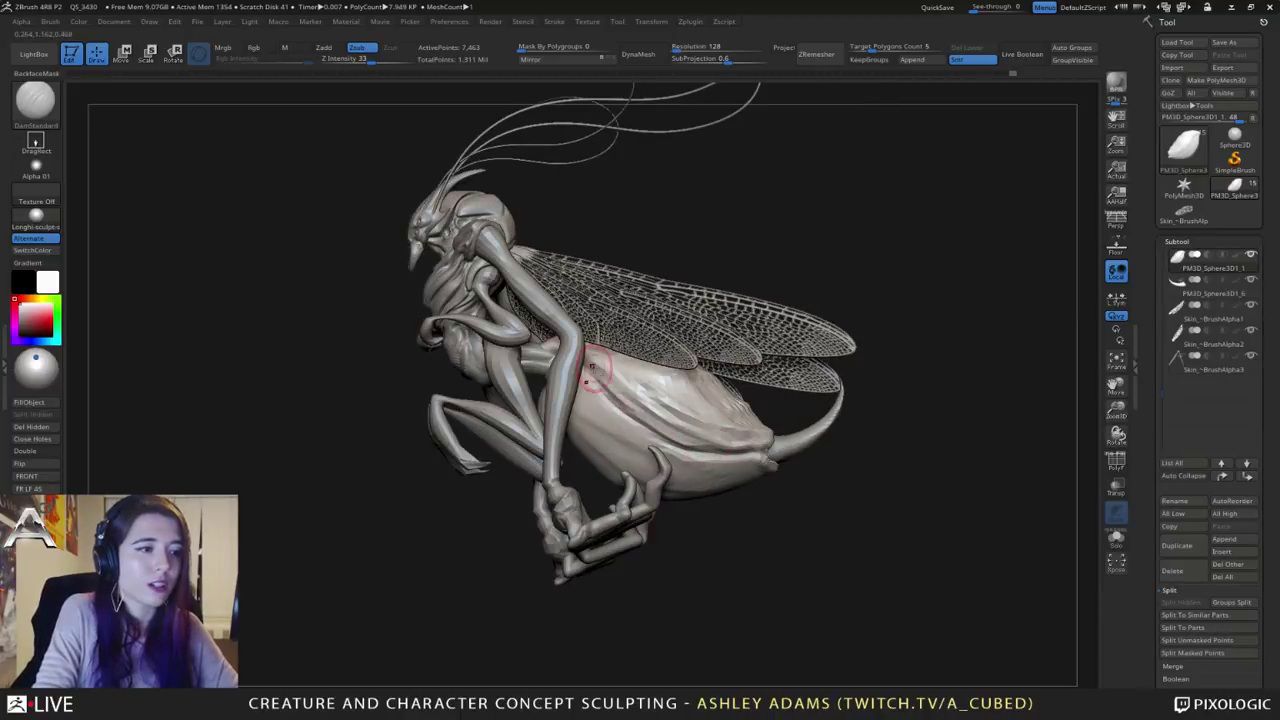
drag(608, 374, 682, 436)
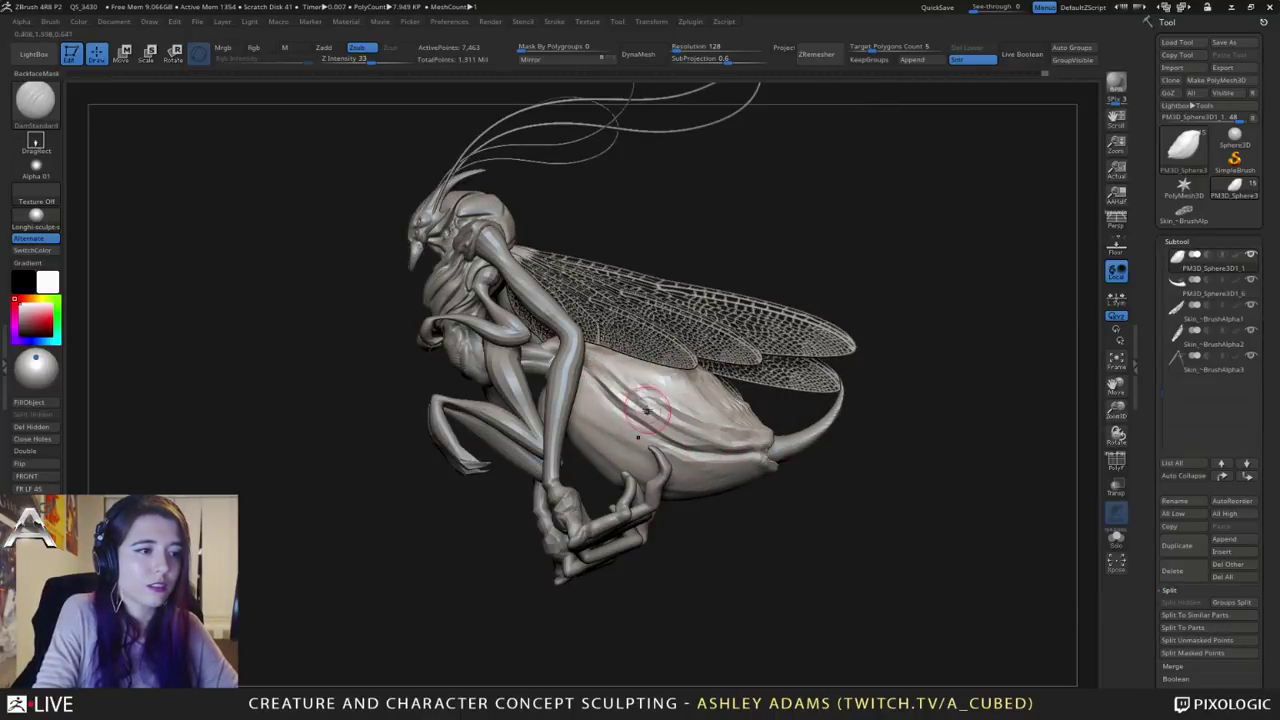
mouse_move(654, 416)
right_down()
mouse_move(752, 420)
mouse_move(640, 418)
right_up()
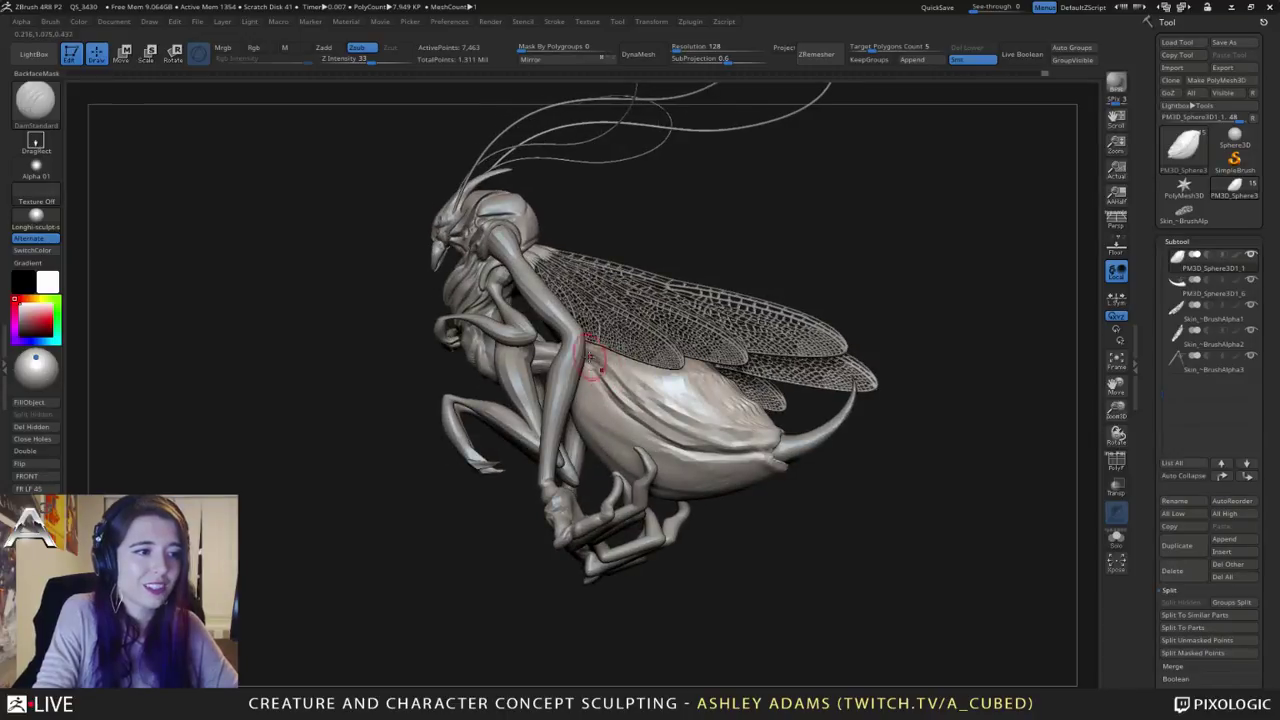
mouse_move(590, 357)
right_down()
mouse_move(717, 440)
mouse_move(630, 395)
right_up()
Step: Switch to the SnakeHook brush and adjust the abdomen's side and underside silhouette
key(b)
key(s)
key(h)
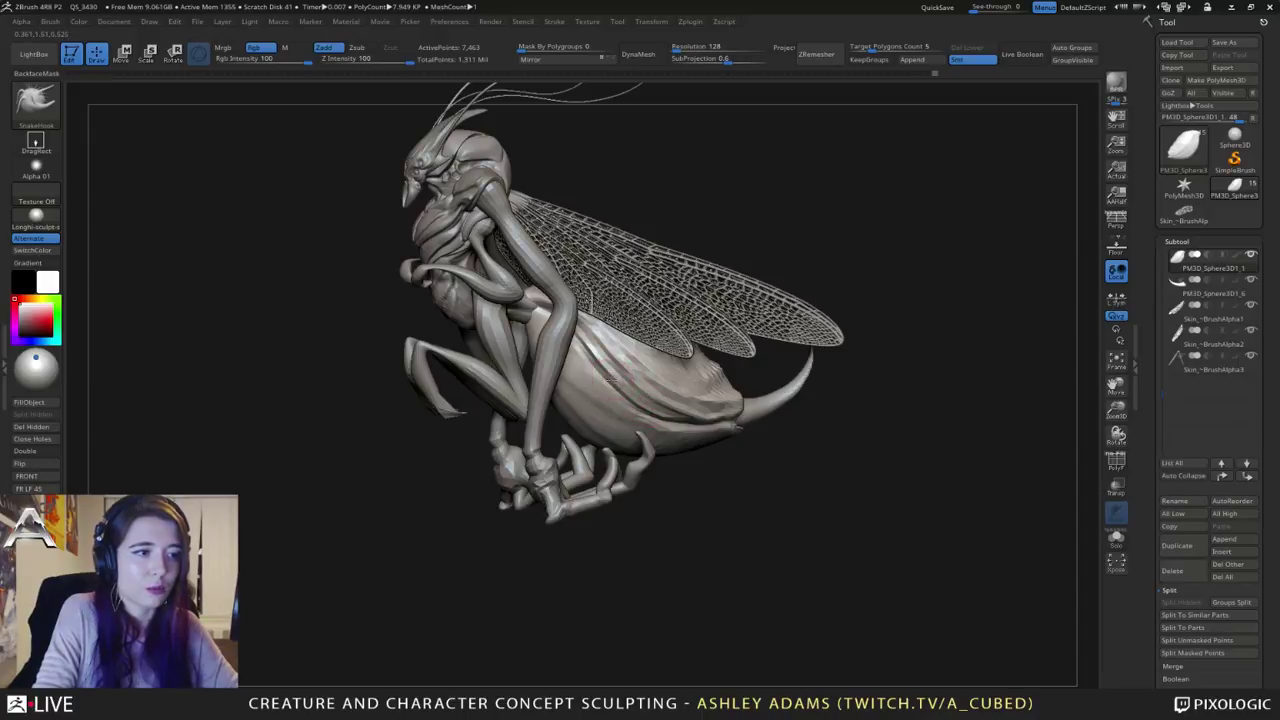
drag(611, 379, 640, 374)
mouse_move(640, 374)
right_down()
mouse_move(650, 385)
mouse_move(644, 370)
right_up()
key(space)
drag(632, 364, 643, 363)
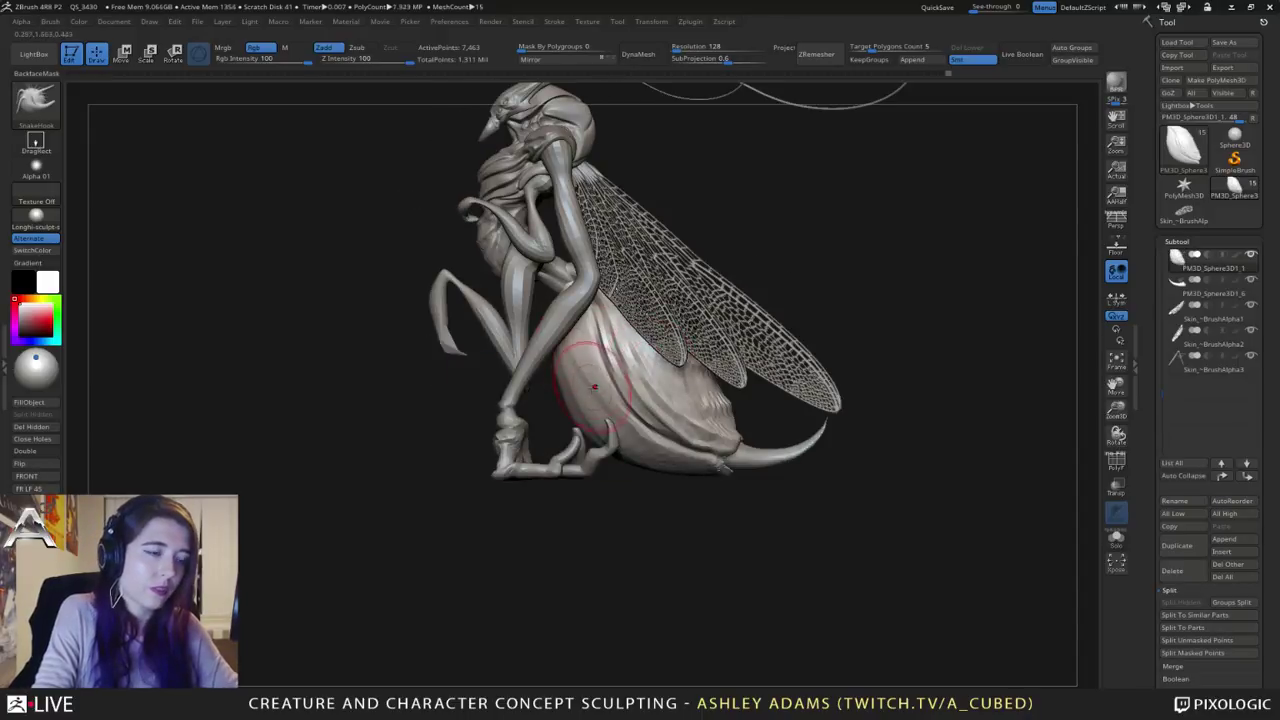
Step: Switch back to the DamStandard brush for carving the abdomen's underside
mouse_move(589, 393)
alt+right_down()
mouse_move(631, 351)
mouse_move(650, 357)
mouse_move(577, 466)
mouse_move(562, 466)
alt+right_up()
key(b)
key(d)
key(s)
key(space)
Step: Try to carve grooves across the abdomen's underside on the low-resolution mesh, and undo the strokes
mouse_move(550, 468)
mouse_down()
mouse_move(529, 468)
mouse_move(577, 516)
mouse_move(568, 455)
mouse_up()
key(ctrl+z)
key(ctrl+z)
key(ctrl+z)
key(ctrl+z)
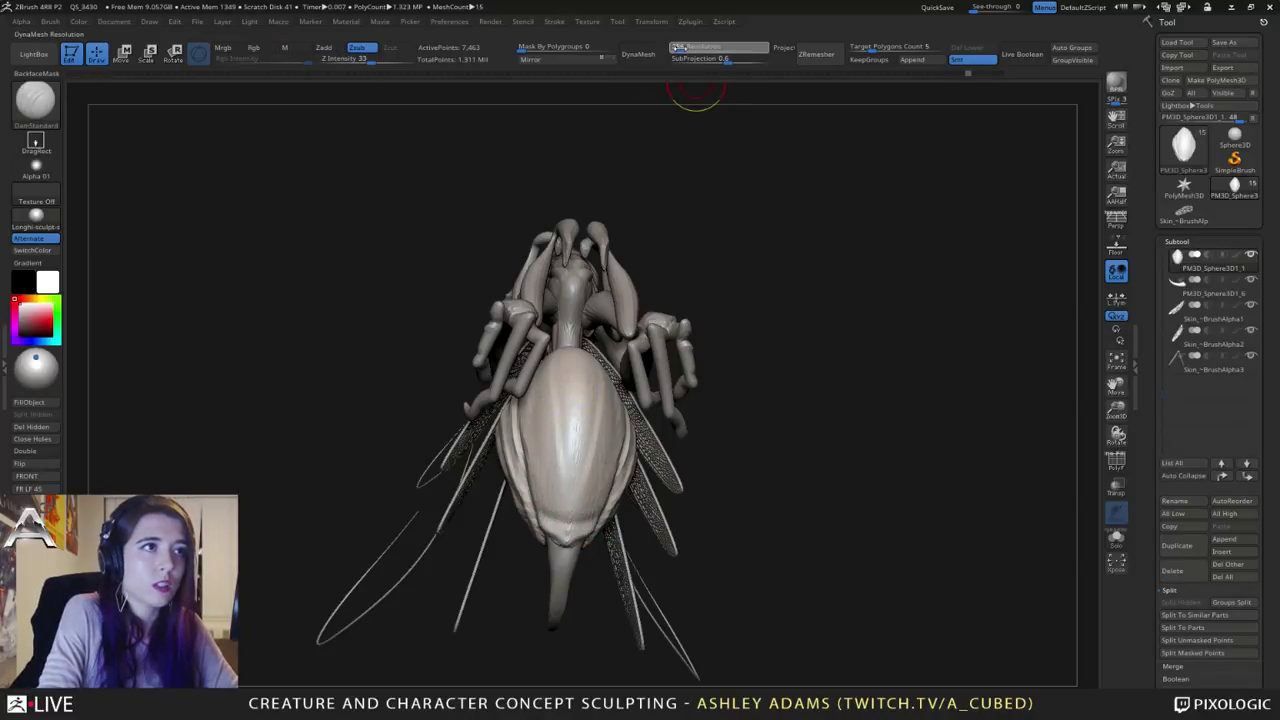
Step: Remesh the abdomen with DynaMesh at resolution 376 and carve crosswise segment grooves on the rear of its underside
click(638, 54)
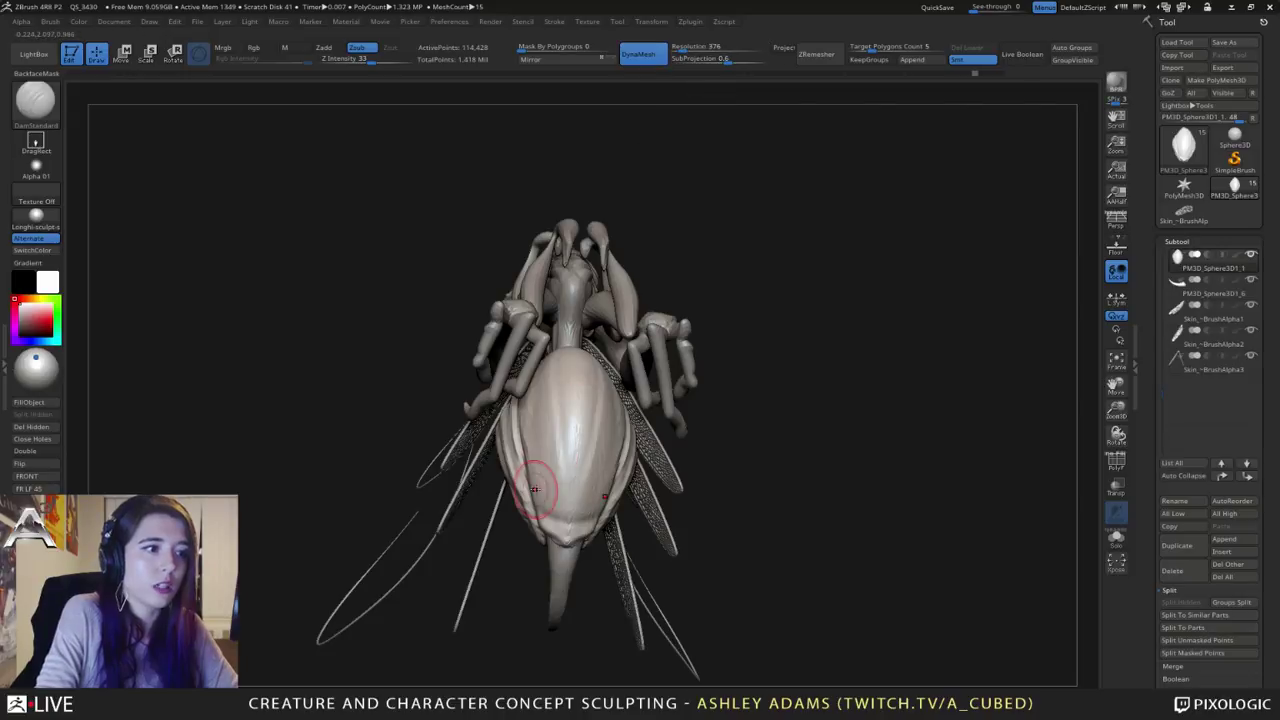
mouse_move(530, 510)
mouse_down()
mouse_move(572, 515)
mouse_move(582, 452)
mouse_up()
drag(658, 365, 696, 437)
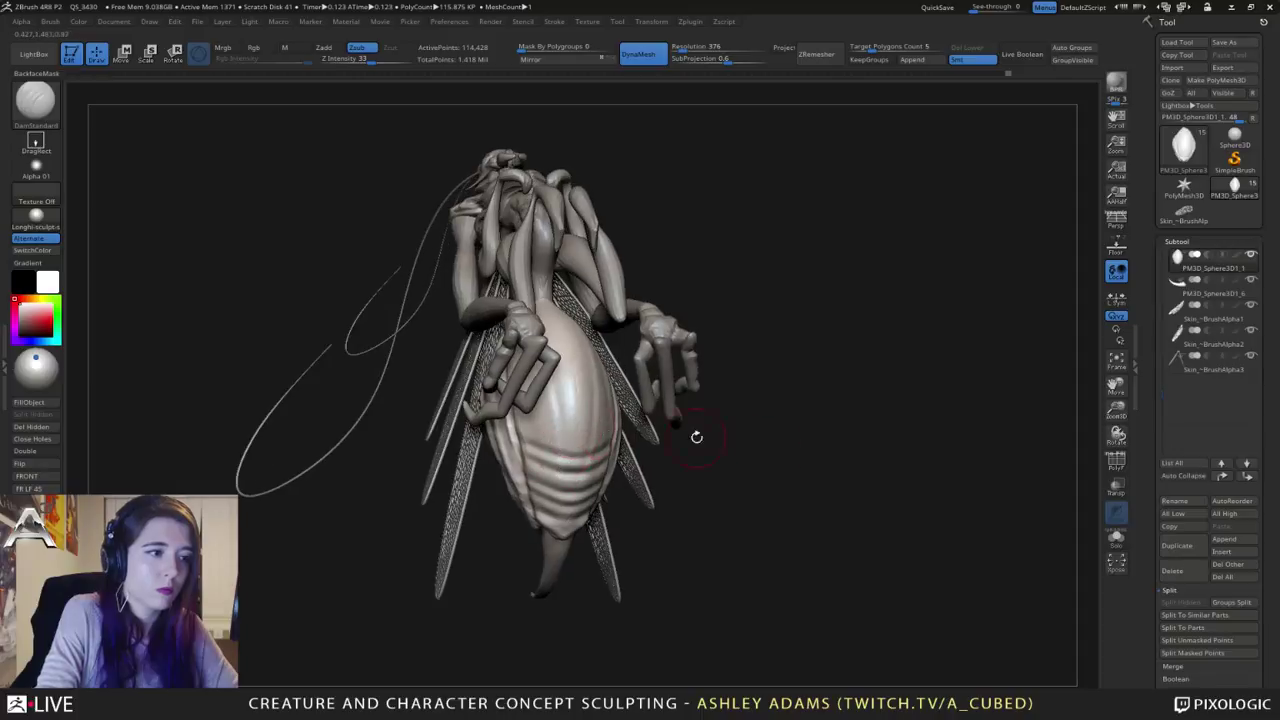
Step: Isolate the abdomen and carve the remaining crosswise segment grooves across its underside up to the front tip
click(1121, 539)
right_drag(574, 420, 602, 414)
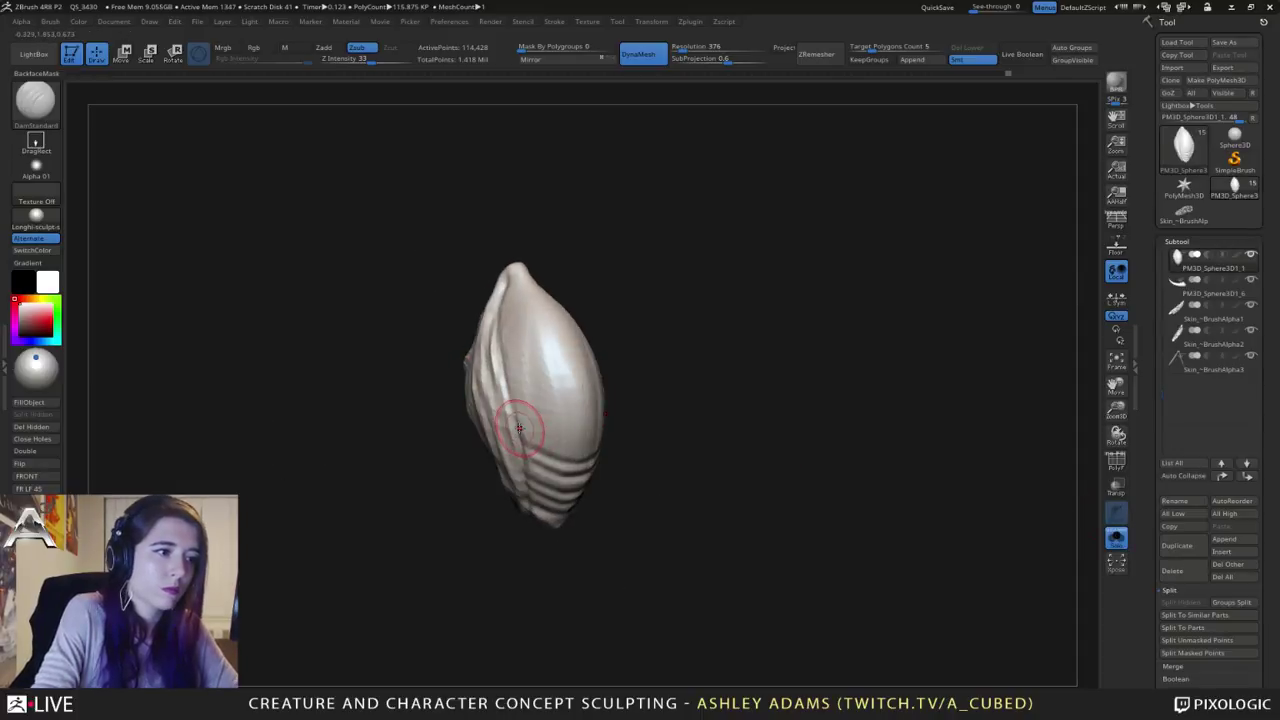
mouse_move(523, 427)
mouse_down()
mouse_move(577, 430)
mouse_move(547, 413)
mouse_move(572, 408)
mouse_move(571, 387)
mouse_up()
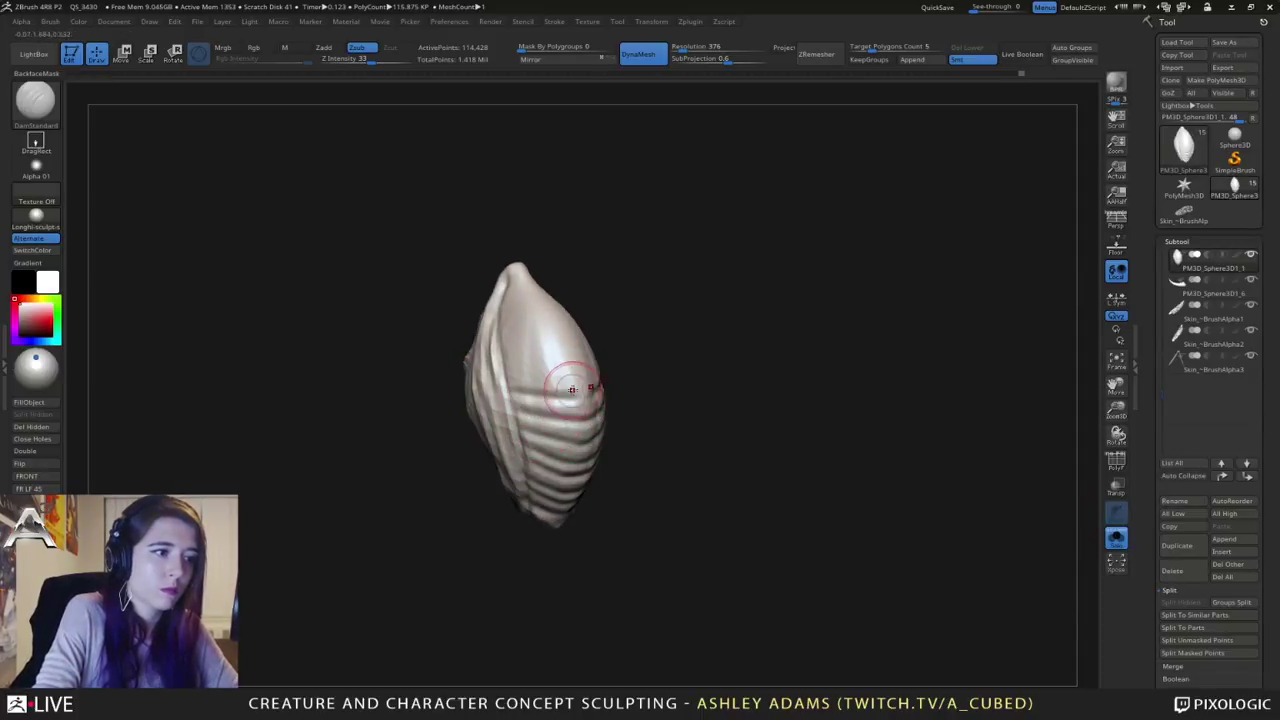
right_drag(571, 387, 548, 404)
drag(525, 371, 574, 372)
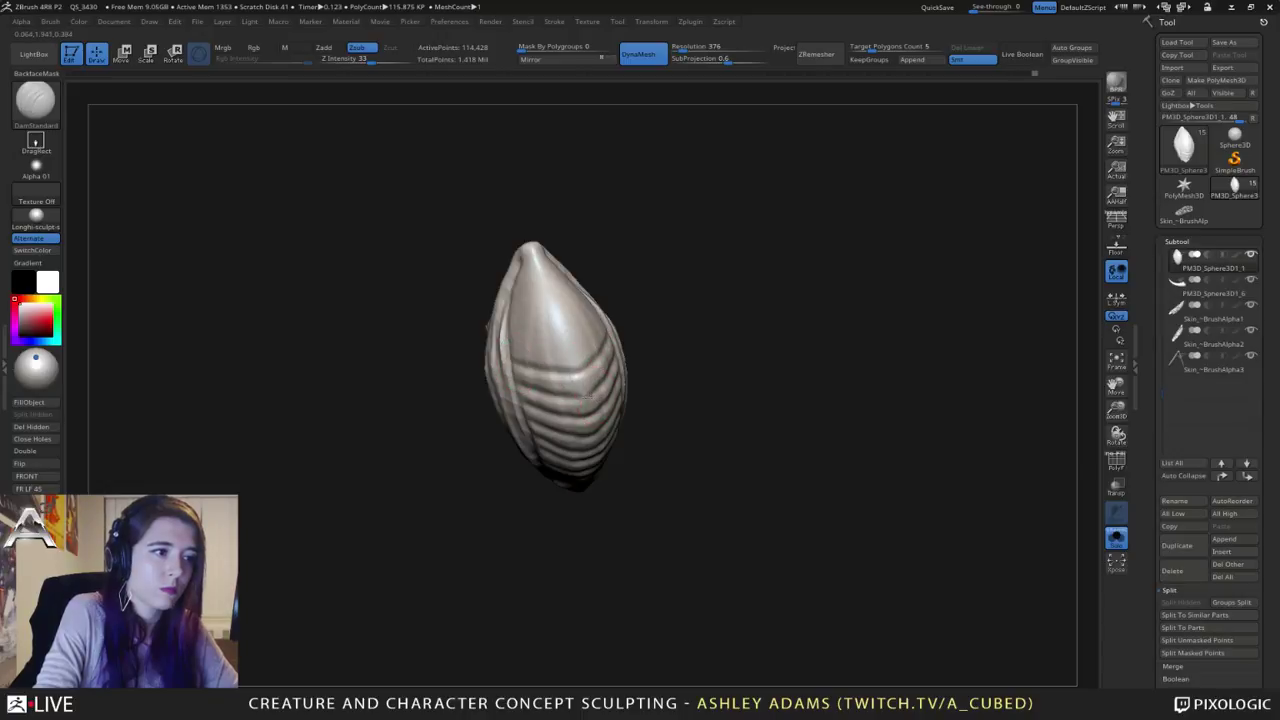
right_drag(566, 380, 559, 387)
mouse_move(511, 336)
mouse_down()
mouse_move(570, 346)
mouse_move(530, 322)
mouse_move(570, 330)
mouse_up()
mouse_move(508, 302)
mouse_down()
mouse_move(564, 304)
mouse_move(558, 286)
mouse_up()
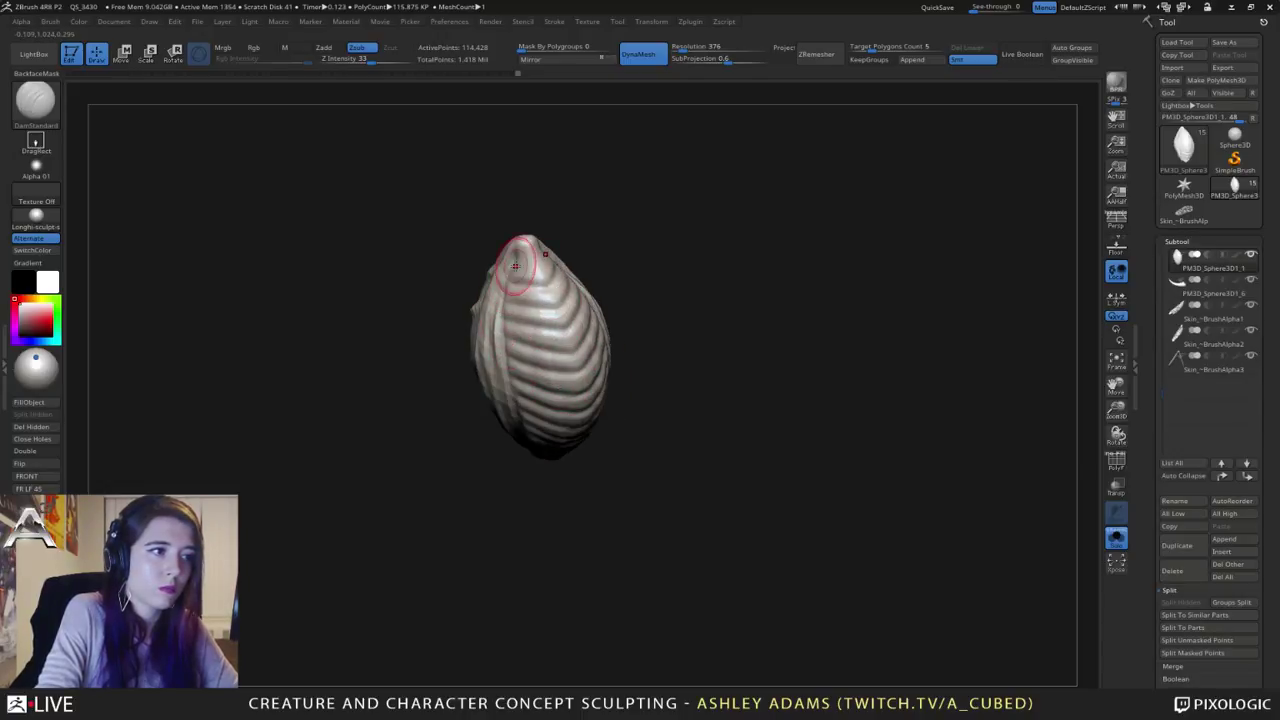
Step: Smooth the segment grooves near the front tip of the abdomen's underside
right_drag(562, 279, 535, 219)
mouse_move(520, 269)
shift+mouse_down()
mouse_move(558, 406)
mouse_move(545, 325)
mouse_move(478, 338)
mouse_move(488, 292)
shift+mouse_up()
mouse_move(488, 292)
right_down()
mouse_move(520, 325)
mouse_move(514, 391)
mouse_move(595, 354)
right_up()
right_click(410, 412)
alt+right_drag(448, 345, 602, 338)
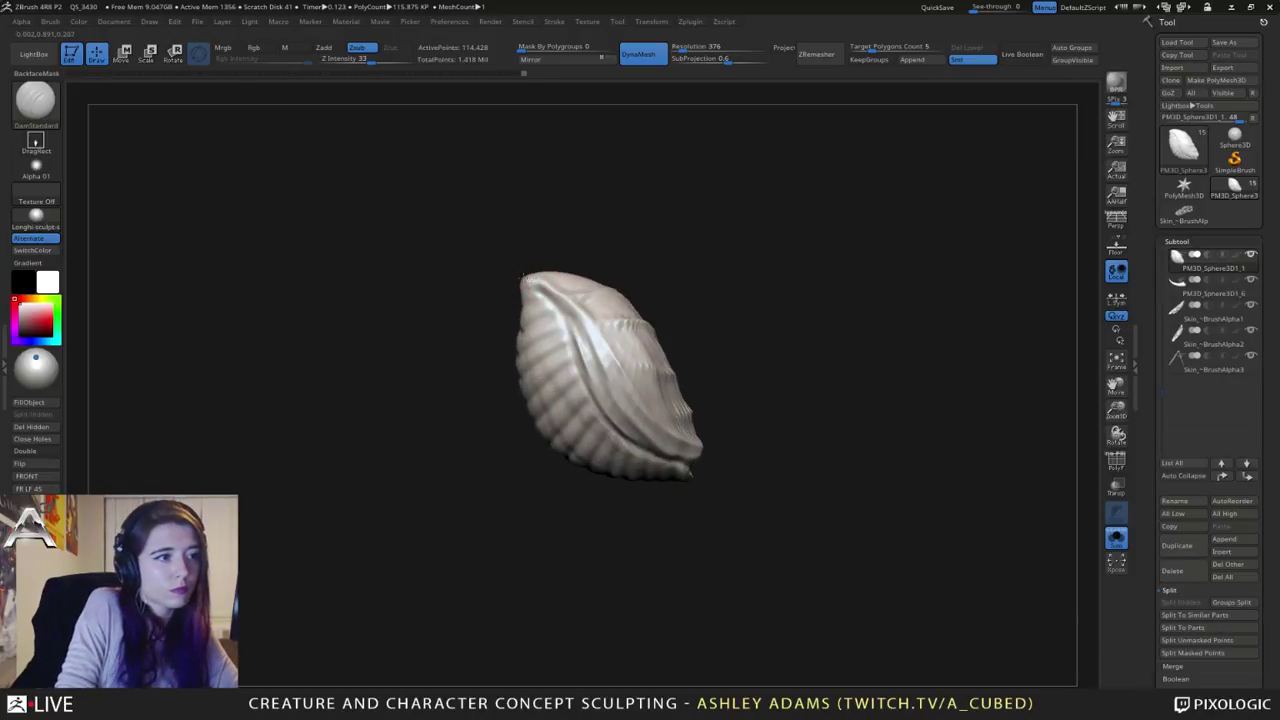
Step: Carve and smooth the long side fold that borders the underside segments, starting at the abdomen's front tip
mouse_move(541, 280)
mouse_down()
mouse_move(650, 440)
mouse_move(690, 460)
mouse_up()
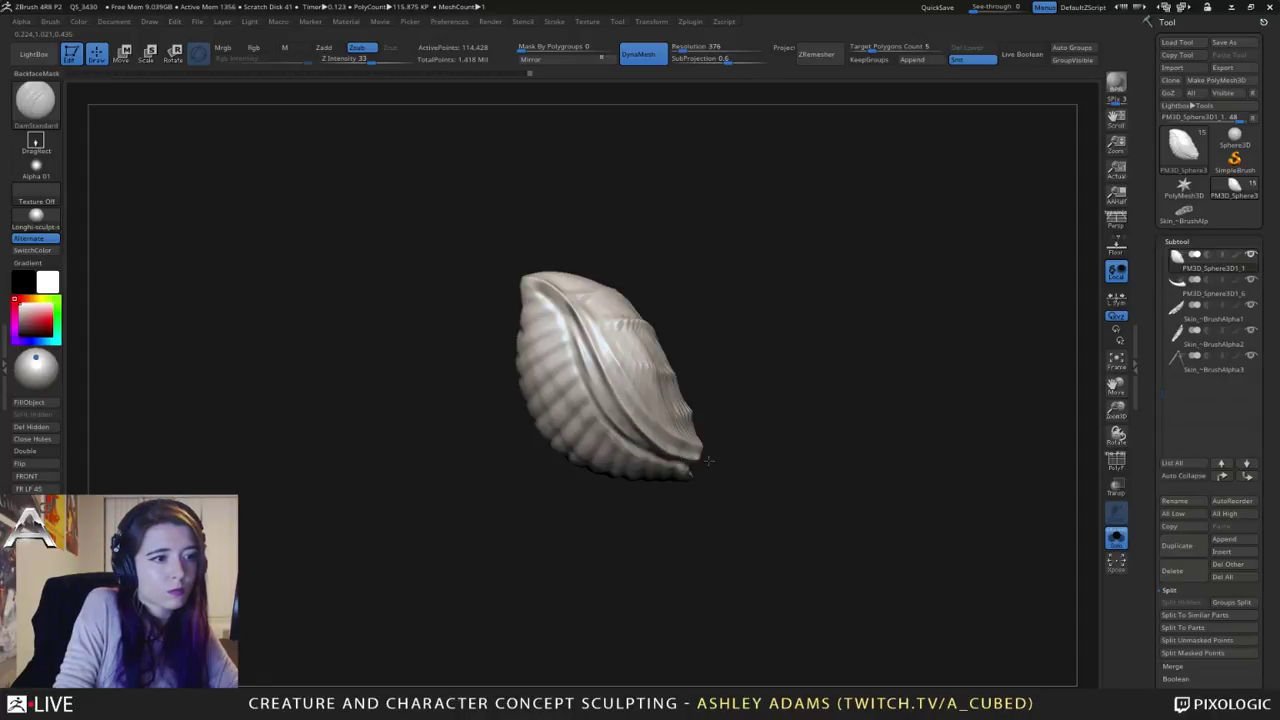
key(shift)
key(alt)
drag(545, 292, 592, 408)
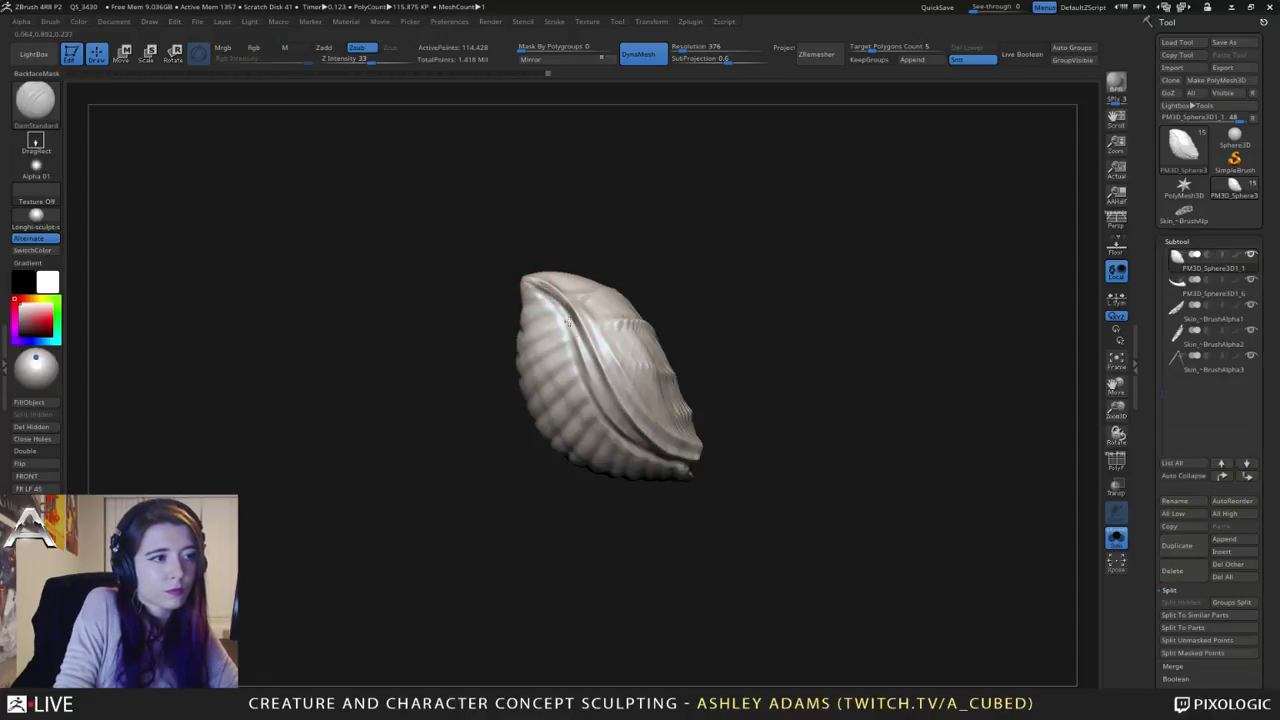
mouse_move(539, 288)
shift+mouse_down()
mouse_move(578, 338)
mouse_move(589, 383)
shift+mouse_up()
drag(564, 318, 588, 390)
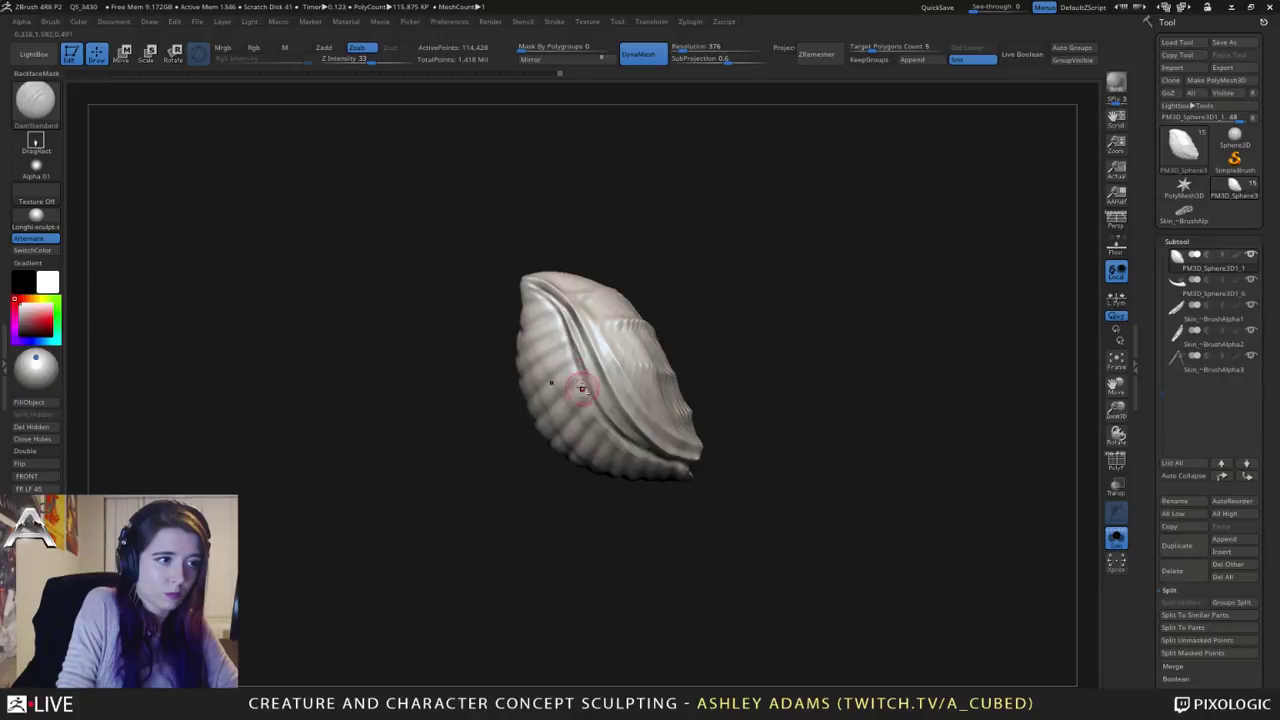
Step: Deepen the crease between the side fold and the underside segments, and smooth the fold's rear portion
drag(585, 378, 592, 396)
mouse_move(571, 343)
mouse_down()
mouse_move(620, 437)
mouse_move(665, 453)
mouse_move(594, 405)
mouse_move(571, 300)
mouse_move(590, 385)
mouse_move(630, 428)
mouse_up()
mouse_move(578, 328)
mouse_down()
mouse_move(630, 414)
mouse_move(617, 400)
mouse_up()
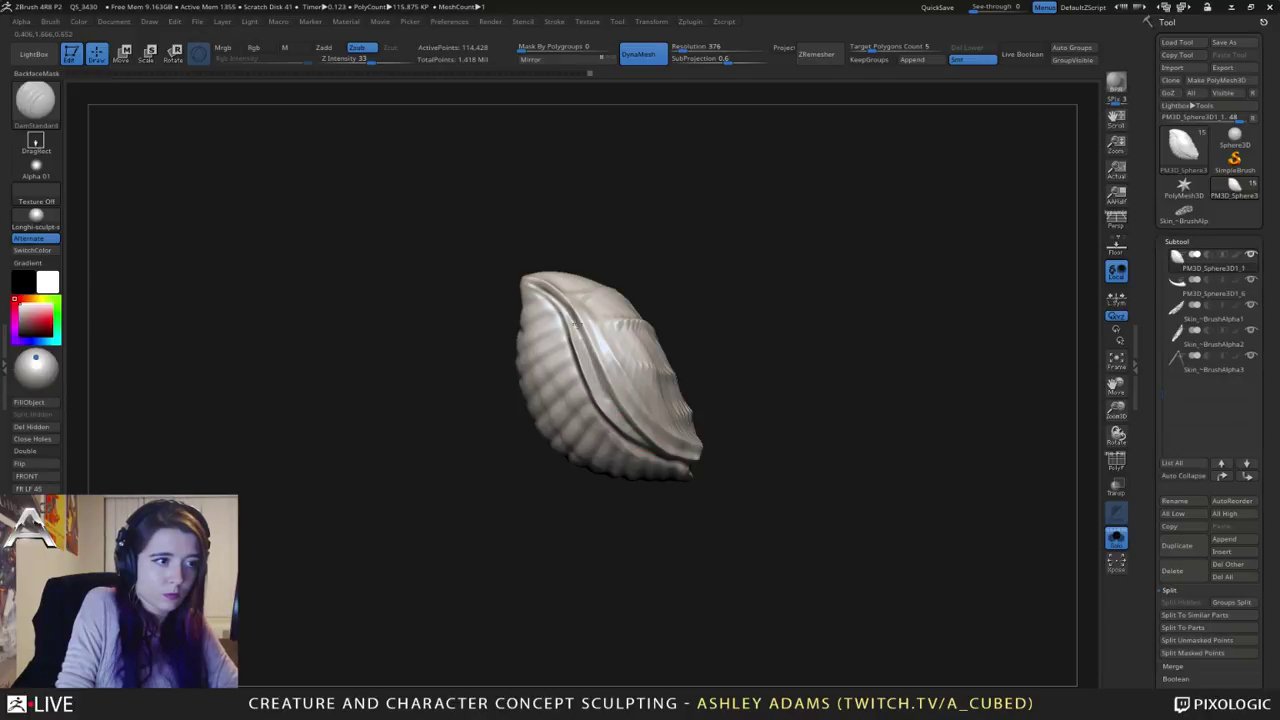
mouse_move(573, 317)
mouse_down()
mouse_move(614, 408)
mouse_move(574, 322)
mouse_up()
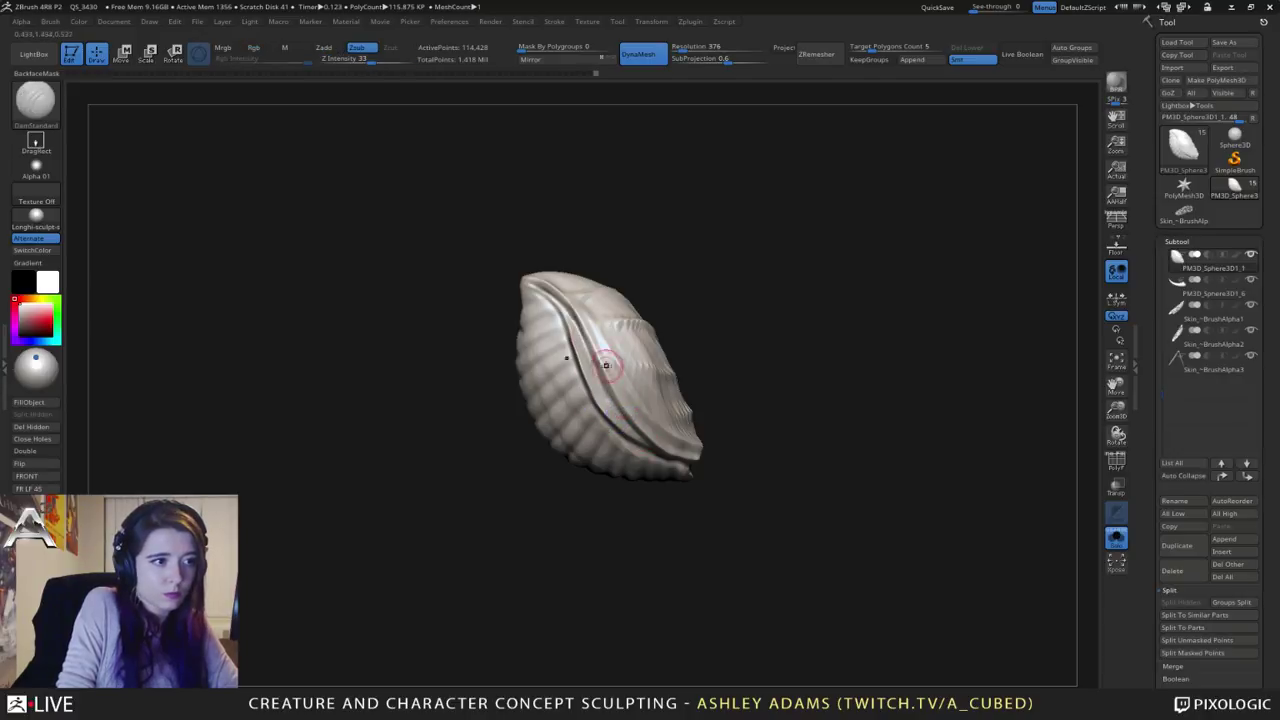
mouse_move(606, 363)
right_down()
mouse_move(528, 345)
mouse_move(547, 345)
right_up()
mouse_move(640, 450)
shift+mouse_down()
mouse_move(588, 410)
mouse_move(565, 345)
mouse_move(589, 425)
shift+mouse_up()
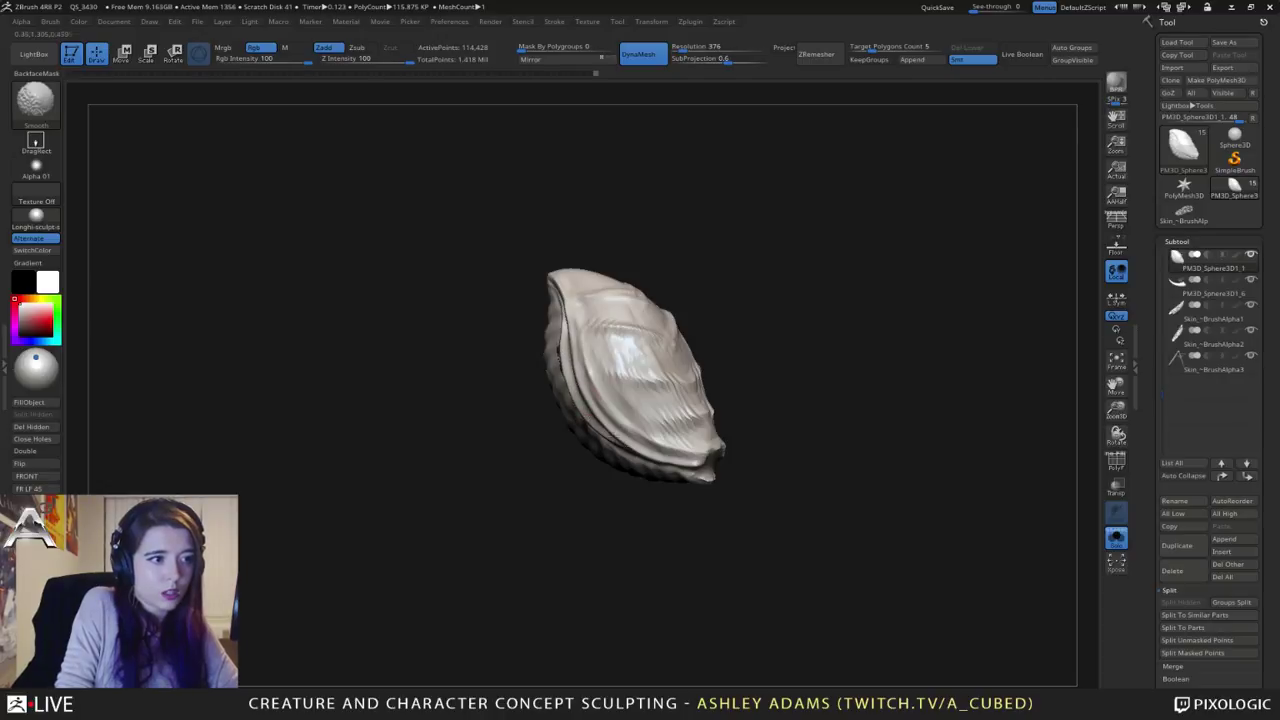
mouse_move(555, 390)
right_down()
mouse_move(632, 377)
mouse_move(591, 371)
right_up()
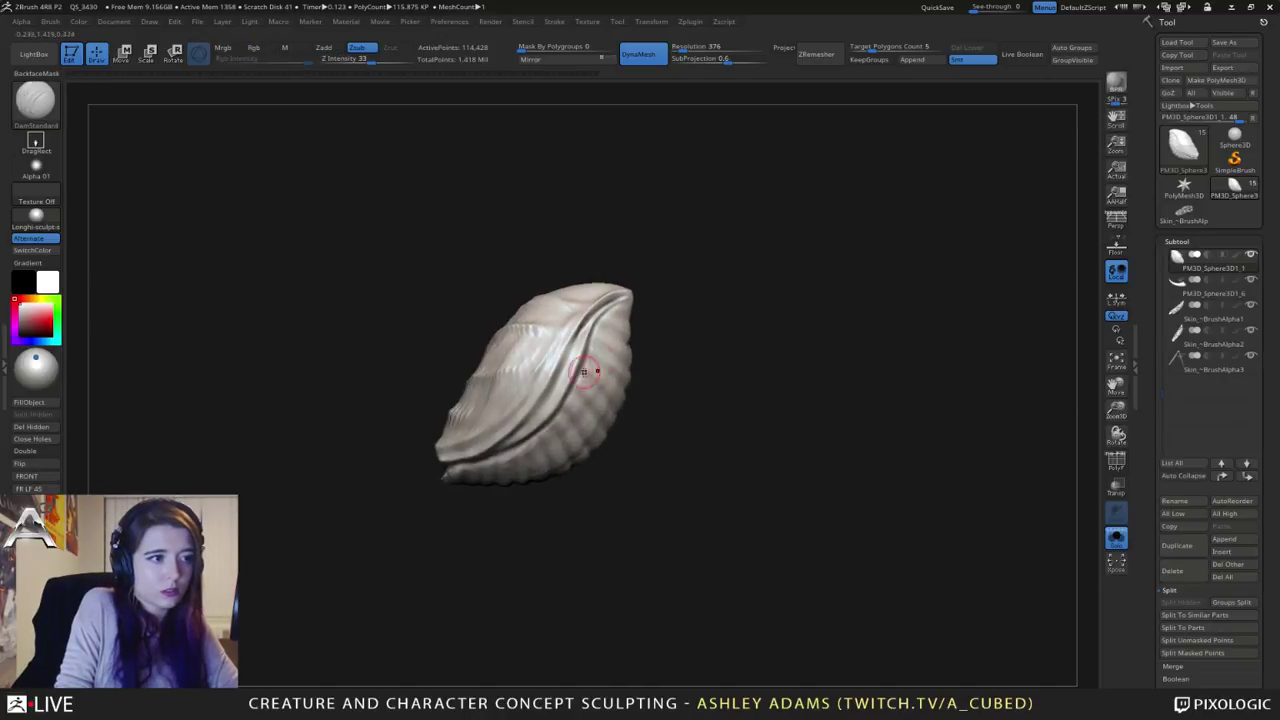
Step: Show the whole creature again and set the DamStandard brush's Z Intensity to 100
click(1117, 543)
ctrl+right_drag(768, 502, 740, 450)
mouse_move(631, 434)
right_down()
mouse_move(621, 371)
mouse_move(648, 341)
mouse_move(704, 494)
mouse_move(712, 432)
mouse_move(692, 428)
right_up()
right_drag(640, 345, 692, 394)
drag(560, 335, 480, 355)
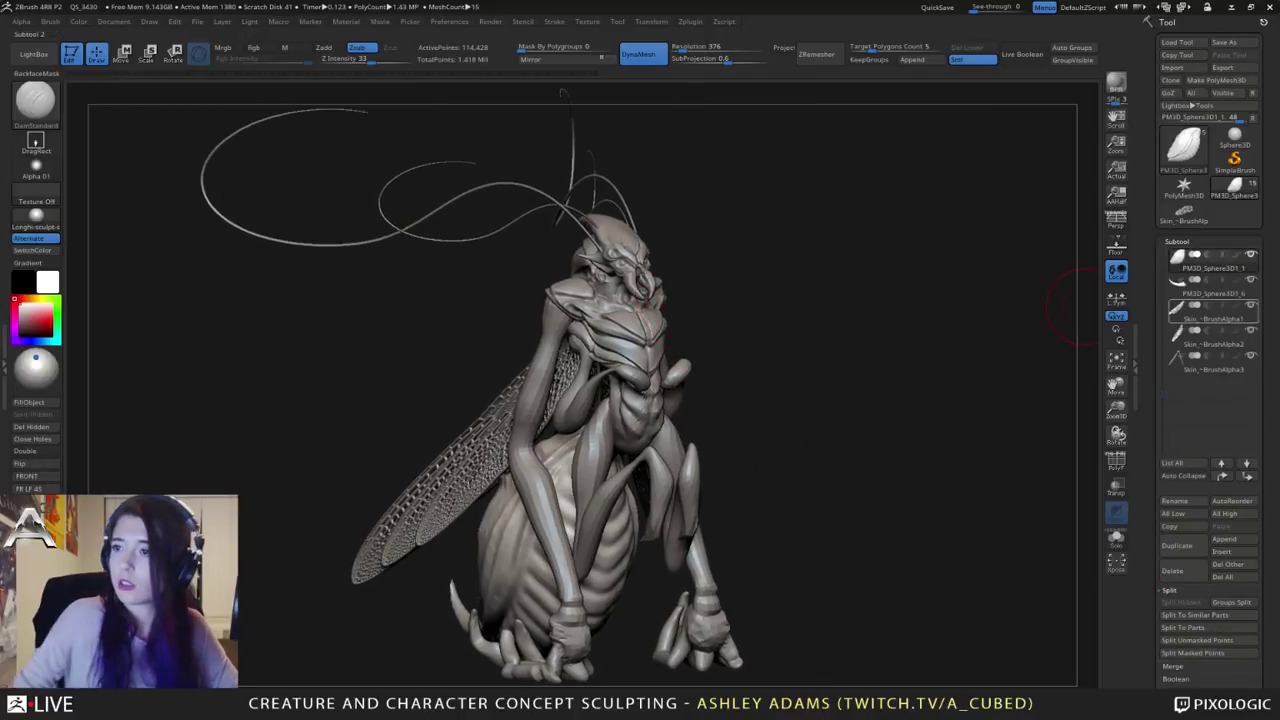
mouse_move(1210, 312)
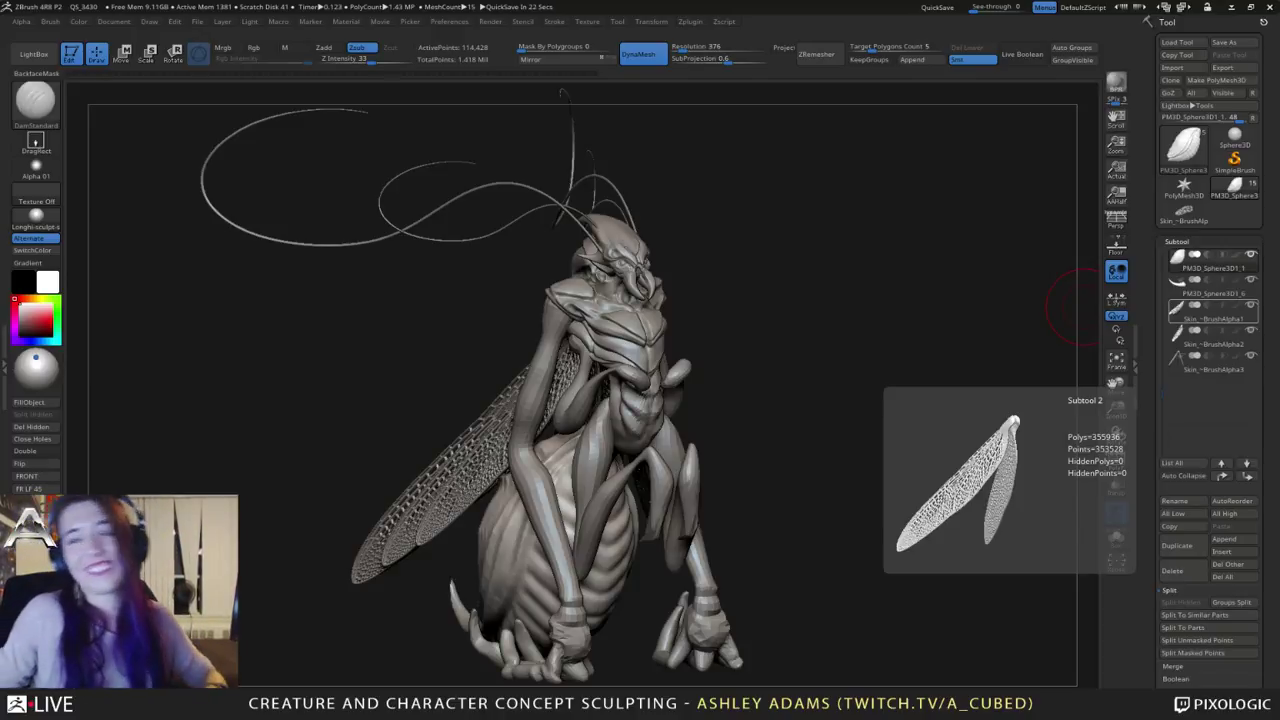
key(space)
drag(680, 337, 737, 337)
Step: Inspect the creature from both sides and select the Skin_ZSphere1_3 mesh of the thighs and folded forelegs
drag(745, 395, 823, 374)
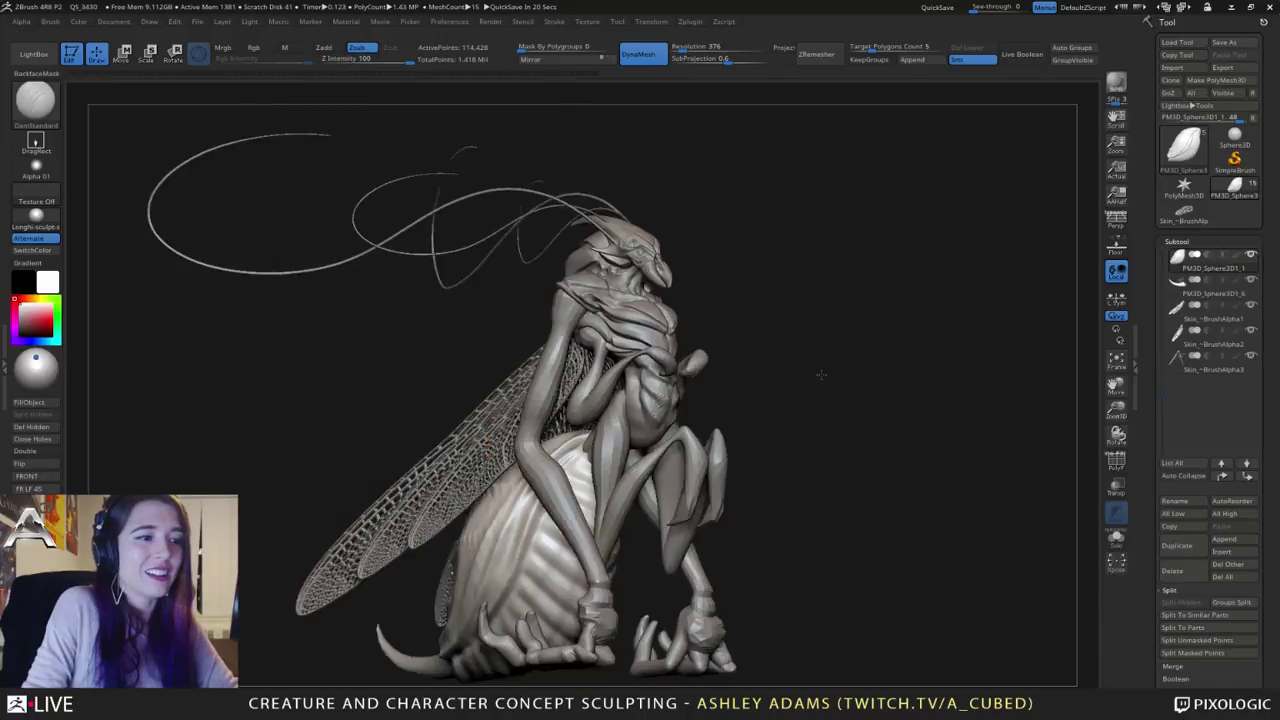
alt+drag(744, 448, 829, 318)
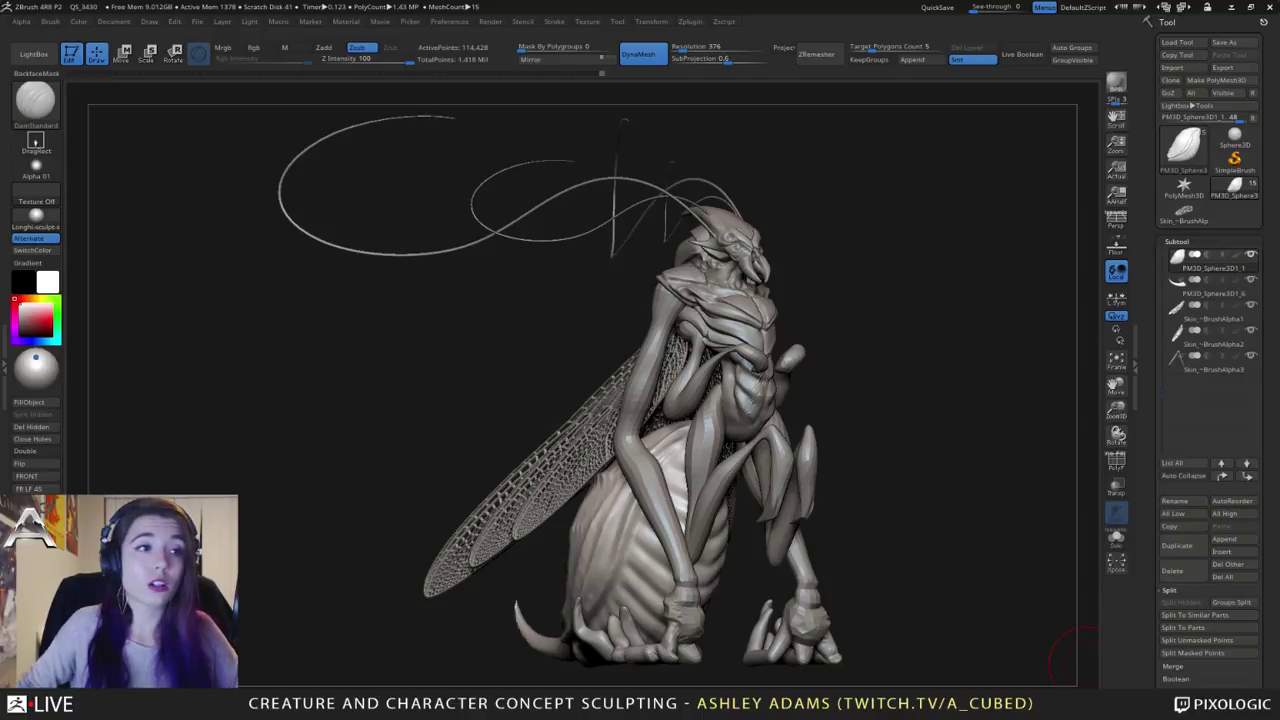
drag(900, 268, 755, 312)
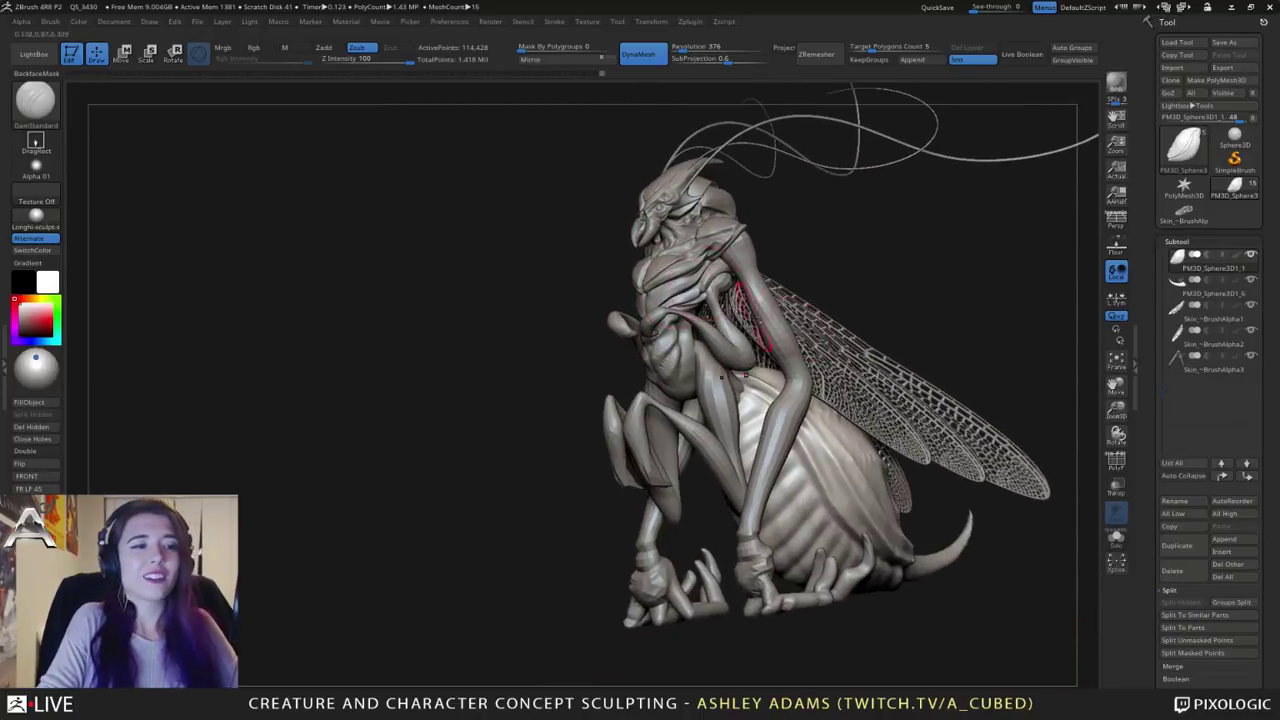
drag(872, 318, 730, 305)
key(space)
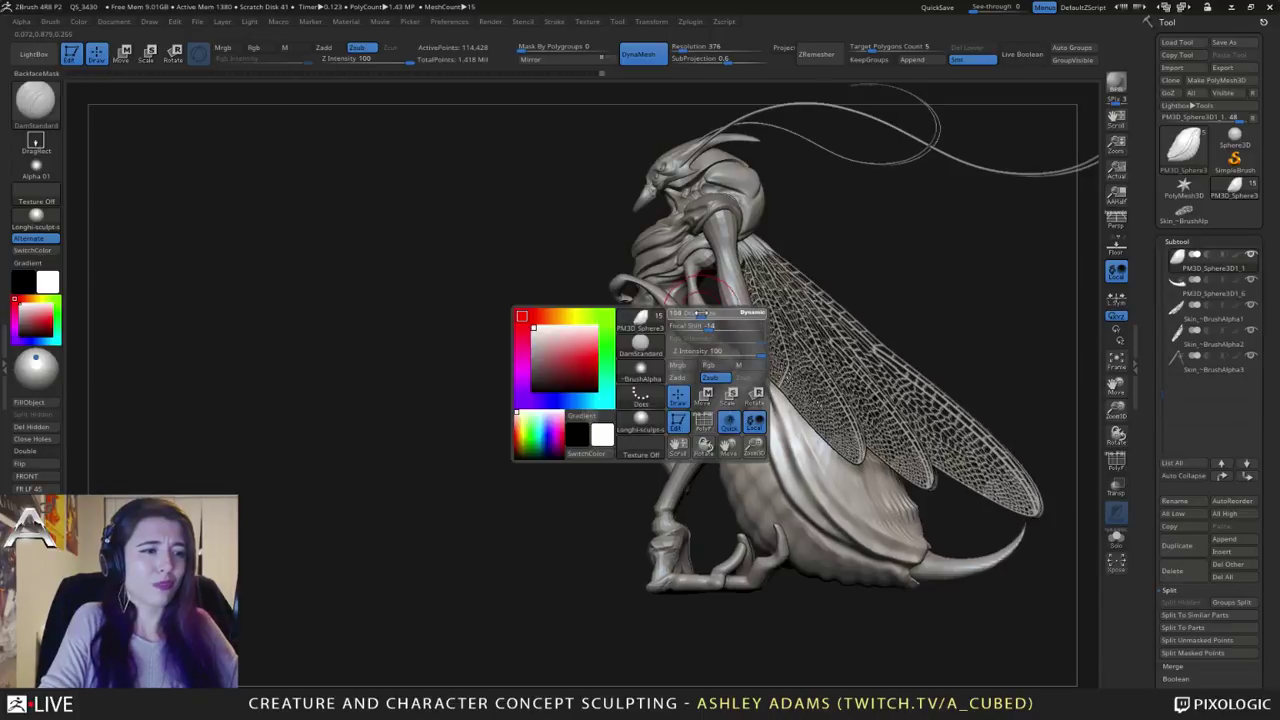
alt+click(720, 362)
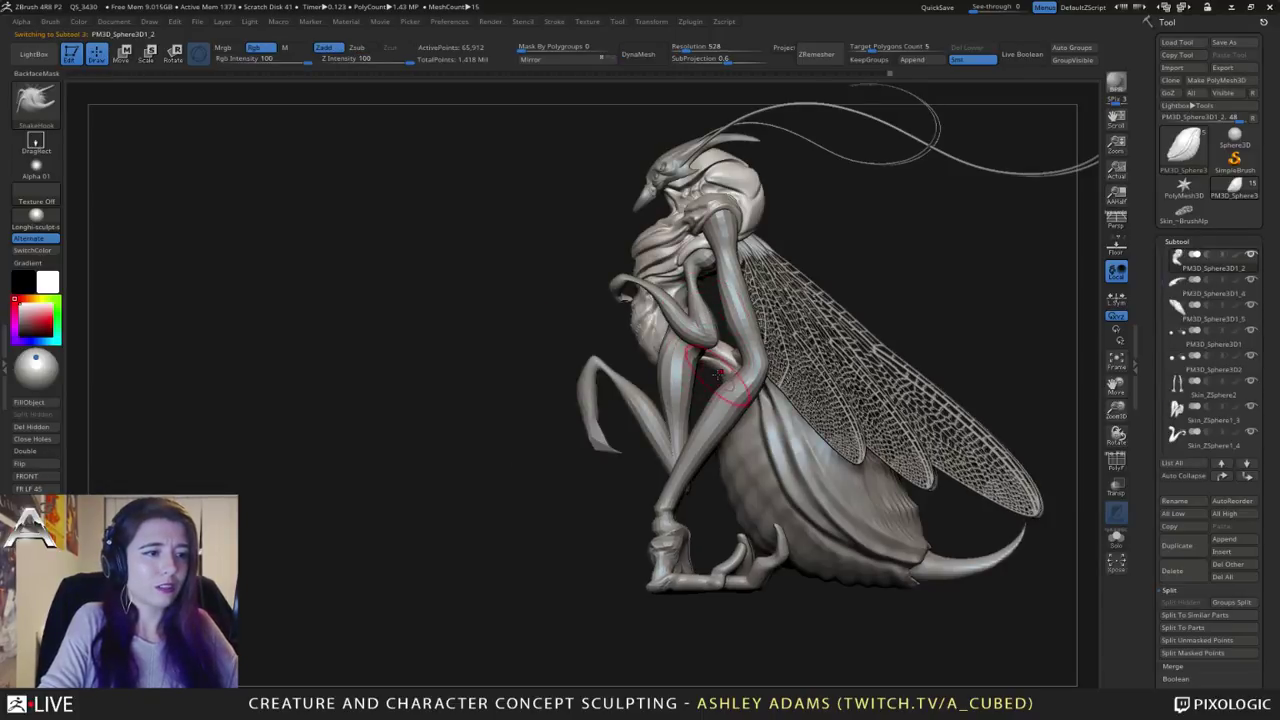
drag(720, 362, 699, 370)
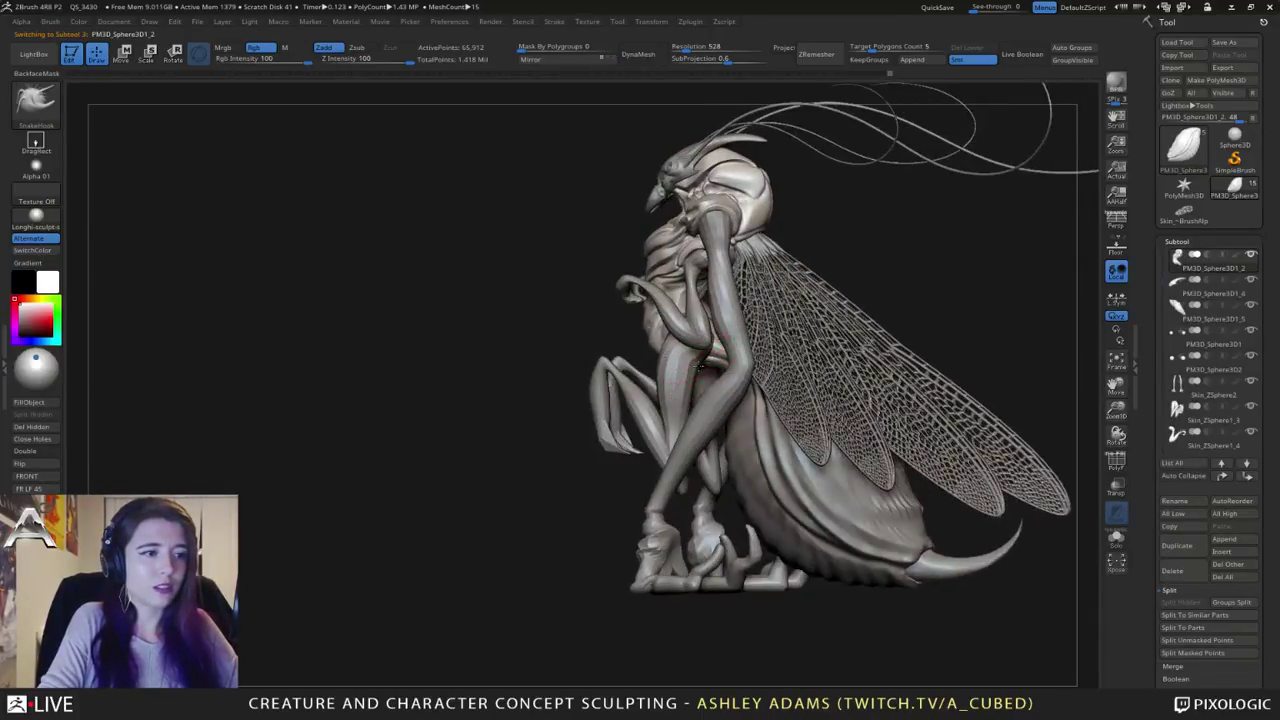
right_drag(706, 365, 728, 385)
alt+click(728, 385)
right_drag(648, 372, 682, 345)
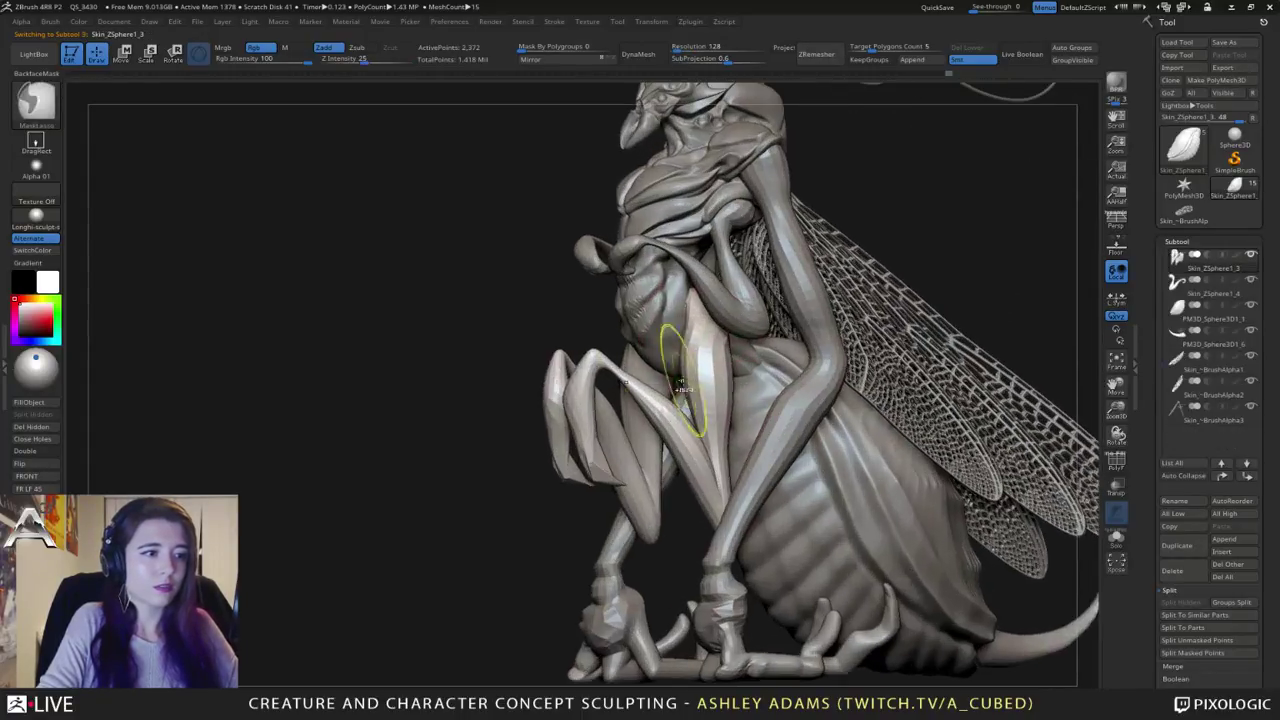
Step: Try to remesh the legs with DynaMesh at resolution 192, and undo it
drag(678, 50, 680, 50)
click(650, 54)
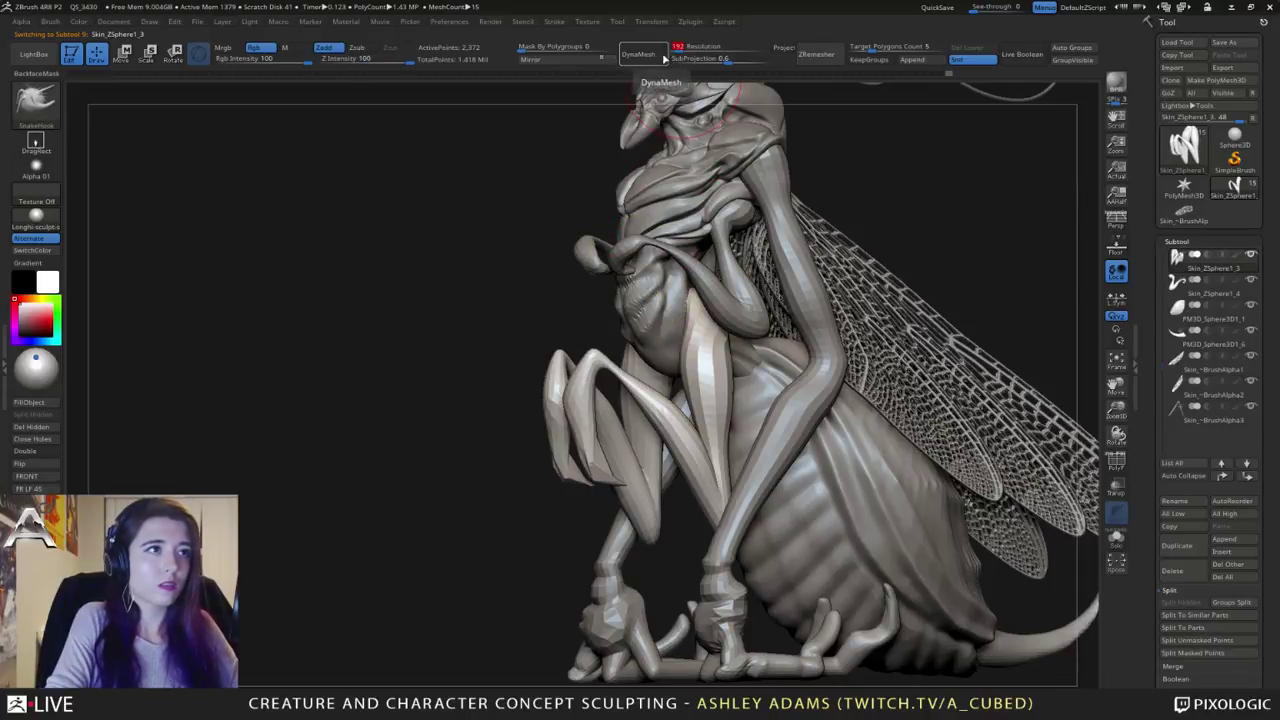
drag(569, 327, 690, 372)
key(ctrl+z)
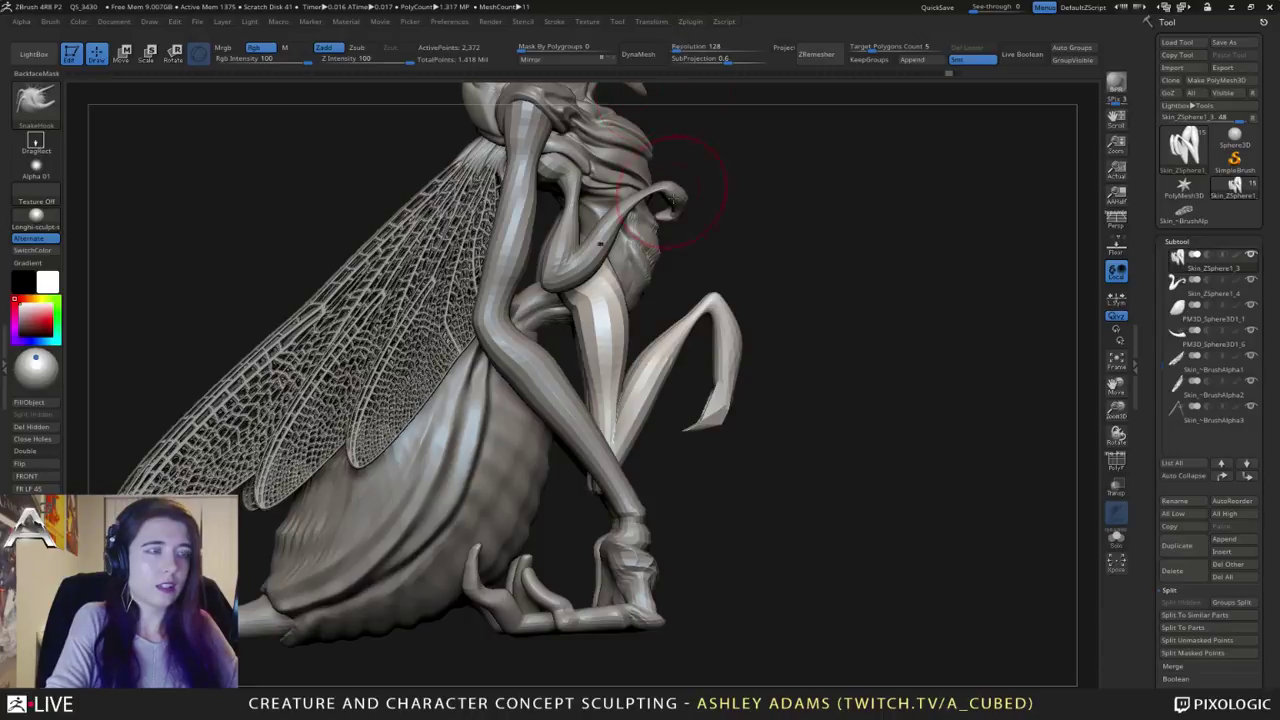
Step: Subdivide the mesh of the thighs and folded forelegs to smooth its faceted surface
key(ctrl)
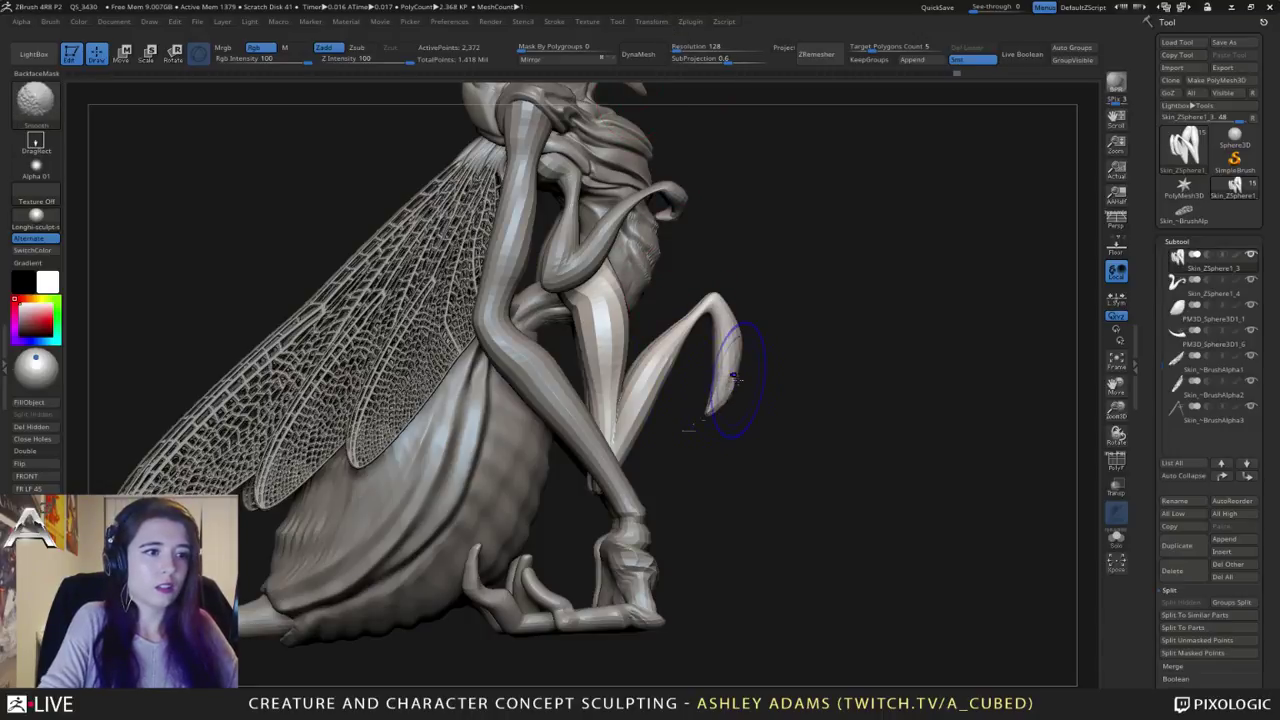
key(ctrl+d)
right_drag(774, 254, 648, 256)
right_click(620, 326)
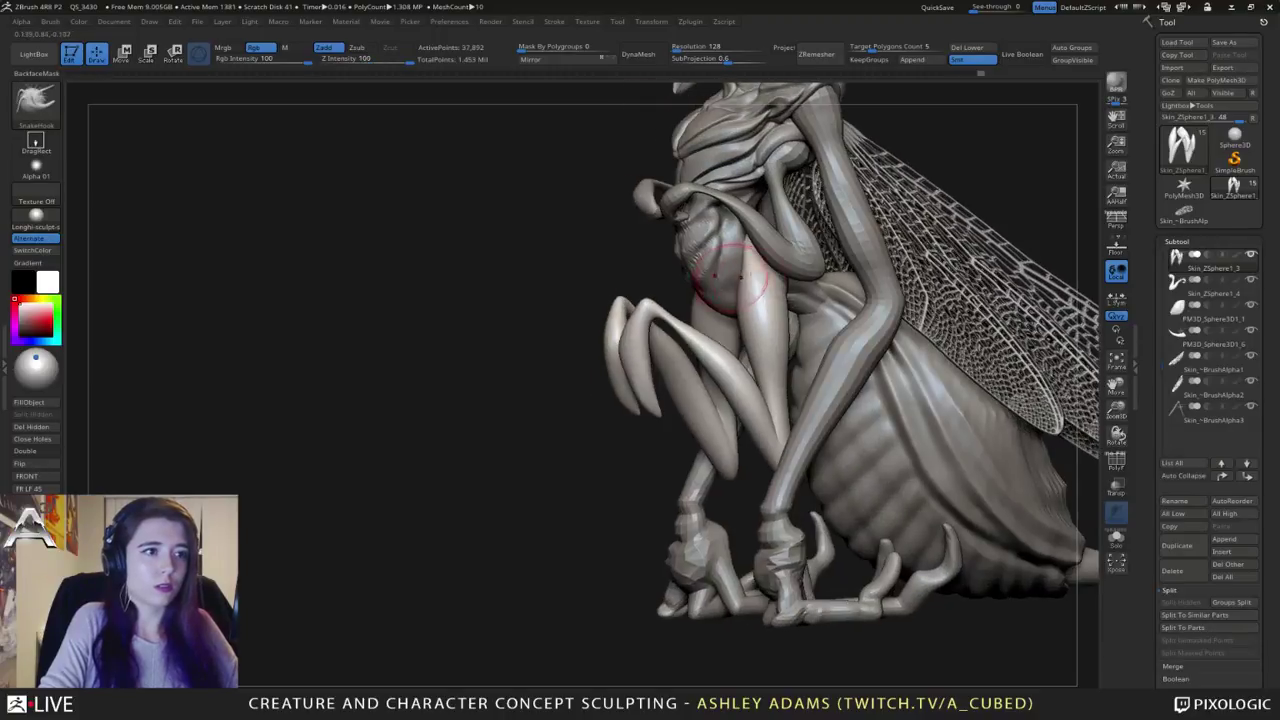
mouse_move(741, 276)
alt+right_down()
mouse_move(704, 318)
mouse_move(712, 308)
alt+right_up()
Step: Choose the ClayBuildup brush, isolate the leg mesh and build up volume on the thighs
key(b)
key(d)
key(s)
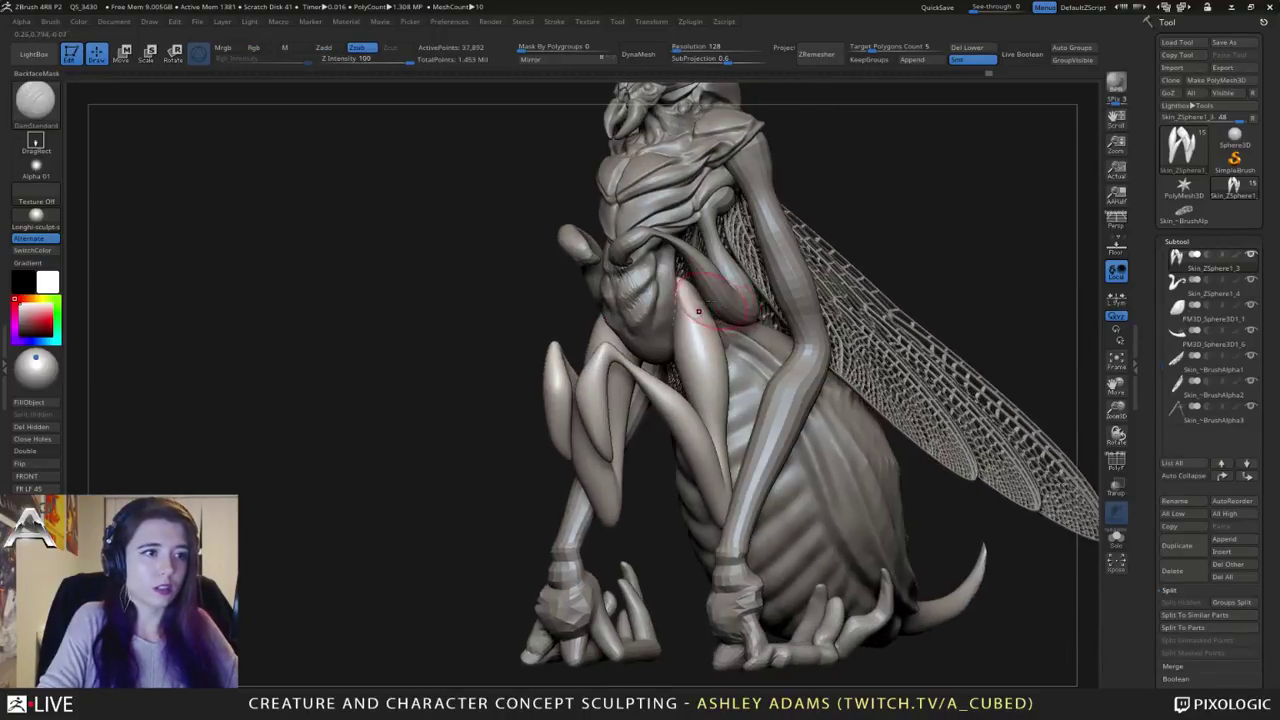
key(b)
key(c)
key(b)
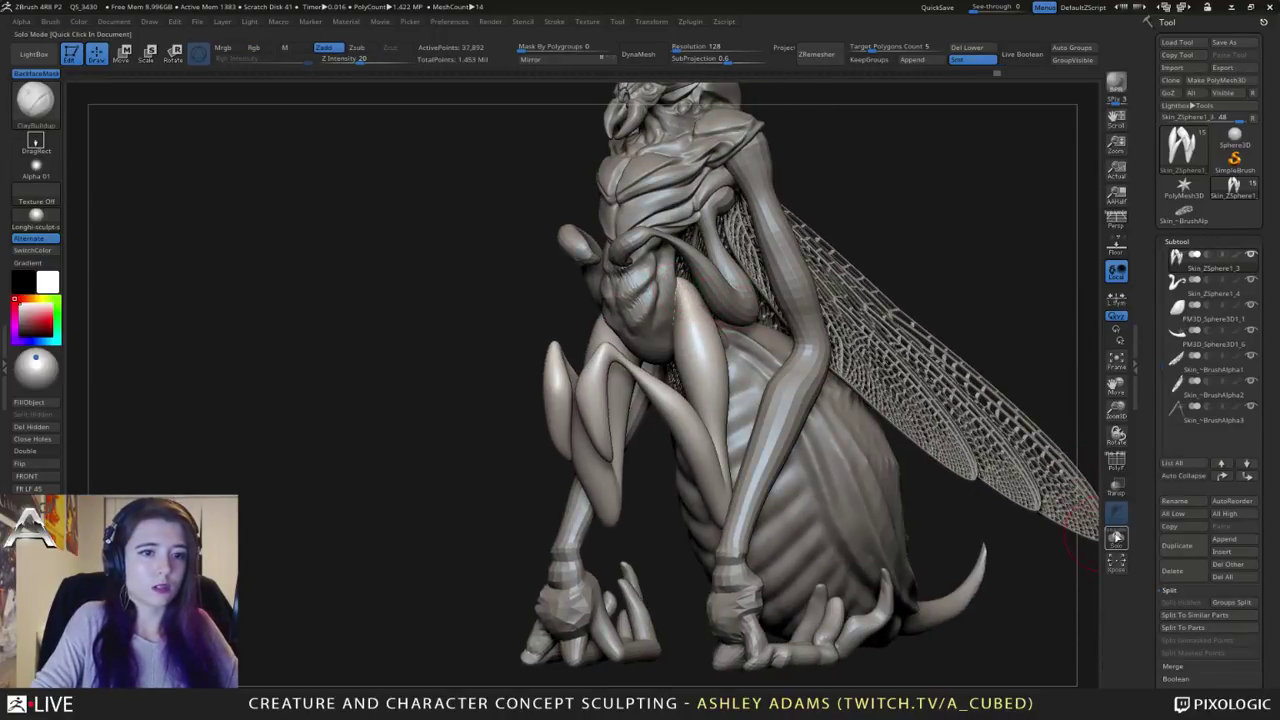
click(1116, 537)
drag(710, 290, 708, 293)
mouse_move(708, 293)
right_down()
mouse_move(722, 297)
mouse_move(737, 361)
mouse_move(735, 425)
right_up()
drag(735, 425, 743, 394)
right_drag(754, 342, 838, 388)
Step: Switch to the DamStandard brush and stroke a crease near the lower end of the thigh
key(b)
key(d)
key(s)
mouse_move(728, 431)
mouse_down()
mouse_move(712, 378)
mouse_move(726, 400)
mouse_up()
Step: Reset the DamStandard brush to its default settings
click(36, 100)
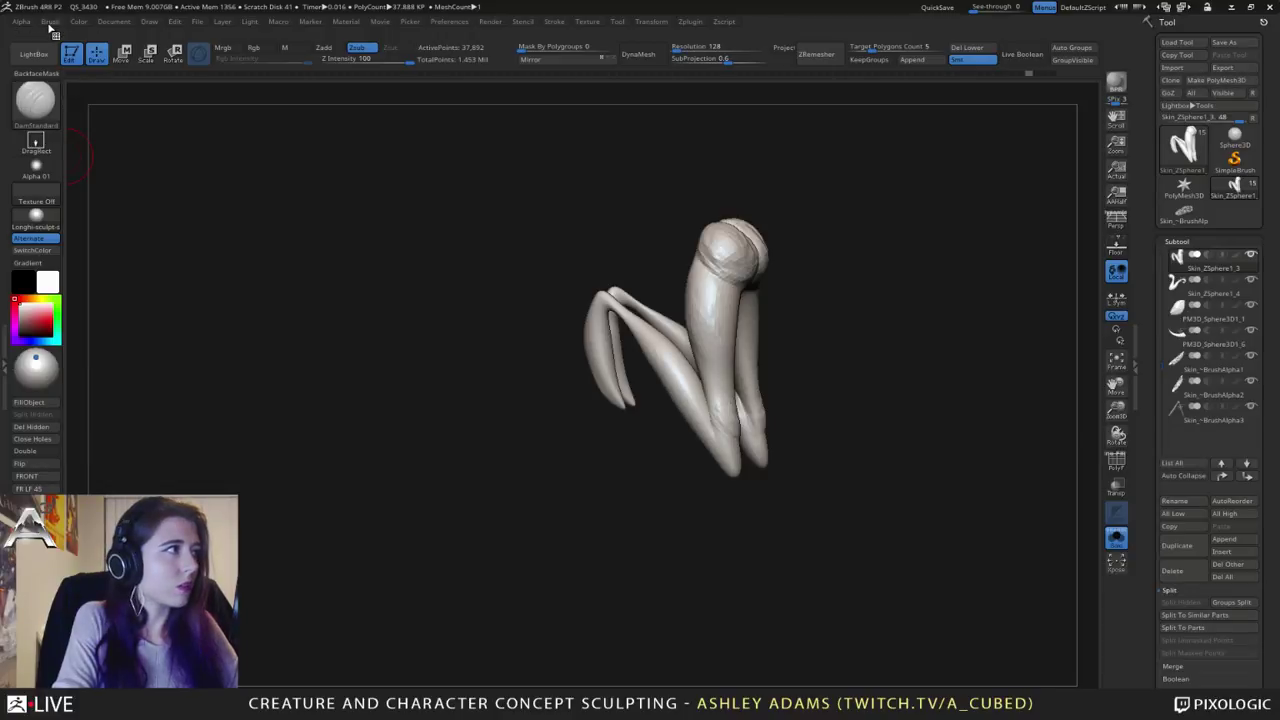
click(50, 21)
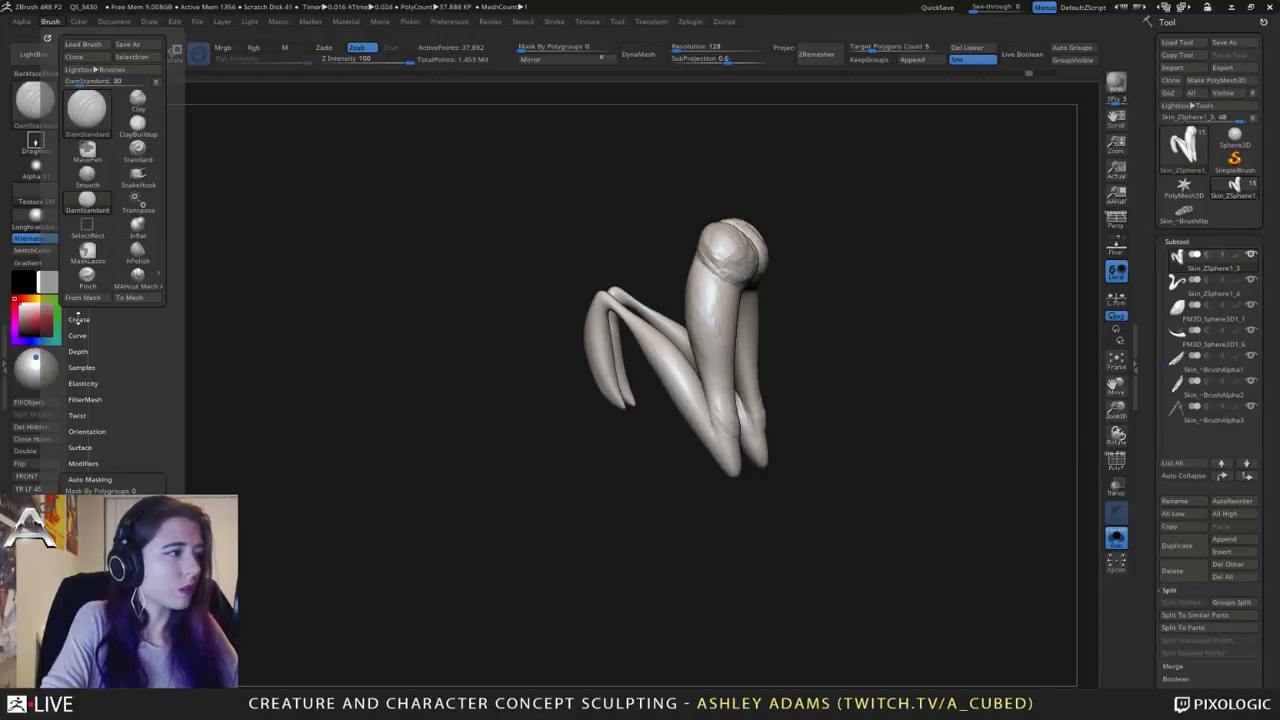
scroll(63, 348, down, 2)
mouse_move(63, 348)
mouse_down()
mouse_move(72, 285)
mouse_move(86, 362)
mouse_move(95, 352)
mouse_up()
scroll(95, 300, down, 5)
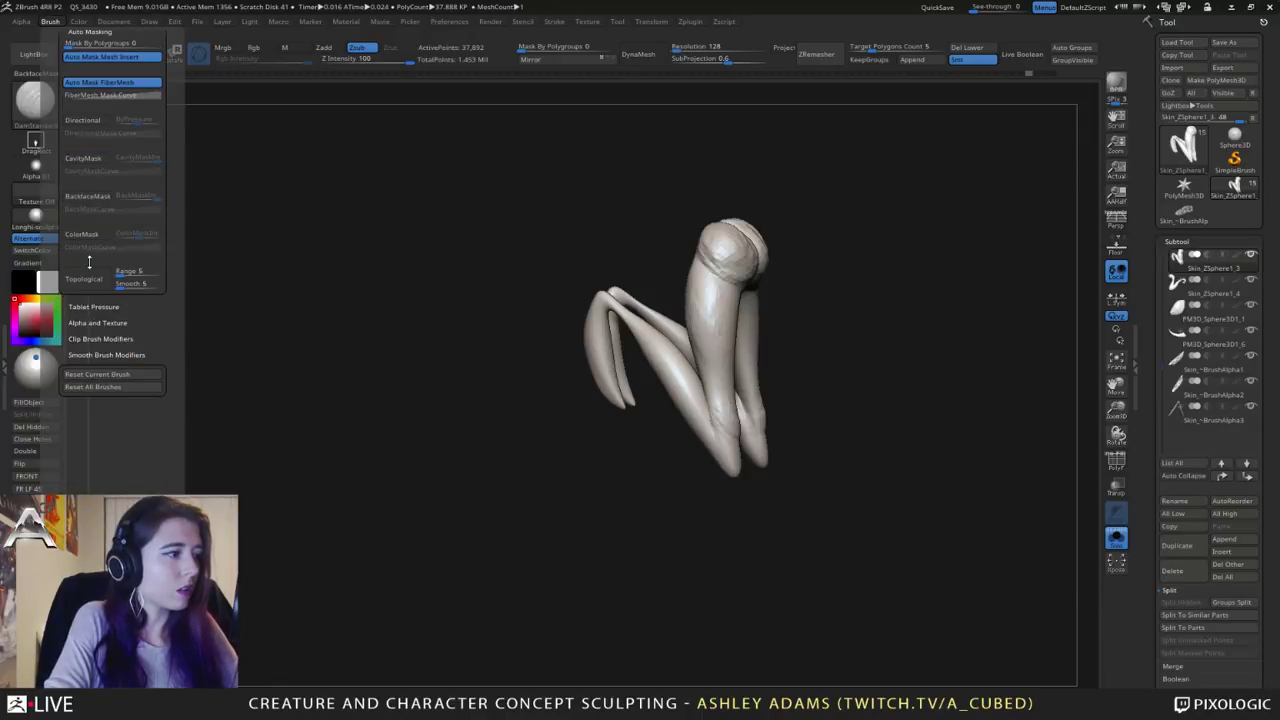
click(110, 377)
Step: Carve a joint crease around the lower end of the thighs with the DamStandard brush
drag(594, 280, 663, 329)
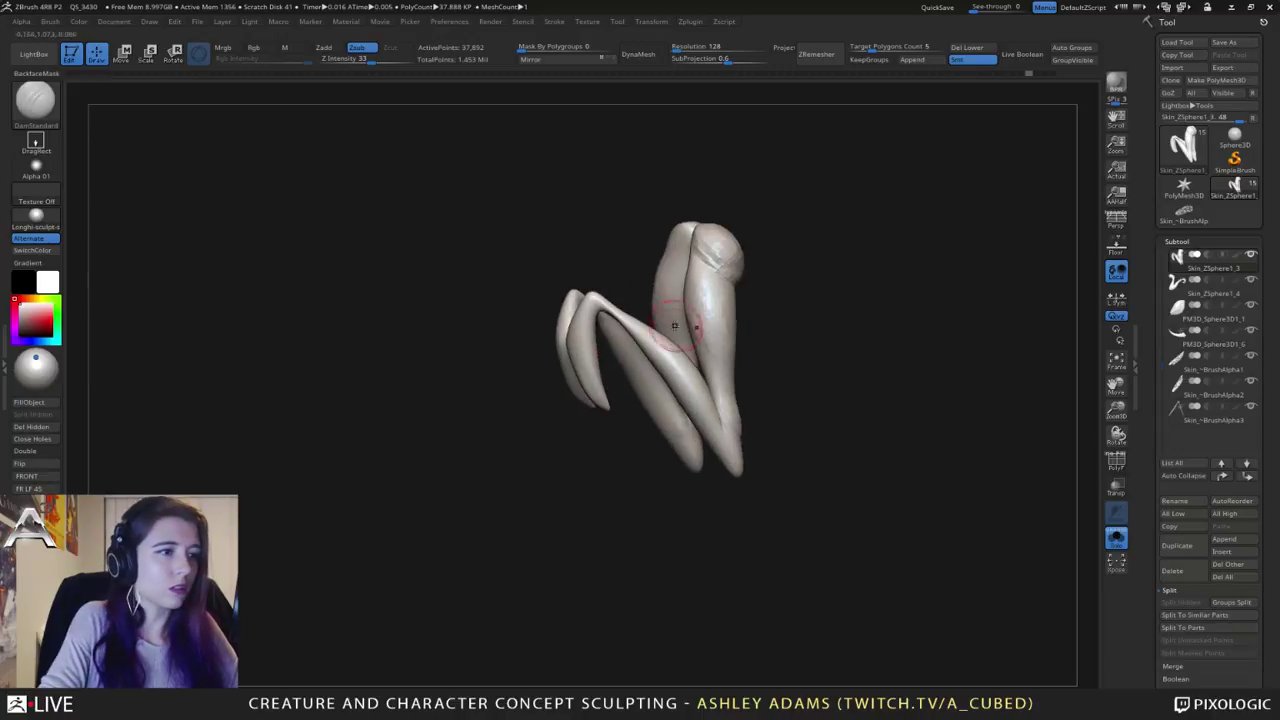
drag(715, 394, 730, 427)
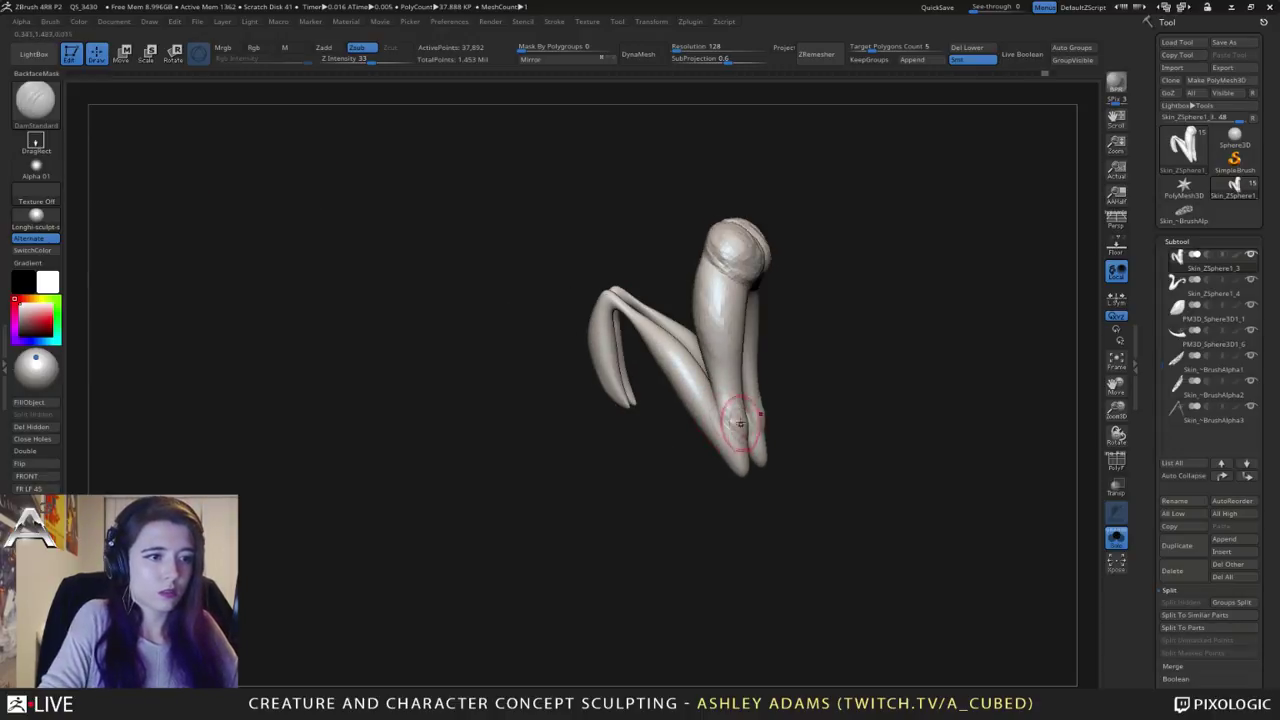
right_drag(755, 424, 738, 419)
key(space)
mouse_move(738, 420)
mouse_down()
mouse_move(726, 421)
mouse_move(750, 436)
mouse_up()
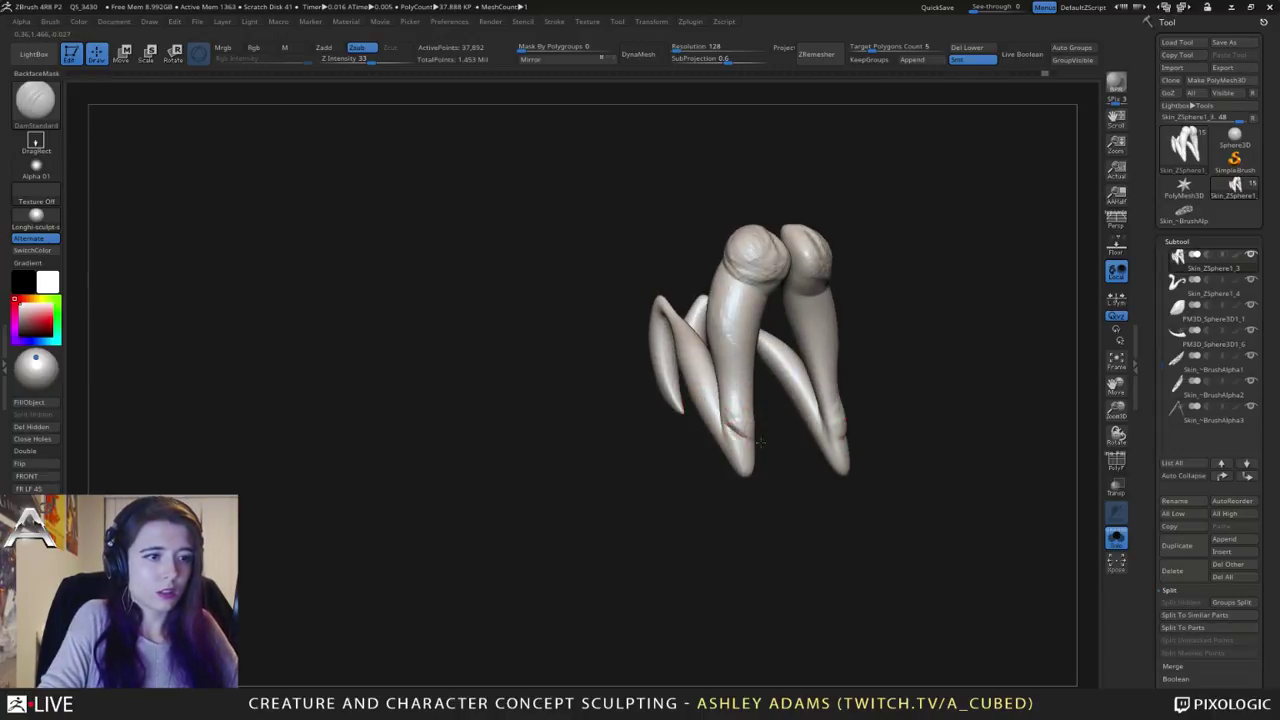
right_drag(768, 436, 749, 434)
drag(749, 436, 764, 438)
mouse_move(763, 425)
right_down()
mouse_move(746, 439)
mouse_move(786, 434)
right_up()
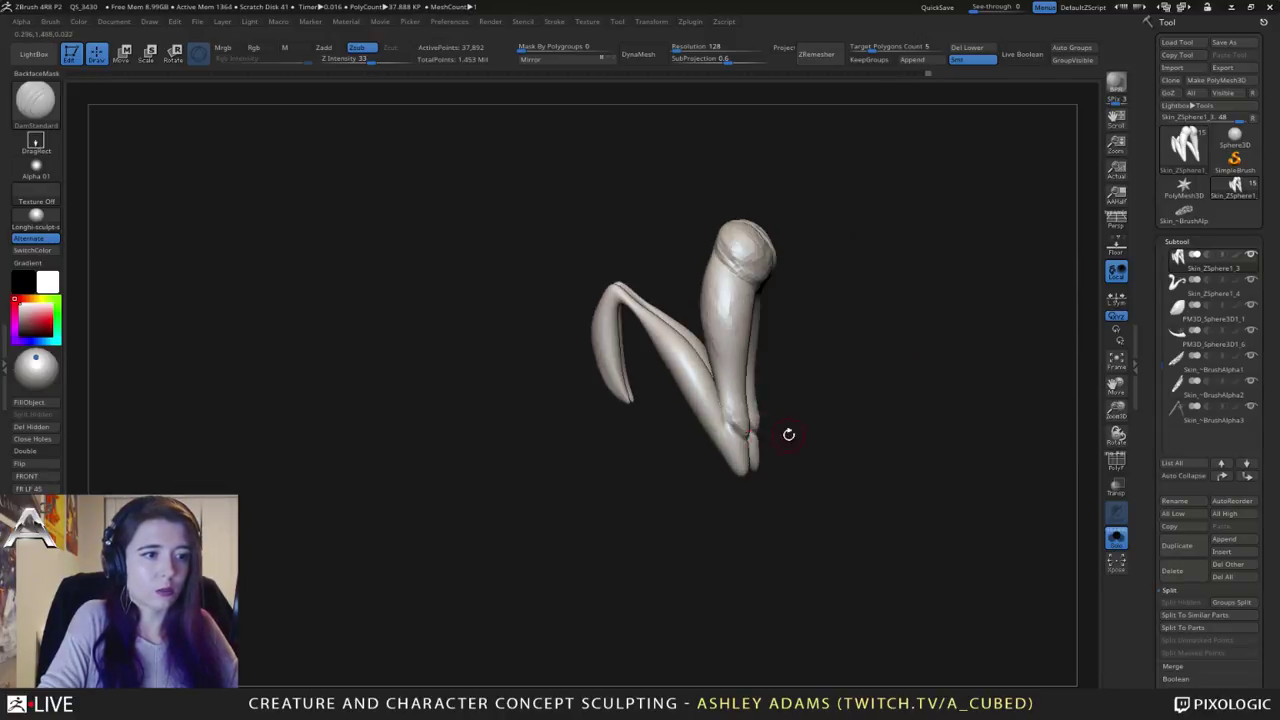
Step: Find the brush reset options and reset the current DamStandard brush to its defaults
click(50, 21)
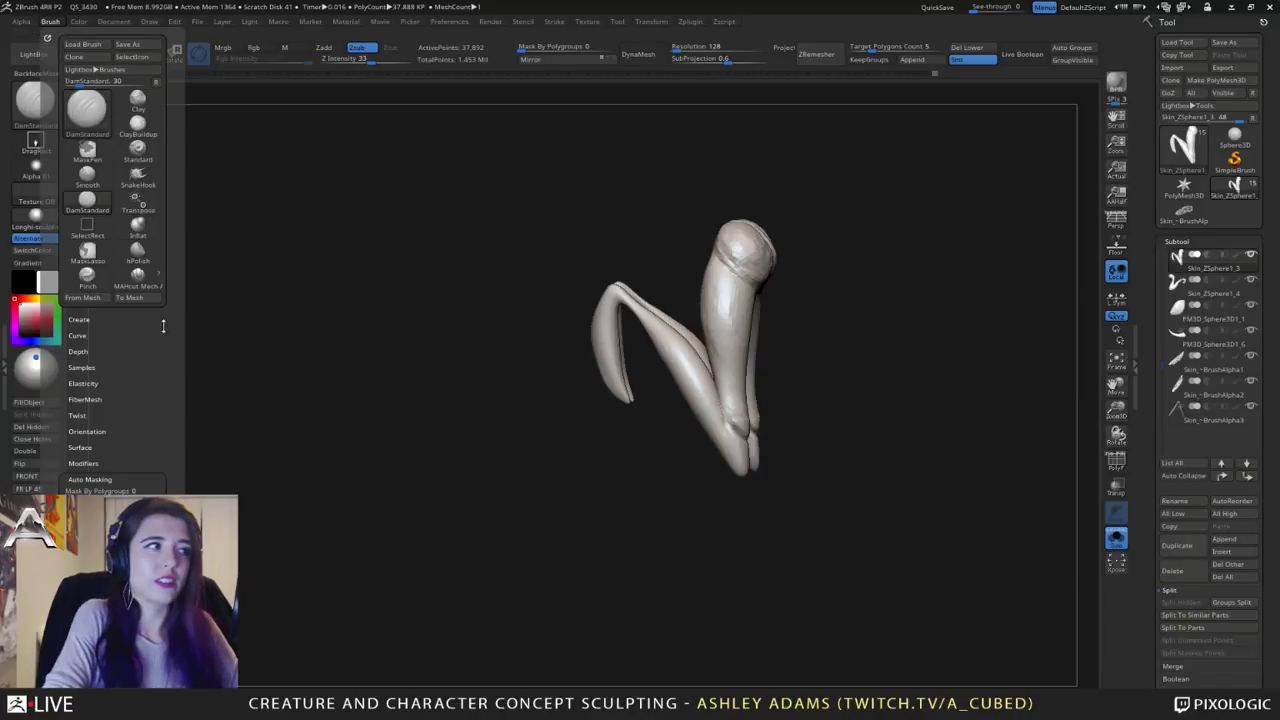
mouse_move(62, 374)
mouse_down()
mouse_move(71, 237)
mouse_move(75, 249)
mouse_up()
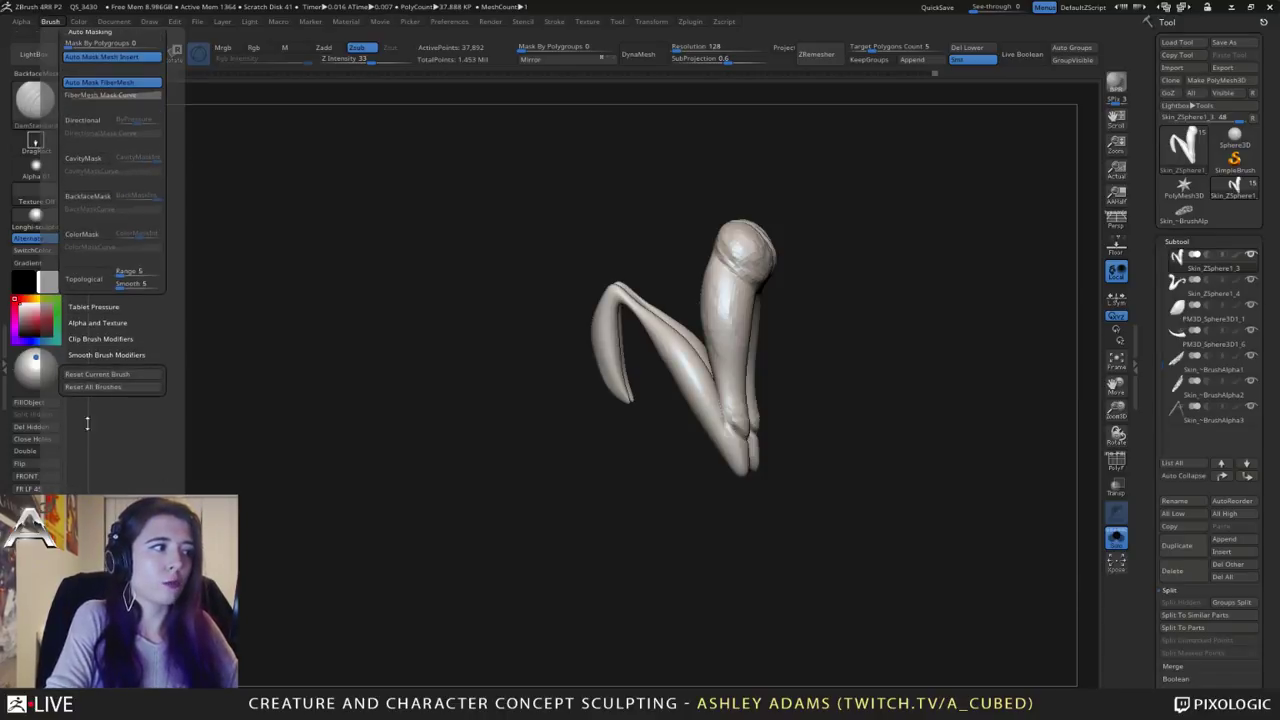
drag(87, 423, 90, 410)
click(50, 21)
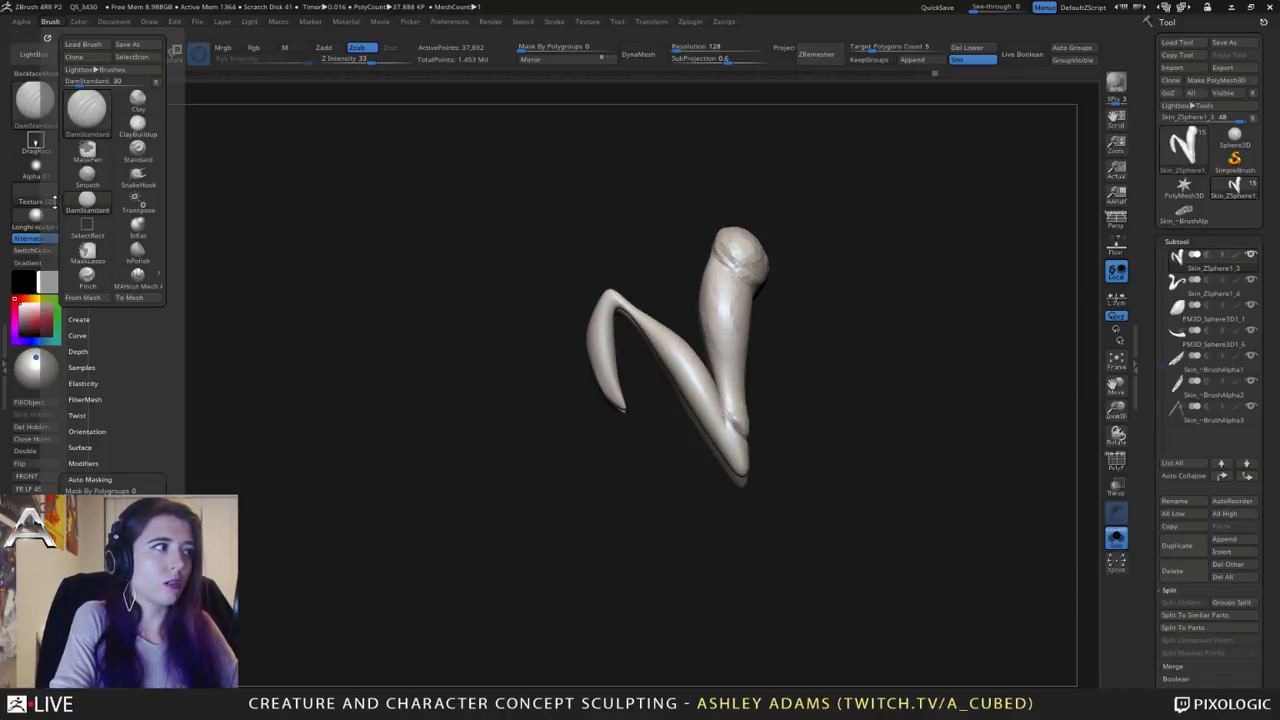
click(82, 68)
scroll(100, 250, down, 3)
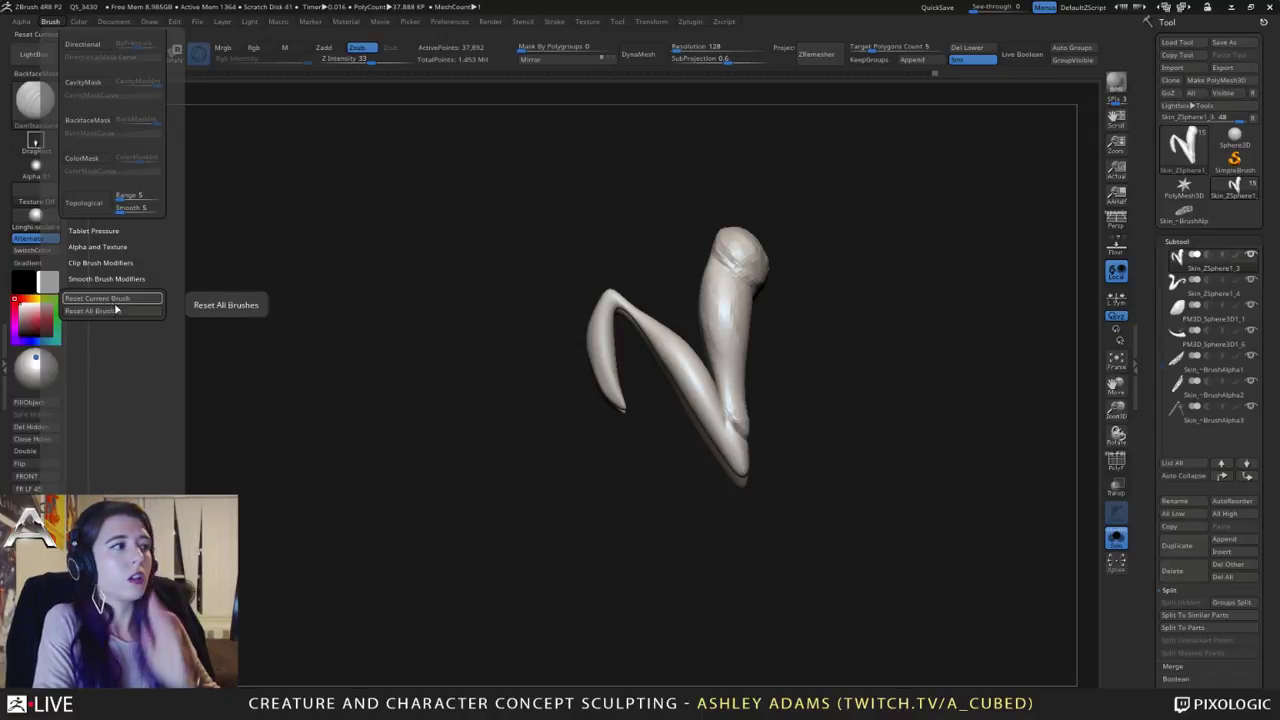
click(106, 299)
click(92, 299)
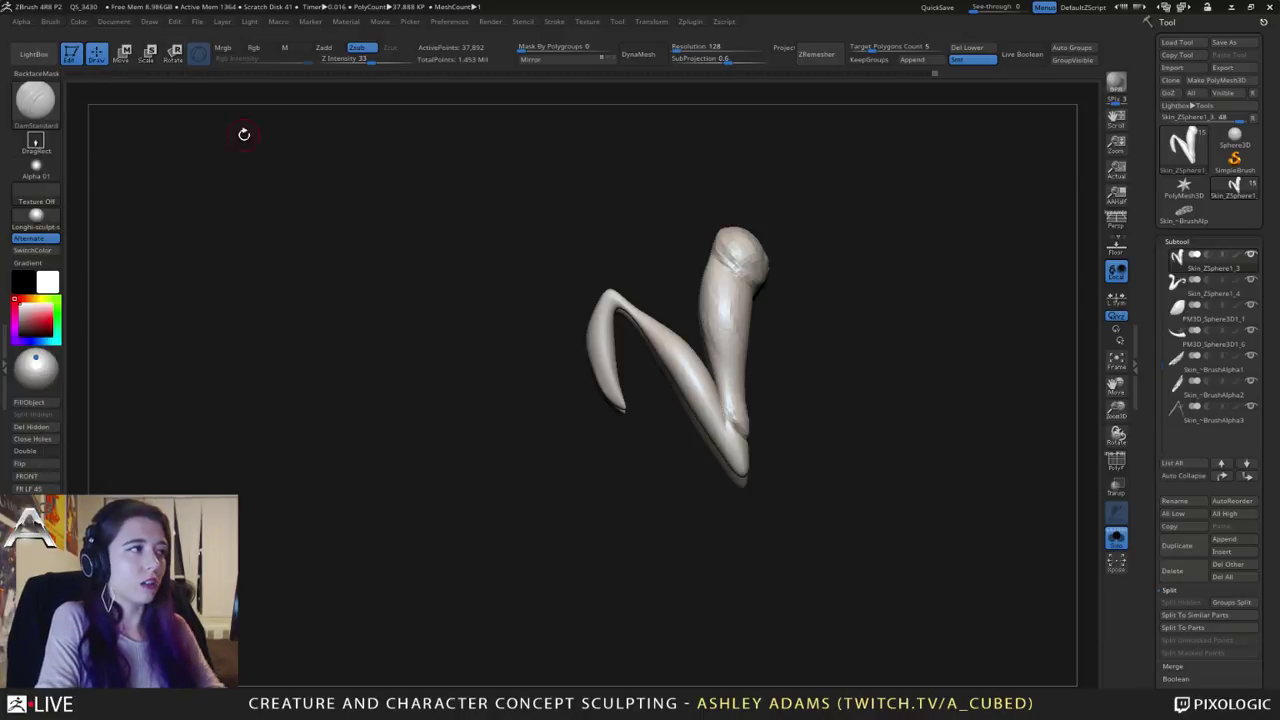
Step: Touch up the joint crease at the lower end of the thighs with DamStandard and smooth around it
mouse_move(704, 403)
right_down()
mouse_move(689, 394)
mouse_move(740, 420)
right_up()
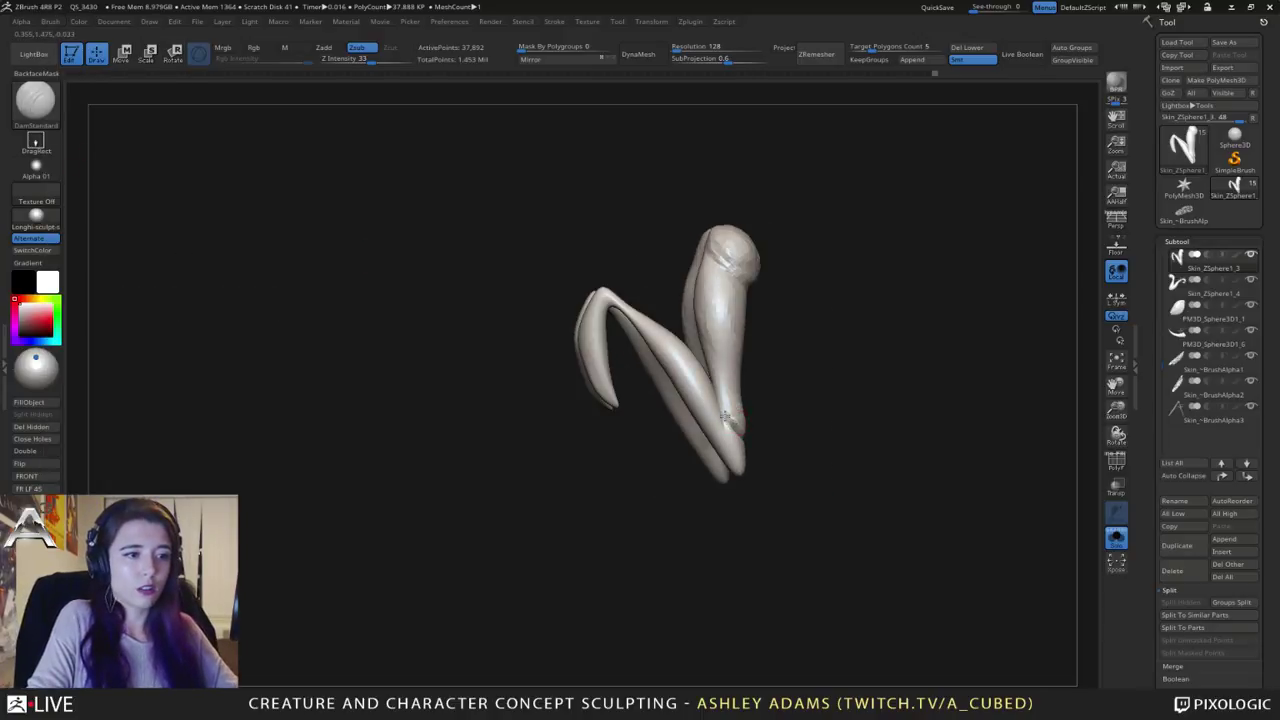
drag(725, 416, 721, 410)
right_drag(721, 410, 650, 404)
mouse_move(748, 409)
shift+mouse_down()
mouse_move(765, 458)
mouse_move(727, 437)
mouse_move(748, 472)
mouse_move(714, 457)
mouse_move(712, 411)
mouse_move(720, 455)
mouse_move(768, 430)
mouse_move(733, 425)
mouse_move(697, 449)
mouse_move(721, 443)
mouse_move(686, 450)
mouse_move(732, 449)
mouse_move(742, 422)
mouse_move(694, 457)
mouse_move(703, 424)
mouse_move(792, 427)
mouse_move(790, 233)
shift+mouse_up()
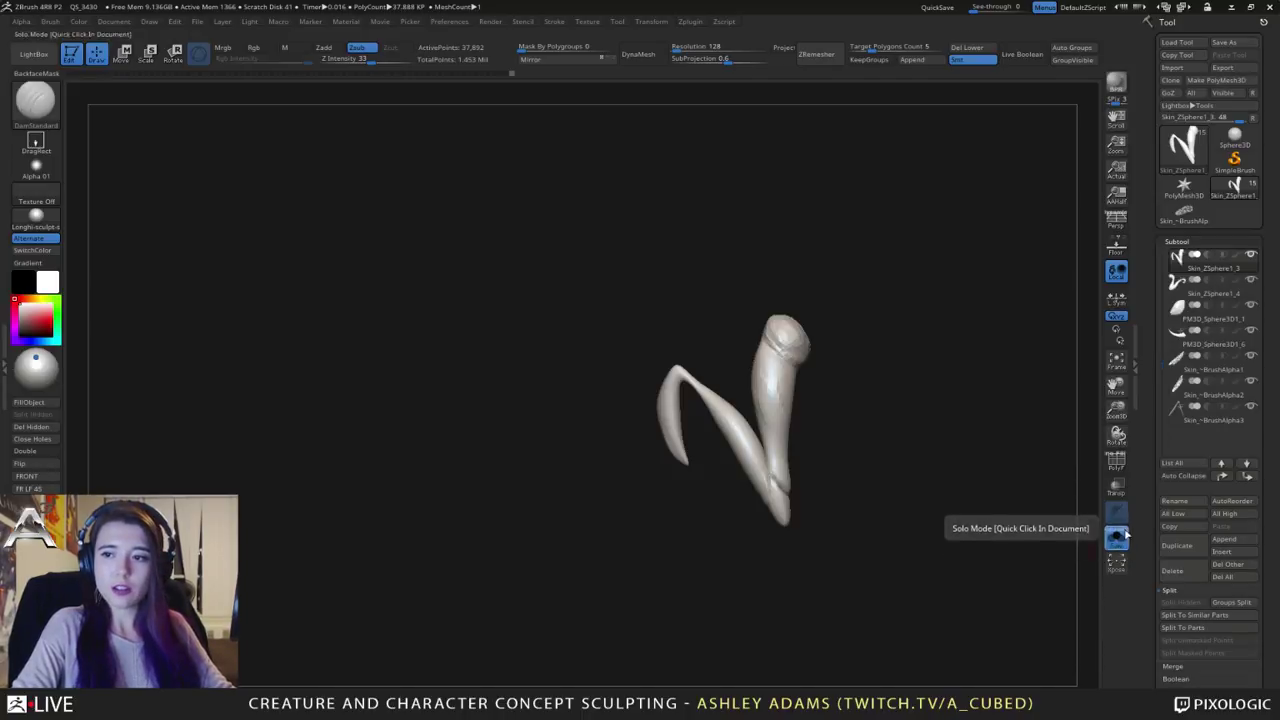
Step: Bring the whole creature back into view and show the parts around the legs as transparent ghosts
click(1117, 542)
click(1117, 542)
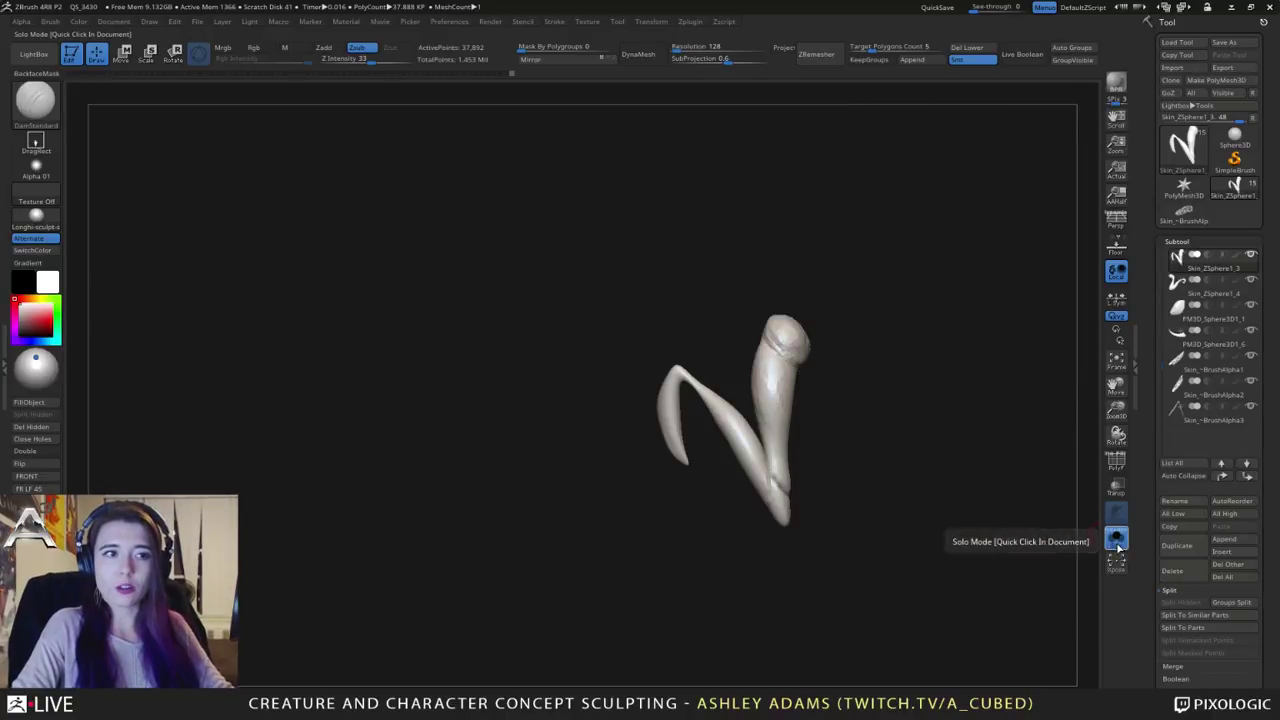
click(1117, 542)
click(1117, 541)
click(1117, 541)
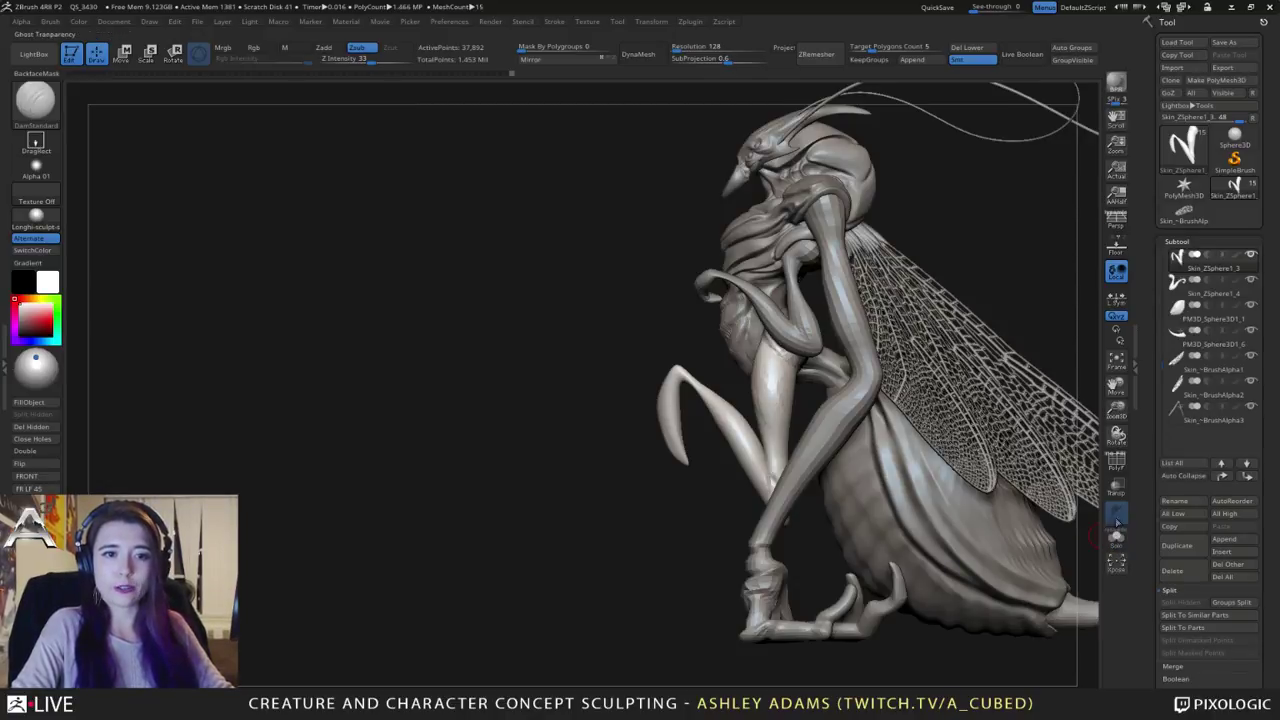
key(f)
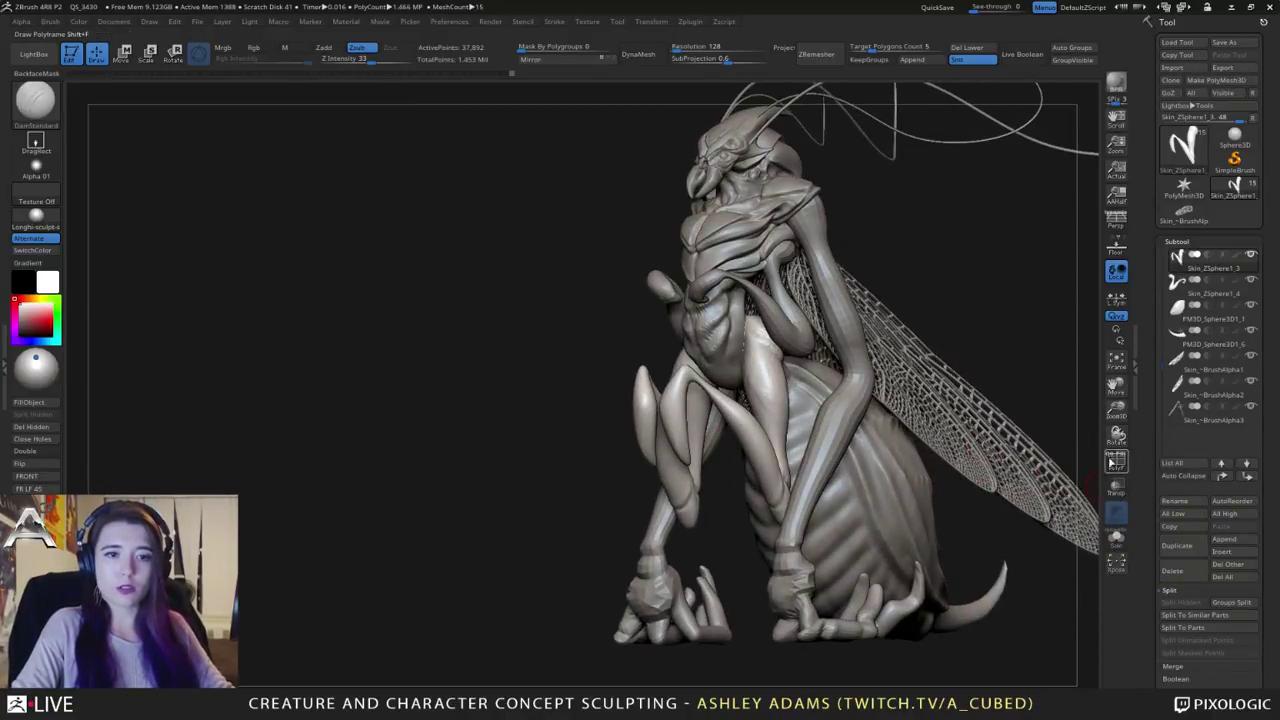
click(1117, 488)
Step: Reshape the upper thighs with the SnakeHook brush, smooth them, and turn the transparency off
drag(832, 417, 1000, 415)
key(space)
key(b)
key(s)
key(h)
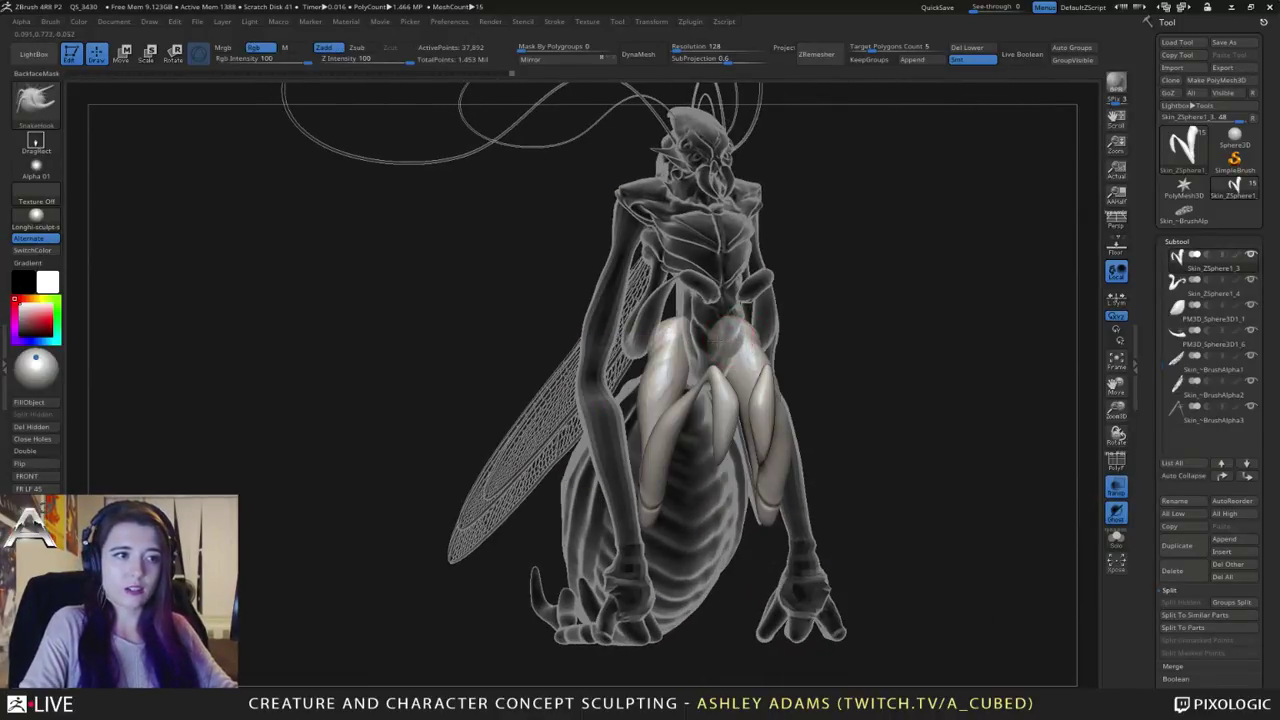
mouse_move(815, 342)
mouse_down()
mouse_move(688, 335)
mouse_move(691, 348)
mouse_move(915, 348)
mouse_up()
shift+drag(735, 360, 746, 324)
click(1116, 488)
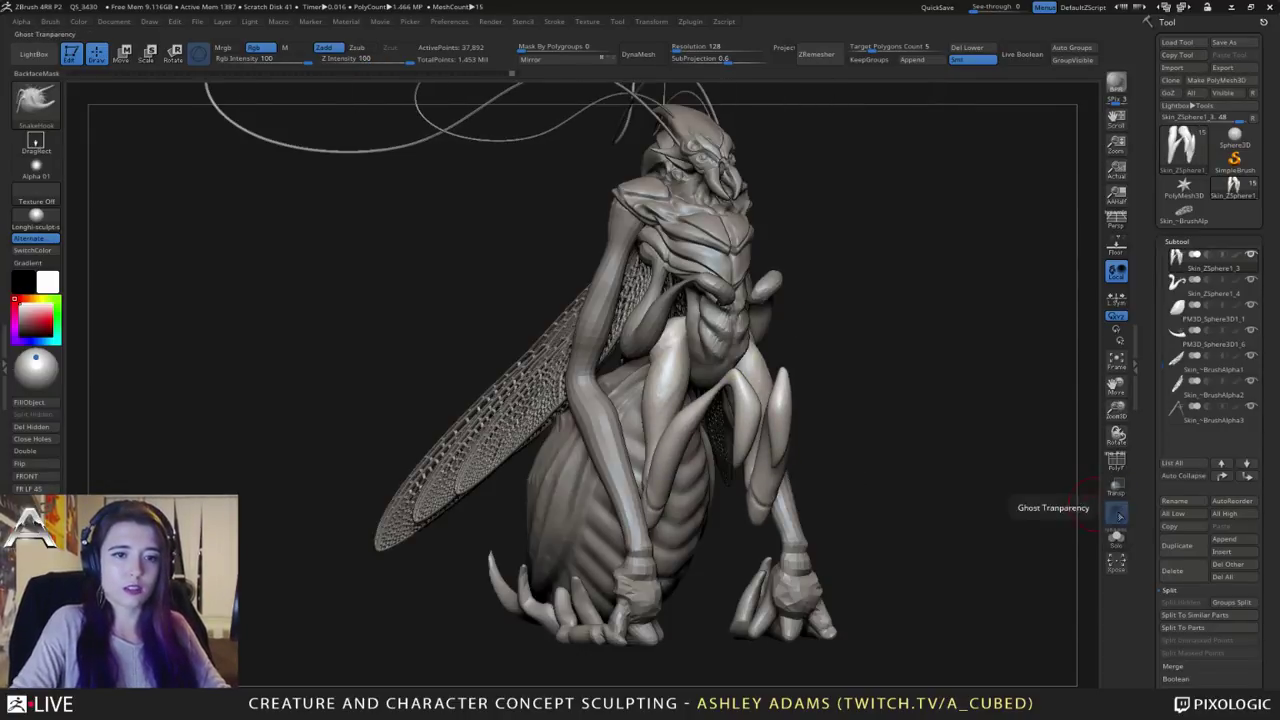
Step: Isolate the leg mesh and smooth the bend where each lower leg meets its claw
click(1116, 539)
drag(1023, 466, 800, 385)
ctrl+right_drag(751, 357, 712, 460)
key(space)
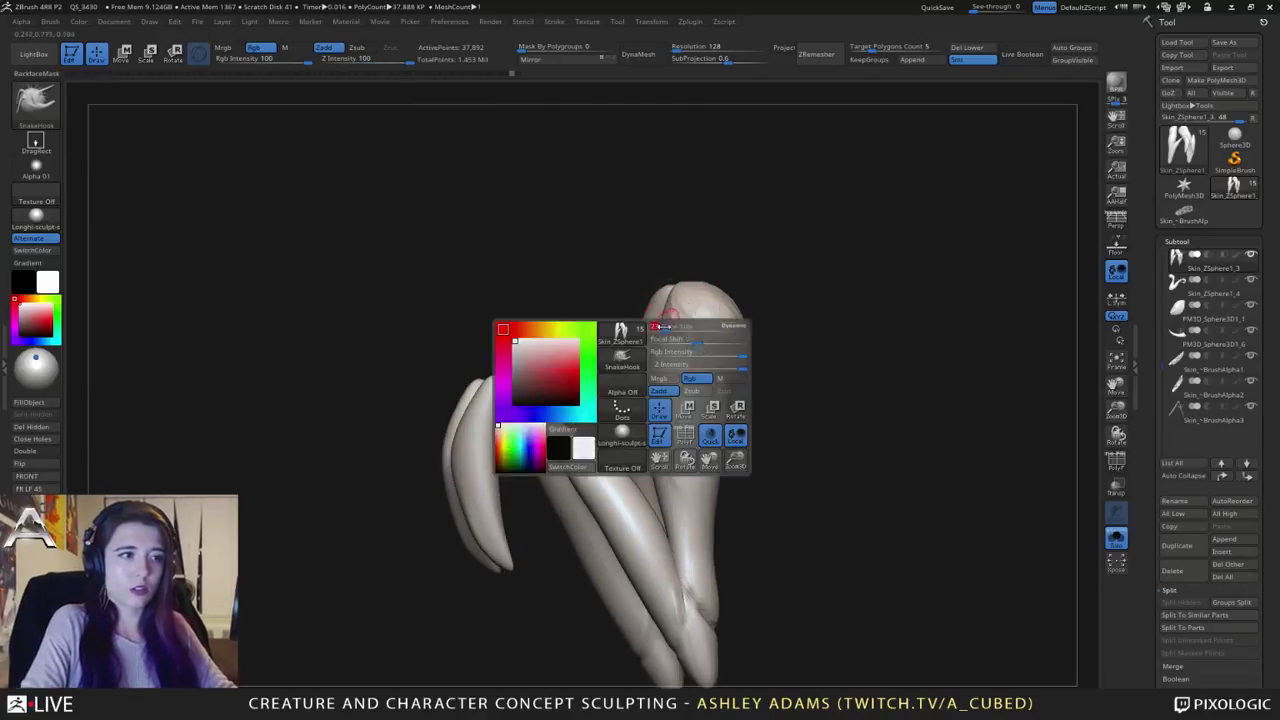
mouse_move(640, 415)
alt+right_down()
mouse_move(766, 363)
mouse_move(651, 309)
alt+right_up()
key(space)
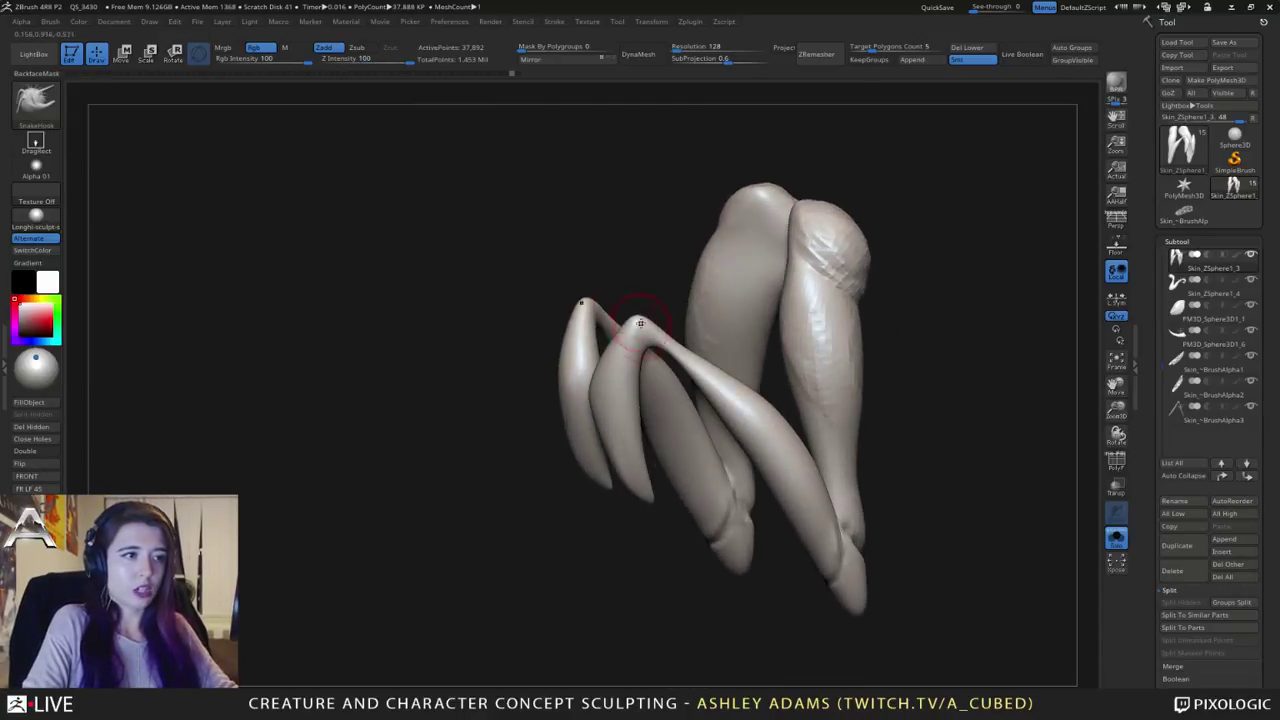
mouse_move(640, 318)
shift+mouse_down()
mouse_move(629, 326)
mouse_move(636, 318)
shift+mouse_up()
Step: Carve a crease at the bend between the lower leg and the claw with the DamStandard brush
key(b)
key(d)
key(s)
mouse_move(636, 315)
right_down()
mouse_move(557, 294)
mouse_move(645, 320)
mouse_move(692, 291)
mouse_move(548, 378)
mouse_move(529, 355)
right_up()
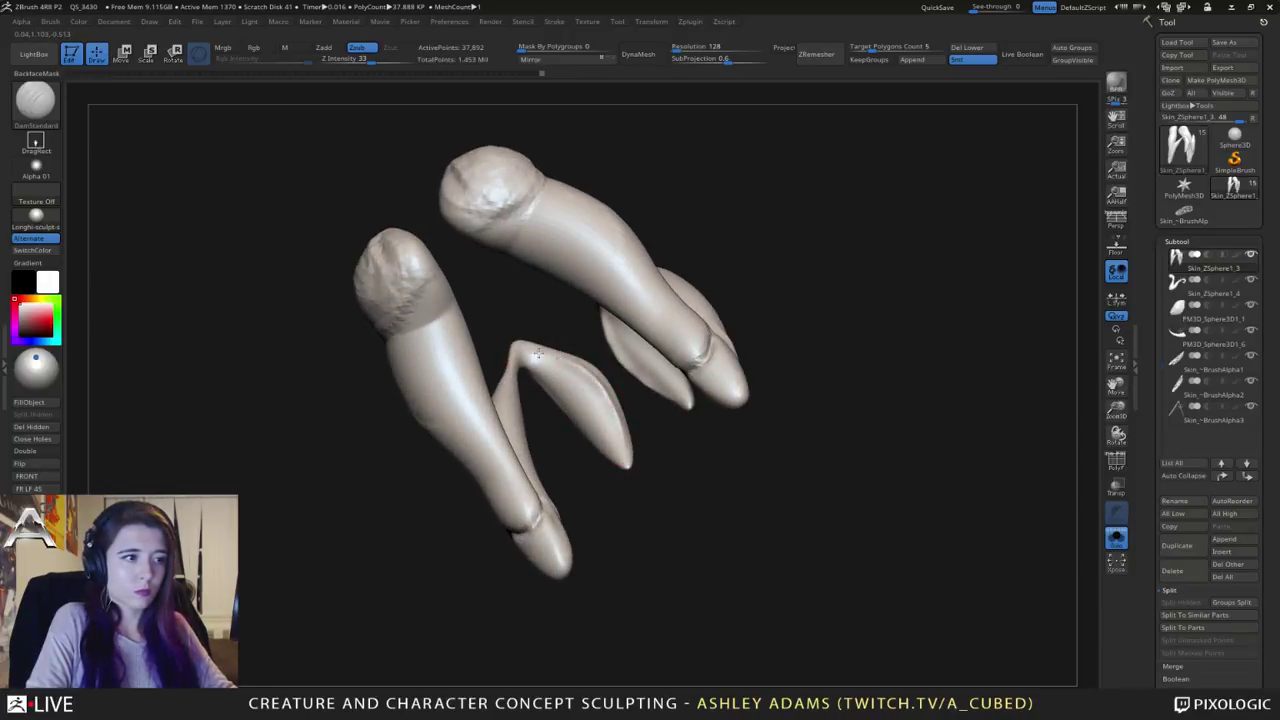
mouse_move(524, 362)
right_down()
mouse_move(535, 354)
mouse_move(520, 340)
mouse_move(547, 351)
mouse_move(527, 334)
mouse_move(556, 362)
mouse_move(548, 375)
right_up()
Step: Build up and smooth the thin end of the lower legs near the claw joint with ClayBuildup
key(b)
key(c)
key(b)
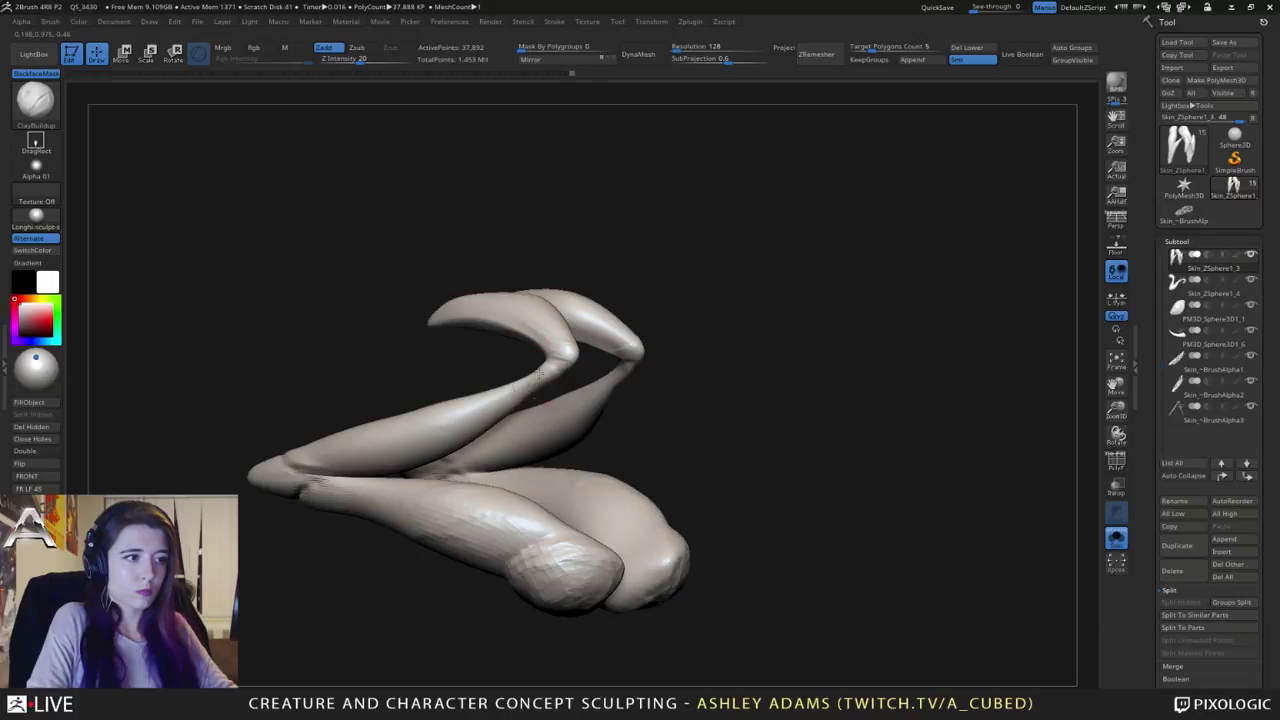
mouse_move(538, 373)
right_down()
mouse_move(580, 394)
mouse_move(522, 372)
mouse_move(543, 386)
right_up()
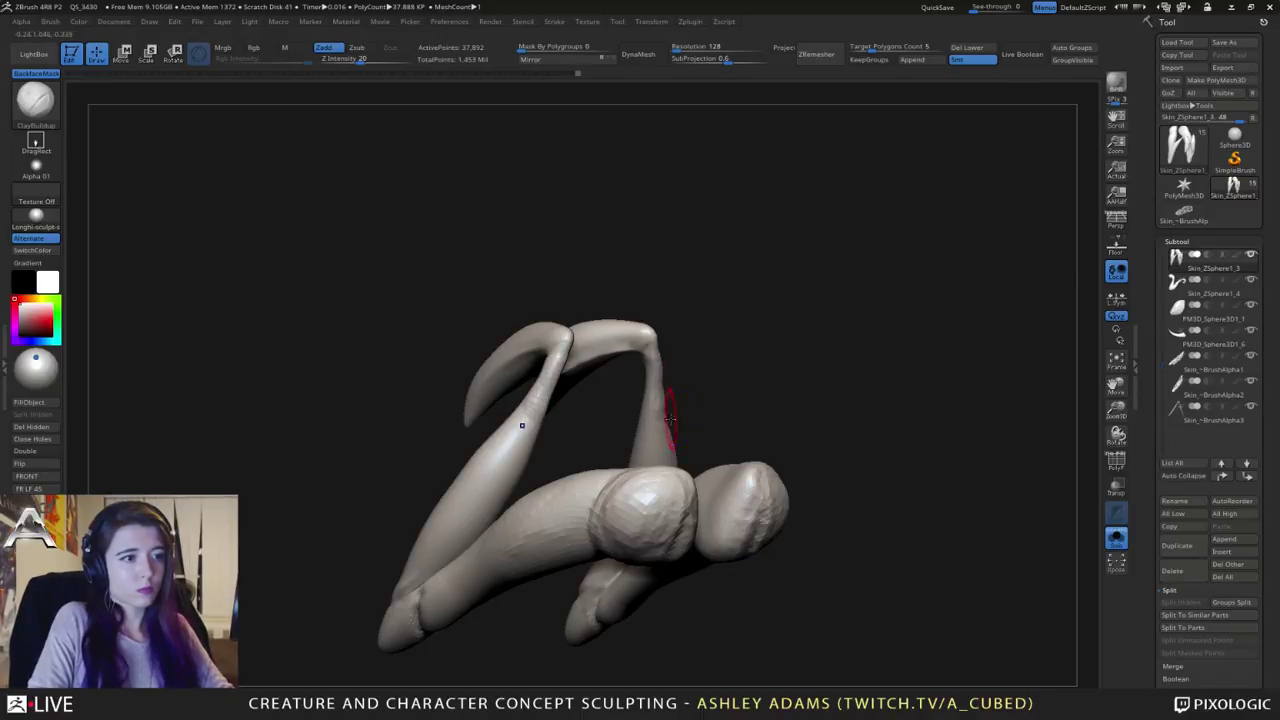
right_drag(669, 418, 684, 410)
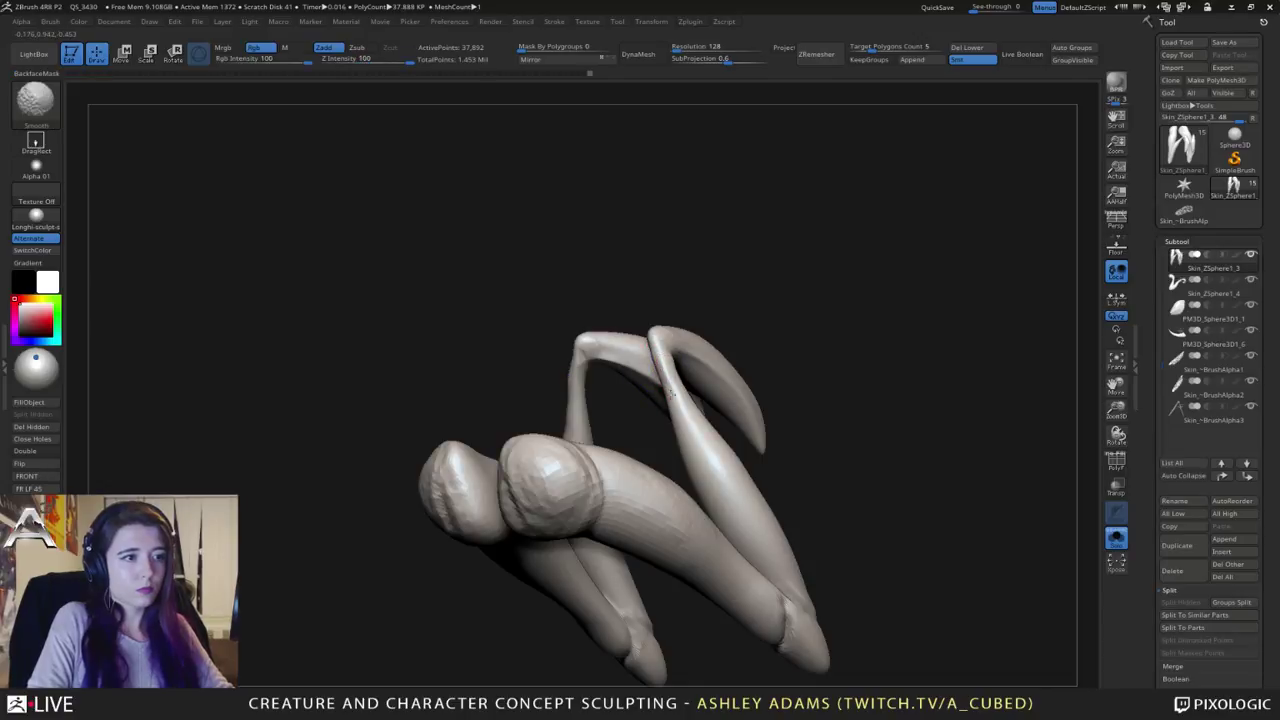
mouse_move(660, 360)
right_down()
mouse_move(575, 368)
mouse_move(588, 372)
right_up()
Step: Adjust the shape of the claw joint with the SnakeHook brush
key(b)
key(s)
key(h)
drag(566, 380, 575, 384)
mouse_move(556, 360)
right_down()
mouse_move(591, 340)
mouse_move(538, 362)
mouse_move(523, 337)
mouse_move(552, 371)
mouse_move(568, 360)
mouse_move(539, 360)
mouse_move(600, 318)
mouse_move(610, 287)
mouse_move(581, 292)
right_up()
Step: Define the claw joint further with the DamStandard and ClayBuildup brushes
key(b)
key(d)
key(s)
key(b)
key(c)
key(b)
Step: Pull a small pointed spur out of the top of each claw with a resized SnakeHook brush
key(b)
key(s)
key(h)
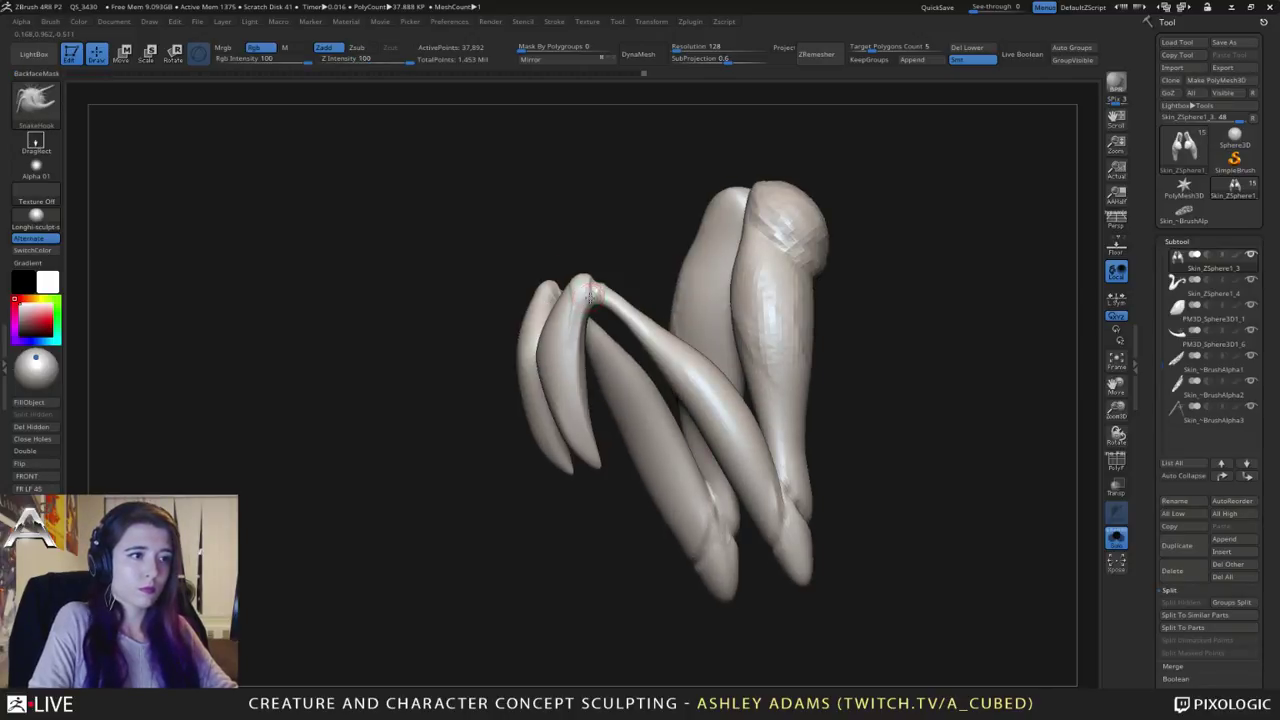
key(space)
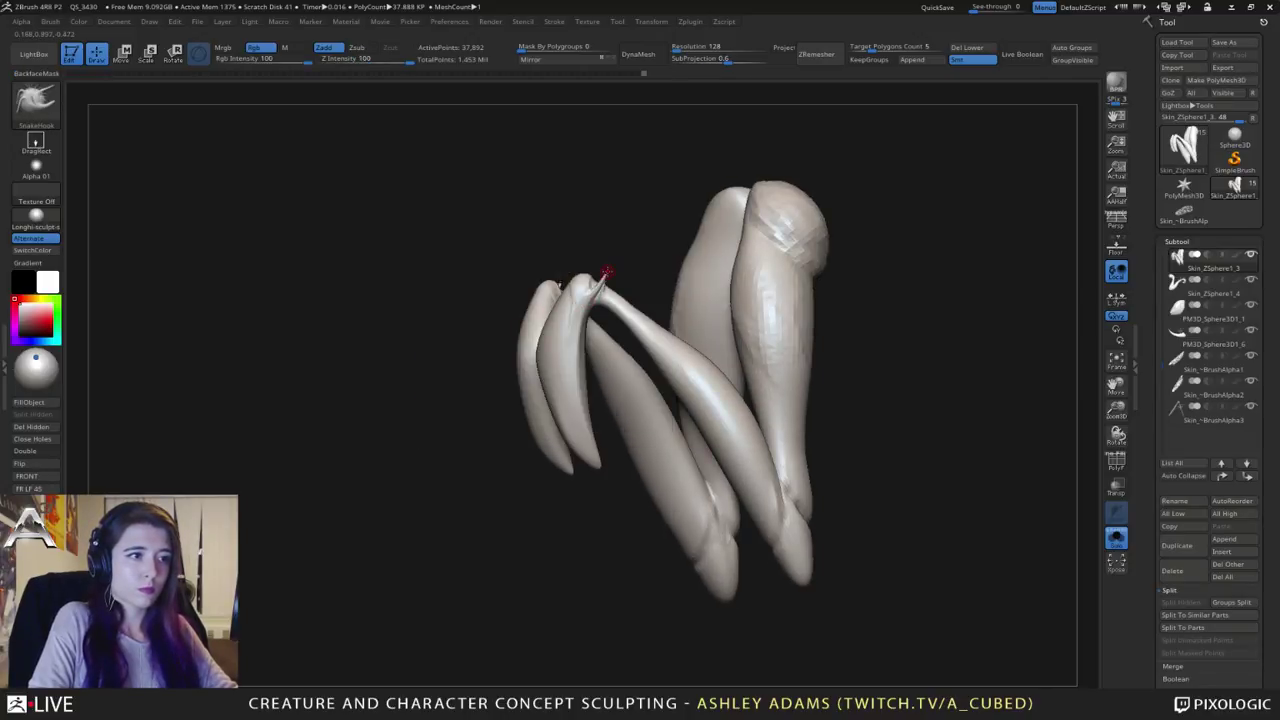
mouse_move(606, 272)
right_down()
mouse_move(618, 300)
mouse_move(817, 294)
right_up()
key(space)
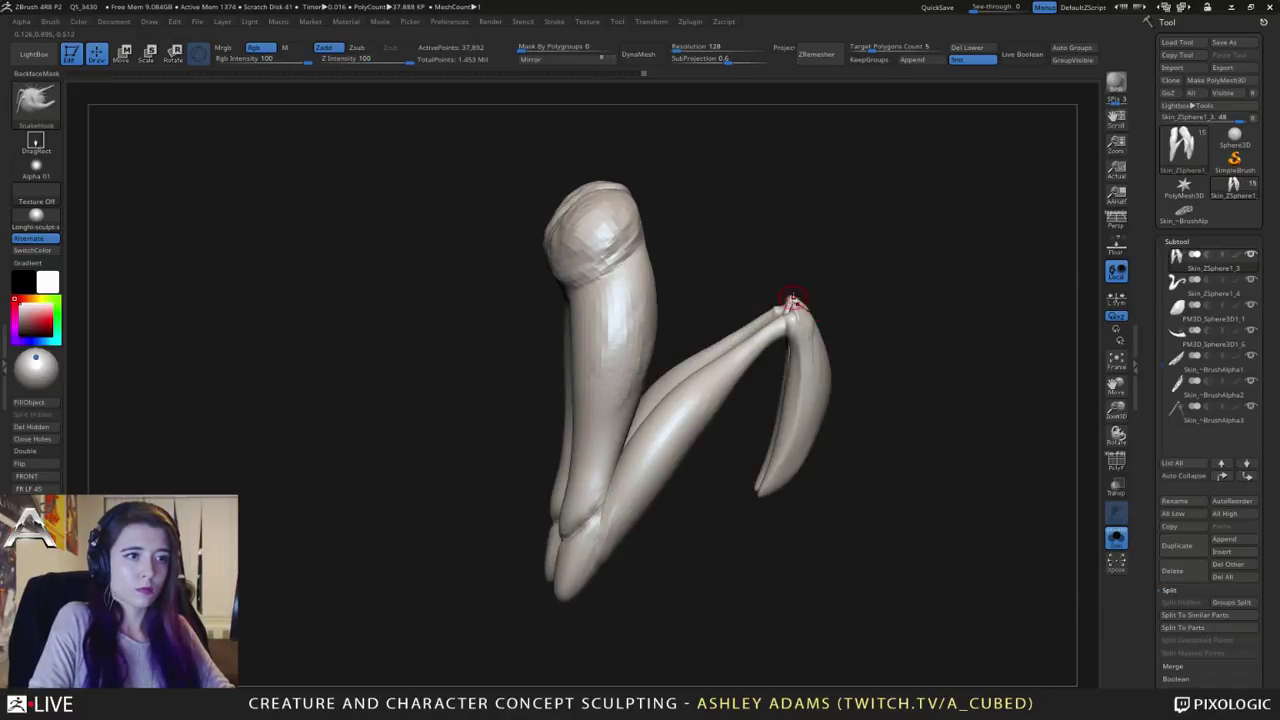
drag(794, 283, 777, 263)
key(space)
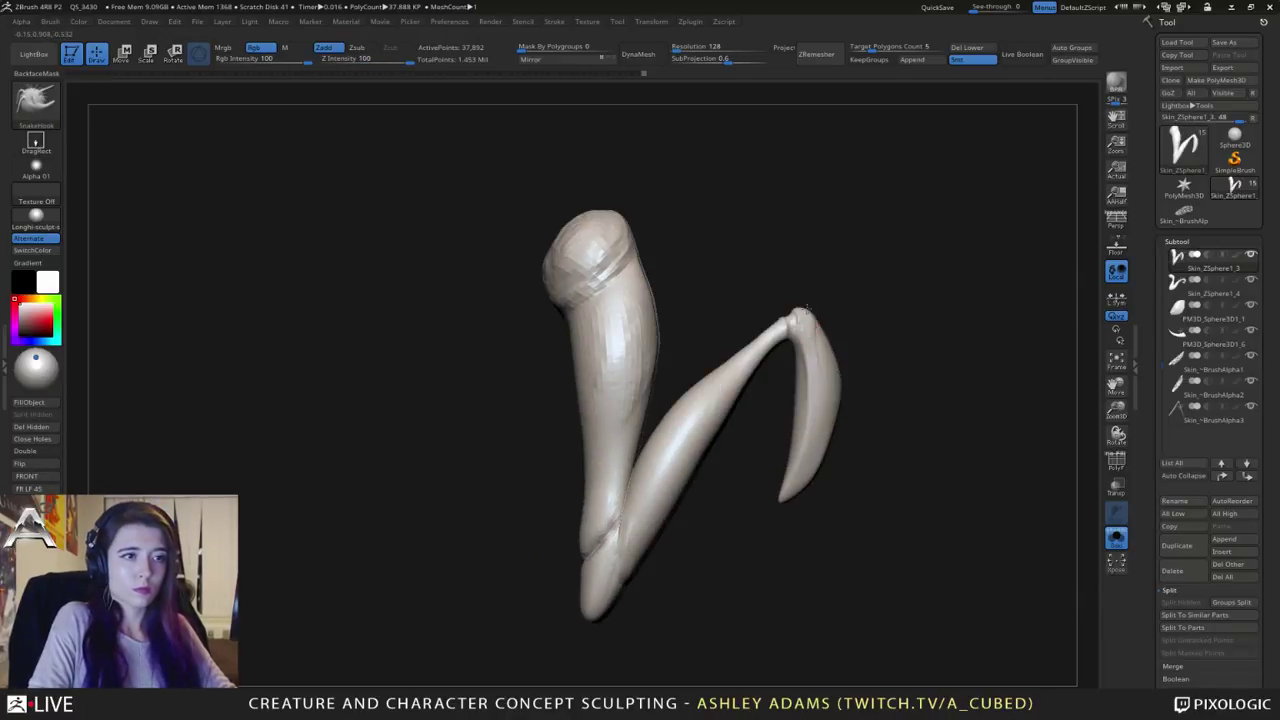
key(space)
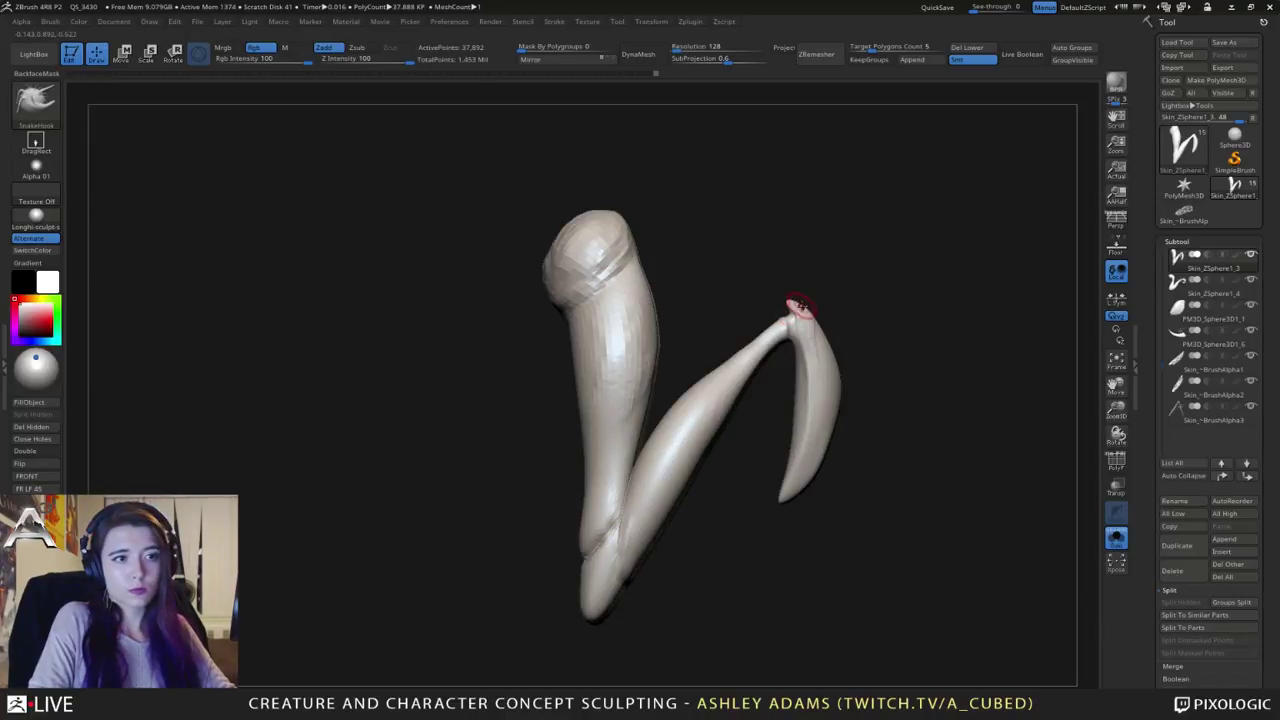
key(space)
key(shift)
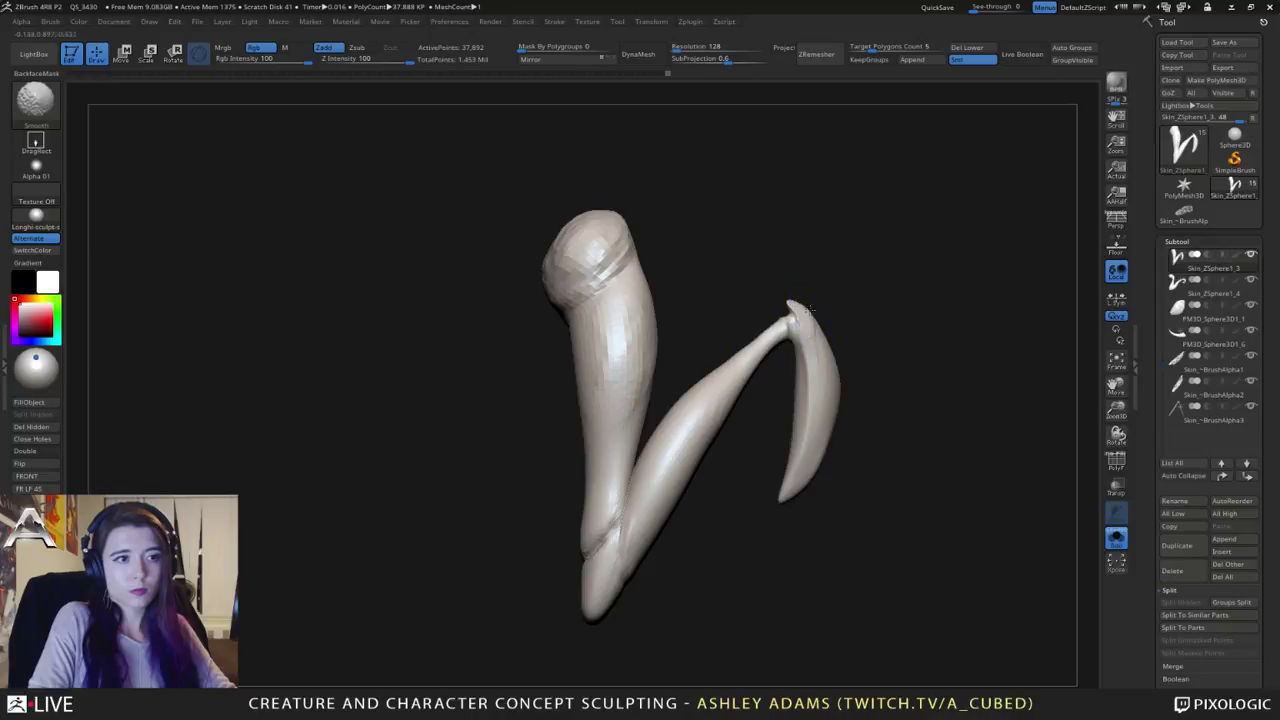
Step: Smooth the claws and draw their lower tips into longer points with the SnakeHook brush
mouse_move(770, 368)
alt+mouse_down()
mouse_move(722, 298)
mouse_move(697, 320)
mouse_move(771, 334)
alt+mouse_up()
key(space)
shift+right_drag(751, 345, 752, 379)
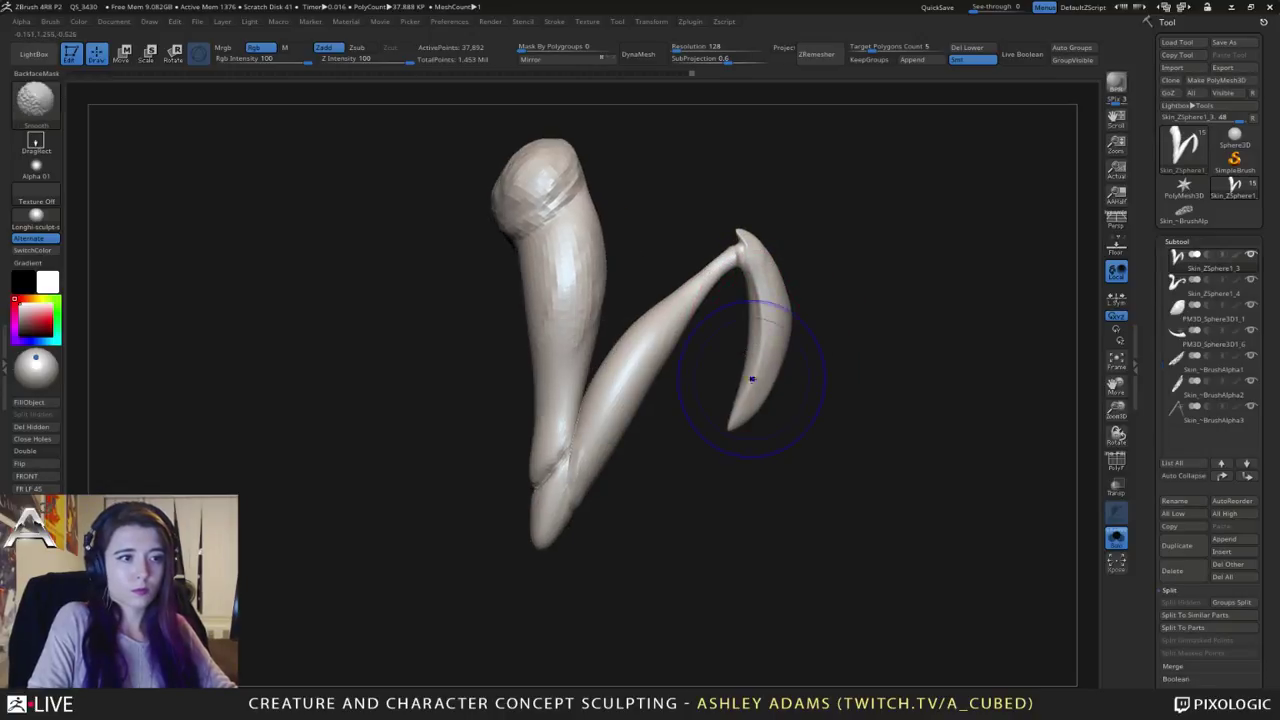
right_drag(752, 434, 729, 440)
mouse_move(738, 425)
mouse_down()
mouse_move(723, 432)
mouse_move(733, 427)
mouse_up()
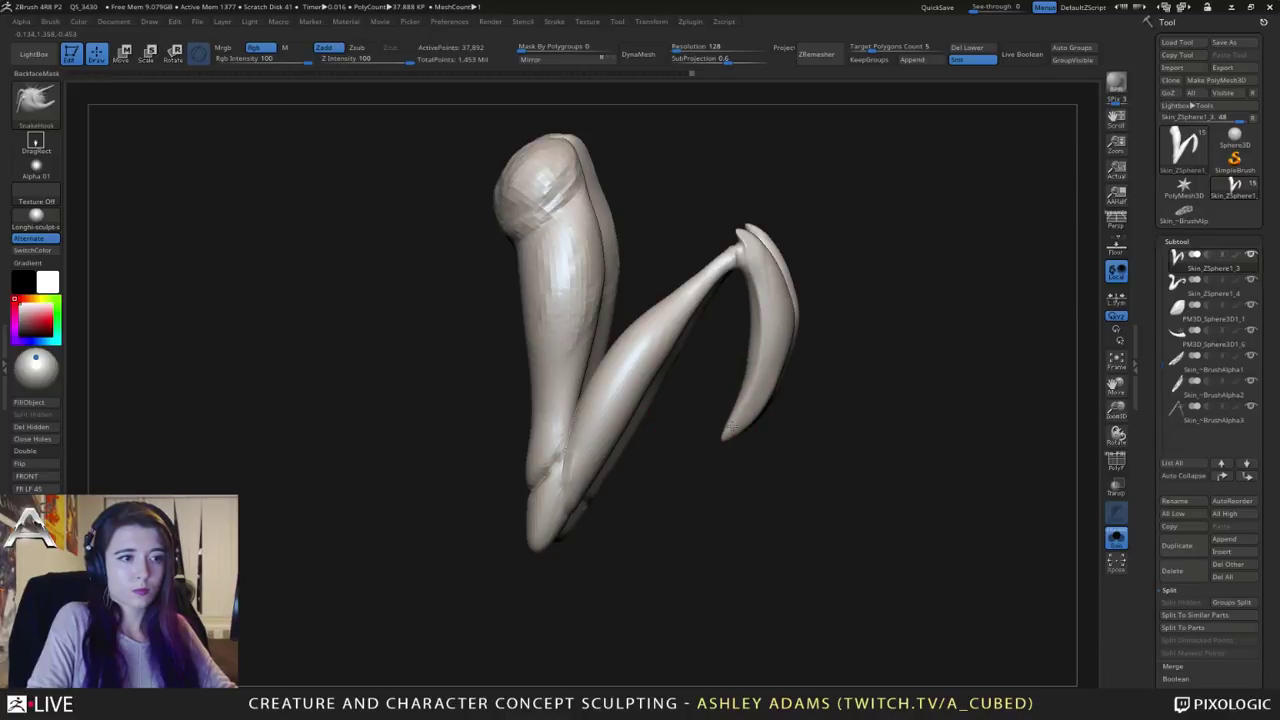
mouse_move(733, 428)
right_down()
mouse_move(802, 335)
mouse_move(752, 284)
mouse_move(707, 324)
mouse_move(806, 322)
mouse_move(741, 241)
right_up()
key(space)
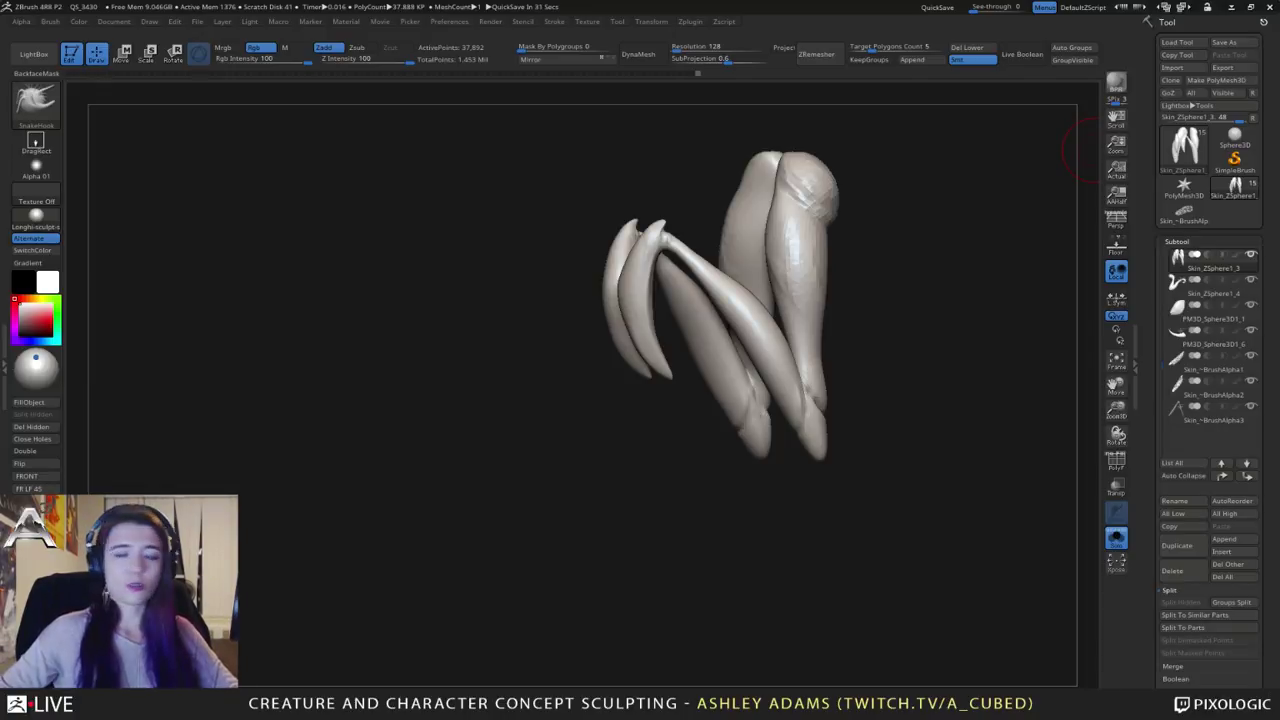
Step: Resize the SnakeHook brush and refine the claws' curve and thickness from several angles, smoothing their upper ends
mouse_move(1000, 190)
mouse_down()
mouse_move(1060, 200)
mouse_move(940, 215)
mouse_up()
key(space)
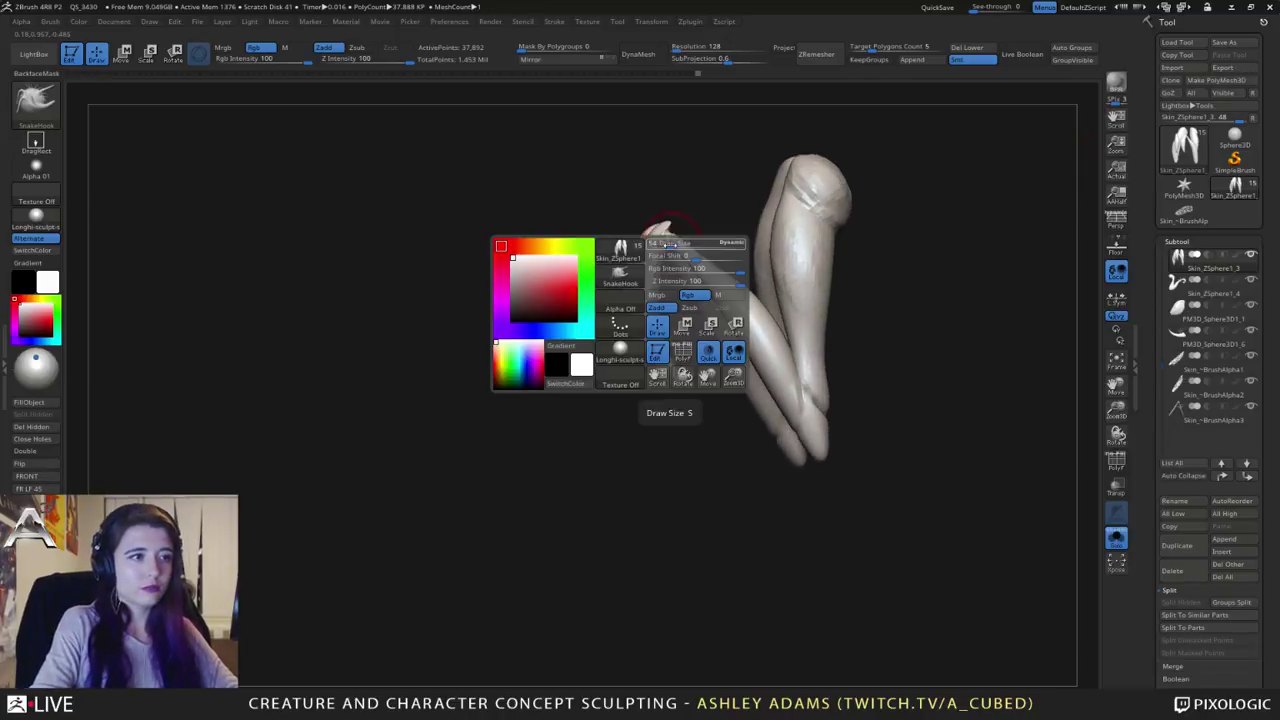
drag(669, 243, 673, 243)
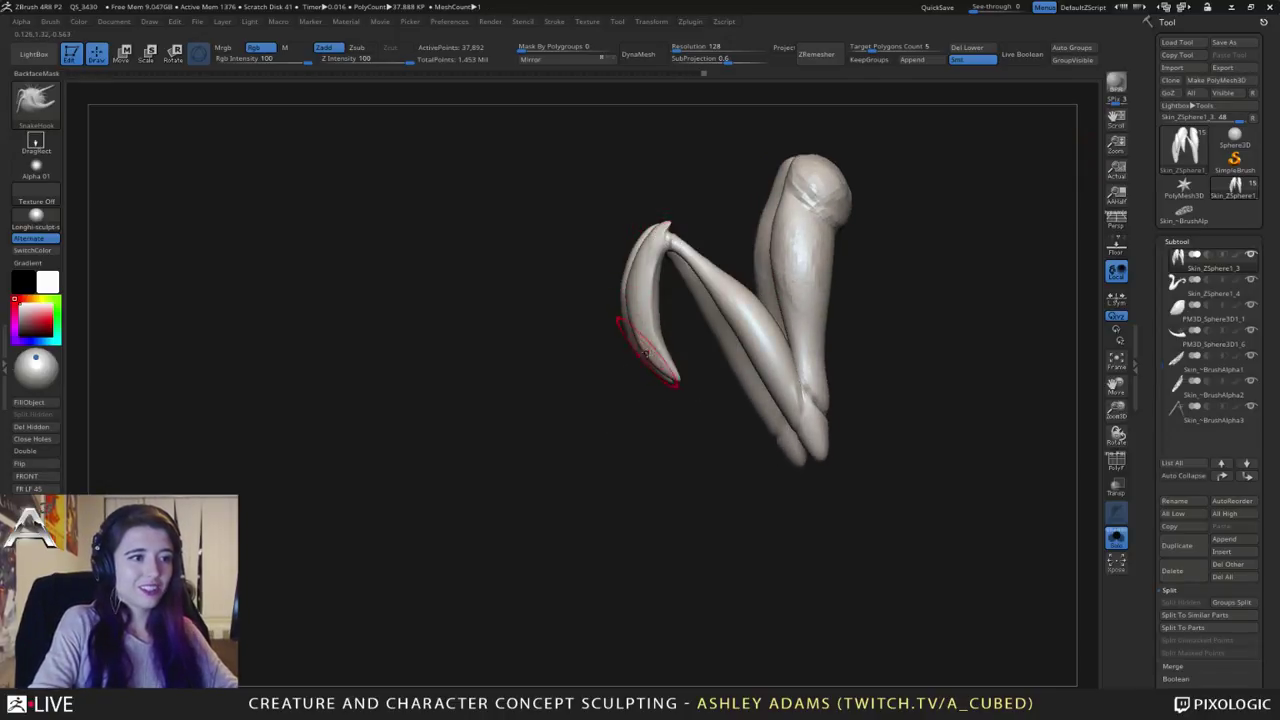
mouse_move(652, 348)
right_down()
mouse_move(592, 346)
mouse_move(598, 310)
mouse_move(727, 298)
right_up()
right_click(592, 346)
shift+drag(629, 229, 646, 257)
right_drag(655, 223, 673, 244)
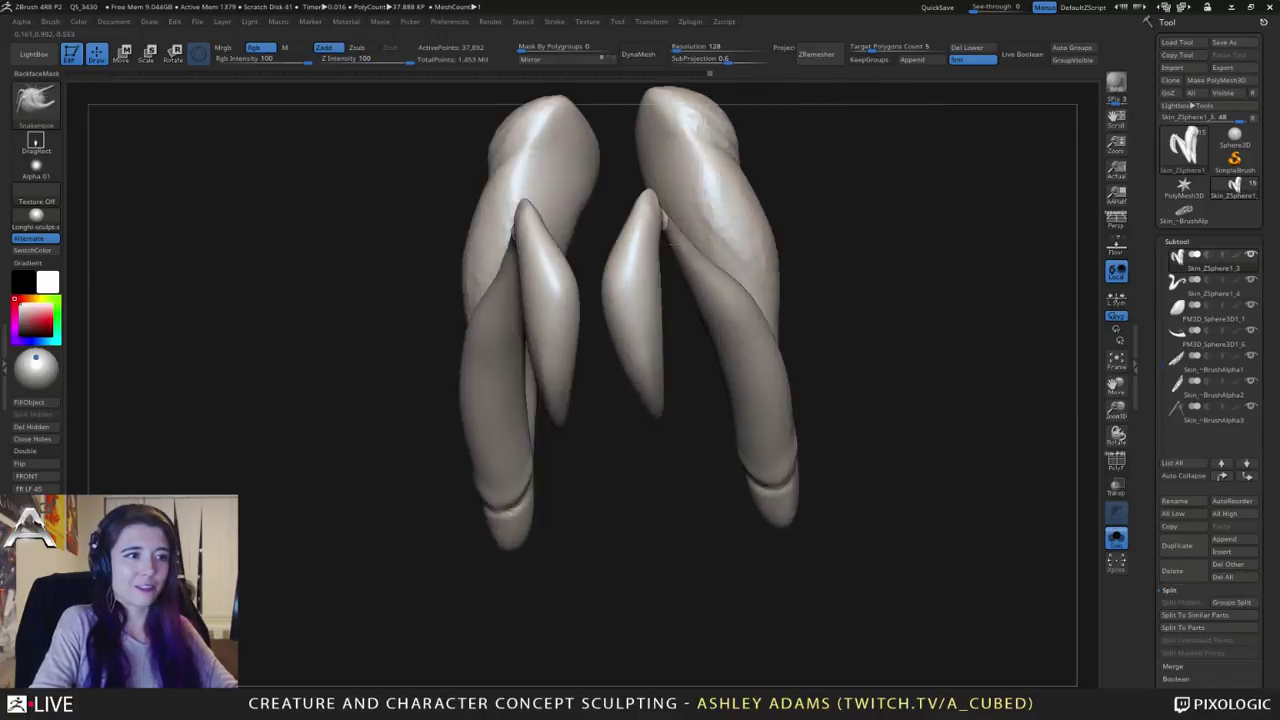
shift+drag(652, 260, 652, 284)
right_drag(655, 285, 738, 276)
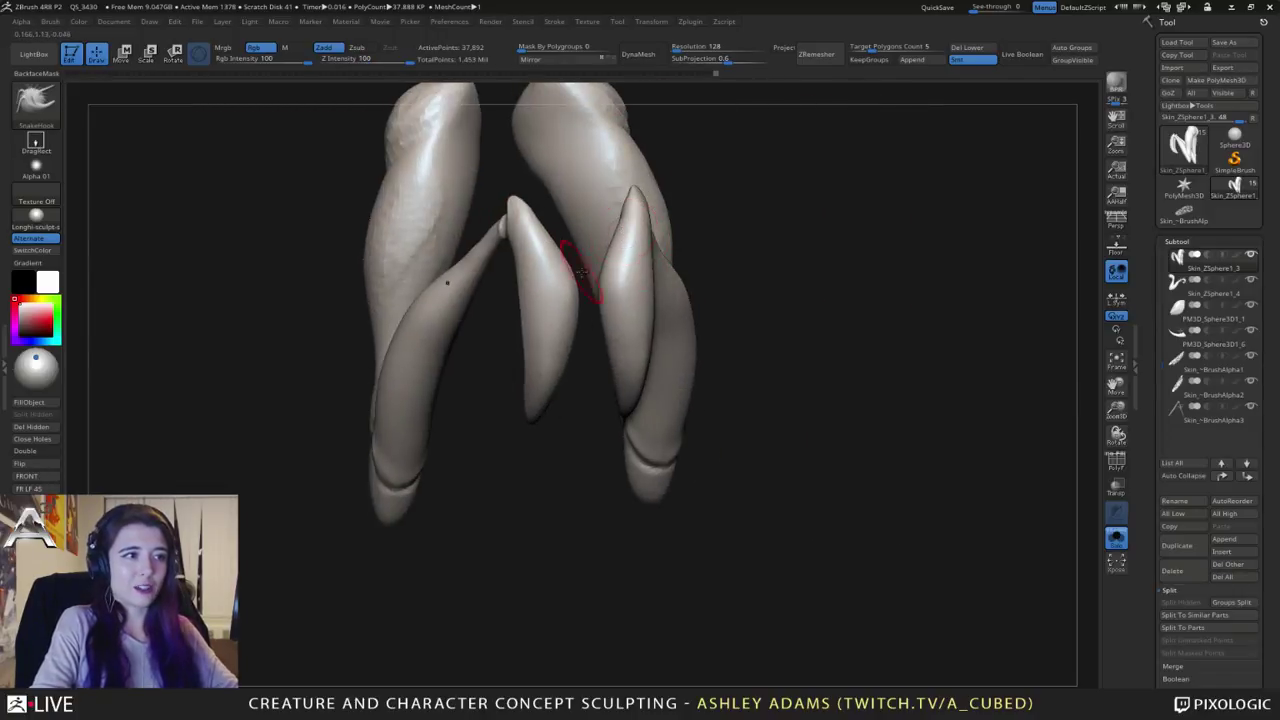
mouse_move(580, 272)
right_down()
mouse_move(596, 260)
mouse_move(541, 208)
mouse_move(542, 266)
right_up()
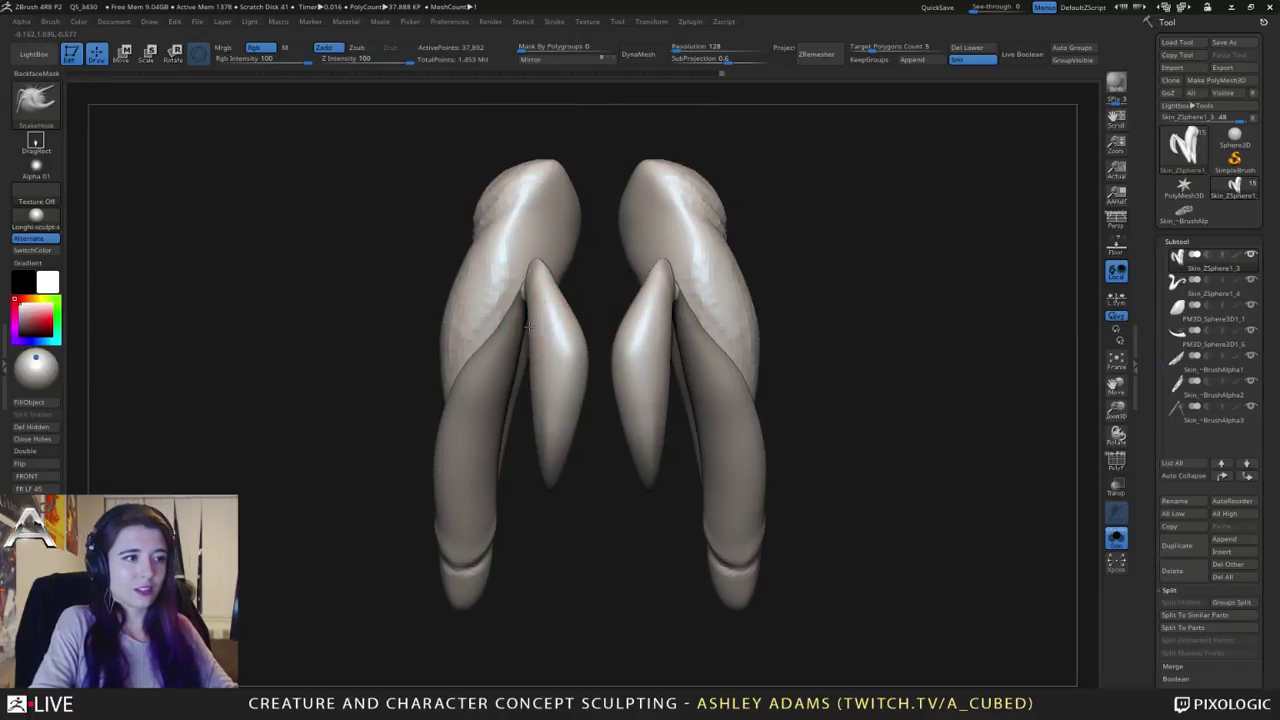
Step: Sharpen the crease between the claw base and the lower leg with the DamStandard brush
right_drag(551, 363, 586, 344)
key(b)
key(d)
key(s)
right_drag(556, 303, 604, 294)
key(space)
key(space)
drag(545, 281, 557, 294)
Step: Thin the lower legs toward the claw joint and refine their curve with a resized SnakeHook brush
key(b)
key(s)
key(h)
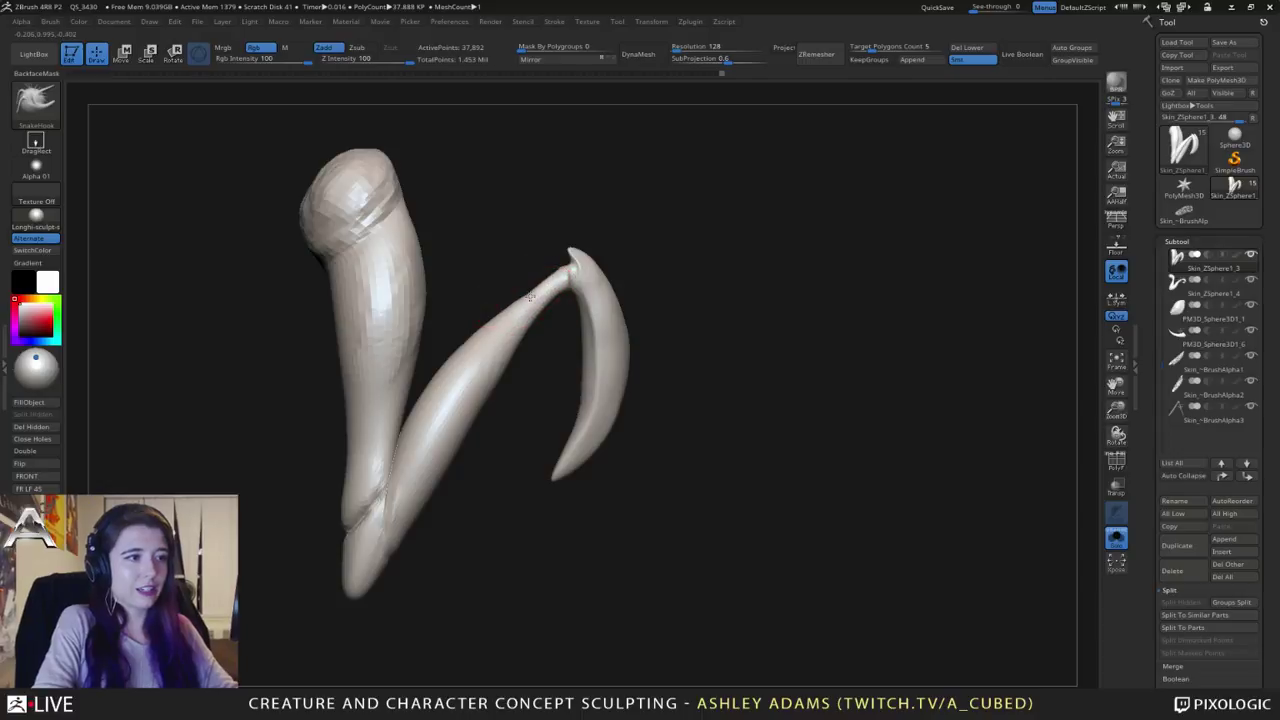
drag(536, 291, 531, 294)
alt+right_drag(496, 370, 581, 330)
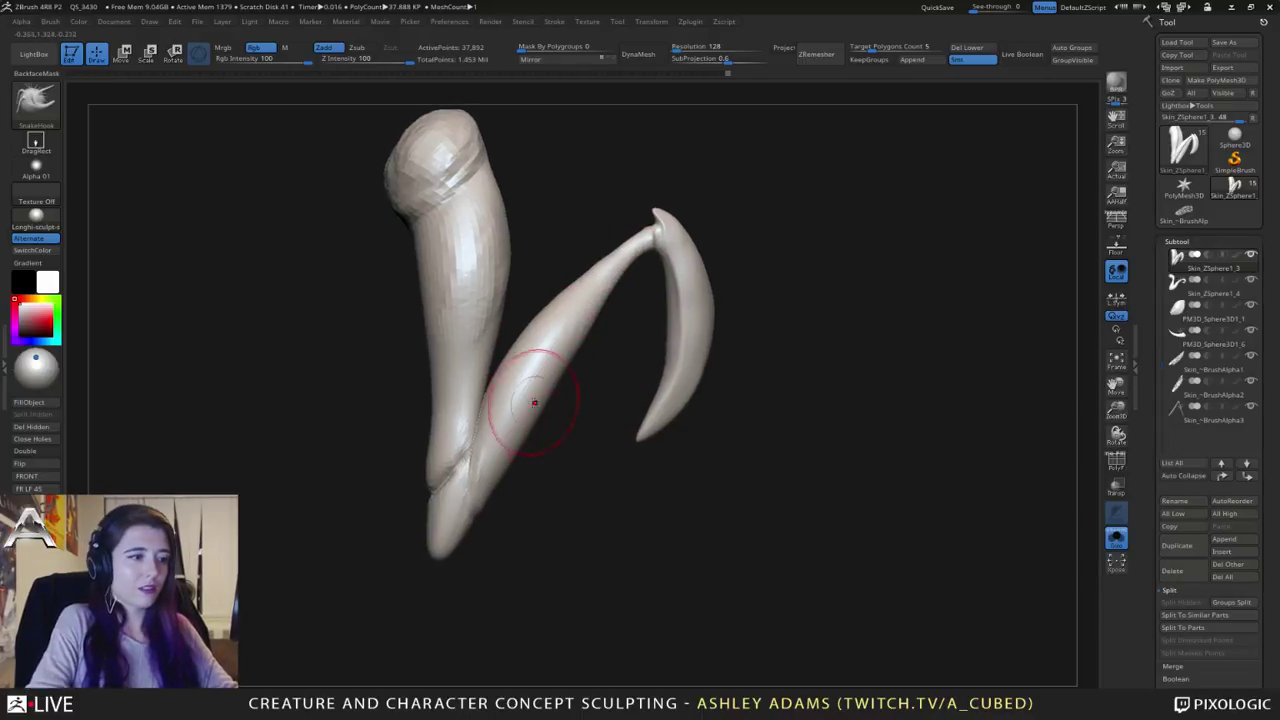
key(space)
mouse_move(534, 402)
mouse_down()
mouse_move(545, 404)
mouse_move(535, 440)
mouse_move(556, 400)
mouse_up()
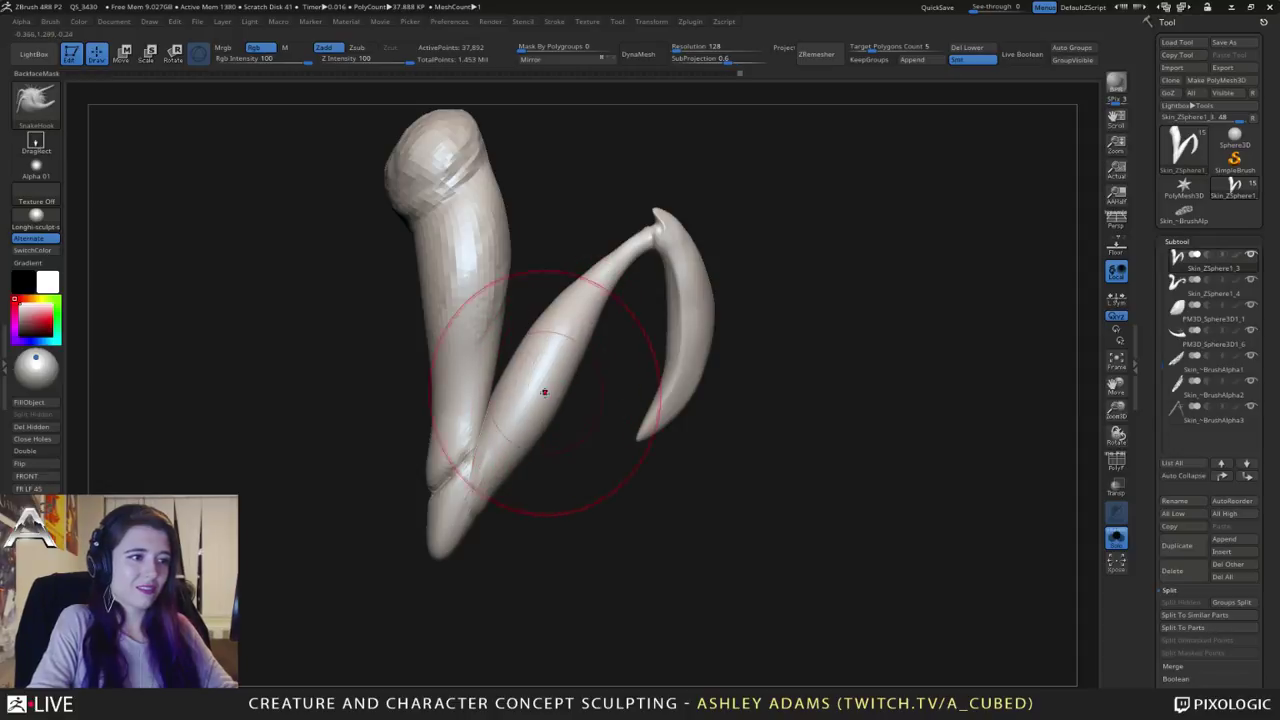
mouse_move(545, 392)
ctrl+right_down()
mouse_move(566, 360)
mouse_move(458, 366)
mouse_move(487, 348)
ctrl+right_up()
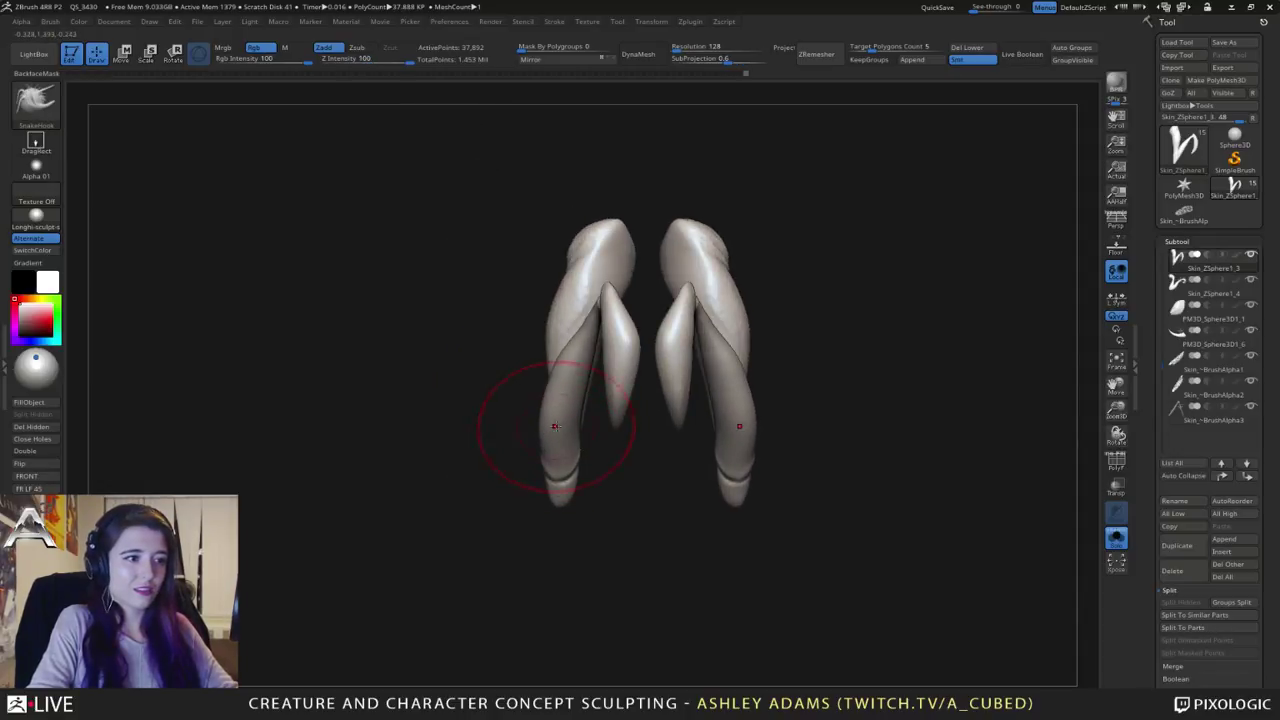
Step: Resize the SnakeHook brush and pull the knee ends backward into tapered points
right_drag(563, 363, 562, 262)
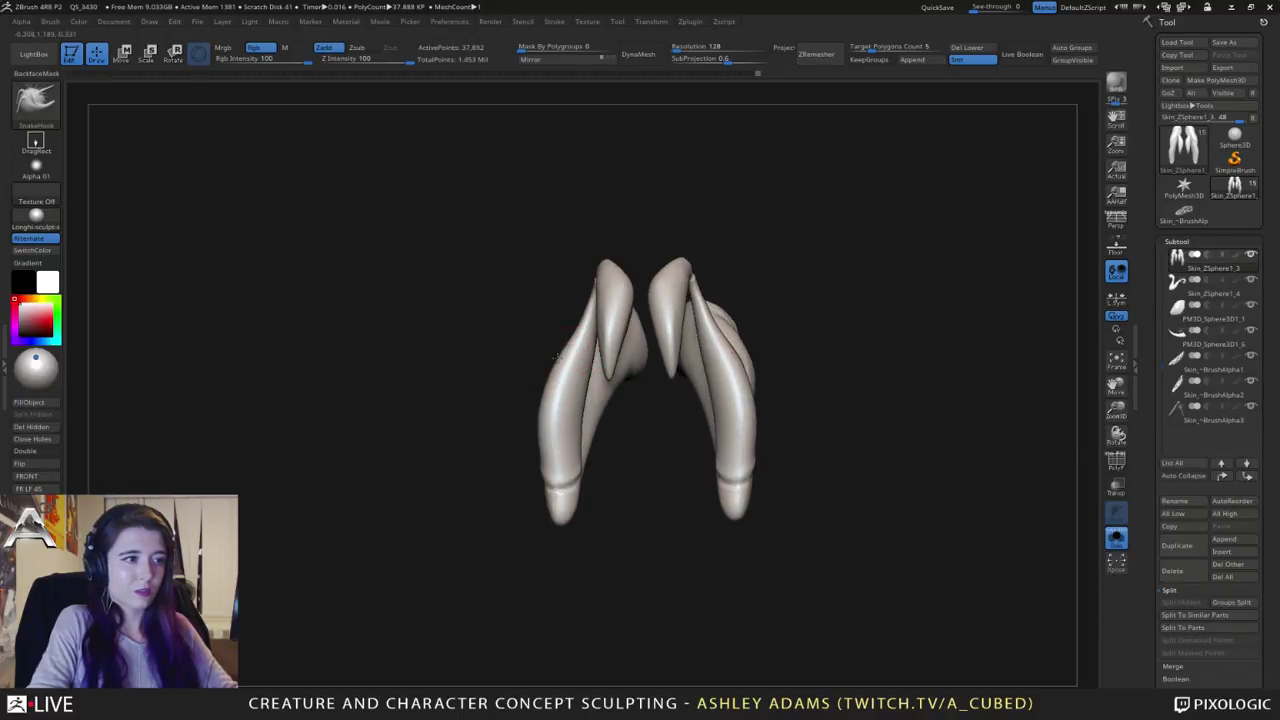
right_drag(561, 355, 569, 334)
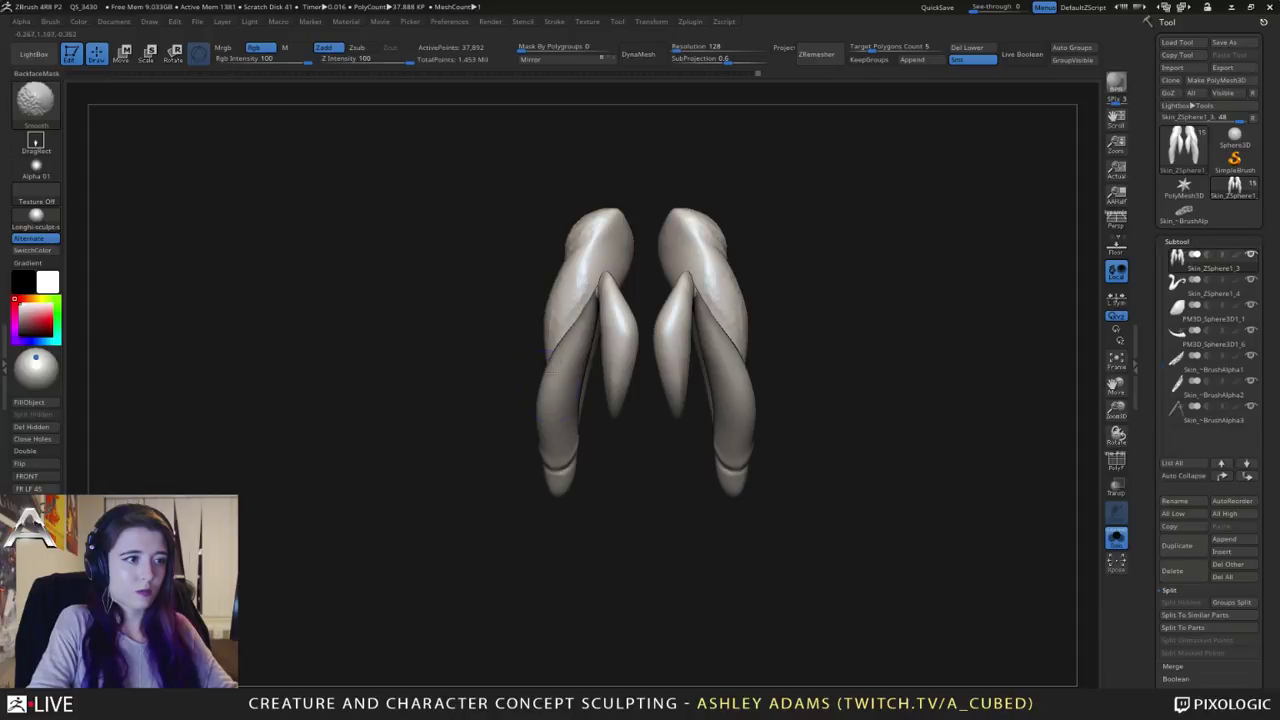
key(space)
drag(573, 450, 580, 453)
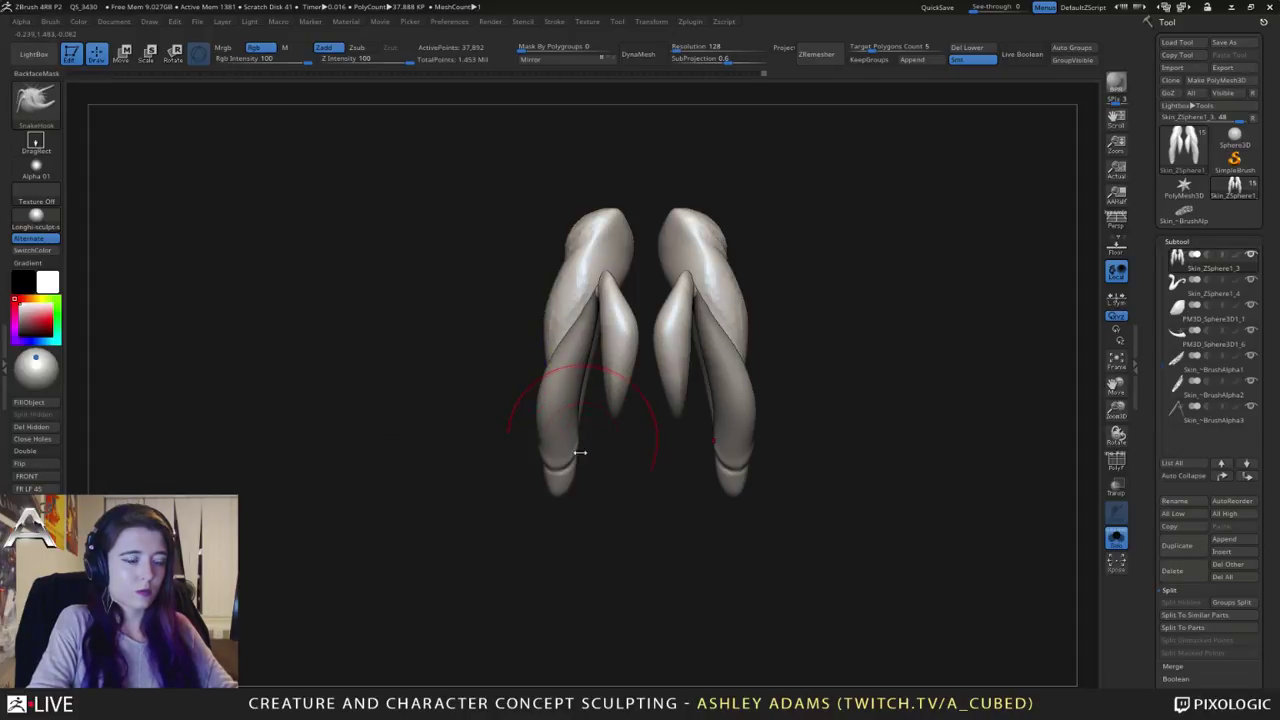
mouse_move(557, 500)
right_down()
mouse_move(543, 491)
mouse_move(557, 457)
mouse_move(700, 386)
mouse_move(671, 340)
right_up()
key(space)
drag(672, 340, 660, 341)
right_drag(660, 341, 655, 425)
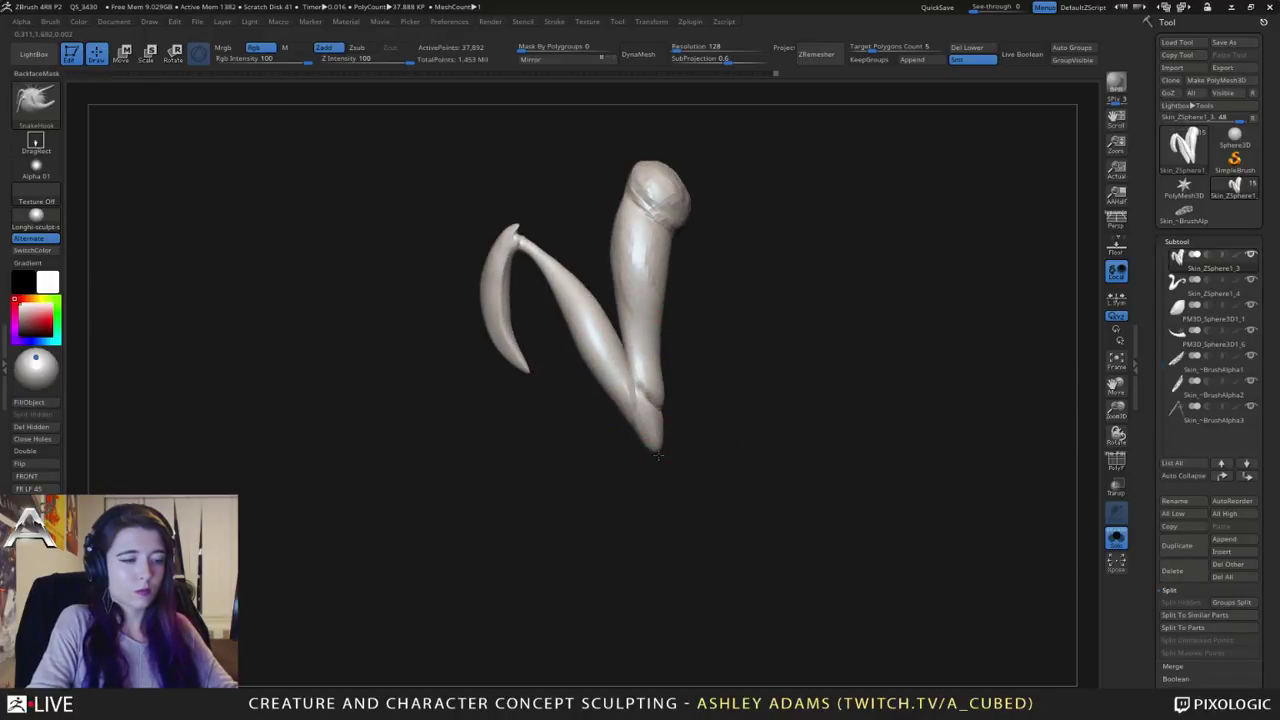
drag(658, 455, 671, 446)
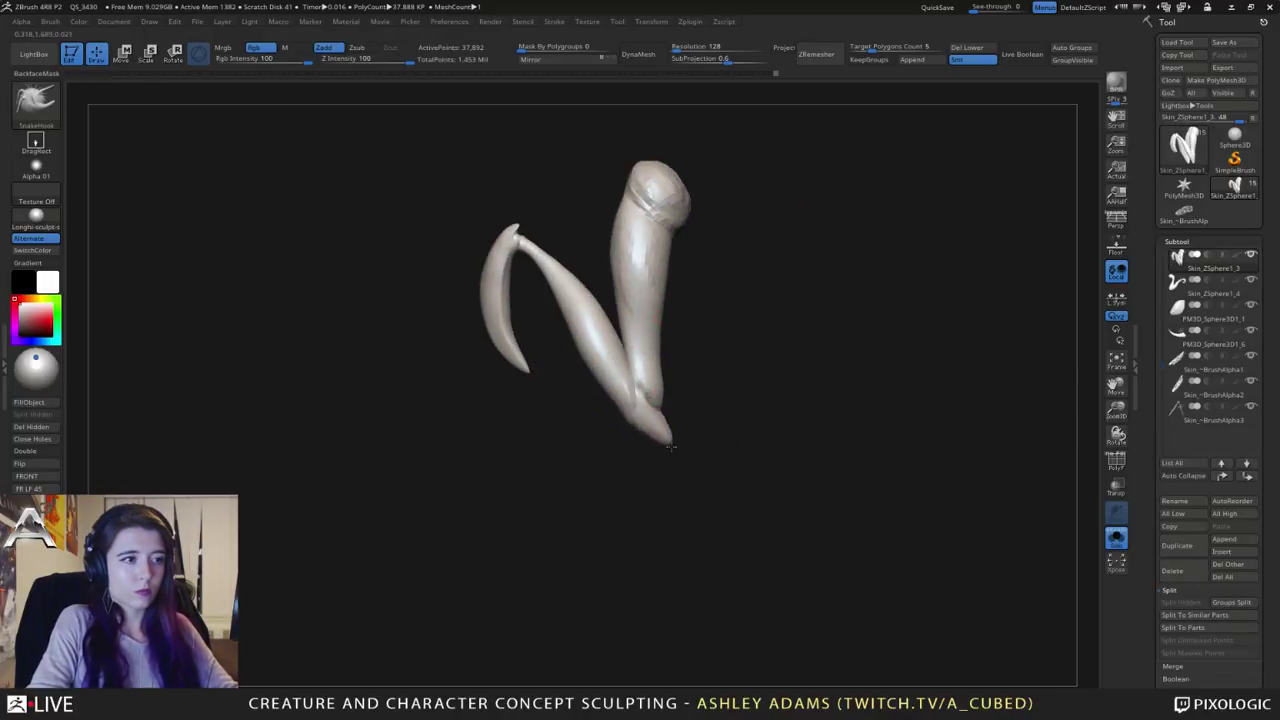
alt+right_drag(634, 314, 649, 362)
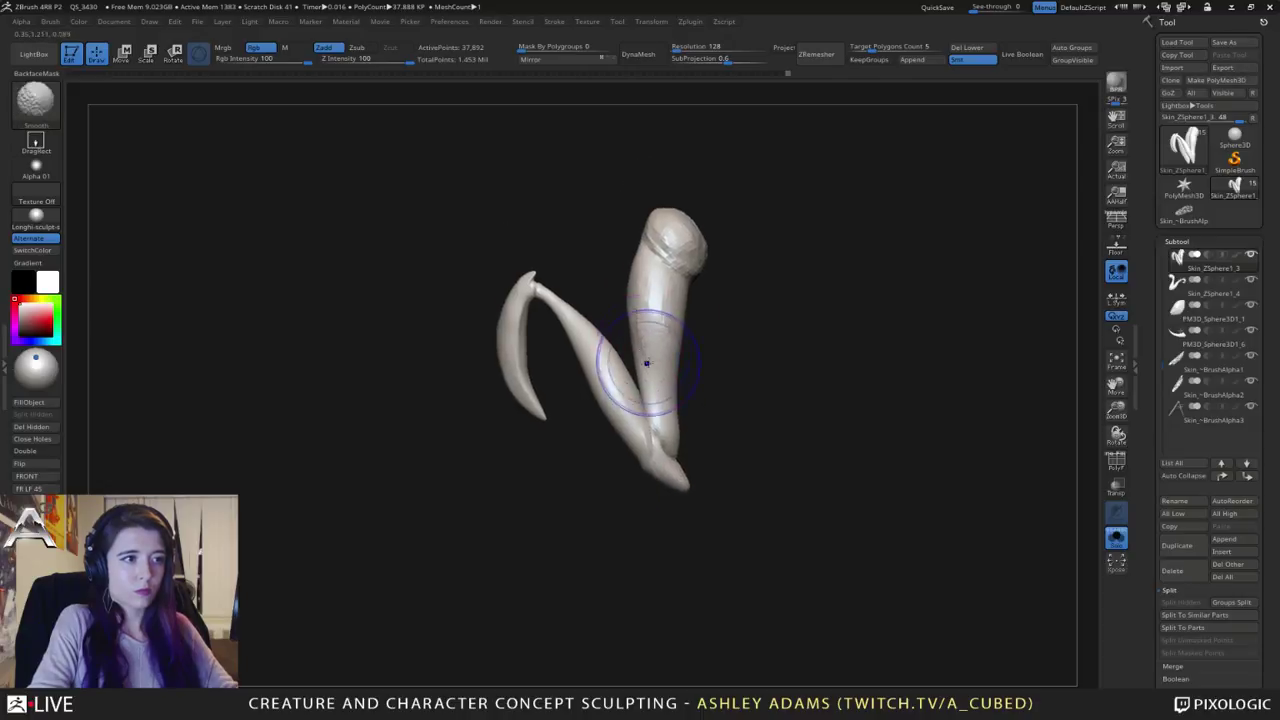
Step: Smooth the thighs and carve creases along their front and across their middle with the DamStandard brush
shift+drag(647, 363, 654, 340)
mouse_move(656, 300)
right_down()
mouse_move(708, 284)
mouse_move(611, 252)
right_up()
right_click(651, 290)
key(b)
key(d)
key(s)
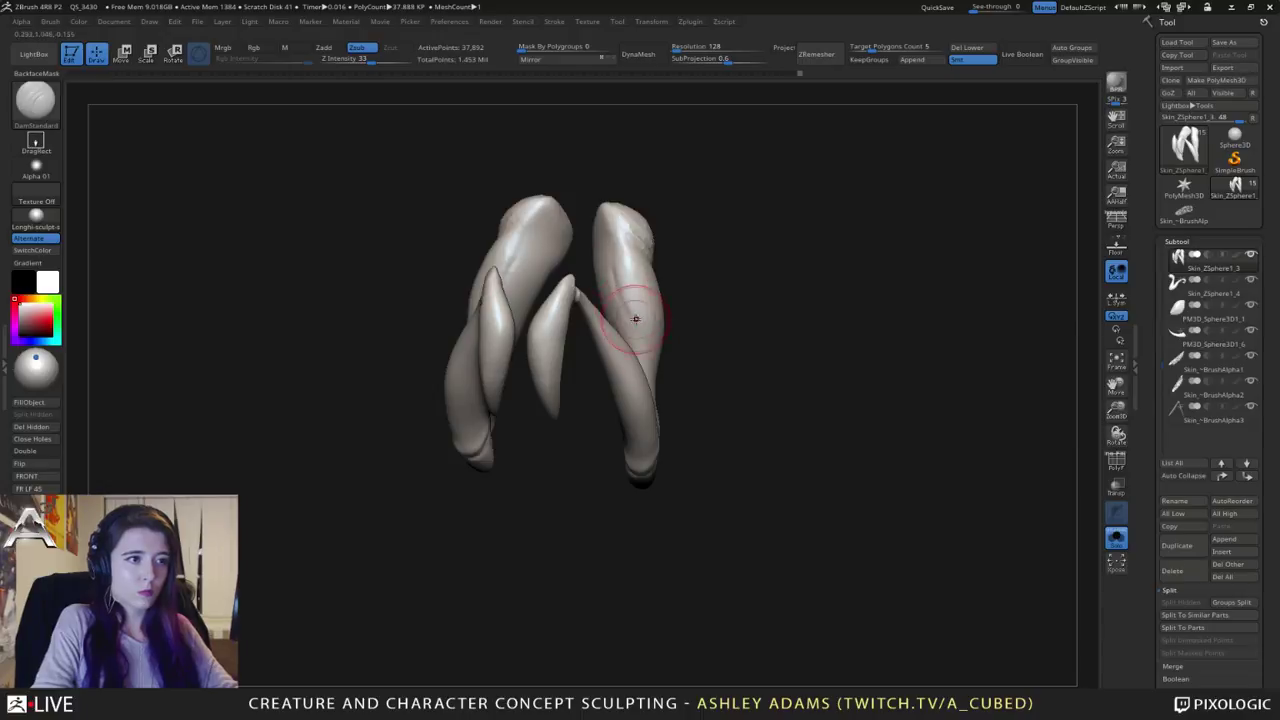
mouse_move(636, 325)
right_down()
mouse_move(634, 338)
mouse_move(609, 311)
mouse_move(576, 207)
right_up()
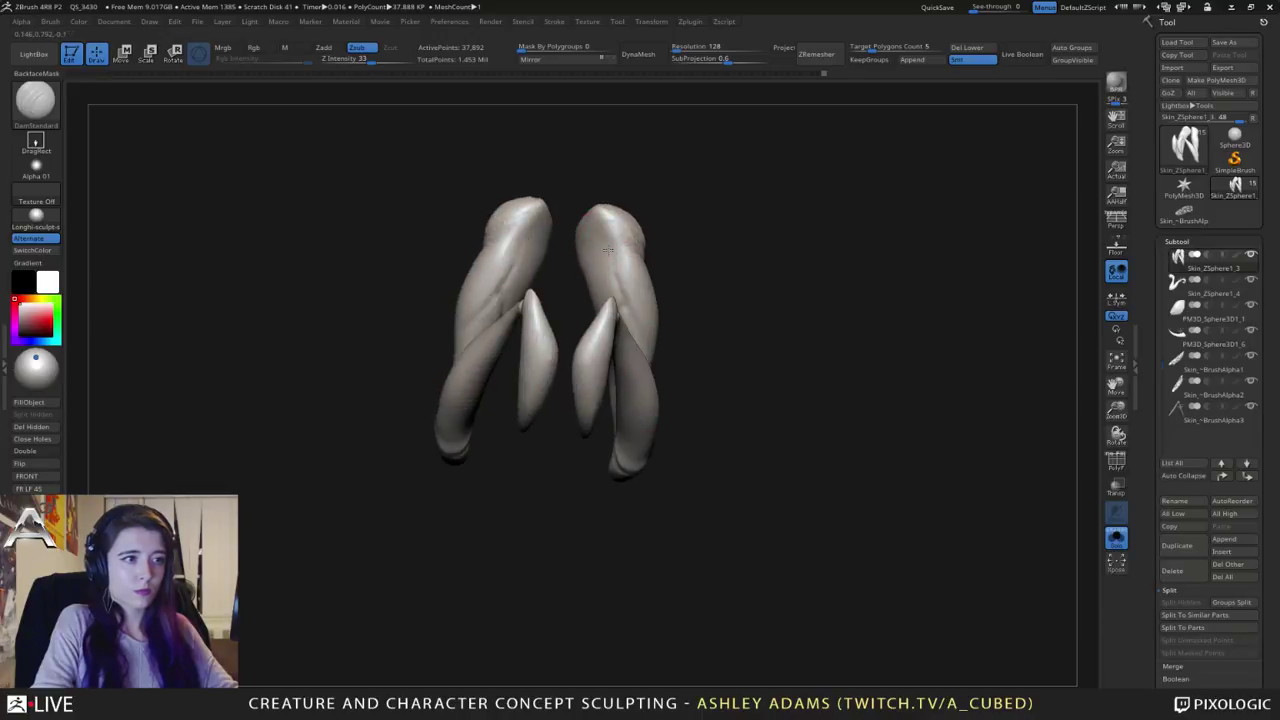
right_drag(608, 250, 576, 252)
drag(616, 228, 614, 252)
mouse_move(618, 264)
right_down()
mouse_move(605, 273)
mouse_move(622, 277)
mouse_move(635, 345)
mouse_move(657, 363)
mouse_move(674, 354)
mouse_move(609, 366)
mouse_move(663, 336)
mouse_move(693, 349)
mouse_move(690, 370)
right_up()
drag(711, 368, 721, 372)
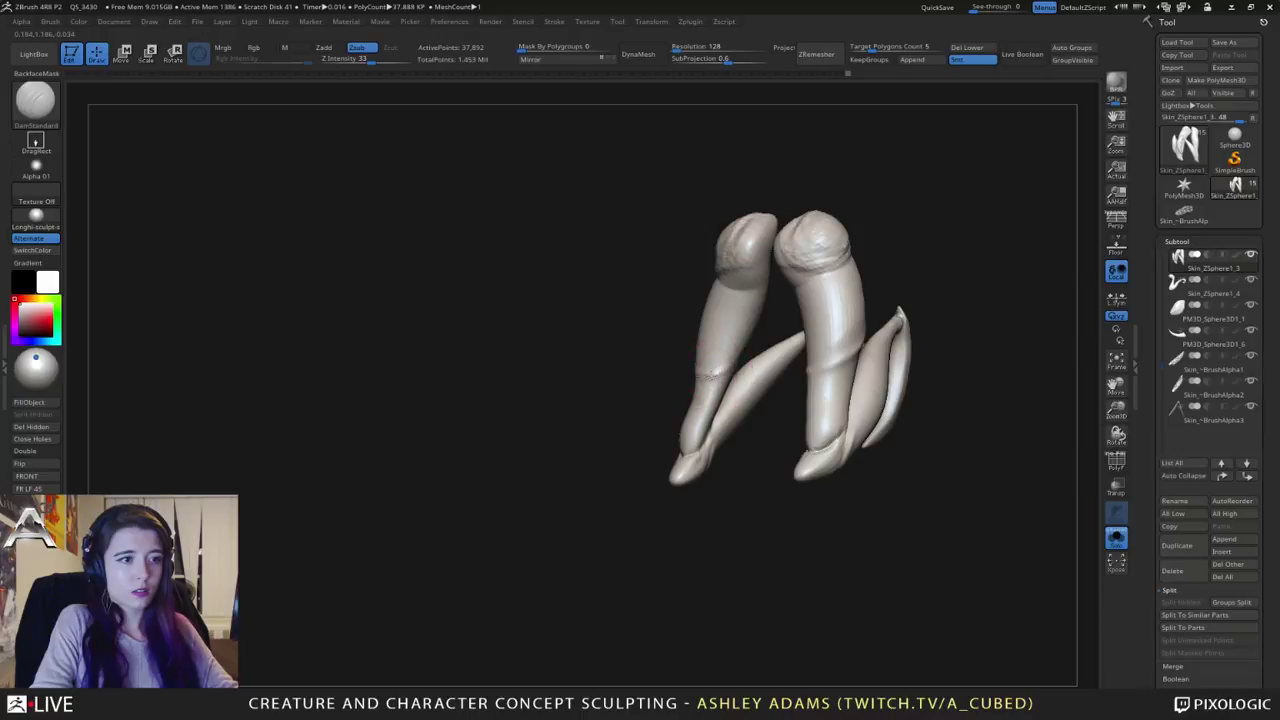
Step: Soften the thigh creases with light smoothing and check both legs from the front, side and back
right_drag(655, 362, 737, 368)
shift+drag(674, 326, 686, 331)
right_drag(668, 338, 738, 340)
mouse_move(672, 285)
right_down()
mouse_move(651, 294)
mouse_move(637, 352)
mouse_move(626, 320)
right_up()
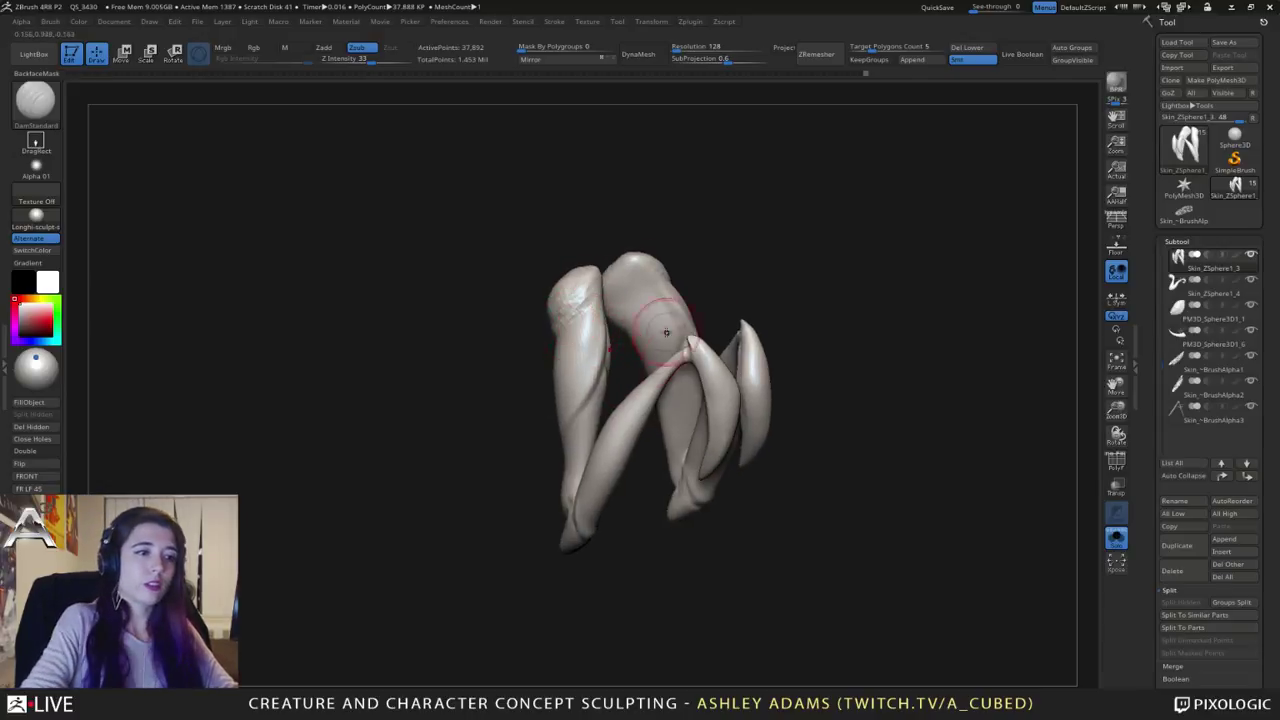
mouse_move(663, 337)
right_down()
mouse_move(650, 360)
mouse_move(723, 377)
right_up()
right_click(665, 367)
mouse_move(651, 398)
right_down()
mouse_move(683, 366)
mouse_move(625, 361)
right_up()
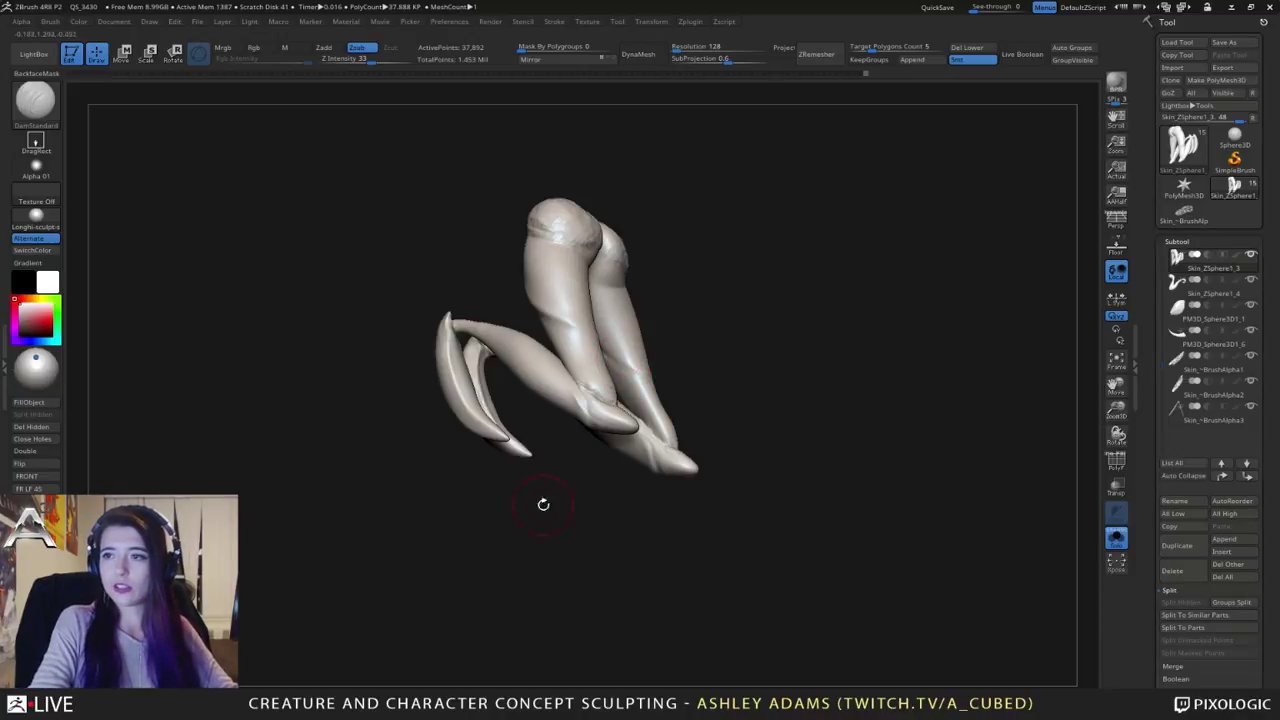
mouse_move(557, 389)
right_down()
mouse_move(480, 386)
mouse_move(550, 380)
right_up()
ctrl+right_drag(550, 380, 600, 400)
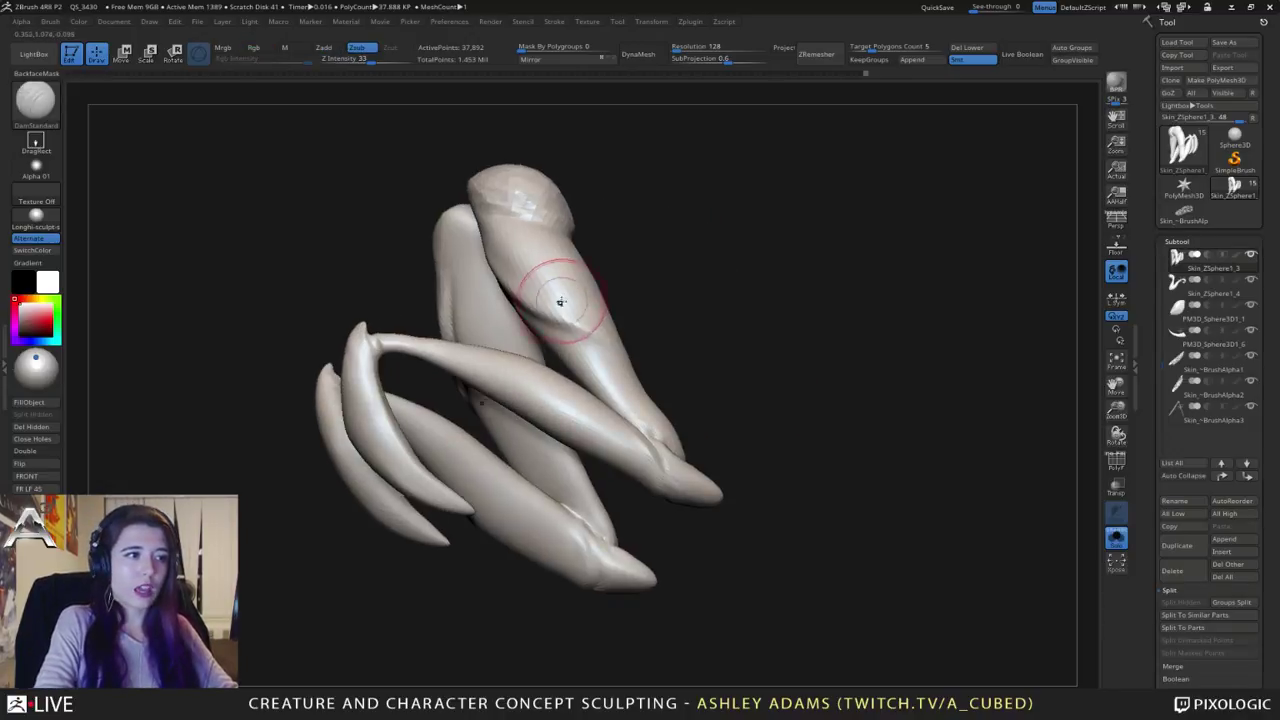
right_drag(552, 298, 570, 255)
Step: Build up the thigh just below the hip joint crease with the ClayBuildup brush and smooth it
mouse_move(643, 294)
right_down()
mouse_move(571, 237)
mouse_move(665, 350)
mouse_move(708, 376)
mouse_move(771, 371)
mouse_move(760, 397)
right_up()
key(b)
key(c)
key(b)
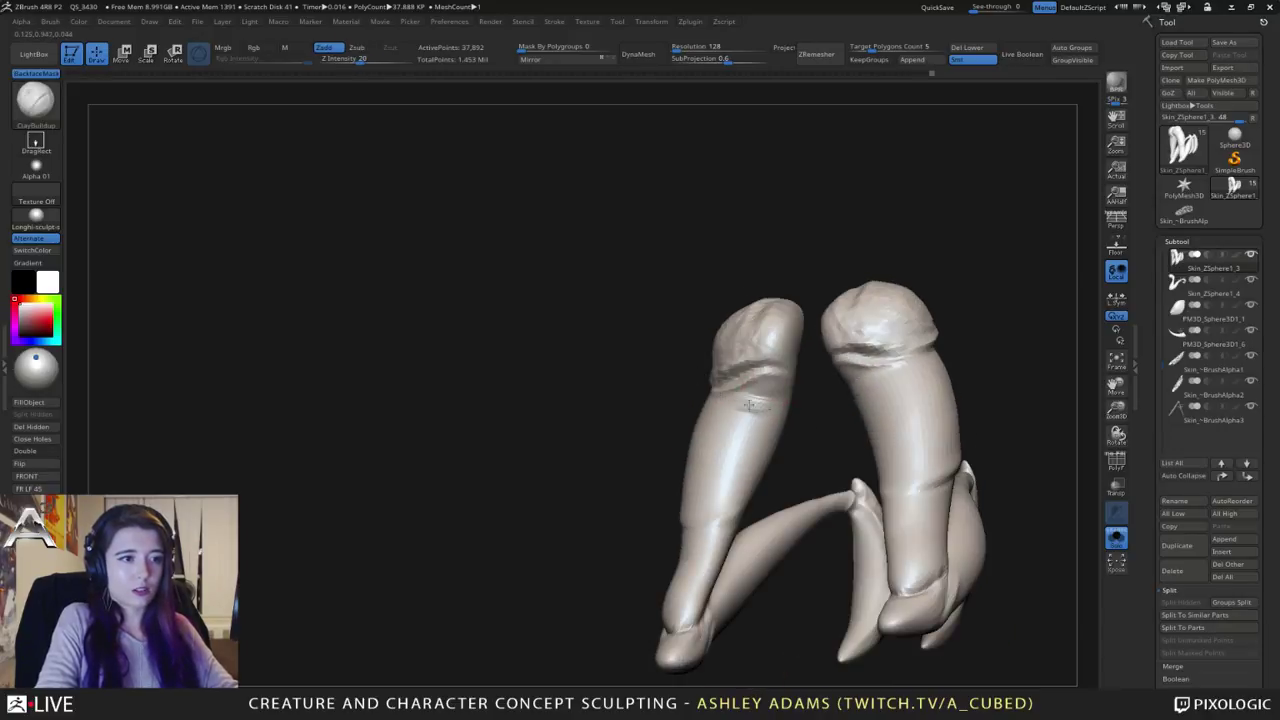
key(shift)
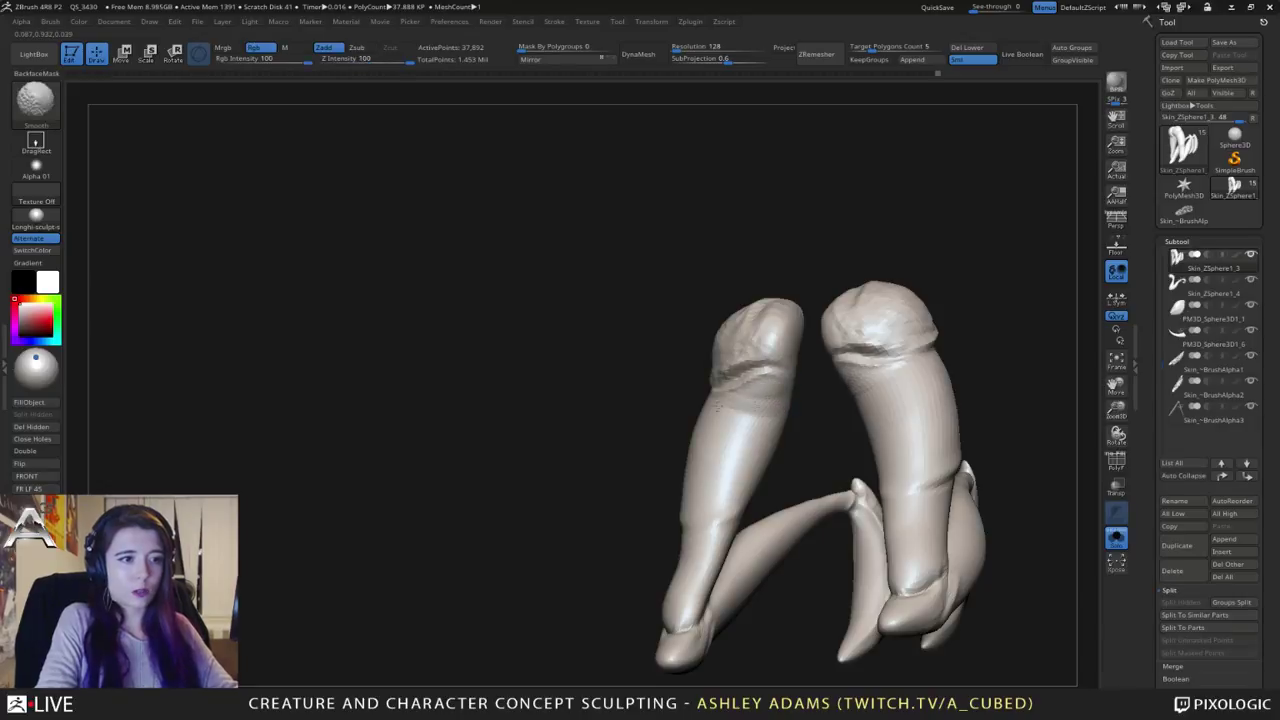
right_drag(790, 410, 692, 294)
Step: Show the whole creature, select the small curved front limbs Skin_ZSphere1_4, and isolate them with a resized brush
click(1116, 537)
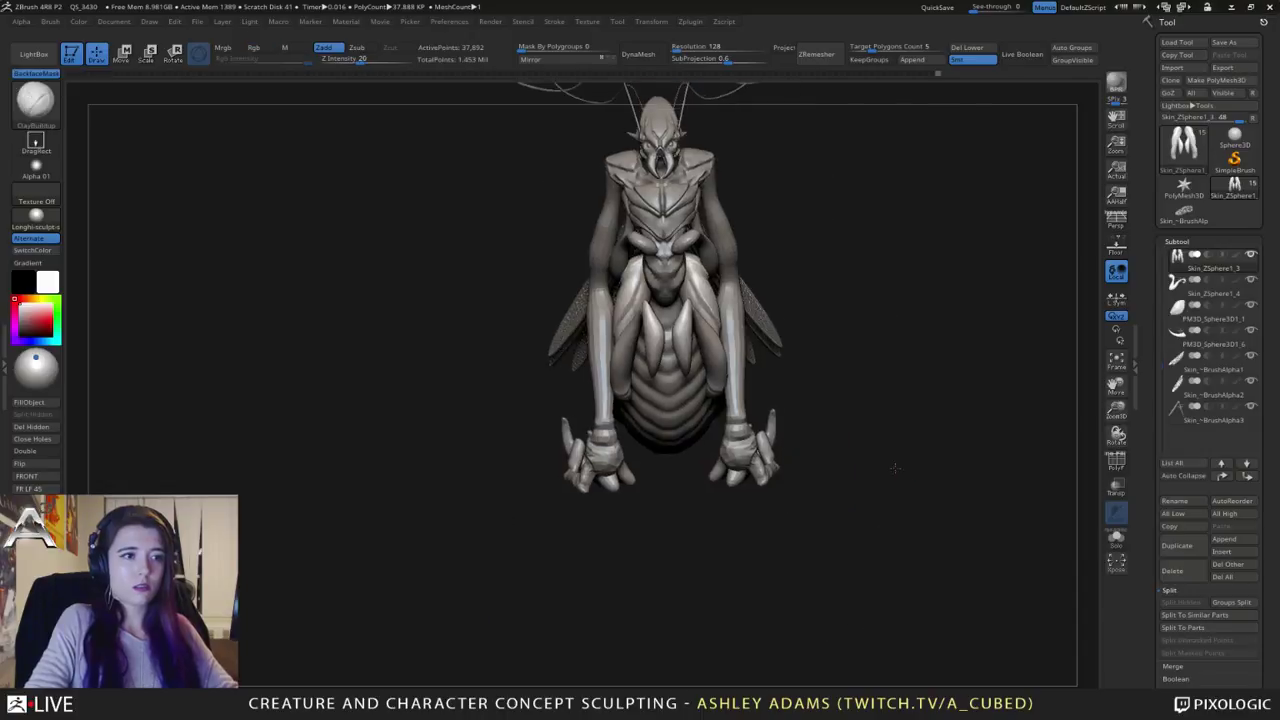
mouse_move(645, 293)
right_down()
mouse_move(572, 260)
mouse_move(566, 292)
mouse_move(637, 340)
mouse_move(580, 290)
mouse_move(557, 177)
right_up()
alt+click(681, 320)
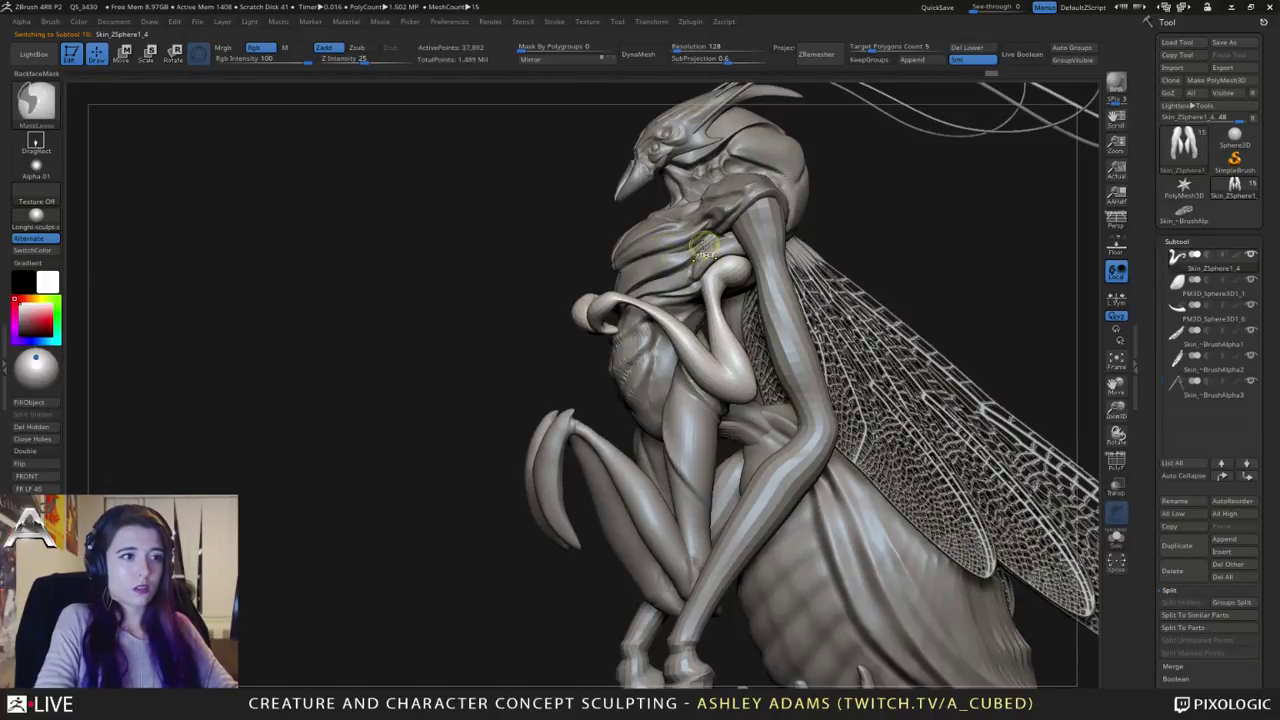
click(1116, 537)
right_drag(592, 255, 652, 309)
key(space)
drag(737, 297, 730, 297)
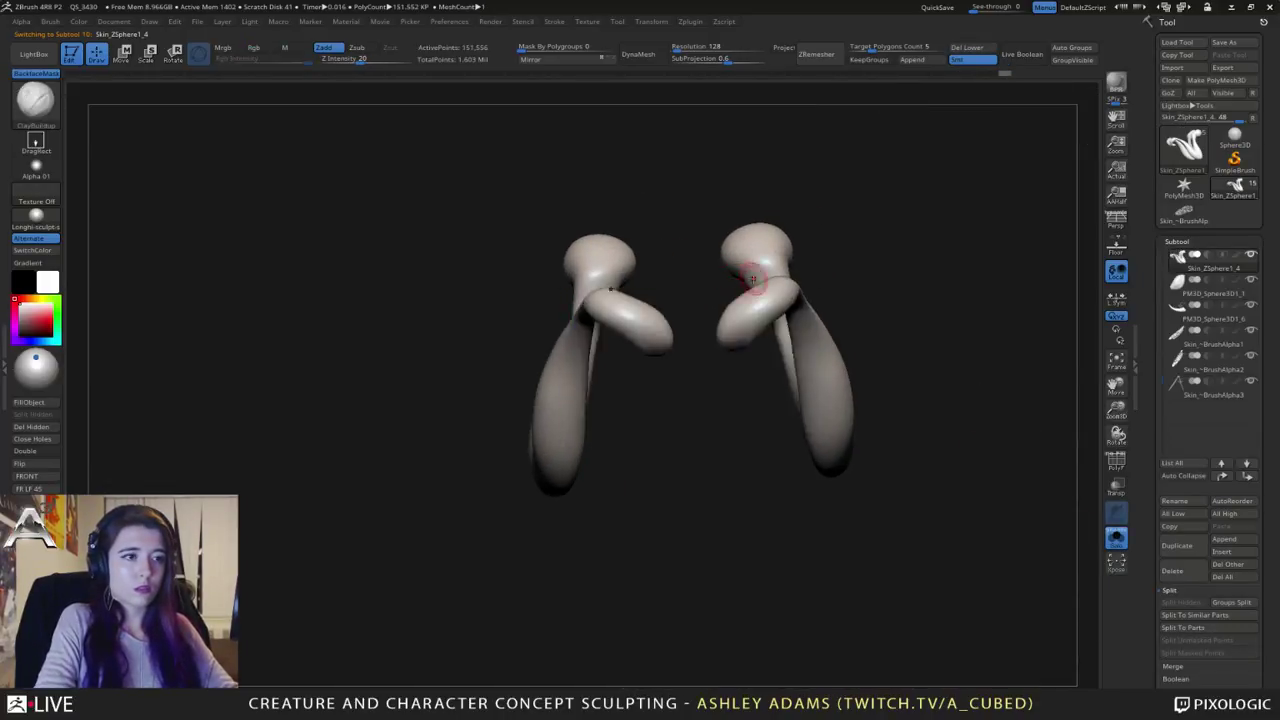
Step: Bend the ends of the small front limbs into inward hooks with a resized SnakeHook brush
mouse_move(757, 277)
right_down()
mouse_move(800, 322)
mouse_move(755, 303)
right_up()
key(b)
key(s)
key(h)
key(space)
drag(762, 289, 767, 290)
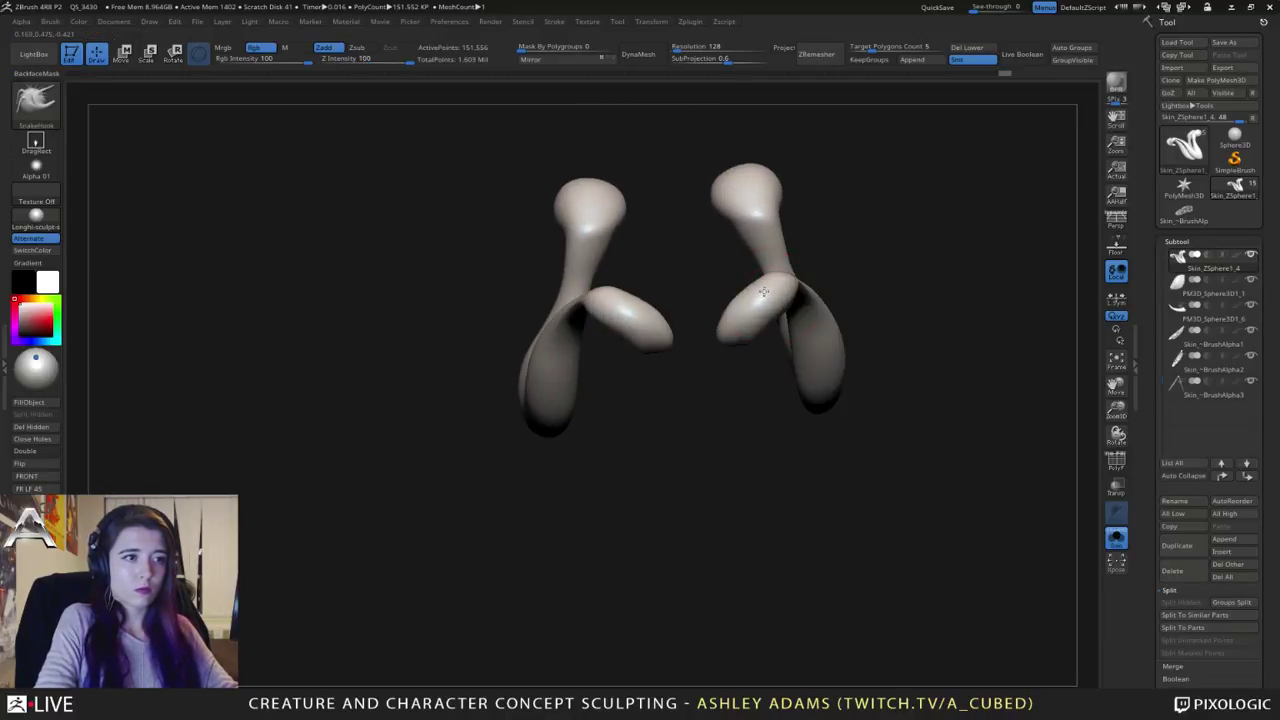
drag(745, 345, 735, 347)
drag(735, 300, 732, 307)
mouse_move(737, 306)
right_down()
mouse_move(660, 318)
mouse_move(719, 232)
mouse_move(748, 271)
mouse_move(640, 243)
right_up()
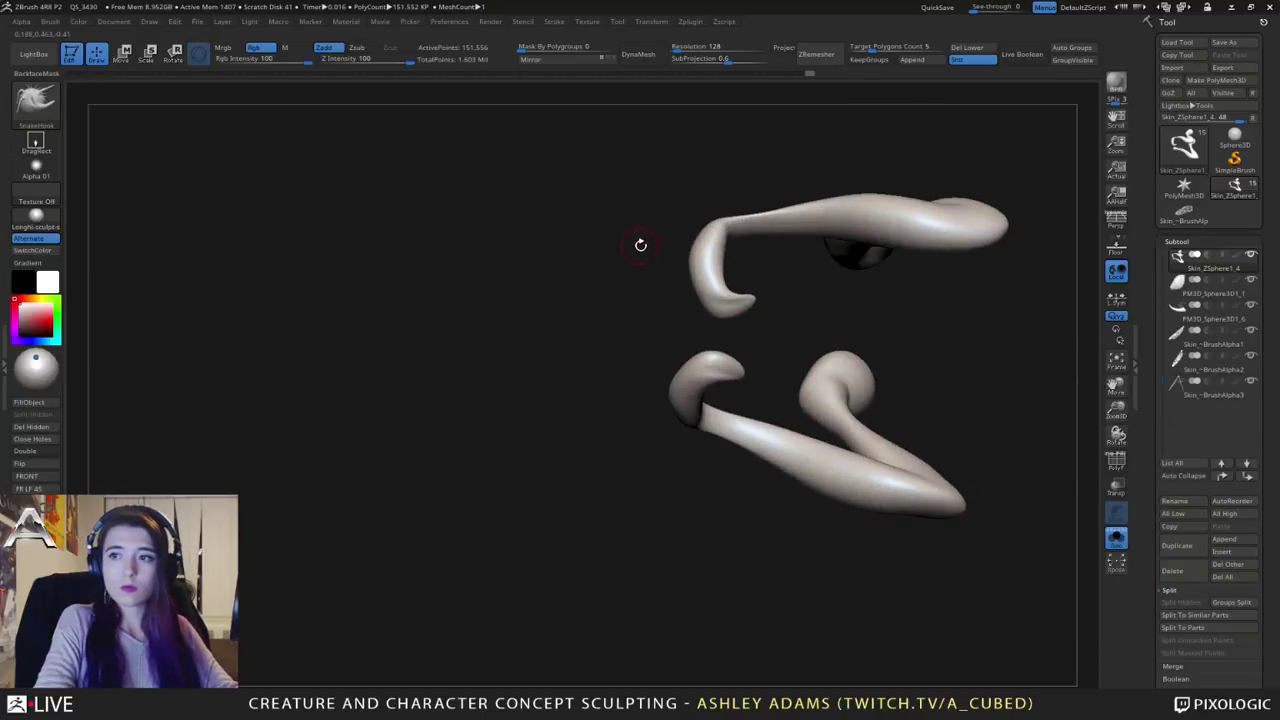
Step: Add volume to the hooked limb tips with the ClayBuildup brush and smooth them
key(b)
key(c)
key(b)
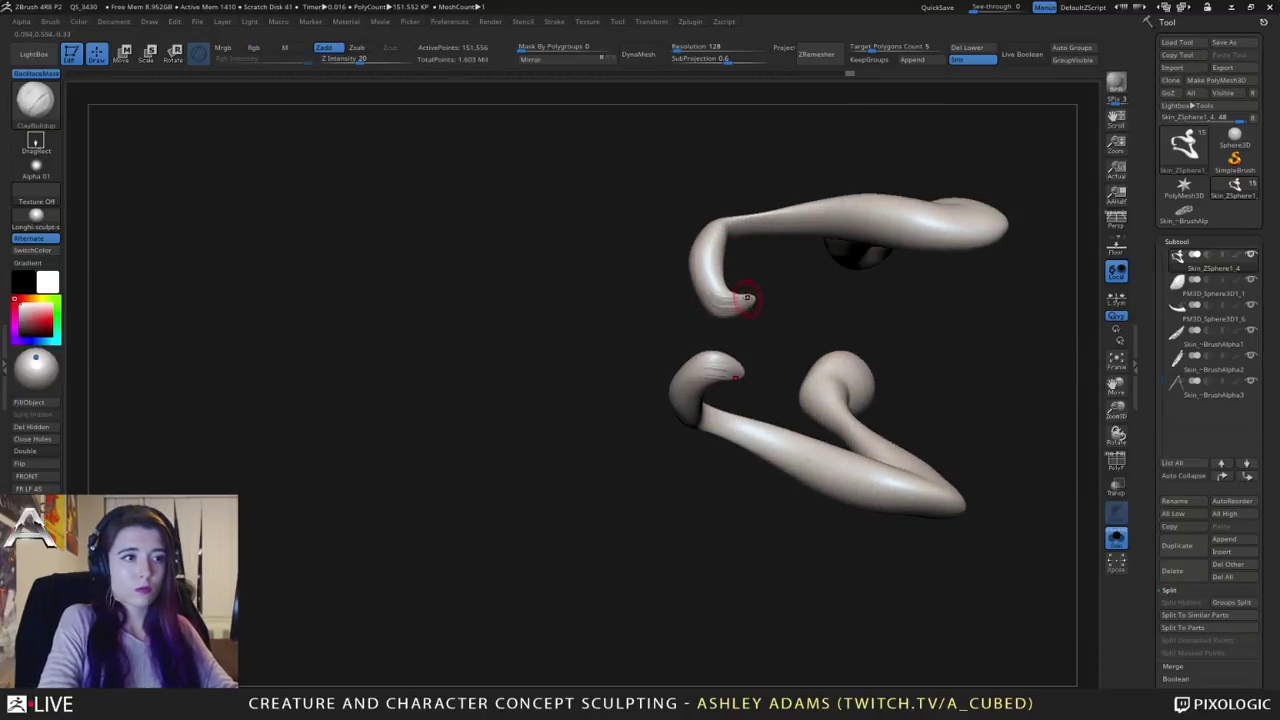
key(shift)
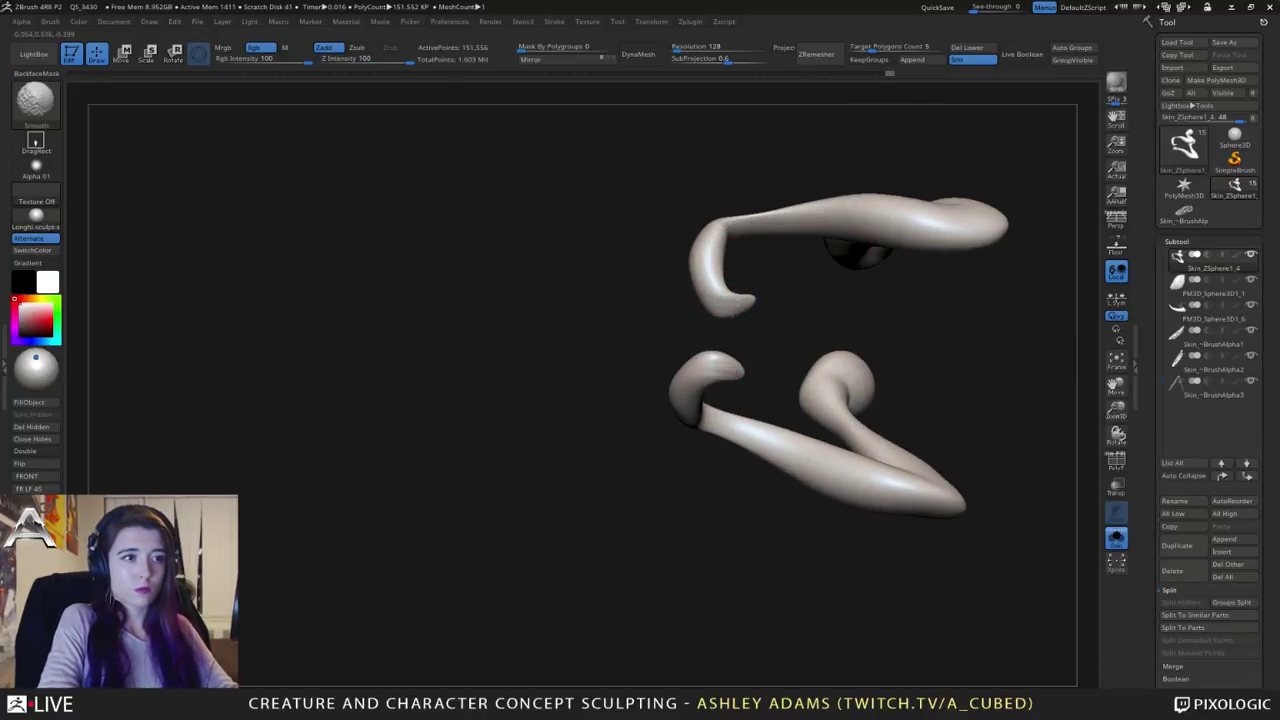
shift+drag(732, 312, 723, 278)
mouse_move(723, 278)
right_down()
mouse_move(720, 306)
mouse_move(752, 230)
mouse_move(627, 410)
right_up()
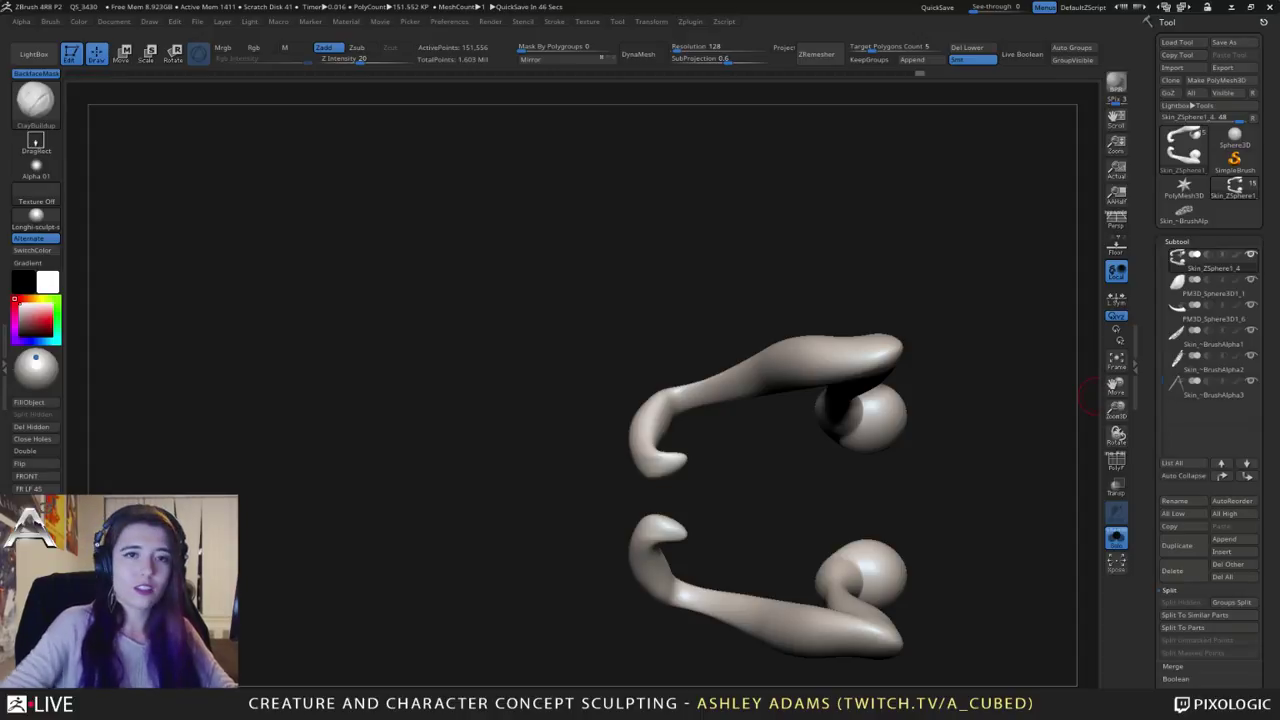
Step: Reshape the narrow wrist area of the small front limbs with a resized SnakeHook brush and smooth it
drag(1088, 397, 660, 351)
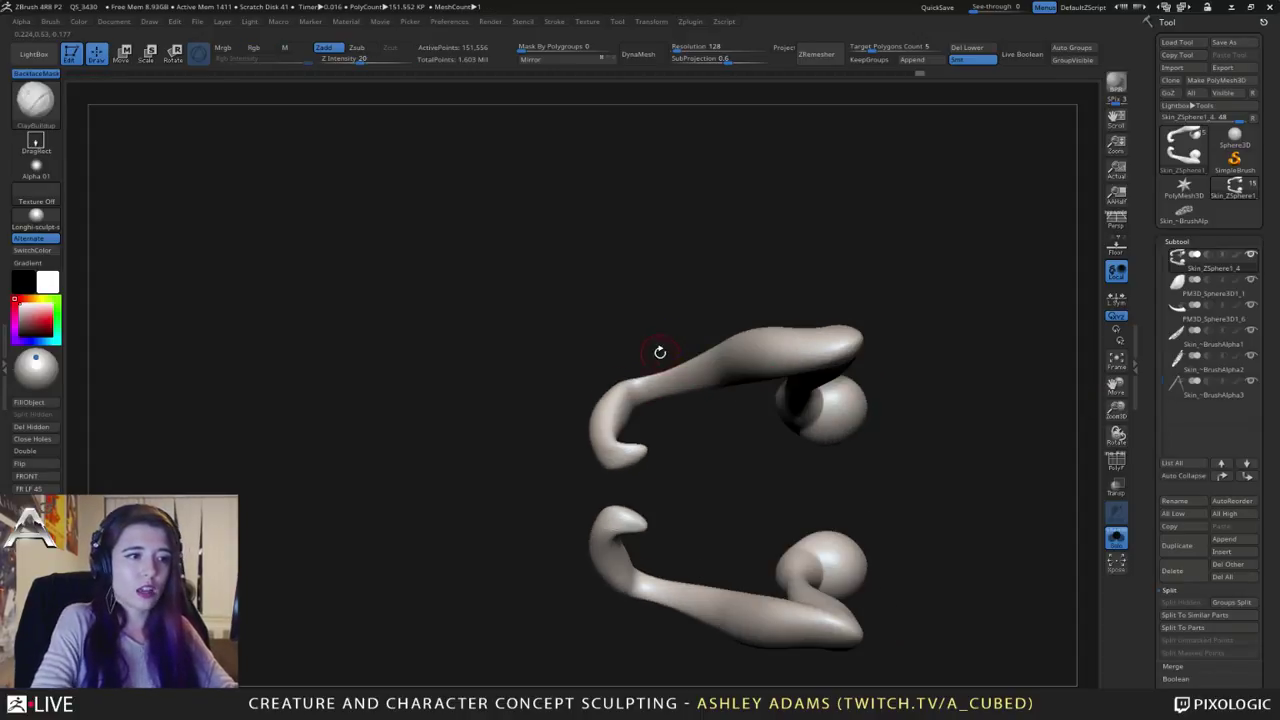
key(space)
key(b)
key(s)
key(h)
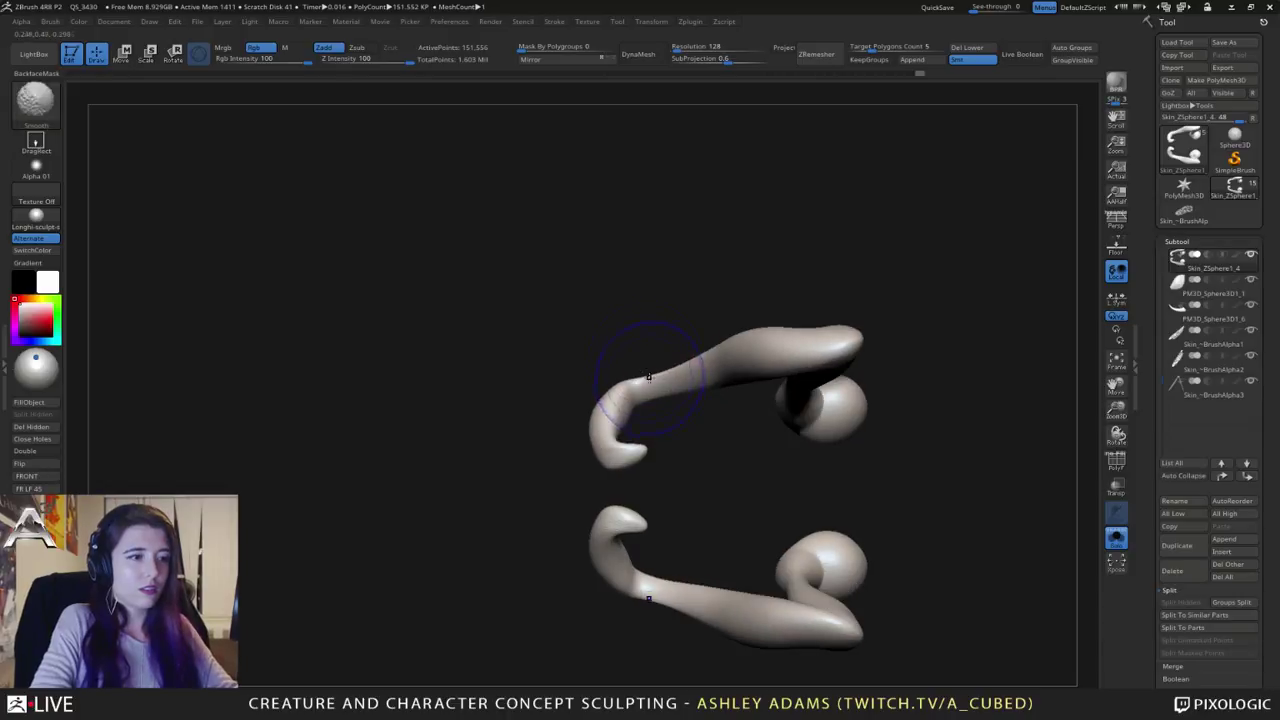
key(space)
drag(652, 377, 636, 380)
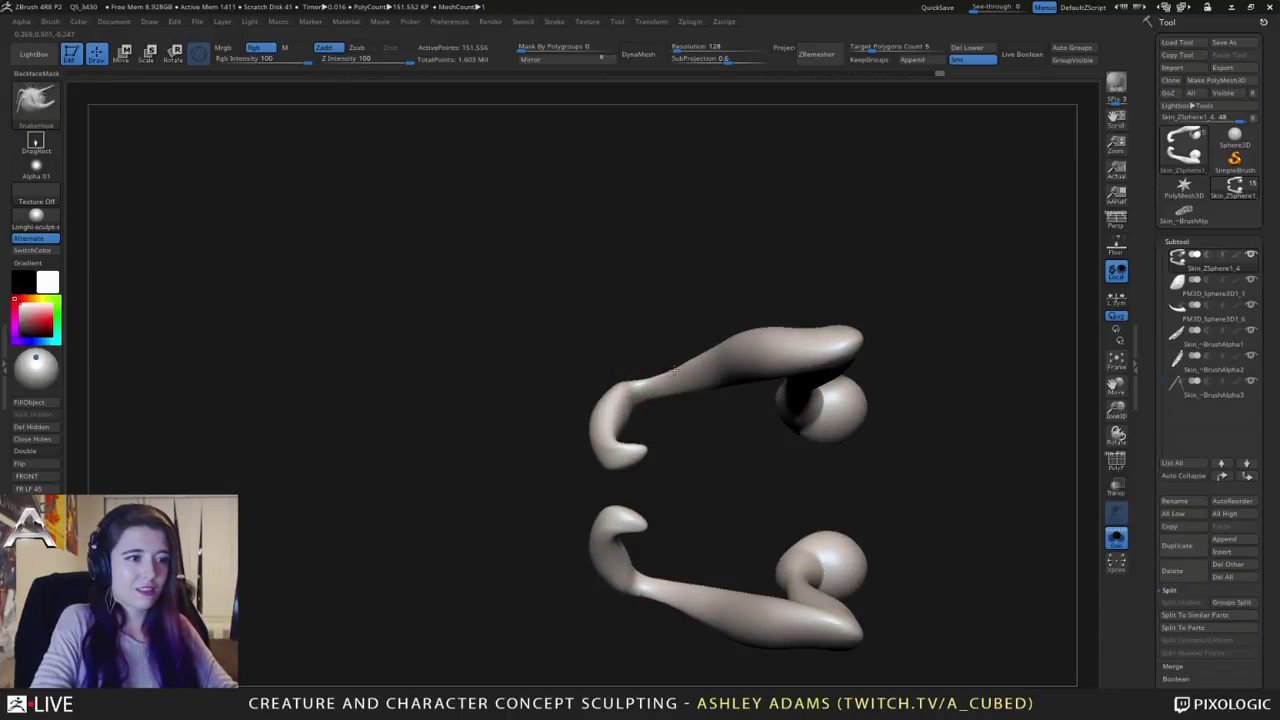
key(space)
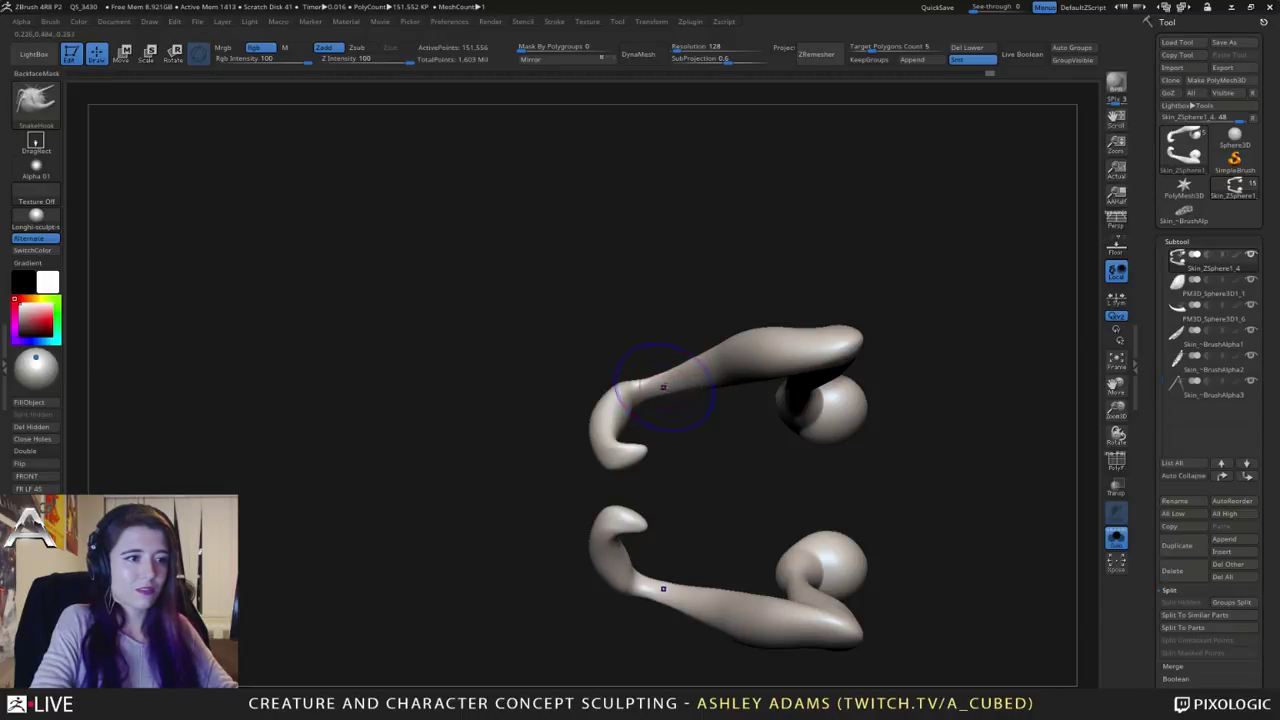
shift+drag(663, 387, 690, 375)
mouse_move(728, 430)
shift+mouse_down()
mouse_move(751, 483)
mouse_move(701, 607)
shift+mouse_up()
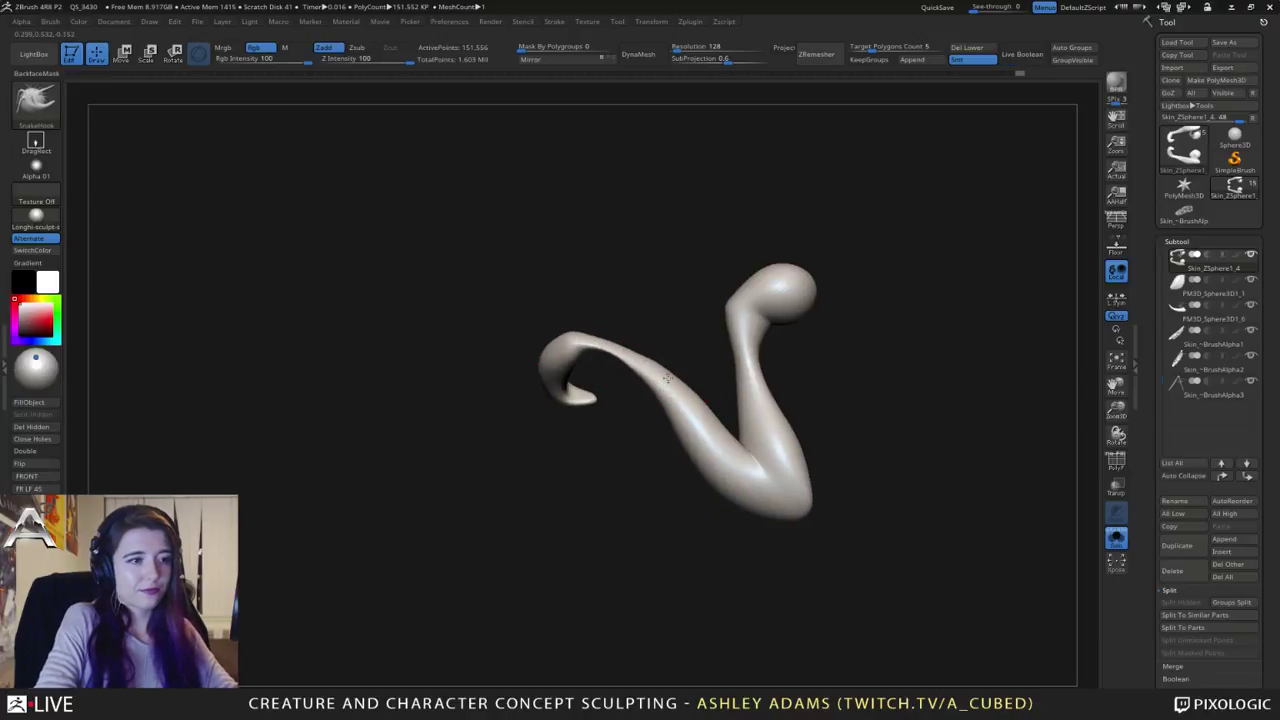
Step: Adjust the curve of the hooked limb ends and thicken their thin wrists with the Inflat brush
mouse_move(635, 324)
mouse_down()
mouse_move(762, 340)
mouse_move(551, 339)
mouse_up()
key(space)
mouse_move(720, 283)
alt+mouse_down()
mouse_move(766, 300)
mouse_move(800, 340)
alt+mouse_up()
key(b)
key(i)
key(n)
drag(565, 346, 604, 352)
right_drag(622, 370, 600, 343)
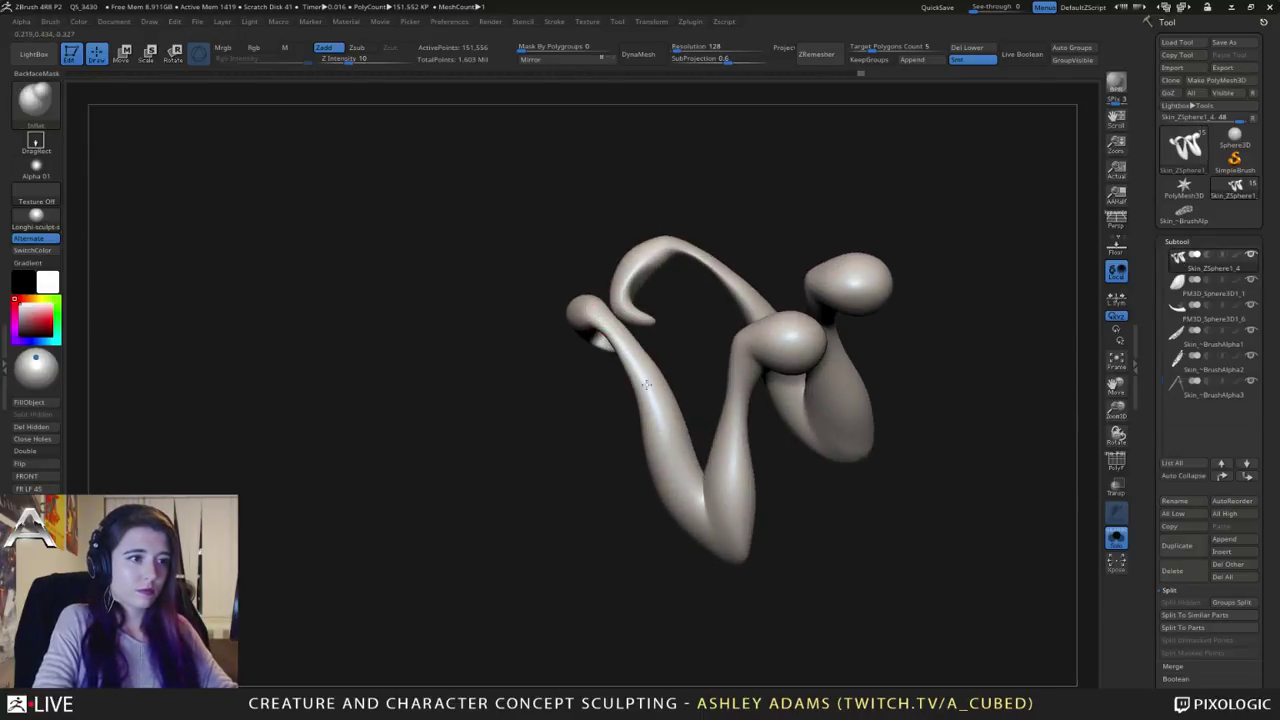
Step: Refine the forearm contour of the small front limbs with the SnakeHook brush and smooth it
key(b)
key(s)
key(h)
key(shift)
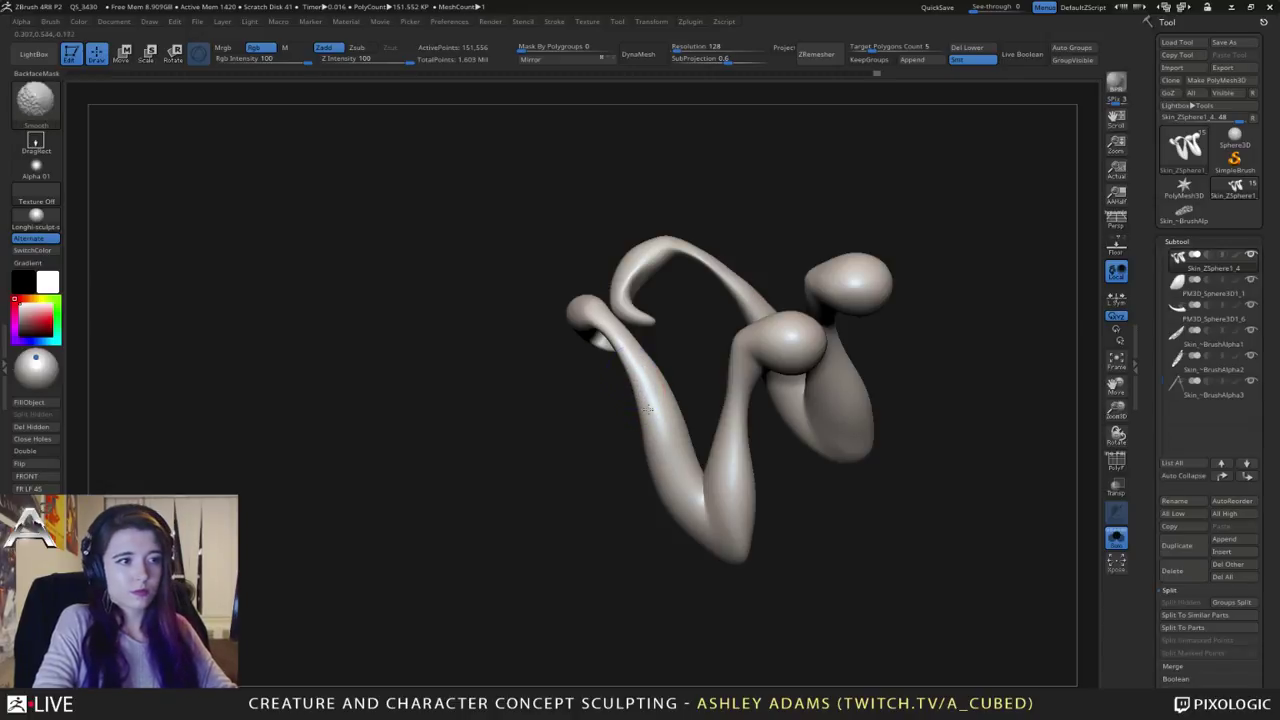
drag(676, 407, 628, 408)
mouse_move(645, 335)
mouse_down()
mouse_move(677, 297)
mouse_move(670, 263)
mouse_move(737, 266)
mouse_move(708, 268)
mouse_move(631, 363)
mouse_move(603, 277)
mouse_move(622, 345)
mouse_move(585, 325)
mouse_up()
Step: Carve a crease across the inner elbows of the small front limbs with a resized DamStandard brush
key(b)
key(d)
key(s)
mouse_move(562, 459)
right_down()
mouse_move(535, 452)
mouse_move(640, 445)
mouse_move(619, 440)
right_up()
key(space)
click(671, 416)
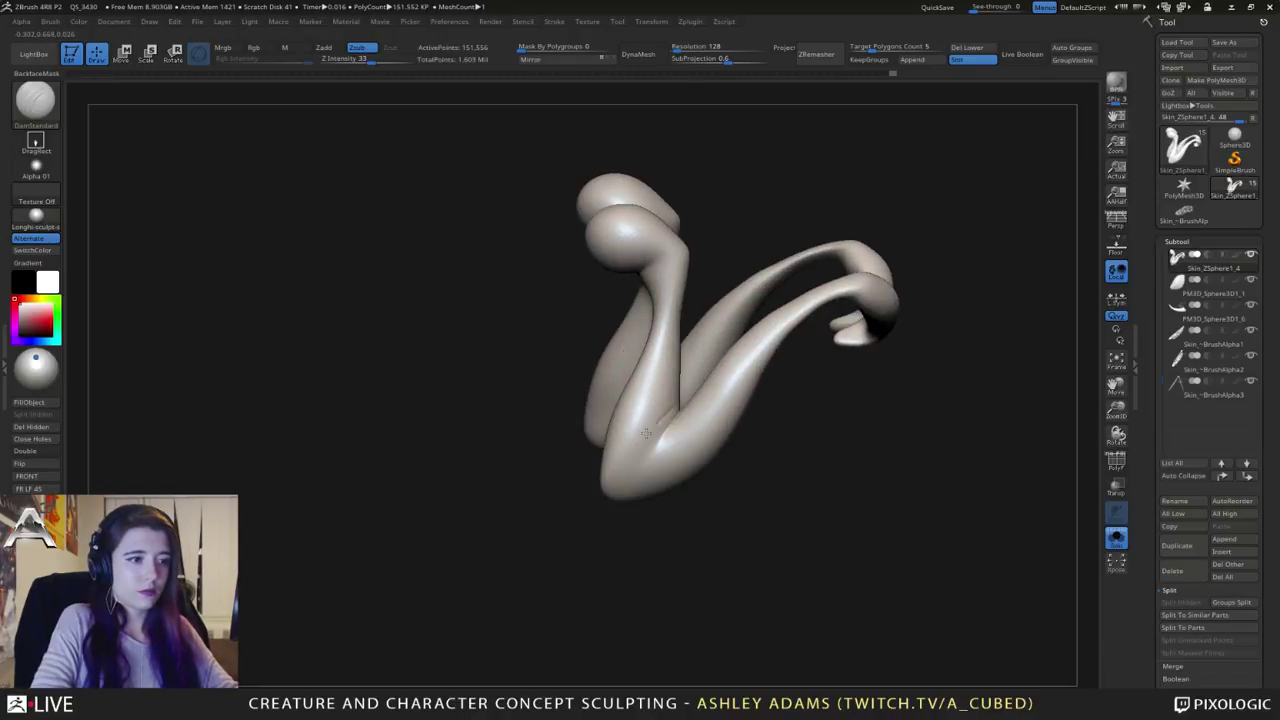
mouse_move(640, 430)
mouse_down()
mouse_move(709, 434)
mouse_move(665, 431)
mouse_up()
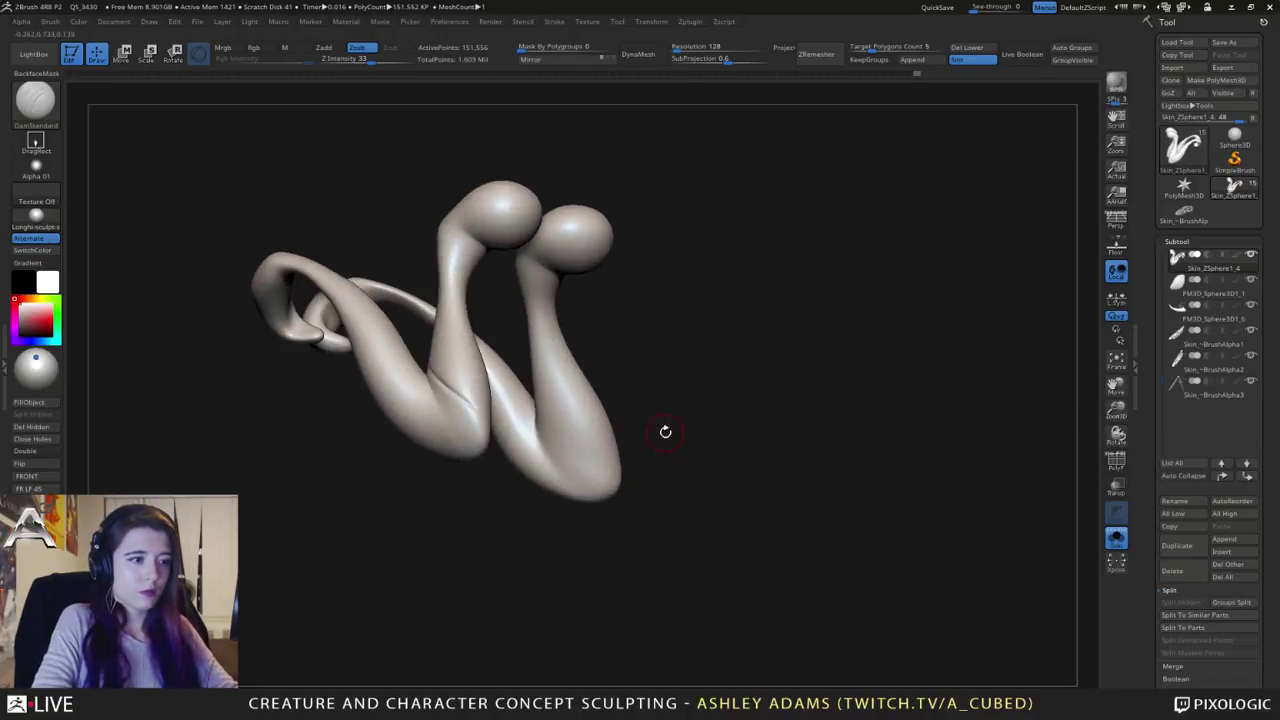
mouse_move(540, 424)
mouse_down()
mouse_move(608, 441)
mouse_move(579, 456)
mouse_move(591, 434)
mouse_move(640, 415)
mouse_move(586, 420)
mouse_move(540, 397)
mouse_up()
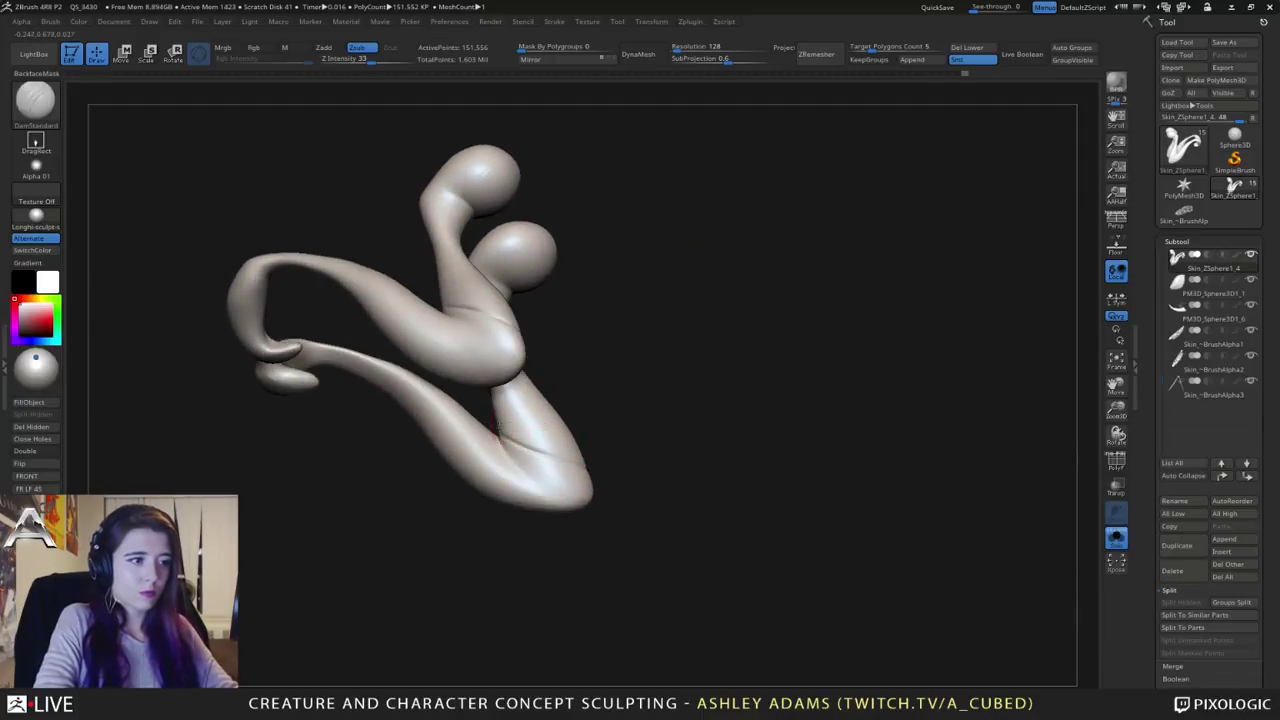
Step: Deepen the elbow creases with DamStandard and cut a second diagonal crease around the bent elbow of each small limb
drag(521, 443, 561, 471)
mouse_move(634, 408)
mouse_down()
mouse_move(543, 443)
mouse_move(694, 406)
mouse_move(615, 420)
mouse_move(627, 418)
mouse_move(612, 358)
mouse_move(662, 415)
mouse_move(654, 383)
mouse_move(584, 422)
mouse_up()
right_drag(584, 422, 574, 417)
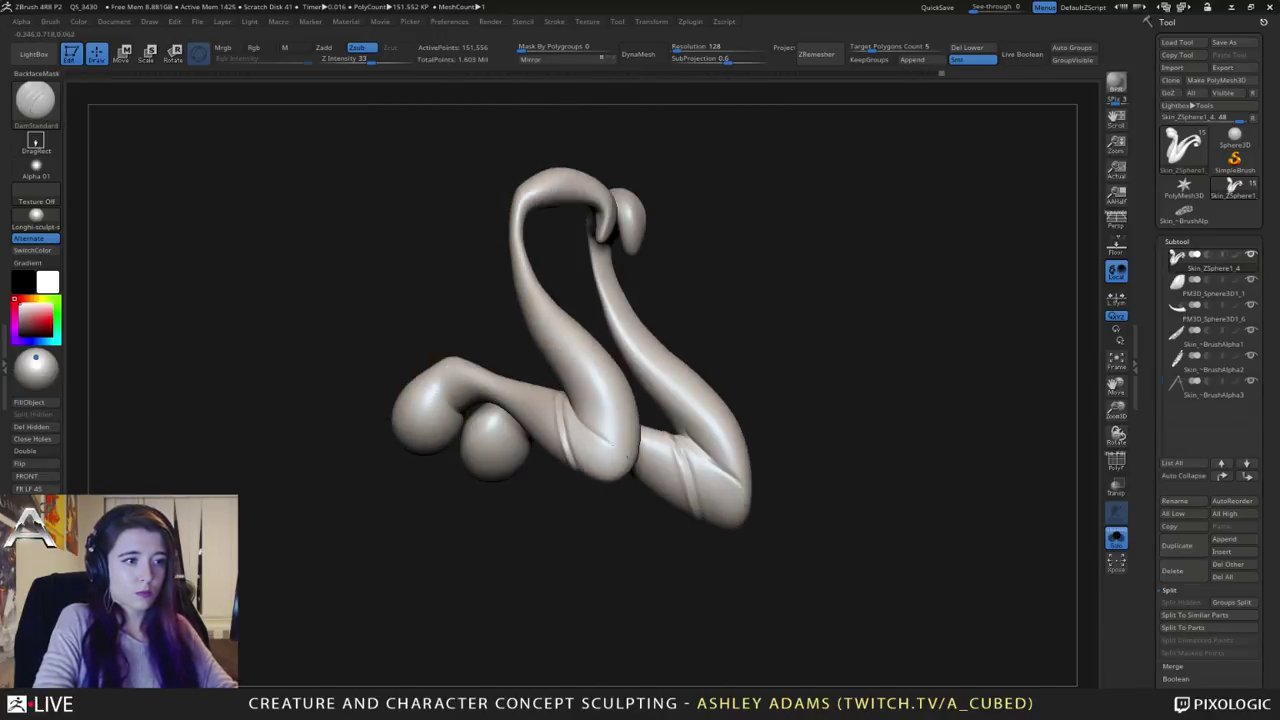
mouse_move(579, 420)
mouse_down()
mouse_move(637, 491)
mouse_move(751, 329)
mouse_move(729, 319)
mouse_move(760, 290)
mouse_move(689, 371)
mouse_move(680, 403)
mouse_move(542, 299)
mouse_up()
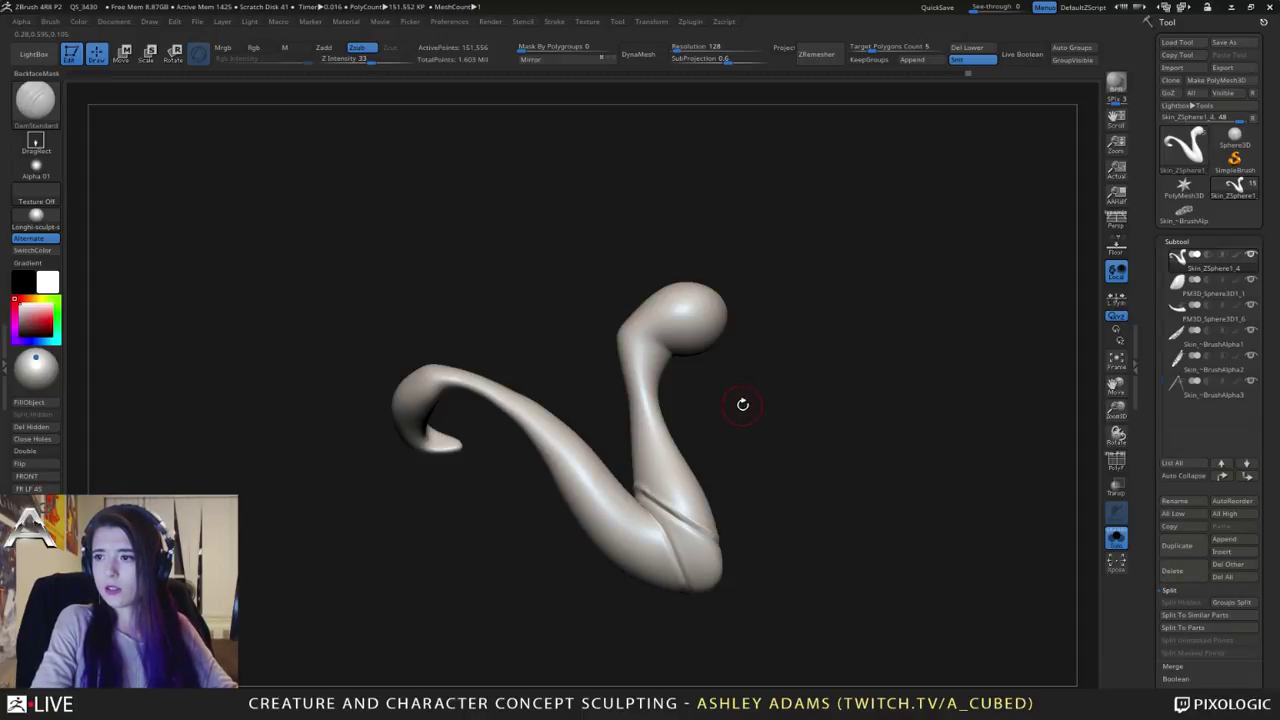
mouse_move(690, 391)
mouse_down()
mouse_move(709, 386)
mouse_move(691, 379)
mouse_up()
Step: Display the whole creature and bring up the available selection brushes
click(1115, 540)
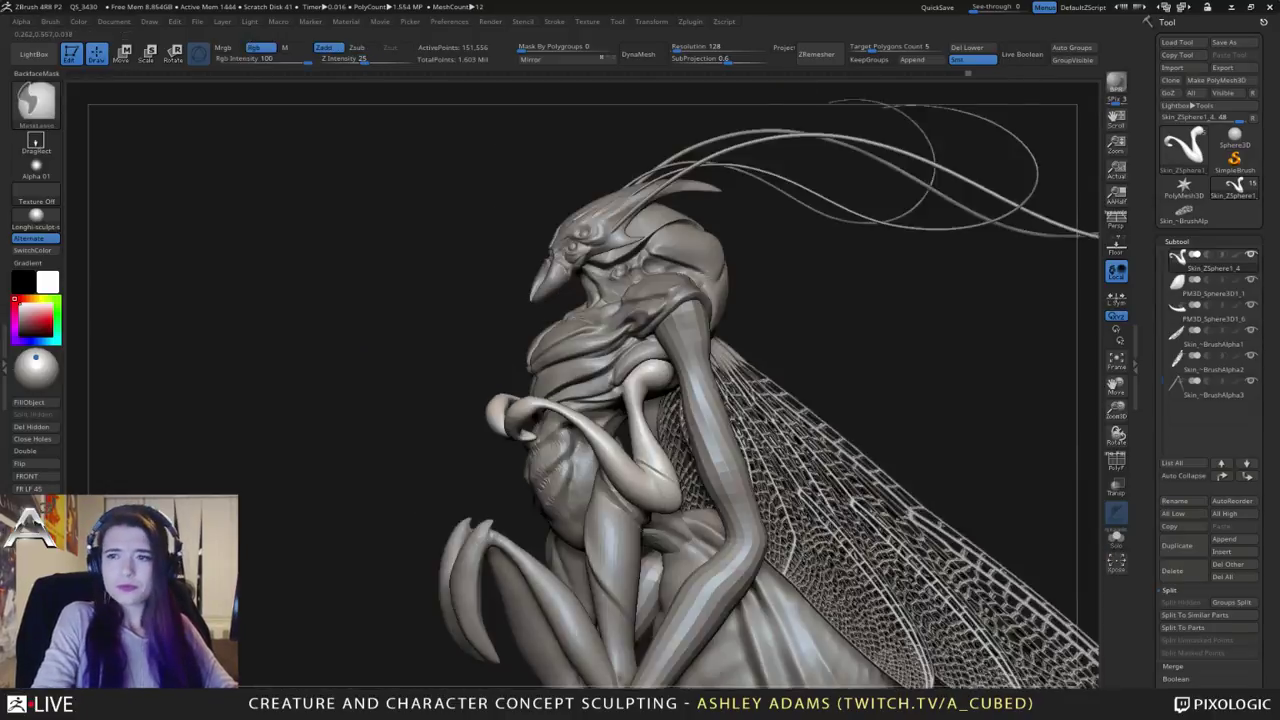
key(ctrl+shift)
key(ctrl+shift)
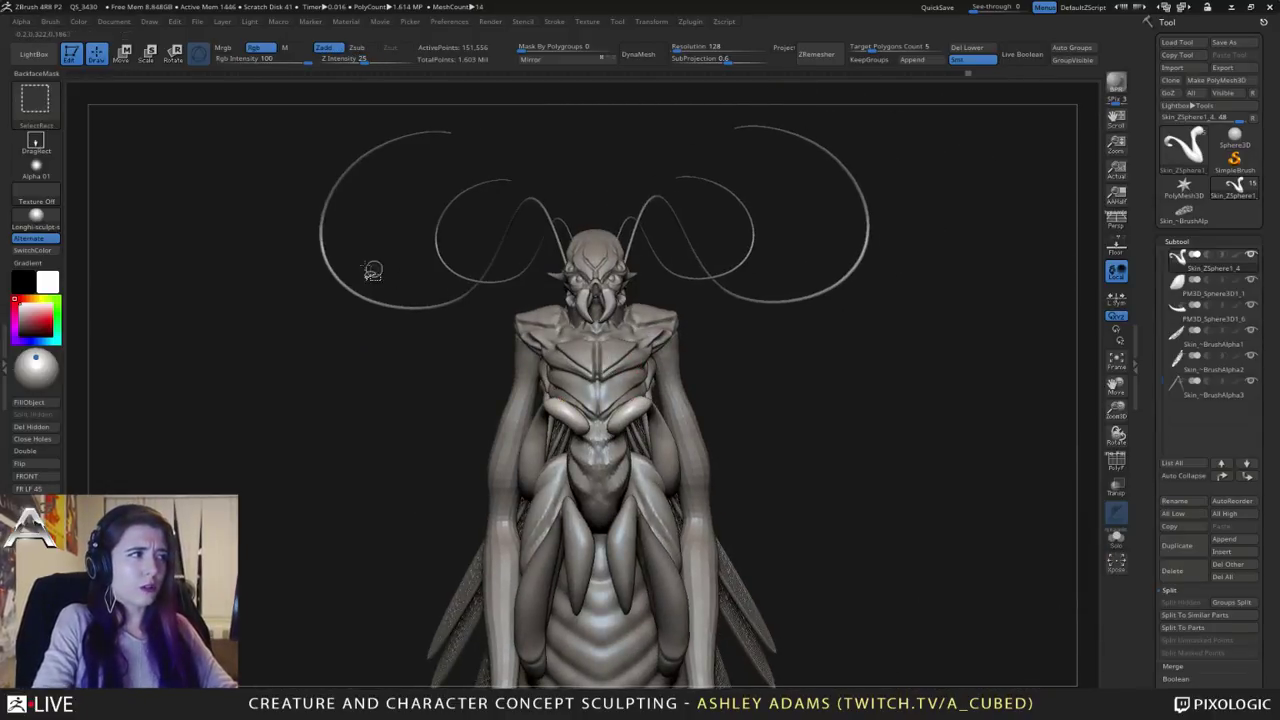
ctrl+shift+click(36, 98)
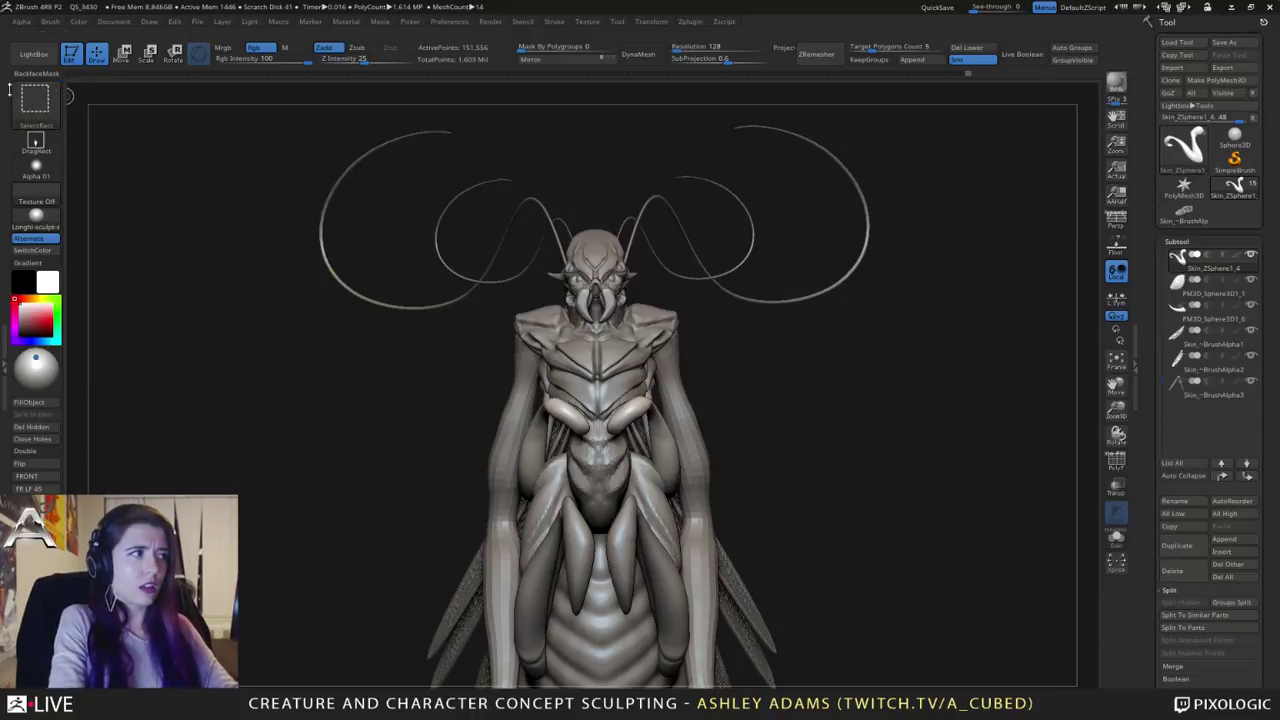
ctrl+shift+click(40, 108)
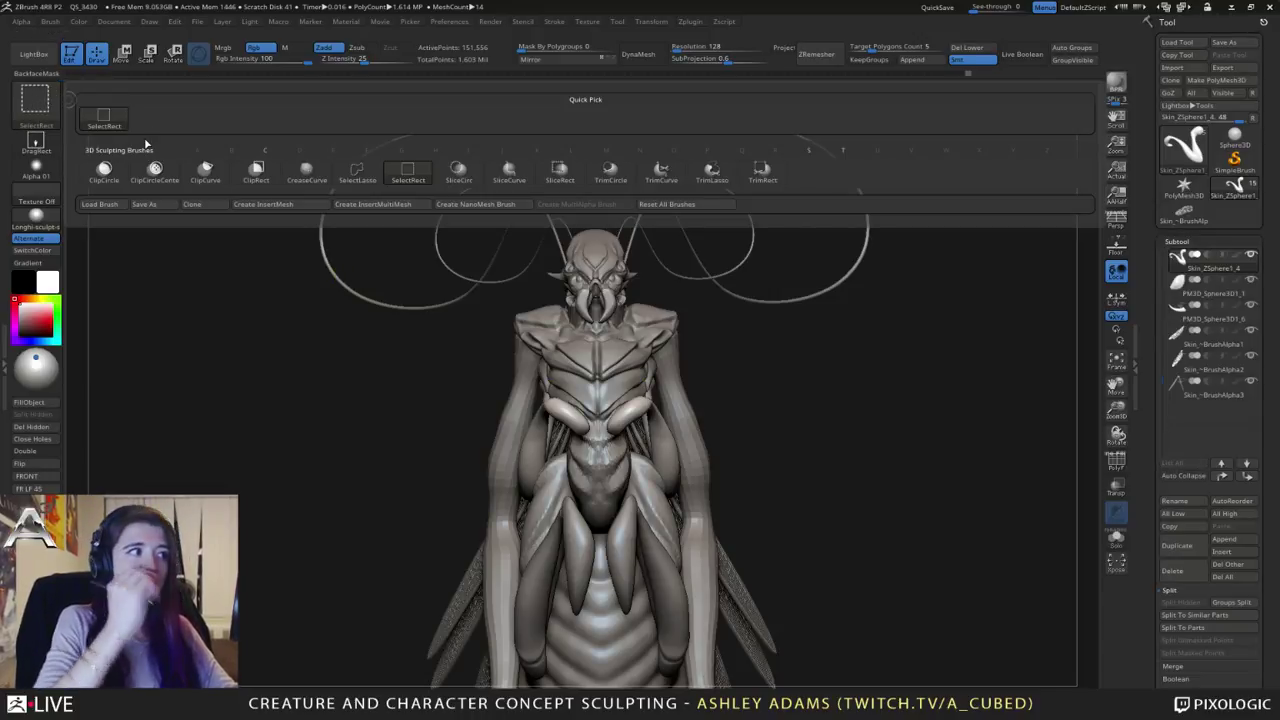
mouse_move(447, 464)
mouse_down()
mouse_move(803, 374)
mouse_move(690, 358)
mouse_up()
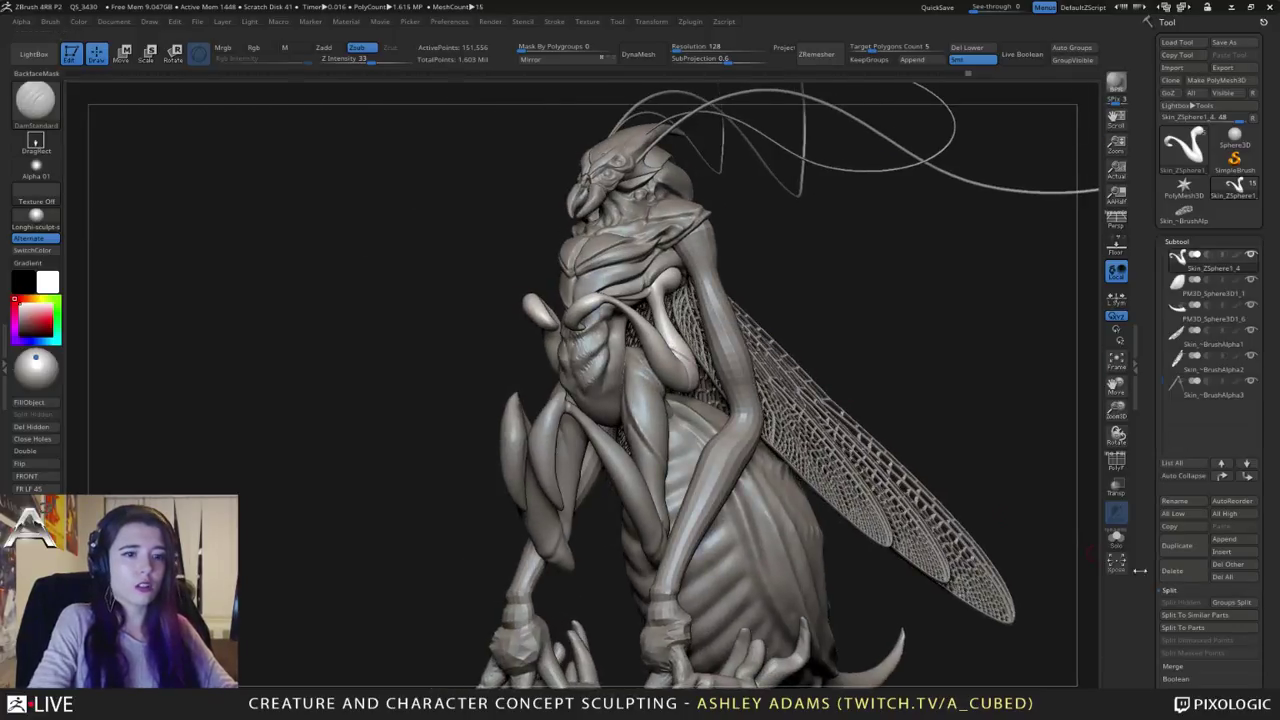
Step: Solo the small front limbs and isolate their hooked ends with SelectRect, restoring full visibility after each selection
click(1116, 537)
key(ctrl+shift)
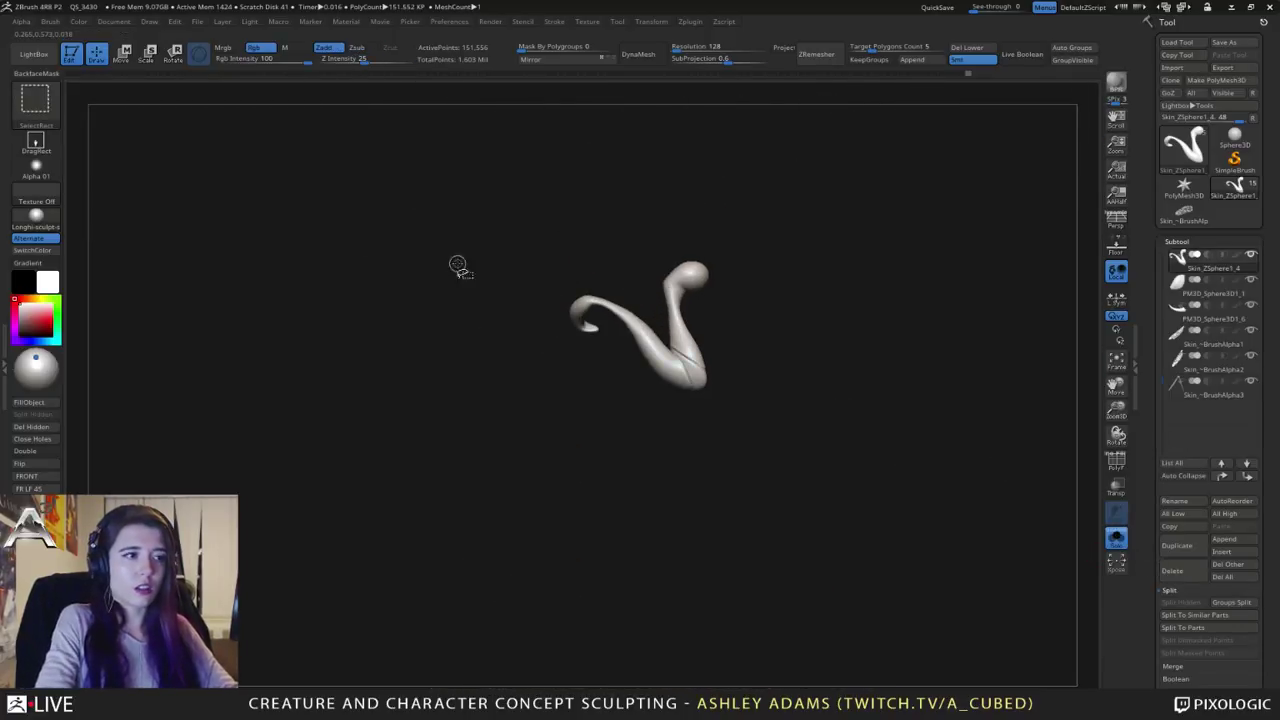
mouse_move(431, 186)
ctrl+shift+mouse_down()
mouse_move(580, 300)
mouse_move(628, 382)
ctrl+shift+mouse_up()
drag(603, 450, 542, 291)
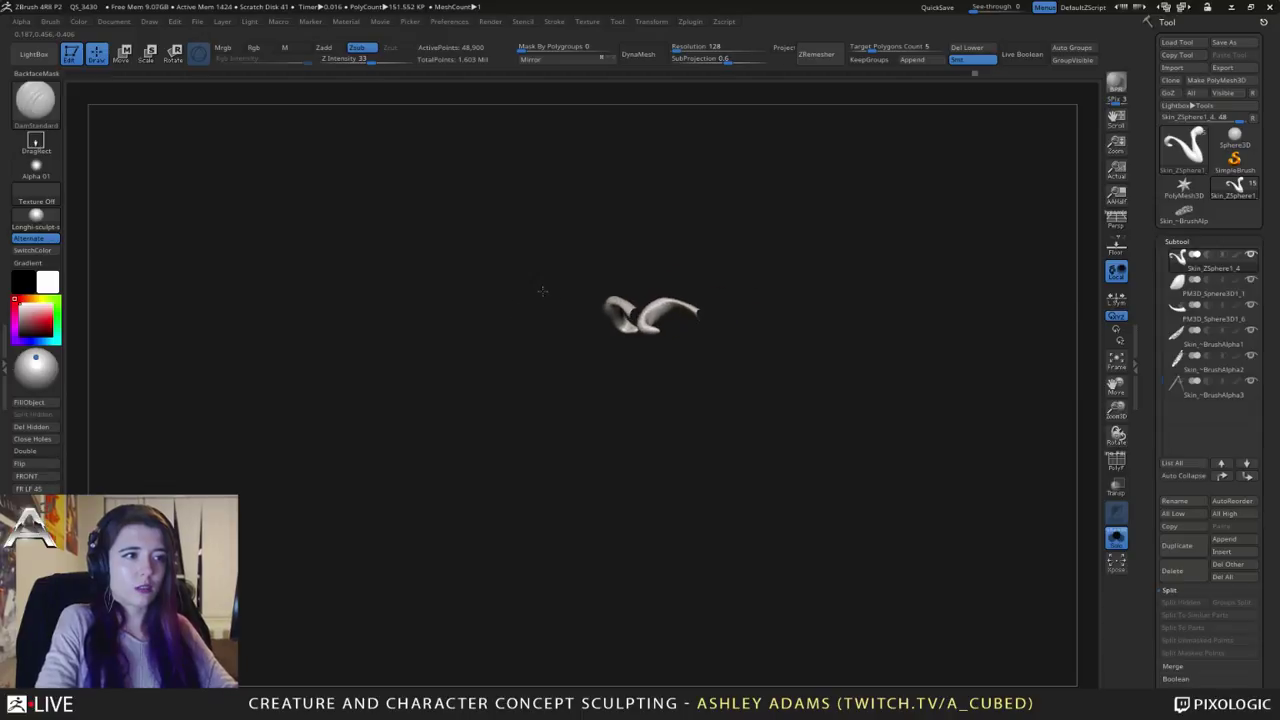
ctrl+right_drag(542, 291, 630, 339)
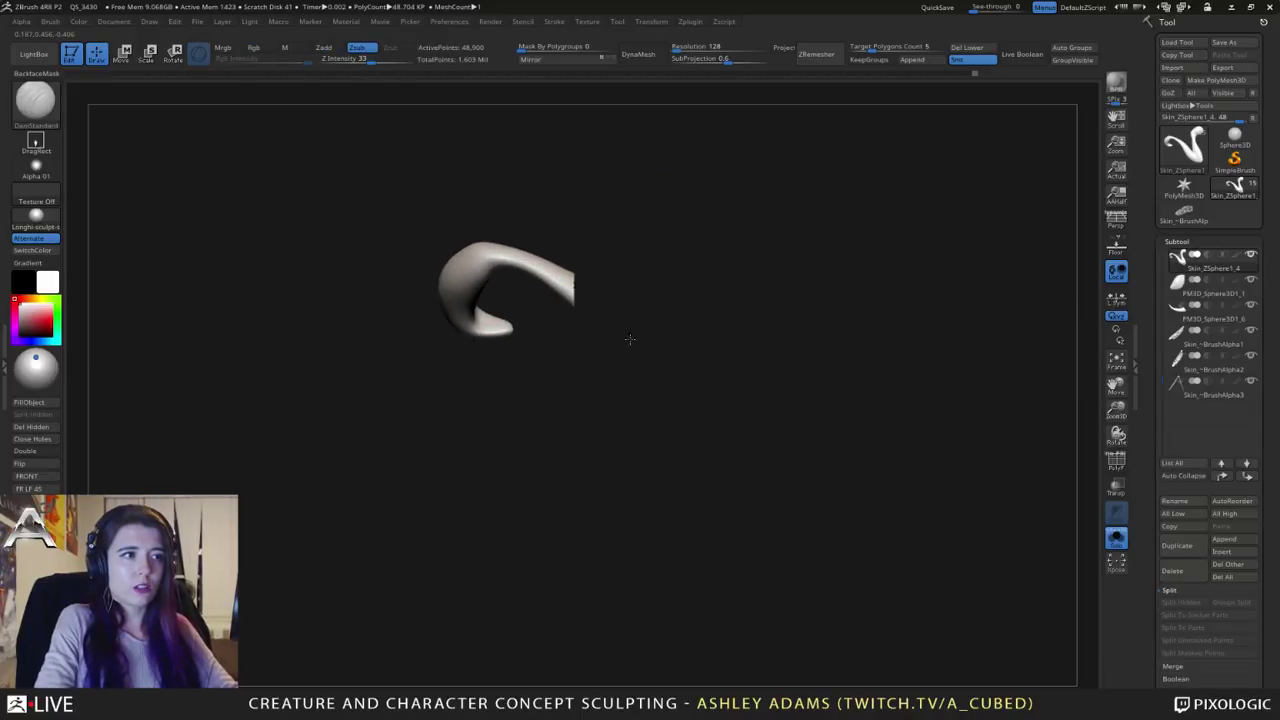
key(ctrl+shift)
ctrl+shift+click(624, 343)
mouse_move(300, 162)
ctrl+shift+mouse_down()
mouse_move(649, 495)
mouse_move(682, 548)
ctrl+shift+mouse_up()
ctrl+shift+click(440, 255)
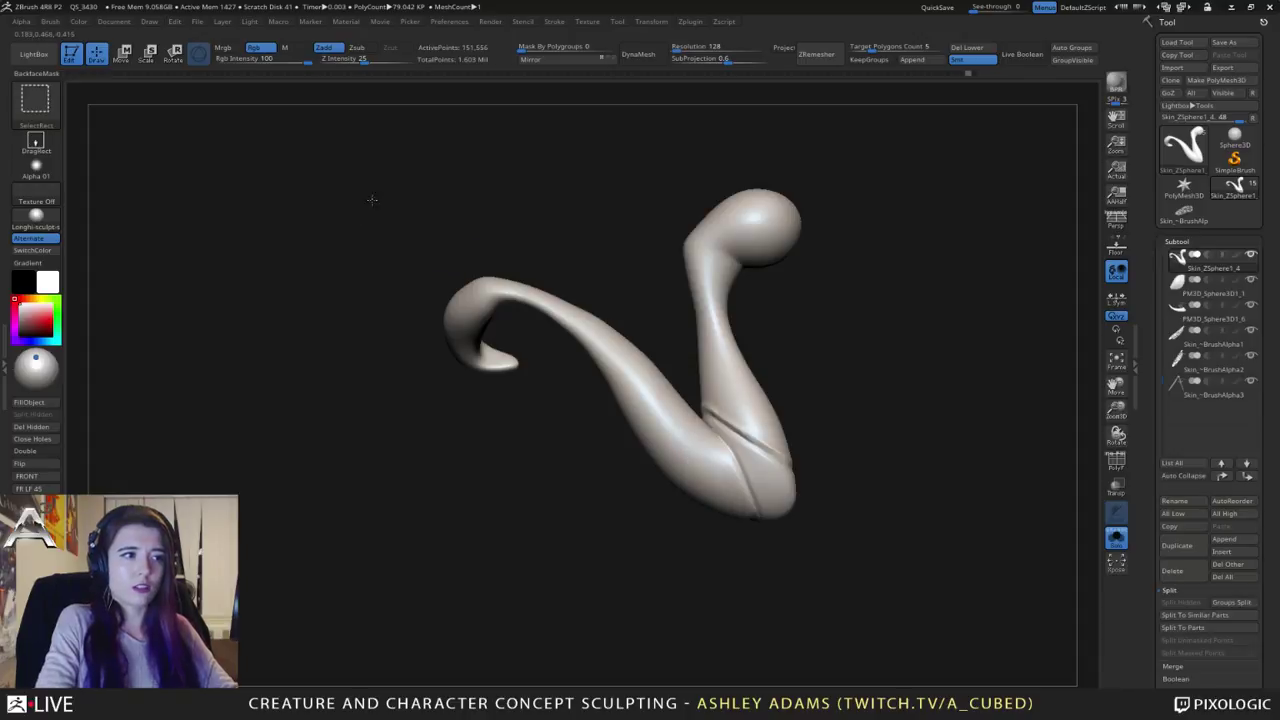
Step: Try hiding and isolating the hooked forearms with normal and inverted rectangular selections, and restore the full limbs
ctrl+shift+drag(372, 200, 675, 535)
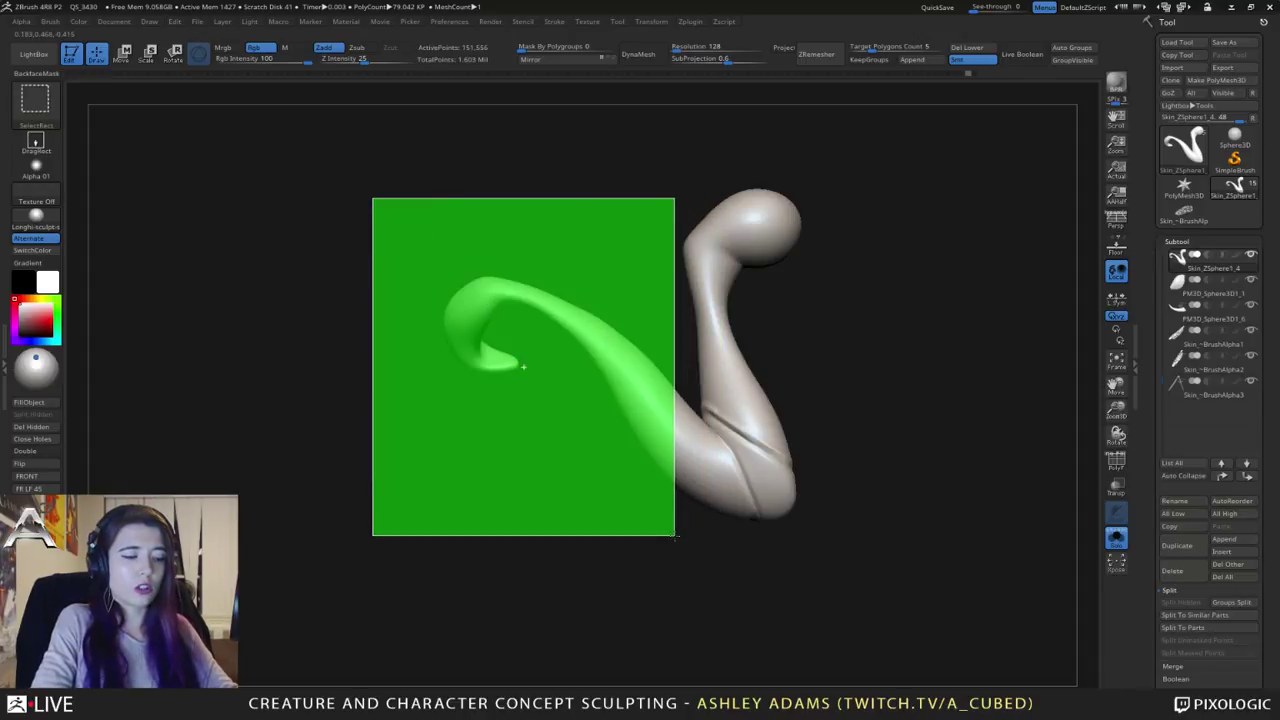
key(alt)
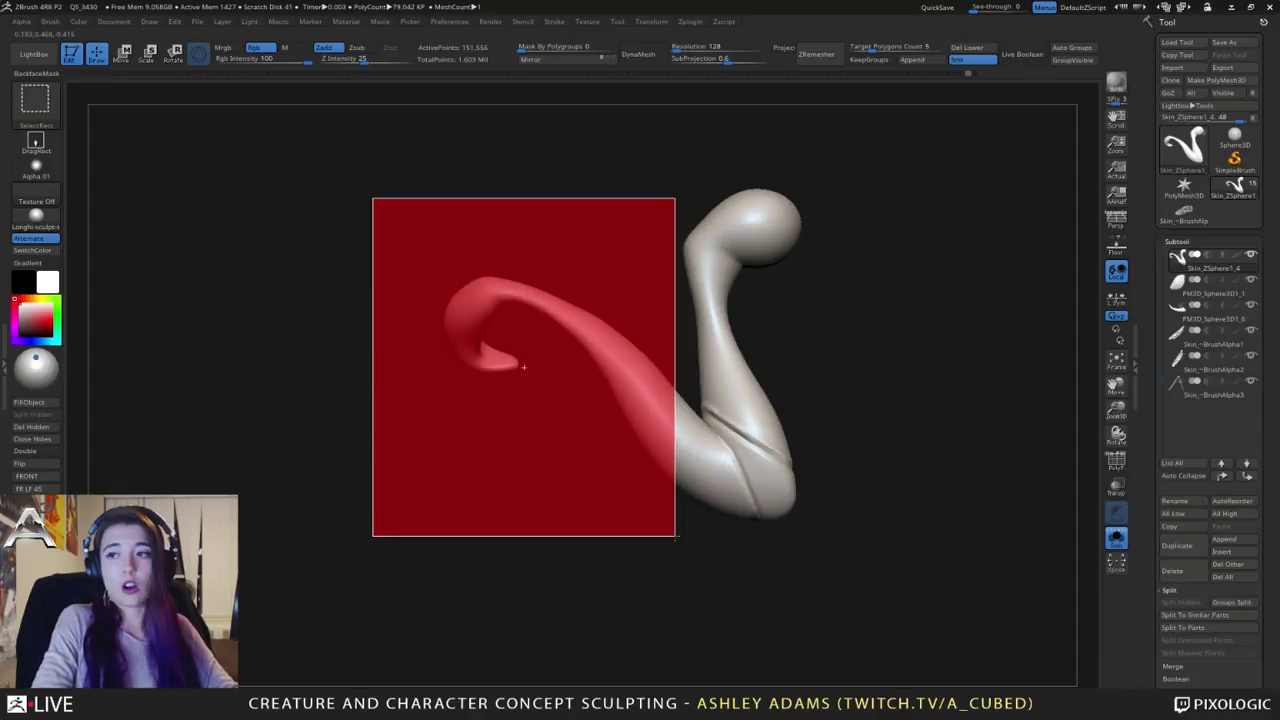
ctrl+alt+shift+drag(675, 535, 676, 537)
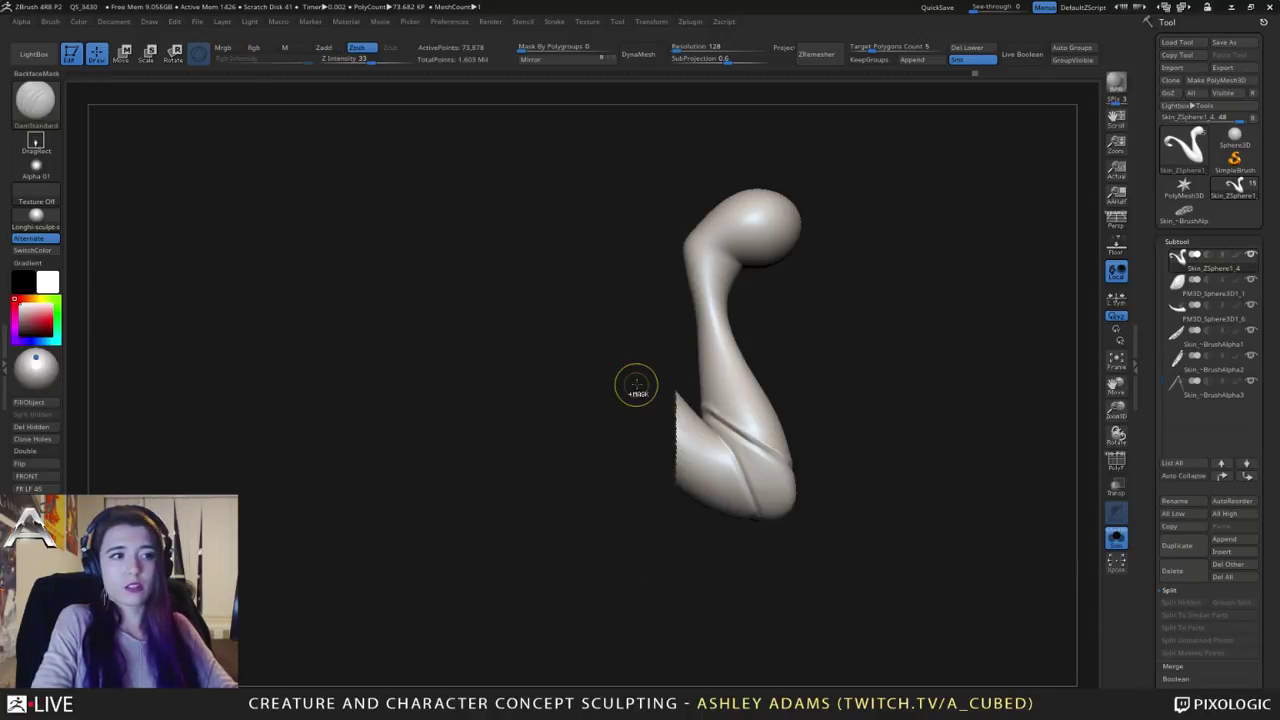
ctrl+shift+click(601, 368)
ctrl+shift+drag(272, 130, 636, 492)
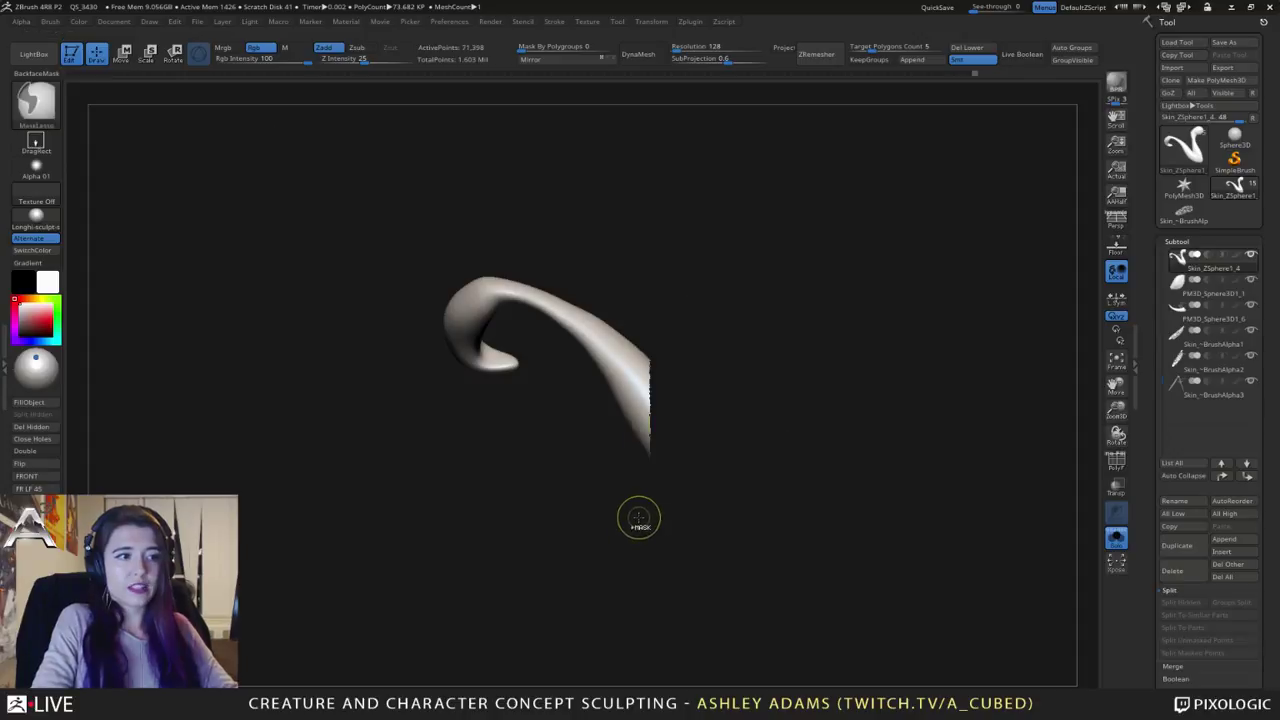
ctrl+shift+click(639, 518)
ctrl+alt+shift+drag(332, 178, 672, 537)
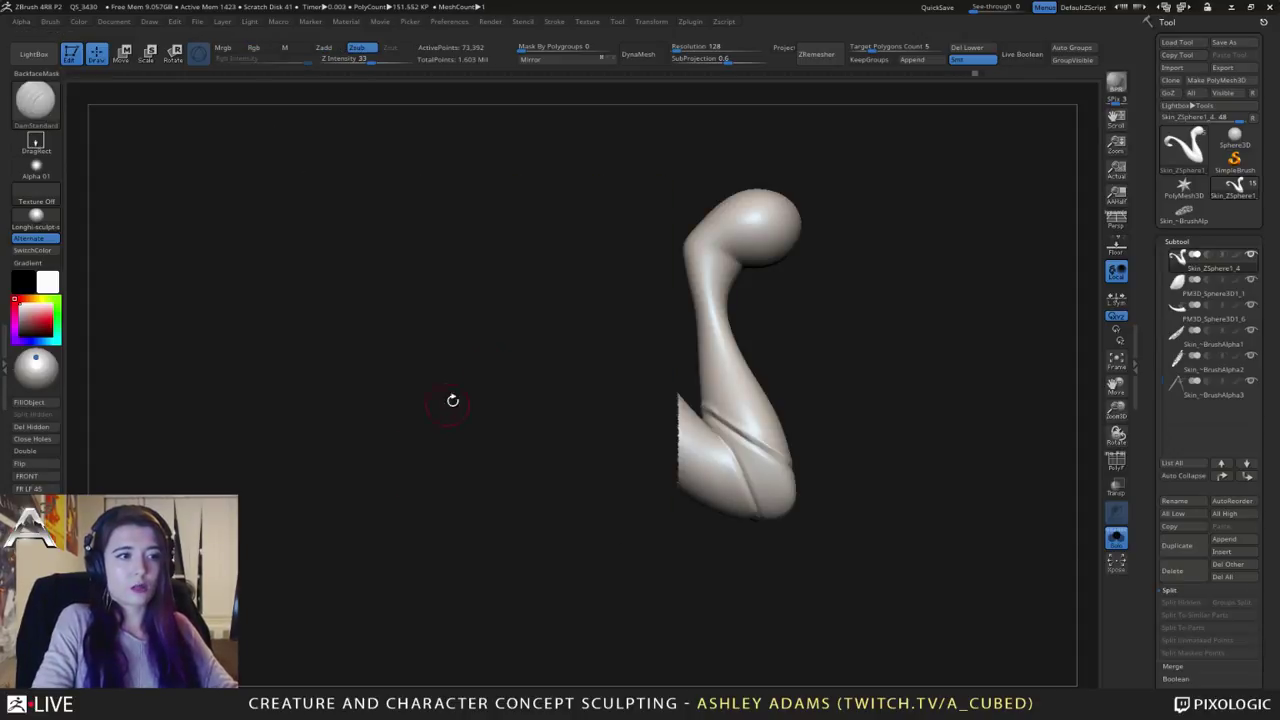
ctrl+shift+click(535, 379)
drag(563, 363, 580, 420)
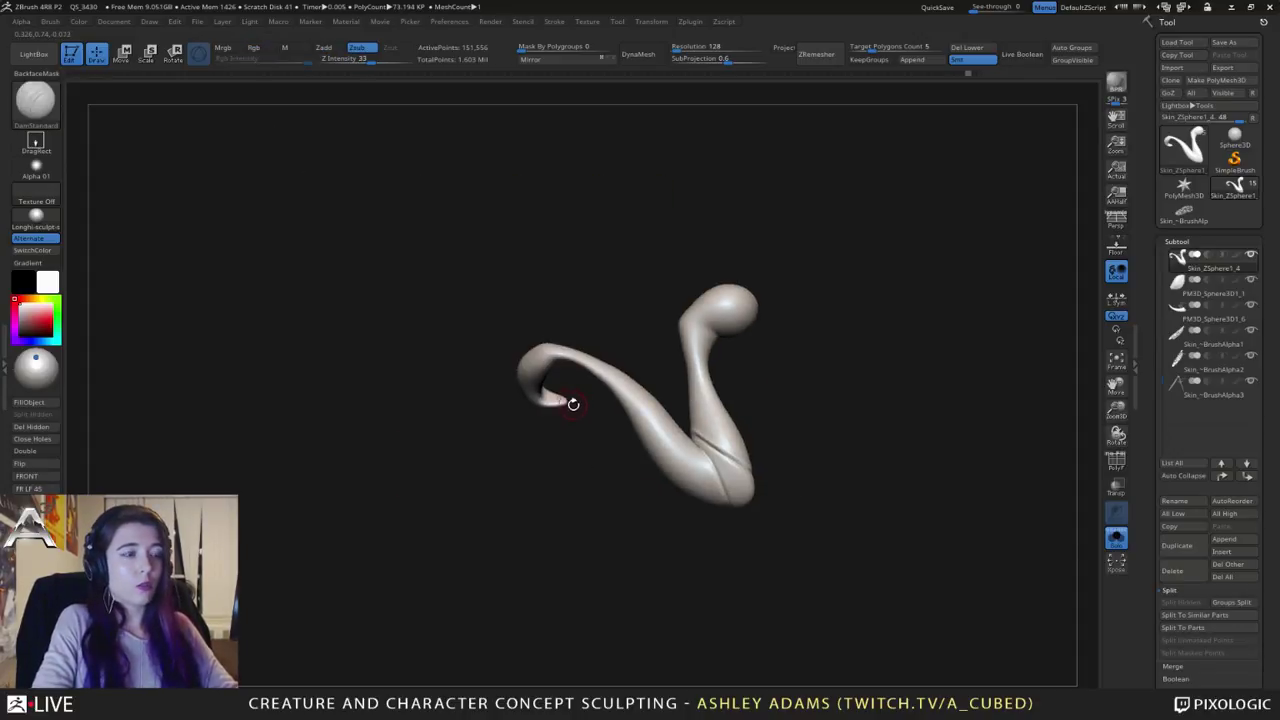
Step: Turn off Solo mode and set the selection brush to SelectLasso
click(1116, 537)
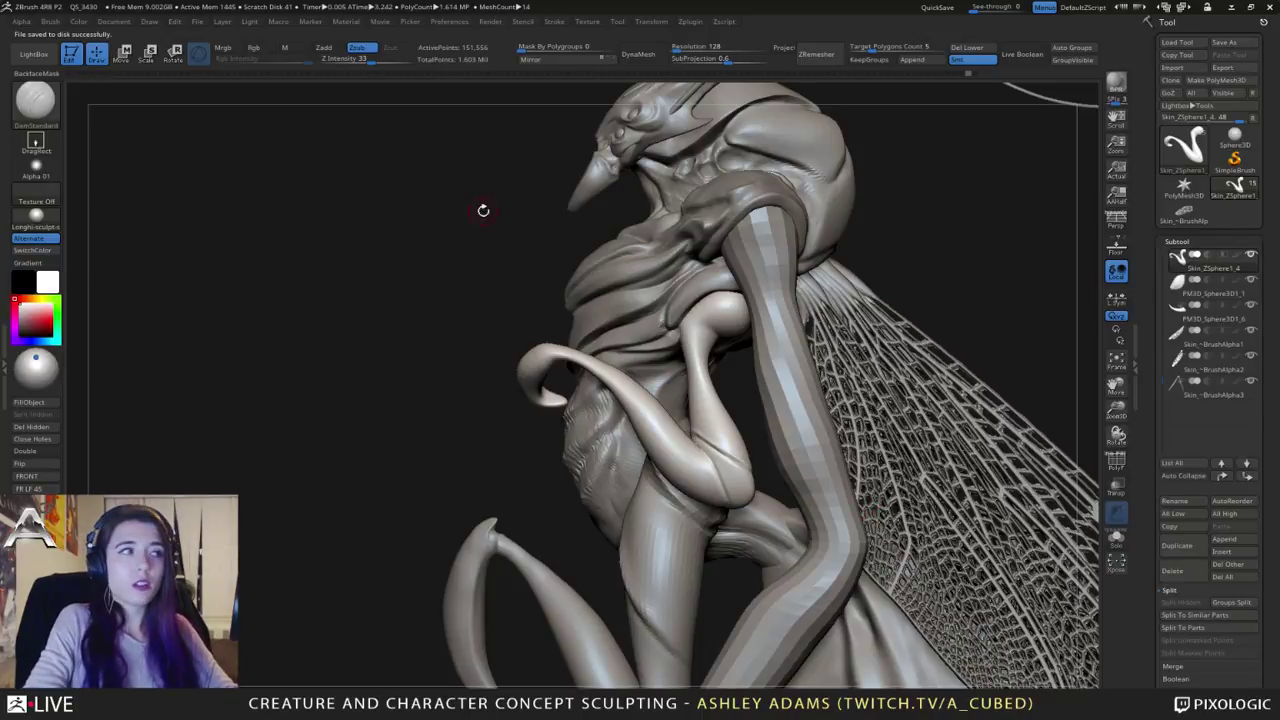
ctrl+shift+click(38, 106)
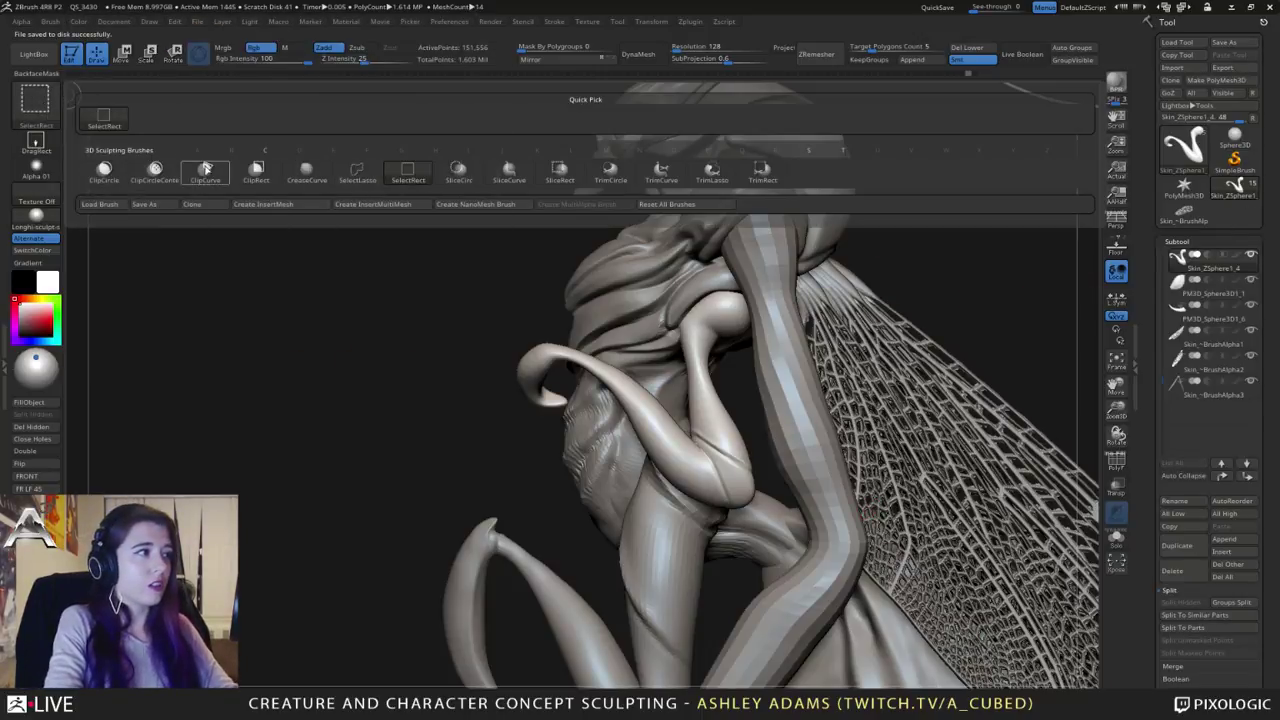
click(361, 175)
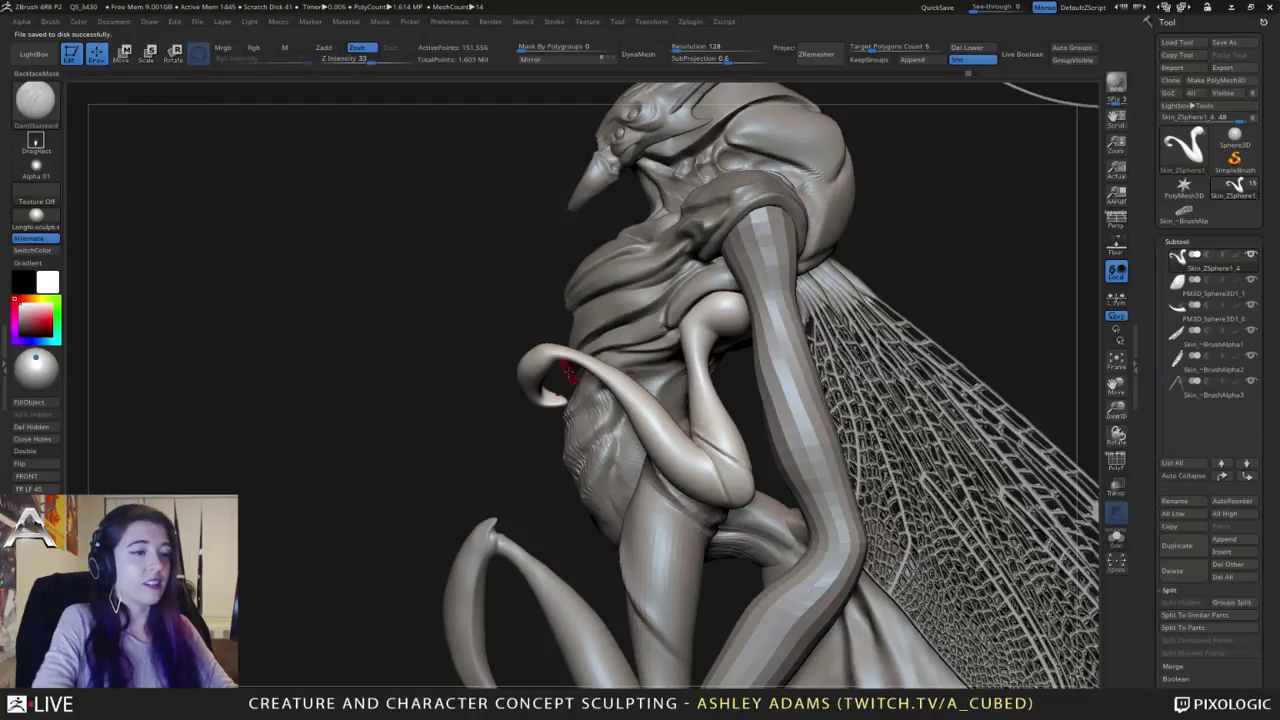
Step: Try lasso selections around the hooked forearms and undo them
mouse_move(480, 258)
ctrl+shift+mouse_down()
mouse_move(545, 366)
mouse_move(570, 300)
mouse_move(570, 325)
mouse_move(590, 312)
mouse_move(537, 300)
mouse_move(560, 340)
mouse_move(530, 388)
ctrl+shift+mouse_up()
key(ctrl+z)
mouse_move(531, 222)
ctrl+shift+mouse_down()
mouse_move(550, 430)
mouse_move(598, 402)
mouse_move(680, 495)
ctrl+shift+mouse_up()
mouse_move(648, 416)
ctrl+shift+mouse_down()
mouse_move(596, 306)
mouse_move(538, 306)
mouse_move(535, 260)
mouse_move(579, 329)
ctrl+shift+mouse_up()
key(ctrl+z)
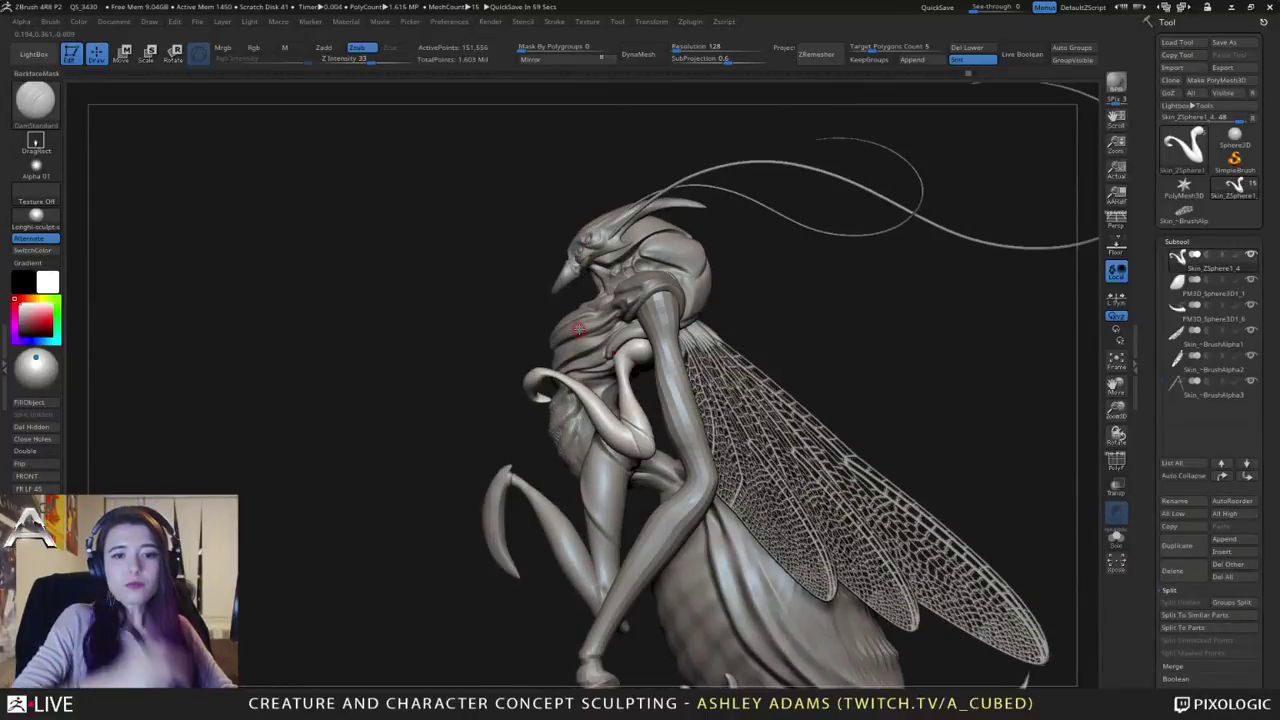
Step: Hide the hooked forearms of the small front limbs with an inverted SelectLasso selection
alt+drag(980, 497, 964, 423)
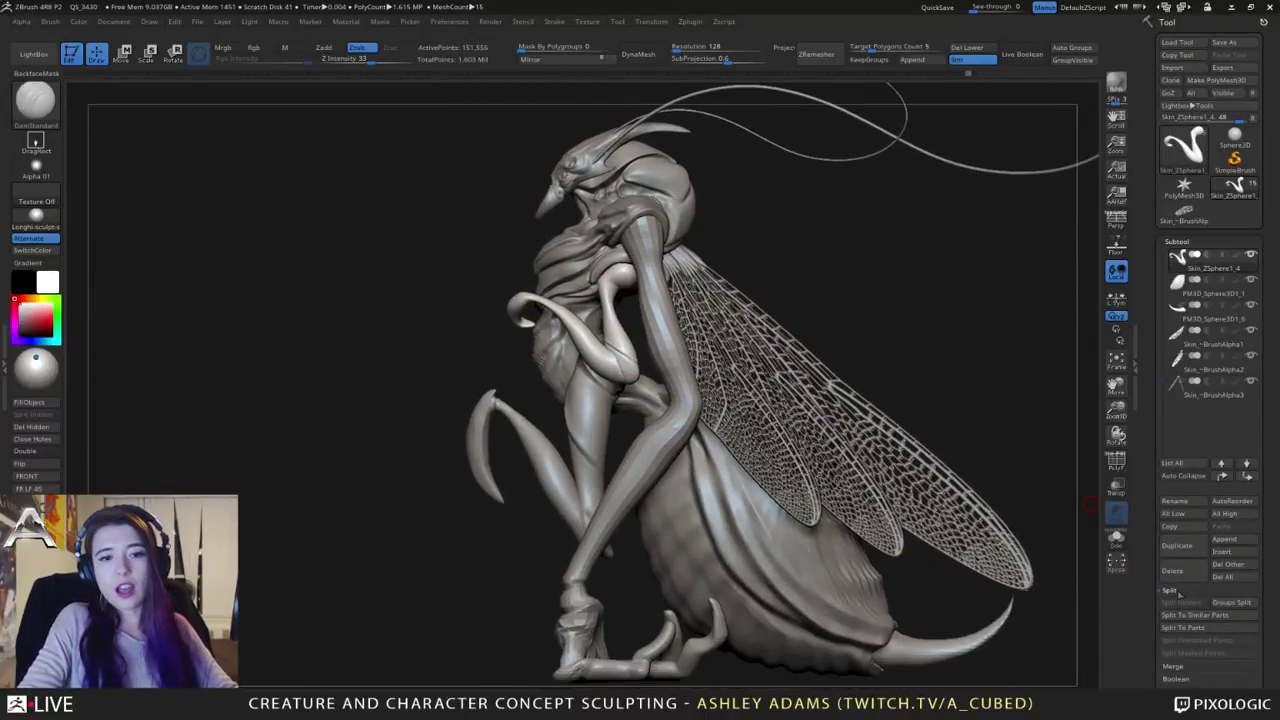
scroll(1181, 595, down, 1)
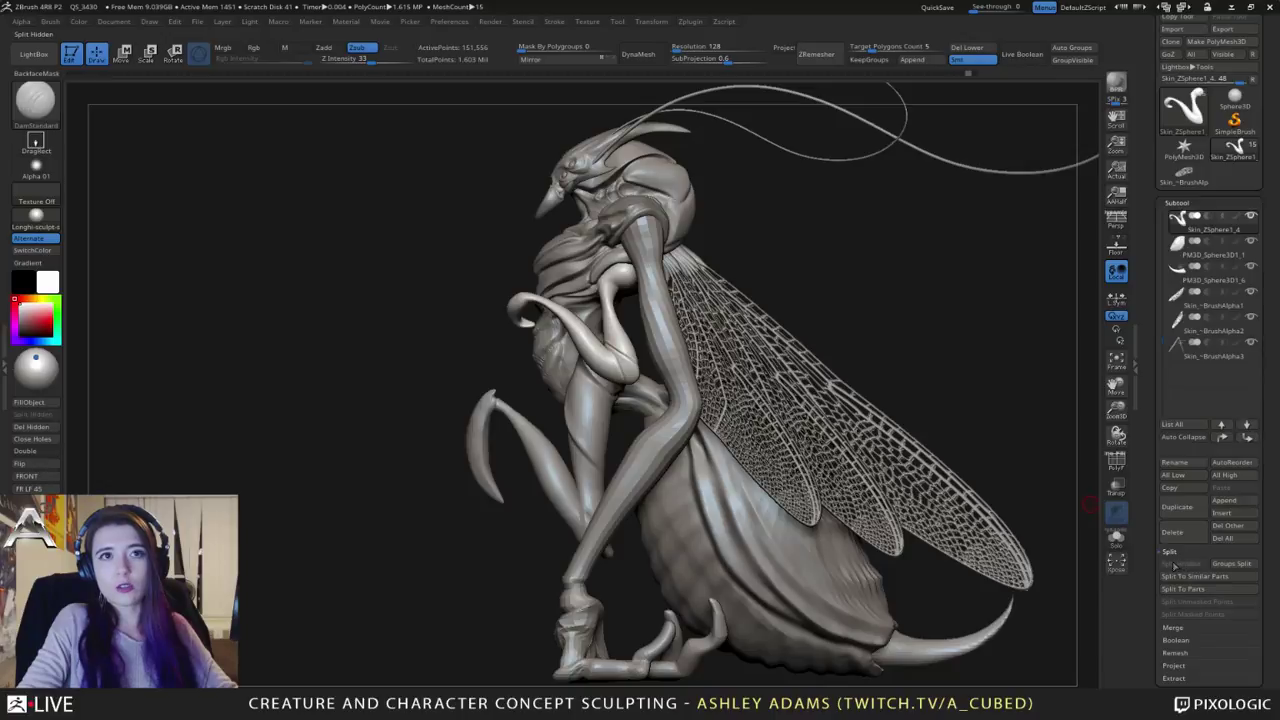
scroll(1150, 522, down, 2)
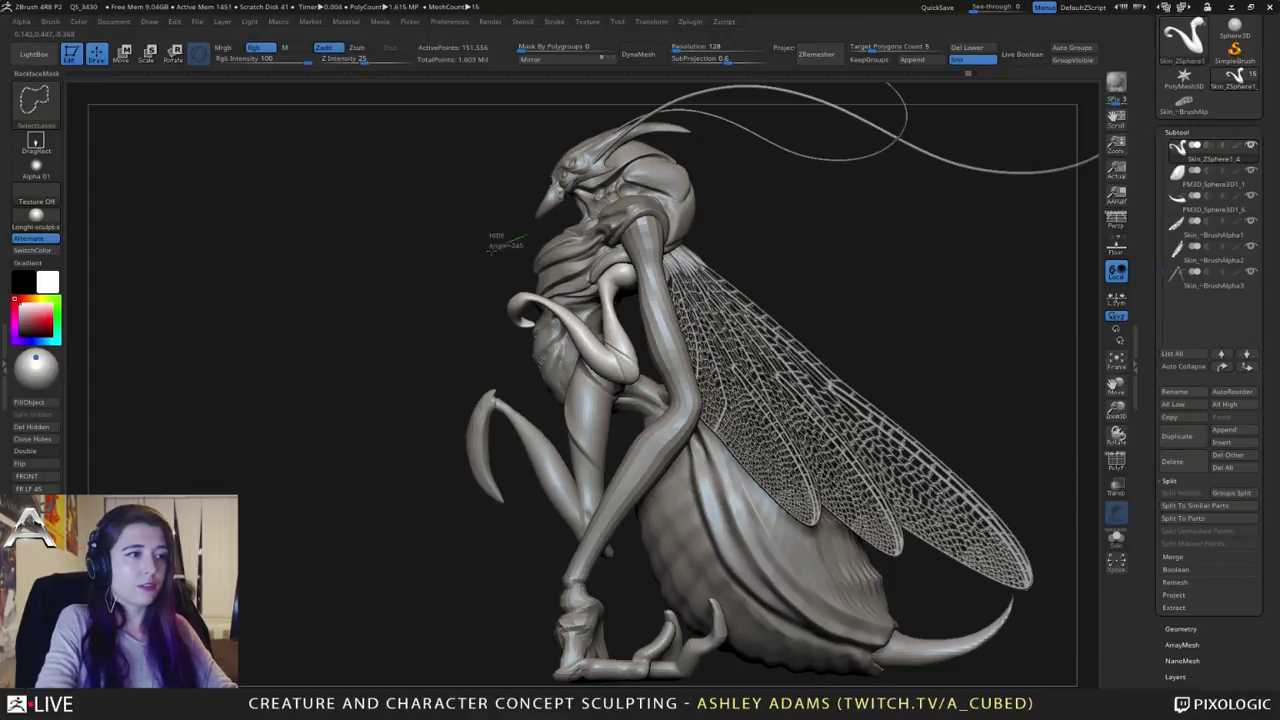
mouse_move(505, 232)
ctrl+shift+mouse_down()
mouse_move(550, 368)
mouse_move(555, 325)
mouse_move(592, 350)
mouse_move(585, 245)
mouse_move(590, 268)
ctrl+shift+mouse_up()
drag(850, 360, 940, 466)
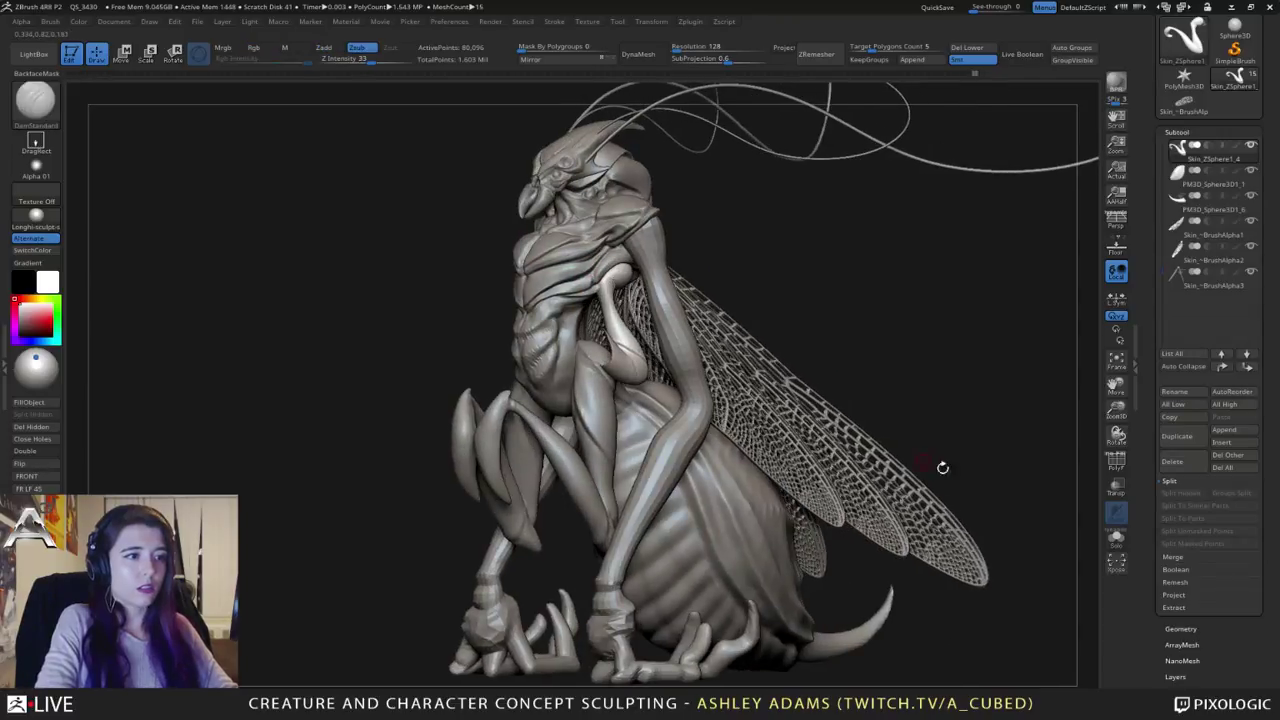
Step: Try to split the hidden forearms into a separate subtool, deleting the lower subdivision levels to allow the split
click(1183, 494)
click(1180, 628)
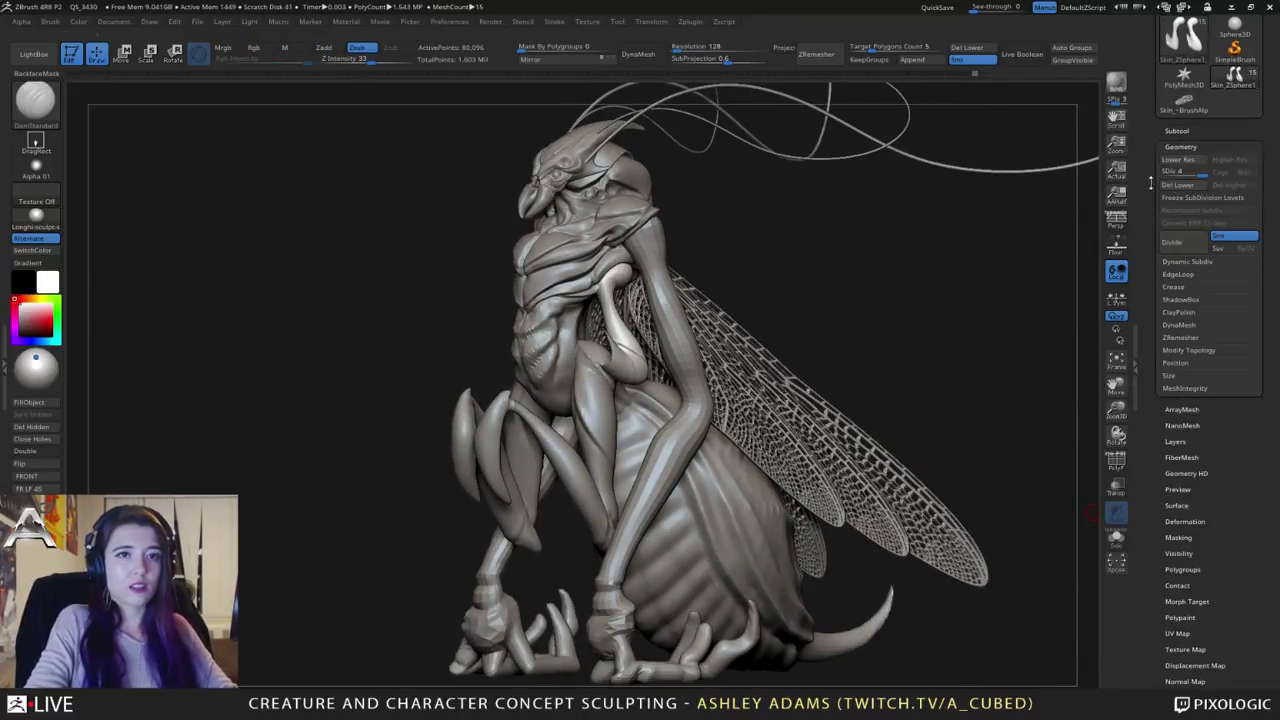
click(1198, 187)
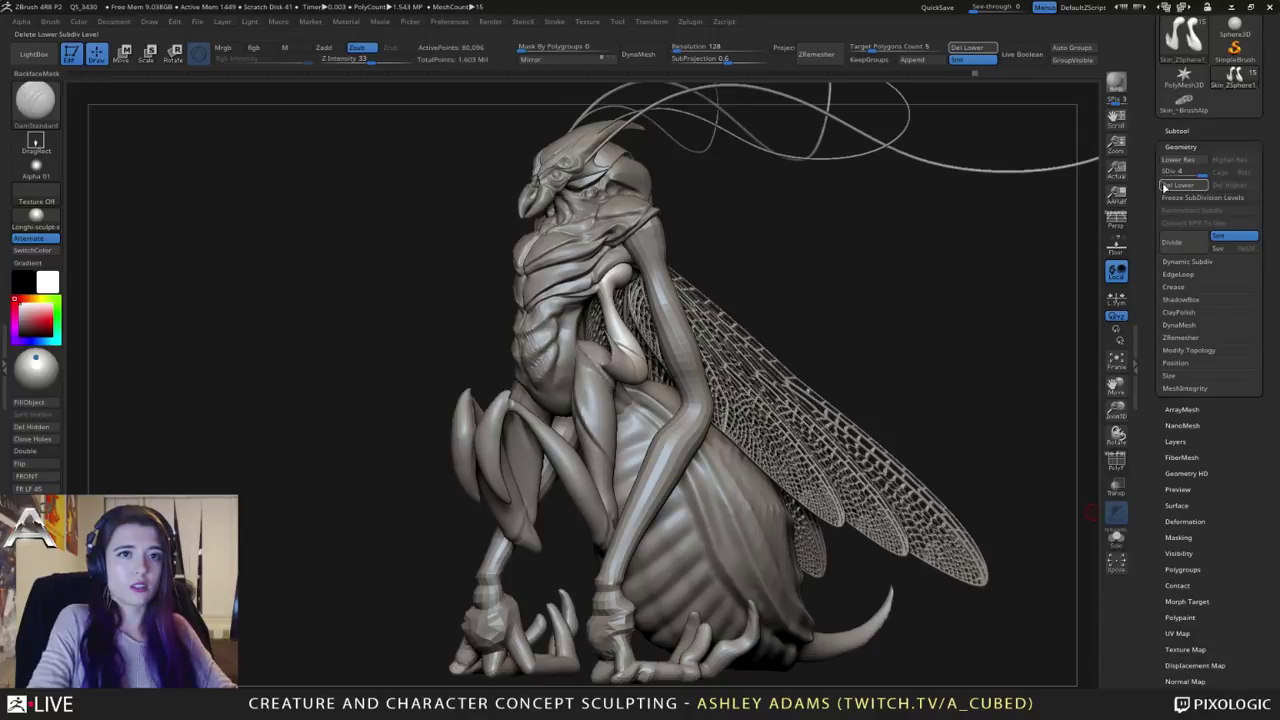
click(1180, 131)
drag(1000, 365, 890, 368)
ctrl+shift+click(1000, 366)
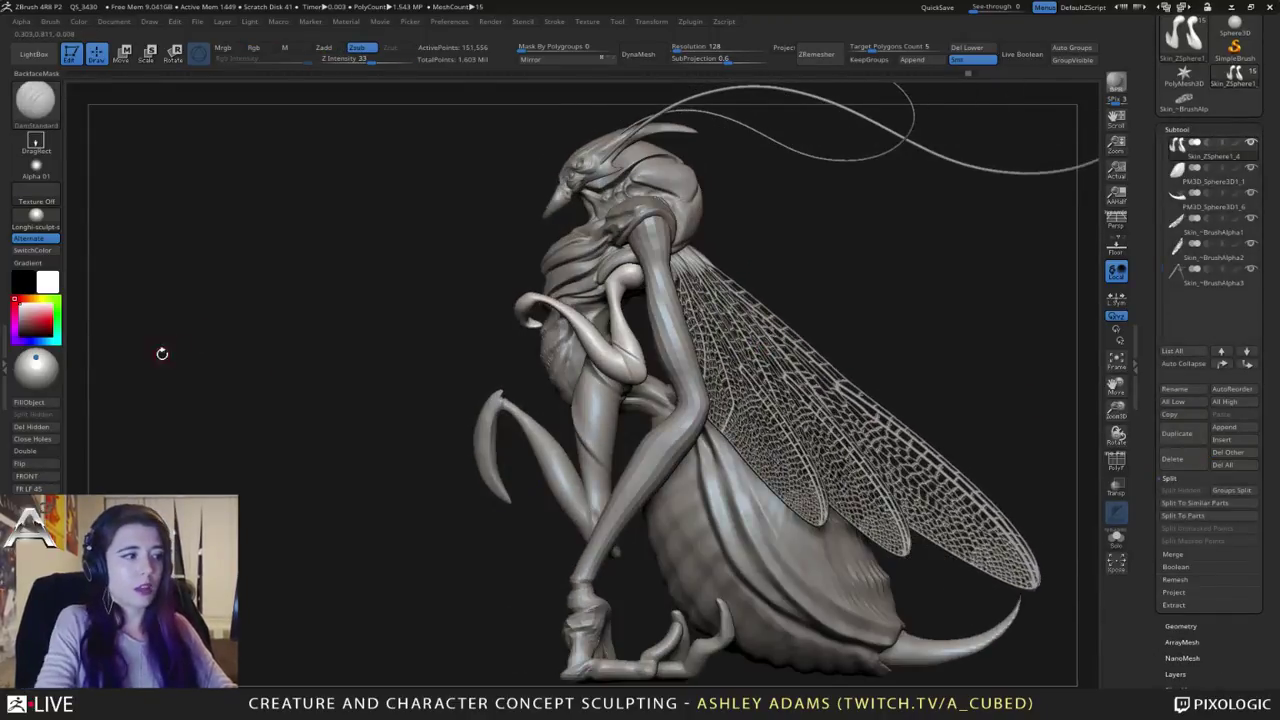
Step: Open the Modify Topology options in the Geometry settings of the small front limbs
drag(1178, 626, 1192, 549)
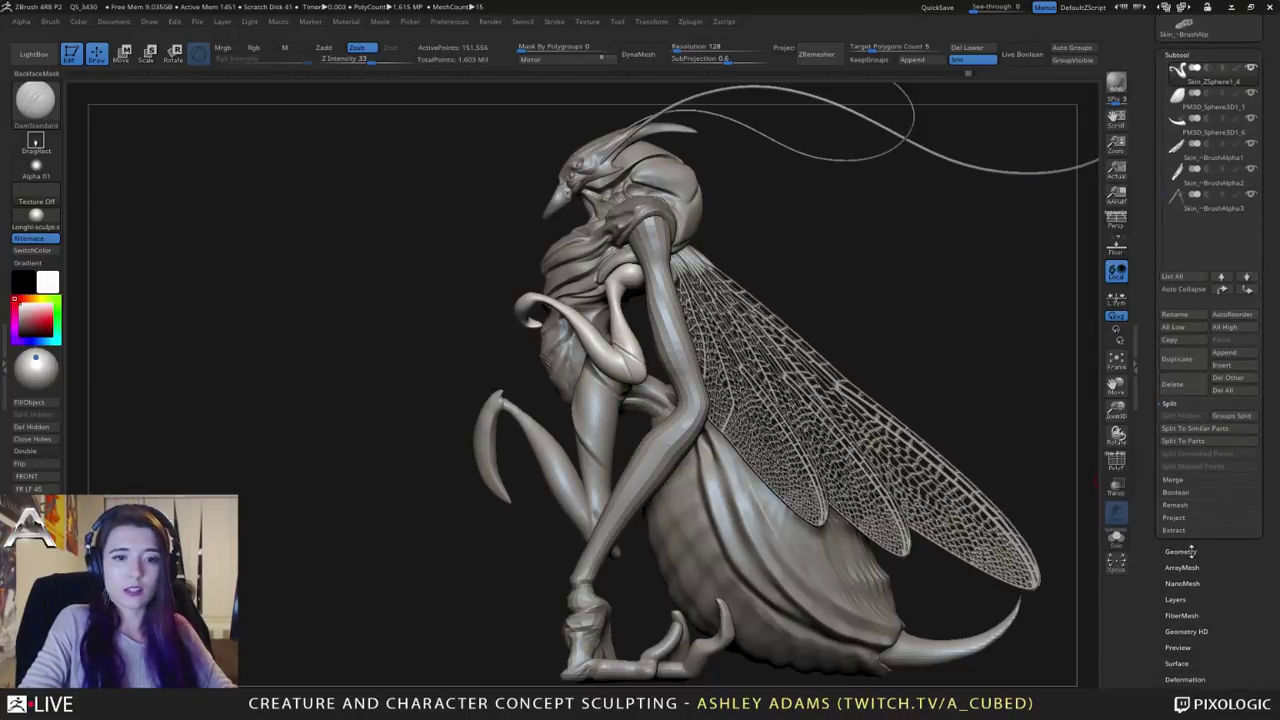
click(1181, 551)
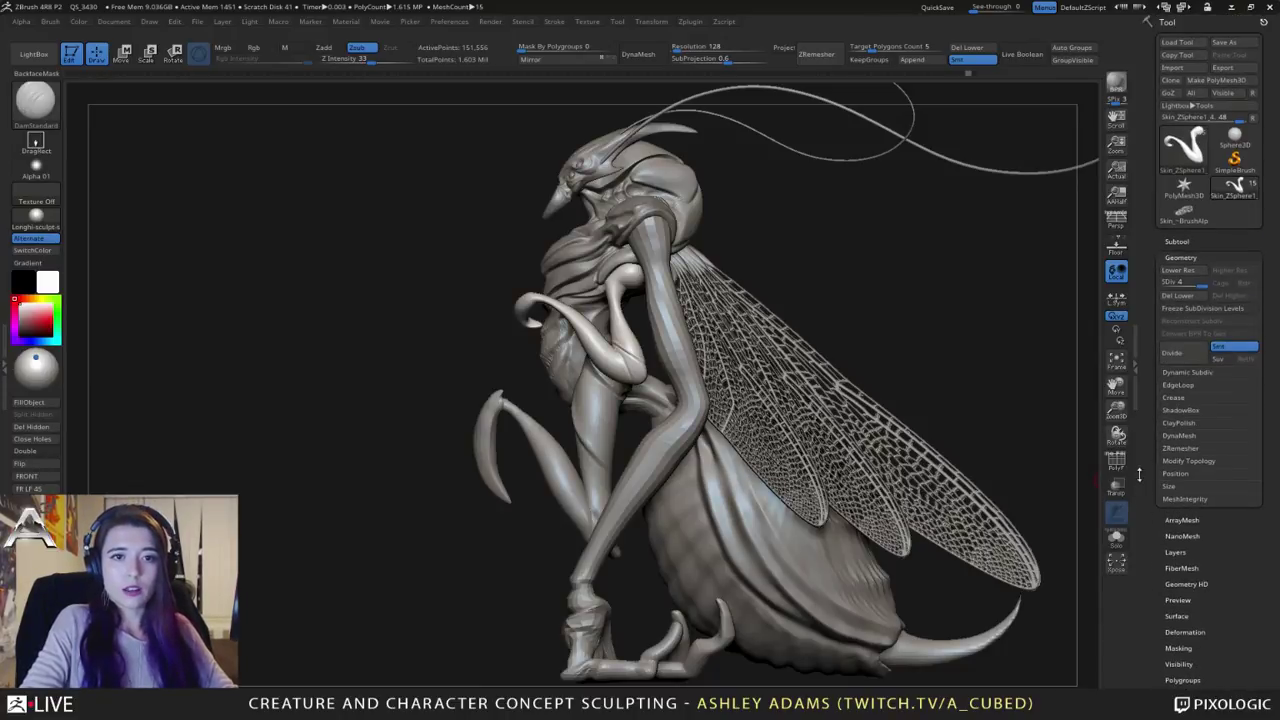
click(1190, 461)
drag(1157, 461, 1197, 376)
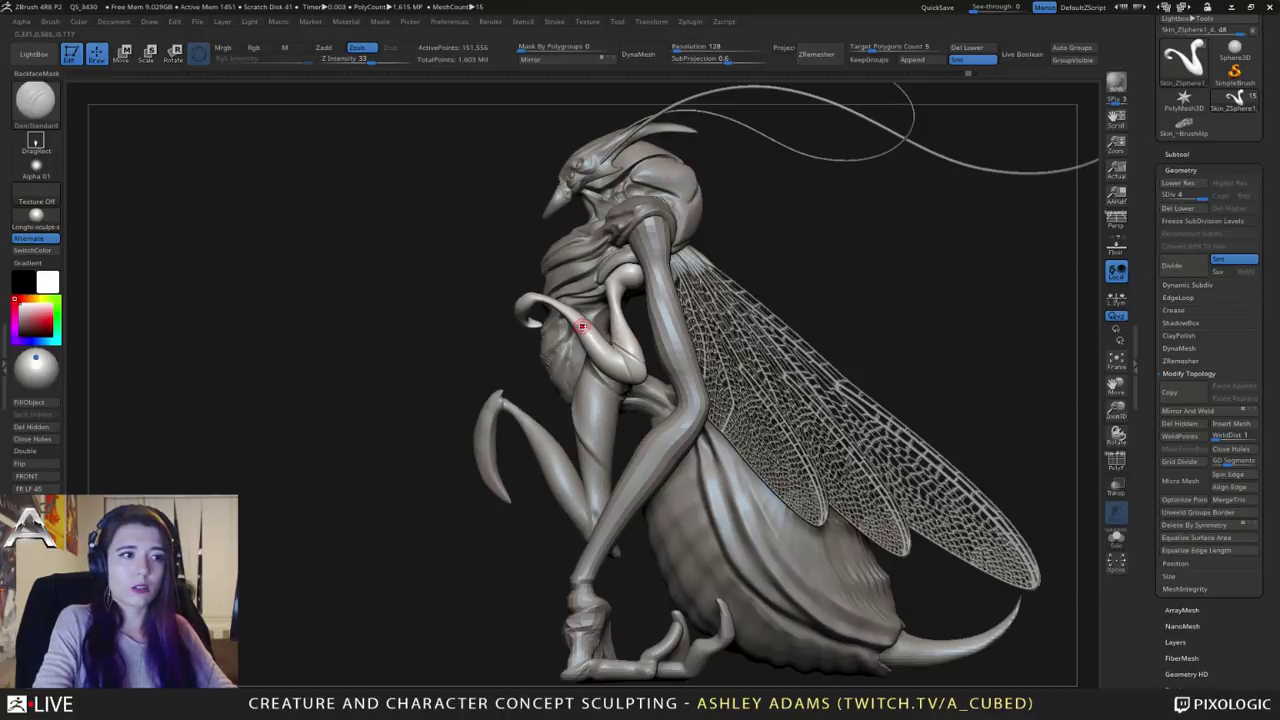
Step: Hide the hooked forearms of the small front limbs with a SelectLasso selection
mouse_move(550, 228)
ctrl+shift+mouse_down()
mouse_move(455, 300)
mouse_move(542, 328)
mouse_move(615, 397)
ctrl+shift+mouse_up()
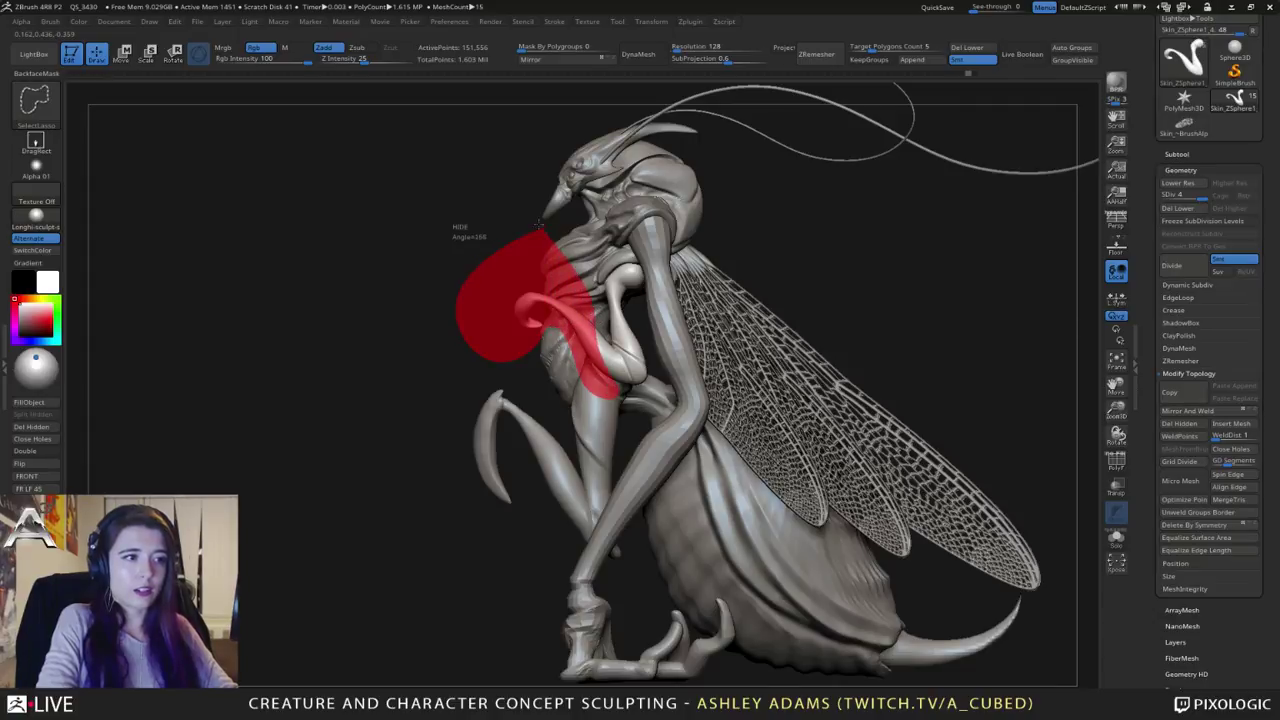
ctrl+alt+shift+drag(538, 224, 542, 230)
mouse_move(563, 329)
right_down()
mouse_move(640, 315)
mouse_move(616, 278)
right_up()
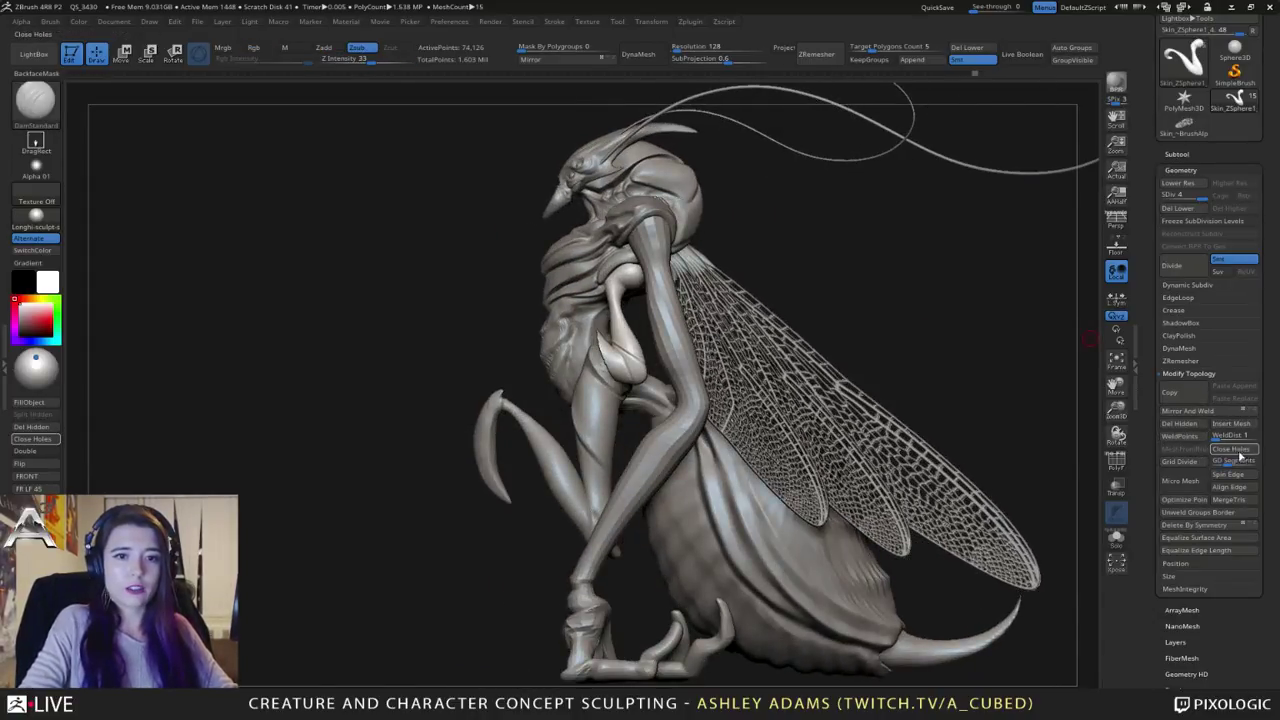
Step: Examine the Del Hidden and Close Holes options and the open cut ends of the small front limbs
click(1240, 452)
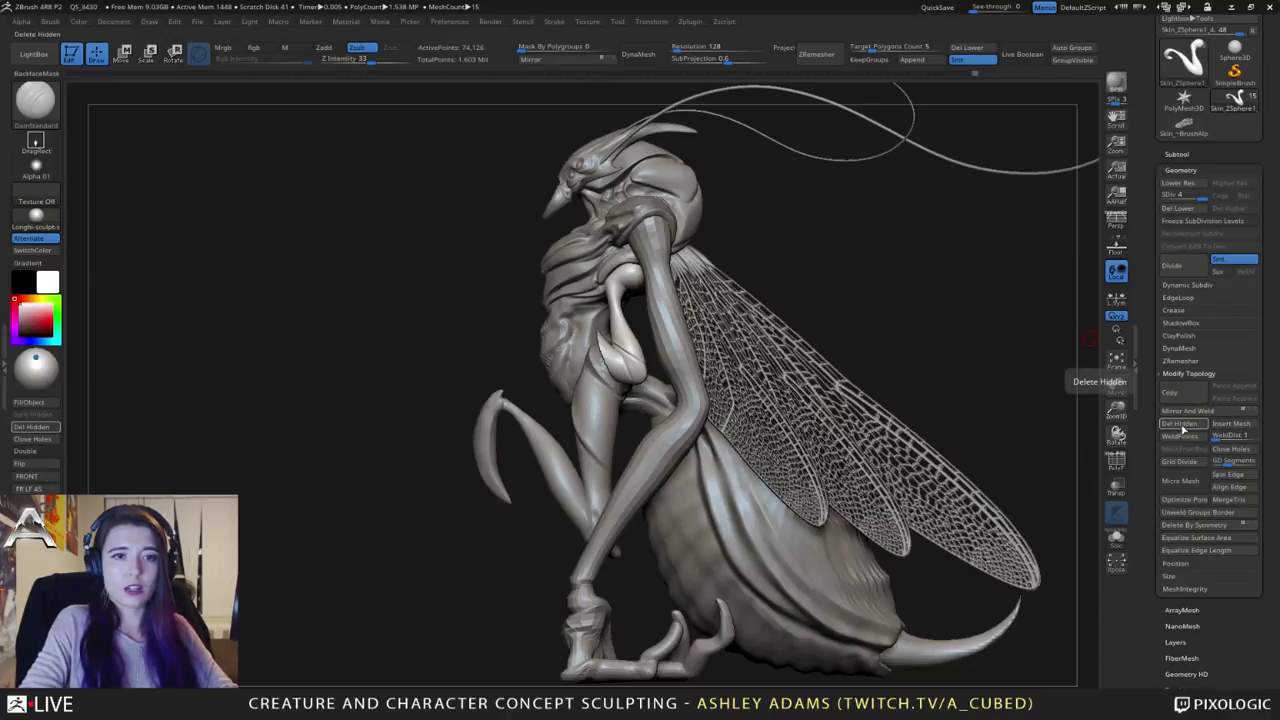
click(1212, 429)
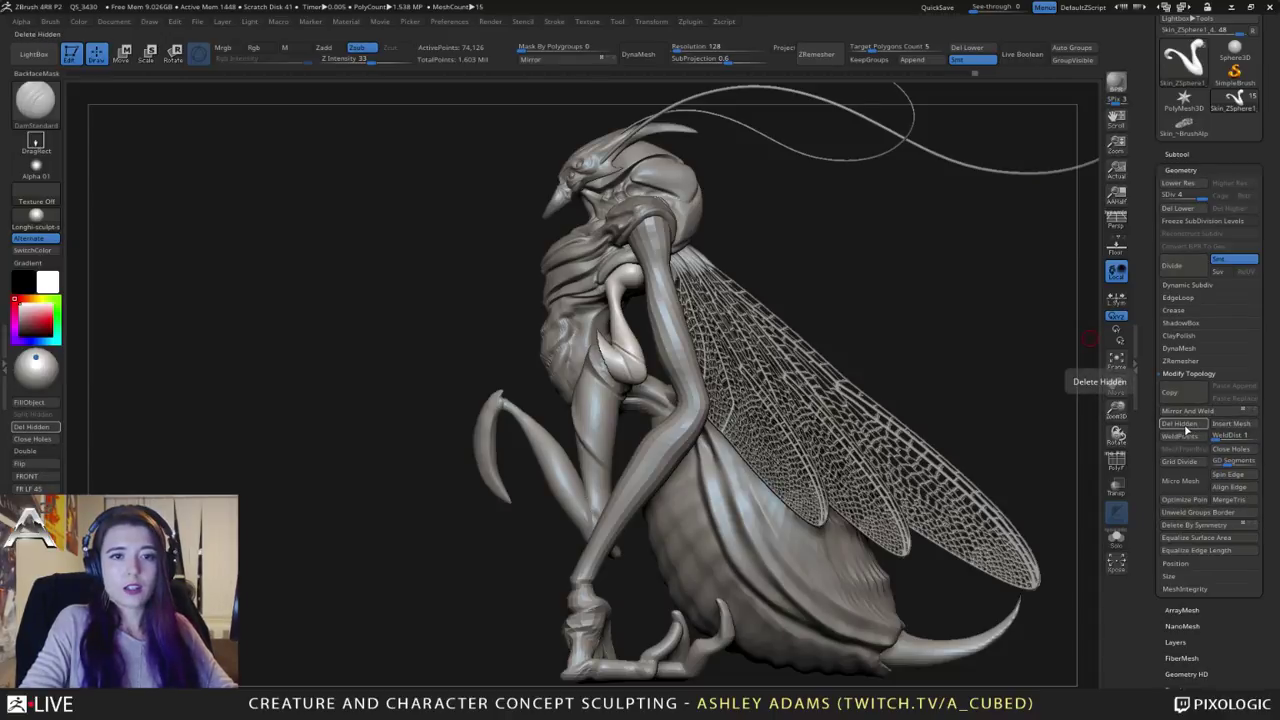
click(30, 427)
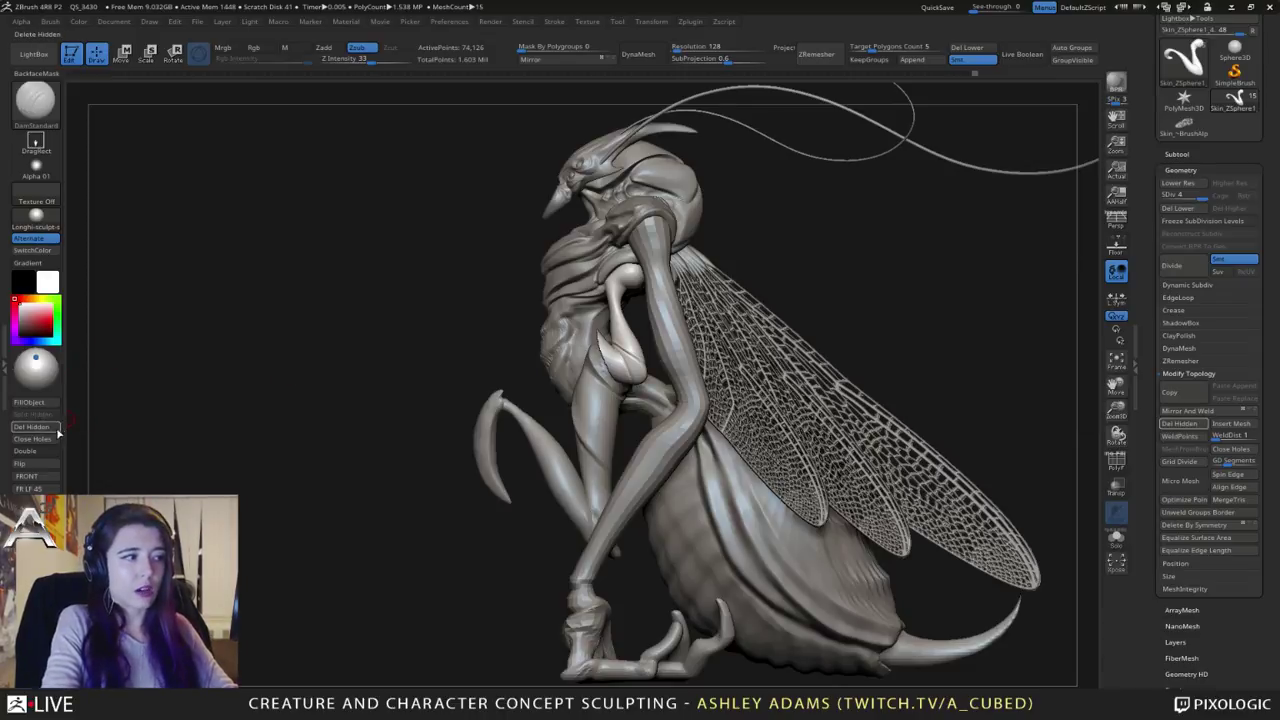
mouse_move(486, 303)
mouse_down()
mouse_move(705, 320)
mouse_move(655, 322)
mouse_up()
drag(430, 350, 582, 364)
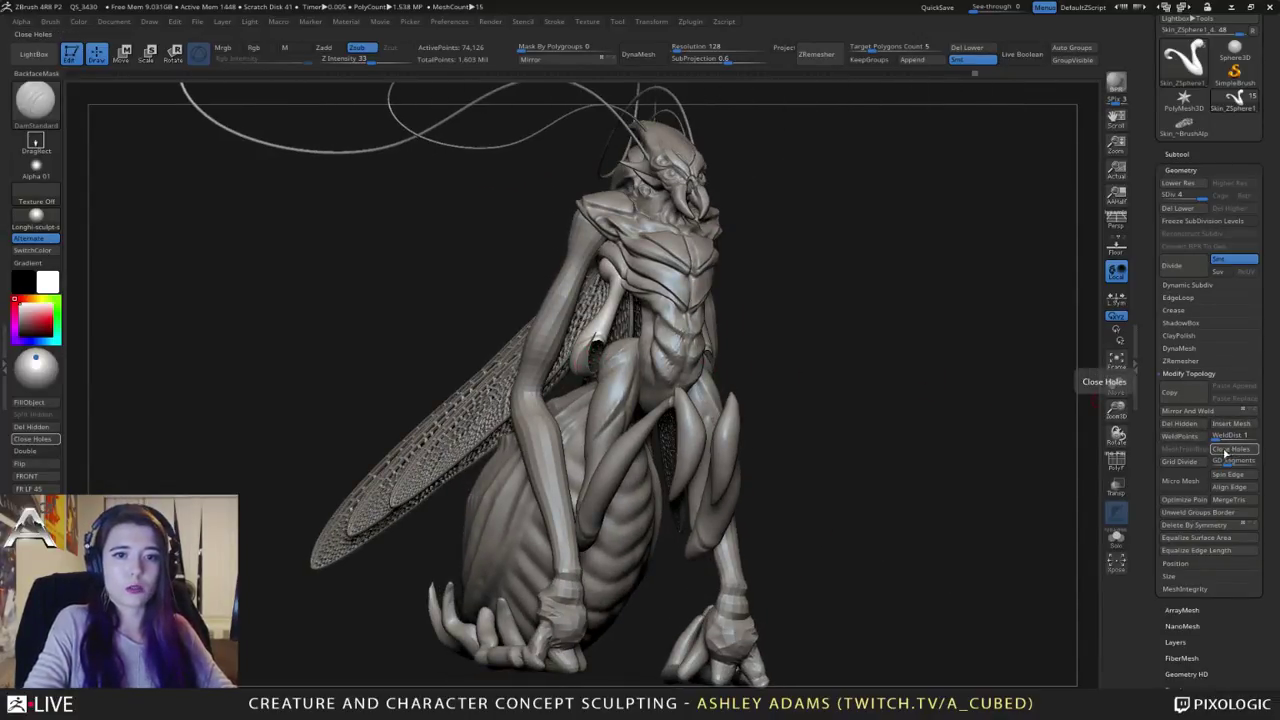
click(1228, 450)
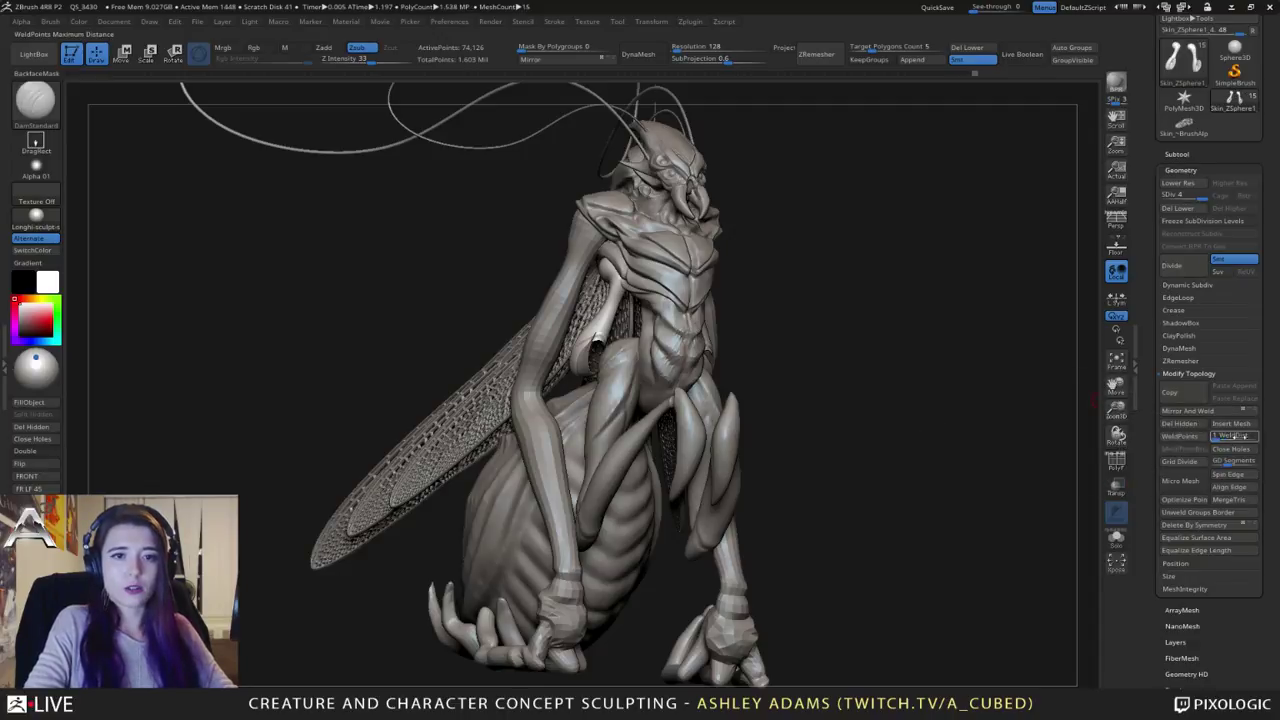
Step: Bring the hidden forearms of the small front limbs back into view
mouse_move(815, 377)
mouse_down()
mouse_move(655, 362)
mouse_move(555, 370)
mouse_up()
ctrl+shift+click(750, 371)
alt+drag(711, 371, 791, 430)
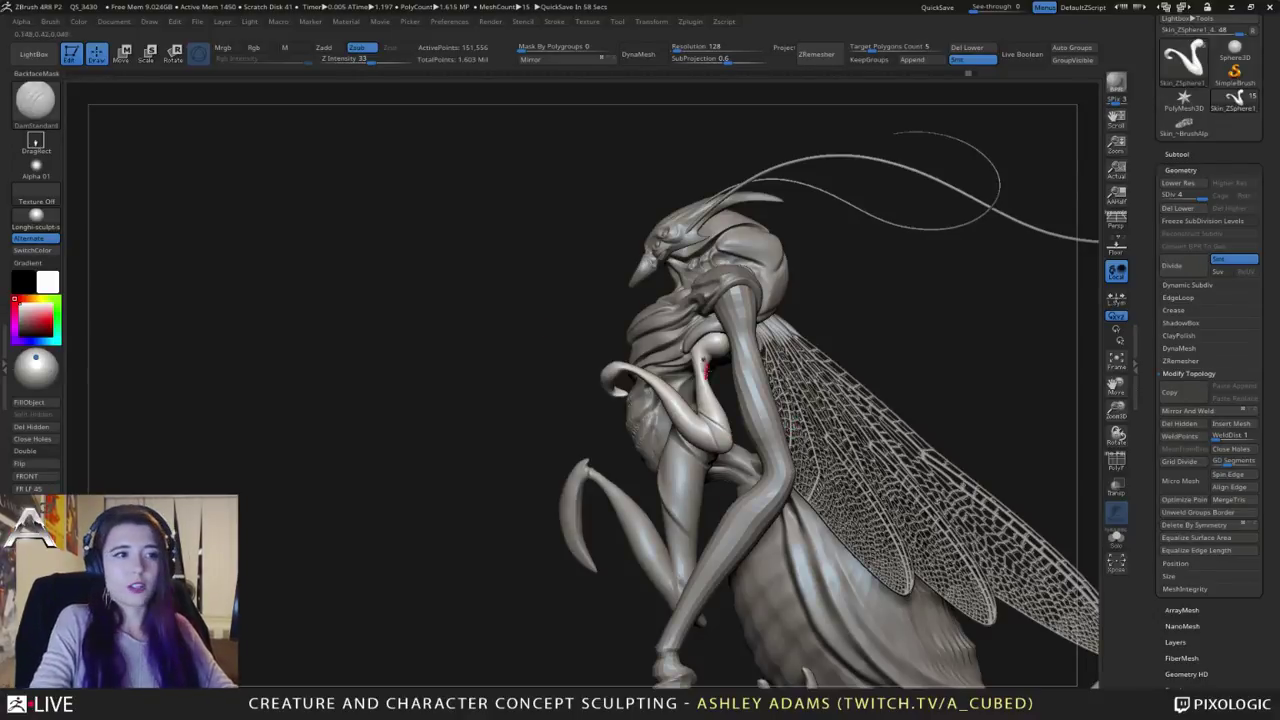
Step: Enlarge the brush and carve a crease beneath the ball joints of the small front limbs with DamStandard
mouse_move(705, 370)
right_down()
mouse_move(690, 345)
mouse_move(650, 327)
right_up()
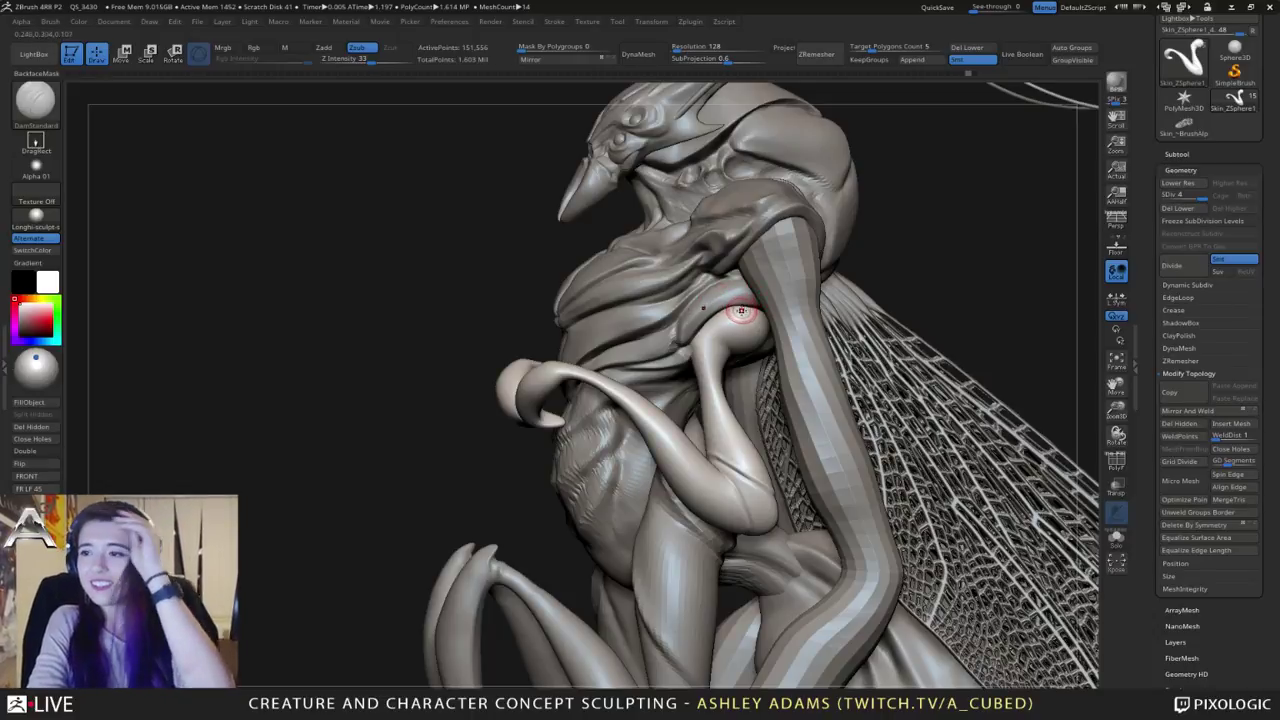
key(space)
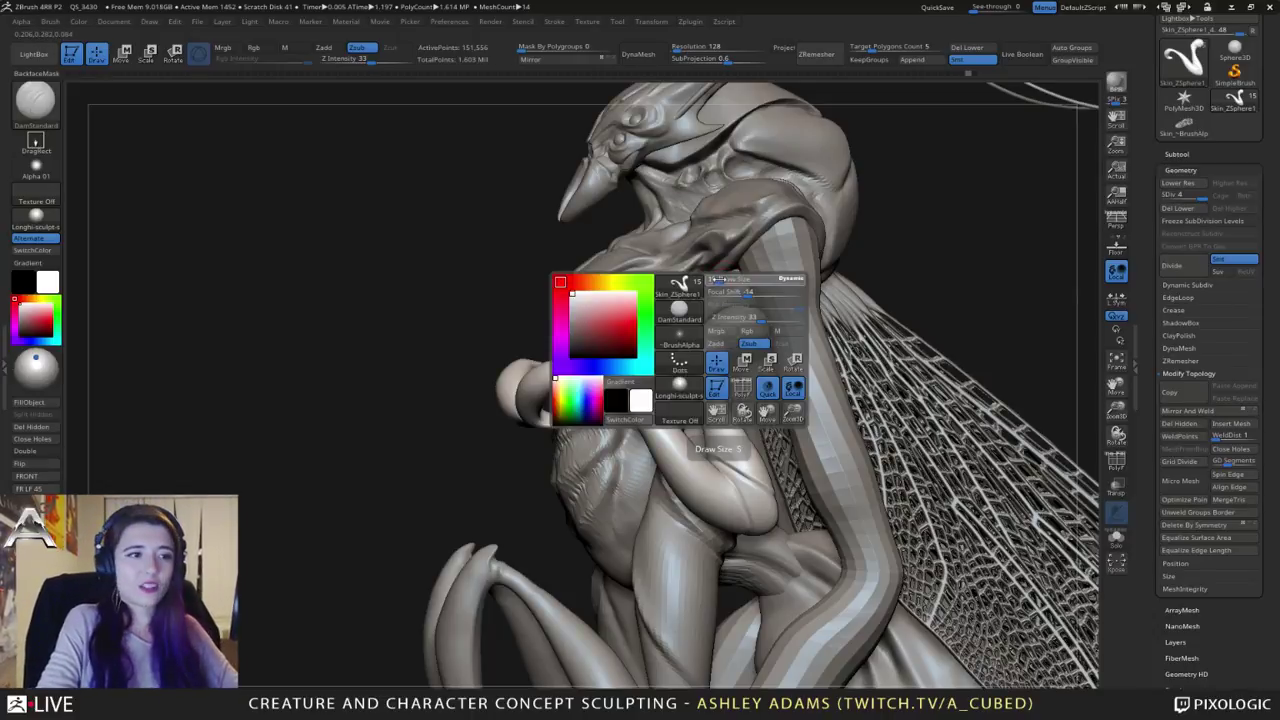
drag(722, 284, 736, 284)
right_drag(727, 313, 688, 258)
key(b)
key(c)
key(b)
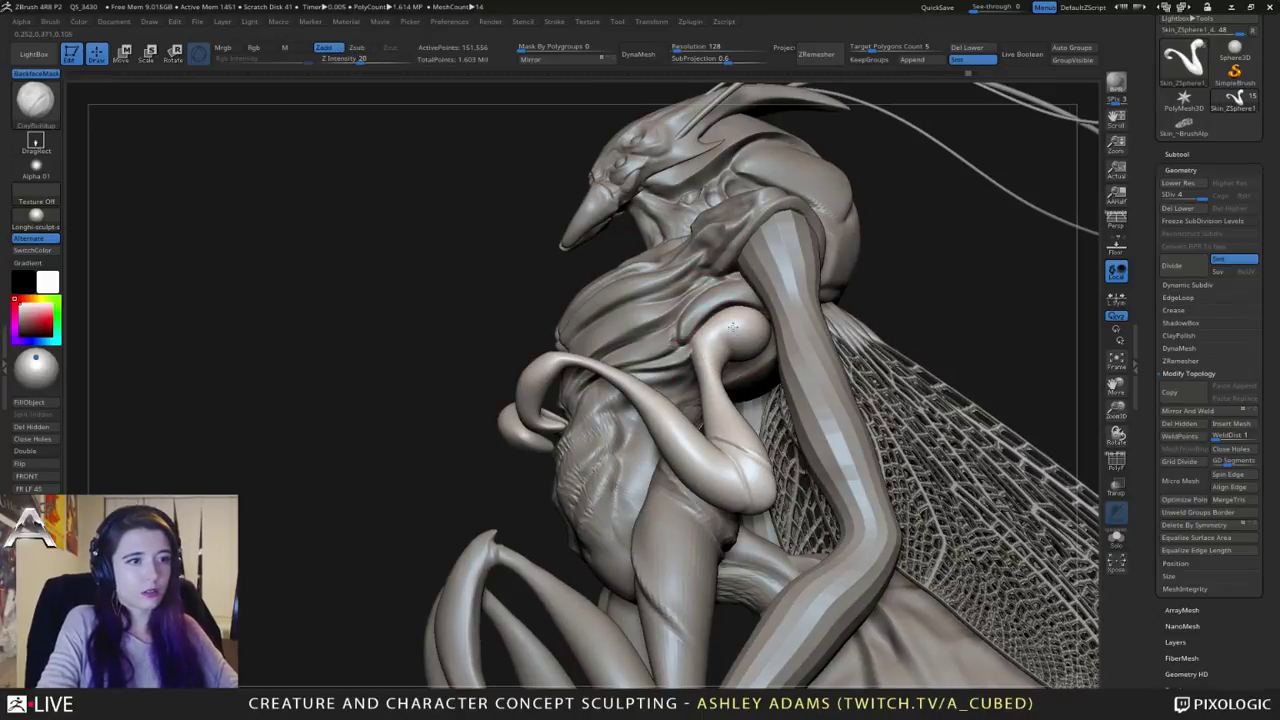
key(b)
key(d)
key(s)
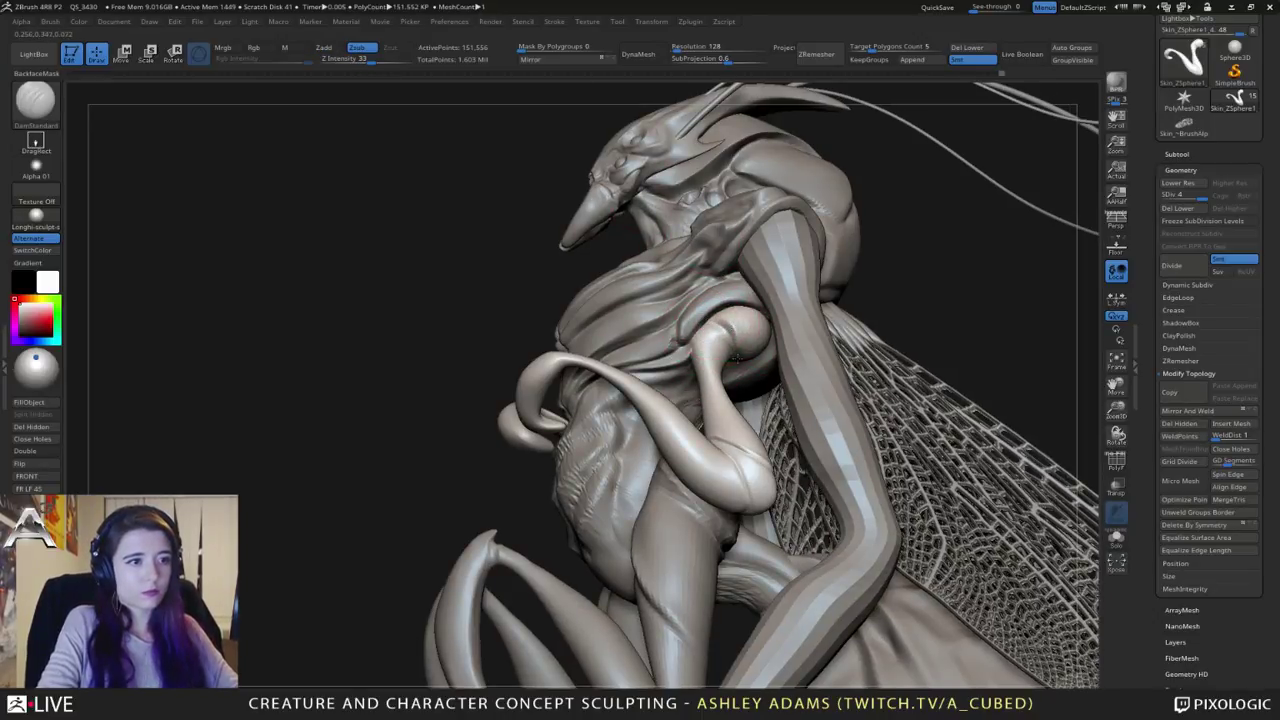
right_drag(735, 357, 746, 313)
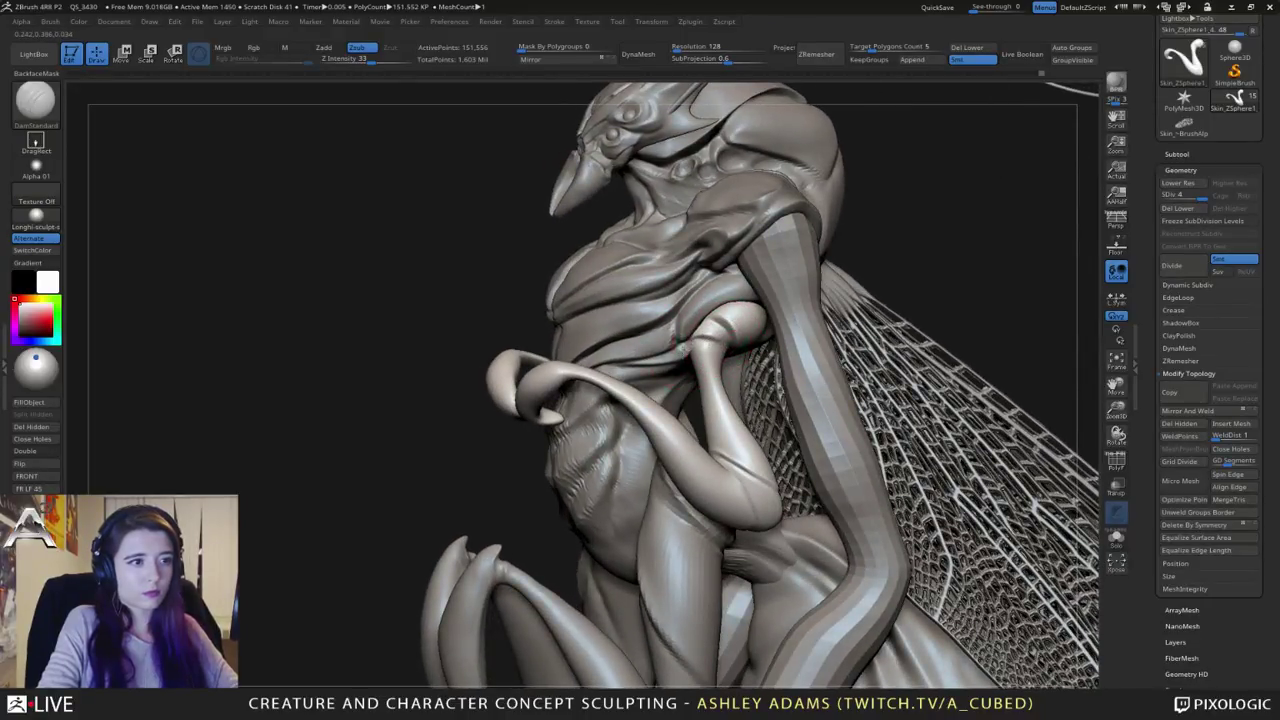
Step: Isolate the small front limbs with Solo and smooth the crease beneath their ball joints
mouse_move(697, 340)
right_down()
mouse_move(623, 304)
mouse_move(1100, 523)
right_up()
right_click(623, 306)
click(1116, 537)
right_drag(769, 383, 634, 327)
key(shift)
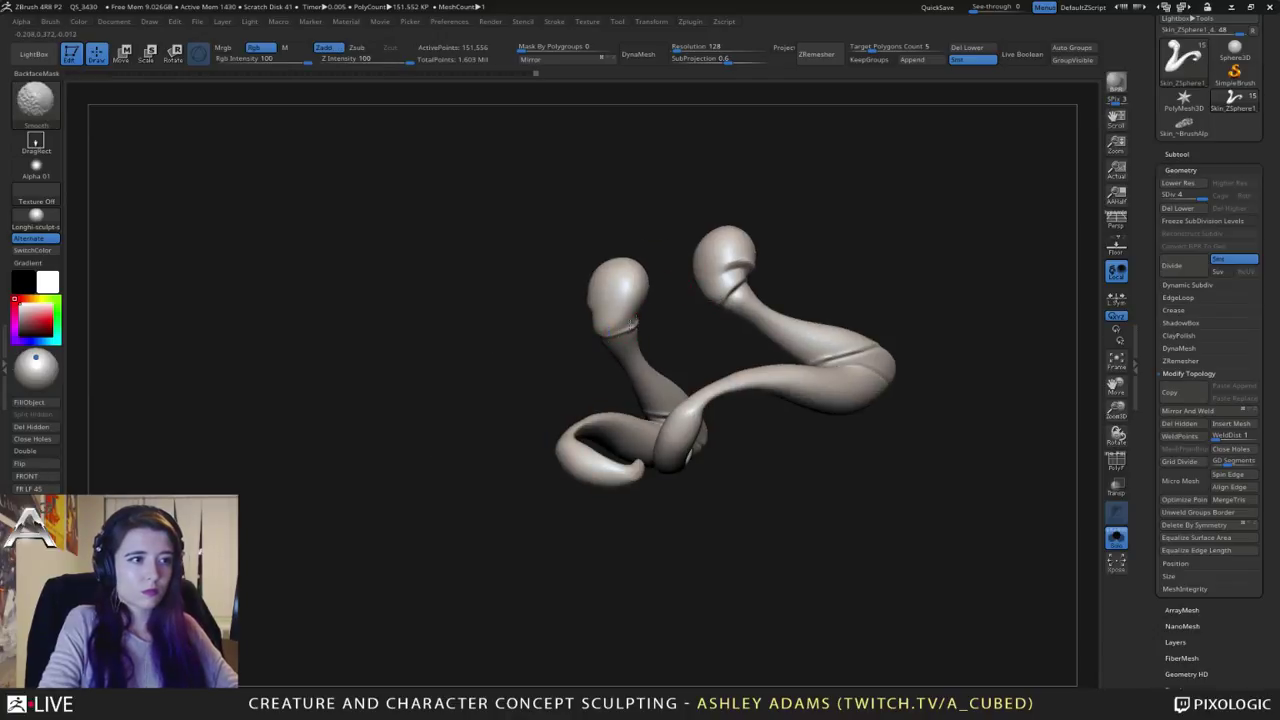
shift+drag(617, 334, 626, 328)
mouse_move(624, 327)
right_down()
mouse_move(606, 331)
mouse_move(614, 323)
right_up()
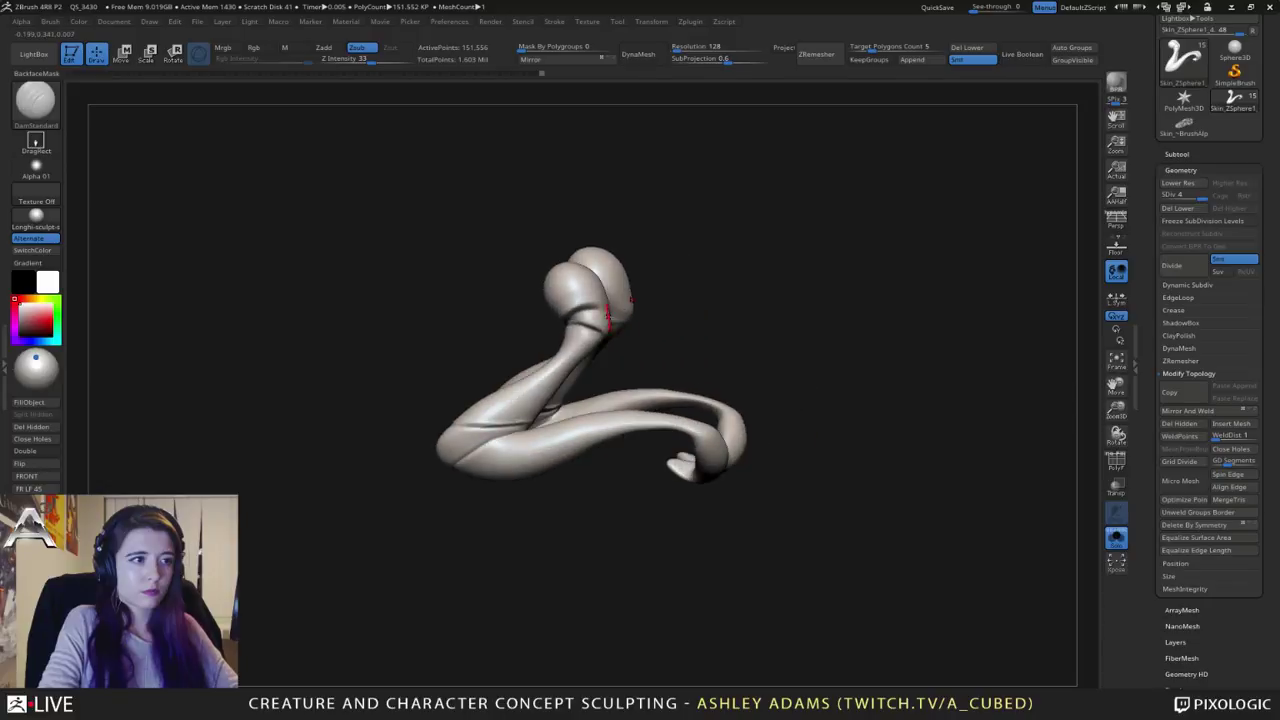
Step: Continue the DamStandard crease around the remaining sides of the ball joints and smooth its edges
right_drag(533, 268, 583, 308)
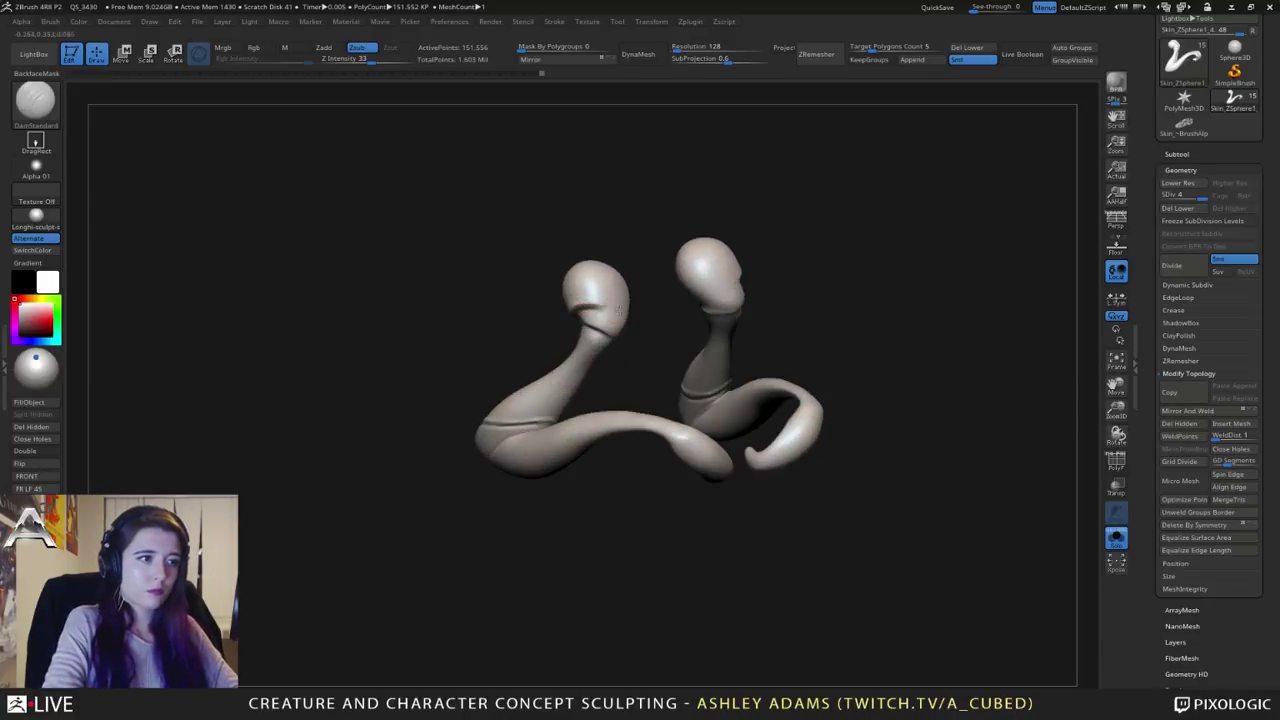
mouse_move(573, 304)
mouse_down()
mouse_move(625, 323)
mouse_move(610, 318)
mouse_up()
right_drag(610, 305, 506, 330)
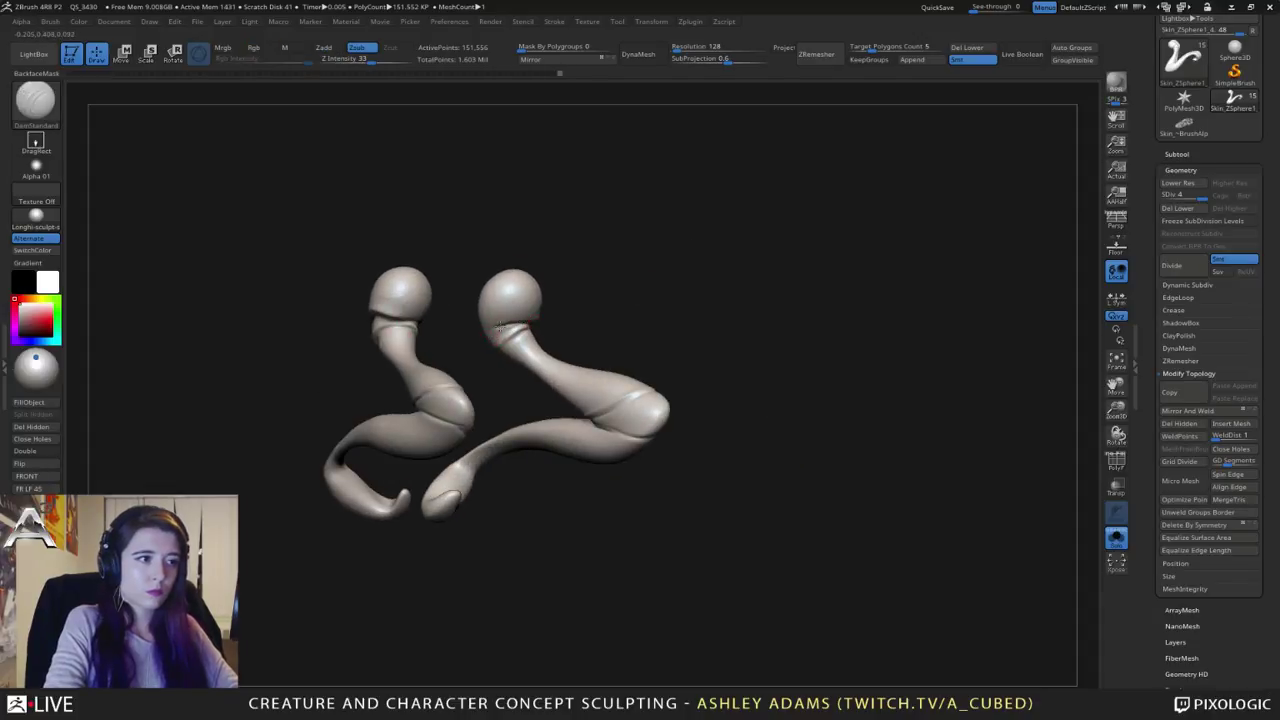
shift+drag(497, 330, 511, 328)
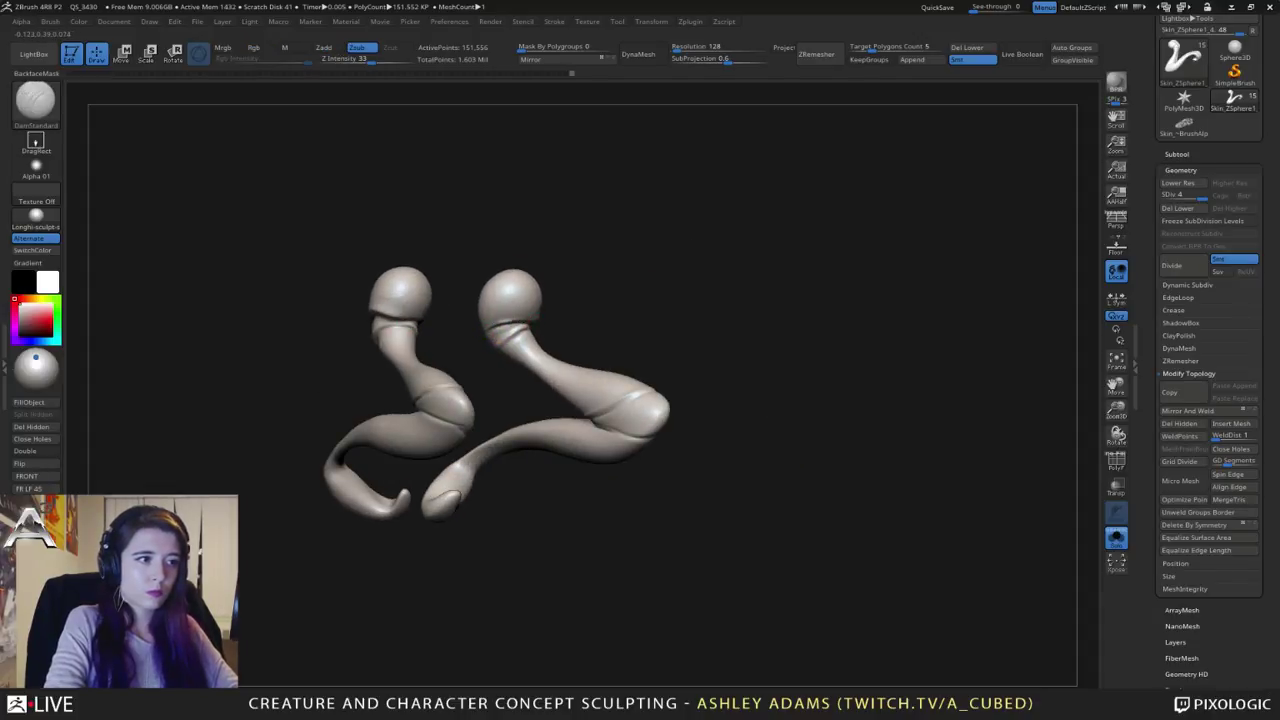
key(shift)
Step: Carve and smooth a crease at the wrists where the hooks of the small front limbs begin
mouse_move(501, 306)
right_down()
mouse_move(470, 318)
mouse_move(560, 310)
mouse_move(570, 335)
mouse_move(703, 361)
mouse_move(717, 377)
mouse_move(560, 415)
right_up()
key(shift)
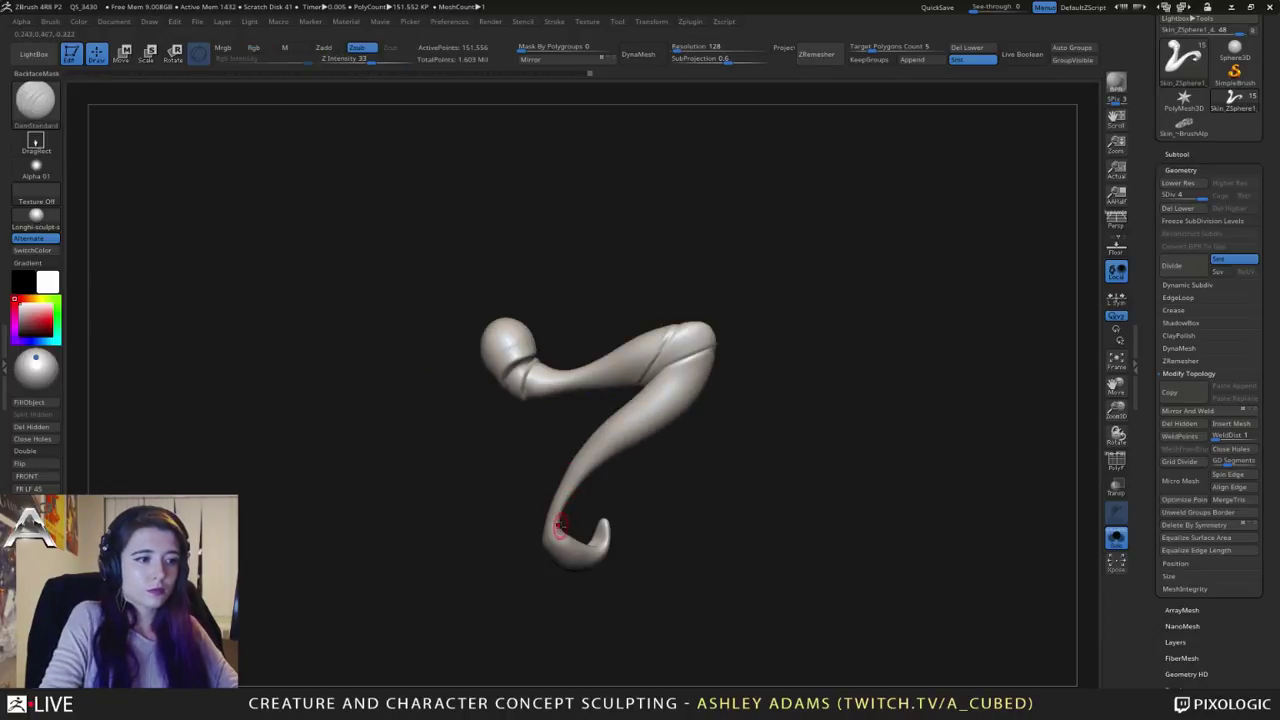
mouse_move(549, 517)
right_down()
mouse_move(589, 497)
mouse_move(563, 526)
mouse_move(524, 514)
mouse_move(574, 531)
mouse_move(566, 505)
mouse_move(604, 535)
right_up()
key(shift)
mouse_move(628, 590)
right_down()
mouse_move(571, 449)
mouse_move(657, 428)
mouse_move(679, 438)
right_up()
key(shift)
right_drag(568, 377, 576, 371)
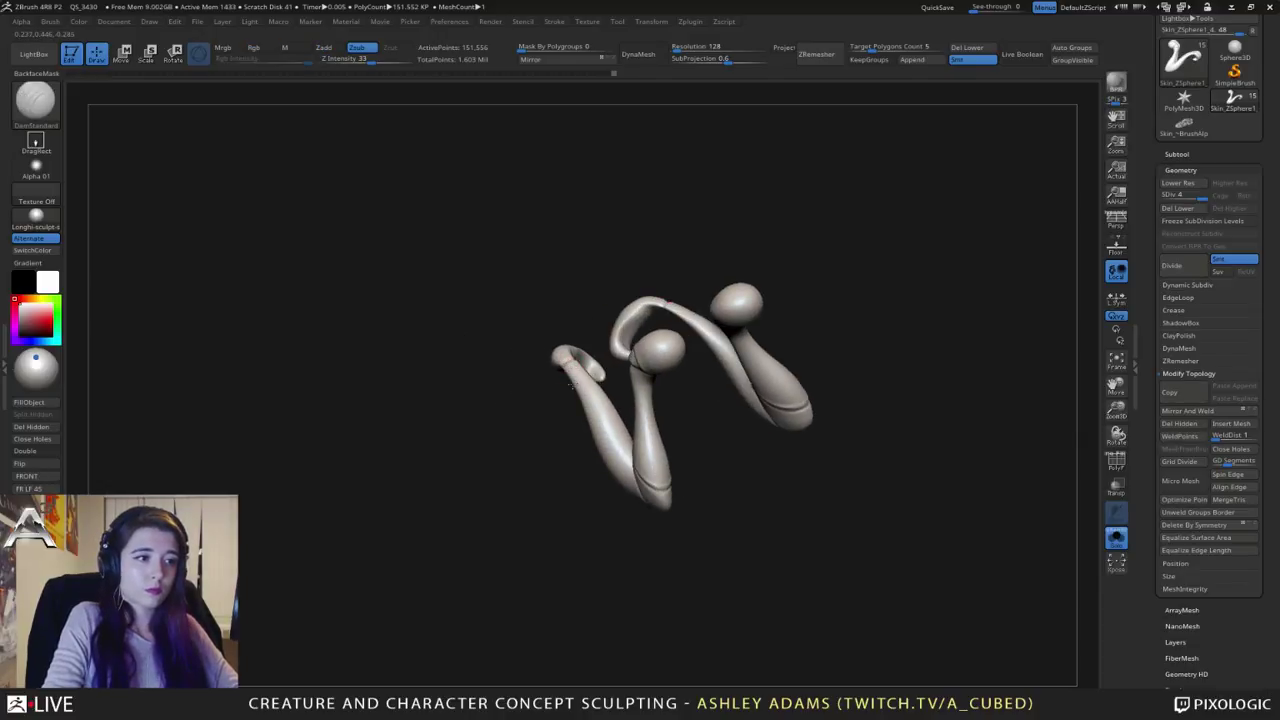
Step: Carve a lengthwise groove along the forearms from the hooks toward the elbows with DamStandard
mouse_move(624, 453)
right_down()
mouse_move(650, 473)
mouse_move(613, 475)
right_up()
right_click(608, 388)
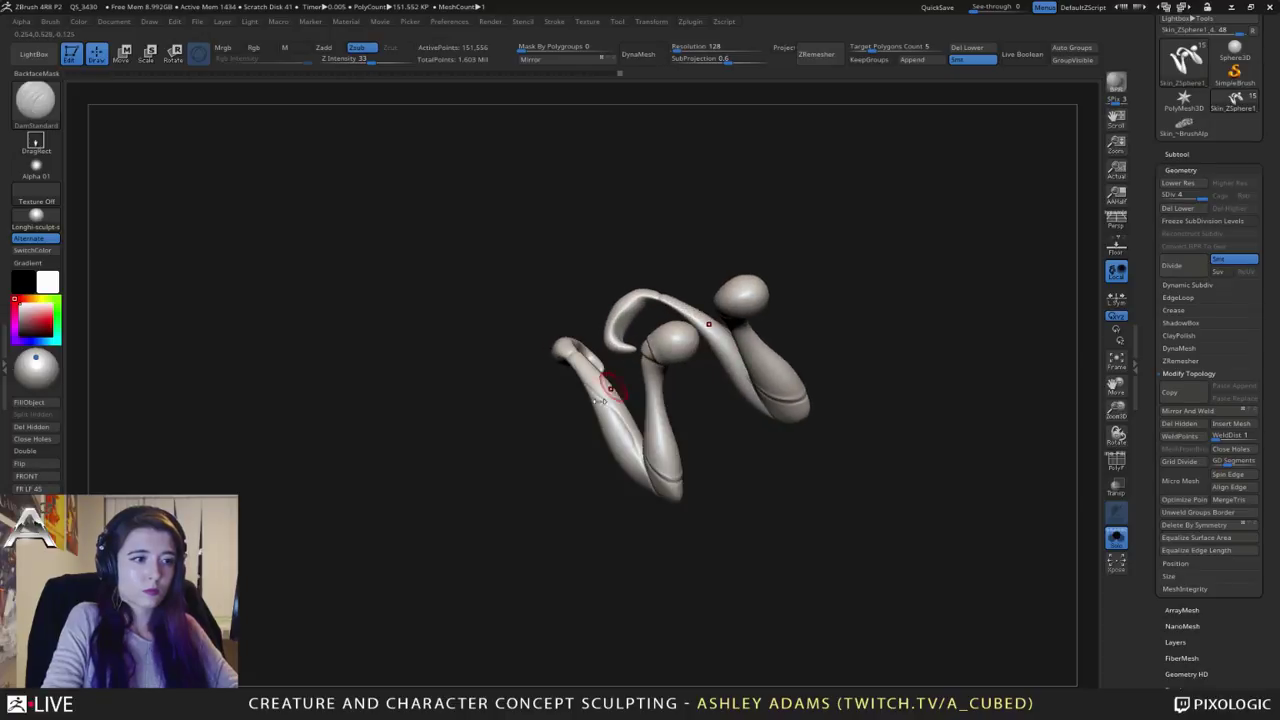
mouse_move(606, 386)
right_down()
mouse_move(578, 381)
mouse_move(571, 449)
right_up()
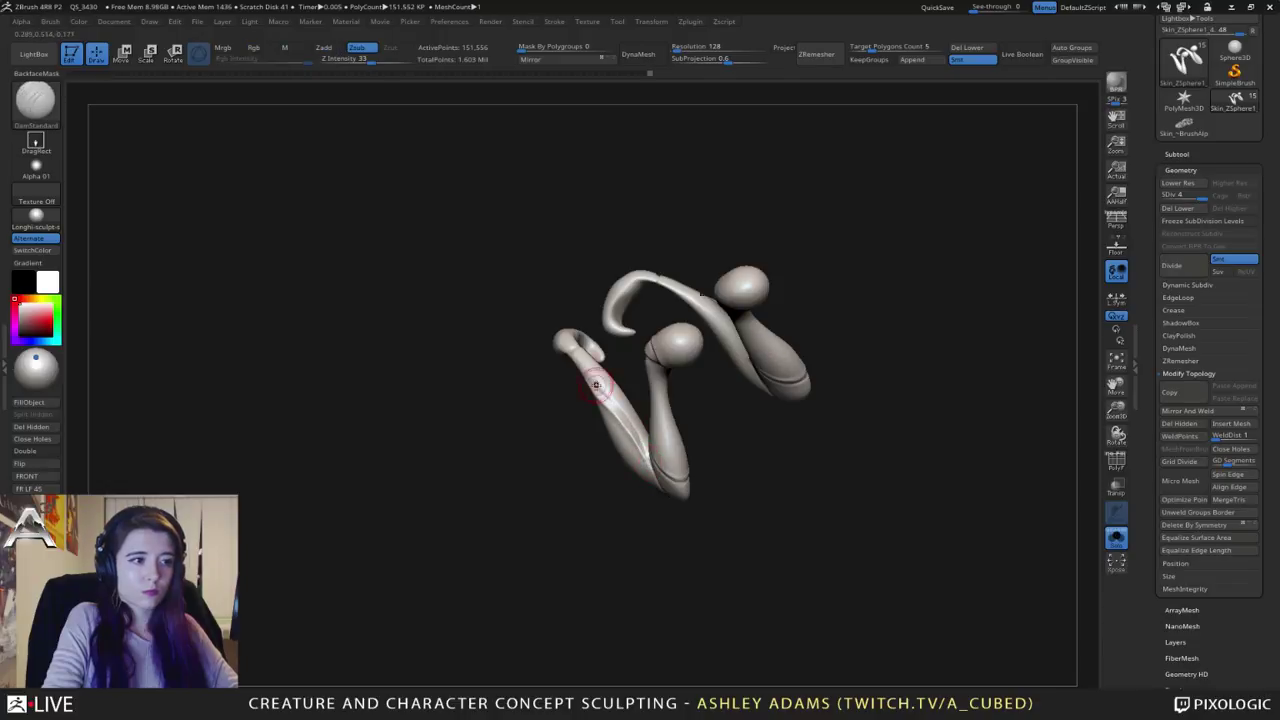
drag(620, 414, 648, 460)
mouse_move(648, 460)
right_down()
mouse_move(662, 424)
mouse_move(664, 452)
mouse_move(690, 405)
mouse_move(667, 366)
right_up()
Step: Carve and deepen long grooves along the other side of the forearms from the wrist crease to the elbow
right_drag(597, 347, 603, 229)
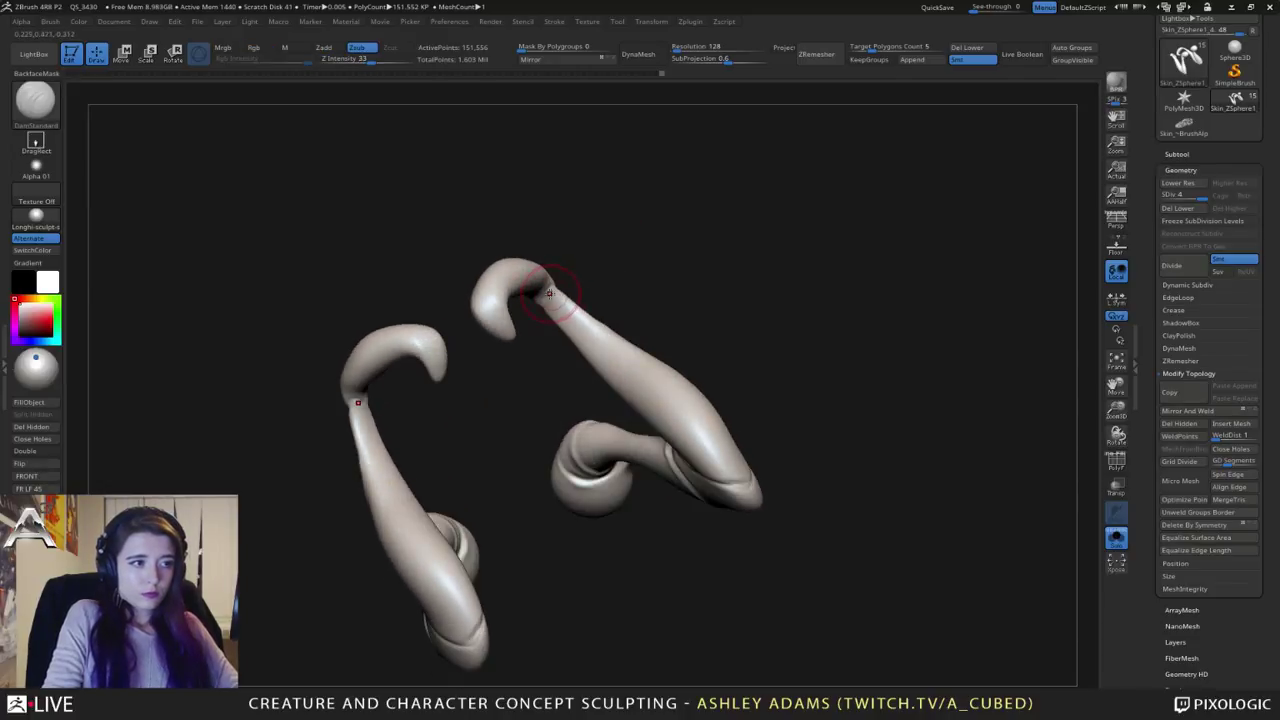
mouse_move(549, 290)
mouse_down()
mouse_move(690, 460)
mouse_move(722, 474)
mouse_up()
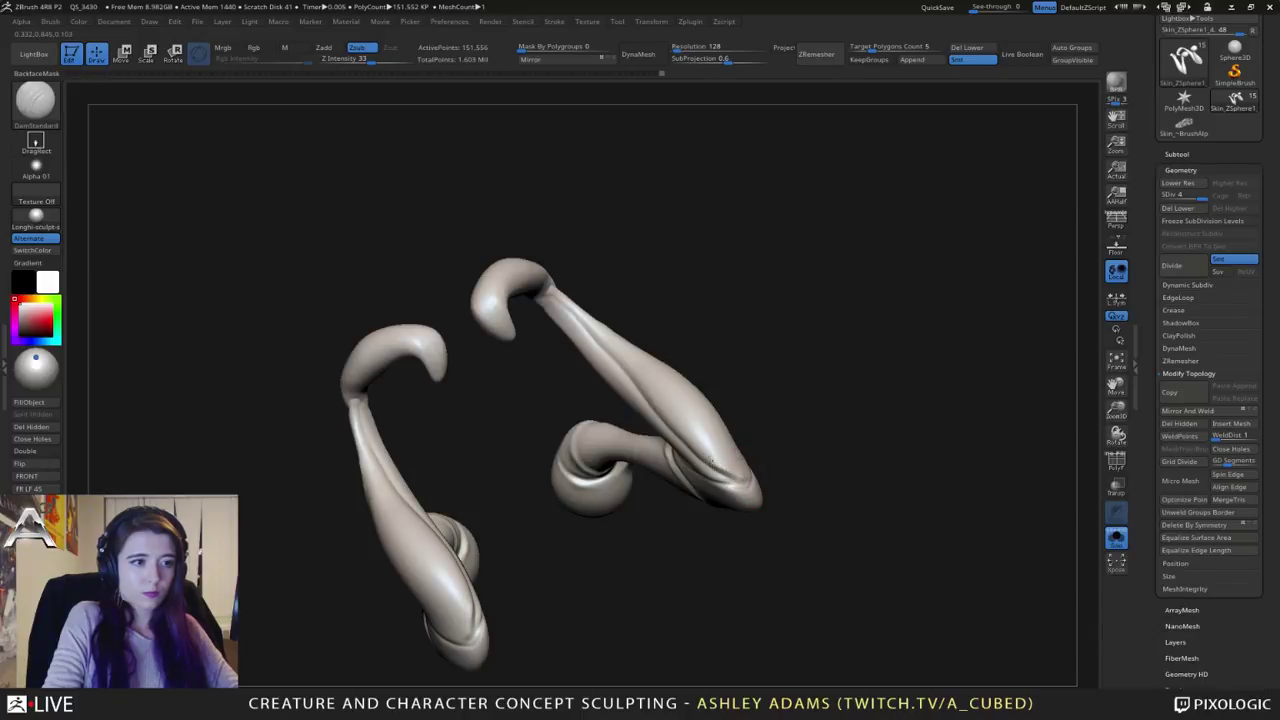
drag(678, 430, 566, 308)
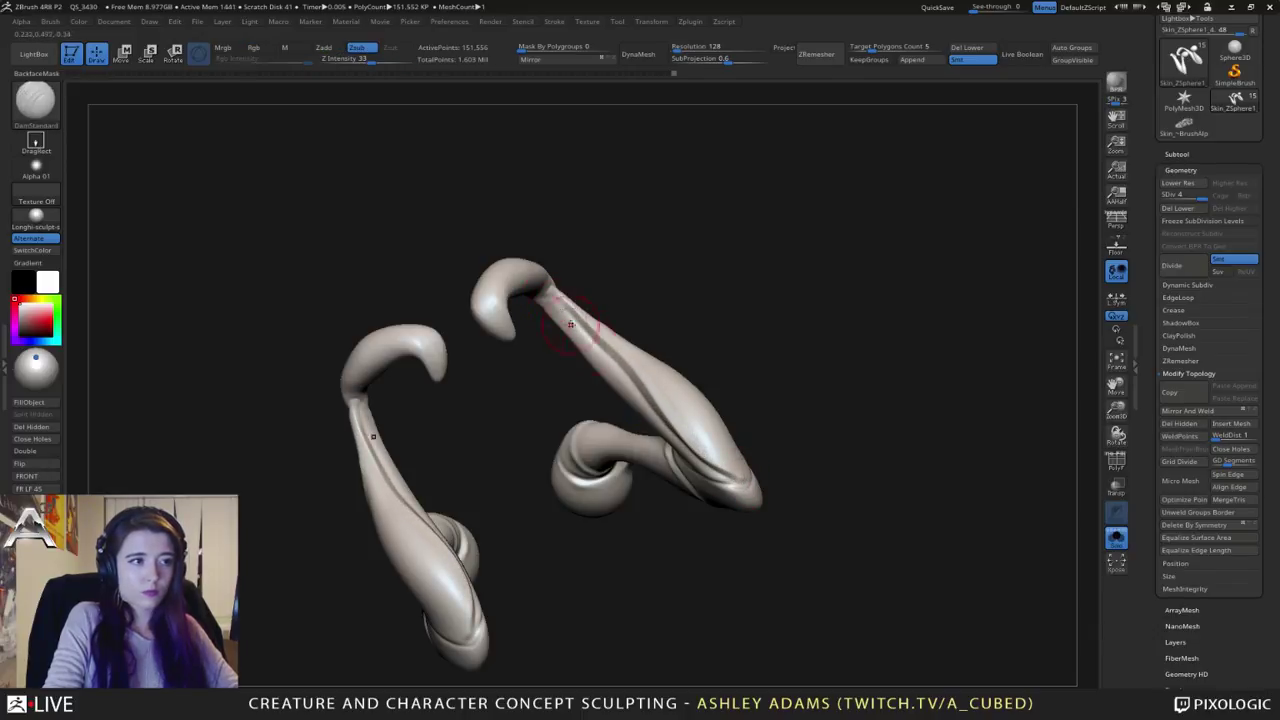
ctrl+right_drag(714, 491, 700, 450)
mouse_move(700, 450)
right_down()
mouse_move(654, 466)
mouse_move(614, 374)
mouse_move(638, 369)
right_up()
drag(637, 369, 578, 324)
Step: Turn off Solo and pull the elbows of the small front limbs outward into points with SnakeHook
click(1116, 536)
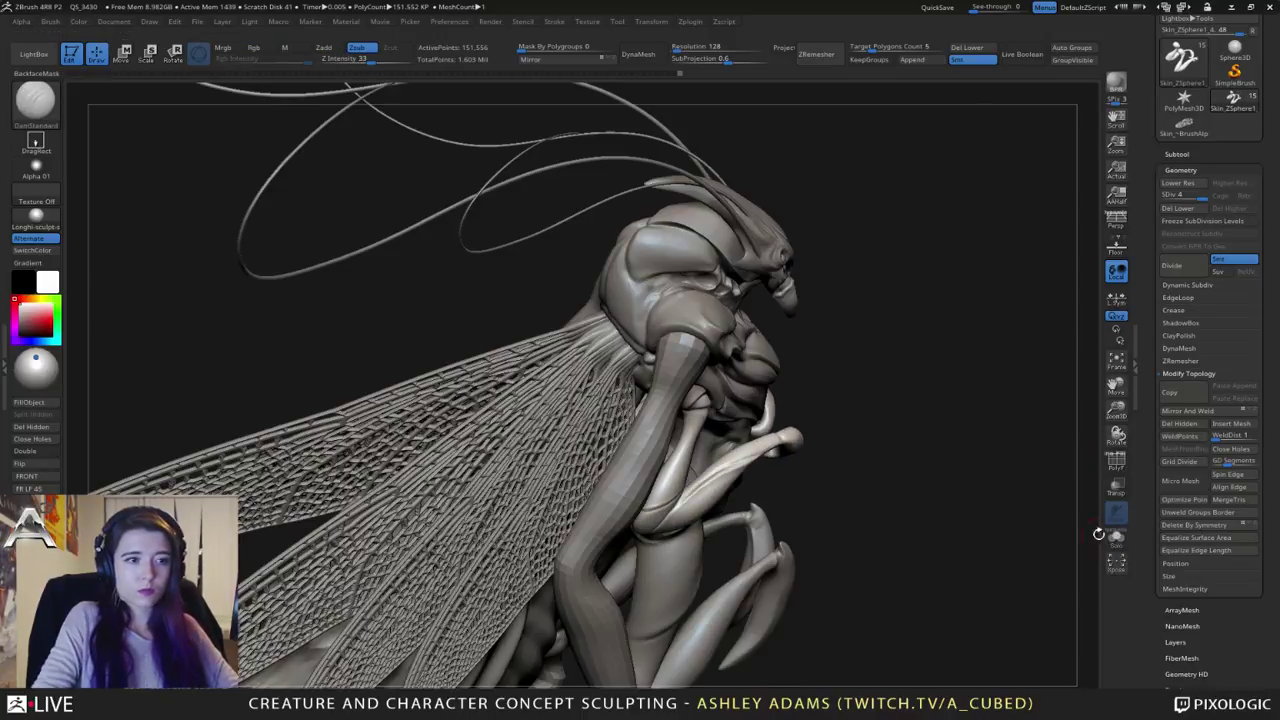
mouse_move(884, 424)
ctrl+right_down()
mouse_move(834, 380)
mouse_move(664, 418)
mouse_move(874, 414)
mouse_move(740, 384)
mouse_move(680, 398)
mouse_move(640, 385)
ctrl+right_up()
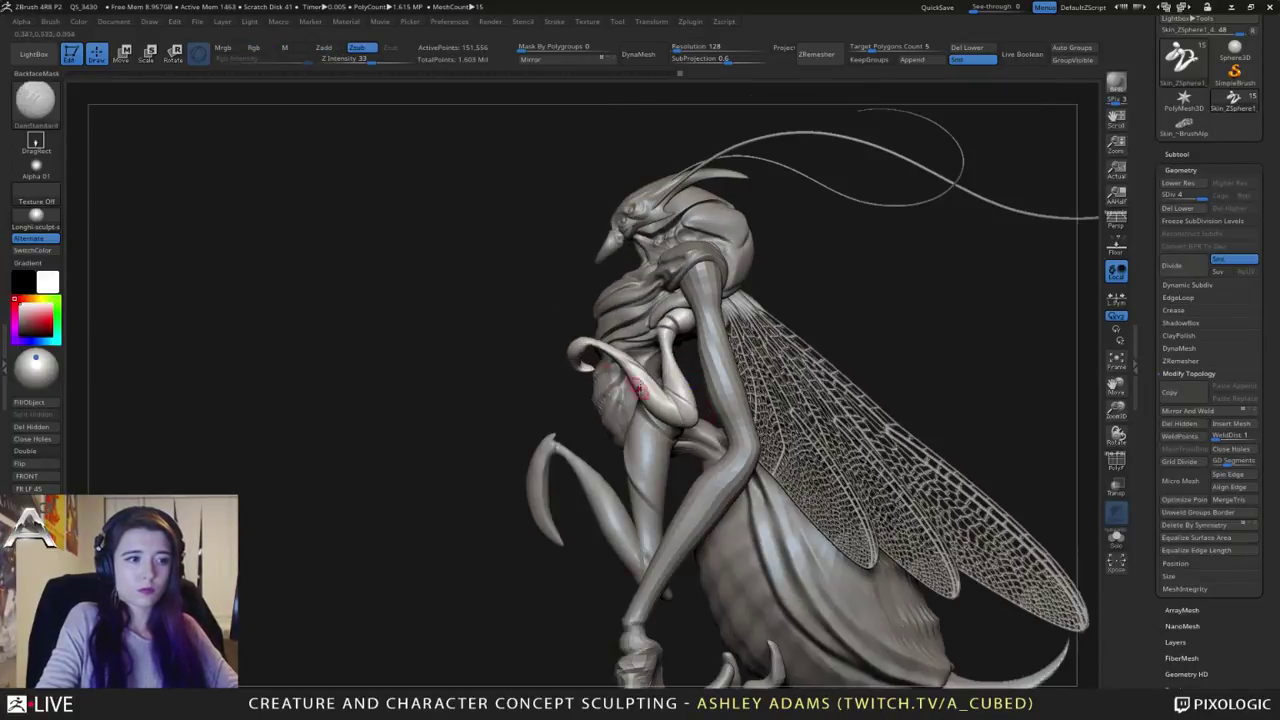
key(space)
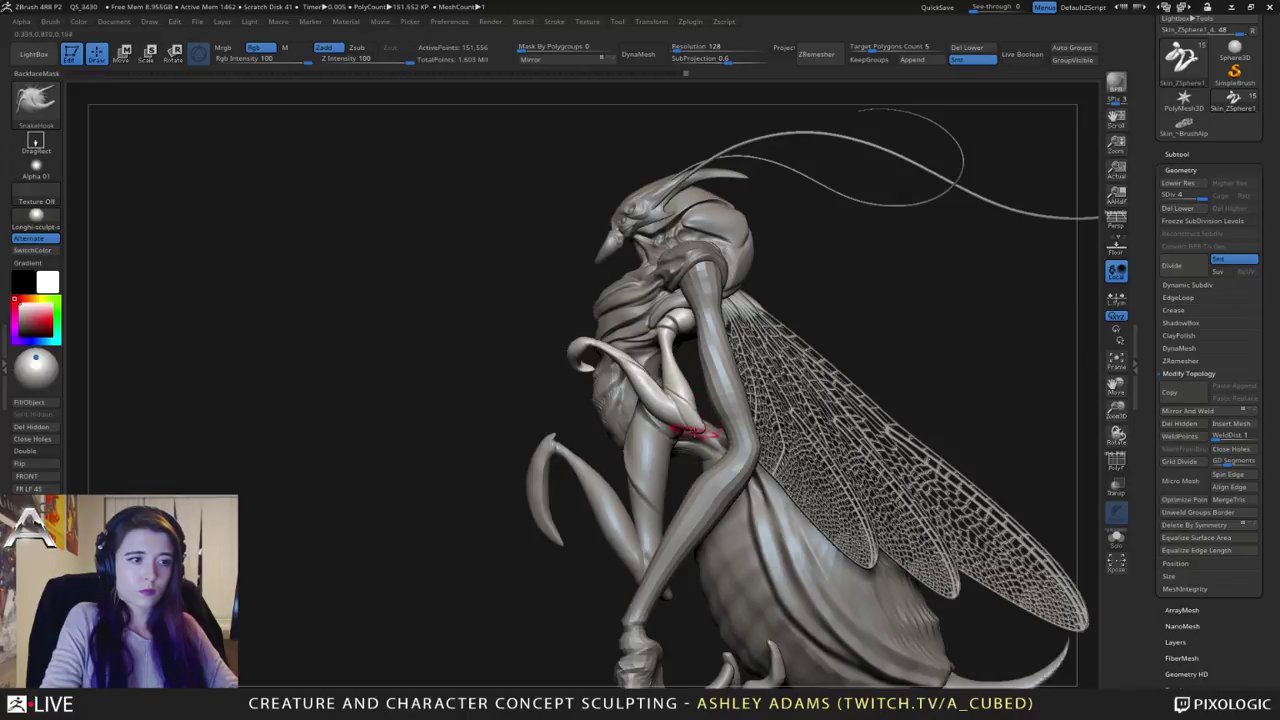
key(space)
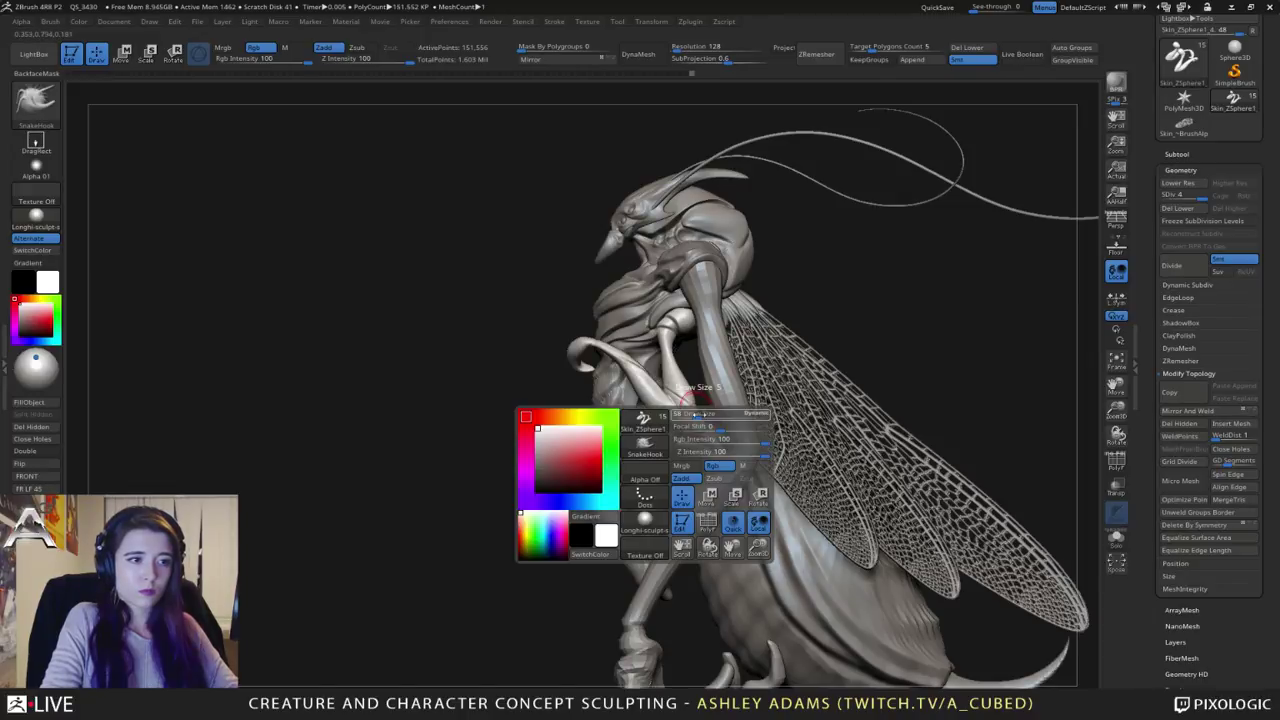
mouse_move(696, 414)
right_down()
mouse_move(600, 402)
mouse_move(658, 396)
right_up()
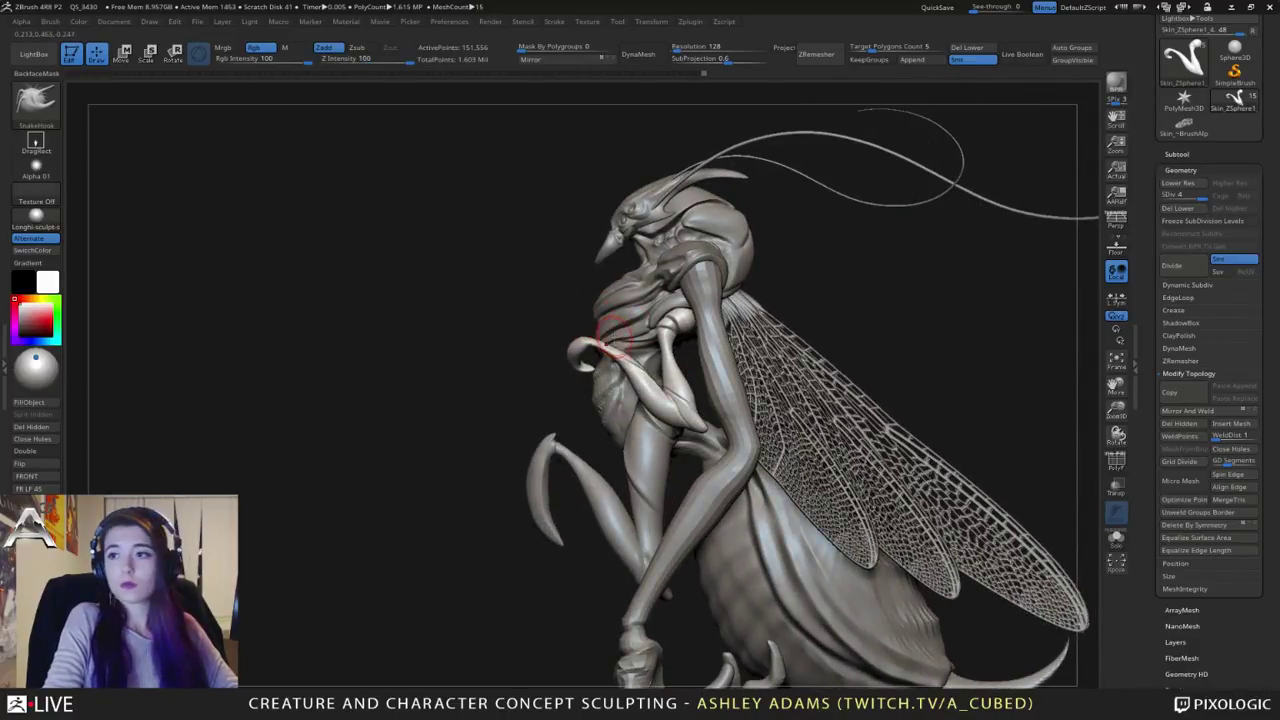
ctrl+right_drag(601, 347, 602, 341)
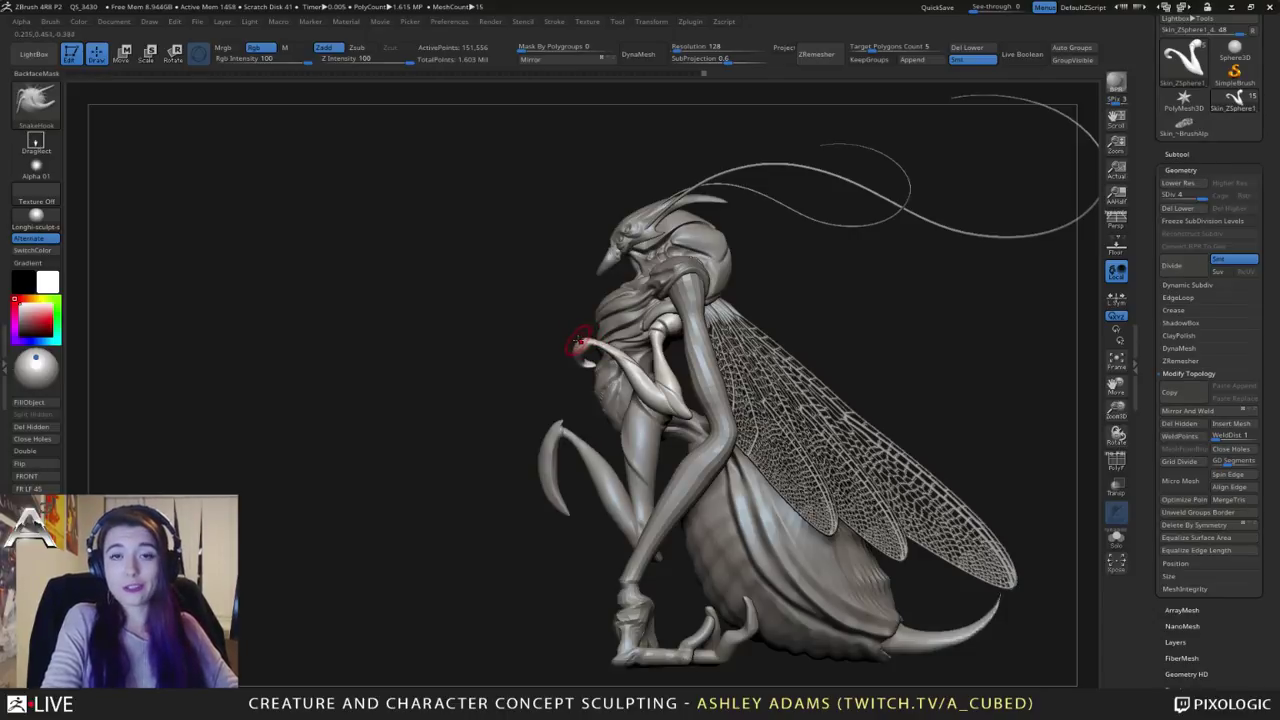
right_drag(584, 319, 600, 316)
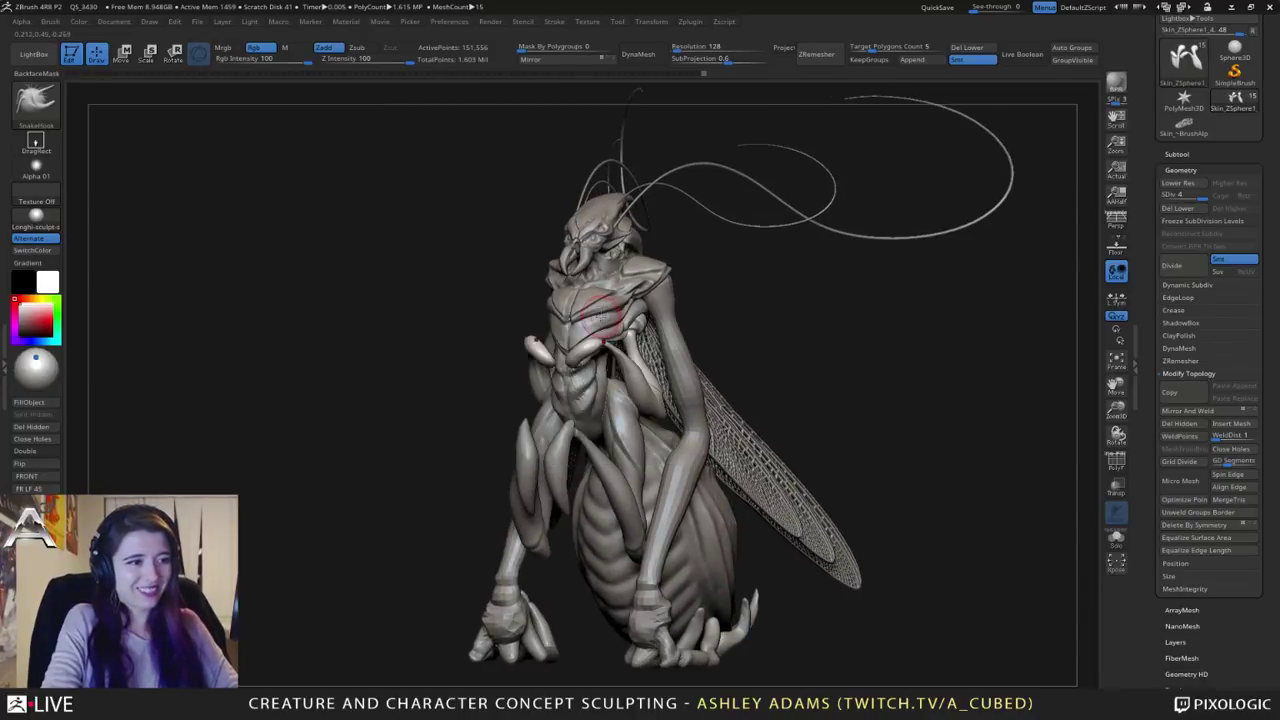
Step: Select the torso subtool and pull its shoulder edges outward into wider tips with SnakeHook
key(space)
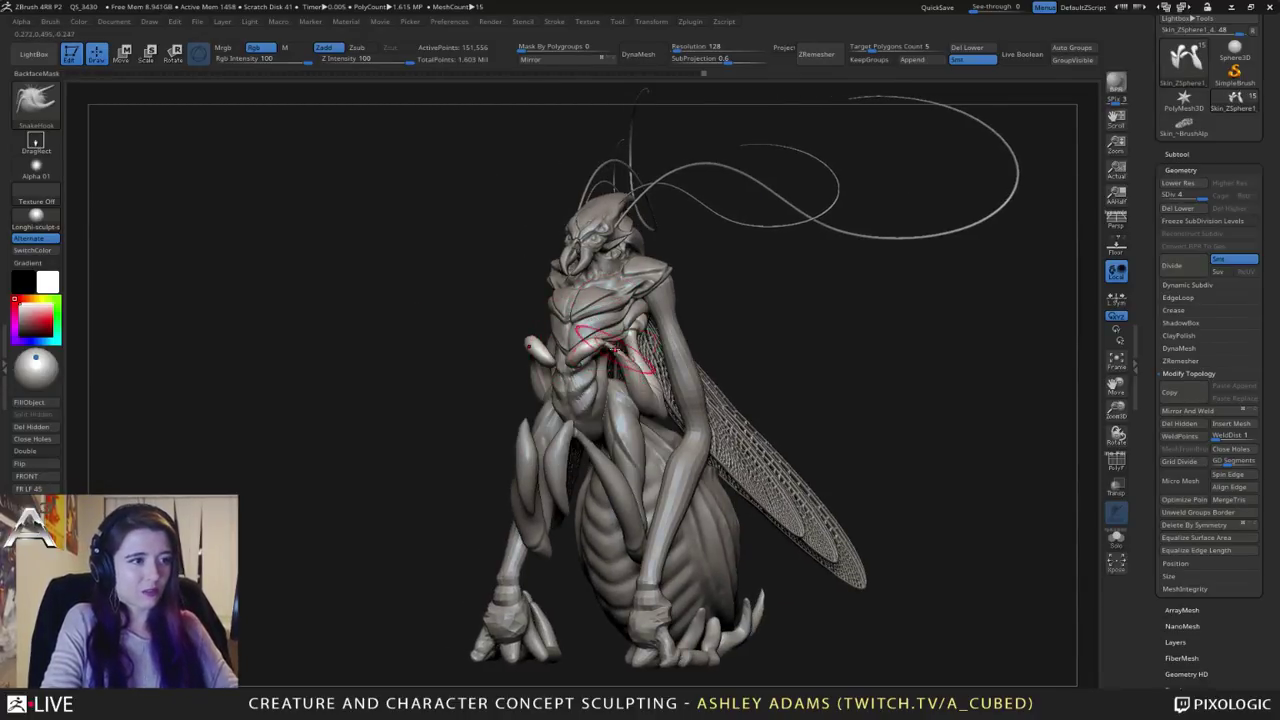
right_drag(520, 345, 605, 280)
right_click(583, 352)
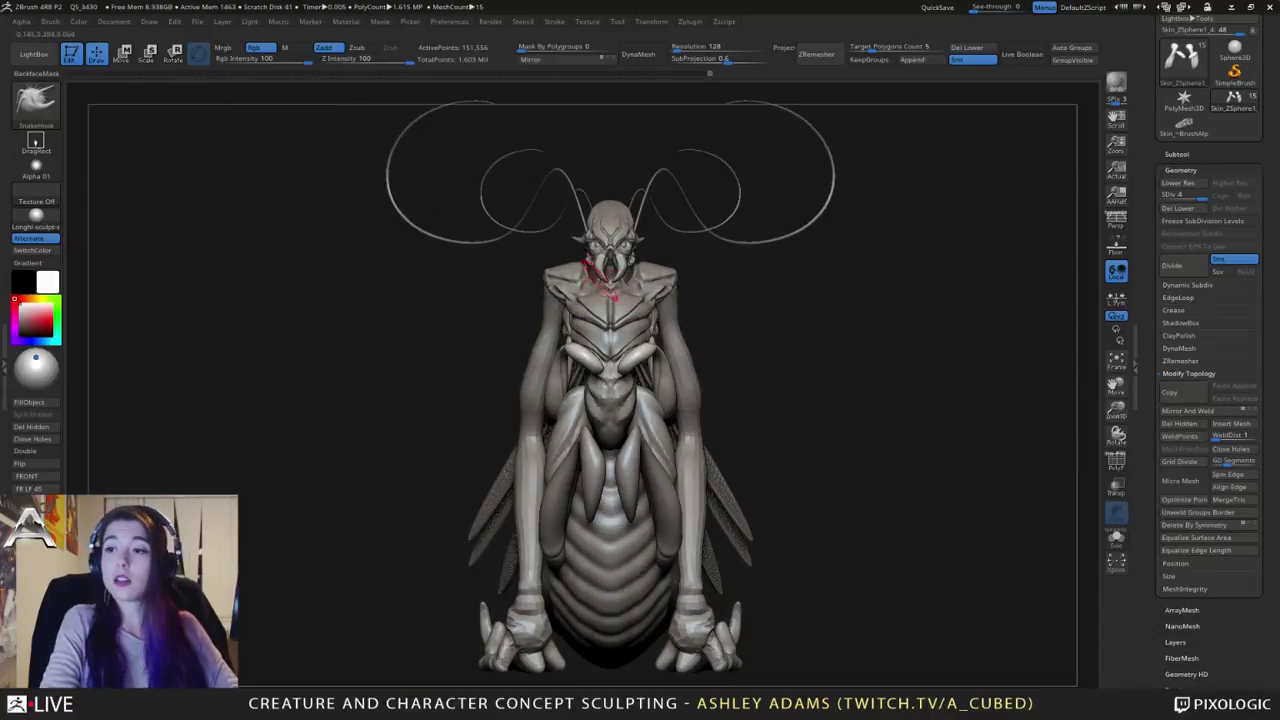
key(space)
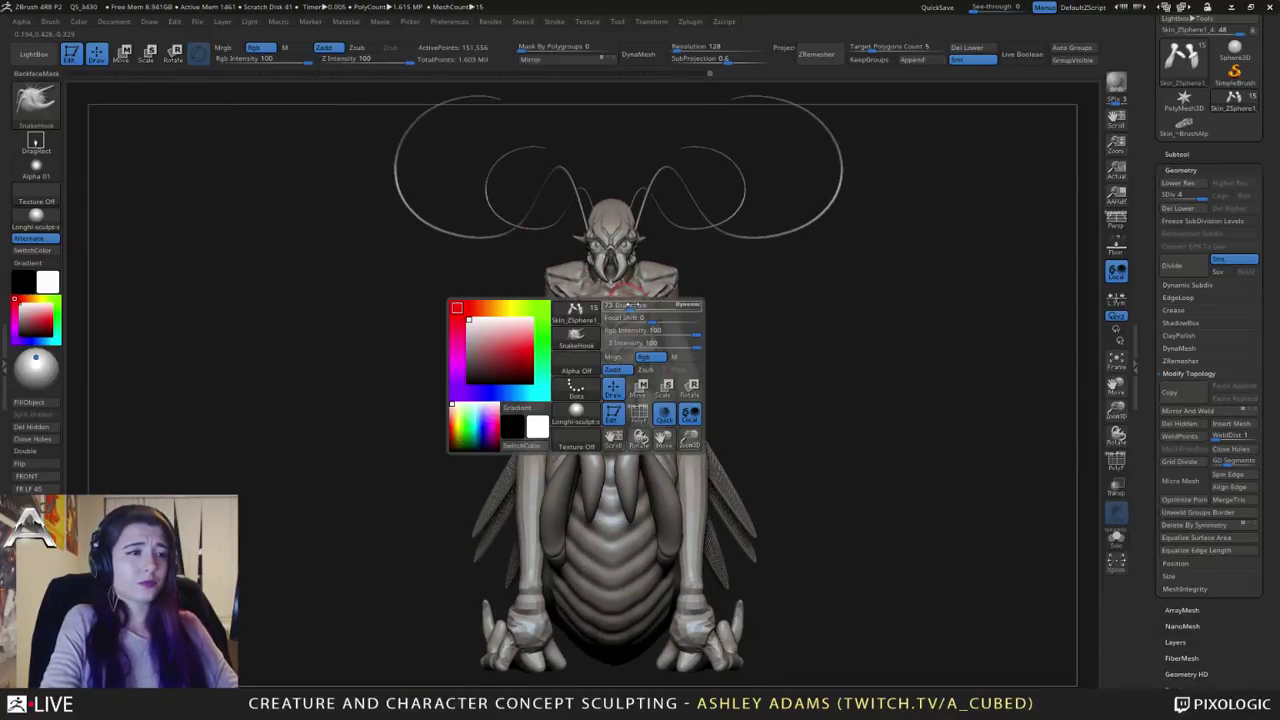
key(space)
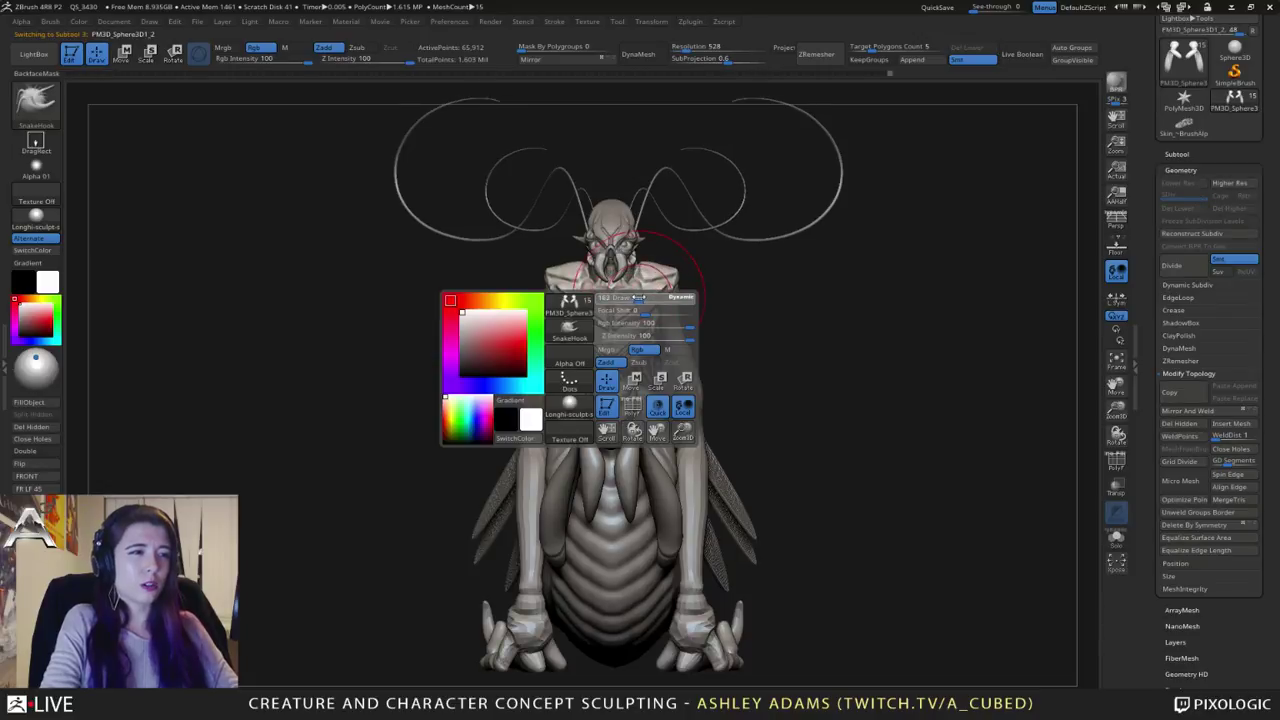
alt+click(648, 330)
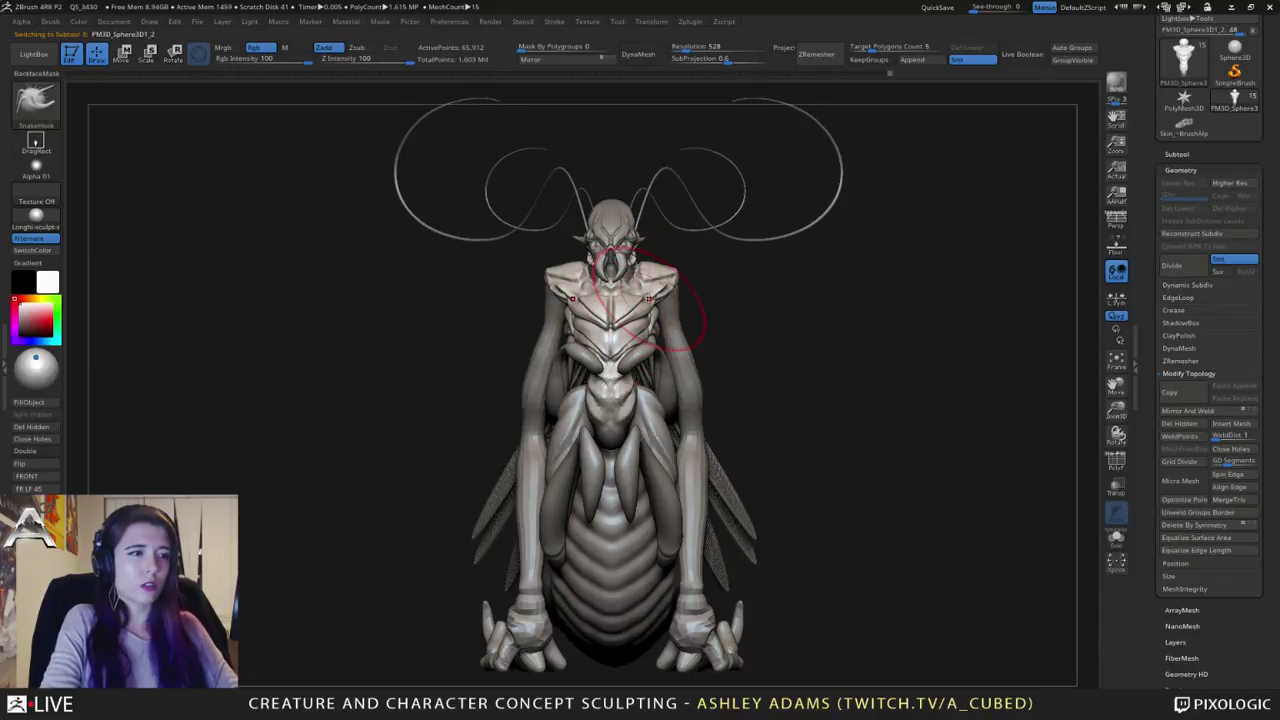
alt+click(657, 300)
key(space)
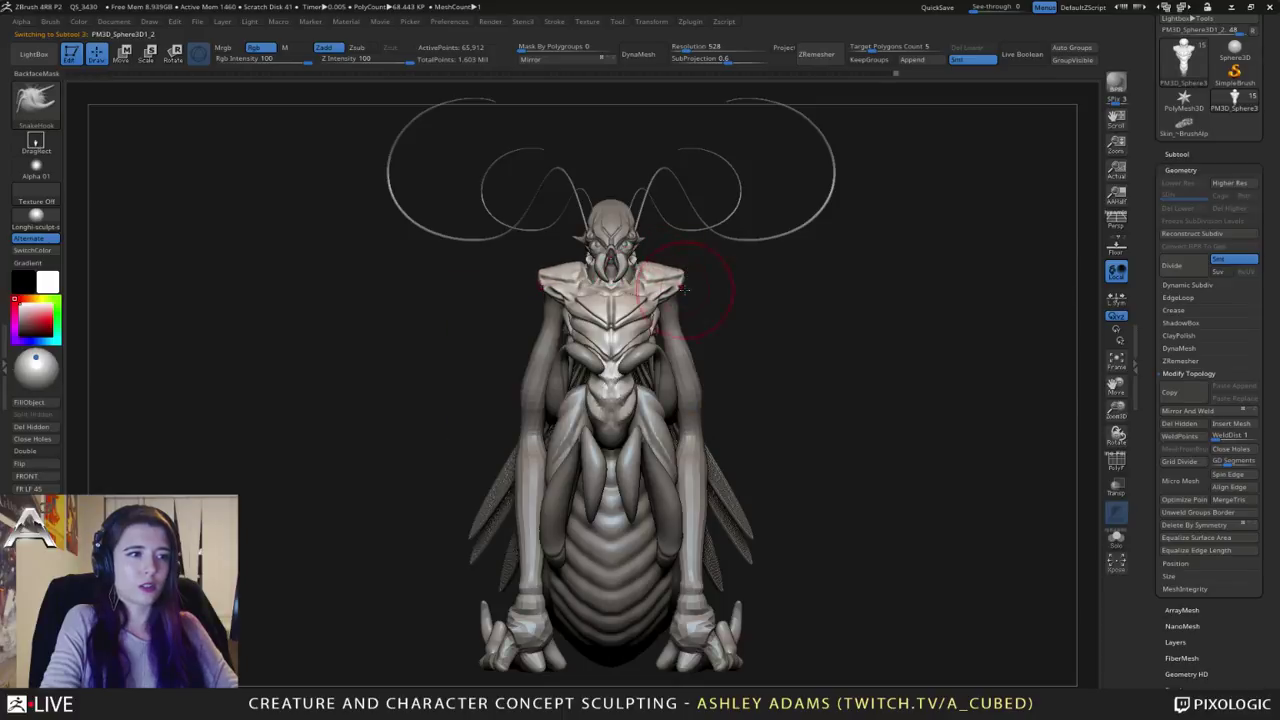
key(space)
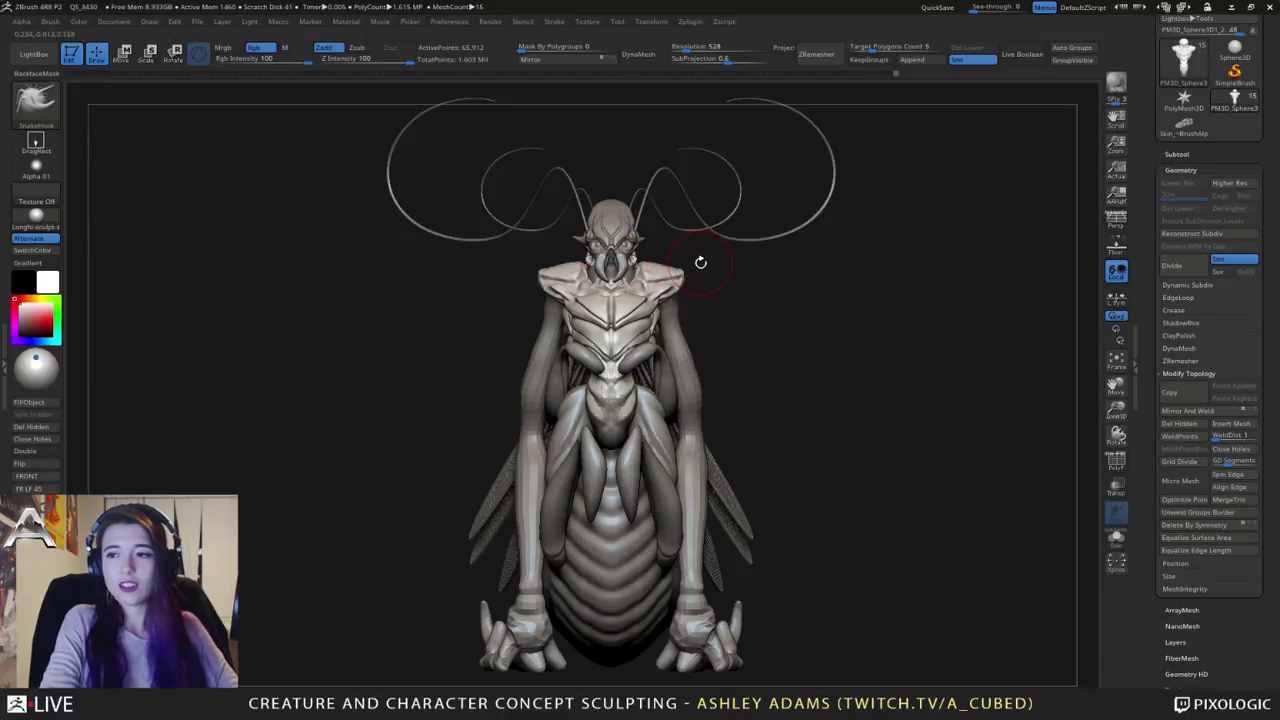
Step: Refine the shoulder tips from the back and front with SnakeHook, adjusting the brush size, and smooth them
drag(694, 260, 640, 277)
key(space)
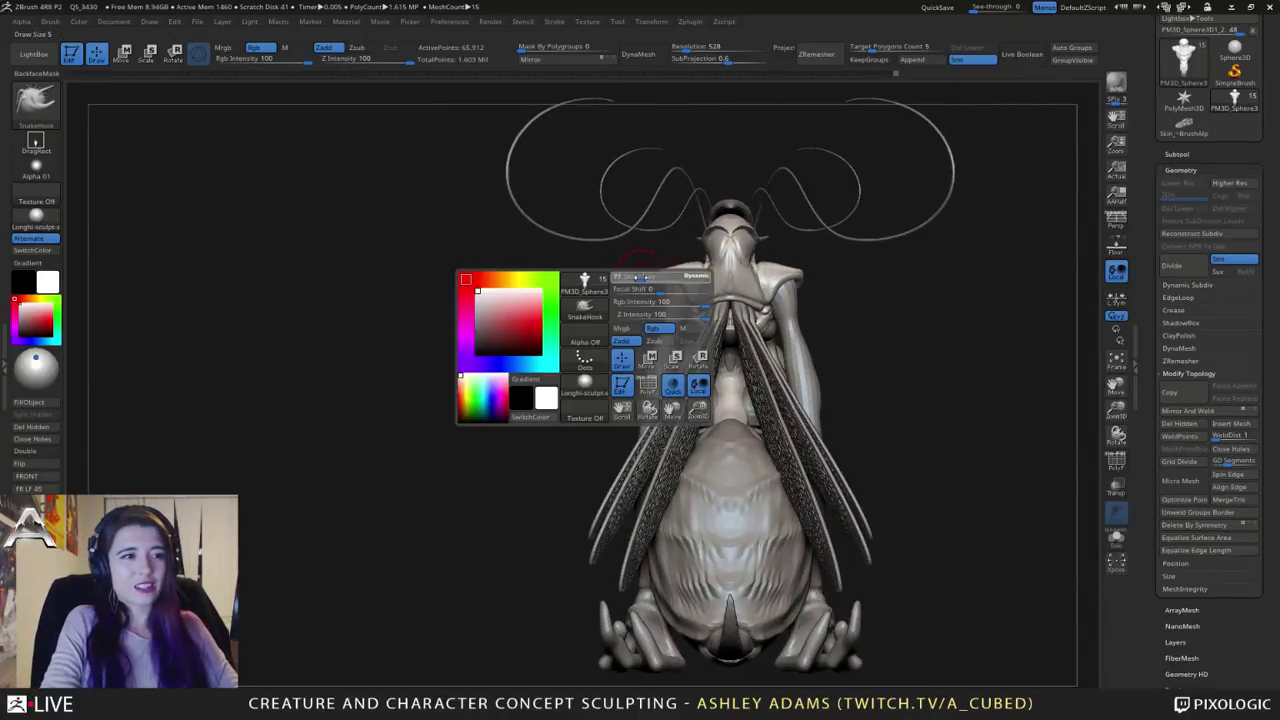
key(space)
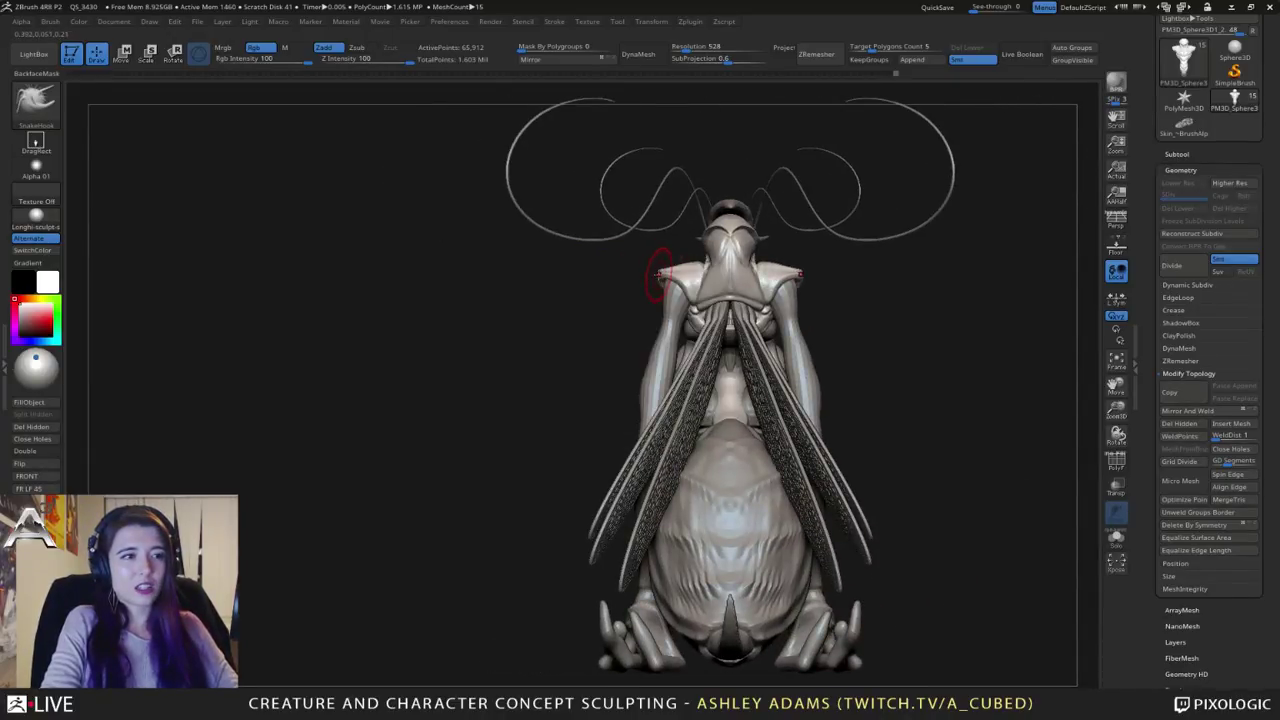
key(space)
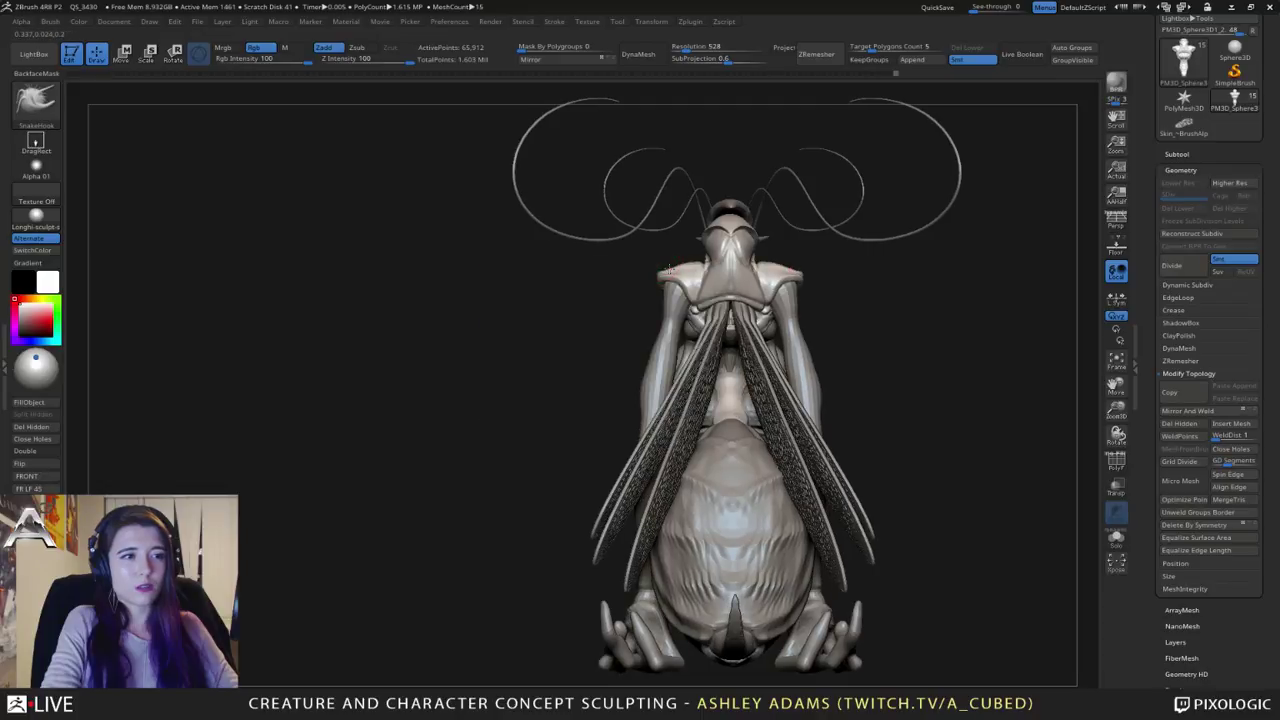
mouse_move(667, 265)
mouse_down()
mouse_move(760, 268)
mouse_move(686, 277)
mouse_up()
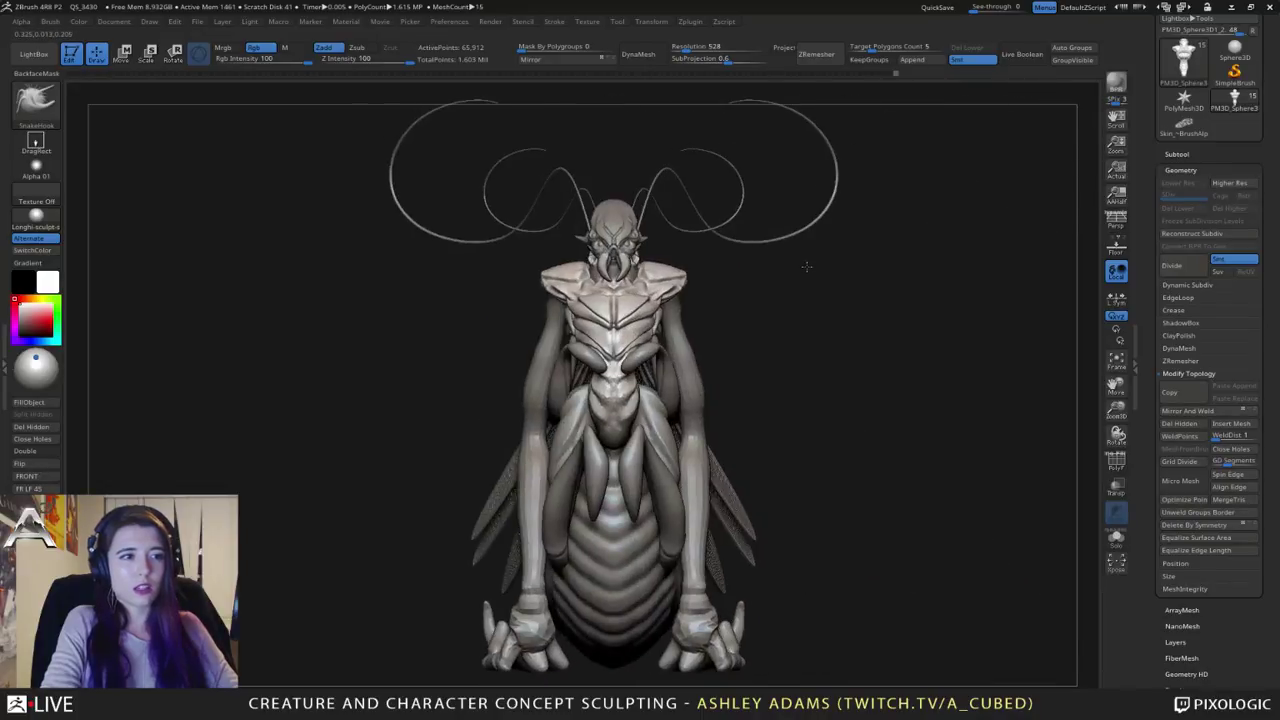
key(space)
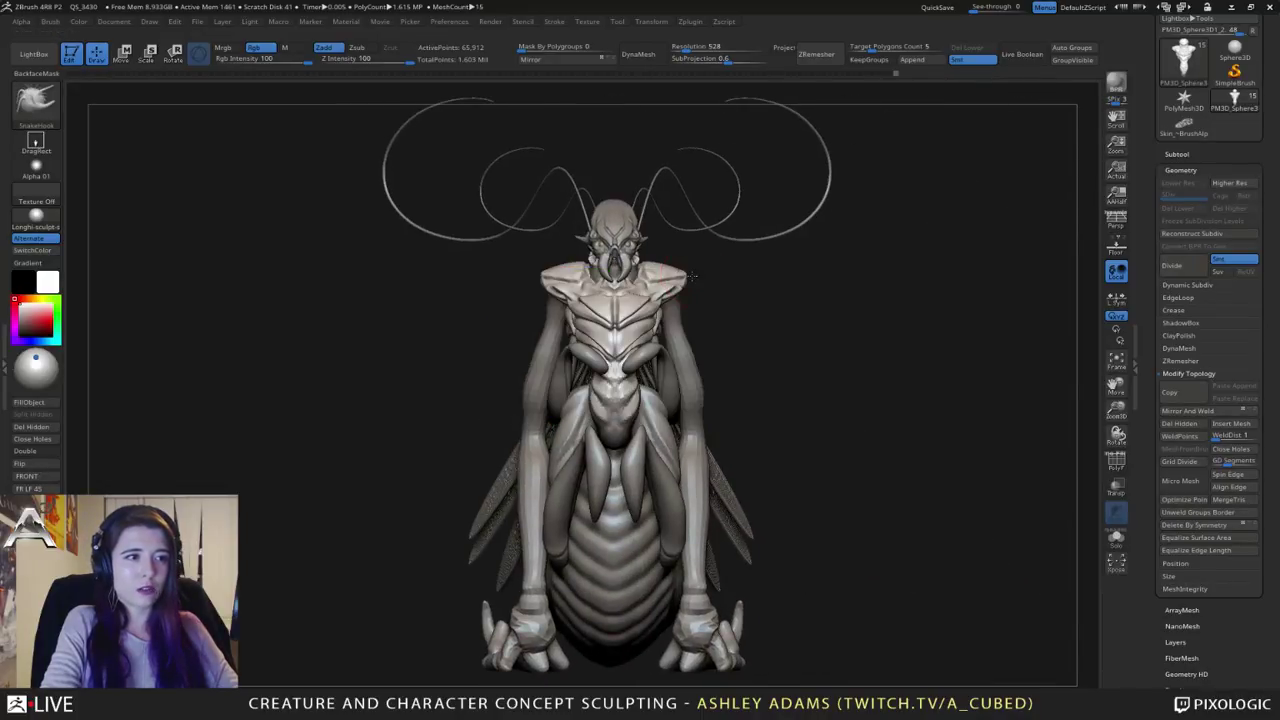
mouse_move(698, 282)
mouse_down()
mouse_move(745, 286)
mouse_move(684, 287)
mouse_move(688, 320)
mouse_move(668, 260)
mouse_up()
key(space)
key(space)
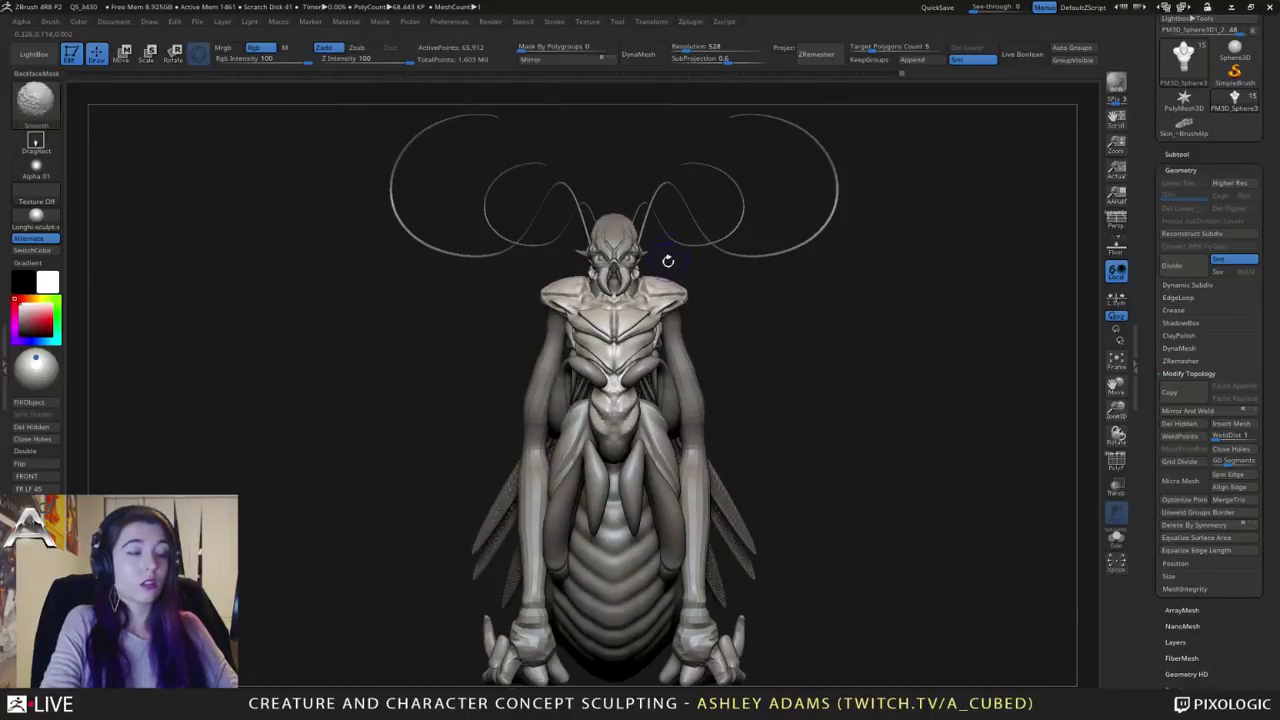
key(space)
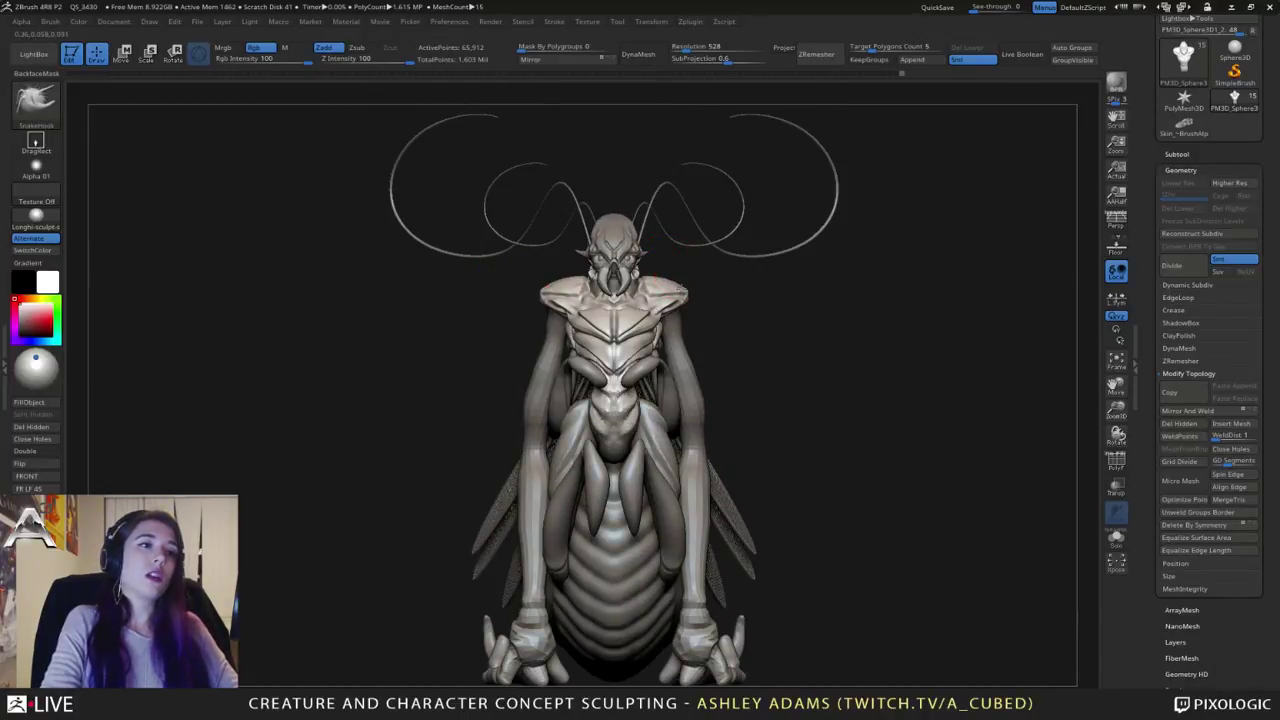
Step: Adjust the shape of the chest plates around the centre line with SnakeHook
alt+right_drag(667, 292, 678, 277)
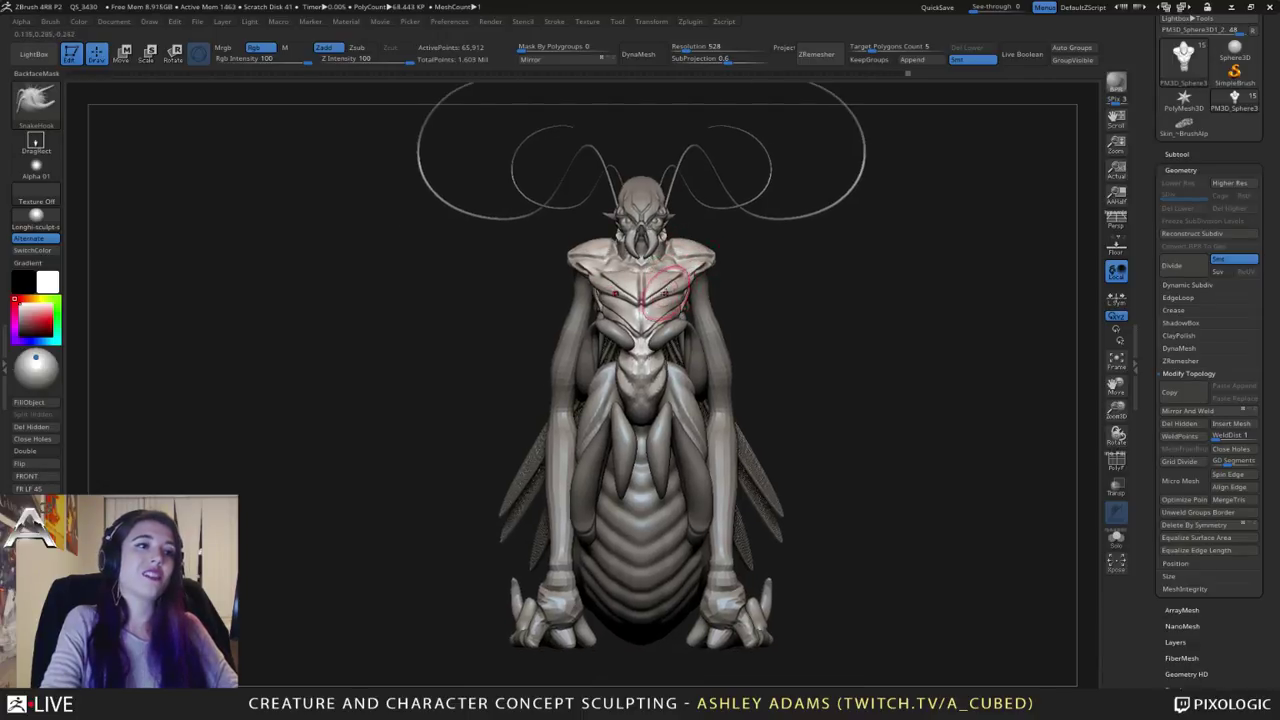
mouse_move(641, 305)
right_down()
mouse_move(725, 308)
mouse_move(622, 319)
right_up()
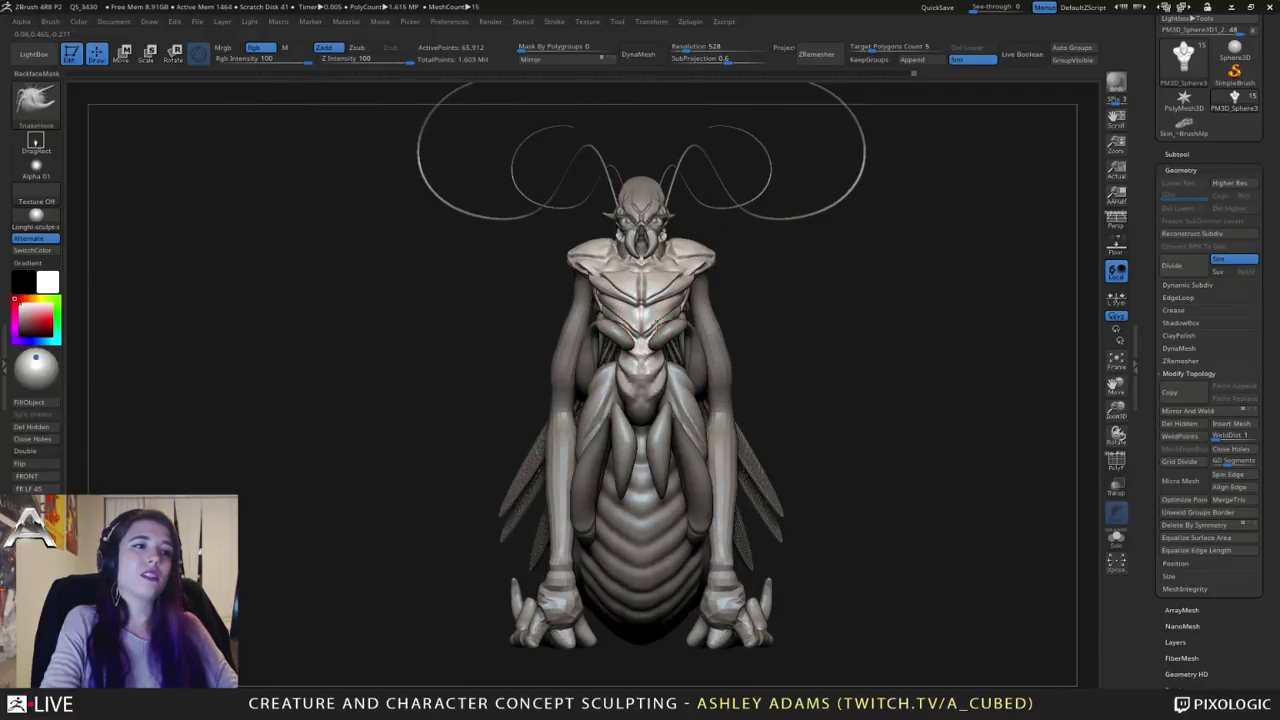
drag(645, 322, 641, 330)
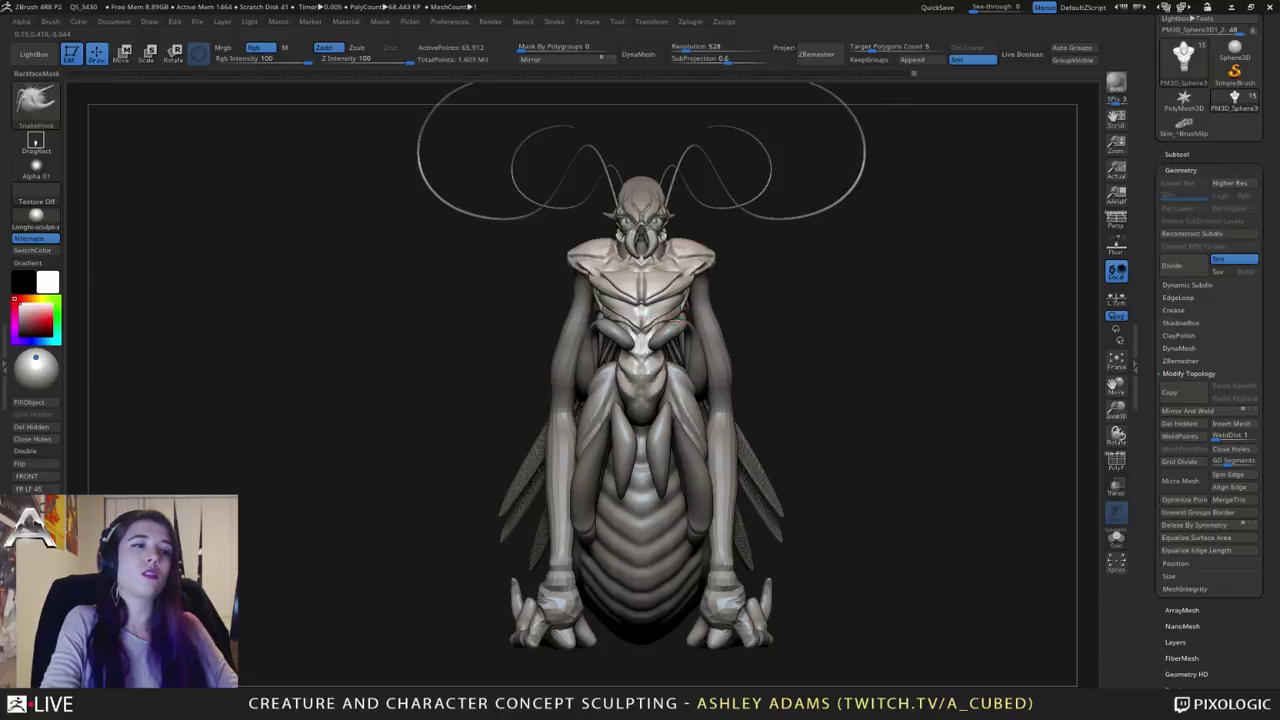
mouse_move(660, 322)
right_down()
mouse_move(671, 340)
mouse_move(645, 322)
mouse_move(712, 326)
mouse_move(655, 375)
mouse_move(700, 372)
mouse_move(630, 342)
mouse_move(646, 314)
mouse_move(597, 252)
mouse_move(660, 278)
right_up()
right_click(651, 322)
Step: Smooth the front of the shoulder and build up the folds joining it to the chest with ClayBuildup
key(shift)
right_click(614, 252)
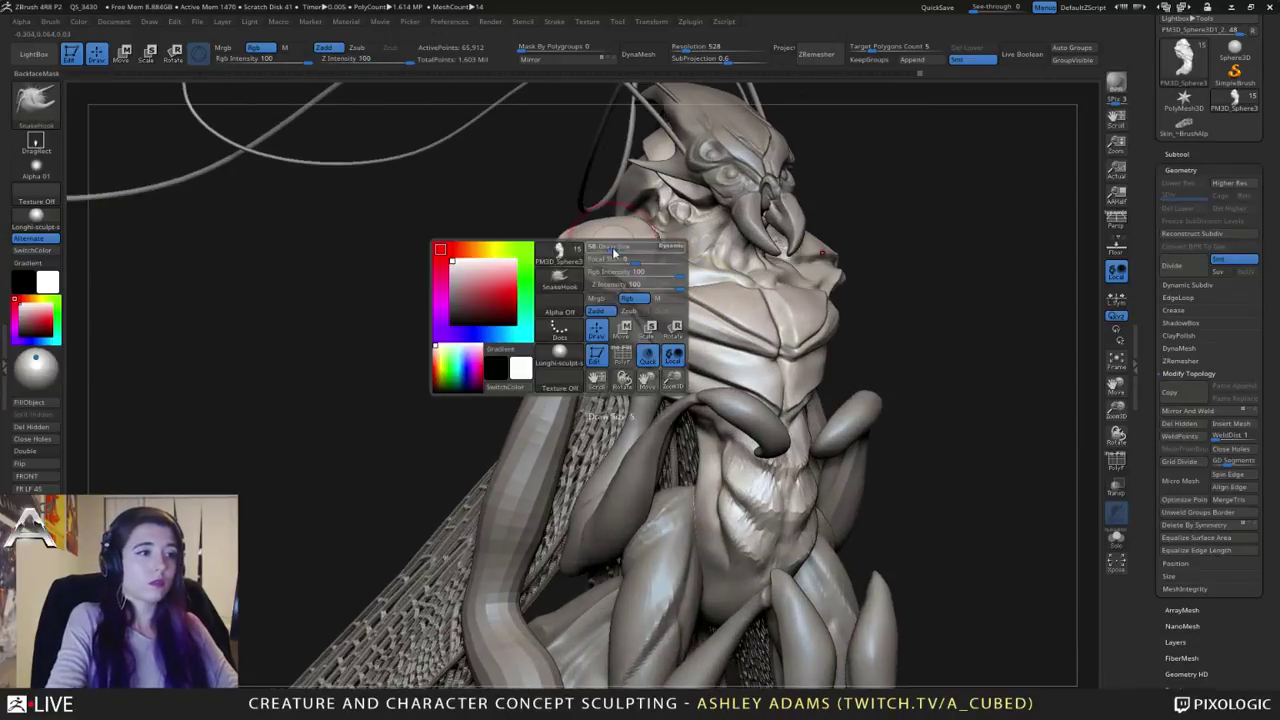
right_drag(600, 196, 612, 277)
shift+drag(604, 270, 614, 280)
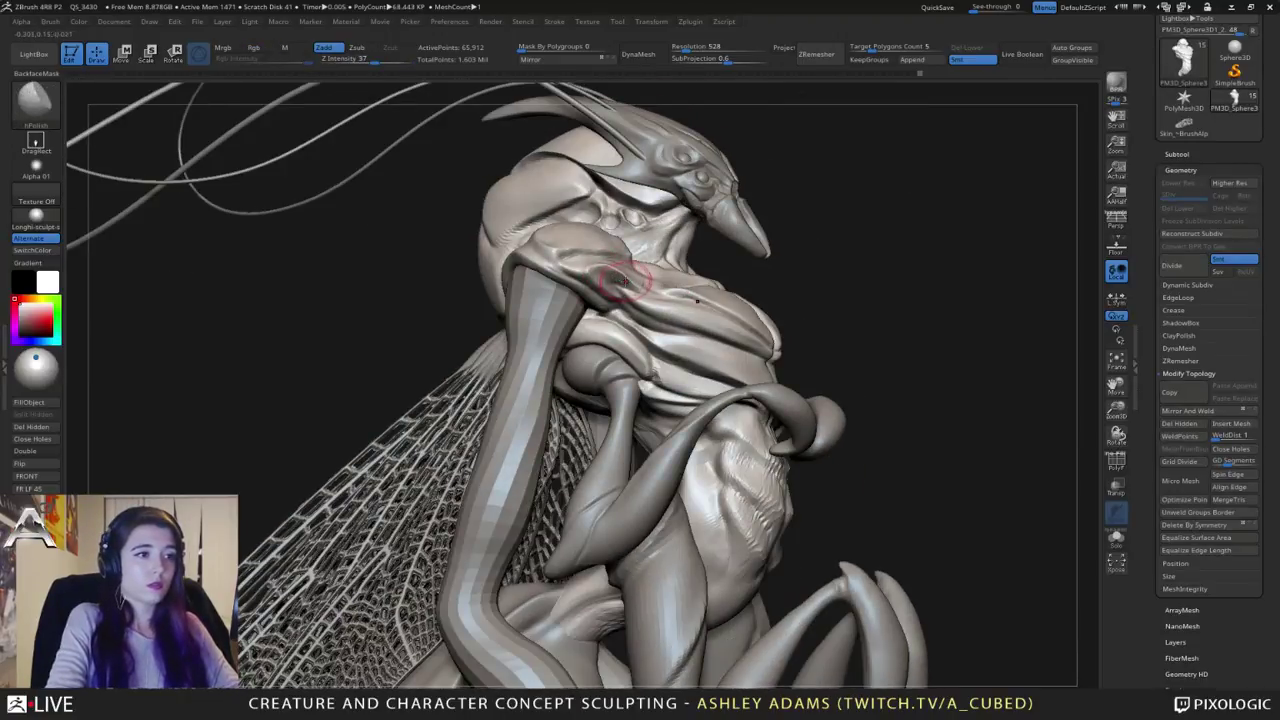
key(b)
key(c)
key(b)
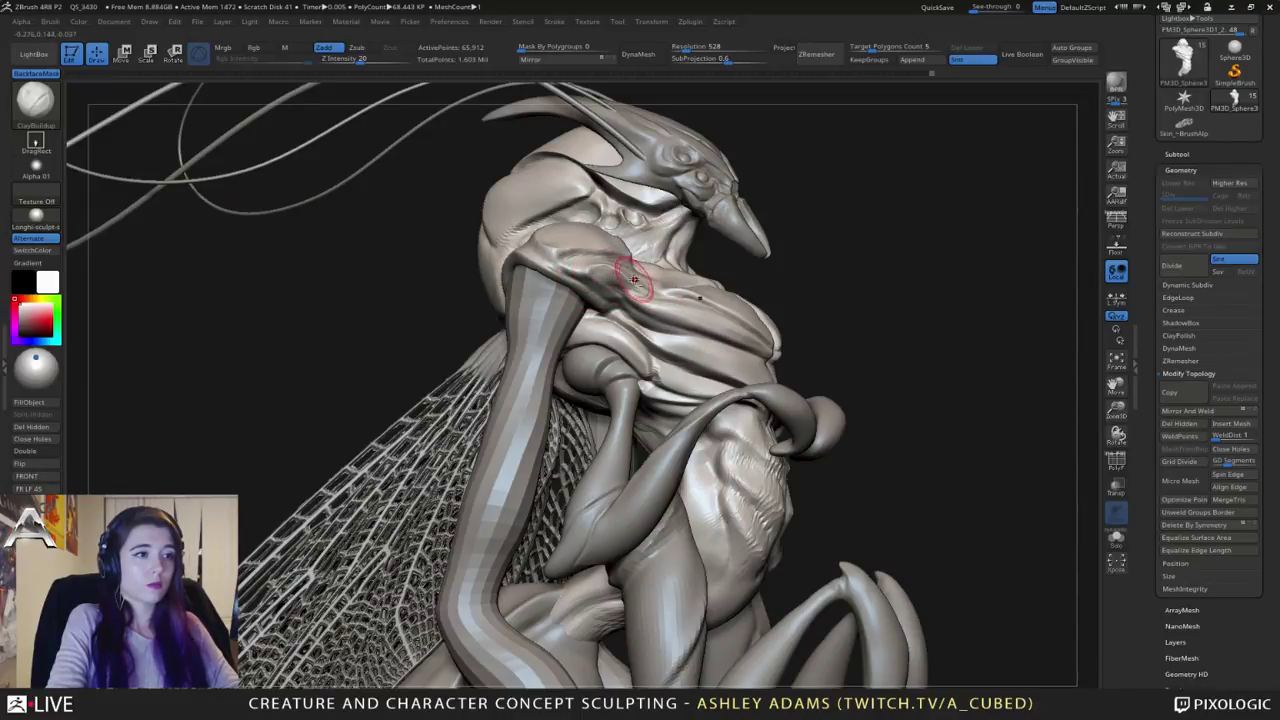
right_drag(634, 280, 582, 281)
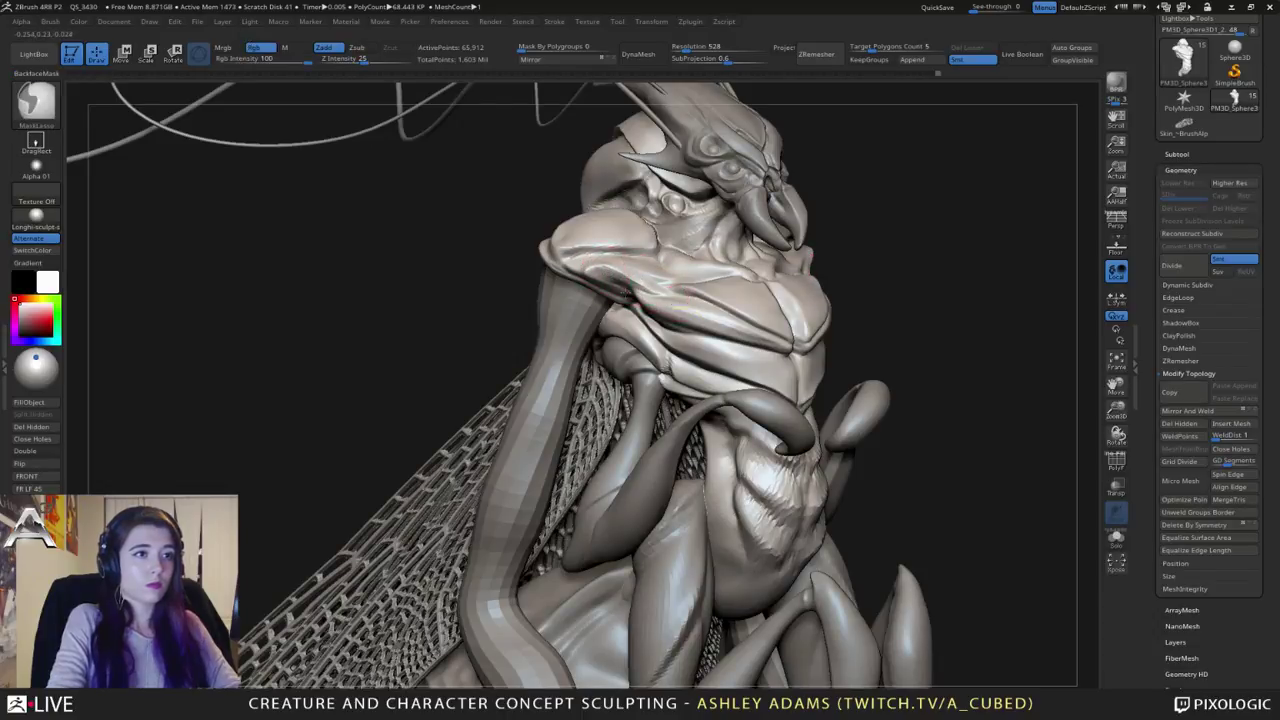
Step: Select the subtool of the long arms and view the whole creature from the side
ctrl+right_drag(655, 291, 652, 225)
mouse_move(652, 225)
right_down()
mouse_move(570, 275)
mouse_move(730, 312)
mouse_move(885, 282)
mouse_move(800, 258)
mouse_move(765, 280)
mouse_move(750, 320)
mouse_move(788, 327)
mouse_move(510, 321)
right_up()
alt+click(643, 262)
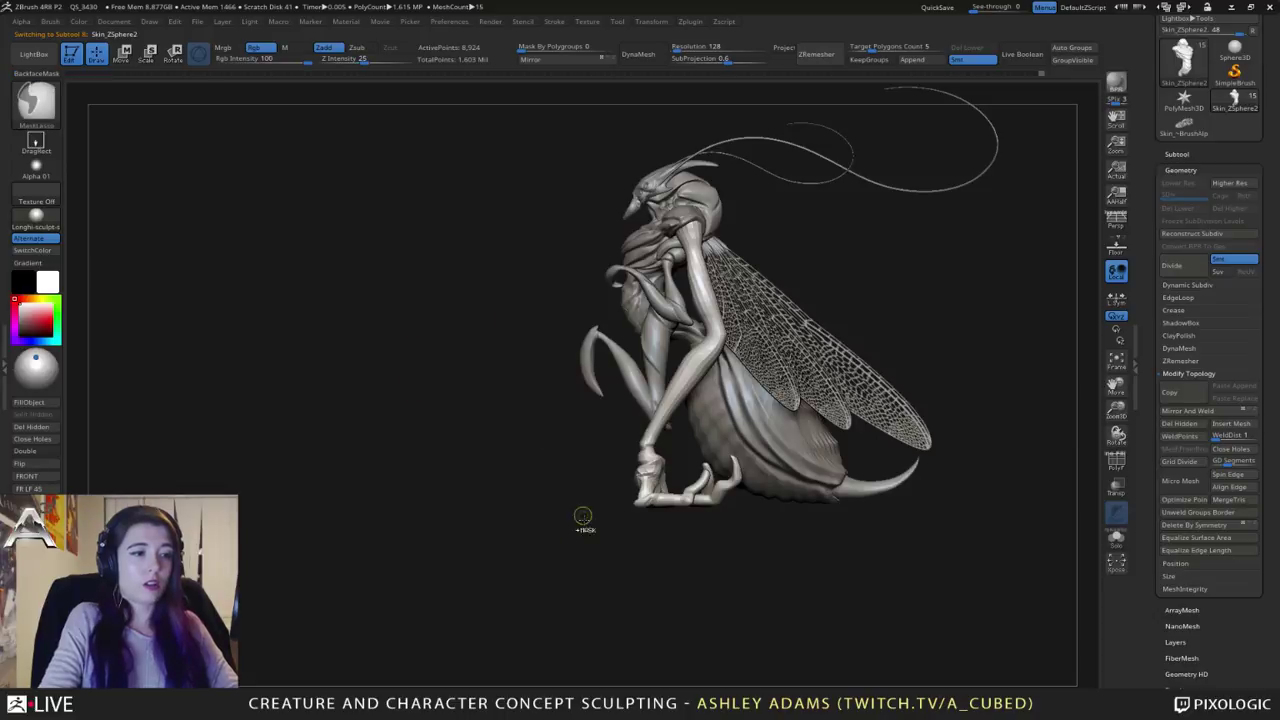
mouse_move(583, 517)
right_down()
mouse_move(650, 515)
mouse_move(640, 490)
mouse_move(735, 485)
mouse_move(599, 515)
right_up()
key(ctrl)
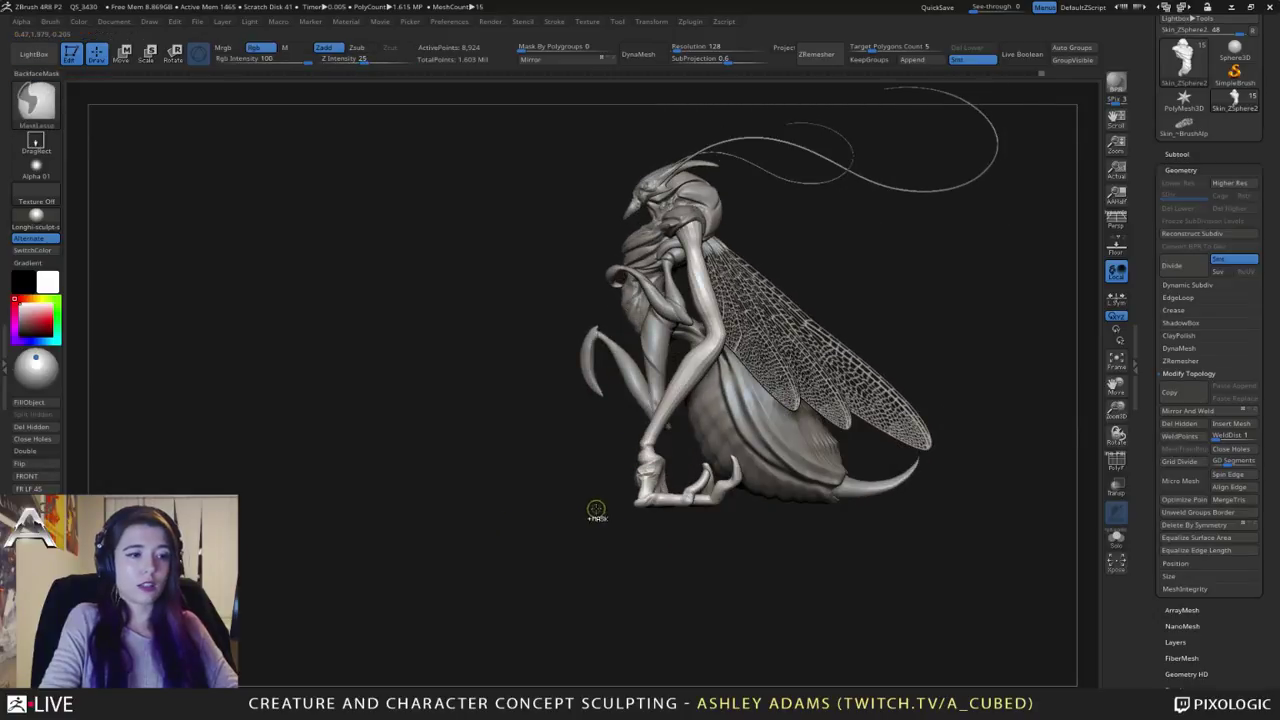
mouse_move(581, 514)
ctrl+mouse_down()
mouse_move(780, 500)
mouse_move(678, 452)
mouse_move(595, 433)
ctrl+mouse_up()
mouse_move(591, 431)
right_down()
mouse_move(840, 440)
mouse_move(783, 443)
mouse_move(684, 403)
right_up()
key(ctrl+z)
Step: Hide the hands of the long arms with a lasso selection and delete the hidden geometry
key(ctrl+shift)
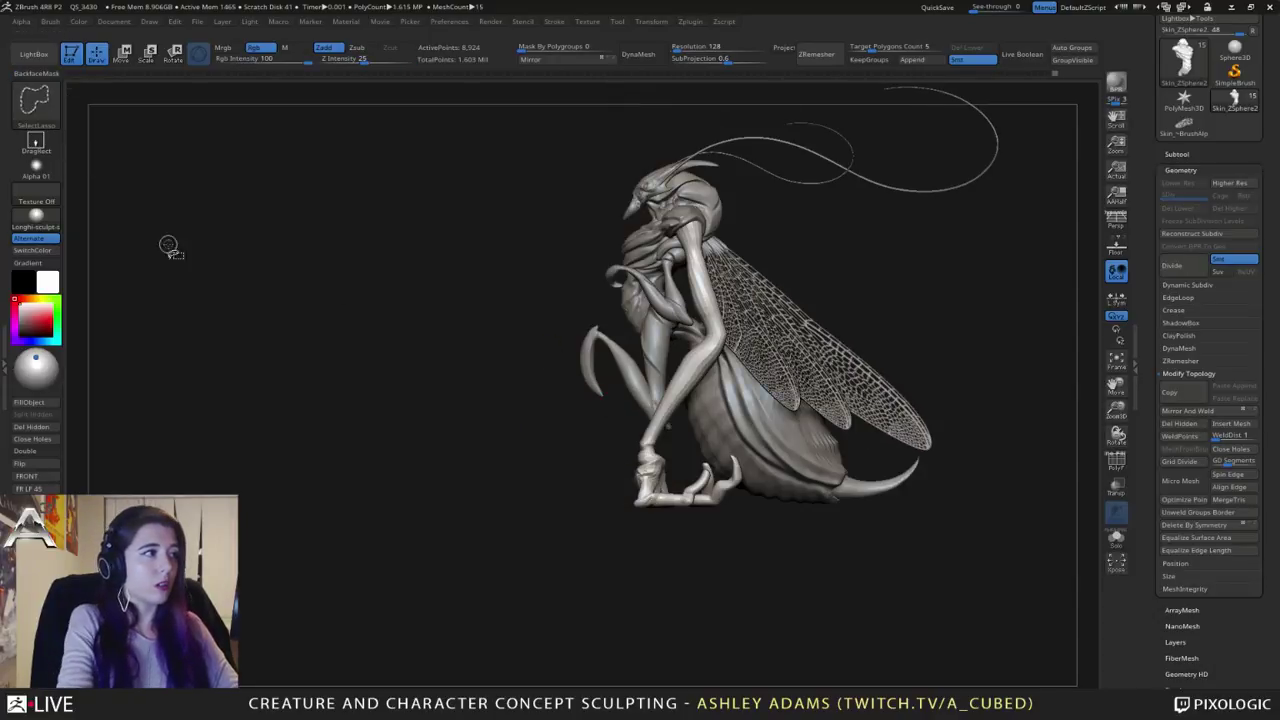
ctrl+alt+shift+drag(536, 502, 545, 436)
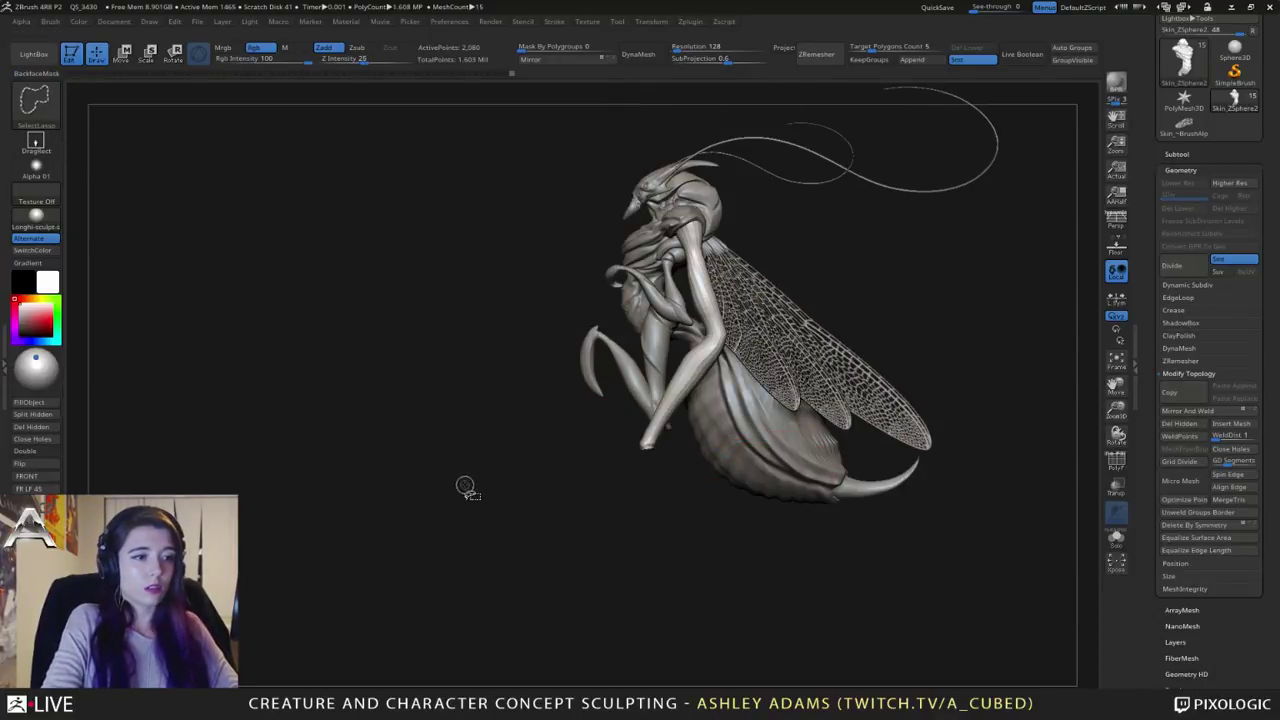
click(30, 427)
key(ctrl)
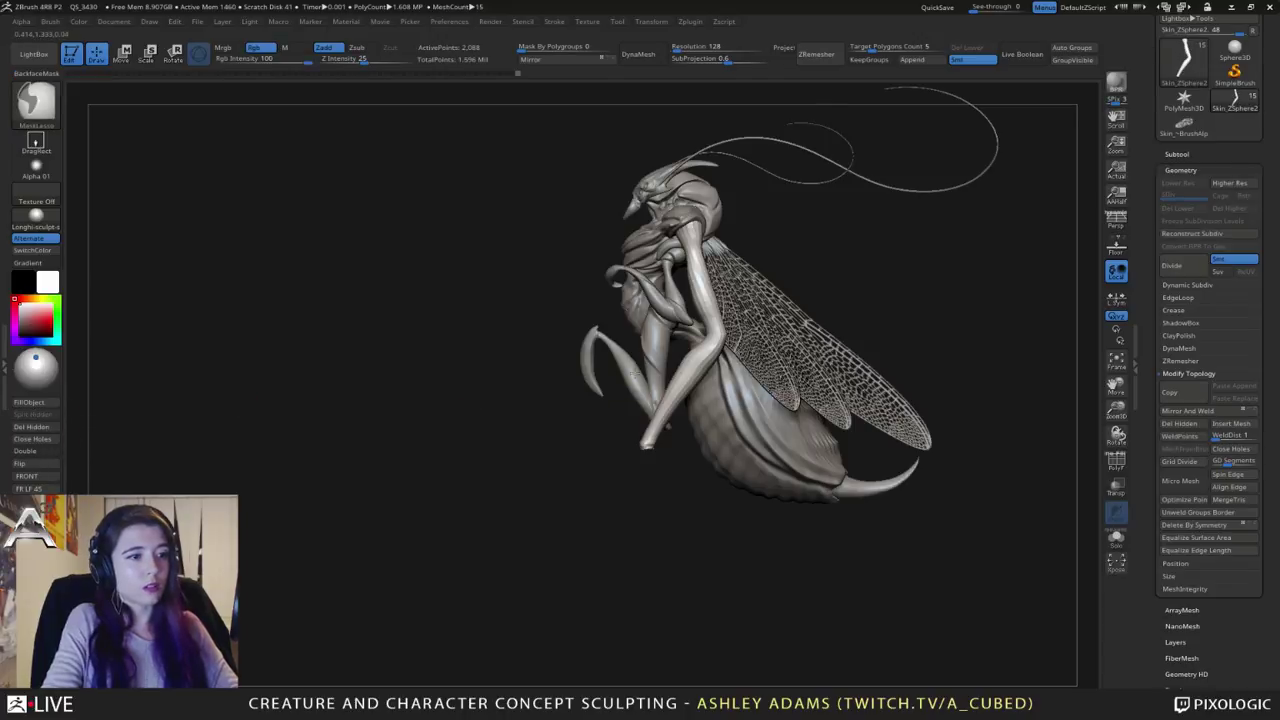
Step: Stretch the cut ends of the long arms downward with SnakeHook
ctrl+right_drag(636, 373, 655, 424)
right_click(658, 427)
key(b)
key(s)
key(h)
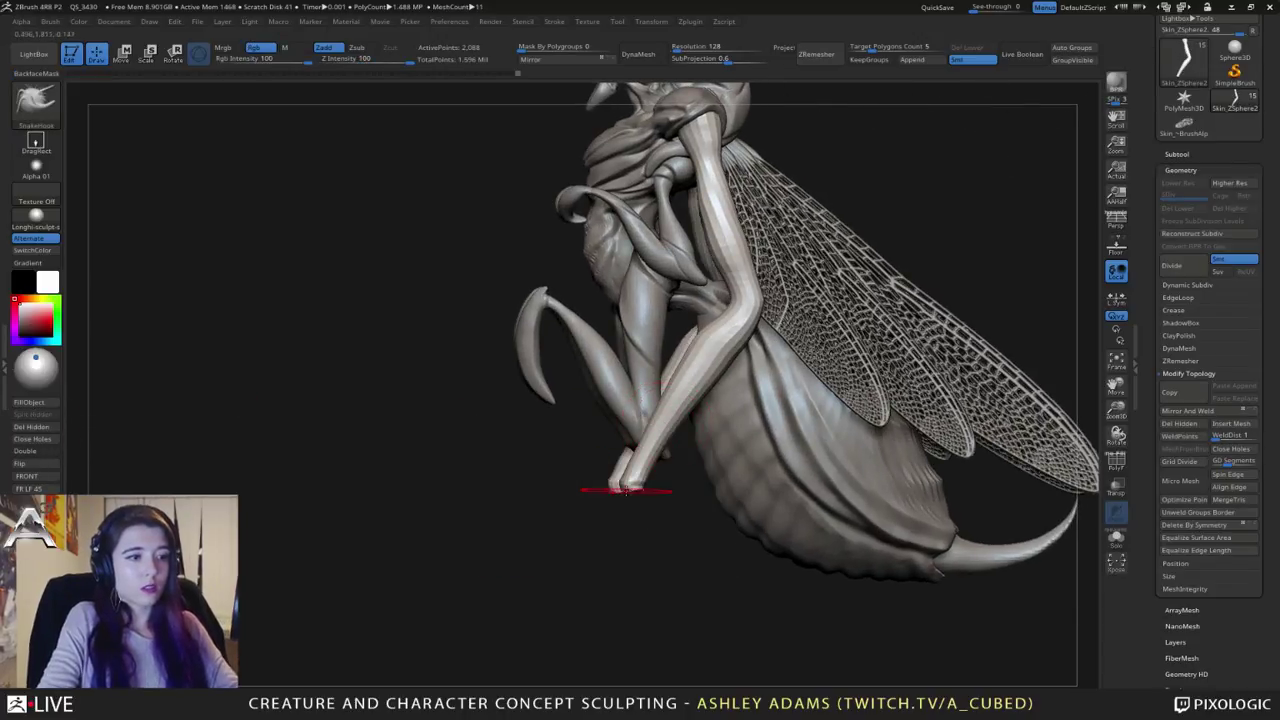
mouse_move(625, 490)
mouse_down()
mouse_move(614, 491)
mouse_move(622, 580)
mouse_up()
key(f)
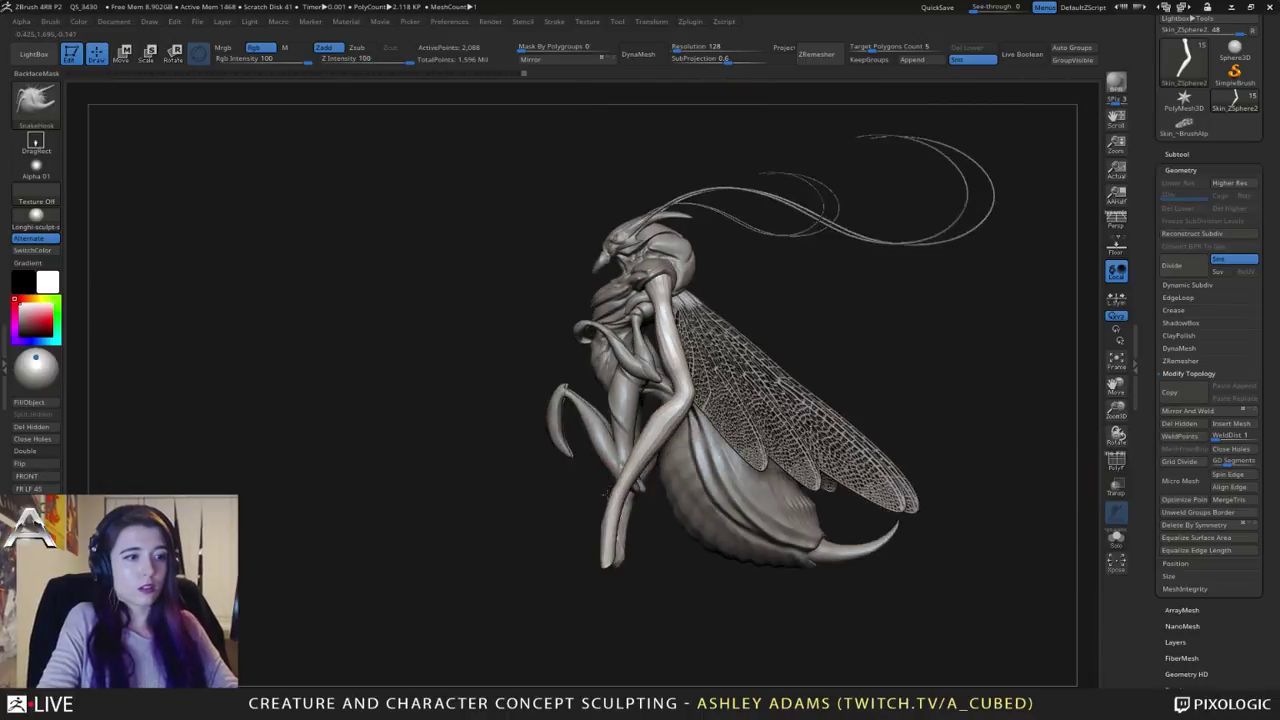
Step: Pull the lower ends of the long arms backward toward the abdomen to start foot shapes
shift+right_drag(605, 493, 550, 492)
alt+right_drag(662, 492, 660, 438)
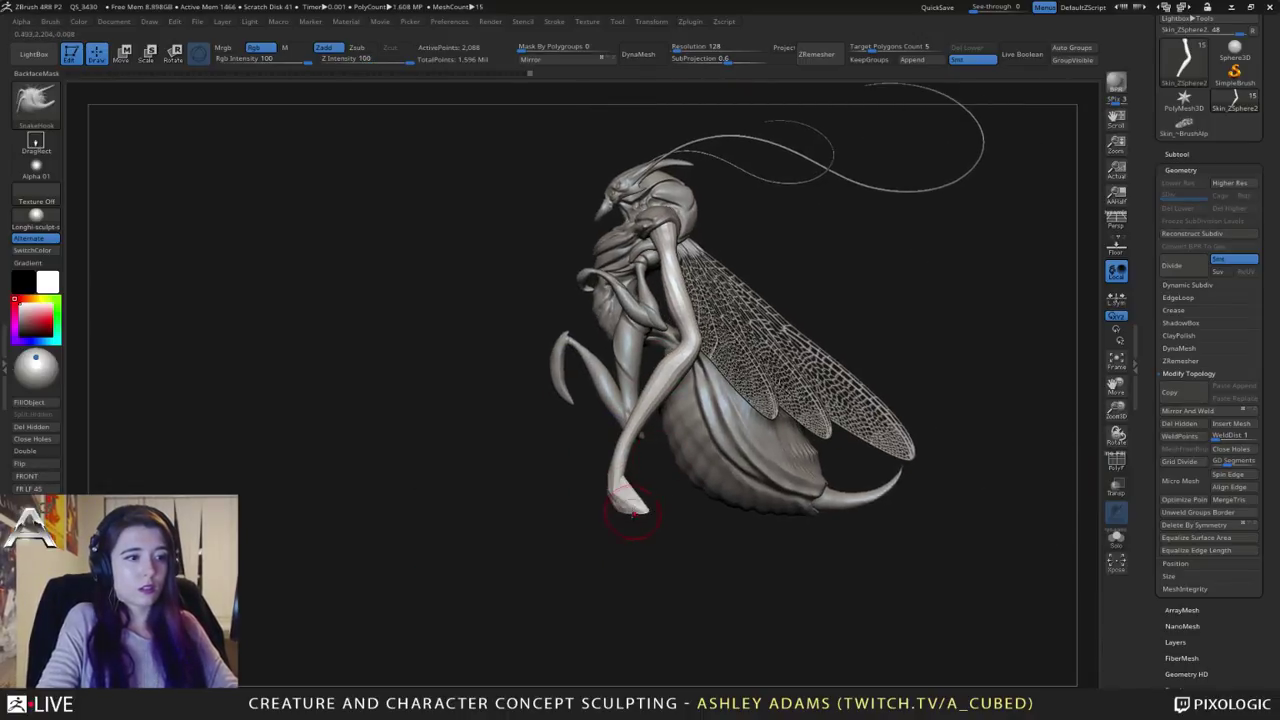
drag(667, 506, 676, 509)
shift+right_drag(634, 492, 670, 478)
Step: Adjust the SnakeHook draw size and reshape the new feet of the long arms from the front
right_click(544, 432)
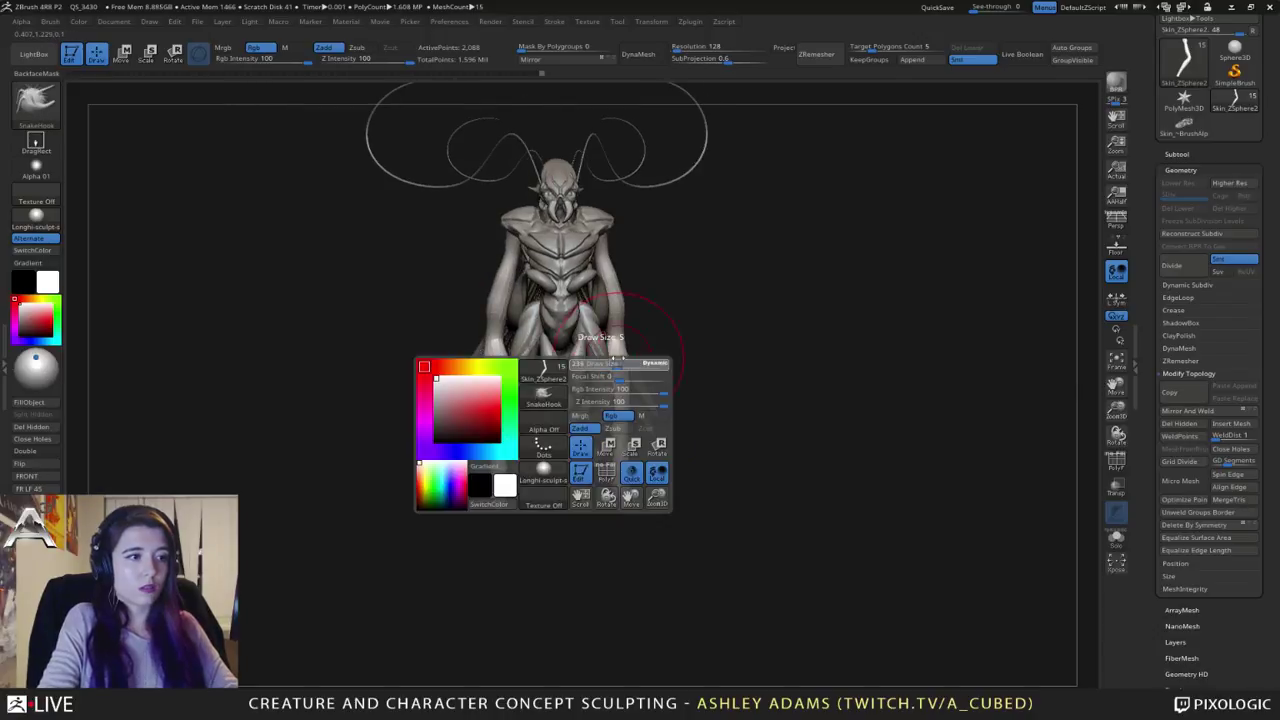
click(622, 363)
mouse_move(619, 380)
mouse_down()
mouse_move(638, 425)
mouse_move(622, 368)
mouse_up()
right_drag(622, 368, 570, 450)
drag(487, 444, 503, 470)
key(space)
click(505, 465)
right_drag(503, 470, 390, 460)
Step: Pull the elbows of the long arms backward into pointed tips with SnakeHook from the side
alt+right_drag(560, 325, 667, 318)
key(space)
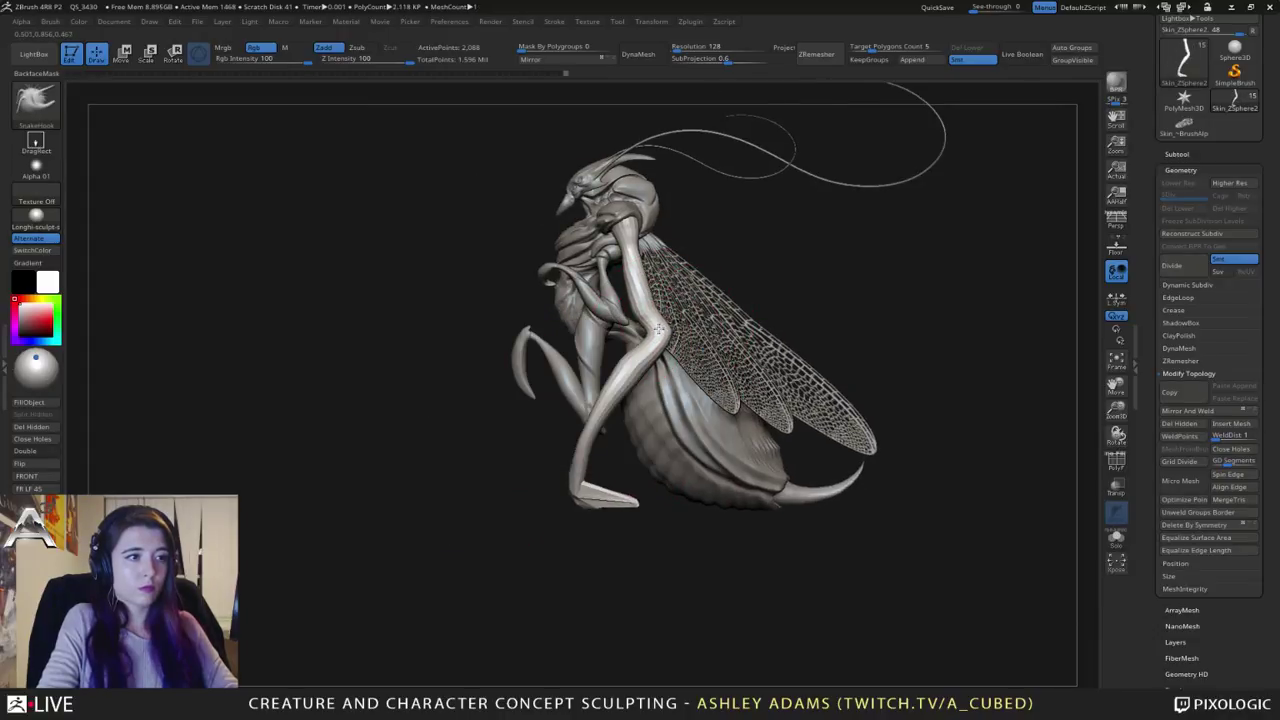
key(space)
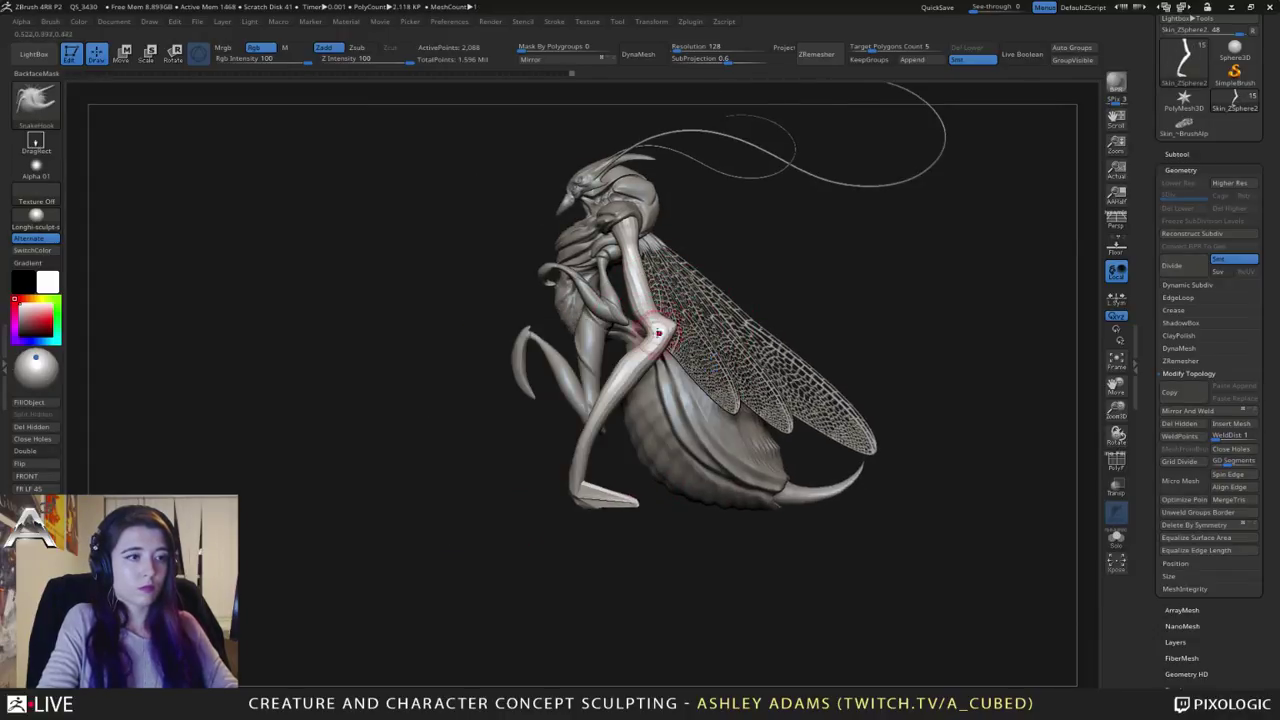
drag(658, 333, 645, 336)
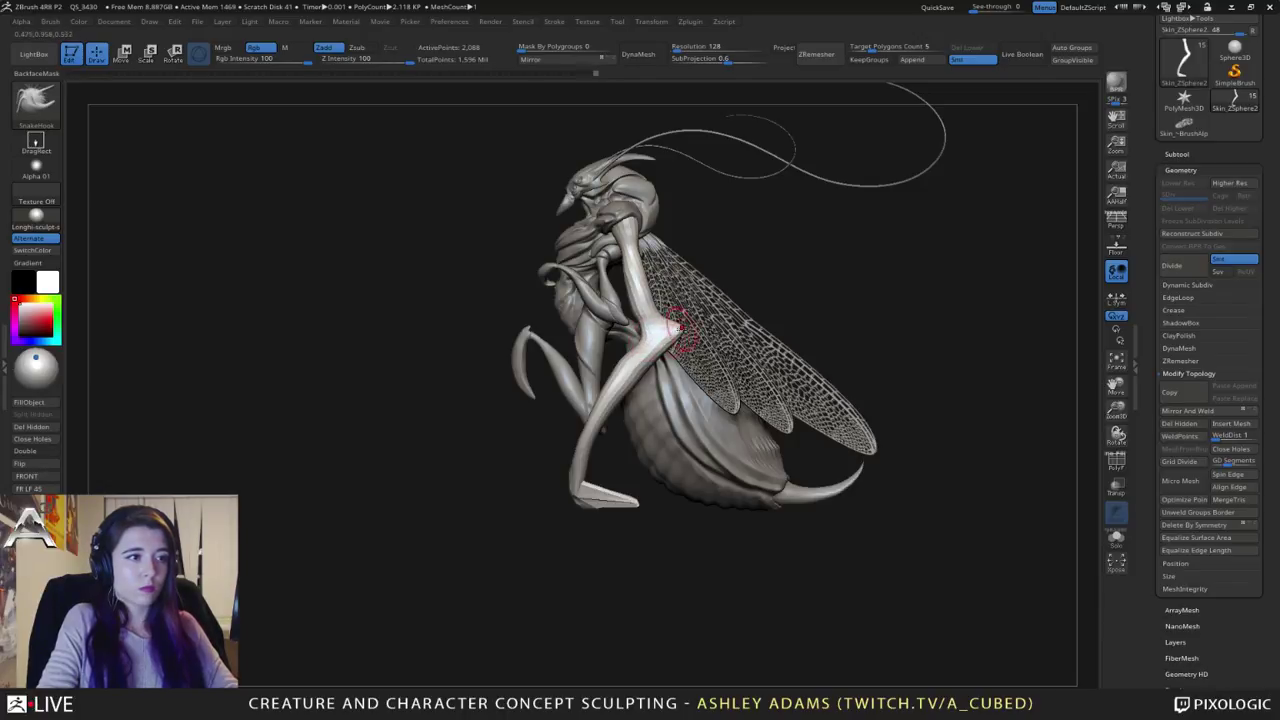
right_drag(672, 335, 736, 333)
drag(735, 333, 752, 344)
right_drag(753, 346, 755, 347)
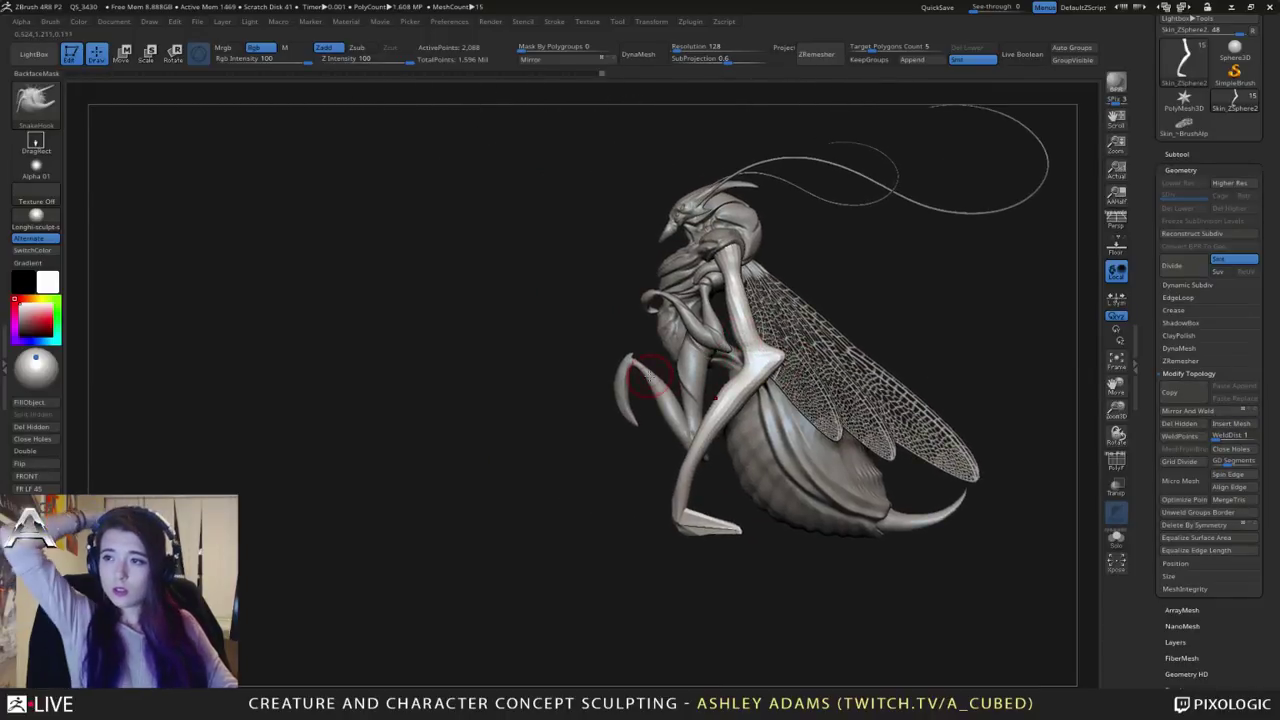
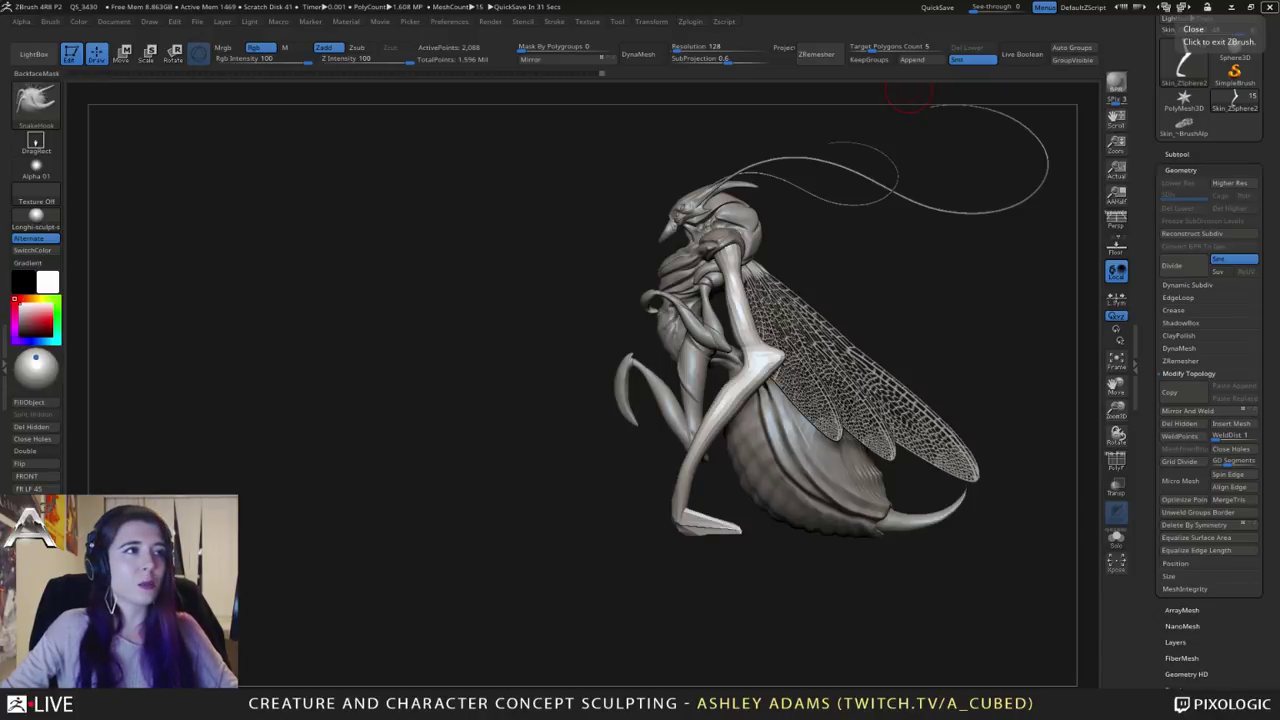
Step: Add Texture 01 to Spotlight, shrink the panorama and place it in the empty space in front of the creature
click(587, 21)
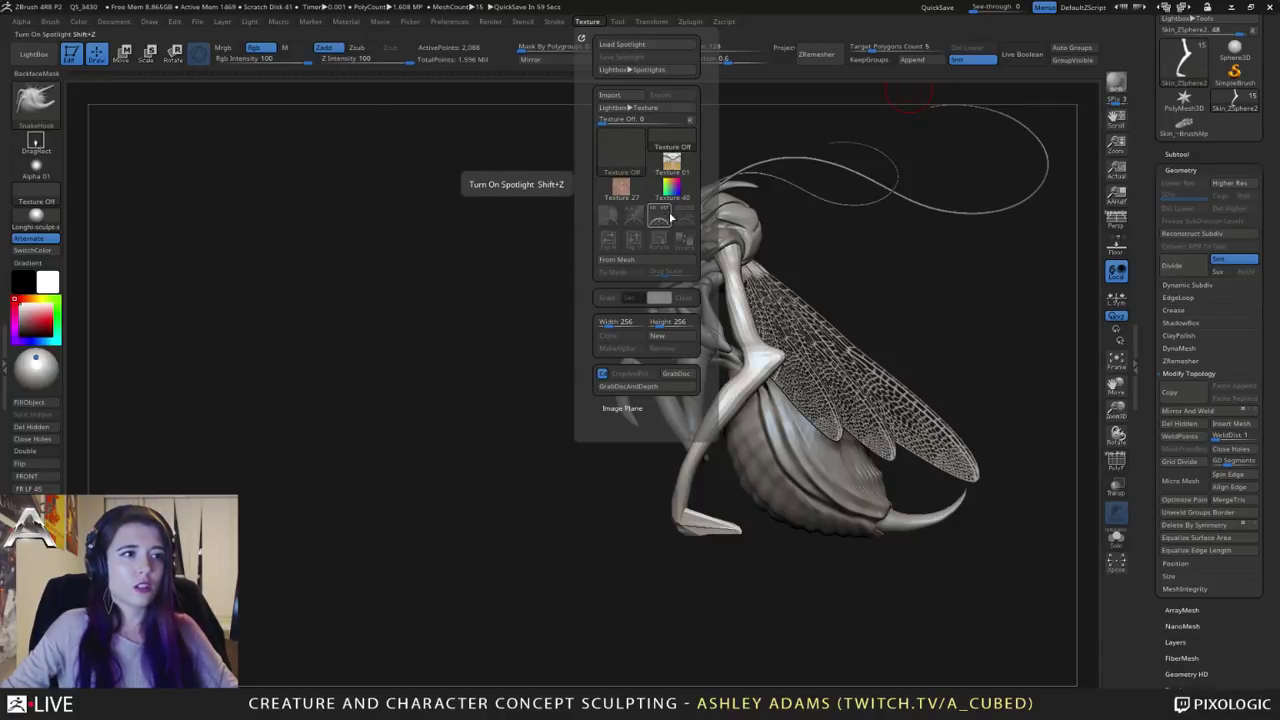
click(671, 160)
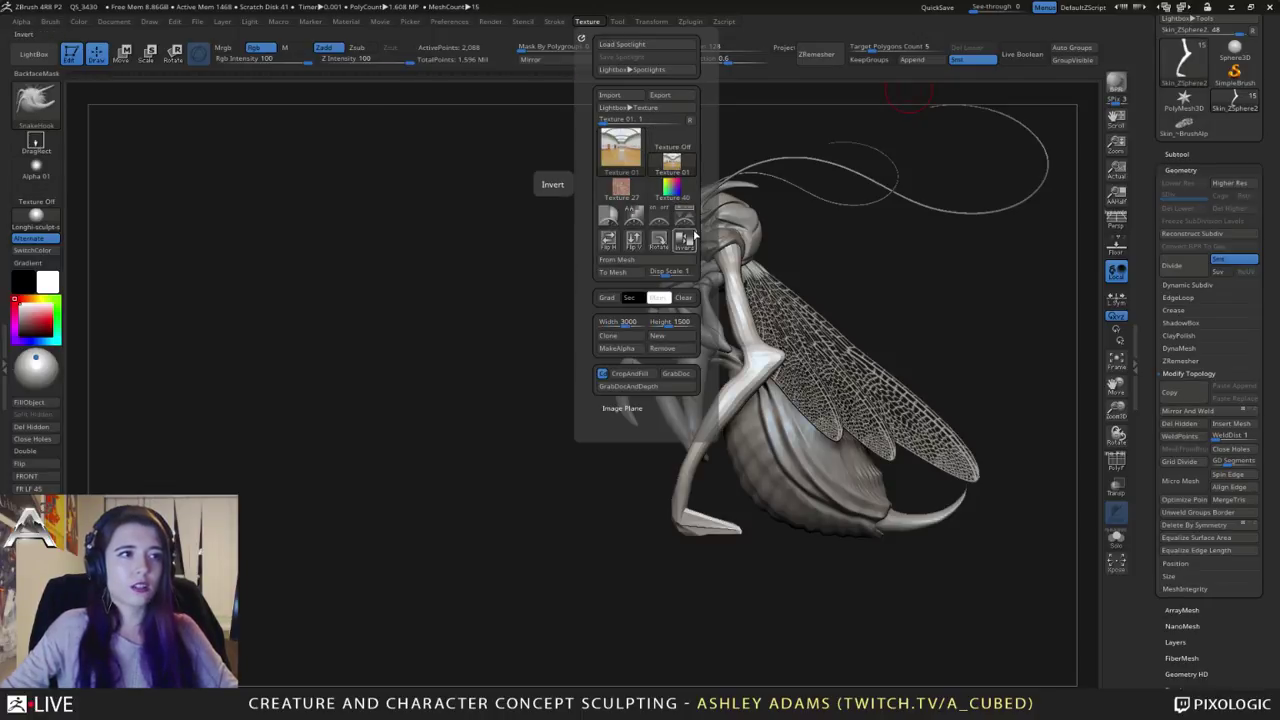
click(684, 212)
click(1018, 90)
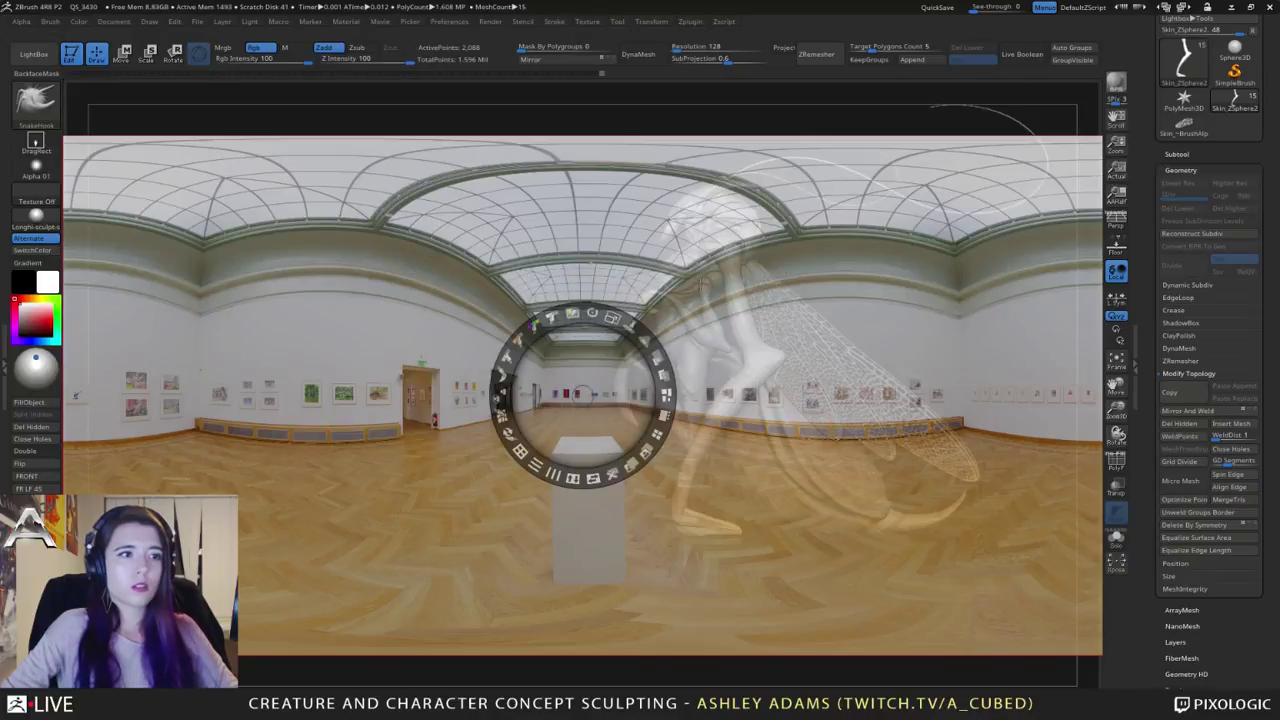
drag(613, 318, 549, 320)
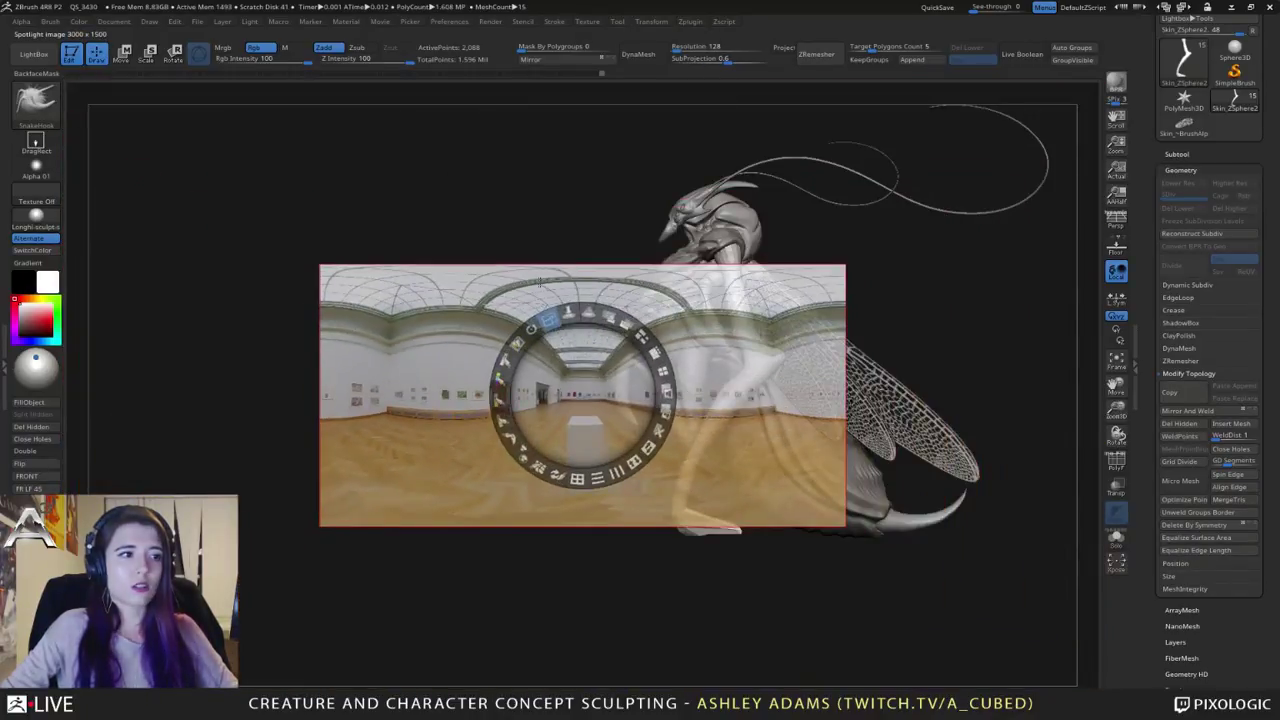
drag(600, 363, 366, 236)
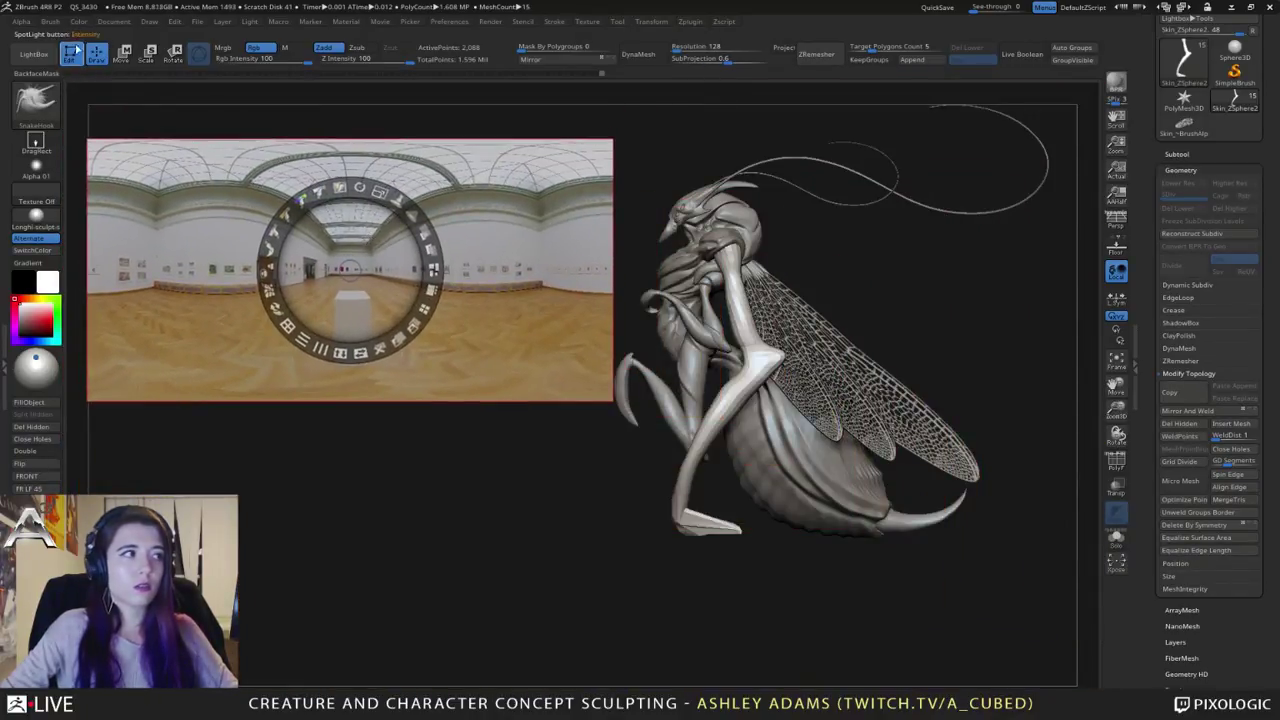
Step: Expand the SnakeHook brush's Samples settings and toggle one of the options there
click(48, 21)
scroll(124, 344, down, 4)
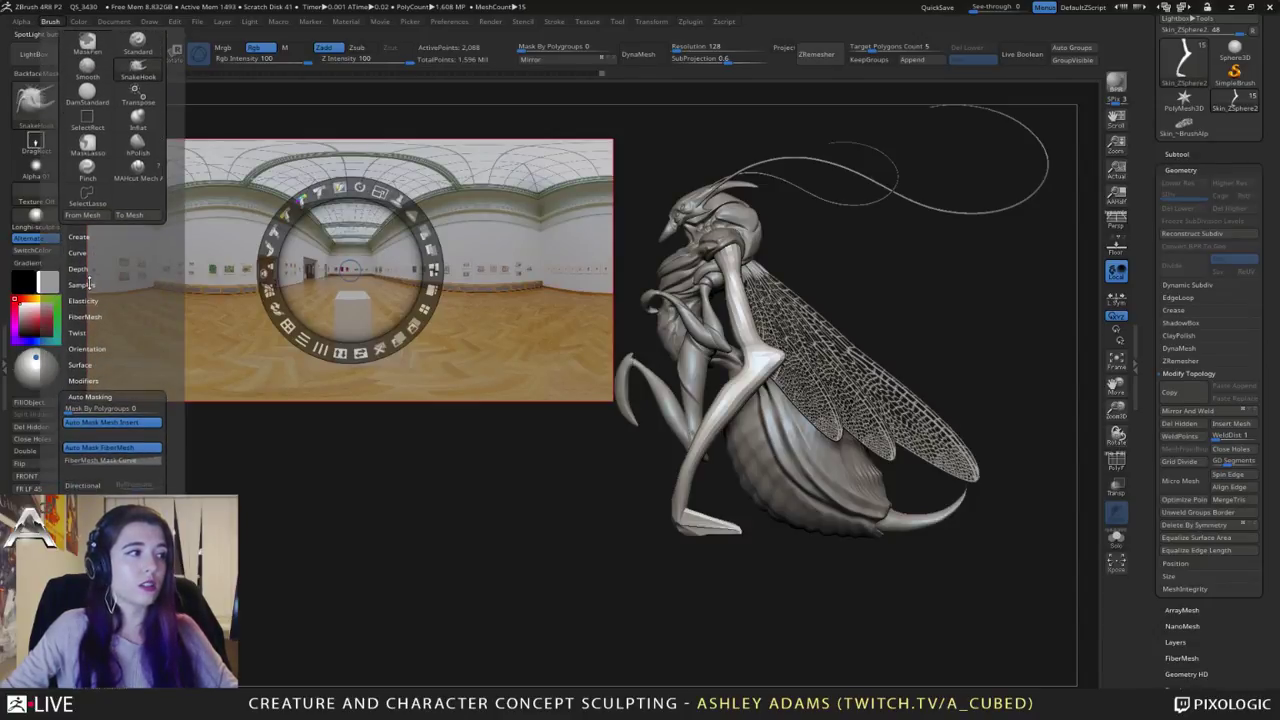
click(84, 286)
click(110, 399)
click(104, 401)
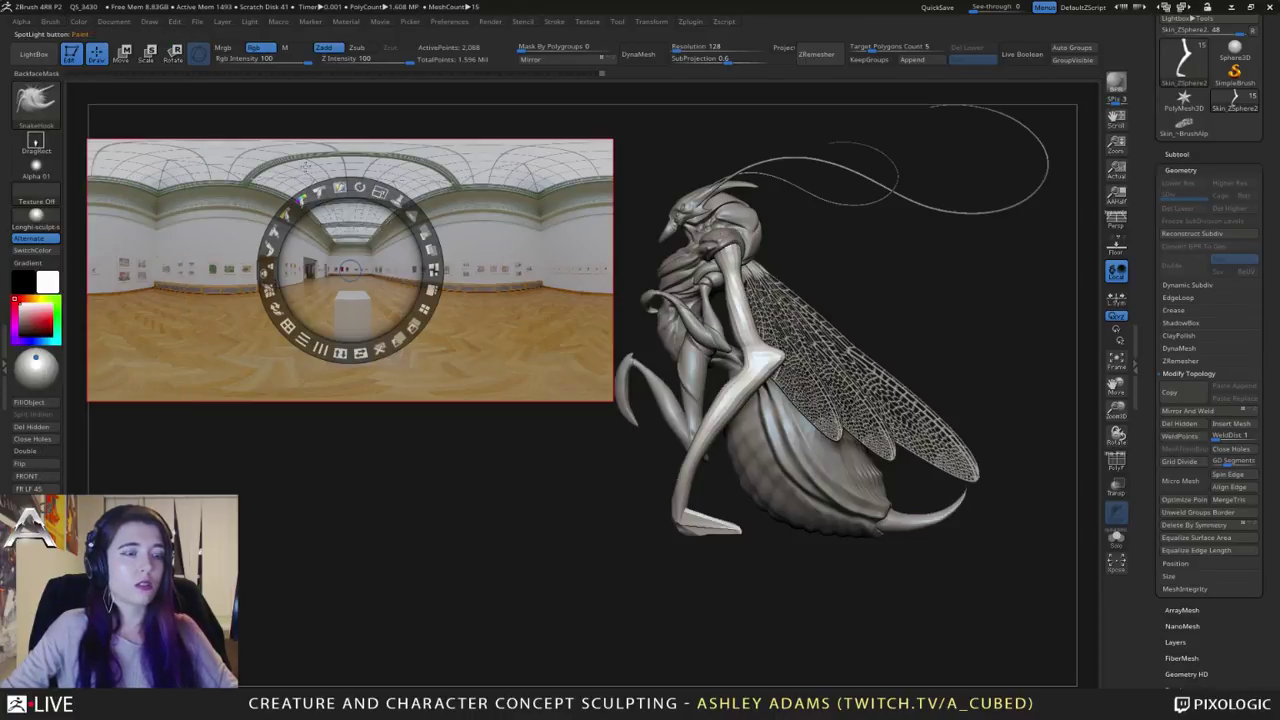
Step: Toggle the Spotlight dial off and on, and hide the Spotlight image
key(z)
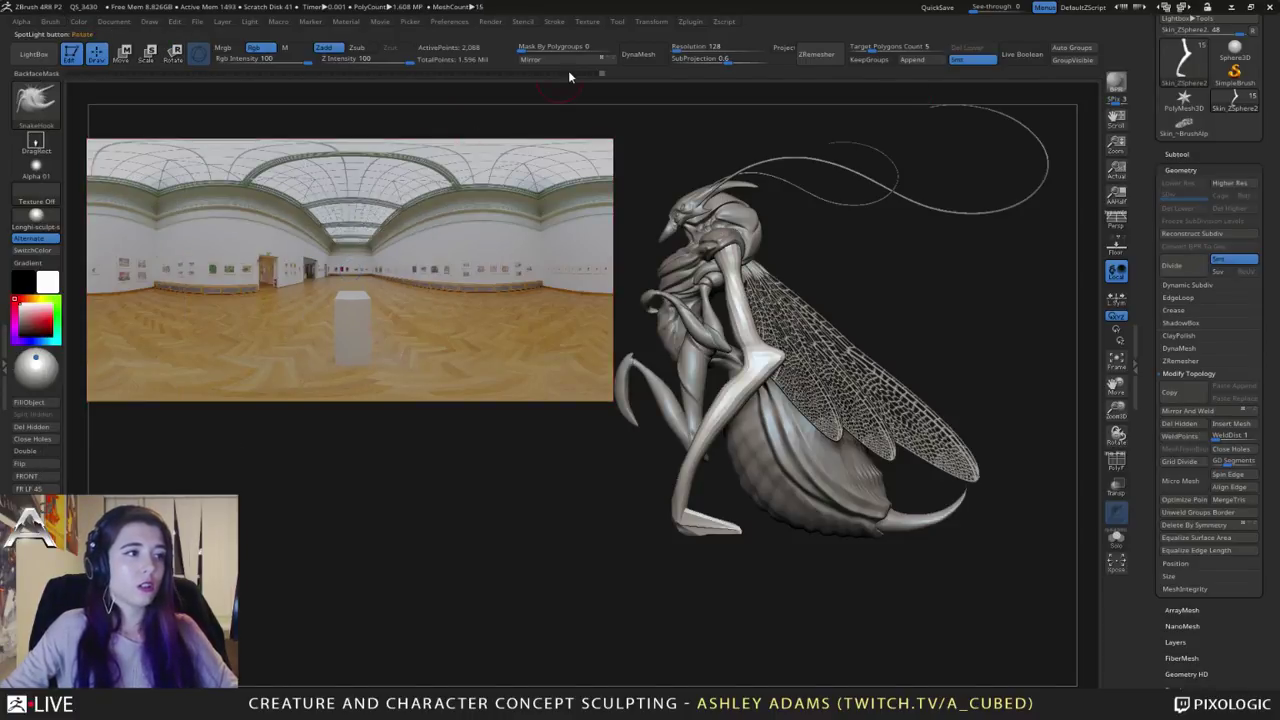
key(z)
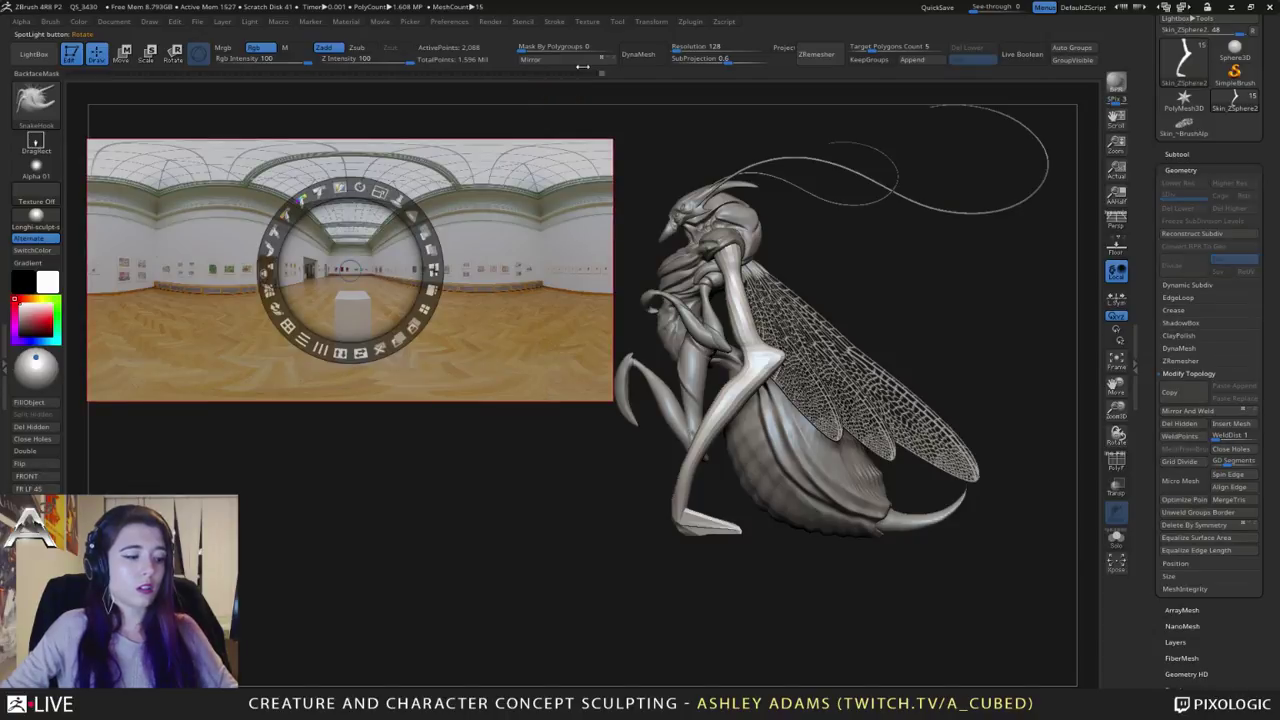
key(shift+z)
click(587, 21)
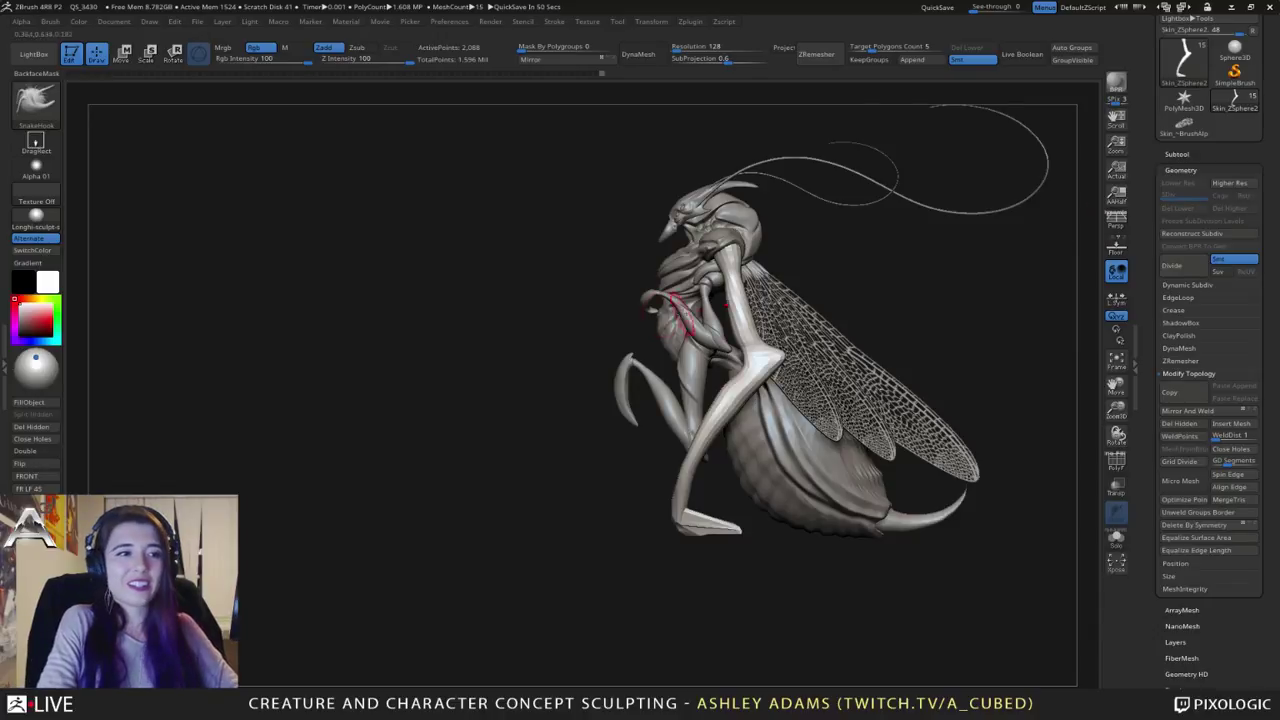
Step: Reshape the soles of the long arms' feet from below with SnakeHook
mouse_move(684, 315)
right_down()
mouse_move(740, 314)
mouse_move(759, 296)
mouse_move(745, 300)
mouse_move(840, 314)
mouse_move(874, 282)
right_up()
key(space)
mouse_move(674, 456)
right_down()
mouse_move(728, 450)
mouse_move(690, 456)
right_up()
mouse_move(660, 500)
shift+right_down()
mouse_move(651, 331)
mouse_move(670, 470)
mouse_move(708, 429)
shift+right_up()
key(b)
key(s)
key(h)
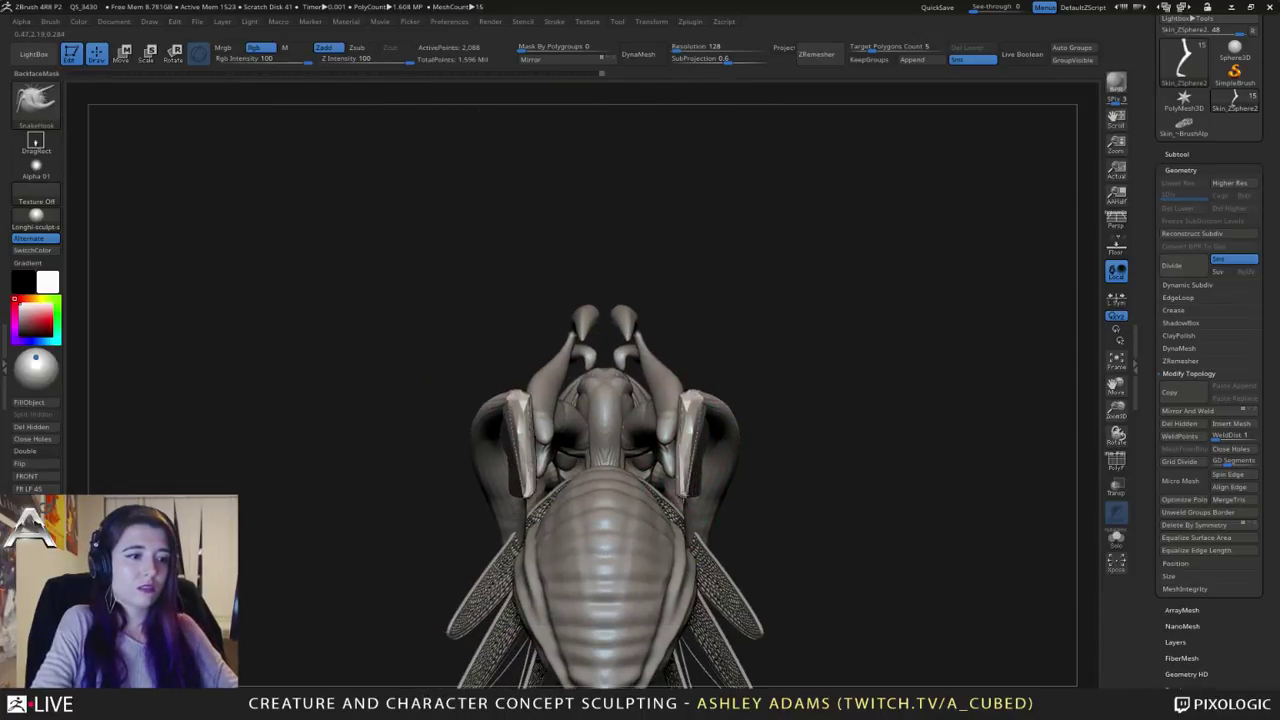
mouse_move(697, 468)
mouse_down()
mouse_move(684, 468)
mouse_move(689, 440)
mouse_move(682, 462)
mouse_up()
Step: Thicken the ankles and feet of the long arms with the Inflate brush from the front
key(b)
key(i)
key(n)
mouse_move(683, 450)
right_down()
mouse_move(690, 542)
mouse_move(692, 530)
right_up()
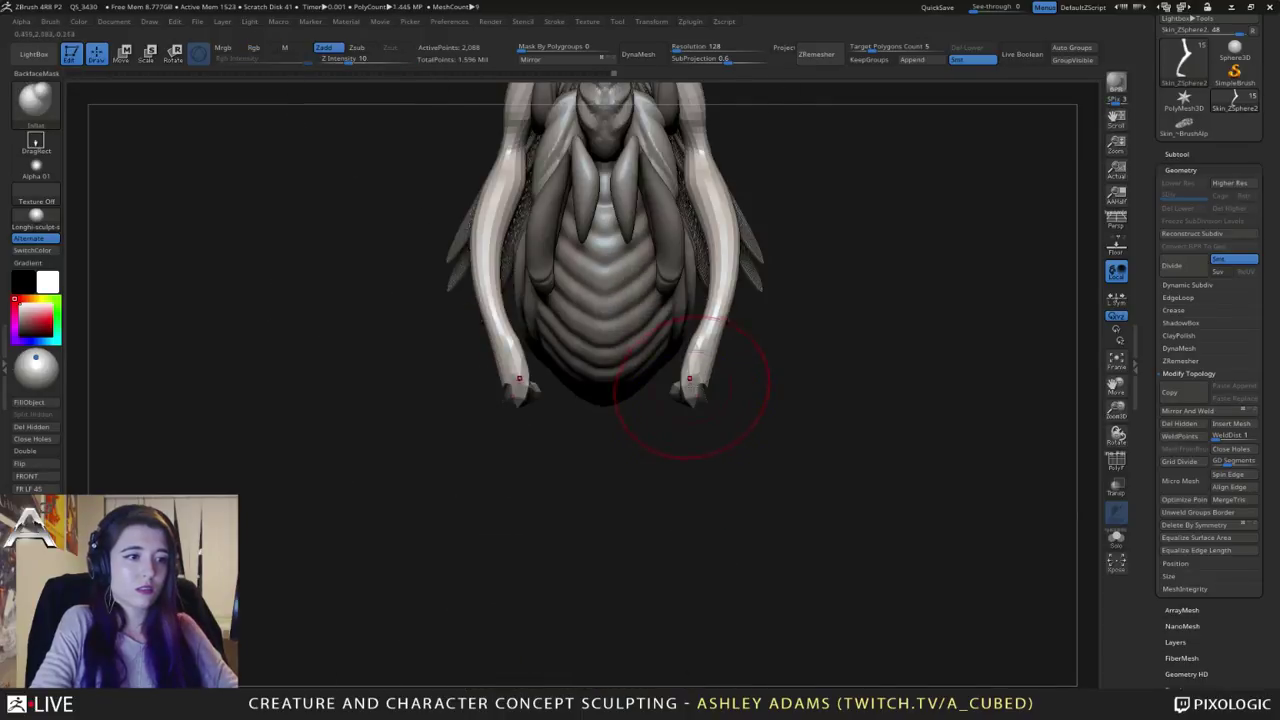
mouse_move(691, 386)
mouse_down()
mouse_move(695, 372)
mouse_move(660, 380)
mouse_move(714, 380)
mouse_up()
Step: Reshape the outer contour of the lower long arms above the feet with SnakeHook
key(b)
key(s)
key(h)
key(space)
drag(492, 326, 477, 326)
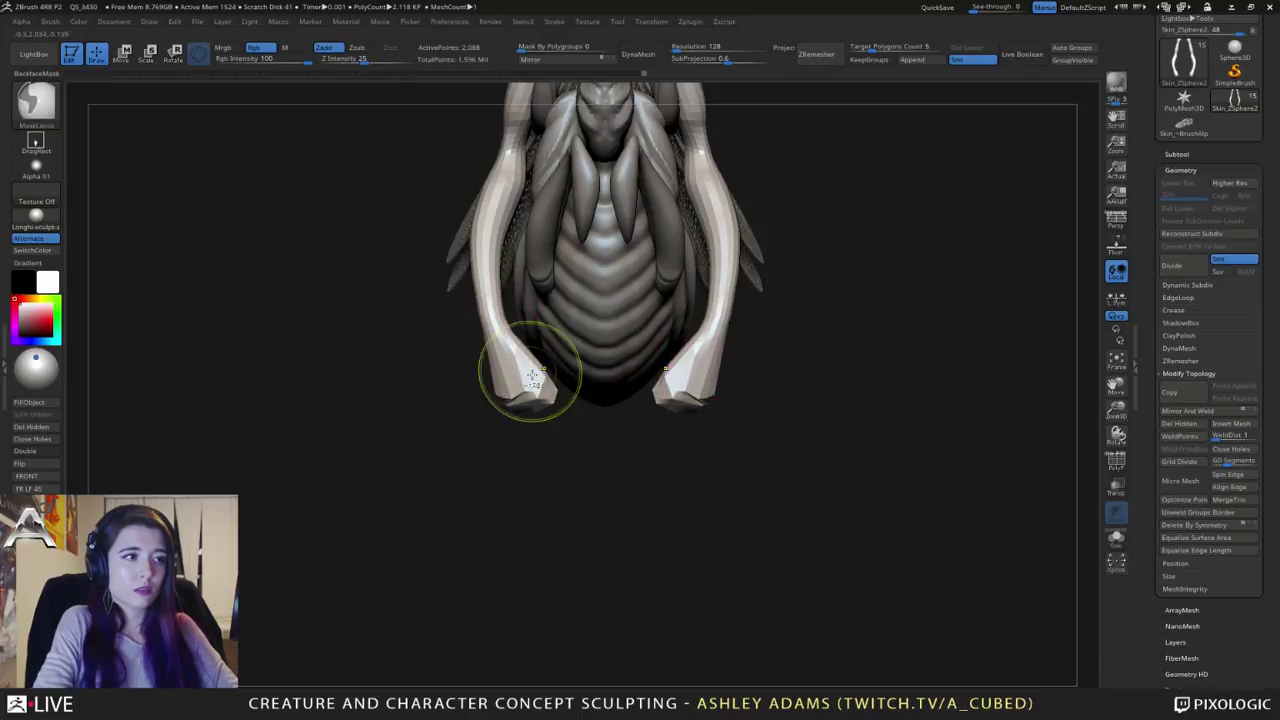
ctrl+right_drag(529, 371, 535, 310)
alt+right_drag(622, 322, 608, 365)
Step: Adjust the SnakeHook draw size and reshape the elbows of the long arms from the front
key(space)
mouse_move(631, 337)
mouse_down()
mouse_move(642, 342)
mouse_move(663, 299)
mouse_up()
key(space)
mouse_move(624, 442)
mouse_down()
mouse_move(592, 432)
mouse_move(625, 428)
mouse_move(580, 411)
mouse_move(608, 380)
mouse_move(598, 377)
mouse_move(709, 306)
mouse_move(697, 301)
mouse_up()
key(space)
key(space)
drag(622, 271, 643, 268)
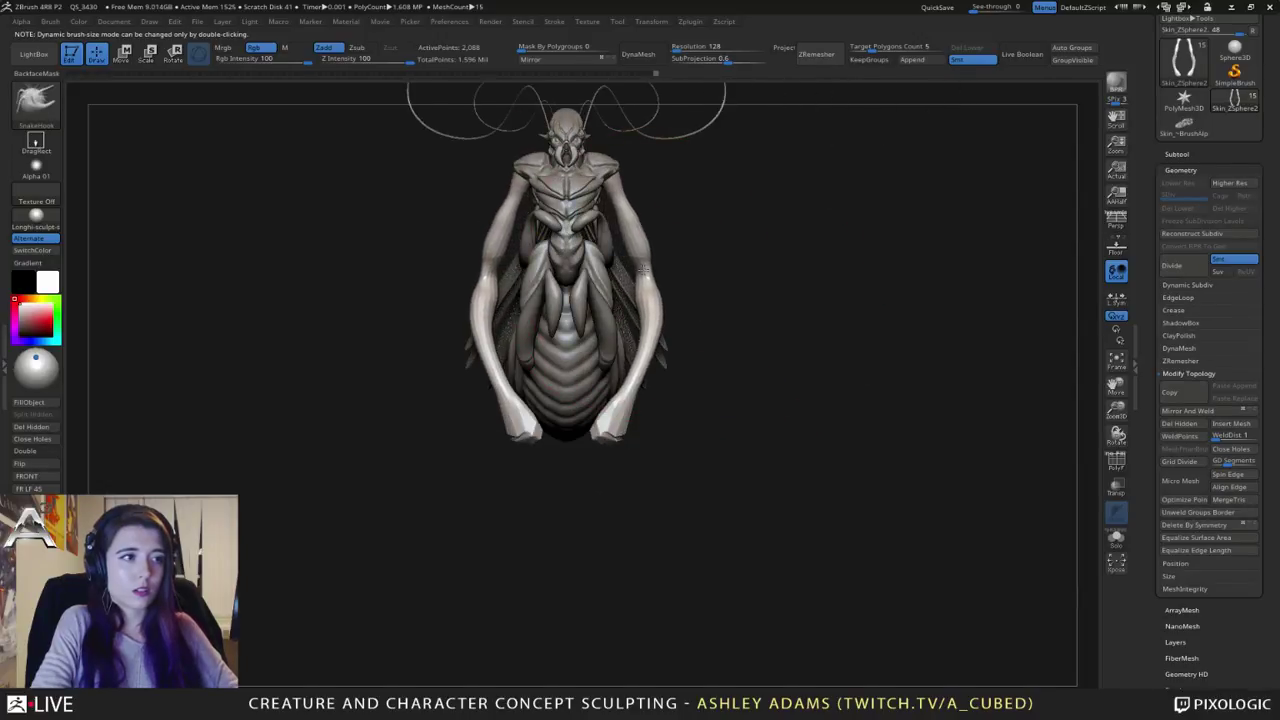
Step: Refine the curve of the forearms, feet and elbows of the long arms with SnakeHook
key(space)
mouse_move(659, 330)
mouse_down()
mouse_move(637, 337)
mouse_move(622, 377)
mouse_up()
mouse_move(635, 341)
right_down()
mouse_move(690, 347)
mouse_move(630, 385)
mouse_move(614, 420)
right_up()
drag(617, 429, 627, 426)
mouse_move(628, 422)
right_down()
mouse_move(680, 418)
mouse_move(619, 416)
right_up()
drag(620, 418, 755, 272)
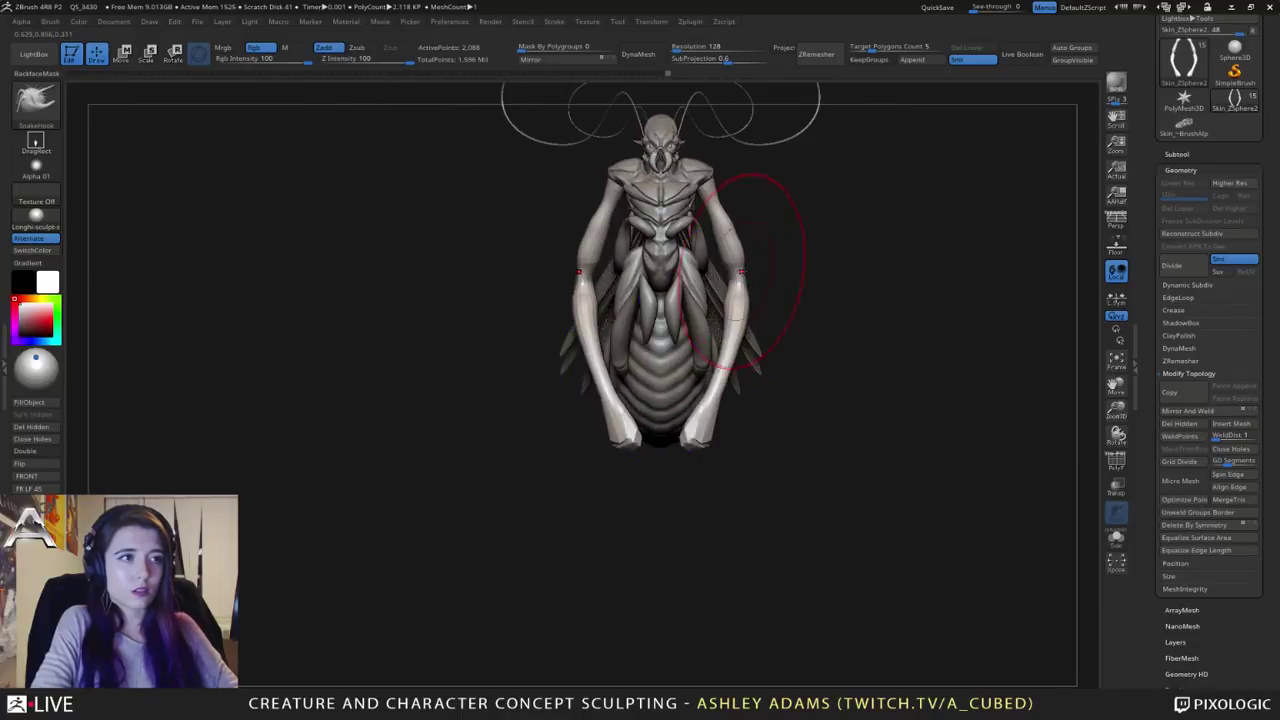
key(space)
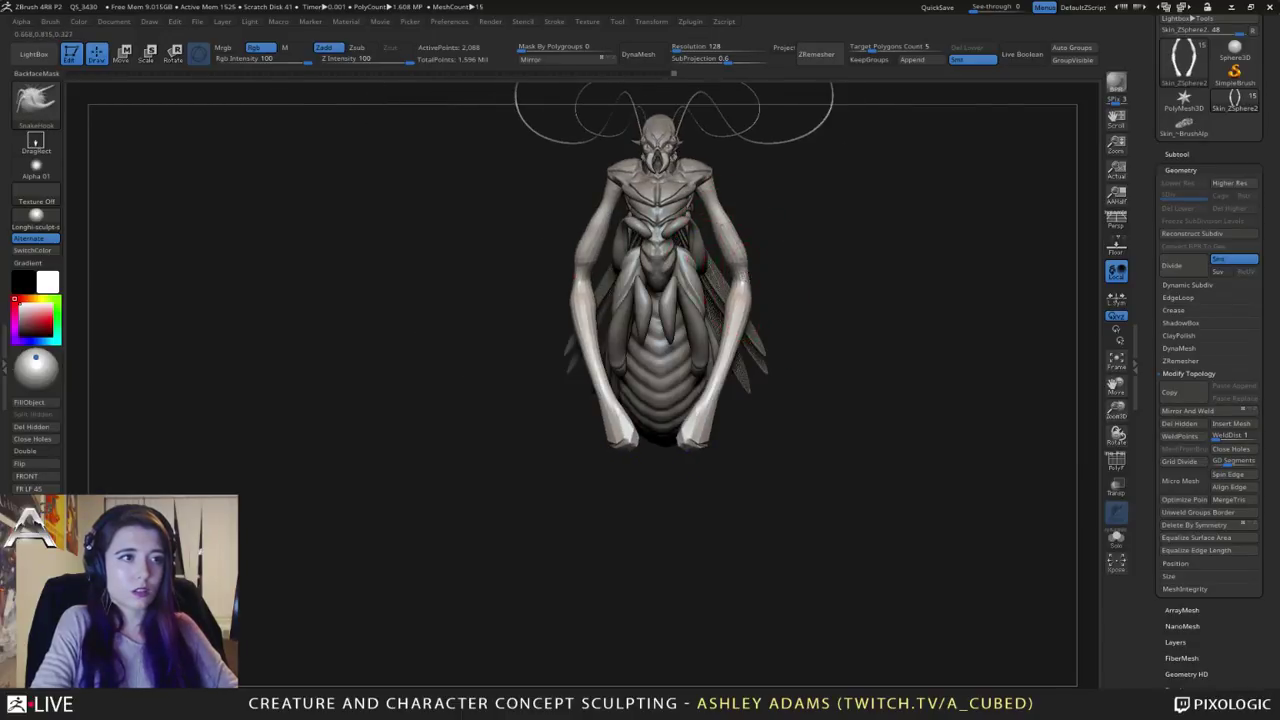
Step: Push the heels of the long arms forward and lengthen the feet from the side with SnakeHook
right_drag(748, 277, 692, 247)
alt+right_drag(735, 298, 662, 352)
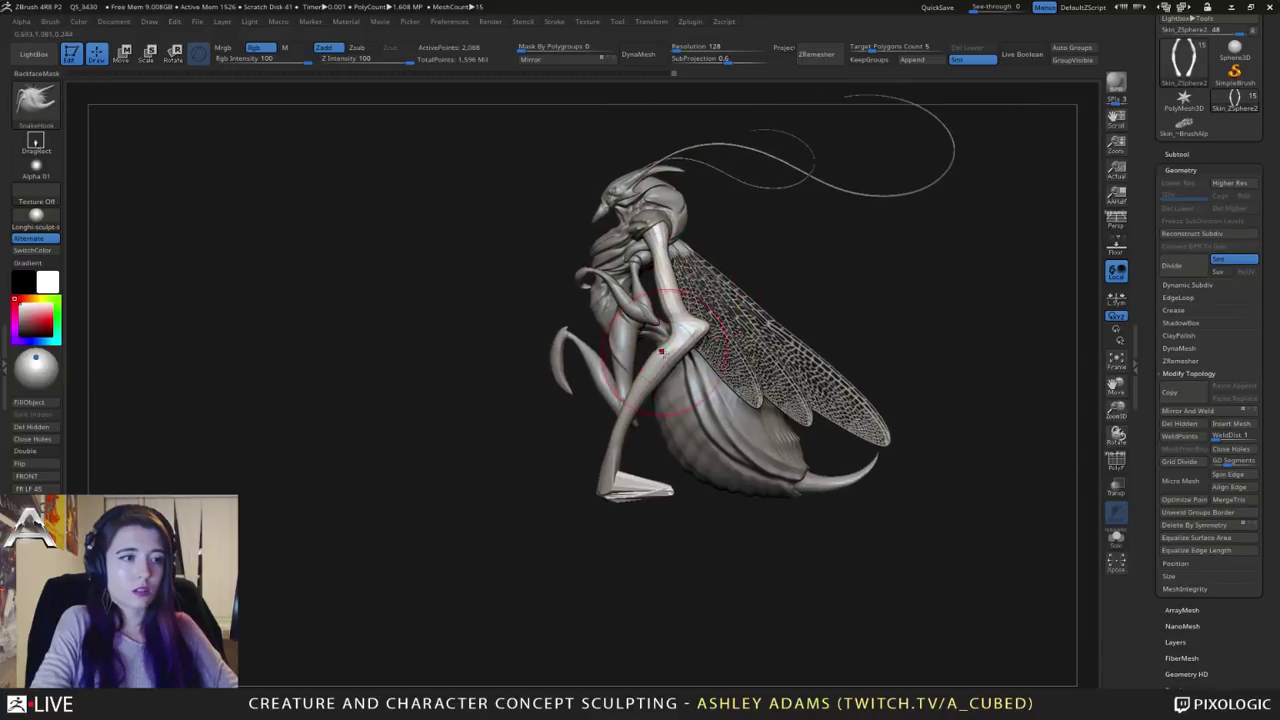
right_drag(645, 446, 650, 446)
key(space)
drag(650, 447, 661, 447)
mouse_move(650, 496)
mouse_down()
mouse_move(678, 500)
mouse_move(595, 489)
mouse_up()
key(space)
click(620, 402)
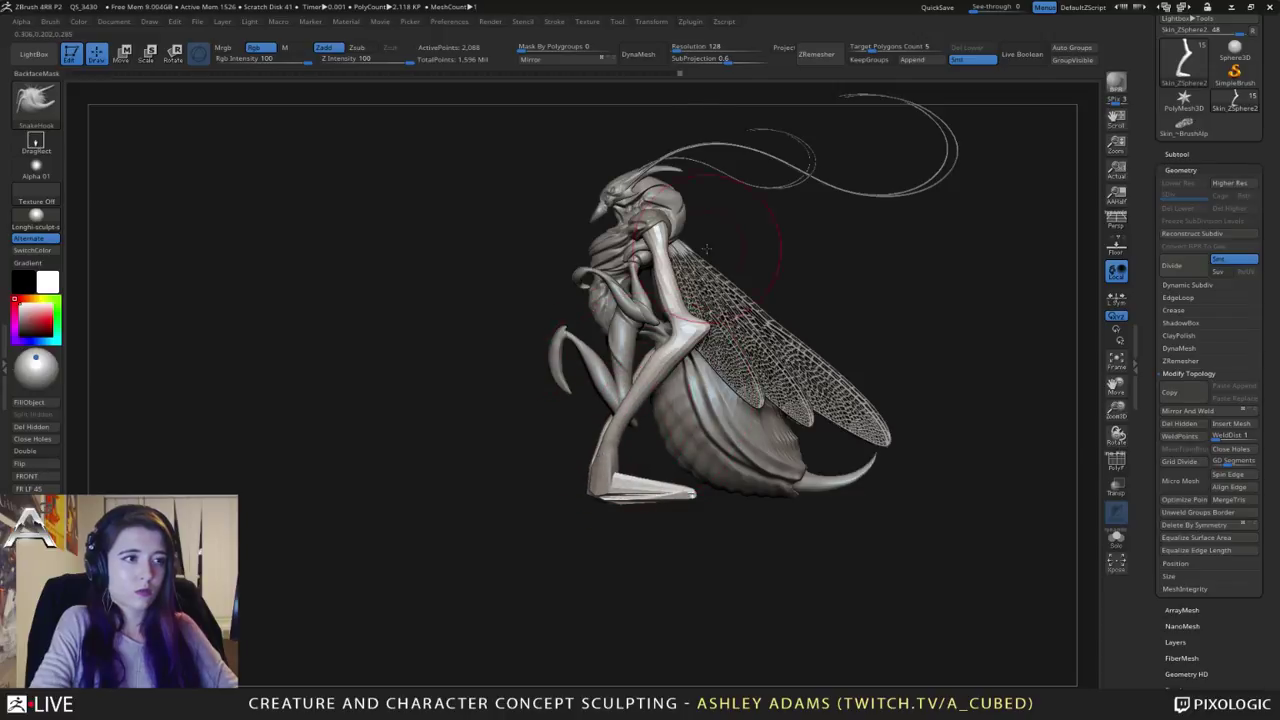
Step: DynaMesh the long arms at resolution 128 and smooth their feet
click(638, 54)
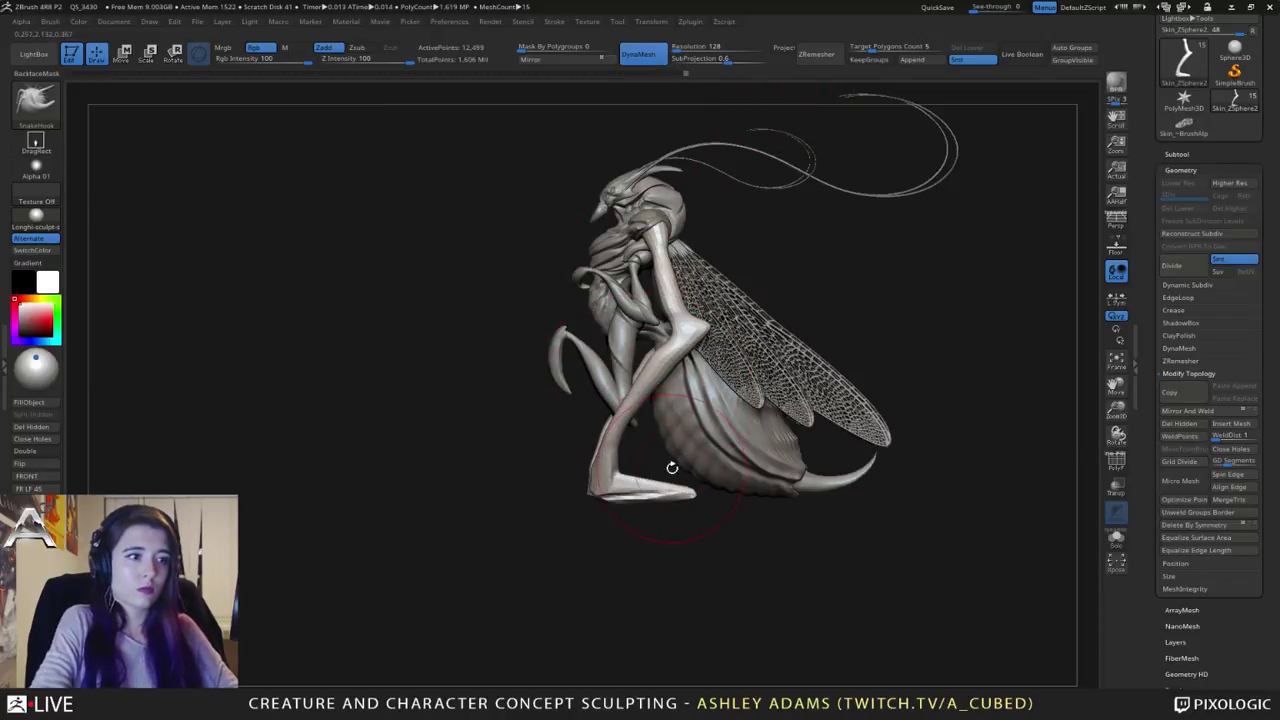
shift+drag(610, 505, 629, 494)
drag(524, 430, 614, 425)
Step: Add volume to the forearms of the long arms with the Inflate brush and smooth the upper arms
key(space)
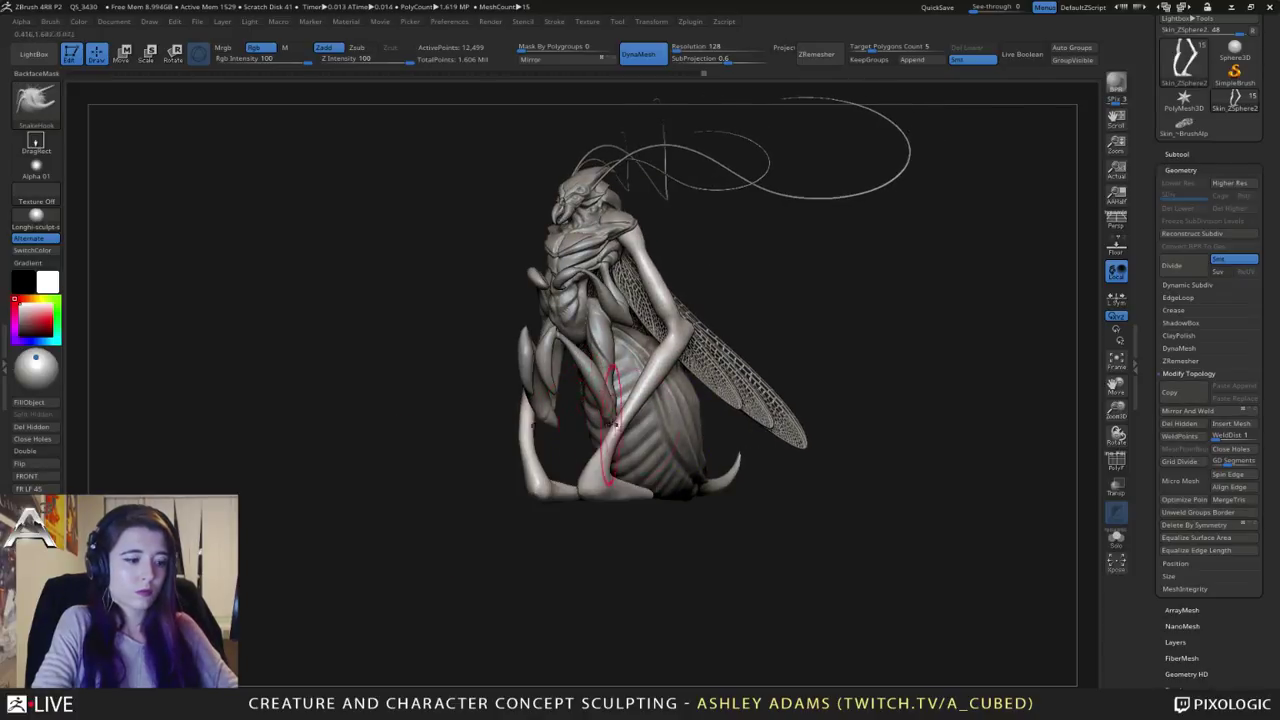
key(b)
key(i)
key(n)
shift+right_drag(614, 428, 636, 440)
drag(647, 432, 668, 374)
mouse_move(600, 385)
right_down()
mouse_move(674, 393)
mouse_move(597, 358)
right_up()
shift+drag(588, 297, 596, 266)
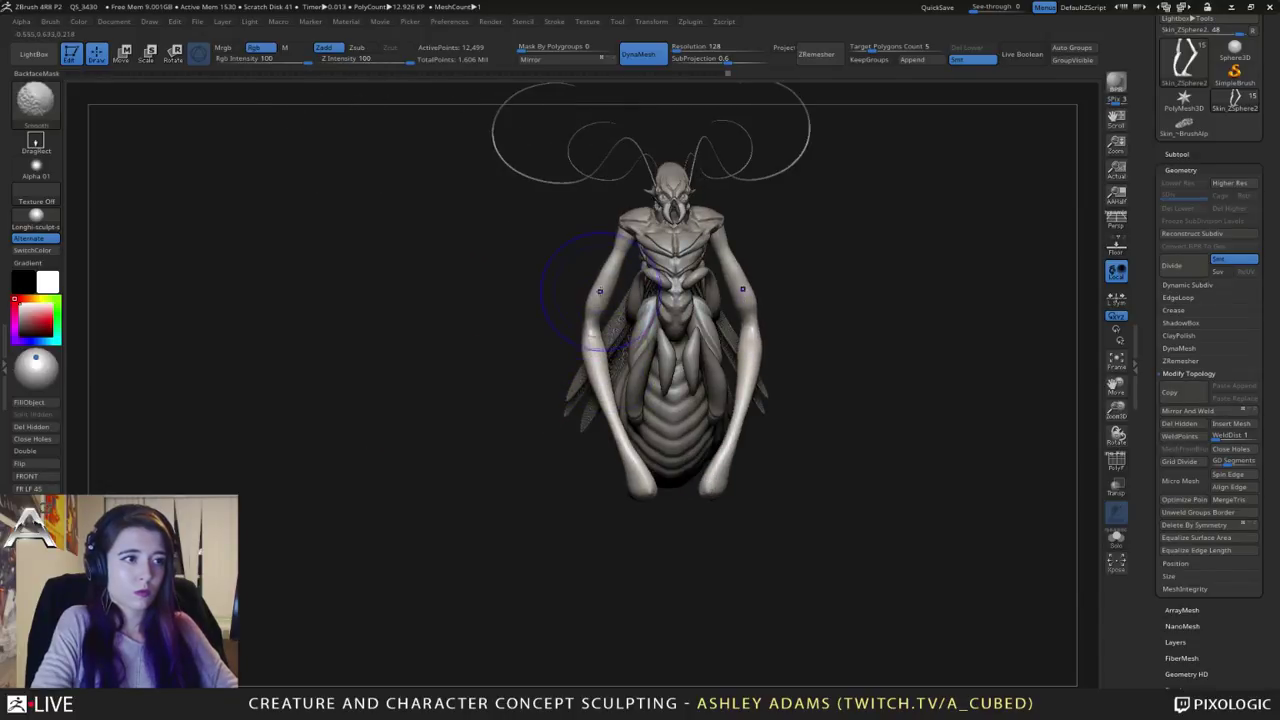
Step: Select the torso subtool and pull its shoulder plates outward into wider tips with SnakeHook
shift+right_drag(574, 275, 590, 285)
key(b)
key(s)
key(h)
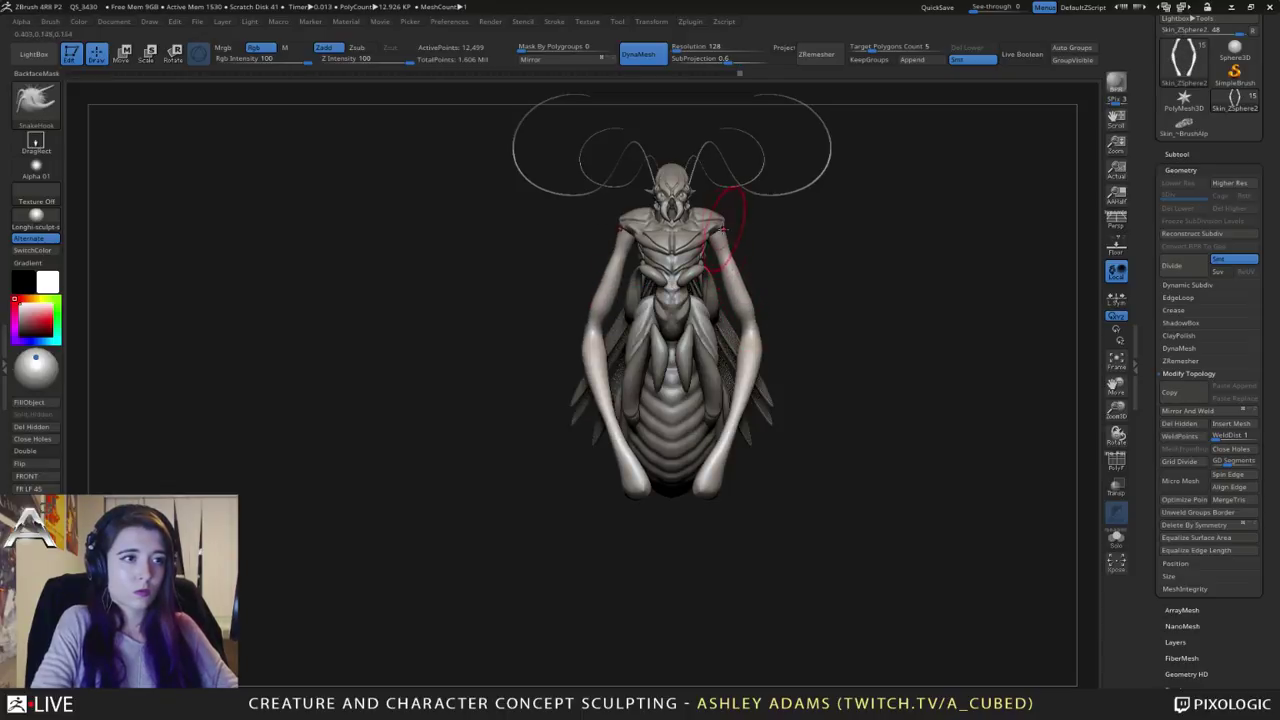
key(space)
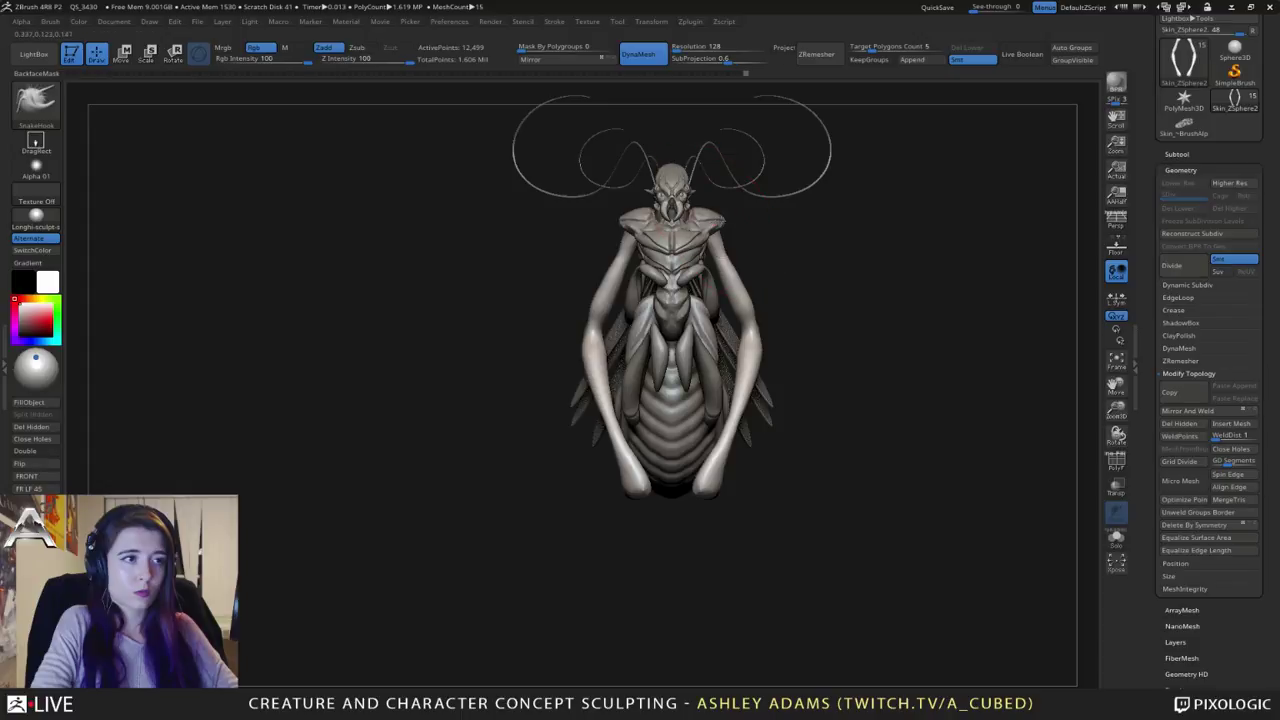
alt+click(720, 219)
key(space)
mouse_move(735, 223)
mouse_down()
mouse_move(606, 218)
mouse_move(752, 236)
mouse_move(757, 306)
mouse_move(725, 285)
mouse_up()
key(space)
key(space)
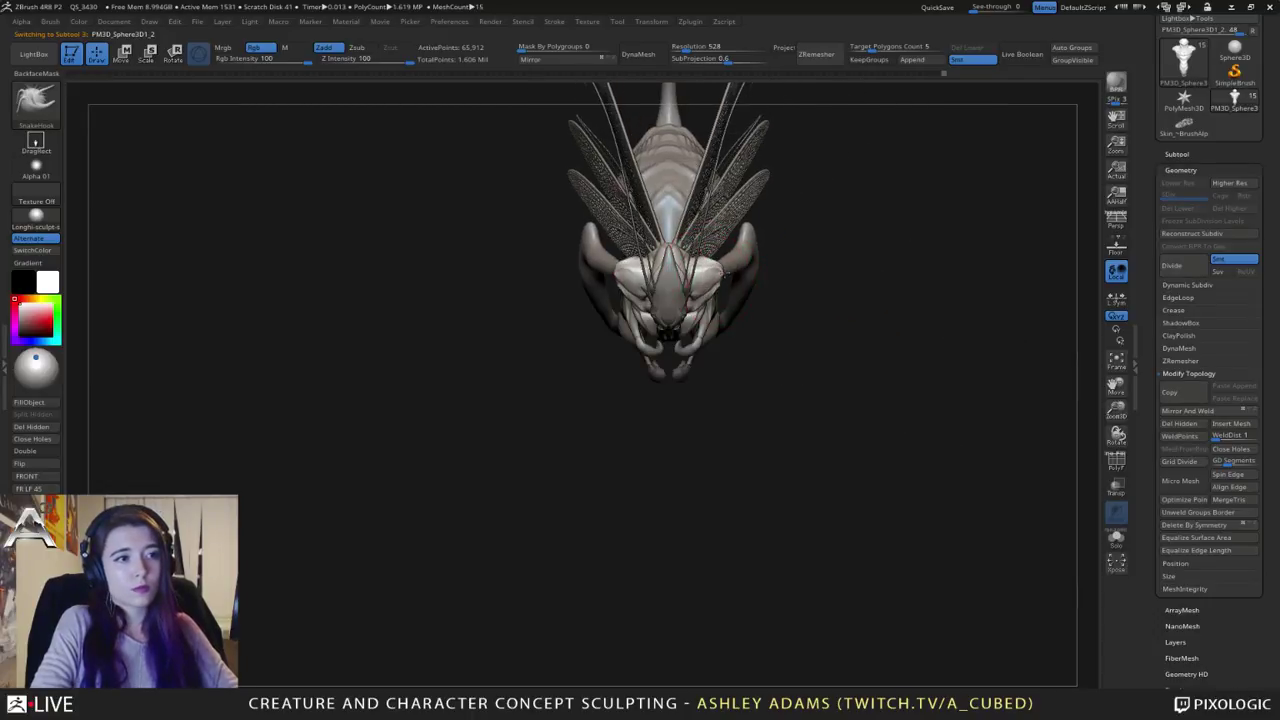
drag(752, 325, 738, 236)
key(space)
Step: Build up and smooth the upper chest between the neck and shoulder plates with ClayBuildup
key(b)
key(c)
key(b)
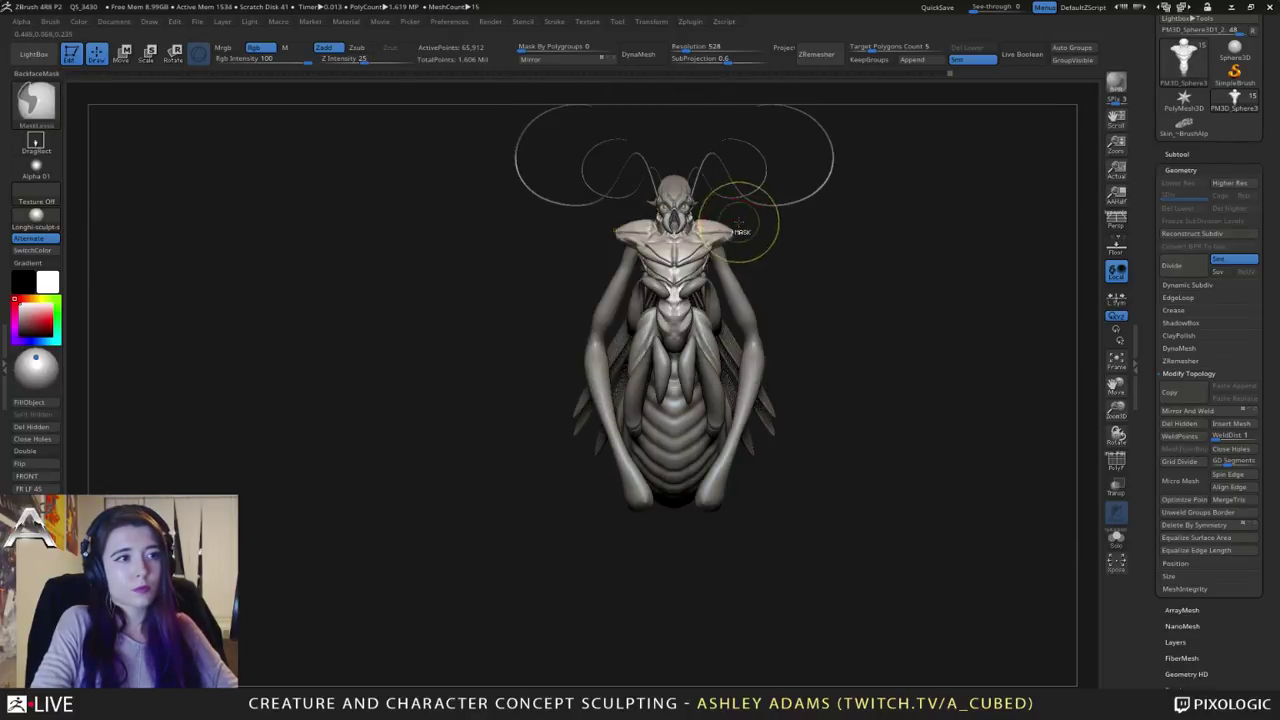
mouse_move(742, 226)
ctrl+right_down()
mouse_move(718, 212)
mouse_move(700, 325)
ctrl+right_up()
right_drag(700, 325, 705, 308)
key(space)
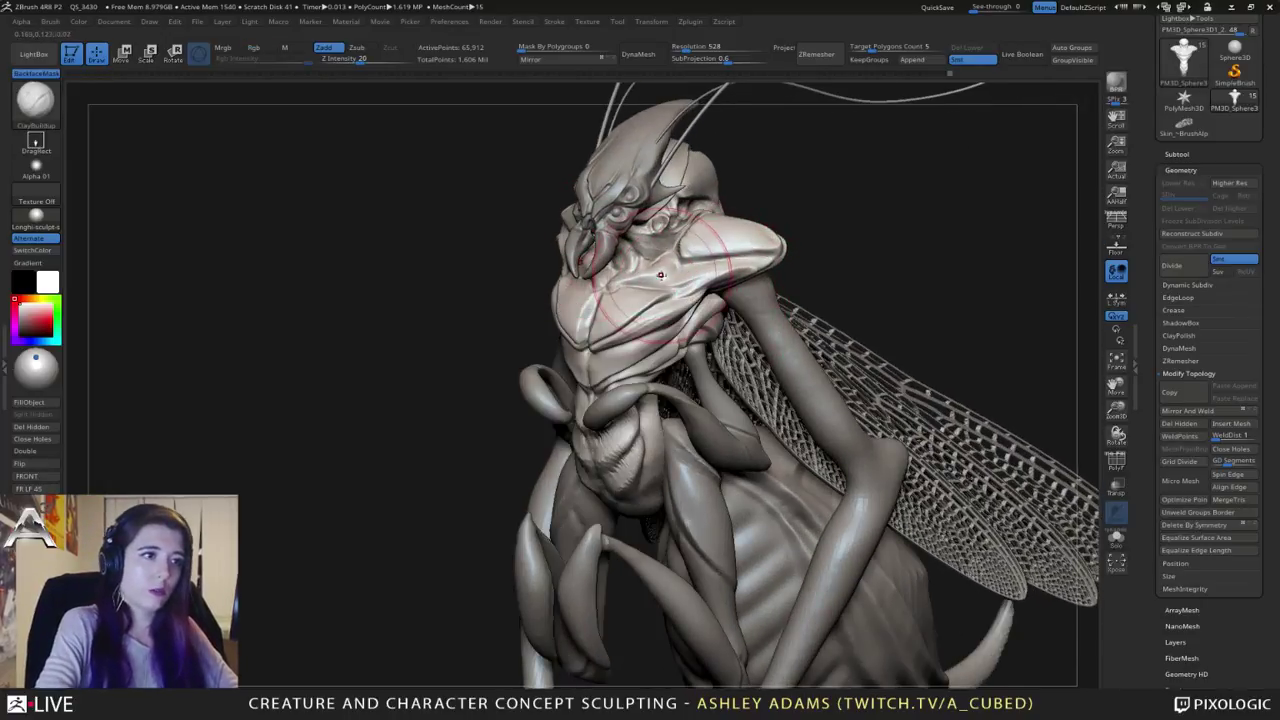
right_drag(660, 258, 652, 280)
key(space)
drag(652, 278, 638, 277)
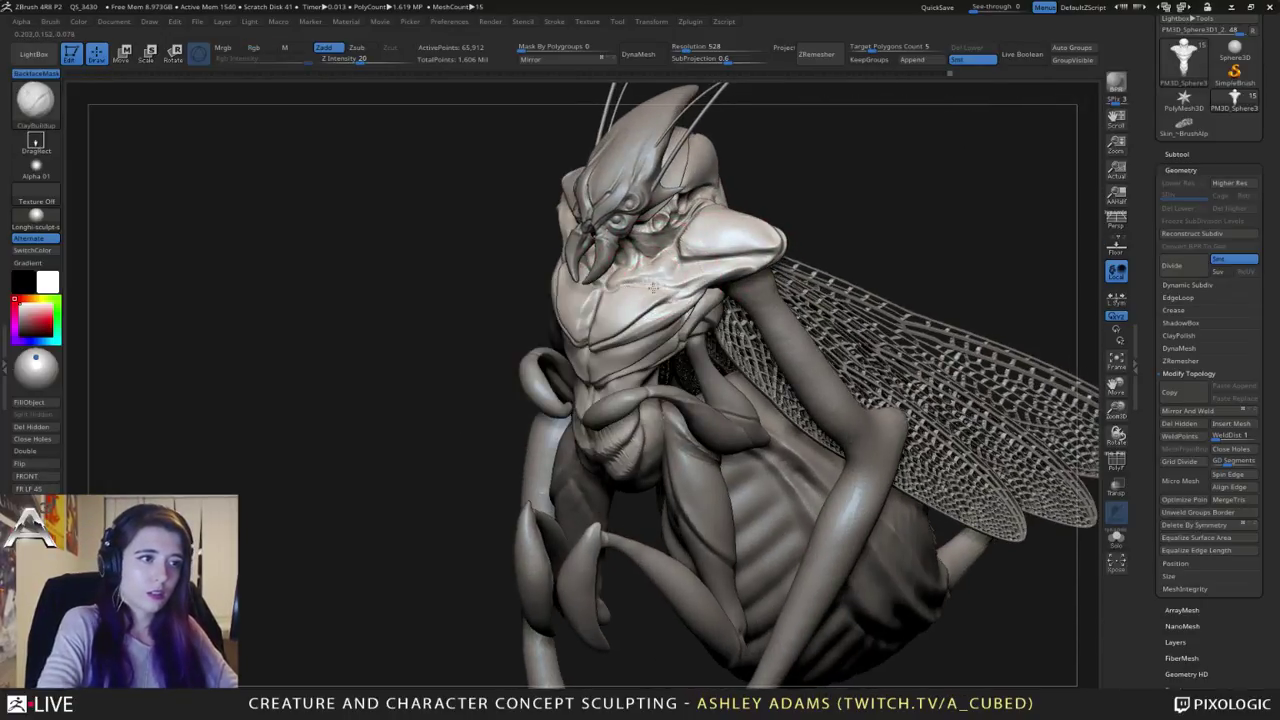
key(shift)
mouse_move(649, 292)
right_down()
mouse_move(694, 264)
mouse_move(735, 264)
right_up()
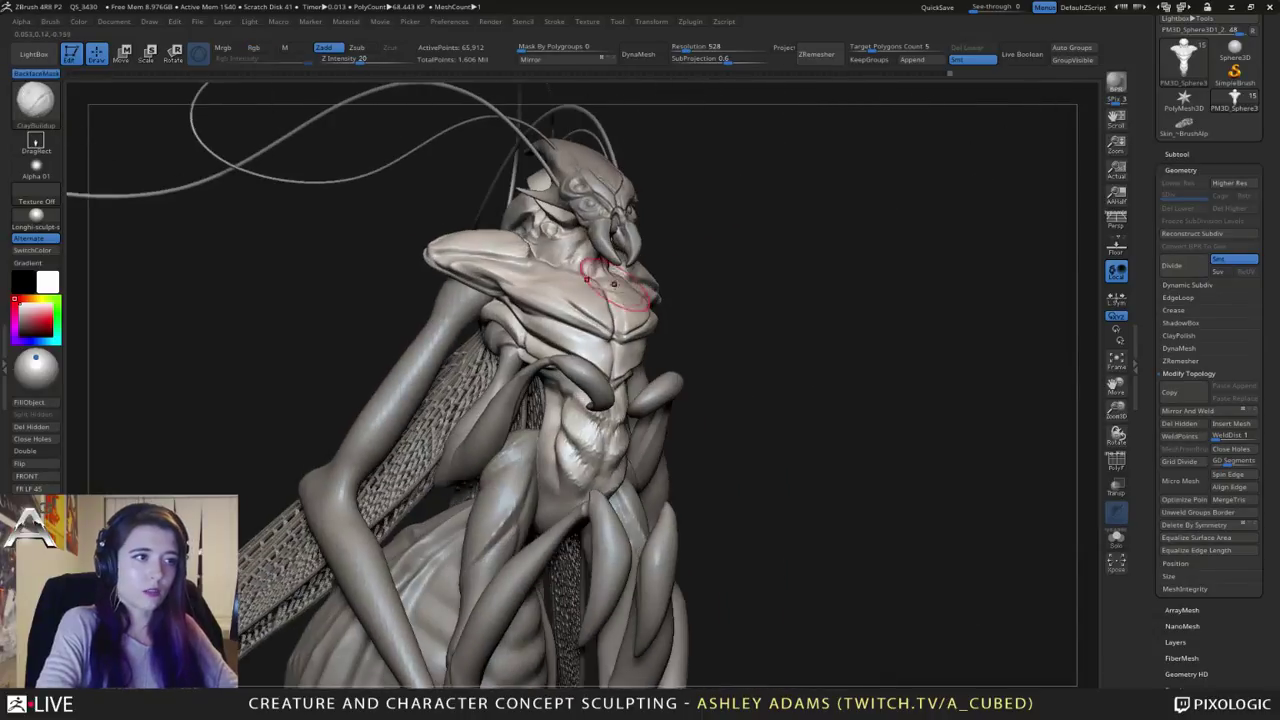
right_drag(610, 284, 637, 313)
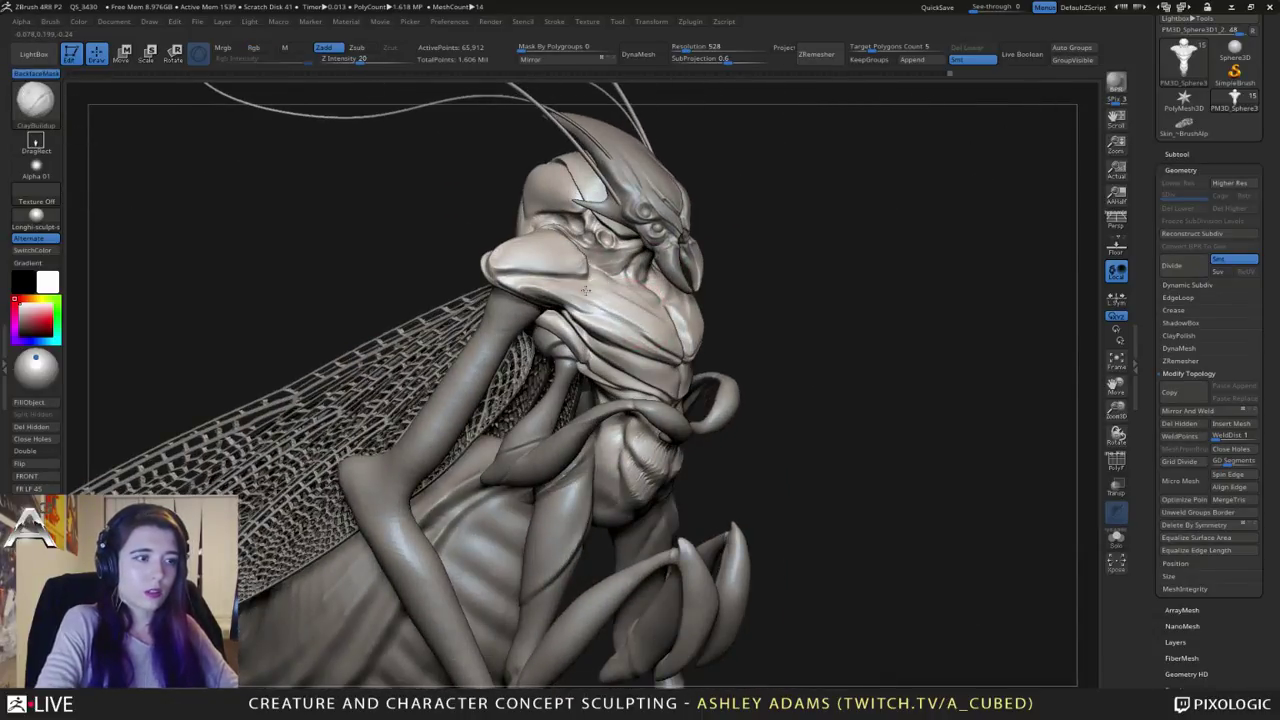
Step: Sharpen the creases along the shoulder plate and upper chest with DamStandard at a smaller draw size
key(b)
key(d)
key(s)
right_click(521, 346)
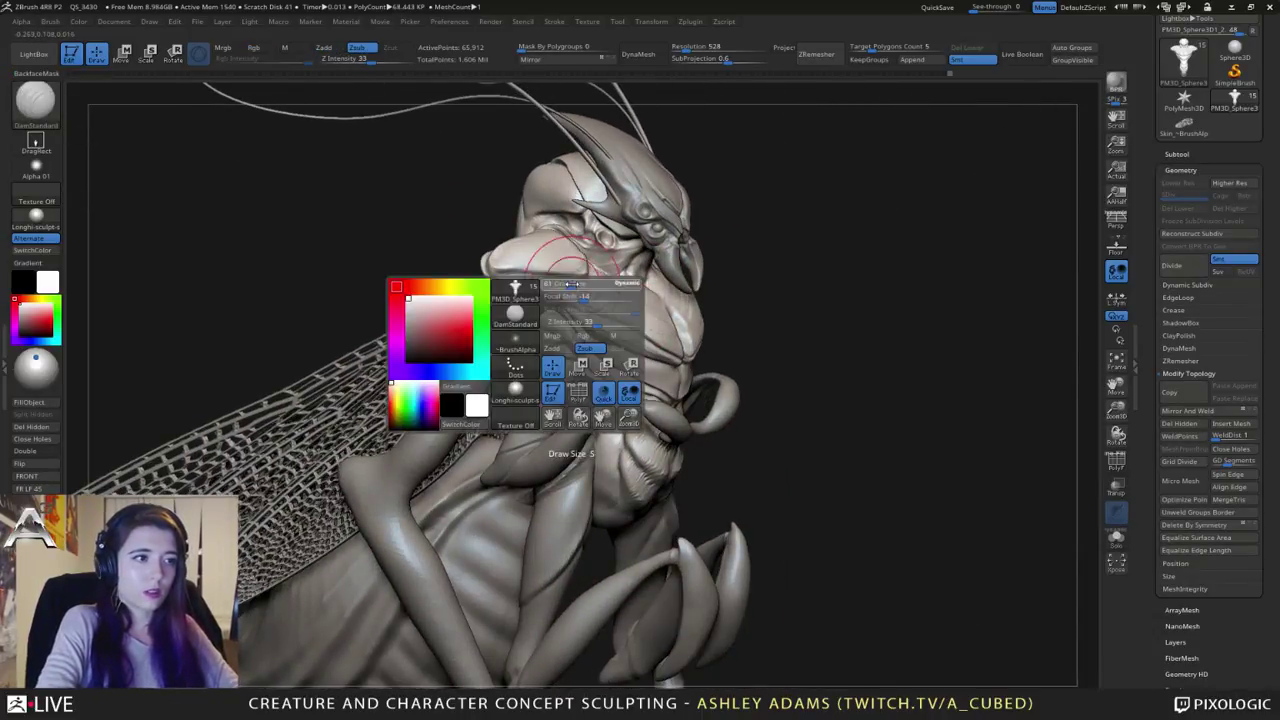
mouse_move(521, 346)
right_down()
mouse_move(564, 316)
mouse_move(552, 305)
right_up()
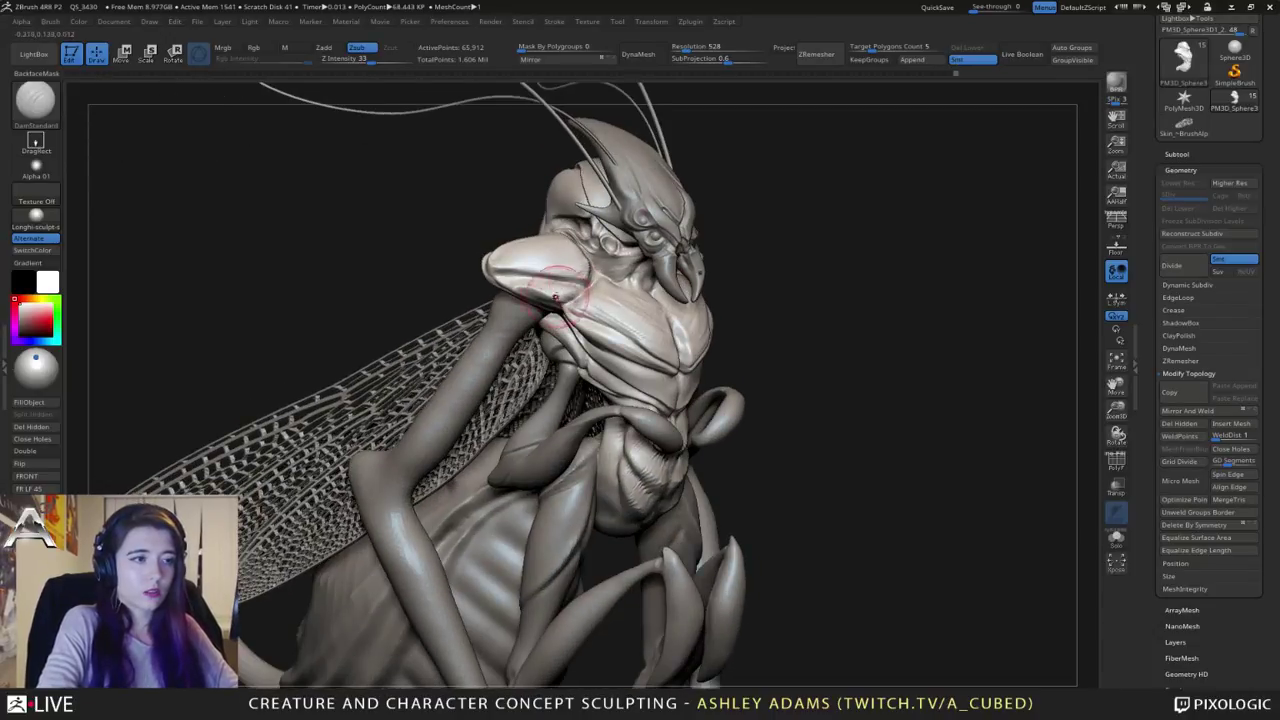
mouse_move(636, 290)
right_down()
mouse_move(601, 284)
mouse_move(622, 282)
right_up()
Step: Add clay to the upper chest at the base of the neck with ClayBuildup
key(b)
key(c)
key(b)
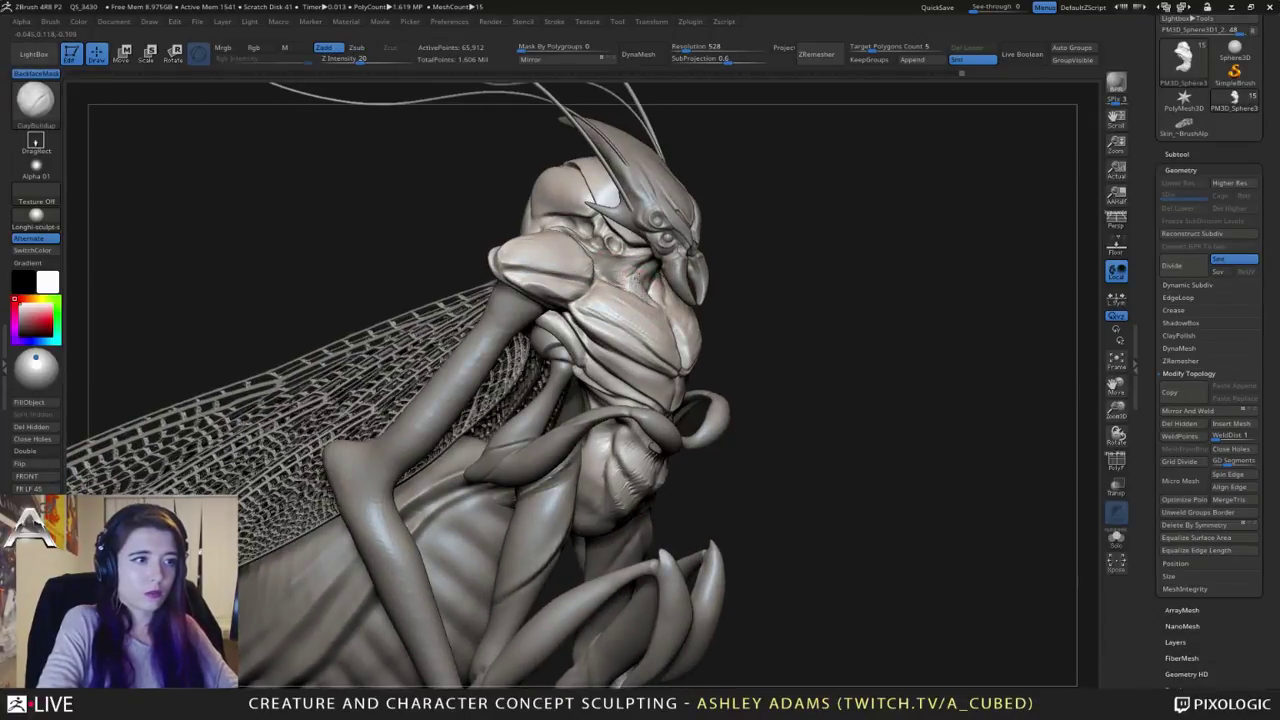
mouse_move(640, 277)
mouse_down()
mouse_move(657, 272)
mouse_move(646, 287)
mouse_up()
right_drag(640, 282, 652, 250)
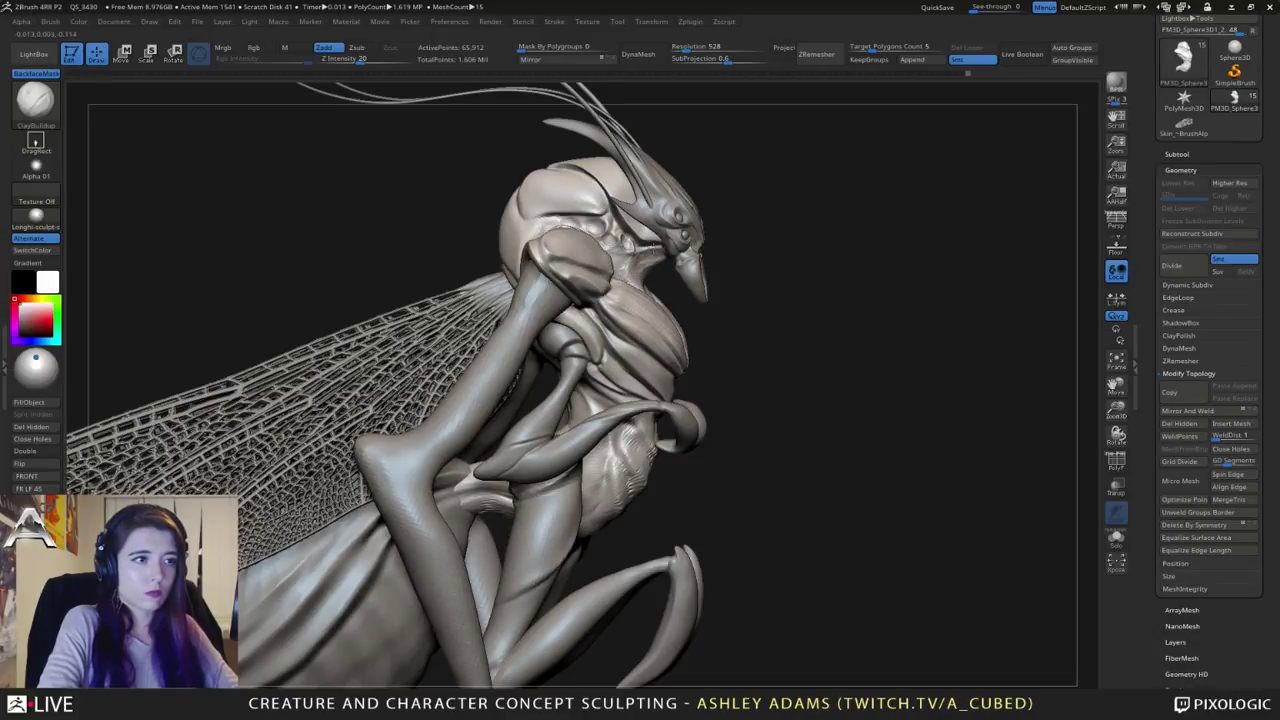
Step: Carve the crease where the upper chest meets the shoulder plate with DamStandard
mouse_move(652, 250)
right_down()
mouse_move(670, 258)
mouse_move(635, 262)
mouse_move(651, 256)
mouse_move(643, 286)
mouse_move(688, 288)
right_up()
key(b)
key(s)
key(h)
key(b)
key(d)
key(s)
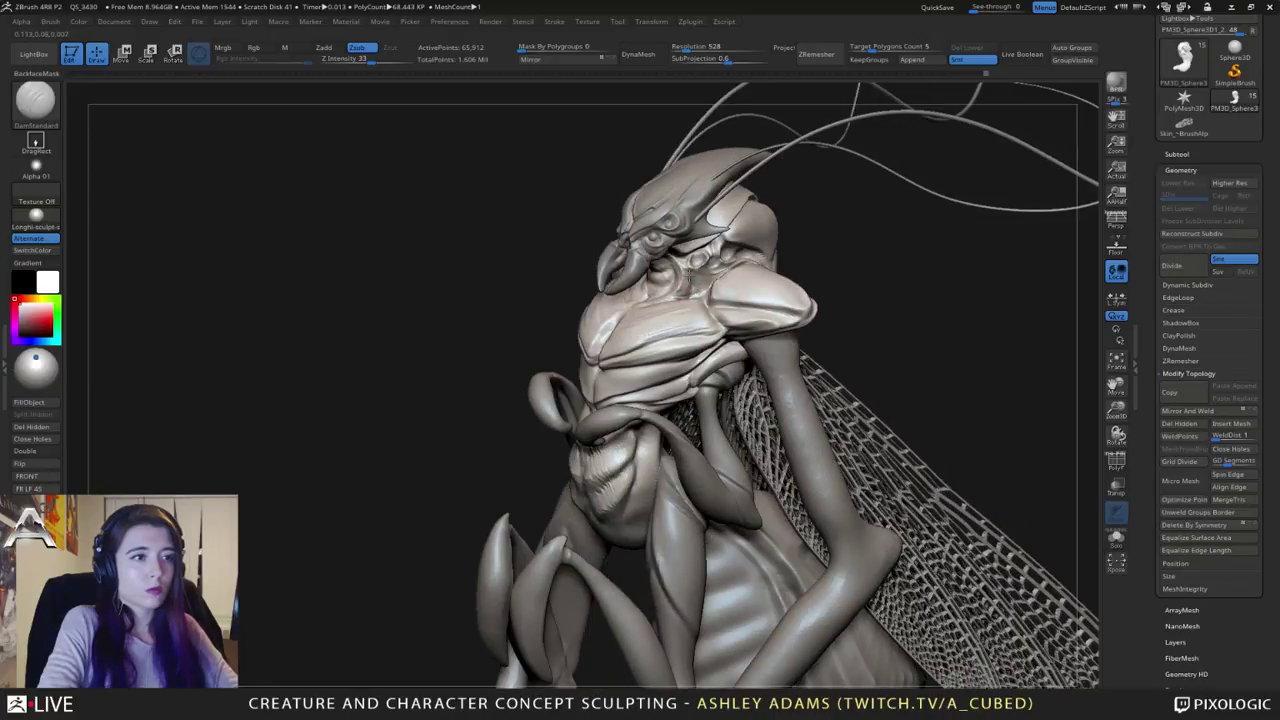
drag(707, 290, 692, 280)
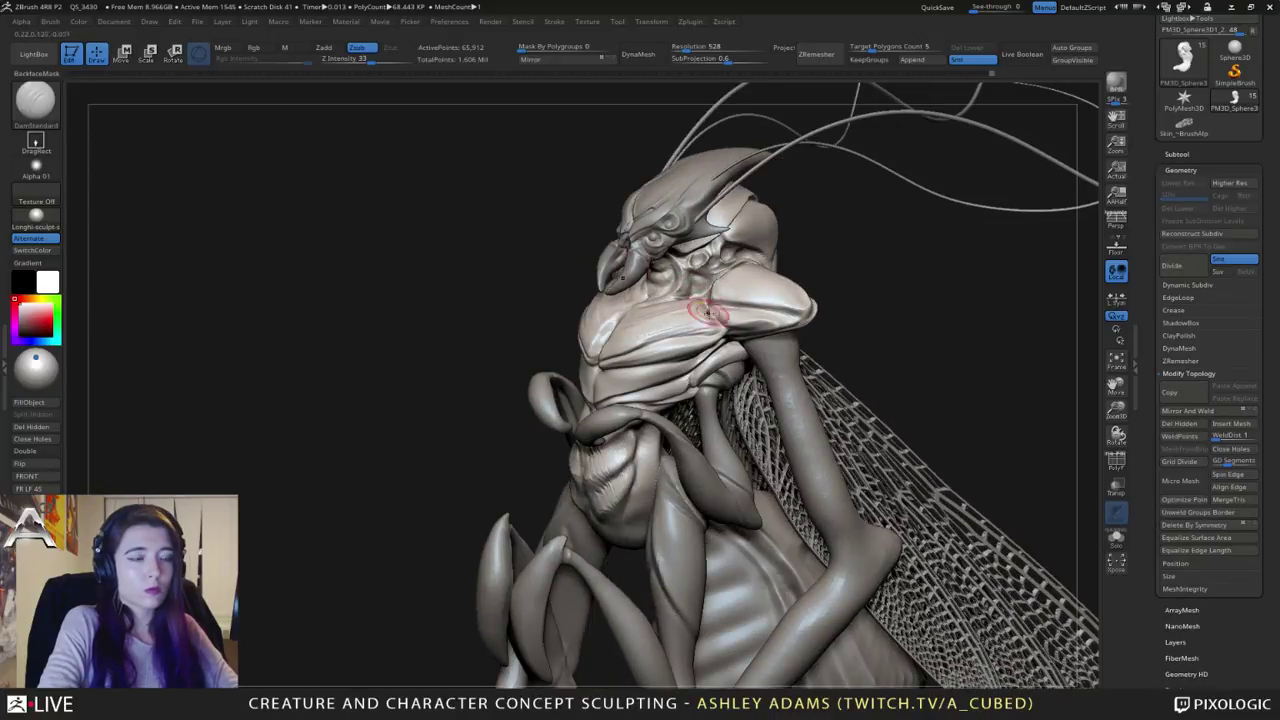
Step: Carve the crease between the shoulder plate and the upper chest plate with DamStandard
ctrl+right_drag(702, 309, 686, 298)
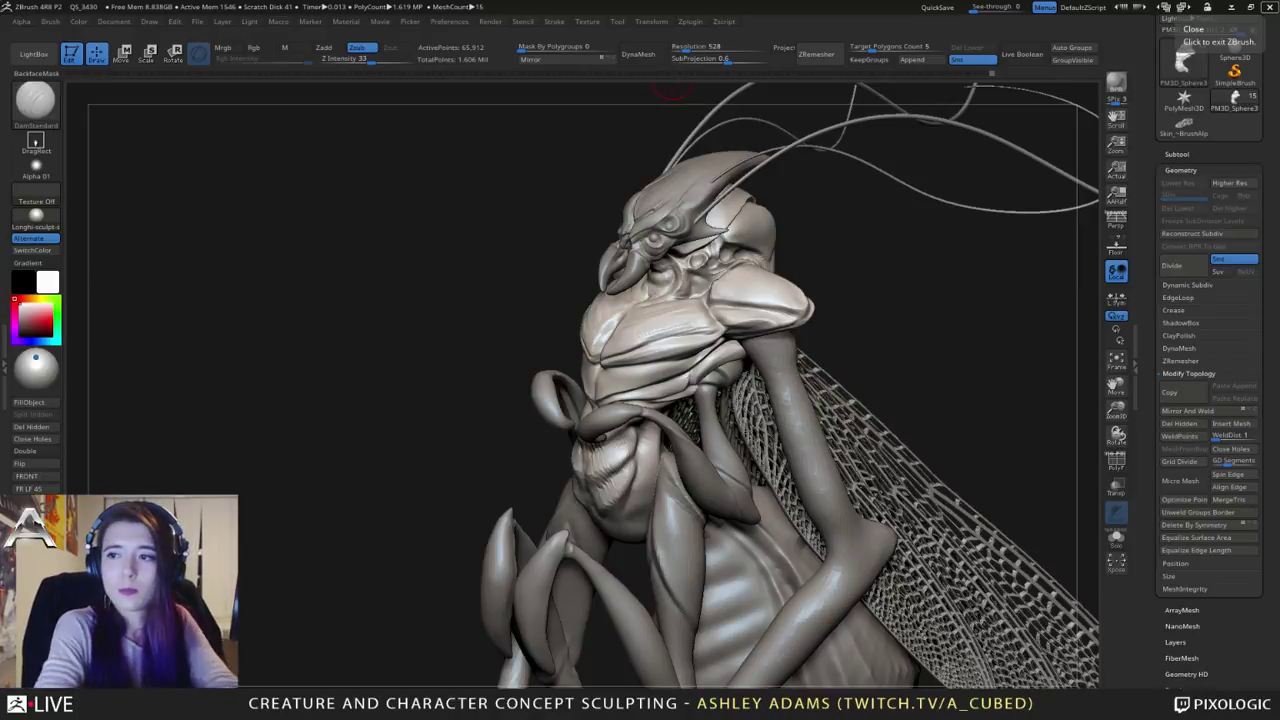
right_drag(546, 274, 638, 293)
right_click(562, 362)
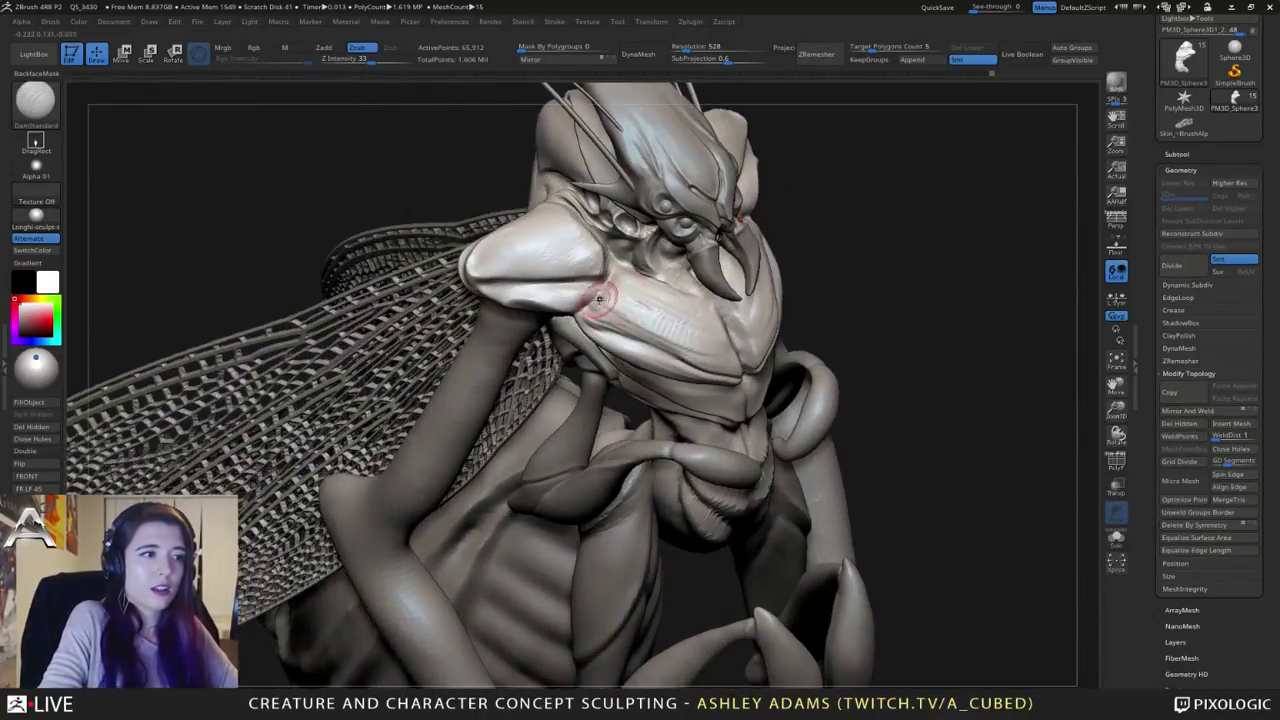
drag(591, 298, 701, 294)
right_drag(608, 294, 643, 285)
Step: Fill the area above the chest plate beside the shoulder with ClayBuildup and smooth it
key(b)
key(c)
key(b)
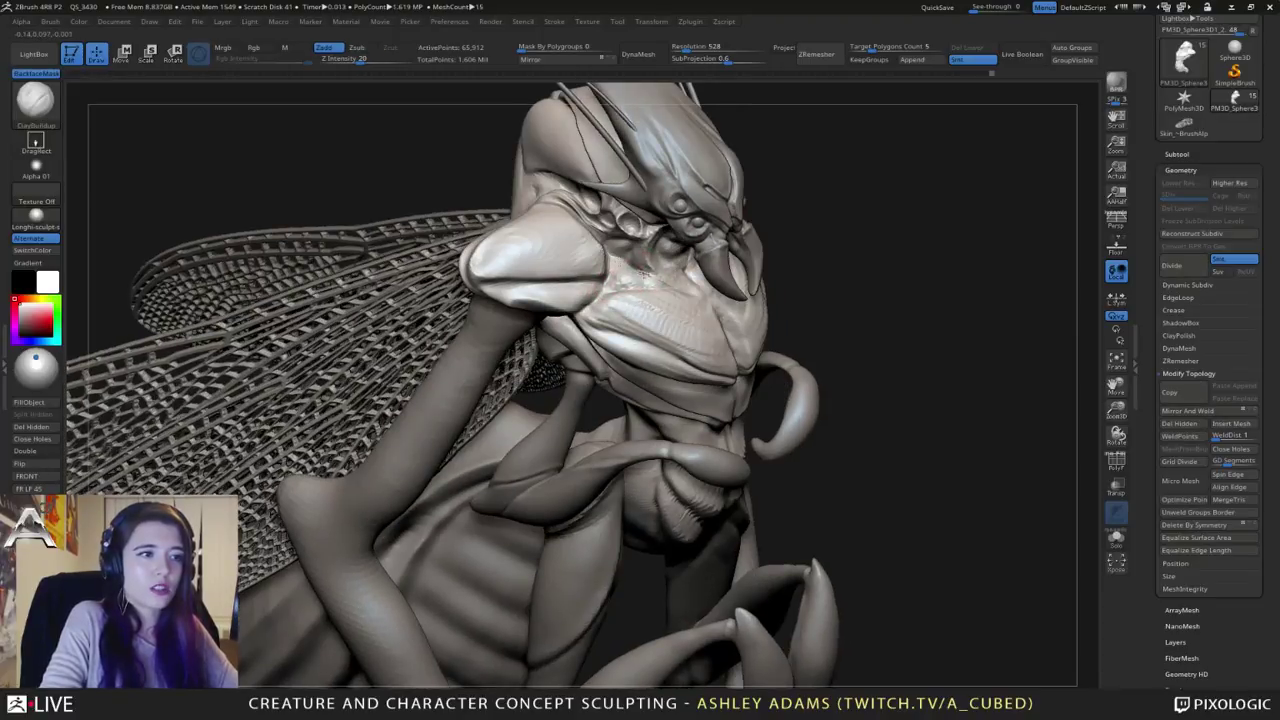
key(shift)
mouse_move(638, 272)
right_down()
mouse_move(598, 288)
mouse_move(638, 274)
right_up()
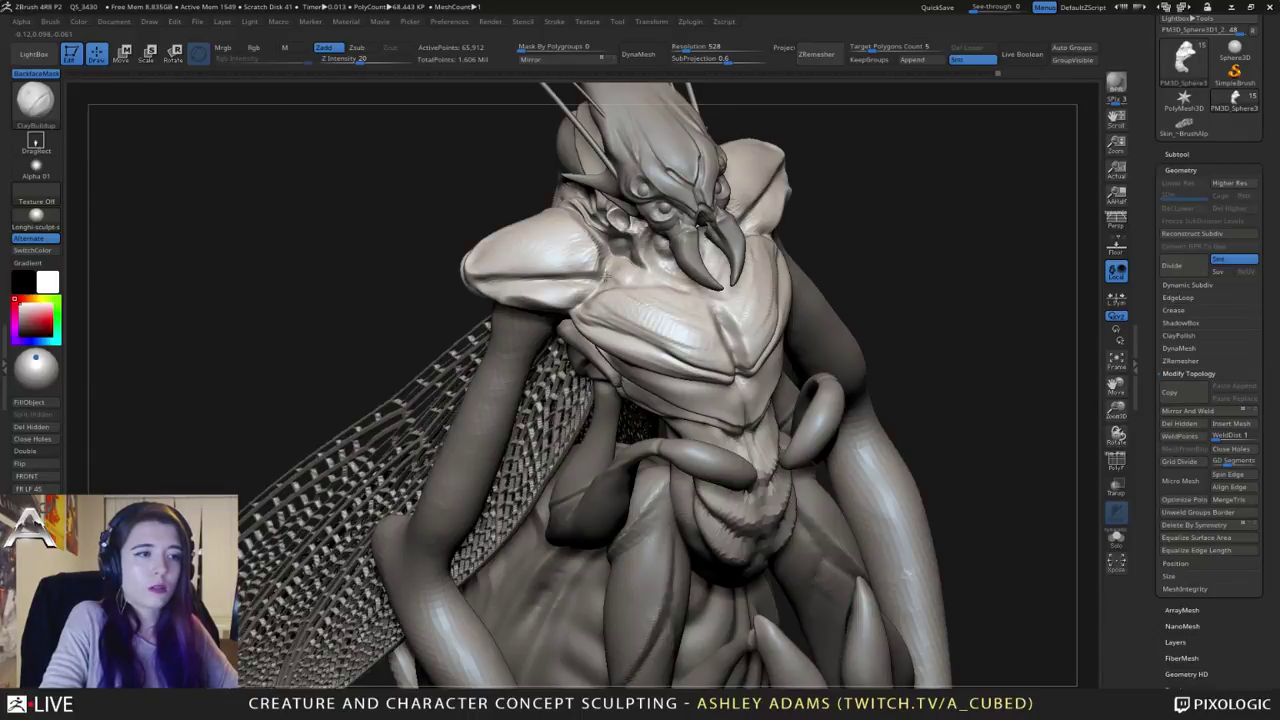
shift+drag(635, 278, 632, 276)
Step: Sharpen the line along the upper edge of the chest plate with DamStandard
key(b)
key(d)
key(s)
right_drag(620, 273, 624, 281)
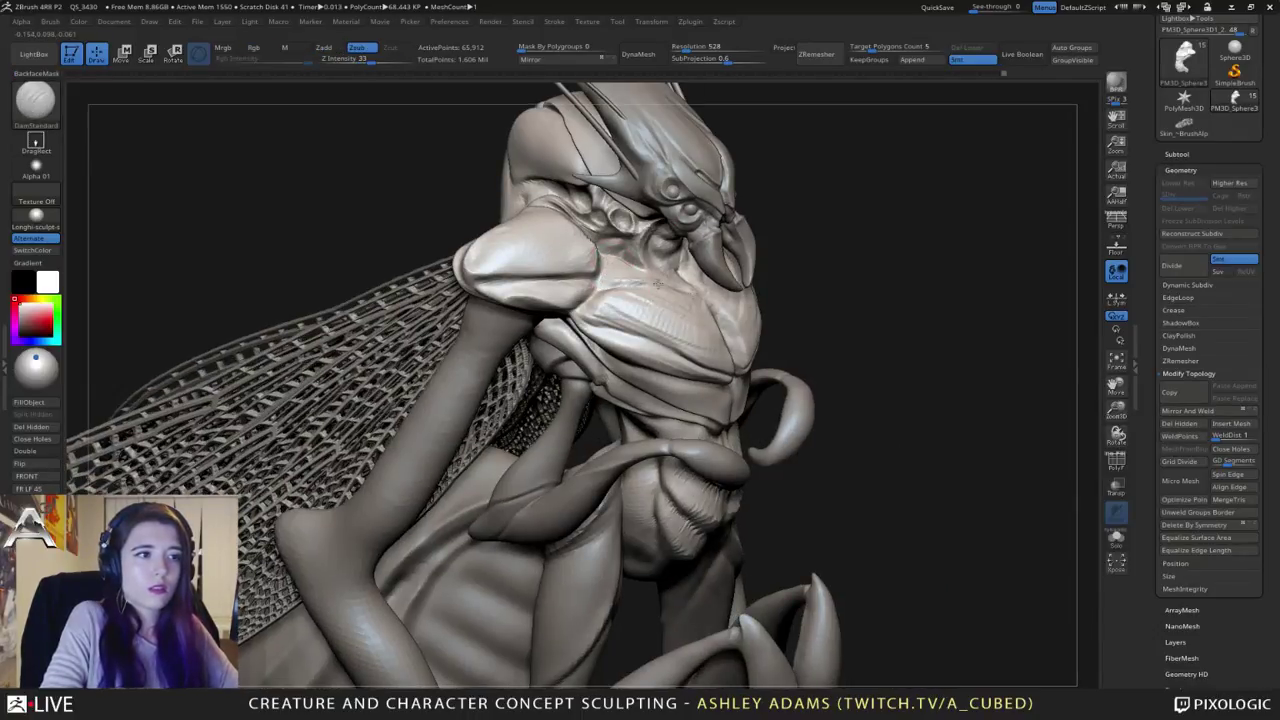
mouse_move(709, 303)
right_down()
mouse_move(501, 274)
mouse_move(745, 292)
mouse_move(765, 270)
mouse_move(735, 290)
right_up()
Step: Add clay where the shoulder plates join the outer corners of the chest with ClayBuildup
key(b)
key(s)
key(h)
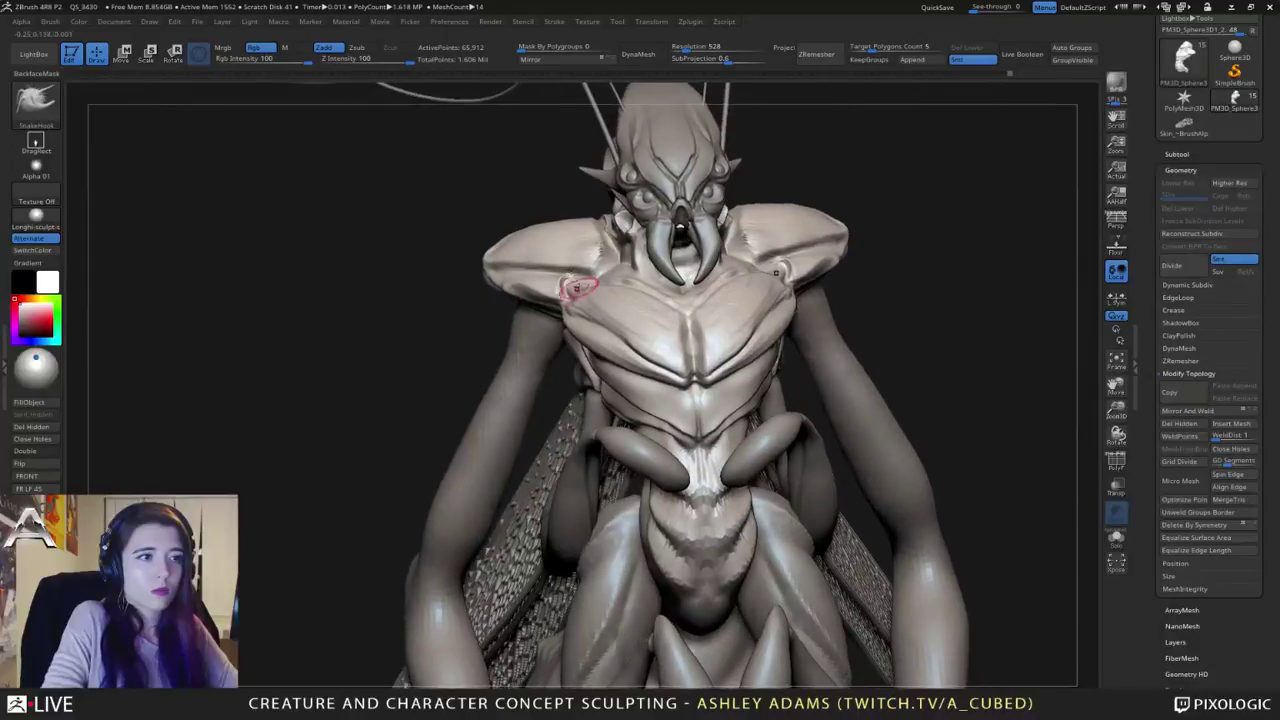
key(b)
key(c)
key(b)
drag(587, 288, 579, 293)
ctrl+right_drag(594, 291, 606, 258)
right_drag(606, 258, 733, 264)
key(ctrl+shift)
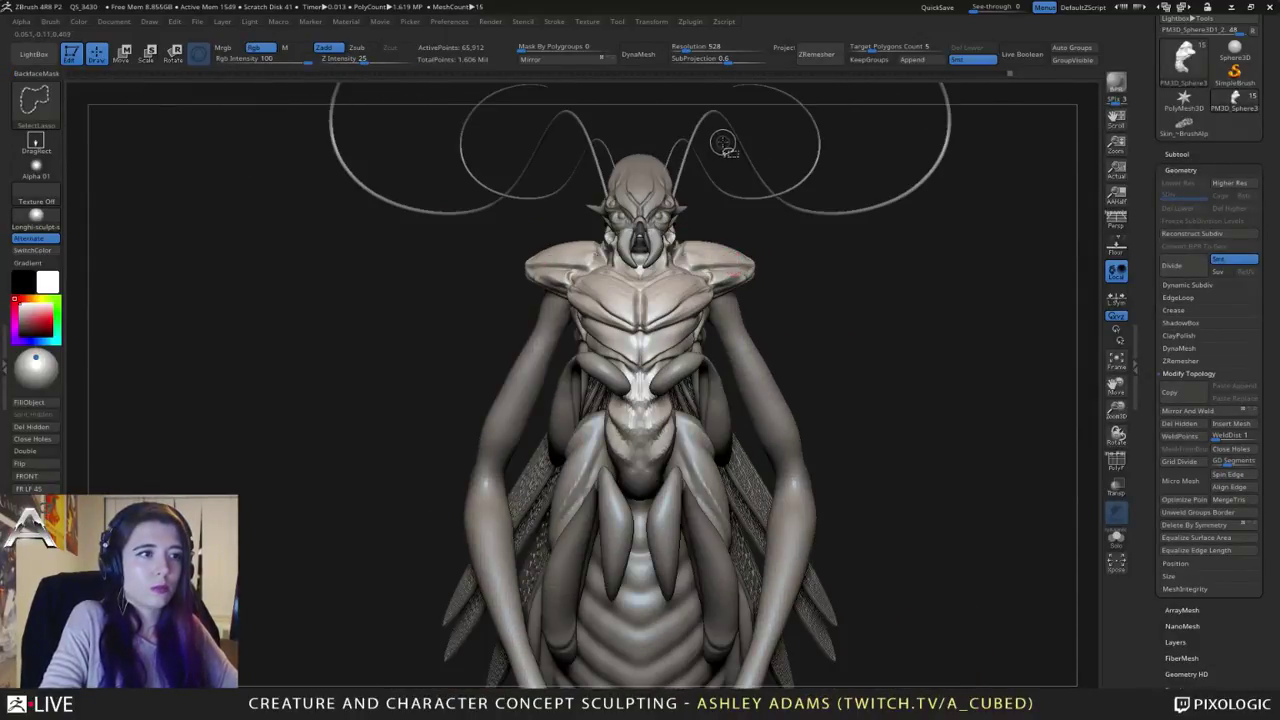
mouse_move(710, 183)
ctrl+shift+mouse_down()
mouse_move(687, 246)
mouse_move(812, 257)
ctrl+shift+mouse_up()
key(ctrl+z)
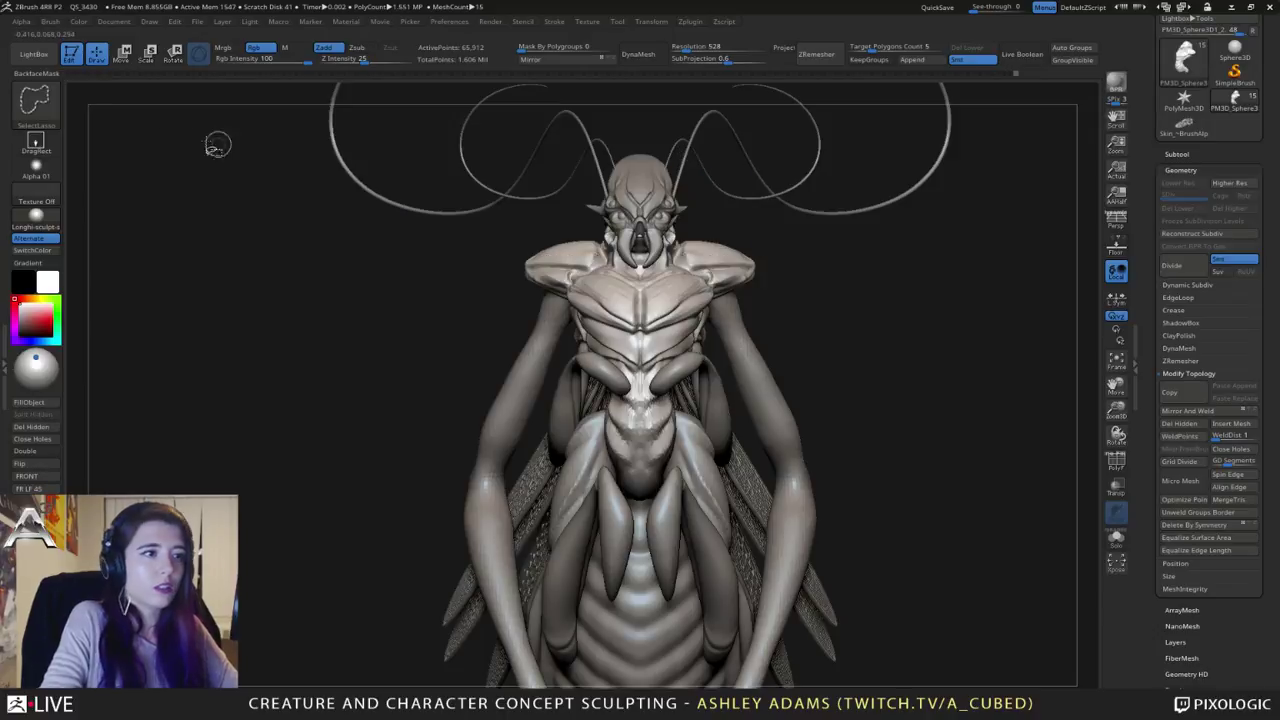
Step: Slice off the upper part of the rounded shoulder plates diagonally with ClipCurve
ctrl+shift+click(38, 106)
click(205, 170)
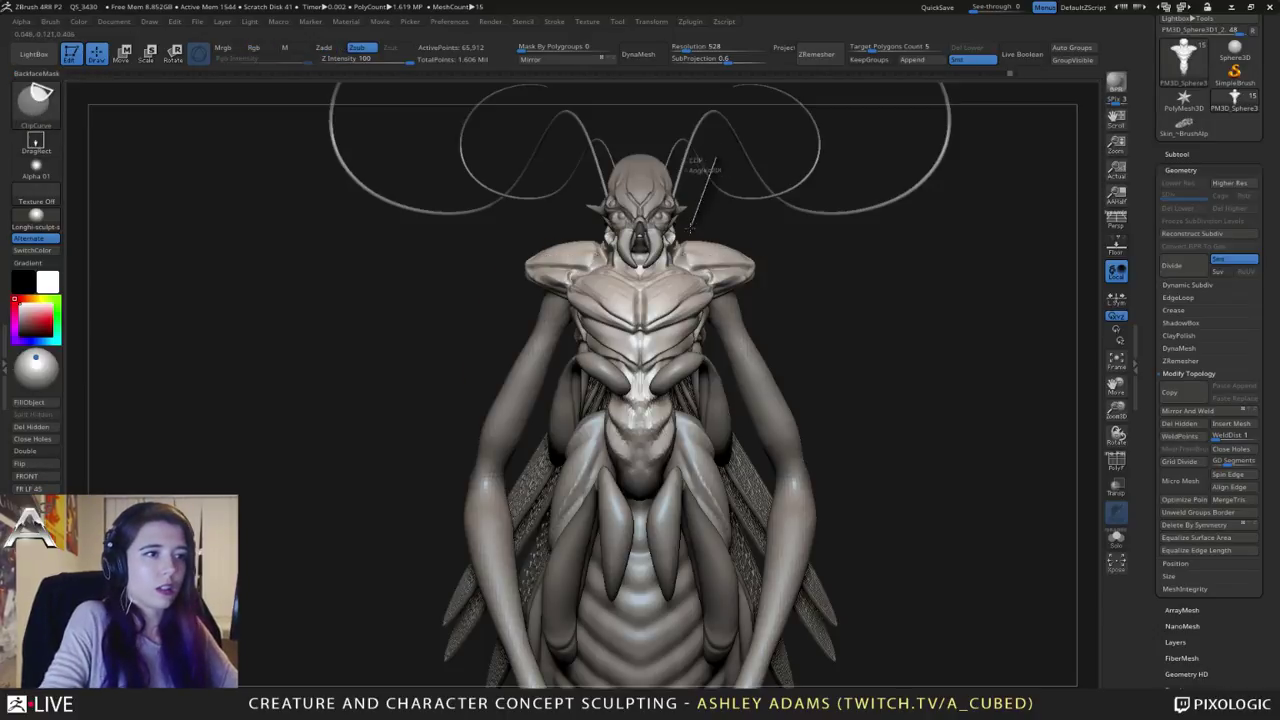
mouse_move(710, 156)
ctrl+shift+mouse_down()
mouse_move(683, 250)
mouse_move(784, 278)
ctrl+shift+mouse_up()
Step: Switch to the arms subtool and trim the tops of the arms below the shoulder plates with ClipCurve
key(alt)
ctrl+right_drag(728, 233, 785, 288)
alt+click(698, 288)
key(ctrl+shift)
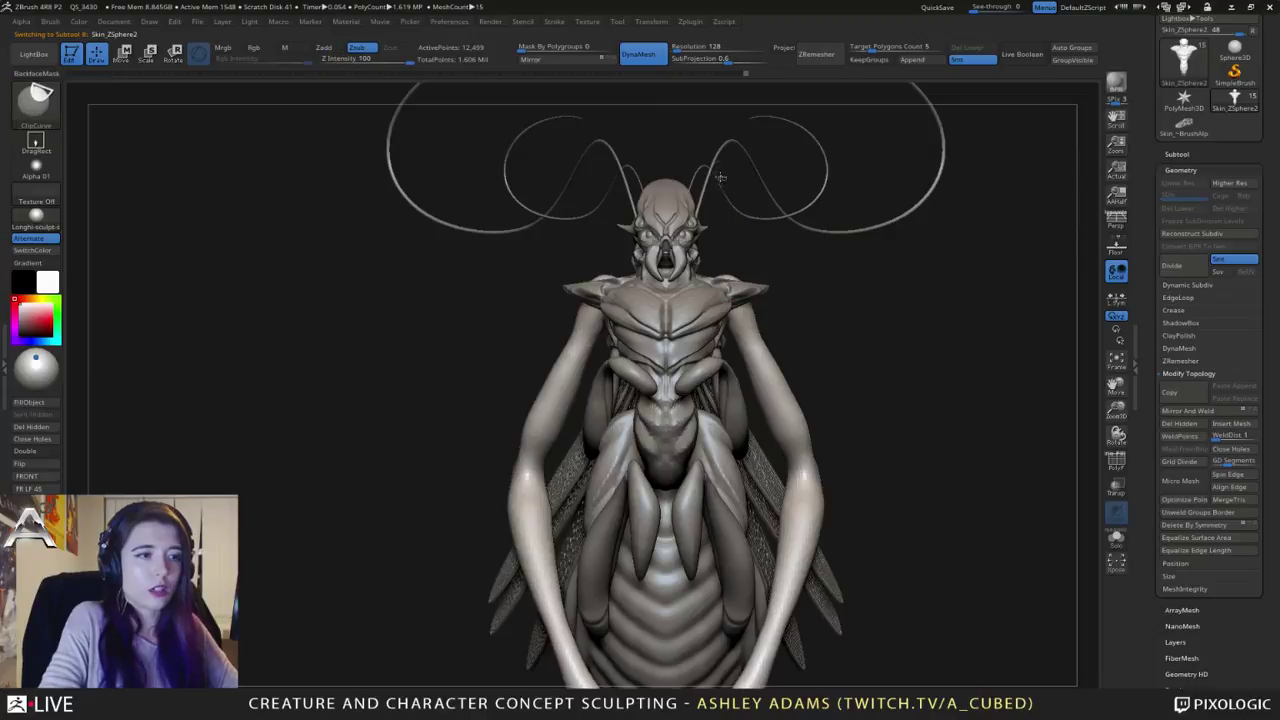
ctrl+shift+drag(702, 280, 872, 380)
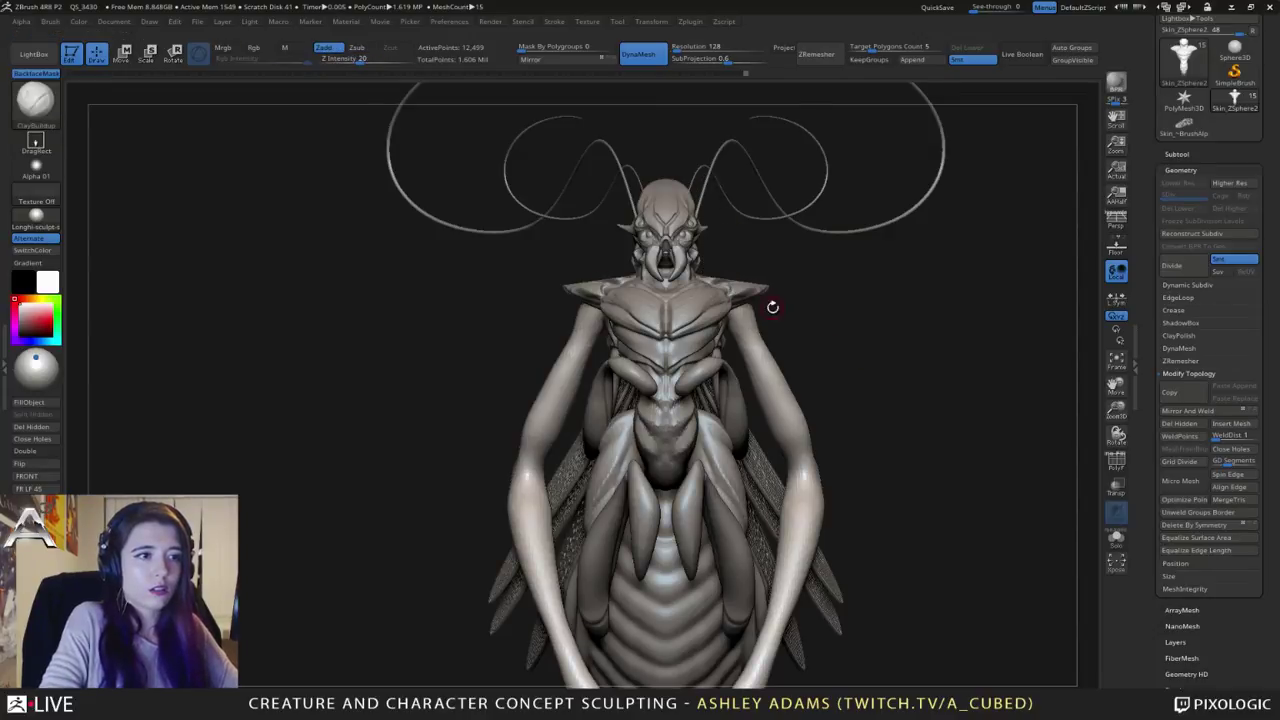
alt+right_drag(771, 306, 755, 272)
Step: Reselect the torso subtool and reshape the trimmed shoulder plates with SnakeHook at an adjusted draw size
key(b)
key(s)
key(h)
alt+click(736, 266)
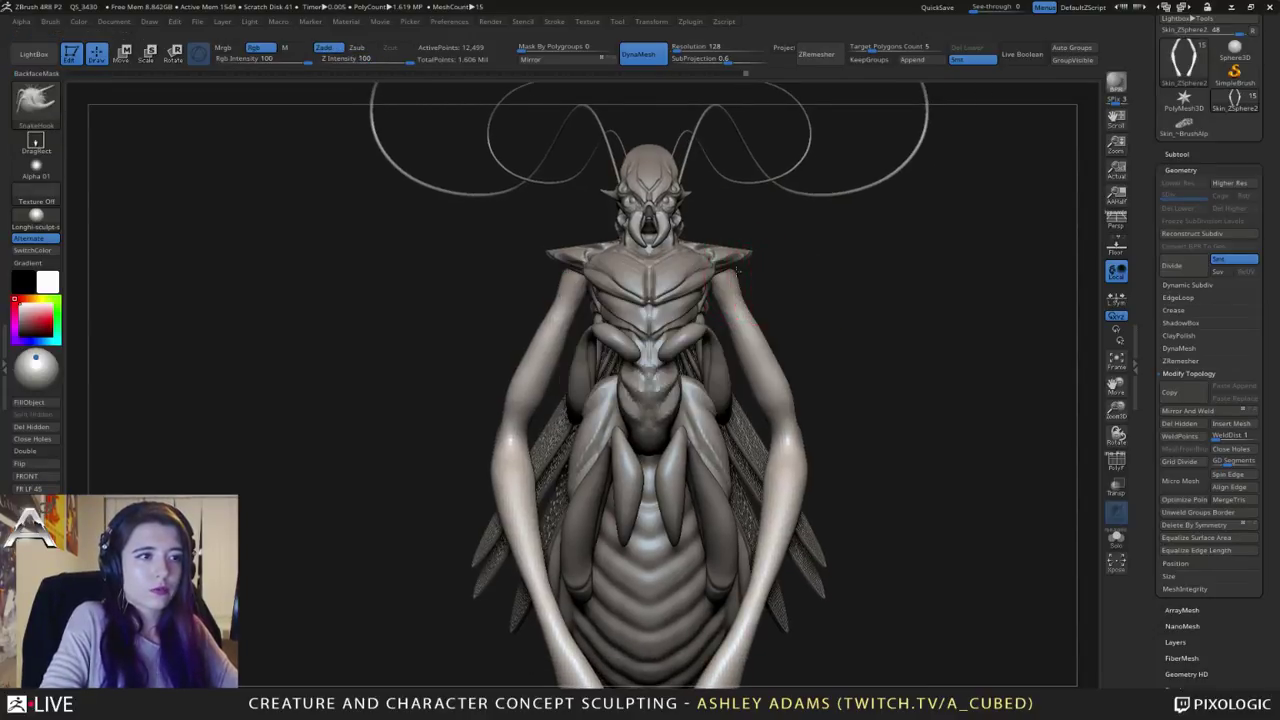
alt+click(732, 258)
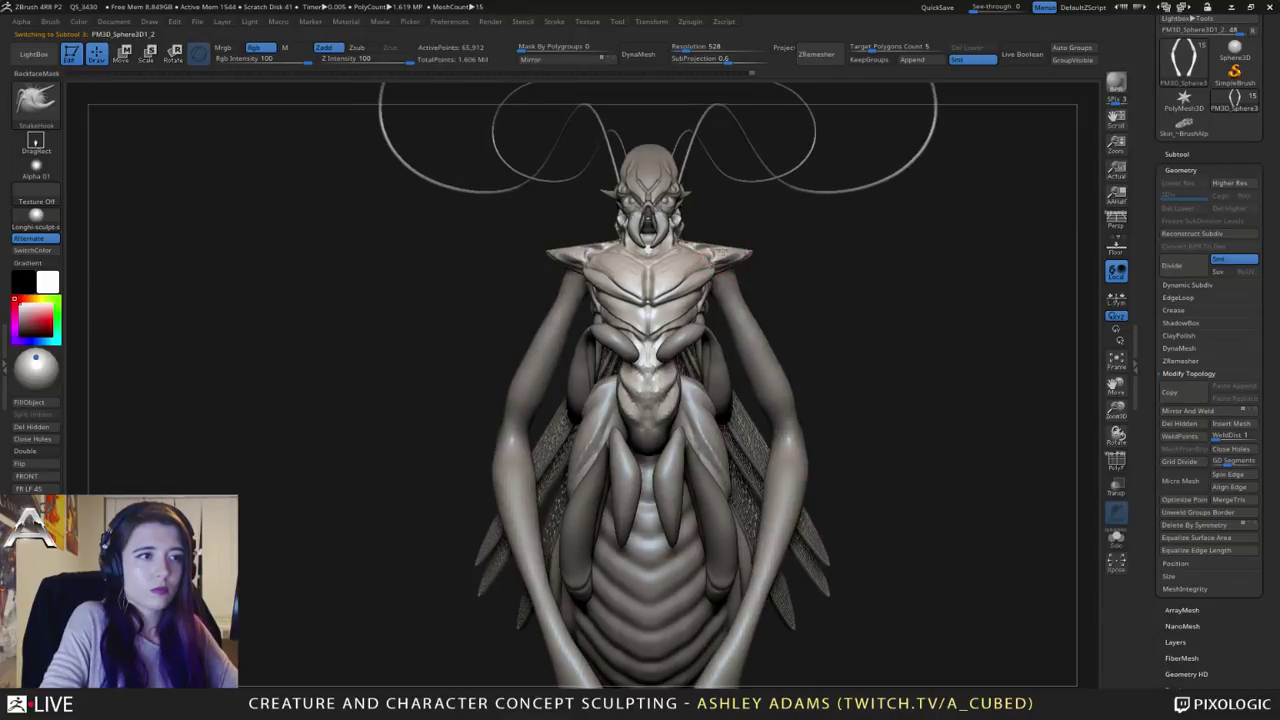
right_drag(775, 234, 721, 241)
key(space)
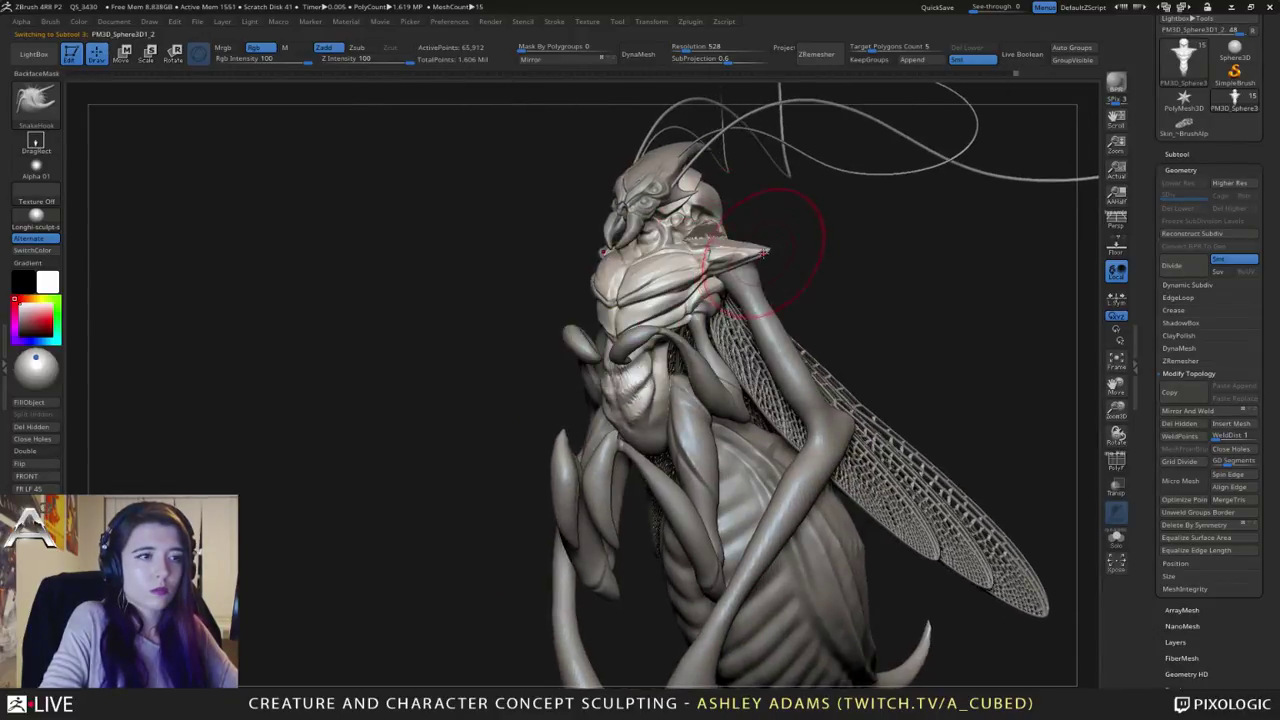
mouse_move(758, 264)
right_down()
mouse_move(763, 249)
mouse_move(694, 251)
mouse_move(737, 270)
mouse_move(842, 249)
right_up()
key(space)
Step: Build up the clipped surface of the shoulder plates with ClayBuildup and smooth it
key(space)
key(b)
key(c)
key(b)
key(shift)
key(shift)
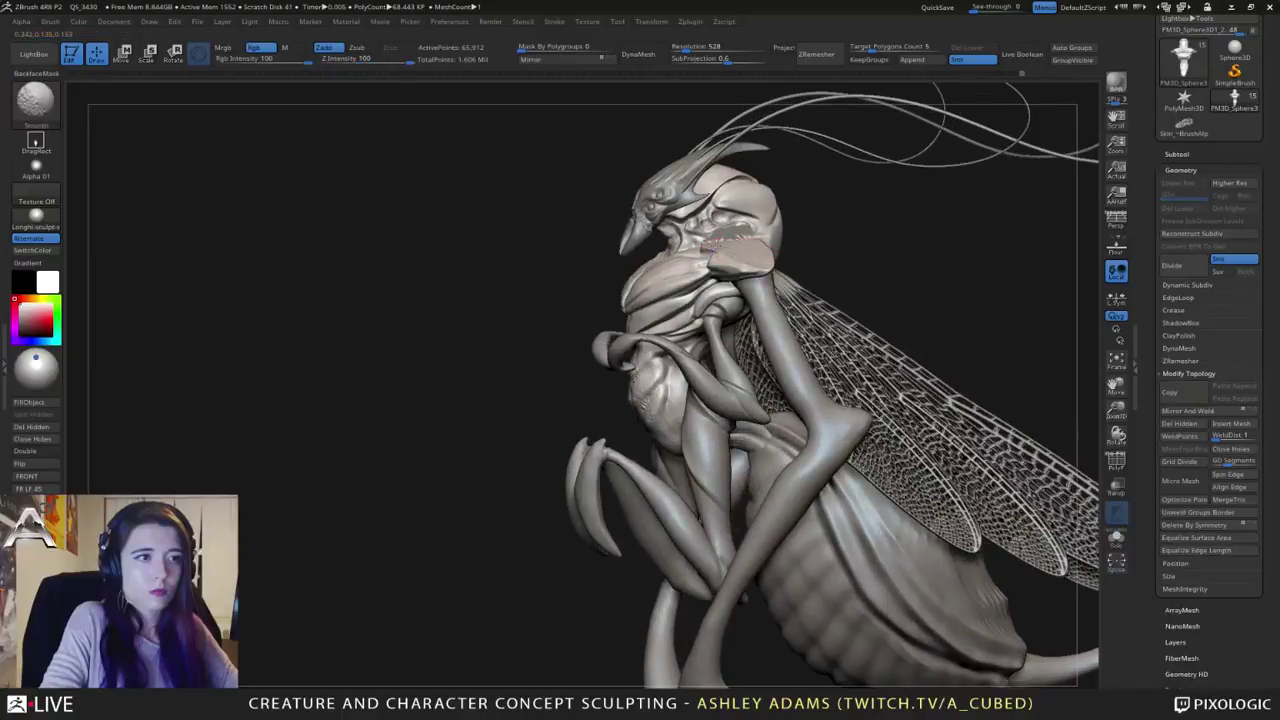
Step: Pull the shoulder plates into a sloping silhouette from the base of the neck and upper back with SnakeHook
right_drag(745, 240, 828, 240)
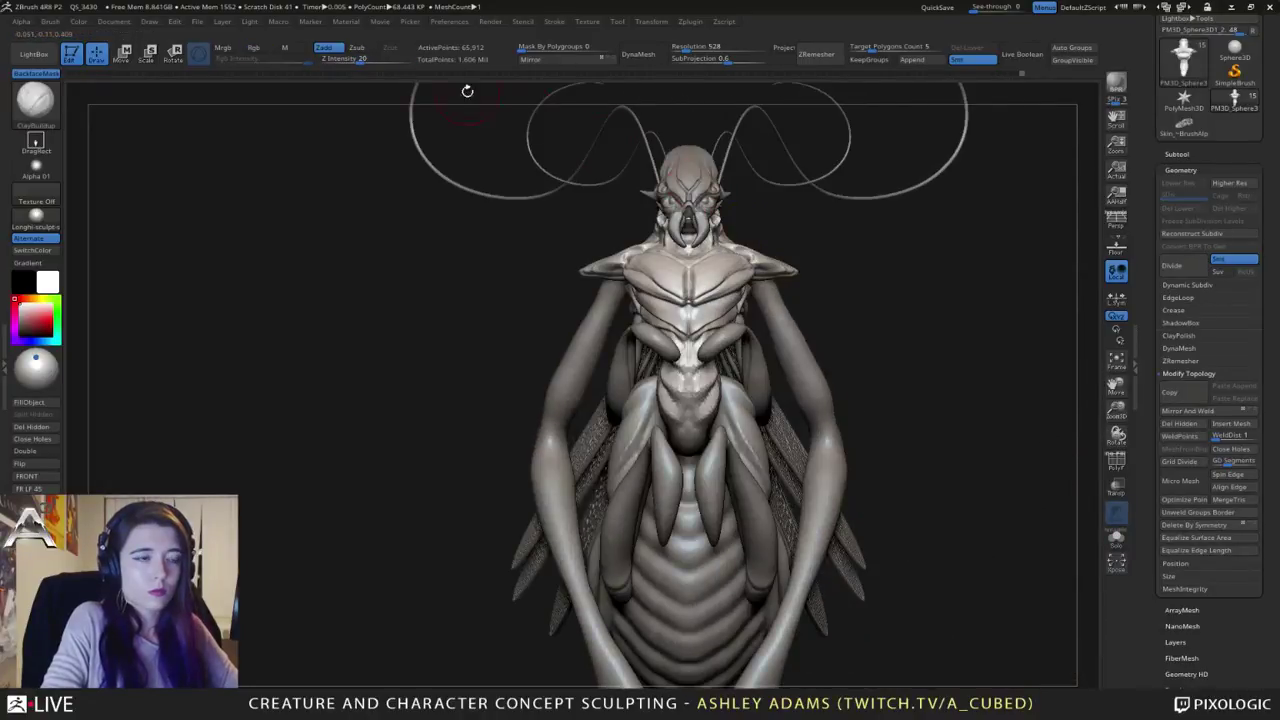
key(b)
key(s)
key(h)
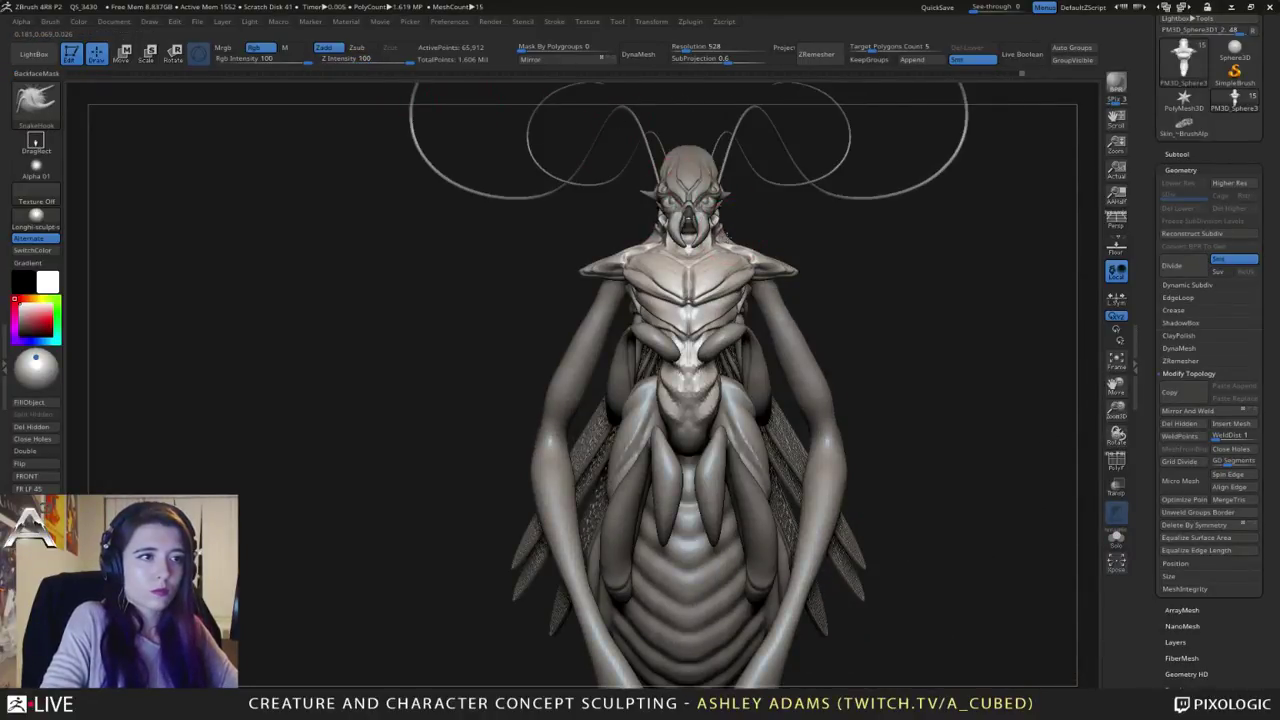
drag(737, 236, 752, 220)
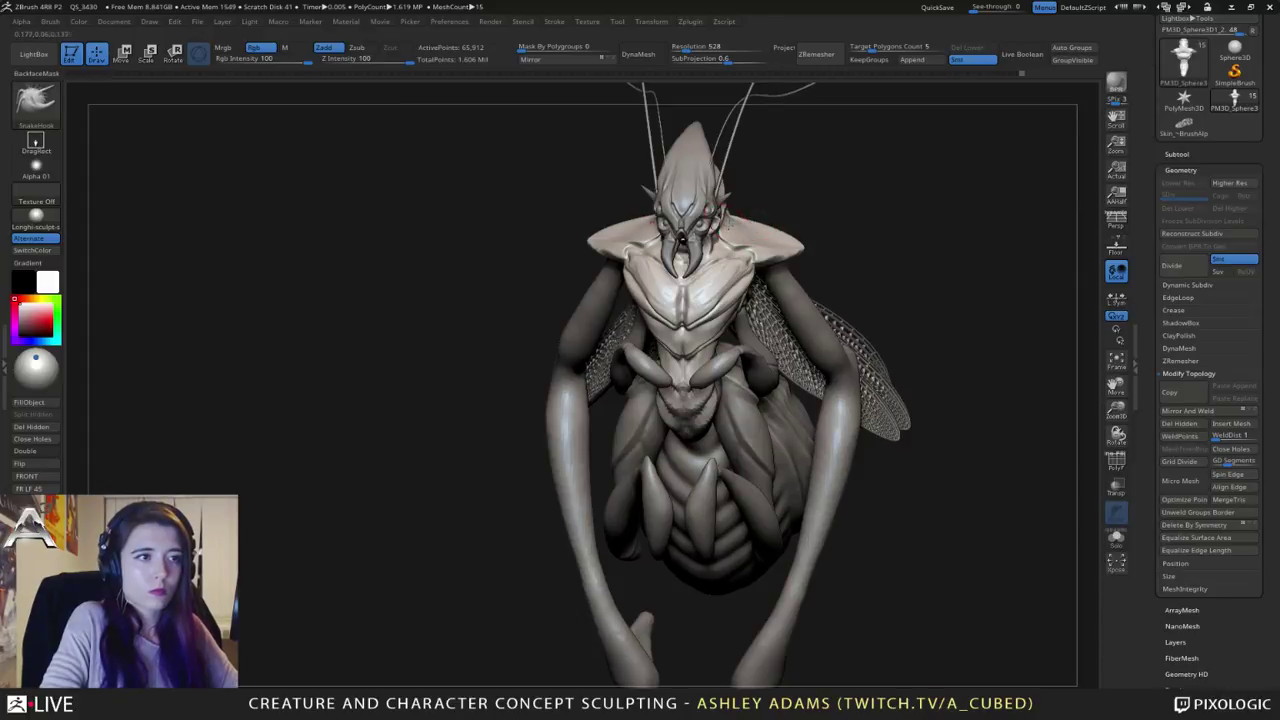
shift+right_drag(732, 211, 743, 166)
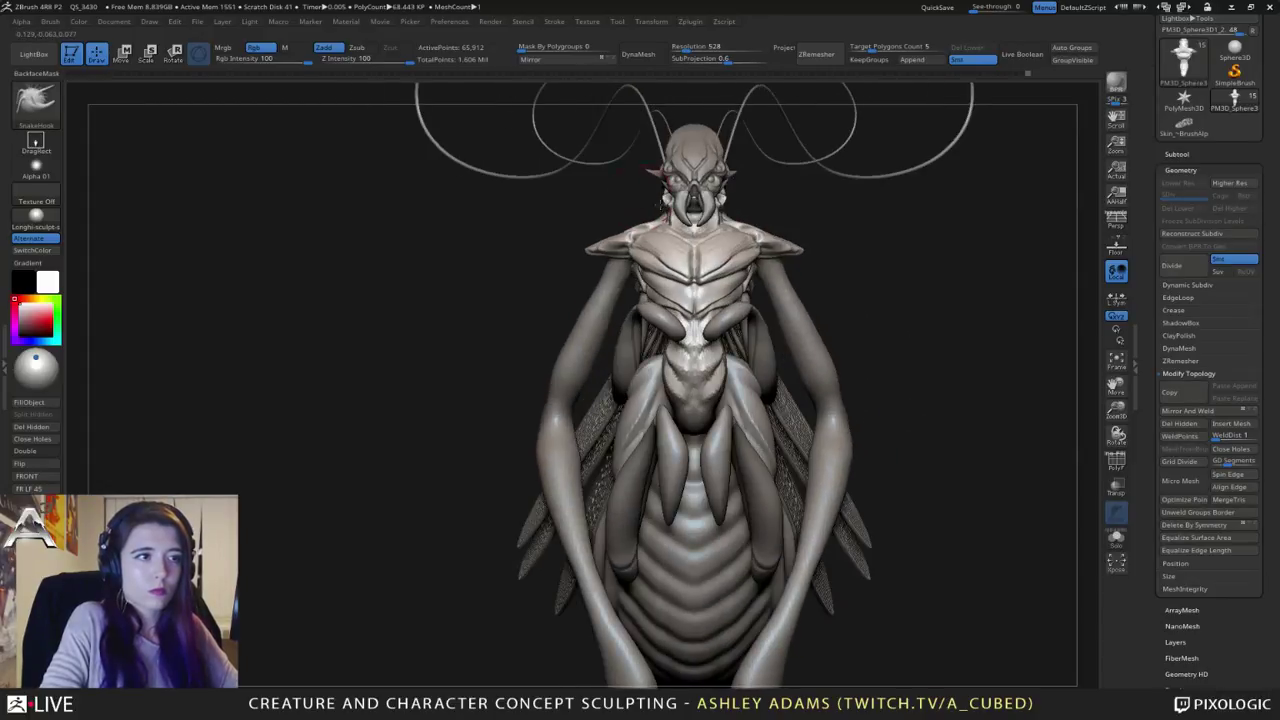
right_drag(660, 204, 697, 188)
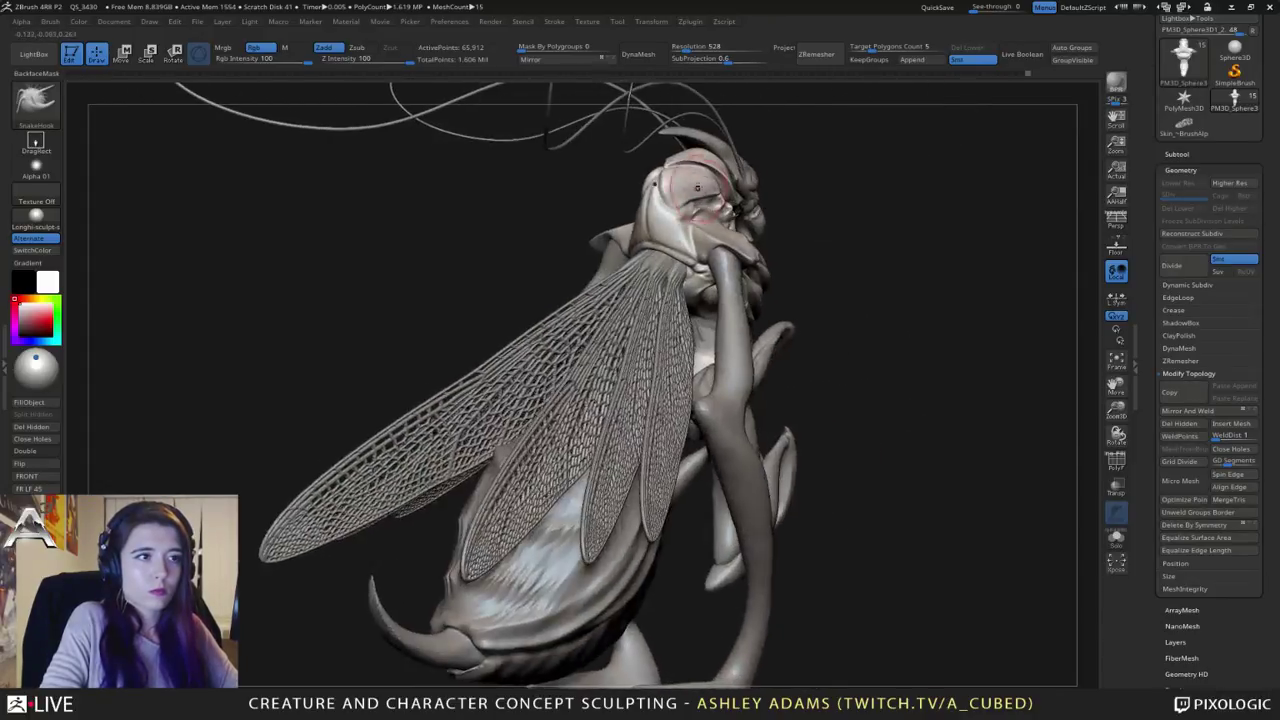
mouse_move(697, 187)
mouse_down()
mouse_move(660, 210)
mouse_move(668, 220)
mouse_up()
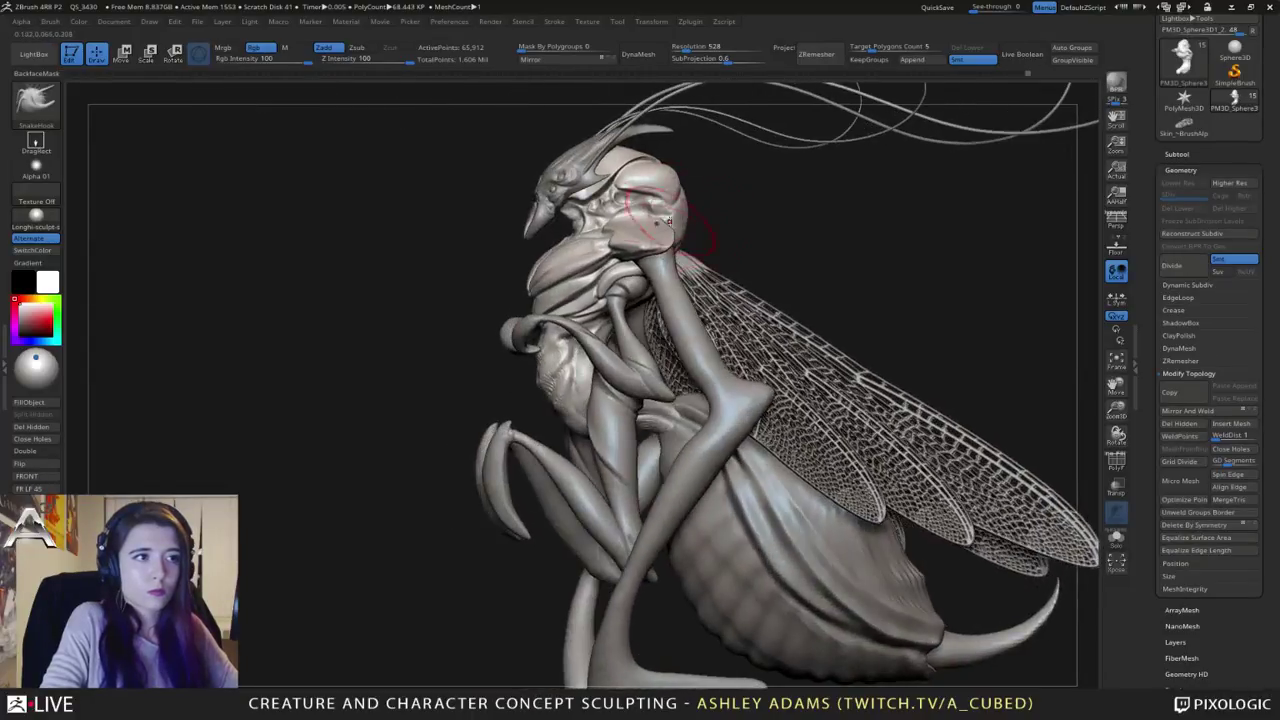
Step: Thicken the thin outer edge of the shoulder plates with the Inflat brush
right_drag(669, 220, 660, 226)
right_click(587, 291)
mouse_move(588, 288)
right_down()
mouse_move(647, 242)
mouse_move(629, 228)
right_up()
key(b)
key(c)
key(b)
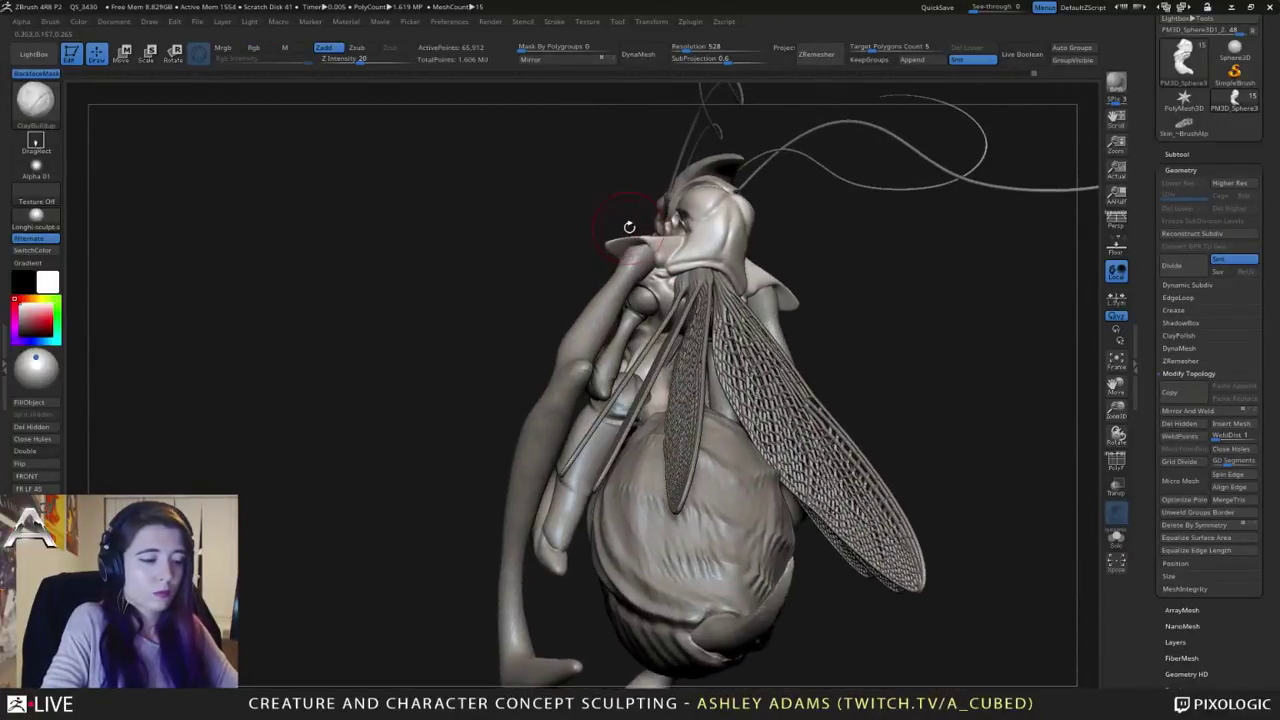
key(b)
key(i)
key(n)
mouse_move(624, 239)
mouse_down()
mouse_move(648, 247)
mouse_move(620, 242)
mouse_up()
right_drag(620, 242, 611, 231)
Step: Trim the shoulder plates to a downward slope from the back with ClipCurve and adjust their shape with SnakeHook
mouse_move(502, 286)
ctrl+shift+mouse_down()
mouse_move(680, 212)
mouse_move(671, 218)
ctrl+shift+mouse_up()
right_drag(564, 304, 588, 307)
key(b)
key(s)
key(h)
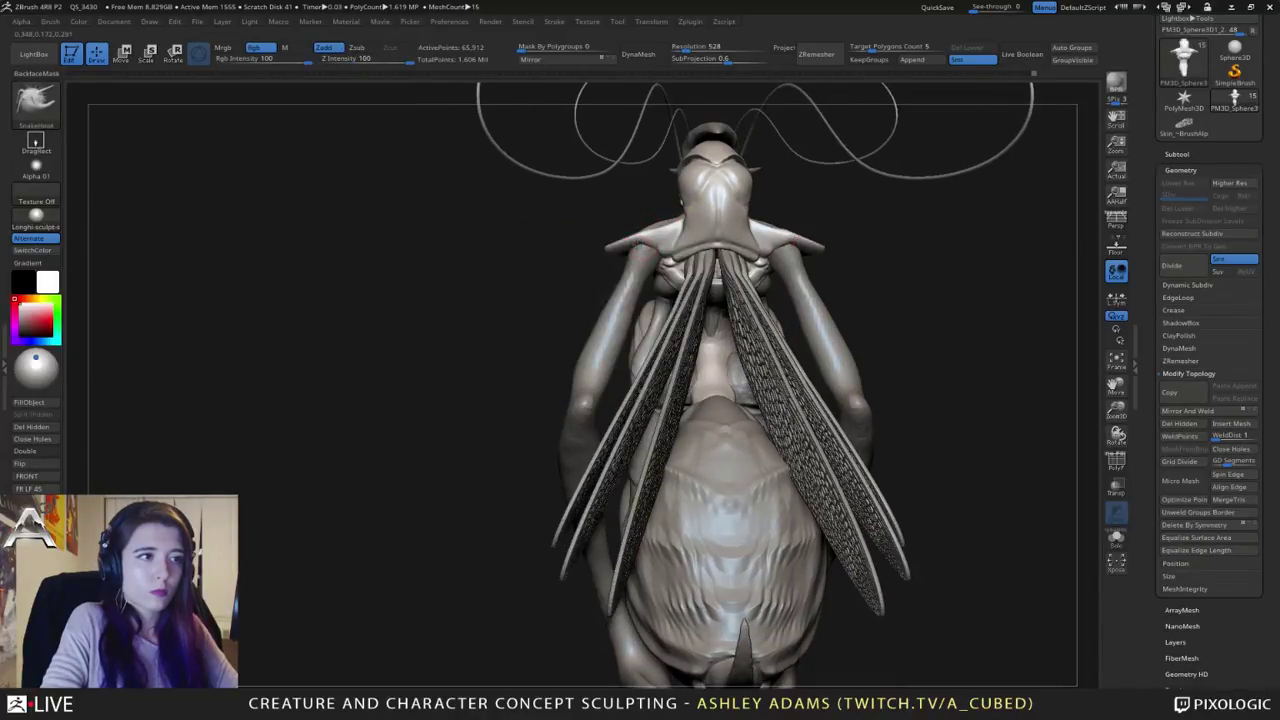
right_drag(655, 244, 785, 252)
right_click(606, 294)
Step: Add clay to the upper surface of the shoulder plates with ClayBuildup and smooth it
key(b)
key(c)
key(b)
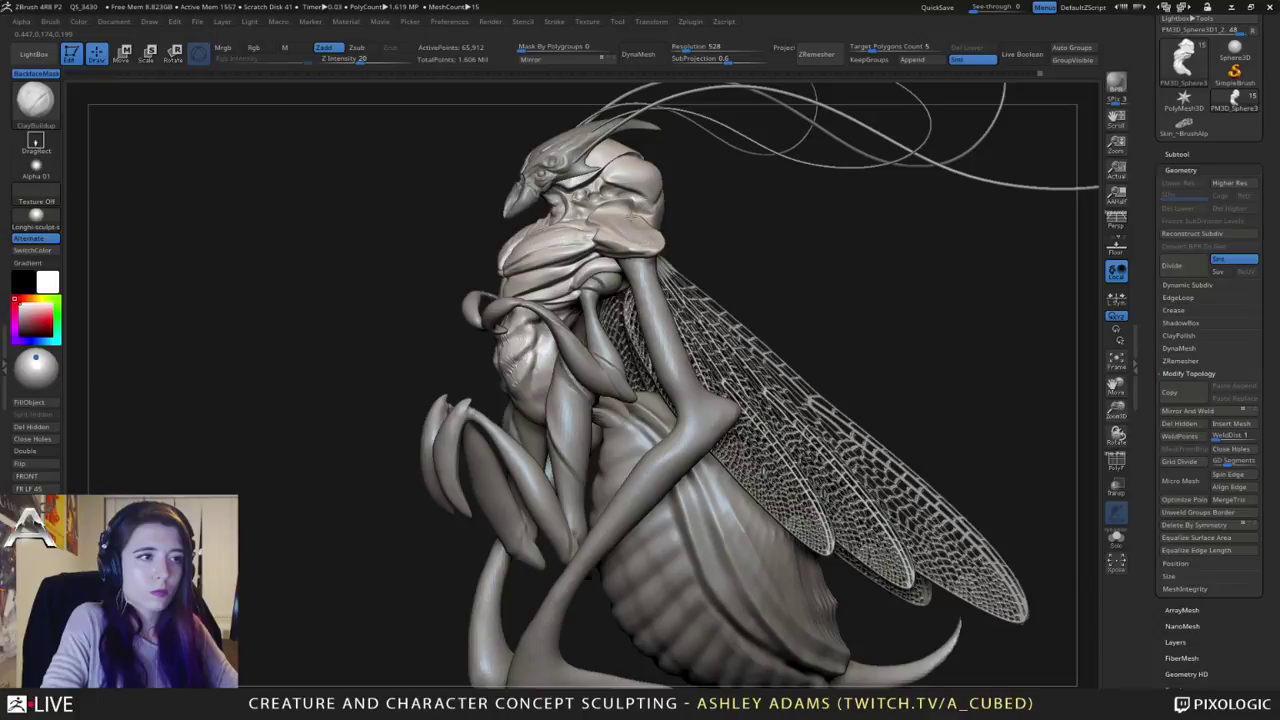
key(shift)
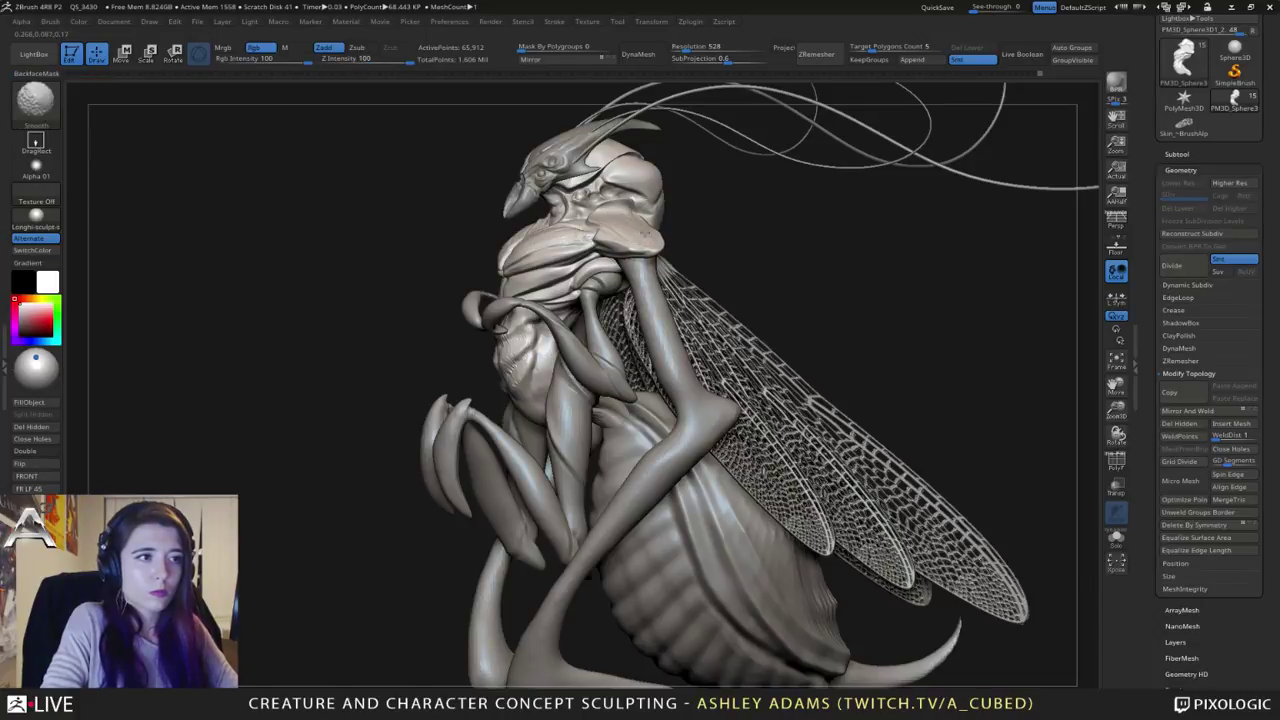
right_drag(657, 208, 640, 272)
Step: Pull the outer rear corner of the shoulder plates into a point with SnakeHook, using a smaller draw size
key(b)
key(s)
key(h)
drag(638, 270, 651, 287)
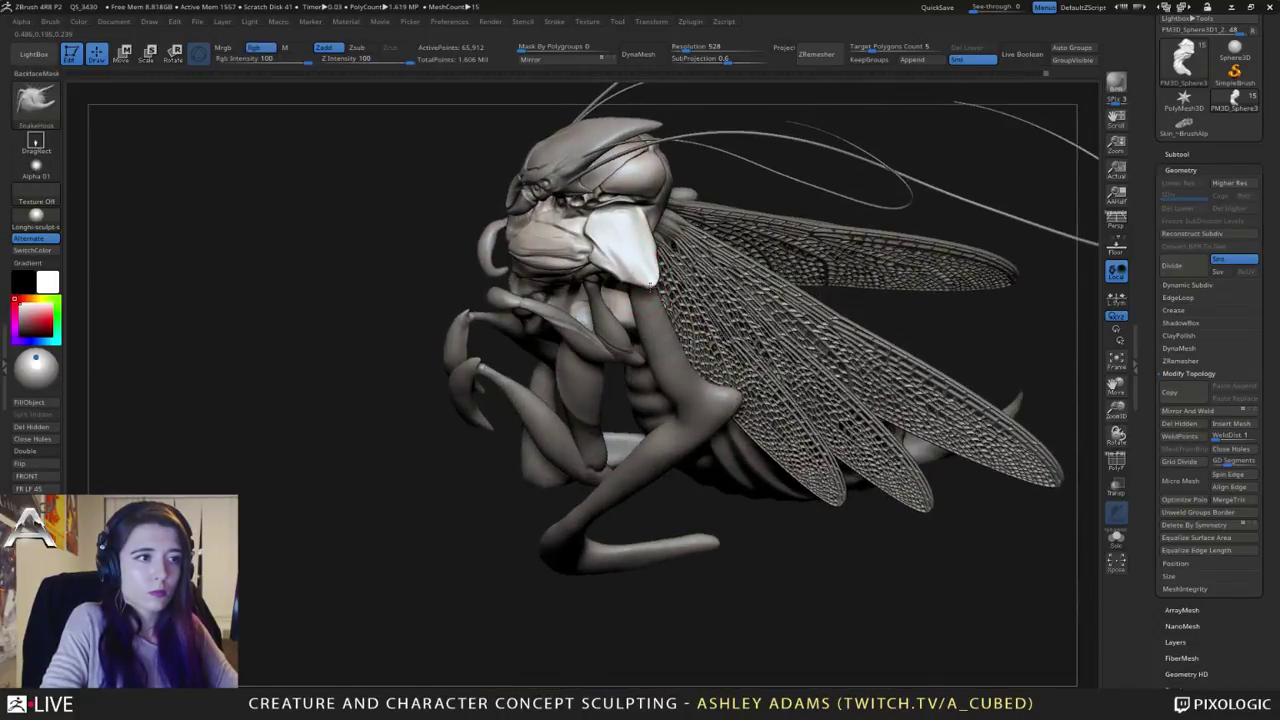
right_drag(648, 250, 634, 240)
key(space)
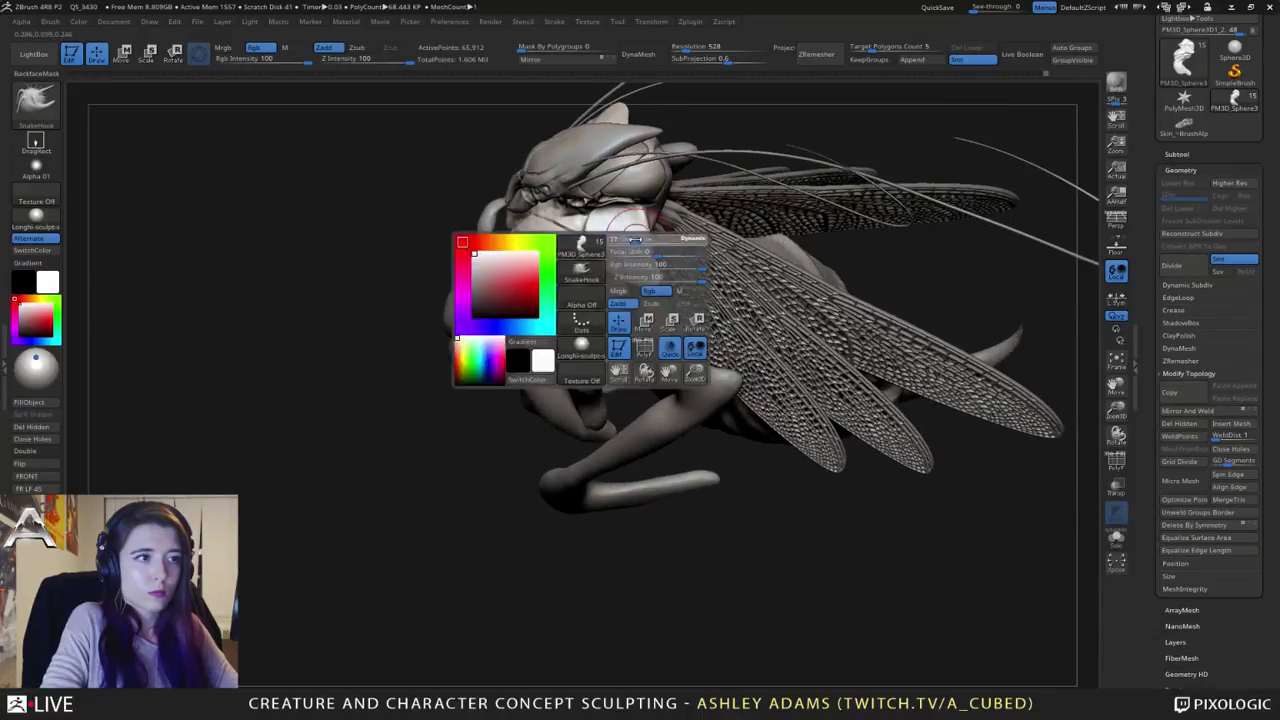
drag(648, 237, 654, 258)
right_drag(654, 260, 649, 260)
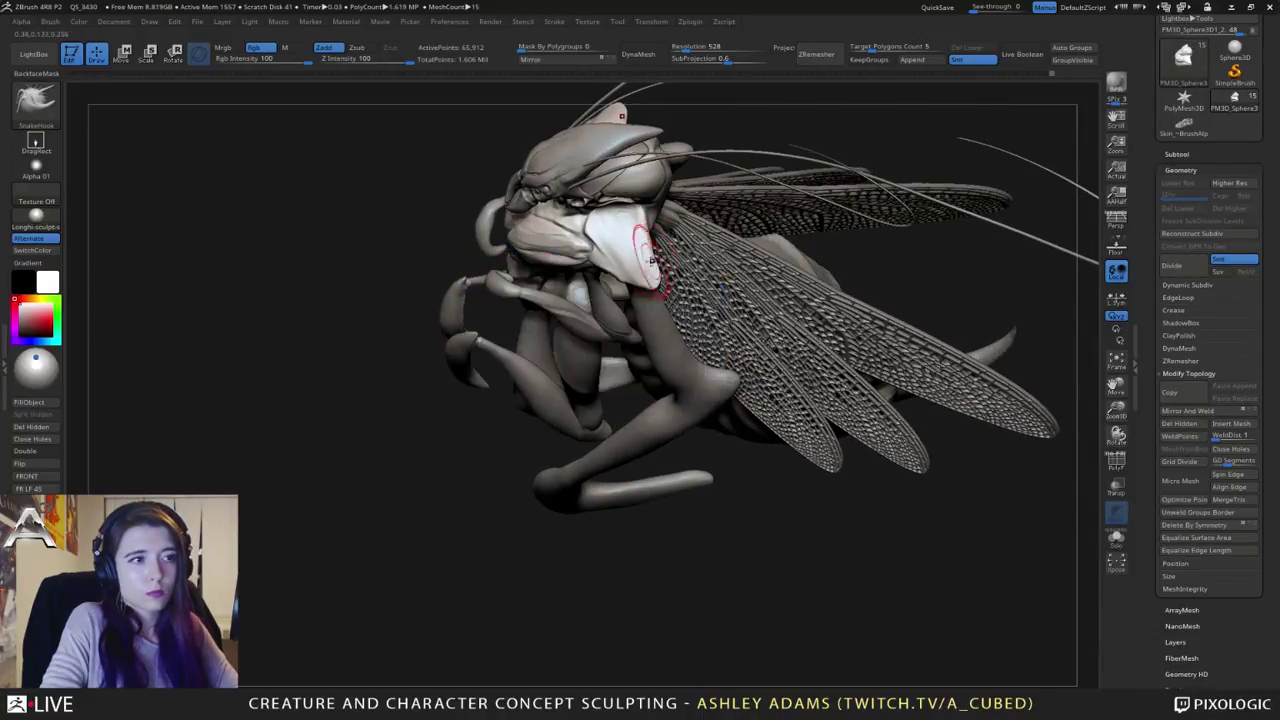
drag(659, 289, 668, 286)
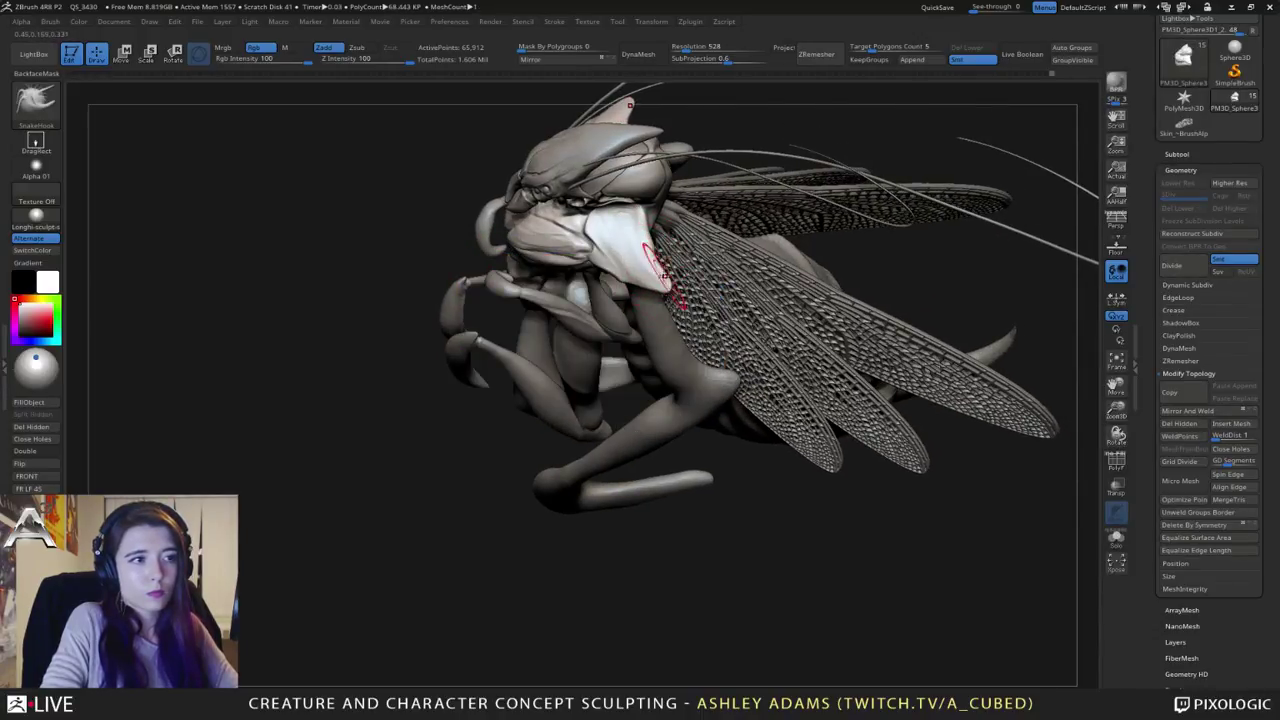
Step: Trim the outer tips of the shoulder plates from the front with ClipCurve
mouse_move(651, 268)
right_down()
mouse_move(700, 268)
mouse_move(698, 293)
mouse_move(737, 286)
right_up()
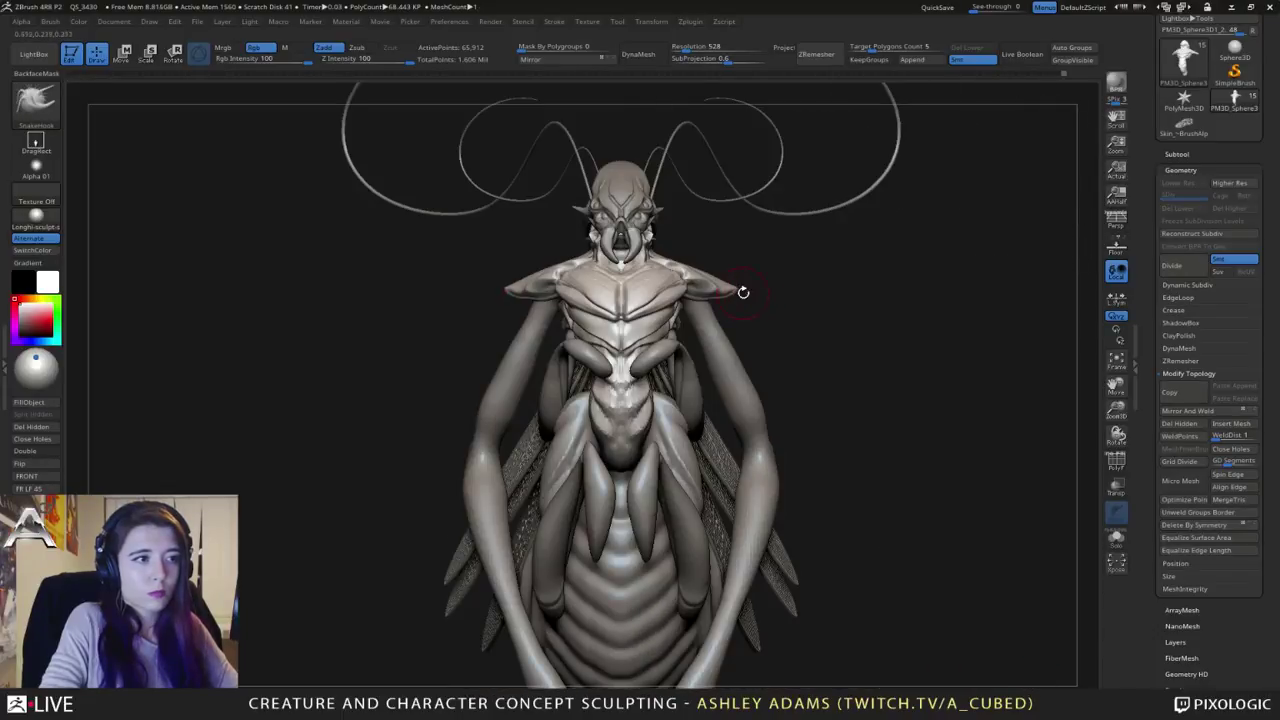
key(ctrl+shift)
ctrl+shift+drag(817, 271, 709, 299)
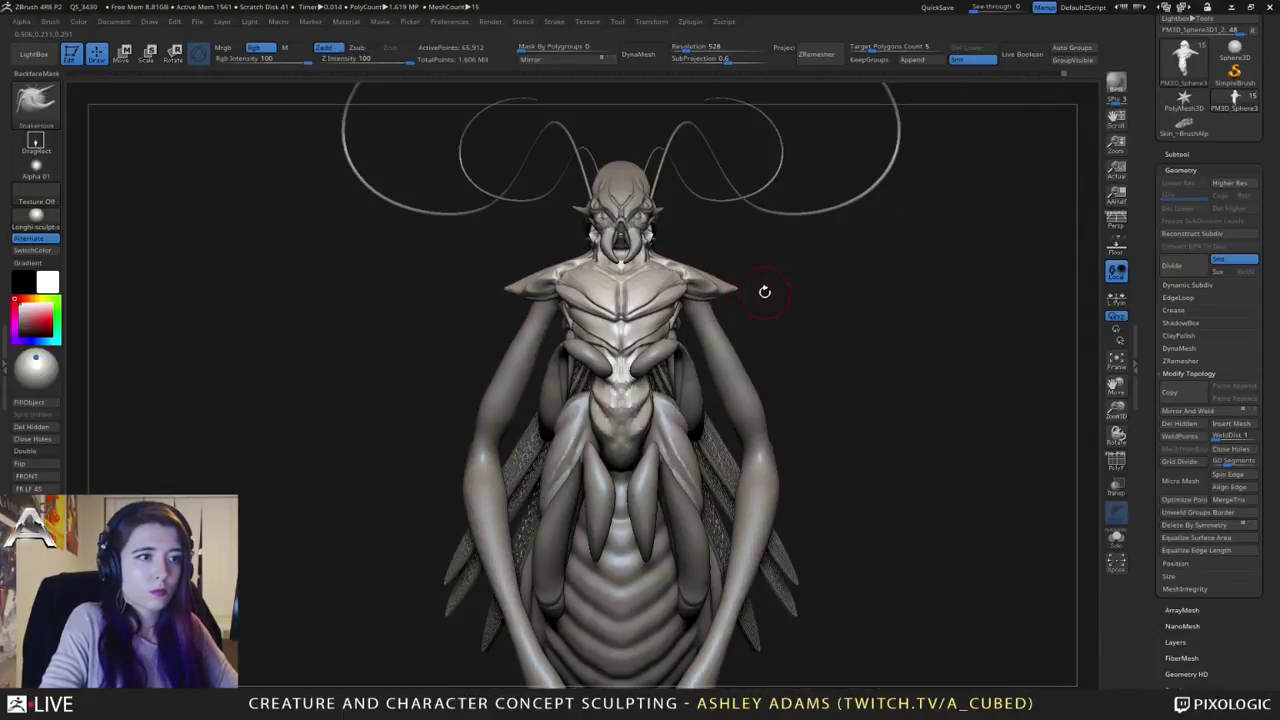
key(shift)
Step: Reselect the torso subtool and adjust the chest outline beside the upper arms with SnakeHook
mouse_move(754, 336)
alt+right_down()
mouse_move(720, 268)
mouse_move(708, 300)
mouse_move(665, 287)
mouse_move(694, 290)
alt+right_up()
key(space)
key(ctrl)
alt+click(660, 282)
alt+click(670, 272)
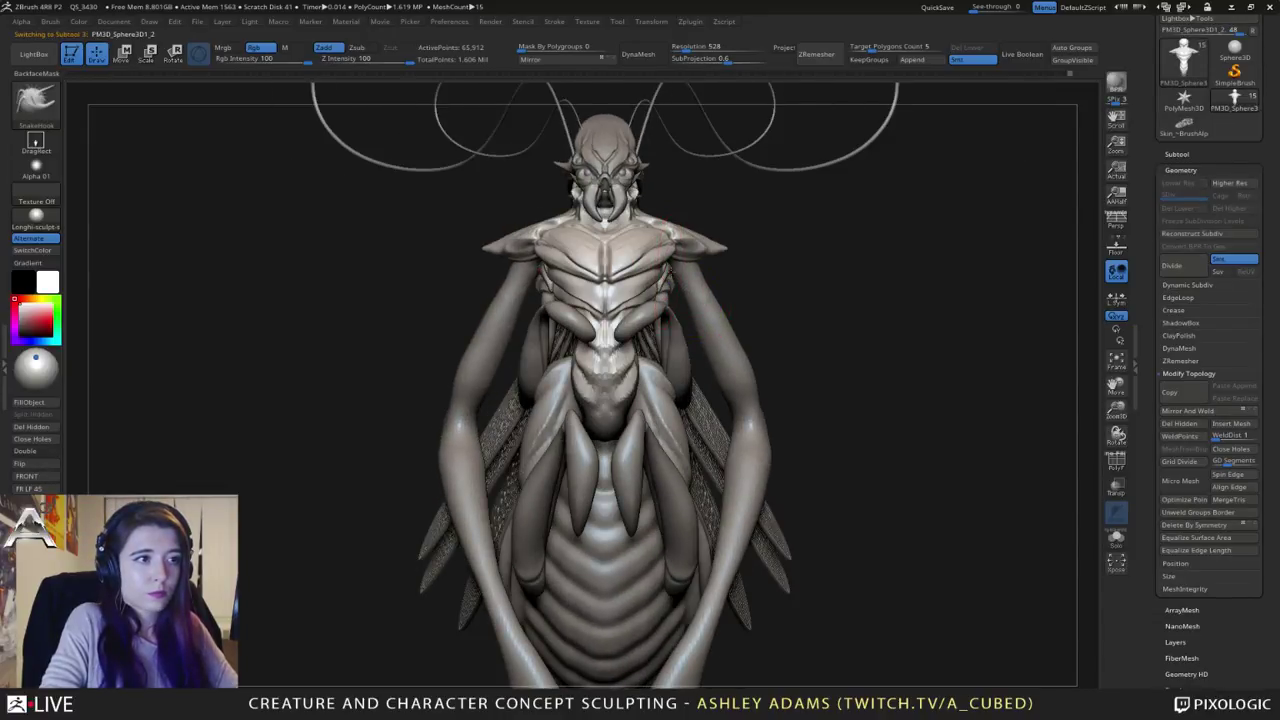
right_click(678, 268)
click(673, 280)
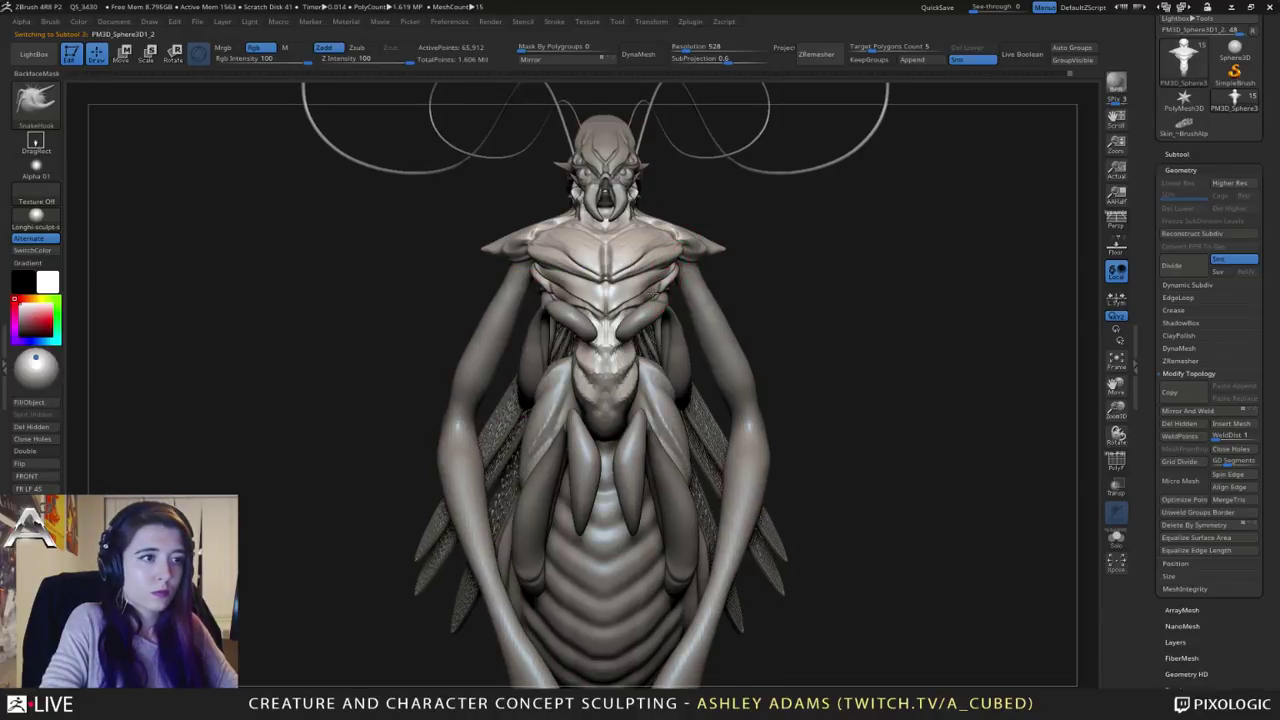
Step: Sharpen the ridges along the side of the chest plates with the Pinch brush
mouse_move(642, 300)
right_down()
mouse_move(645, 332)
mouse_move(688, 318)
right_up()
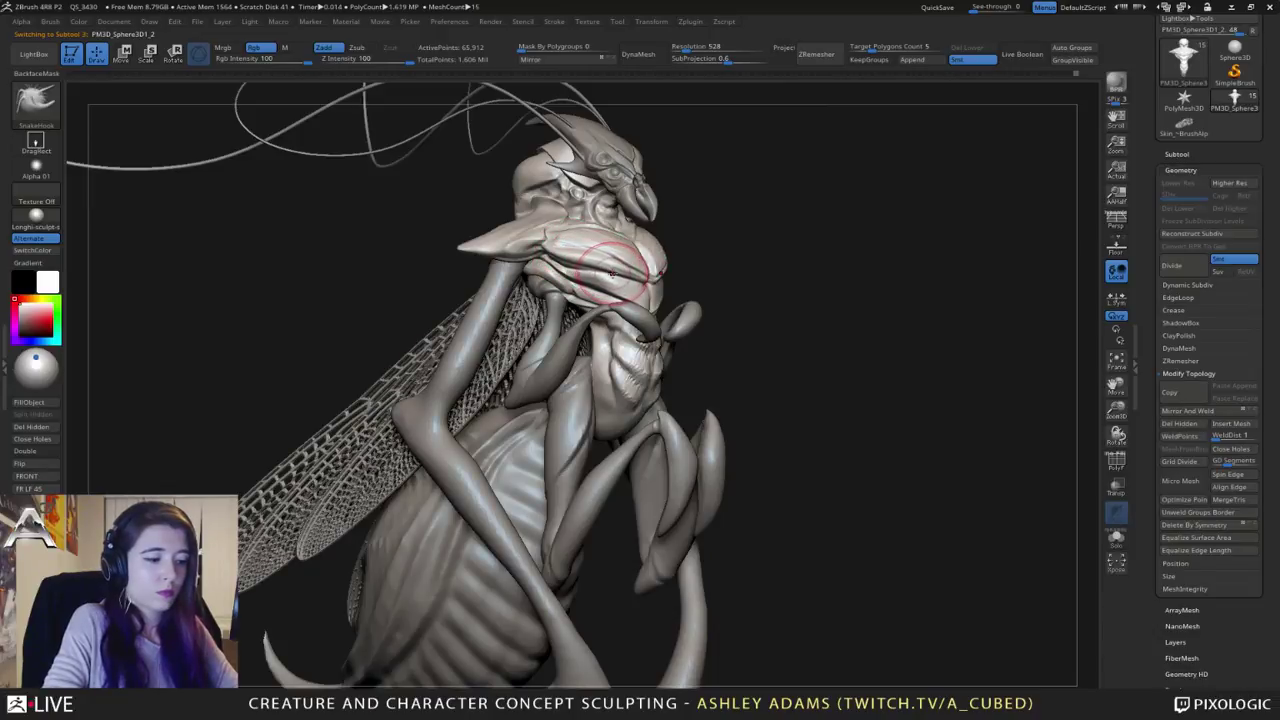
key(b)
key(p)
key(i)
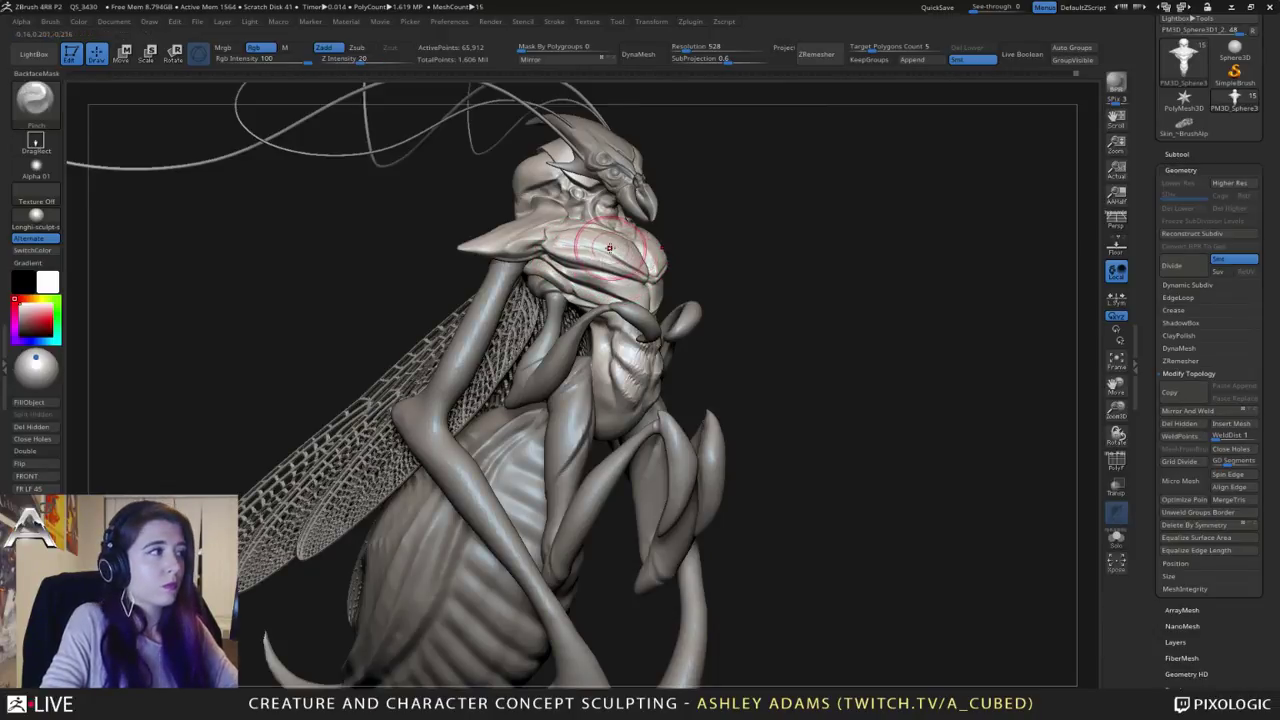
mouse_move(611, 247)
right_down()
mouse_move(603, 280)
mouse_move(615, 305)
right_up()
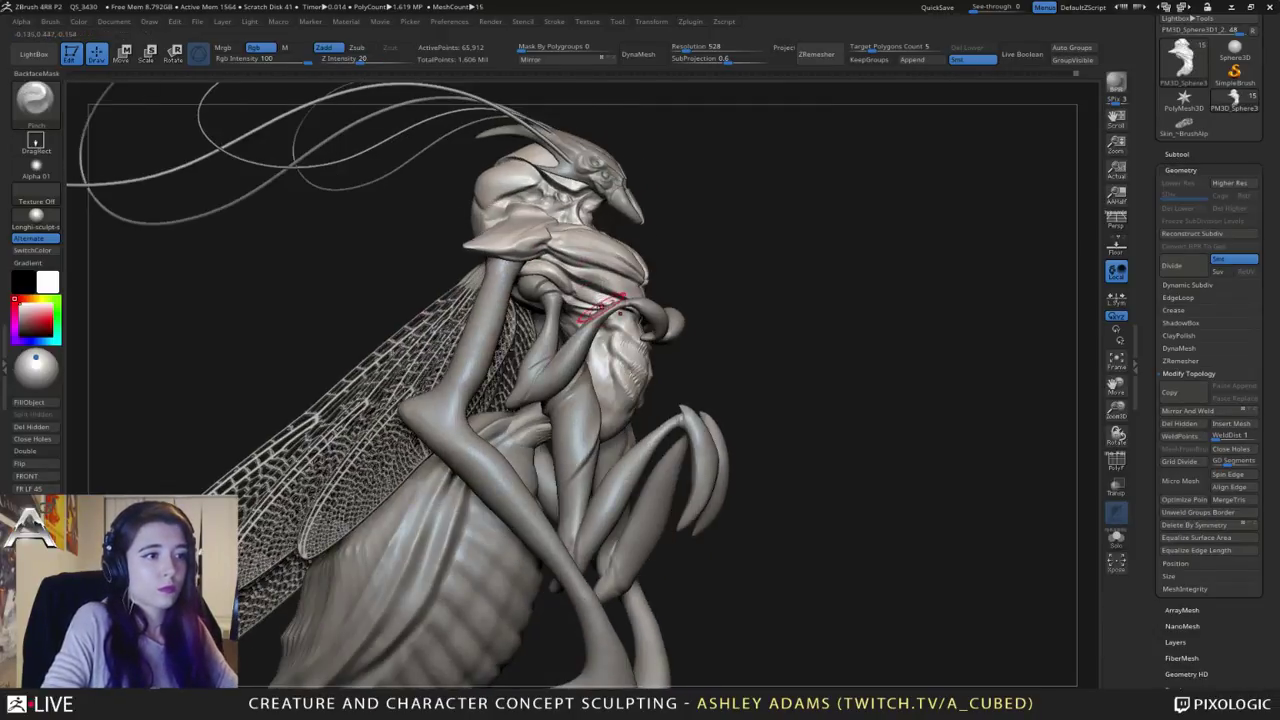
key(space)
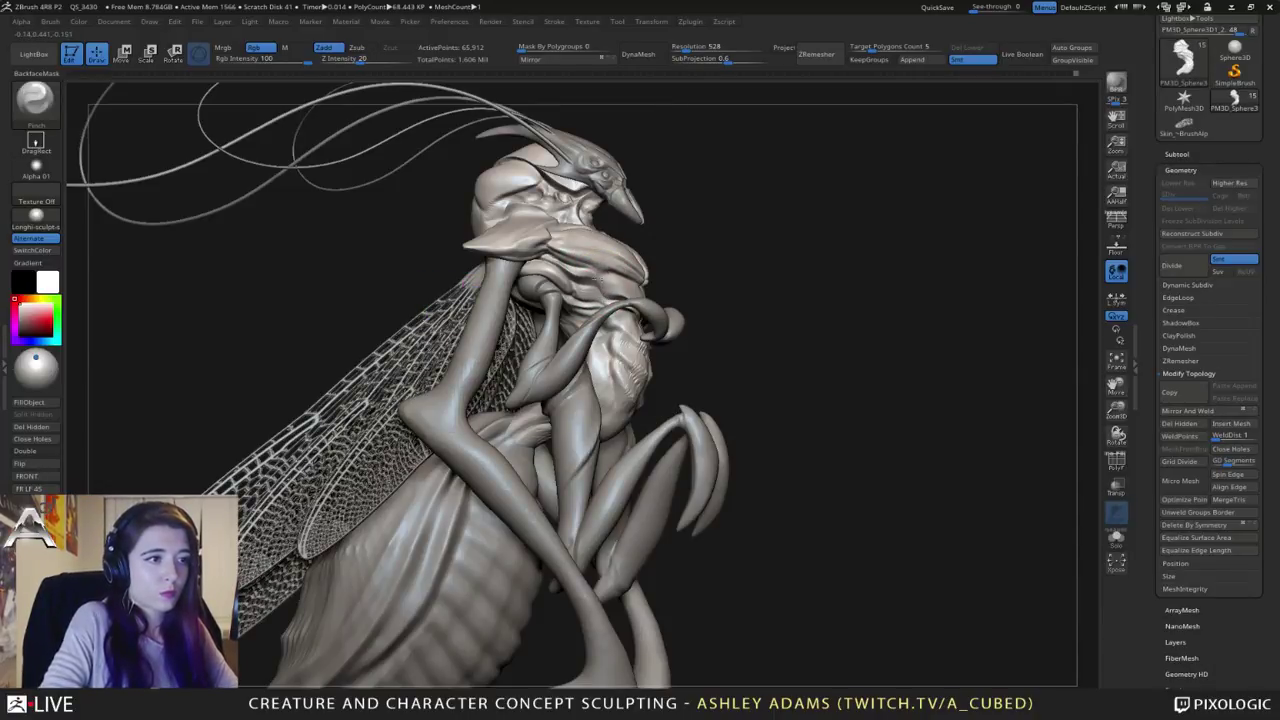
Step: Carve the creases between the chest plates with DamStandard and smooth the surface around them
right_drag(592, 267, 623, 282)
key(b)
key(d)
key(s)
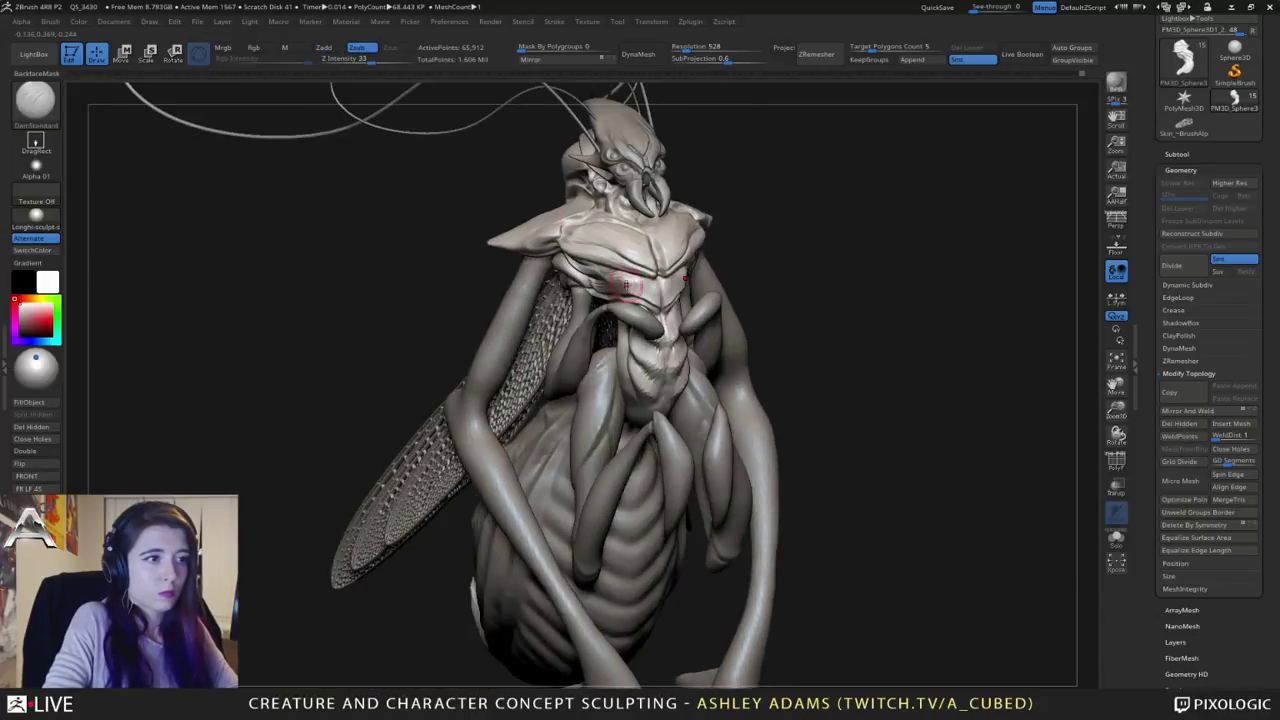
shift+drag(623, 282, 626, 286)
mouse_move(626, 286)
right_down()
mouse_move(595, 280)
mouse_move(708, 290)
mouse_move(657, 272)
mouse_move(700, 240)
mouse_move(710, 262)
mouse_move(705, 295)
mouse_move(608, 264)
mouse_move(614, 300)
mouse_move(619, 285)
mouse_move(582, 288)
right_up()
Step: Adjust the torso outline beneath the shoulder plates from behind with SnakeHook
key(b)
key(s)
key(h)
mouse_move(480, 262)
right_down()
mouse_move(520, 257)
mouse_move(645, 300)
right_up()
drag(518, 276, 526, 284)
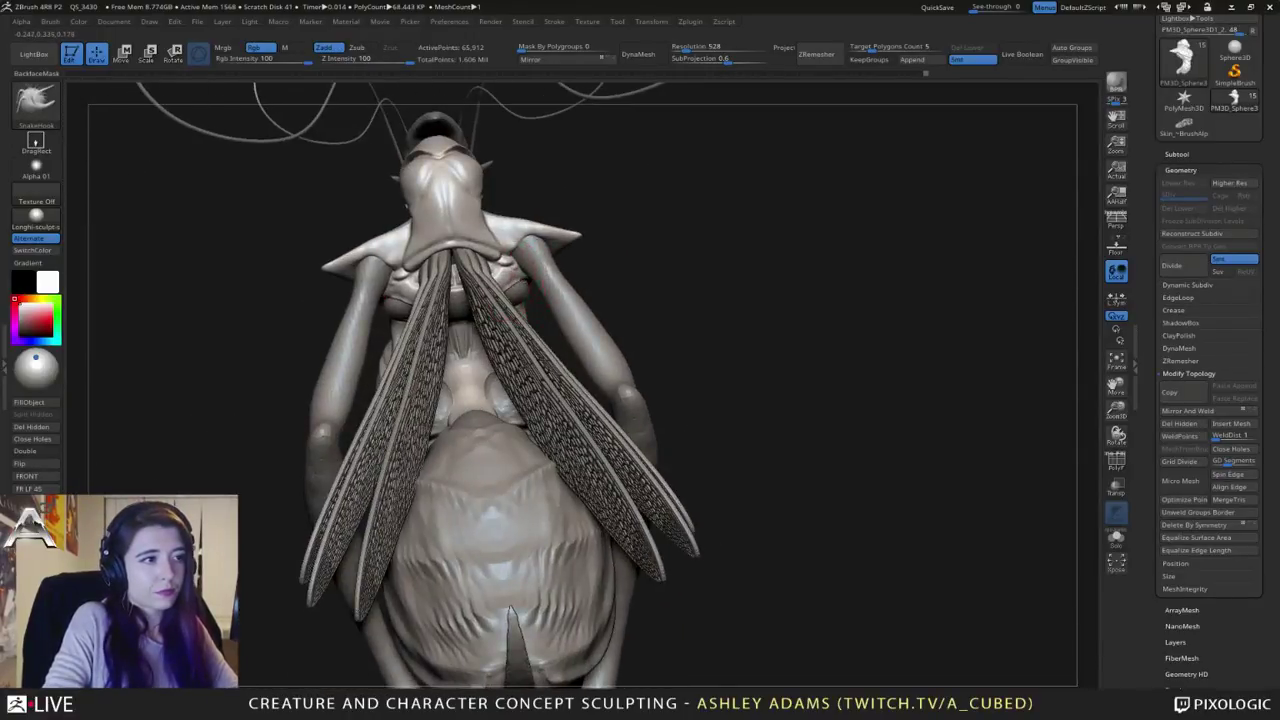
Step: Add clay to the rear surface of the shoulder plates with ClayBuildup
mouse_move(530, 236)
right_down()
mouse_move(528, 250)
mouse_move(530, 236)
mouse_move(556, 240)
right_up()
key(b)
key(c)
key(b)
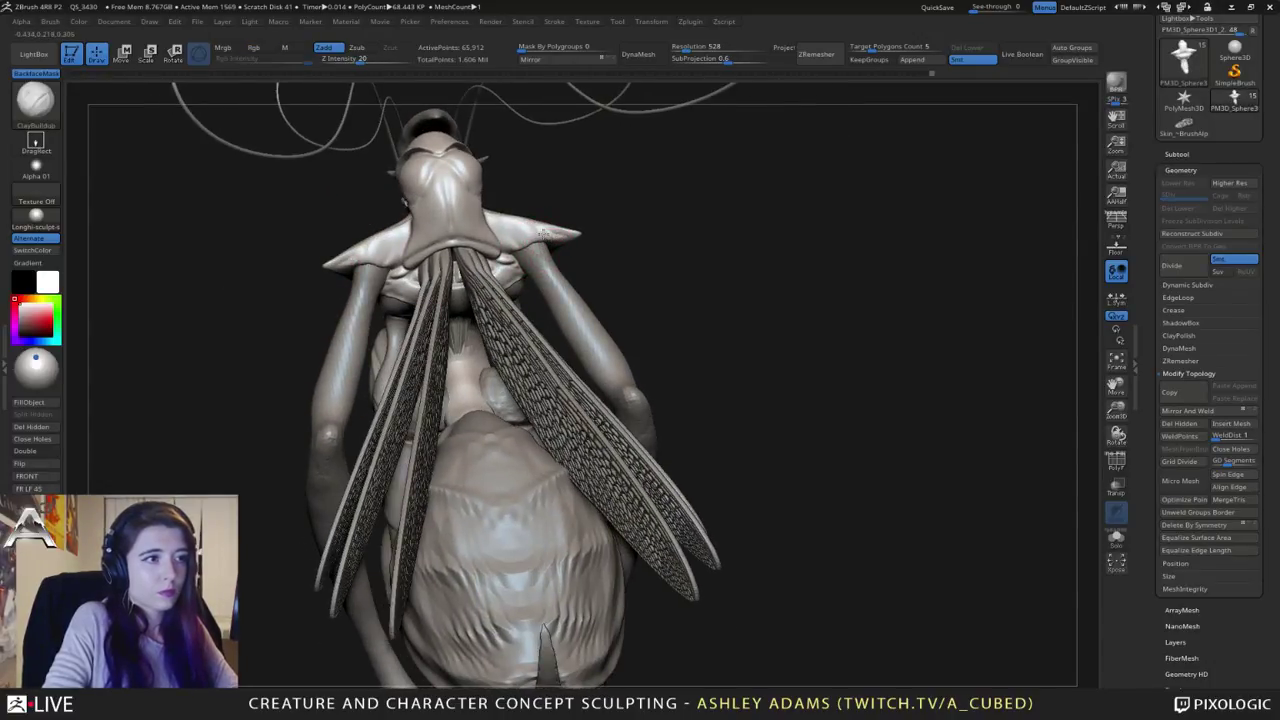
mouse_move(562, 295)
right_down()
mouse_move(591, 222)
mouse_move(610, 209)
right_up()
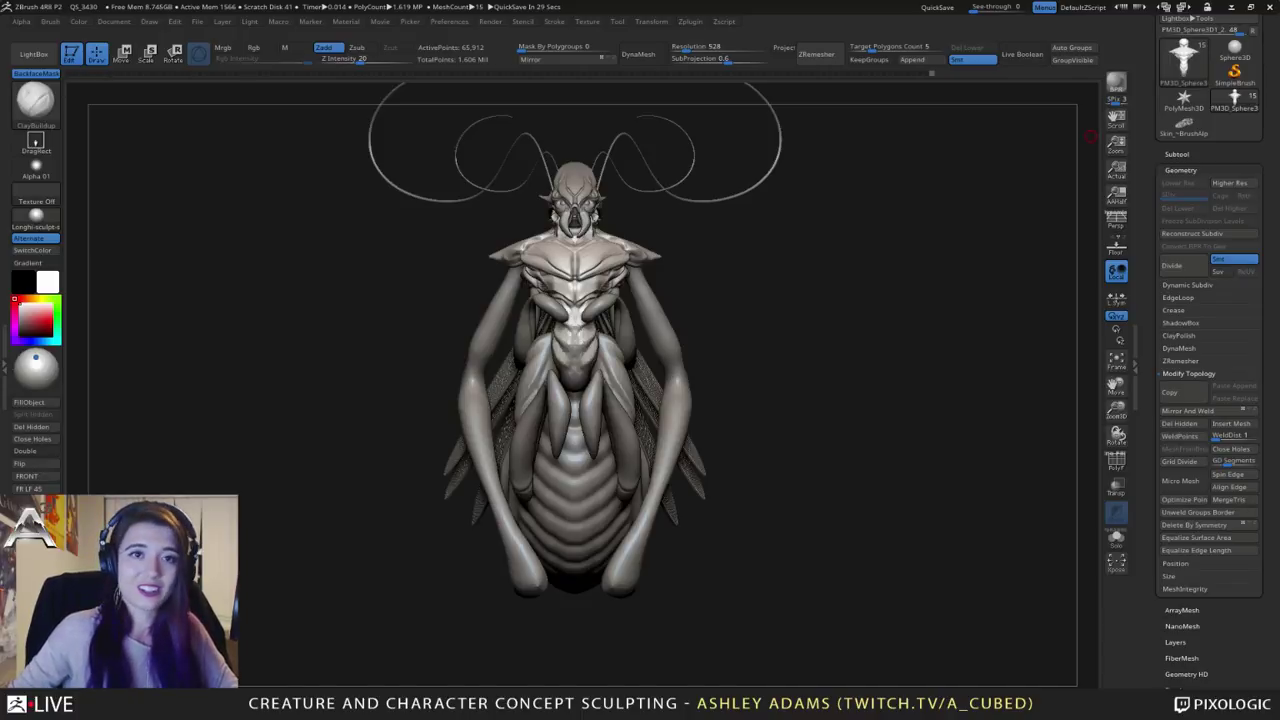
Step: Select the long arms subtool, adjust the tops of the arms beneath the shoulder plates with SnakeHook, and smooth them
drag(714, 288, 788, 340)
right_click(723, 300)
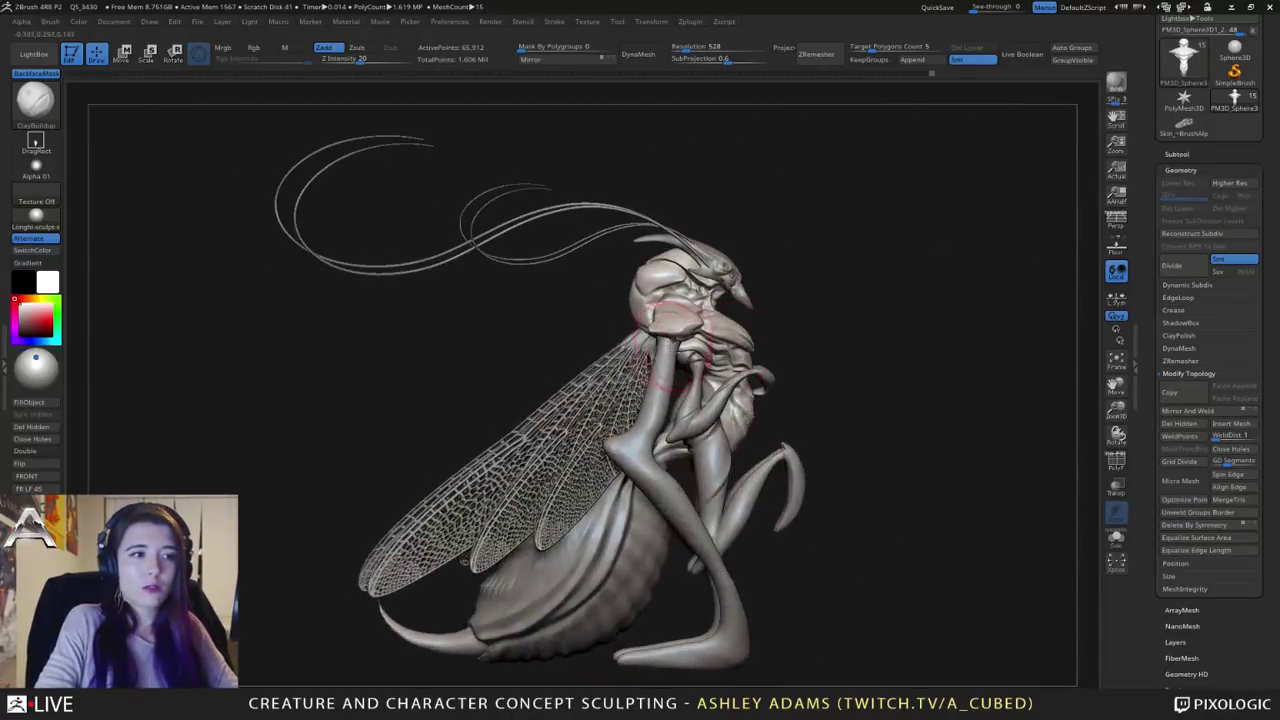
alt+click(666, 370)
ctrl+right_drag(670, 365, 658, 312)
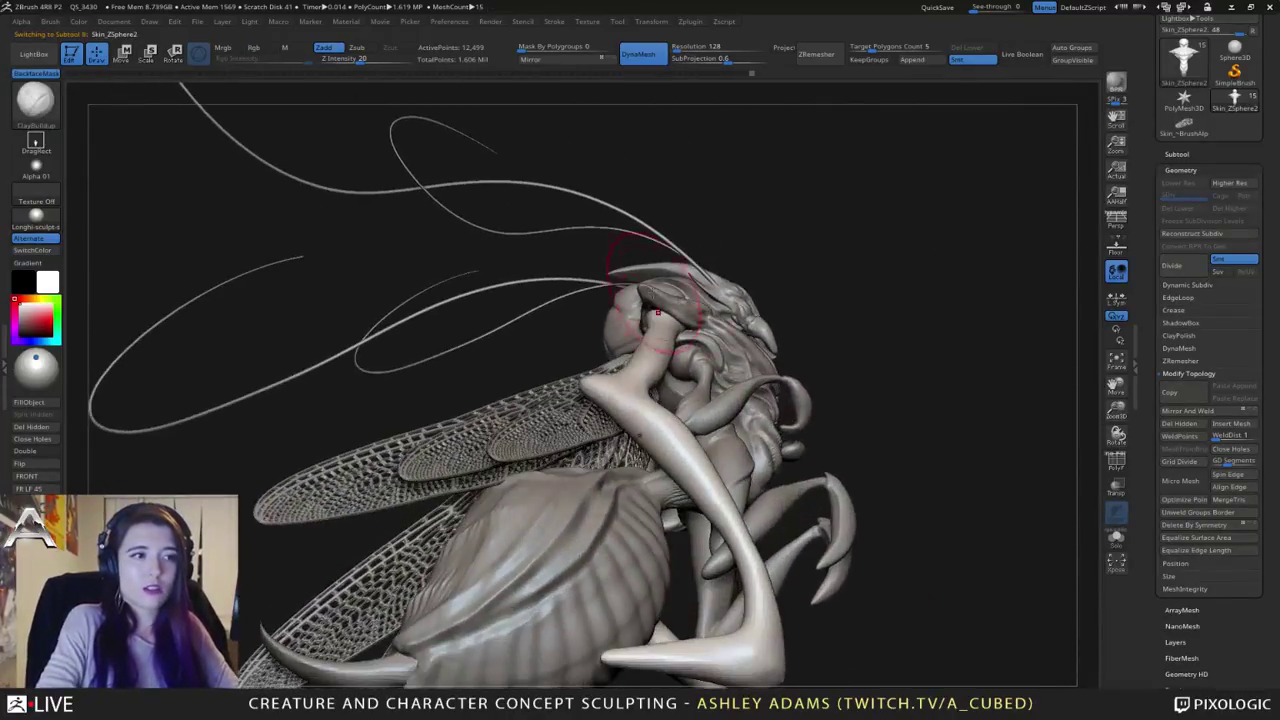
right_click(672, 318)
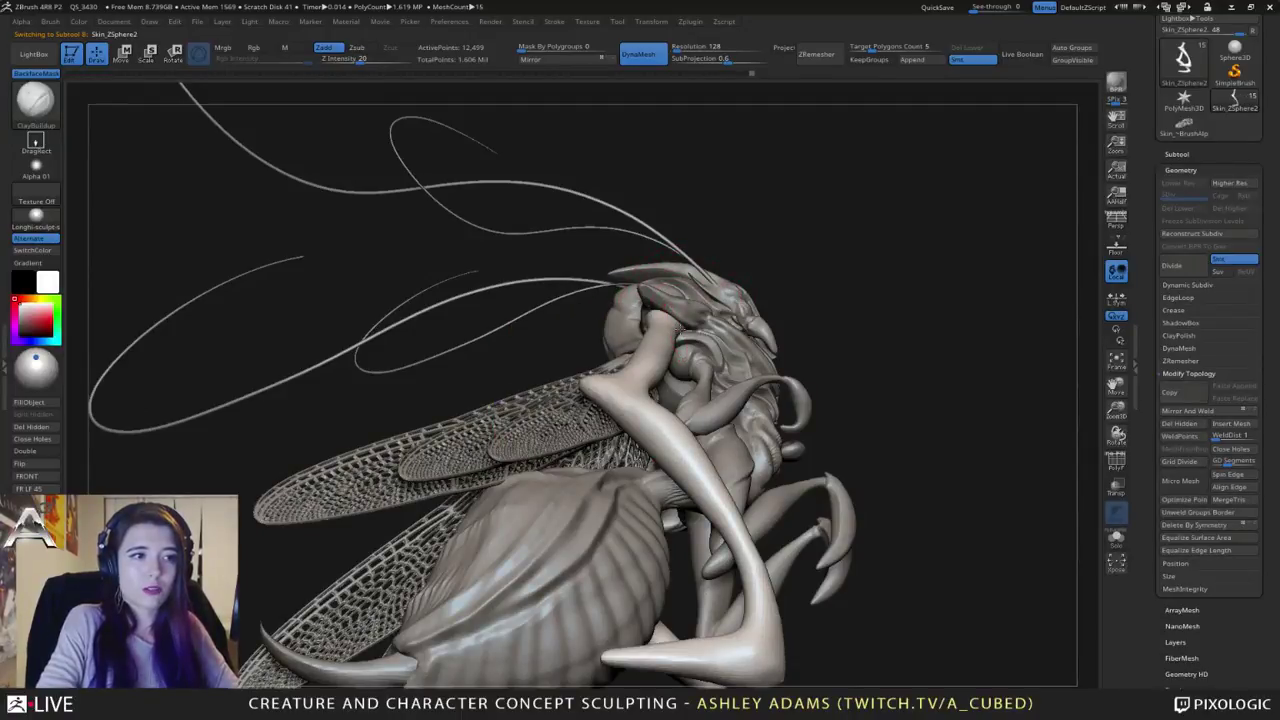
key(b)
key(s)
key(h)
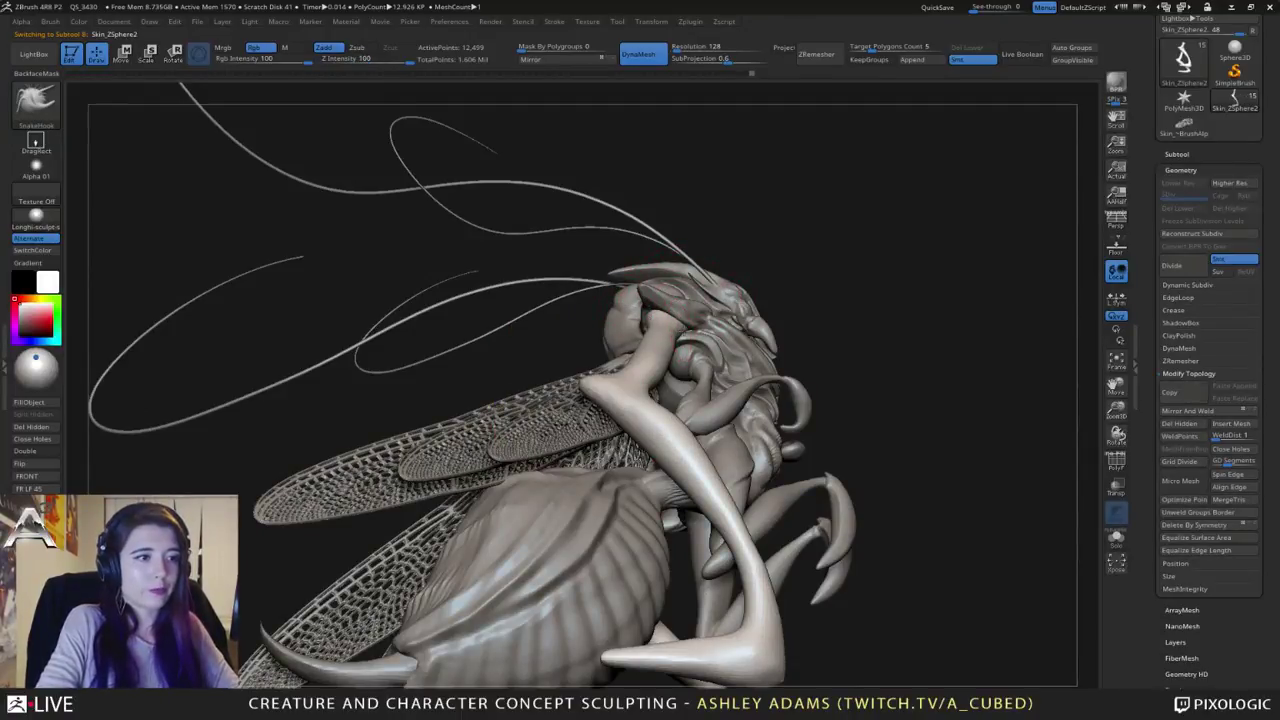
mouse_move(682, 321)
right_down()
mouse_move(672, 340)
mouse_move(654, 335)
mouse_move(674, 341)
right_up()
mouse_move(590, 350)
right_down()
mouse_move(645, 325)
mouse_move(648, 356)
right_up()
key(shift)
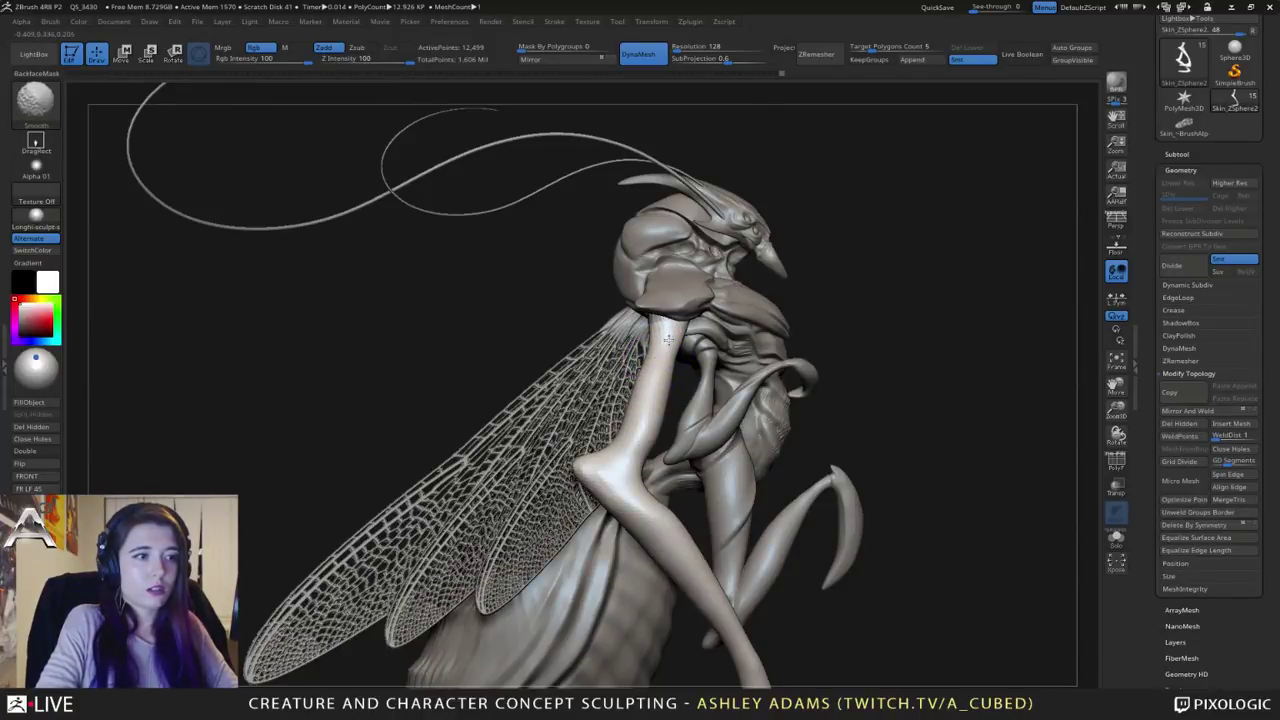
Step: Select the mandibles subtool and refine the mandible shape with SnakeHook at an adjusted draw size
right_drag(686, 322, 632, 327)
alt+click(783, 272)
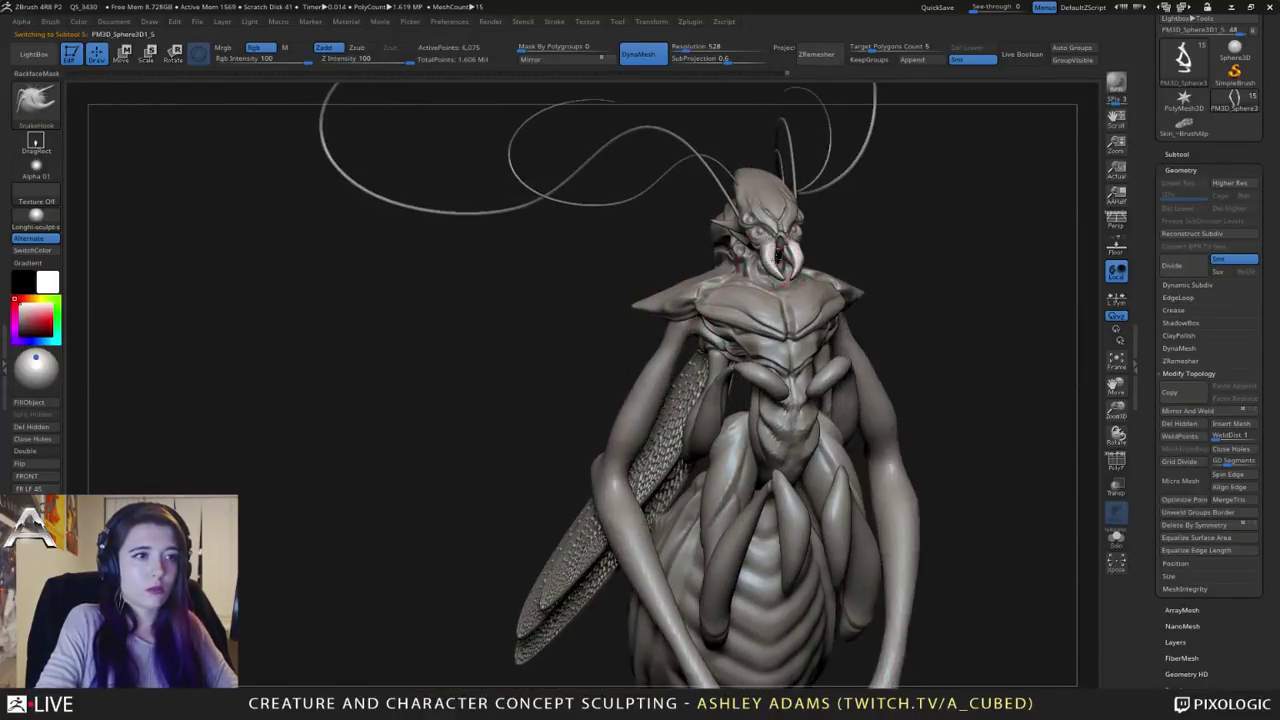
mouse_move(765, 258)
right_down()
mouse_move(812, 252)
mouse_move(743, 251)
right_up()
key(space)
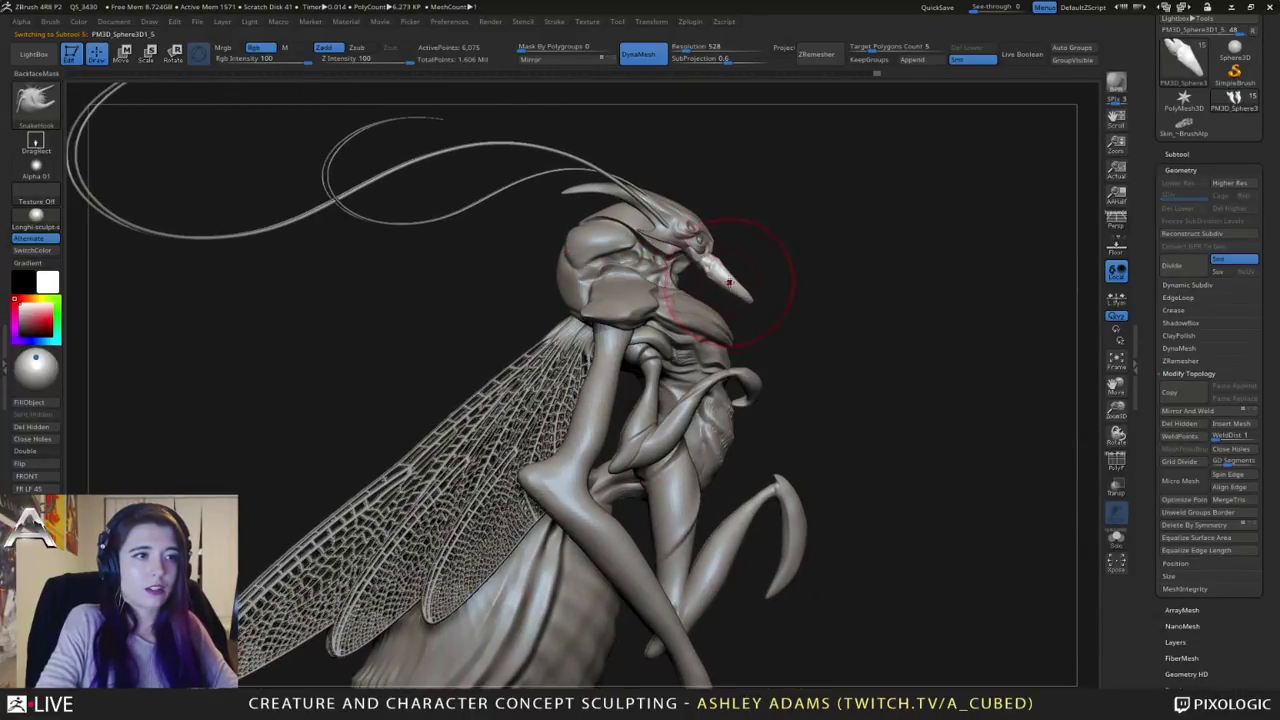
right_drag(729, 283, 684, 306)
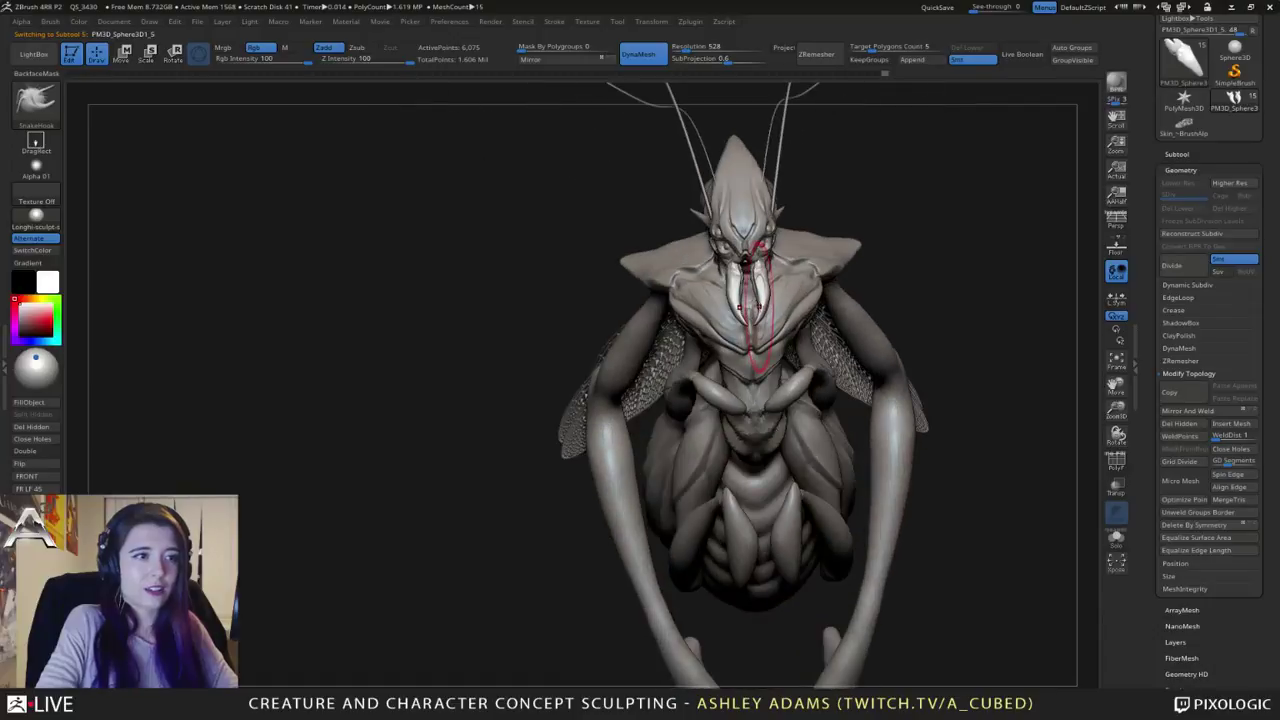
Step: Rotate the mandibles by about 7 degrees and shift them back toward the face with the gizmo
mouse_move(778, 333)
ctrl+right_down()
mouse_move(768, 300)
mouse_move(806, 294)
mouse_move(817, 336)
mouse_move(711, 303)
mouse_move(706, 340)
mouse_move(675, 300)
mouse_move(685, 278)
mouse_move(678, 322)
ctrl+right_up()
key(r)
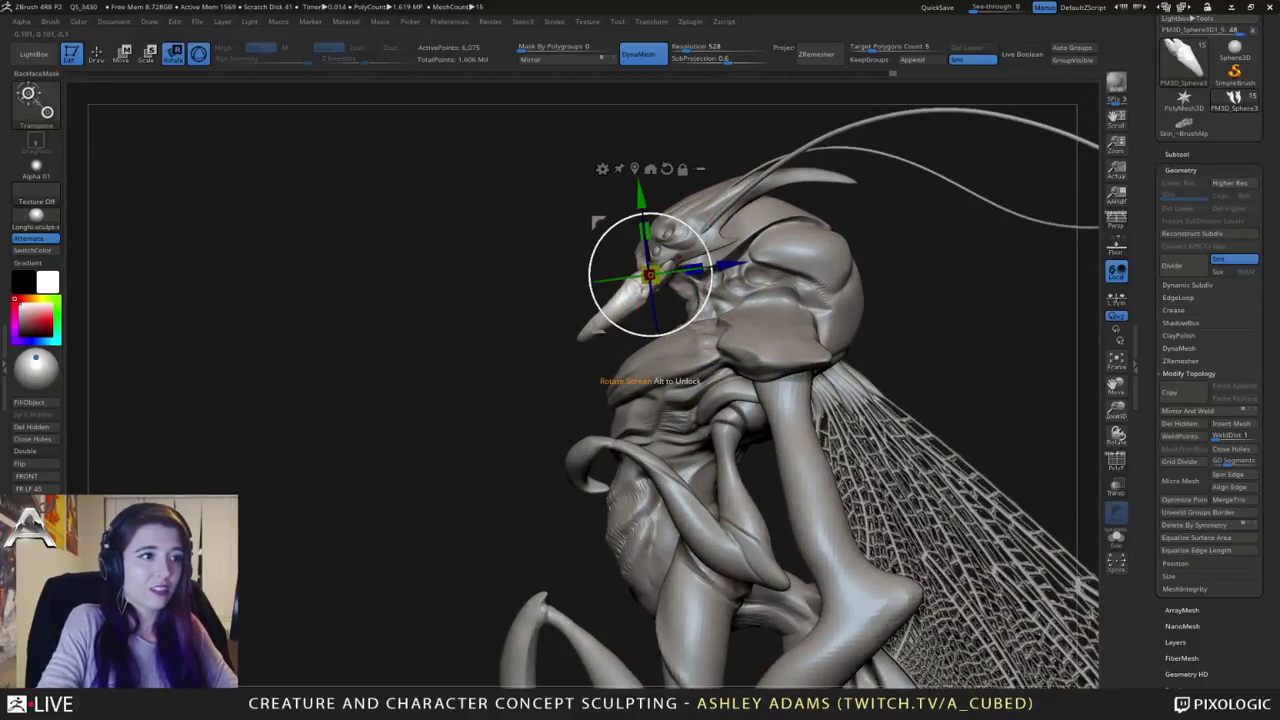
drag(681, 327, 686, 324)
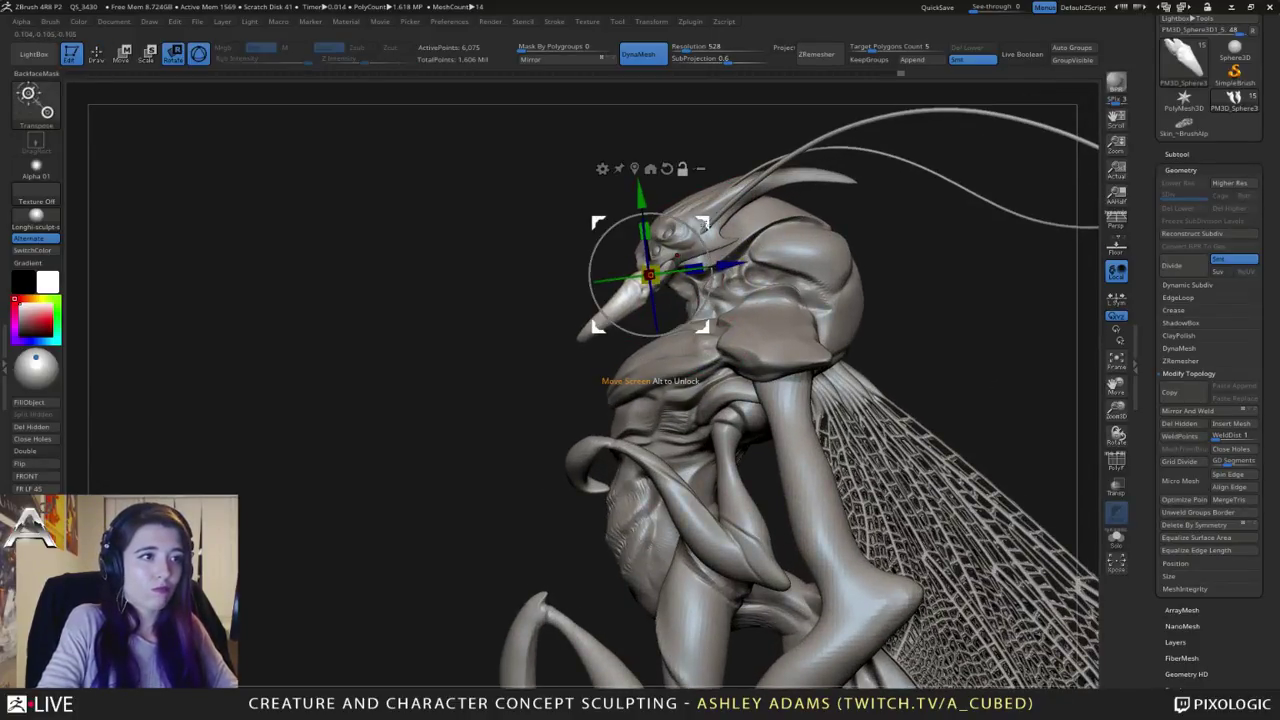
drag(650, 378, 669, 368)
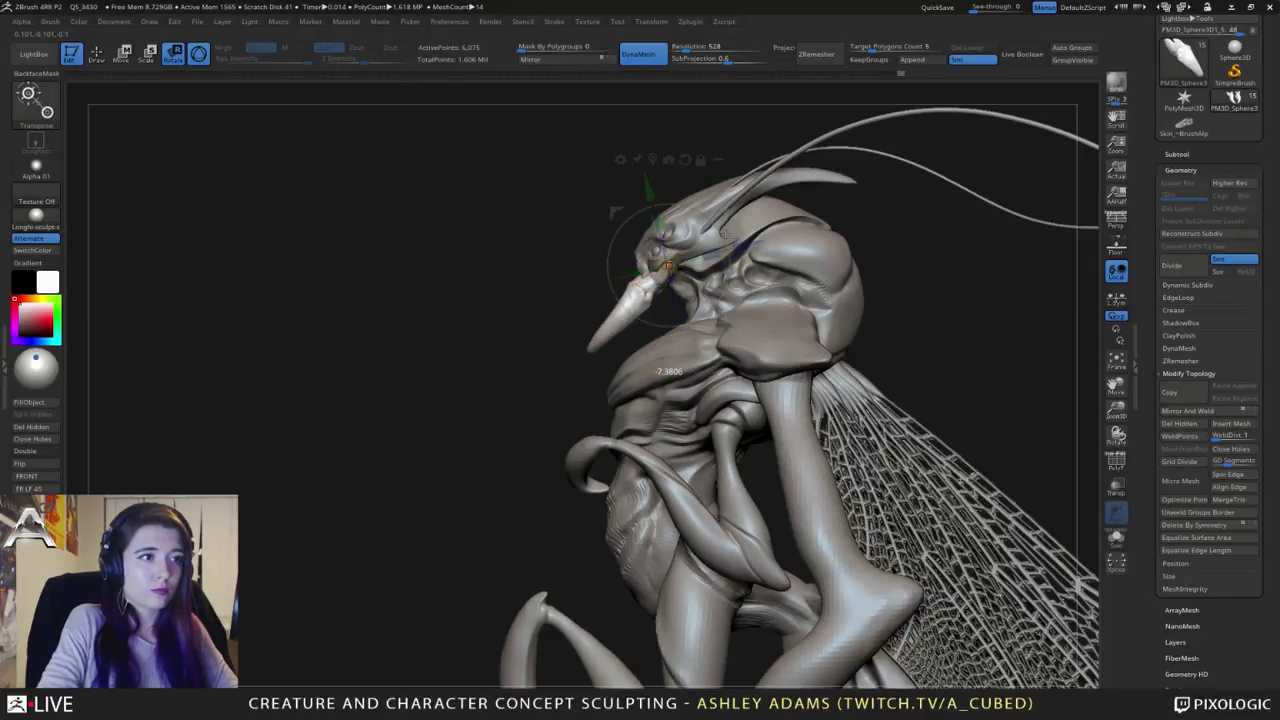
key(q)
key(space)
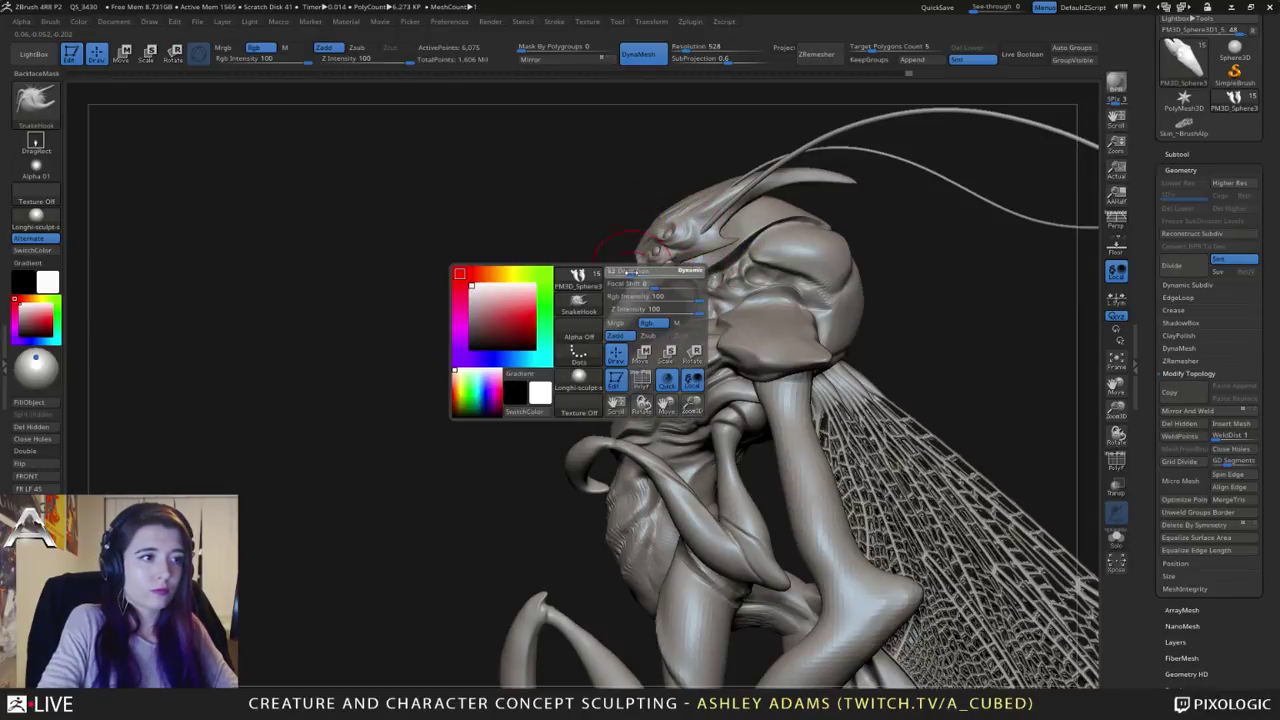
key(ctrl+z)
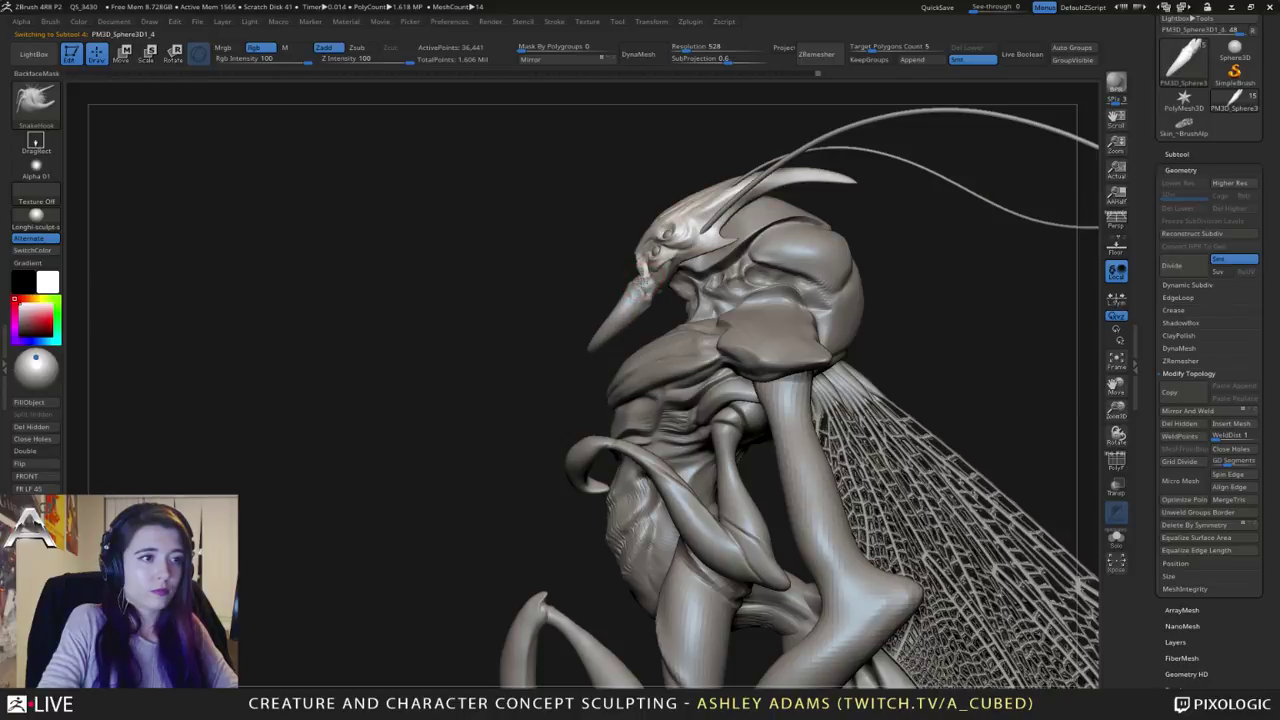
Step: Adjust the cheek of the head subtool beside the mandibles with SnakeHook
mouse_move(590, 285)
mouse_down()
mouse_move(717, 286)
mouse_move(706, 340)
mouse_move(665, 338)
mouse_up()
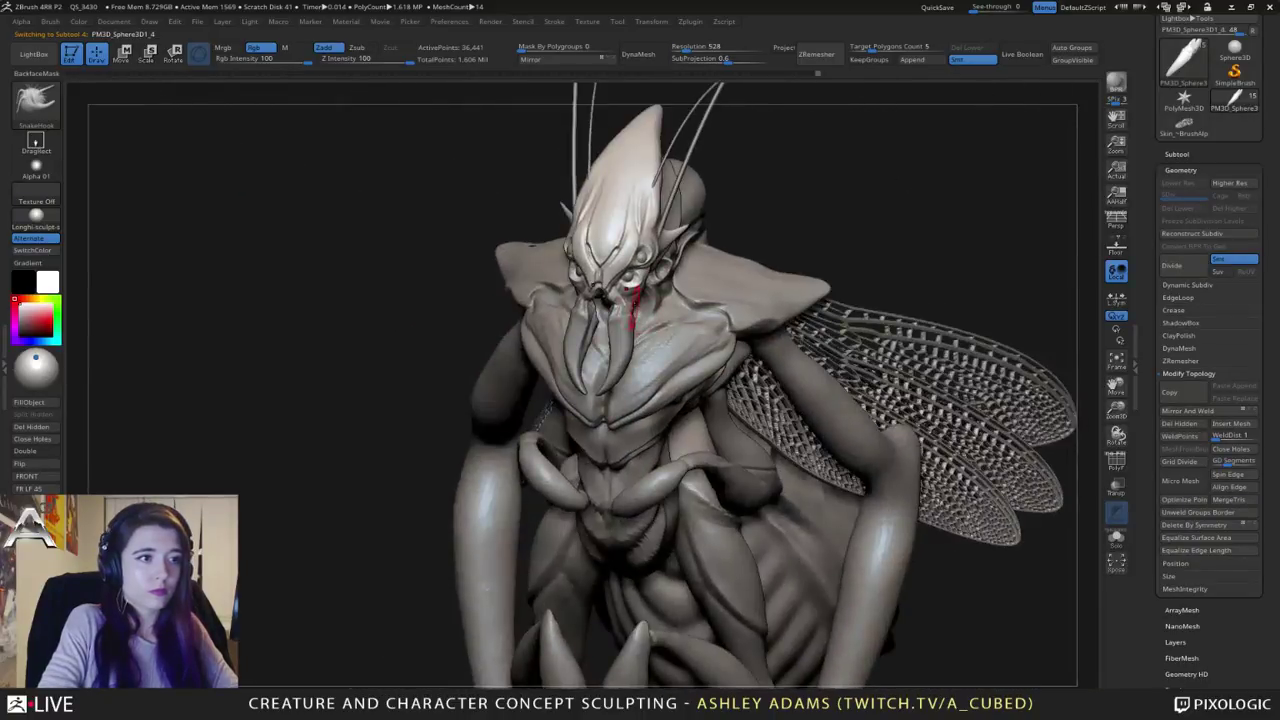
right_click(629, 299)
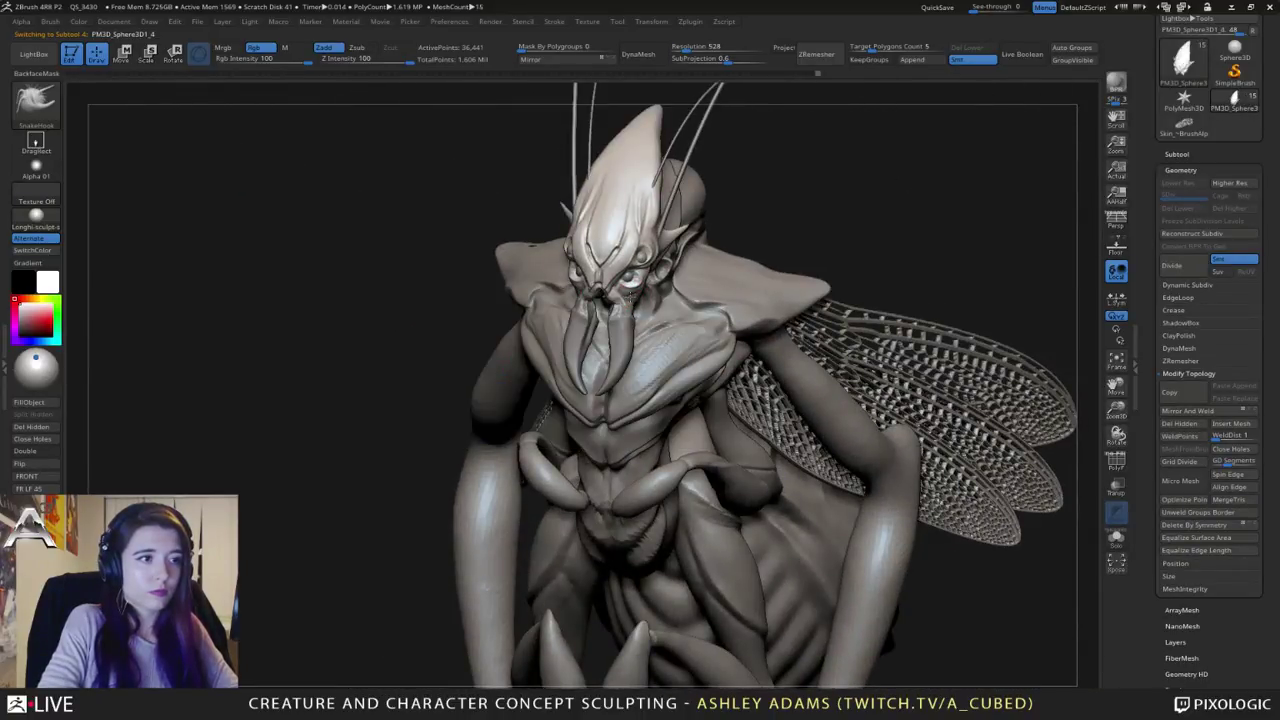
mouse_move(631, 297)
right_down()
mouse_move(624, 308)
mouse_move(668, 228)
mouse_move(742, 226)
mouse_move(674, 228)
mouse_move(603, 294)
right_up()
Step: Build up the mouth and throat behind the mandibles with ClayBuildup, switching to the torso subtool, and smooth the area
key(b)
key(c)
key(b)
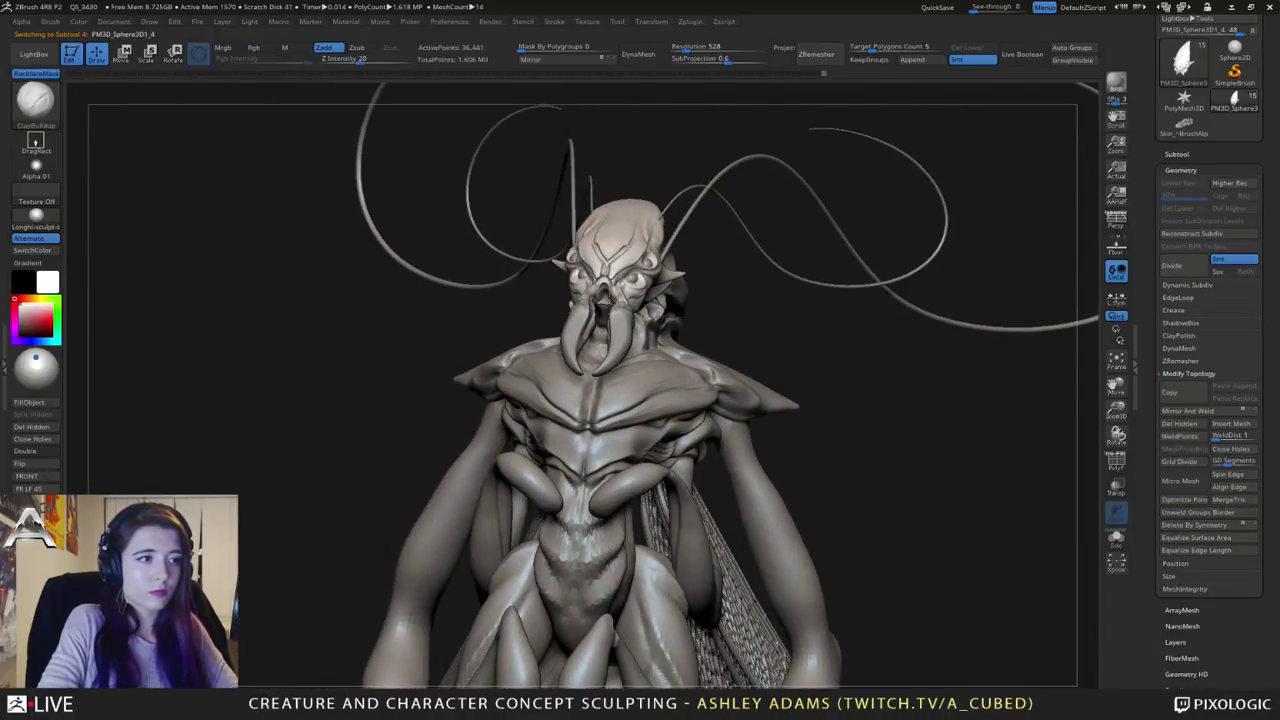
alt+click(603, 300)
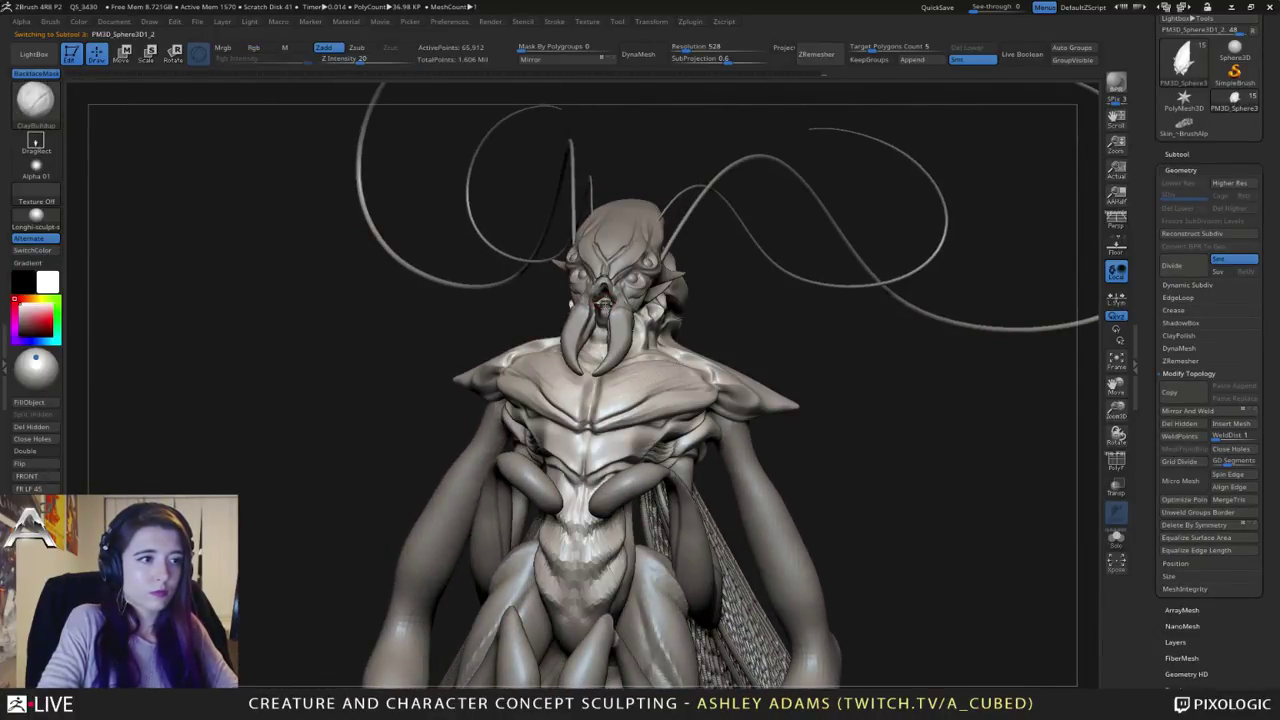
key(shift)
mouse_move(571, 304)
right_down()
mouse_move(700, 300)
mouse_move(600, 302)
mouse_move(640, 280)
mouse_move(618, 292)
mouse_move(640, 260)
mouse_move(598, 295)
right_up()
Step: Reshape the underside of the head around the mouth with SnakeHook at an adjusted draw size
key(b)
key(s)
key(h)
right_click(606, 302)
key(space)
alt+click(598, 300)
key(b)
key(s)
key(h)
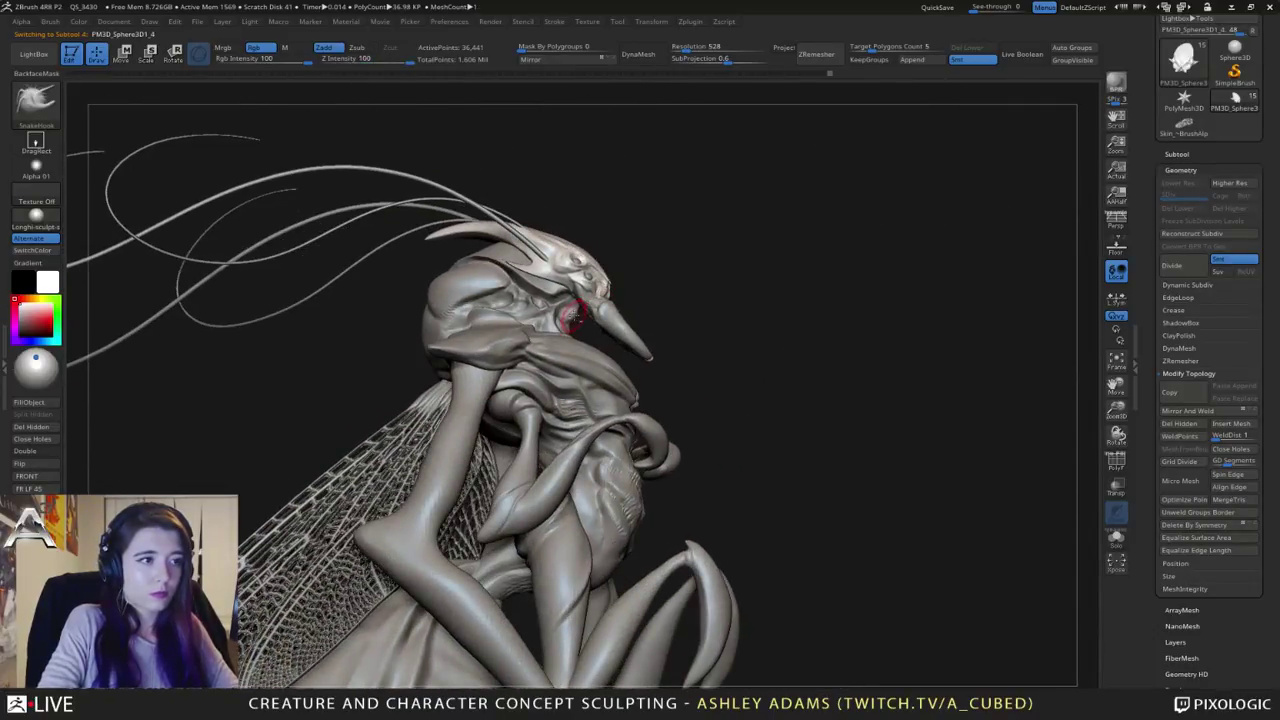
Step: Reselect the torso subtool and adjust the throat profile below the head with SnakeHook
alt+click(572, 302)
right_drag(570, 313, 594, 323)
right_click(570, 320)
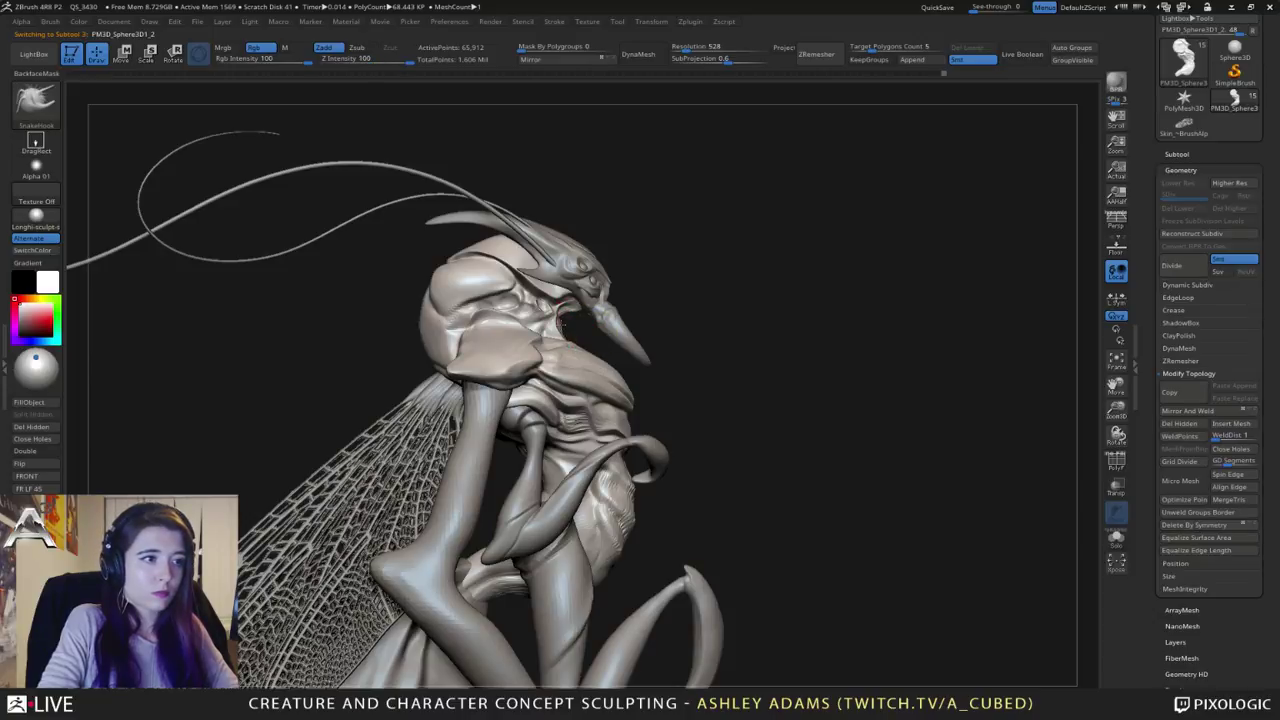
right_click(563, 316)
Step: Refine the outline of the rounded upper back behind the head with SnakeHook
mouse_move(558, 322)
right_down()
mouse_move(565, 310)
mouse_move(580, 318)
mouse_move(608, 257)
mouse_move(598, 283)
mouse_move(685, 240)
mouse_move(662, 254)
mouse_move(706, 250)
mouse_move(712, 268)
right_up()
key(b)
key(d)
key(s)
right_click(712, 268)
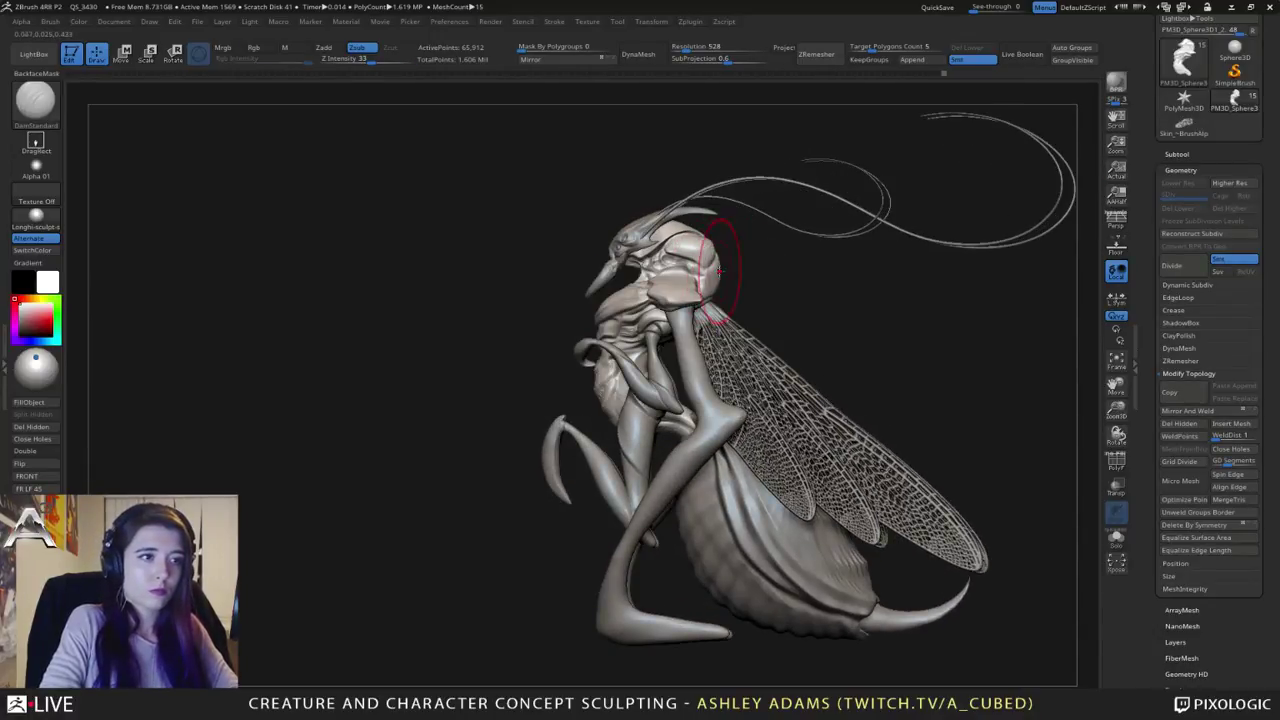
key(b)
key(s)
key(h)
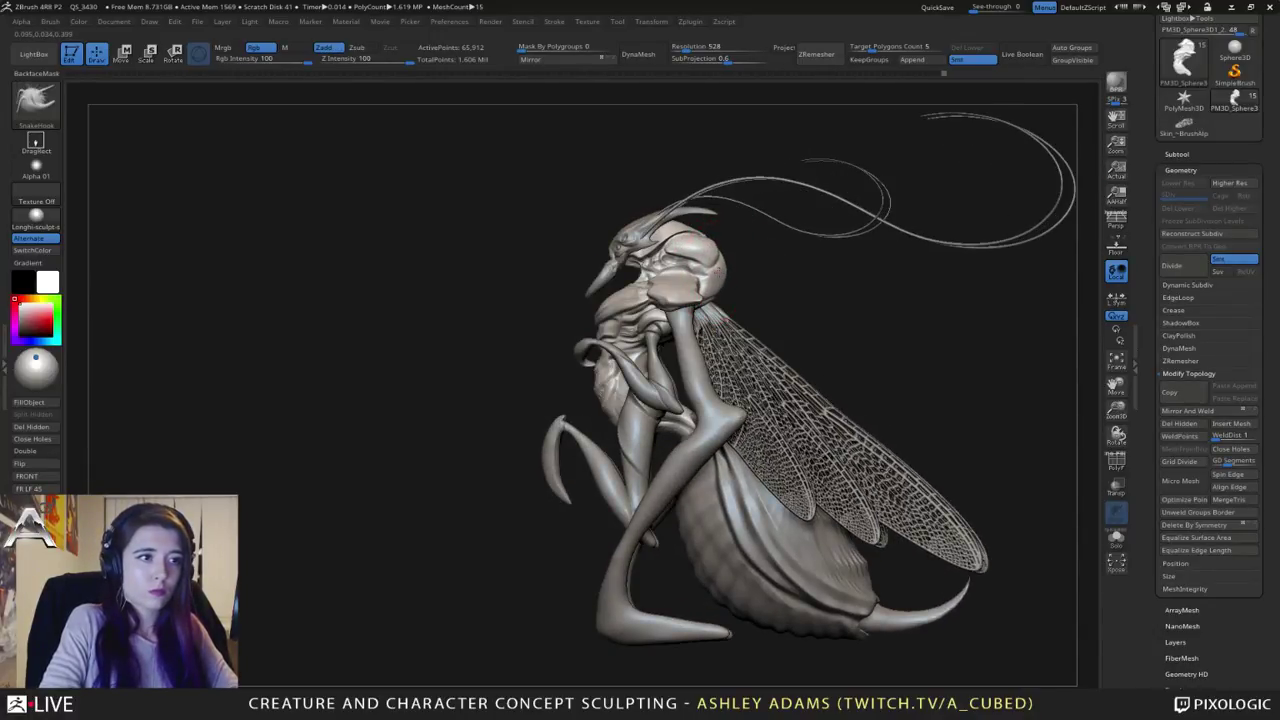
right_drag(751, 229, 757, 271)
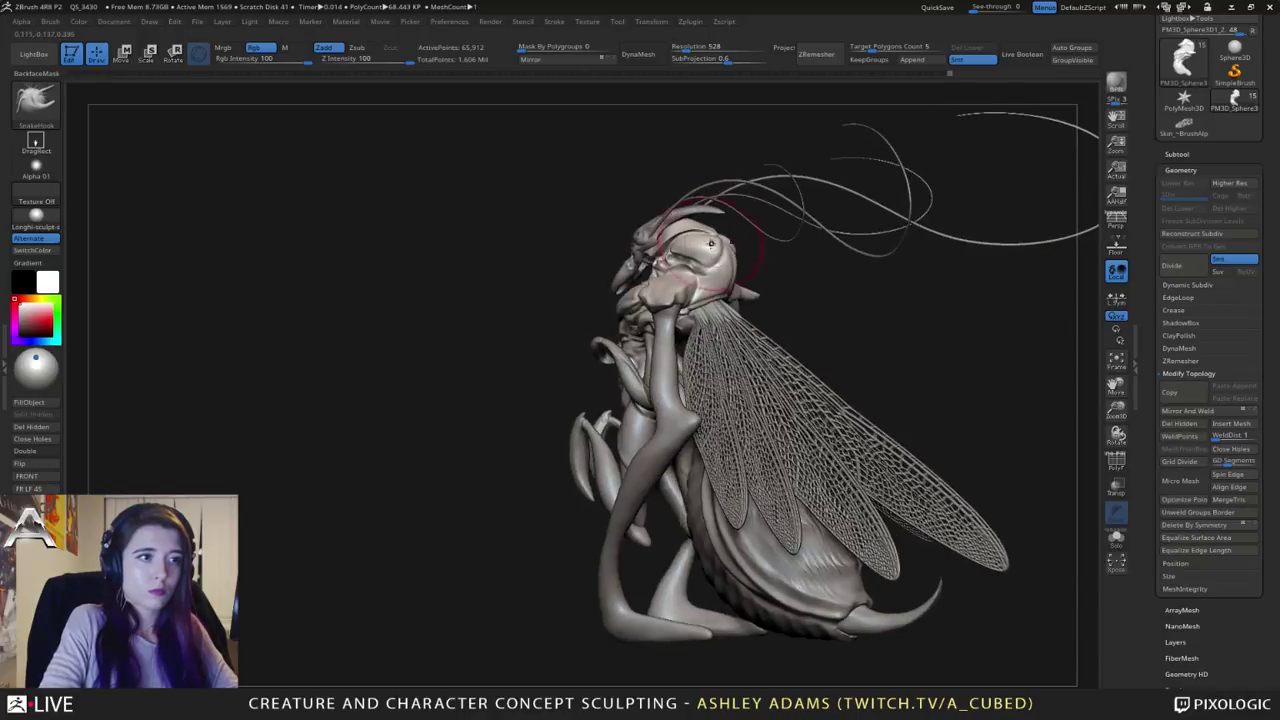
right_drag(704, 230, 737, 228)
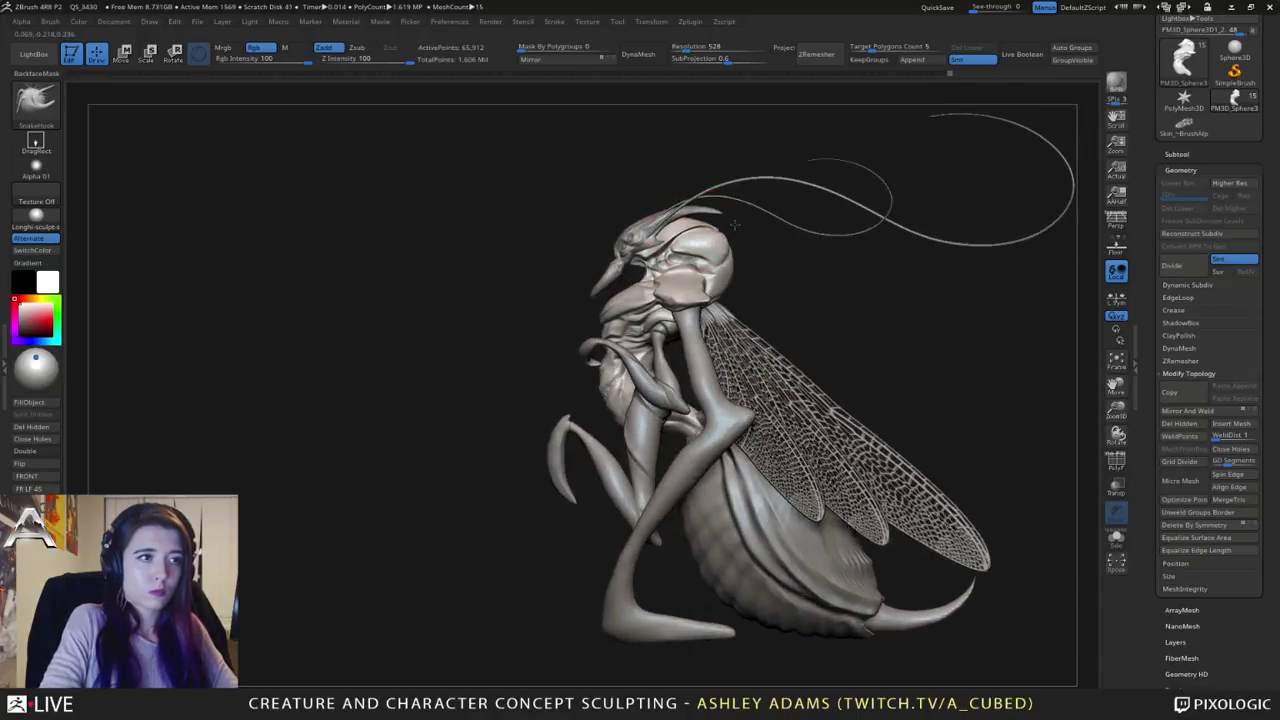
Step: Select the head subtool and reshape its backswept crest with SnakeHook at a large draw size
alt+click(694, 230)
key(space)
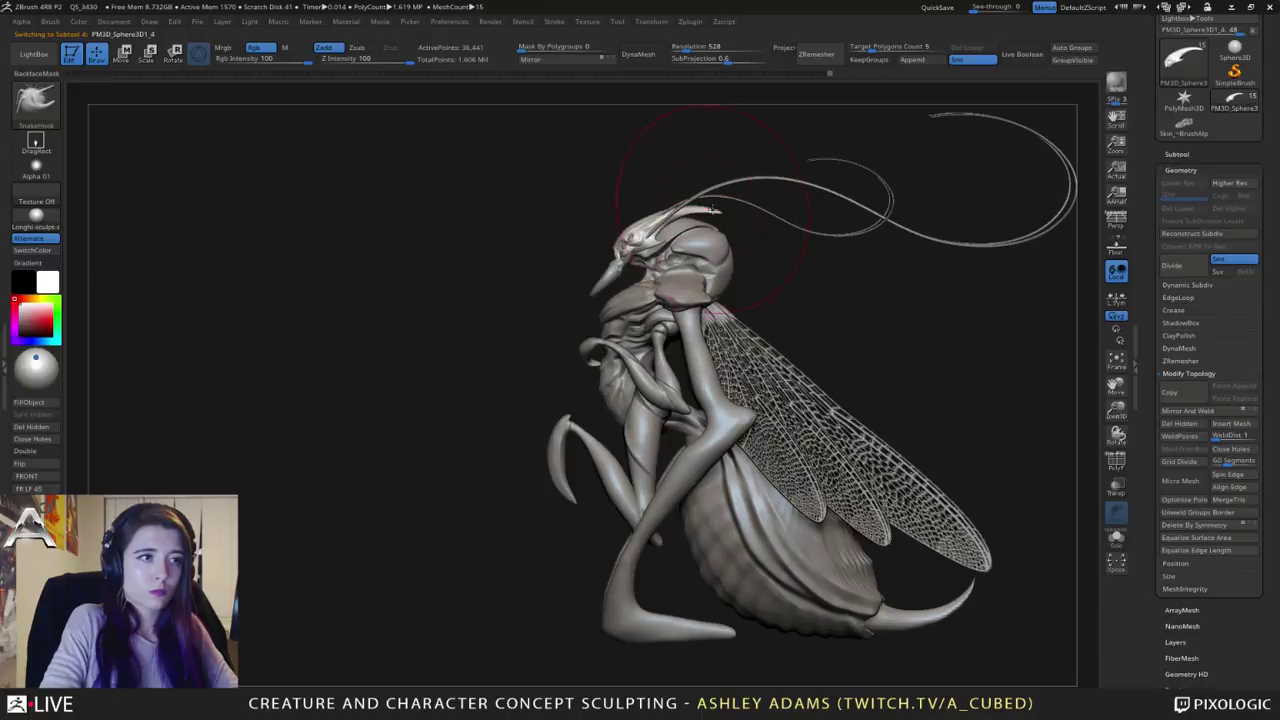
key(space)
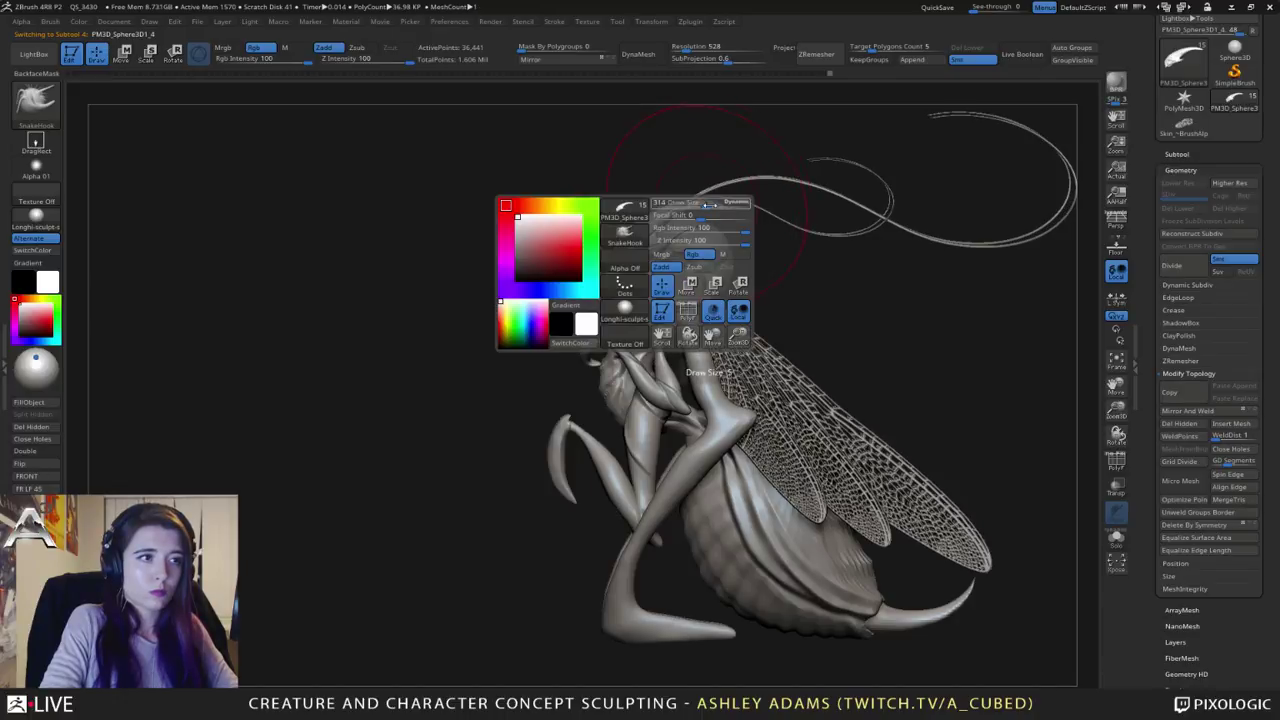
right_drag(650, 211, 720, 235)
Step: Move the upper pair of eyes to fit the reshaped brow of the head
key(w)
drag(762, 228, 763, 221)
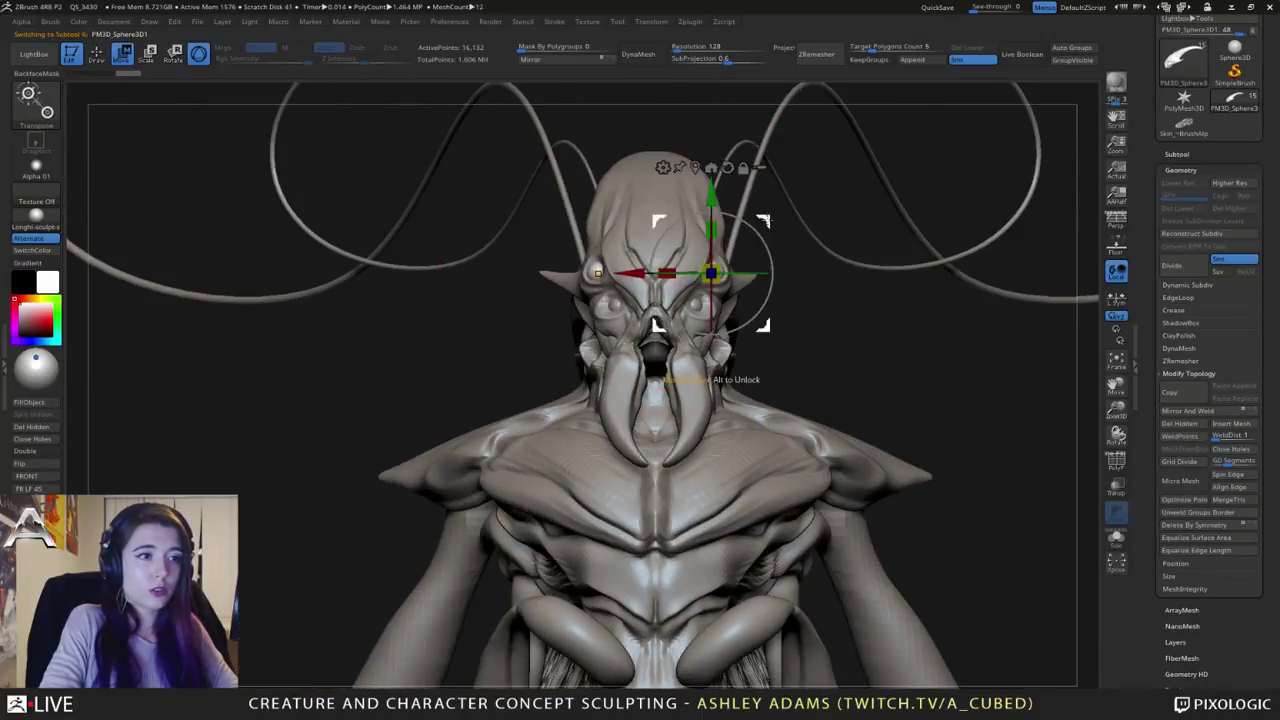
right_drag(766, 223, 620, 226)
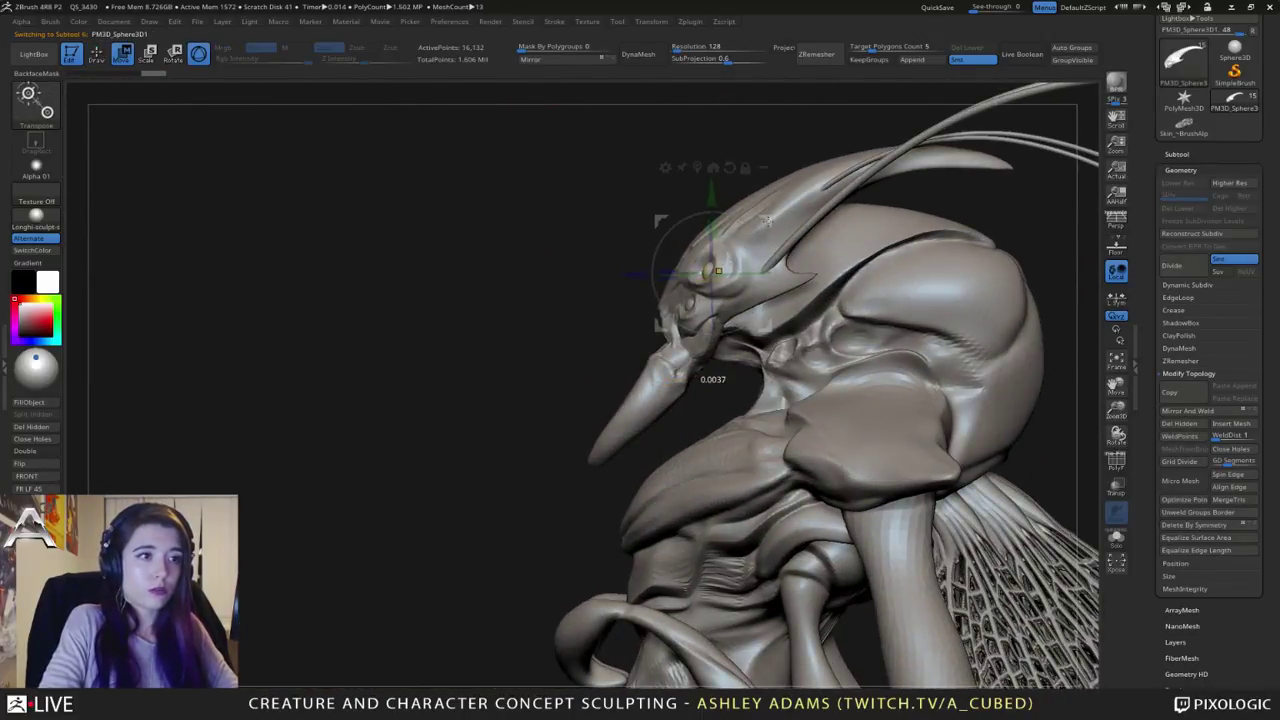
drag(768, 221, 766, 220)
ctrl+right_drag(740, 300, 725, 250)
key(q)
Step: Adjust the draw size on the head subtool and trim the head's front and top profile with ClipCurve
mouse_move(700, 325)
ctrl+right_down()
mouse_move(711, 277)
mouse_move(680, 290)
mouse_move(771, 254)
ctrl+right_up()
key(space)
drag(750, 252, 705, 252)
right_drag(710, 252, 740, 252)
ctrl+shift+drag(690, 428, 742, 198)
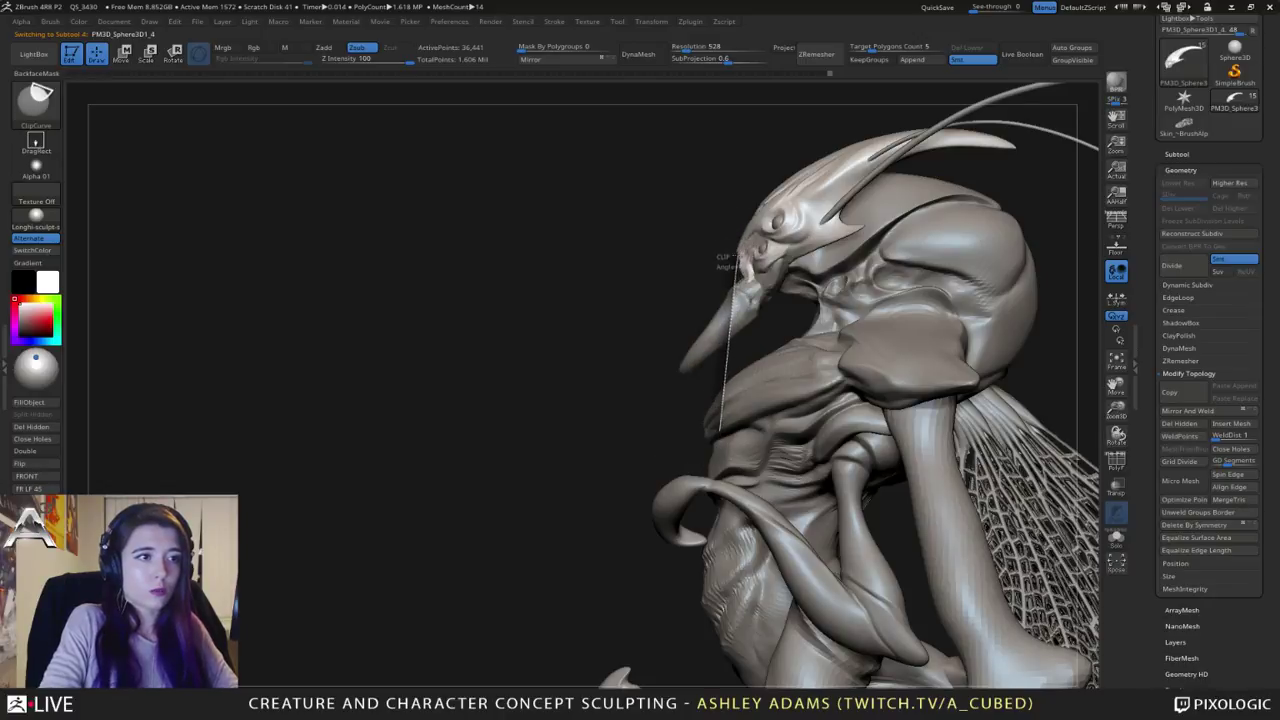
ctrl+shift+drag(730, 226, 826, 92)
mouse_move(630, 302)
right_down()
mouse_move(708, 302)
mouse_move(812, 243)
mouse_move(640, 243)
mouse_move(776, 241)
mouse_move(569, 120)
right_up()
right_click(708, 302)
mouse_move(625, 123)
ctrl+shift+mouse_down()
mouse_move(803, 250)
mouse_move(783, 265)
mouse_move(788, 340)
mouse_move(775, 364)
ctrl+shift+mouse_up()
Step: Narrow the head's crown in front view with SnakeHook and trim the crest's sides
mouse_move(809, 309)
mouse_down()
mouse_move(693, 232)
mouse_move(650, 240)
mouse_move(792, 255)
mouse_up()
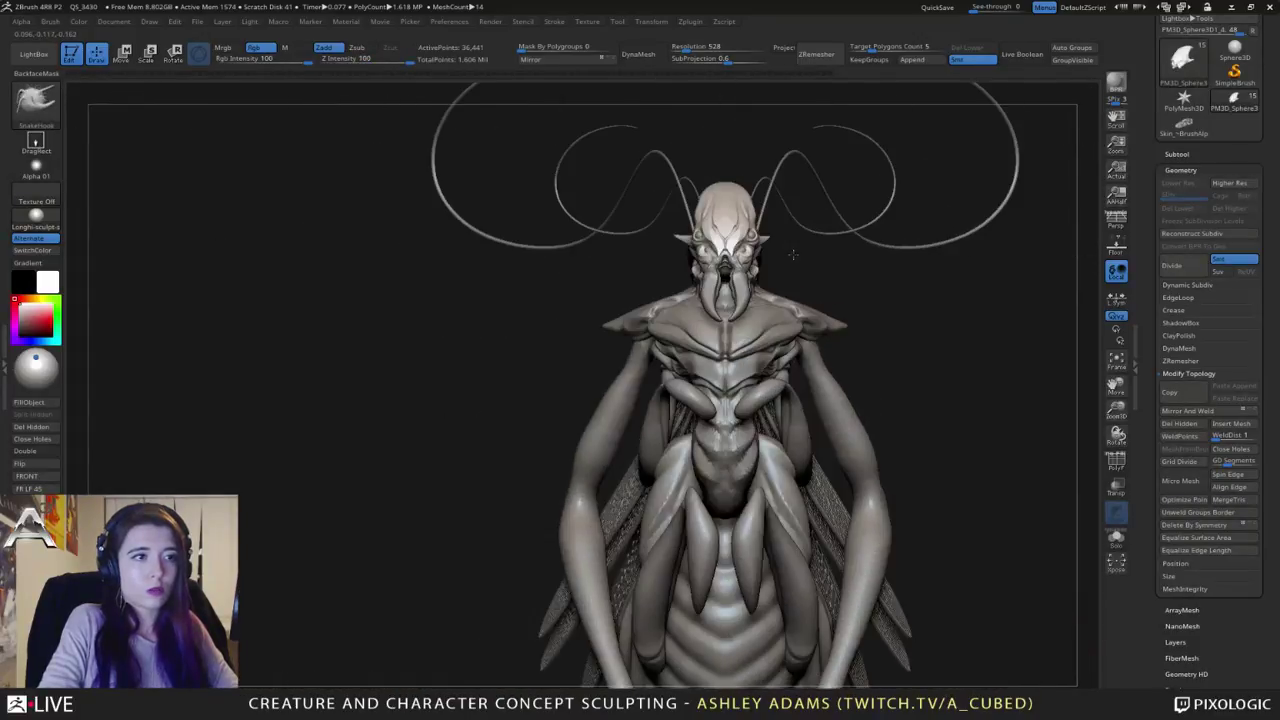
mouse_move(771, 200)
mouse_down()
mouse_move(771, 270)
mouse_move(738, 212)
mouse_up()
mouse_move(690, 143)
ctrl+shift+mouse_down()
mouse_move(728, 268)
mouse_move(706, 272)
mouse_move(703, 296)
ctrl+shift+mouse_up()
ctrl+shift+drag(765, 232, 771, 234)
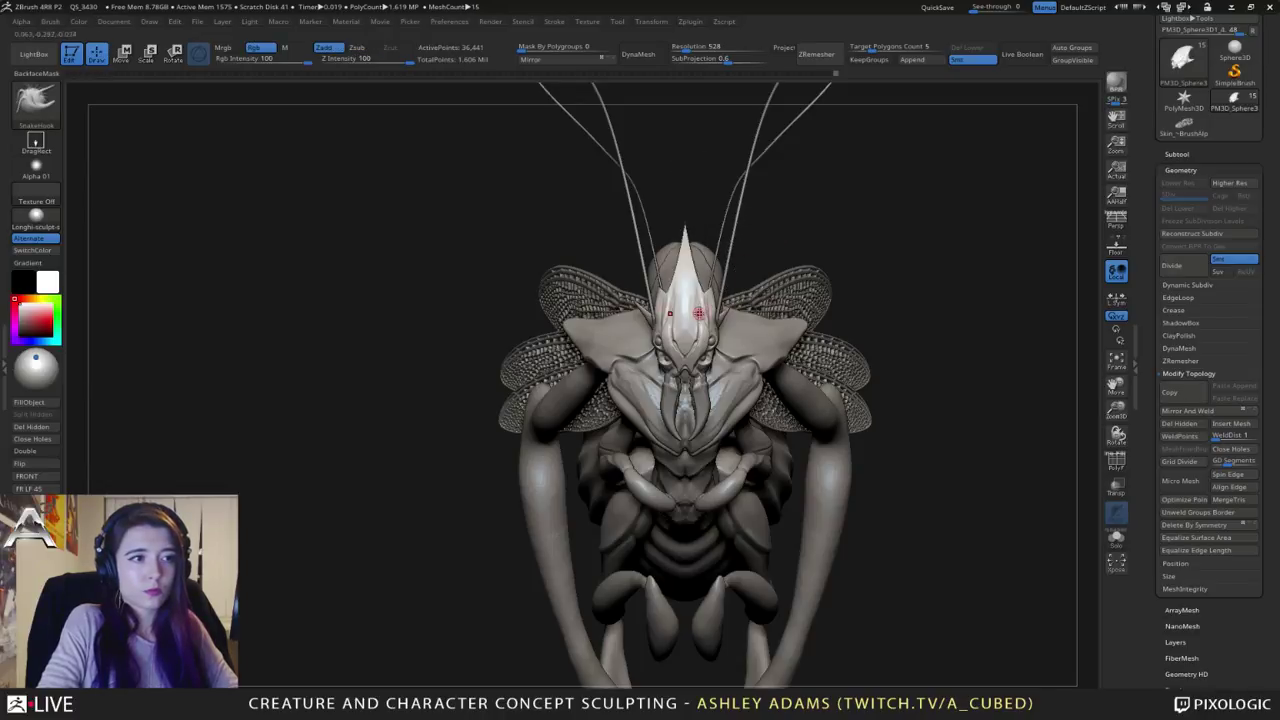
Step: Reshape the tip of the backswept head crest with SnakeHook at an adjusted draw size
key(space)
drag(709, 295, 721, 295)
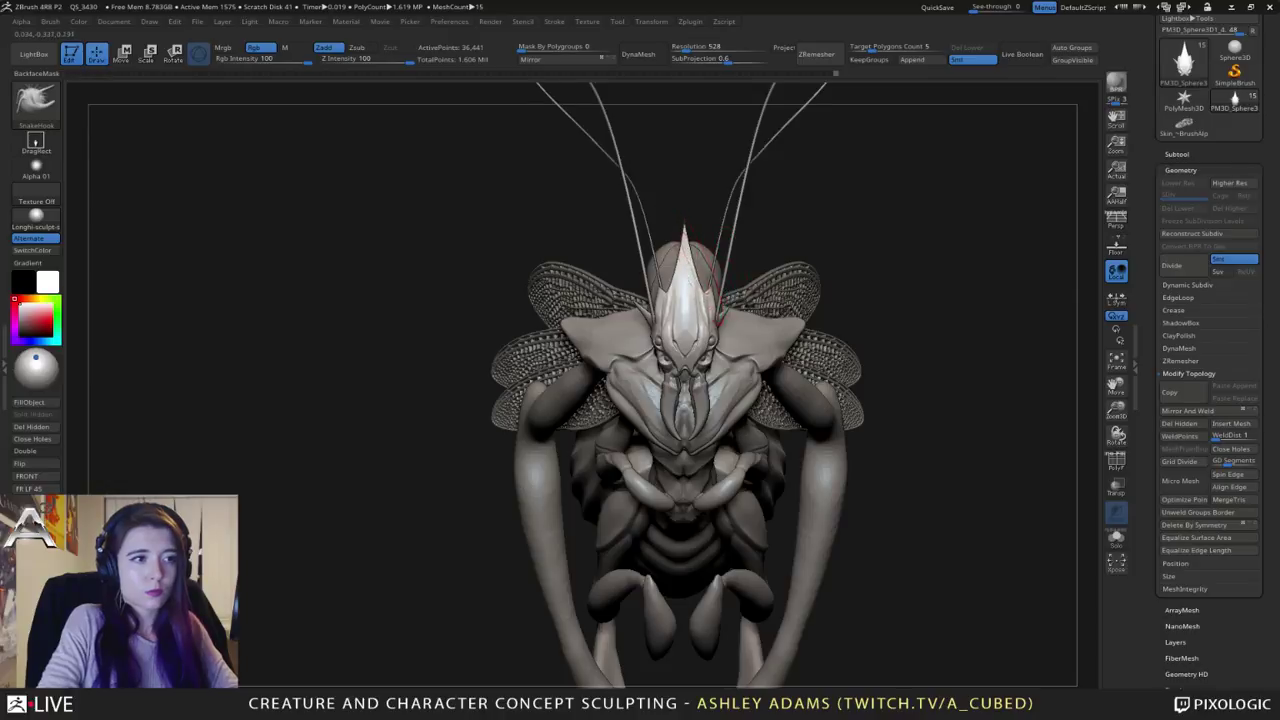
mouse_move(722, 268)
right_down()
mouse_move(749, 294)
mouse_move(715, 264)
right_up()
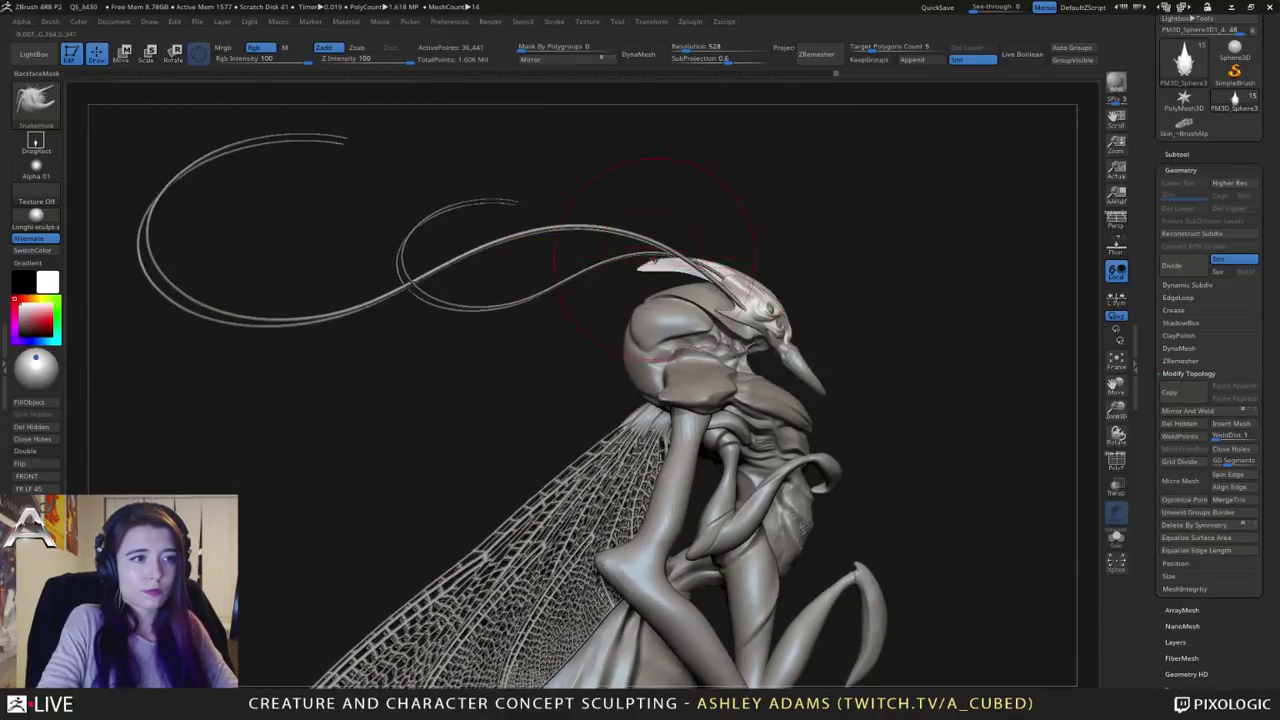
drag(668, 262, 651, 264)
right_drag(685, 263, 640, 256)
drag(684, 258, 677, 248)
Step: Refine the side of the crest near the antenna base with SnakeHook and Smooth
right_drag(677, 258, 698, 284)
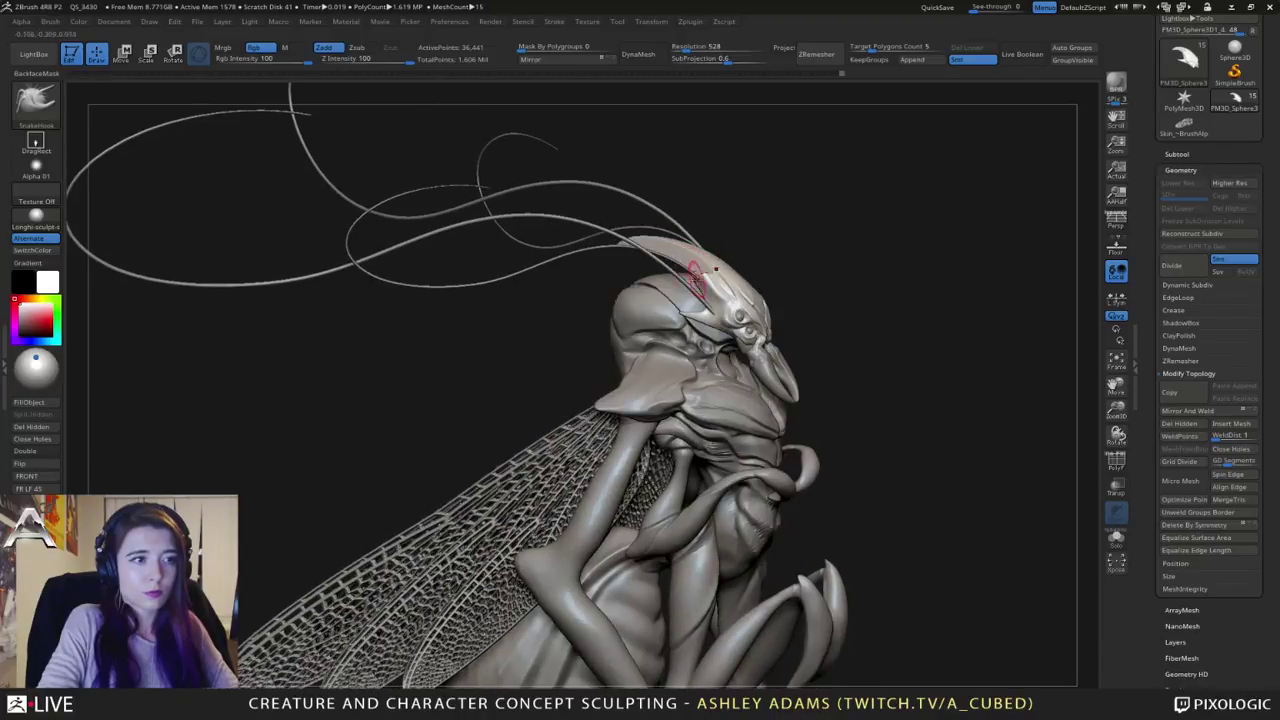
drag(702, 272, 698, 282)
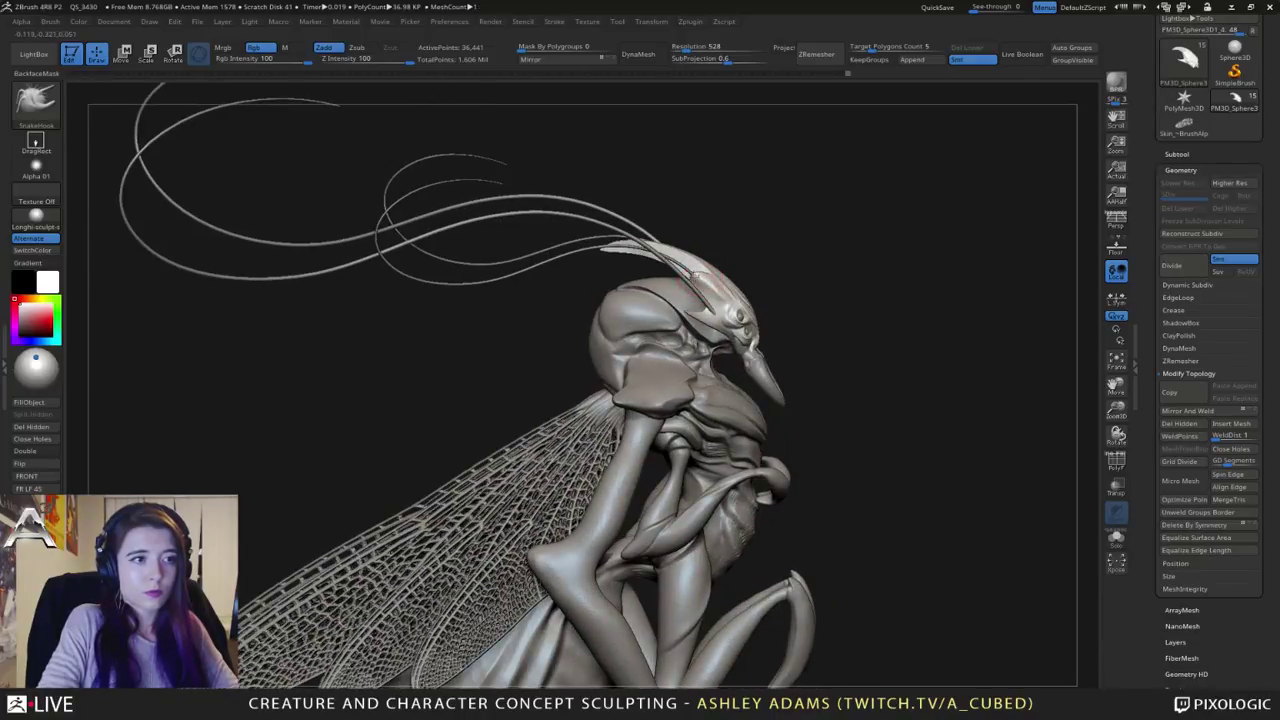
right_drag(700, 282, 560, 270)
right_click(696, 274)
right_drag(733, 270, 752, 264)
shift+drag(623, 212, 752, 262)
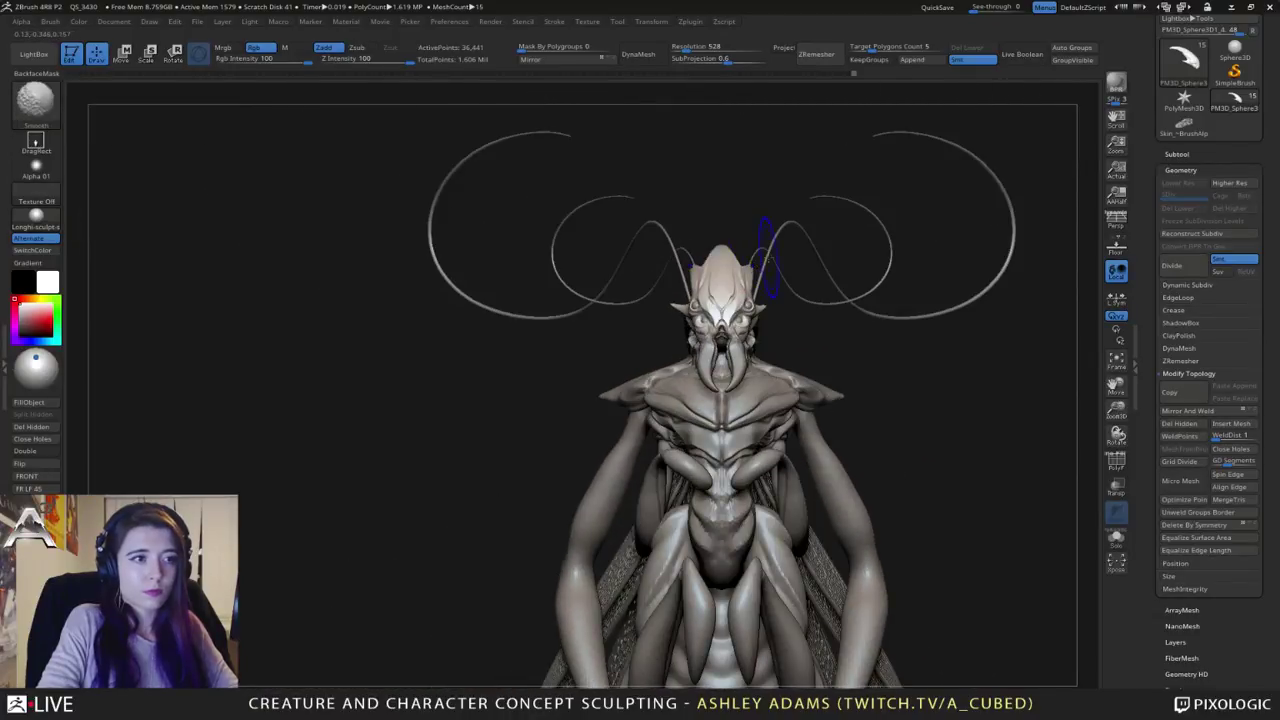
mouse_move(769, 258)
right_down()
mouse_move(763, 297)
mouse_move(680, 304)
mouse_move(632, 280)
right_up()
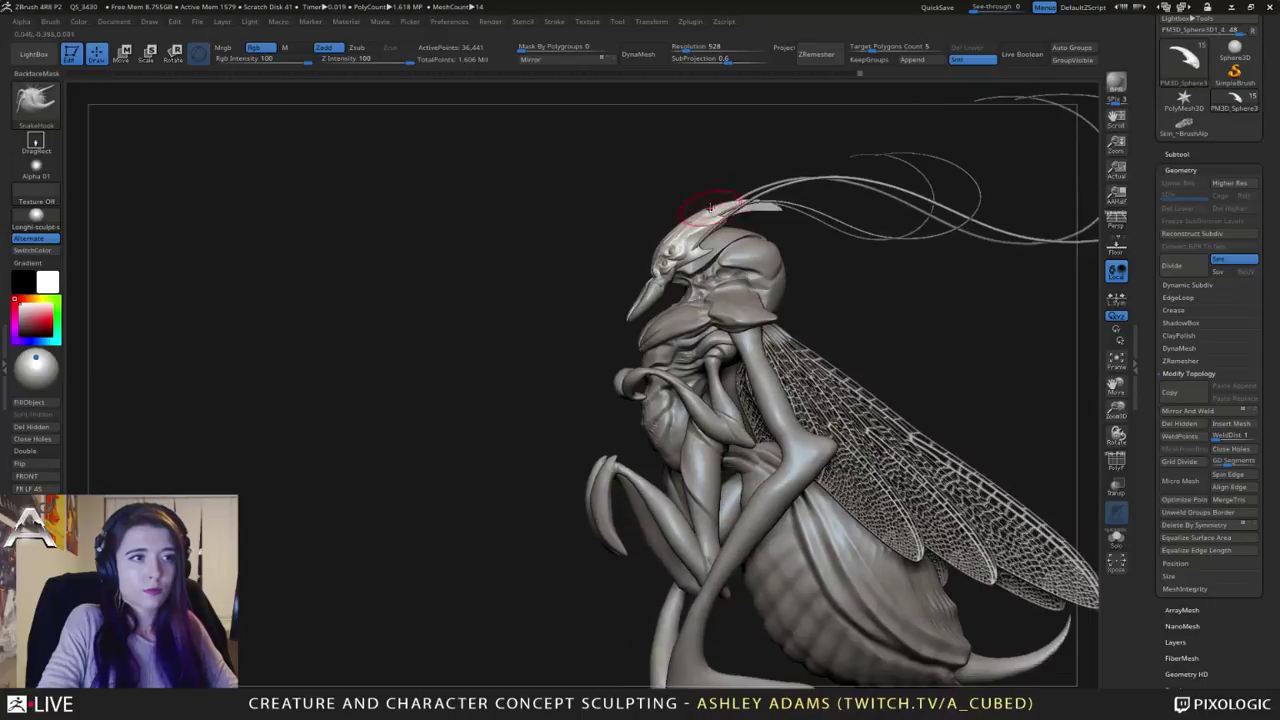
Step: Select the antennae subtool and move the antennae to sit on the reshaped head
alt+click(726, 212)
right_drag(738, 208, 762, 298)
key(w)
drag(780, 290, 783, 258)
right_drag(872, 250, 768, 230)
key(q)
ctrl+right_drag(894, 326, 840, 258)
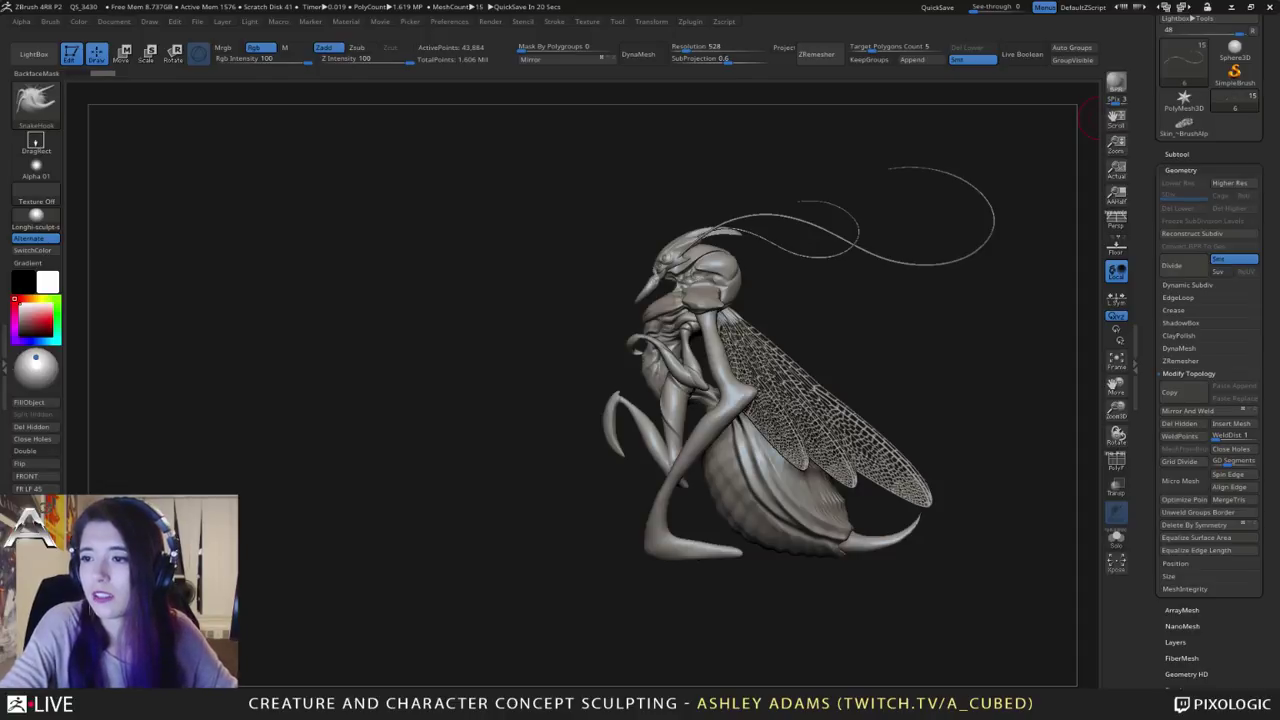
Step: Reselect the head subtool and smooth the rear edge and underside of its backswept crest
right_drag(690, 268, 790, 262)
right_drag(660, 240, 666, 390)
mouse_move(668, 195)
alt+right_down()
mouse_move(668, 330)
mouse_move(690, 450)
mouse_move(718, 335)
mouse_move(704, 335)
mouse_move(715, 322)
mouse_move(700, 315)
alt+right_up()
alt+click(728, 333)
shift+drag(739, 313, 728, 325)
right_drag(726, 322, 758, 310)
drag(758, 310, 783, 314)
right_drag(784, 314, 822, 311)
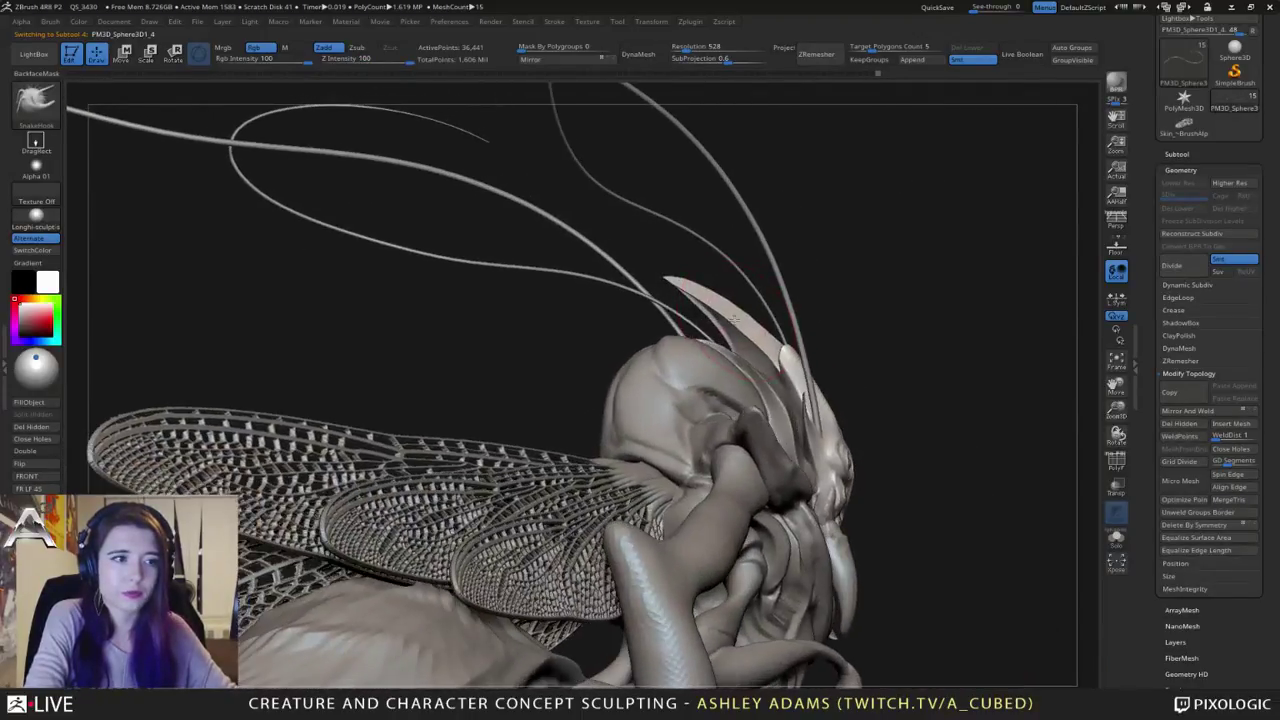
right_click(677, 390)
shift+drag(712, 309, 749, 338)
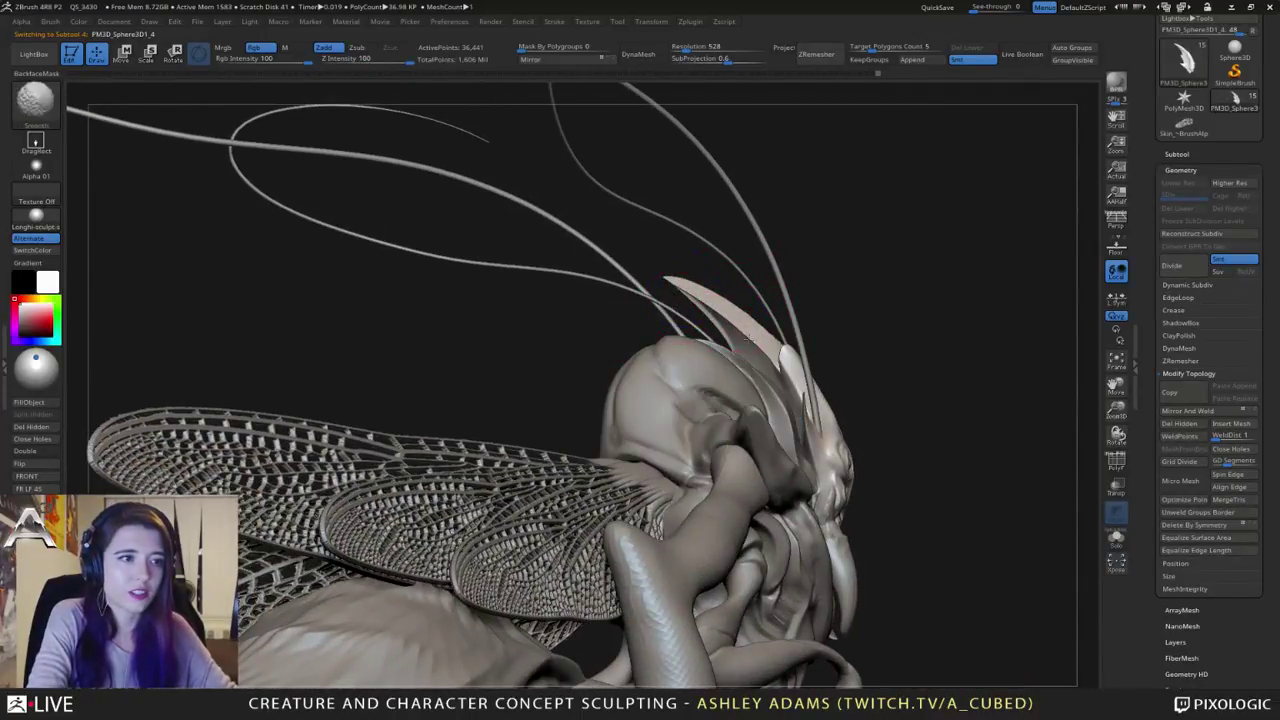
mouse_move(698, 296)
shift+right_down()
mouse_move(740, 326)
mouse_move(640, 262)
shift+right_up()
Step: Build up the underside of the head crest with ClayBuildup and soften the surface with Smooth
key(space)
click(740, 303)
key(b)
key(c)
key(b)
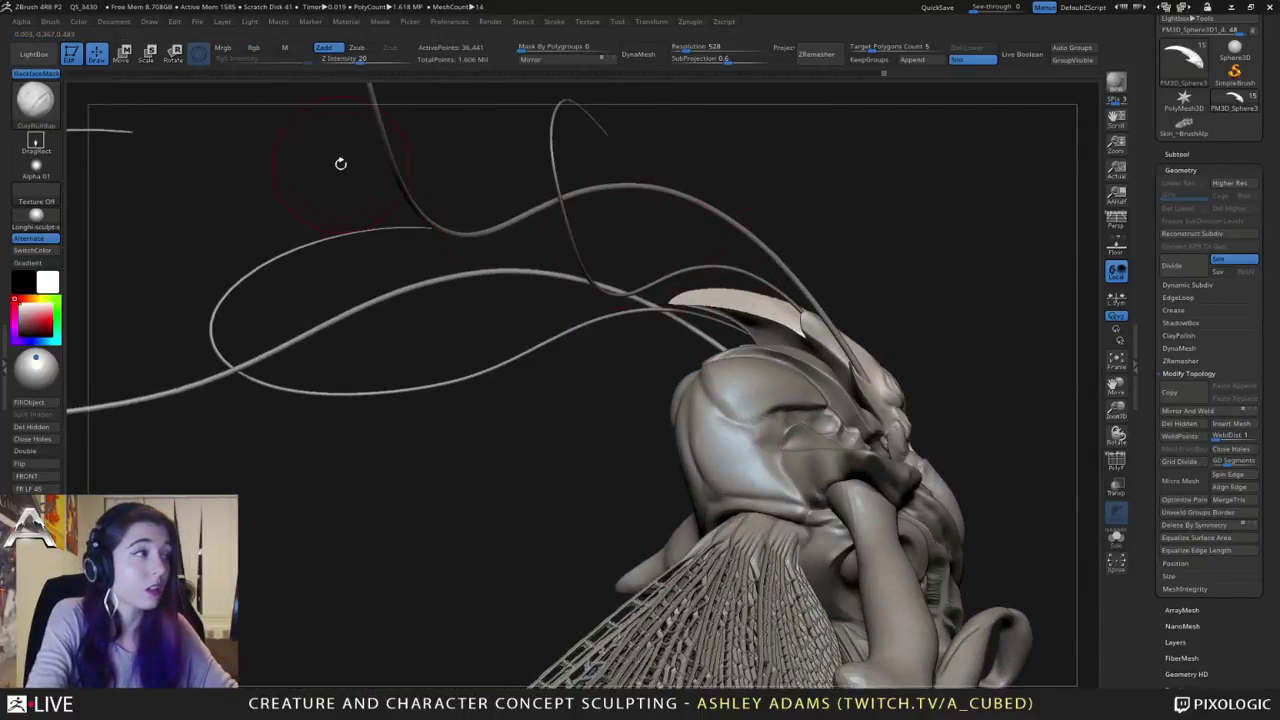
mouse_move(775, 303)
right_down()
mouse_move(798, 249)
mouse_move(832, 256)
right_up()
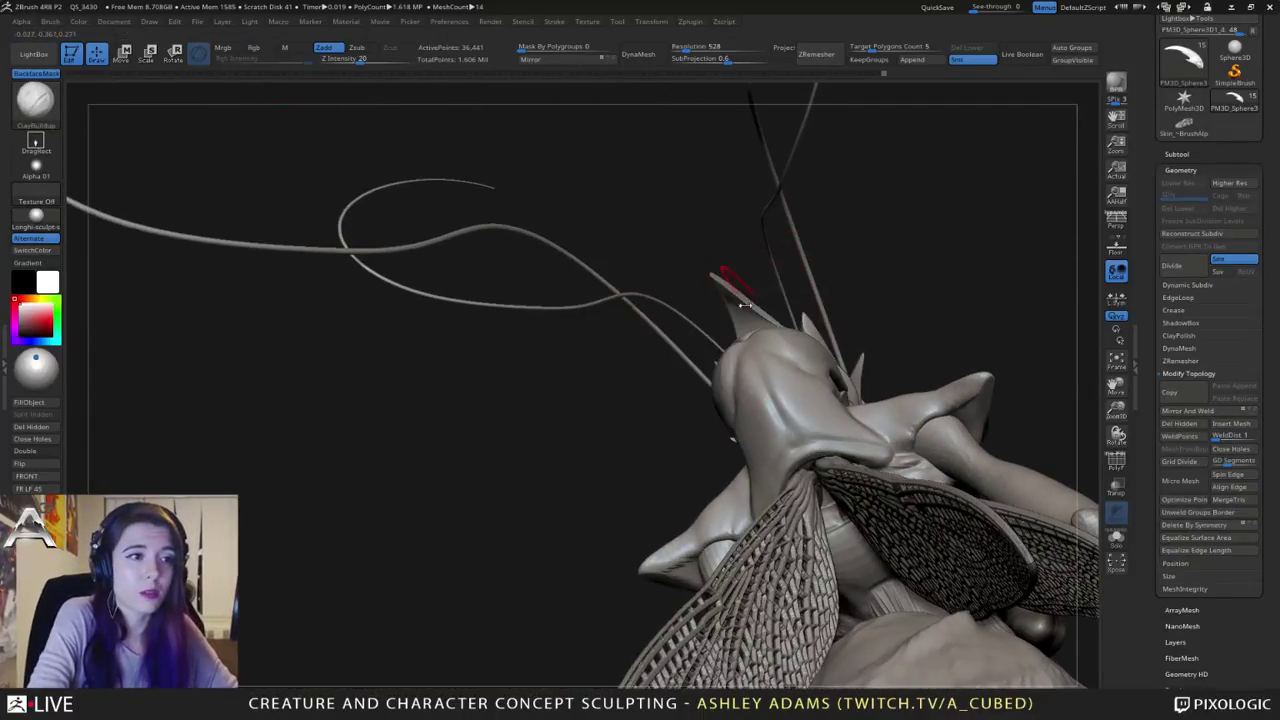
right_drag(731, 280, 808, 302)
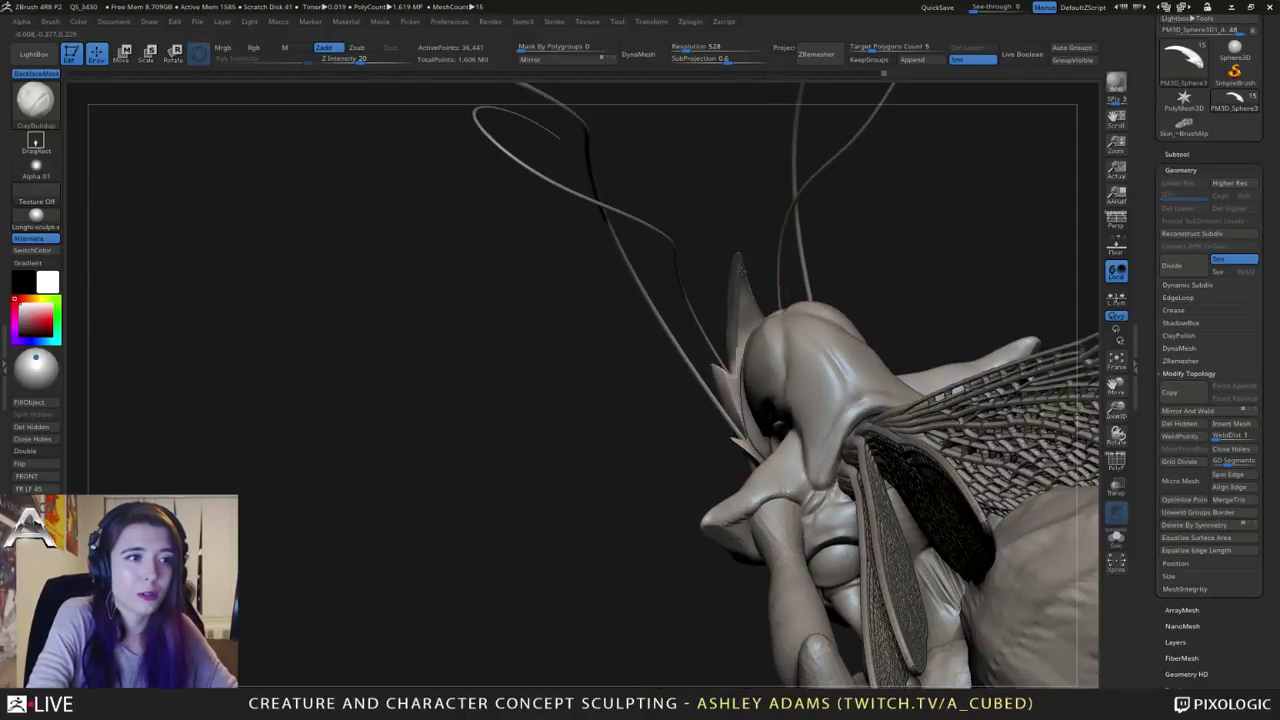
drag(745, 299, 800, 315)
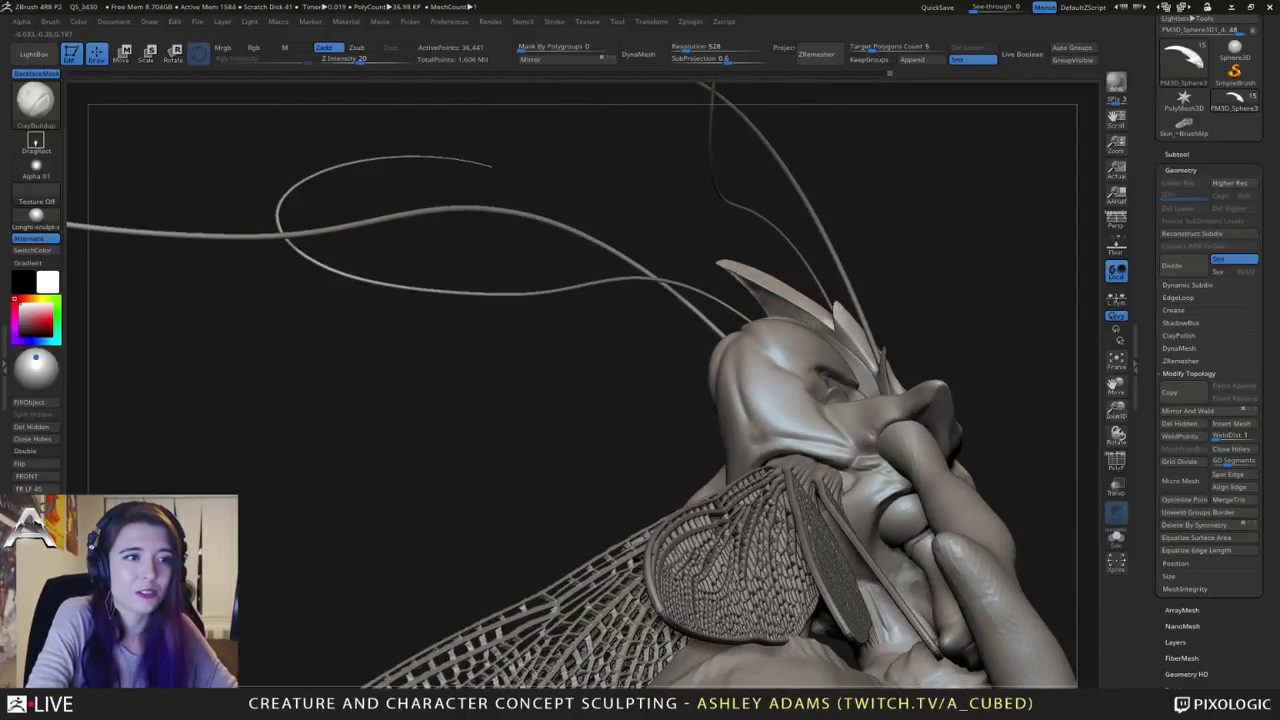
key(shift)
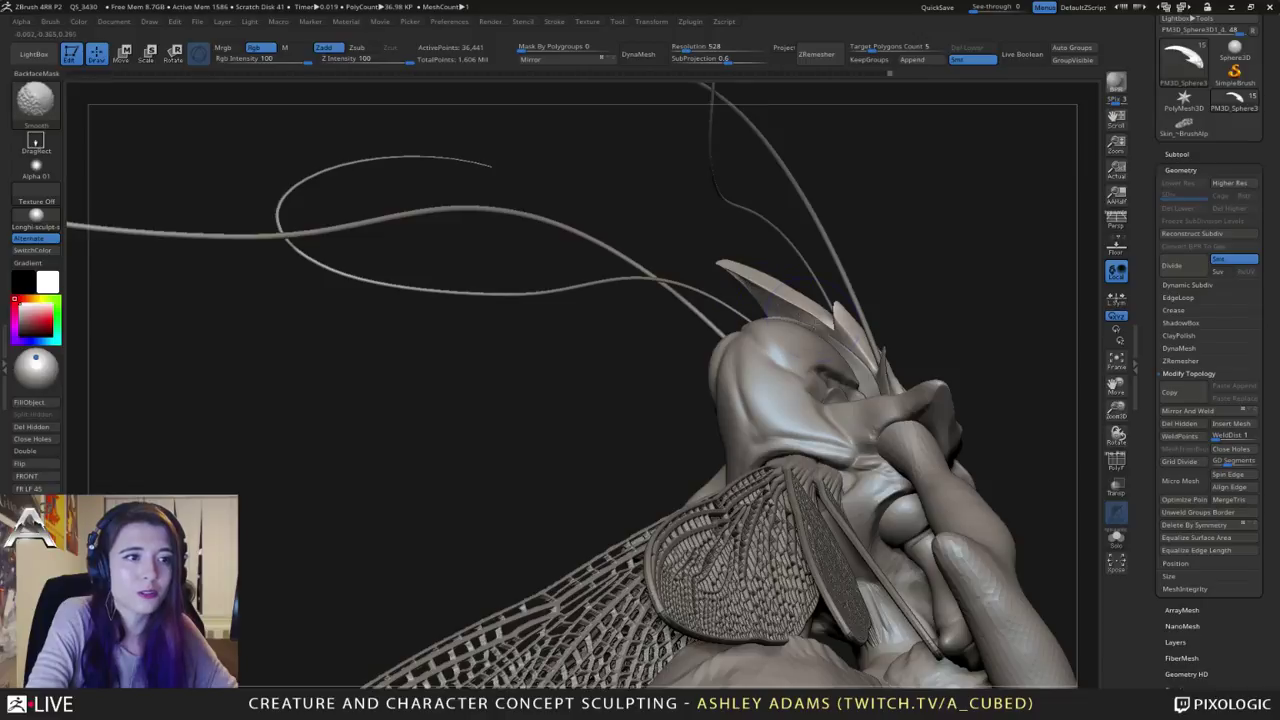
Step: Refine the curve of the crest's rear tip in profile with SnakeHook
drag(780, 288, 772, 262)
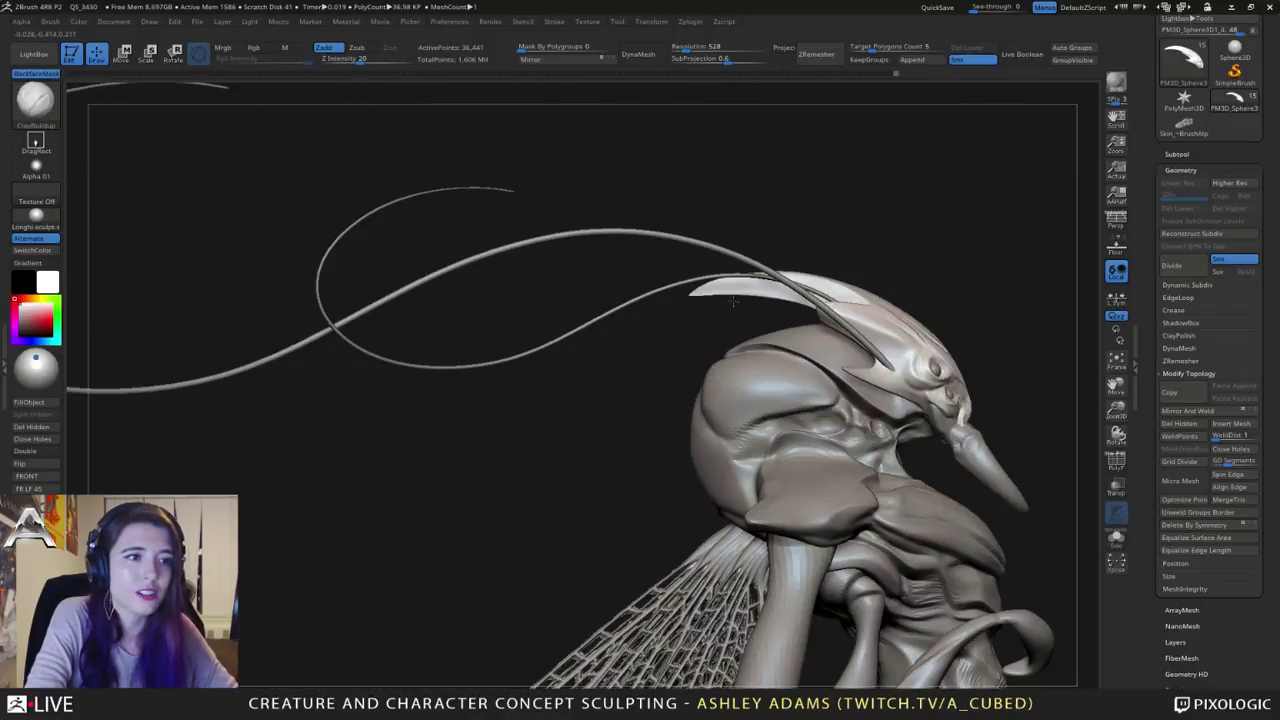
right_click(772, 268)
alt+drag(893, 290, 818, 264)
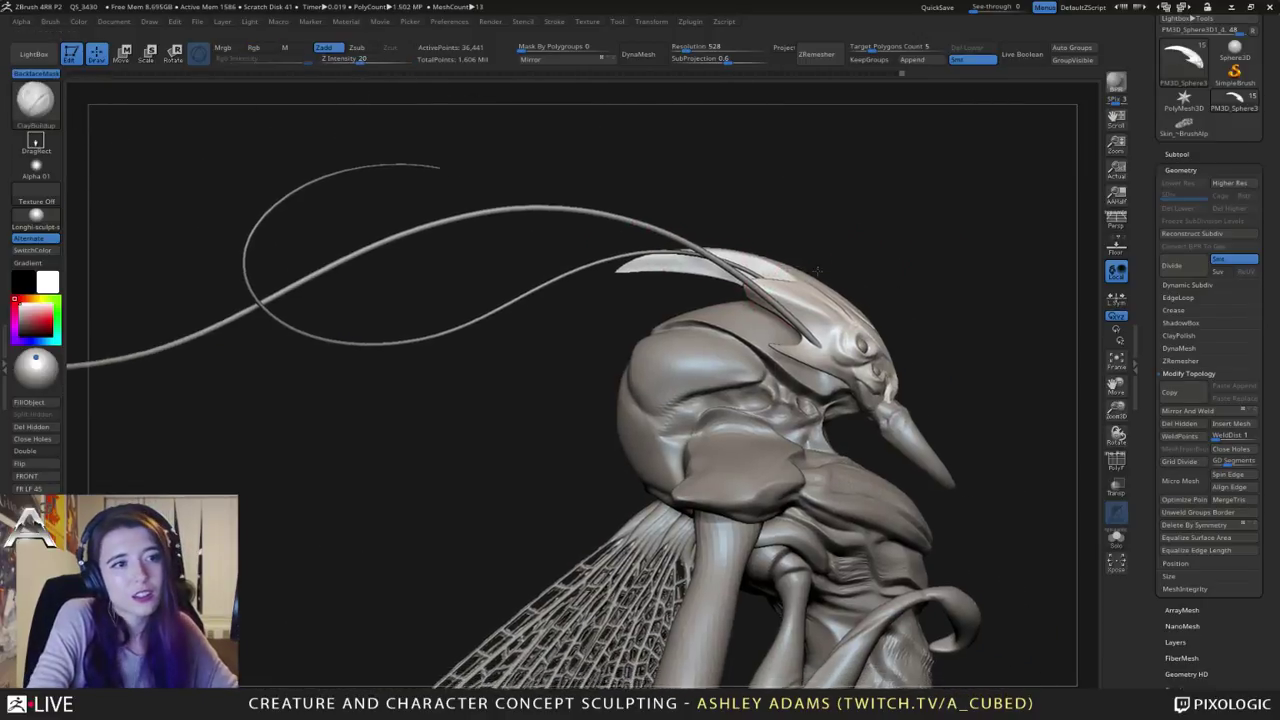
key(b)
key(s)
key(h)
right_click(668, 264)
drag(668, 261, 638, 265)
drag(641, 259, 646, 268)
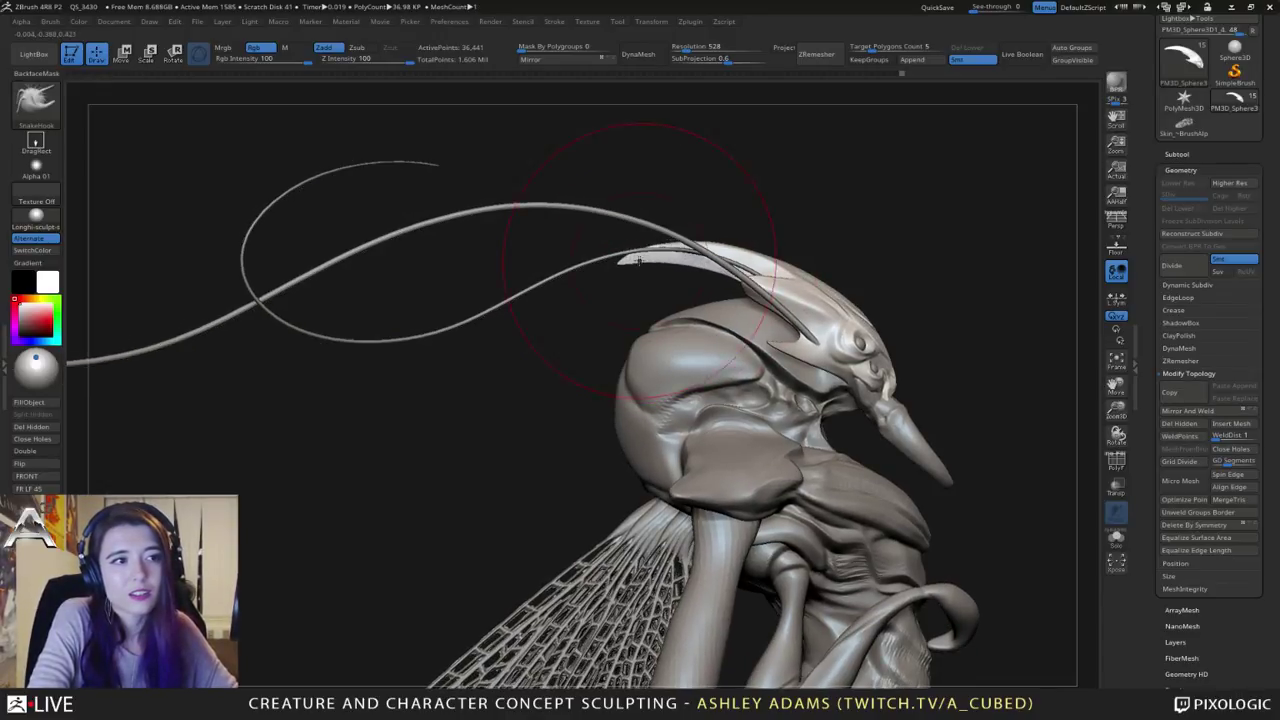
ctrl+right_drag(654, 295, 634, 183)
alt+right_drag(639, 360, 667, 315)
key(space)
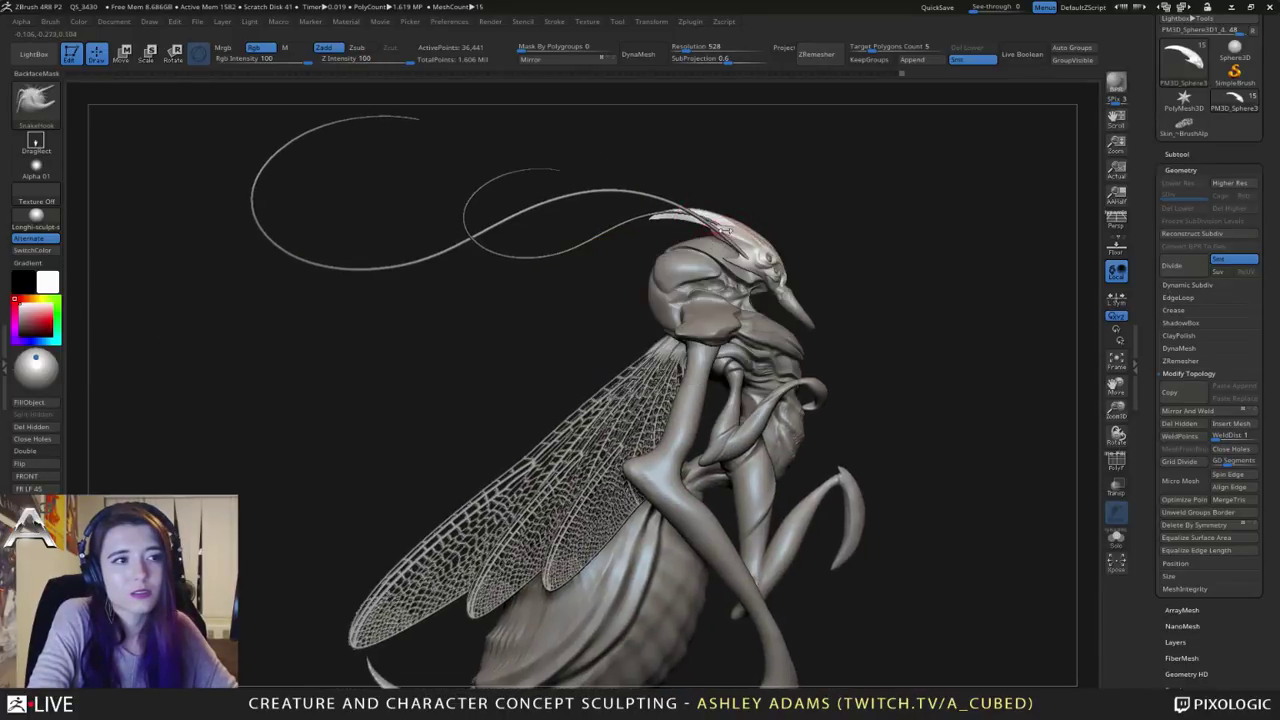
Step: Select the mandibles subtool in front view and adjust the mandibles' scale
shift+right_drag(731, 227, 688, 226)
right_drag(780, 228, 766, 304)
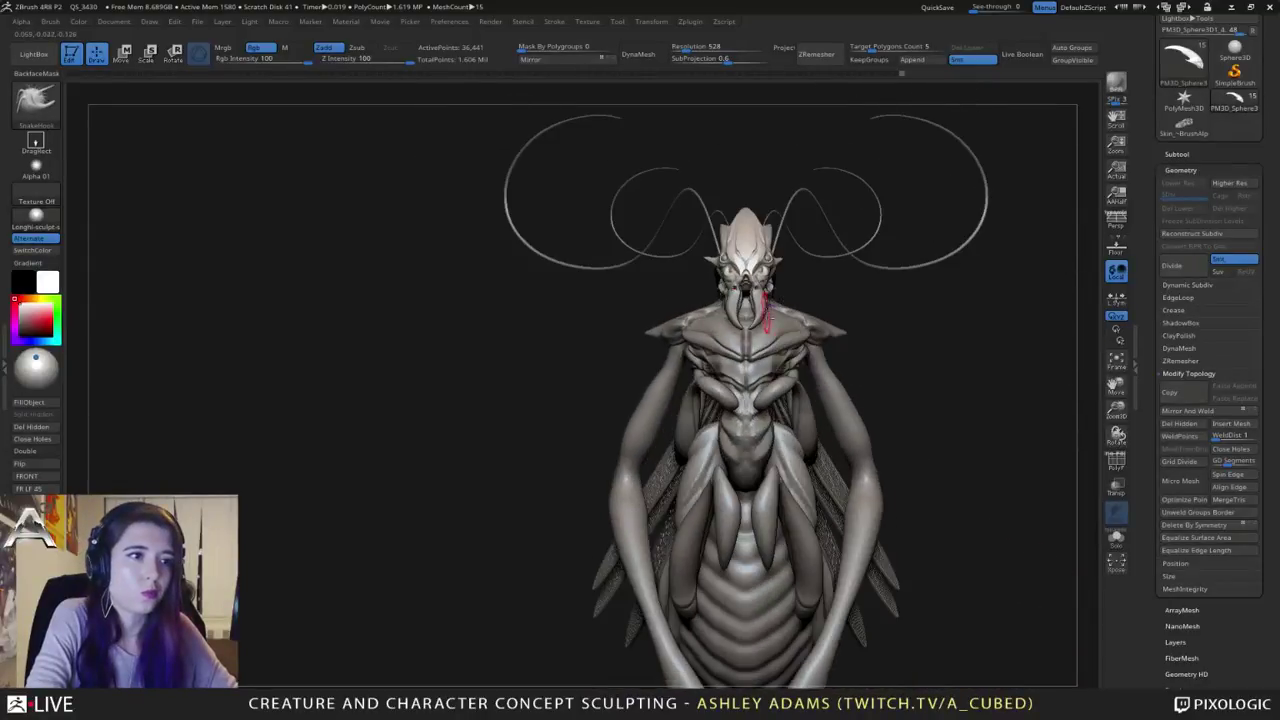
alt+click(763, 302)
key(e)
drag(798, 287, 788, 293)
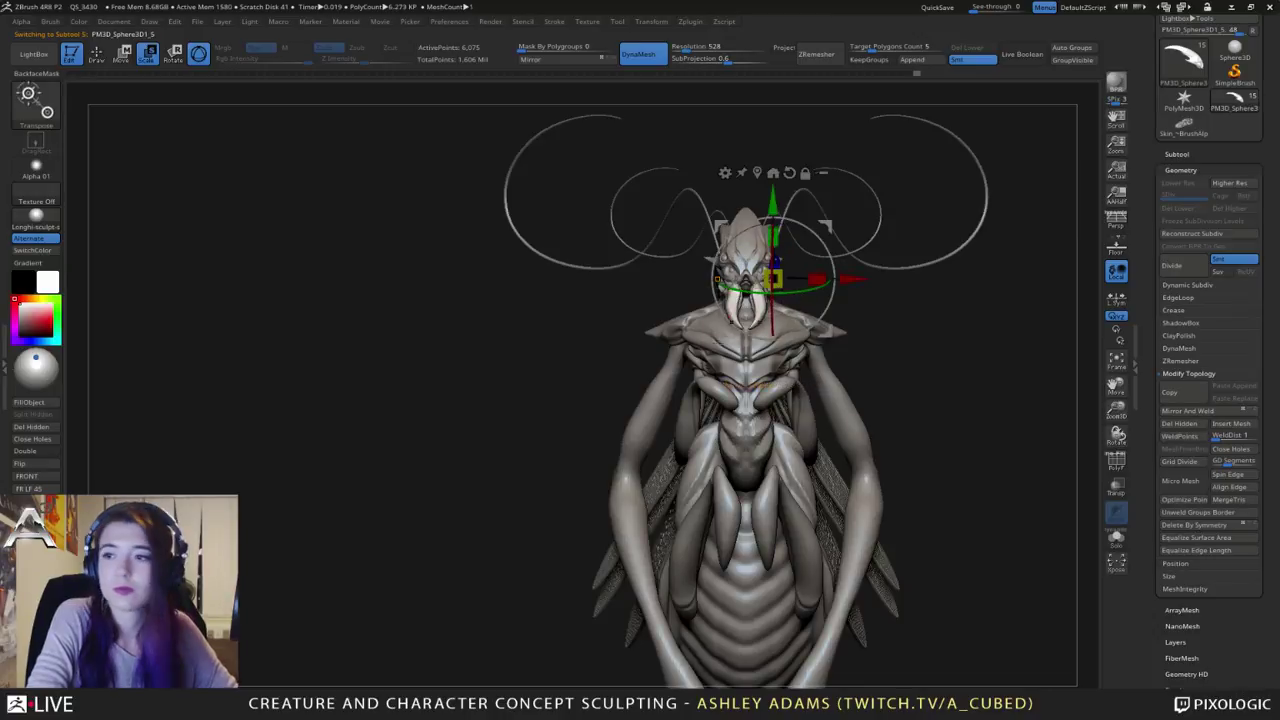
key(q)
Step: Select the abdomen subtool and isolate it with Solo, showing its ribbed underside
mouse_move(700, 345)
right_down()
mouse_move(780, 361)
mouse_move(780, 331)
mouse_move(730, 328)
right_up()
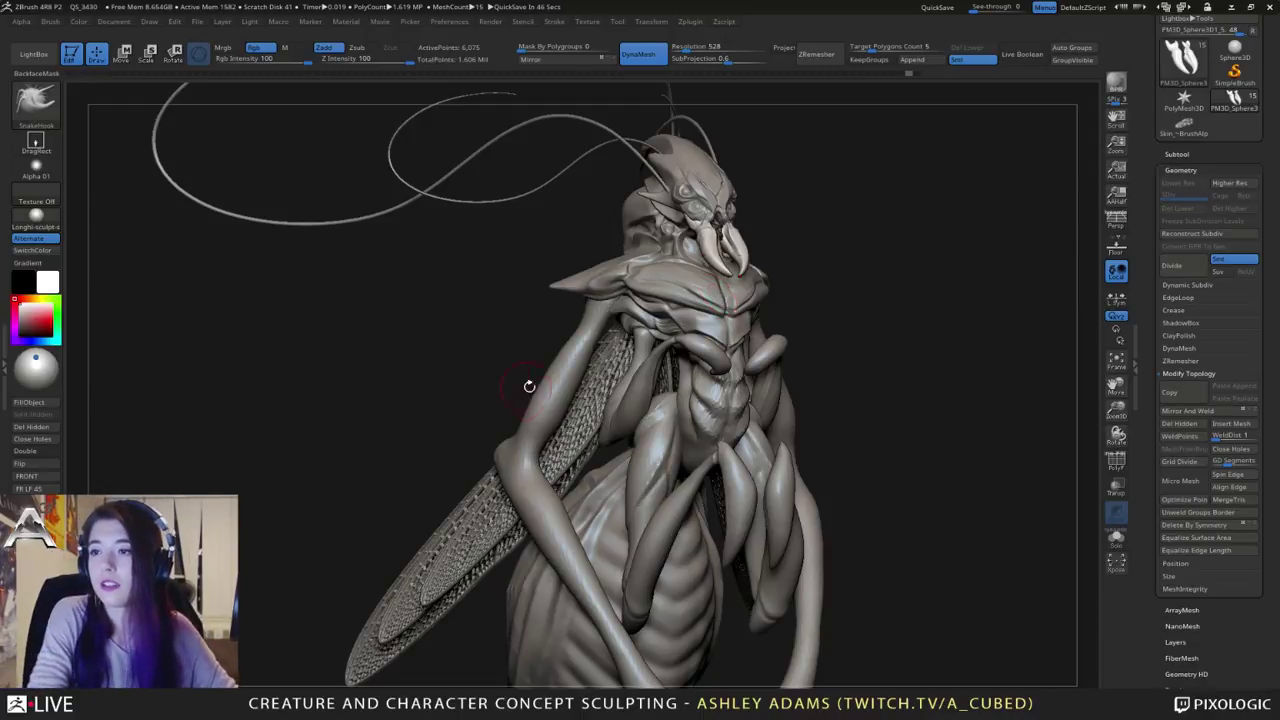
right_drag(755, 322, 806, 340)
ctrl+right_drag(768, 298, 768, 280)
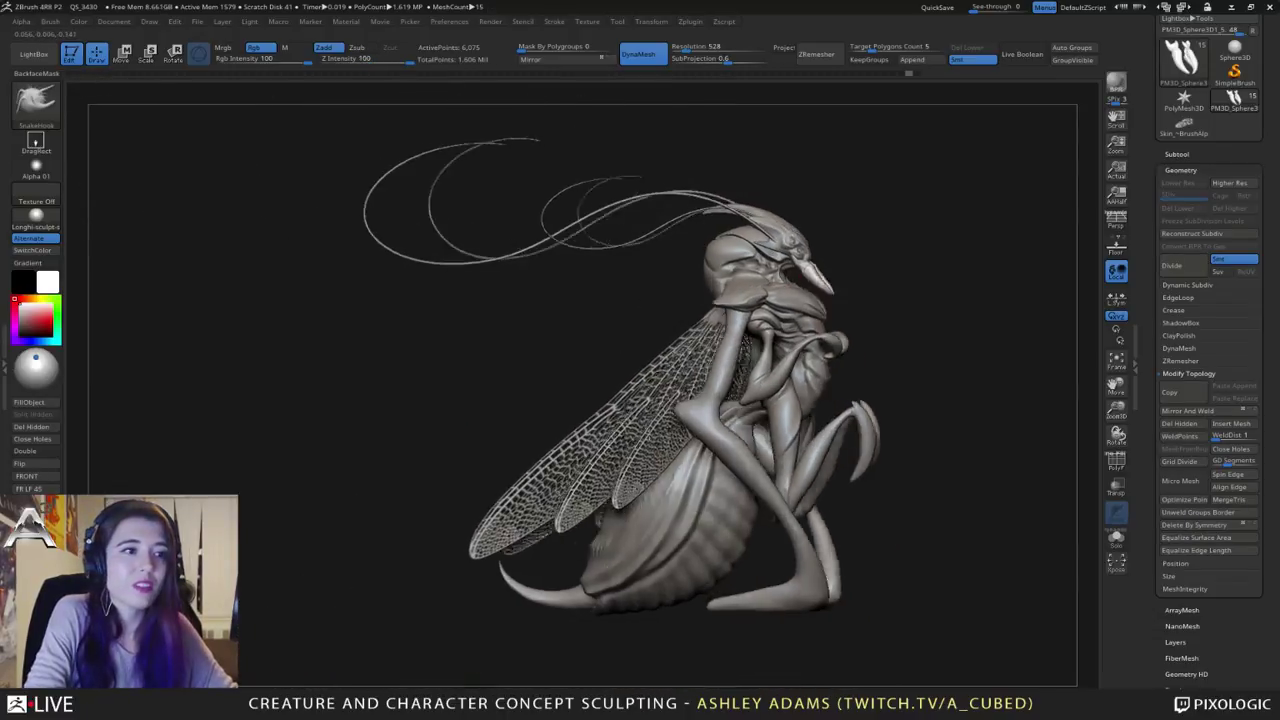
key(b)
key(s)
key(h)
alt+click(650, 520)
drag(905, 420, 946, 385)
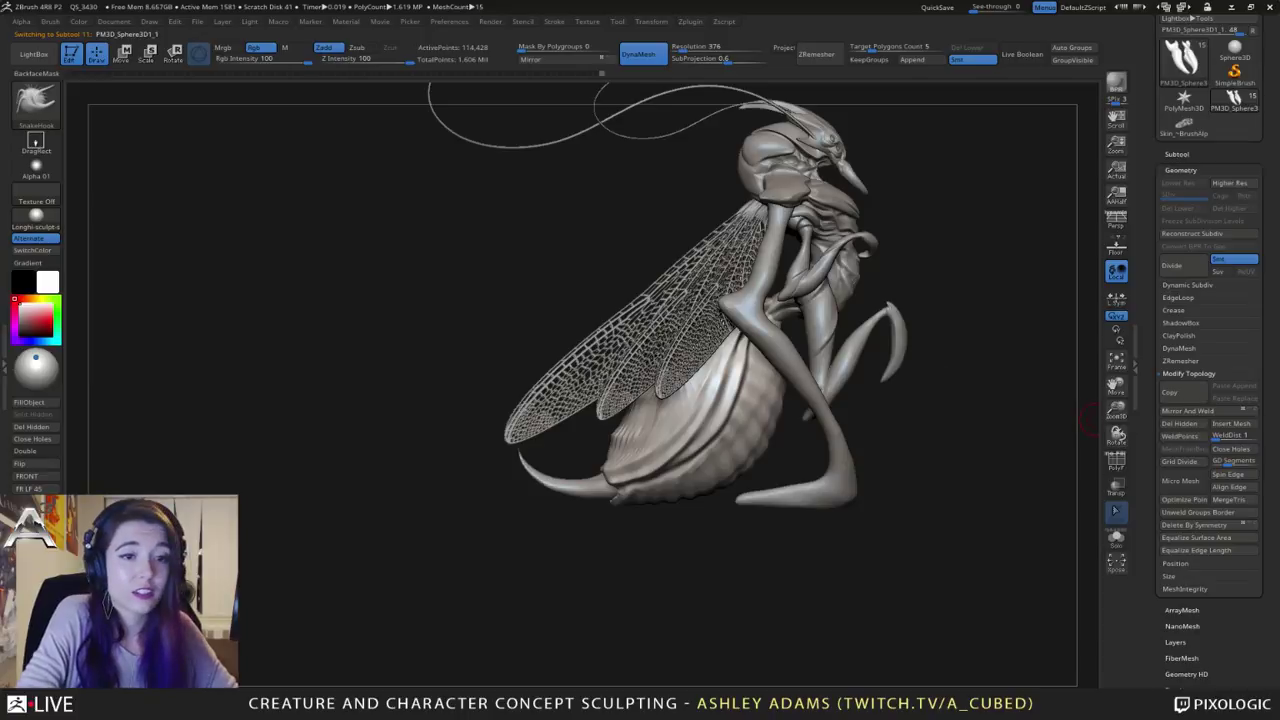
click(1116, 538)
ctrl+right_drag(743, 352, 743, 400)
right_drag(835, 385, 761, 351)
Step: Carve V-shaped segment grooves across the upper end of the abdomen's underside with DamStandard
key(b)
key(d)
key(s)
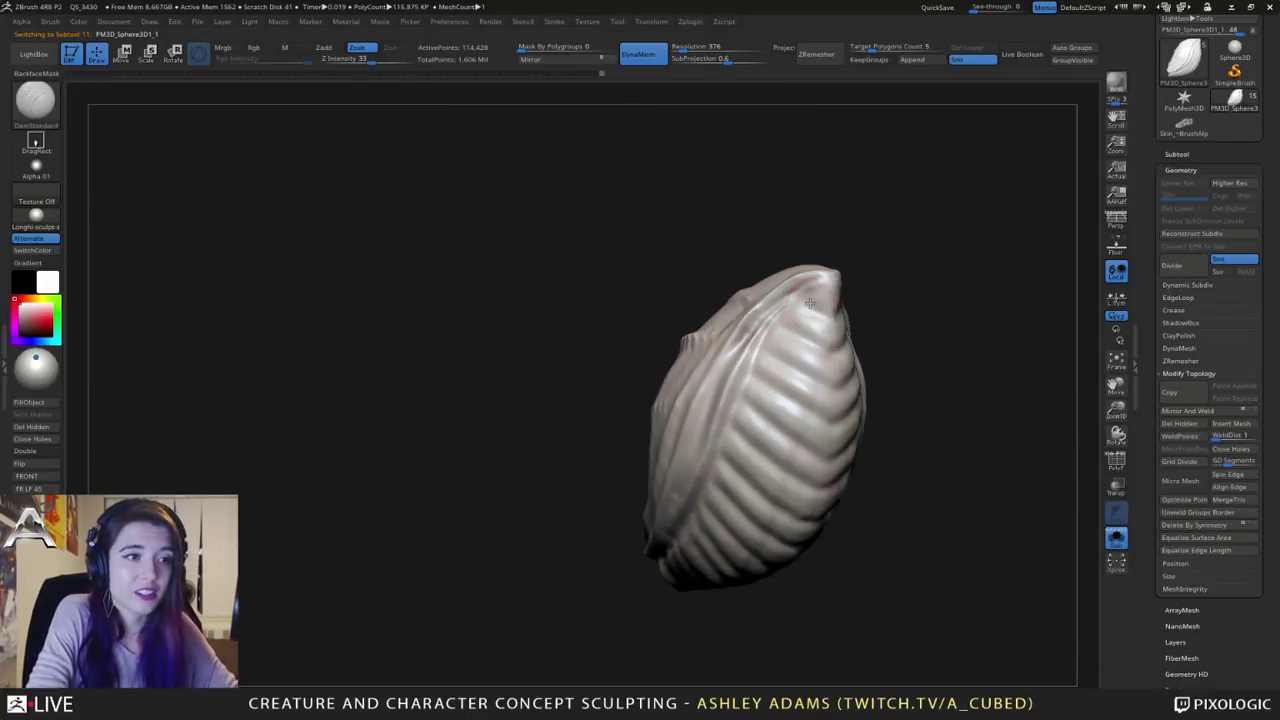
mouse_move(810, 303)
right_down()
mouse_move(832, 298)
mouse_move(800, 303)
right_up()
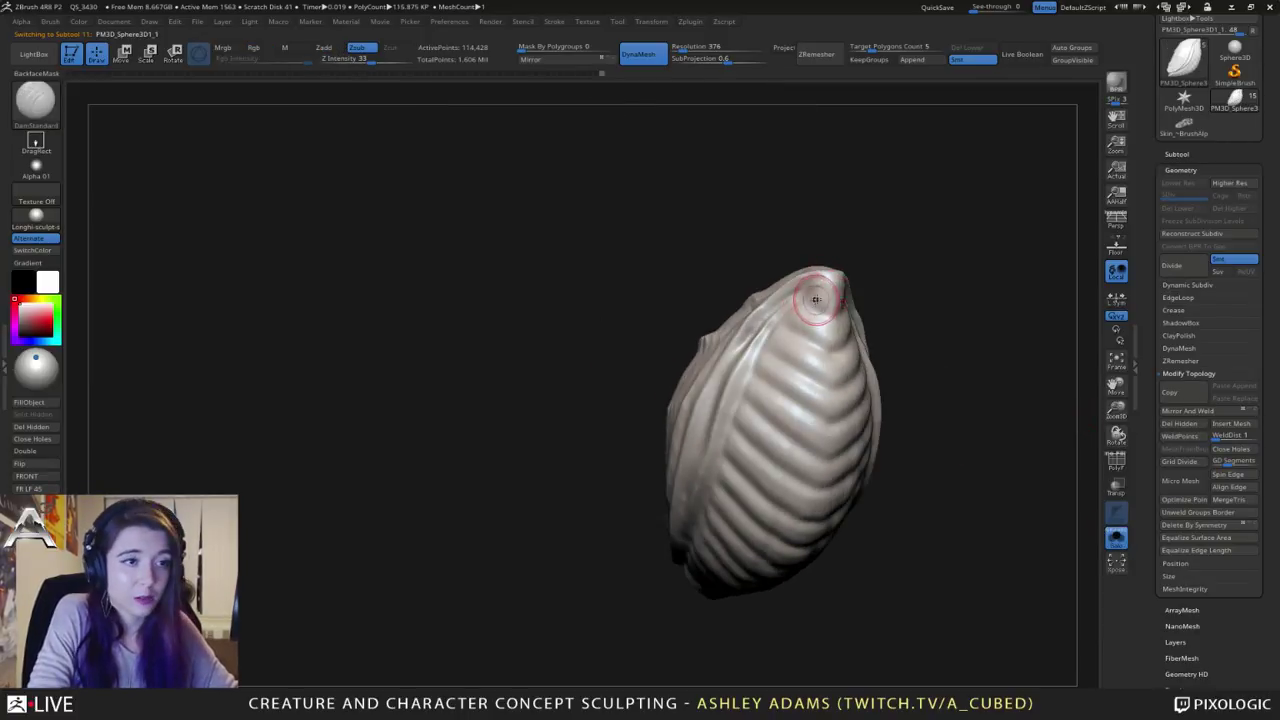
drag(830, 306, 797, 305)
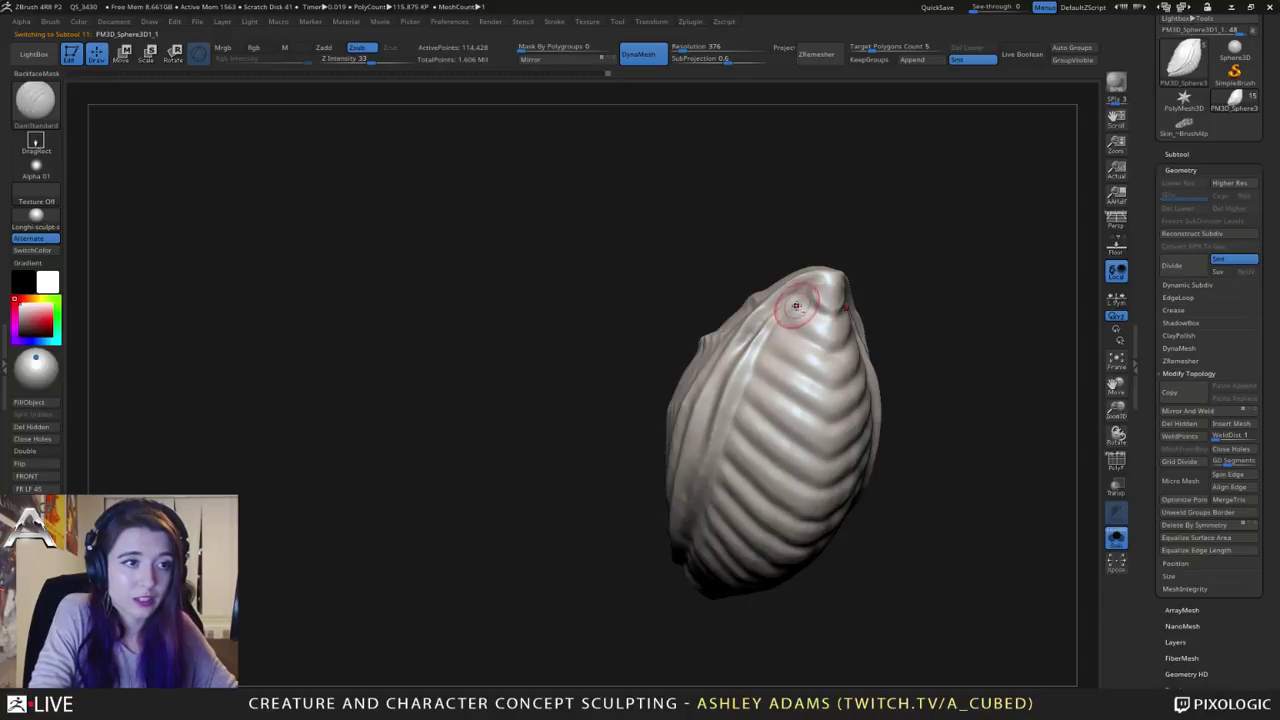
drag(827, 348, 780, 329)
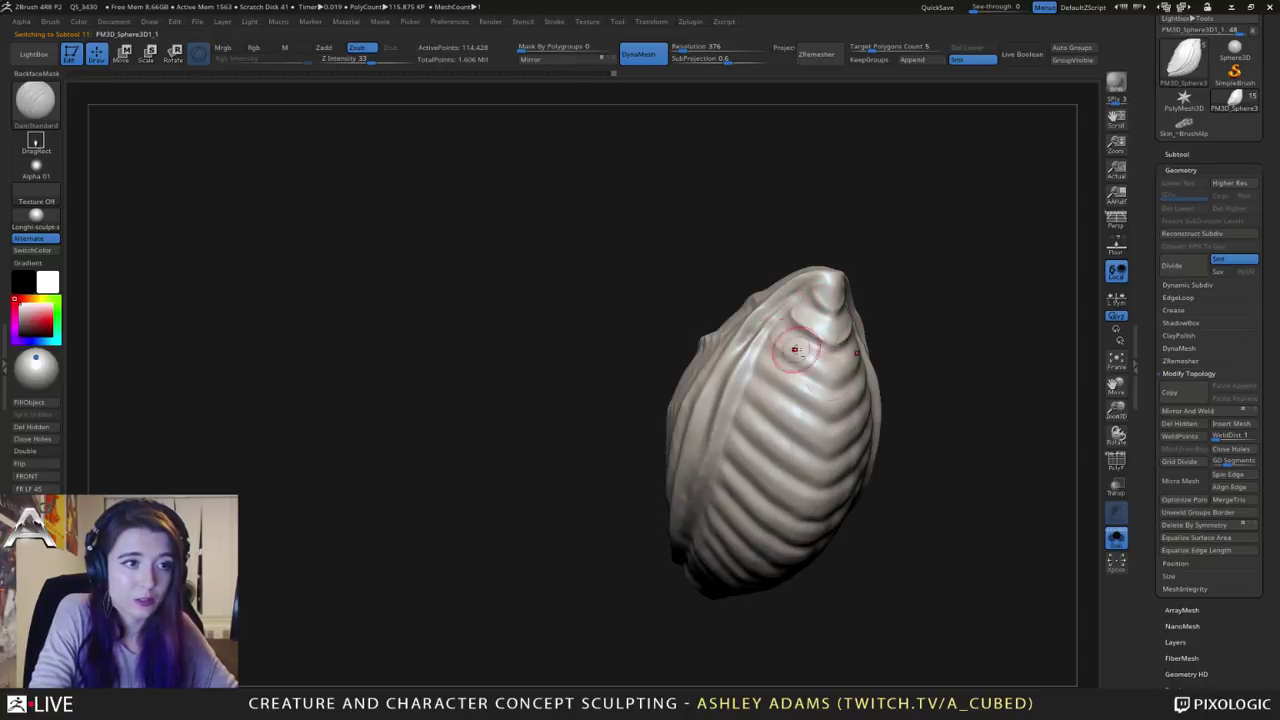
drag(830, 376, 804, 362)
mouse_move(806, 363)
right_down()
mouse_move(843, 366)
mouse_move(802, 372)
right_up()
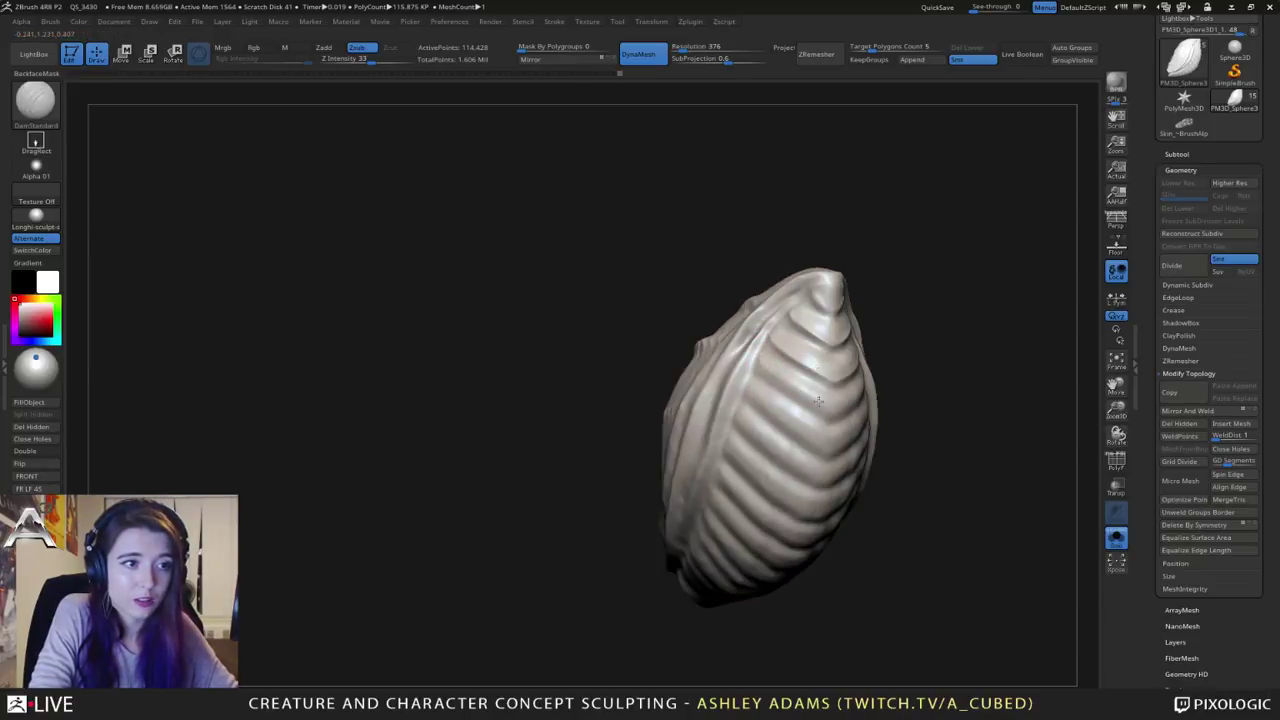
Step: Smooth the newly carved ridges near the abdomen's upper tip
key(shift)
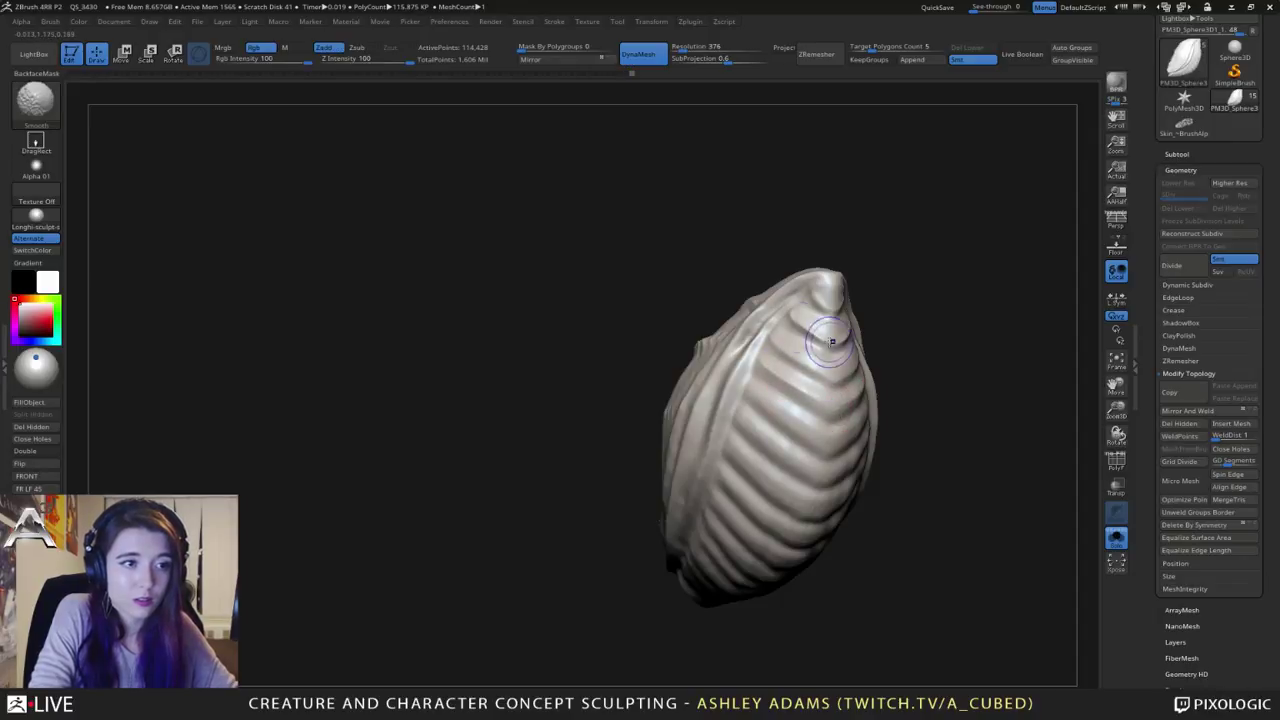
shift+drag(831, 342, 826, 297)
right_drag(790, 400, 740, 455)
key(space)
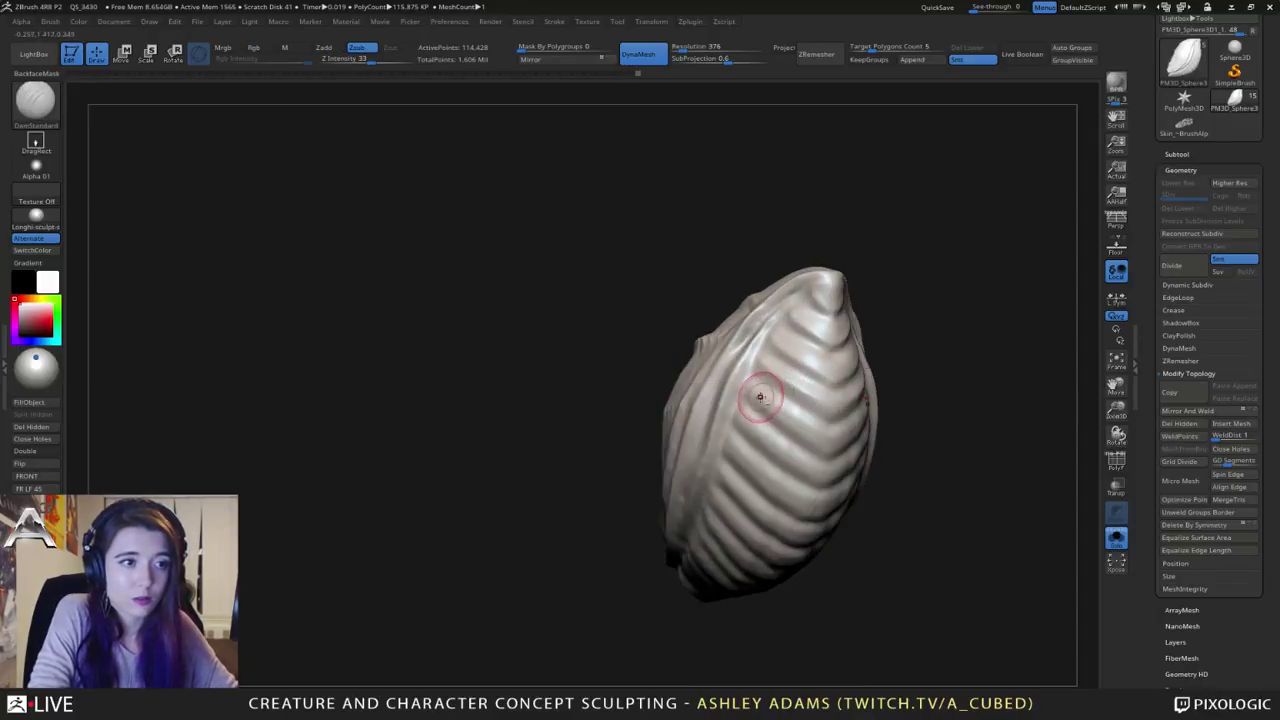
Step: Carve two diagonal rib grooves across the middle of the abdomen's underside with DamStandard and smooth the ridges between them
drag(761, 398, 828, 446)
drag(752, 430, 839, 487)
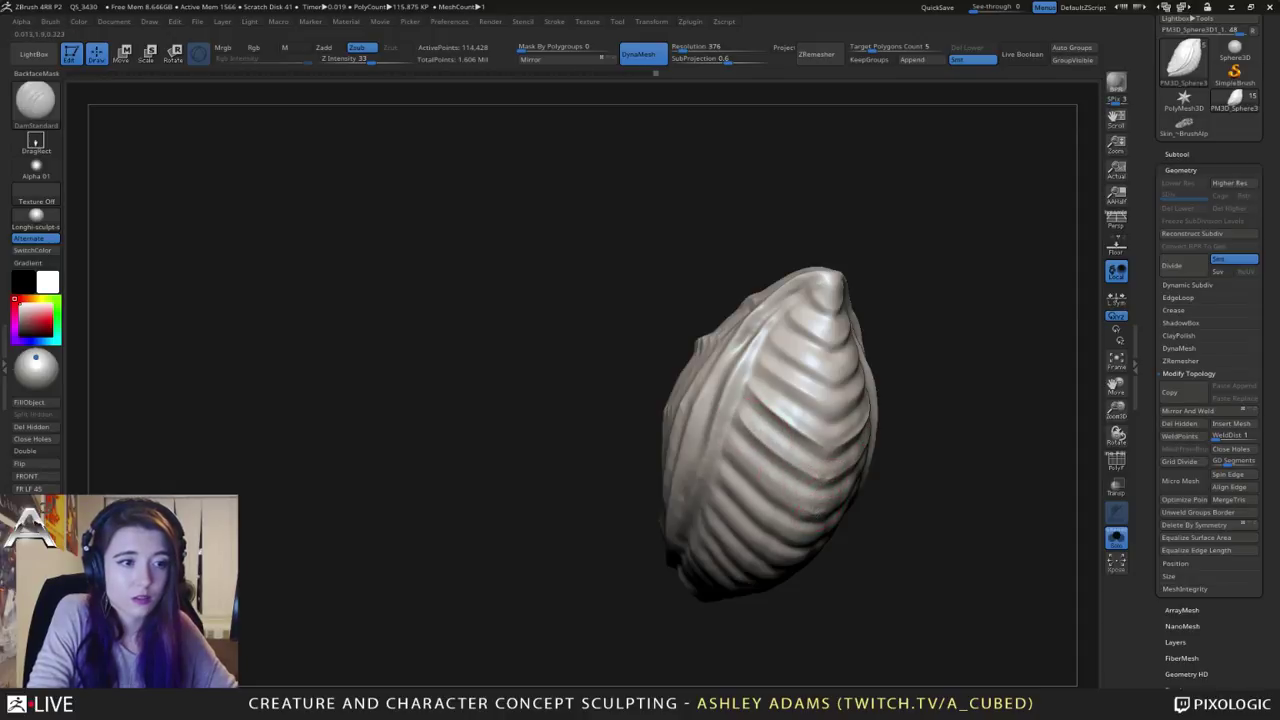
key(shift)
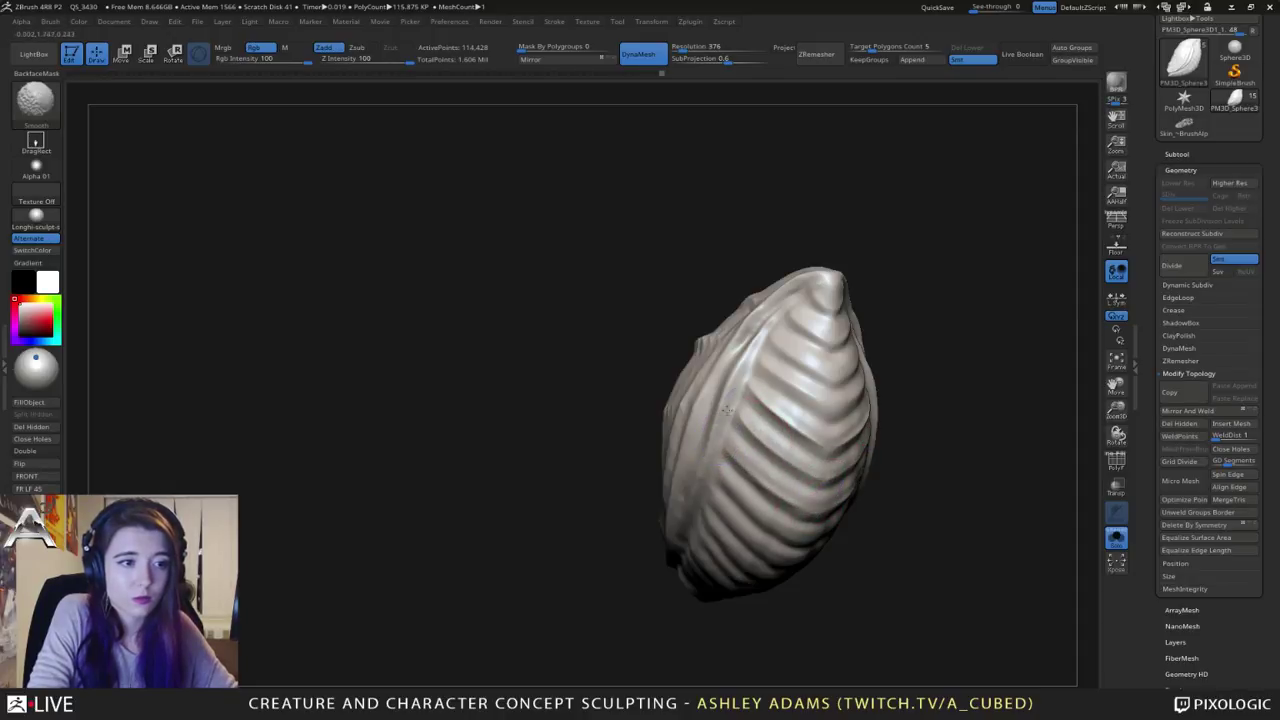
shift+drag(768, 401, 856, 430)
mouse_move(729, 371)
right_down()
mouse_move(791, 423)
mouse_move(774, 315)
right_up()
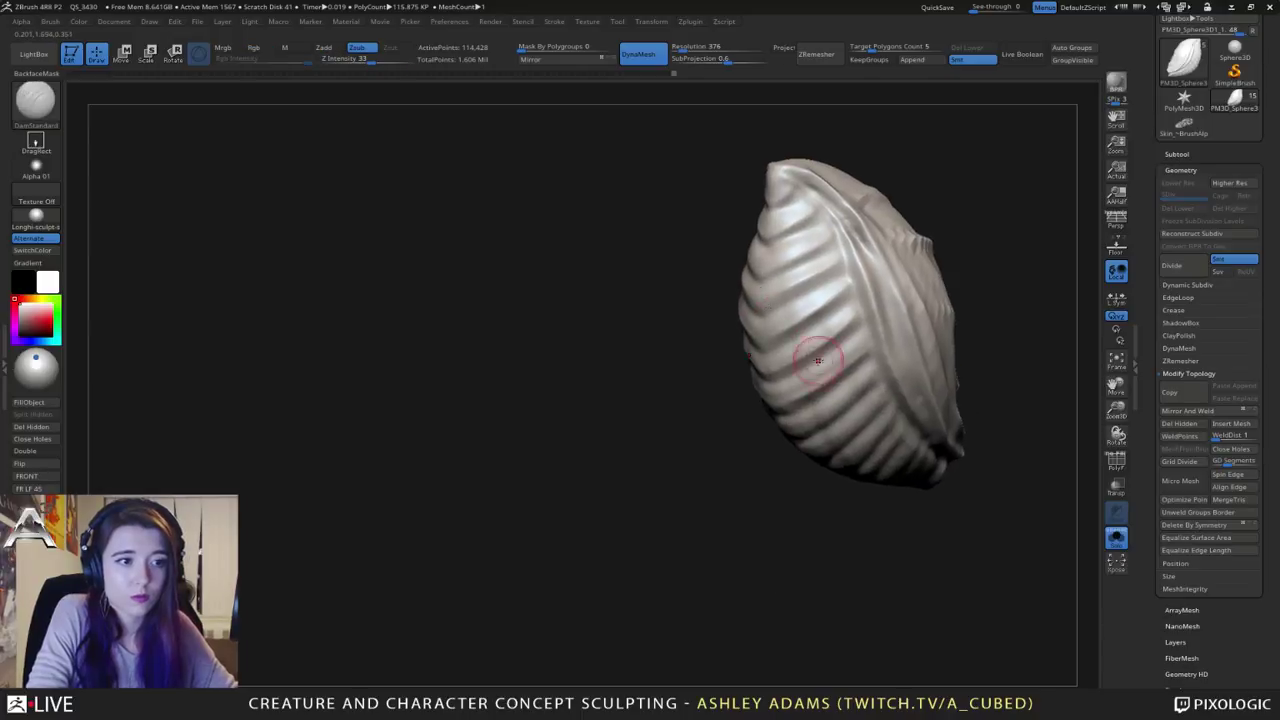
Step: Carve further rib grooves toward the lower side of the abdomen's underside and undo the last stroke
right_drag(820, 360, 814, 343)
drag(814, 343, 797, 372)
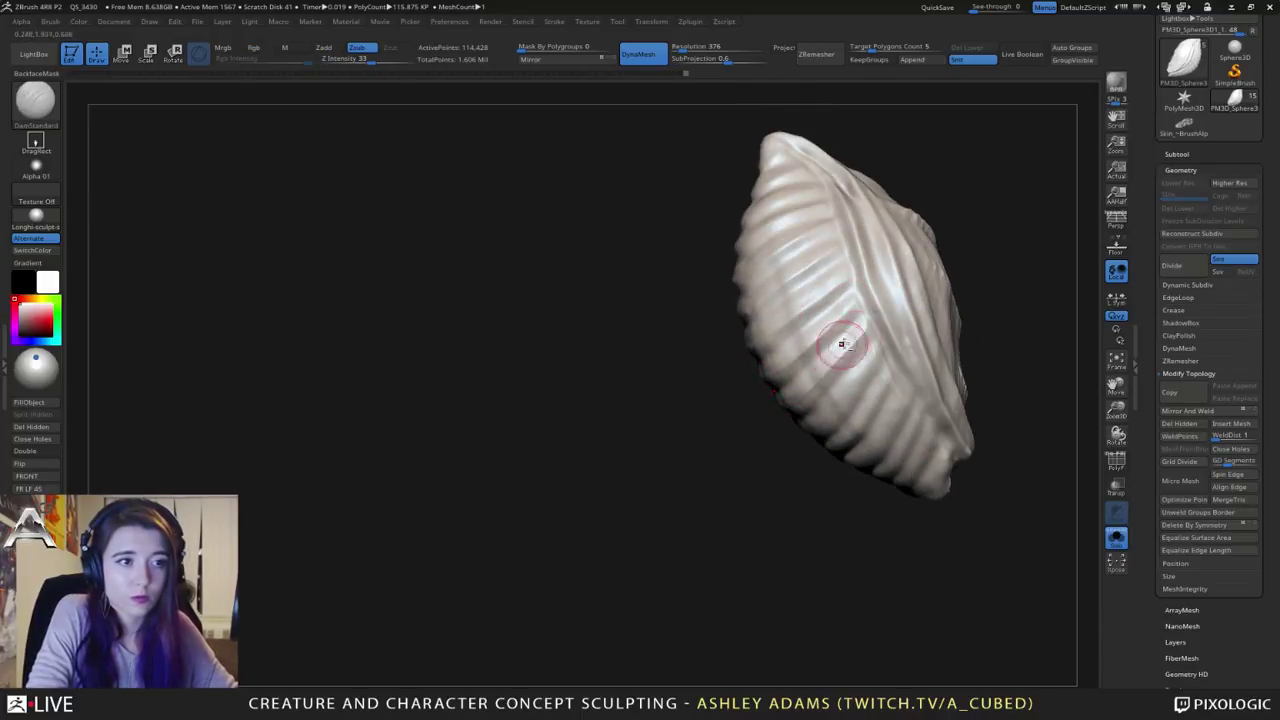
drag(800, 405, 902, 338)
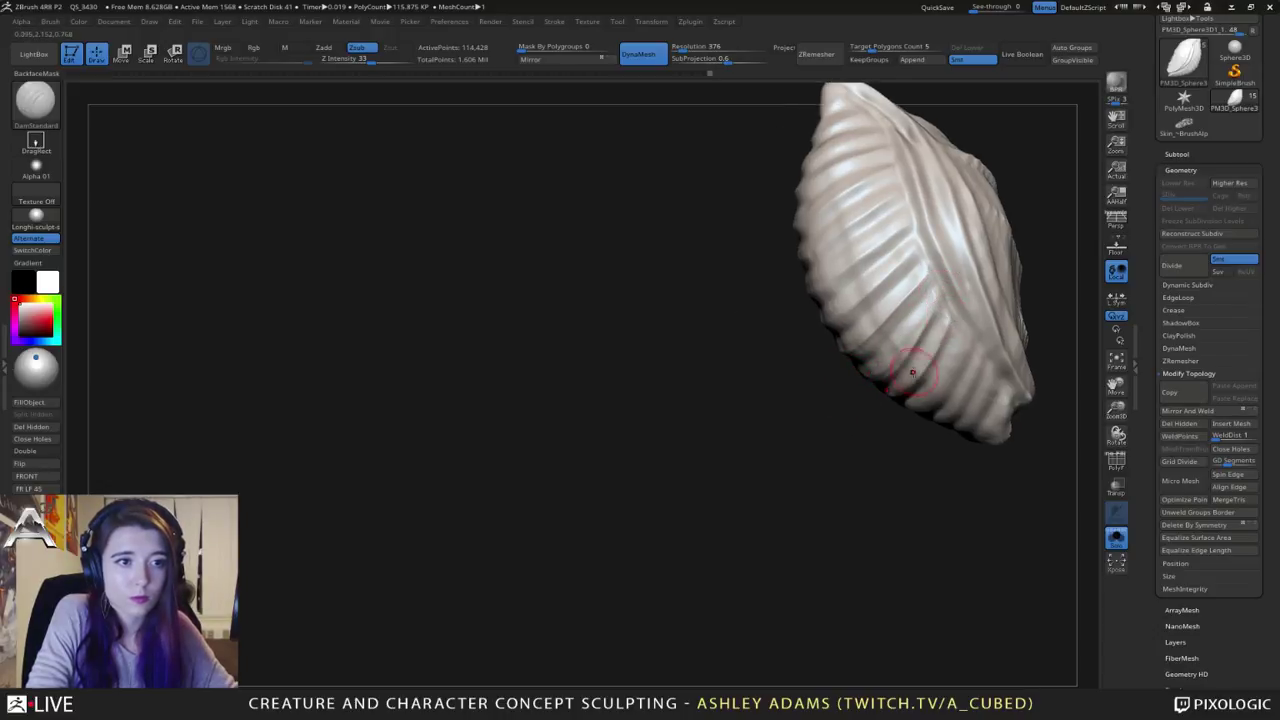
key(ctrl+z)
mouse_move(923, 283)
right_down()
mouse_move(925, 251)
mouse_move(876, 354)
right_up()
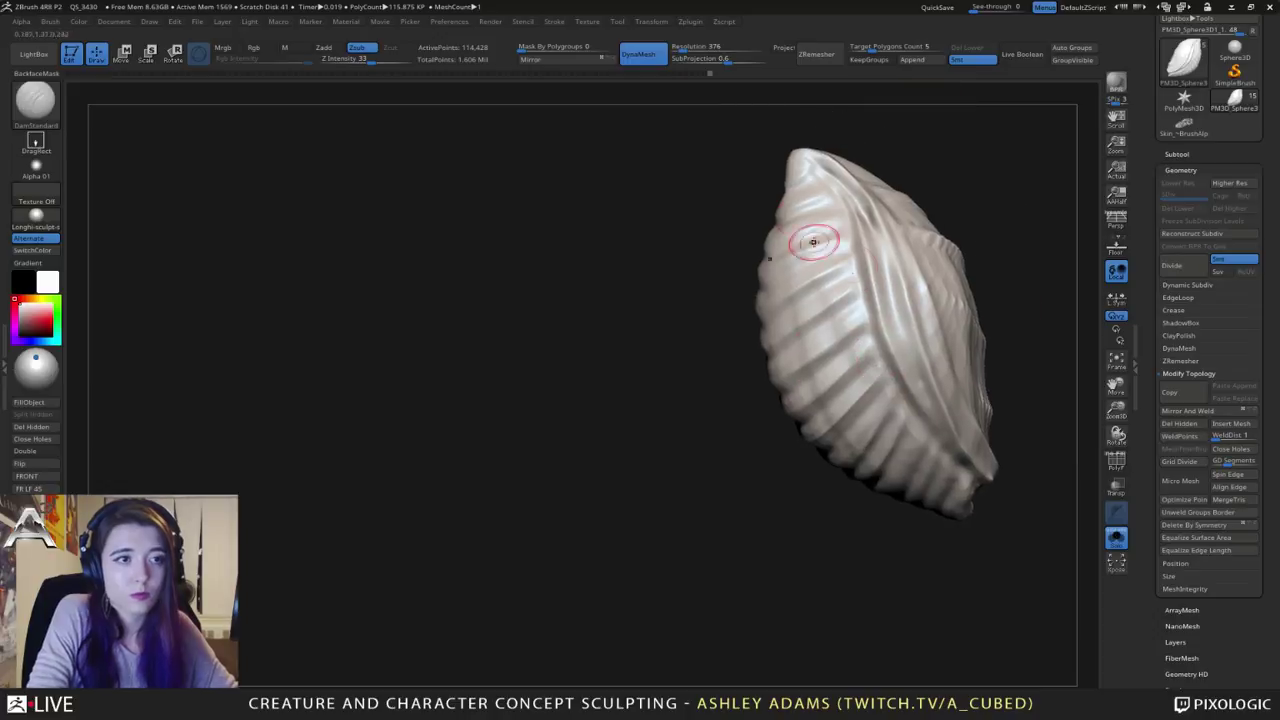
Step: Sharpen the rib points with the Pinch brush along the underside's centre line, from the upper tip downward
key(b)
key(p)
key(i)
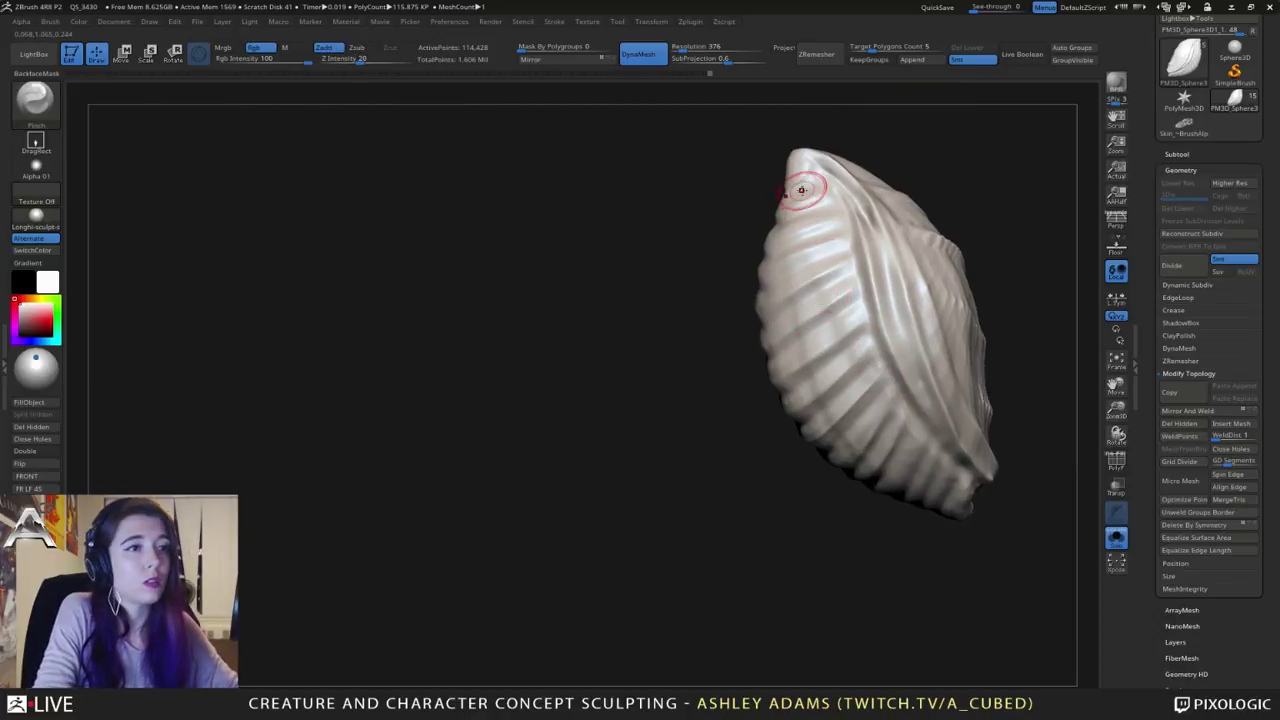
right_click(756, 252)
right_drag(752, 248, 829, 208)
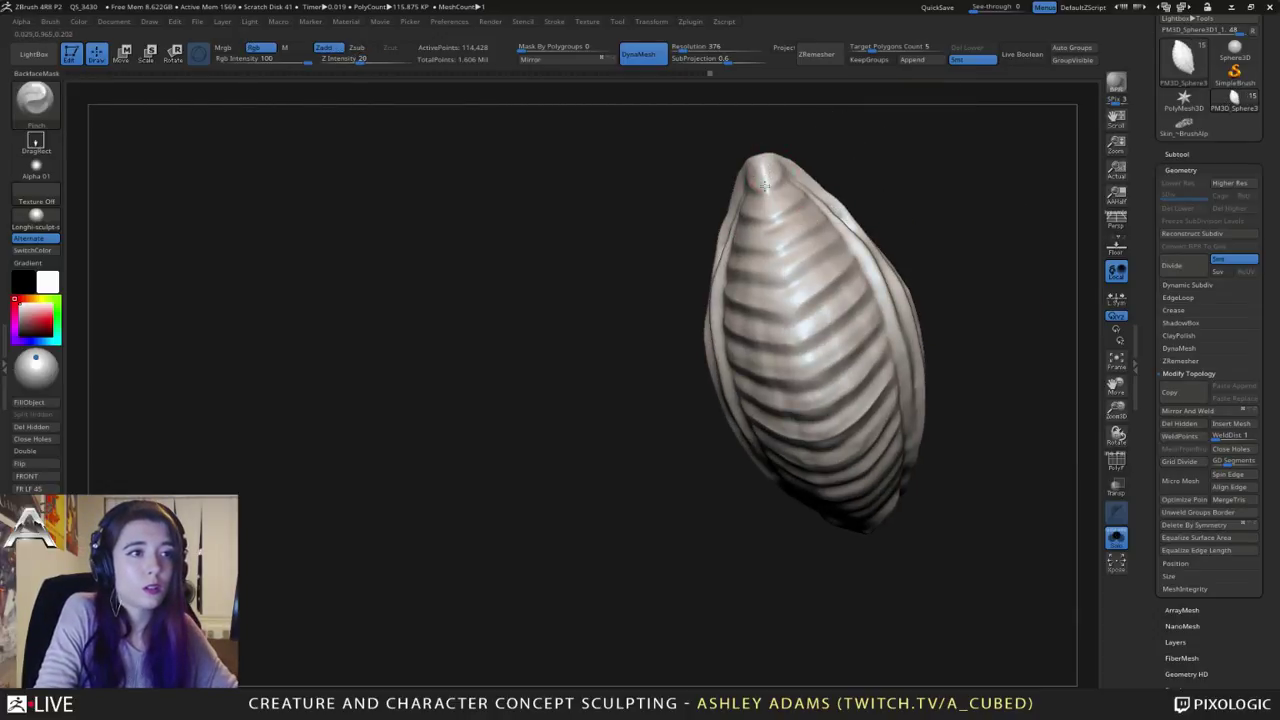
drag(777, 231, 826, 443)
Step: Pinch the side of the underside ribs, and work back along the centre line from the lower end to the upper tip
right_drag(790, 400, 877, 326)
right_drag(817, 294, 750, 325)
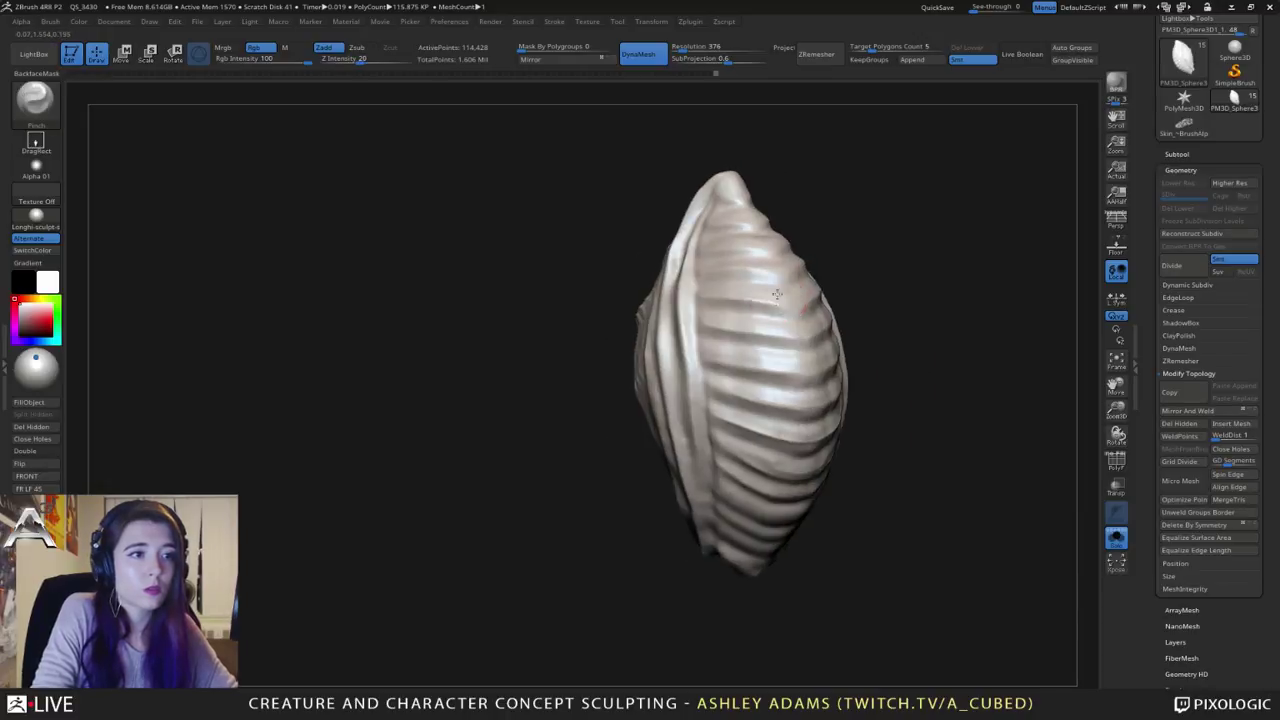
right_click(724, 354)
drag(796, 316, 811, 316)
ctrl+right_drag(811, 316, 838, 268)
right_drag(838, 268, 780, 335)
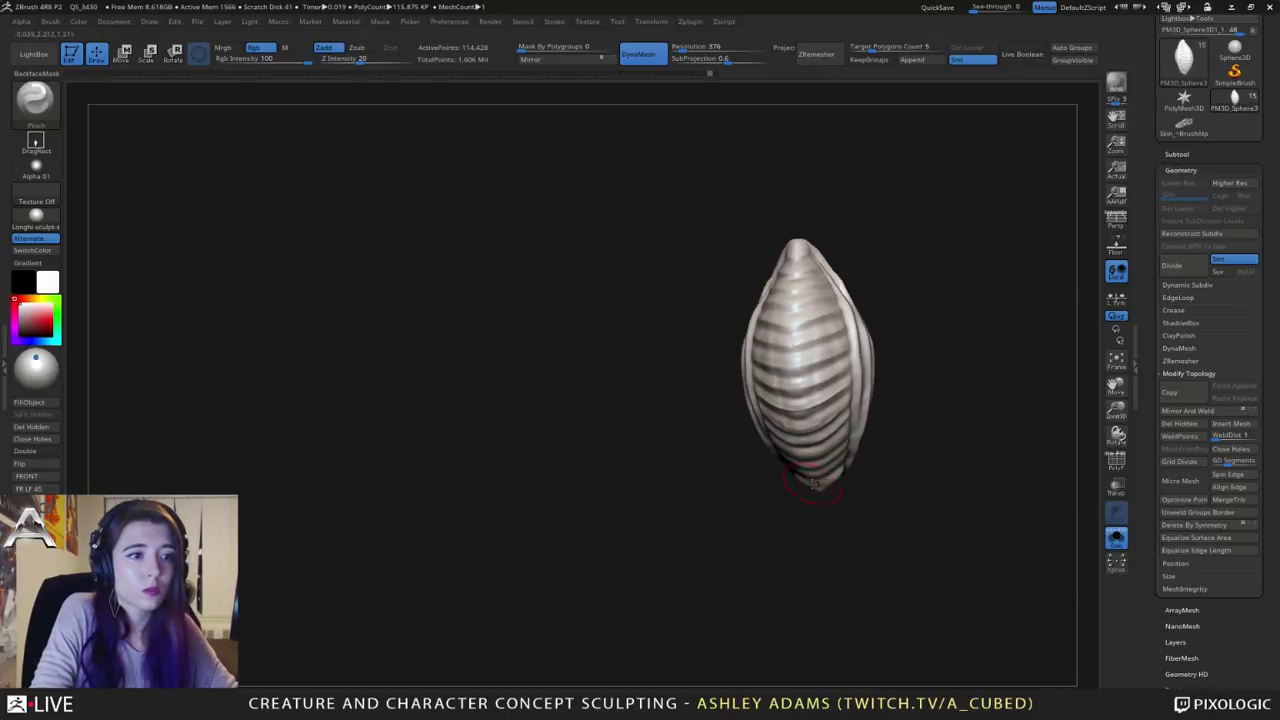
drag(806, 433, 799, 246)
Step: Carve broad segment grooves across the abdomen's back with DamStandard and soften the fine striations near its lower end
mouse_move(799, 246)
right_down()
mouse_move(758, 272)
mouse_move(842, 262)
right_up()
right_click(762, 356)
right_drag(764, 354, 786, 345)
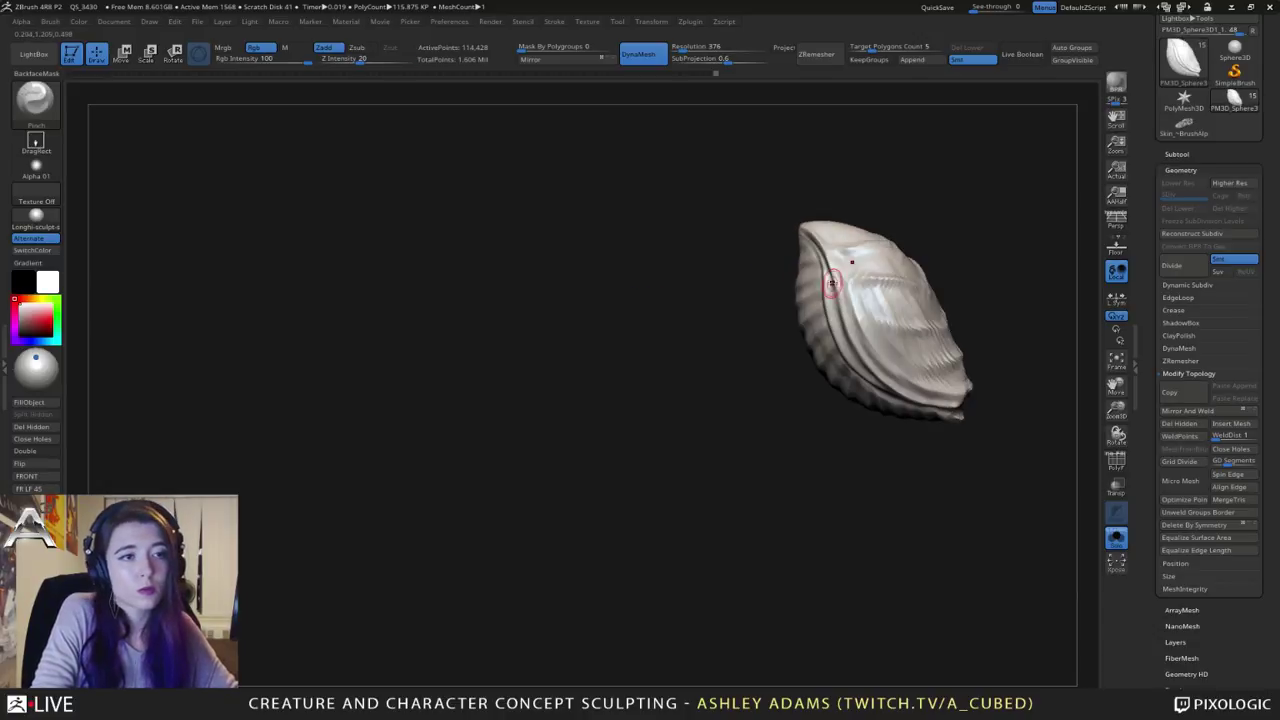
right_drag(834, 284, 873, 260)
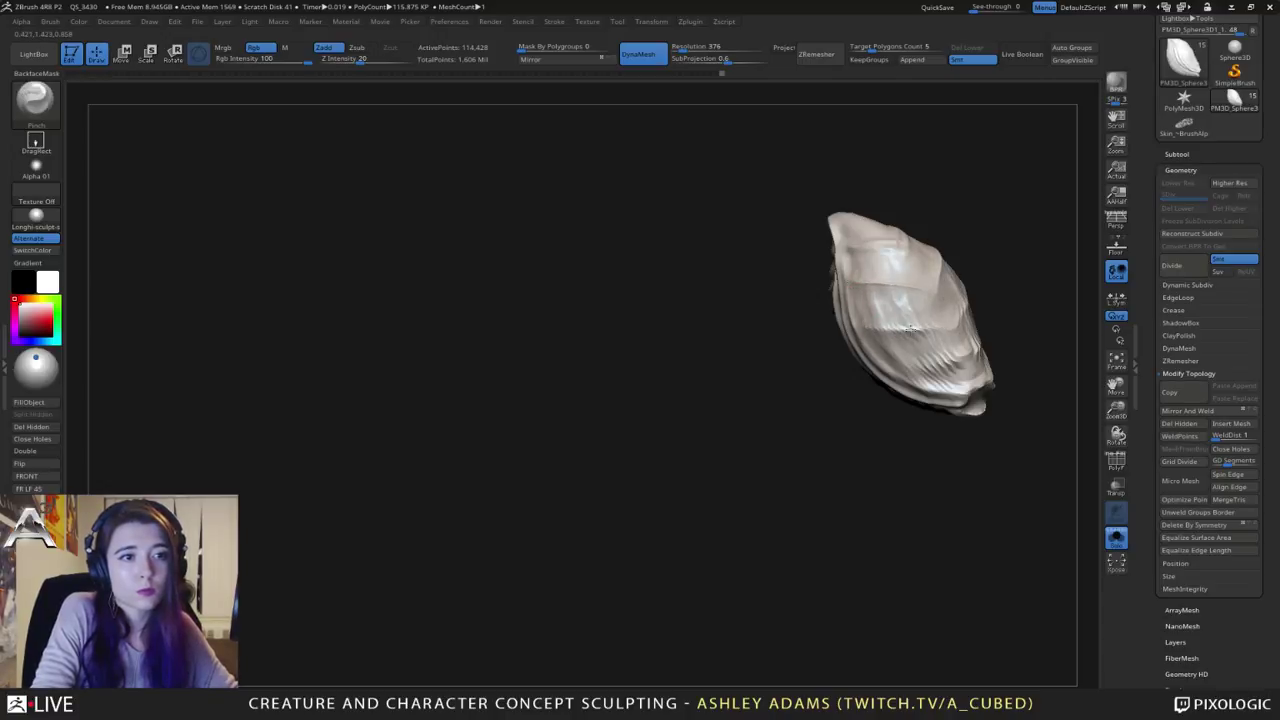
right_drag(858, 332, 909, 297)
right_click(908, 297)
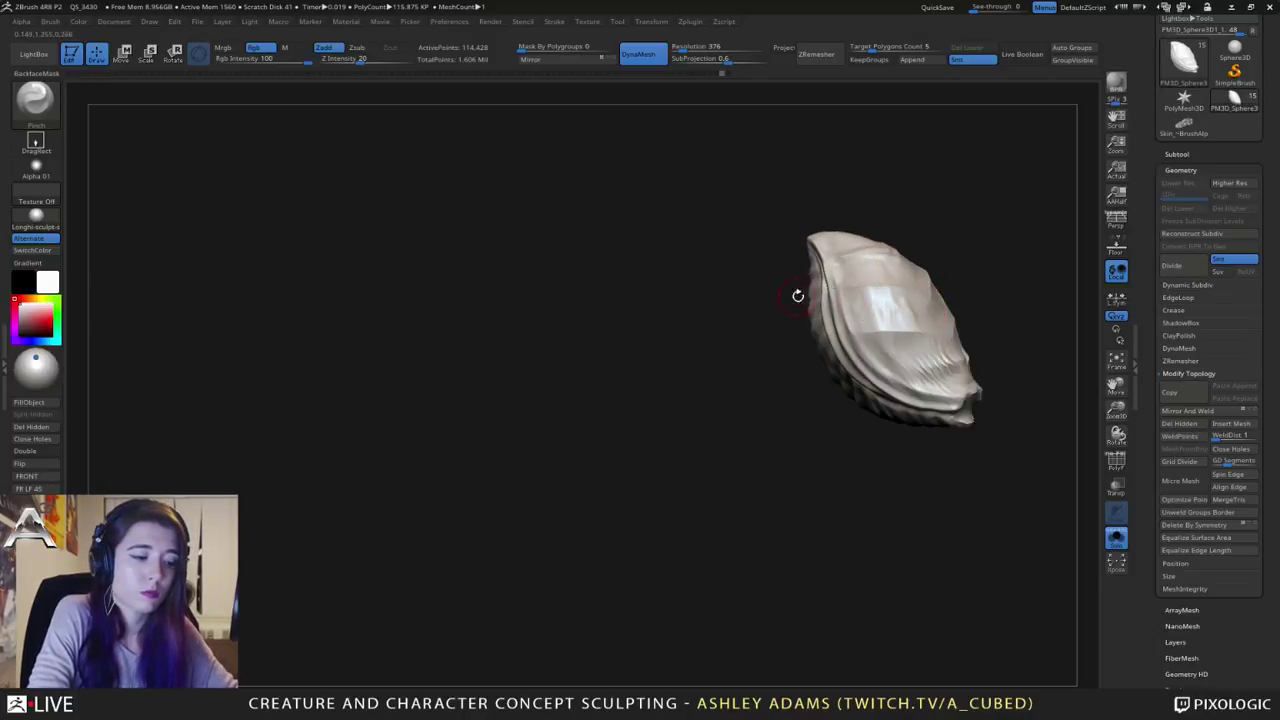
key(b)
key(d)
key(s)
drag(842, 295, 935, 313)
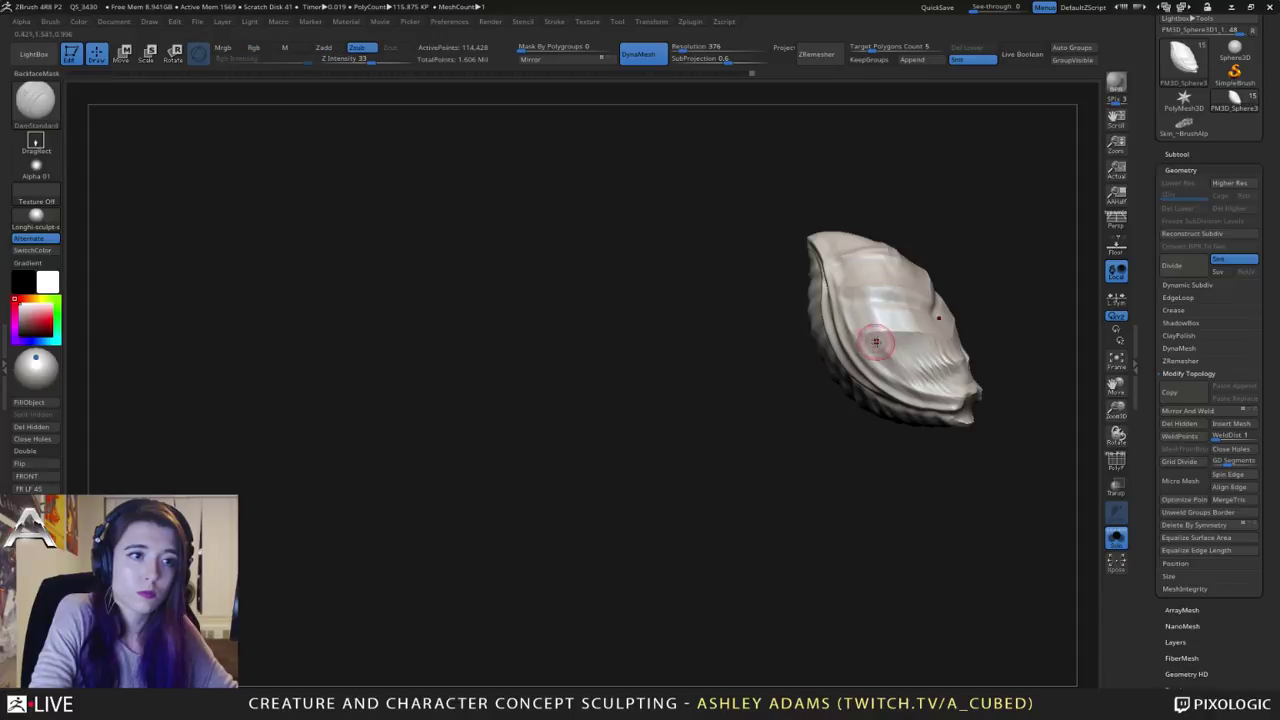
mouse_move(860, 340)
mouse_down()
mouse_move(940, 347)
mouse_move(852, 348)
mouse_up()
mouse_move(873, 343)
right_down()
mouse_move(909, 367)
mouse_move(884, 363)
right_up()
mouse_move(884, 367)
mouse_down()
mouse_move(970, 366)
mouse_move(920, 366)
mouse_up()
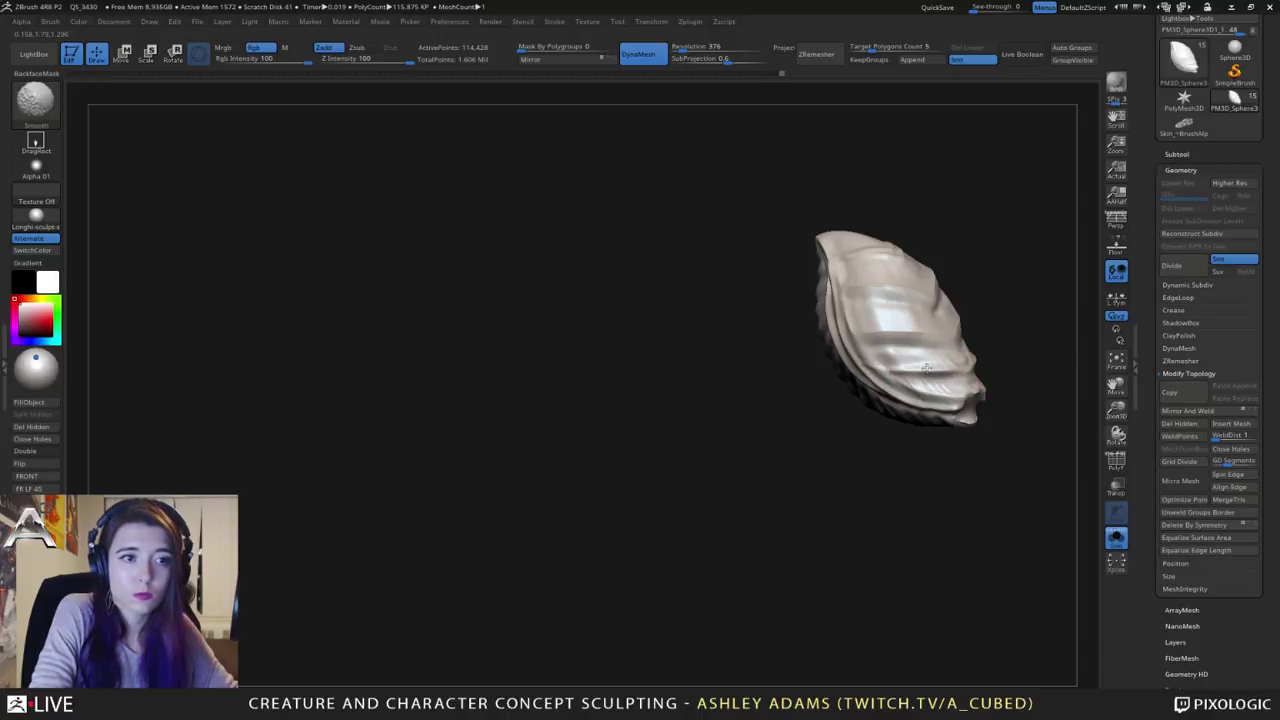
Step: Pull at the segment edges along the ridge of the abdomen's back with SnakeHook and smooth the adjoining surface
mouse_move(926, 369)
right_down()
mouse_move(946, 378)
mouse_move(960, 364)
right_up()
key(b)
key(s)
key(h)
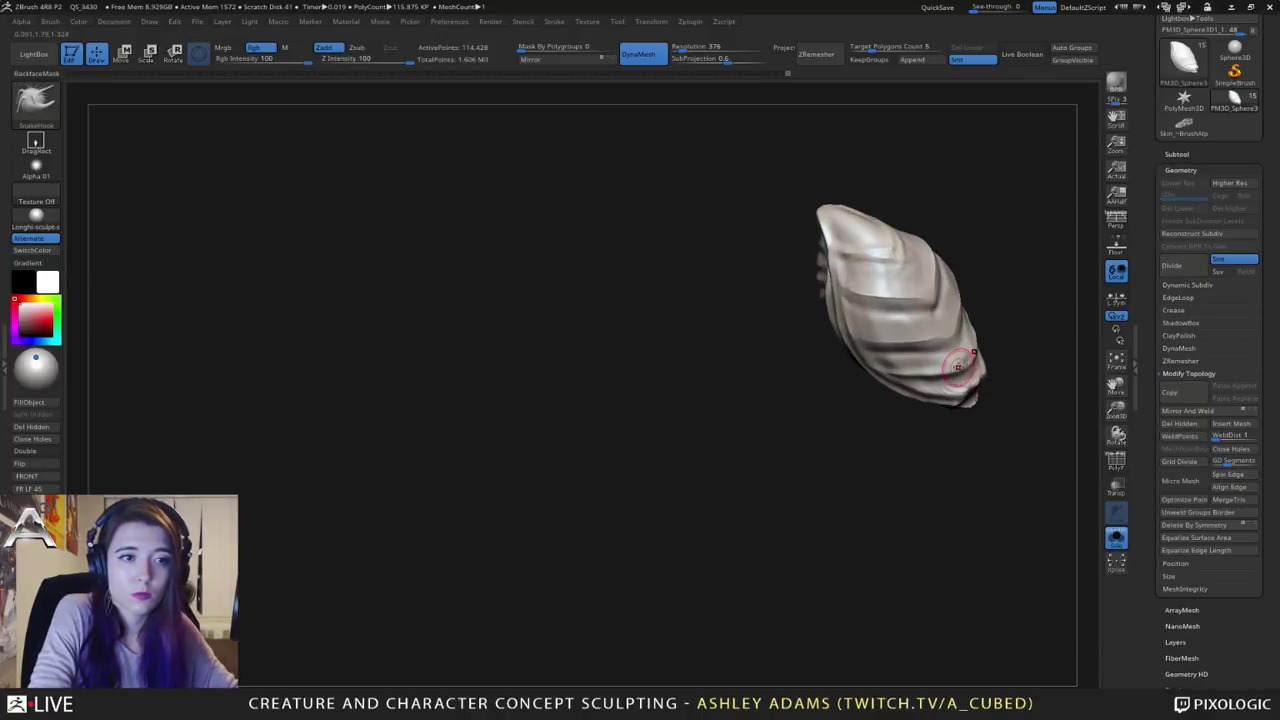
right_drag(955, 348, 956, 336)
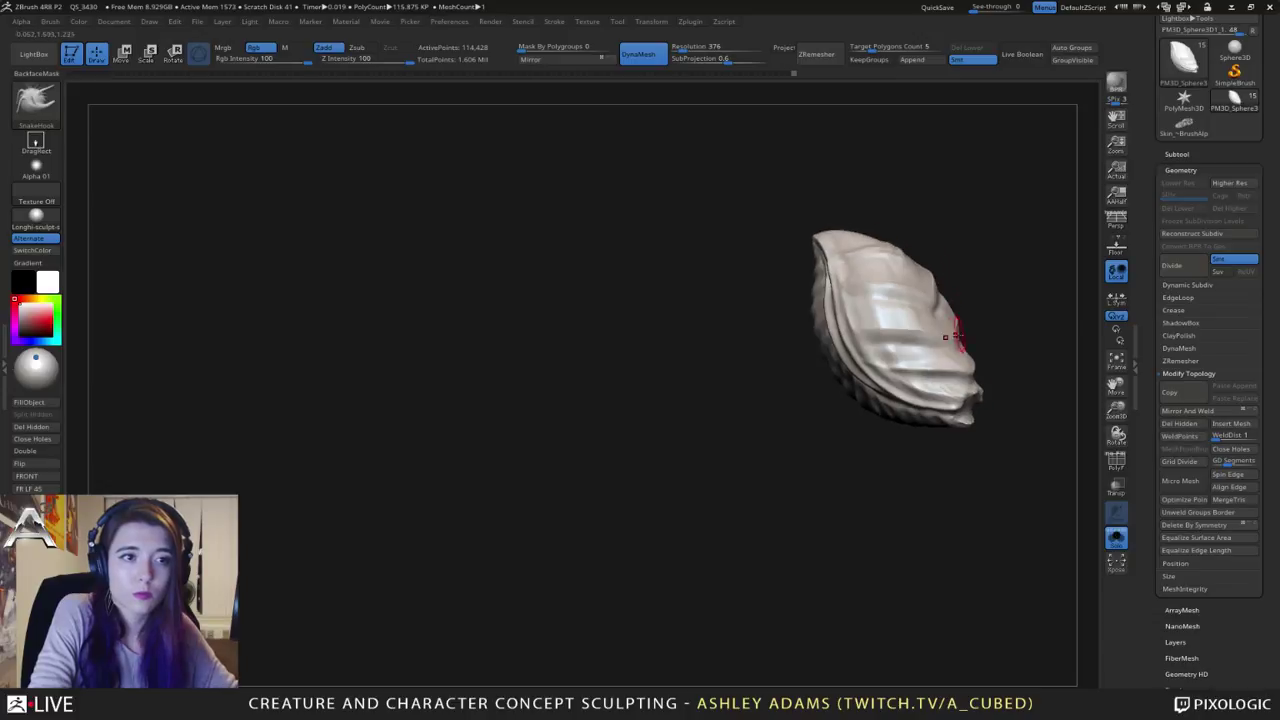
drag(949, 331, 940, 330)
right_drag(944, 328, 954, 332)
shift+drag(948, 320, 877, 309)
Step: Smooth the abdomen's side folds and define the creases where the back plates meet the side rim with DamStandard
mouse_move(876, 309)
right_down()
mouse_move(901, 307)
mouse_move(811, 346)
right_up()
key(b)
key(d)
key(s)
mouse_move(826, 362)
shift+mouse_down()
mouse_move(820, 334)
mouse_move(836, 345)
shift+mouse_up()
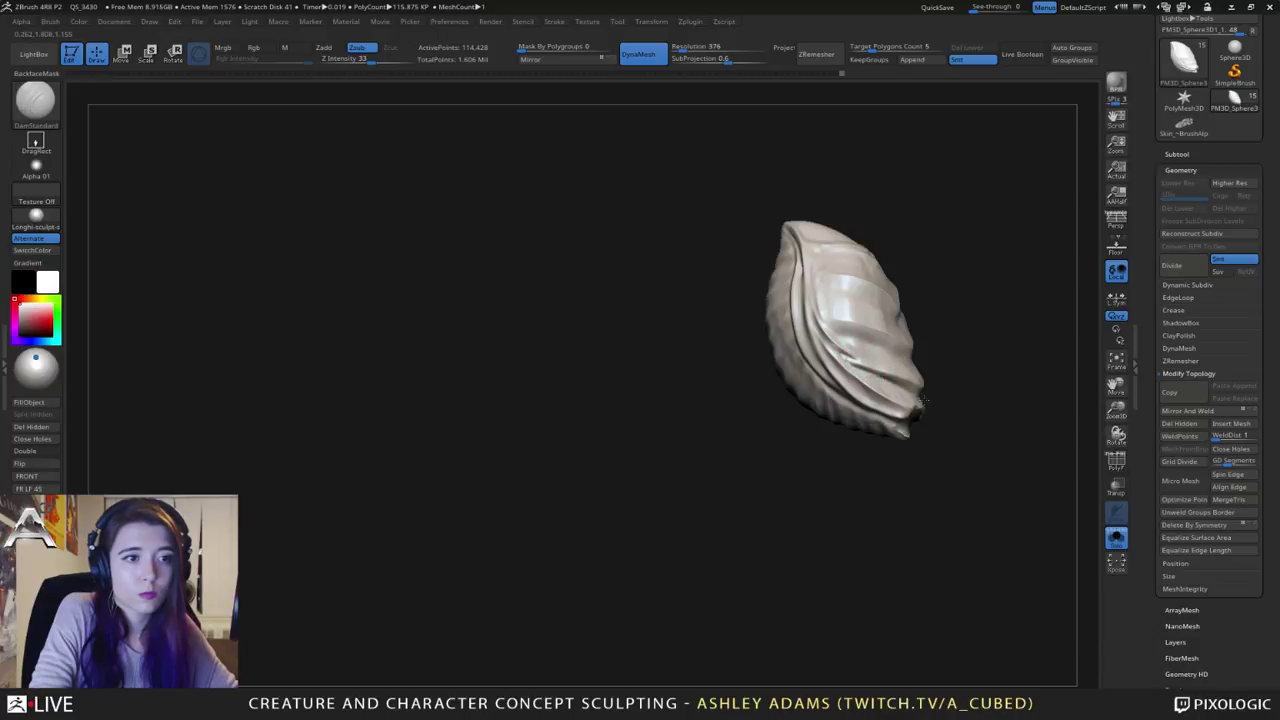
drag(860, 357, 833, 336)
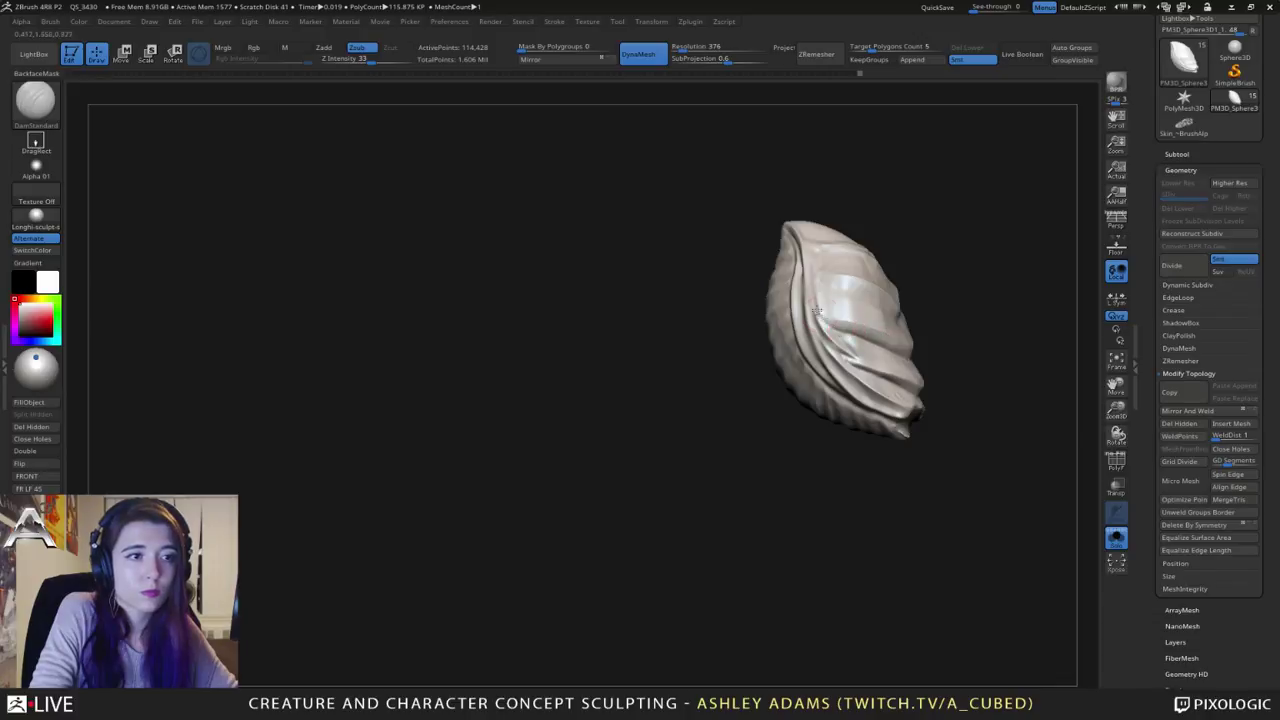
drag(817, 310, 800, 285)
mouse_move(930, 300)
mouse_down()
mouse_move(700, 318)
mouse_move(660, 350)
mouse_move(872, 377)
mouse_up()
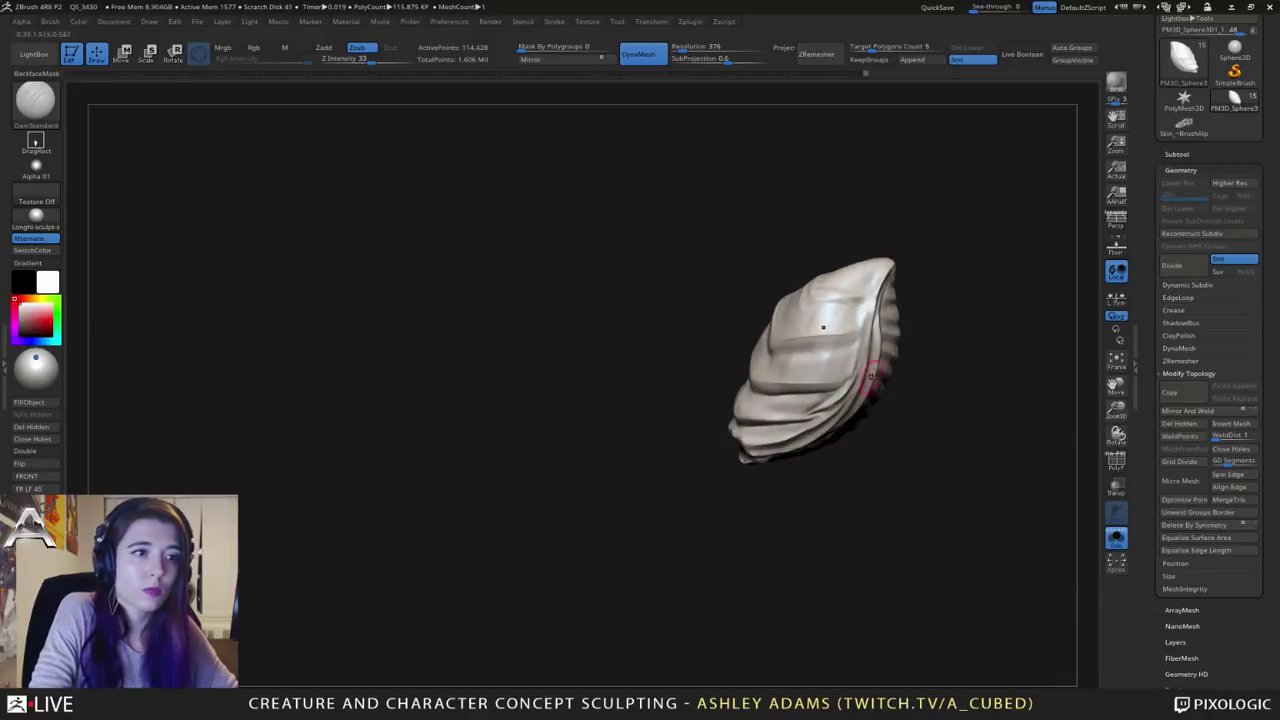
Step: Carve and smooth the creases where the abdomen's segment plates meet the side fold, using the DamStandard brush
mouse_move(783, 324)
mouse_down()
mouse_move(772, 350)
mouse_move(850, 330)
mouse_move(795, 305)
mouse_up()
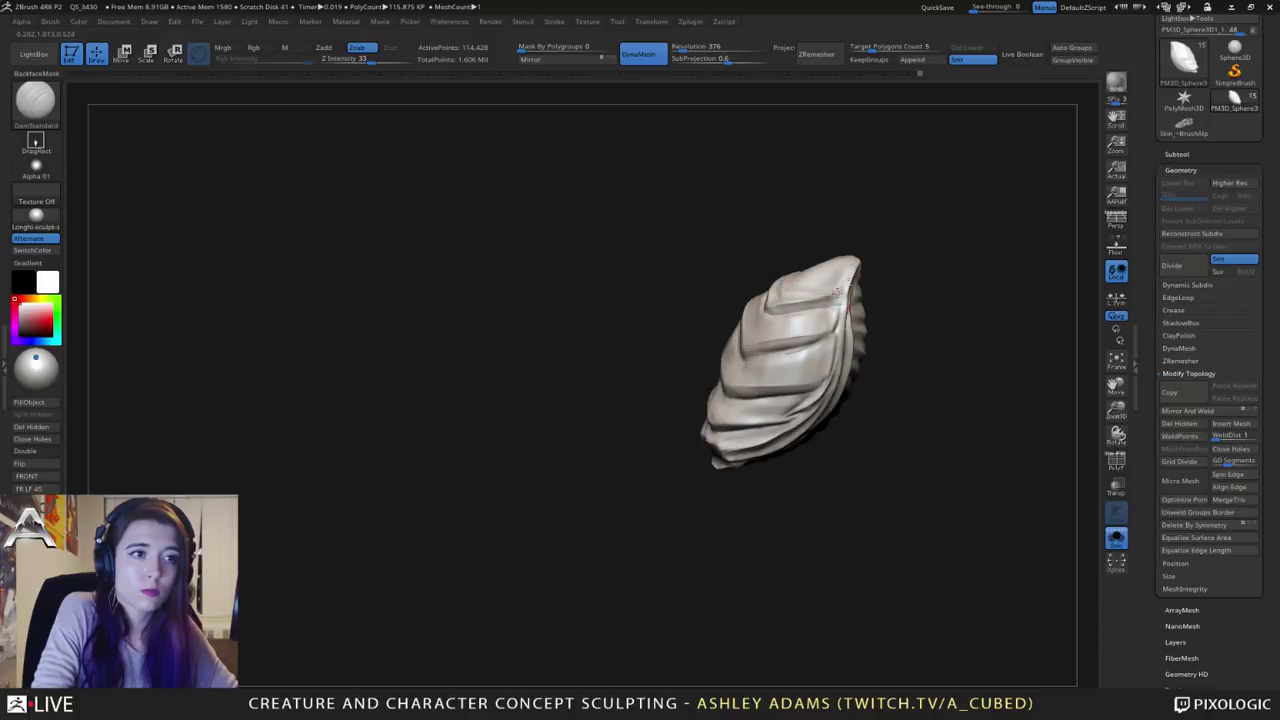
key(shift)
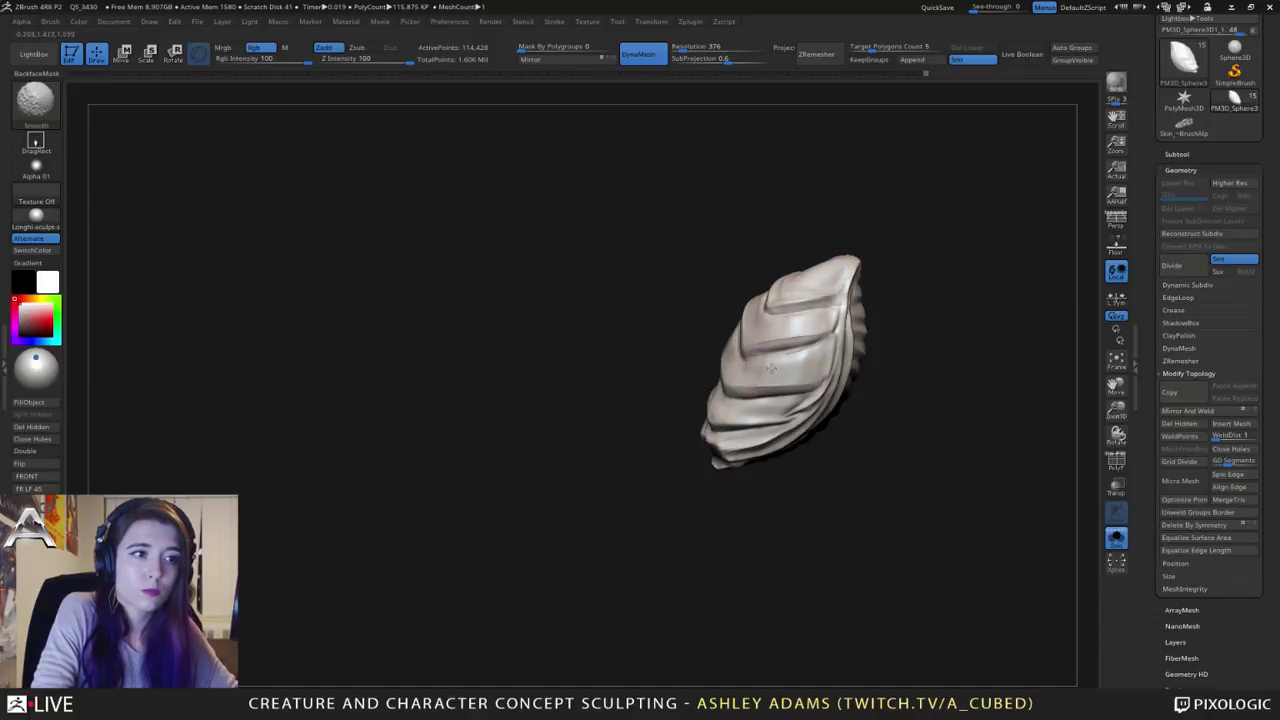
mouse_move(771, 368)
right_down()
mouse_move(834, 337)
mouse_move(876, 358)
mouse_move(845, 358)
mouse_move(872, 352)
mouse_move(823, 334)
mouse_move(812, 398)
right_up()
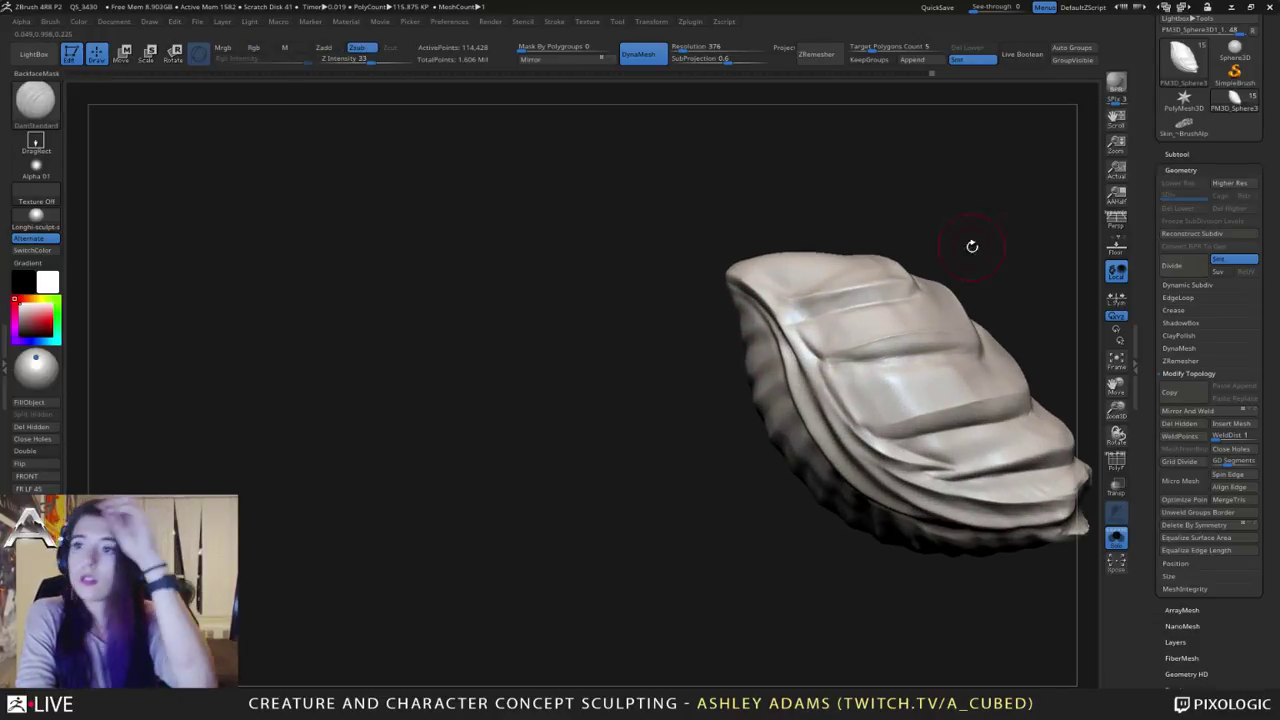
right_drag(854, 297, 849, 309)
right_click(773, 383)
mouse_move(773, 383)
right_down()
mouse_move(827, 336)
mouse_move(706, 269)
mouse_move(737, 286)
right_up()
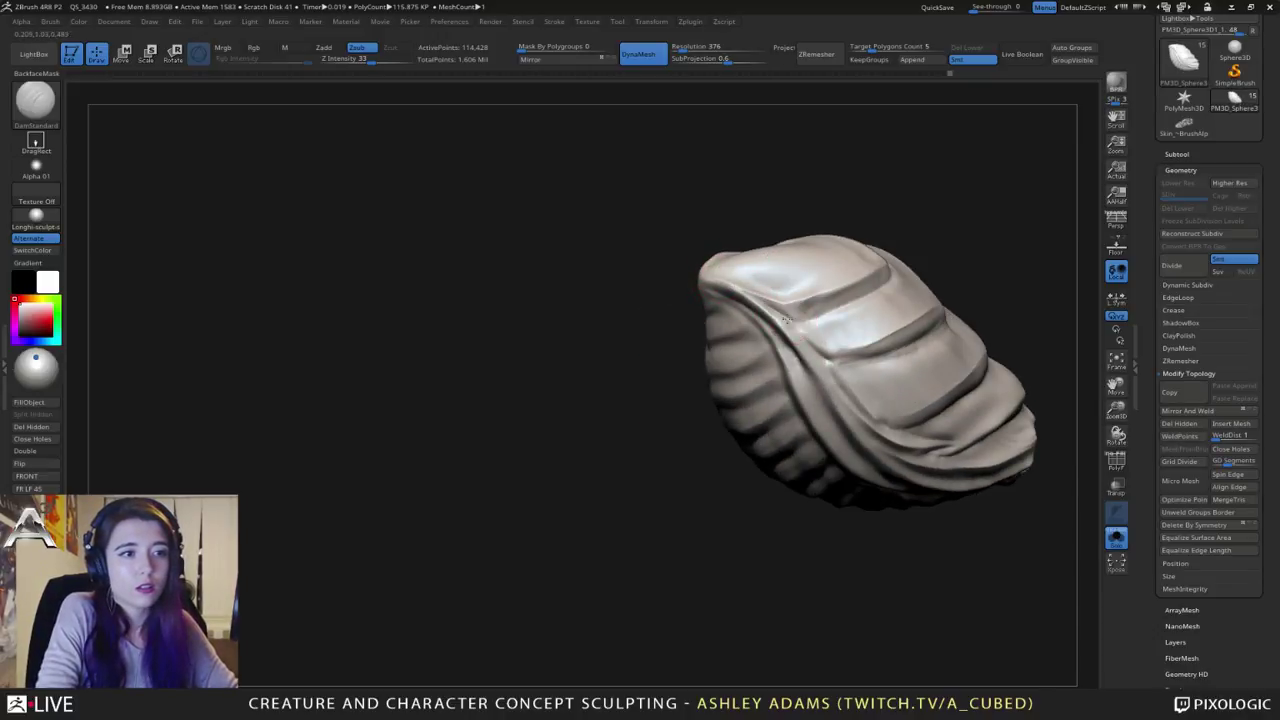
mouse_move(828, 349)
right_down()
mouse_move(806, 322)
mouse_move(791, 333)
mouse_move(748, 322)
right_up()
shift+drag(768, 326, 795, 360)
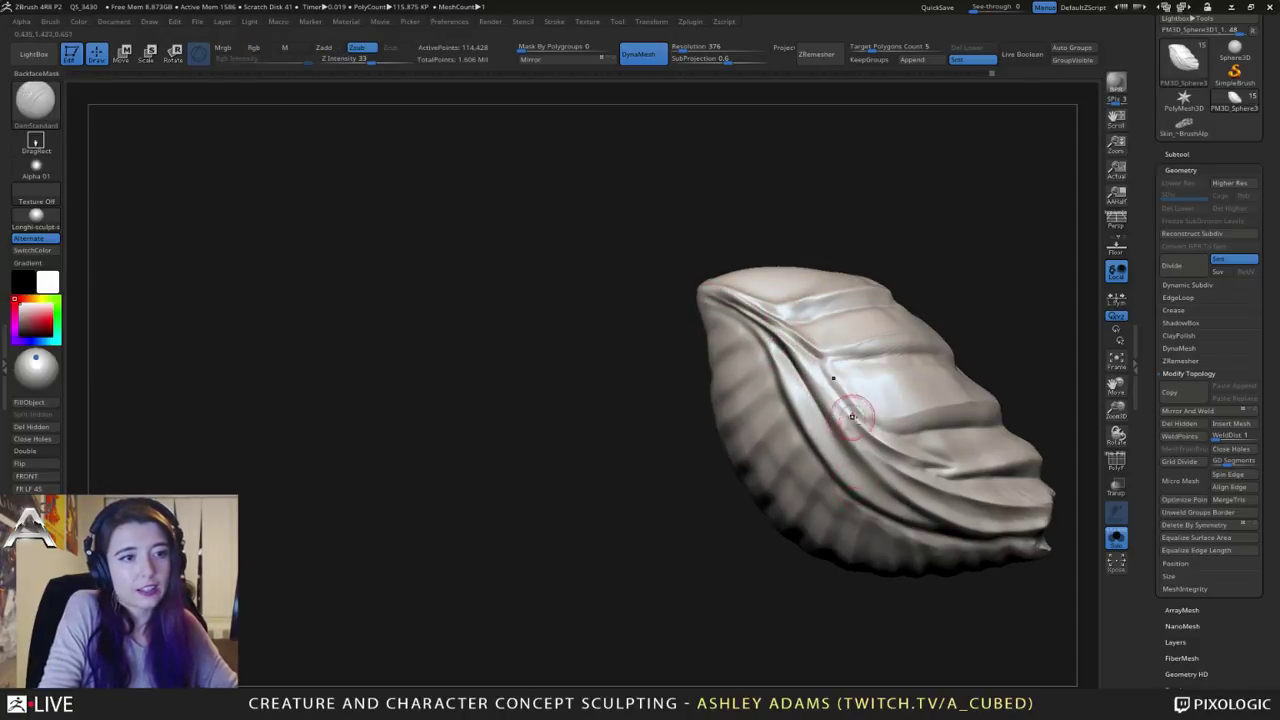
Step: Switch to the ClayBuildup brush and smooth the middle plate's surface beside the side fold
right_drag(852, 416, 851, 349)
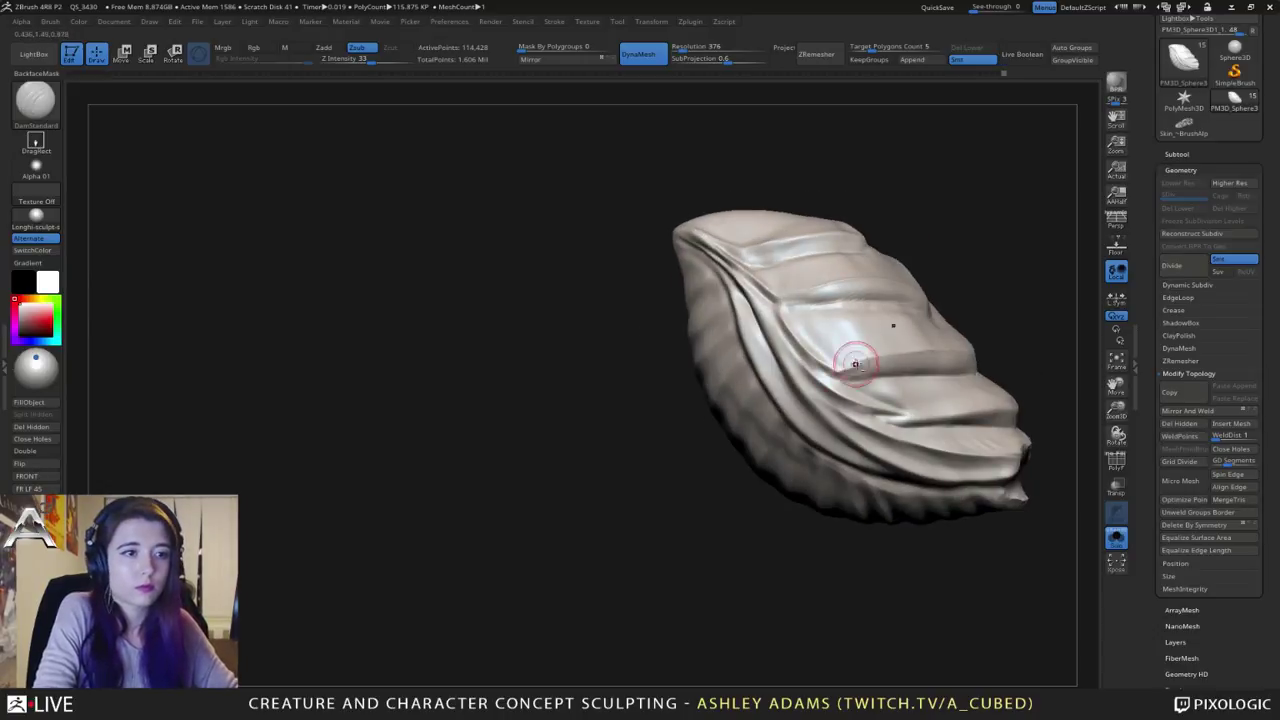
key(b)
key(c)
key(b)
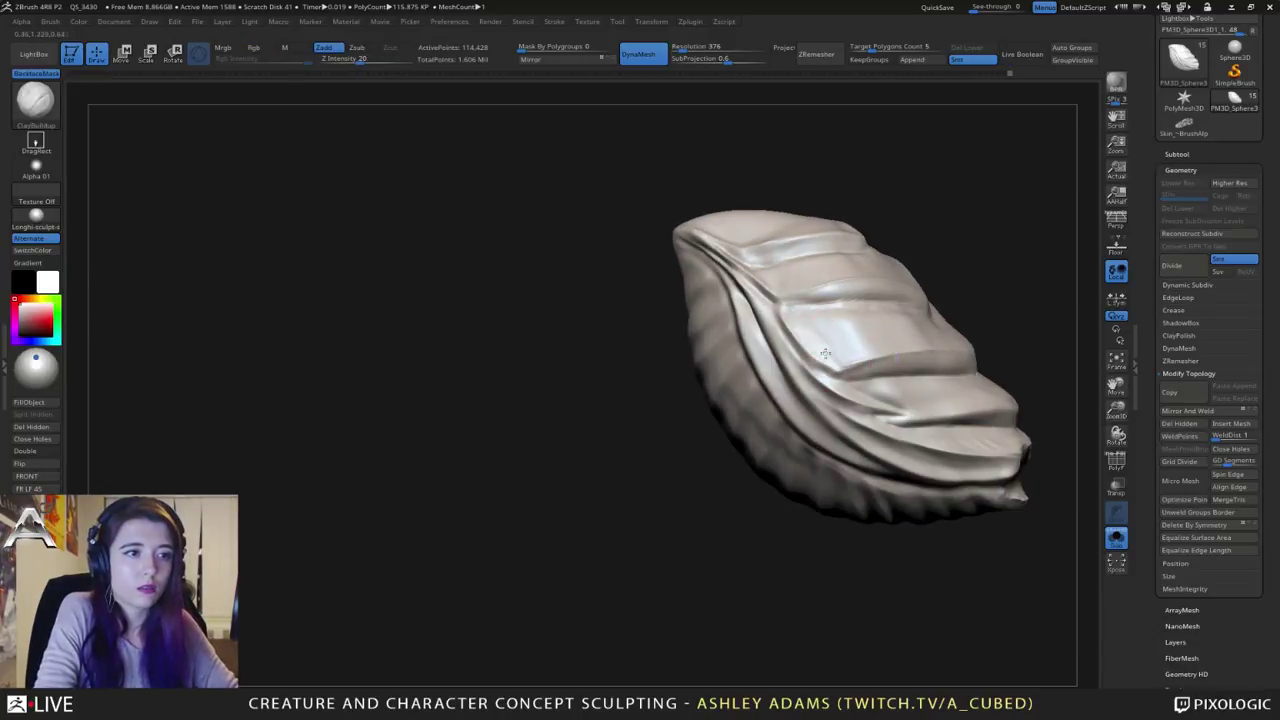
shift+drag(826, 321, 822, 344)
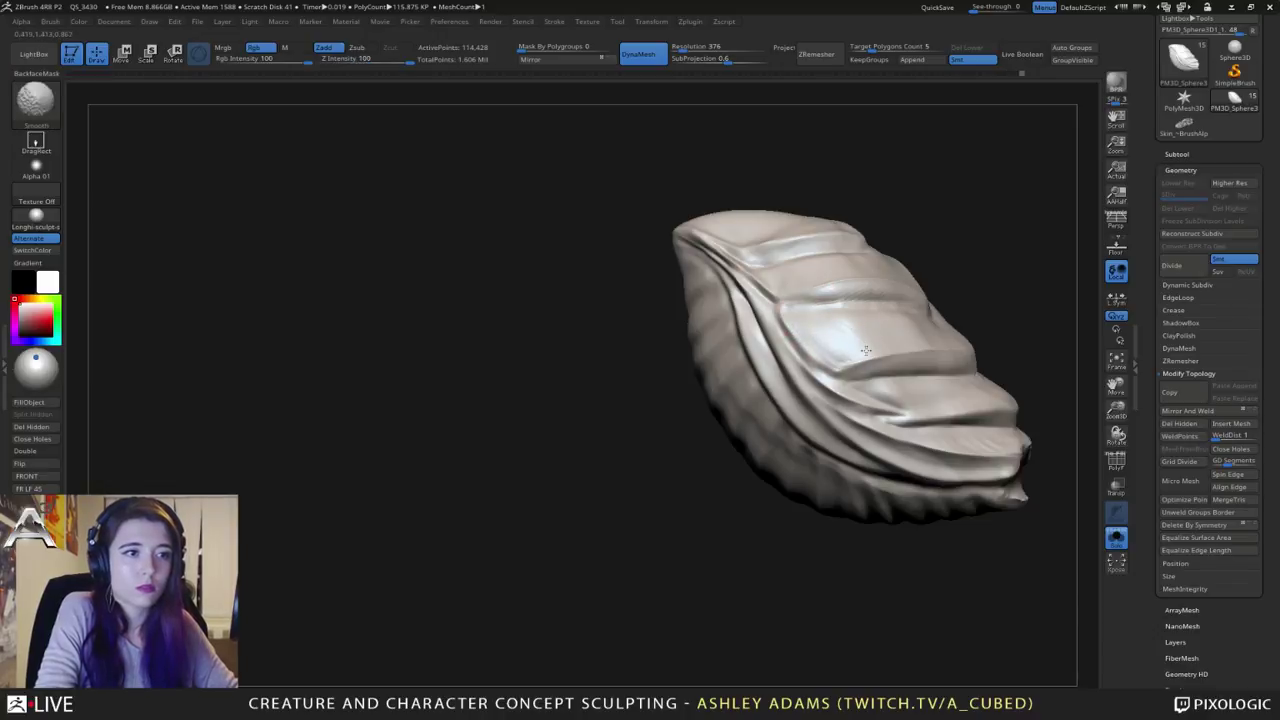
Step: Carve sharper creases along the long side folds of the abdomen with the DamStandard brush
key(b)
key(d)
key(s)
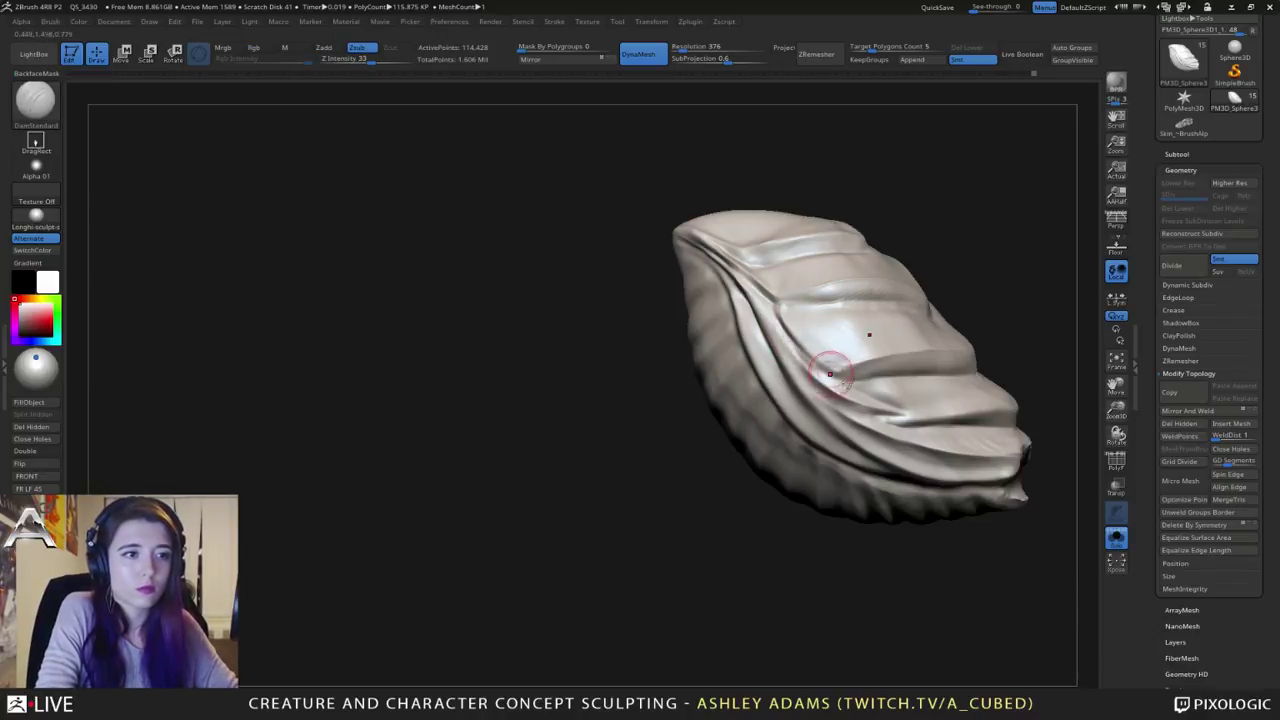
drag(830, 374, 752, 282)
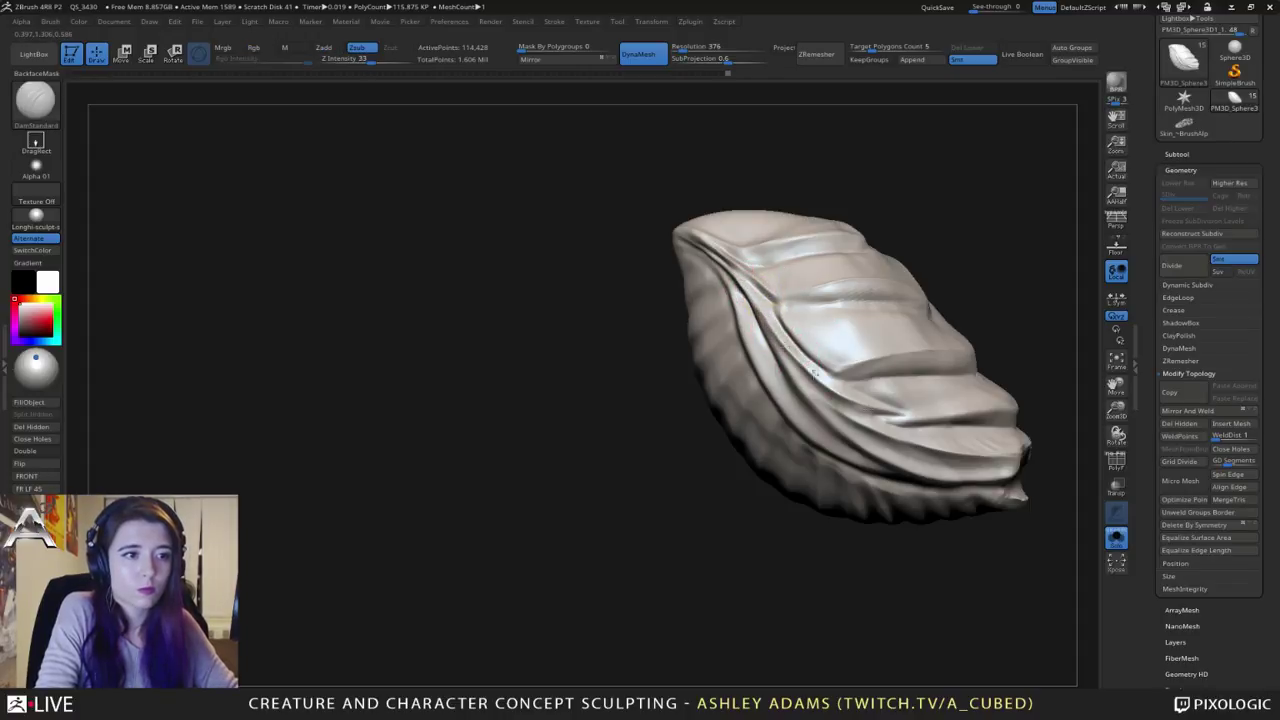
mouse_move(814, 374)
mouse_down()
mouse_move(766, 304)
mouse_move(767, 324)
mouse_up()
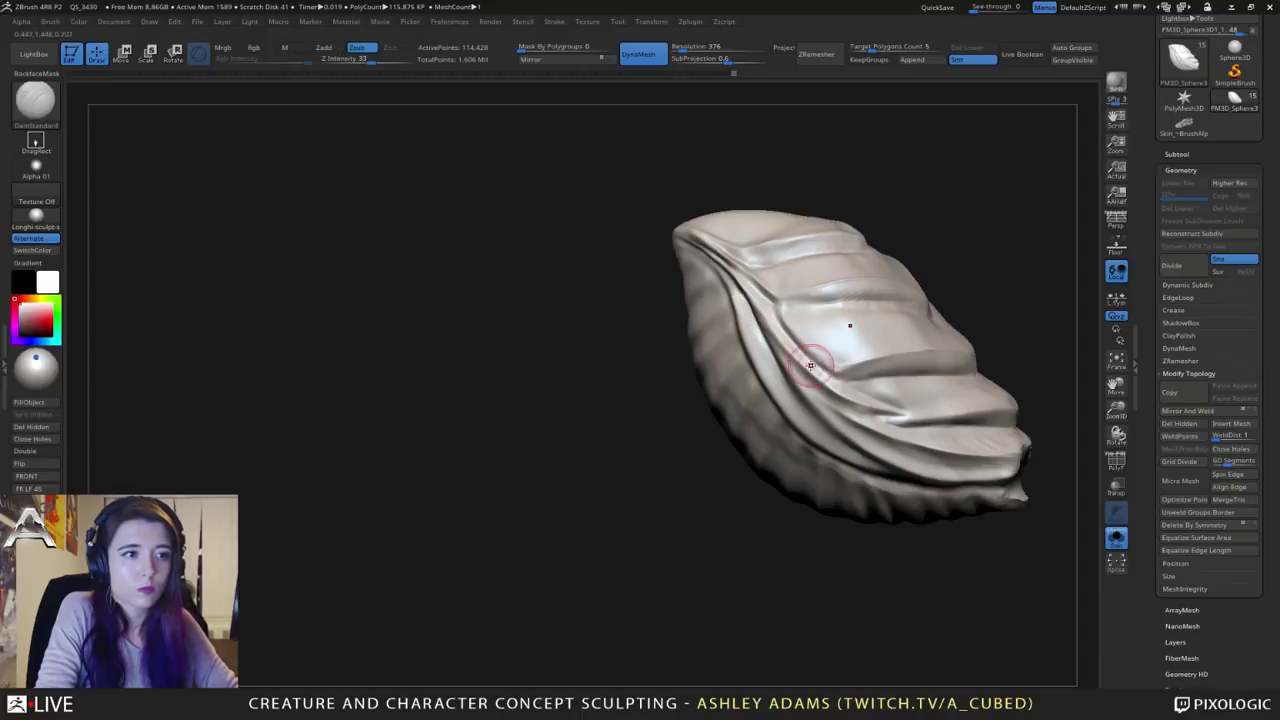
right_drag(815, 360, 790, 345)
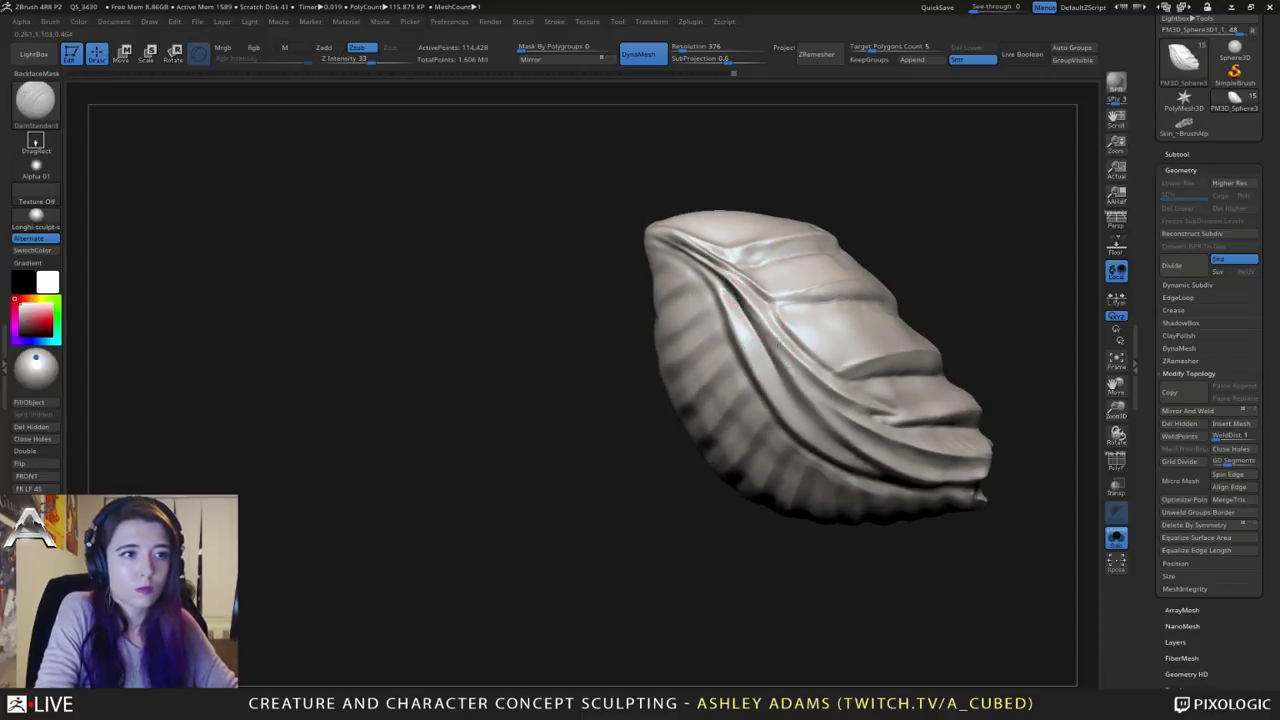
mouse_move(762, 318)
mouse_down()
mouse_move(820, 377)
mouse_move(786, 338)
mouse_up()
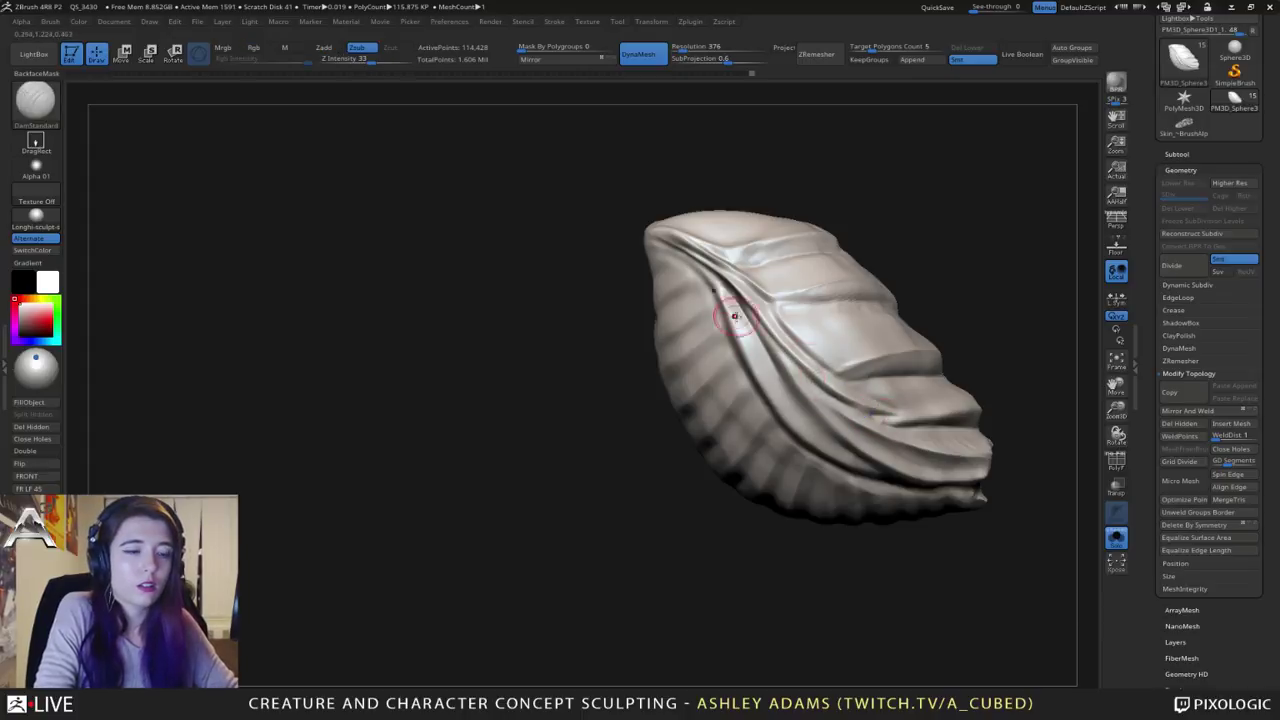
right_drag(734, 316, 814, 322)
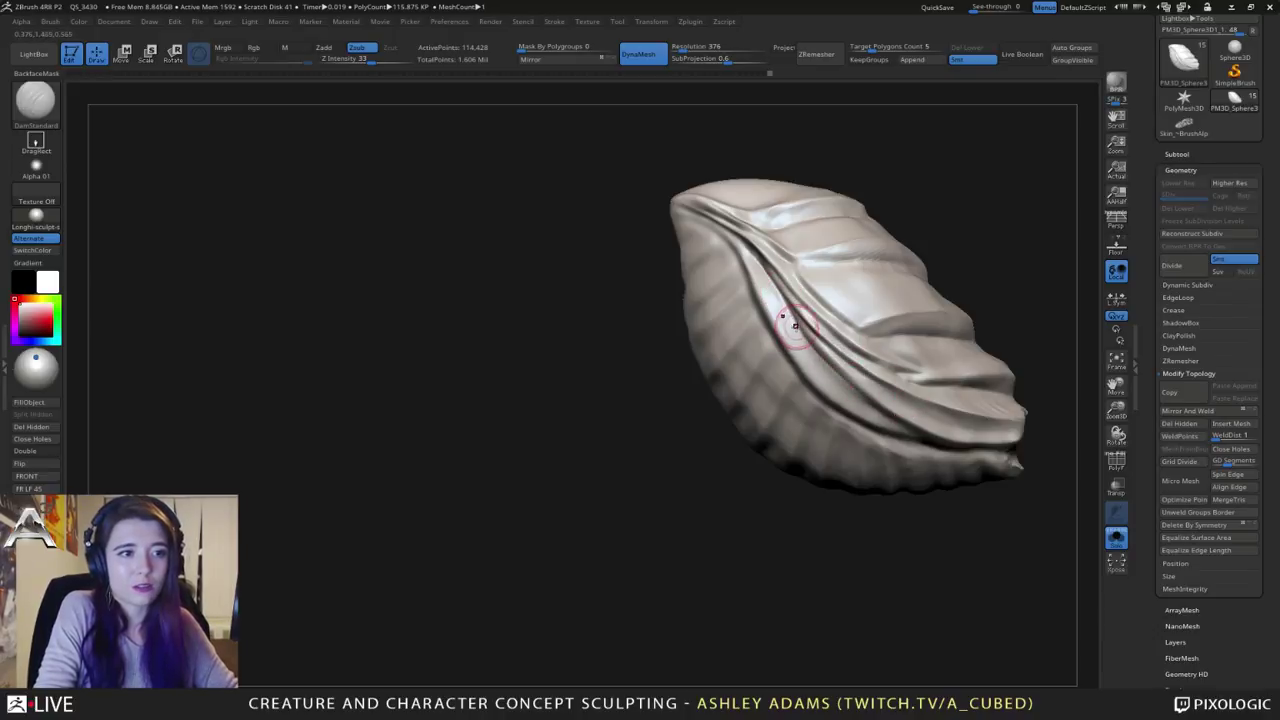
mouse_move(906, 431)
ctrl+right_down()
mouse_move(905, 352)
mouse_move(916, 354)
mouse_move(873, 365)
ctrl+right_up()
drag(874, 363, 880, 411)
Step: Adjust the SnakeHook brush size and reshape the abdomen's side folds and plate edges
key(b)
key(s)
key(h)
right_click(767, 426)
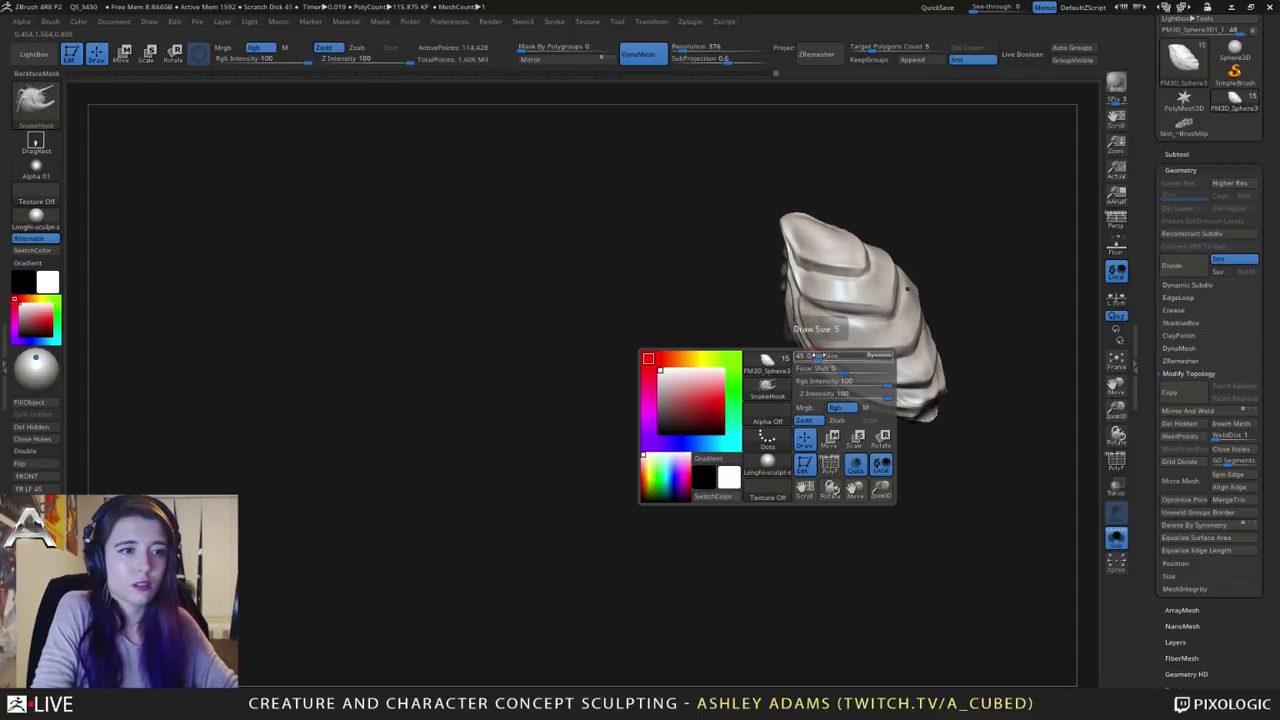
ctrl+right_drag(820, 349, 844, 440)
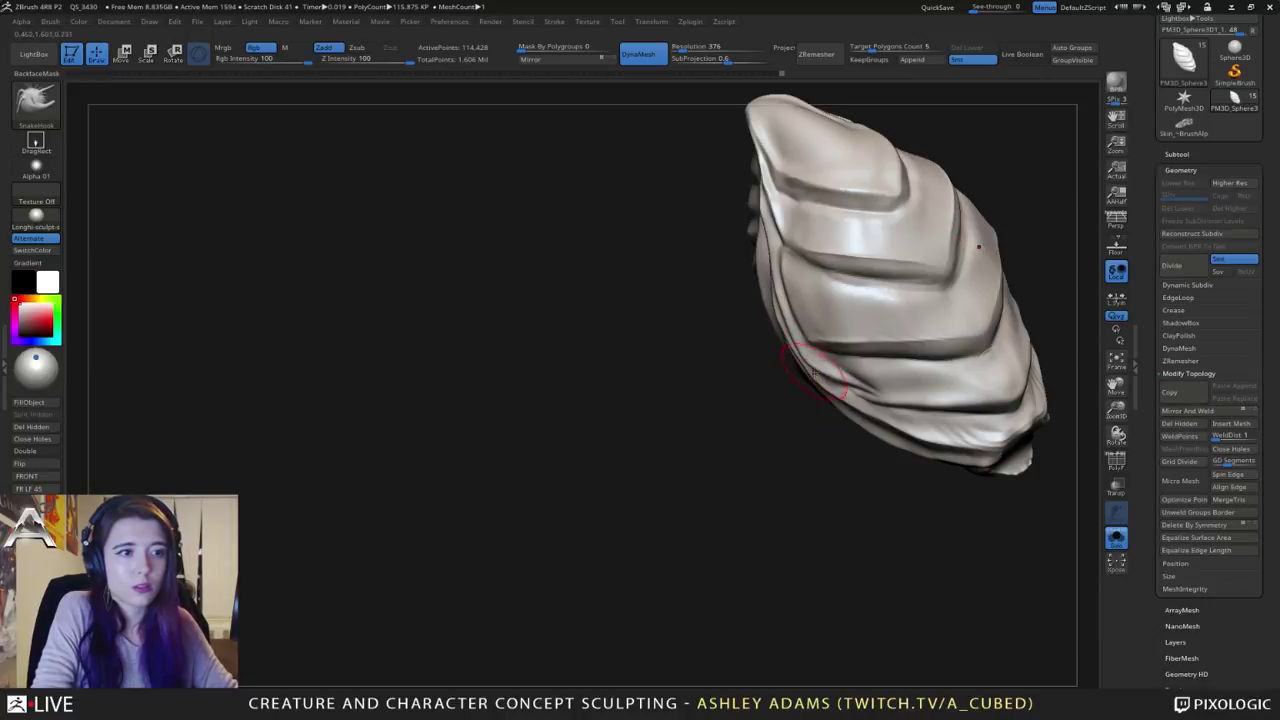
right_drag(814, 321, 809, 349)
drag(808, 348, 755, 345)
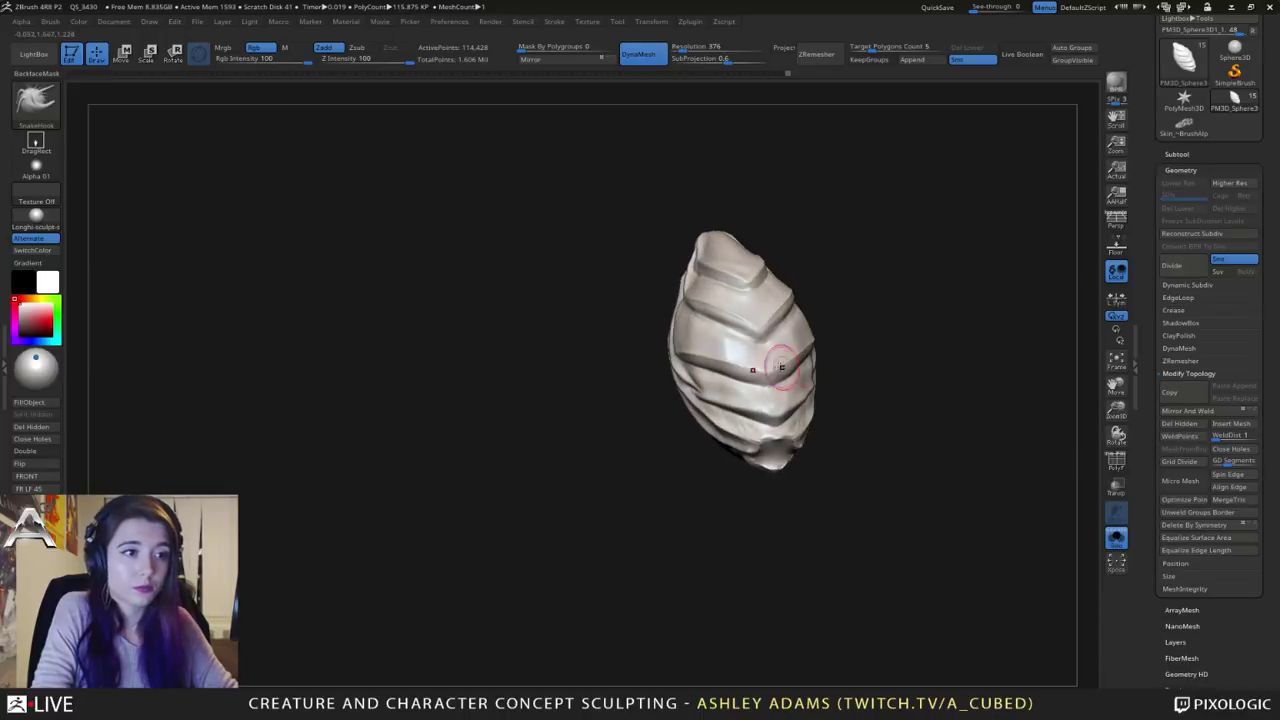
key(shift)
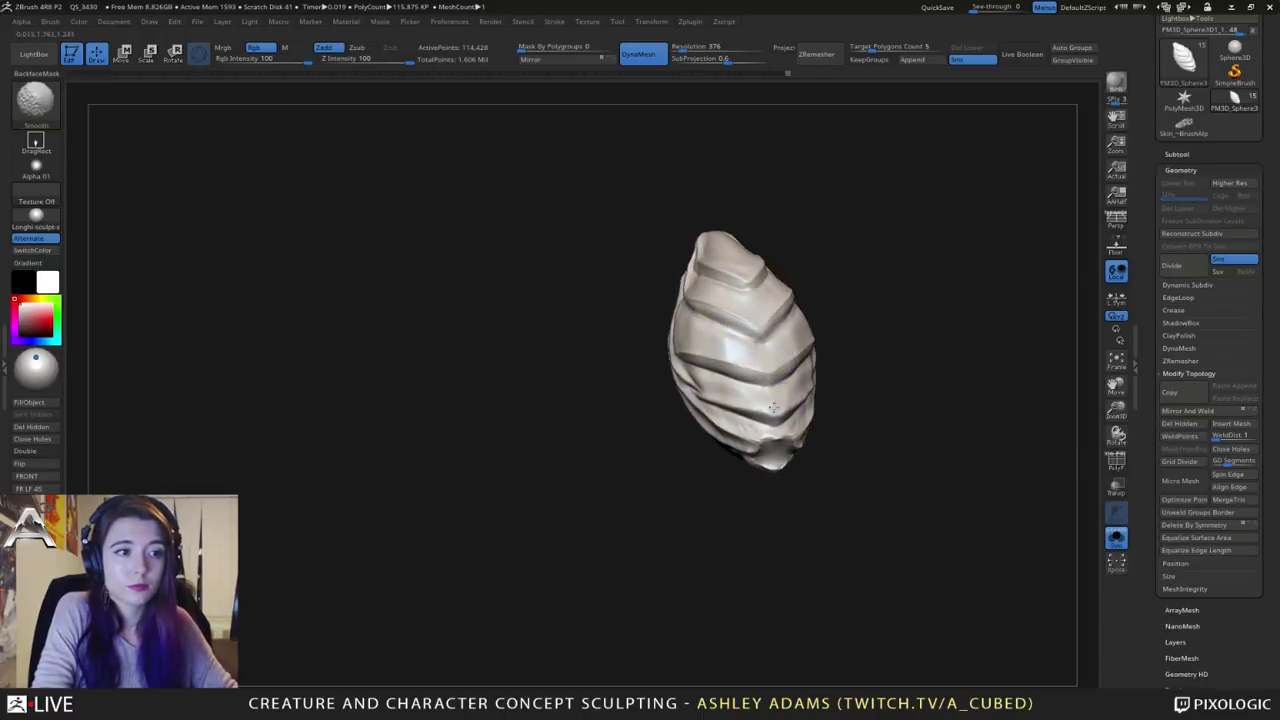
right_drag(790, 408, 1026, 456)
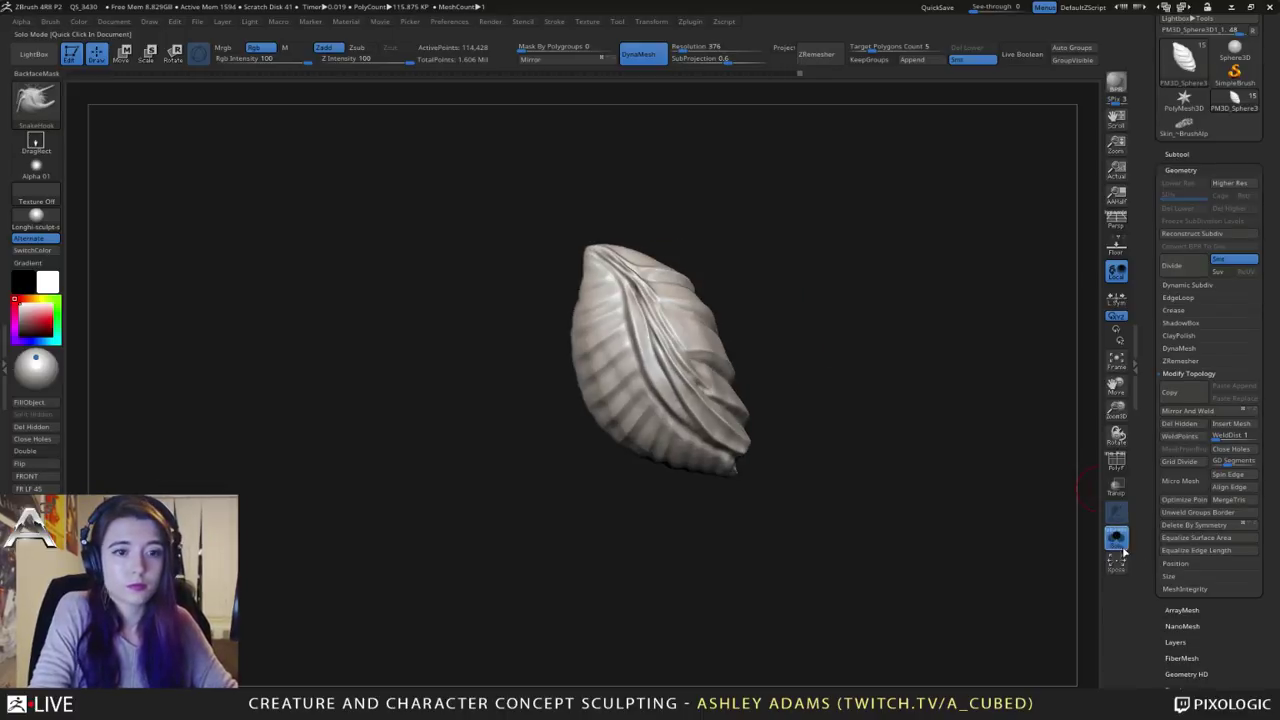
Step: Turn off Solo mode and examine how the abdomen fits with the wings, legs and stinger
click(1116, 543)
click(1116, 538)
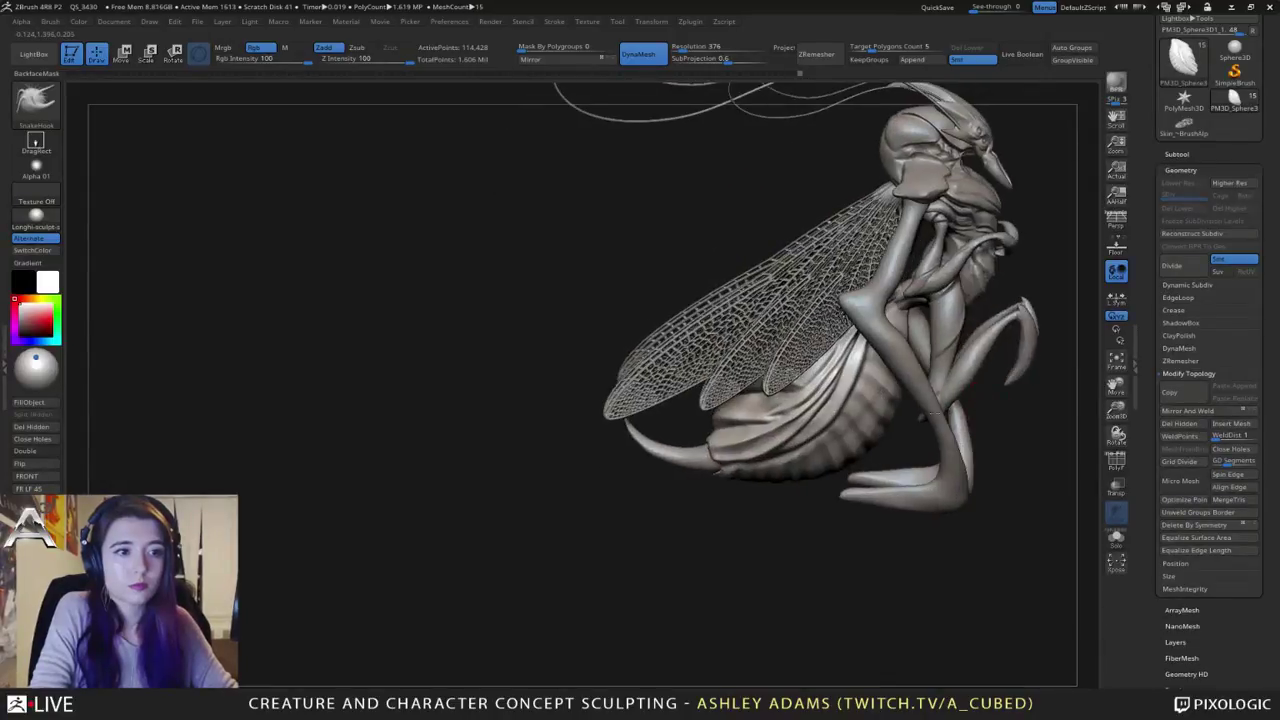
right_drag(870, 394, 591, 230)
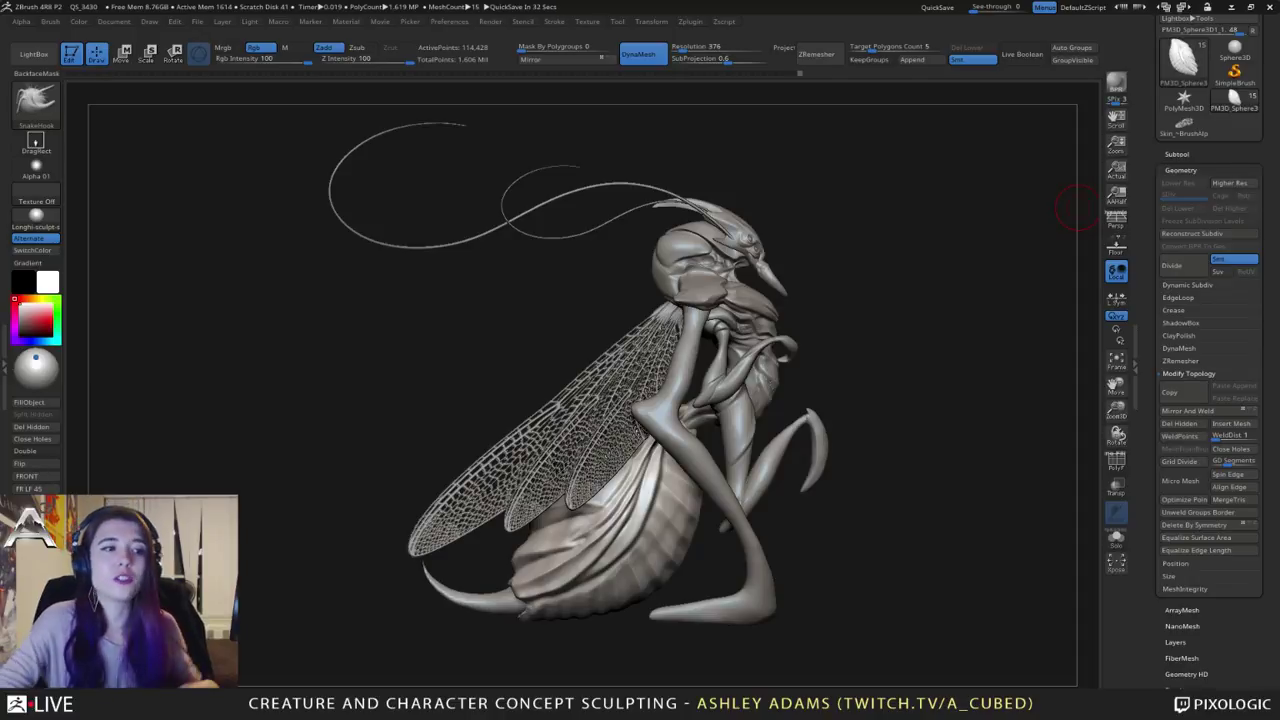
mouse_move(910, 385)
mouse_down()
mouse_move(831, 391)
mouse_move(890, 400)
mouse_up()
alt+drag(890, 400, 970, 307)
ctrl+right_drag(665, 439, 698, 505)
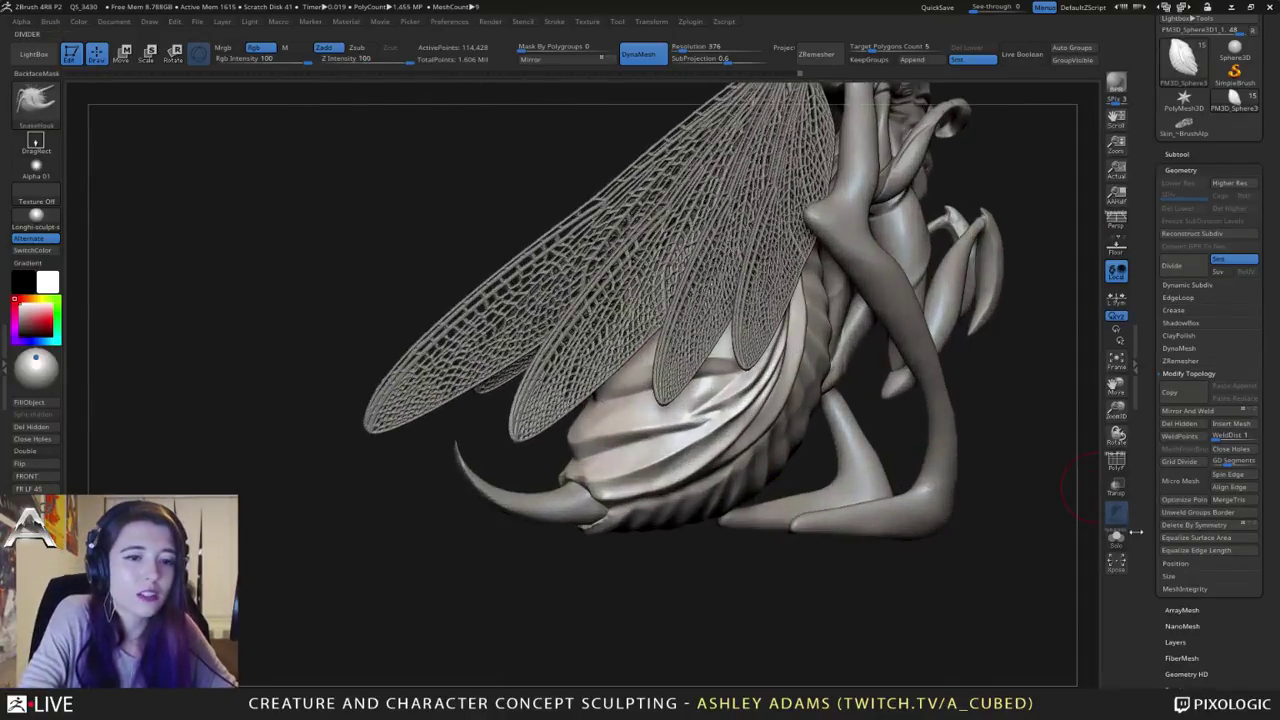
Step: Isolate the abdomen again and sharpen the first plate's edge with a resized Pinch brush
click(1118, 538)
mouse_move(784, 344)
alt+right_down()
mouse_move(765, 386)
mouse_move(798, 380)
mouse_move(690, 360)
mouse_move(749, 360)
mouse_move(784, 343)
mouse_move(650, 318)
alt+right_up()
key(b)
key(p)
key(i)
right_click(711, 354)
right_click(582, 282)
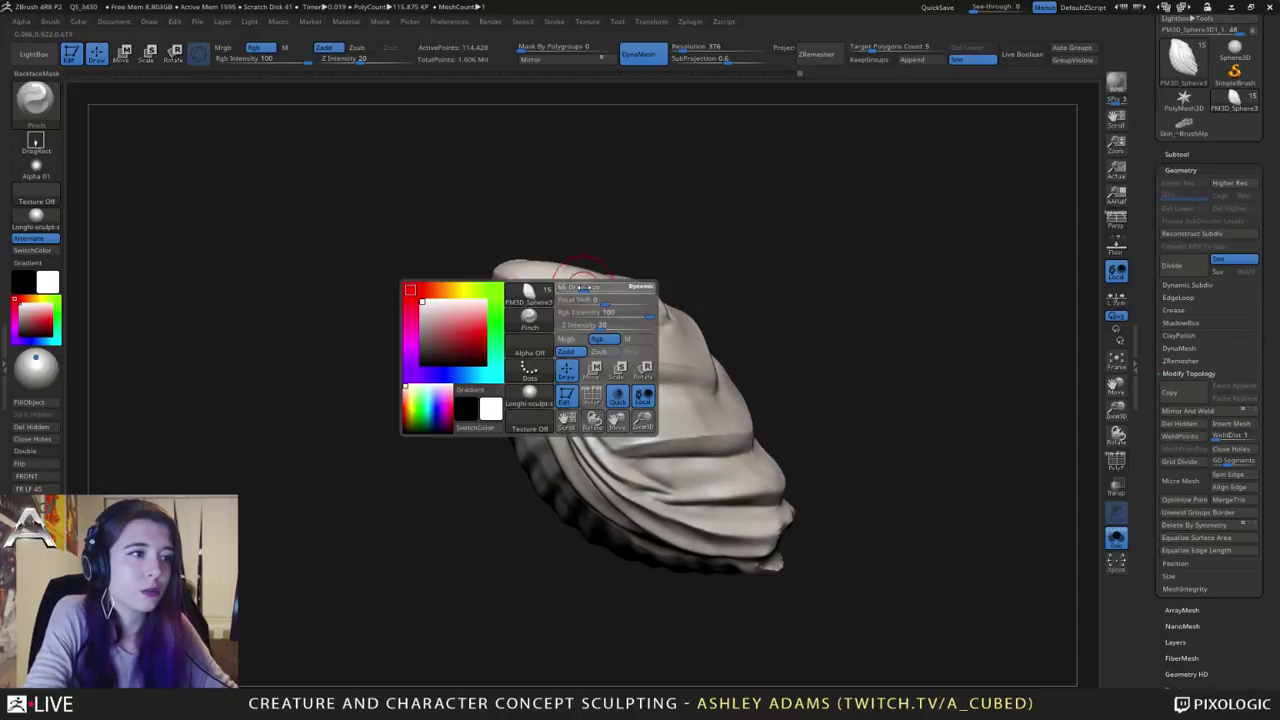
right_drag(570, 272, 545, 330)
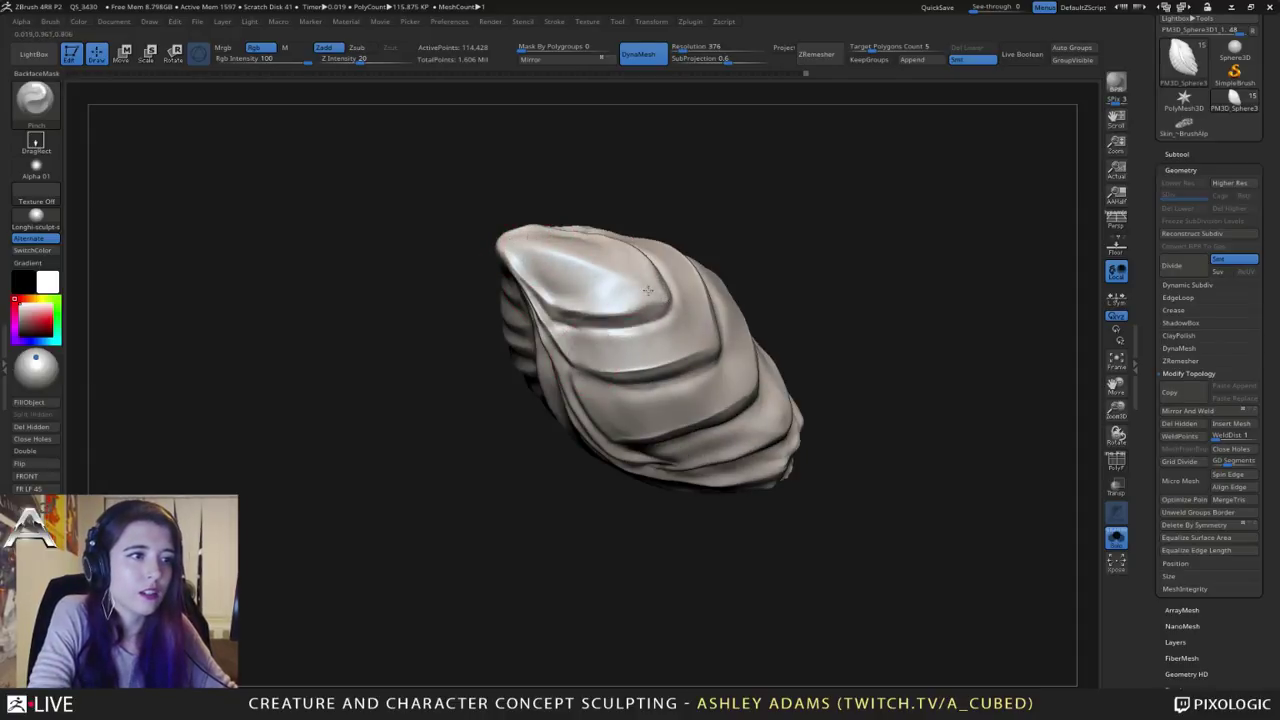
right_drag(604, 270, 569, 305)
right_click(620, 272)
right_click(588, 267)
drag(569, 305, 627, 302)
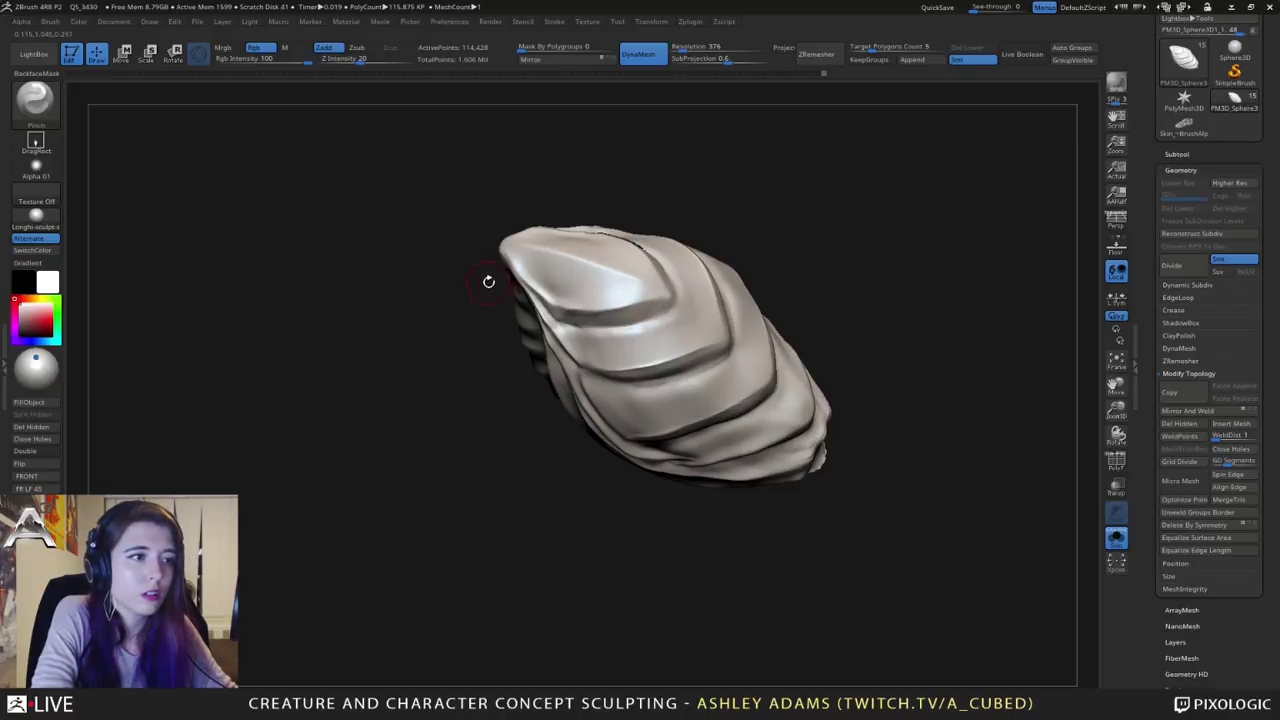
Step: Pinch the second plate's rim into a crisp ridge from the side fold to the central point
drag(488, 281, 543, 263)
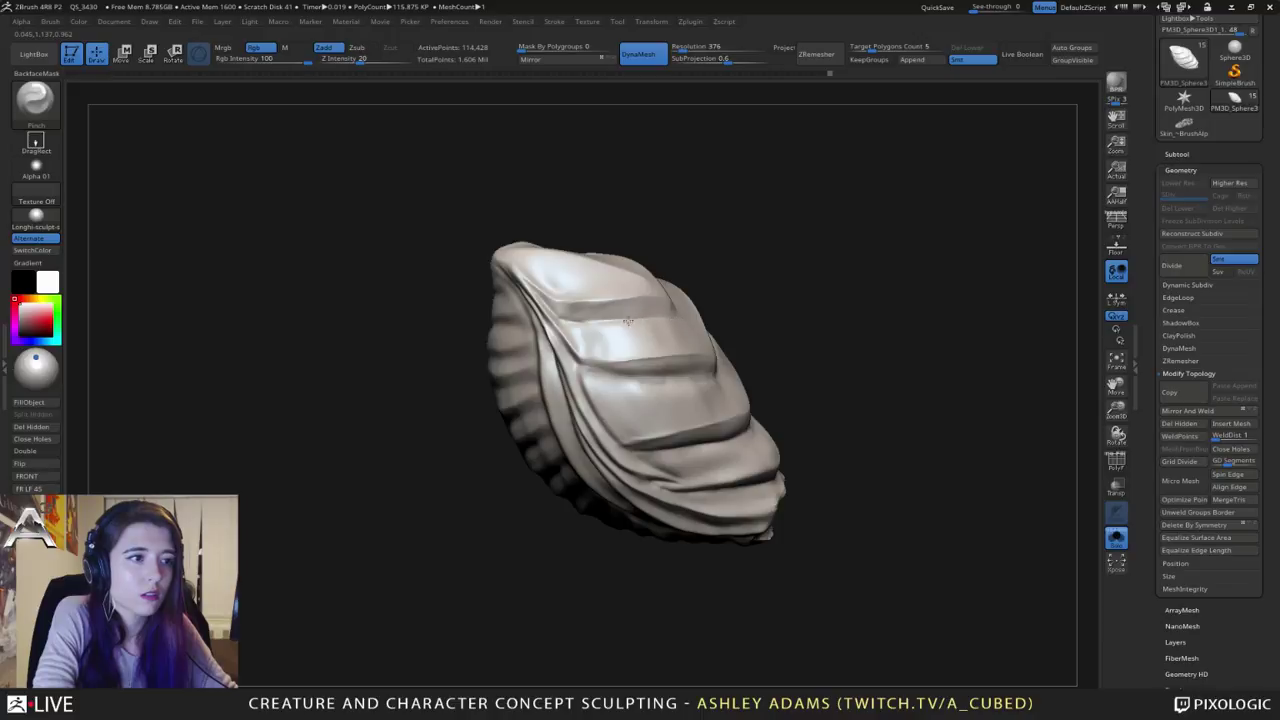
drag(628, 321, 584, 321)
mouse_move(468, 308)
mouse_down()
mouse_move(480, 306)
mouse_move(432, 322)
mouse_up()
mouse_move(562, 302)
mouse_down()
mouse_move(667, 298)
mouse_move(645, 298)
mouse_move(666, 245)
mouse_up()
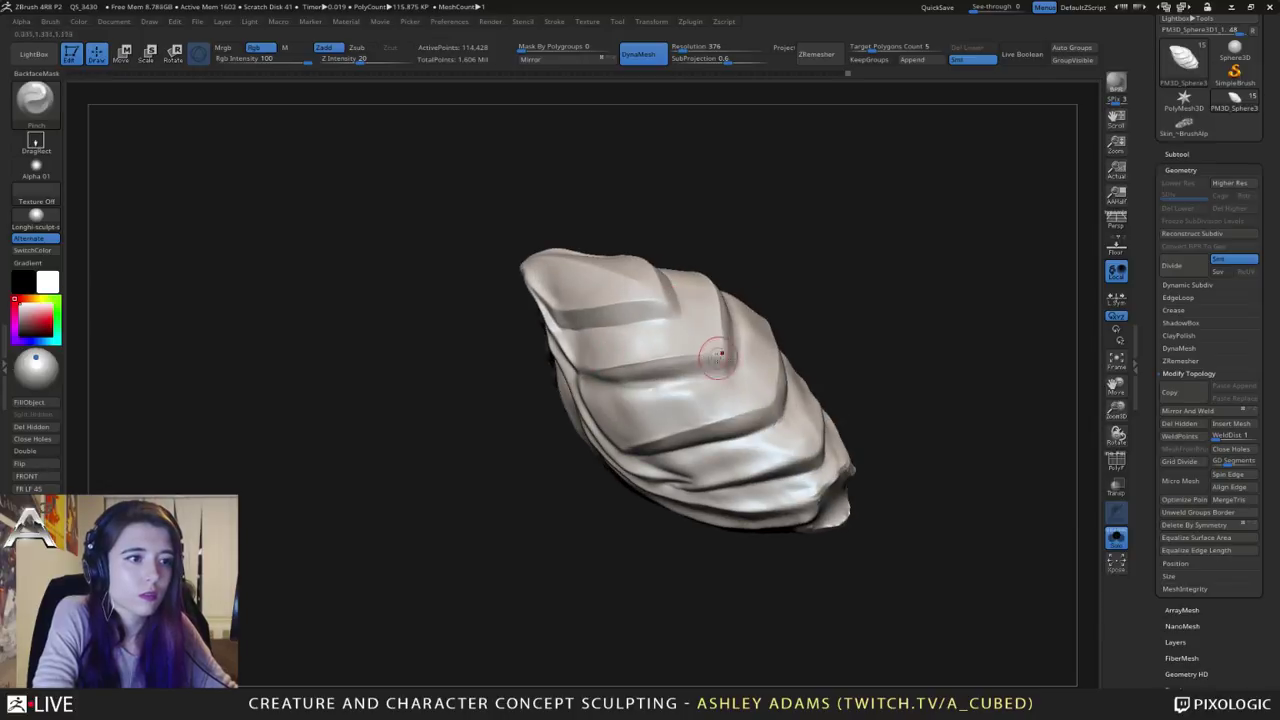
mouse_move(560, 360)
mouse_down()
mouse_move(620, 372)
mouse_move(542, 371)
mouse_move(570, 369)
mouse_up()
right_drag(604, 369, 611, 364)
mouse_move(610, 364)
mouse_down()
mouse_move(580, 370)
mouse_move(666, 380)
mouse_move(697, 329)
mouse_up()
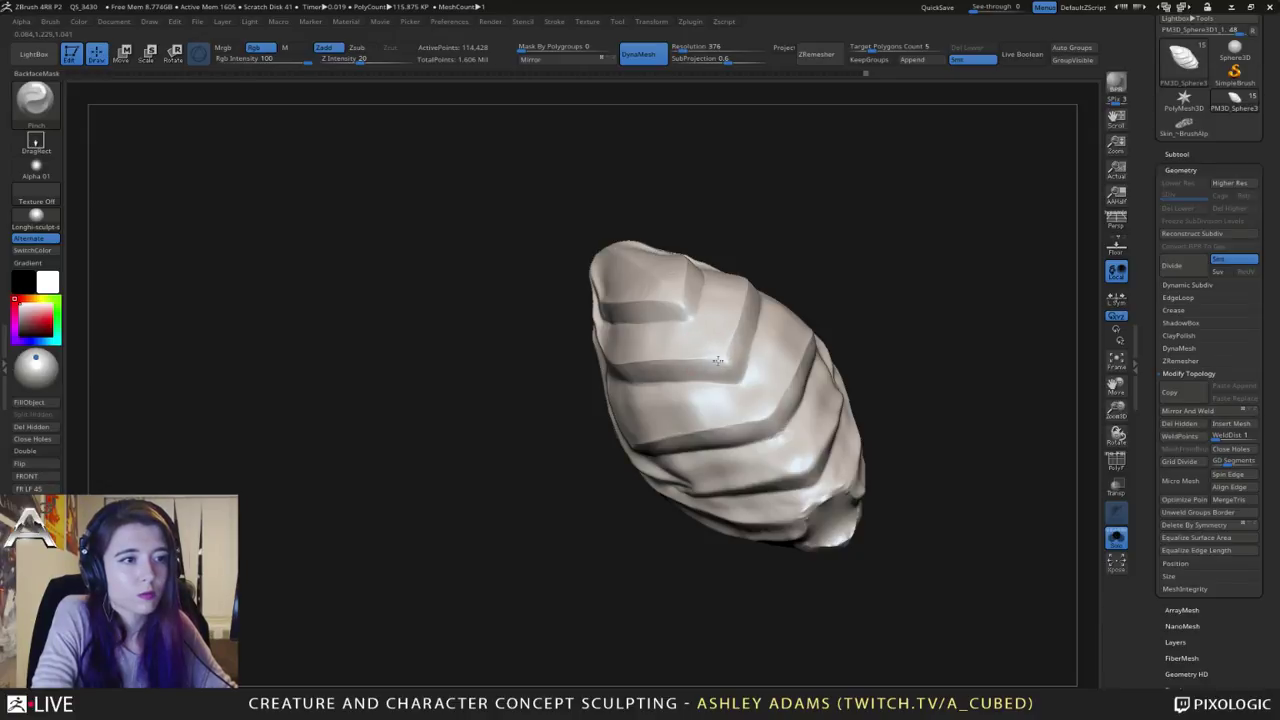
mouse_move(675, 361)
right_down()
mouse_move(592, 325)
mouse_move(680, 357)
right_up()
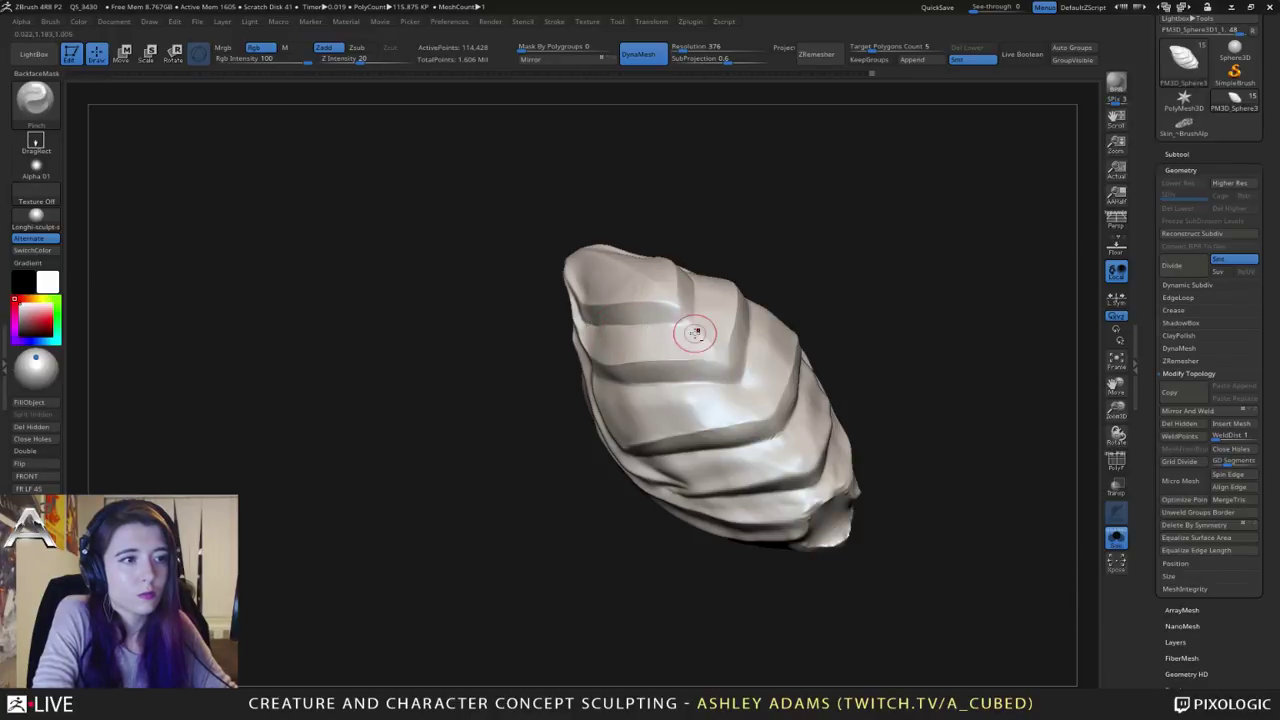
right_drag(691, 371, 697, 345)
Step: Pinch the third plate's lower rim and the plate edges on the opposite side into sharp ridges
drag(624, 444, 766, 420)
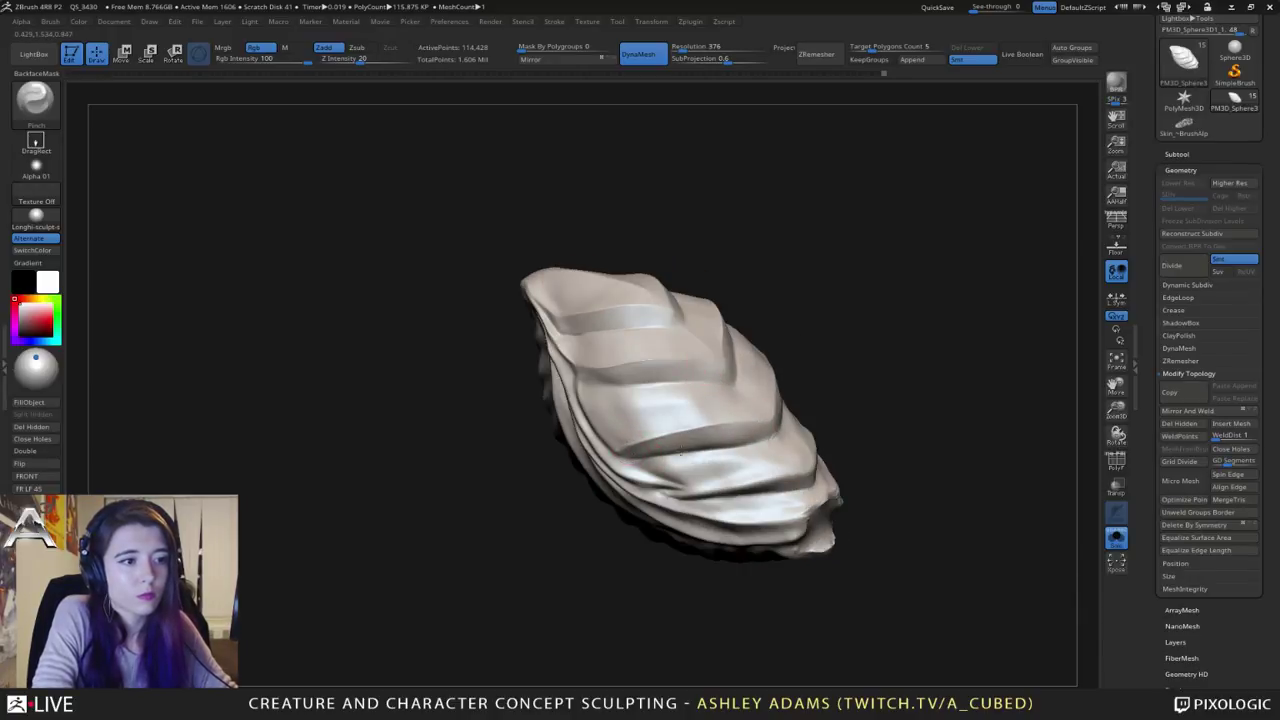
drag(723, 420, 766, 400)
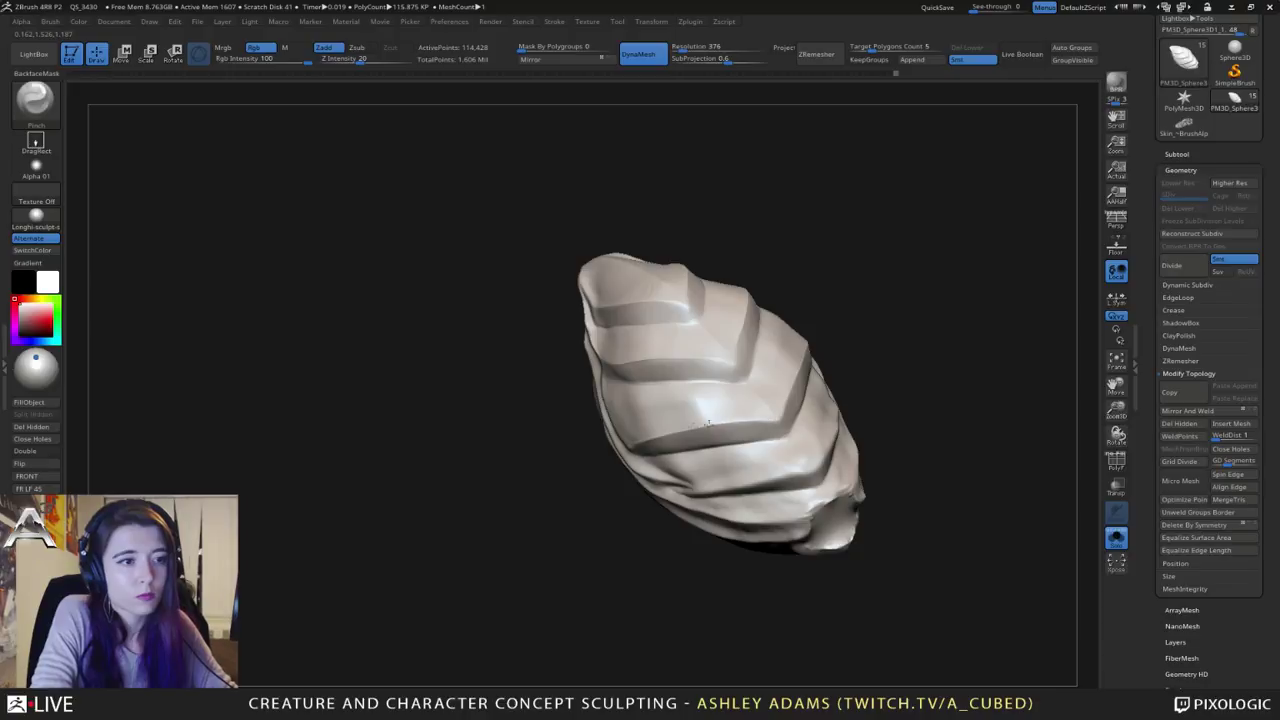
right_drag(719, 399, 711, 423)
mouse_move(760, 332)
mouse_down()
mouse_move(779, 306)
mouse_move(777, 338)
mouse_up()
right_drag(777, 340, 766, 361)
drag(755, 371, 786, 302)
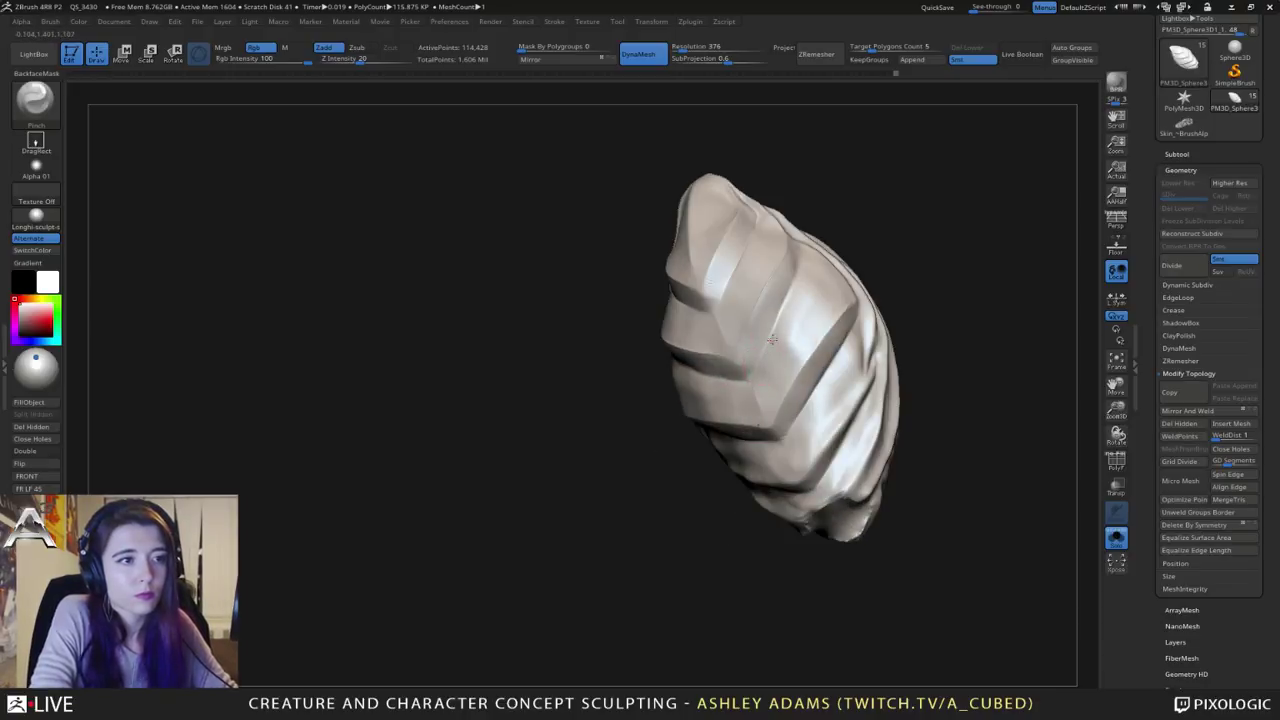
key(shift)
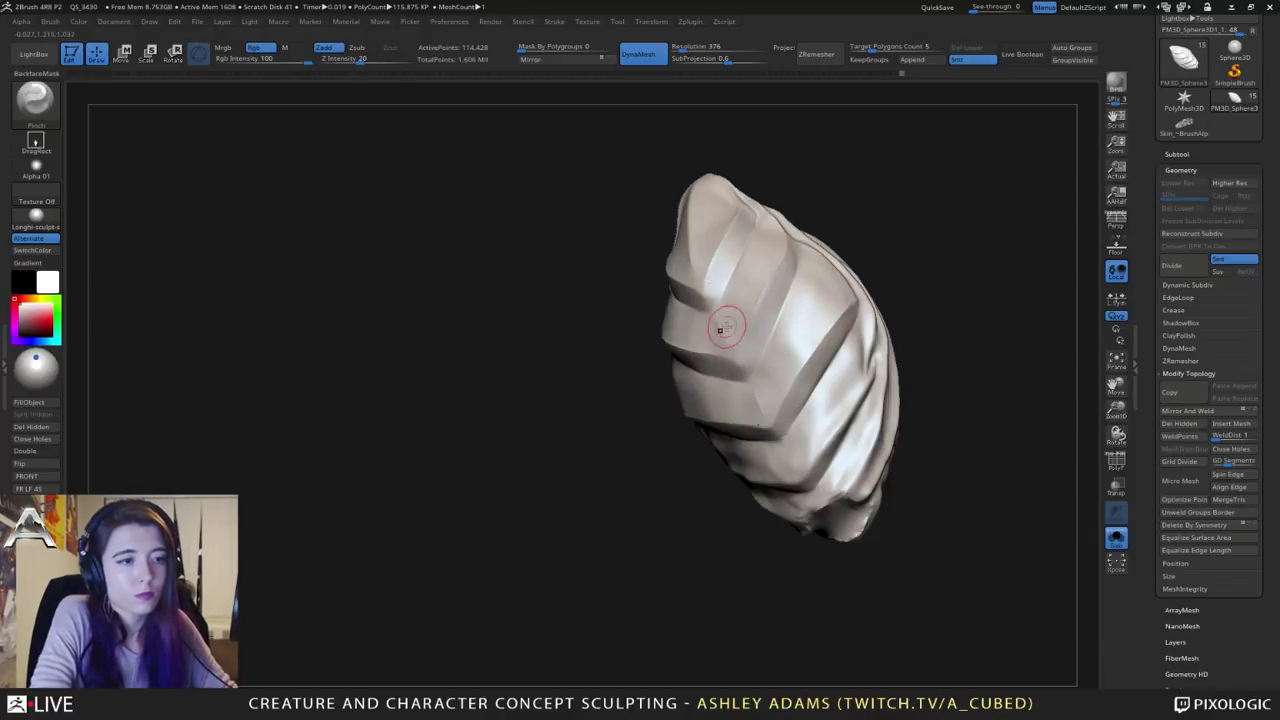
mouse_move(720, 331)
right_down()
mouse_move(769, 366)
mouse_move(745, 332)
mouse_move(734, 337)
right_up()
key(b)
key(s)
key(h)
key(space)
drag(740, 337, 764, 338)
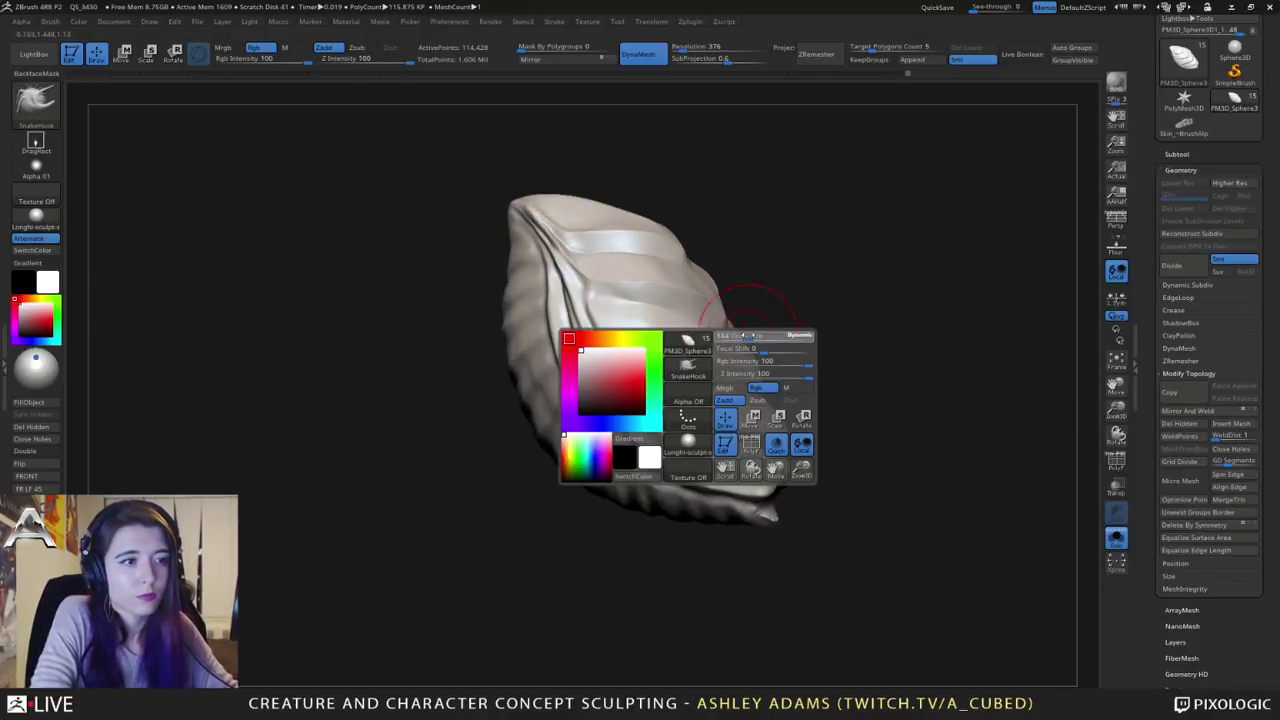
right_drag(734, 343, 652, 272)
right_click(723, 312)
right_drag(680, 354, 678, 338)
key(space)
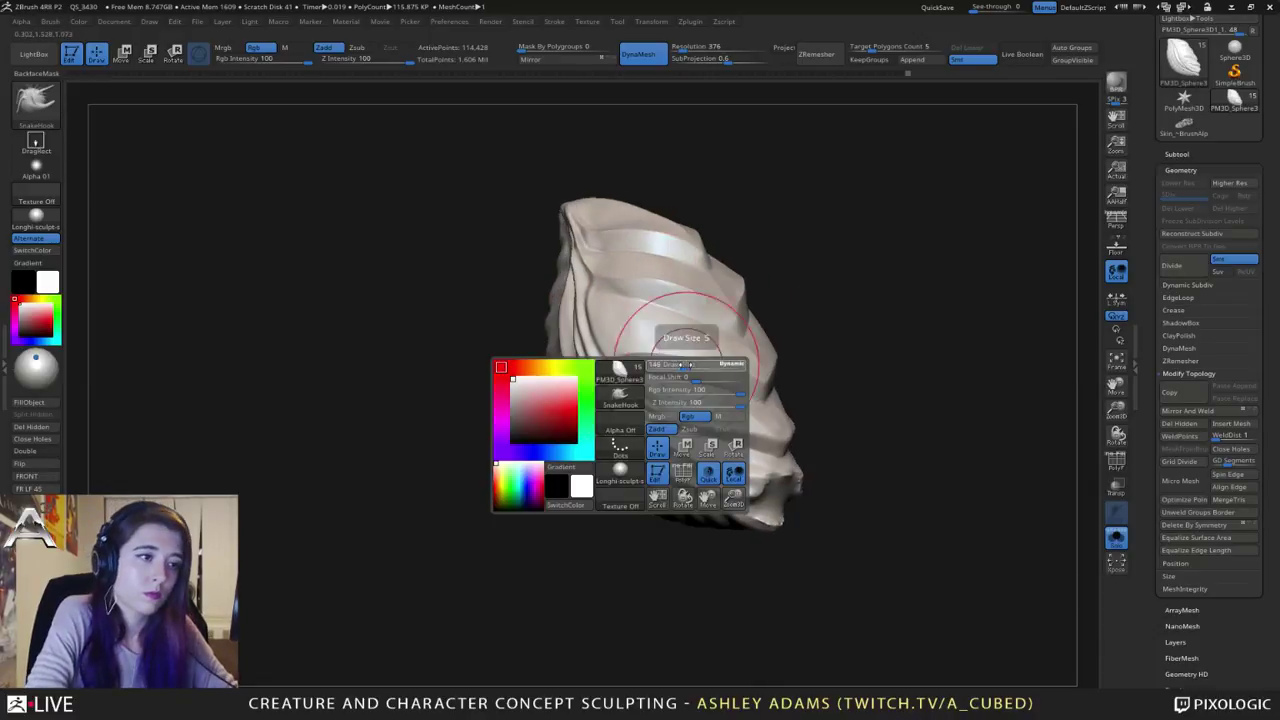
drag(680, 338, 669, 338)
Step: Sharpen the fourth plate's lower rim with a resized Pinch brush
key(b)
key(p)
key(i)
mouse_move(690, 366)
right_down()
mouse_move(673, 396)
mouse_move(689, 411)
right_up()
key(space)
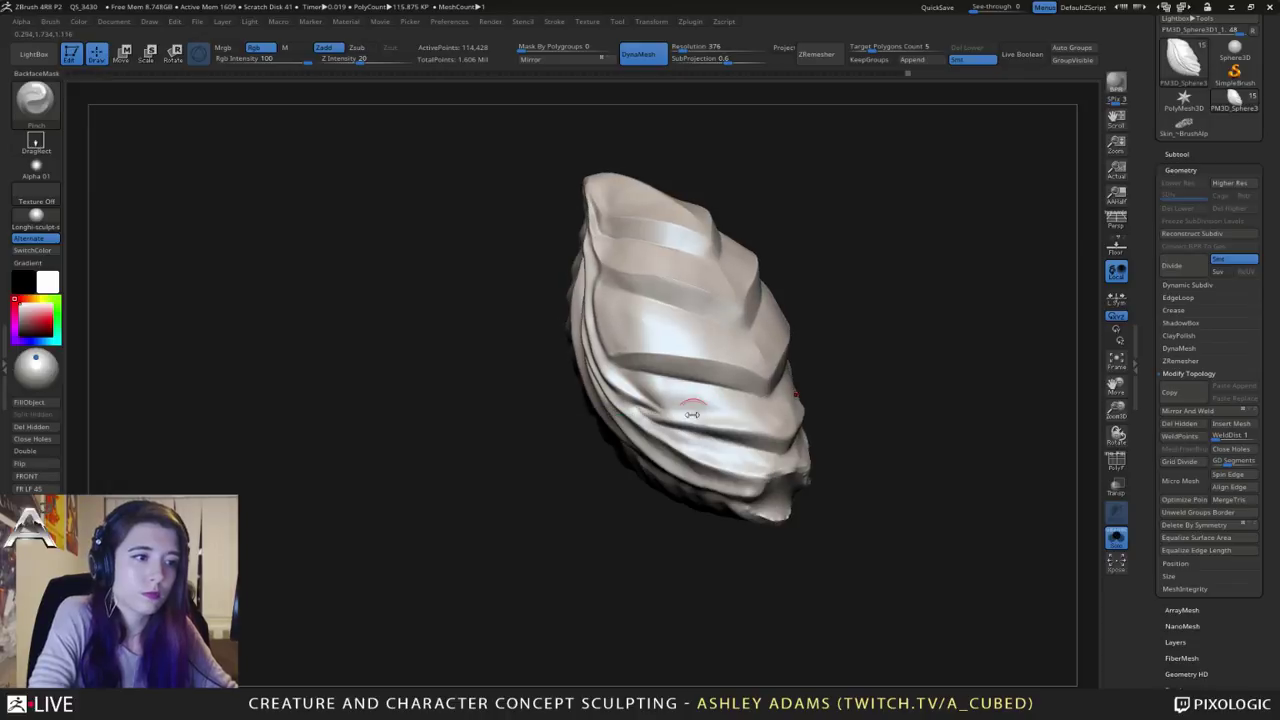
mouse_move(678, 413)
mouse_down()
mouse_move(780, 437)
mouse_move(659, 418)
mouse_up()
right_drag(690, 415, 682, 420)
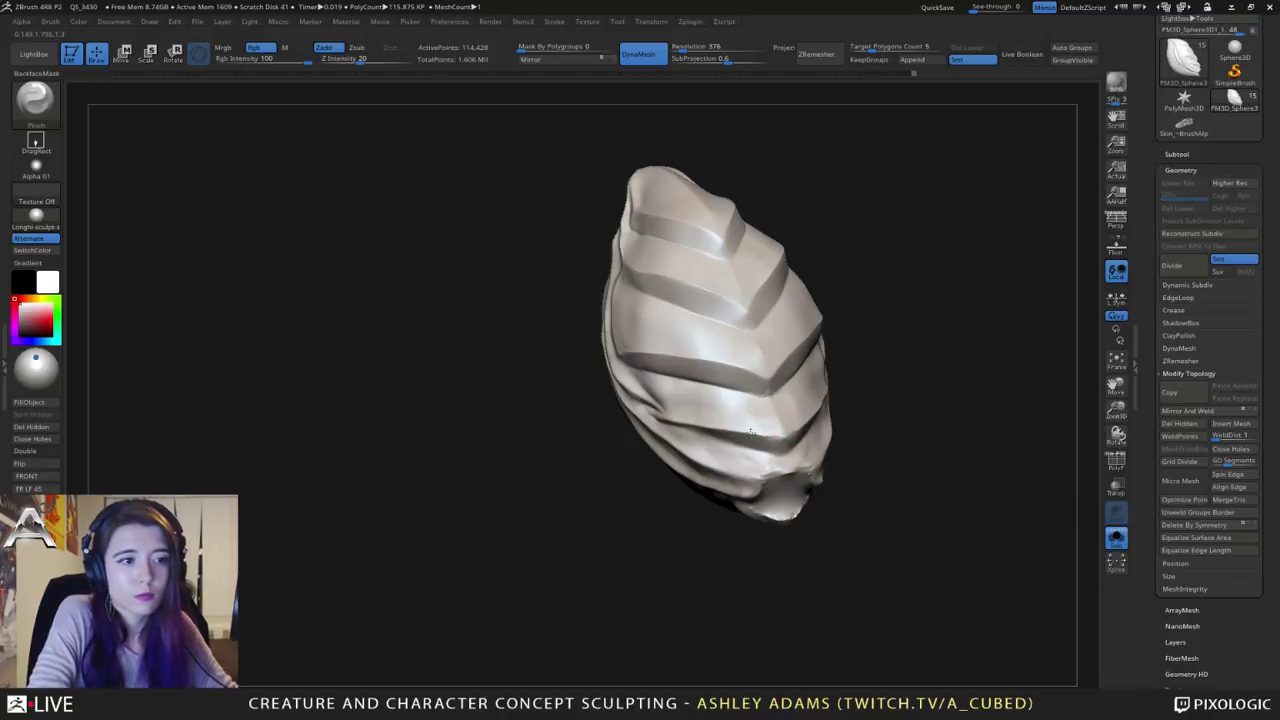
Step: Smooth the fourth plate around its rim and pinch its outer end where it meets the side fold
key(shift)
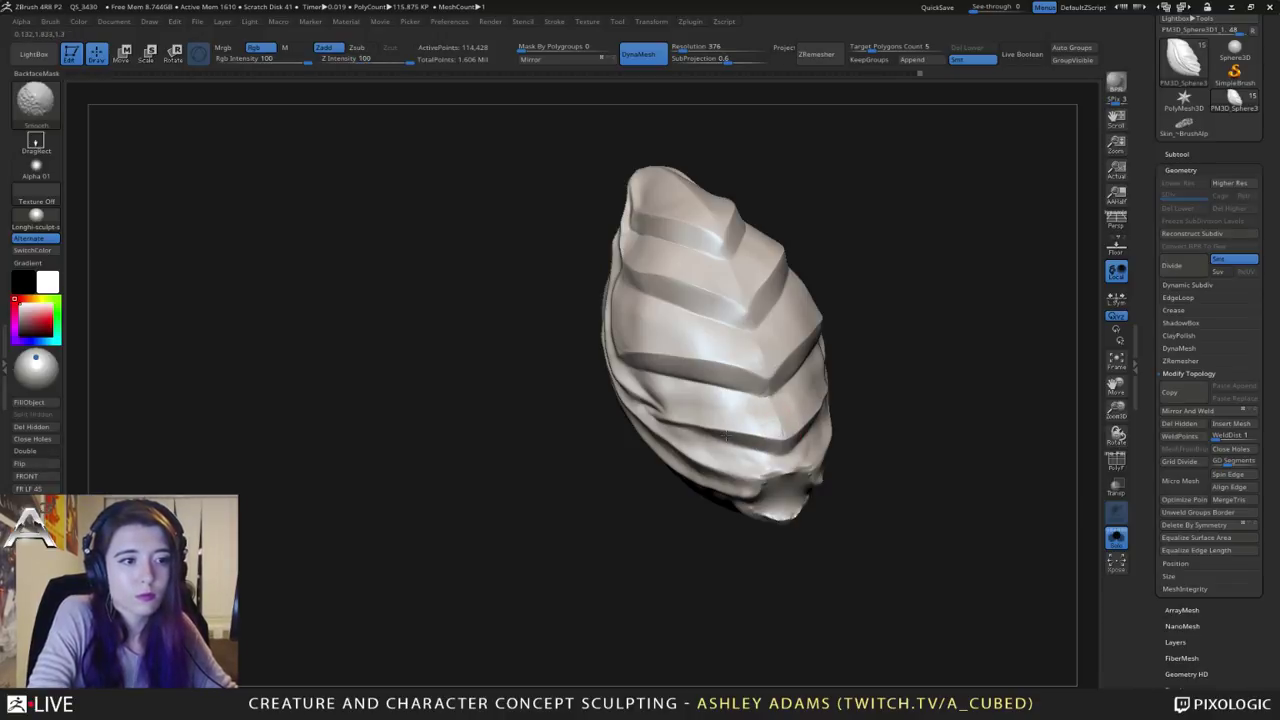
mouse_move(771, 394)
mouse_down()
mouse_move(767, 379)
mouse_move(768, 397)
mouse_up()
right_drag(703, 412, 711, 433)
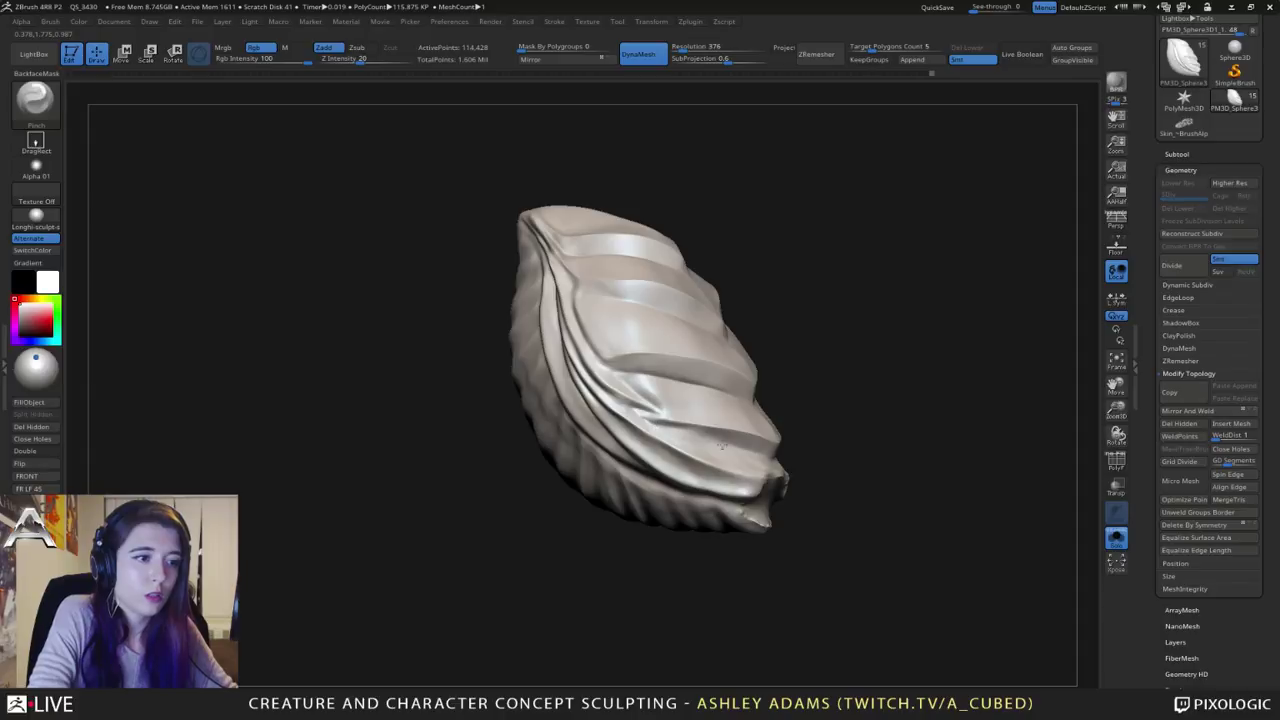
right_drag(692, 435, 692, 443)
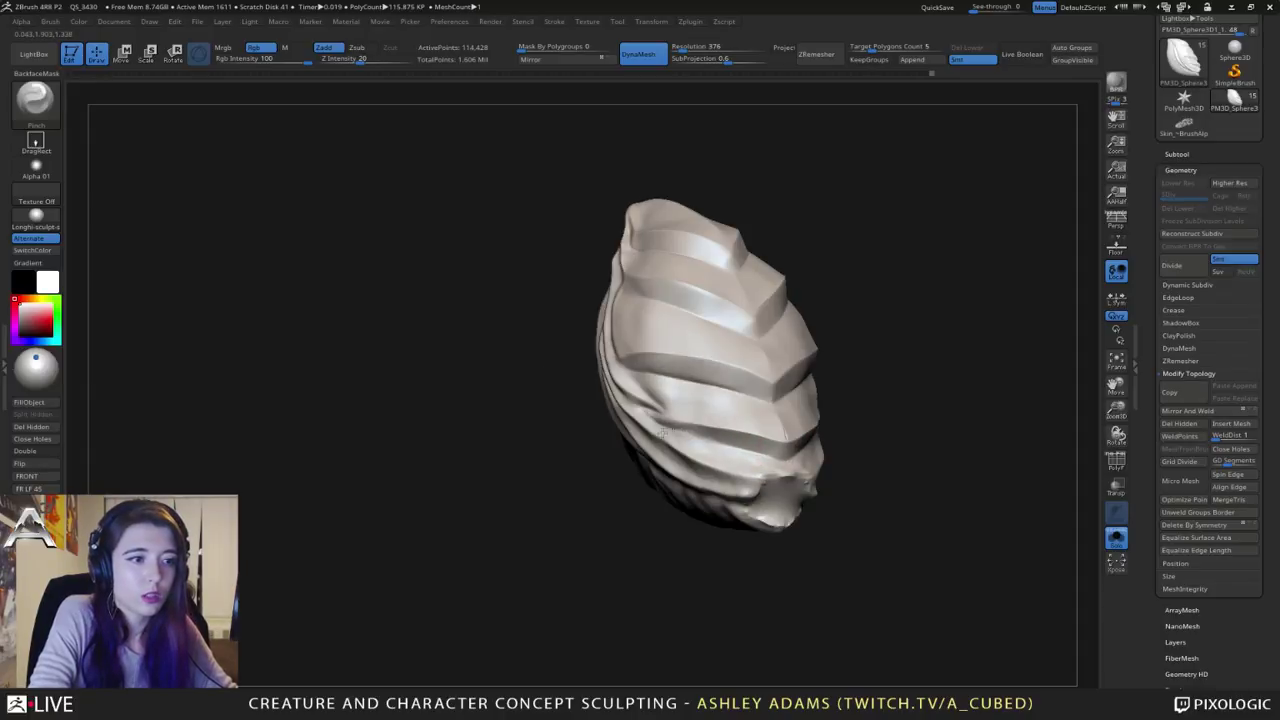
right_drag(662, 433, 672, 426)
drag(672, 426, 644, 413)
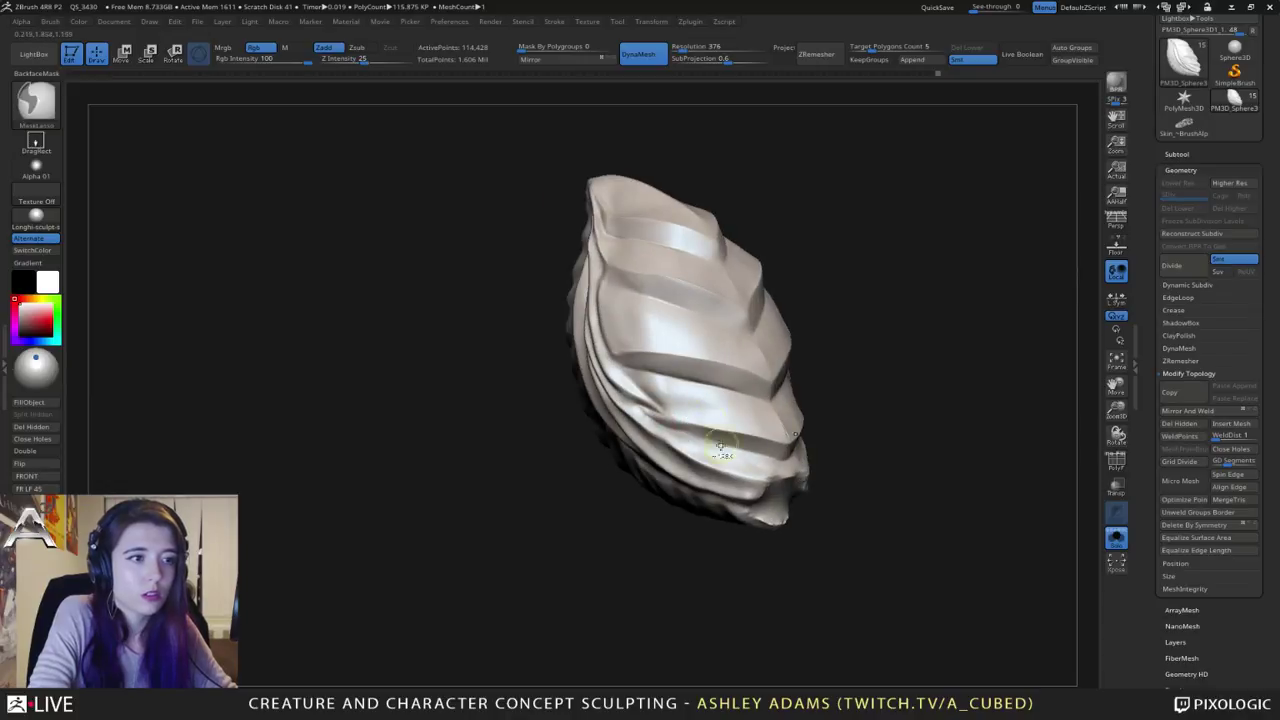
mouse_move(720, 447)
shift+right_down()
mouse_move(766, 371)
mouse_move(776, 303)
mouse_move(739, 409)
mouse_move(746, 437)
shift+right_up()
right_click(714, 397)
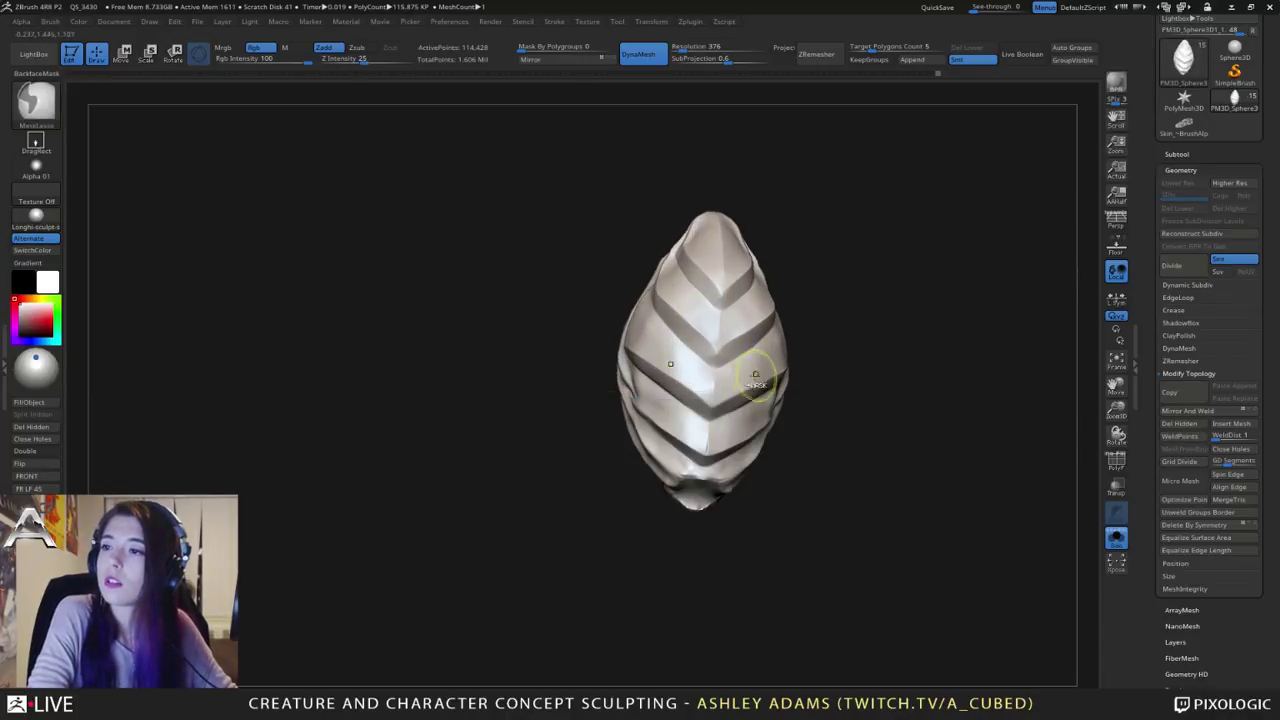
ctrl+right_drag(755, 375, 703, 383)
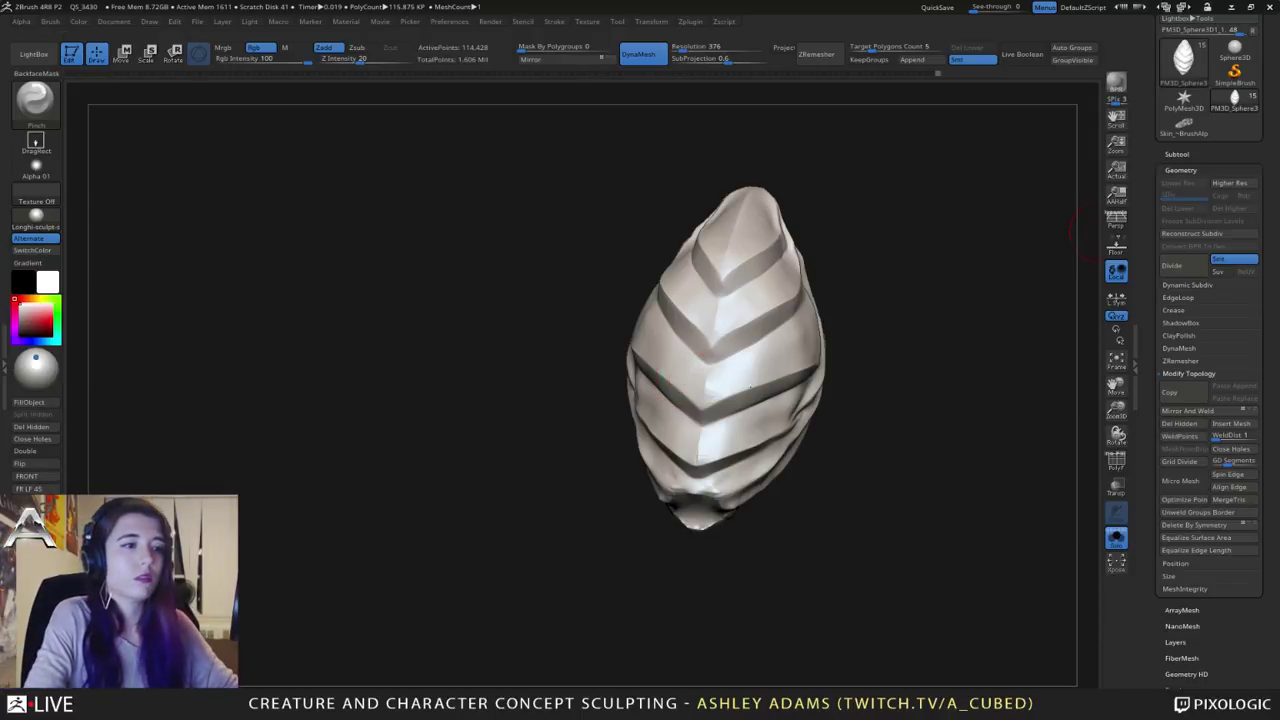
Step: Pull the outer ends of the lower plates into shape with a small SnakeHook brush and smooth the third plate's surface
drag(1090, 237, 1035, 262)
drag(602, 385, 623, 472)
key(b)
key(s)
key(h)
key(space)
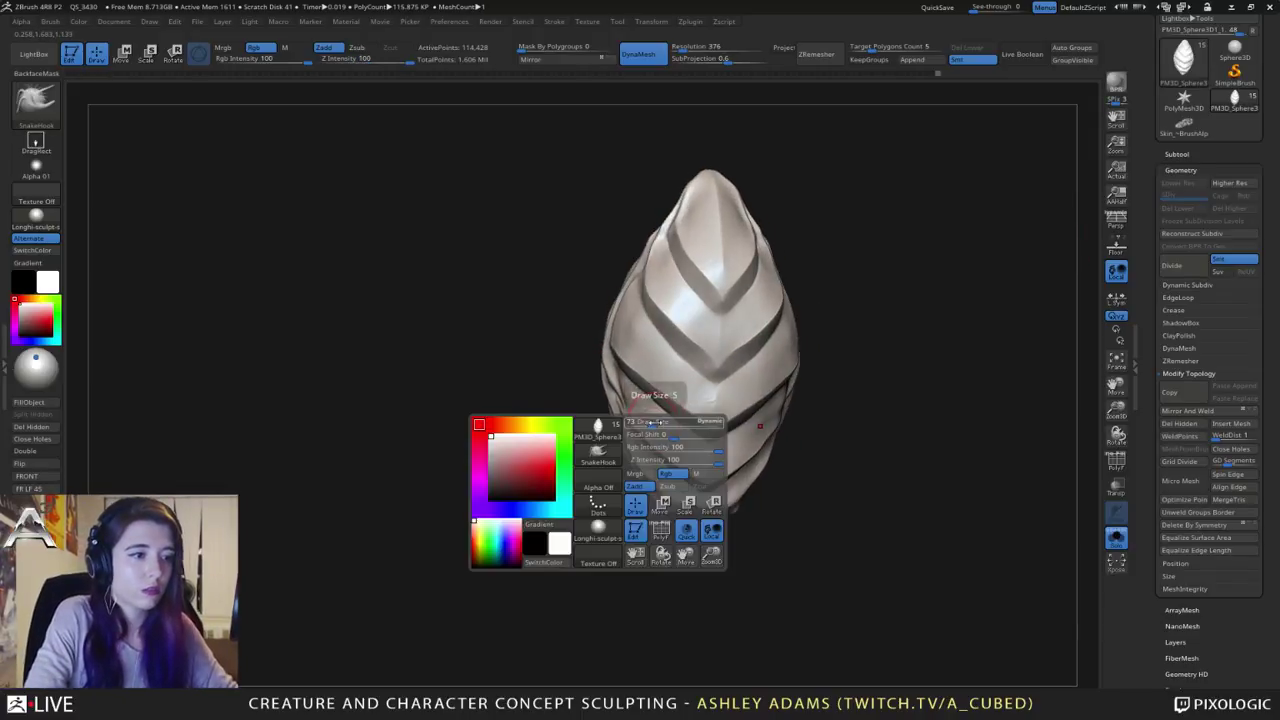
drag(655, 422, 646, 422)
ctrl+right_drag(630, 405, 619, 456)
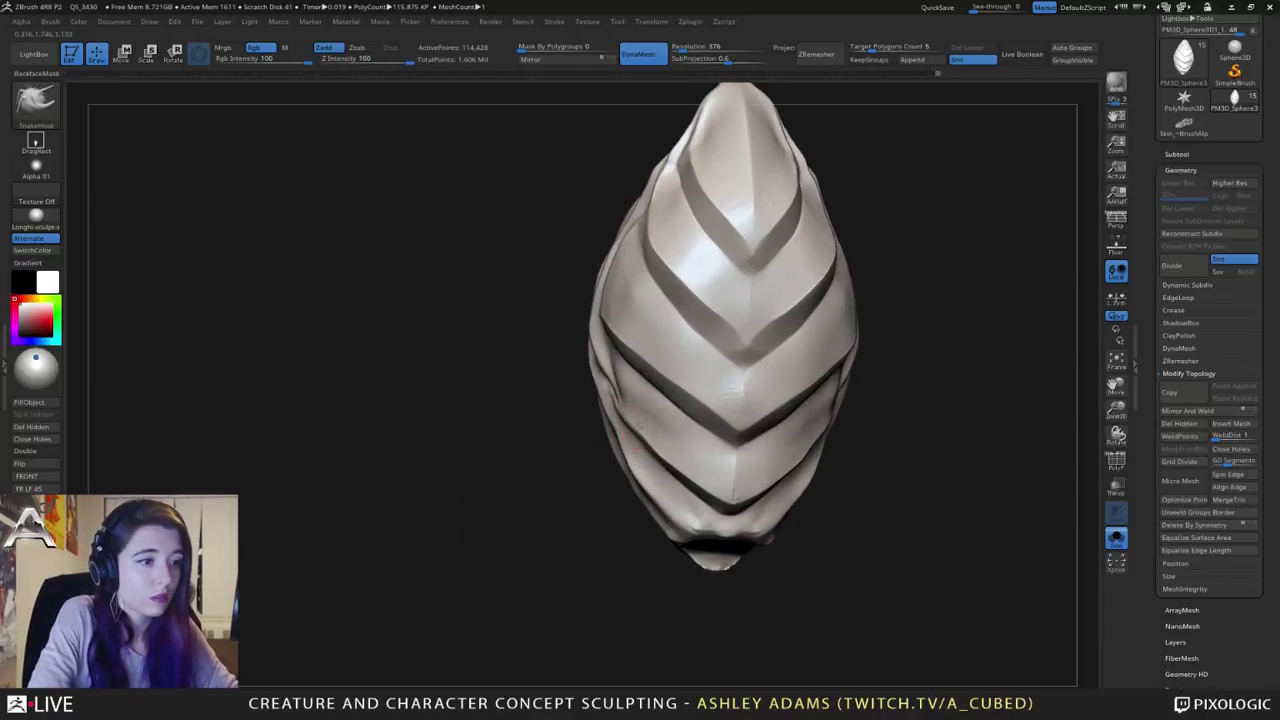
key(space)
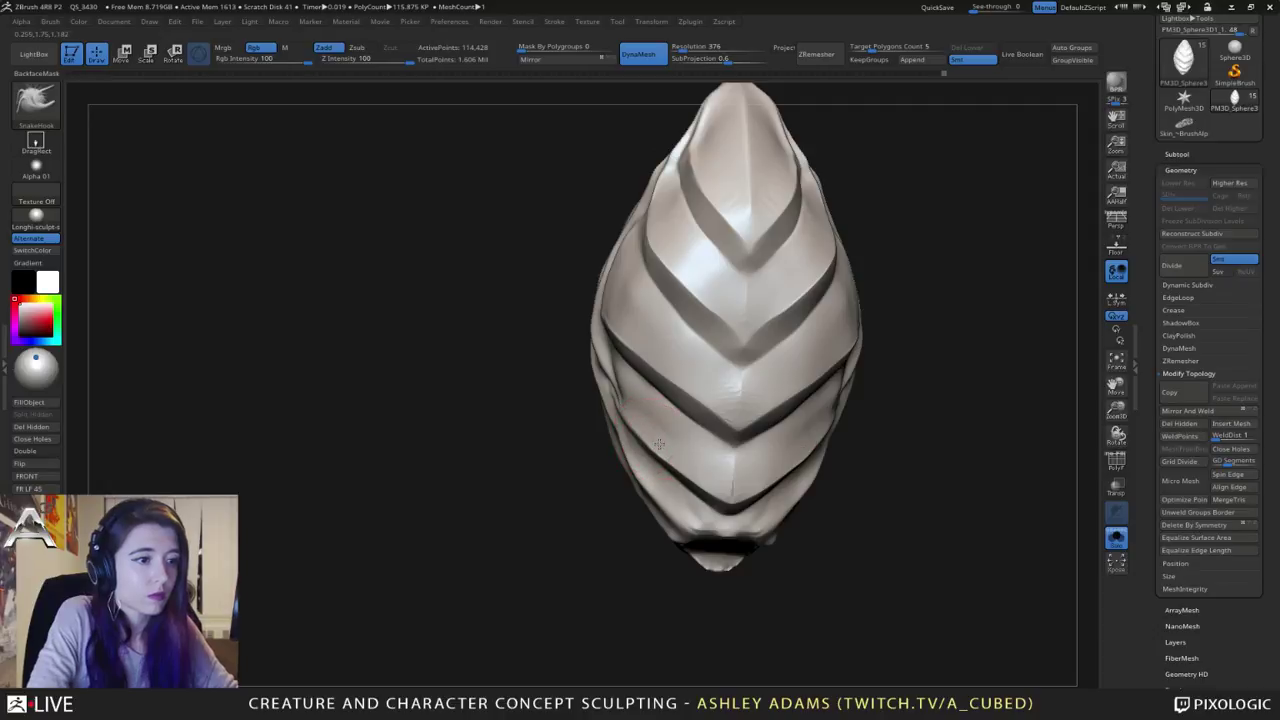
mouse_move(697, 479)
ctrl+right_down()
mouse_move(737, 388)
mouse_move(757, 420)
mouse_move(749, 357)
mouse_move(763, 386)
mouse_move(862, 320)
mouse_move(692, 350)
ctrl+right_up()
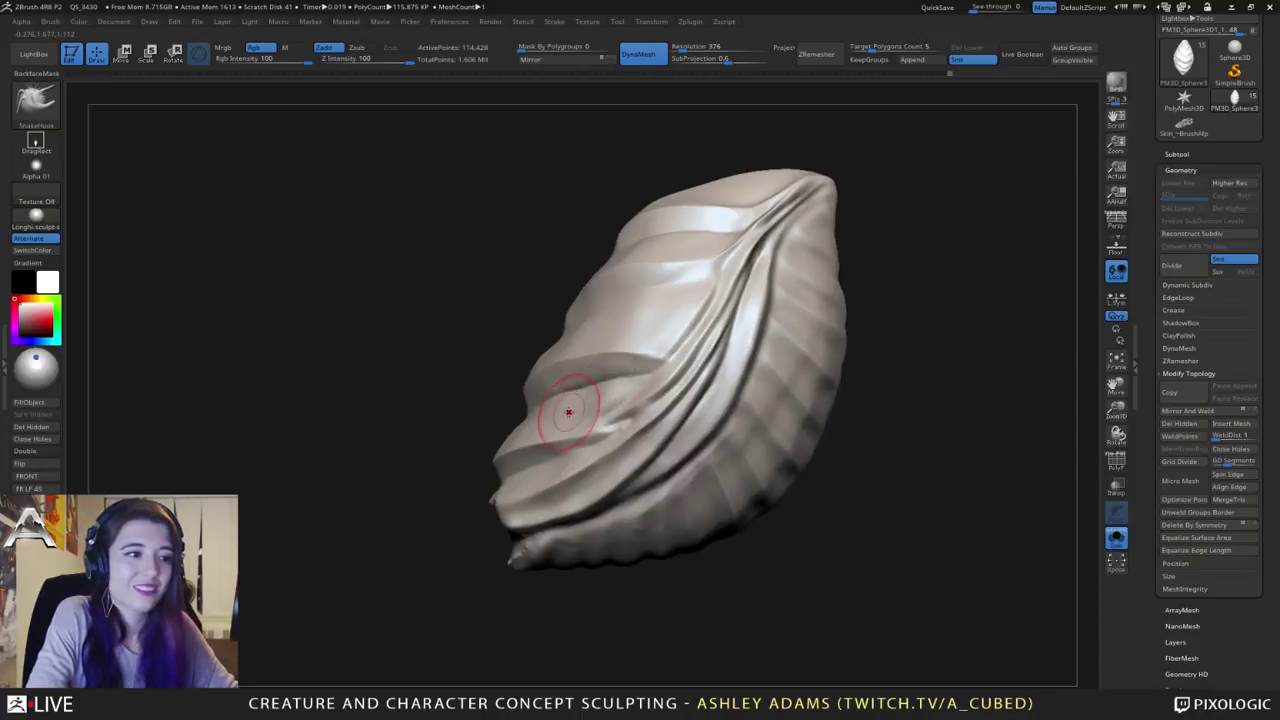
right_drag(568, 412, 523, 422)
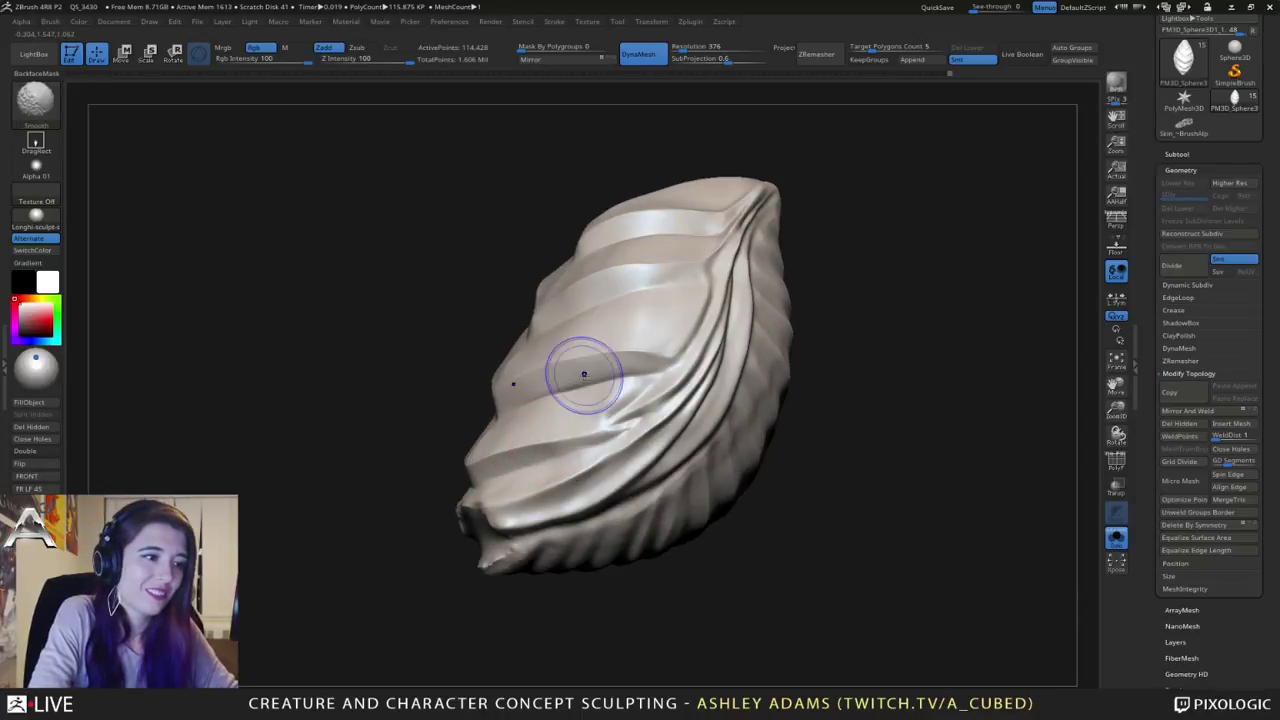
right_drag(666, 351, 577, 371)
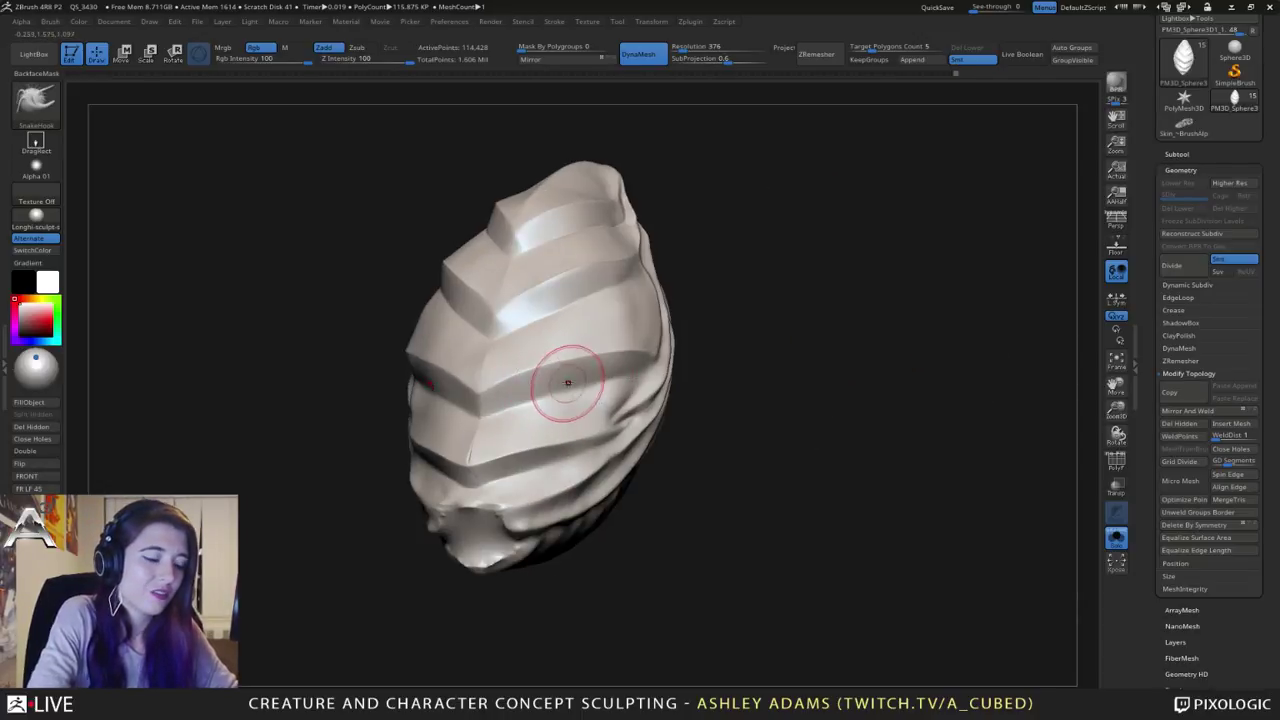
Step: Refine the back plates' surfaces and edges with the MAHcut Mech brush in Zsub mode at Z Intensity 9
key(1)
key(2)
key(3)
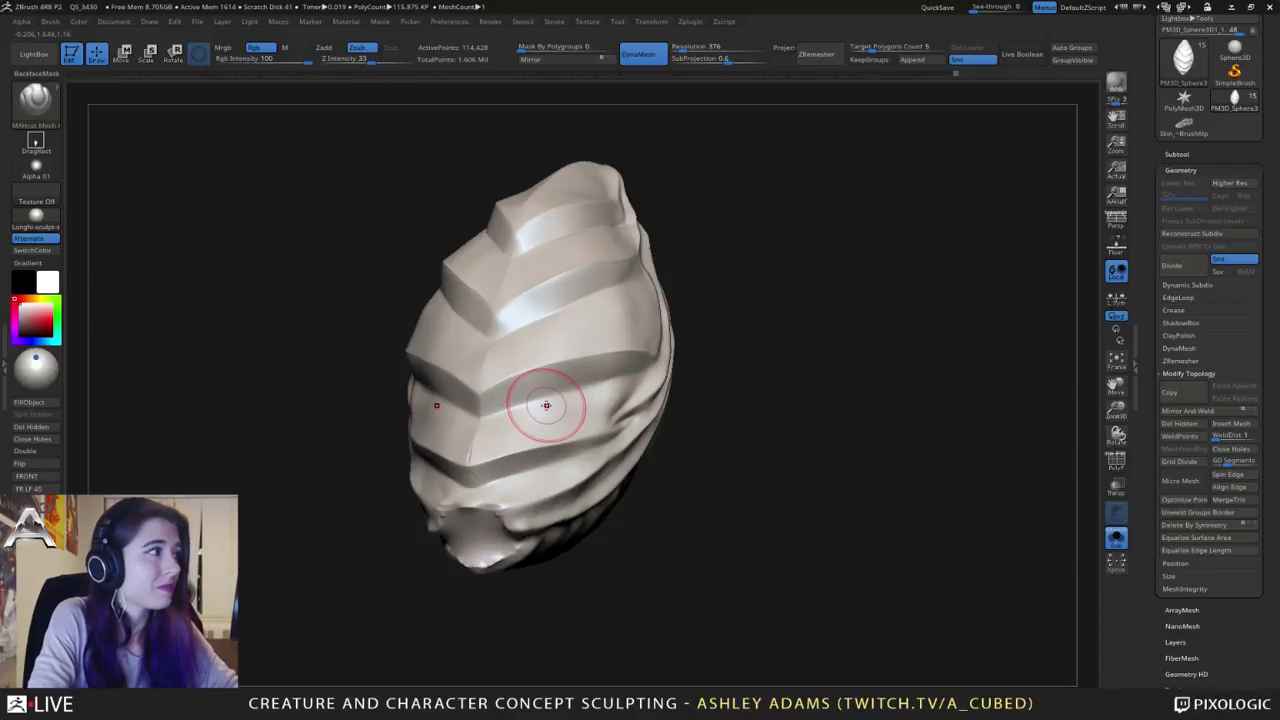
right_drag(534, 403, 486, 366)
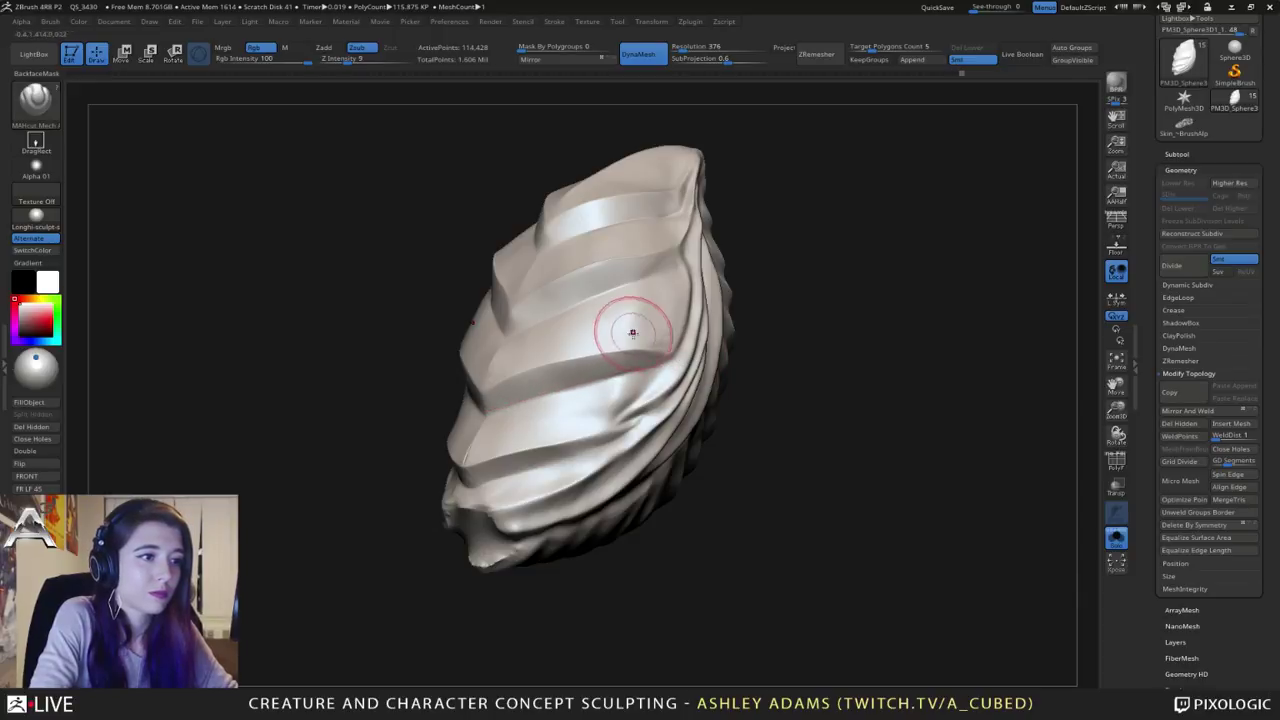
right_drag(614, 334, 546, 329)
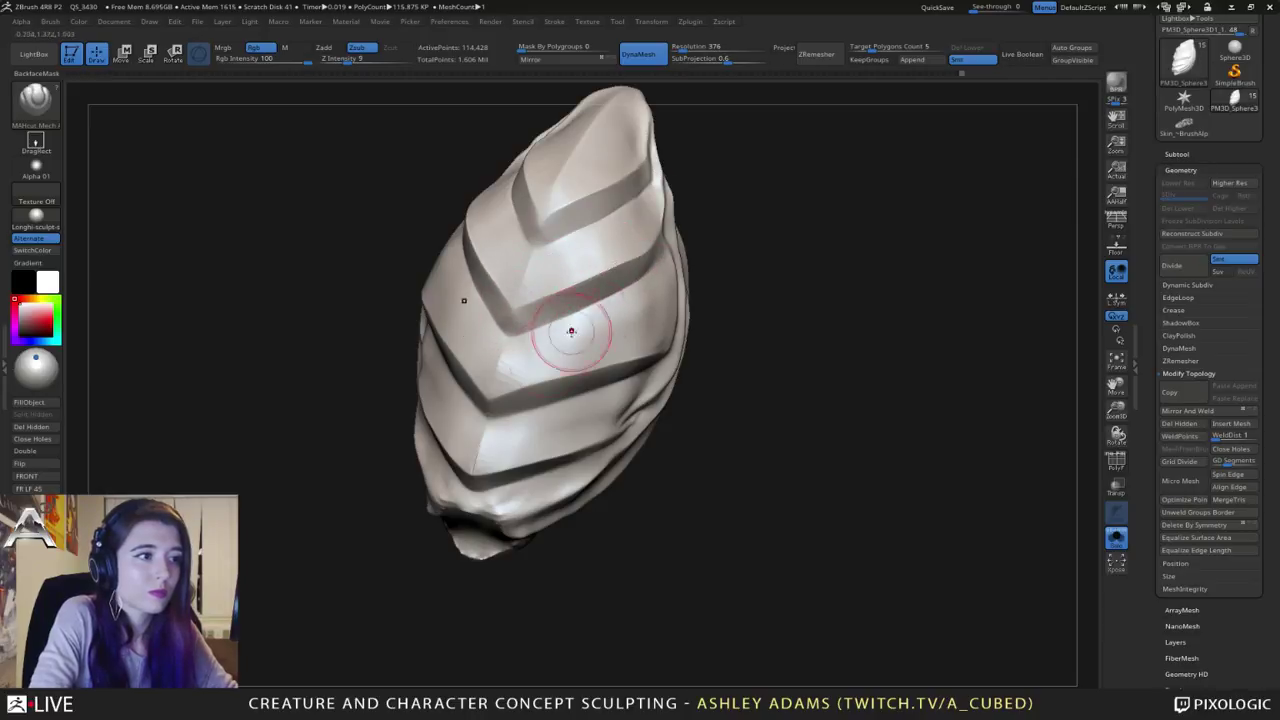
right_drag(513, 466, 490, 395)
mouse_move(486, 500)
right_down()
mouse_move(503, 483)
mouse_move(486, 429)
right_up()
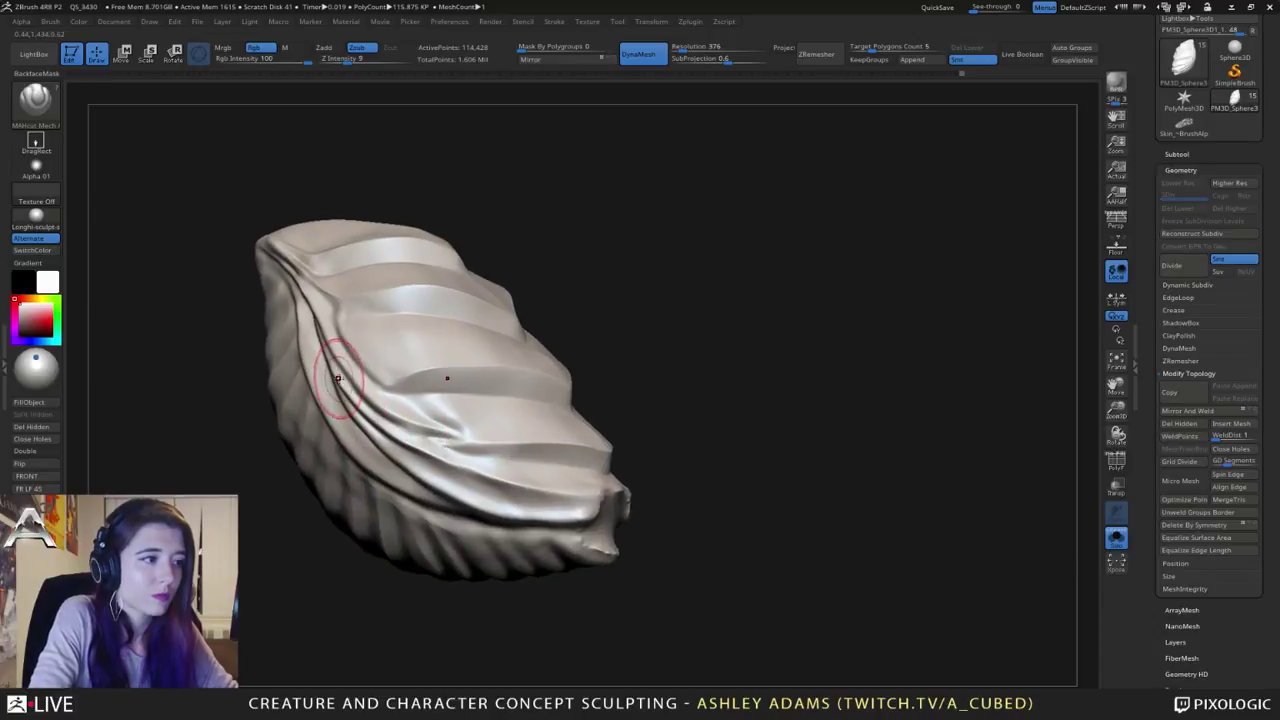
Step: Carve the side fold creases deeper below the third and fourth plates and smooth the transition to the plate ends
key(space)
right_drag(348, 370, 457, 357)
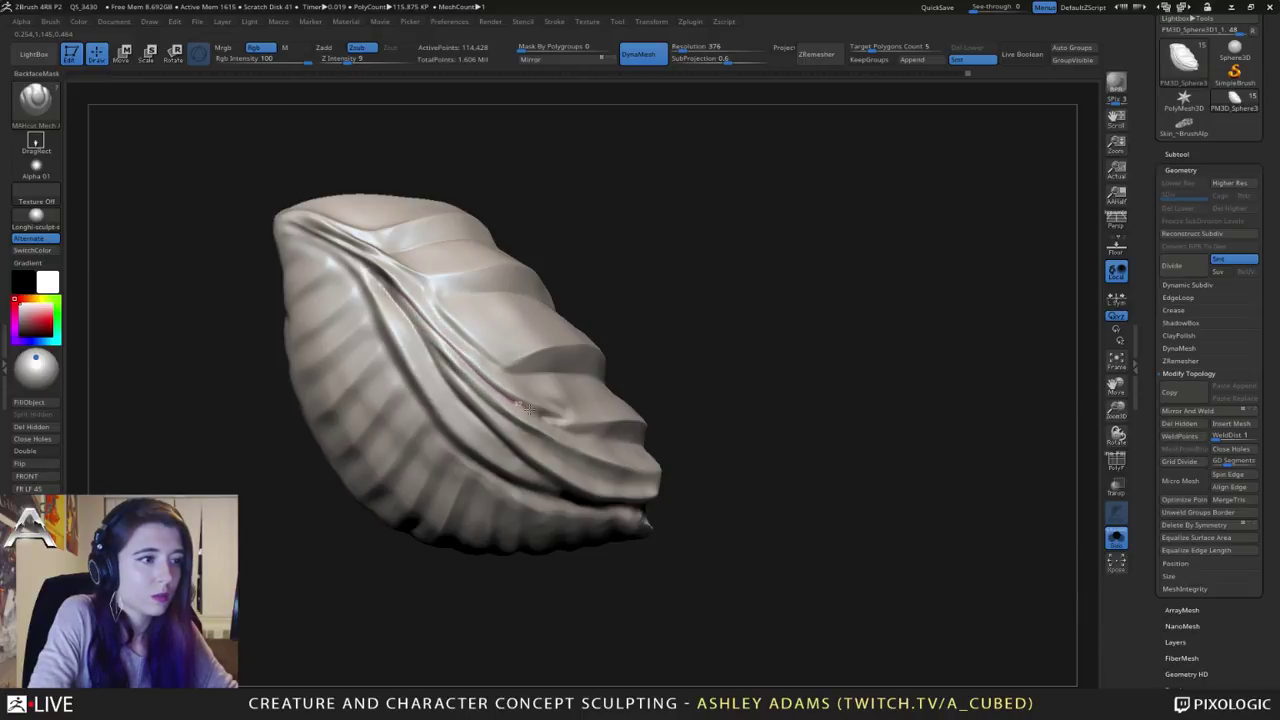
right_drag(553, 415, 531, 391)
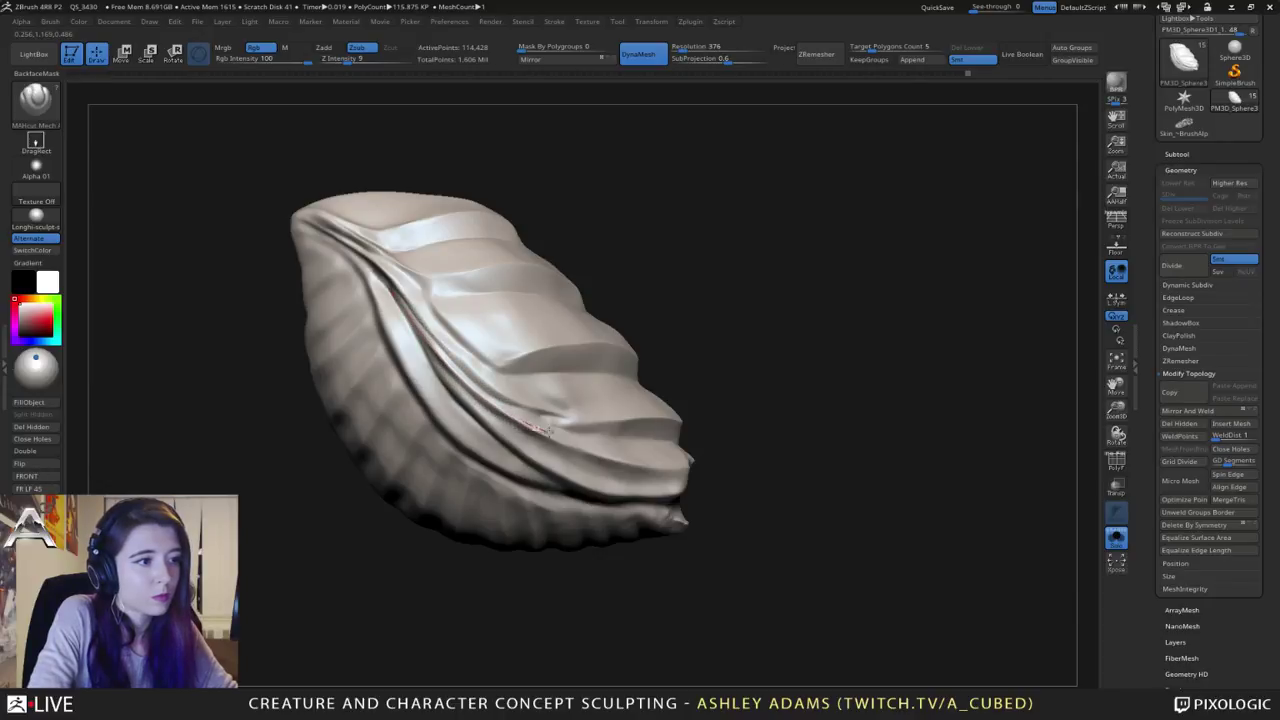
right_drag(565, 420, 520, 420)
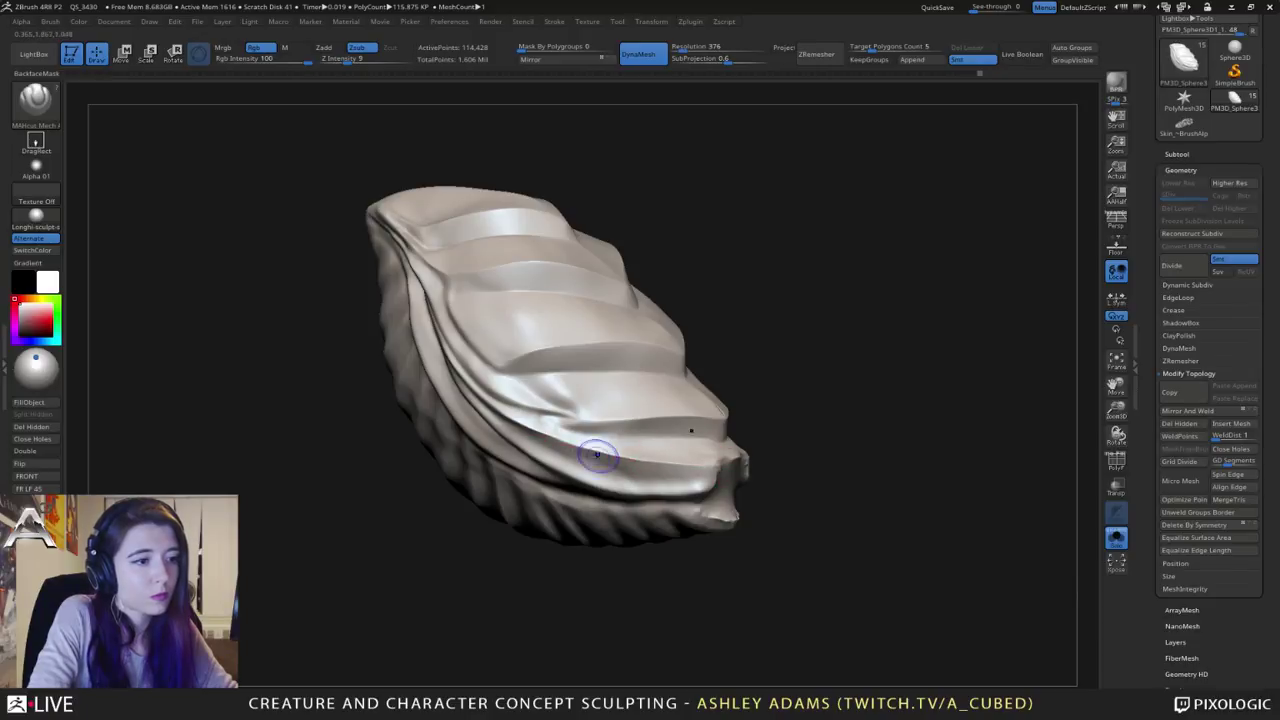
key(shift)
shift+drag(566, 434, 542, 417)
right_drag(545, 420, 485, 422)
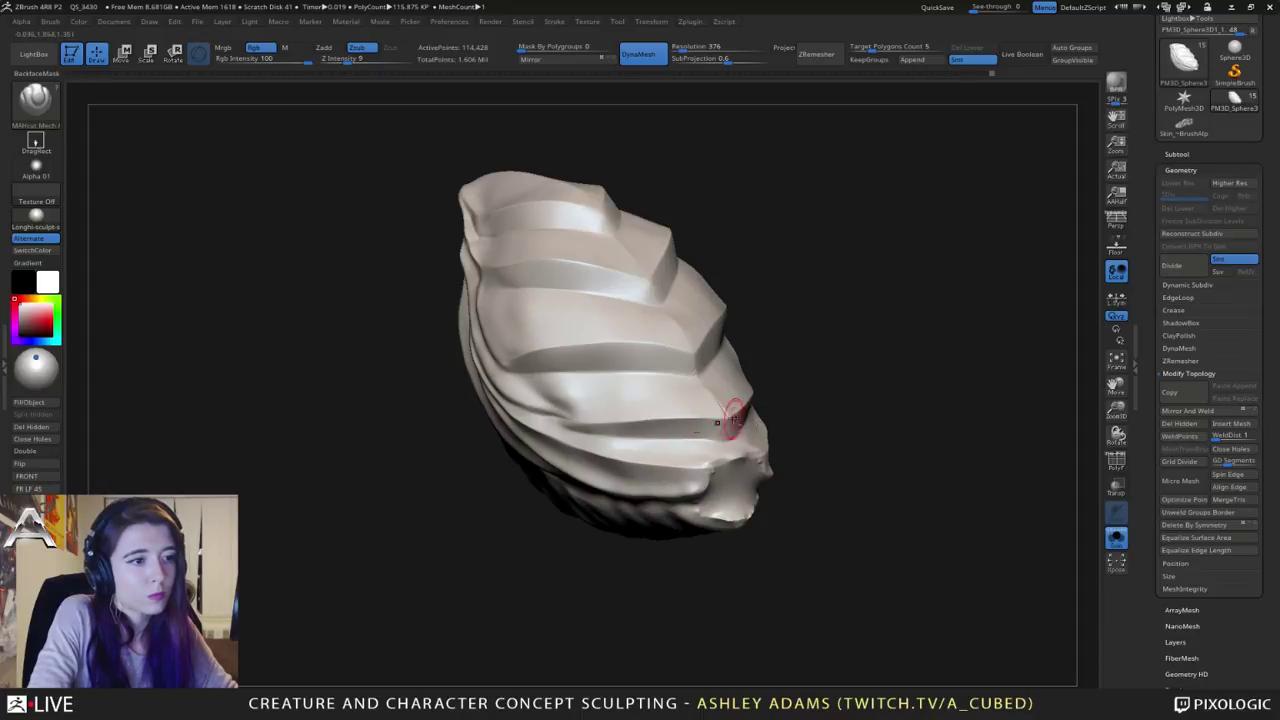
mouse_move(733, 418)
right_down()
mouse_move(366, 434)
mouse_move(568, 392)
mouse_move(521, 336)
right_up()
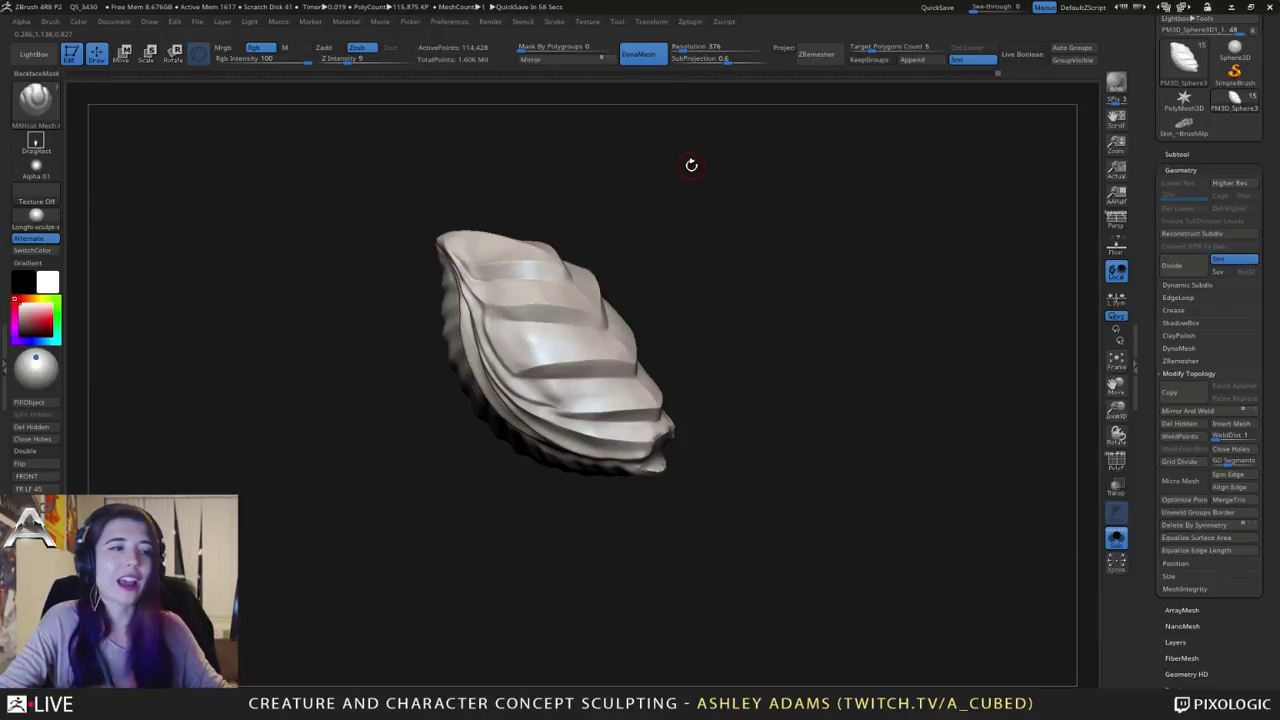
Step: Build up the upper side folds with the ClayBuildup brush and smooth them near the abdomen's upper tip
mouse_move(461, 293)
right_down()
mouse_move(503, 287)
mouse_move(506, 340)
mouse_move(545, 335)
mouse_move(410, 322)
right_up()
key(b)
key(c)
key(b)
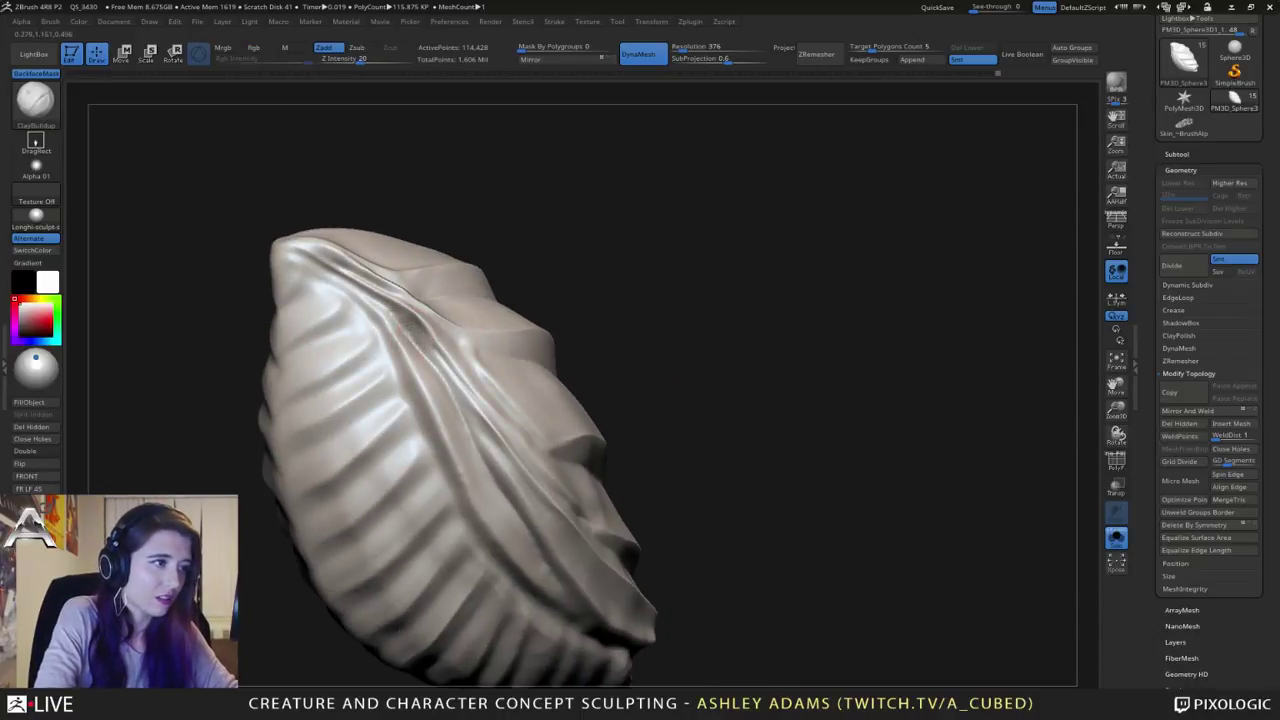
shift+drag(433, 346, 393, 308)
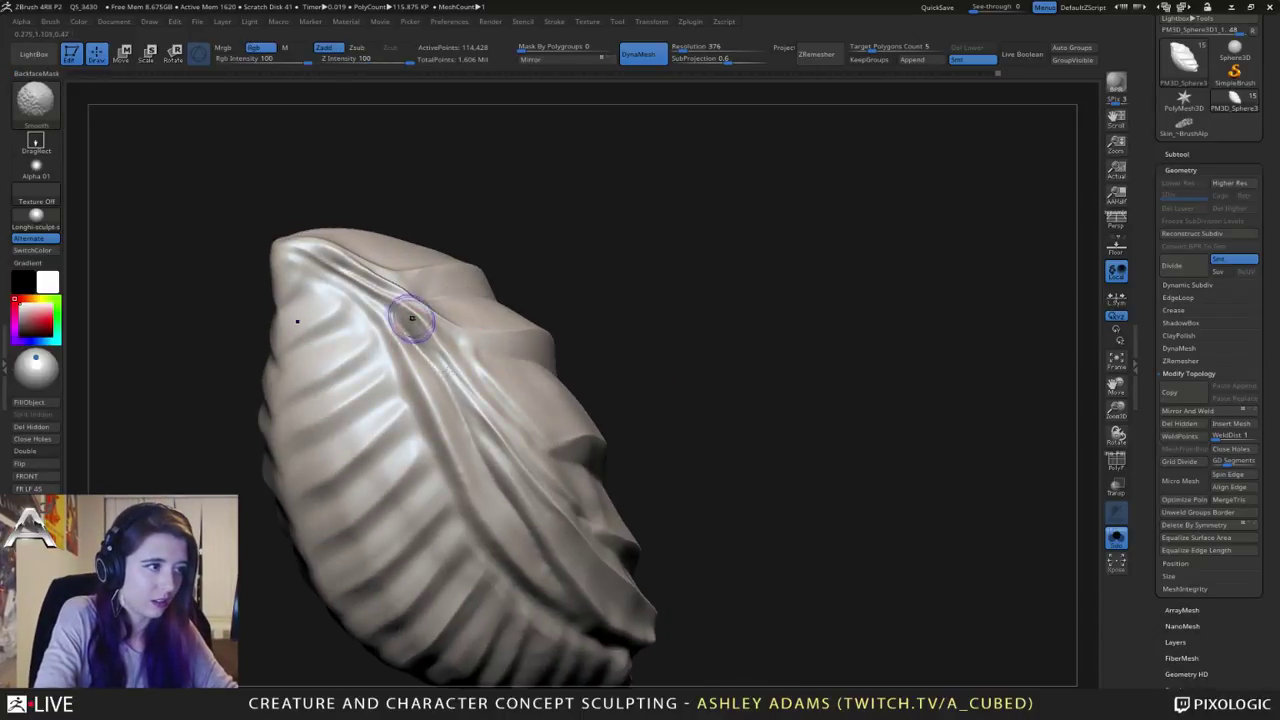
right_drag(450, 347, 428, 265)
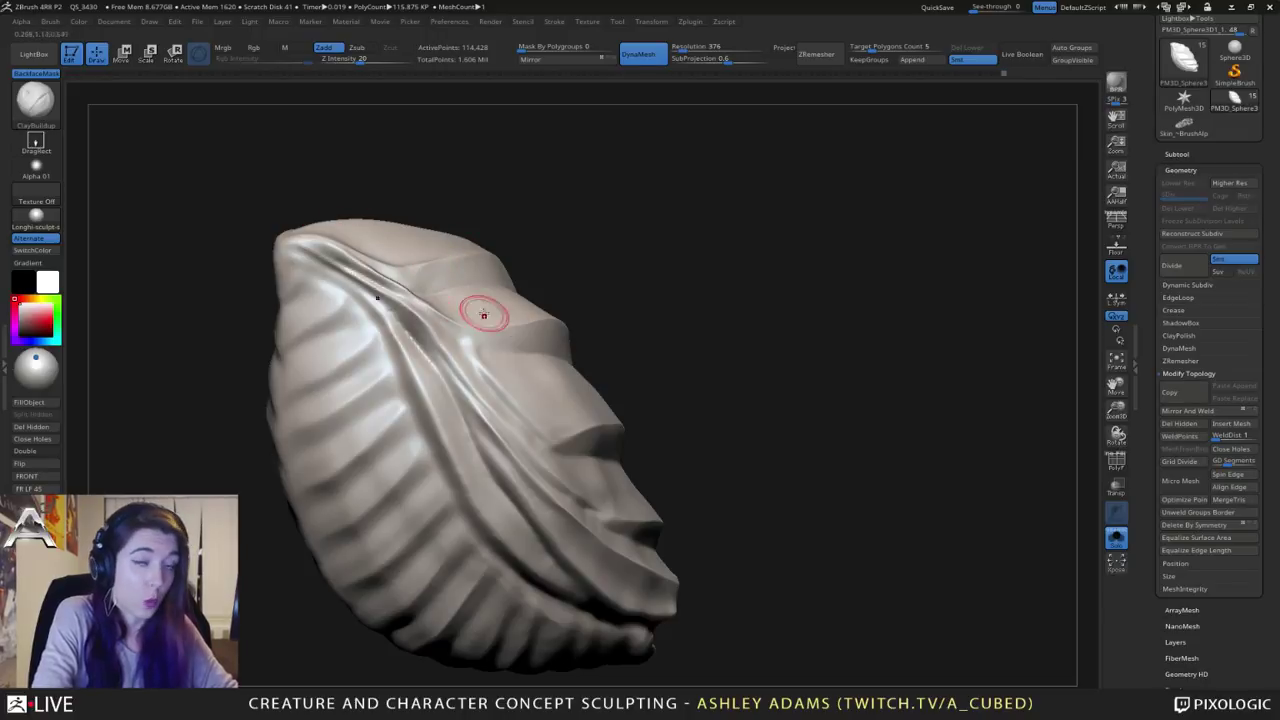
mouse_move(480, 306)
right_down()
mouse_move(511, 425)
mouse_move(600, 396)
mouse_move(506, 429)
mouse_move(592, 383)
right_up()
Step: Cut the upper grooves between the underside ribs deeper with the MAHcut Mech brush
key(2)
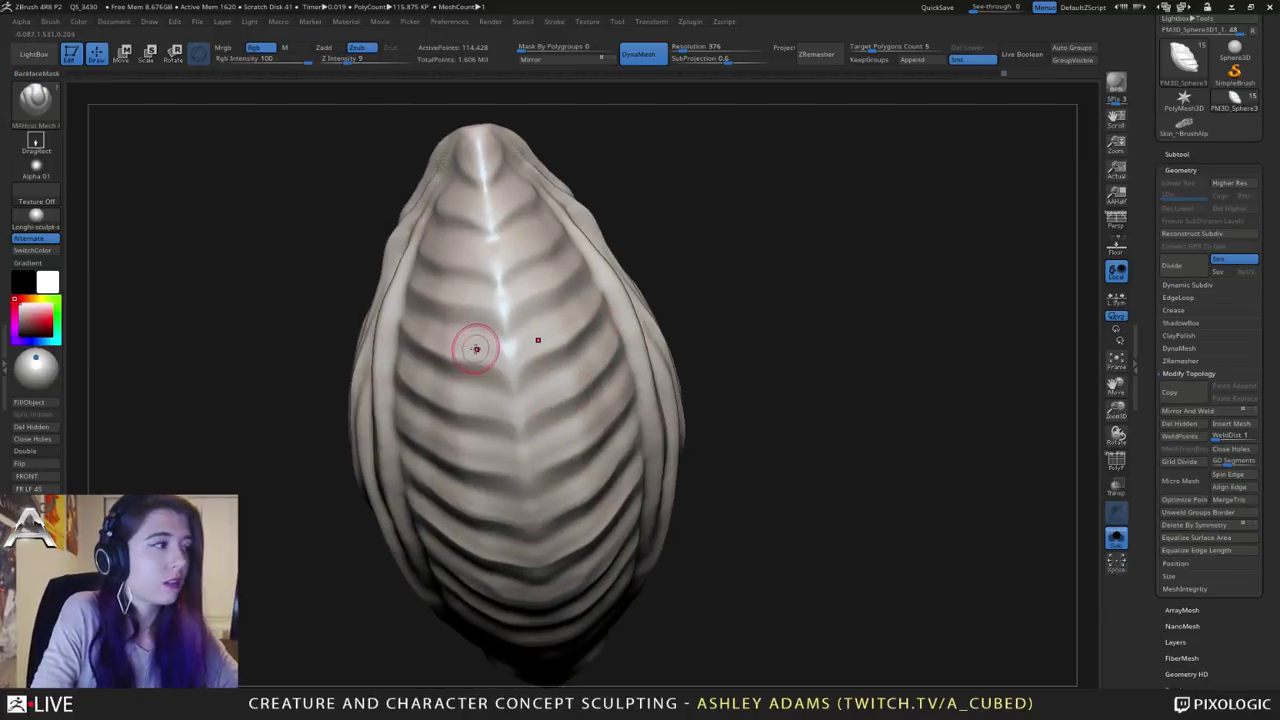
mouse_move(424, 294)
right_down()
mouse_move(440, 267)
mouse_move(536, 262)
right_up()
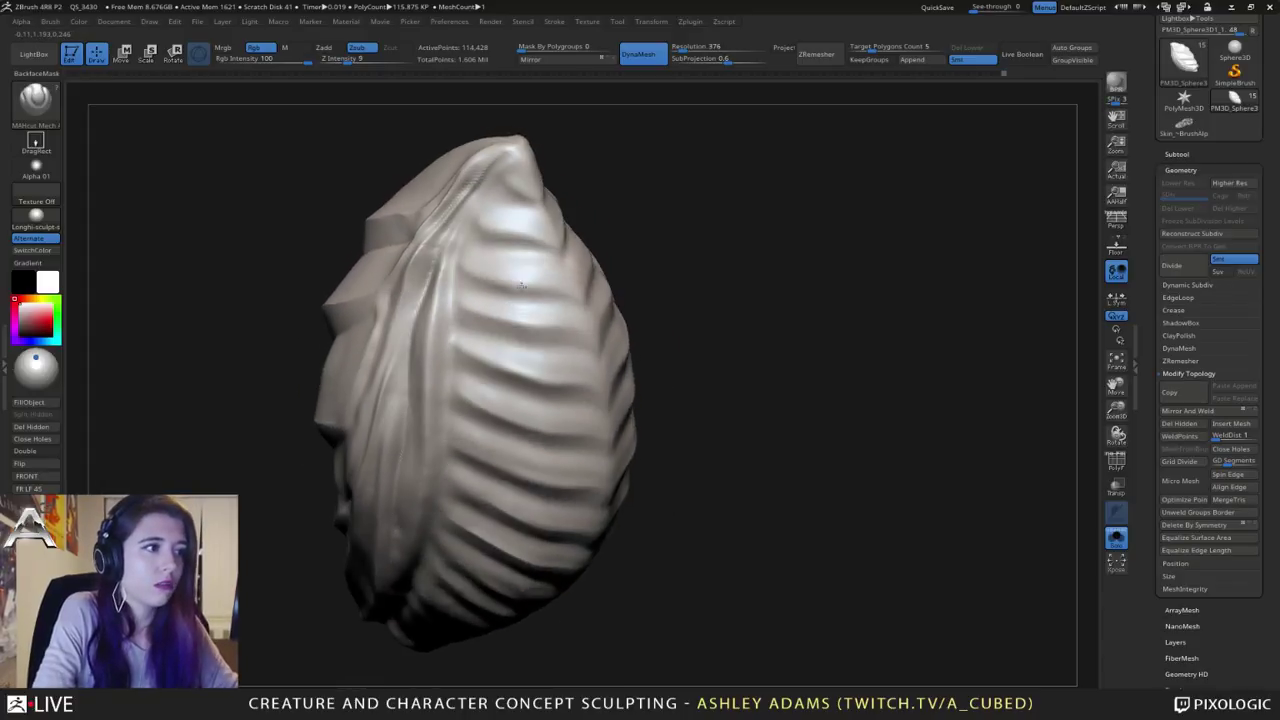
drag(460, 266, 485, 282)
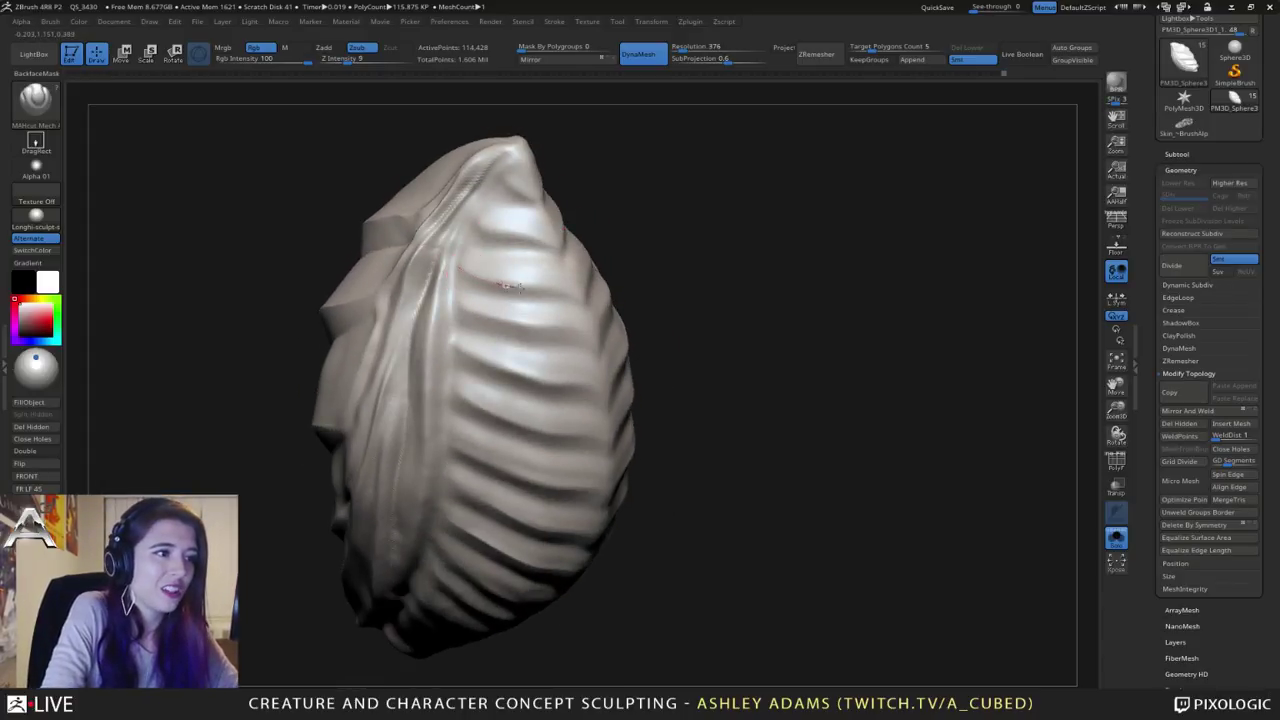
drag(589, 301, 598, 306)
right_drag(520, 273, 480, 228)
drag(475, 229, 497, 238)
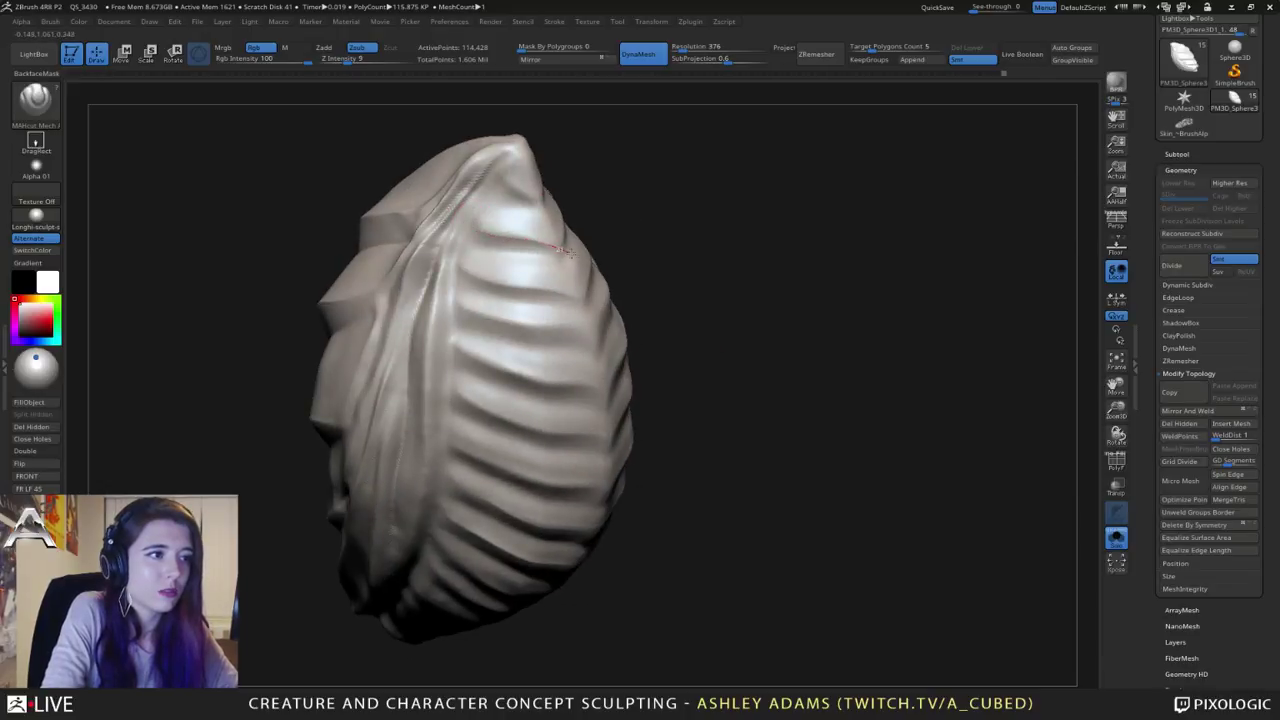
right_drag(499, 223, 520, 252)
Step: Cut the grooves between the middle underside ribs deeper with the MAHcut Mech brush, working from the side fold toward the centre ridge
drag(458, 301, 612, 361)
mouse_move(590, 340)
right_down()
mouse_move(610, 318)
mouse_move(540, 334)
right_up()
drag(454, 353, 516, 376)
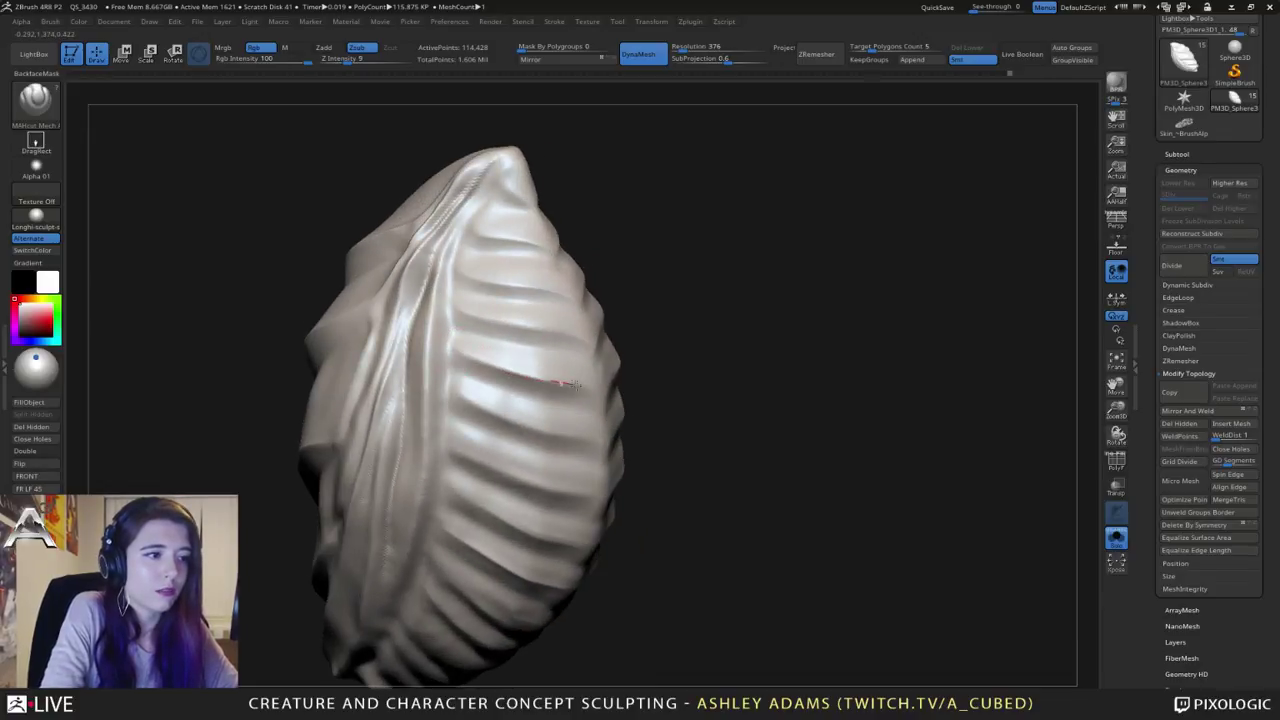
mouse_move(608, 410)
right_down()
mouse_move(563, 409)
mouse_move(574, 363)
mouse_move(449, 323)
right_up()
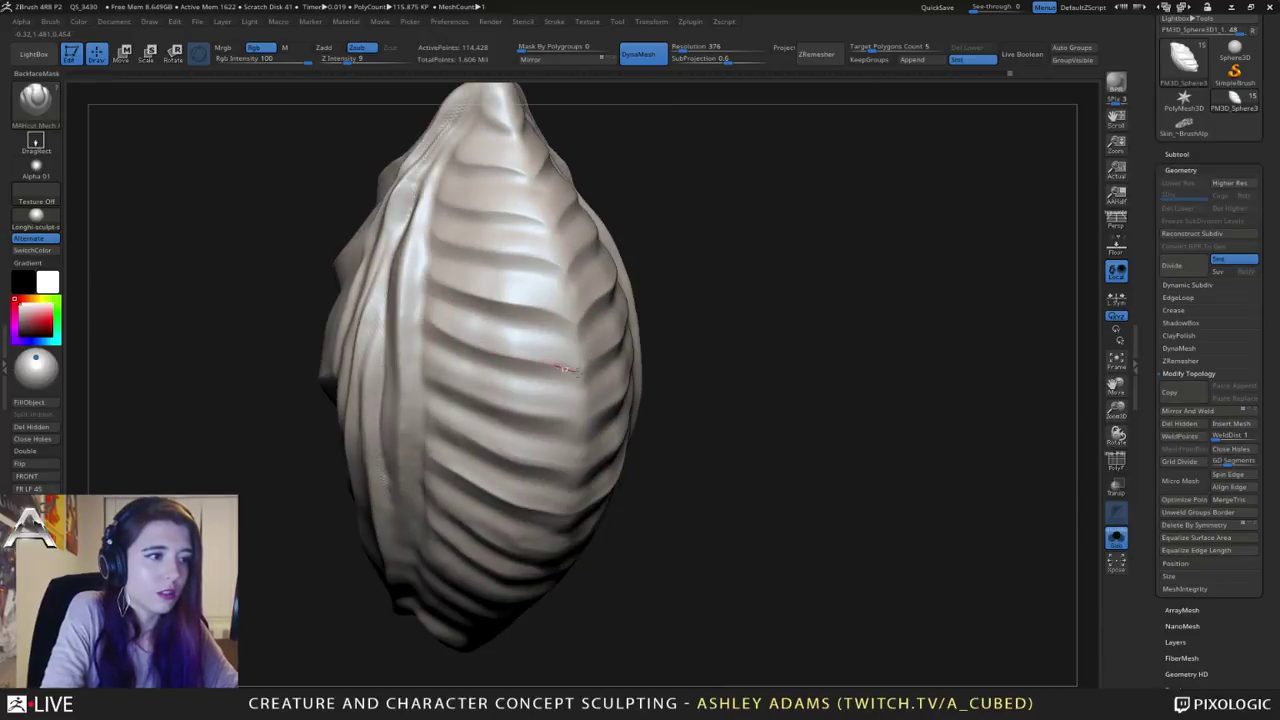
right_drag(590, 385, 430, 379)
drag(430, 379, 450, 388)
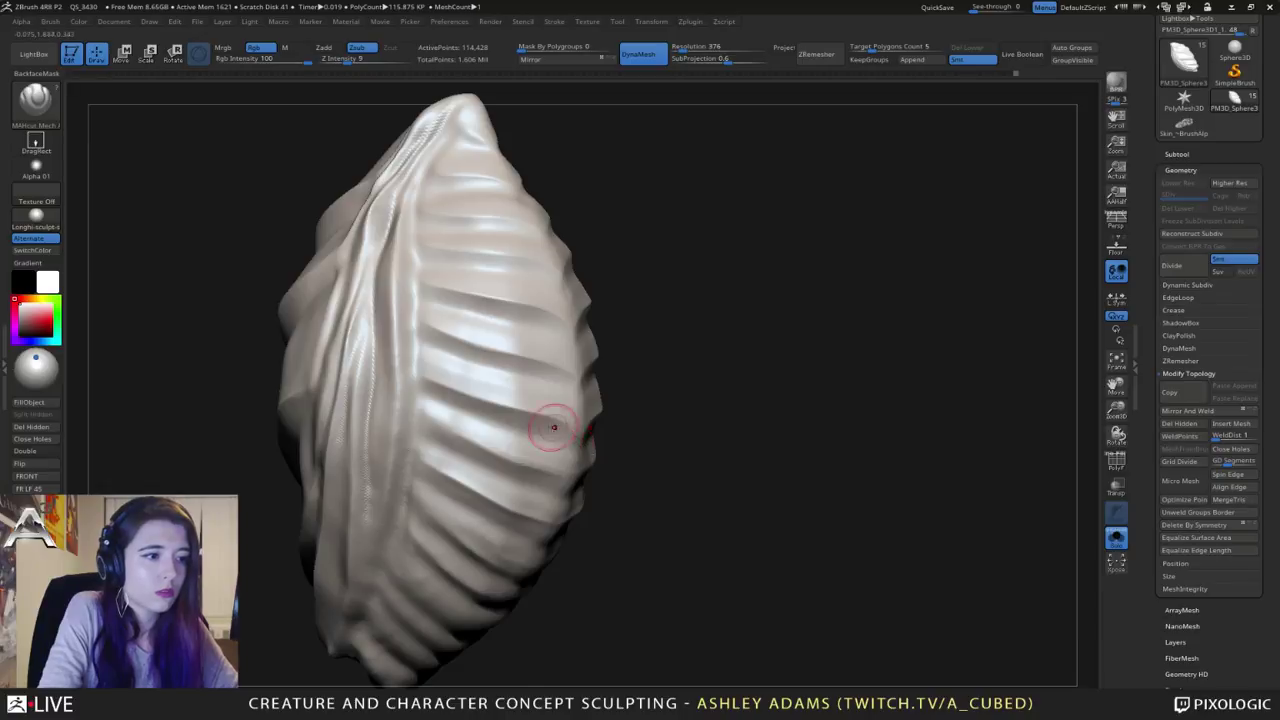
Step: Deepen the rib grooves along the abdomen's lower-middle underside and sharpen where they meet the side fold
right_drag(543, 429, 580, 435)
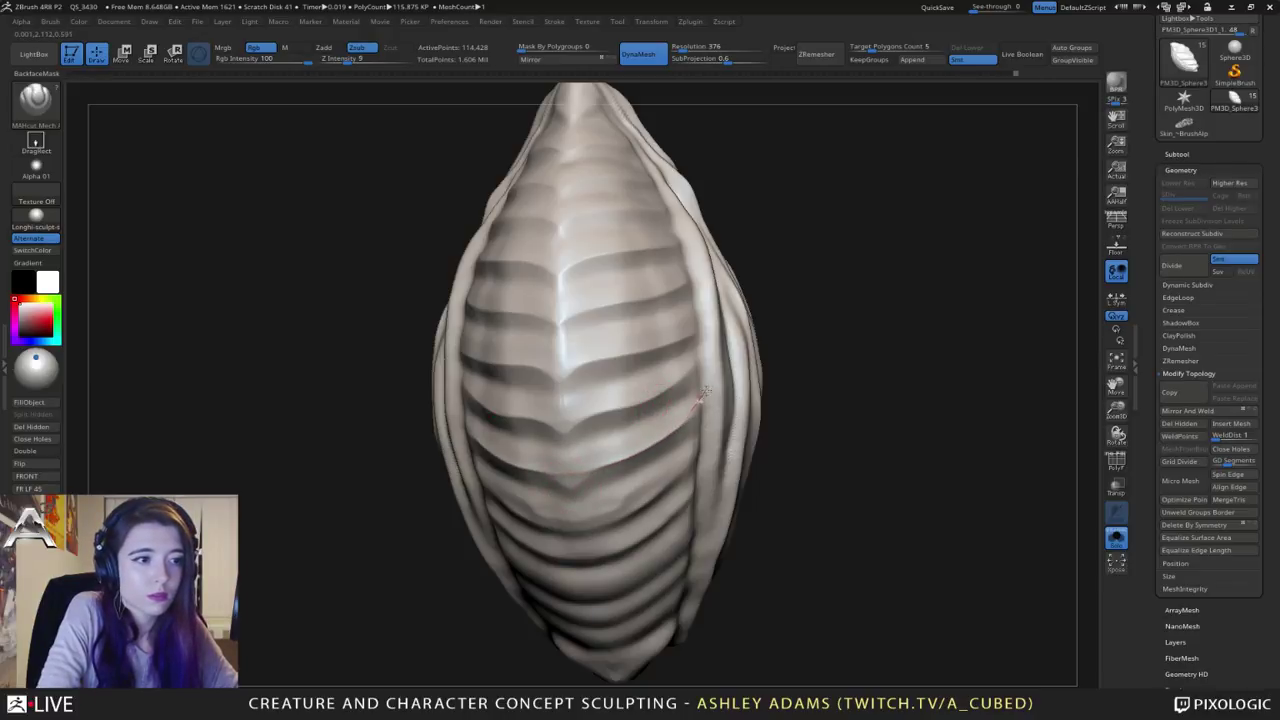
mouse_move(704, 392)
right_down()
mouse_move(600, 400)
mouse_move(627, 363)
mouse_move(457, 372)
right_up()
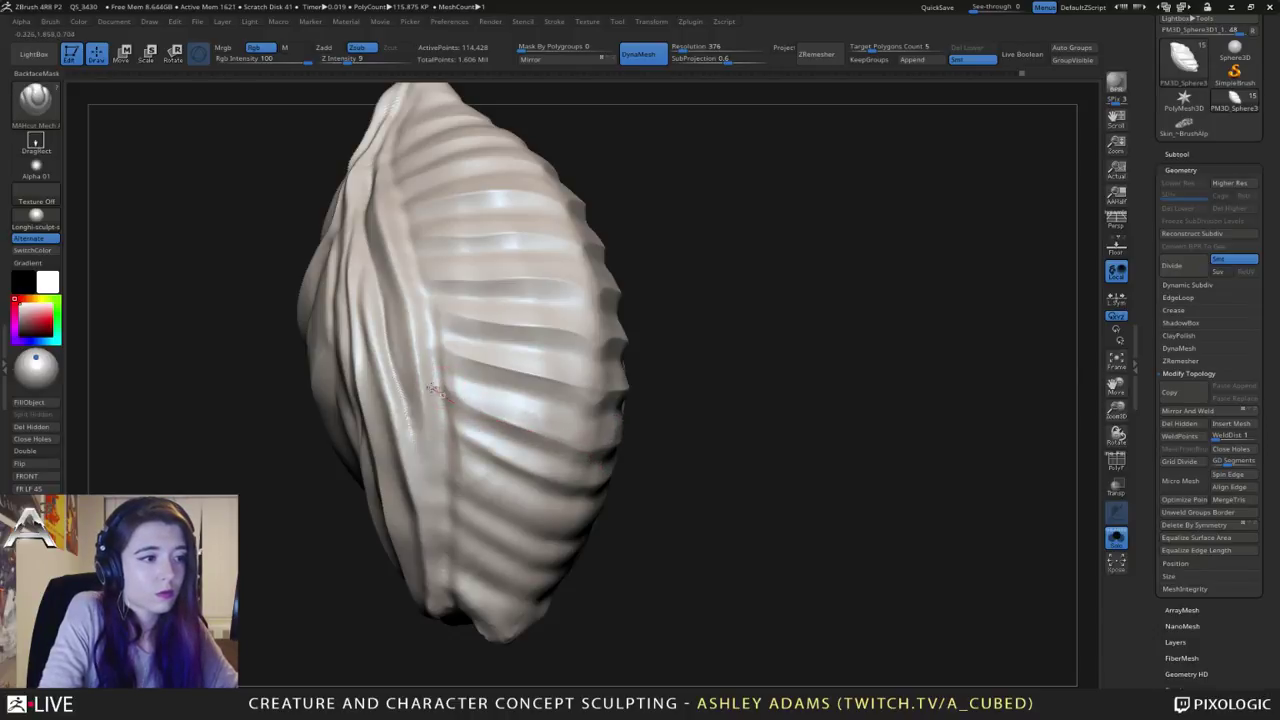
mouse_move(462, 402)
right_down()
mouse_move(448, 372)
mouse_move(466, 327)
right_up()
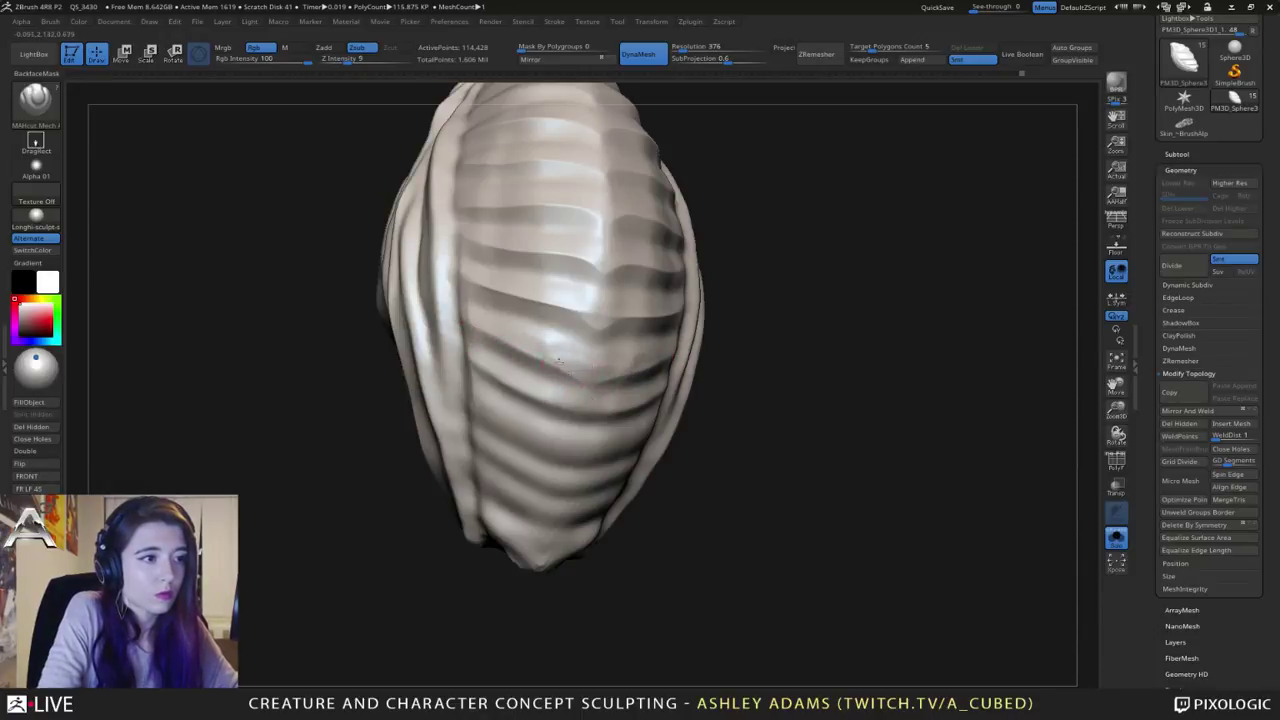
right_drag(587, 427, 529, 334)
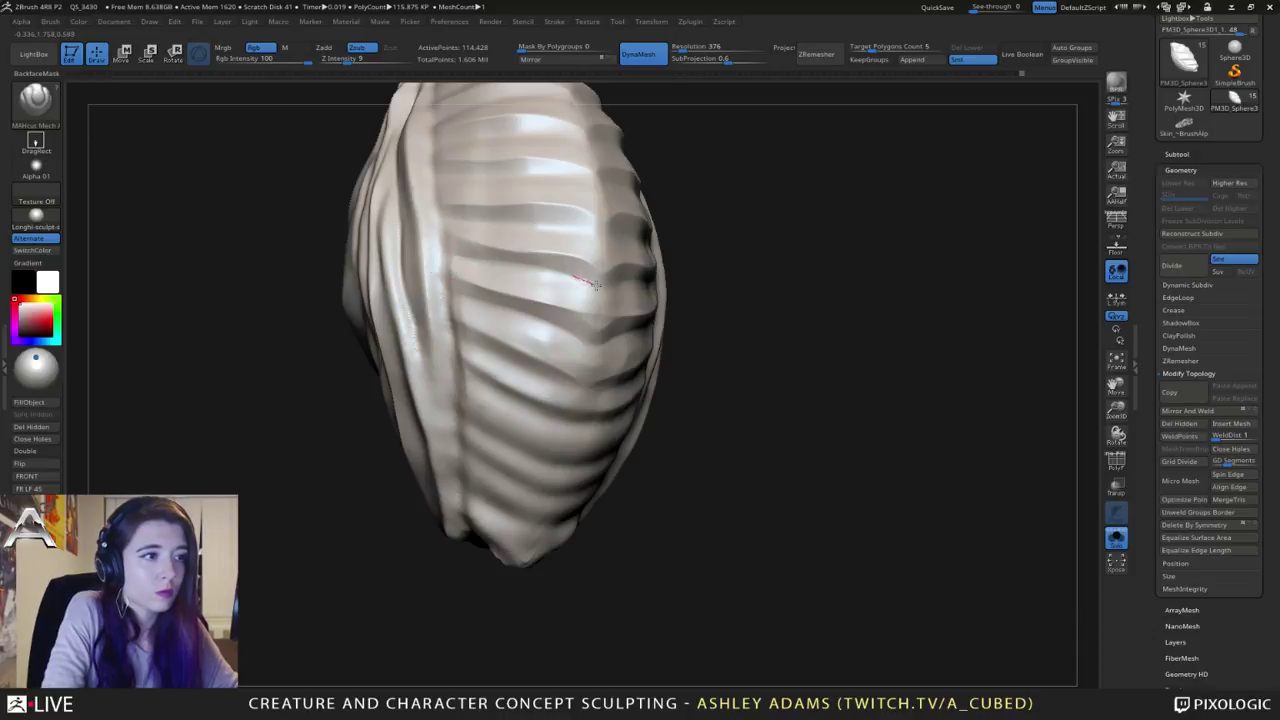
key(ctrl)
key(alt)
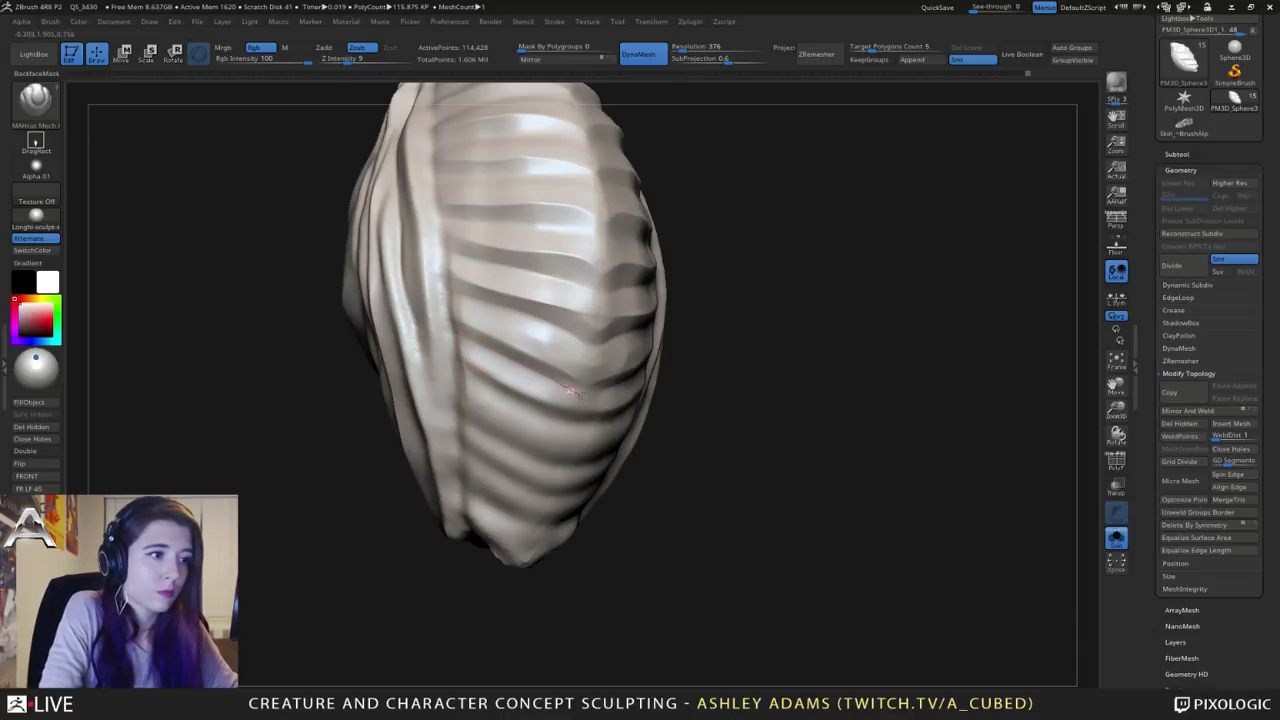
drag(578, 394, 599, 393)
right_drag(500, 263, 500, 300)
drag(466, 289, 630, 327)
alt+right_drag(613, 276, 589, 338)
drag(452, 304, 616, 337)
key(ctrl+z)
drag(444, 303, 621, 350)
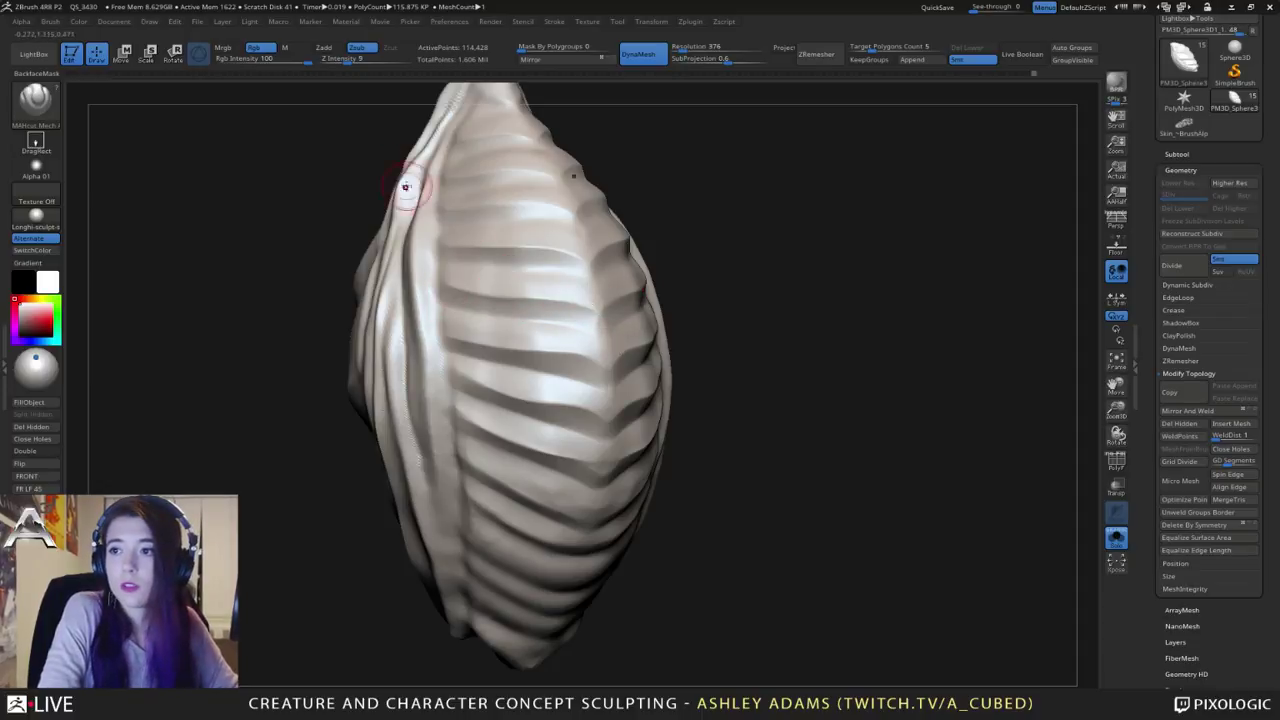
key(ctrl+z)
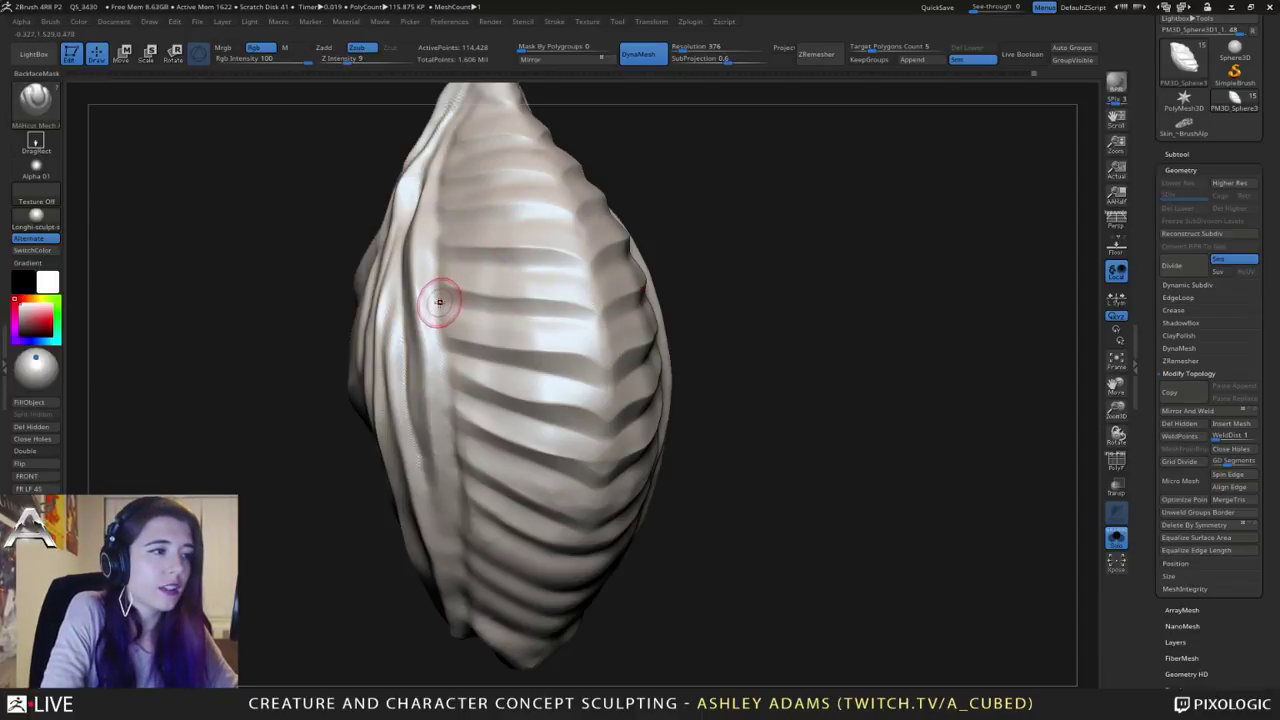
drag(442, 304, 514, 318)
drag(612, 342, 614, 343)
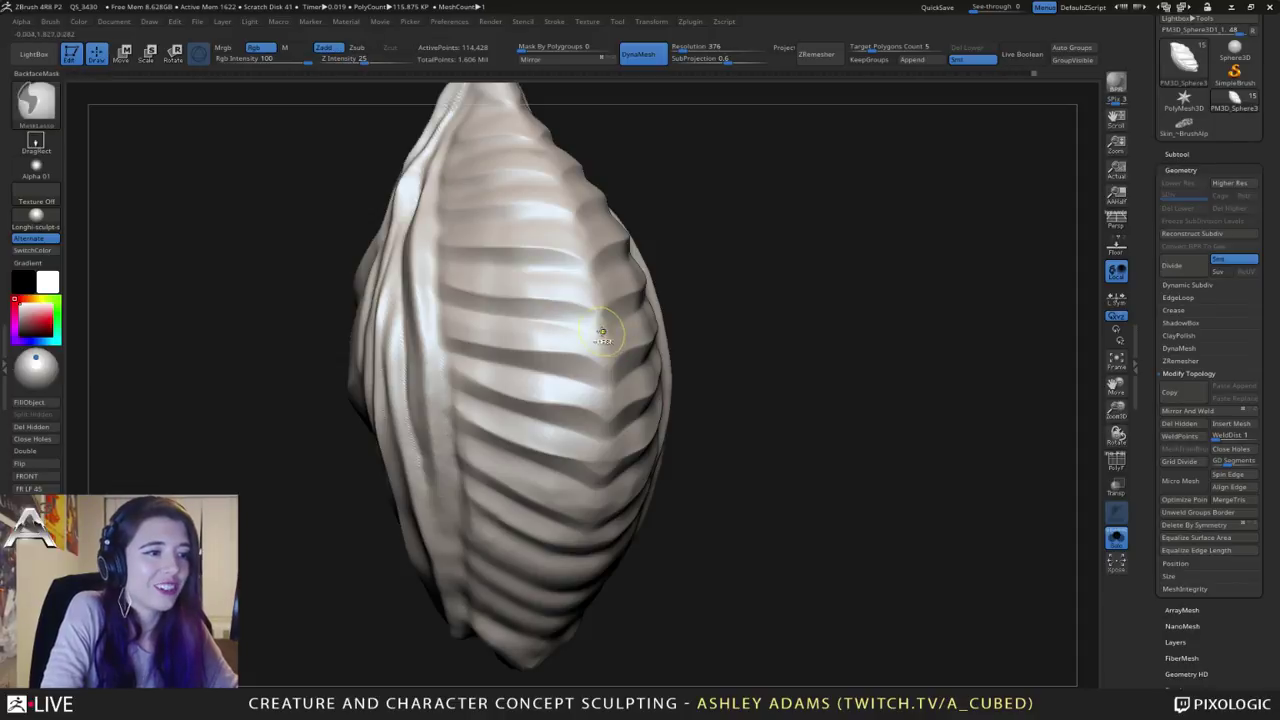
key(ctrl+z)
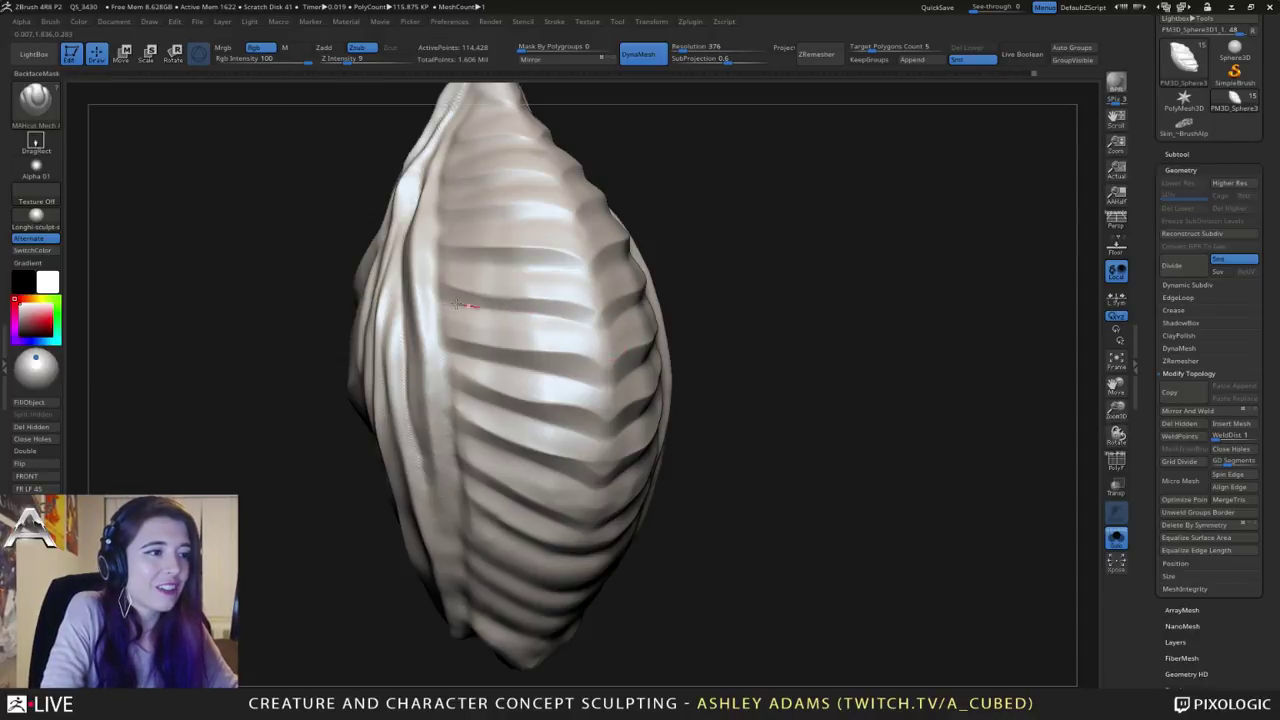
Step: Recut the mid-underside rib groove in one stroke from the side fold to the centre ridge
drag(456, 304, 442, 304)
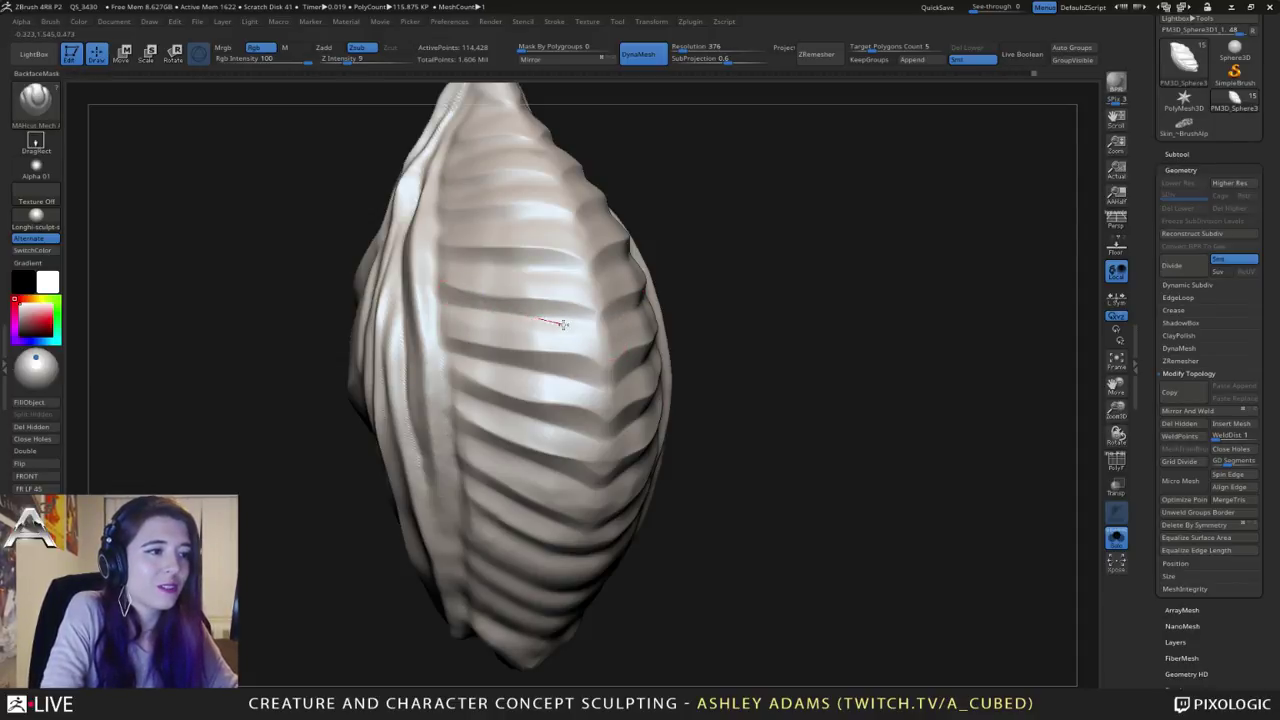
drag(606, 337, 610, 336)
mouse_move(602, 325)
right_down()
mouse_move(571, 295)
mouse_move(628, 316)
right_up()
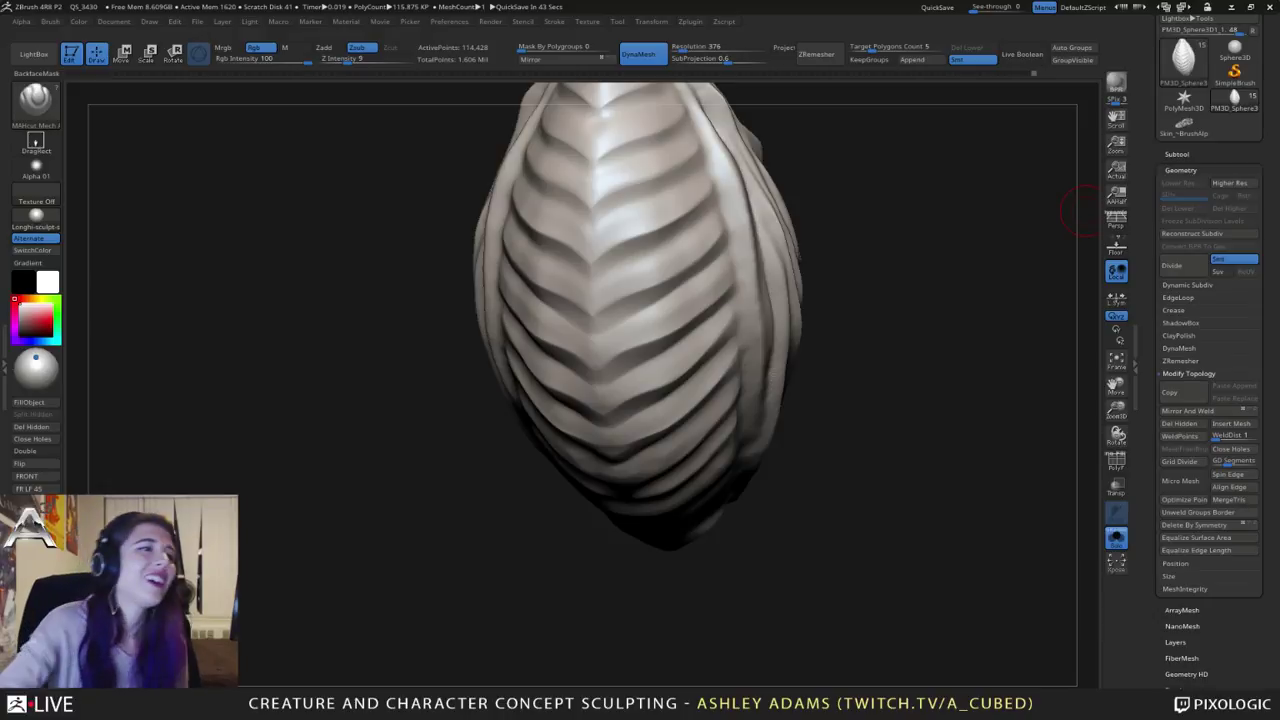
Step: Sharpen the upper rib grooves into pointed V shapes at the centre ridge and cut another groove near the abdomen's upper tip
drag(1085, 212, 1030, 228)
mouse_move(400, 255)
mouse_down()
mouse_move(470, 215)
mouse_move(525, 255)
mouse_move(543, 251)
mouse_up()
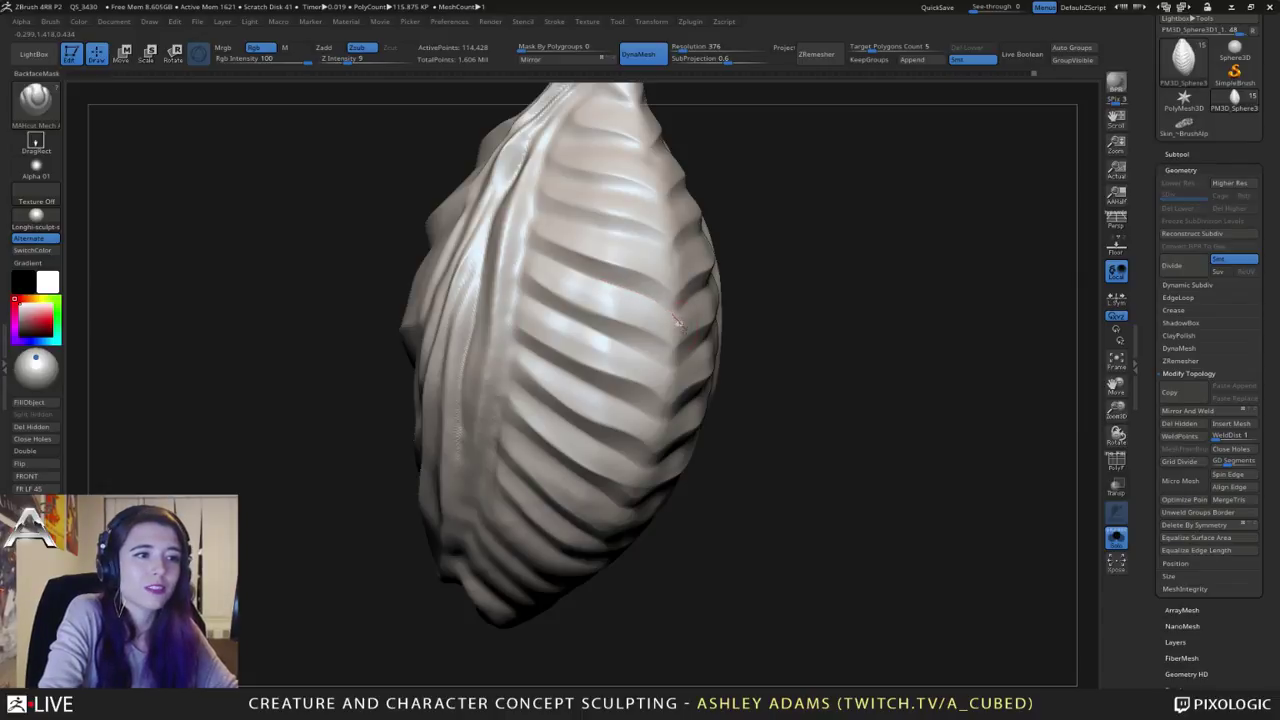
mouse_move(678, 322)
mouse_down()
mouse_move(580, 251)
mouse_move(586, 294)
mouse_move(586, 271)
mouse_up()
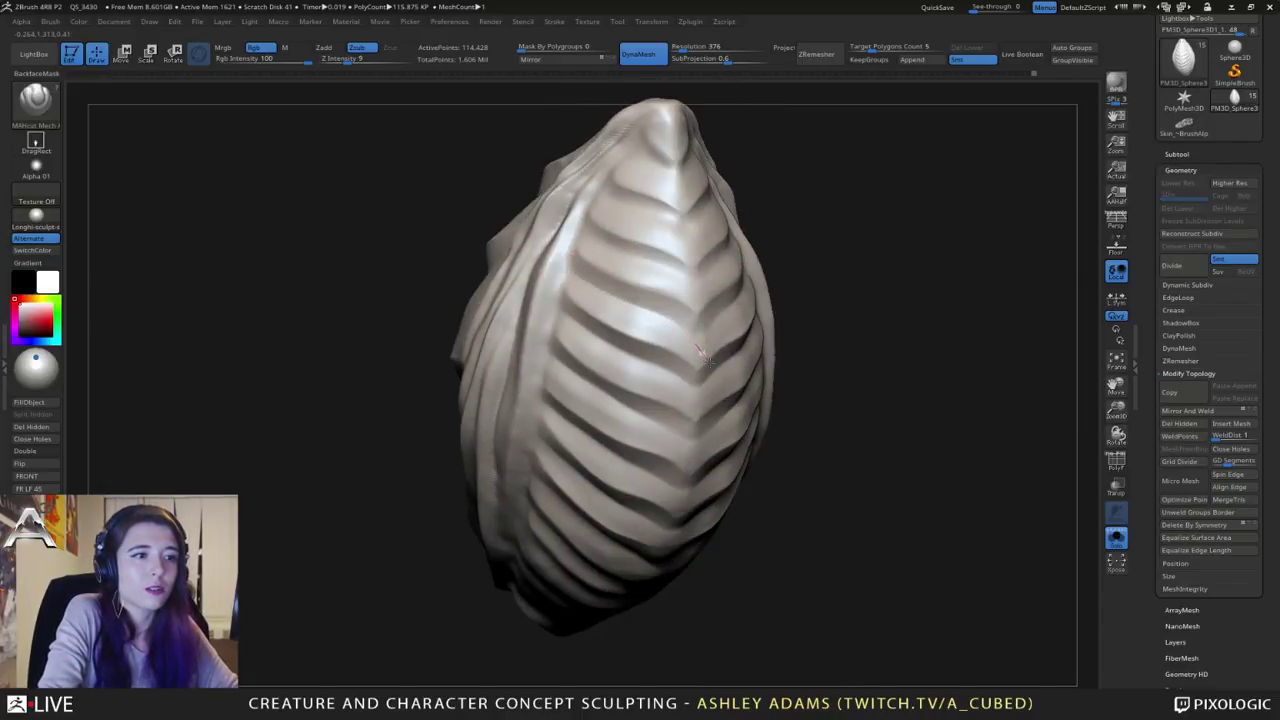
alt+right_drag(661, 285, 650, 328)
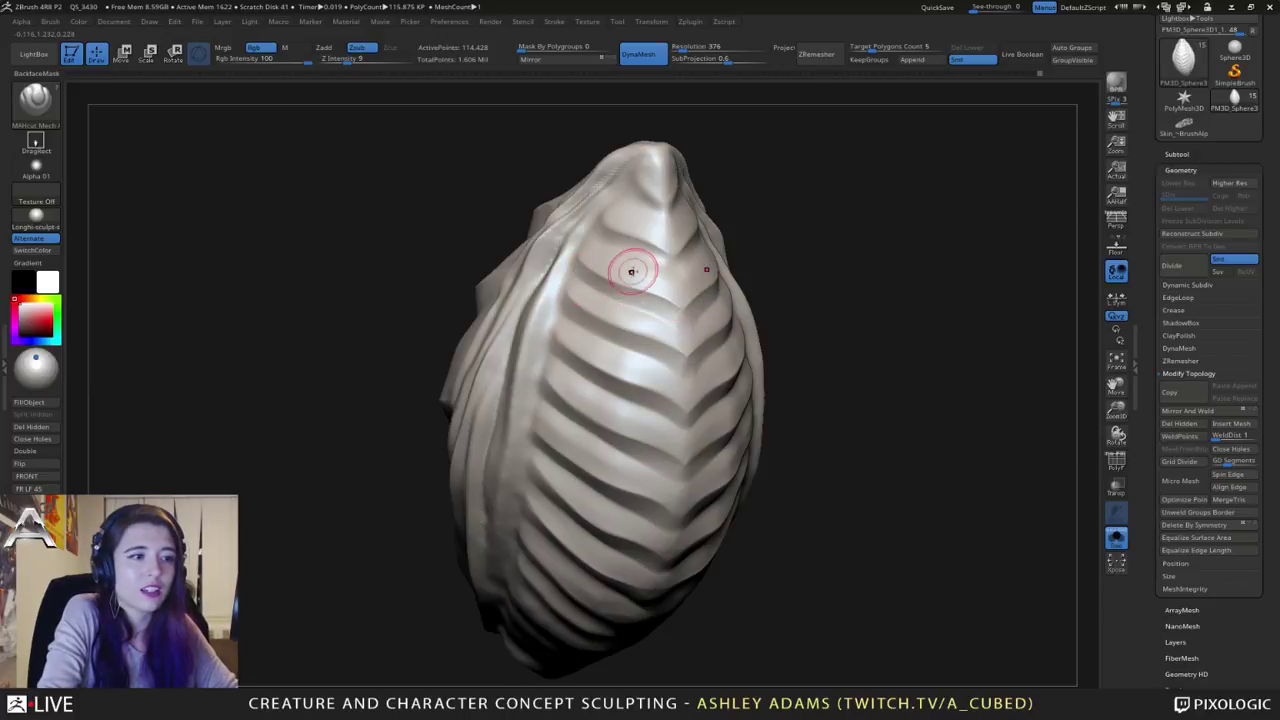
right_drag(634, 271, 636, 246)
drag(598, 212, 640, 236)
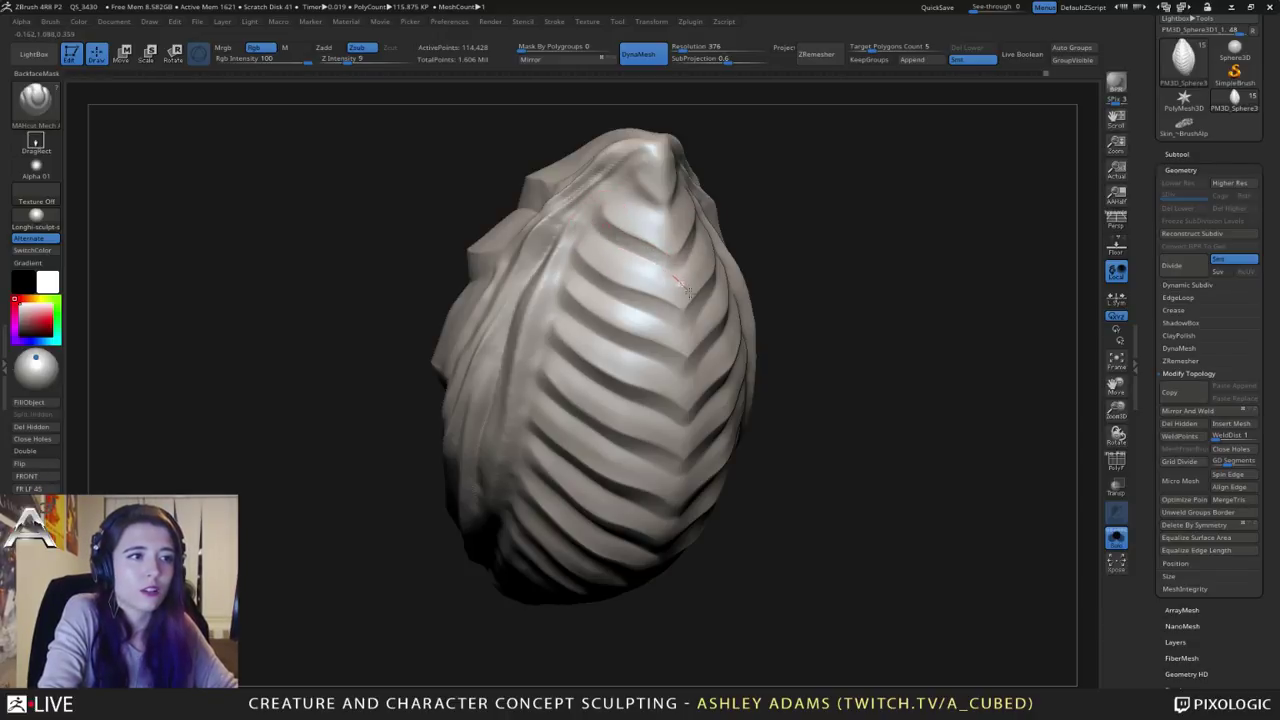
mouse_move(691, 349)
mouse_down()
mouse_move(568, 236)
mouse_move(620, 243)
mouse_move(642, 208)
mouse_up()
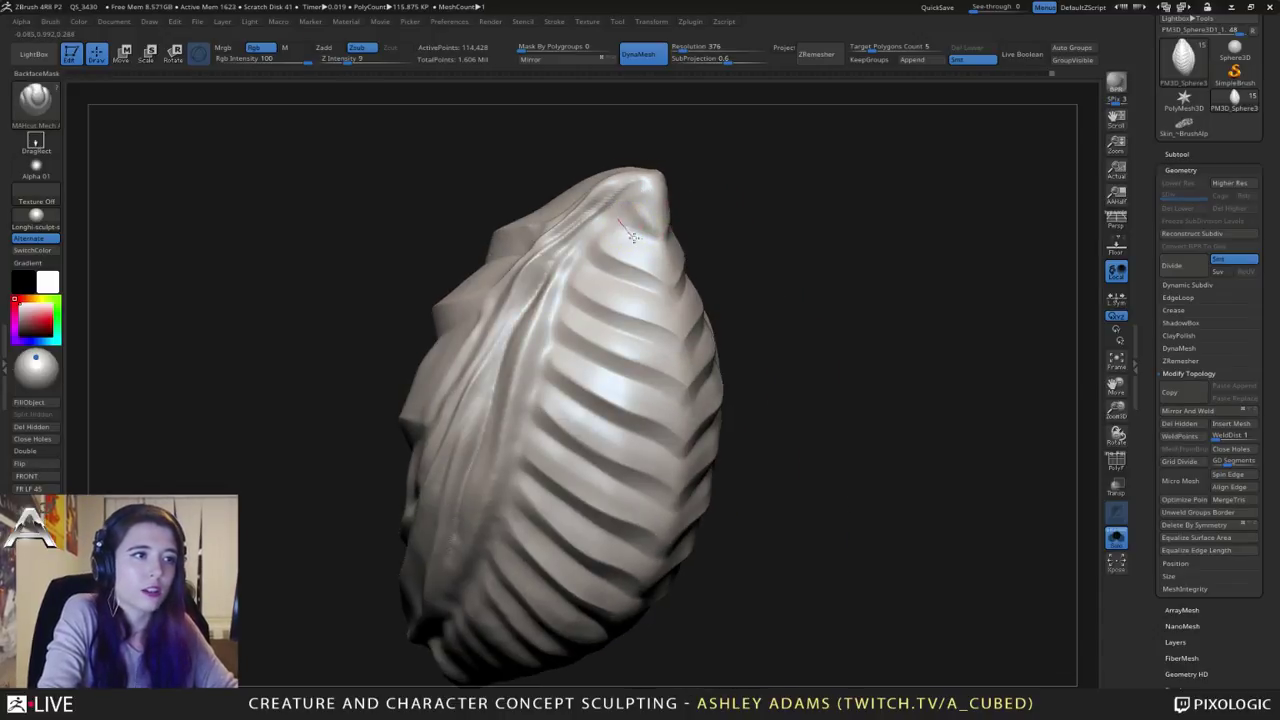
drag(633, 203, 659, 231)
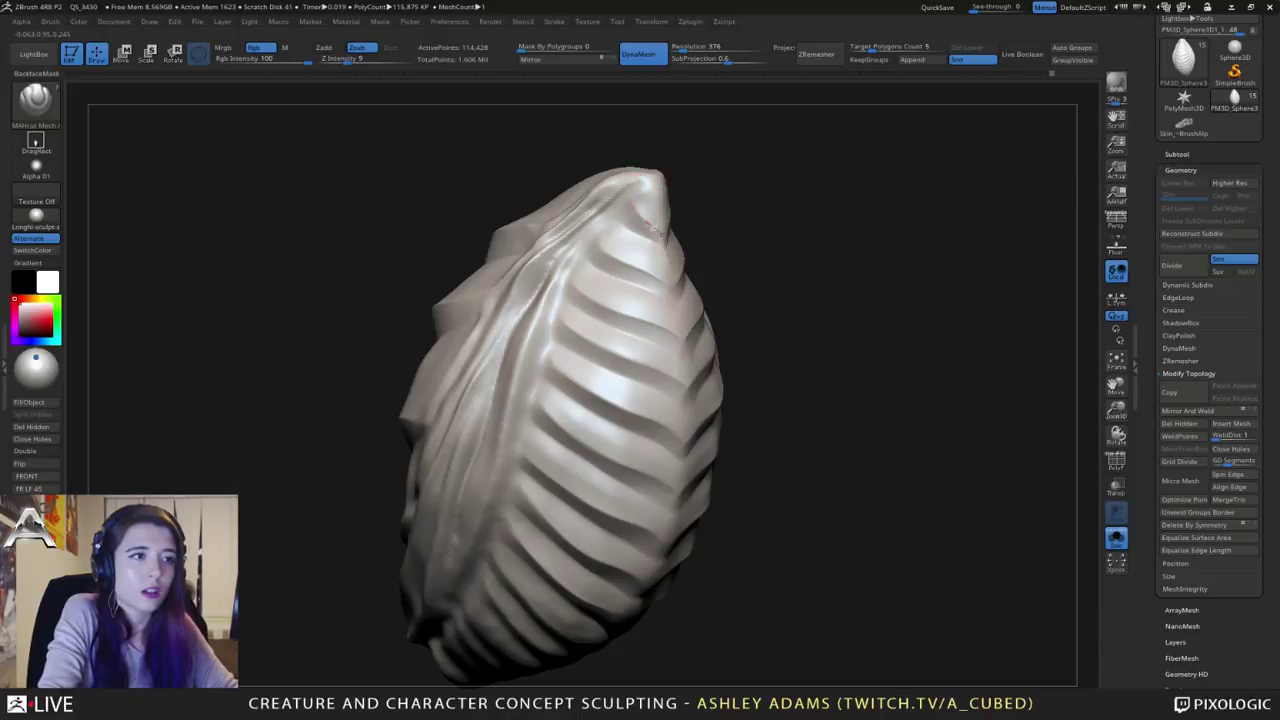
Step: Carve the grooves between the lower underside ribs deeper and lightly smooth their transition near the centre ridge
right_drag(660, 278, 629, 326)
alt+right_drag(600, 450, 700, 345)
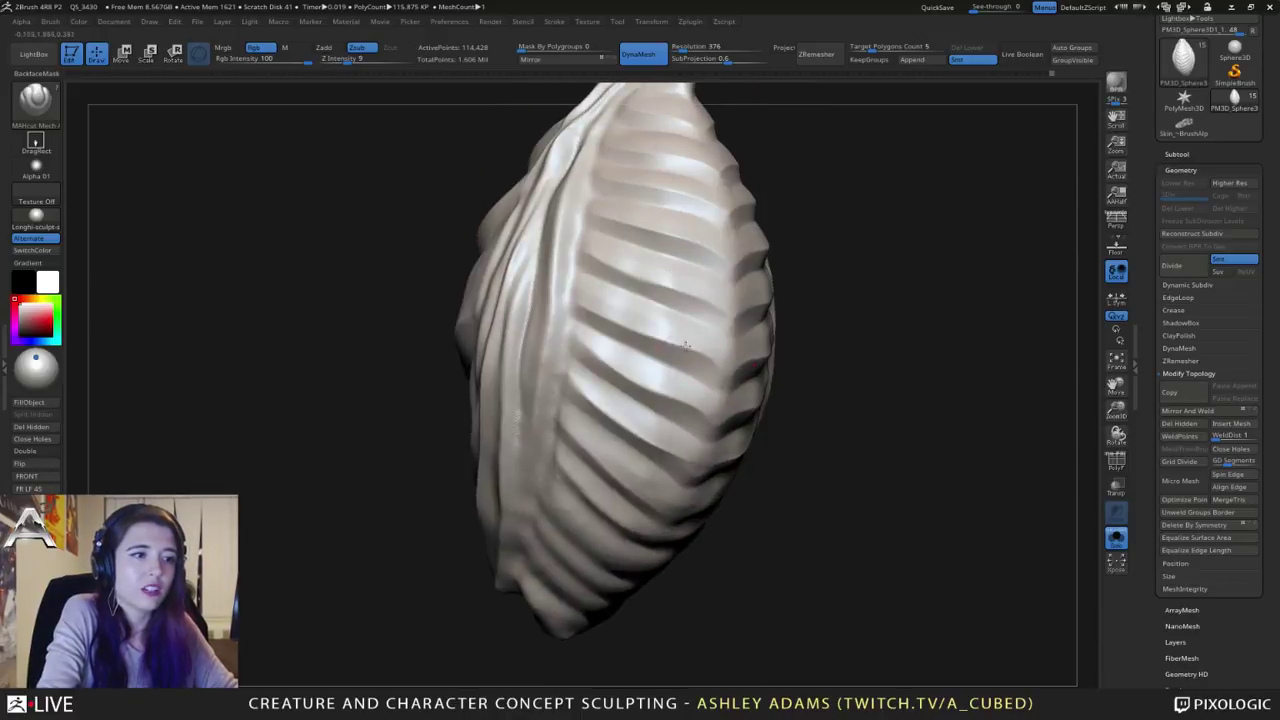
mouse_move(667, 405)
alt+right_down()
mouse_move(673, 287)
mouse_move(651, 314)
alt+right_up()
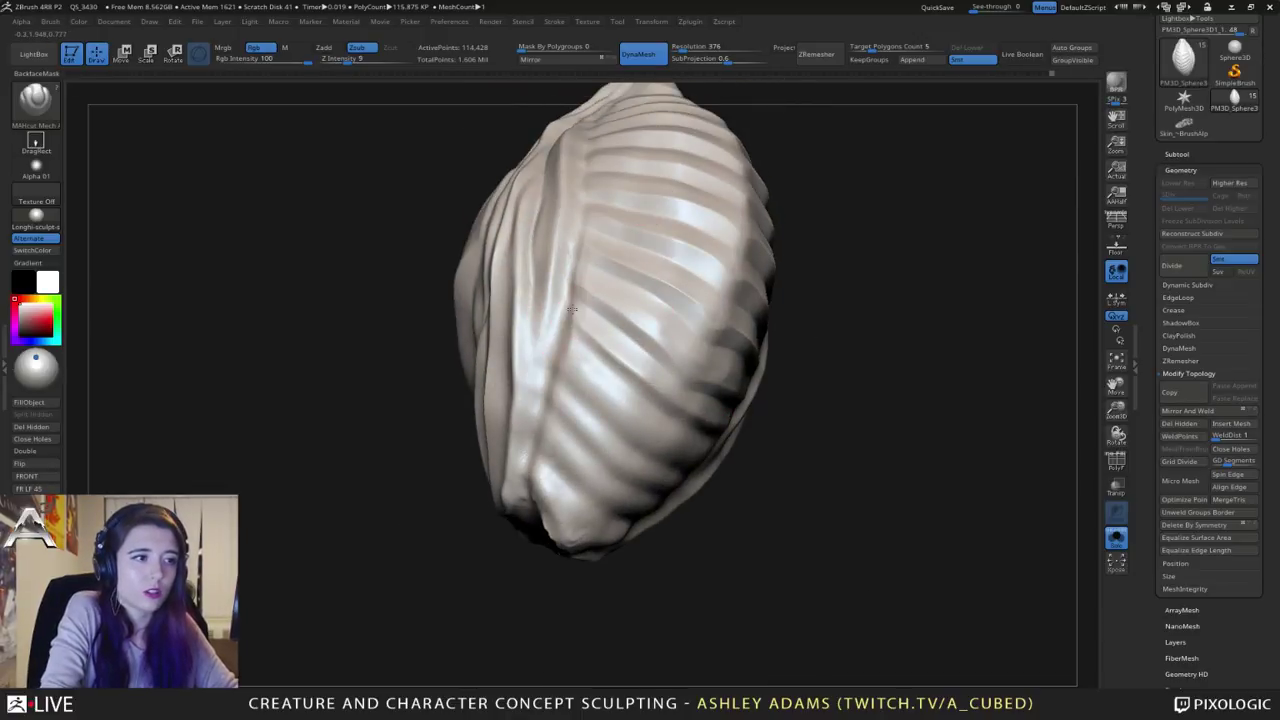
drag(570, 323, 648, 403)
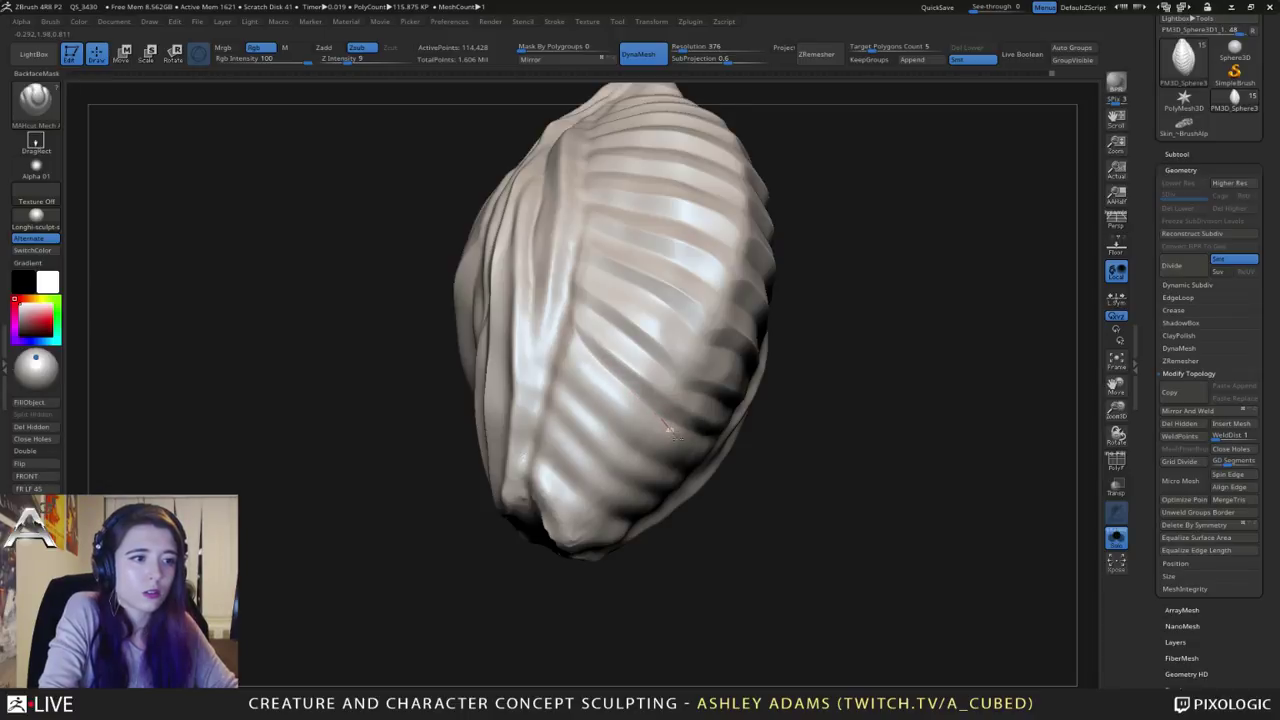
drag(571, 306, 632, 372)
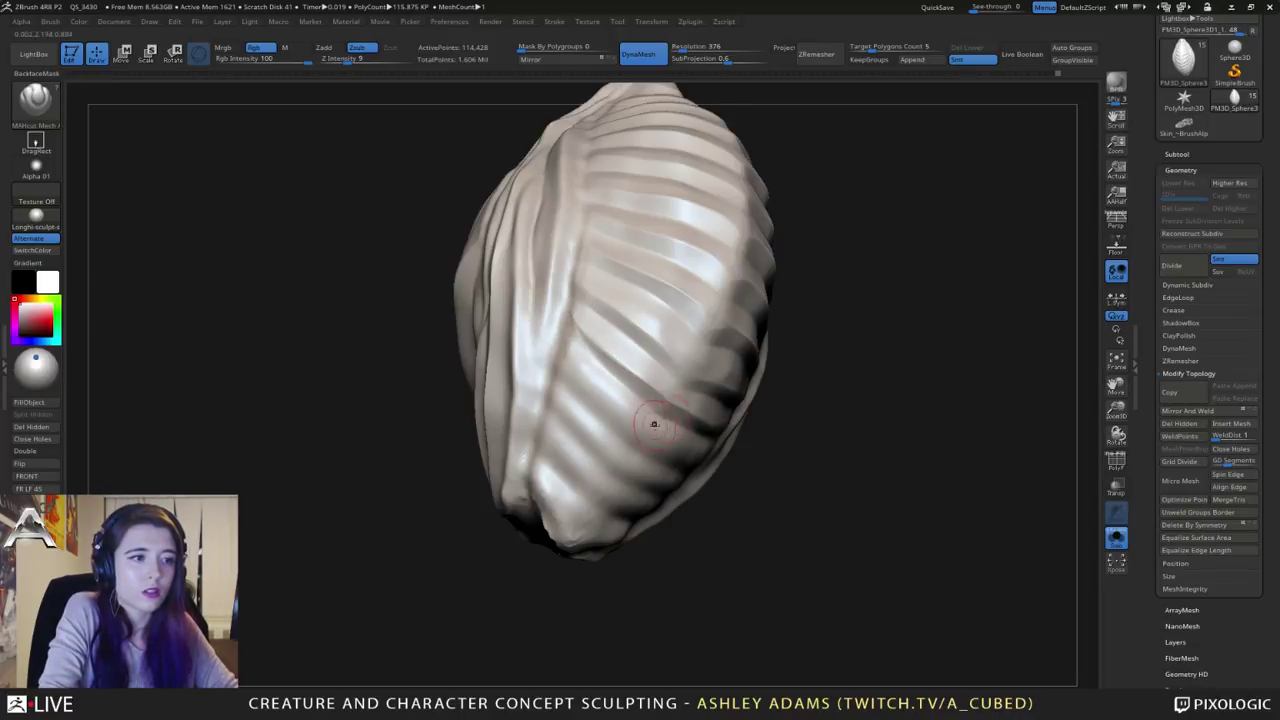
right_drag(654, 424, 622, 368)
mouse_move(690, 272)
shift+mouse_down()
mouse_move(729, 291)
mouse_move(704, 292)
shift+mouse_up()
mouse_move(704, 292)
right_down()
mouse_move(714, 288)
mouse_move(690, 315)
right_up()
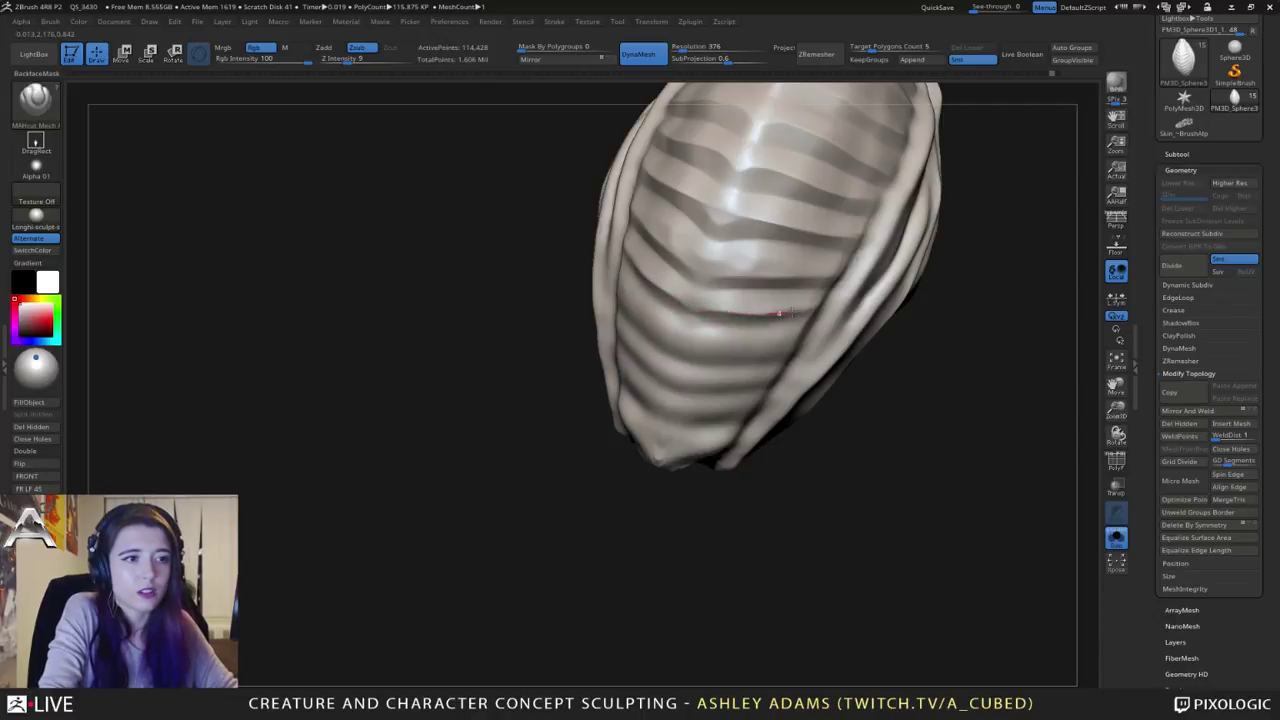
right_drag(830, 300, 726, 206)
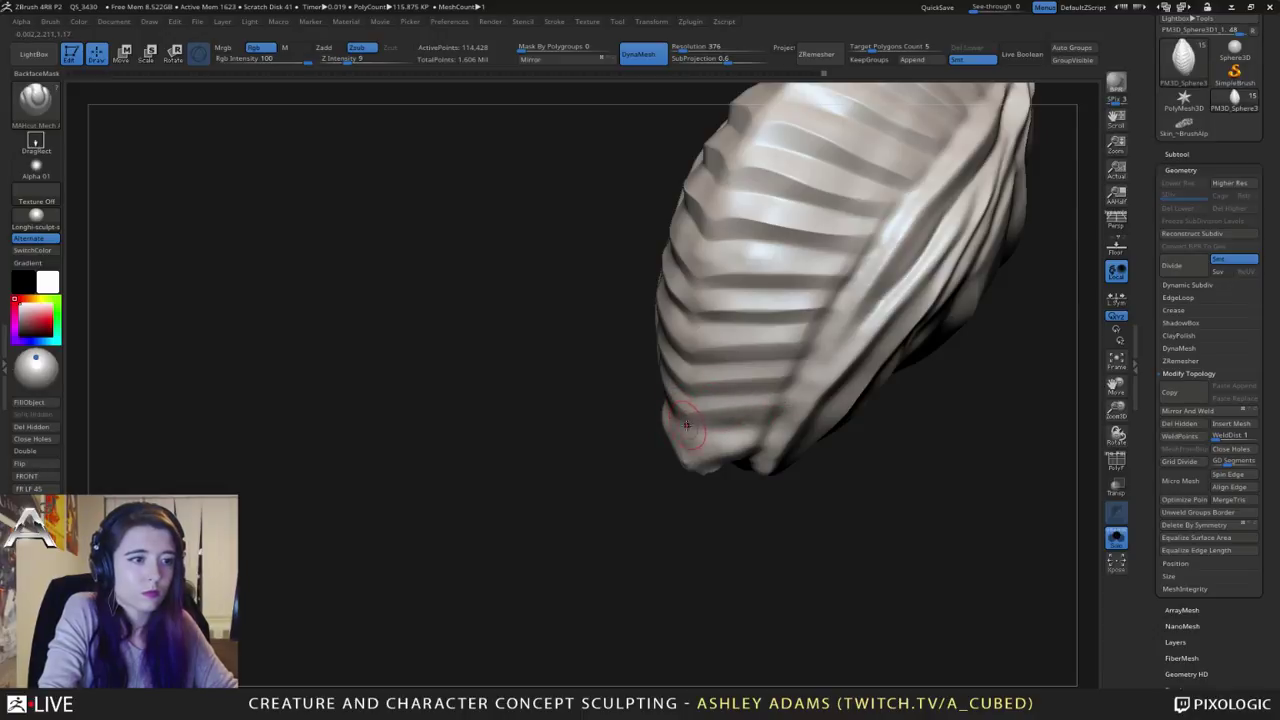
Step: Switch to the Pinch brush and adjust its size for tightening the abdomen's ribs and side folds
key(ctrl)
ctrl+right_drag(781, 427, 740, 350)
mouse_move(740, 350)
right_down()
mouse_move(808, 403)
mouse_move(706, 349)
mouse_move(716, 501)
right_up()
mouse_move(786, 343)
right_down()
mouse_move(718, 312)
mouse_move(803, 280)
right_up()
right_drag(803, 280, 668, 203)
drag(667, 202, 705, 288)
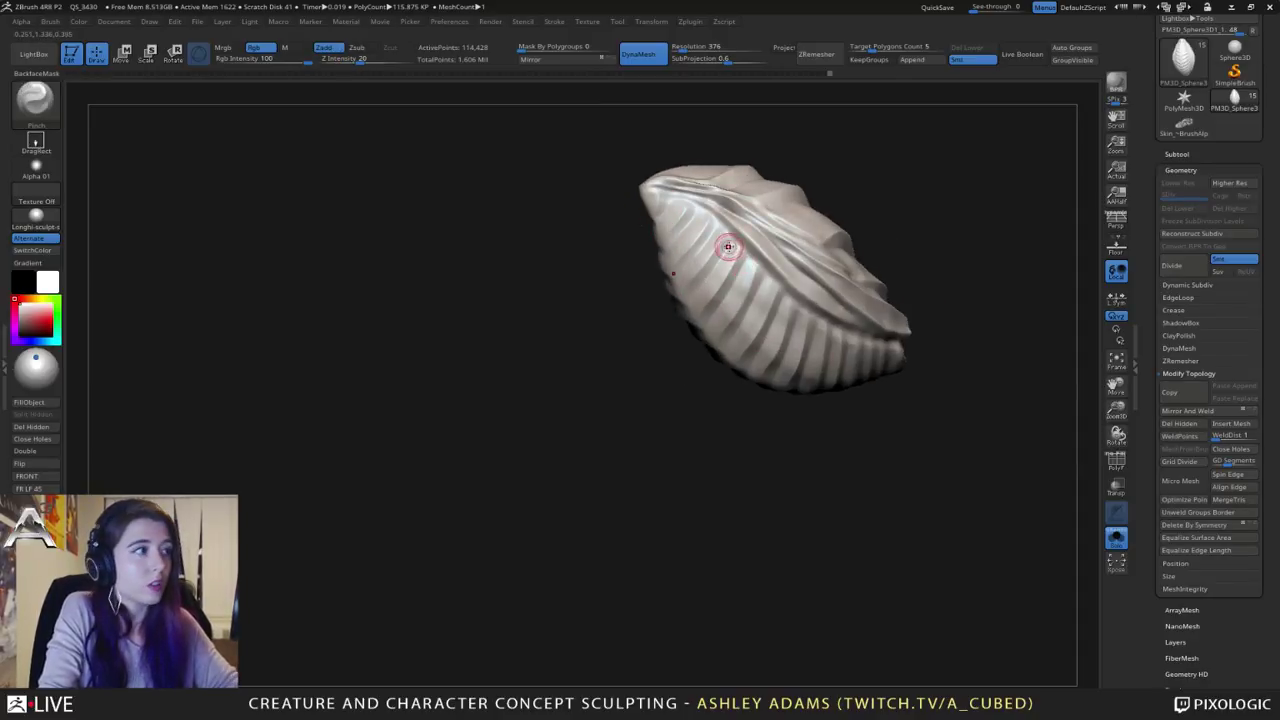
key(b)
key(p)
key(i)
right_drag(729, 243, 700, 240)
key(space)
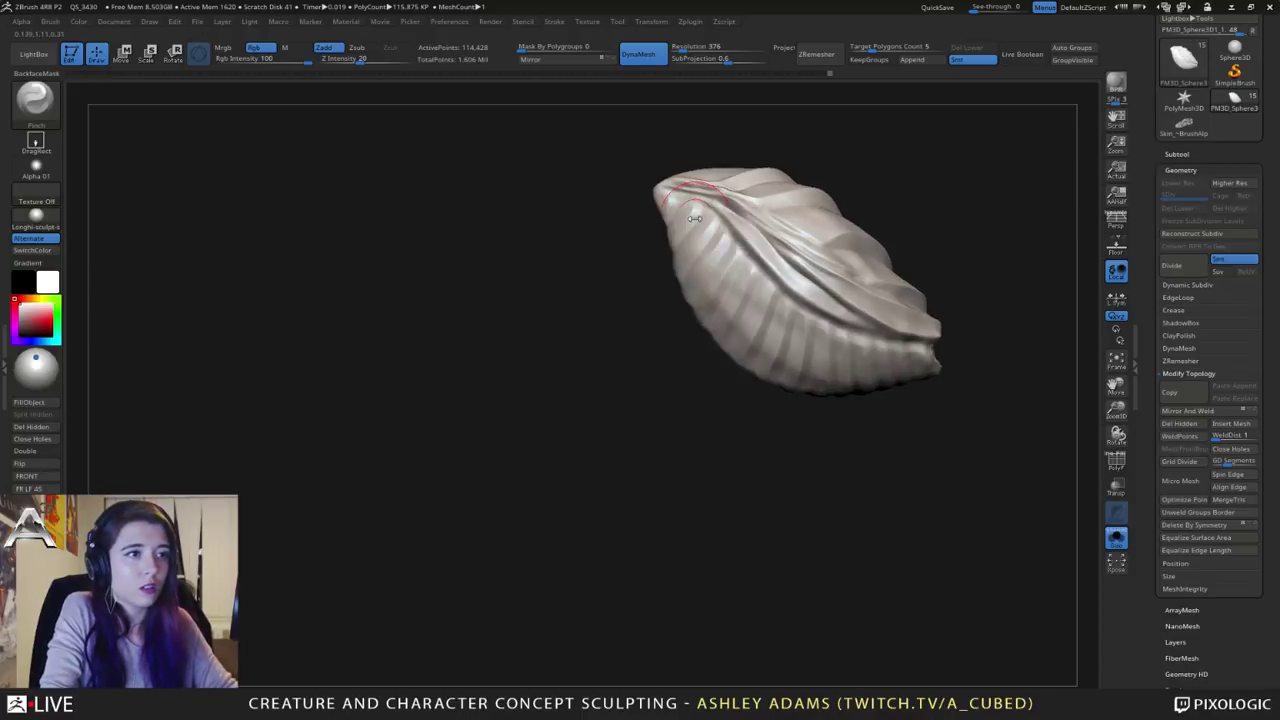
Step: Pinch the underside ribs and side fold creases from the abdomen's upper tip to its lower end
right_click(771, 311)
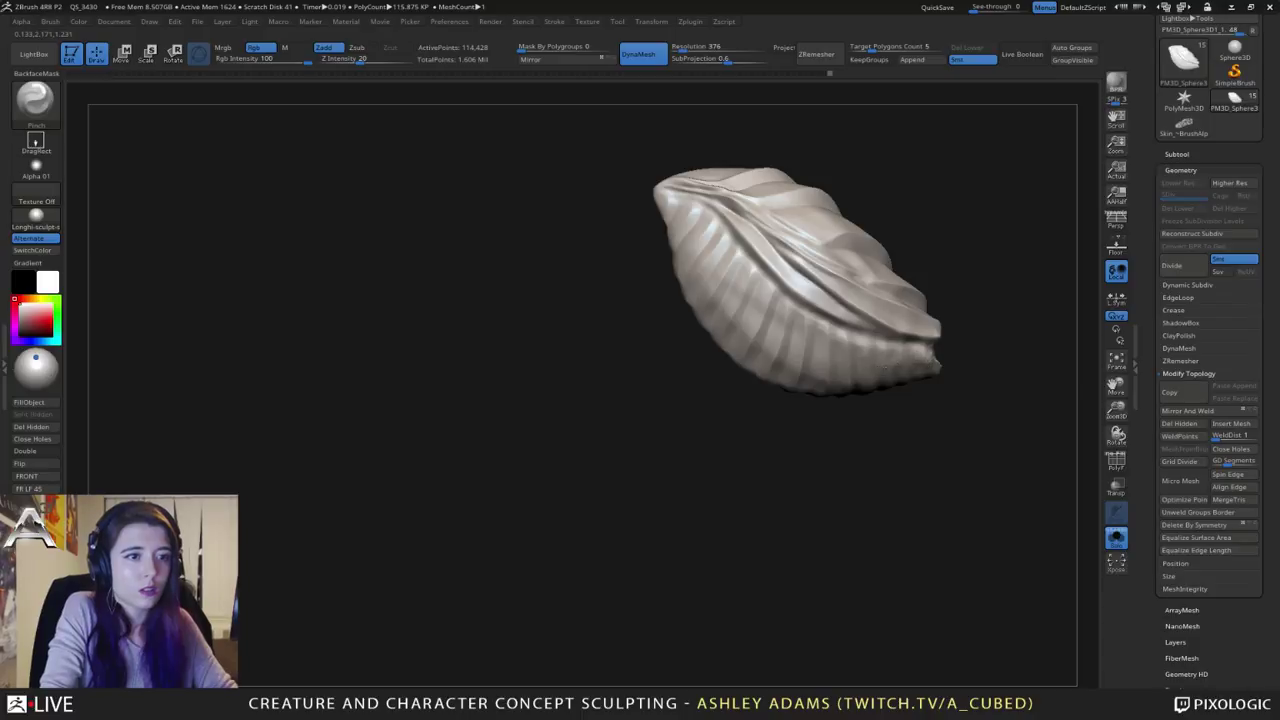
mouse_move(689, 206)
right_down()
mouse_move(789, 171)
mouse_move(710, 268)
mouse_move(680, 259)
right_up()
right_click(707, 272)
right_drag(753, 199, 766, 294)
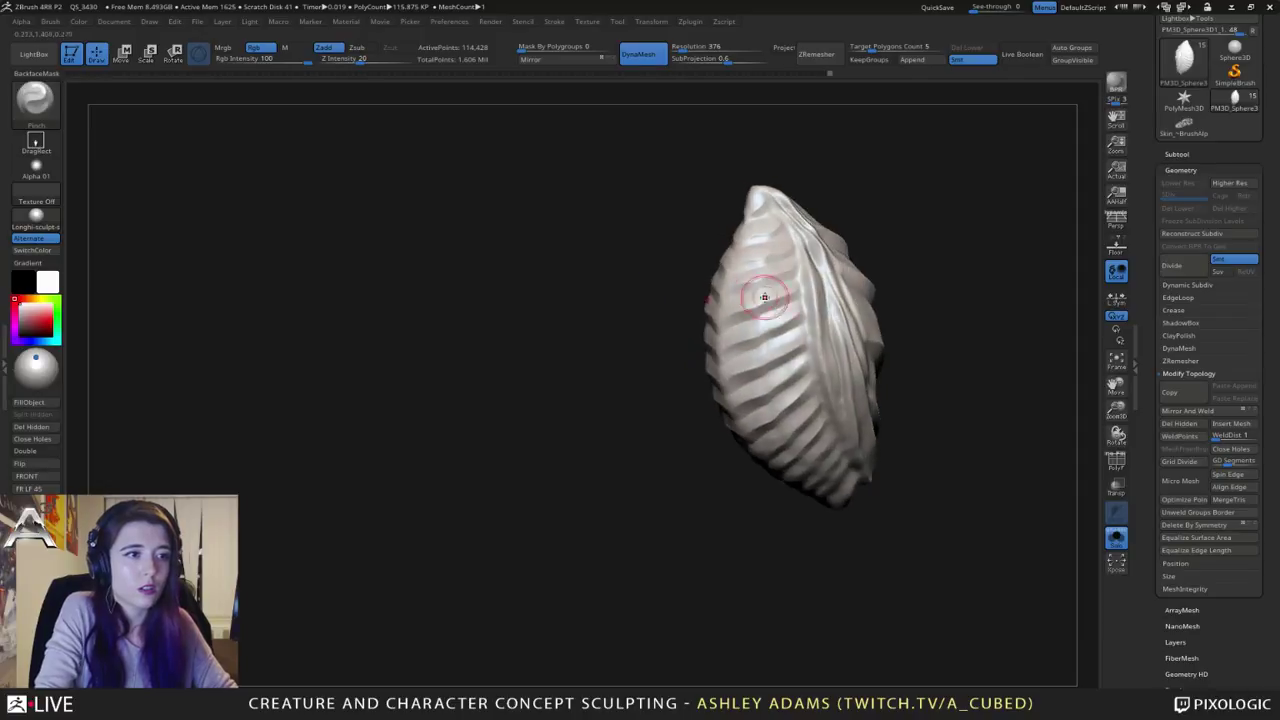
mouse_move(762, 208)
mouse_down()
mouse_move(743, 361)
mouse_move(775, 445)
mouse_move(842, 505)
mouse_up()
right_drag(781, 398, 594, 515)
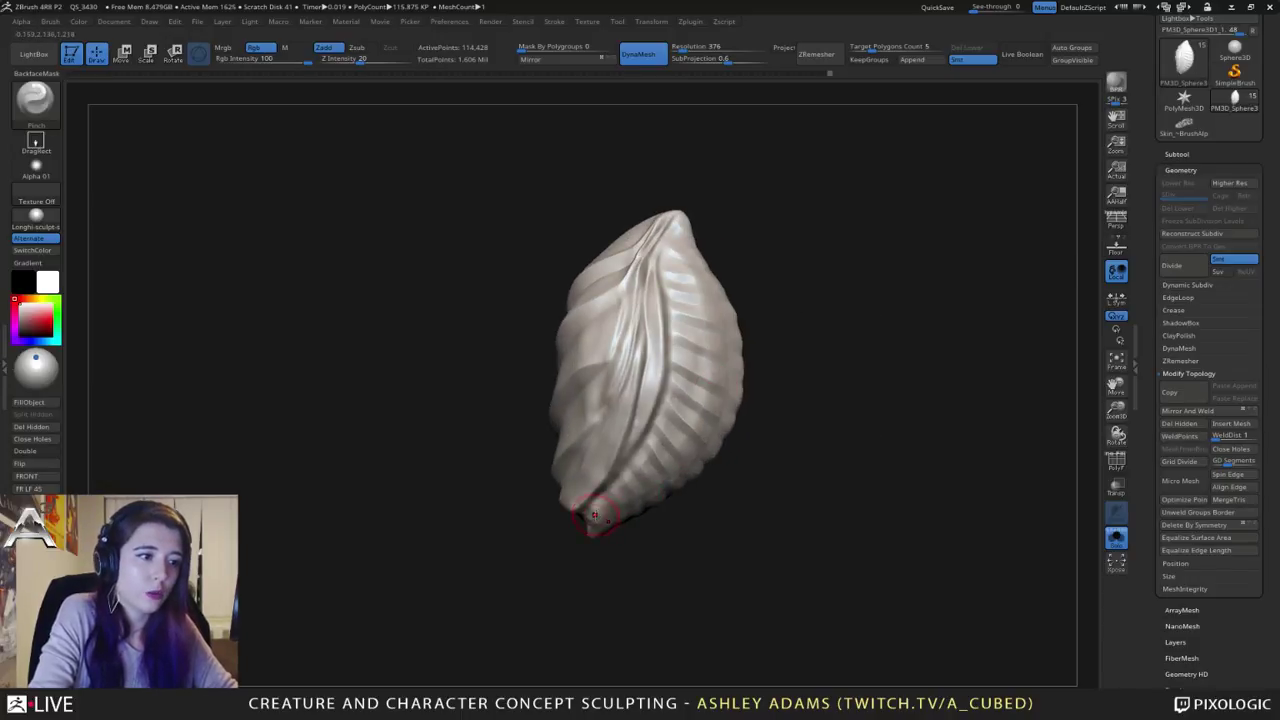
Step: Lightly smooth the abdomen's pinched ribs and turn off Solo mode to show the whole creature
mouse_move(660, 470)
shift+mouse_down()
mouse_move(700, 380)
mouse_move(703, 315)
mouse_move(677, 230)
shift+mouse_up()
right_drag(652, 410, 455, 360)
shift+drag(723, 284, 724, 340)
mouse_move(724, 341)
right_down()
mouse_move(690, 296)
mouse_move(700, 340)
right_up()
click(1117, 538)
right_drag(946, 411, 743, 339)
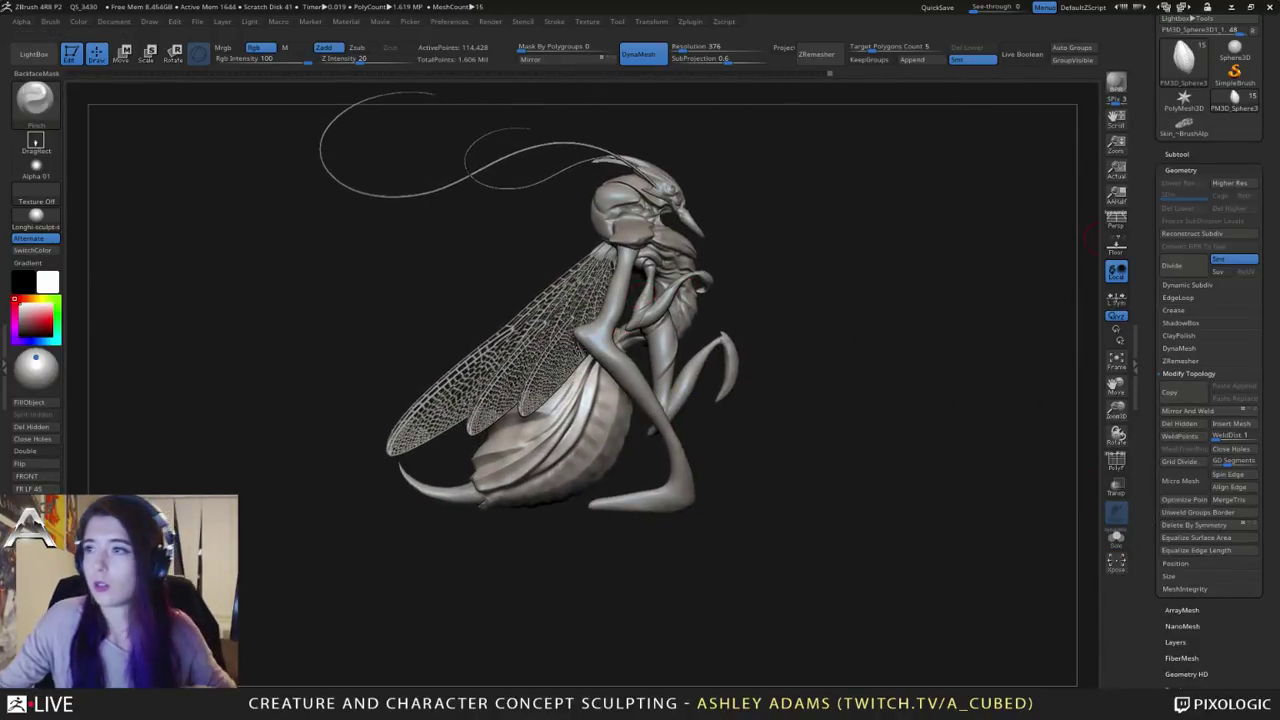
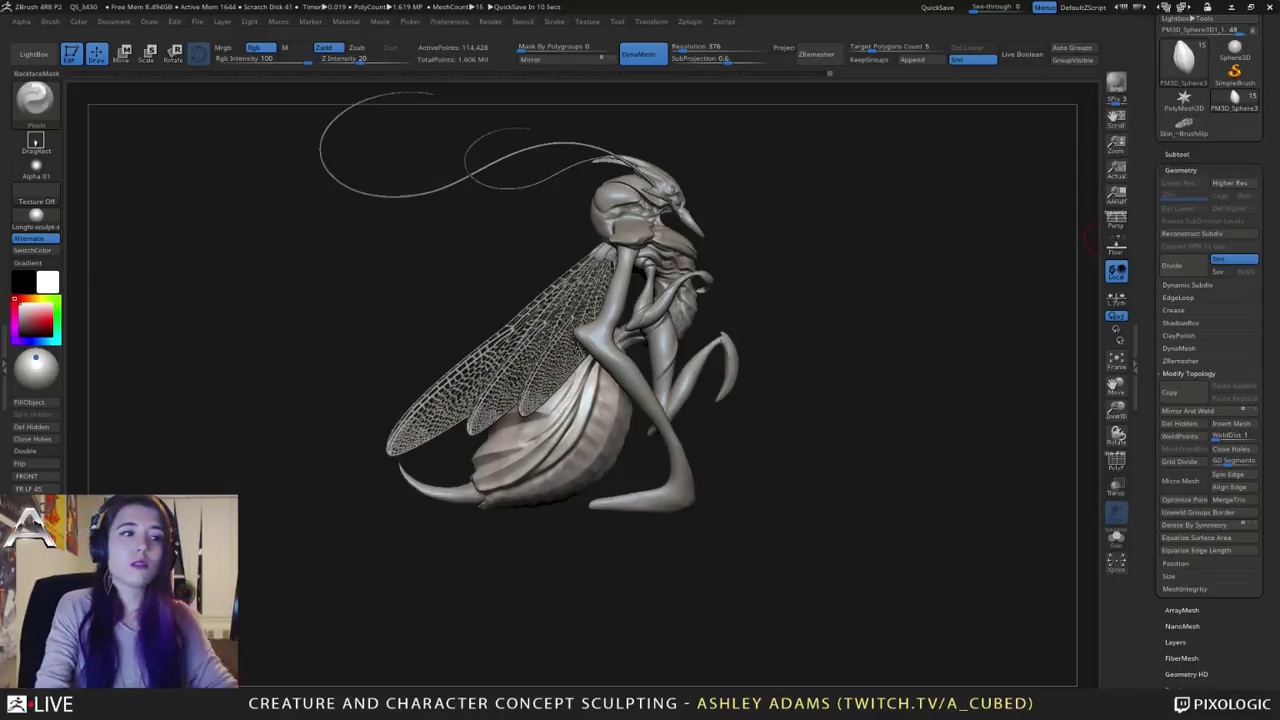
Step: Select the long legs' subtool and flatten the leg surface just below the knee with the hPolish brush
right_drag(800, 325, 603, 406)
alt+click(588, 357)
mouse_move(614, 344)
alt+right_down()
mouse_move(635, 380)
mouse_move(602, 400)
alt+right_up()
key(b)
key(h)
key(p)
key(space)
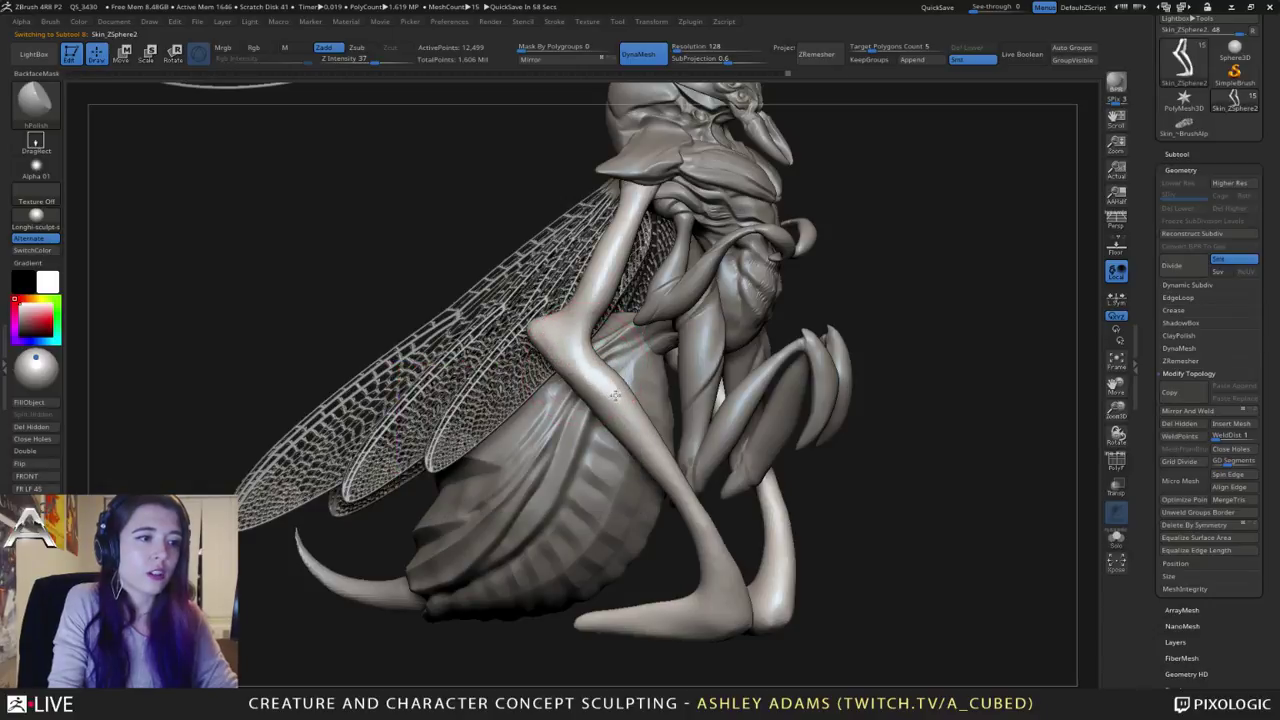
mouse_move(594, 374)
right_down()
mouse_move(538, 366)
mouse_move(597, 378)
mouse_move(637, 412)
right_up()
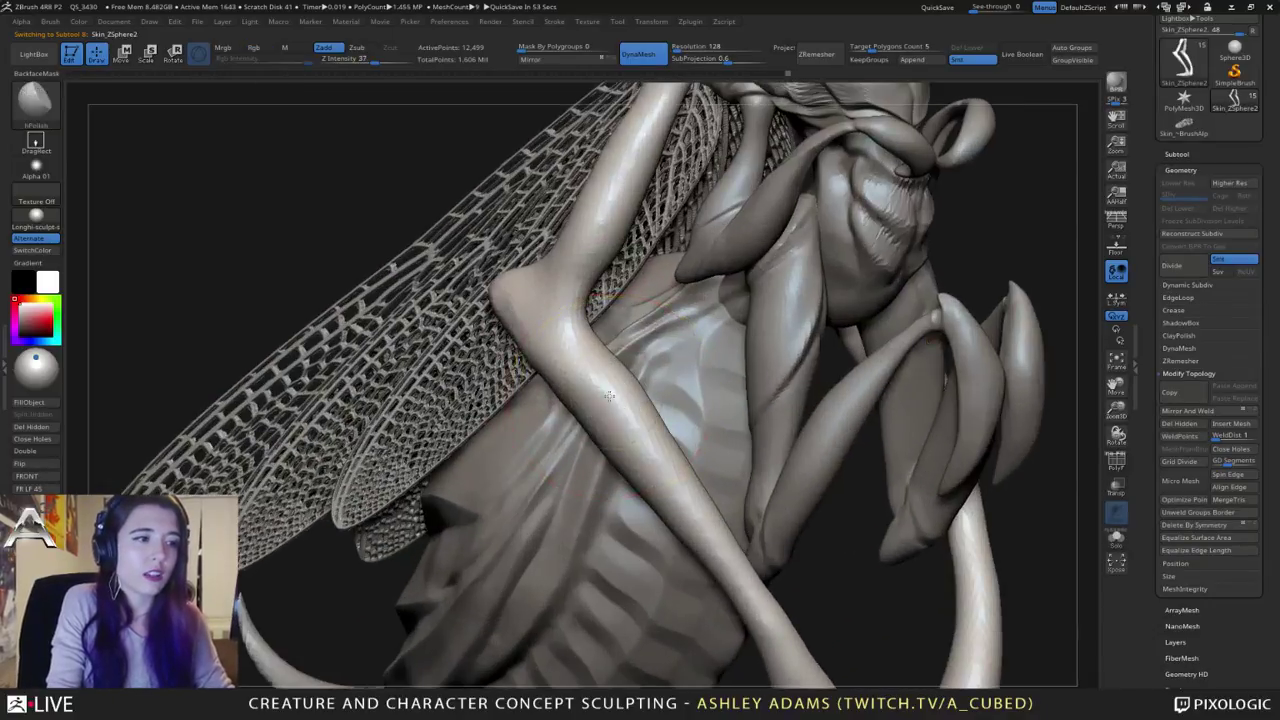
mouse_move(586, 374)
mouse_down()
mouse_move(612, 404)
mouse_move(573, 338)
mouse_move(634, 432)
mouse_move(589, 380)
mouse_up()
ctrl+right_drag(589, 380, 570, 354)
right_drag(570, 354, 535, 352)
drag(606, 410, 586, 372)
mouse_move(586, 372)
right_down()
mouse_move(606, 387)
mouse_move(585, 356)
right_up()
Step: Switch to the Pinch brush and tighten the edge running down the leg from the knee
key(b)
key(p)
key(i)
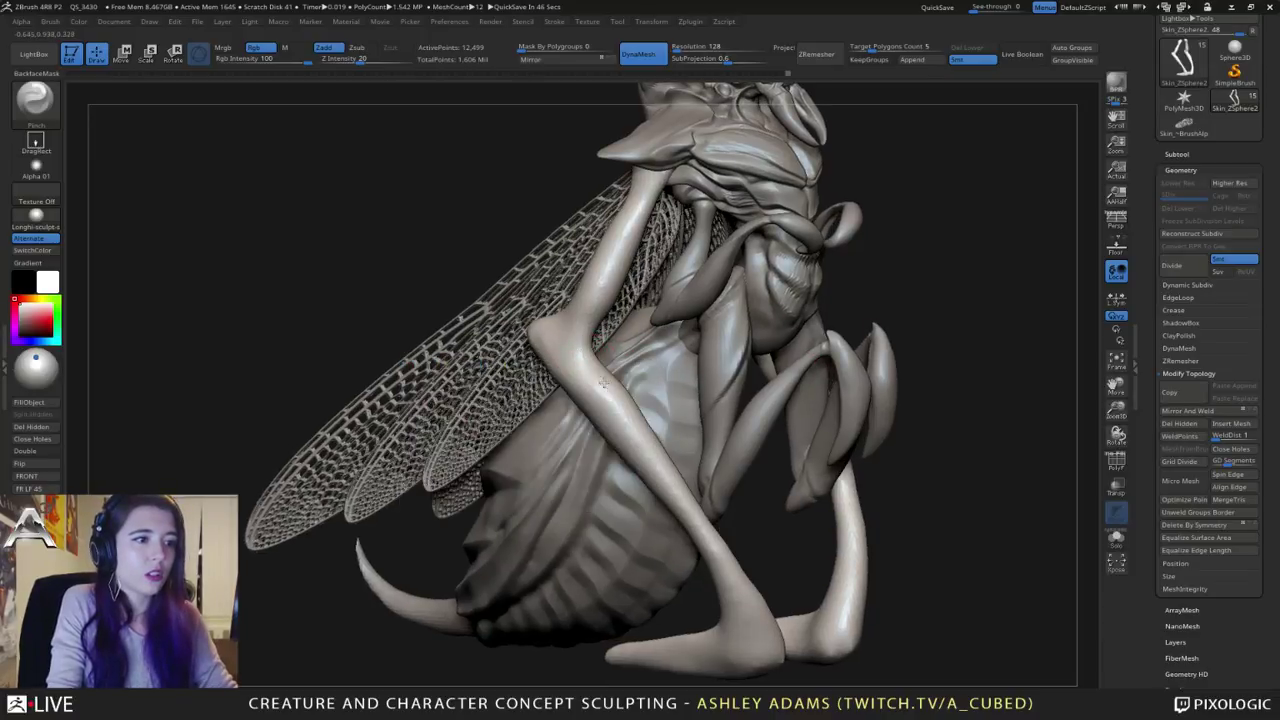
right_drag(629, 404, 616, 378)
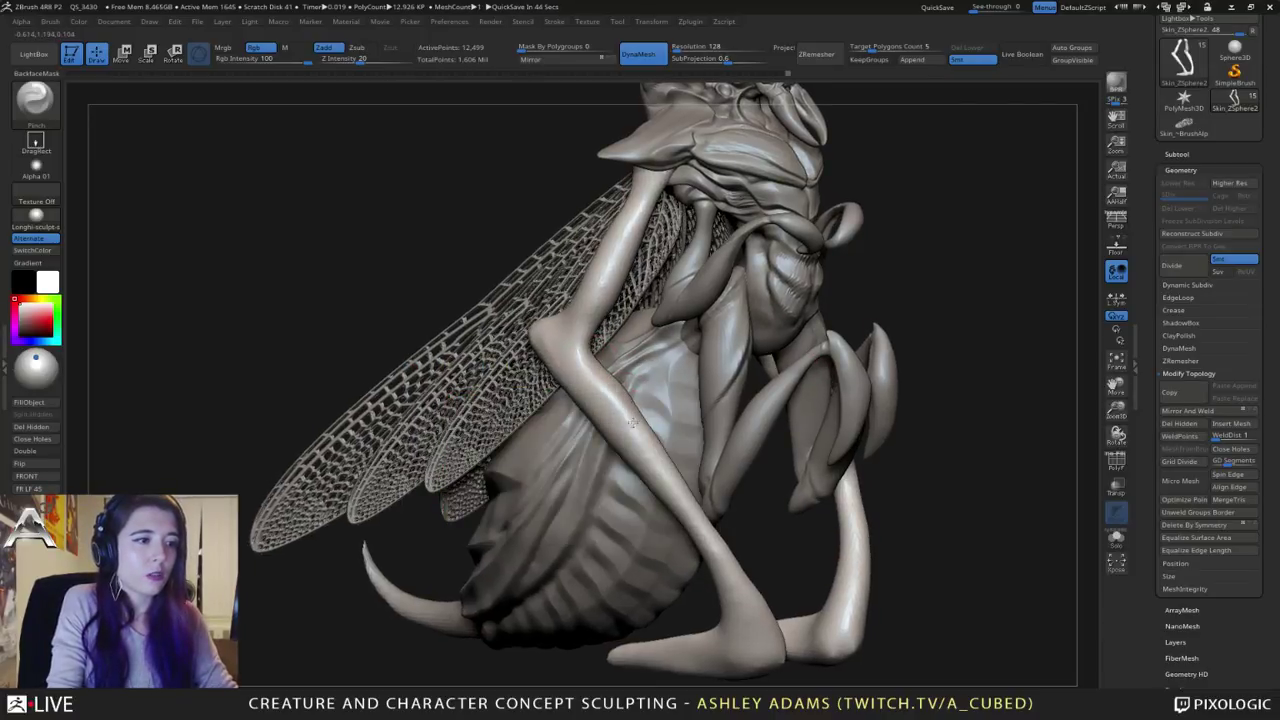
mouse_move(660, 459)
right_down()
mouse_move(585, 425)
mouse_move(590, 370)
mouse_move(637, 340)
right_up()
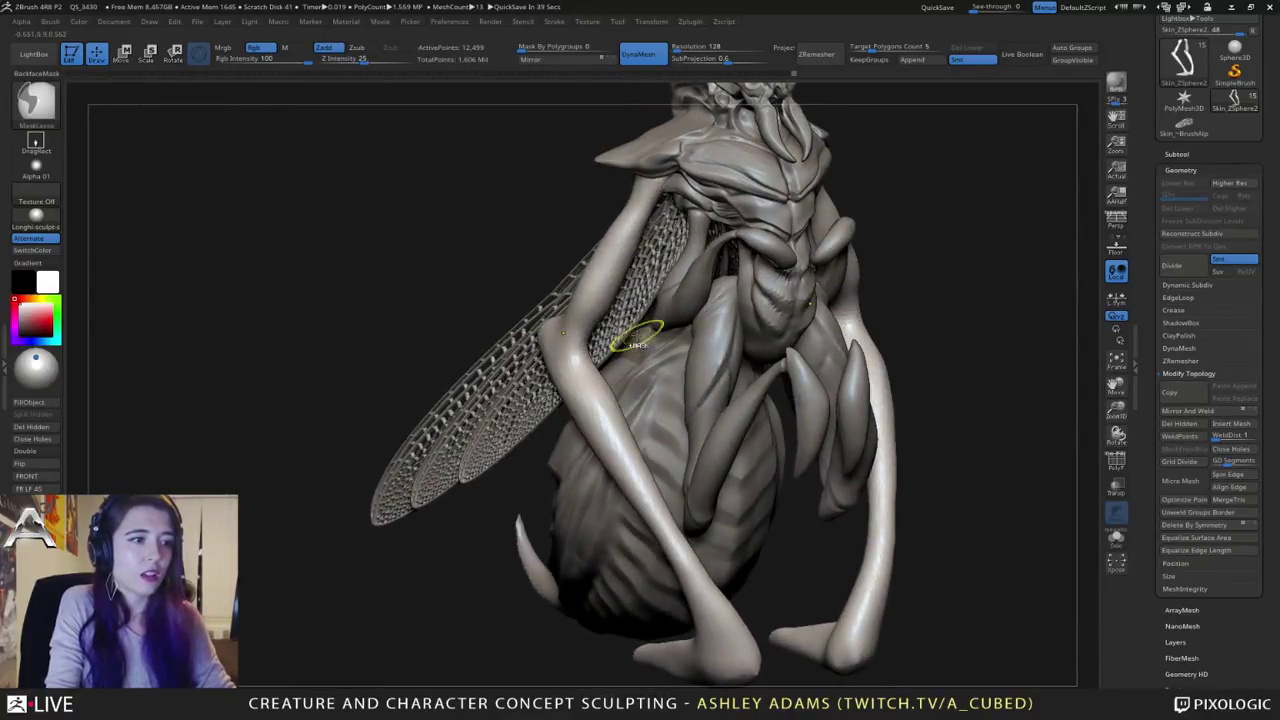
right_drag(540, 368, 547, 353)
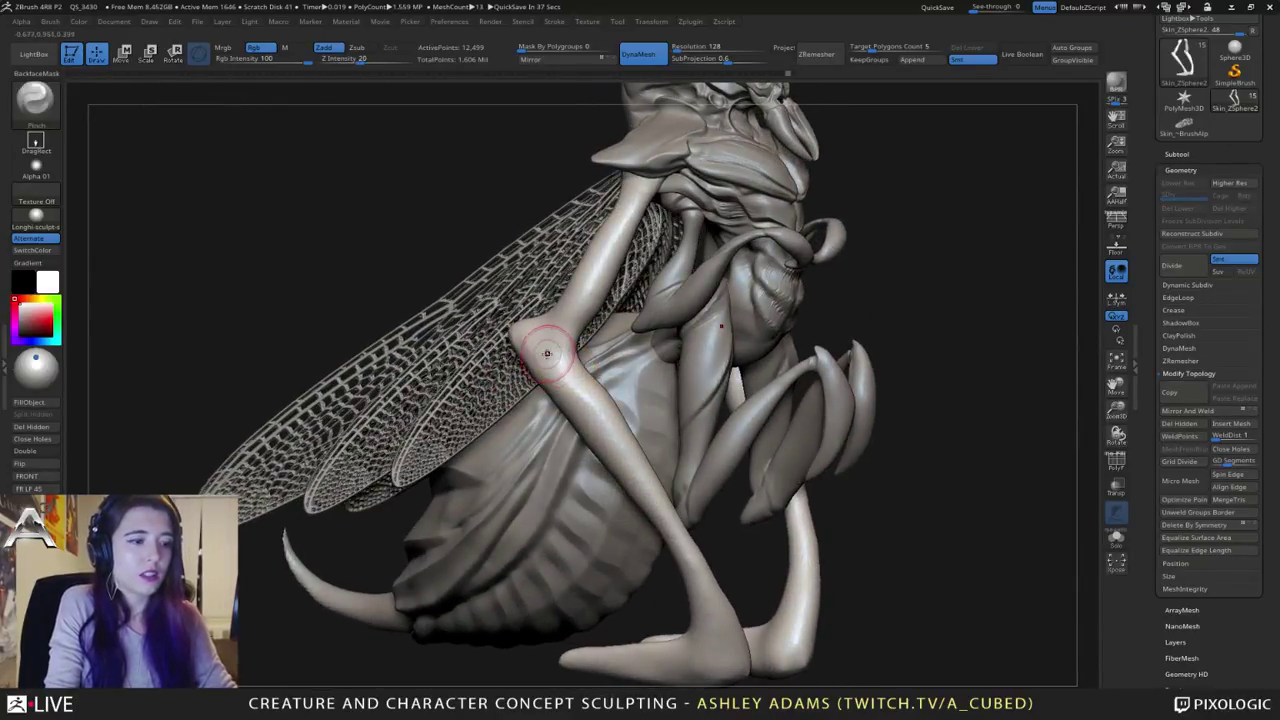
Step: Cut a crisp line along the lower leg between knee and ankle with the MAHcut Mech brush
key(2)
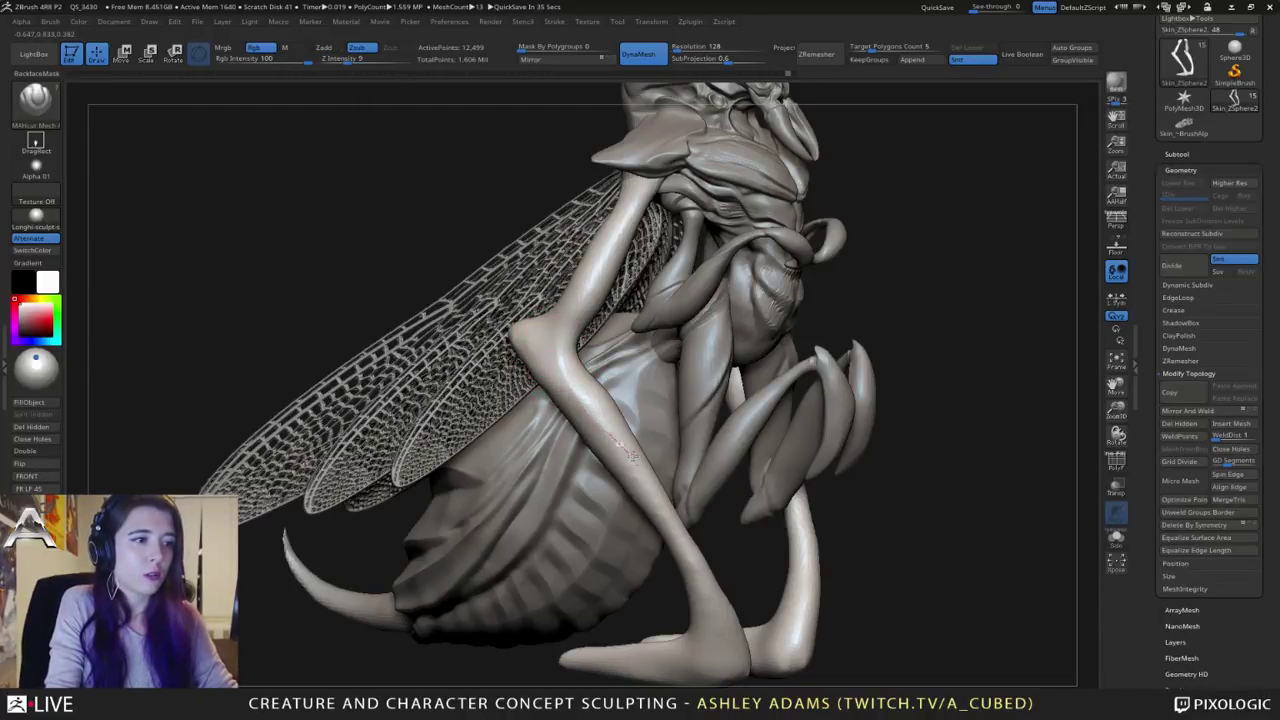
drag(633, 456, 690, 556)
right_drag(695, 560, 615, 500)
drag(660, 522, 632, 468)
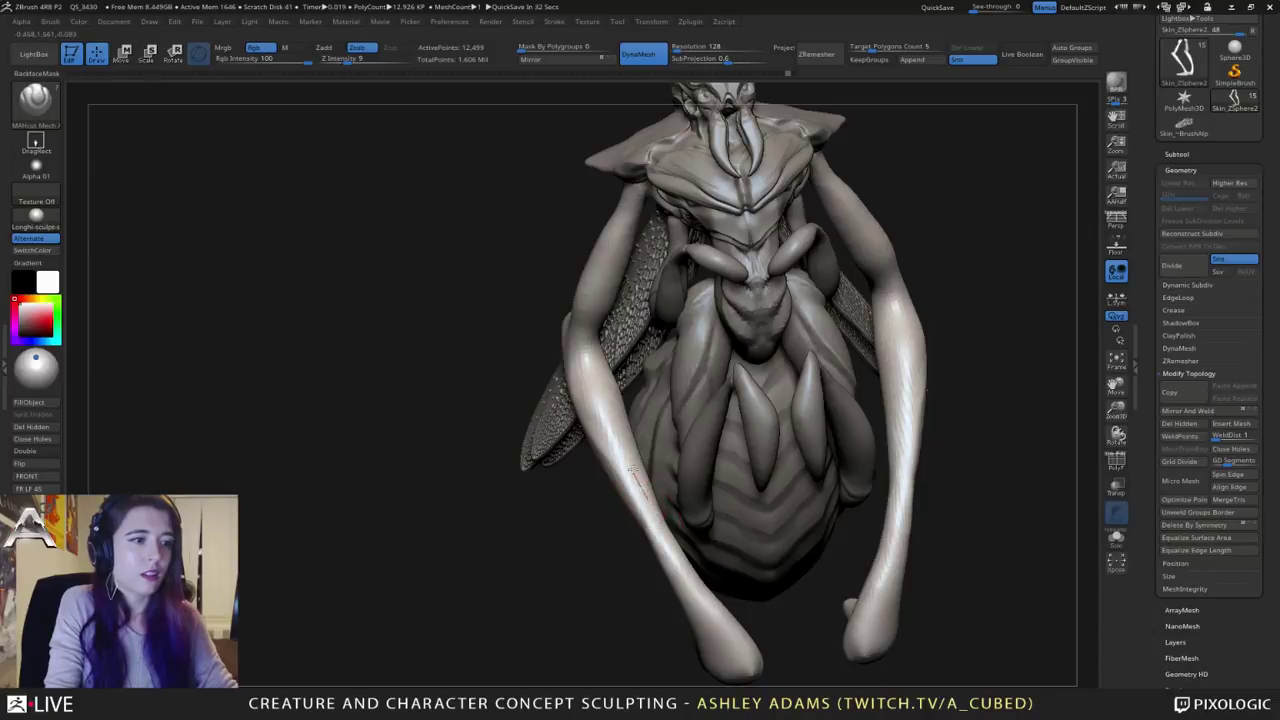
mouse_move(589, 364)
right_down()
mouse_move(626, 426)
mouse_move(592, 408)
mouse_move(573, 370)
right_up()
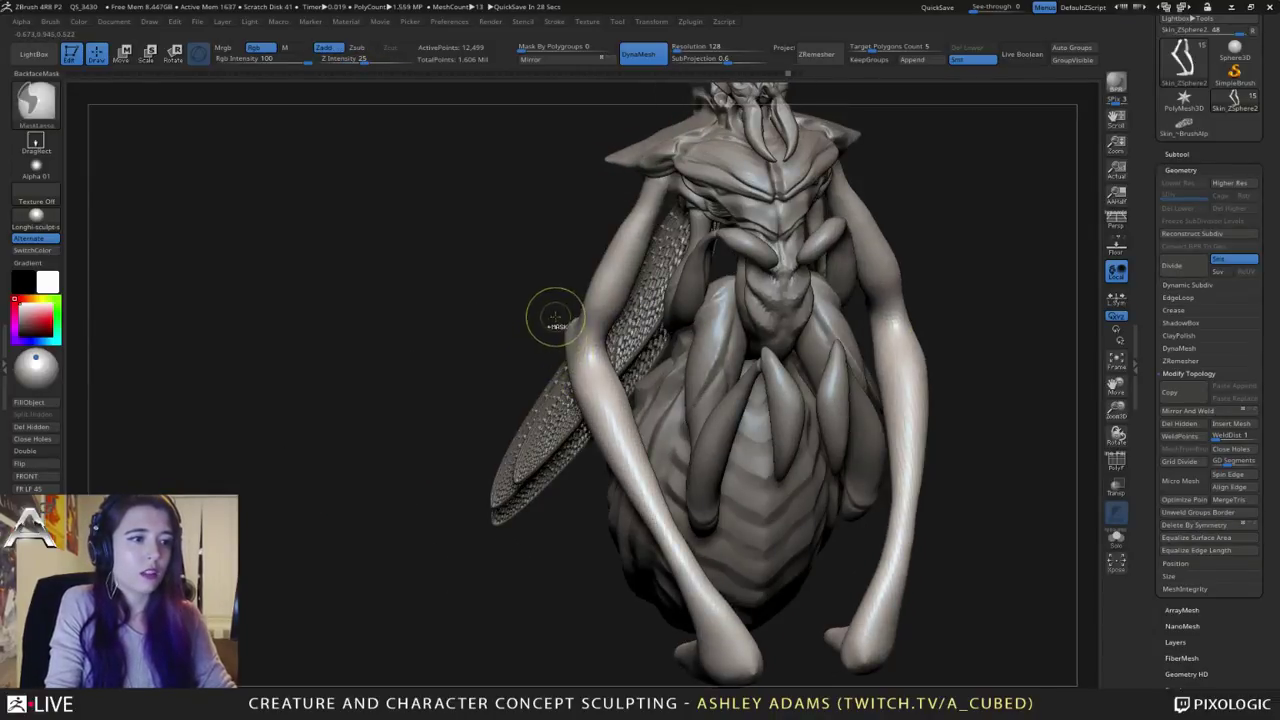
Step: Switch to the TrimAdaptive brush and shave flat planes along the lower leg from the knee downward
key(1)
key(b)
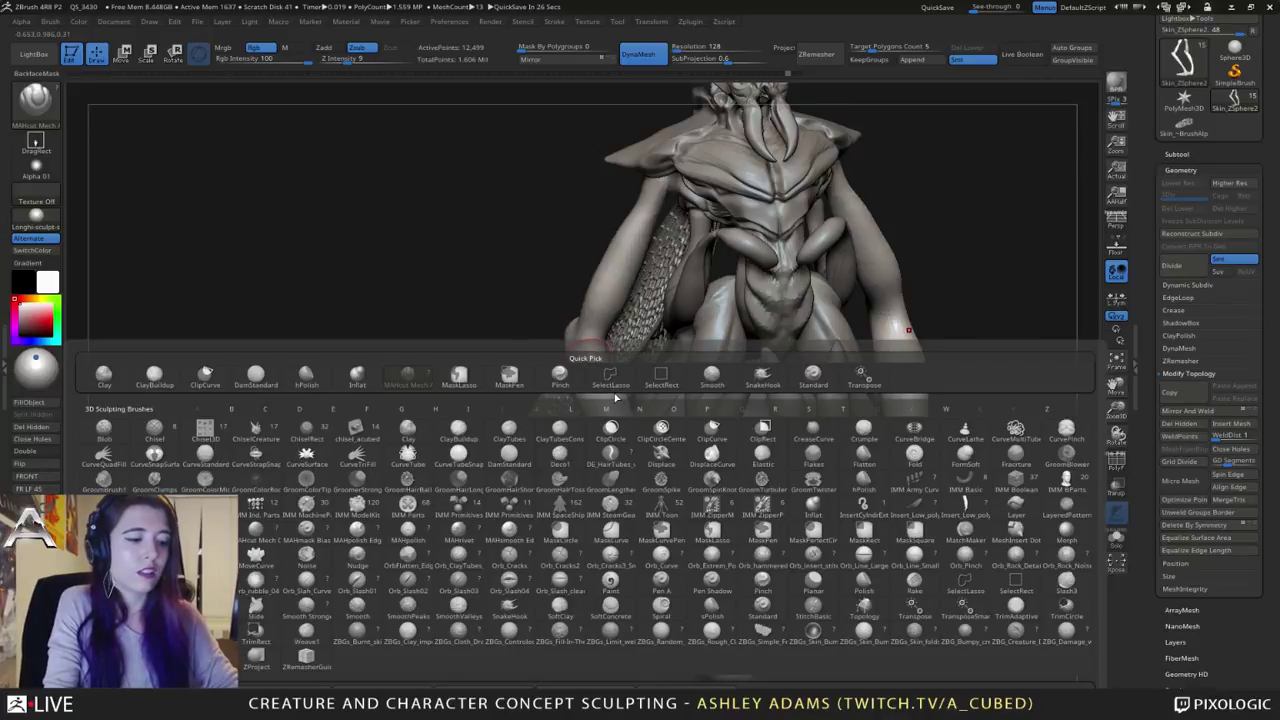
key(t)
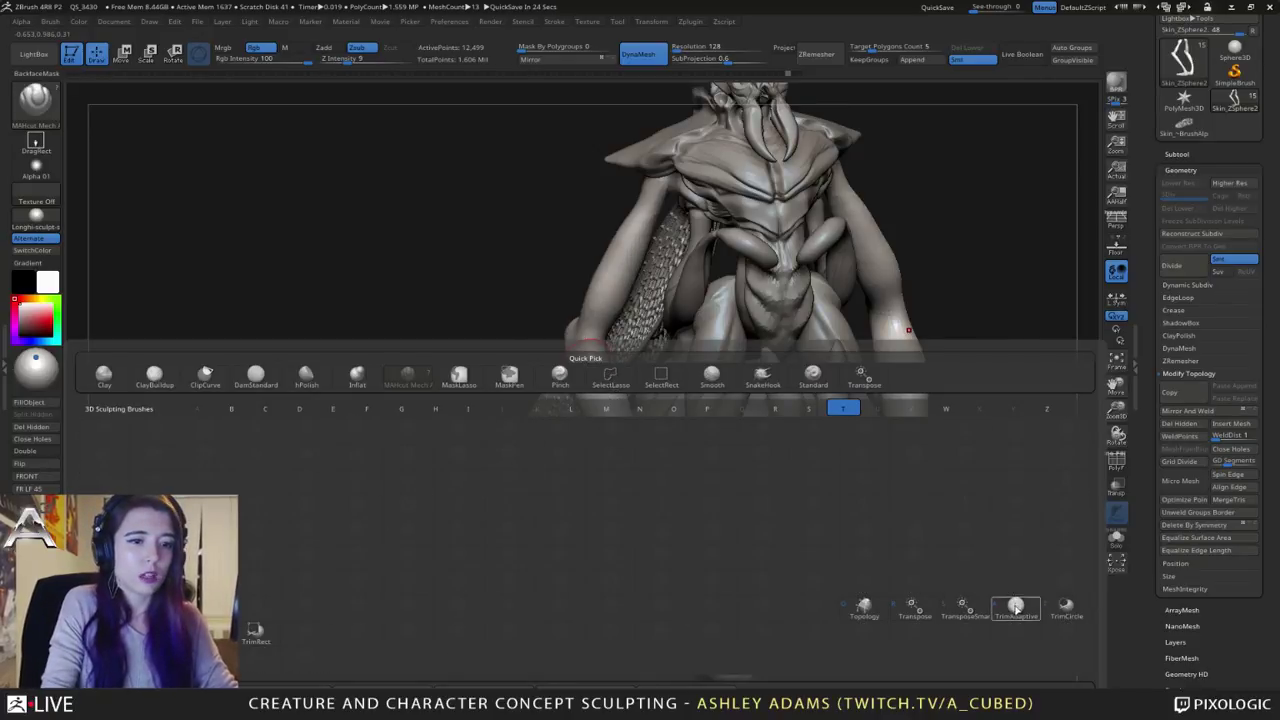
click(1015, 607)
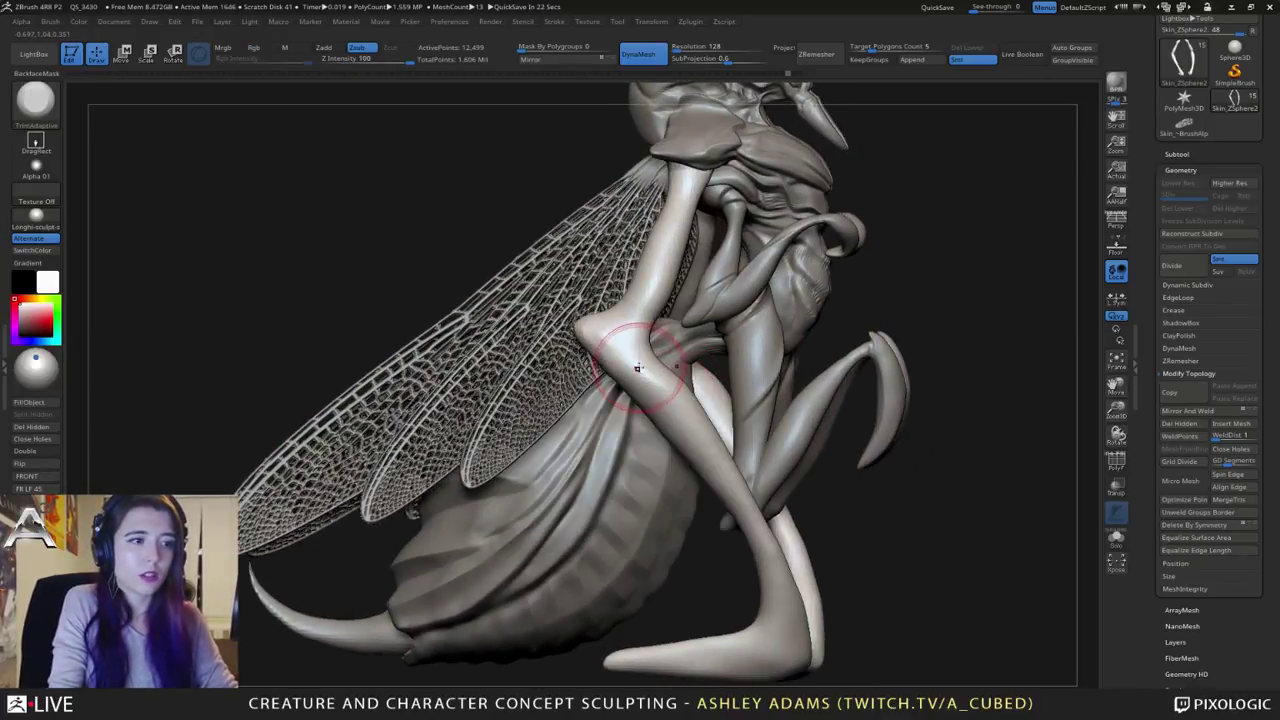
drag(637, 368, 692, 434)
mouse_move(677, 400)
right_down()
mouse_move(642, 385)
mouse_move(630, 350)
right_up()
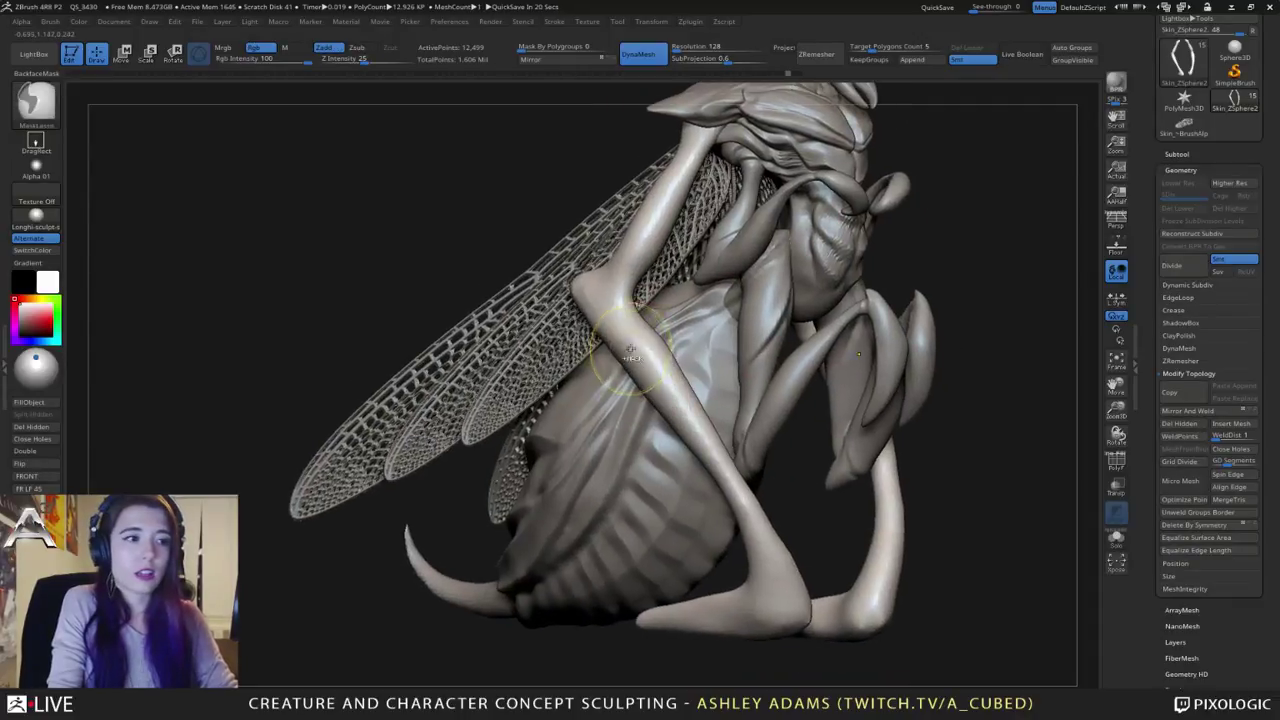
key(space)
mouse_move(634, 362)
mouse_down()
mouse_move(618, 362)
mouse_move(714, 442)
mouse_up()
right_drag(634, 358, 655, 360)
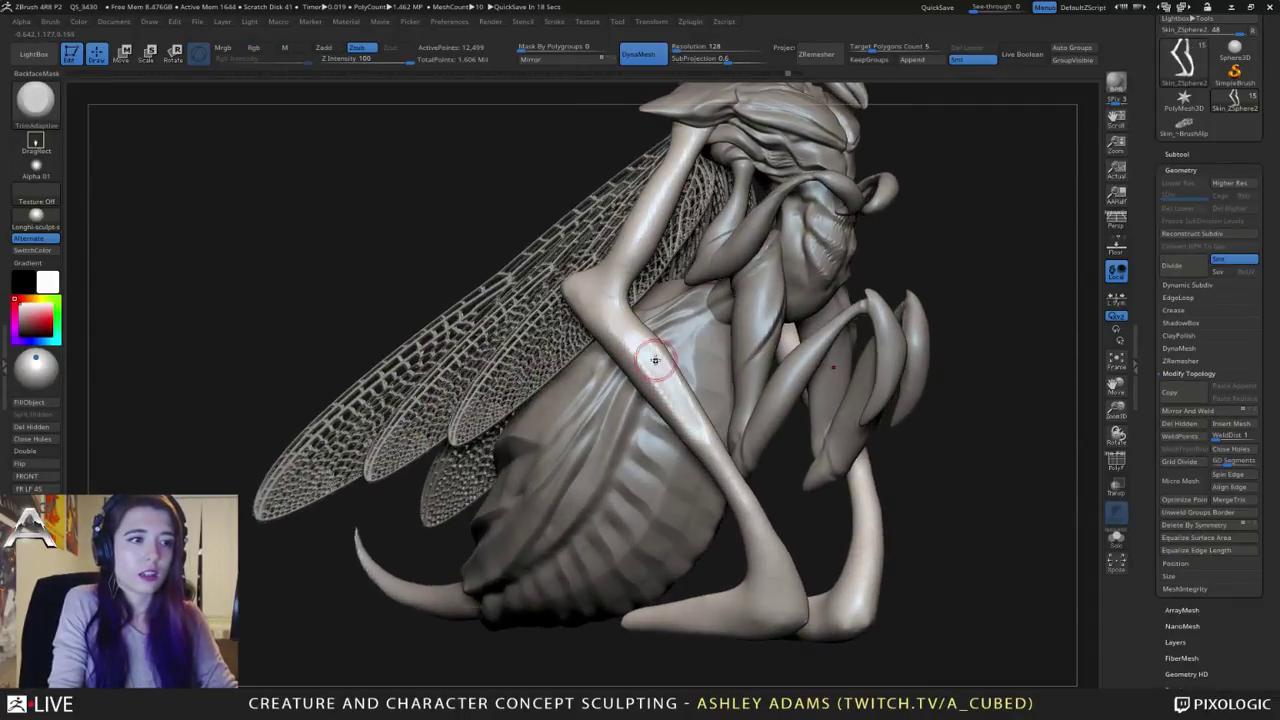
drag(614, 318, 728, 474)
right_drag(725, 385, 647, 358)
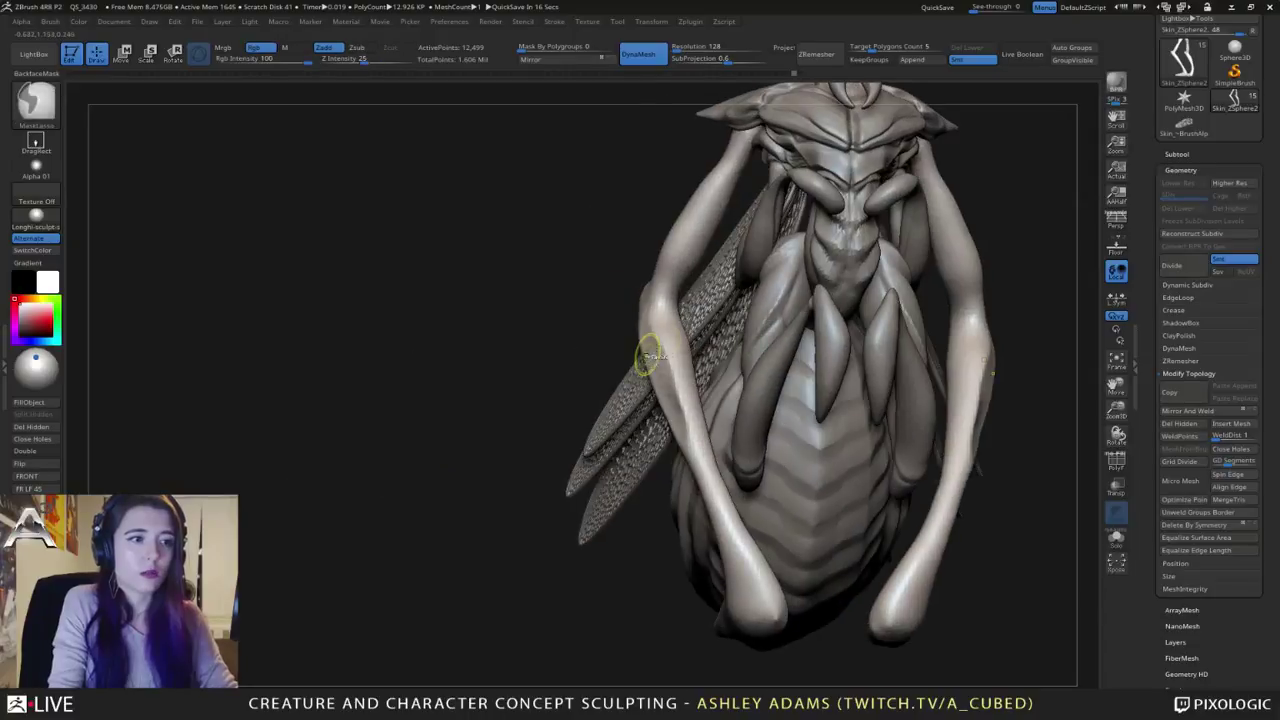
Step: Return to the hPolish brush, adjust its draw size and polish the planes around the knee and lower leg
right_drag(750, 276, 663, 343)
right_click(650, 337)
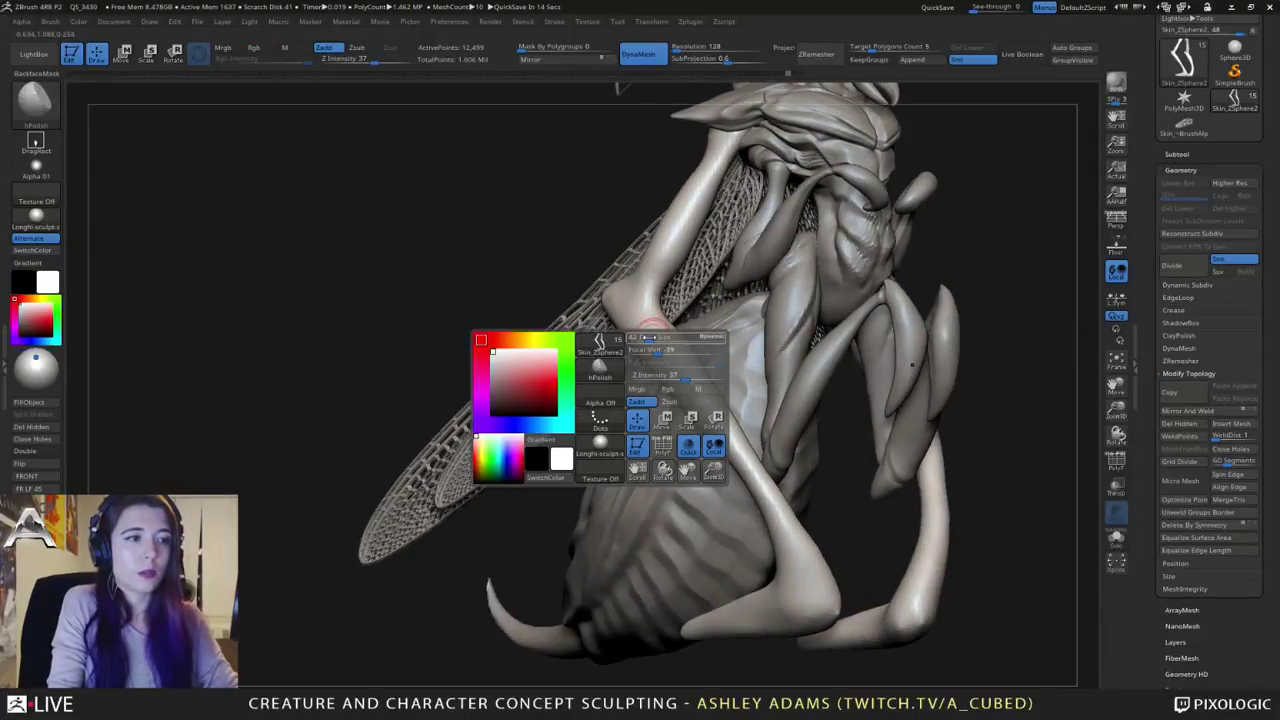
drag(648, 337, 657, 337)
right_drag(642, 338, 657, 341)
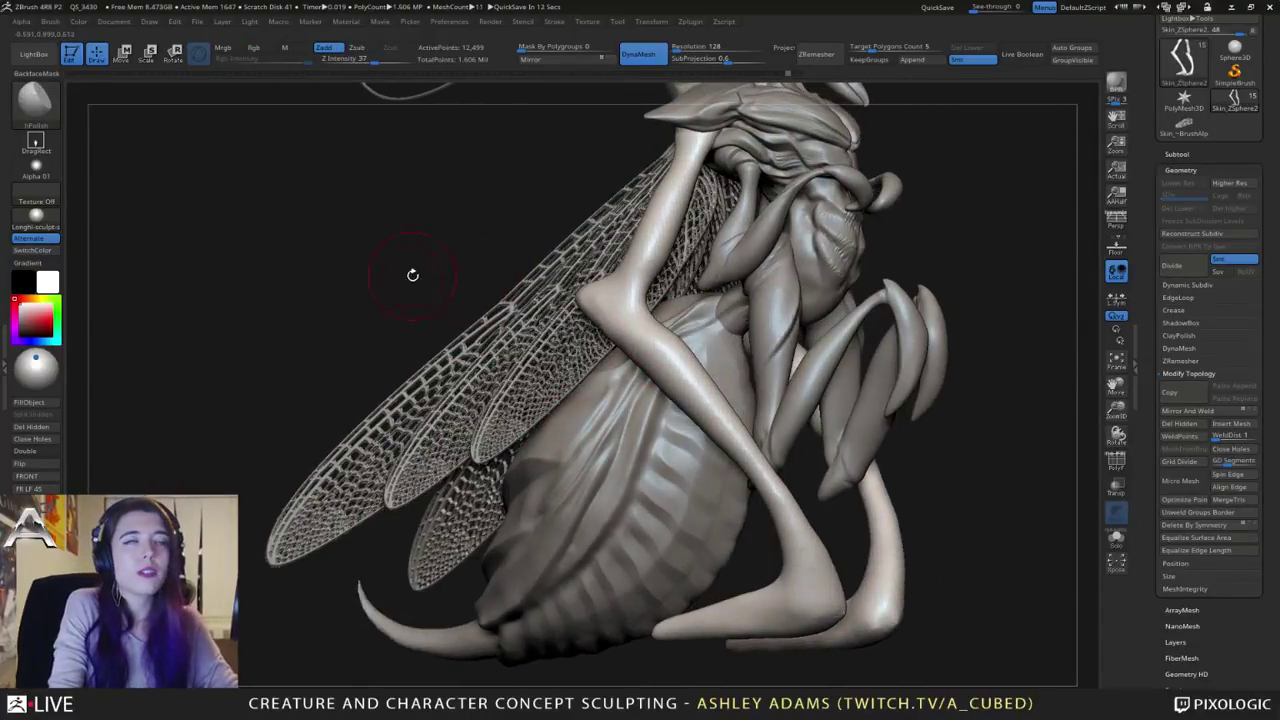
right_drag(625, 290, 658, 325)
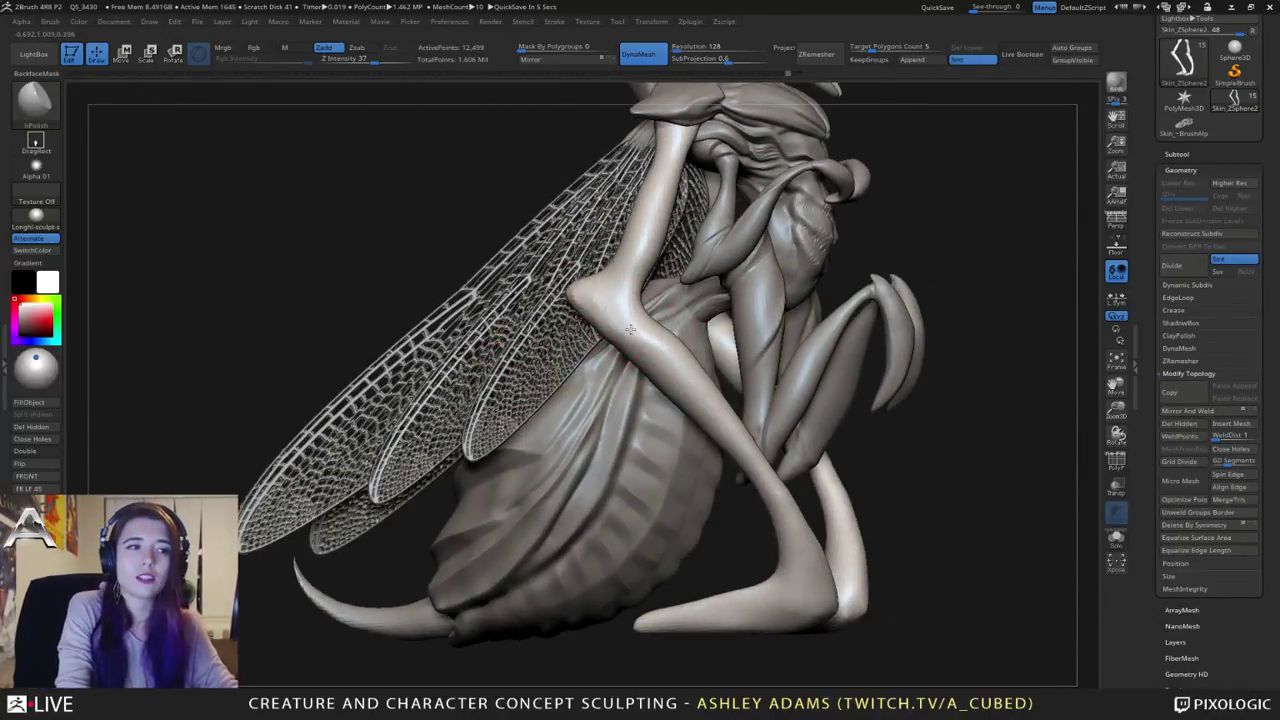
mouse_move(697, 390)
right_down()
mouse_move(745, 396)
mouse_move(765, 425)
mouse_move(631, 360)
mouse_move(622, 370)
right_up()
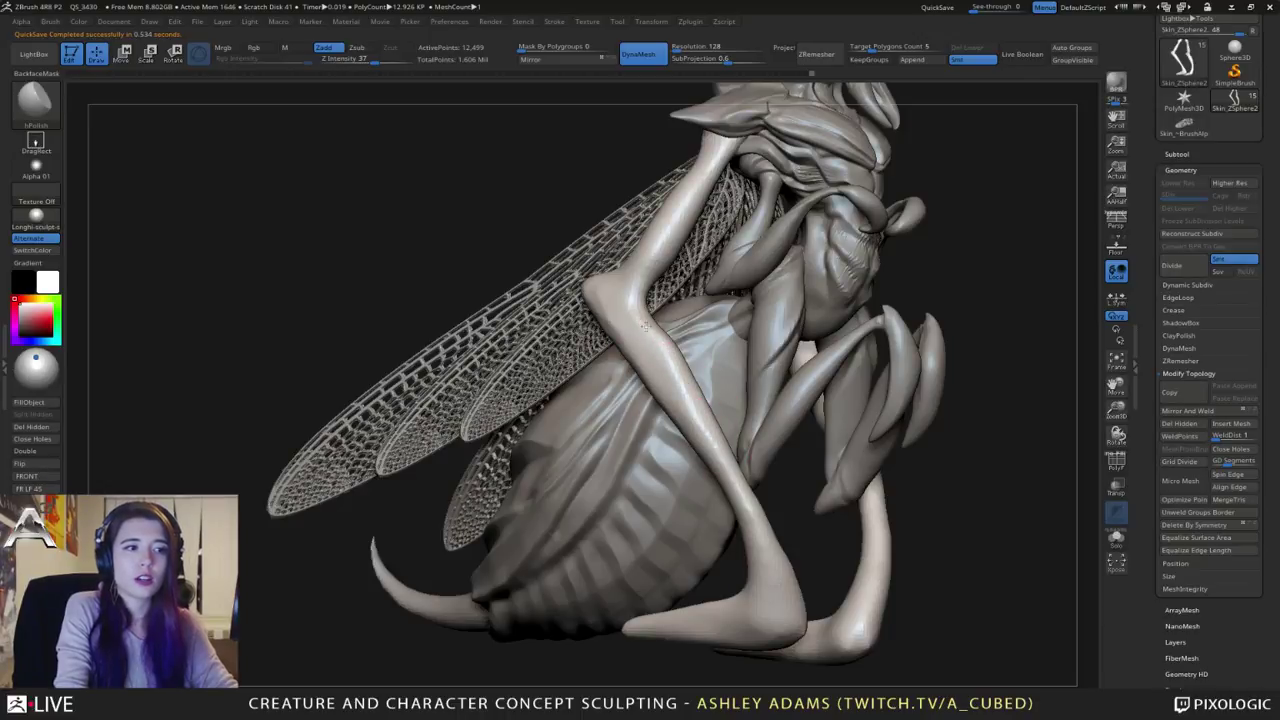
mouse_move(646, 327)
right_down()
mouse_move(646, 338)
mouse_move(685, 340)
mouse_move(708, 305)
right_up()
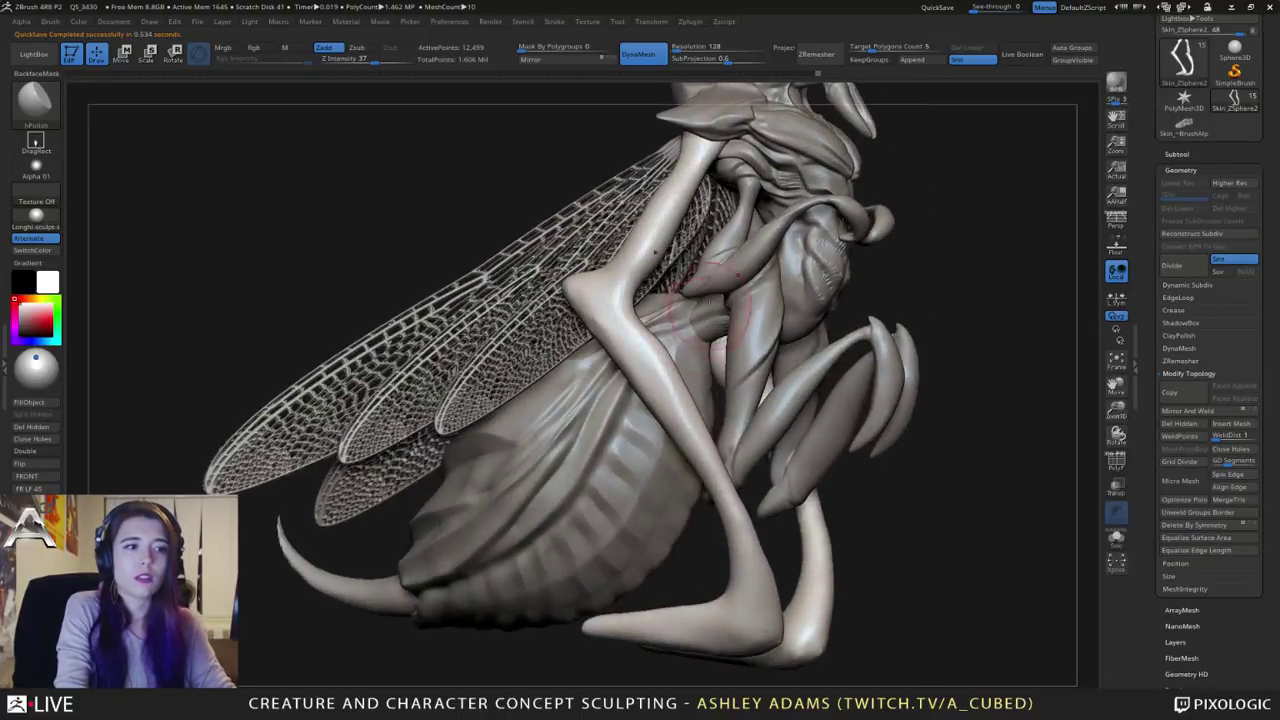
key(ctrl)
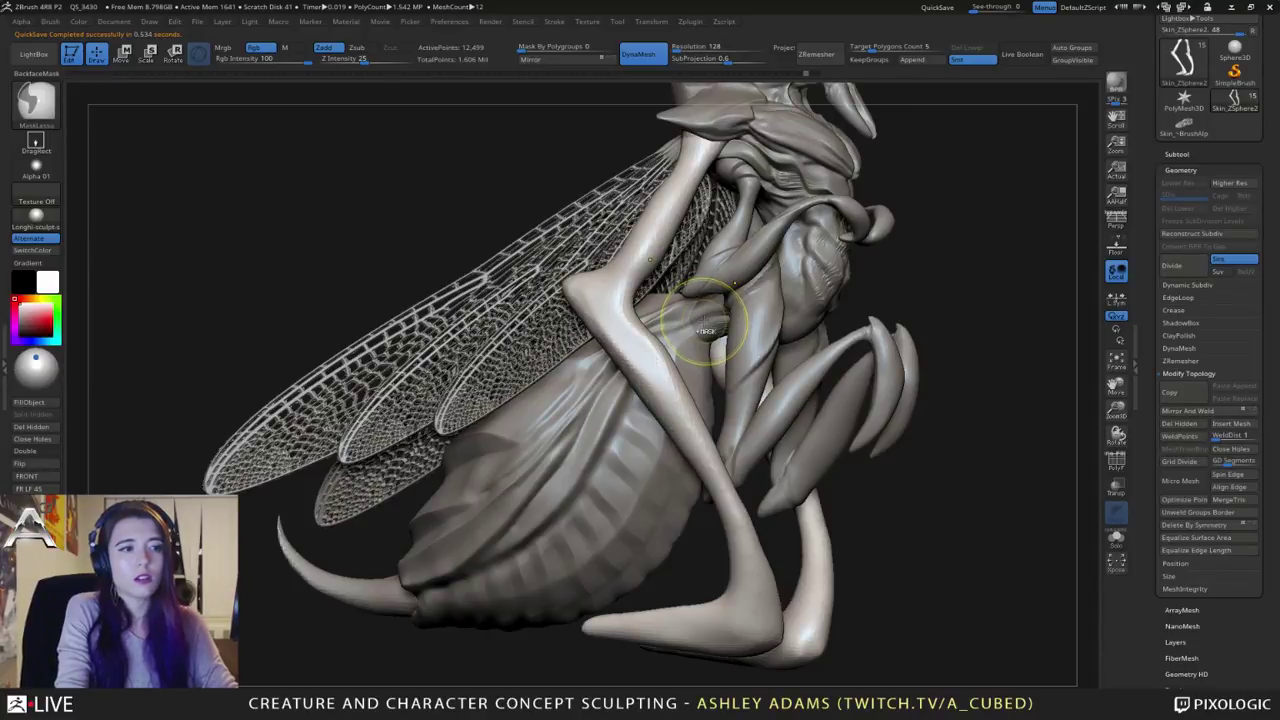
ctrl+right_drag(679, 360, 676, 324)
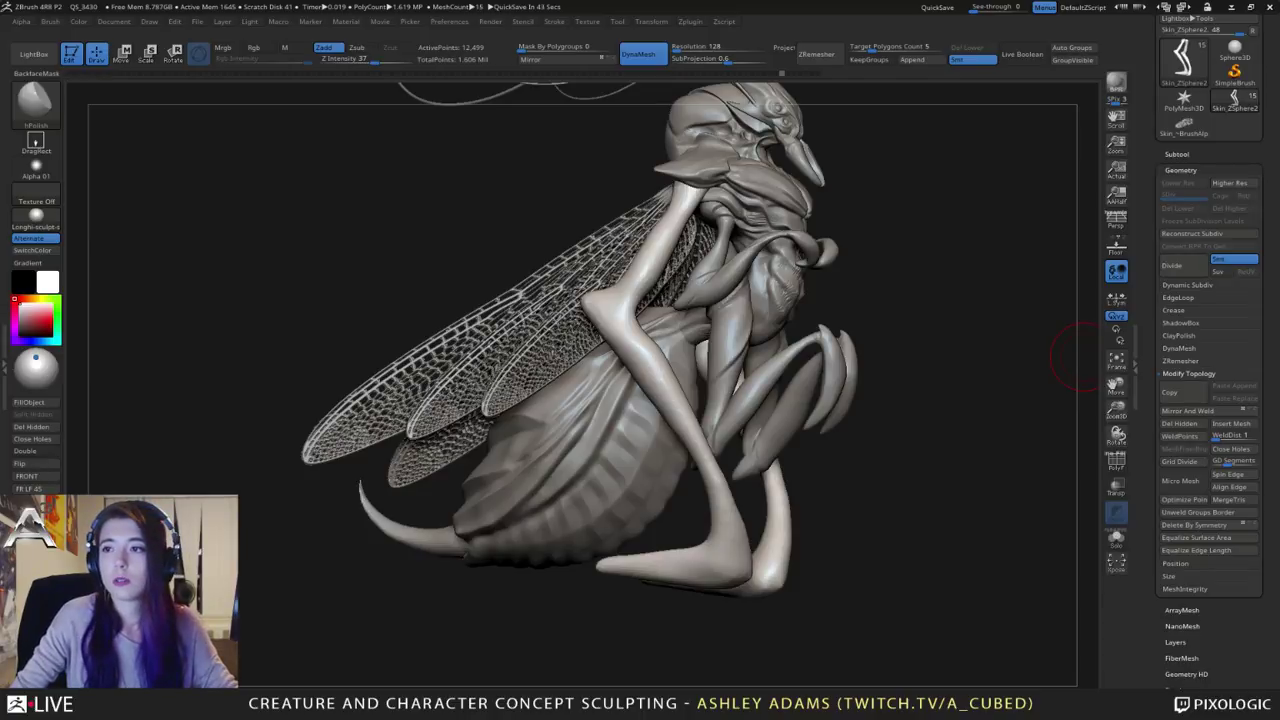
Step: Switch to the SnakeHook brush and reshape the upper legs' outer contour in the front view
drag(1085, 357, 730, 360)
drag(717, 316, 714, 290)
right_click(714, 262)
right_drag(705, 255, 682, 240)
key(b)
key(s)
key(h)
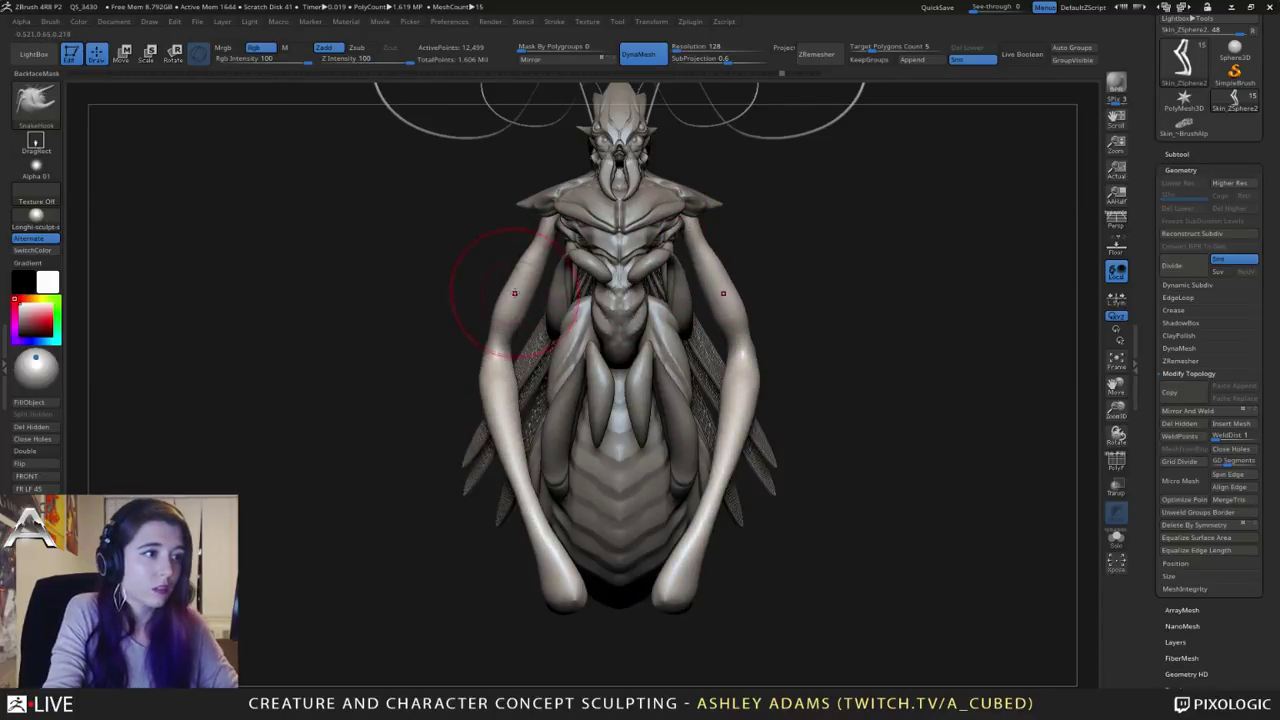
right_click(525, 267)
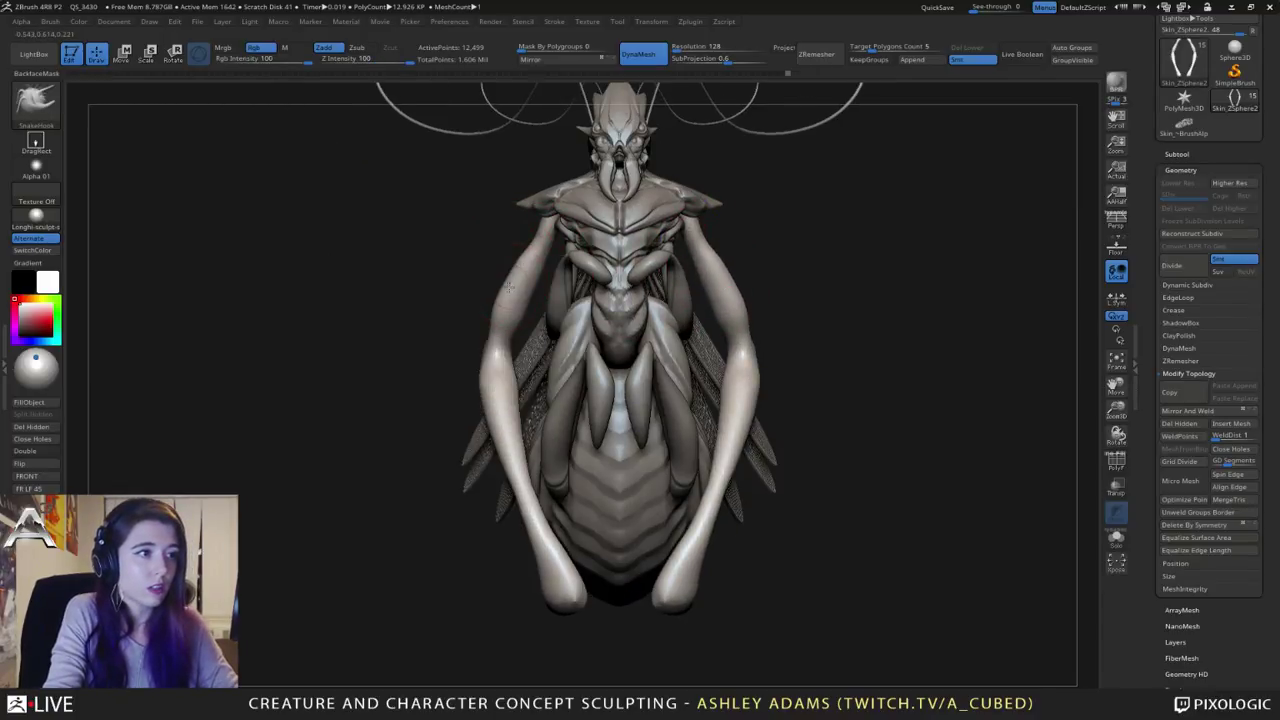
drag(516, 276, 526, 297)
alt+right_drag(585, 260, 545, 288)
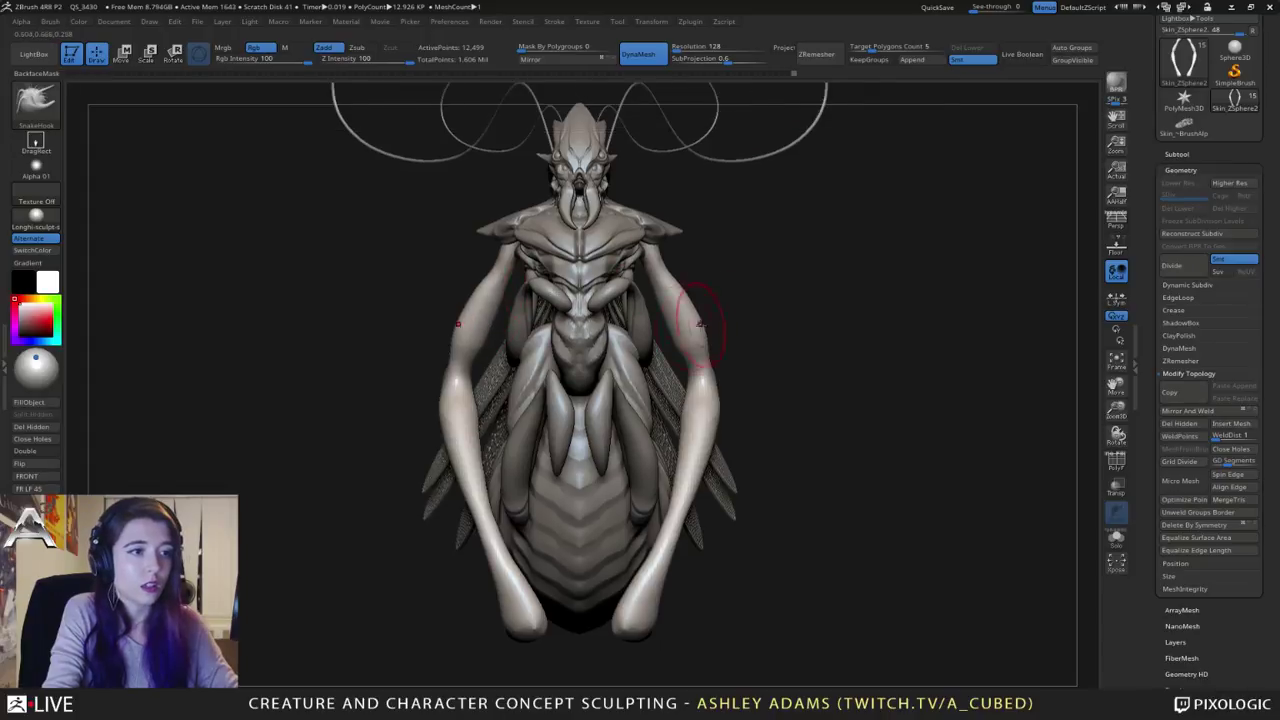
right_drag(703, 320, 676, 308)
Step: Refine the upper legs' curve between shoulder and knee with SnakeHook from the side and front
key(space)
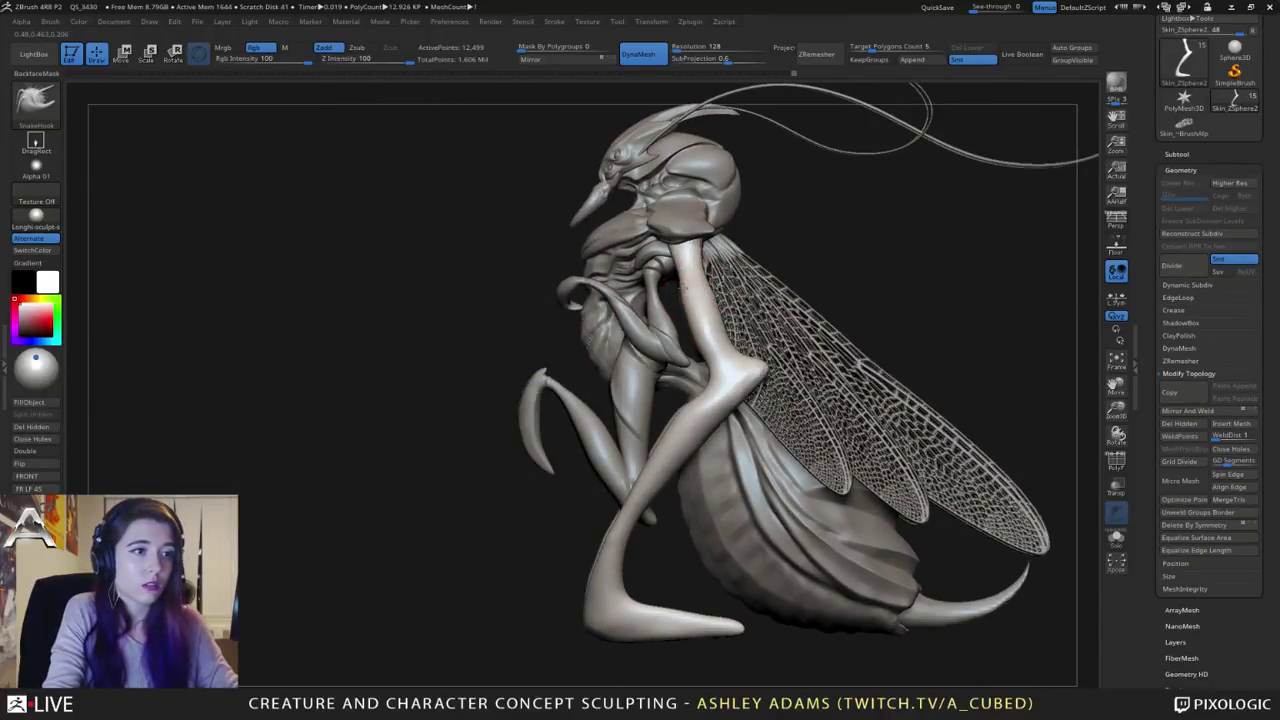
shift+drag(684, 277, 690, 262)
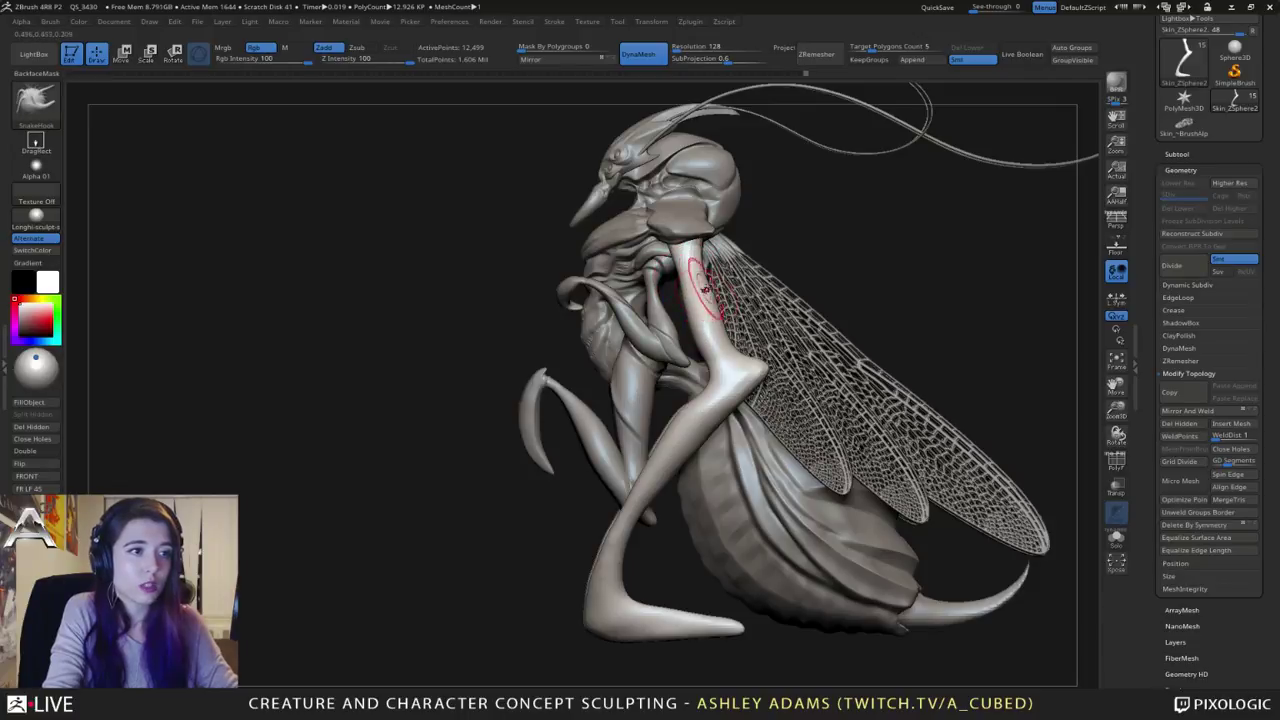
right_drag(690, 290, 693, 325)
right_click(710, 330)
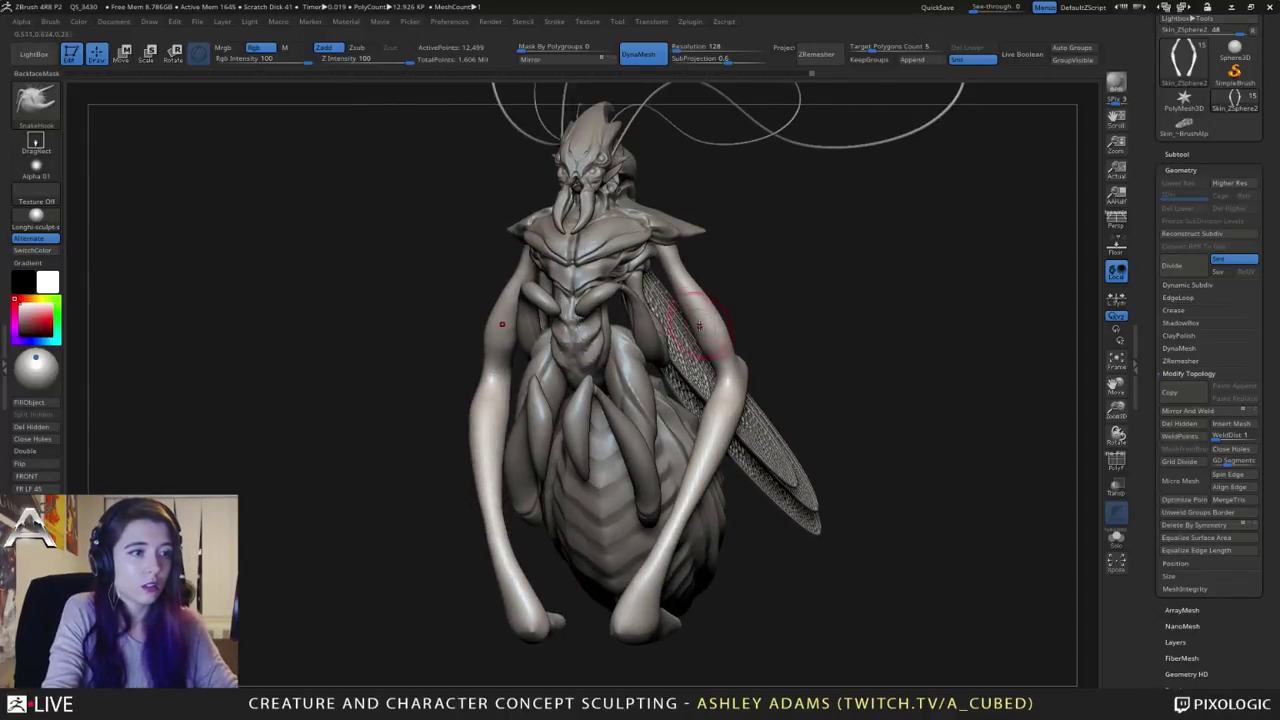
drag(690, 320, 595, 360)
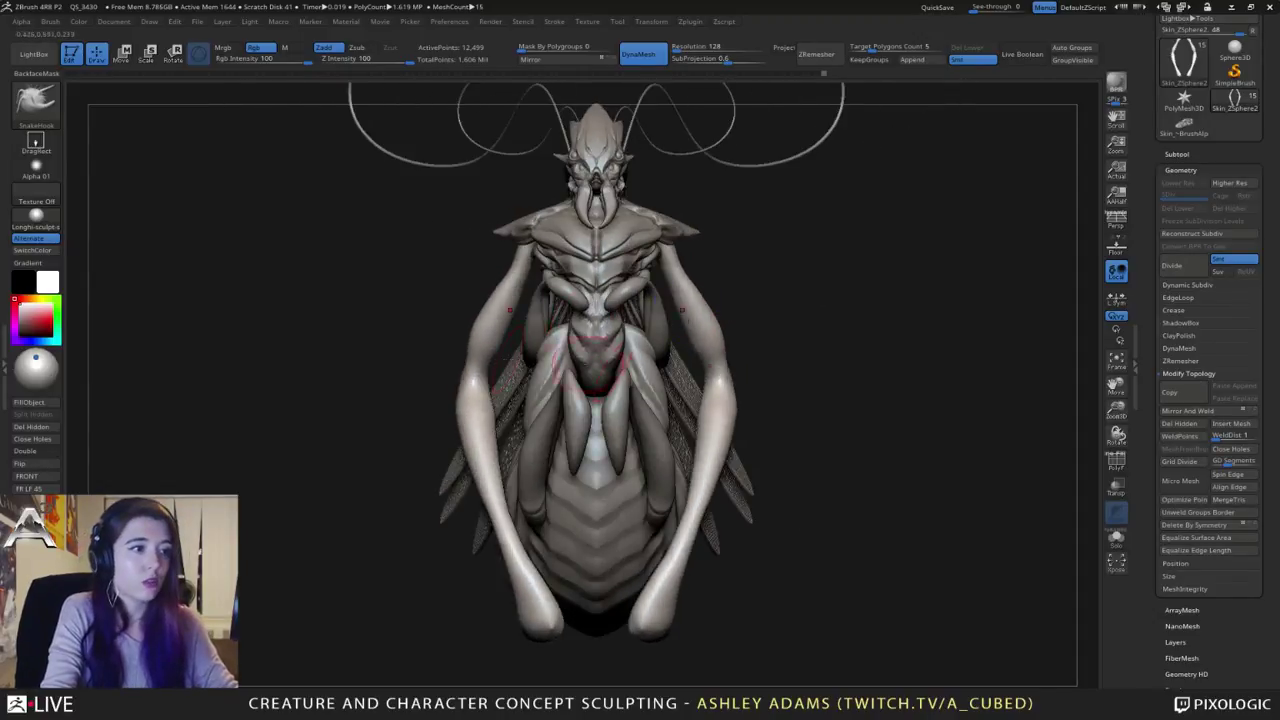
key(space)
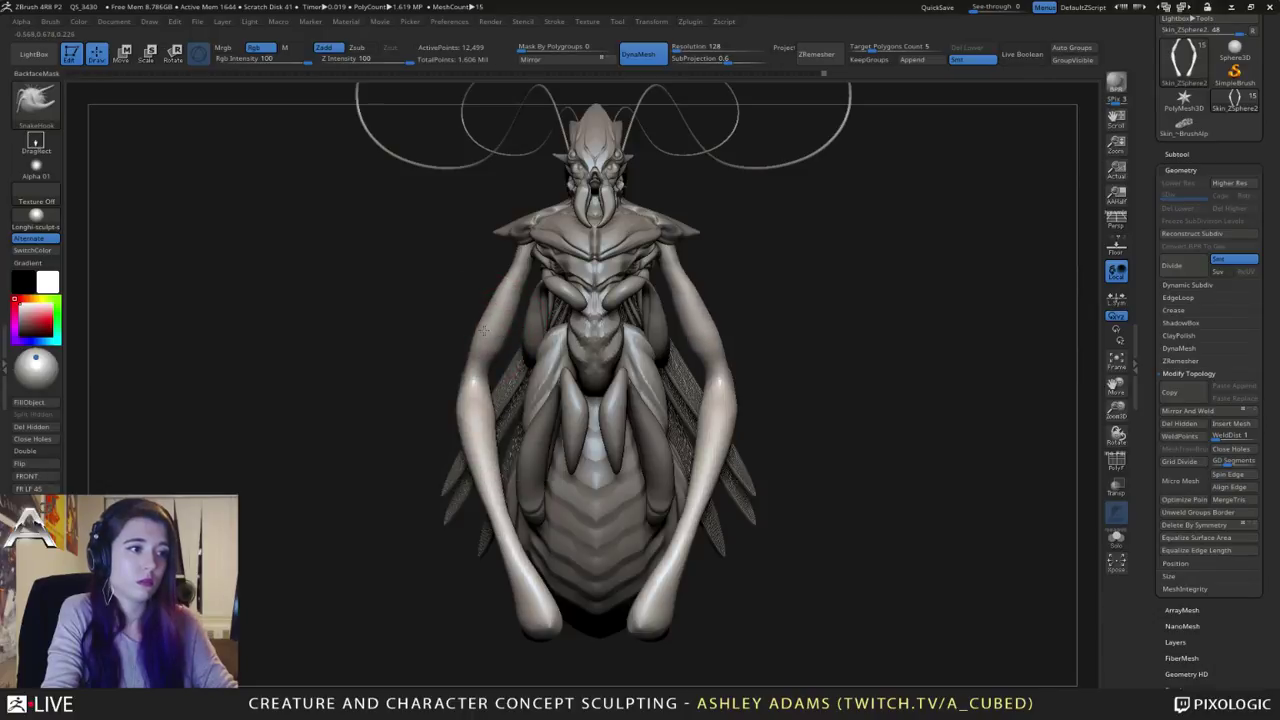
key(space)
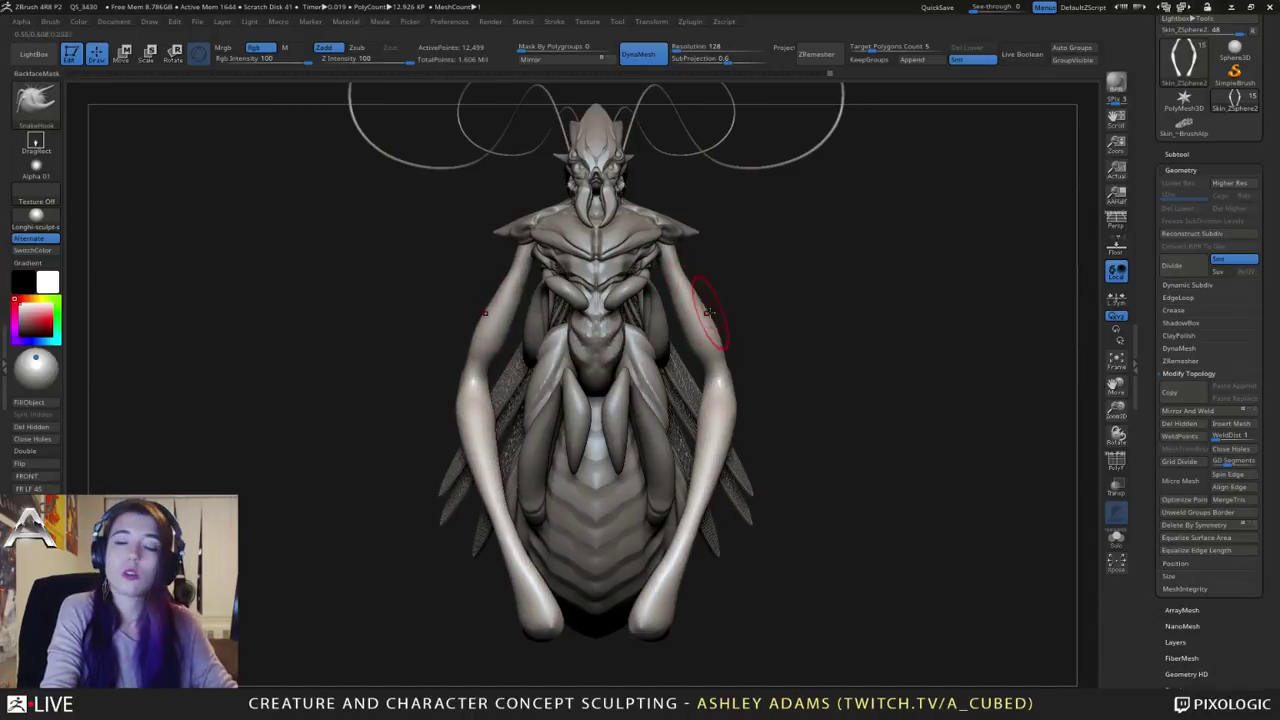
drag(717, 312, 615, 230)
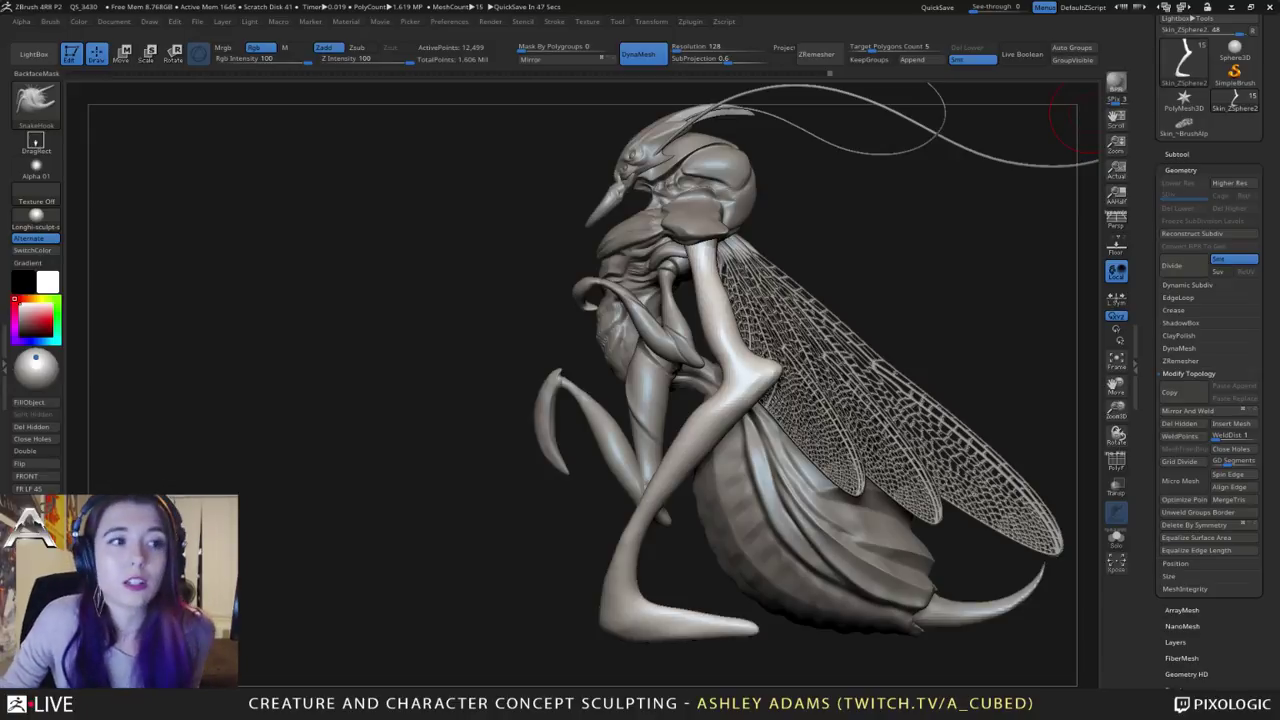
Step: Pull the tips of the feet upward into curled hooks with the SnakeHook brush
drag(1075, 120, 750, 500)
key(space)
alt+drag(657, 580, 661, 516)
mouse_move(729, 563)
mouse_down()
mouse_move(749, 545)
mouse_move(685, 560)
mouse_up()
key(space)
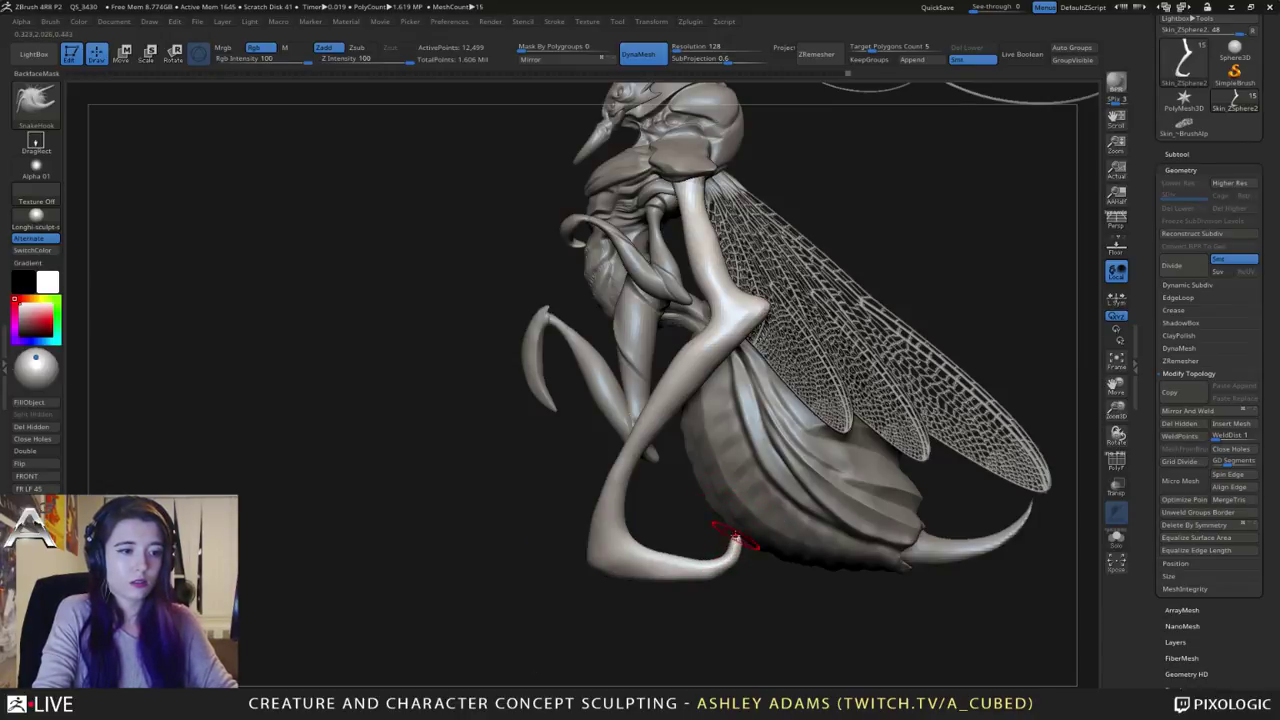
mouse_move(738, 538)
shift+mouse_down()
mouse_move(720, 557)
mouse_move(674, 560)
mouse_move(636, 440)
mouse_move(660, 463)
mouse_move(758, 462)
shift+mouse_up()
key(space)
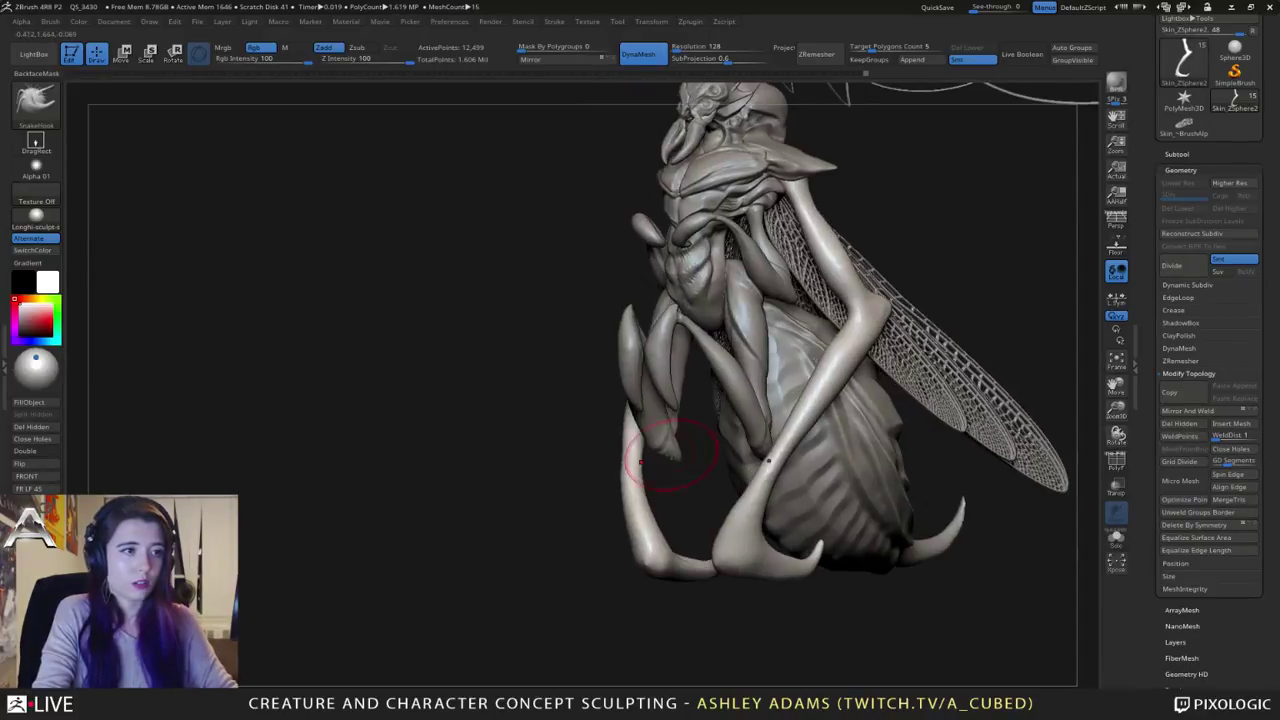
Step: Subdivide the legs to level 2 and isolate them in Solo mode for carving with the DamStandard brush
key(ctrl+d)
mouse_move(693, 514)
alt+mouse_down()
mouse_move(606, 506)
mouse_move(712, 508)
mouse_move(668, 513)
alt+mouse_up()
right_drag(668, 513, 510, 502)
mouse_move(682, 256)
ctrl+right_down()
mouse_move(662, 290)
mouse_move(662, 273)
mouse_move(686, 343)
mouse_move(630, 363)
mouse_move(629, 382)
ctrl+right_up()
key(b)
key(d)
key(s)
click(1117, 538)
Step: Carve grooves around the knees to form a separate joint segment between the upper and lower legs
right_drag(737, 325, 646, 306)
right_click(708, 326)
right_drag(715, 364, 743, 357)
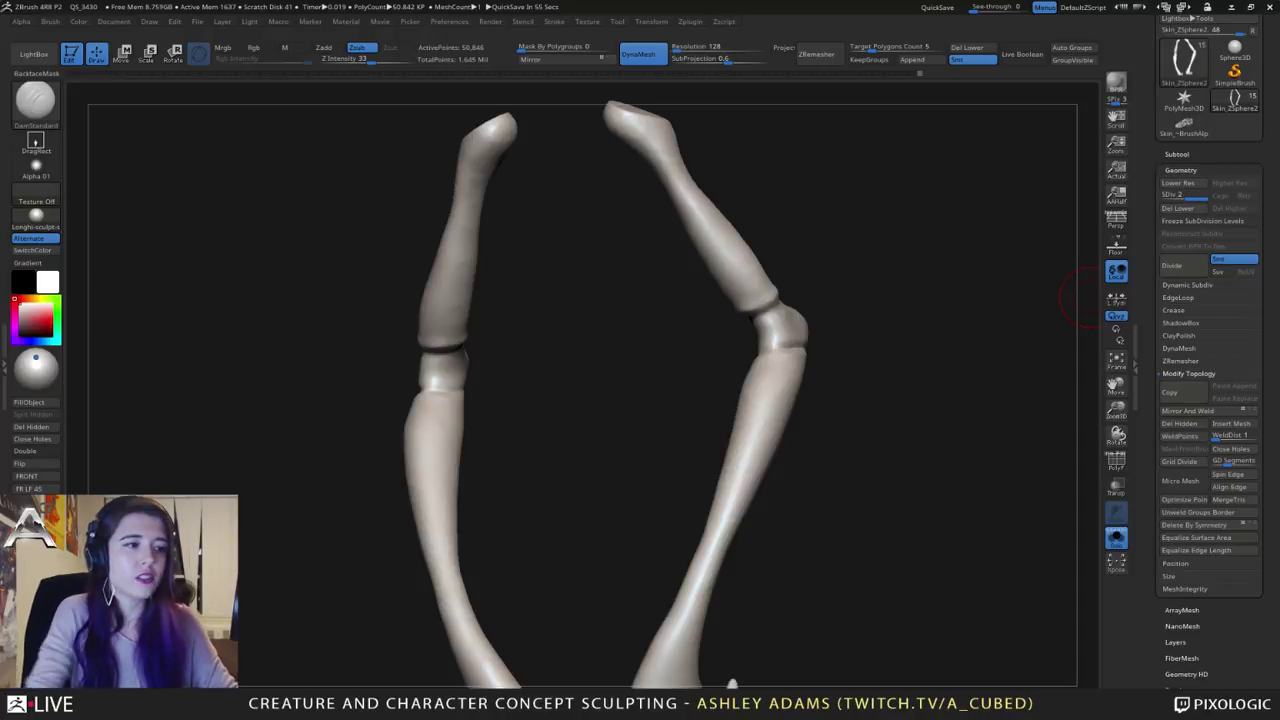
Step: Carve fine fold lines across the knee joints with the DamStandard brush, working around them from several angles
right_drag(850, 322, 551, 391)
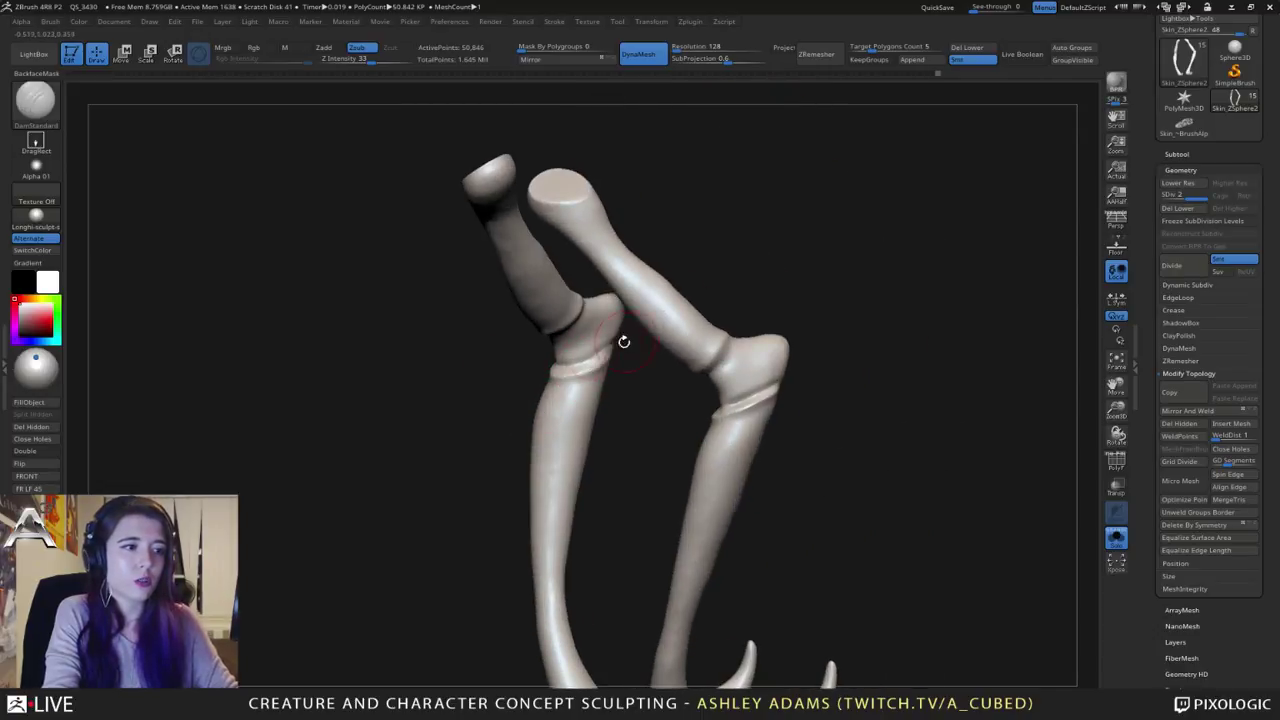
mouse_move(623, 343)
right_down()
mouse_move(613, 355)
mouse_move(614, 343)
mouse_move(566, 347)
mouse_move(592, 362)
mouse_move(576, 338)
mouse_move(559, 367)
mouse_move(605, 330)
right_up()
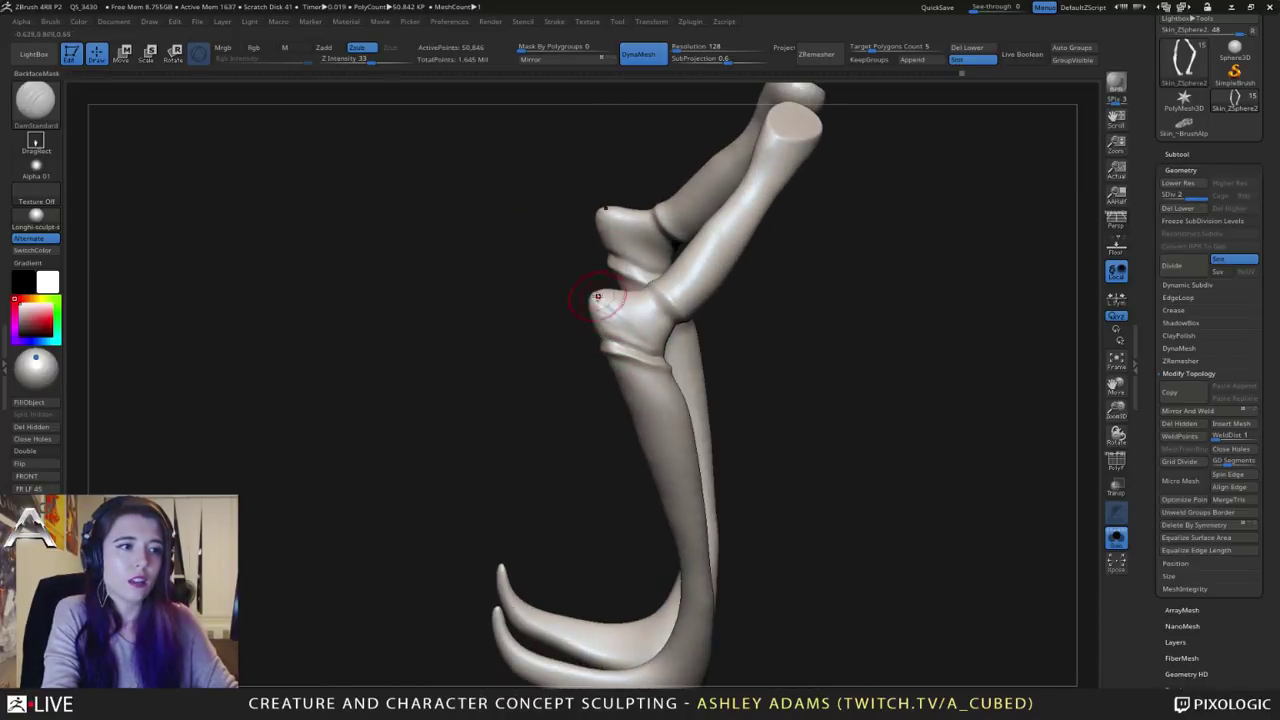
key(space)
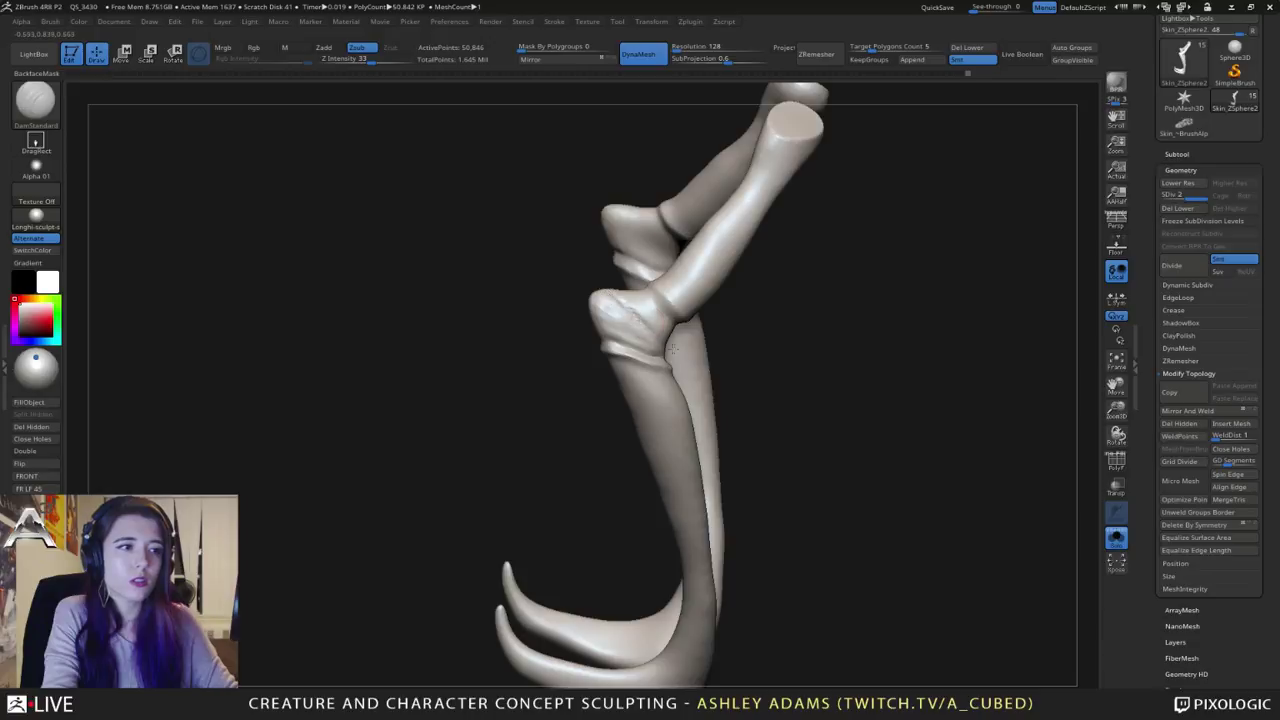
right_drag(632, 295, 564, 320)
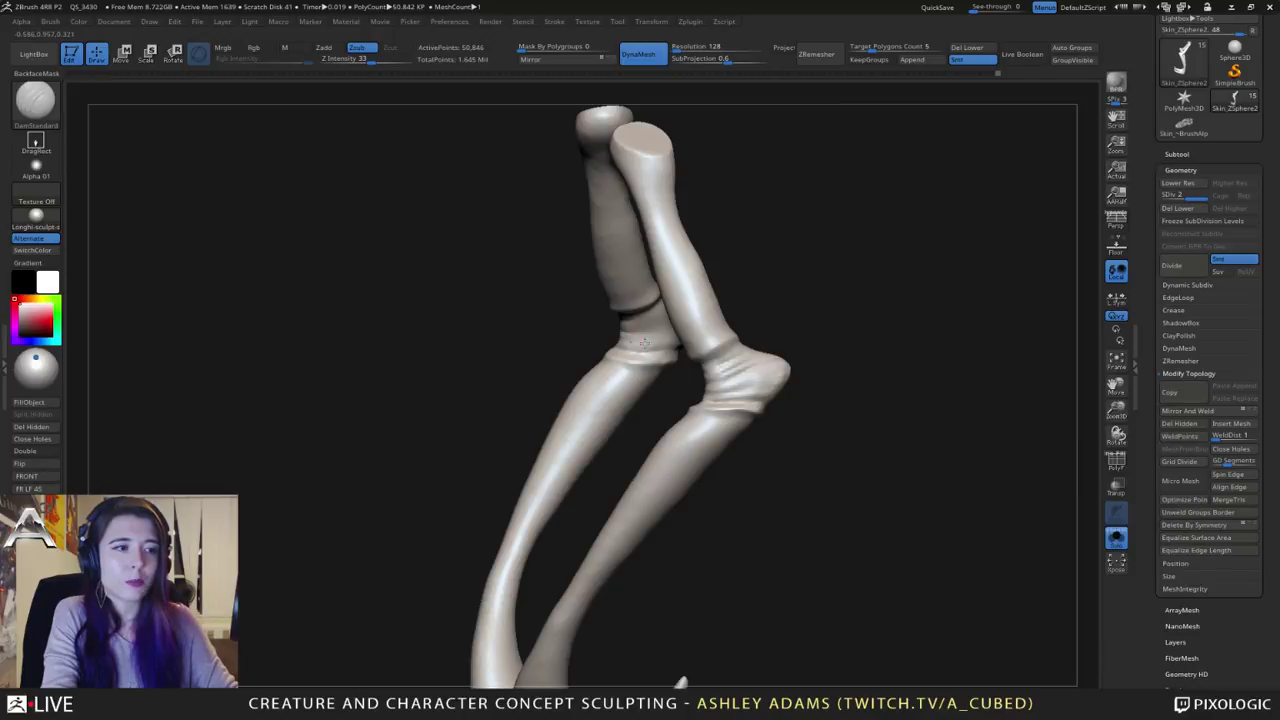
right_drag(686, 326, 629, 337)
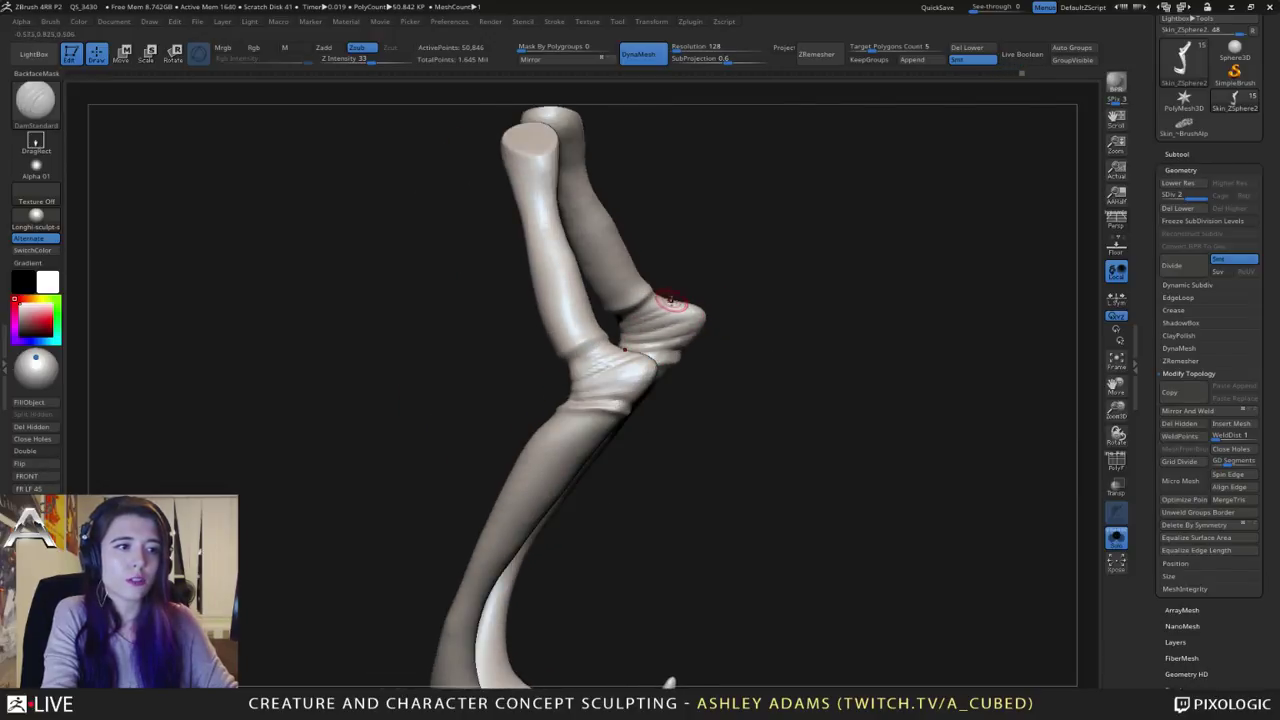
right_drag(672, 300, 717, 249)
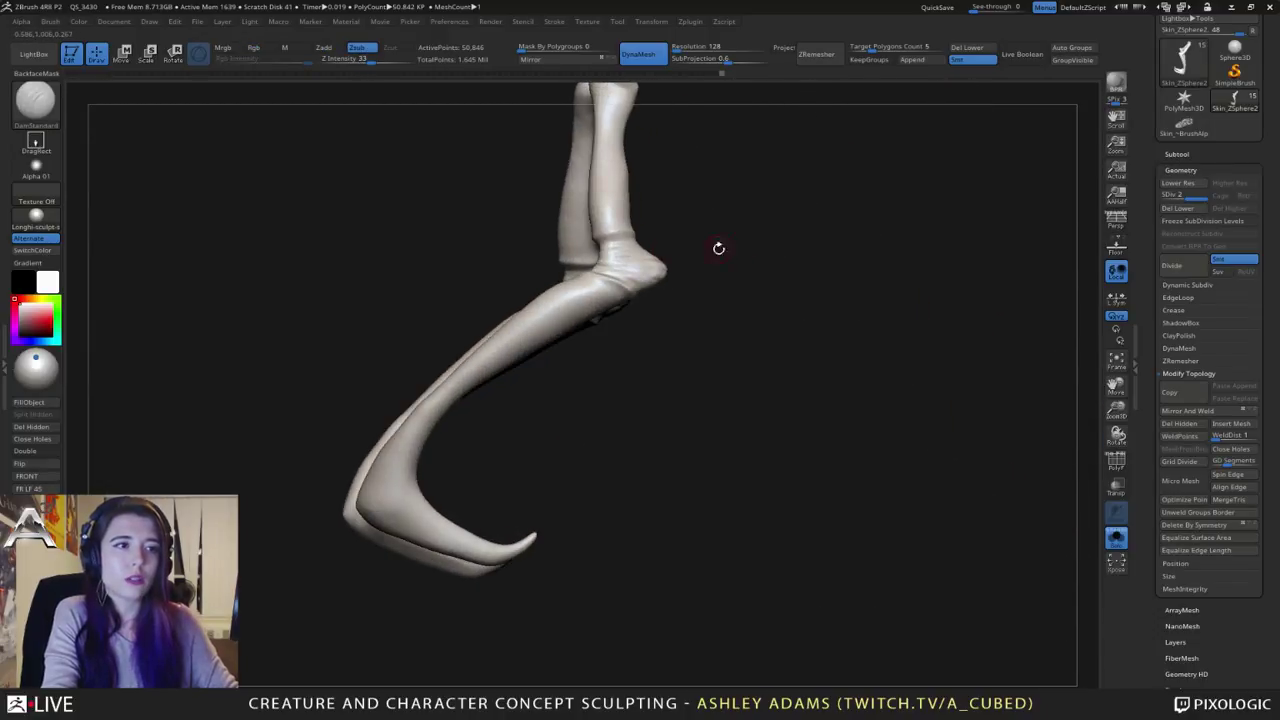
alt+right_drag(620, 233, 697, 292)
right_click(642, 286)
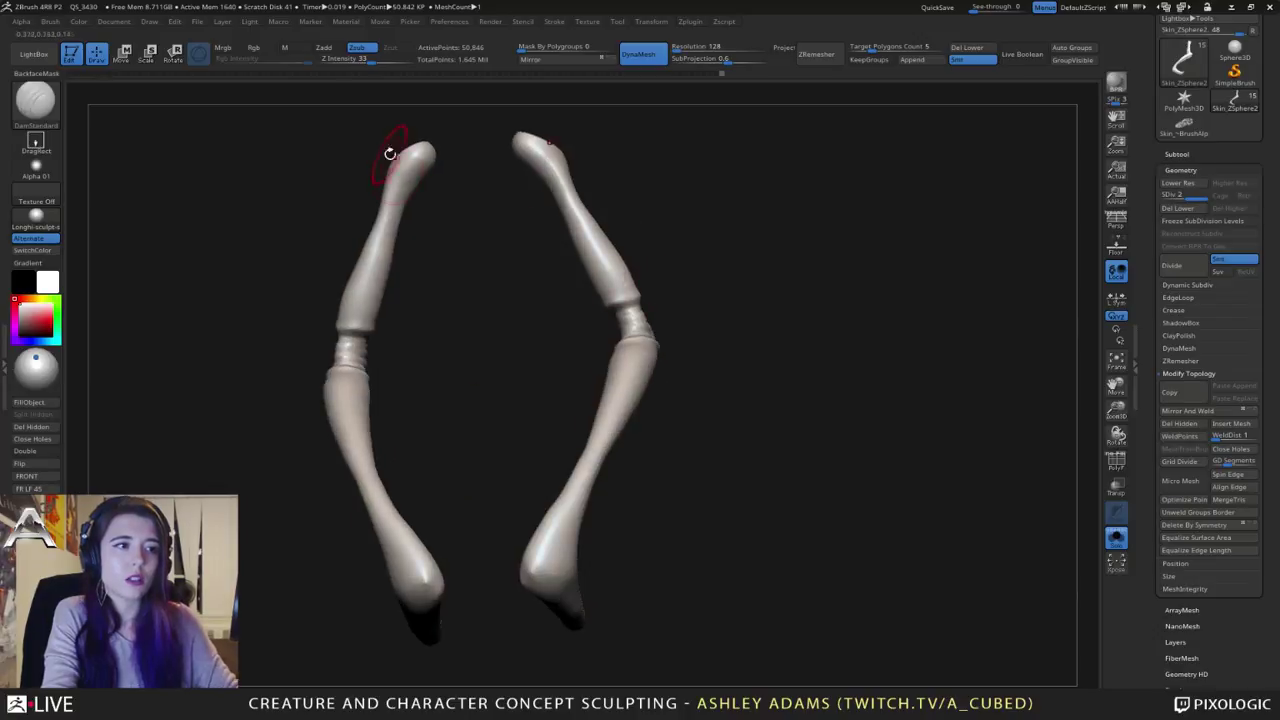
Step: Bulge the lower part of the upper legs just above the knee joints with the SnakeHook brush
key(b)
key(s)
key(h)
drag(617, 293, 632, 303)
mouse_move(672, 284)
right_down()
mouse_move(631, 279)
mouse_move(653, 284)
right_up()
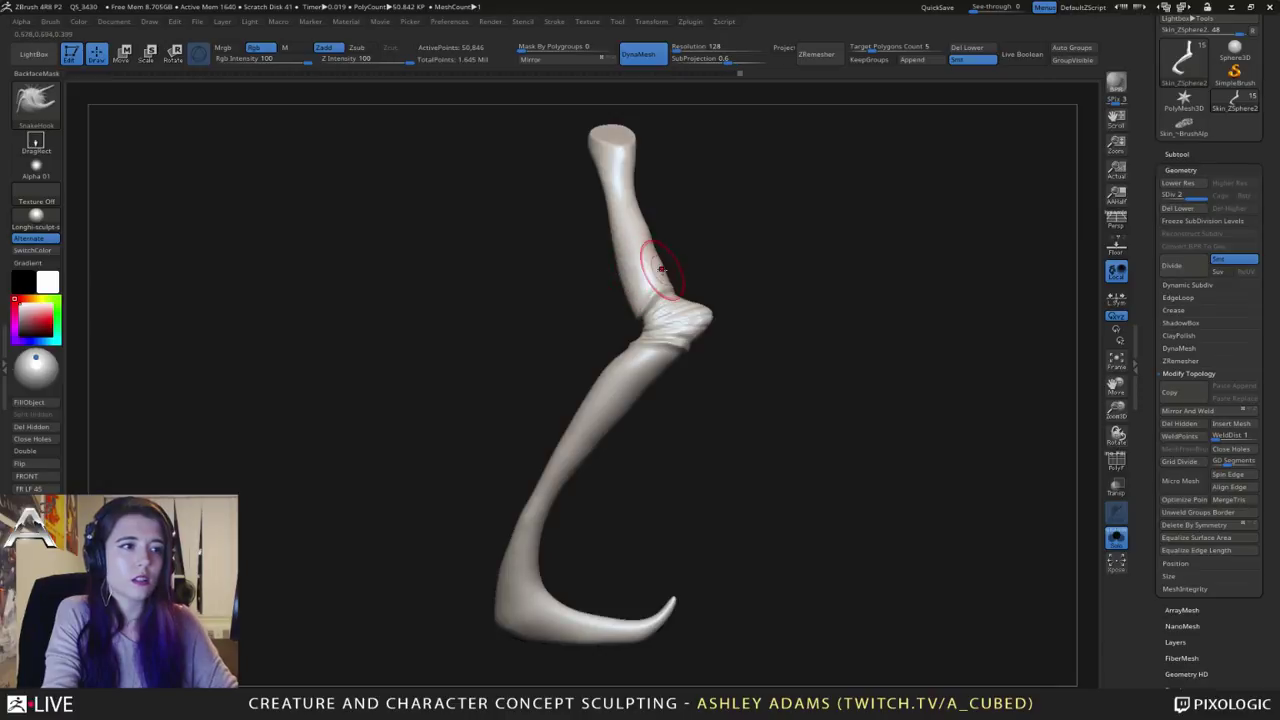
mouse_move(659, 269)
mouse_down()
mouse_move(656, 250)
mouse_move(672, 274)
mouse_up()
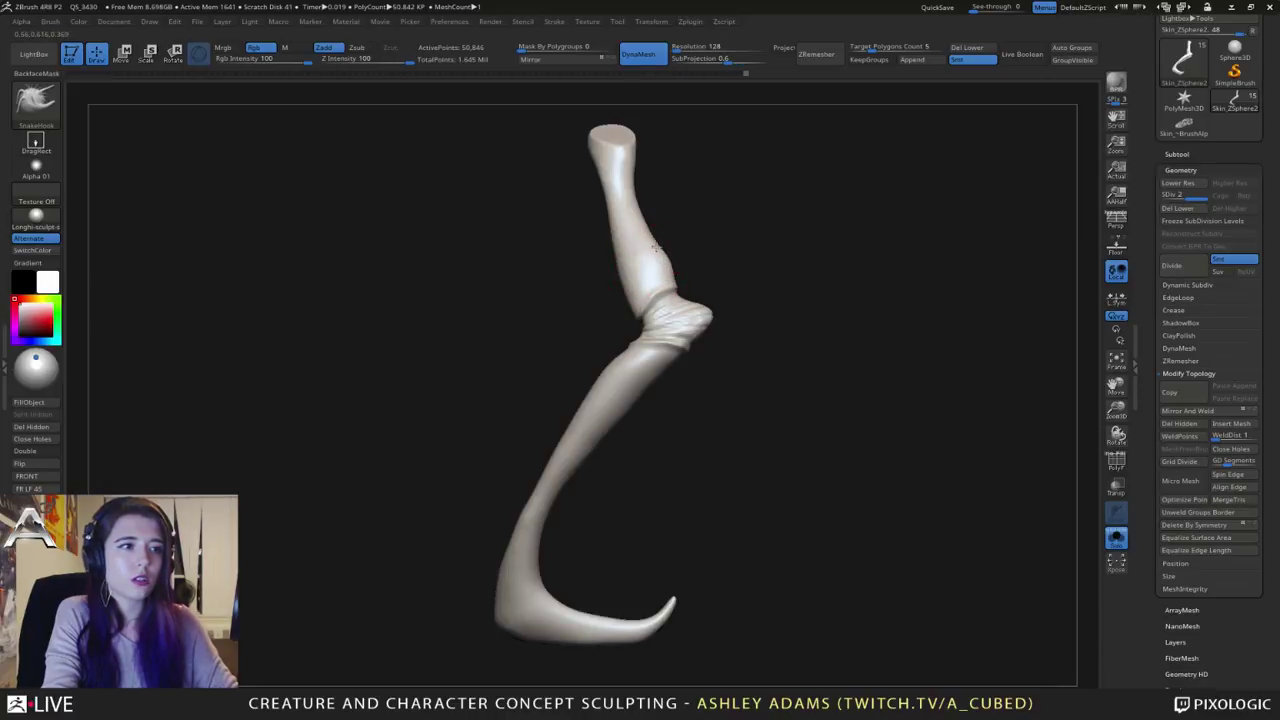
right_drag(657, 240, 600, 255)
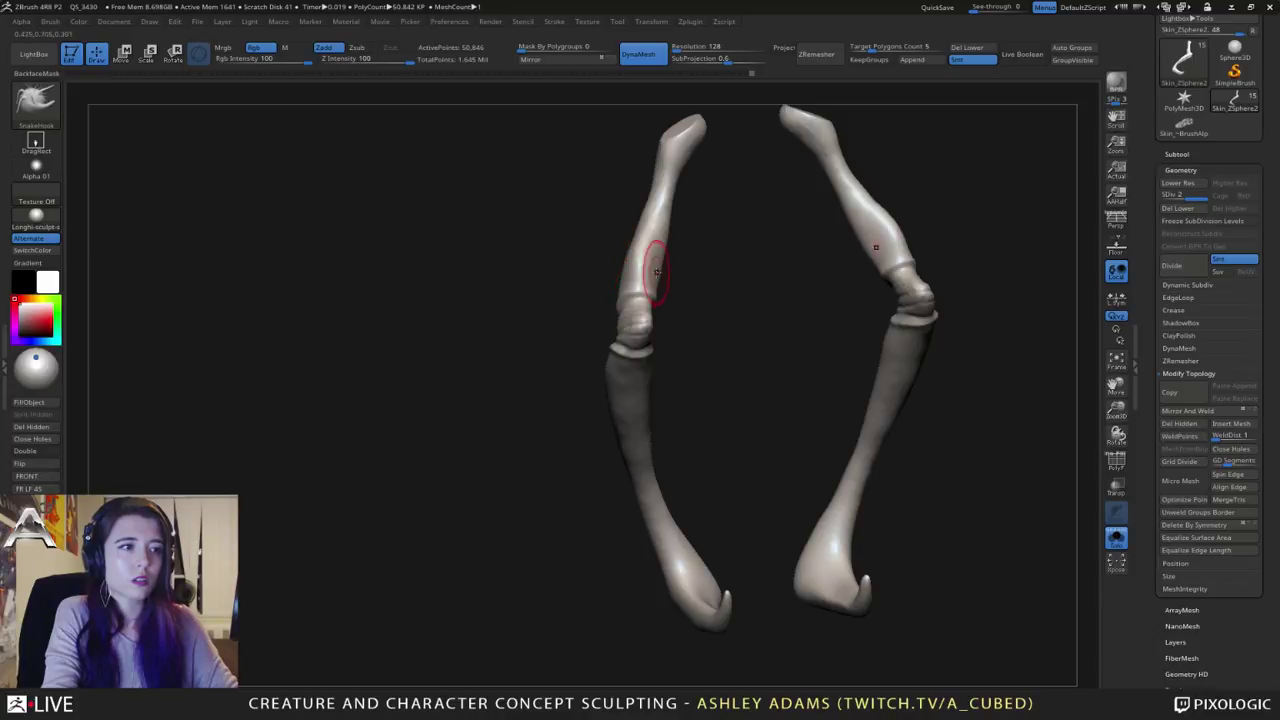
drag(654, 260, 623, 214)
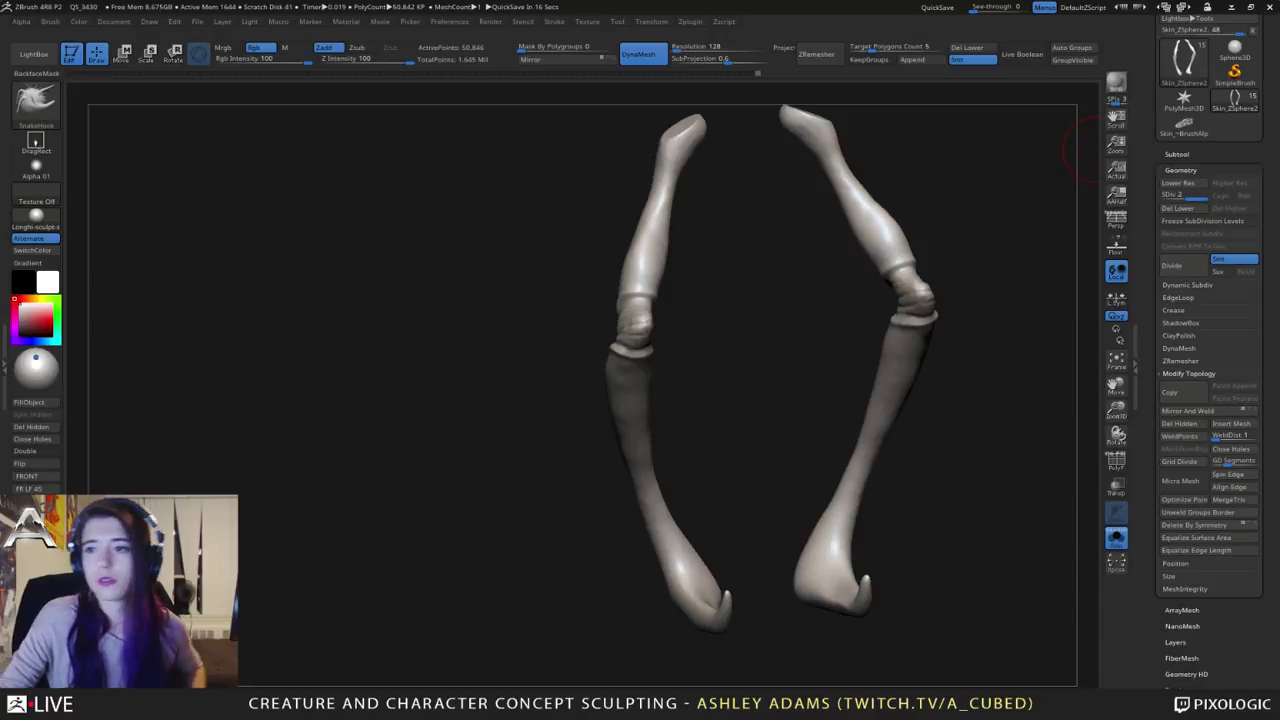
Step: Leave Solo mode to show the whole creature and switch from the Gizmo to the Transpose line in Move mode
drag(956, 270, 723, 278)
click(1116, 538)
drag(954, 451, 192, 78)
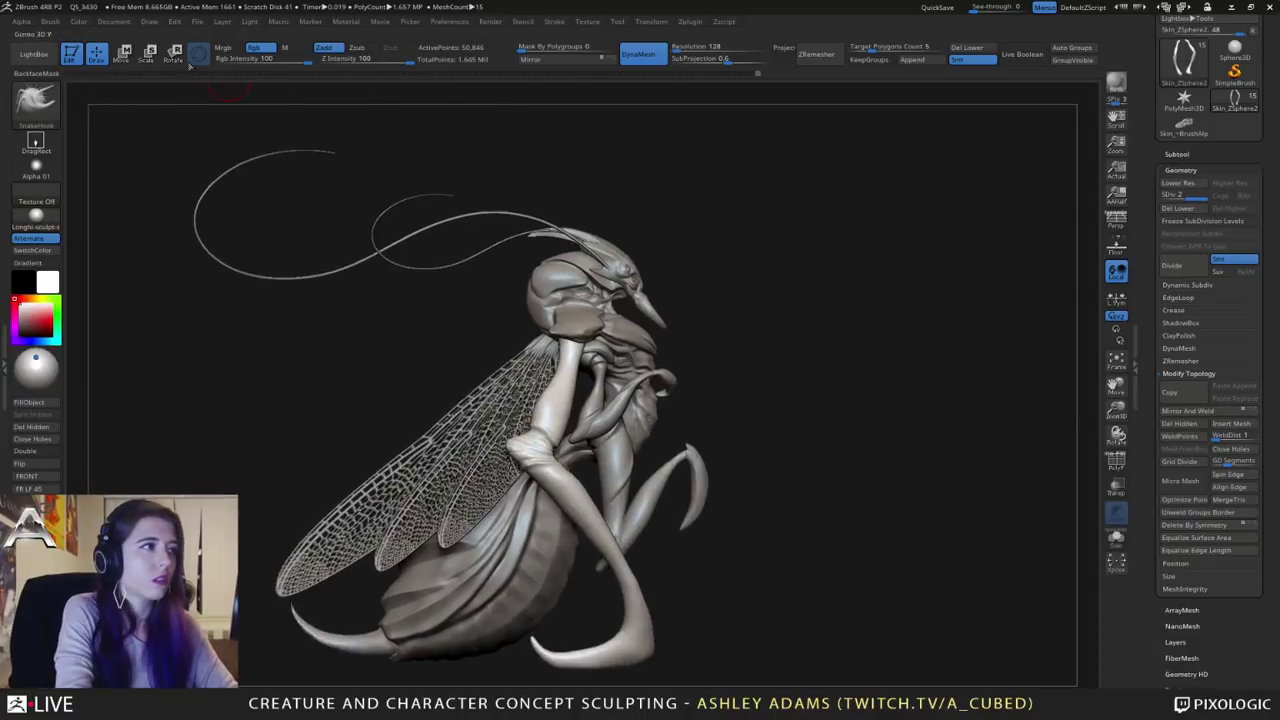
key(w)
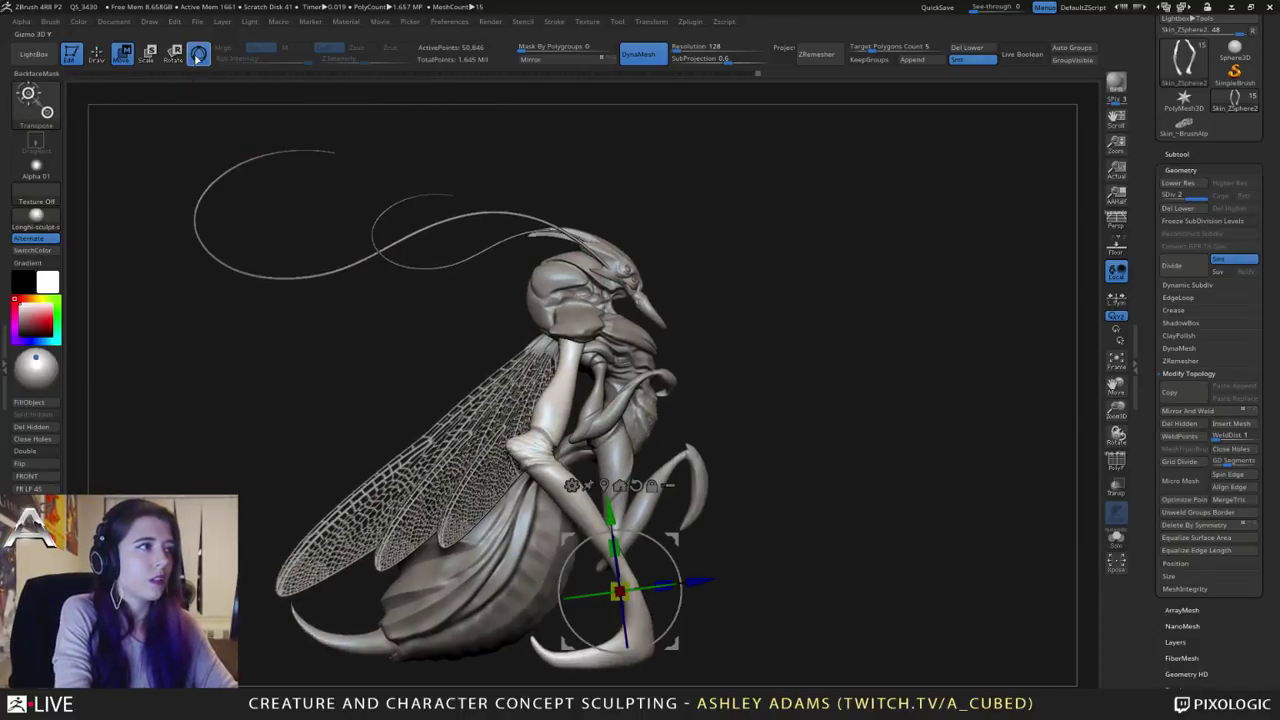
click(198, 54)
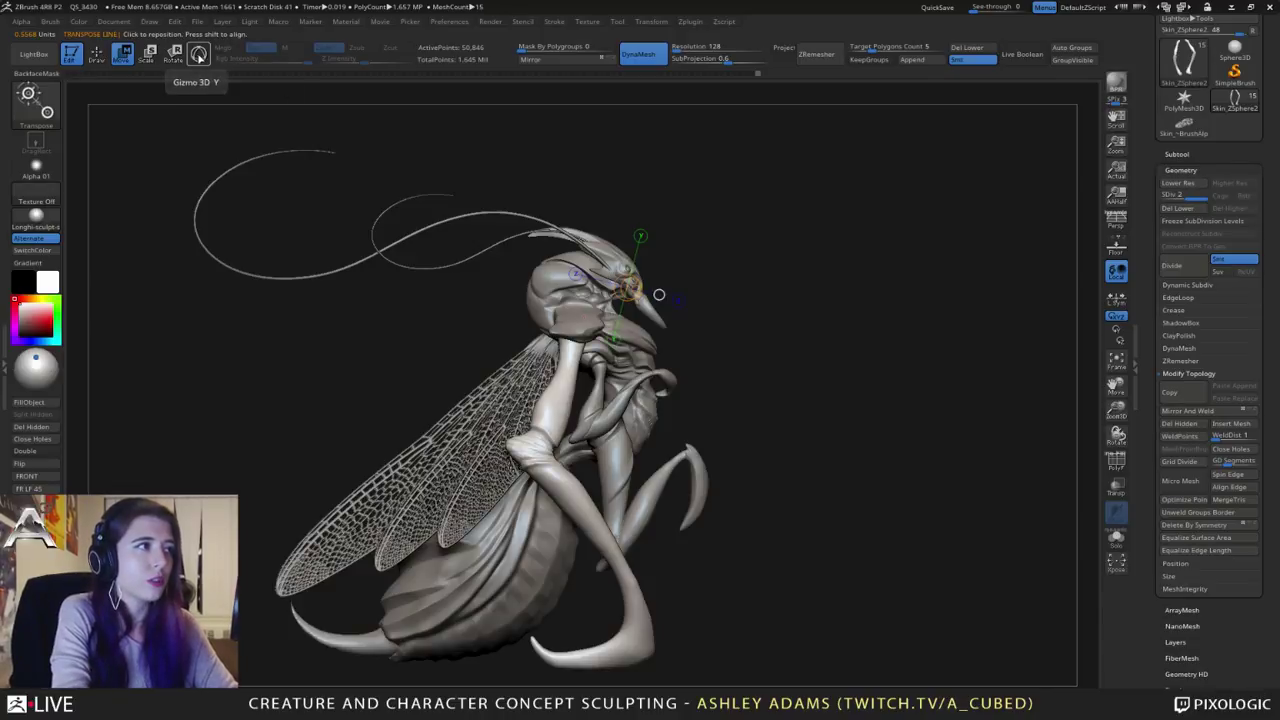
click(198, 54)
click(198, 54)
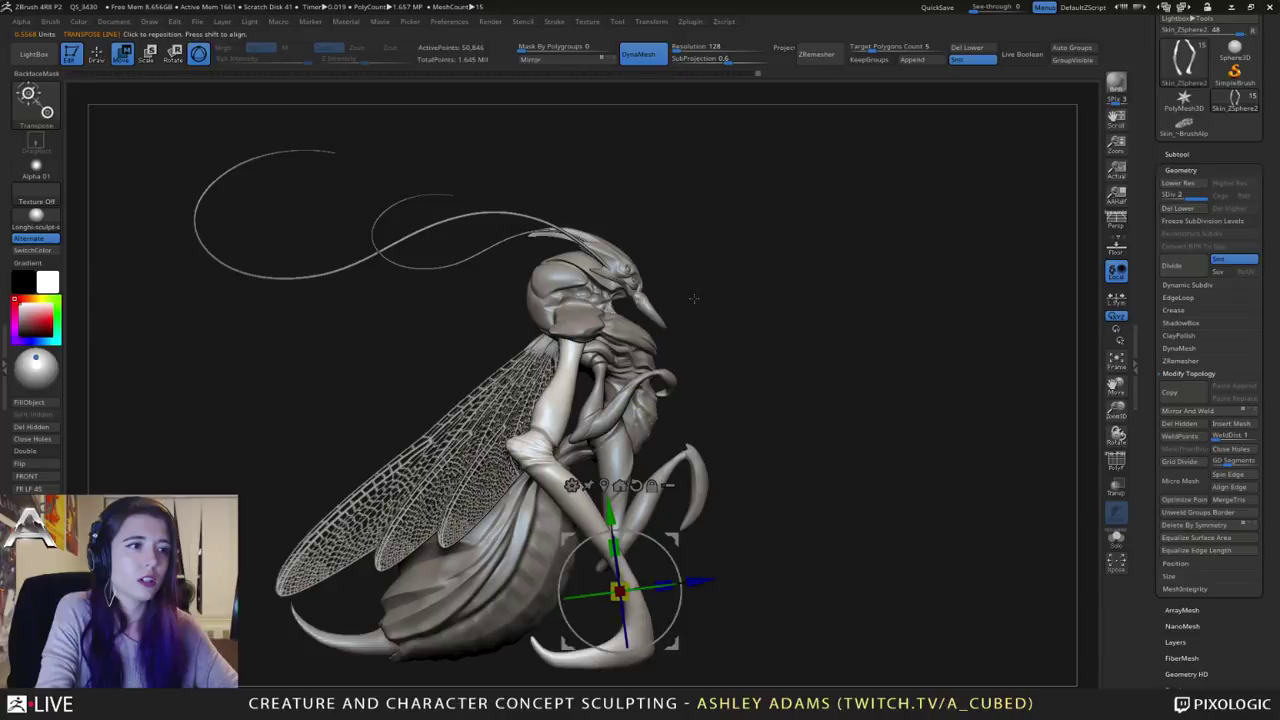
key(y)
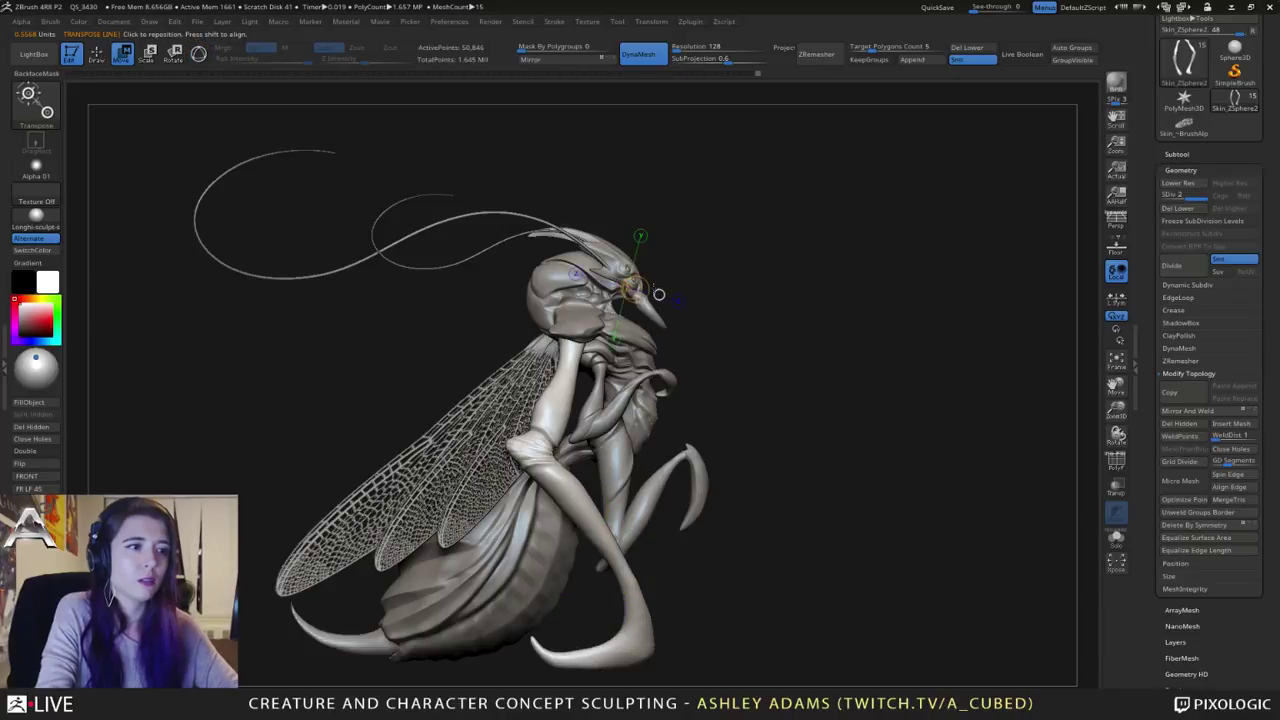
drag(816, 302, 704, 317)
key(y)
key(y)
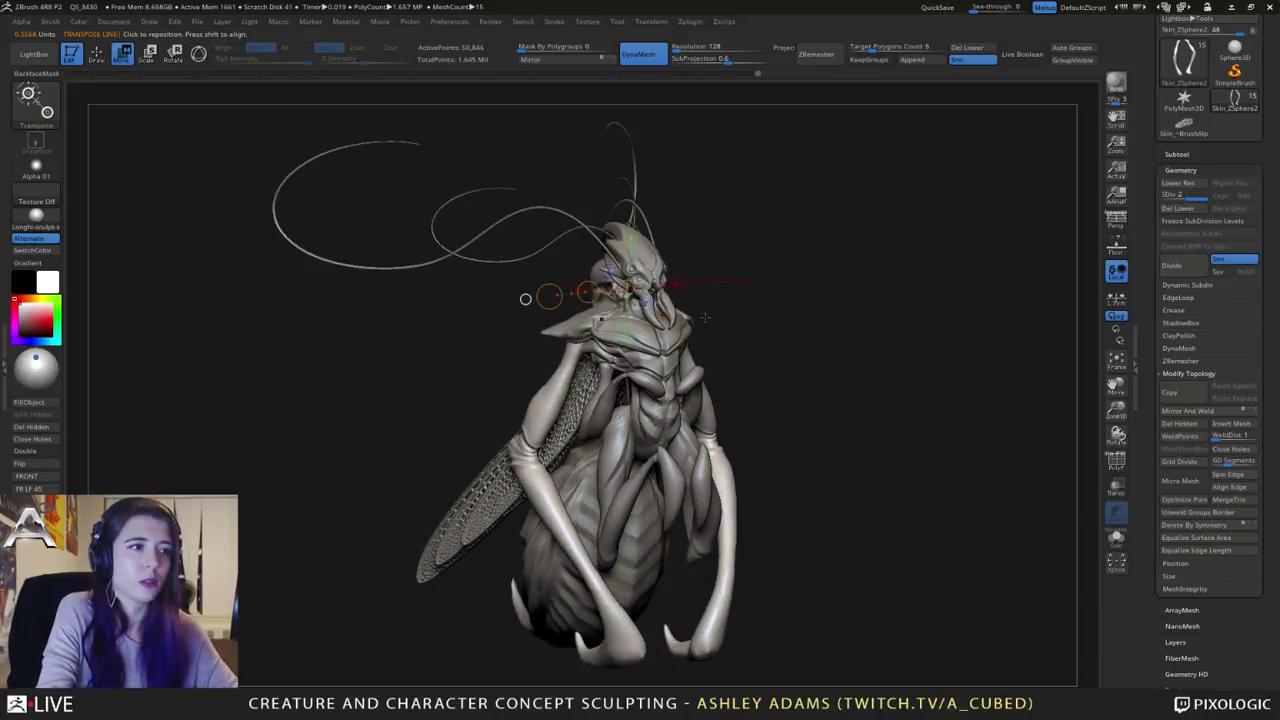
Step: Try to shift the legs with a horizontal Transpose line placed from the shoulder in side view
drag(711, 248, 642, 243)
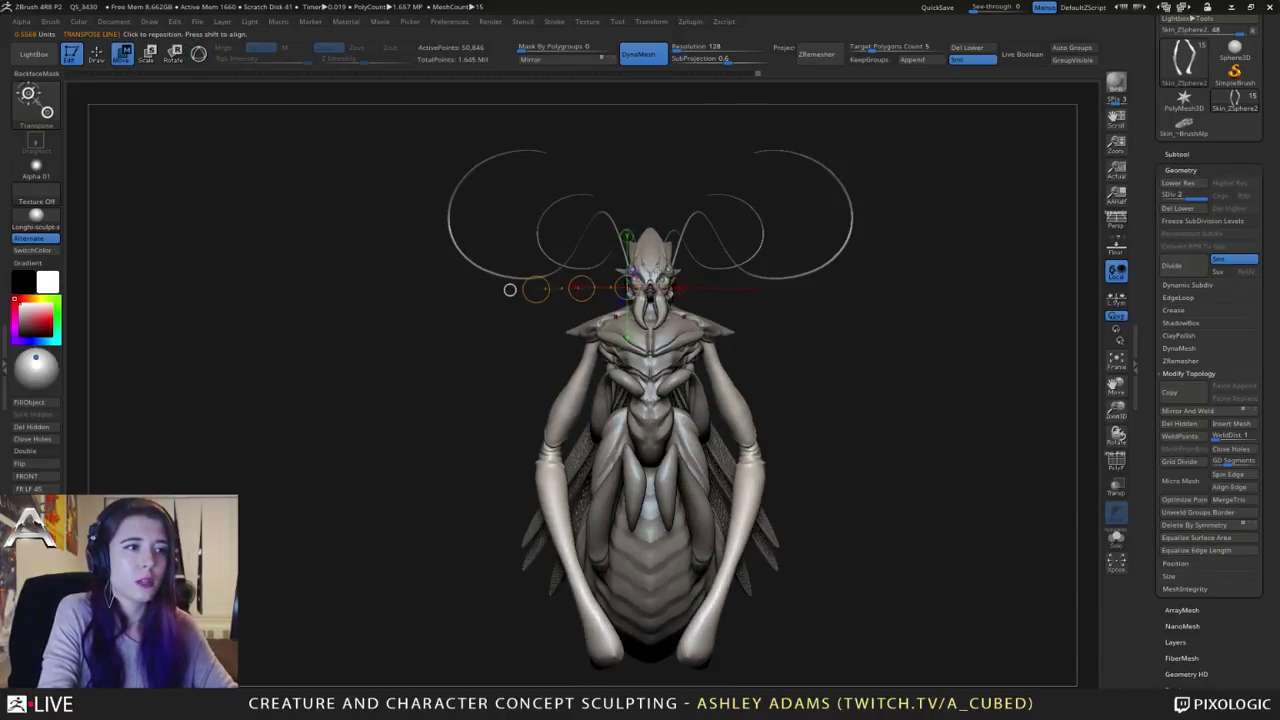
drag(510, 290, 1000, 244)
mouse_move(849, 275)
mouse_down()
mouse_move(921, 320)
mouse_move(873, 336)
mouse_move(822, 256)
mouse_move(782, 258)
mouse_up()
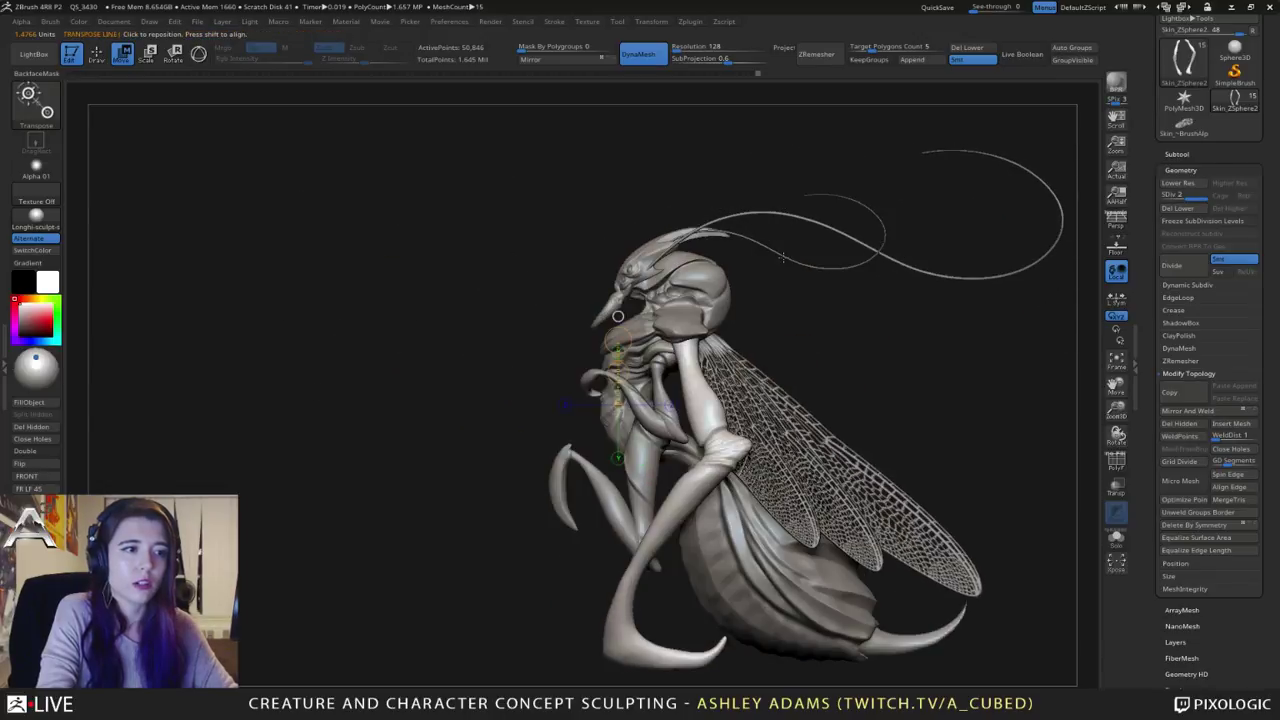
drag(620, 320, 934, 323)
mouse_move(798, 313)
mouse_down()
mouse_move(640, 393)
mouse_move(868, 308)
mouse_move(730, 263)
mouse_move(848, 308)
mouse_move(782, 334)
mouse_up()
key(ctrl+z)
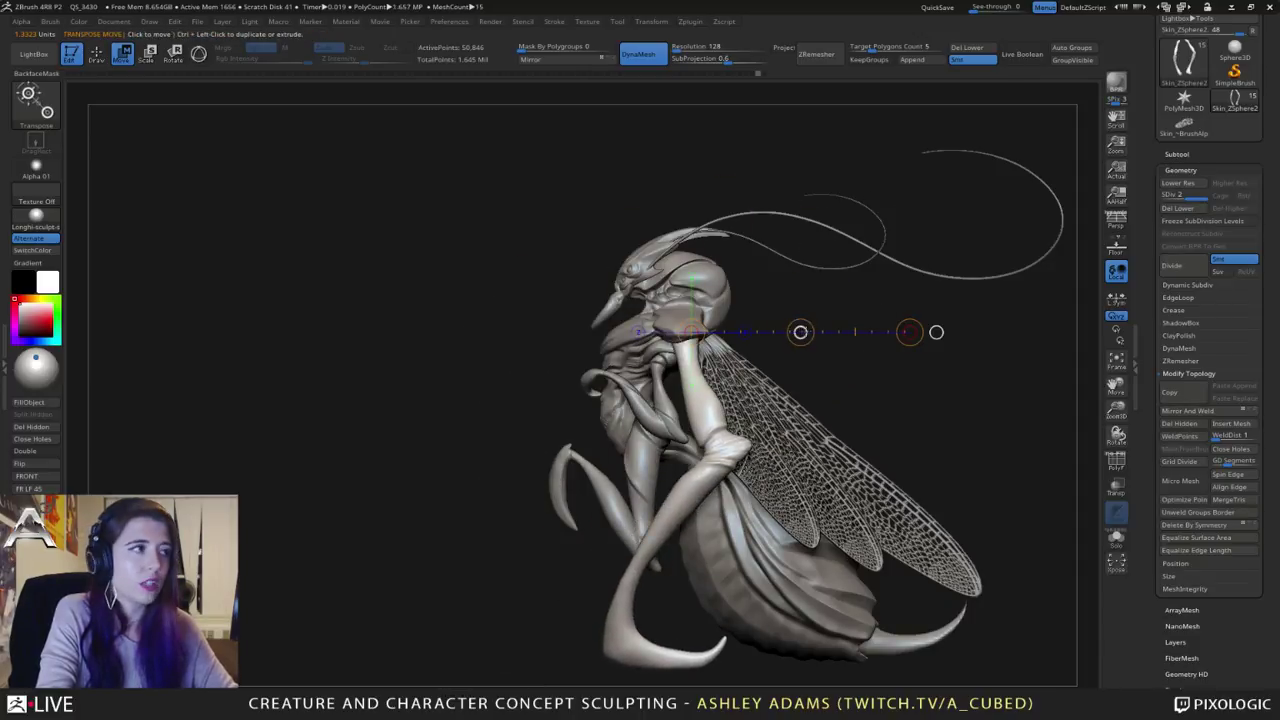
mouse_move(800, 332)
mouse_down()
mouse_move(736, 354)
mouse_move(838, 338)
mouse_move(784, 320)
mouse_move(760, 288)
mouse_move(725, 292)
mouse_move(715, 350)
mouse_up()
key(ctrl+z)
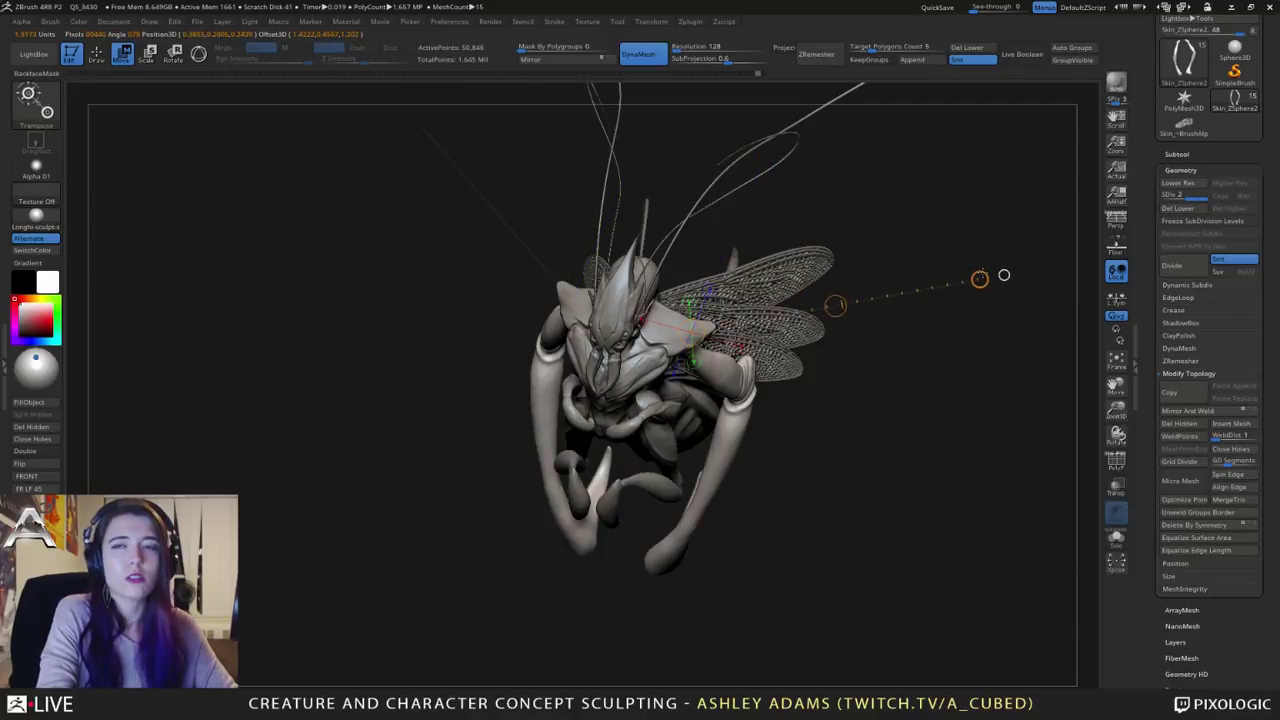
Step: Try to move both legs outward from the body with a Transpose line starting at the shoulder
mouse_move(1002, 274)
mouse_down()
mouse_move(1023, 283)
mouse_move(1025, 311)
mouse_up()
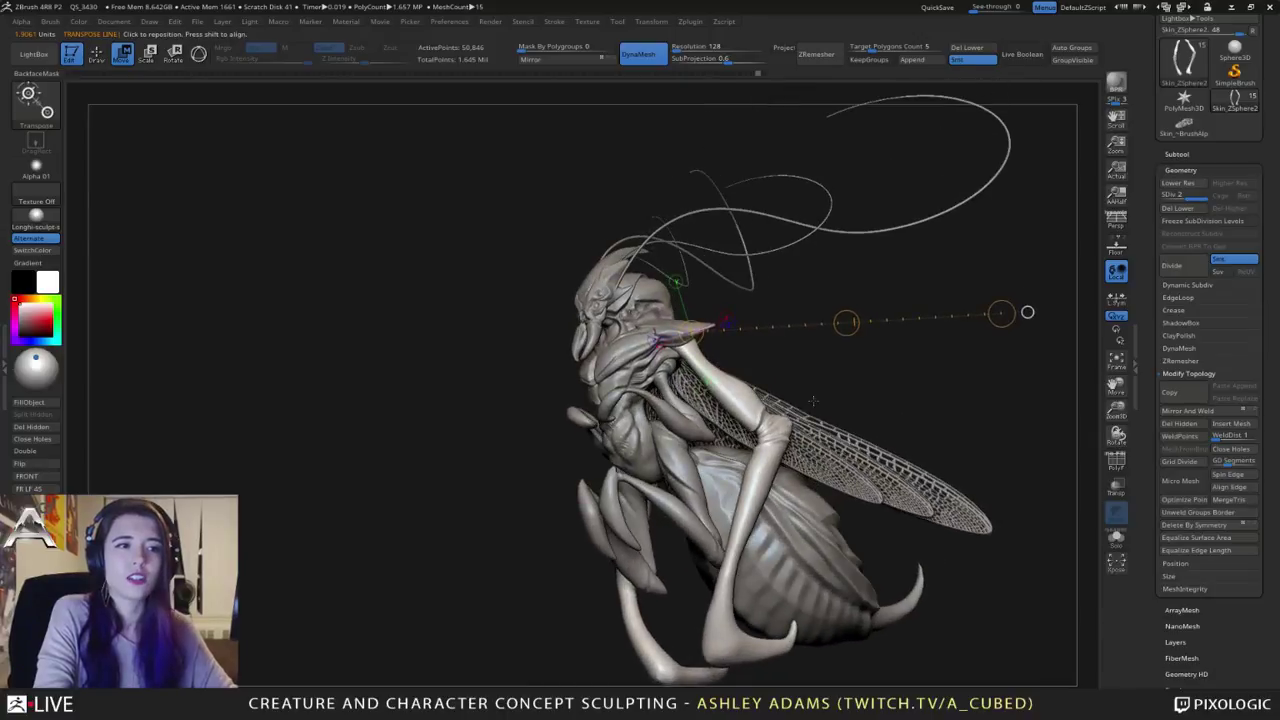
mouse_move(808, 374)
mouse_down()
mouse_move(838, 372)
mouse_move(812, 400)
mouse_move(770, 387)
mouse_move(1003, 340)
mouse_move(877, 400)
mouse_move(844, 387)
mouse_up()
mouse_move(703, 342)
mouse_down()
mouse_move(763, 355)
mouse_move(684, 374)
mouse_move(712, 320)
mouse_move(724, 354)
mouse_move(704, 357)
mouse_up()
drag(790, 366, 608, 358)
drag(757, 424, 785, 349)
drag(818, 219, 887, 299)
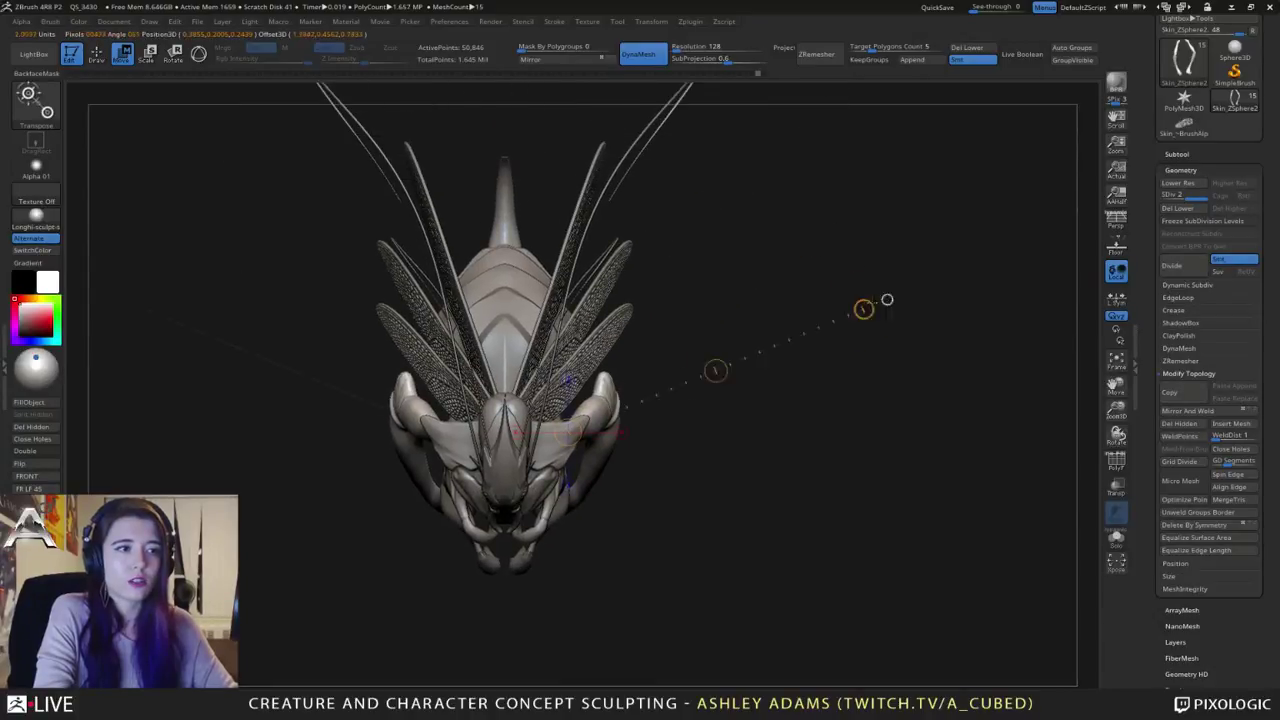
drag(862, 514, 786, 557)
drag(754, 431, 838, 166)
drag(783, 282, 950, 261)
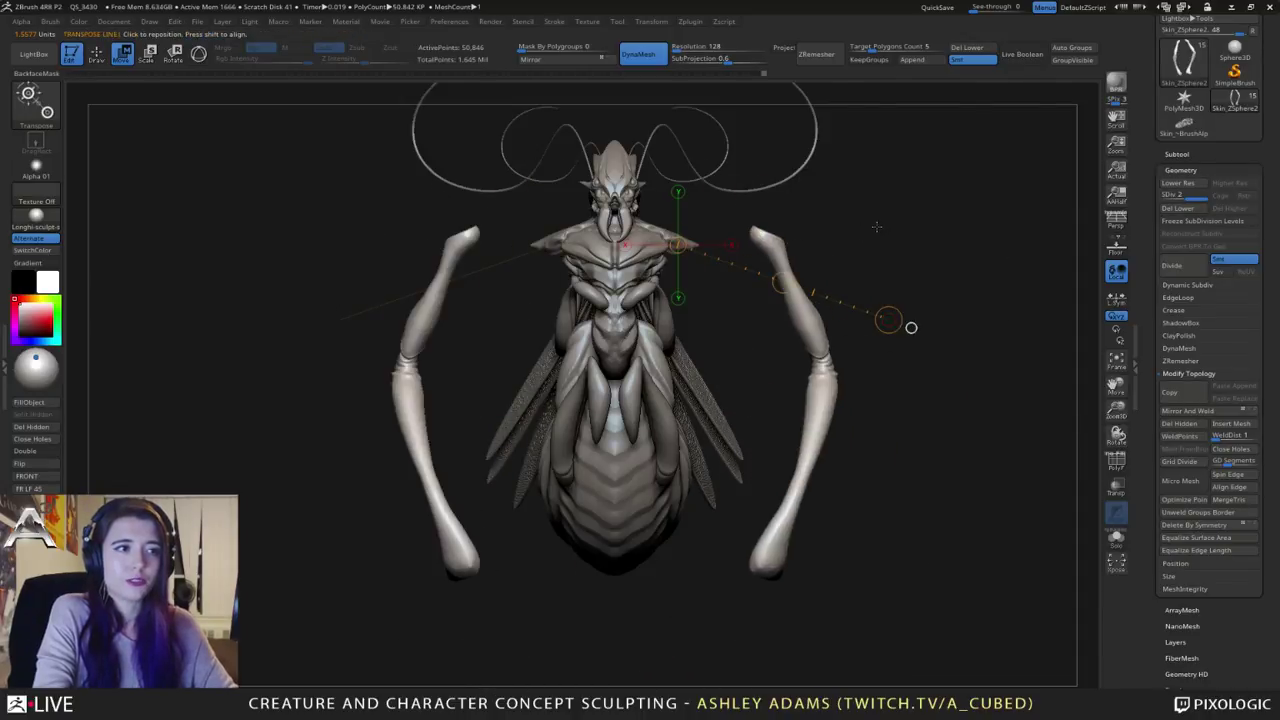
drag(877, 226, 553, 318)
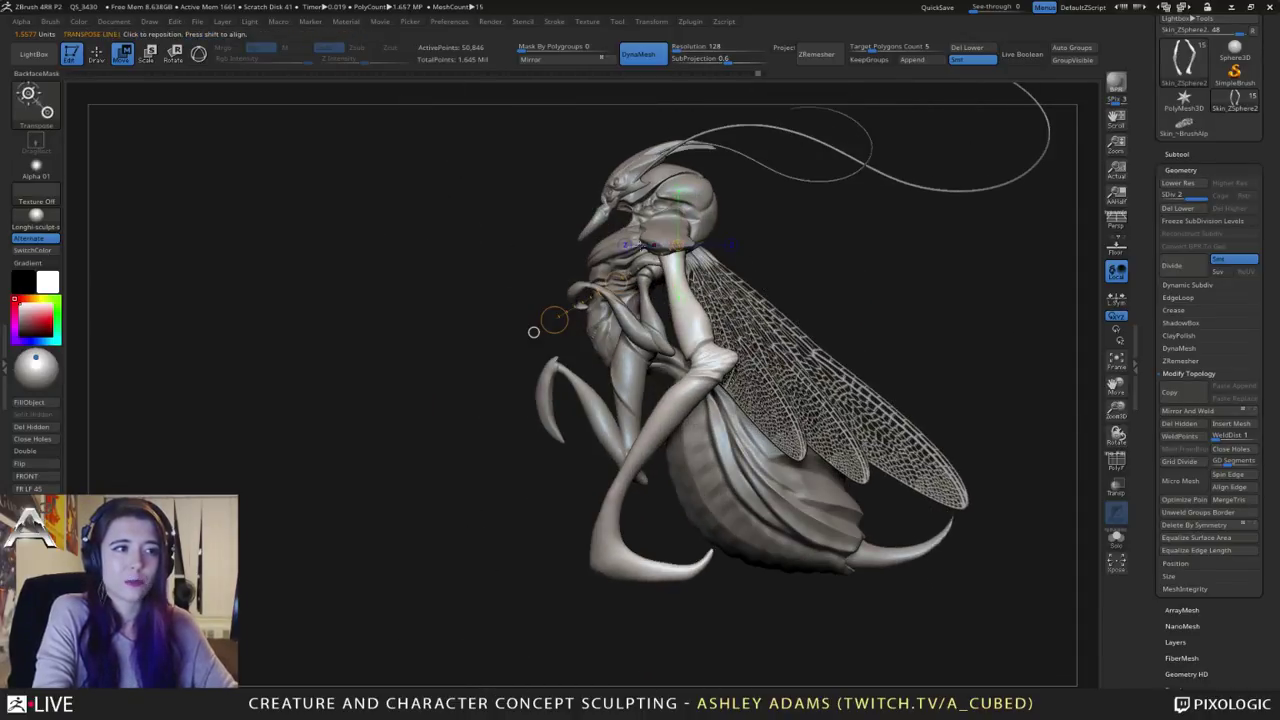
Step: Try to reposition the legs along a straight horizontal Transpose line drawn backward from the upper leg
shift+drag(675, 268, 905, 268)
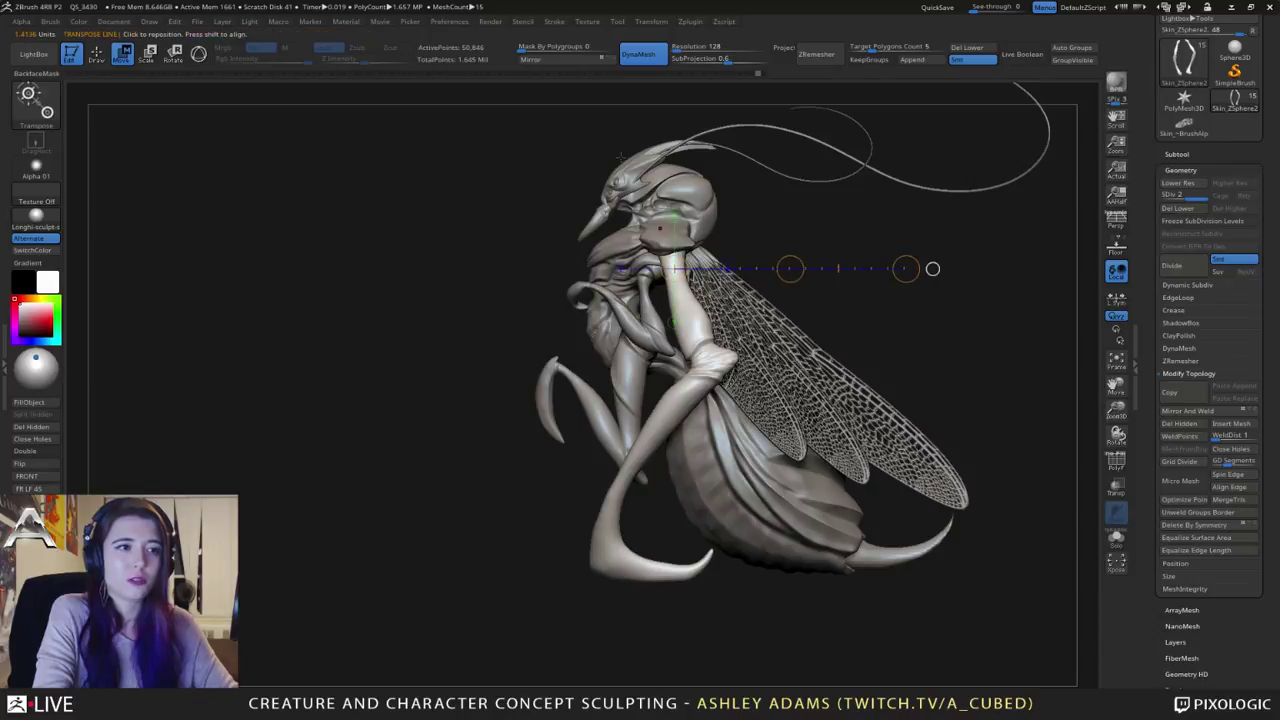
key(ctrl+shift)
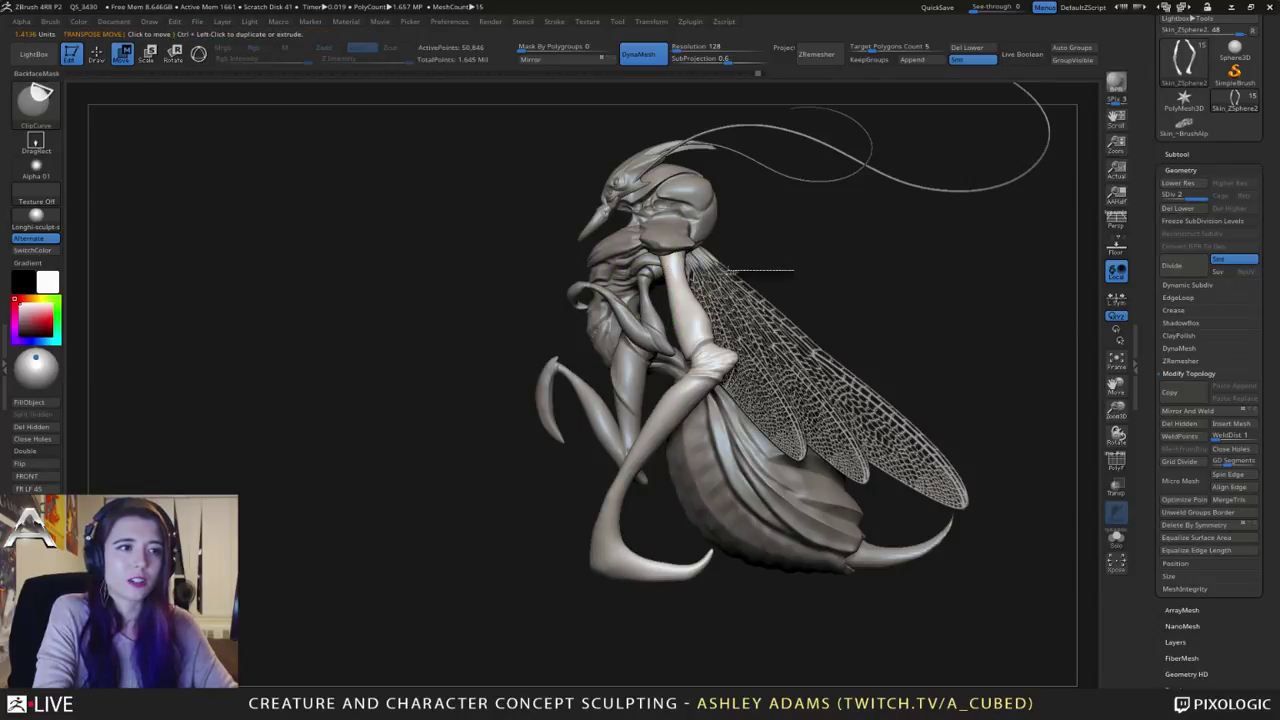
key(ctrl)
mouse_move(778, 231)
mouse_down()
mouse_move(766, 211)
mouse_move(690, 220)
mouse_up()
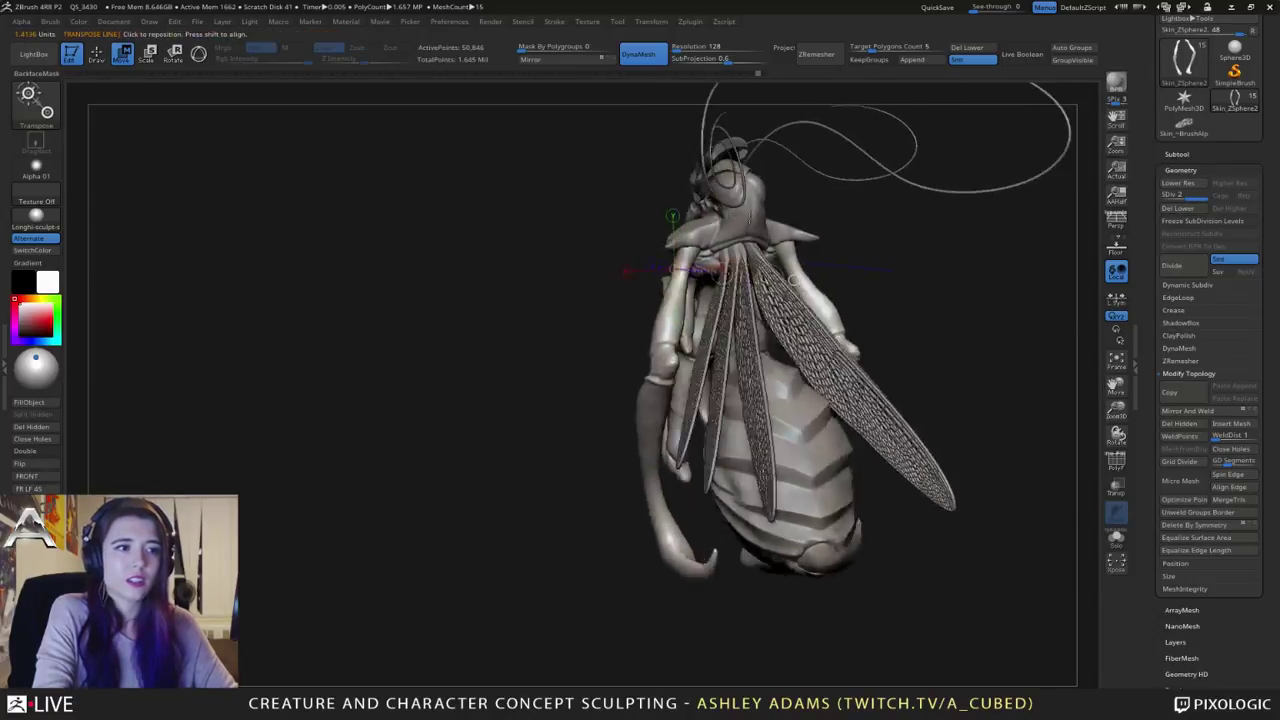
drag(794, 281, 932, 269)
drag(790, 268, 908, 289)
key(ctrl+z)
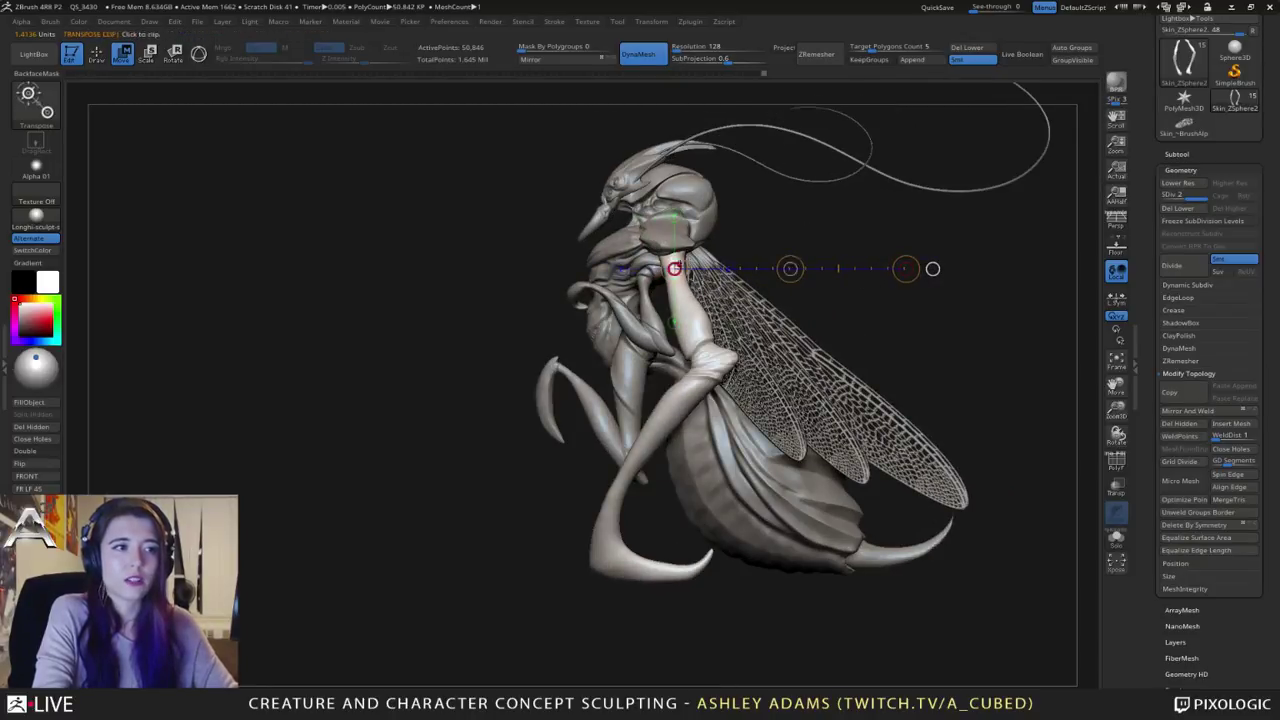
Step: Try bending the knees forward and backward with a vertical Transpose line running from the shoulder to below the foot
drag(668, 240, 668, 607)
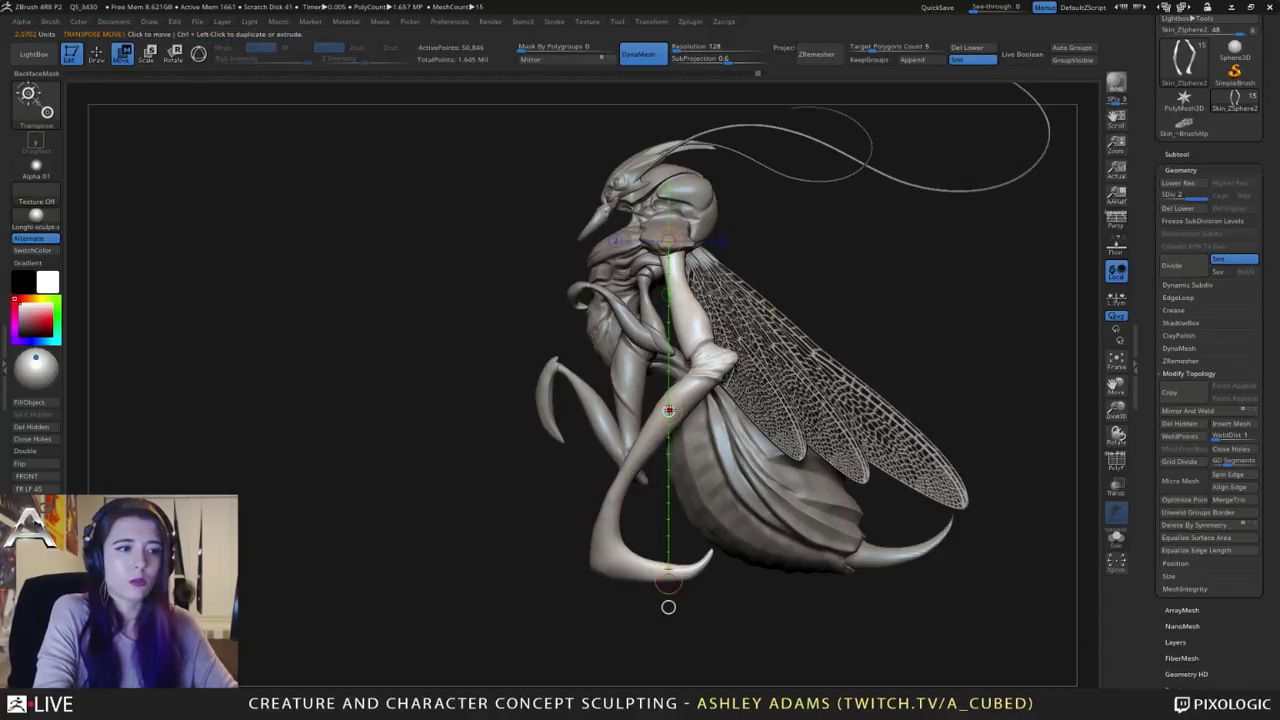
drag(668, 410, 668, 410)
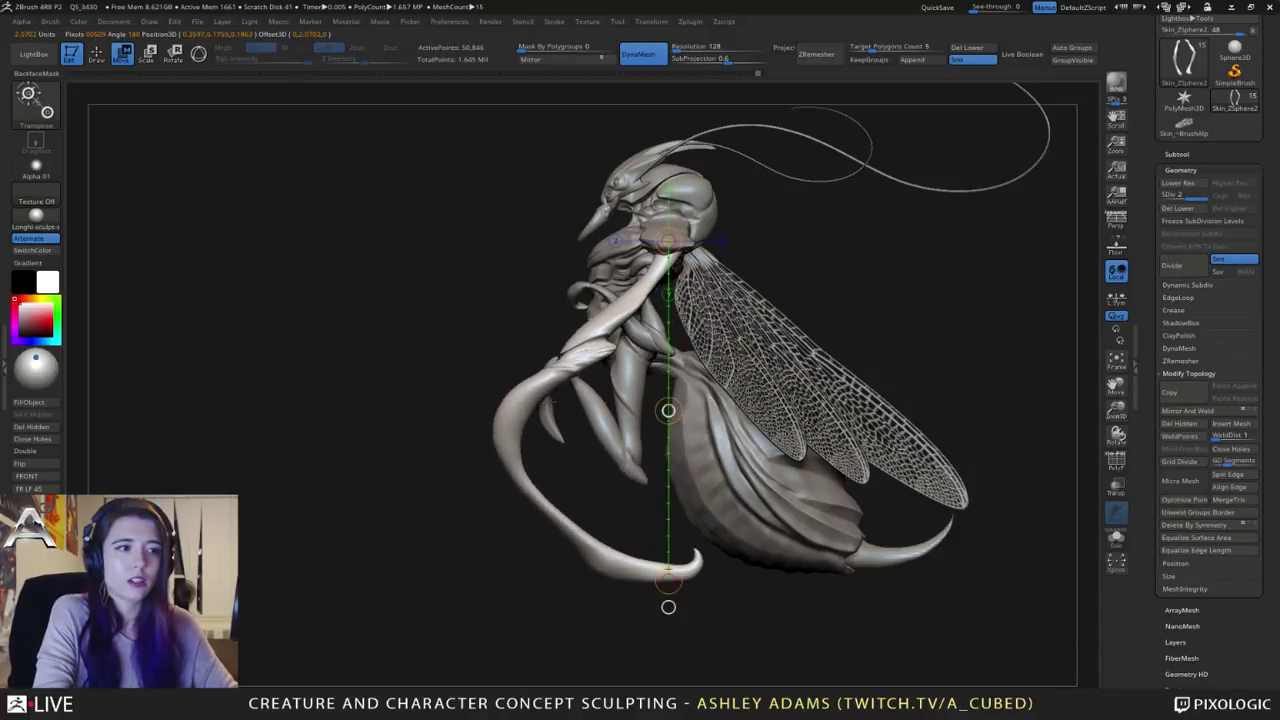
drag(549, 400, 572, 365)
mouse_move(550, 335)
mouse_down()
mouse_move(620, 325)
mouse_move(572, 322)
mouse_up()
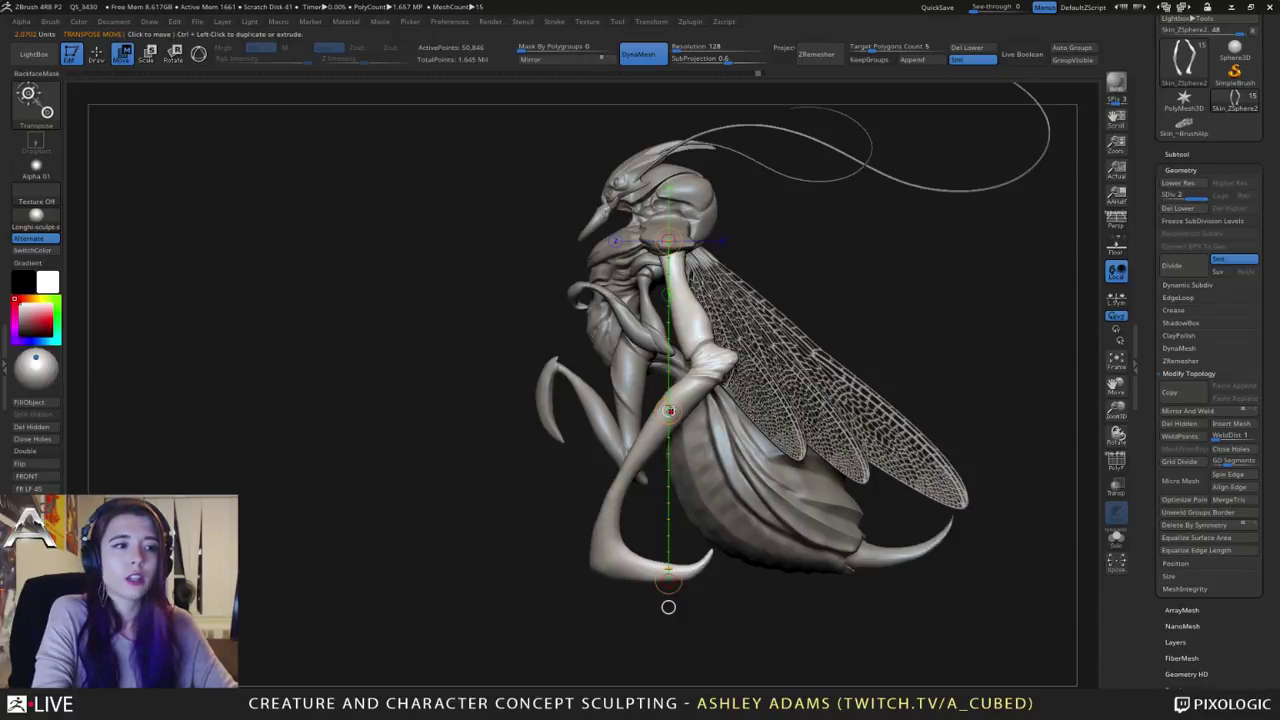
drag(669, 411, 783, 396)
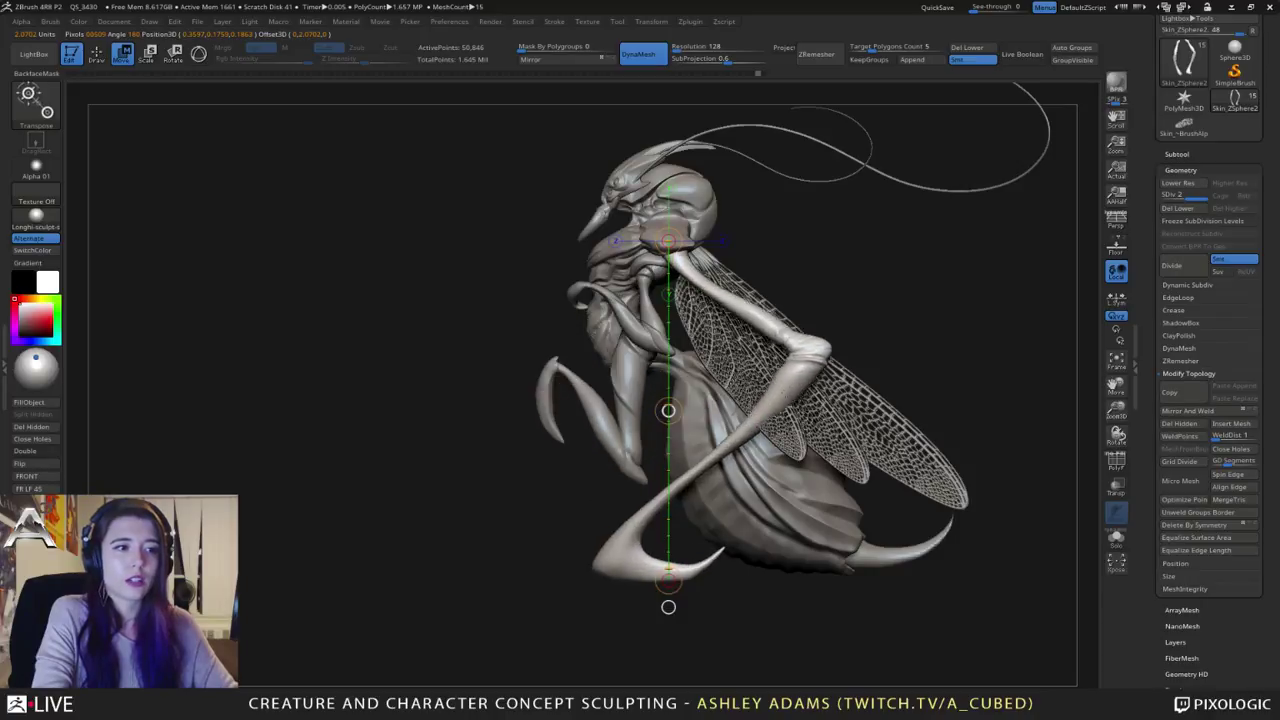
drag(660, 348, 662, 403)
Step: Try moving the legs with a Transpose line redrawn from the shoulder to the knee
shift+drag(668, 607, 618, 607)
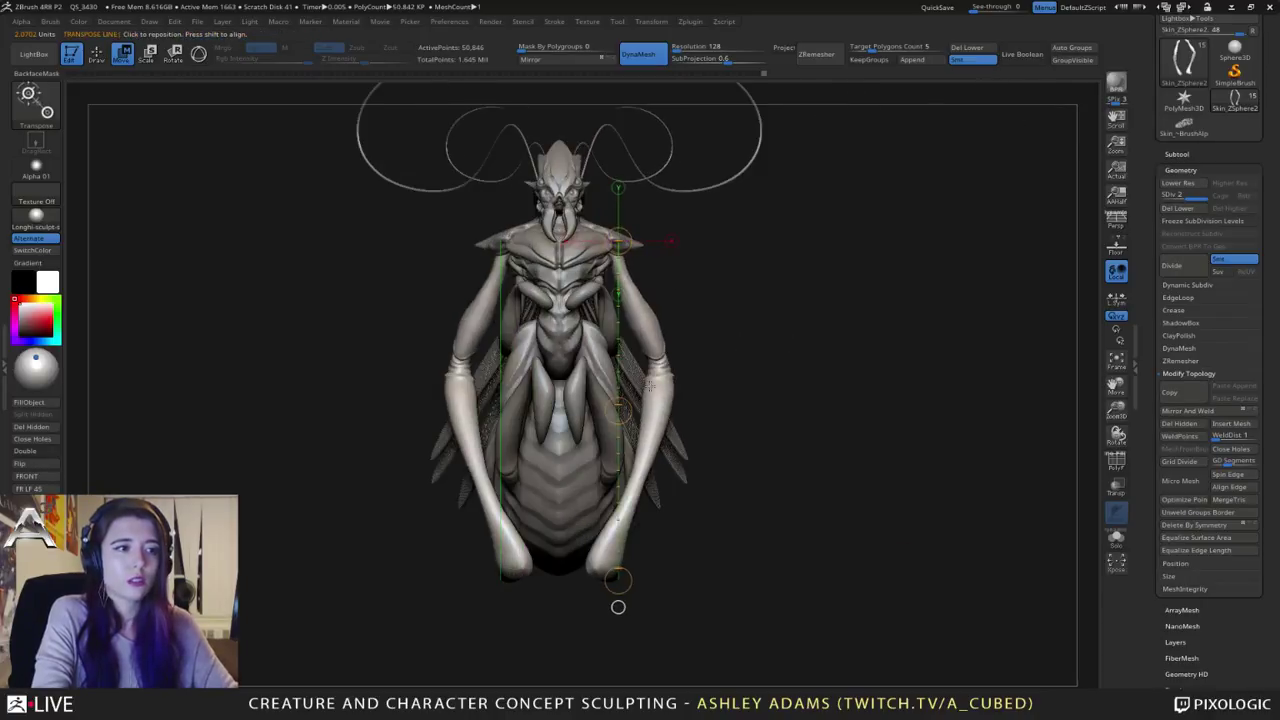
mouse_move(653, 300)
mouse_down()
mouse_move(590, 280)
mouse_move(634, 268)
mouse_move(626, 259)
mouse_move(690, 264)
mouse_move(618, 342)
mouse_move(682, 266)
mouse_move(622, 342)
mouse_move(668, 280)
mouse_move(655, 289)
mouse_up()
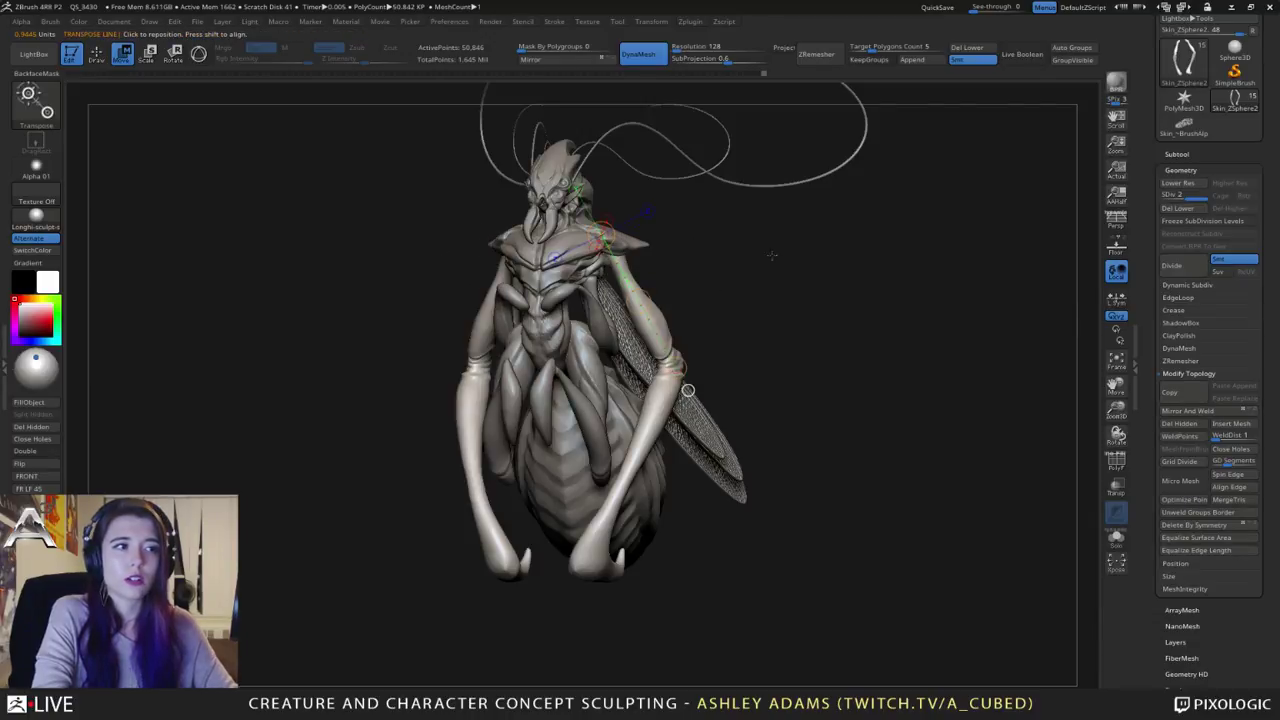
drag(771, 257, 705, 266)
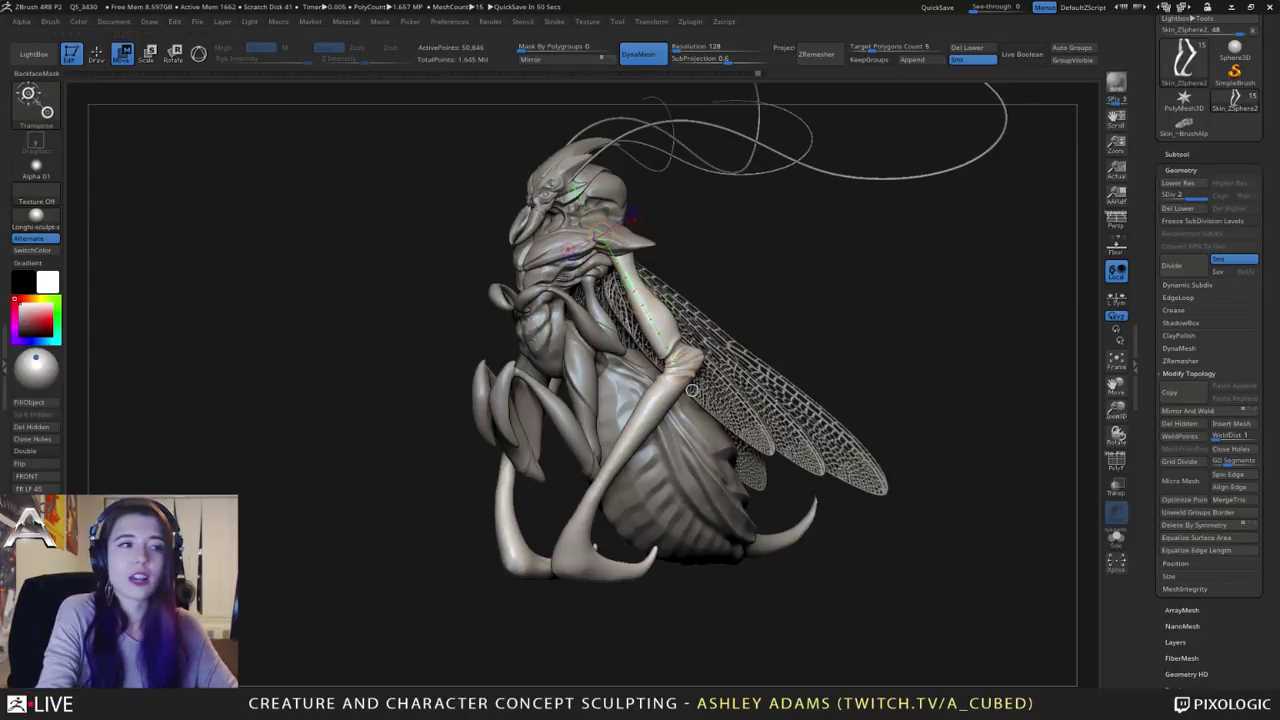
drag(678, 284, 743, 287)
drag(675, 368, 639, 303)
key(ctrl+z)
drag(675, 368, 672, 360)
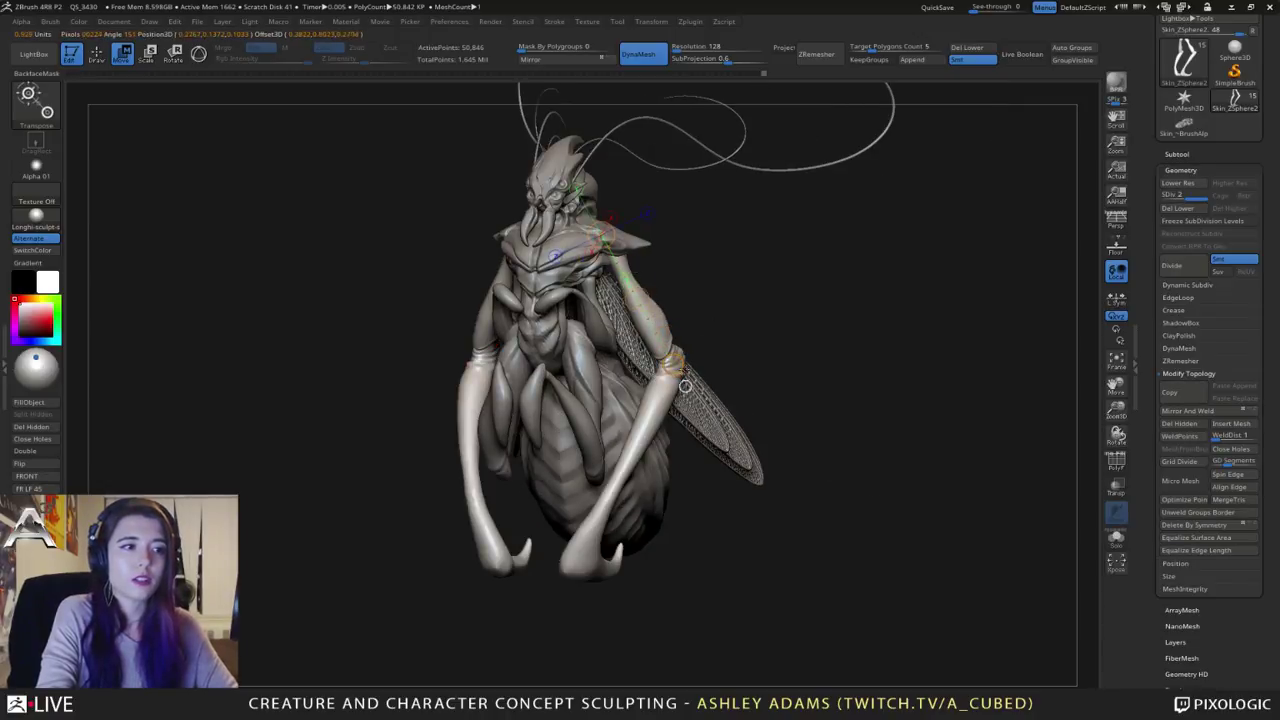
Step: Try adjusting the legs from the start point of the Transpose line at the shoulder
drag(694, 298, 636, 298)
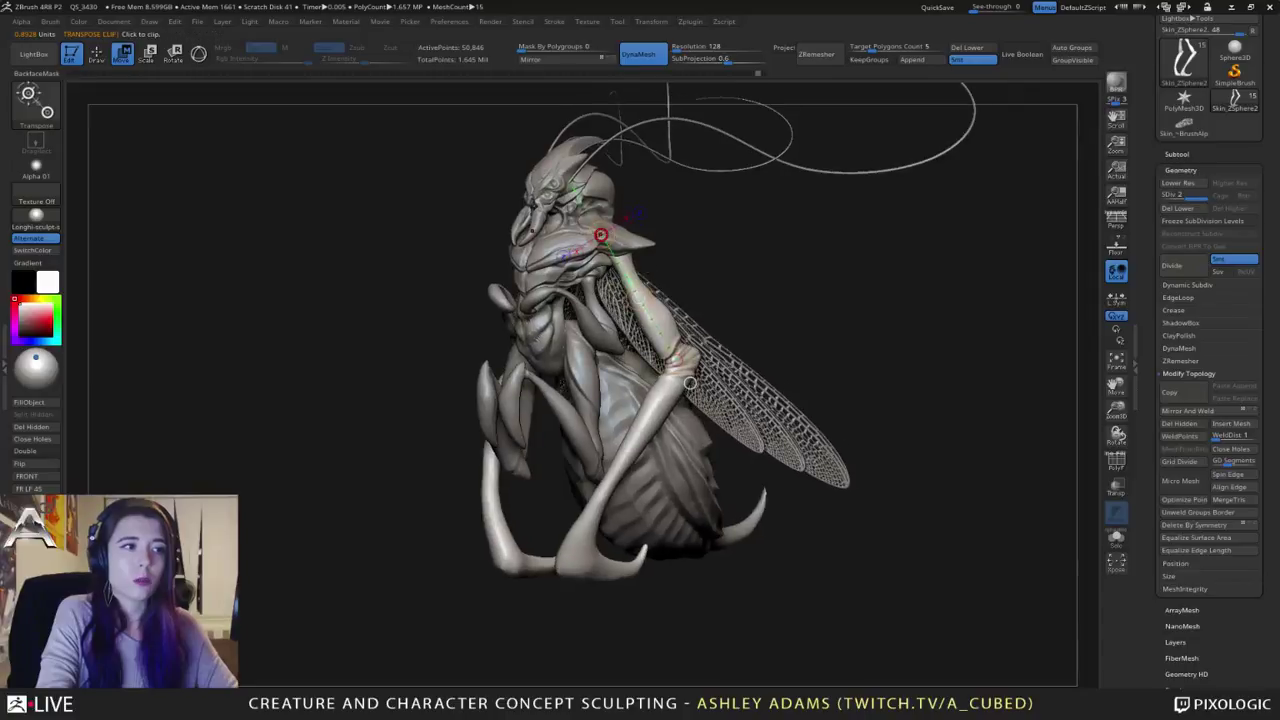
drag(601, 235, 604, 242)
drag(690, 383, 690, 383)
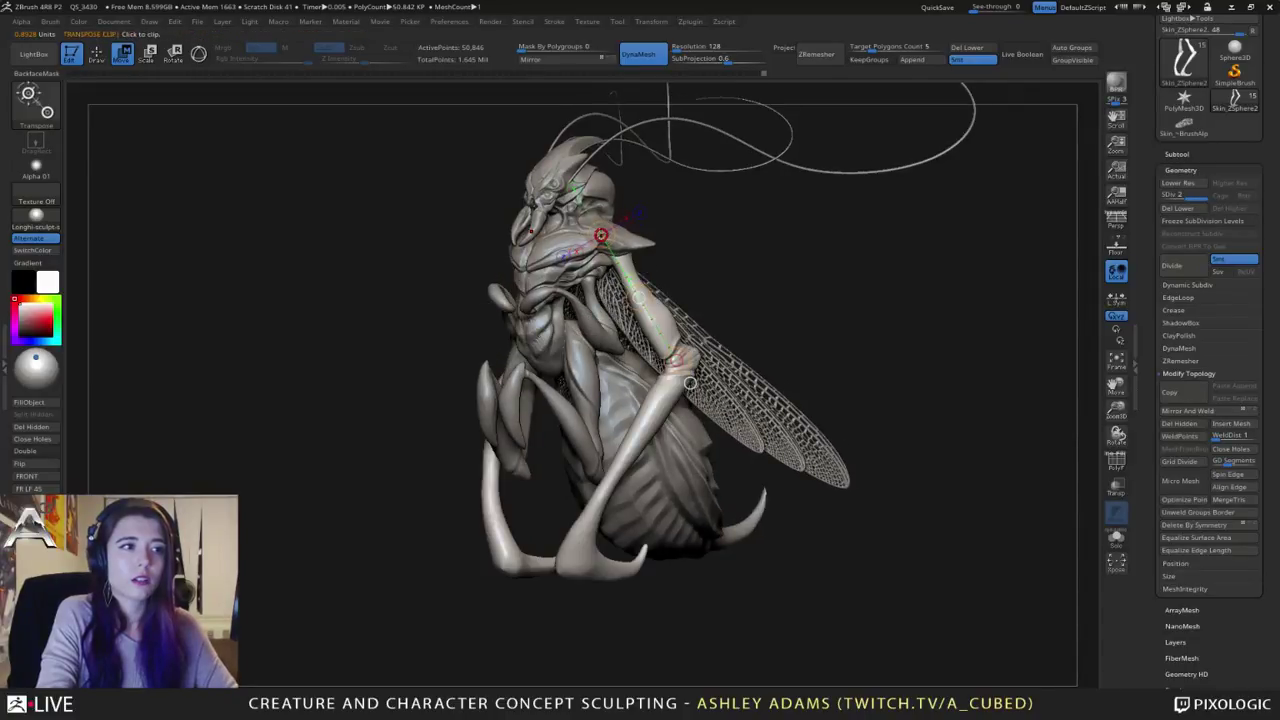
right_drag(655, 384, 688, 383)
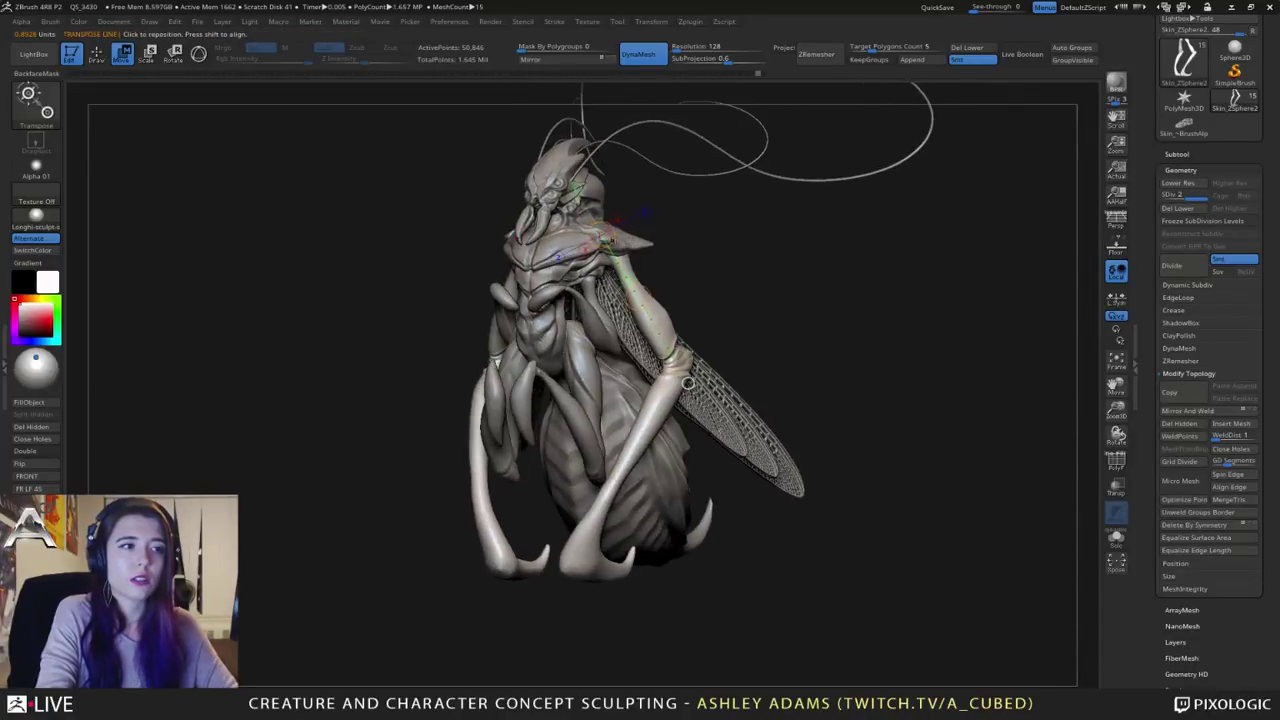
Step: Try repositioning the legs with a Transpose line drawn diagonally forward and down from the shoulder in side view
drag(601, 235, 750, 466)
drag(700, 420, 796, 522)
drag(695, 300, 559, 389)
drag(689, 256, 612, 268)
drag(651, 383, 432, 589)
drag(601, 235, 542, 492)
key(ctrl+z)
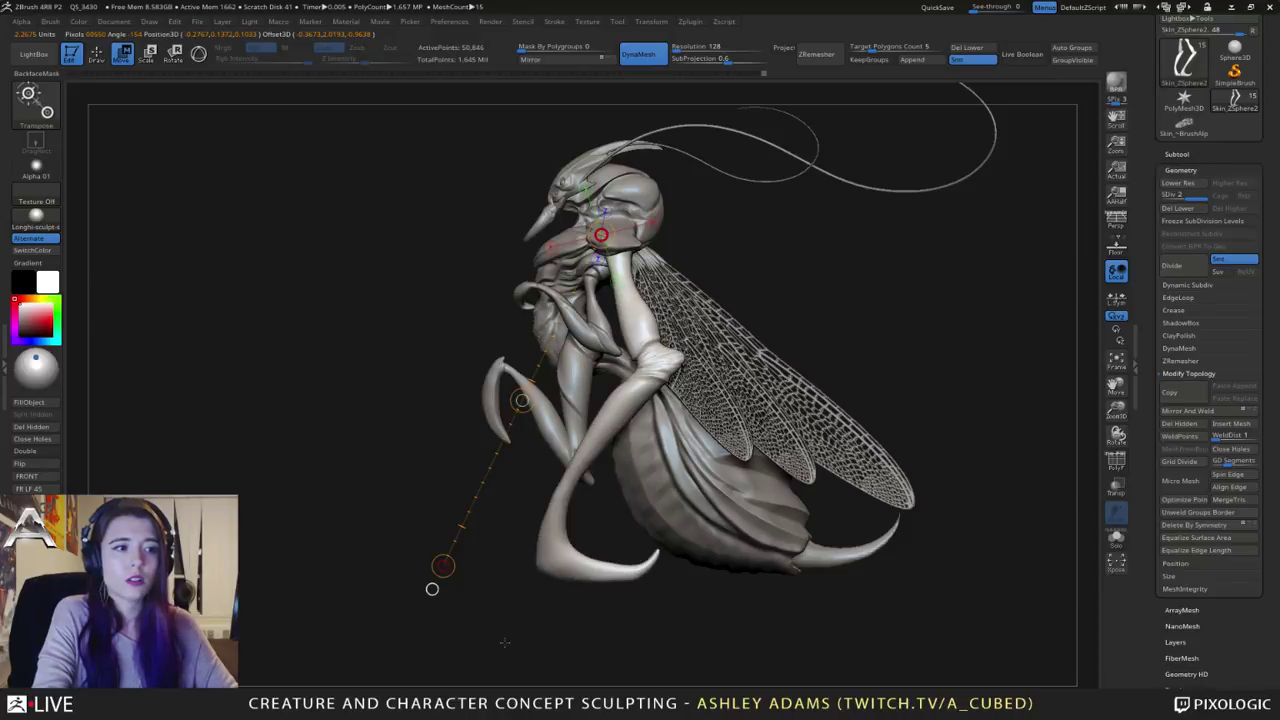
Step: Try moving and stretching the legs from the middle and end points of the diagonal Transpose line
mouse_move(803, 474)
mouse_down()
mouse_move(985, 476)
mouse_move(808, 475)
mouse_up()
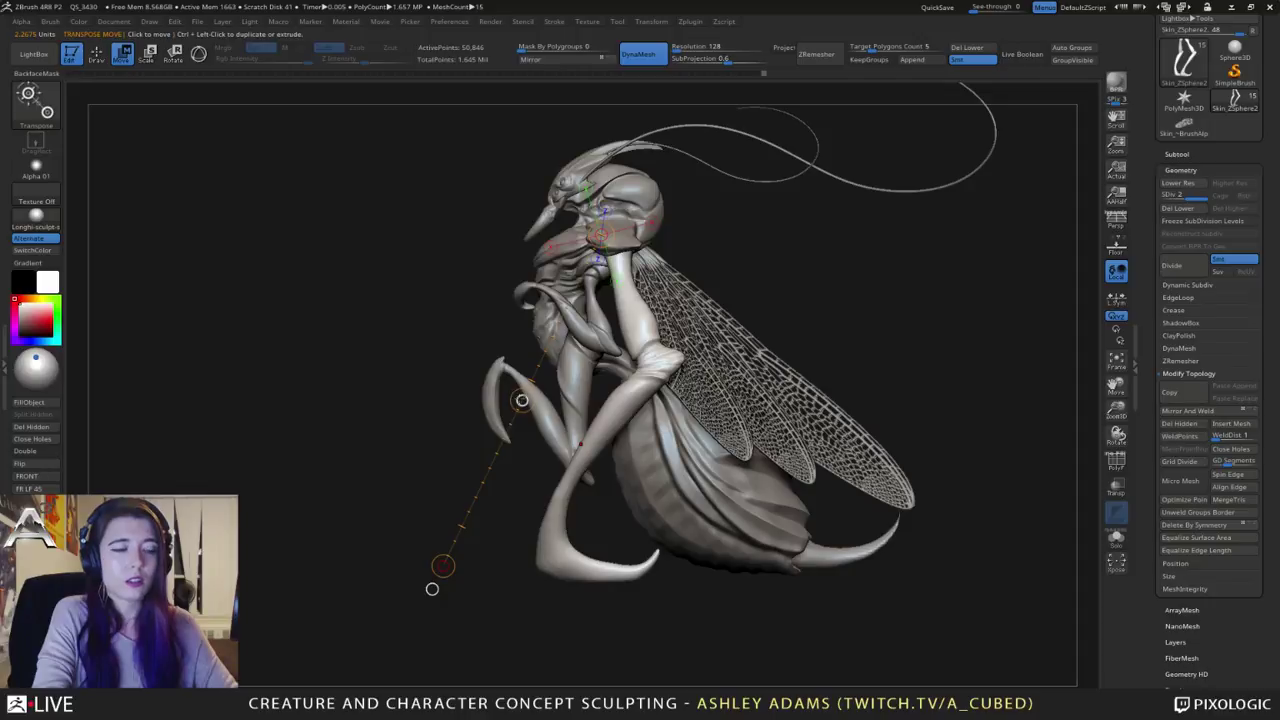
drag(522, 400, 497, 362)
key(ctrl+z)
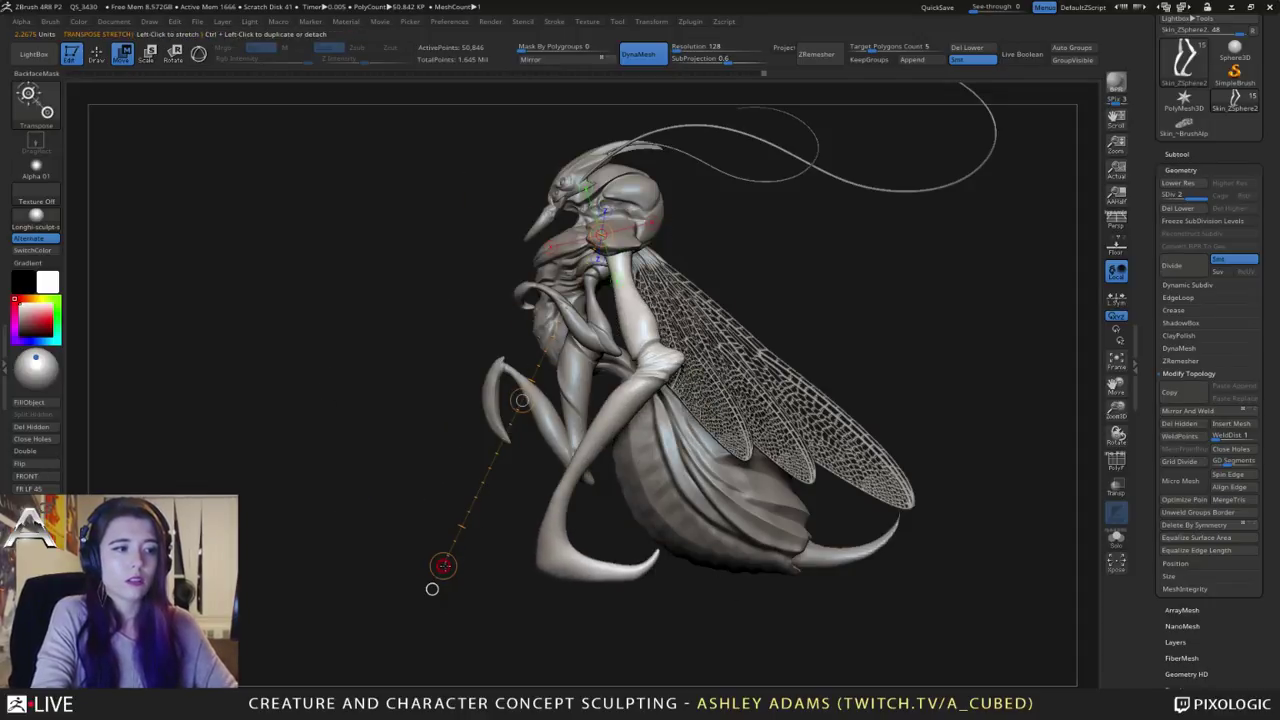
drag(443, 566, 426, 497)
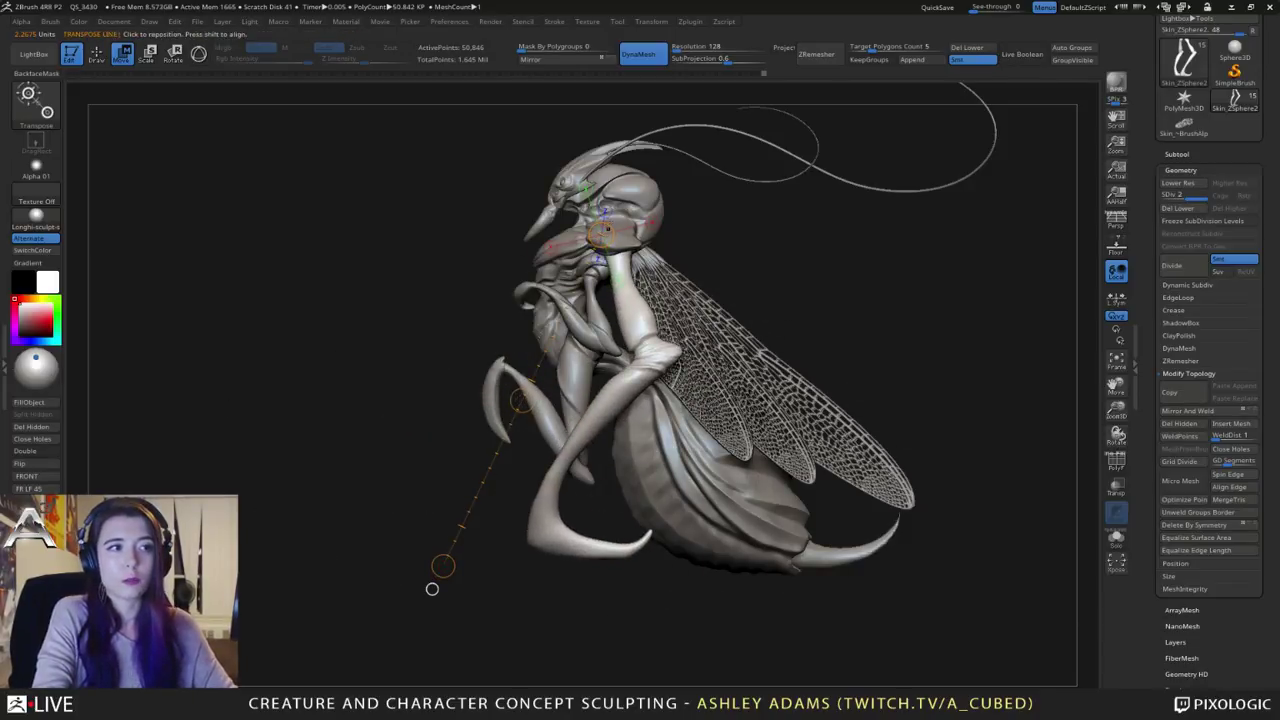
key(ctrl+z)
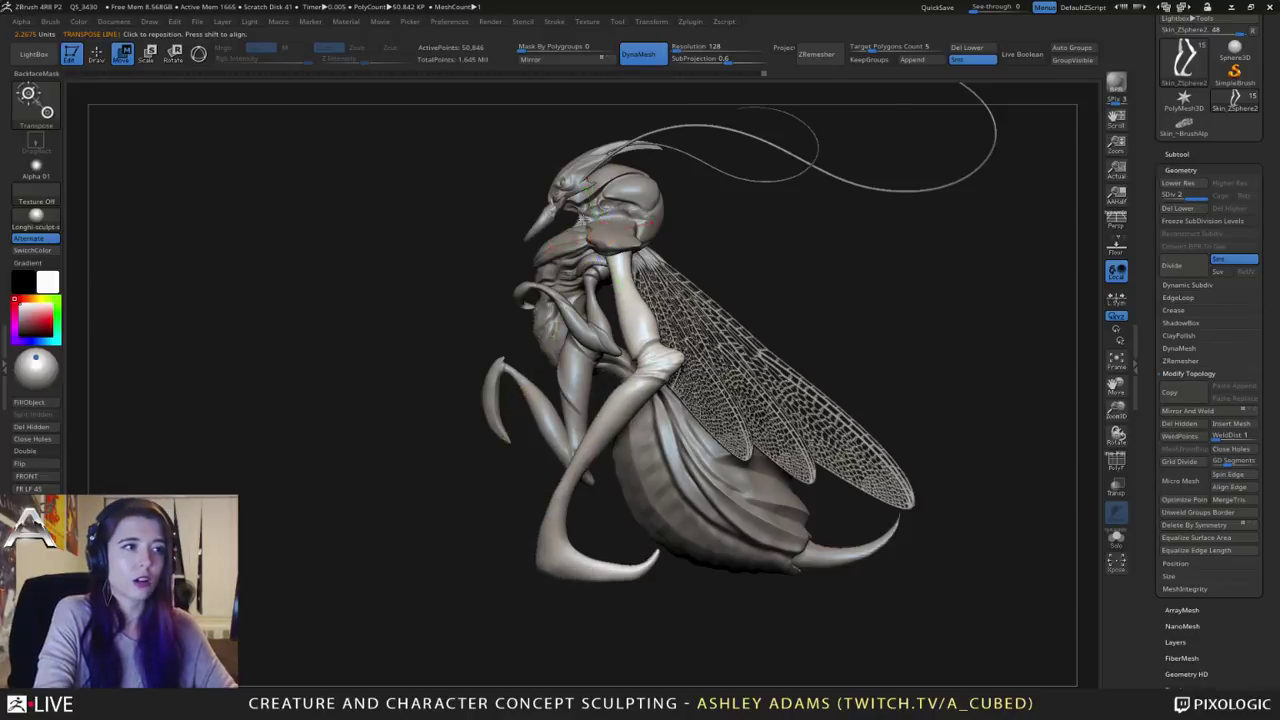
Step: Isolate the legs and place a vertical Transpose line from the top of the leg to below the foot
drag(462, 196, 536, 186)
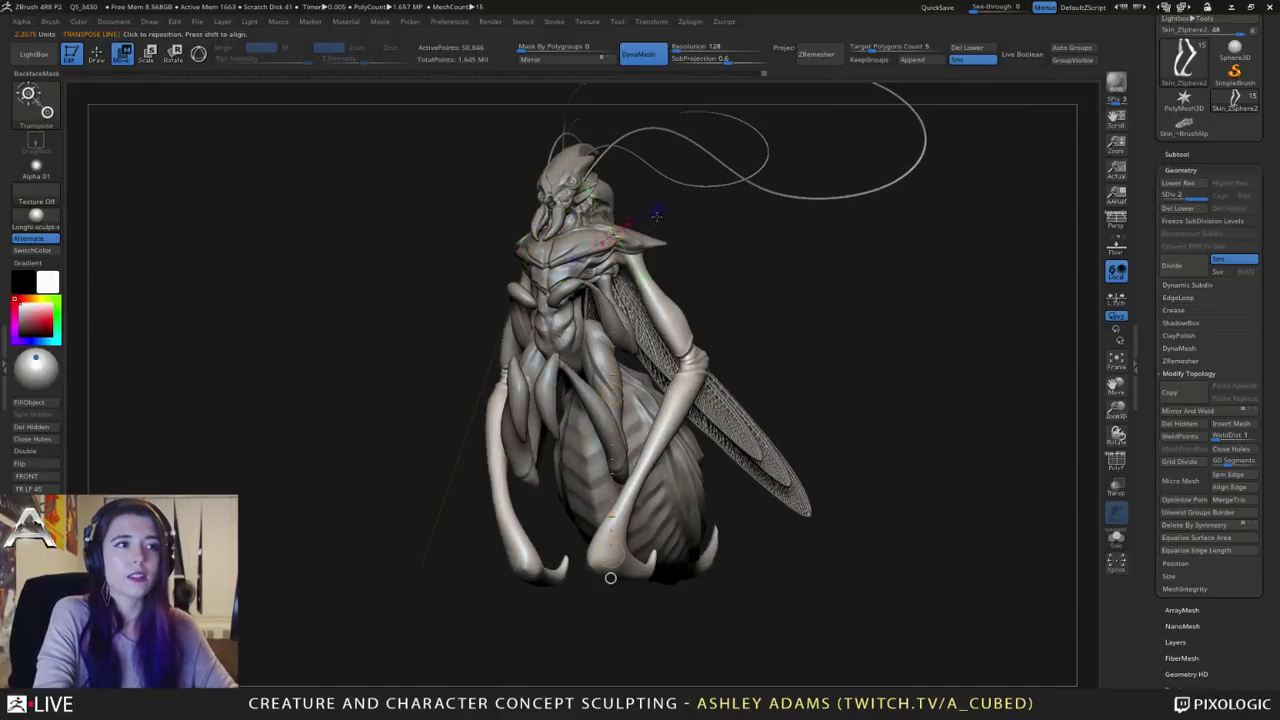
drag(610, 578, 714, 577)
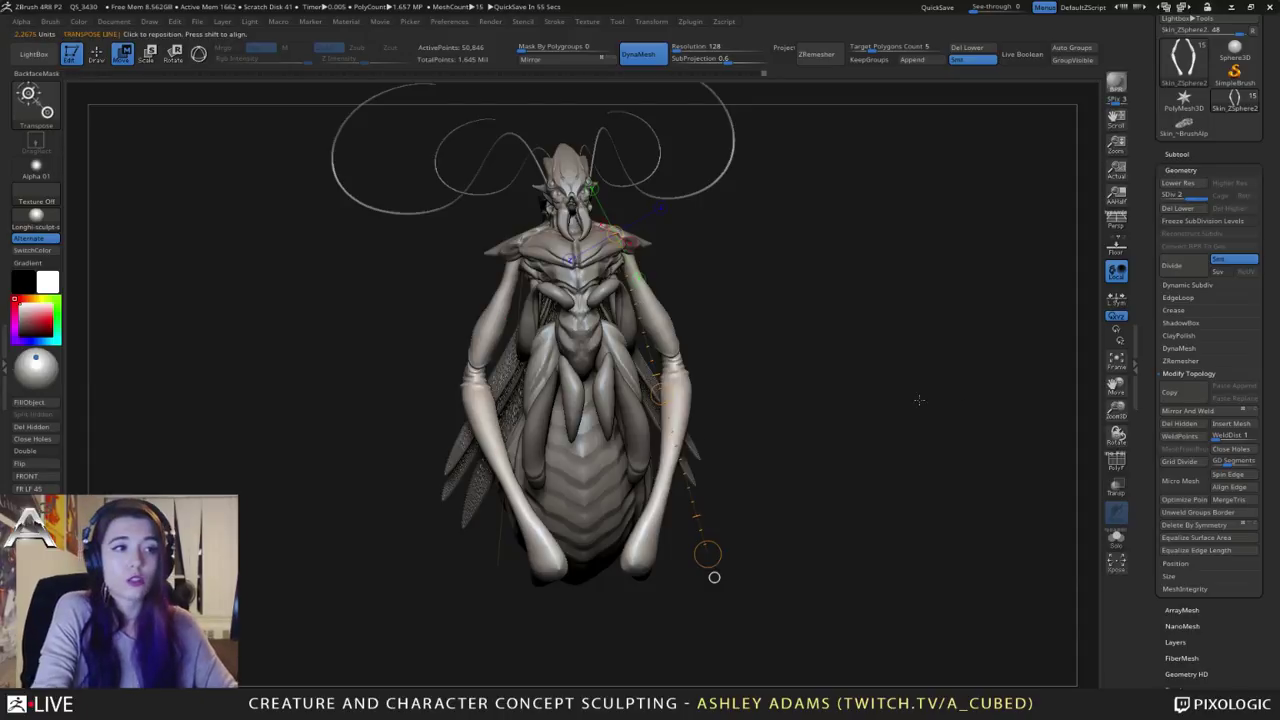
click(1112, 542)
mouse_move(686, 210)
mouse_down()
mouse_move(700, 226)
mouse_move(632, 345)
mouse_move(632, 620)
mouse_up()
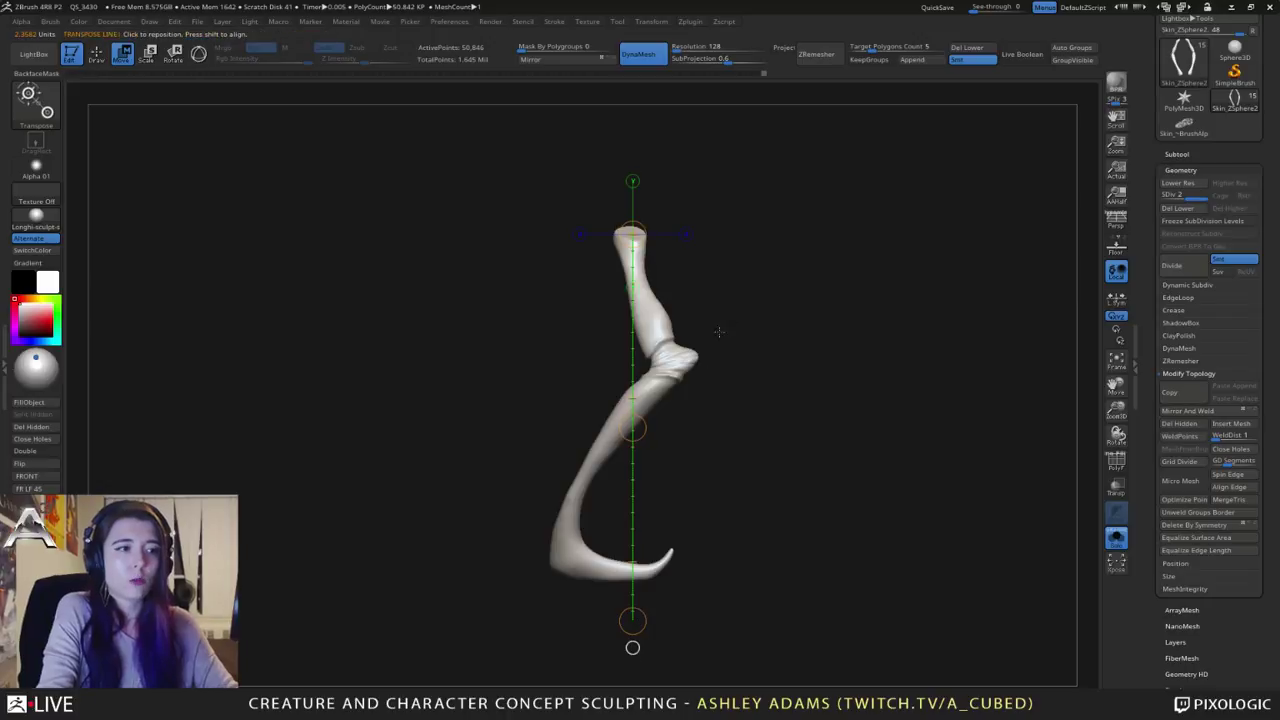
shift+drag(720, 331, 747, 343)
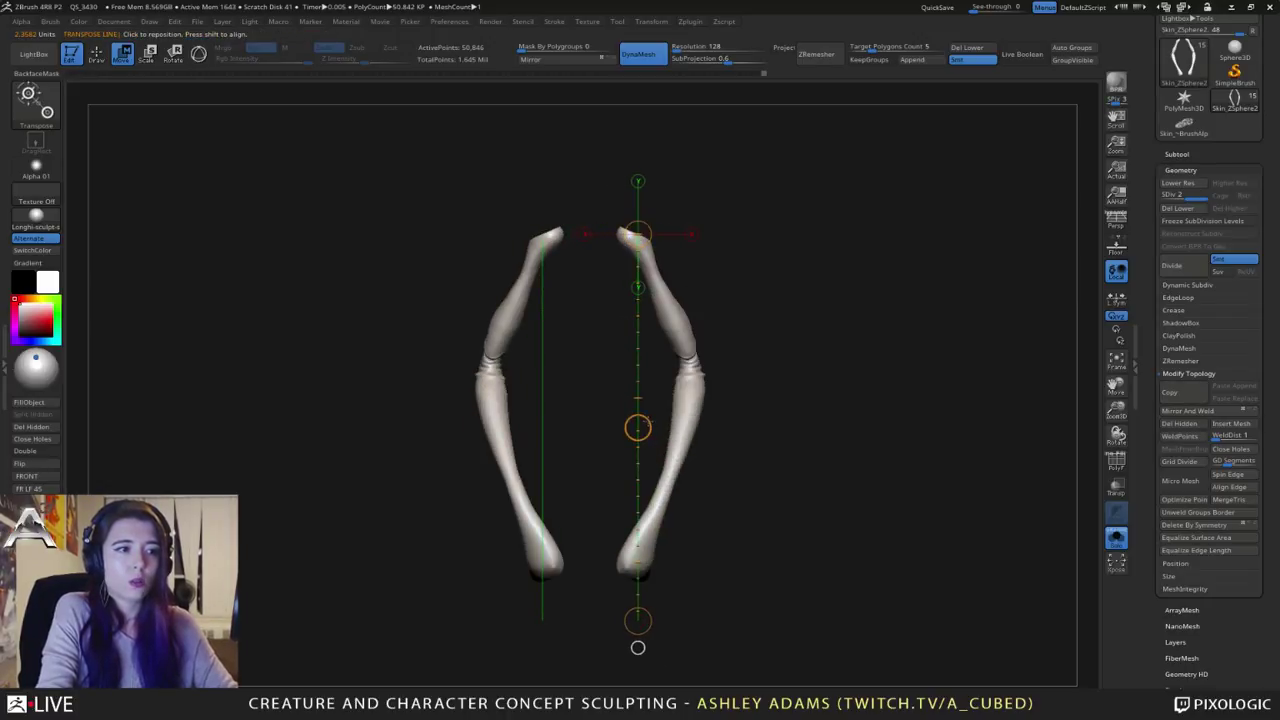
Step: Try shifting the isolated legs along the vertical Transpose line in front and side views
mouse_move(638, 647)
mouse_down()
mouse_move(617, 650)
mouse_move(629, 652)
mouse_up()
drag(762, 298, 746, 300)
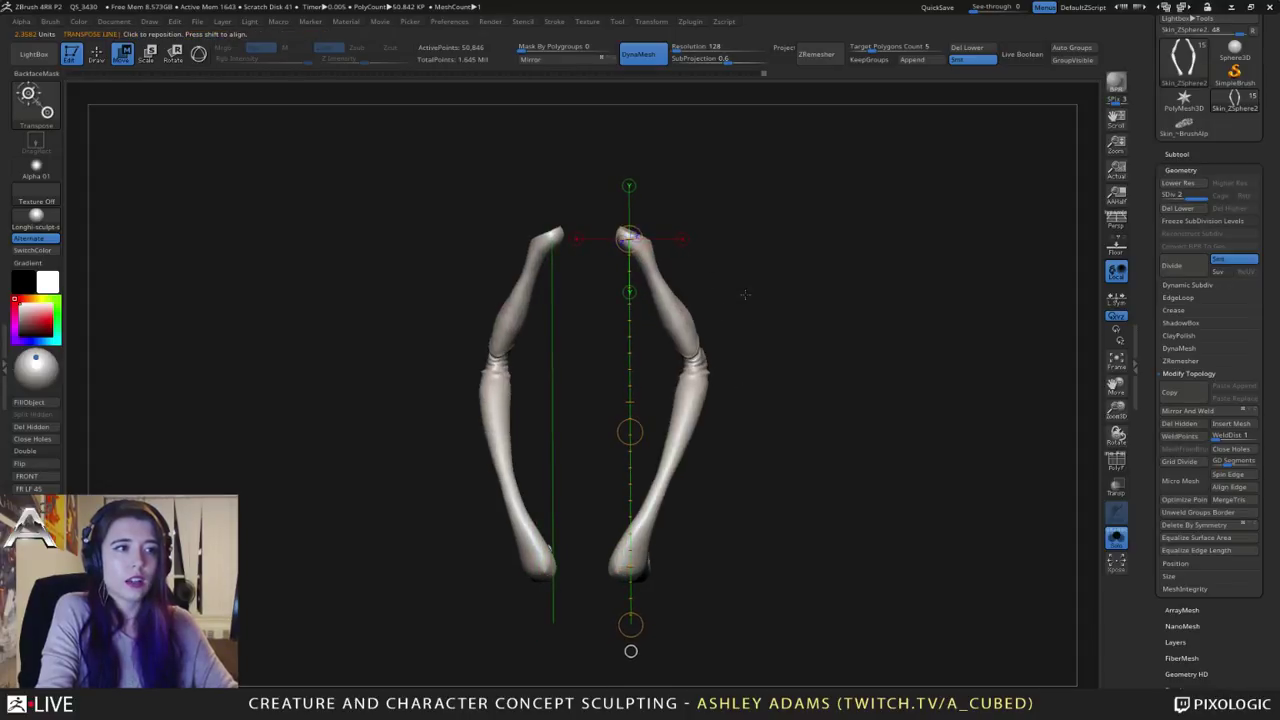
key(ctrl+z)
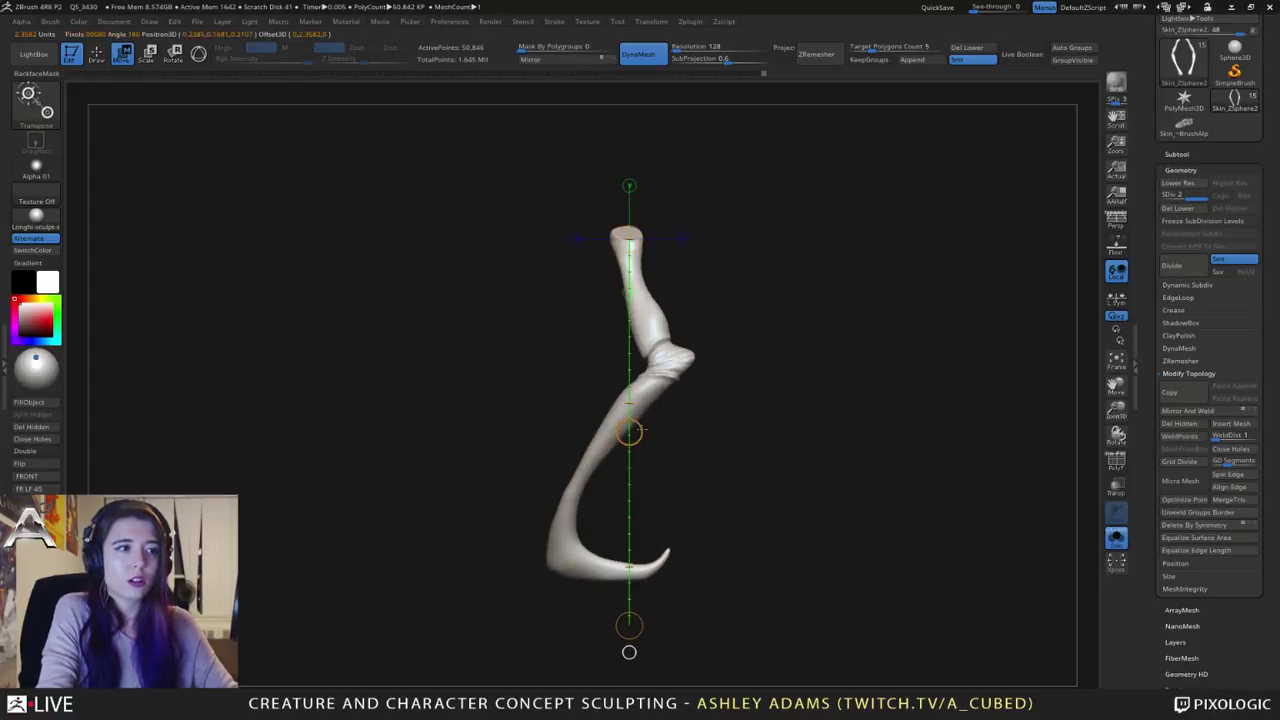
drag(642, 429, 638, 428)
key(ctrl+shift+z)
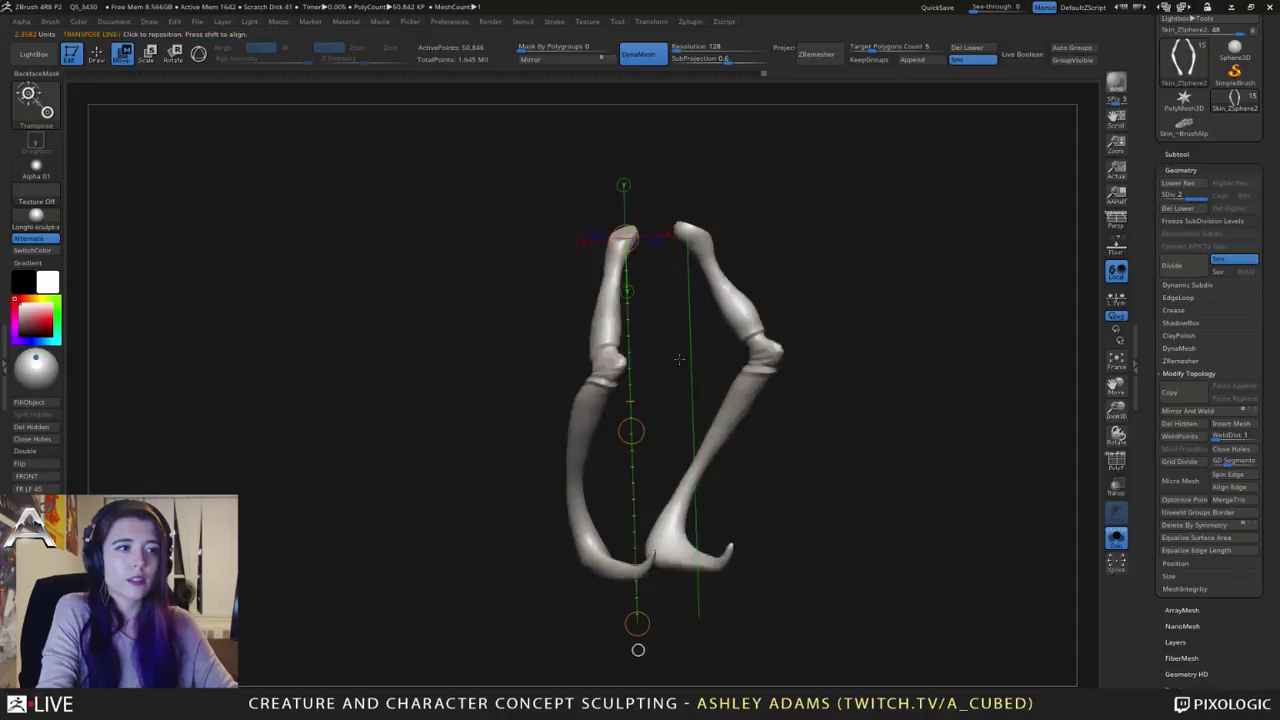
Step: Undo the recent Transpose changes to the isolated legs
key(ctrl+shift+z)
key(ctrl+z)
key(ctrl+z)
key(ctrl+z)
key(ctrl+z)
key(ctrl+z)
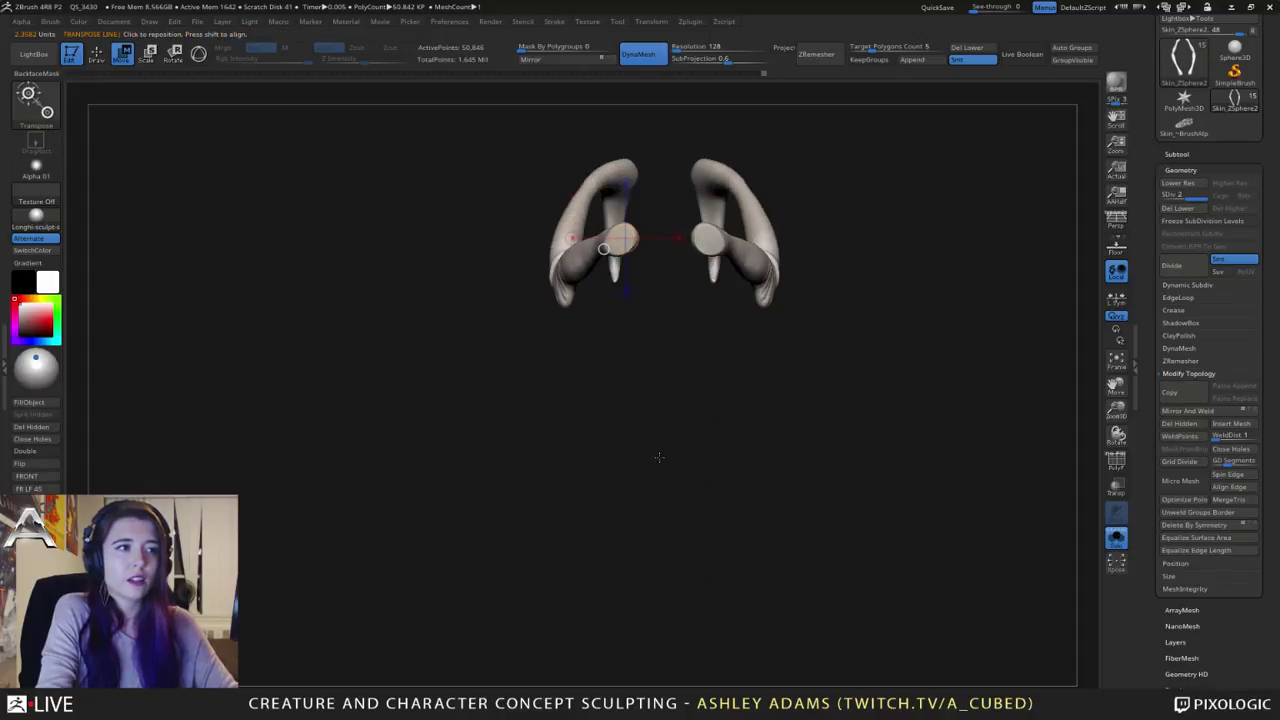
key(ctrl+z)
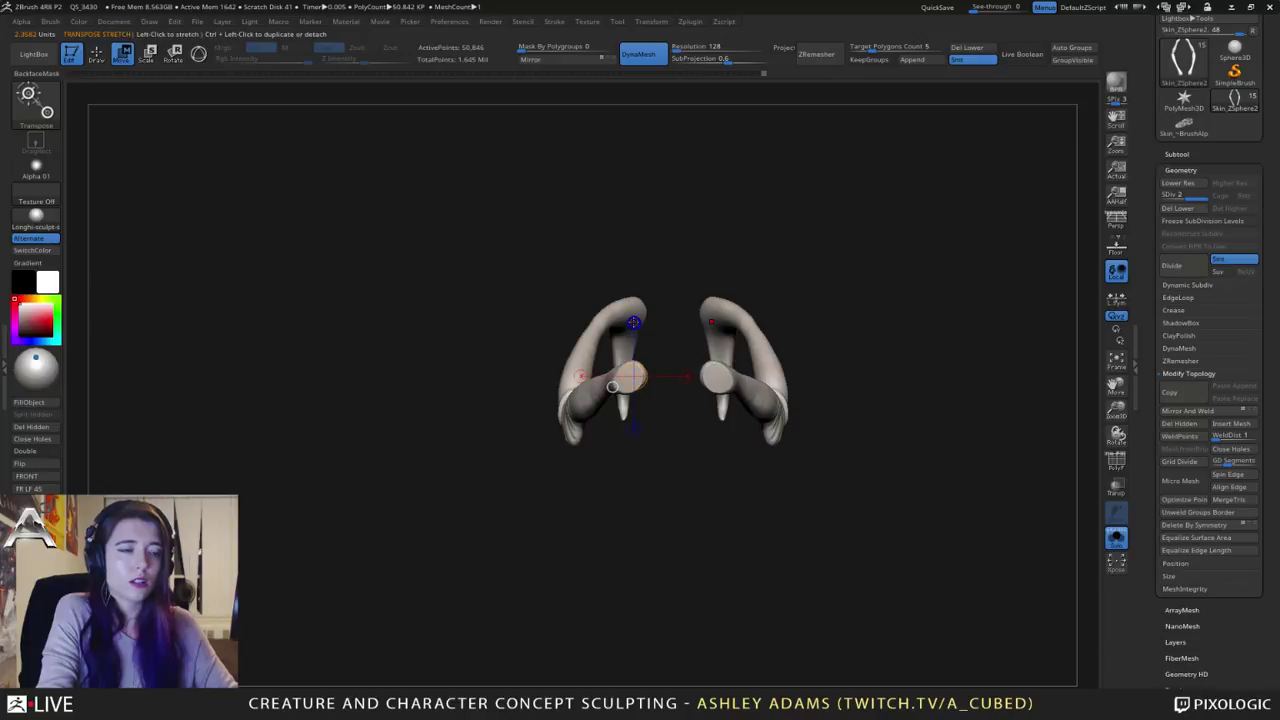
Step: Try realigning the Transpose line at the top of the leg by its axis handles, viewing the legs from above
alt+drag(671, 264, 670, 403)
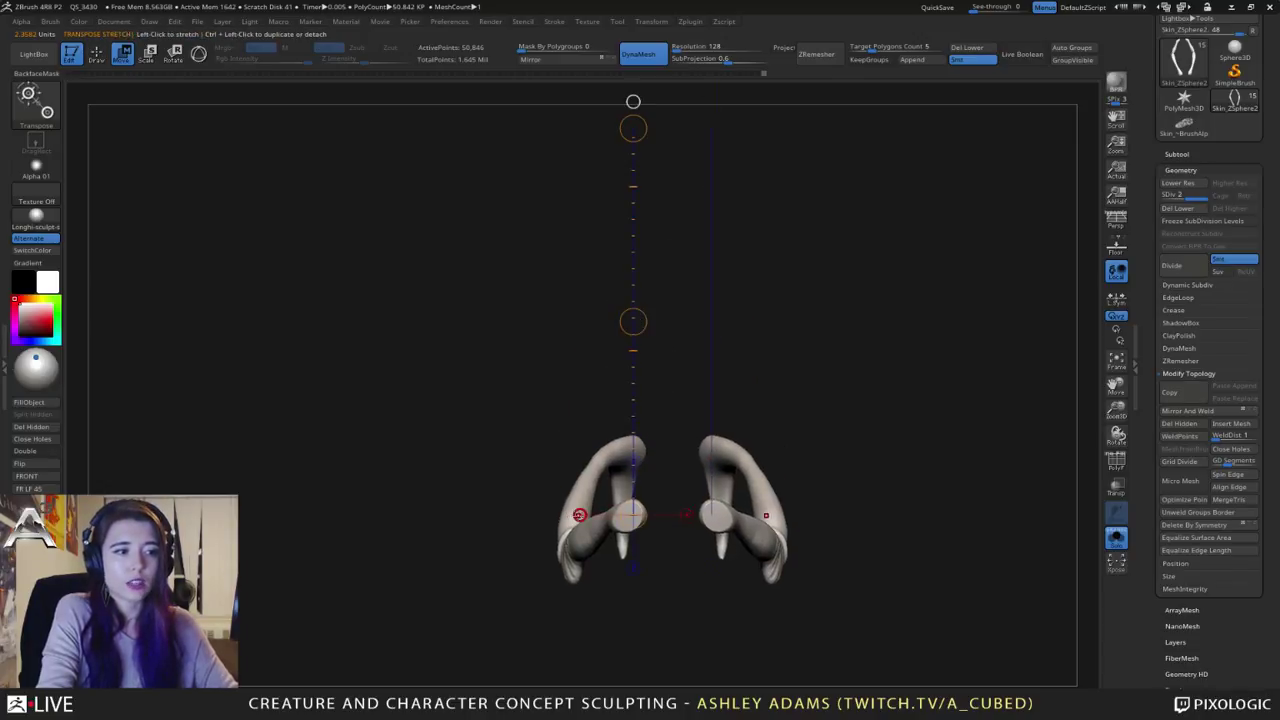
click(580, 515)
click(633, 569)
key(ctrl+z)
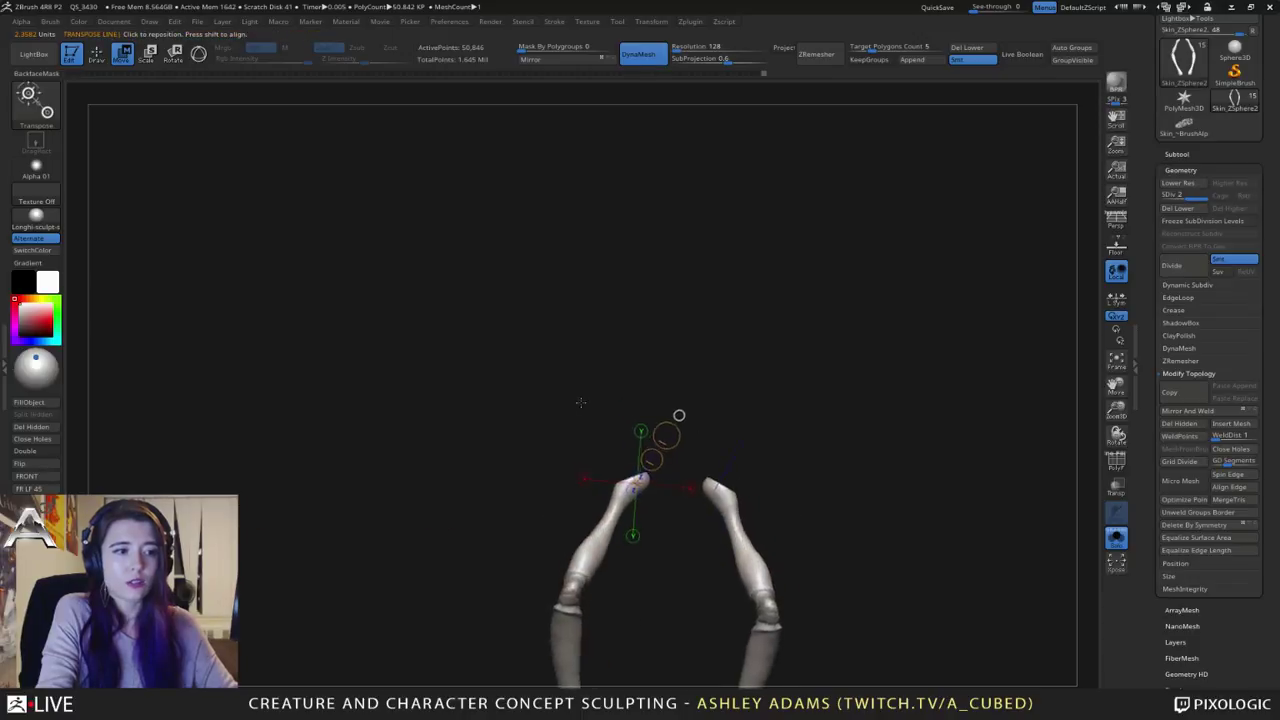
key(ctrl+z)
Step: Try nudging the isolated legs sideways from the middle of a straight Transpose line in top view
shift+drag(619, 523, 632, 522)
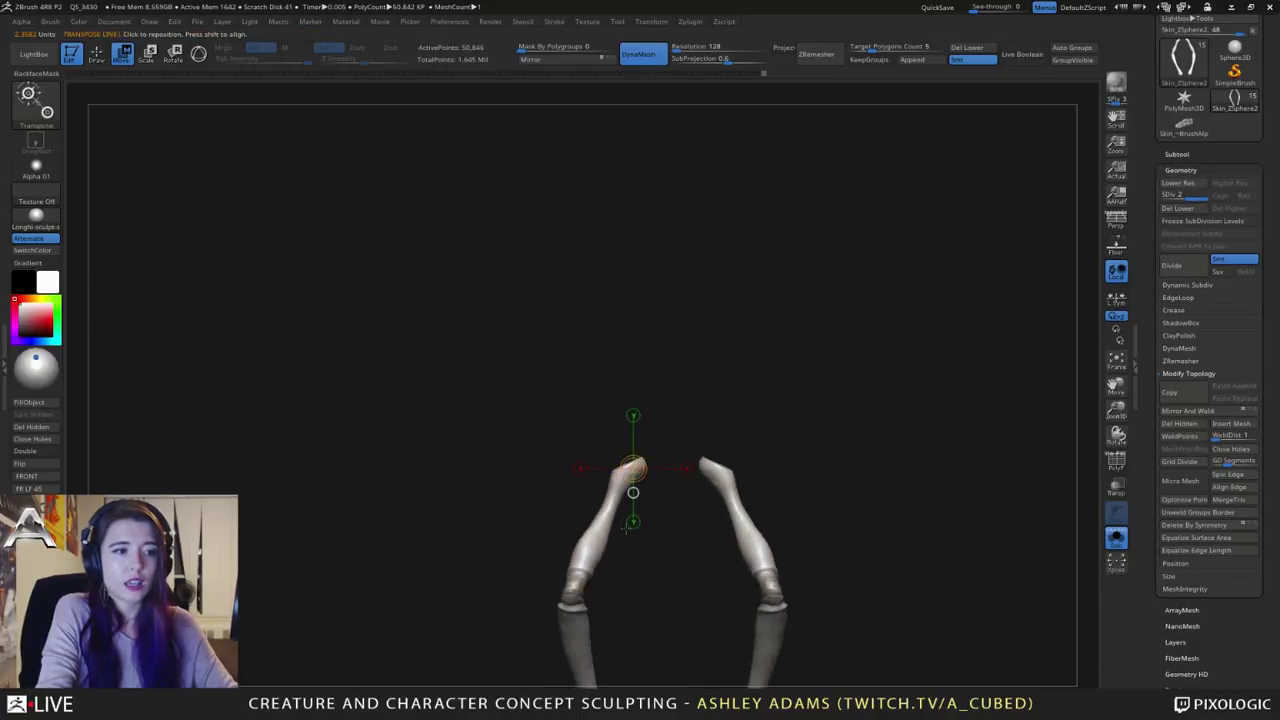
click(634, 522)
mouse_move(636, 400)
mouse_down()
mouse_move(640, 485)
mouse_move(633, 85)
mouse_up()
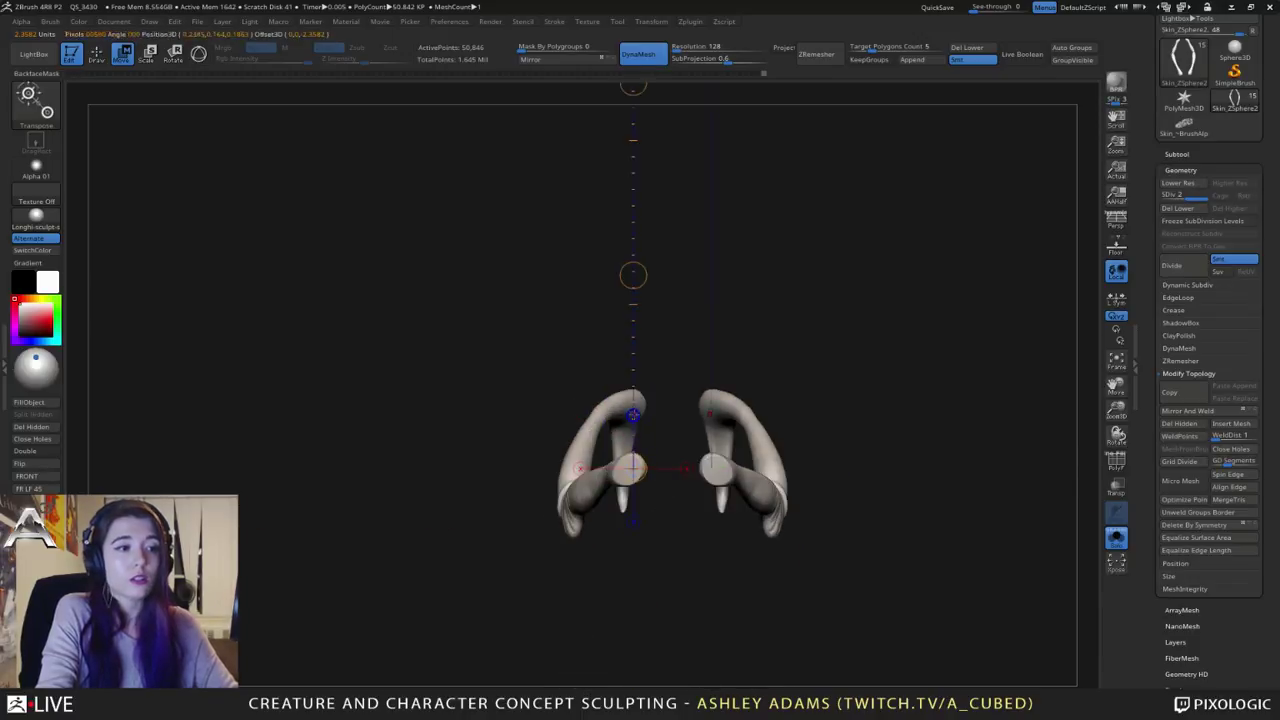
click(633, 275)
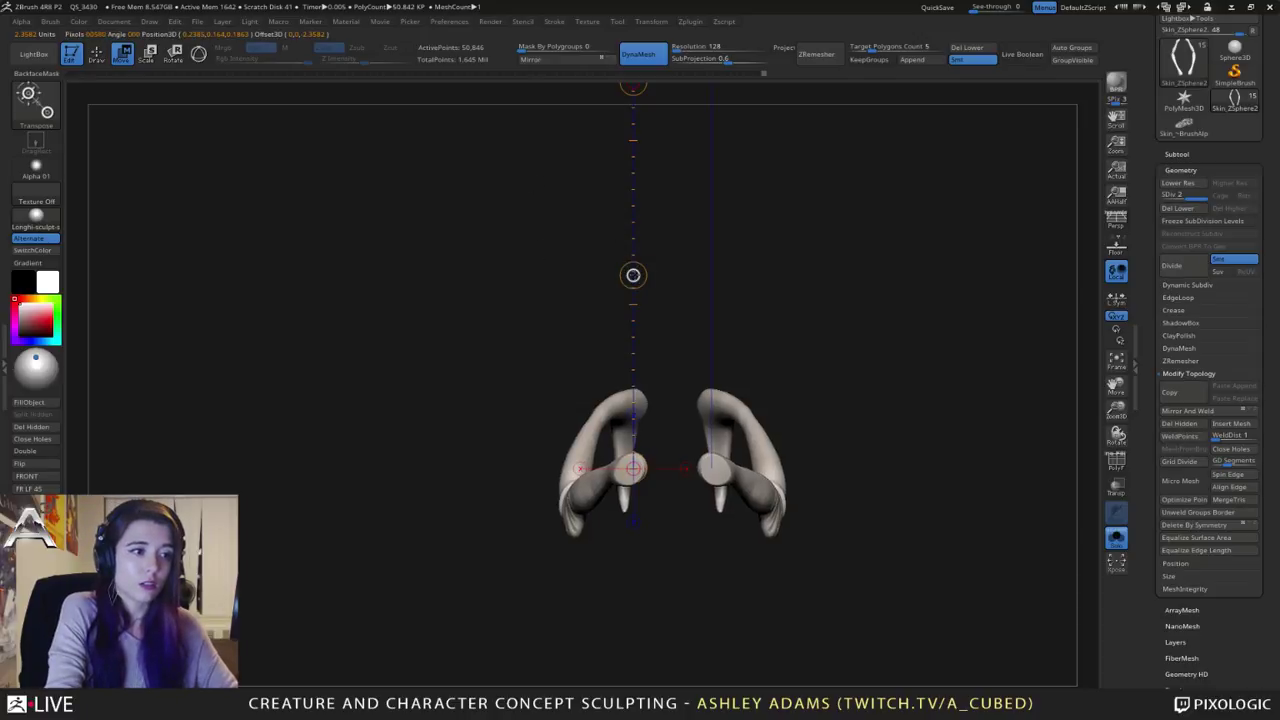
drag(632, 274, 627, 275)
Step: Place a vertical Transpose line about 0.9 units long extending upward from the top of one isolated leg
drag(686, 382, 705, 300)
alt+drag(808, 317, 845, 231)
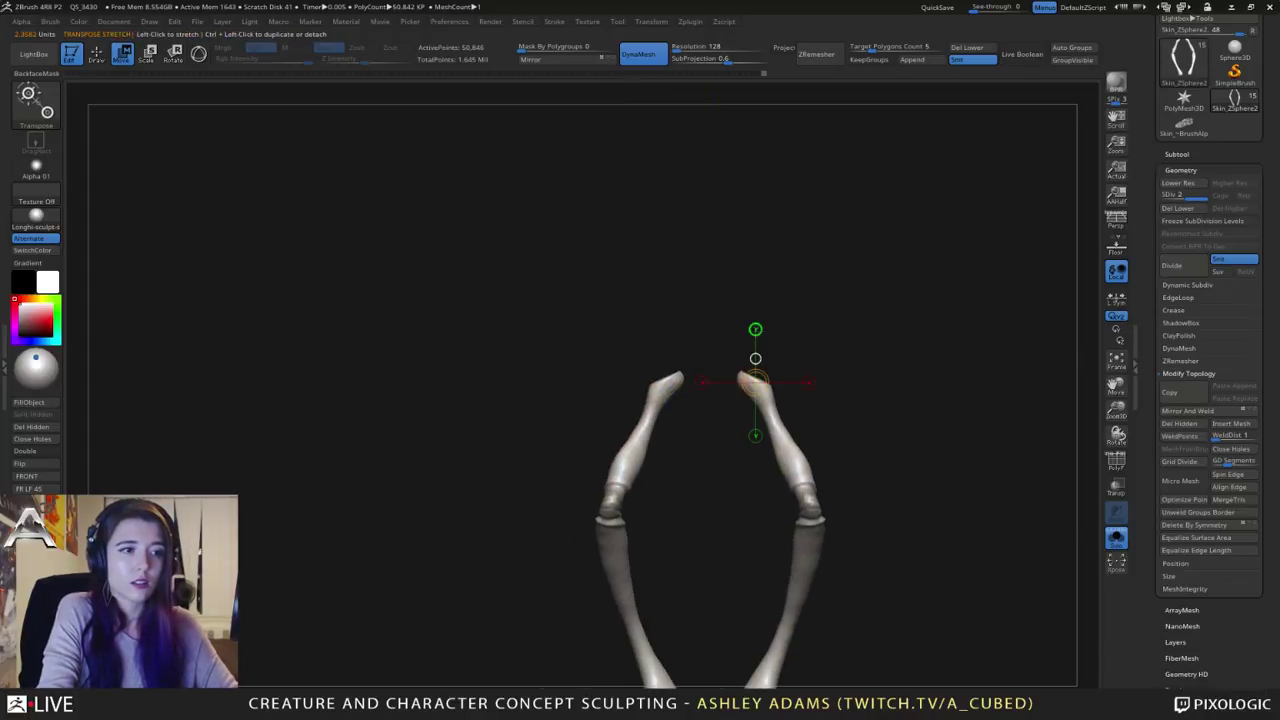
click(755, 329)
drag(812, 331, 731, 457)
ctrl+right_drag(731, 457, 729, 412)
drag(691, 258, 691, 443)
alt+drag(731, 404, 734, 199)
ctrl+right_drag(723, 223, 729, 313)
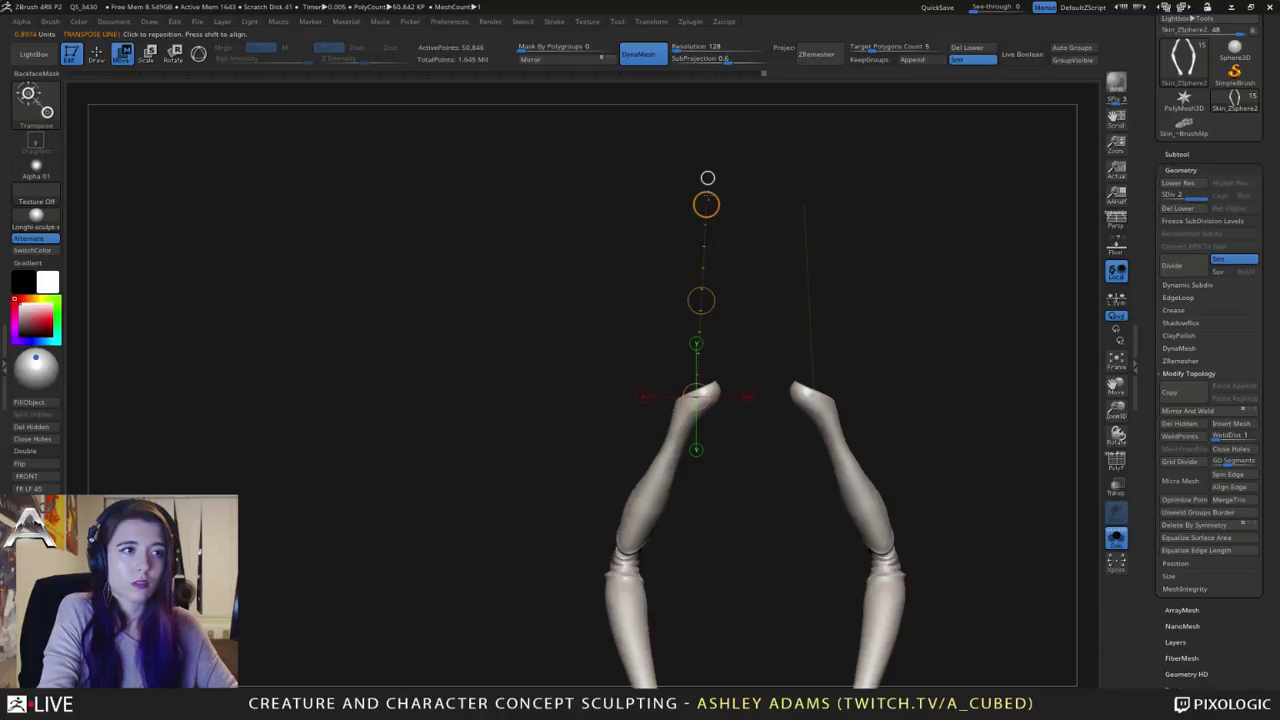
shift+drag(707, 178, 696, 176)
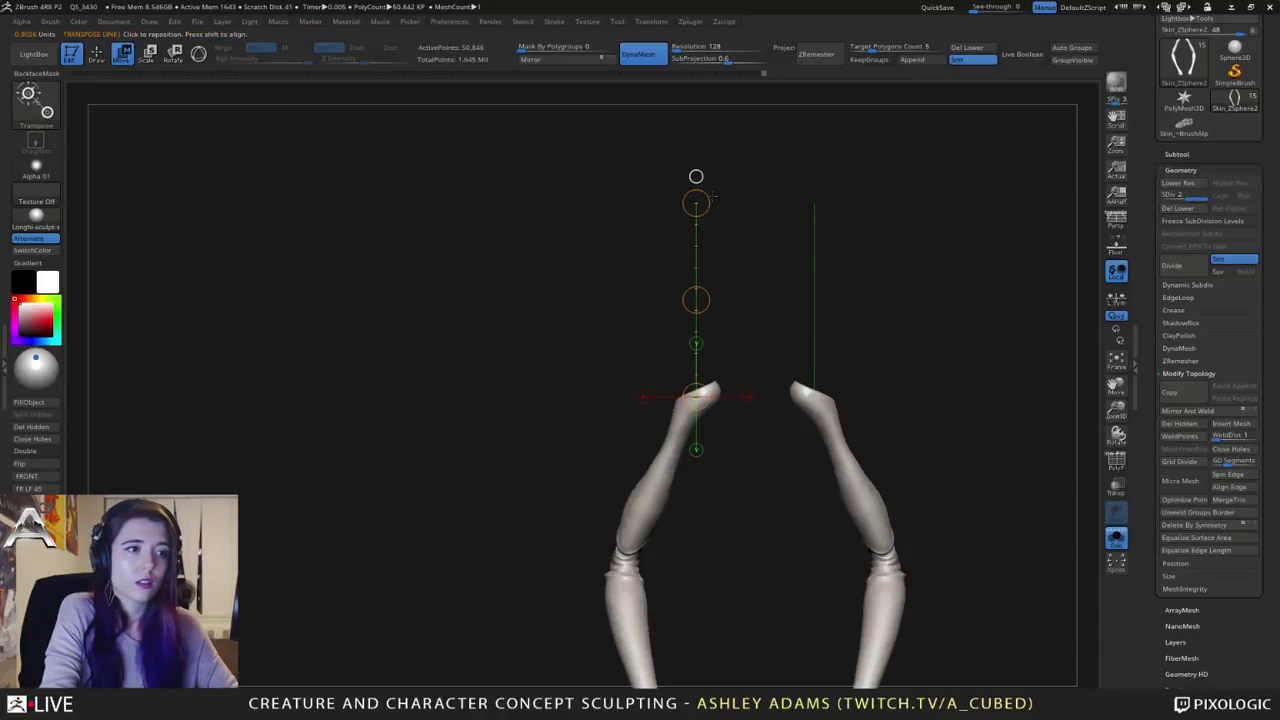
Step: Try rotating the isolated legs from the upper end of the vertical Transpose line
key(e)
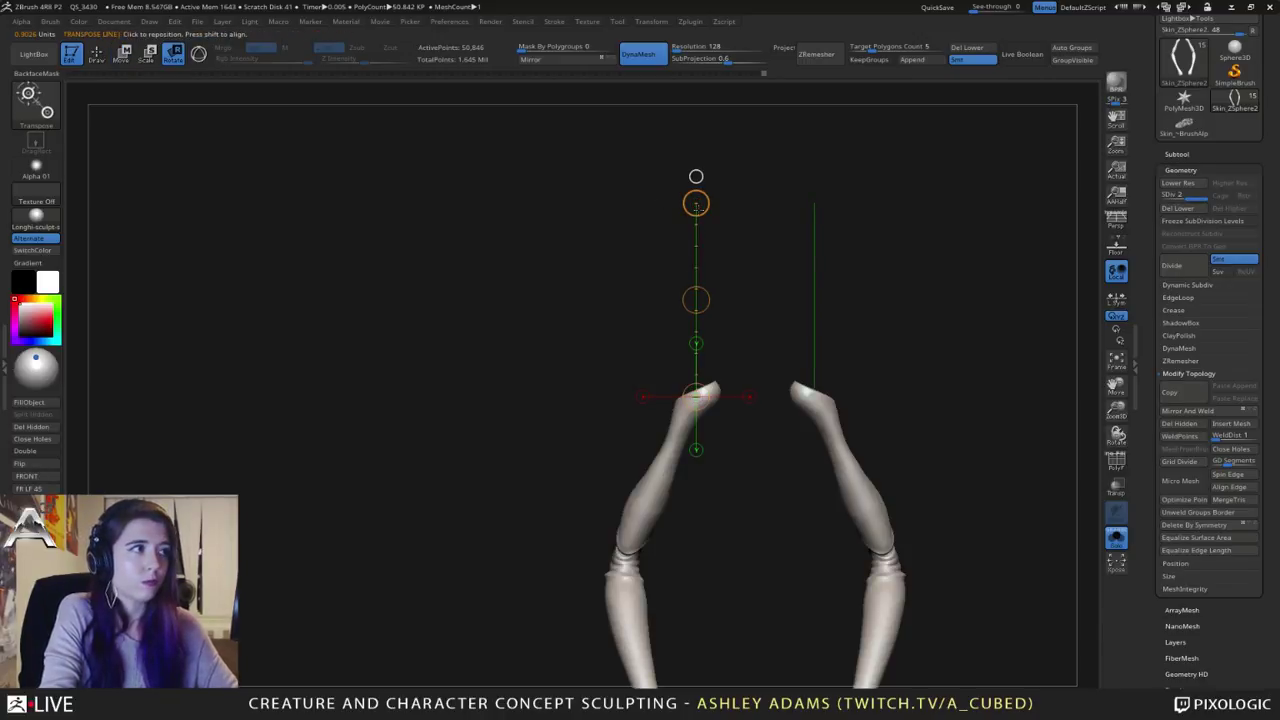
key(w)
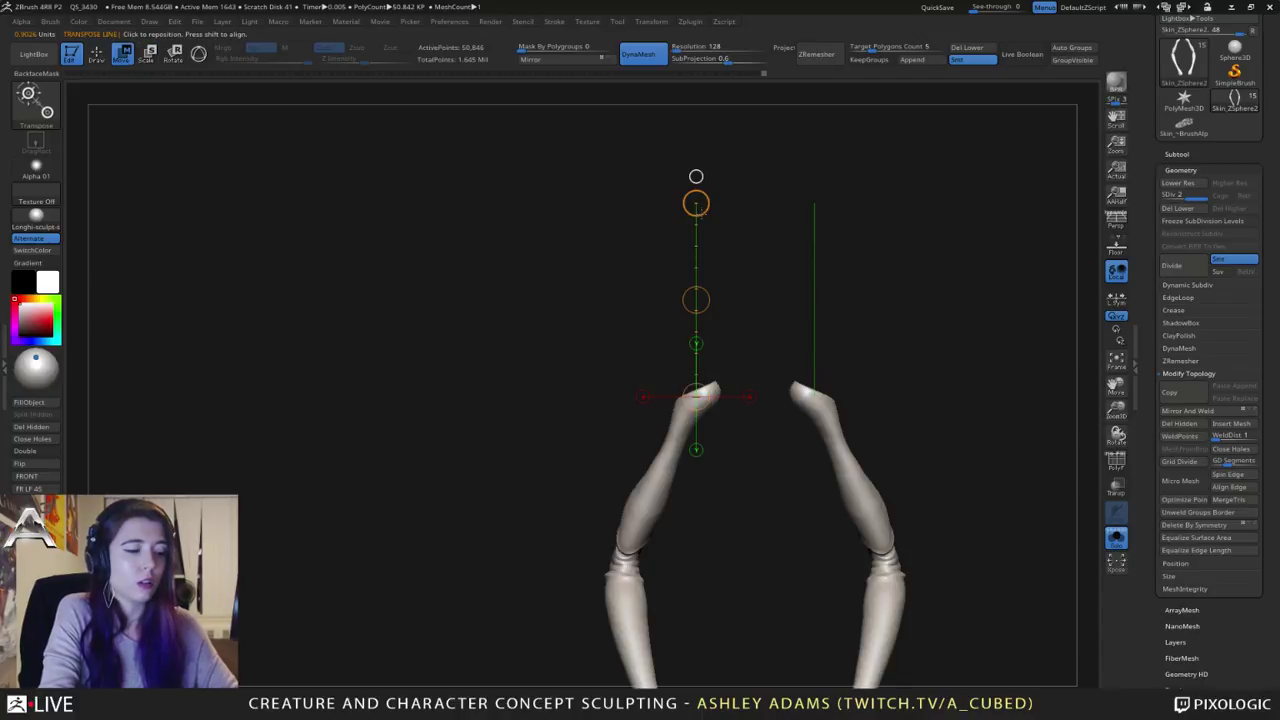
key(r)
drag(697, 206, 760, 193)
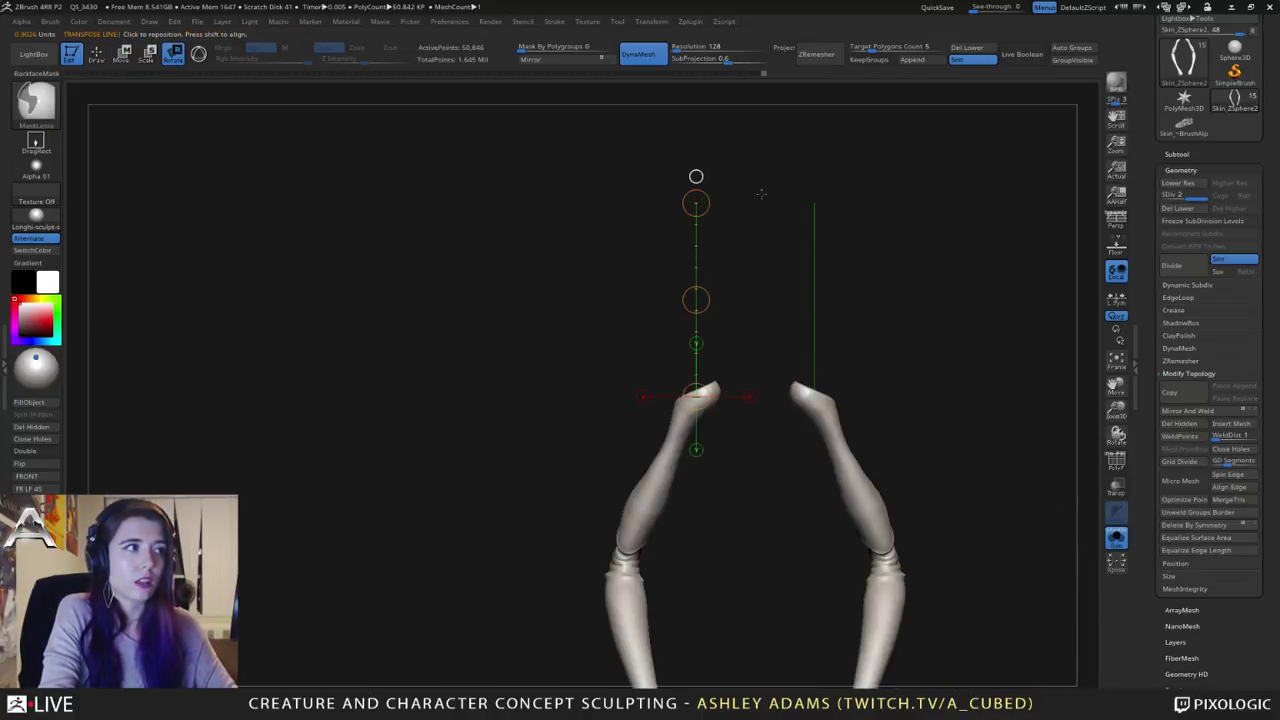
key(ctrl)
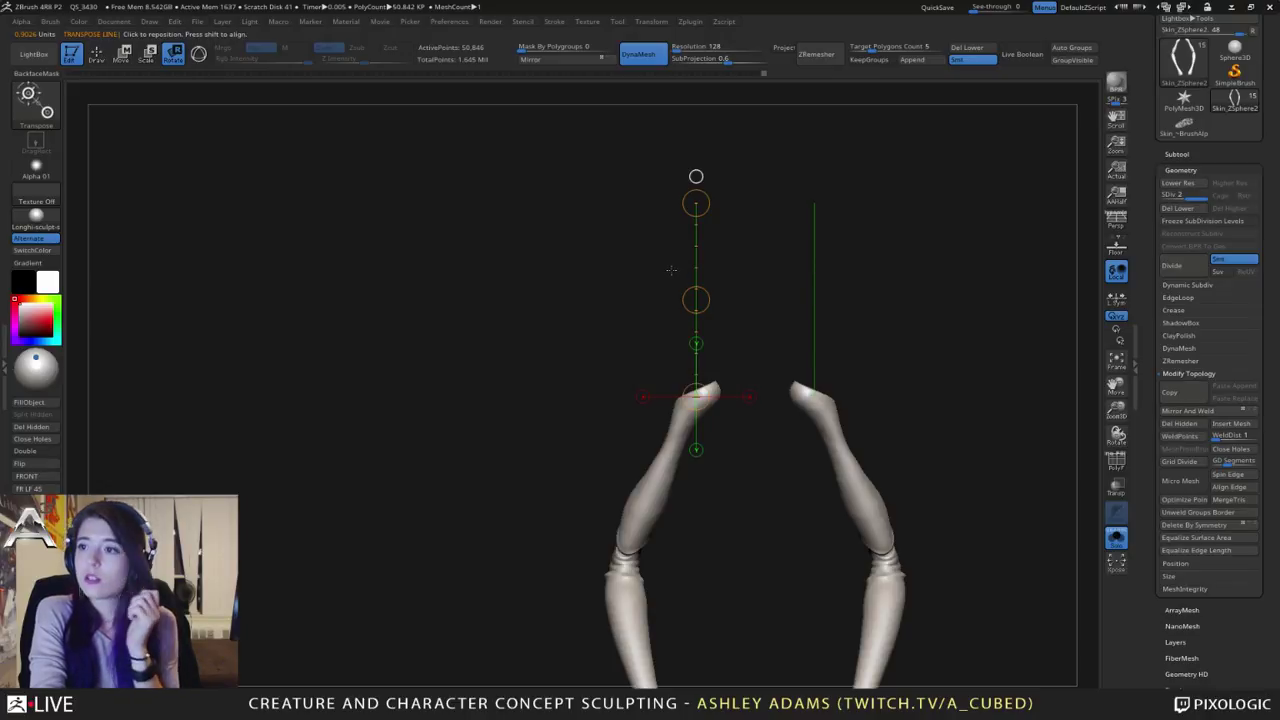
Step: Show the whole creature again and switch from Transpose to sculpting with the SnakeHook brush
click(1116, 540)
mouse_move(940, 428)
mouse_down()
mouse_move(795, 424)
mouse_move(725, 330)
mouse_move(708, 345)
mouse_move(674, 296)
mouse_move(716, 318)
mouse_move(658, 352)
mouse_up()
key(y)
key(q)
key(space)
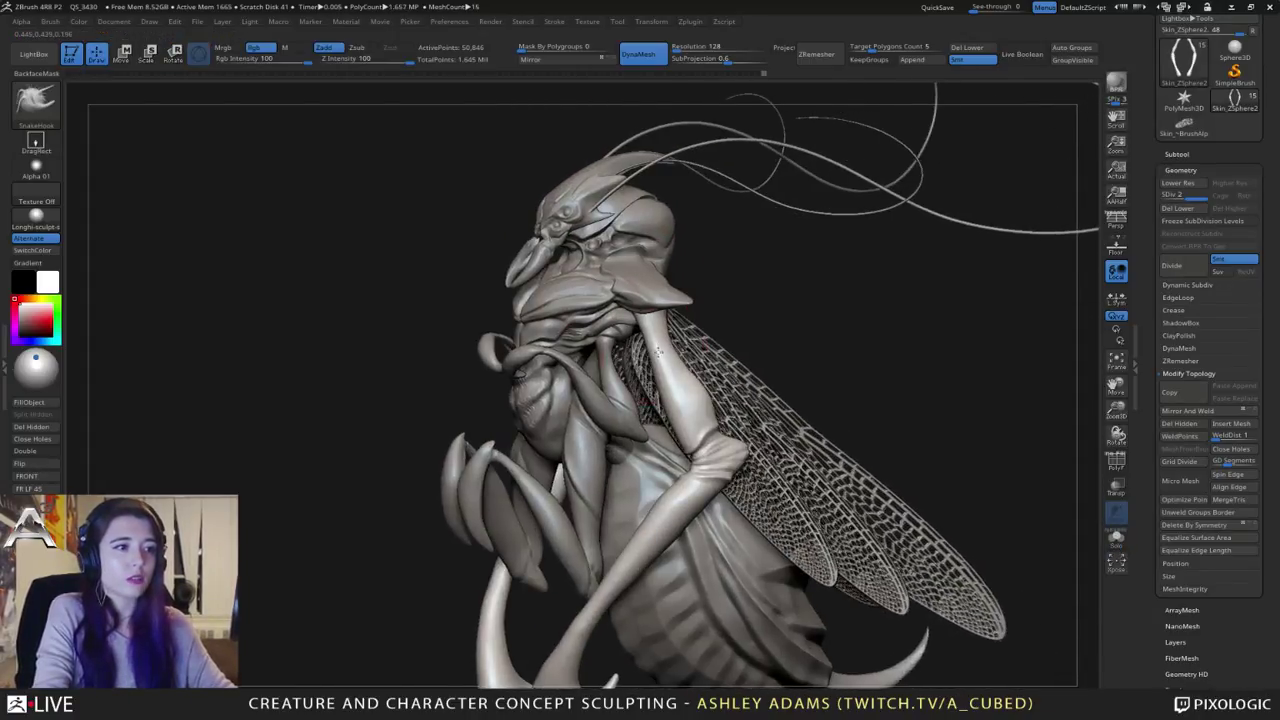
key(space)
mouse_move(648, 334)
right_down()
mouse_move(613, 289)
mouse_move(640, 321)
right_up()
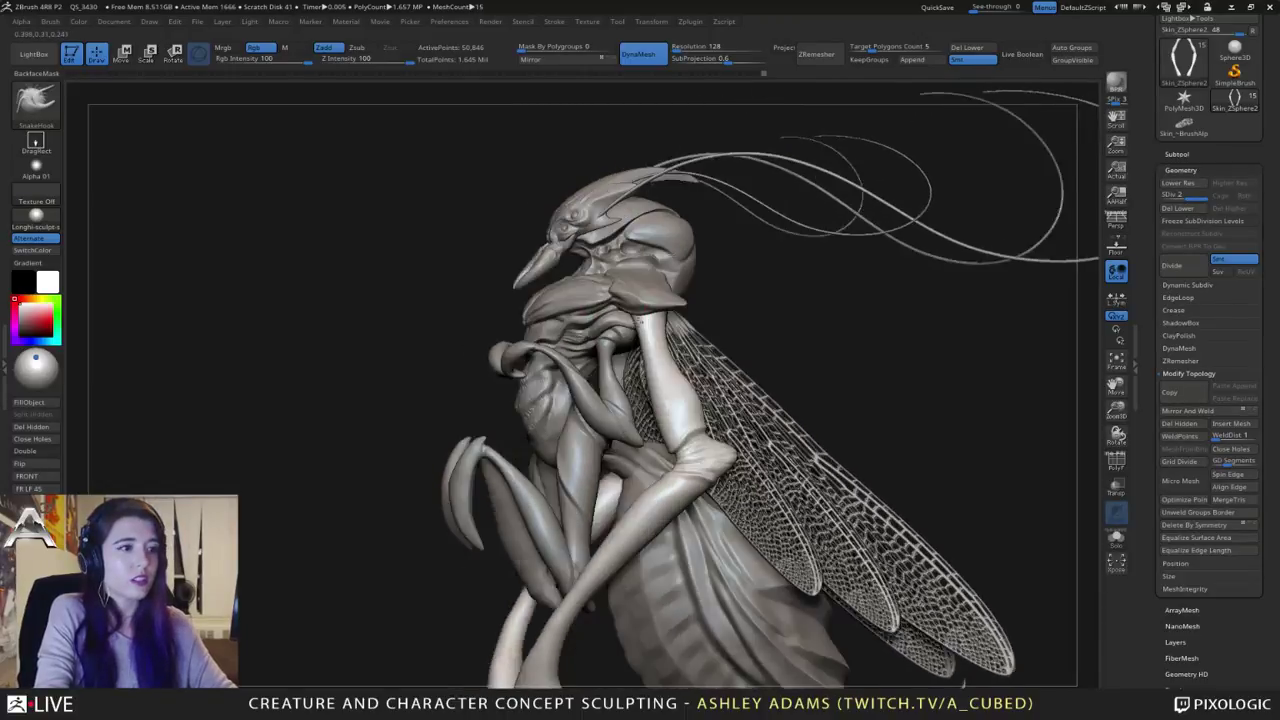
Step: Carve a short crease into the upper leg just below the body with the DamStandard brush
drag(641, 321, 625, 306)
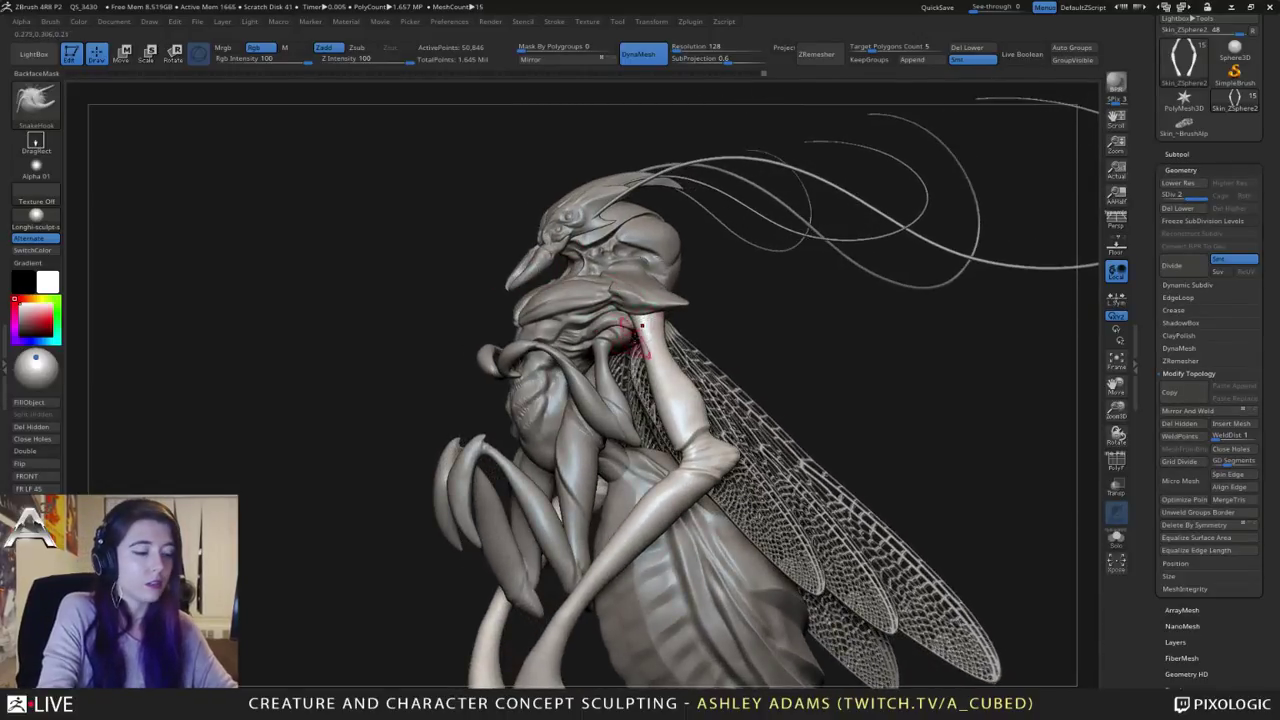
key(b)
key(d)
key(s)
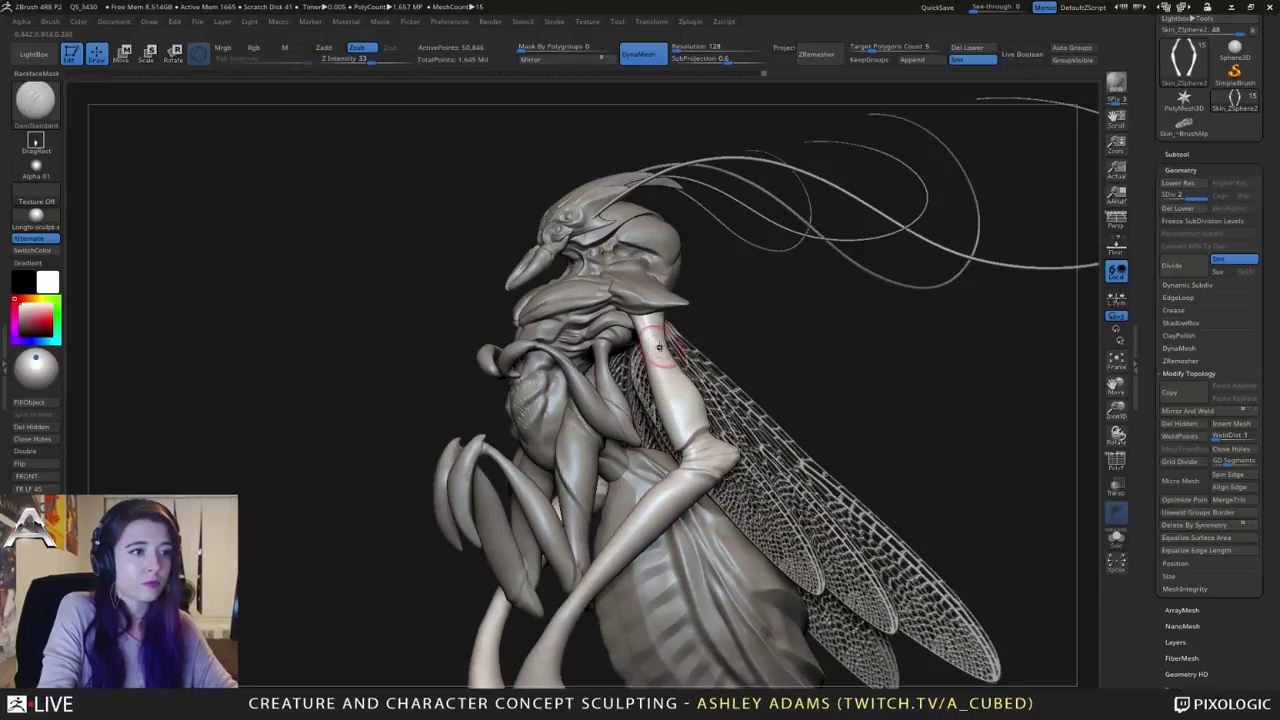
right_drag(659, 348, 558, 388)
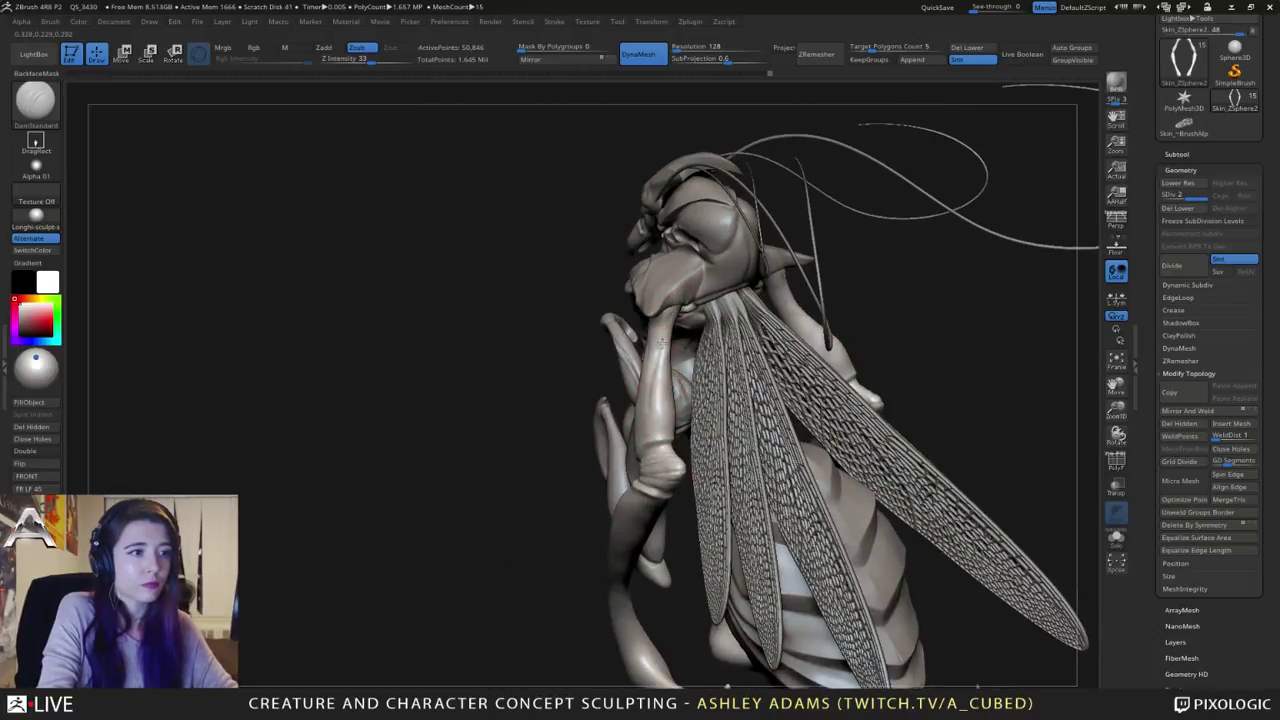
drag(660, 340, 656, 362)
mouse_move(656, 362)
right_down()
mouse_move(612, 368)
mouse_move(660, 357)
mouse_move(637, 321)
mouse_move(625, 330)
right_up()
Step: Isolate the pair of long legs from the rest of the creature
key(b)
key(m)
key(v)
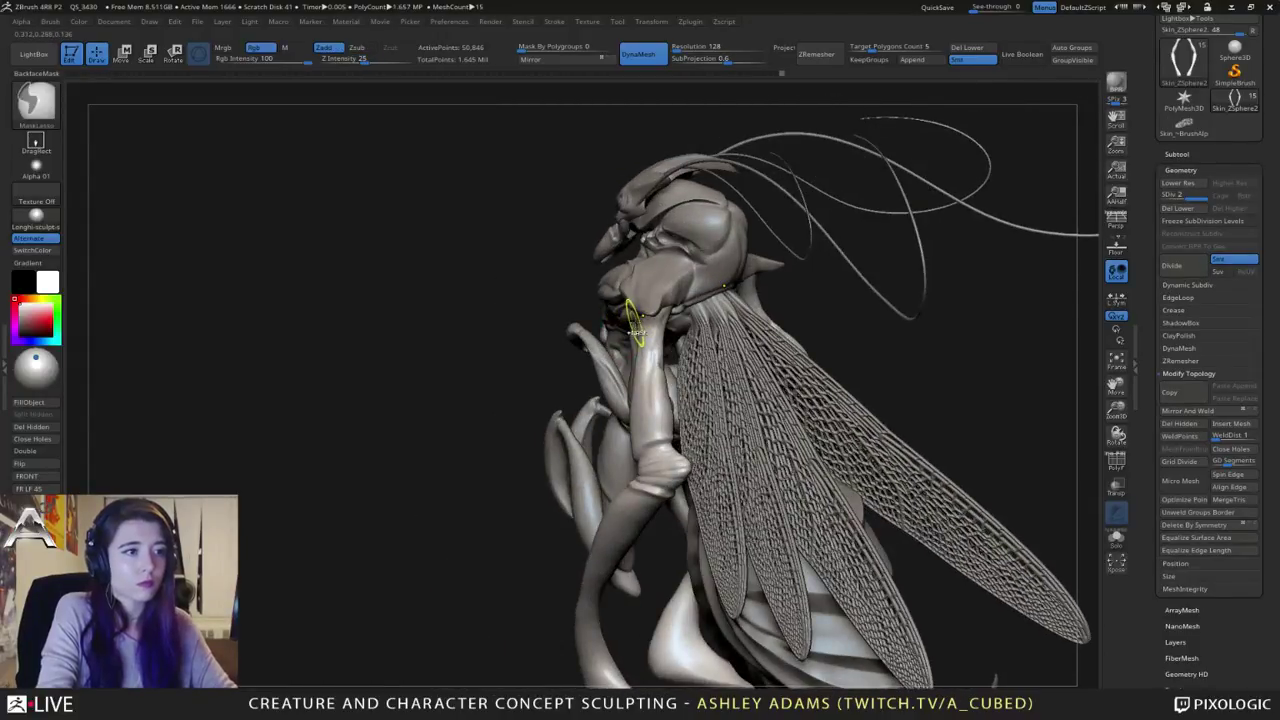
click(1116, 540)
right_drag(1045, 512, 807, 343)
Step: Carve a crease across the narrow part of the upper leg with the DamStandard brush
key(b)
key(d)
key(s)
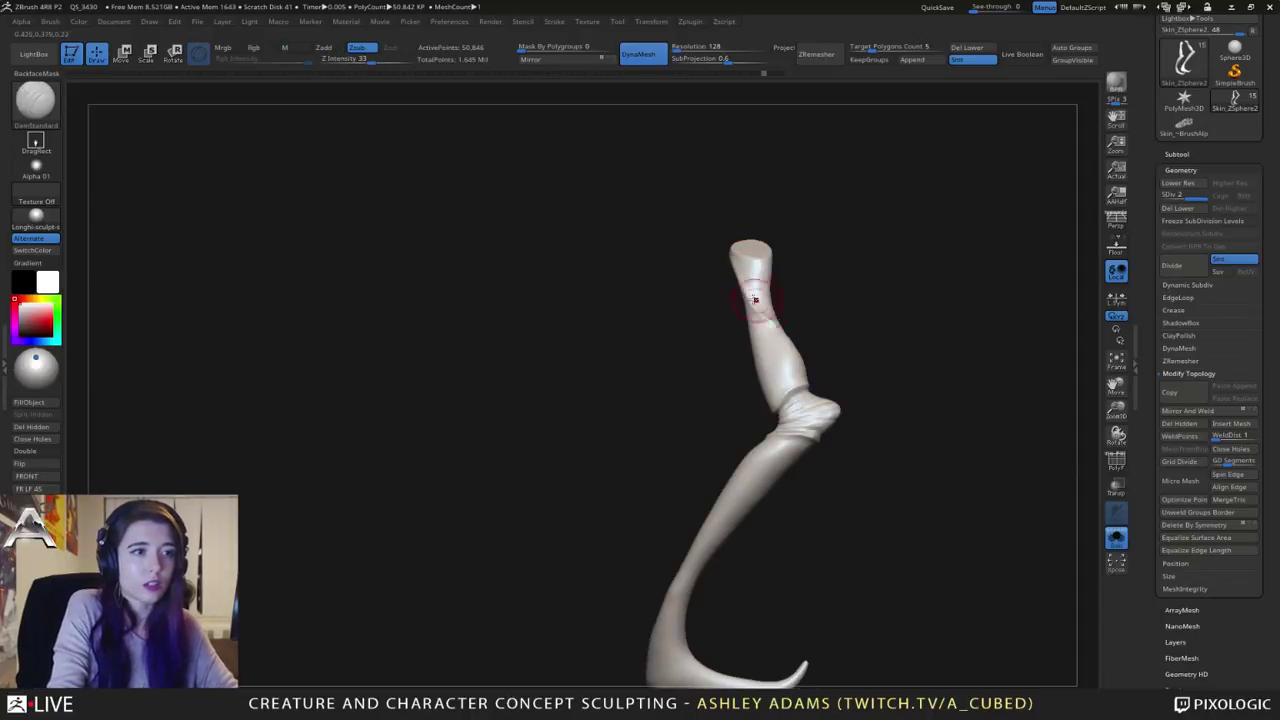
right_drag(755, 299, 690, 305)
mouse_move(735, 328)
mouse_down()
mouse_move(742, 338)
mouse_move(750, 326)
mouse_up()
right_drag(748, 320, 697, 303)
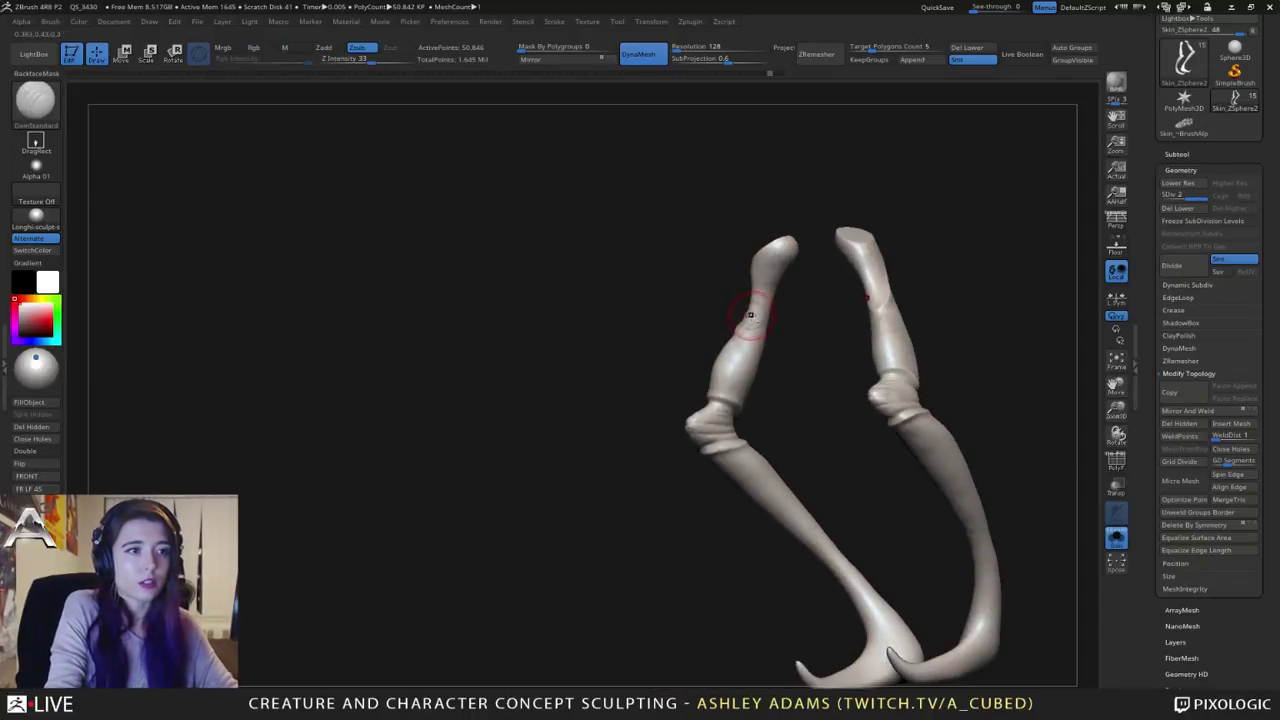
Step: Carve a groove around the leg's top end to separate it as its own segment
mouse_move(782, 256)
right_down()
mouse_move(694, 315)
mouse_move(651, 318)
mouse_move(720, 293)
mouse_move(712, 258)
right_up()
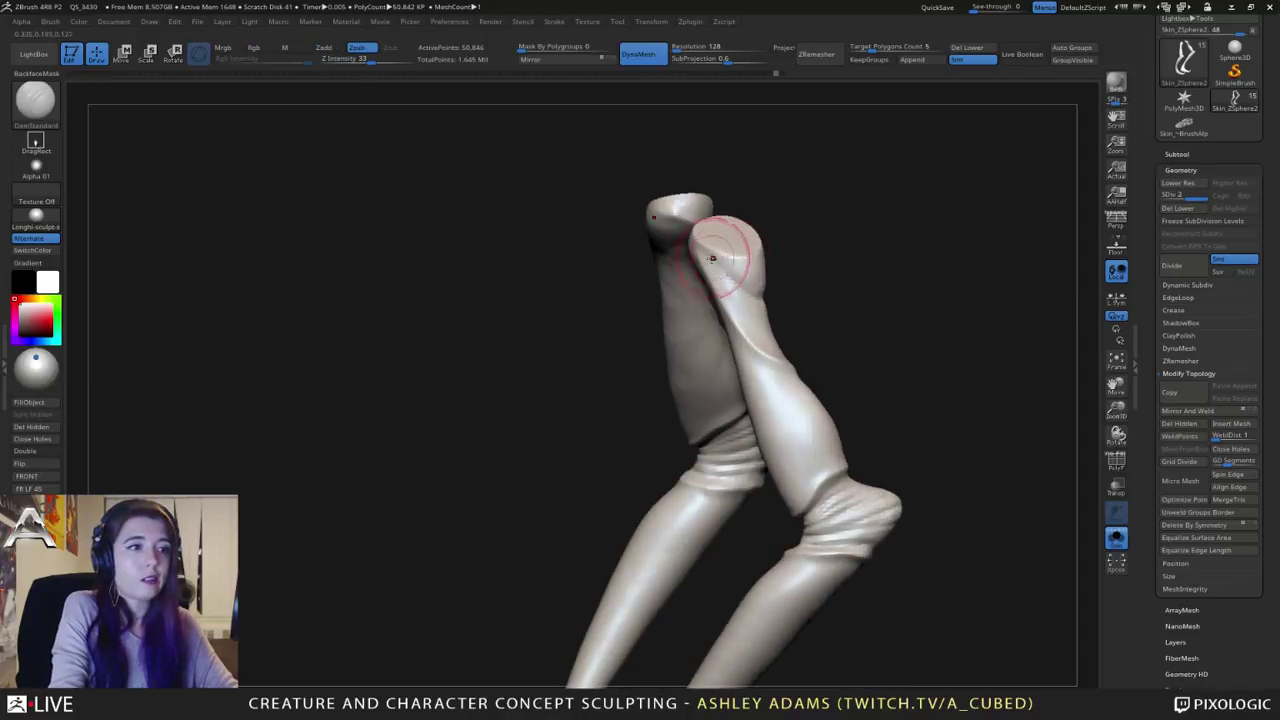
right_drag(685, 215, 655, 238)
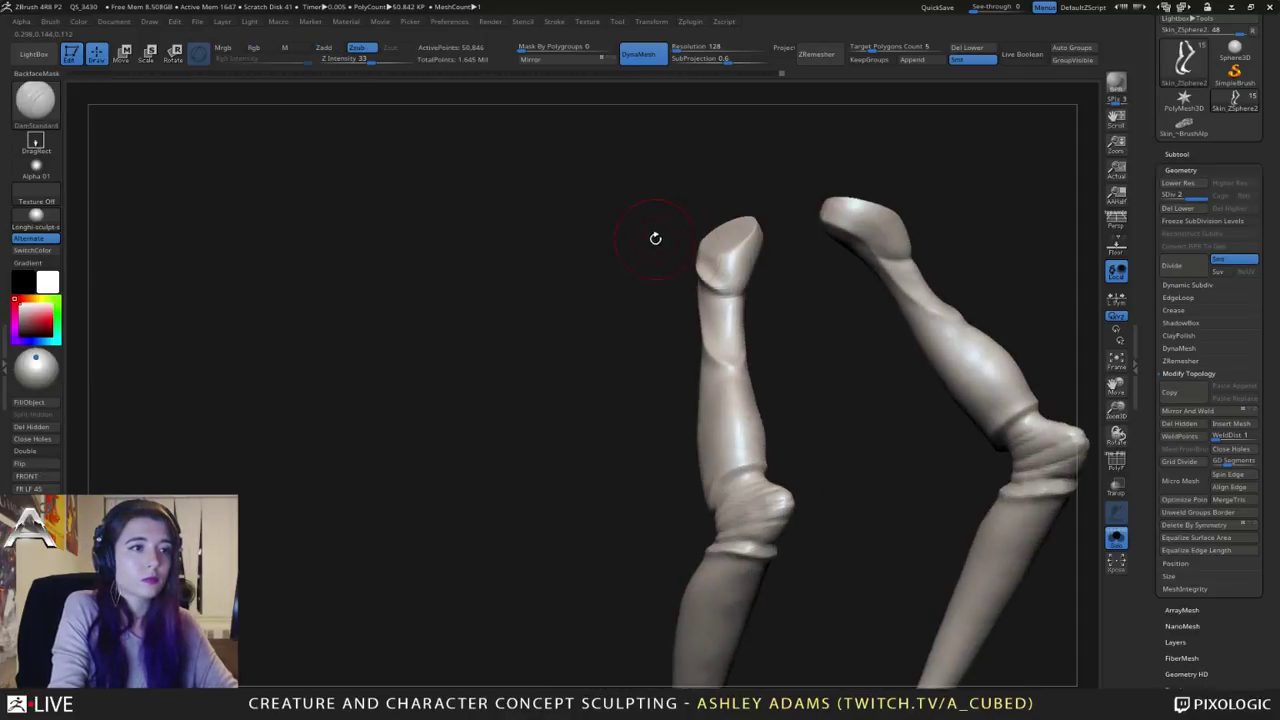
right_drag(714, 288, 748, 286)
drag(748, 286, 763, 257)
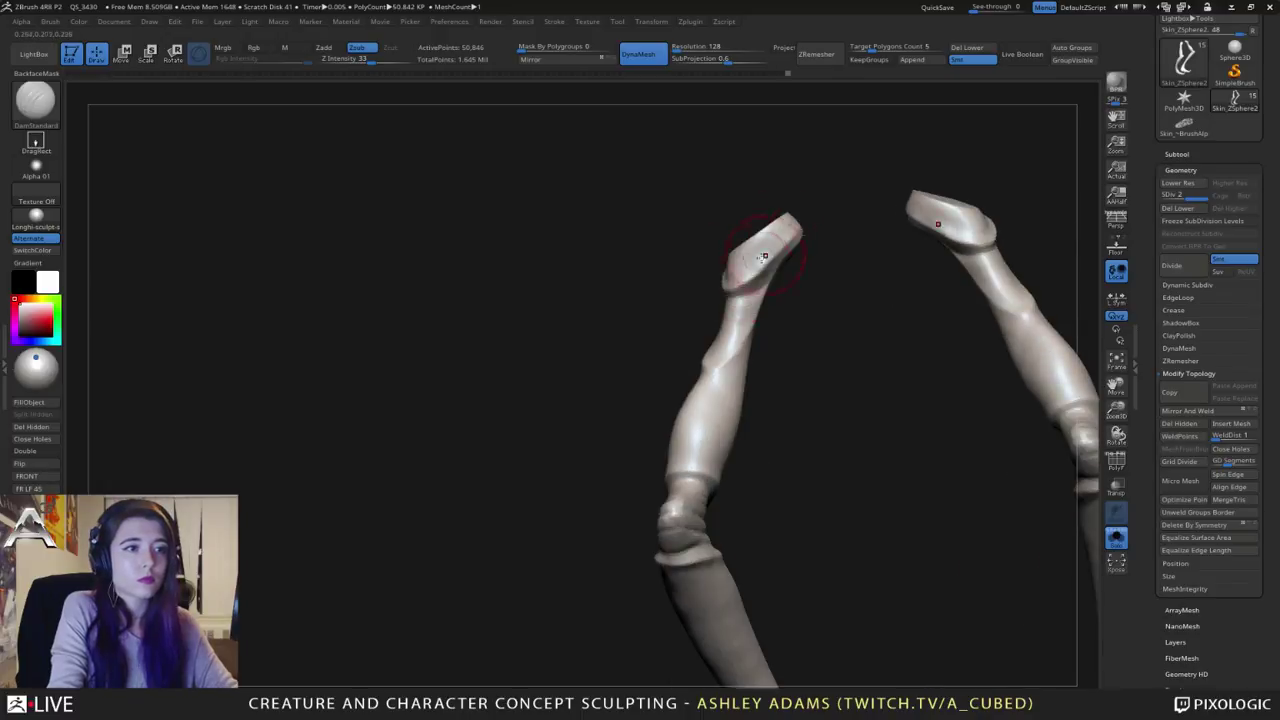
mouse_move(763, 257)
right_down()
mouse_move(740, 262)
mouse_move(752, 256)
mouse_move(740, 248)
mouse_move(729, 271)
right_up()
Step: Adjust the brush size and reshape the rim of the leg's top segment with the SnakeHook brush
key(space)
key(space)
key(b)
key(s)
key(h)
key(space)
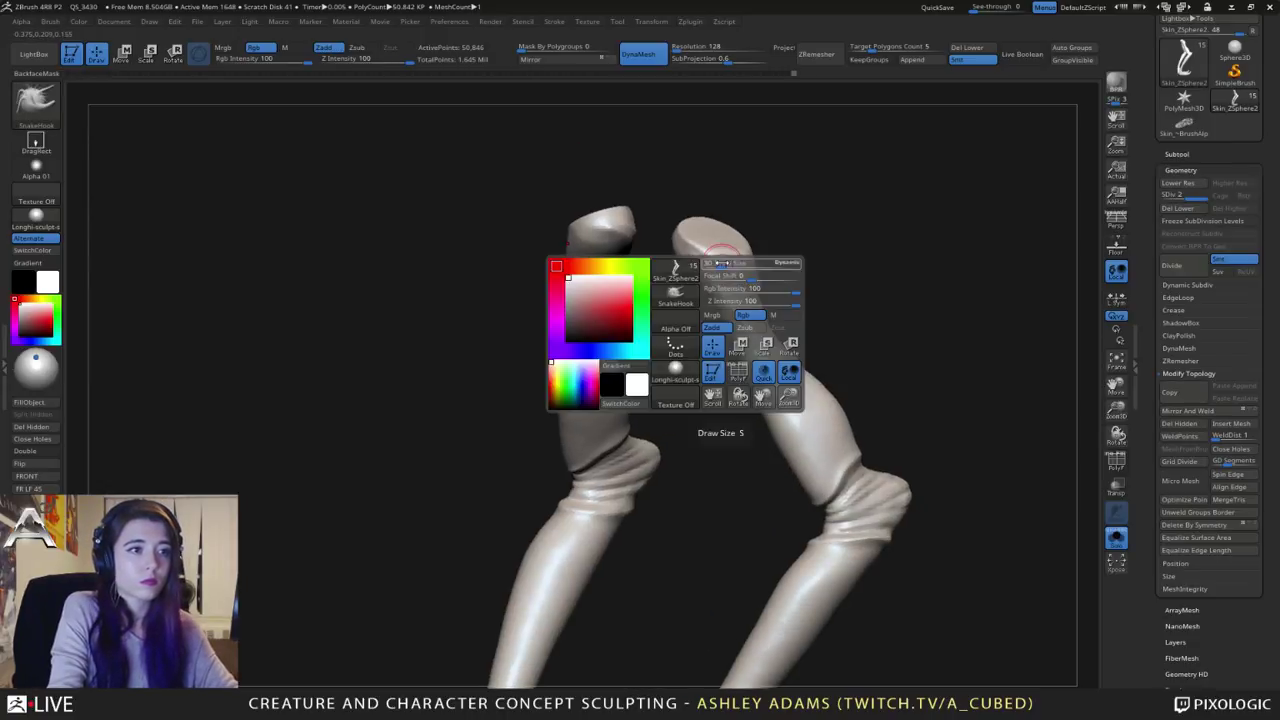
mouse_move(700, 323)
right_down()
mouse_move(740, 338)
mouse_move(714, 371)
mouse_move(816, 370)
mouse_move(806, 278)
mouse_move(766, 314)
right_up()
Step: Carve a long groove down the upper leg segment toward the knee with the DamStandard brush
key(b)
key(d)
key(s)
key(shift)
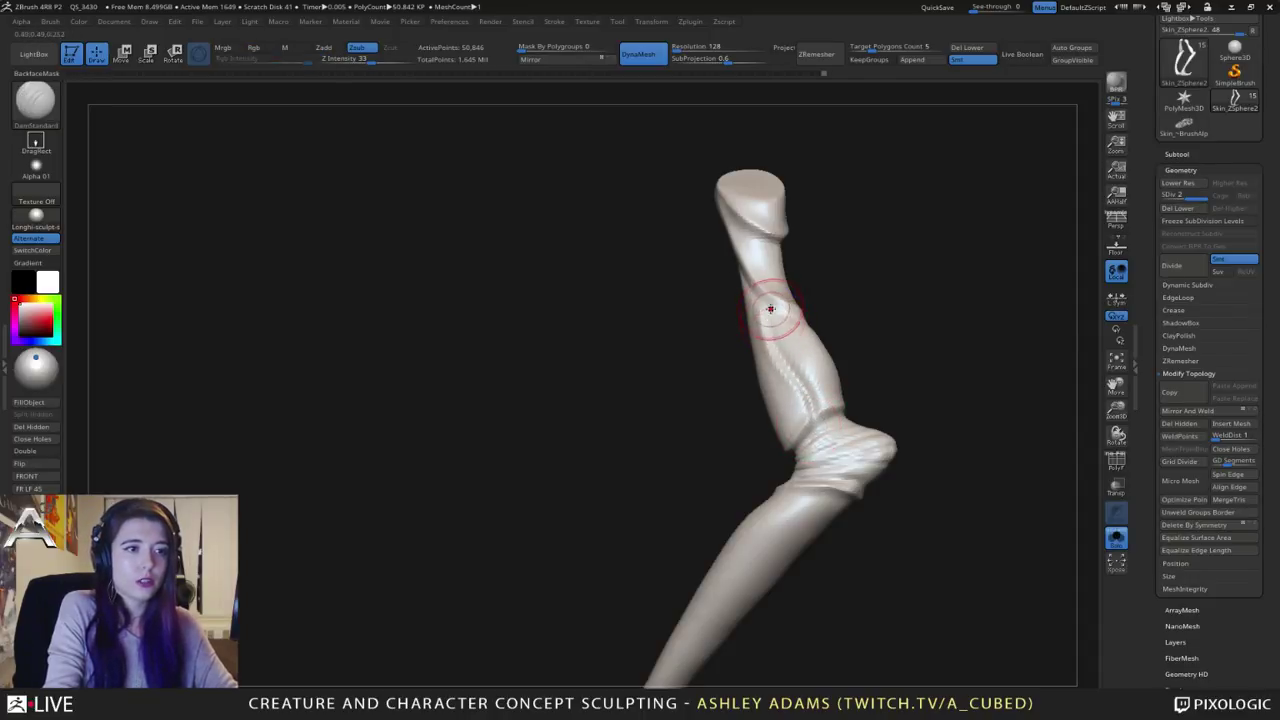
mouse_move(810, 387)
right_down()
mouse_move(760, 360)
mouse_move(806, 363)
mouse_move(795, 375)
mouse_move(737, 331)
mouse_move(746, 354)
mouse_move(711, 340)
right_up()
mouse_move(754, 281)
right_down()
mouse_move(800, 330)
mouse_move(823, 302)
mouse_move(789, 293)
mouse_move(821, 328)
mouse_move(843, 303)
right_up()
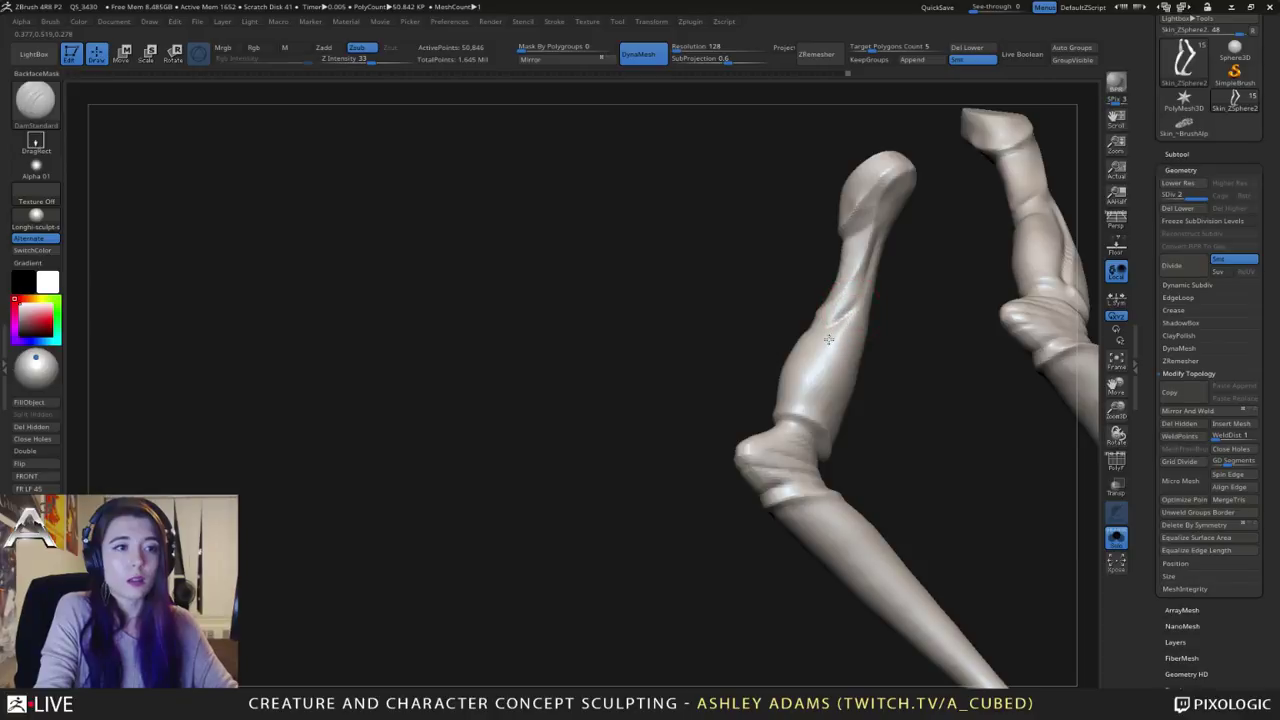
Step: Deepen the groove along the upper leg segment and smooth the surface beside it
right_drag(815, 428, 826, 424)
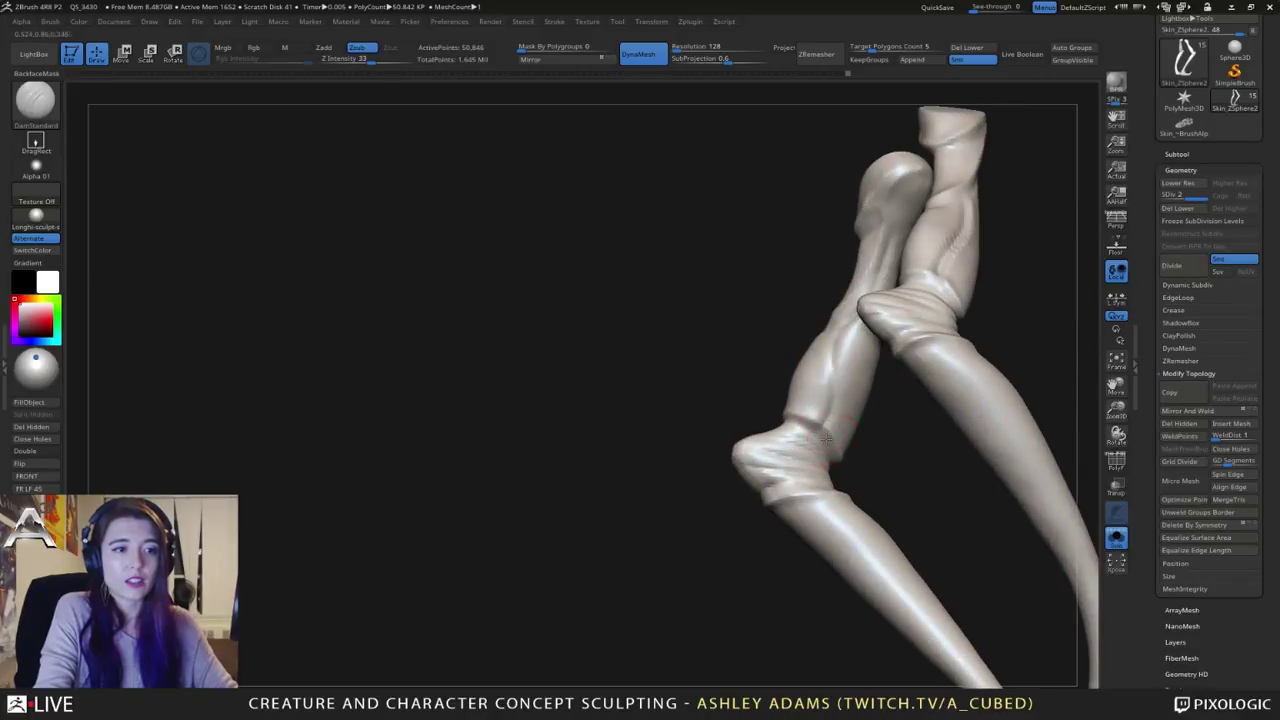
right_drag(843, 343, 880, 275)
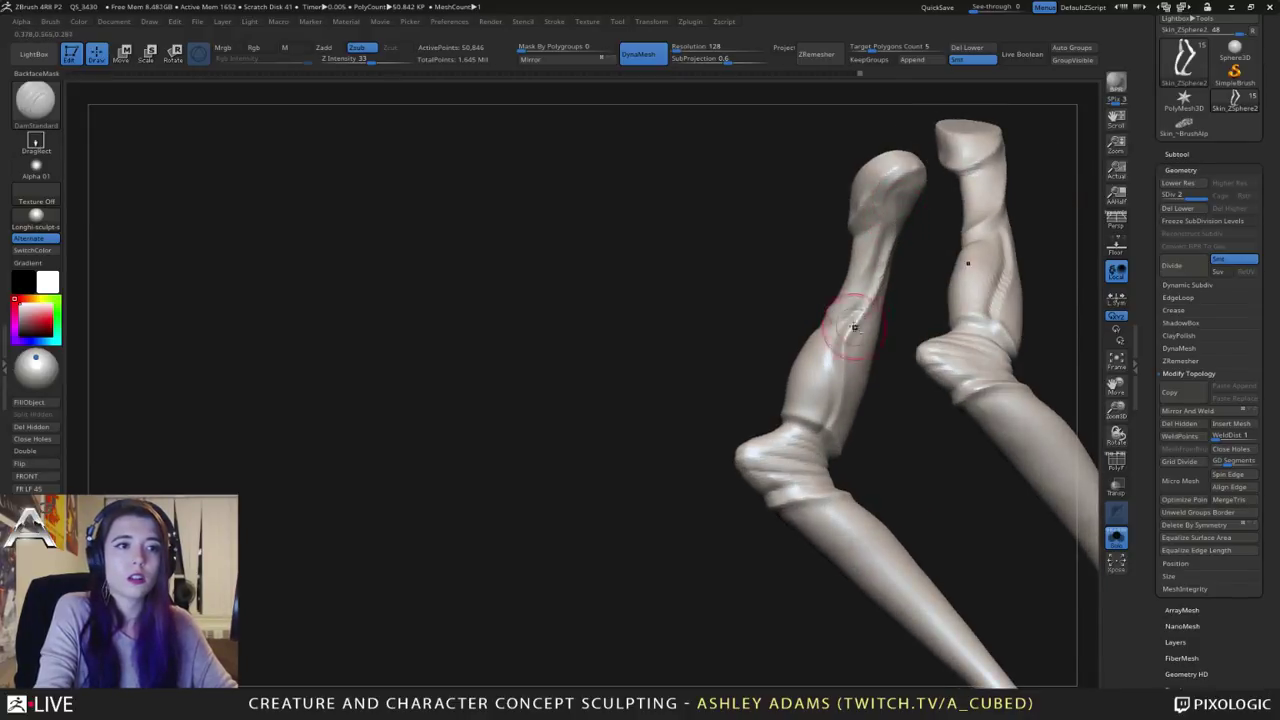
mouse_move(829, 349)
right_down()
mouse_move(800, 289)
mouse_move(835, 320)
right_up()
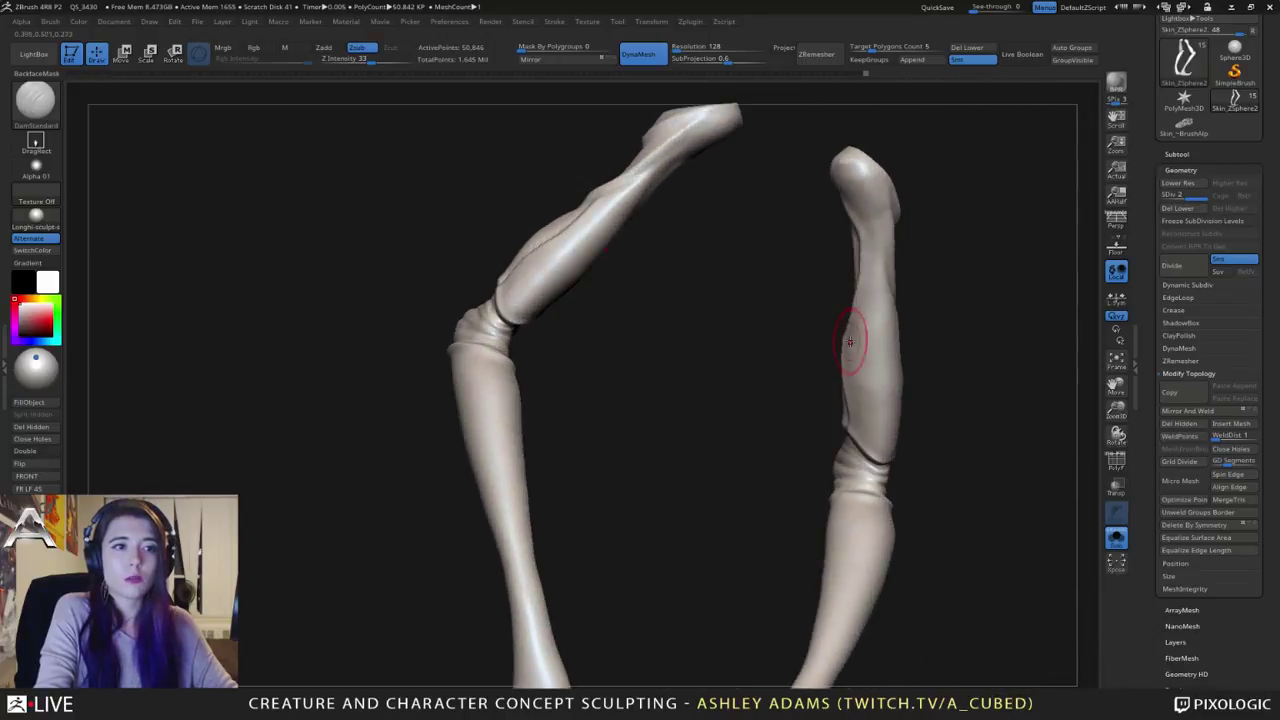
shift+drag(852, 342, 866, 352)
mouse_move(868, 416)
shift+mouse_down()
mouse_move(845, 343)
mouse_move(866, 303)
mouse_move(872, 218)
shift+mouse_up()
mouse_move(872, 218)
right_down()
mouse_move(843, 349)
mouse_move(866, 340)
mouse_move(776, 287)
mouse_move(766, 349)
mouse_move(731, 314)
mouse_move(704, 314)
mouse_move(766, 318)
mouse_move(723, 279)
mouse_move(752, 300)
mouse_move(766, 278)
mouse_move(737, 299)
mouse_move(845, 378)
mouse_move(871, 354)
mouse_move(808, 286)
mouse_move(851, 271)
mouse_move(806, 331)
right_up()
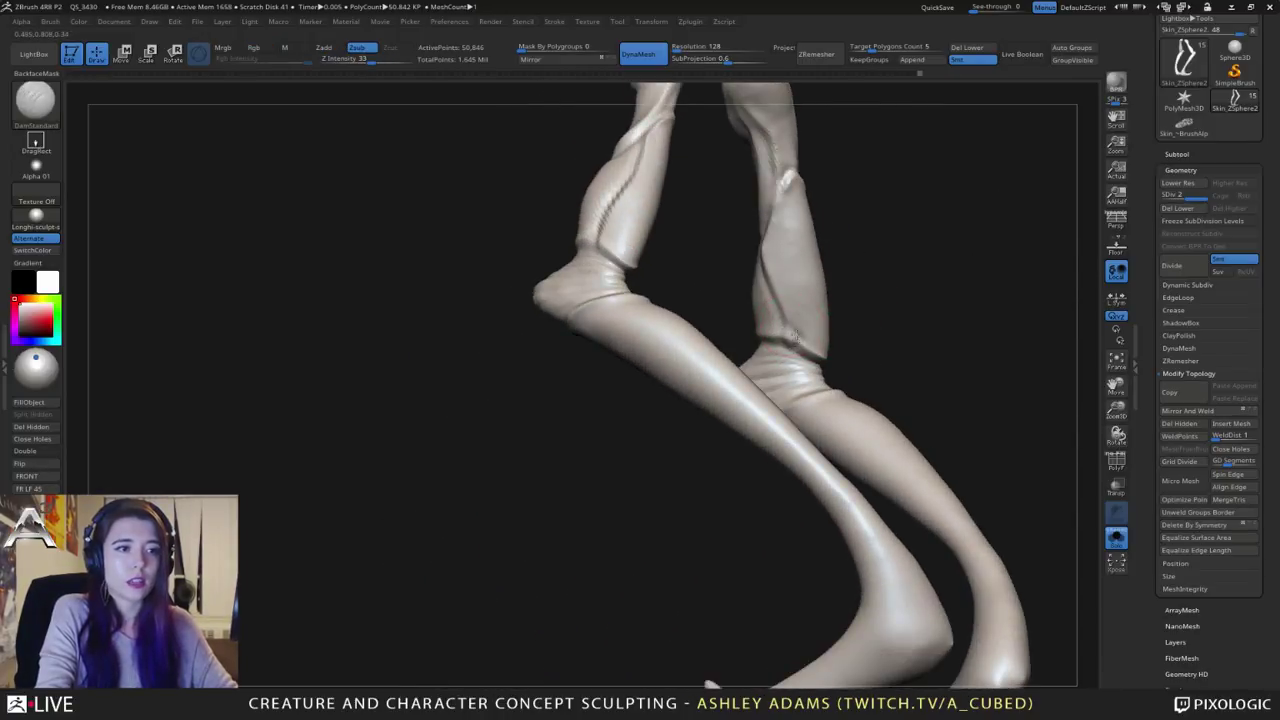
Step: Carve a long diagonal groove along the lower leg, starting just below the knee
key(f)
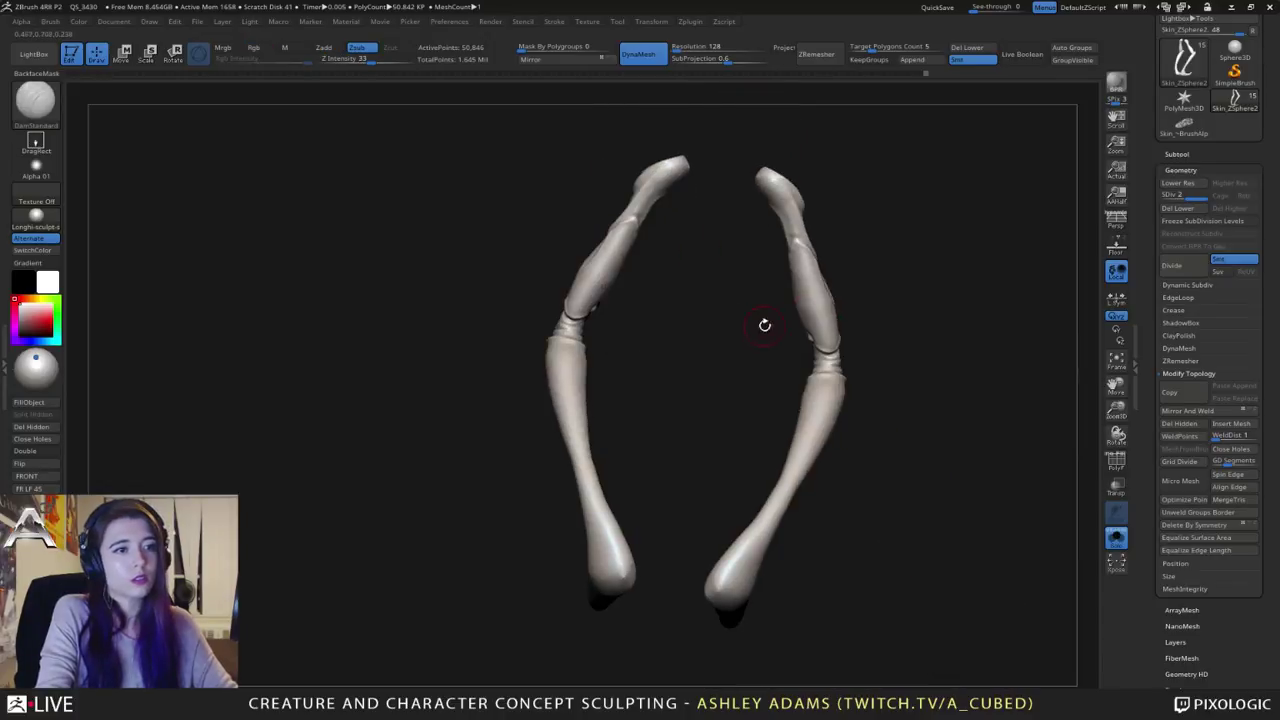
mouse_move(763, 323)
right_down()
mouse_move(820, 277)
mouse_move(797, 269)
mouse_move(740, 325)
right_up()
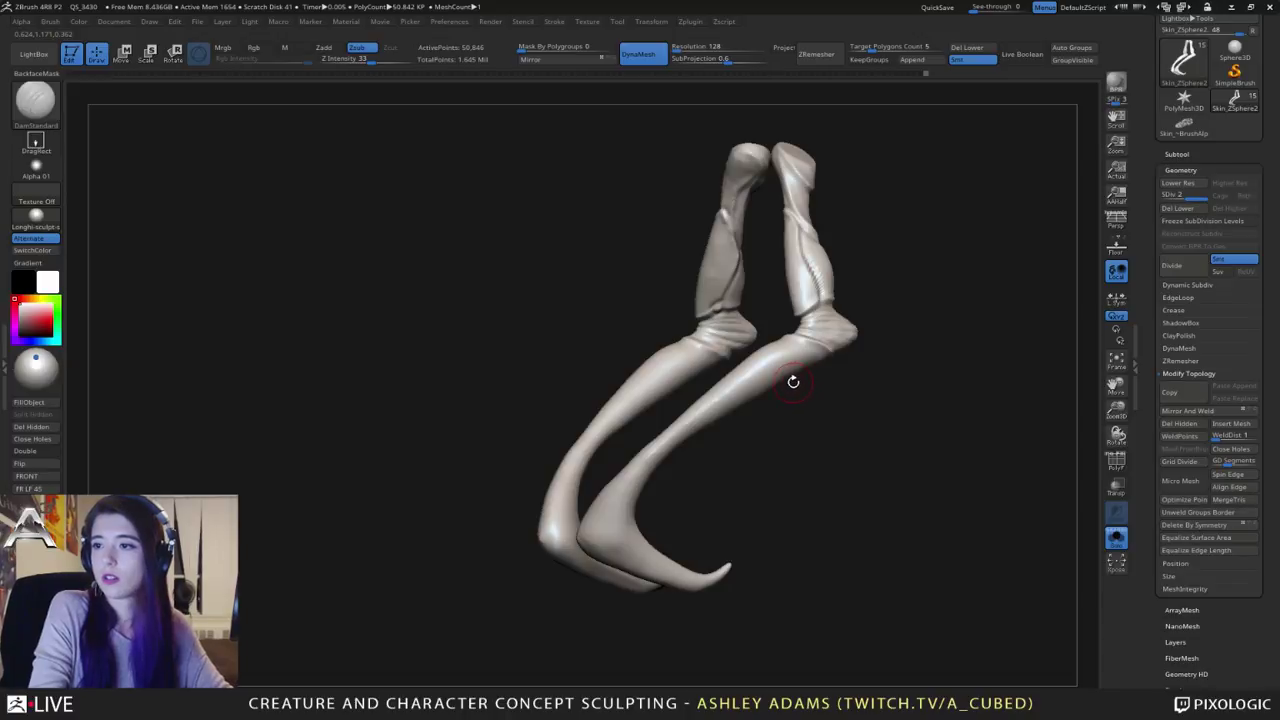
mouse_move(673, 288)
mouse_down()
mouse_move(757, 290)
mouse_move(686, 294)
mouse_move(672, 270)
mouse_up()
right_drag(673, 270, 710, 391)
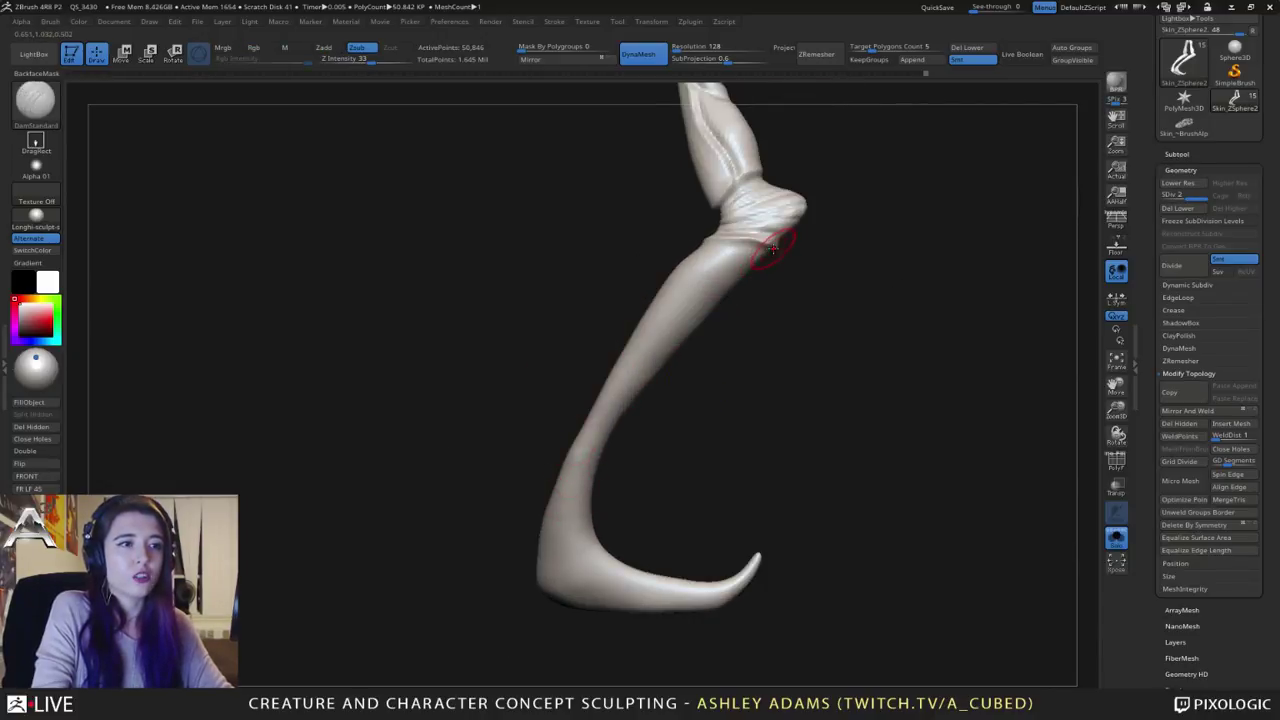
drag(740, 282, 680, 332)
right_drag(605, 399, 720, 399)
right_drag(643, 355, 589, 357)
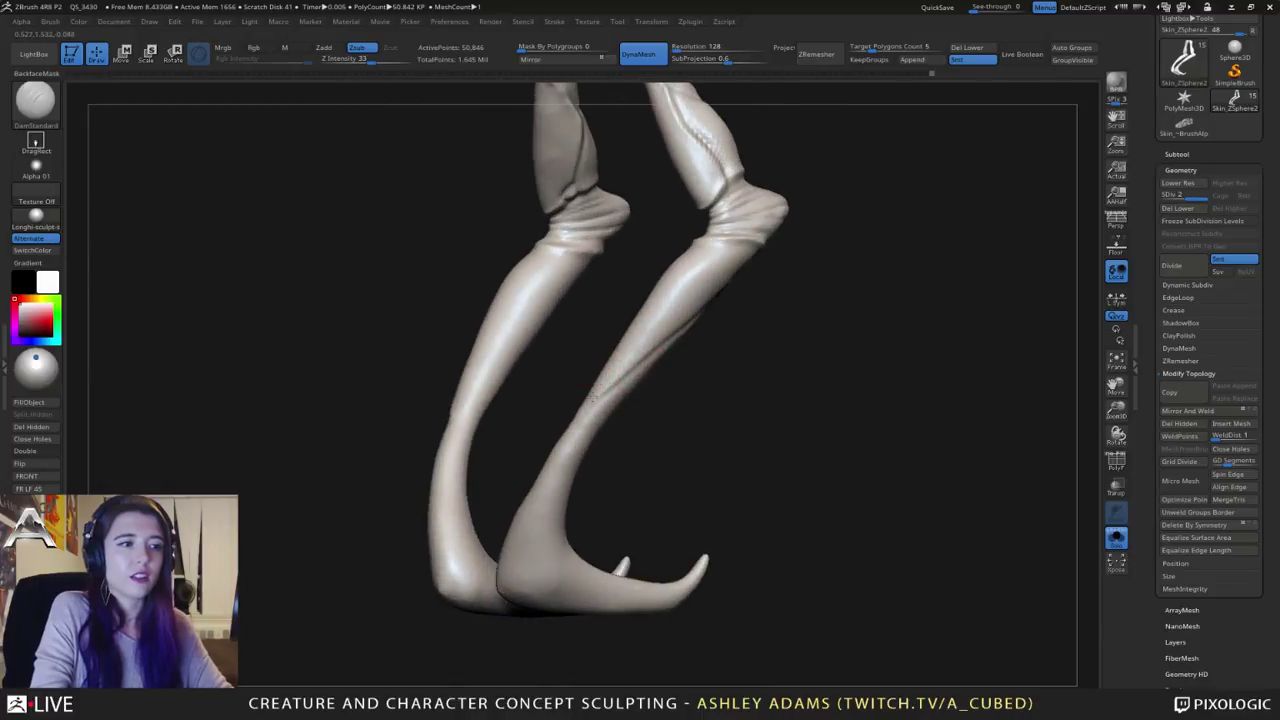
Step: Deepen the lower leg's groove and define the ridges beside it up to the knee
right_drag(676, 318, 700, 290)
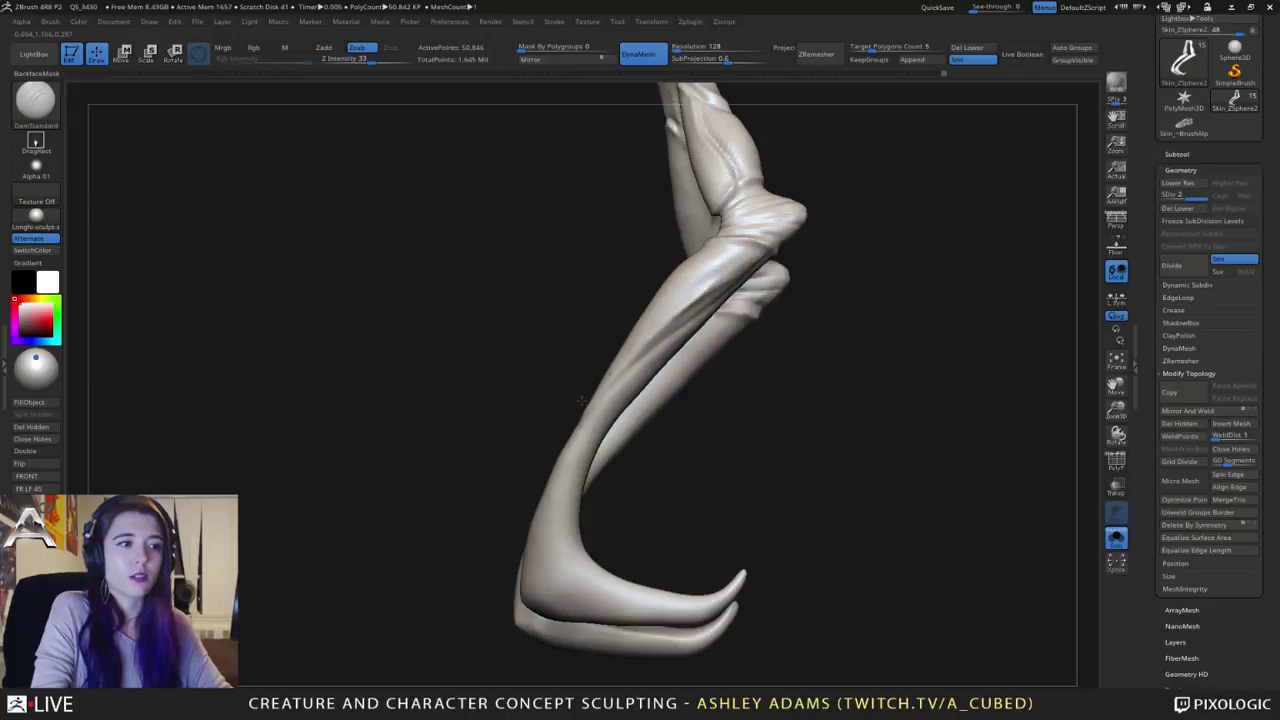
right_drag(630, 364, 664, 327)
drag(688, 308, 722, 275)
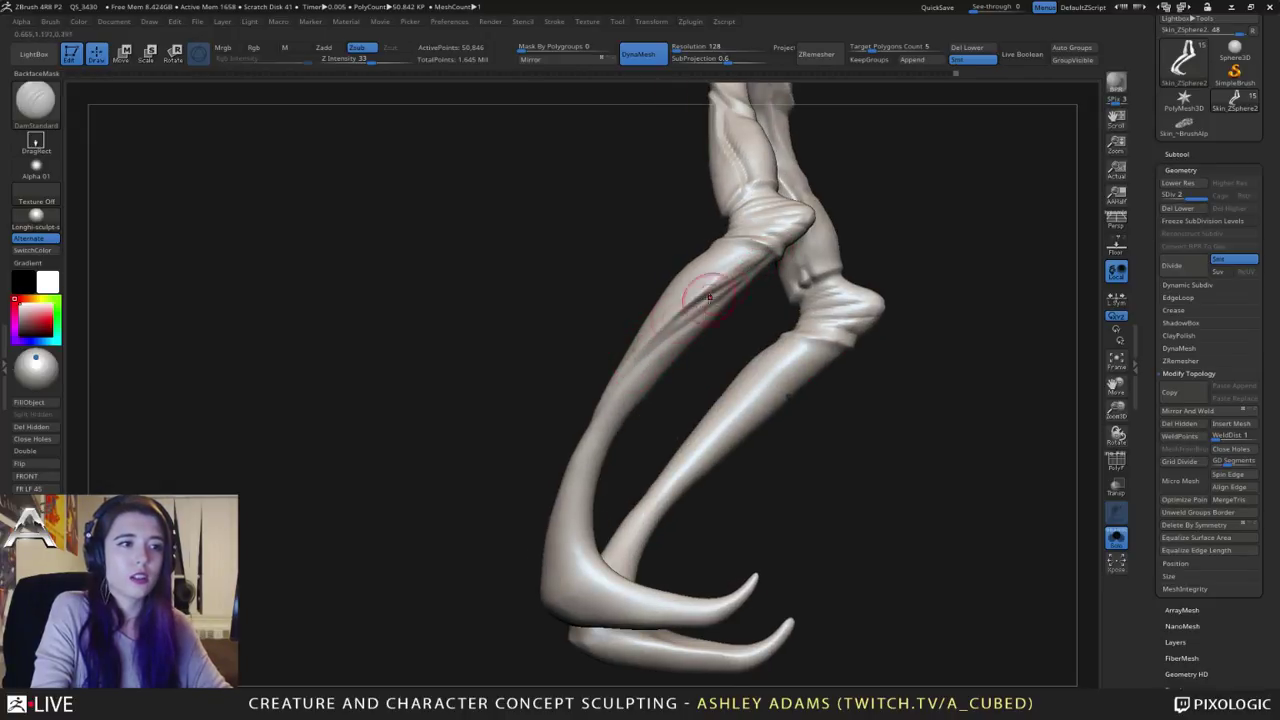
Step: Carve grooves along the opposite side of the lower leg below the knee
mouse_move(643, 357)
right_down()
mouse_move(700, 370)
mouse_move(671, 383)
right_up()
right_drag(585, 314, 508, 277)
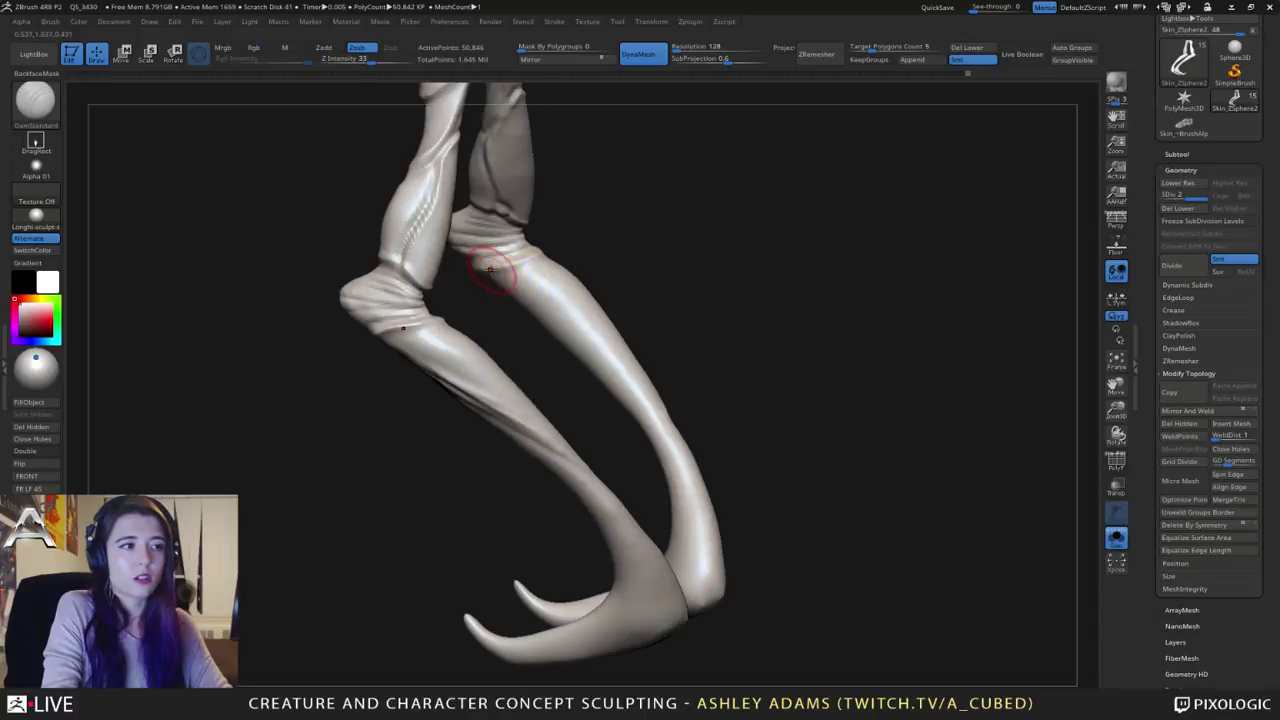
mouse_move(586, 340)
right_down()
mouse_move(512, 342)
mouse_move(614, 434)
mouse_move(534, 318)
mouse_move(481, 300)
mouse_move(500, 274)
right_up()
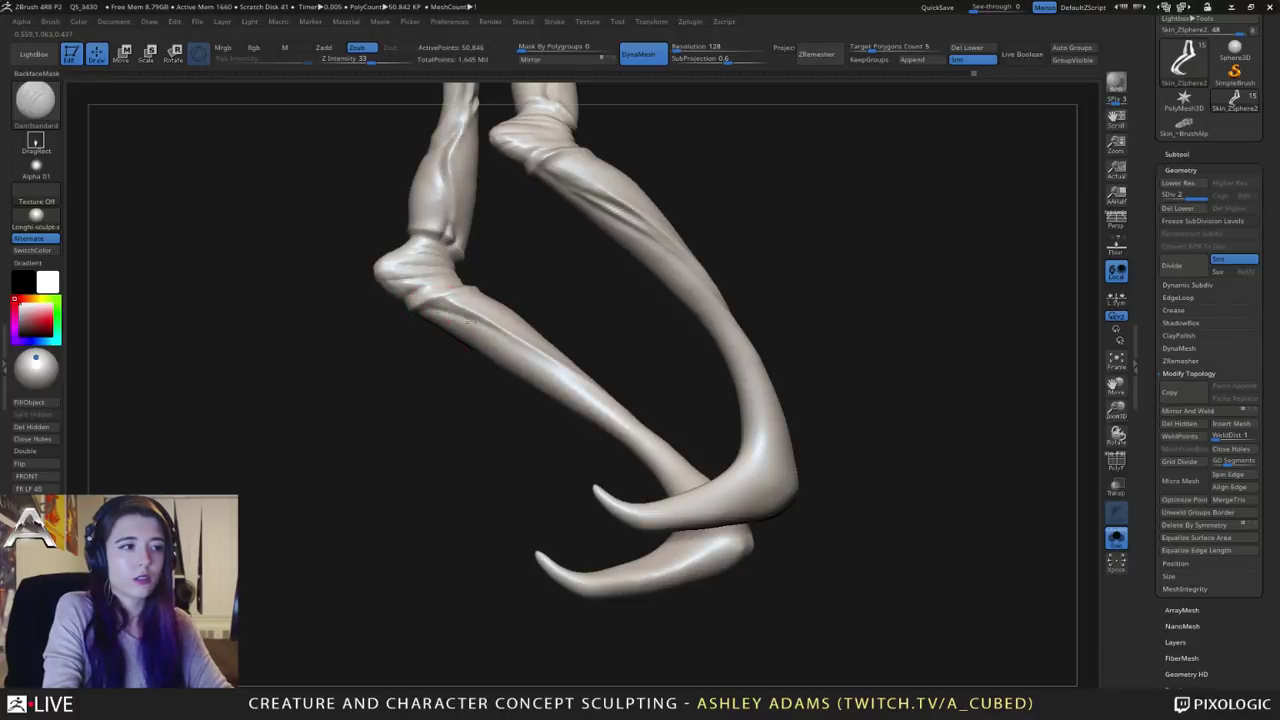
Step: Carve a ring-shaped crease around the ankle to separate the lower leg from the clawed foot
mouse_move(520, 350)
right_down()
mouse_move(545, 398)
mouse_move(492, 400)
mouse_move(514, 377)
mouse_move(586, 423)
mouse_move(565, 478)
mouse_move(543, 471)
mouse_move(585, 470)
mouse_move(600, 443)
mouse_move(590, 455)
mouse_move(697, 438)
right_up()
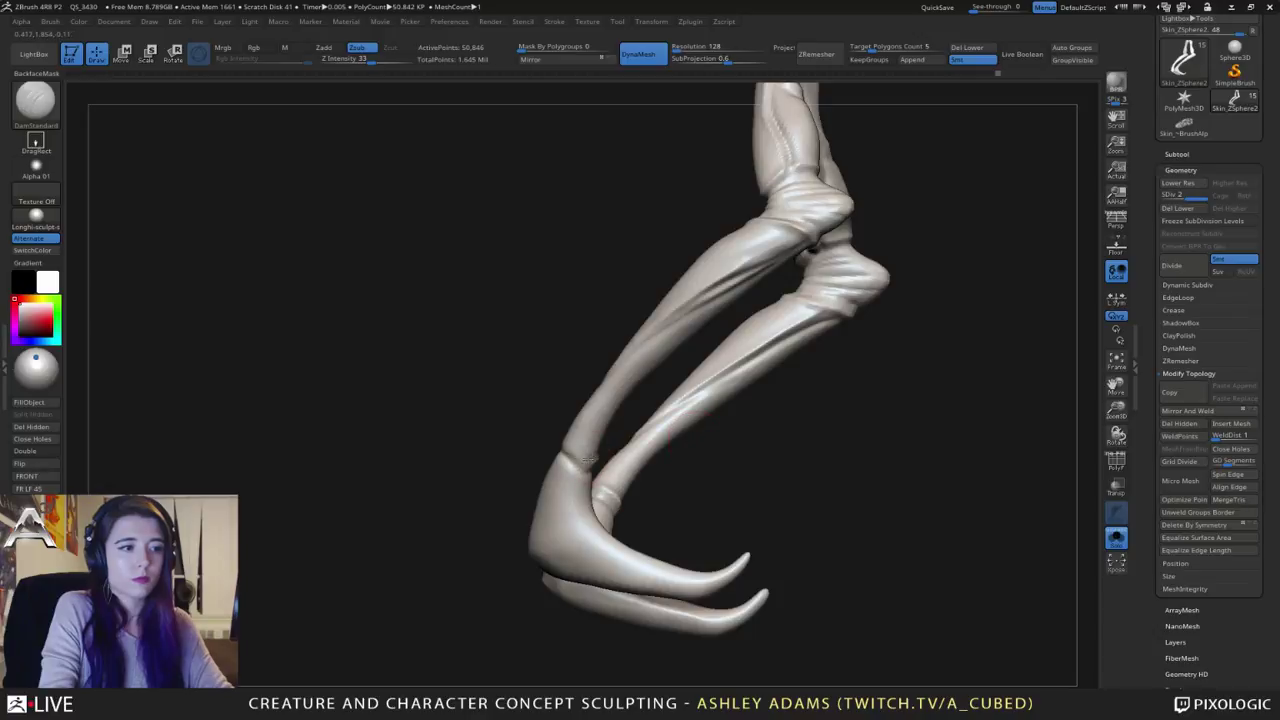
right_drag(587, 461, 613, 447)
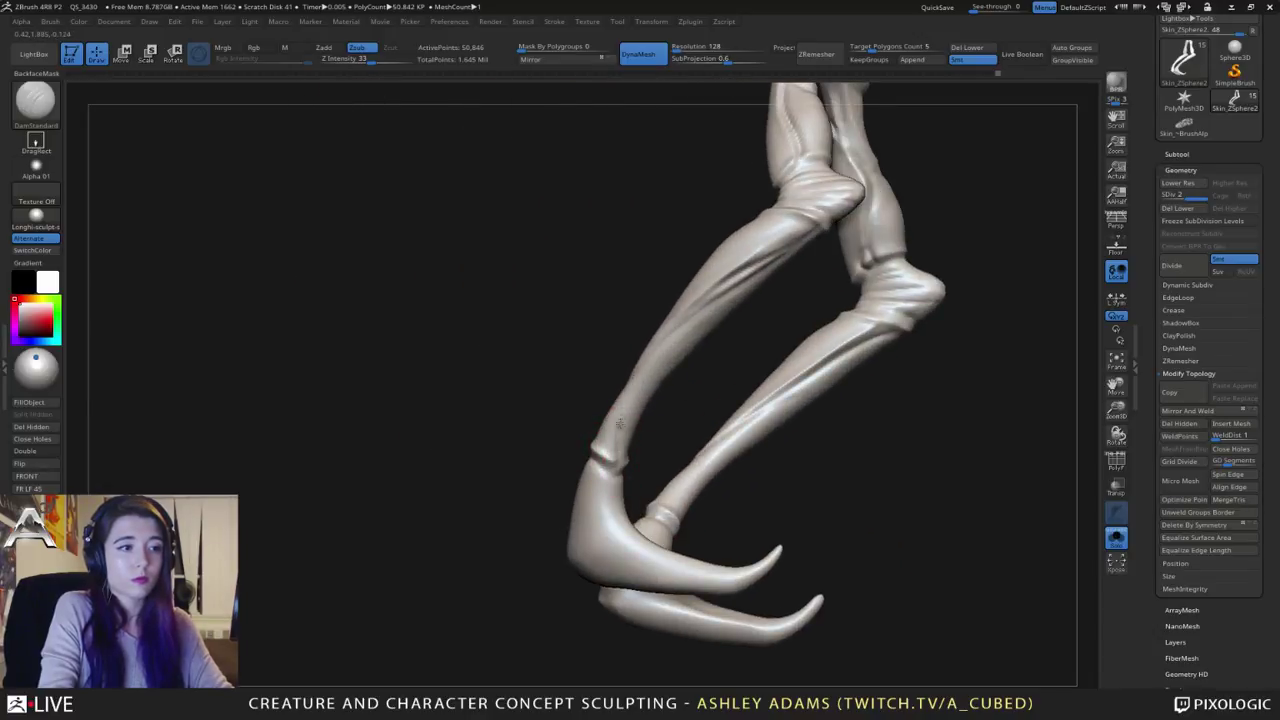
Step: Carve tendon-like grooves and small folds into the lower leg just above the ankle ring
right_drag(659, 349, 697, 444)
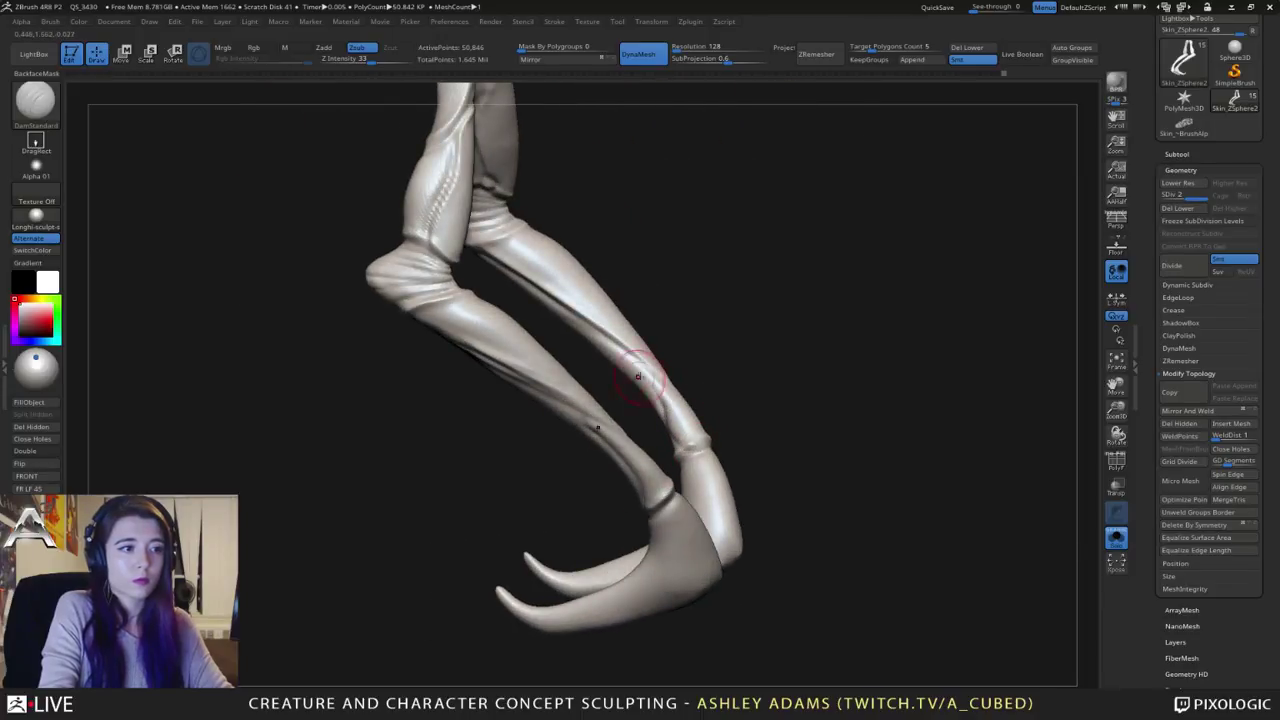
drag(618, 348, 670, 400)
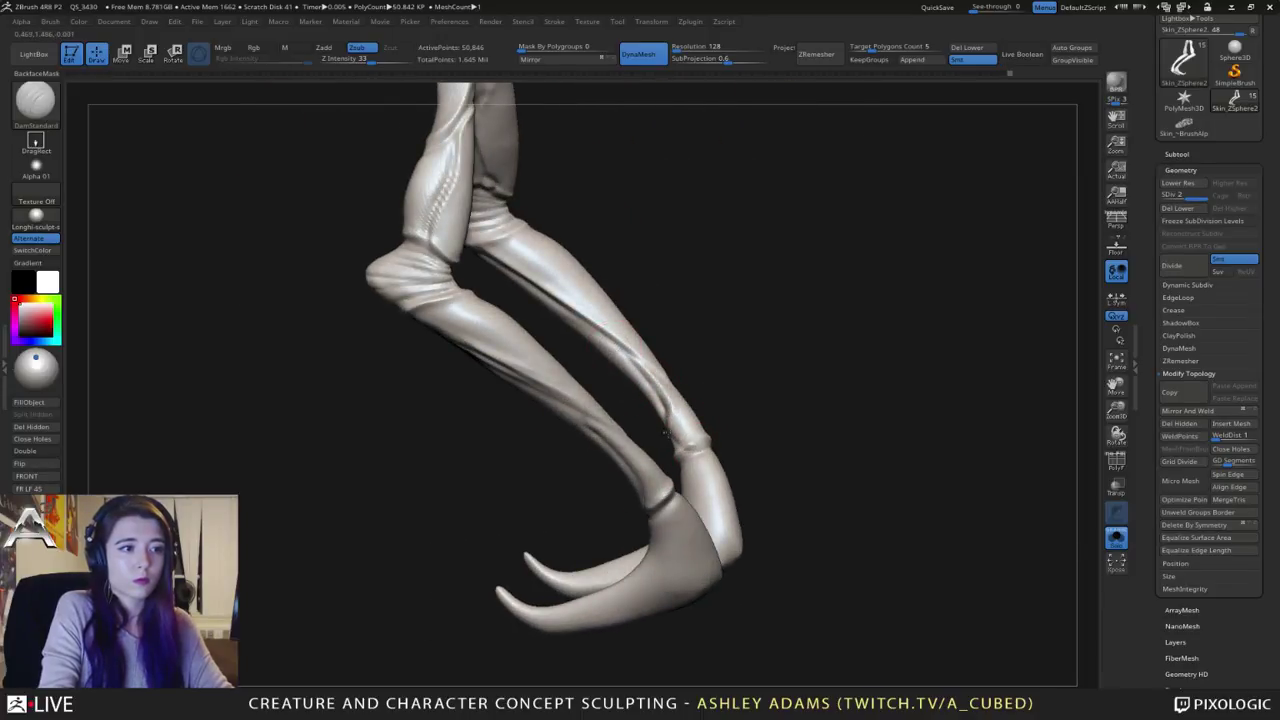
right_drag(690, 443, 655, 447)
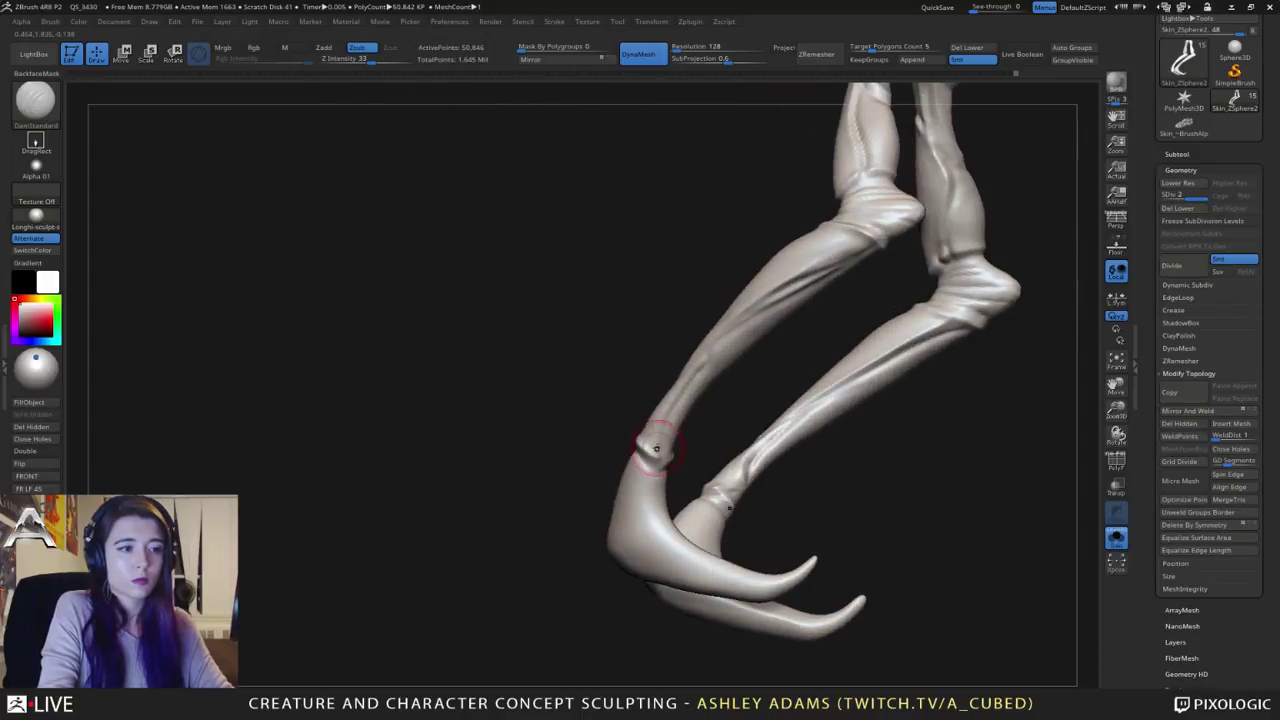
right_drag(712, 346, 686, 459)
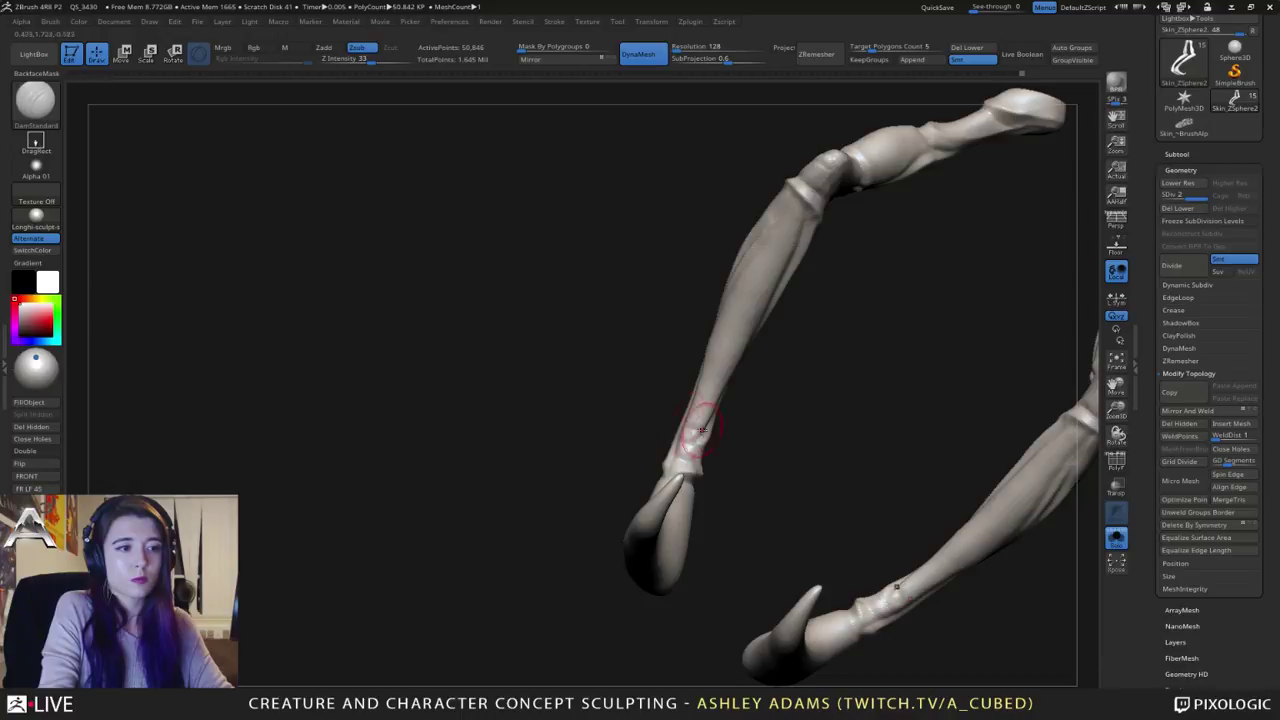
mouse_move(709, 395)
right_down()
mouse_move(708, 412)
mouse_move(703, 380)
right_up()
right_drag(703, 431, 798, 351)
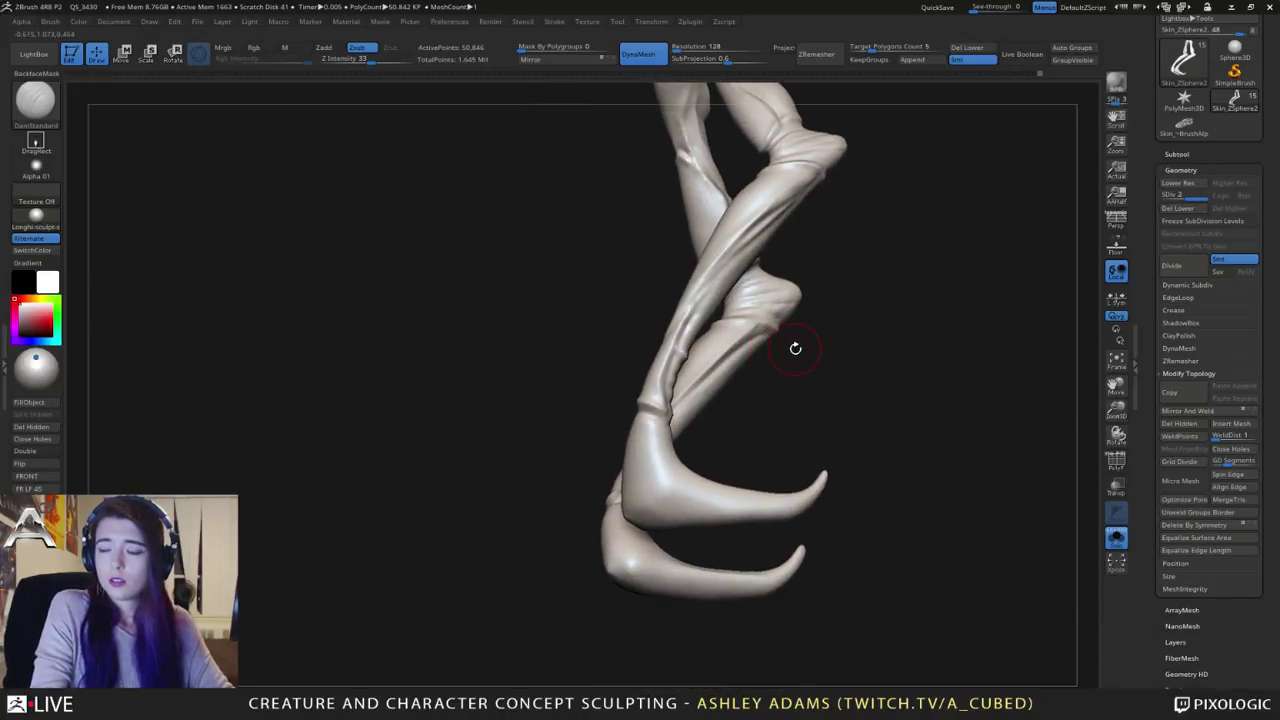
Step: Refine the ankle ring from all sides and carve a crease into the foot just below it
right_drag(770, 357, 634, 329)
mouse_move(656, 388)
right_down()
mouse_move(706, 380)
mouse_move(606, 371)
right_up()
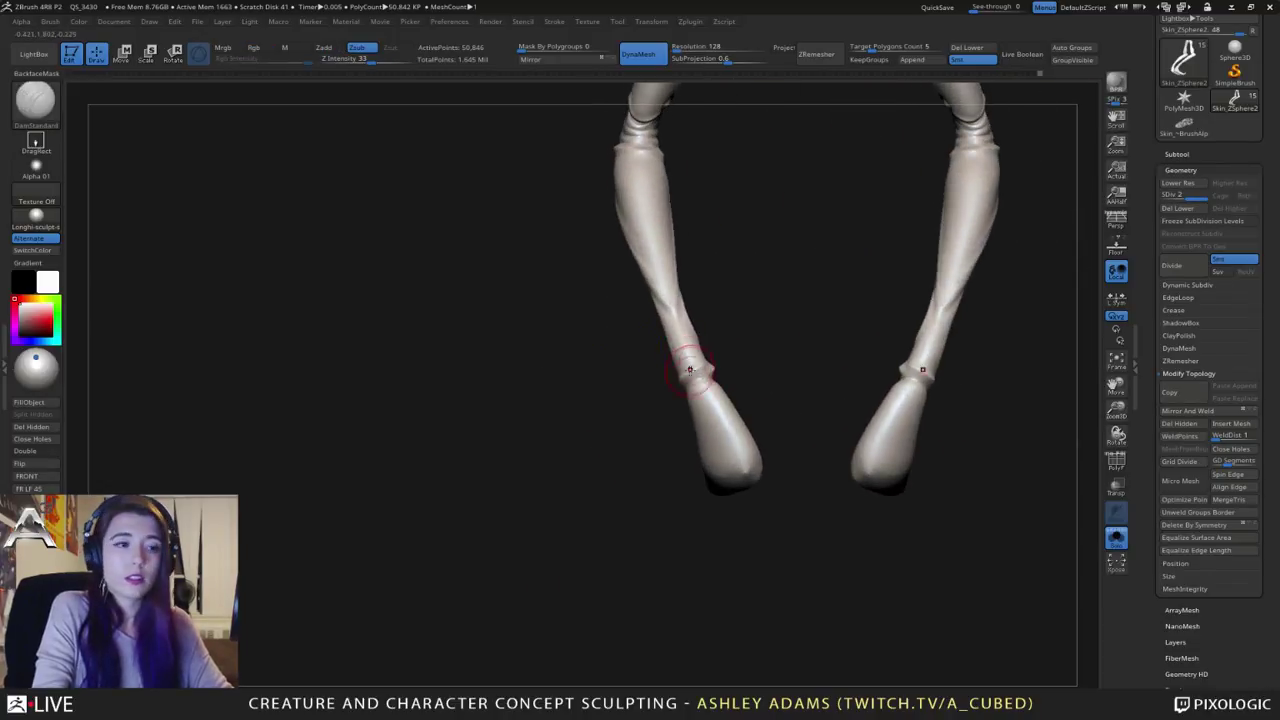
mouse_move(677, 397)
right_down()
mouse_move(714, 451)
mouse_move(796, 412)
mouse_move(777, 409)
mouse_move(852, 455)
mouse_move(800, 438)
right_up()
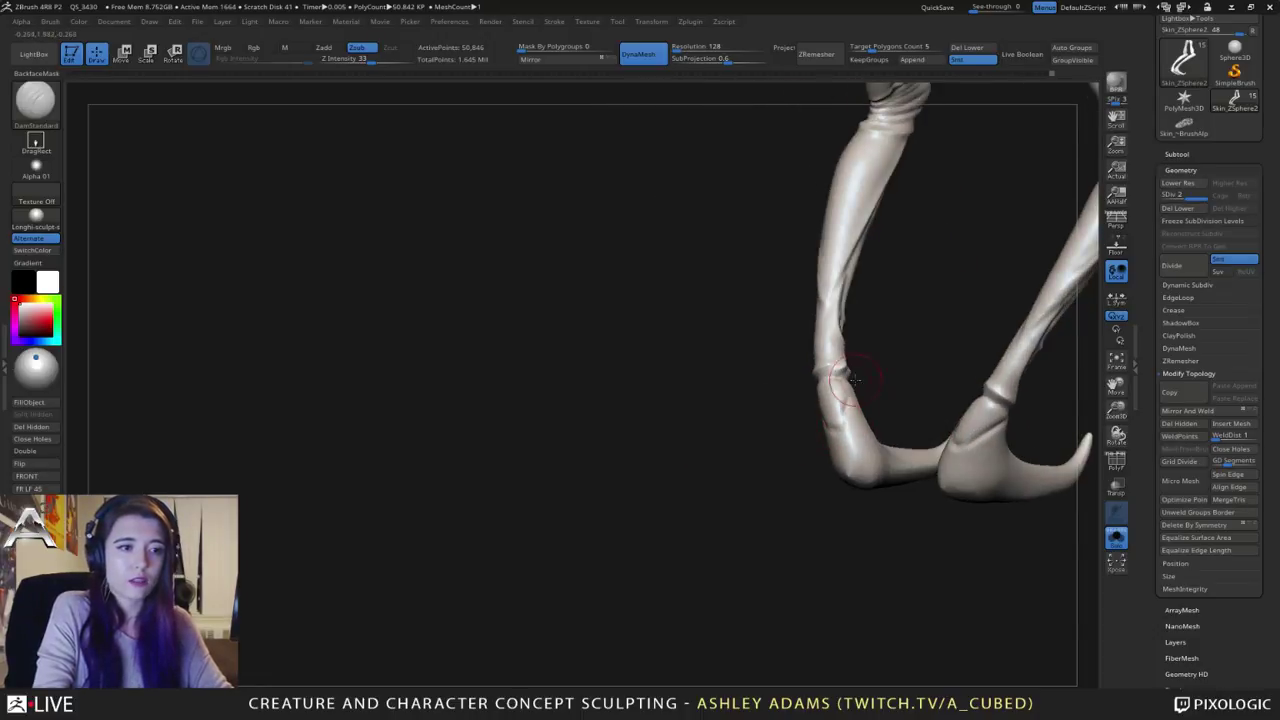
mouse_move(854, 378)
right_down()
mouse_move(840, 400)
mouse_move(857, 393)
mouse_move(836, 392)
mouse_move(820, 420)
mouse_move(871, 396)
mouse_move(790, 410)
mouse_move(768, 468)
mouse_move(751, 443)
right_up()
Step: Build up the surface of the clawed foot with the ClayBuildup brush
key(b)
key(c)
key(b)
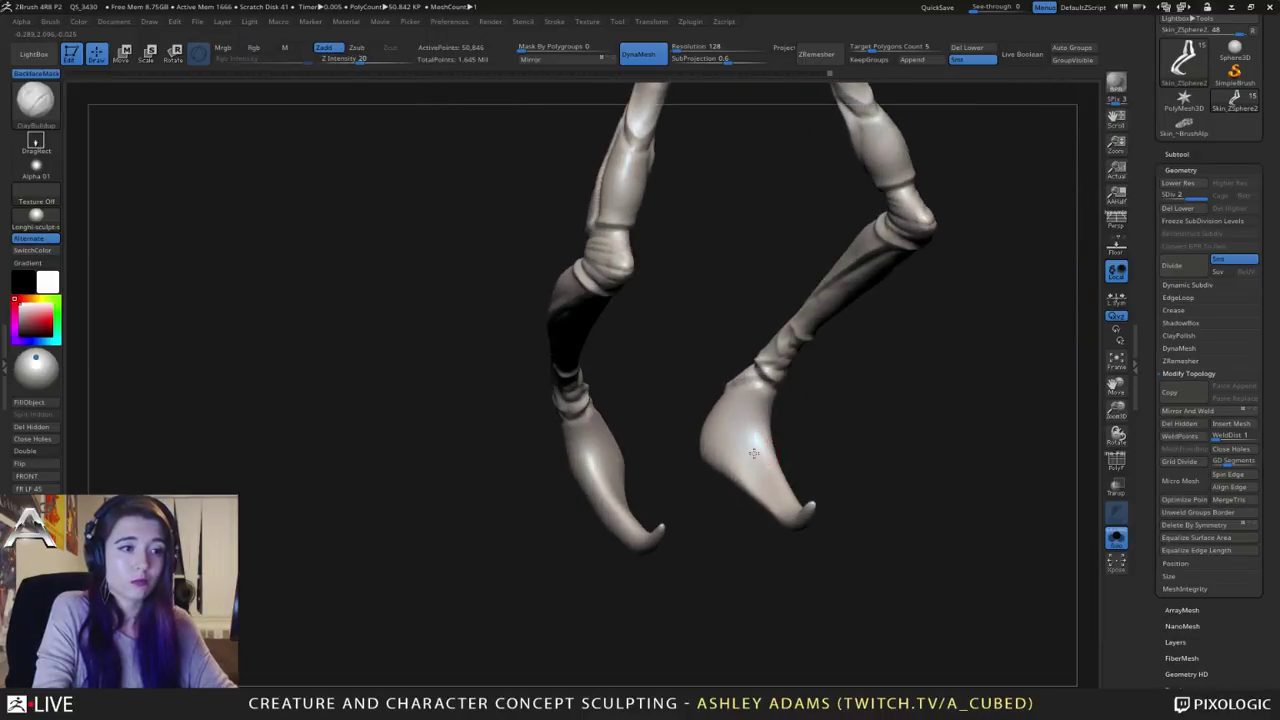
right_click(751, 436)
mouse_move(730, 470)
mouse_down()
mouse_move(742, 432)
mouse_move(762, 476)
mouse_up()
right_drag(772, 474, 699, 501)
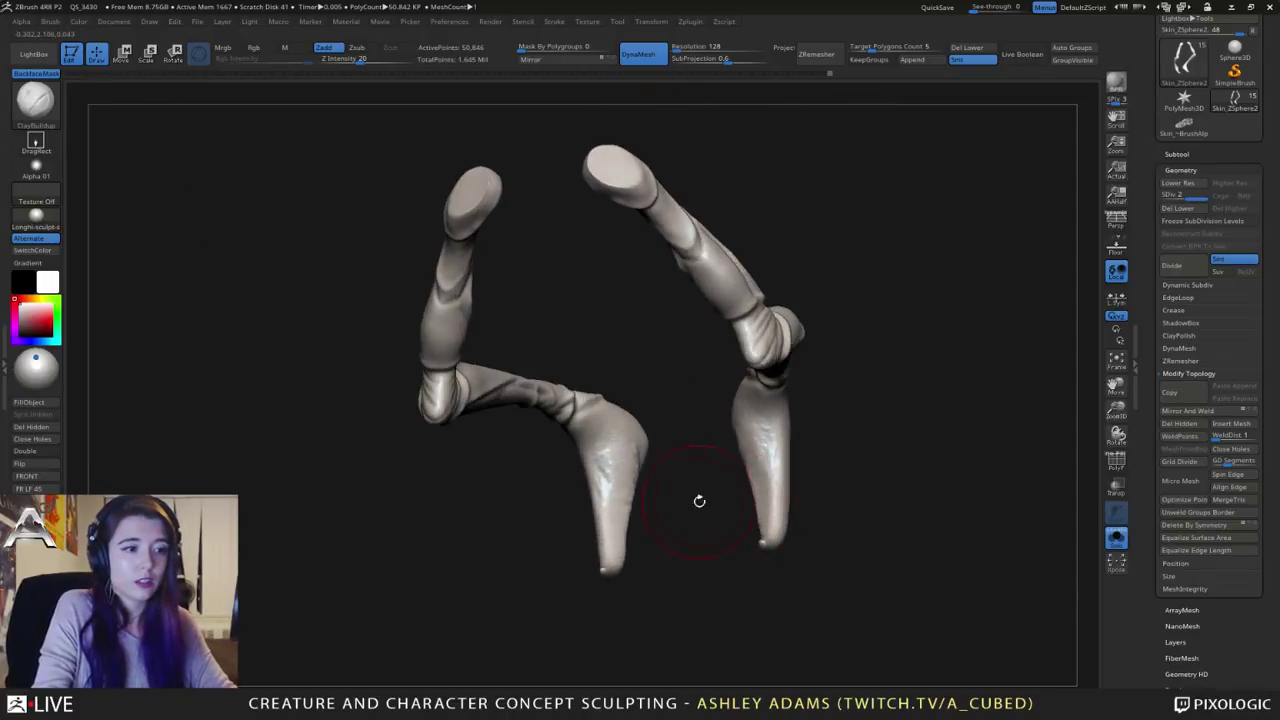
Step: Build up the clawed foot's surface below the ankle with ClayBuildup and smooth the transitions
drag(643, 460, 638, 428)
drag(618, 428, 600, 464)
mouse_move(604, 462)
right_down()
mouse_move(648, 424)
mouse_move(594, 450)
mouse_move(628, 467)
right_up()
mouse_move(628, 467)
mouse_down()
mouse_move(622, 488)
mouse_move(638, 500)
mouse_move(622, 496)
mouse_move(625, 560)
mouse_up()
mouse_move(626, 490)
right_down()
mouse_move(660, 445)
mouse_move(634, 443)
right_up()
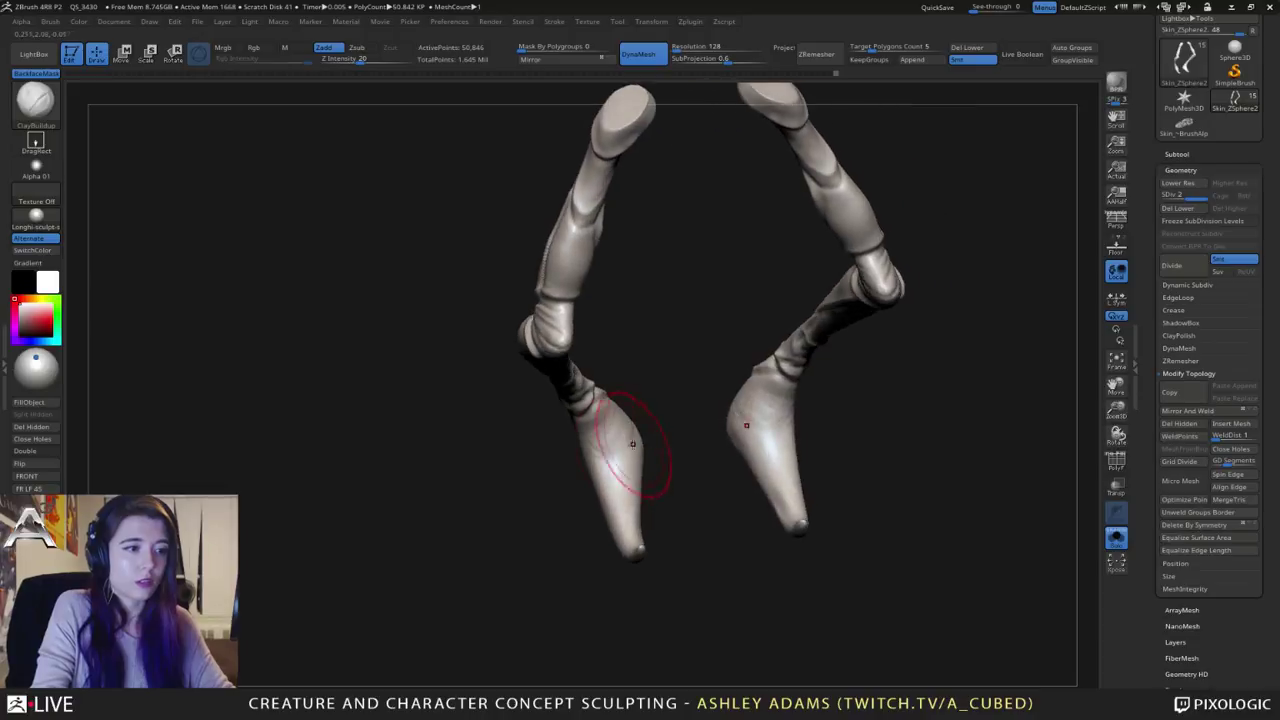
shift+drag(634, 443, 624, 425)
mouse_move(628, 432)
right_down()
mouse_move(687, 379)
mouse_move(680, 436)
right_up()
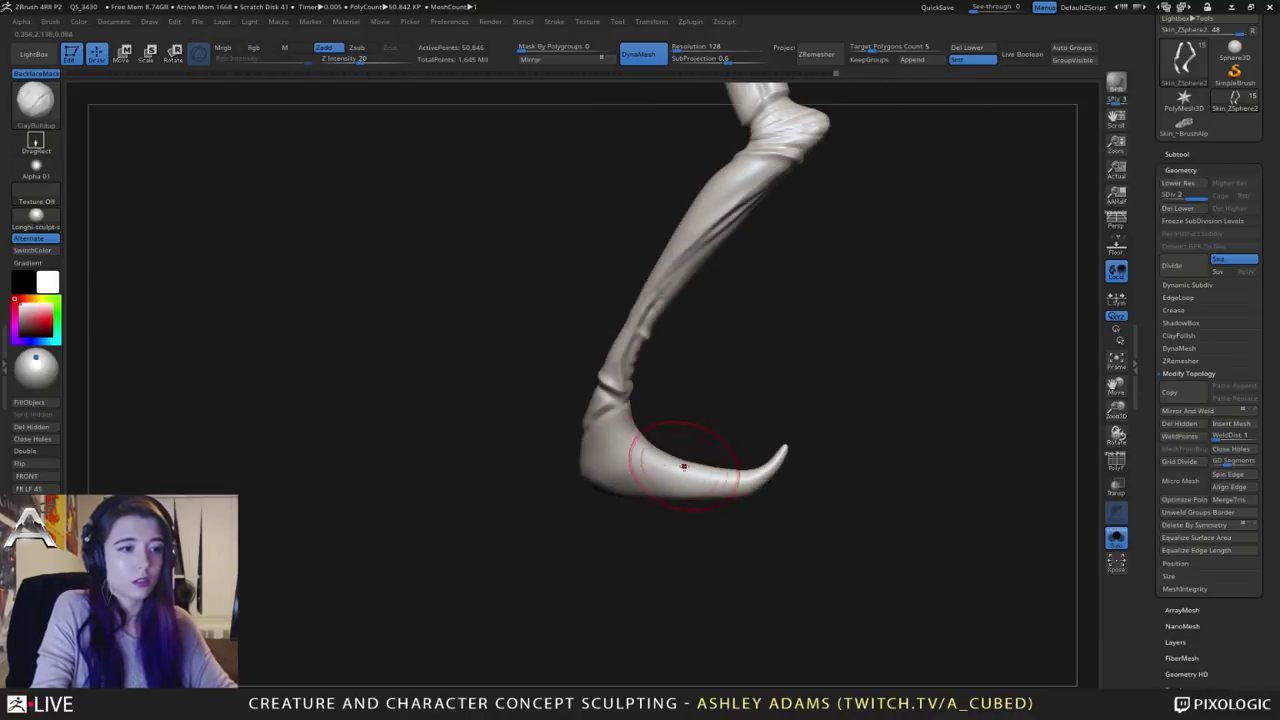
Step: Adjust the inner curve and silhouette of the clawed foot with the SnakeHook brush
key(b)
key(s)
key(h)
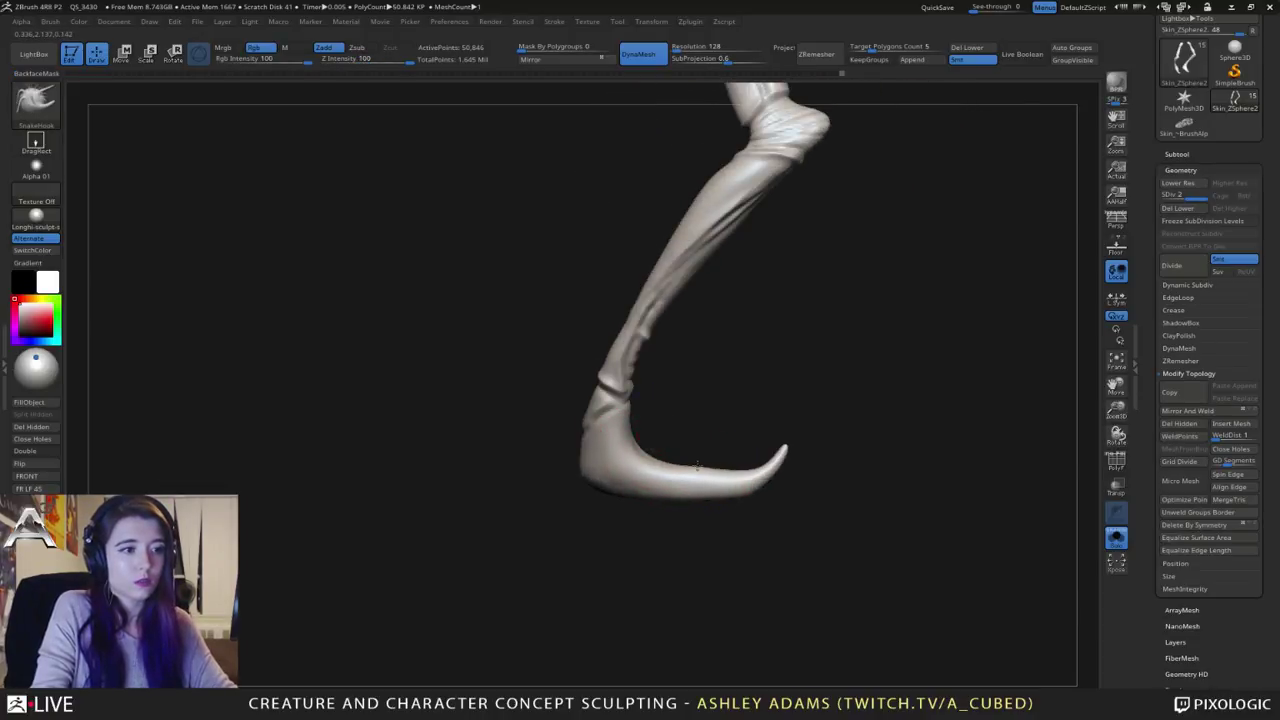
key(space)
drag(703, 453, 686, 453)
right_drag(643, 417, 598, 418)
key(space)
drag(648, 417, 638, 417)
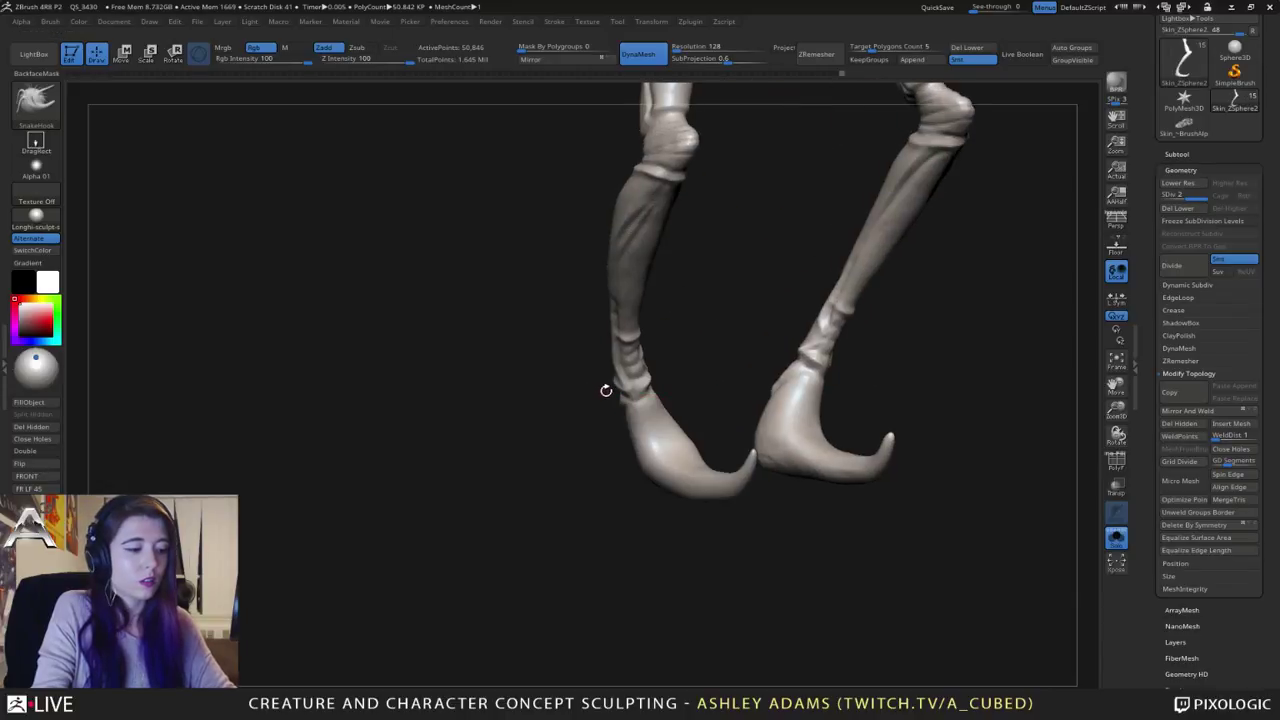
Step: Switch to the DamStandard brush, adjust its LazyStep spacing and test it along the foot's inner edge
key(b)
key(d)
key(s)
click(554, 21)
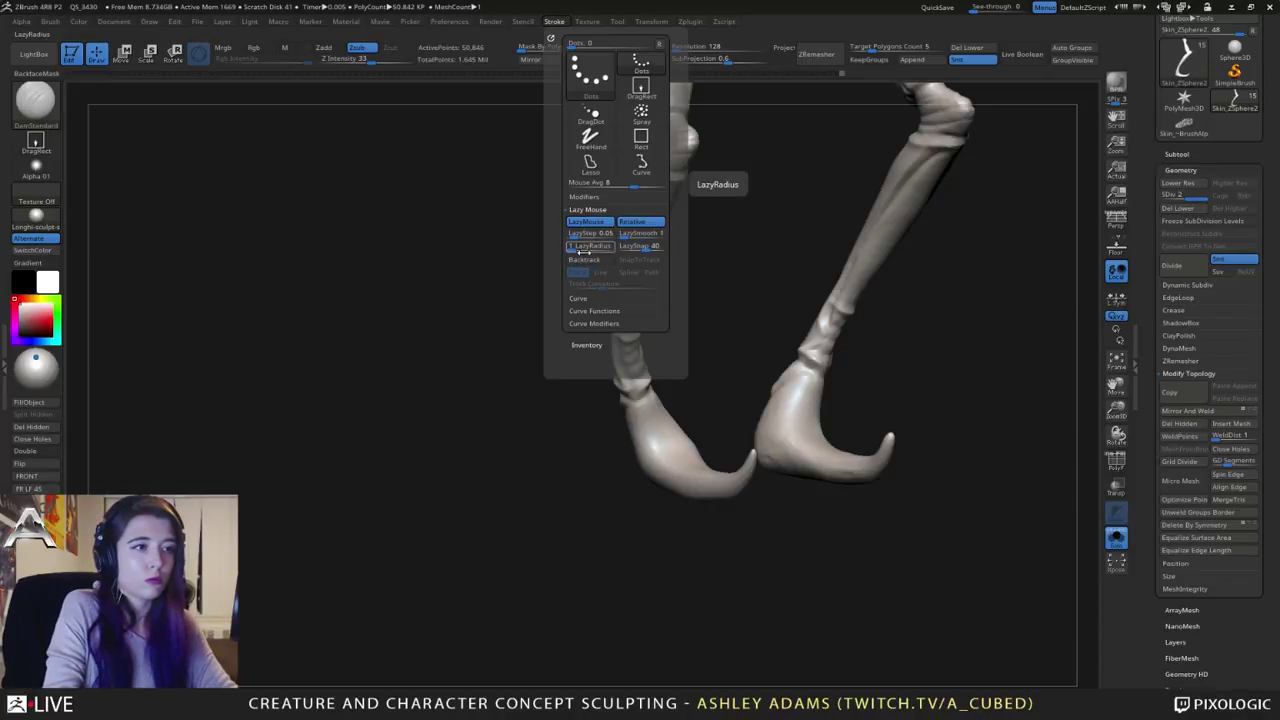
click(596, 198)
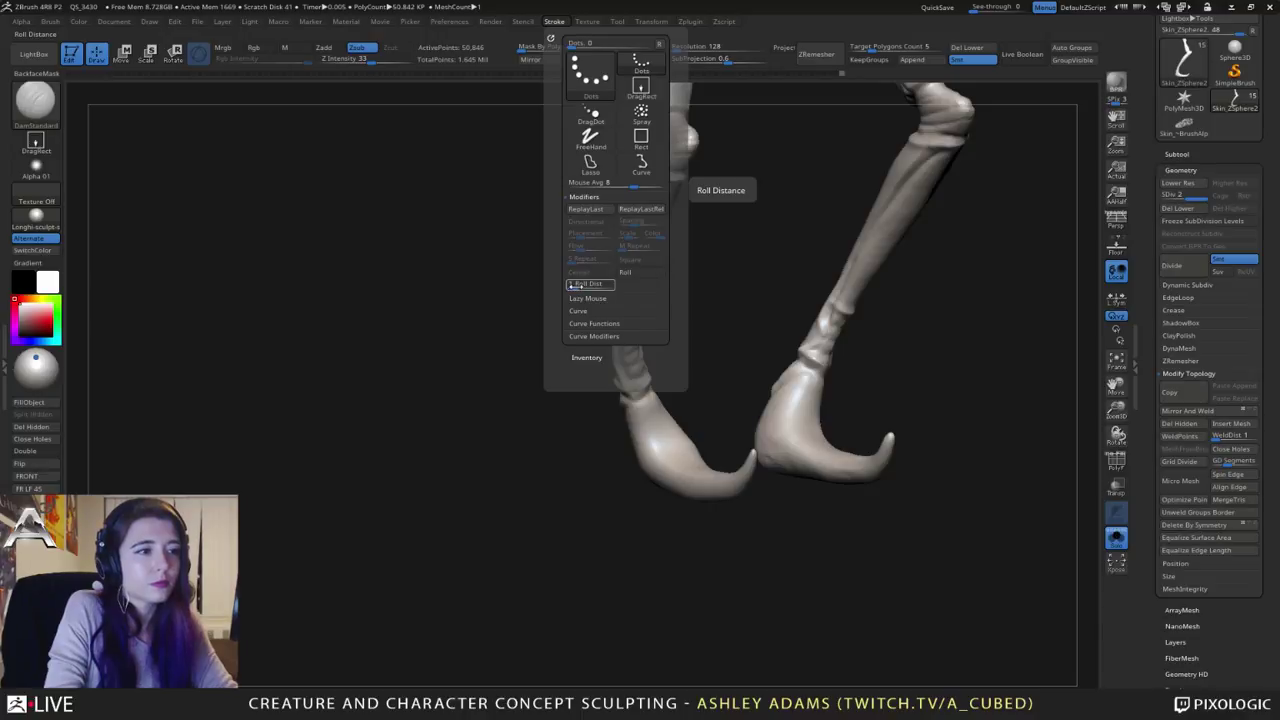
click(586, 298)
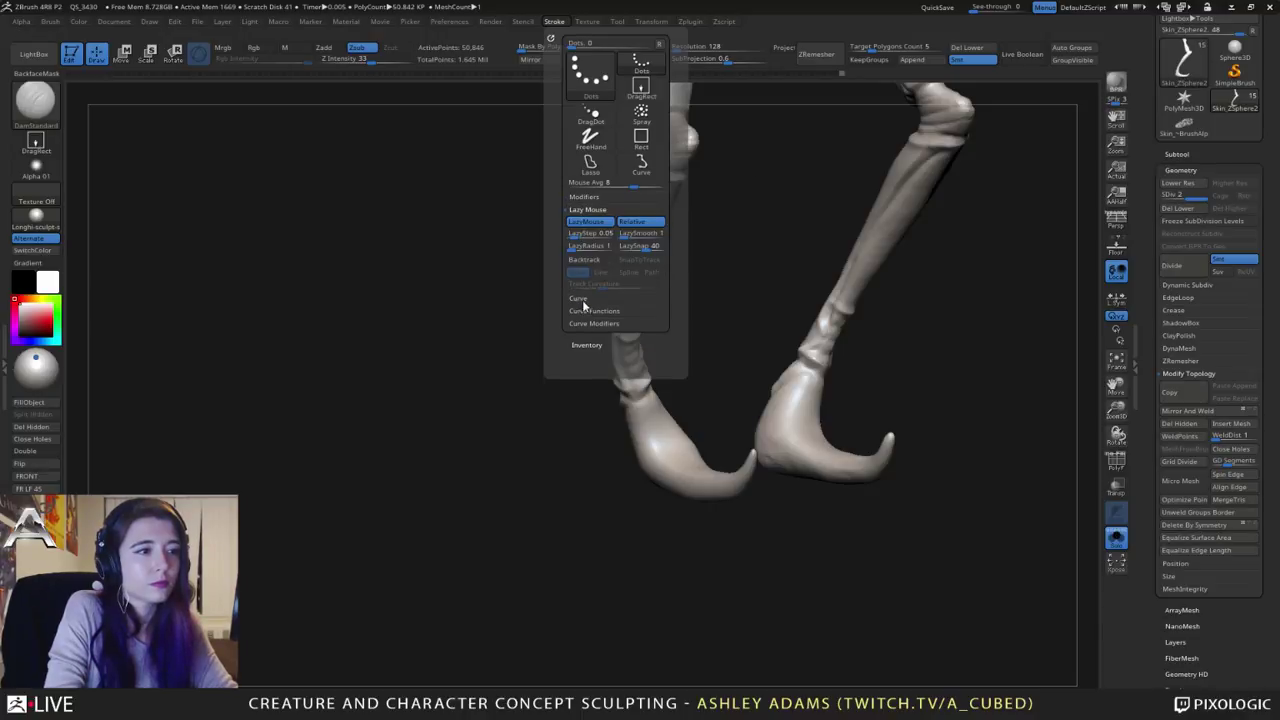
click(585, 235)
drag(583, 389, 655, 430)
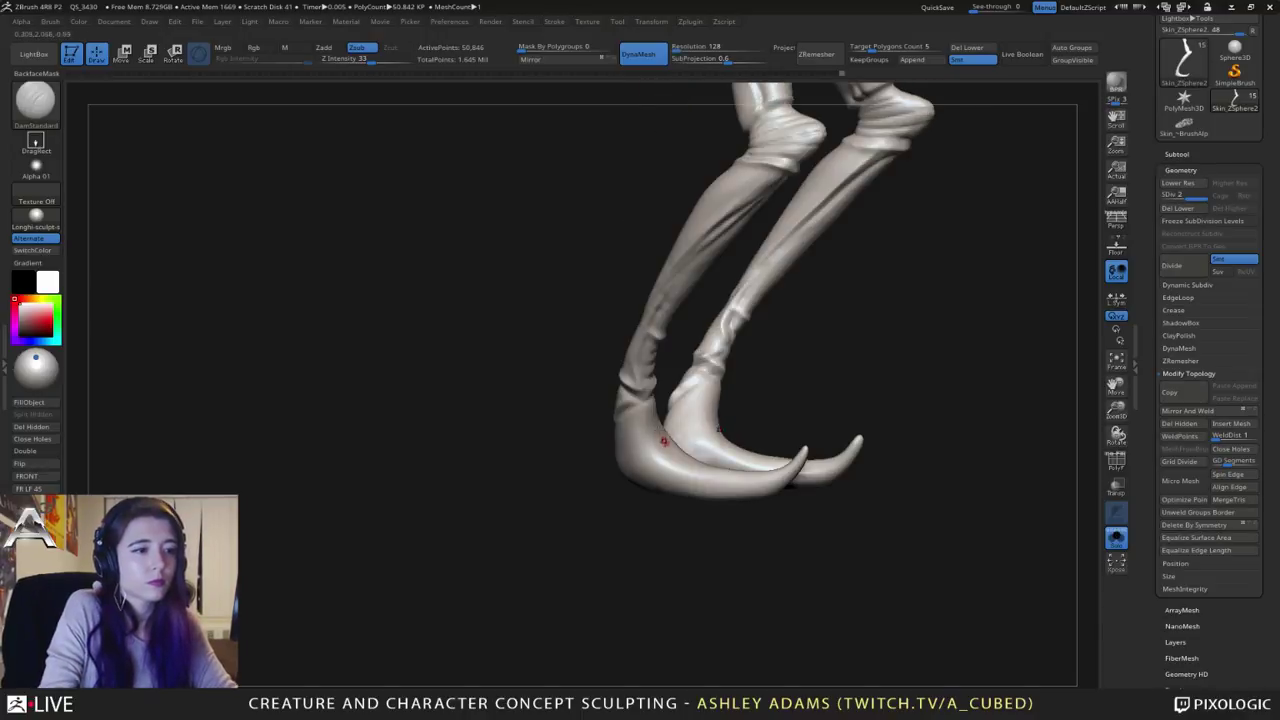
right_click(621, 490)
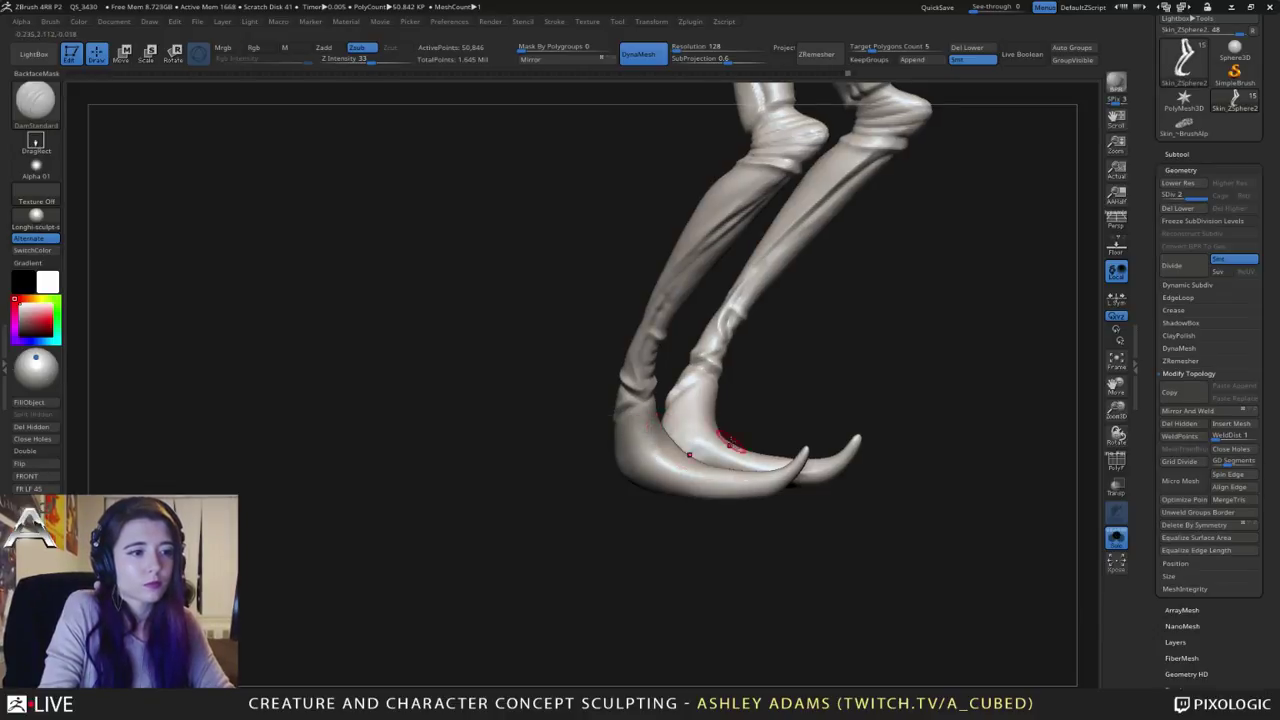
right_drag(730, 443, 686, 471)
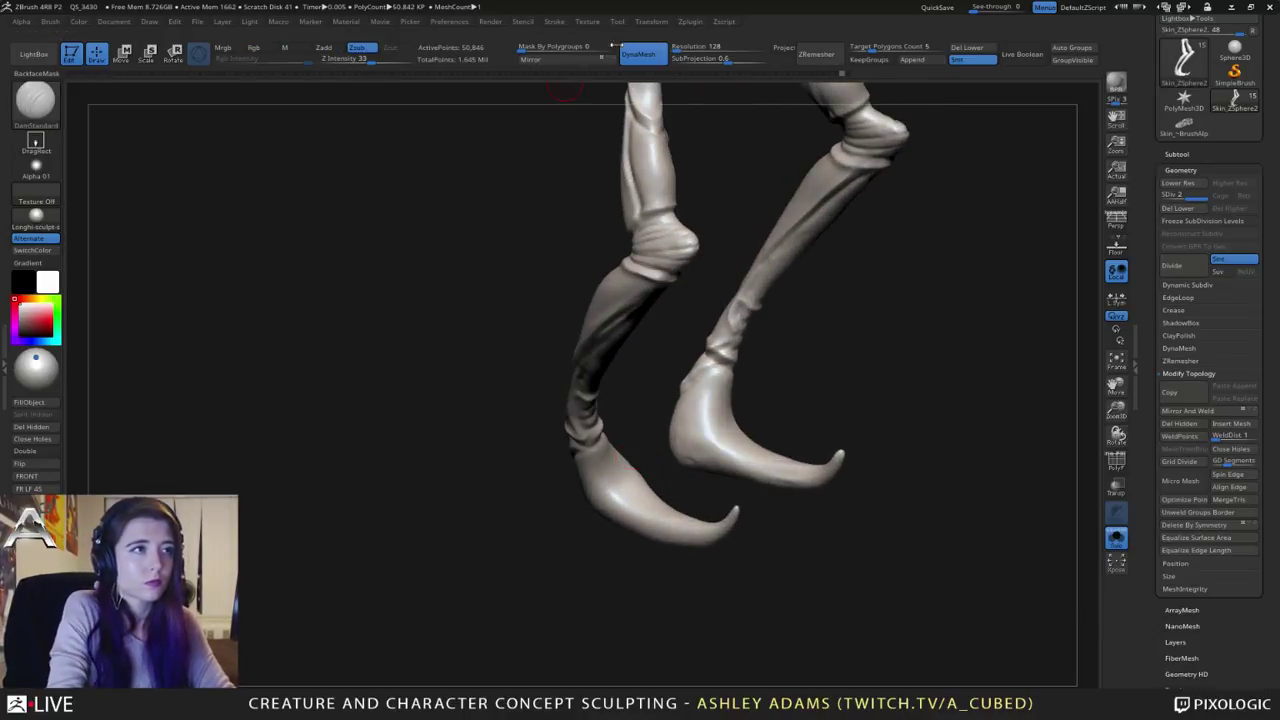
Step: Widen the DamStandard brush's LazyStep spacing and set its Z Intensity to 100
click(557, 23)
click(583, 233)
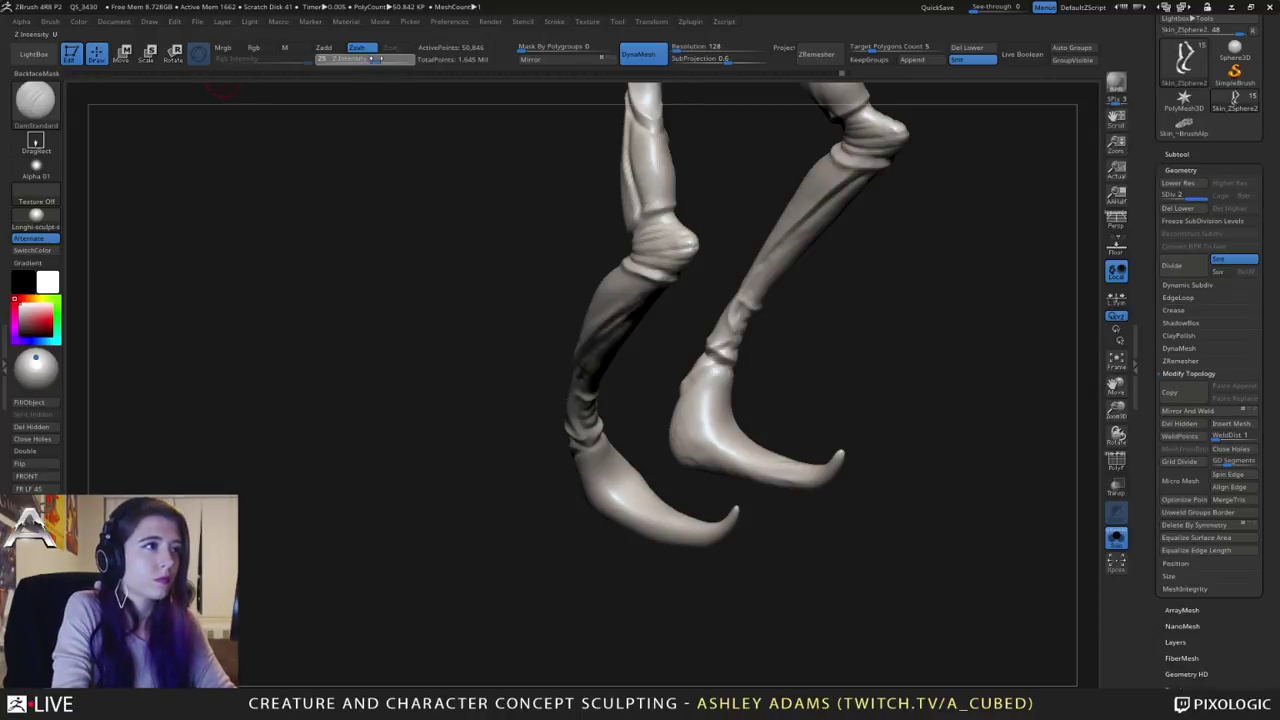
drag(370, 61, 413, 62)
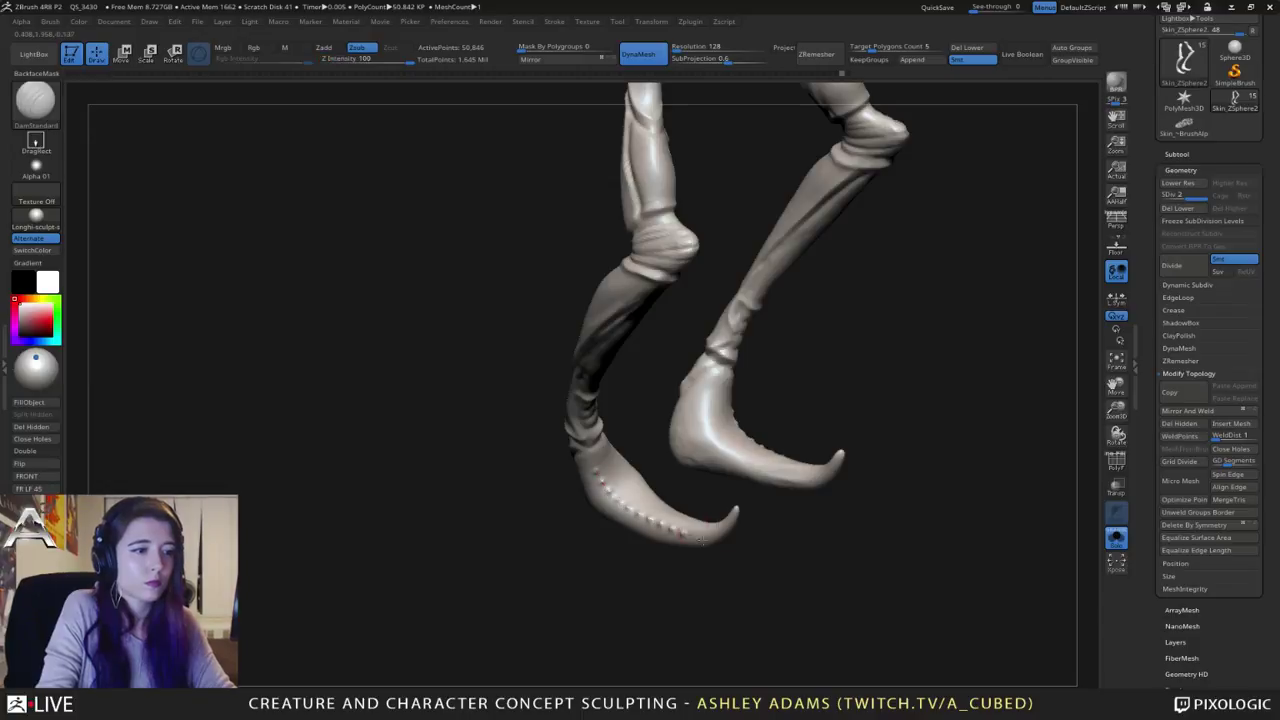
Step: Draw rows of evenly spaced, tooth-like bumps along both inner edges of the clawed foot up to the ankle
drag(702, 540, 609, 457)
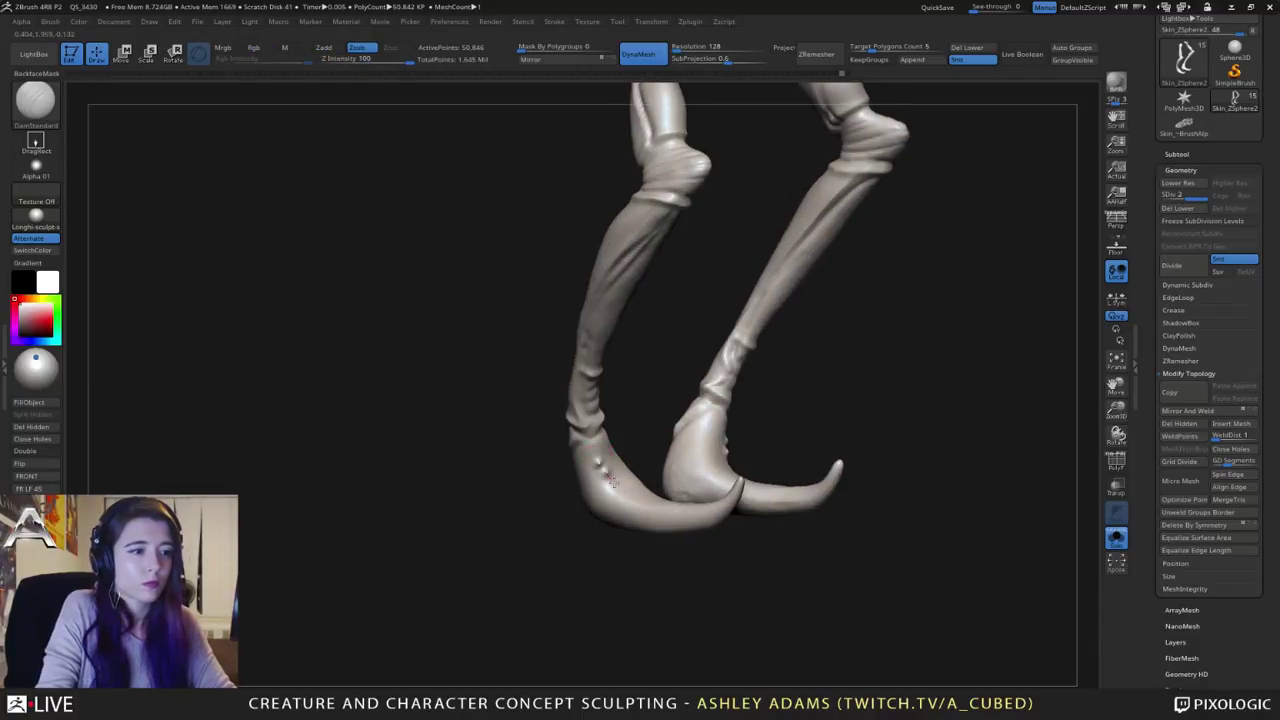
drag(745, 465, 714, 451)
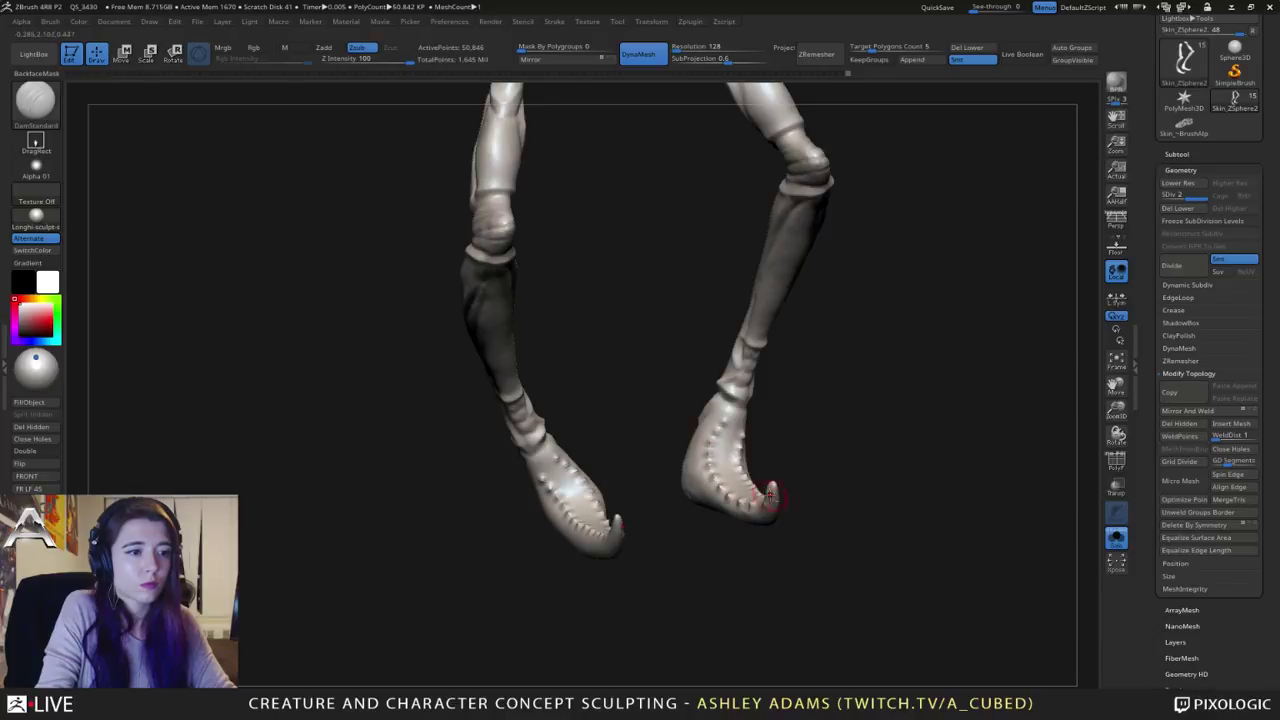
drag(770, 493, 820, 495)
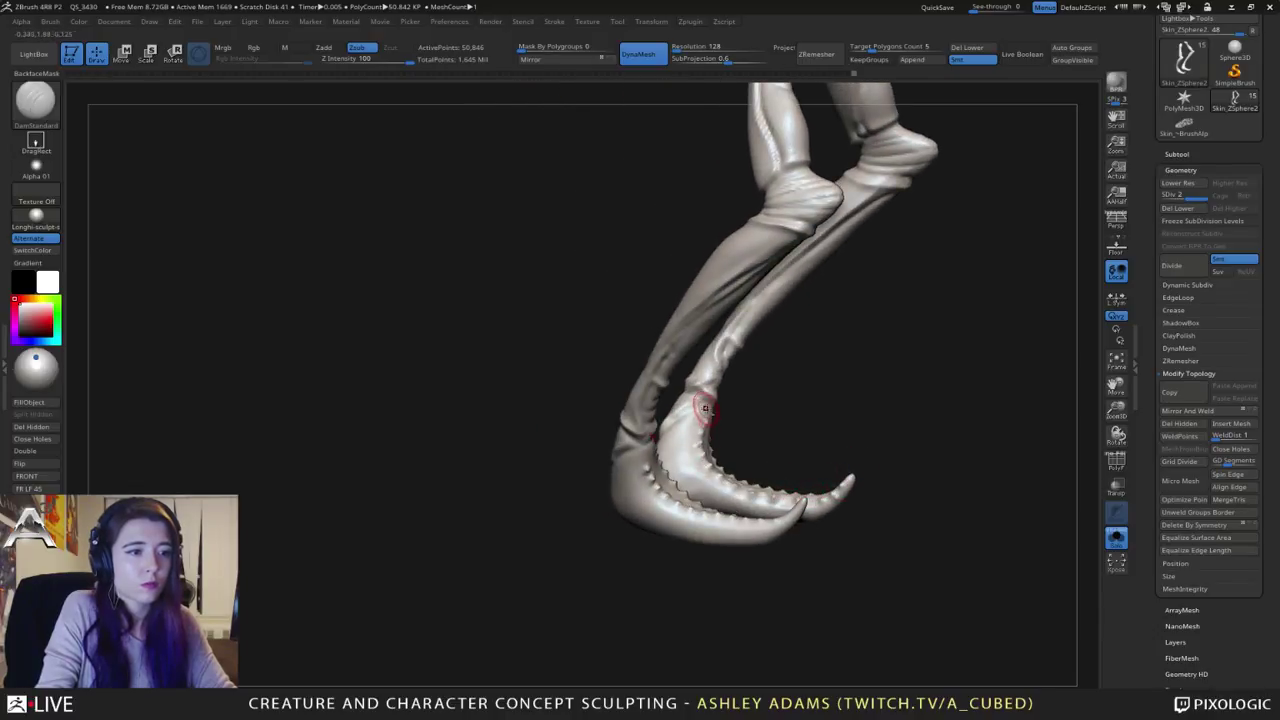
drag(737, 459, 758, 507)
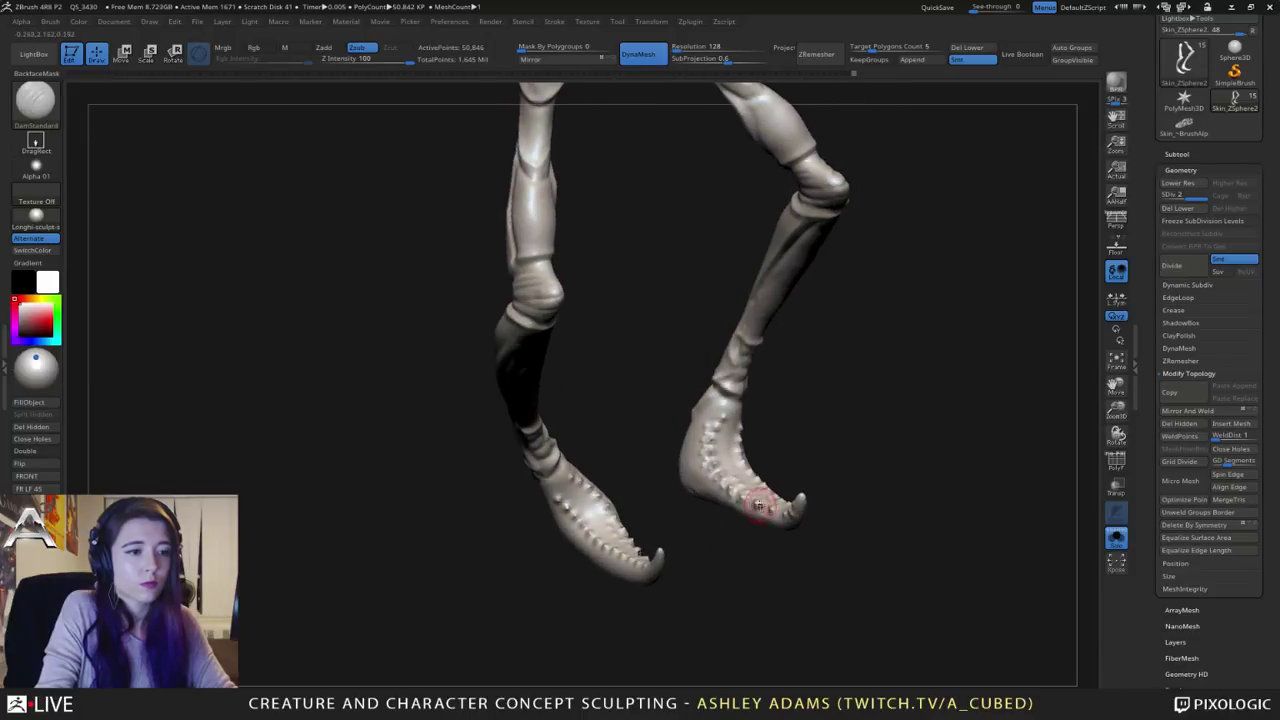
drag(735, 400, 736, 428)
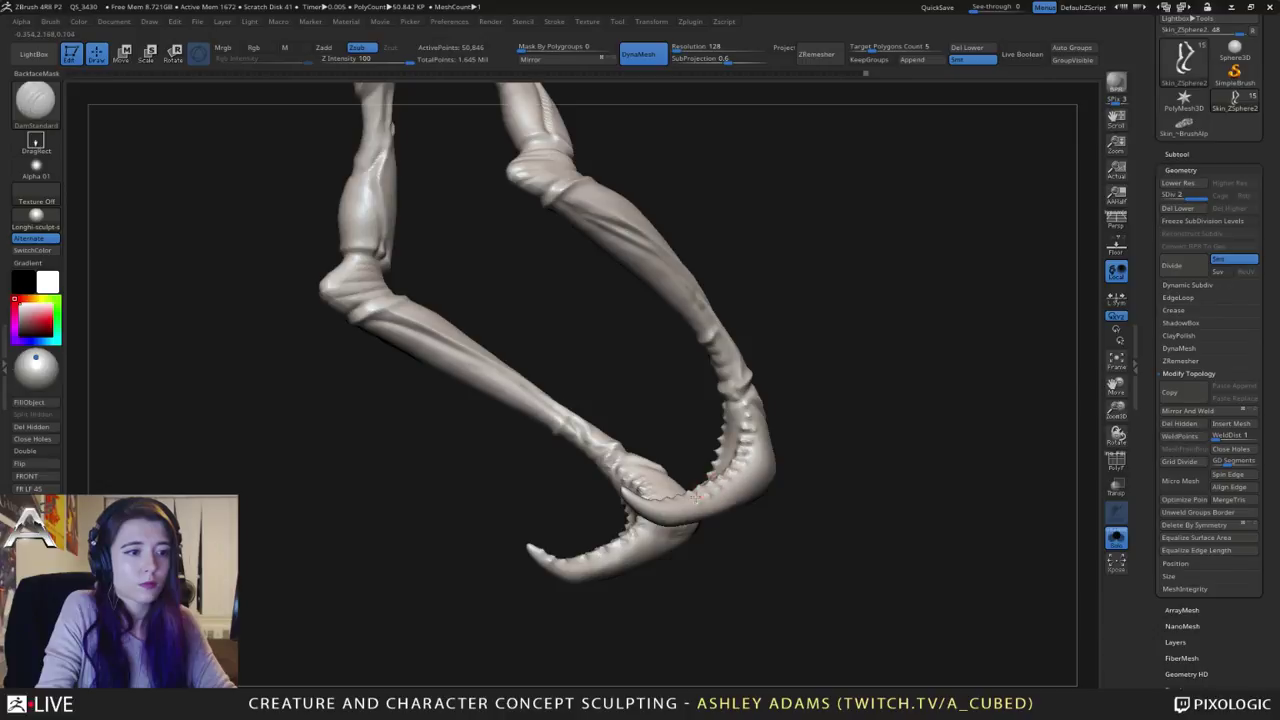
mouse_move(646, 500)
right_down()
mouse_move(722, 485)
mouse_move(757, 418)
mouse_move(595, 436)
right_up()
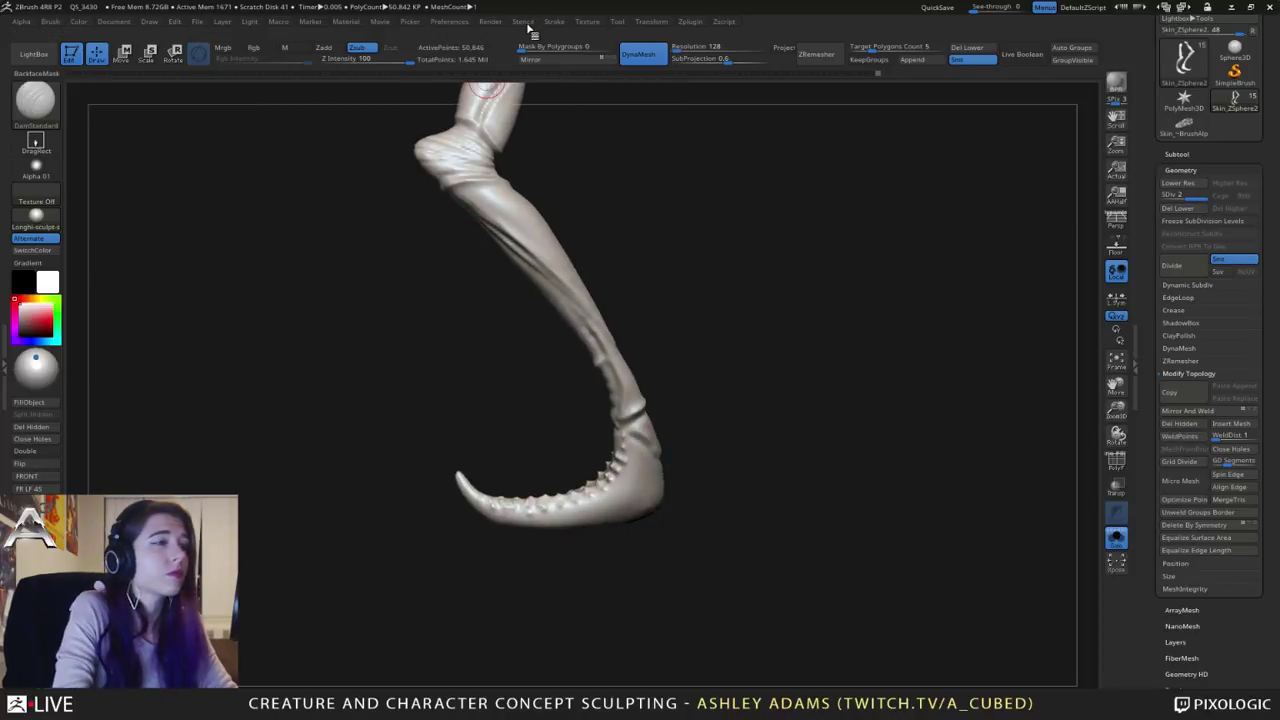
Step: Try to draw raised spaced strokes along the back of the lower leg with DamStandard
click(562, 21)
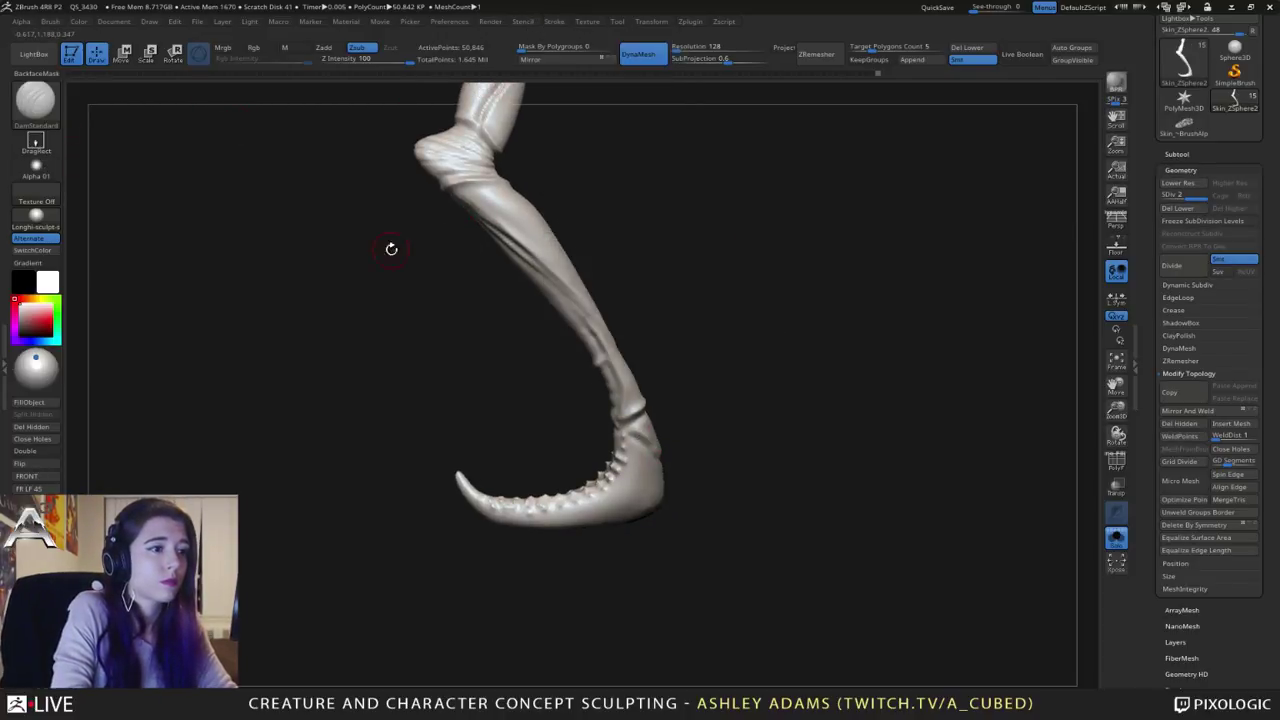
mouse_move(389, 249)
mouse_down()
mouse_move(245, 222)
mouse_move(73, 160)
mouse_up()
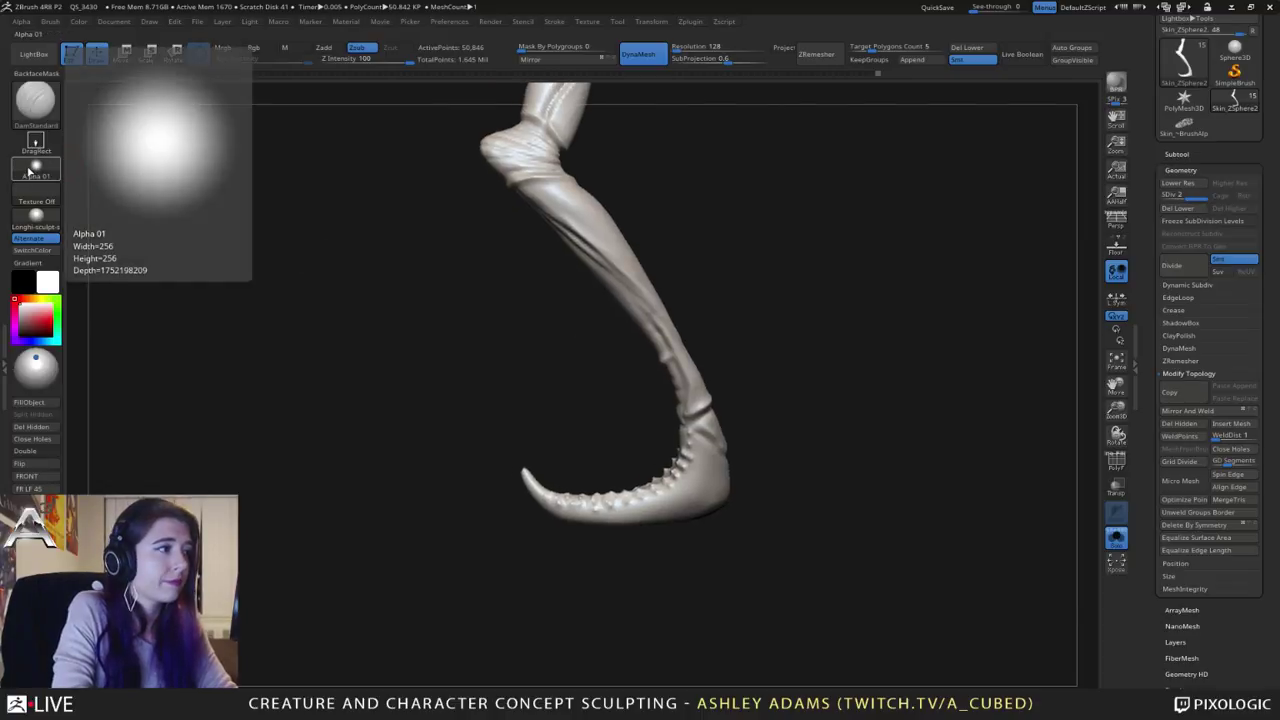
click(33, 170)
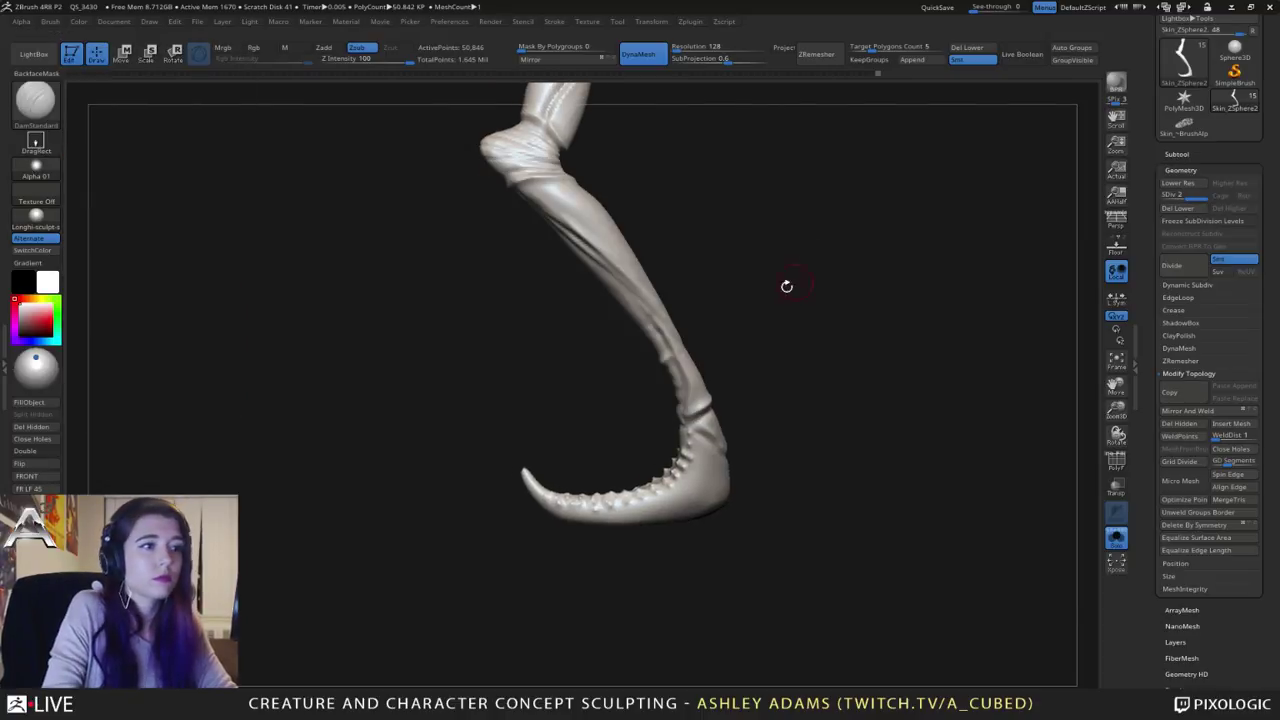
key(space)
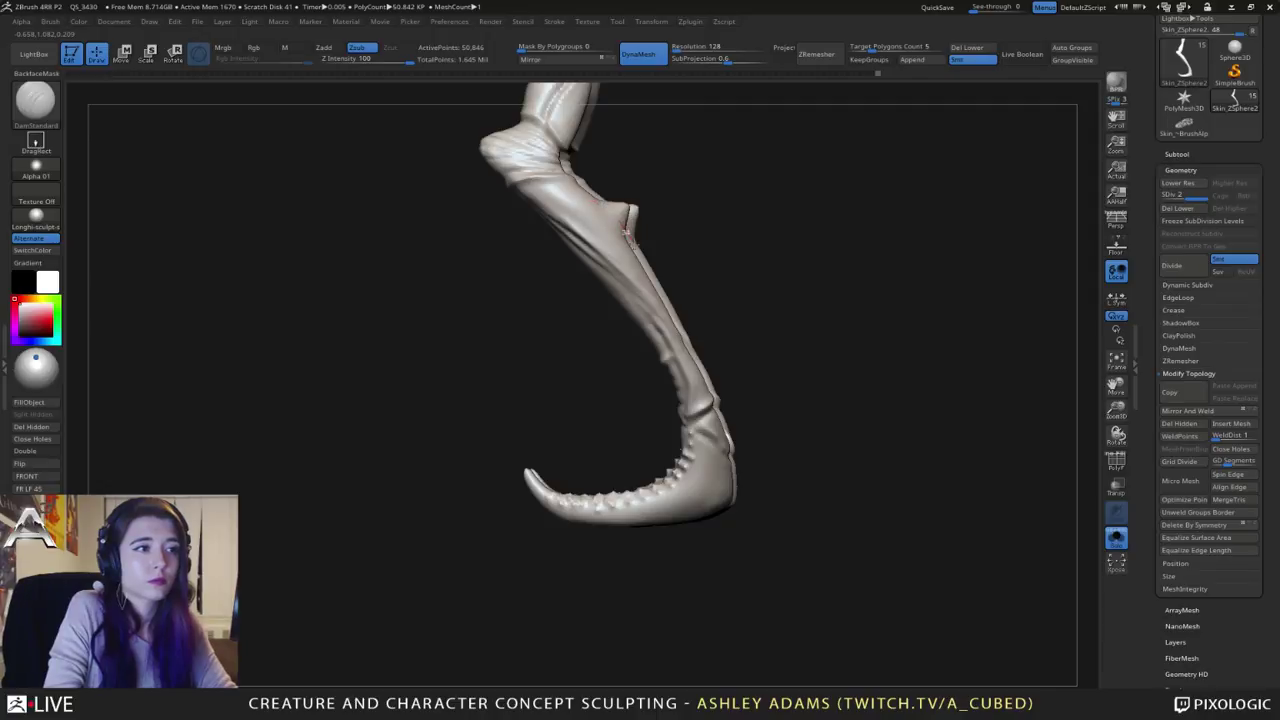
mouse_move(677, 280)
ctrl+right_down()
mouse_move(634, 246)
mouse_move(618, 250)
ctrl+right_up()
mouse_move(618, 250)
mouse_down()
mouse_move(678, 200)
mouse_move(669, 189)
mouse_move(677, 203)
mouse_move(669, 171)
mouse_move(651, 262)
mouse_move(617, 300)
mouse_up()
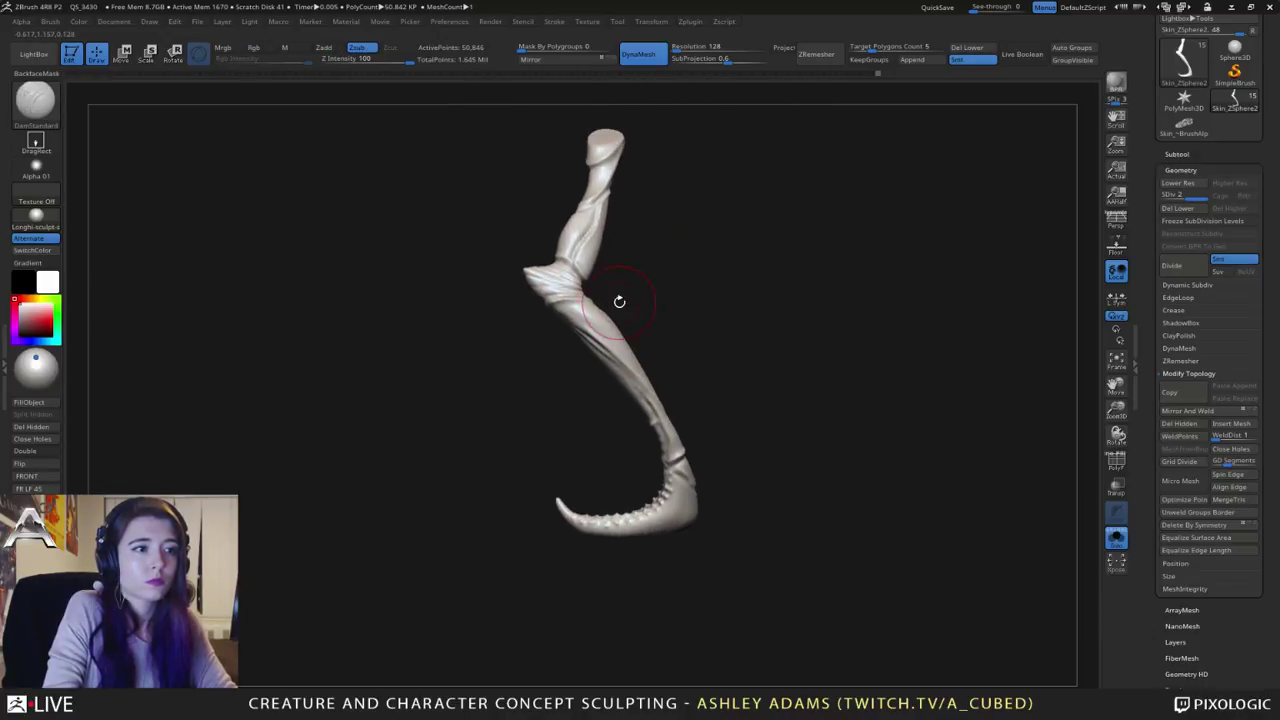
Step: Reshape the outer bulge of the upper leg segment above the knee with the SnakeHook brush
drag(666, 485, 694, 356)
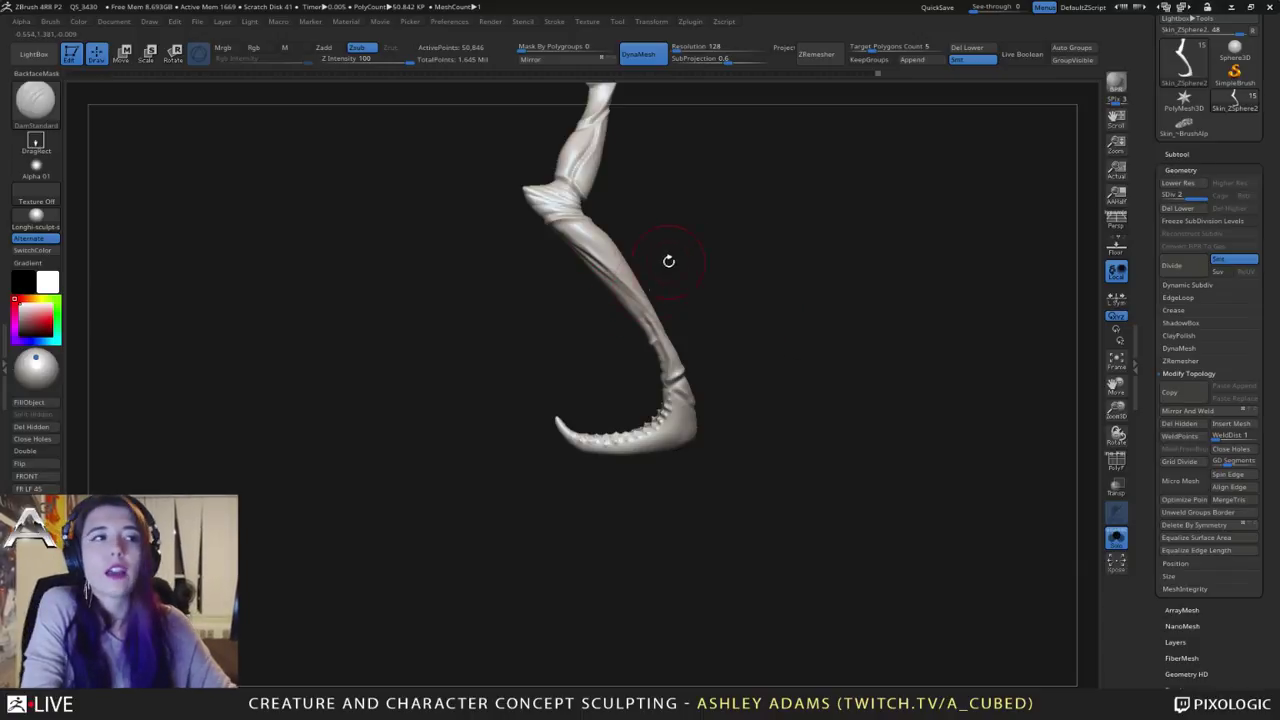
alt+right_drag(582, 150, 571, 262)
key(b)
key(s)
key(h)
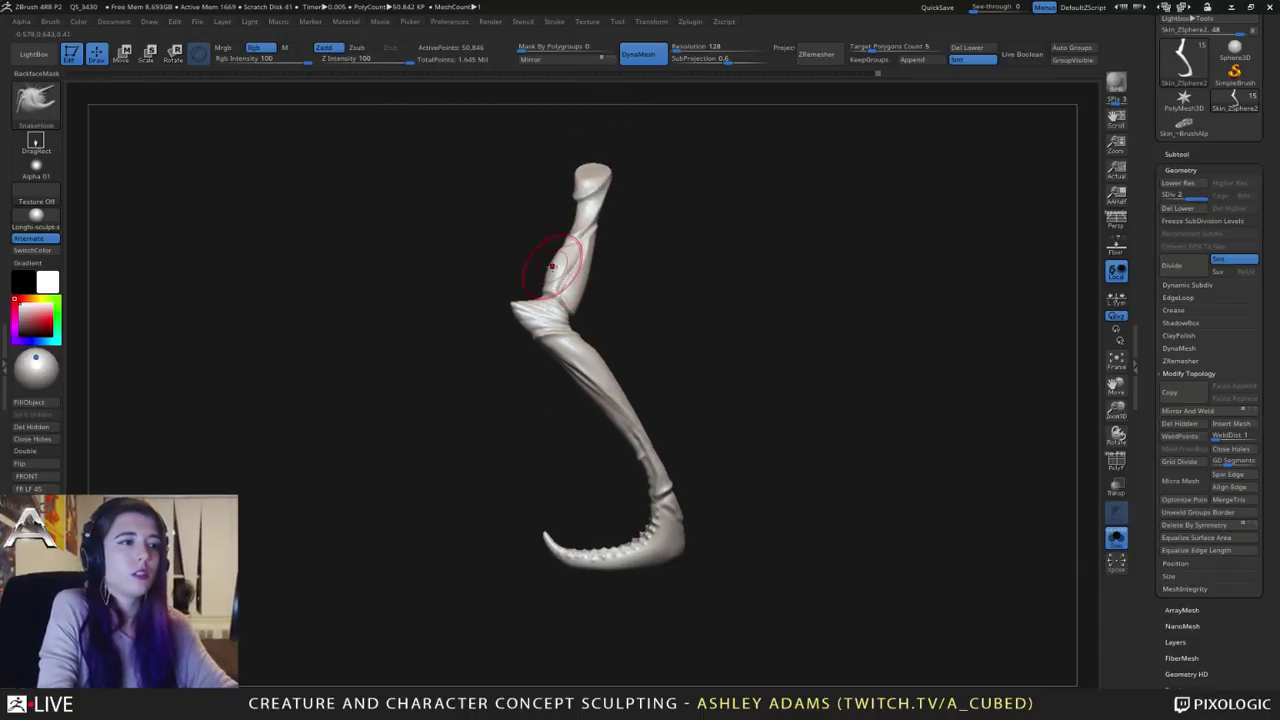
drag(552, 266, 548, 265)
right_drag(553, 262, 618, 266)
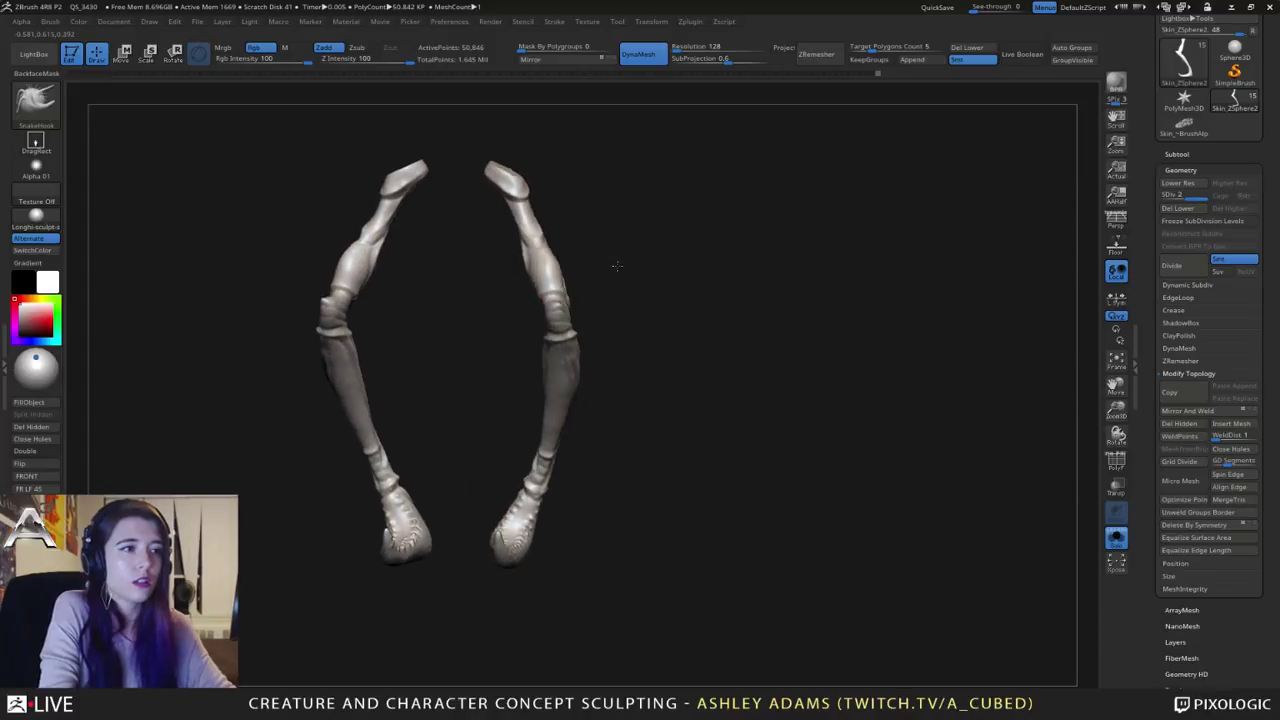
drag(536, 268, 543, 266)
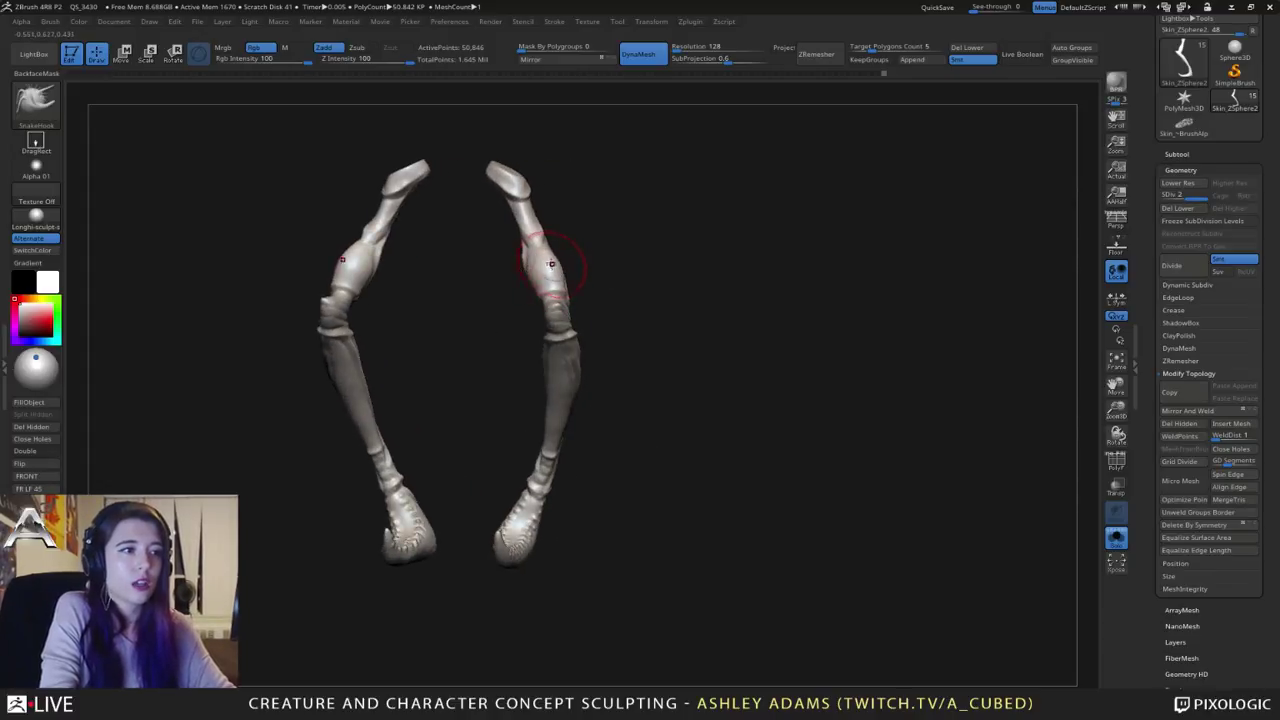
Step: Refine the upper leg segment's contour from the back and side with SnakeHook, narrowing it towards the upper joint
mouse_move(544, 254)
right_down()
mouse_move(586, 286)
mouse_move(533, 268)
mouse_move(538, 292)
right_up()
key(space)
drag(566, 291, 574, 291)
drag(578, 274, 582, 270)
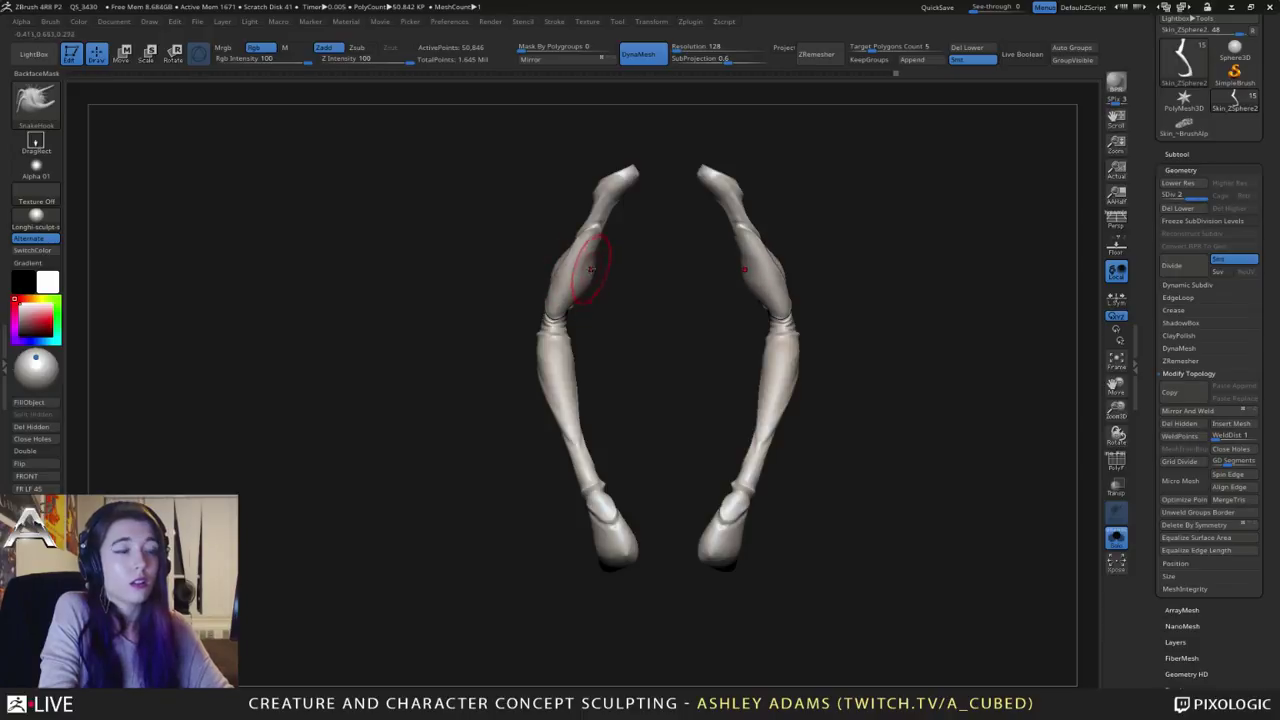
right_drag(587, 263, 535, 269)
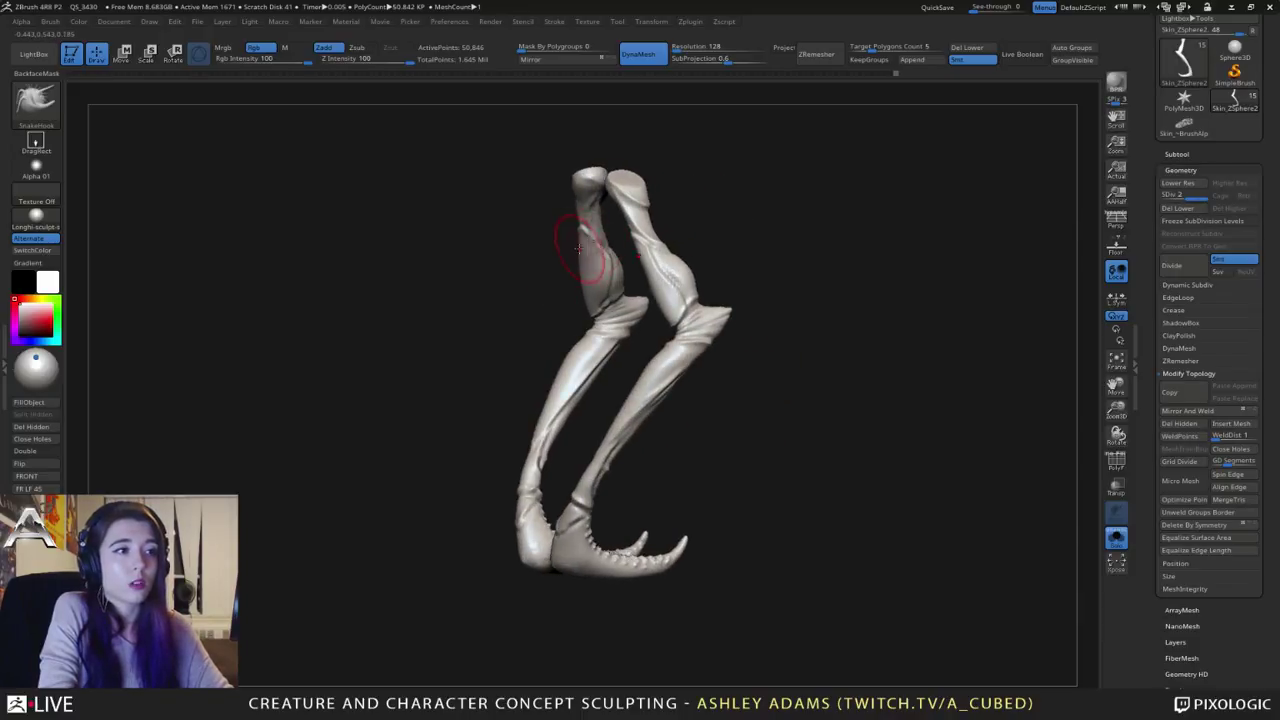
drag(578, 247, 583, 248)
right_drag(582, 245, 581, 234)
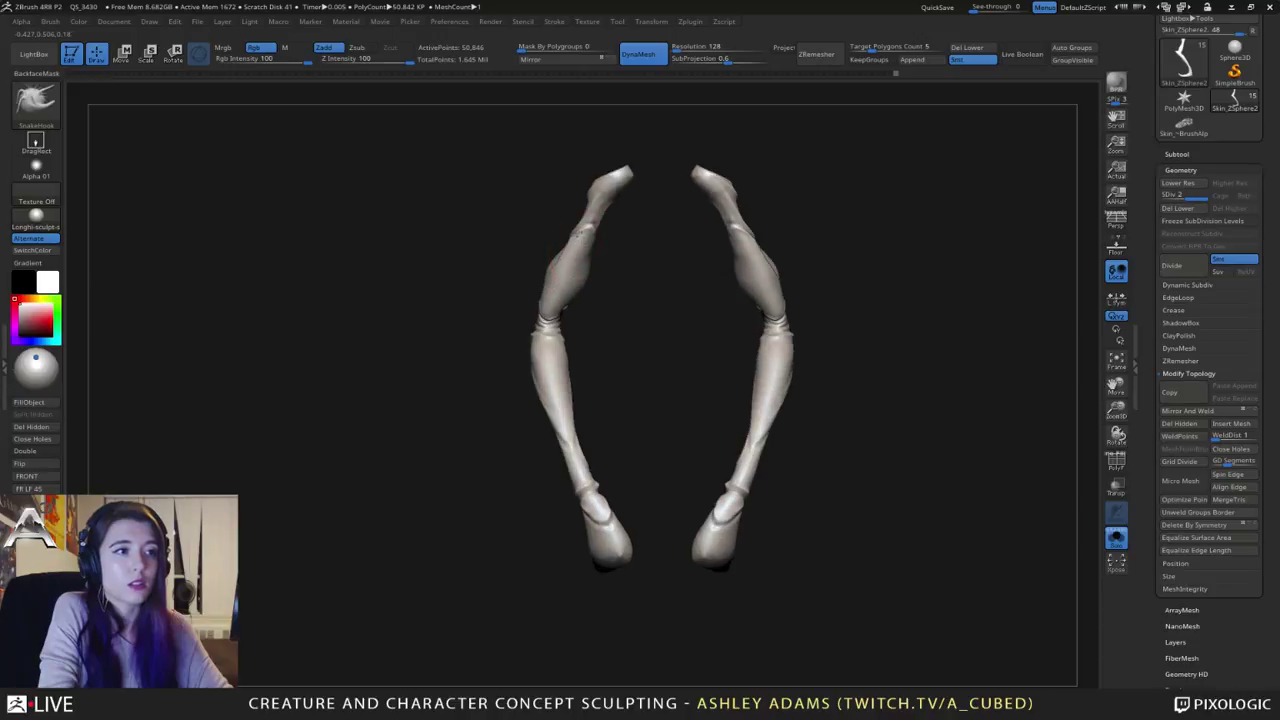
key(space)
drag(582, 234, 577, 233)
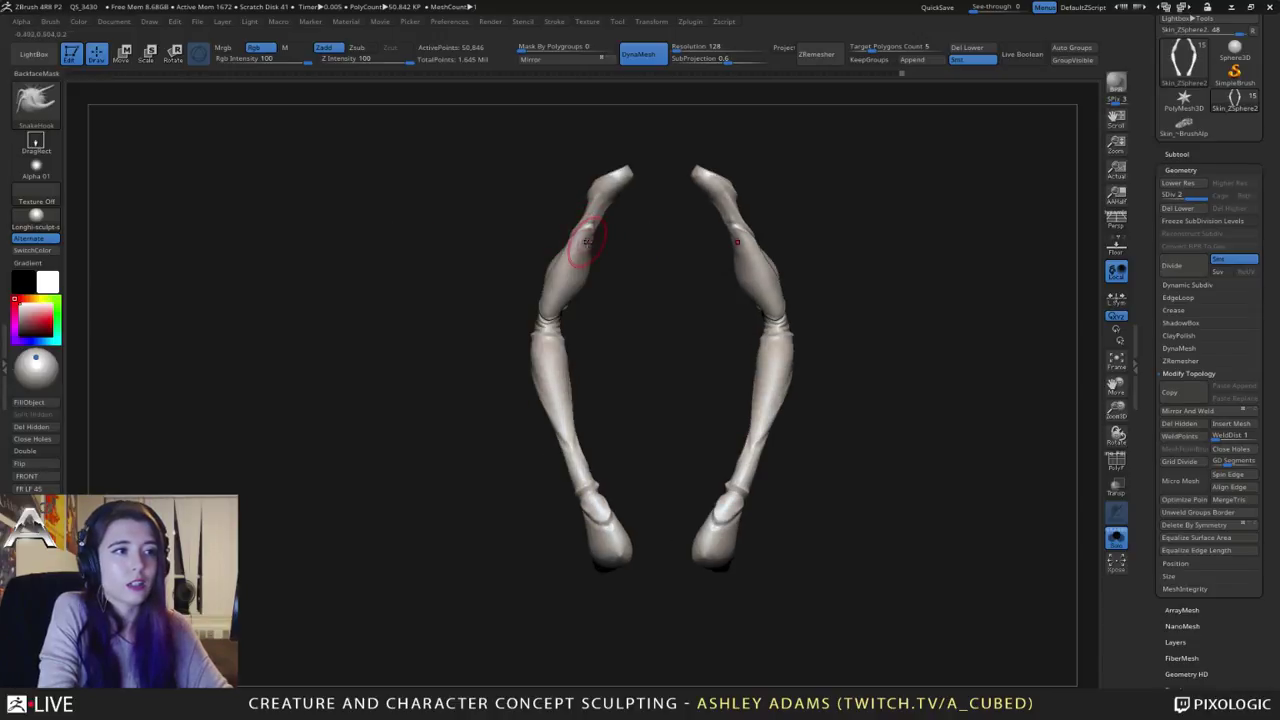
right_drag(584, 238, 652, 260)
Step: Adjust the foot's width and the heel contour below the ankle with the SnakeHook brush
mouse_move(638, 353)
right_down()
mouse_move(690, 350)
mouse_move(643, 352)
mouse_move(670, 302)
mouse_move(657, 443)
mouse_move(649, 377)
right_up()
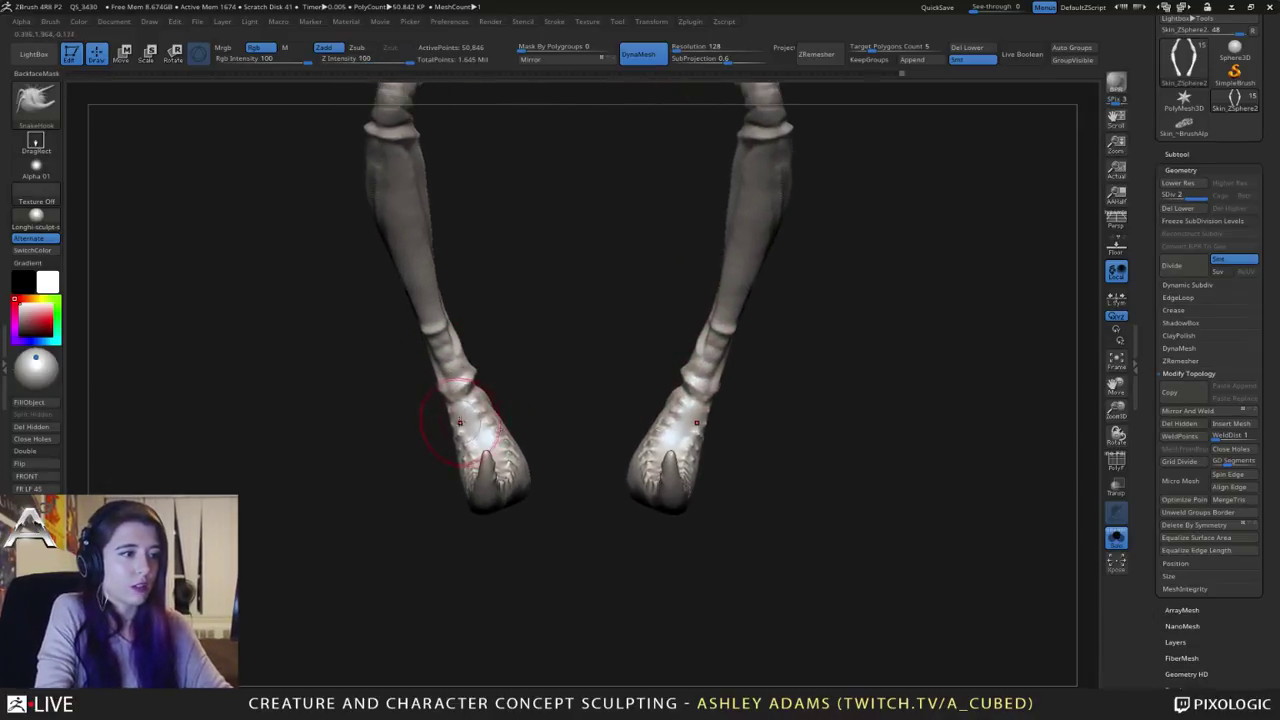
drag(460, 423, 476, 430)
right_drag(476, 428, 591, 426)
drag(486, 429, 478, 431)
alt+right_drag(478, 443, 541, 427)
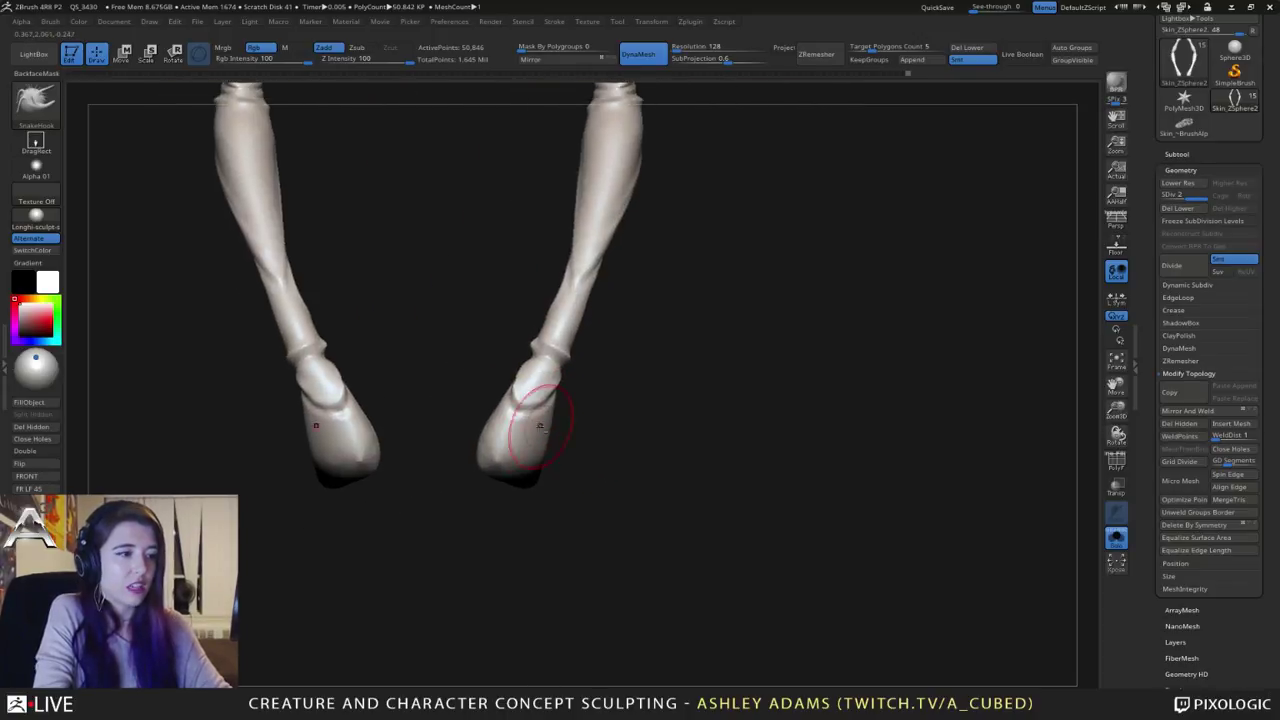
key(space)
drag(539, 410, 520, 396)
mouse_move(521, 369)
right_down()
mouse_move(622, 374)
mouse_move(530, 388)
right_up()
Step: Build up and smooth the heel below the ankle with the ClayBuildup brush
key(b)
key(c)
key(b)
key(shift)
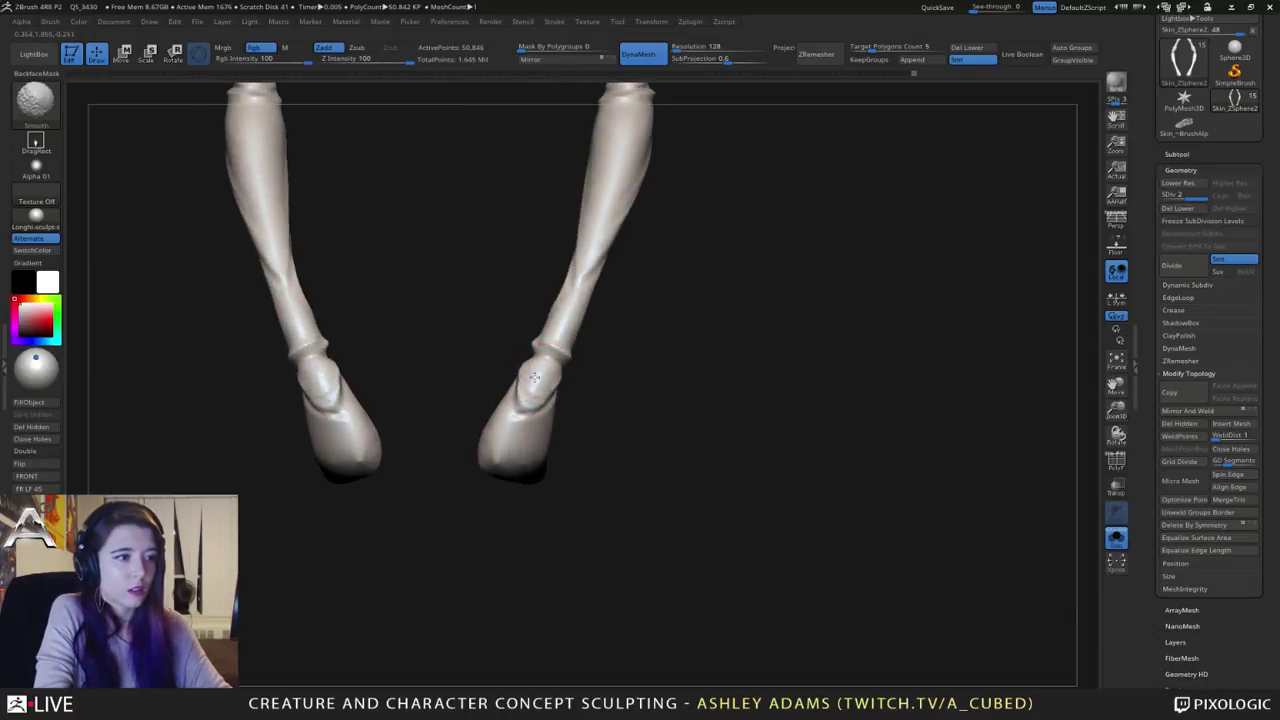
mouse_move(450, 374)
right_down()
mouse_move(556, 380)
mouse_move(514, 429)
right_up()
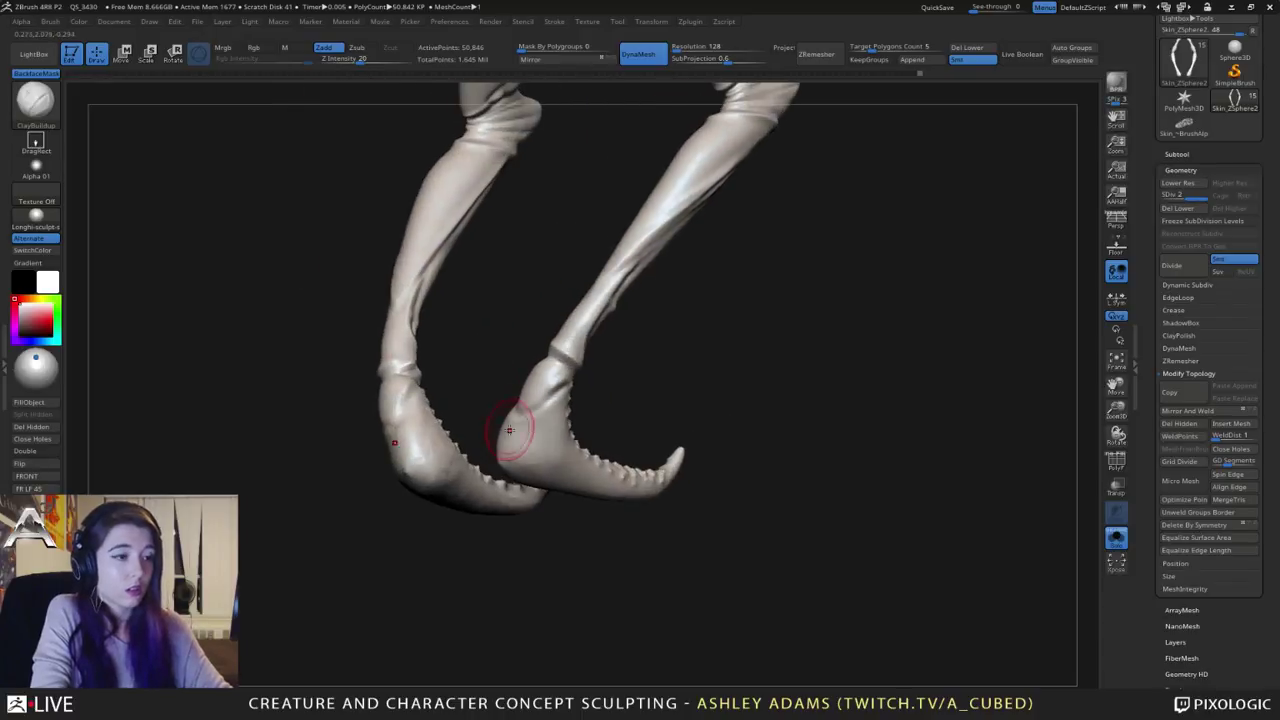
Step: Carve a short line of small pits down the back of the heel with DamStandard
right_drag(600, 426, 516, 424)
key(b)
key(d)
key(s)
drag(516, 423, 504, 449)
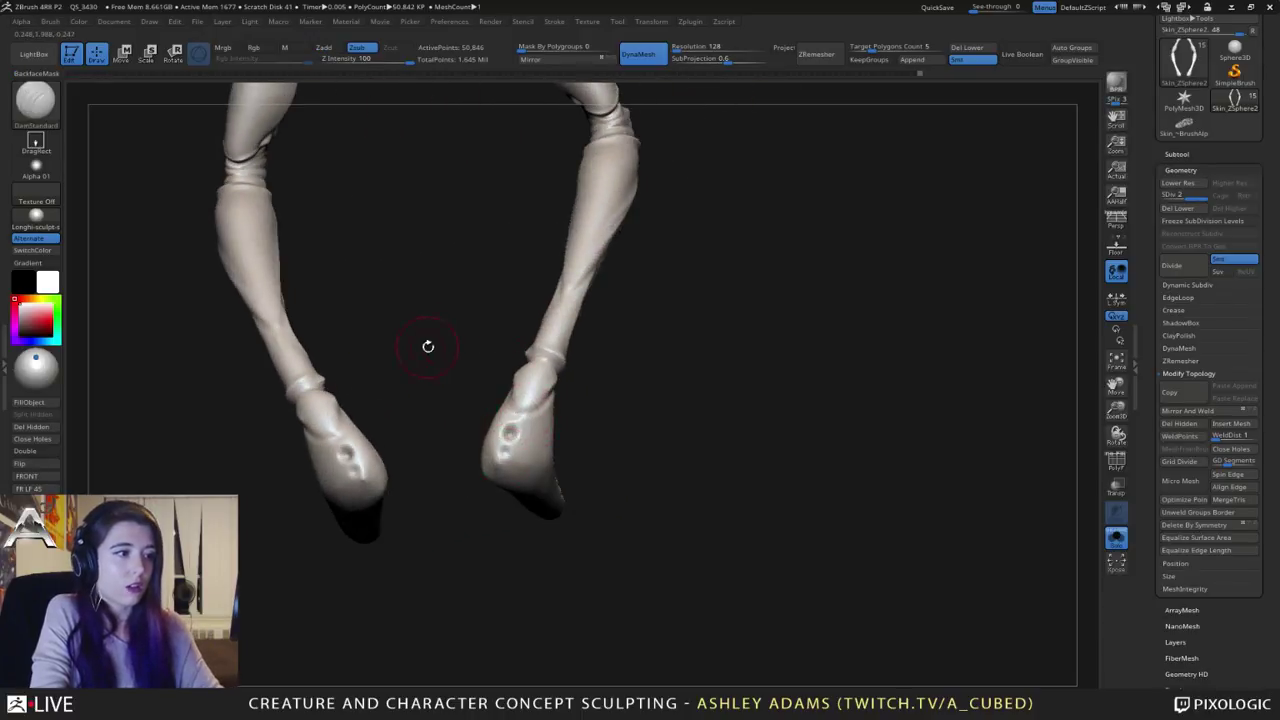
right_drag(427, 346, 506, 297)
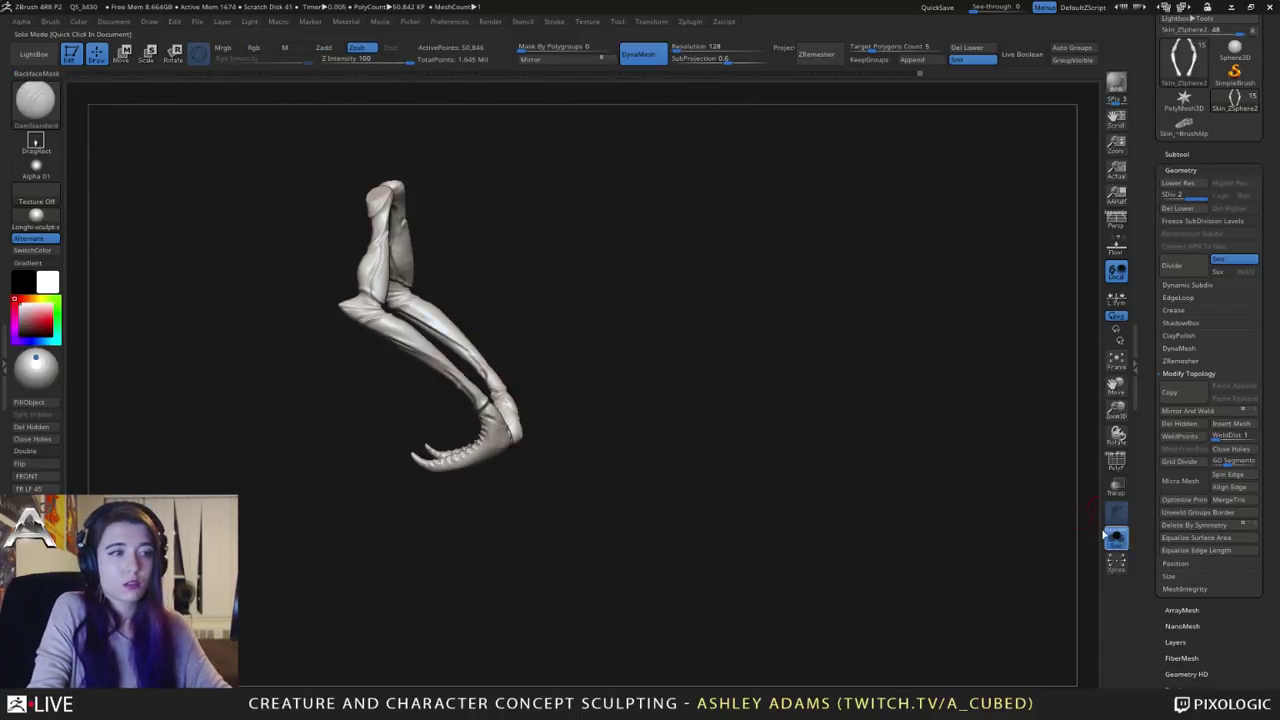
Step: Isolate the small front legs with the sickle-shaped claws and subdivide them to level 4
click(1112, 537)
right_drag(617, 300, 711, 394)
alt+click(523, 263)
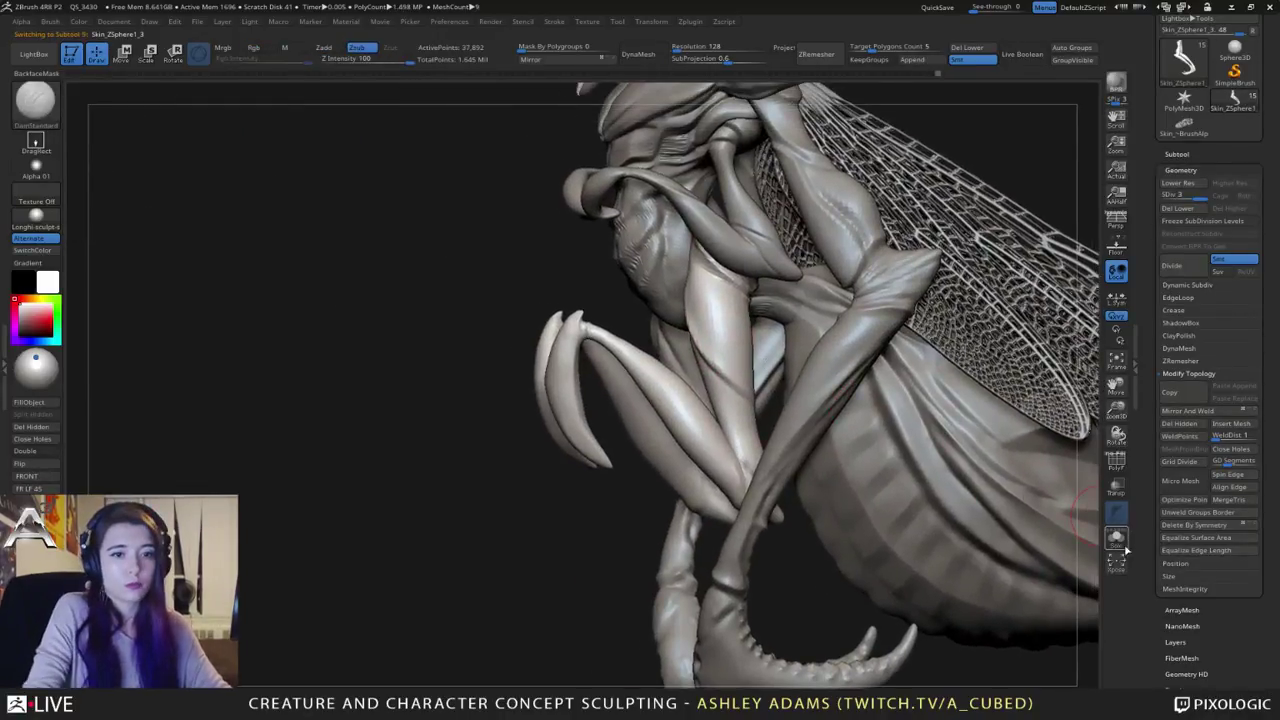
click(1119, 541)
key(ctrl+d)
ctrl+right_drag(605, 370, 846, 340)
right_click(700, 285)
alt+right_drag(750, 250, 622, 351)
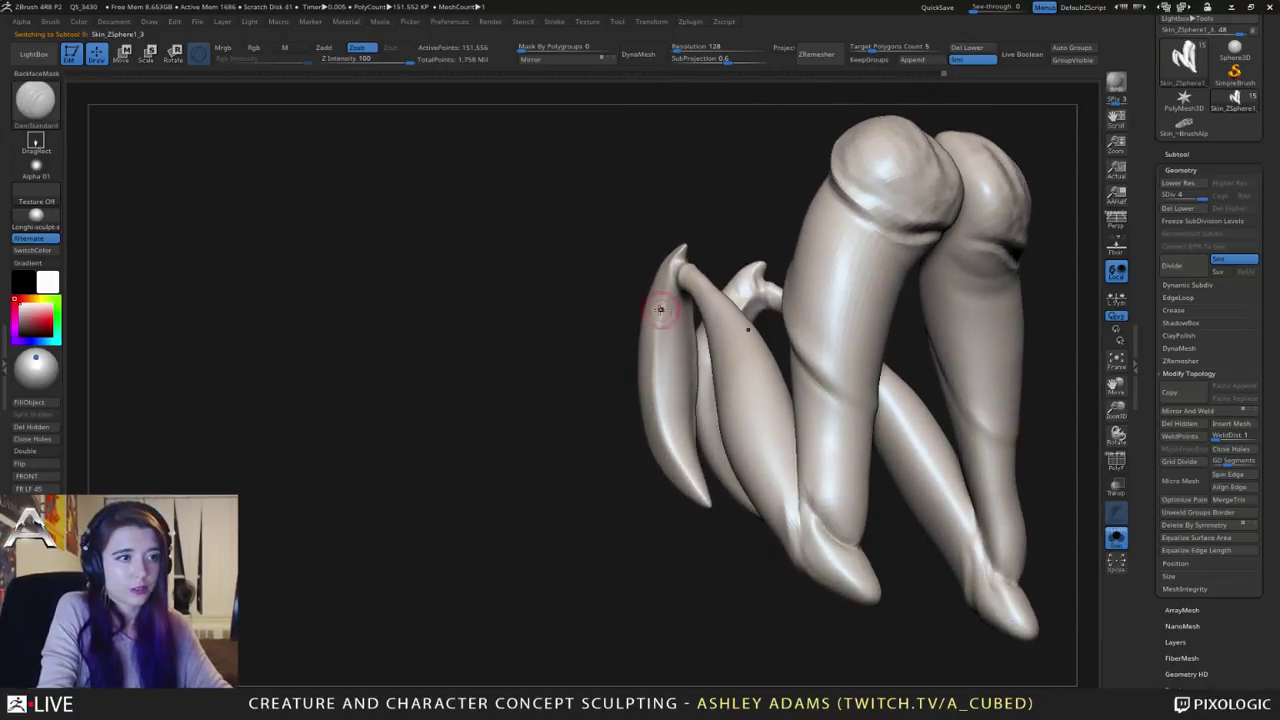
right_drag(660, 309, 671, 292)
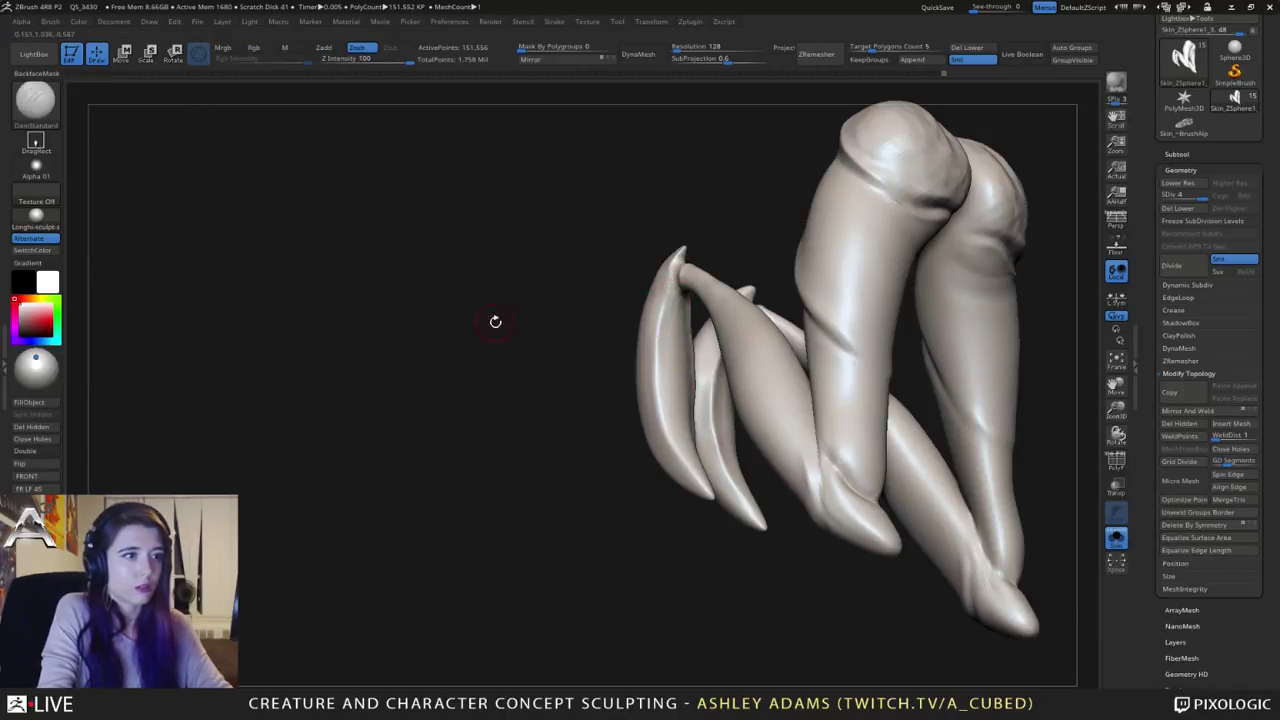
Step: Assign Alpha 40 to the DamStandard brush and test small spaced strokes on the front claw
click(36, 173)
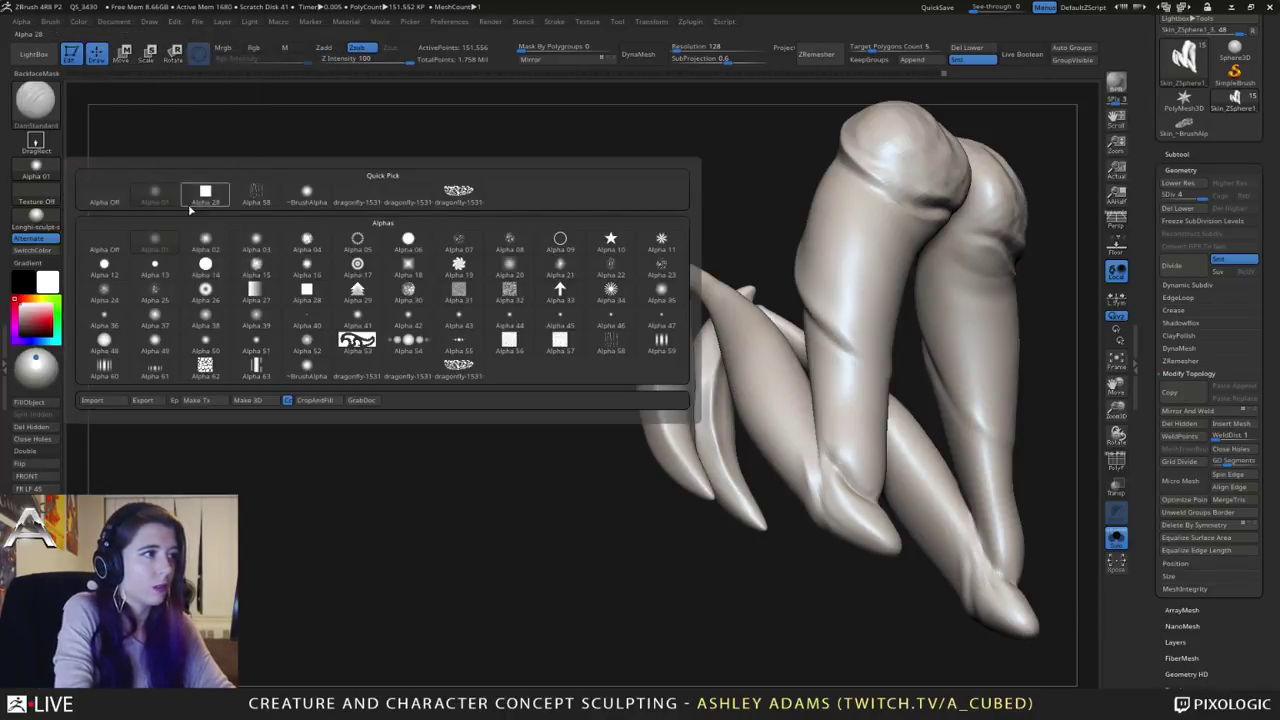
click(394, 297)
right_drag(640, 430, 668, 316)
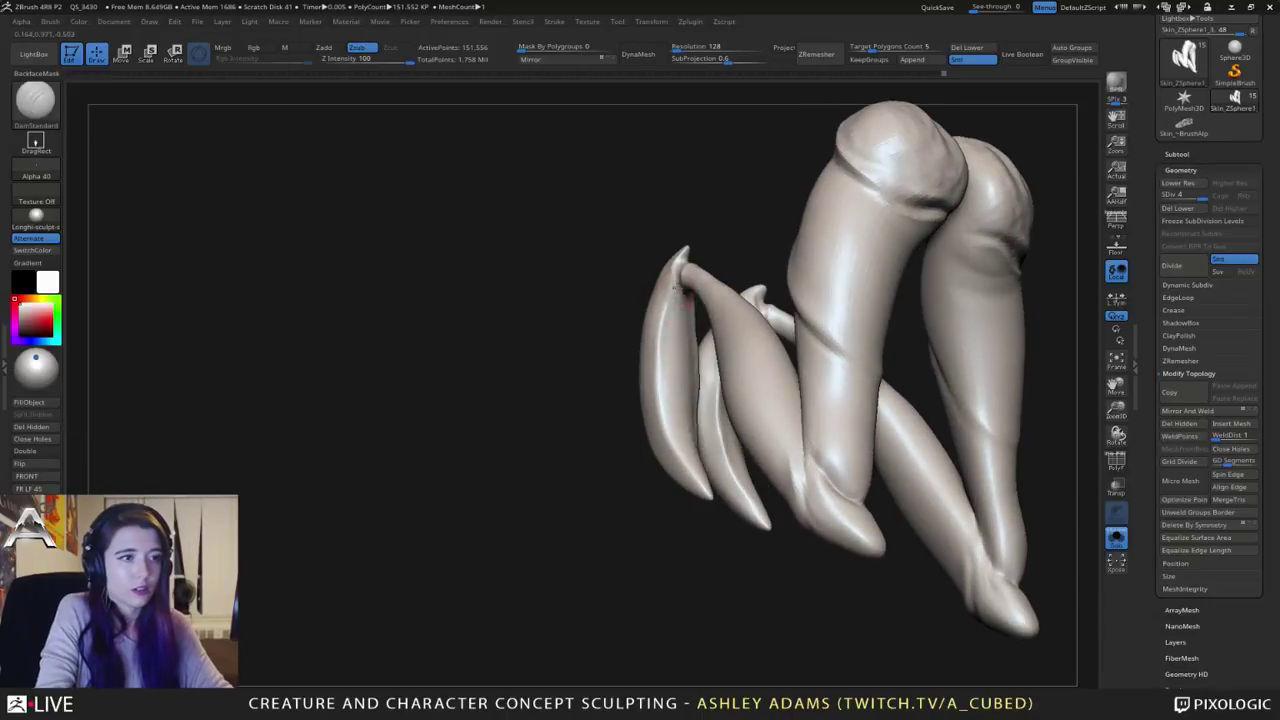
key(ctrl+z)
key(space)
drag(655, 348, 667, 348)
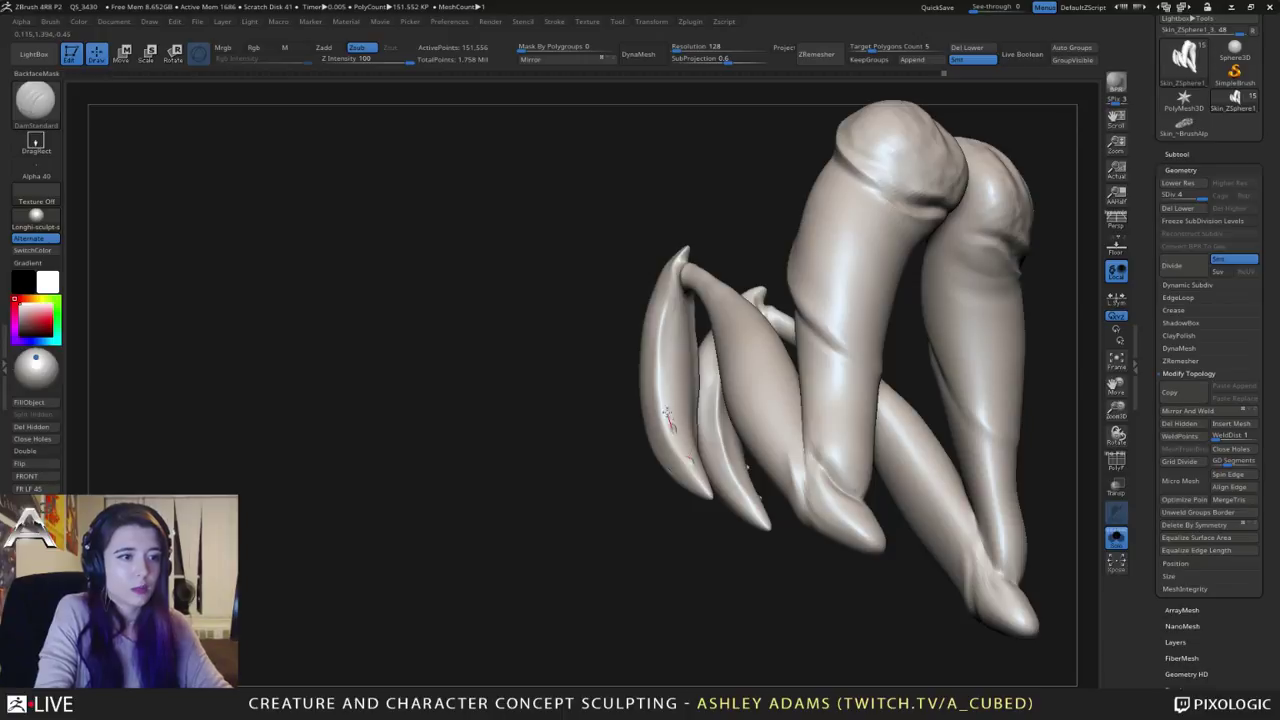
key(space)
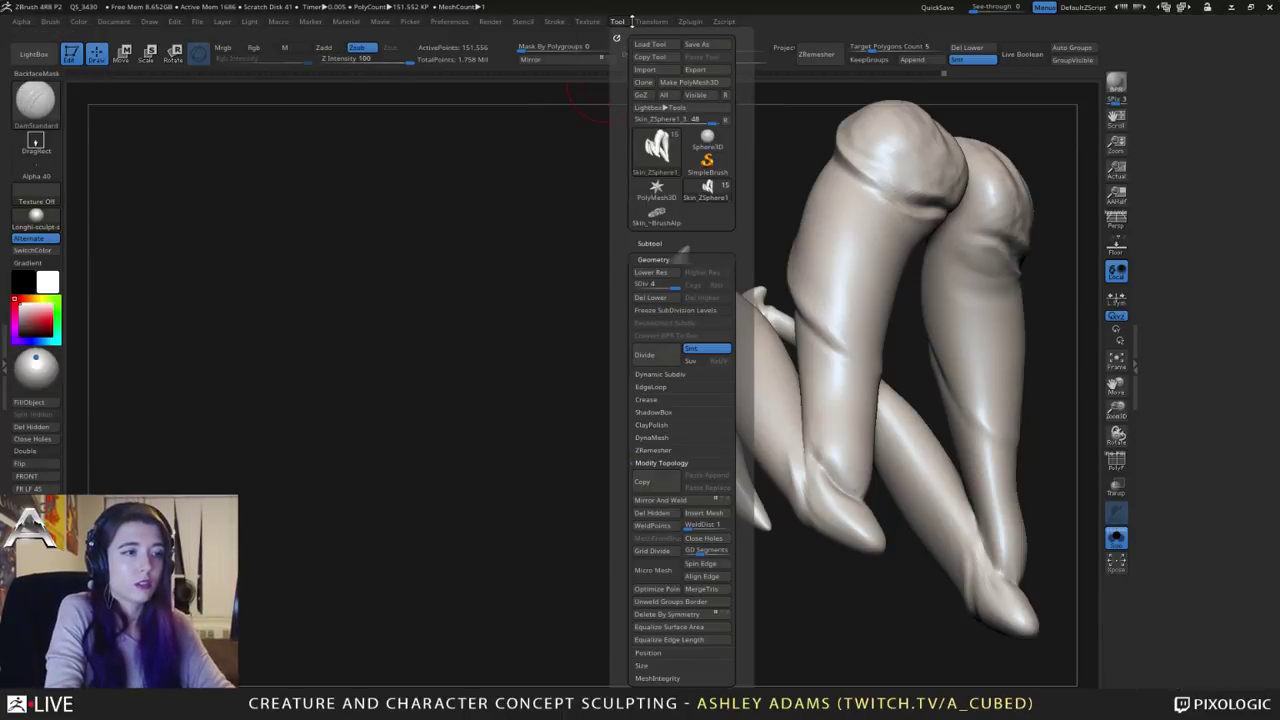
click(616, 37)
click(554, 21)
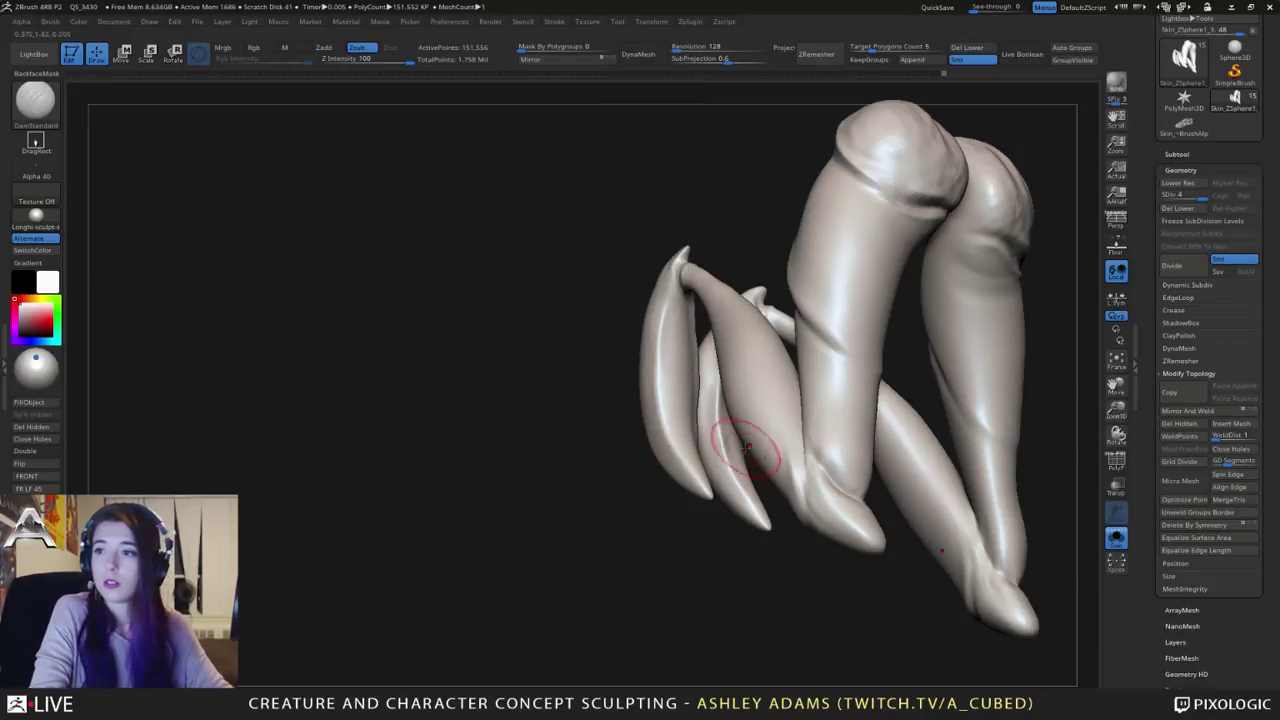
Step: Hide the front legs' upper segments with SelectRect, leaving only the claws and short joint stubs
ctrl+right_drag(743, 514, 748, 405)
shift+right_drag(748, 405, 668, 361)
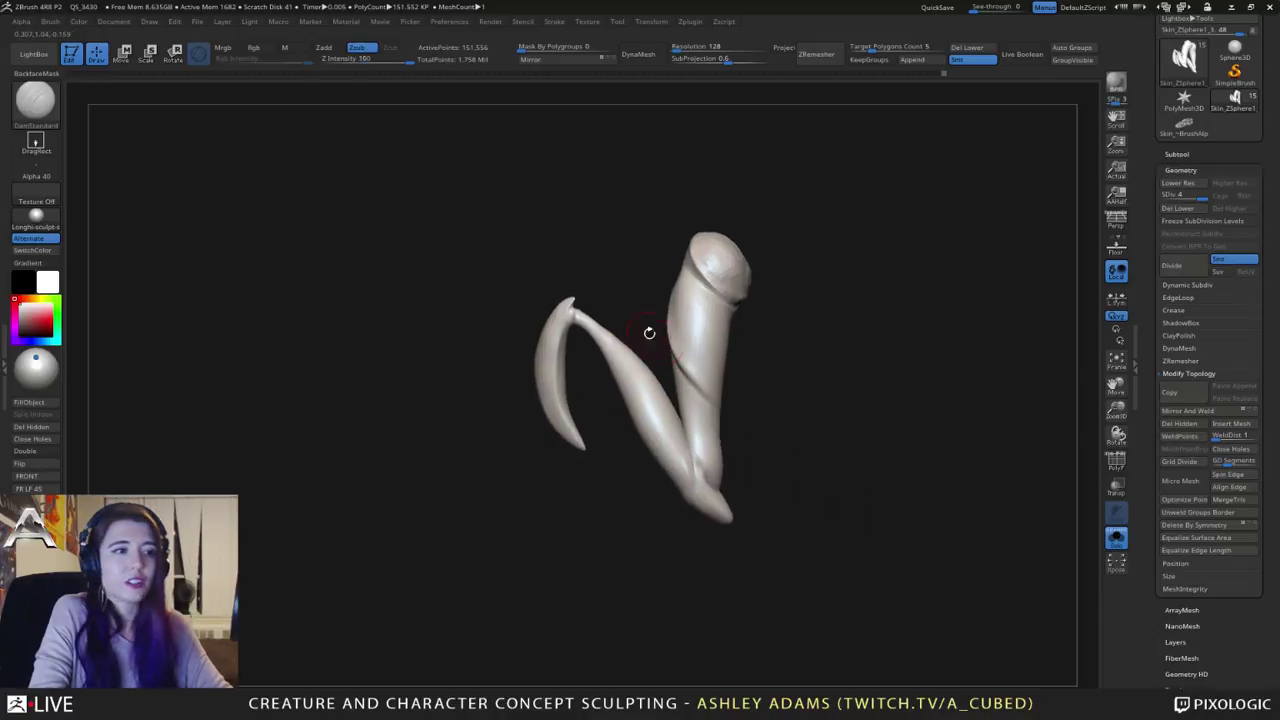
ctrl+shift+click(38, 102)
click(211, 126)
ctrl+alt+shift+drag(951, 594, 582, 122)
mouse_move(619, 331)
right_down()
mouse_move(660, 357)
mouse_move(684, 455)
mouse_move(712, 449)
right_up()
alt+right_drag(712, 449, 734, 331)
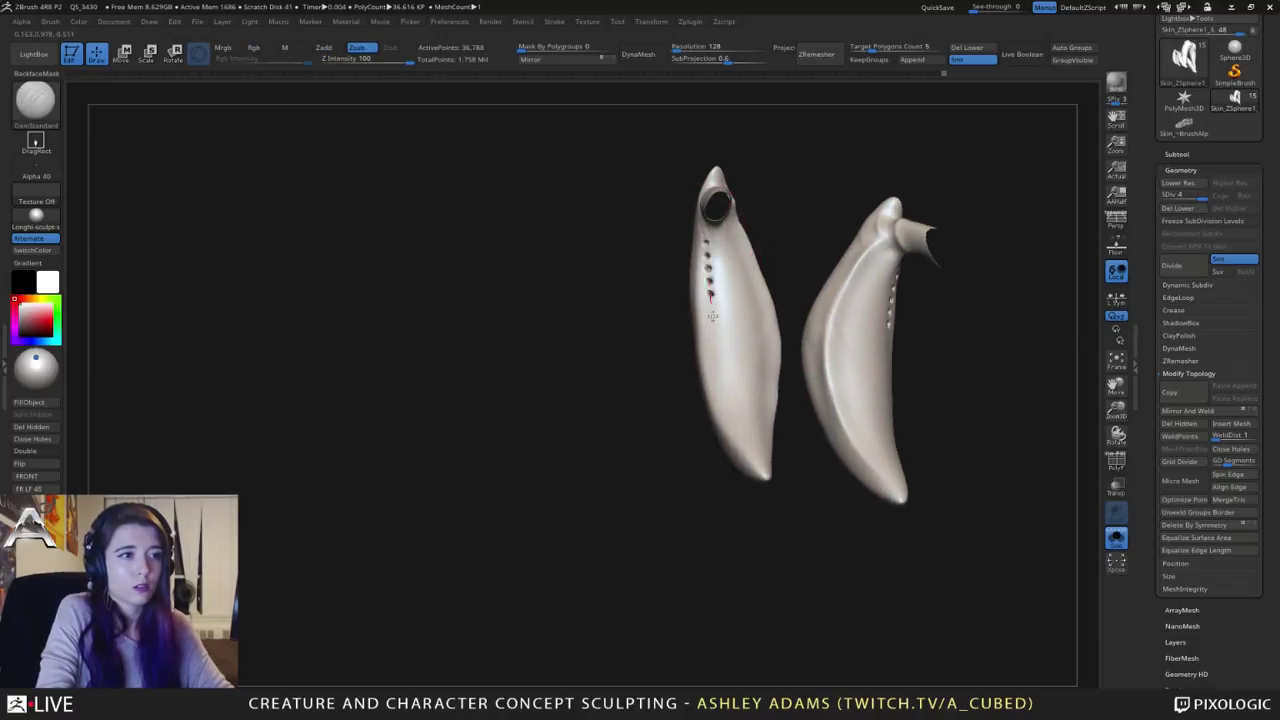
Step: Try to draw several rows of small spikes along the inner face of the front claws
drag(713, 316, 709, 324)
key(ctrl+z)
drag(763, 464, 763, 466)
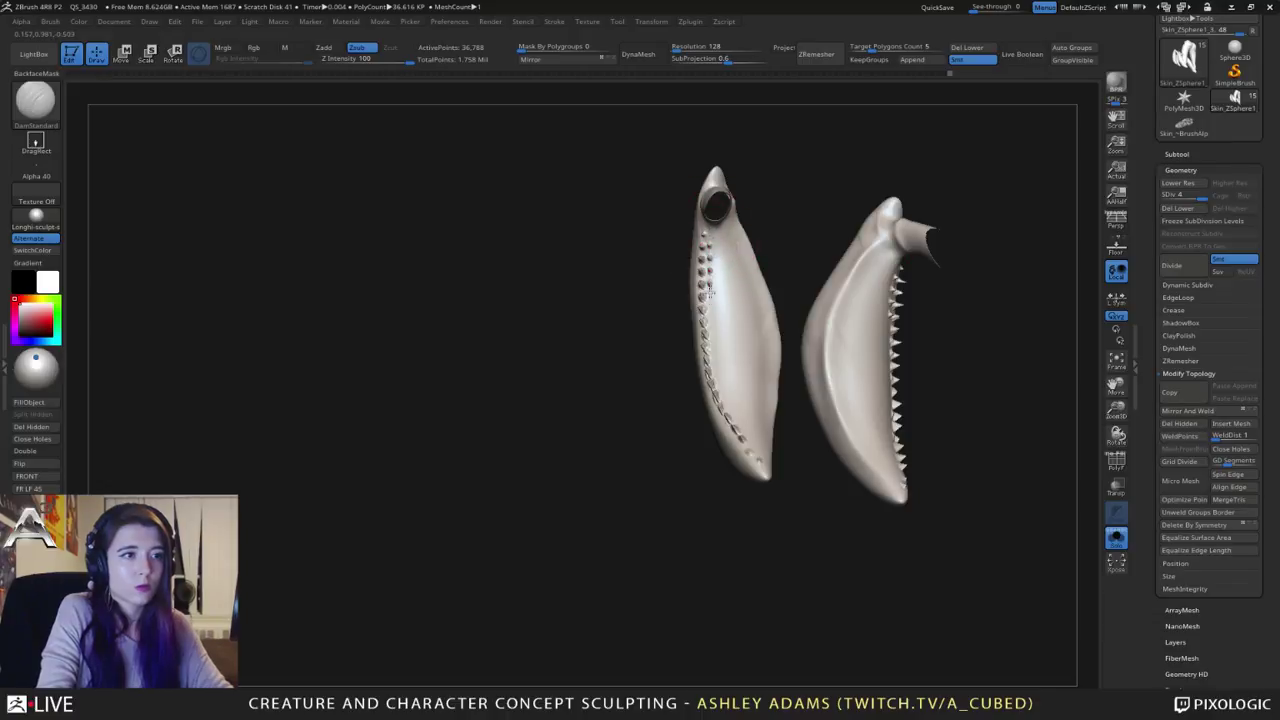
right_drag(767, 474, 757, 286)
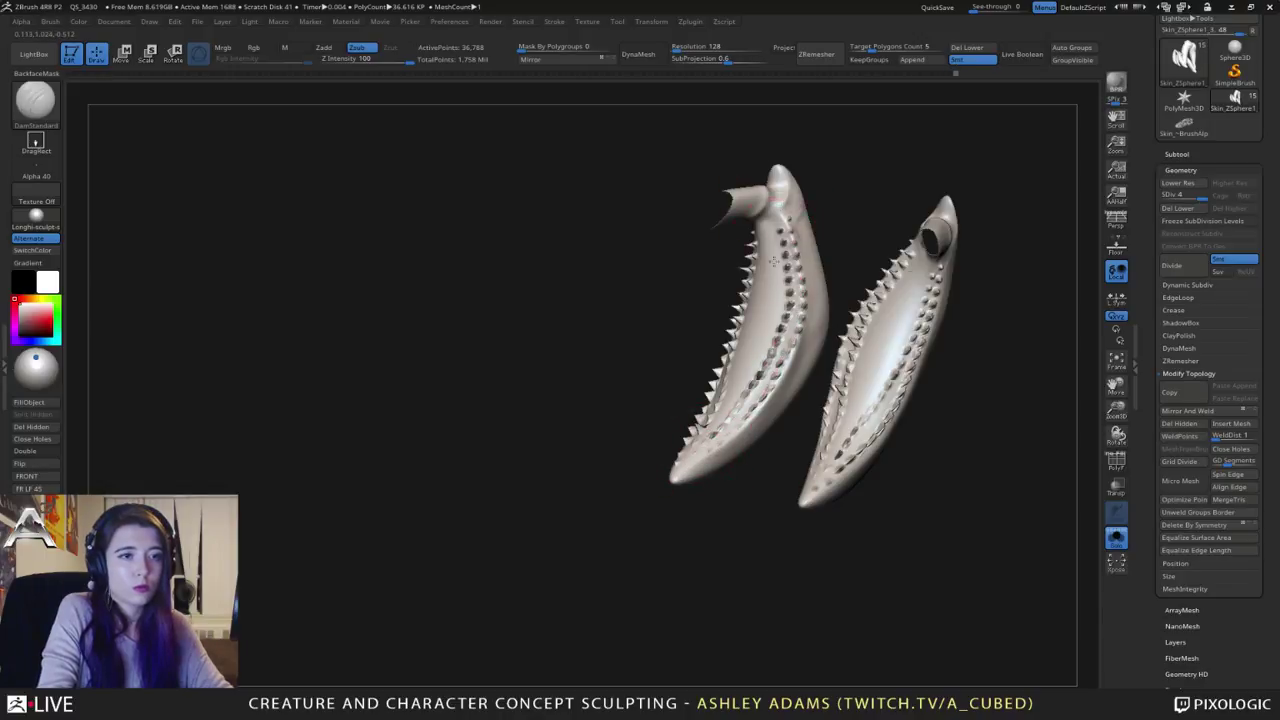
right_drag(774, 260, 750, 265)
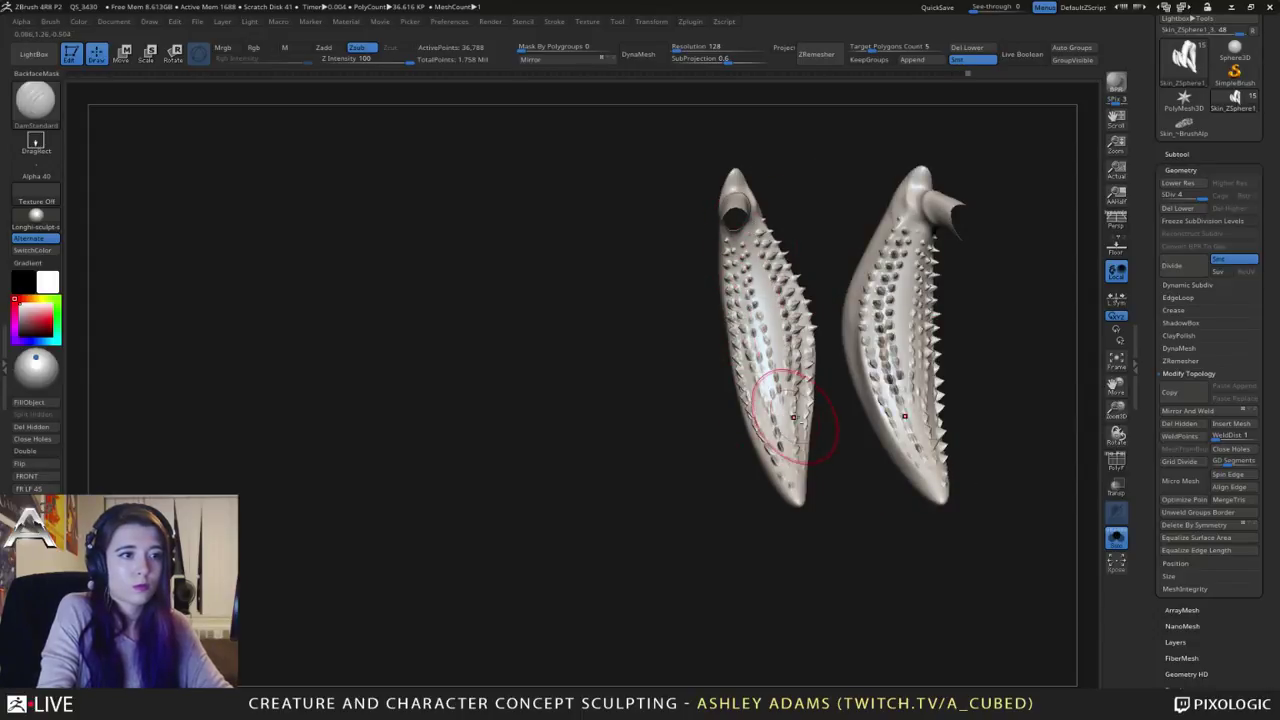
mouse_move(757, 280)
right_down()
mouse_move(766, 366)
mouse_move(744, 295)
right_up()
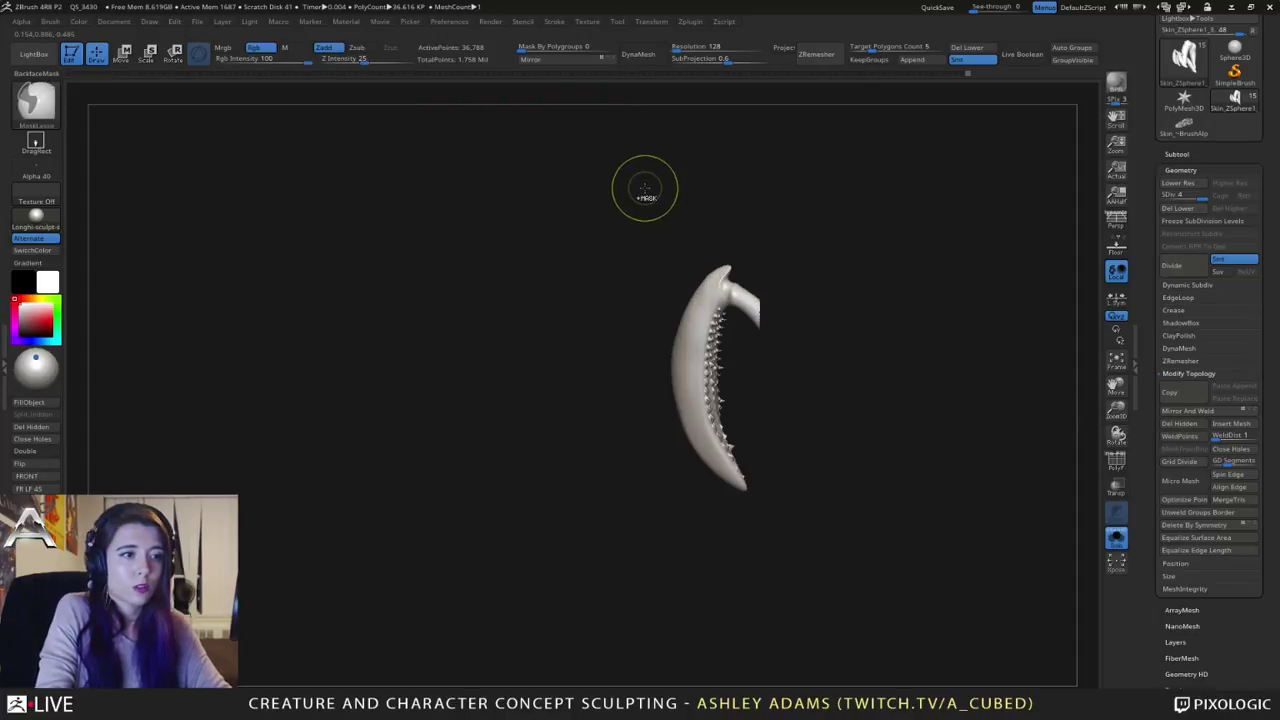
key(ctrl+z)
key(ctrl+z)
Step: Enlarge the DamStandard draw size and adjust the stroke's LazyStep spacing
ctrl+right_drag(641, 202, 641, 440)
key(space)
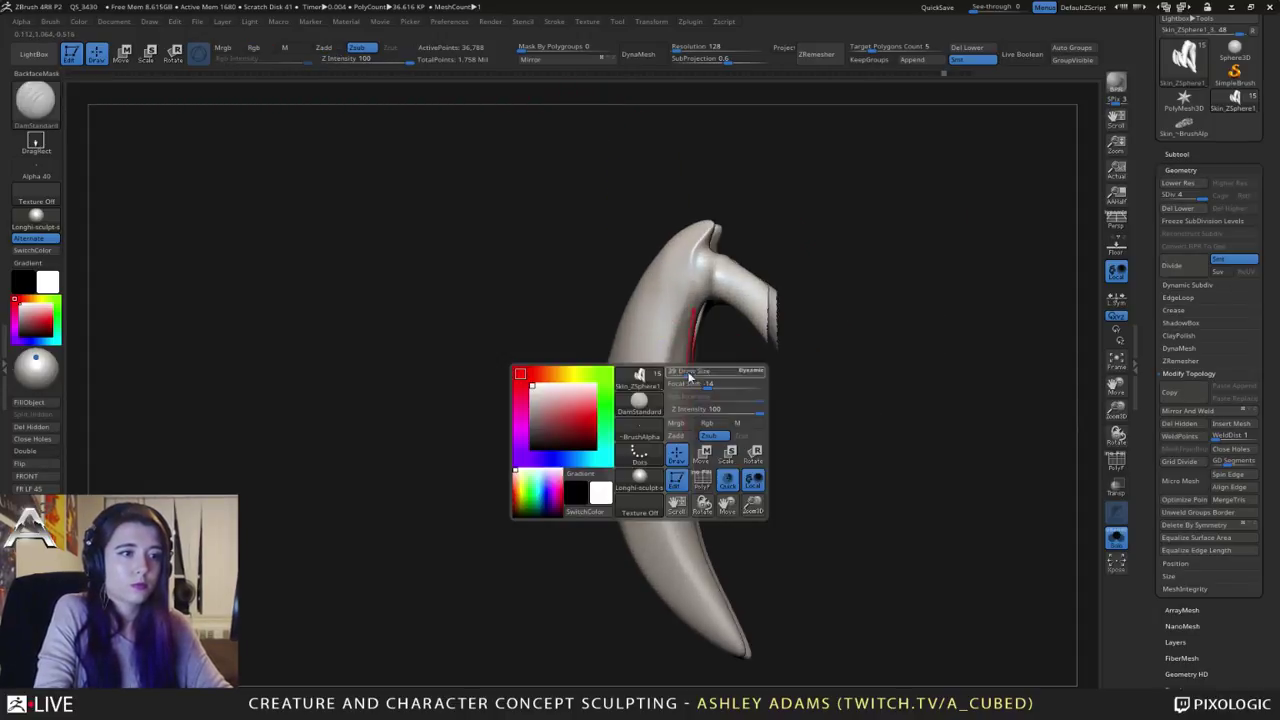
drag(689, 376, 706, 374)
alt+right_drag(706, 374, 734, 268)
mouse_move(734, 268)
right_down()
mouse_move(749, 319)
mouse_move(714, 360)
mouse_move(763, 247)
mouse_move(687, 116)
right_up()
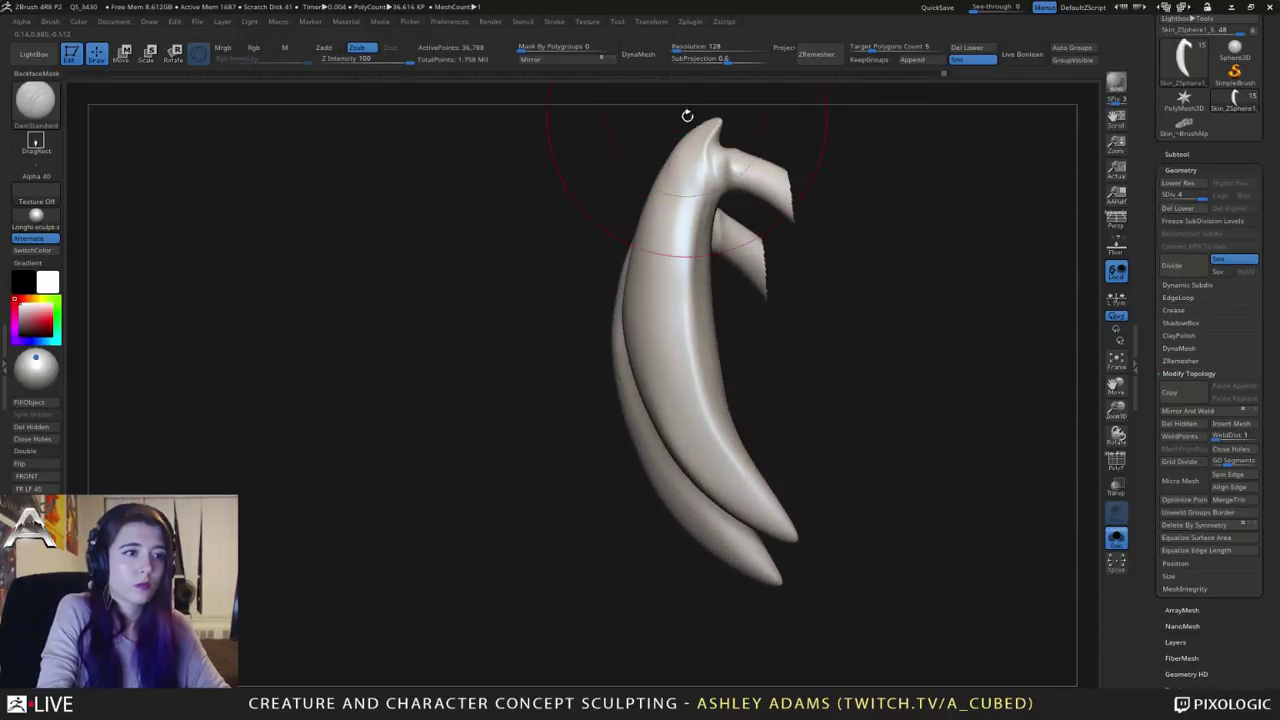
click(553, 21)
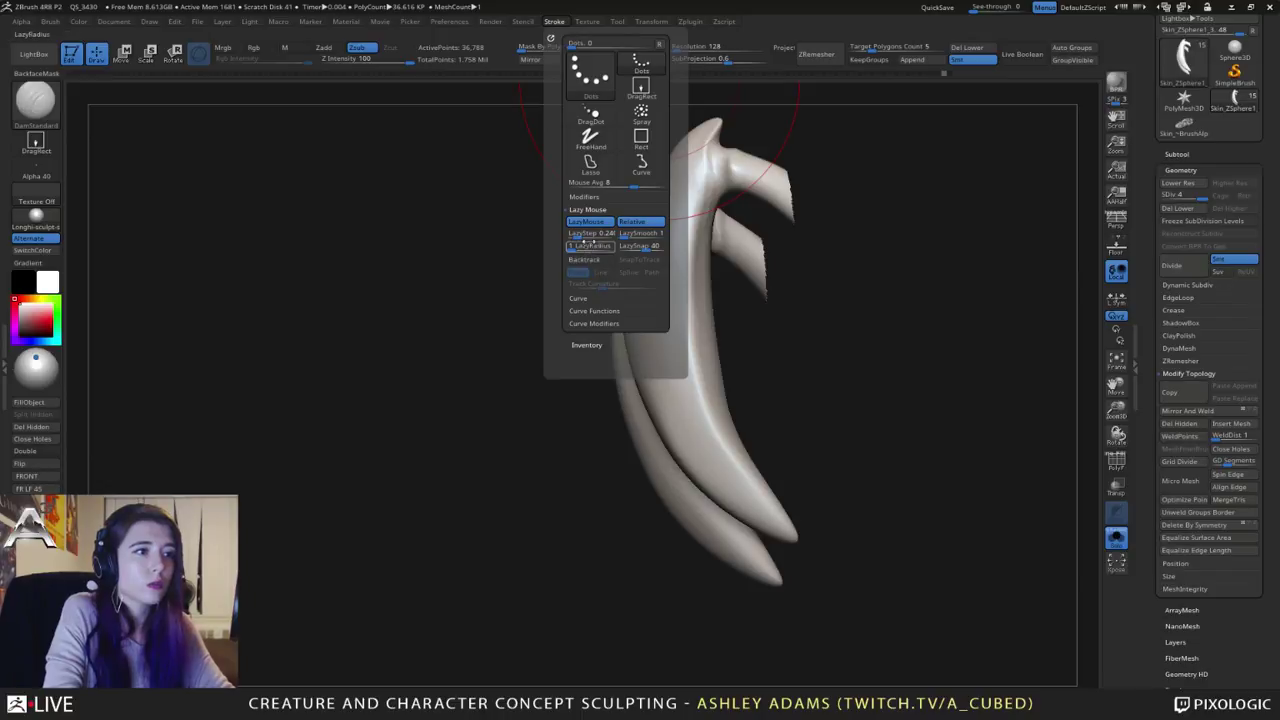
click(577, 236)
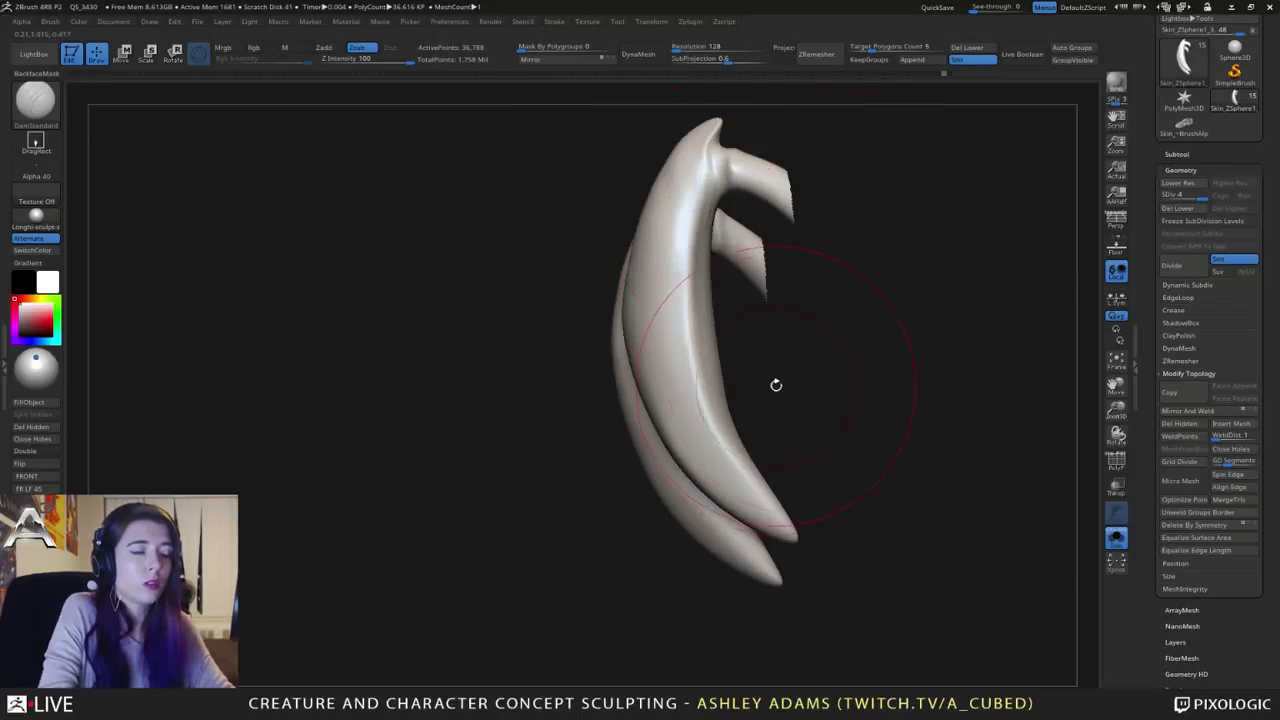
Step: Unhide the front legs, subdivide them to level 5, and isolate the claws again
ctrl+shift+drag(875, 400, 875, 409)
right_drag(874, 412, 771, 466)
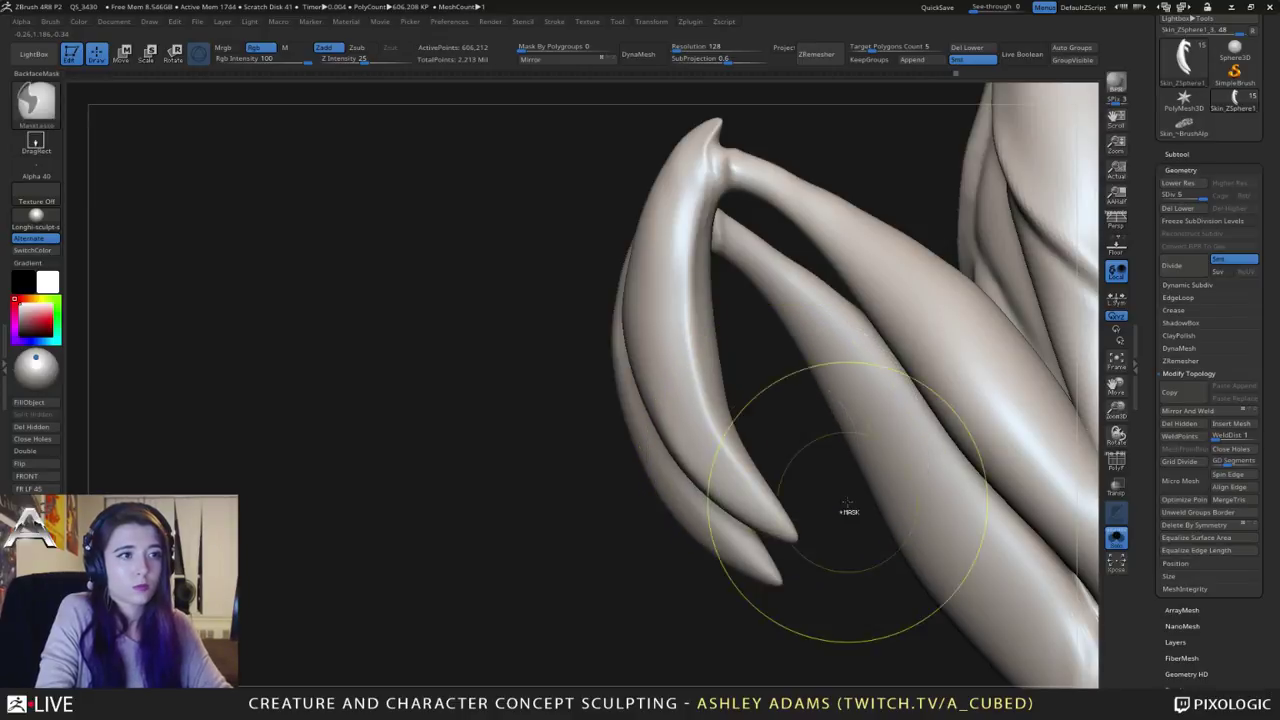
mouse_move(849, 511)
ctrl+right_down()
mouse_move(849, 444)
mouse_move(797, 360)
ctrl+right_up()
ctrl+alt+shift+drag(1003, 540, 814, 226)
ctrl+right_drag(815, 310, 776, 358)
alt+right_drag(728, 259, 752, 351)
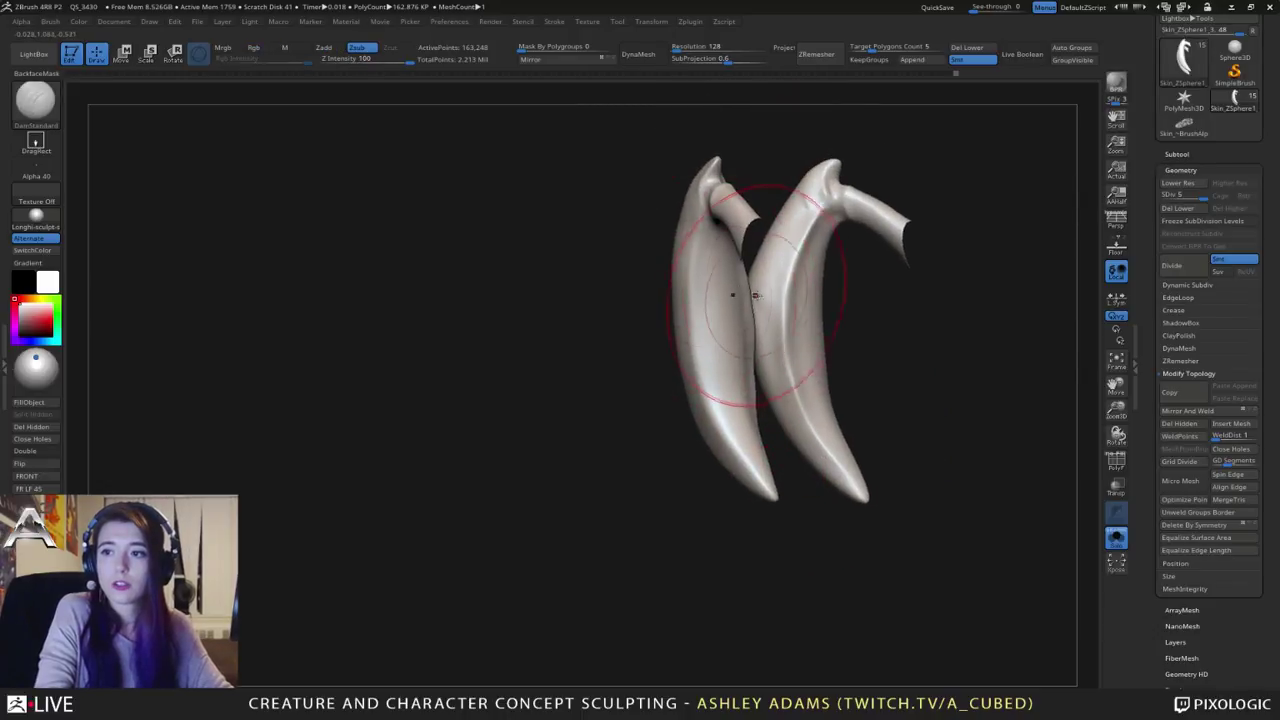
Step: Draw a row of long spikes along each edge of the claws' inner face with DamStandard
right_drag(762, 294, 730, 292)
right_click(672, 296)
right_drag(647, 205, 725, 195)
key(space)
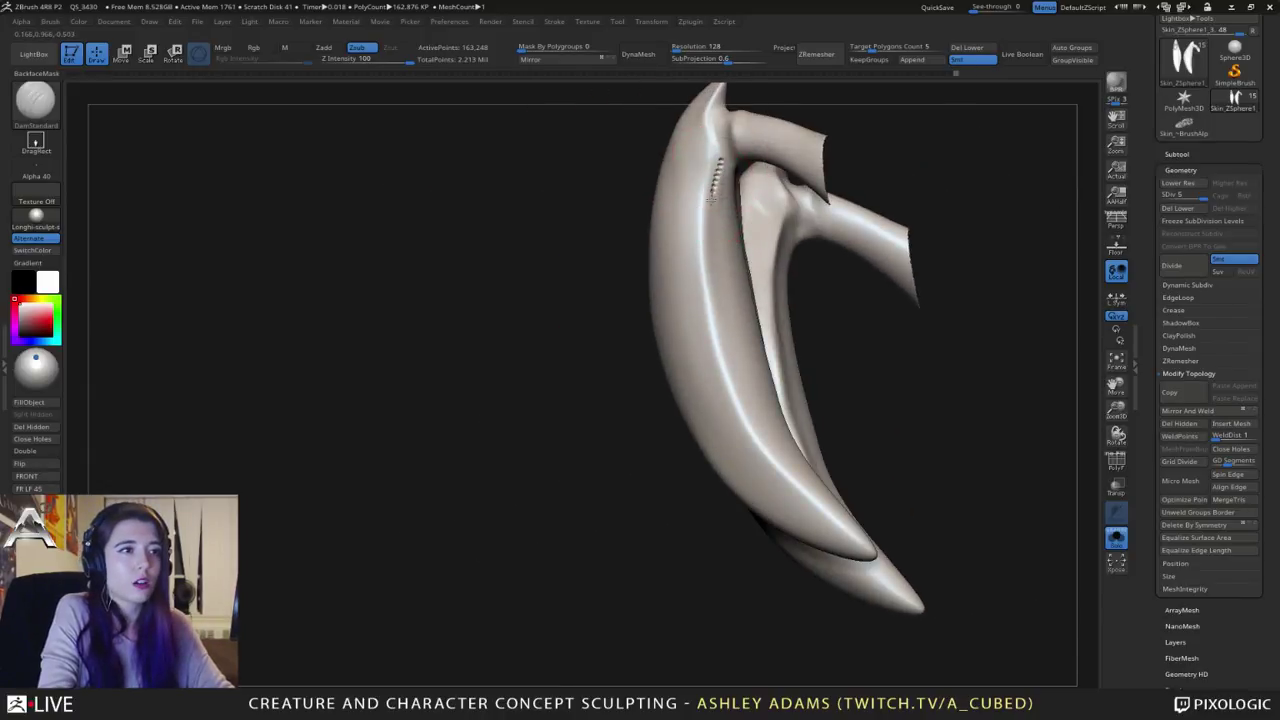
key(space)
right_drag(714, 229, 713, 338)
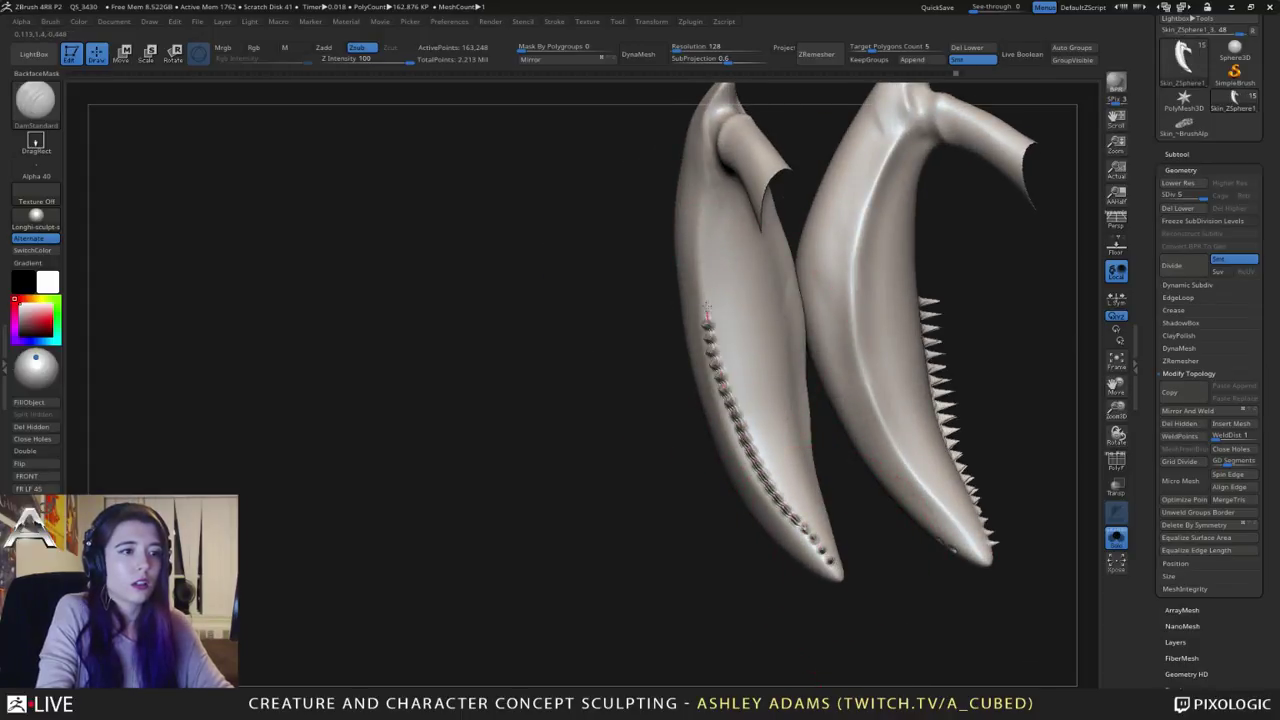
mouse_move(702, 163)
right_down()
mouse_move(745, 205)
mouse_move(737, 237)
mouse_move(766, 203)
right_up()
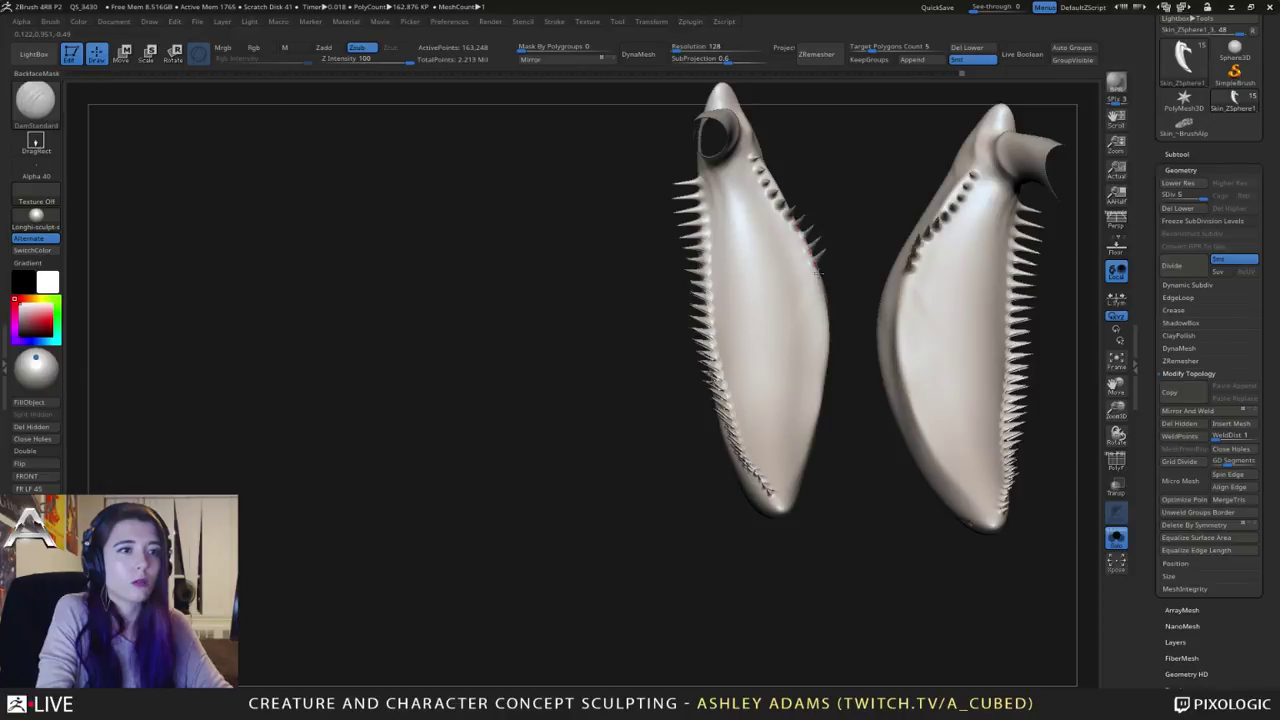
shift+drag(816, 272, 786, 186)
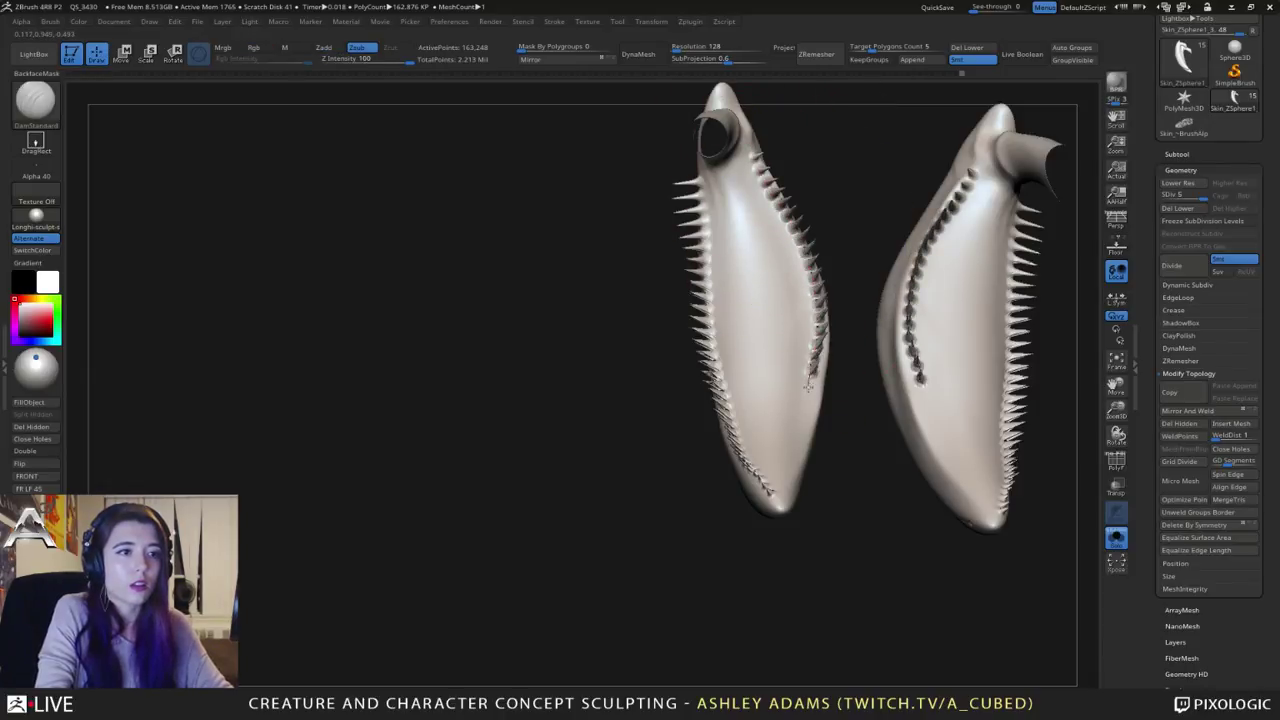
Step: Fill the claws' inner face between the two edge rows with more lengthwise rows of spikes
right_drag(634, 323, 659, 227)
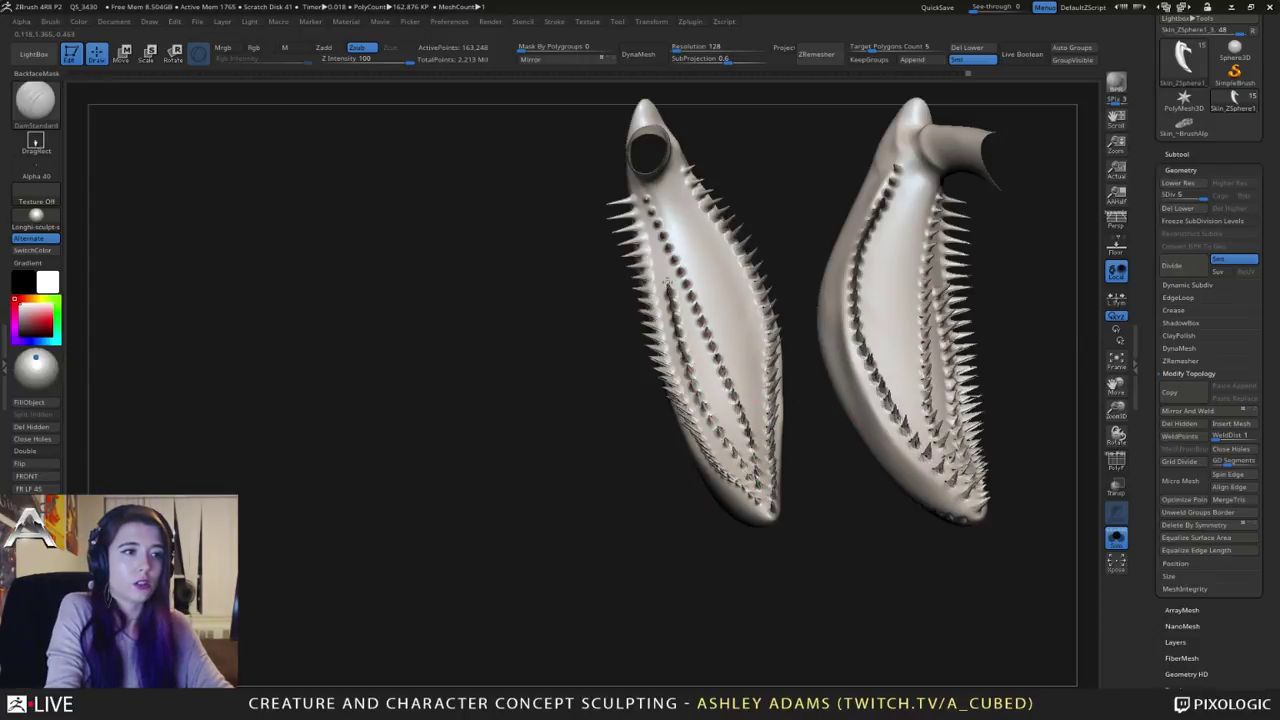
mouse_move(680, 197)
mouse_down()
mouse_move(756, 370)
mouse_move(770, 470)
mouse_up()
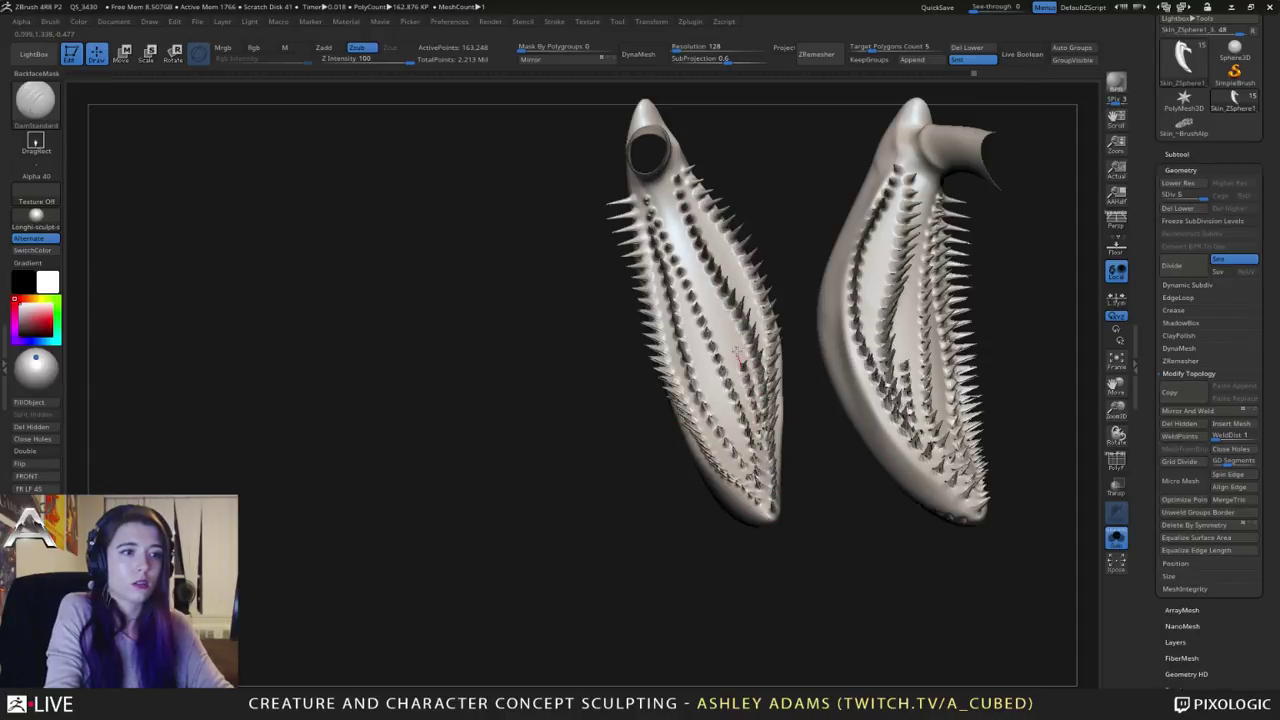
mouse_move(790, 195)
mouse_down()
mouse_move(699, 252)
mouse_move(742, 338)
mouse_up()
drag(600, 440, 733, 484)
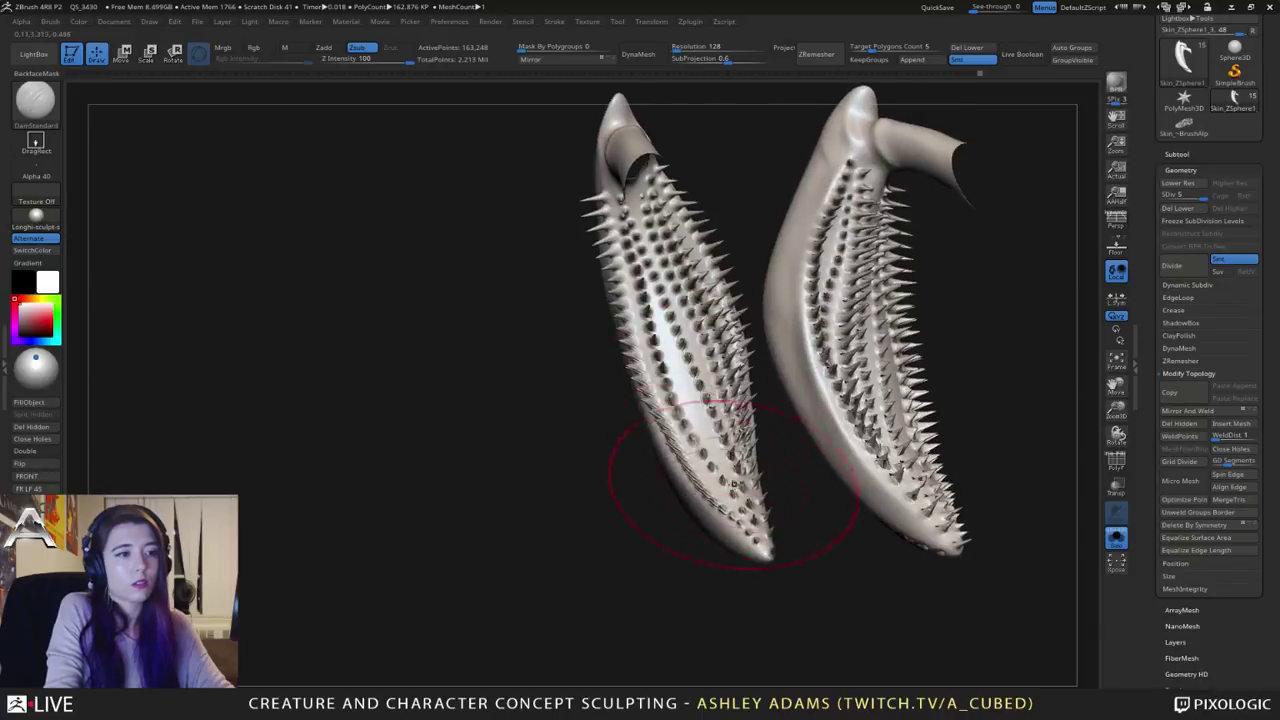
ctrl+right_drag(643, 414, 620, 290)
right_drag(620, 290, 708, 299)
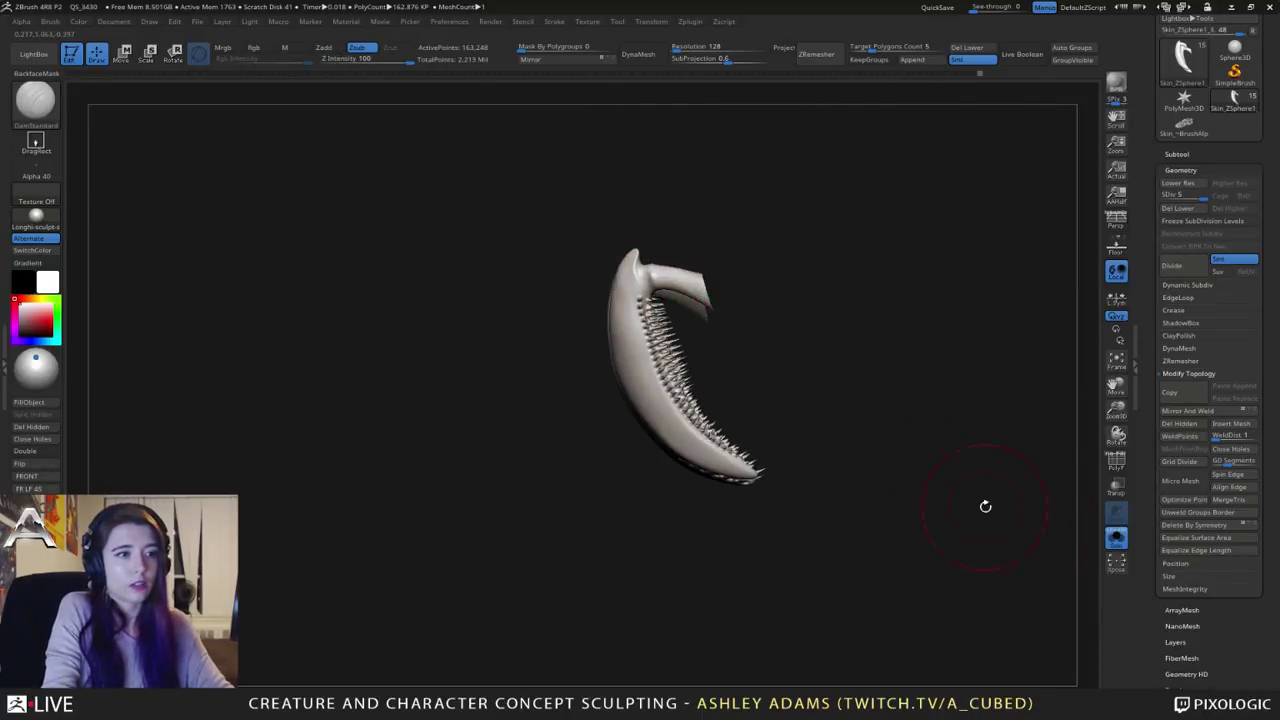
Step: Bring back the whole creature and unhide all parts of the front legs
click(1116, 538)
ctrl+right_drag(806, 460, 756, 437)
ctrl+shift+drag(742, 454, 717, 478)
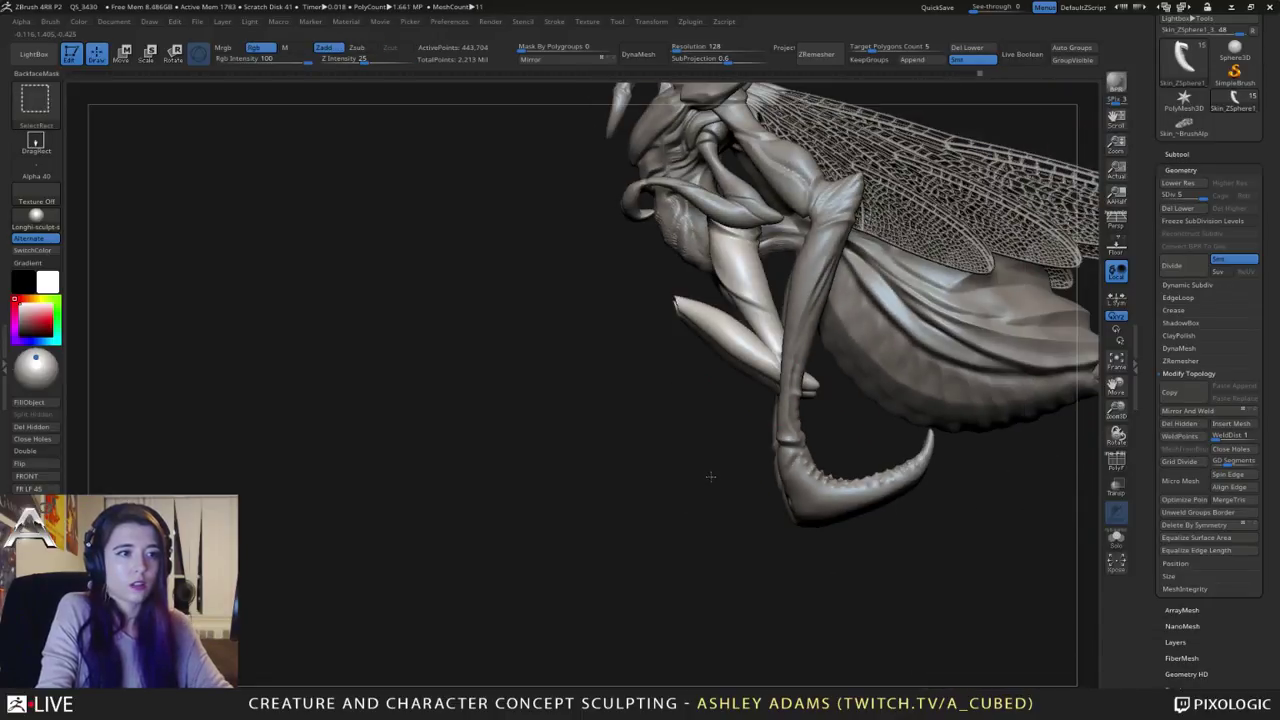
ctrl+shift+click(711, 474)
right_drag(711, 470, 838, 401)
drag(838, 400, 670, 327)
right_drag(670, 327, 743, 313)
Step: Select the small upper appendages below the chest and reshape their rounded ends with the SnakeHook brush
alt+click(677, 248)
right_drag(690, 242, 668, 225)
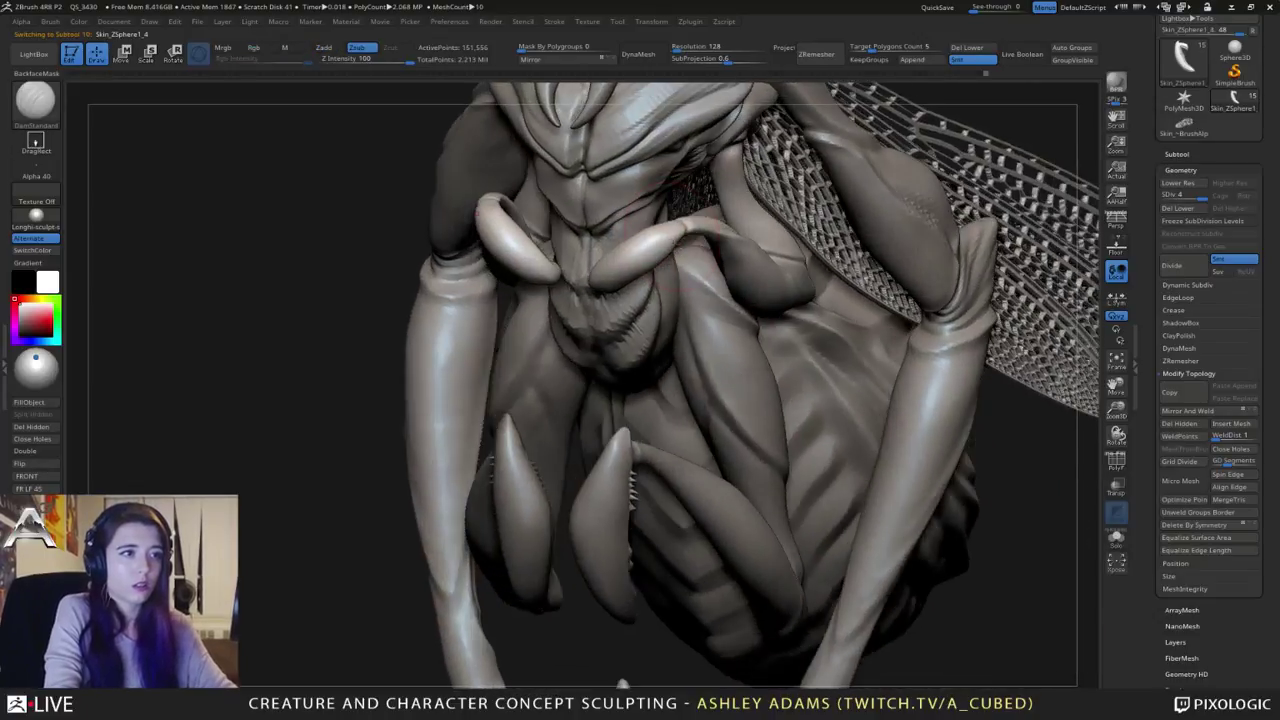
key(b)
key(s)
key(h)
key(space)
drag(668, 225, 487, 200)
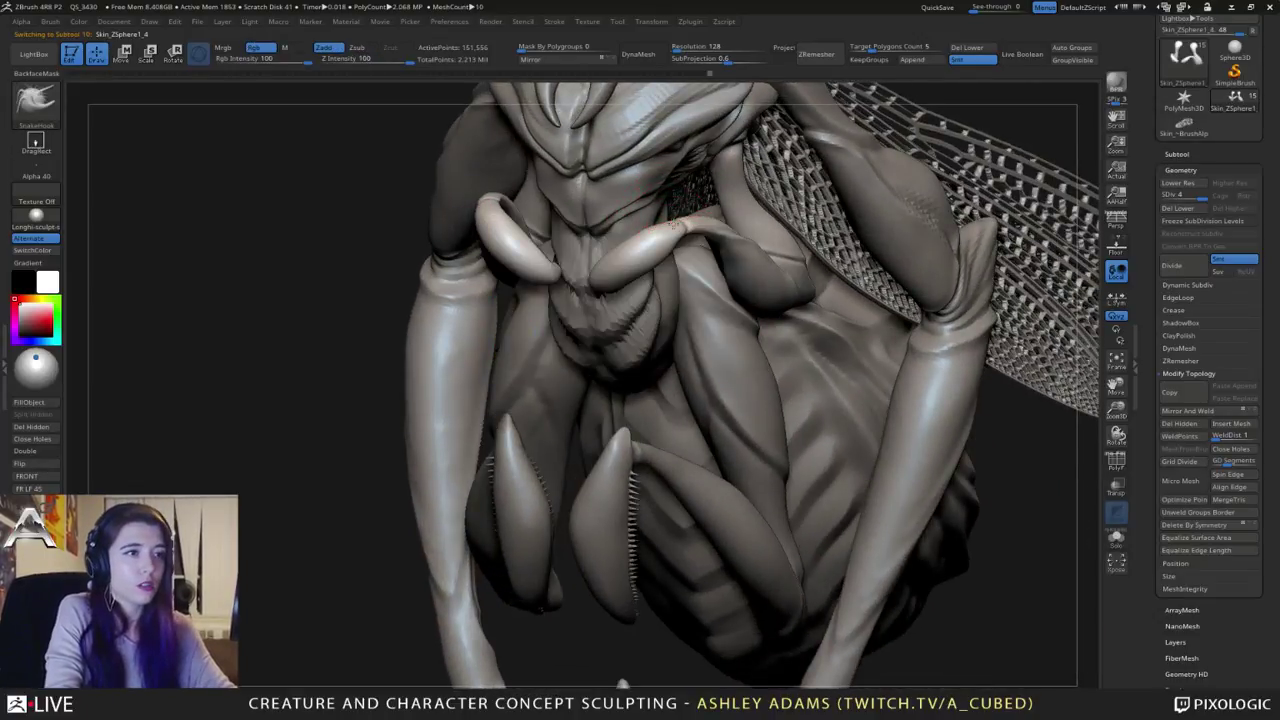
drag(622, 683, 730, 628)
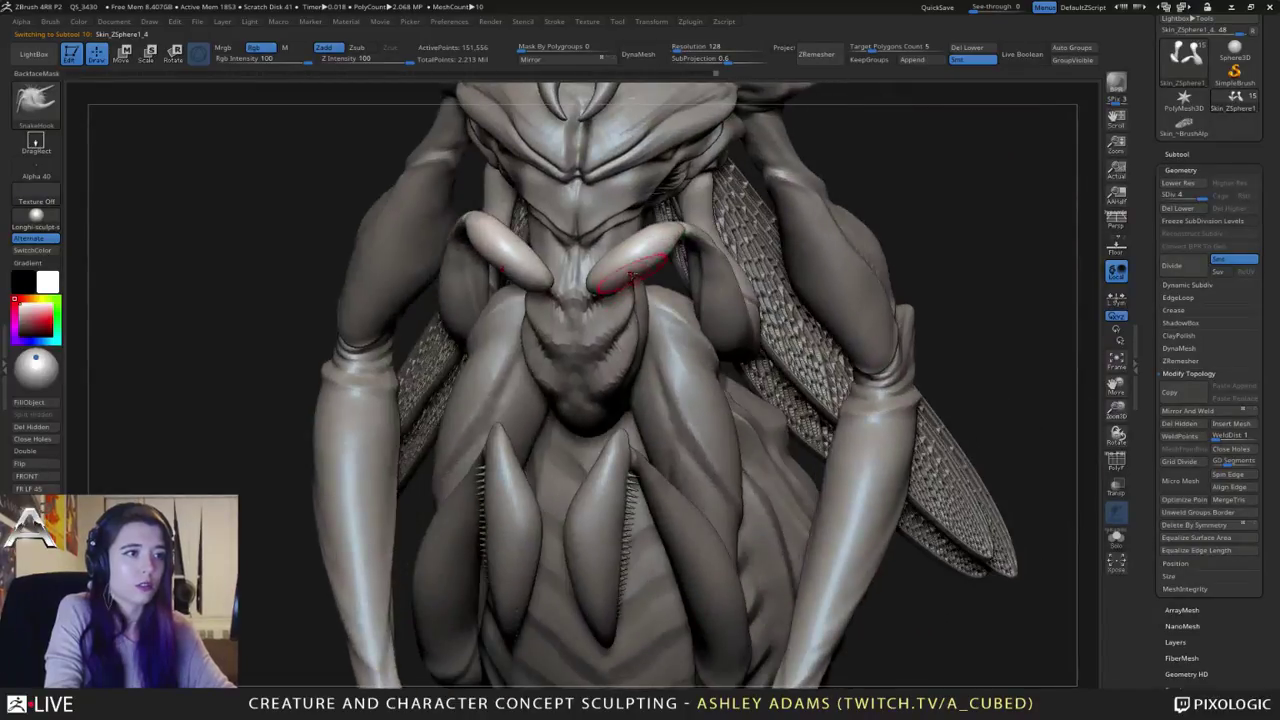
drag(345, 105, 687, 280)
drag(860, 350, 980, 401)
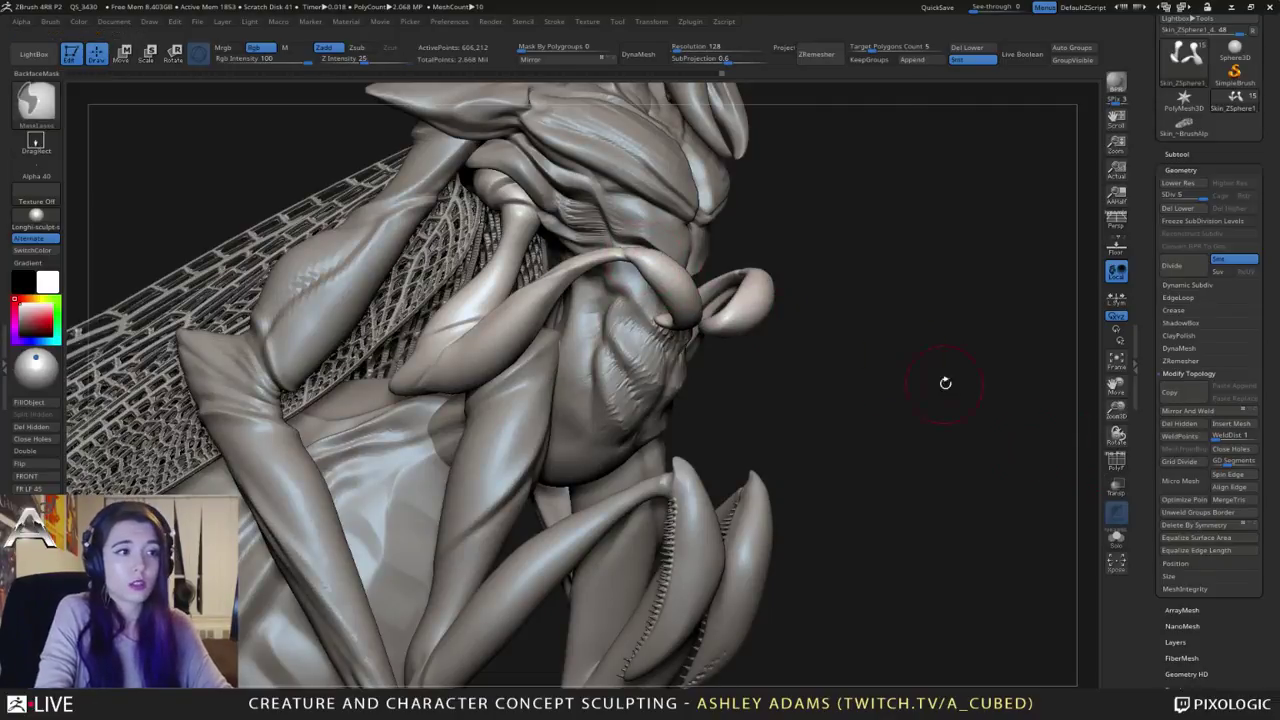
Step: Isolate the end segments of the small upper appendages, hiding the rest of the creature
click(1116, 537)
mouse_move(580, 235)
mouse_down()
mouse_move(686, 249)
mouse_move(650, 268)
mouse_move(755, 287)
mouse_up()
ctrl+alt+shift+drag(355, 106, 710, 486)
ctrl+shift+click(696, 328)
key(space)
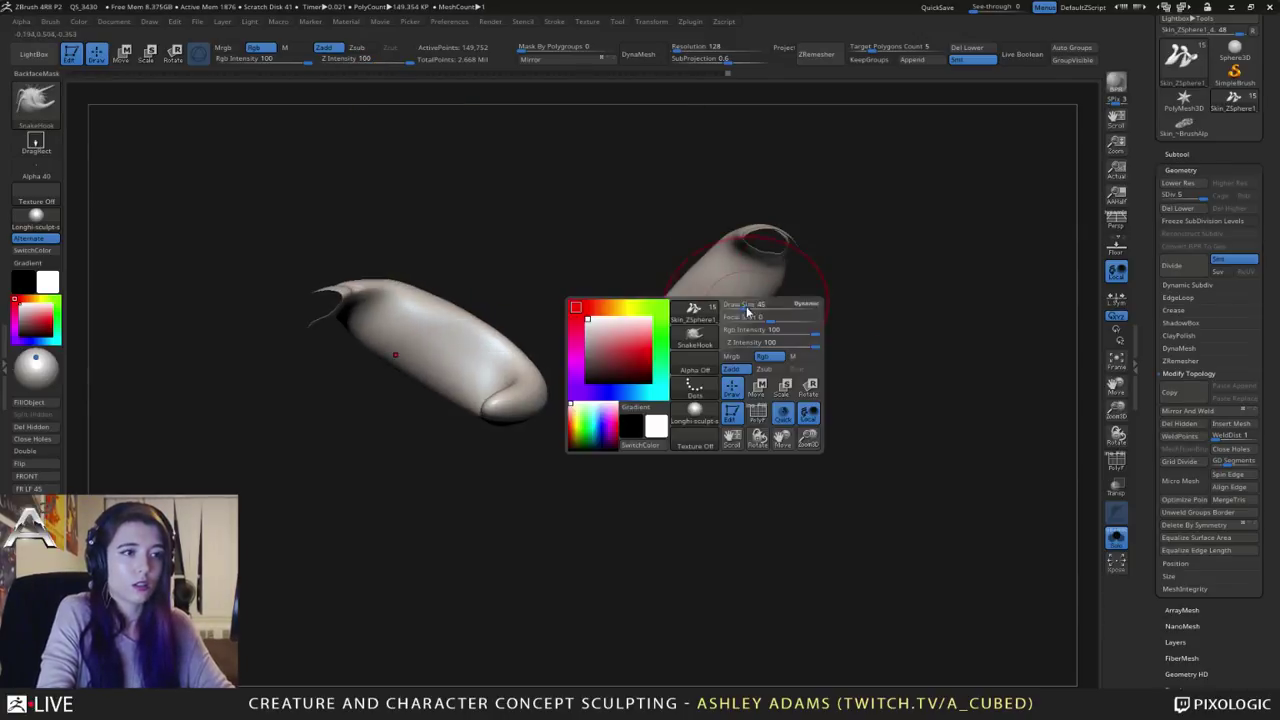
alt+right_drag(712, 332, 736, 354)
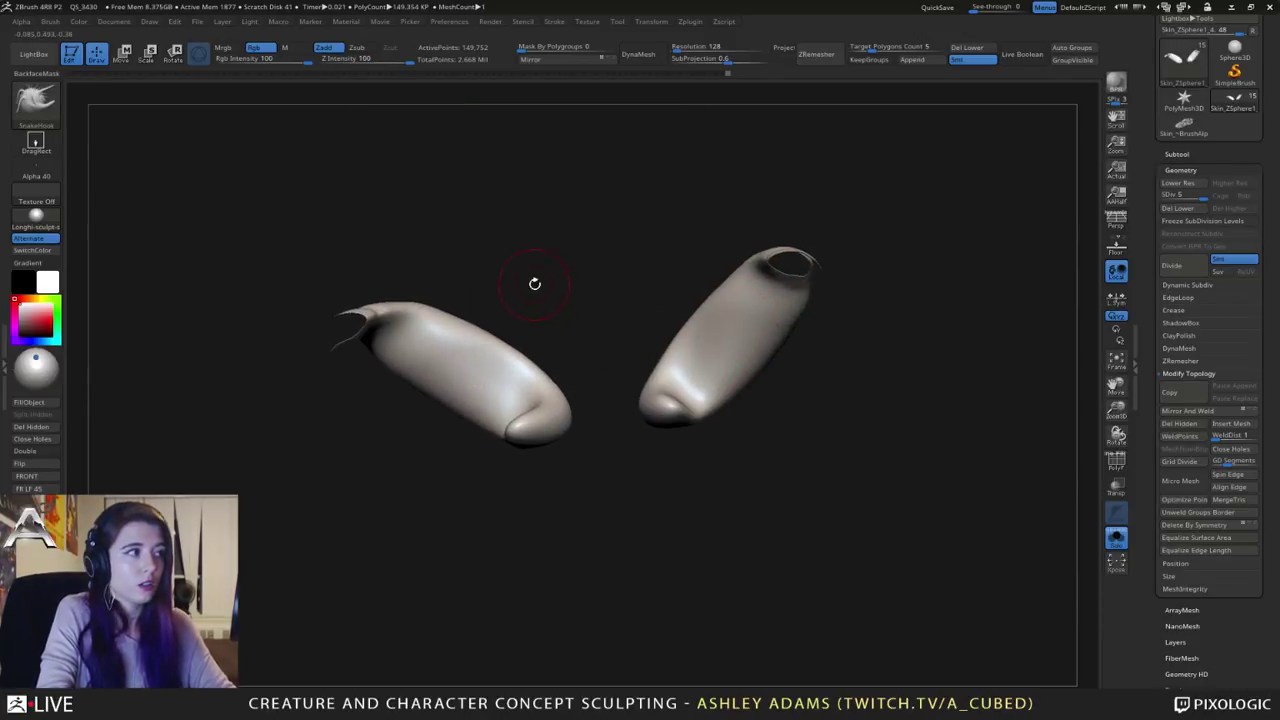
Step: Draw rows of spikes along the edges of the isolated appendages' inner faces with DamStandard
key(b)
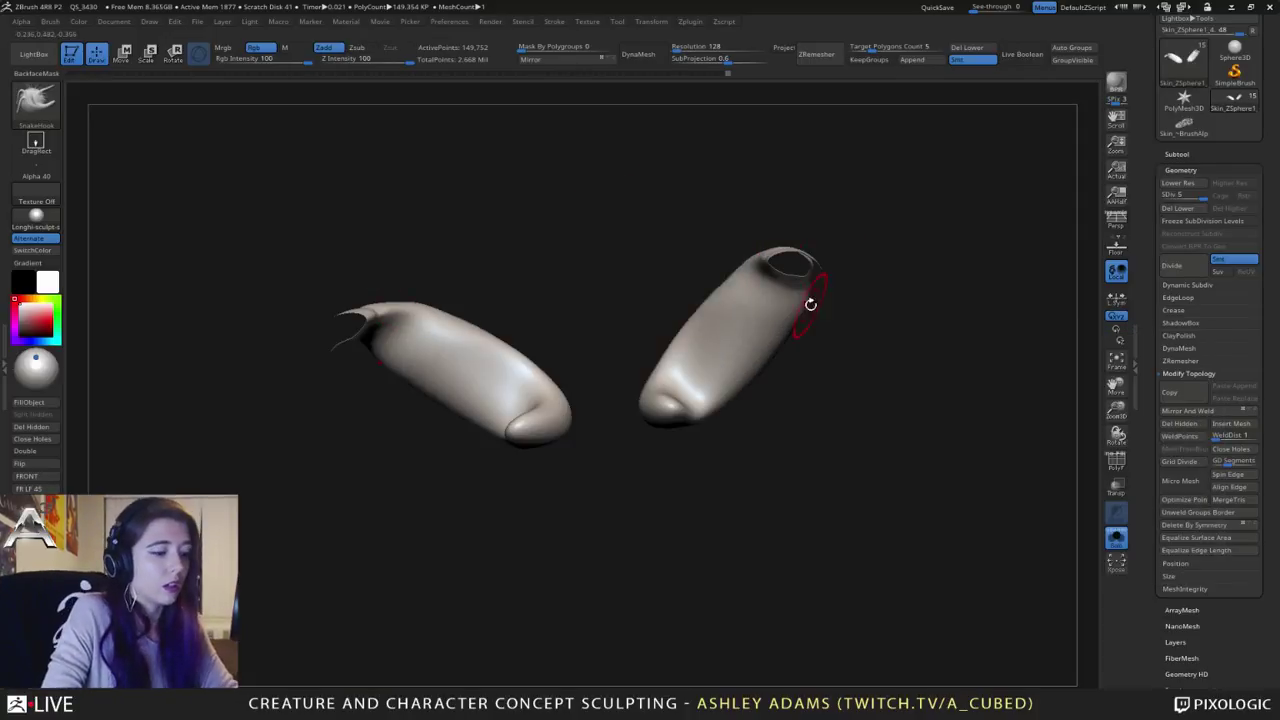
key(b)
key(d)
key(s)
mouse_move(620, 320)
mouse_down()
mouse_move(645, 350)
mouse_move(608, 410)
mouse_up()
mouse_move(664, 408)
mouse_down()
mouse_move(667, 362)
mouse_move(705, 348)
mouse_up()
key(ctrl+z)
key(space)
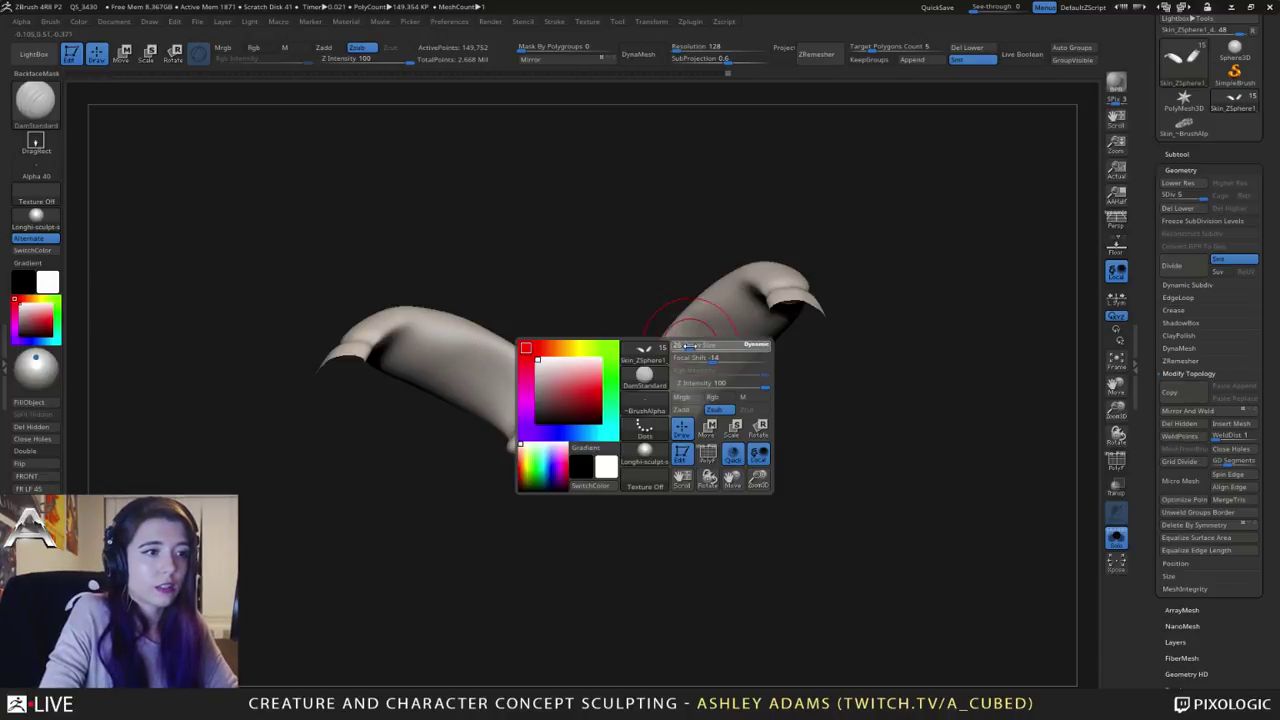
mouse_move(668, 418)
mouse_down()
mouse_move(655, 370)
mouse_move(692, 315)
mouse_move(744, 281)
mouse_up()
right_drag(717, 343, 678, 410)
mouse_move(678, 410)
mouse_down()
mouse_move(765, 350)
mouse_move(745, 275)
mouse_move(733, 368)
mouse_move(749, 280)
mouse_move(693, 385)
mouse_up()
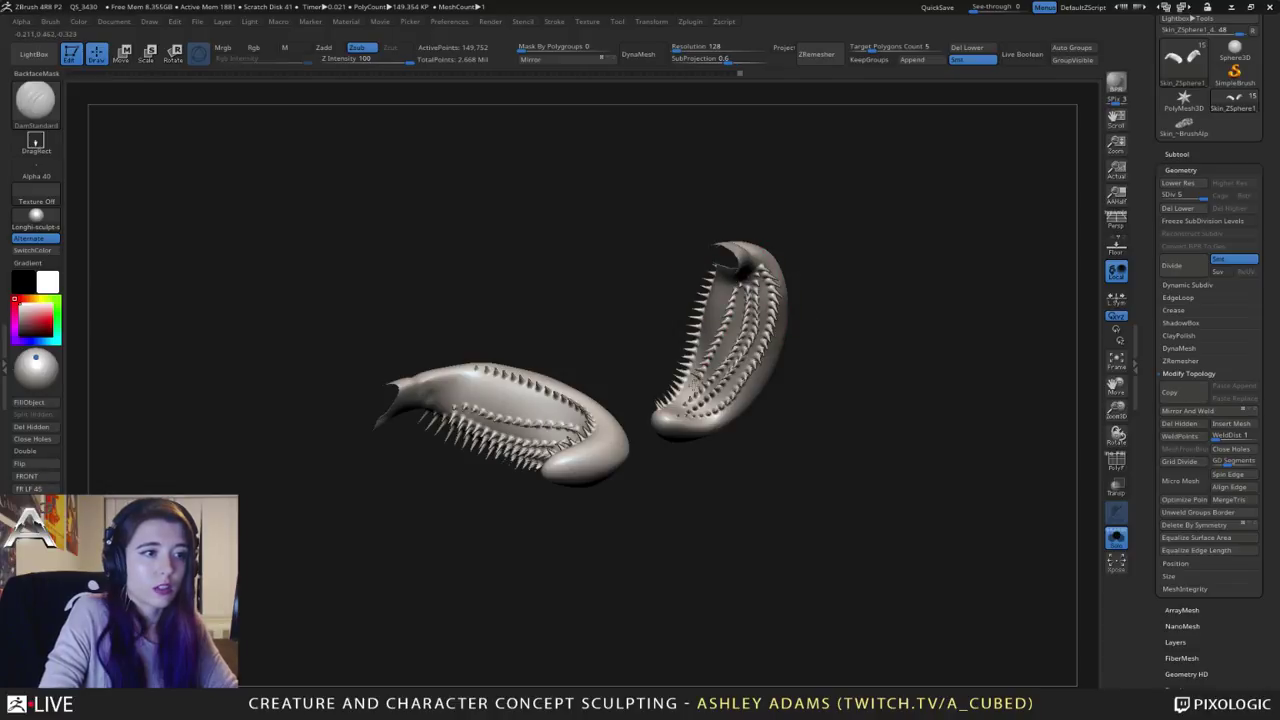
Step: Fill the remaining inner face of the small appendages with more lengthwise rows of spikes
drag(612, 352, 715, 325)
drag(769, 289, 663, 371)
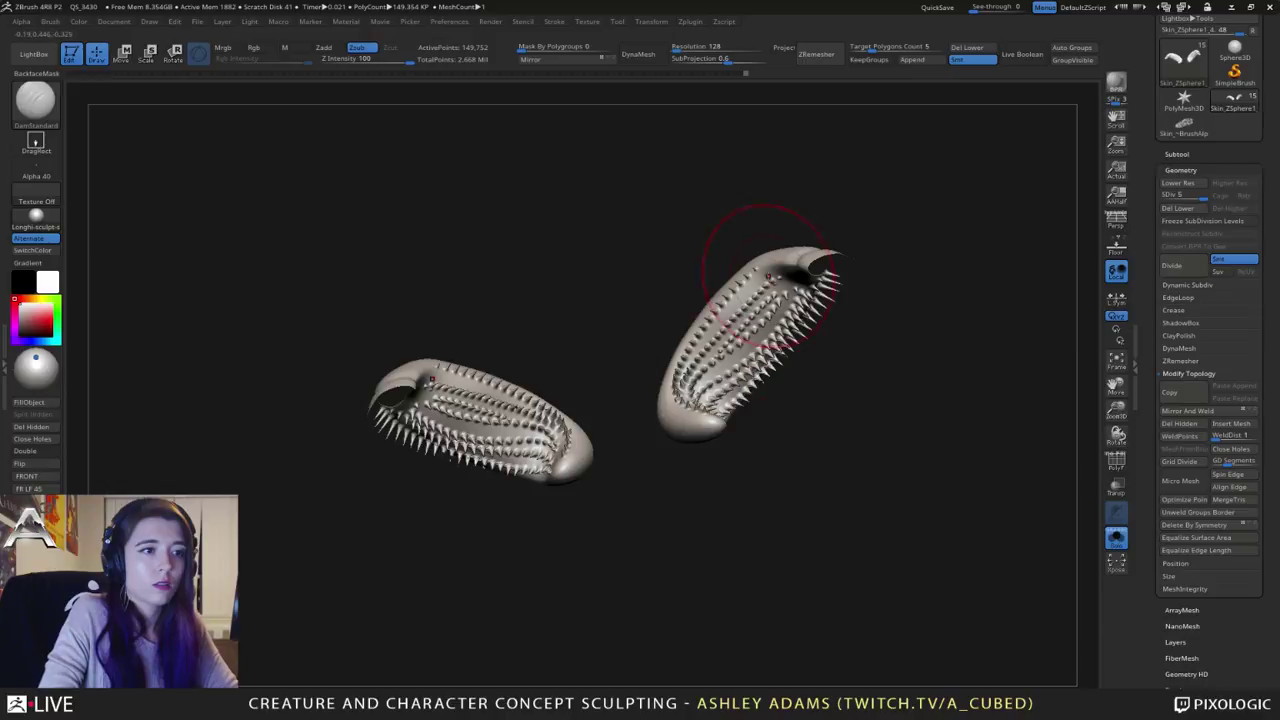
drag(790, 306, 697, 398)
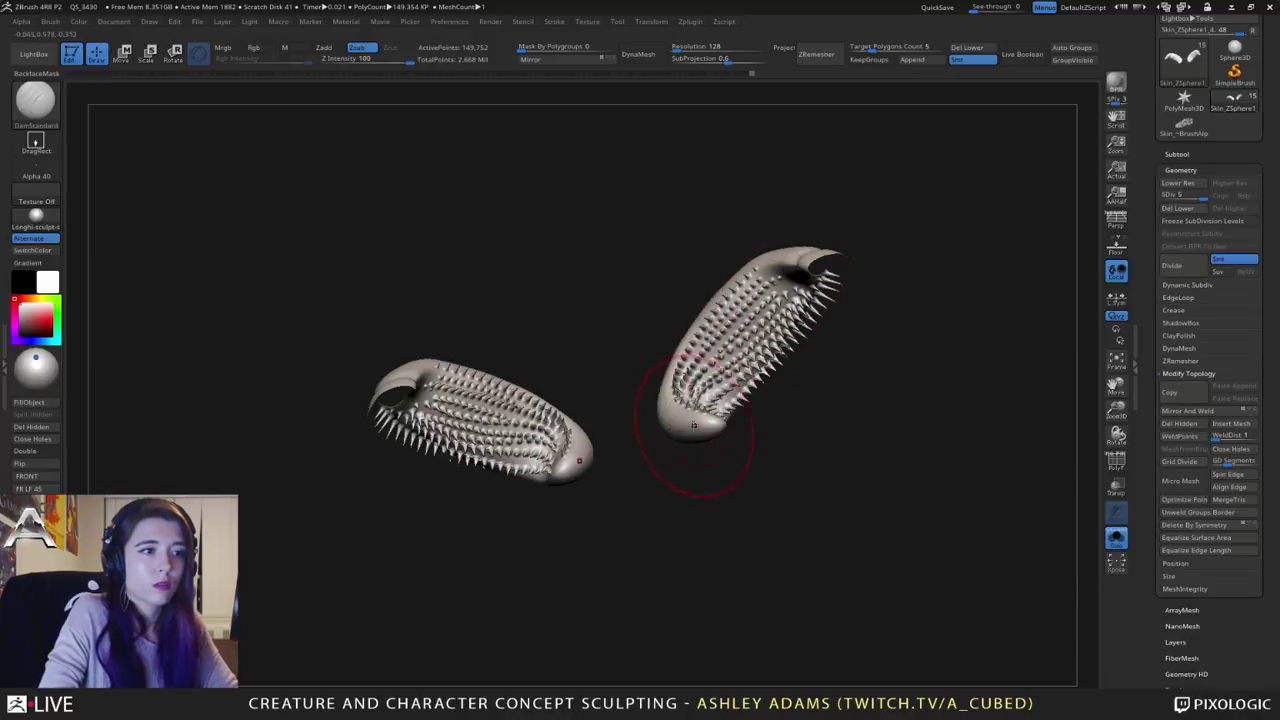
Step: Bring the whole creature back into view around the spiked upper appendages
ctrl+right_drag(693, 429, 733, 343)
click(1116, 536)
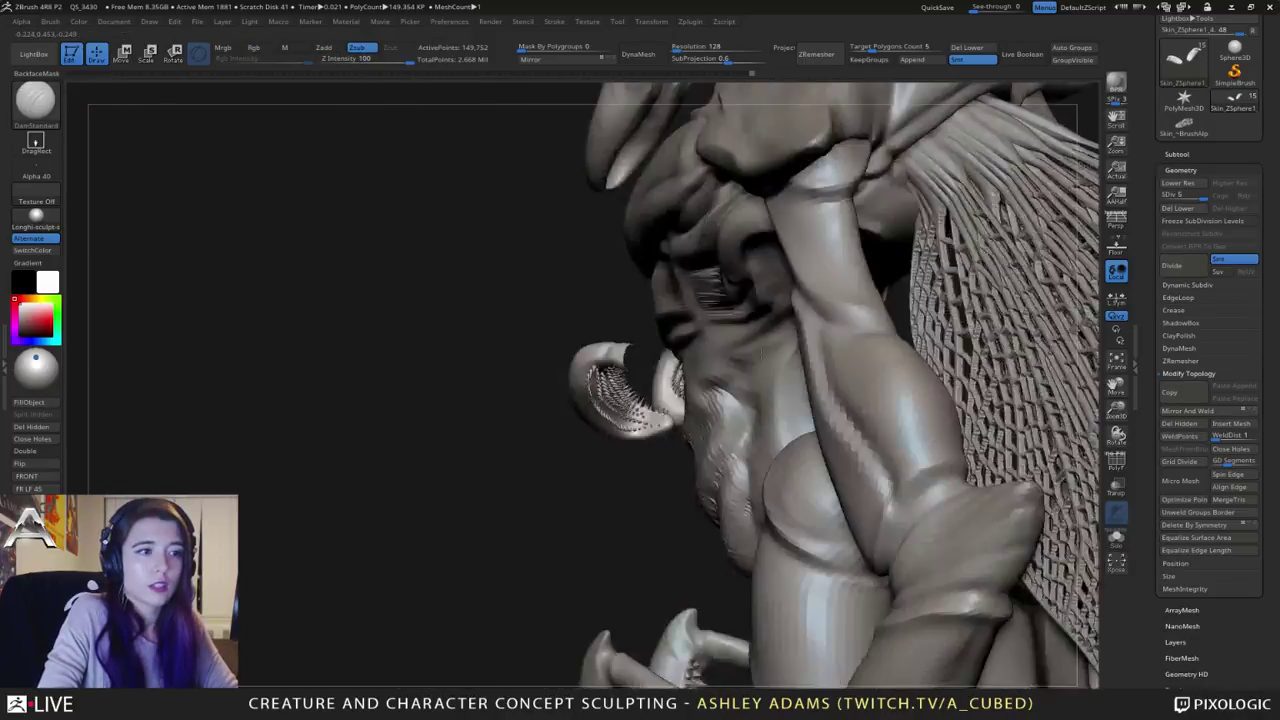
right_drag(752, 352, 765, 308)
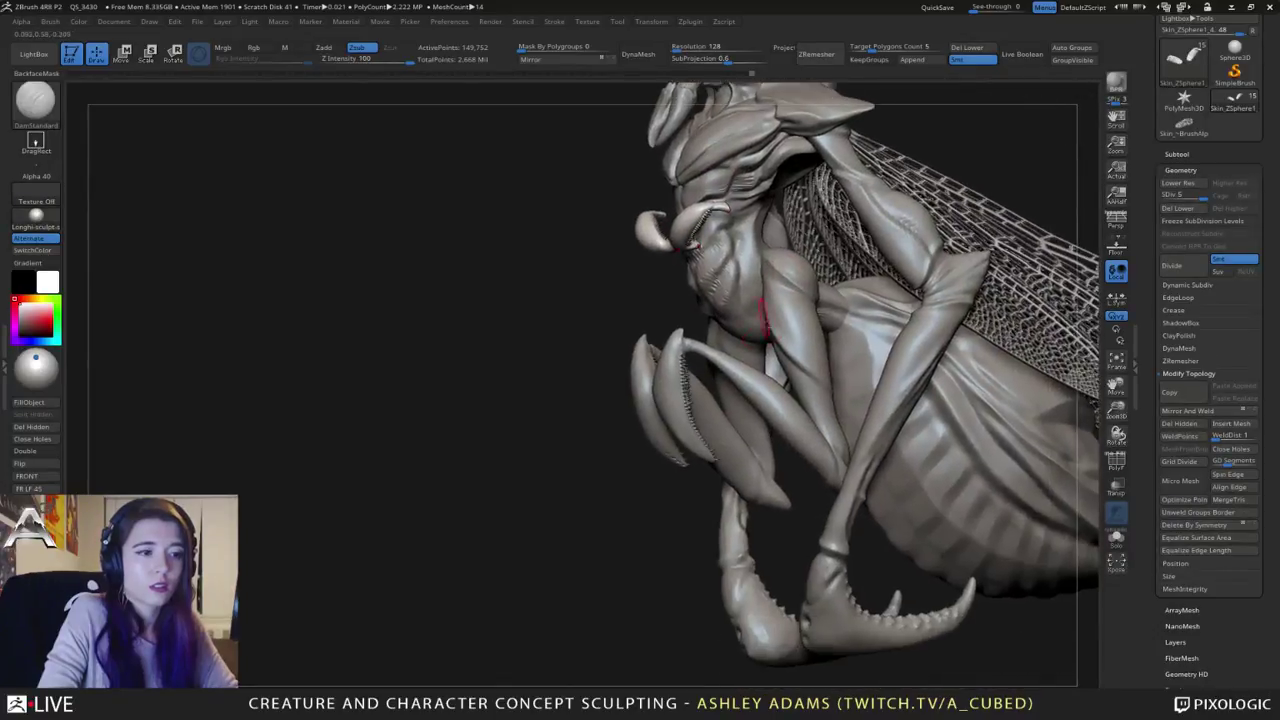
ctrl+right_drag(754, 420, 800, 372)
mouse_move(732, 396)
ctrl+right_down()
mouse_move(722, 480)
mouse_move(687, 398)
mouse_move(640, 352)
mouse_move(632, 385)
ctrl+right_up()
Step: Select the front legs and lightly smooth the spiked edge of the front claws
alt+click(669, 487)
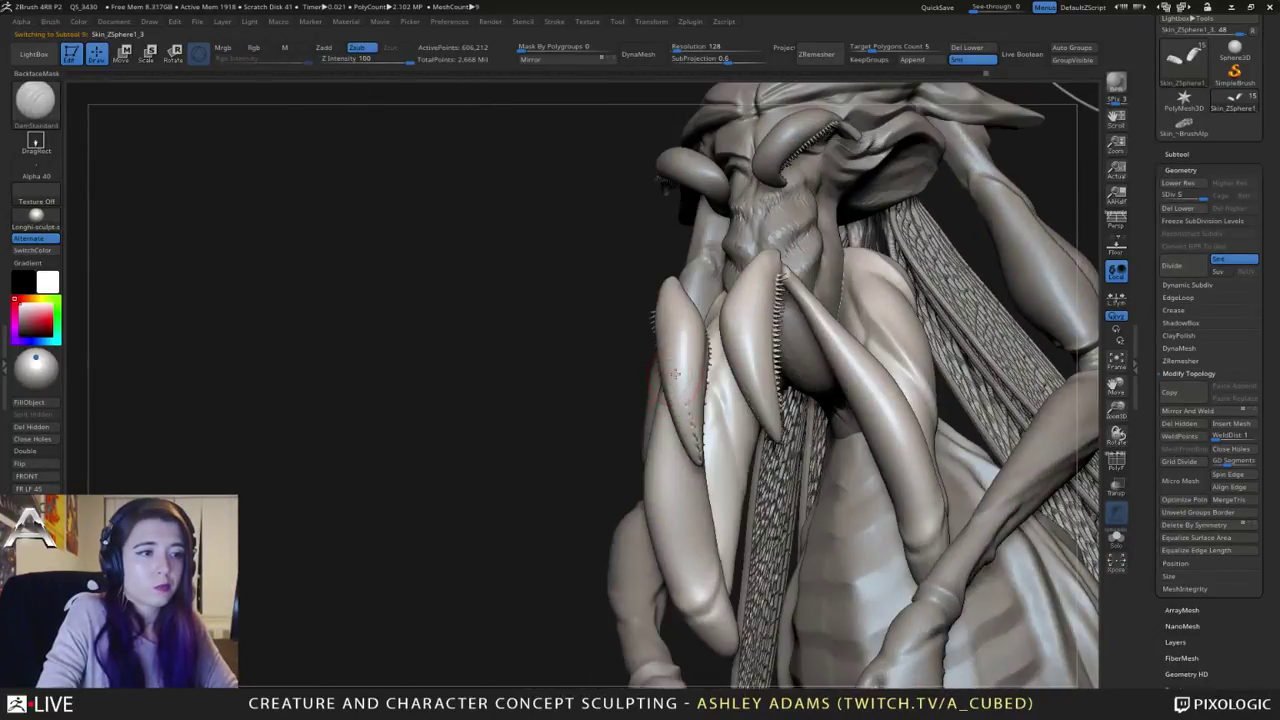
key(space)
drag(684, 373, 670, 373)
key(shift)
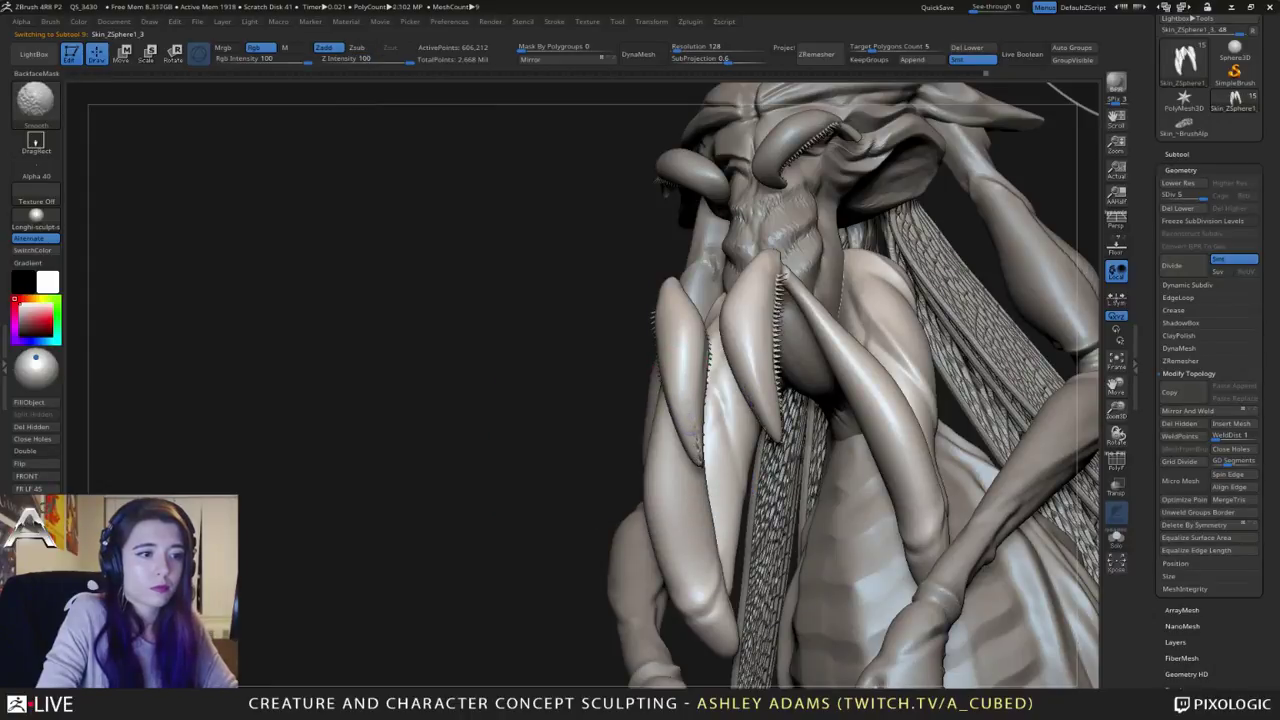
mouse_move(693, 432)
right_down()
mouse_move(702, 438)
mouse_move(698, 392)
right_up()
mouse_move(698, 392)
right_down()
mouse_move(764, 452)
mouse_move(730, 385)
right_up()
right_drag(730, 385, 785, 322)
Step: Select the main body and remesh it with DynaMesh at resolution 648
alt+click(748, 348)
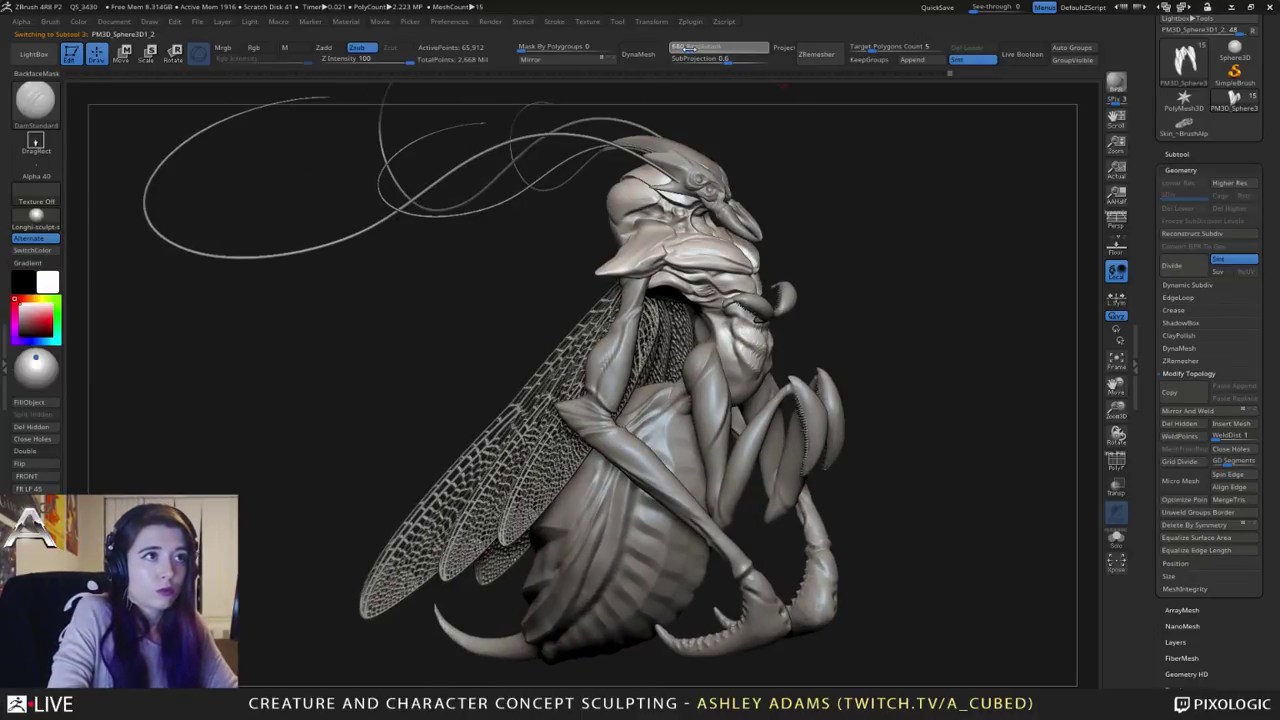
drag(688, 47, 692, 47)
click(640, 54)
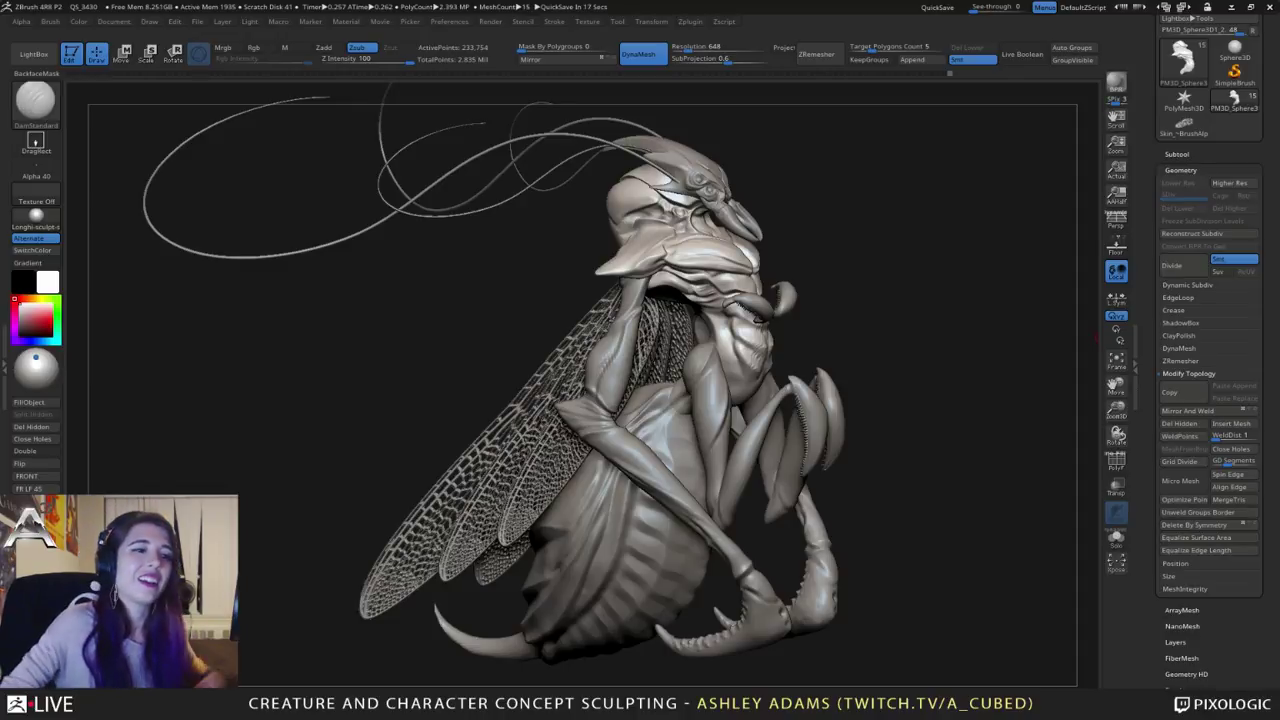
Step: Reset the DamStandard brush to its default settings
right_drag(760, 293, 640, 300)
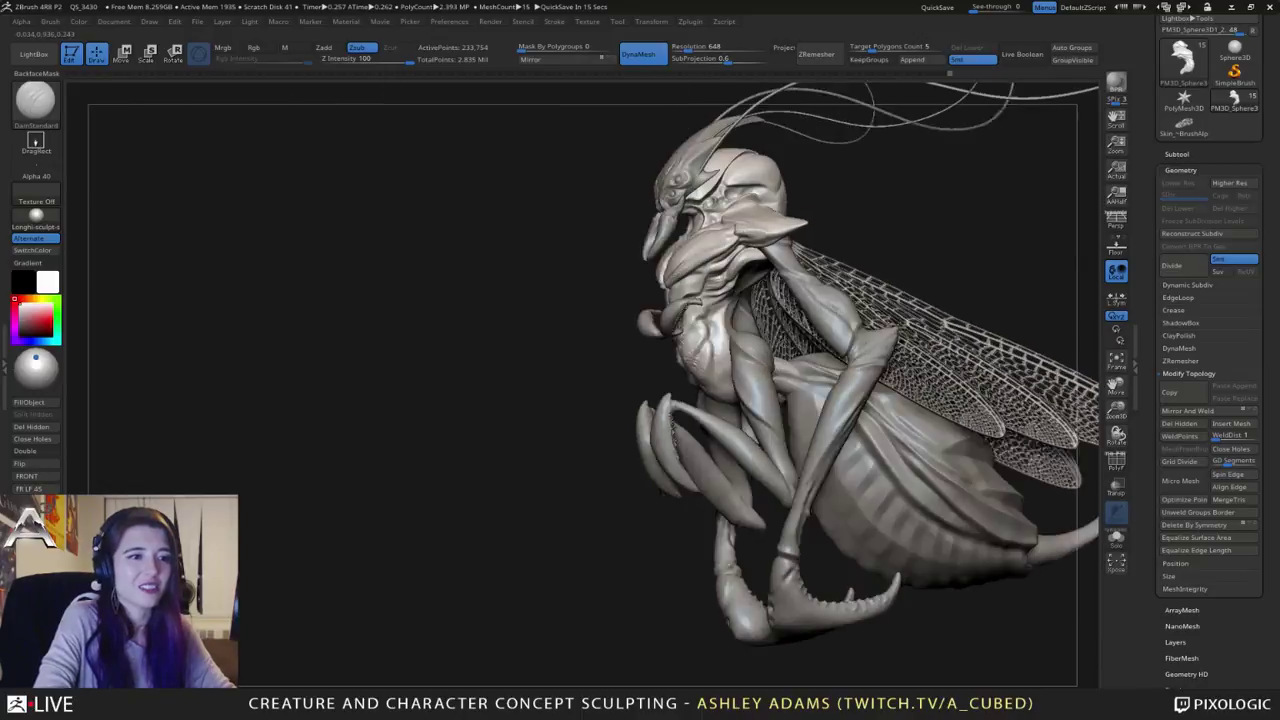
alt+right_drag(880, 336, 763, 343)
ctrl+right_drag(563, 354, 527, 392)
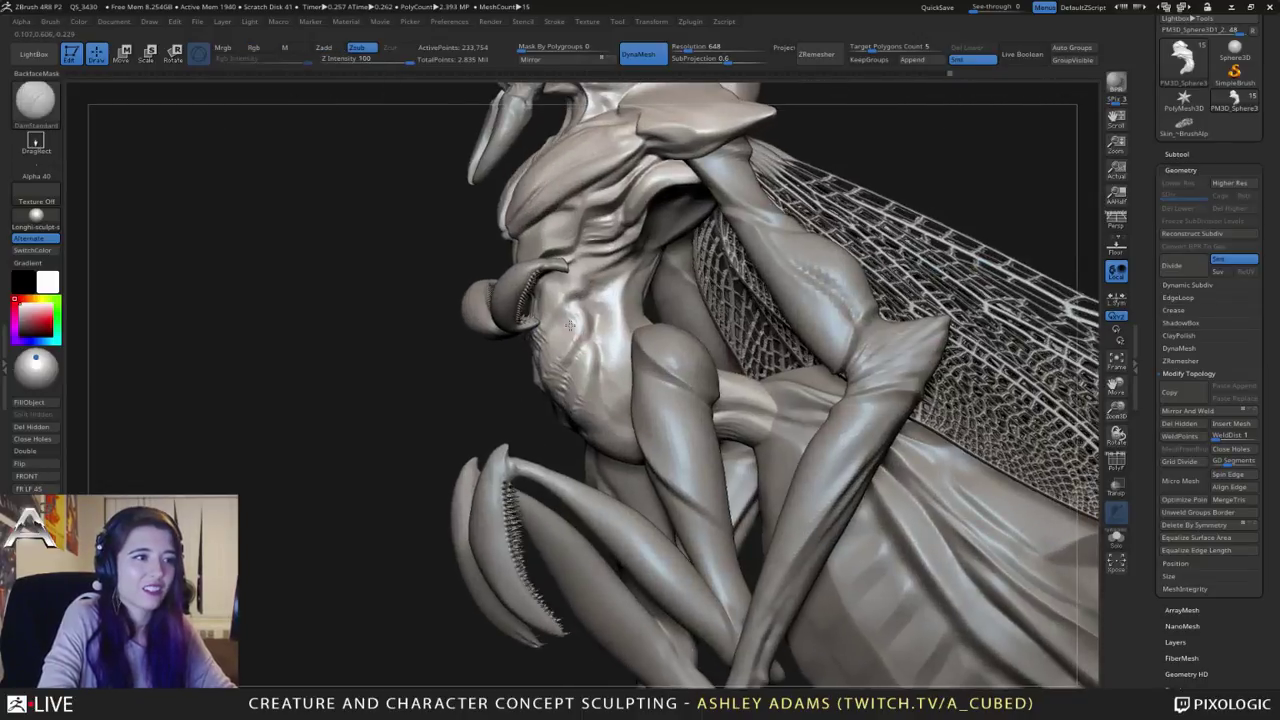
right_click(526, 392)
mouse_move(552, 308)
right_down()
mouse_move(650, 312)
mouse_move(780, 280)
right_up()
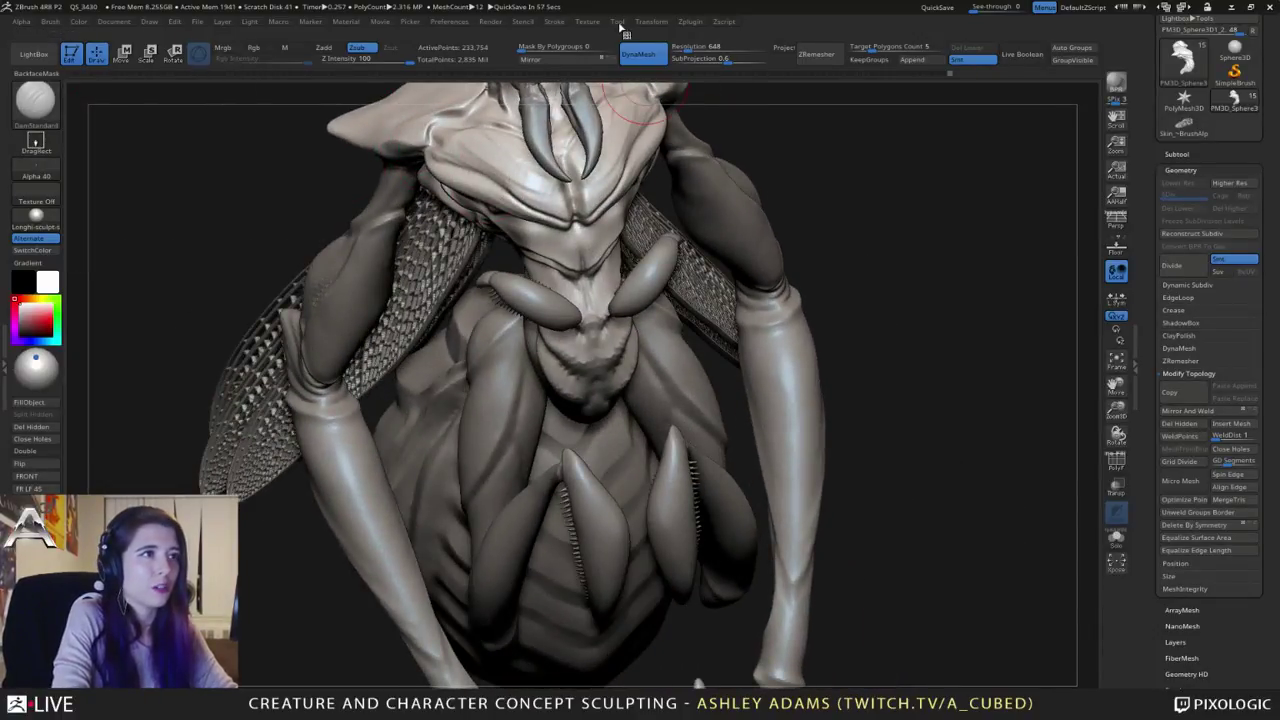
click(50, 22)
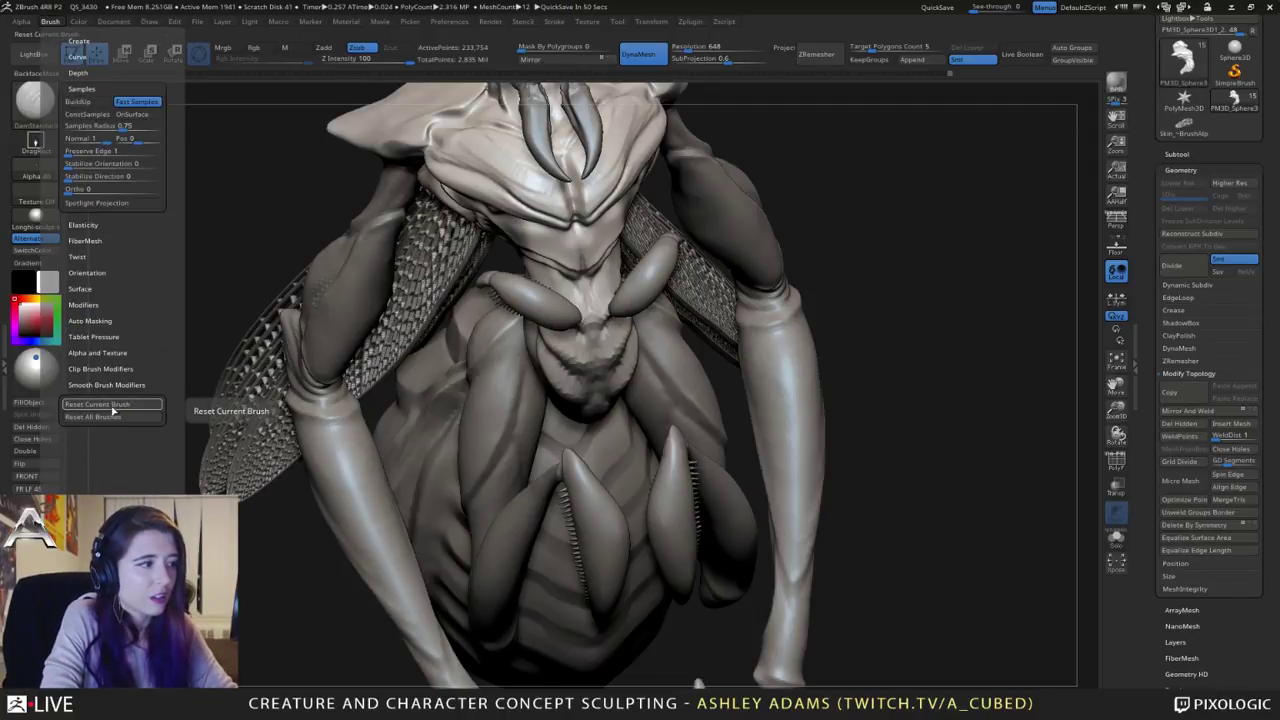
click(113, 407)
Step: Carve diagonal grooves into the sides of the lower thorax and smooth its fine wrinkles
right_drag(508, 305, 549, 311)
right_click(549, 311)
right_drag(528, 354, 505, 324)
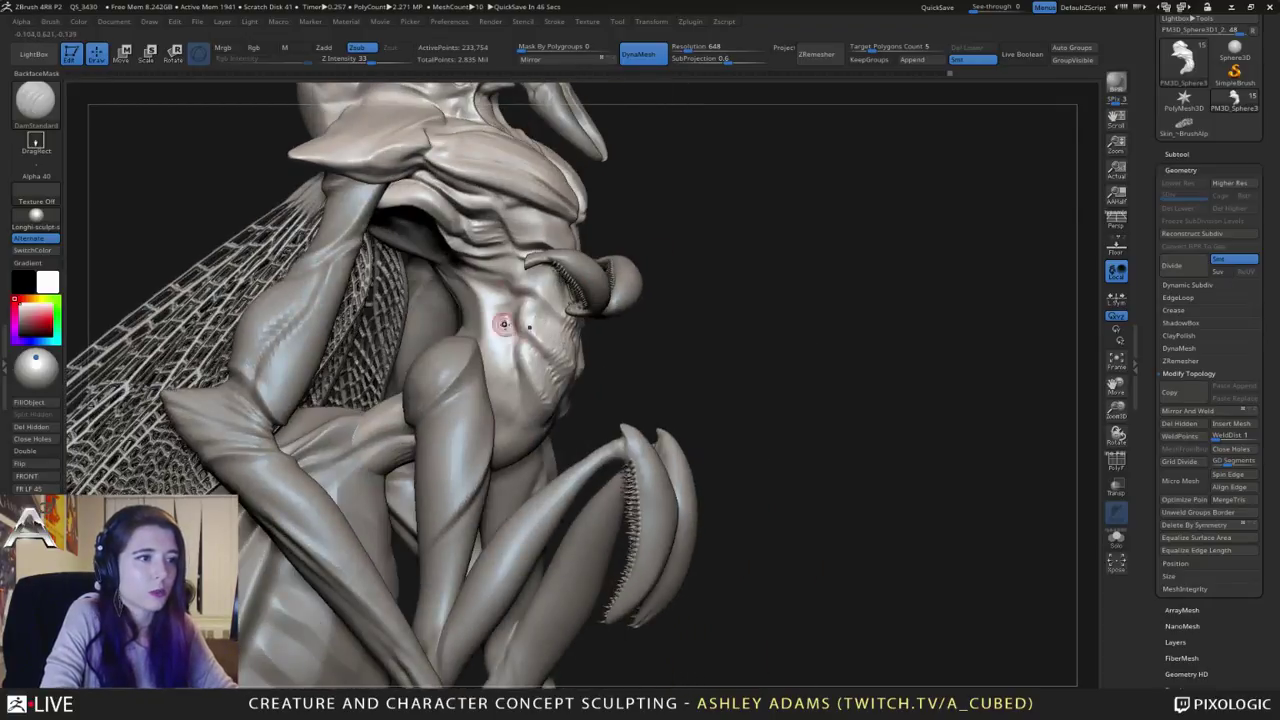
shift+drag(538, 331, 535, 312)
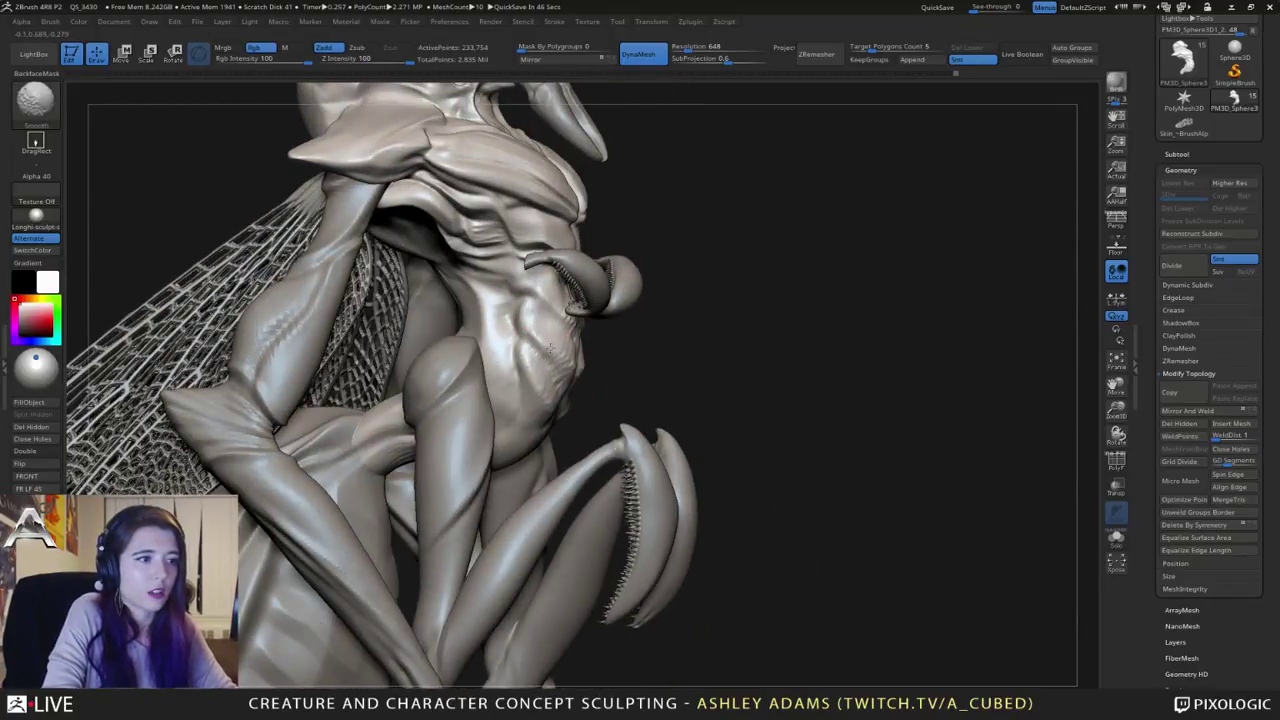
right_drag(520, 340, 523, 344)
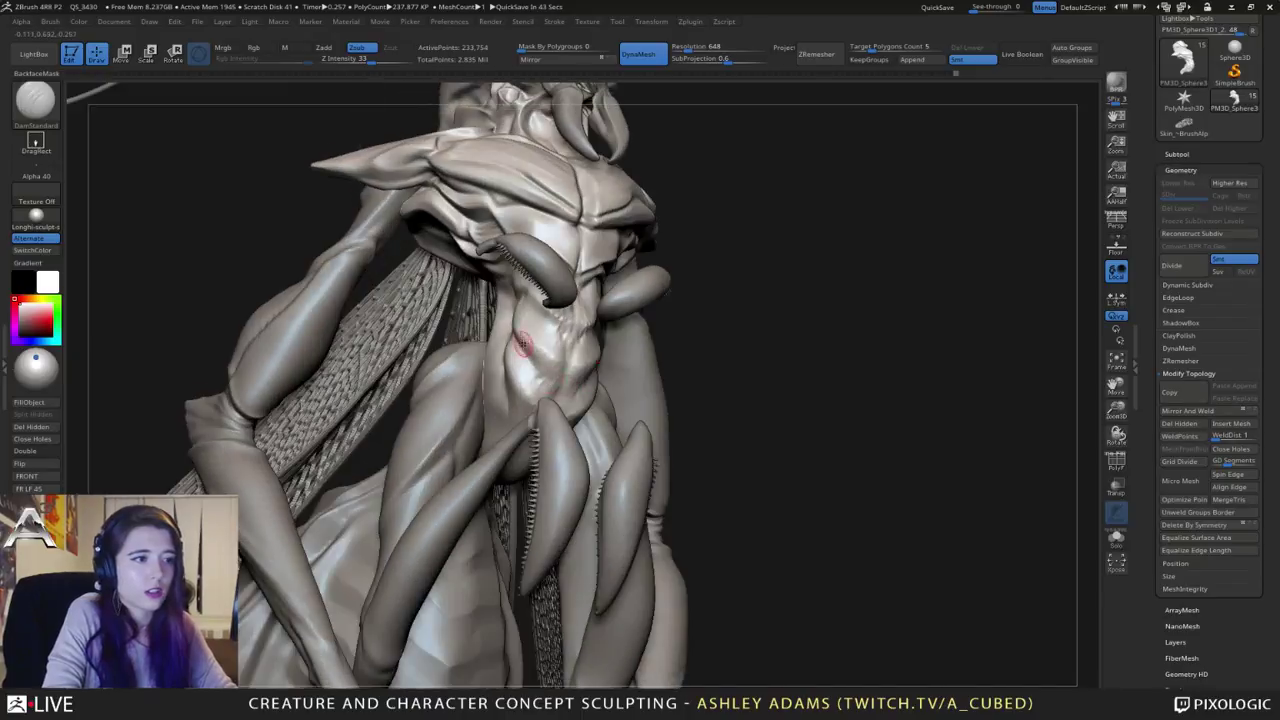
drag(514, 339, 564, 391)
right_drag(559, 338, 604, 324)
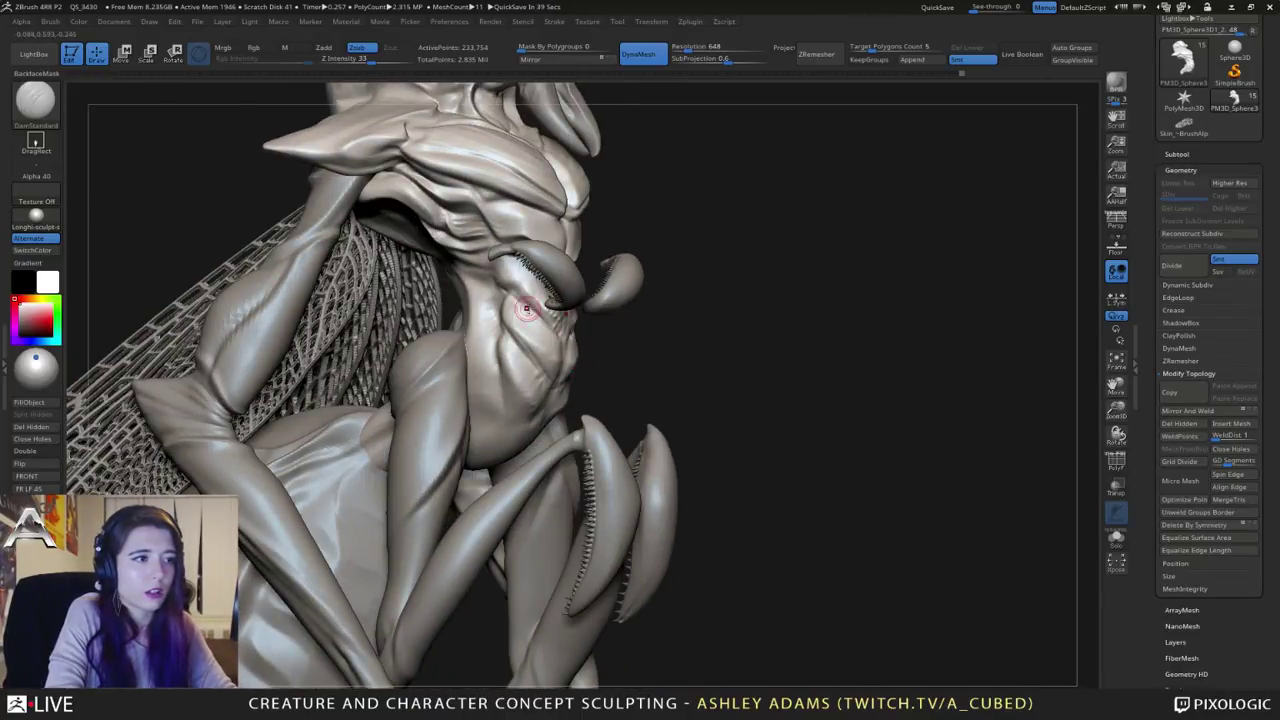
Step: Define overlapping V-shaped plates across the front of the lower thorax with DamStandard strokes
right_drag(510, 303, 523, 298)
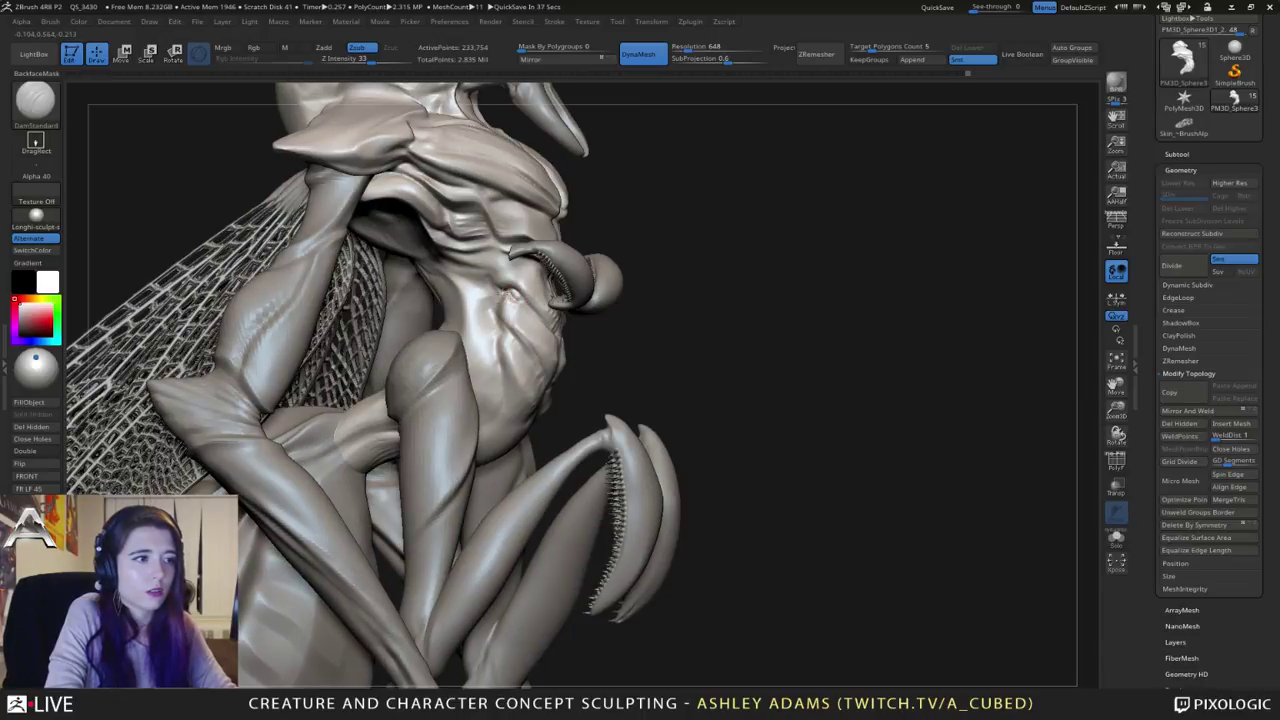
key(space)
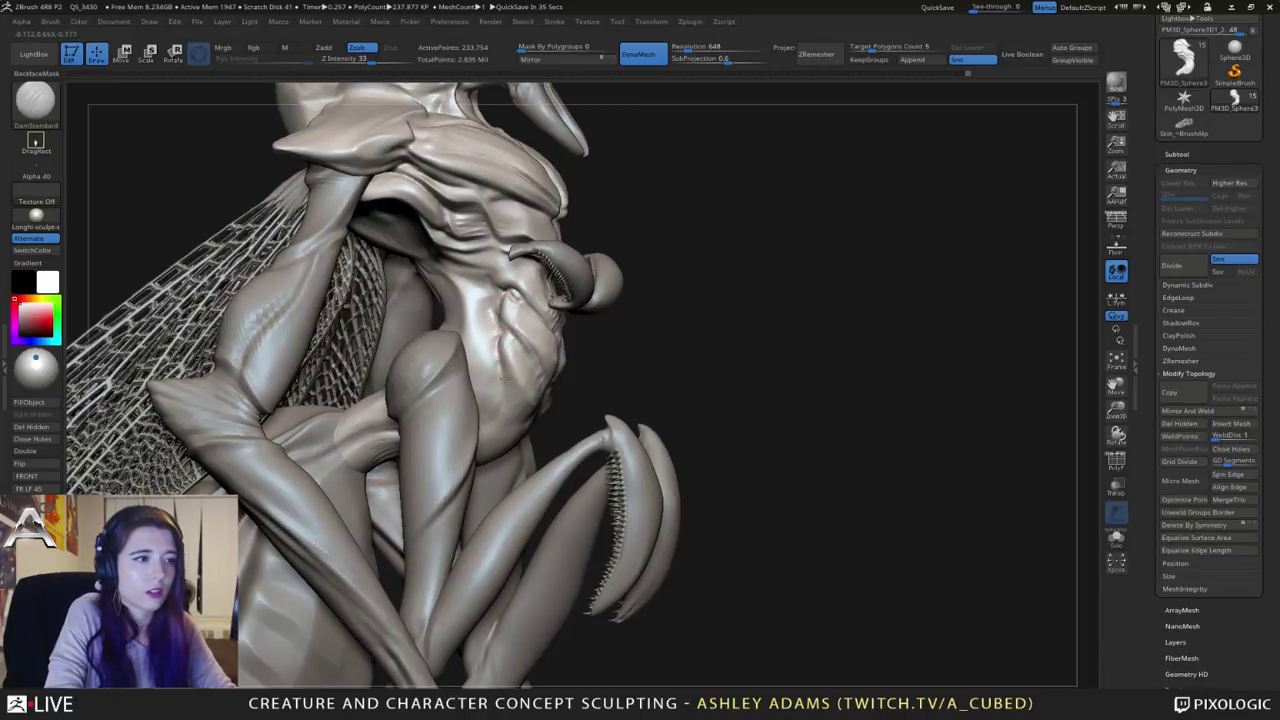
drag(486, 381, 515, 413)
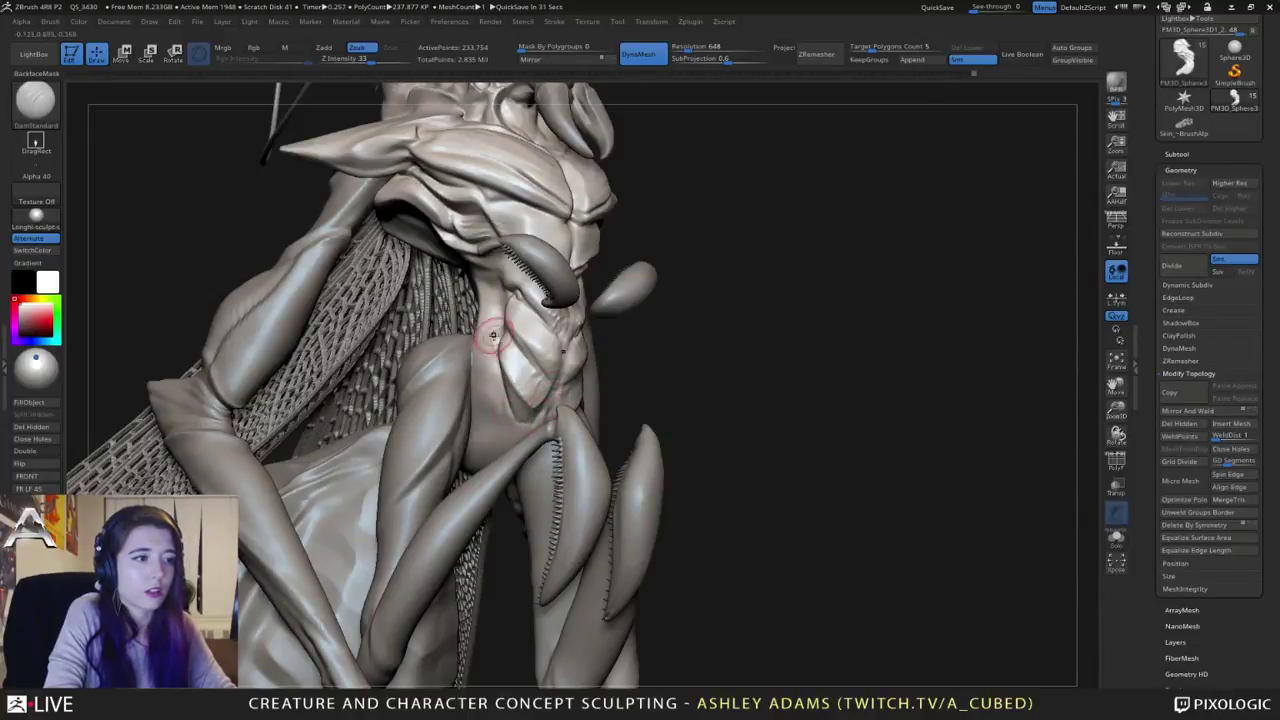
right_drag(491, 334, 560, 373)
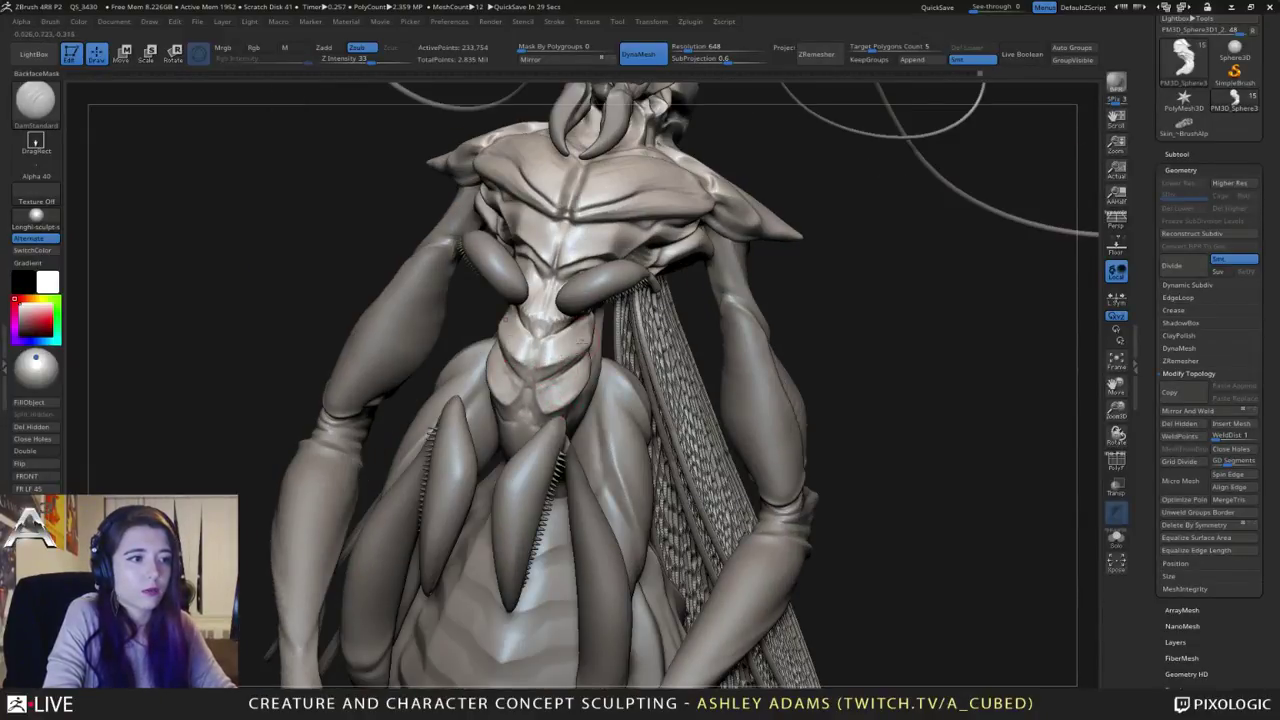
drag(586, 343, 549, 363)
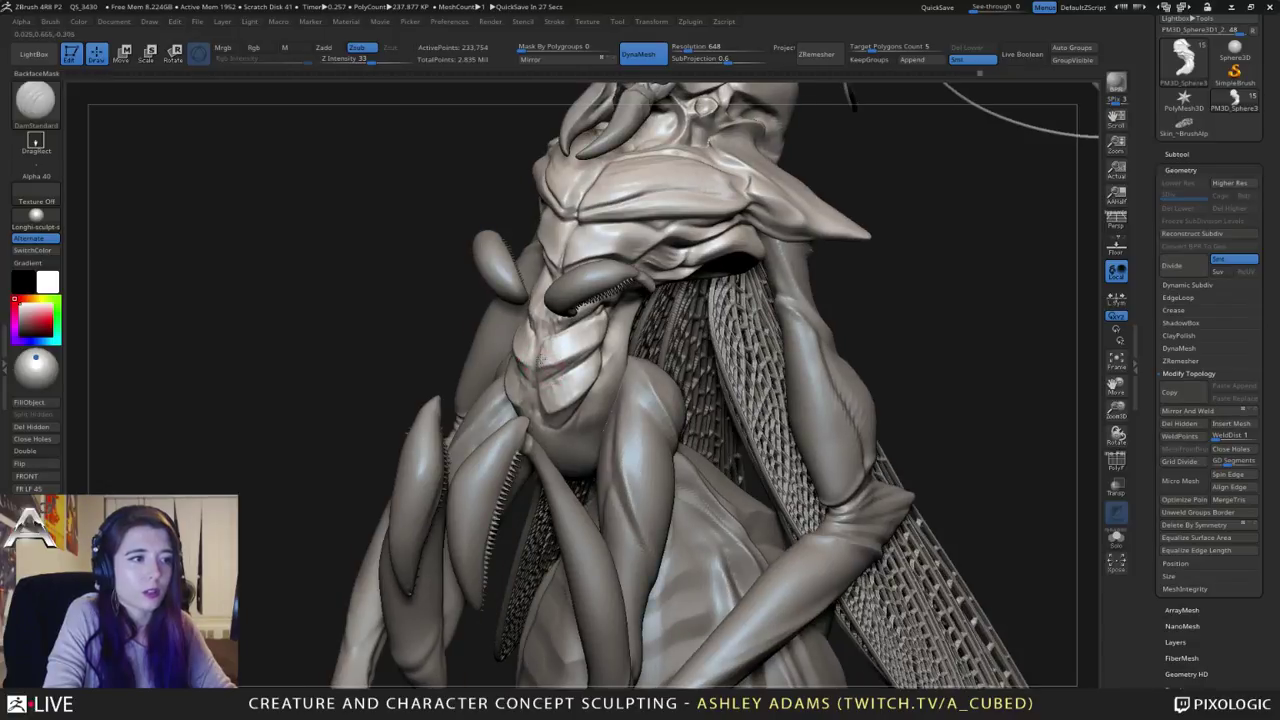
key(shift)
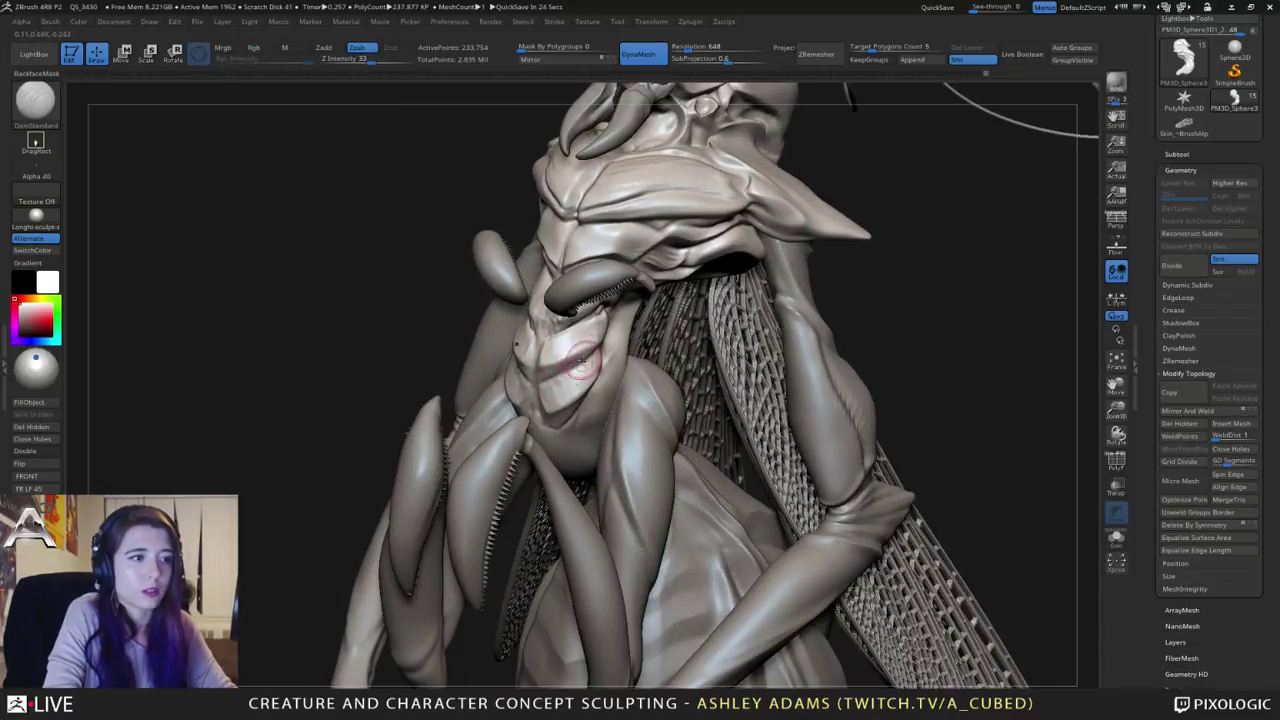
Step: Carve the narrow midsection between the small appendages into clean plate edges and smooth the chest surface above it
right_drag(597, 358, 626, 342)
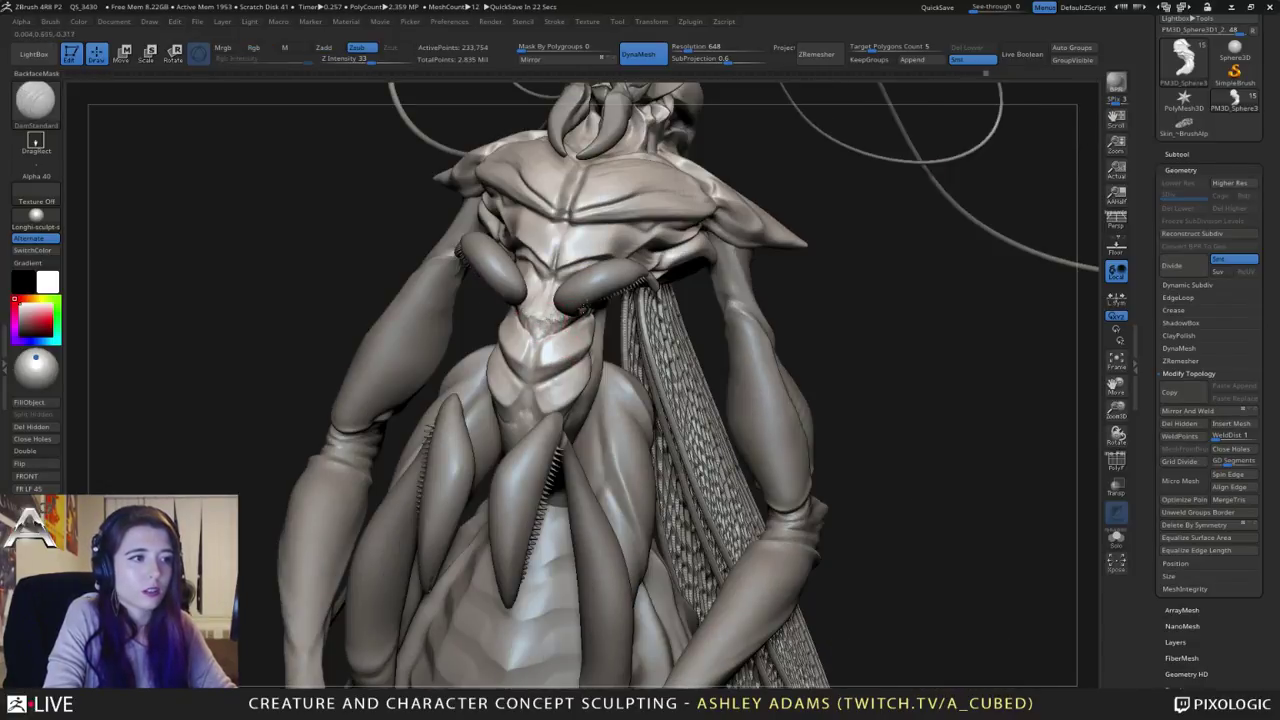
drag(545, 320, 486, 283)
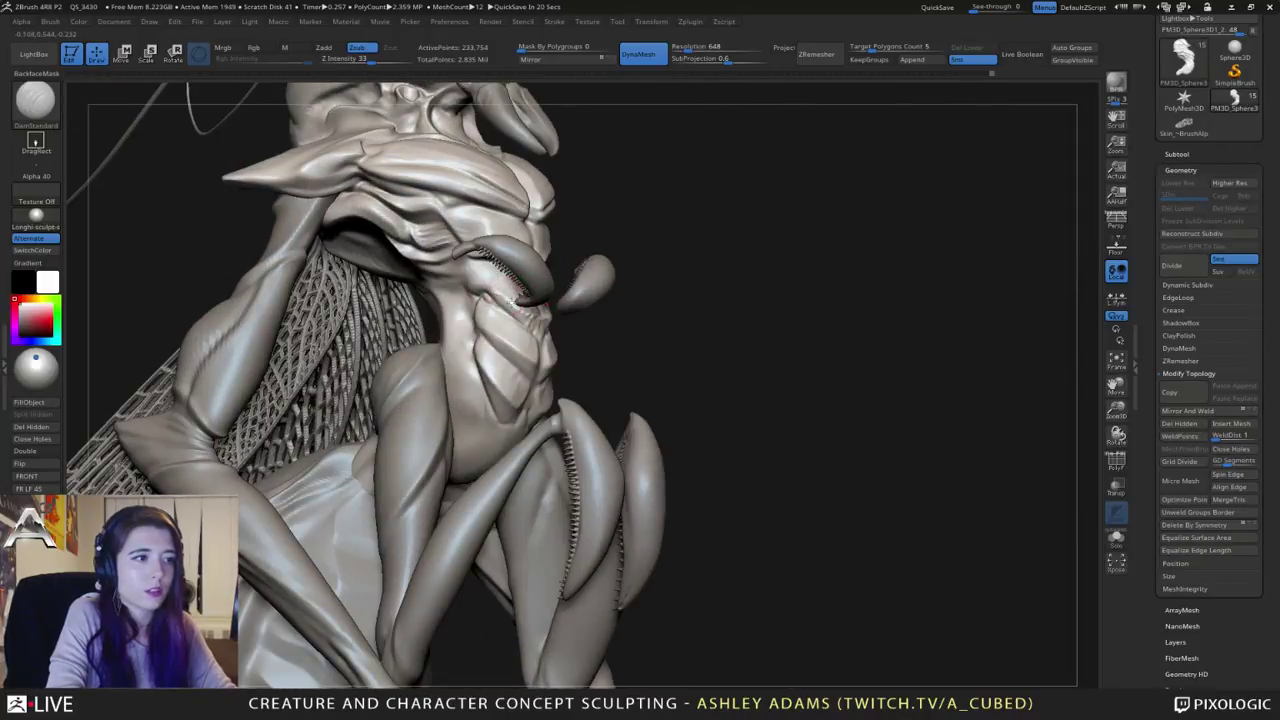
mouse_move(535, 322)
mouse_down()
mouse_move(516, 302)
mouse_move(565, 300)
mouse_move(545, 285)
mouse_move(550, 262)
mouse_up()
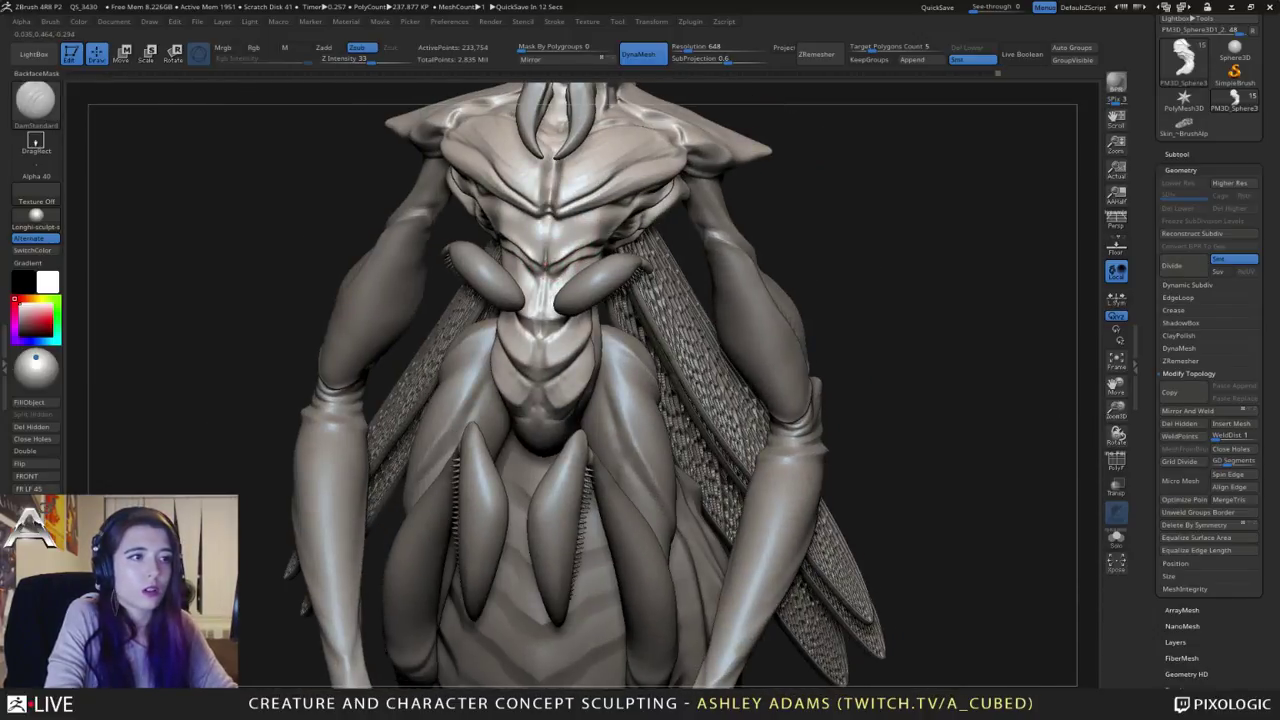
key(shift)
shift+drag(577, 237, 561, 257)
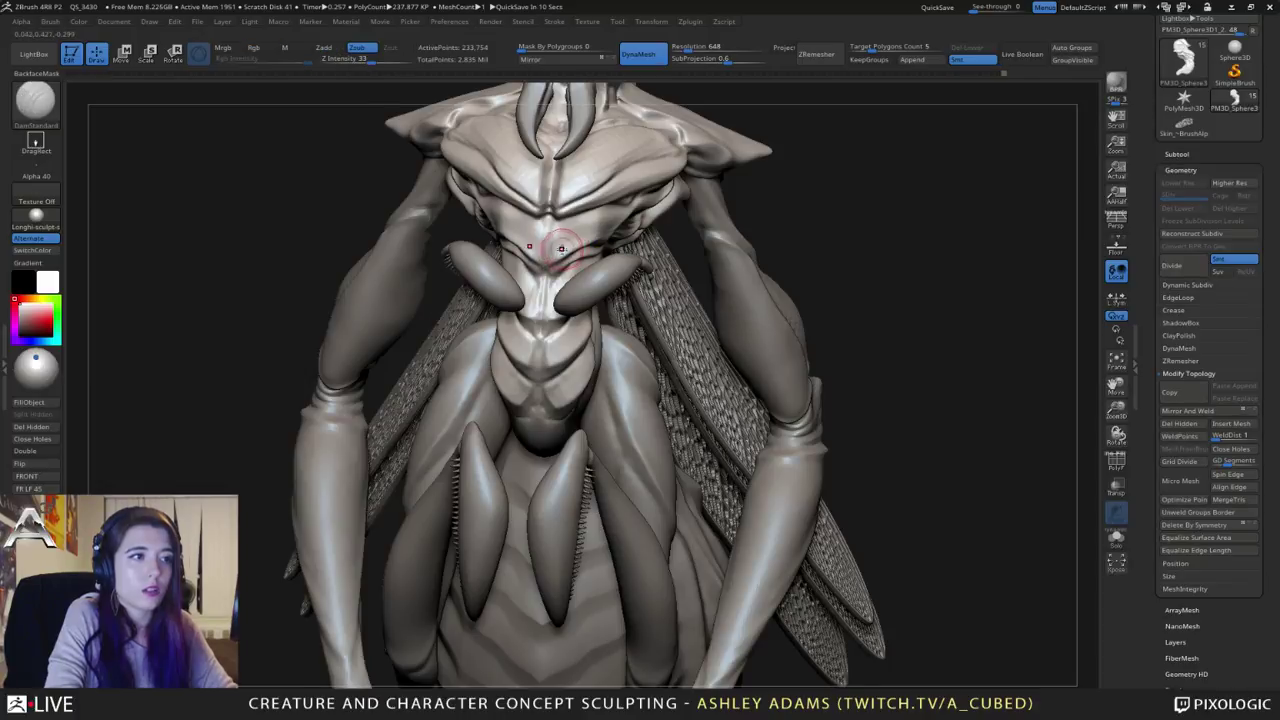
Step: Examine the carved thorax plates from side and three-quarter views and reselect the thorax subtool
mouse_move(545, 252)
right_down()
mouse_move(575, 260)
mouse_move(546, 260)
mouse_move(496, 213)
mouse_move(429, 215)
right_up()
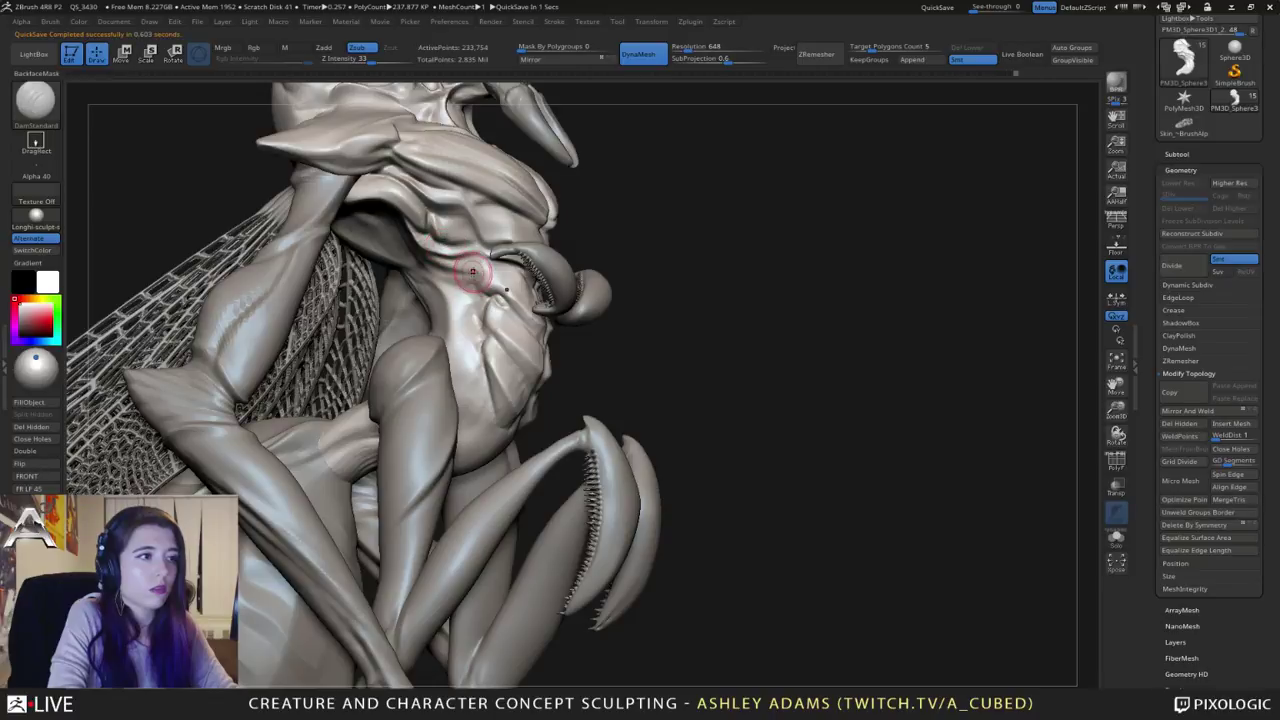
mouse_move(467, 282)
right_down()
mouse_move(440, 246)
mouse_move(377, 228)
mouse_move(391, 289)
right_up()
alt+click(395, 354)
mouse_move(395, 354)
right_down()
mouse_move(414, 345)
mouse_move(420, 279)
mouse_move(436, 302)
right_up()
alt+click(491, 299)
ctrl+shift+click(573, 290)
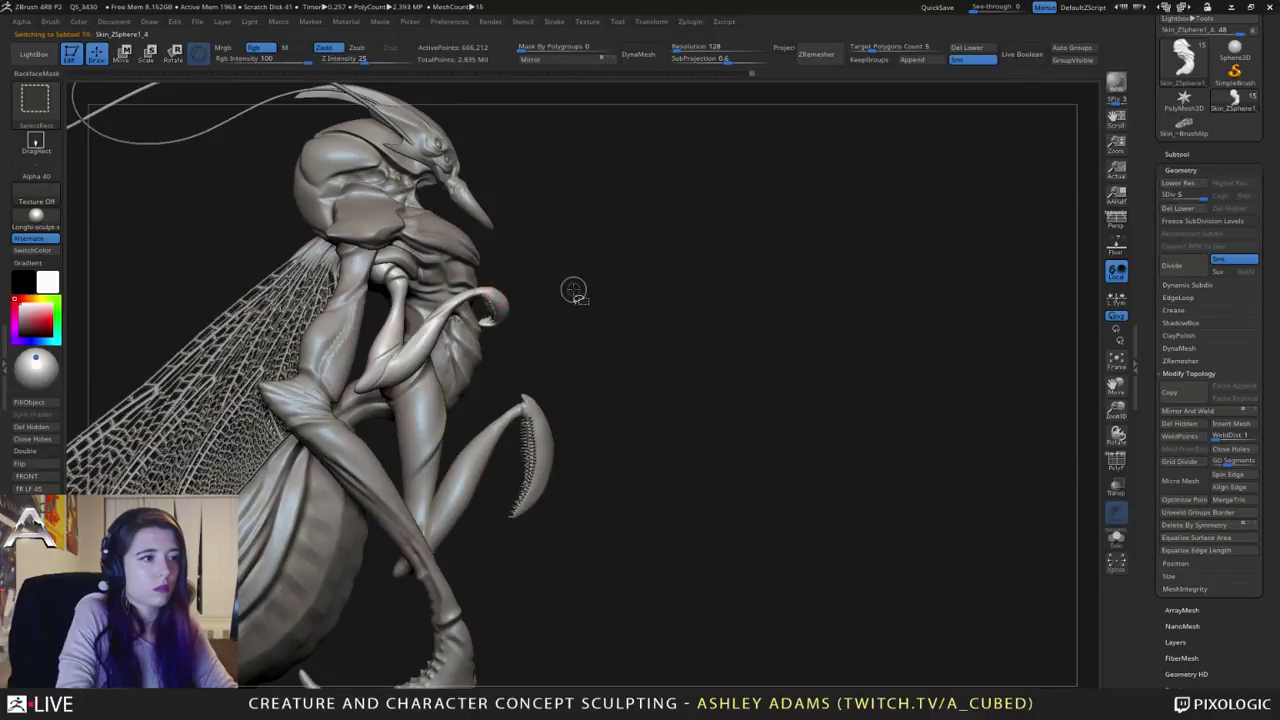
mouse_move(455, 225)
ctrl+right_down()
mouse_move(450, 285)
mouse_move(413, 327)
mouse_move(415, 240)
mouse_move(305, 248)
mouse_move(305, 310)
ctrl+right_up()
alt+click(450, 285)
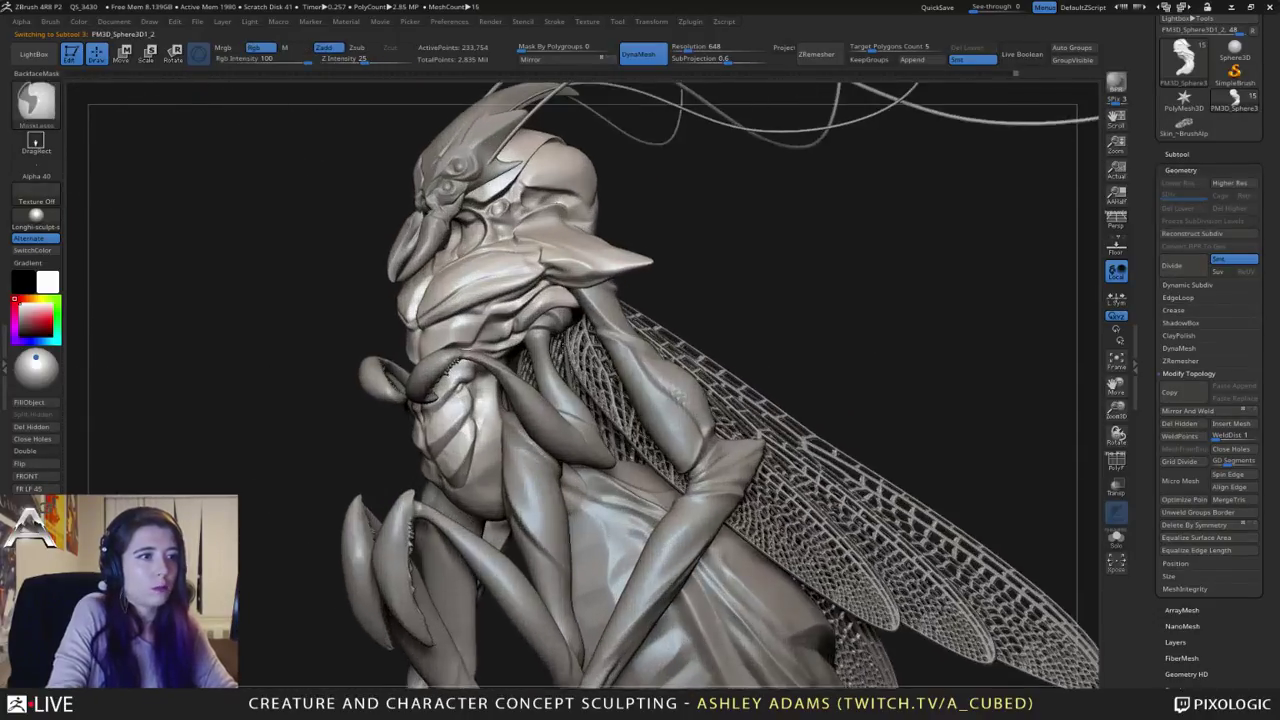
right_drag(480, 426, 497, 400)
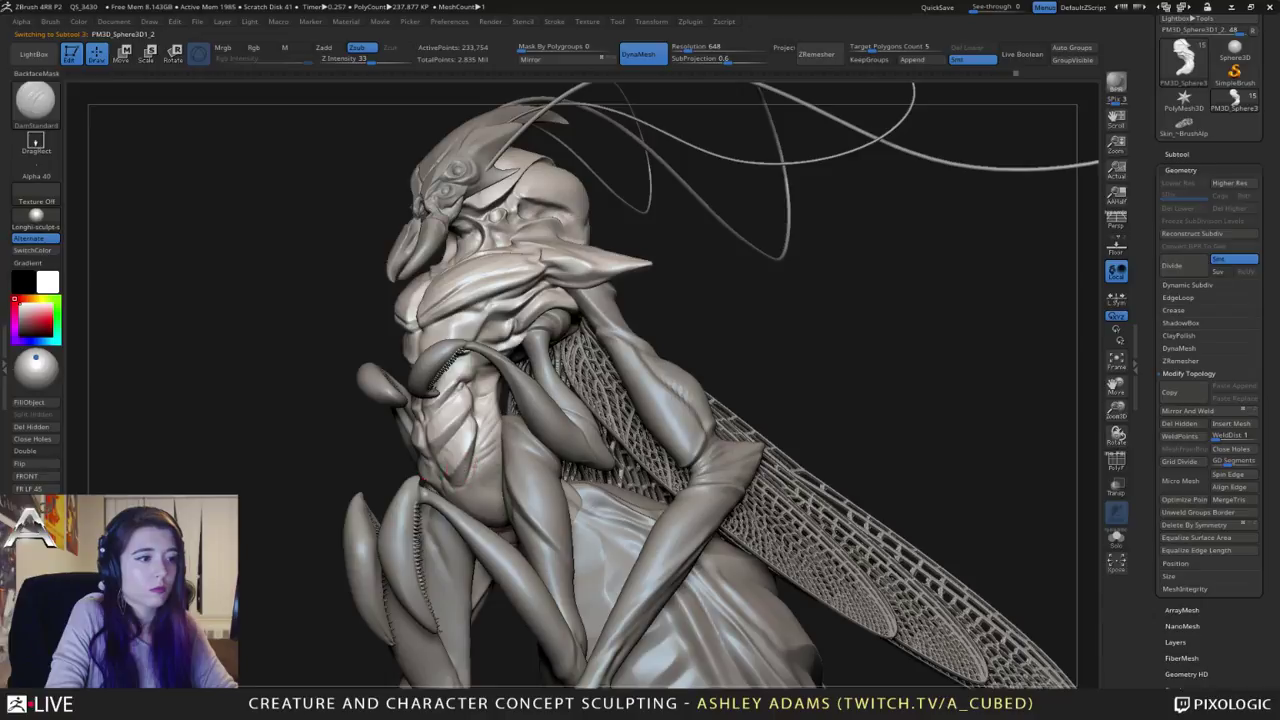
key(shift)
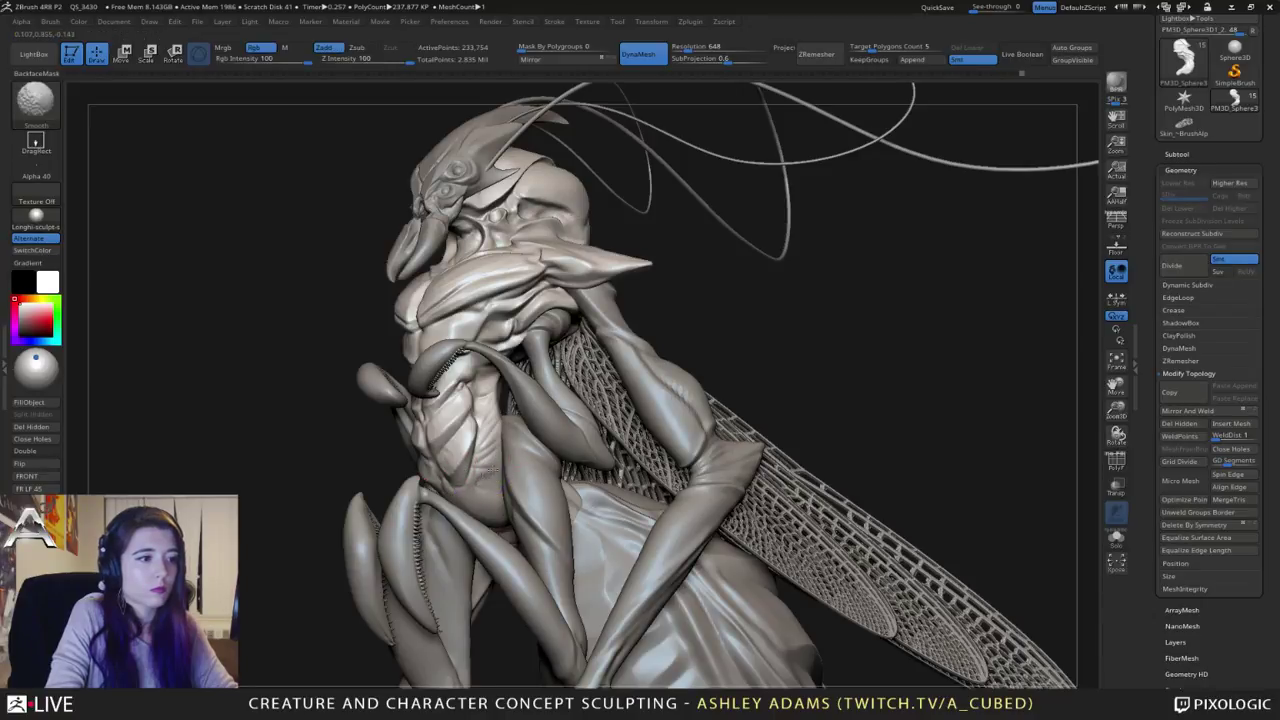
Step: Examine the whole creature's silhouette from the side and front
alt+drag(290, 420, 260, 330)
mouse_move(260, 330)
mouse_down()
mouse_move(340, 370)
mouse_move(564, 412)
mouse_move(425, 402)
mouse_up()
alt+drag(597, 518, 655, 450)
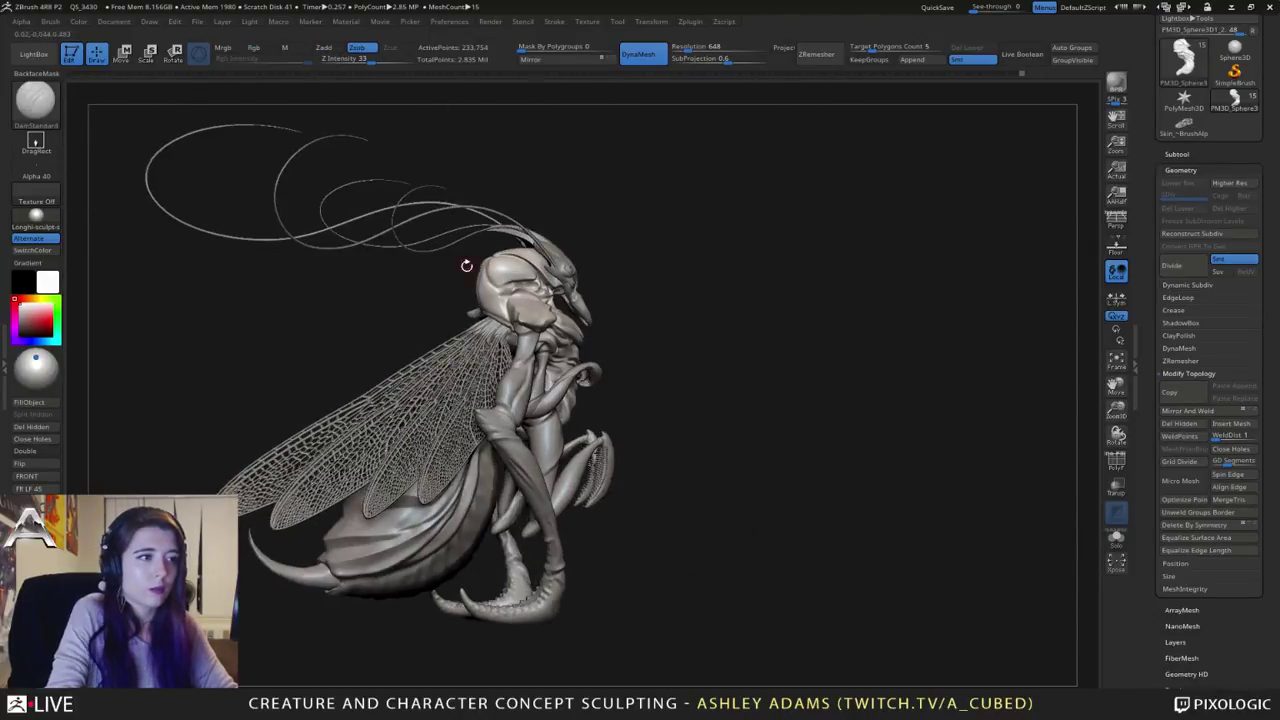
drag(466, 280, 456, 302)
mouse_move(456, 302)
right_down()
mouse_move(600, 302)
mouse_move(579, 324)
right_up()
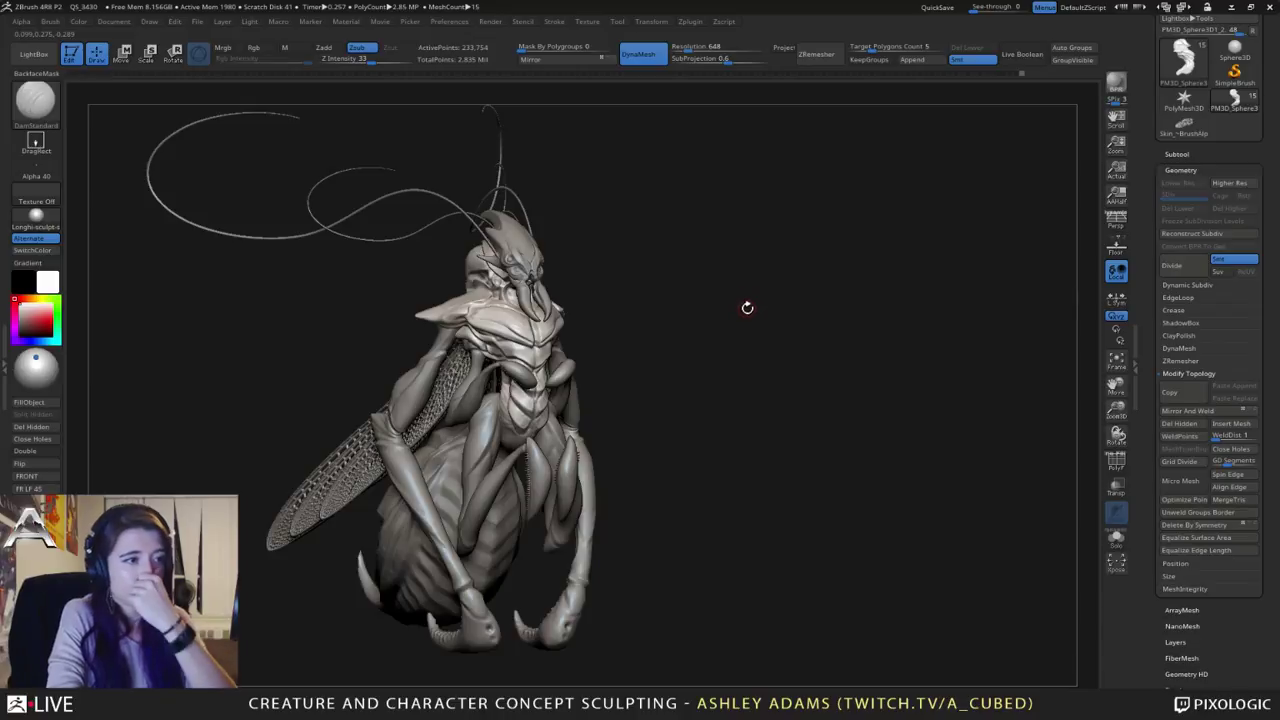
right_drag(773, 328, 412, 338)
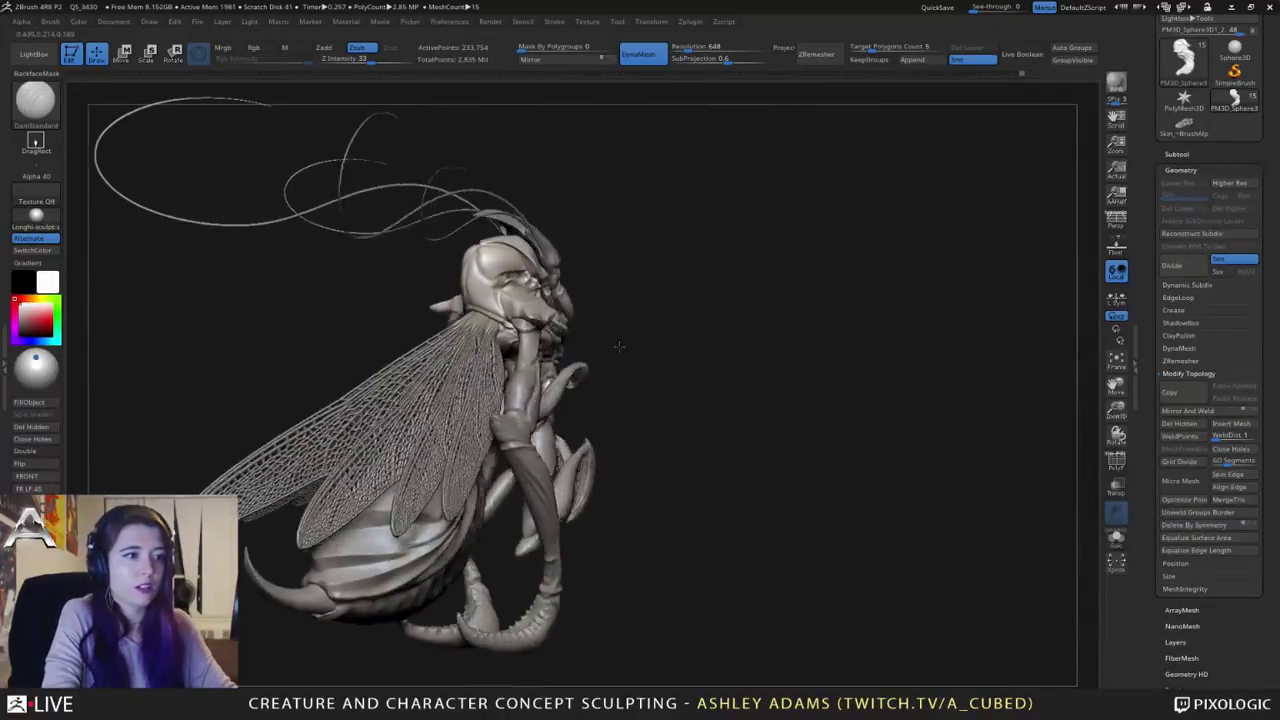
mouse_move(617, 346)
right_down()
mouse_move(614, 360)
mouse_move(563, 340)
mouse_move(538, 340)
mouse_move(611, 354)
mouse_move(491, 340)
mouse_move(601, 344)
right_up()
mouse_move(647, 355)
mouse_down()
mouse_move(842, 338)
mouse_move(846, 357)
mouse_move(823, 380)
mouse_move(820, 350)
mouse_move(853, 355)
mouse_move(941, 300)
mouse_up()
key(ctrl)
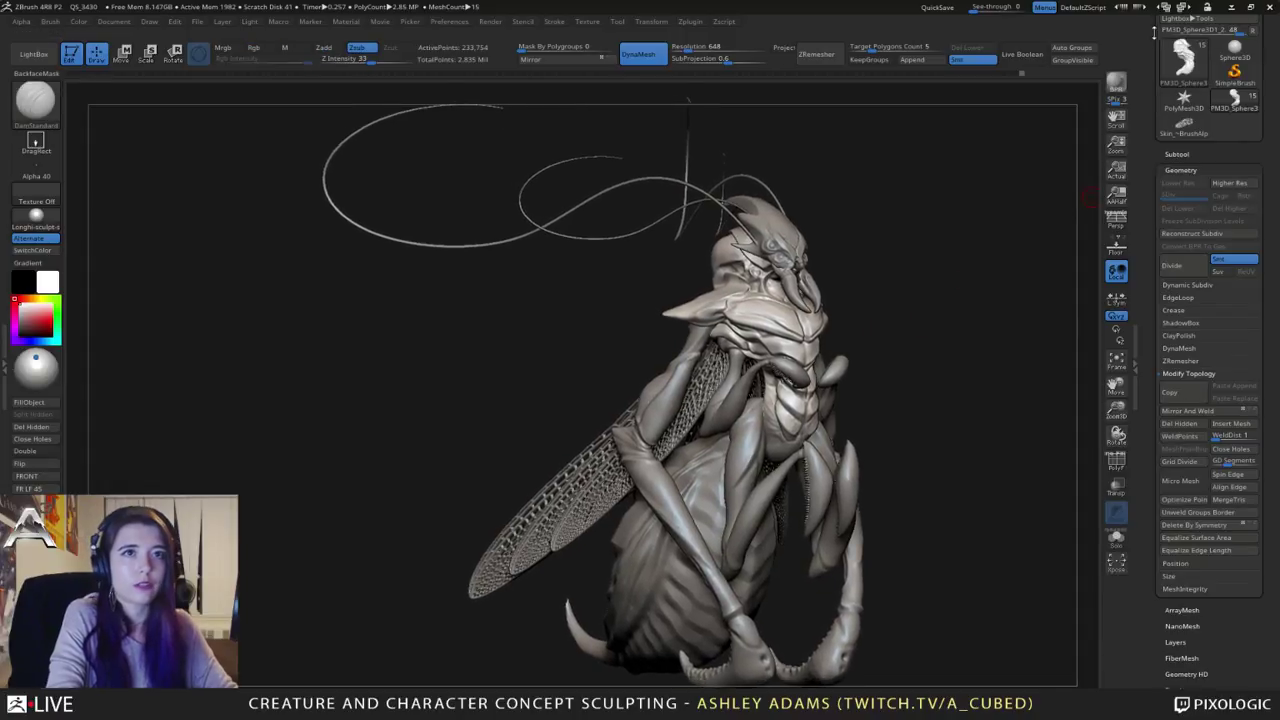
Step: Save the creature tool to a file with Save As
drag(1152, 32, 1153, 120)
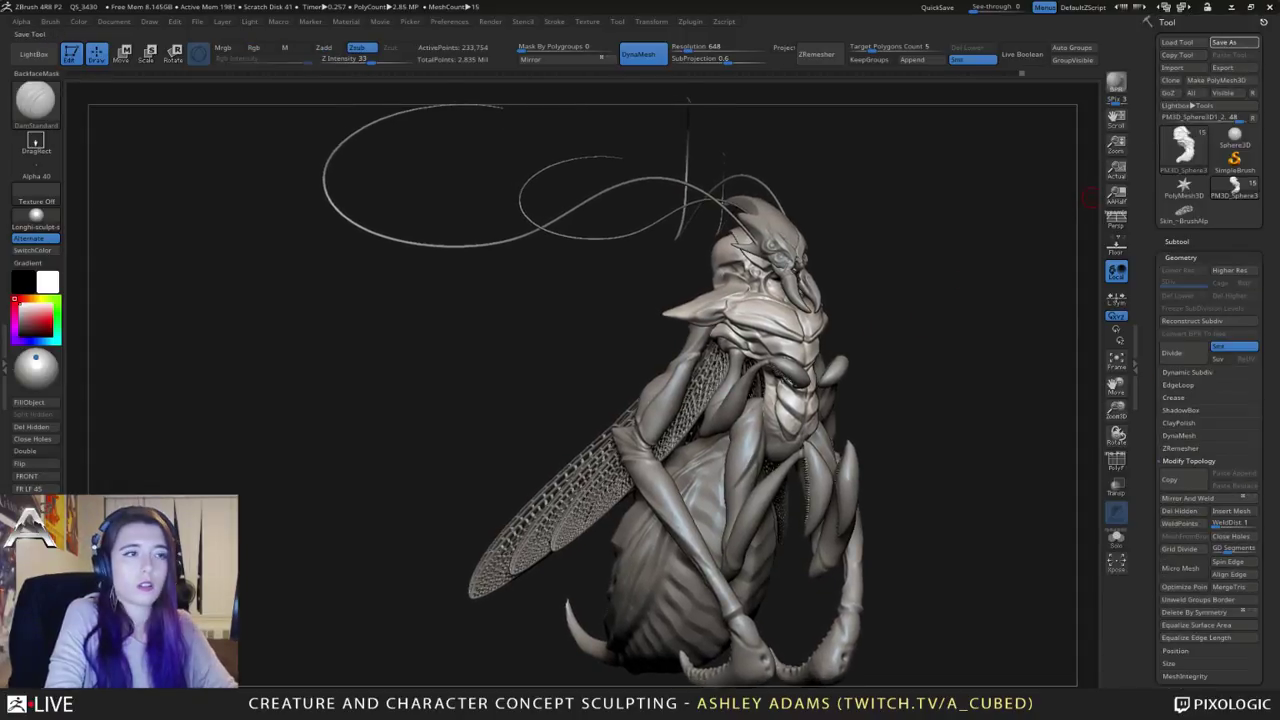
click(1224, 42)
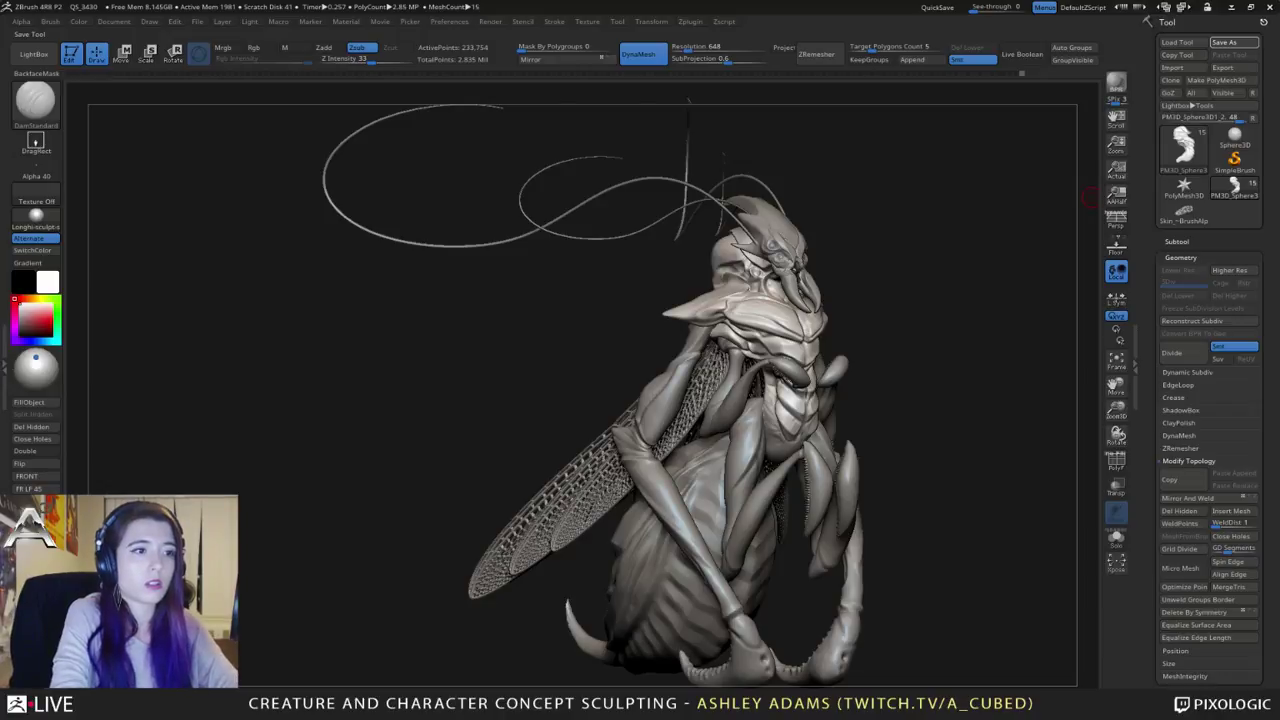
click(692, 432)
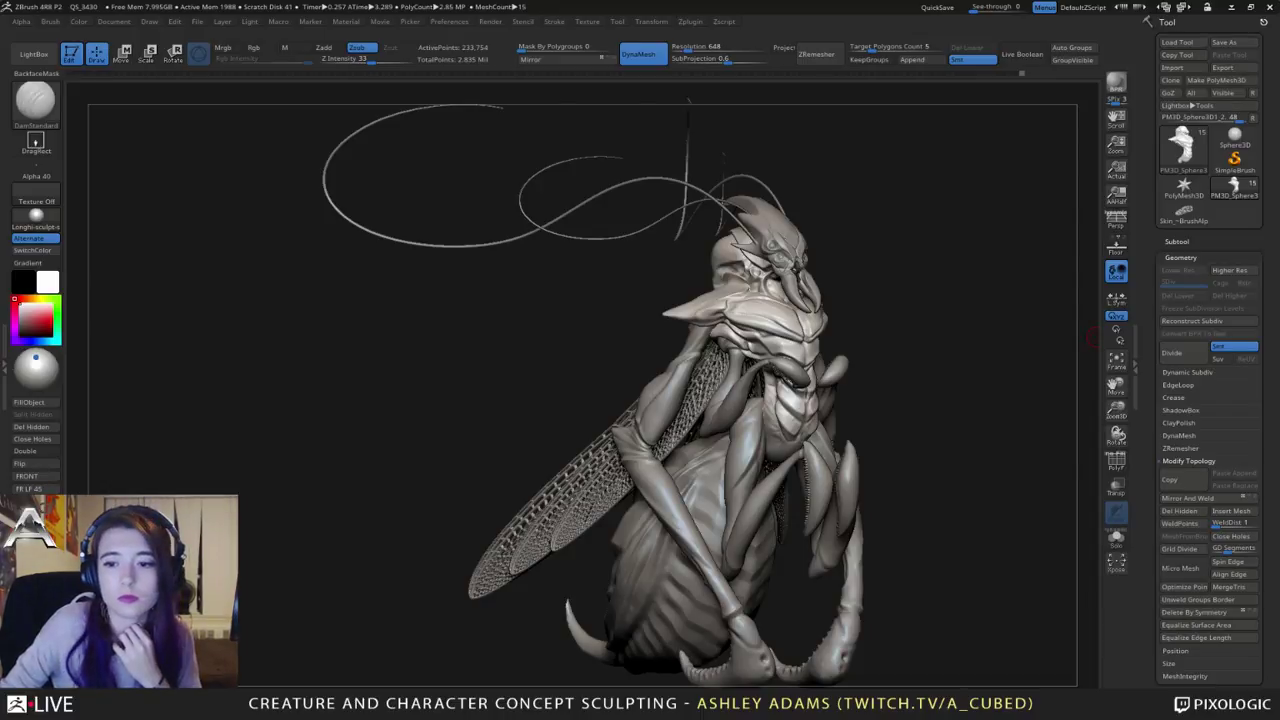
Step: Switch to Windows Photo Viewer to look at the feathered creature image 2.jpg, and return to ZBrush
key(alt+Tab)
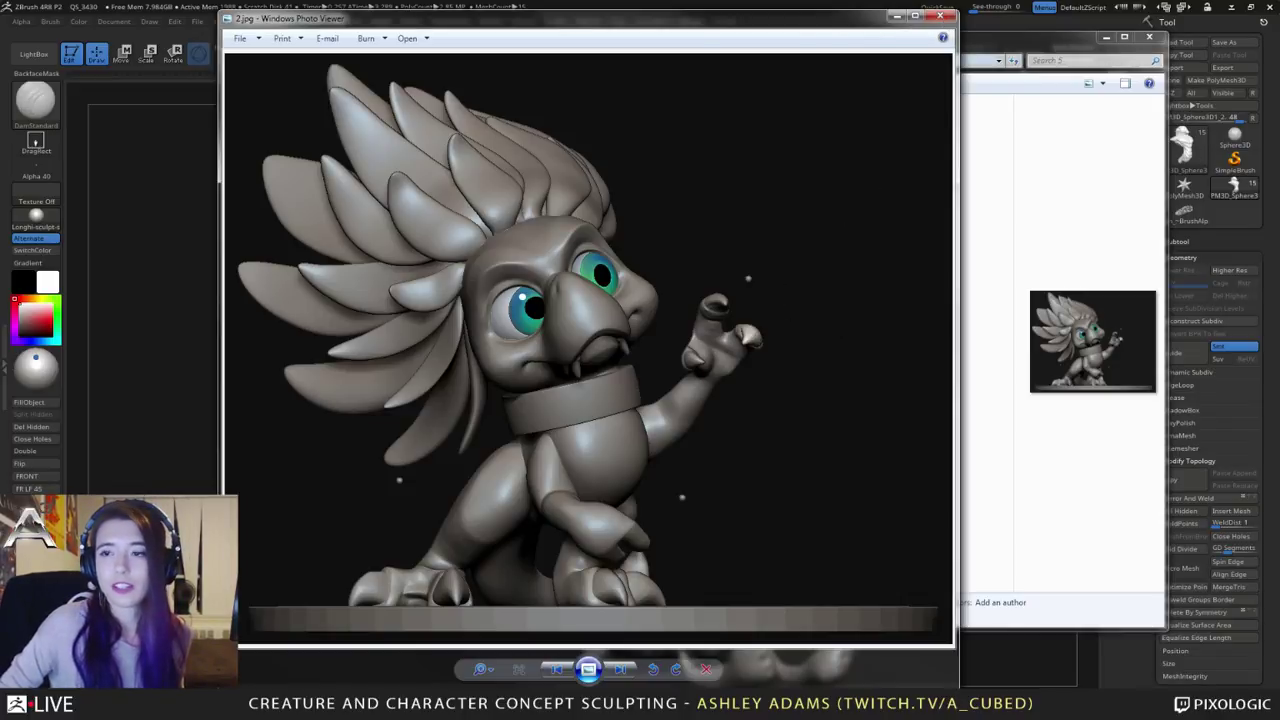
key(alt+Tab)
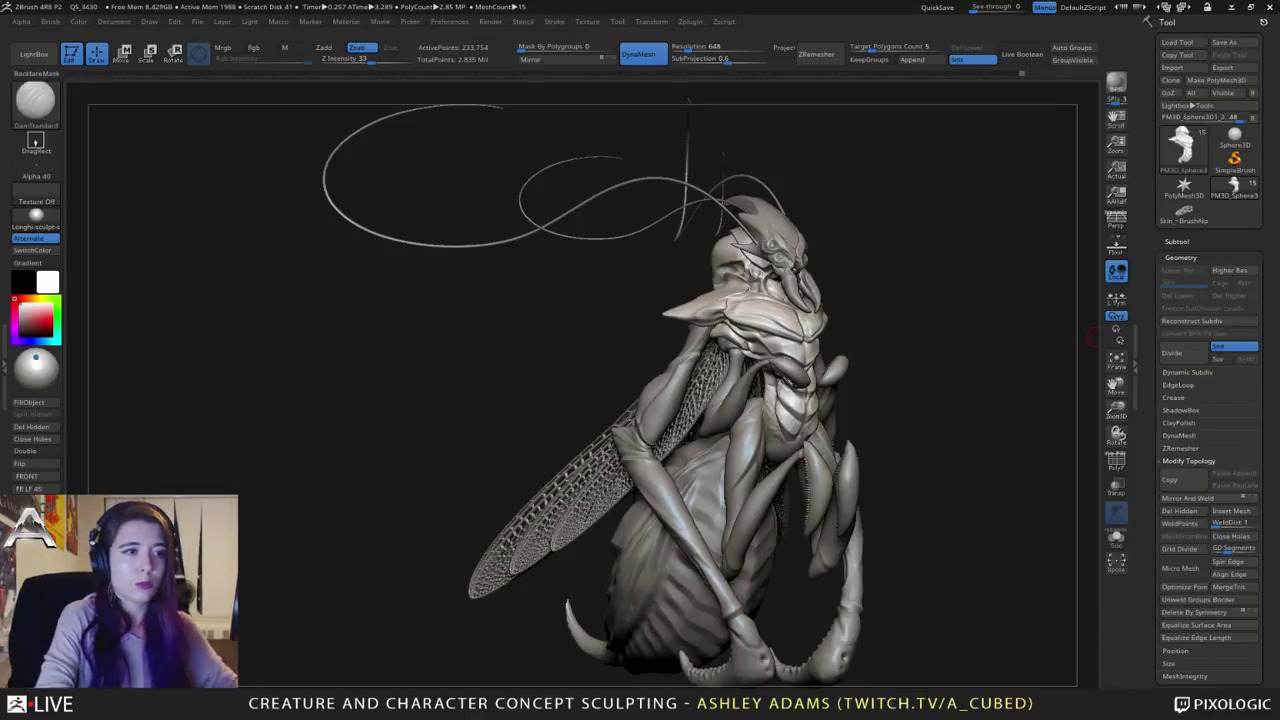
Step: Choose the IMM BParts insert brush with the Ear mesh and frame the creature's upper body
mouse_move(876, 326)
mouse_down()
mouse_move(880, 363)
mouse_move(908, 398)
mouse_move(883, 389)
mouse_up()
right_click(880, 362)
key(b)
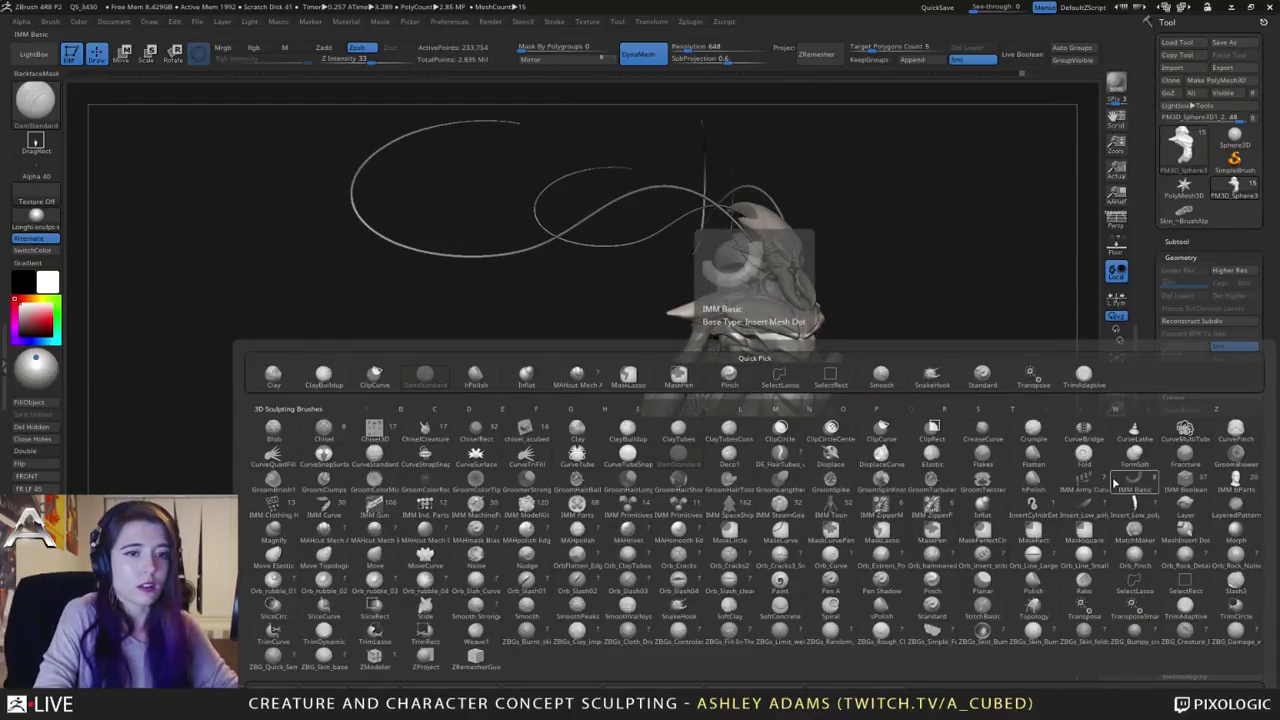
click(1236, 482)
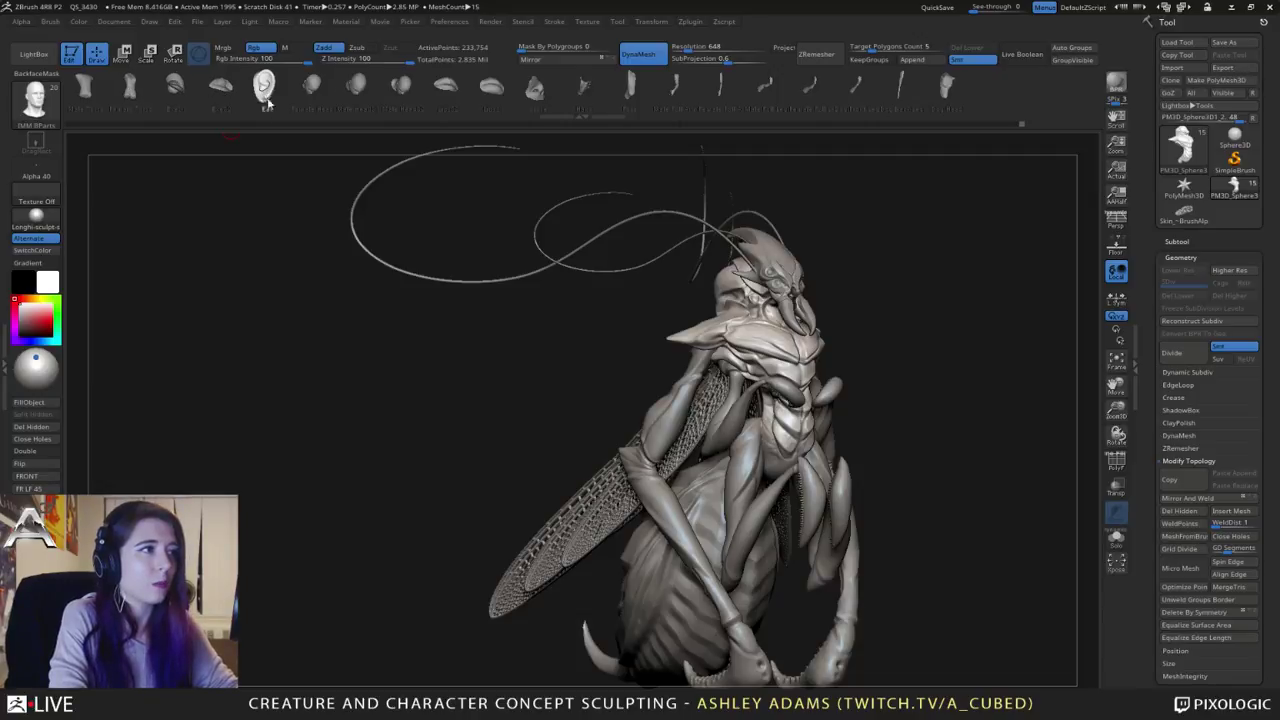
alt+drag(877, 309, 841, 297)
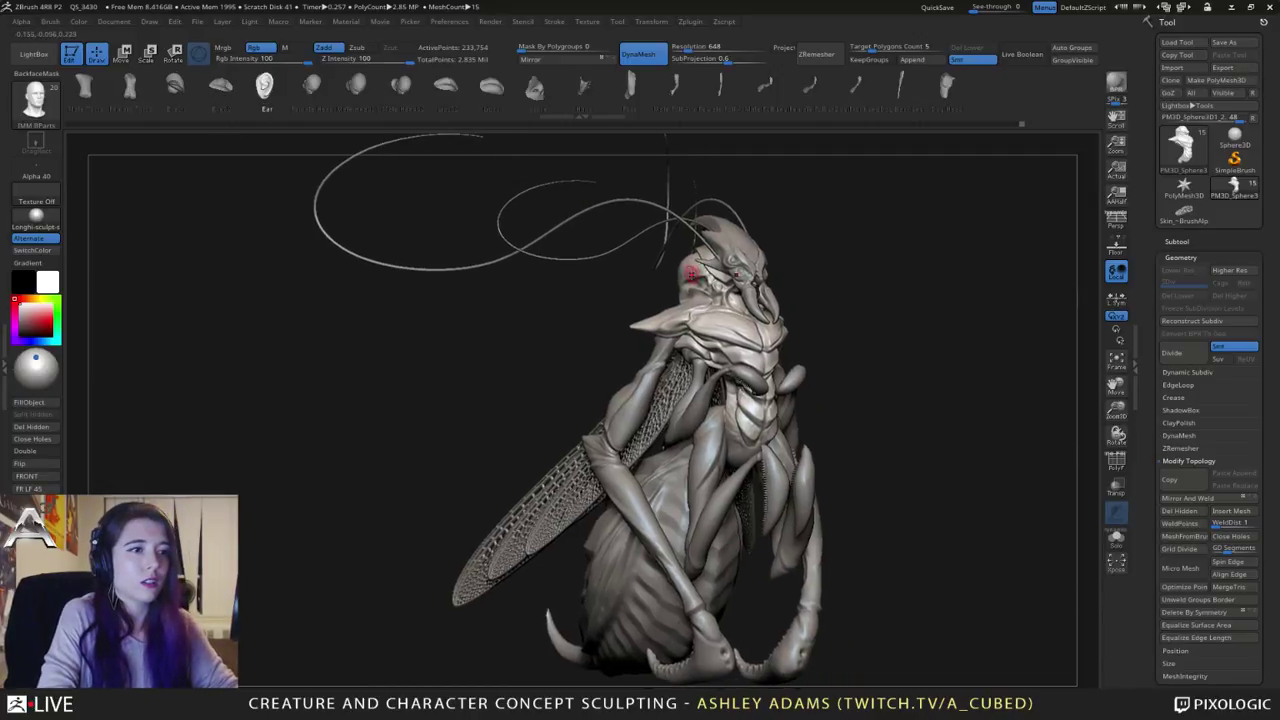
drag(690, 270, 711, 255)
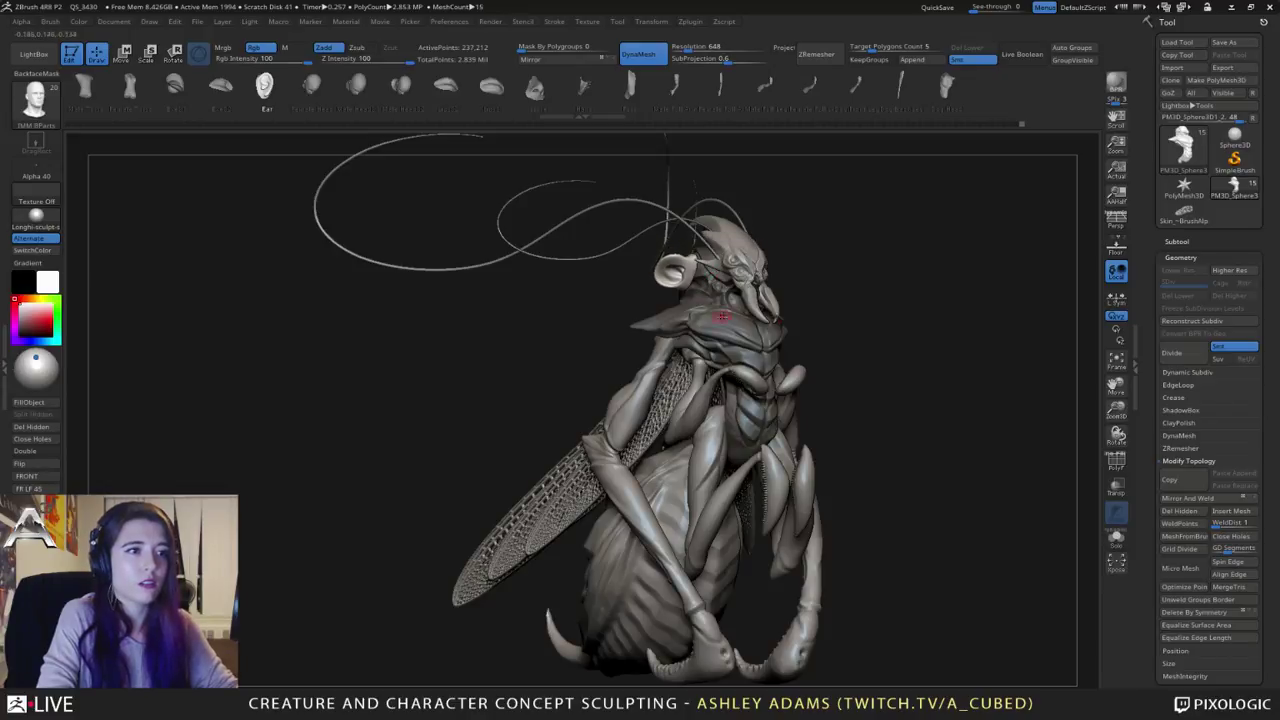
drag(720, 316, 745, 300)
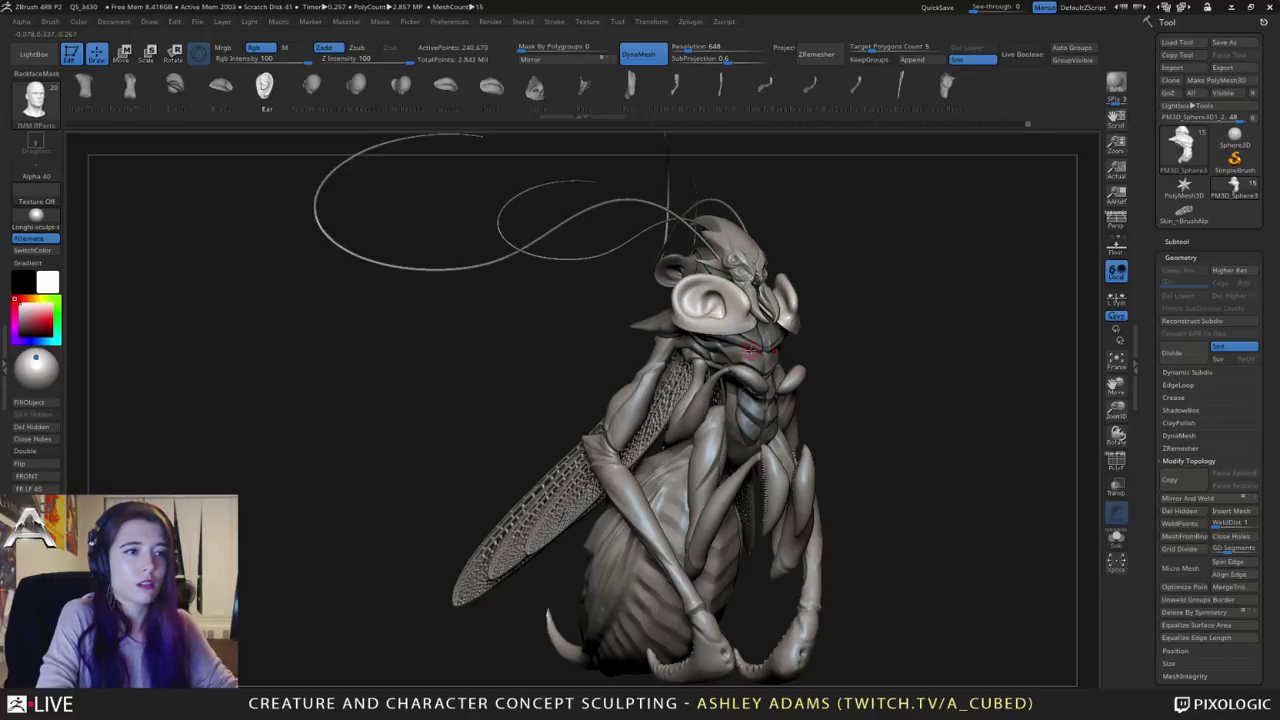
key(ctrl+z)
key(ctrl+z)
right_drag(704, 318, 756, 330)
key(ctrl+z)
Step: Insert a mirrored pair of ears on the rounded hump behind the head and reposition them with the move gizmo
mouse_move(677, 260)
mouse_down()
mouse_move(699, 275)
mouse_move(705, 252)
mouse_move(690, 255)
mouse_up()
right_drag(725, 250, 742, 252)
key(w)
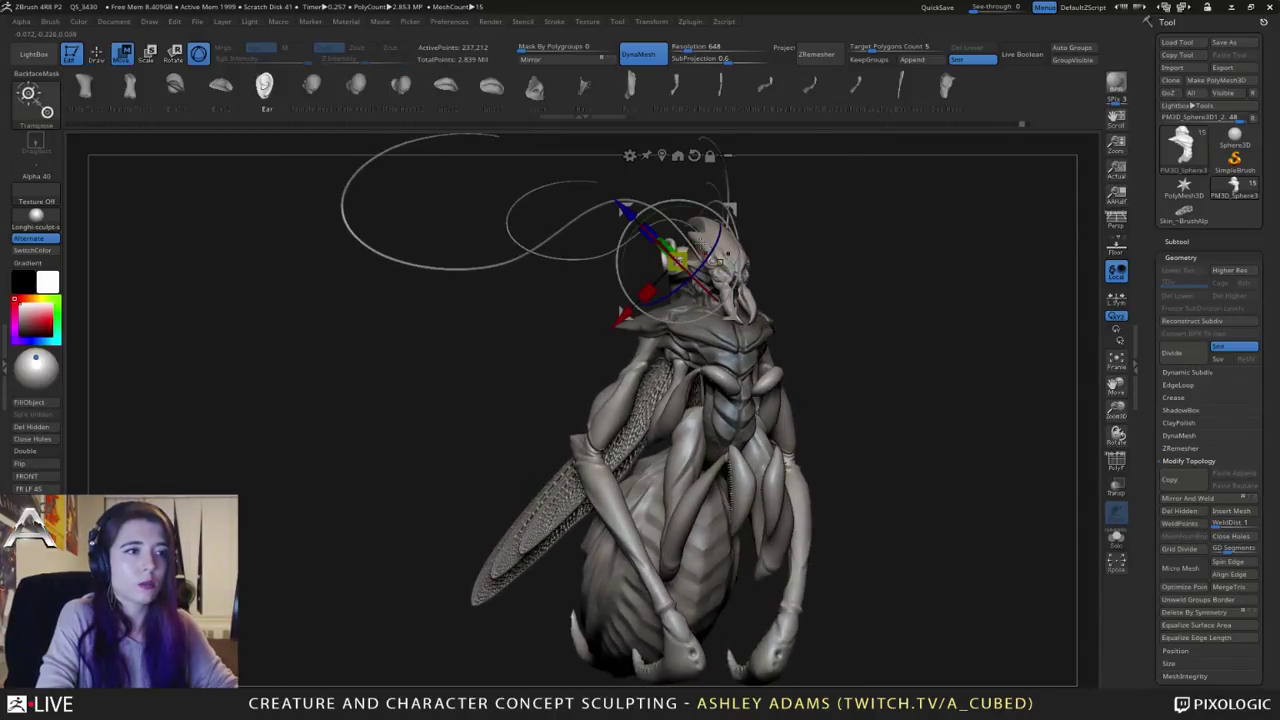
mouse_move(666, 205)
mouse_down()
mouse_move(619, 234)
mouse_move(738, 246)
mouse_up()
key(q)
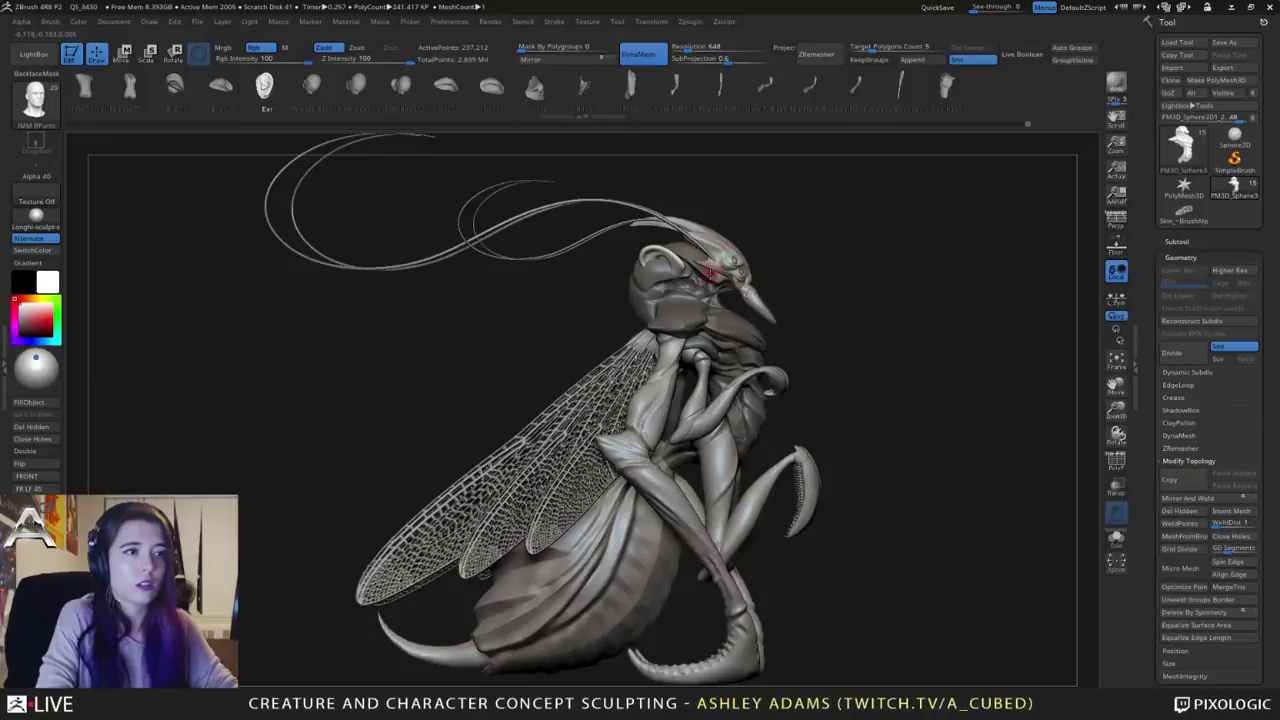
Step: Insert and position a smaller ear pair above the shoulder plates and another ear pair on the upper chest
drag(687, 312, 696, 299)
key(w)
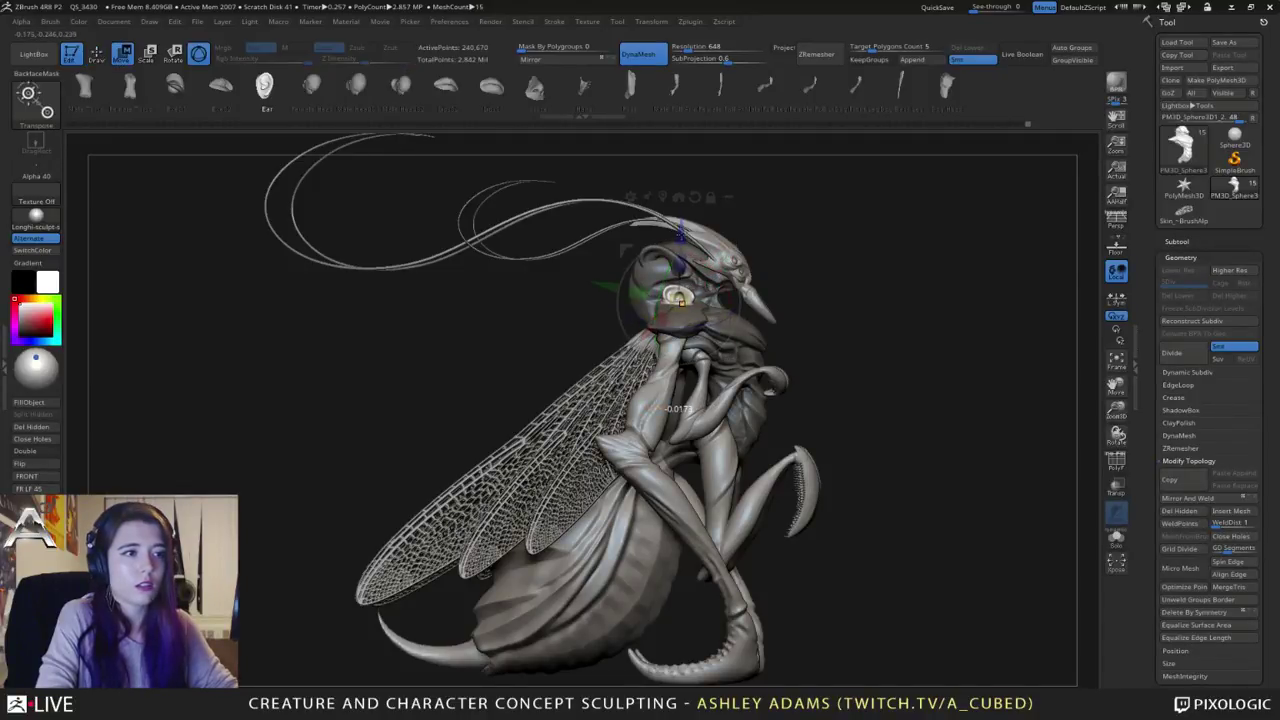
key(q)
drag(739, 313, 738, 322)
key(w)
drag(789, 267, 783, 270)
Step: Add a small pair of ears near the centre of the front chest and adjust their position
drag(880, 290, 758, 341)
key(q)
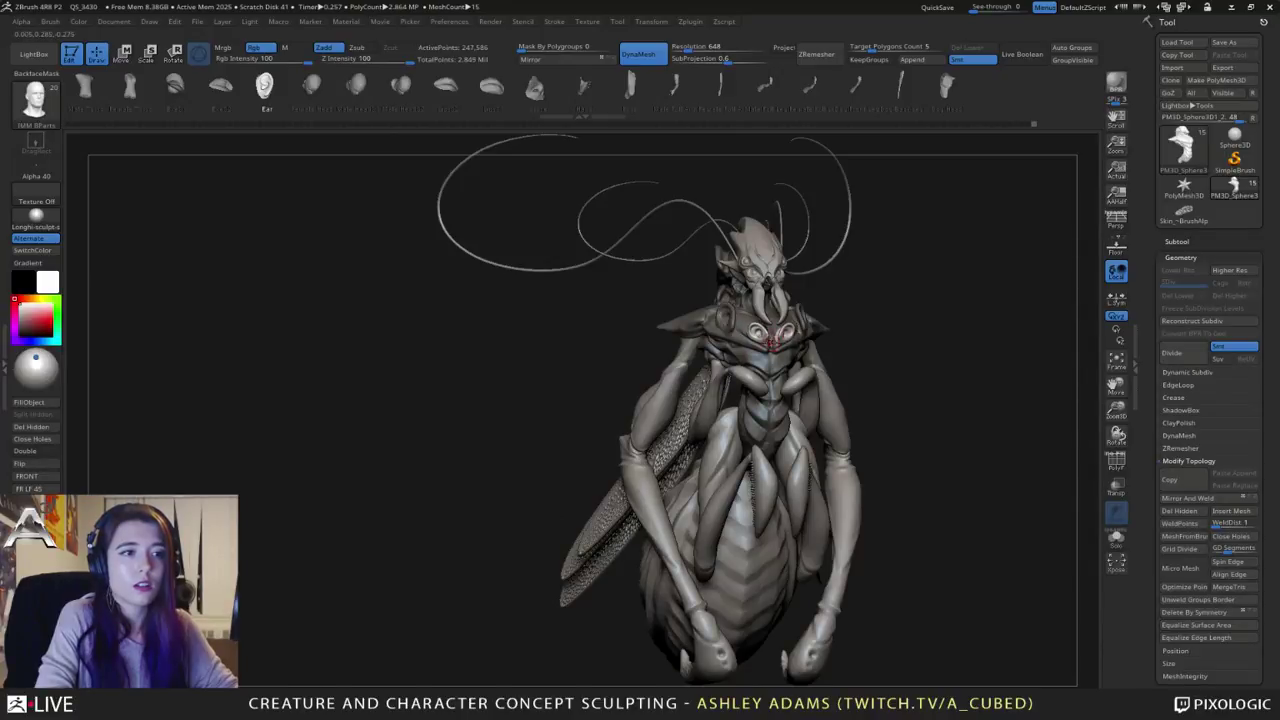
key(w)
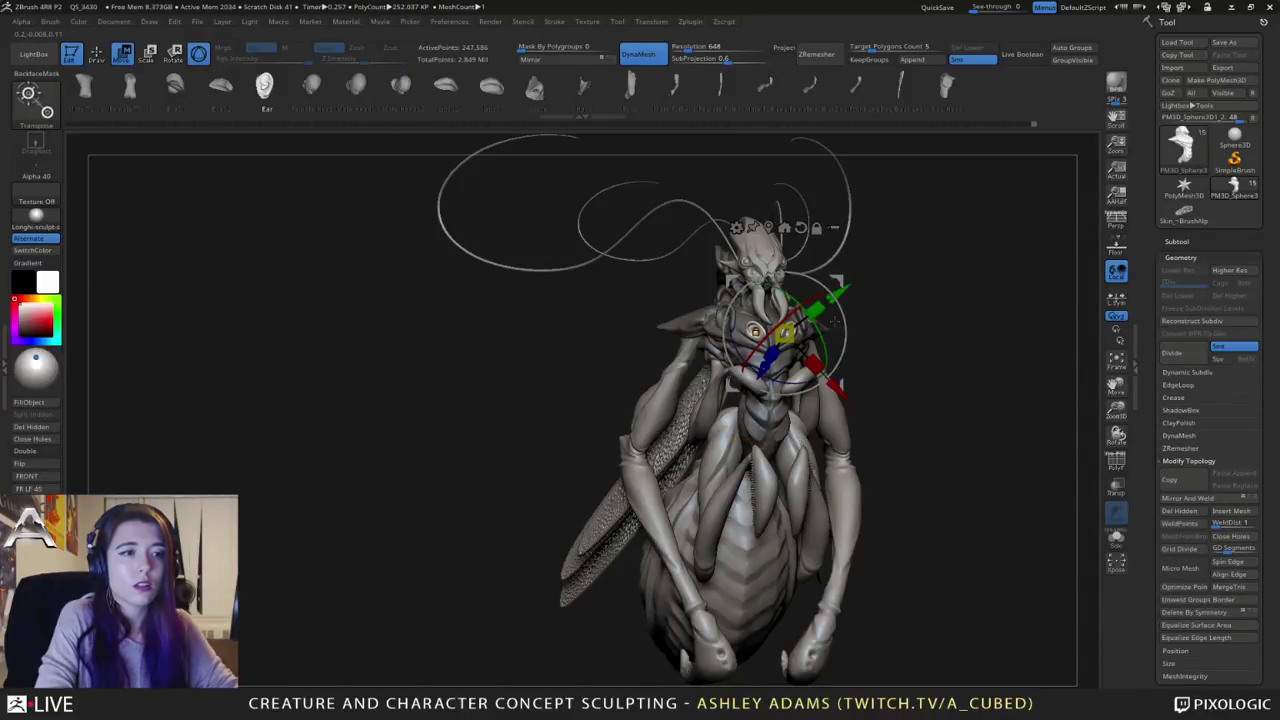
drag(765, 369, 760, 374)
key(q)
Step: Select the head subtool, insert a pair of ears on its crest and shift them slightly upward
alt+click(749, 240)
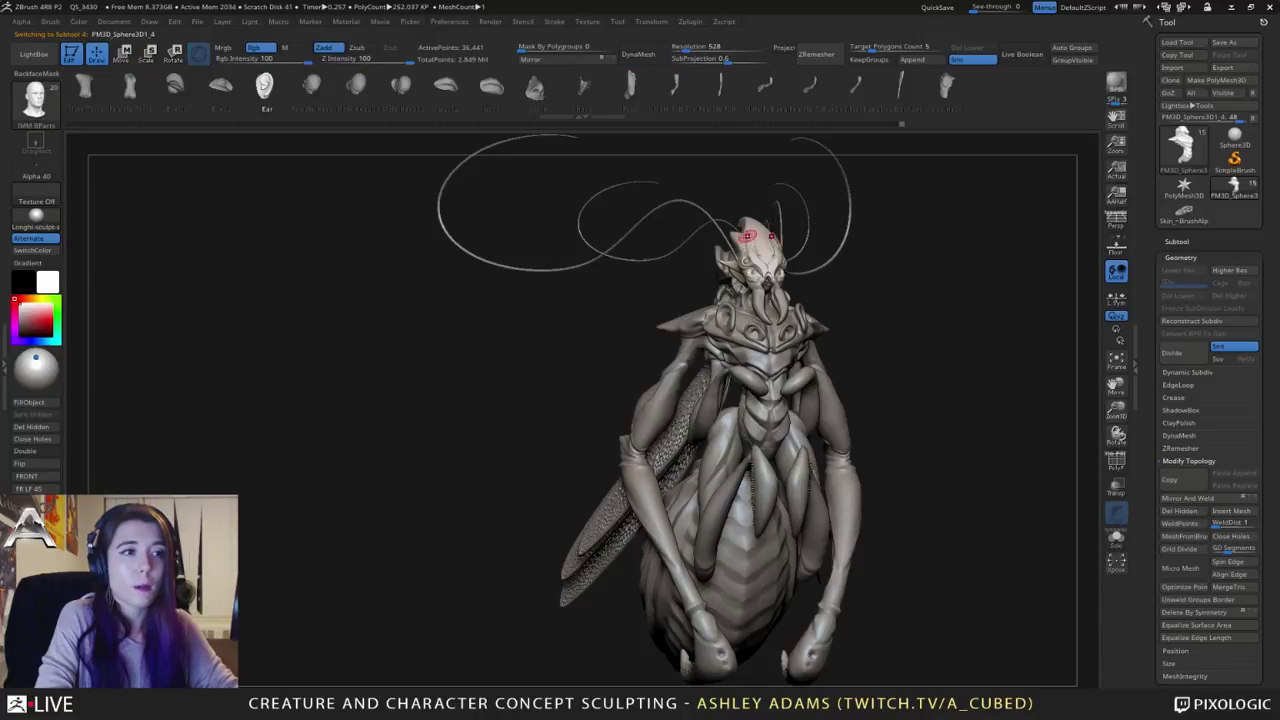
right_drag(749, 237, 743, 233)
key(w)
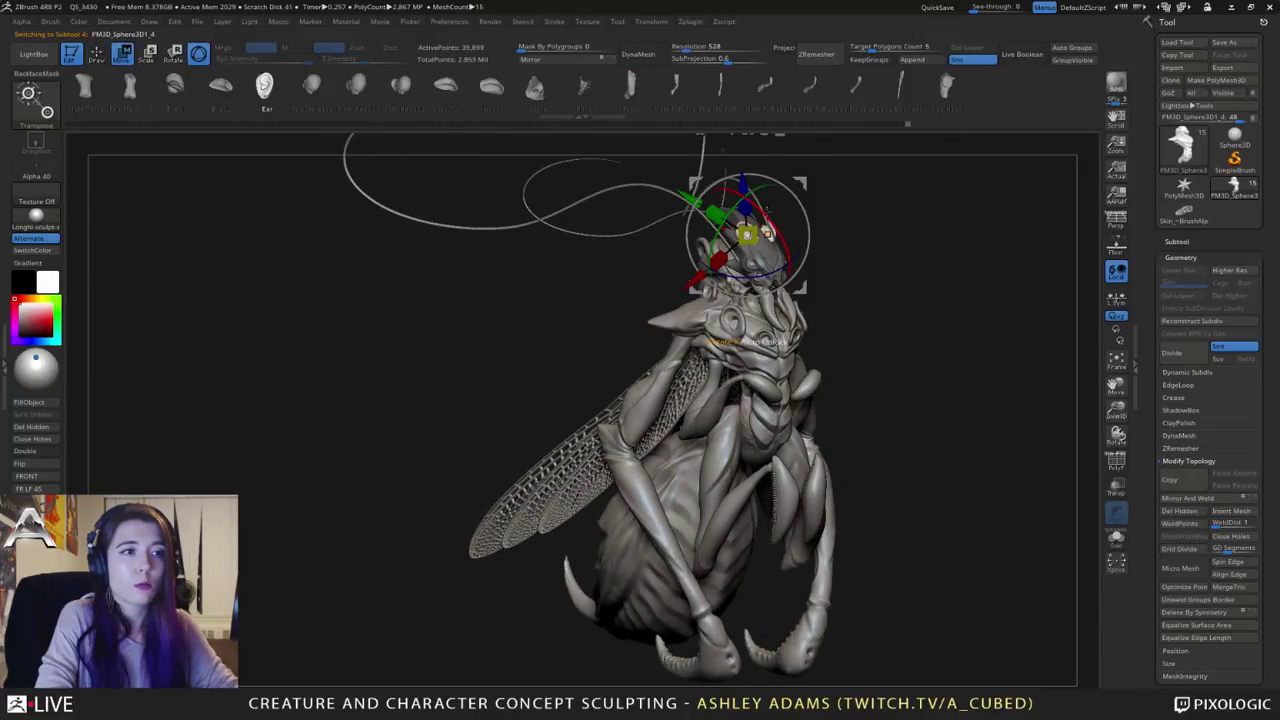
drag(743, 184, 745, 179)
key(q)
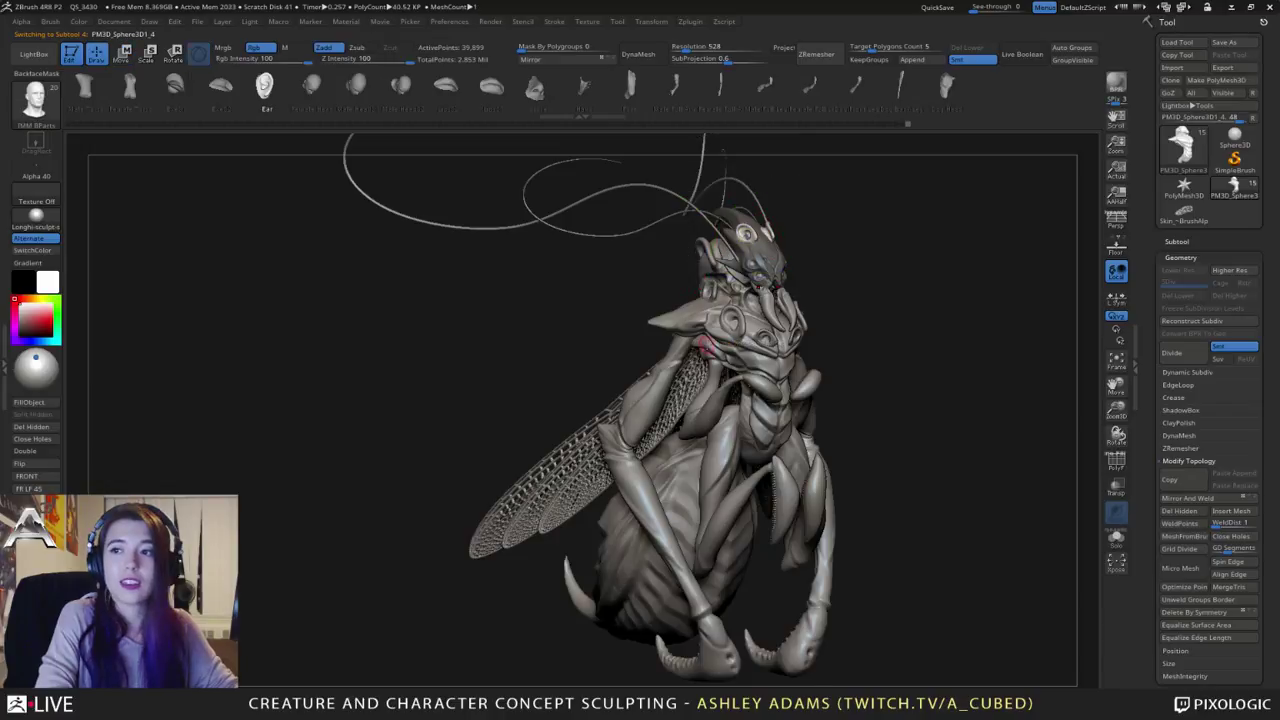
Step: Try to insert ears on the upper arm subtool using radial symmetry
drag(560, 290, 617, 298)
ctrl+right_drag(617, 298, 662, 317)
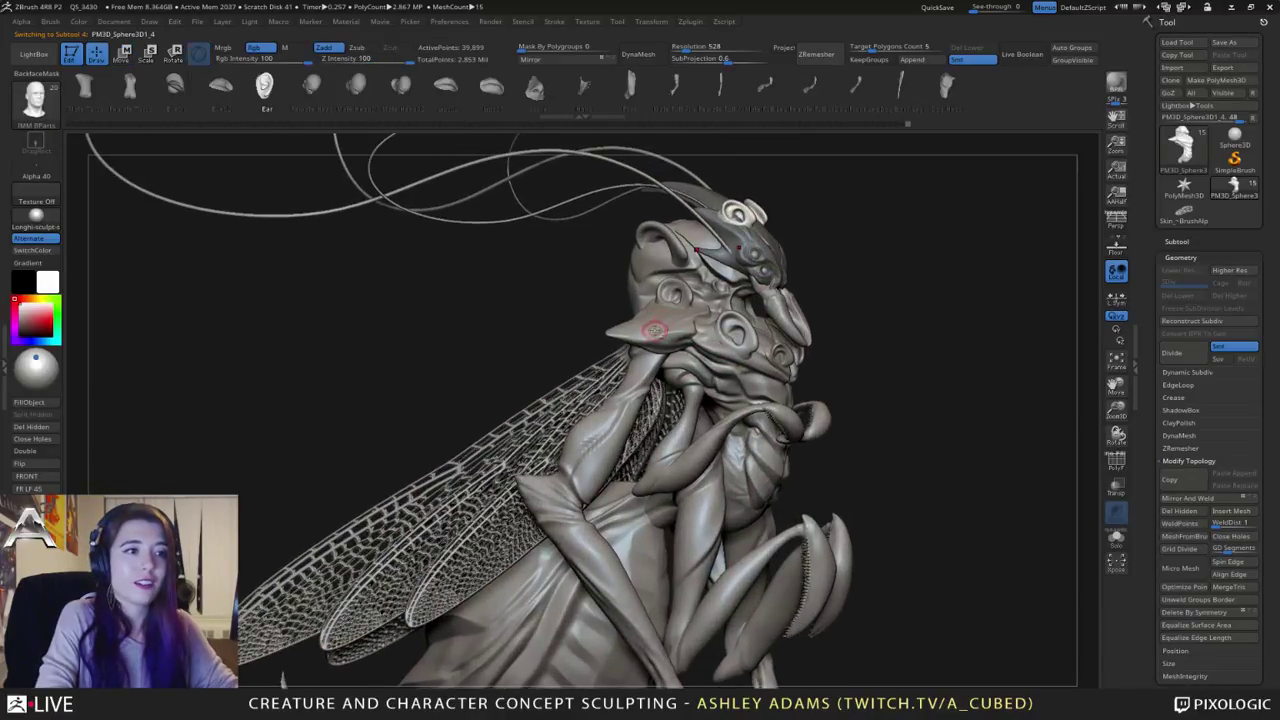
alt+click(610, 405)
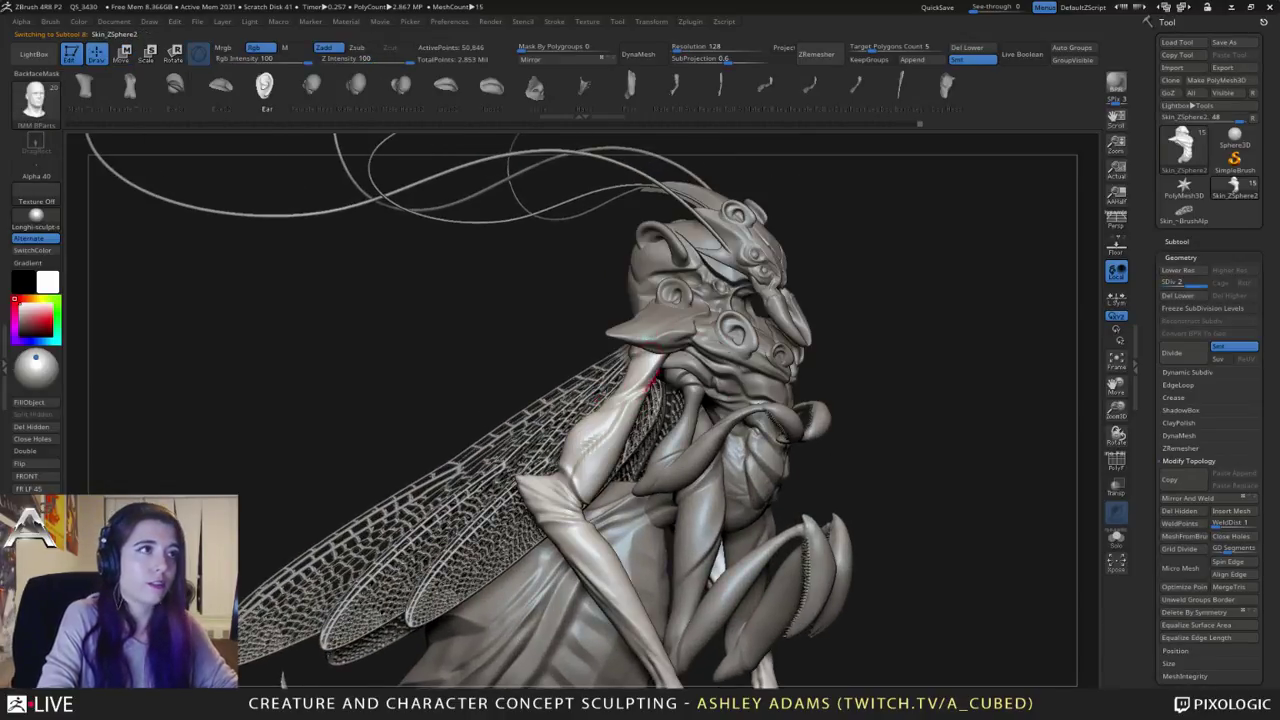
click(637, 21)
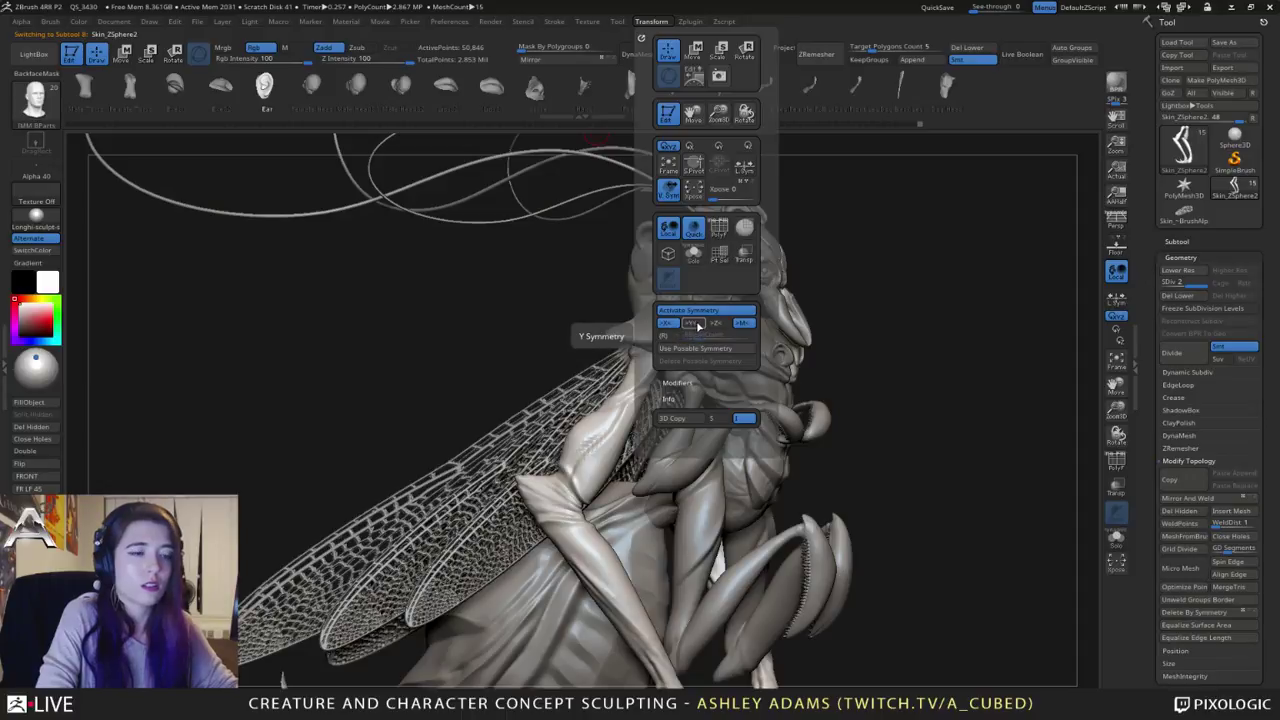
click(663, 335)
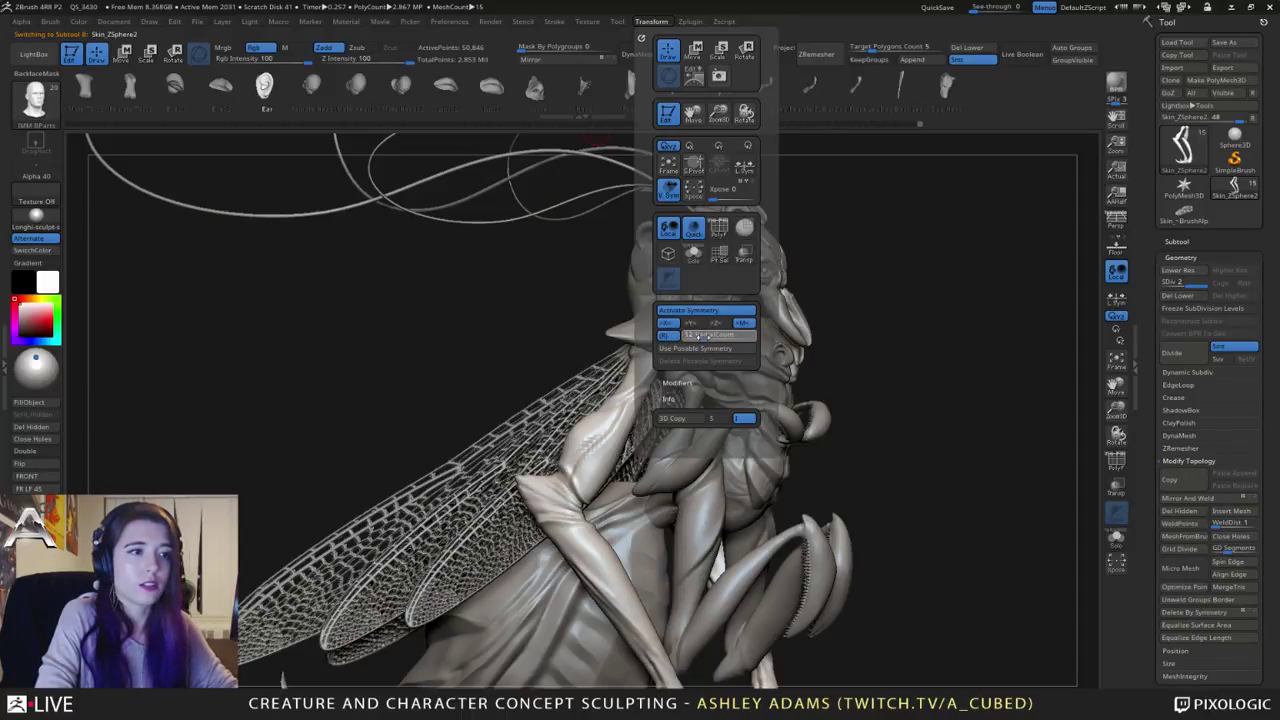
click(665, 349)
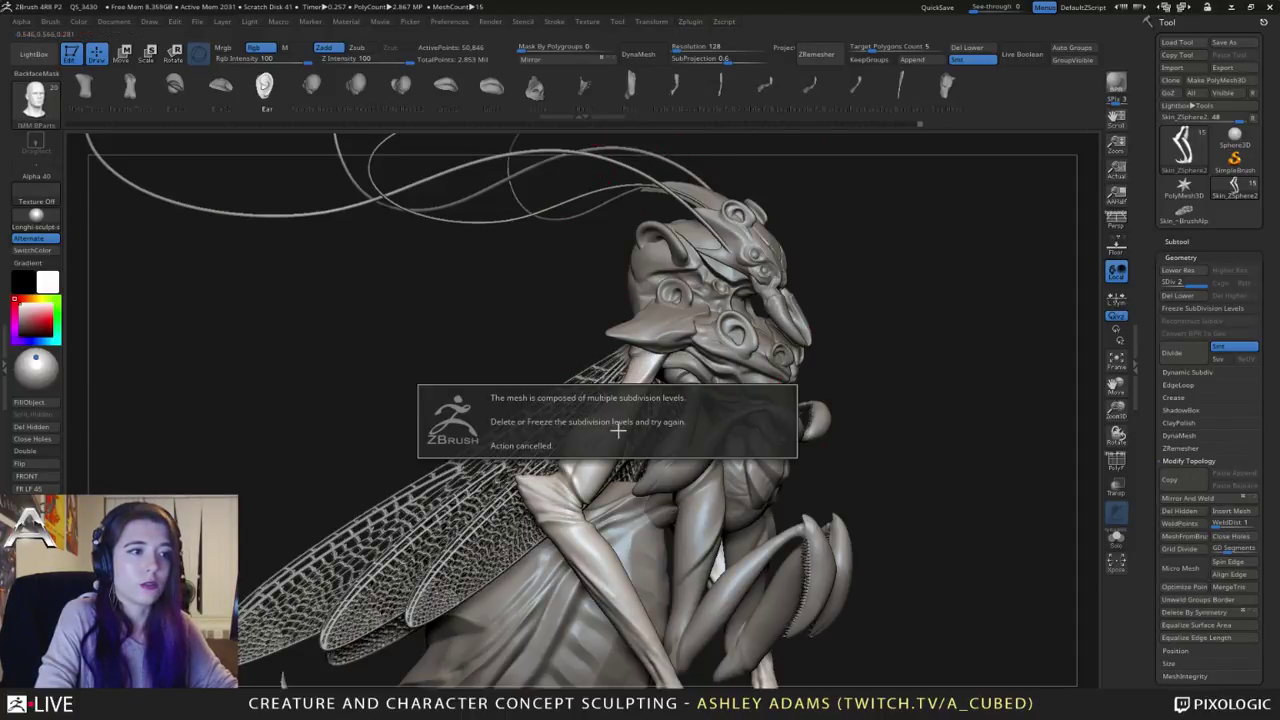
Step: Reselect the thorax subtool and insert a pair of large ears over the pointed shoulder plates
alt+click(674, 331)
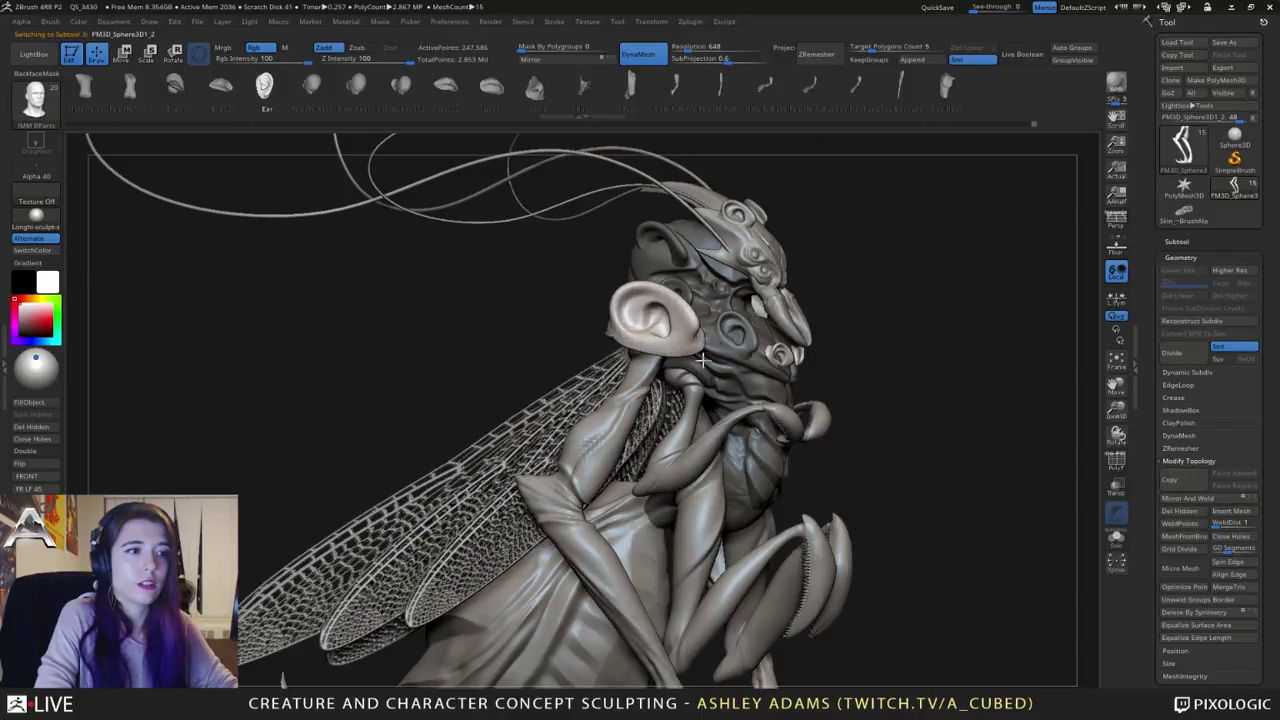
drag(686, 362, 697, 370)
ctrl+right_drag(760, 400, 704, 362)
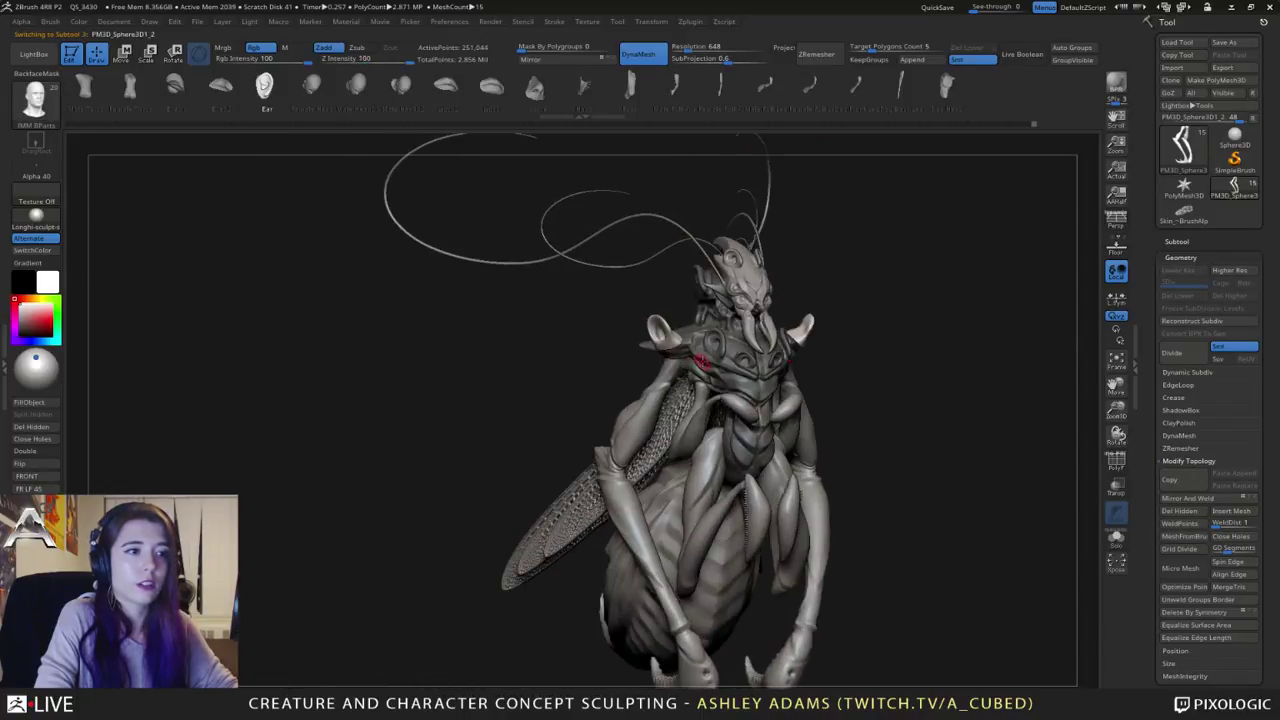
drag(717, 372, 722, 388)
key(ctrl+z)
key(ctrl+z)
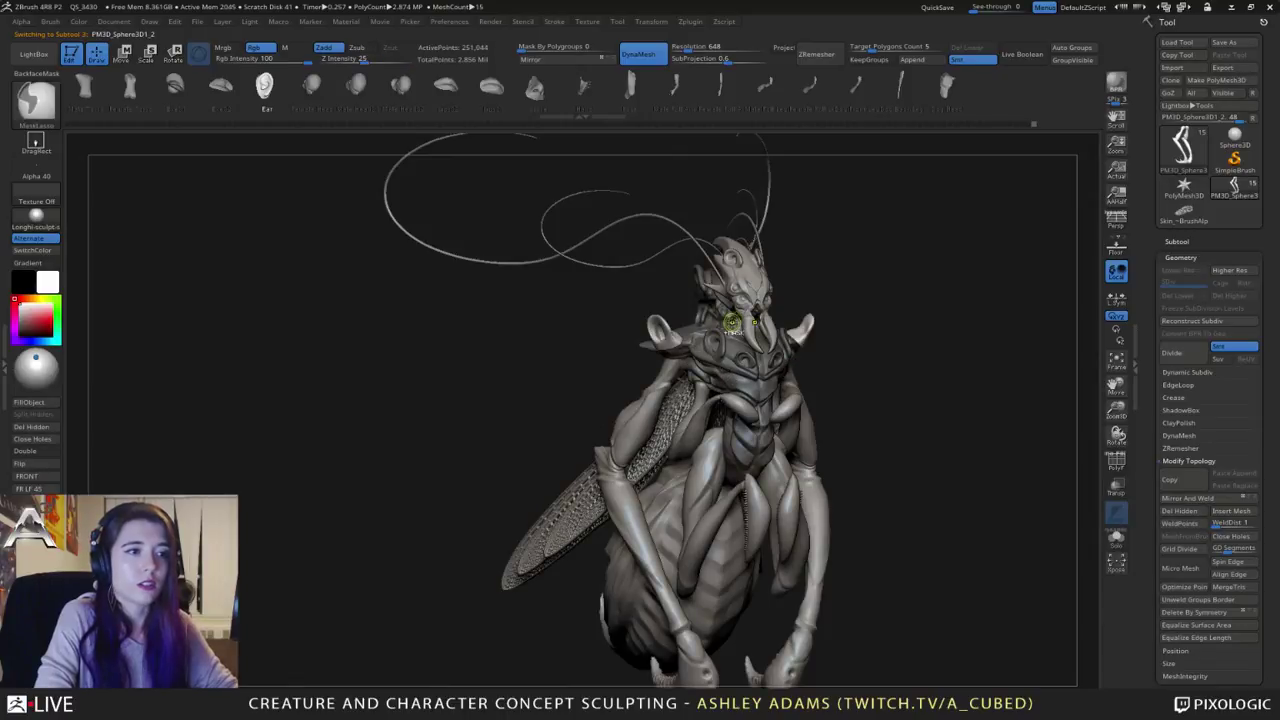
Step: Insert a ring of ears around the thorax at shoulder height using radial symmetry
click(651, 21)
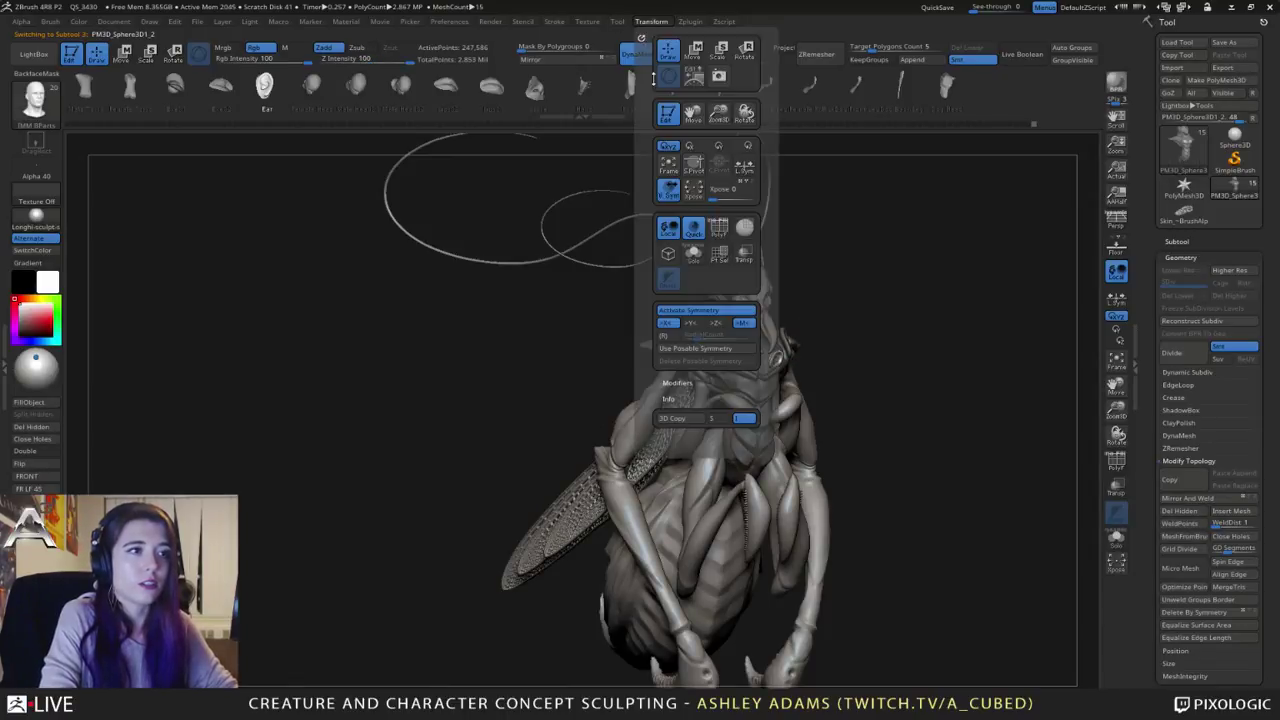
click(668, 337)
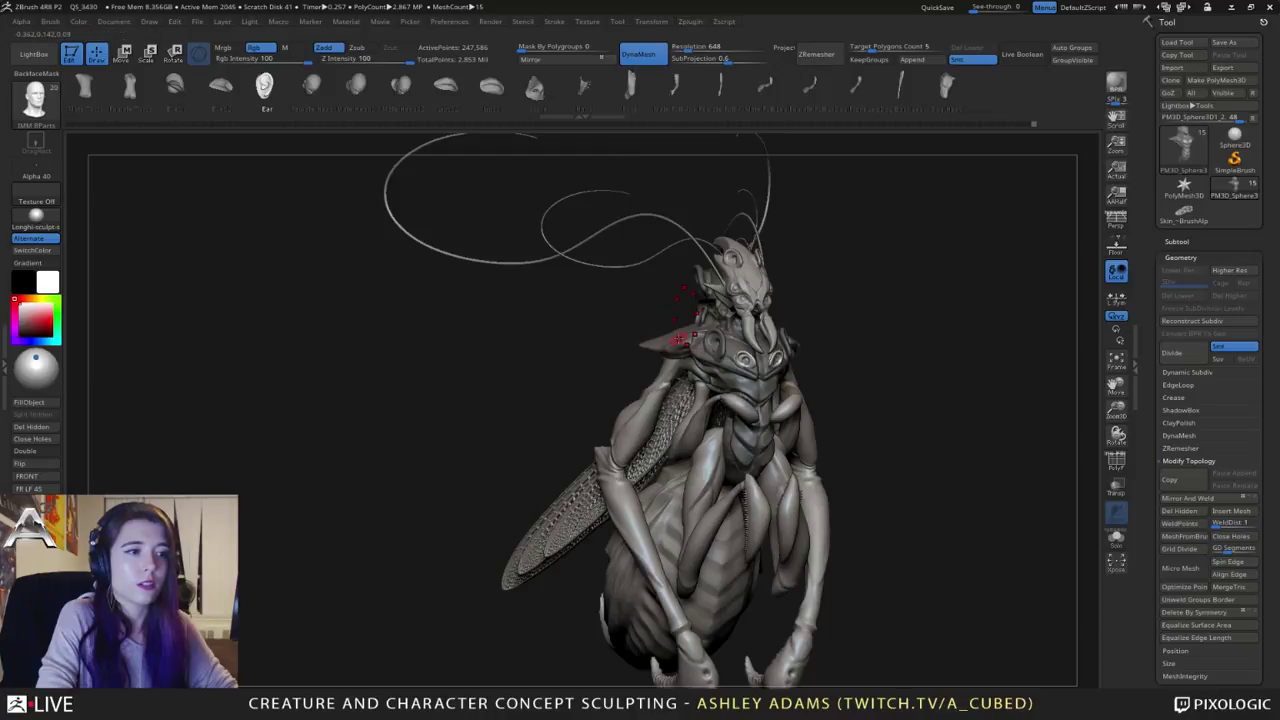
drag(682, 340, 683, 349)
mouse_move(740, 345)
right_down()
mouse_move(845, 338)
mouse_move(702, 320)
right_up()
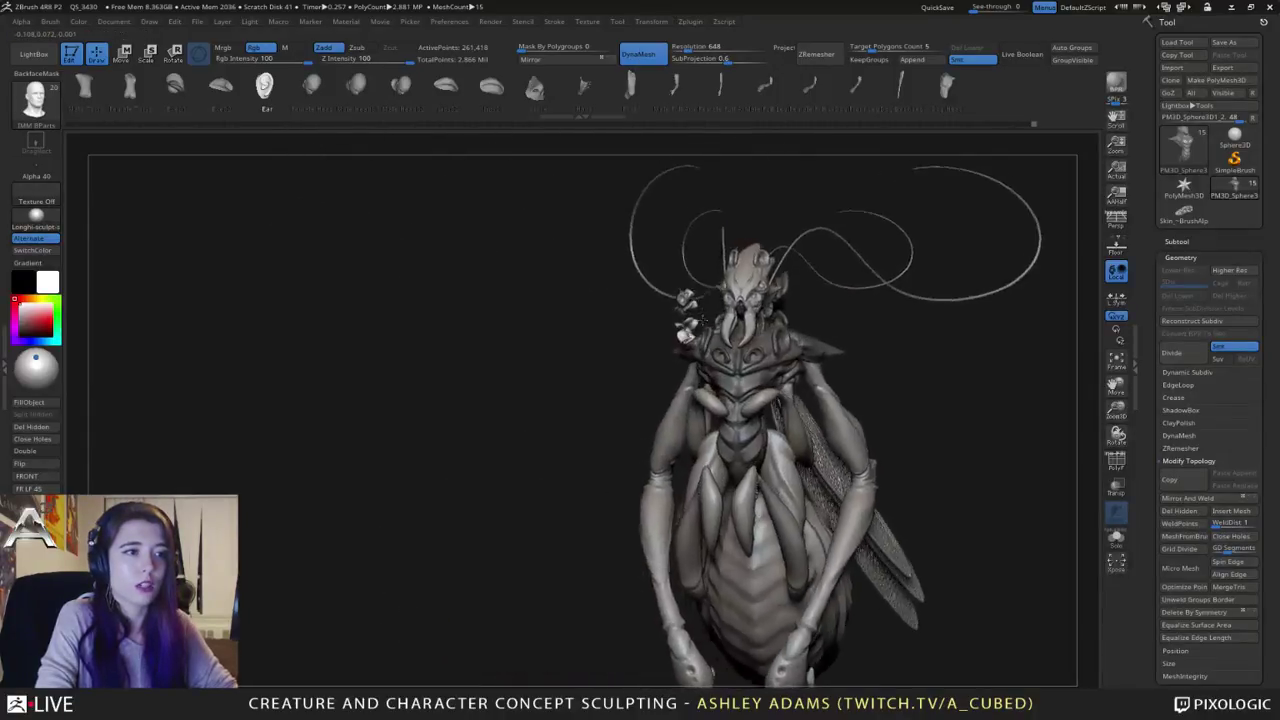
key(ctrl+z)
click(652, 22)
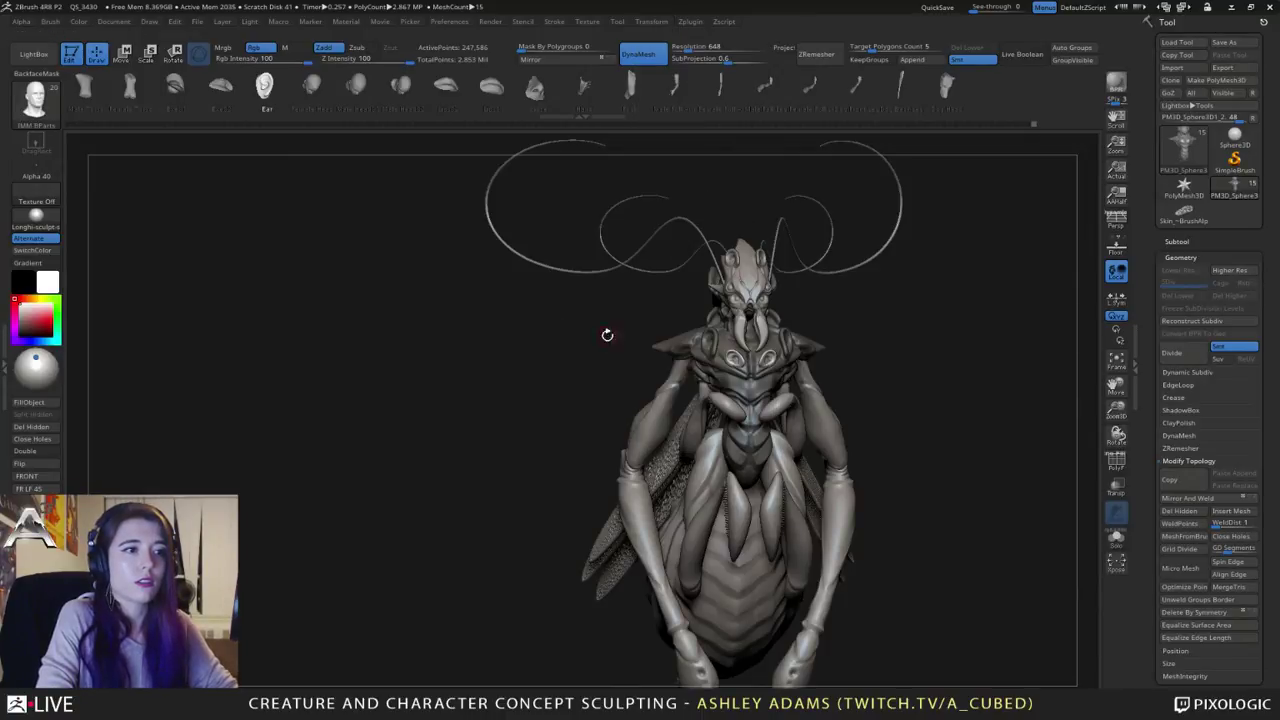
drag(679, 338, 684, 356)
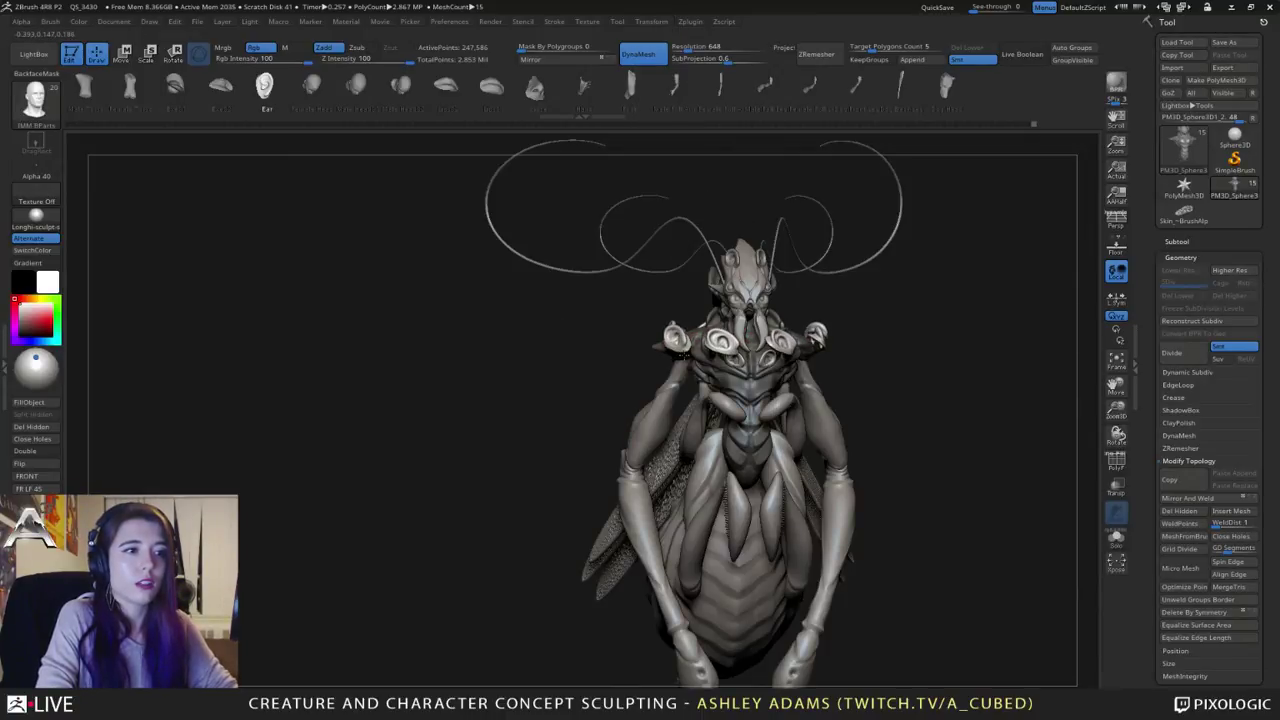
drag(560, 390, 730, 400)
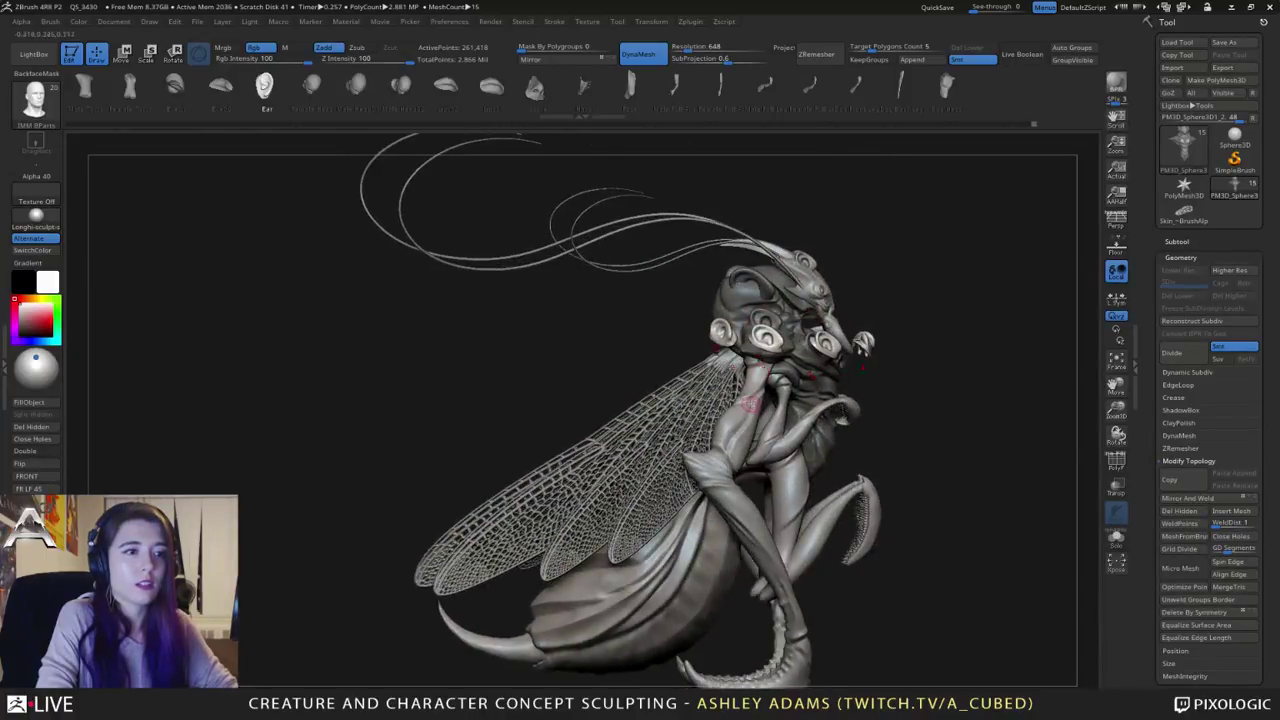
Step: Select the upper arm subtool and try to insert ears on it
alt+click(749, 409)
drag(905, 400, 735, 412)
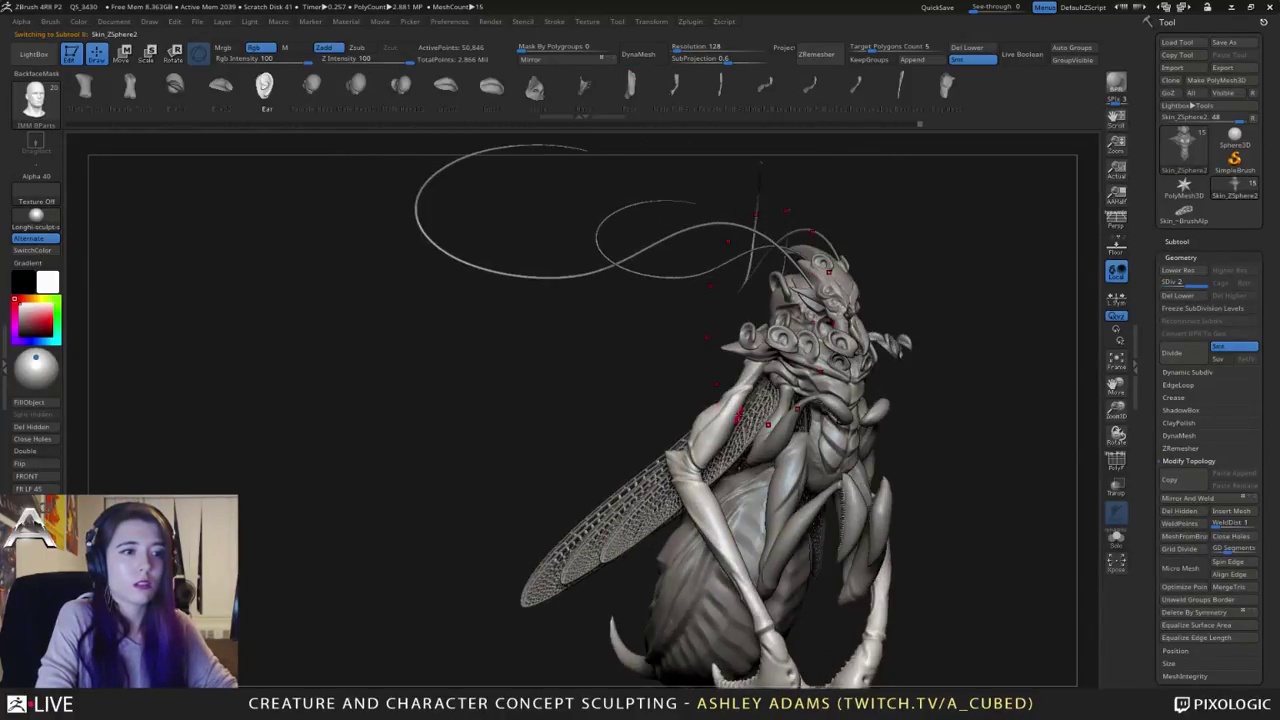
drag(930, 385, 822, 394)
Step: Reselect the thorax subtool and insert a second ring of ears around the lower chest with radial symmetry
alt+click(810, 399)
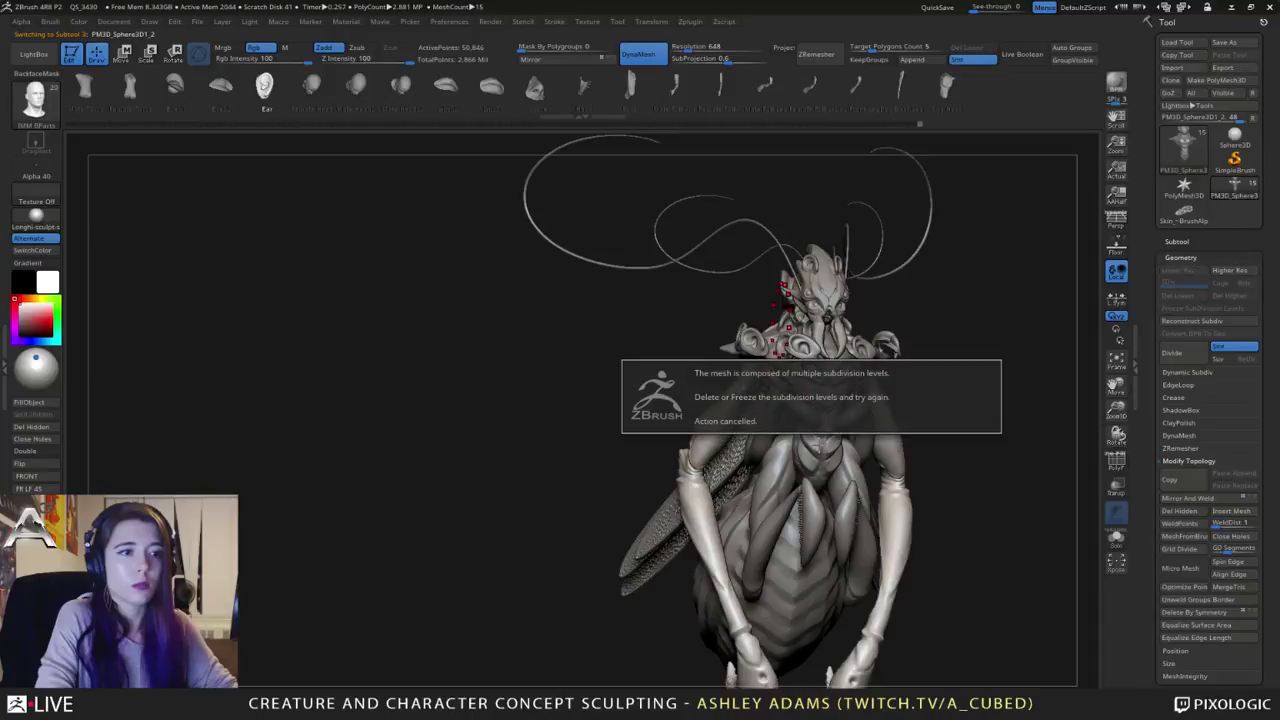
mouse_move(807, 448)
mouse_down()
mouse_move(822, 464)
mouse_move(815, 456)
mouse_up()
drag(665, 405, 814, 412)
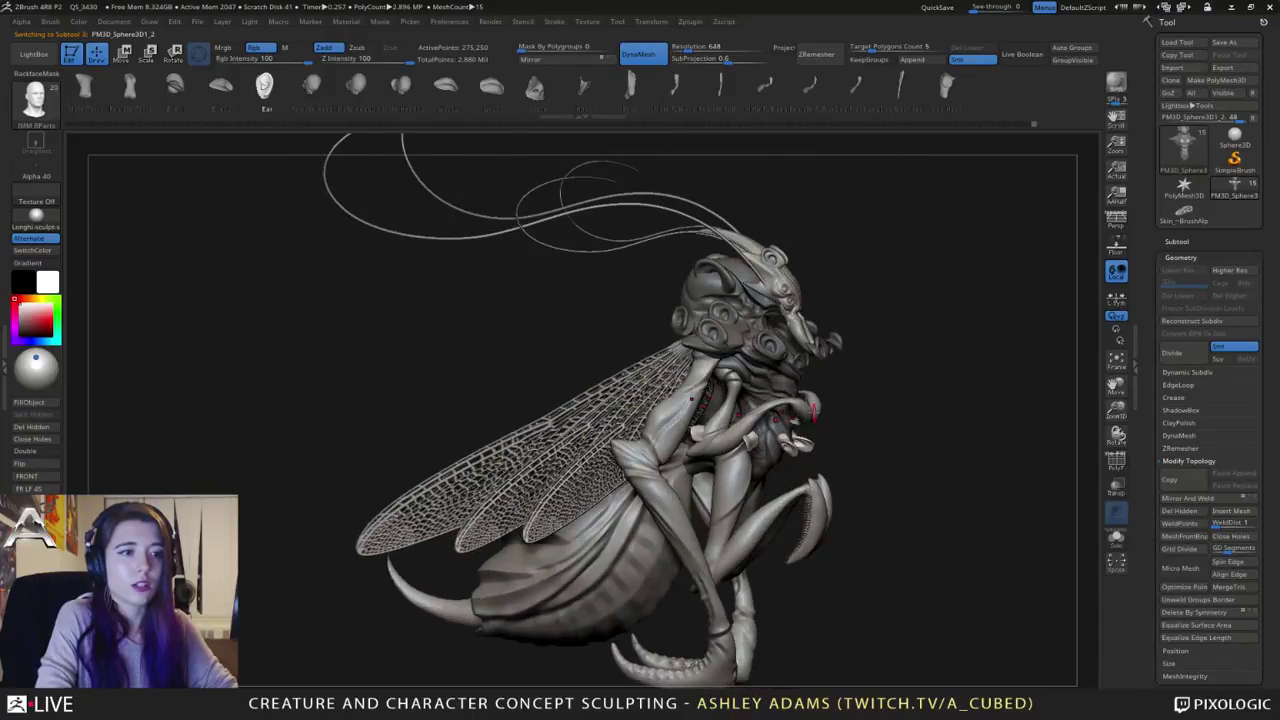
drag(898, 374, 803, 426)
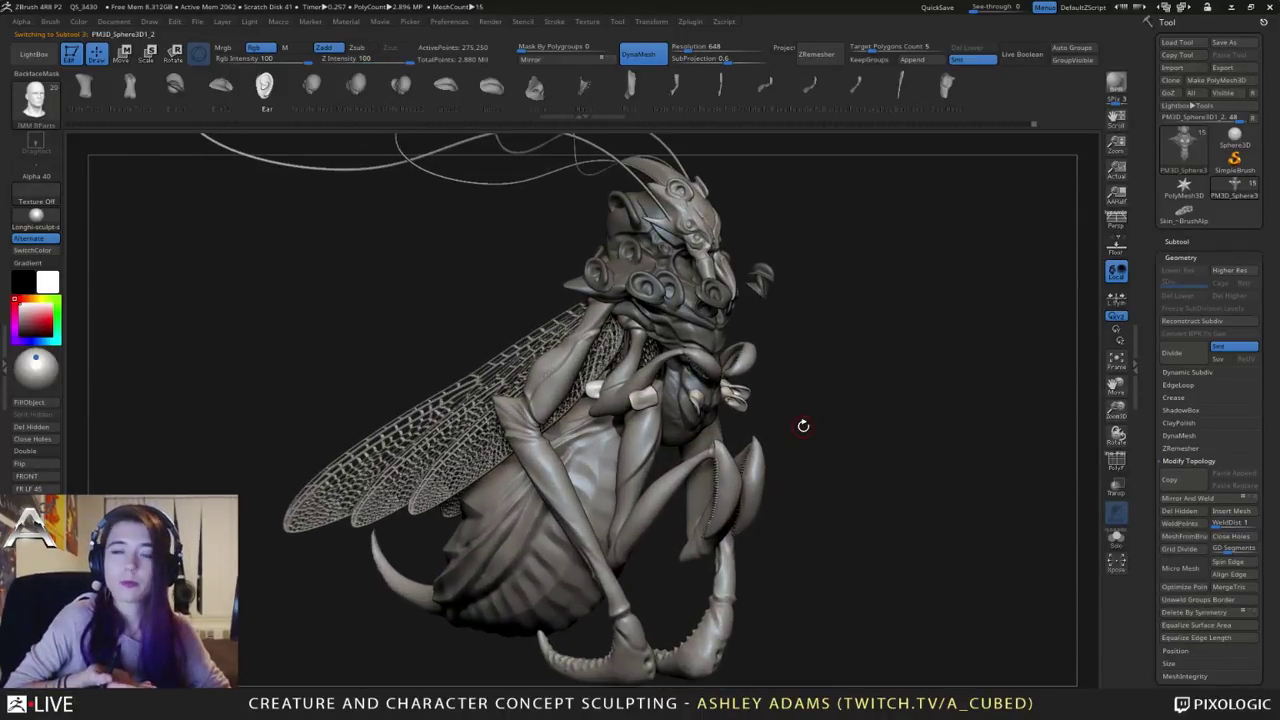
drag(889, 300, 877, 376)
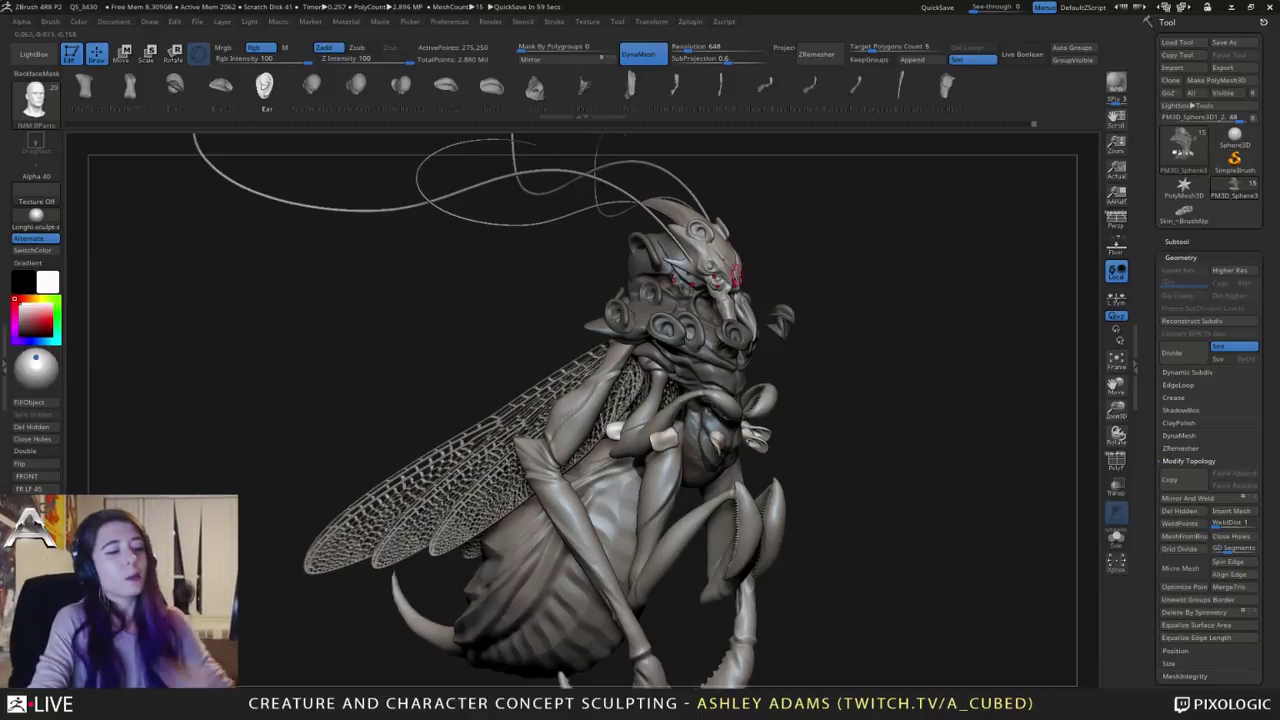
Step: Undo the ear insertions on the thorax subtool, including the radial rings and the chest pairs
key(ctrl+z)
key(ctrl+z)
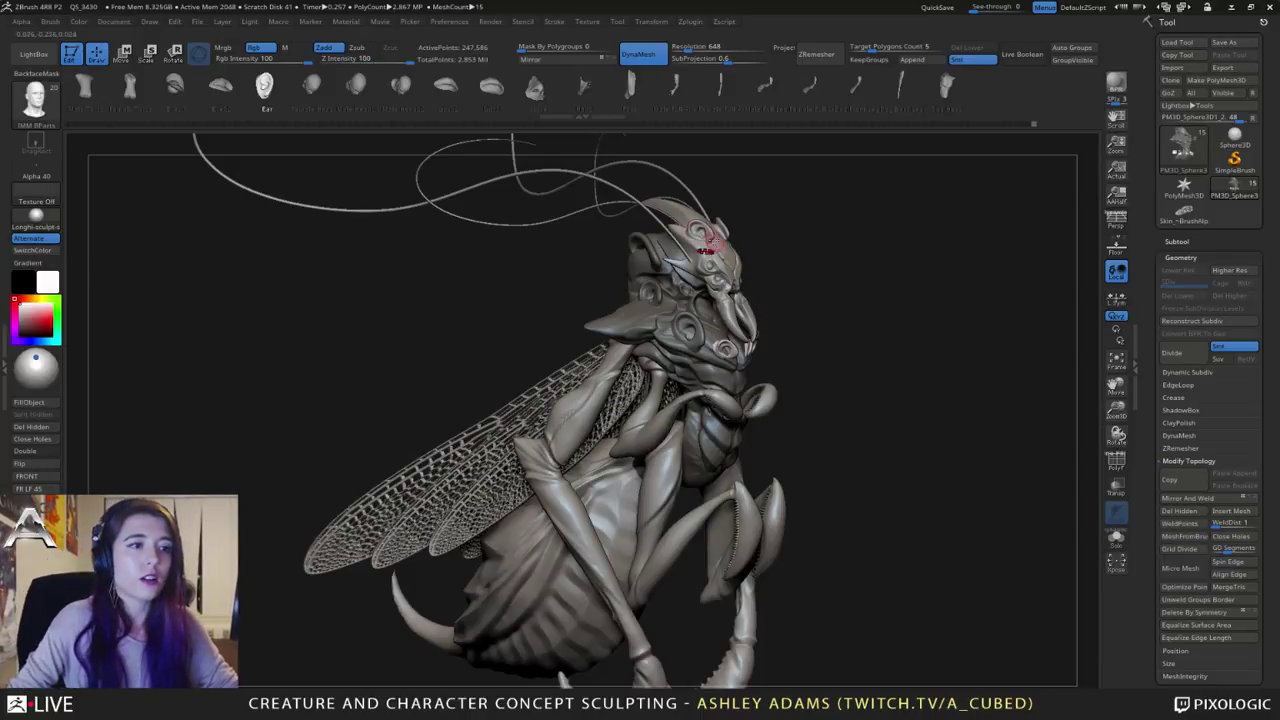
key(ctrl+z)
key(ctrl+z)
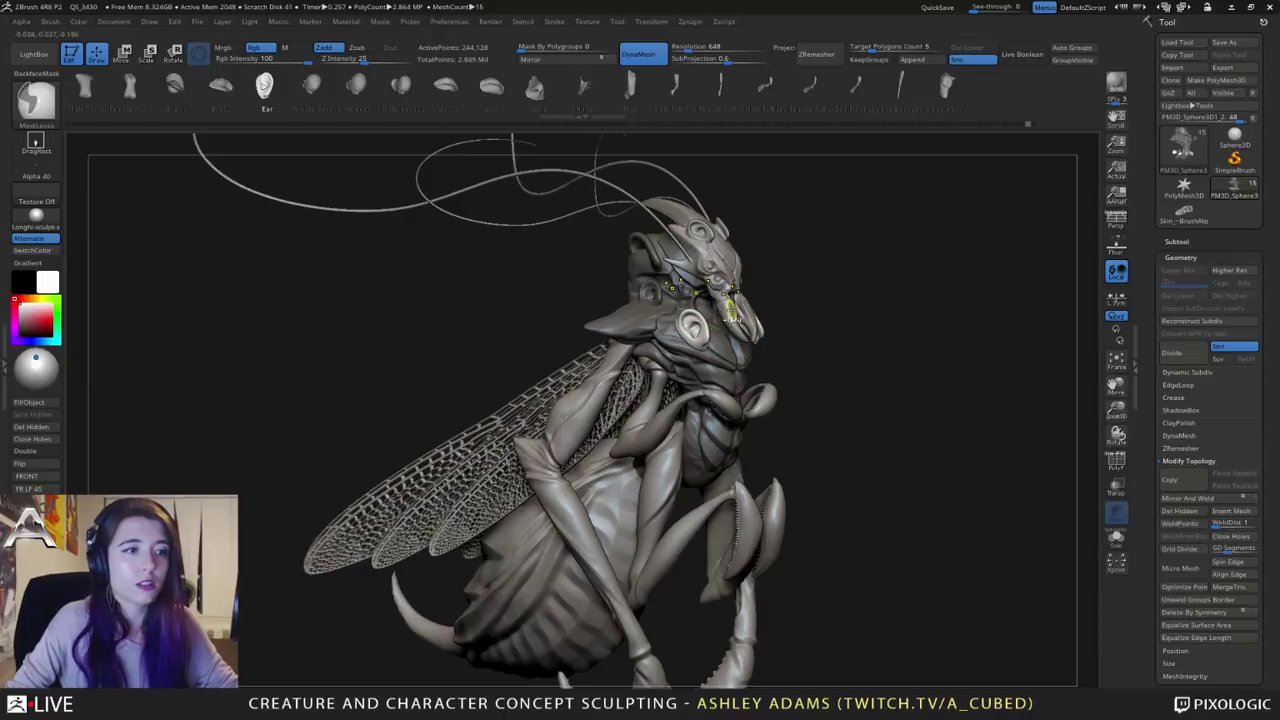
key(ctrl+z)
key(ctrl+z)
key(alt+Down)
key(alt+Down)
key(alt+Down)
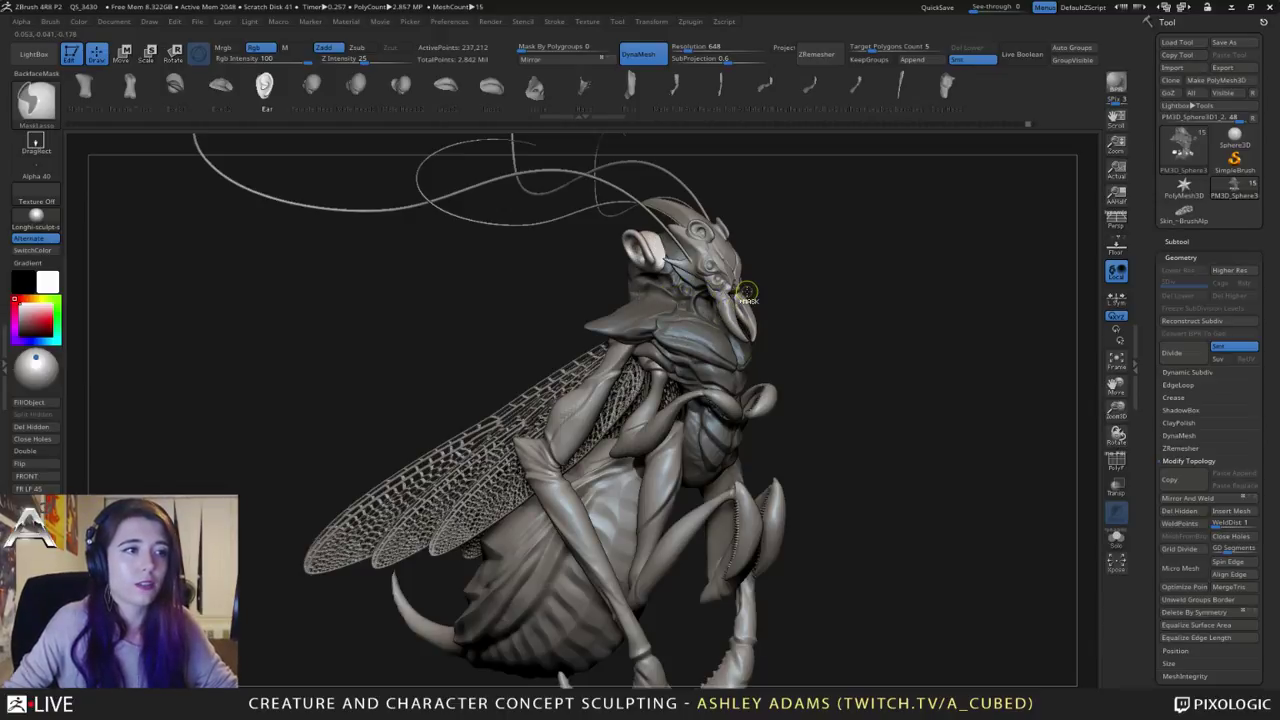
Step: Select the head subtool and step back through its undo history to remove the ears inserted on the crest
key(alt+Down)
key(alt+Down)
key(alt+Down)
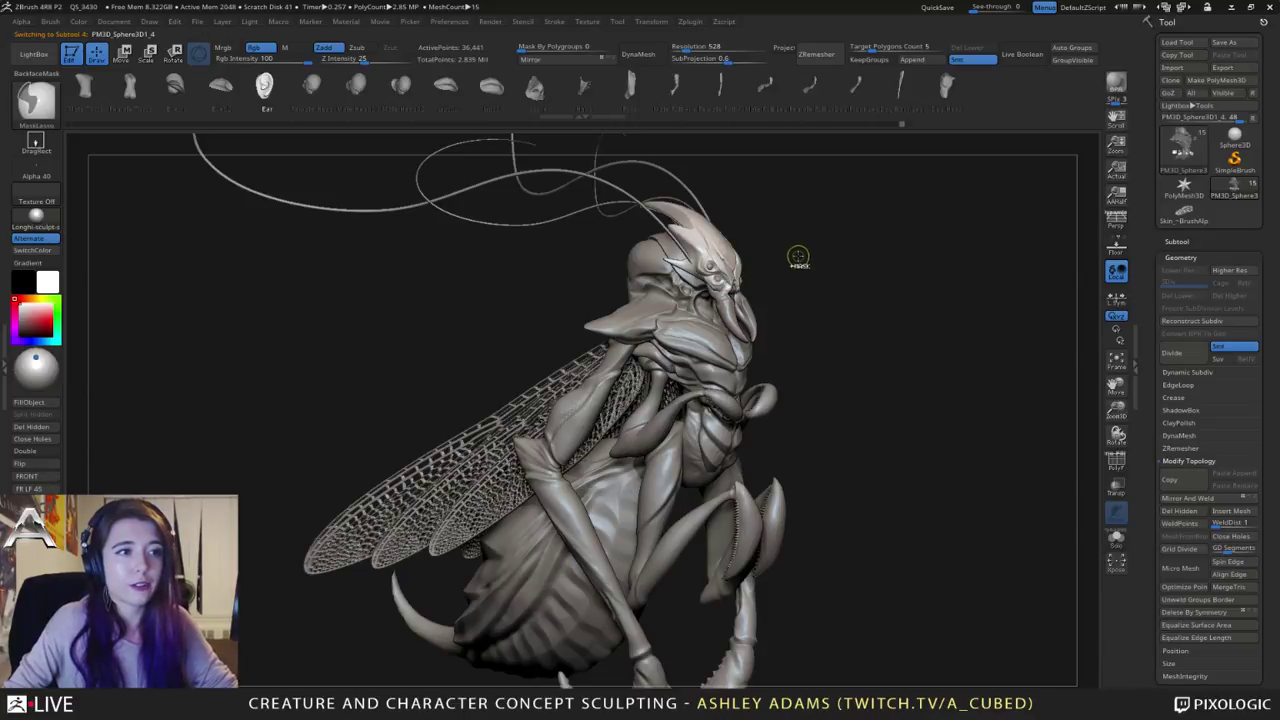
click(906, 123)
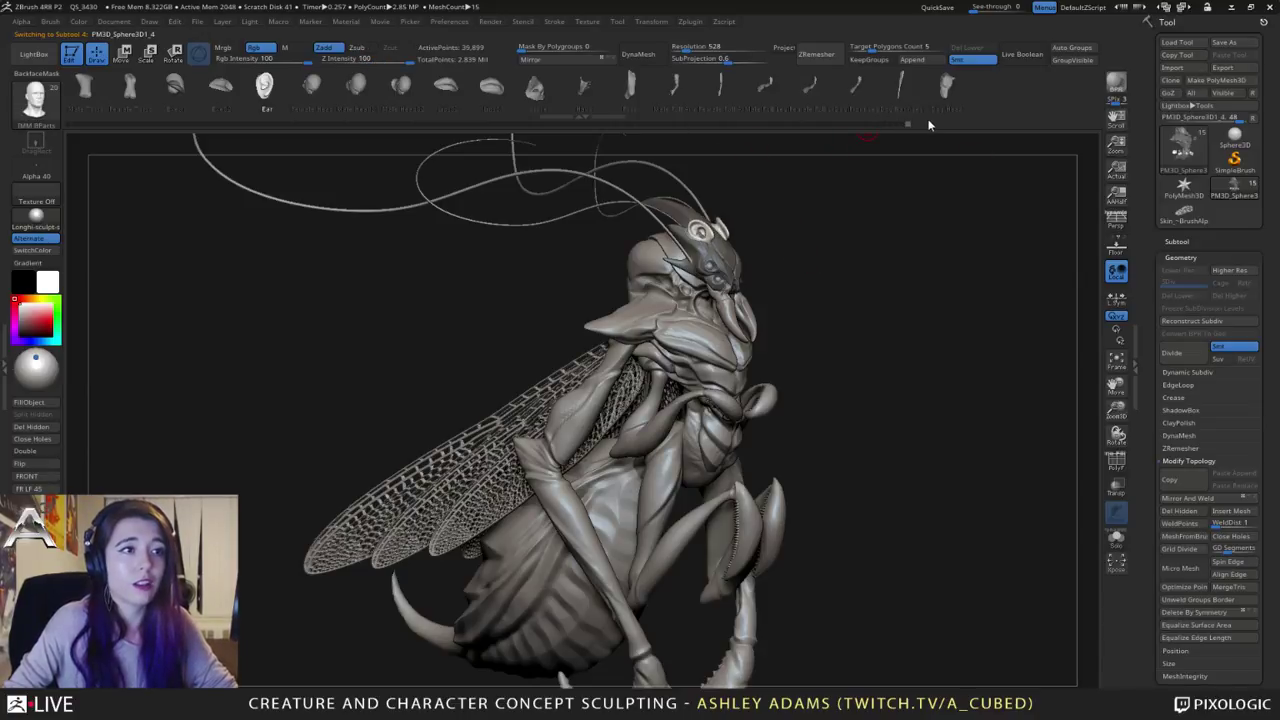
key(ctrl+z)
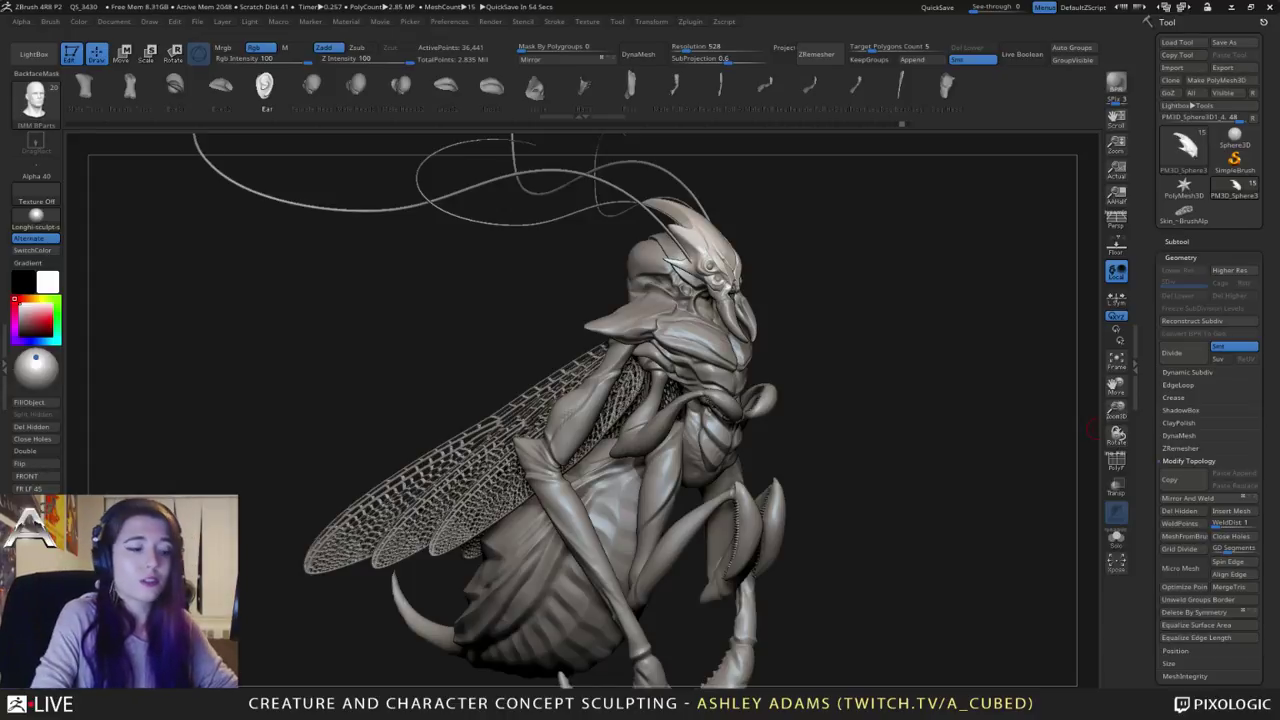
Step: Switch to the SnakeHook brush with the head subtool active and turn the creature to a three-quarter front view
drag(800, 326, 831, 317)
key(b)
key(s)
key(h)
mouse_move(811, 378)
mouse_down()
mouse_move(793, 389)
mouse_move(829, 346)
mouse_move(866, 405)
mouse_move(850, 395)
mouse_move(846, 443)
mouse_move(882, 405)
mouse_up()
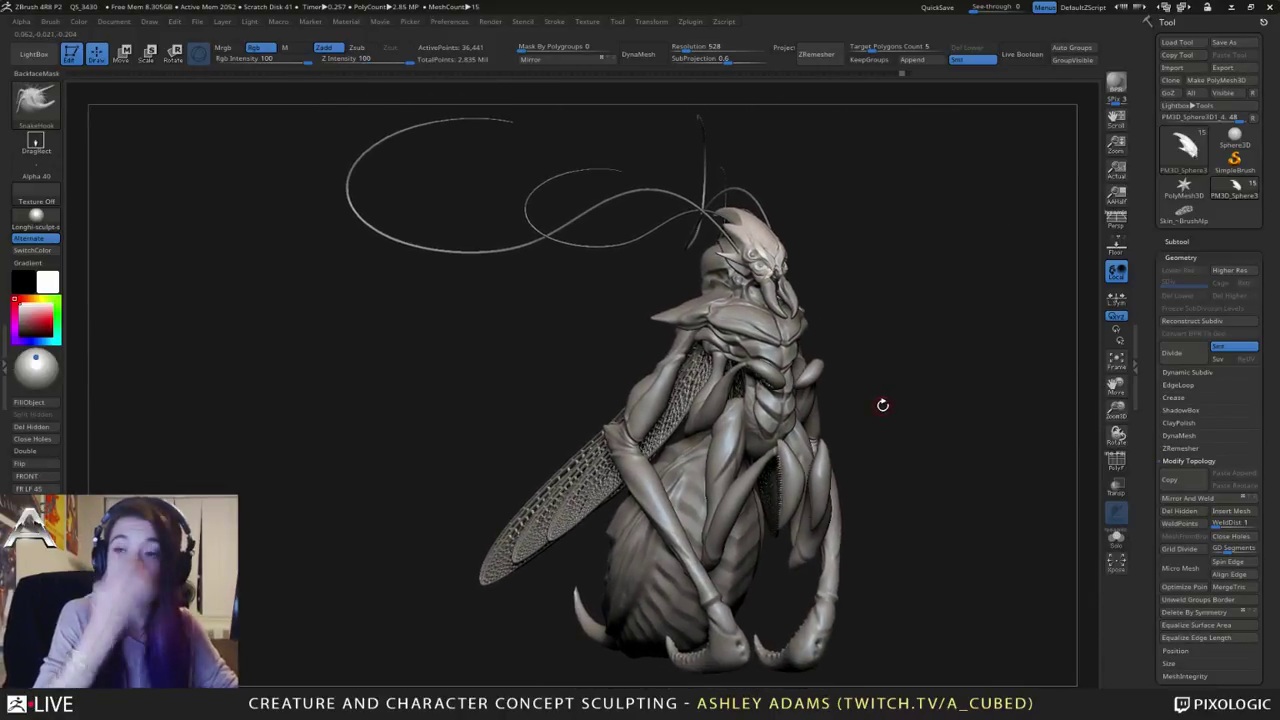